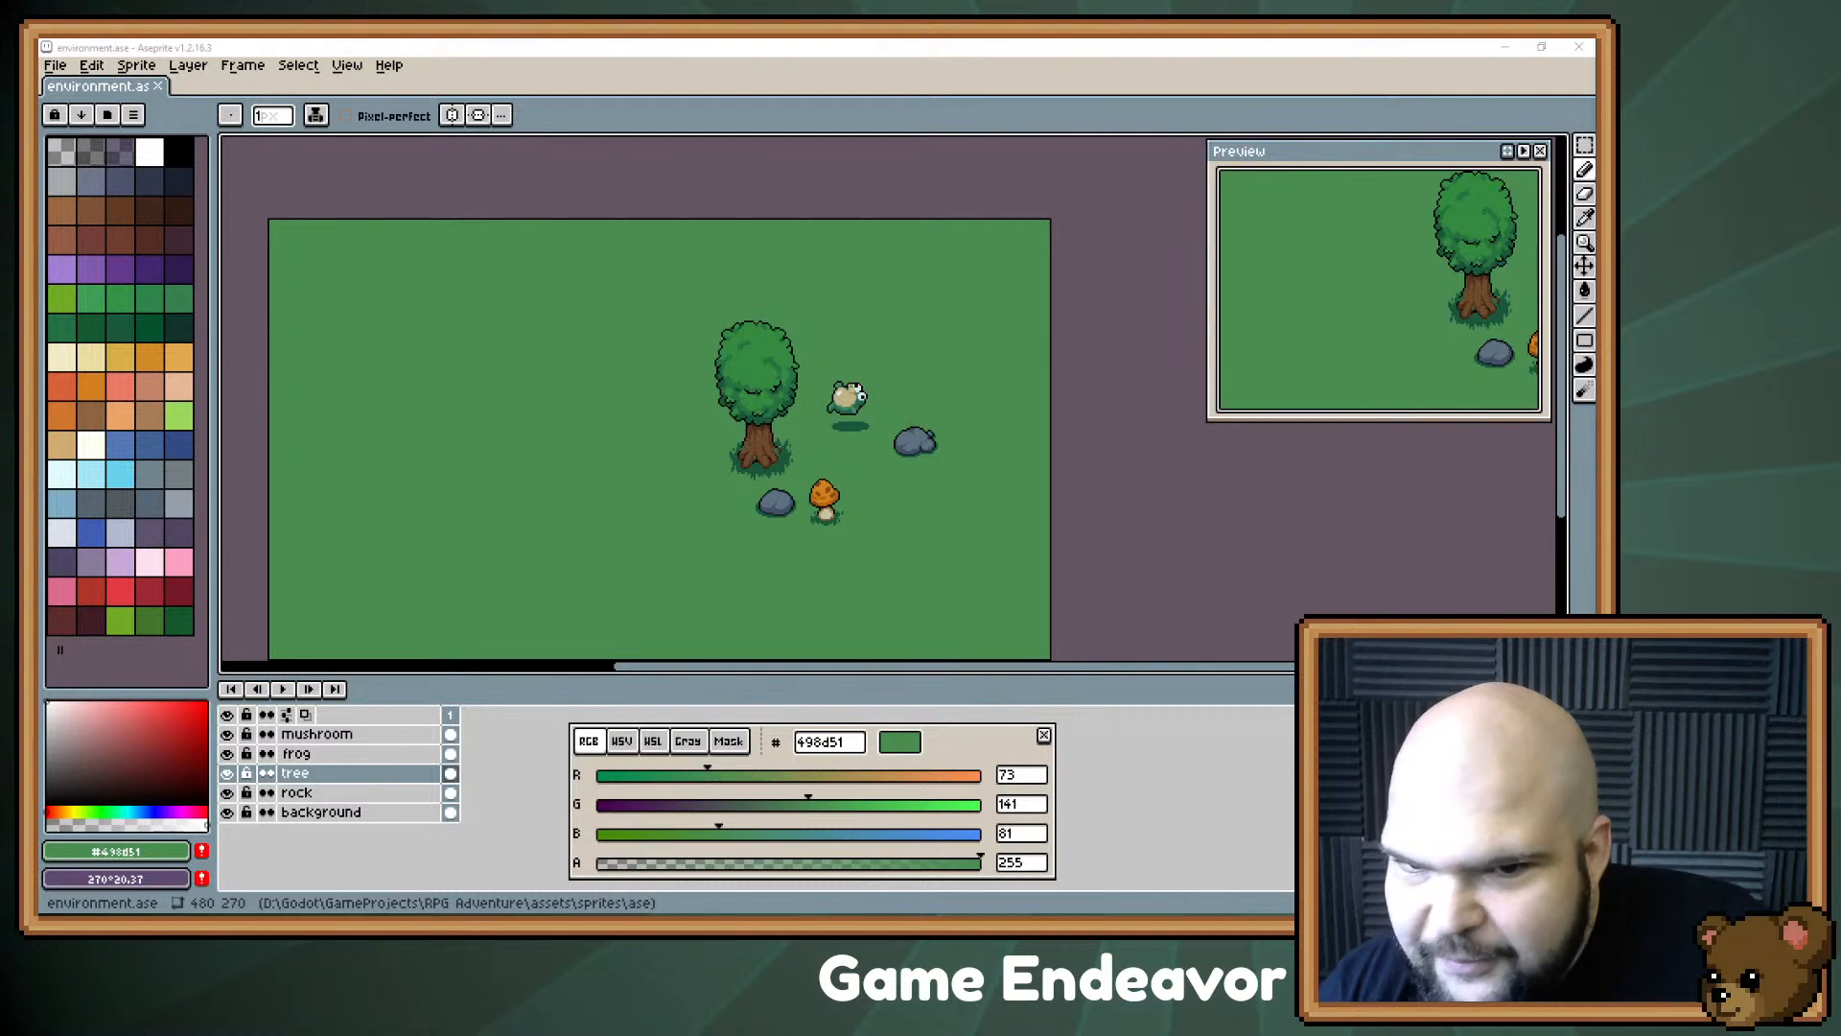
Step: Examine the tree, frog, rocks and mushroom sprites on the green background of the environment mockup
left_click_drag(887, 460, 854, 412)
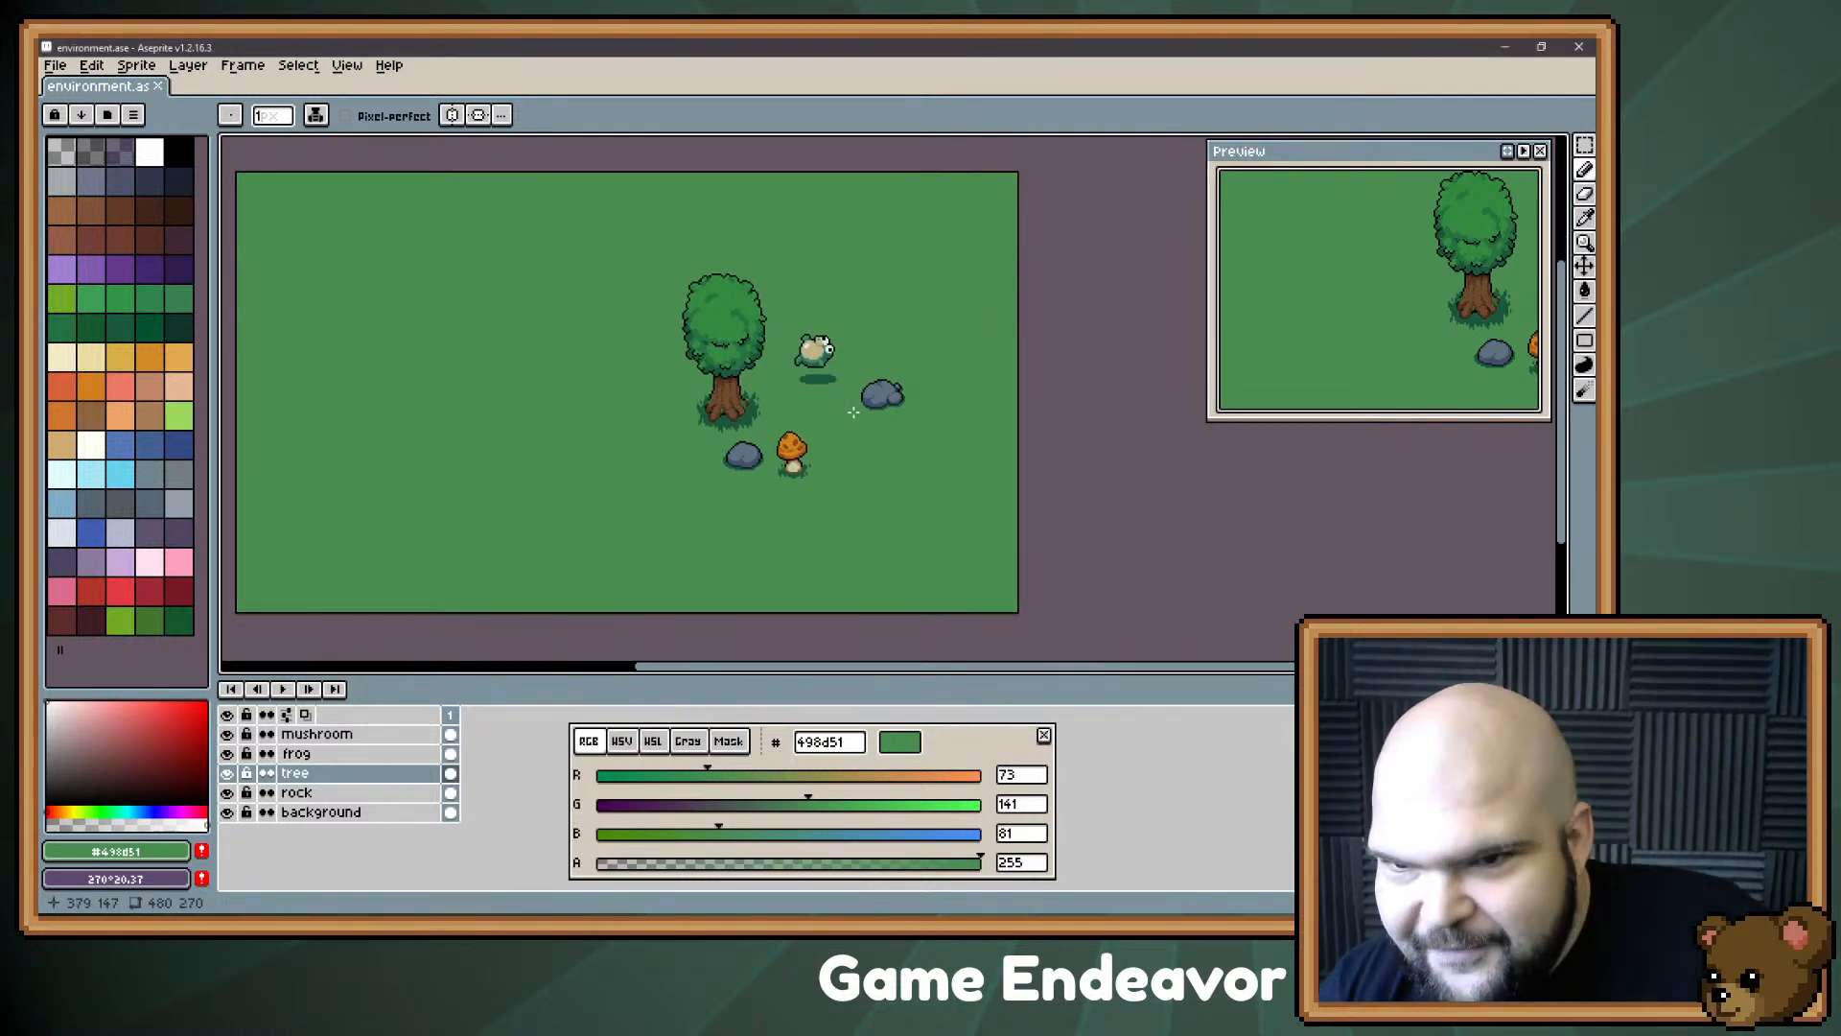
scroll(814, 355, "up", 3)
scroll(815, 355, "down", 1)
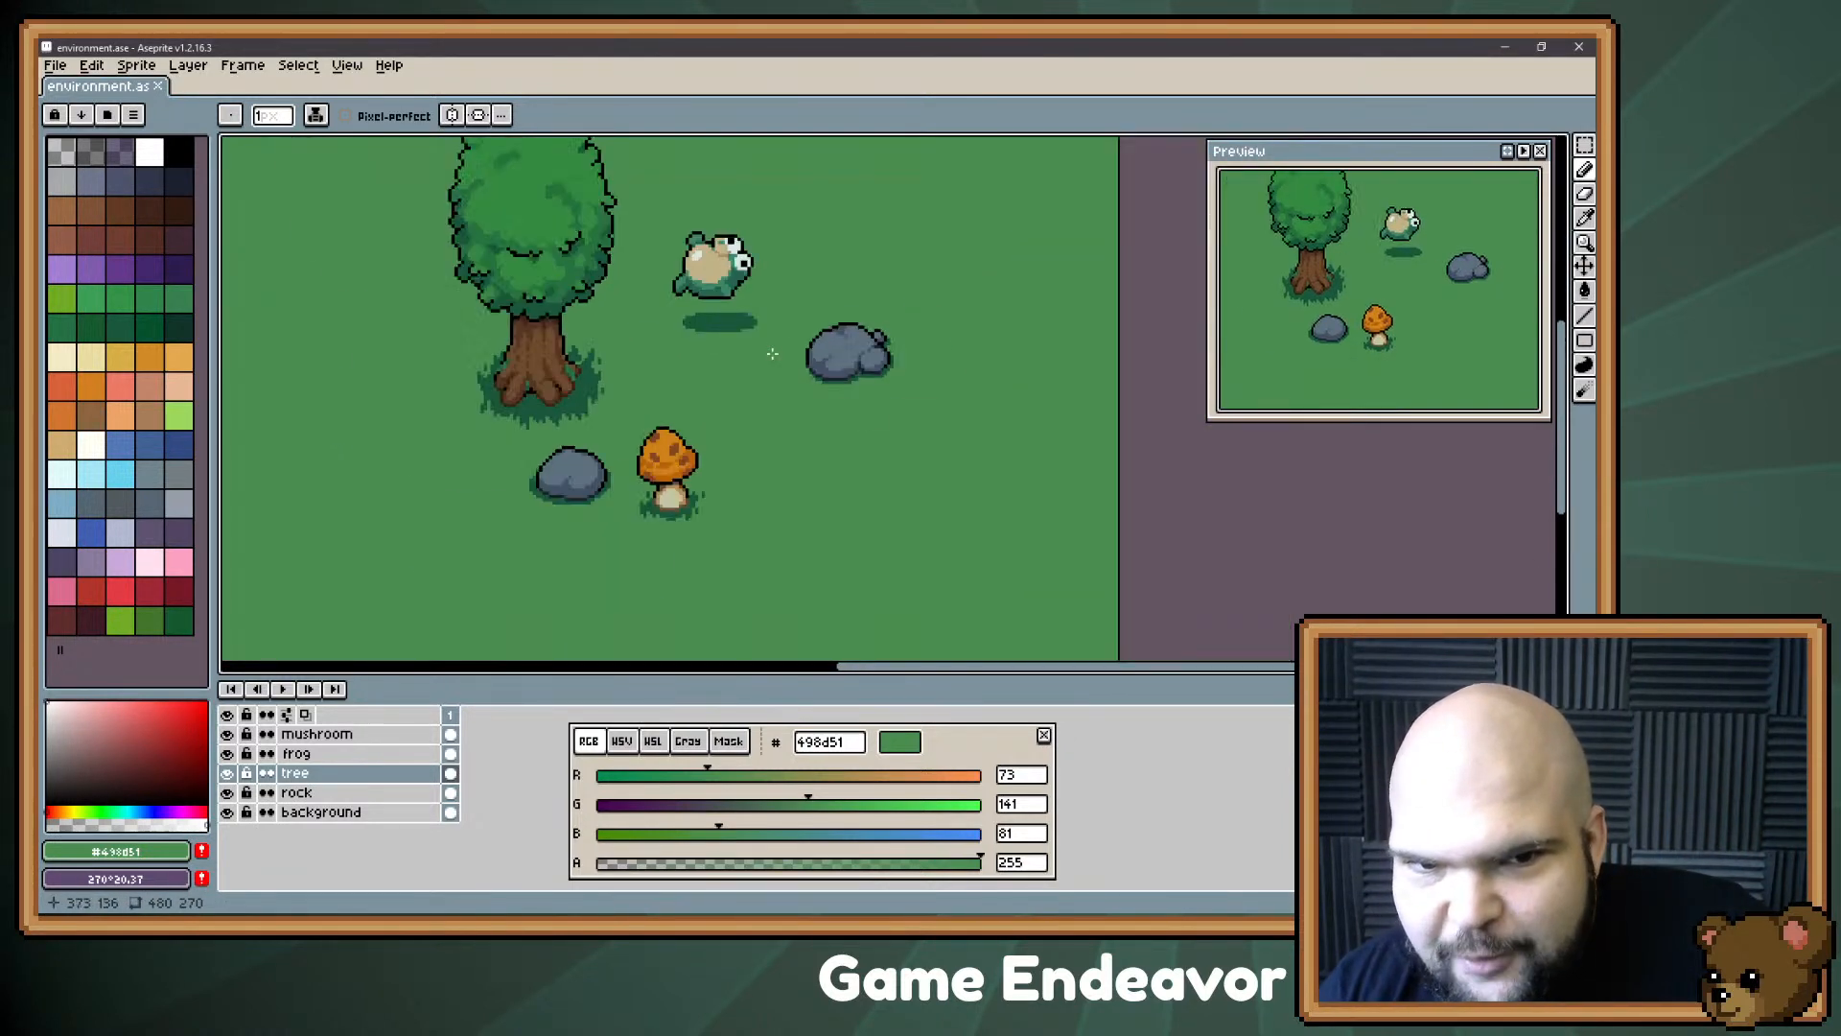
left_click_drag(755, 298, 762, 326)
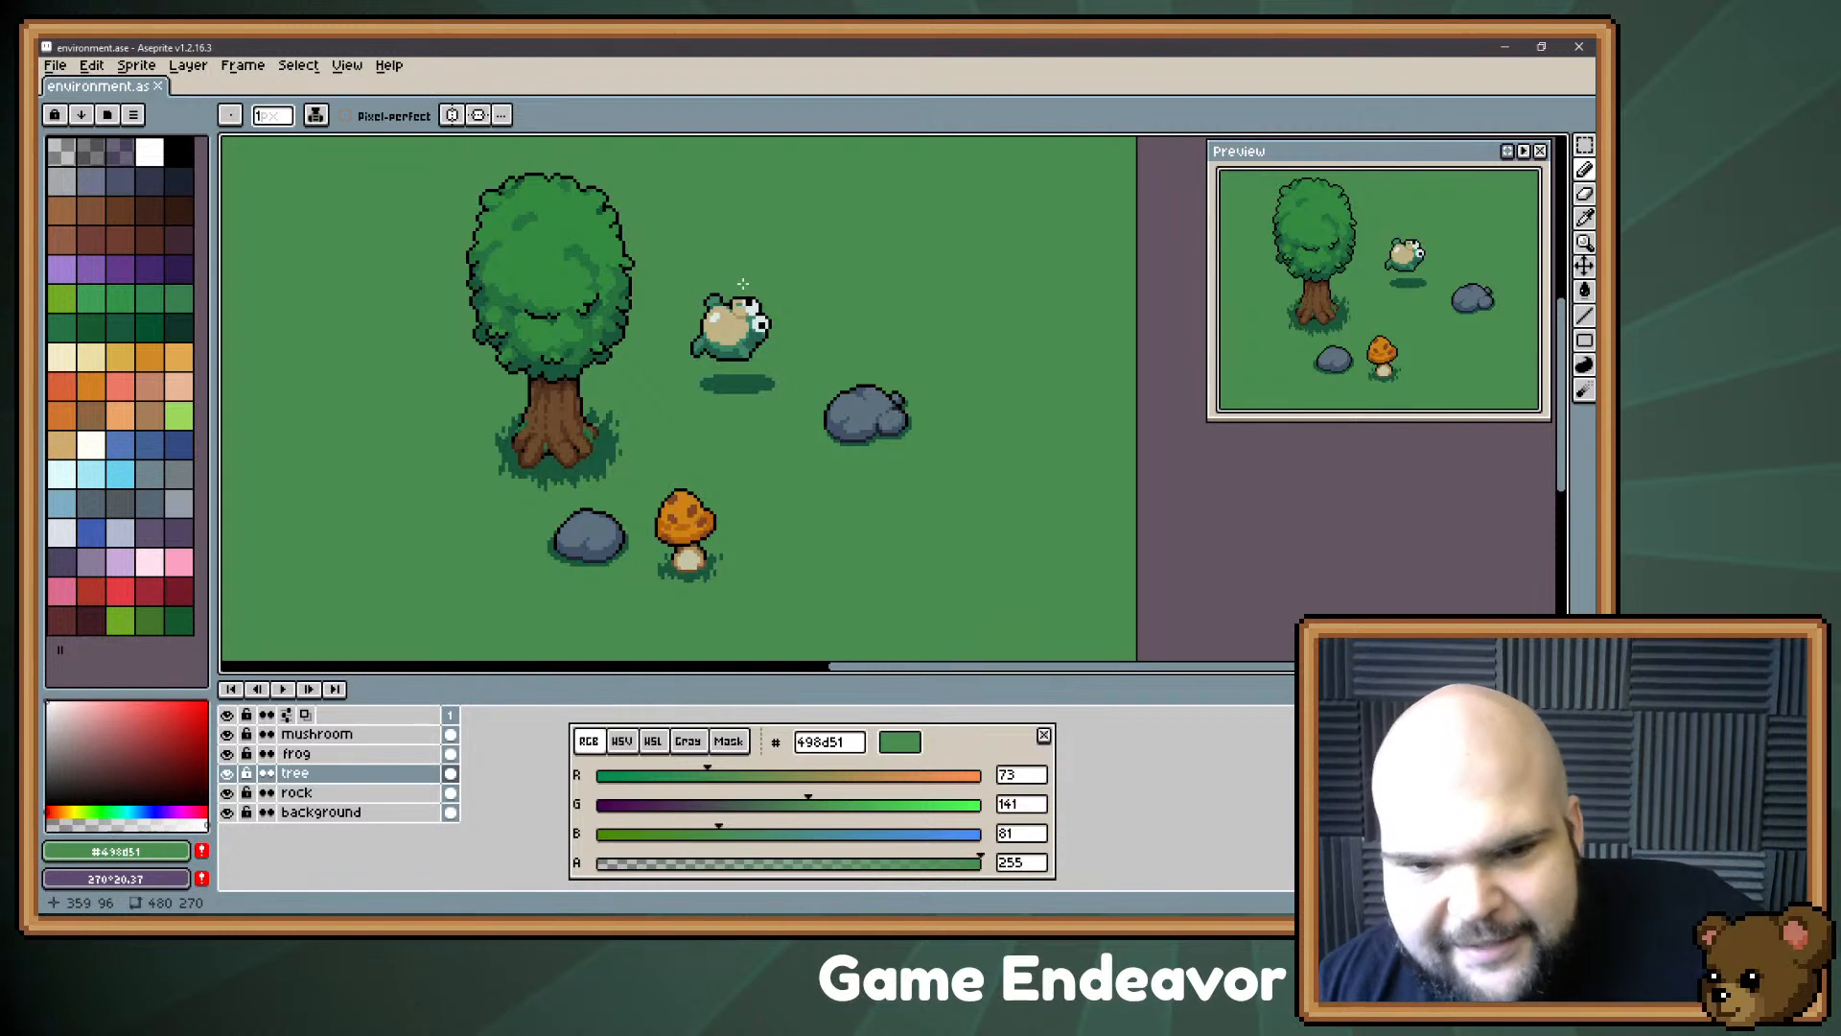
scroll(762, 299, "down", 3)
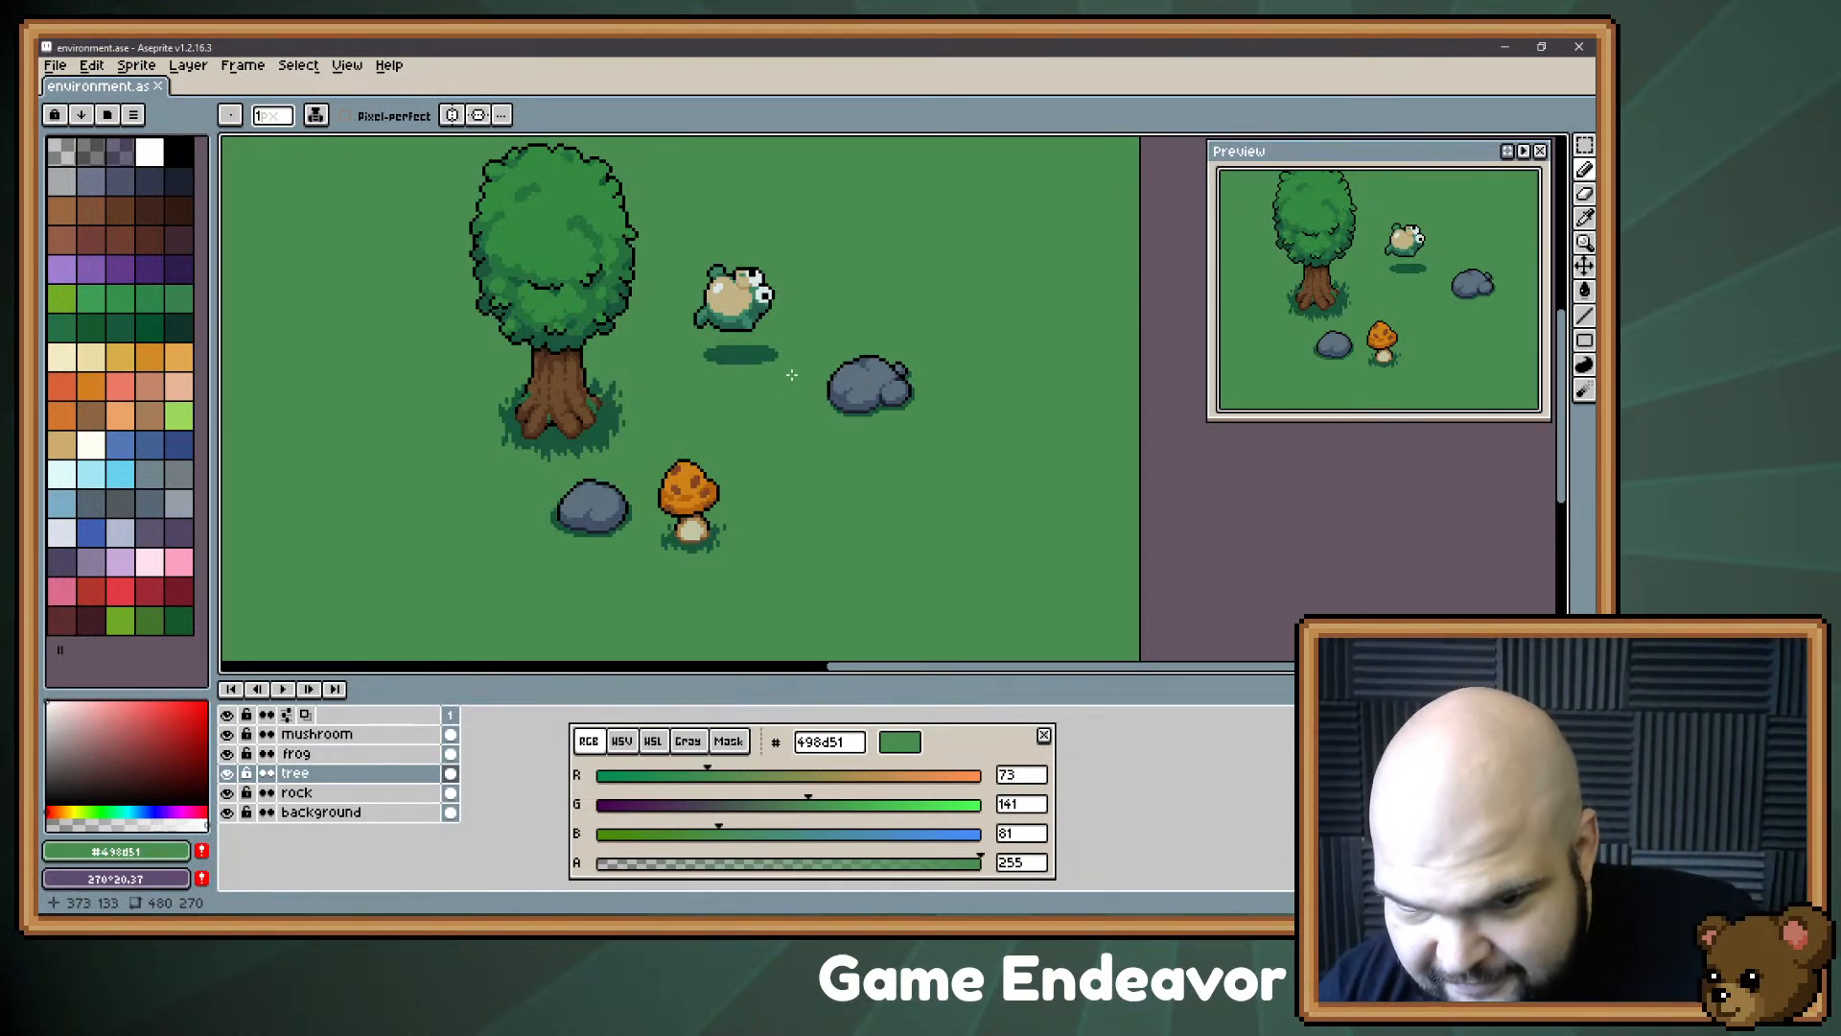
left_click_drag(650, 263, 693, 294)
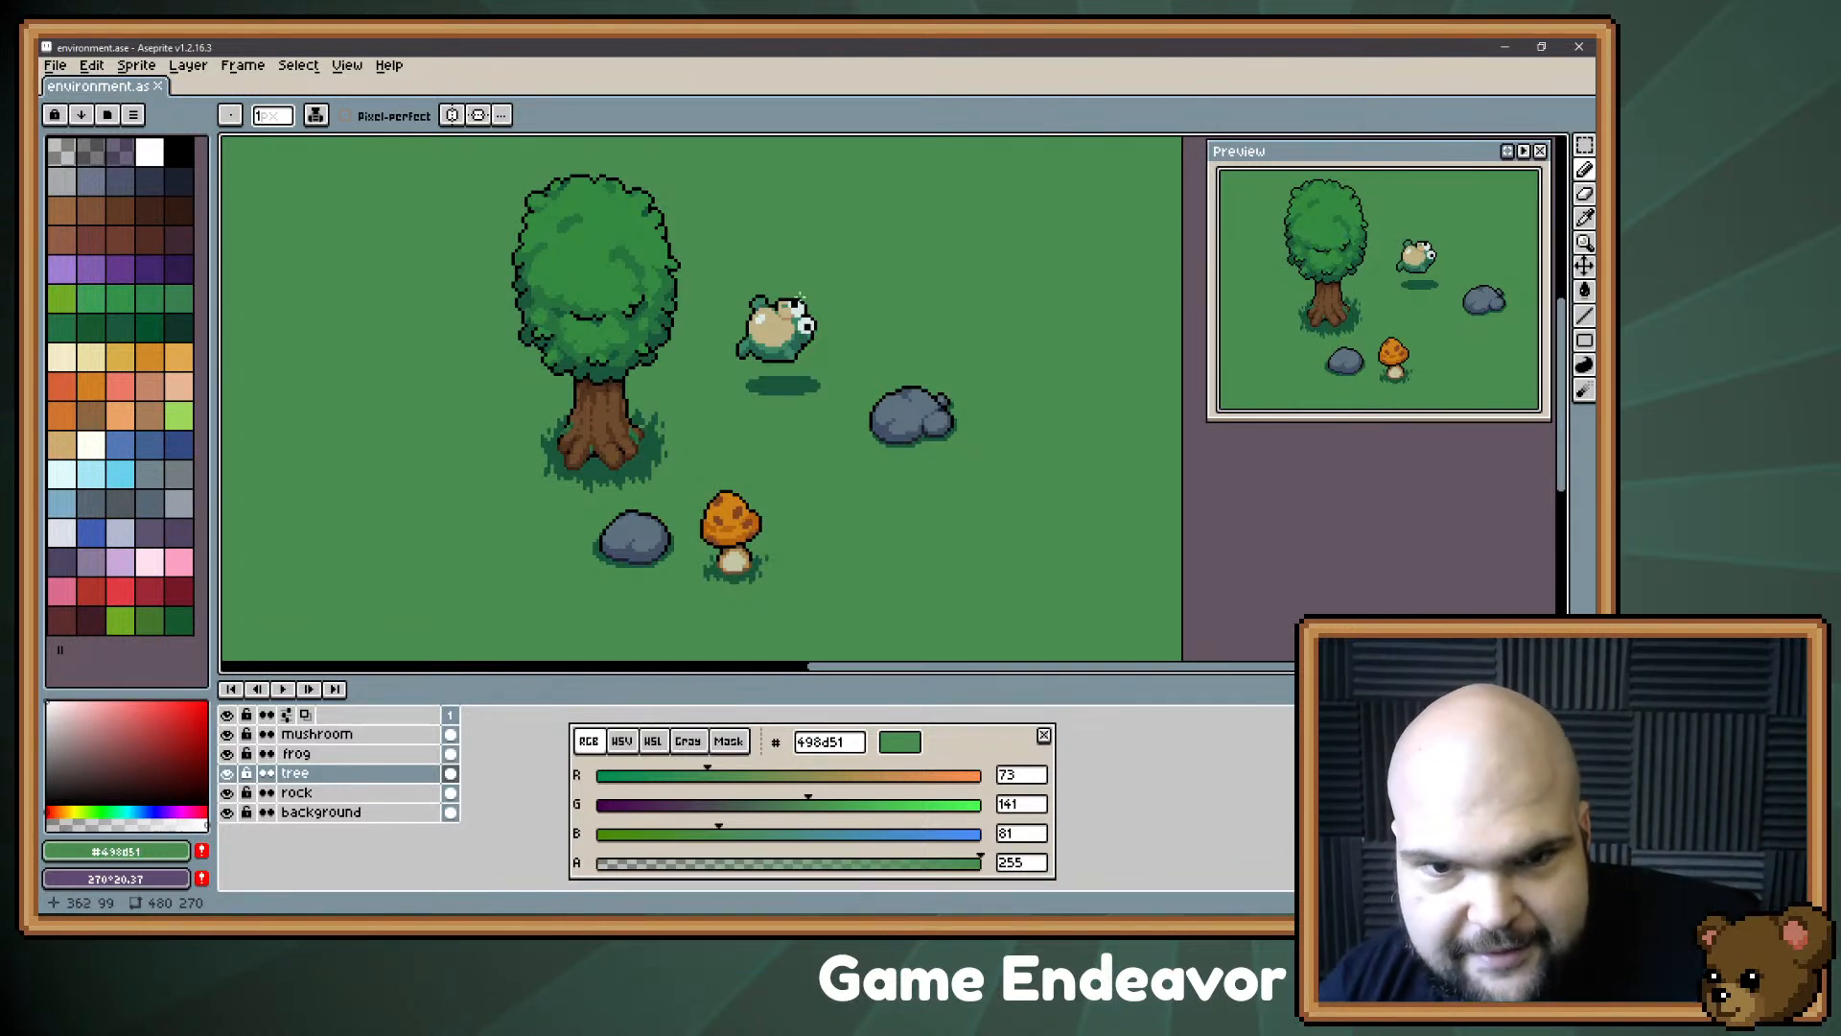
scroll(665, 317, "down", 1)
scroll(664, 313, "up", 1)
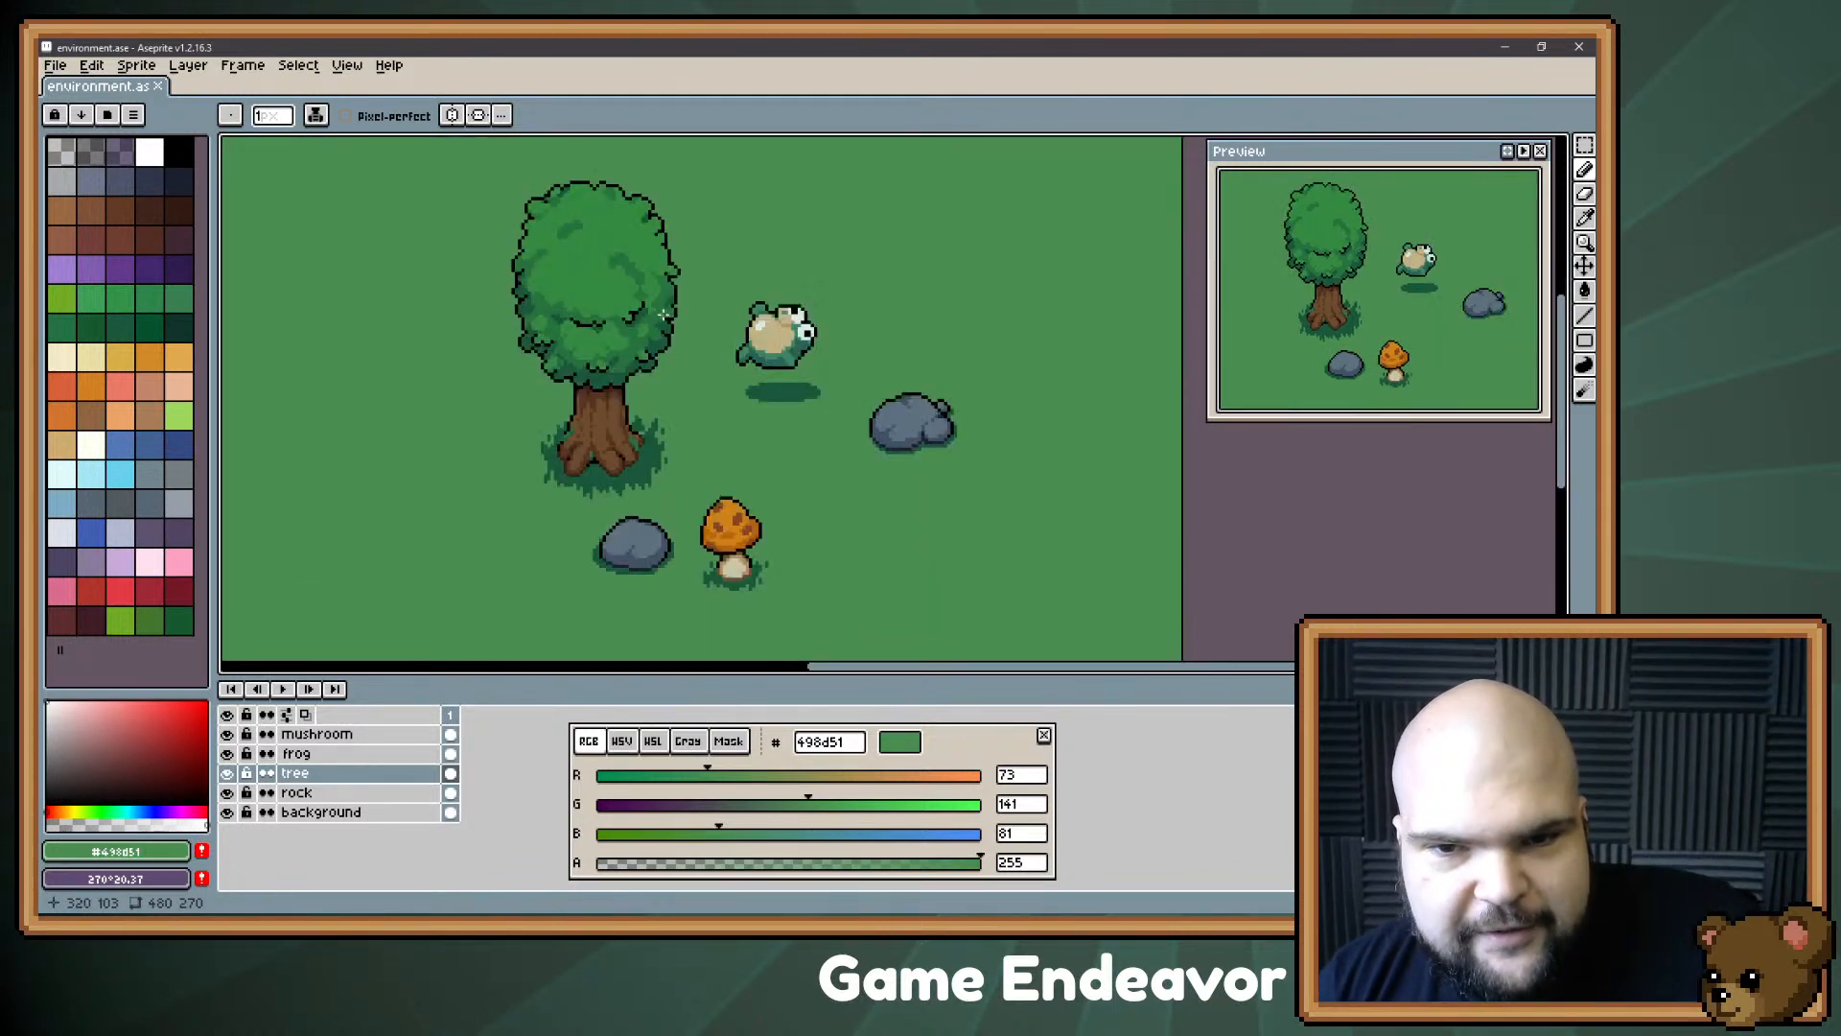
left_click_drag(617, 324, 613, 349)
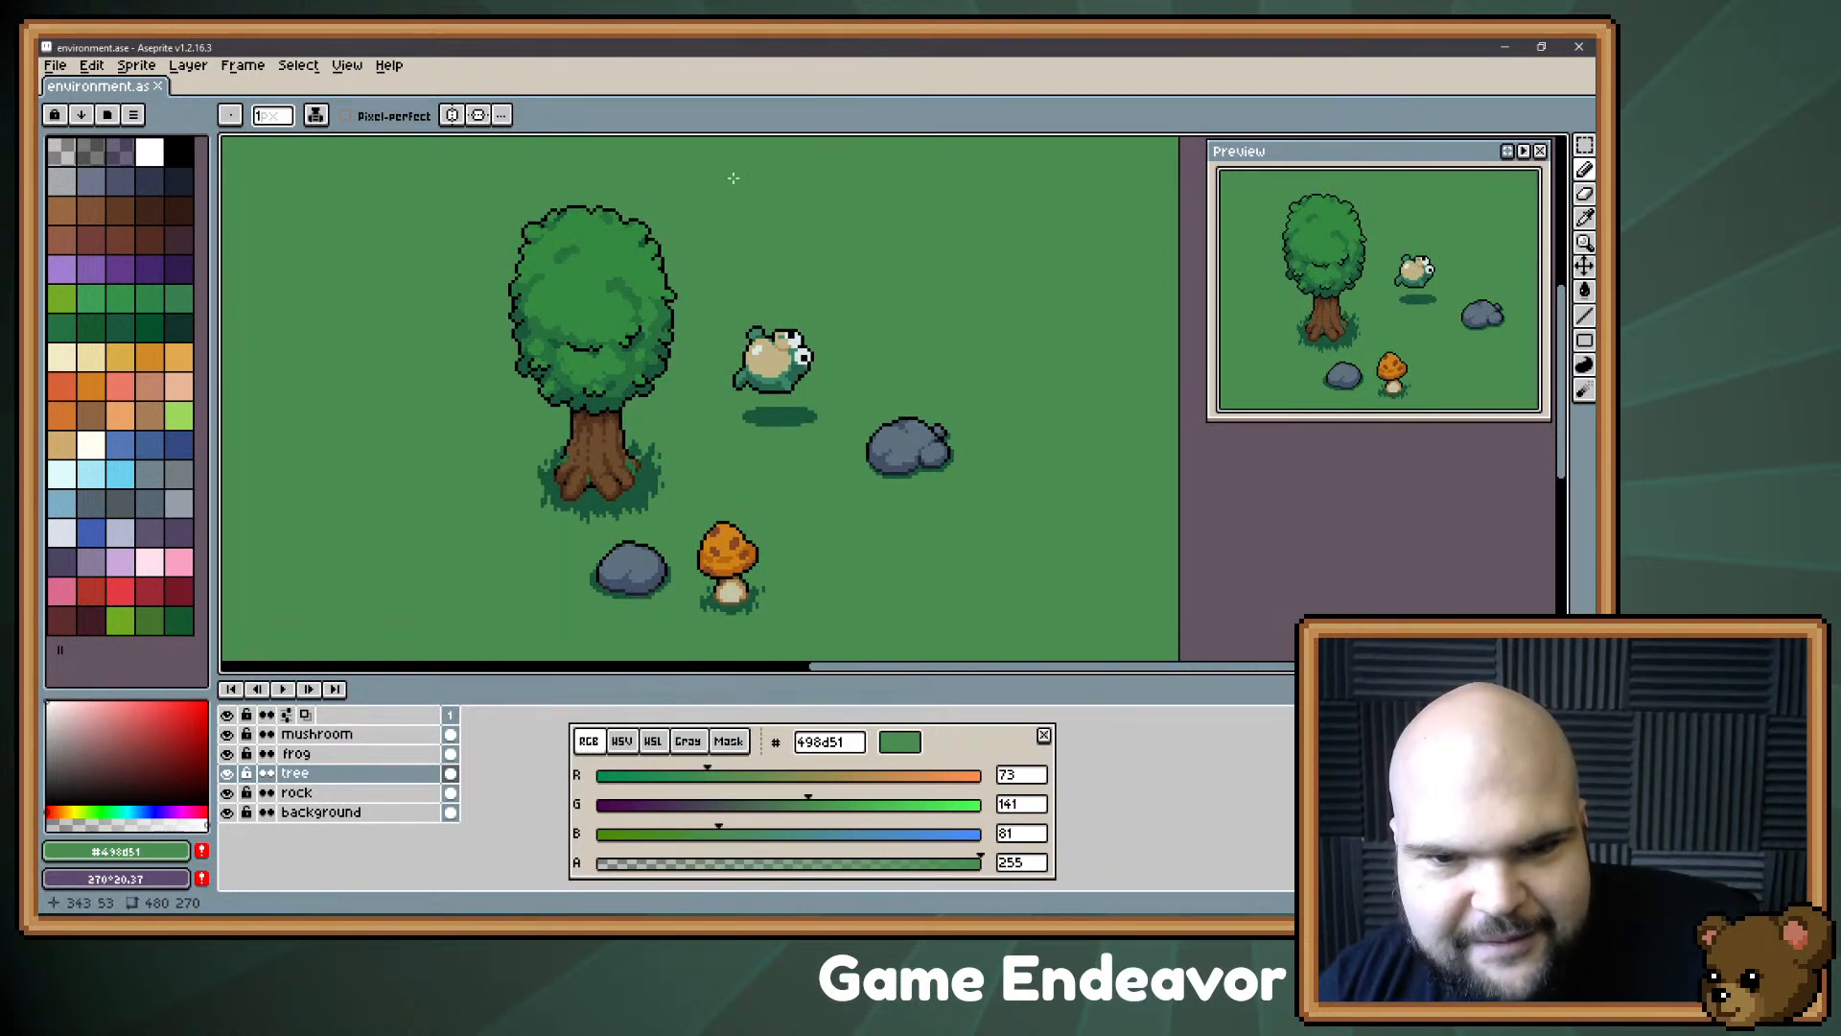
left_click_drag(927, 439, 814, 438)
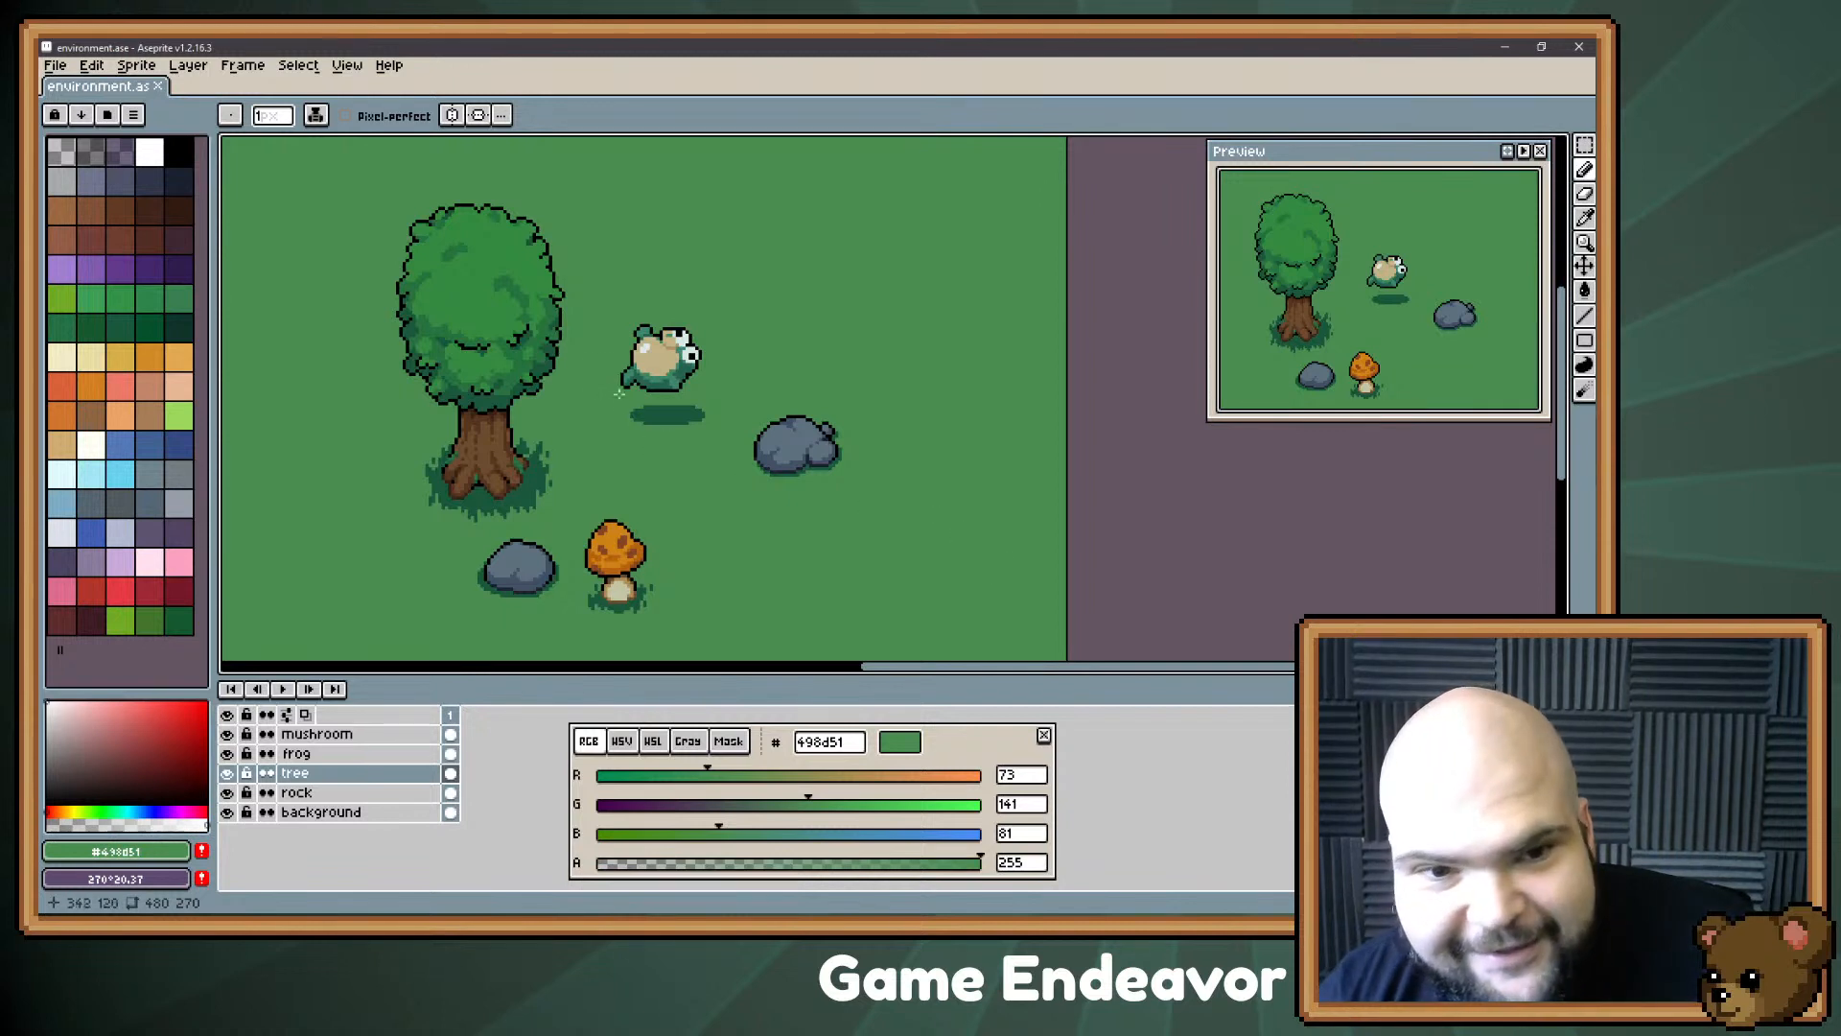
left_click_drag(601, 336, 654, 337)
left_click_drag(542, 317, 574, 343)
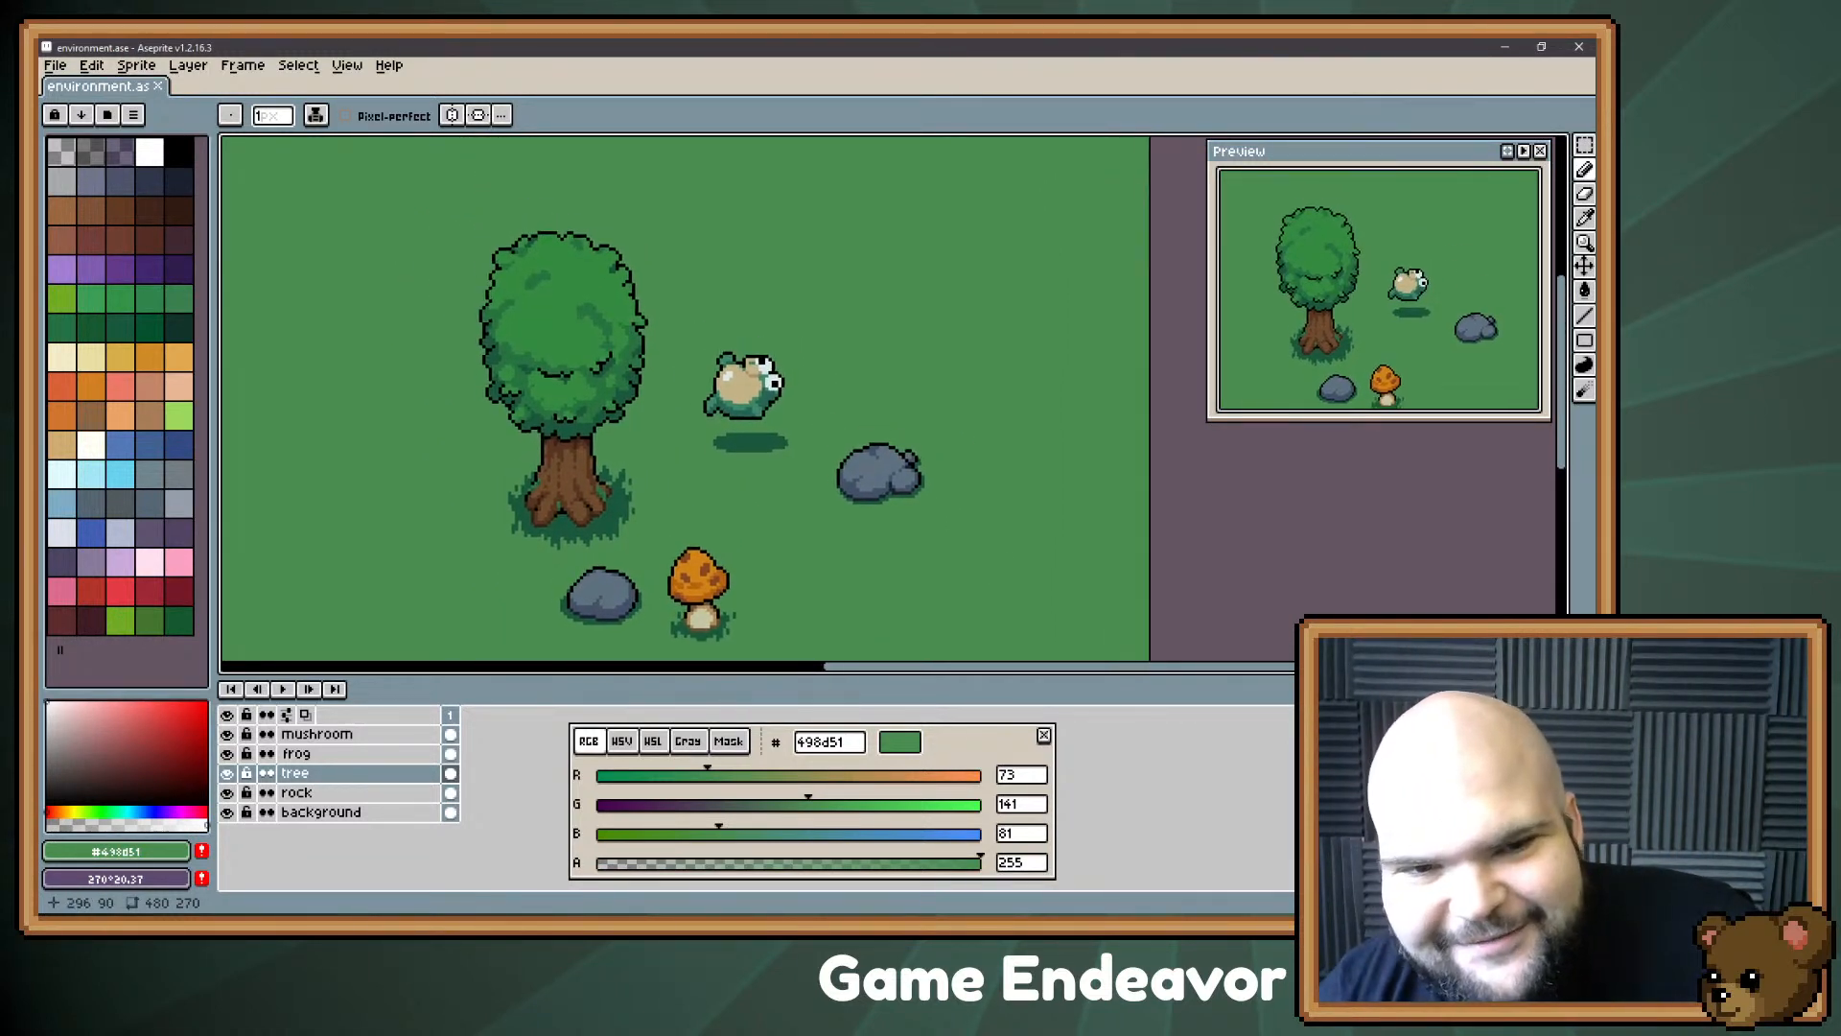
mouse_move(790, 320)
left_mouse_down()
mouse_move(734, 303)
mouse_move(733, 357)
mouse_move(791, 333)
left_mouse_up()
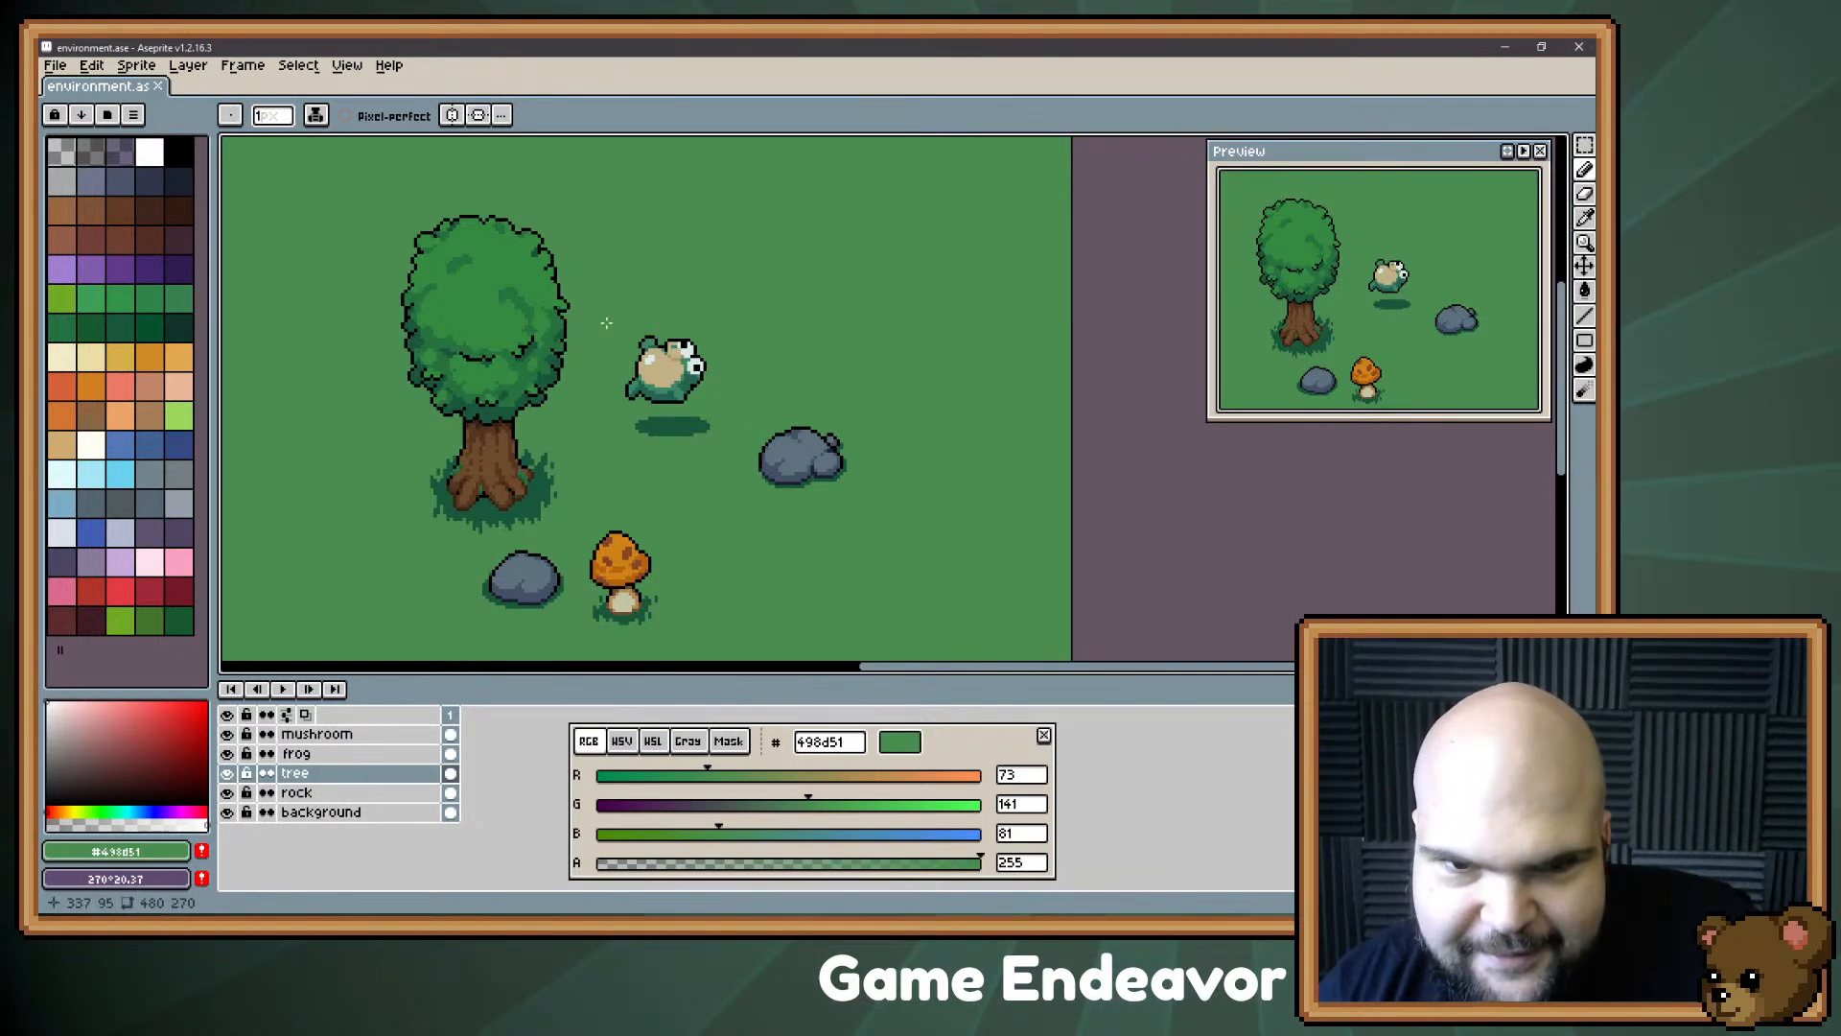
scroll(768, 333, "down", 1)
scroll(719, 332, "up", 1)
left_click_drag(721, 335, 634, 259)
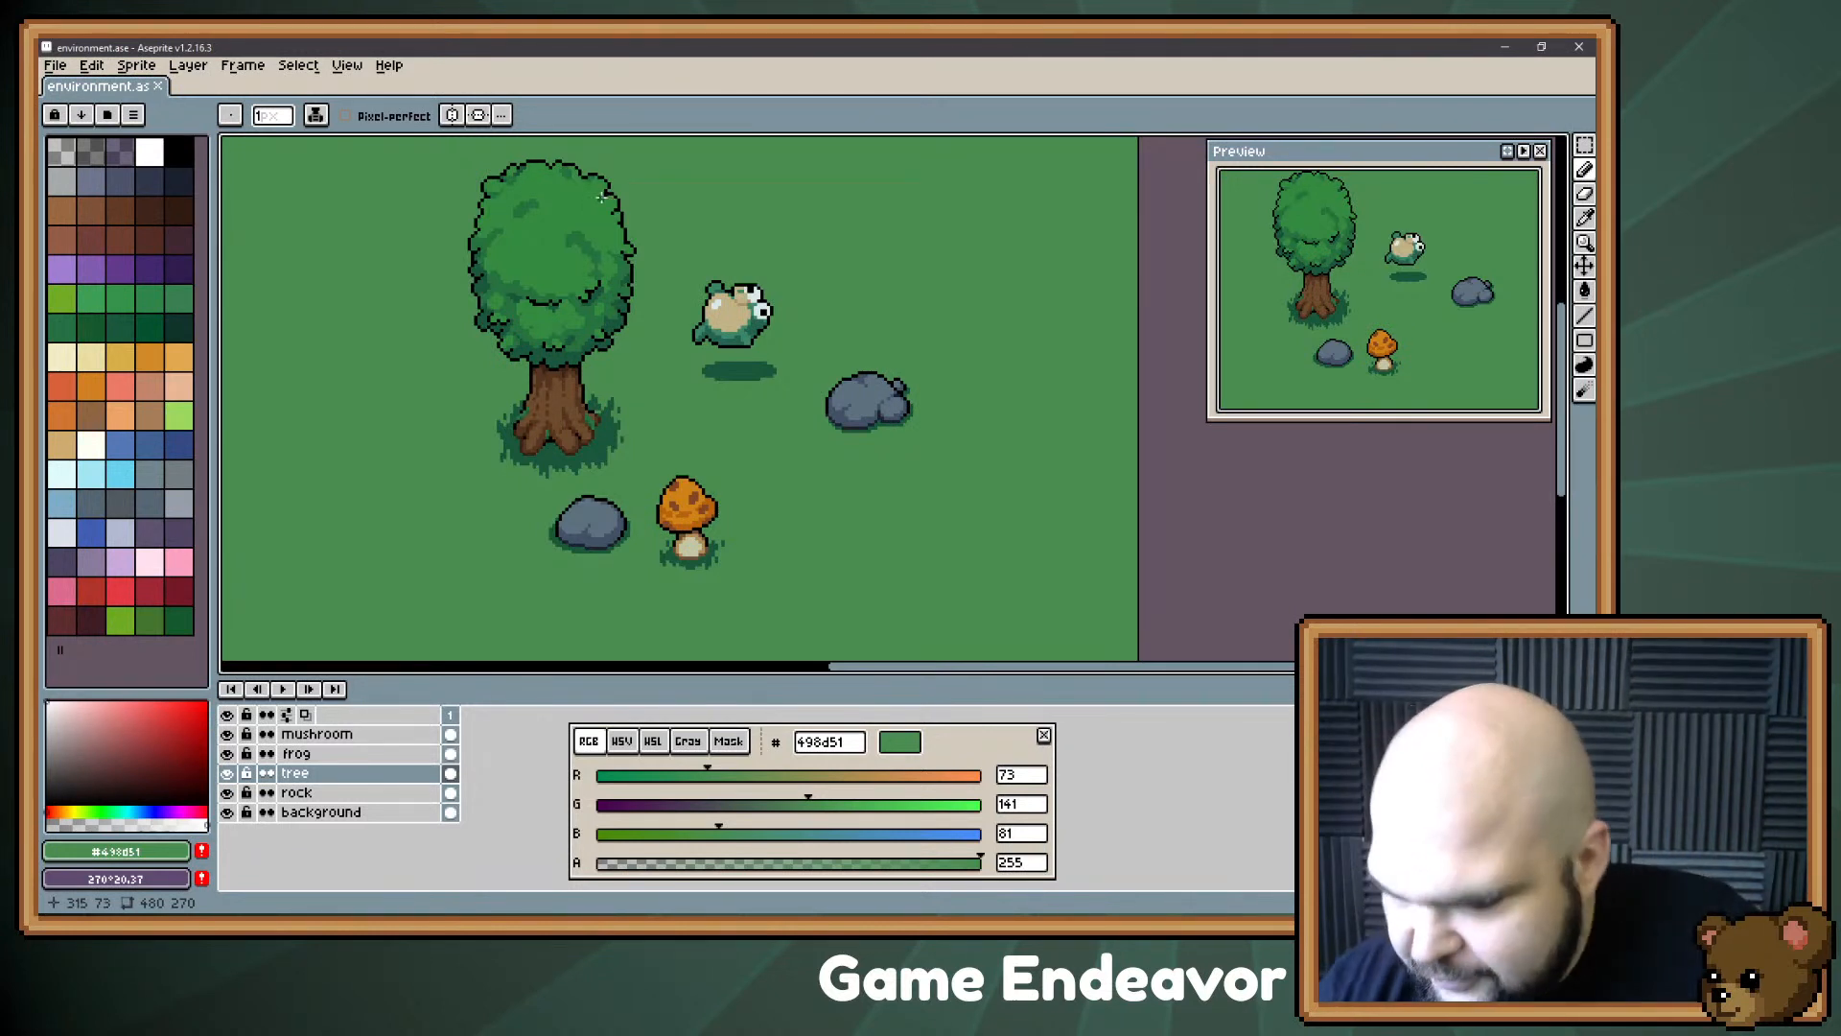
scroll(707, 282, "up", 1)
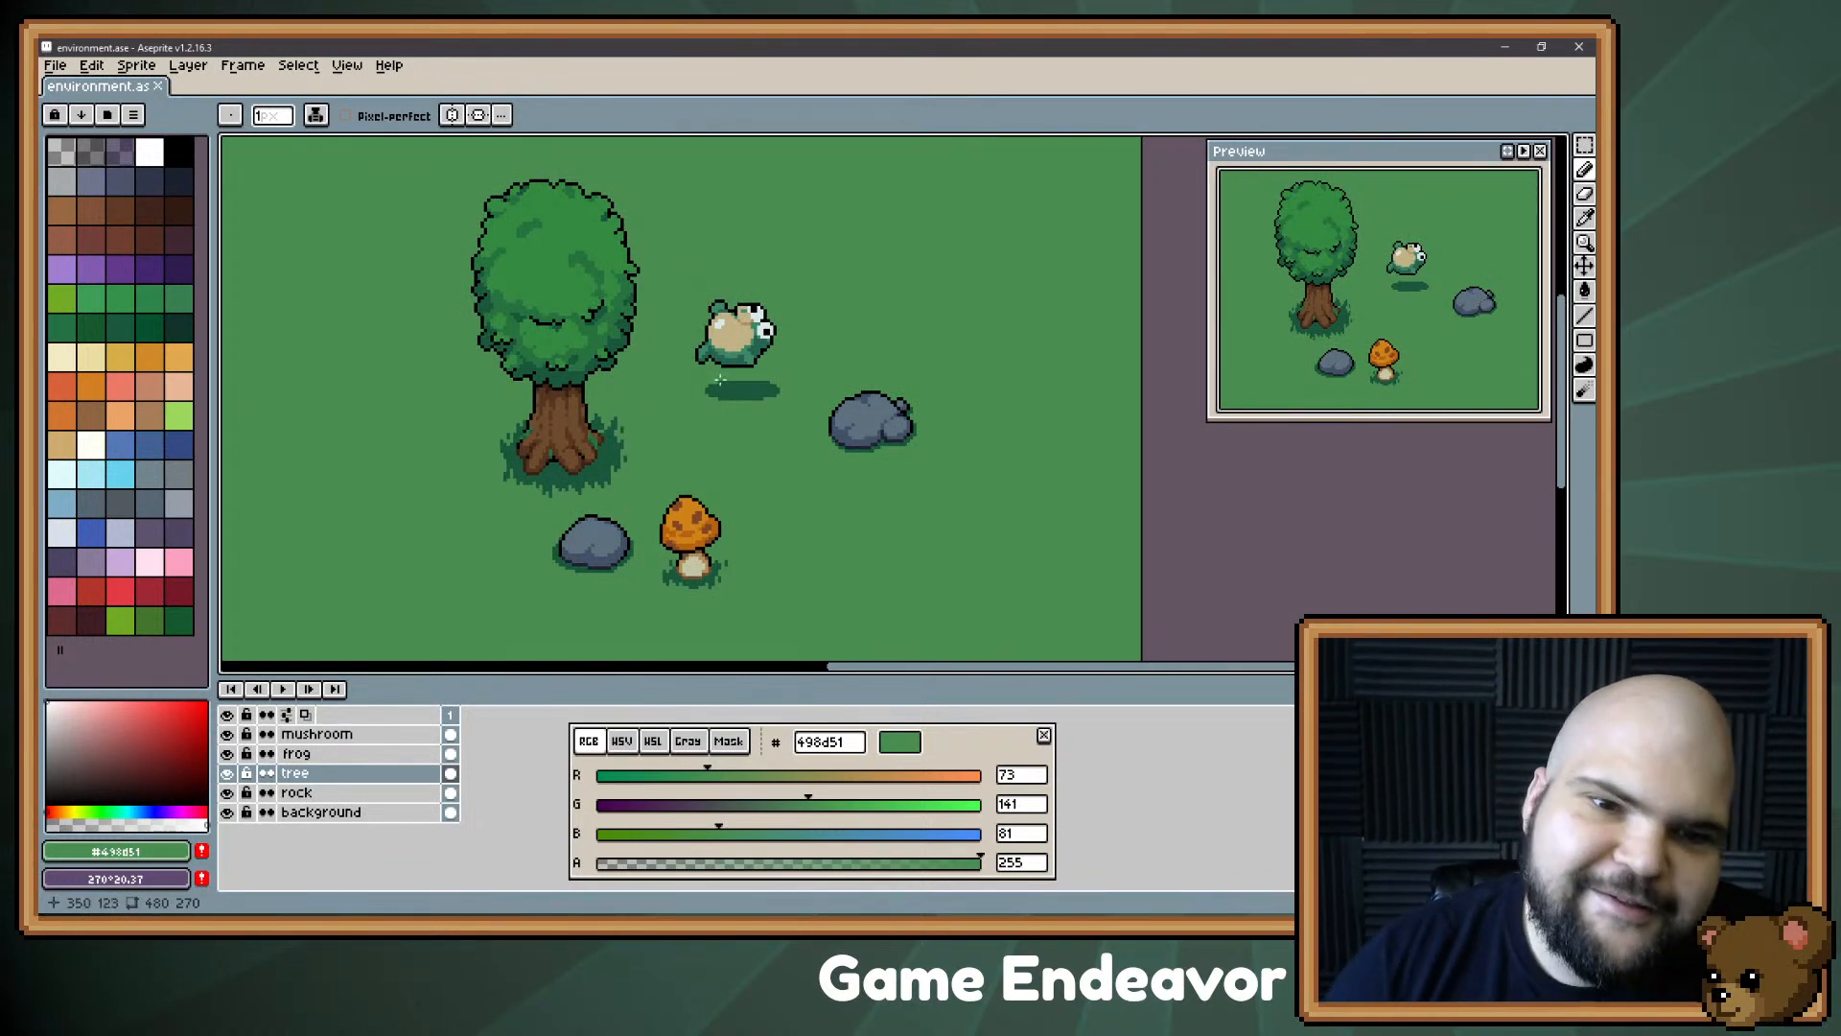
Step: Inspect the tree's trunk, roots and surrounding grass up close in the environment mockup
scroll(702, 270, "up", 2)
left_click_drag(498, 484, 564, 451)
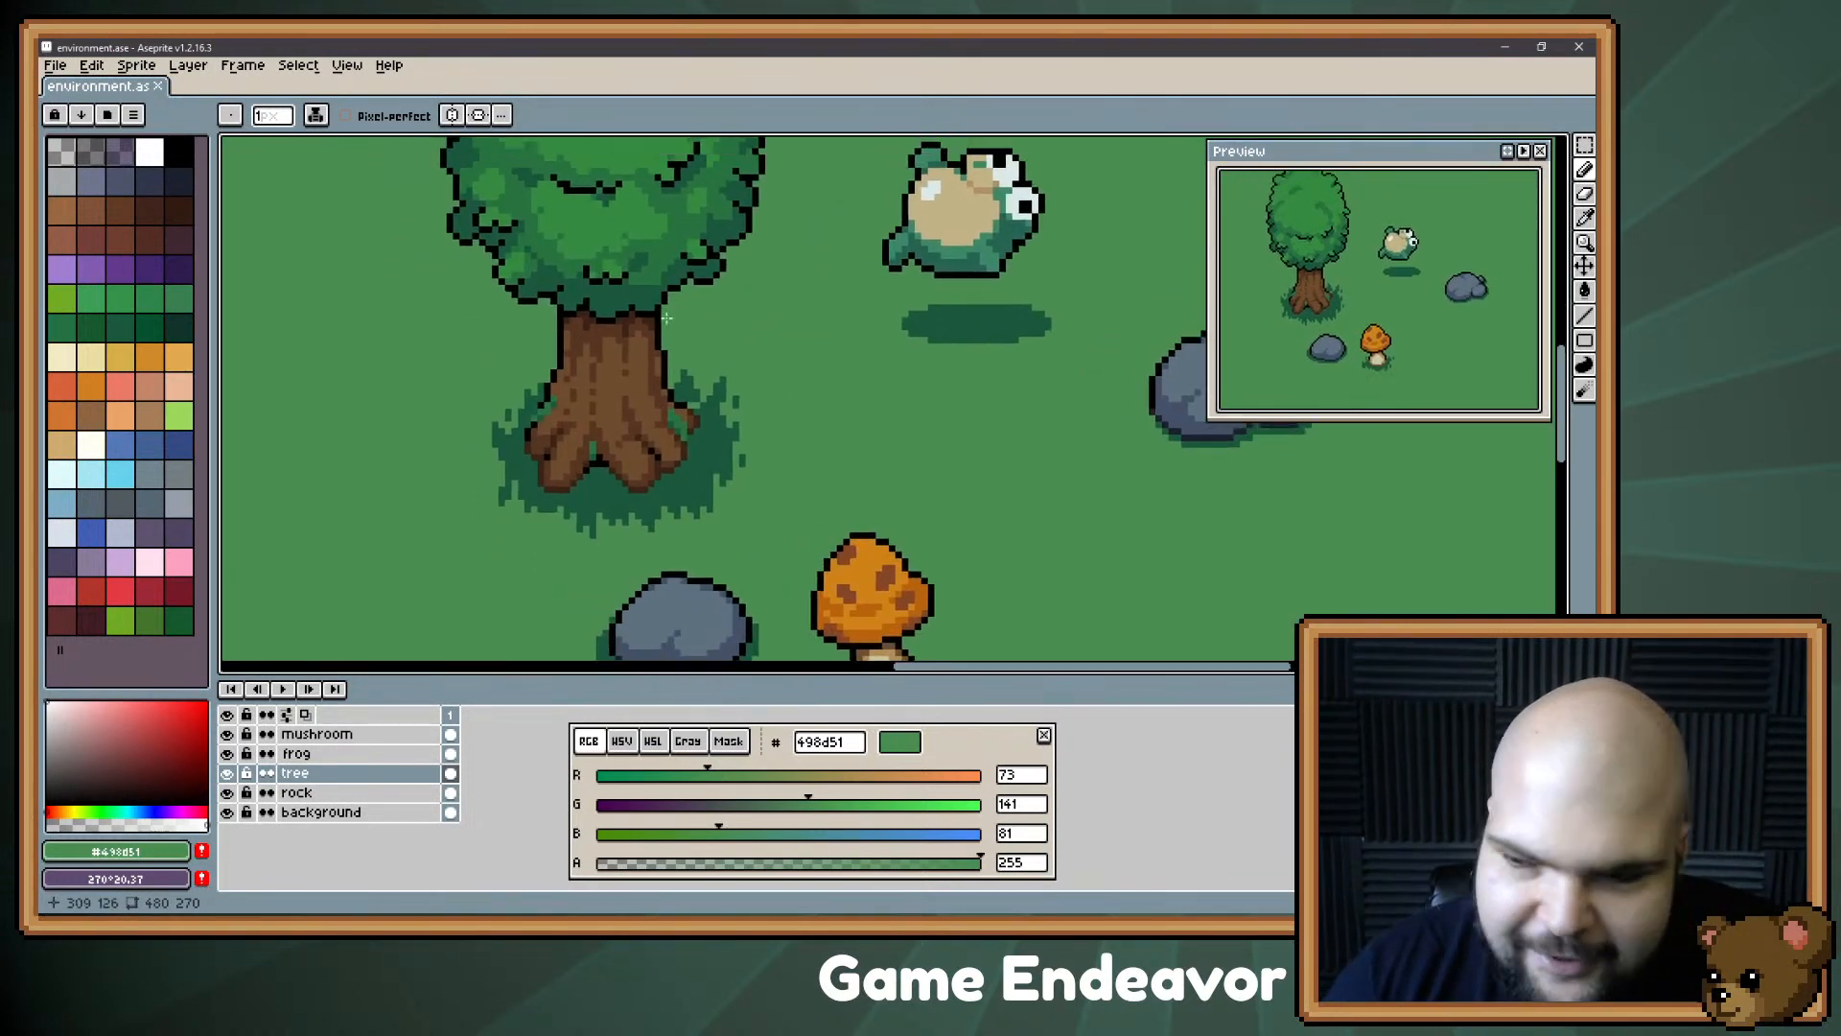
key("alt")
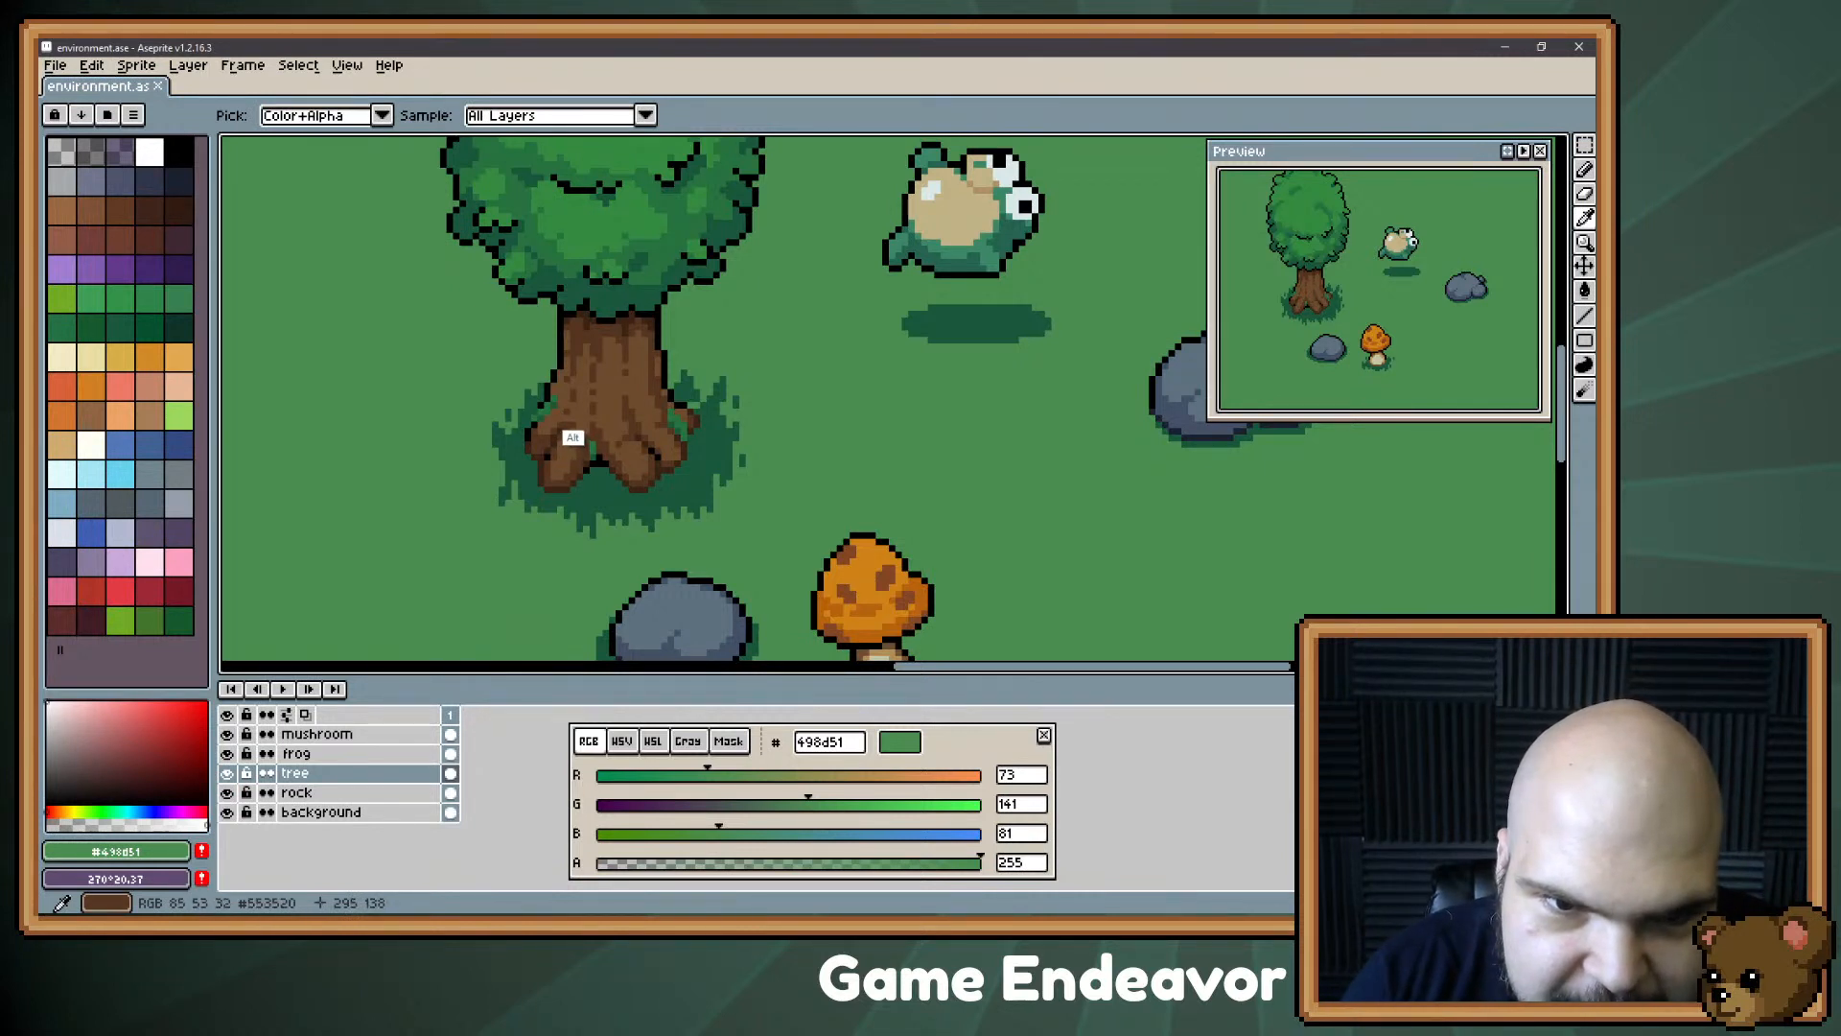
left_click_drag(901, 400, 858, 447)
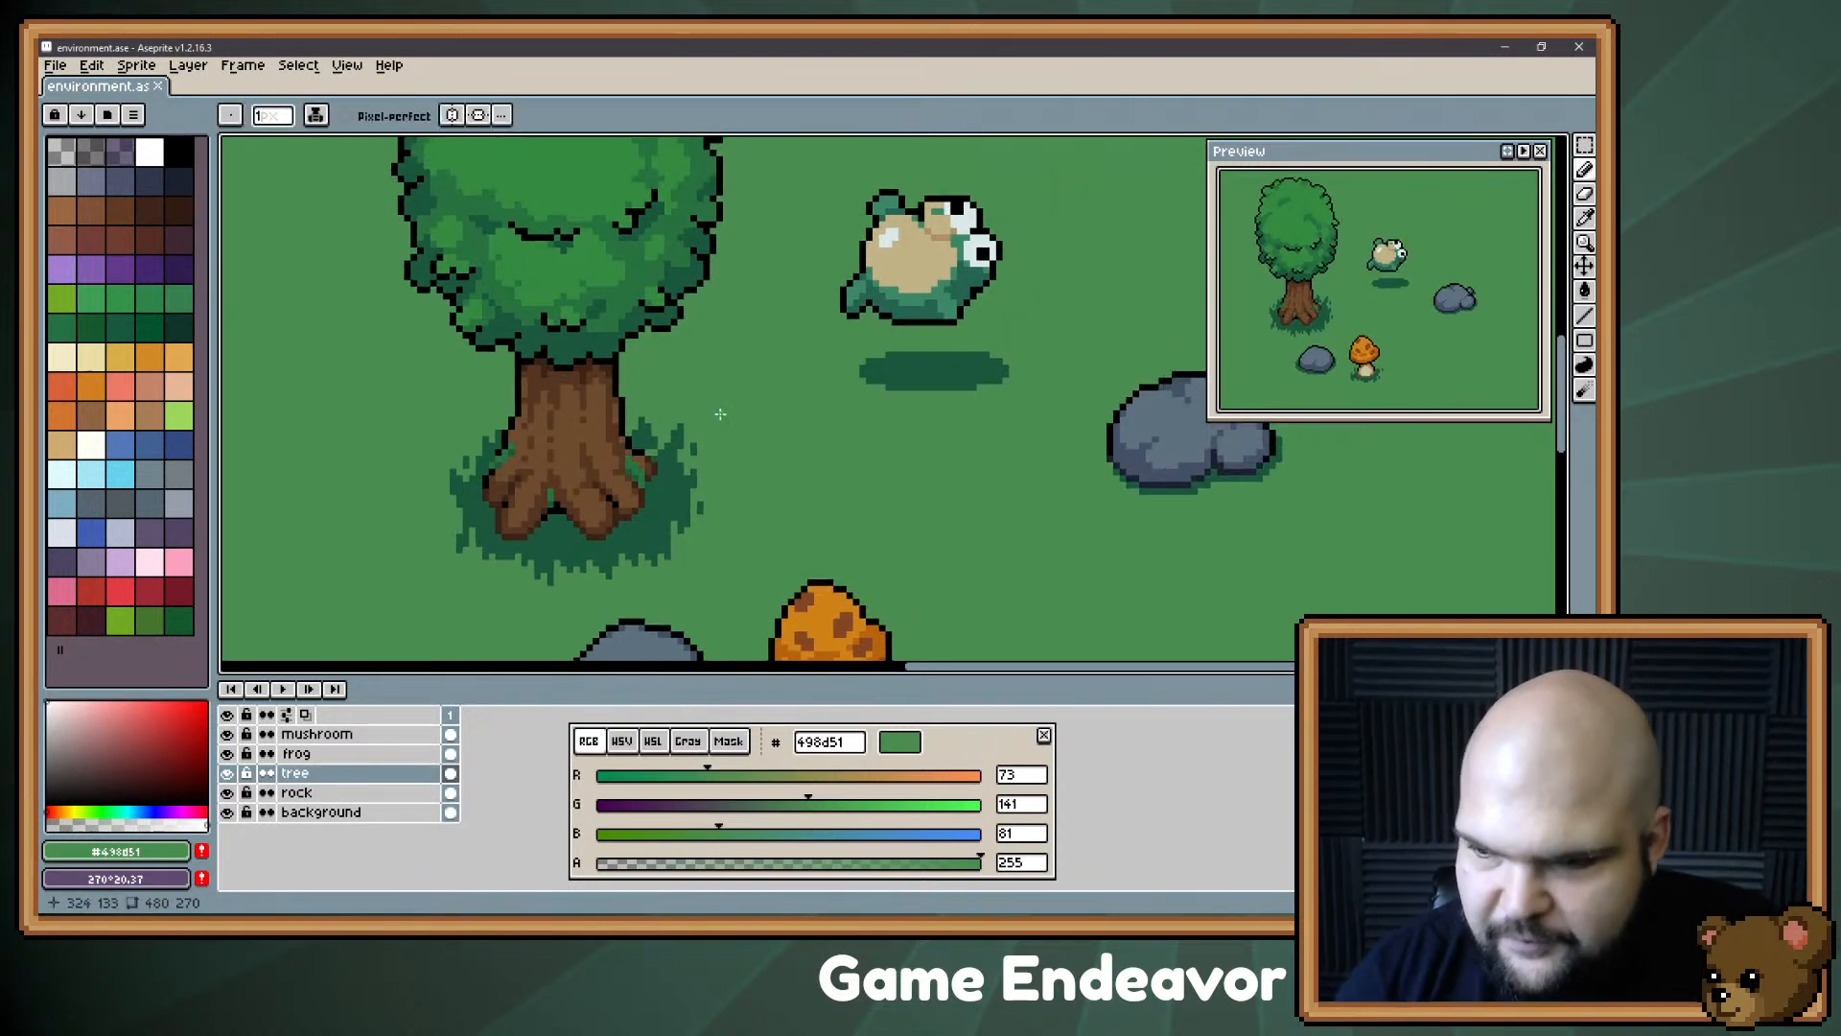
scroll(856, 439, "down", 2)
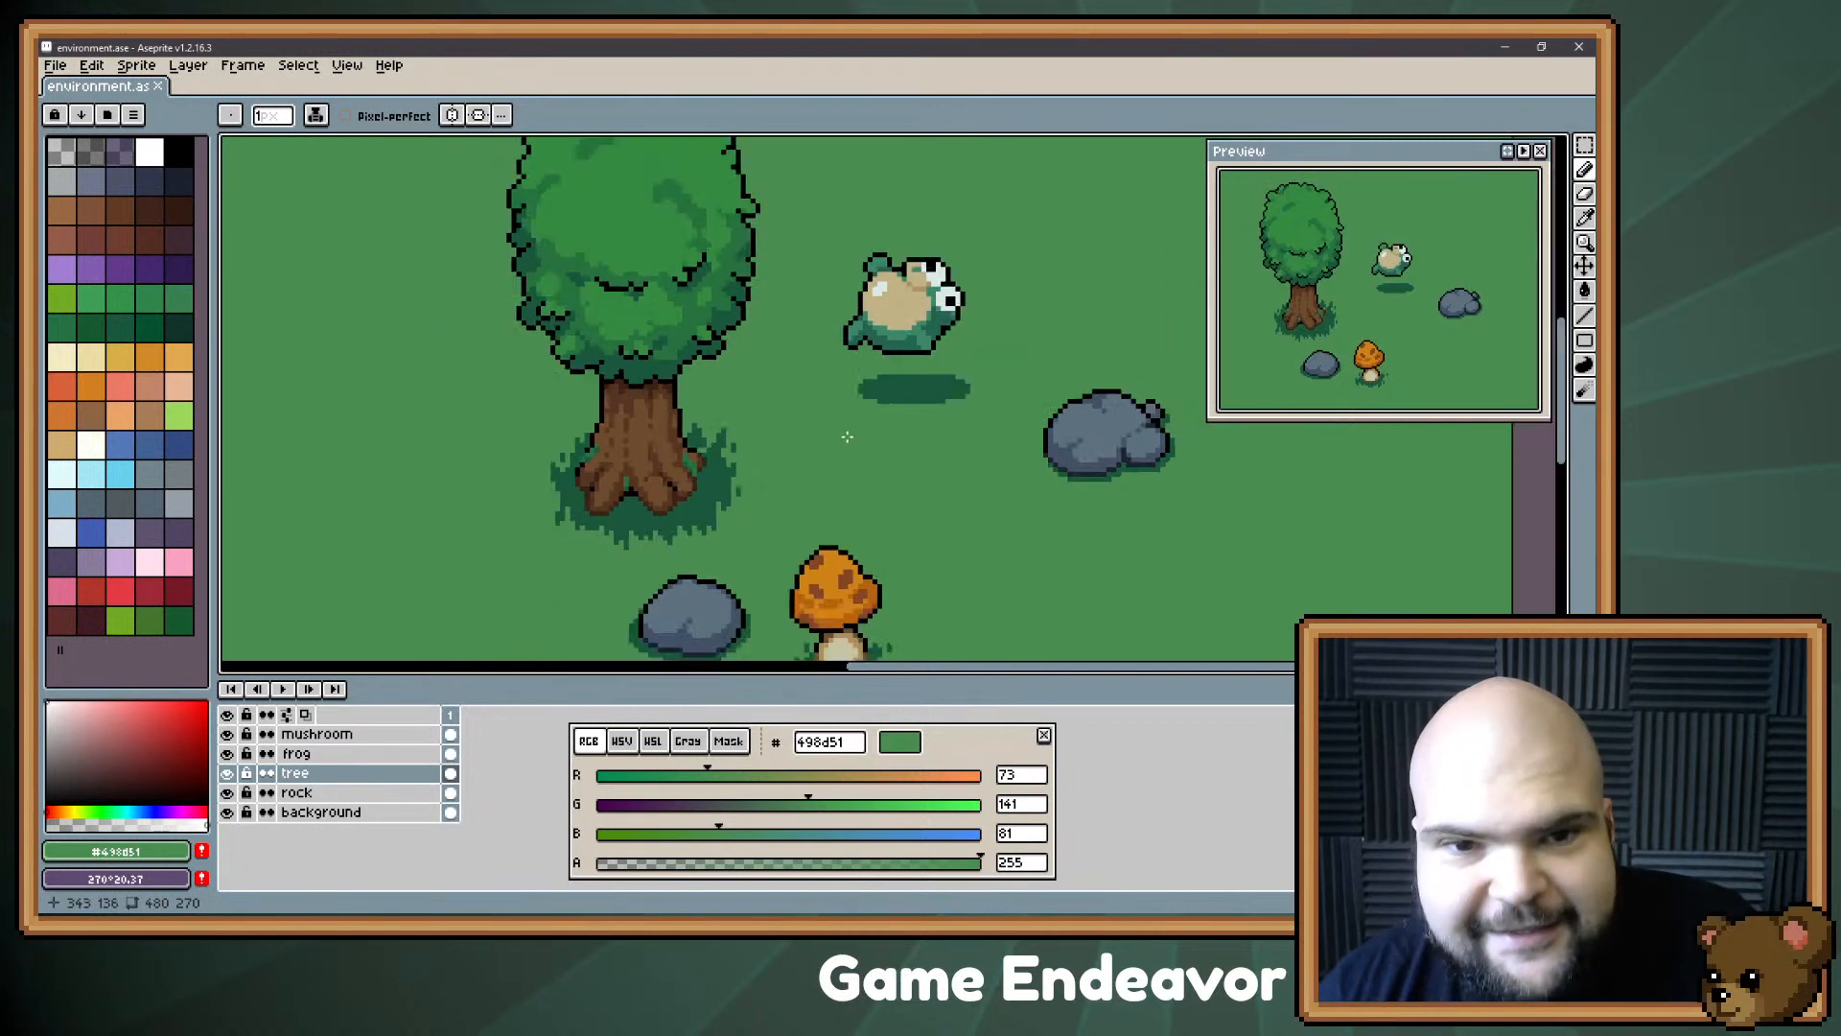
Step: Switch the colour sliders of the environment sprite to the HSL model
mouse_move(776, 289)
left_mouse_down()
mouse_move(730, 293)
mouse_move(684, 257)
mouse_move(786, 329)
mouse_move(749, 301)
left_mouse_up()
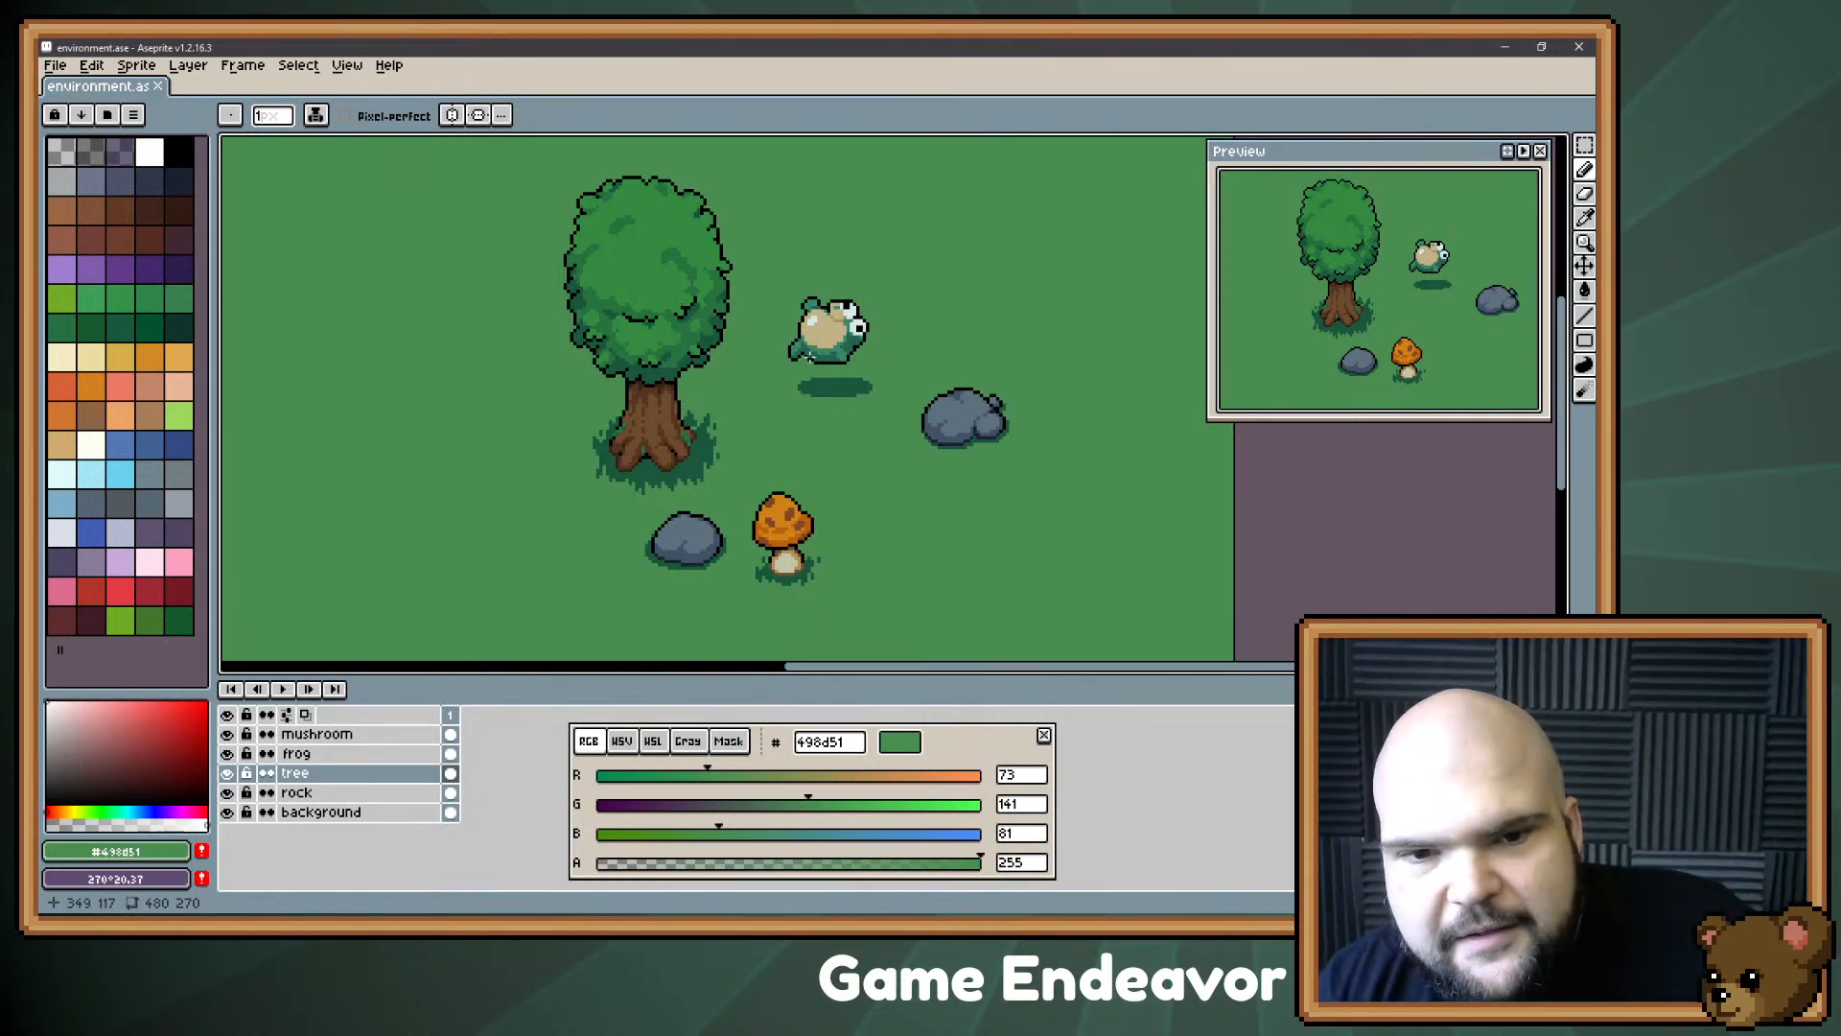
scroll(821, 365, "down", 2)
left_click_drag(818, 326, 754, 342)
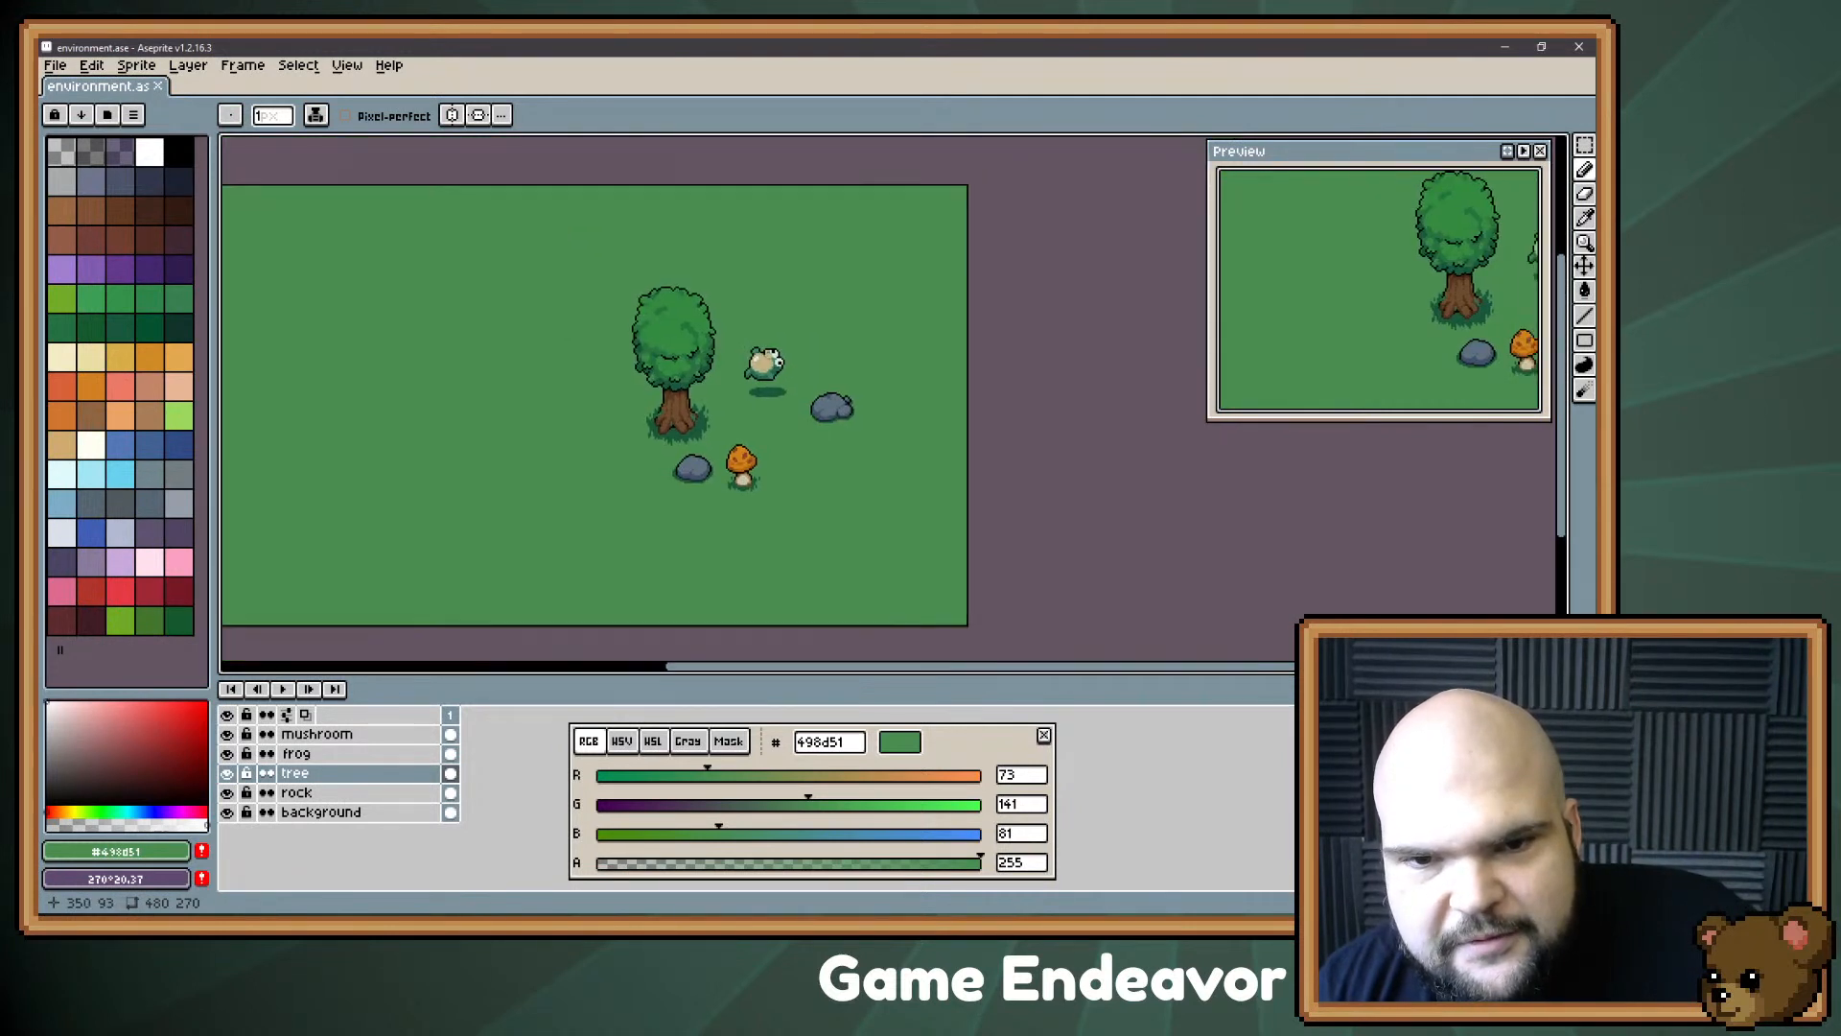
scroll(753, 336, "up", 2)
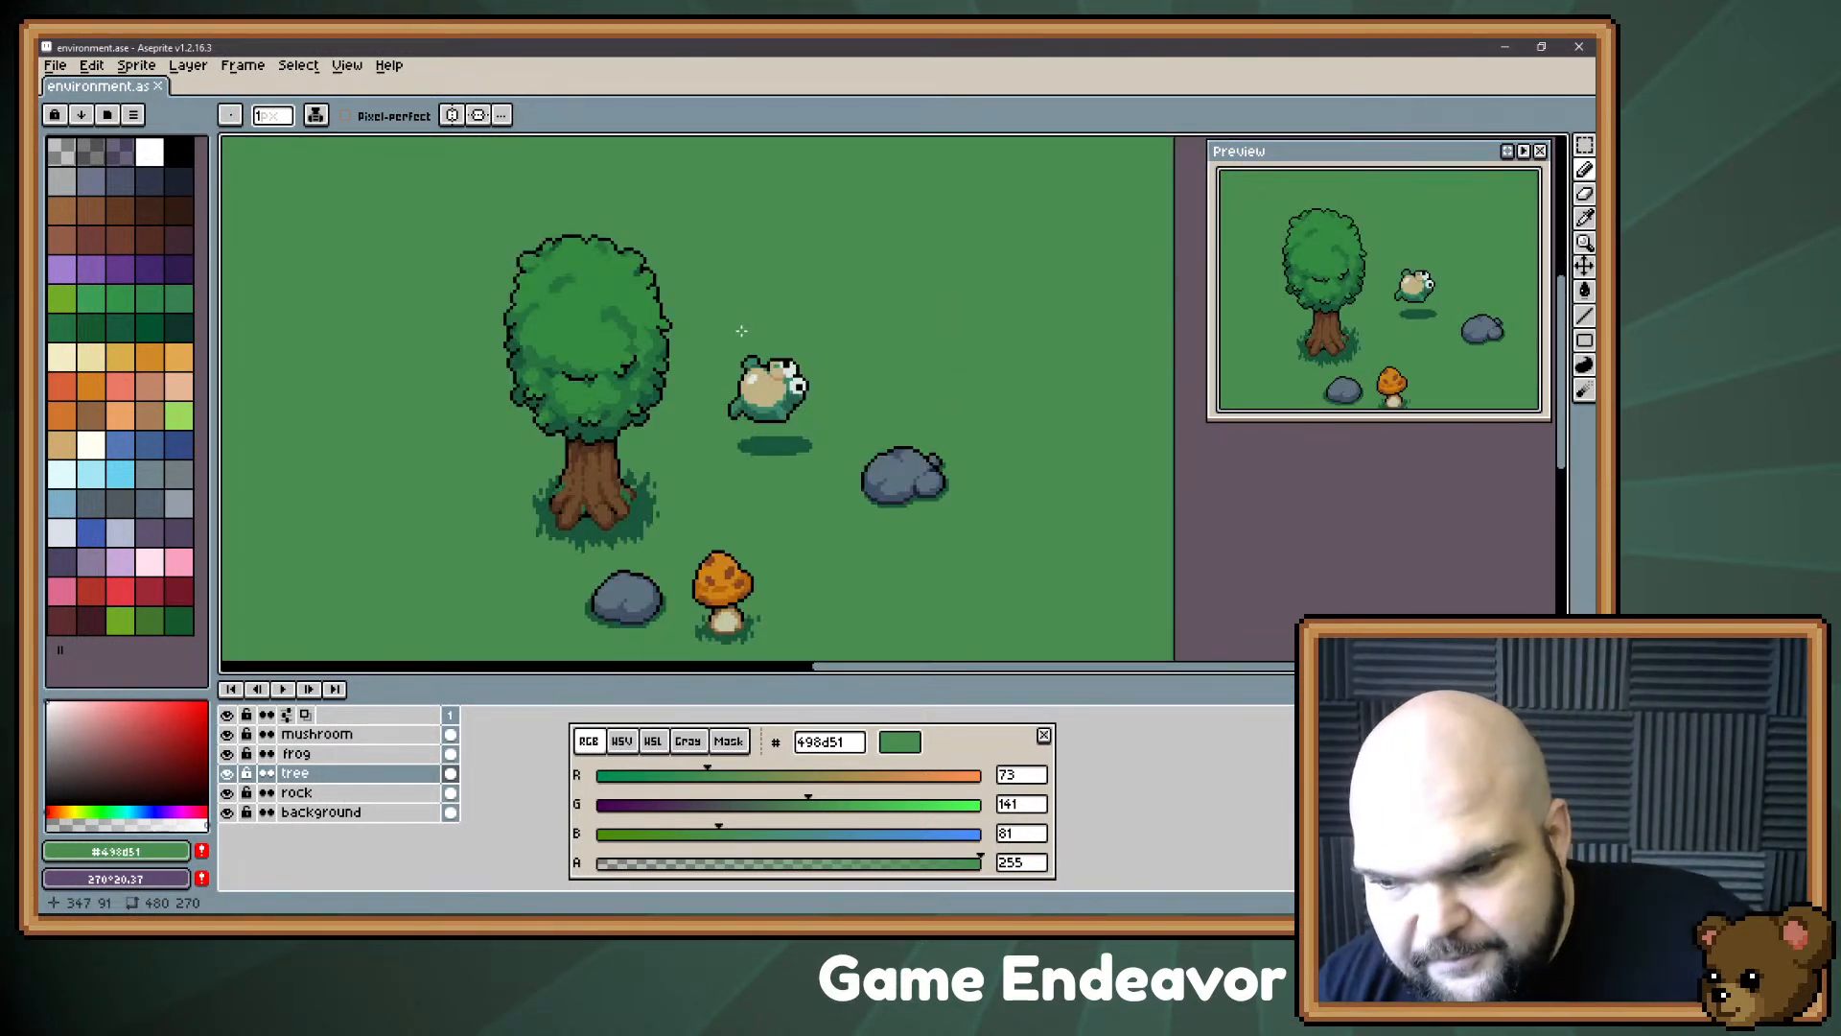
left_click_drag(699, 401, 754, 347)
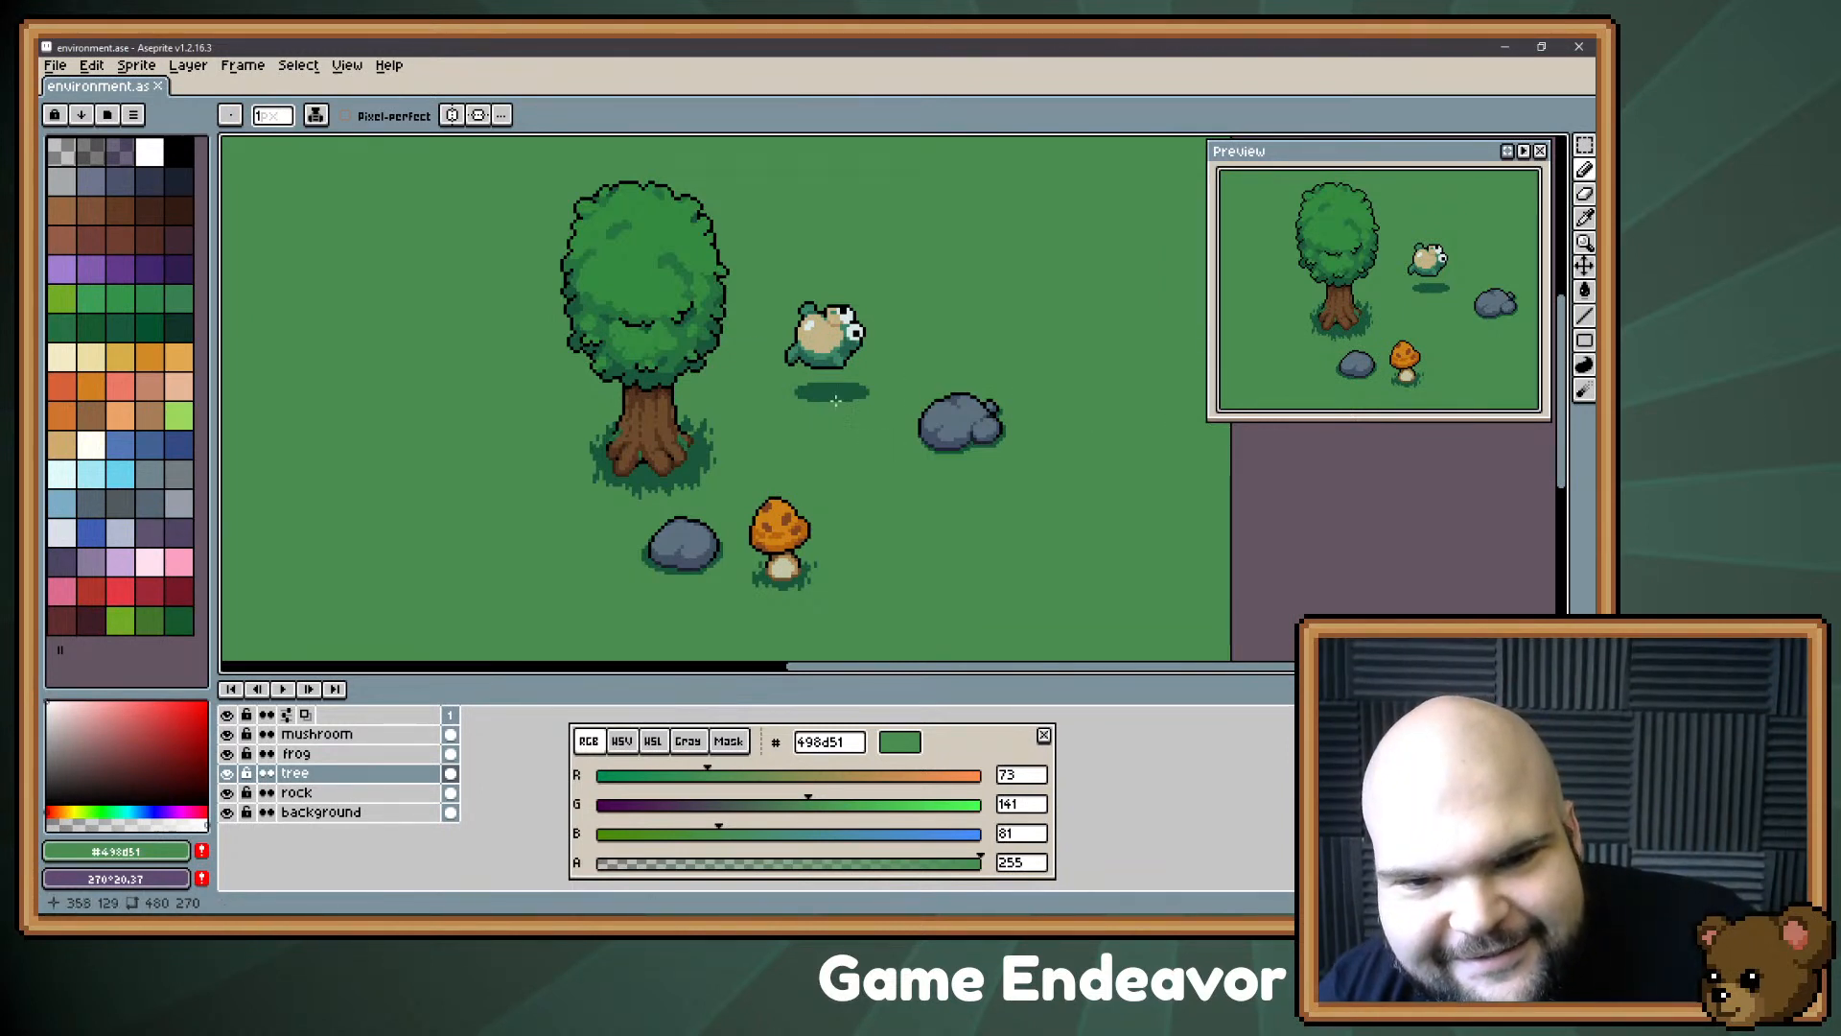
mouse_move(756, 374)
left_mouse_down()
mouse_move(723, 402)
mouse_move(769, 413)
mouse_move(764, 397)
left_mouse_up()
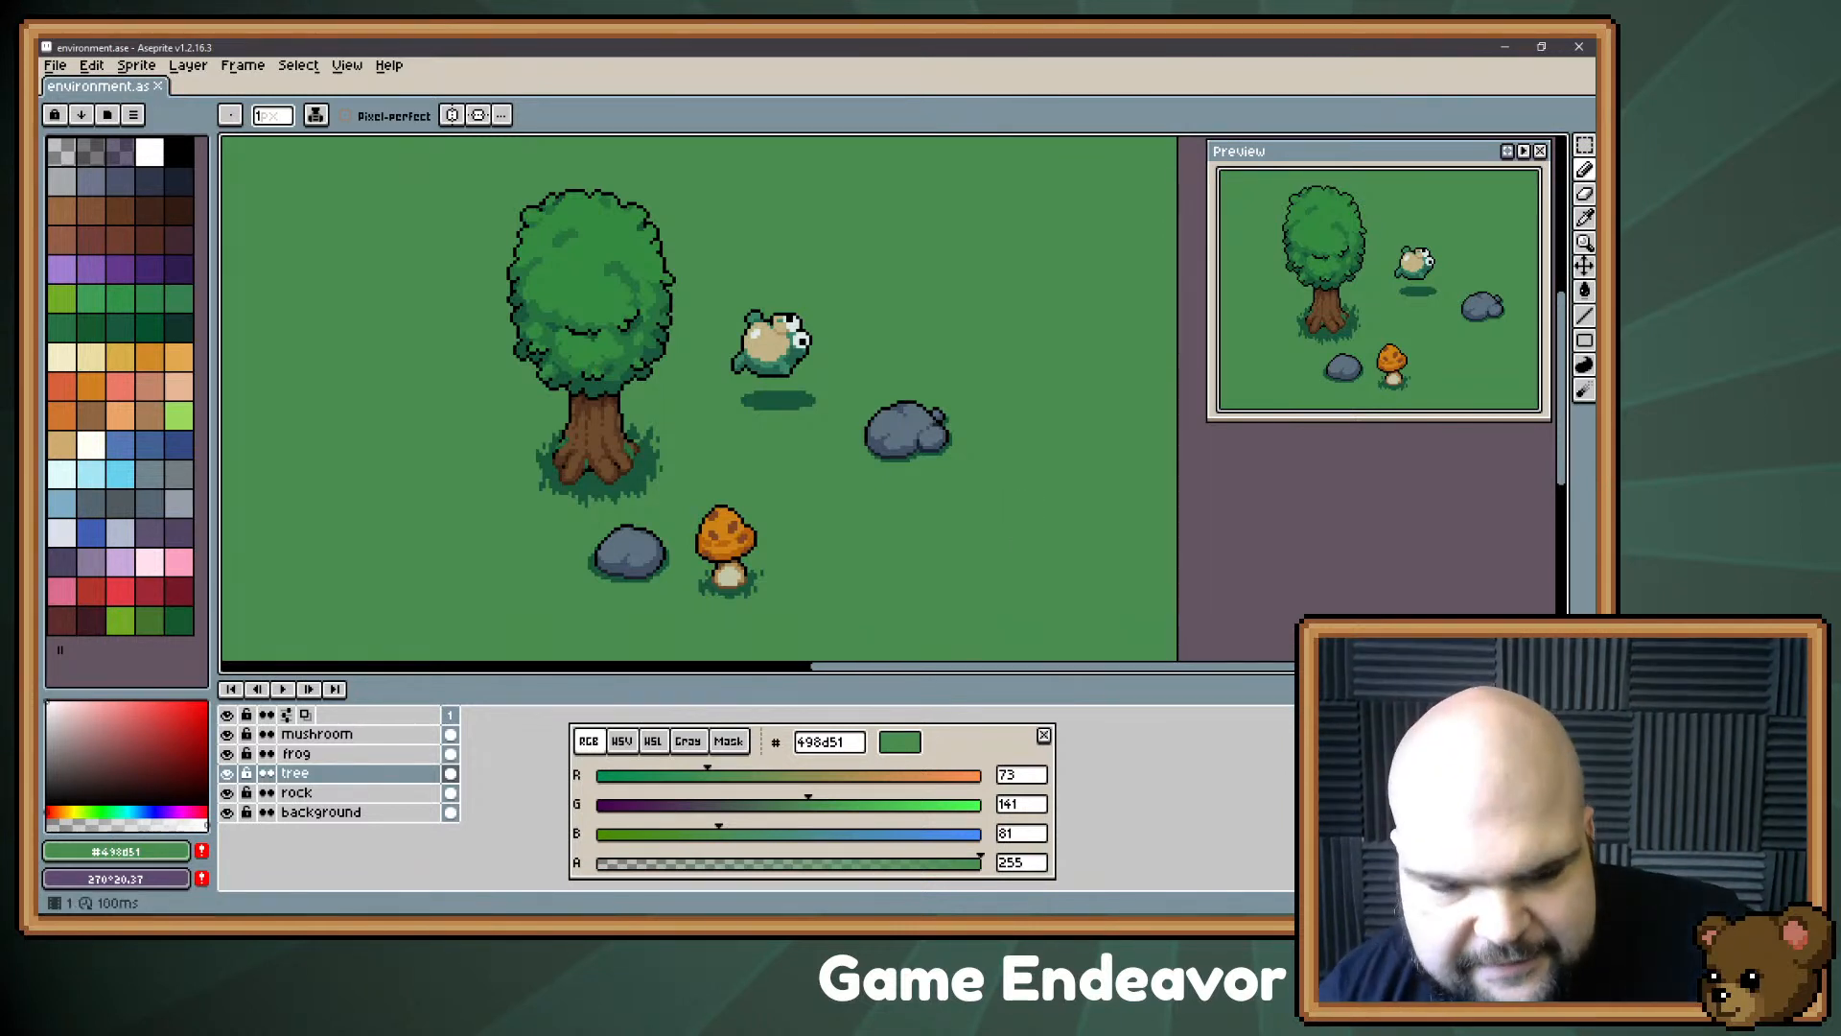
left_click(653, 741)
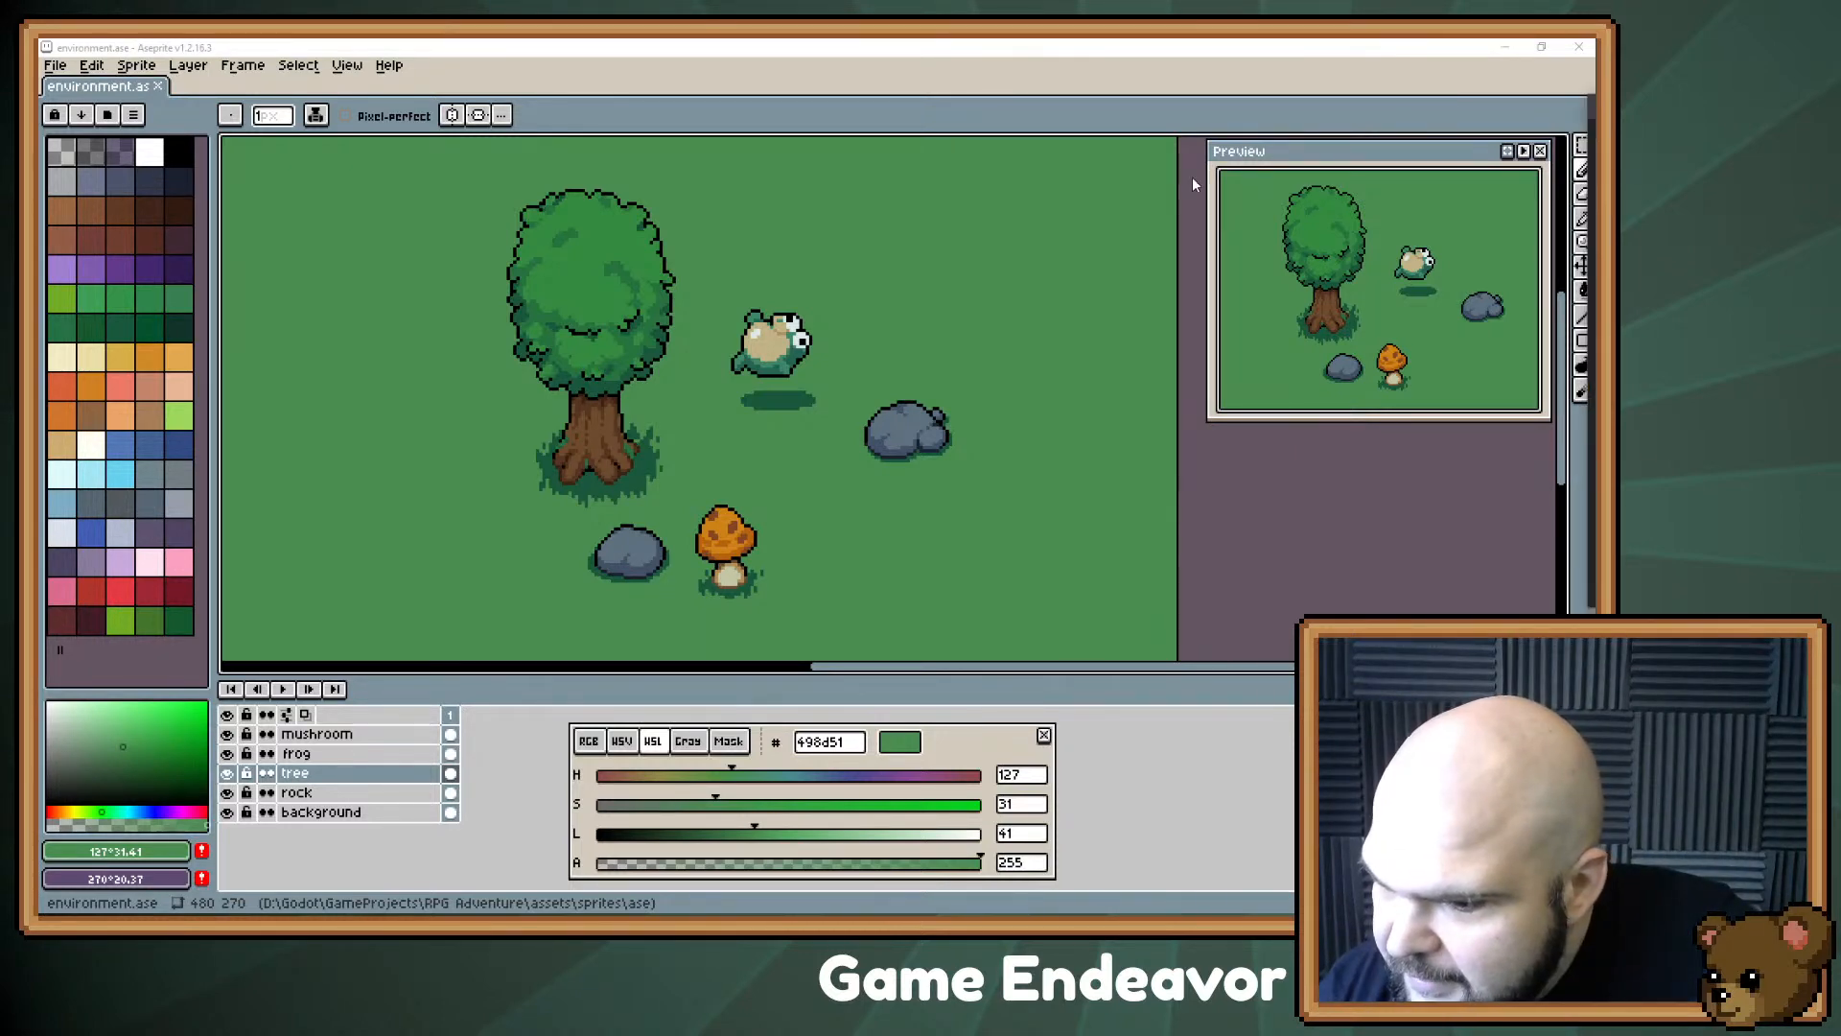
Step: Switch to the RPG Adventure project in Godot with the TestRoom scene and run the game
key("alt+Tab")
left_click_drag(1193, 177, 765, 39)
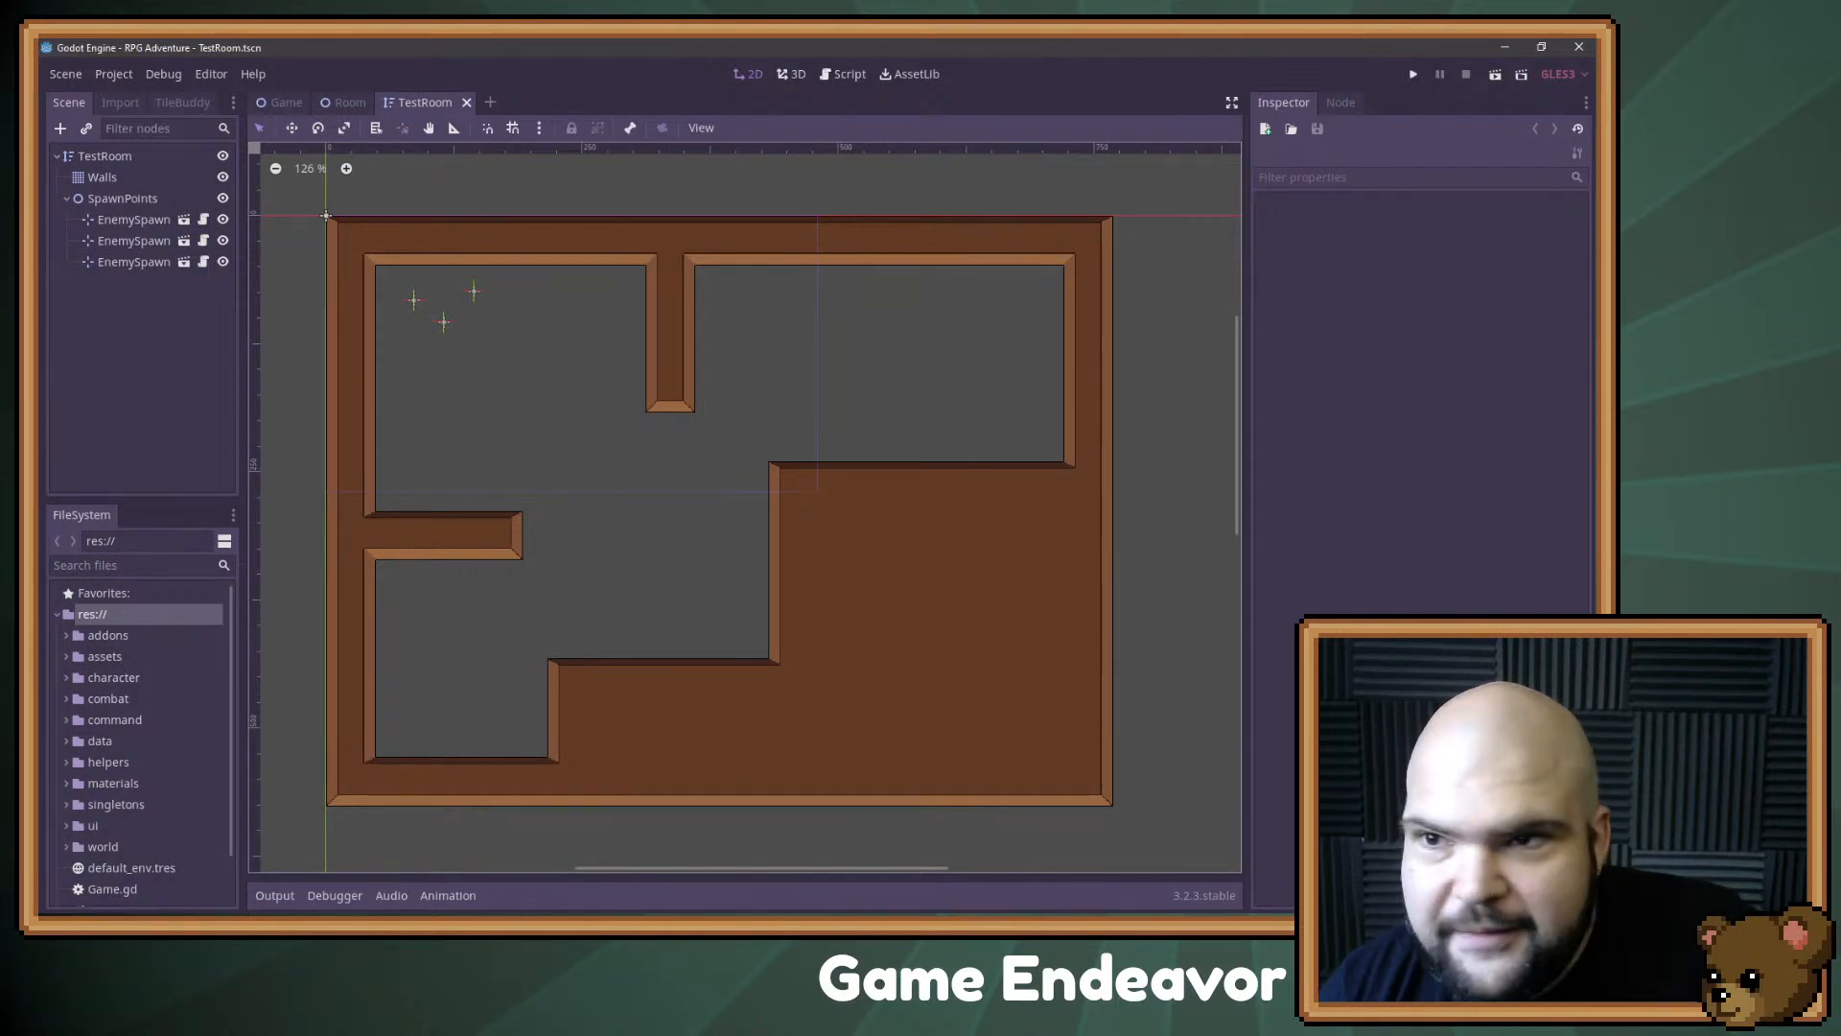
key("F5")
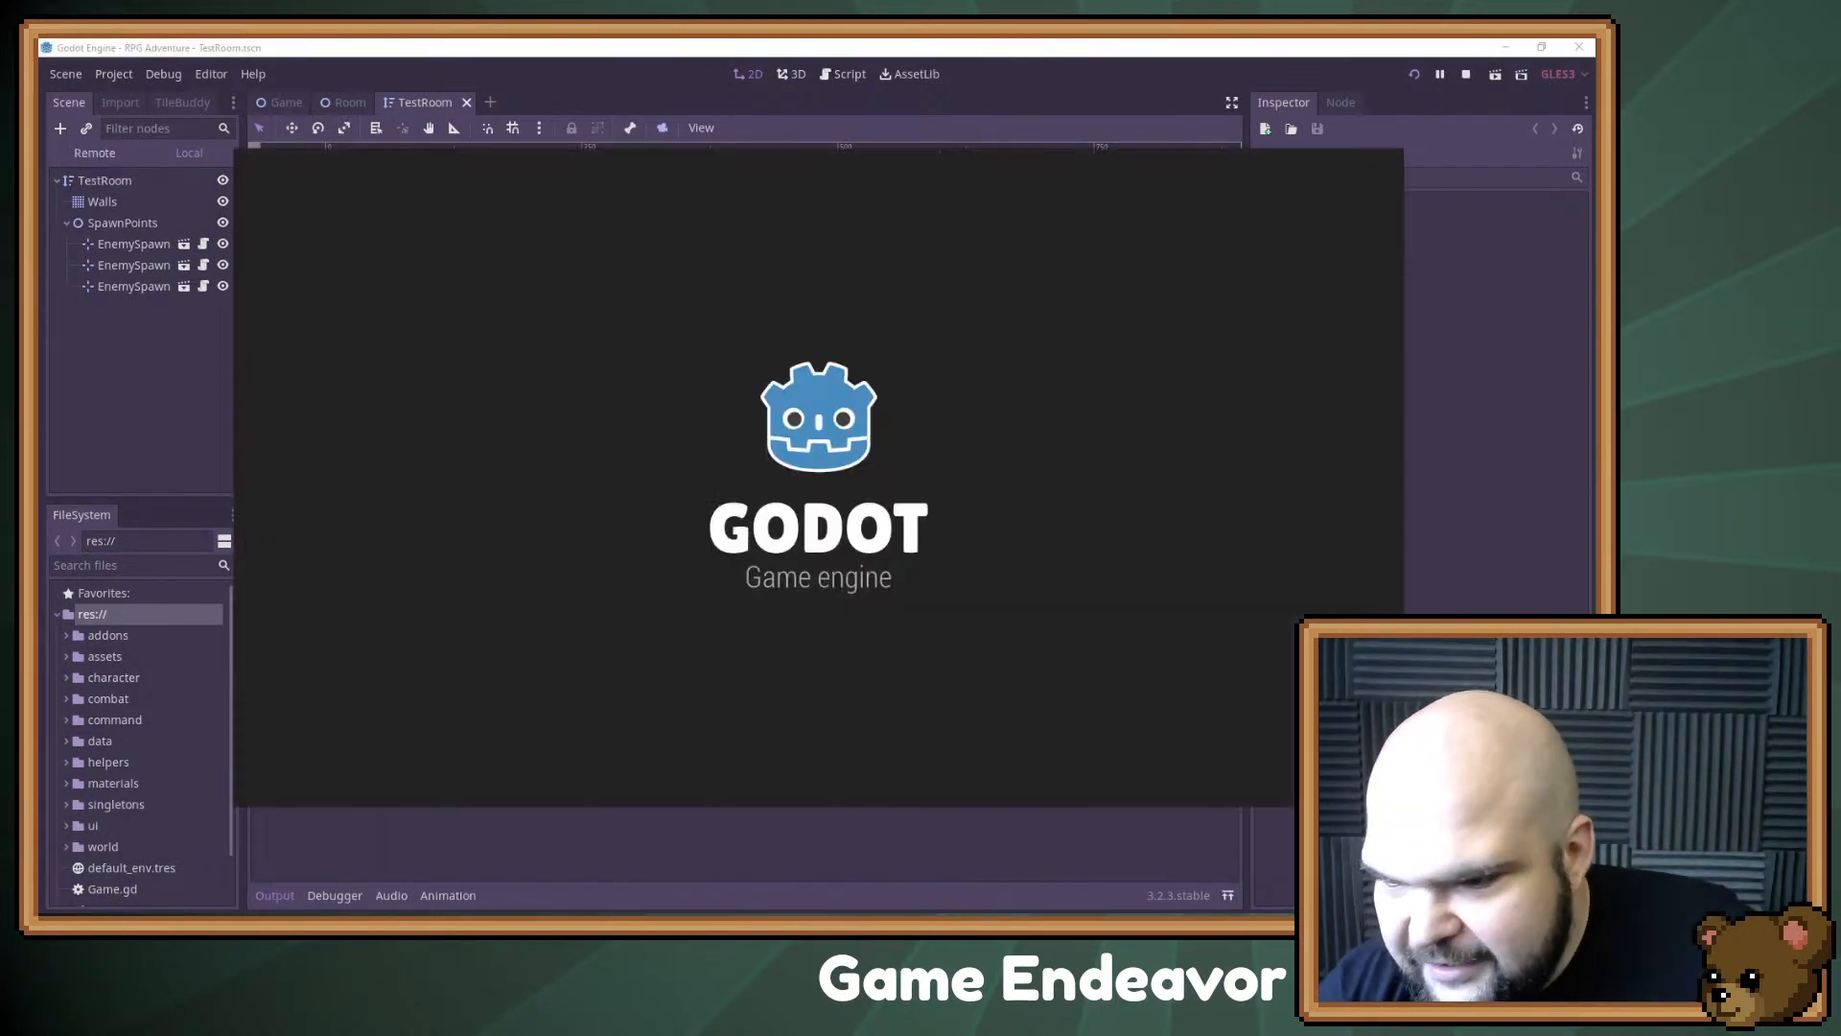
Step: Move the green player character through the test room towards the group of red enemies
key("a")
key("w")
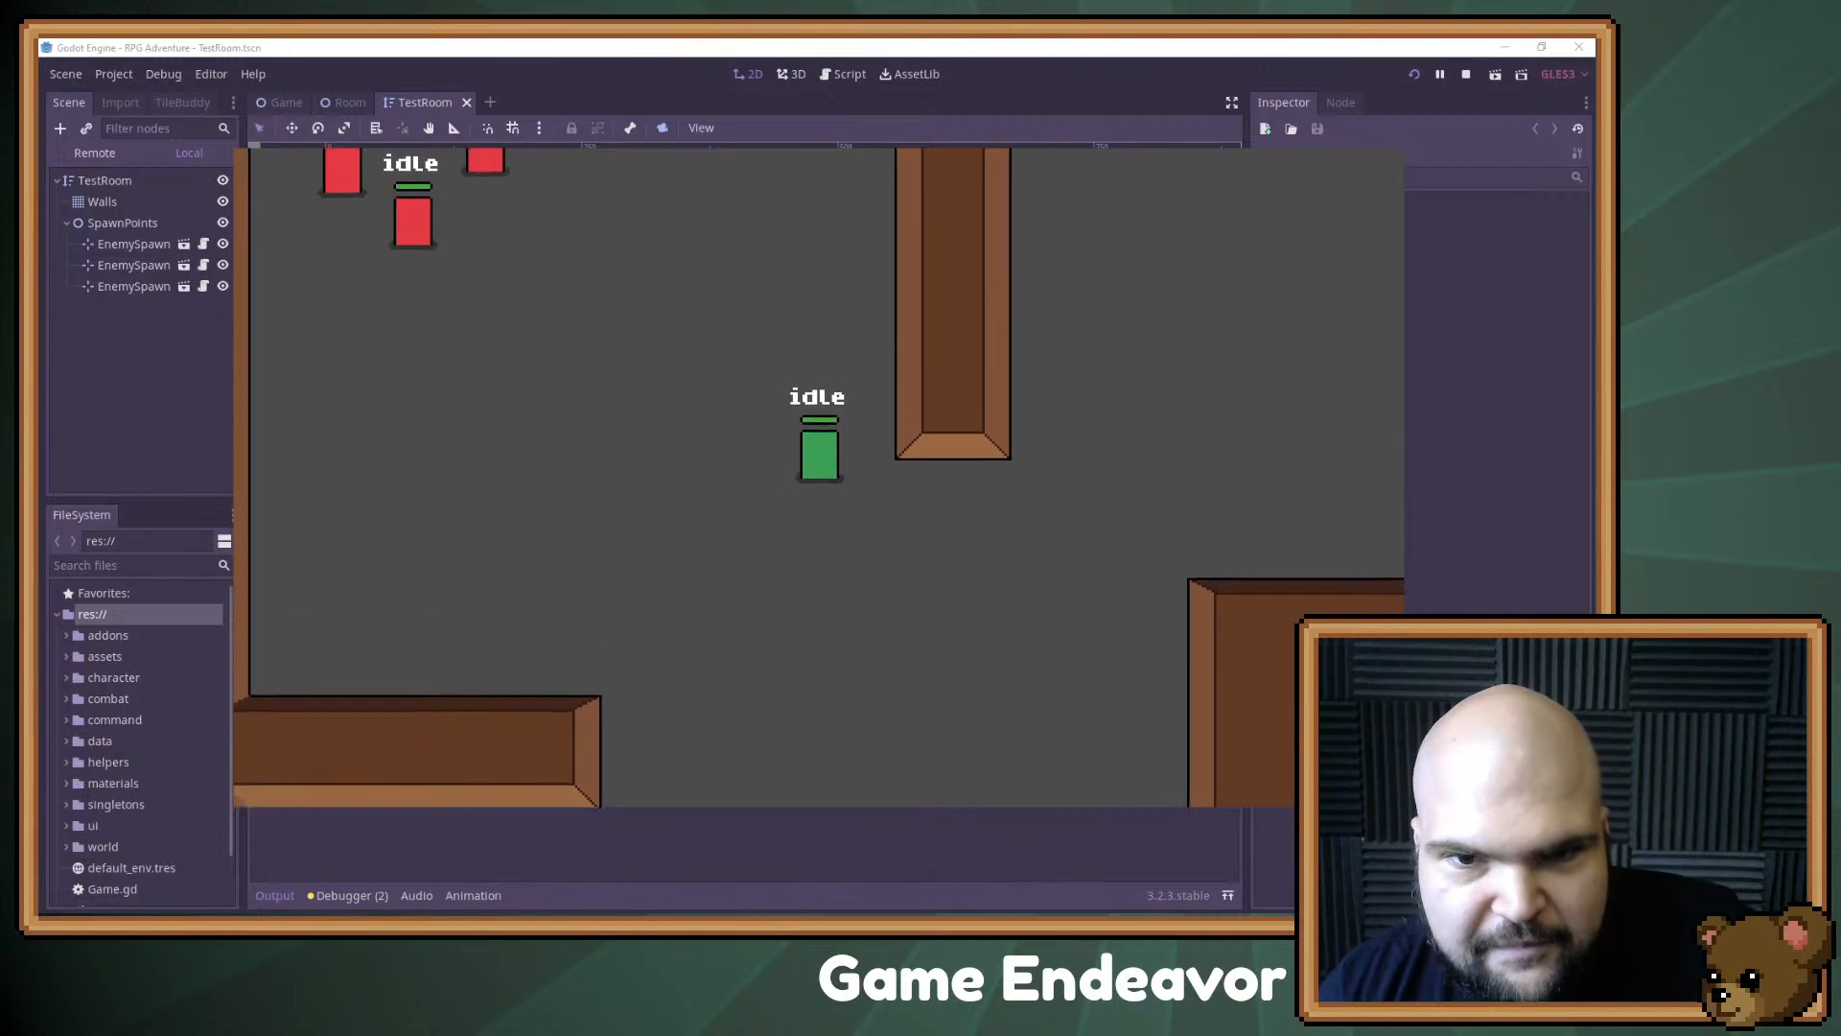
key("space")
key("a")
key("s")
key("space")
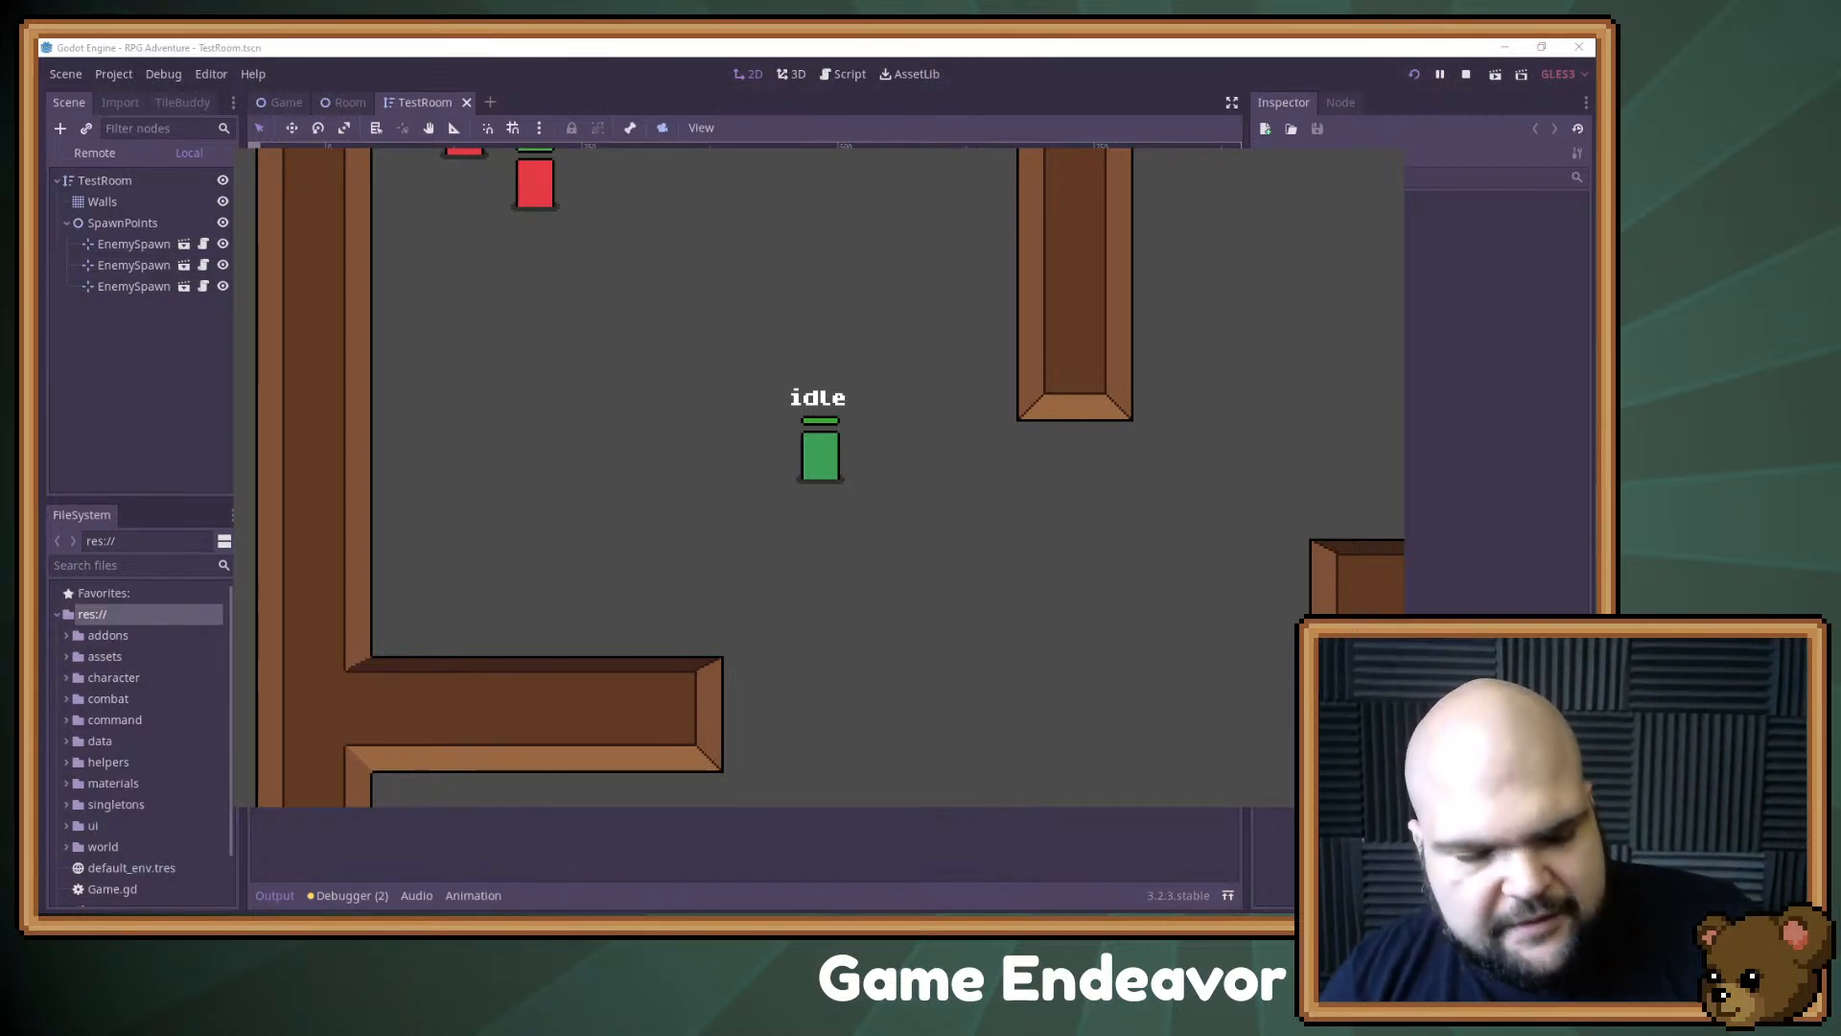
key("w")
key("a")
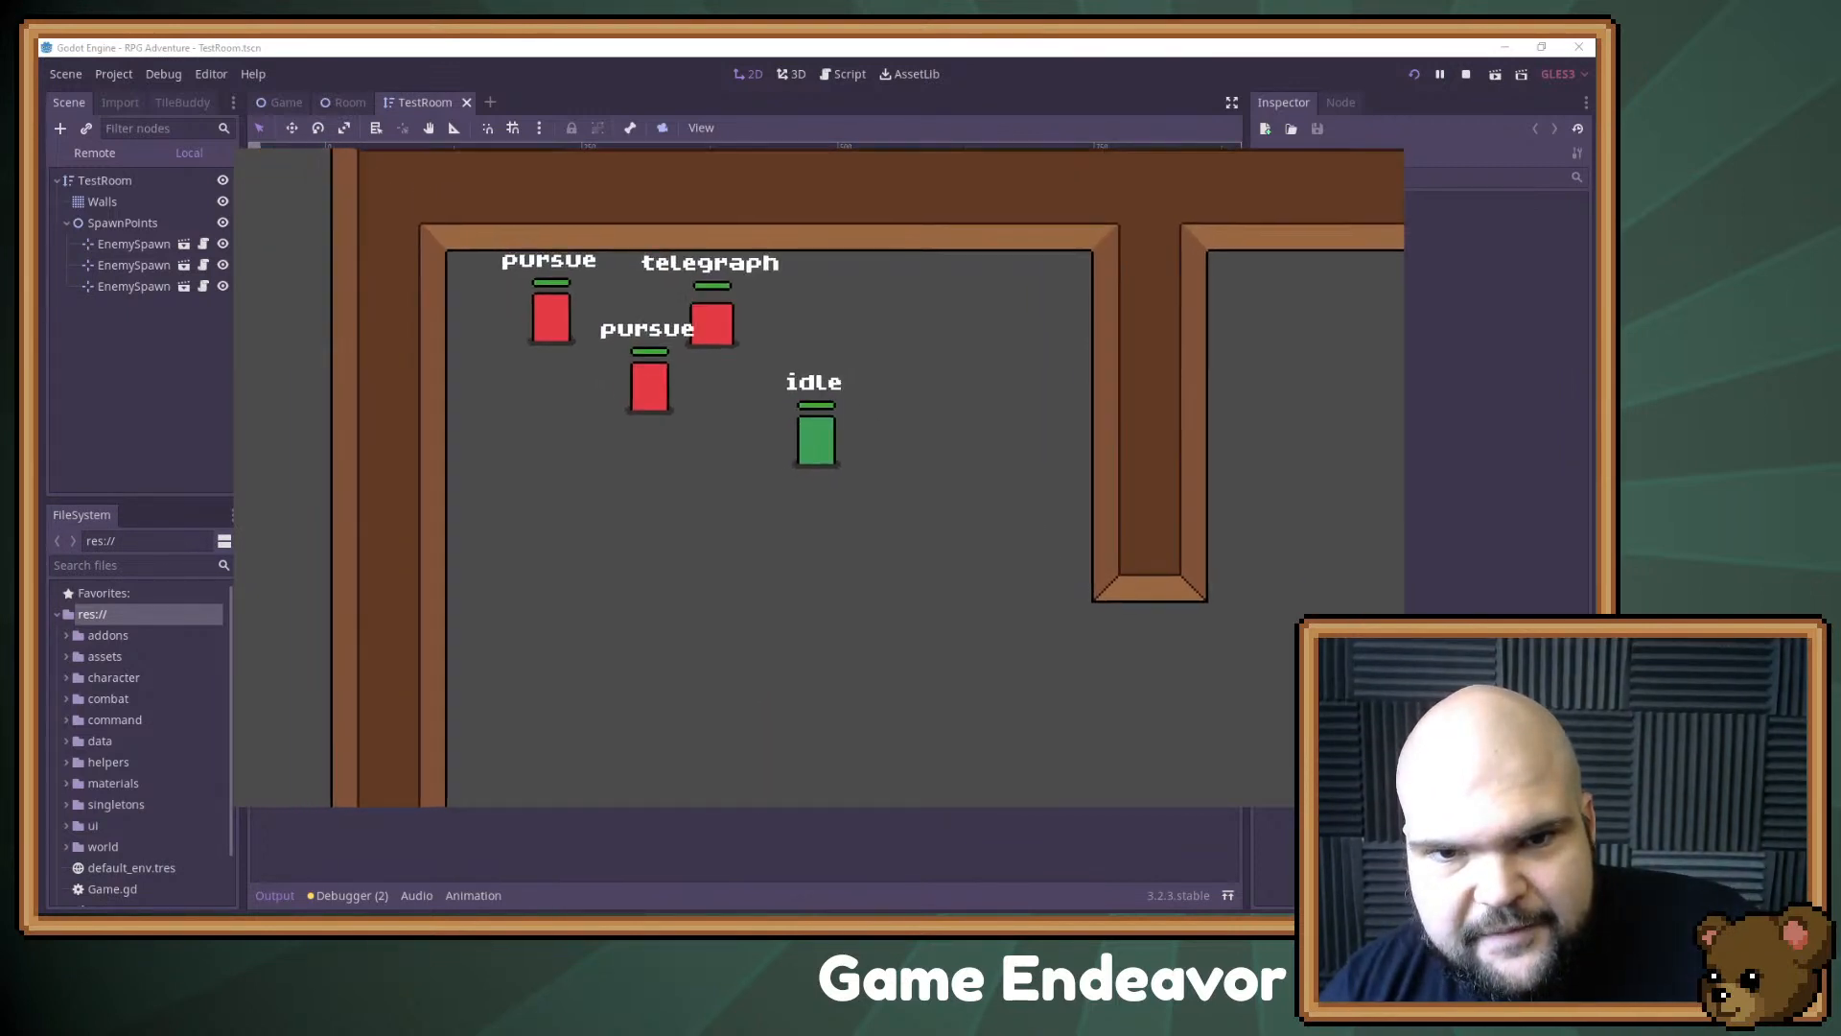
Step: Fight the three red enemies with the green player character, dodging around them while attacking
key("space")
key("s")
key("d")
key("w")
key("a")
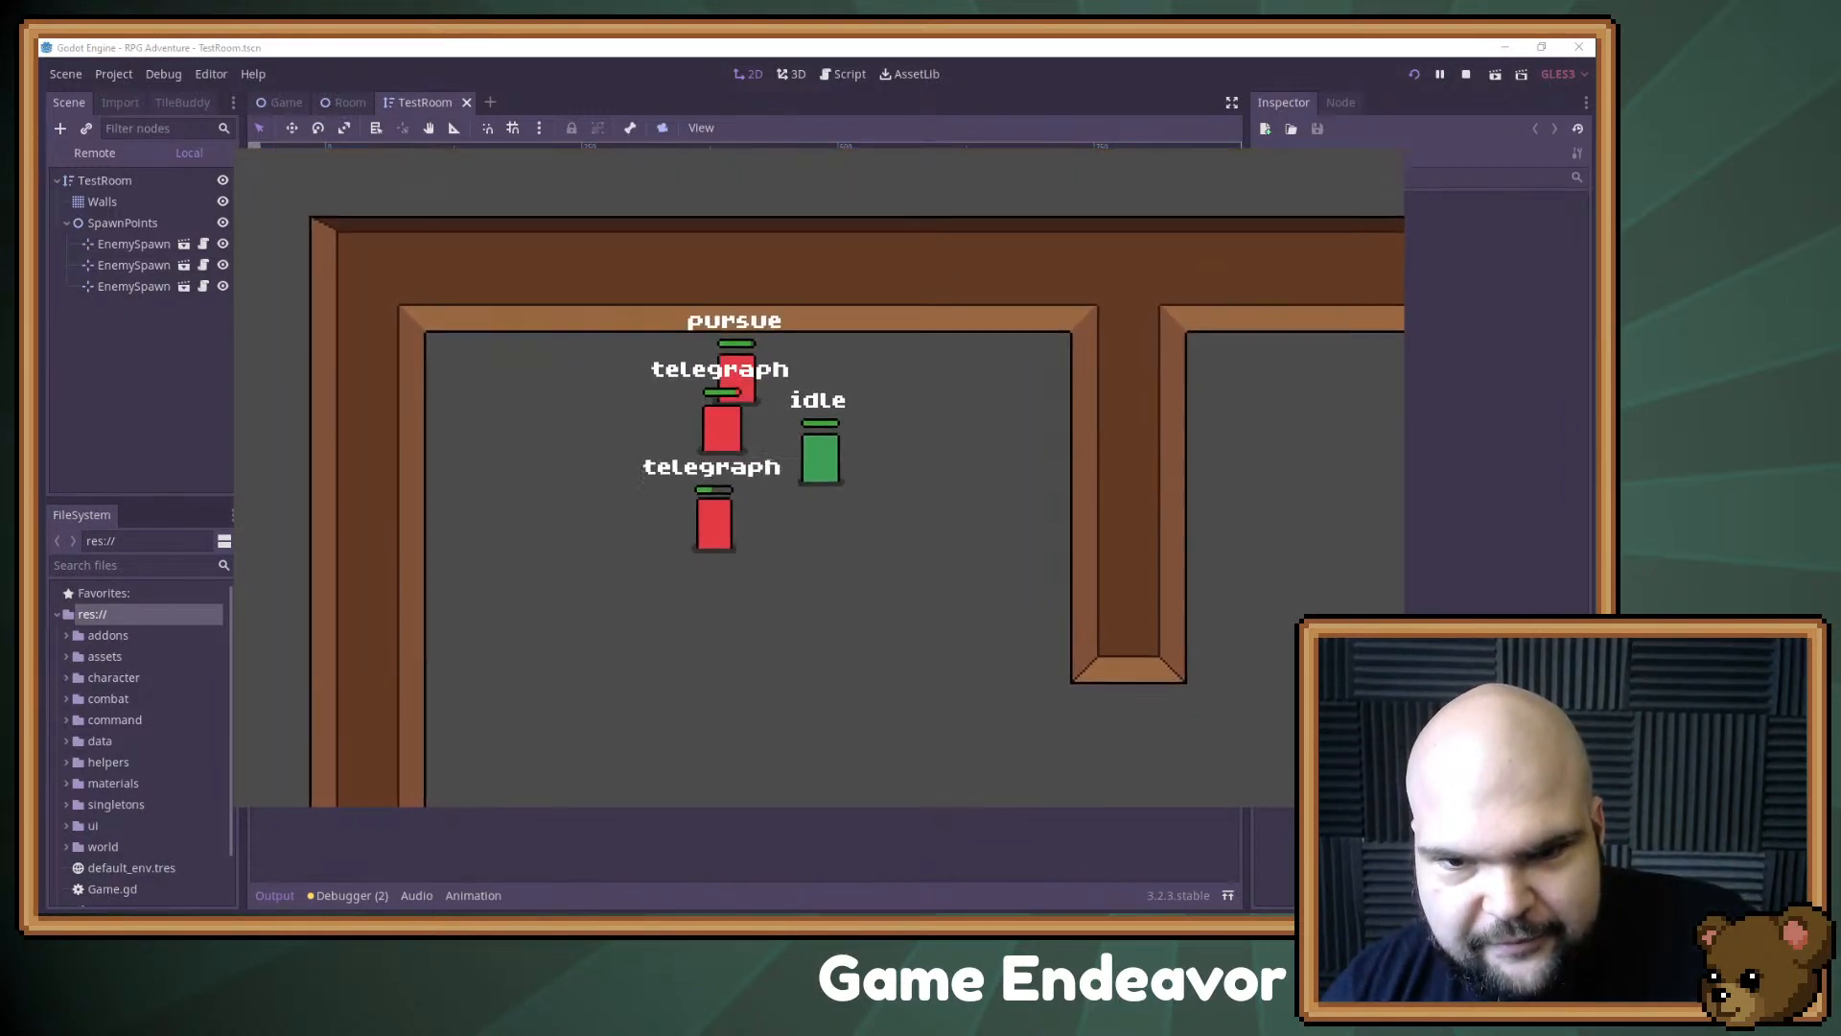
key("s")
key("d")
key("a")
key("w")
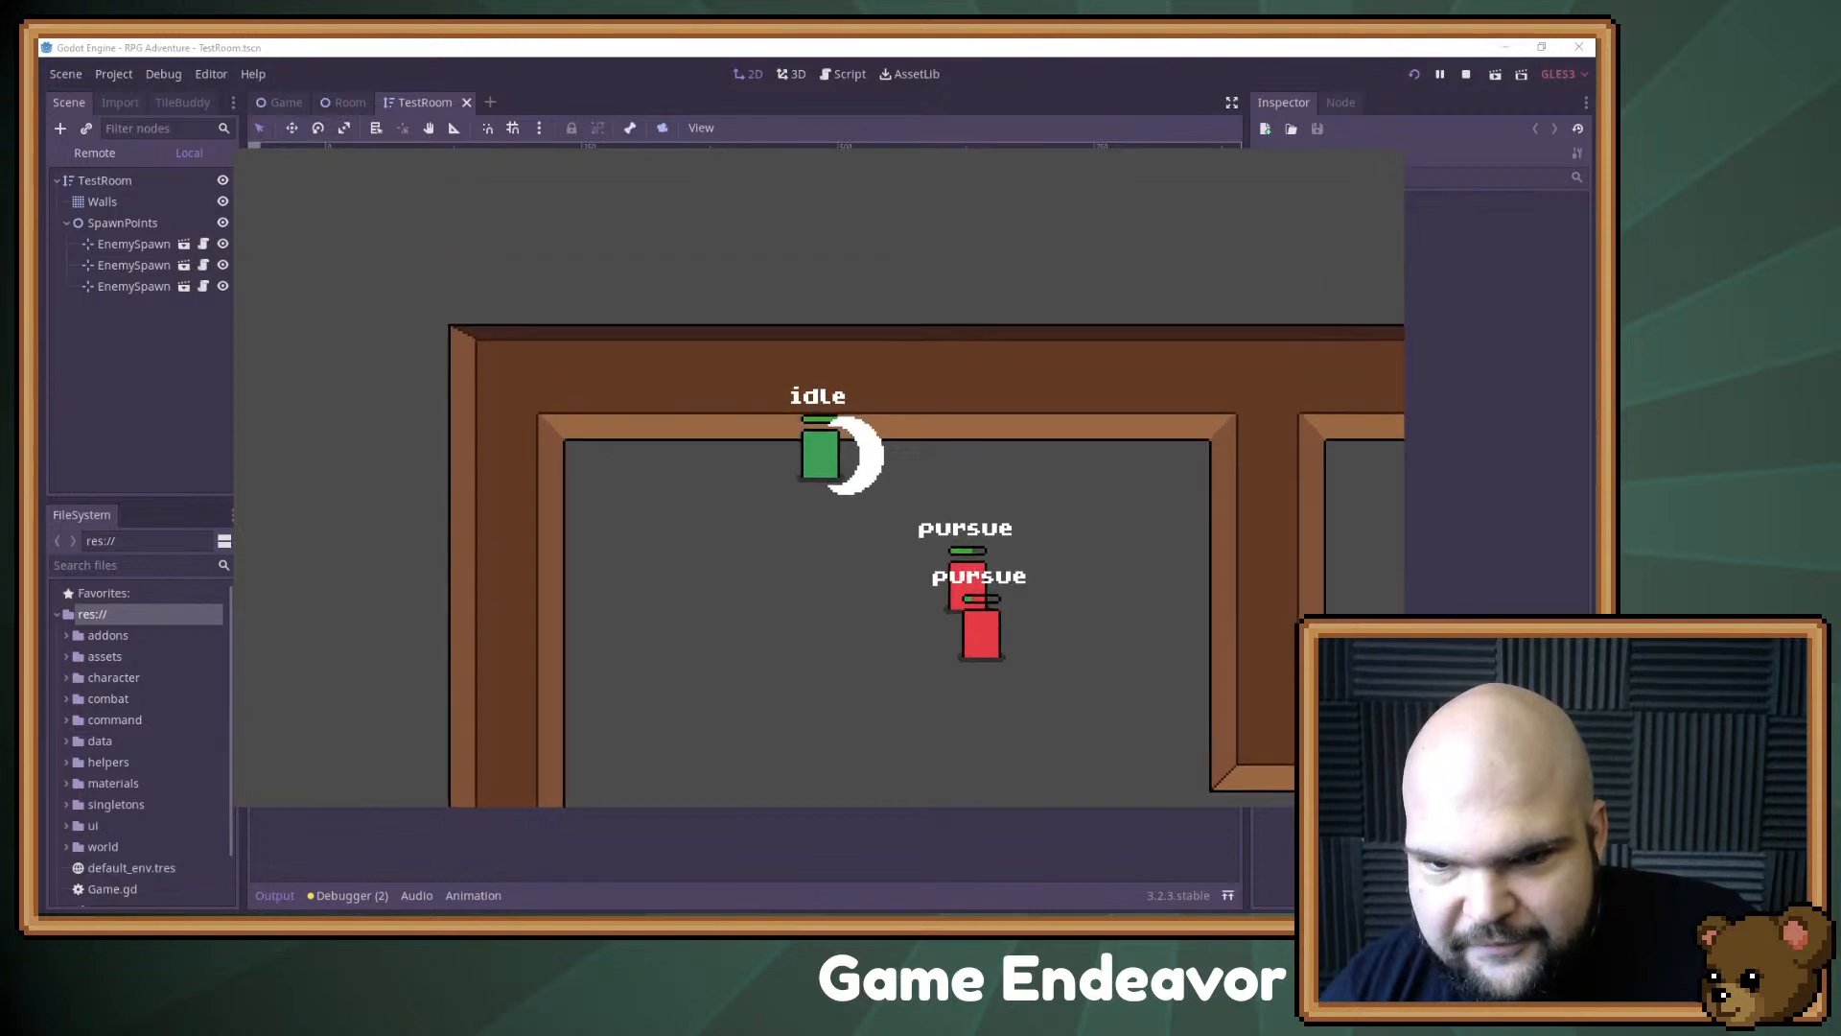
key("d")
key("s")
key("w")
key("d")
key("s")
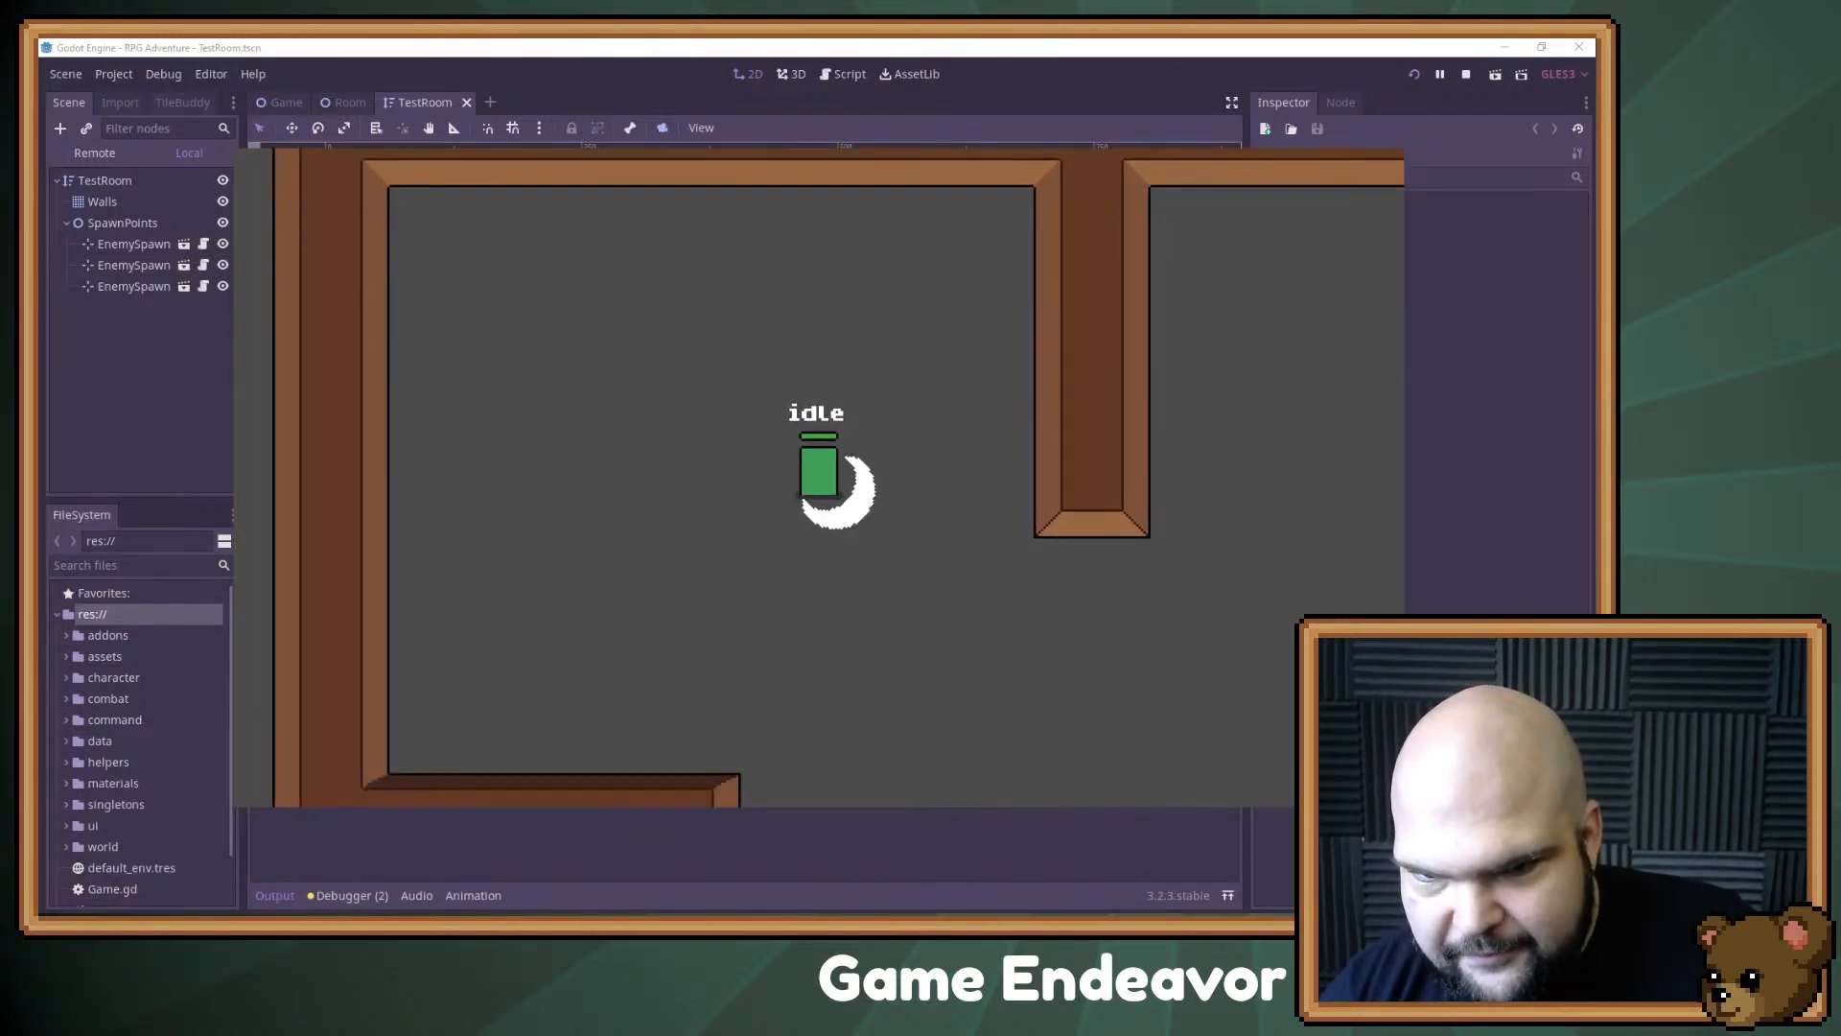
Step: Walk the player past the hanging wall and around the test room's upper-right area
key("d")
key("d")
key("w")
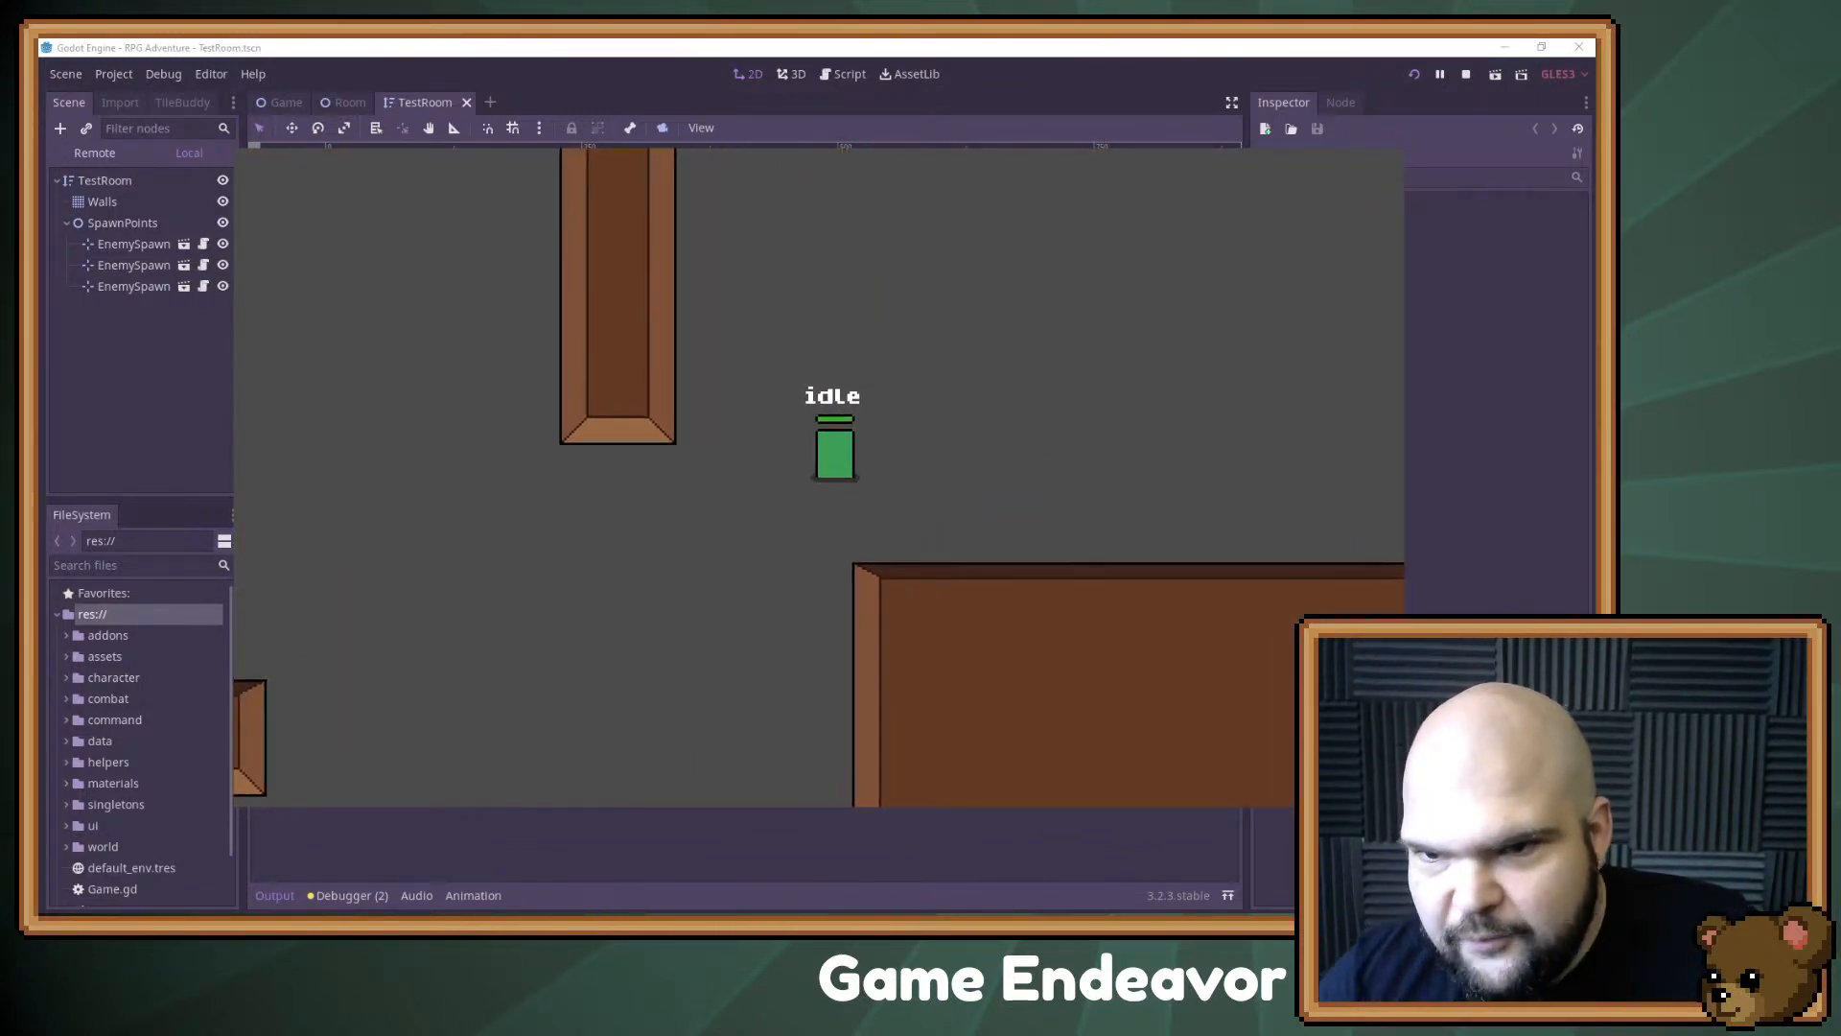
key("w")
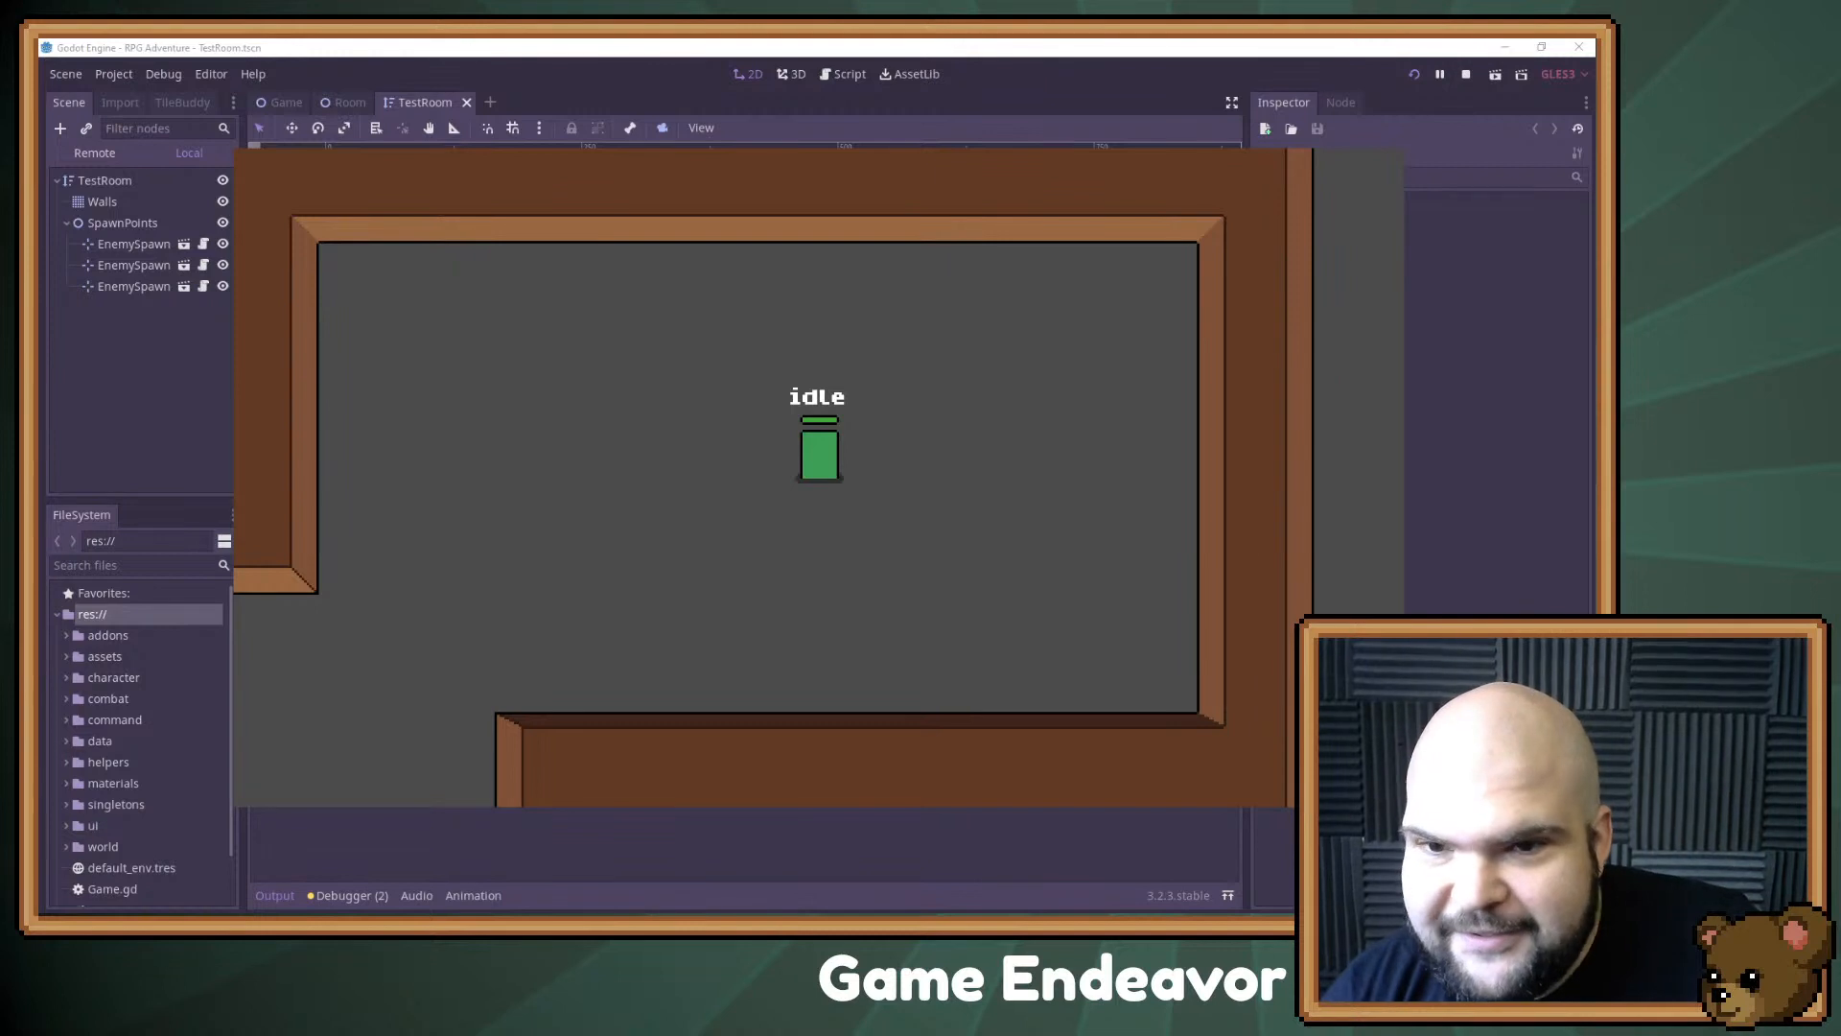
key("a")
key("w")
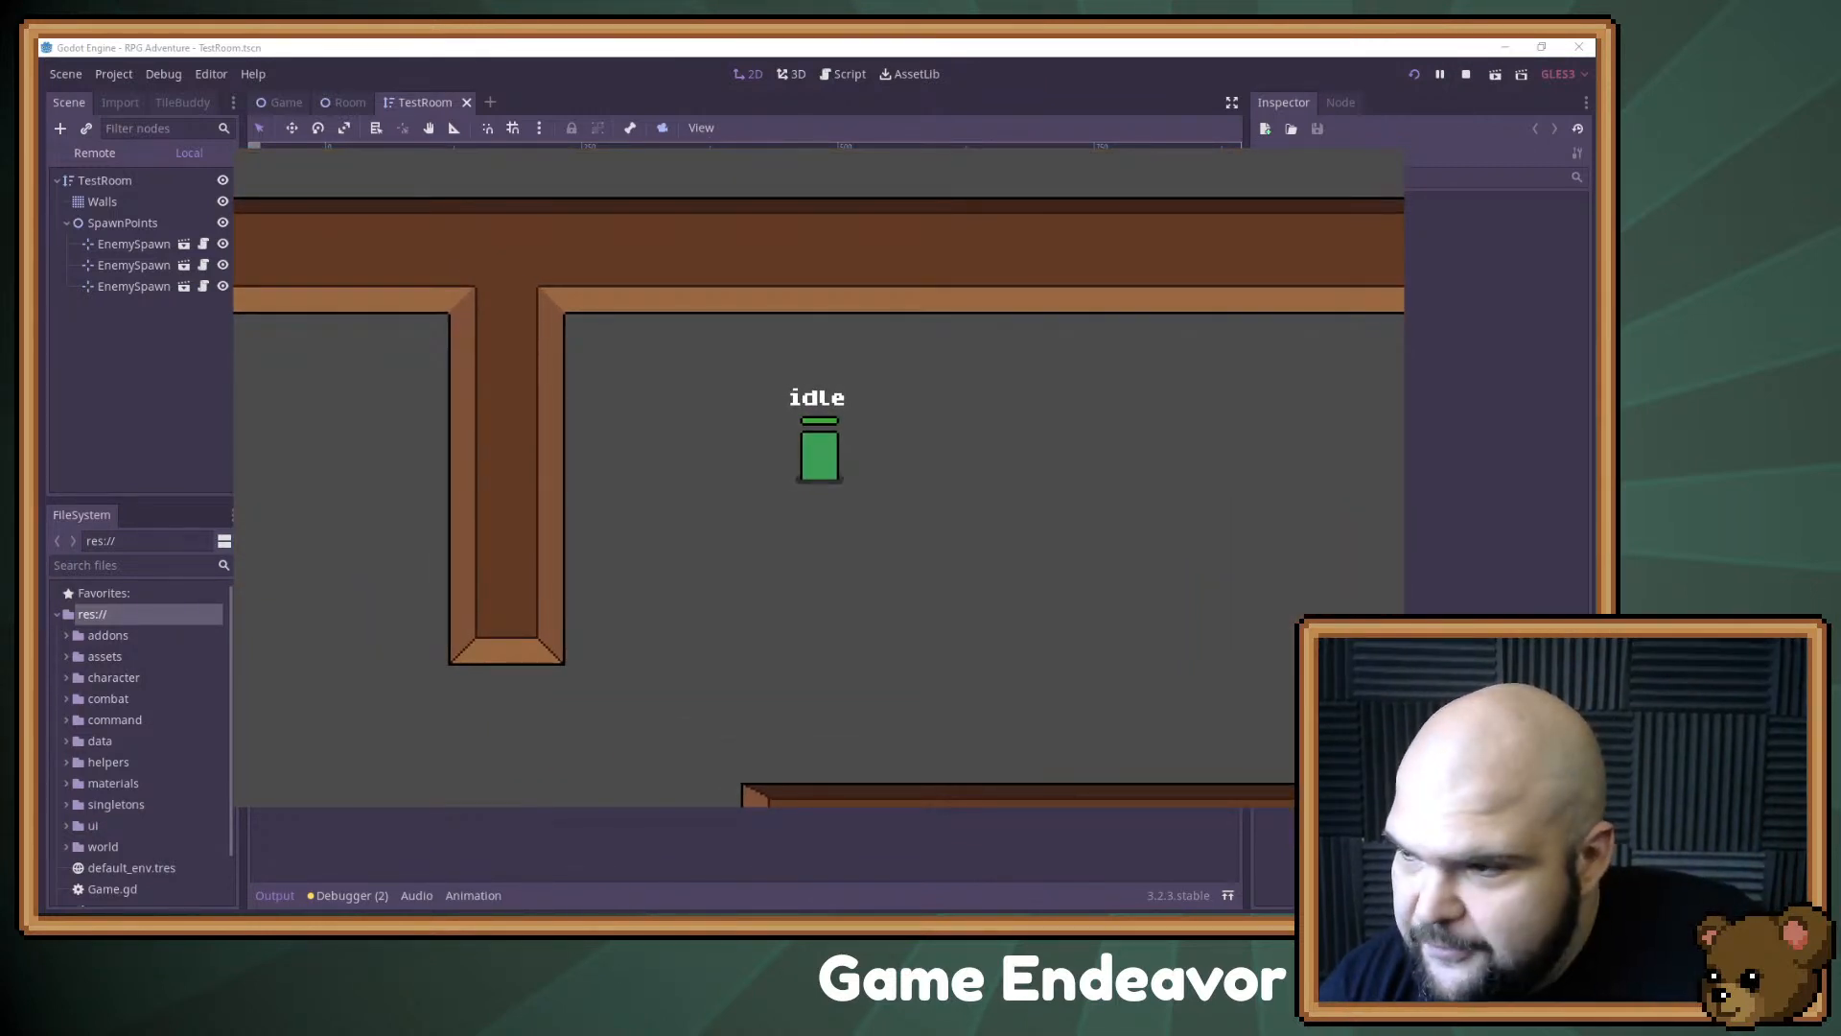
Step: Bring the Aseprite environment file up behind the running game and walk the player to the hanging wall's lower end
key("alt+Tab")
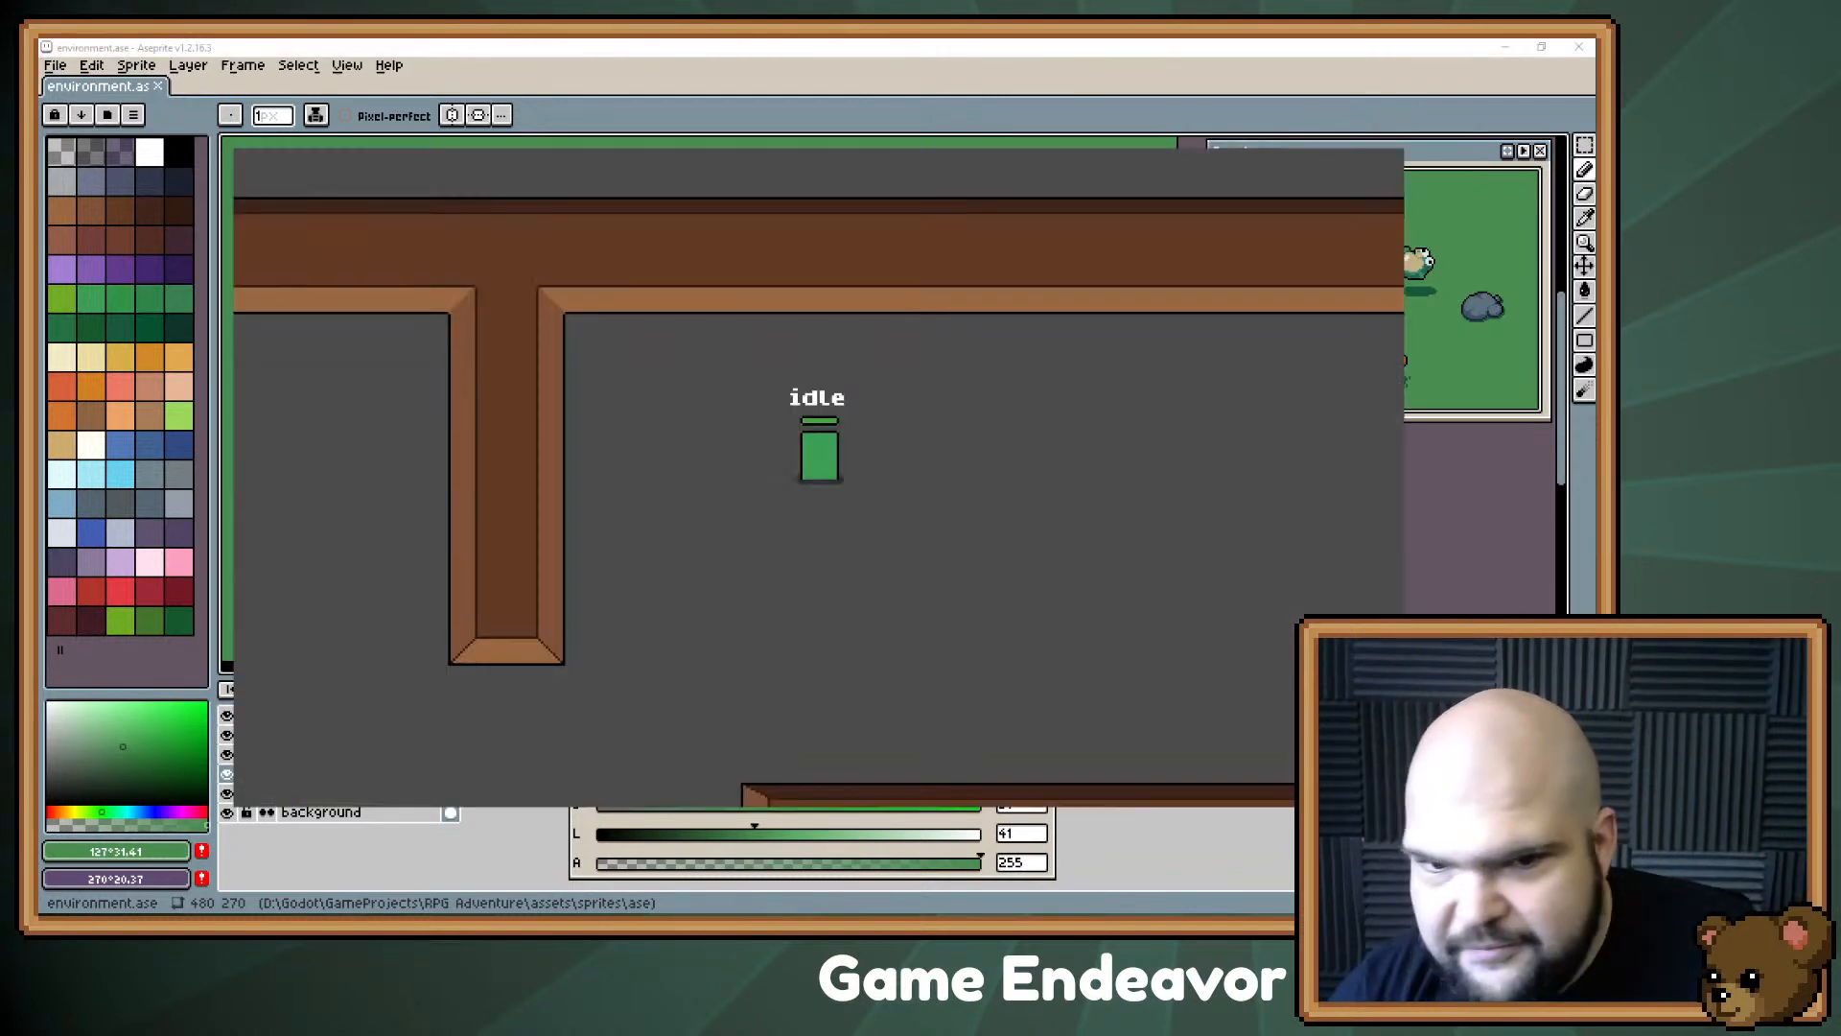
key("Left")
key("Down")
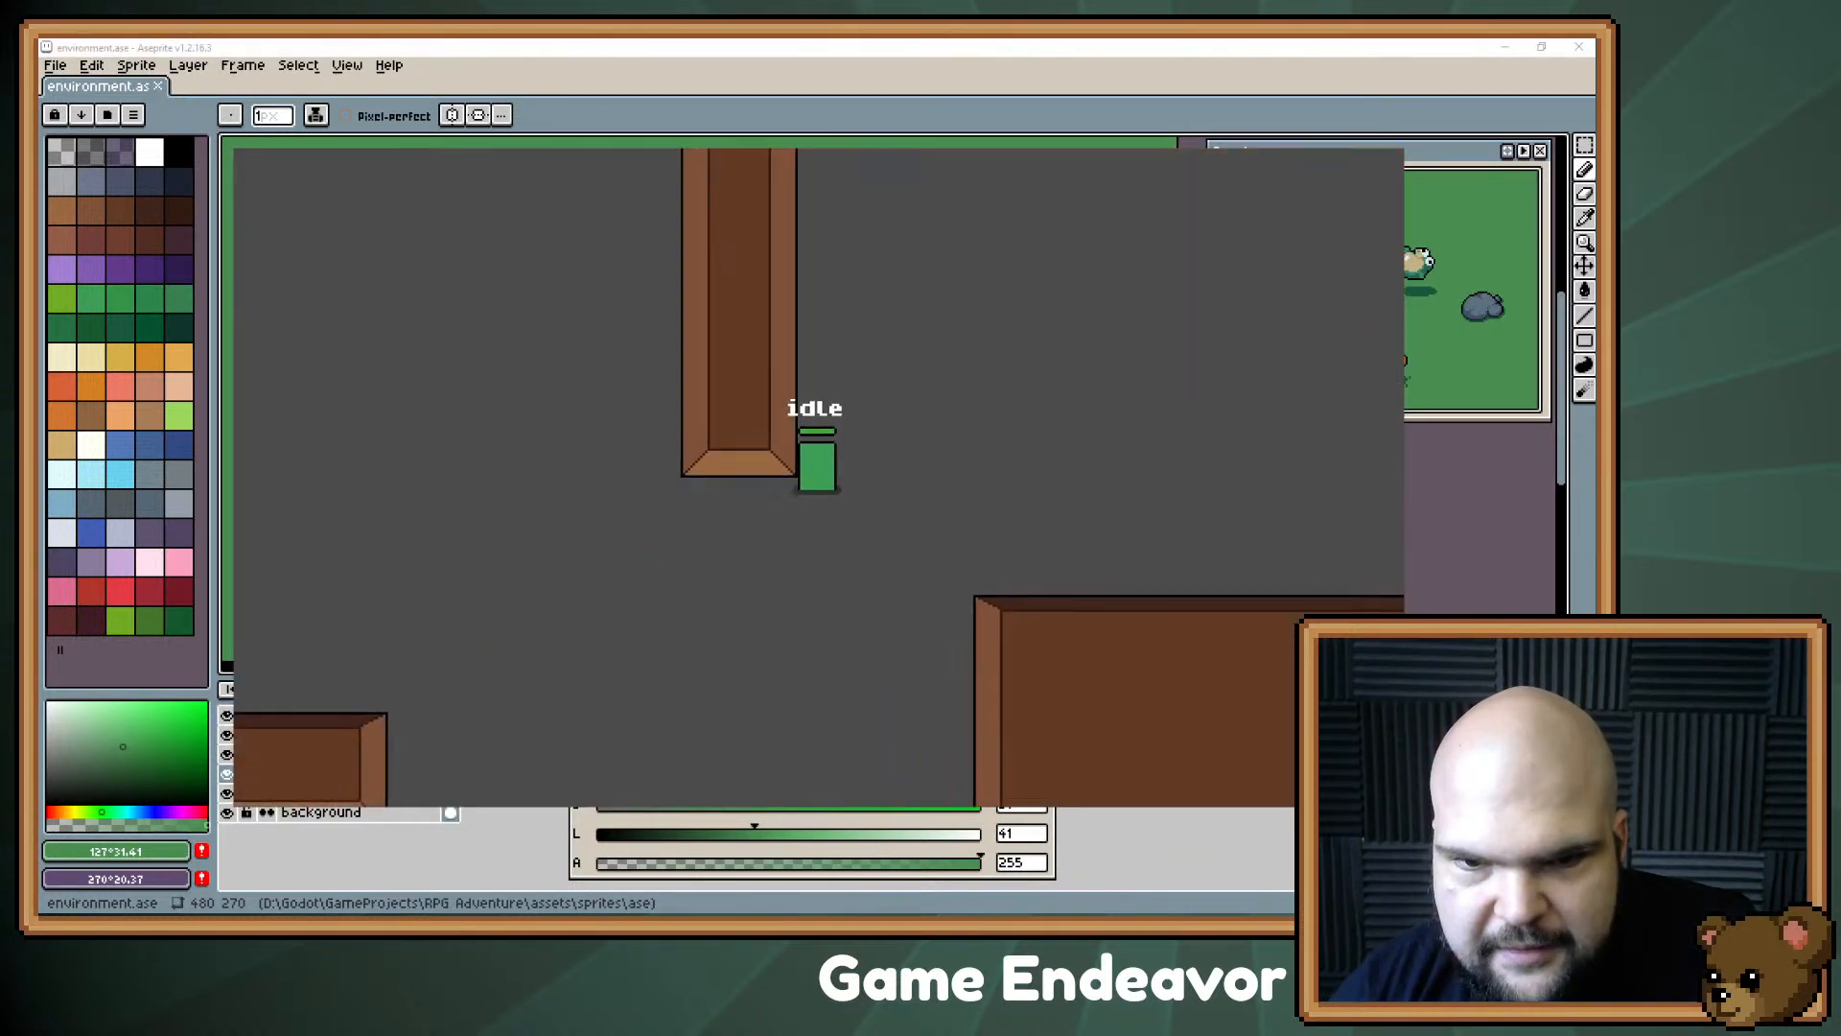
Step: Walk the player to the open area left of the hanging wall and close the running game
key("Up")
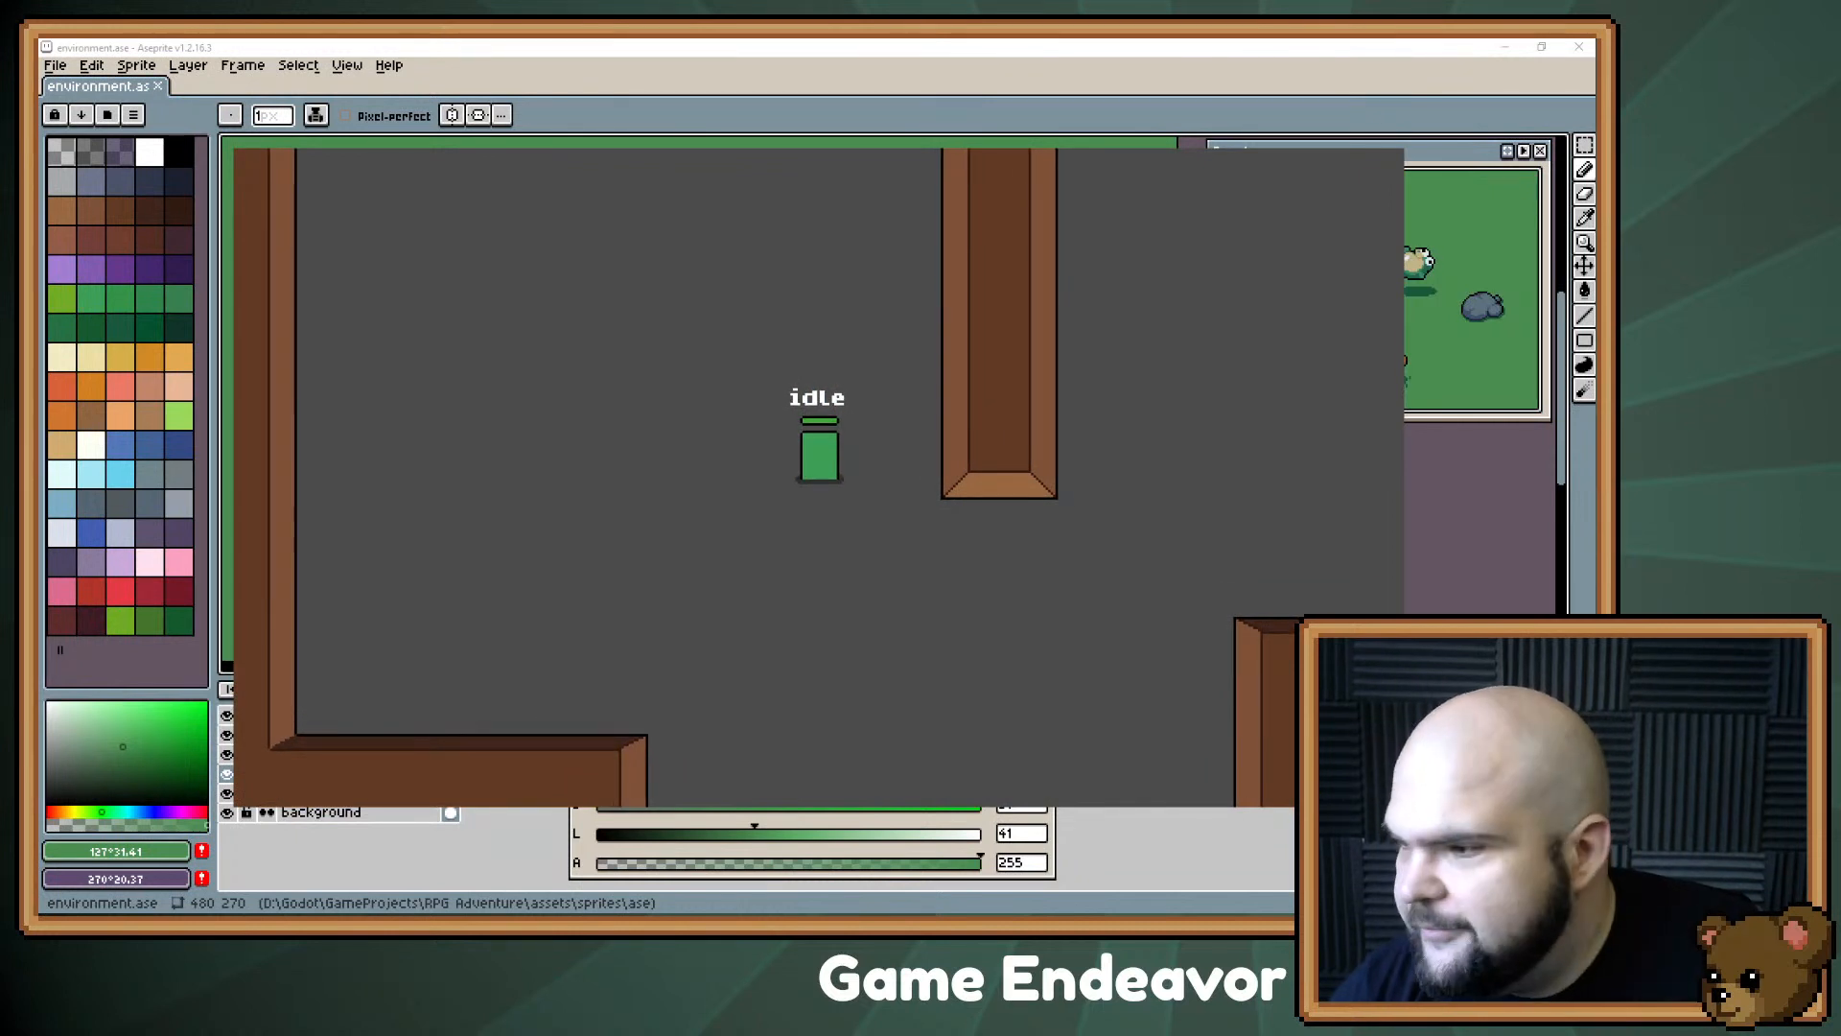
key("alt+F4")
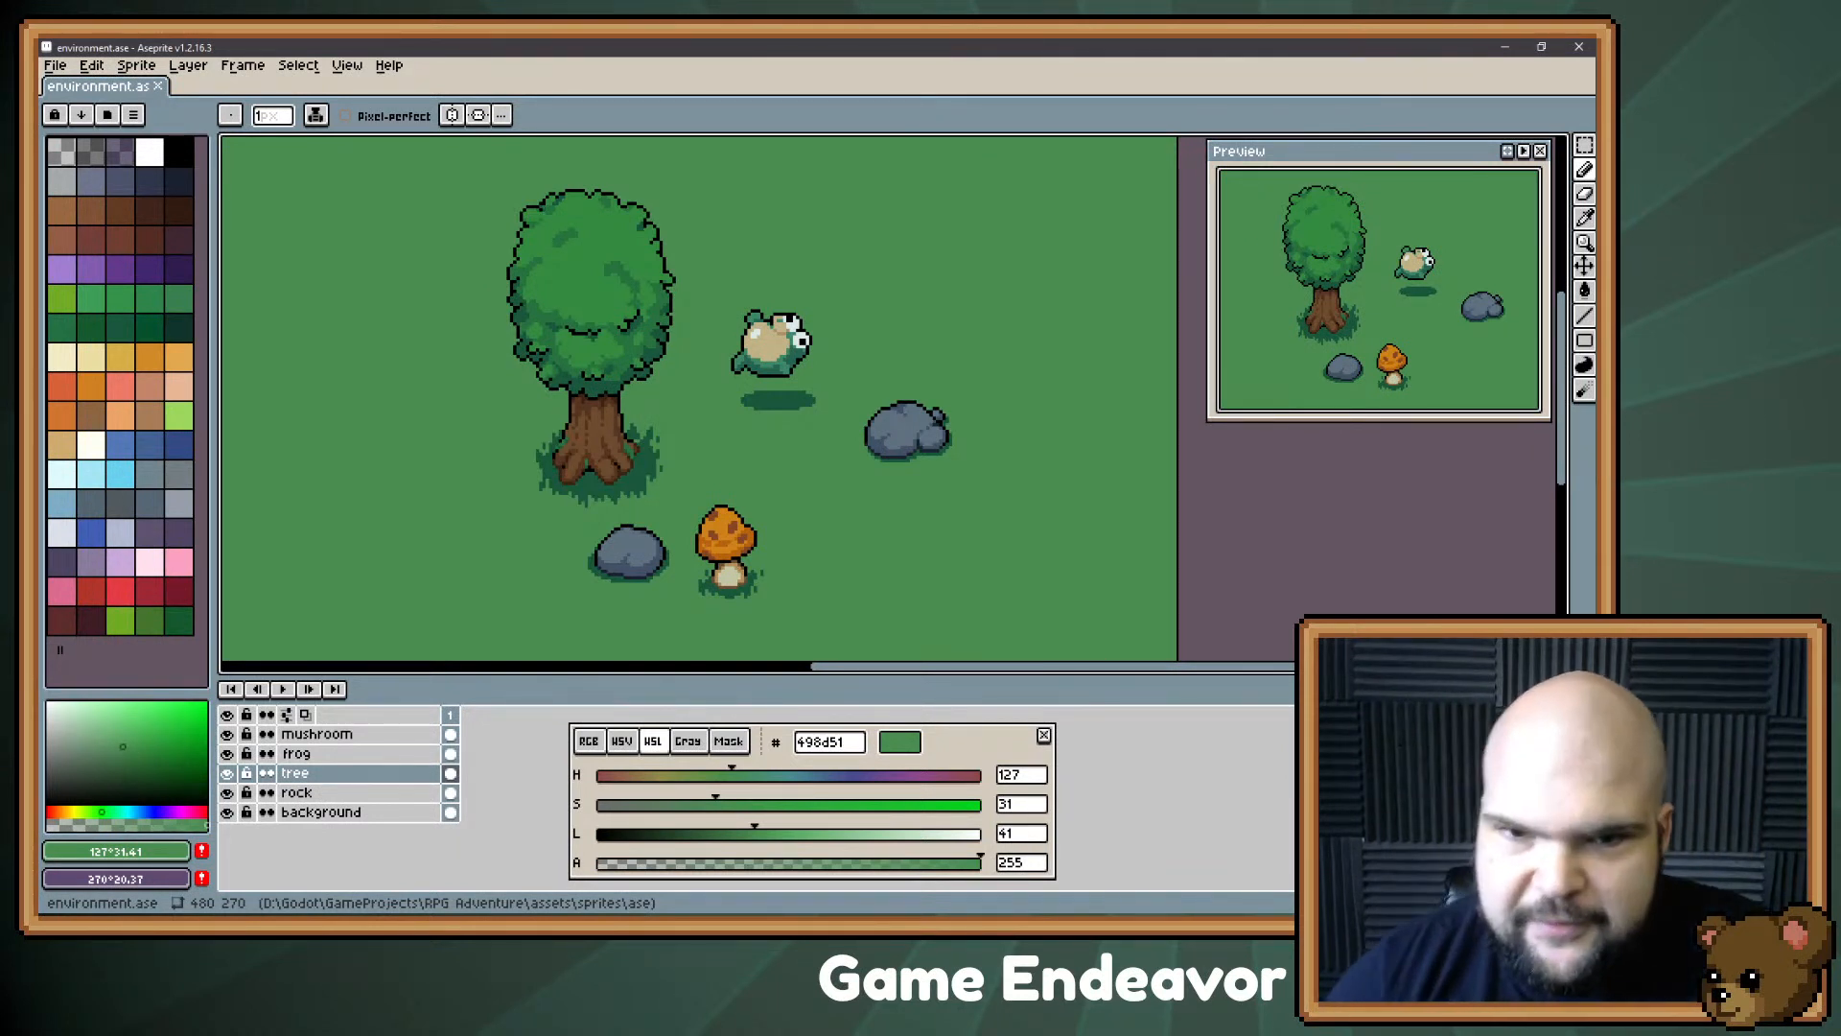
Step: Examine the tree, frog, rocks and mushroom in the environment mockup, both as a whole canvas and close up
scroll(892, 284, "down", 2)
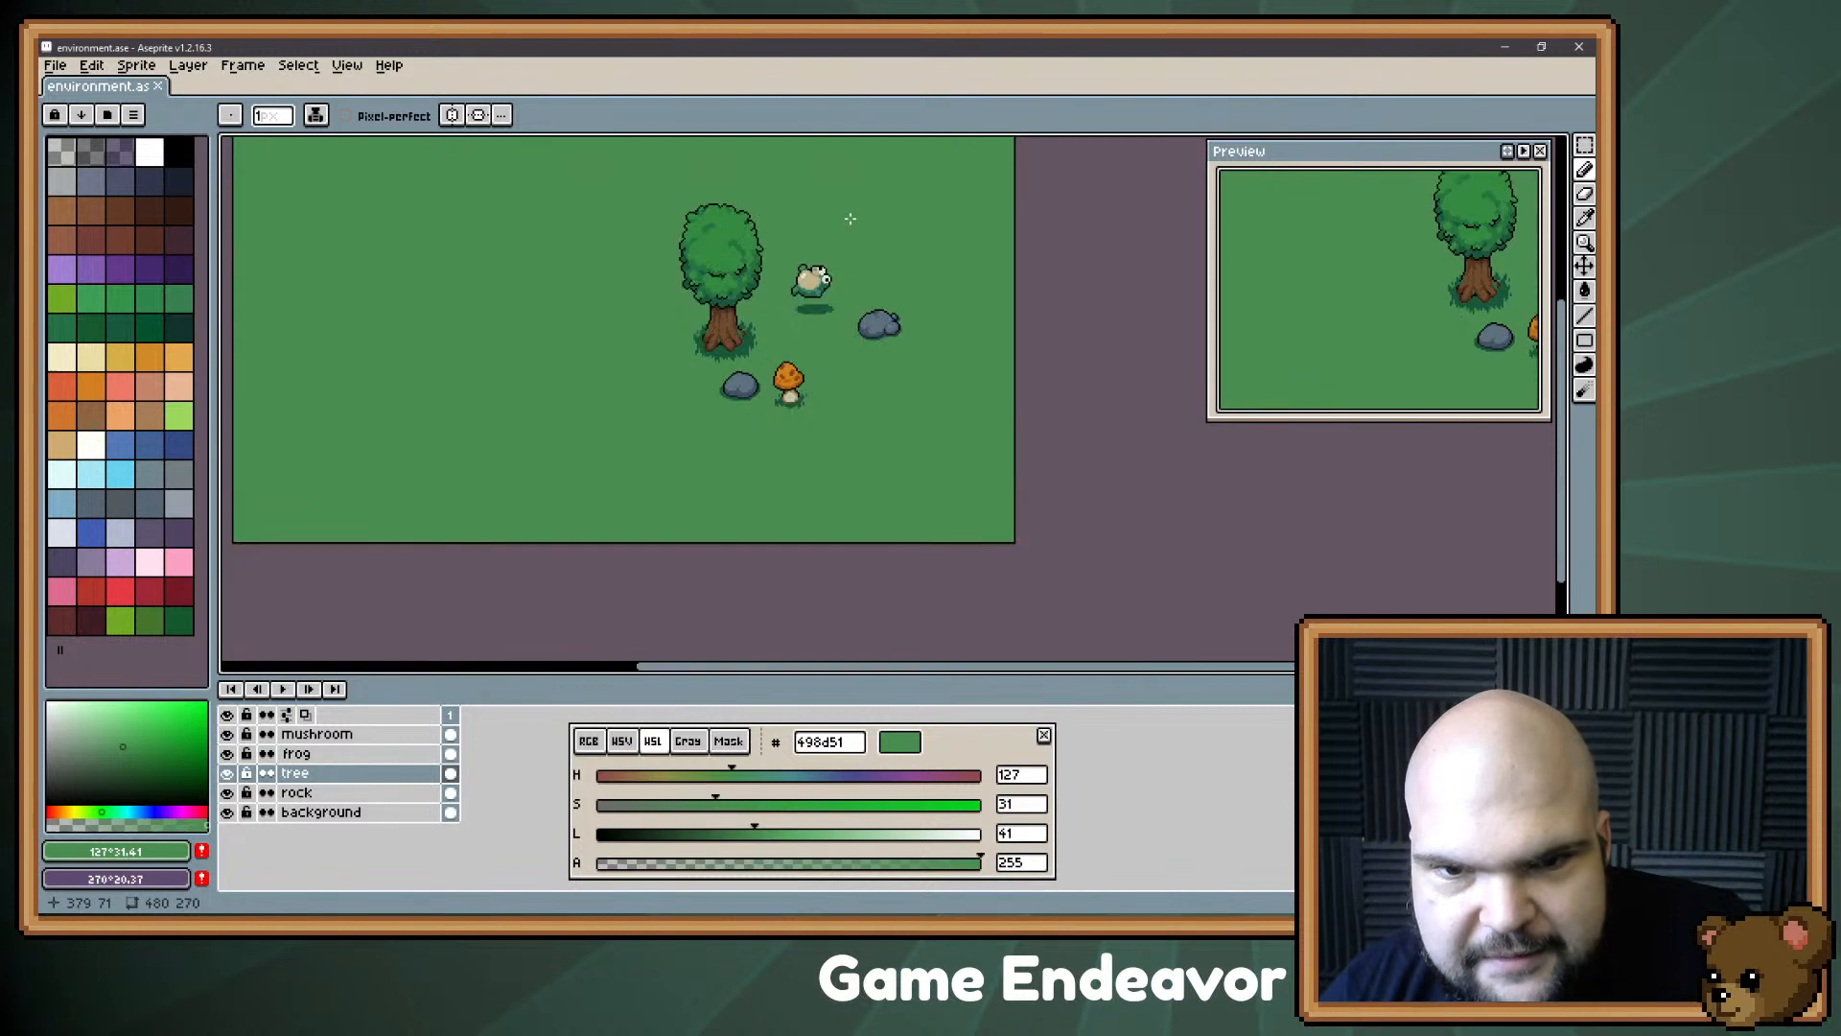
left_click_drag(907, 261, 924, 342)
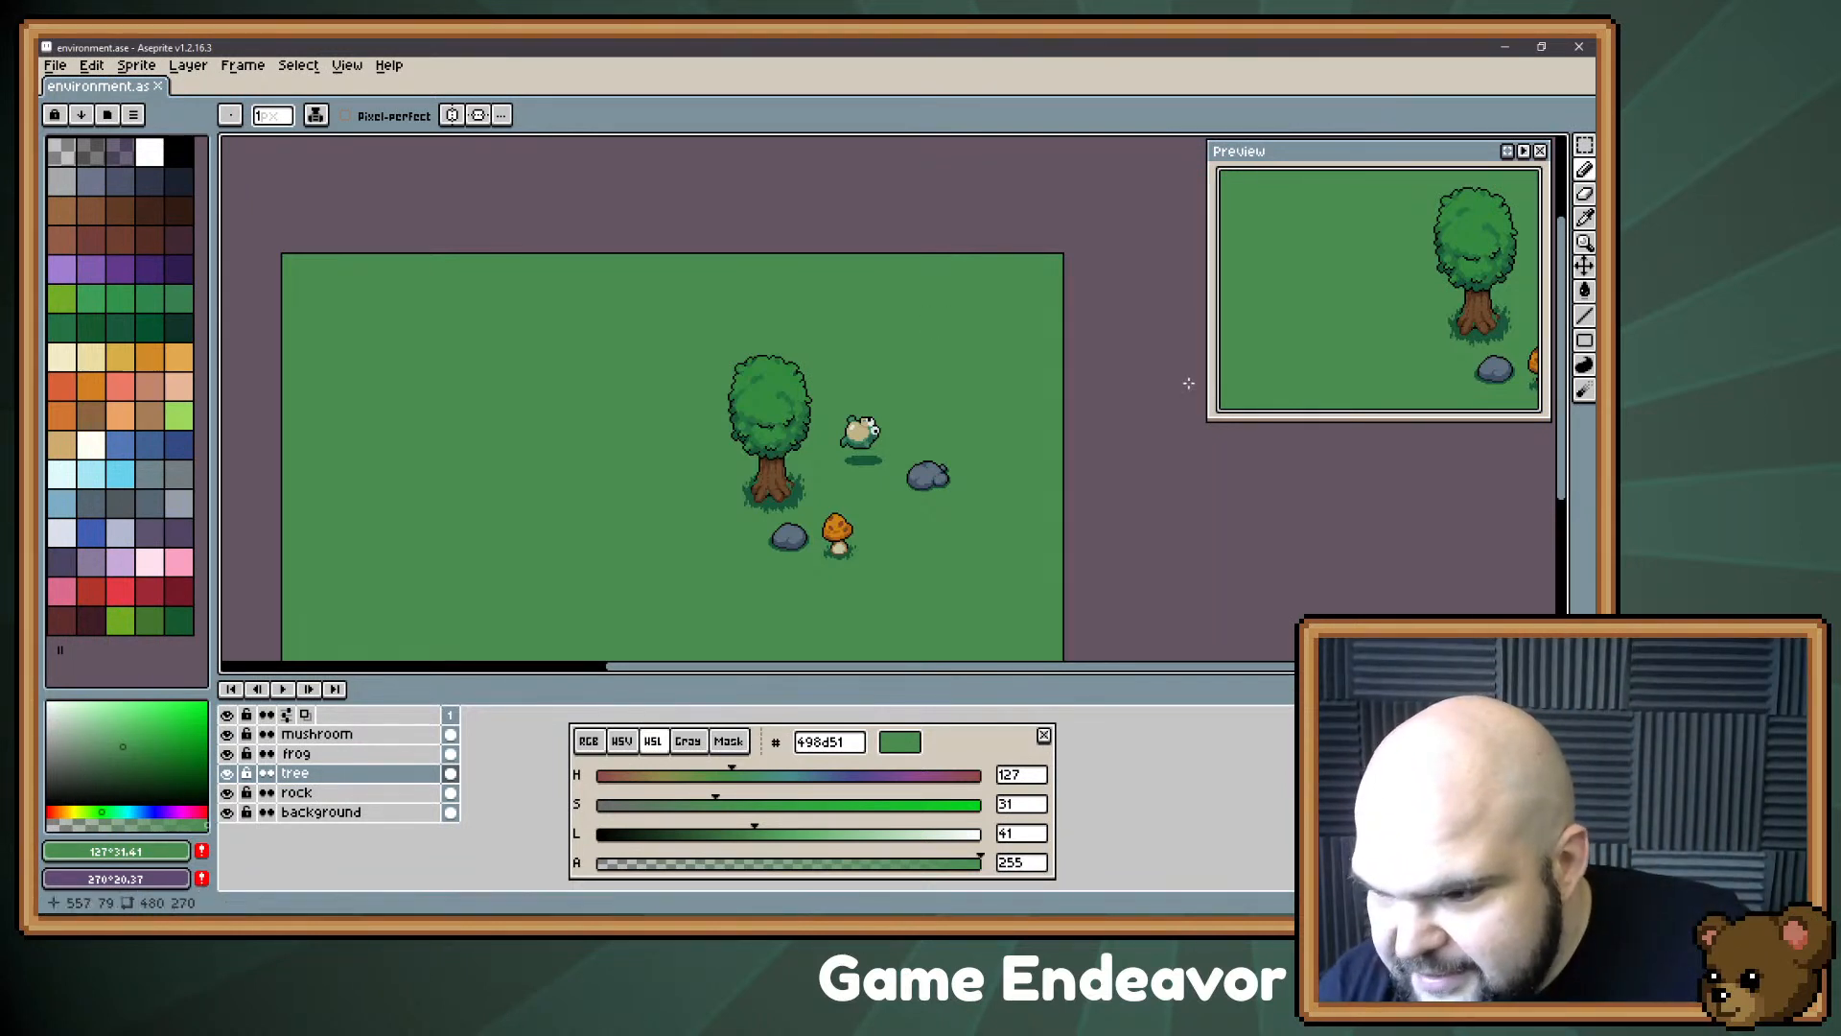
scroll(1062, 384, "down", 2)
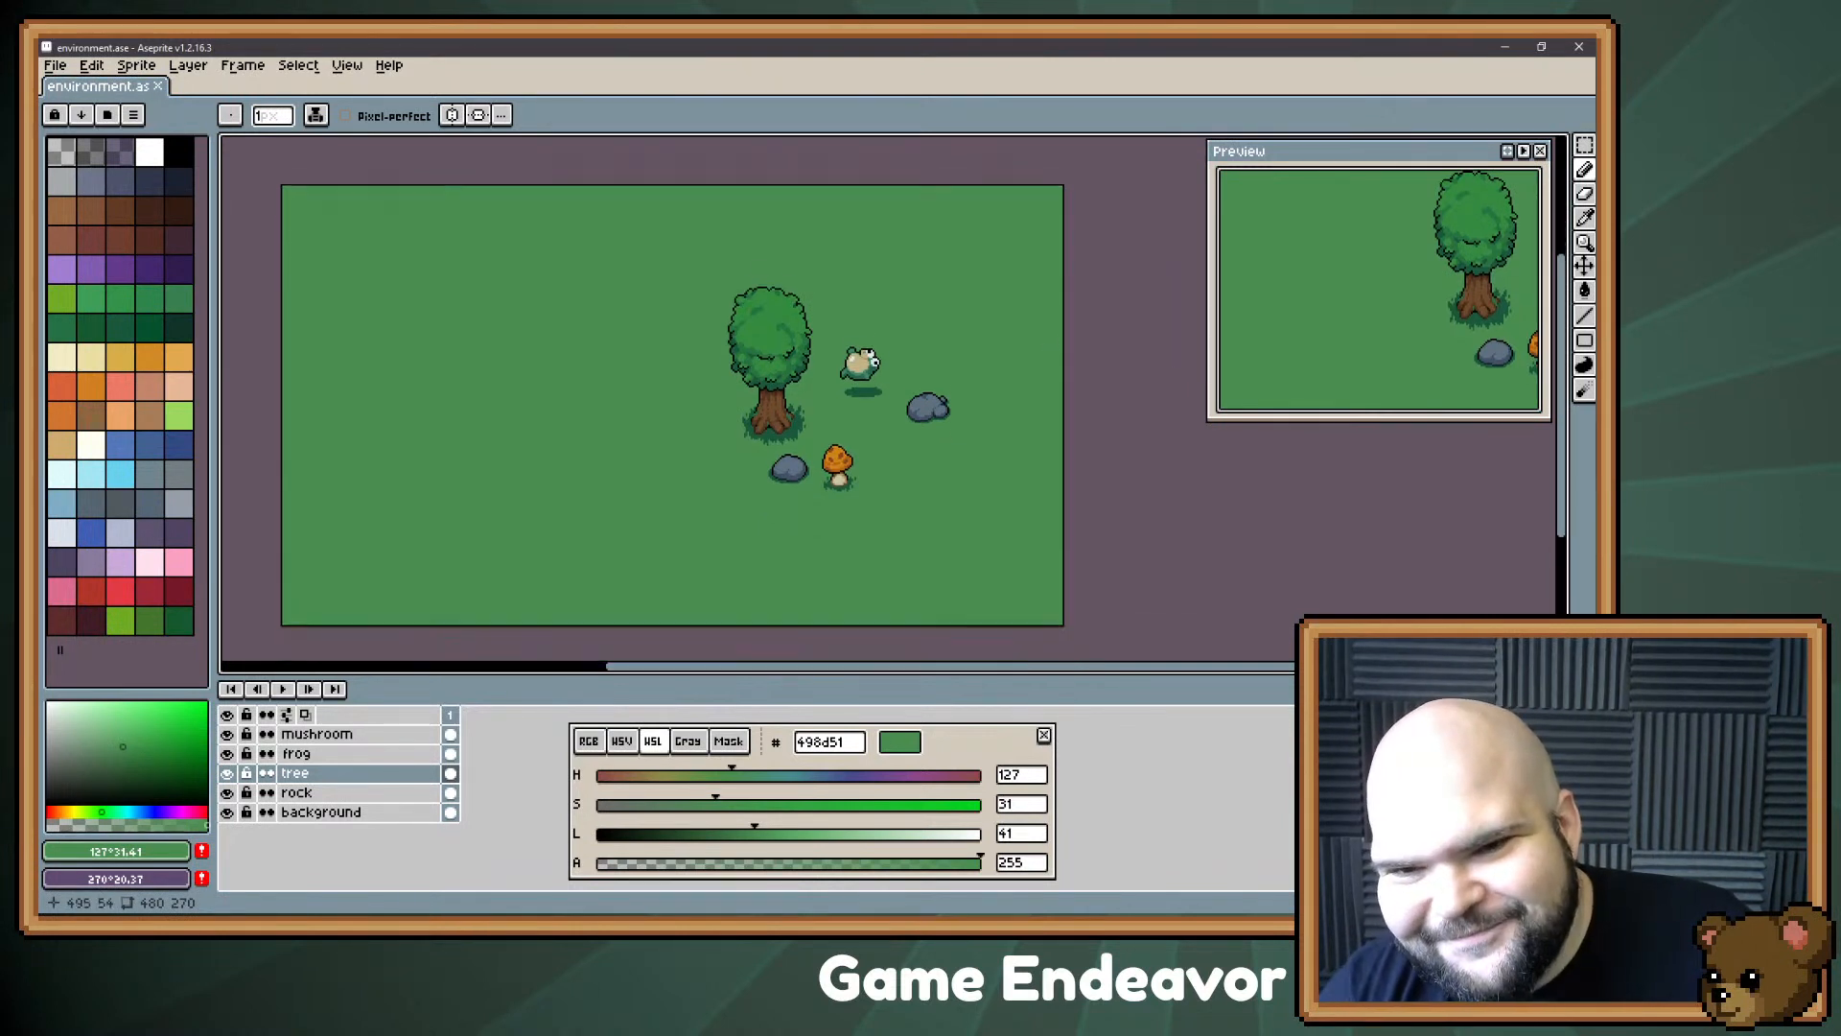
left_click_drag(1086, 248, 1131, 276)
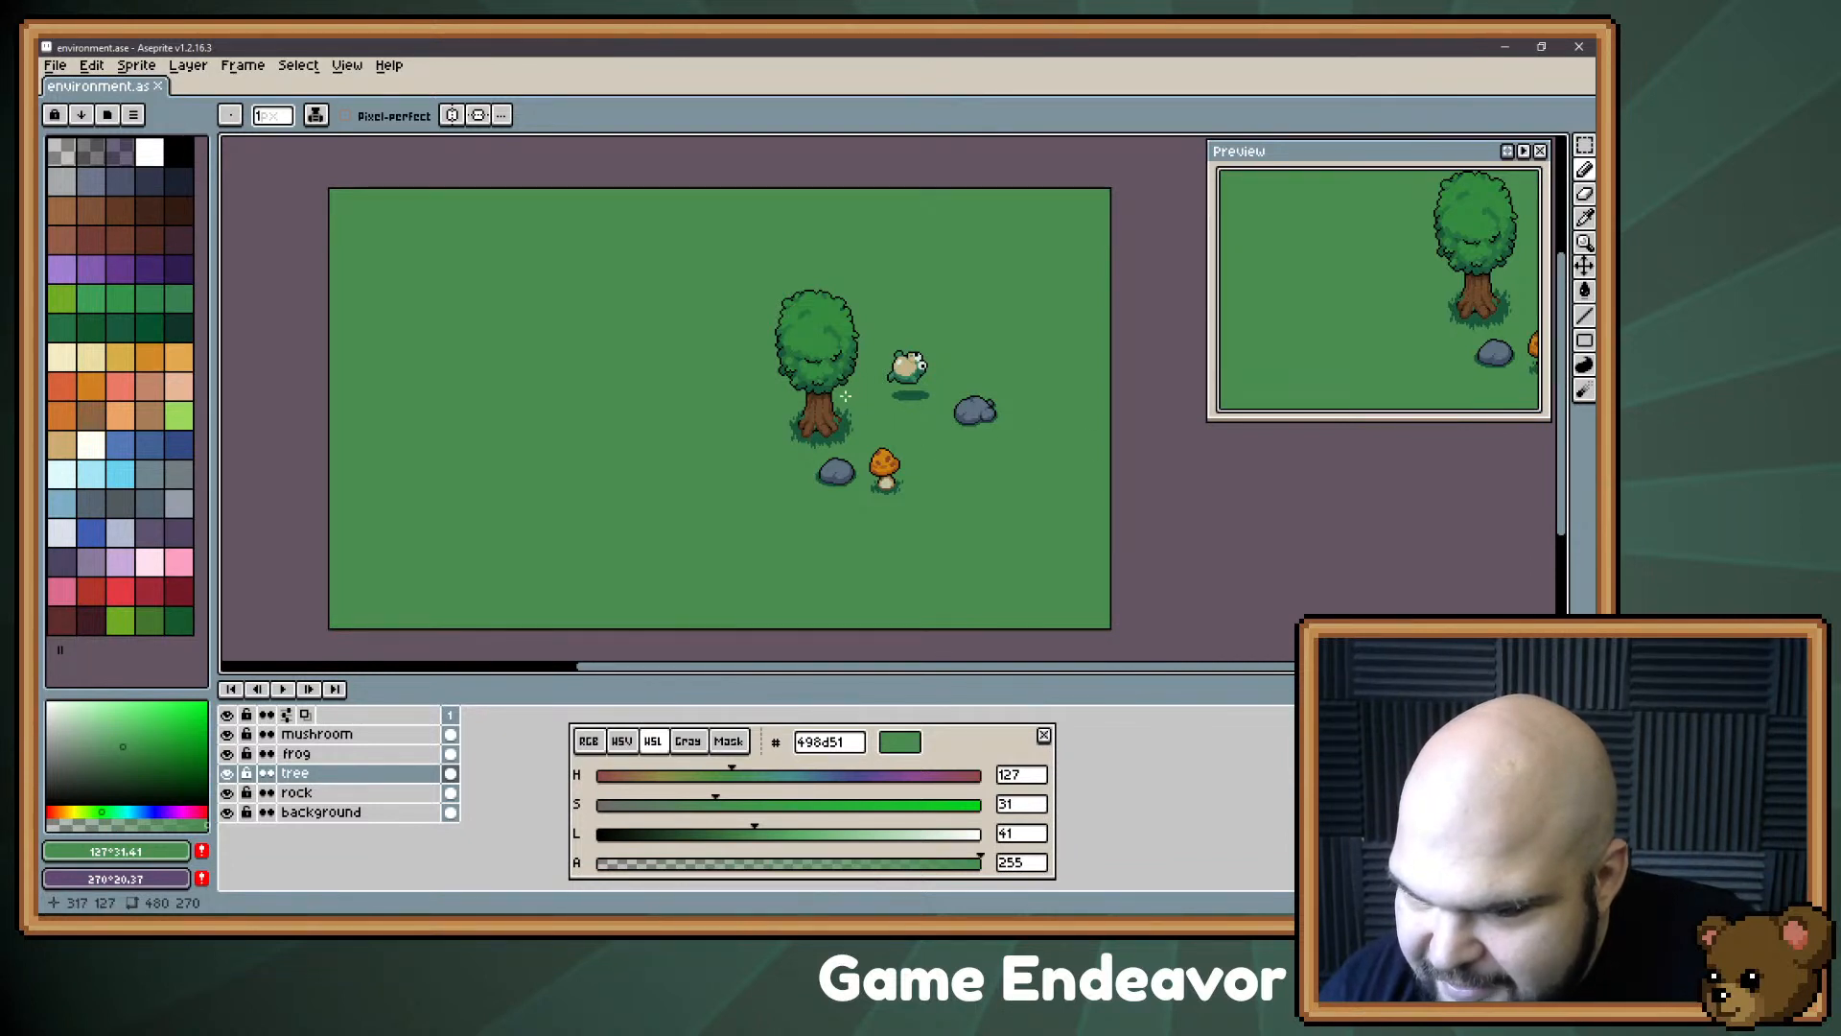
scroll(887, 406, "up", 1)
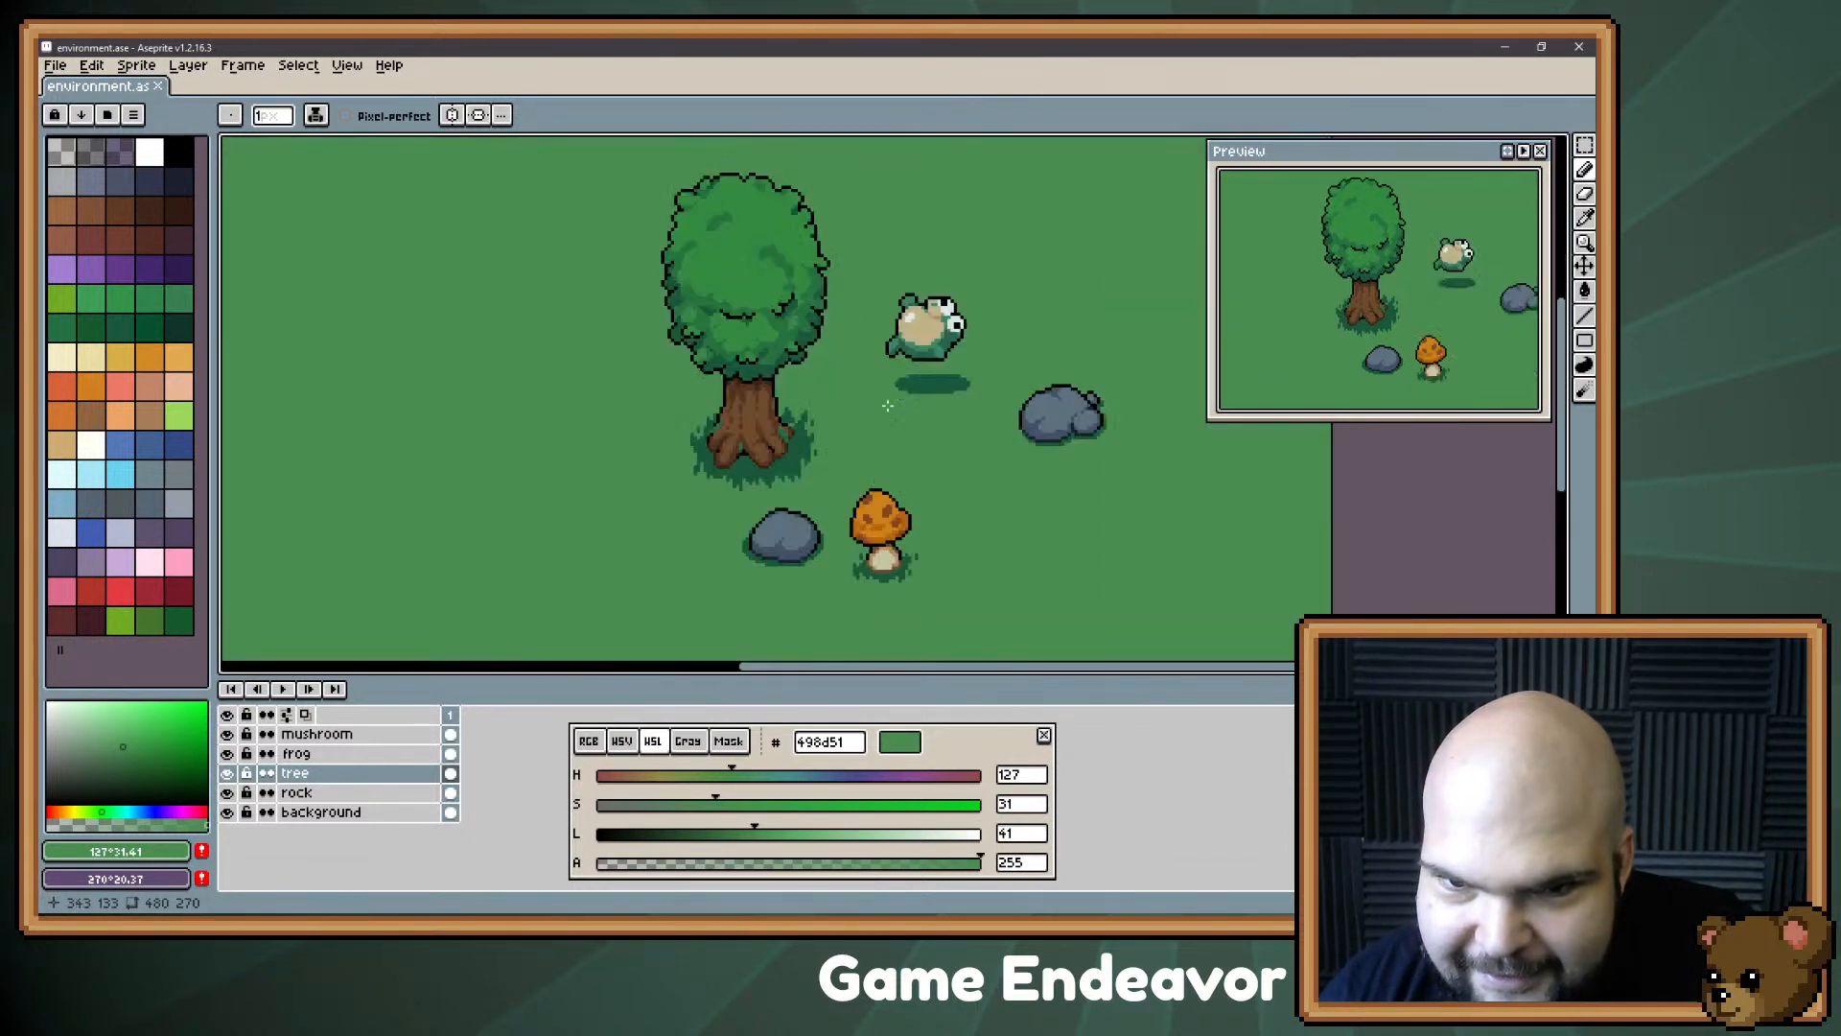
left_click_drag(837, 433, 728, 469)
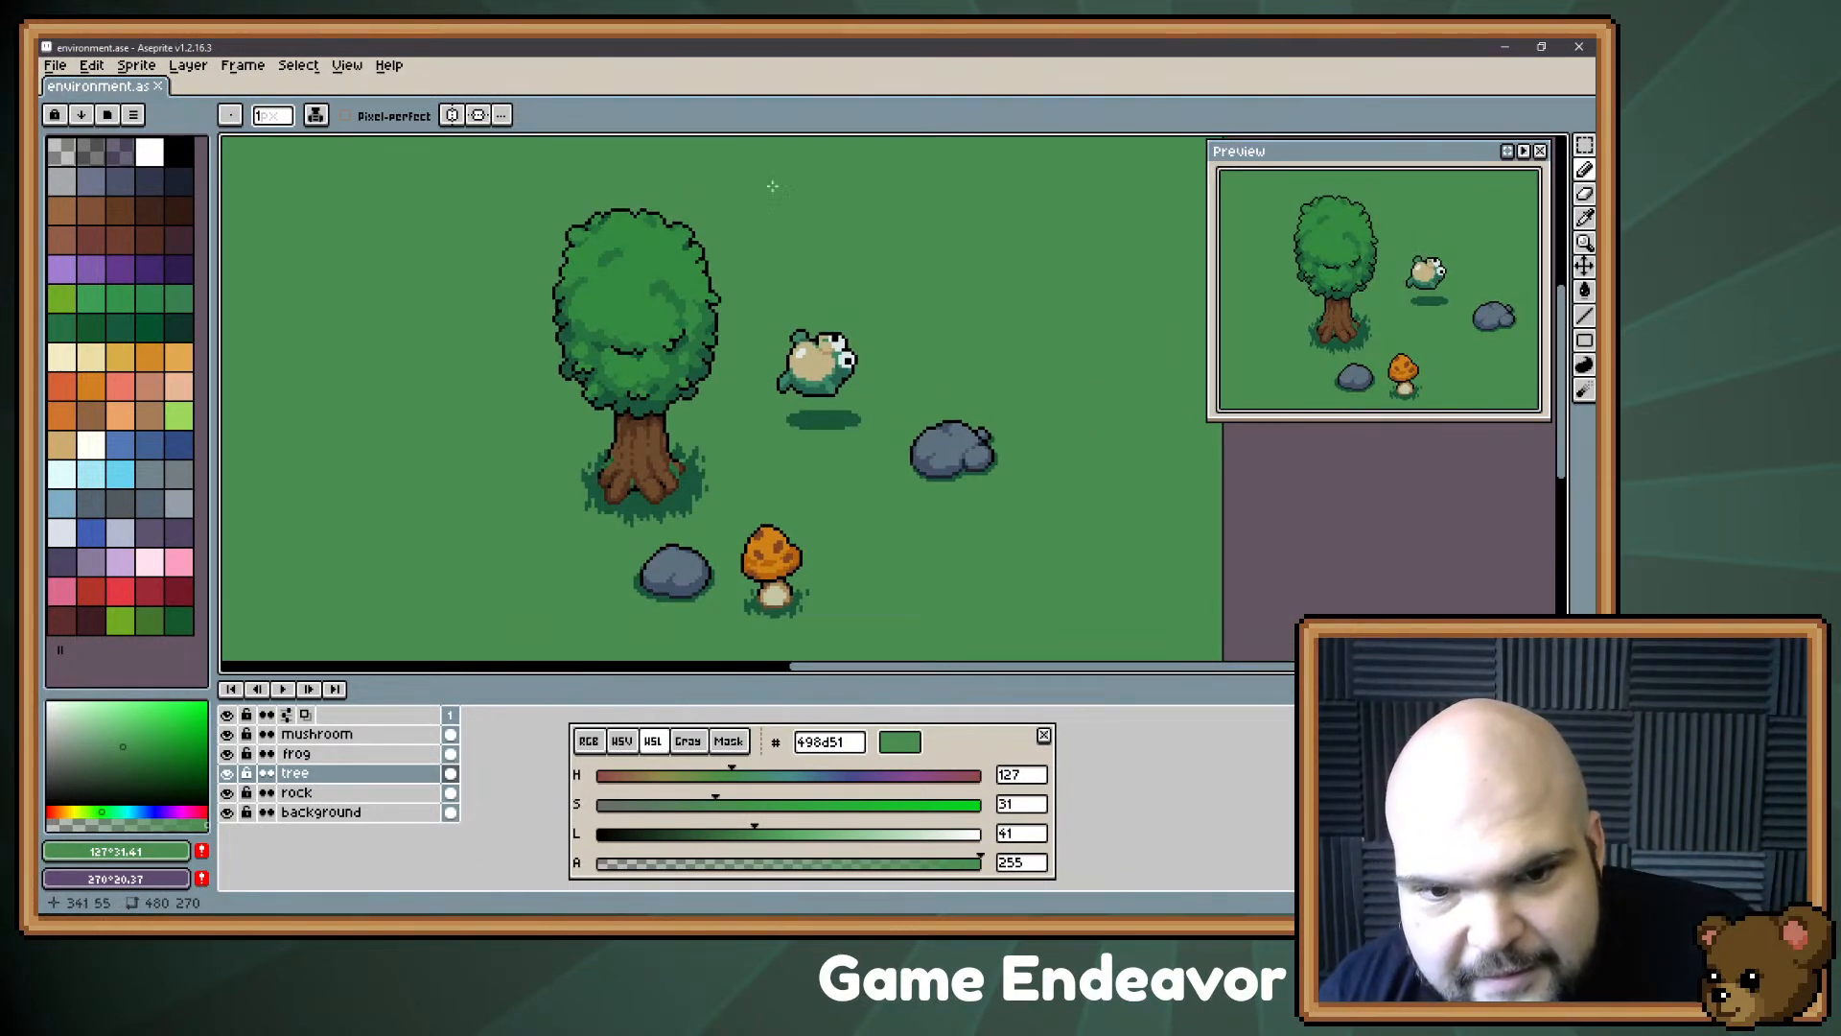
left_click_drag(772, 184, 856, 232)
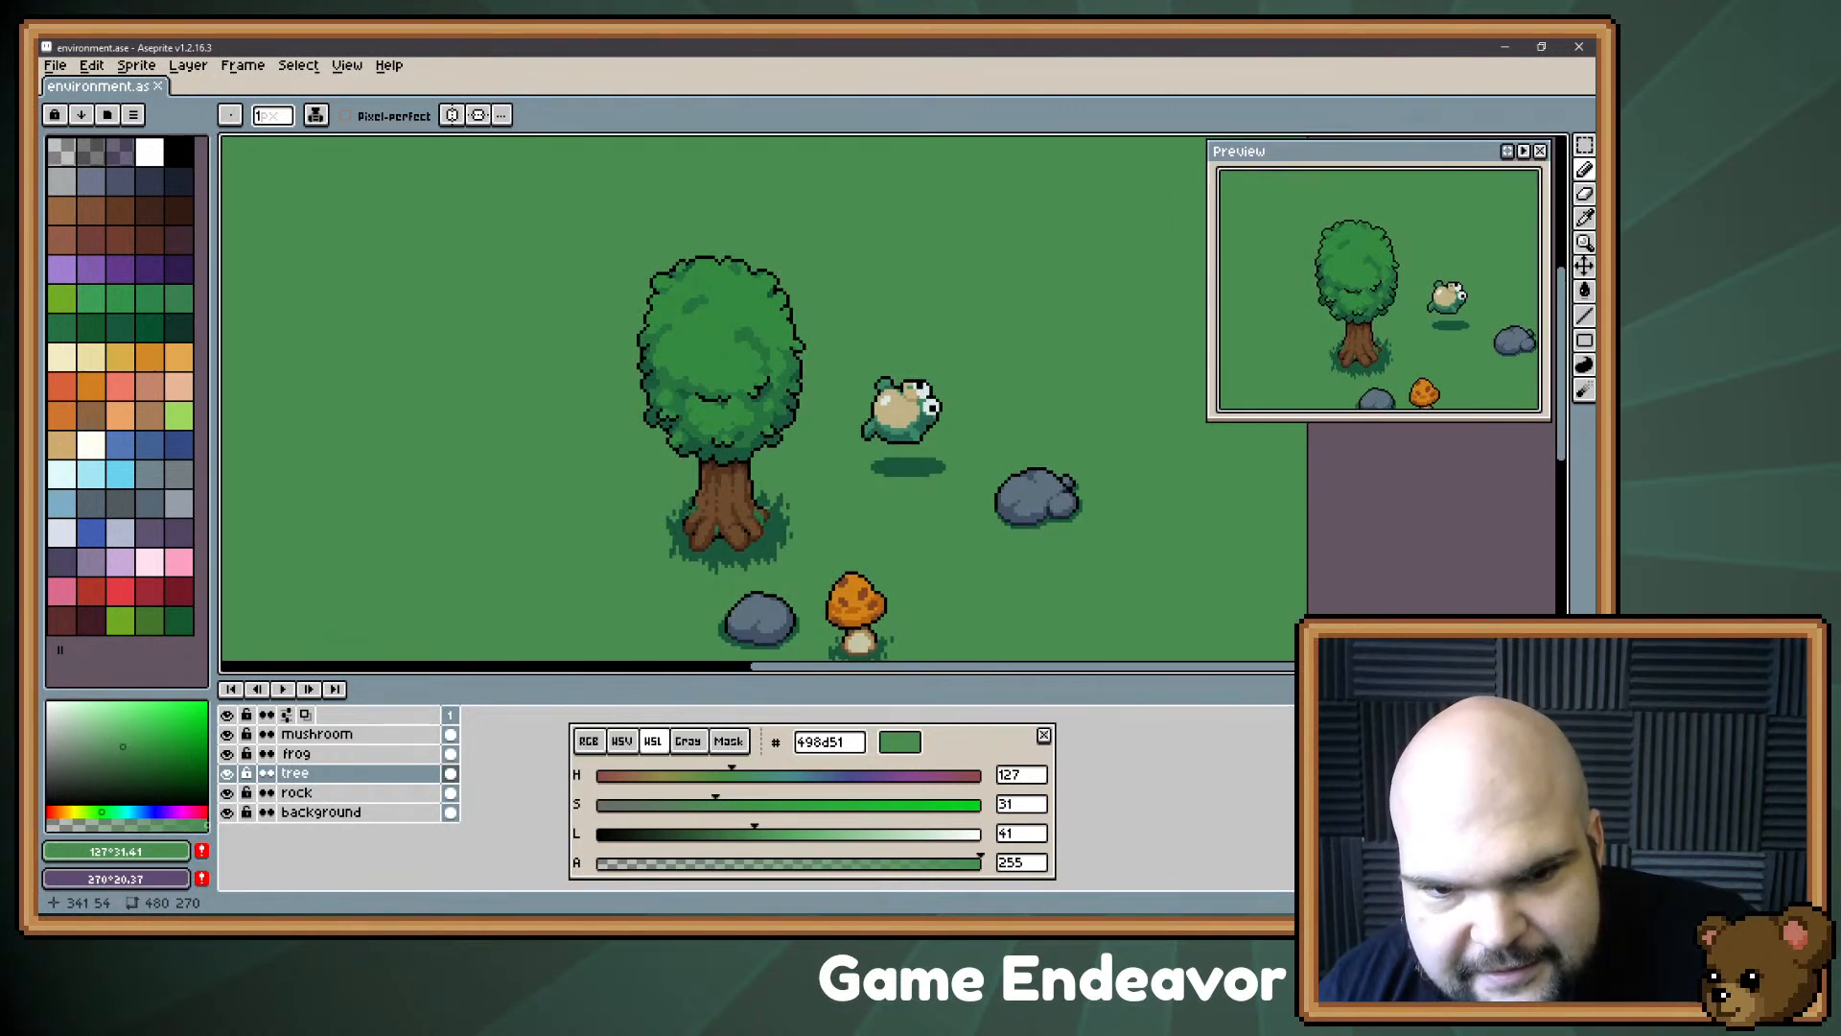
left_click_drag(856, 232, 852, 224)
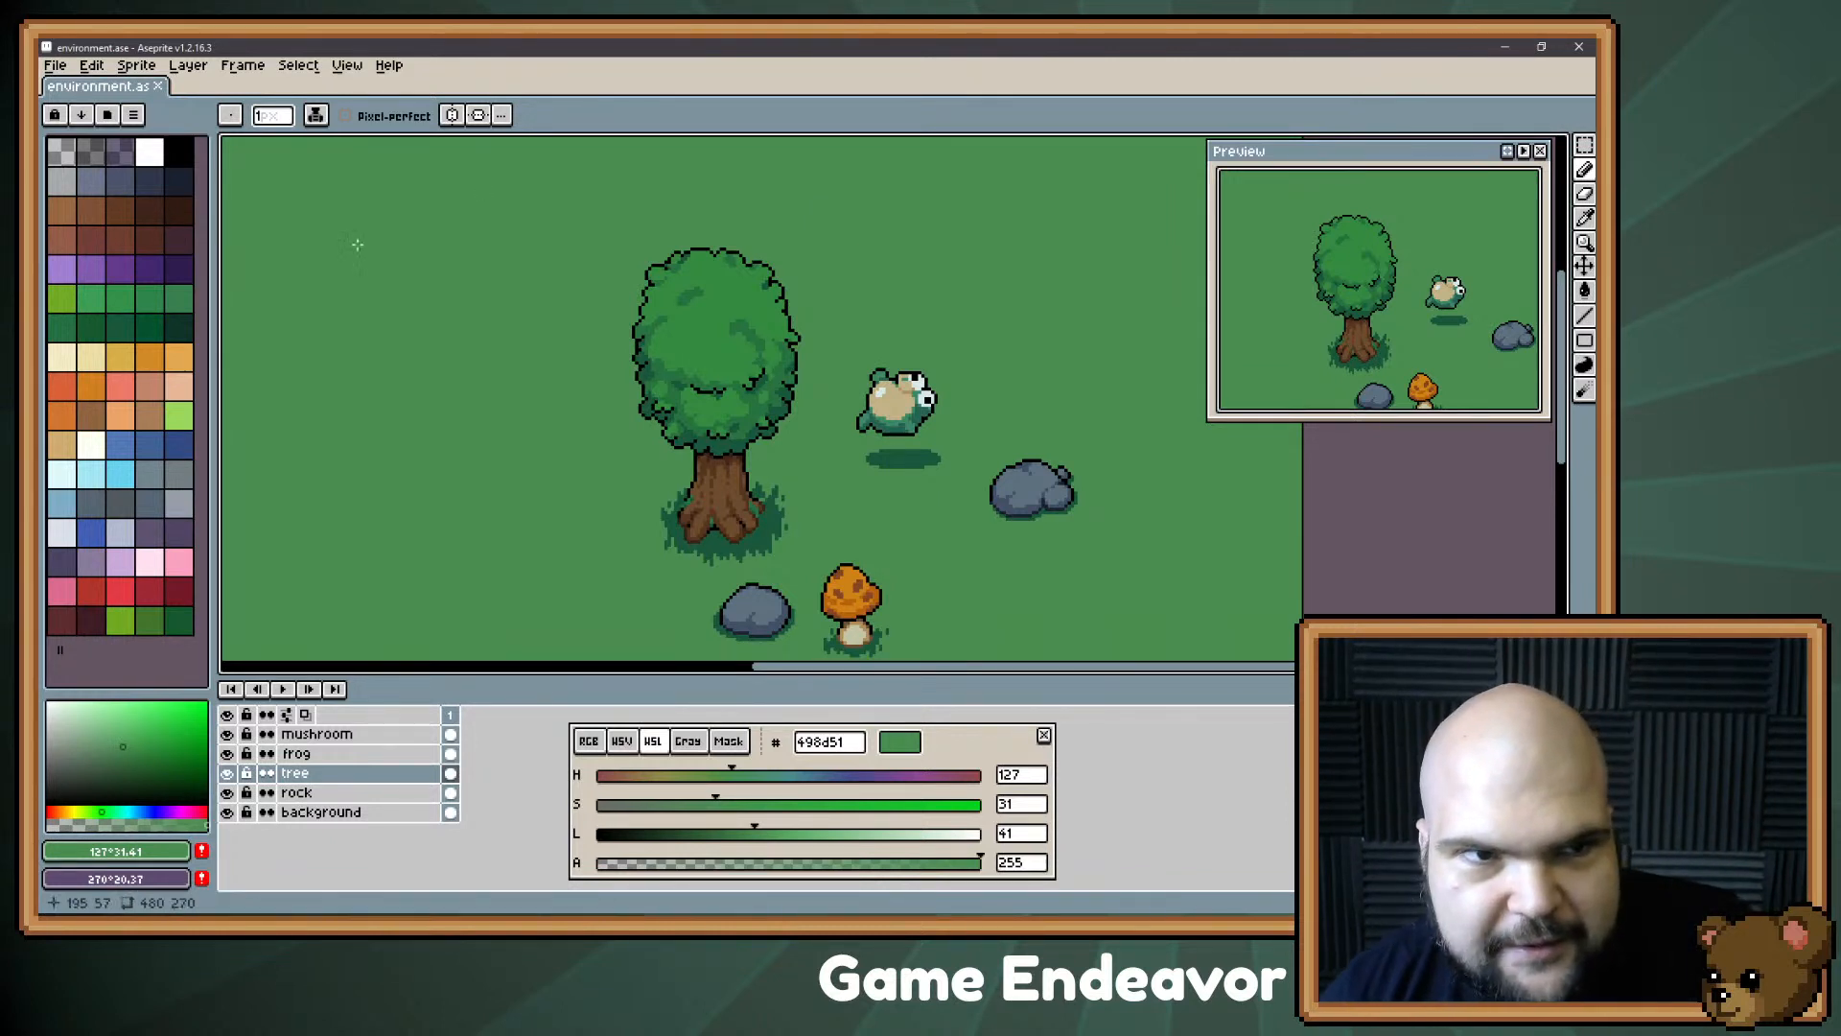
left_click_drag(412, 287, 624, 324)
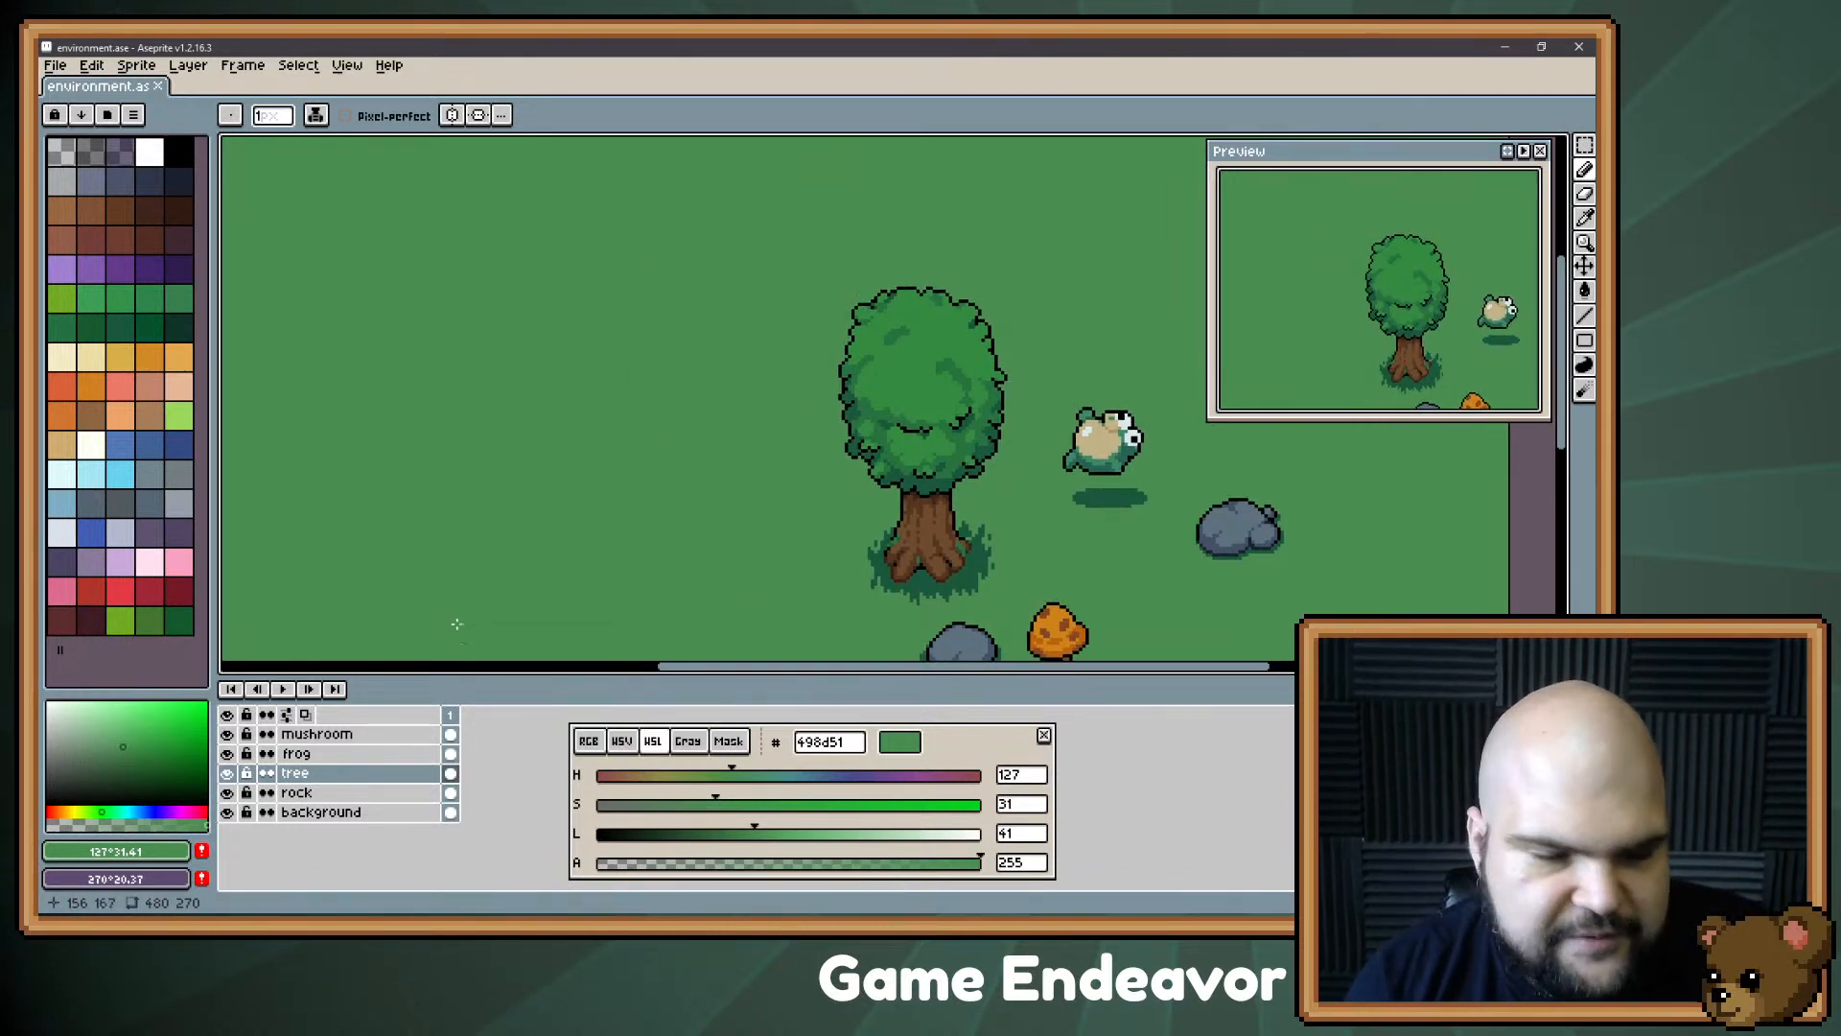
Step: Apply a canvas grid of width 24 and height 24 at origin 0, 0 and check the sprites against it
key("ctrl+g")
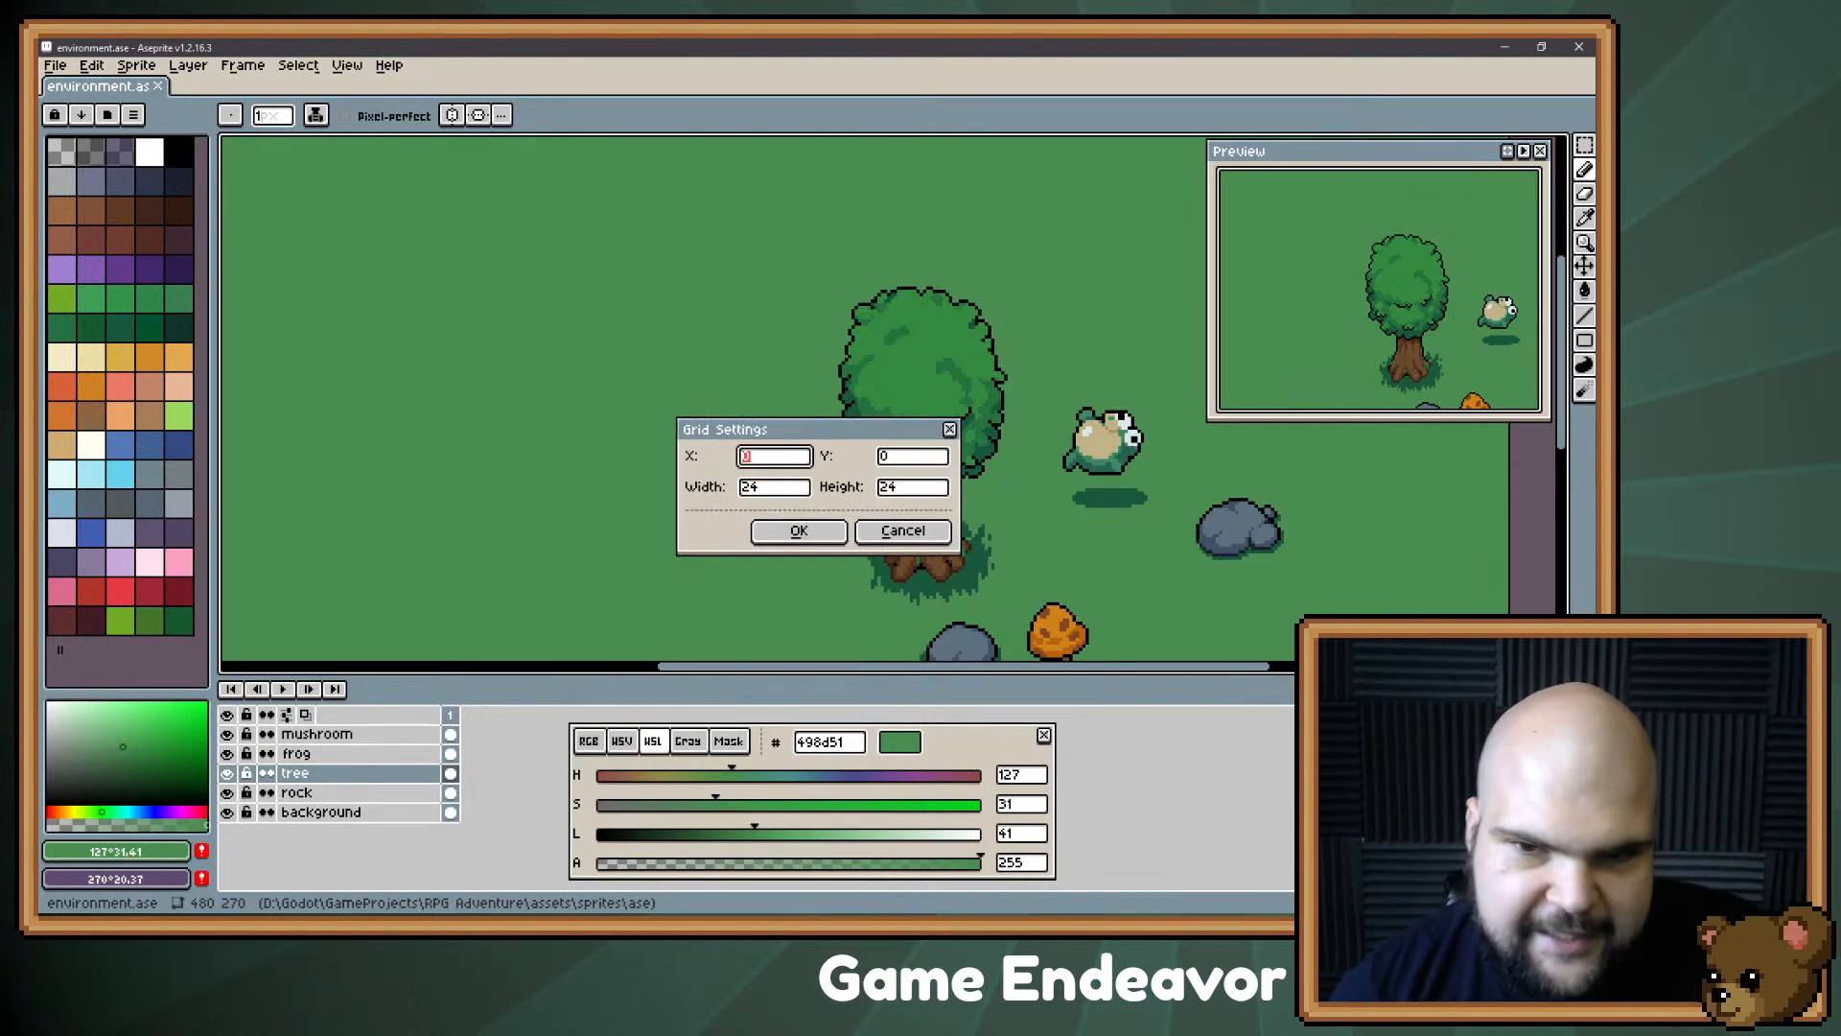
left_click(801, 531)
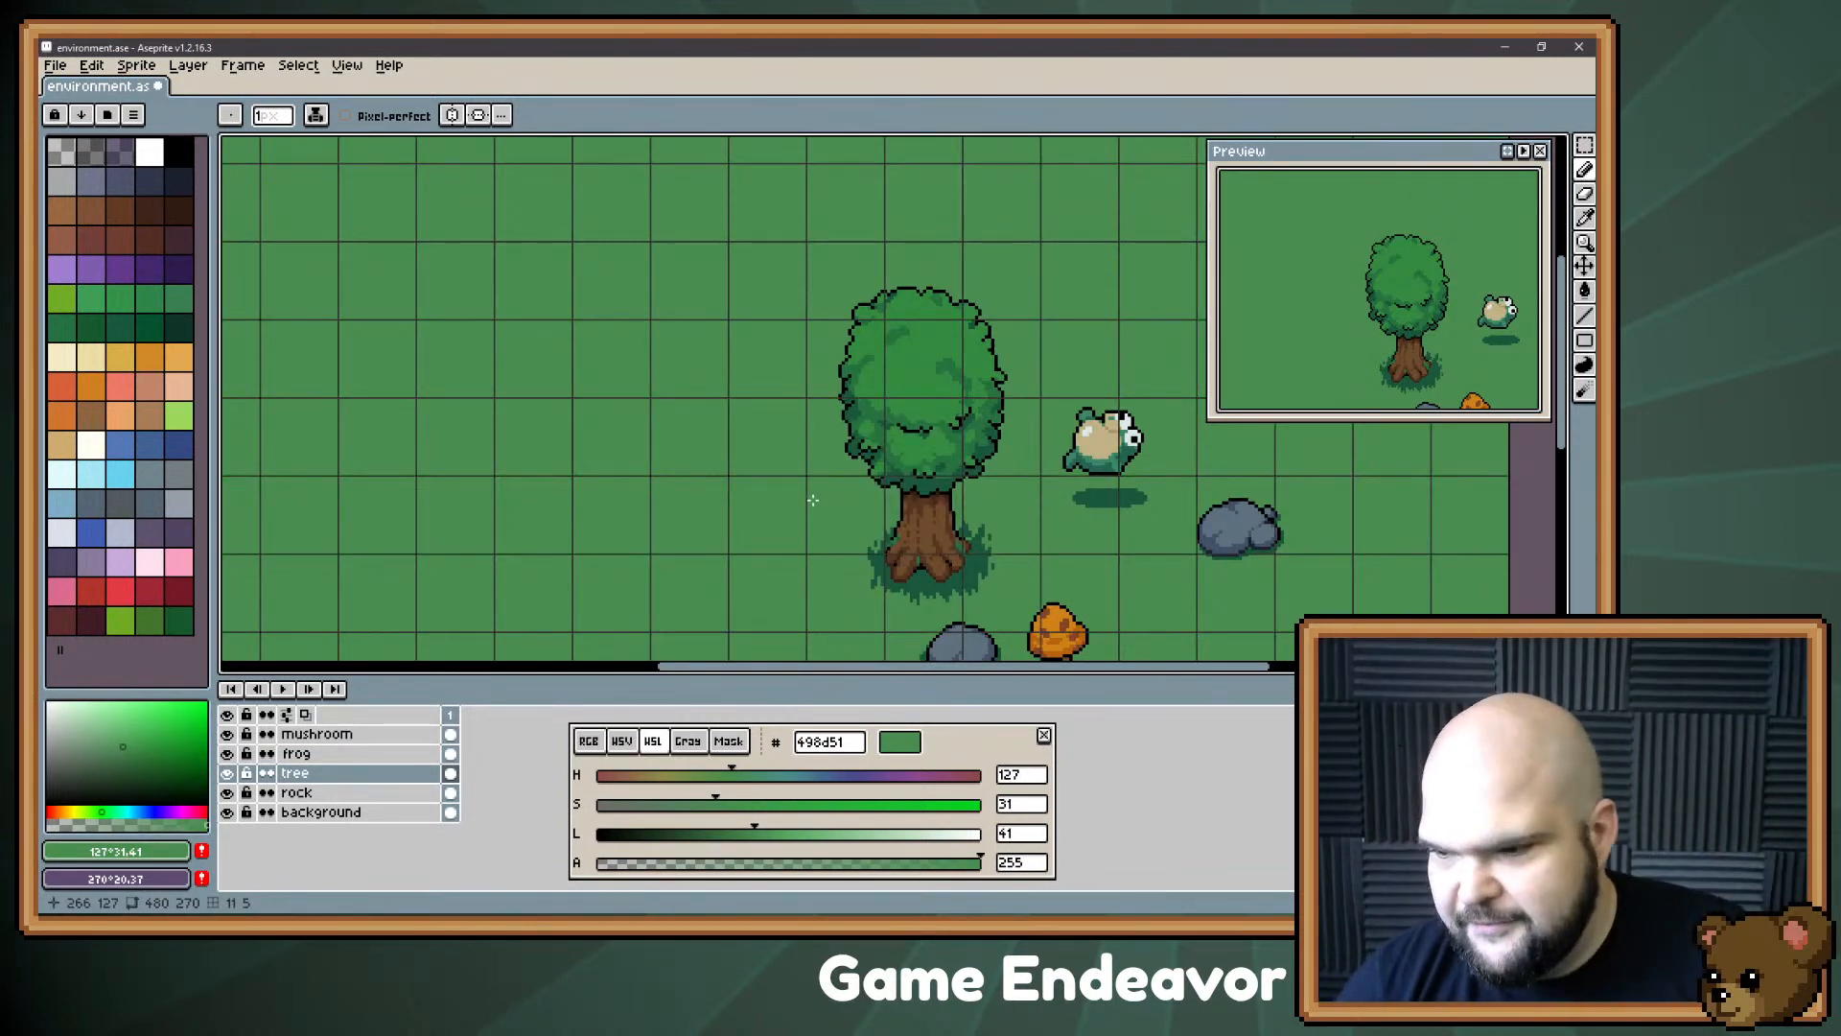
scroll(758, 400, "down", 1)
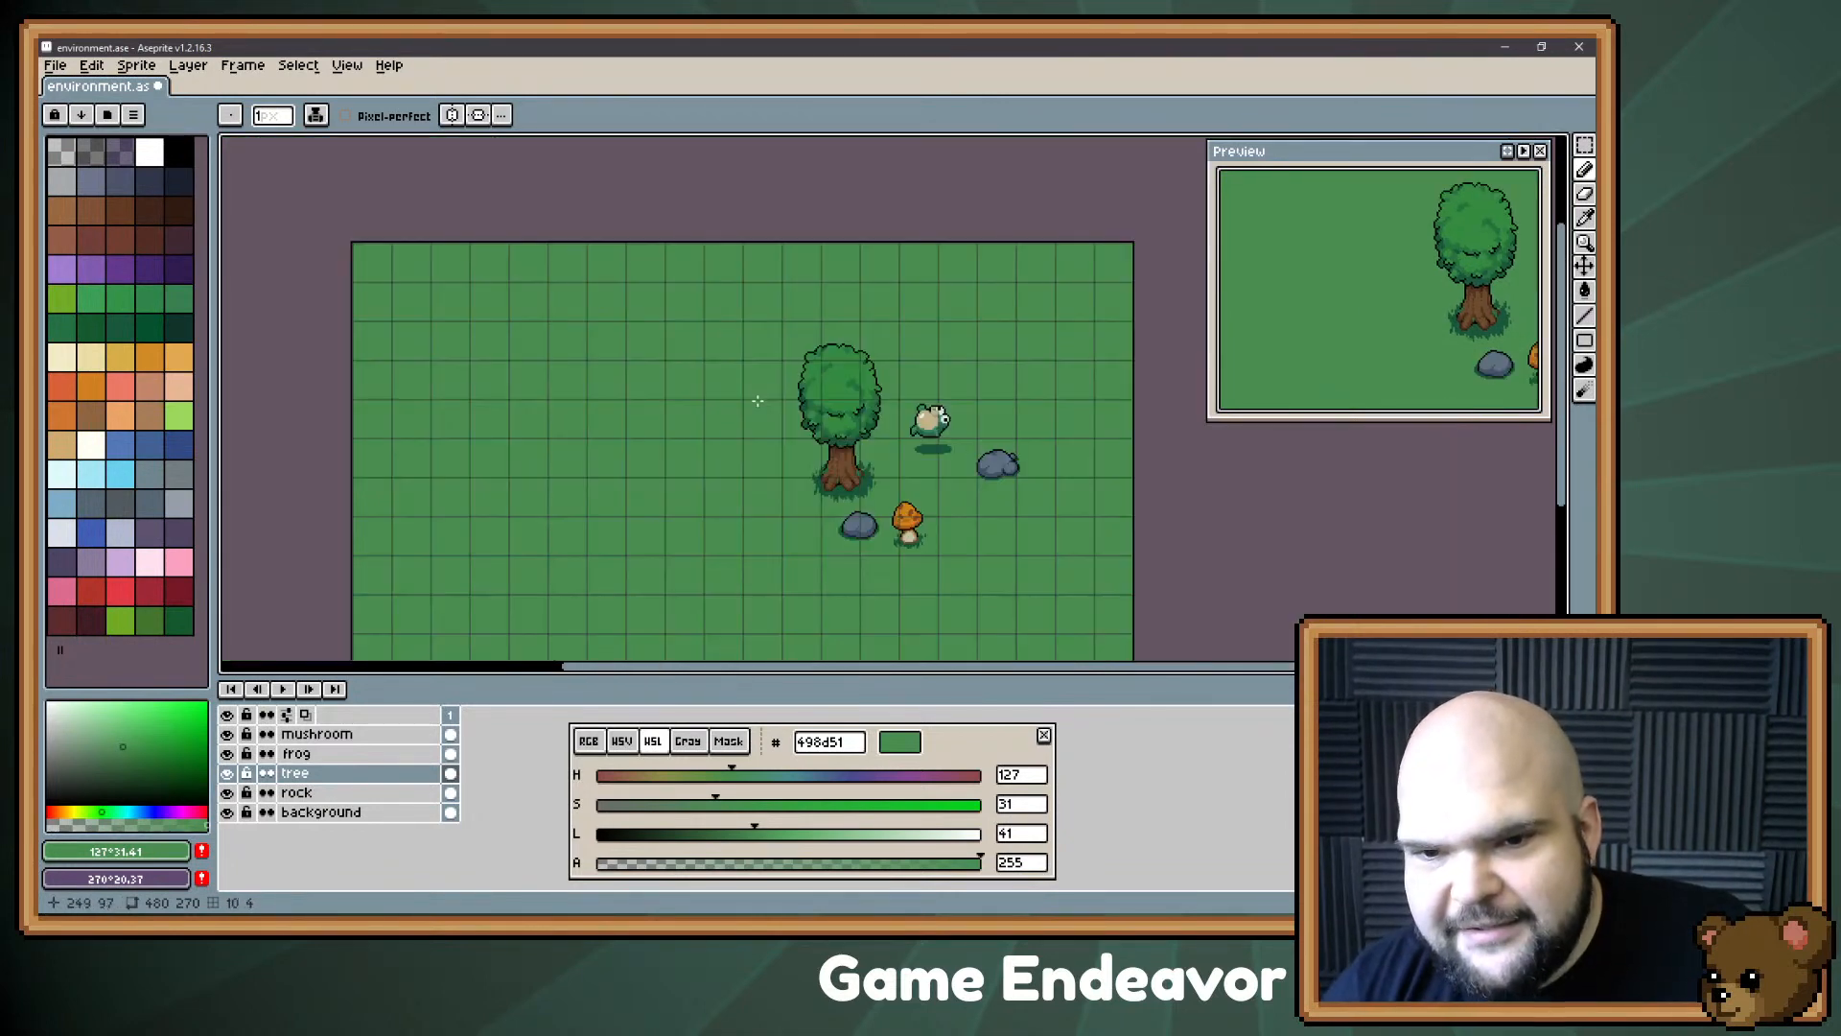
scroll(757, 401, "up", 1)
scroll(756, 402, "down", 1)
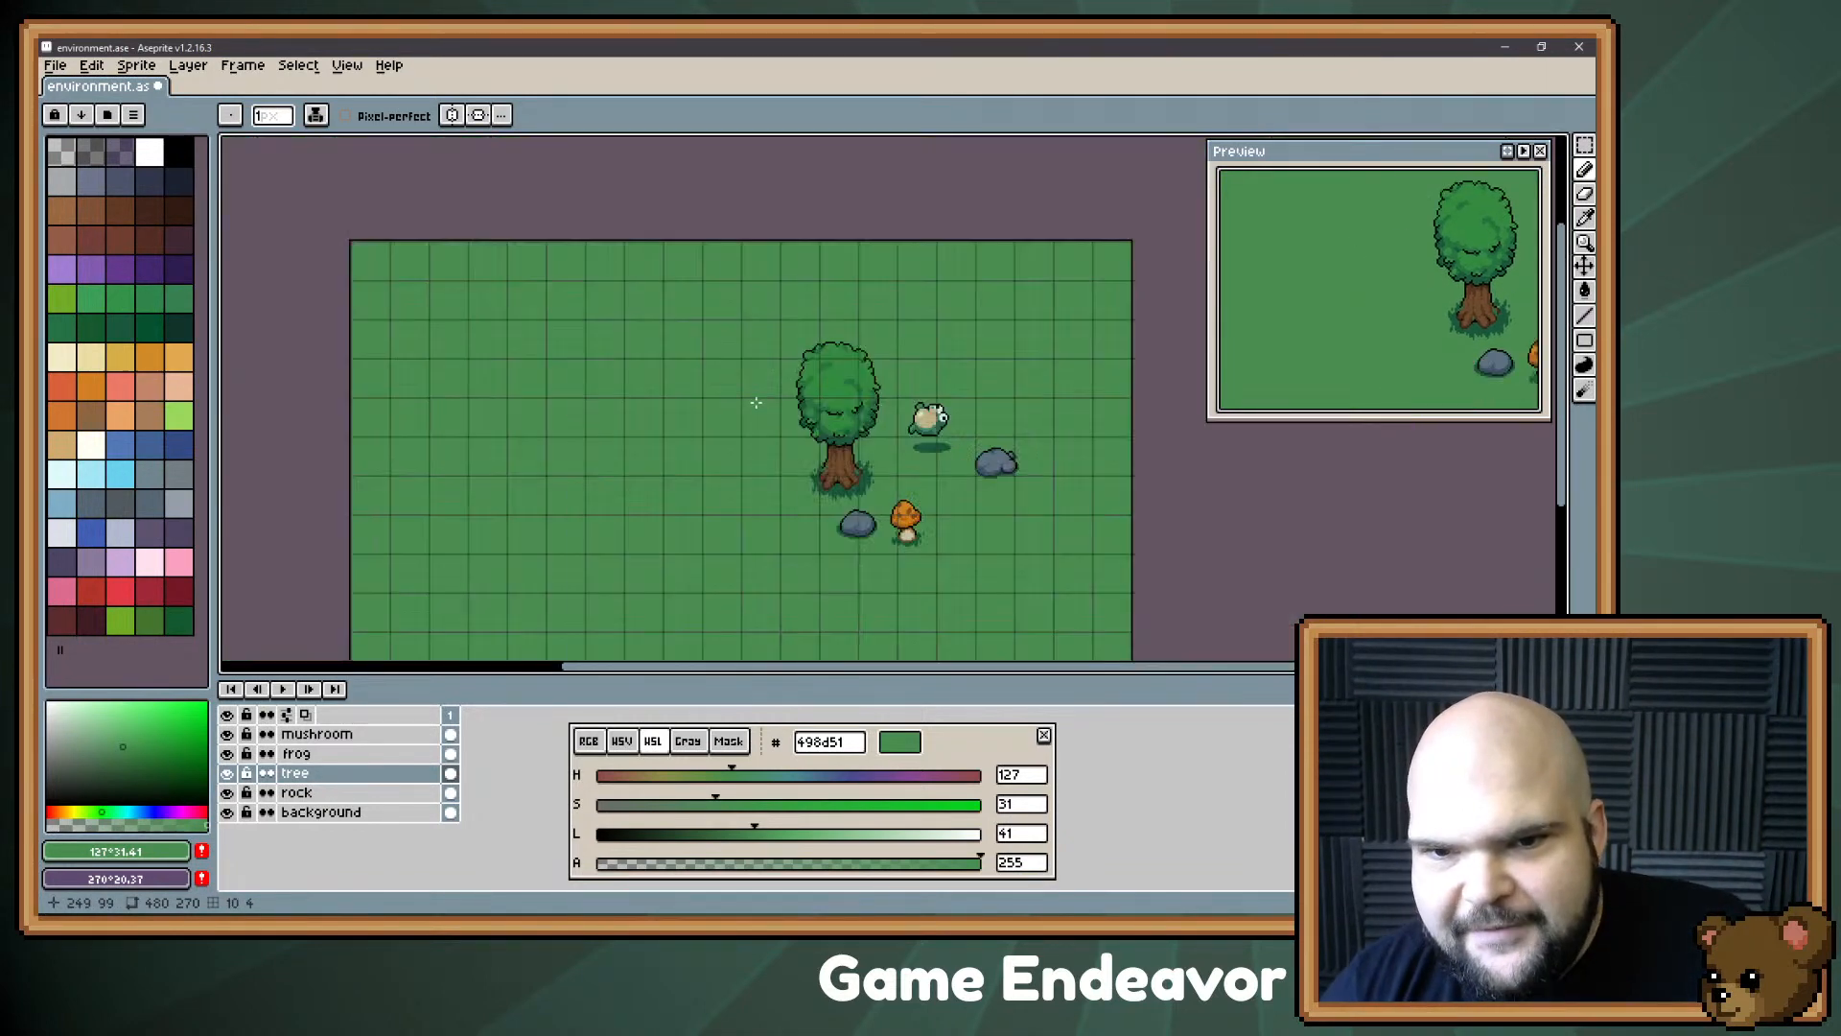
scroll(758, 401, "up", 1)
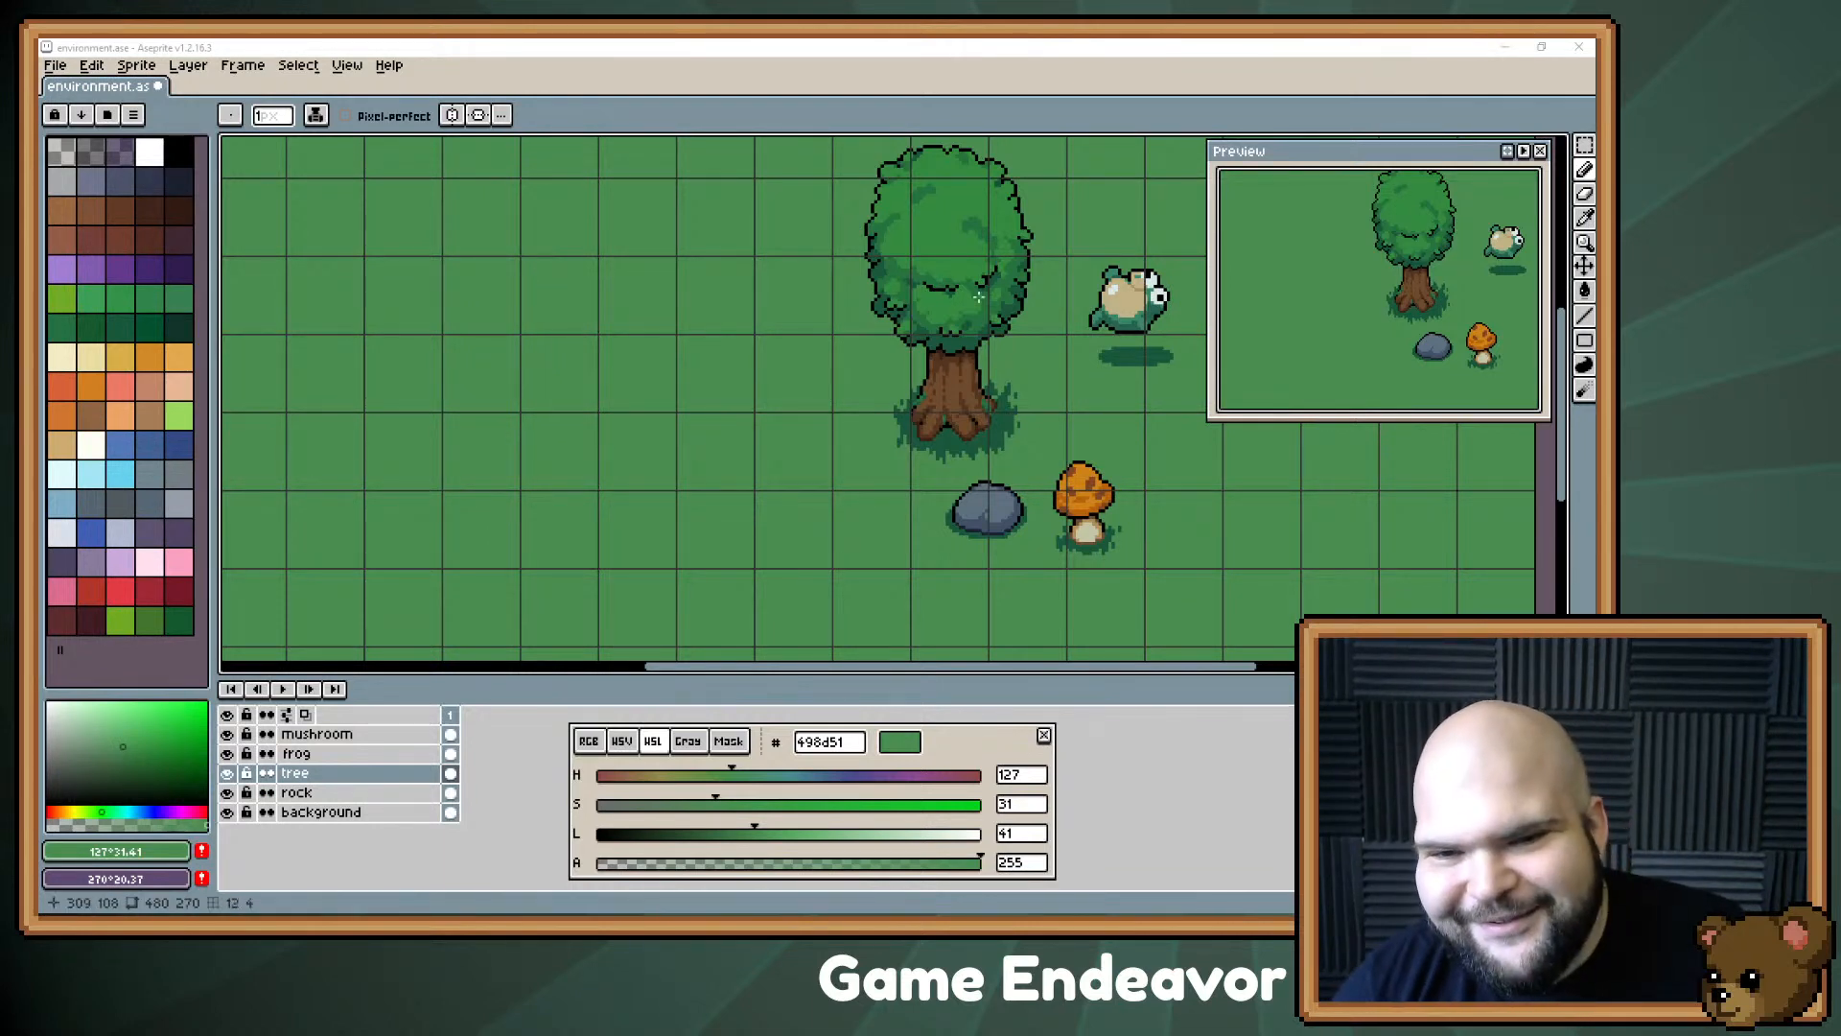
left_click_drag(978, 297, 813, 299)
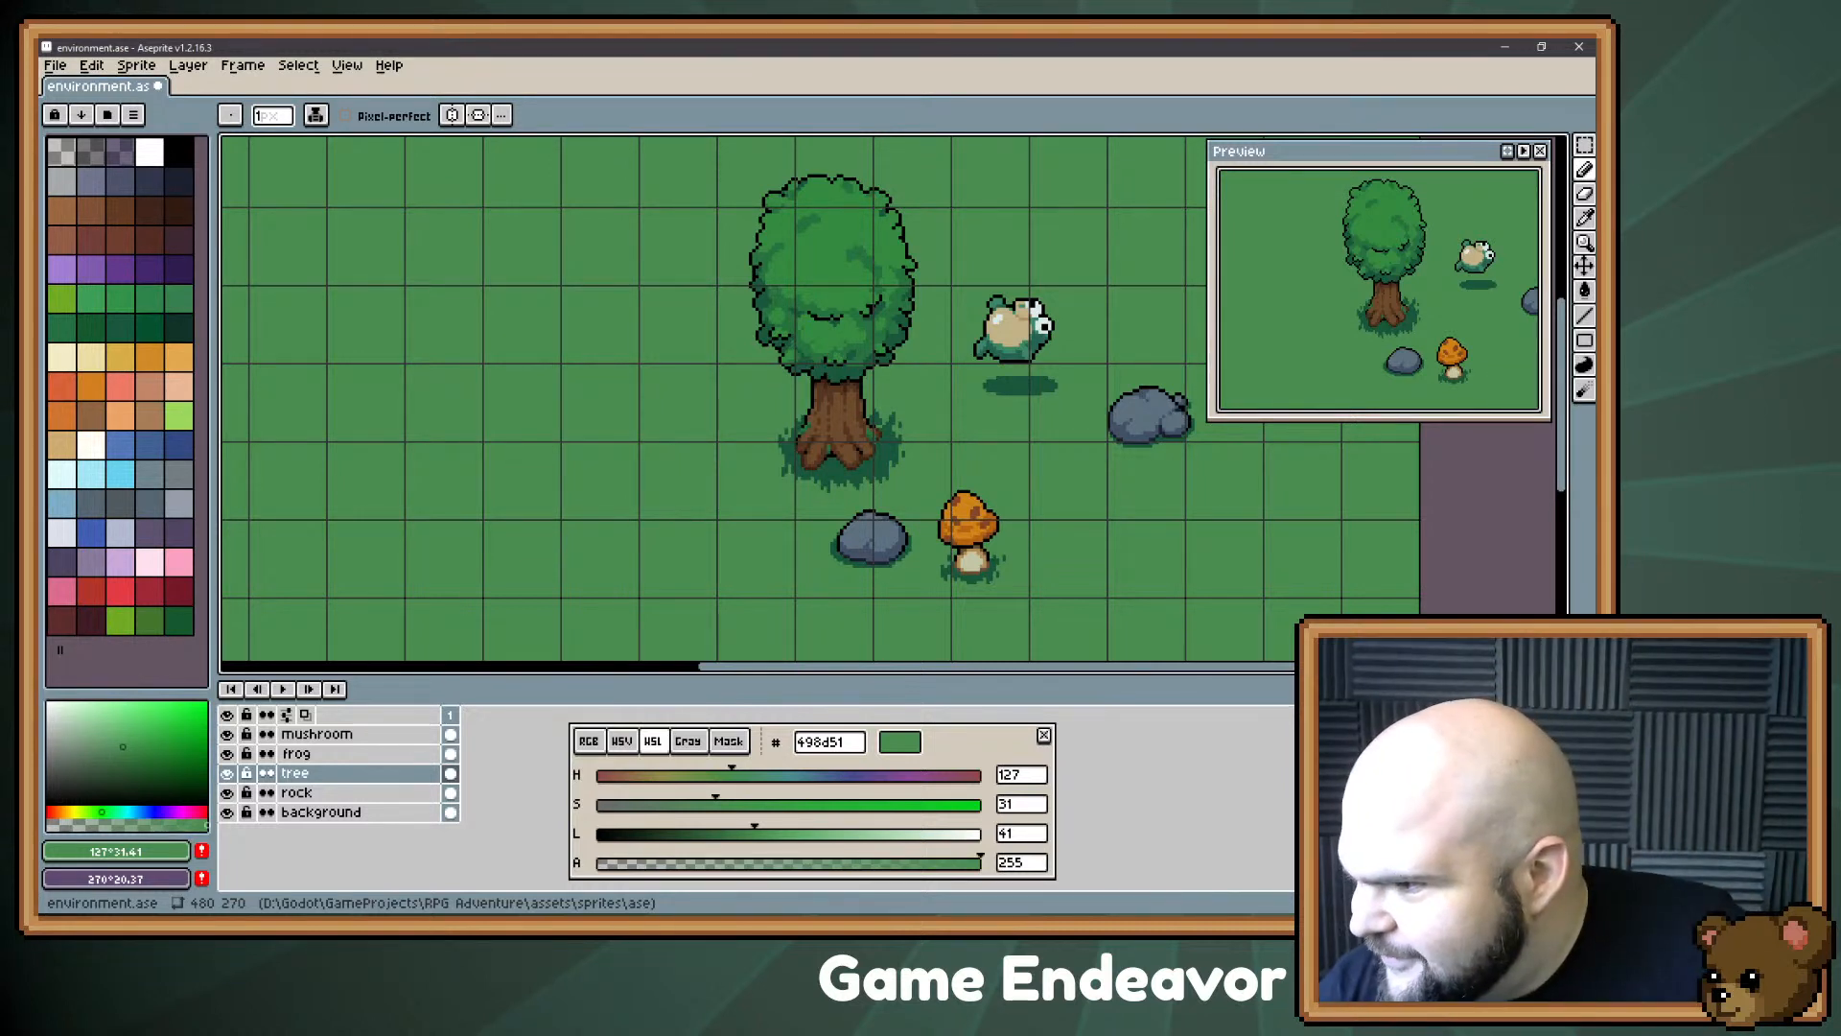
Step: Switch to the RPG Adventure board in Trello and add a list titled "Stream Notes"
key("alt+Tab")
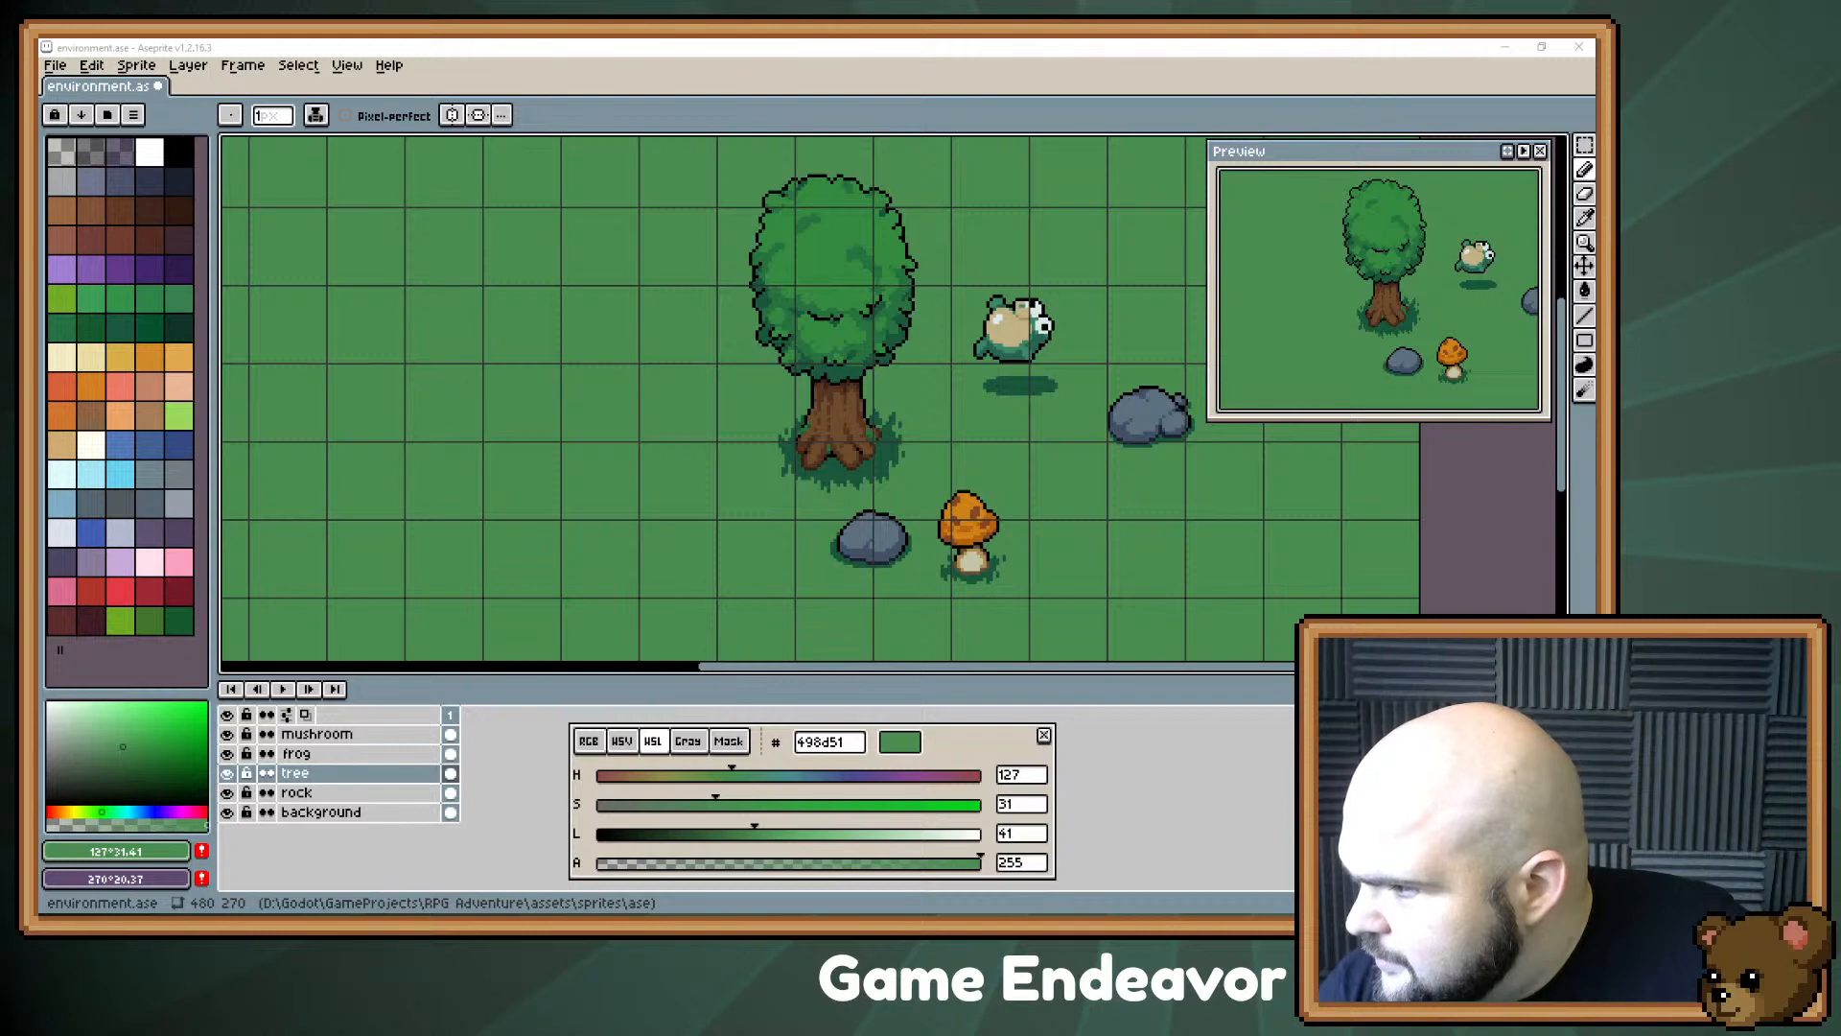
key("alt+Tab")
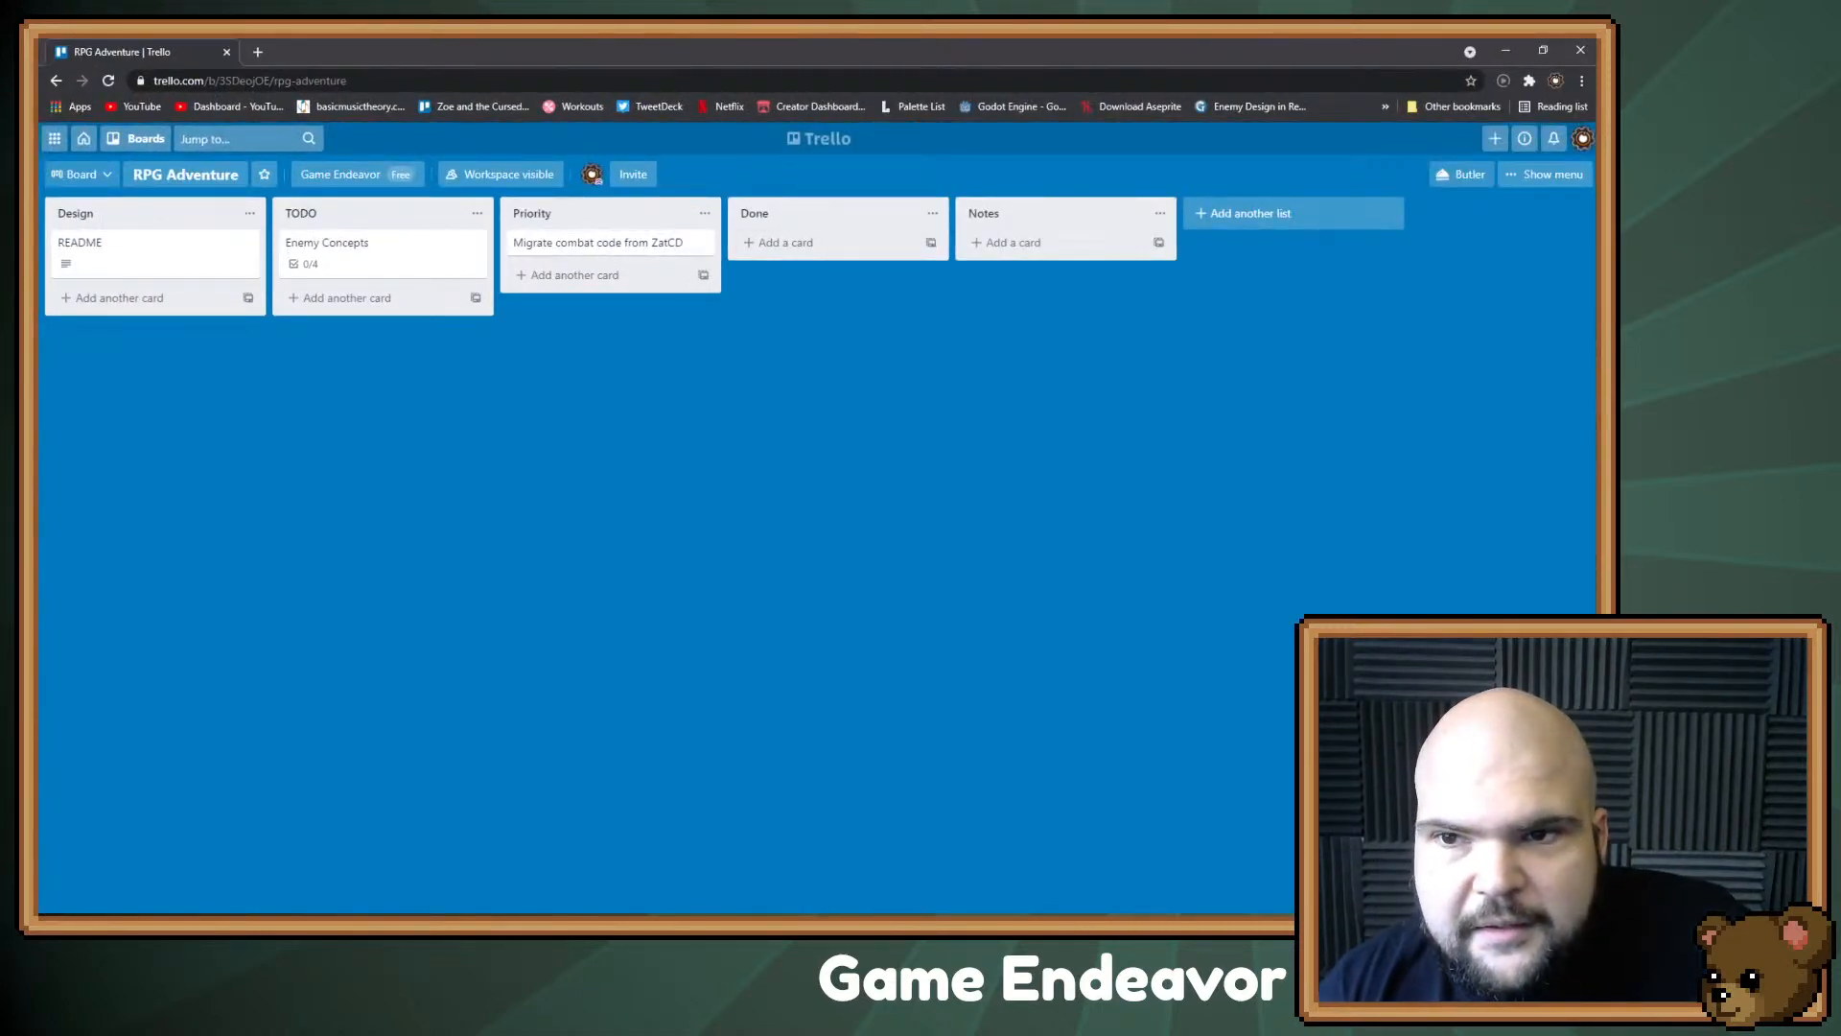
left_click(1258, 215)
type("Stream")
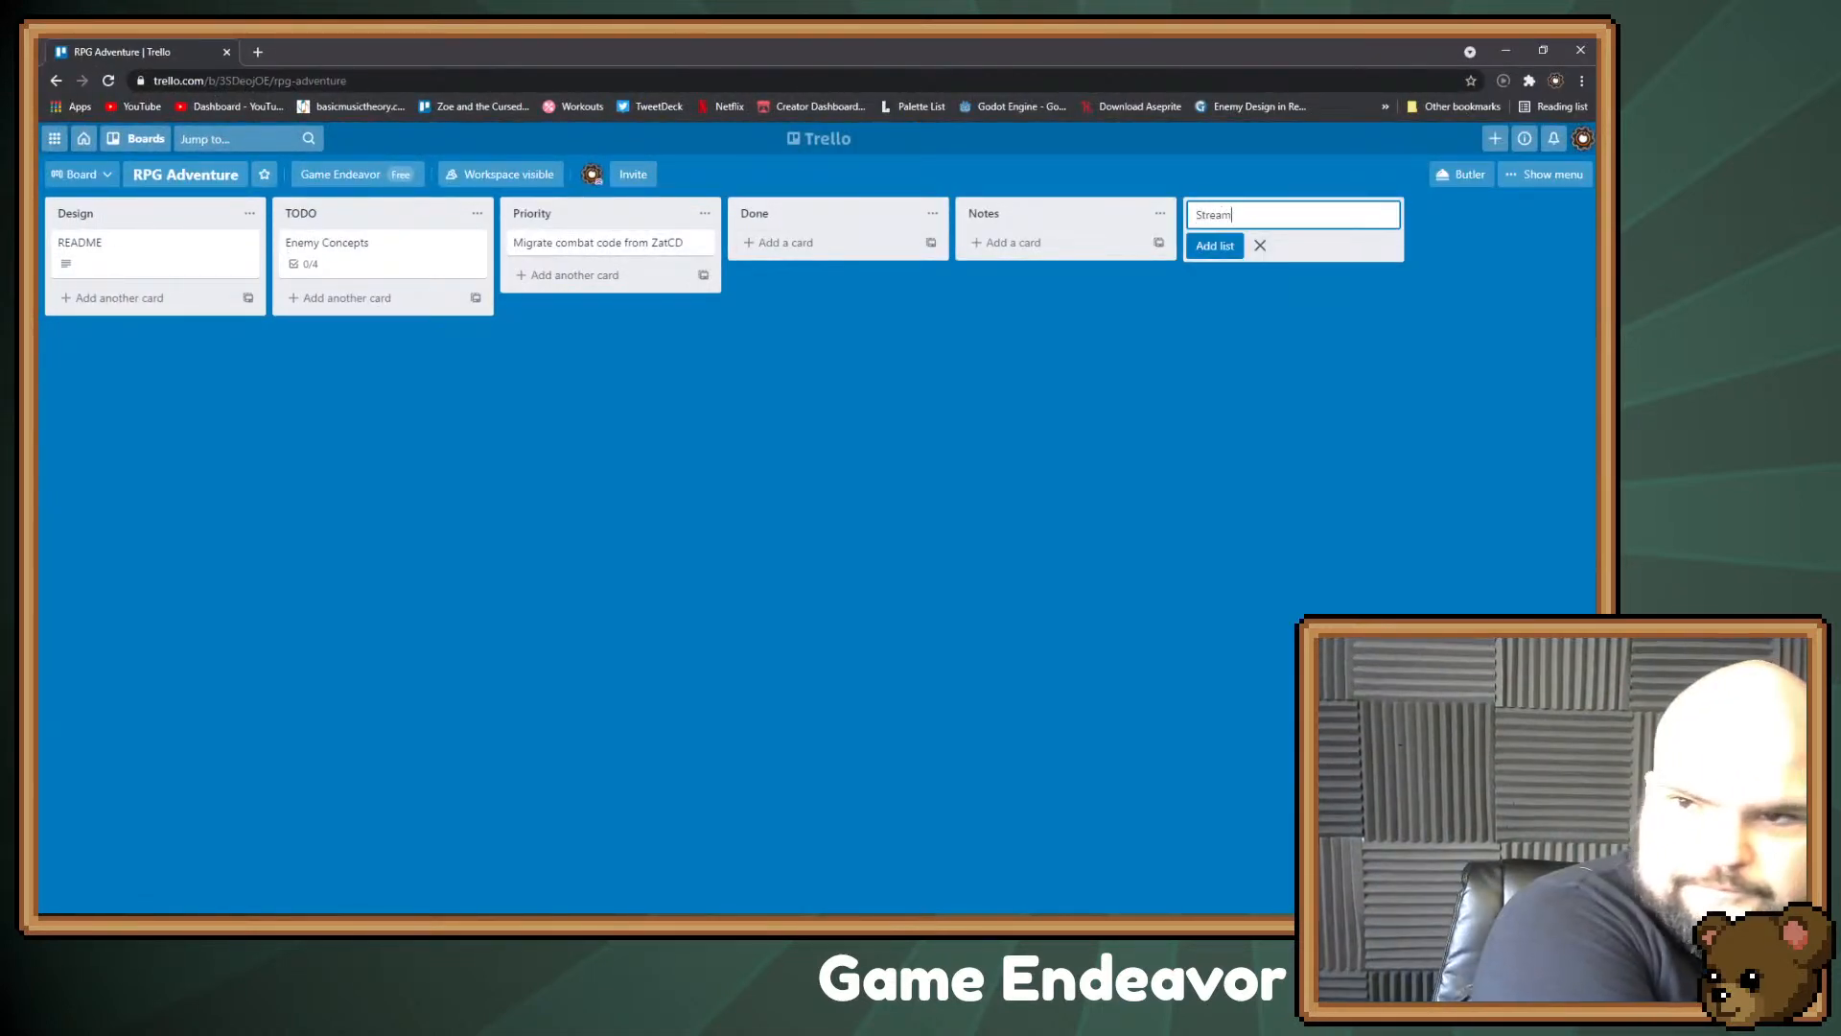
type(" Notes")
key("Return")
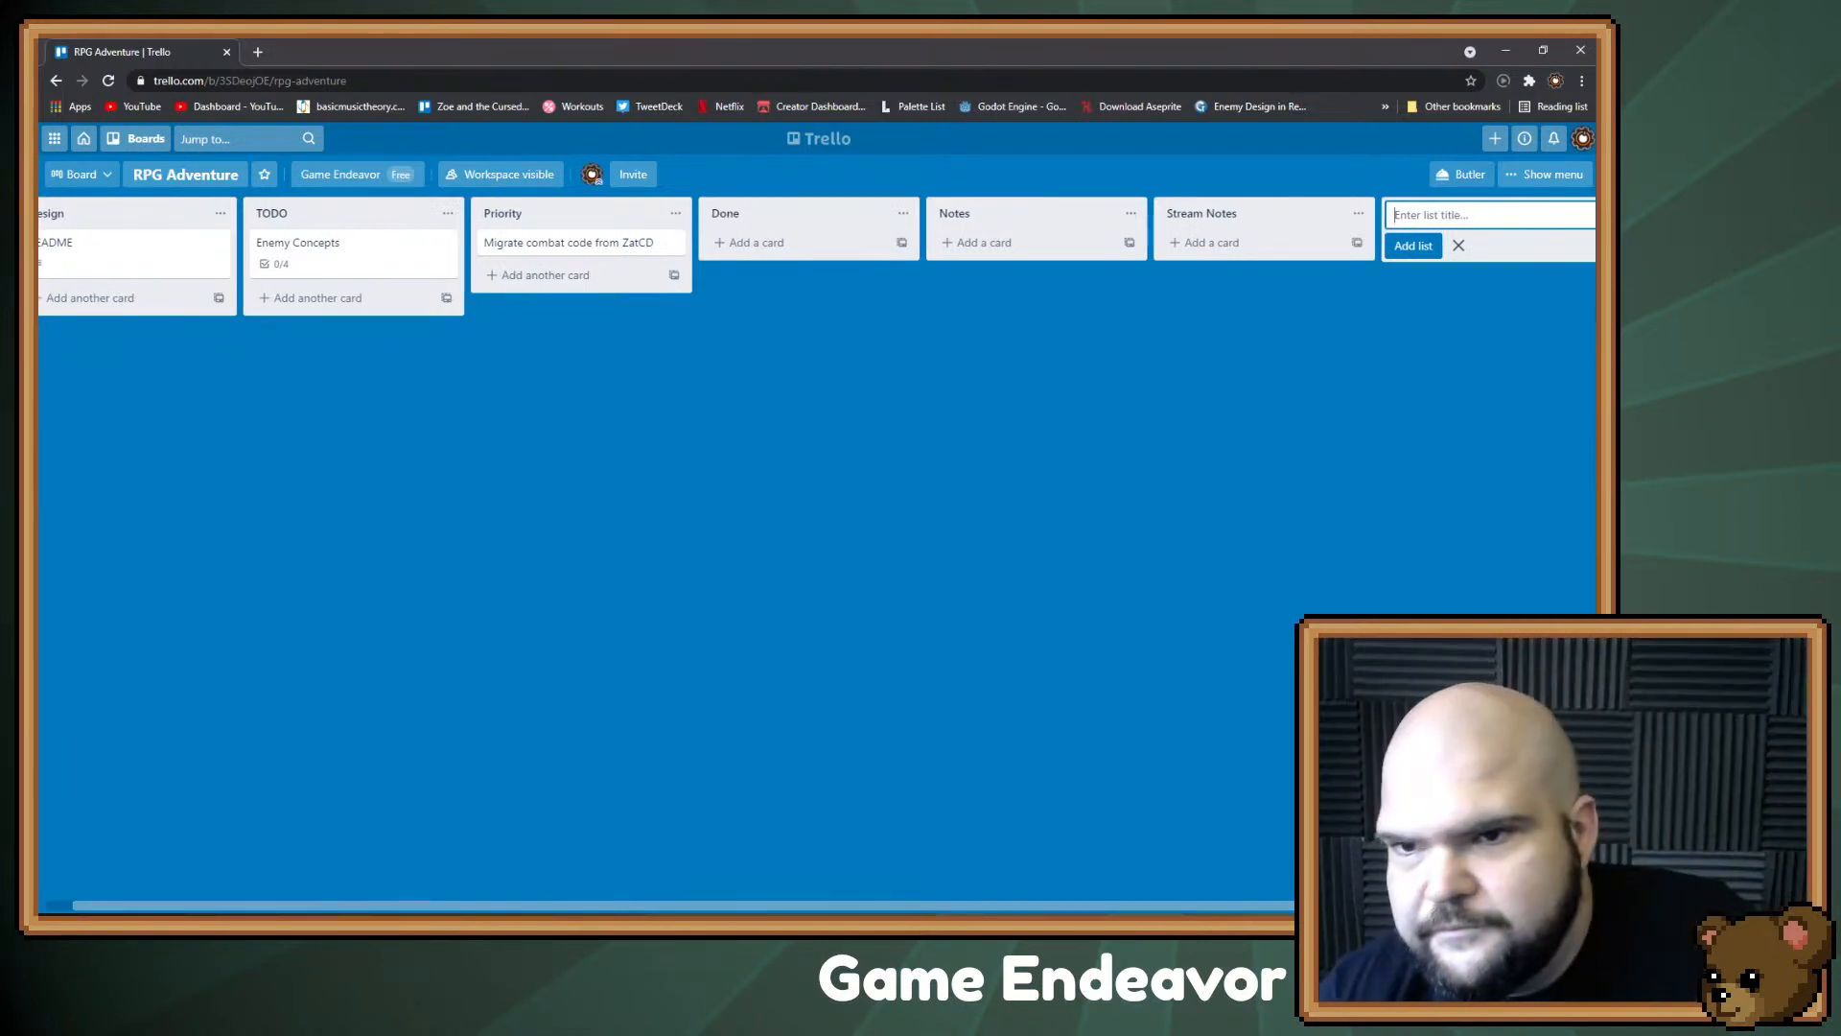
Step: Add a card titled "Stream Notes 2021-05-25" to the Stream Notes list
left_click(1213, 243)
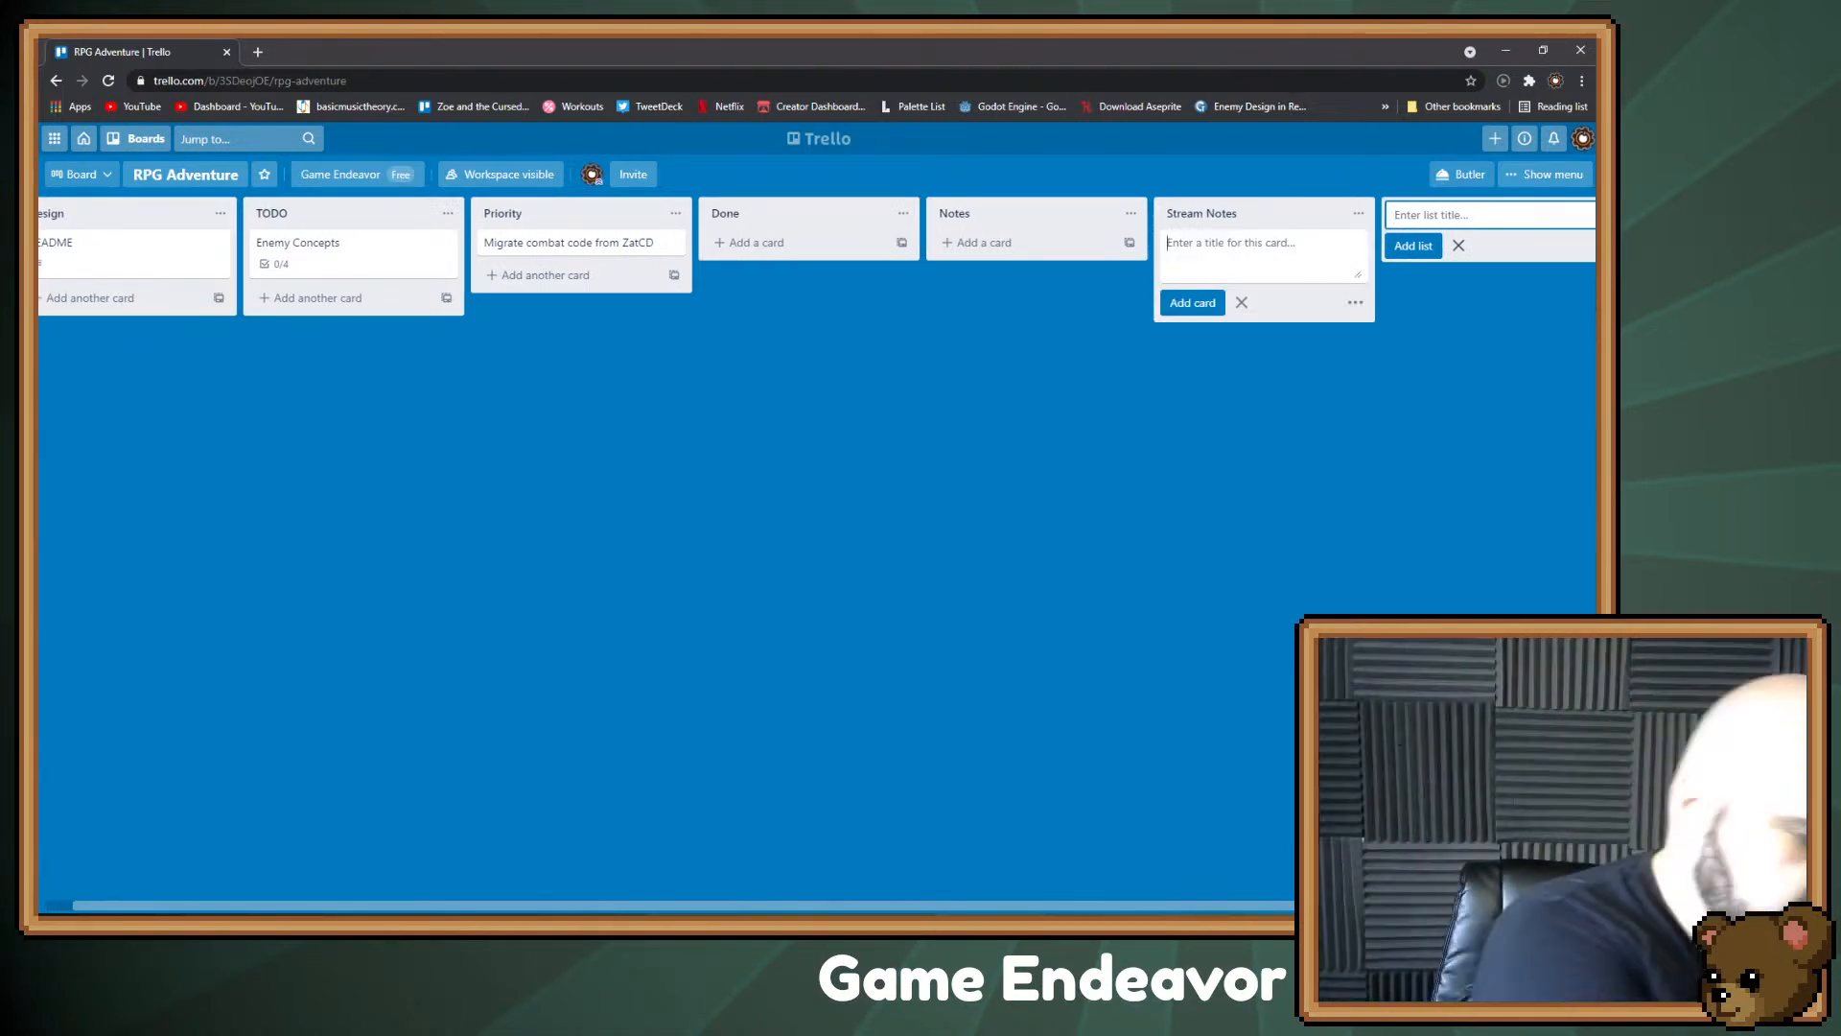
type("2021")
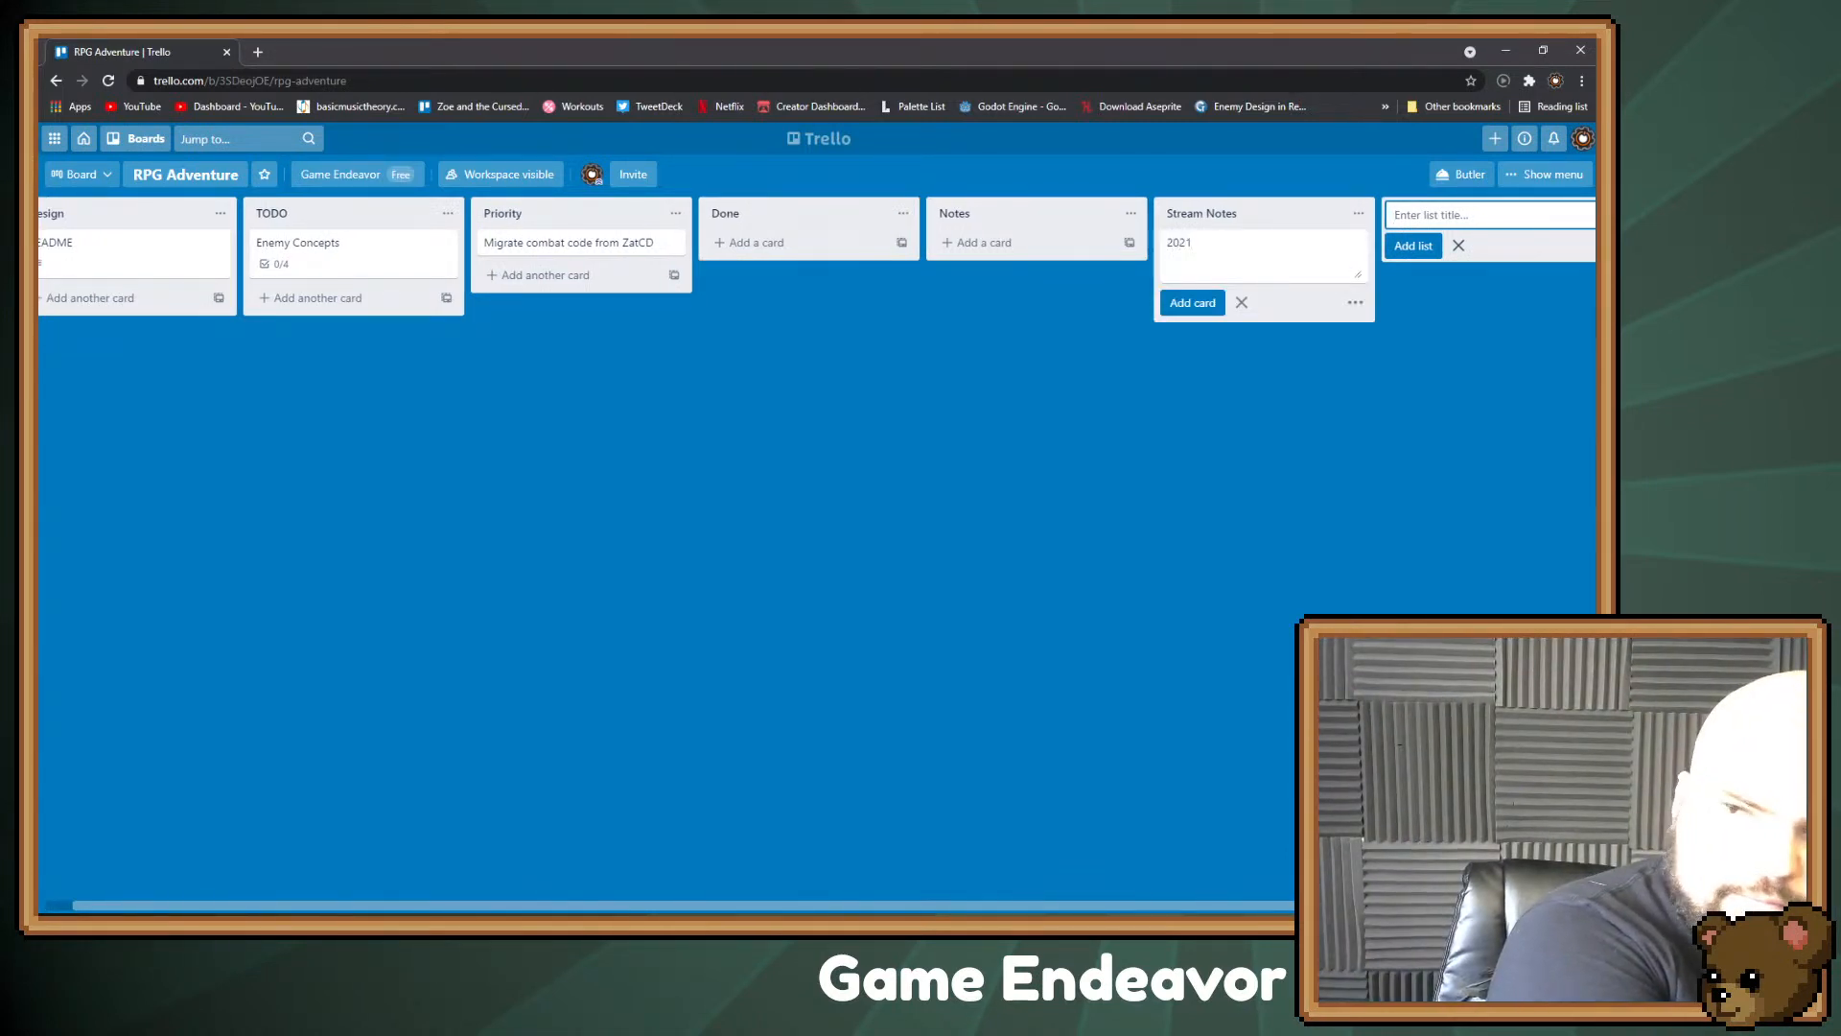
type("-05")
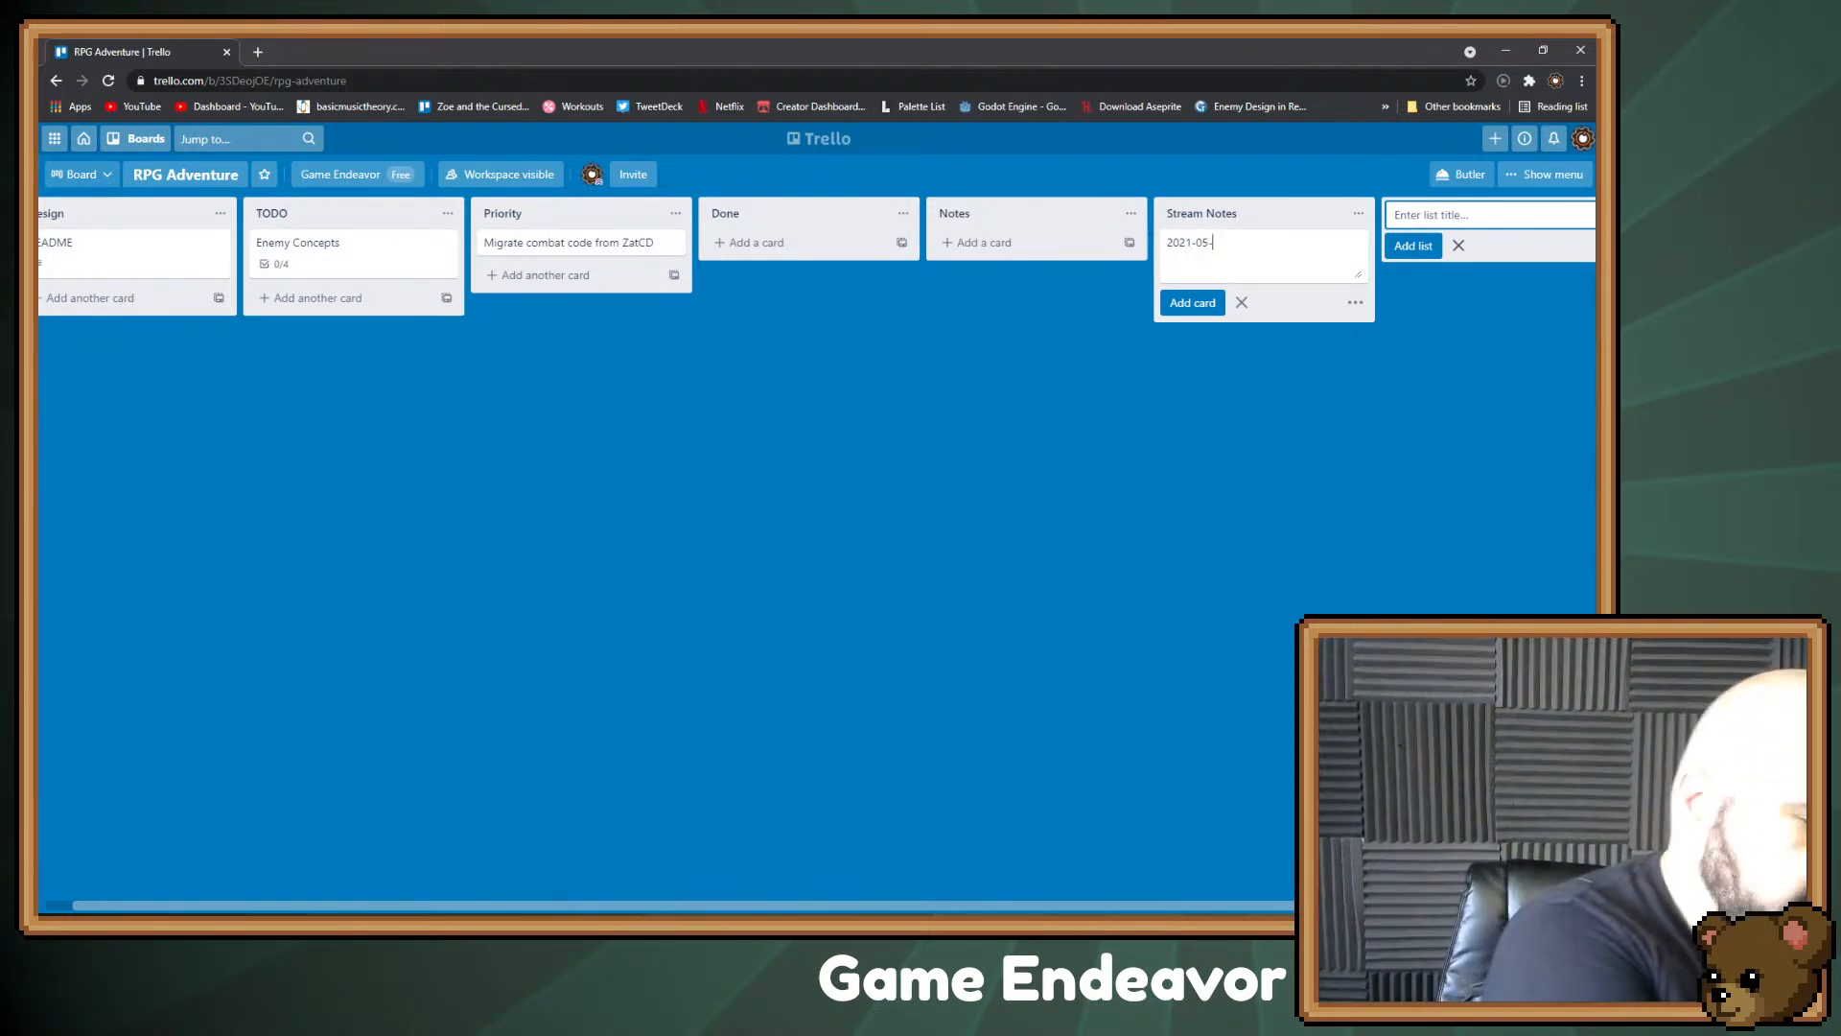
type("-25")
type("Stream Notes")
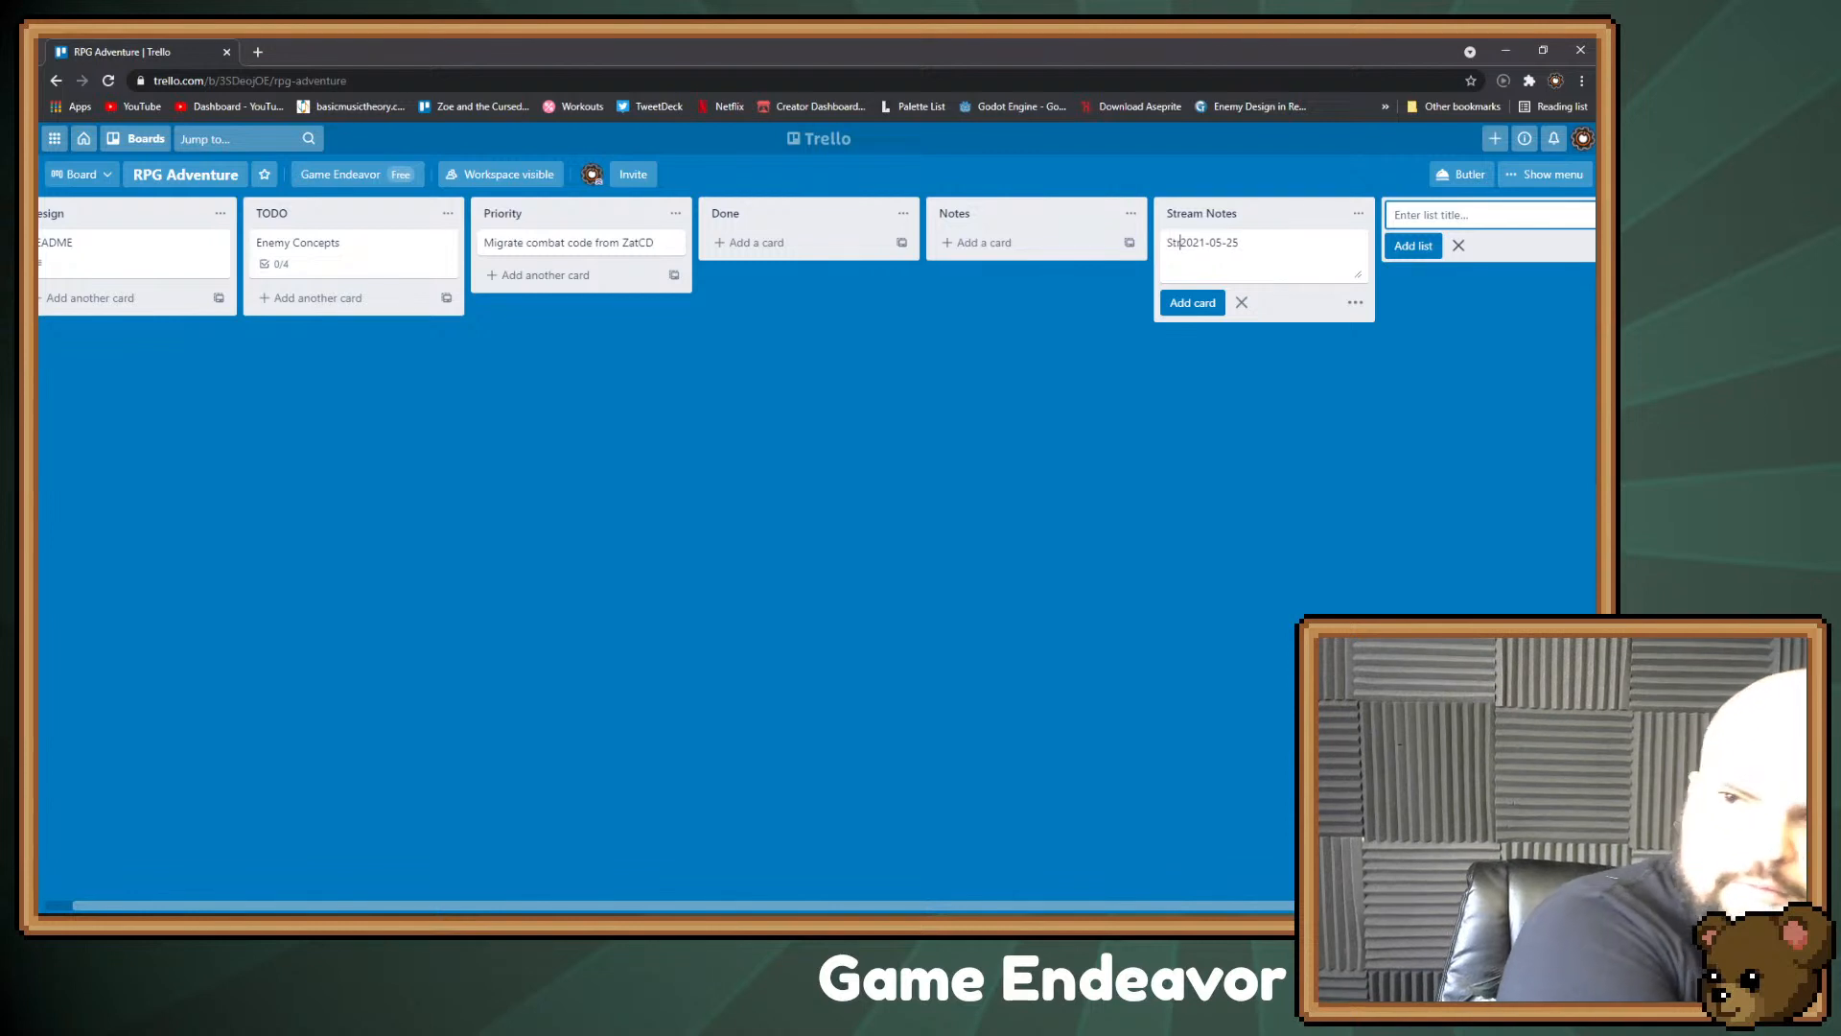
key("Return")
Step: Add a checklist to the Stream Notes 2021-05-25 card with the item "Jimmy and the Magic Mushrooms"
left_click(1237, 243)
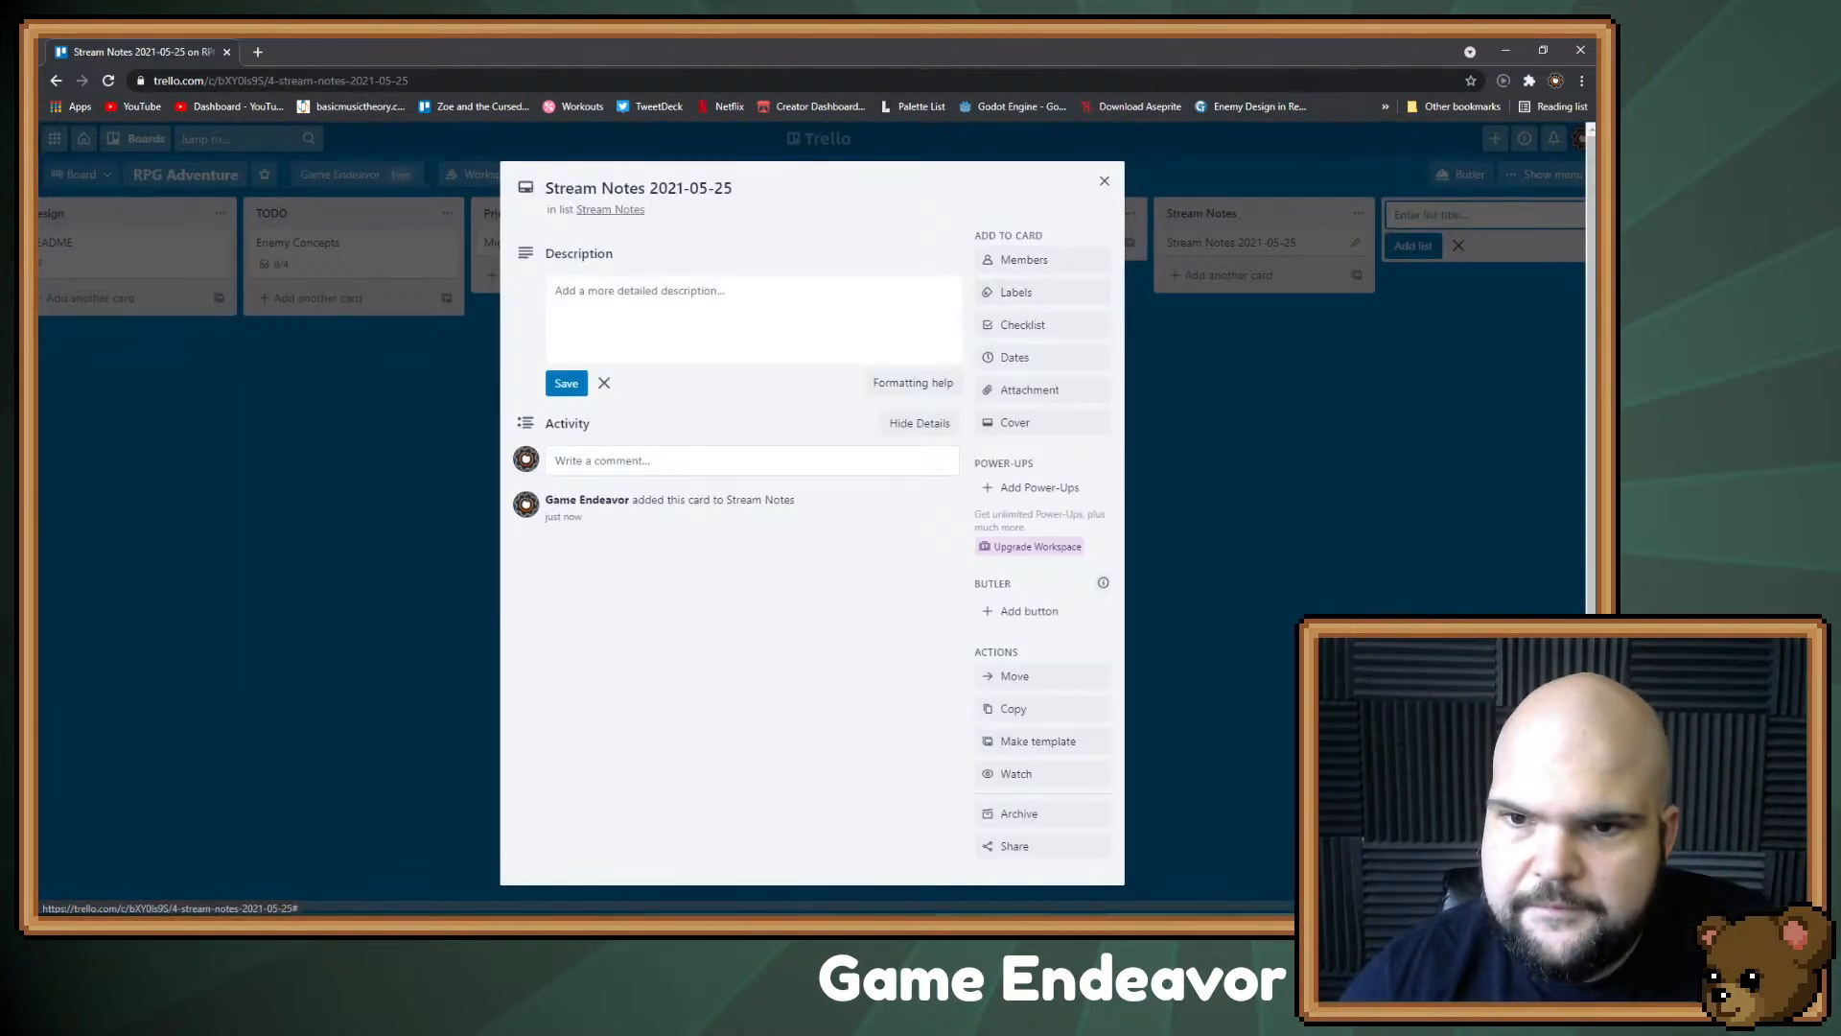
left_click(1023, 325)
left_click(1036, 498)
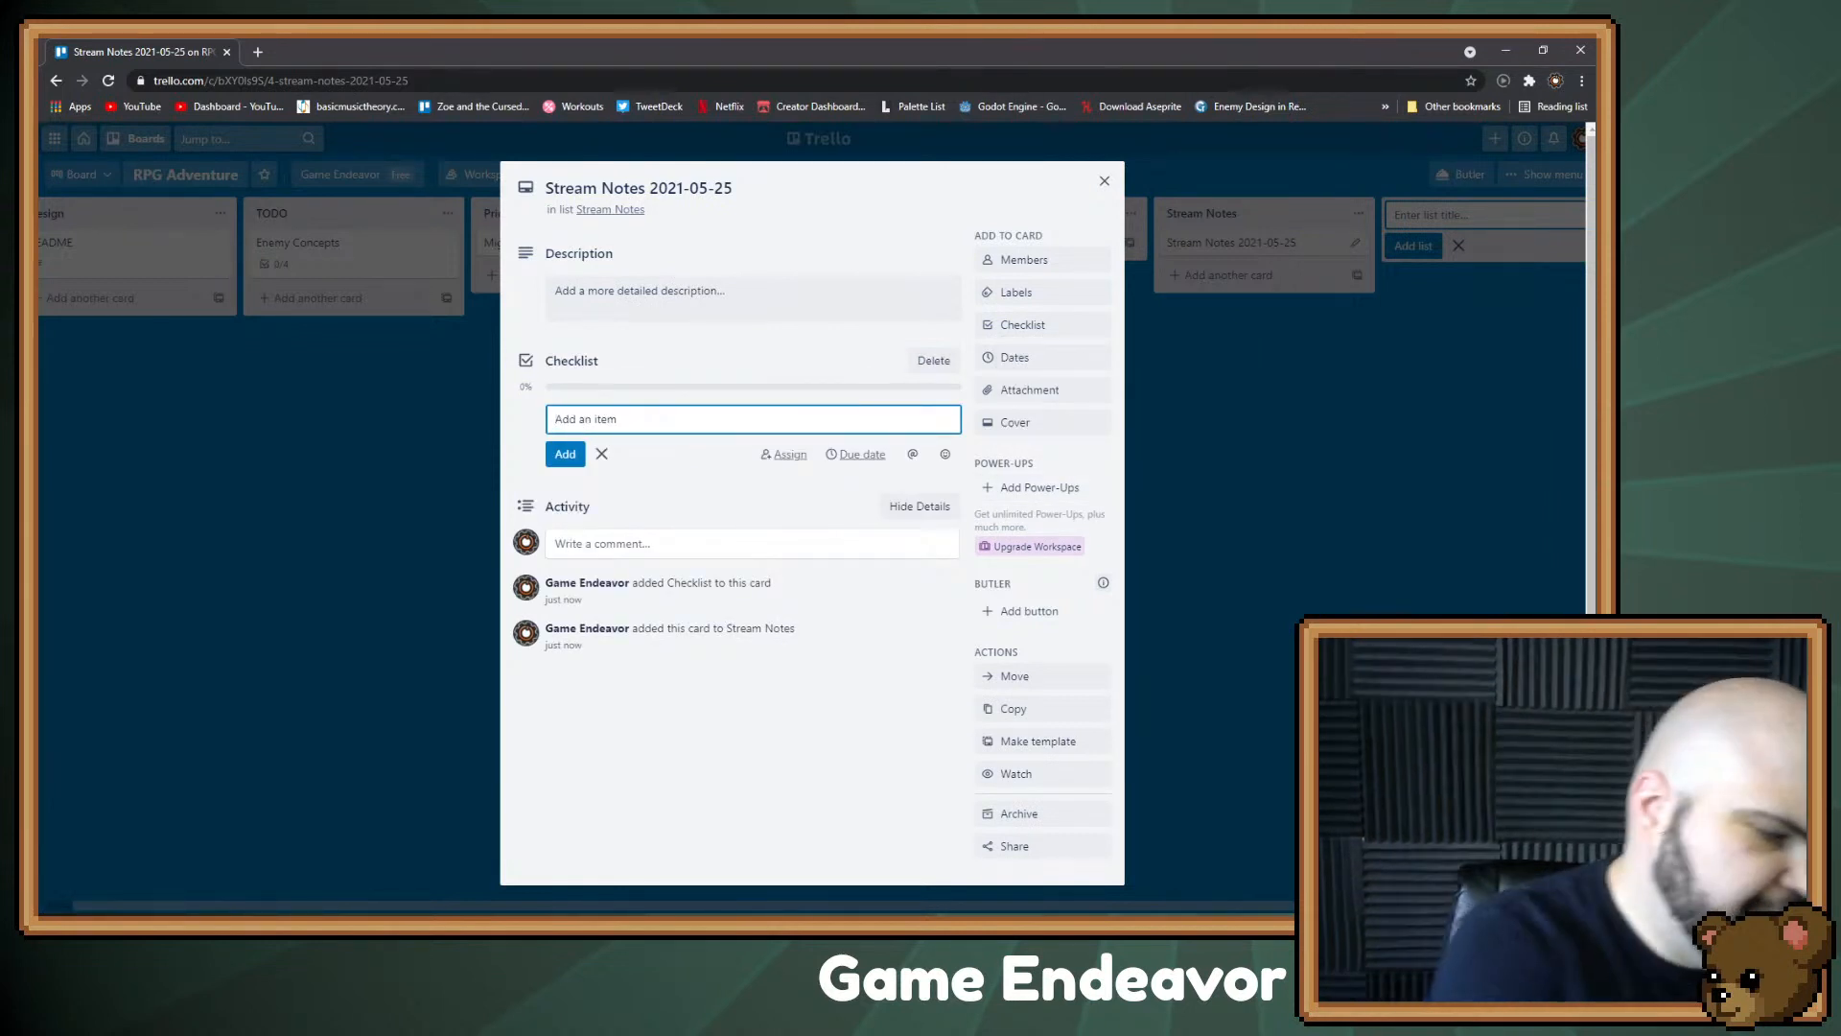
type("Jimmy and th")
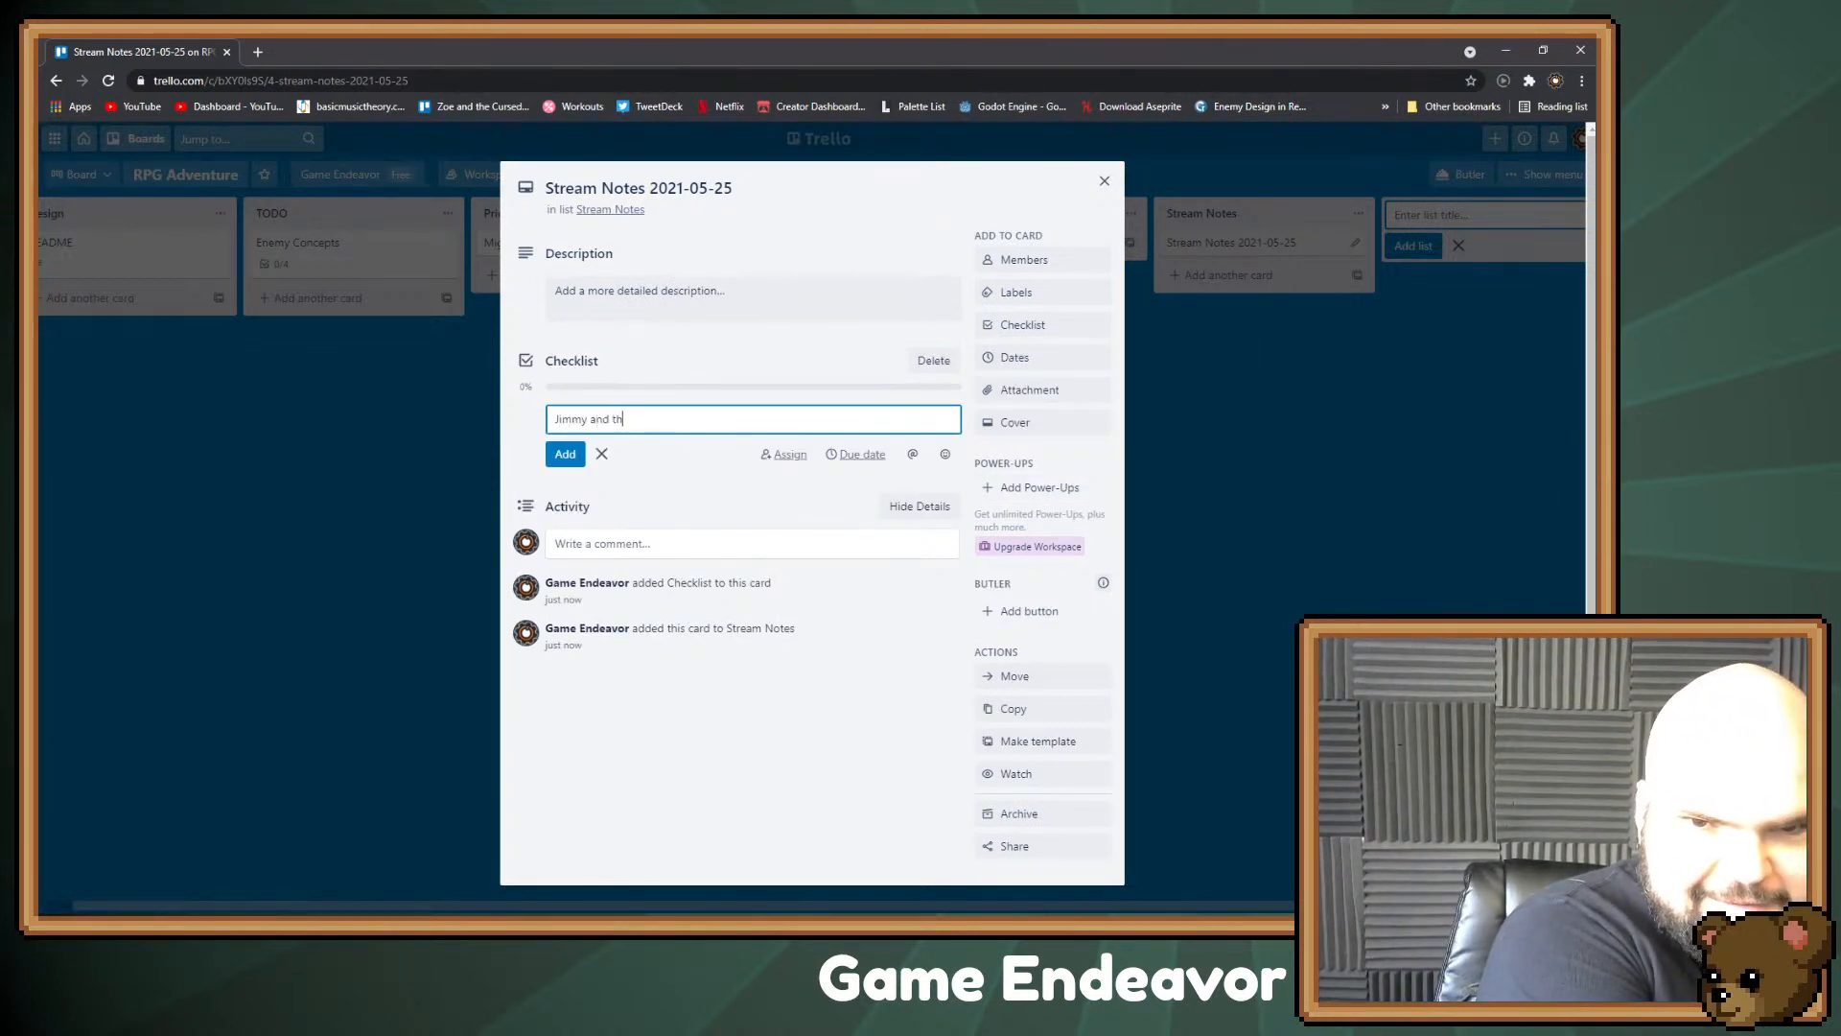
type("e Magic Mushroo")
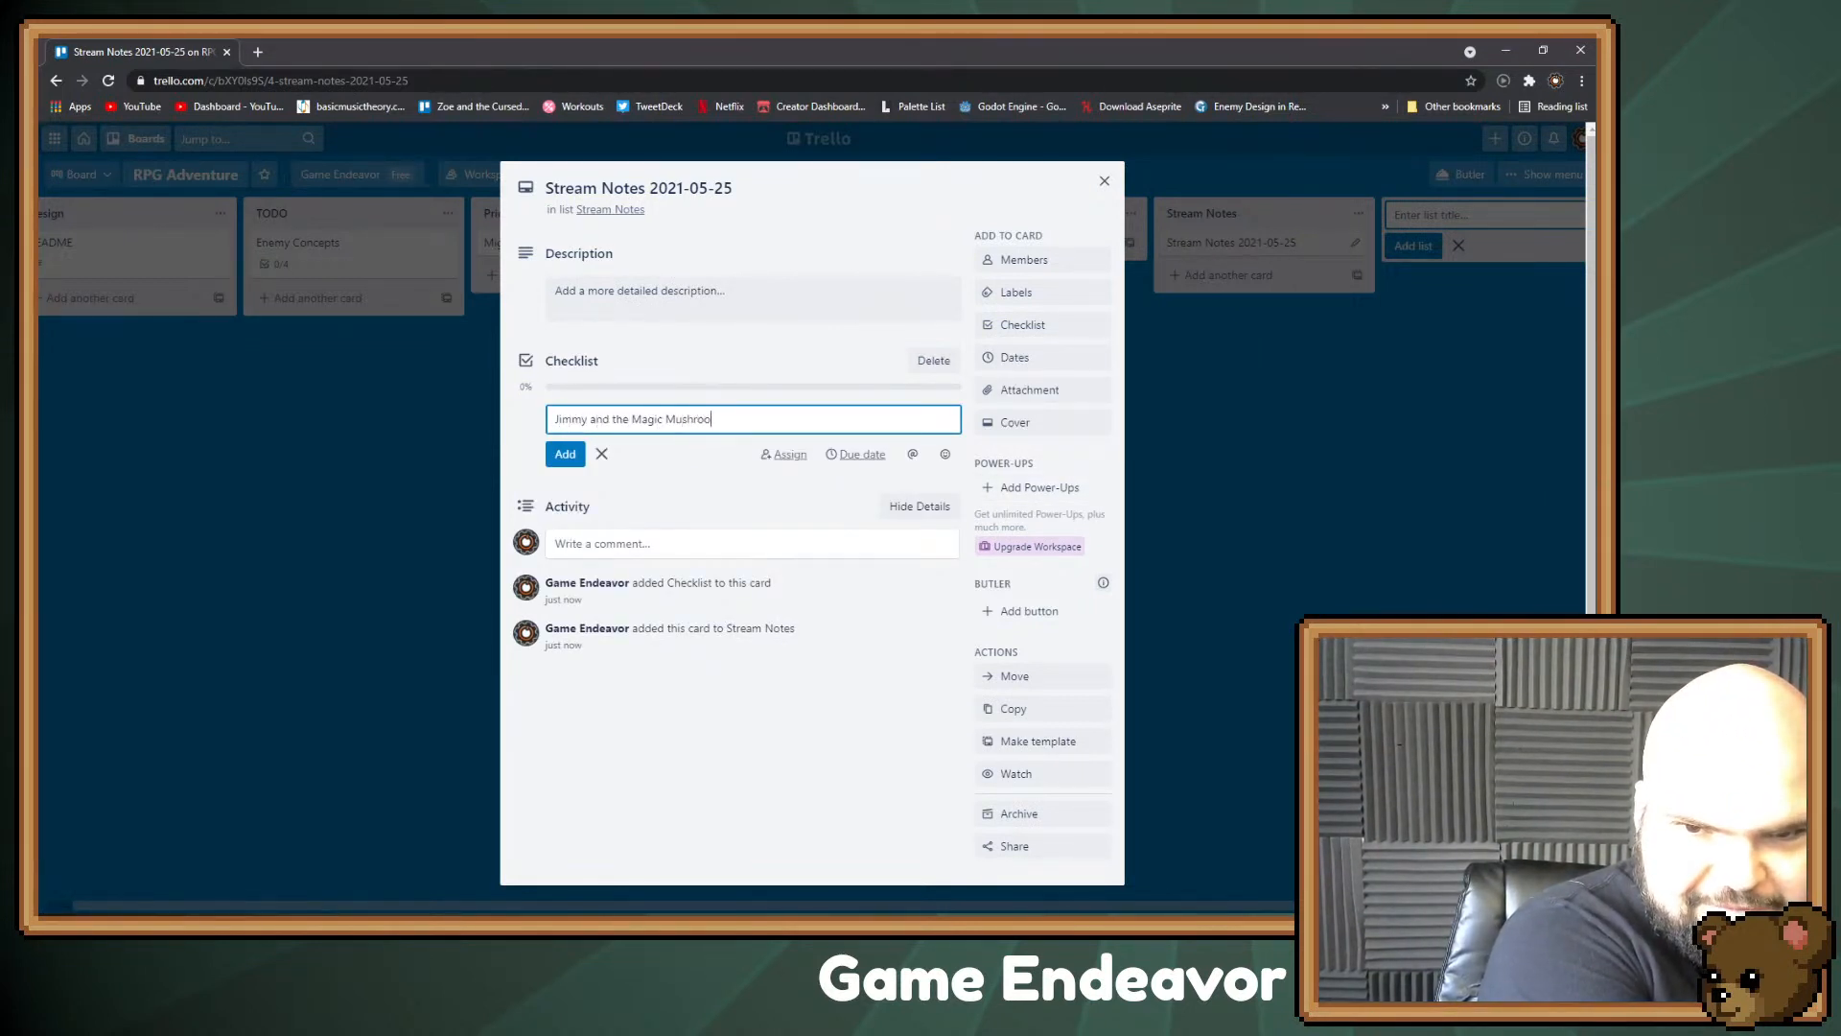
type("ms")
key("Return")
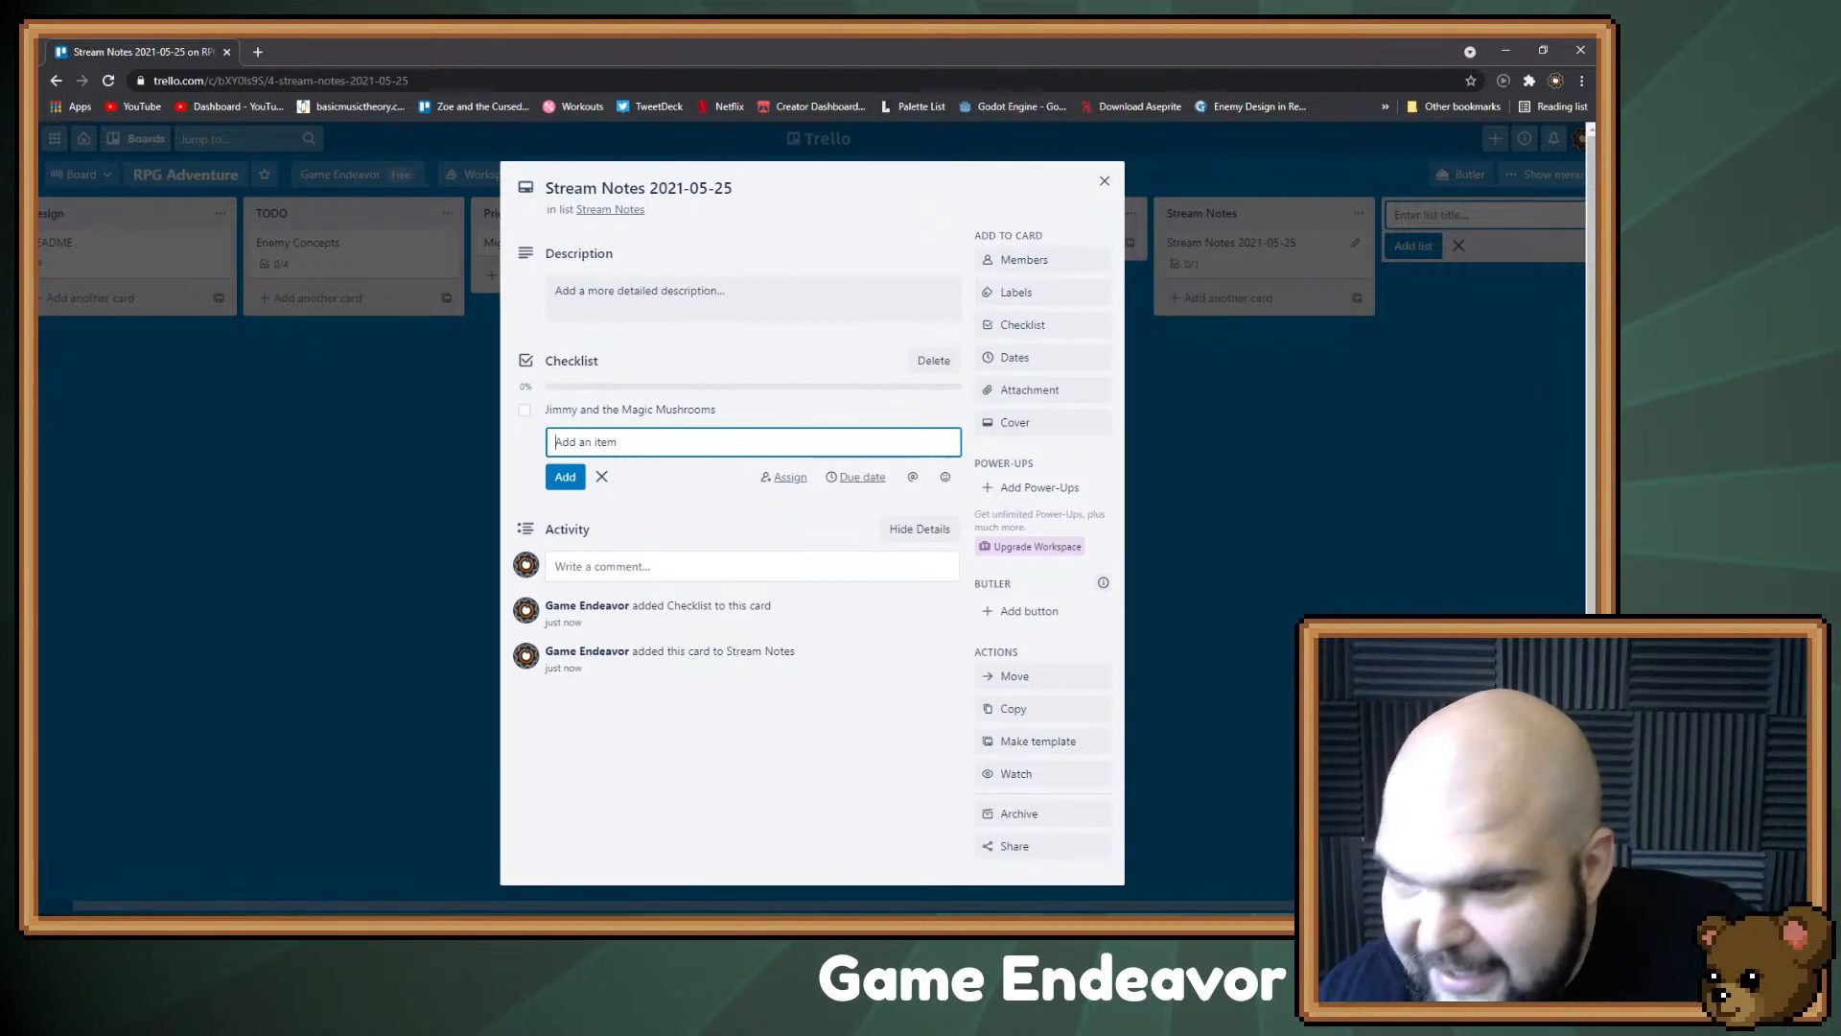
Step: Return to the environment file in Aseprite and examine the tree, frog, rocks and mushroom against the grid
left_click(1506, 50)
left_click_drag(902, 297, 685, 279)
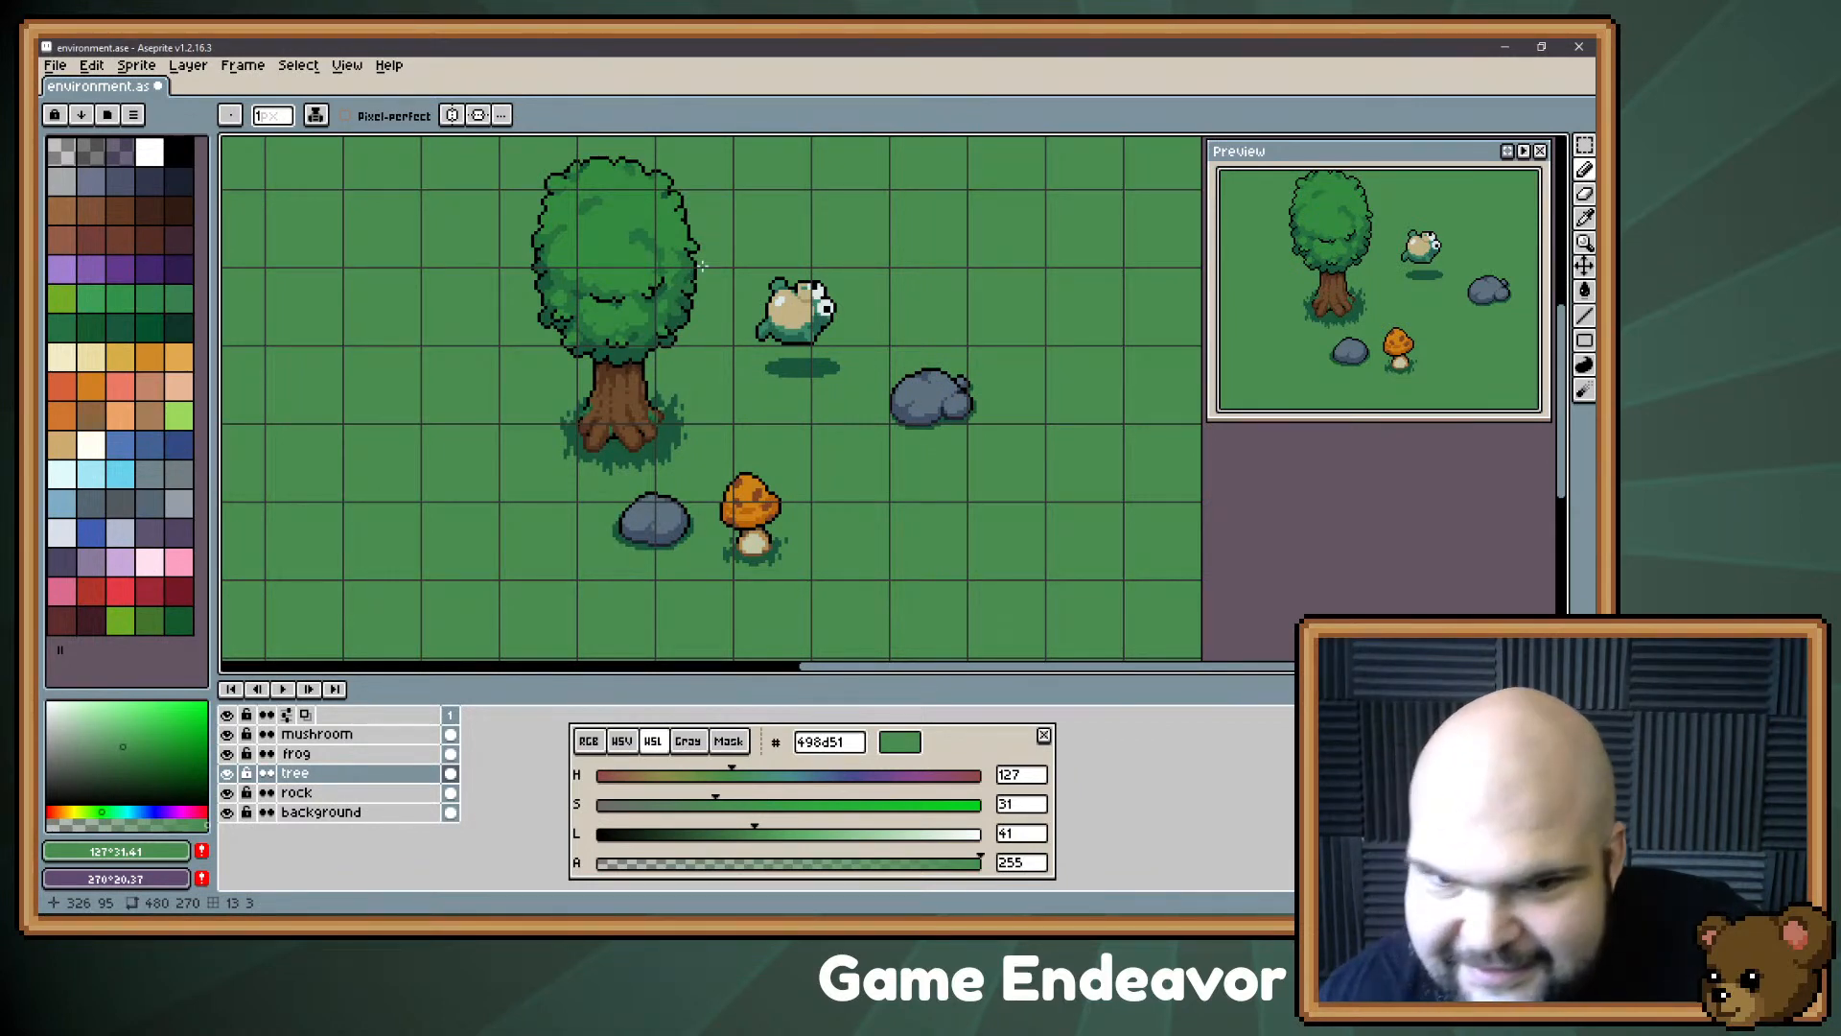
left_click_drag(695, 339, 721, 357)
scroll(725, 369, "right", 2)
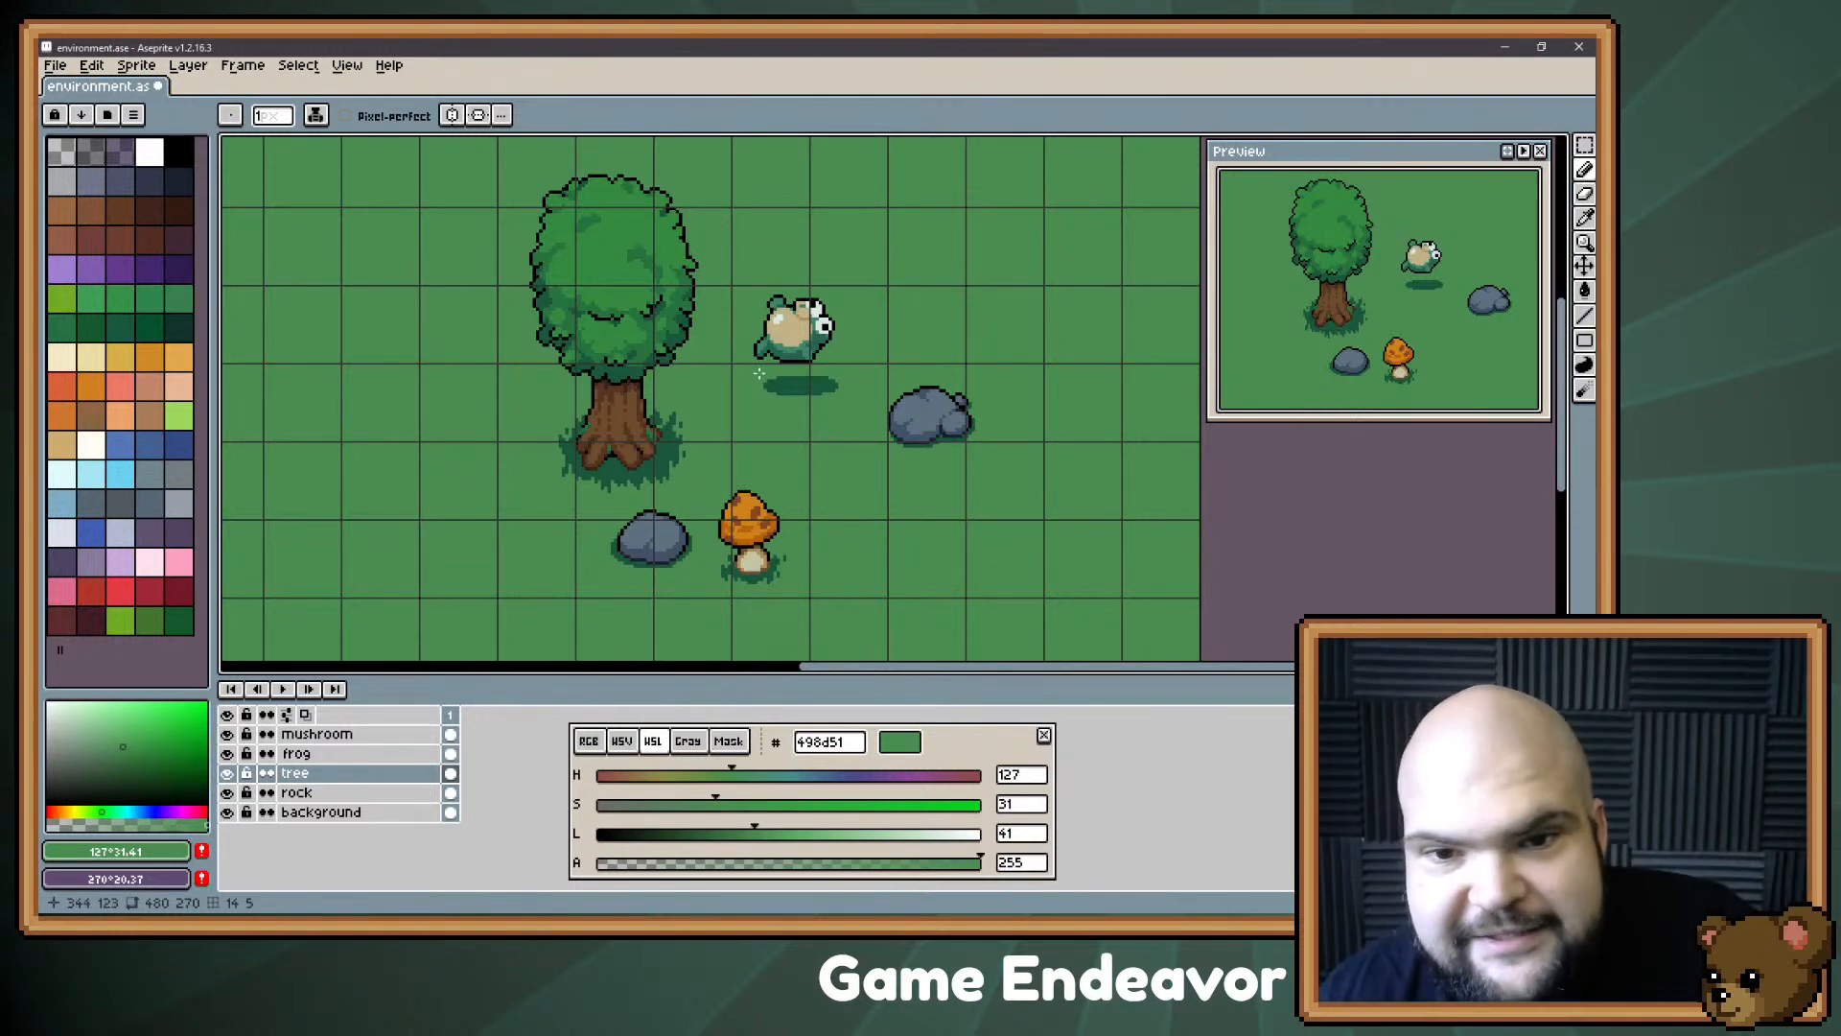
left_click_drag(908, 190, 849, 181)
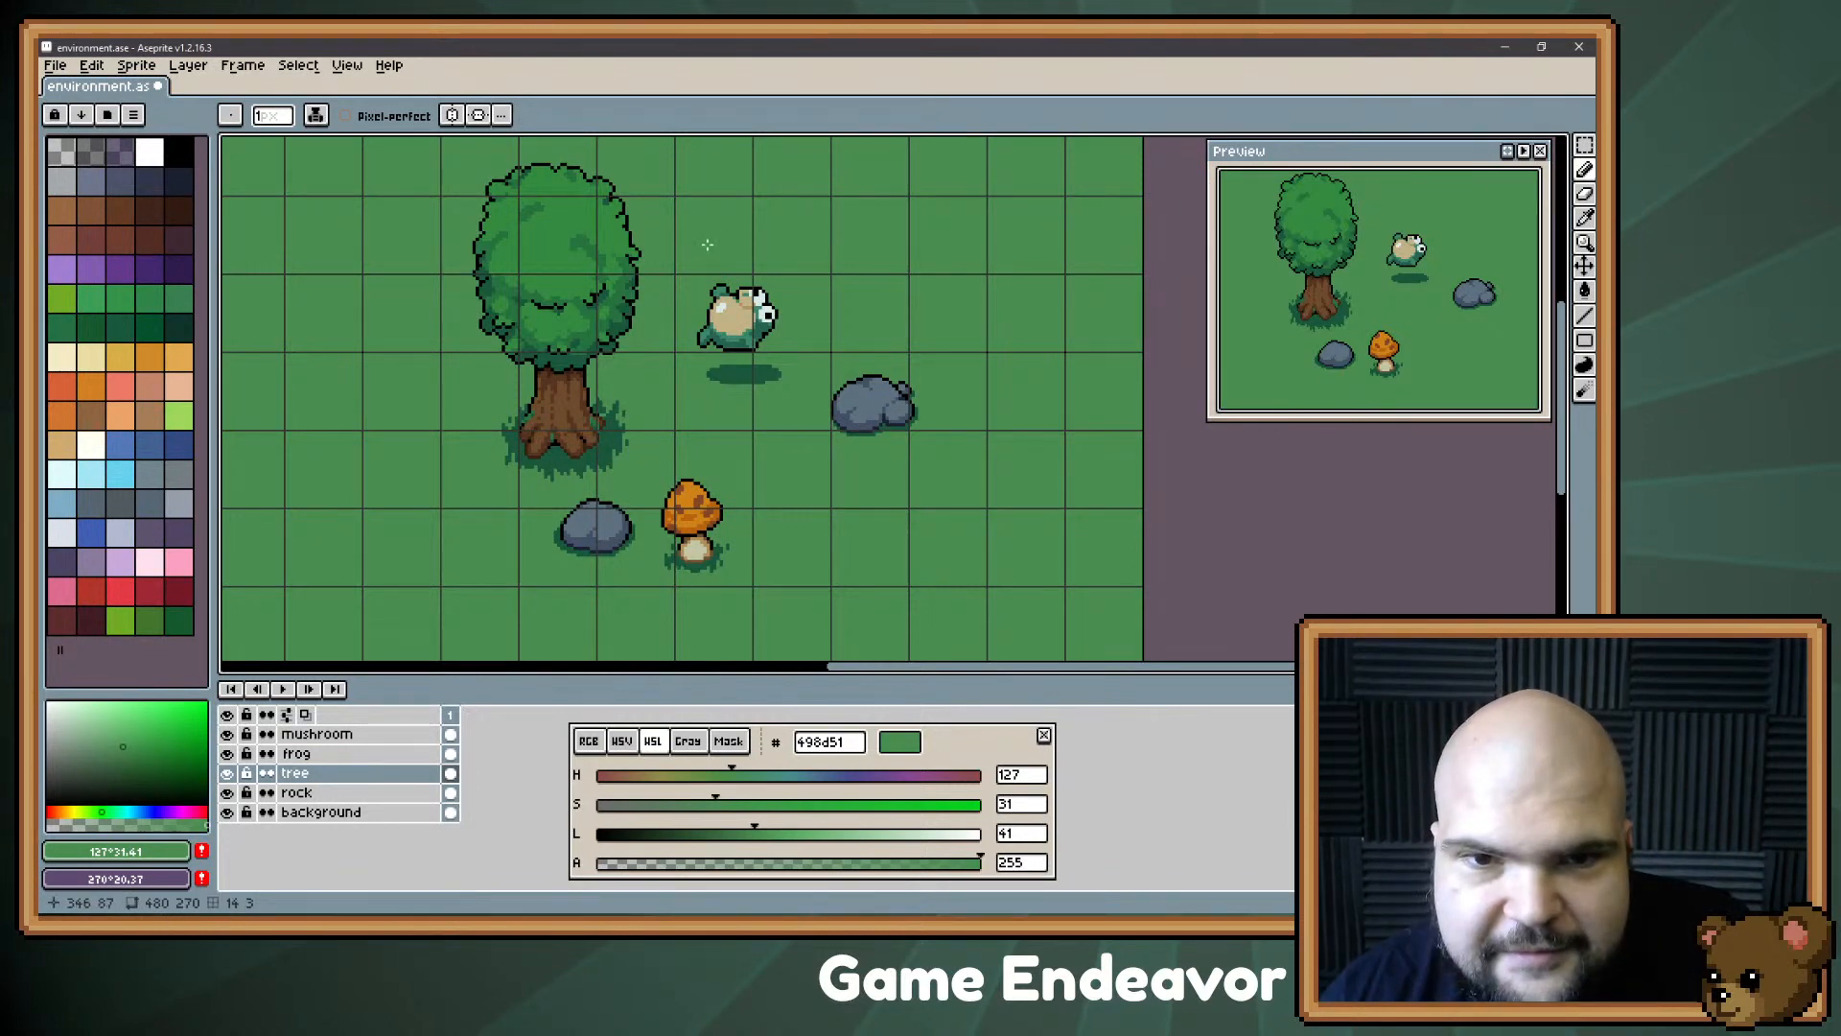
mouse_move(708, 245)
left_mouse_down()
mouse_move(748, 271)
mouse_move(730, 254)
left_mouse_up()
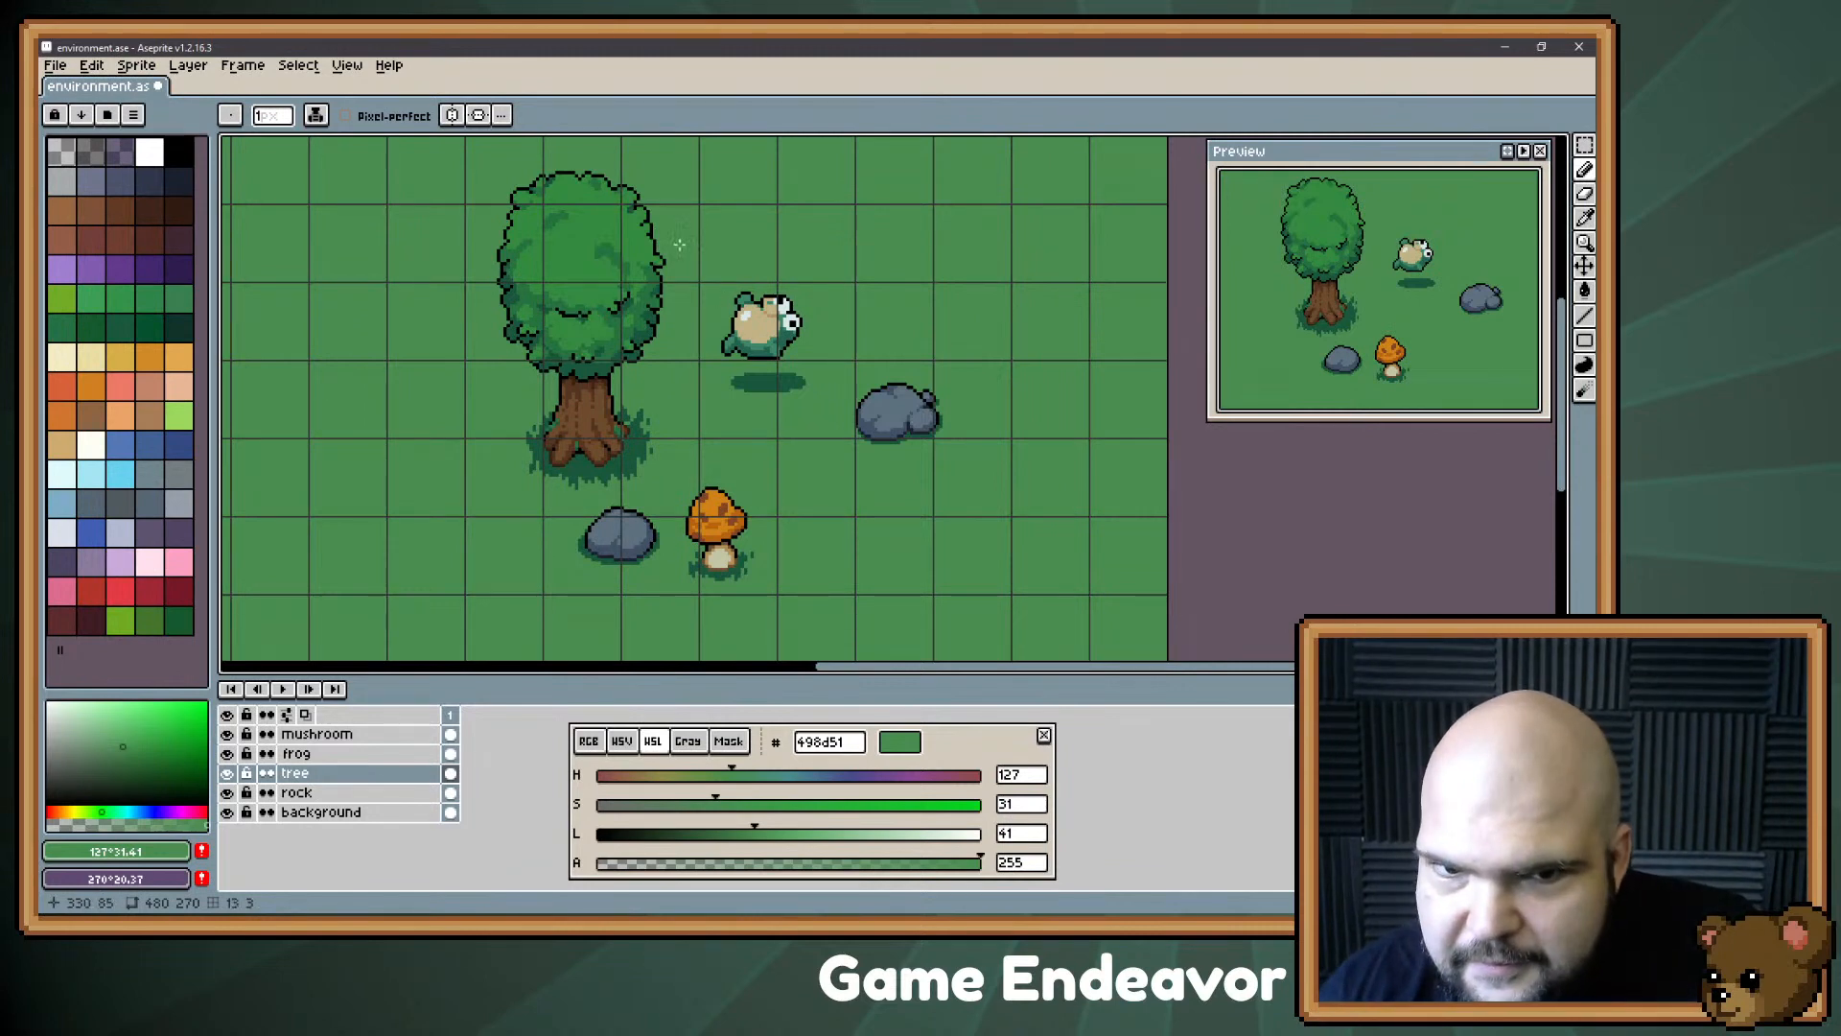
left_click_drag(692, 234, 713, 234)
Step: Switch to Trello, close the Stream Notes 2021-05-25 card and add a card titled "Areas" to the Design list
key("alt")
key("alt+Tab")
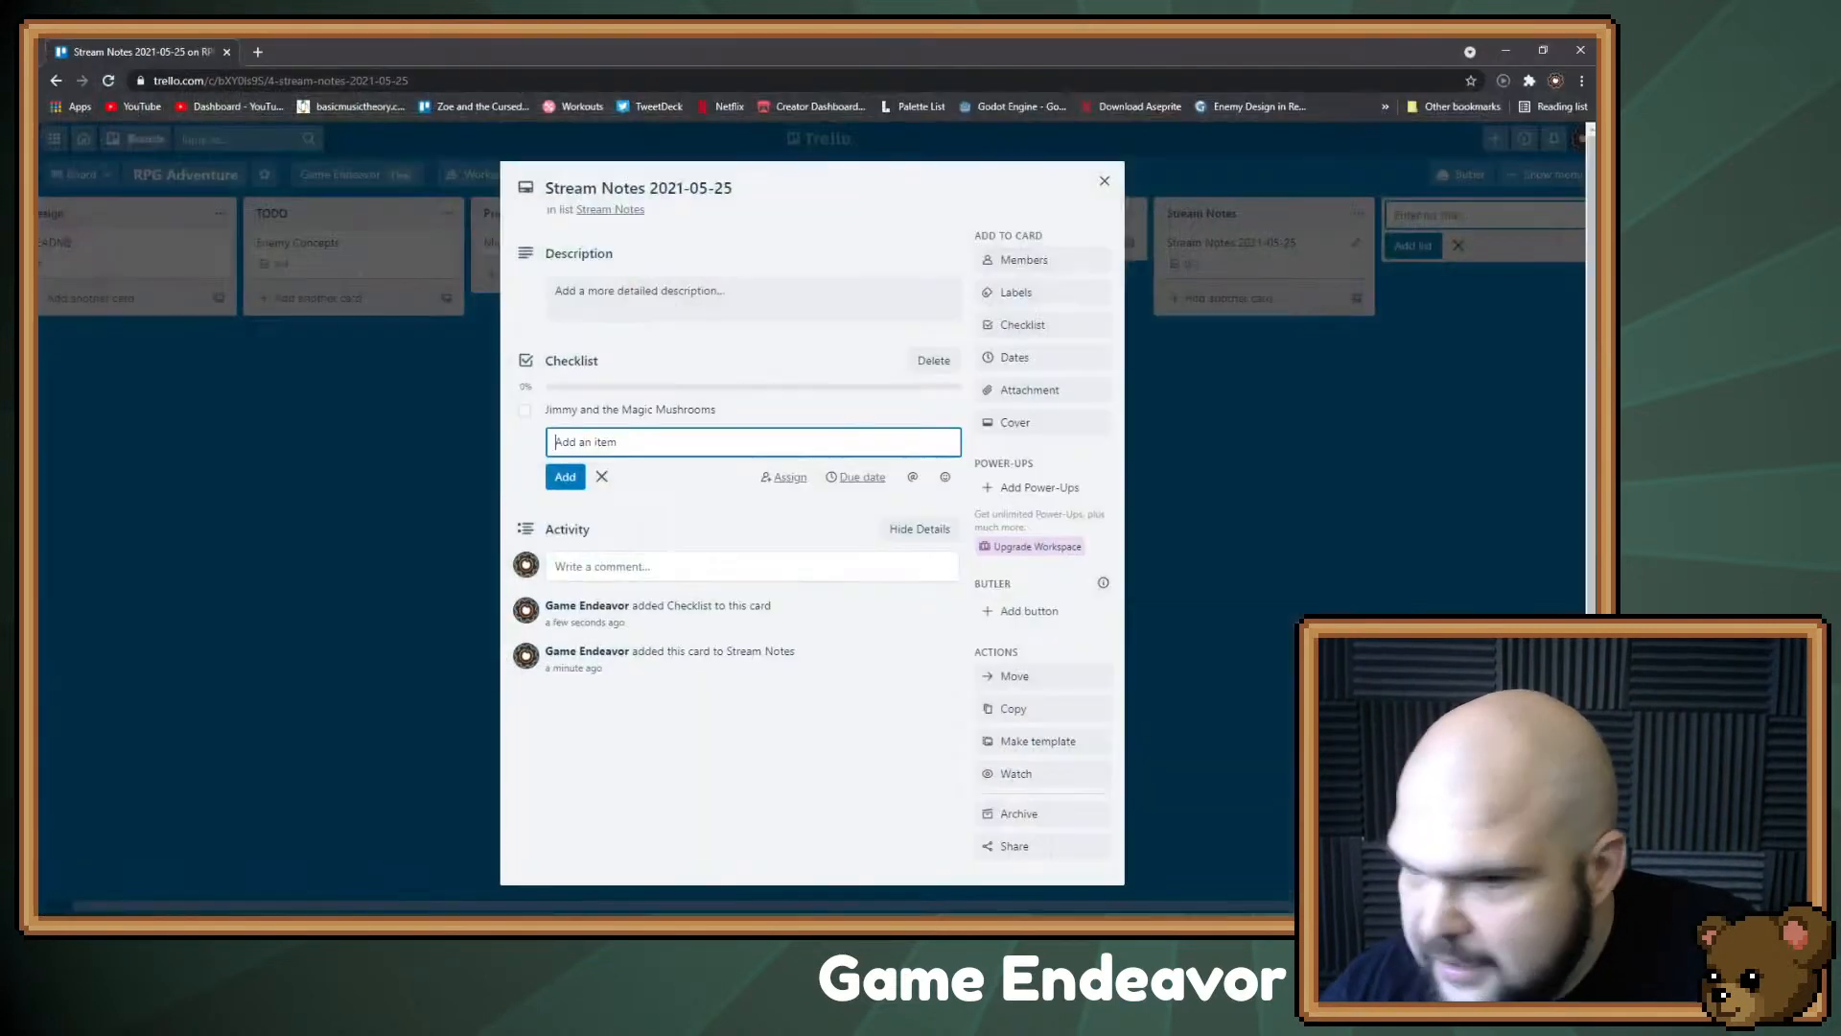
key("Escape")
key("Escape")
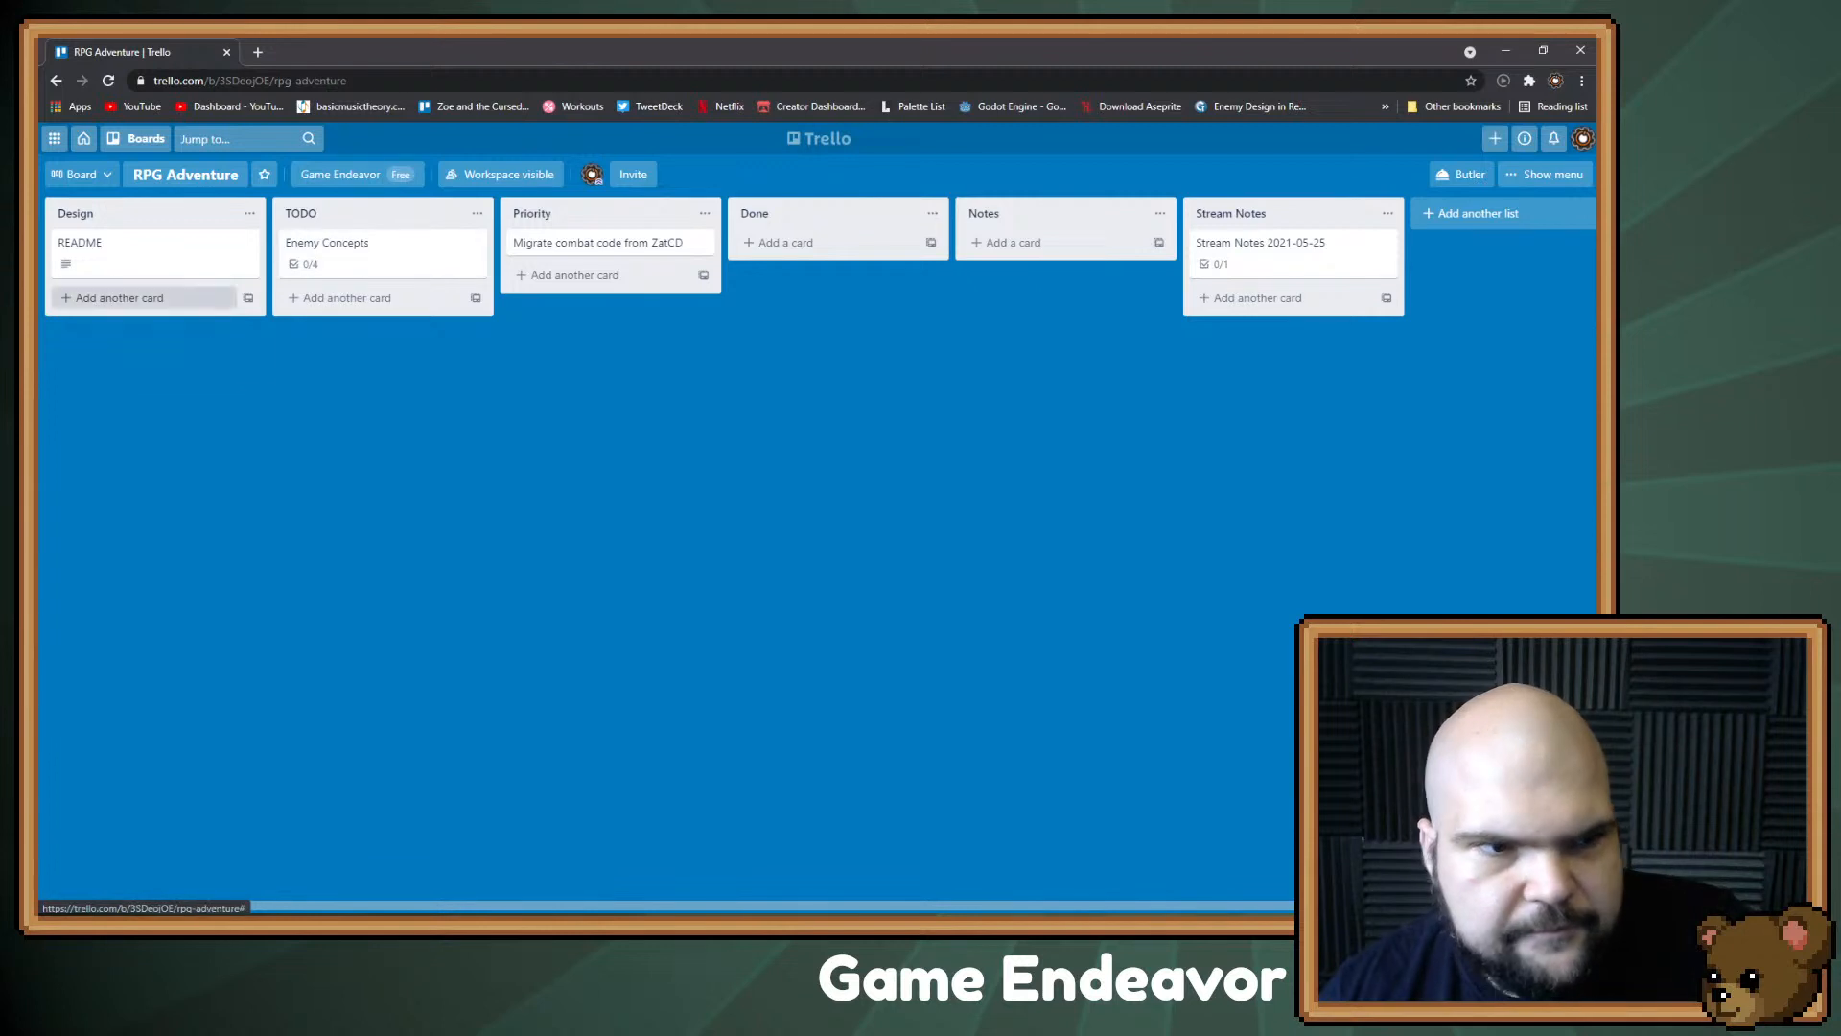
left_click(119, 298)
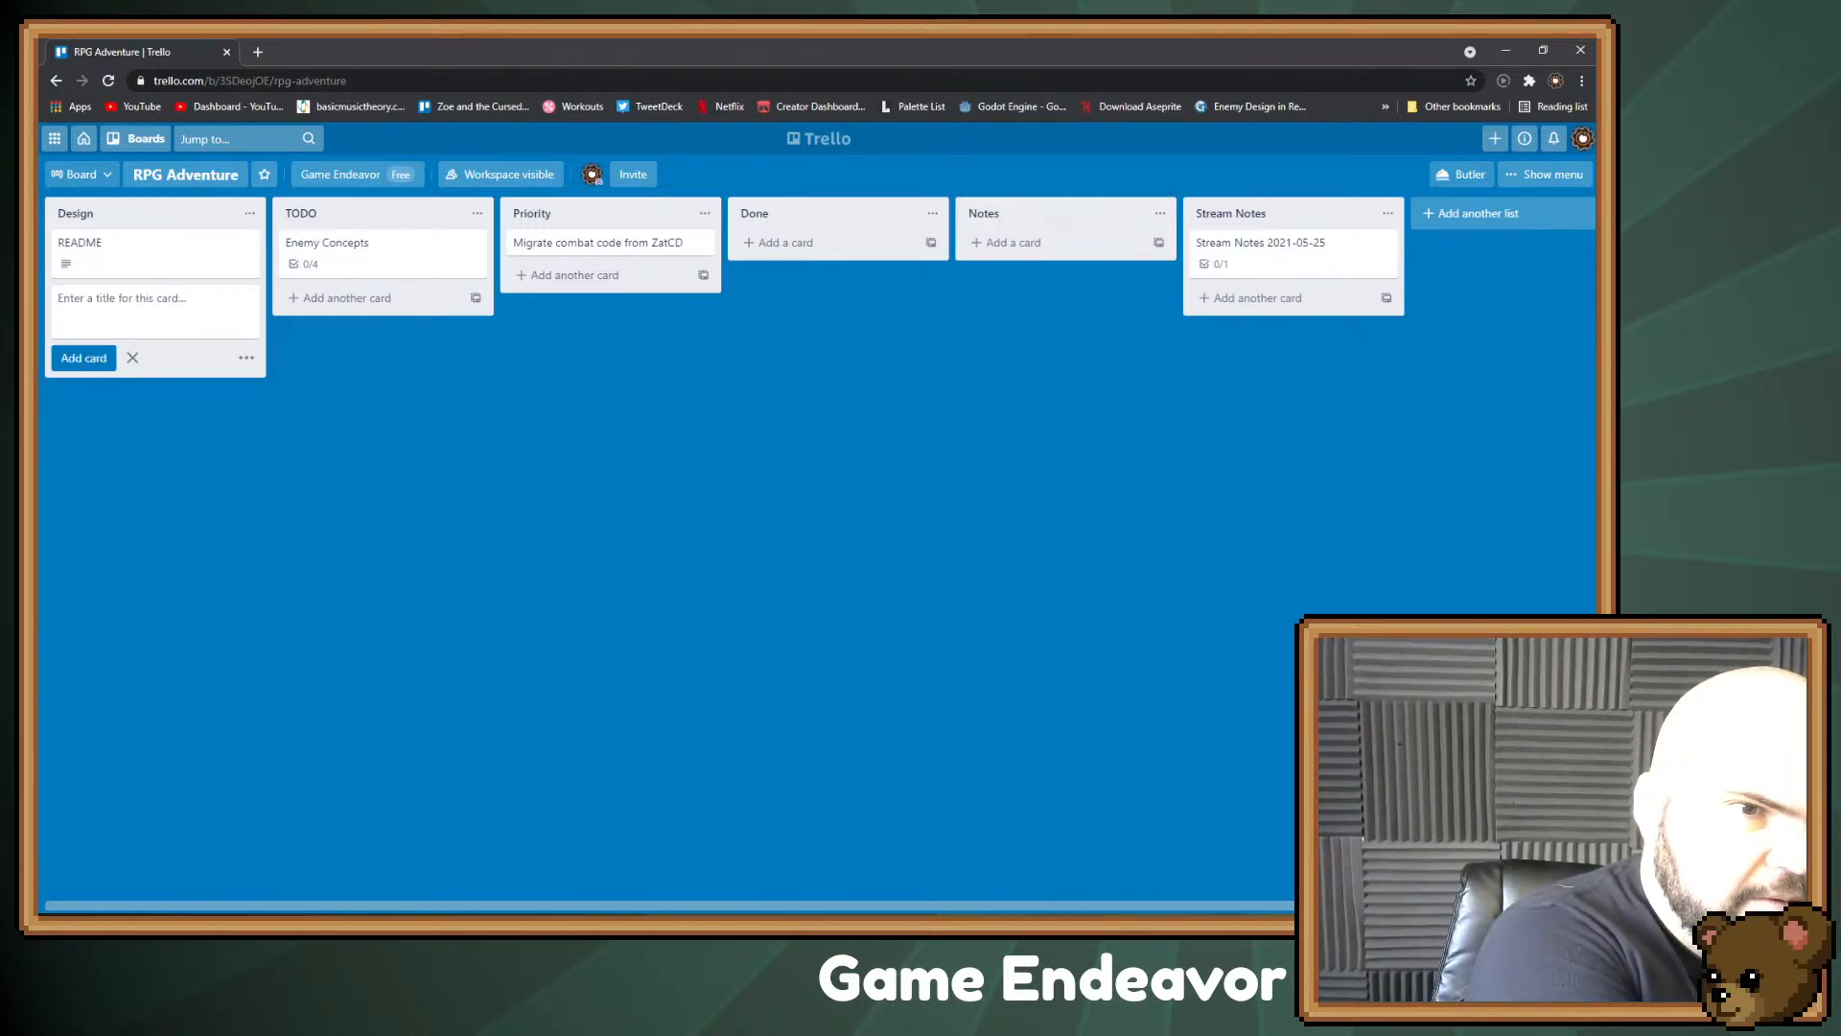
type("Areas")
key("Return")
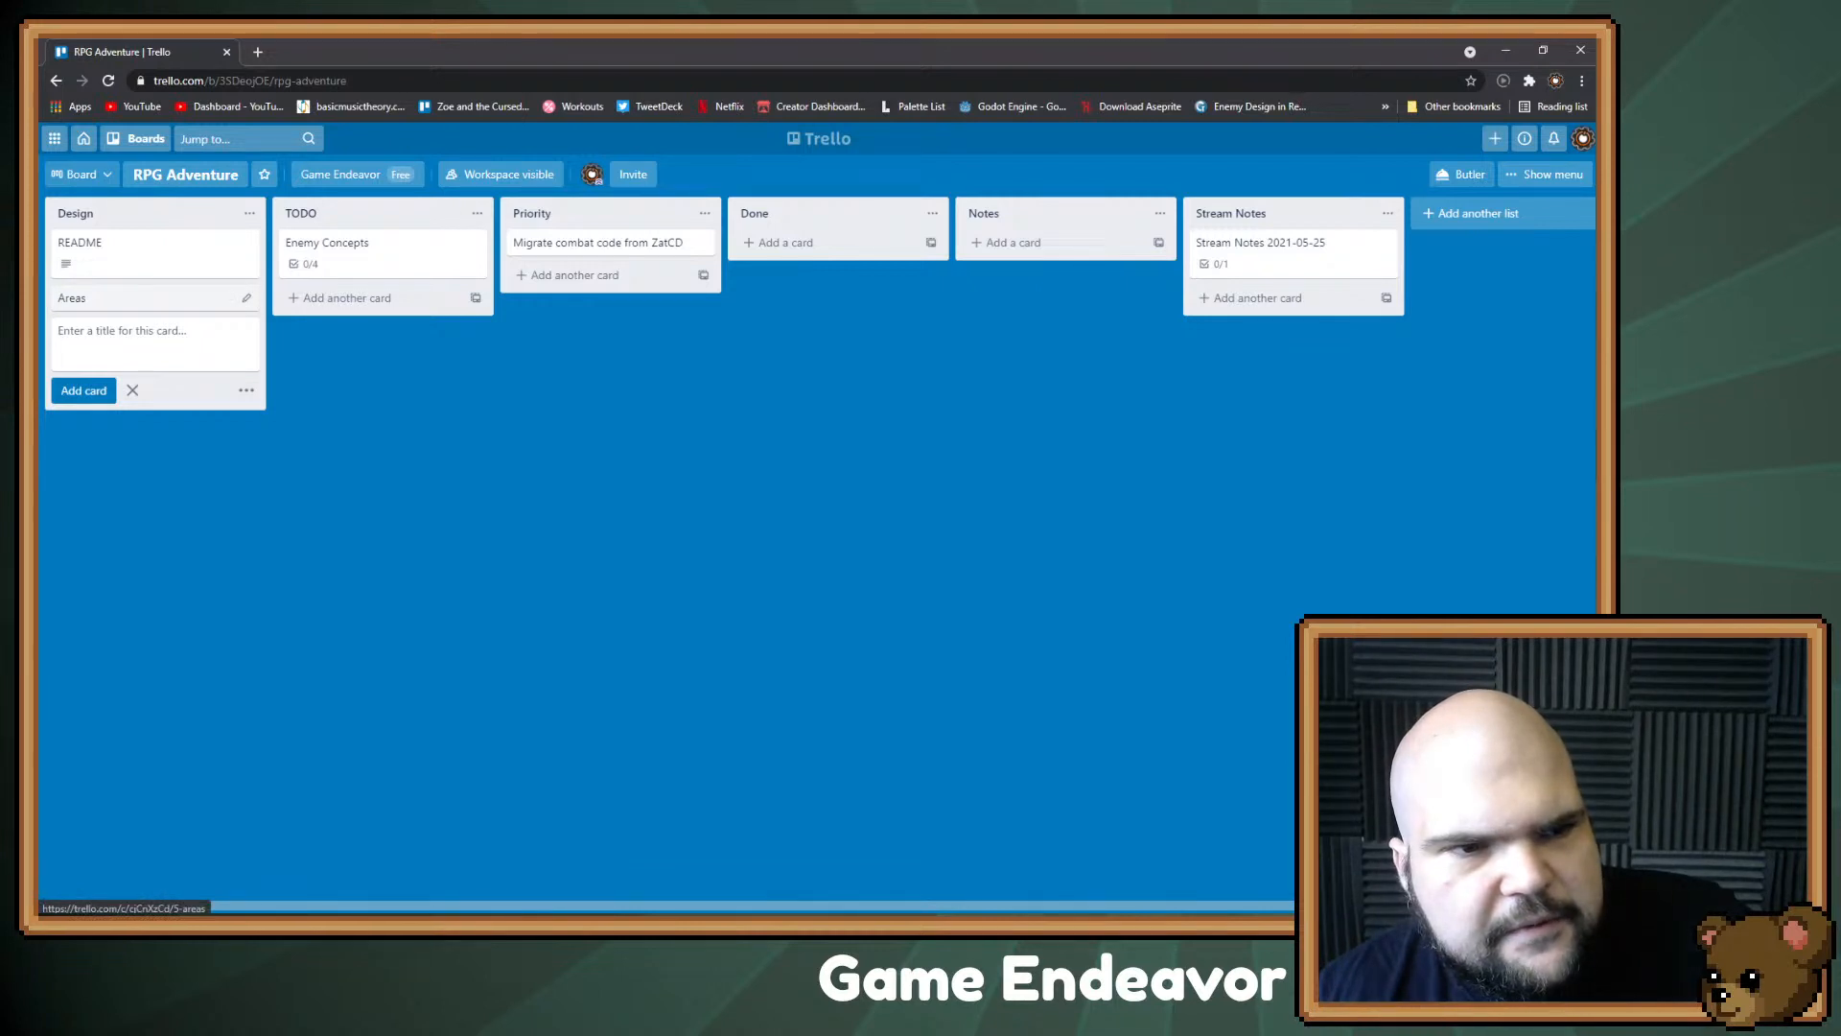
Step: Add a checklist to the Areas card with the items "Bug Den" and "Pre-magic cave"
left_click(115, 298)
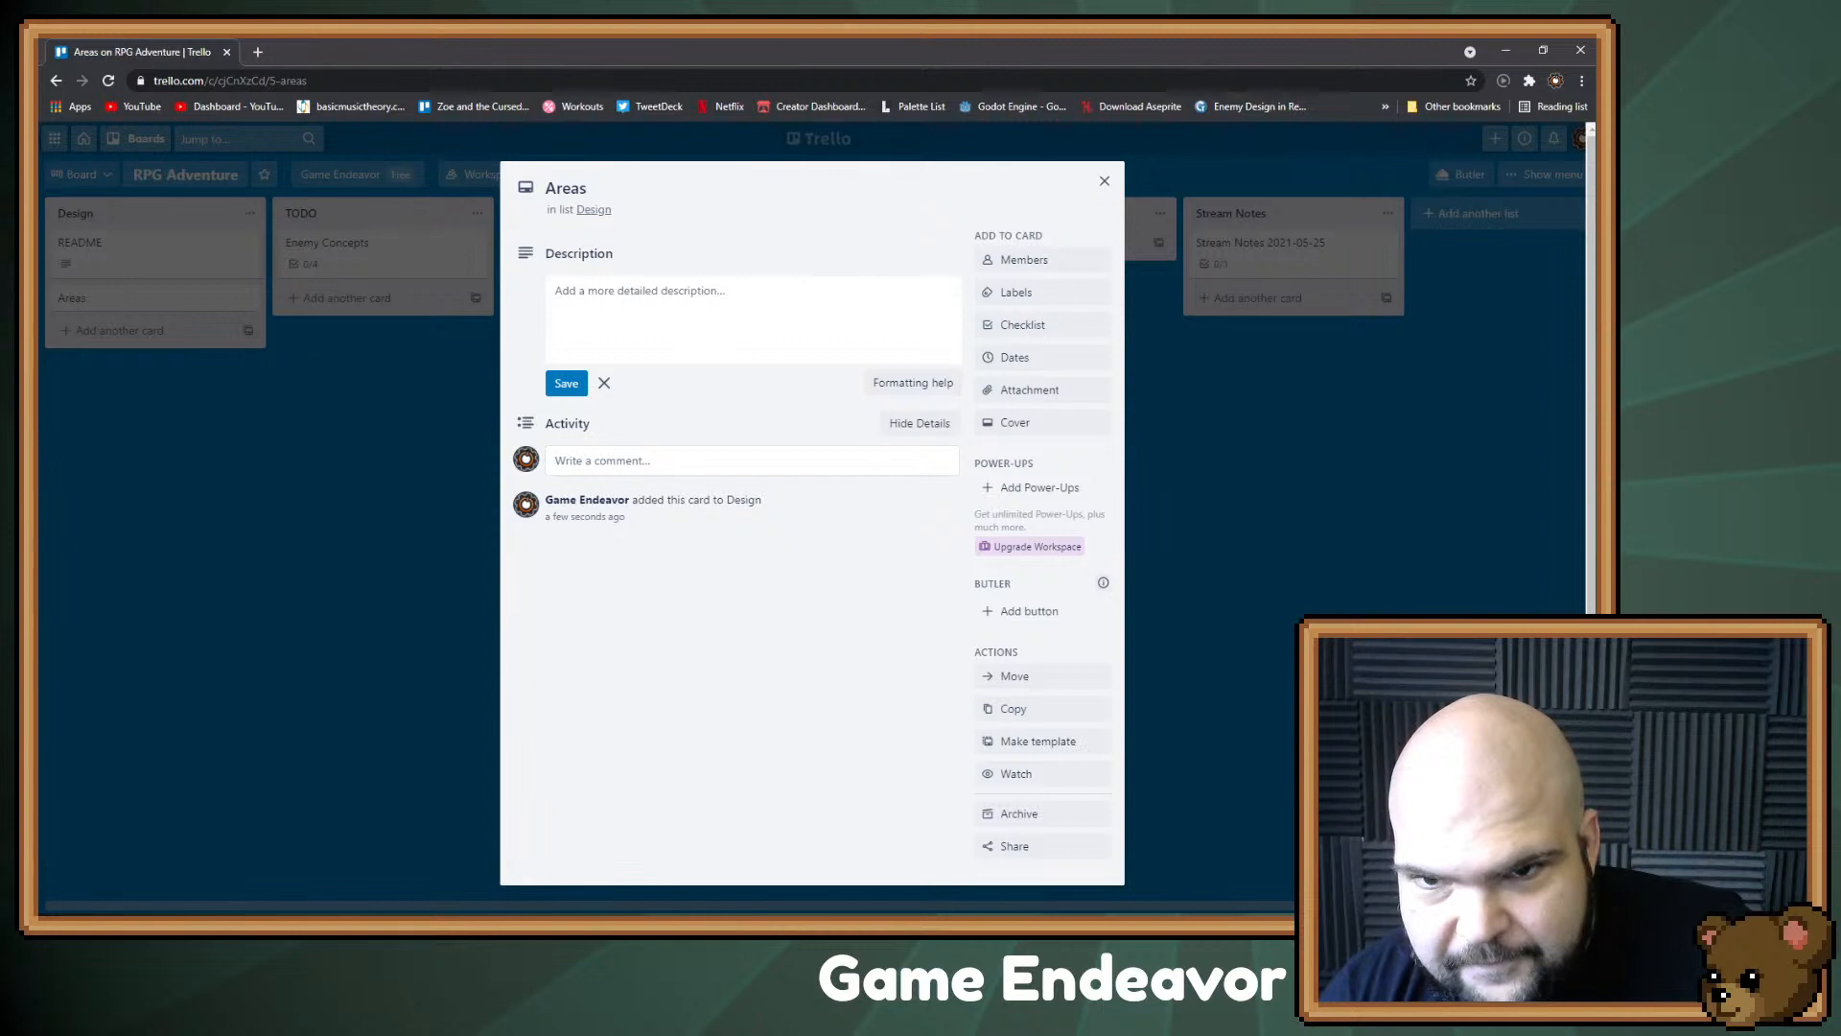
left_click(1022, 324)
key("Return")
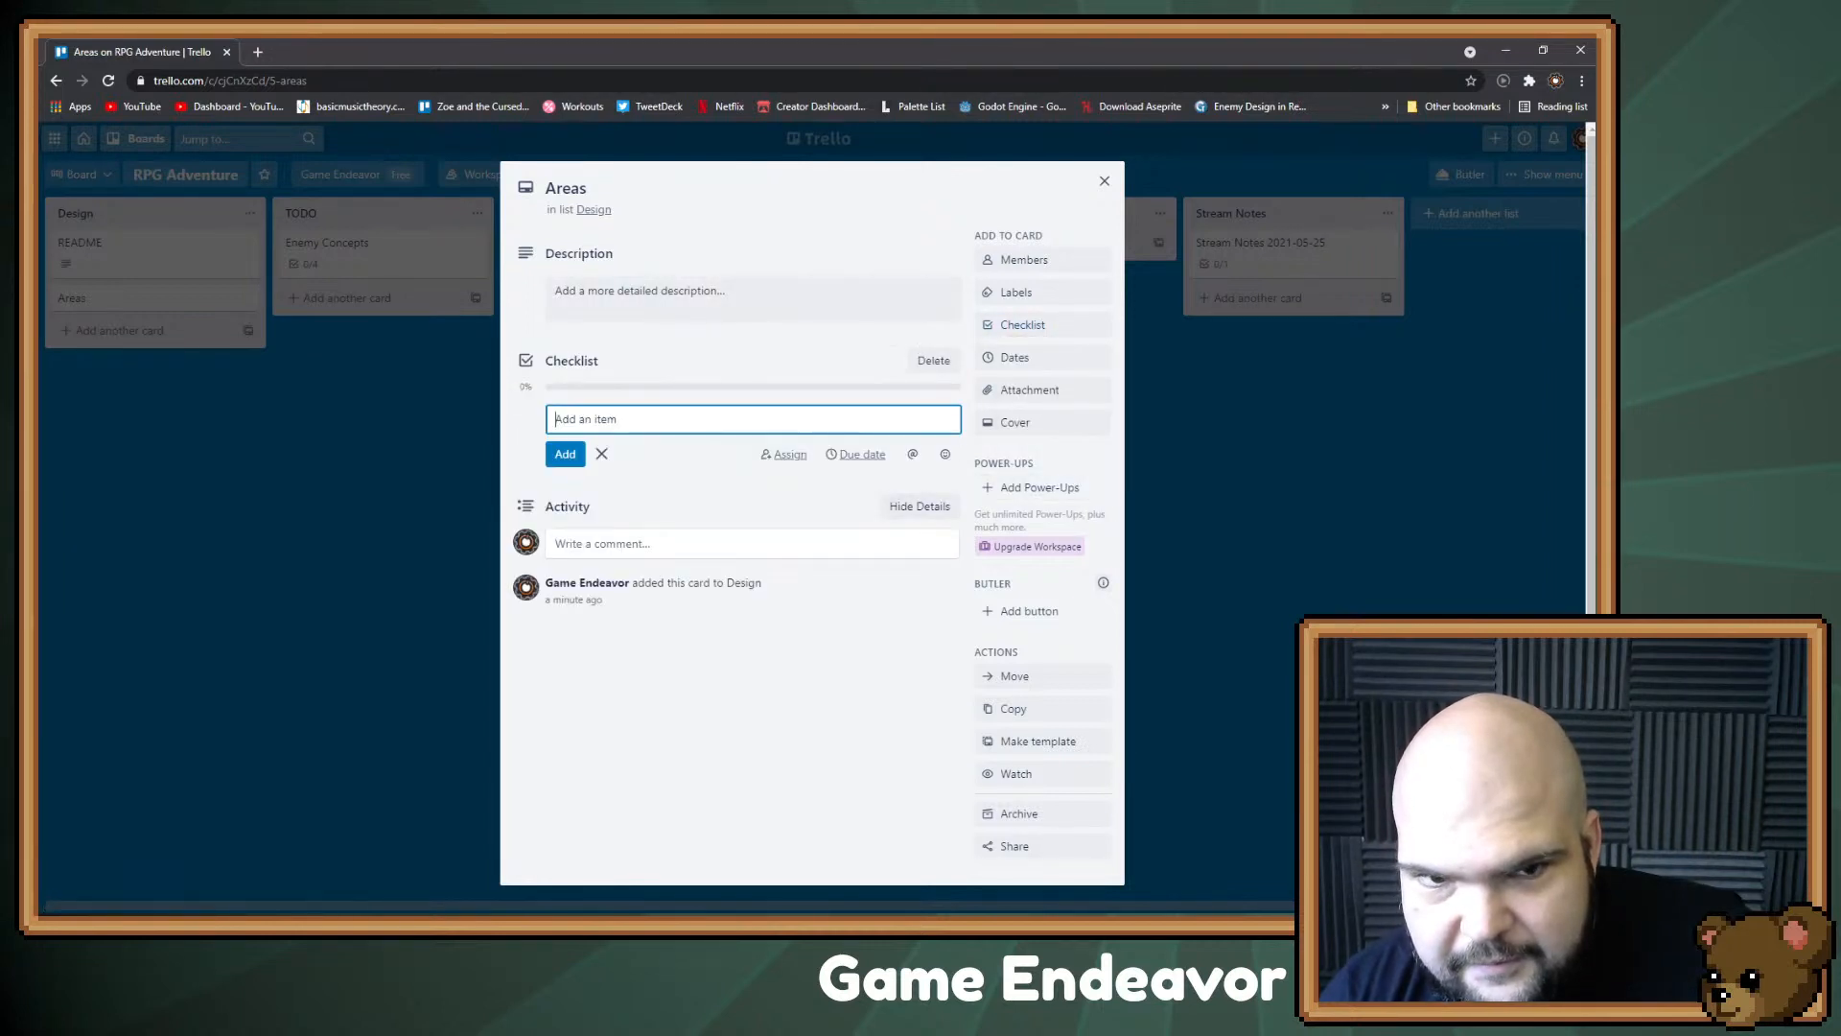
type("Bug Den")
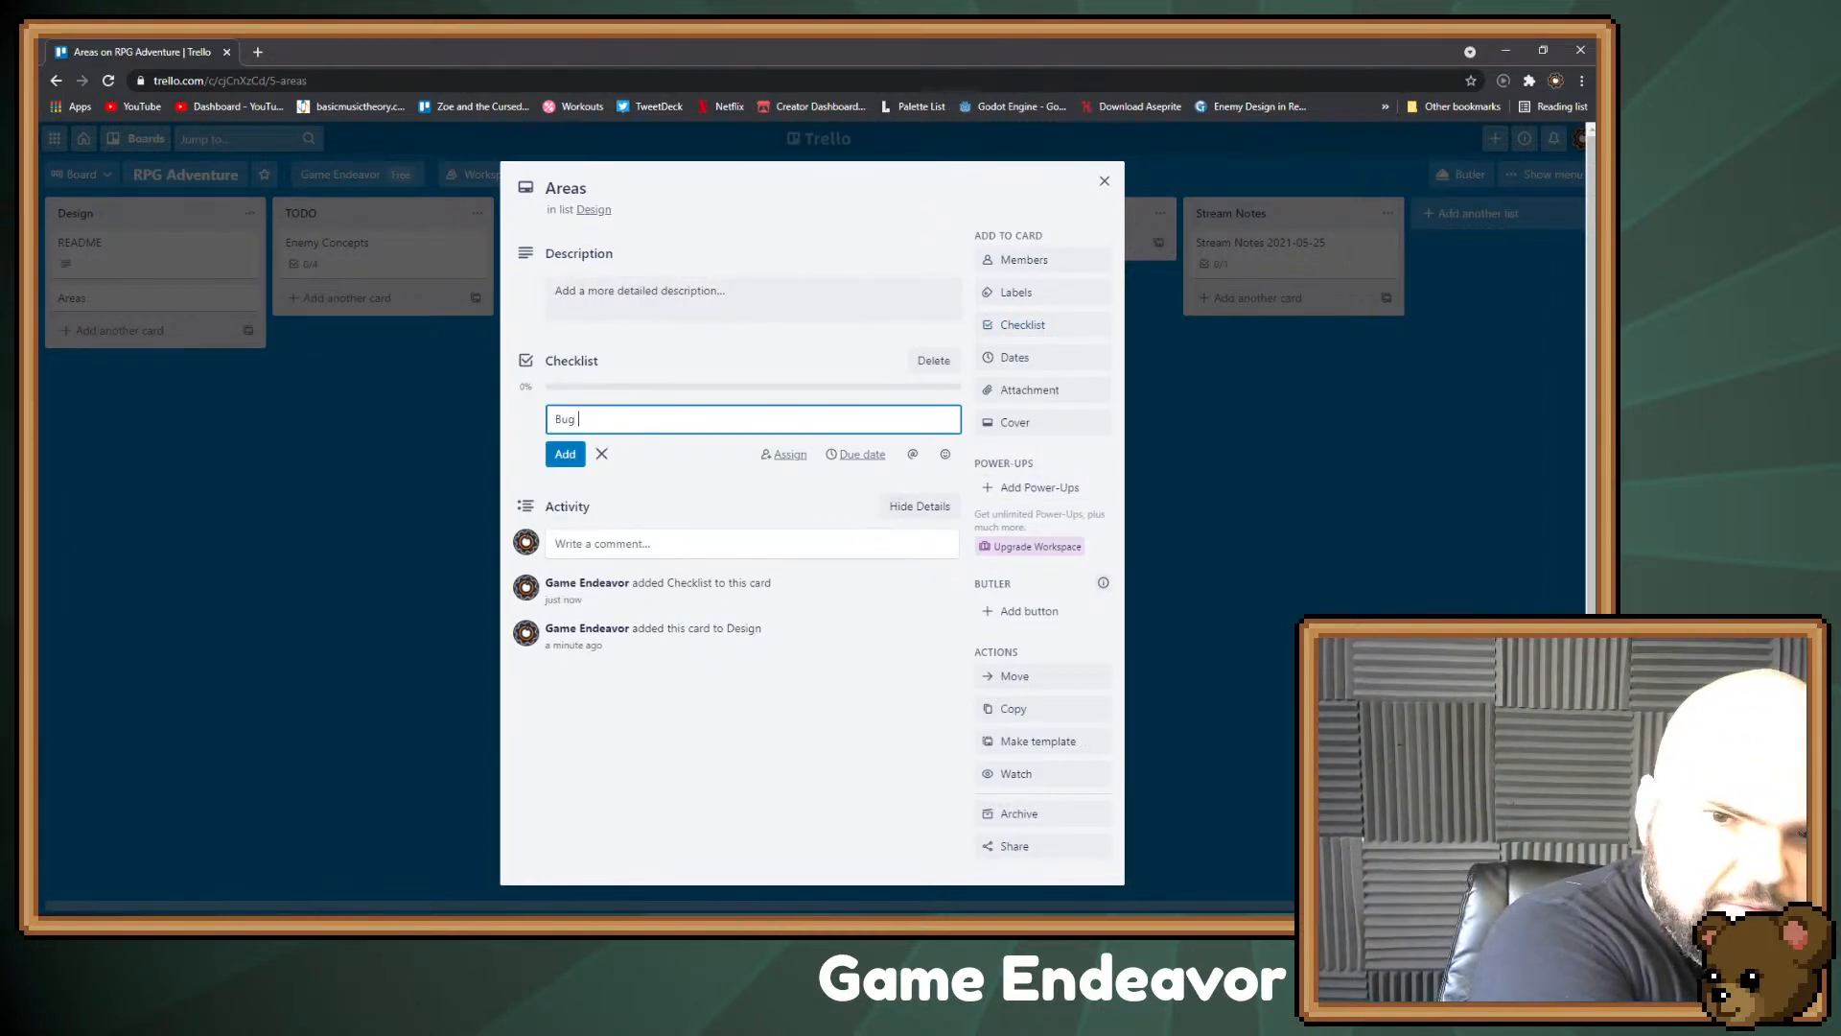
key("Return")
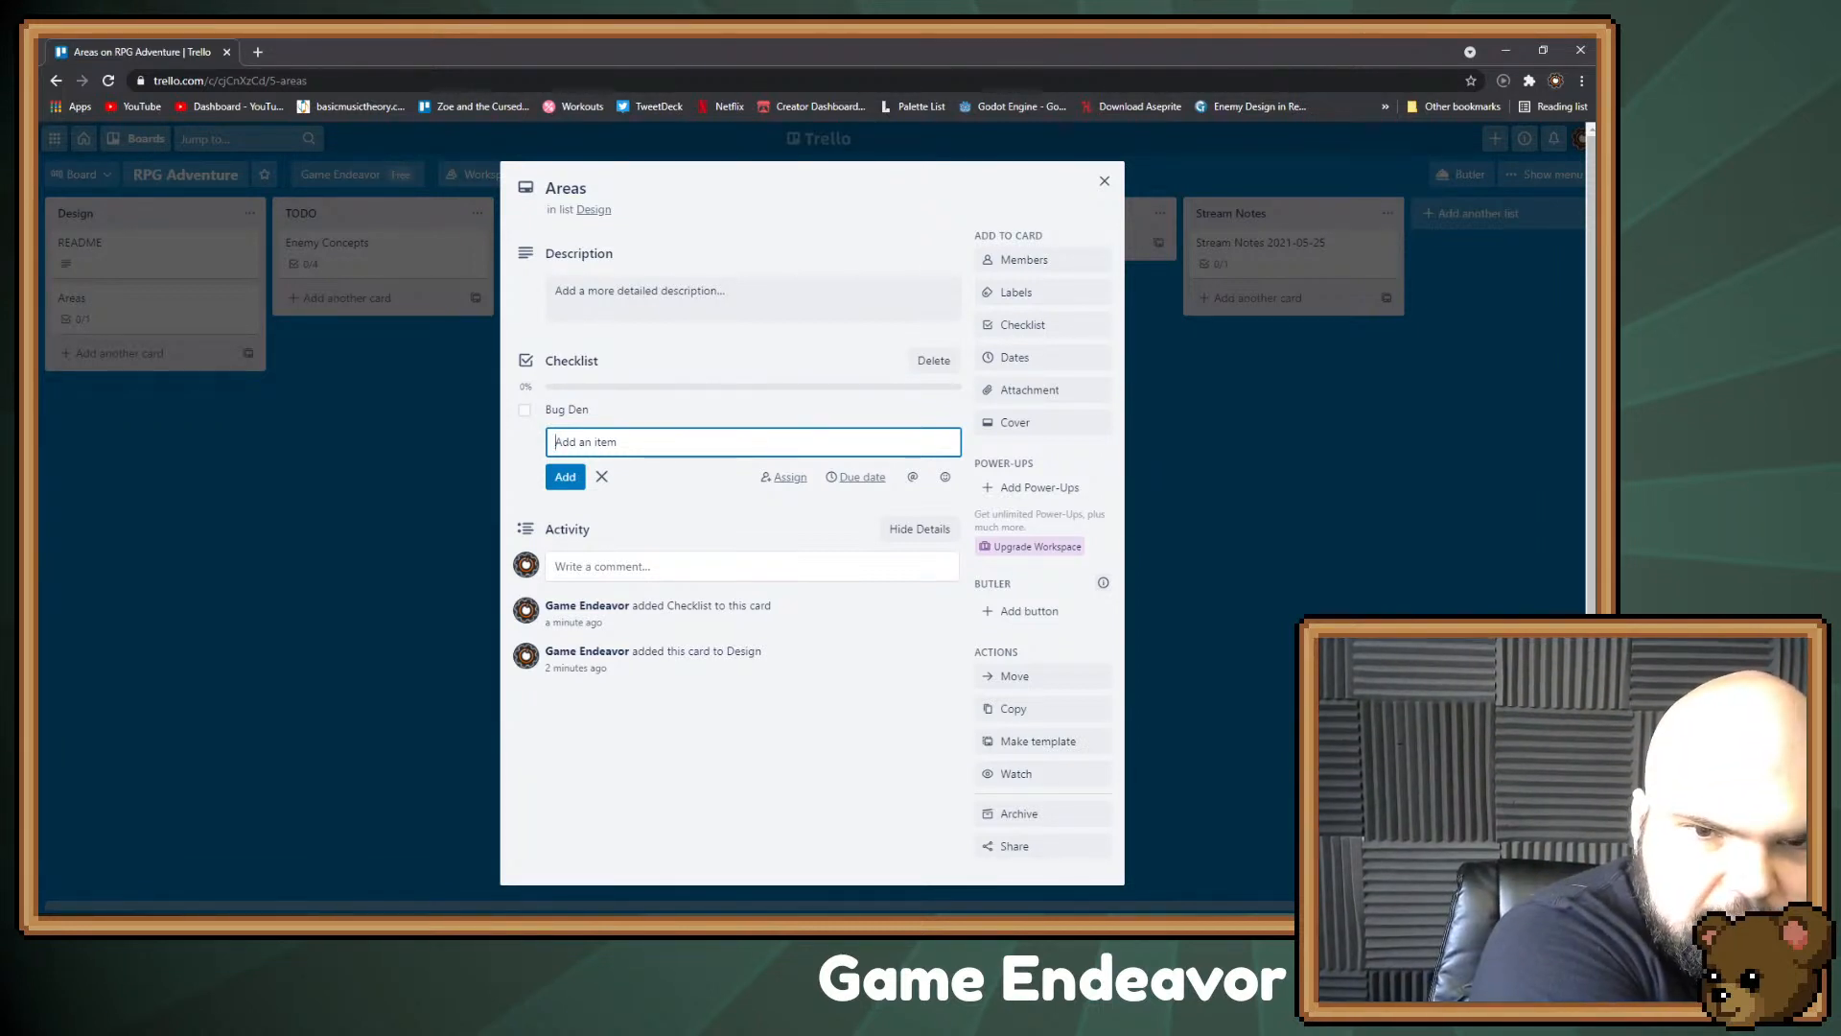
type("Pre-magic cave")
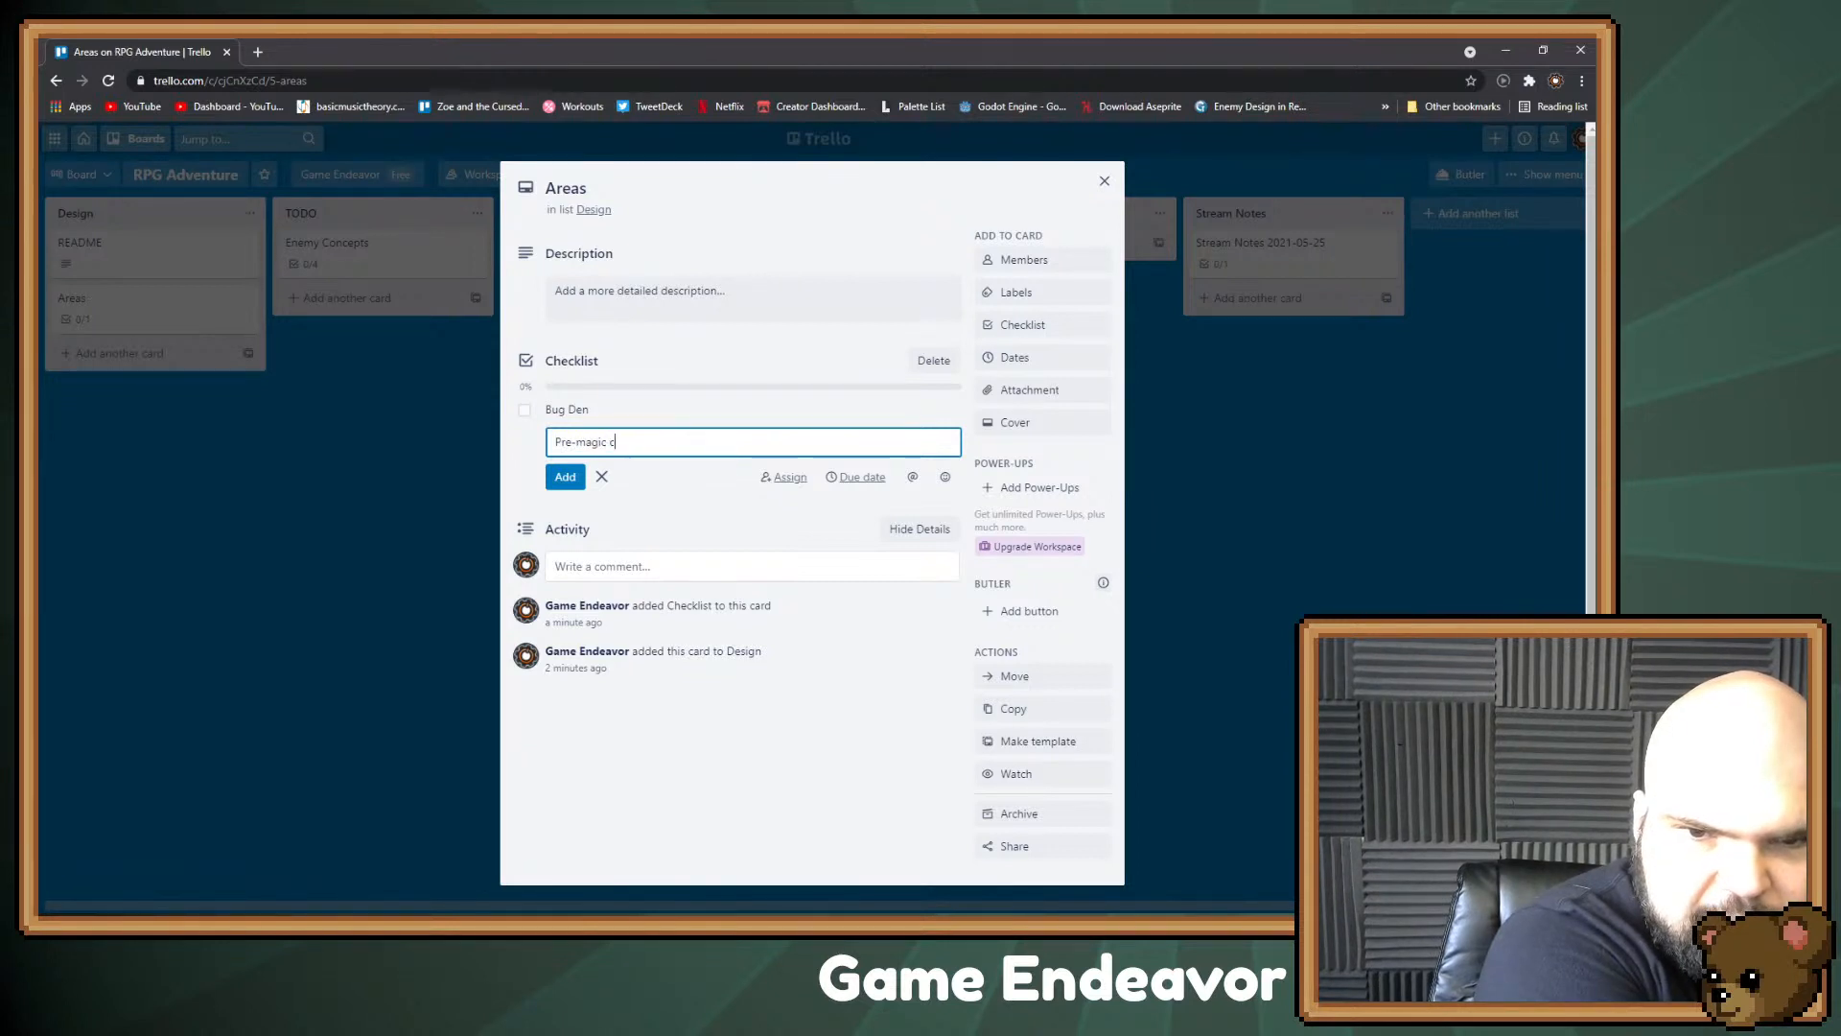
key("Return")
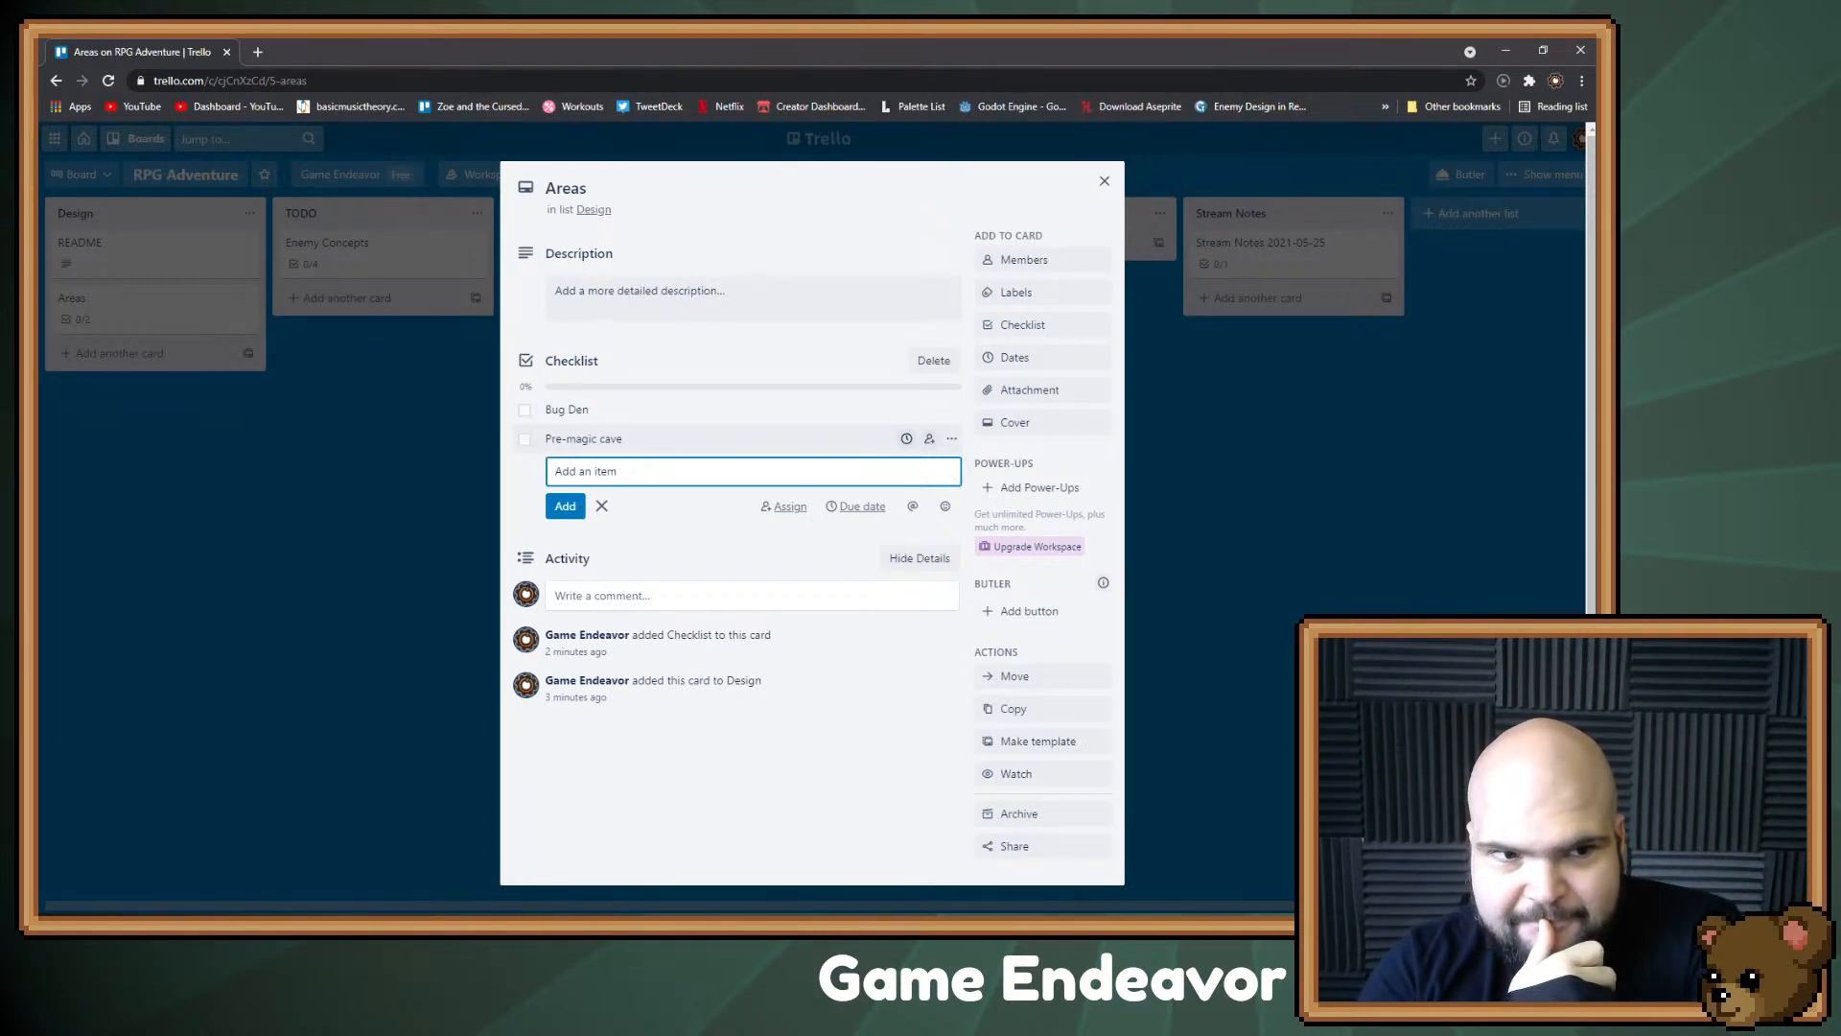
key("Escape")
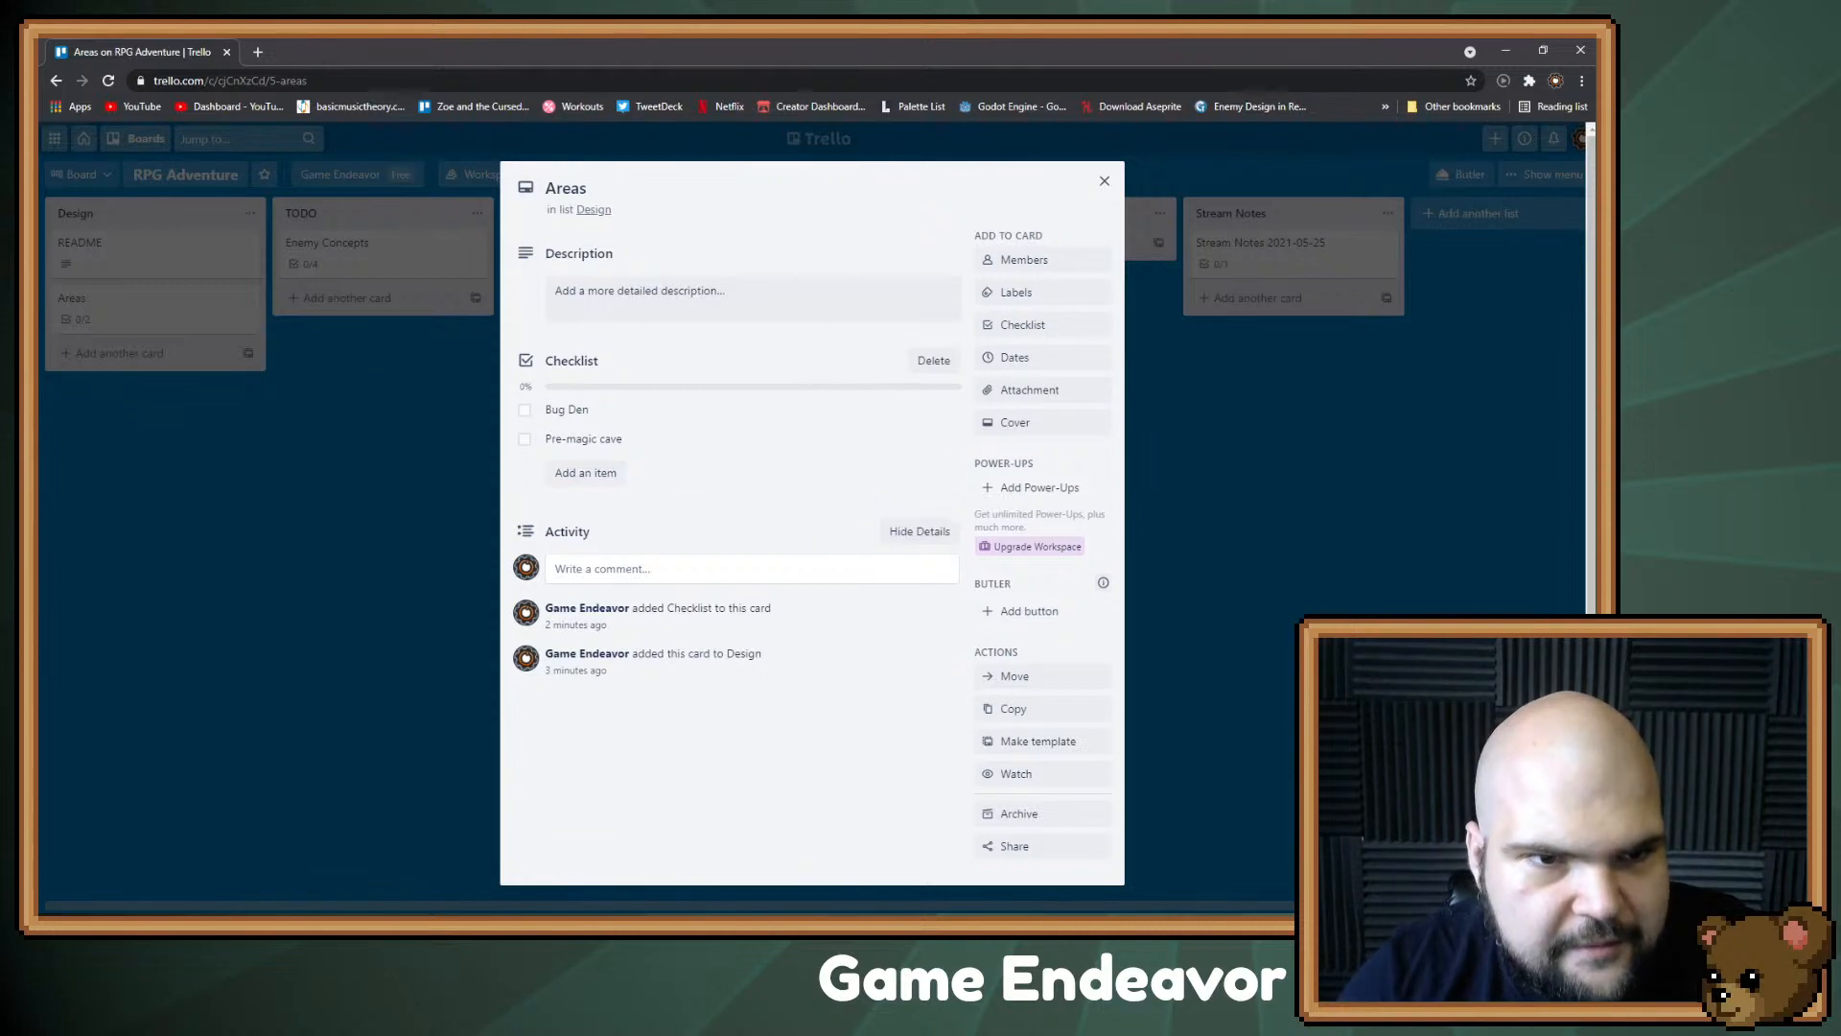
key("Escape")
Step: Add the item "Mushroom Enemy with aoe damage" to the checklist of the Enemy Concepts card
left_click(345, 252)
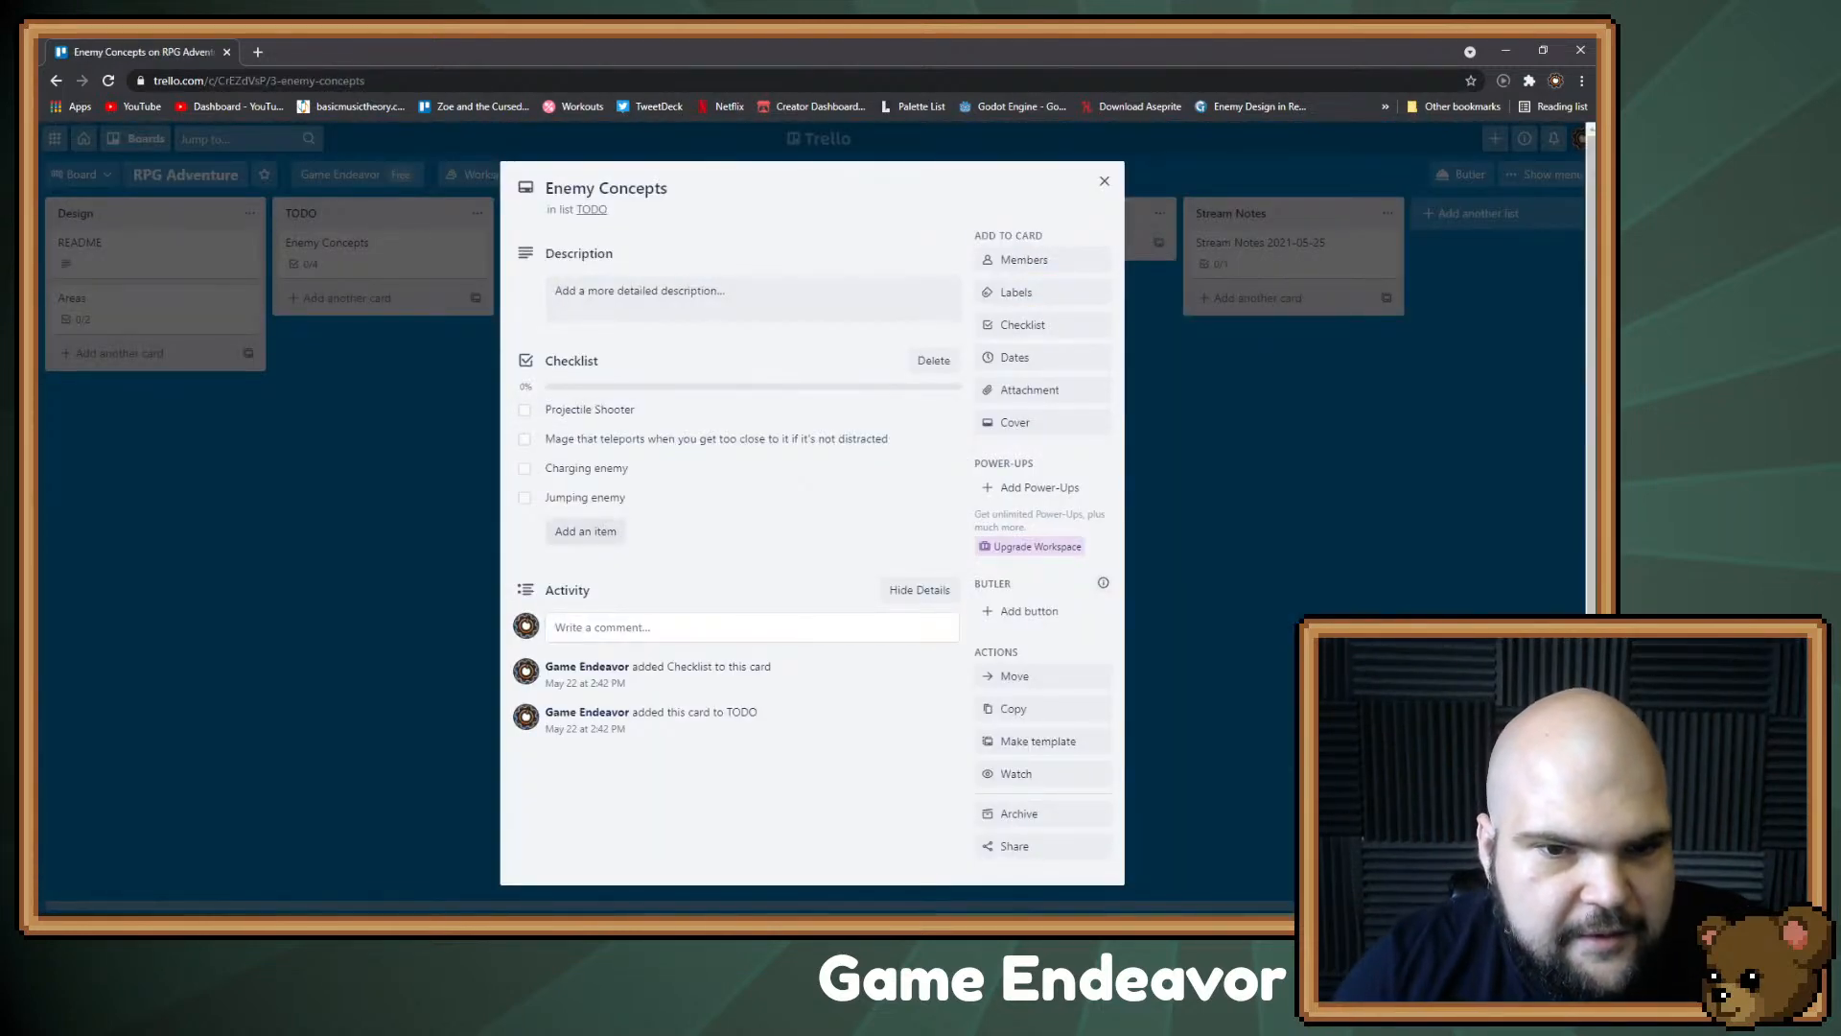
left_click(585, 531)
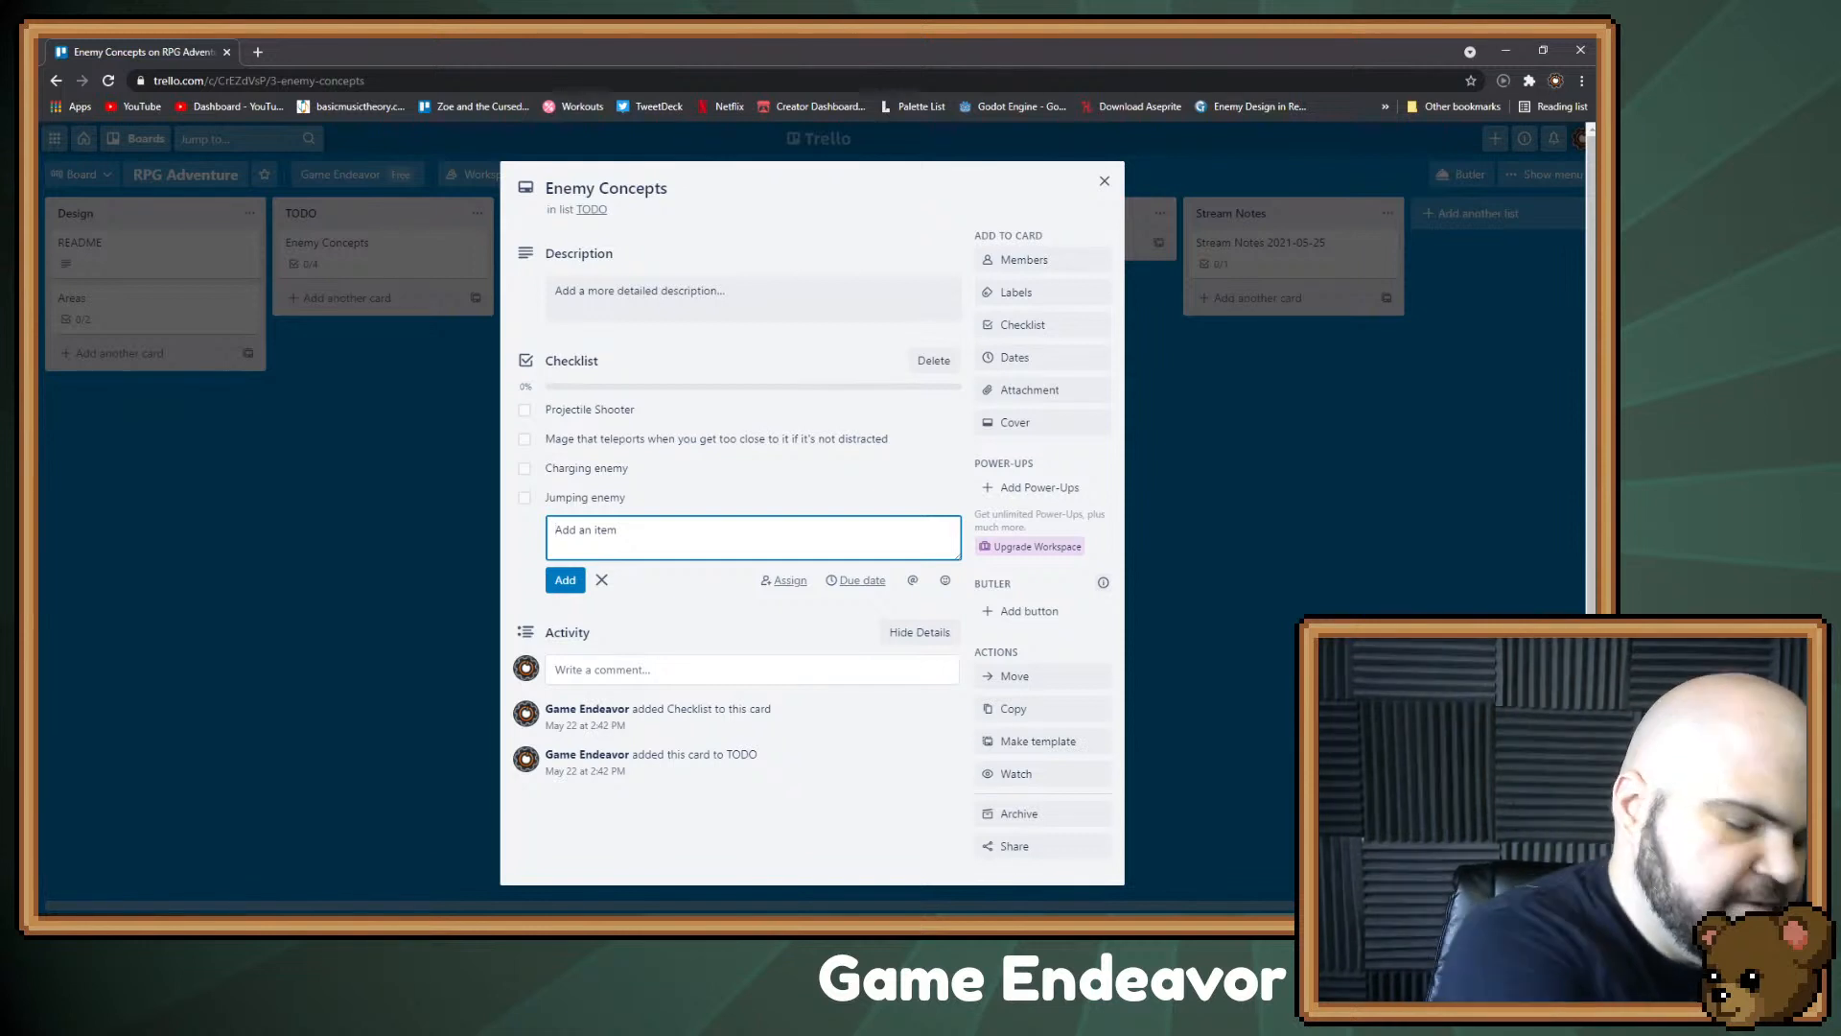
type("Mushroom")
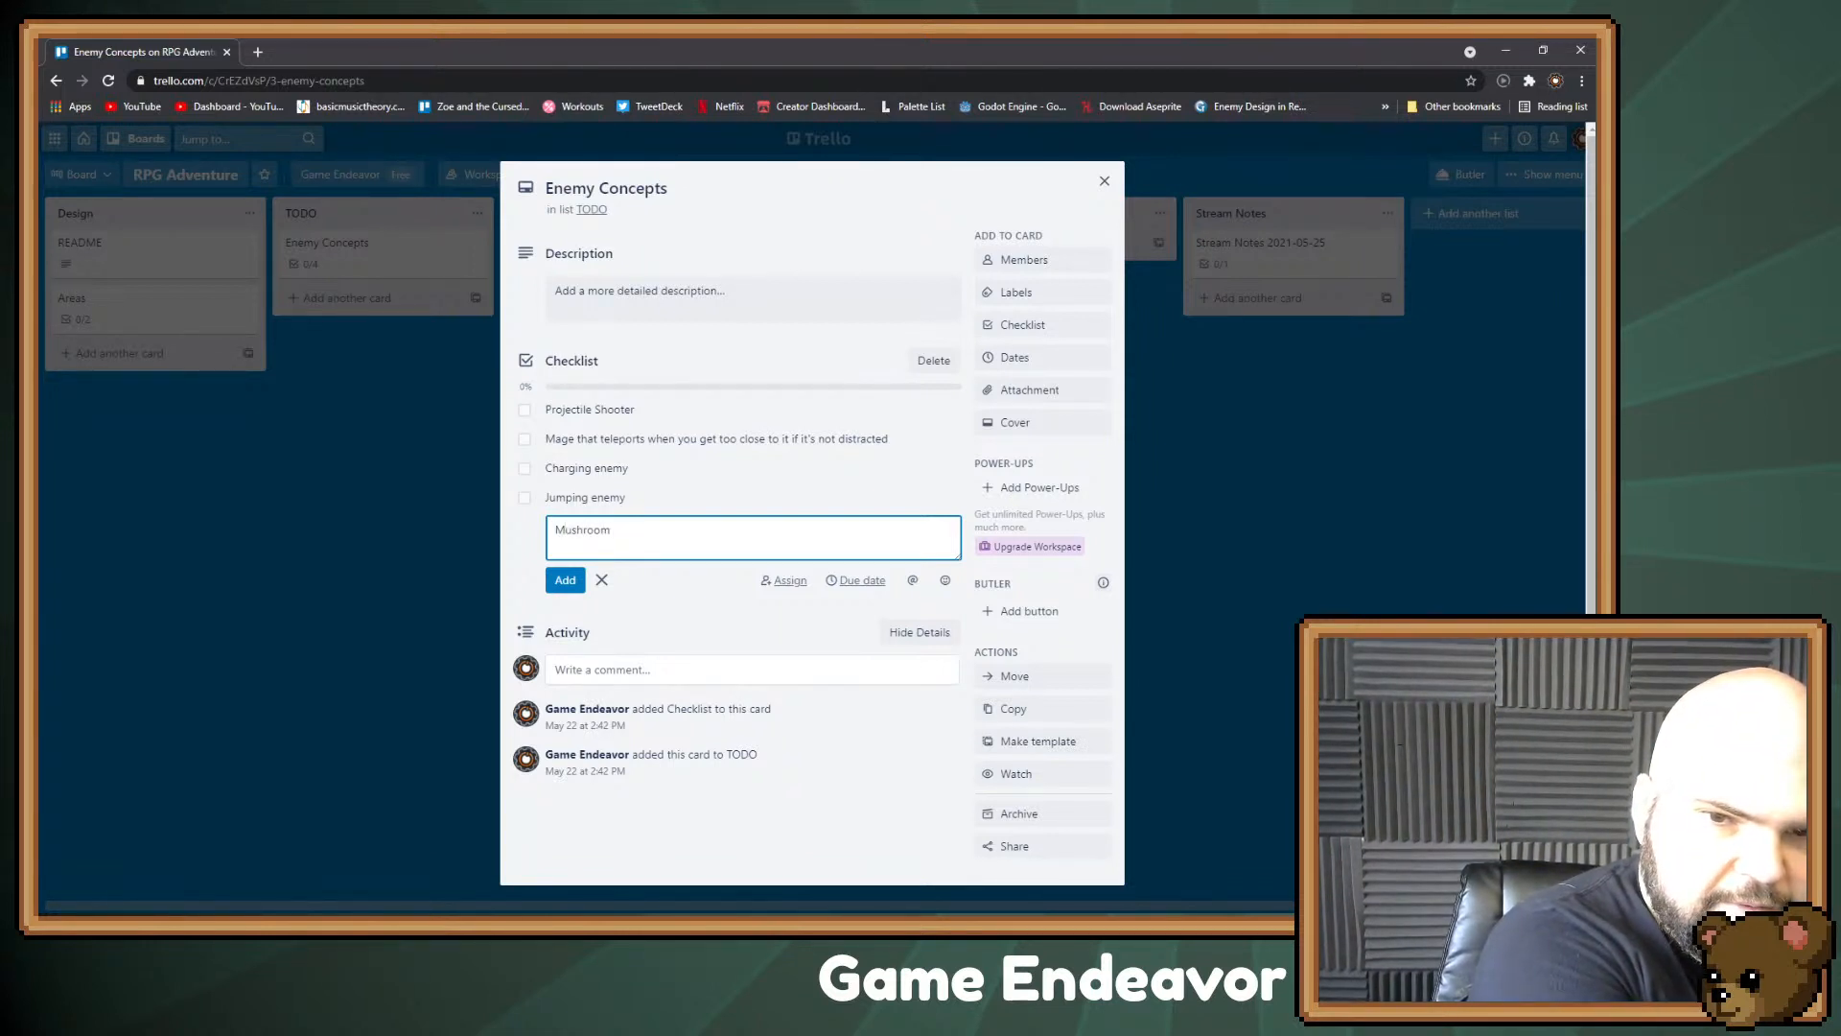
type(" Enemy wi")
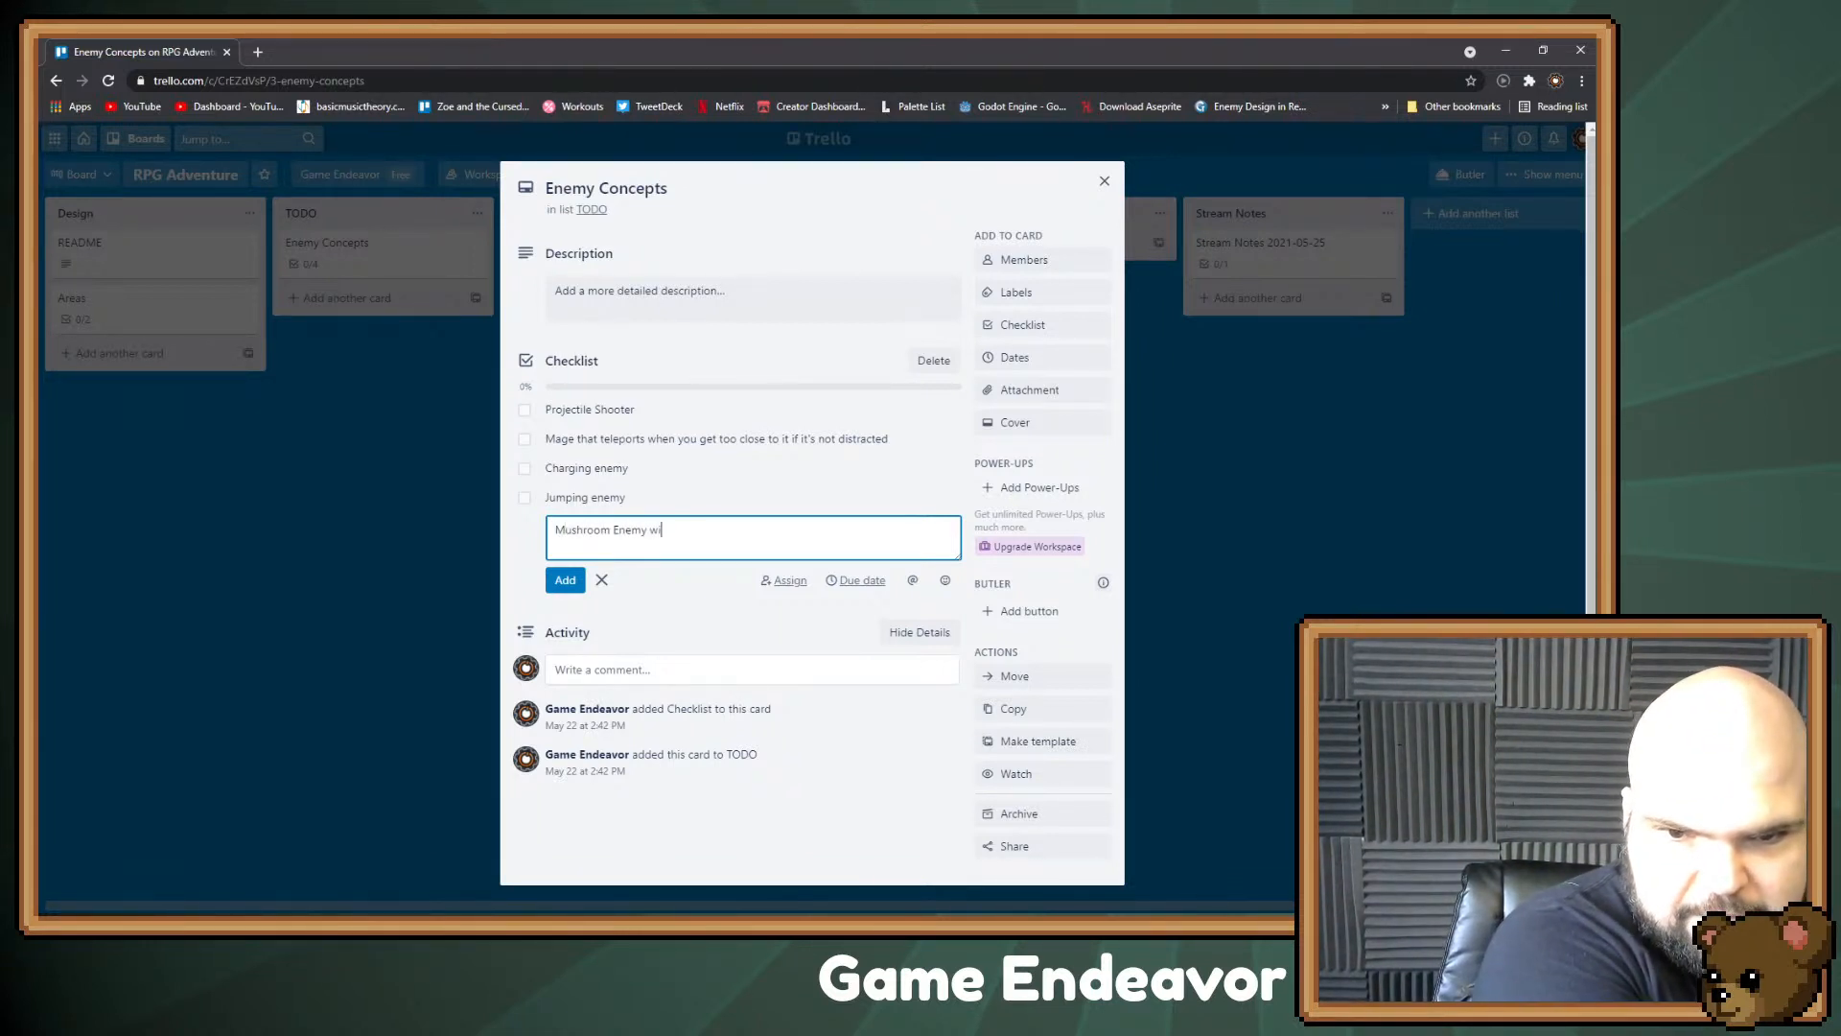
type("th aoe damage")
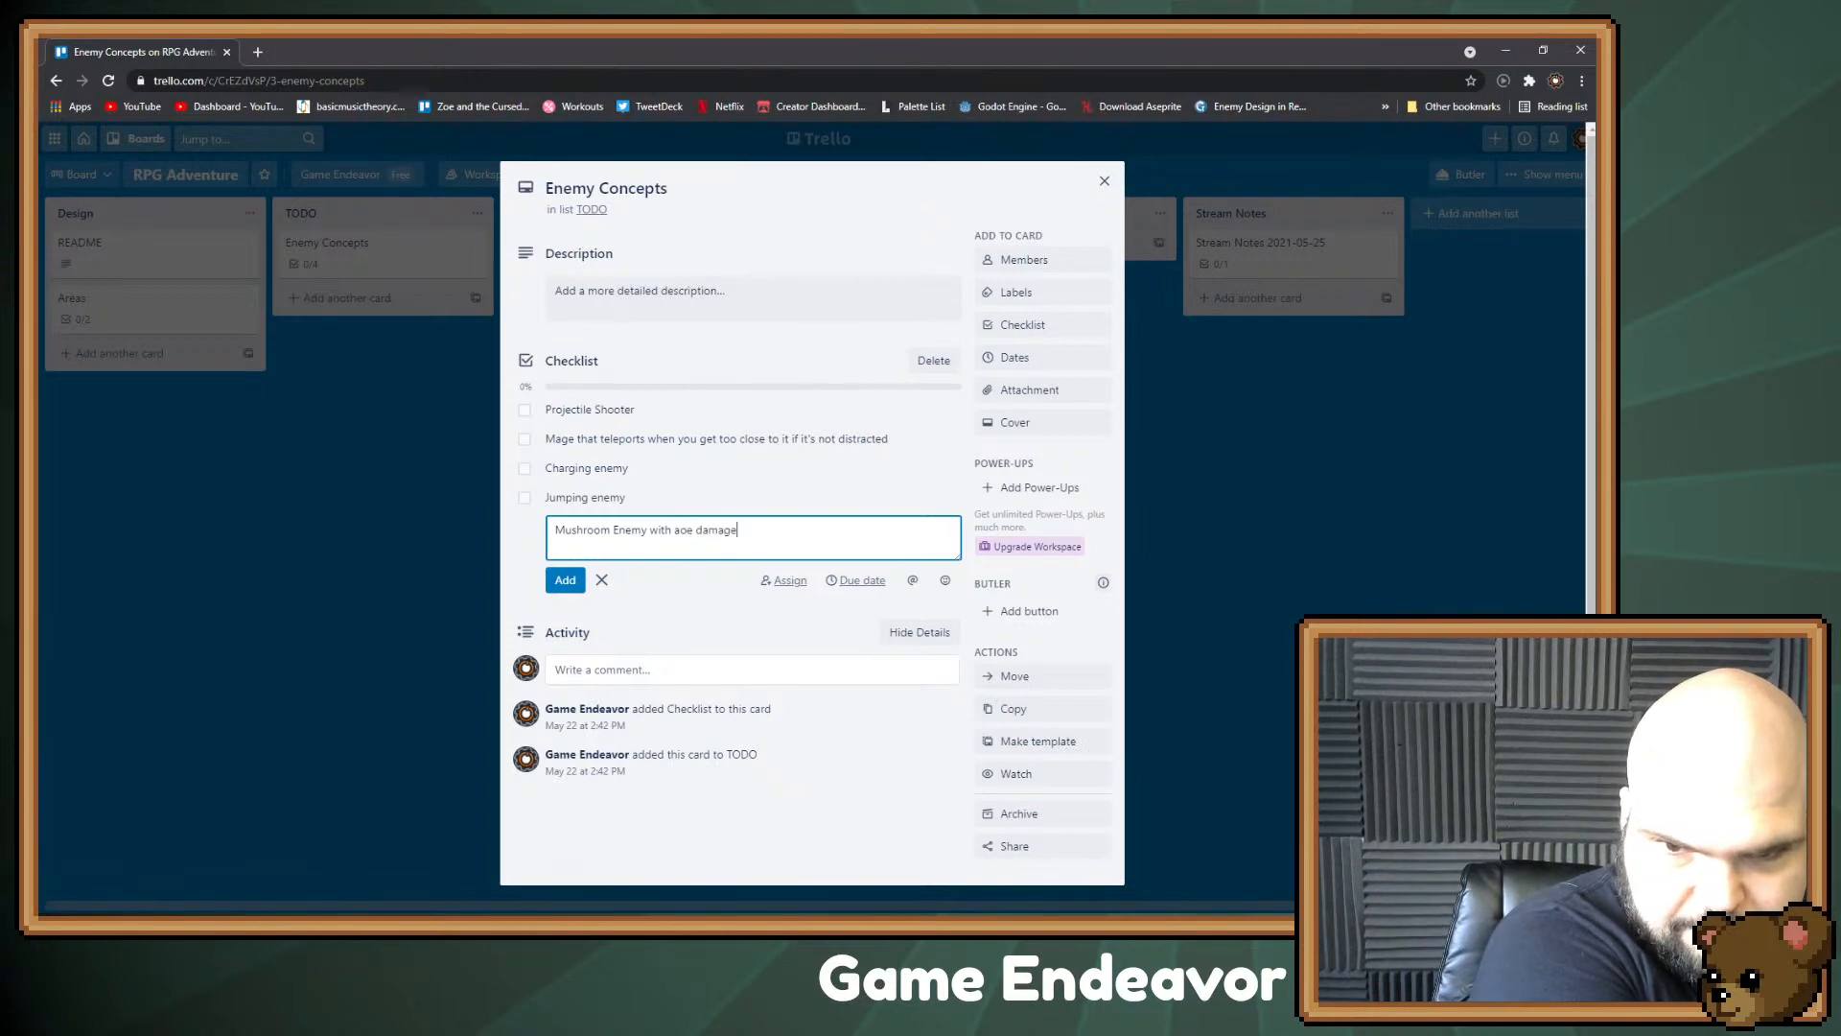
key("Return")
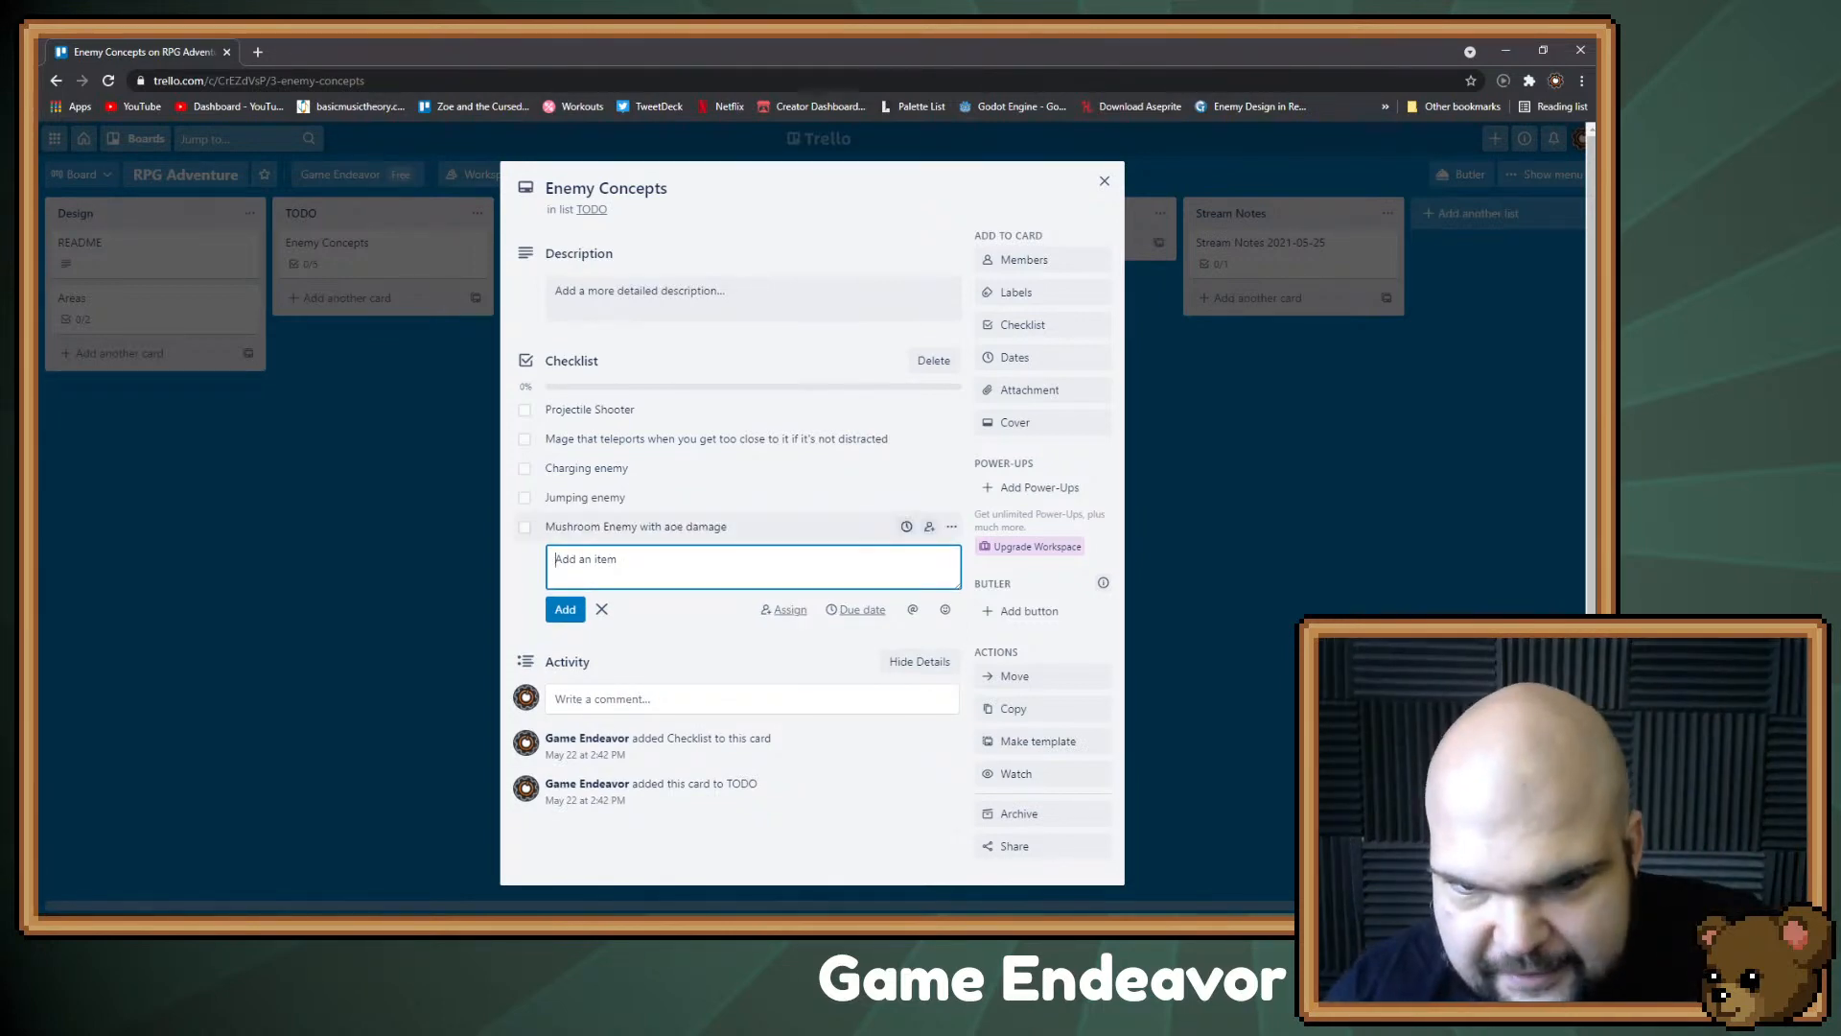
Step: Append "(Spore)" to the mushroom enemy checklist item and close the Enemy Concepts card
left_click(636, 527)
key("End")
type("(SPo")
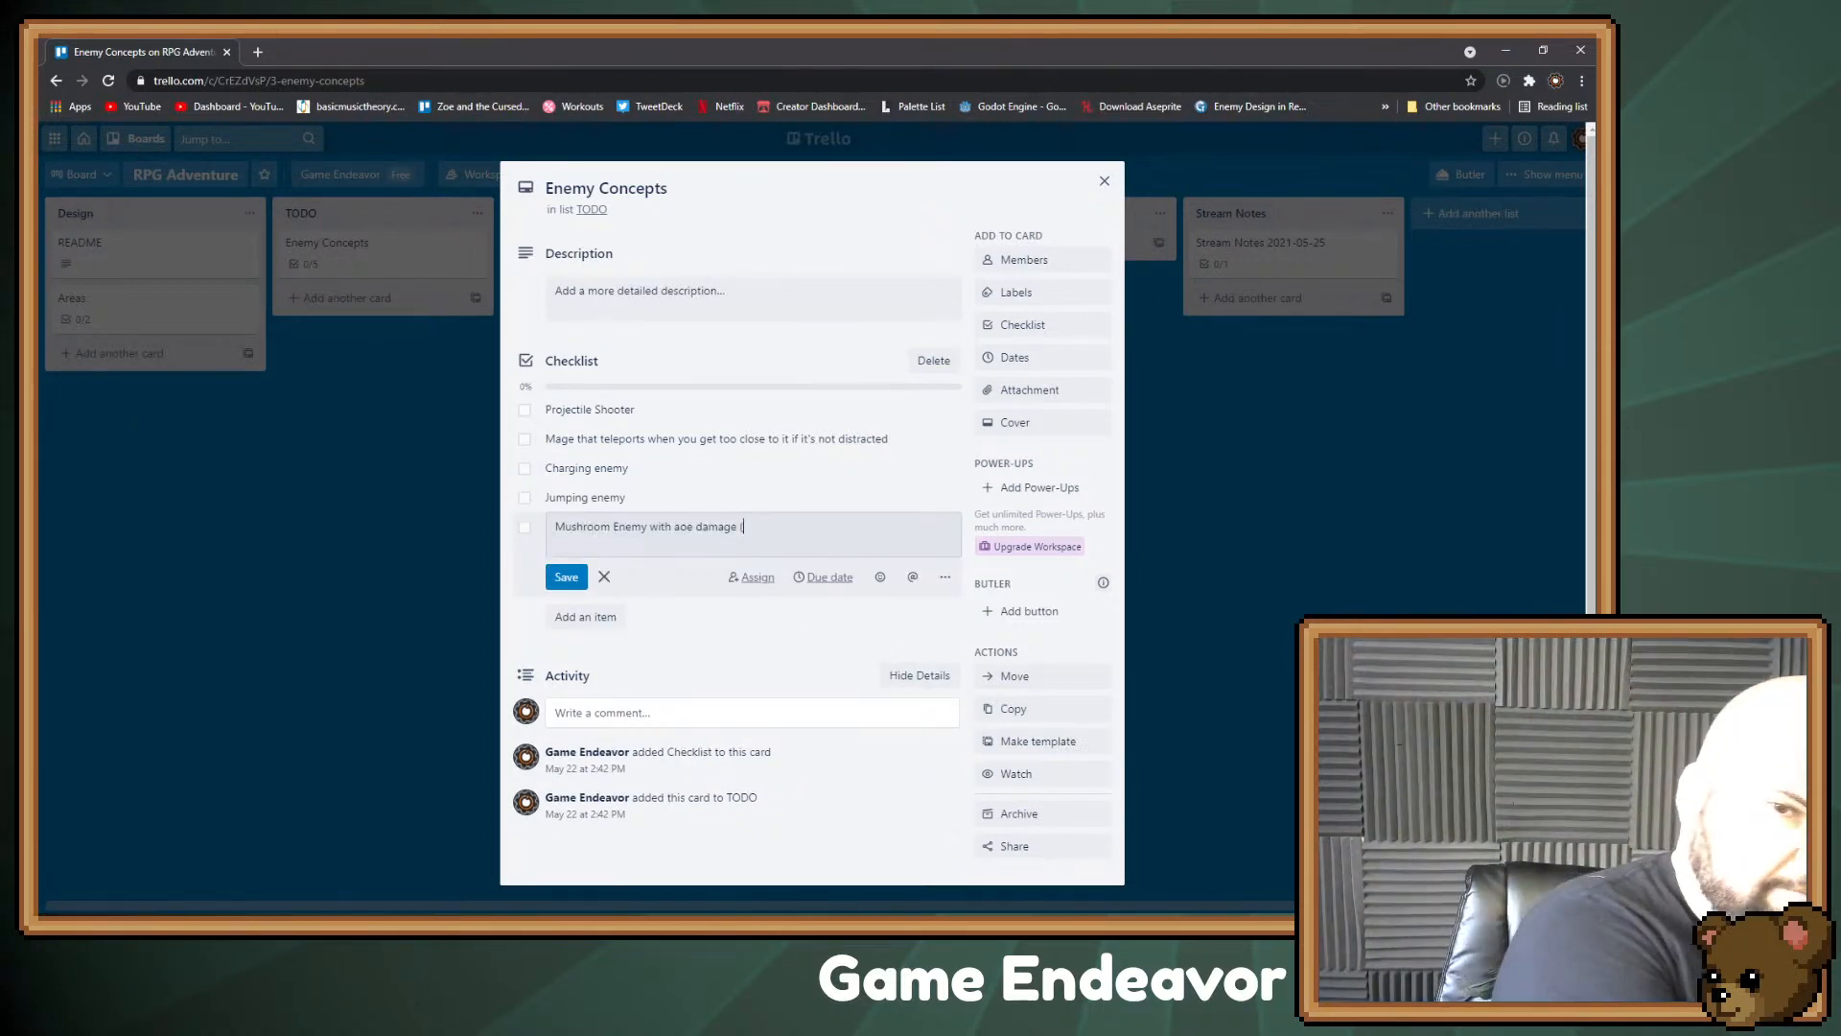
key("BackSpace")
key("BackSpace")
type("prote")
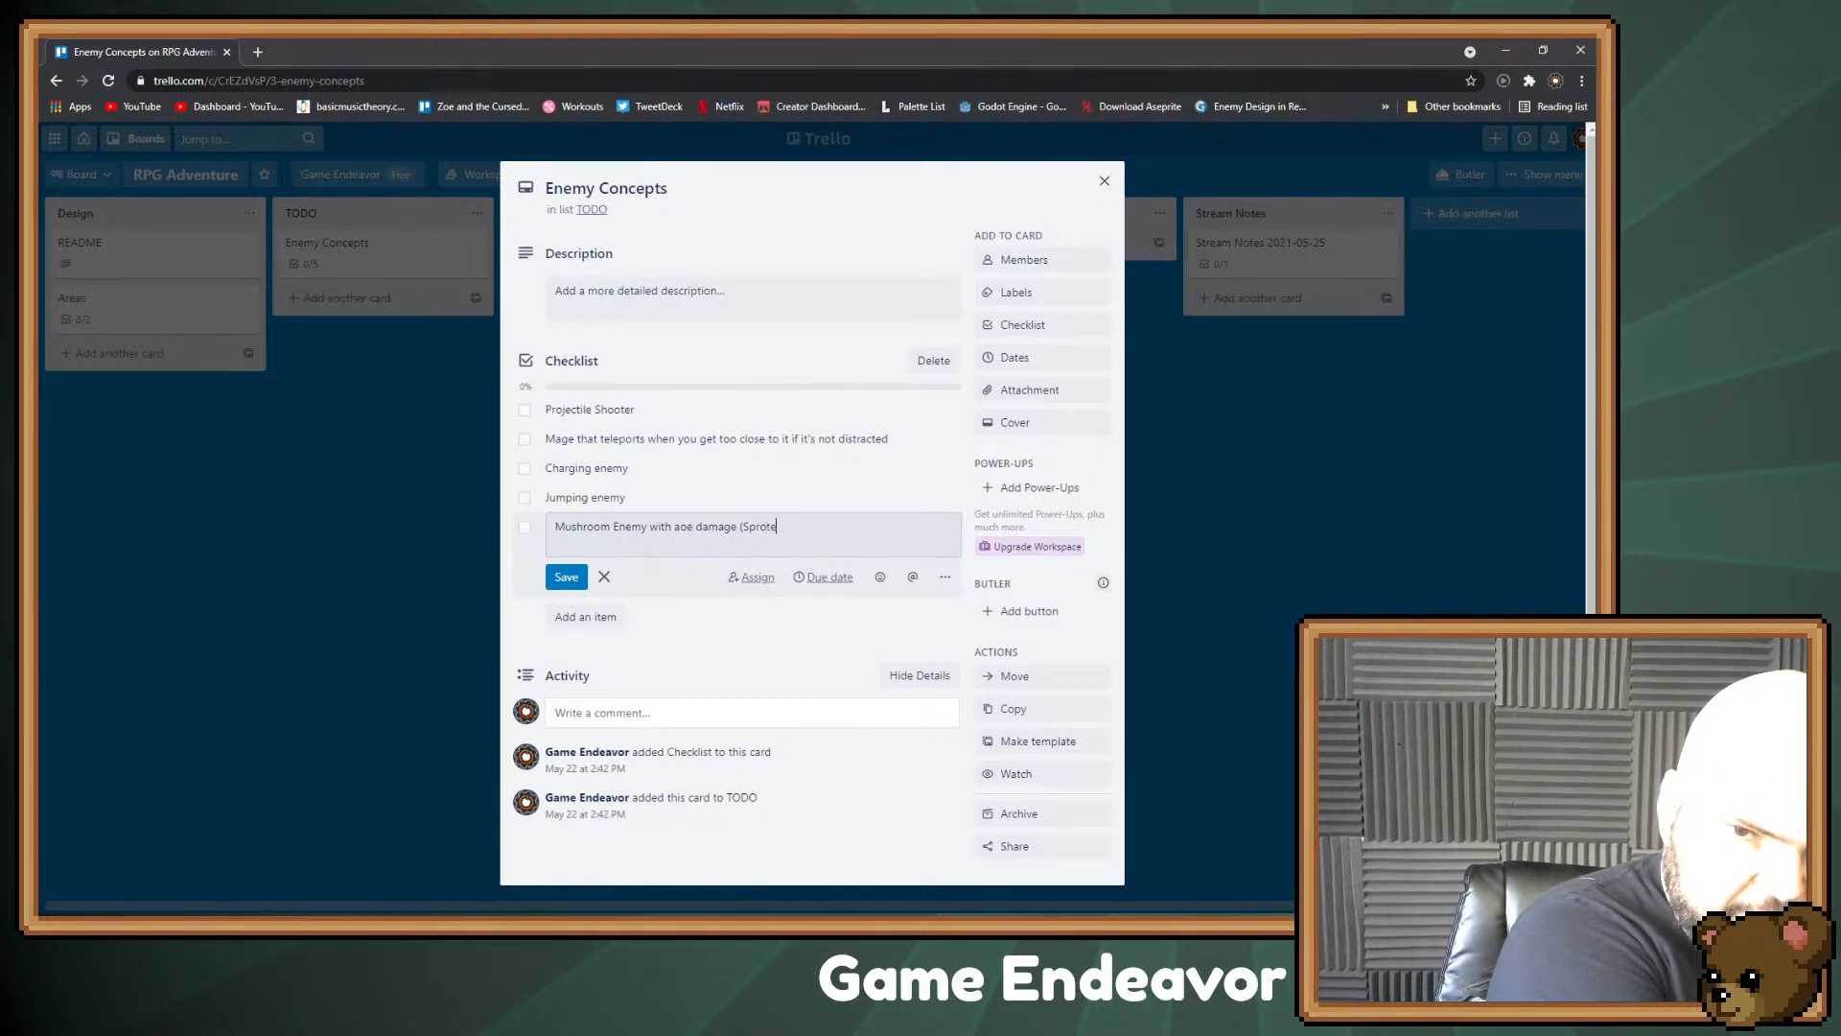
type("ore)")
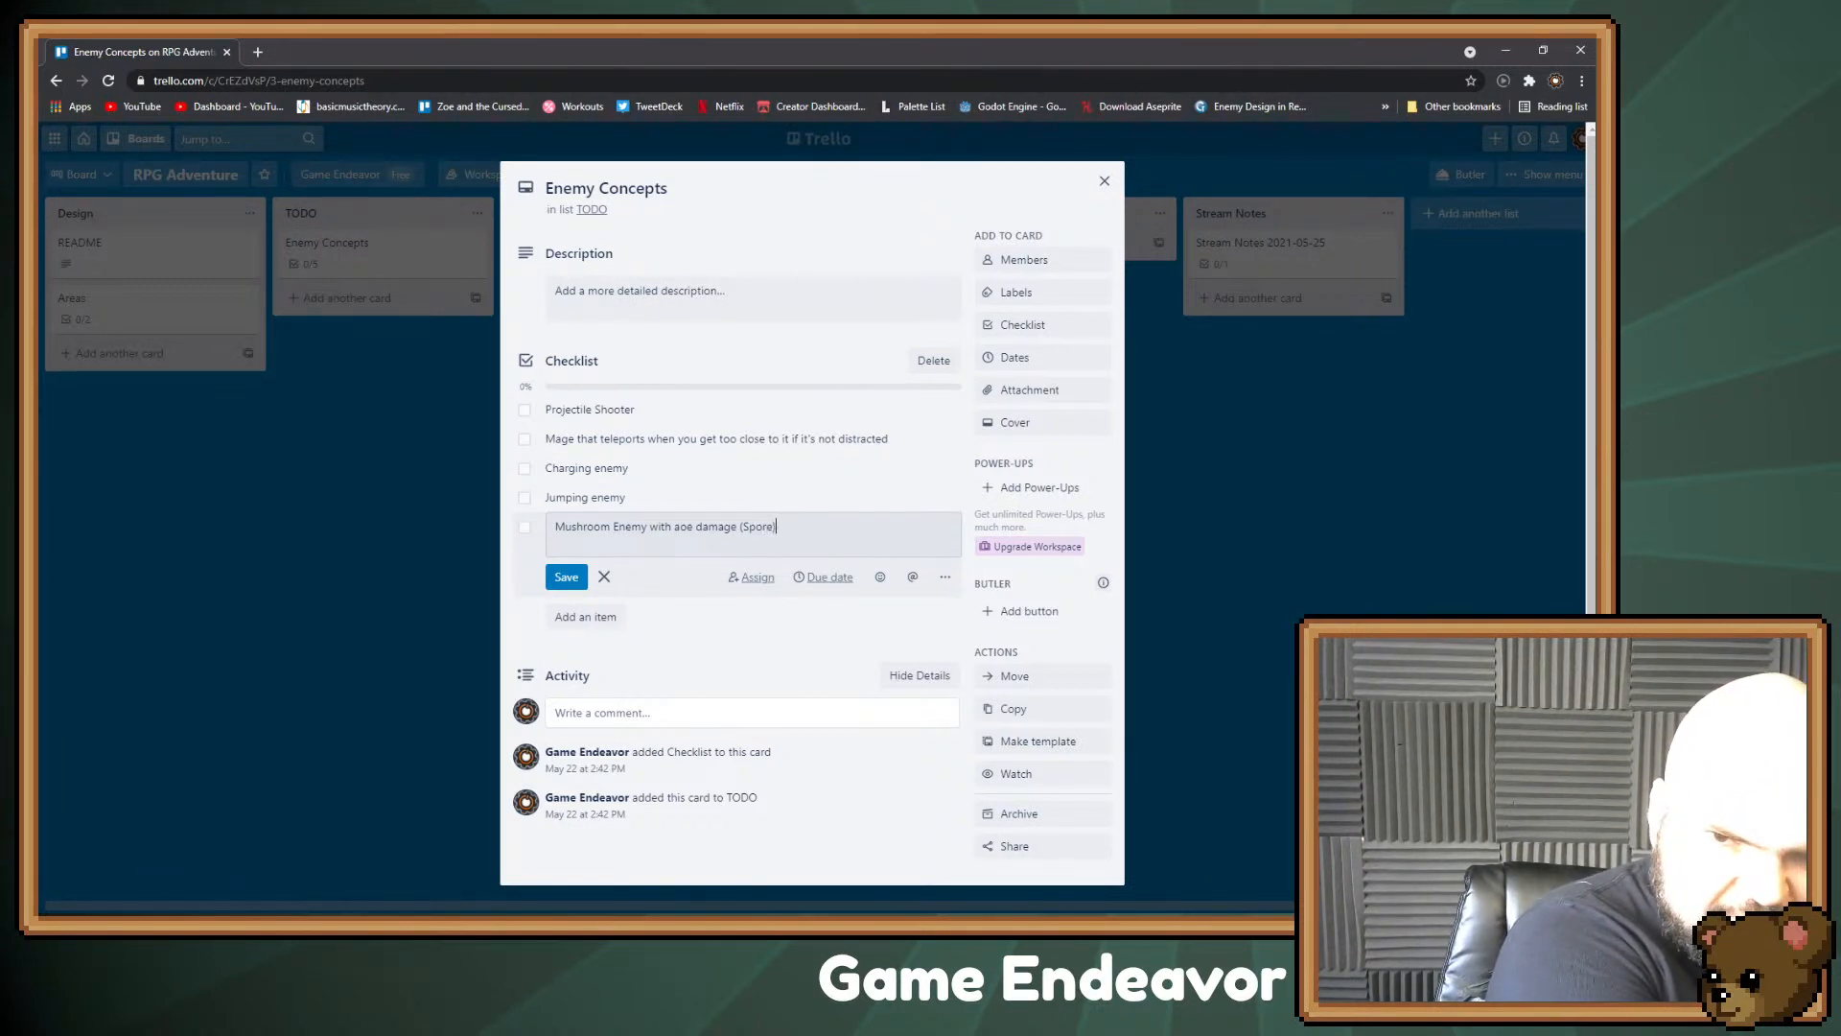
key("Return")
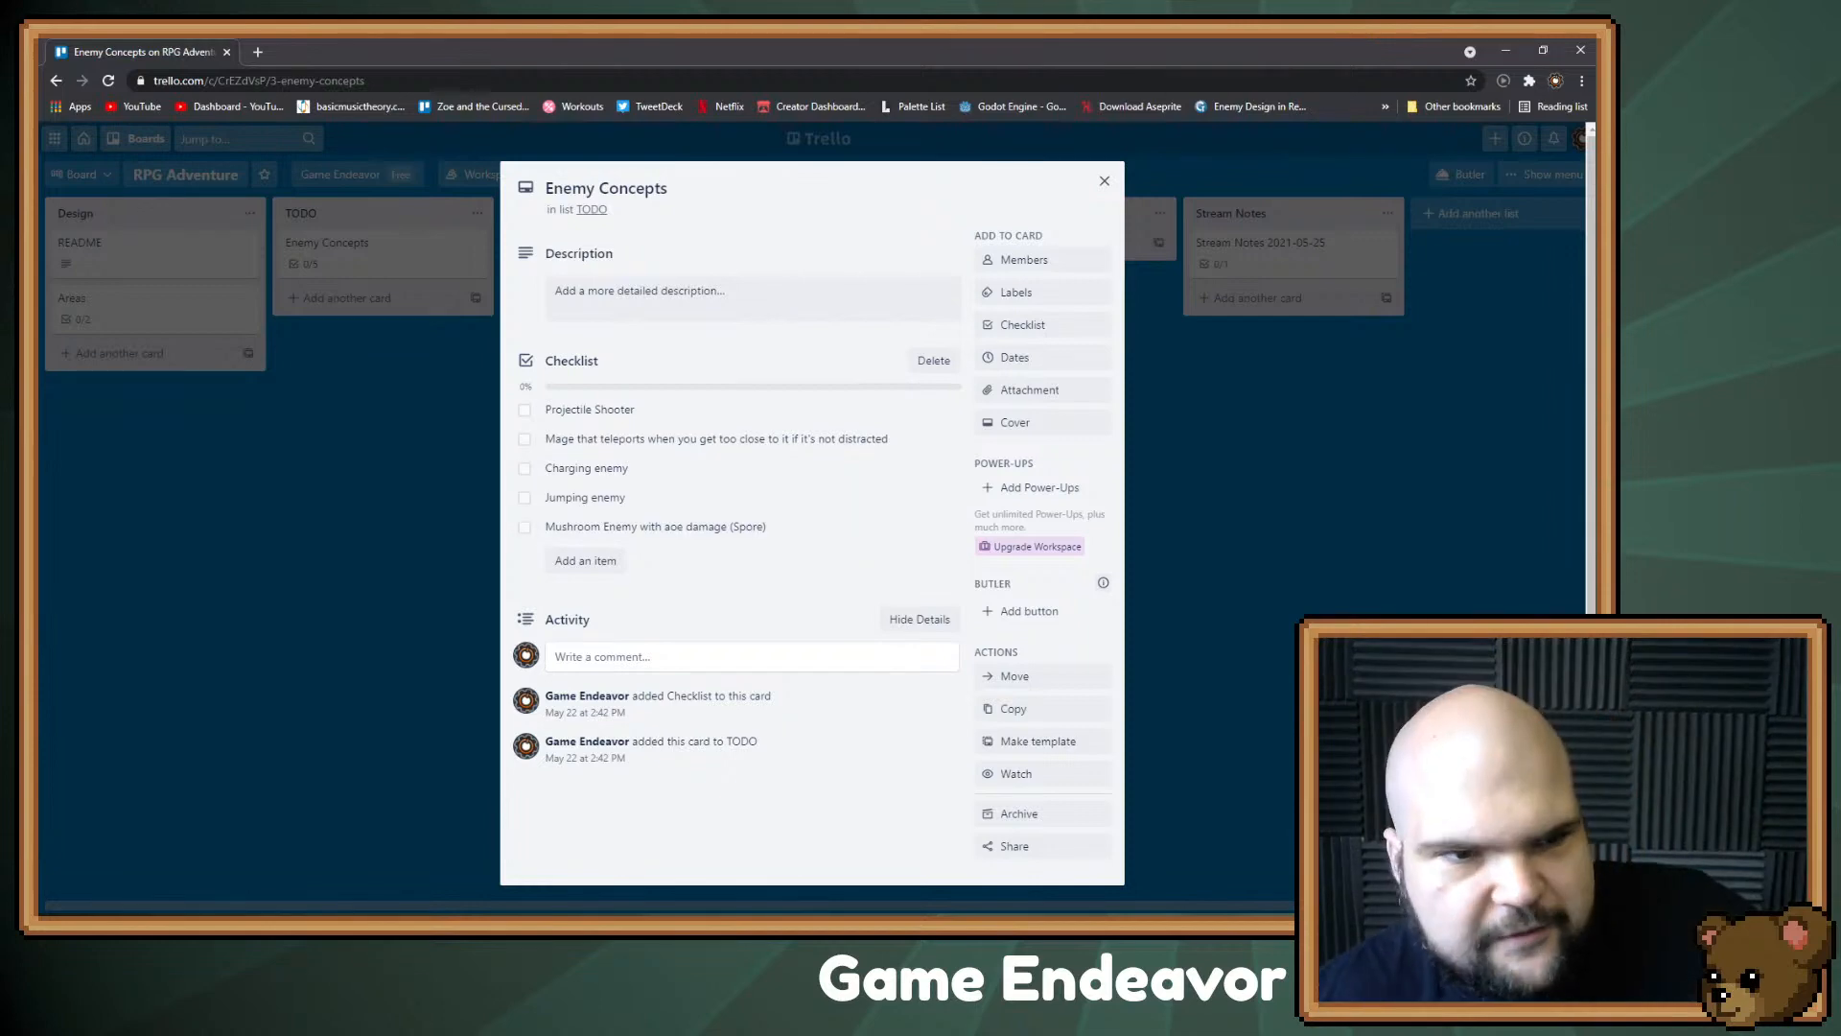
key("Escape")
Step: Add the item "Mushroom Forest" to the checklist of the Areas card in the Design list
left_click(148, 310)
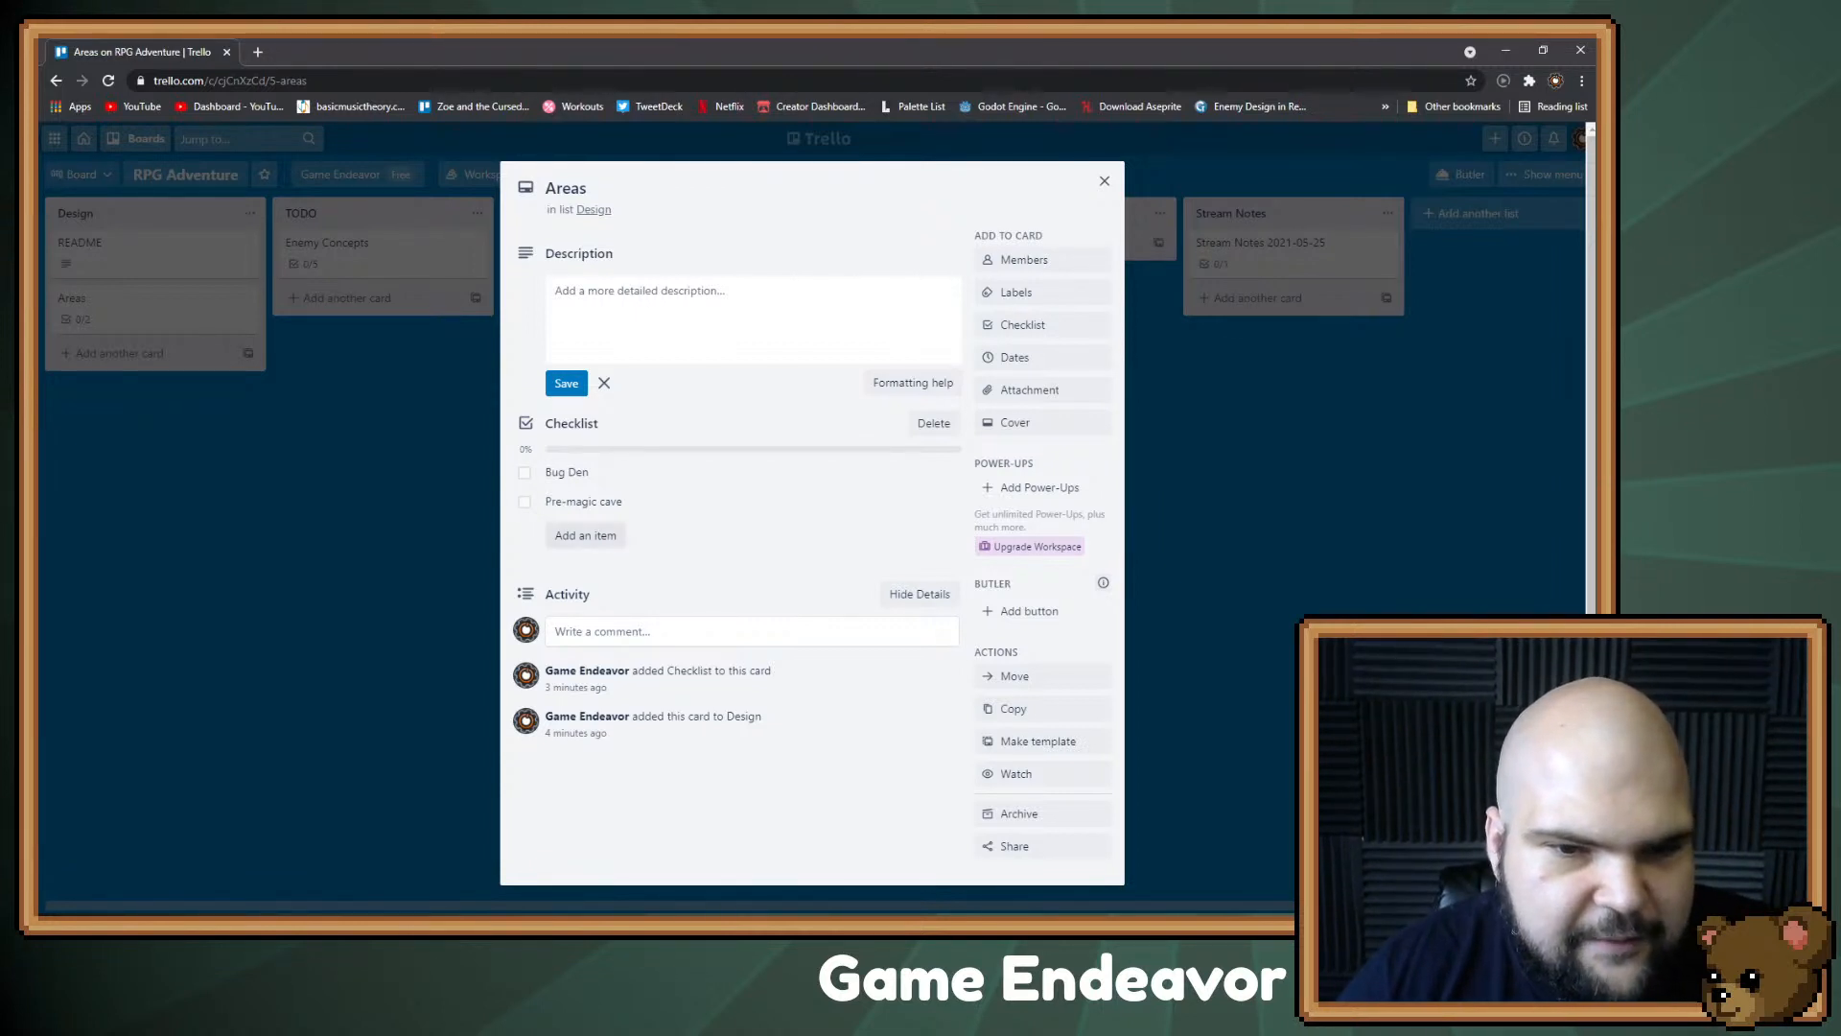
left_click(584, 535)
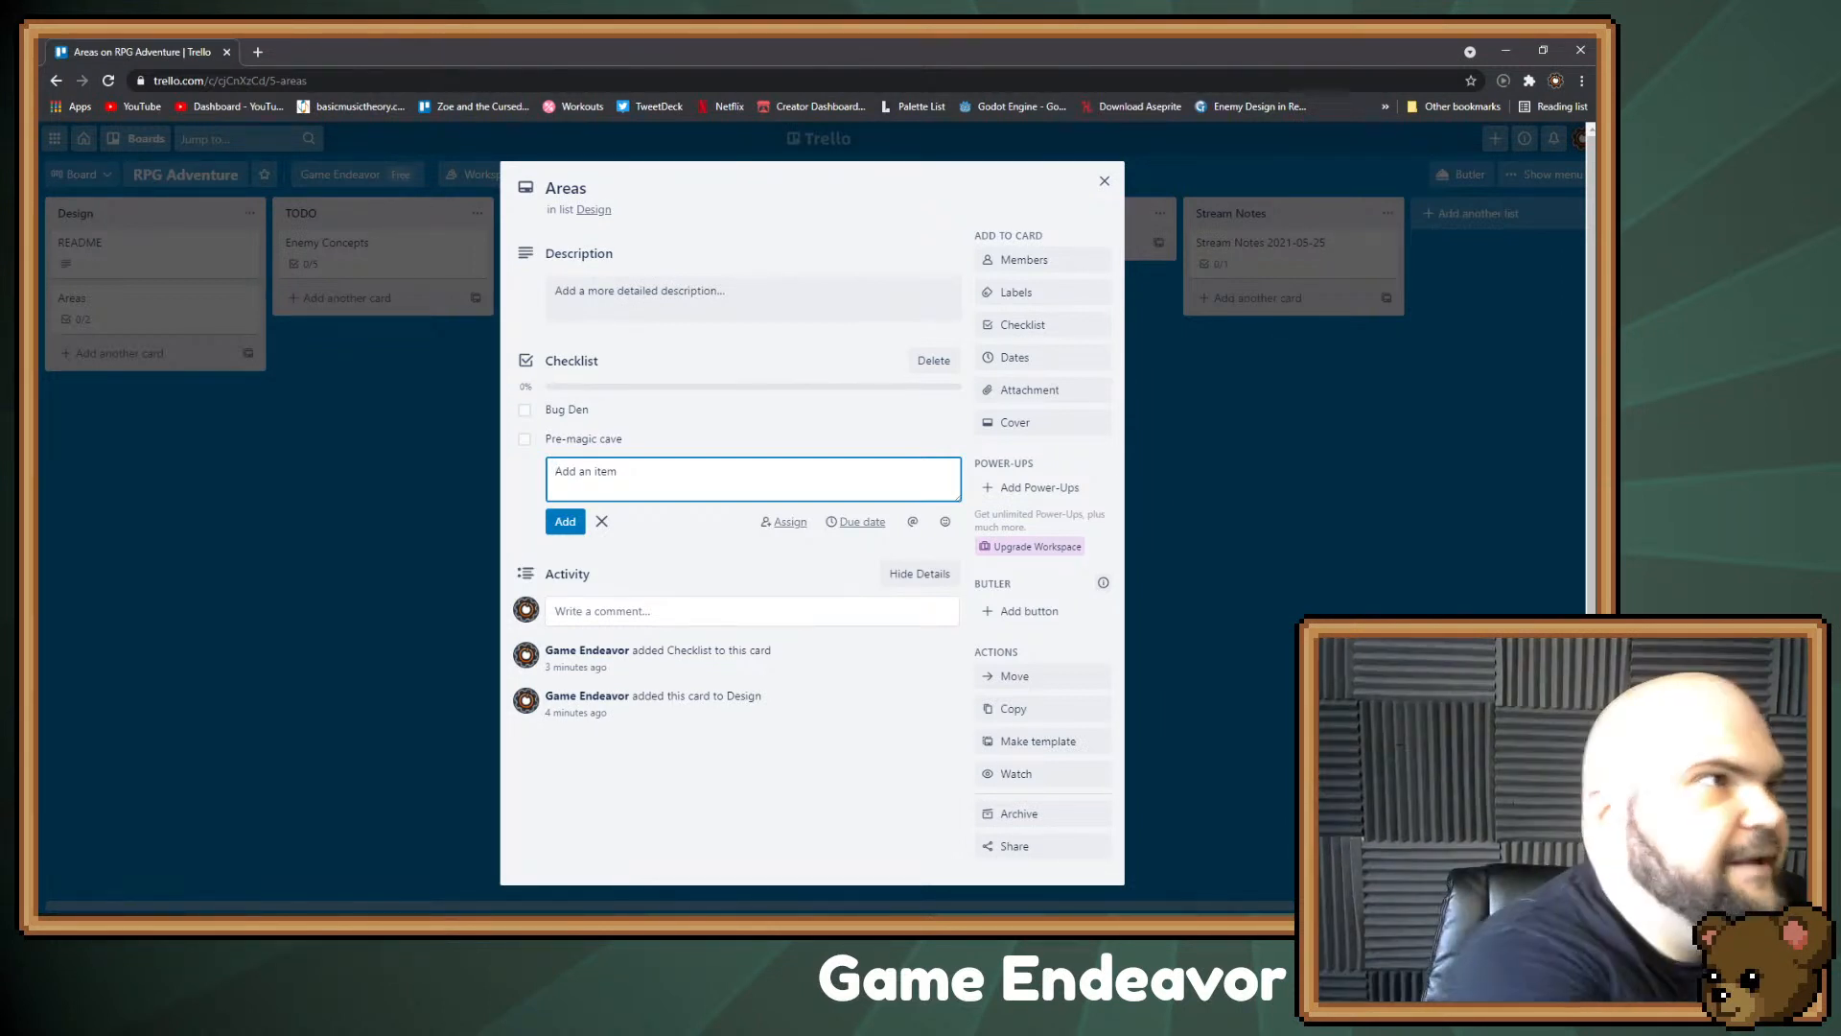
type("Mushroom Fore")
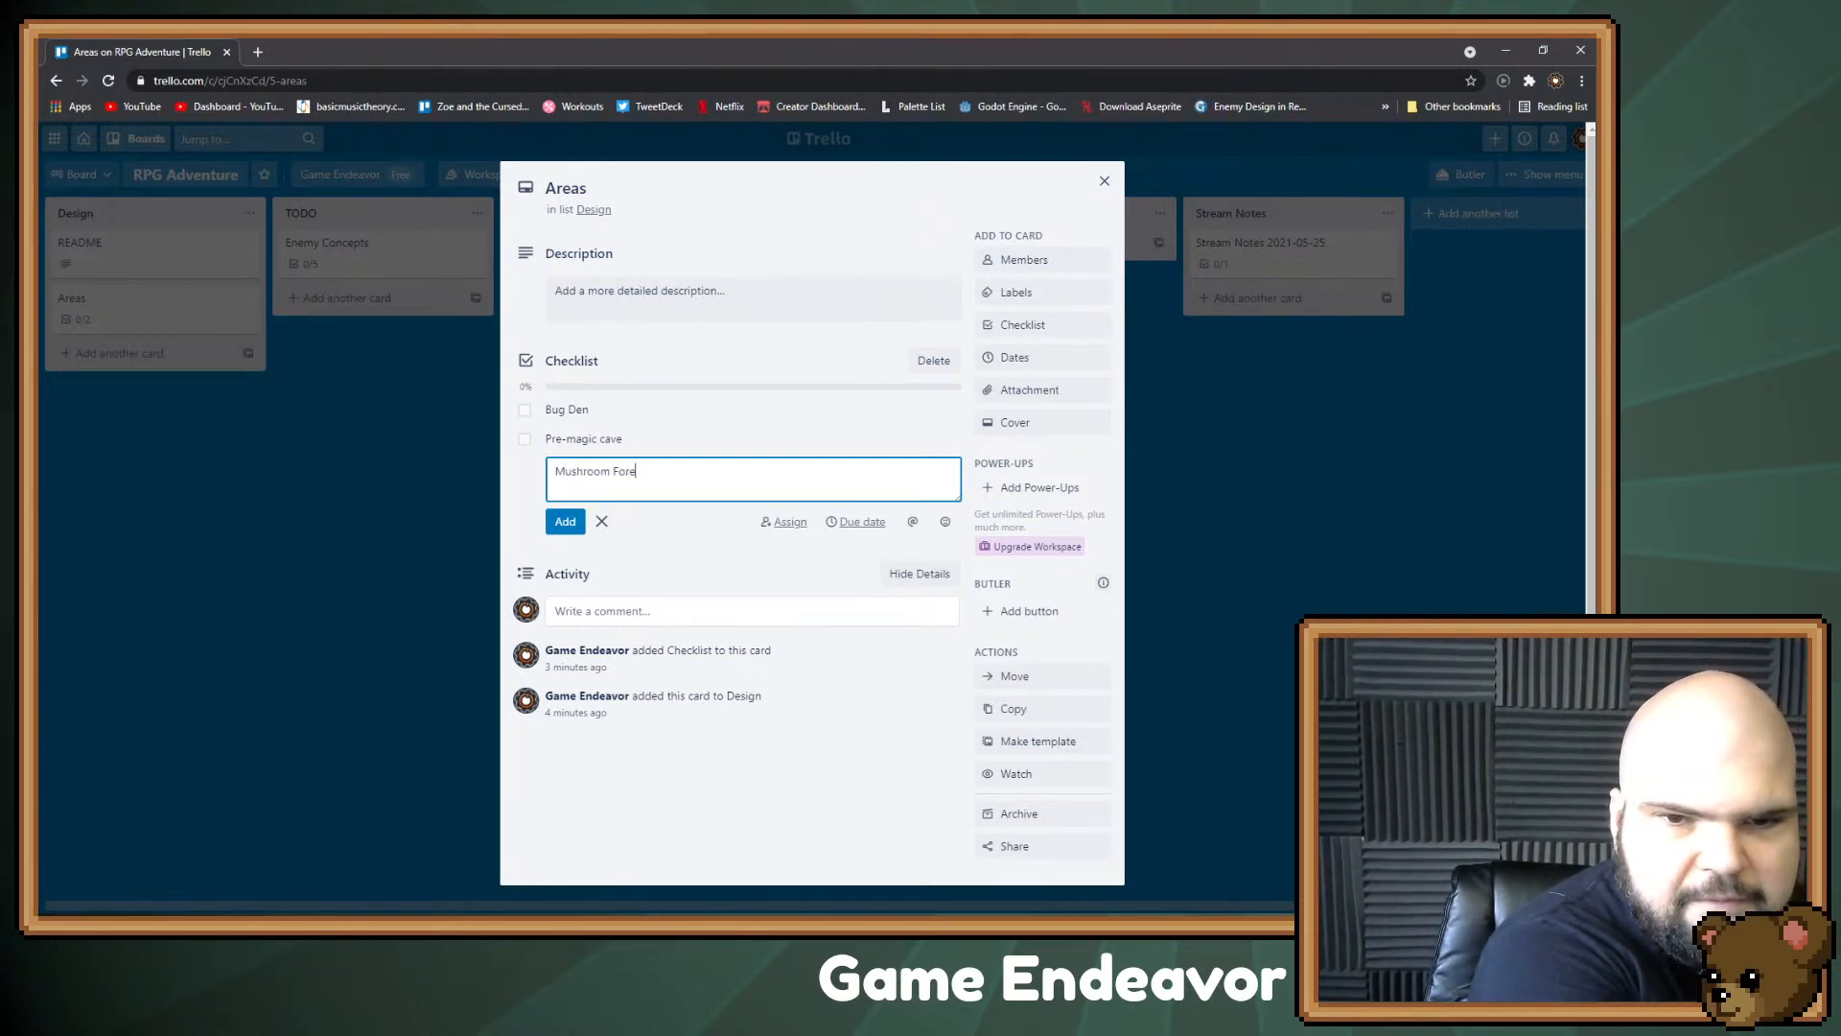
type("st")
key("Return")
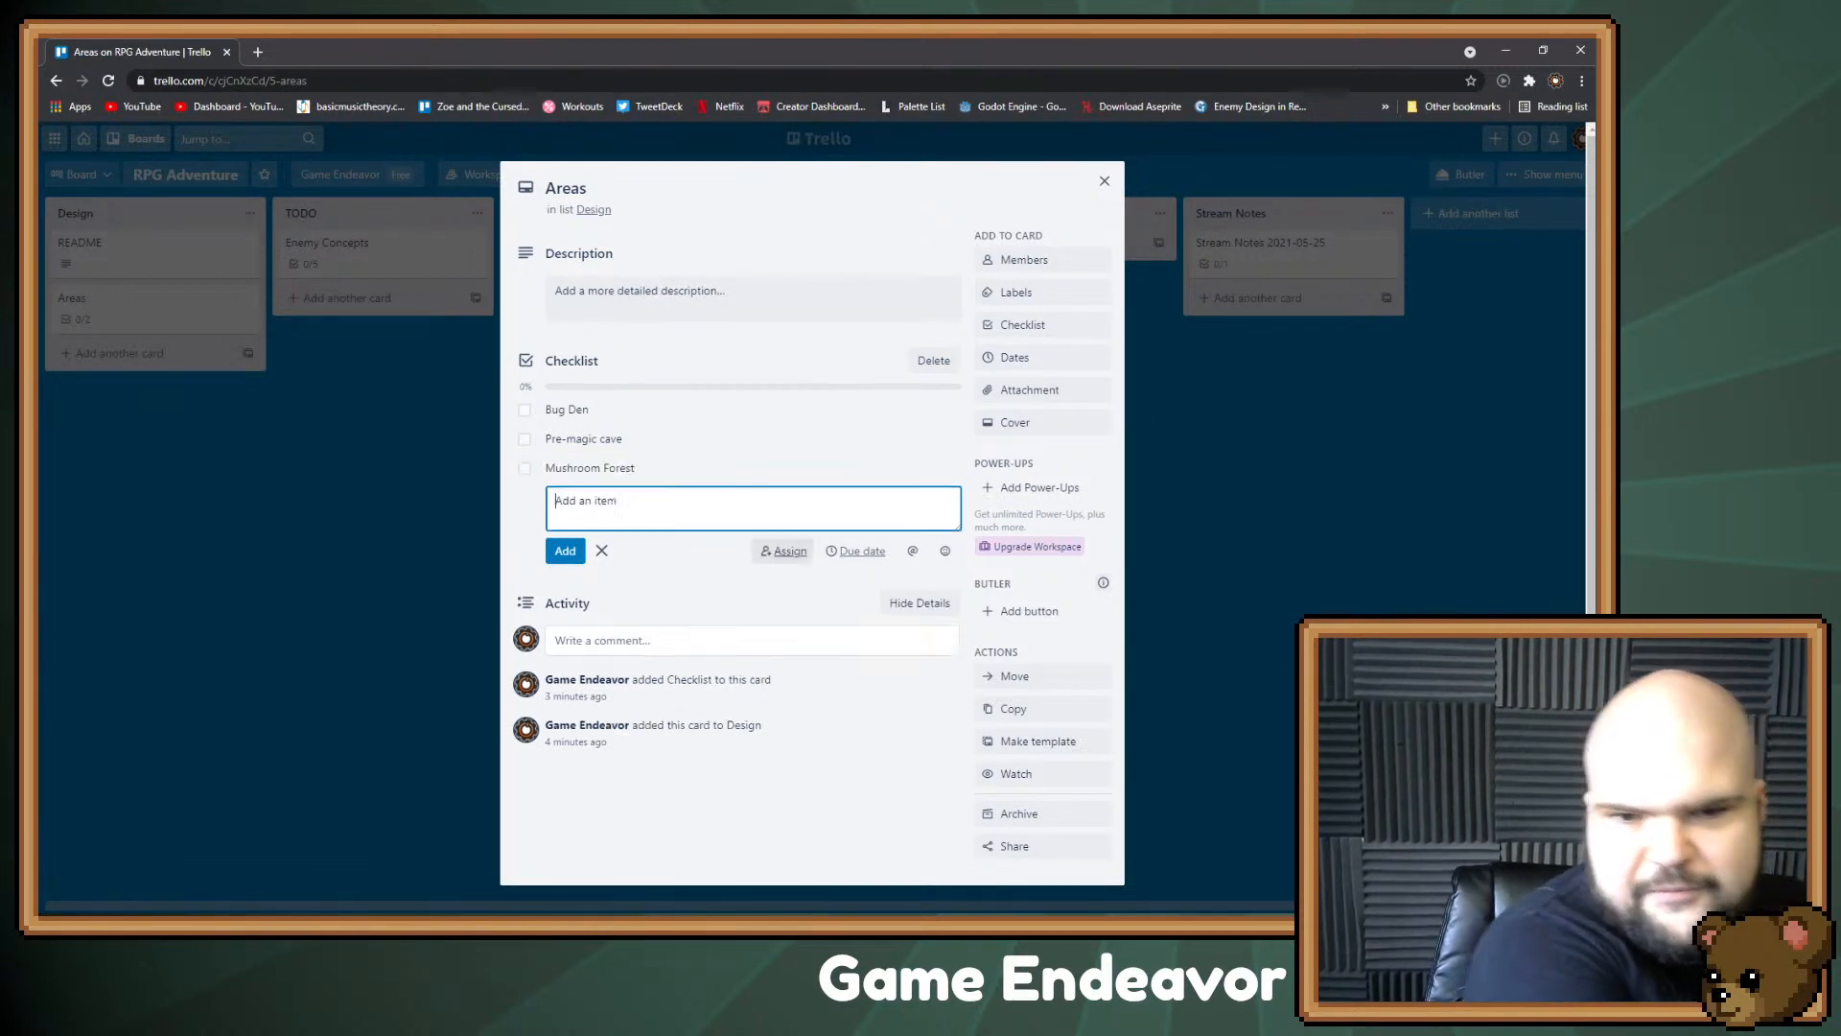
Step: Write the Areas card description "Once magic occurs, there's an over abundance of mushrooms and crystals."
left_click(640, 297)
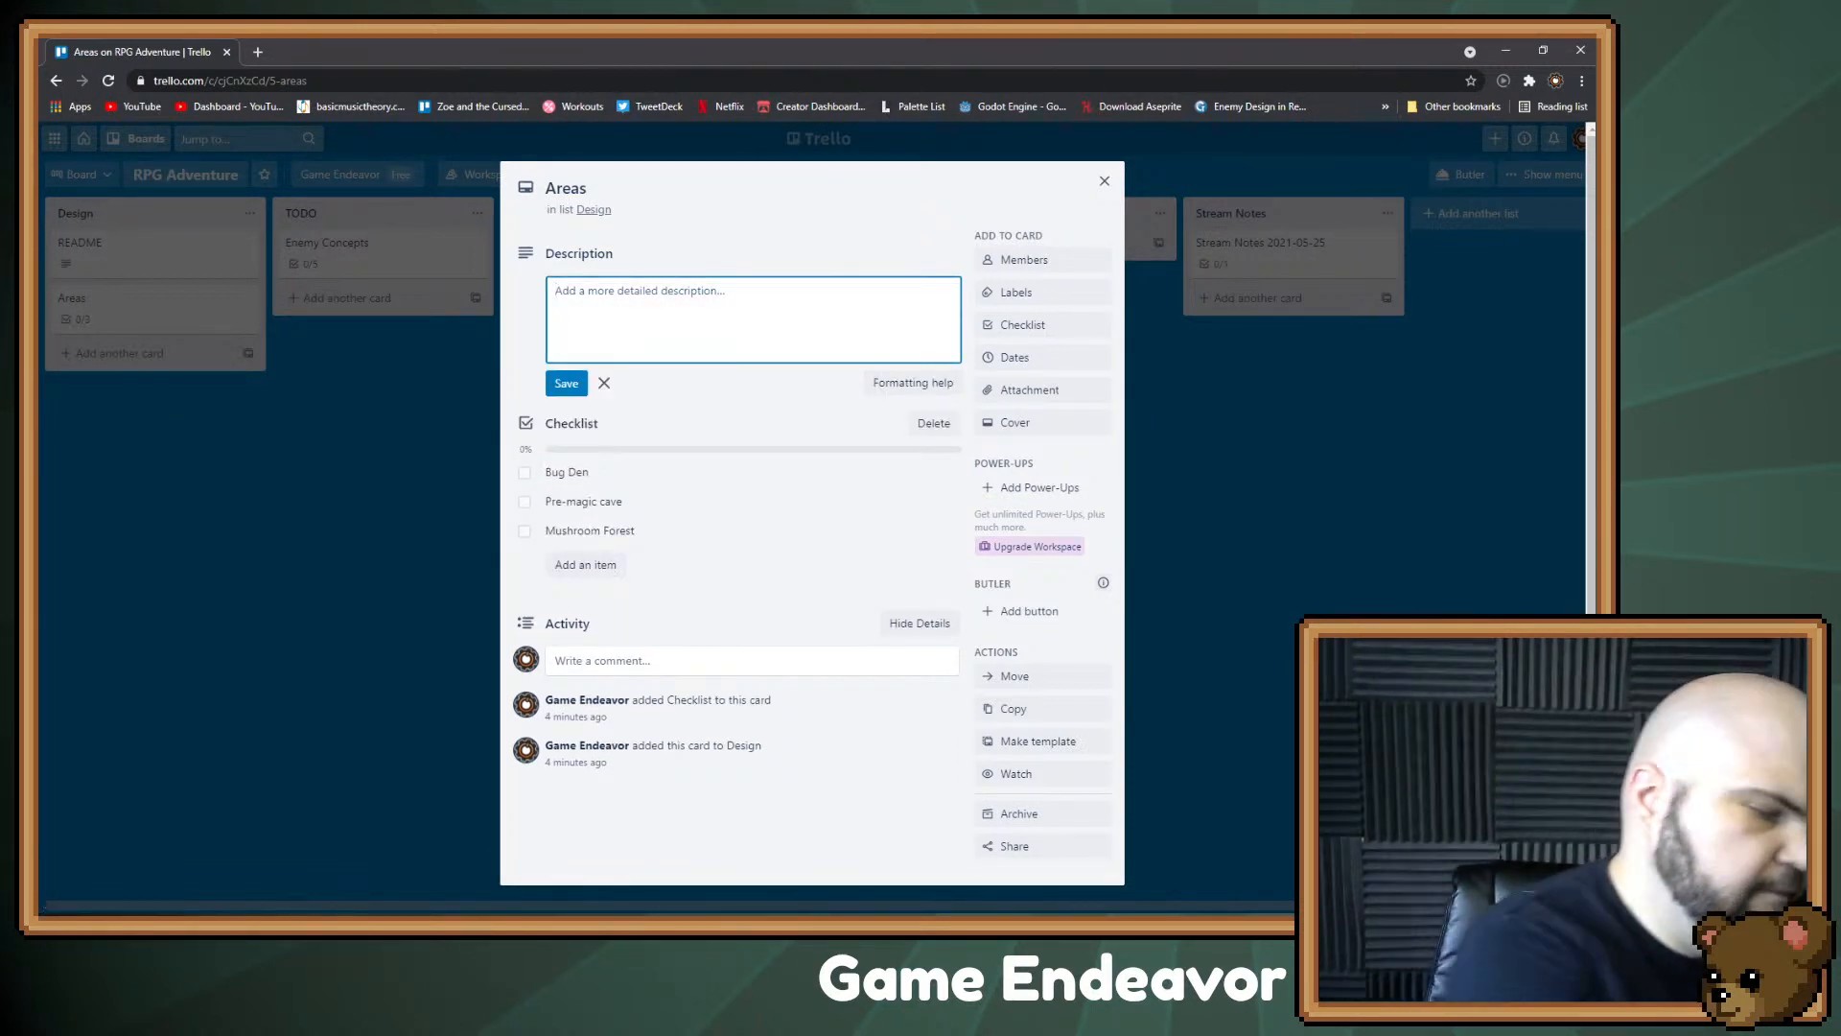
type("Once magic occur")
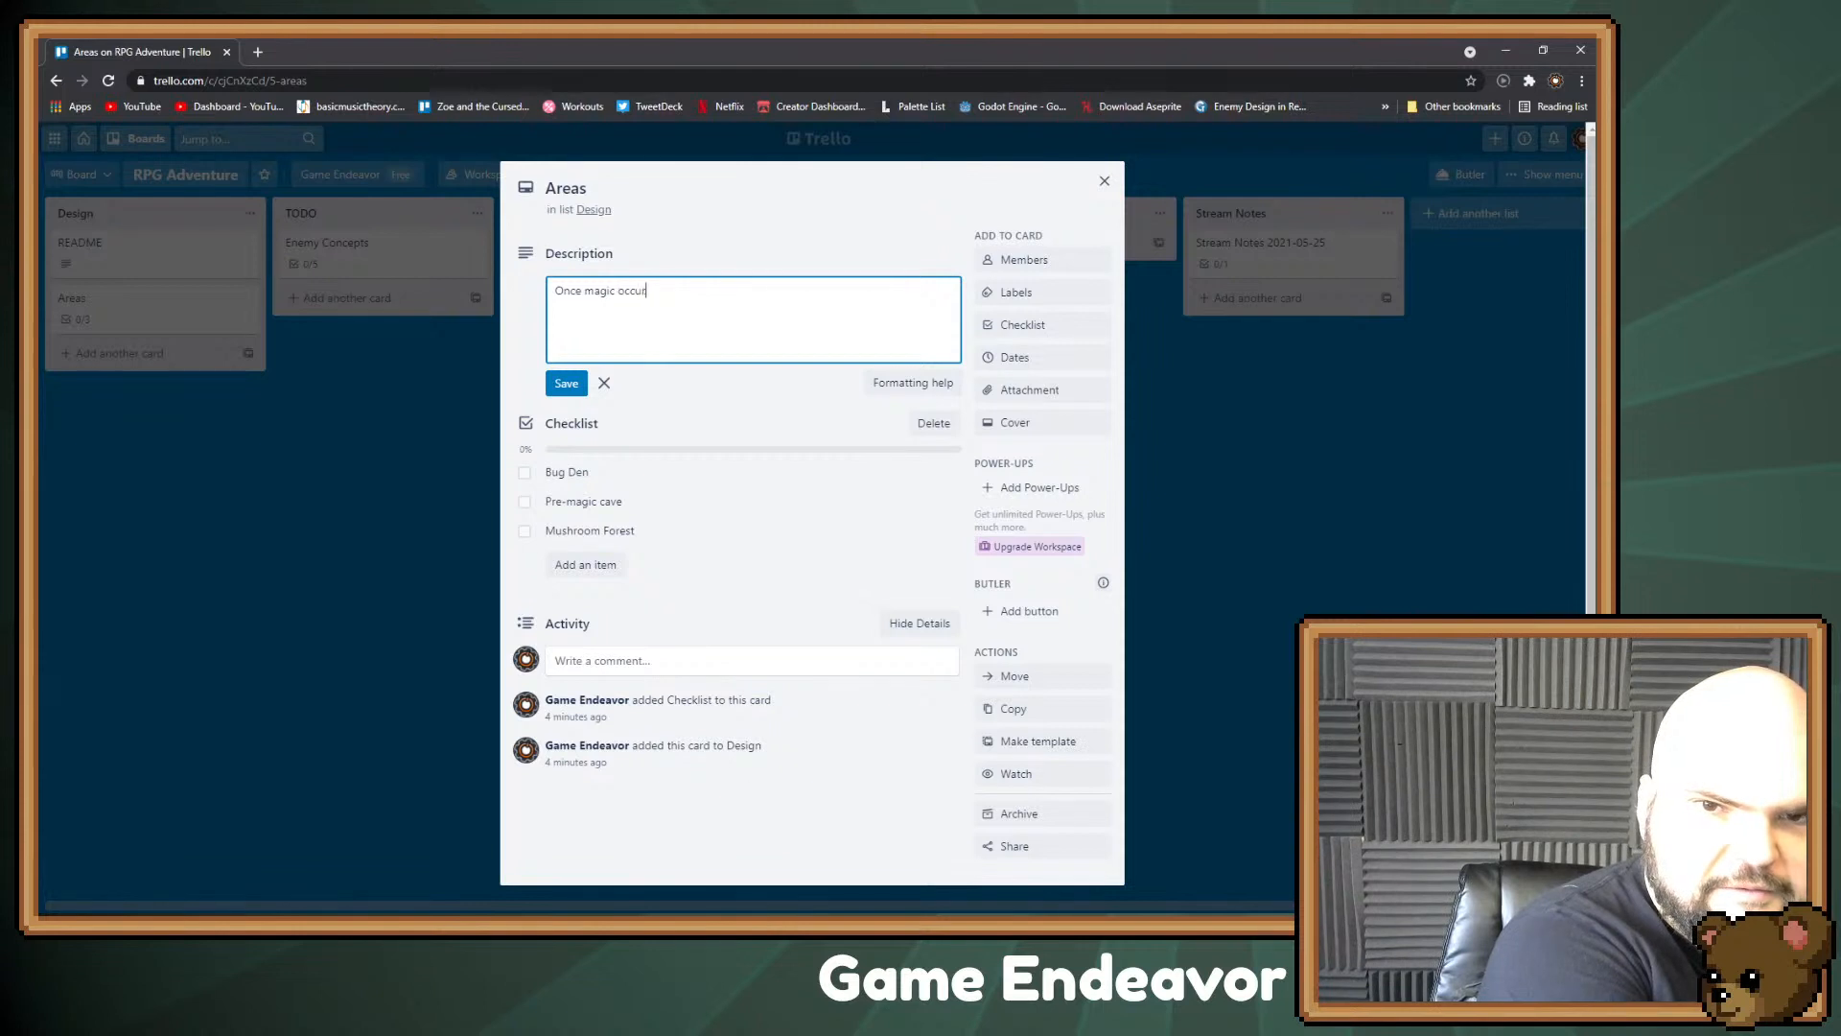
type("s, there's a")
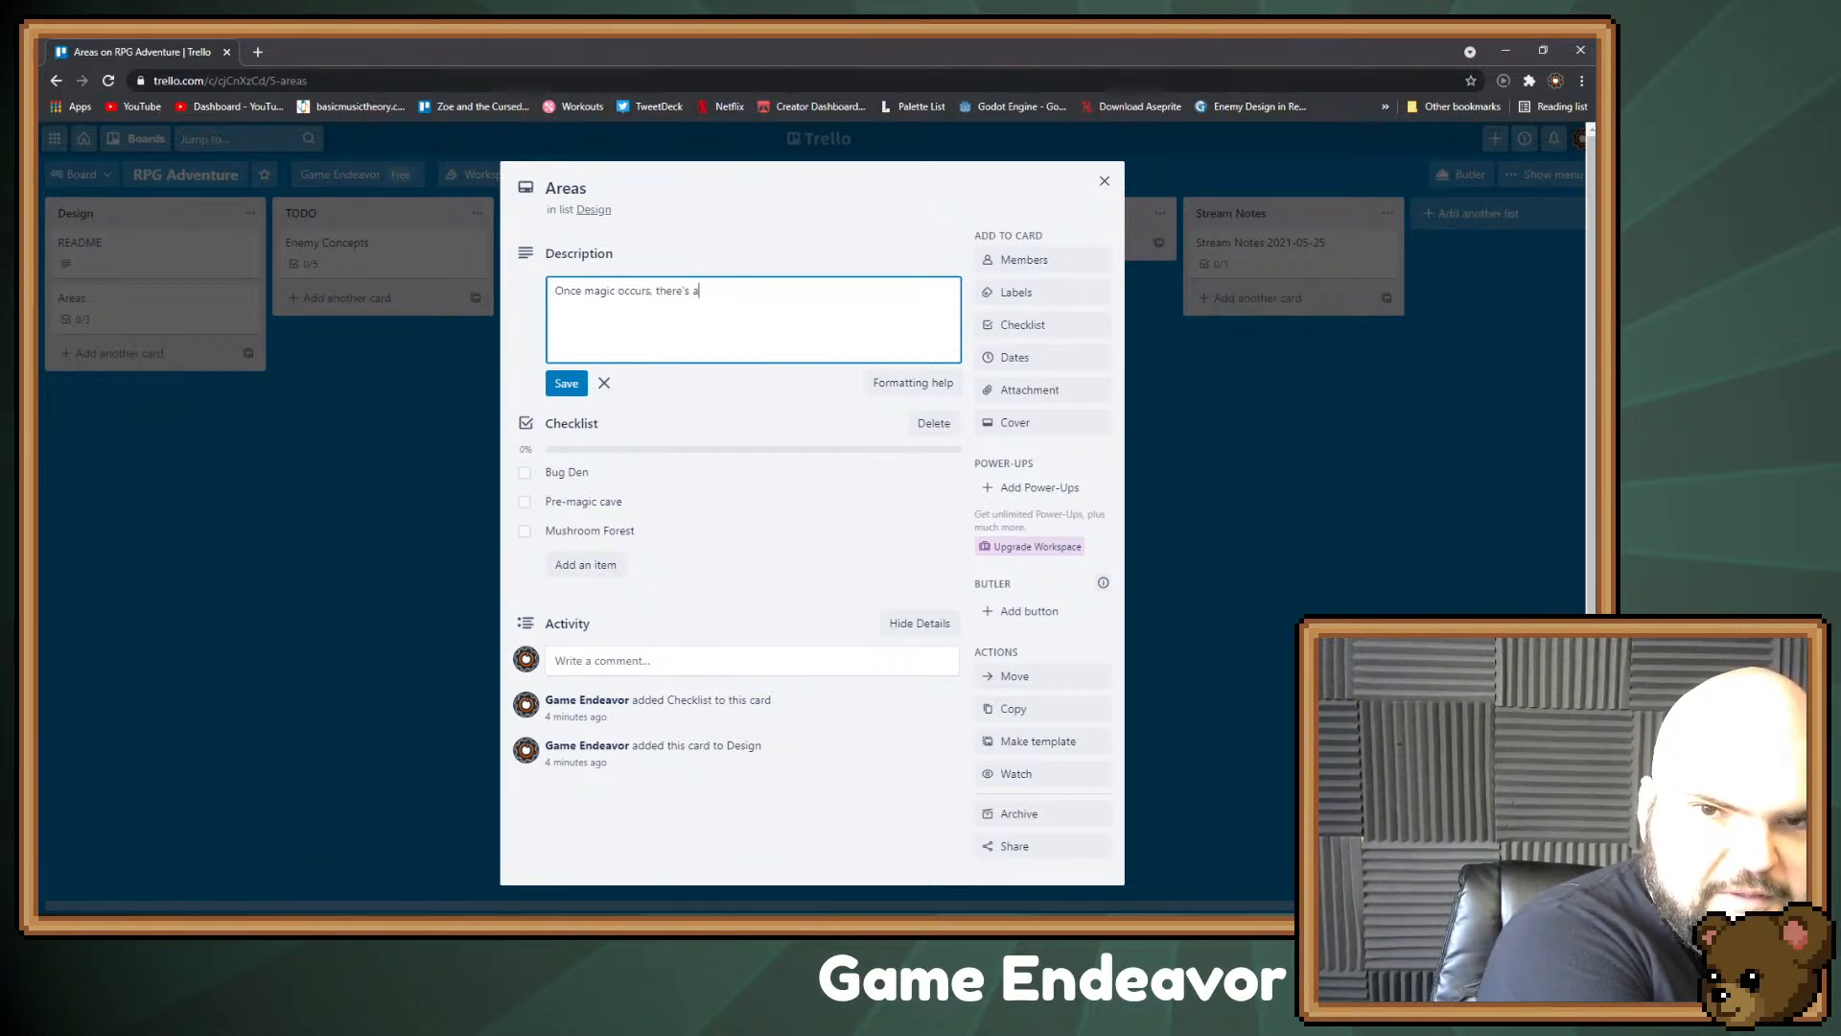
type("n over abu")
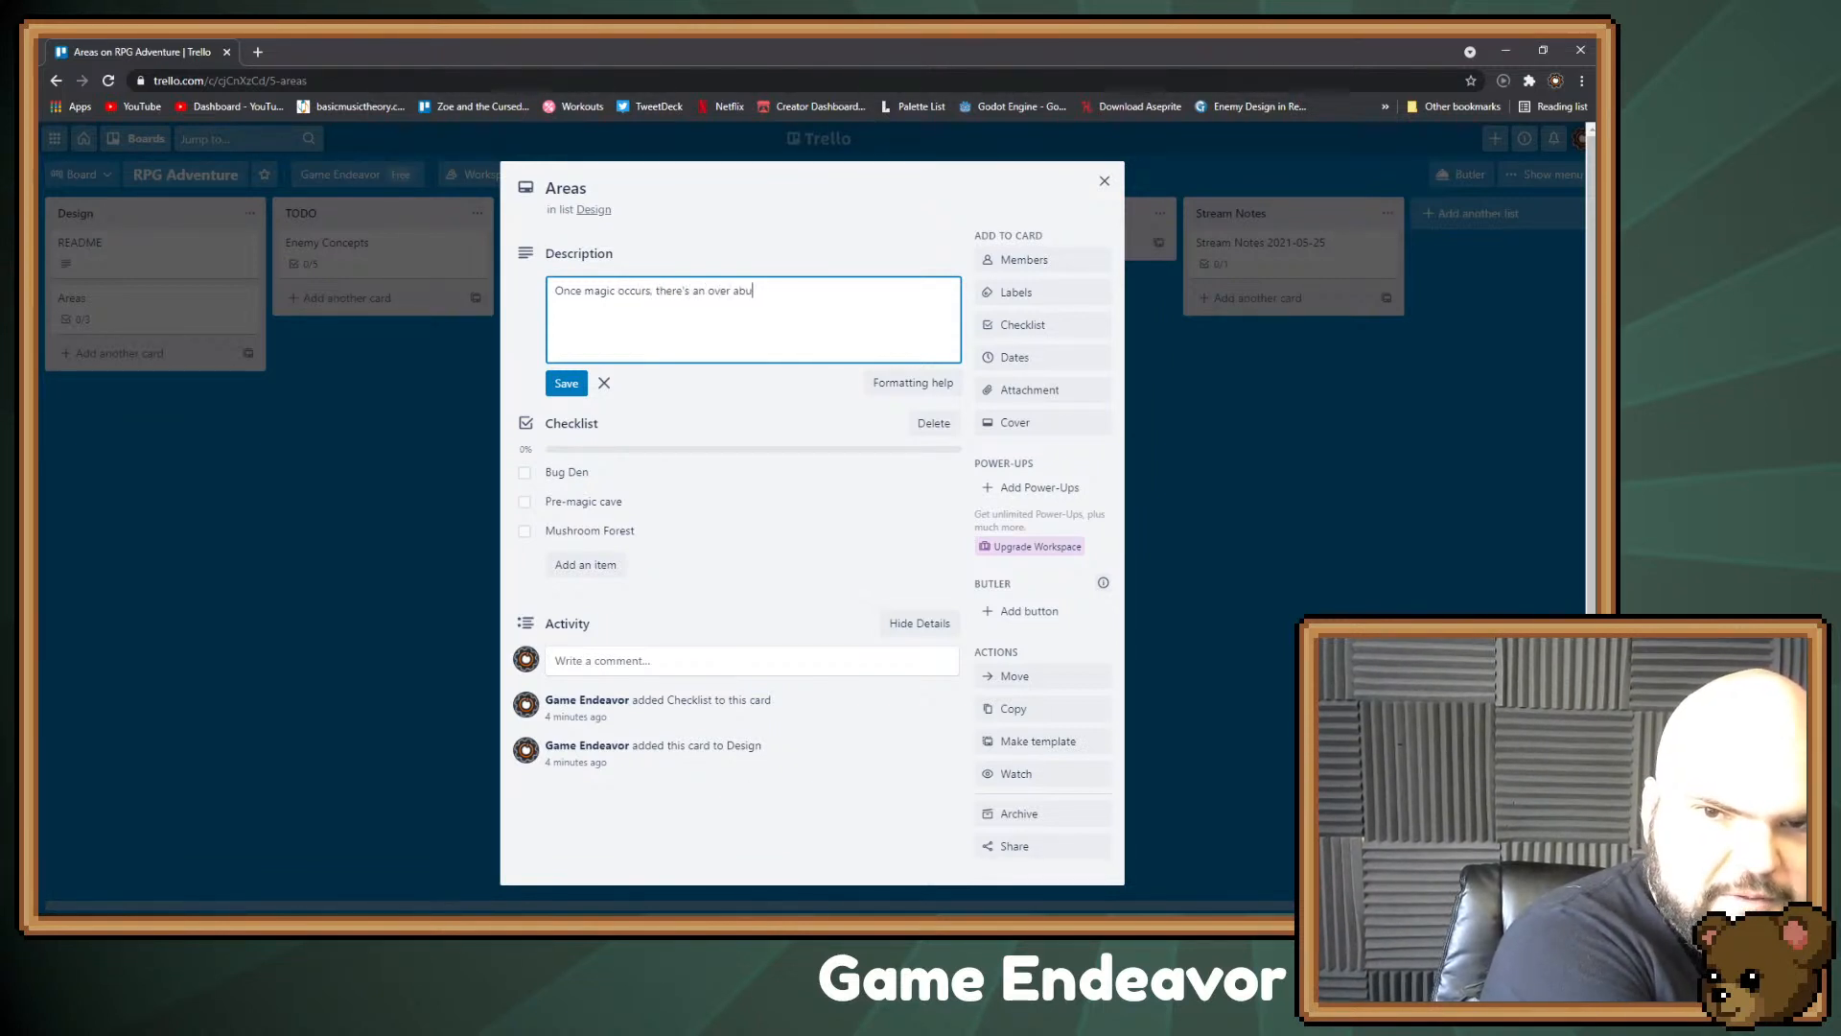
type("ndance of mushr")
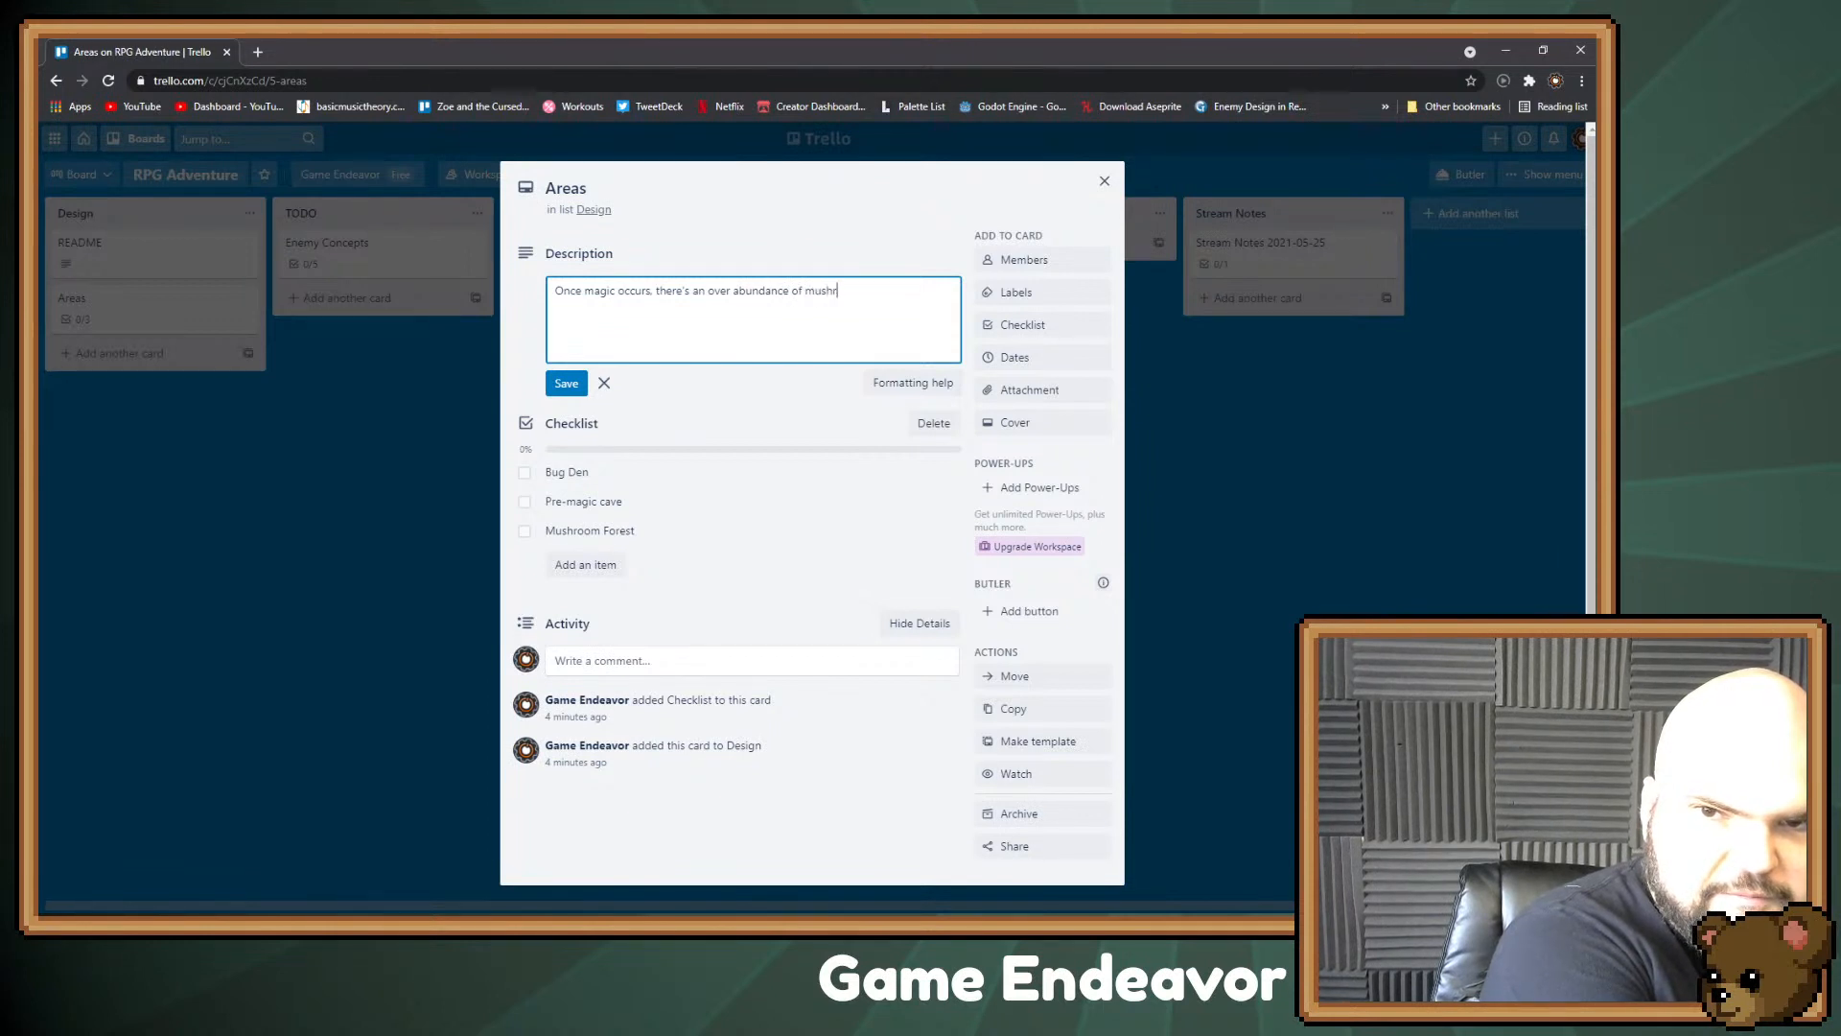
type("ooms and ")
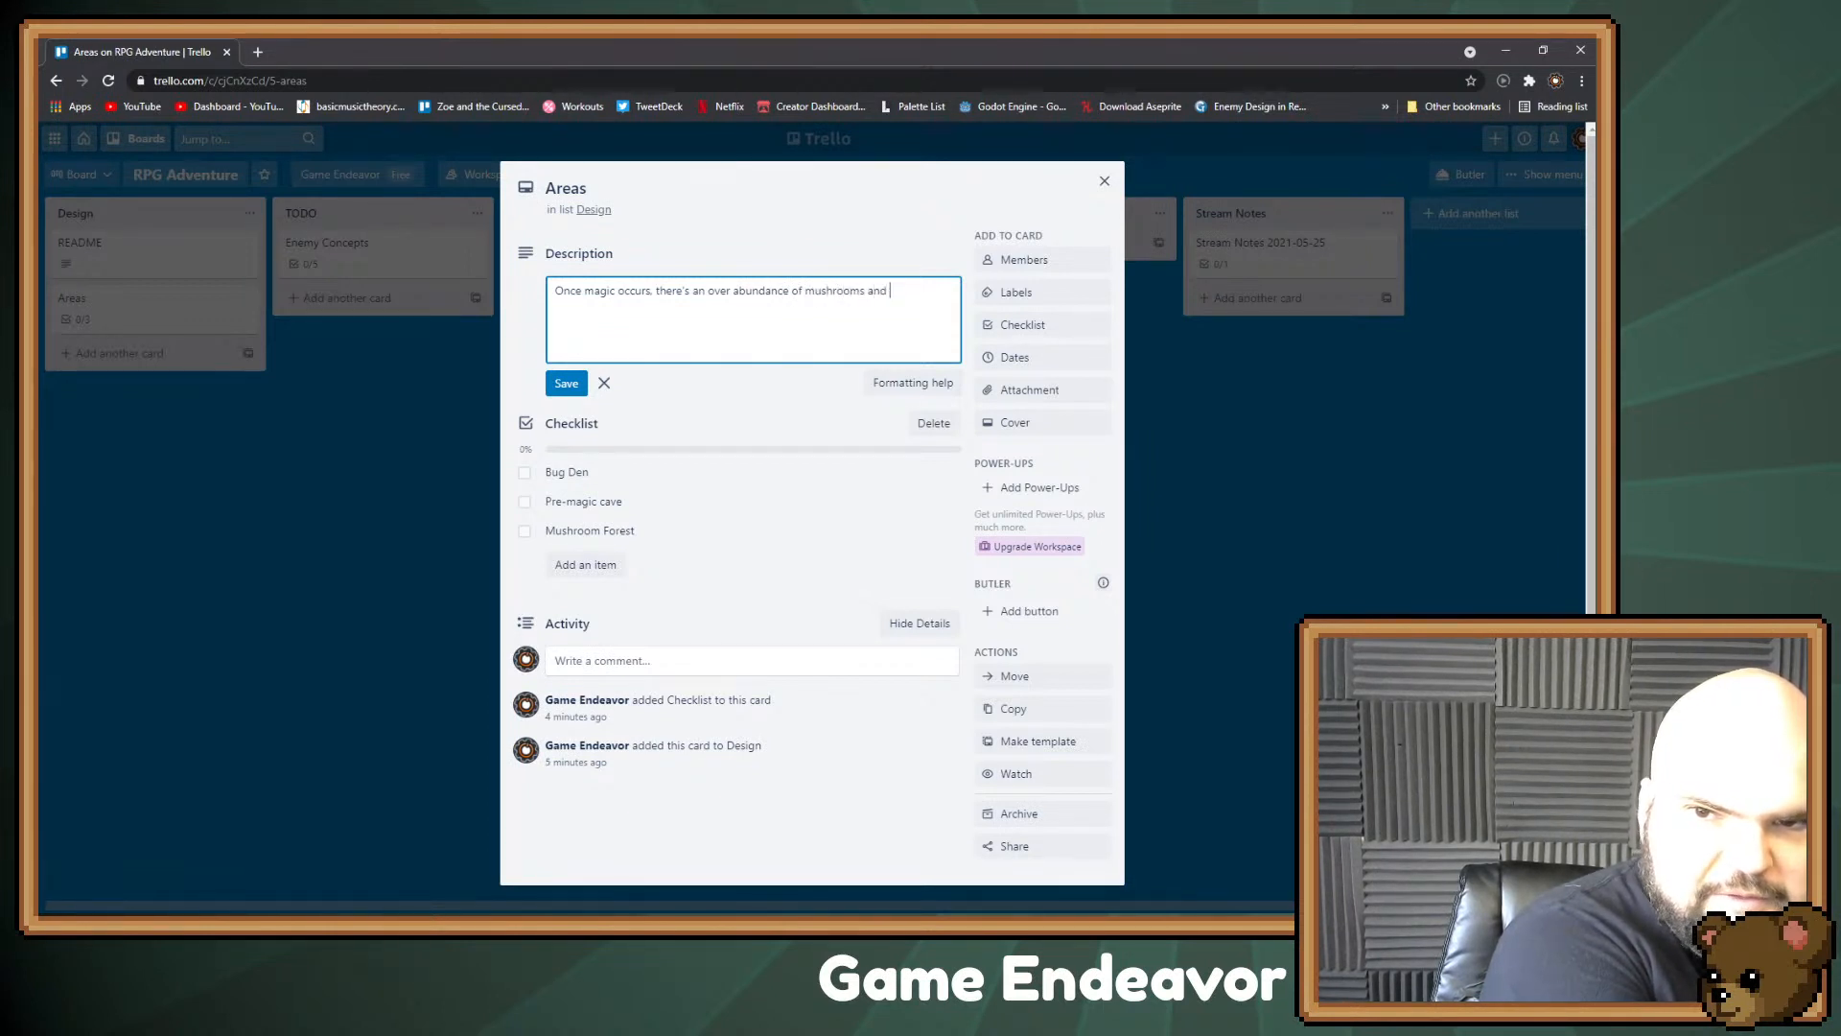
type("crystals.")
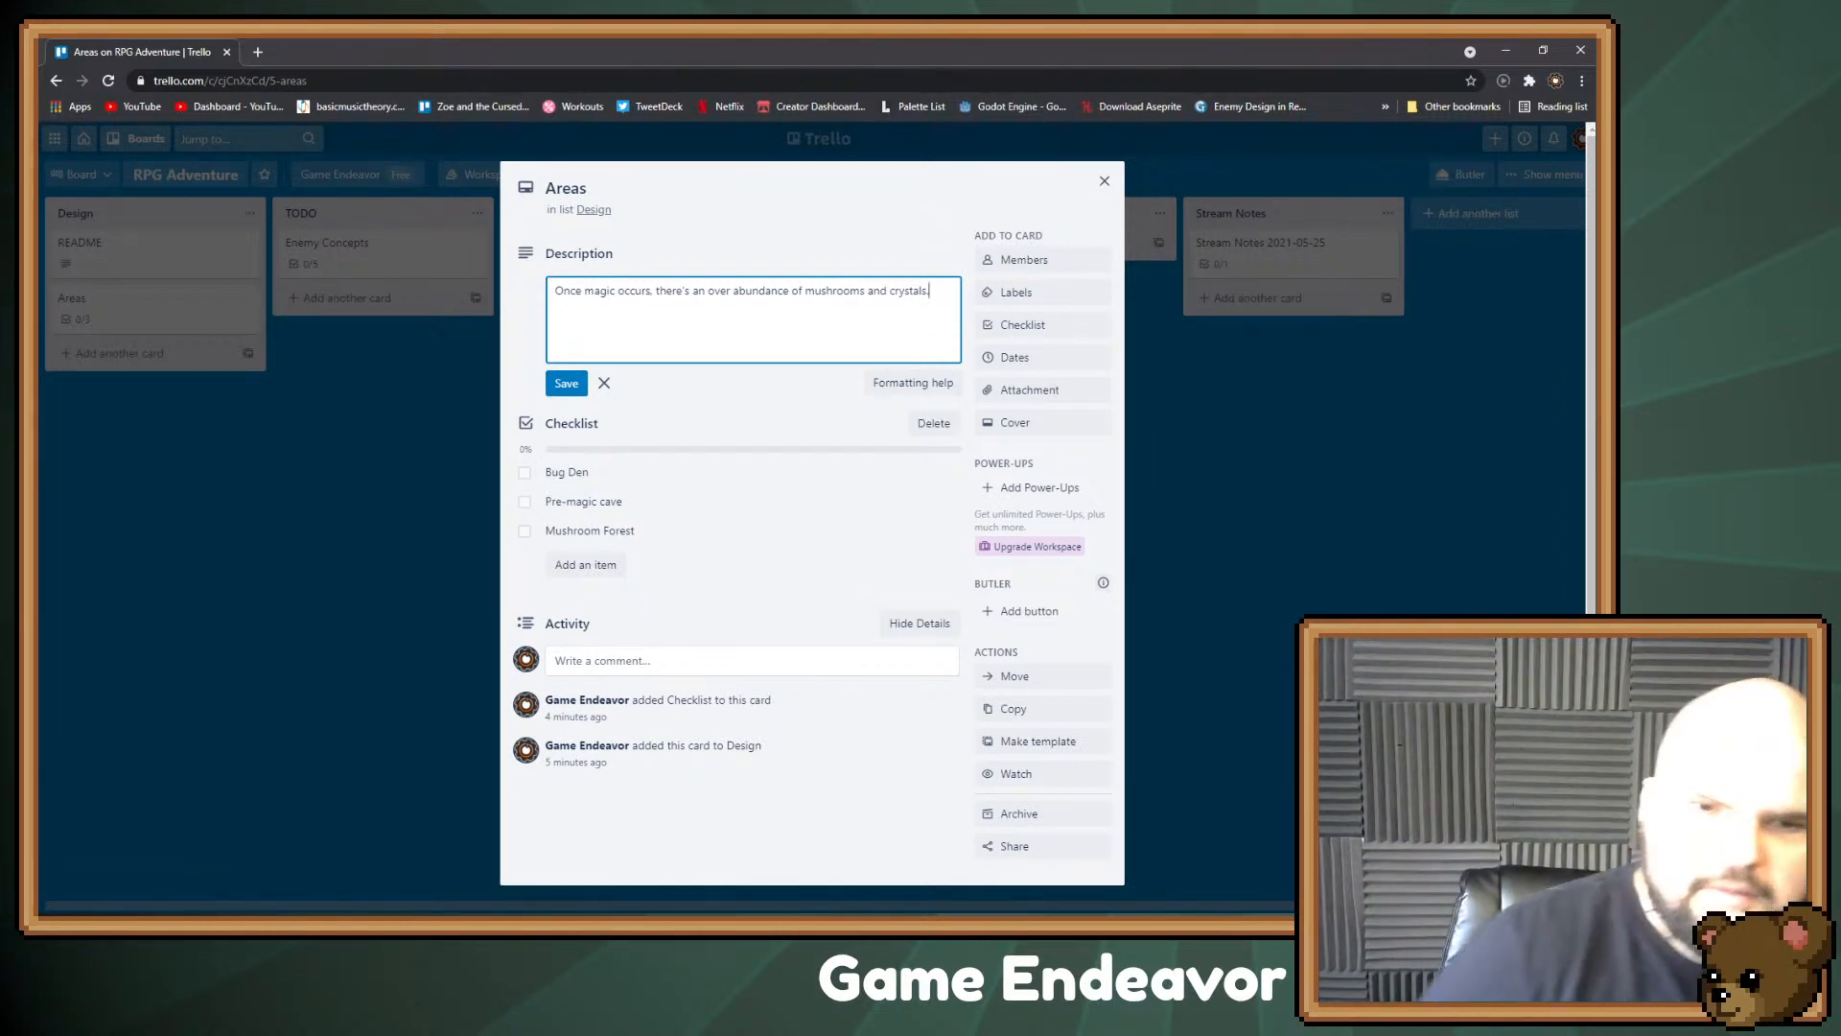
Step: Add the item "Mushrooms feed on magic, so more magical areas could have more mushrooms" to the Areas card's checklist
left_click(585, 564)
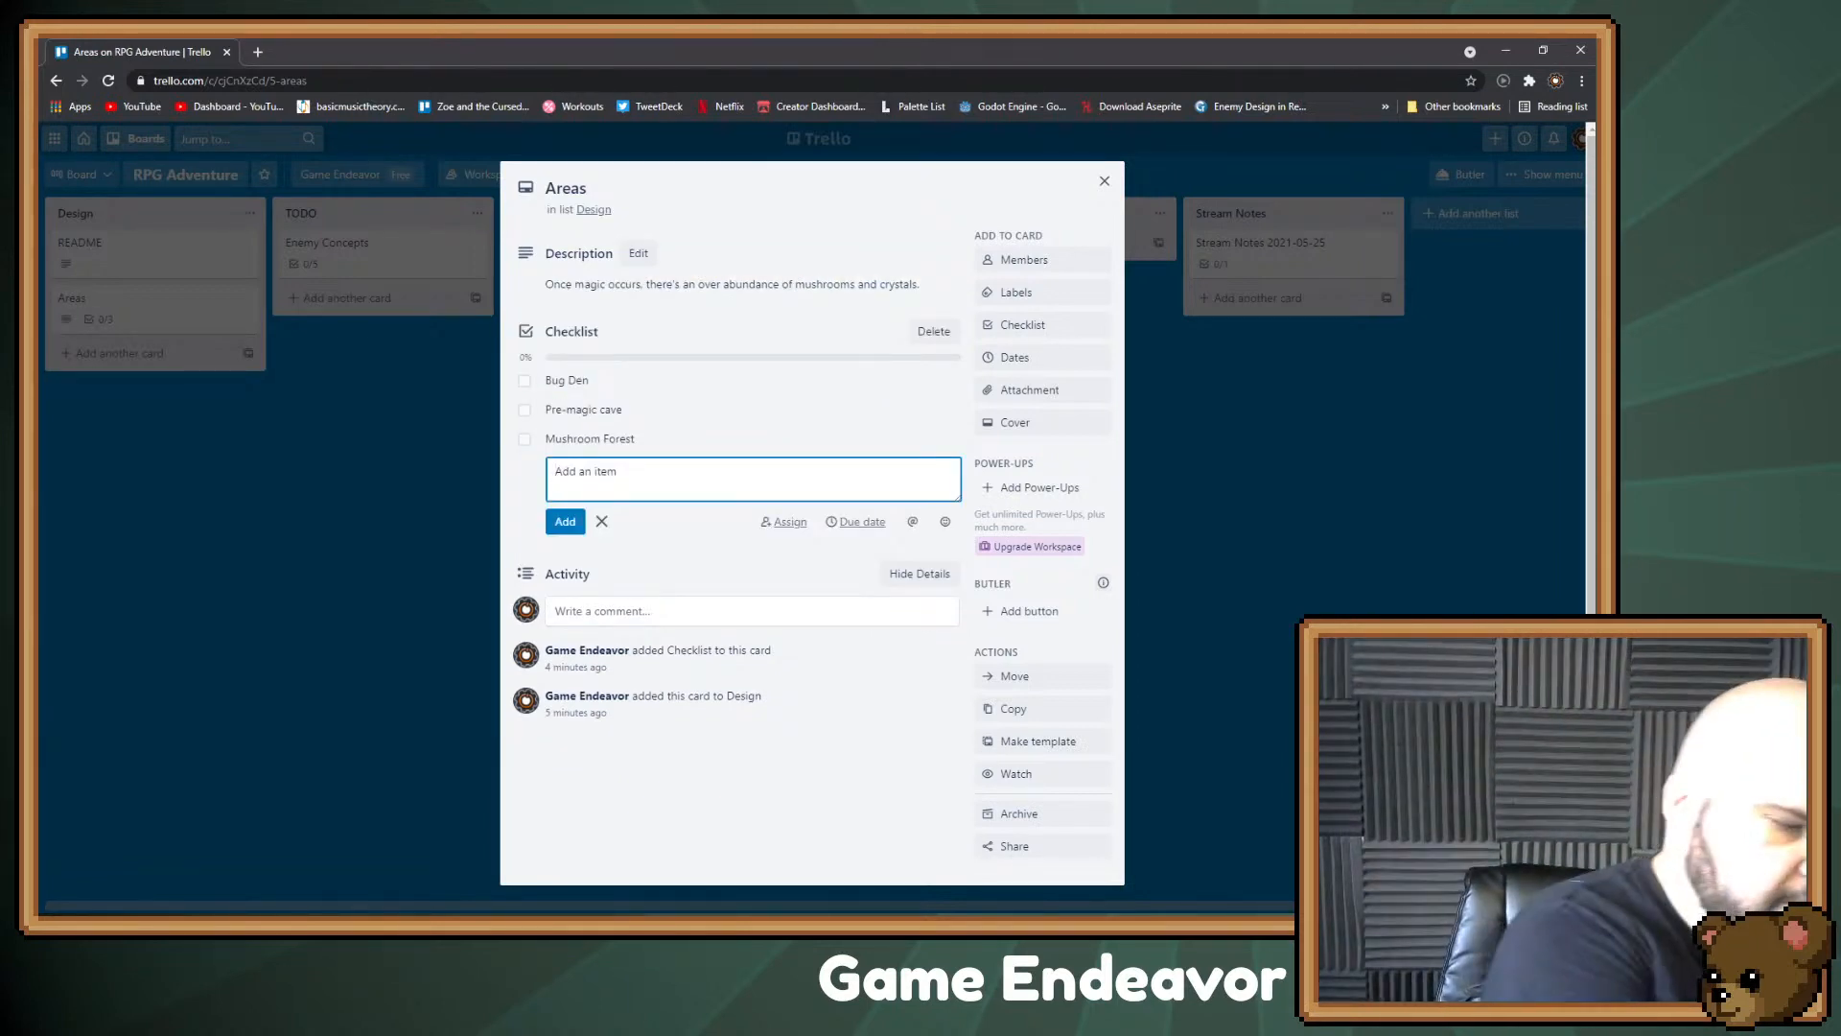
type("Mushrooms fe")
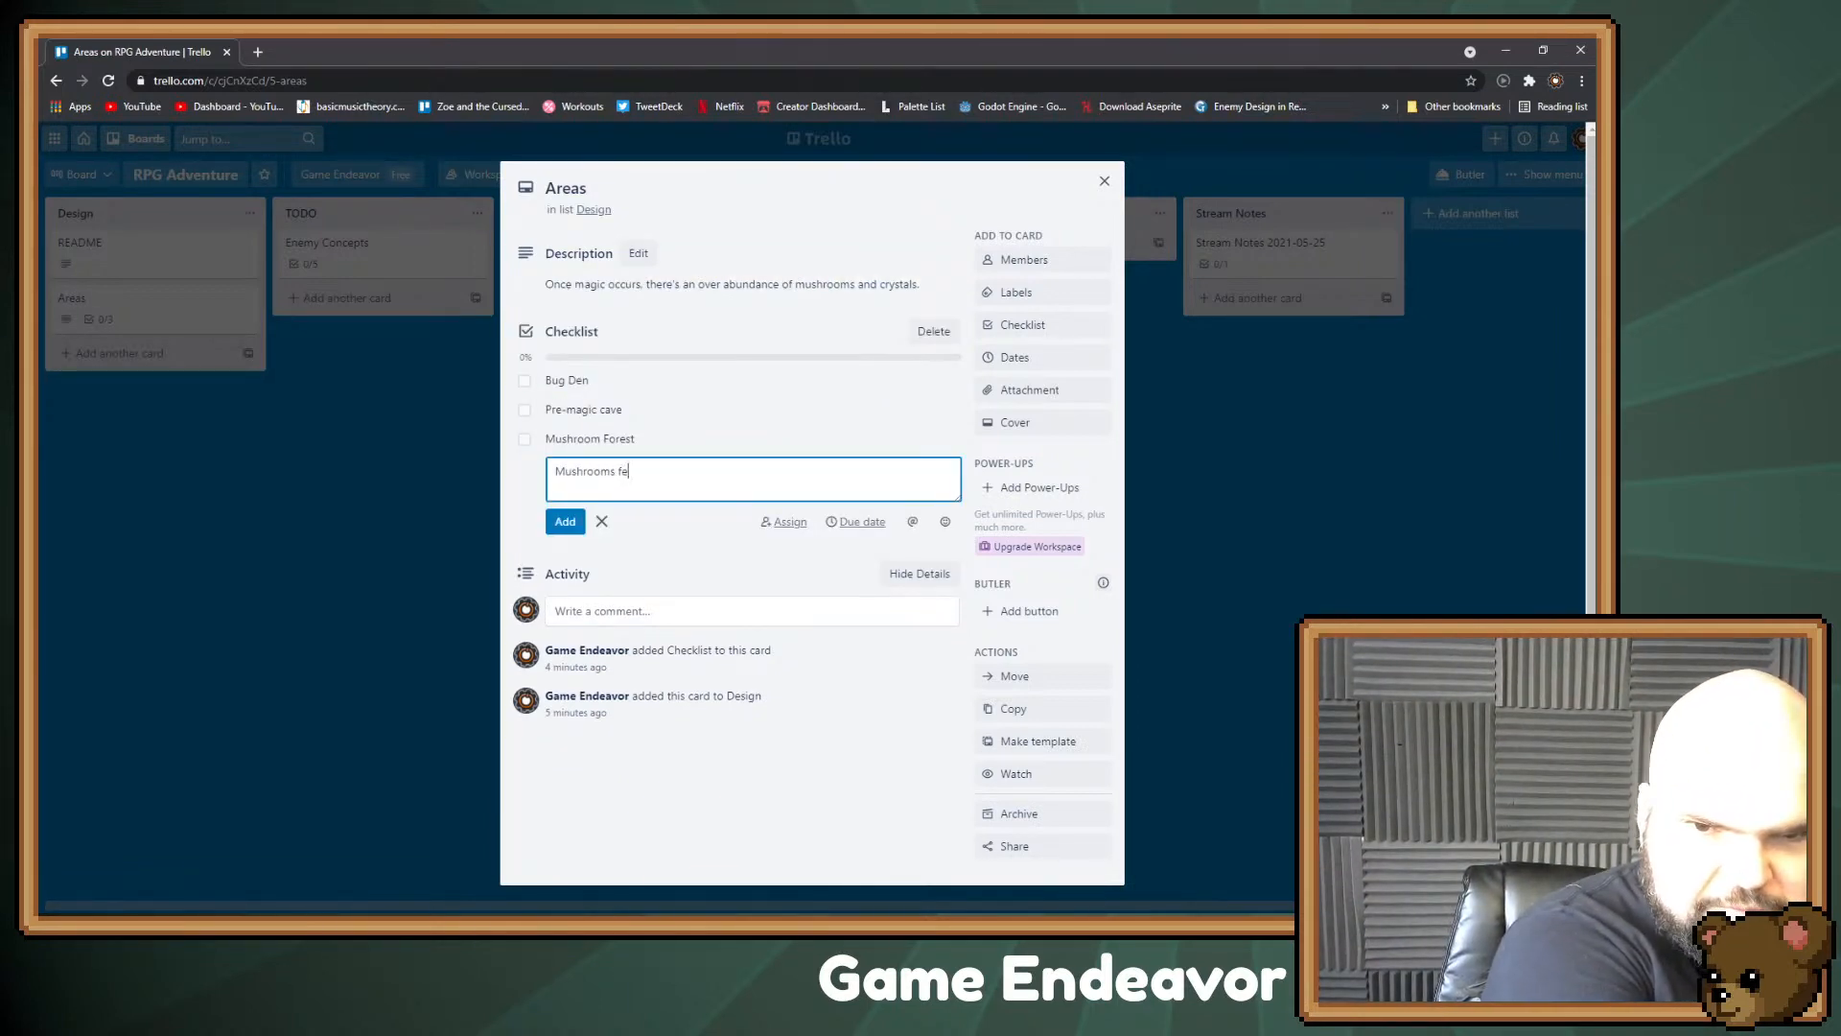
type("ed on magic, ")
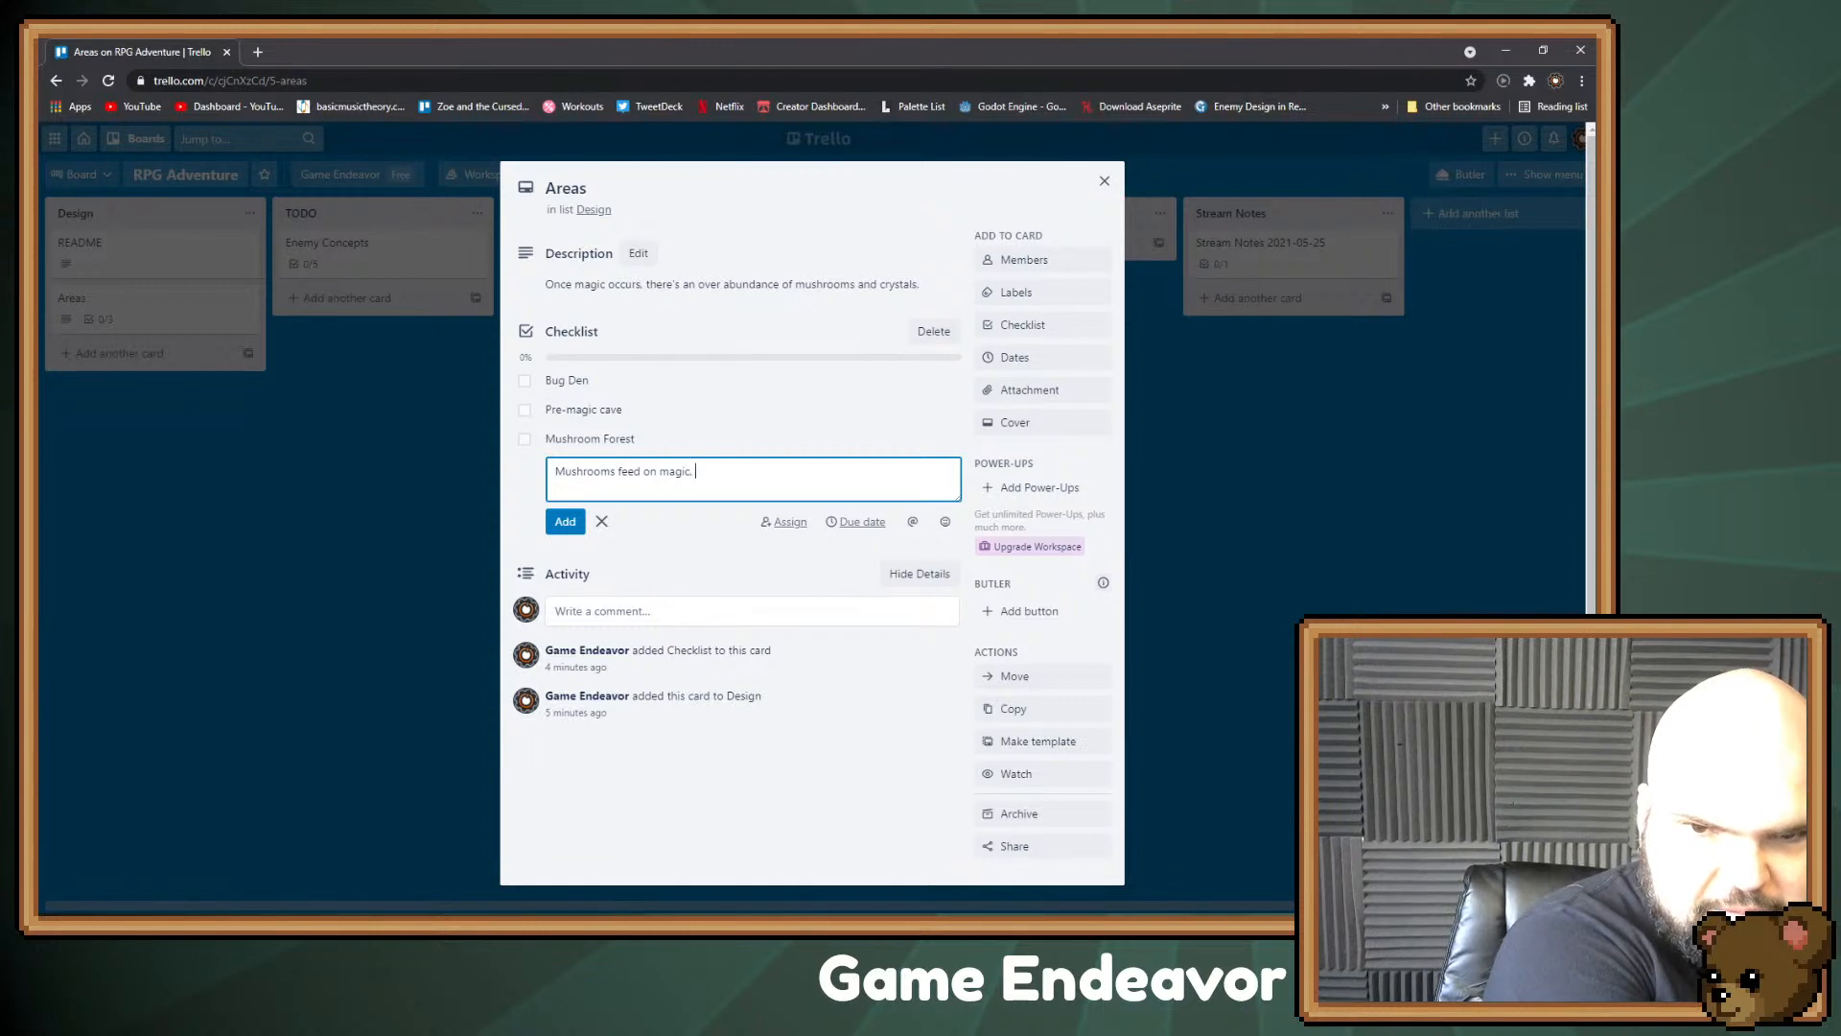
type("so more magica")
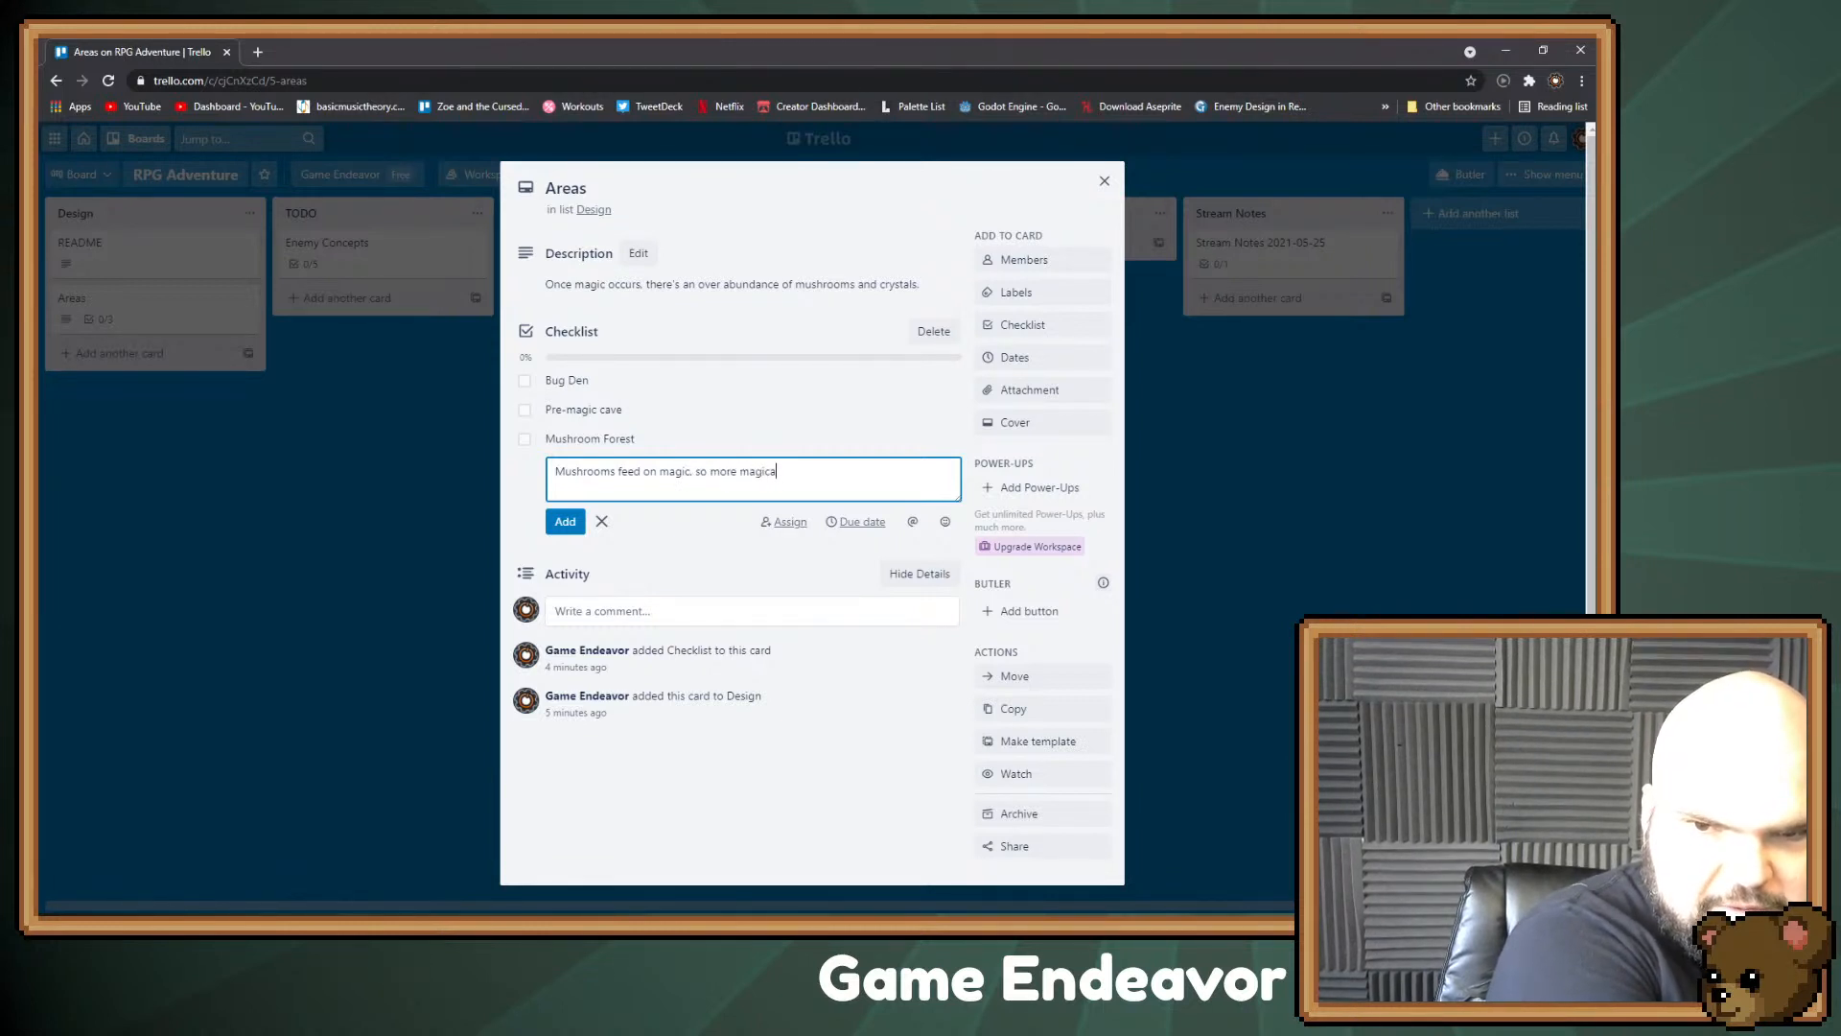
type("l areas could hav")
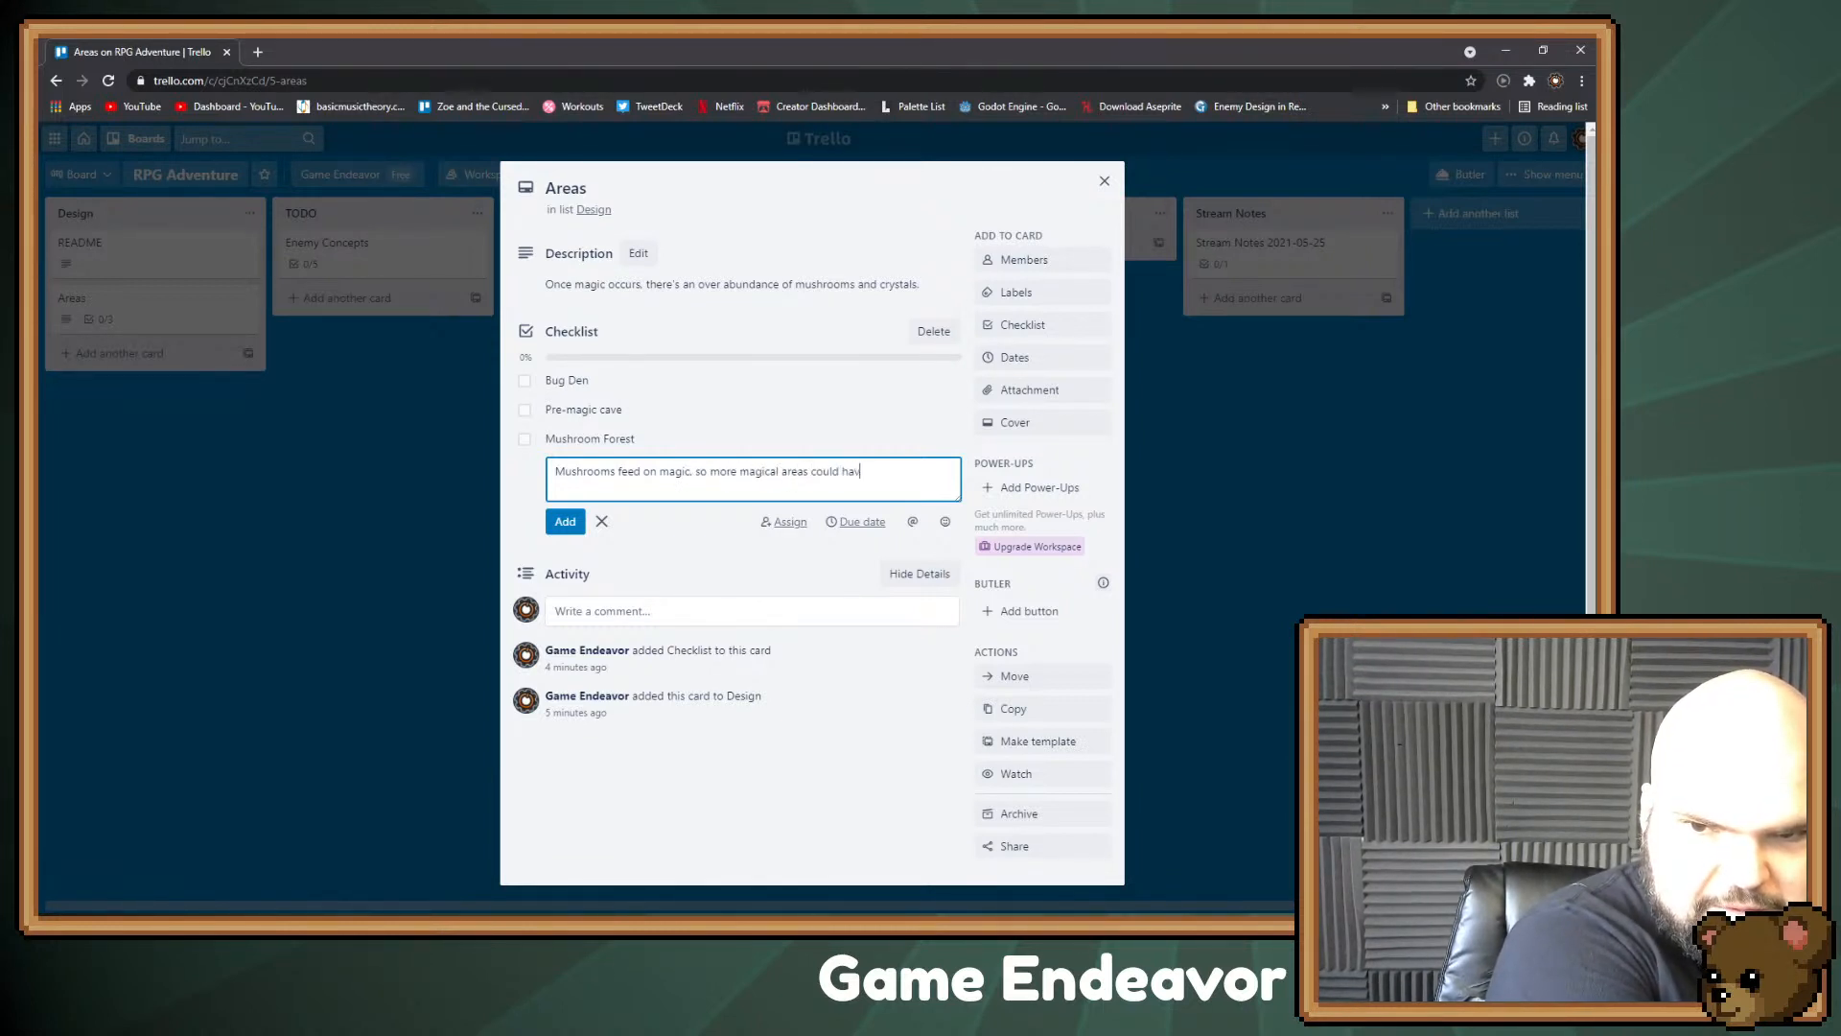
type("e more mushrooms")
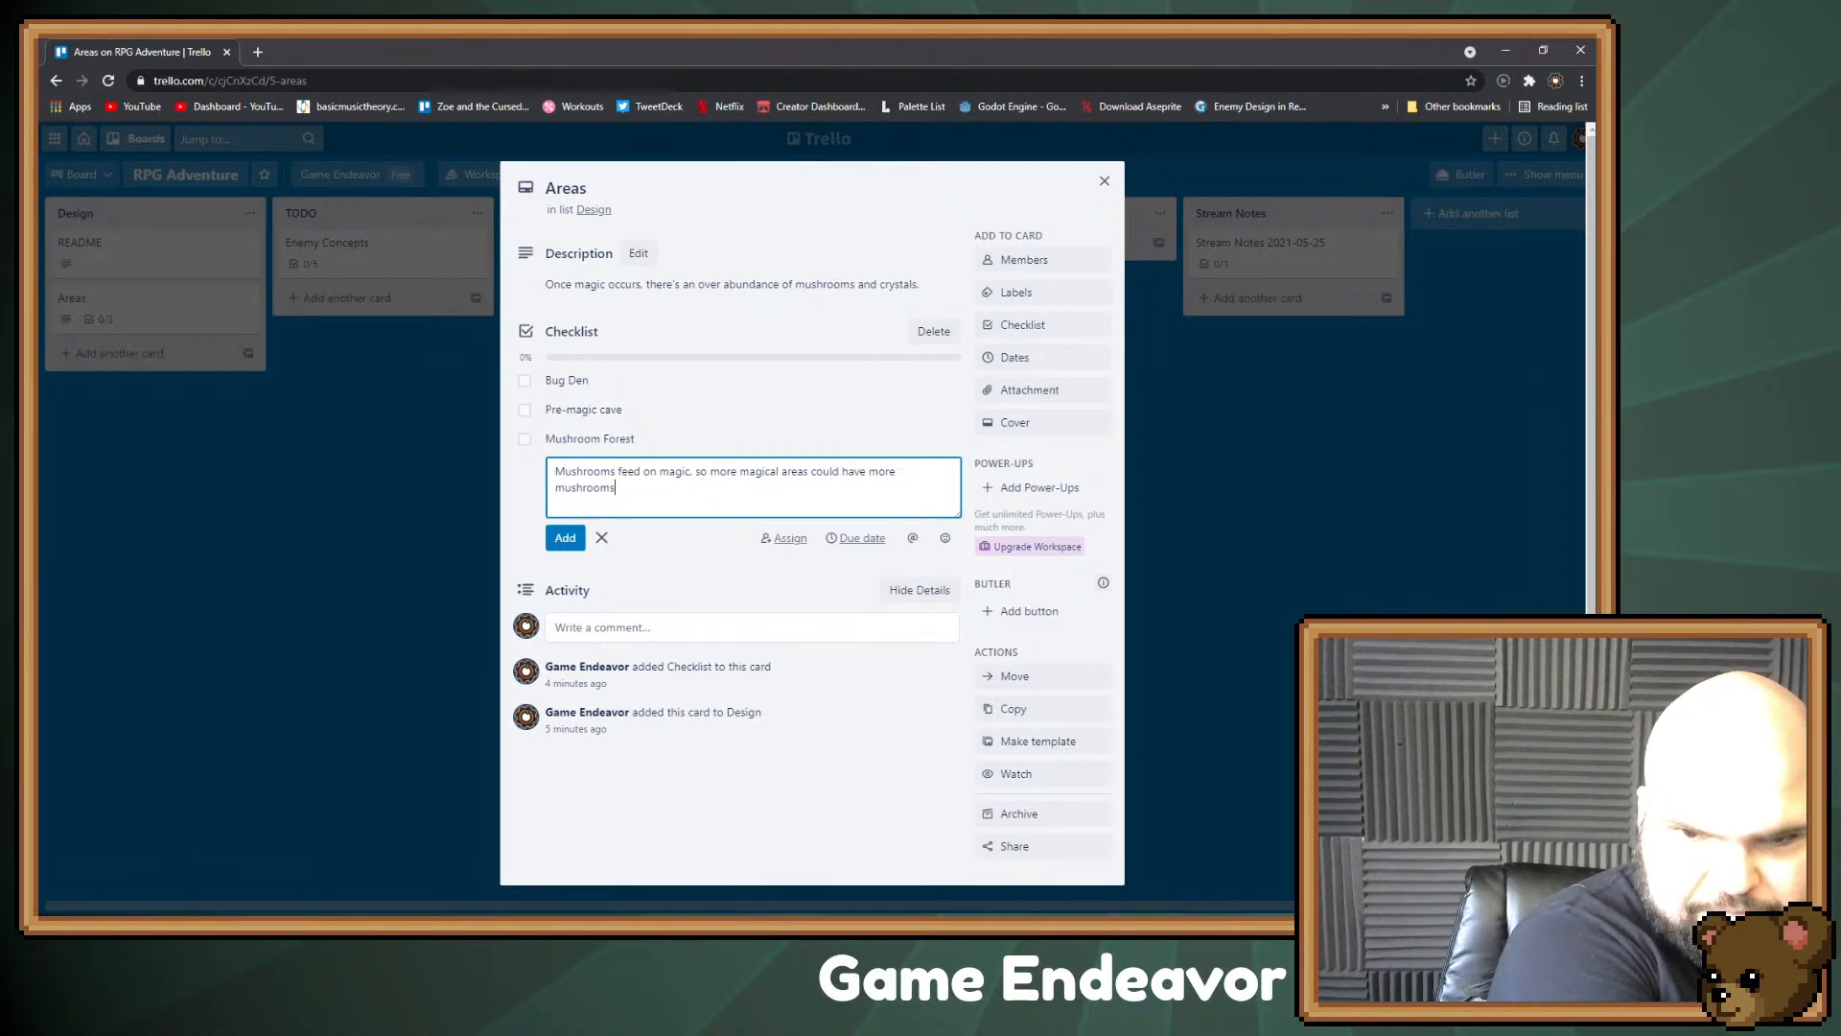
key("Return")
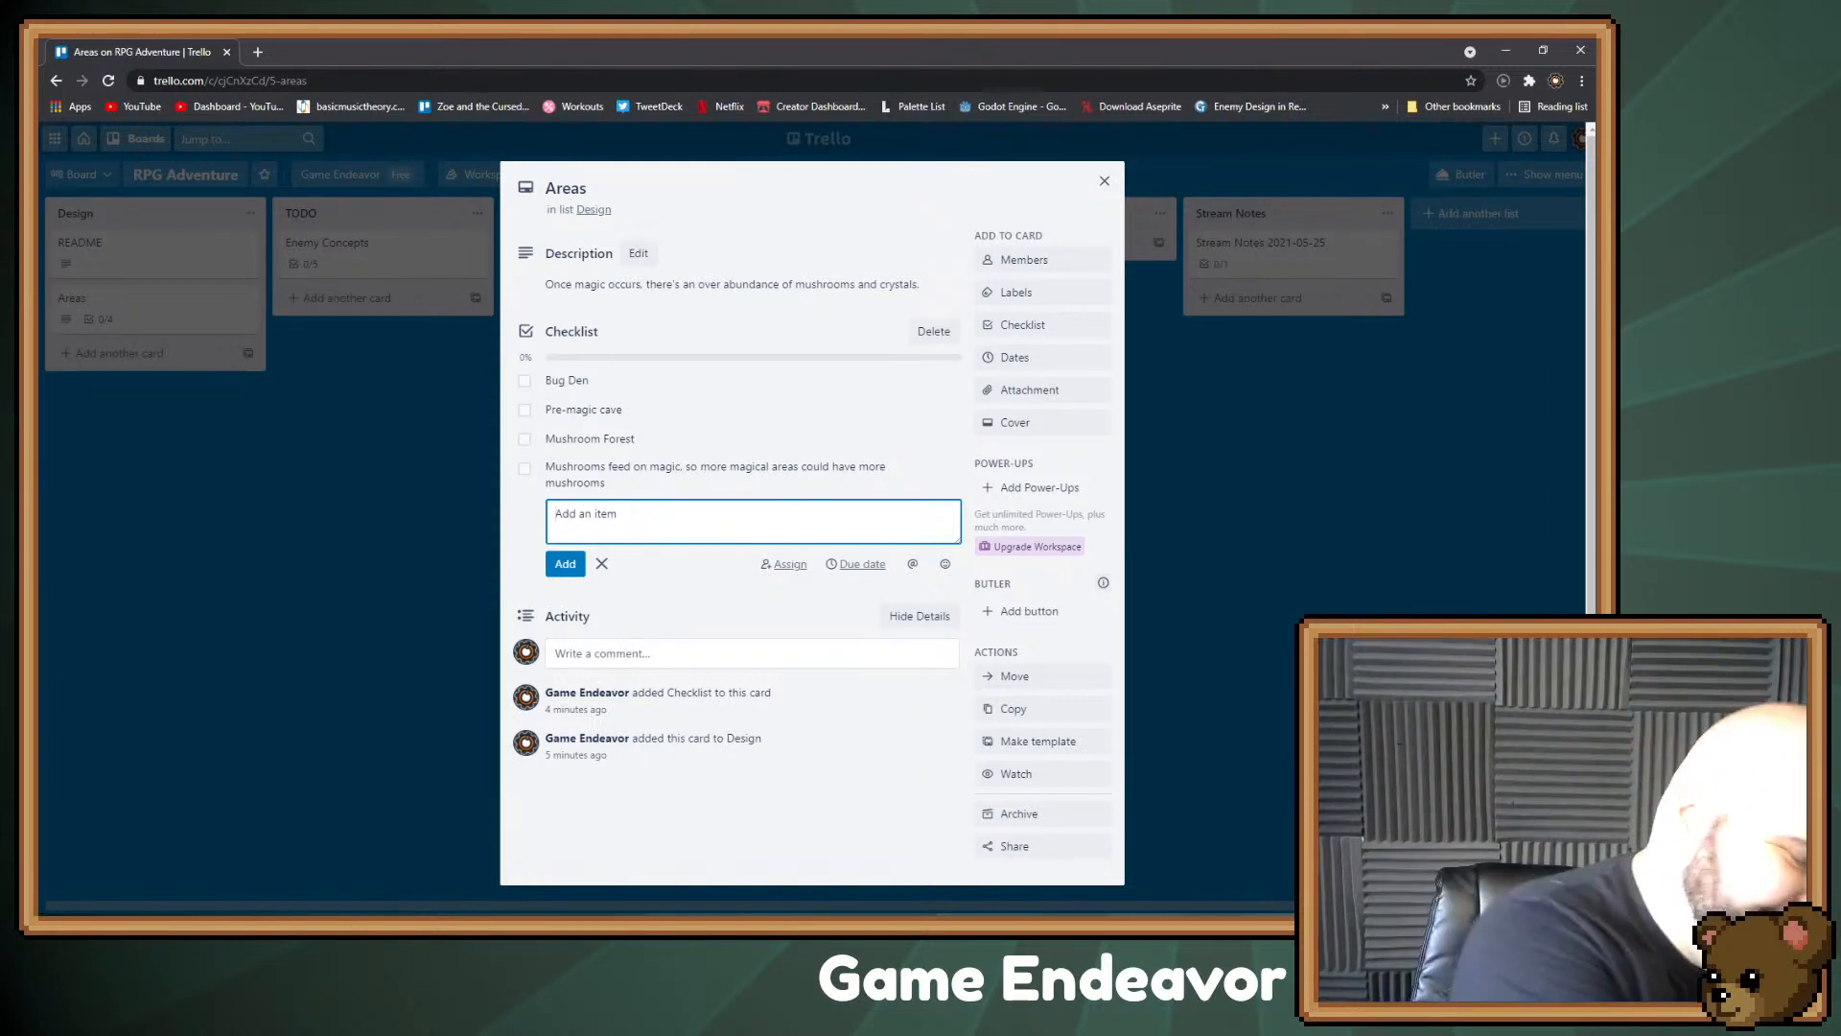
Step: Add the item "We could play as Truffles' grandfather" to the checklist of the Areas card
type("Tr")
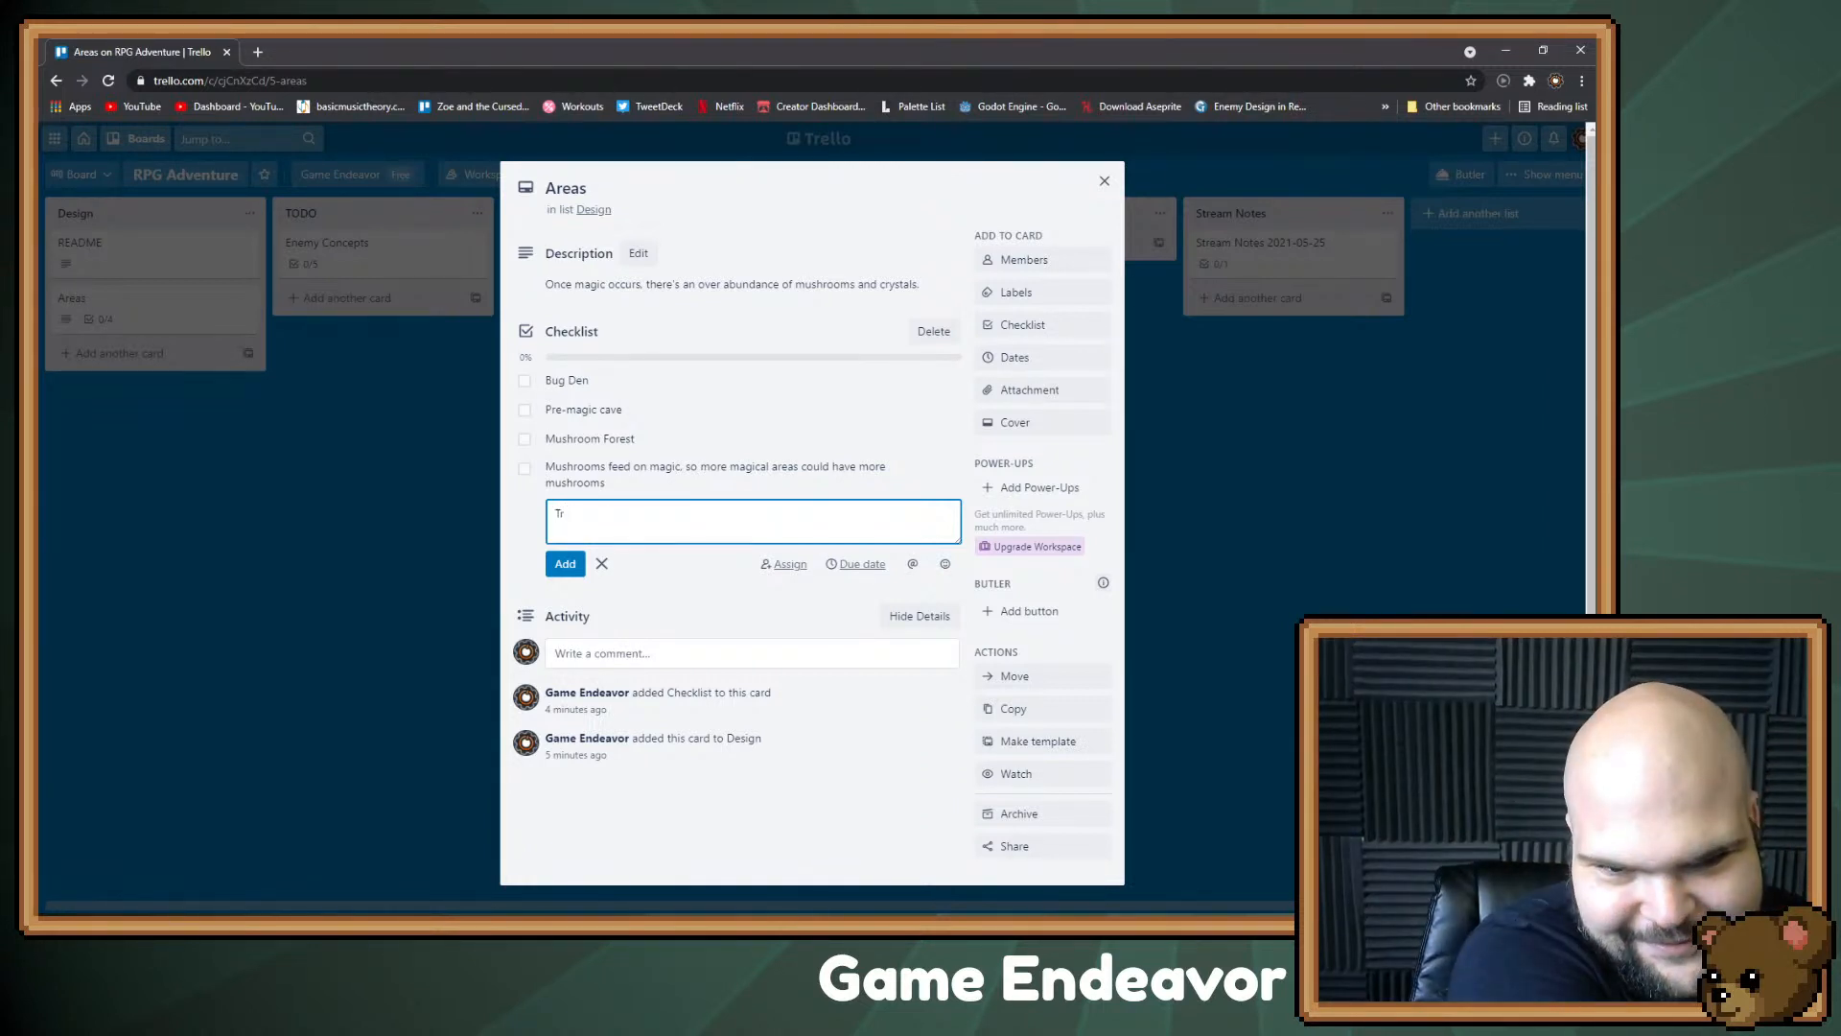
key("BackSpace")
key("BackSpace")
type("We")
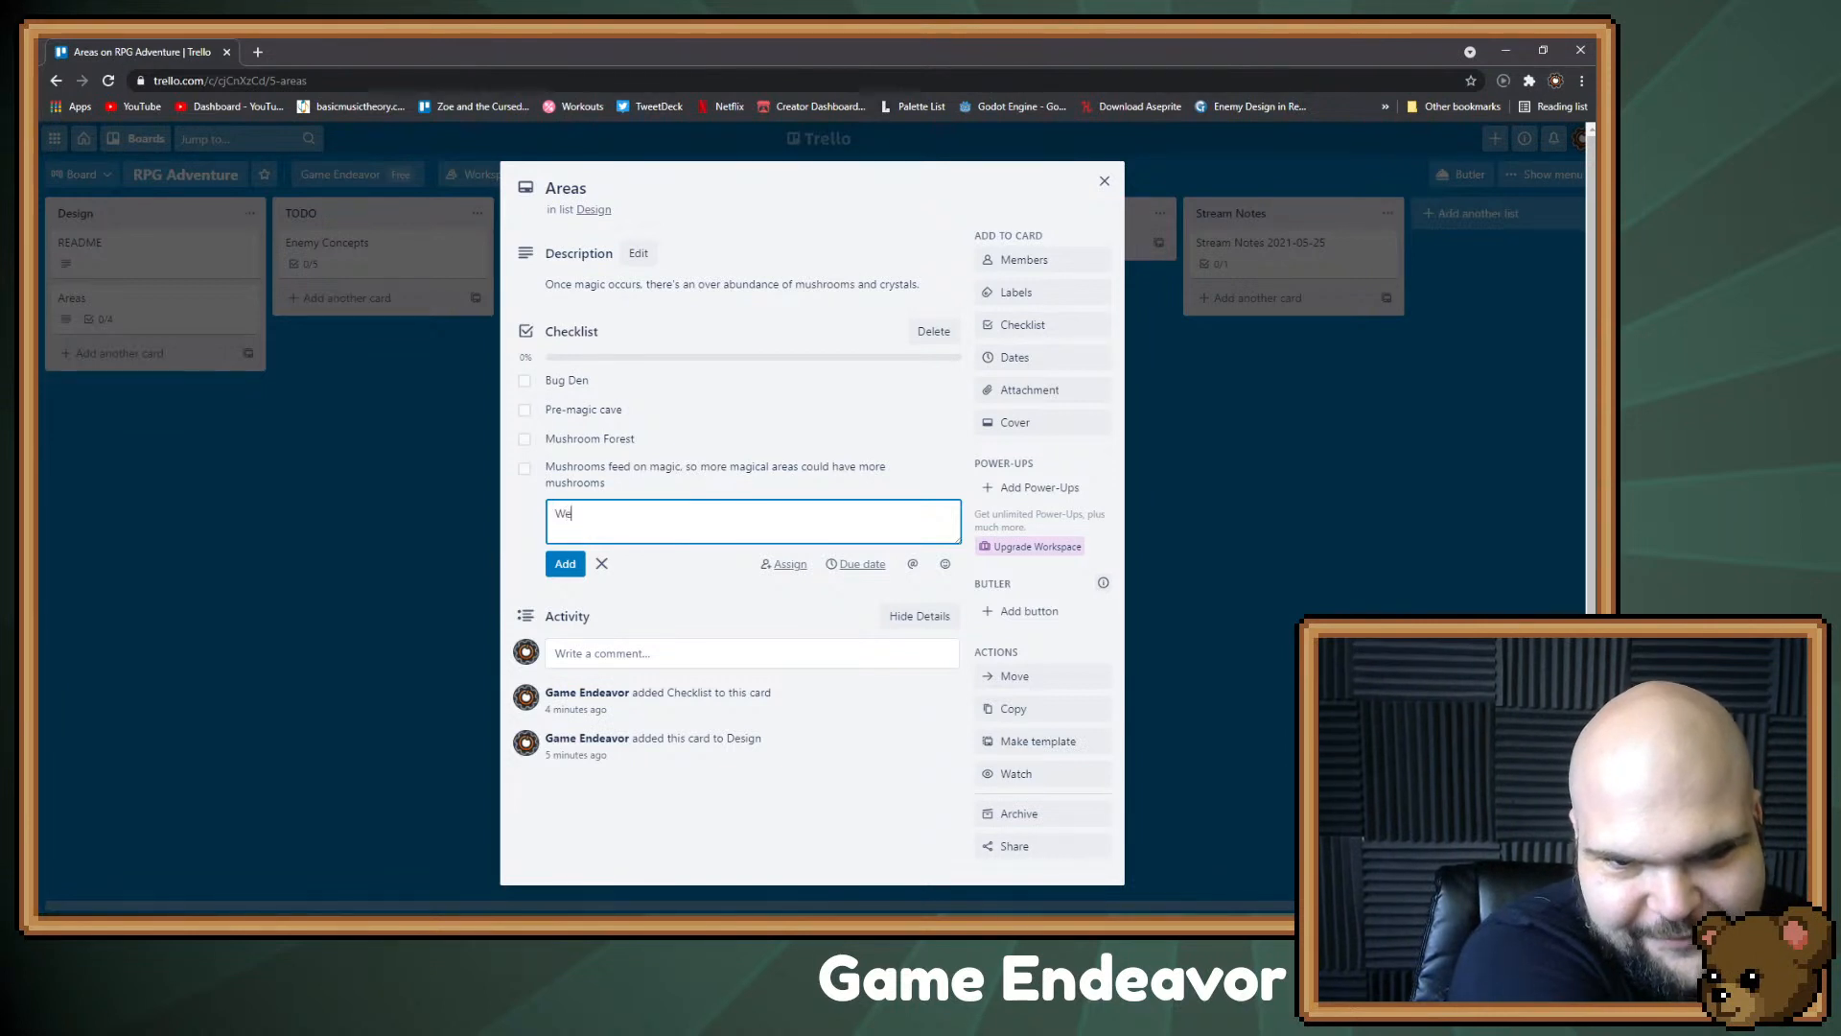
type(" could play as T")
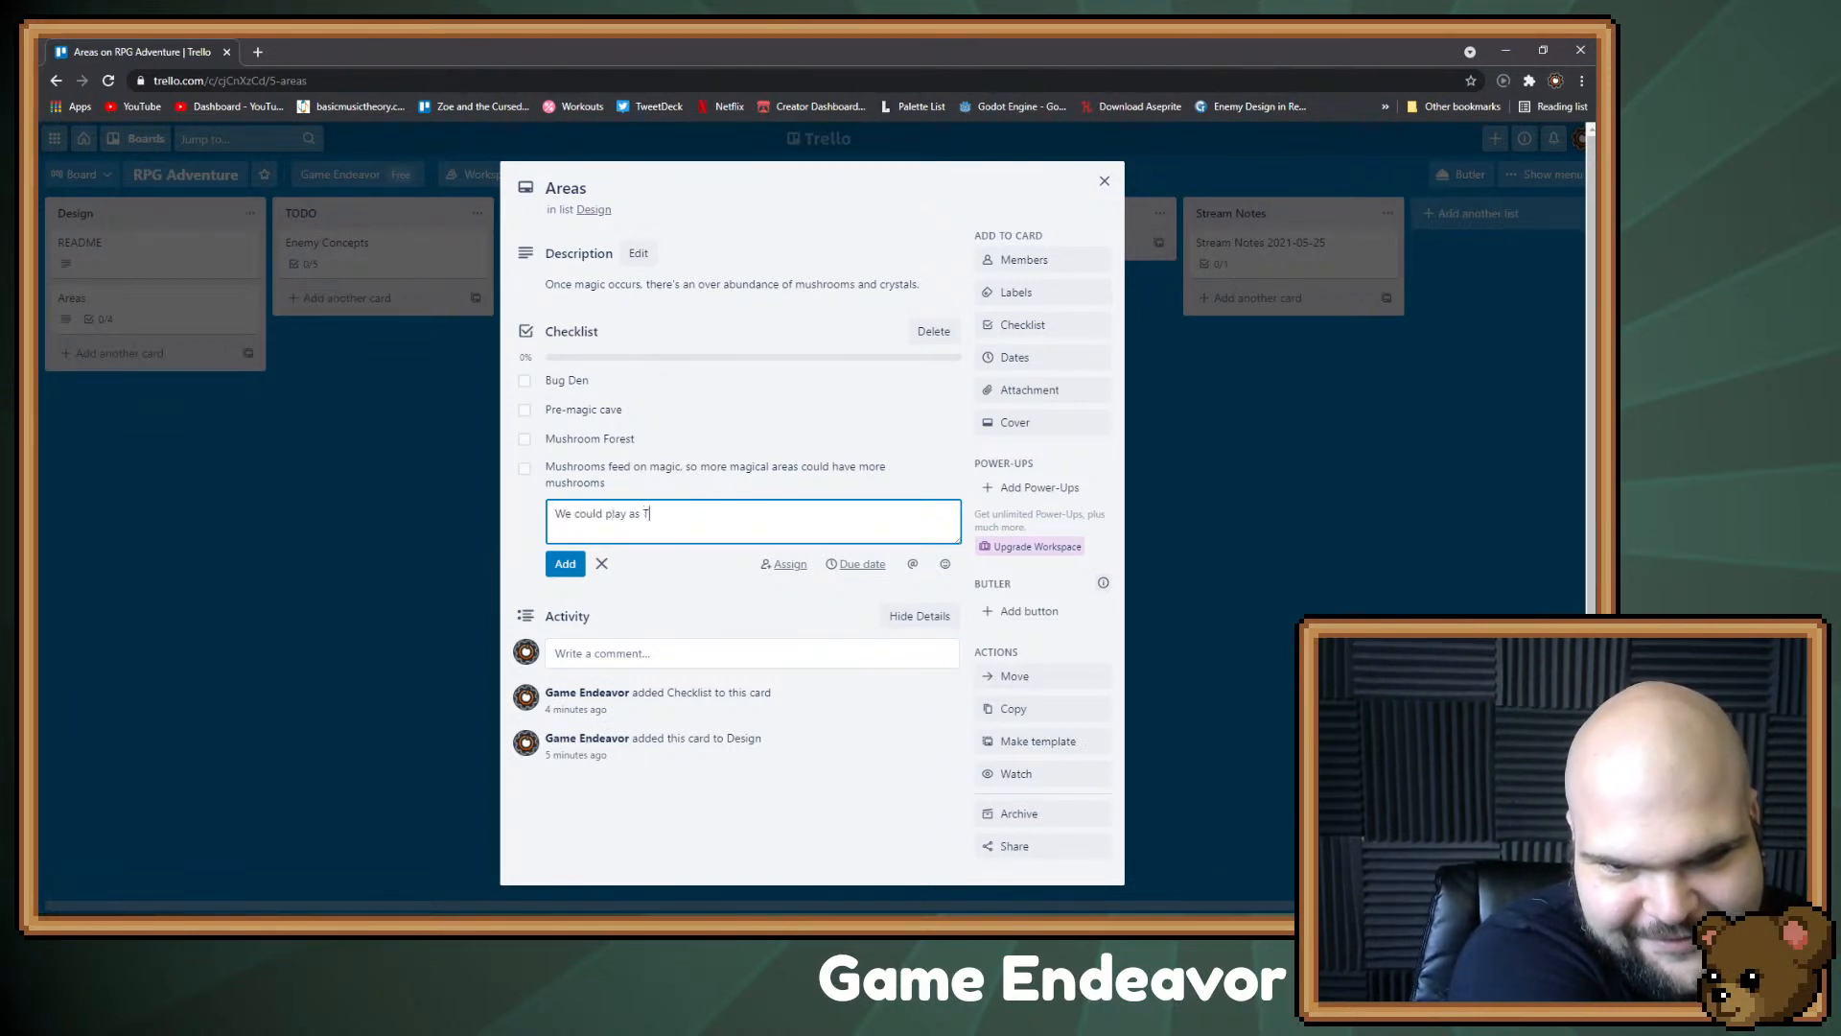
type("ruffles' ")
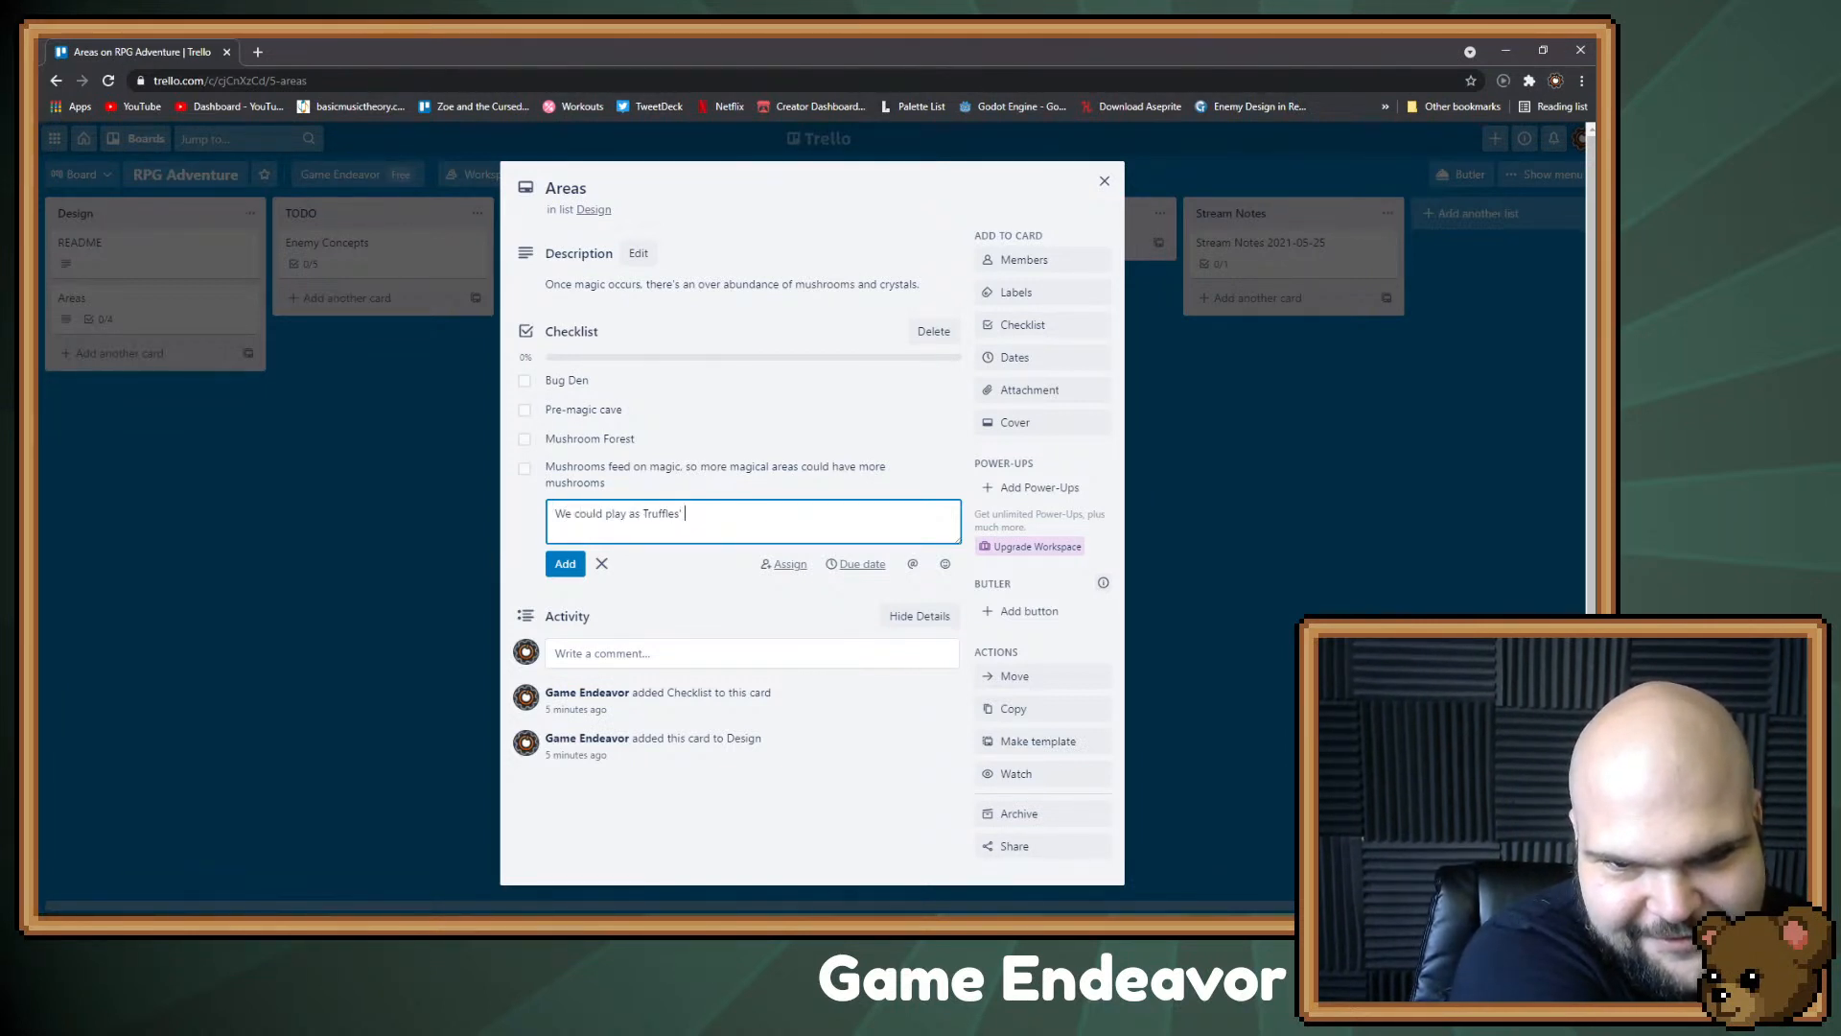
type("grandfather")
key("Return")
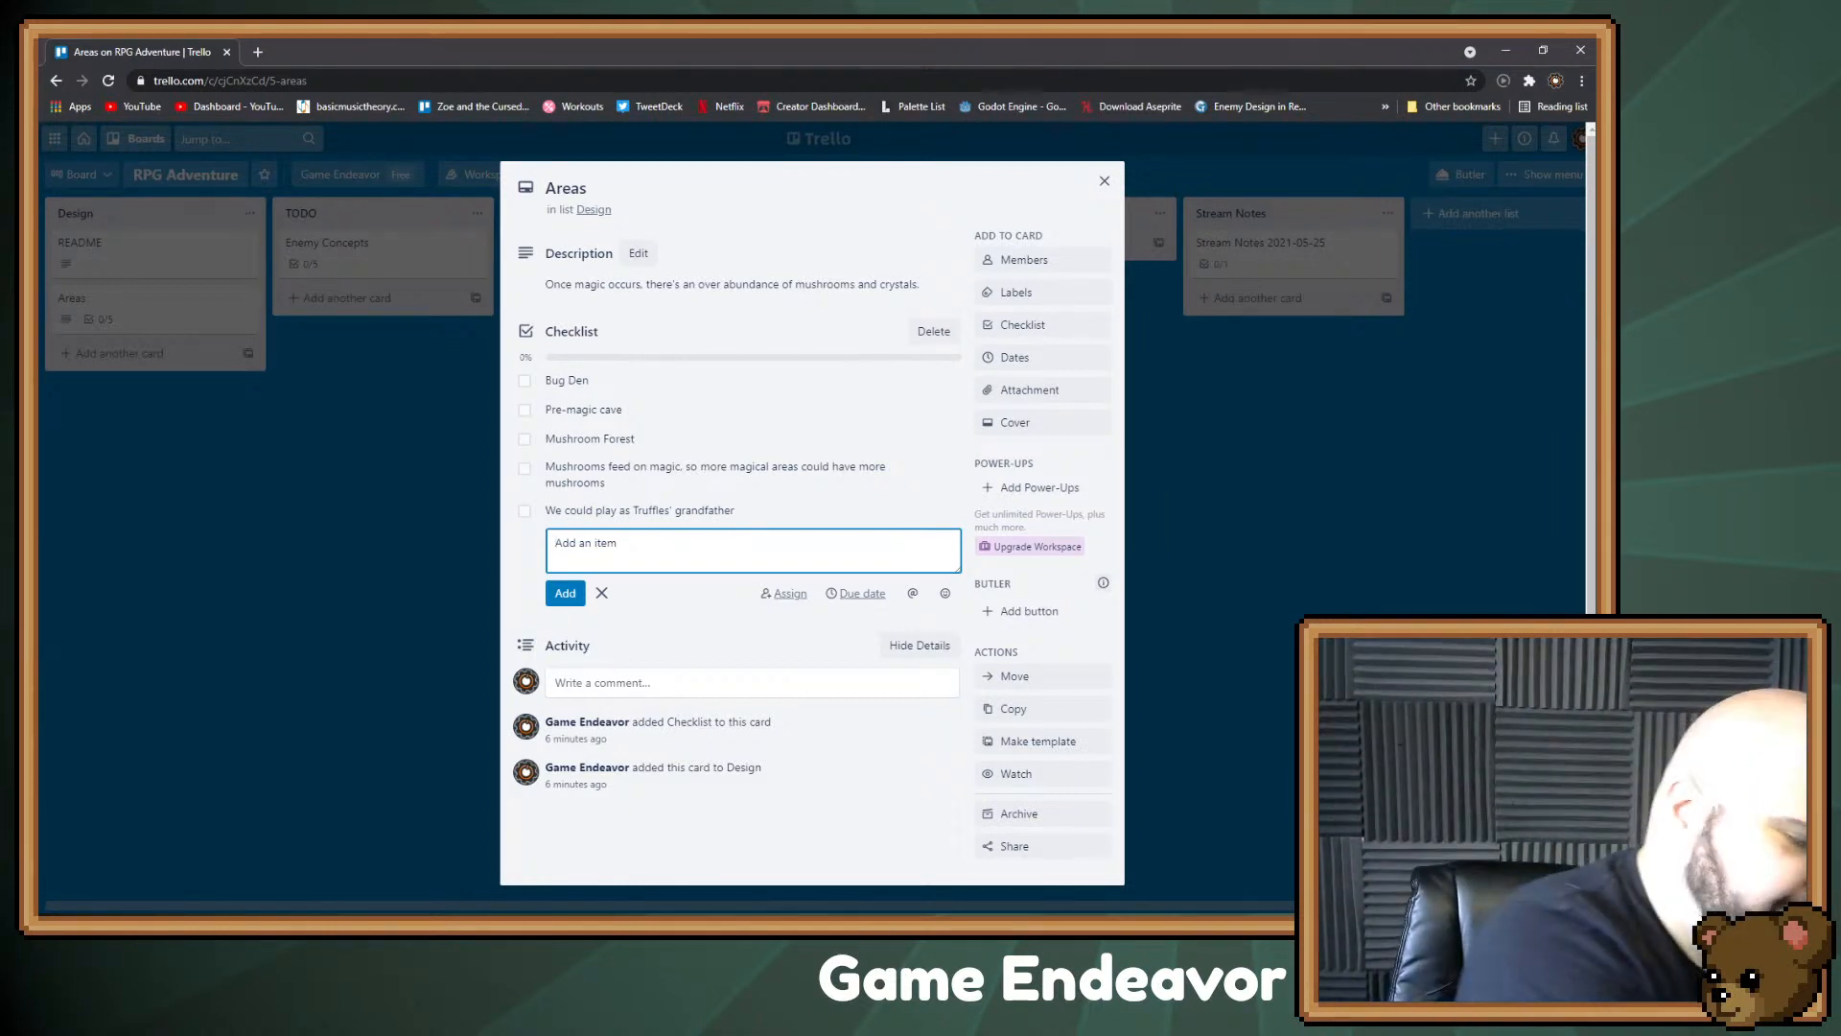
type("An")
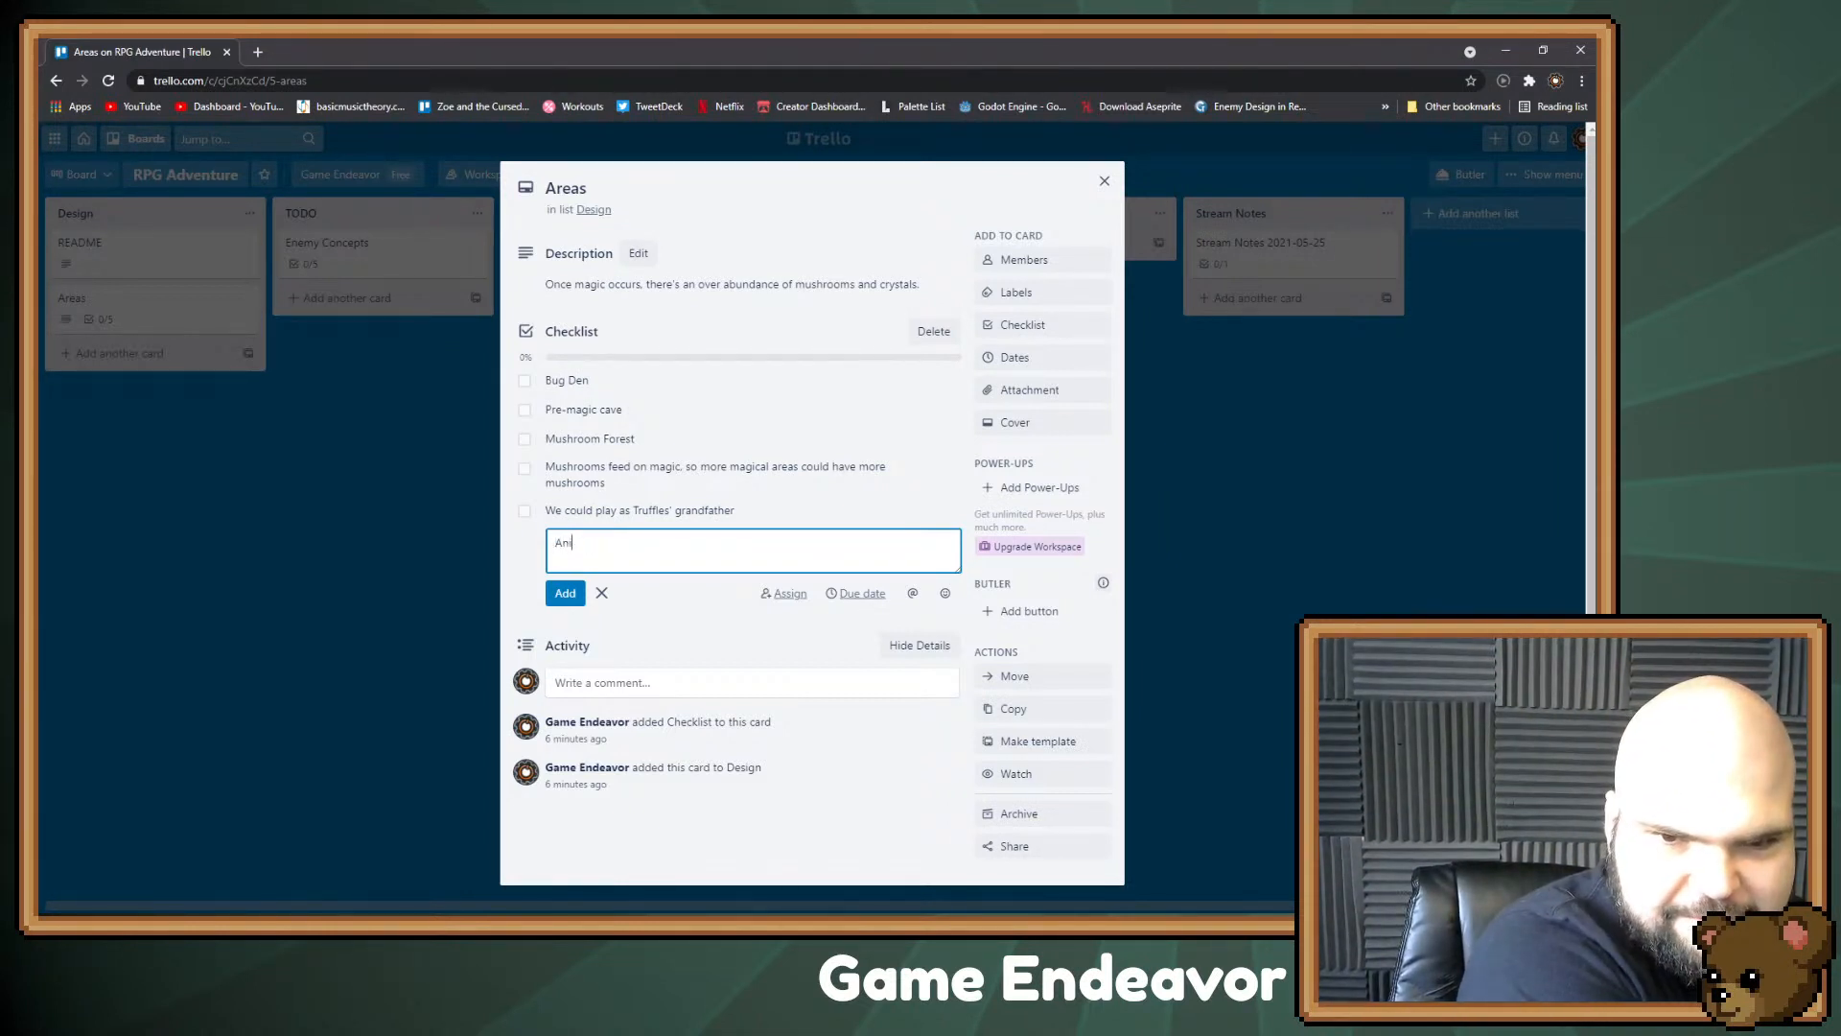
key("BackSpace")
key("BackSpace")
type("new")
key("BackSpace")
key("BackSpace")
key("BackSpace")
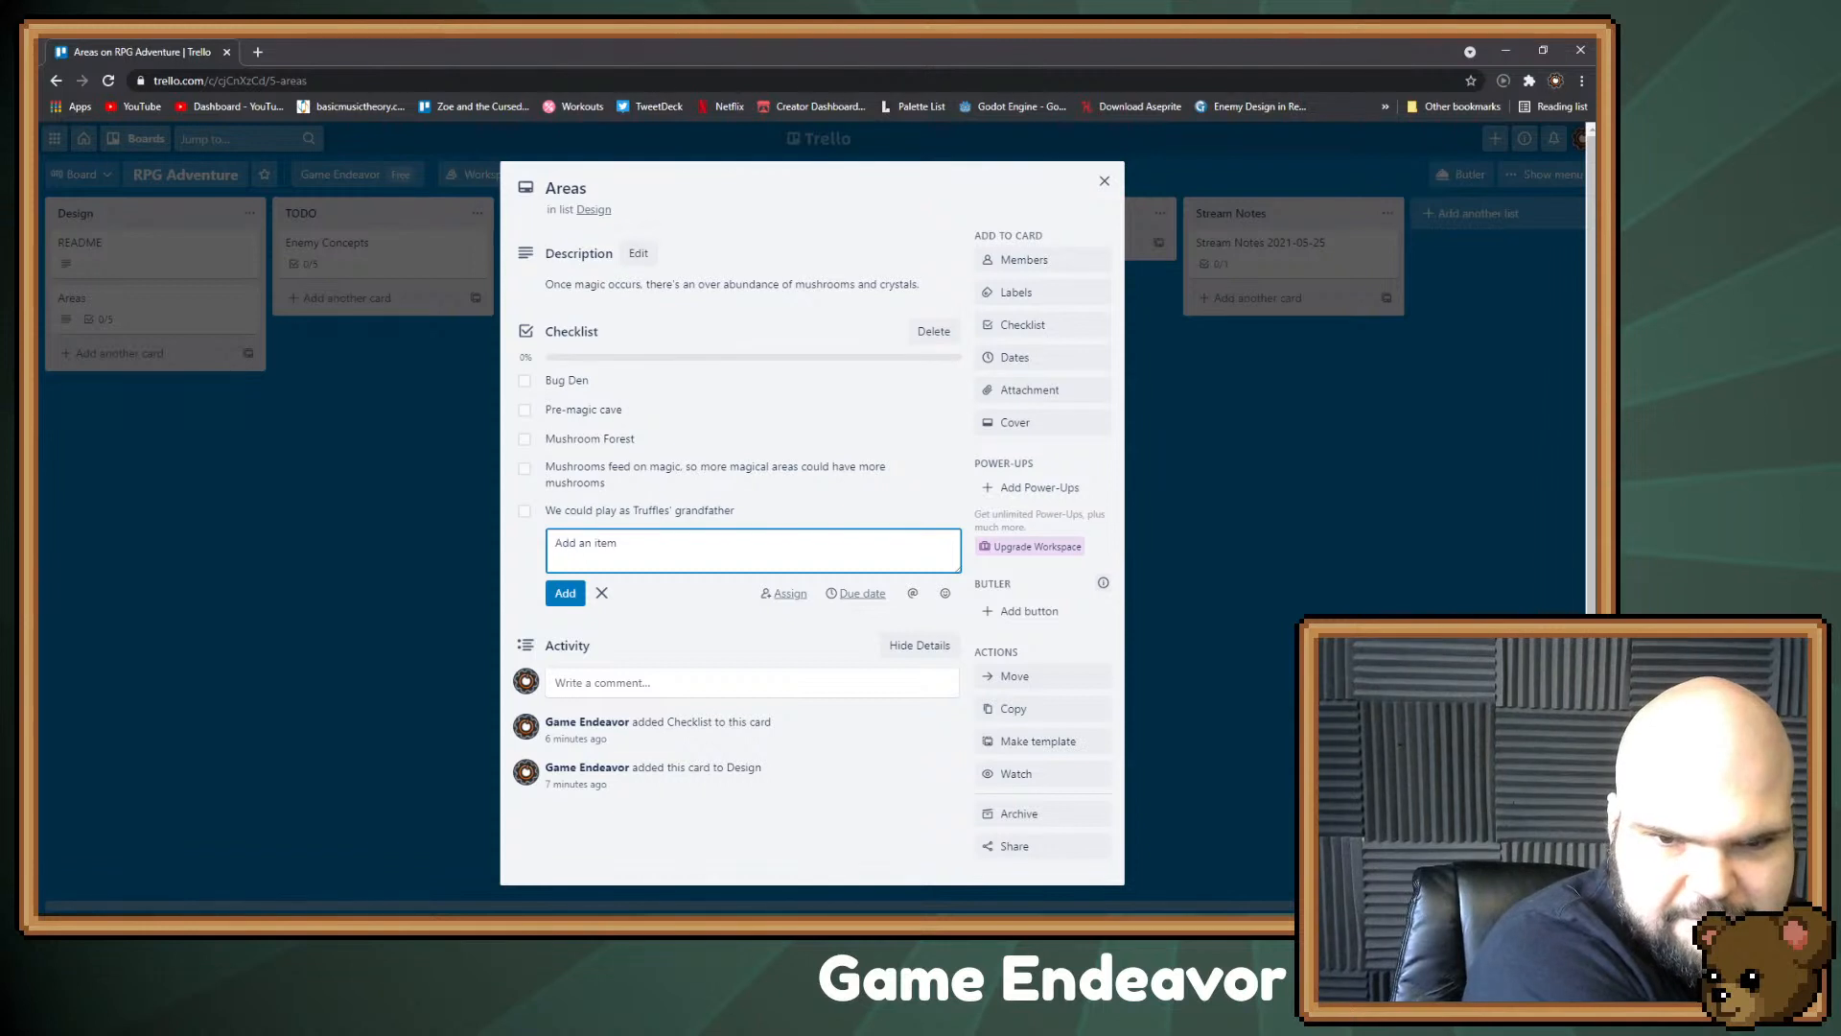
Step: Add the item "New animals create shrines and religions for their awakening" to the checklist of the Areas card
type("New animals cr")
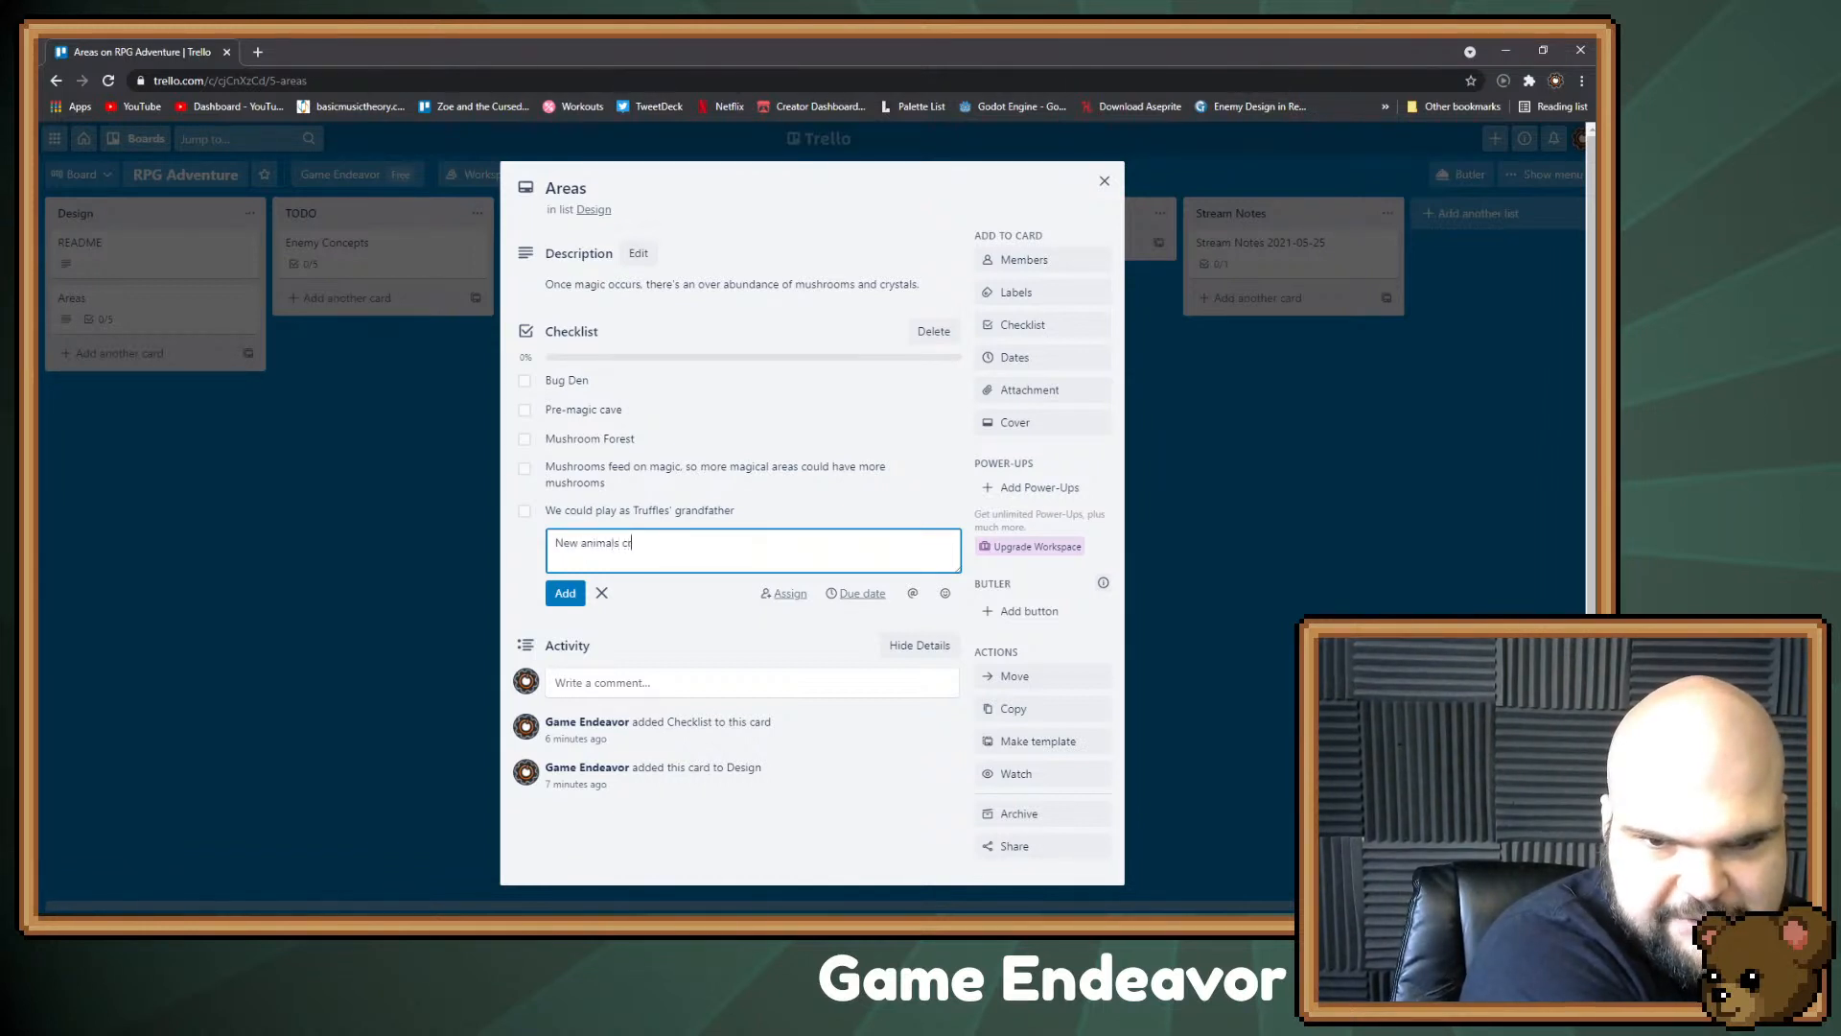
type("eate shrines a")
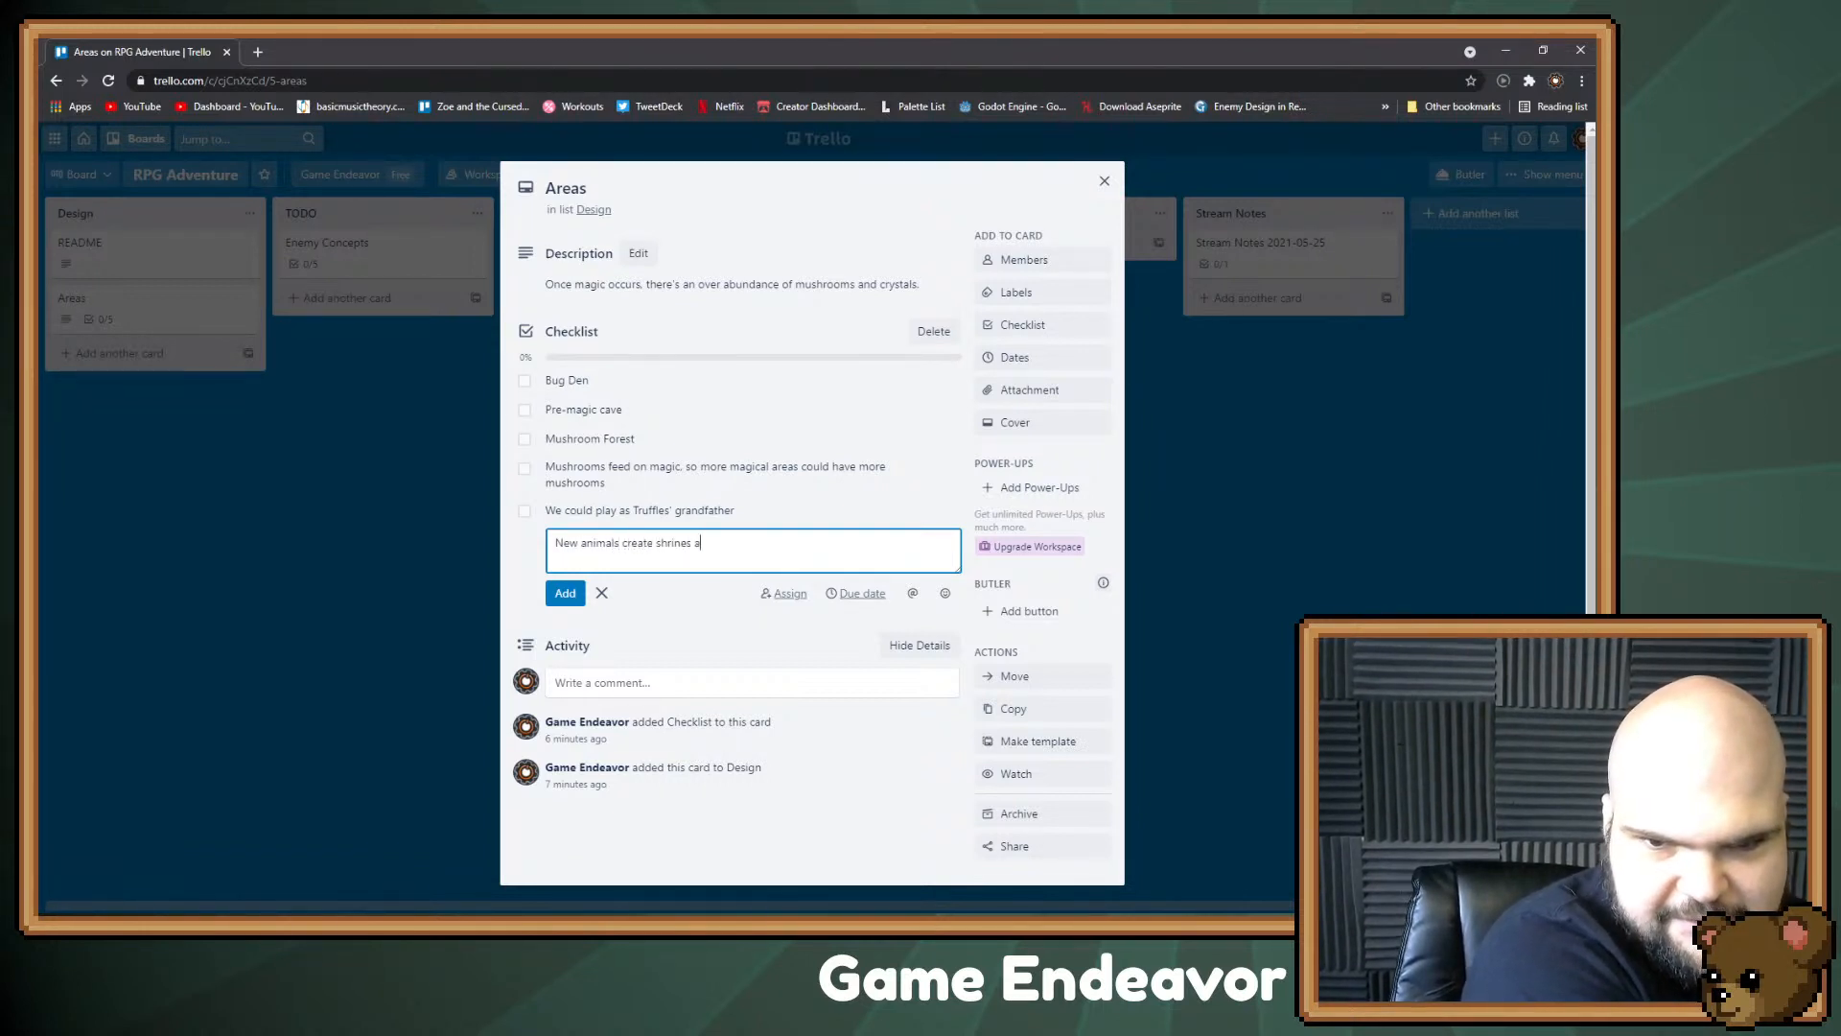
type("nd religions fo")
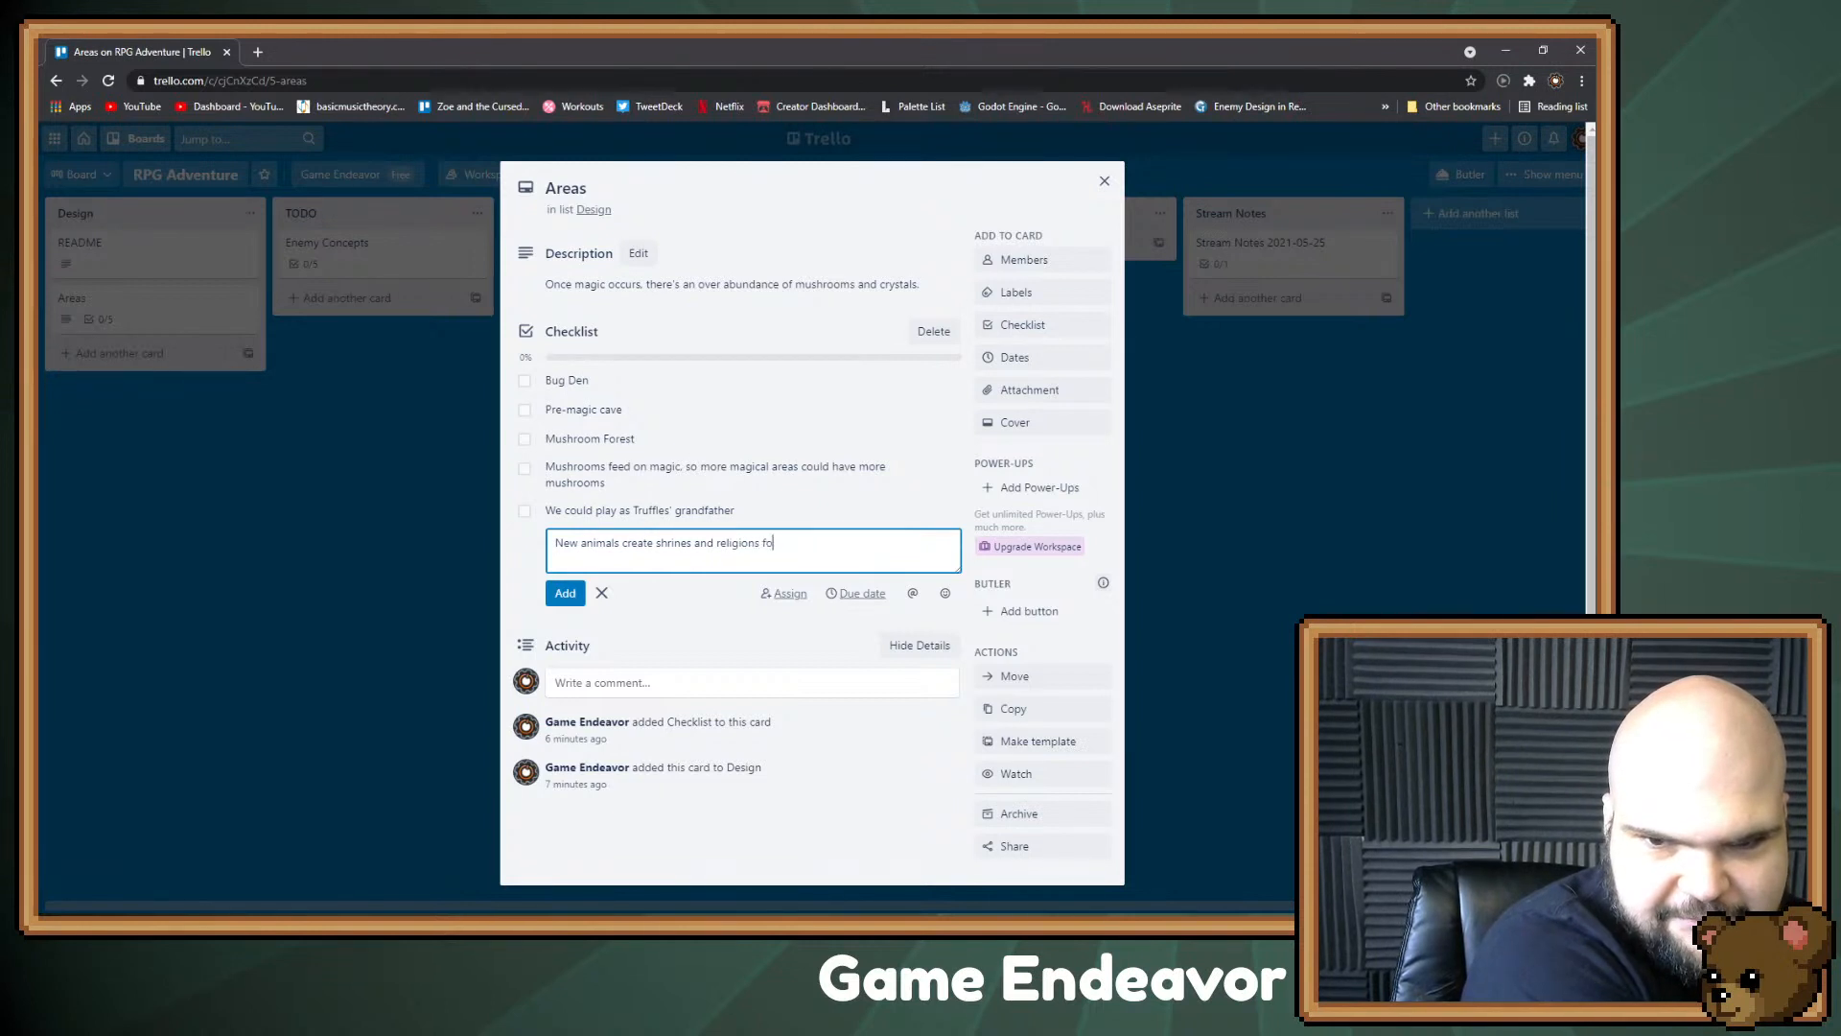
type("r their awak")
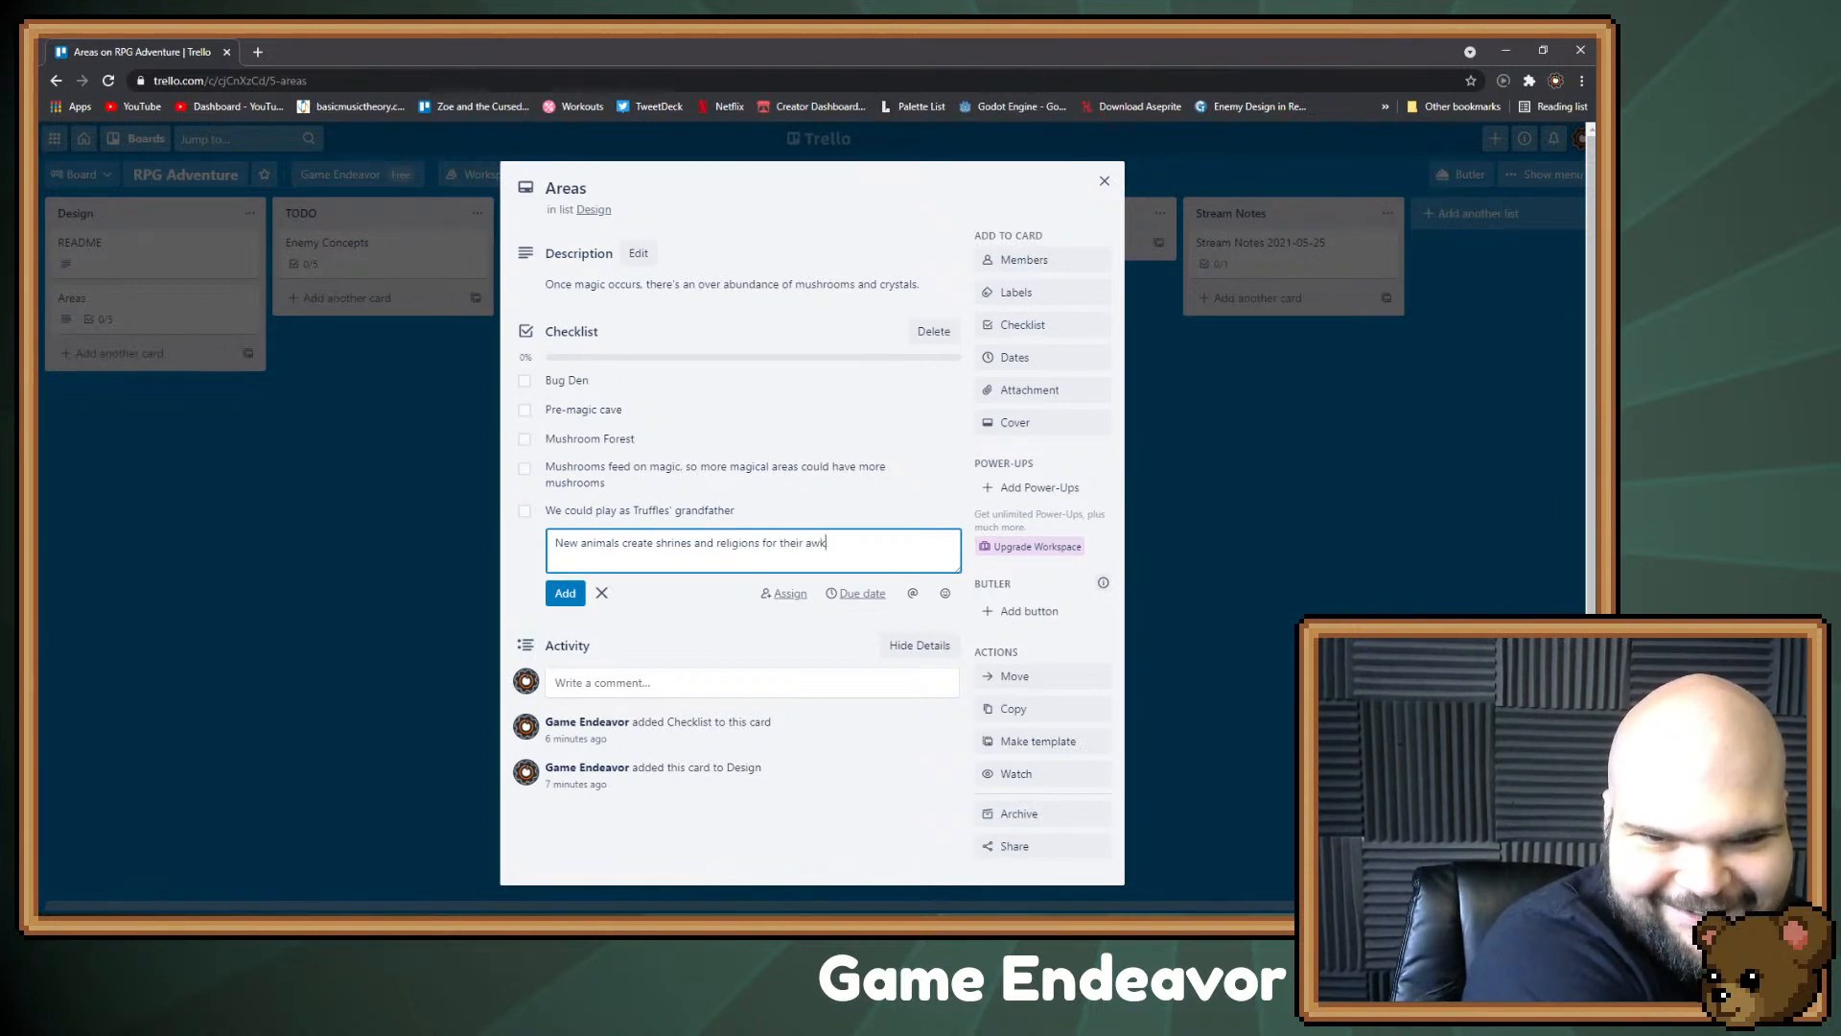
type("ening")
key("Return")
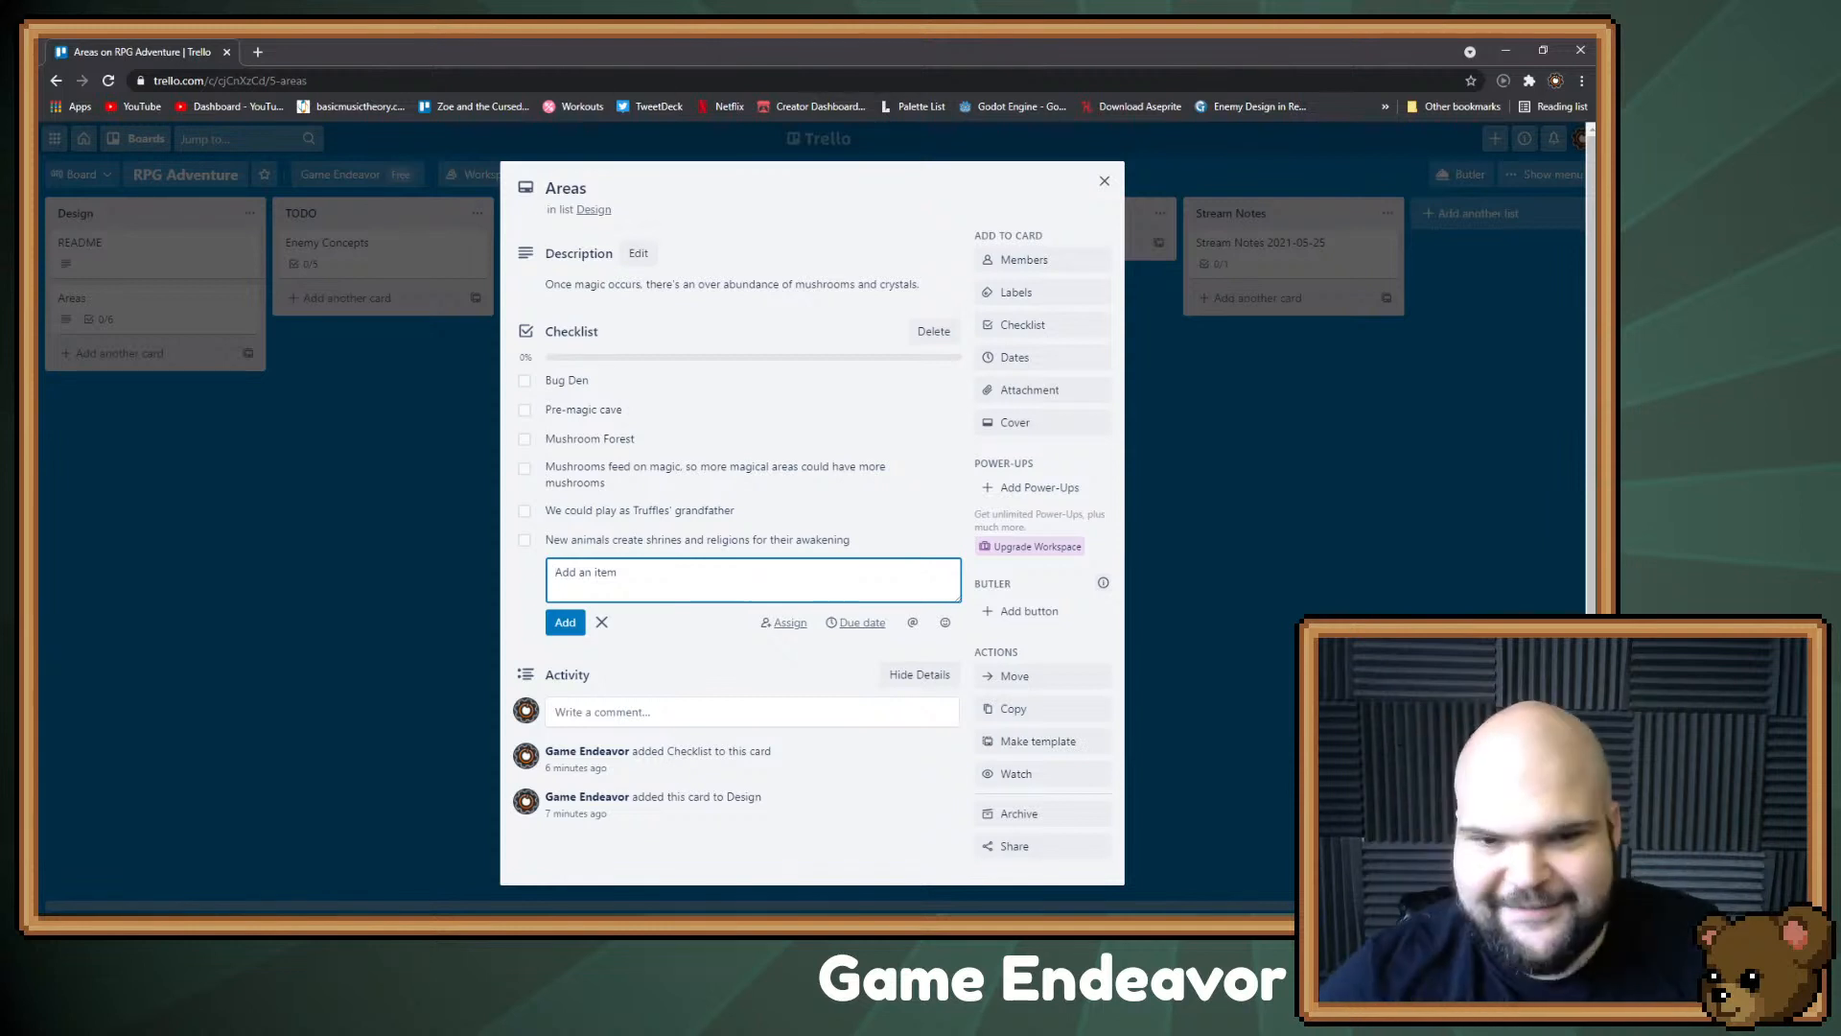
Step: Append "(or at least meet their ancestor)" to the checklist item about playing as Truffles' grandfather
left_click(715, 510)
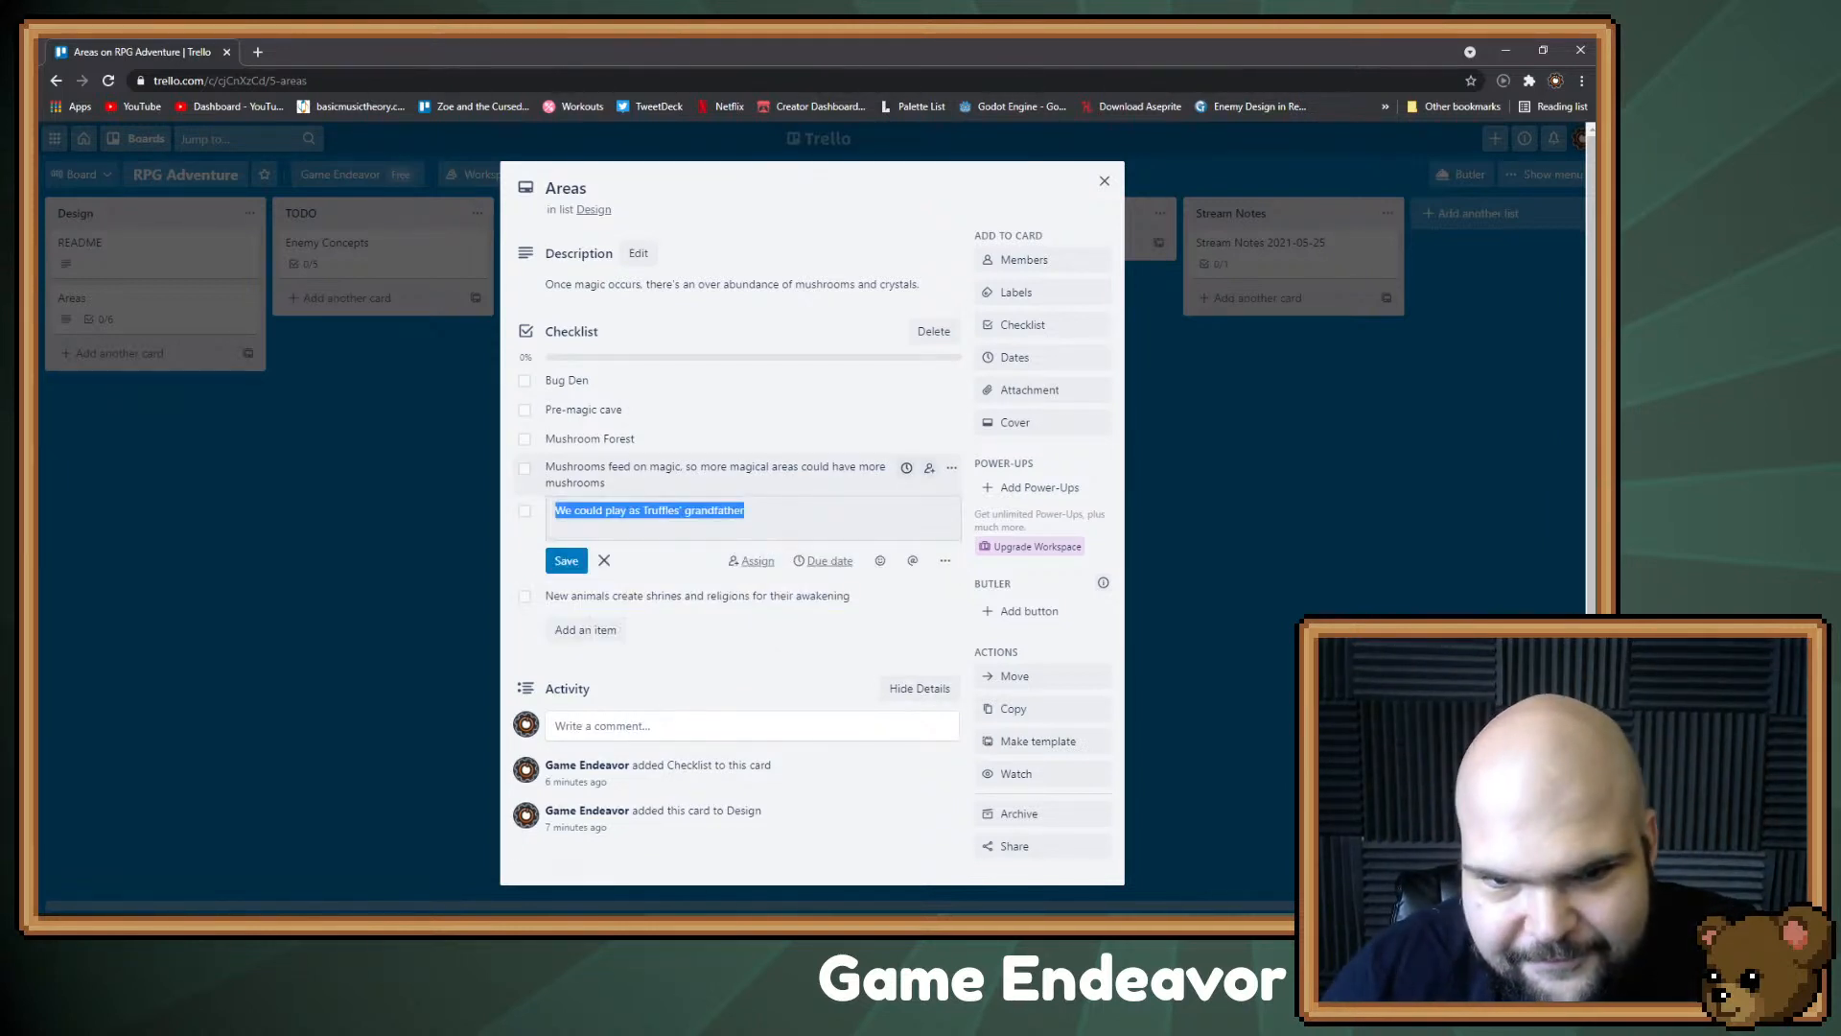
left_click(806, 512)
type("(or at")
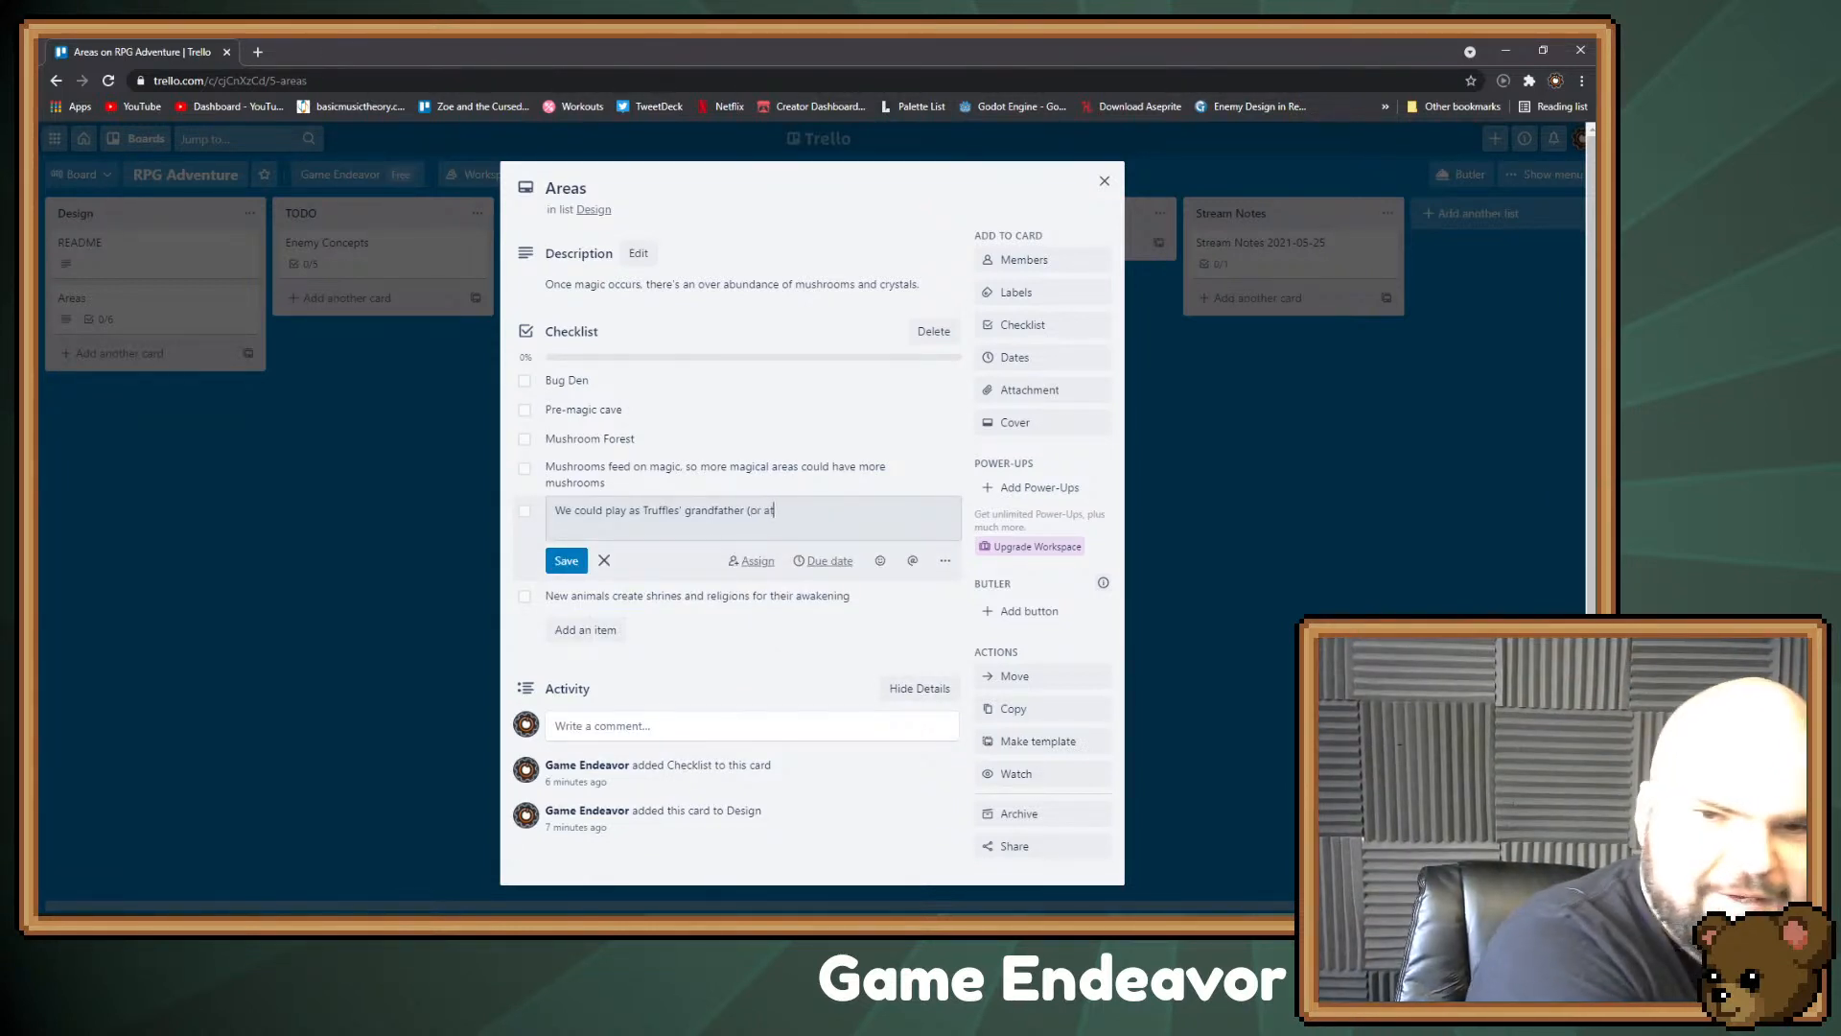
type(" least meet the")
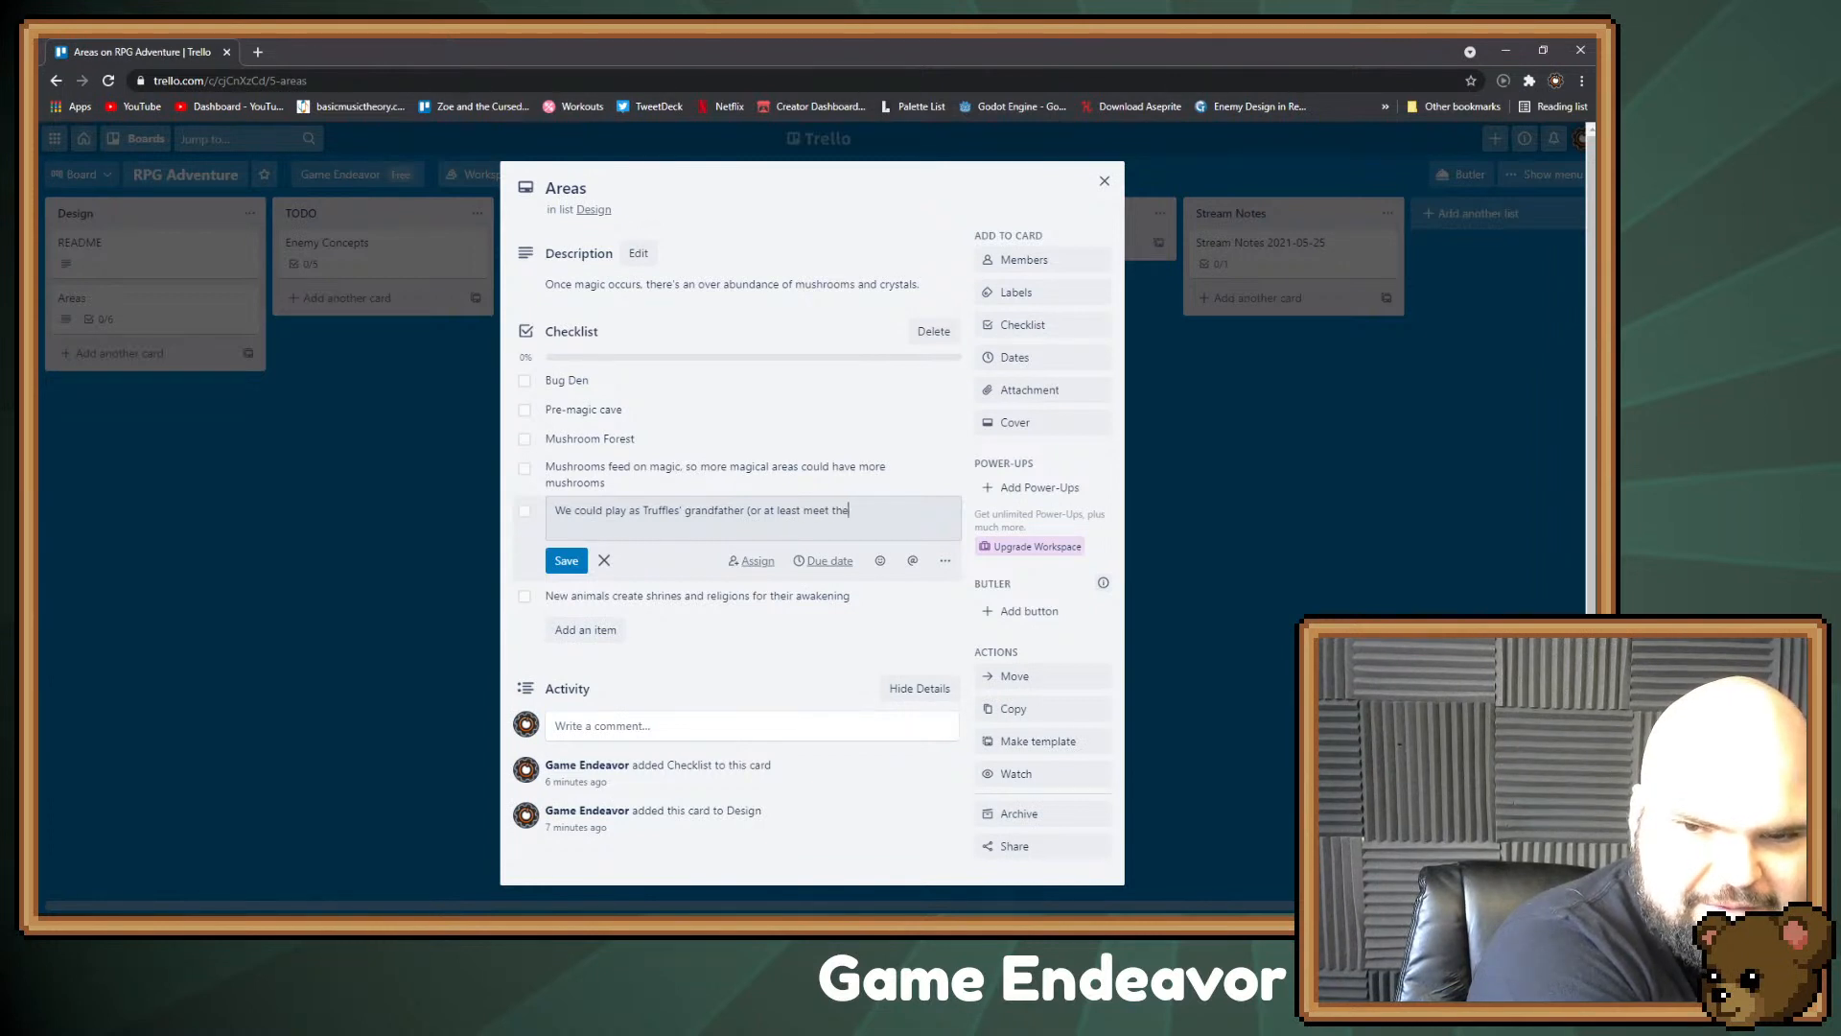
type("ir ancestor)")
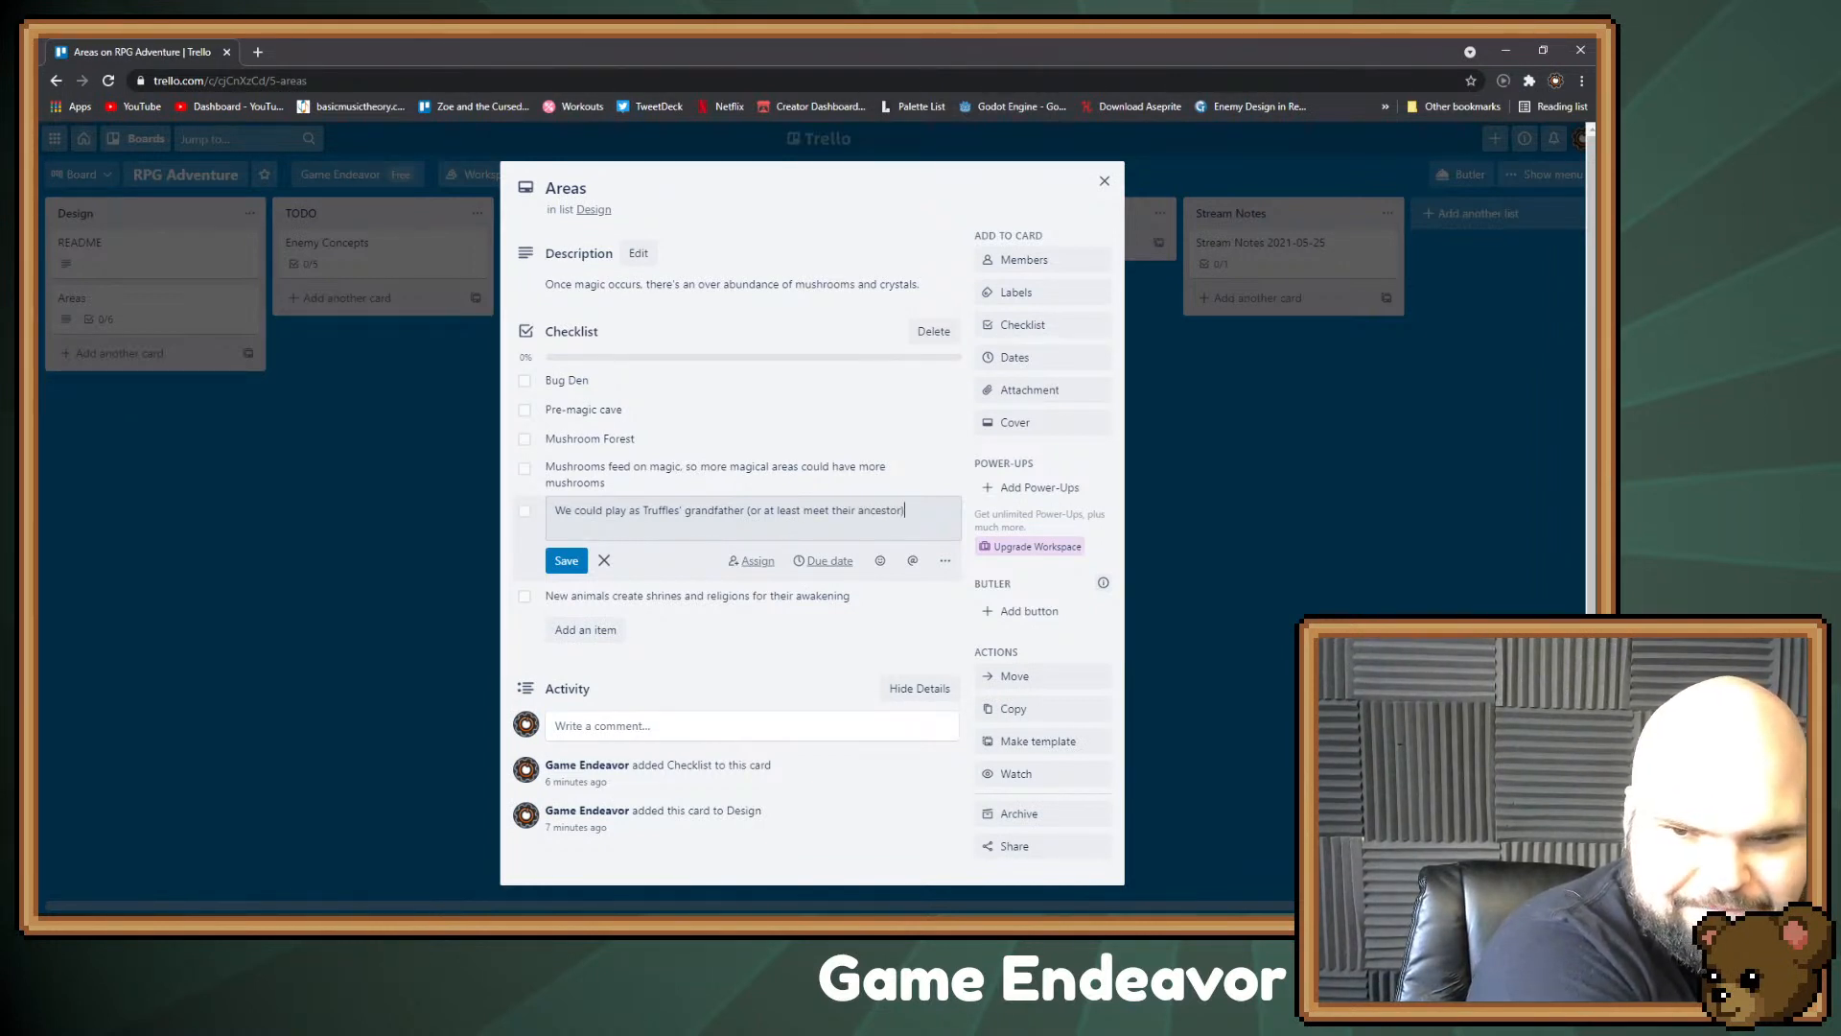
key("Return")
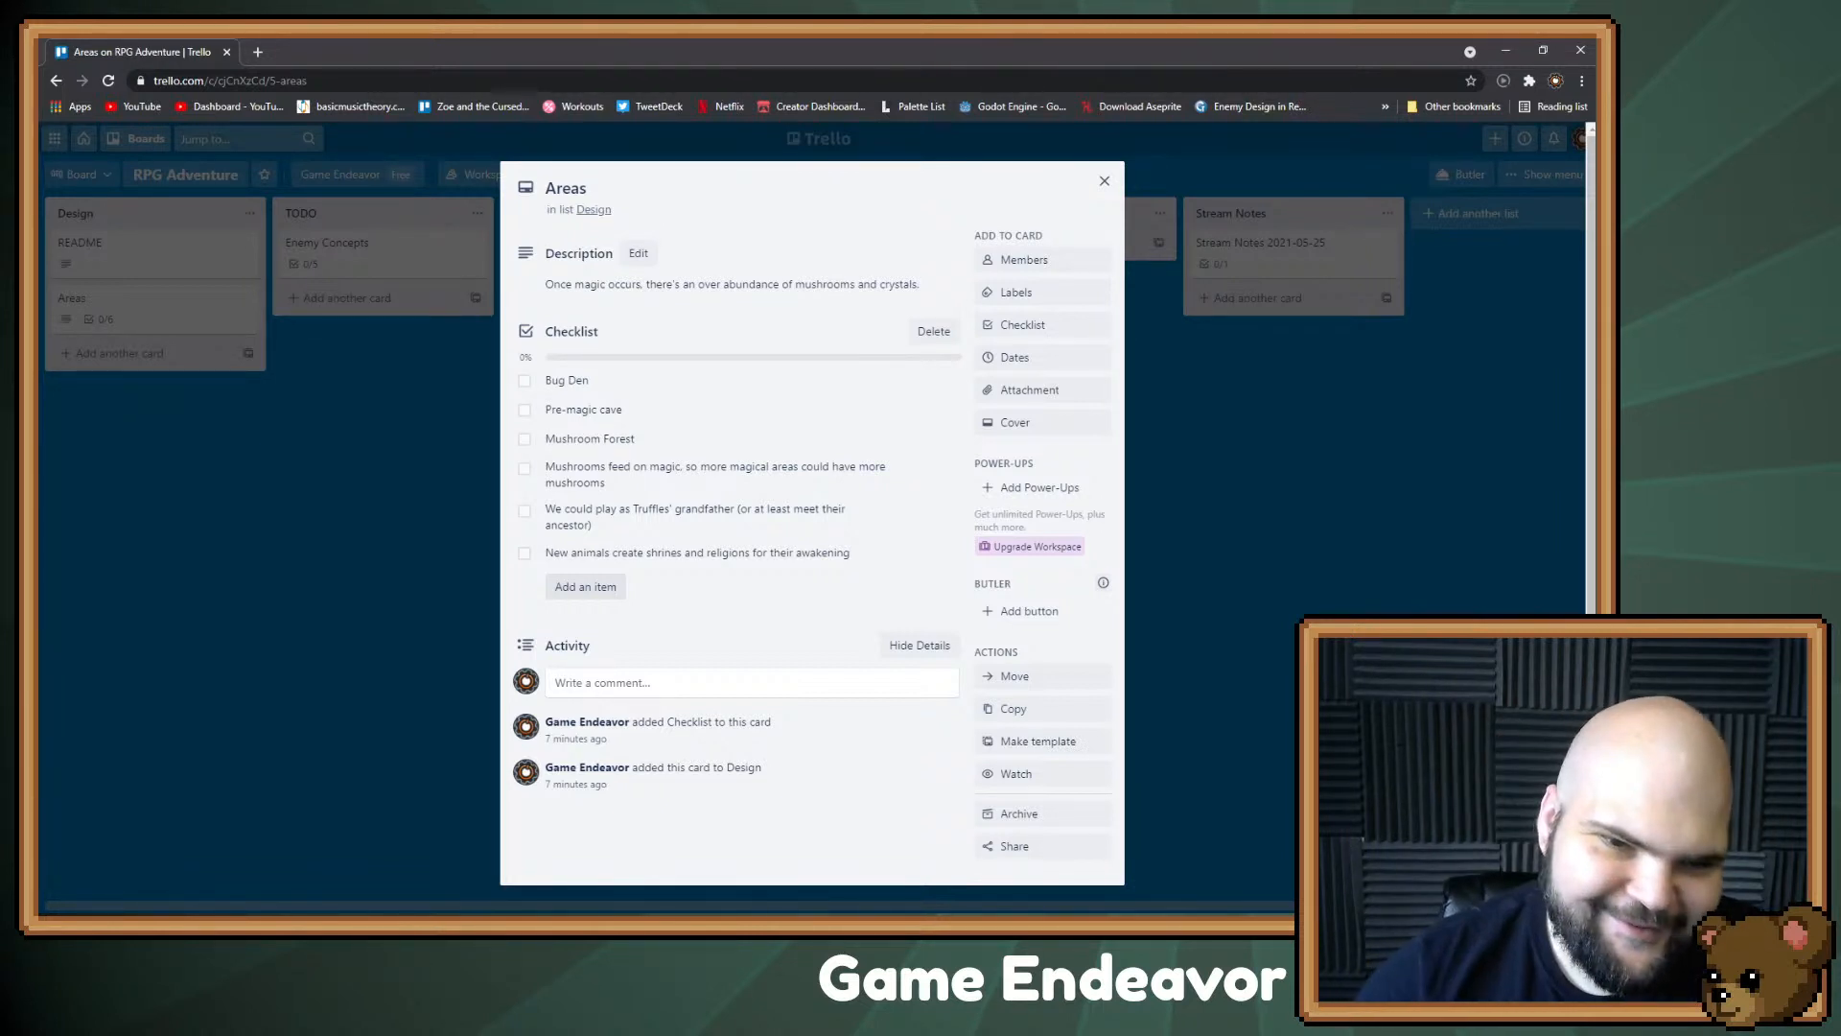
Step: Add the item "Origin of the squirrels" to the checklist of the Areas card
left_click(585, 586)
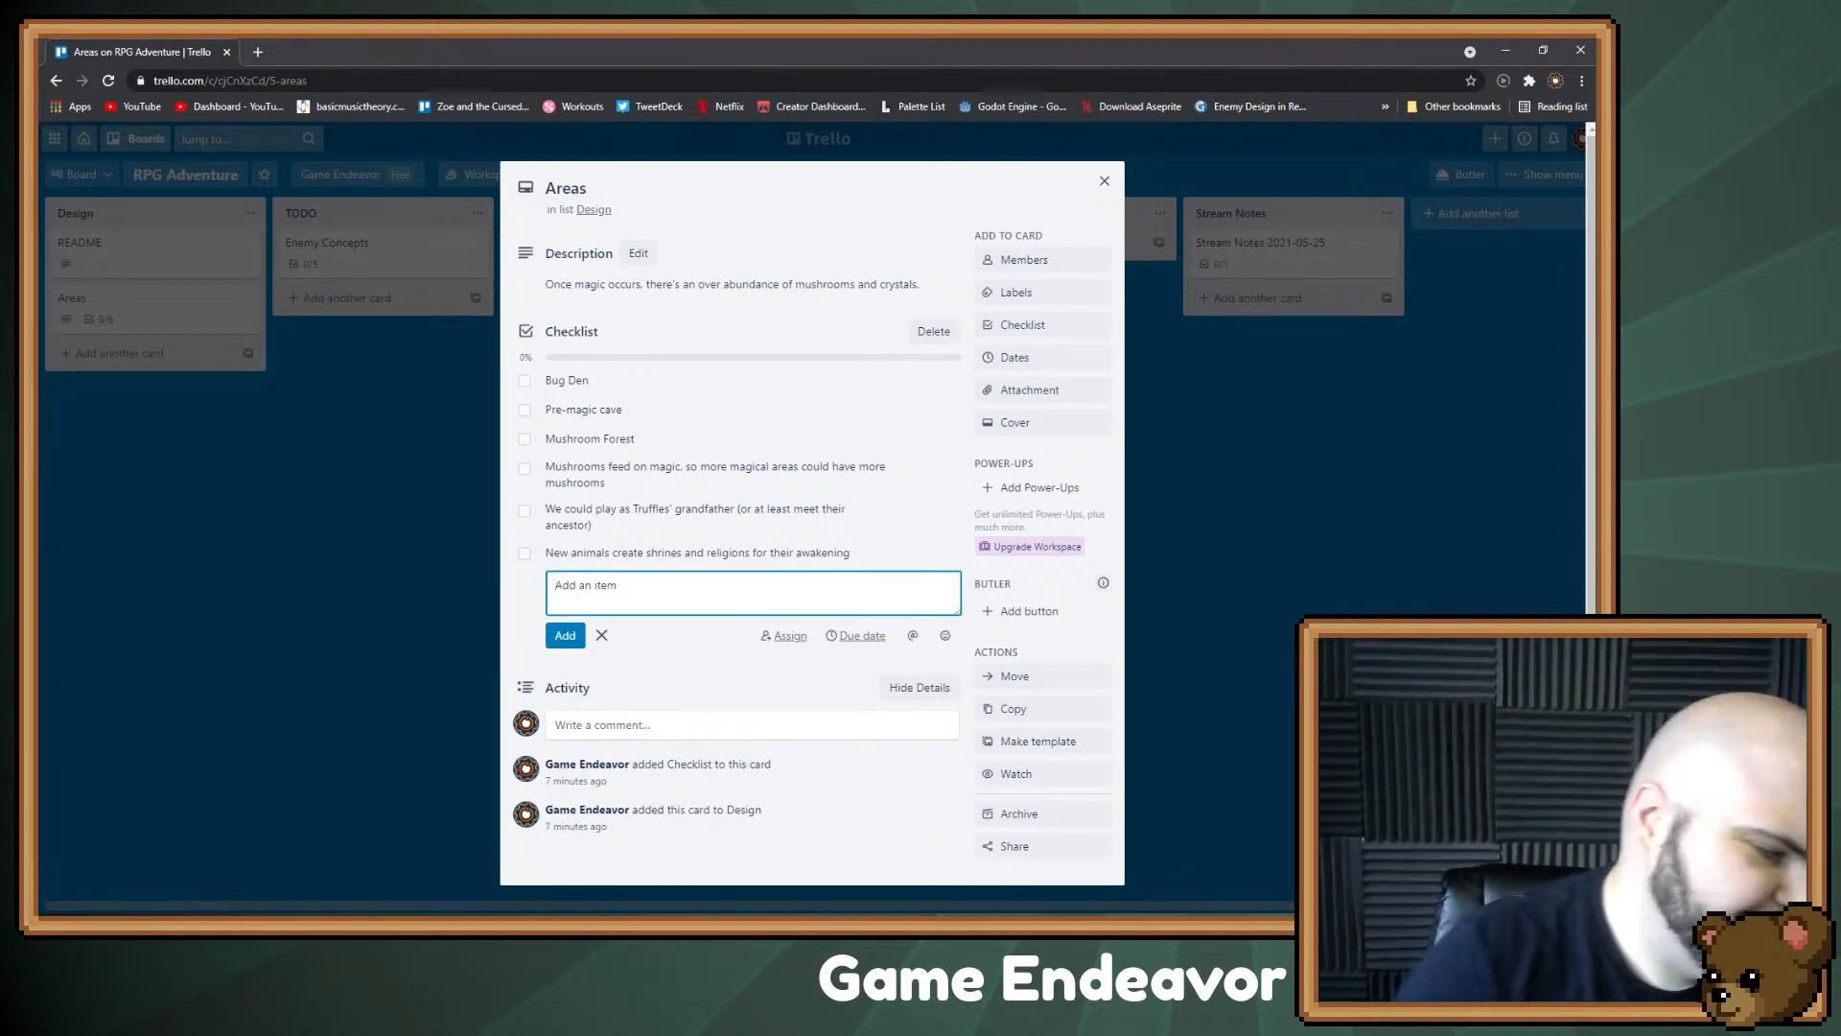
type("Origin")
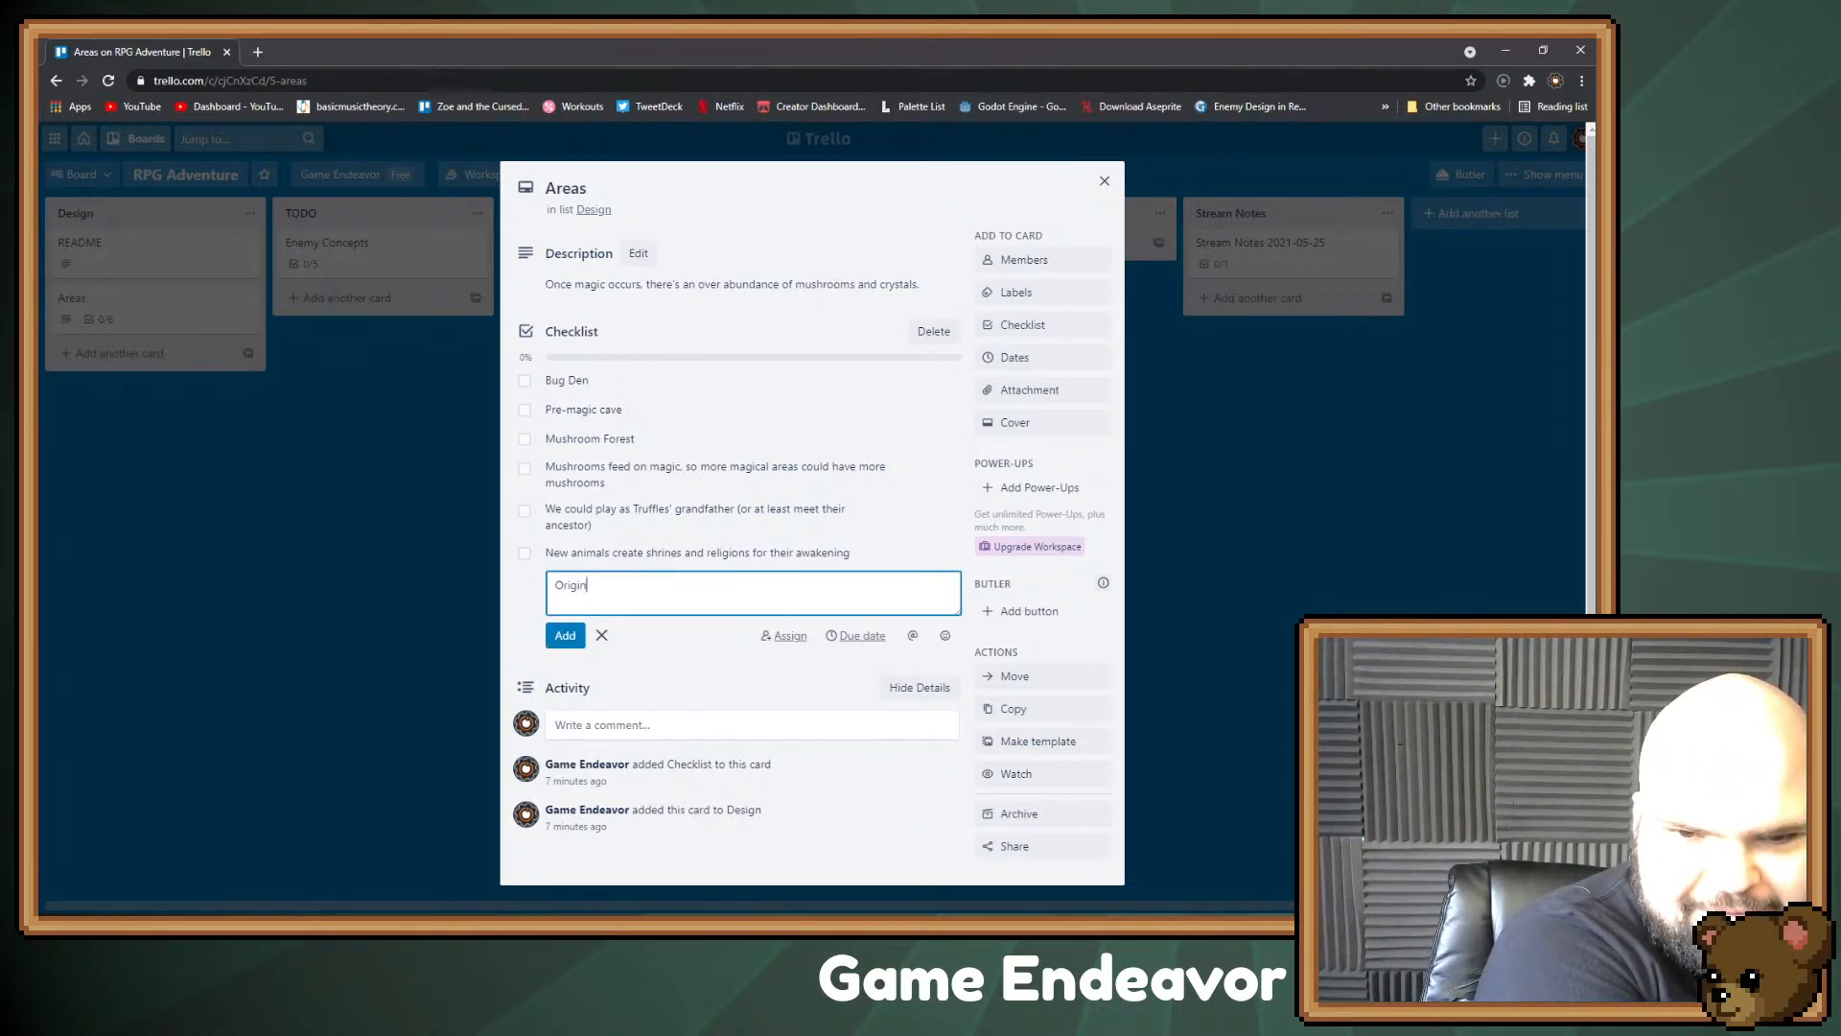
type(" of the ")
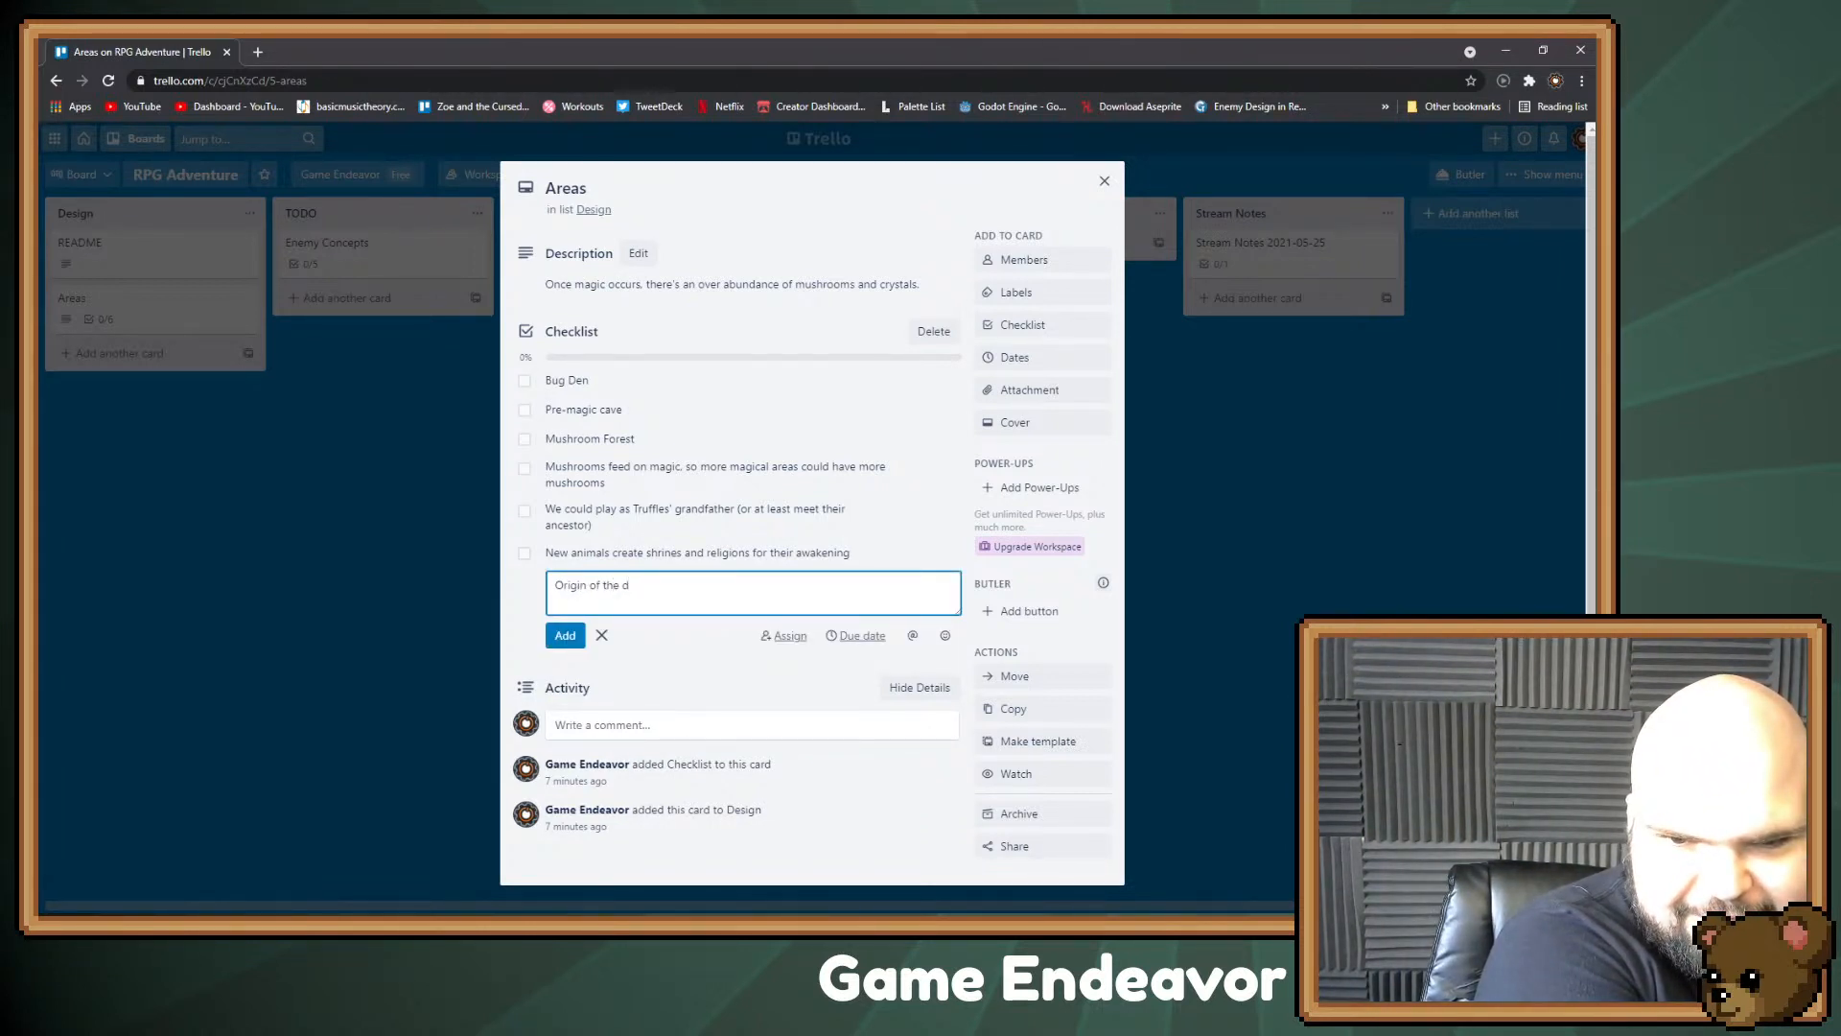
type("squirrel")
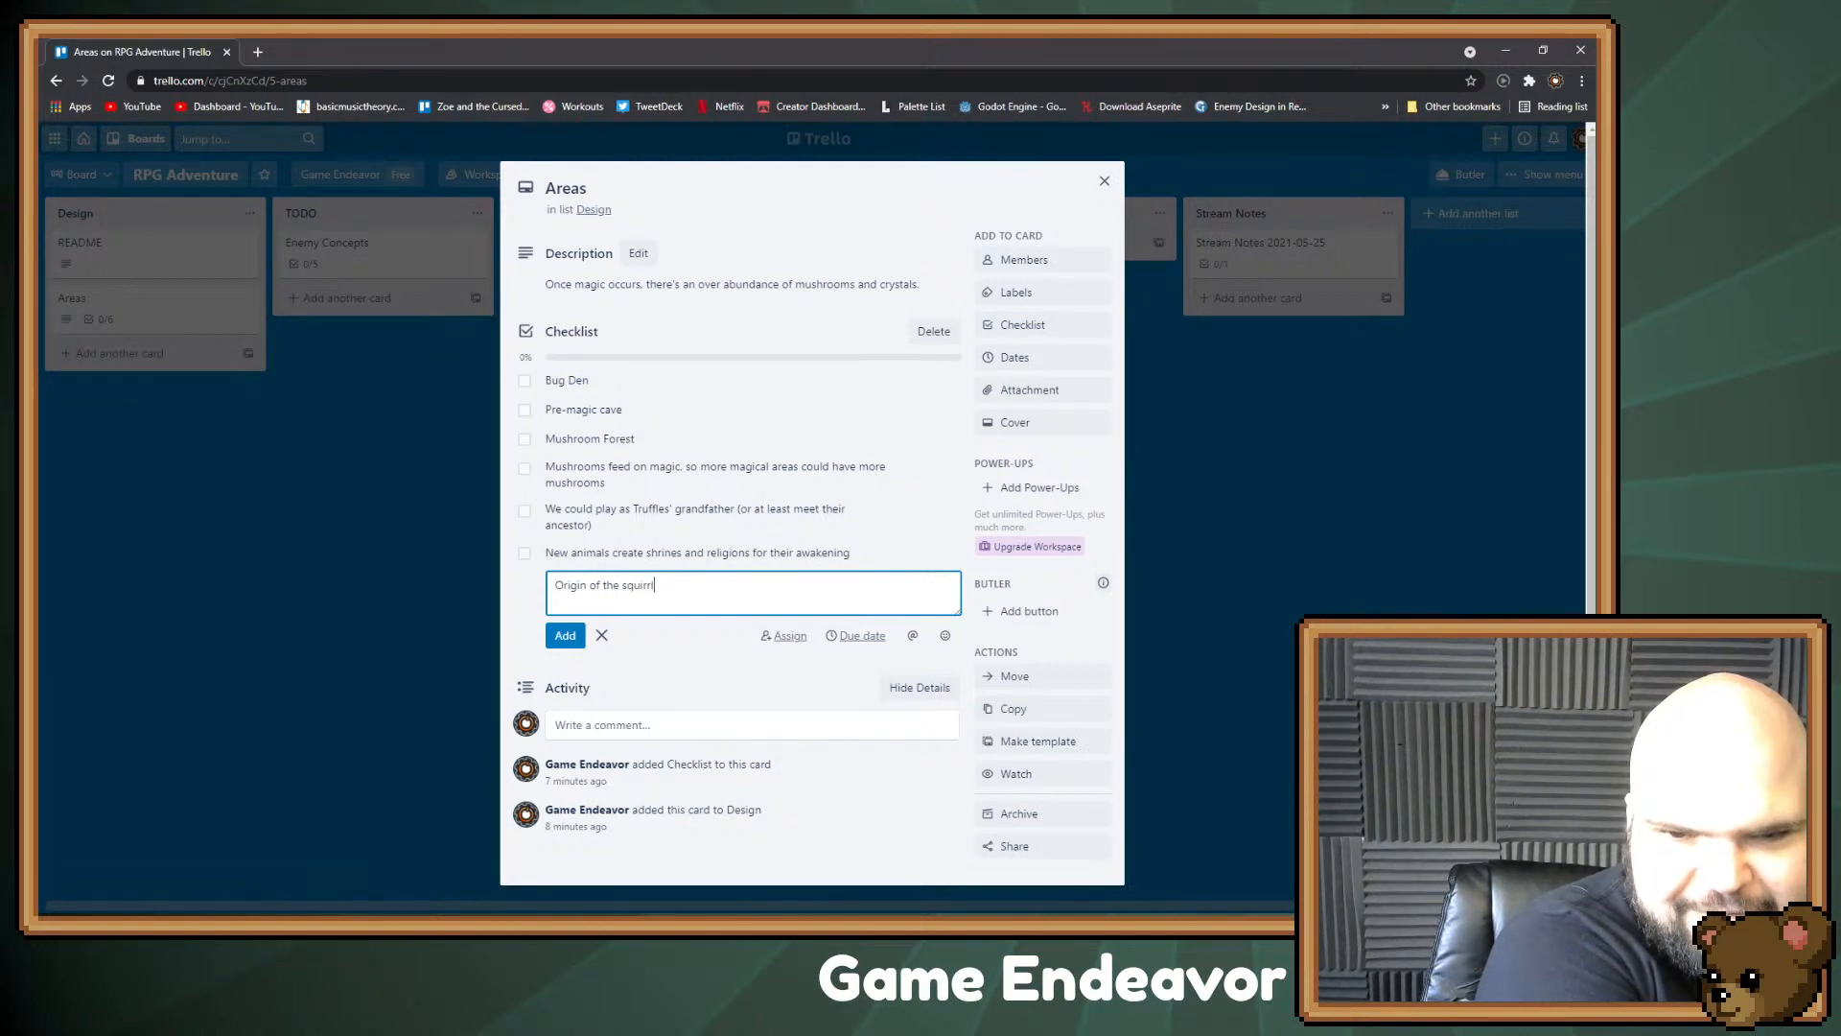
key("BackSpace")
type("els")
key("Return")
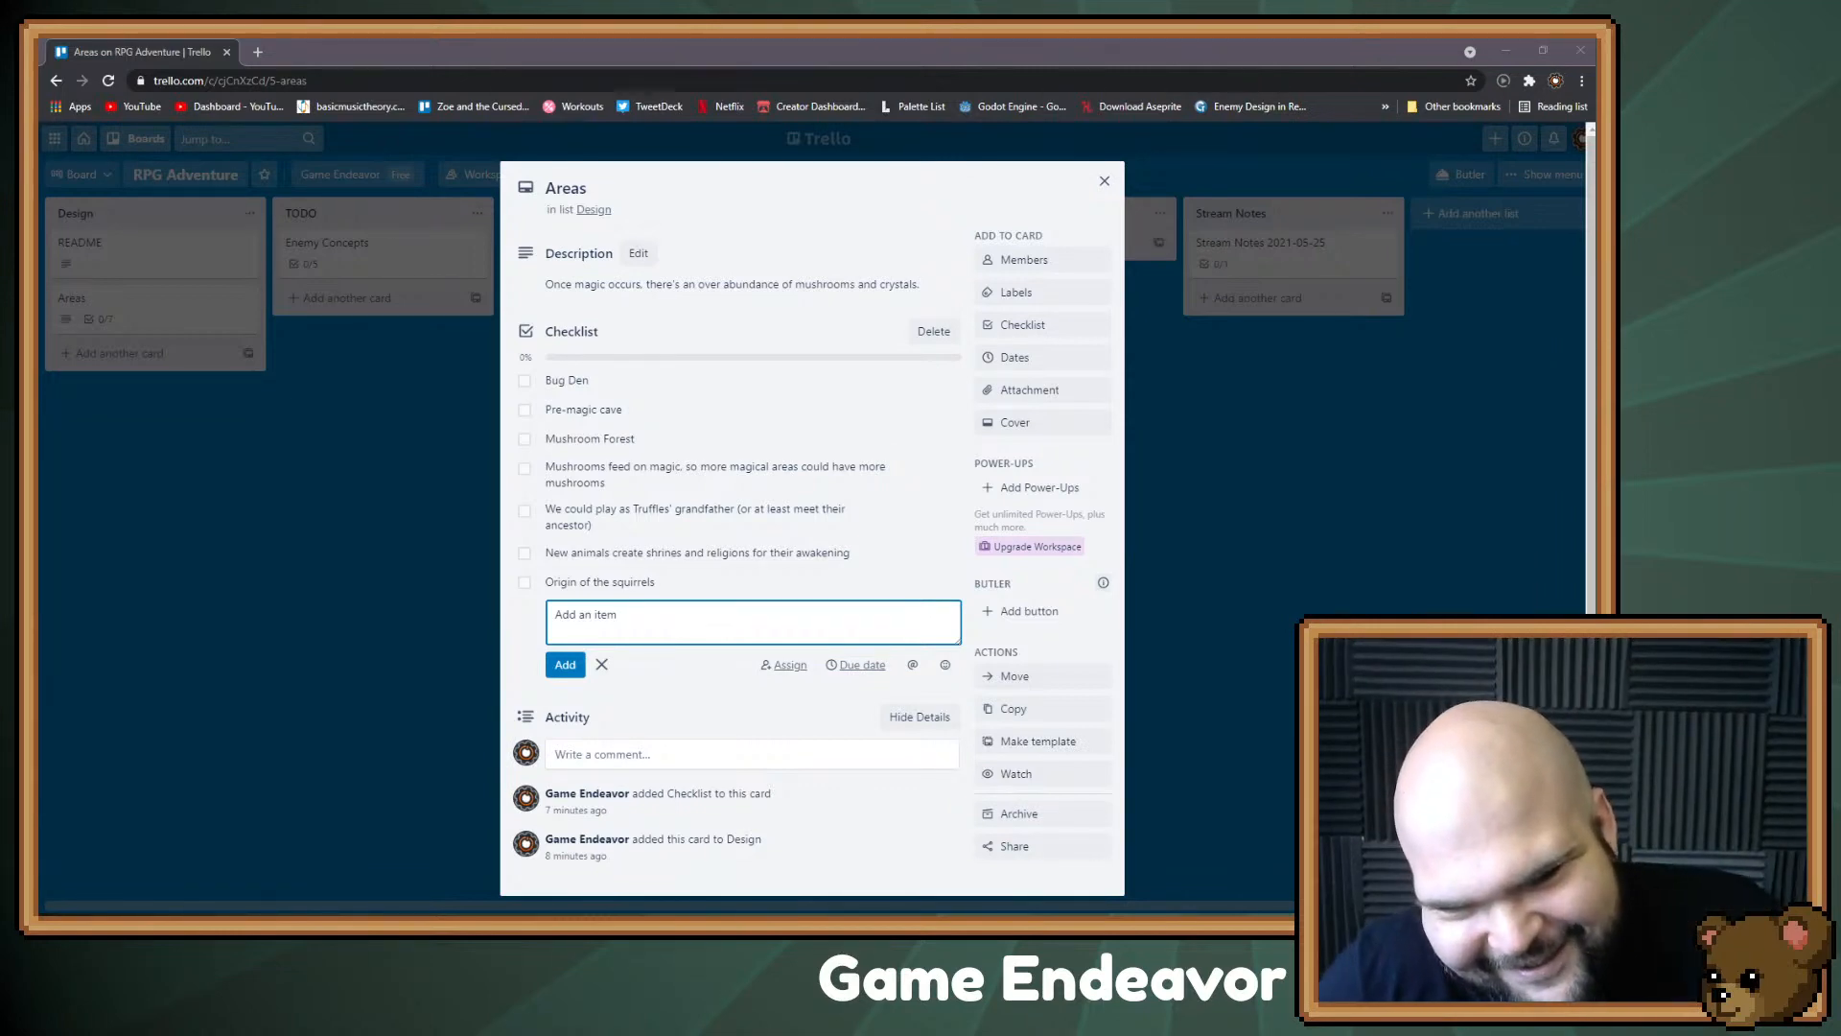
Step: Add the item "Magic made derp squirrel immortal" to the checklist of the Areas card
type("Magic")
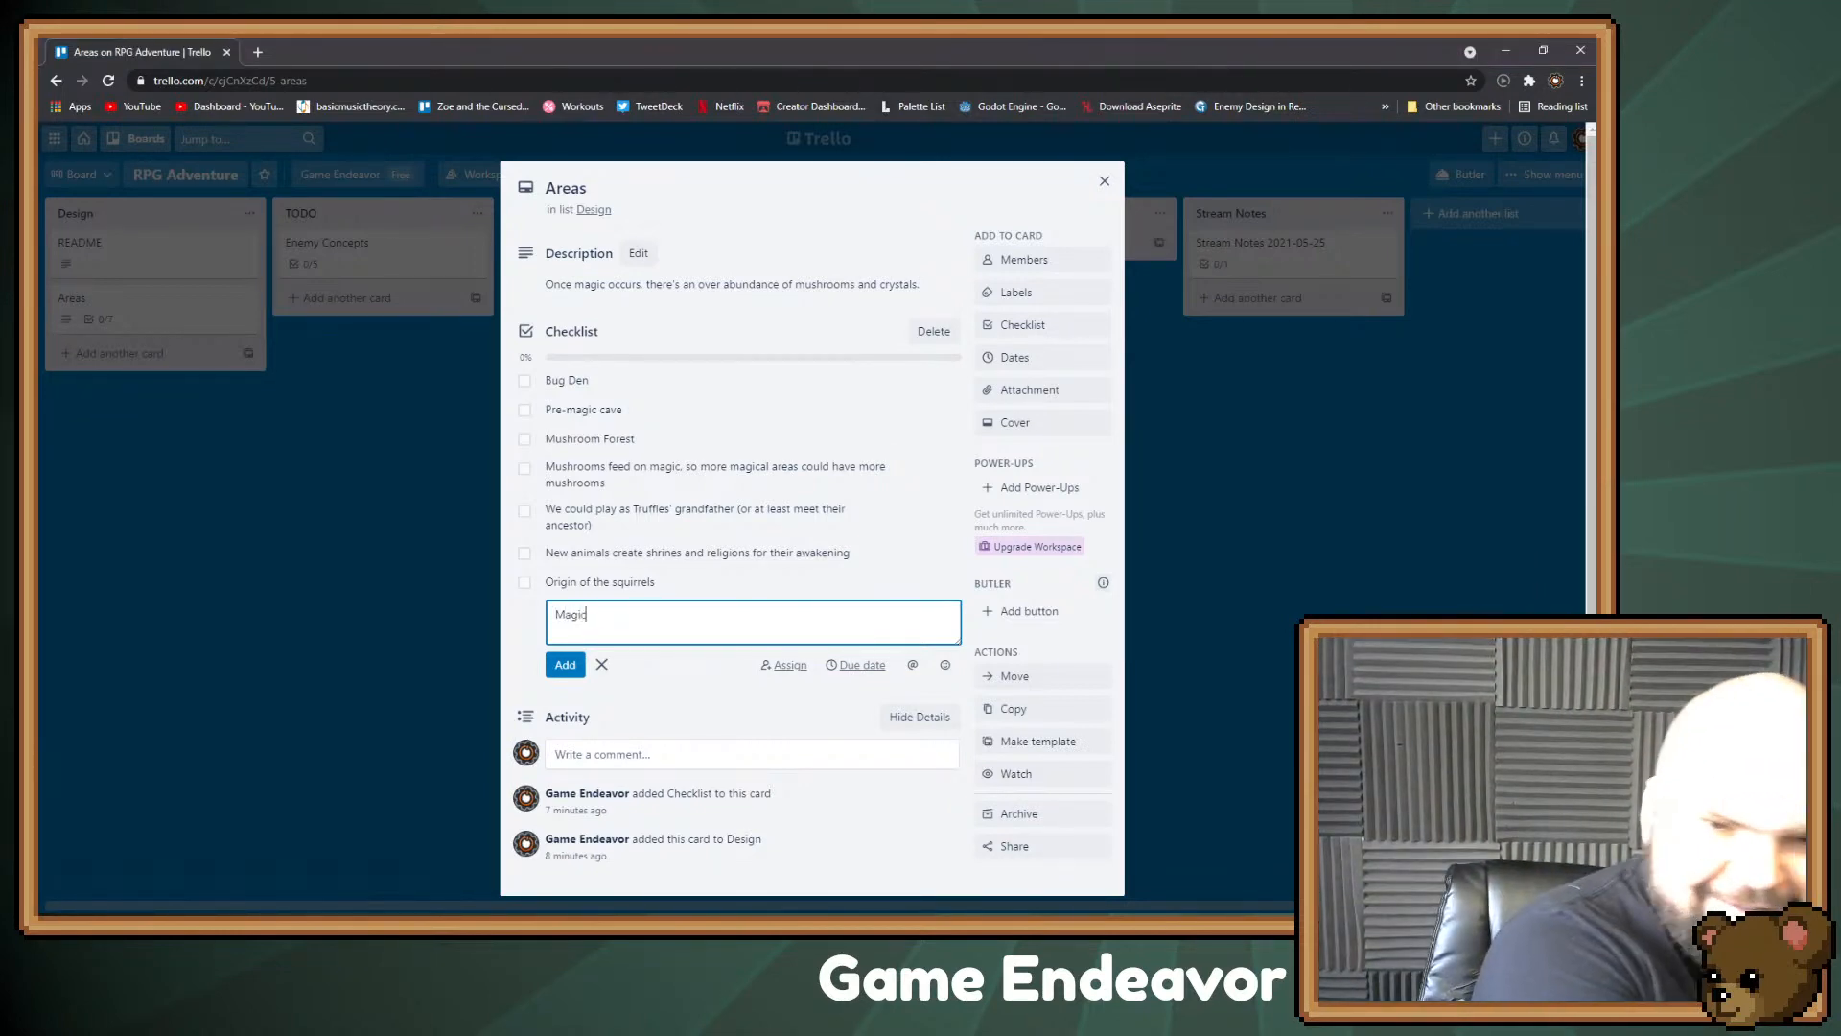
type(" made derp squir")
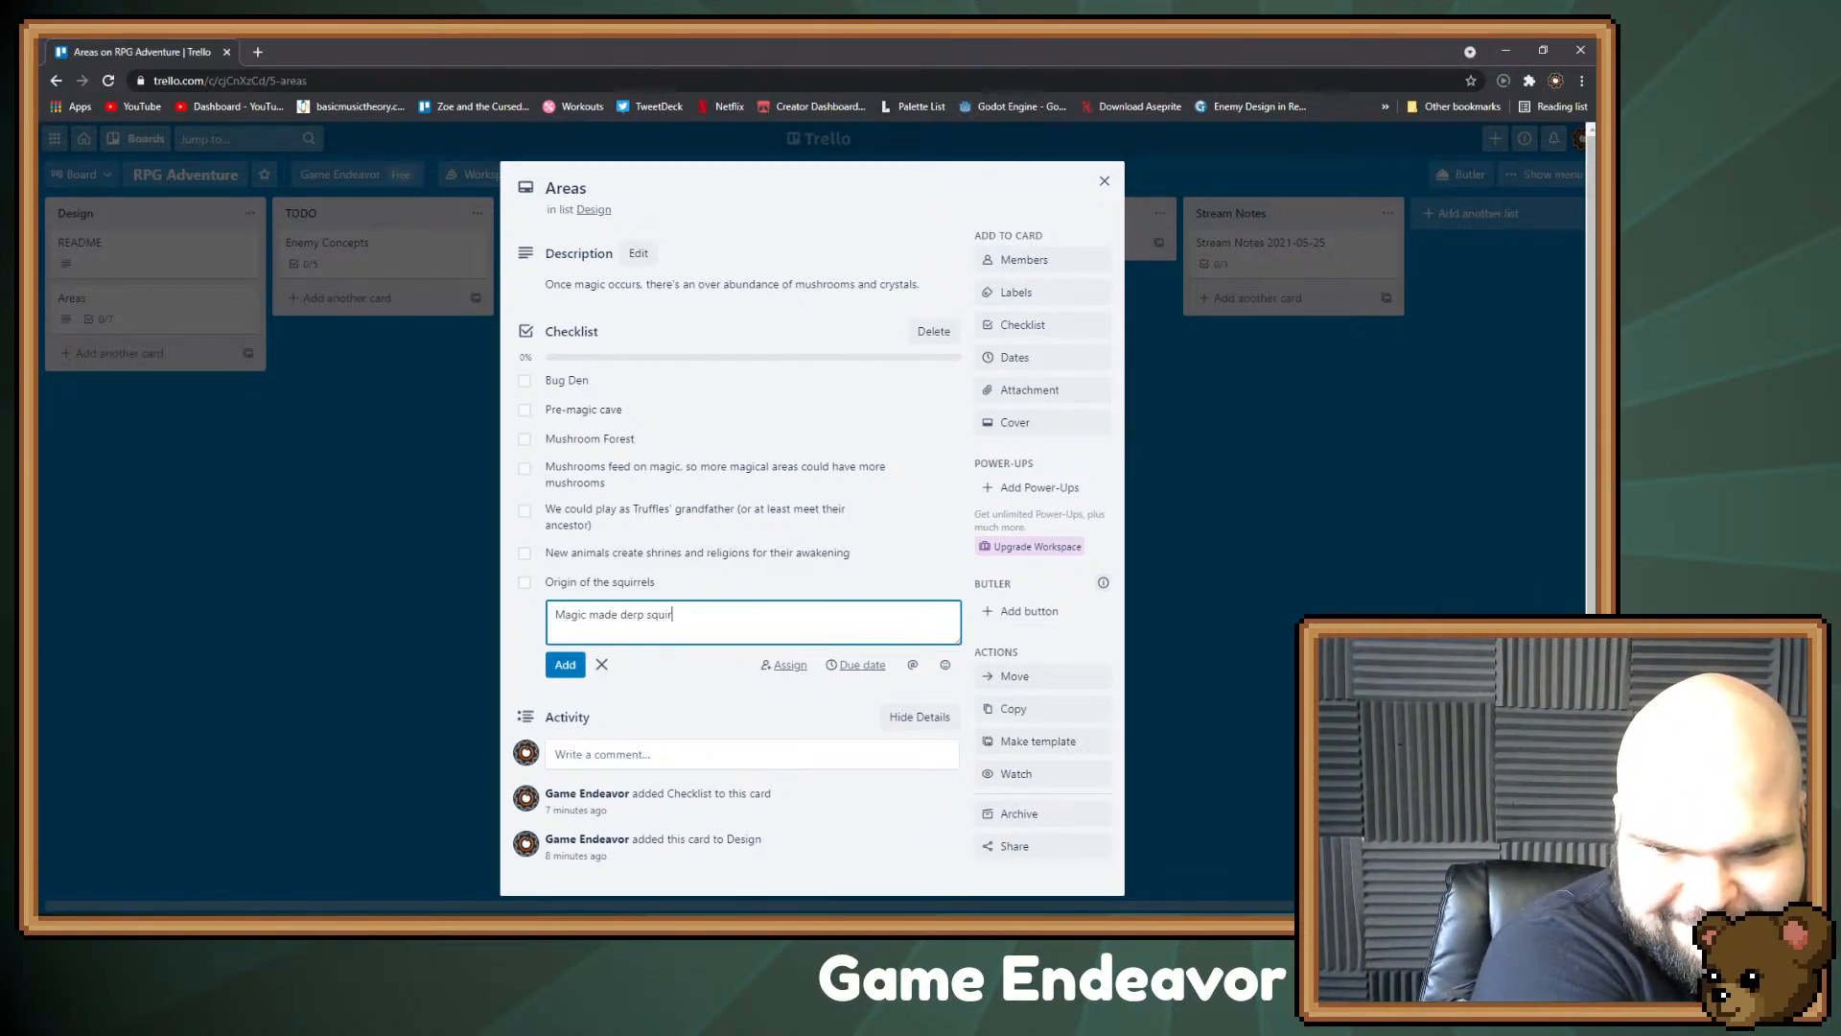
type("rel immortal")
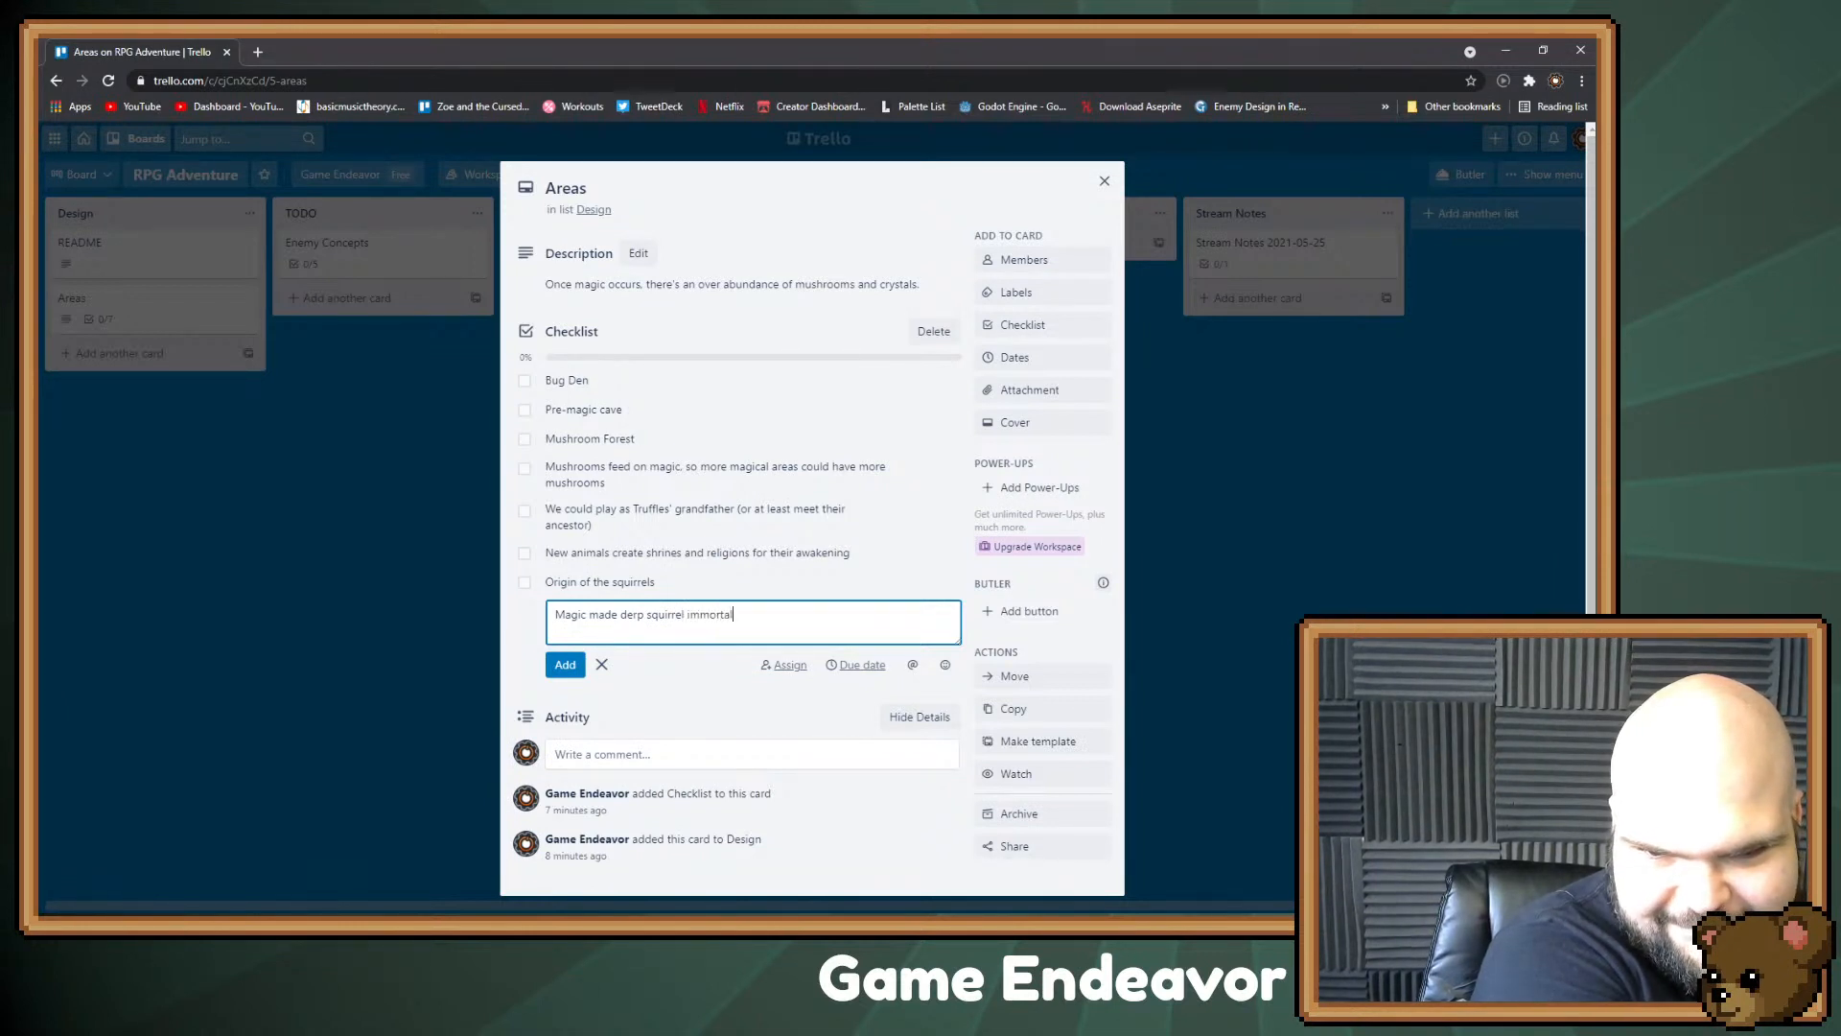
key("Return")
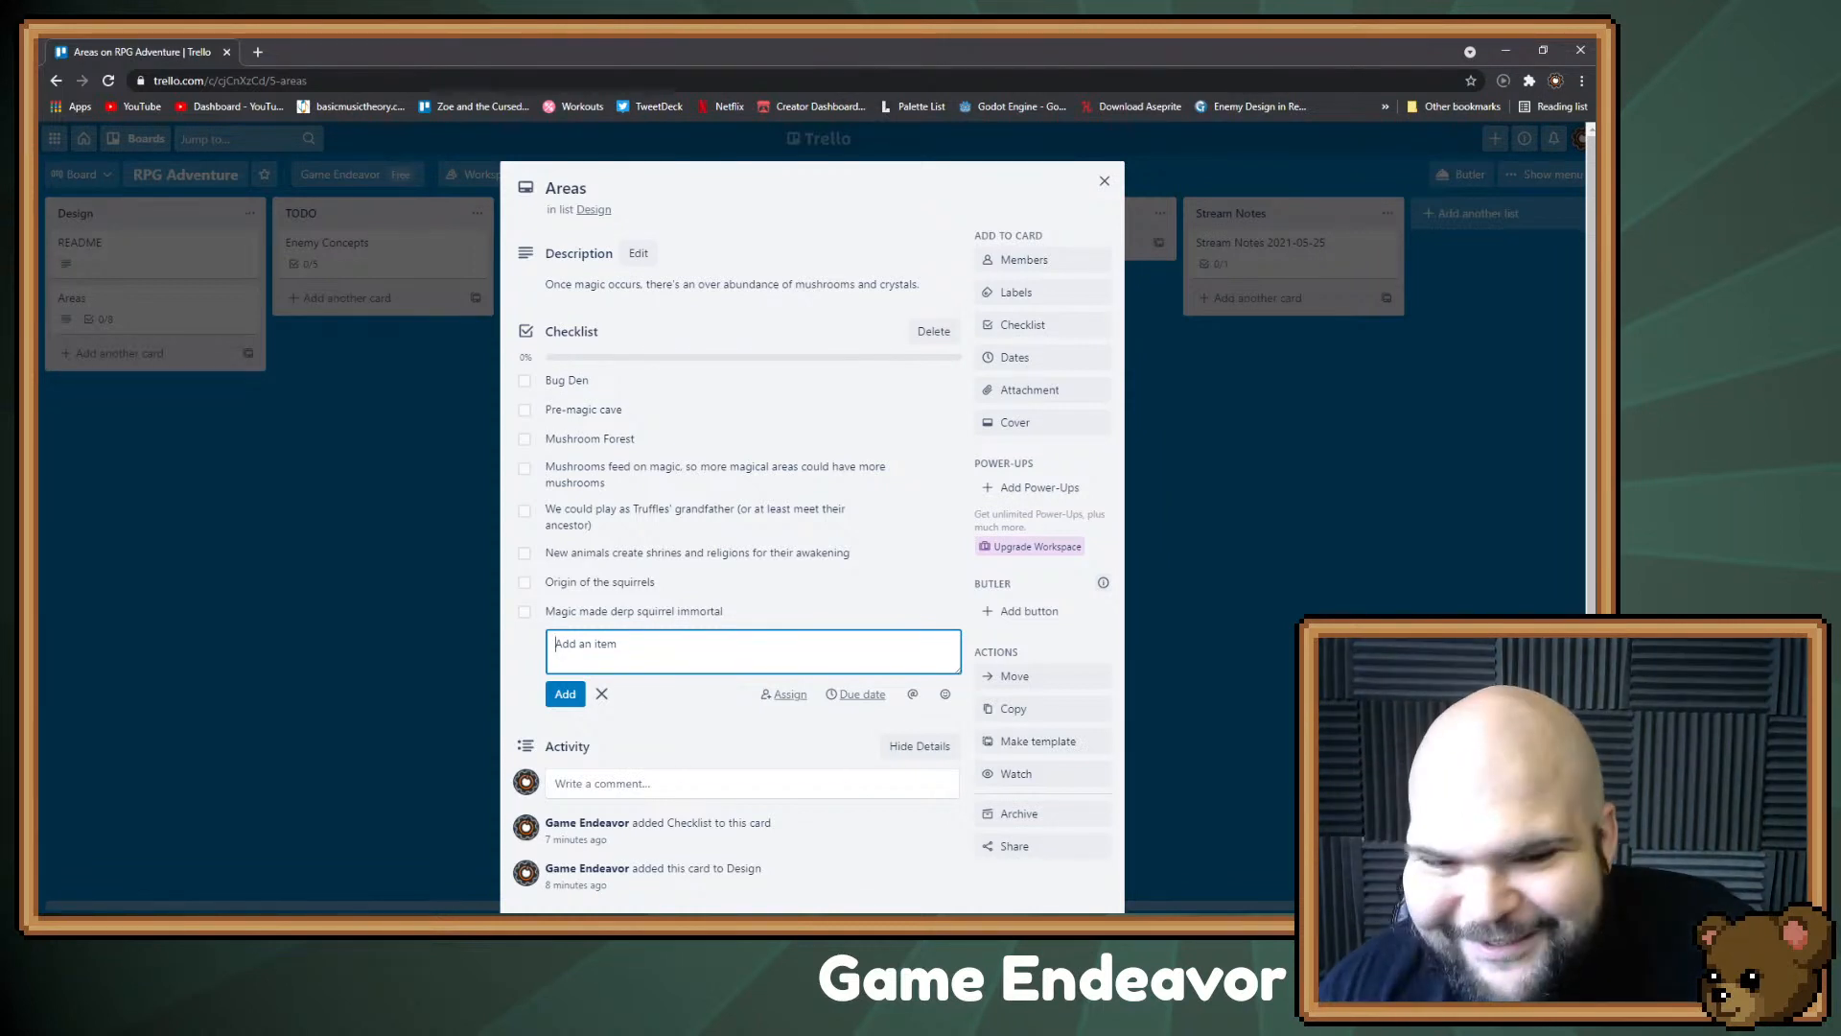
Step: Append "(witness the rise of derp squirrel)" to the "Origin of the squirrels" item in the Areas checklist
left_click(710, 611)
left_click(748, 612)
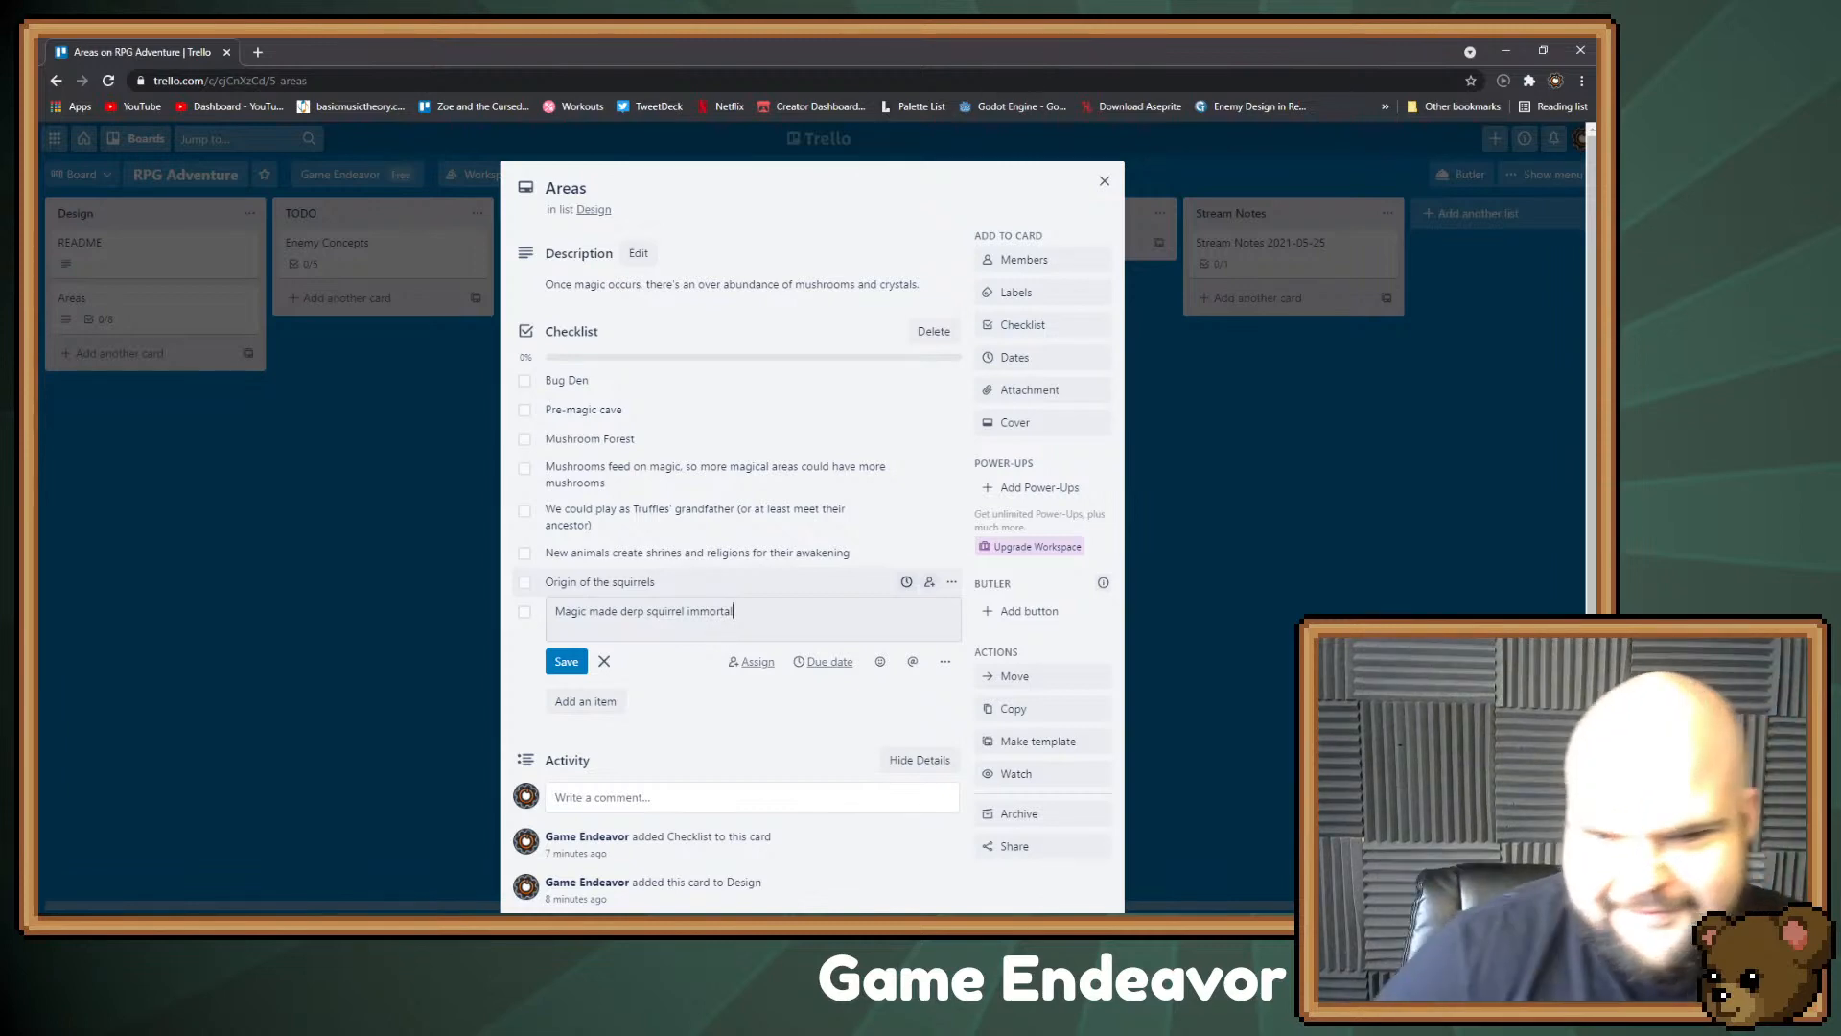
left_click(782, 516)
left_click(820, 627)
key("End")
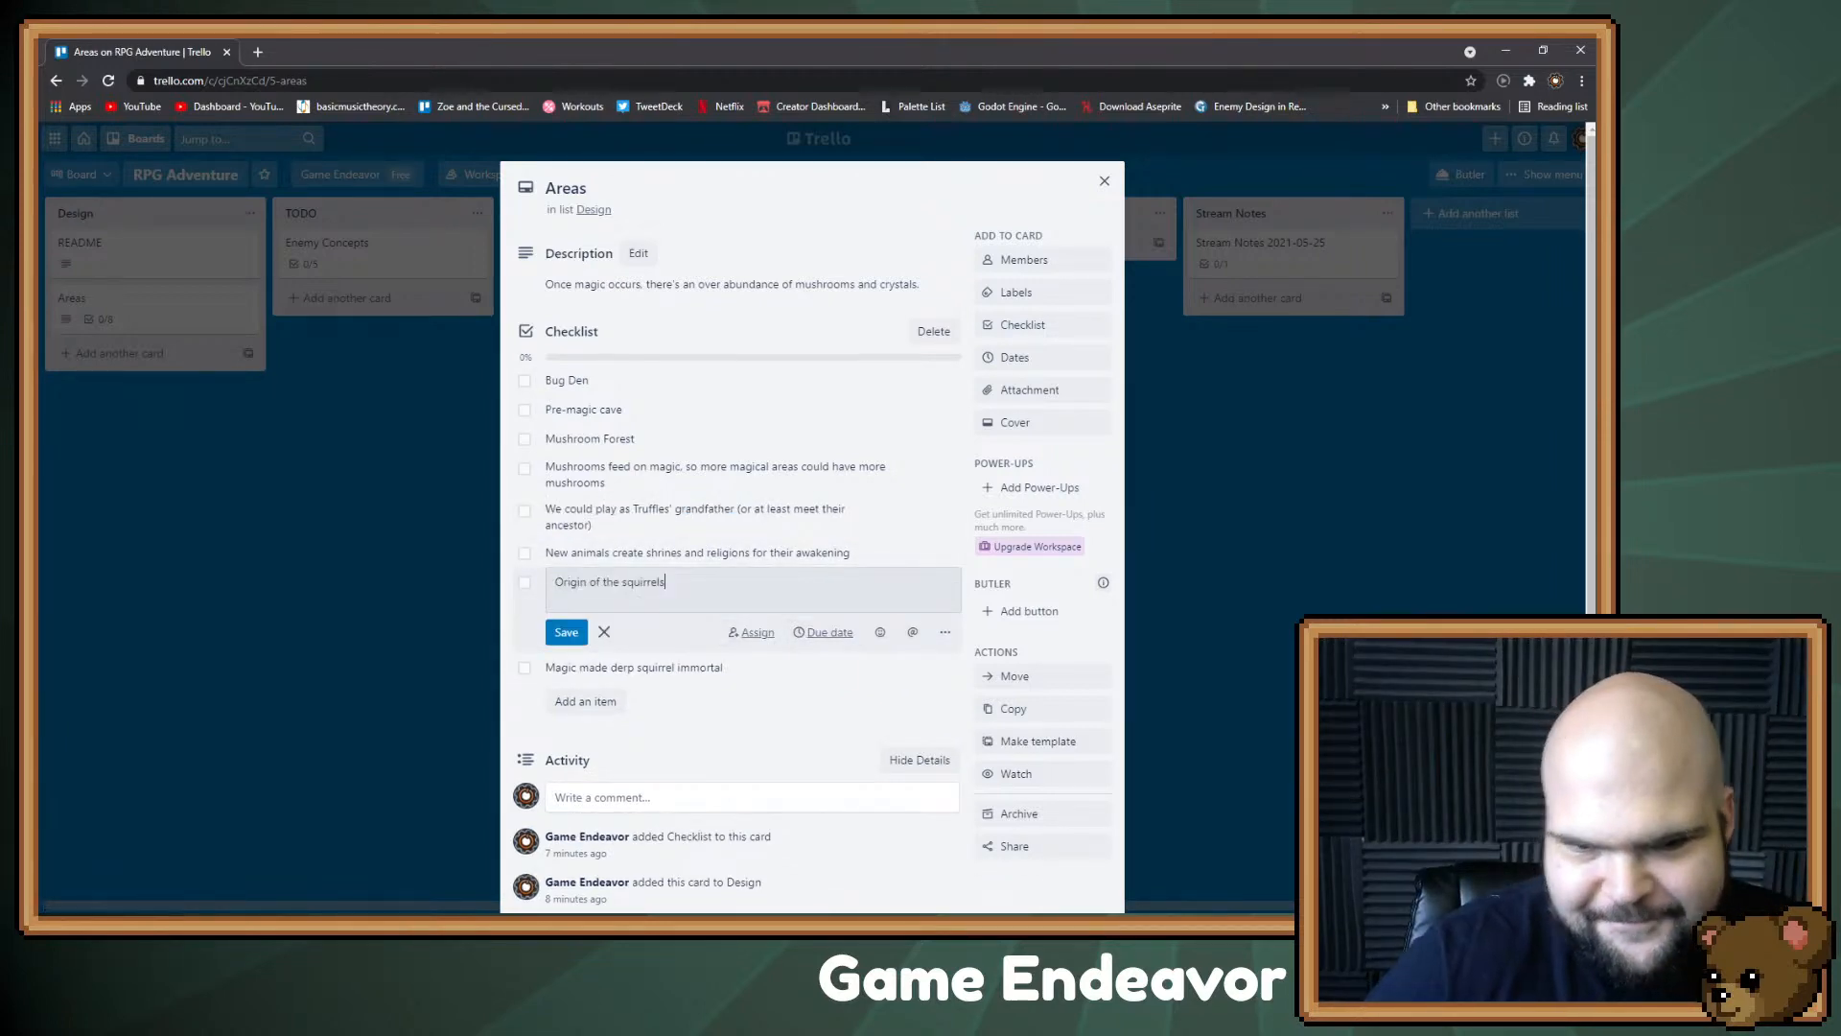
type("(derp")
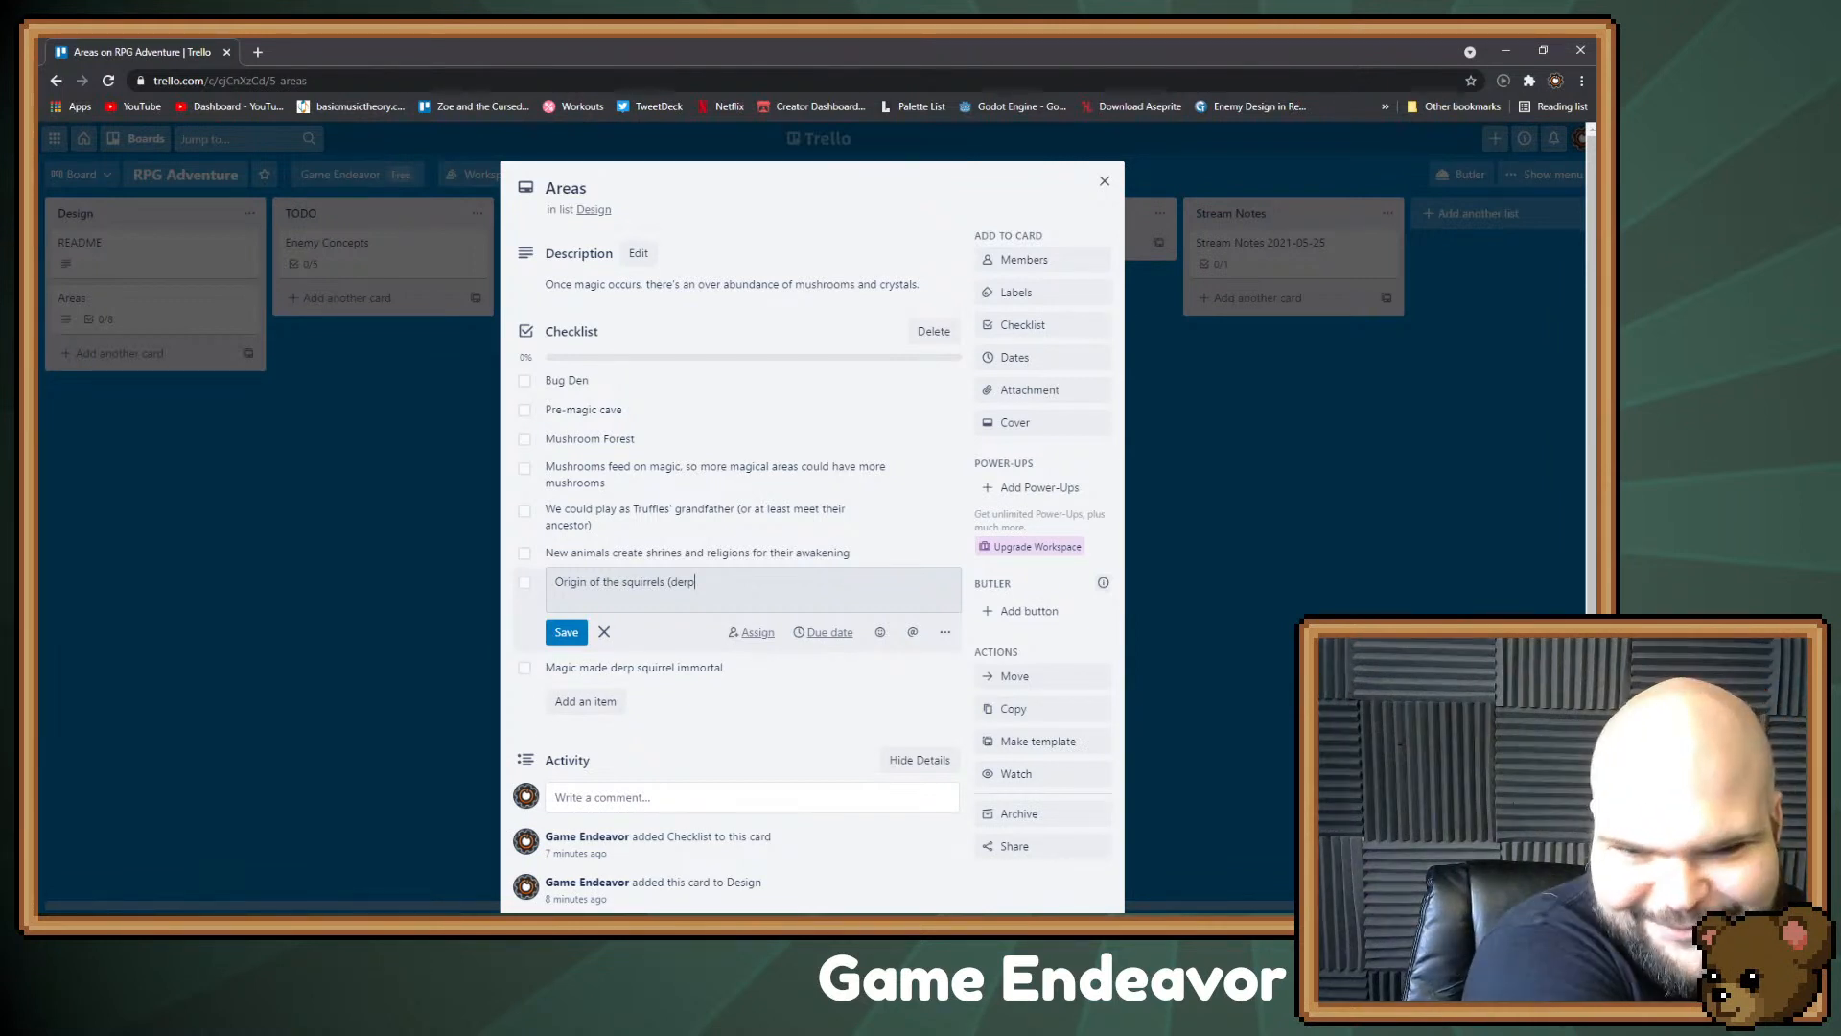
key("BackSpace")
key("BackSpace")
key("BackSpace")
key("BackSpace")
type("wit")
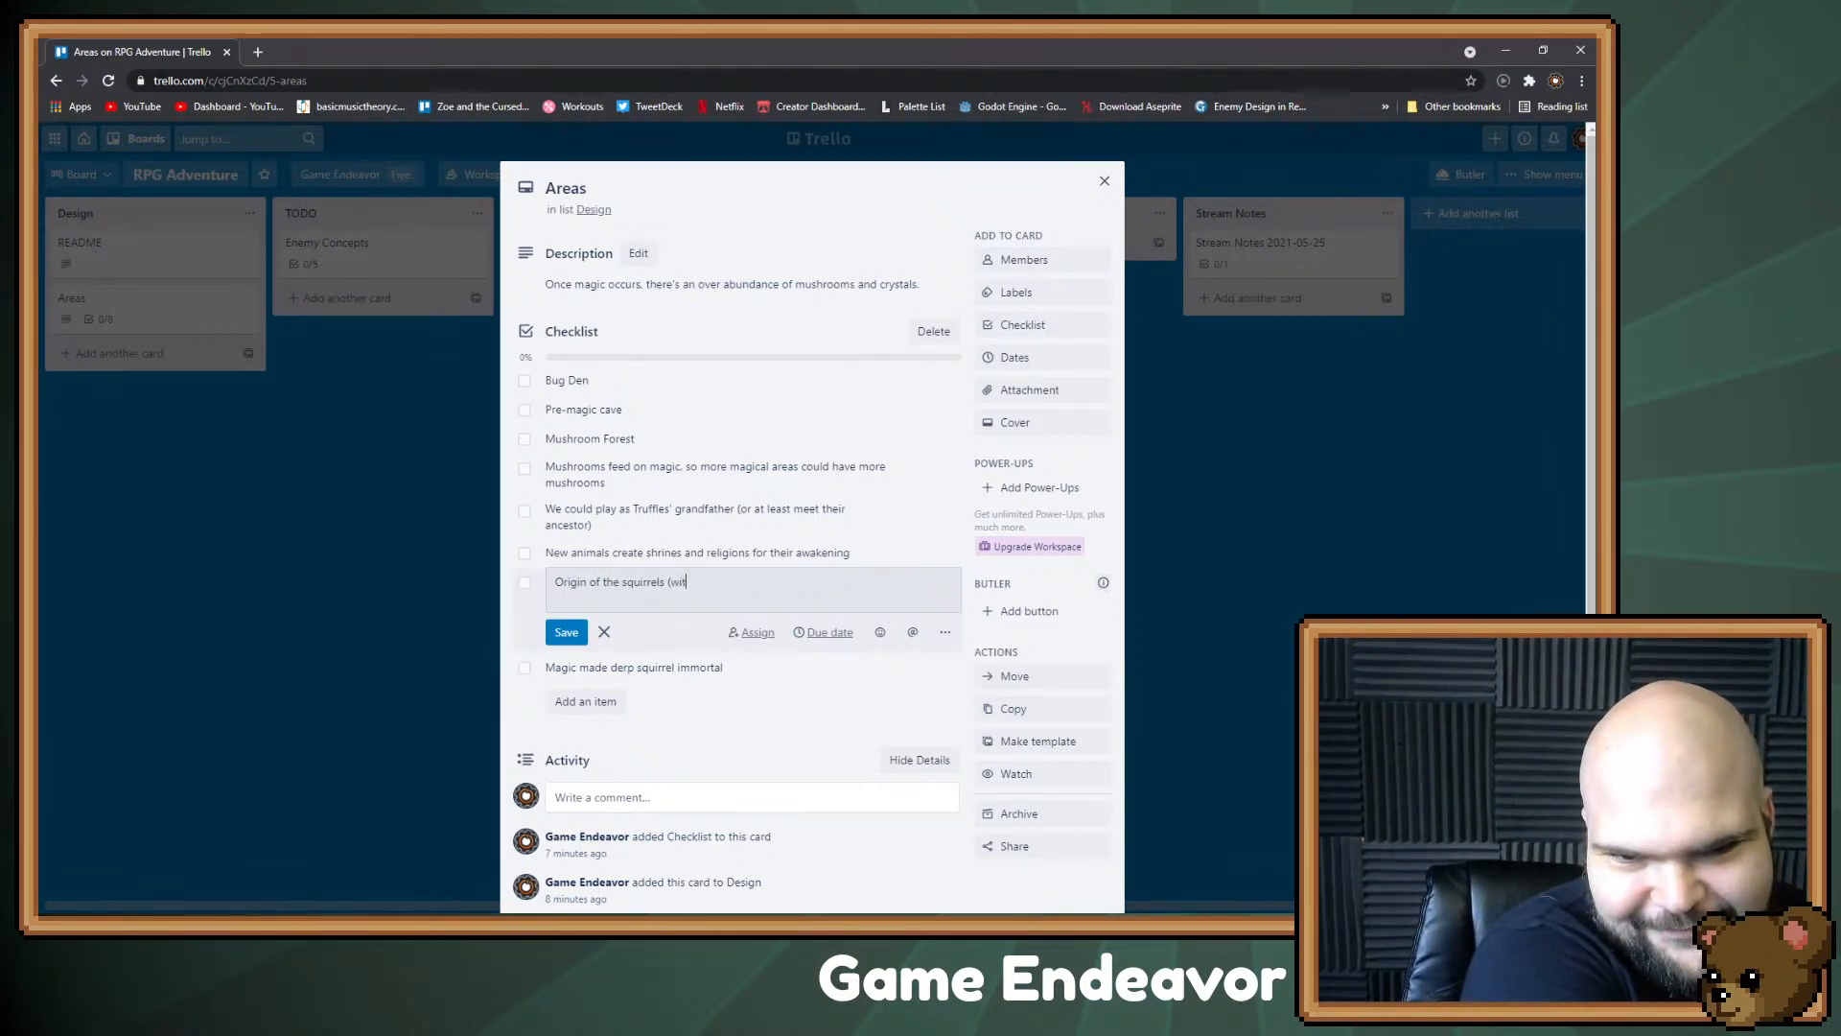
type("ness the rise of derp sq")
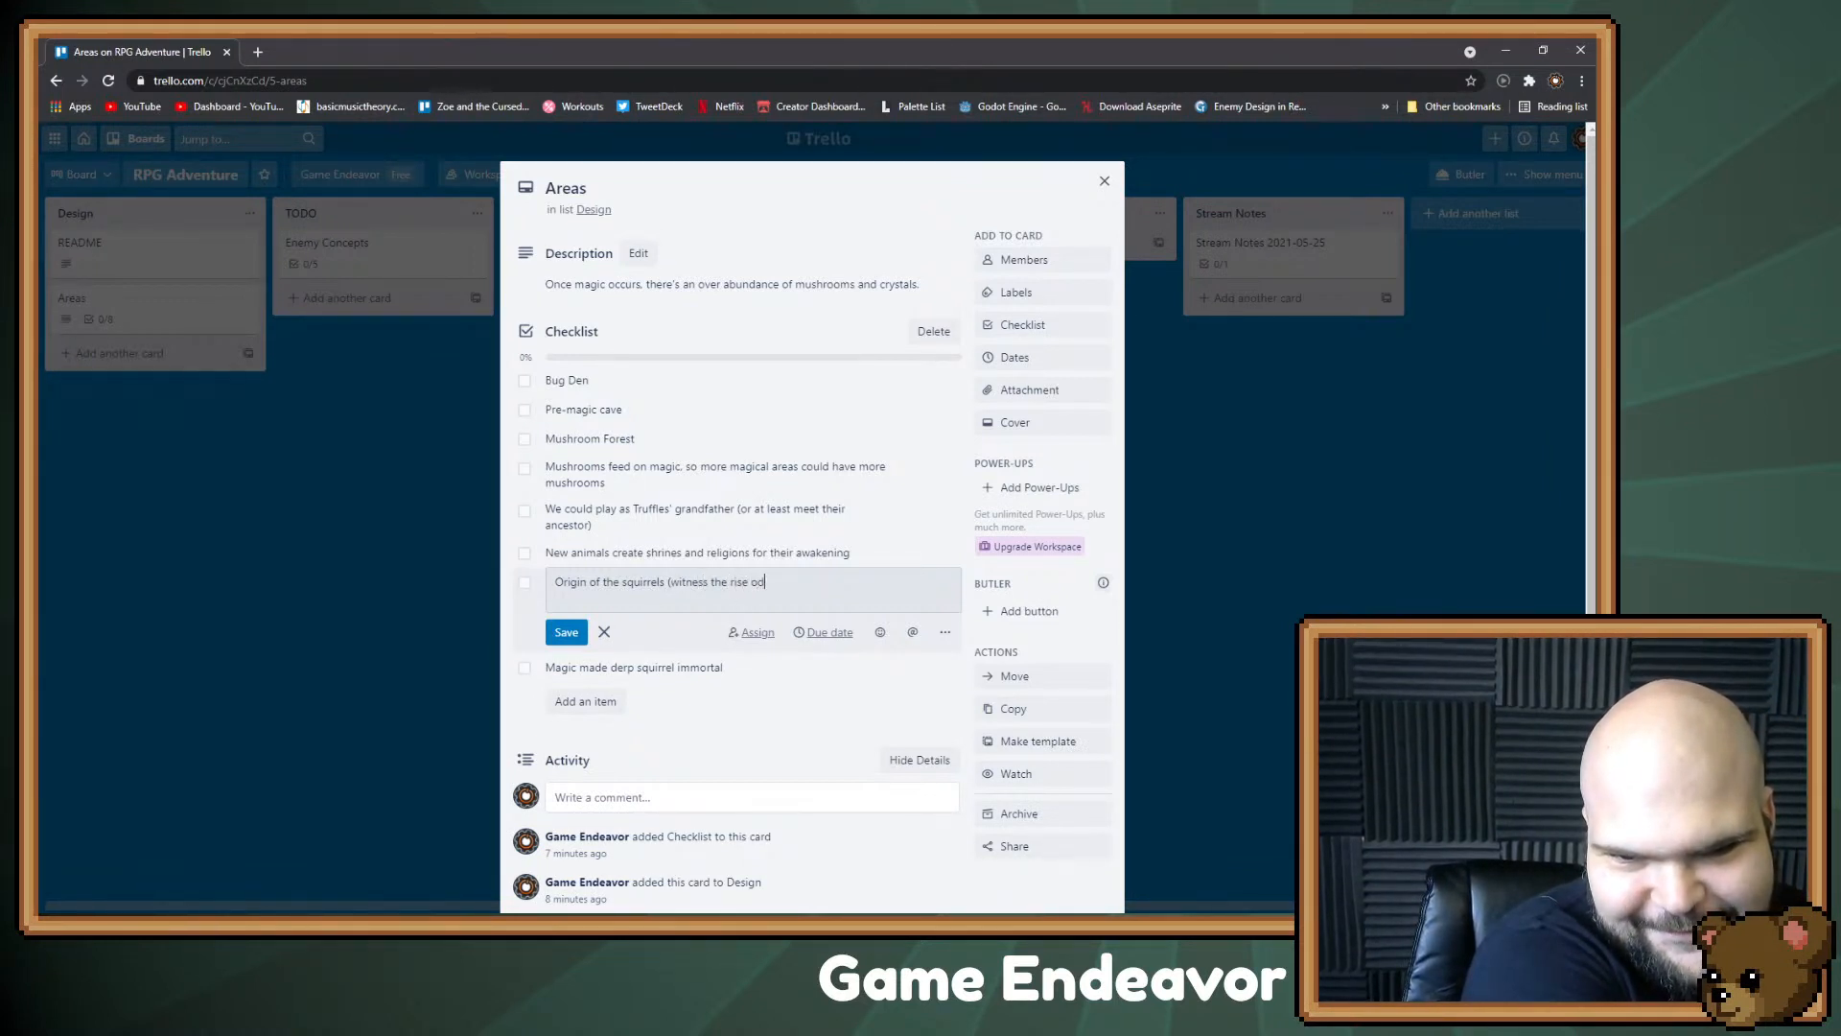
type("uirrel)")
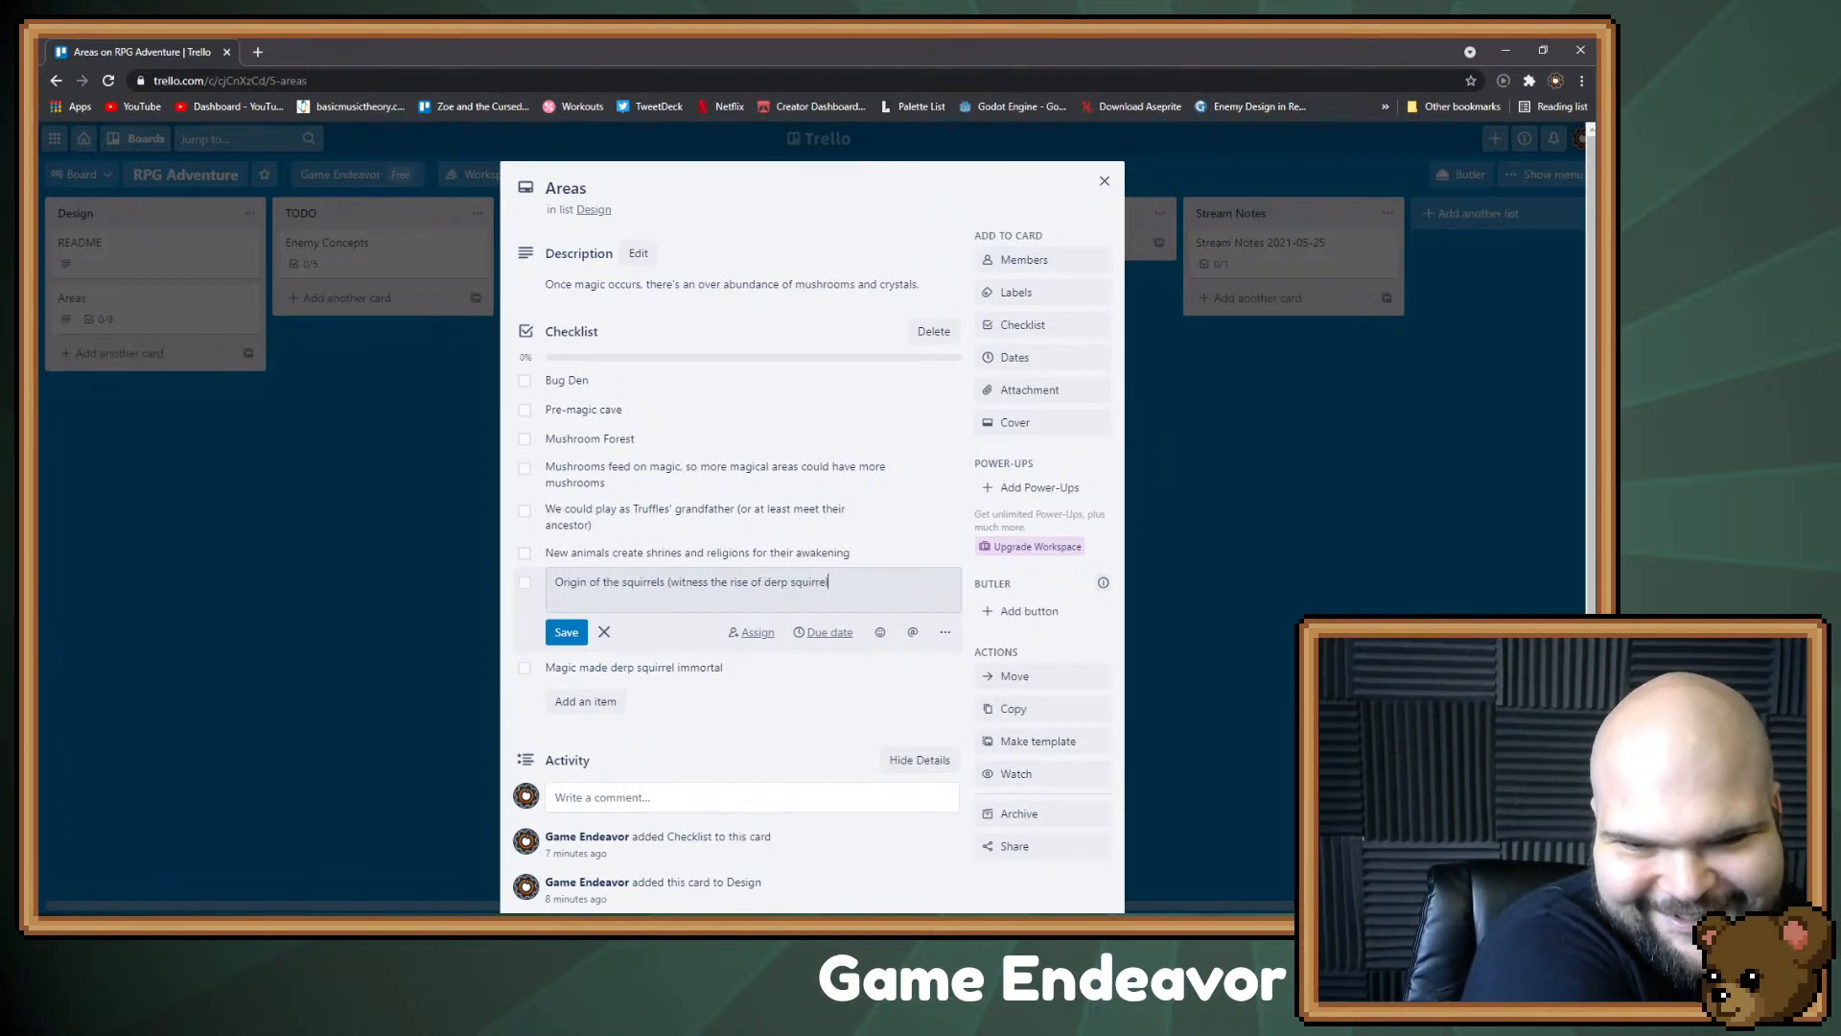
key("Return")
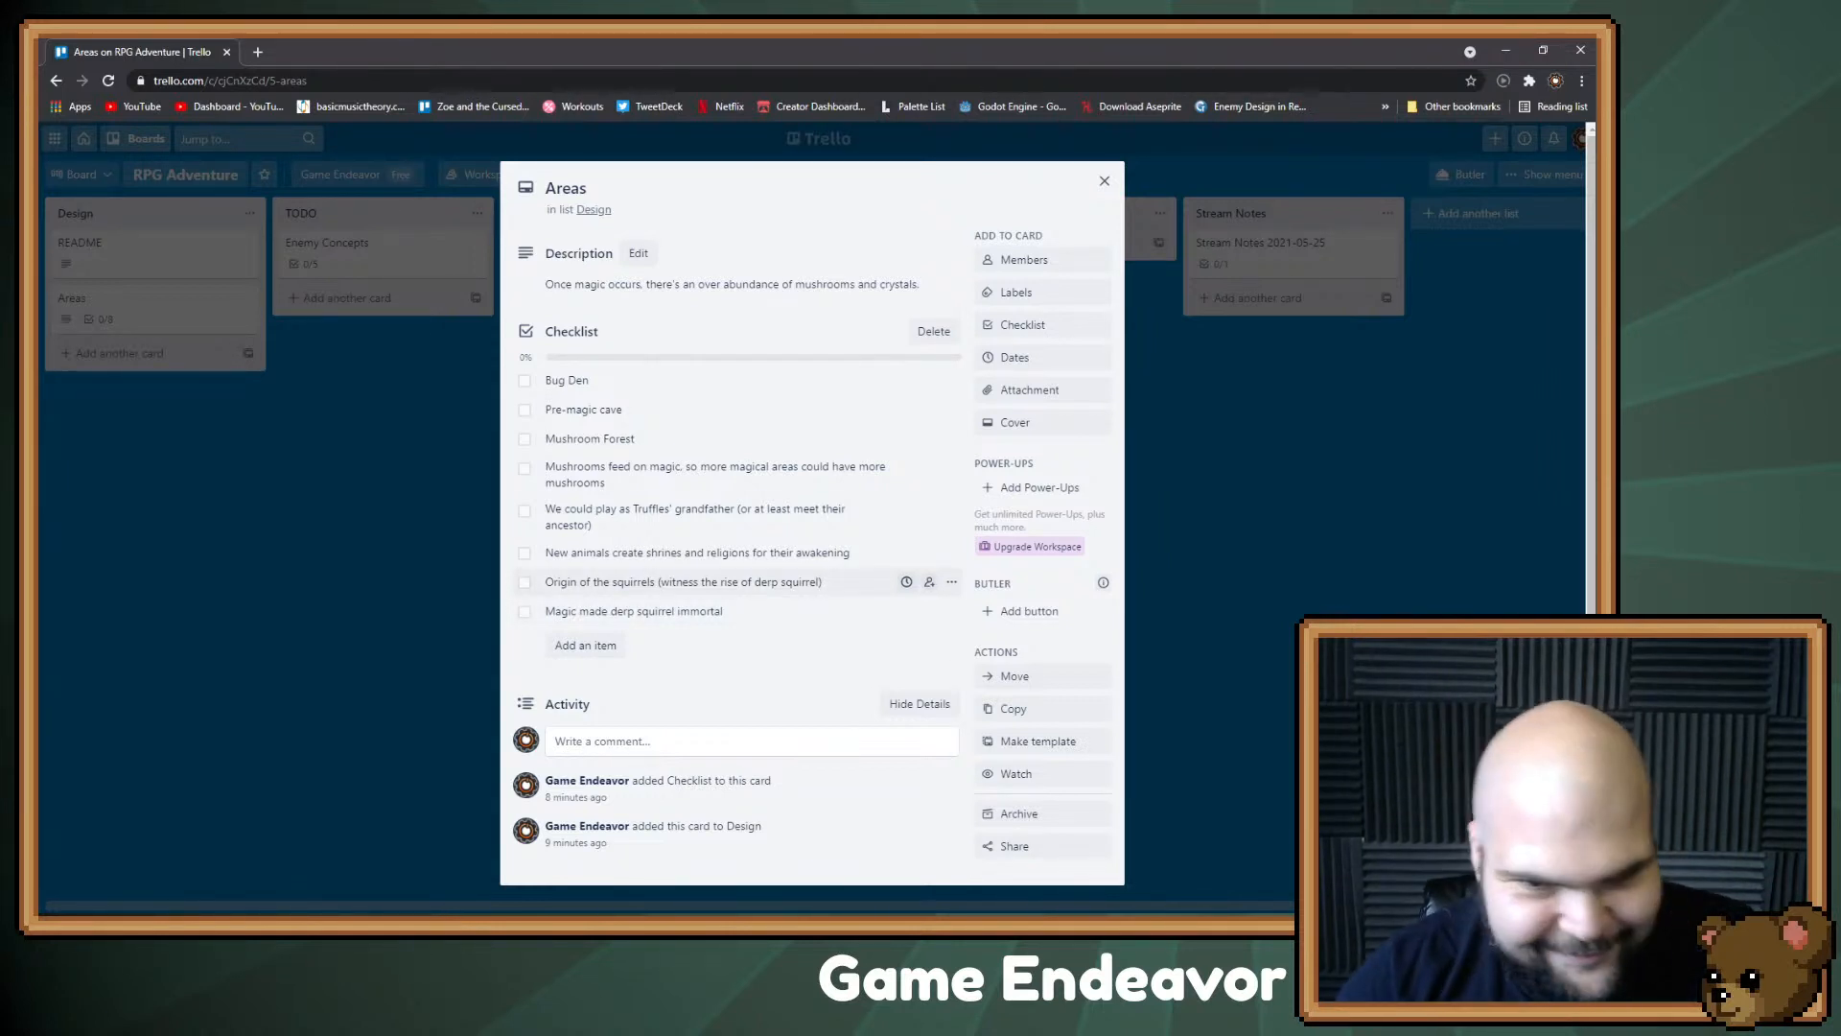
Step: Add the item "Squirrel allergic to nuts" to the checklist of the Areas card
left_click(585, 645)
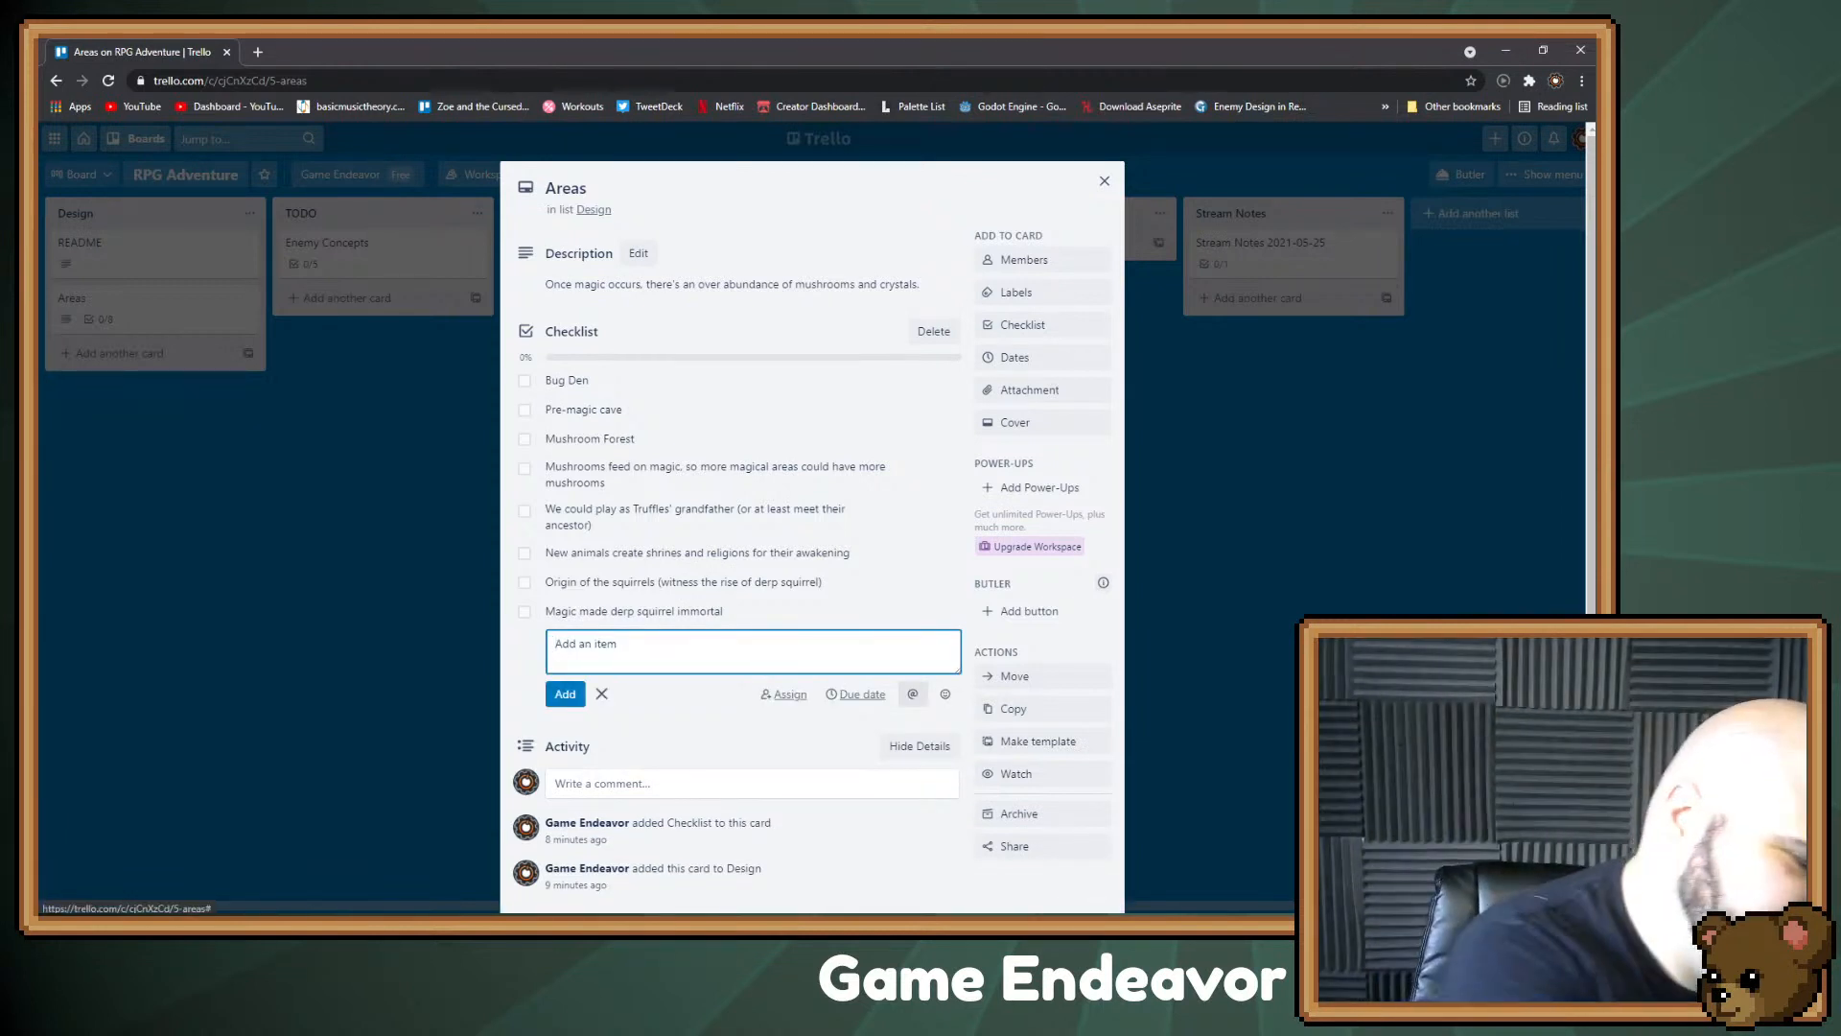
type("Squir")
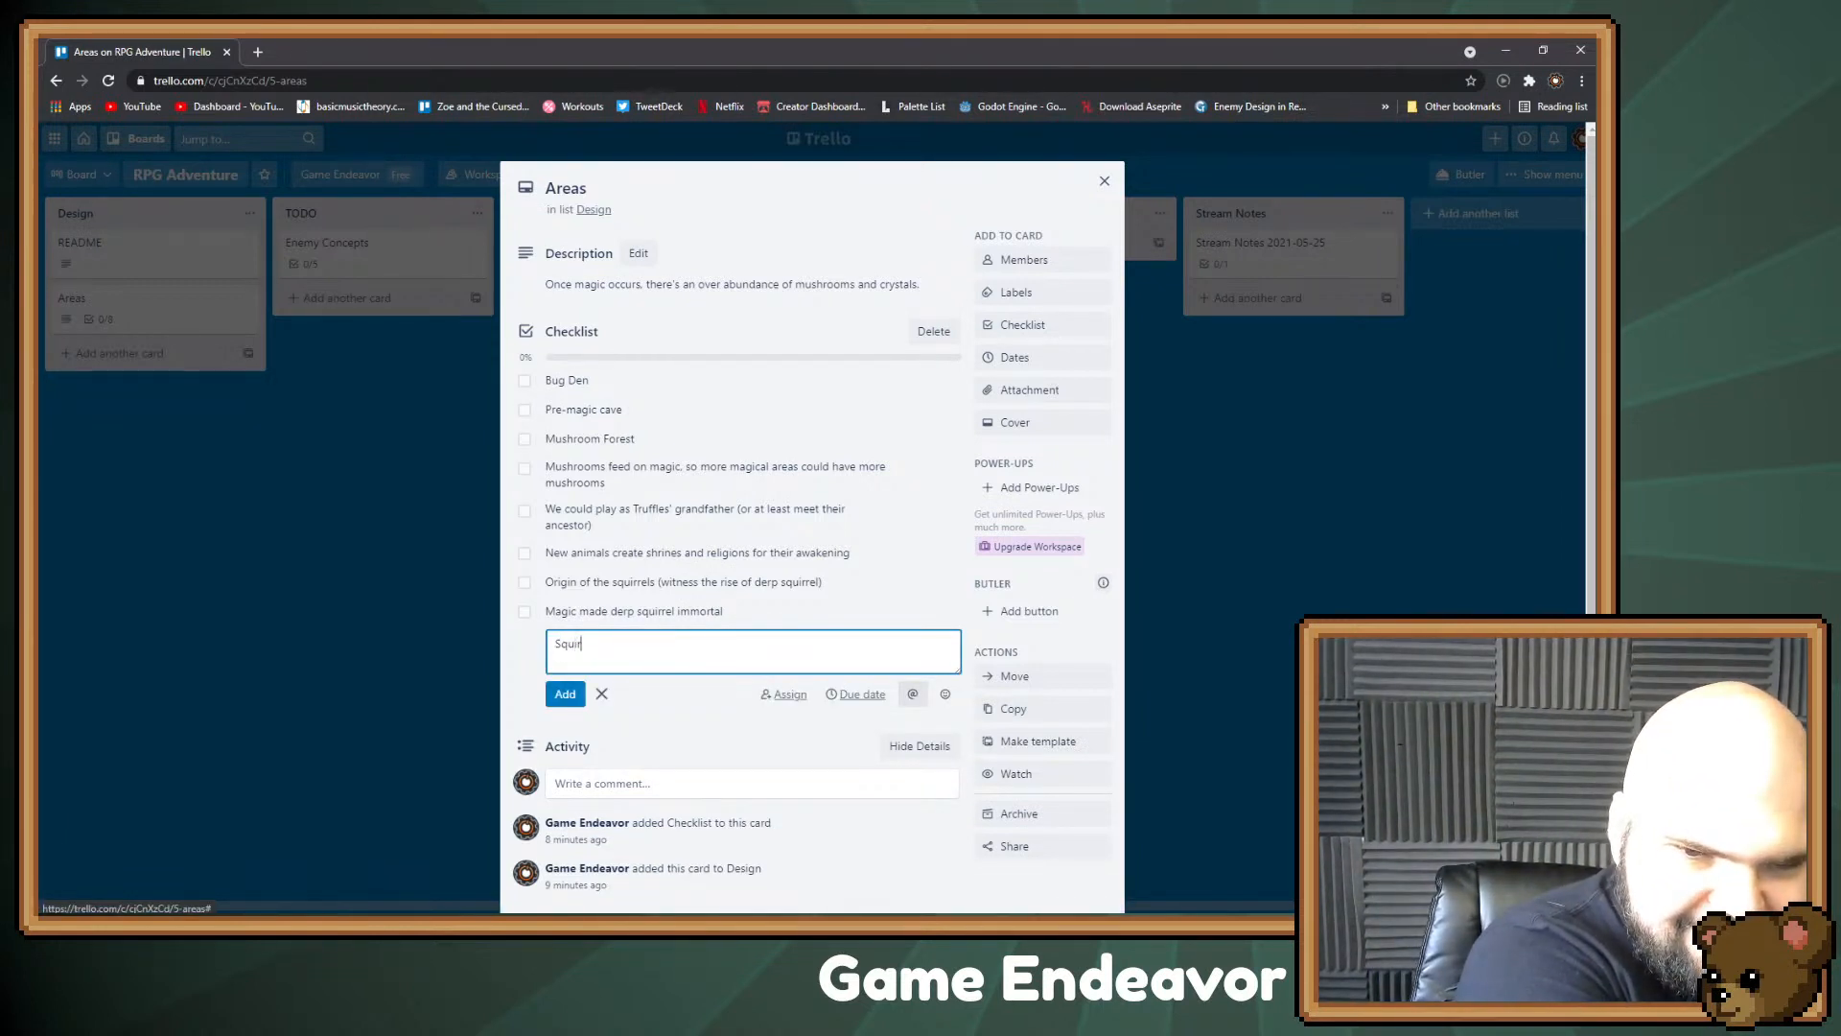
type("rel")
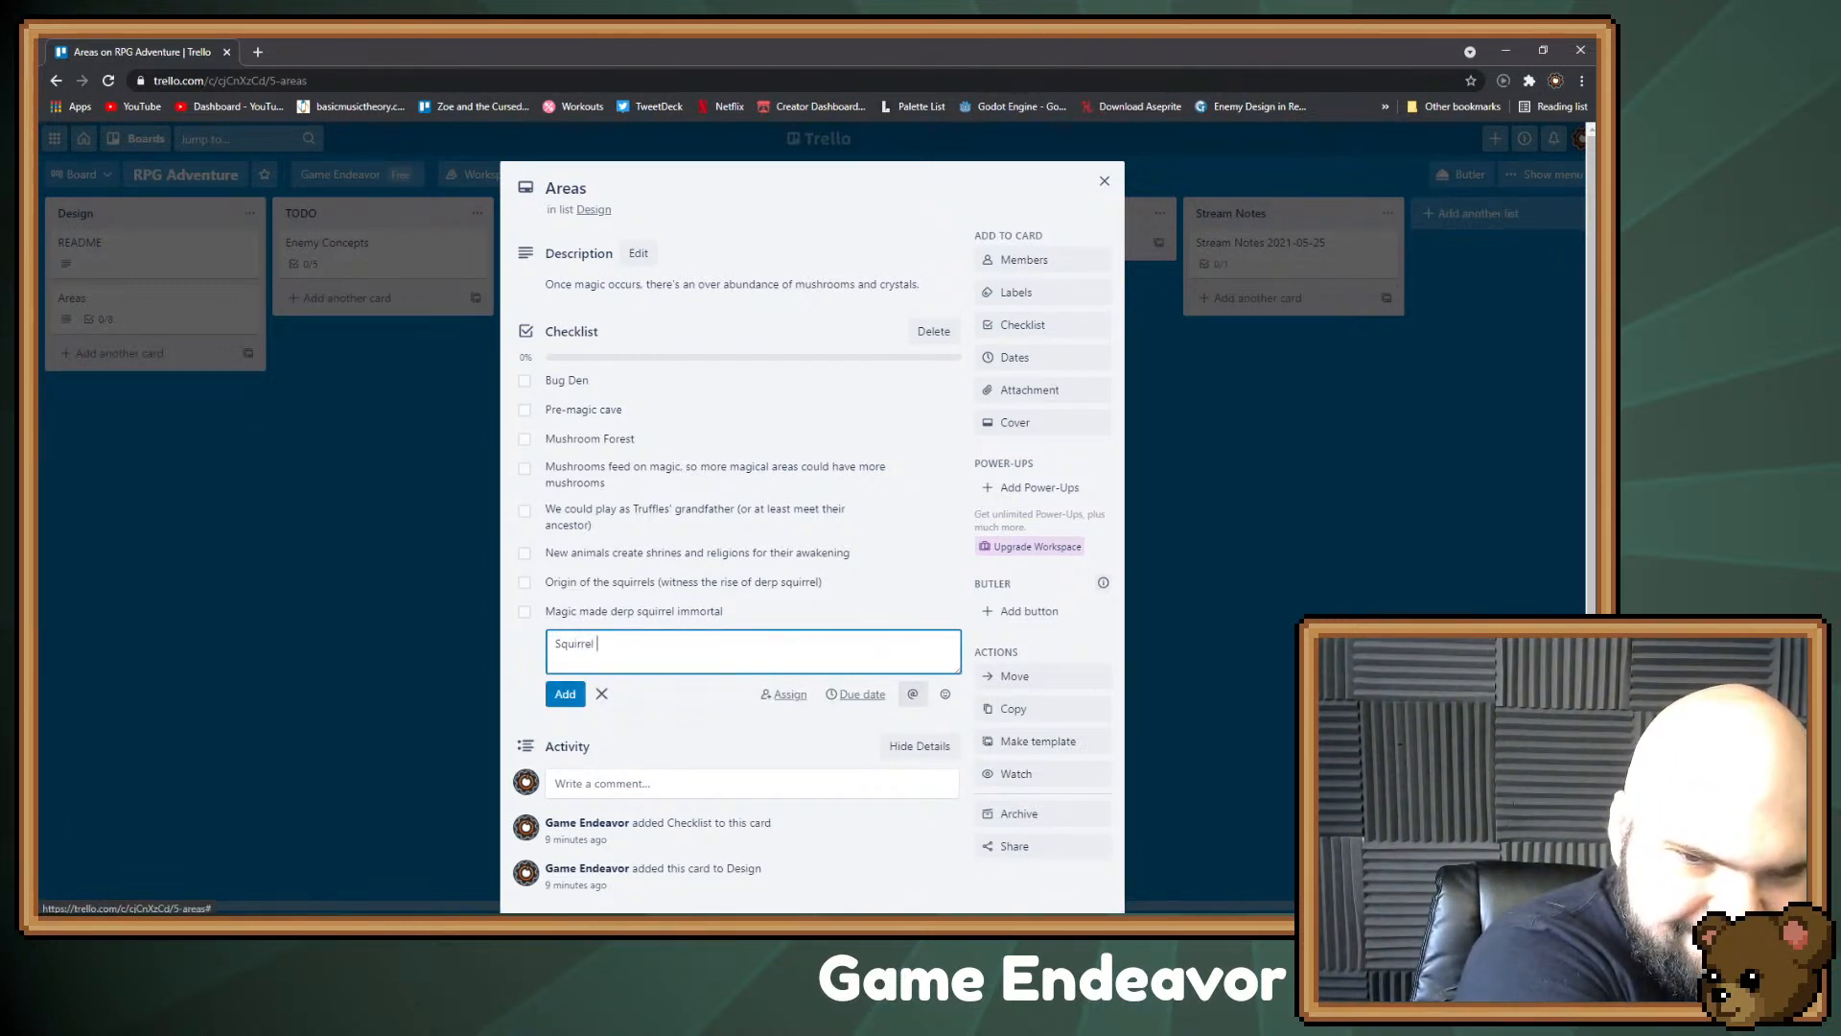
type(" allergic to nuts")
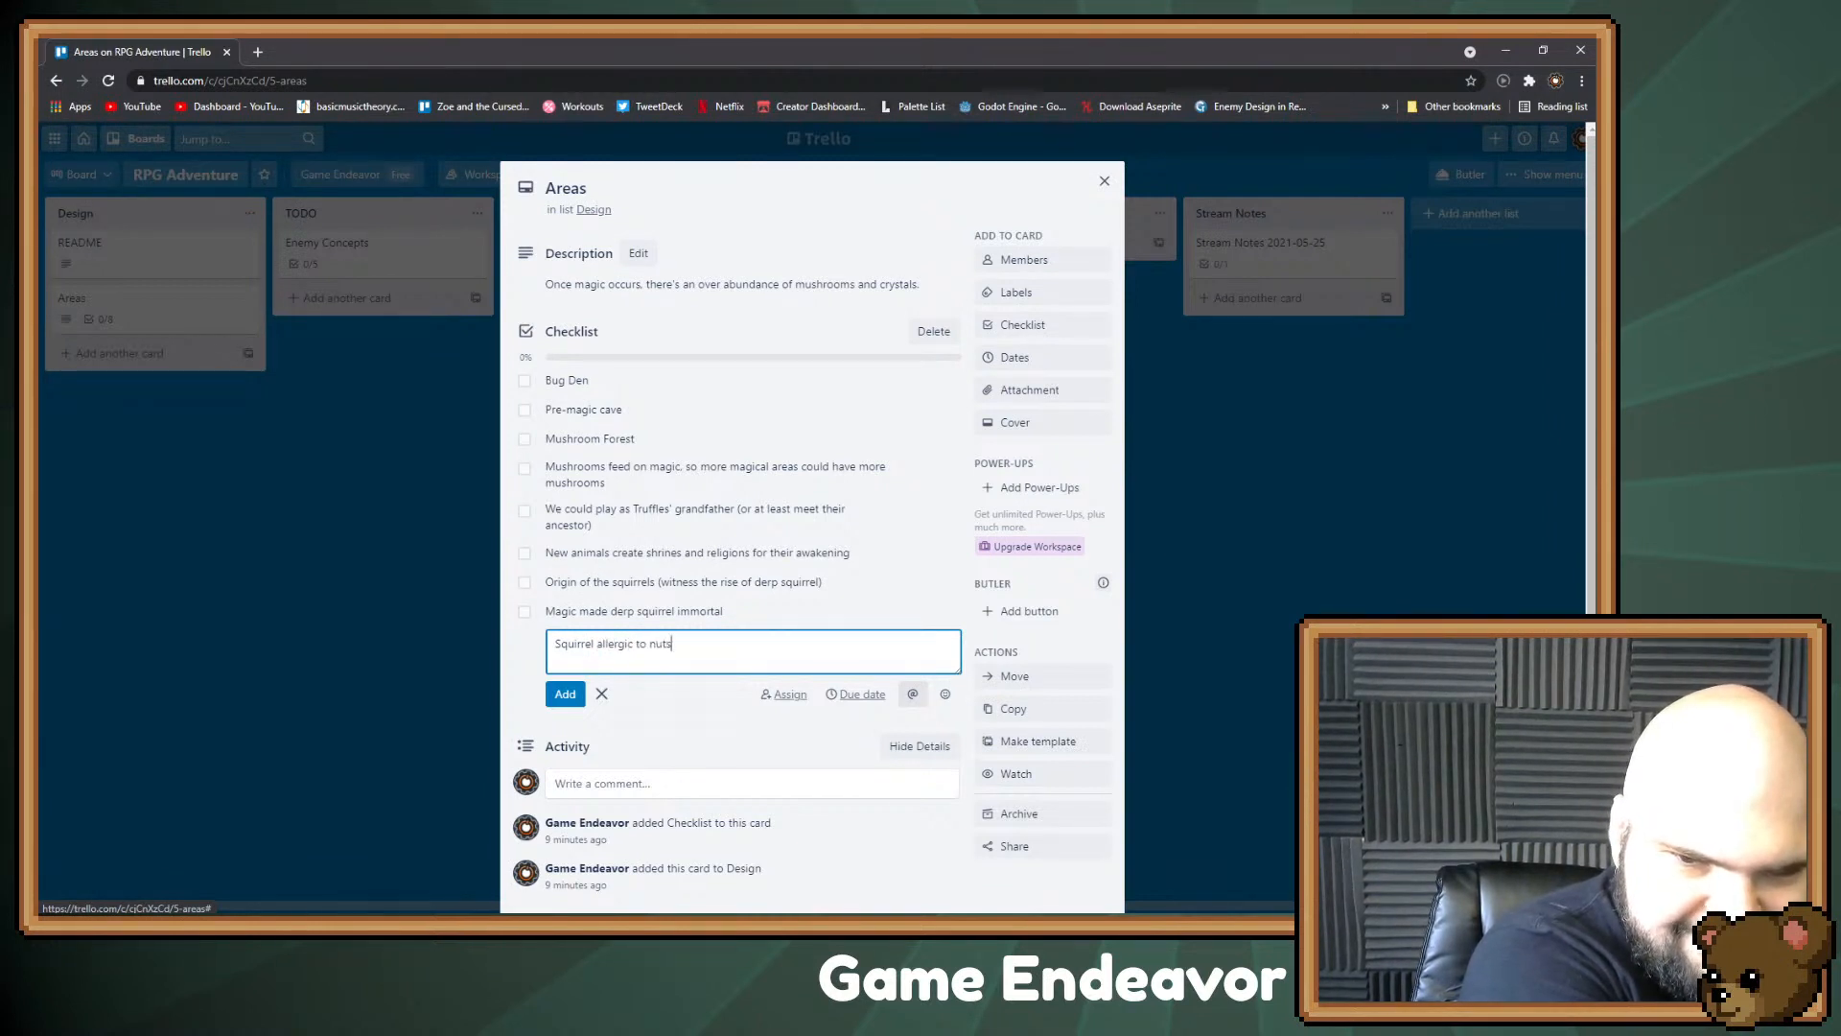
key("Return")
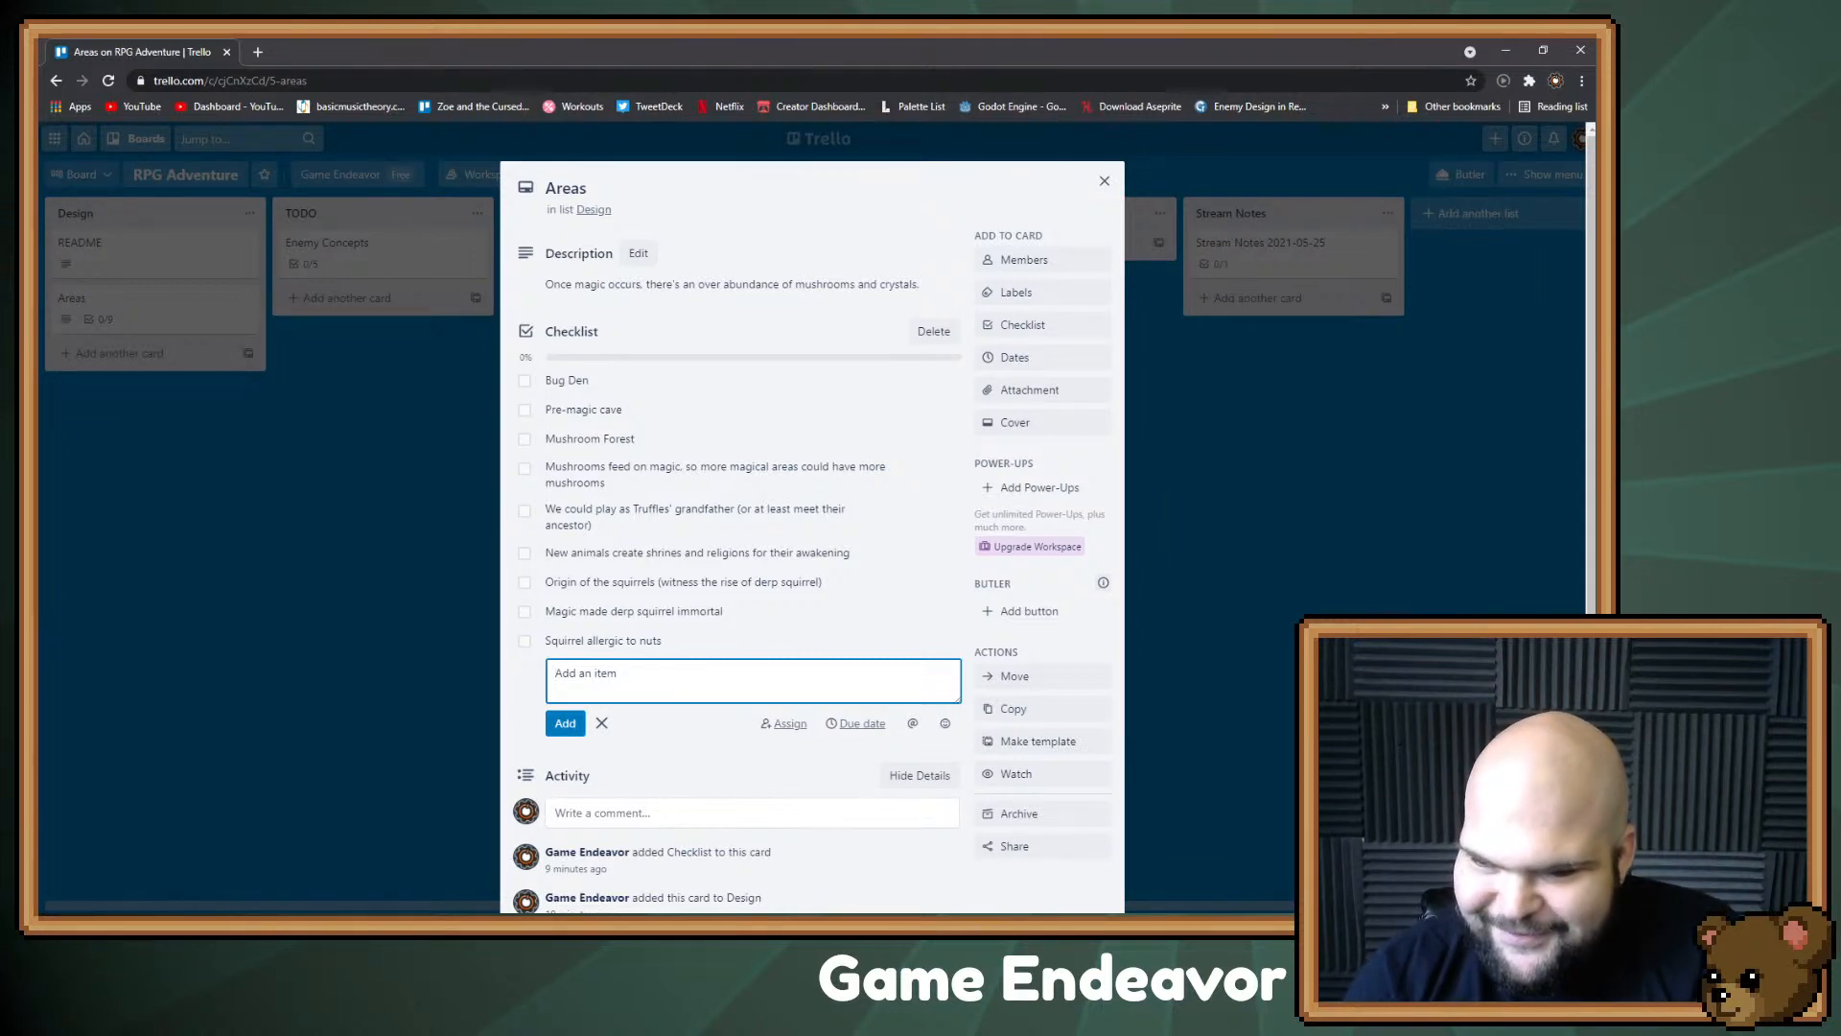
Step: Add the item "Young rupert, and backstory with squirrels" to the checklist of the Areas card
type("Yo")
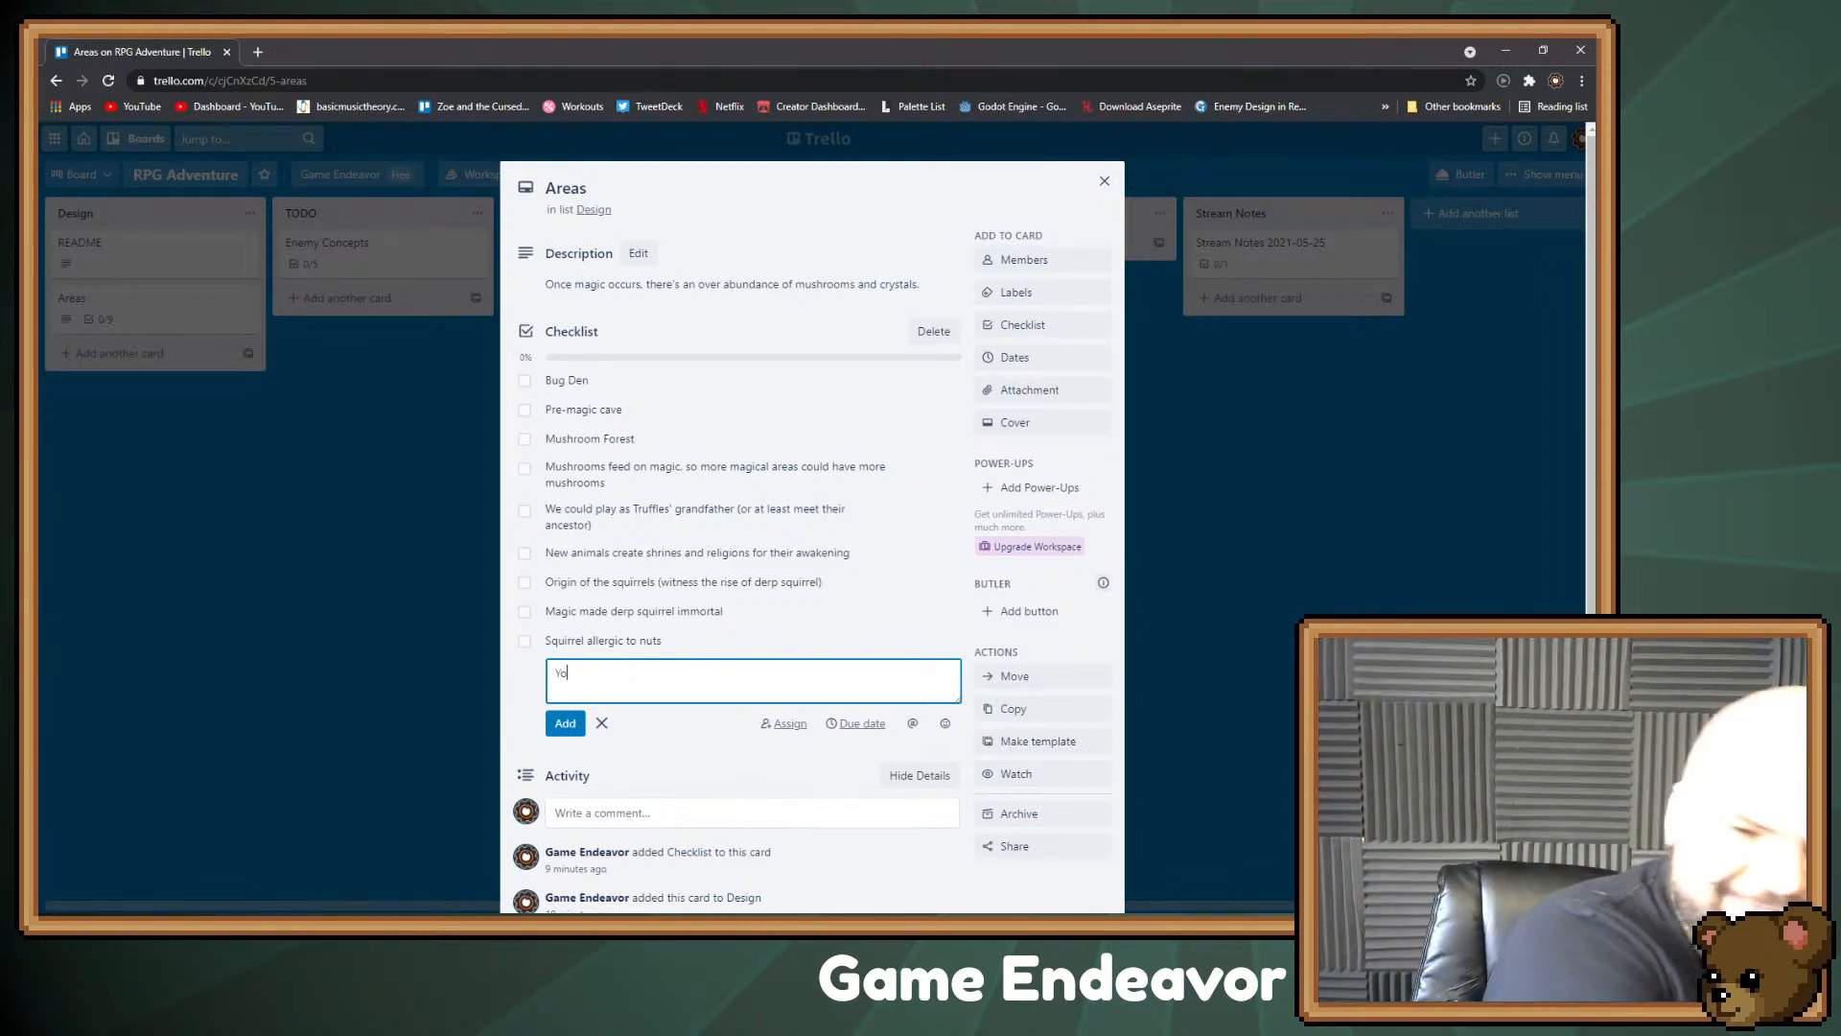
type("ung rupert")
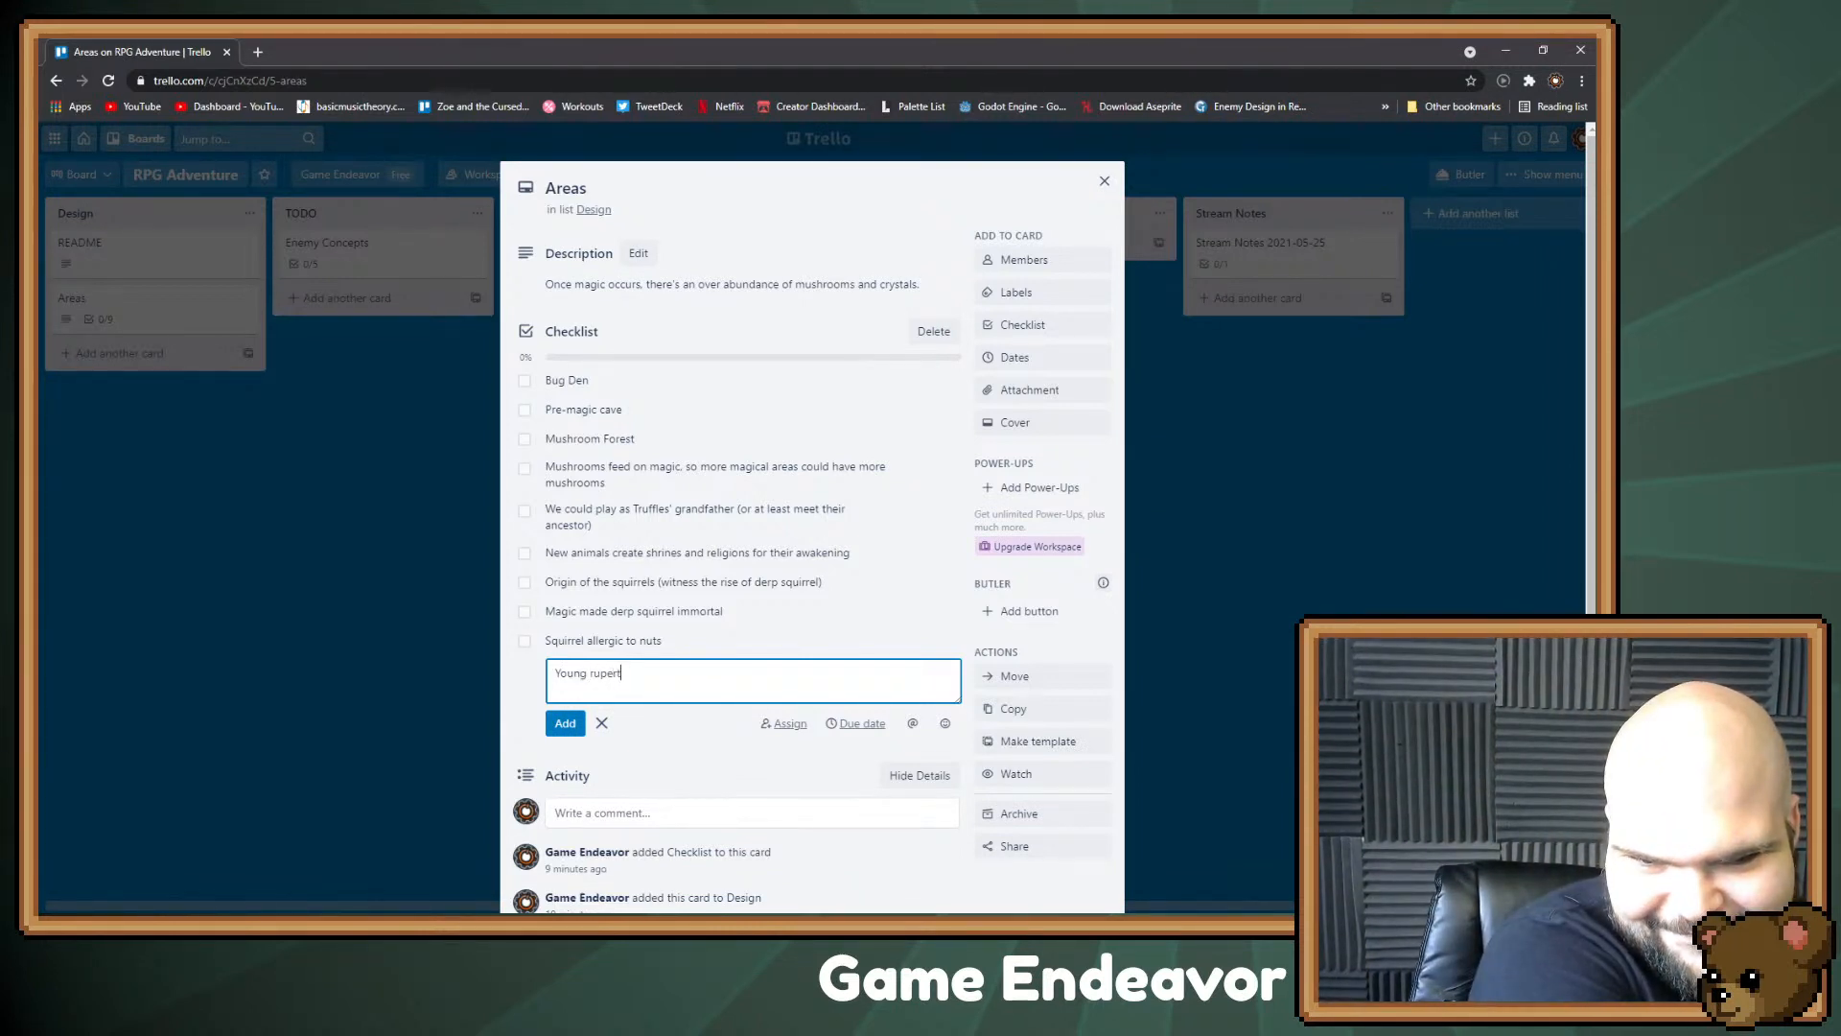
type(", and why")
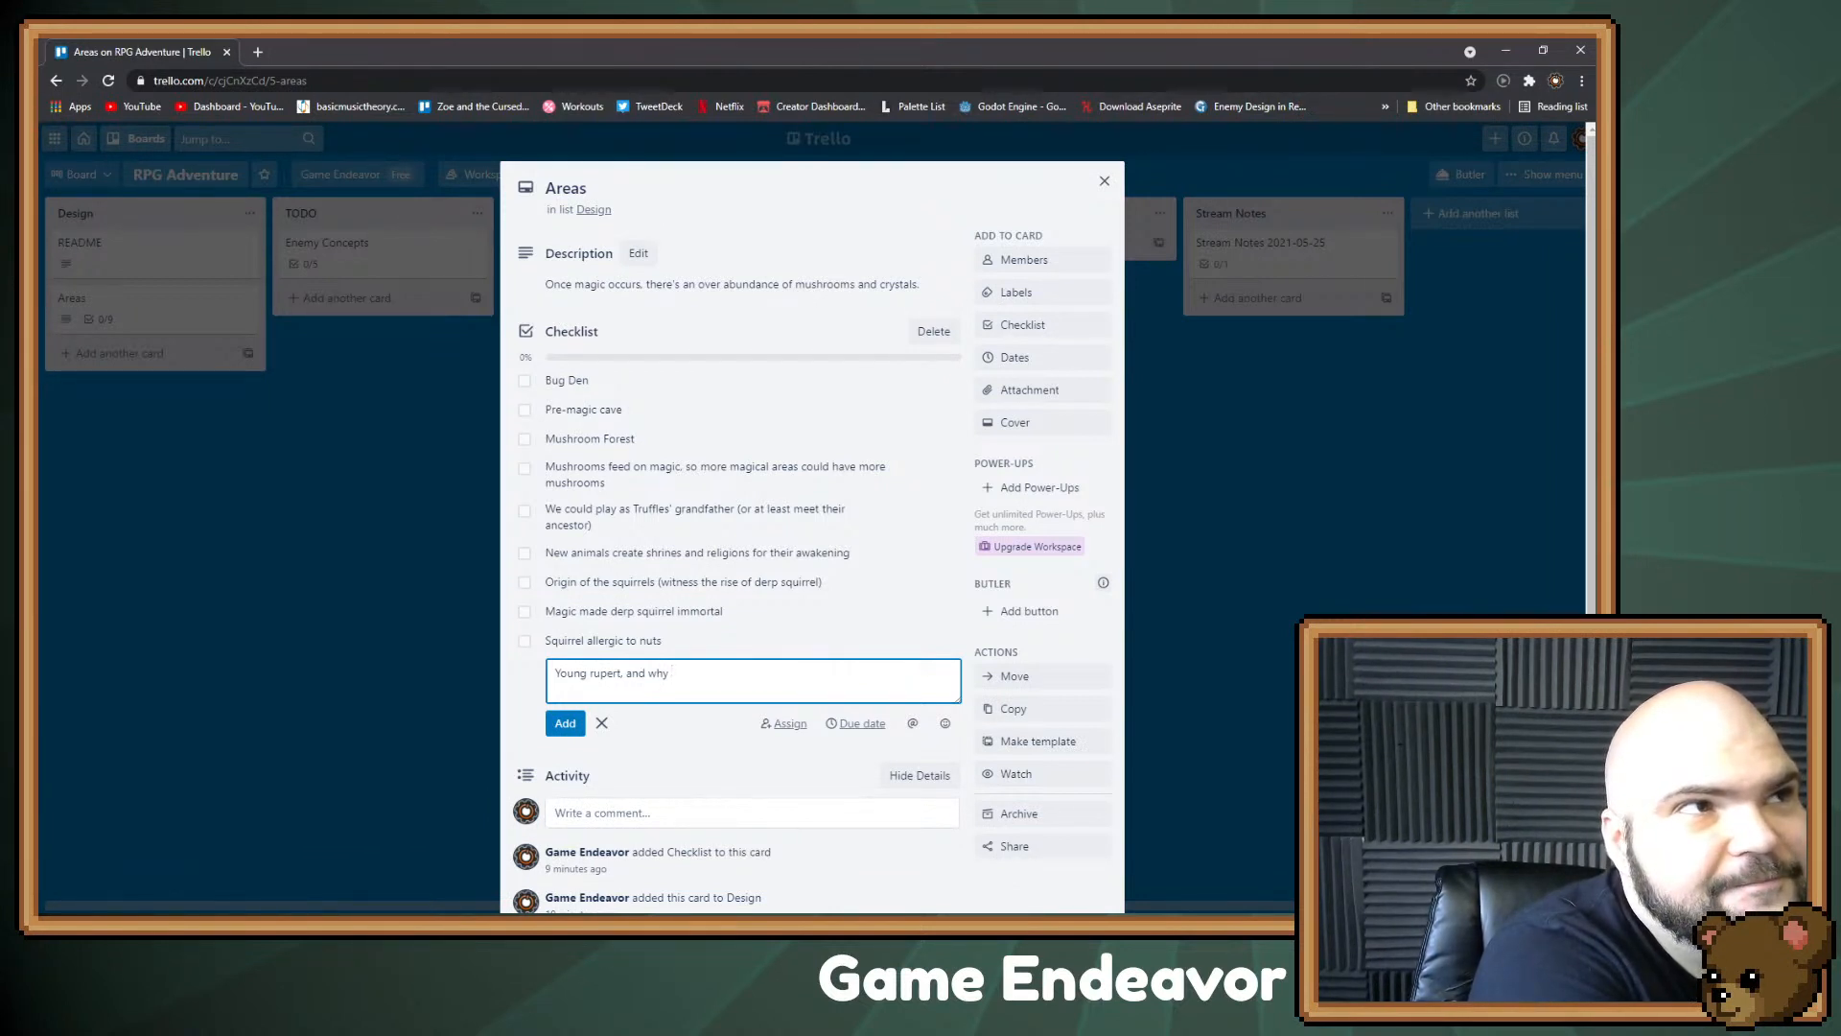
key("BackSpace")
key("BackSpace")
key("BackSpace")
key("BackSpace")
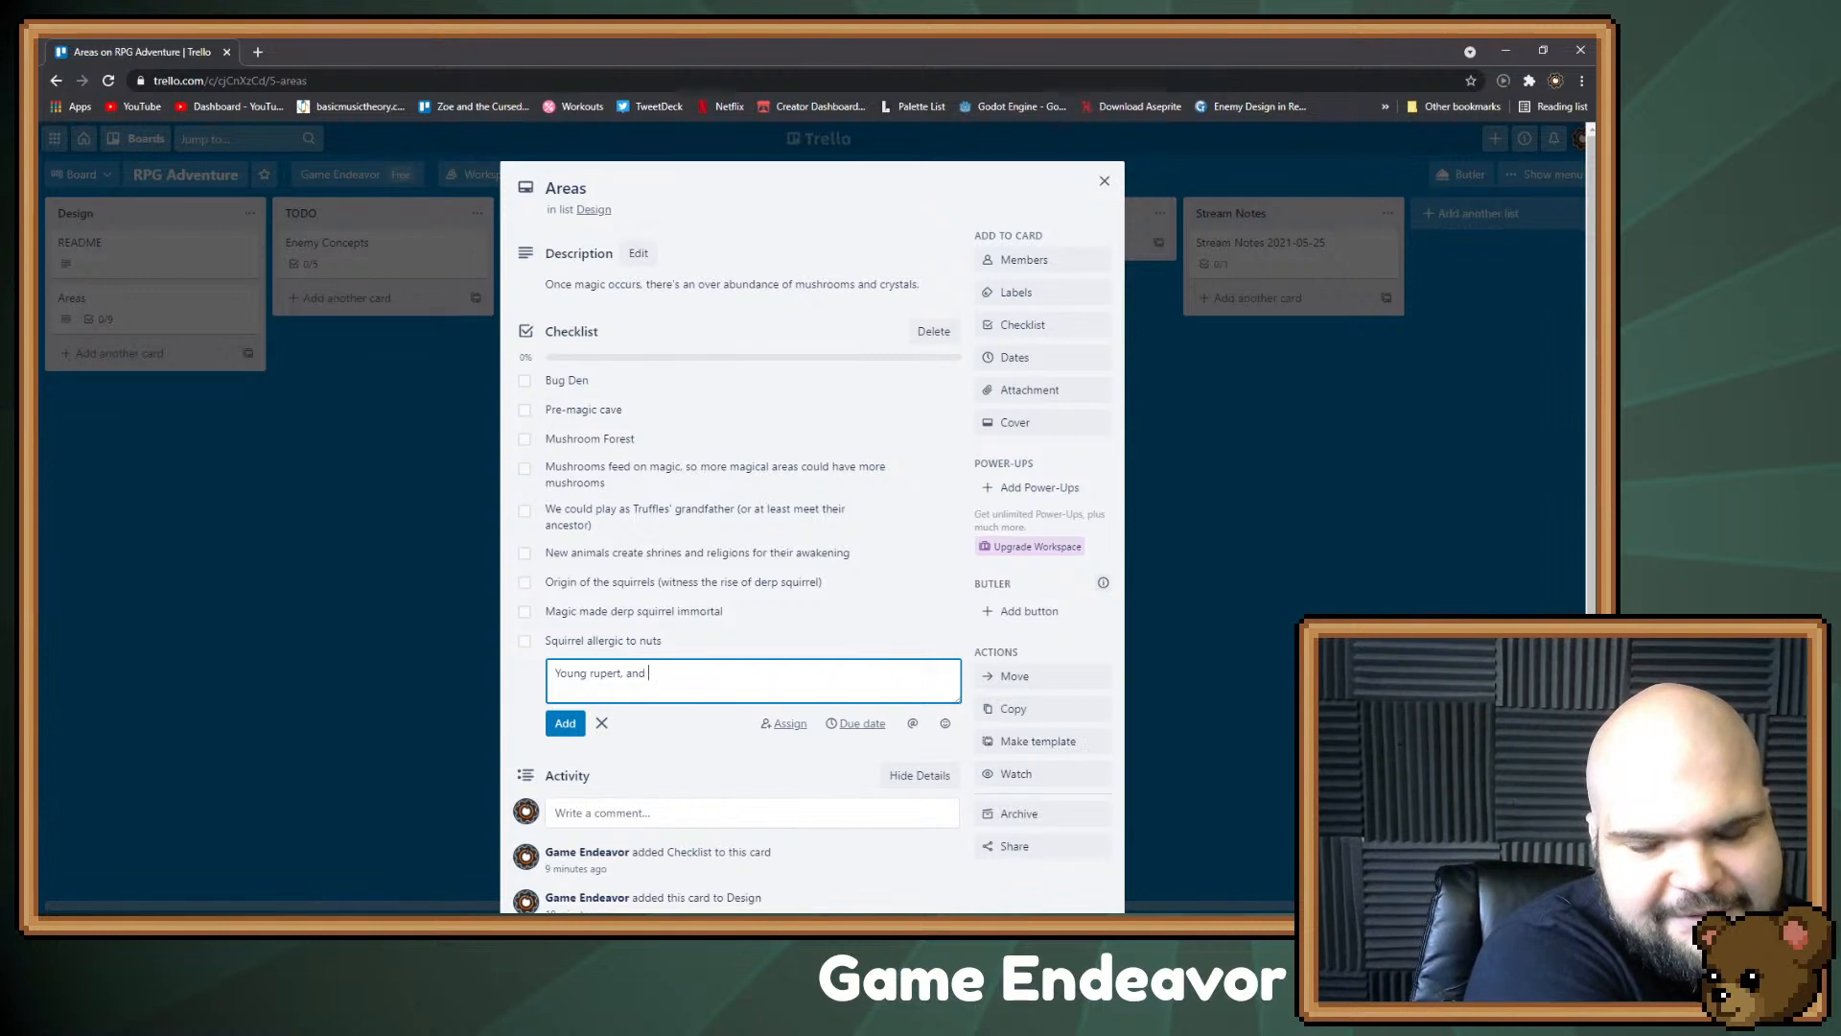
type("backstor")
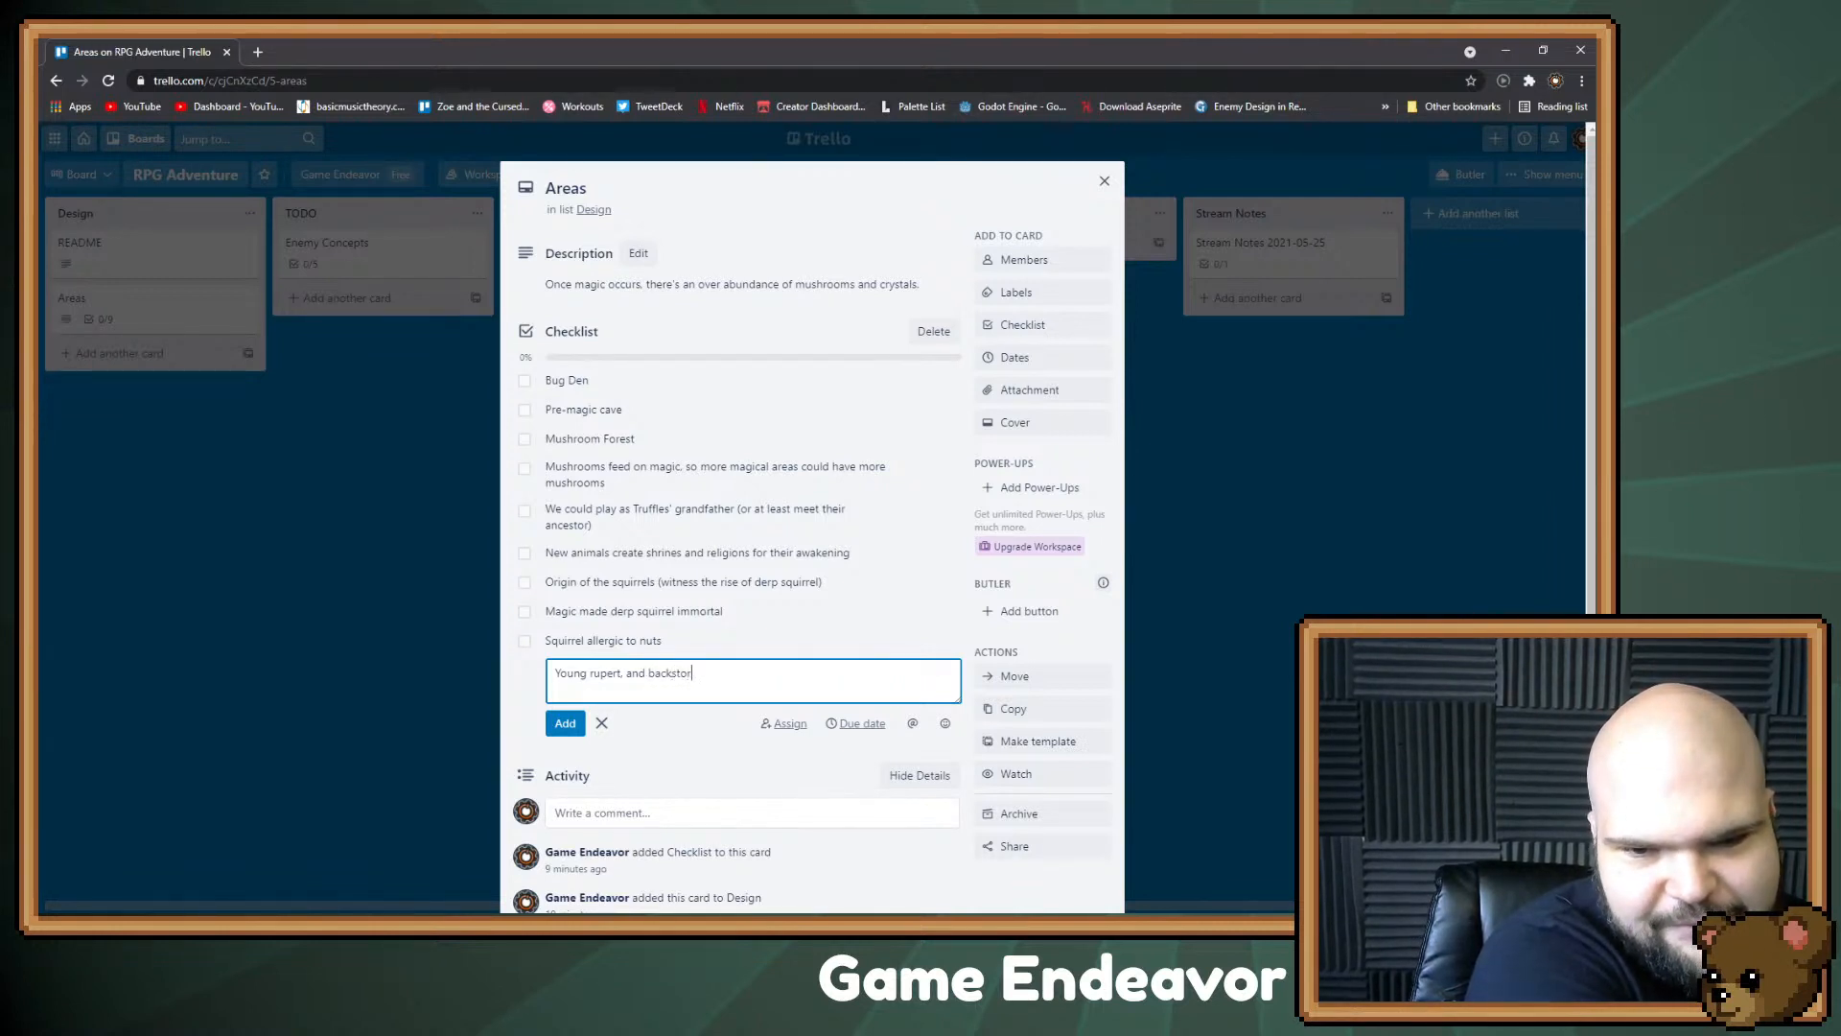
type("y with sq")
key("BackSpace")
key("BackSpace")
type("with ")
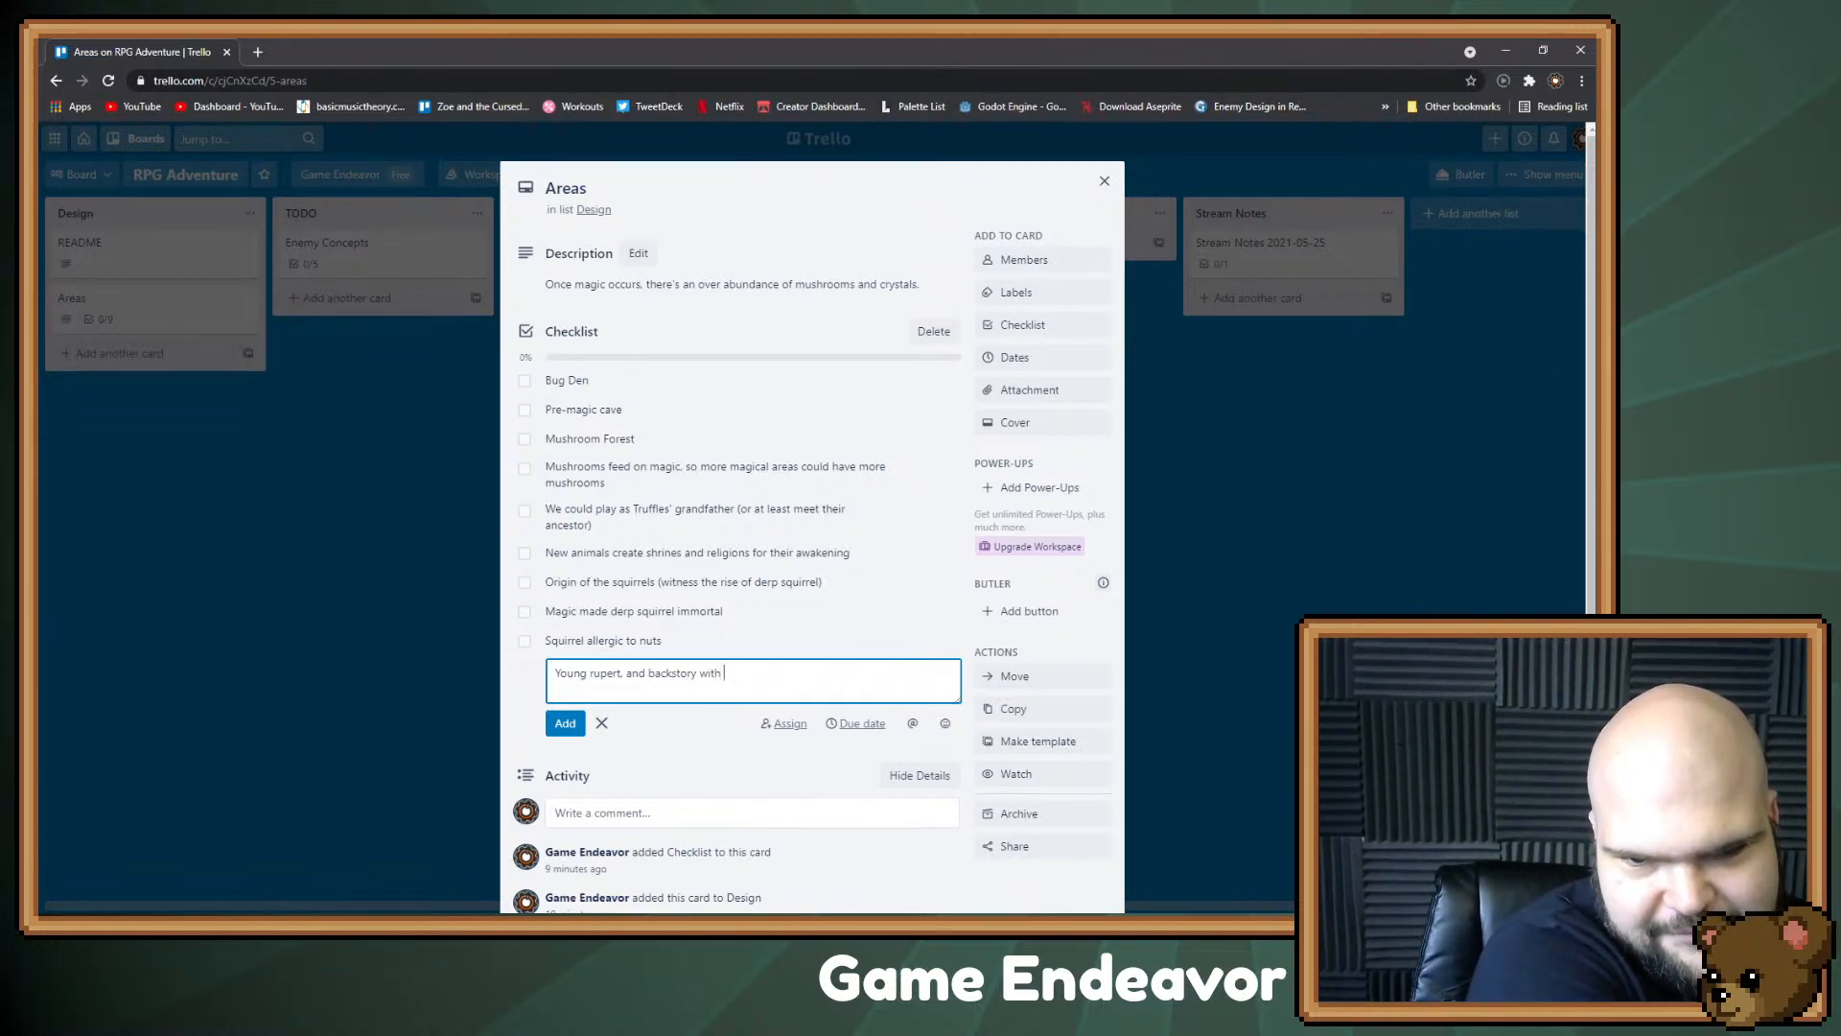
type("squirrels")
key("Return")
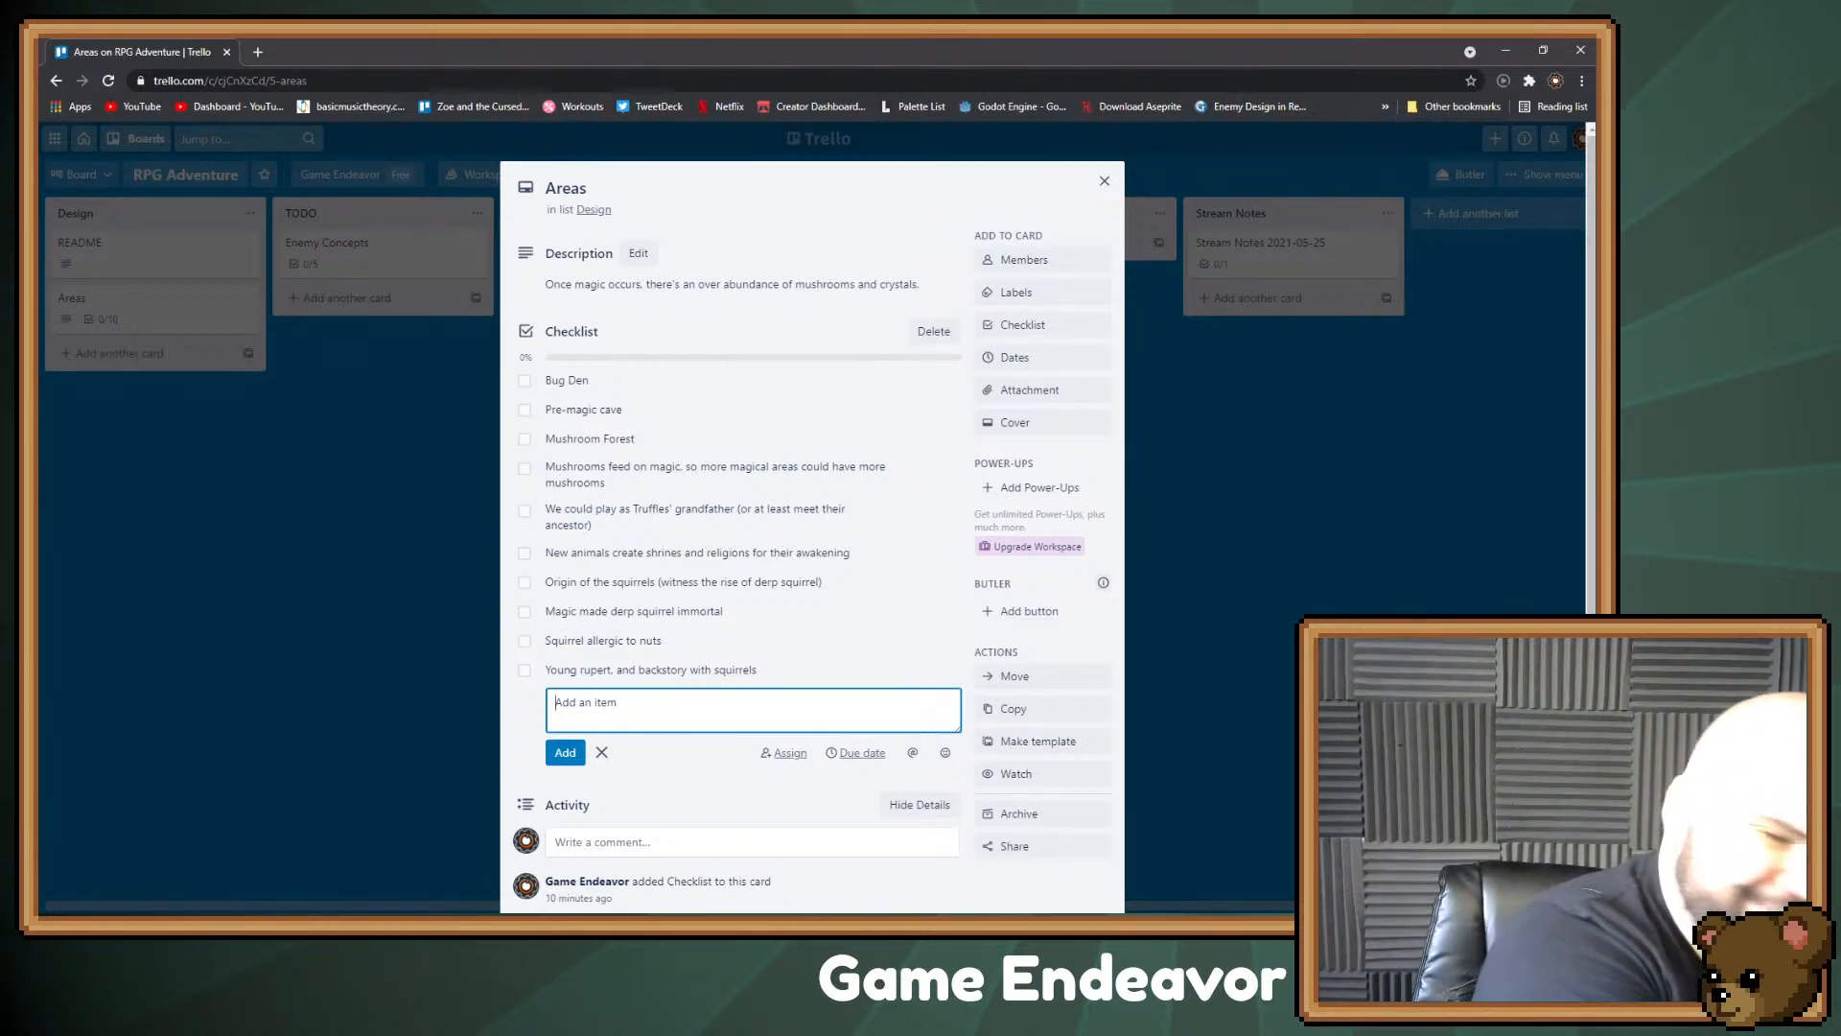
Step: Add the item "See the origins of the snail merchants" to the checklist of the Areas card
type("See the origins")
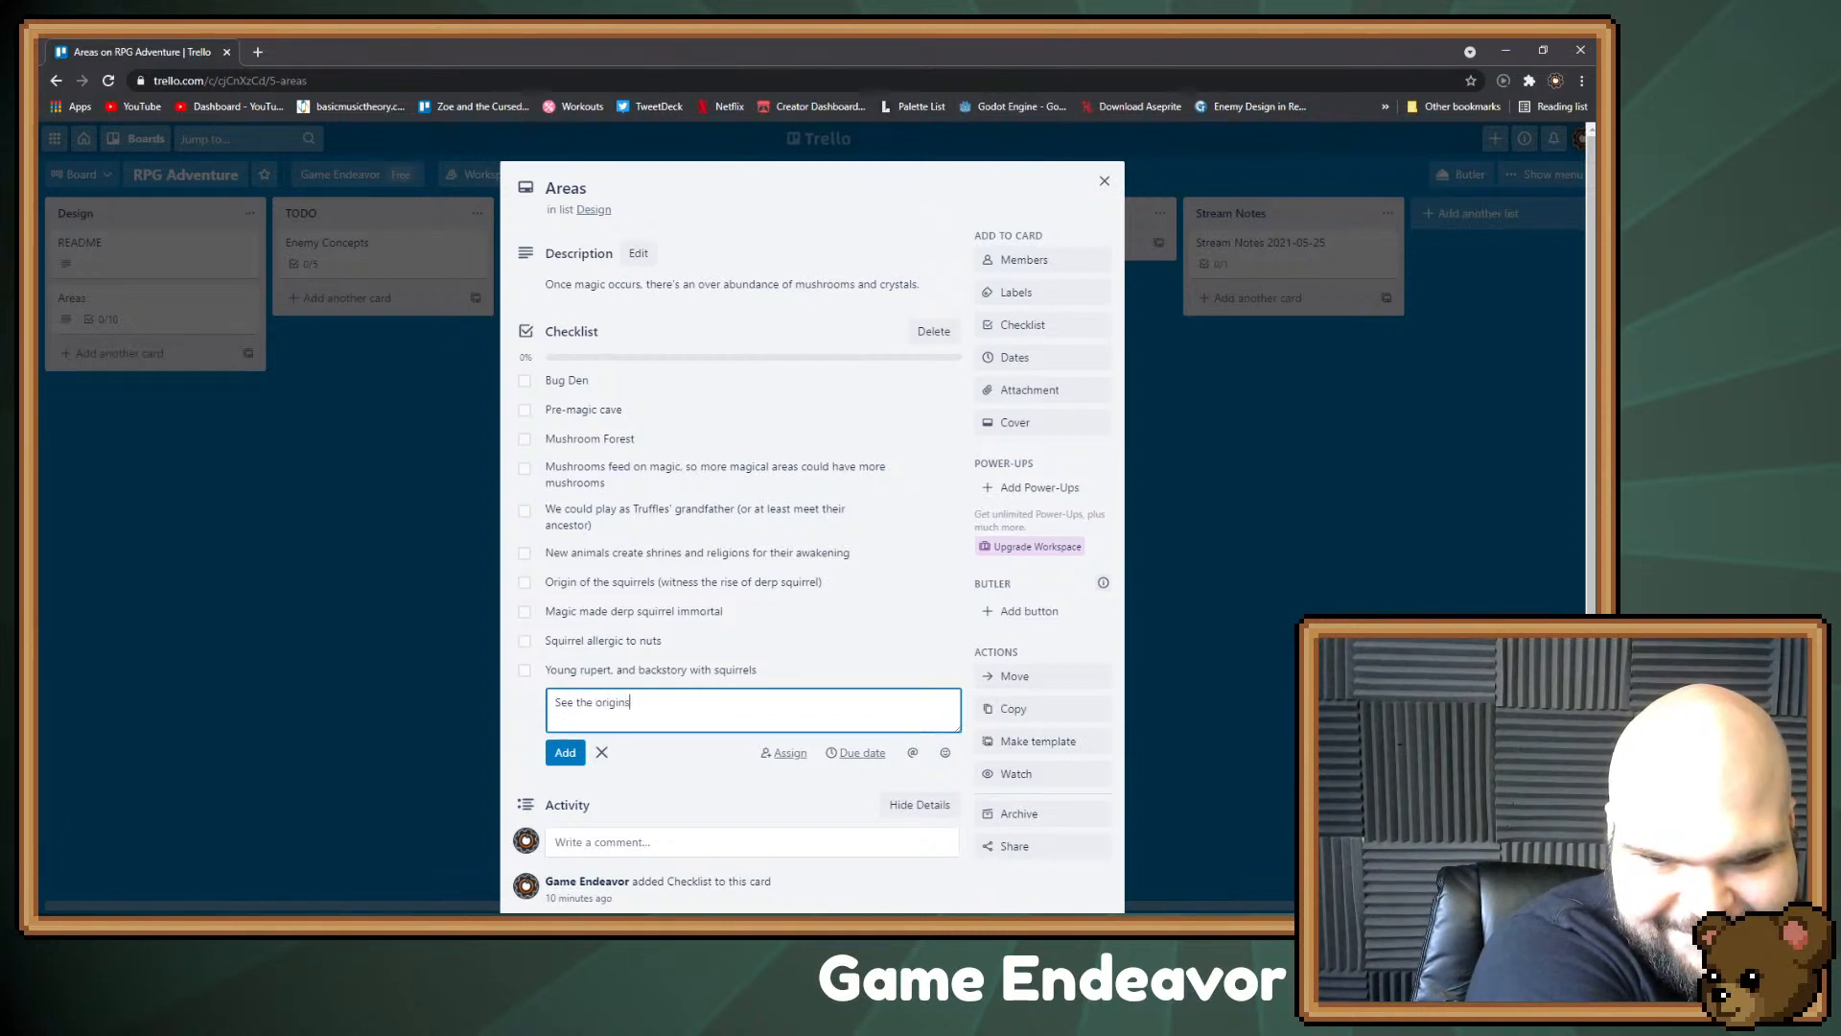
type(" of the snail merchant")
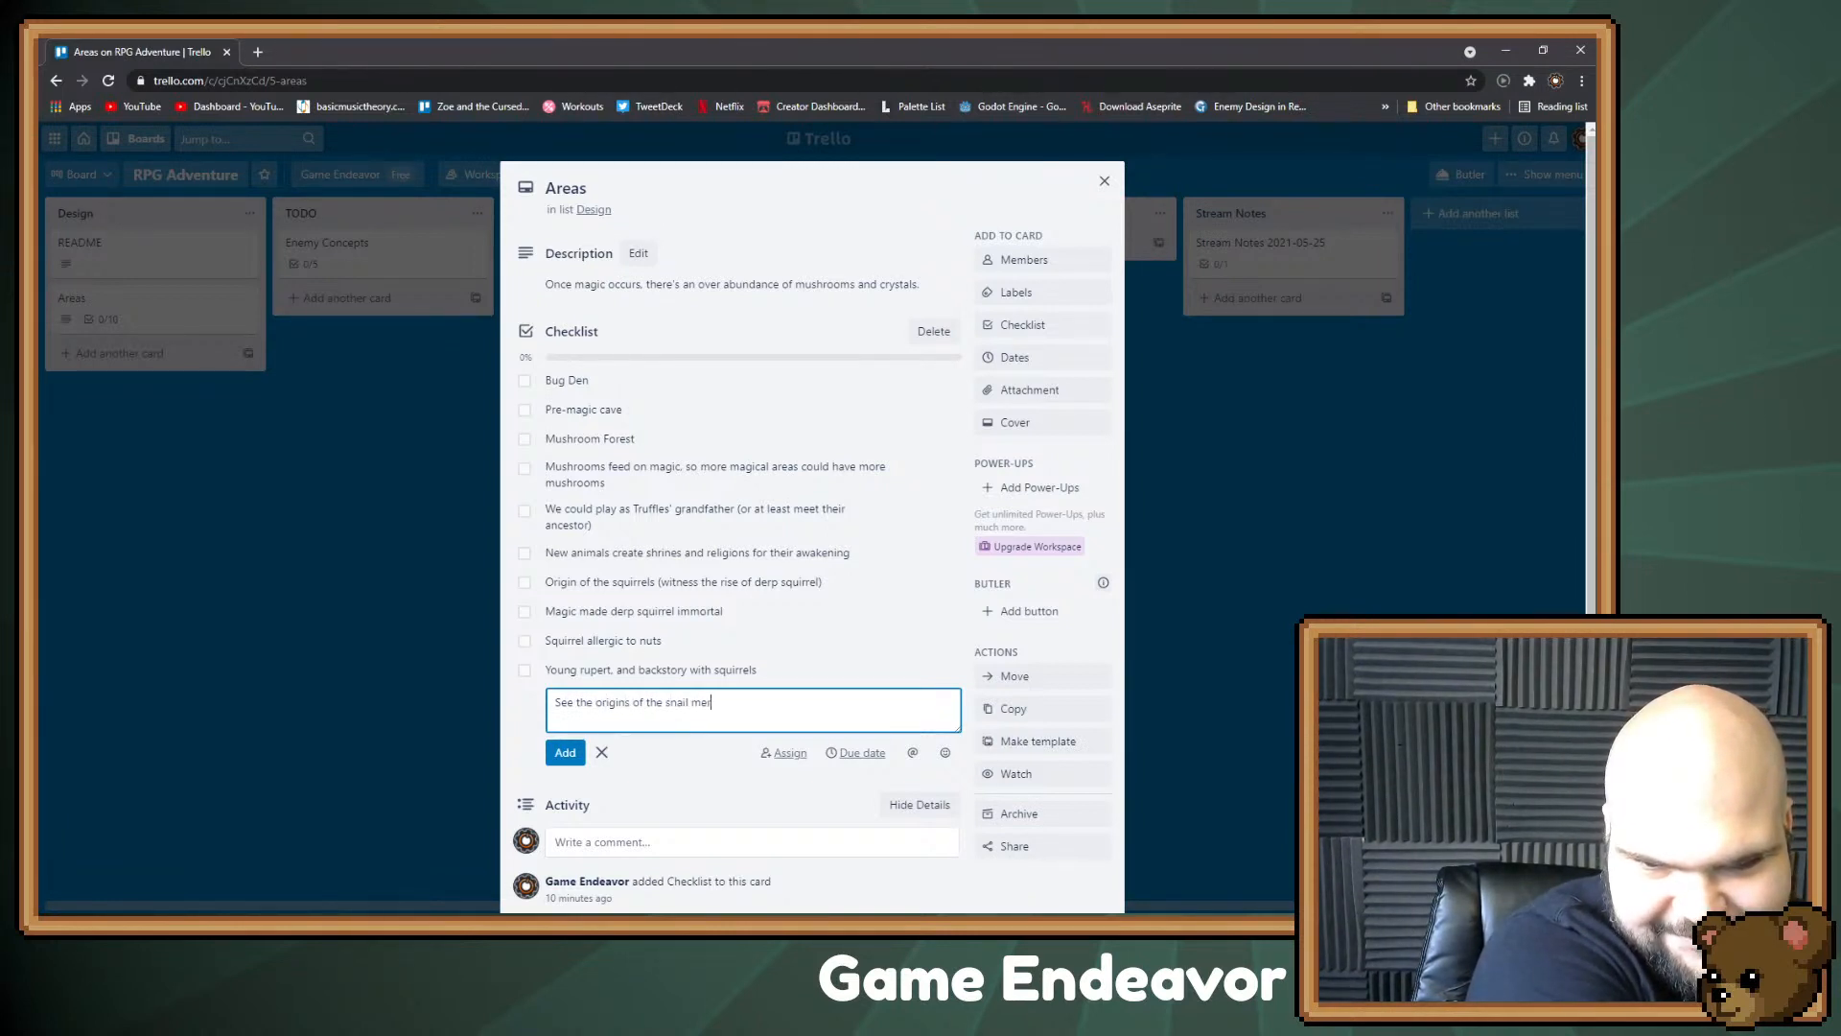
key("Return")
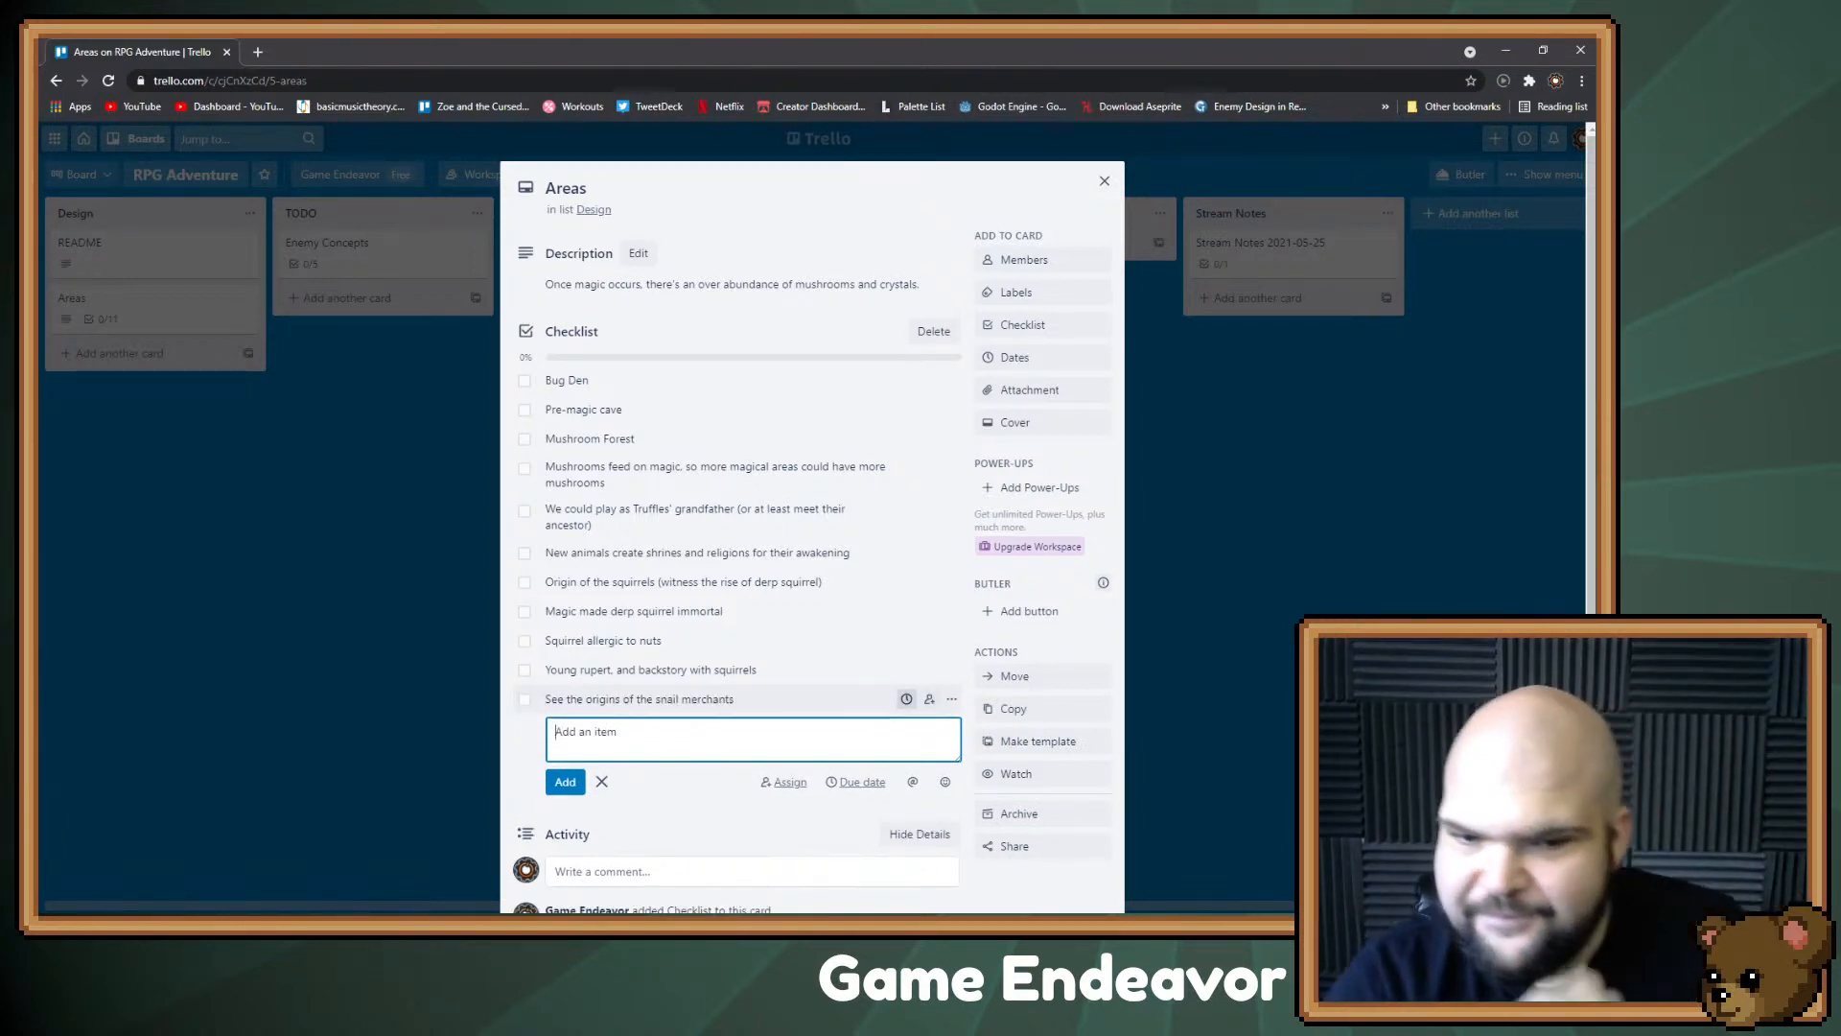
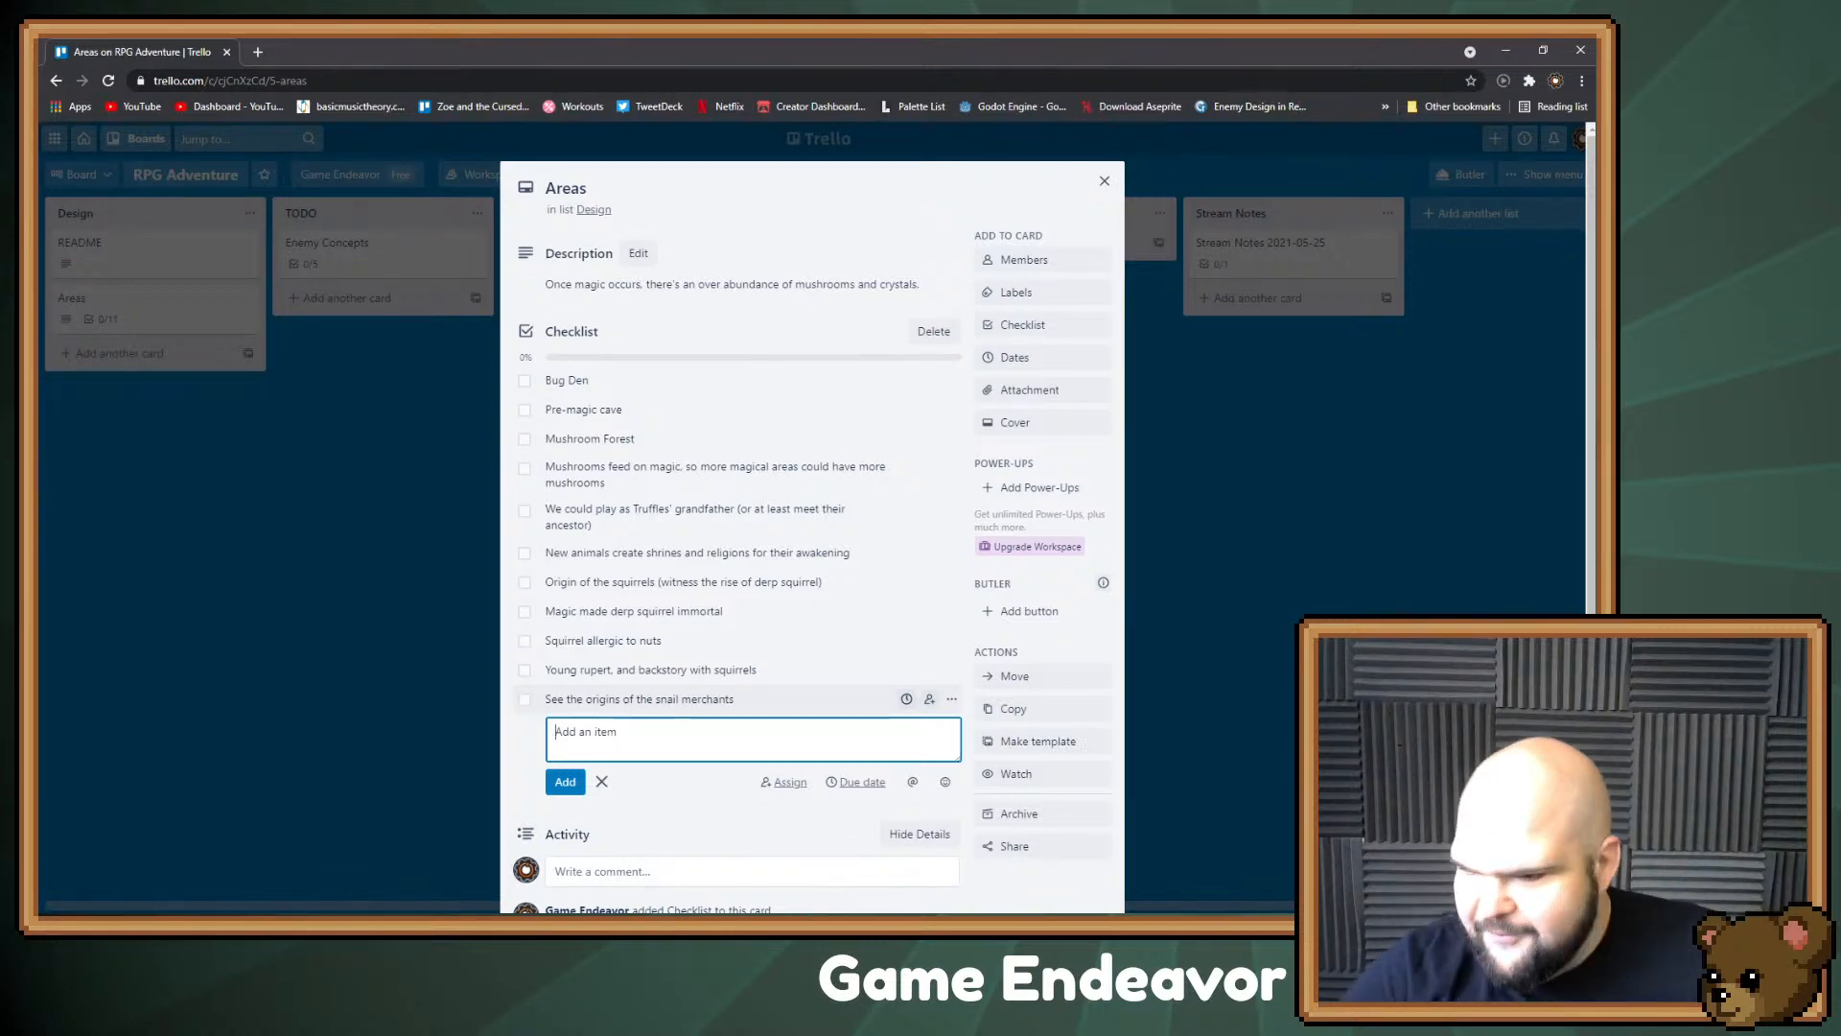
Step: Switch to Aseprite and examine the scarecrow, squirrel and other character sprites in pets.ase
key("alt+Tab")
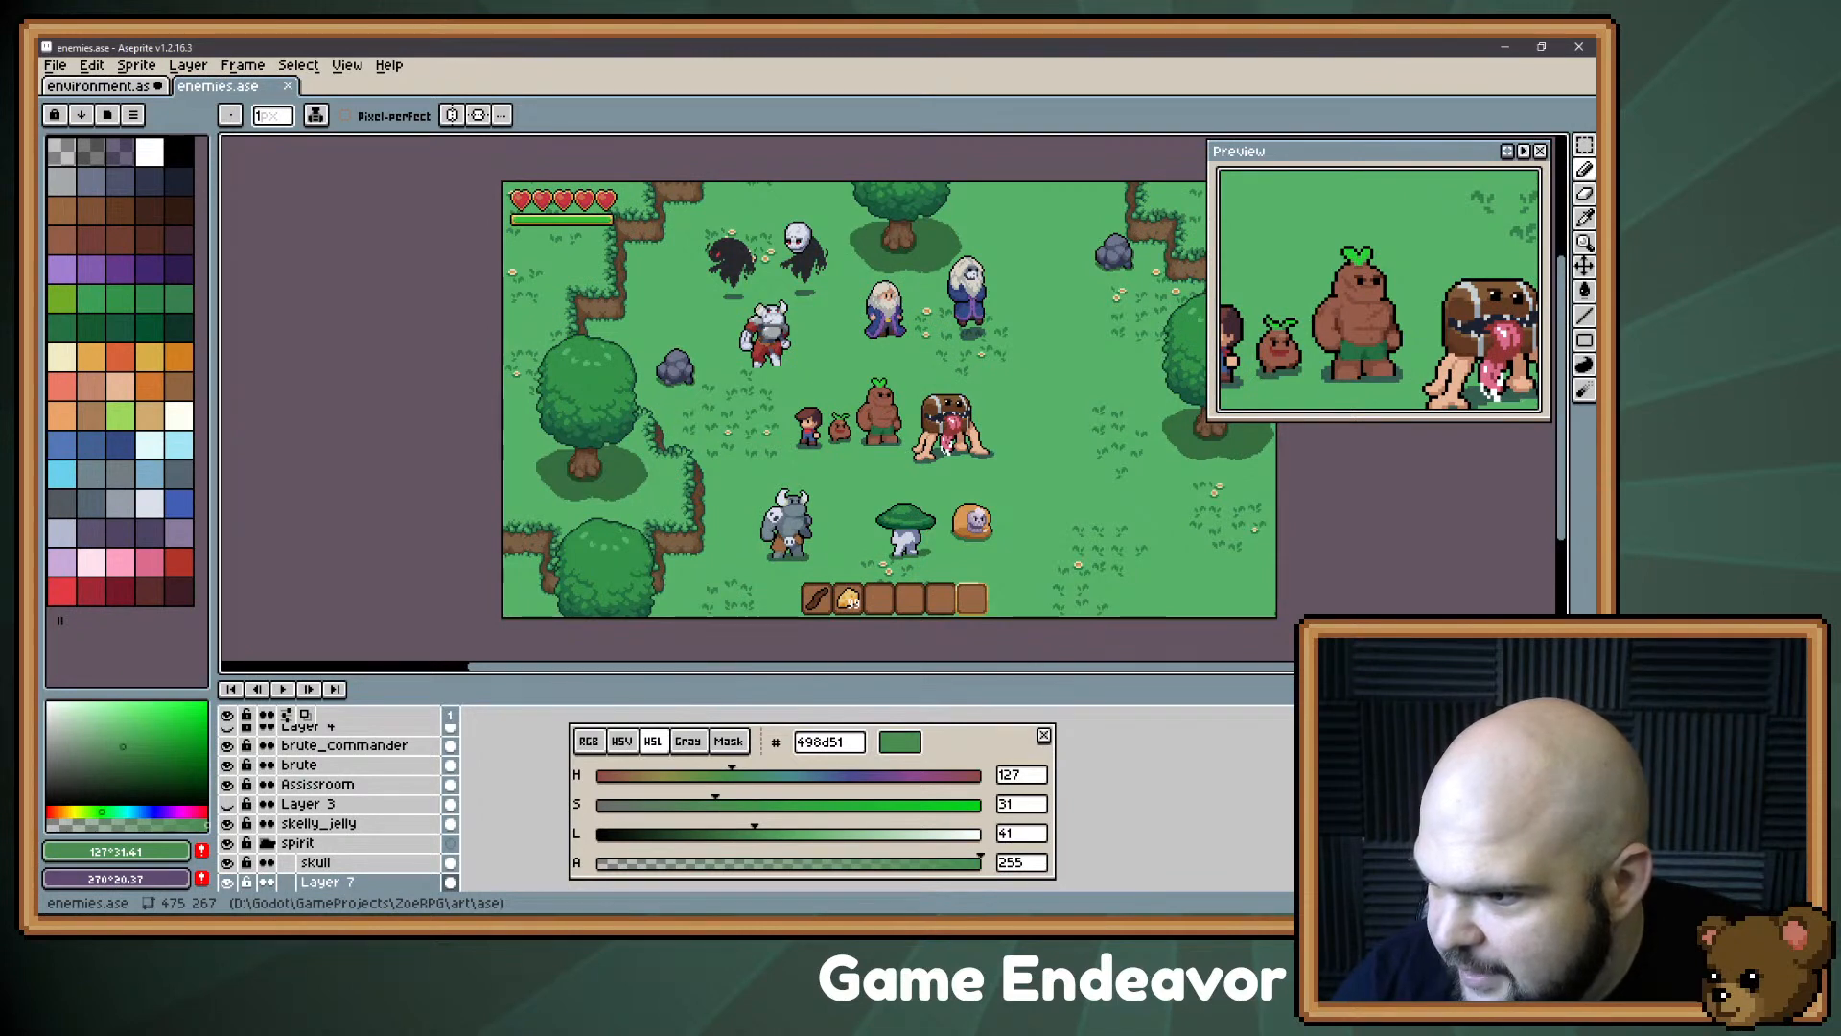
scroll(1071, 551, "up", 2)
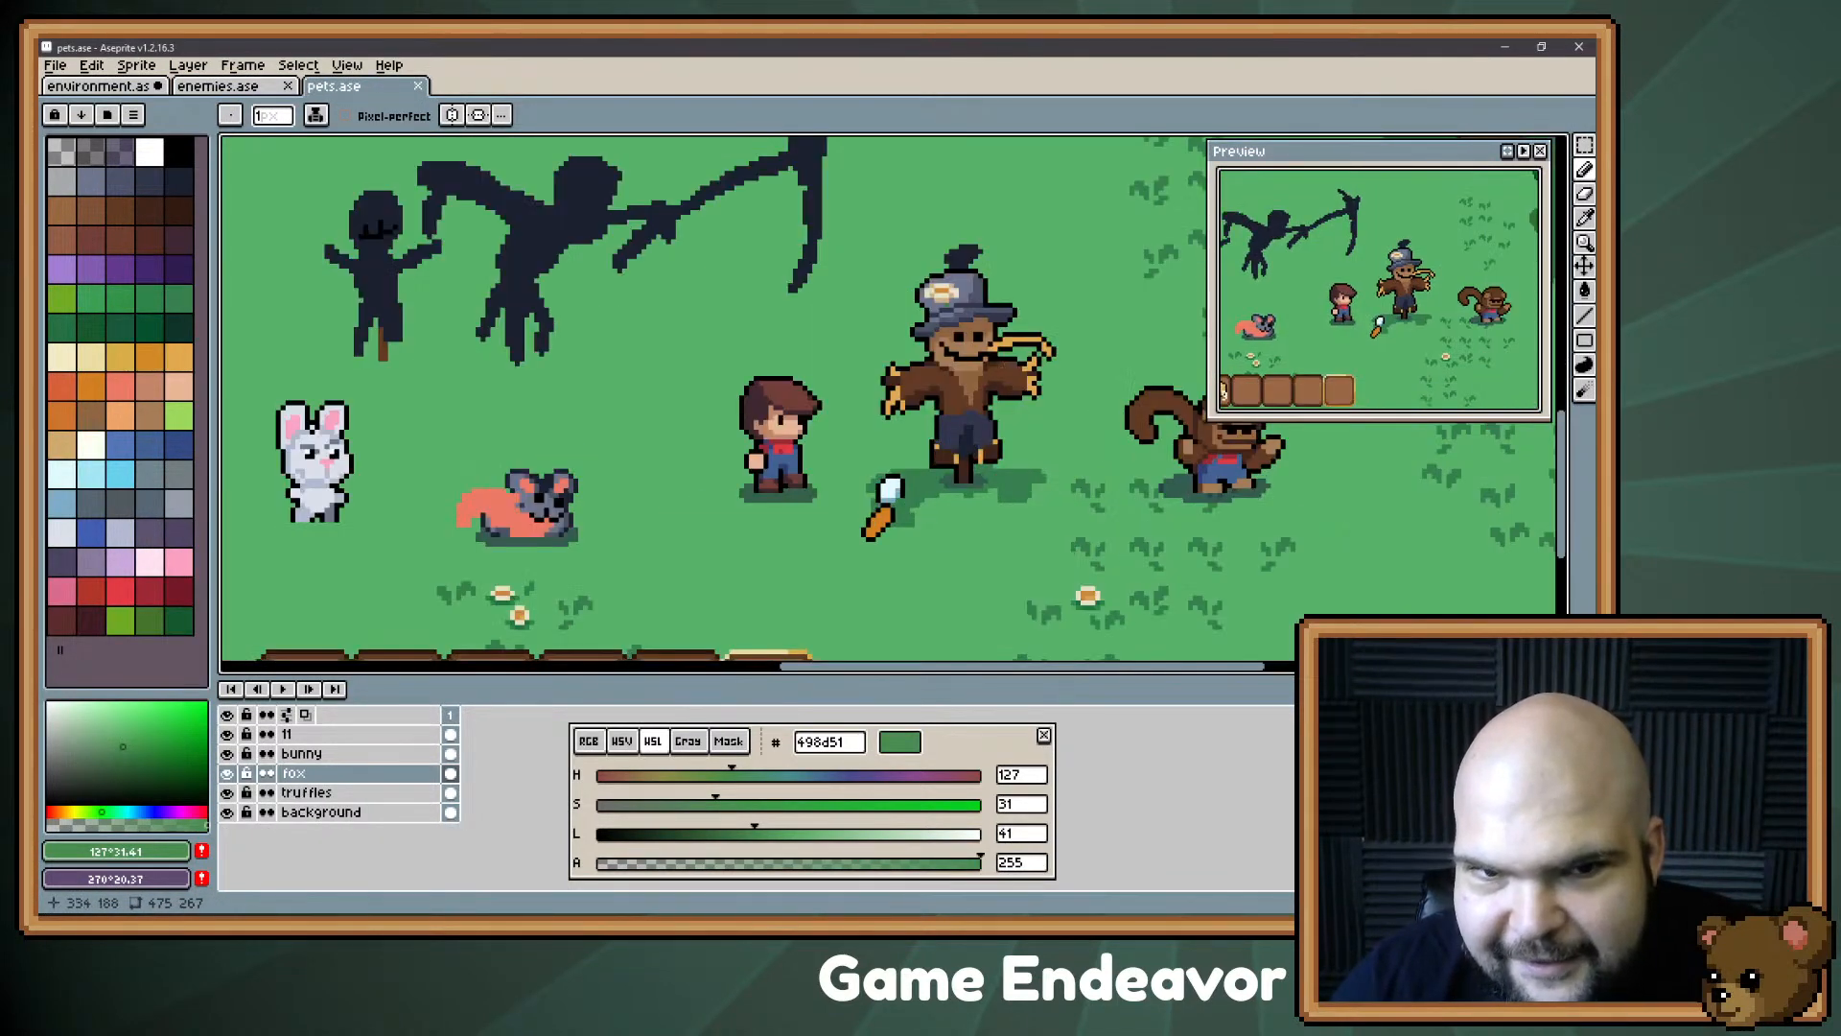
left_click_drag(967, 332, 876, 454)
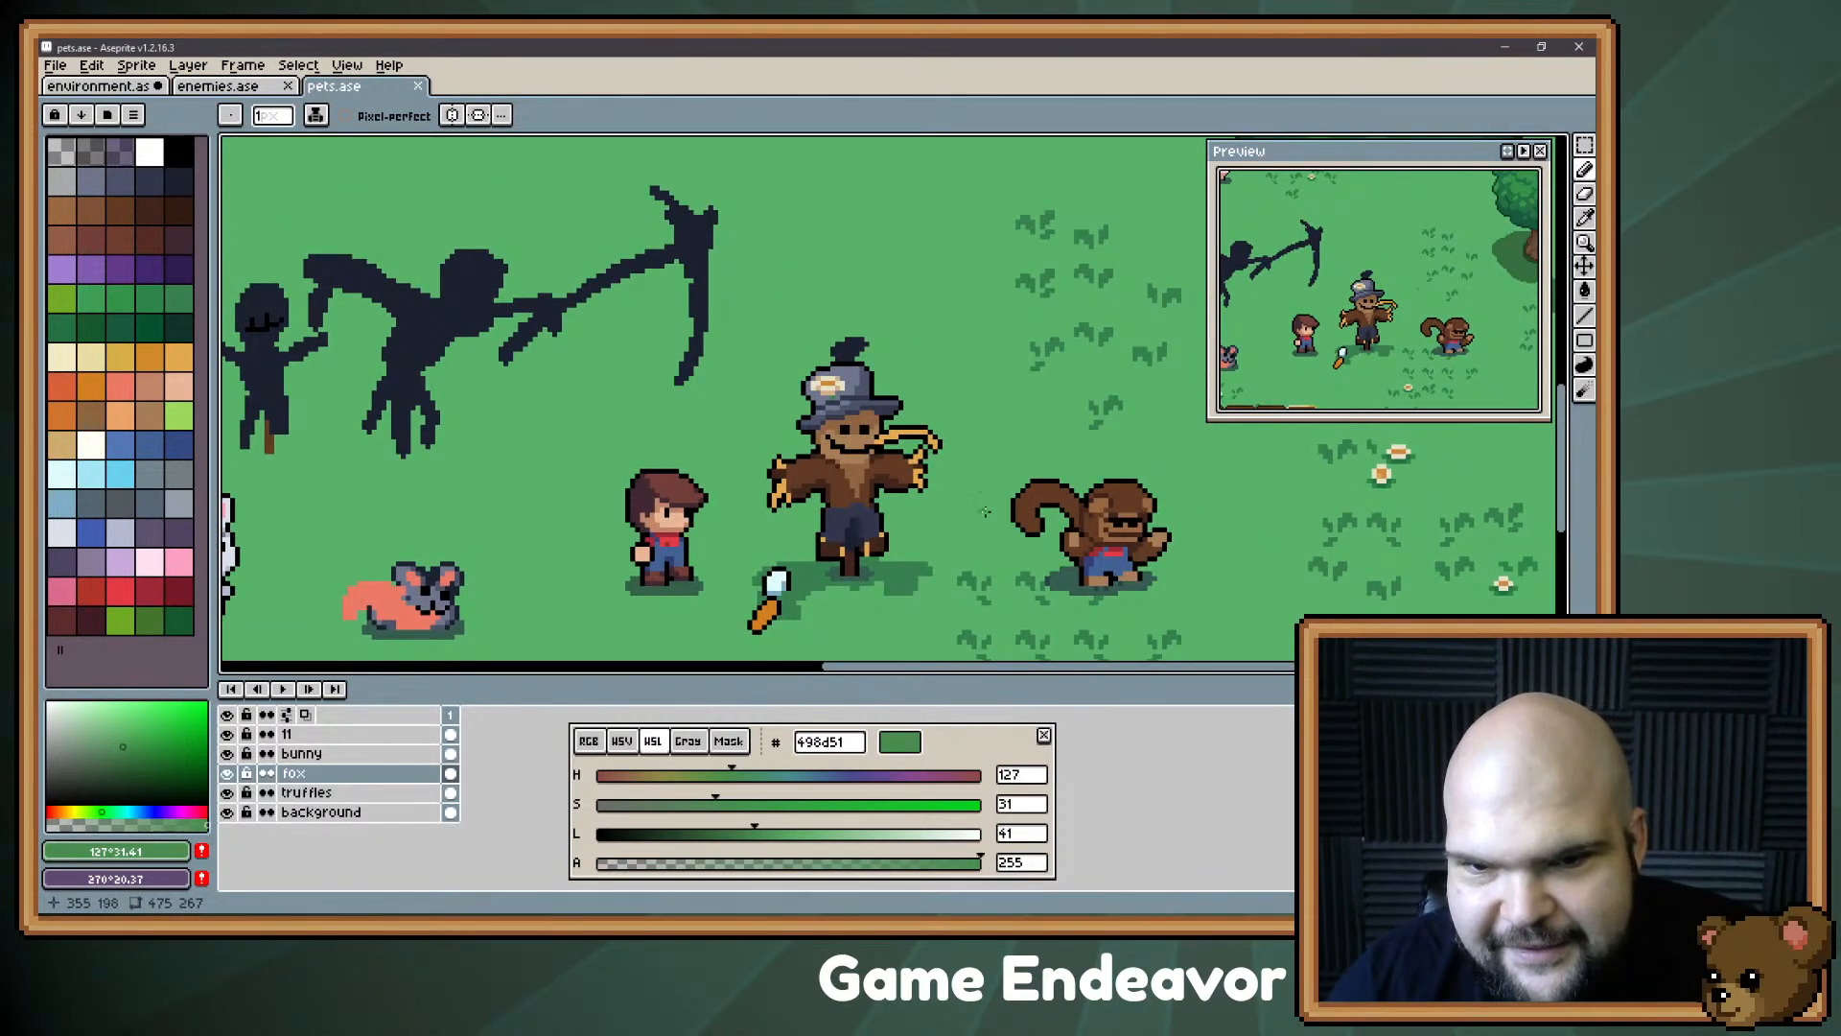
left_click_drag(982, 512, 985, 468)
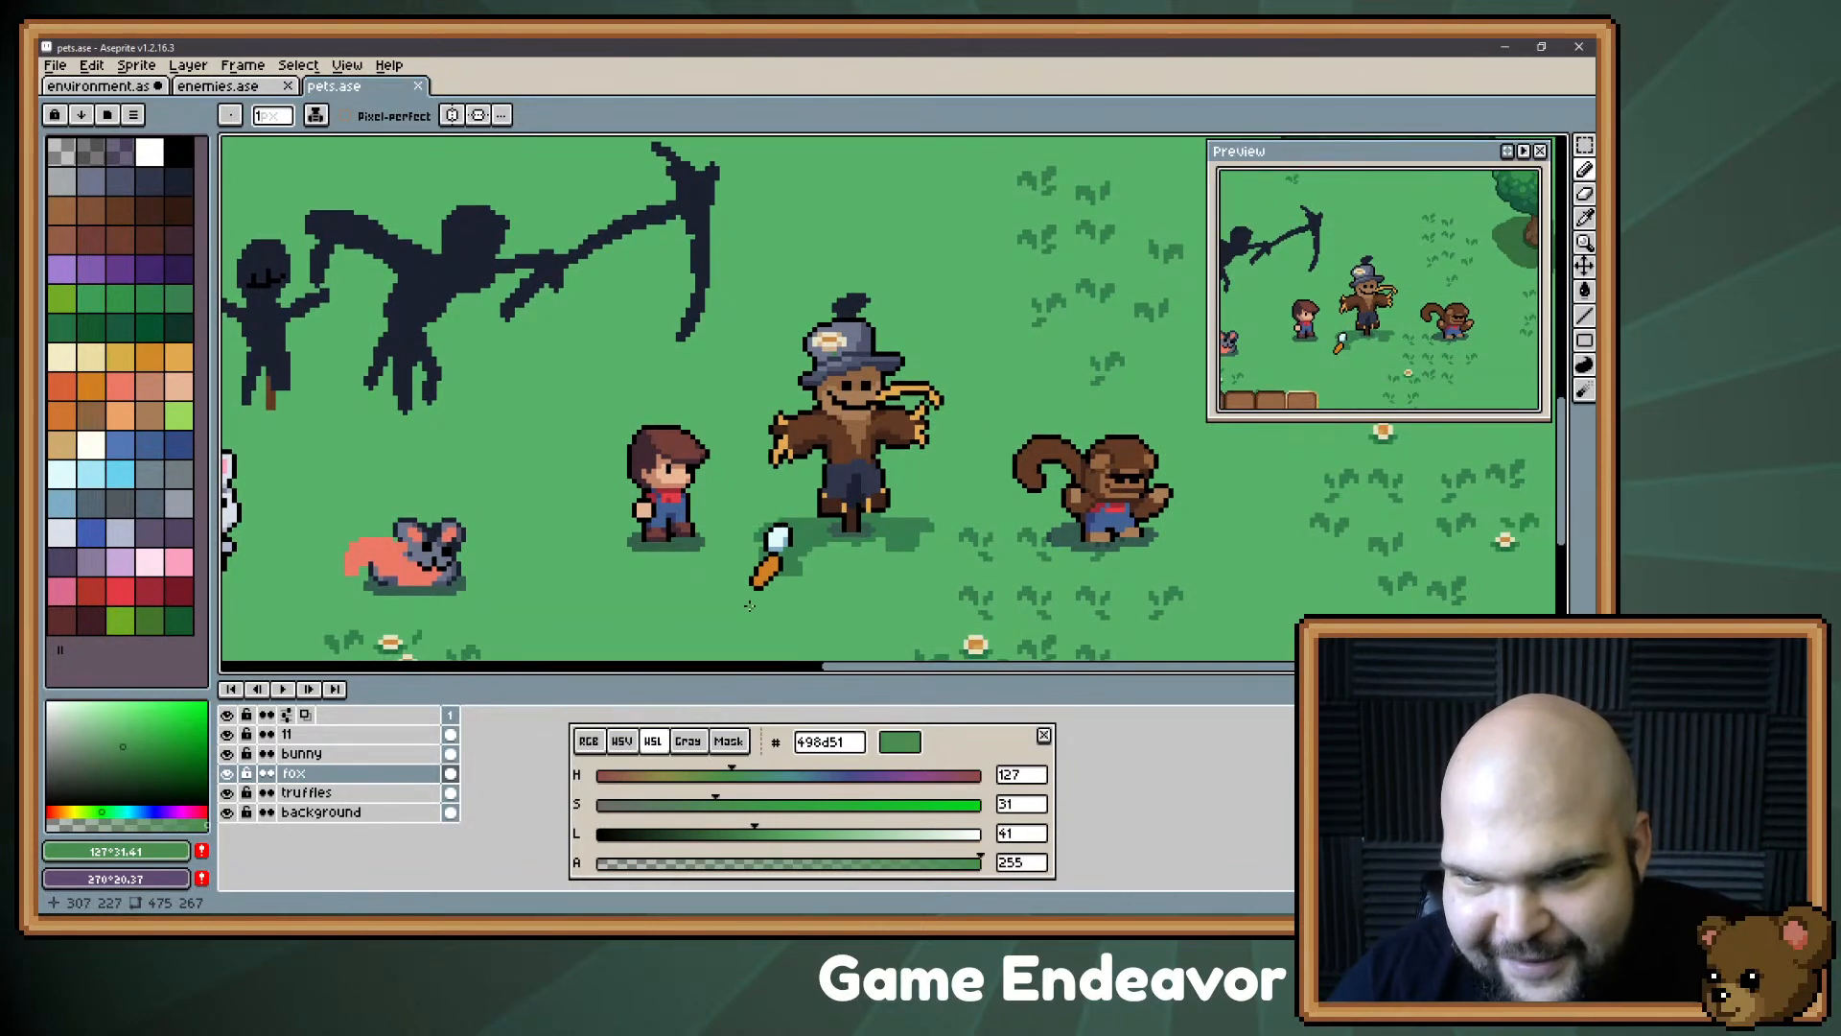
scroll(810, 557, "down", 1)
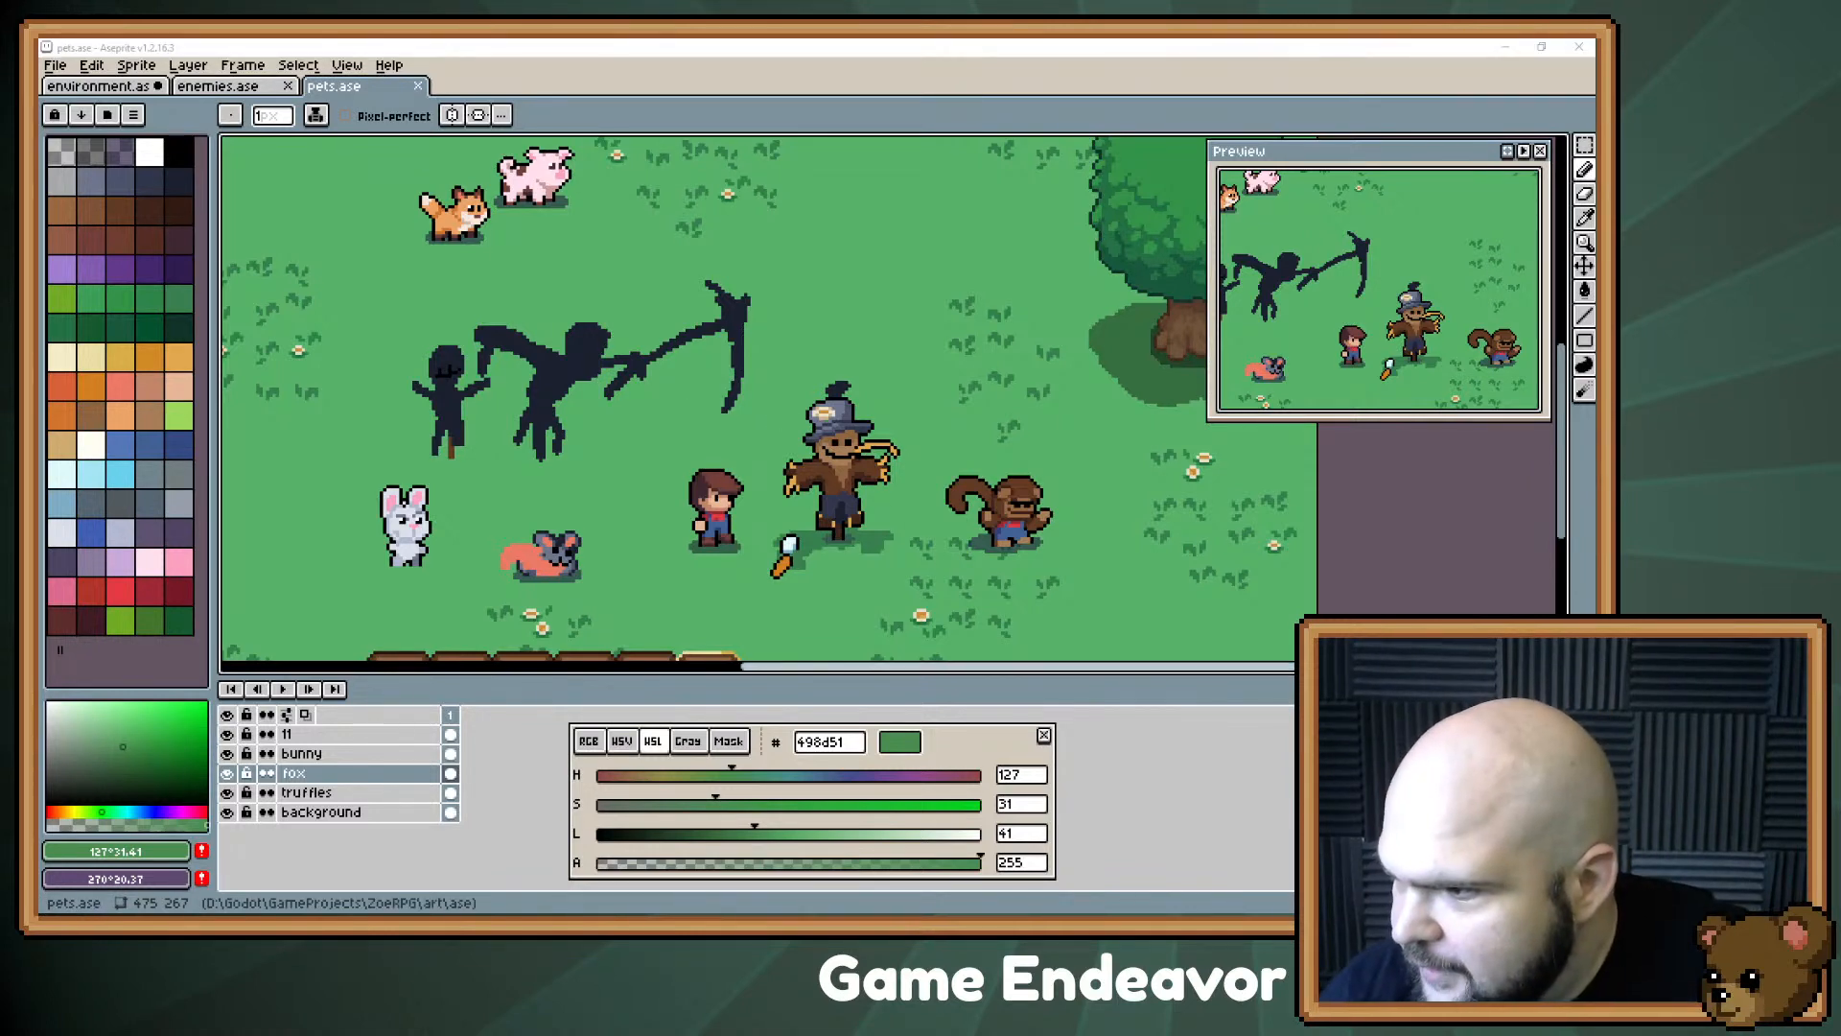
Step: Return to Trello in the browser and add a second checklist to the Areas card
key("alt+Tab")
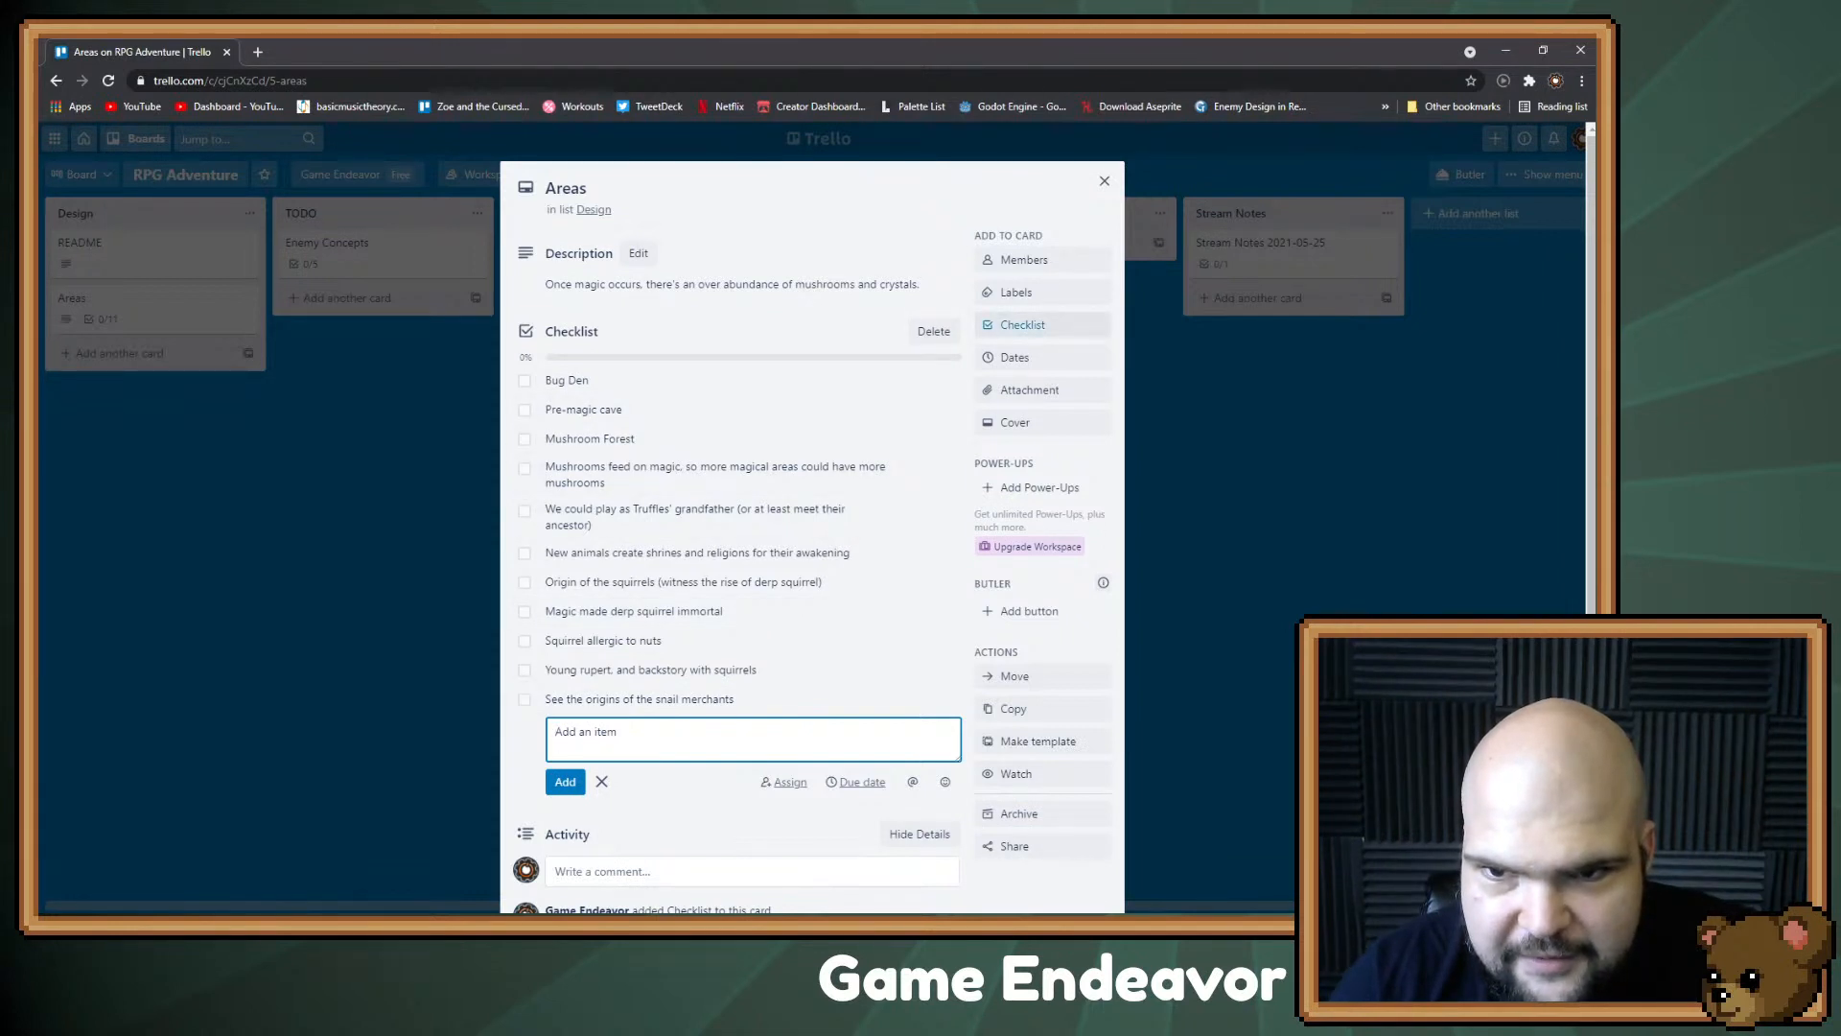
left_click(1022, 324)
left_click(1035, 499)
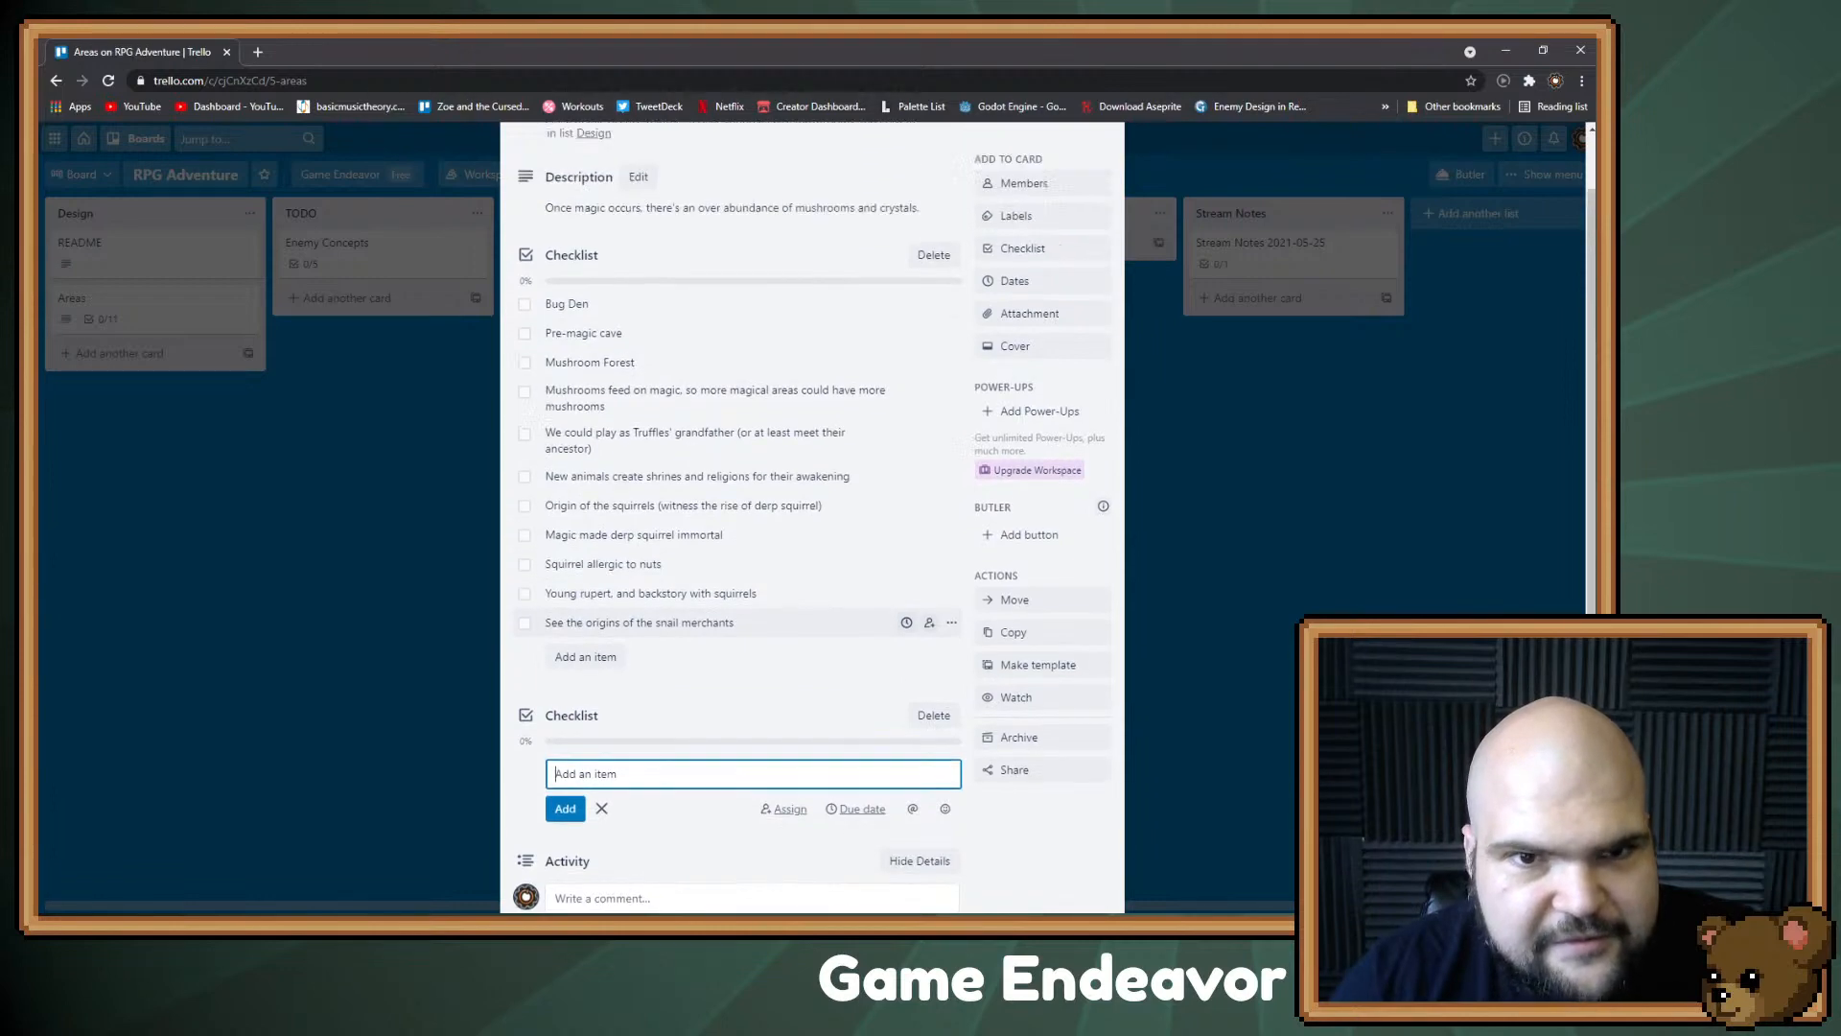
Step: Move the squirrel, Rupert, snail merchant, shrine and Truffles' grandfather story items from the first checklist into the second one
scroll(753, 699, "up", 1)
scroll(753, 699, "down", 3)
left_click_drag(753, 455, 752, 584)
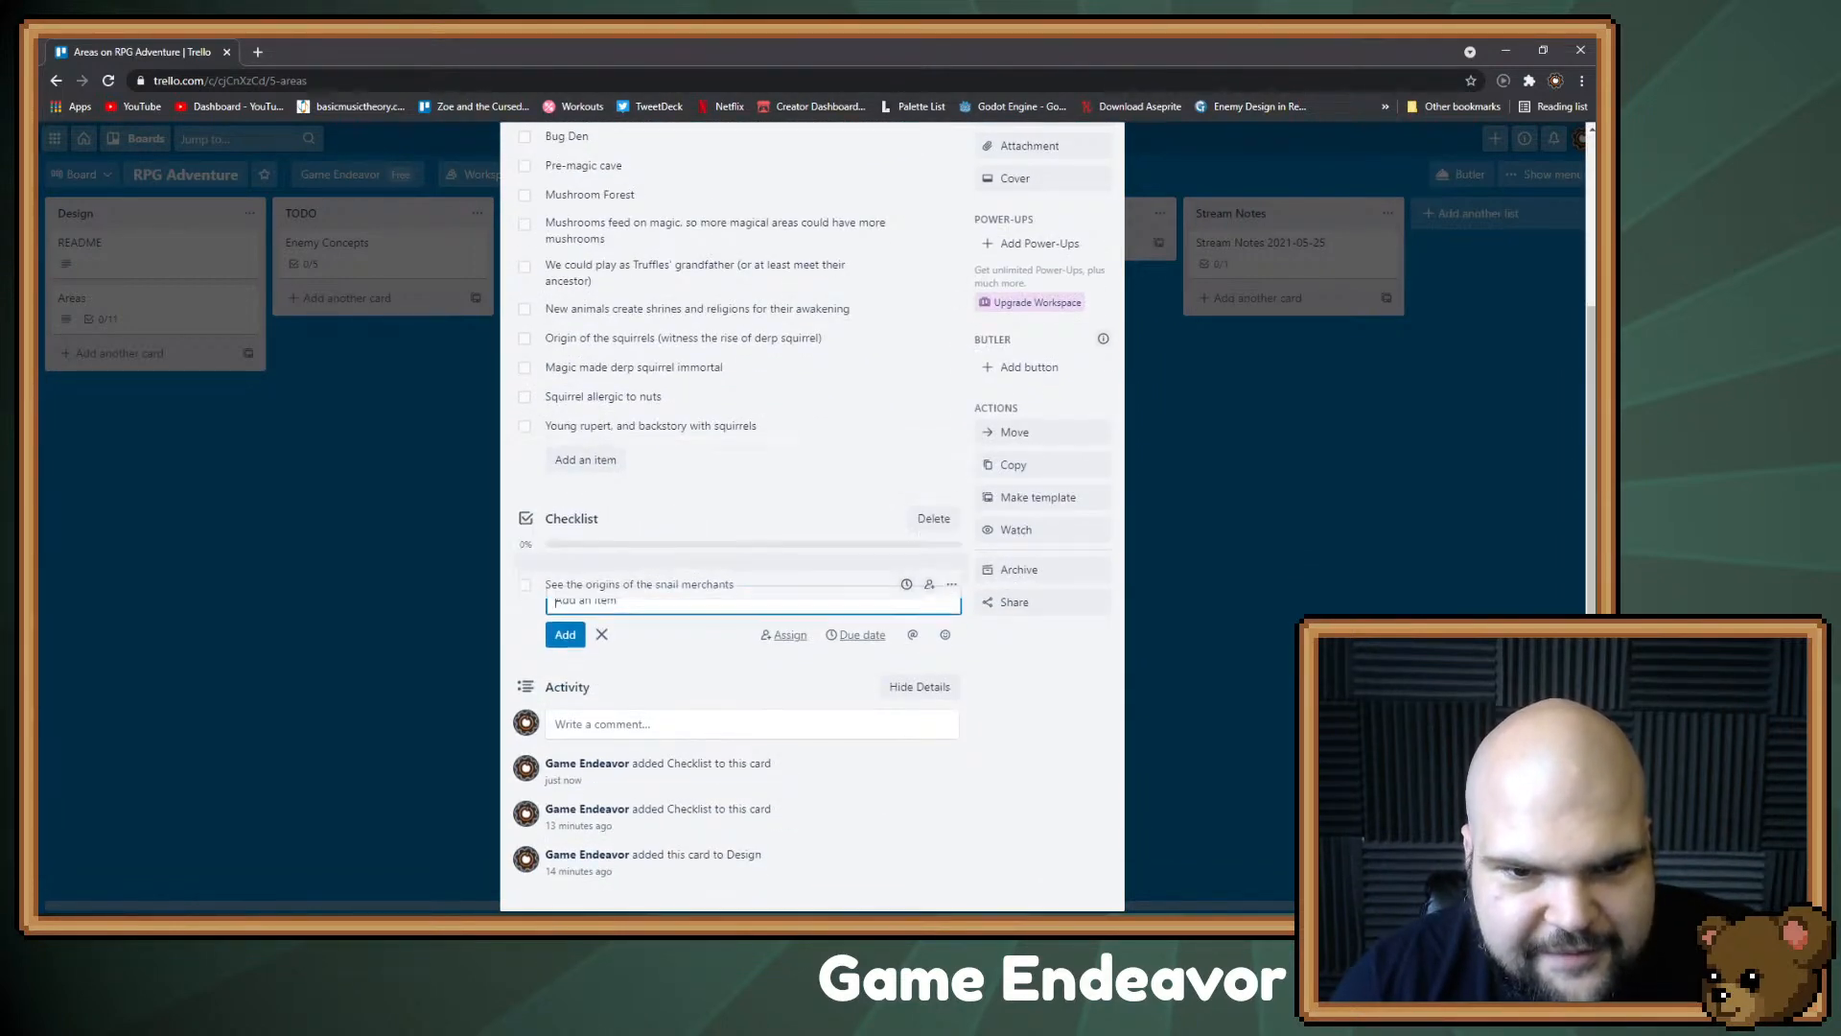
left_click_drag(671, 426, 671, 549)
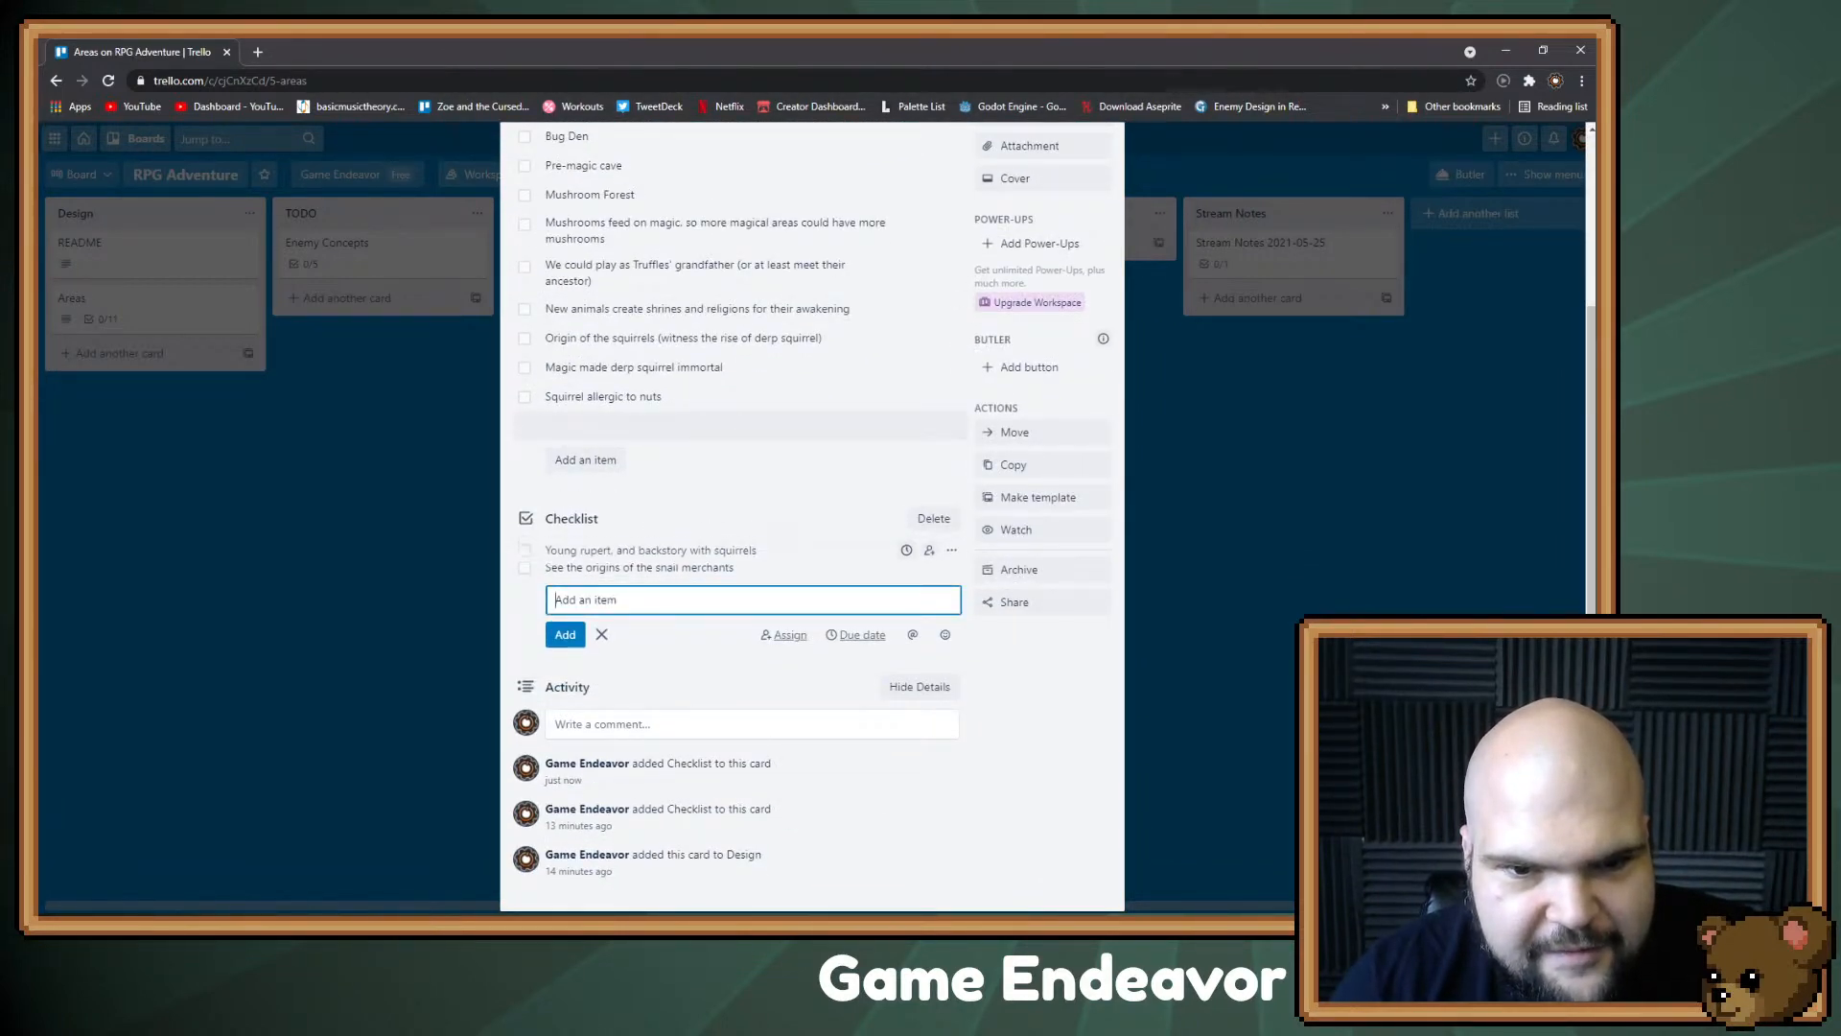
left_click_drag(672, 396, 671, 537)
left_click_drag(672, 367, 671, 509)
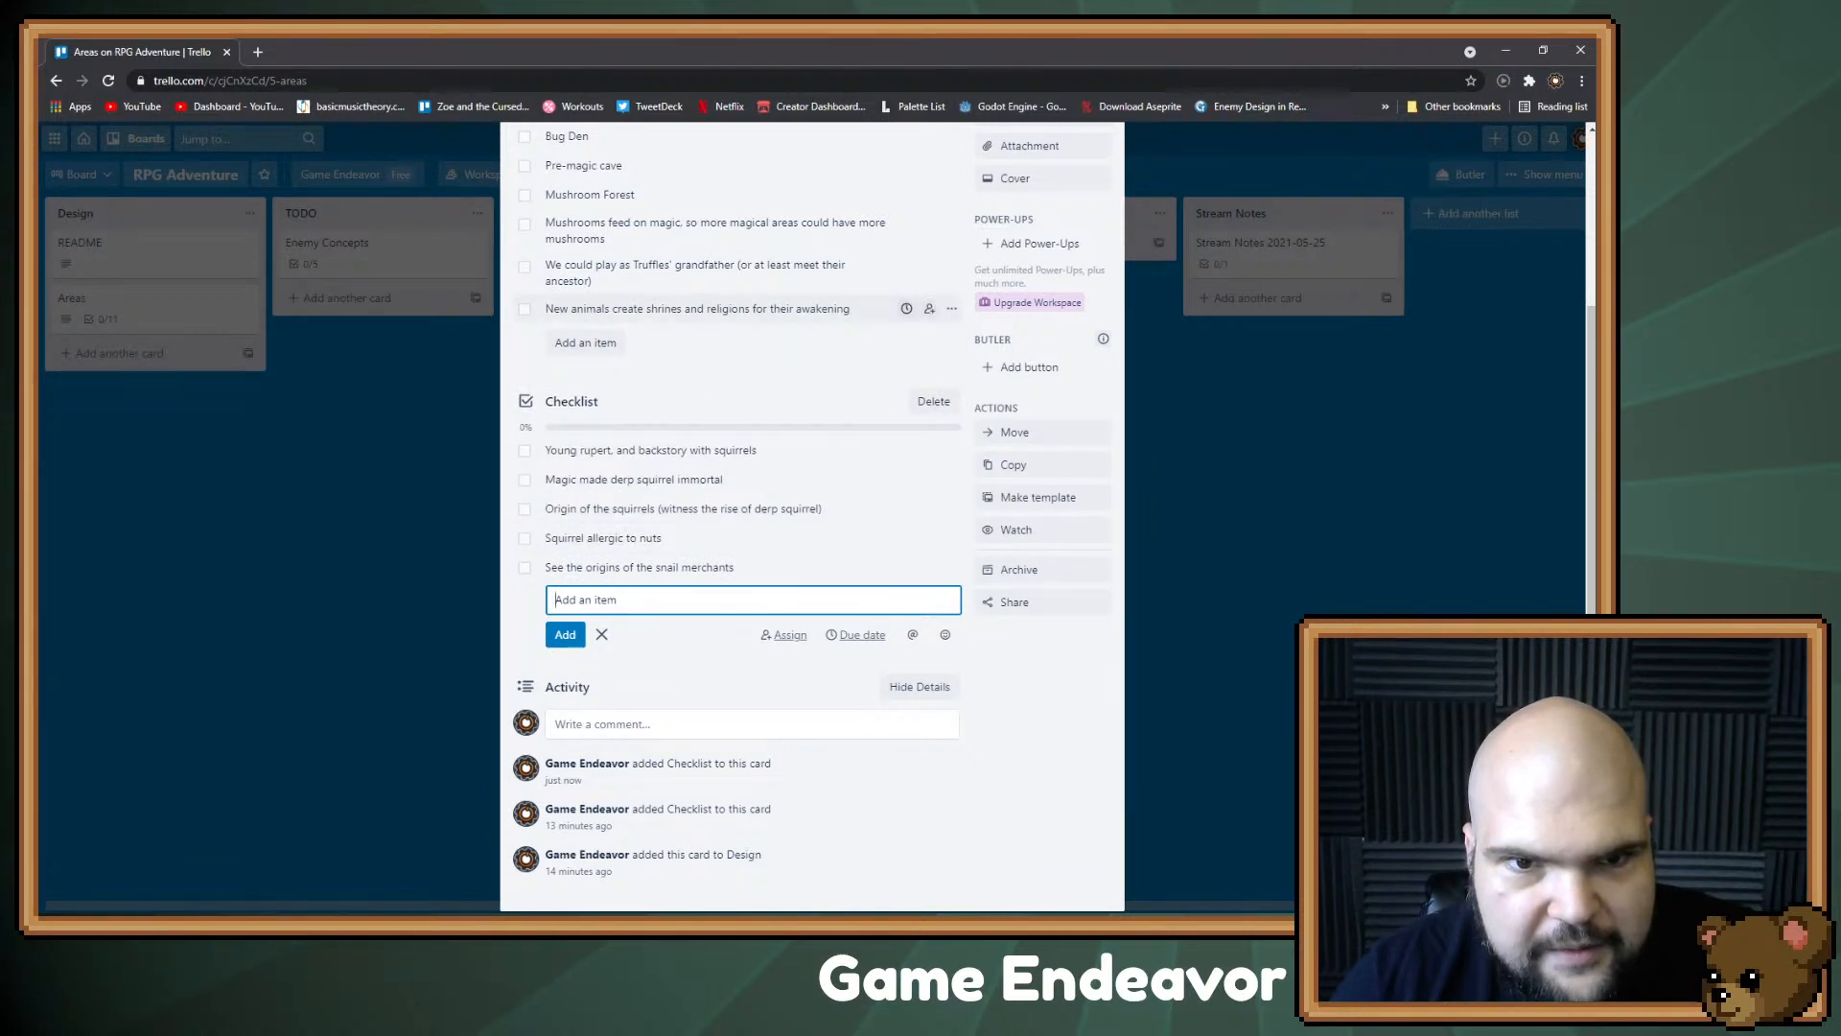
left_click_drag(671, 308, 671, 450)
left_click_drag(672, 270, 671, 456)
scroll(671, 460, "up", 3)
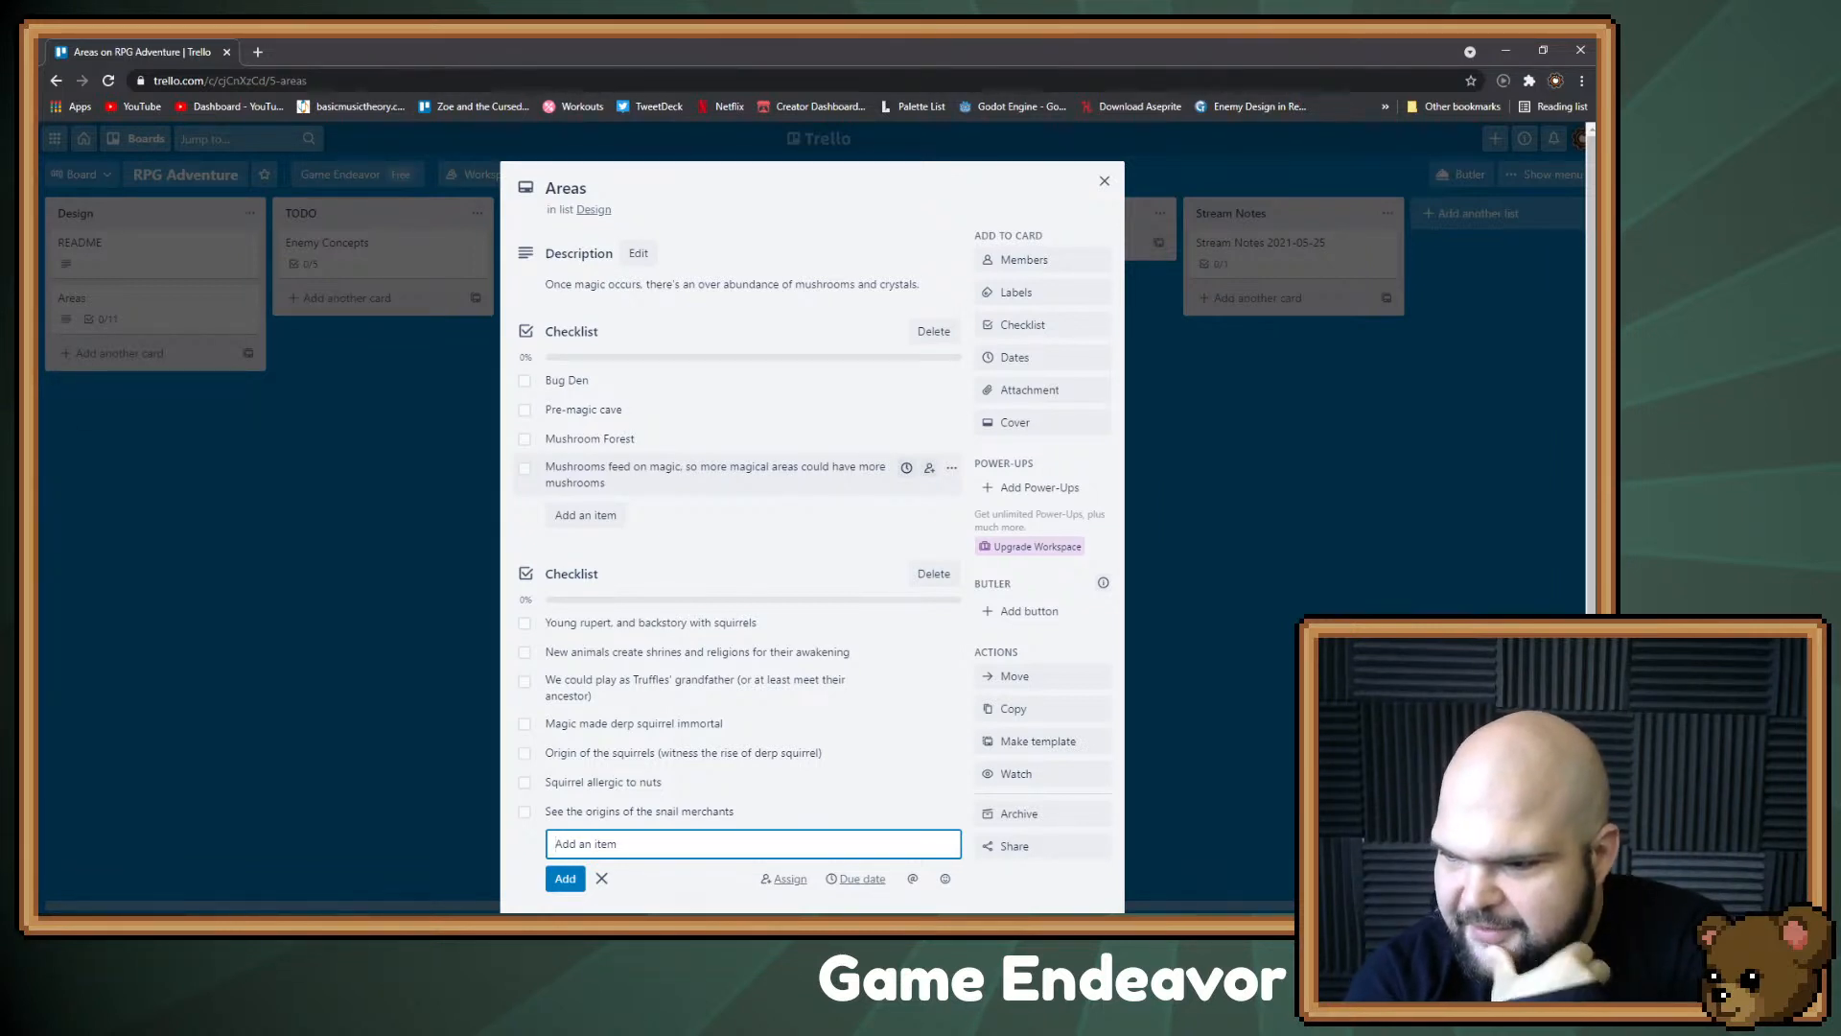
Step: Switch to Aseprite and examine the rabbit, mouse-like animal and dark silhouette sprites in pets.ase
key("alt+Tab")
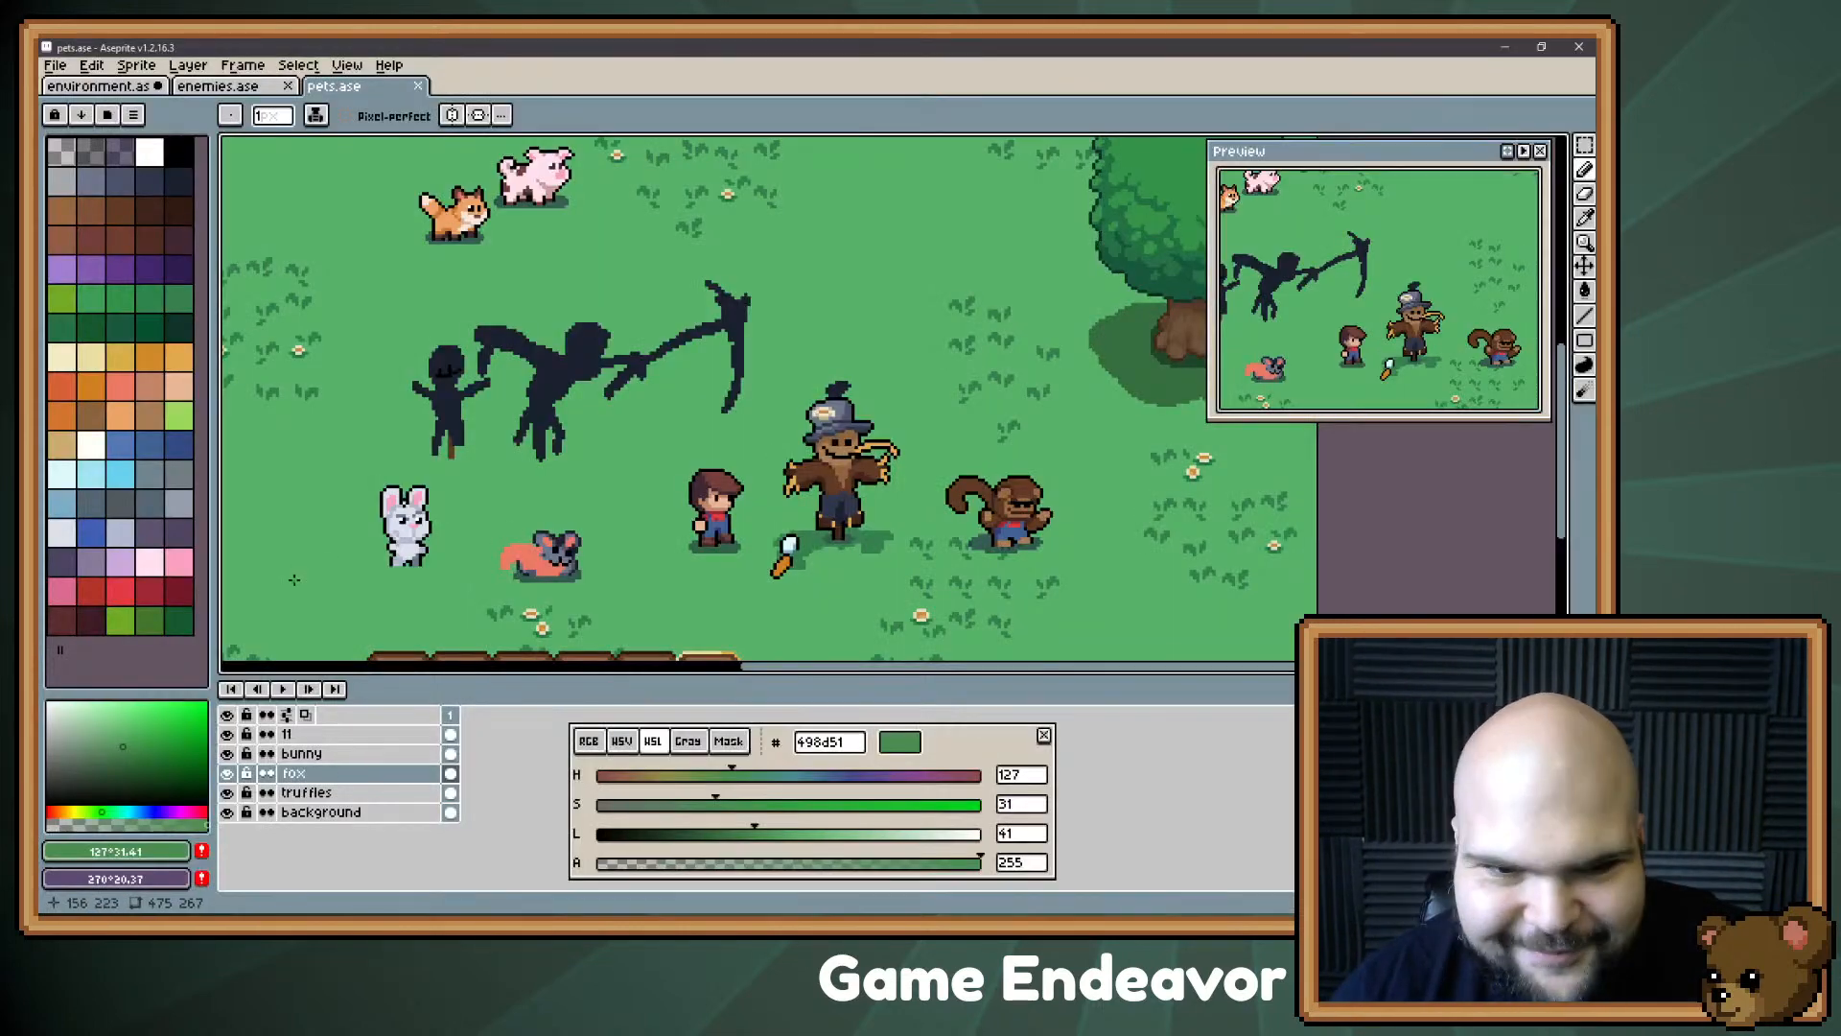
left_click_drag(450, 456, 490, 370)
scroll(506, 427, "up", 1)
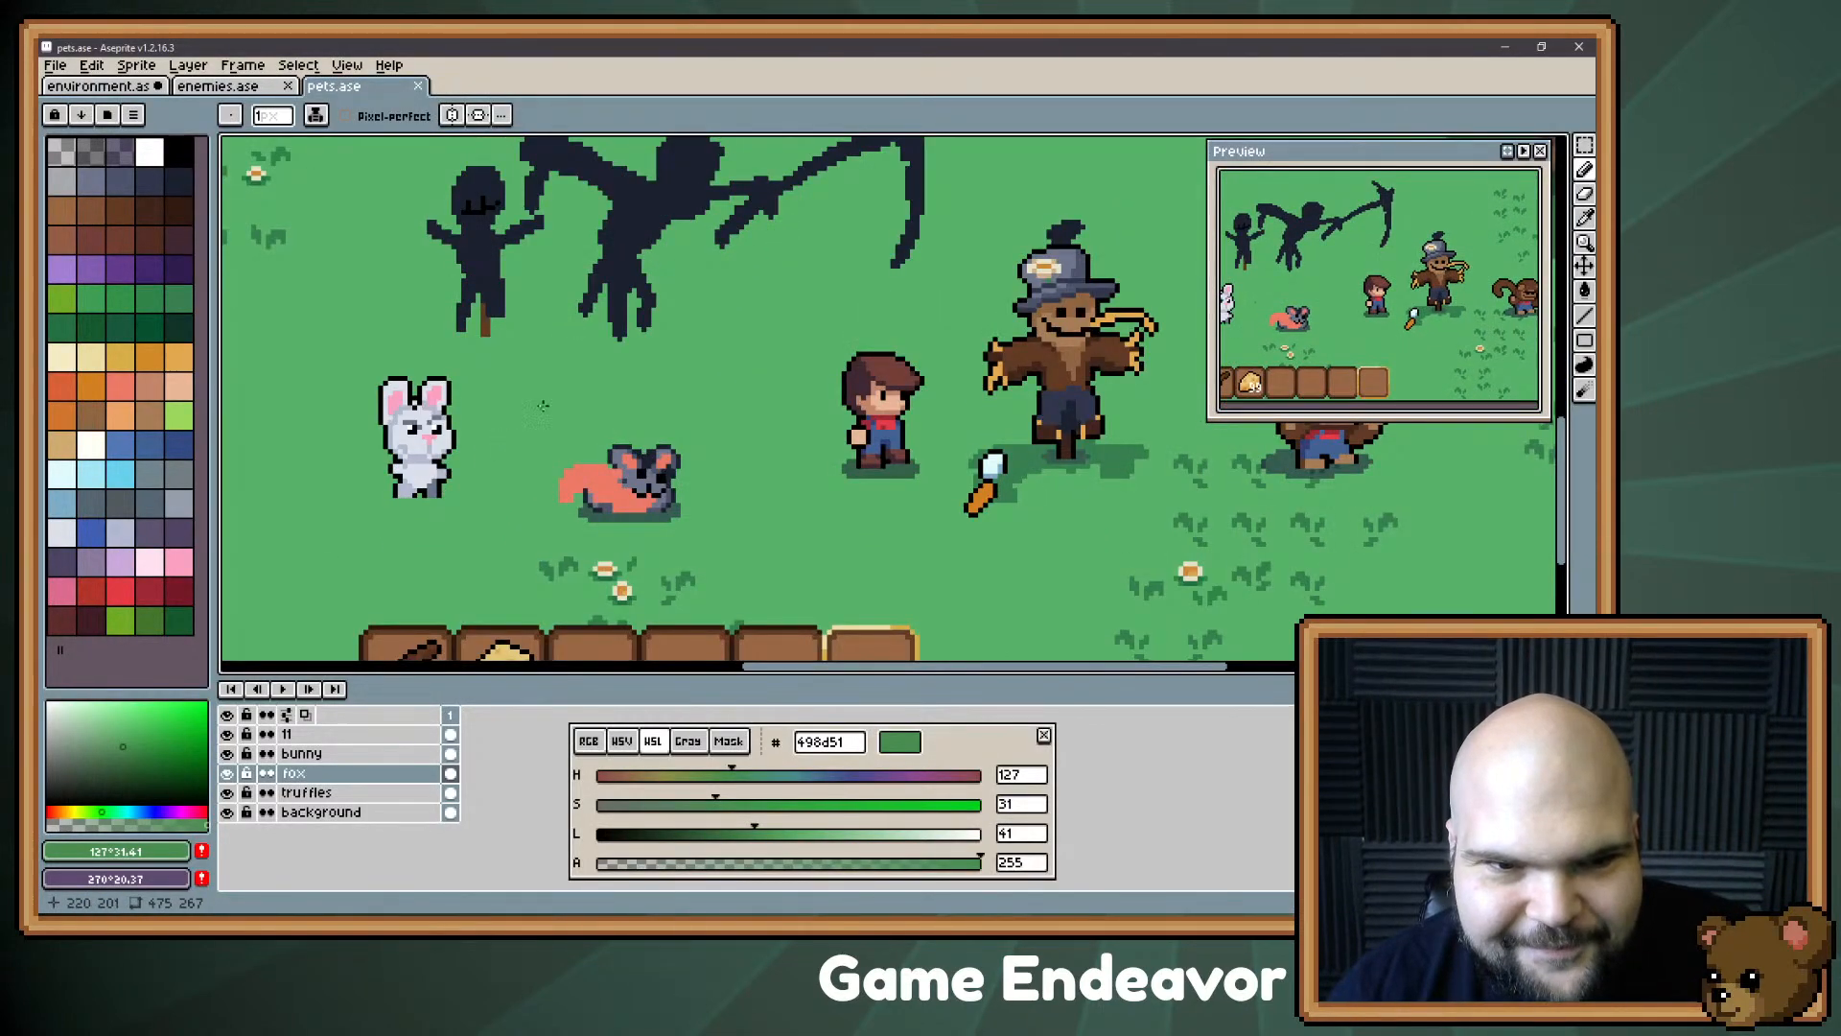
left_click_drag(505, 437, 538, 457)
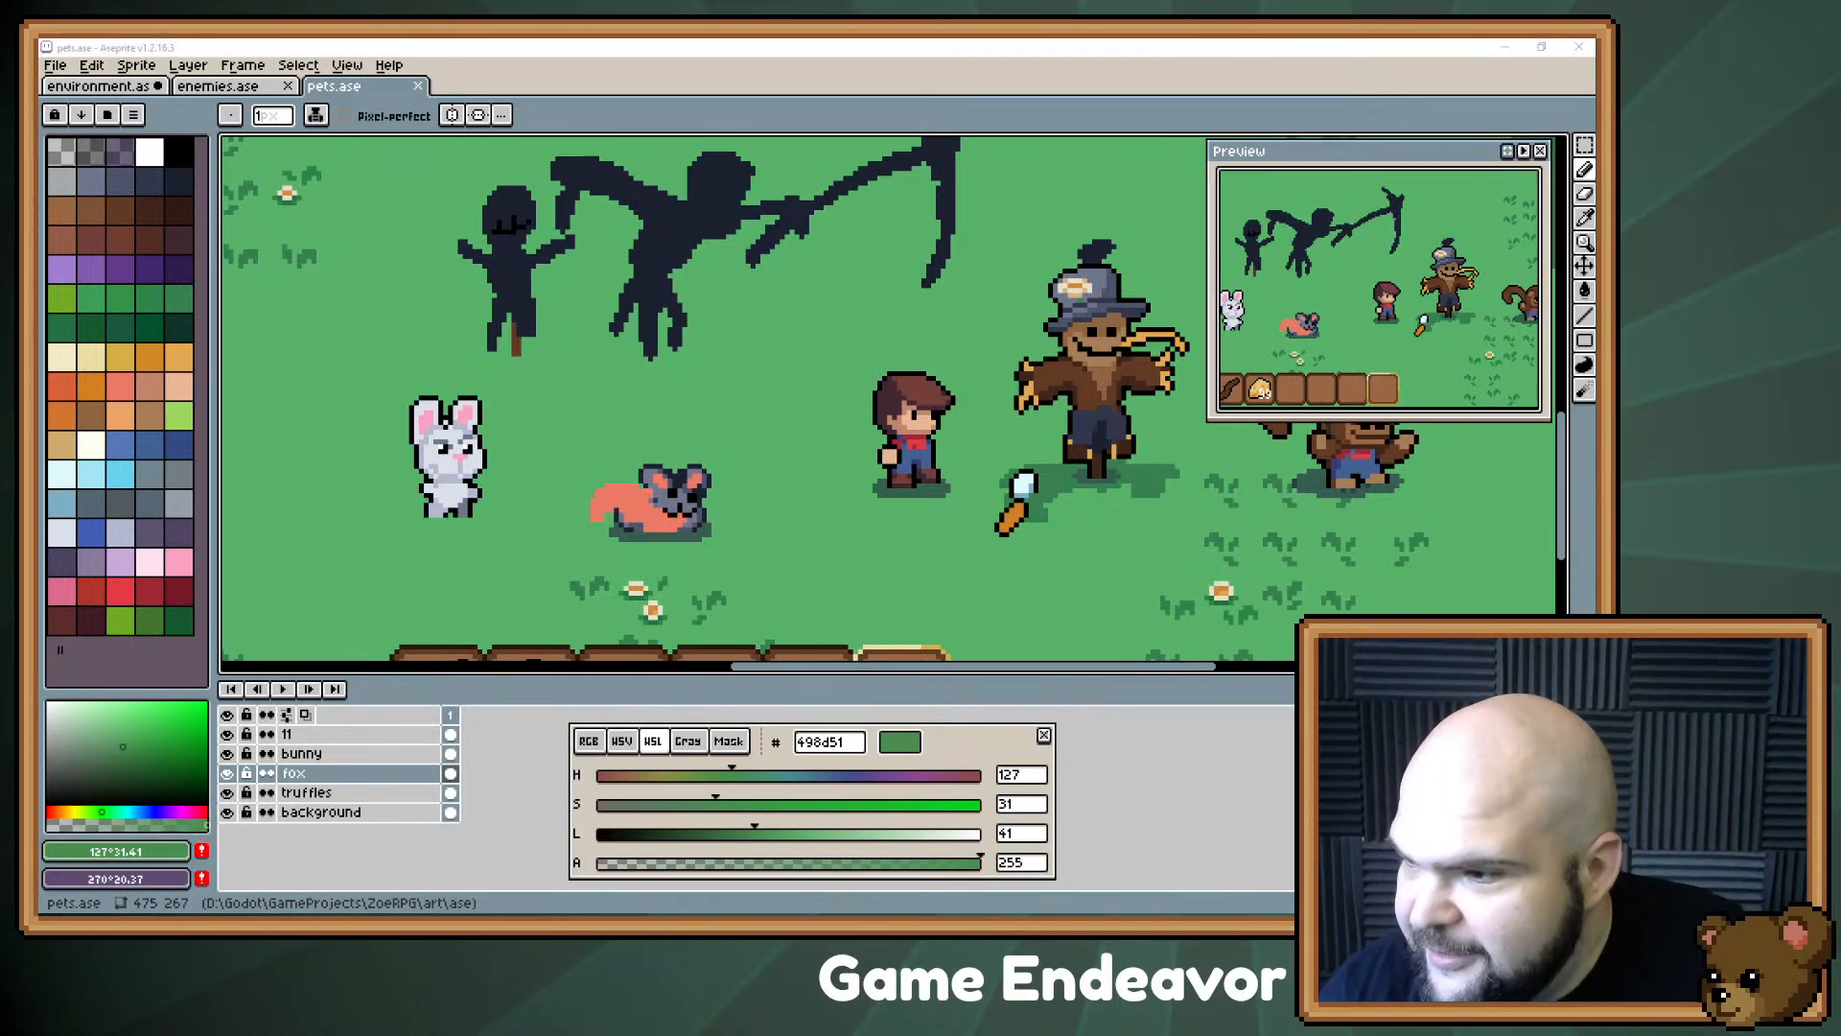
Step: Return to Trello in the browser, close the Areas card and open the Stream Notes 2021-05-25 card
key("alt+Tab")
key("Escape")
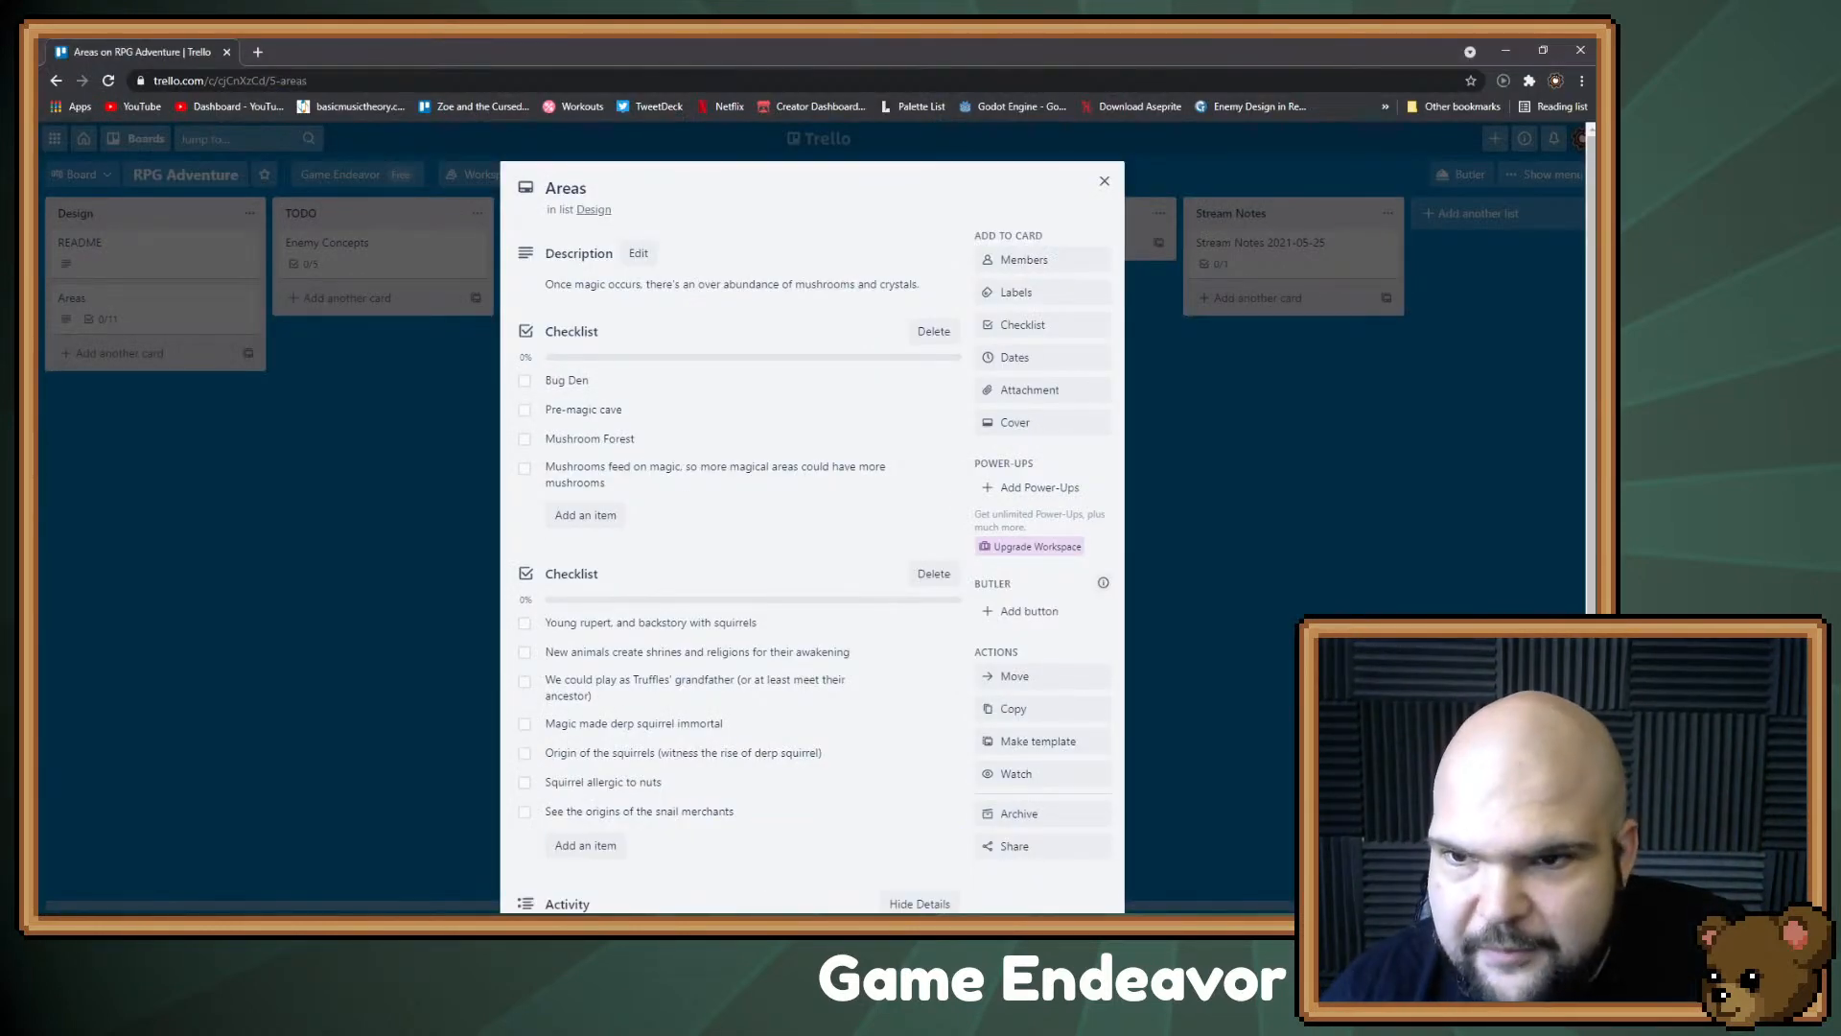
key("Escape")
left_click(1260, 248)
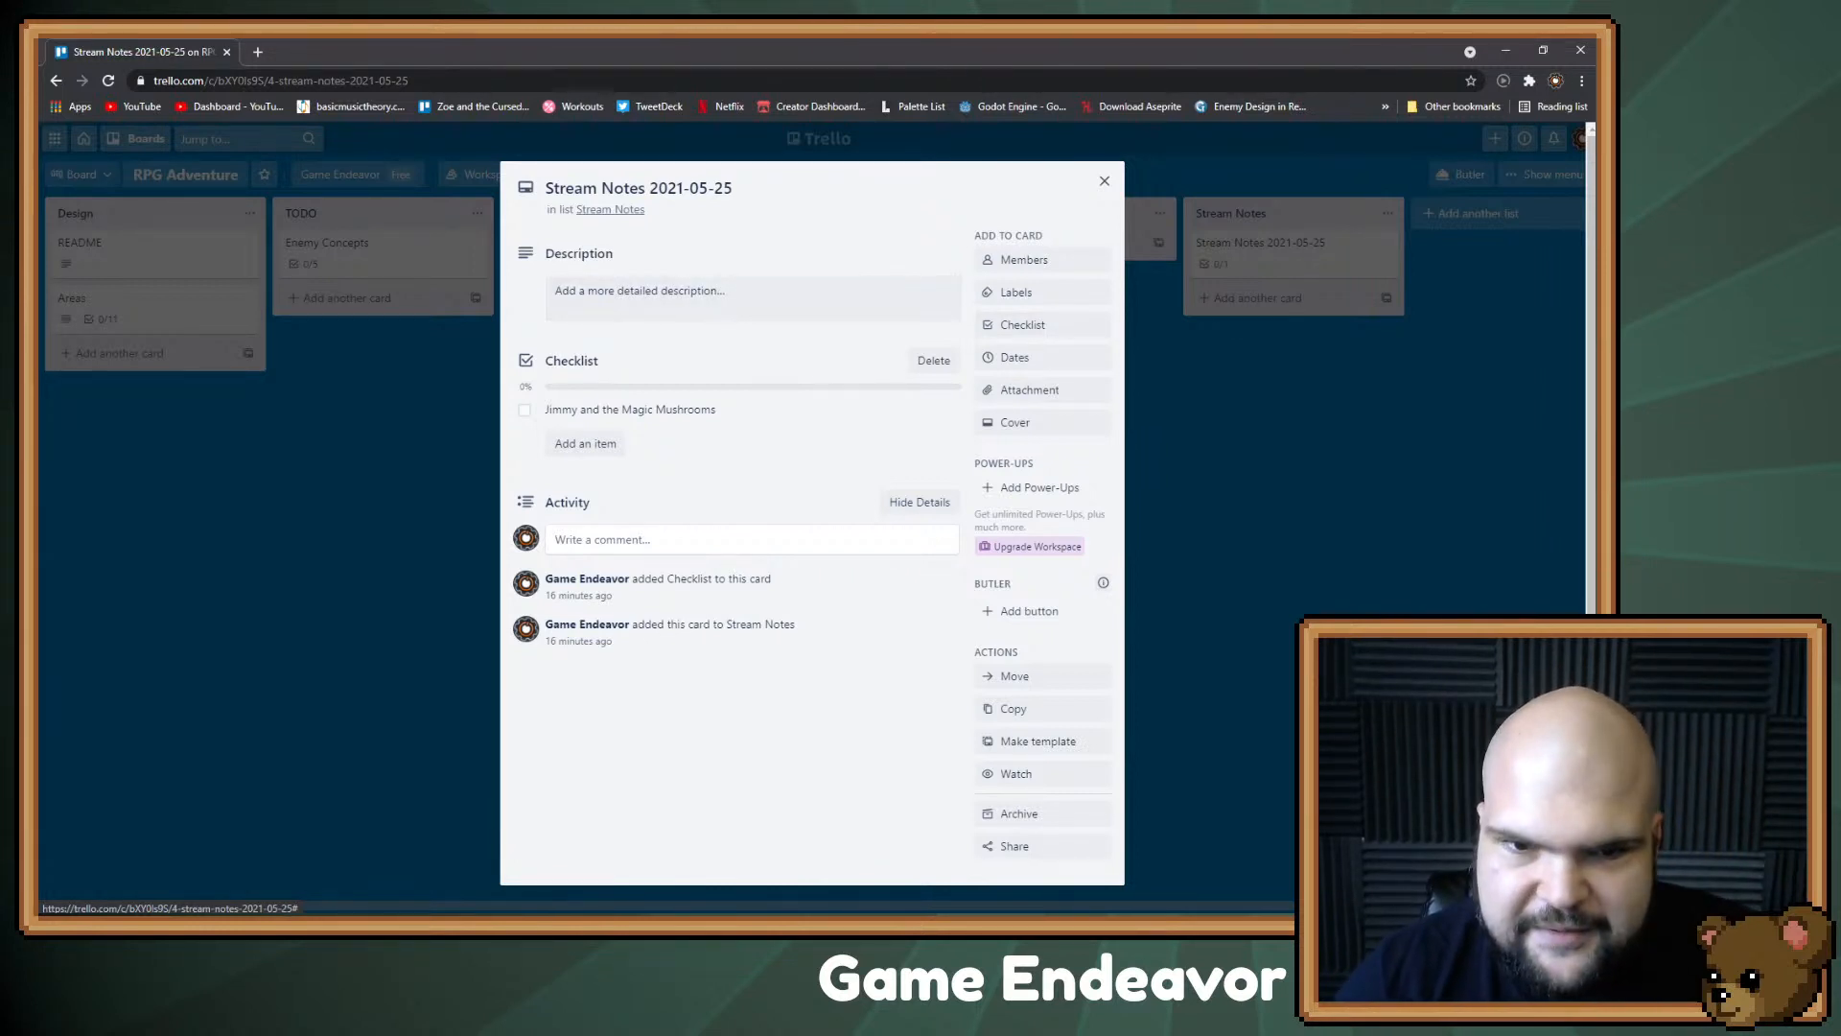
Step: Add the item "Attacks could reflect projectiles" to the checklist of the Stream Notes 2021-05-25 card
left_click(585, 444)
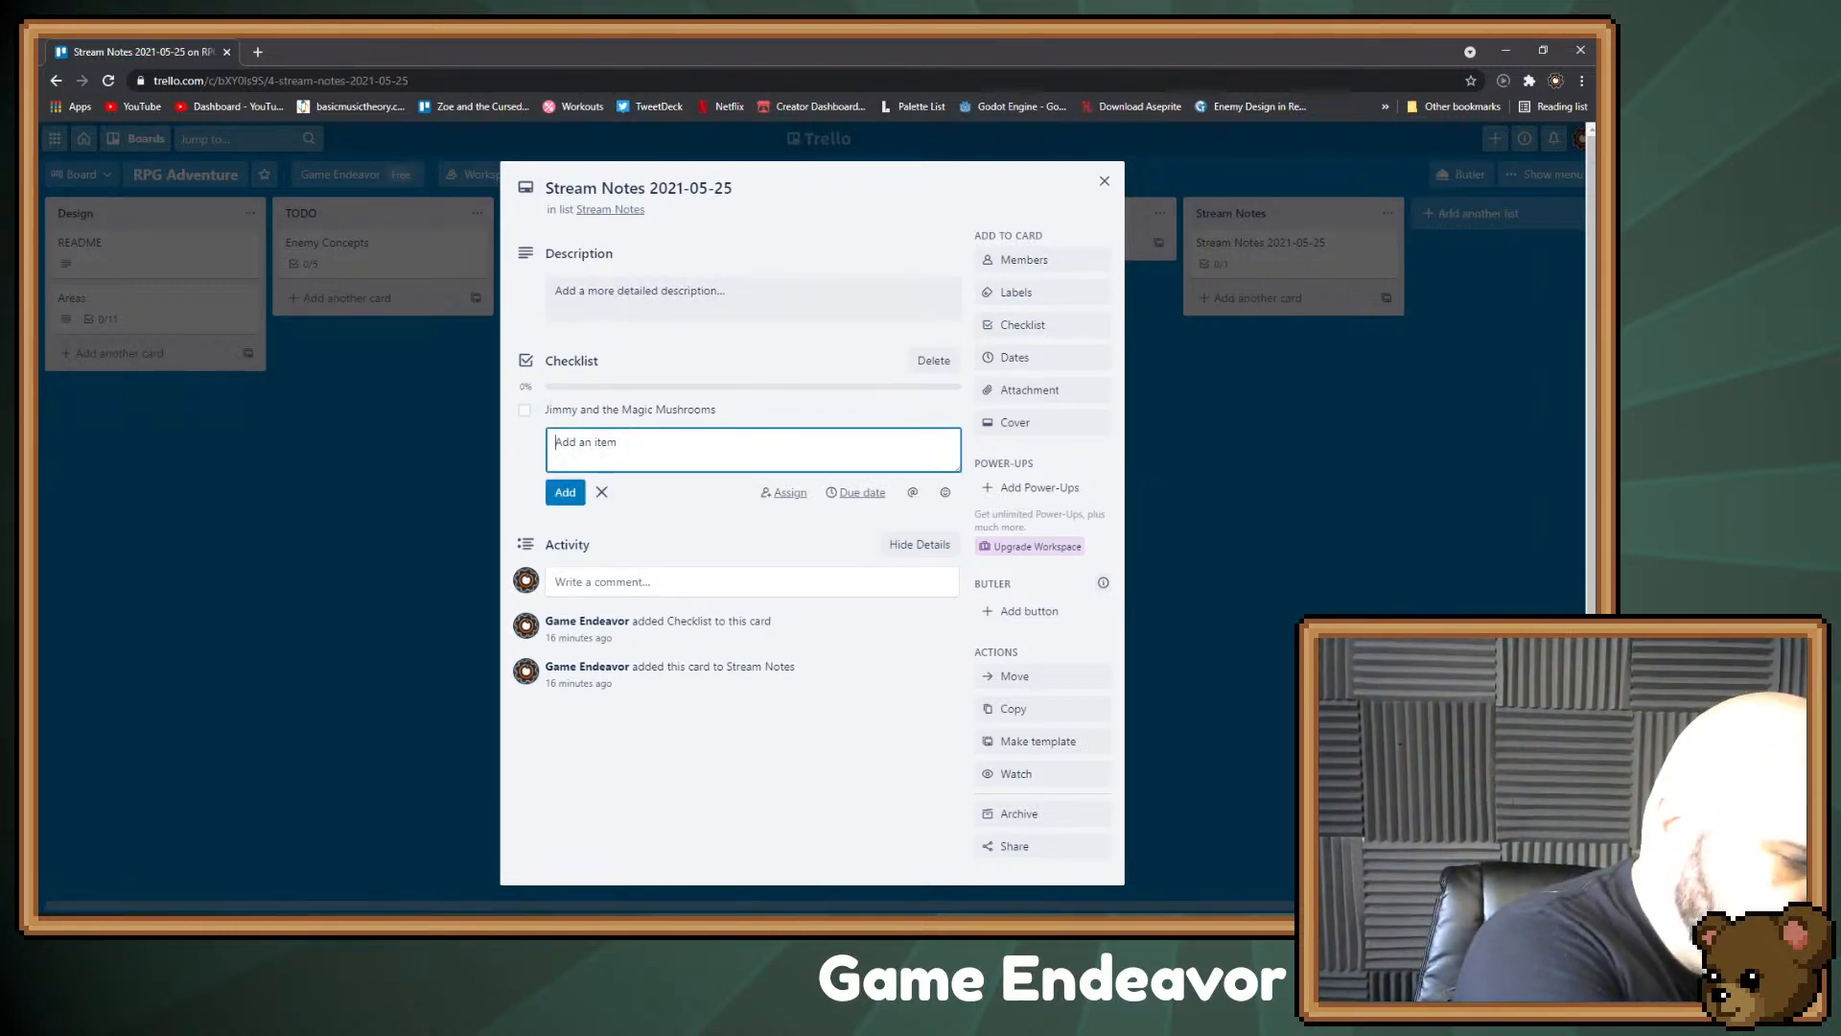
type("Could")
key("BackSpace")
key("BackSpace")
key("BackSpace")
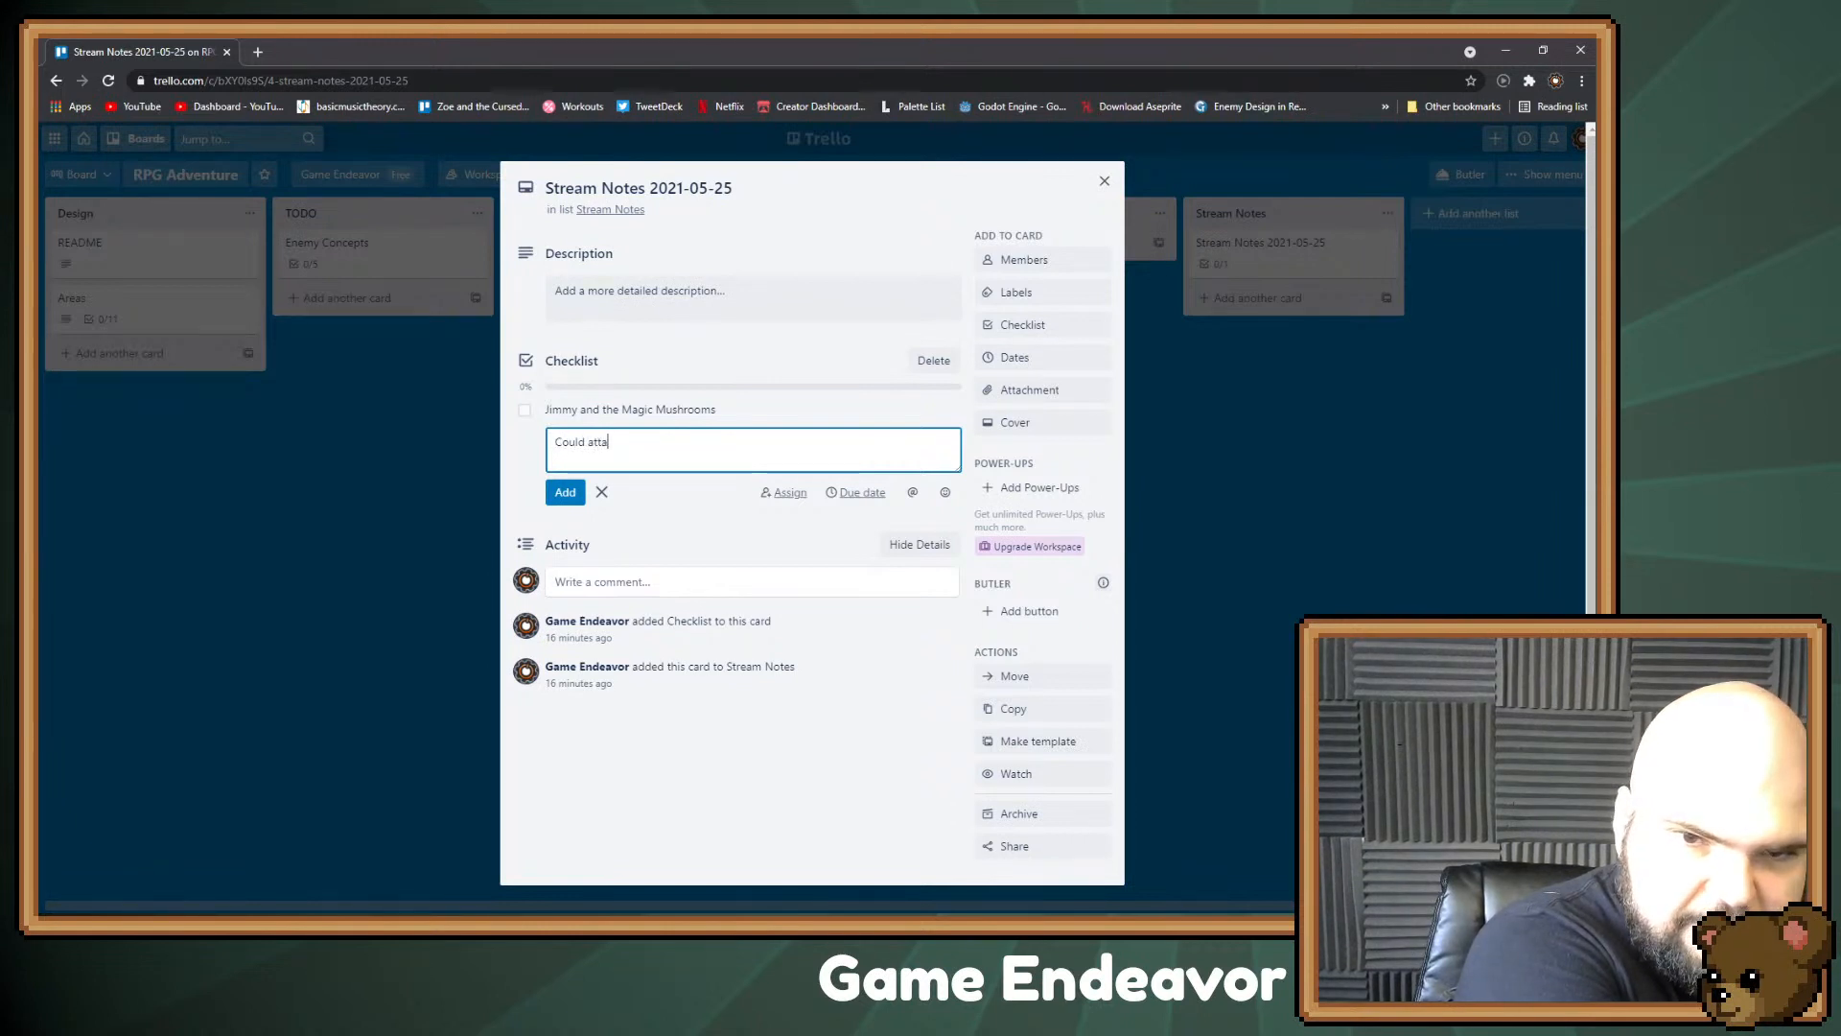
key("BackSpace")
key("BackSpace")
key("BackSpace")
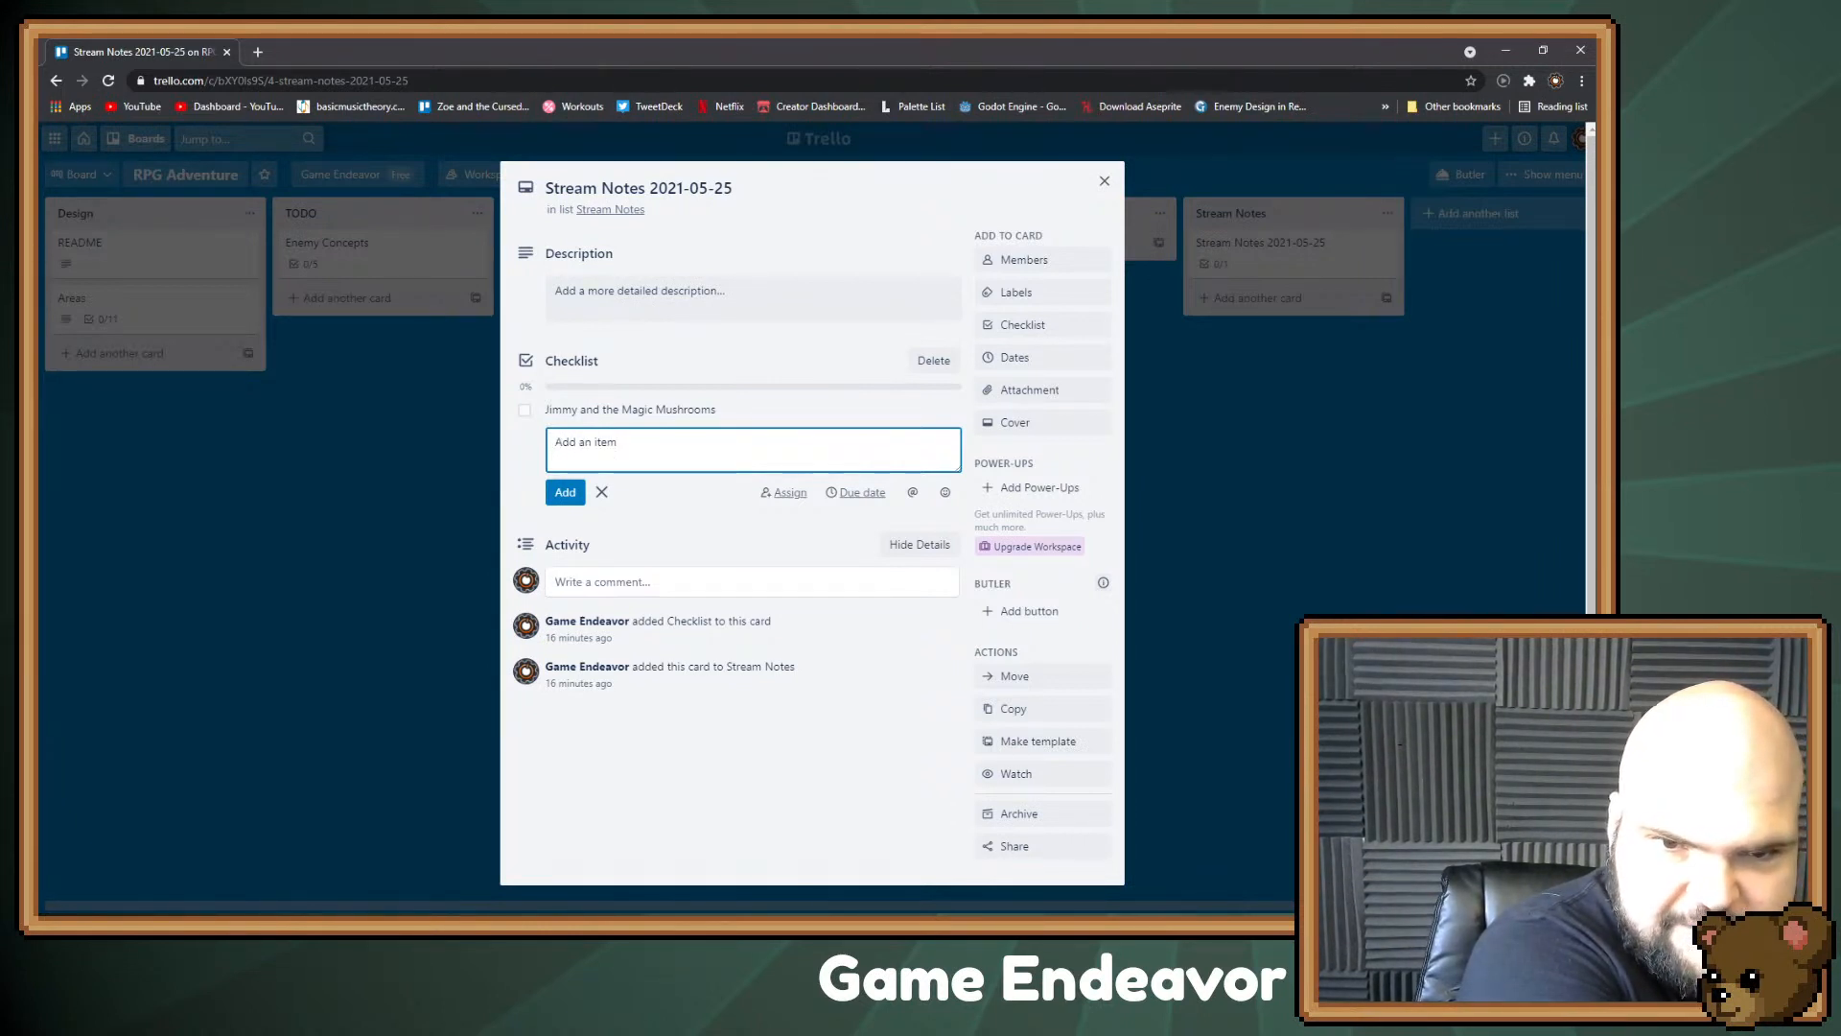
type("Attacks could re")
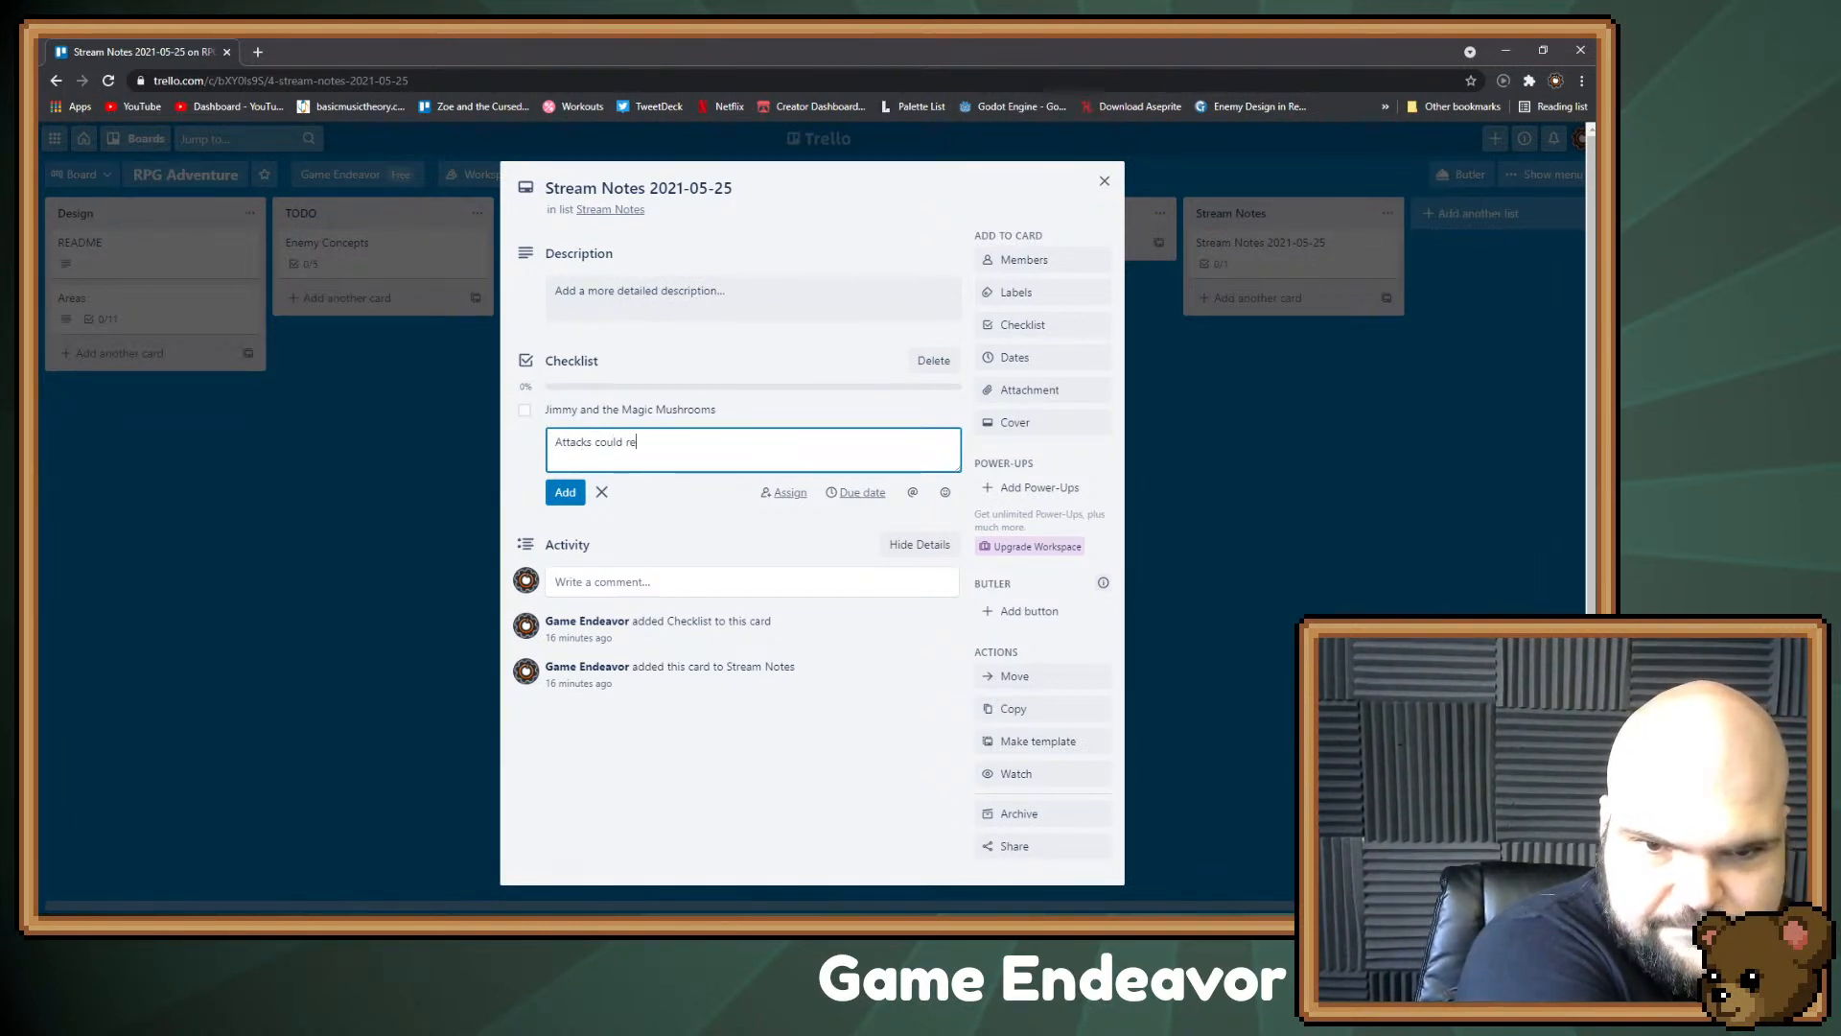
type("flect projectiles")
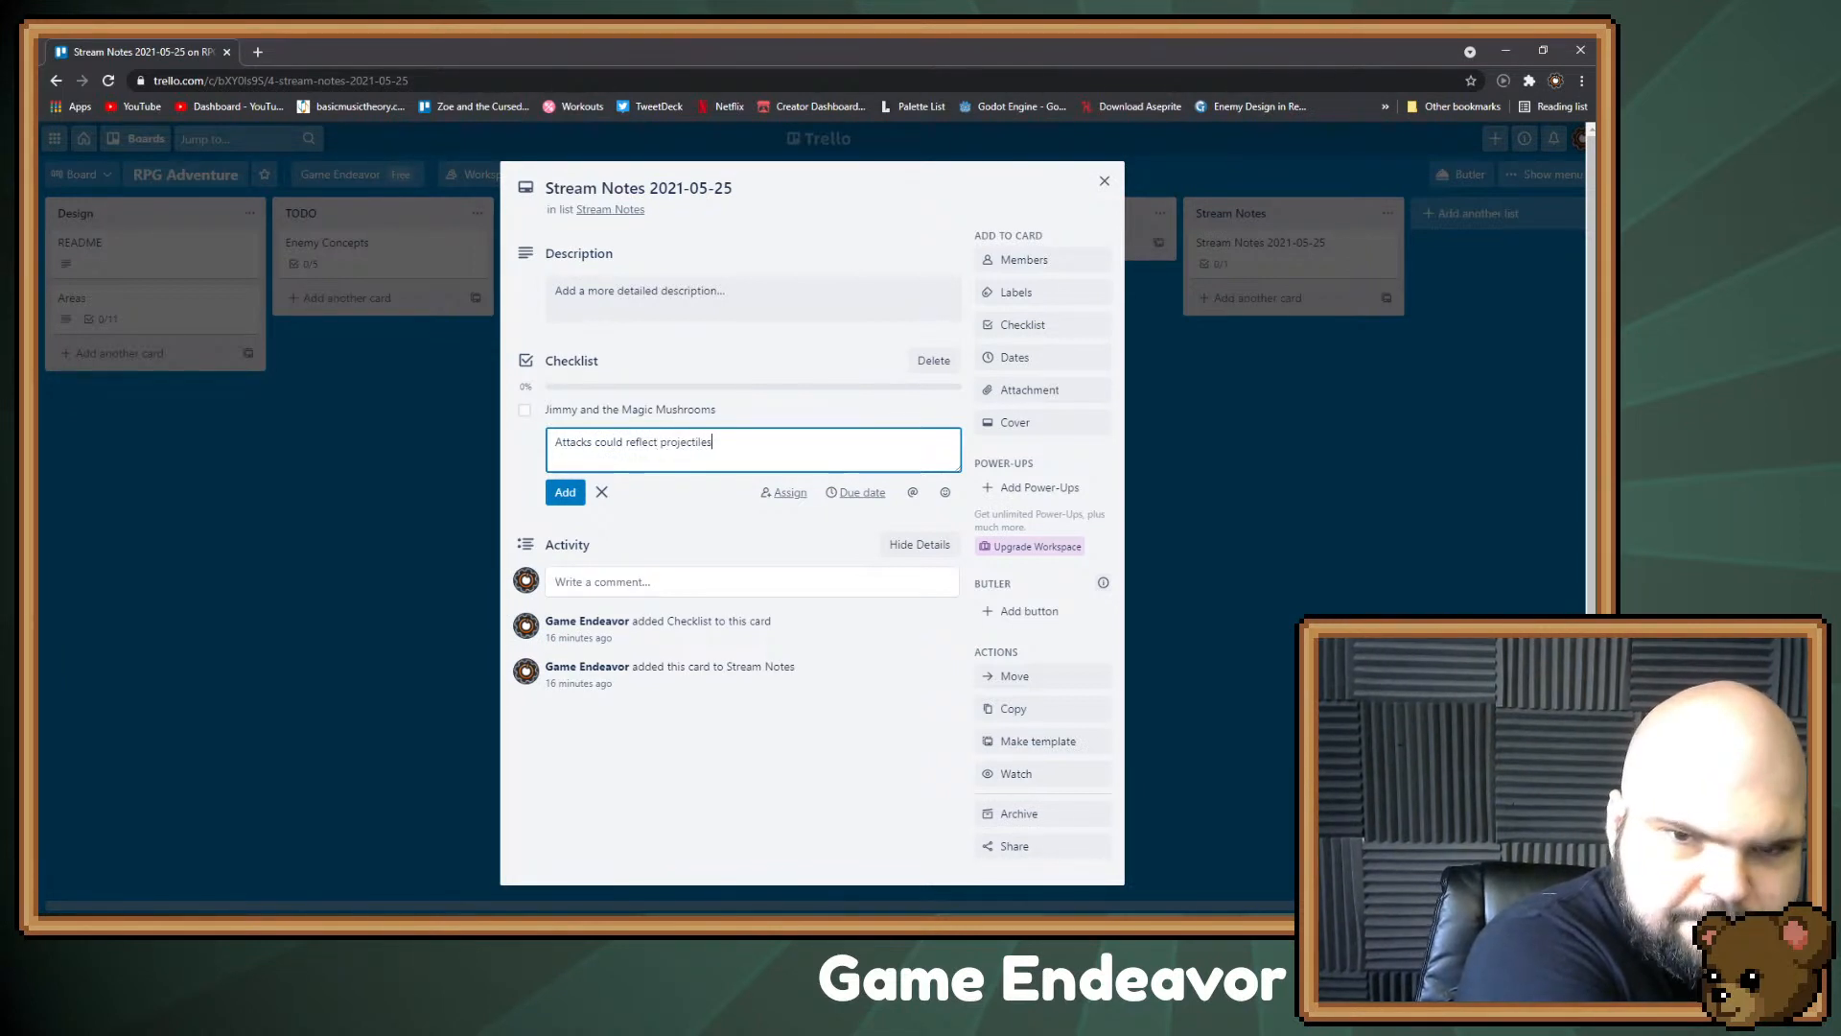
key("Return")
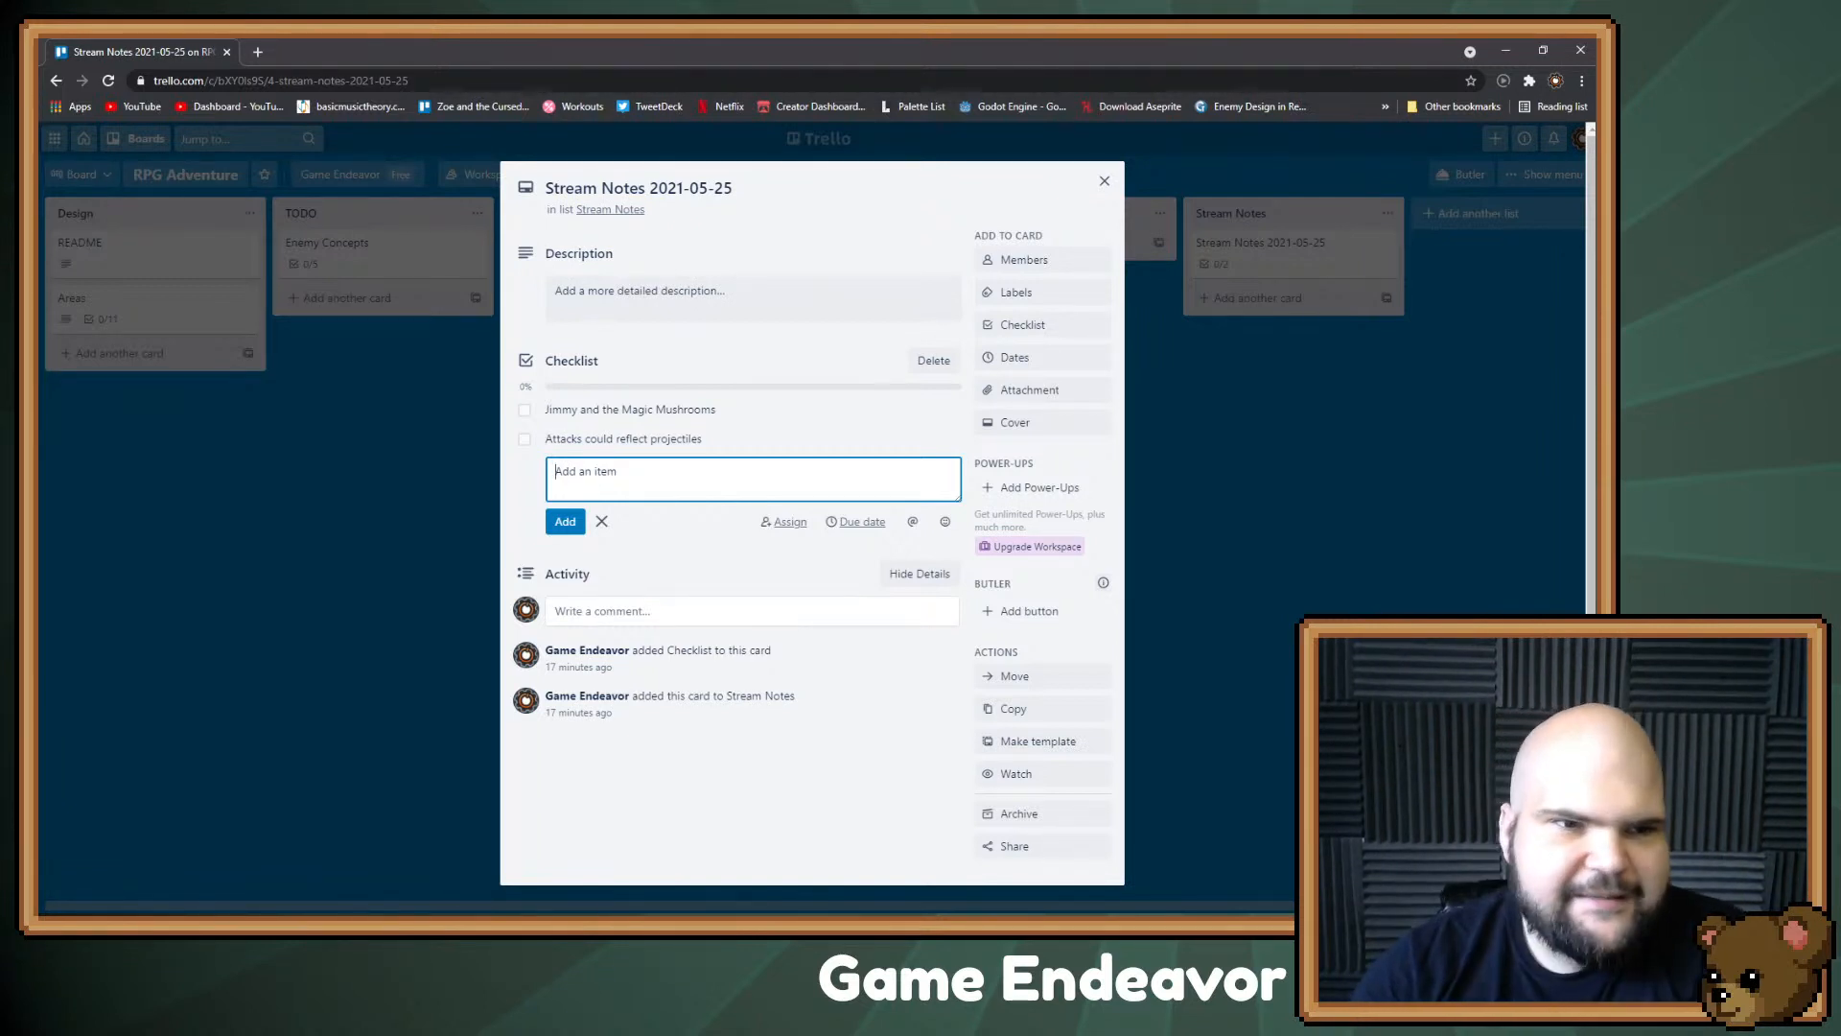
Step: Close the Stream Notes card and reopen the Areas card from the Design list
key("Escape")
key("Escape")
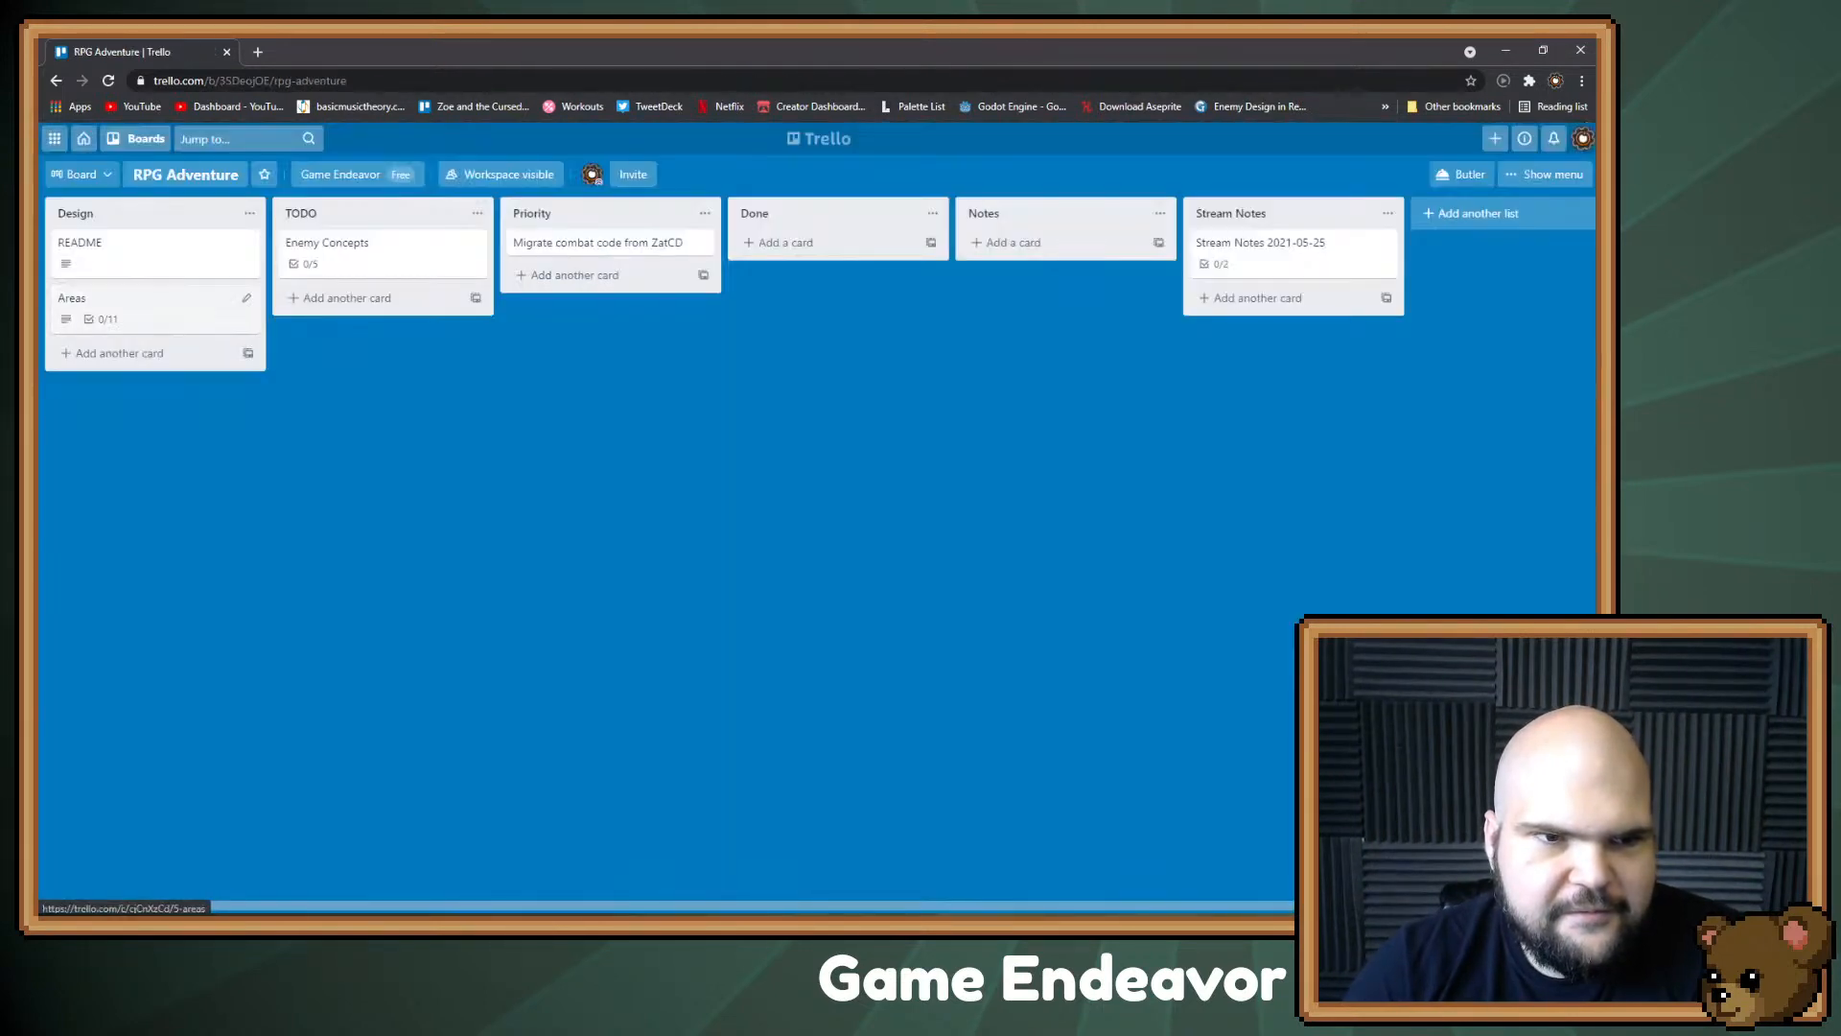
left_click(154, 307)
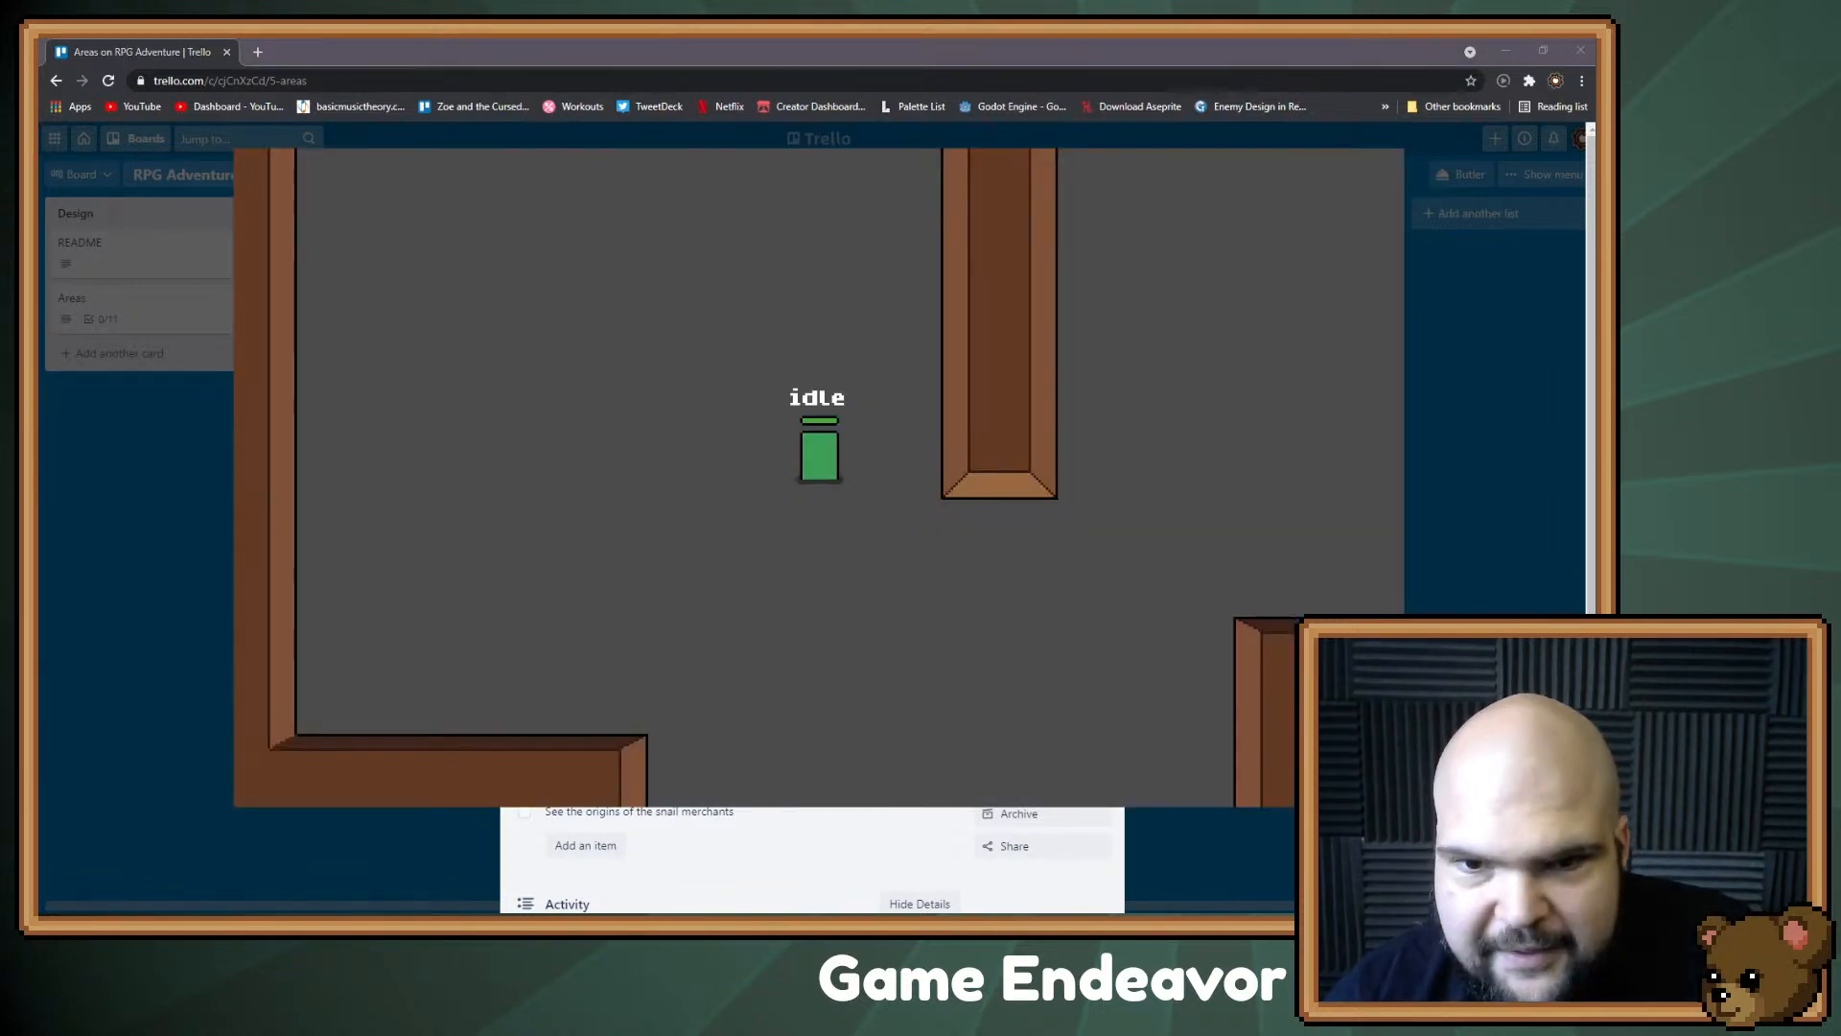
Step: Walk the green player character around the upper-left area of the test room in the running game
key("w")
key("a")
key("w")
key("a")
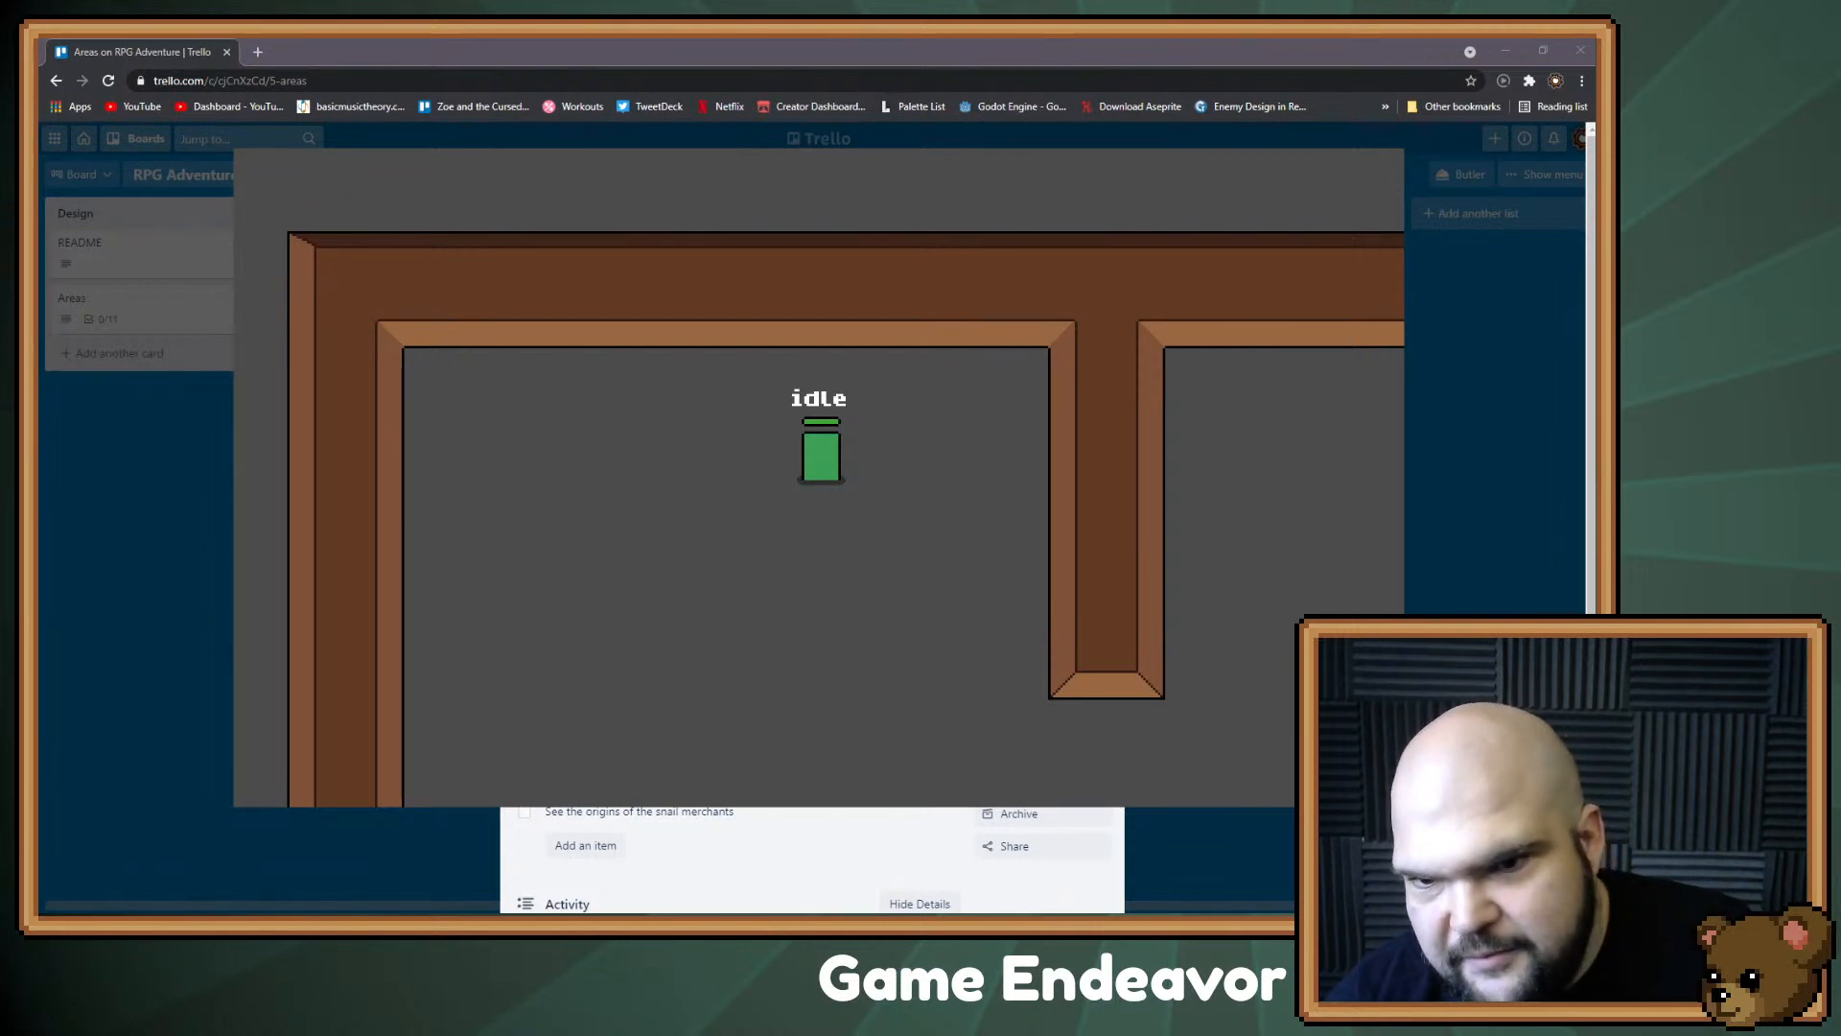
key("s")
key("w")
key("a")
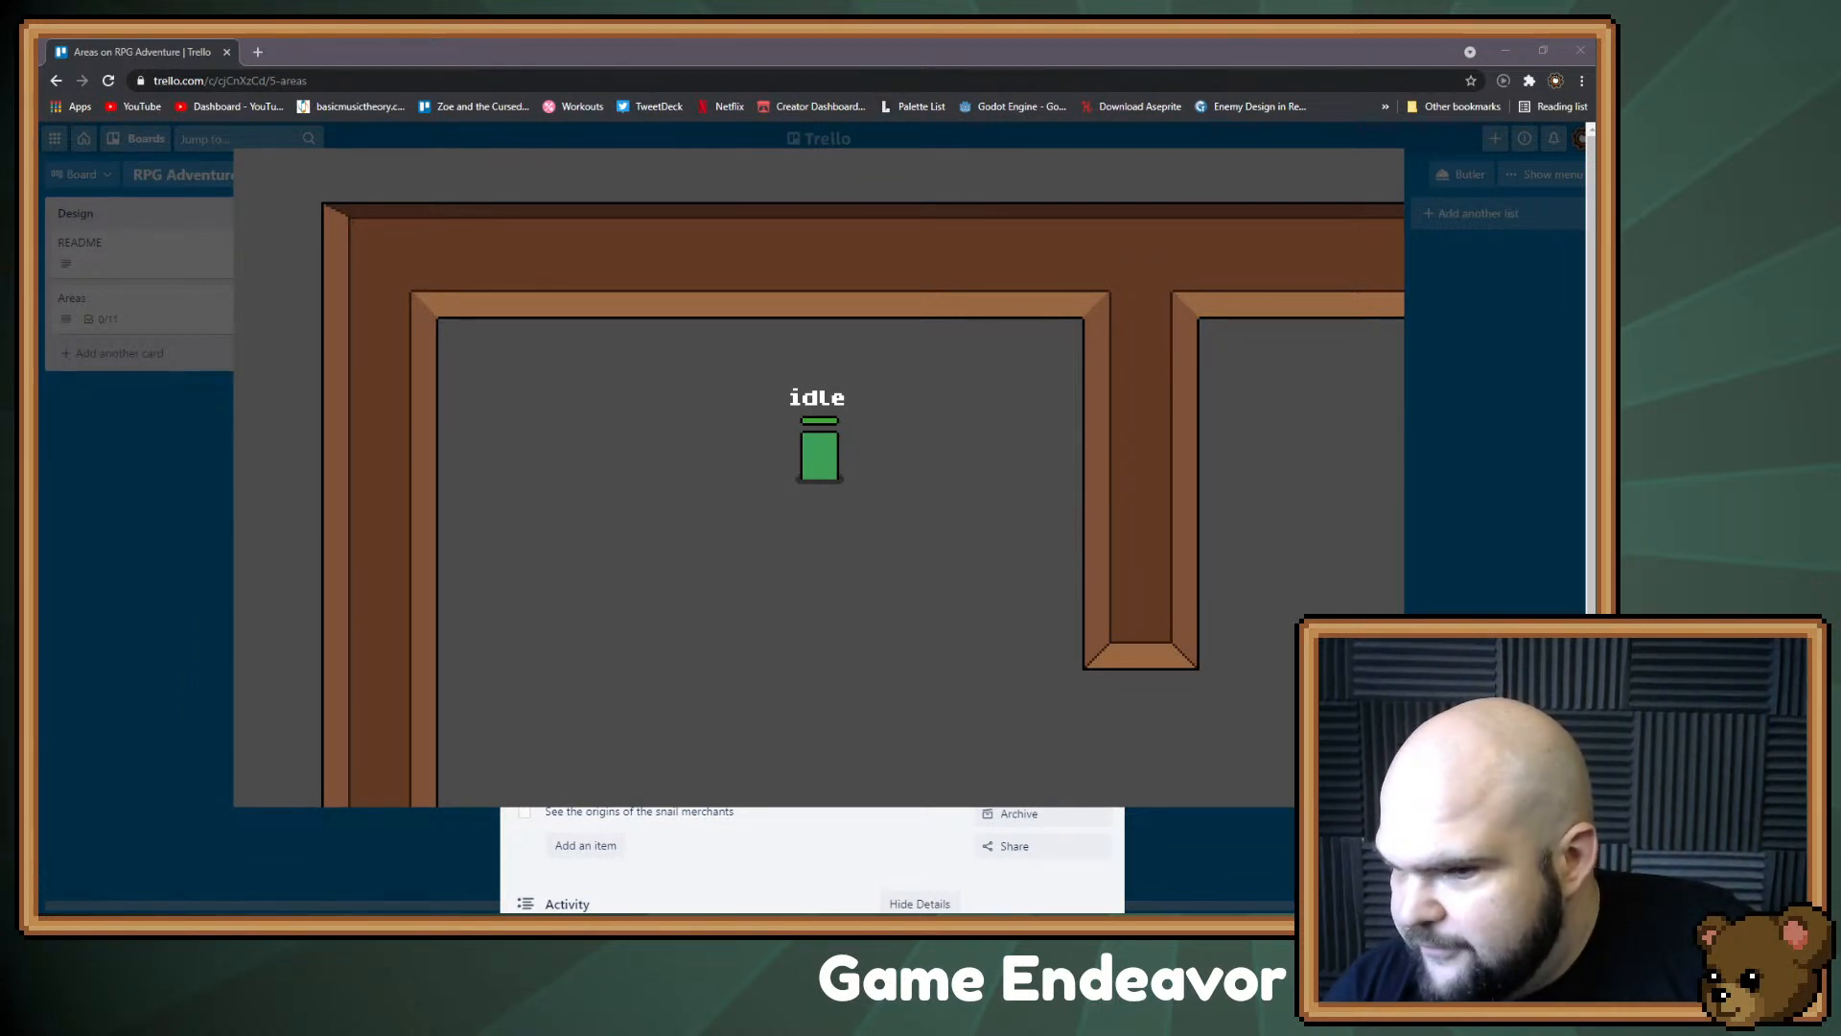
Step: Switch to Godot, rerun the RPG Adventure project and walk the player up to the red enemies
key("alt+Tab")
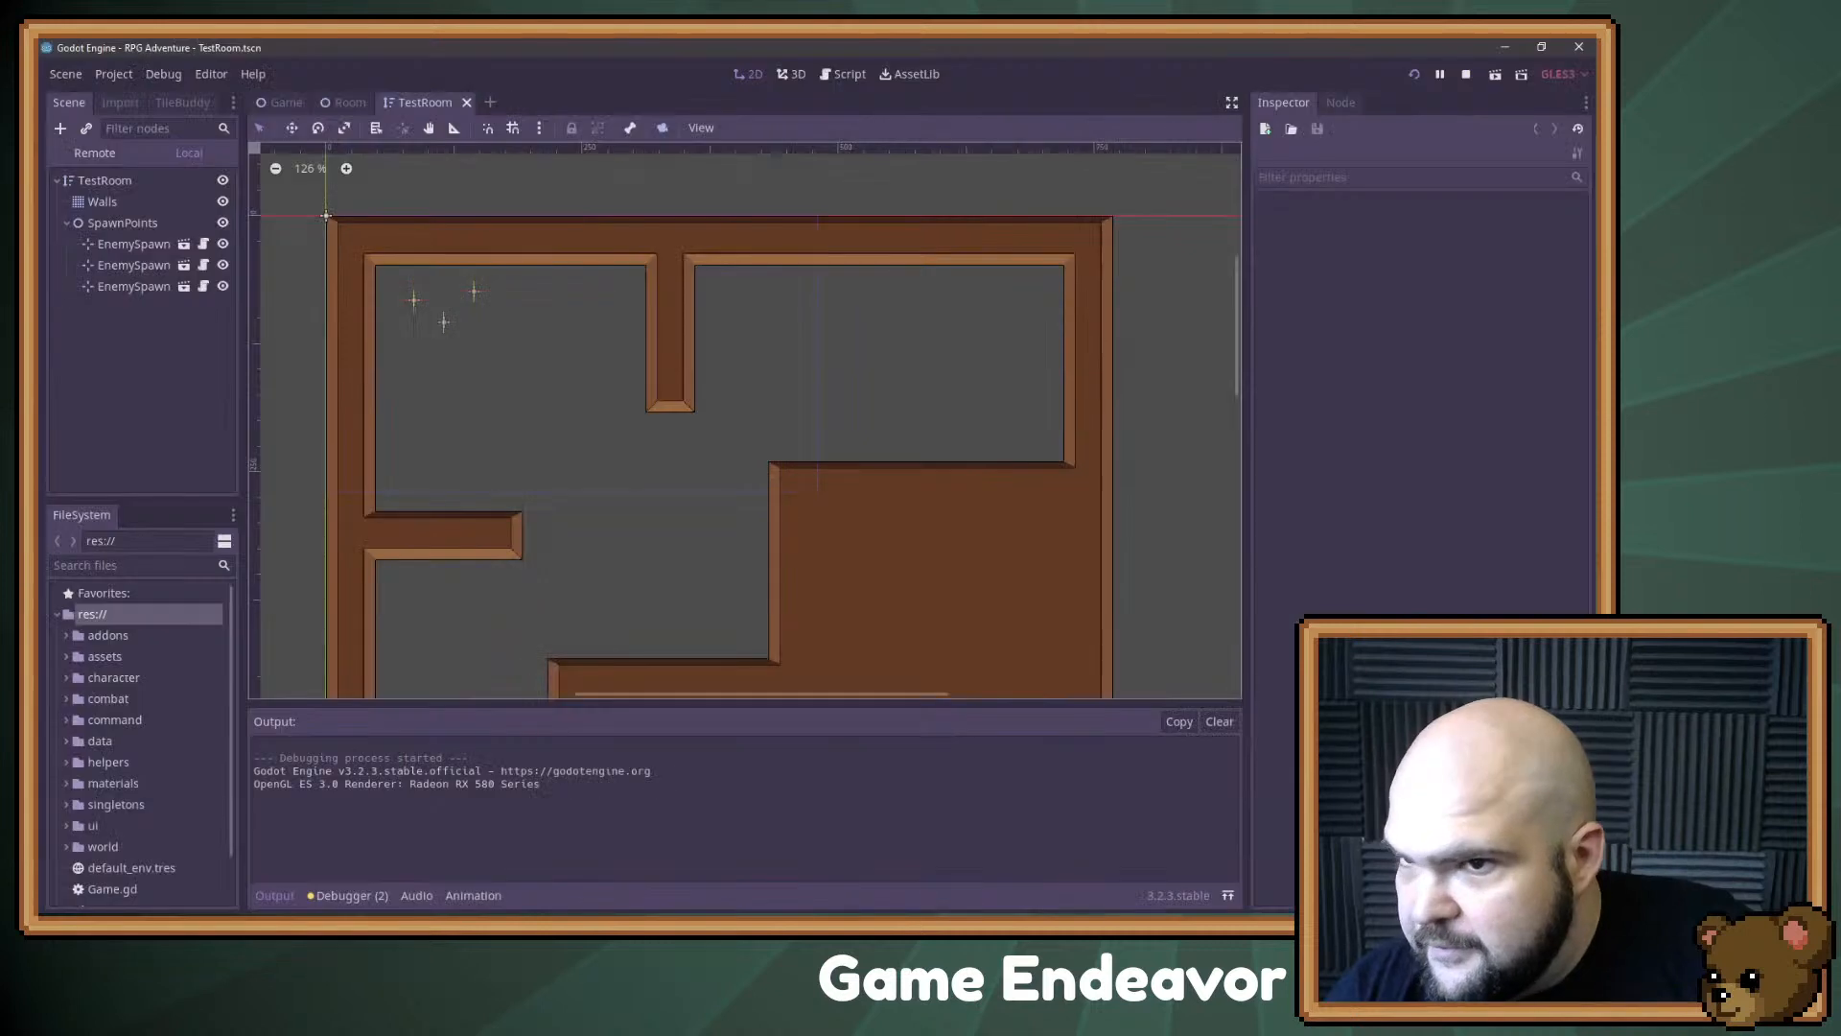
key("F5")
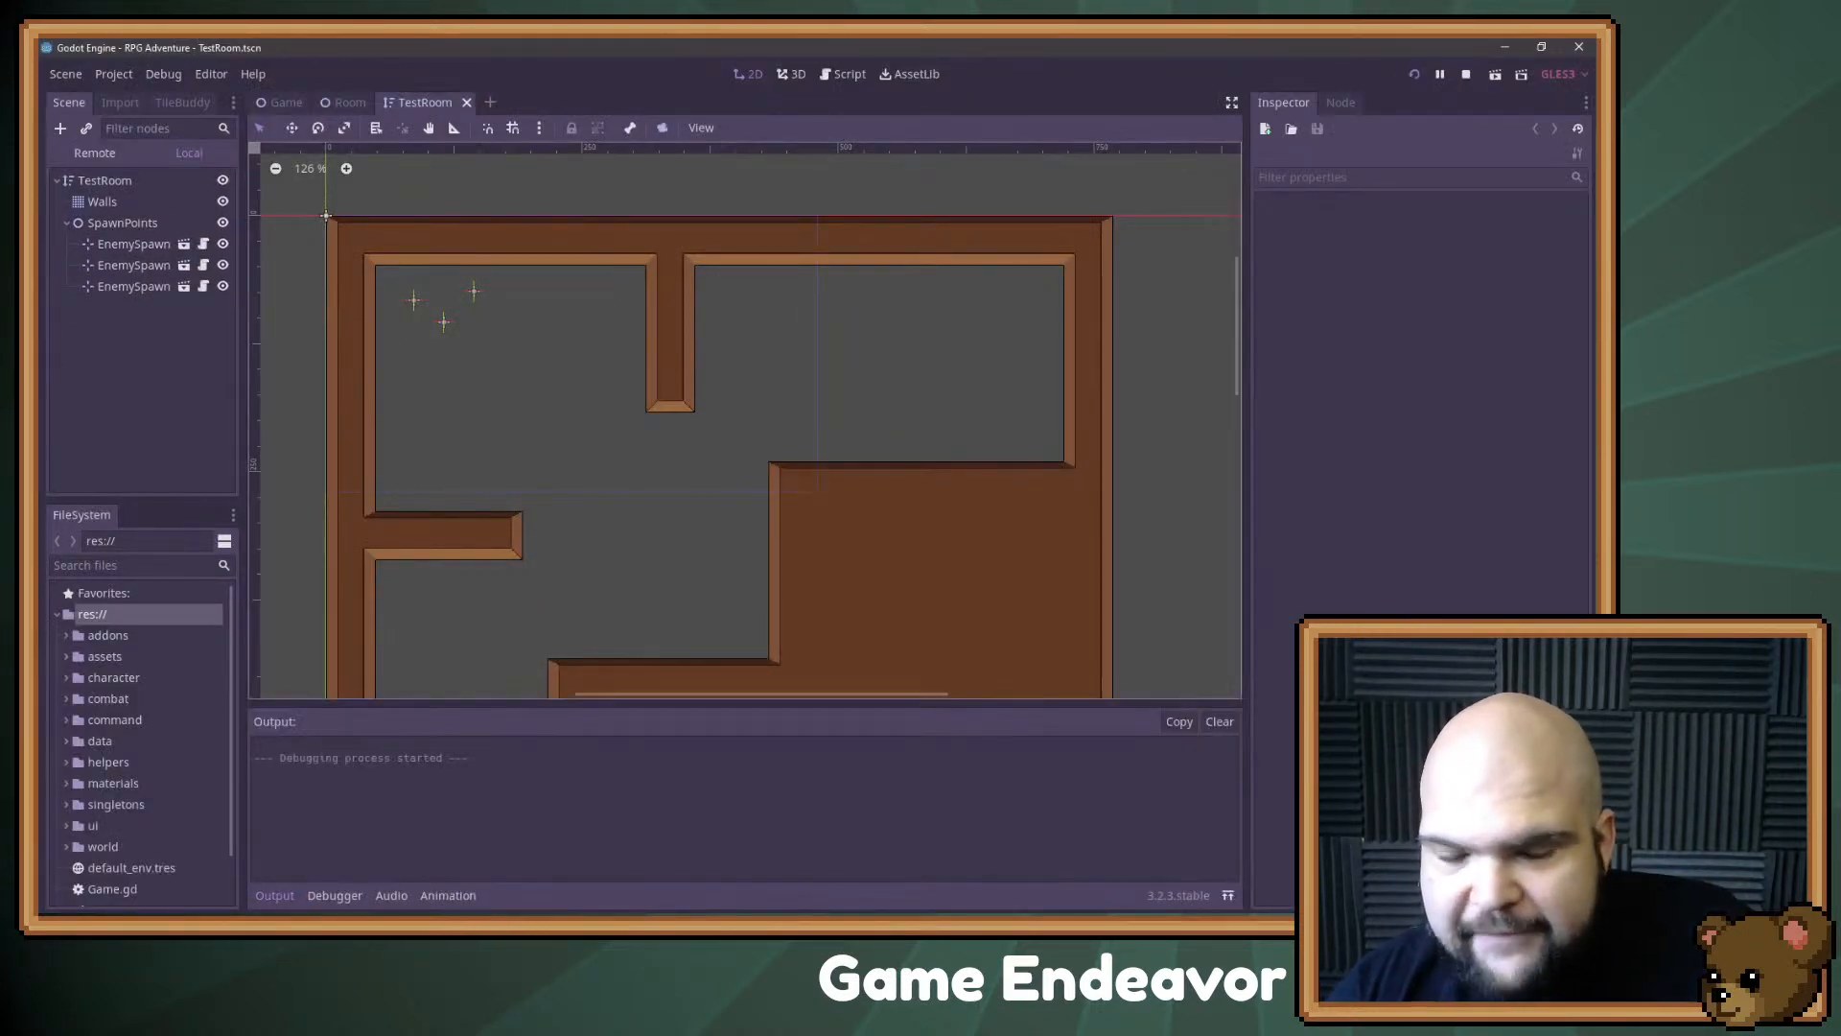
key("Left")
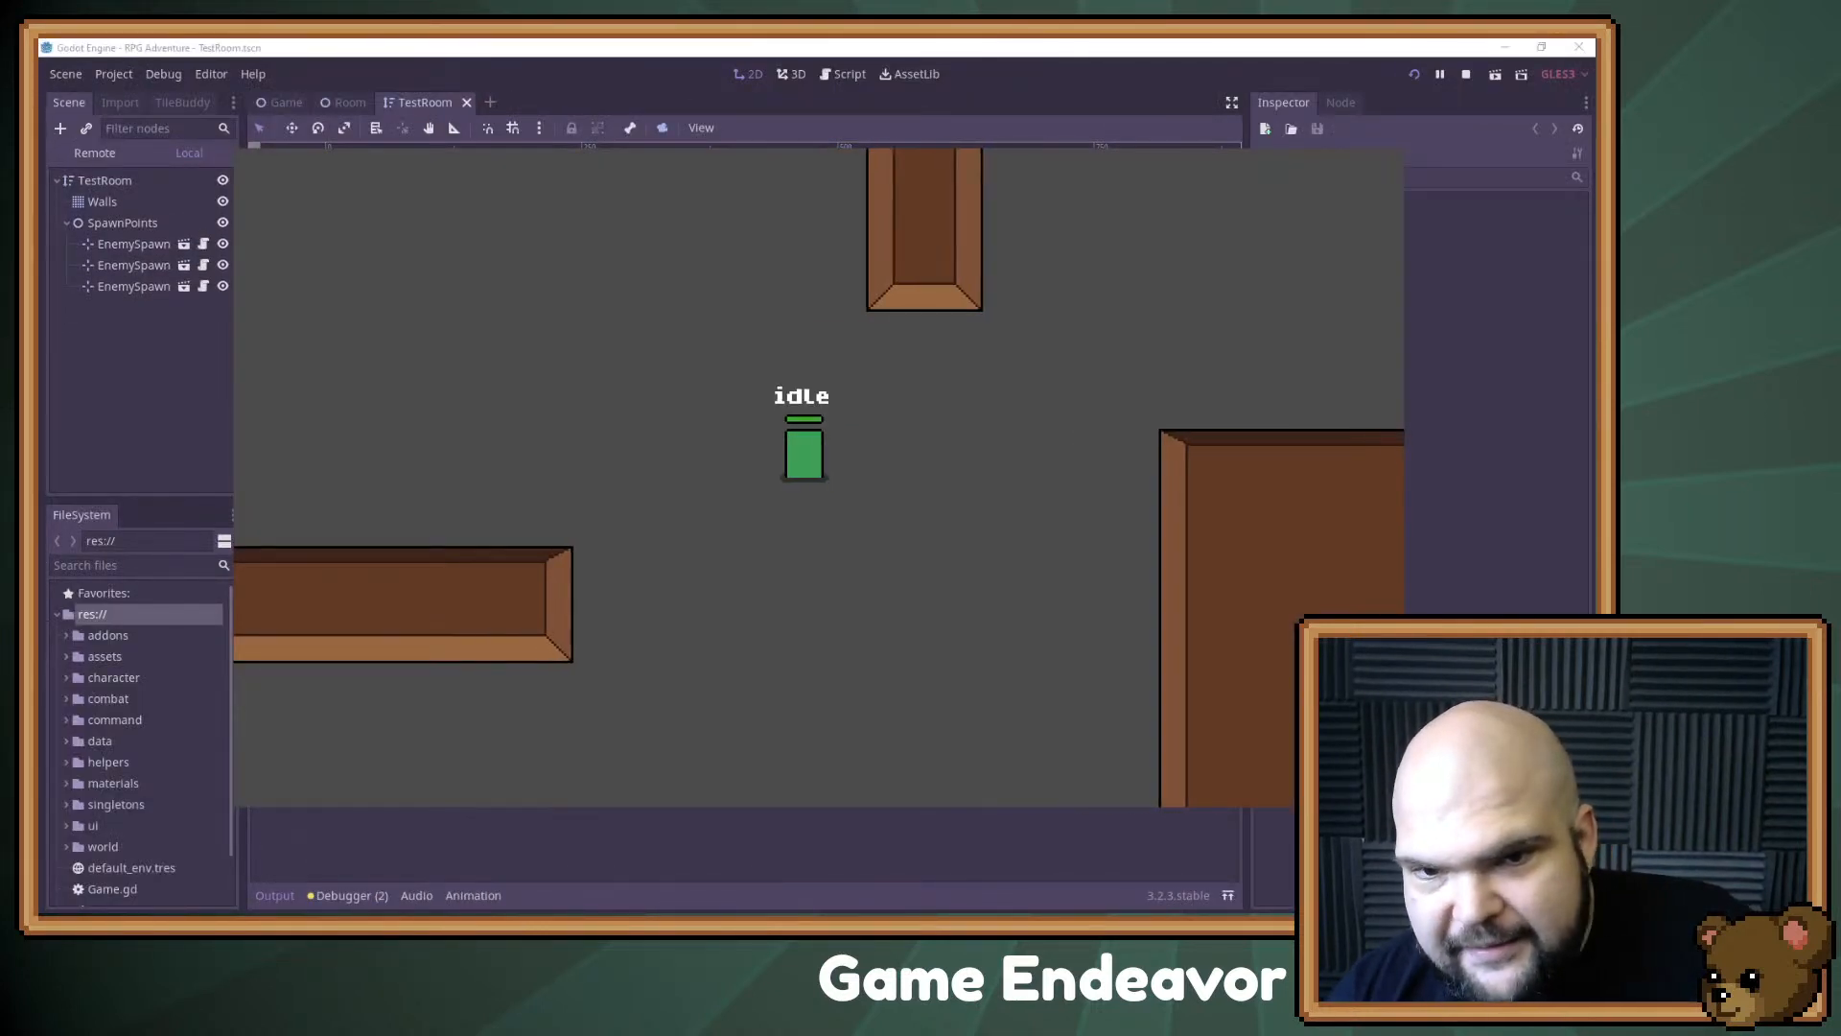
key("Up")
key("Up")
key("Left")
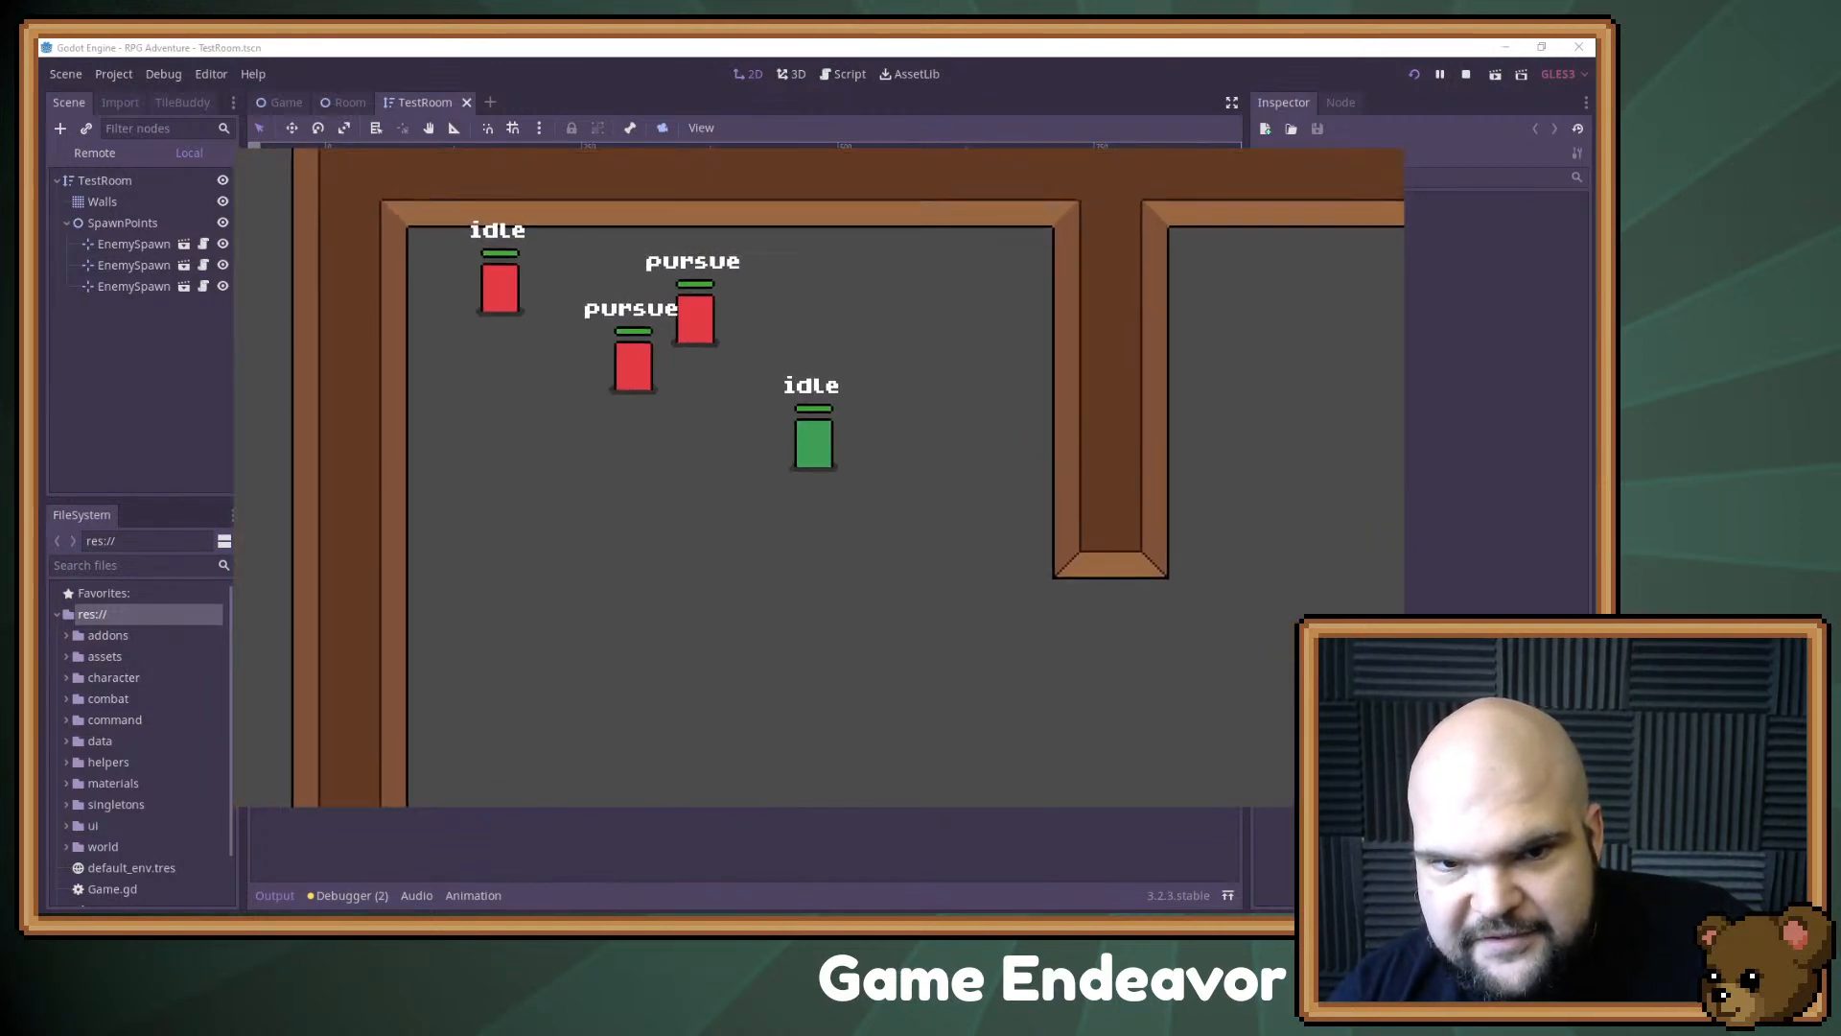
Step: Playtest the combat by dodging and attacking the three red enemies in the test room, and stop the game
key("space")
key("Right")
key("Down")
key("Up")
key("Left")
key("Up")
key("space")
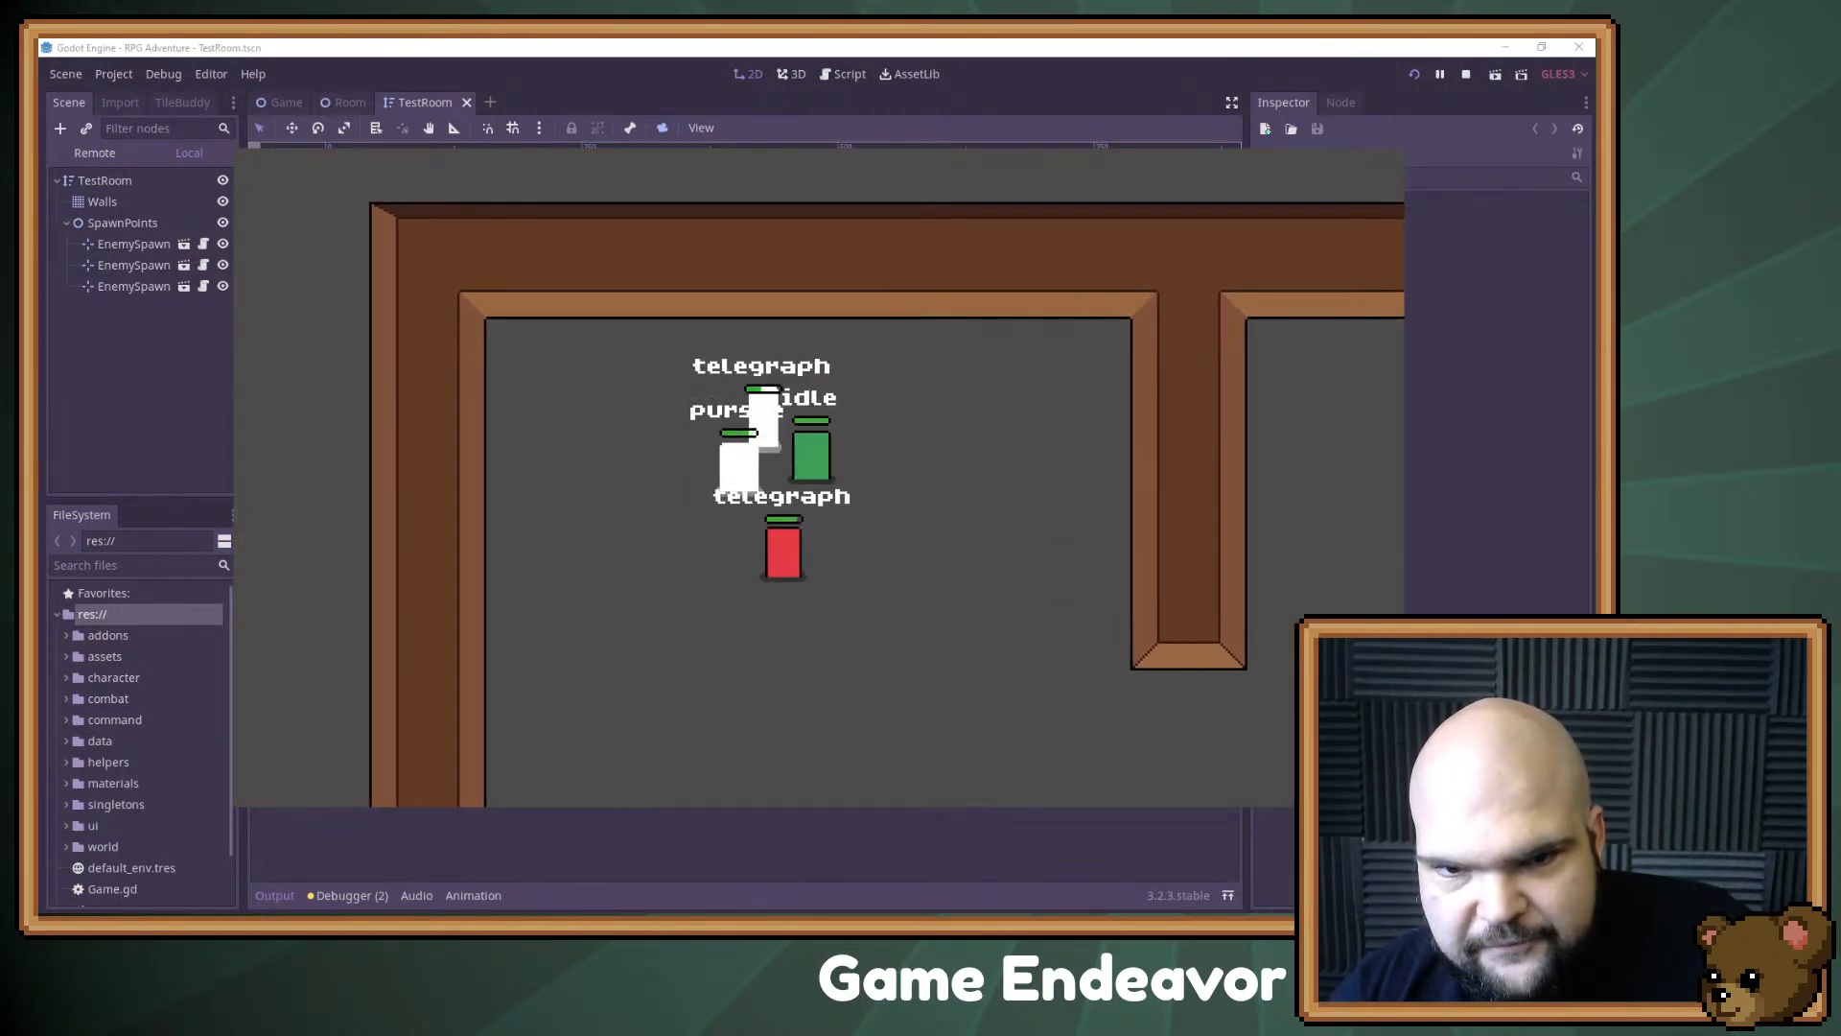
key("Right")
key("Down")
key("Left")
key("Left")
key("Down")
key("space")
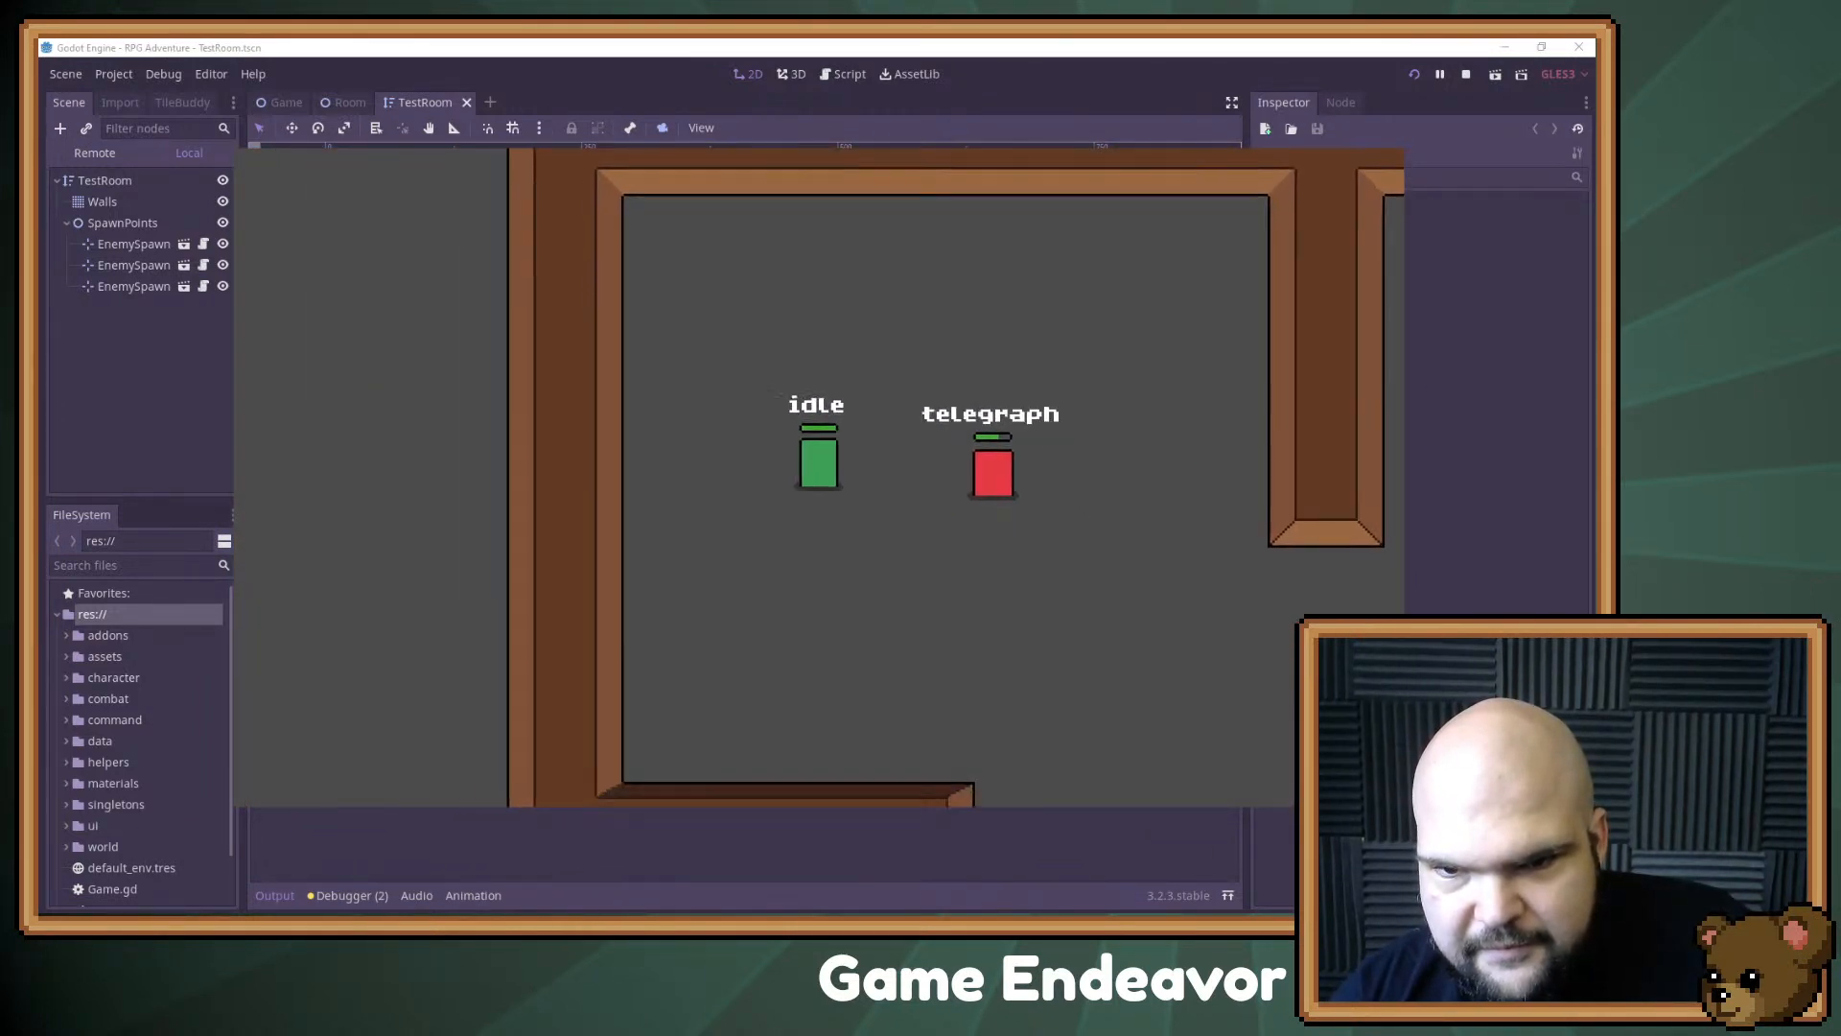
key("Right")
key("Down")
key("space")
key("Right")
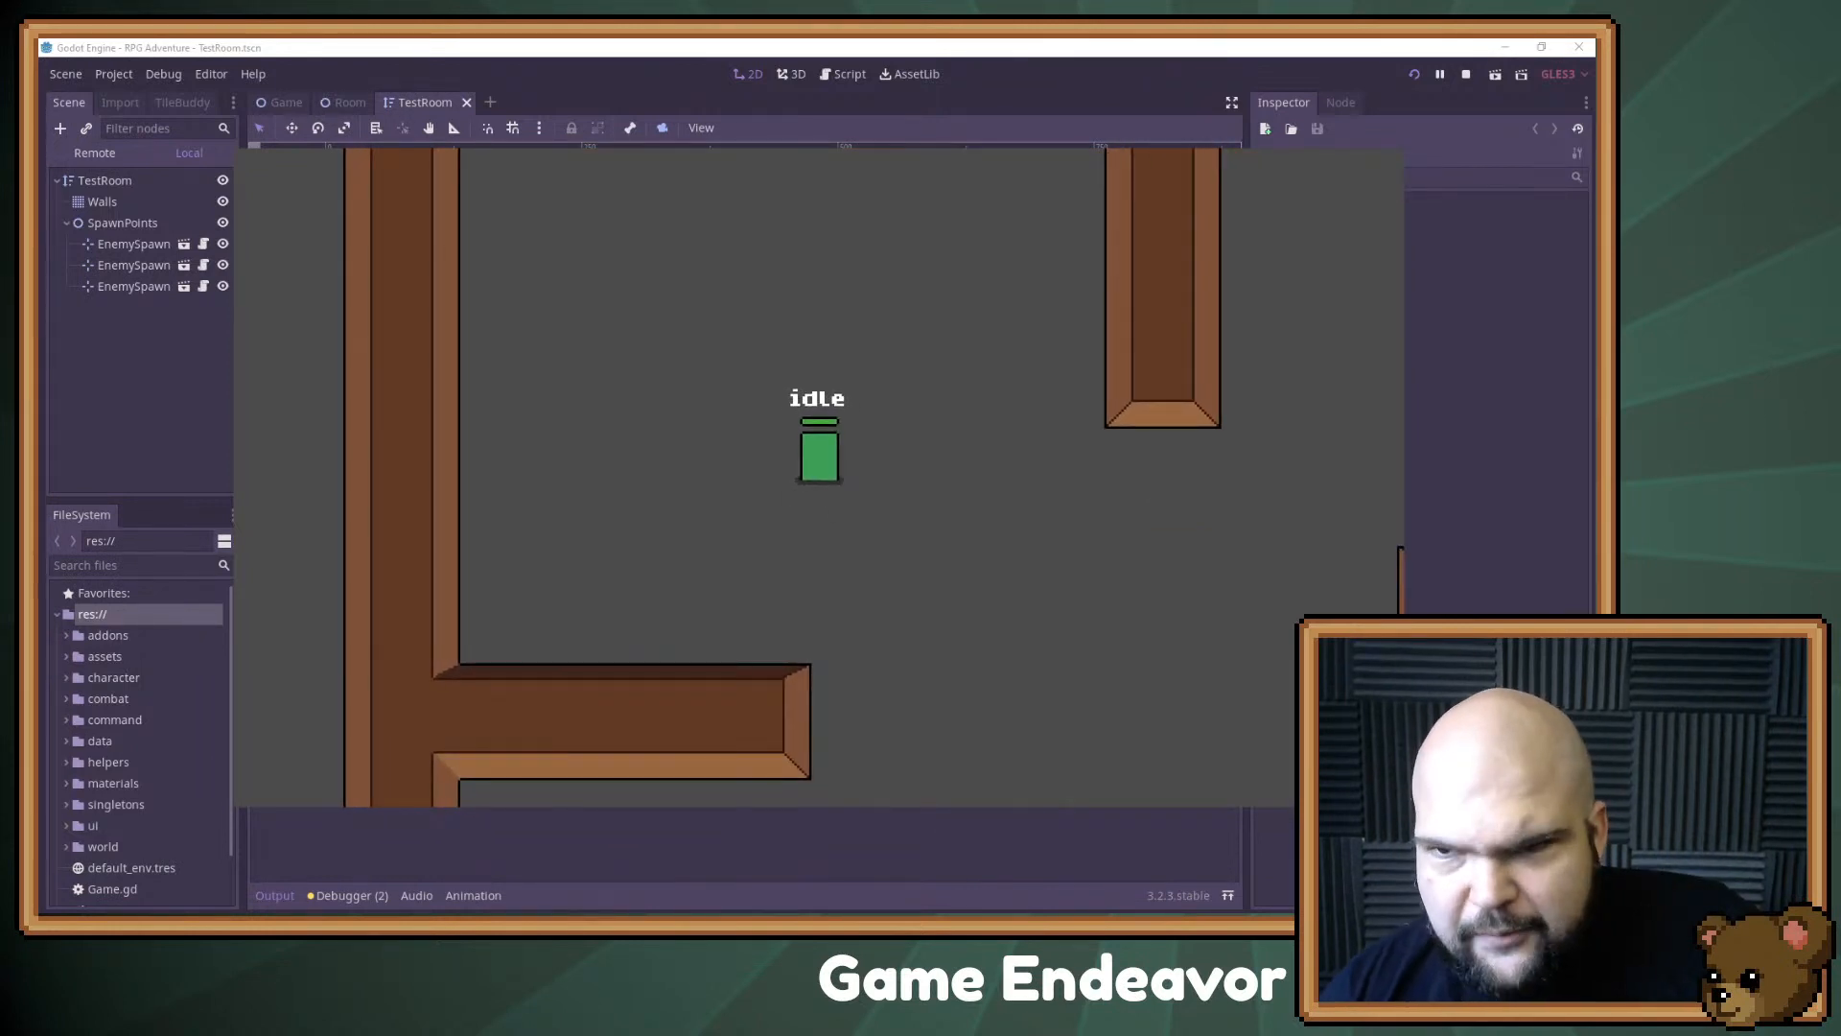
key("F8")
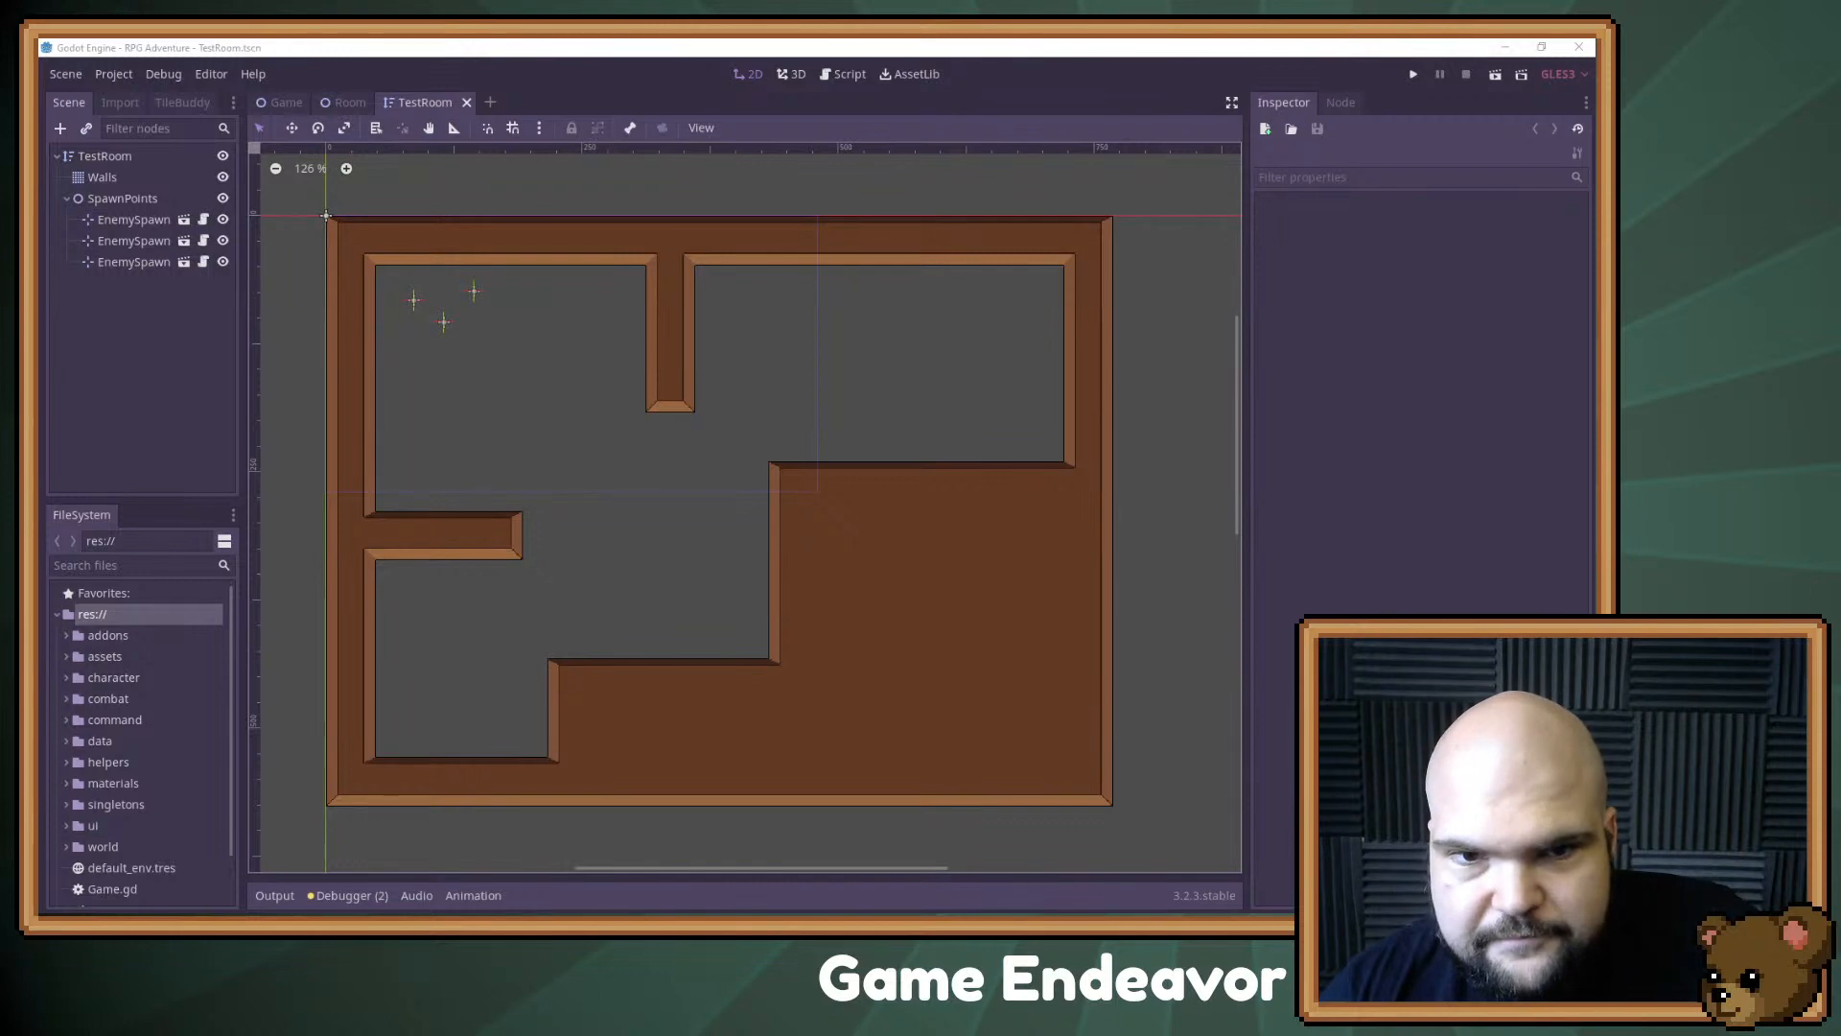
Step: Switch to Aseprite and examine the scarecrow and scythe-wielding silhouette sprites in pets.ase
key("alt+Tab")
key("alt+Tab")
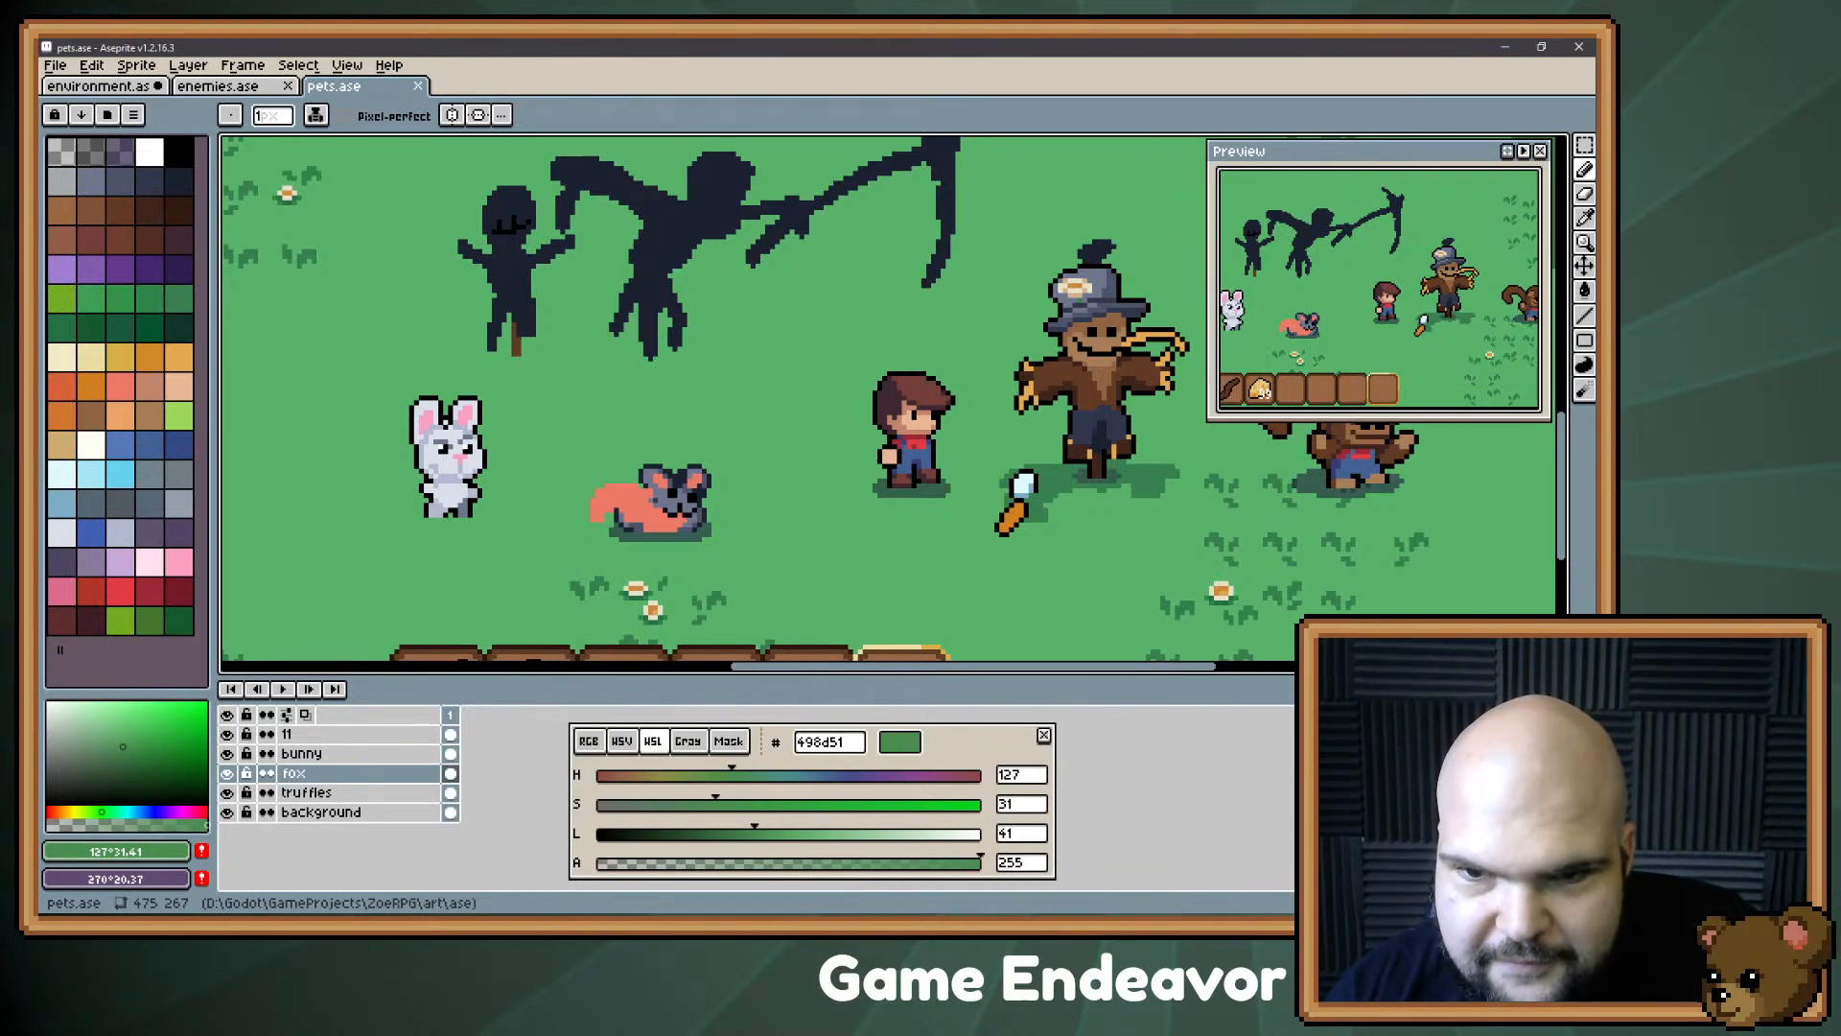
left_click_drag(1003, 246, 721, 465)
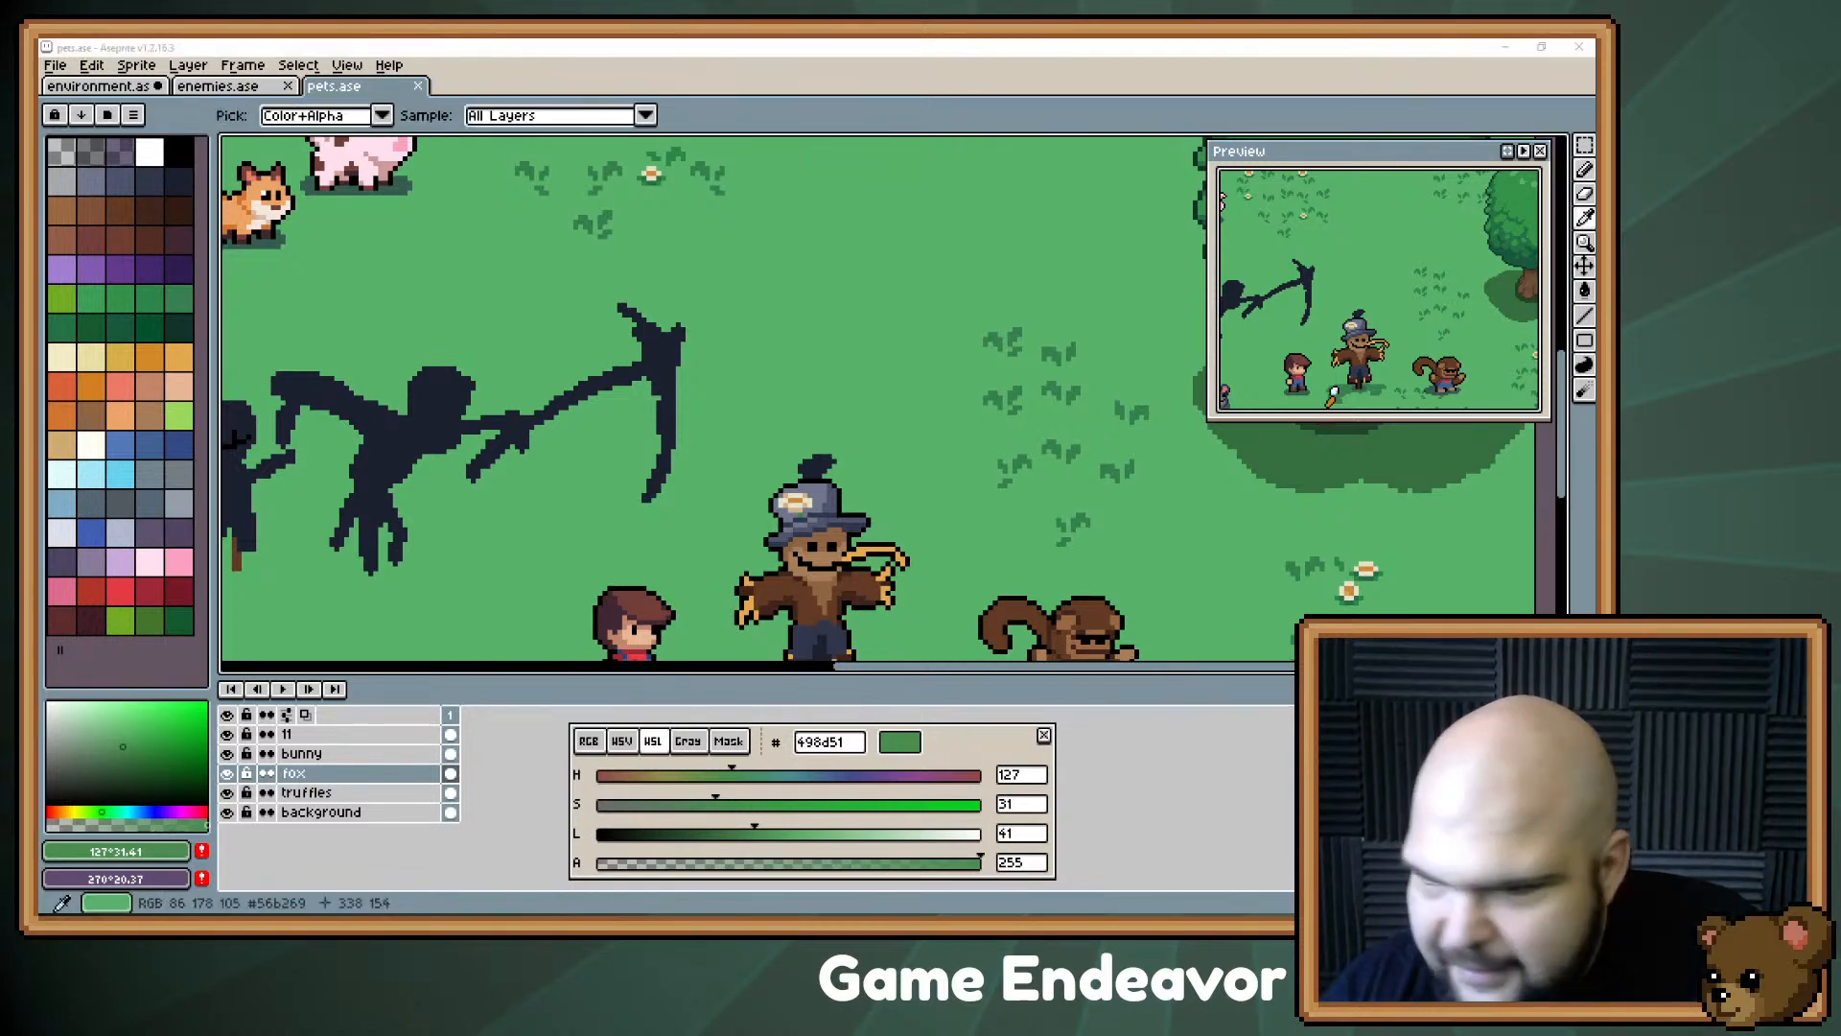
Step: Return to Trello, close the Areas card and open the Stream Notes 2021-05-25 card again
key("alt+Tab")
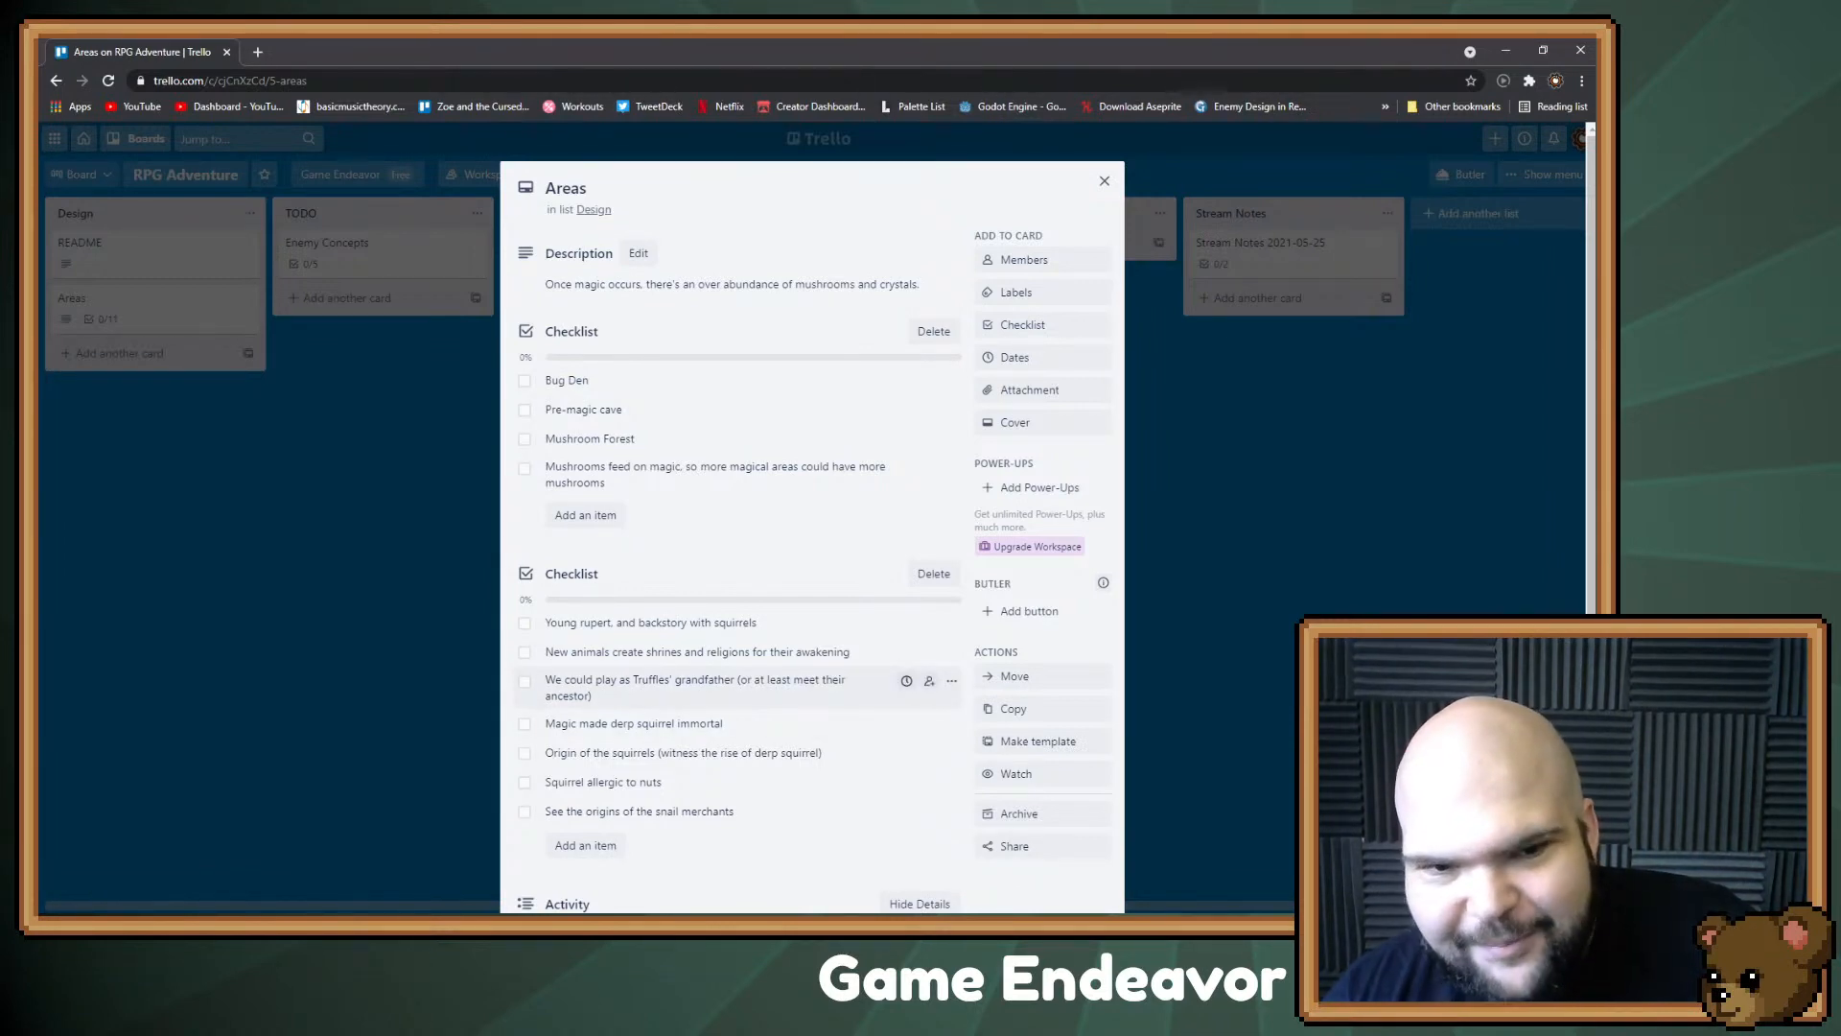
left_click(1285, 253)
left_click(1285, 253)
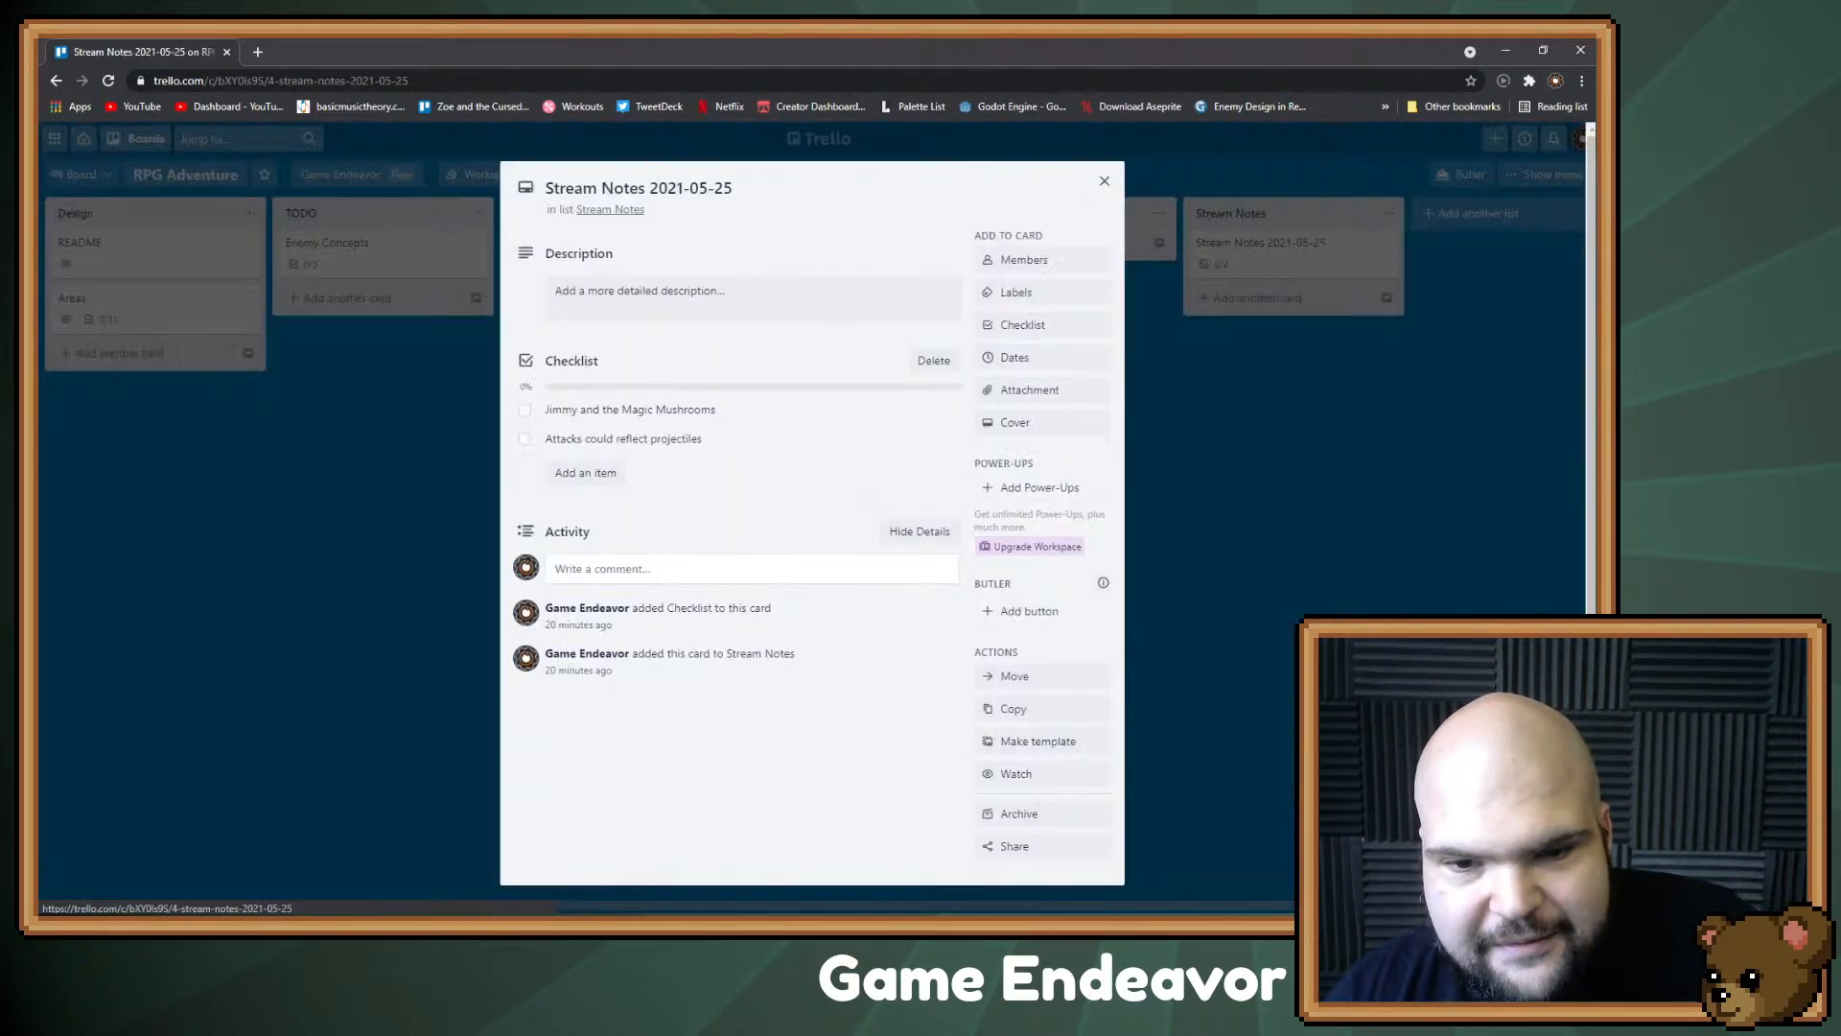
Step: Add the checklist item "Could play as a corrupted mushroom (could be interesting story wise)" to the Stream Notes card and end item entry
left_click(585, 472)
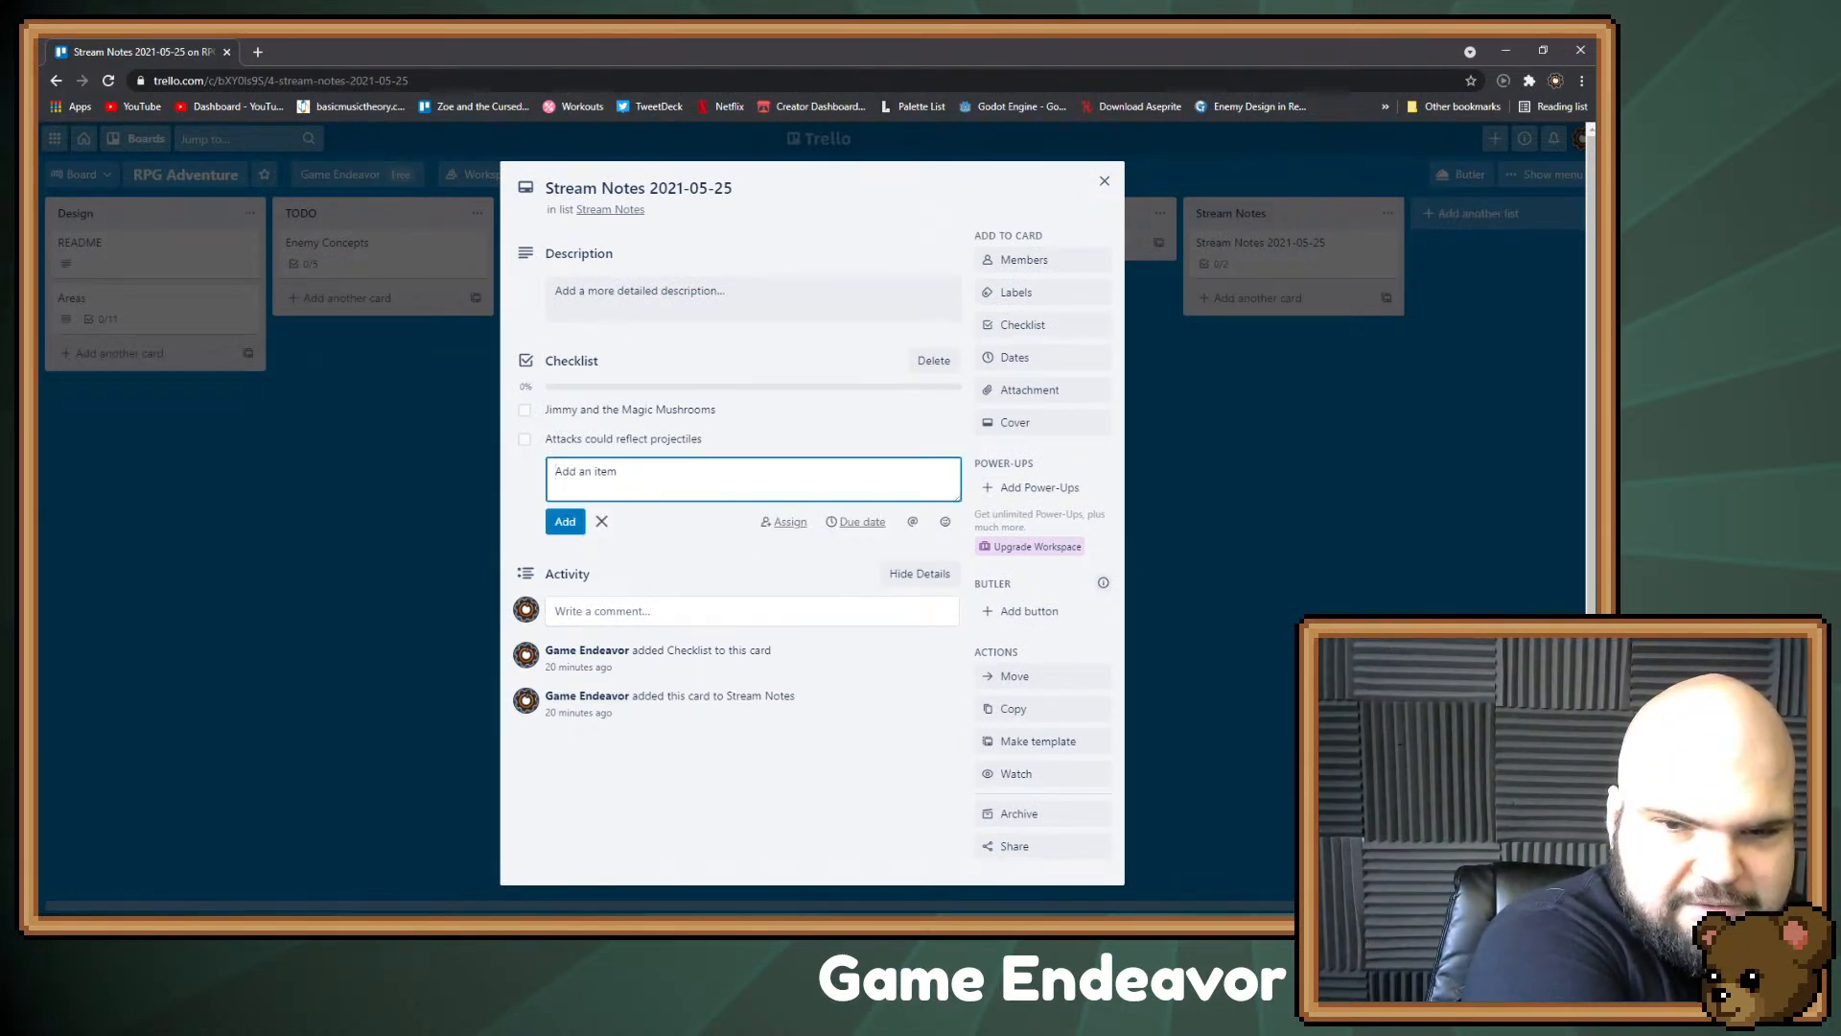
type("Coul")
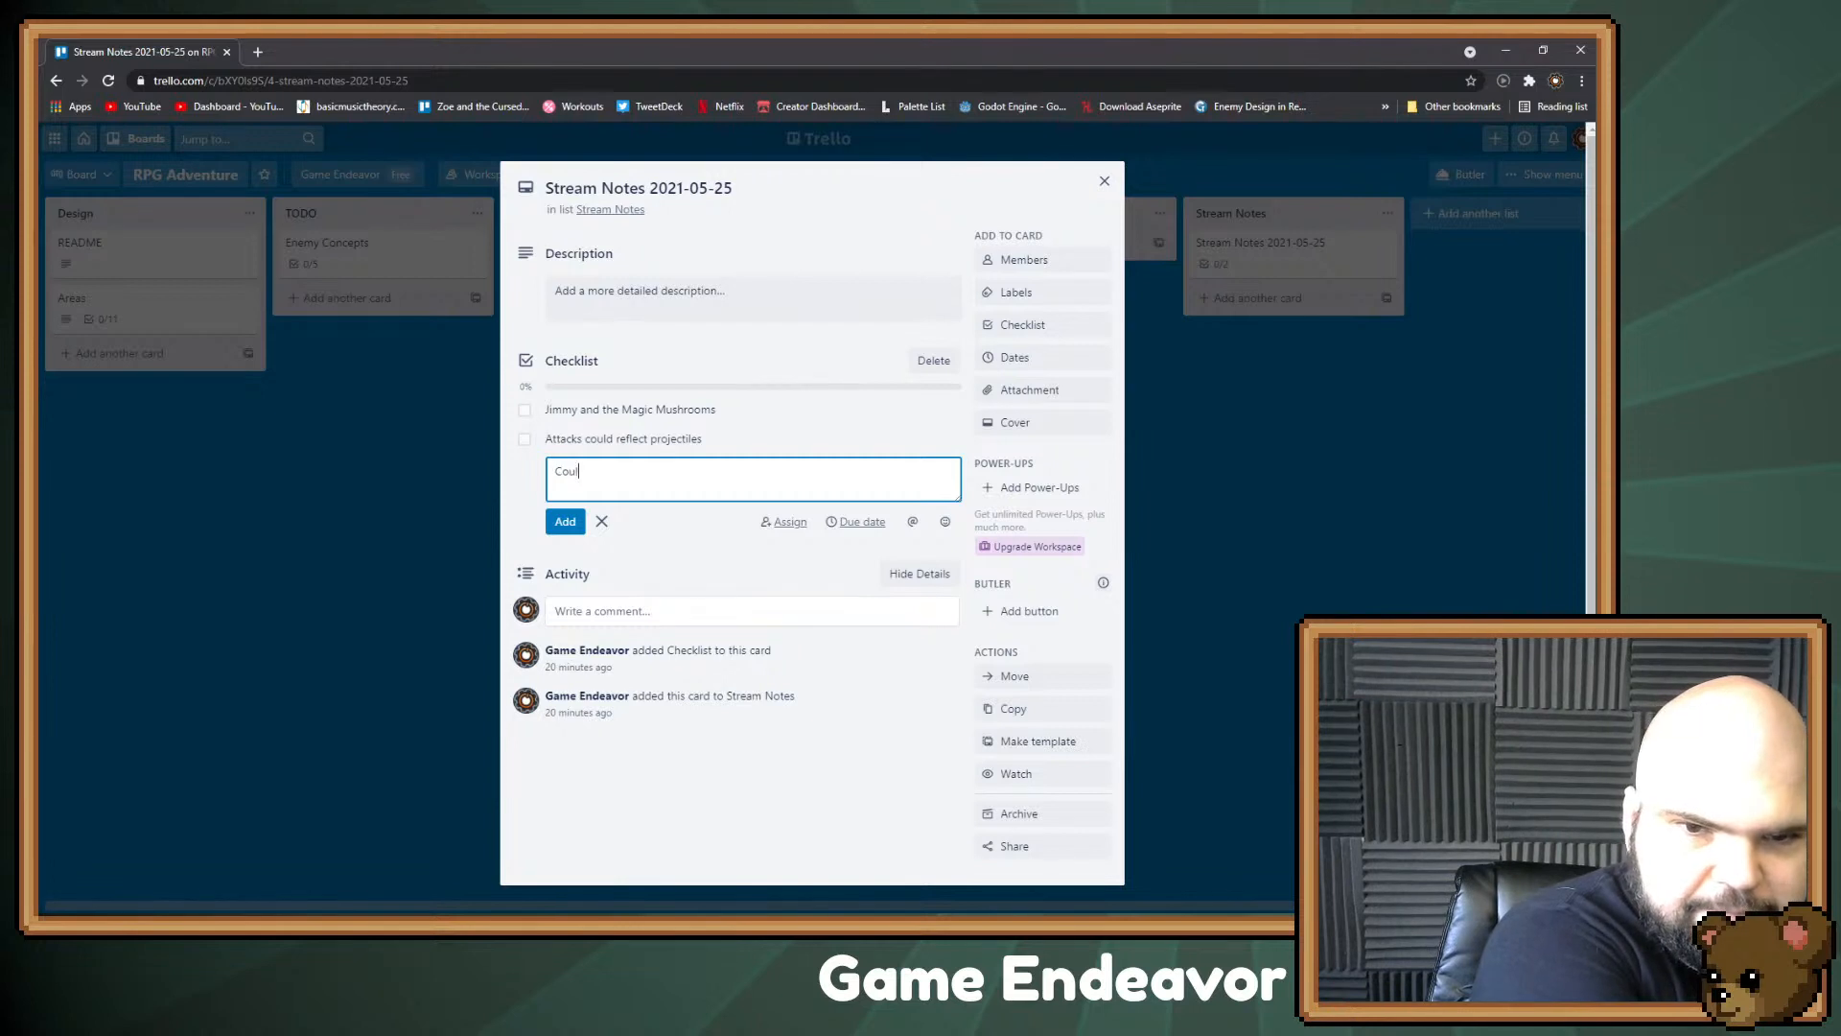
type("d play as a corr")
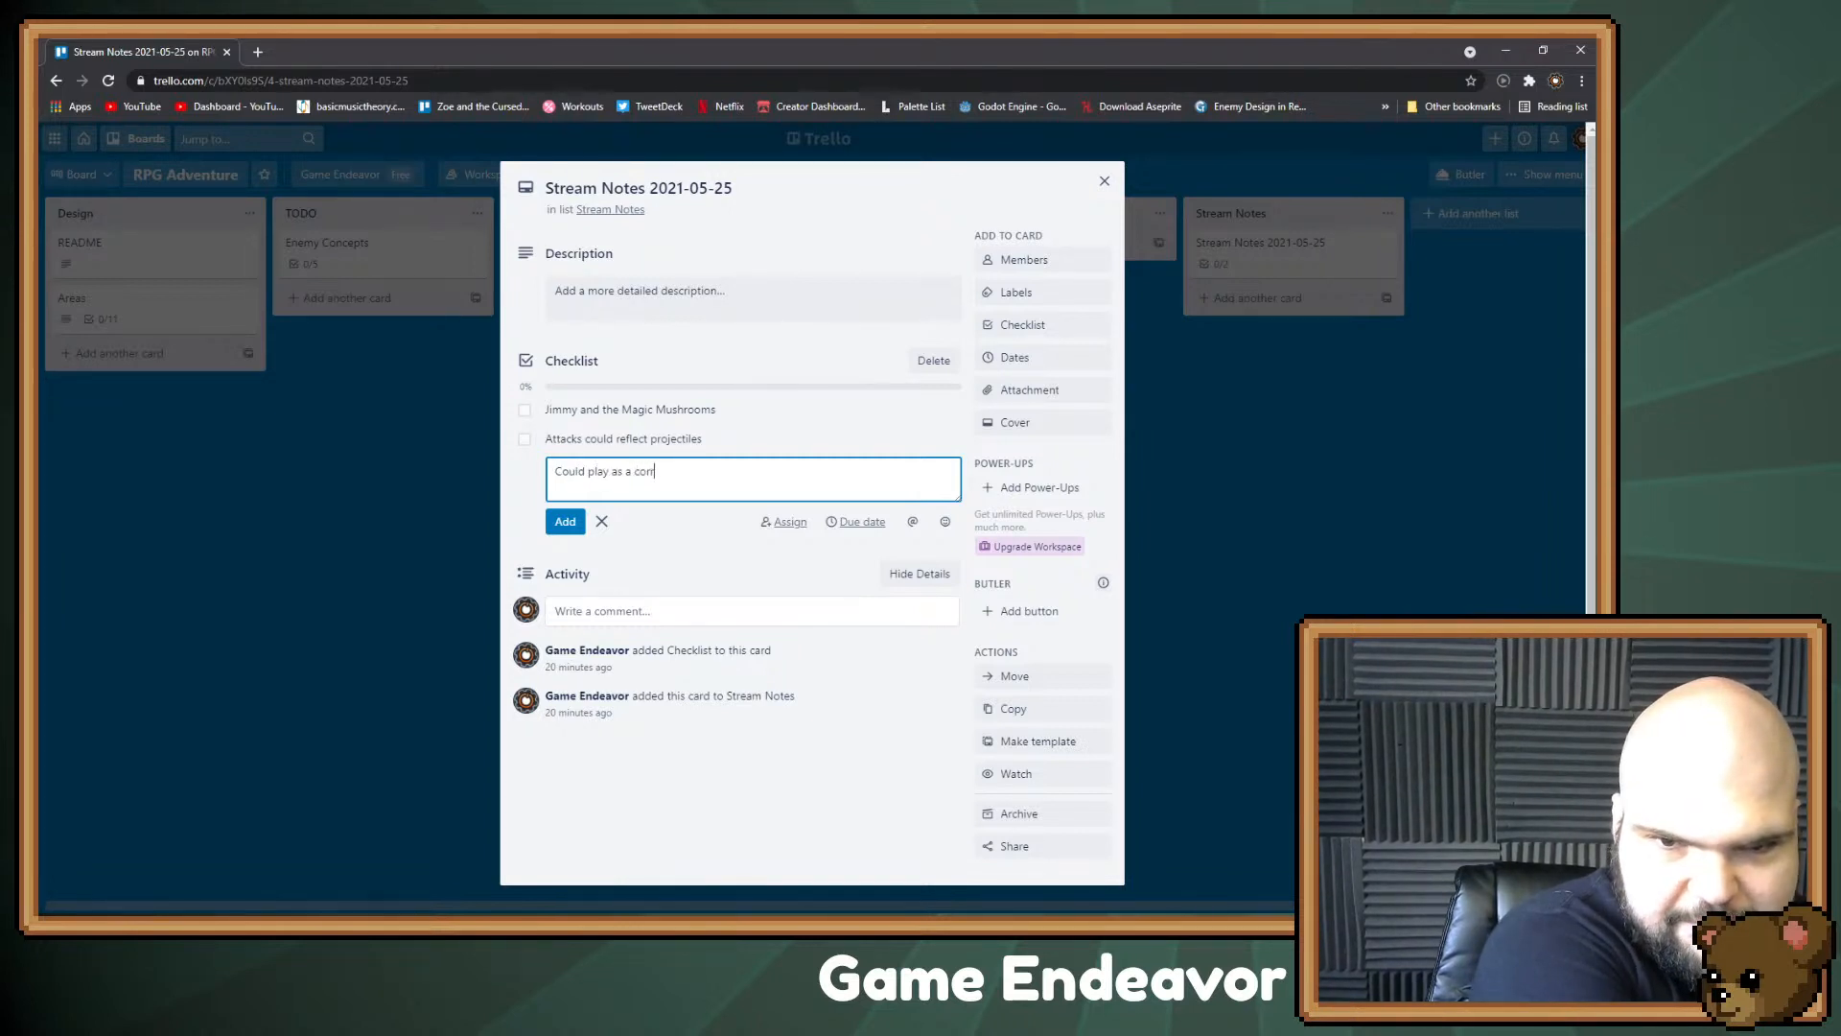
type("upted mushroom")
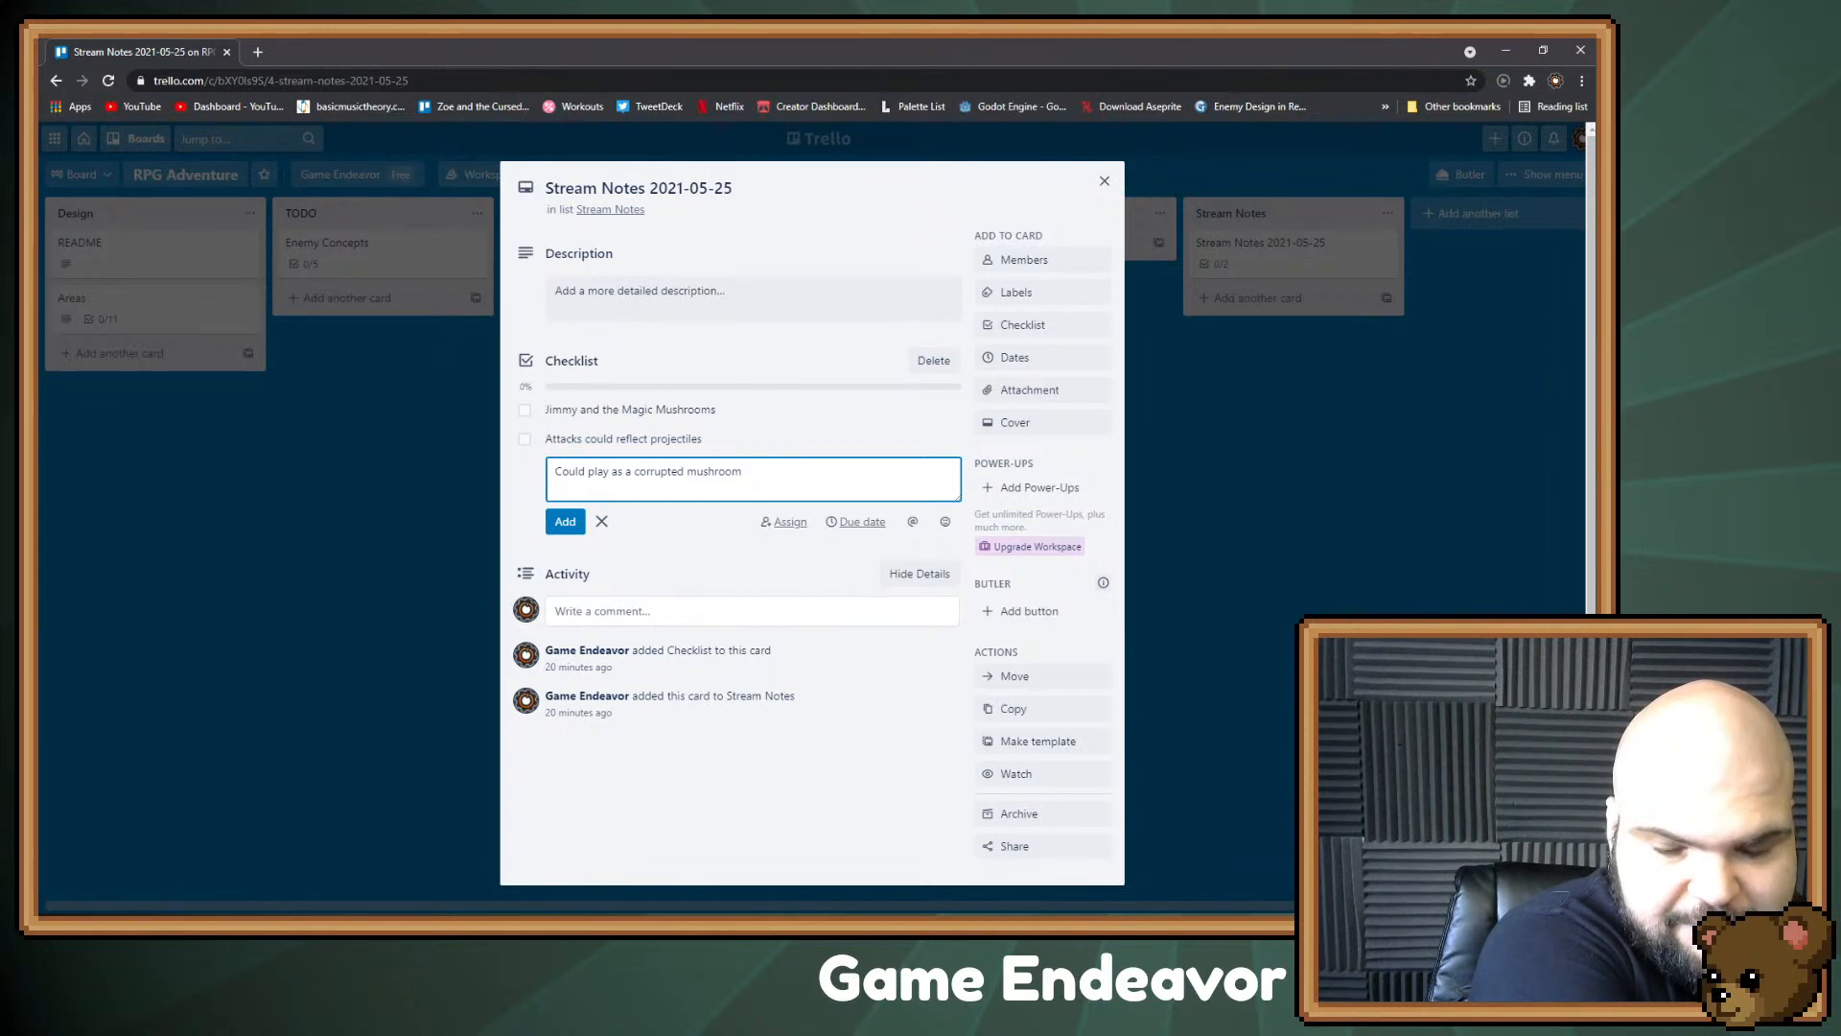
type(" (could be s")
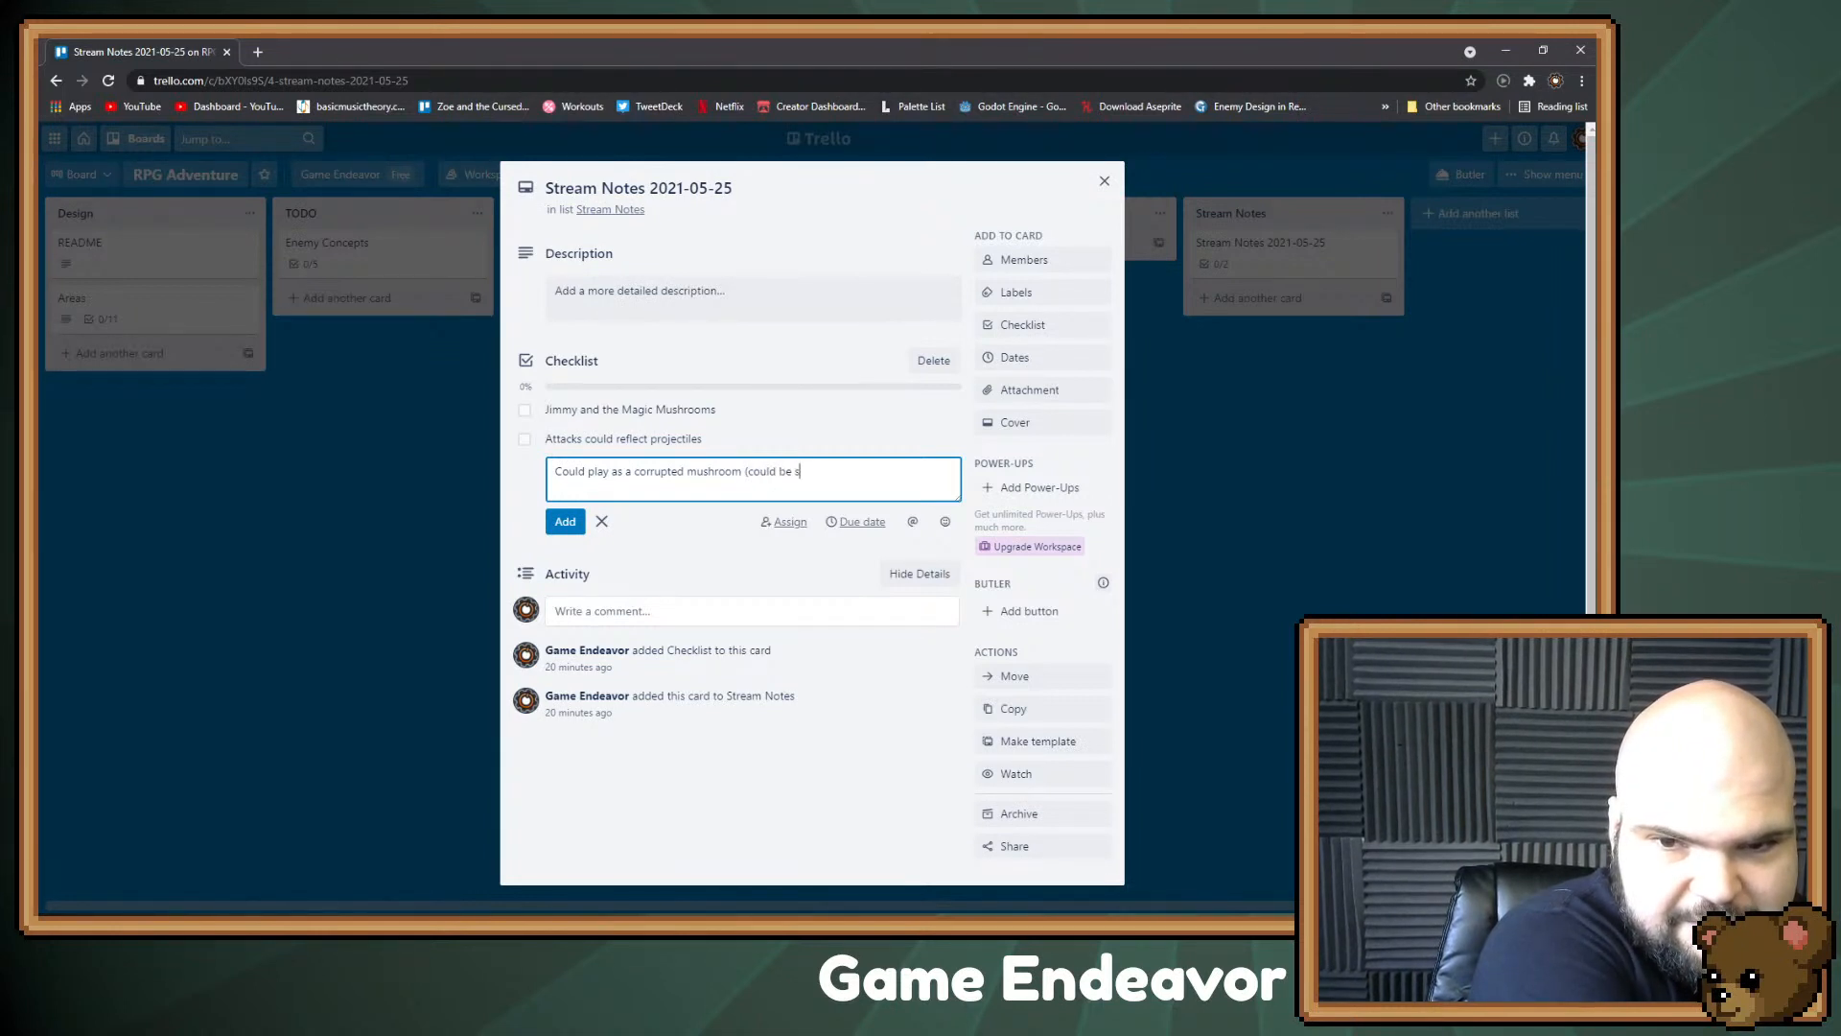
key("BackSpace")
type("interesting ")
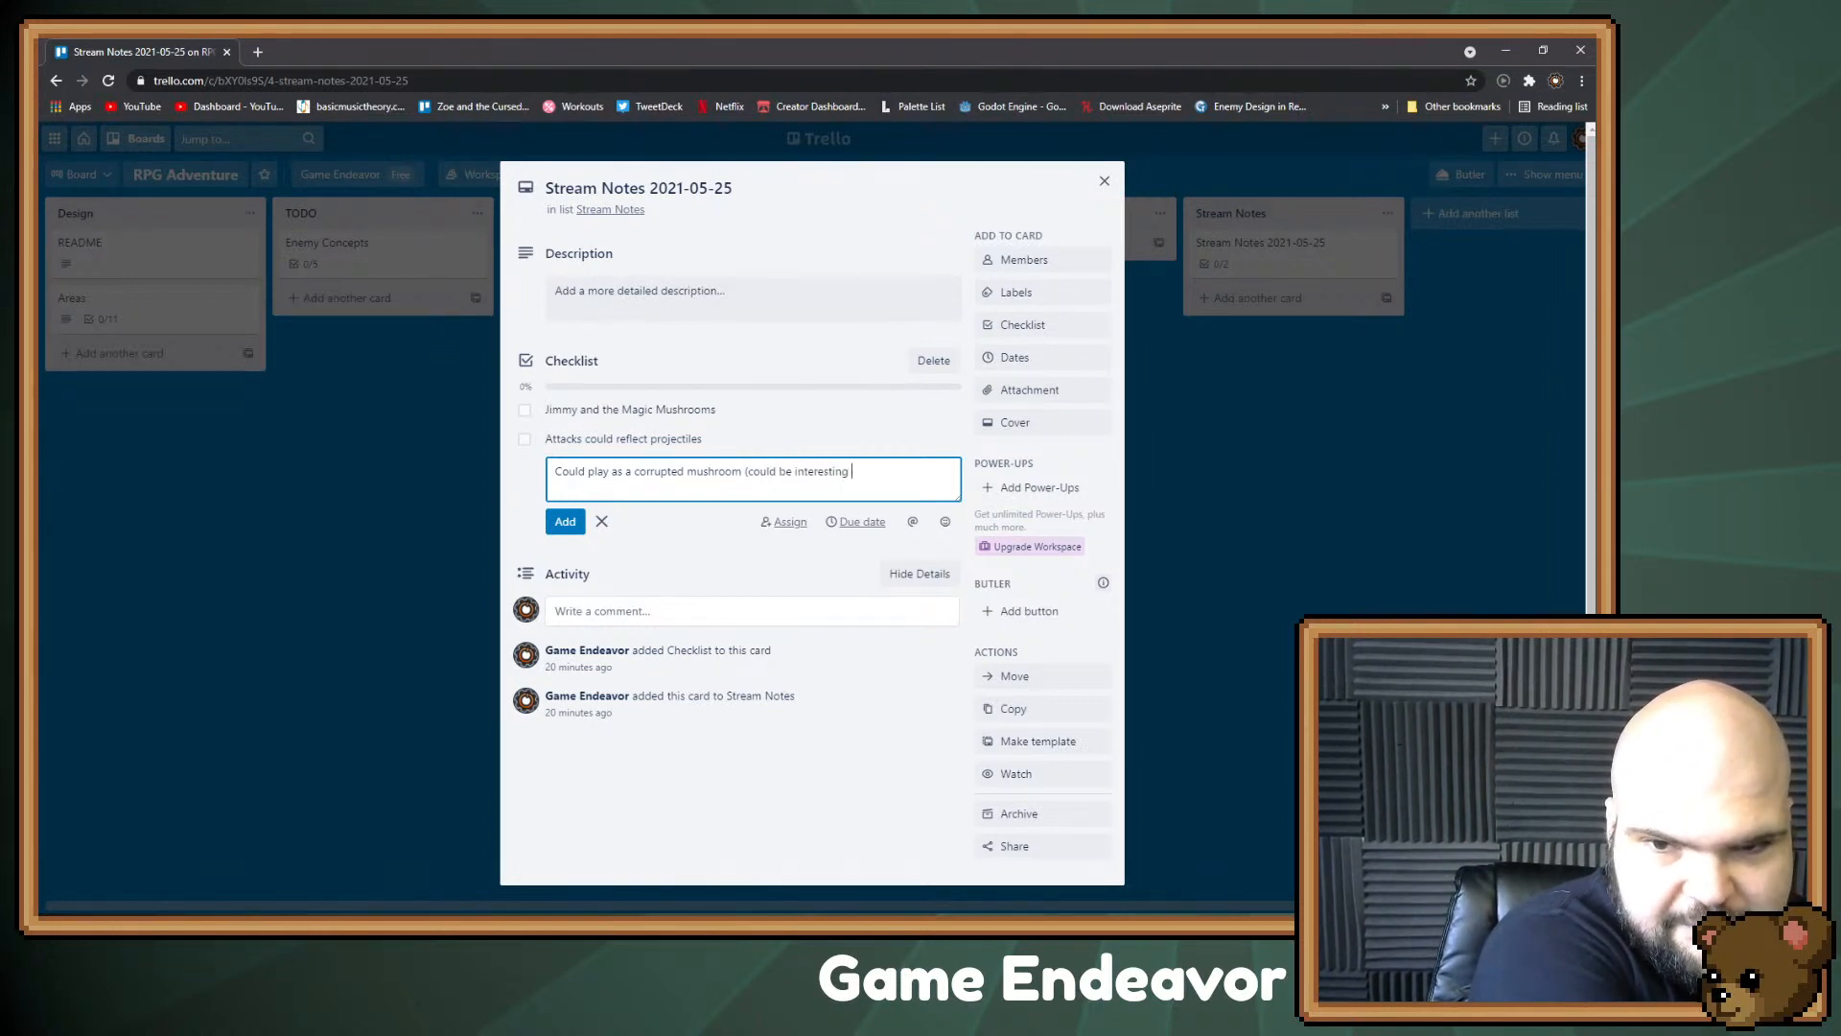
type("story wise)")
key("Return")
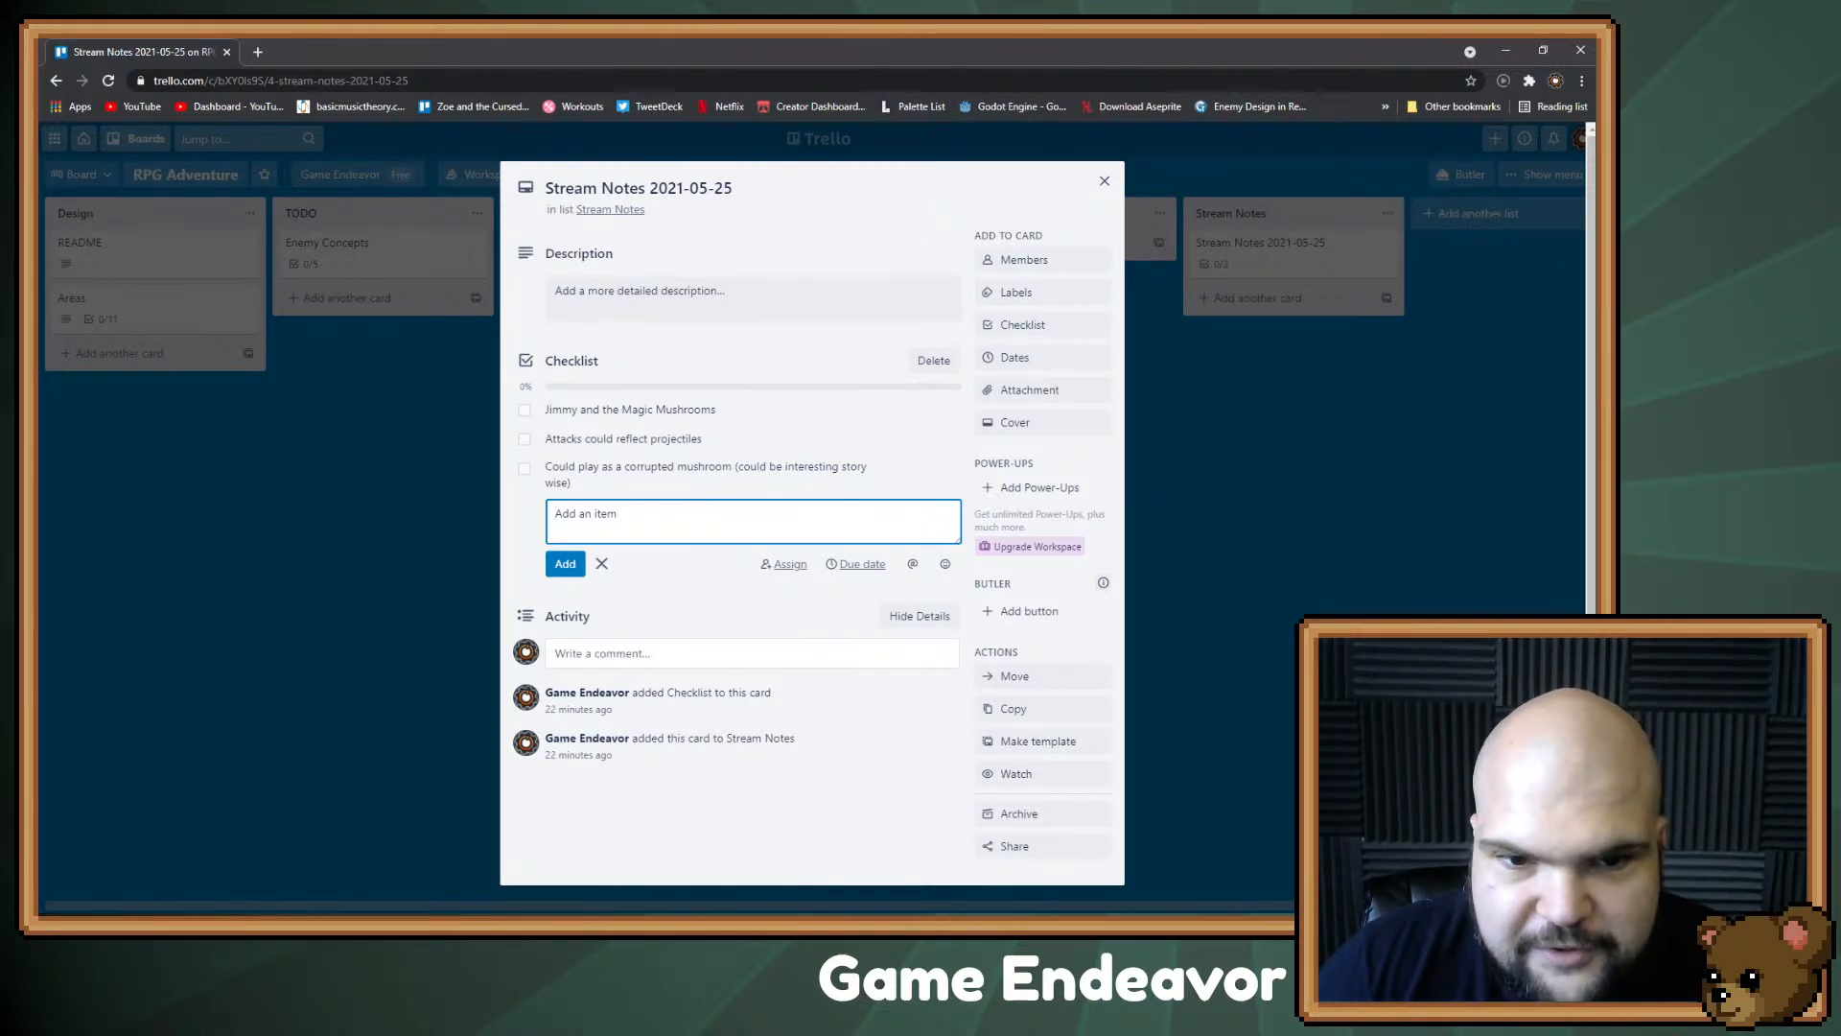
left_click(143, 353)
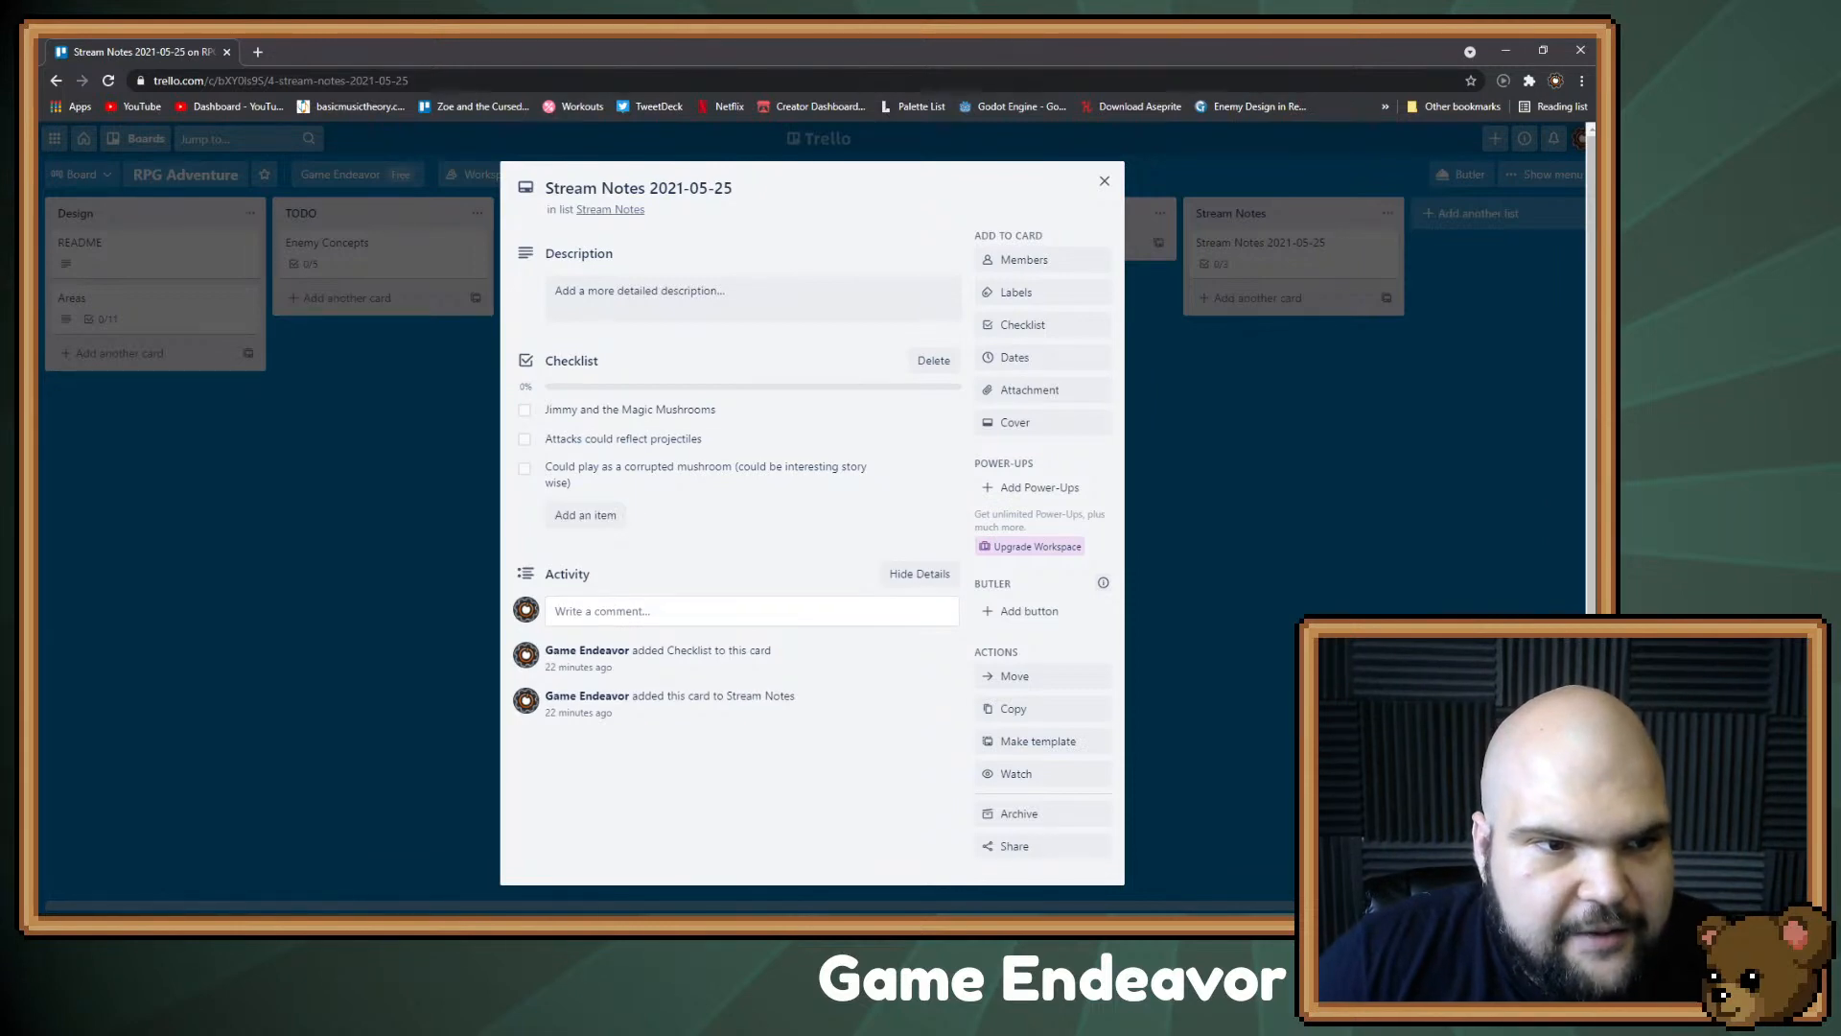
Step: Leave the Stream Notes card, review the Areas card and return to the board
left_click(144, 354)
left_click(144, 309)
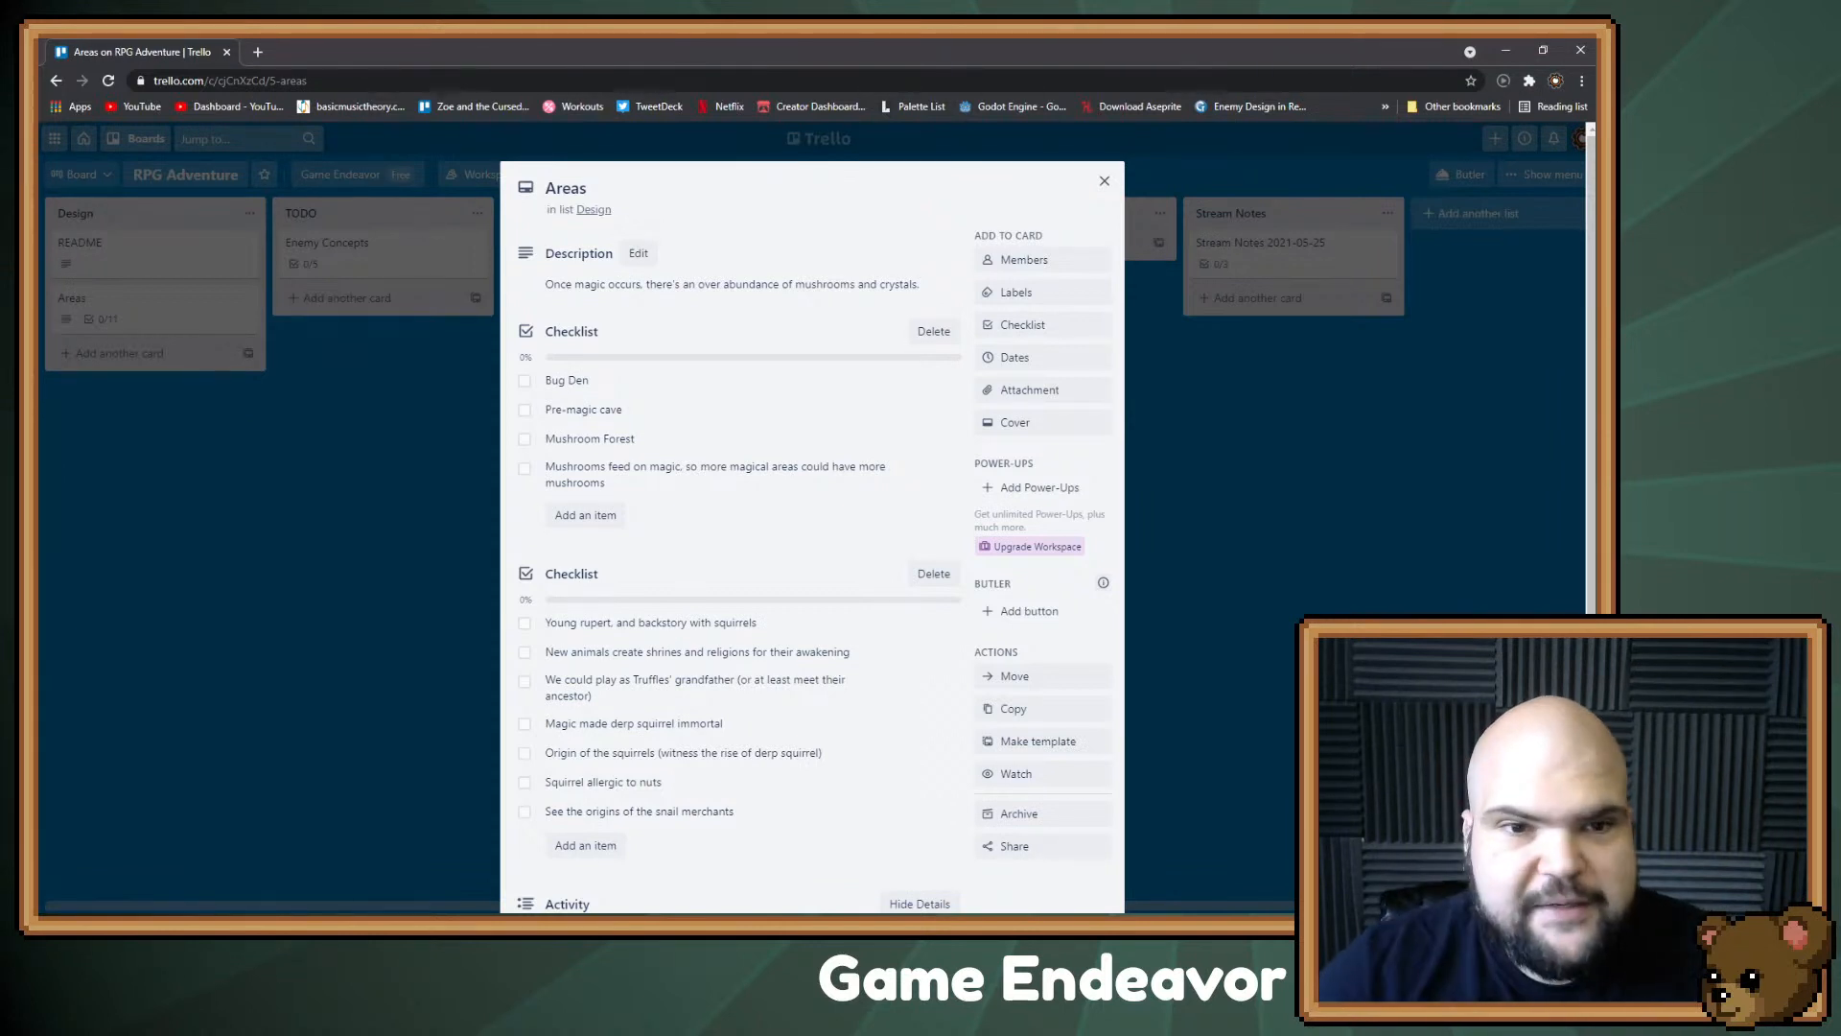
key("Escape")
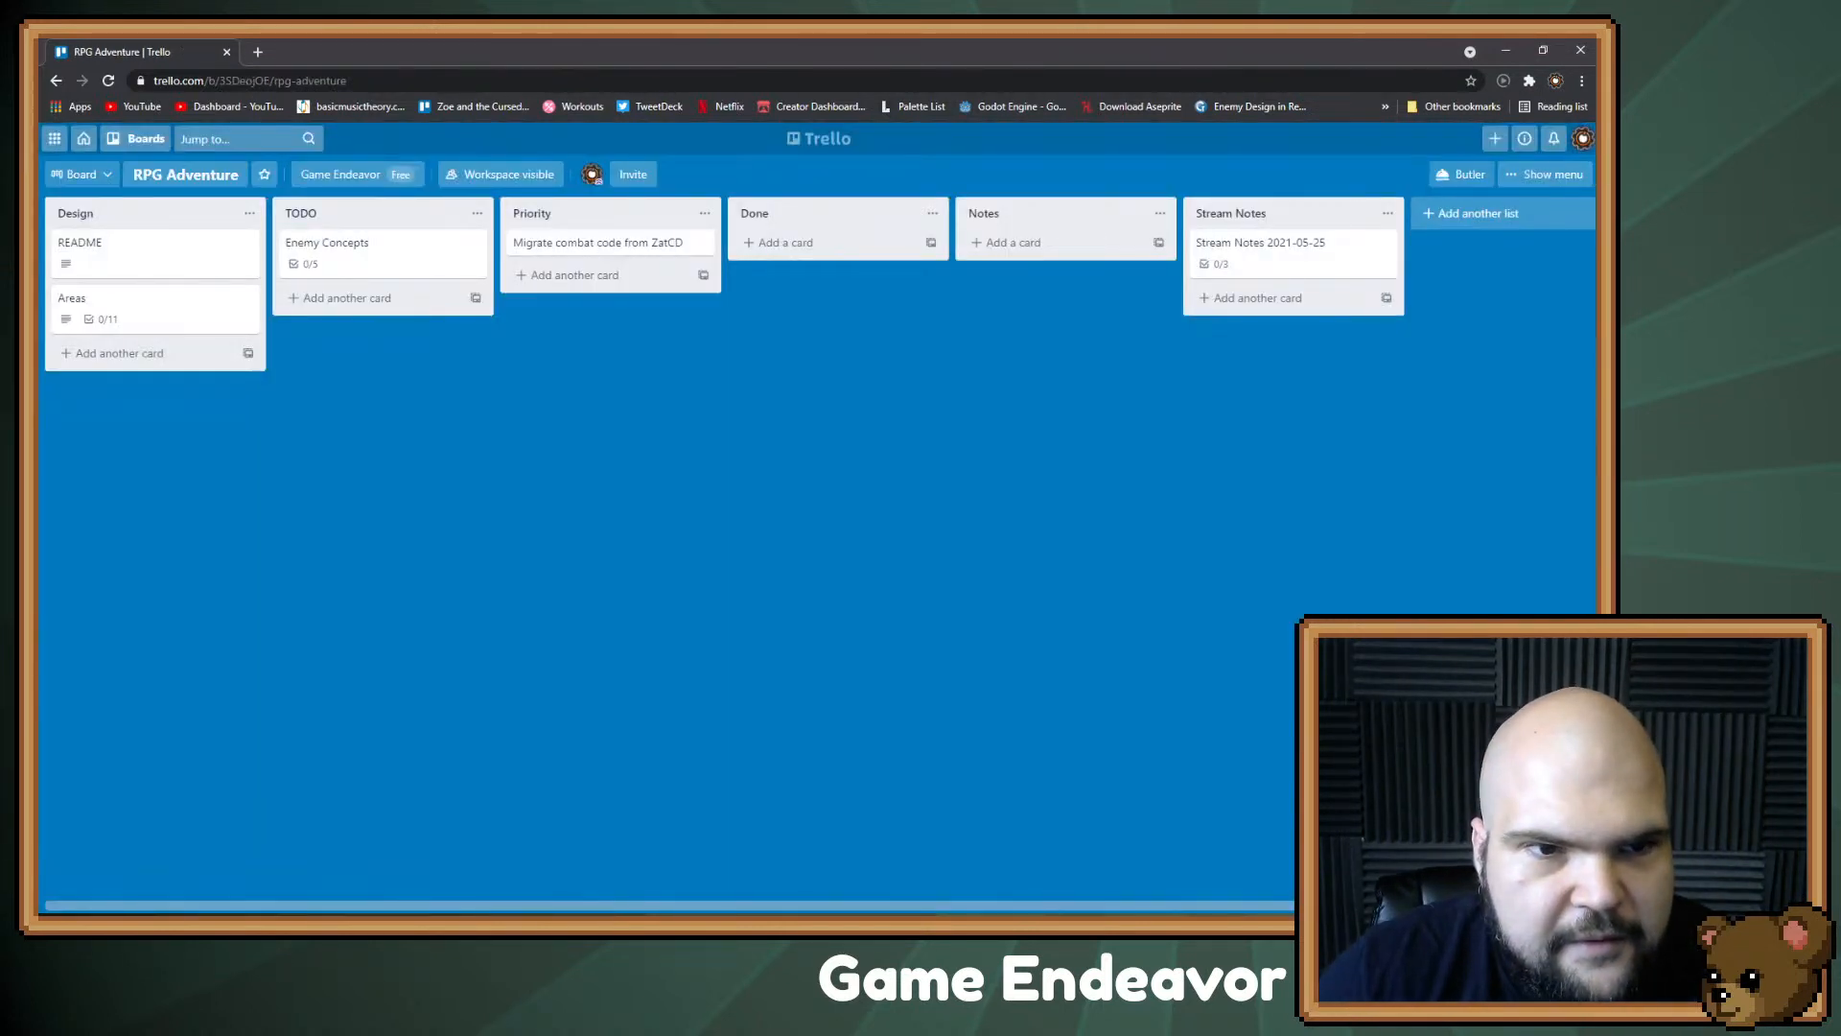
Step: Add a card titled "Hazards" to the Design list
left_click(119, 354)
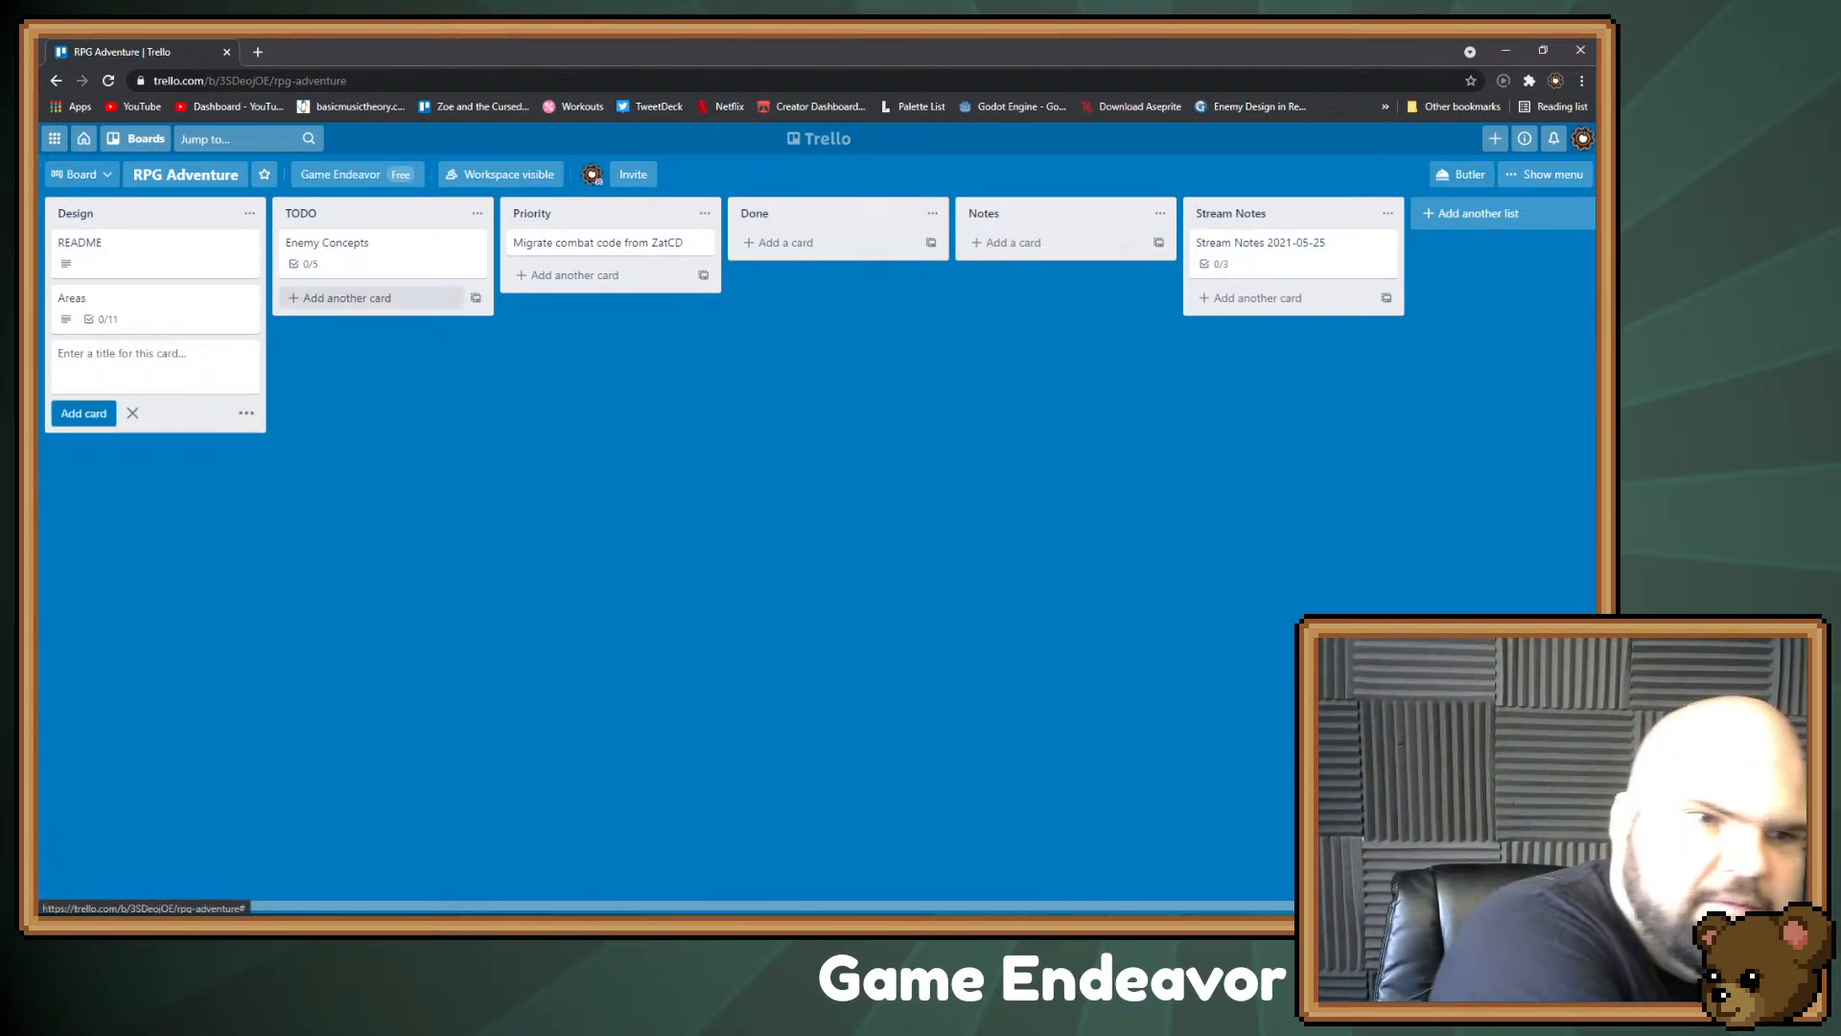
type("Haz")
type("s")
key("Return")
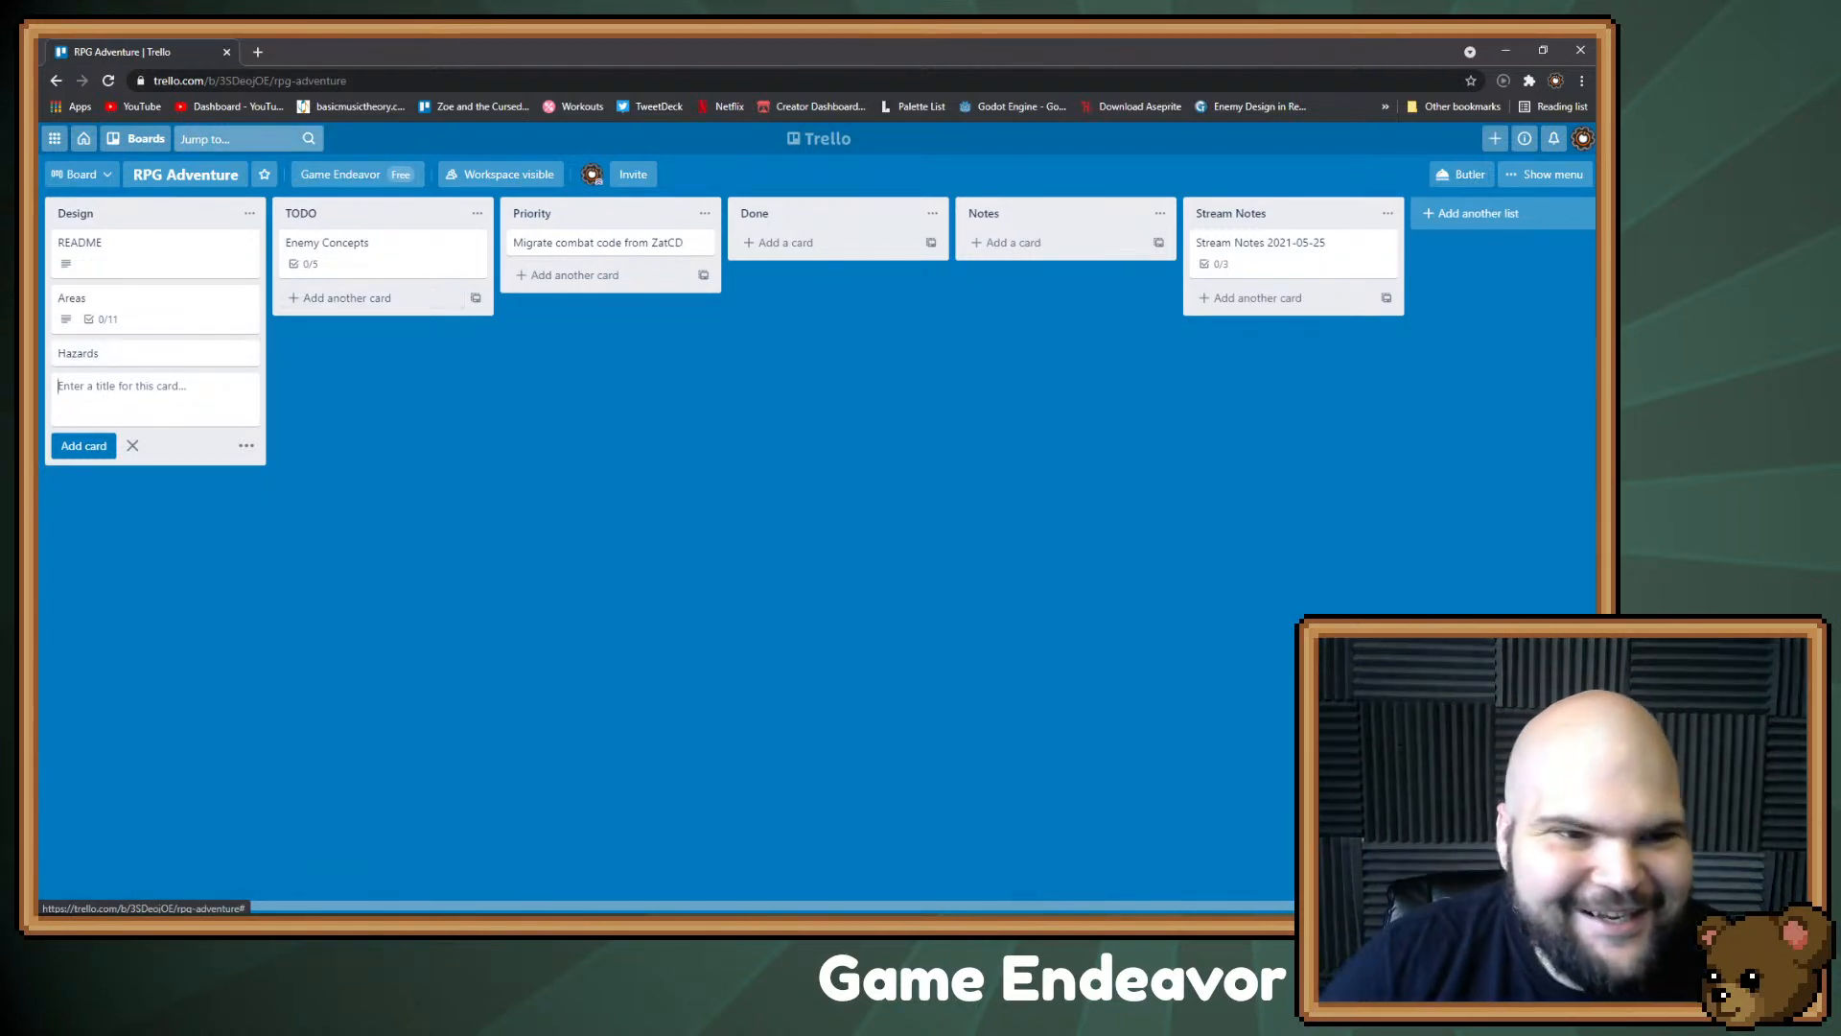
Step: Open the Hazards card and add a checklist with the default title
left_click(153, 353)
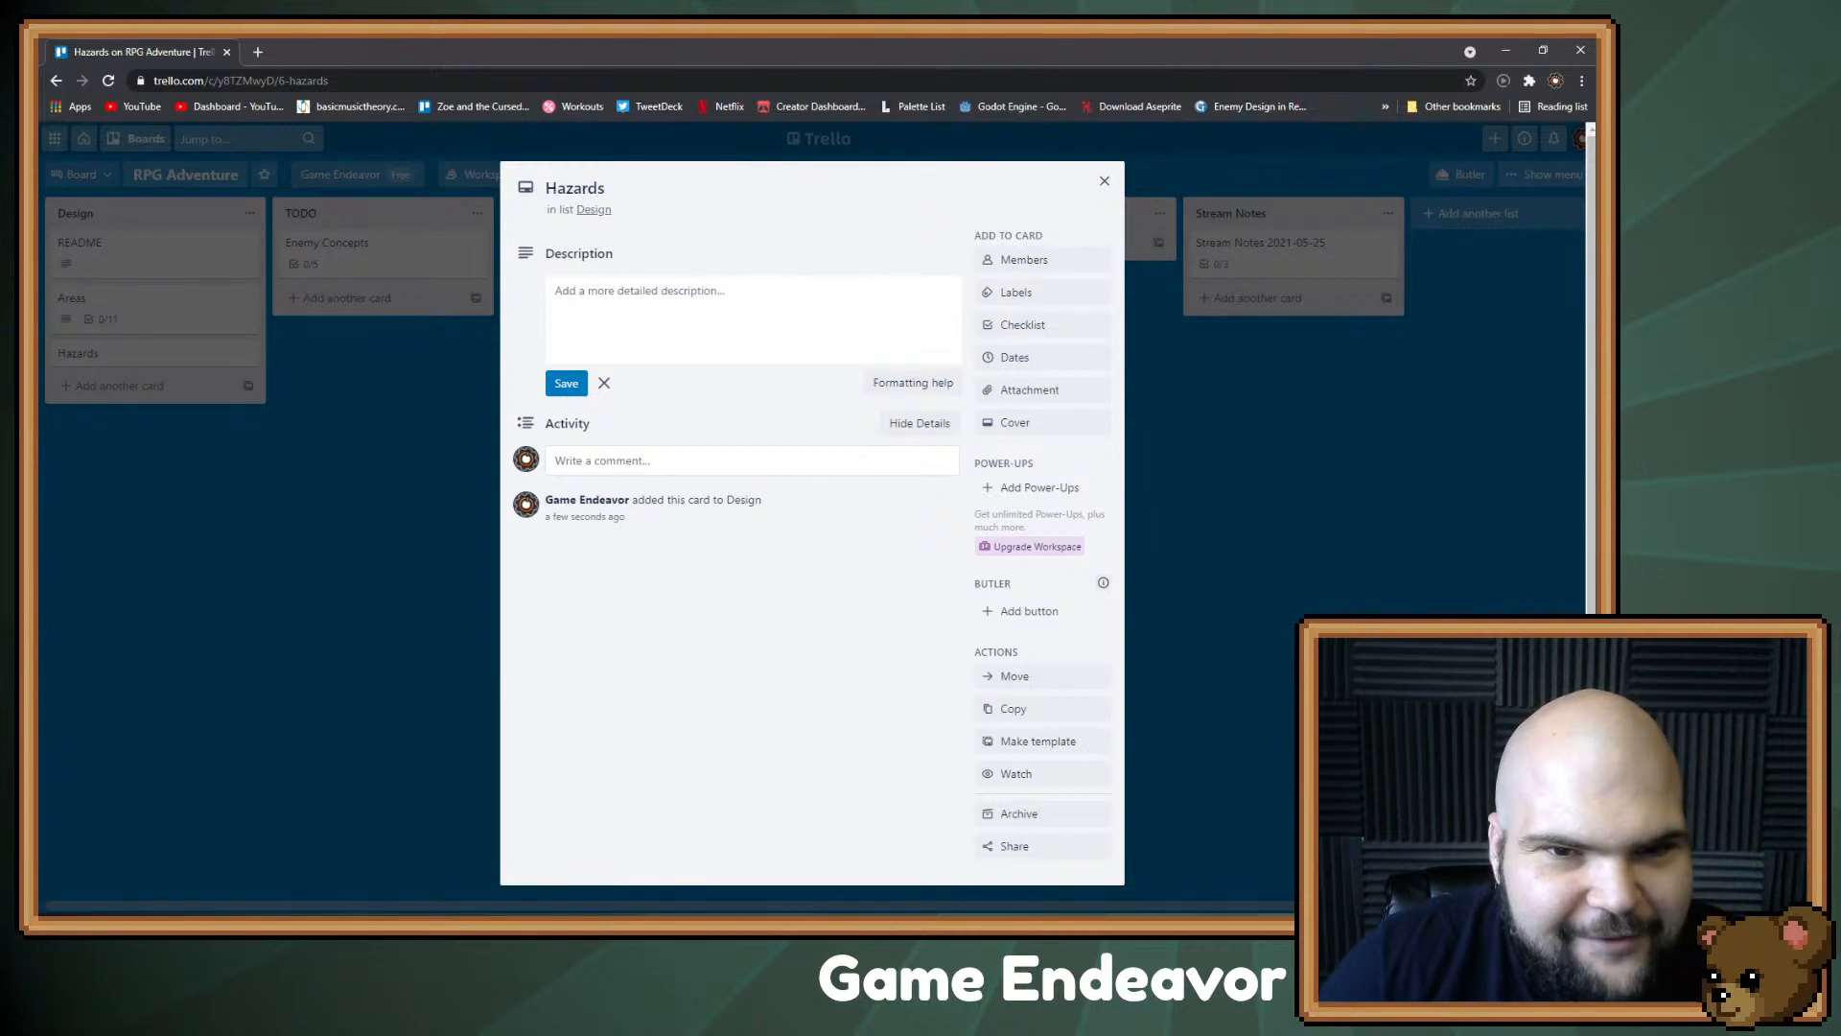
left_click(753, 319)
left_click(1022, 324)
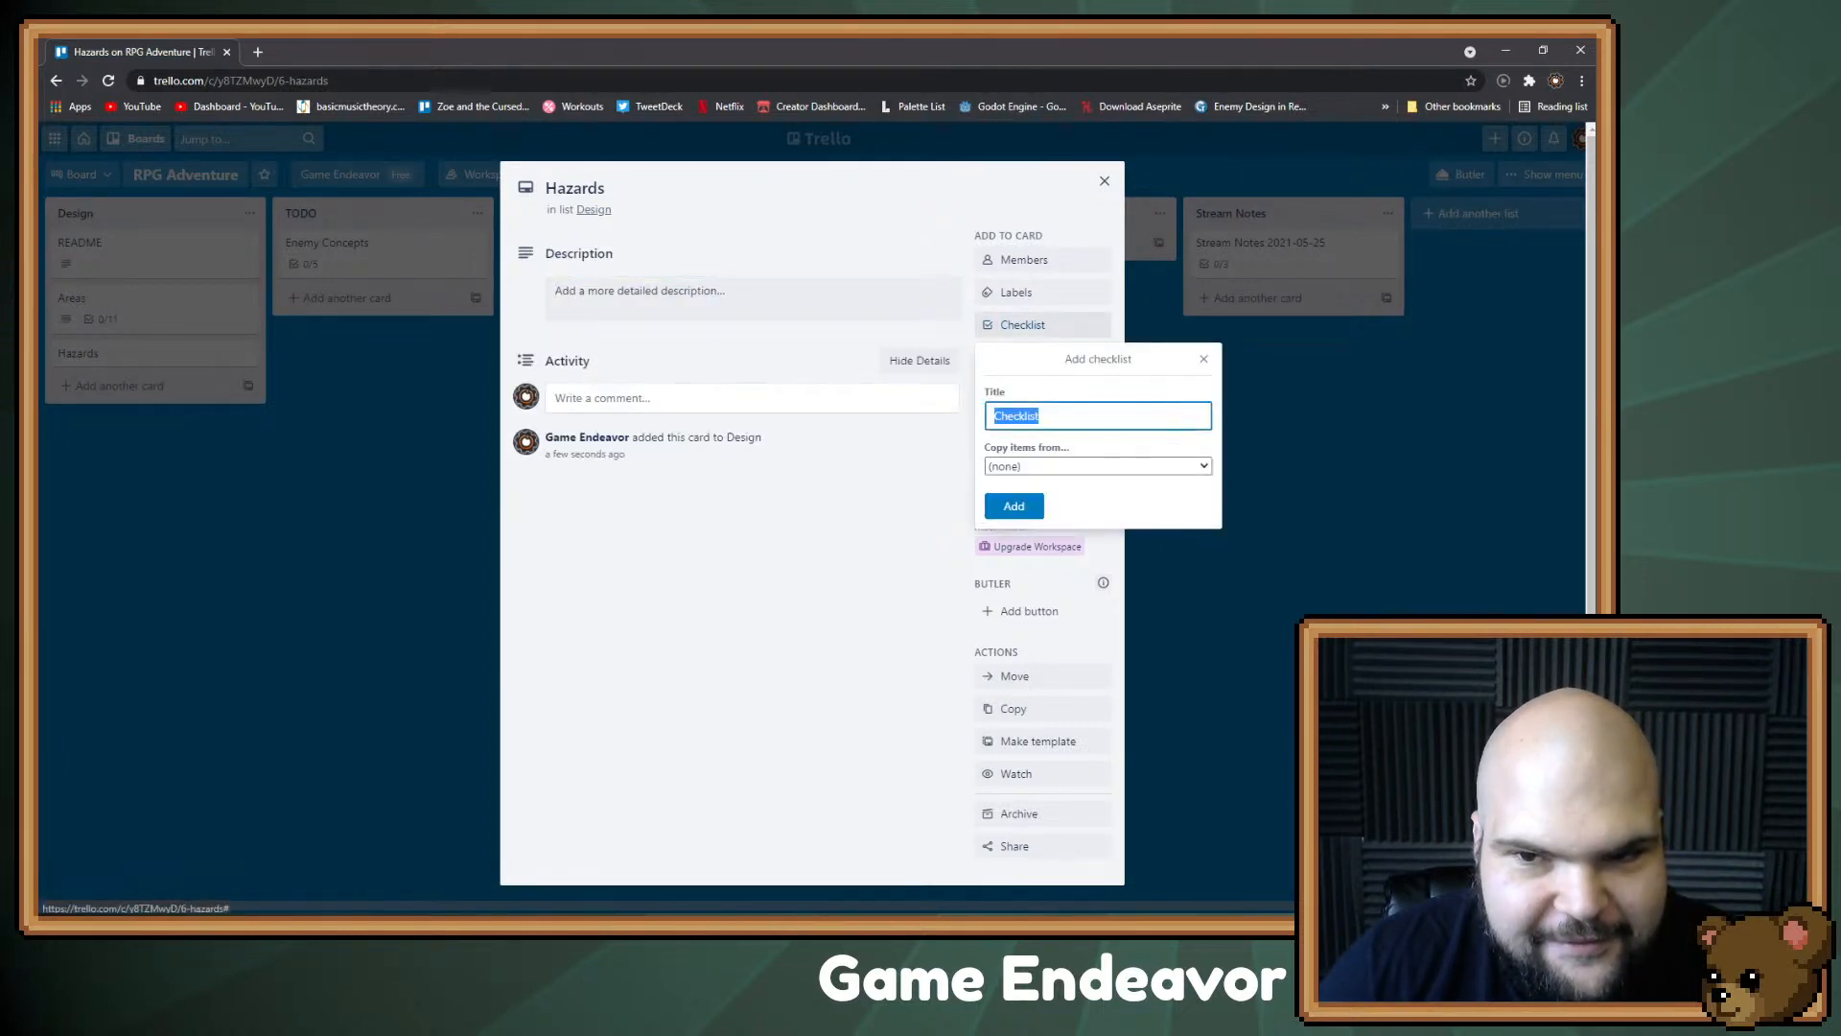
key("Return")
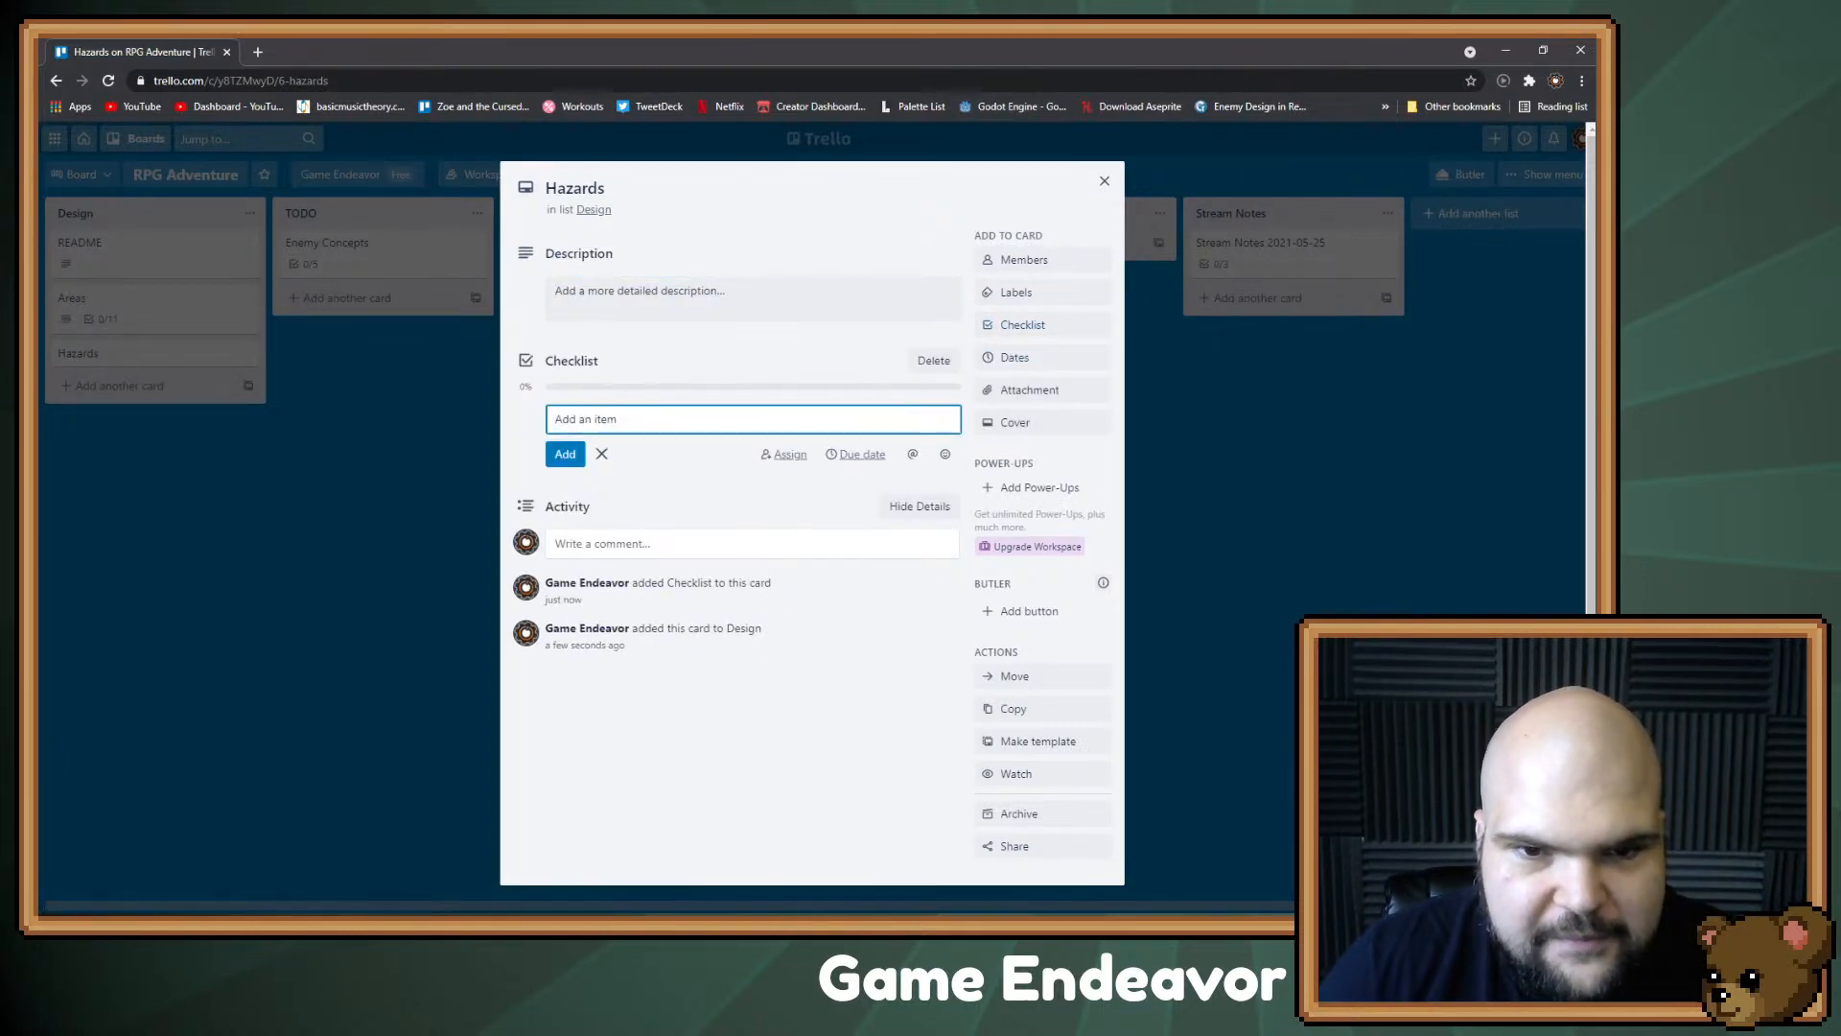
Step: Add the checklist items "Thorn bushes", "Spikes" and "Wooden Spikes" to the Hazards card and close it
type("T")
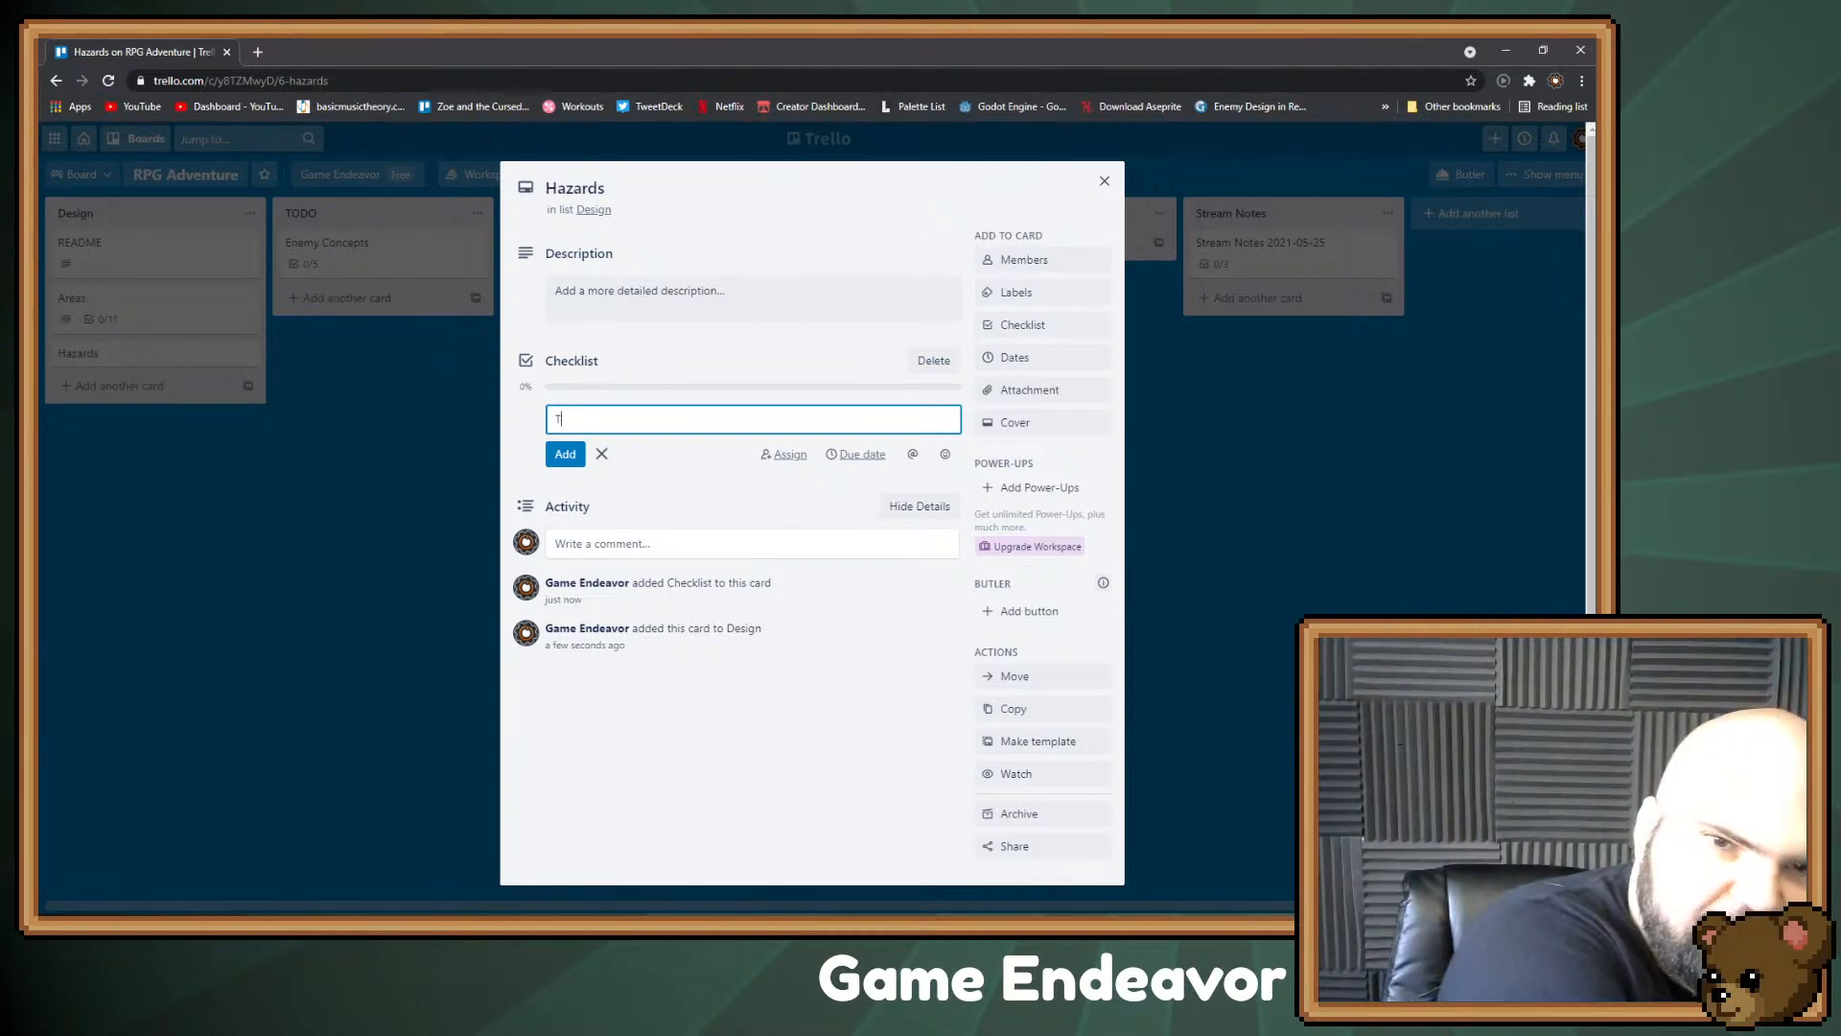
type("horn bushes")
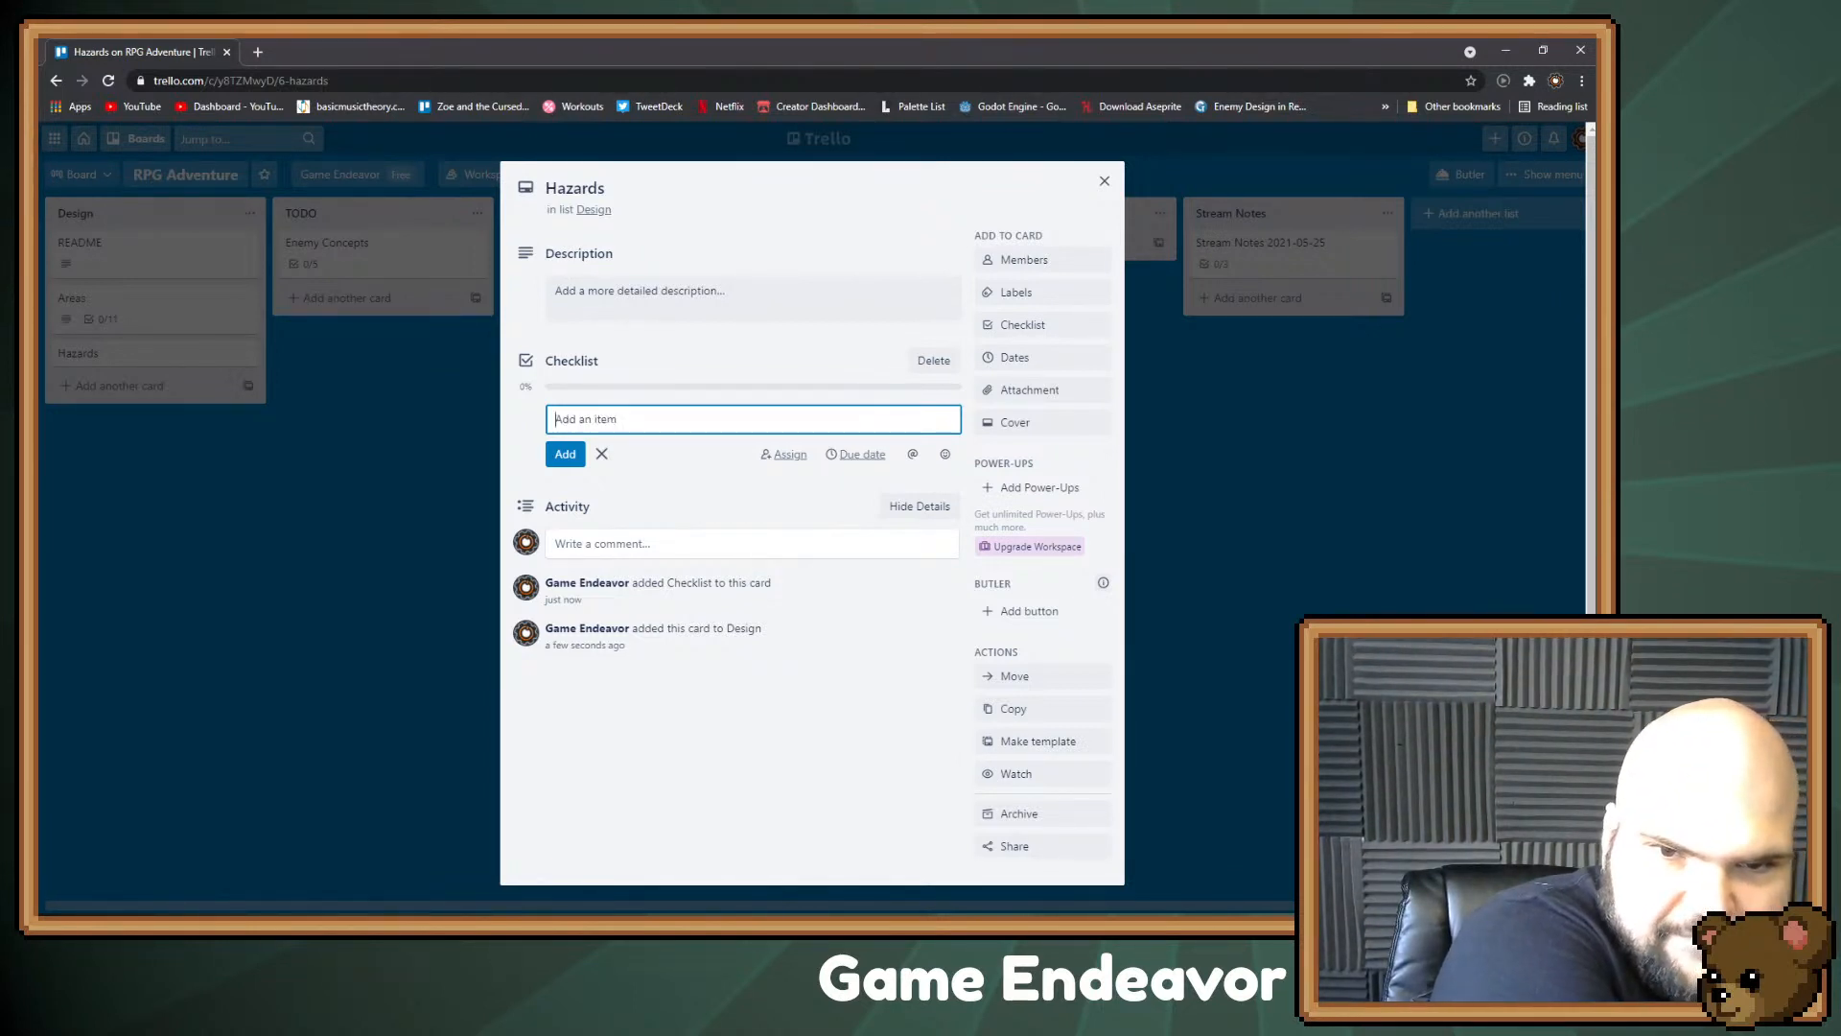
key("Return")
type("Spi")
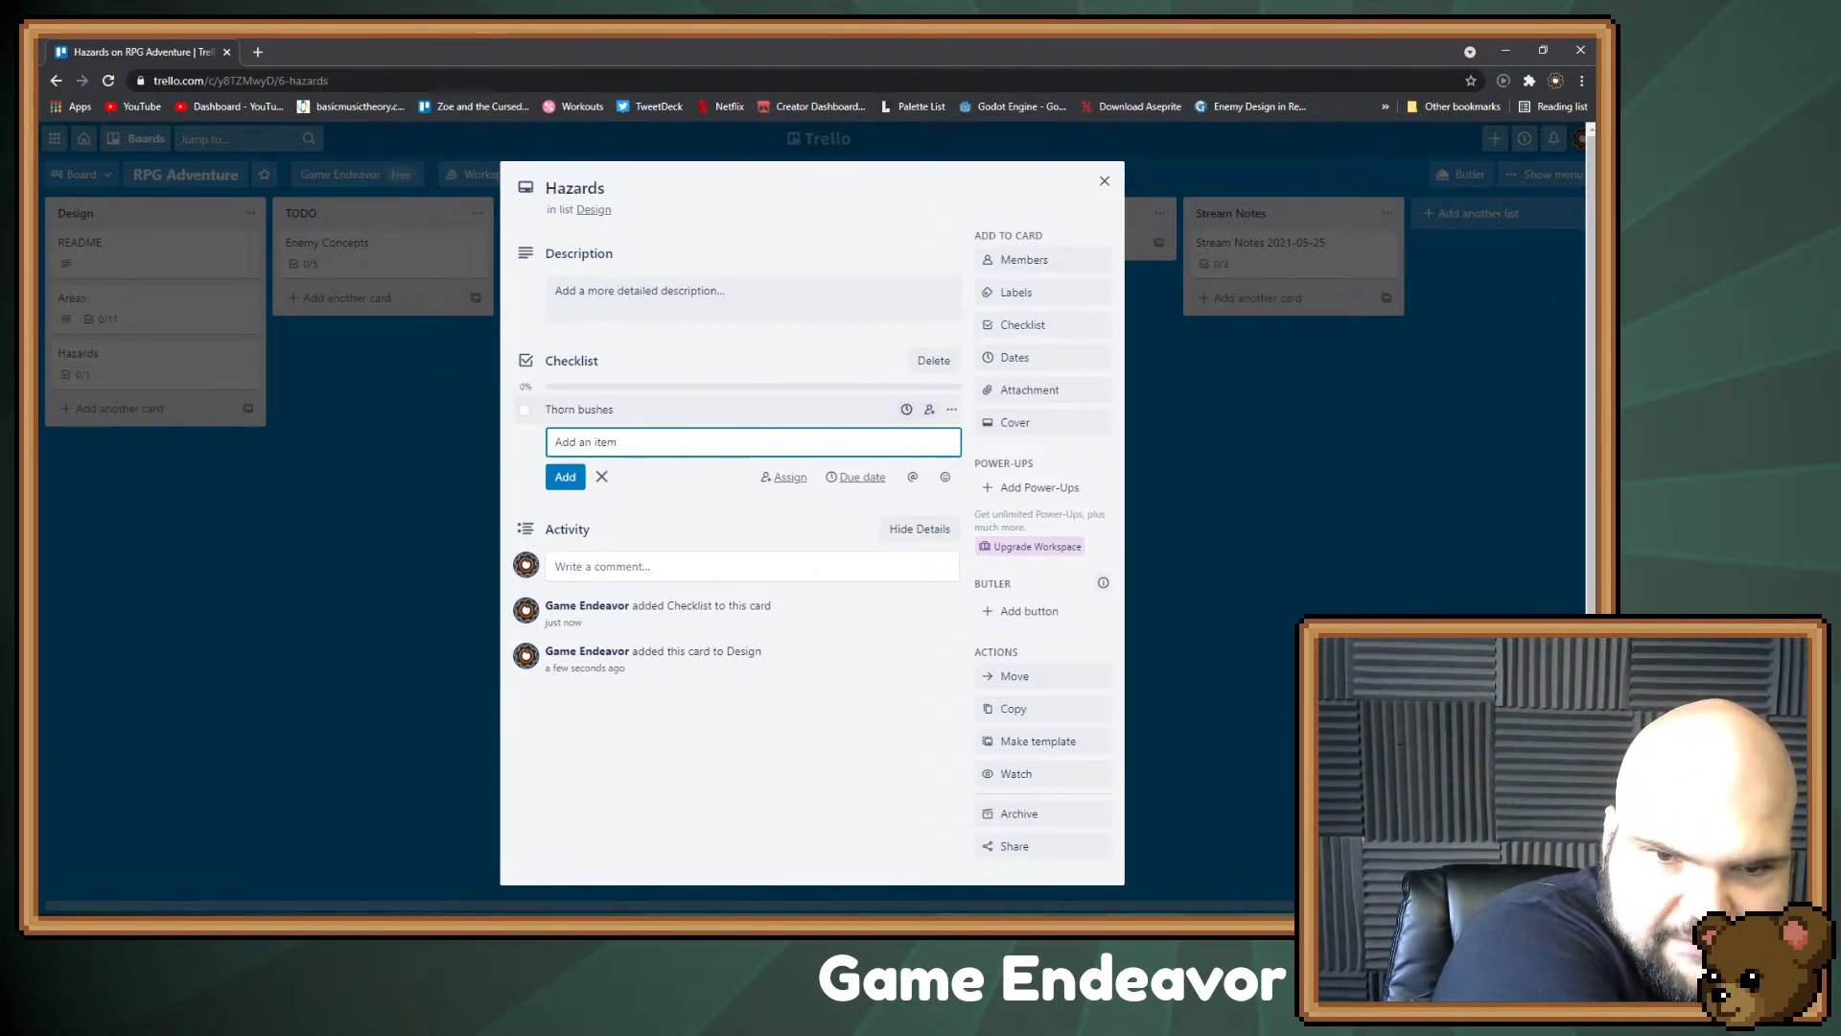
type("kes")
key("Return")
type("Wo")
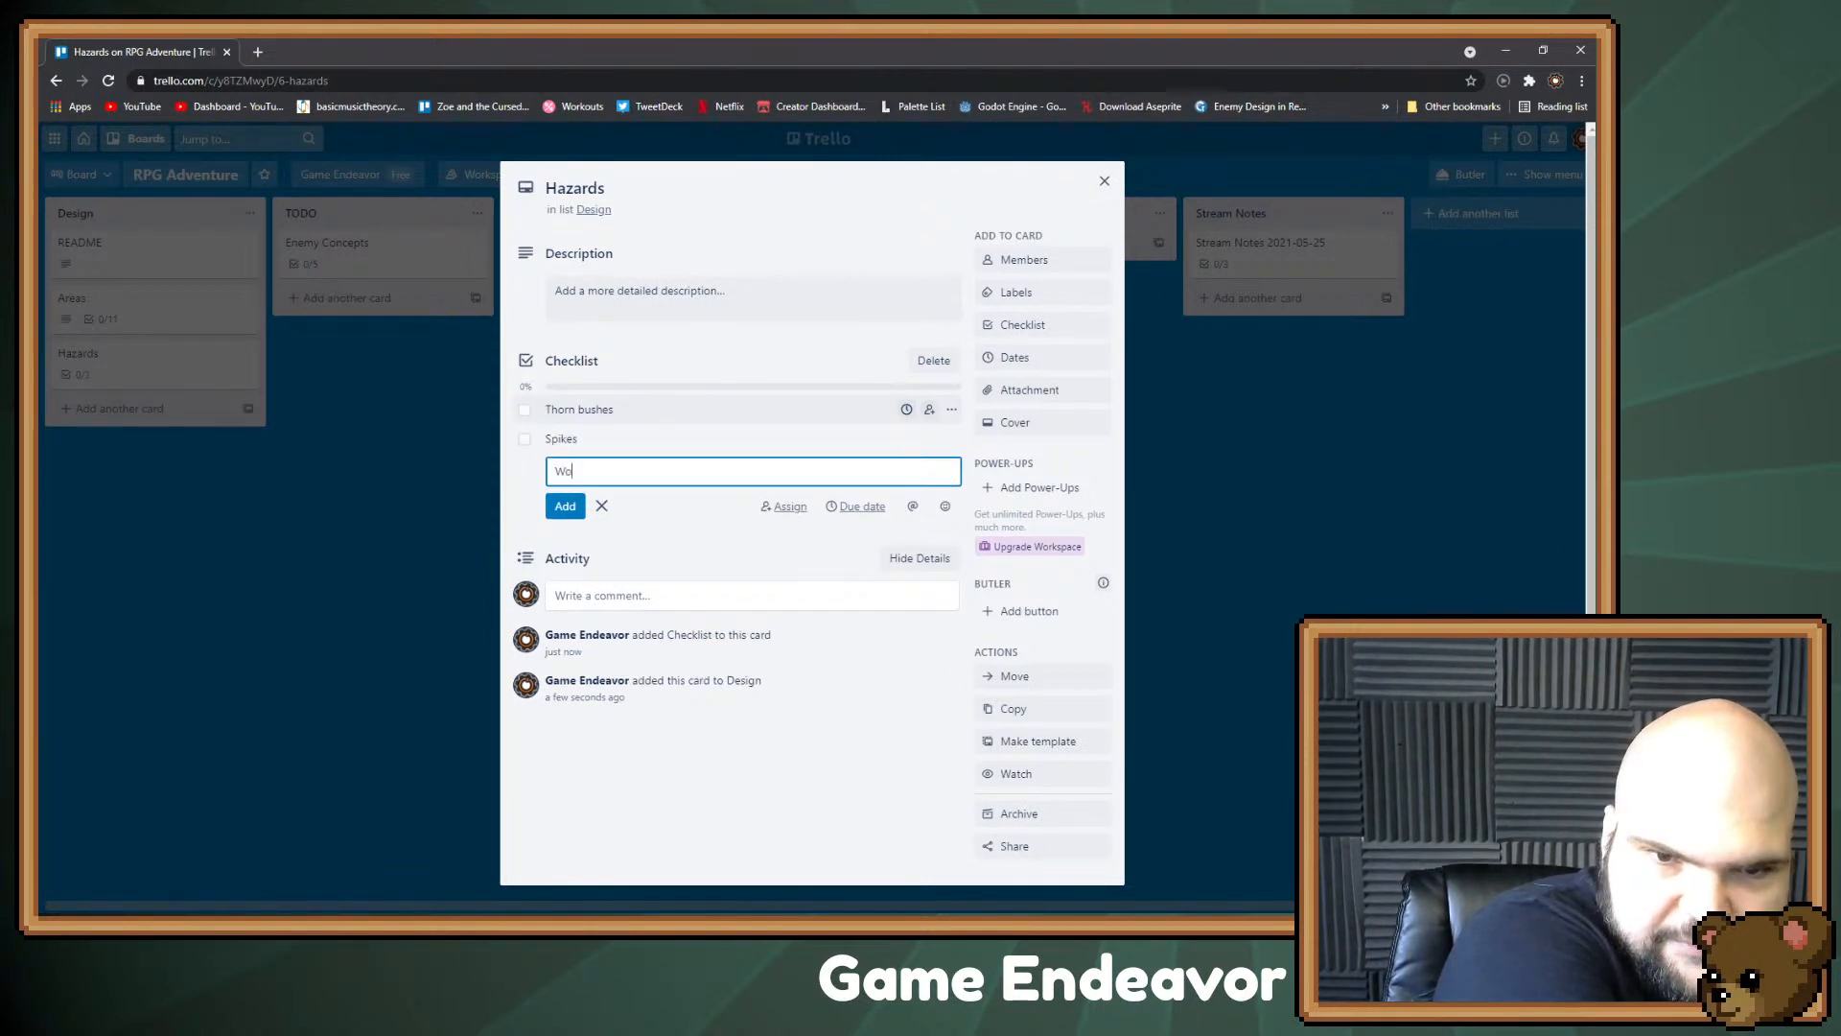
type("oden Spi")
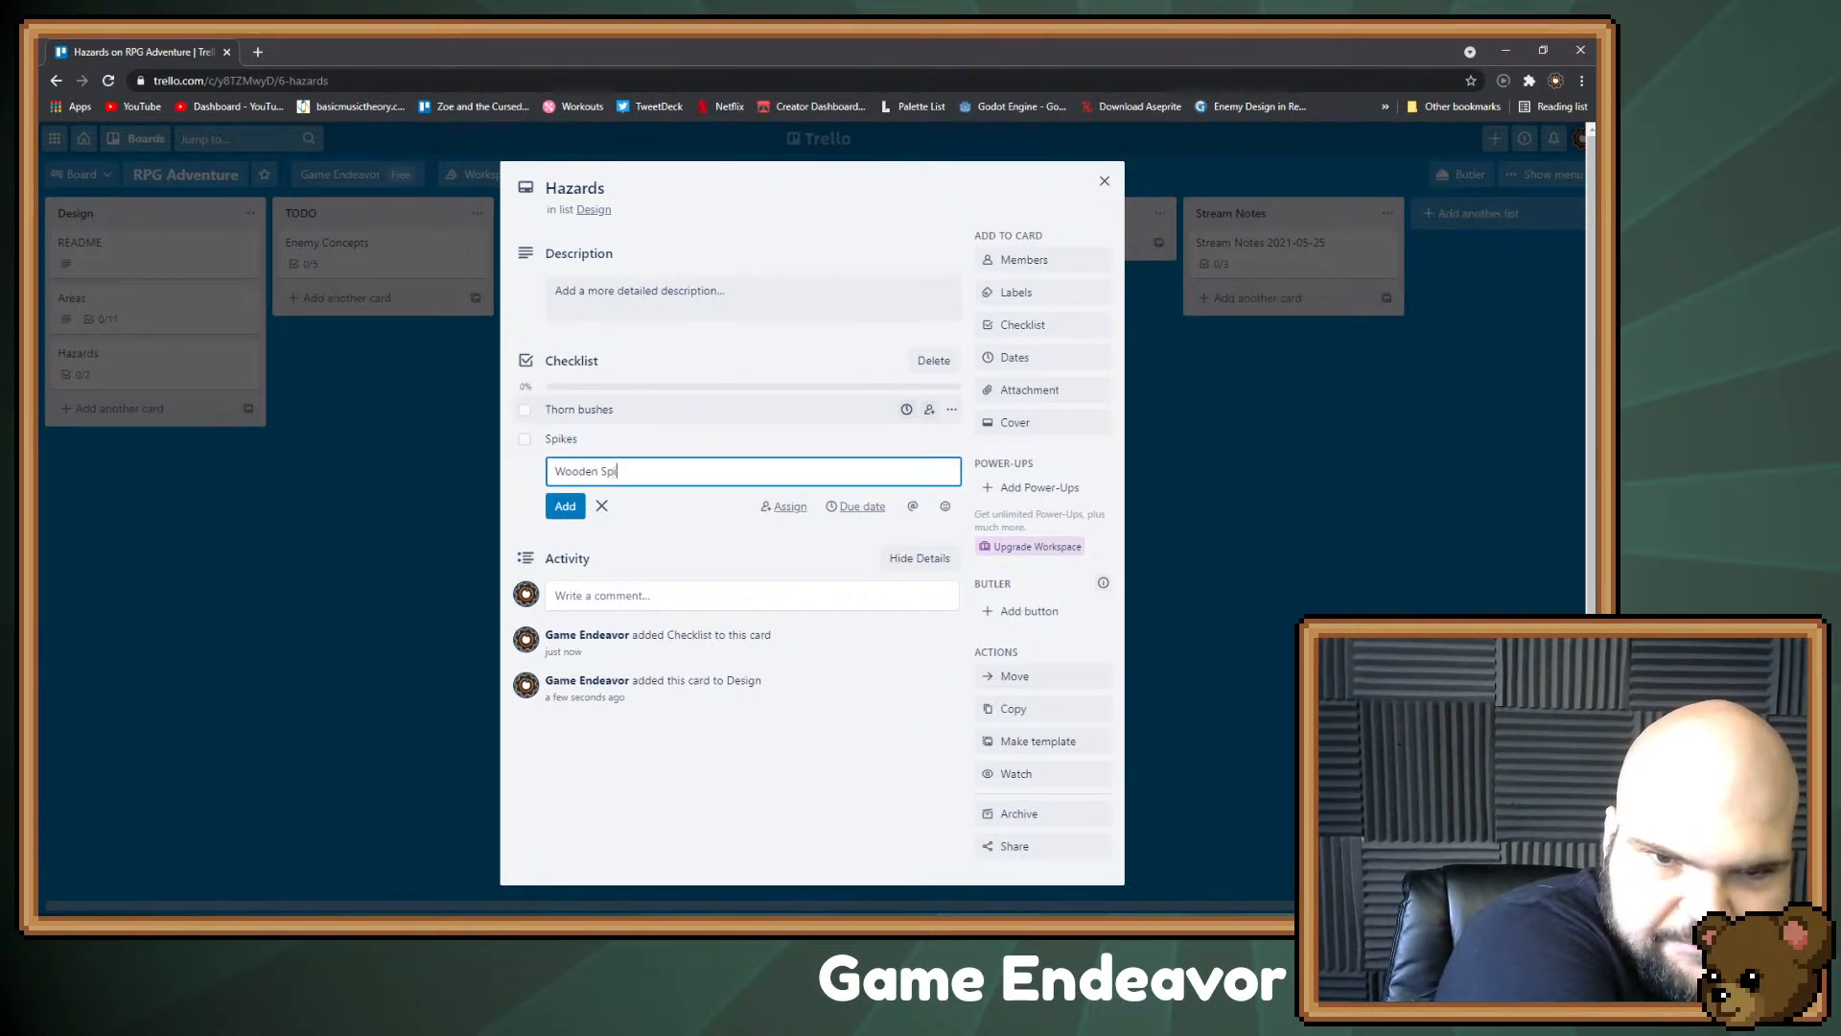
type("kes")
key("Return")
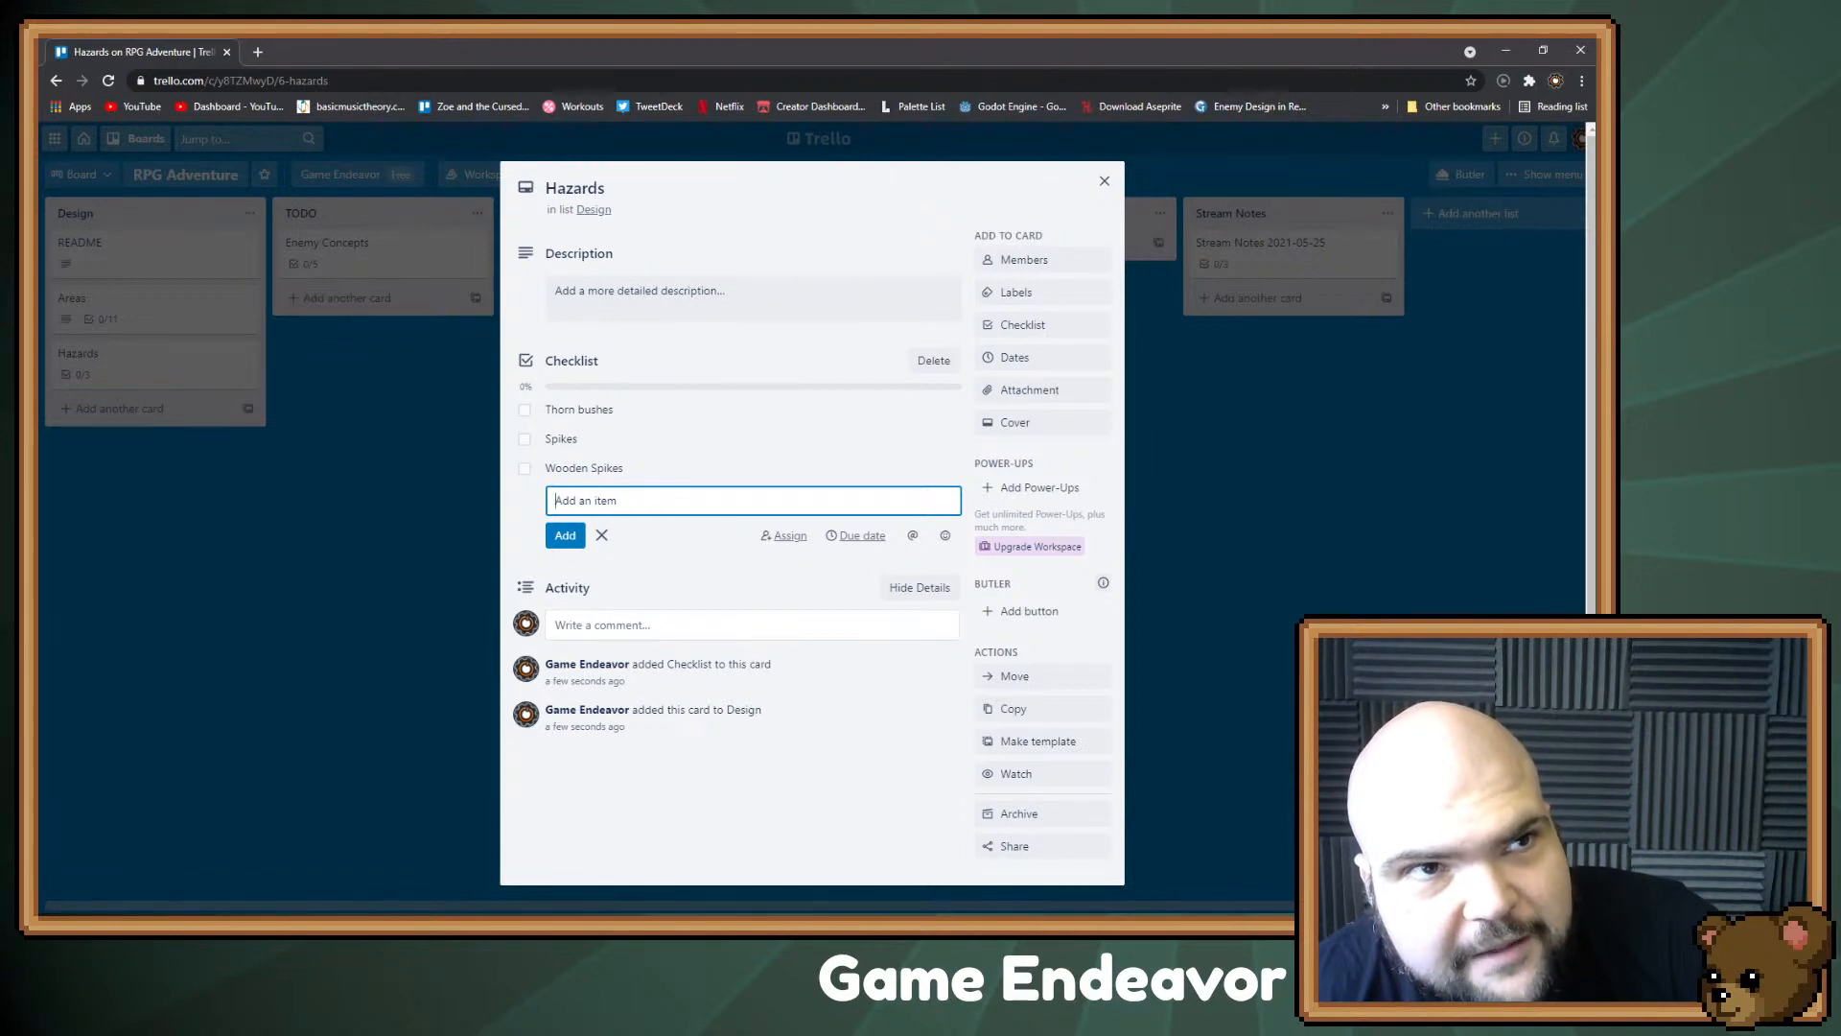
key("Escape")
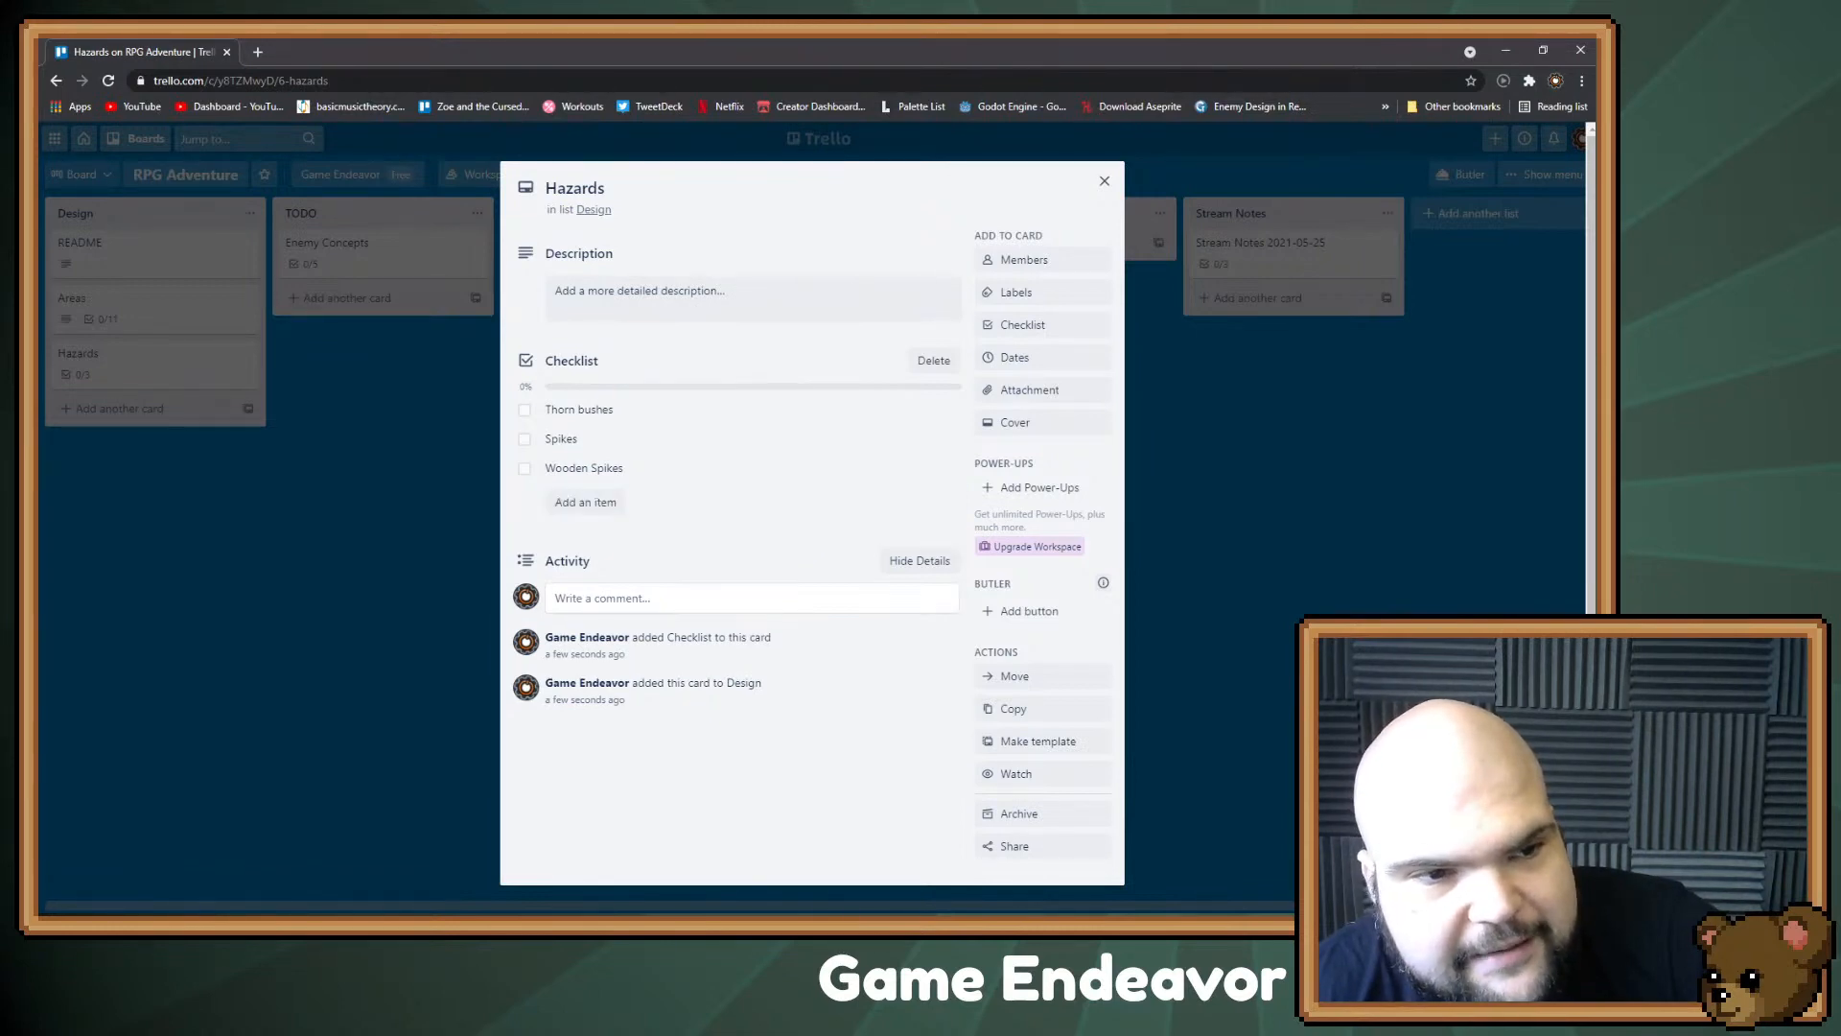
key("Escape")
Step: Open the Areas card and add the item "Mine" to its first checklist
left_click(144, 305)
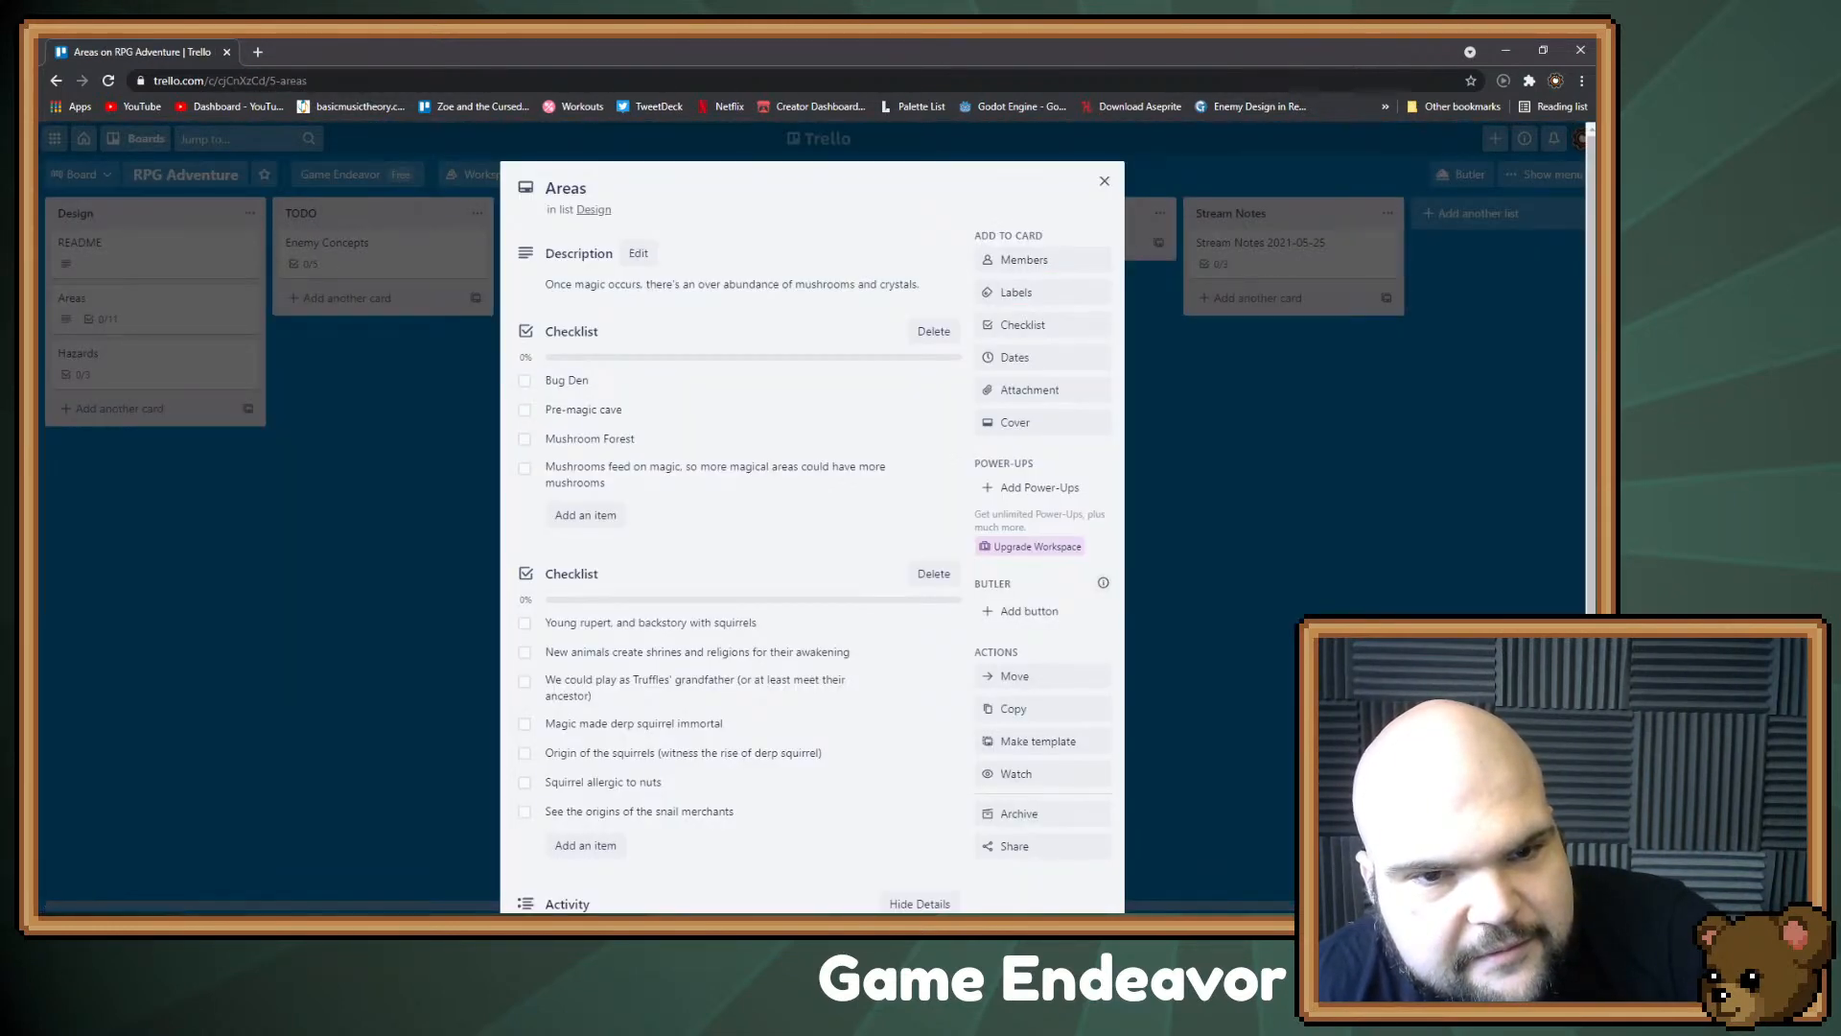
left_click(585, 514)
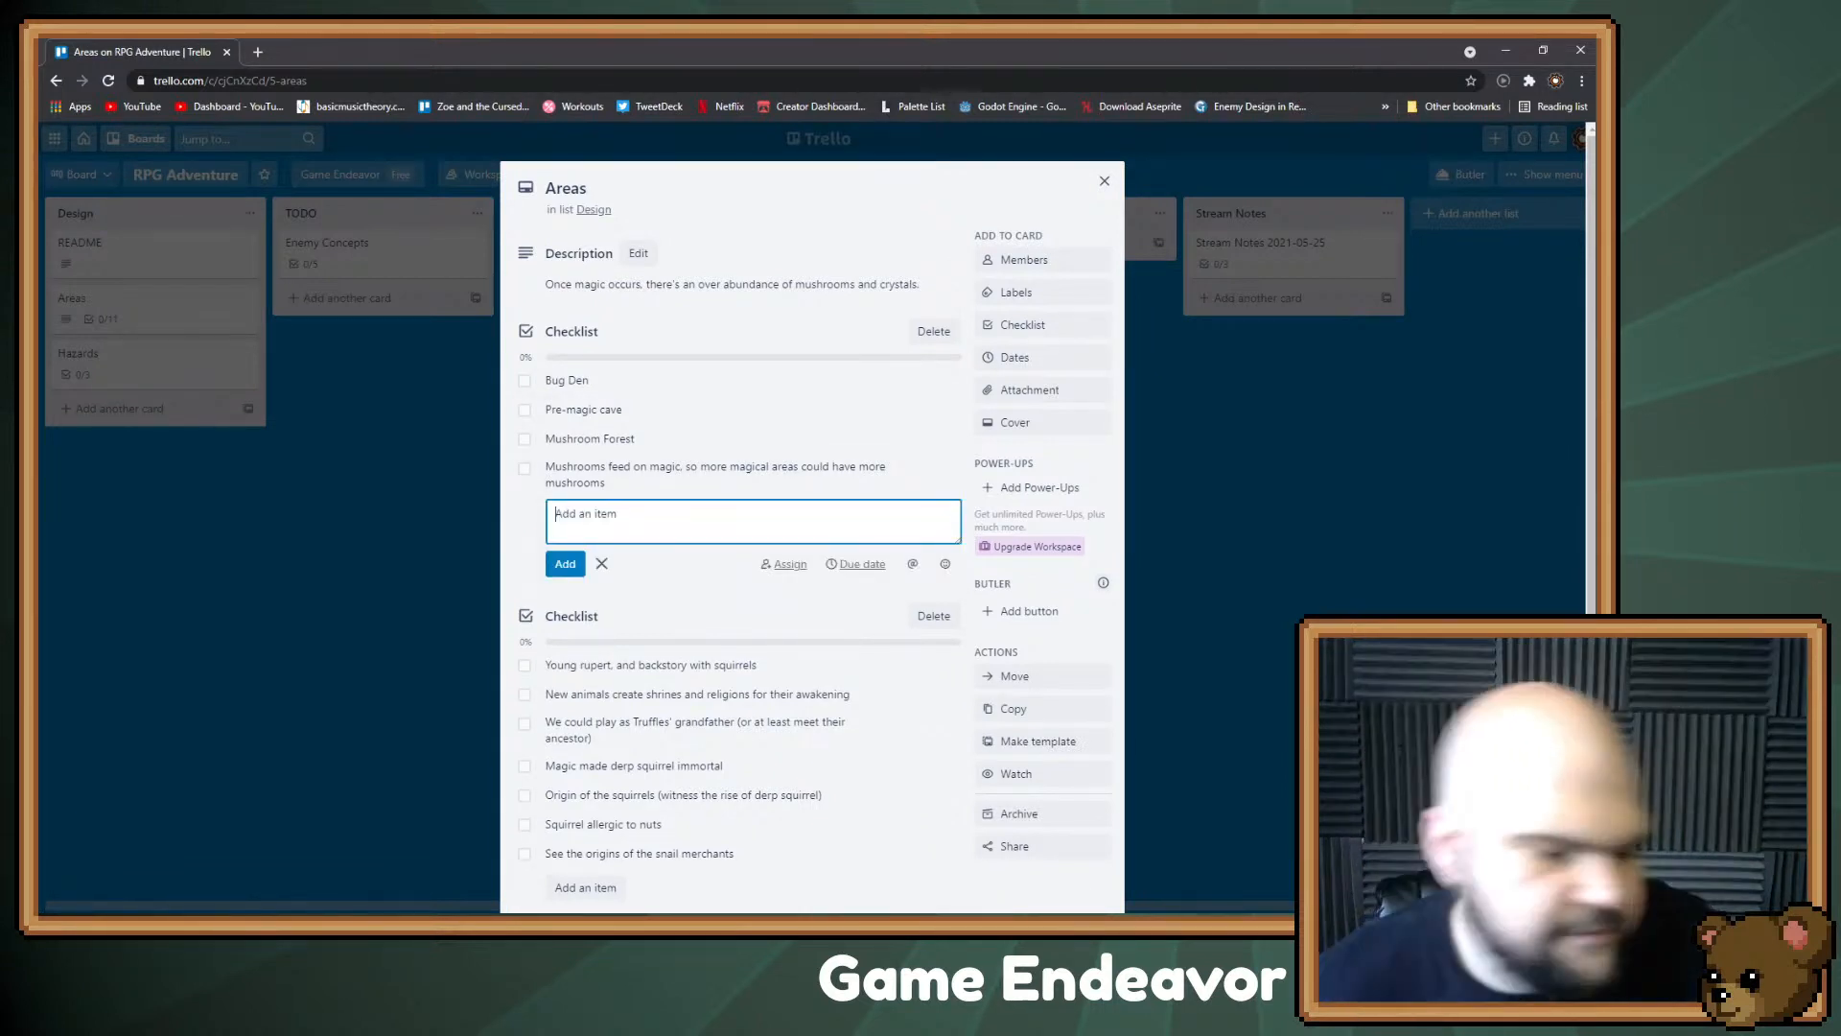
type("Mine")
key("Return")
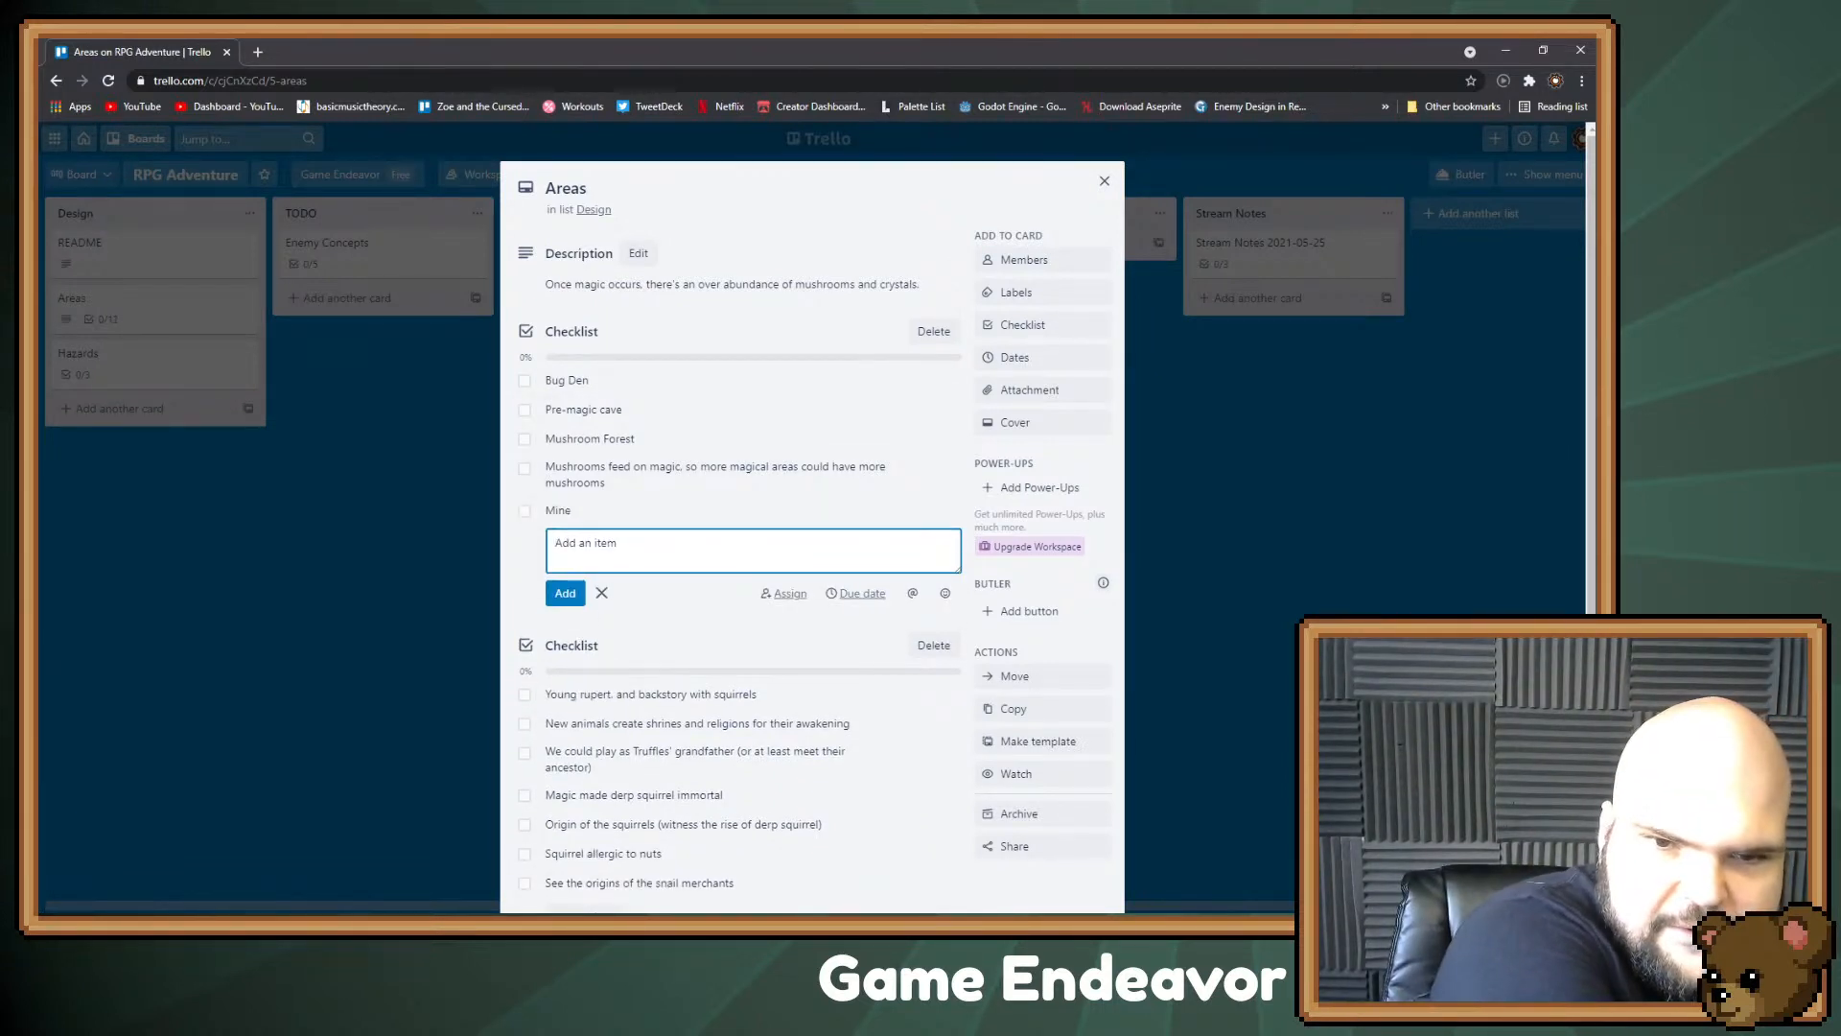
Step: Add the item "Booby trapped temple" to the first Areas checklist and close the card
type("Test")
key("BackSpace")
key("BackSpace")
key("BackSpace")
key("BackSpace")
type("Scr")
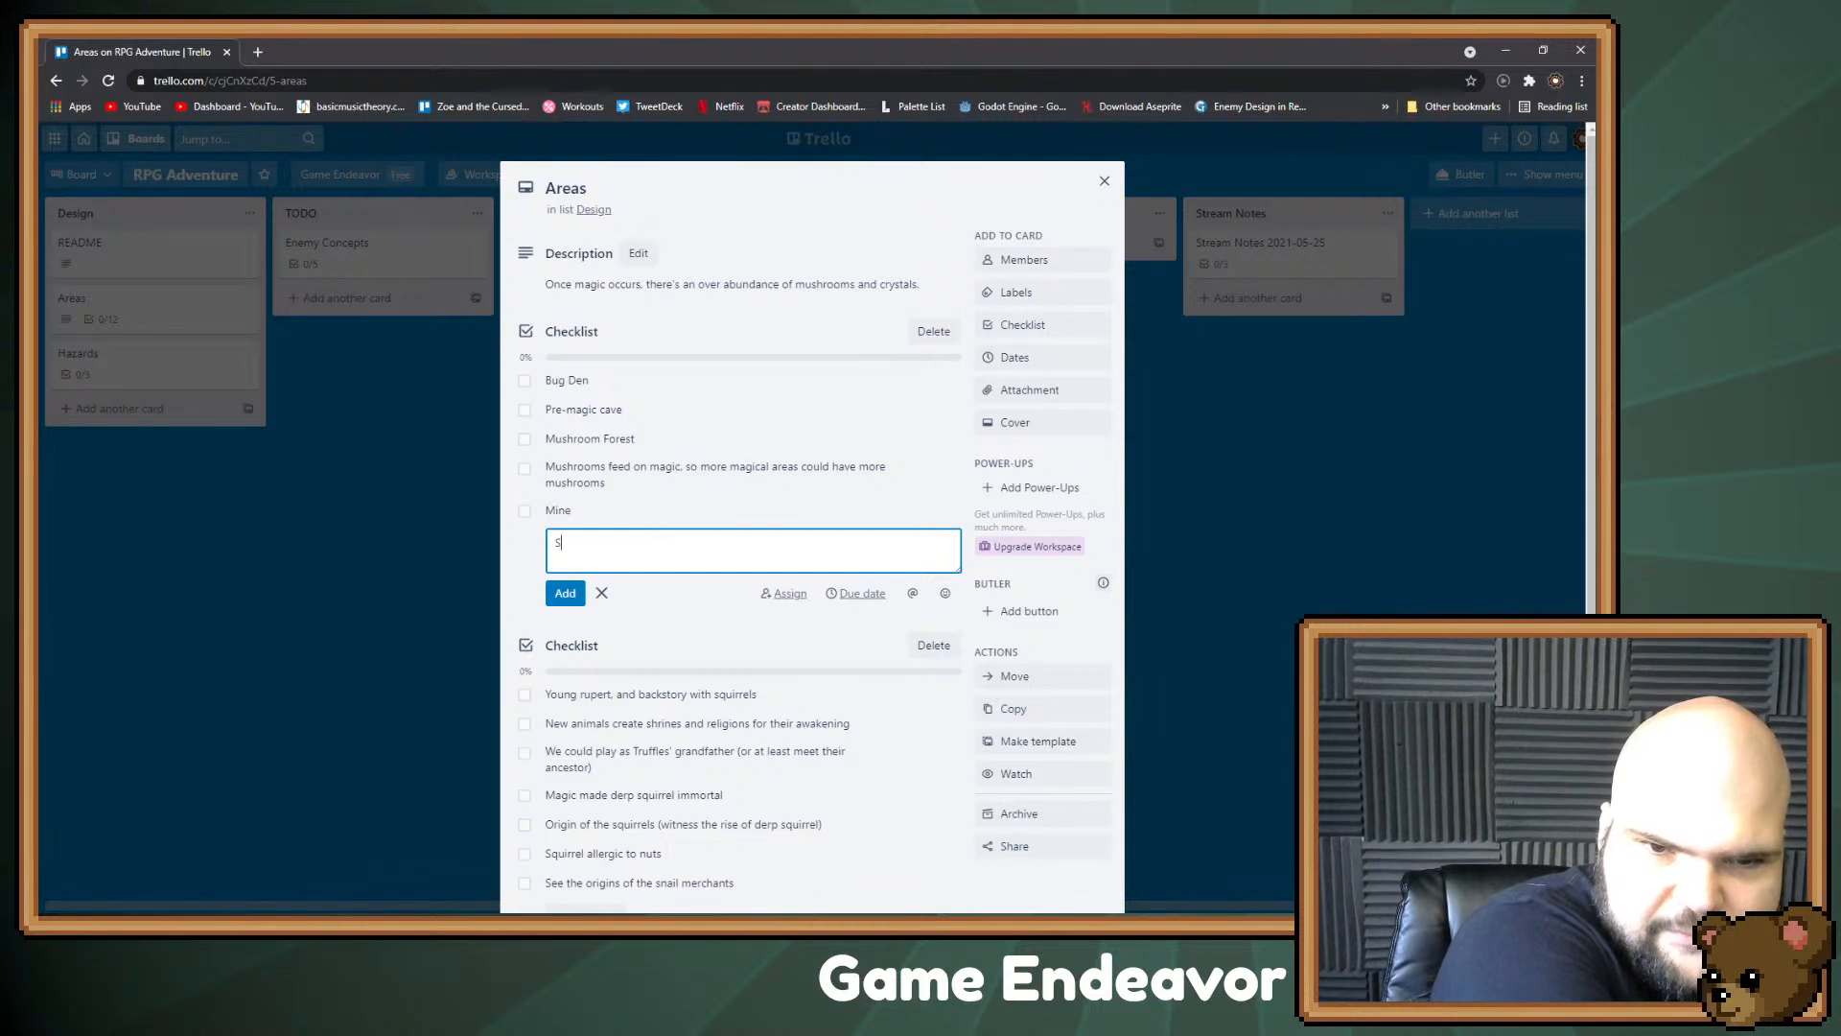
key("BackSpace")
key("BackSpace")
key("BackSpace")
type("Boob")
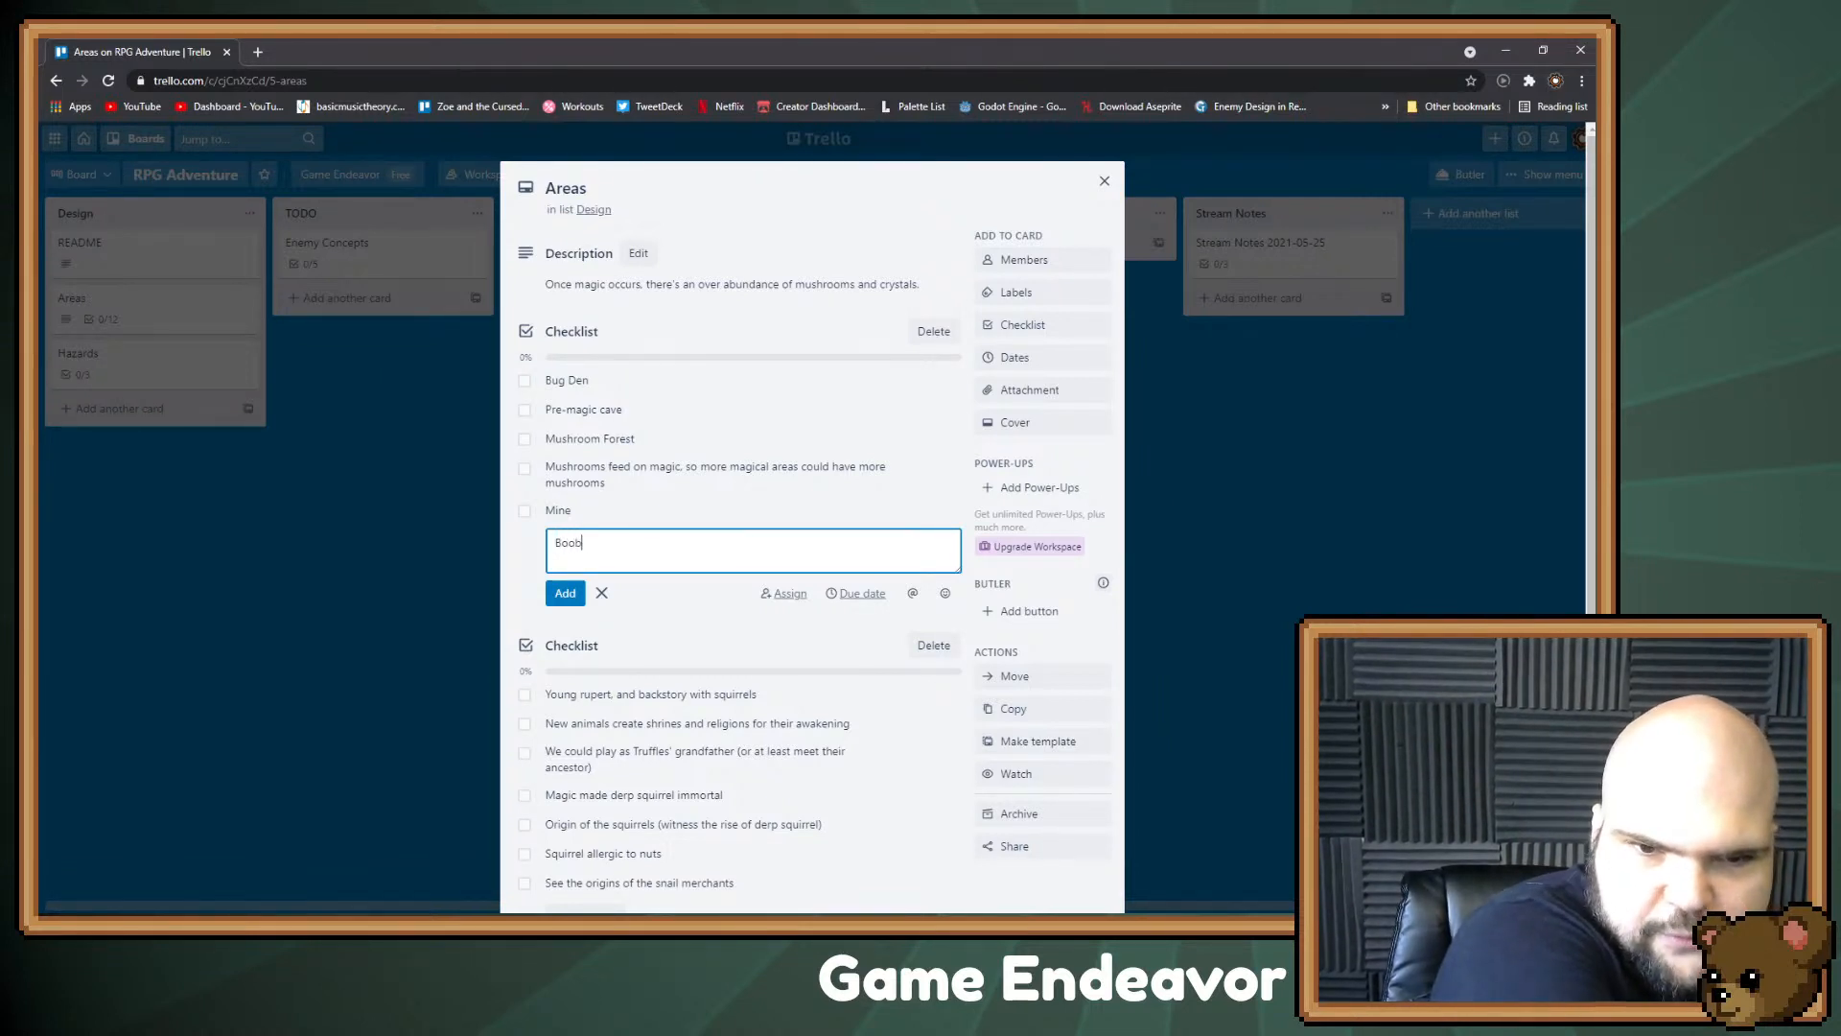
type("y trapped t")
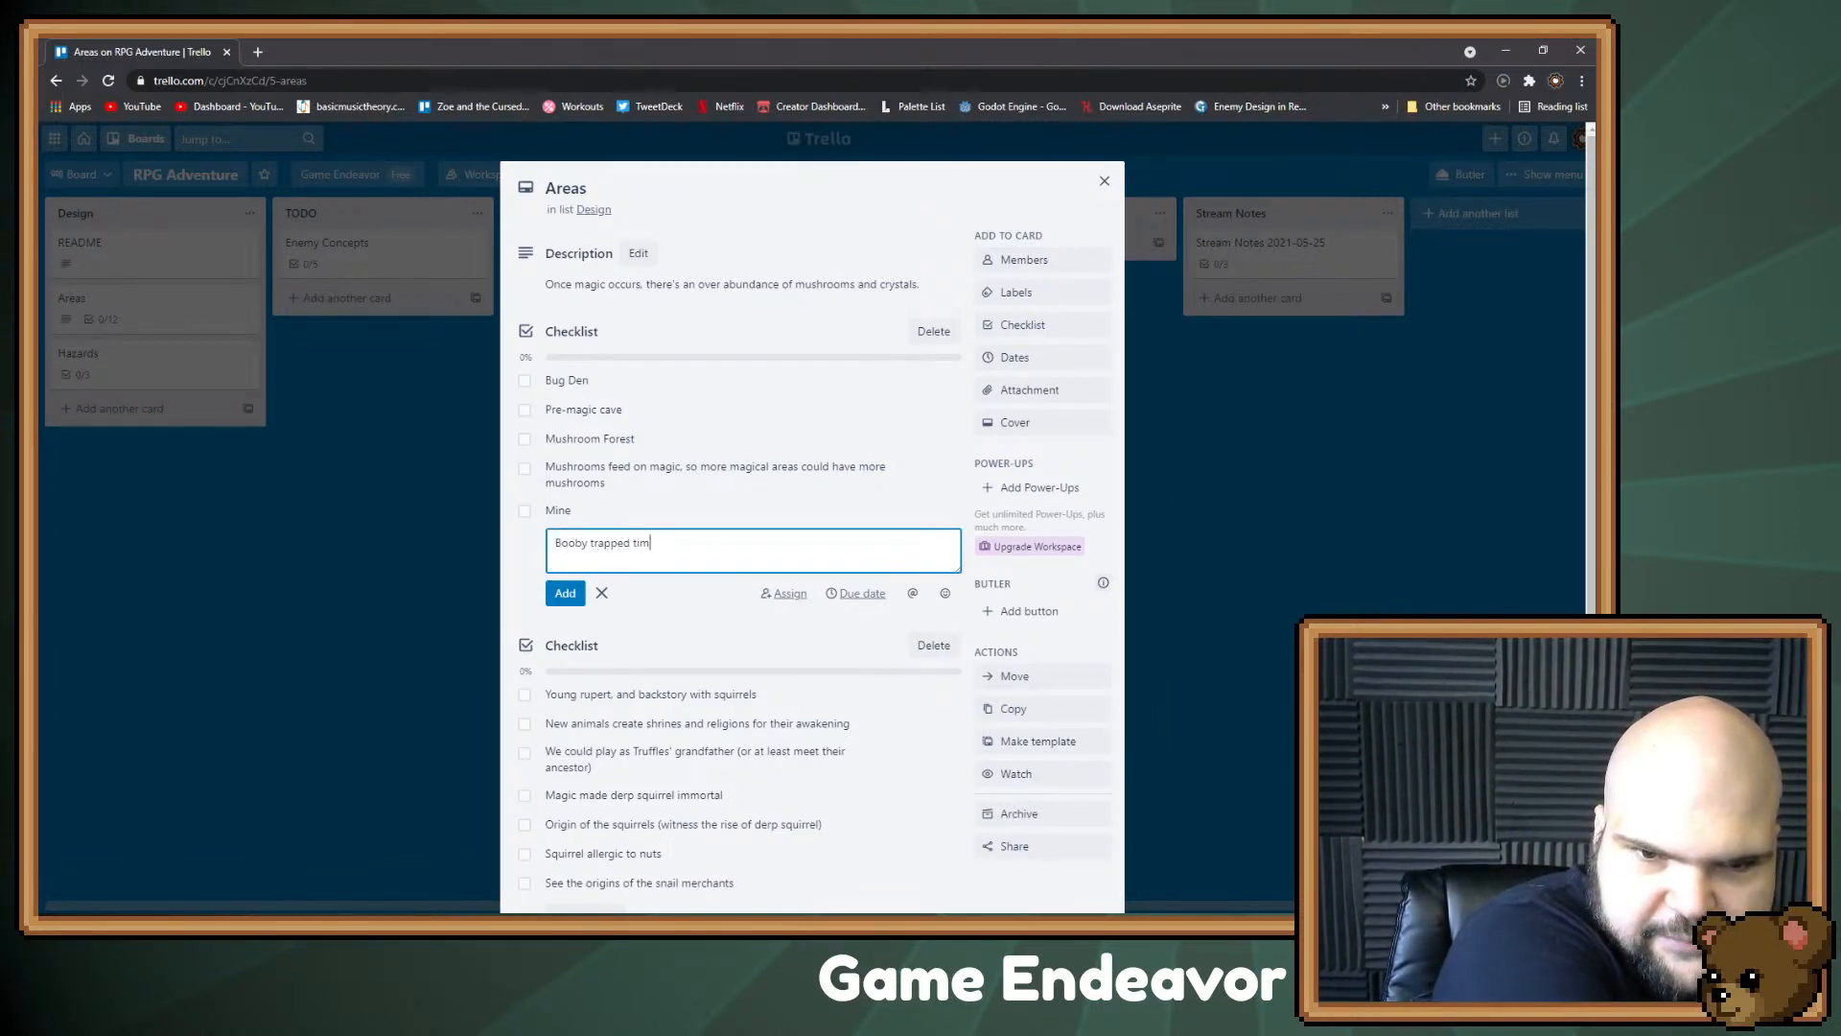
type("emple")
key("Return")
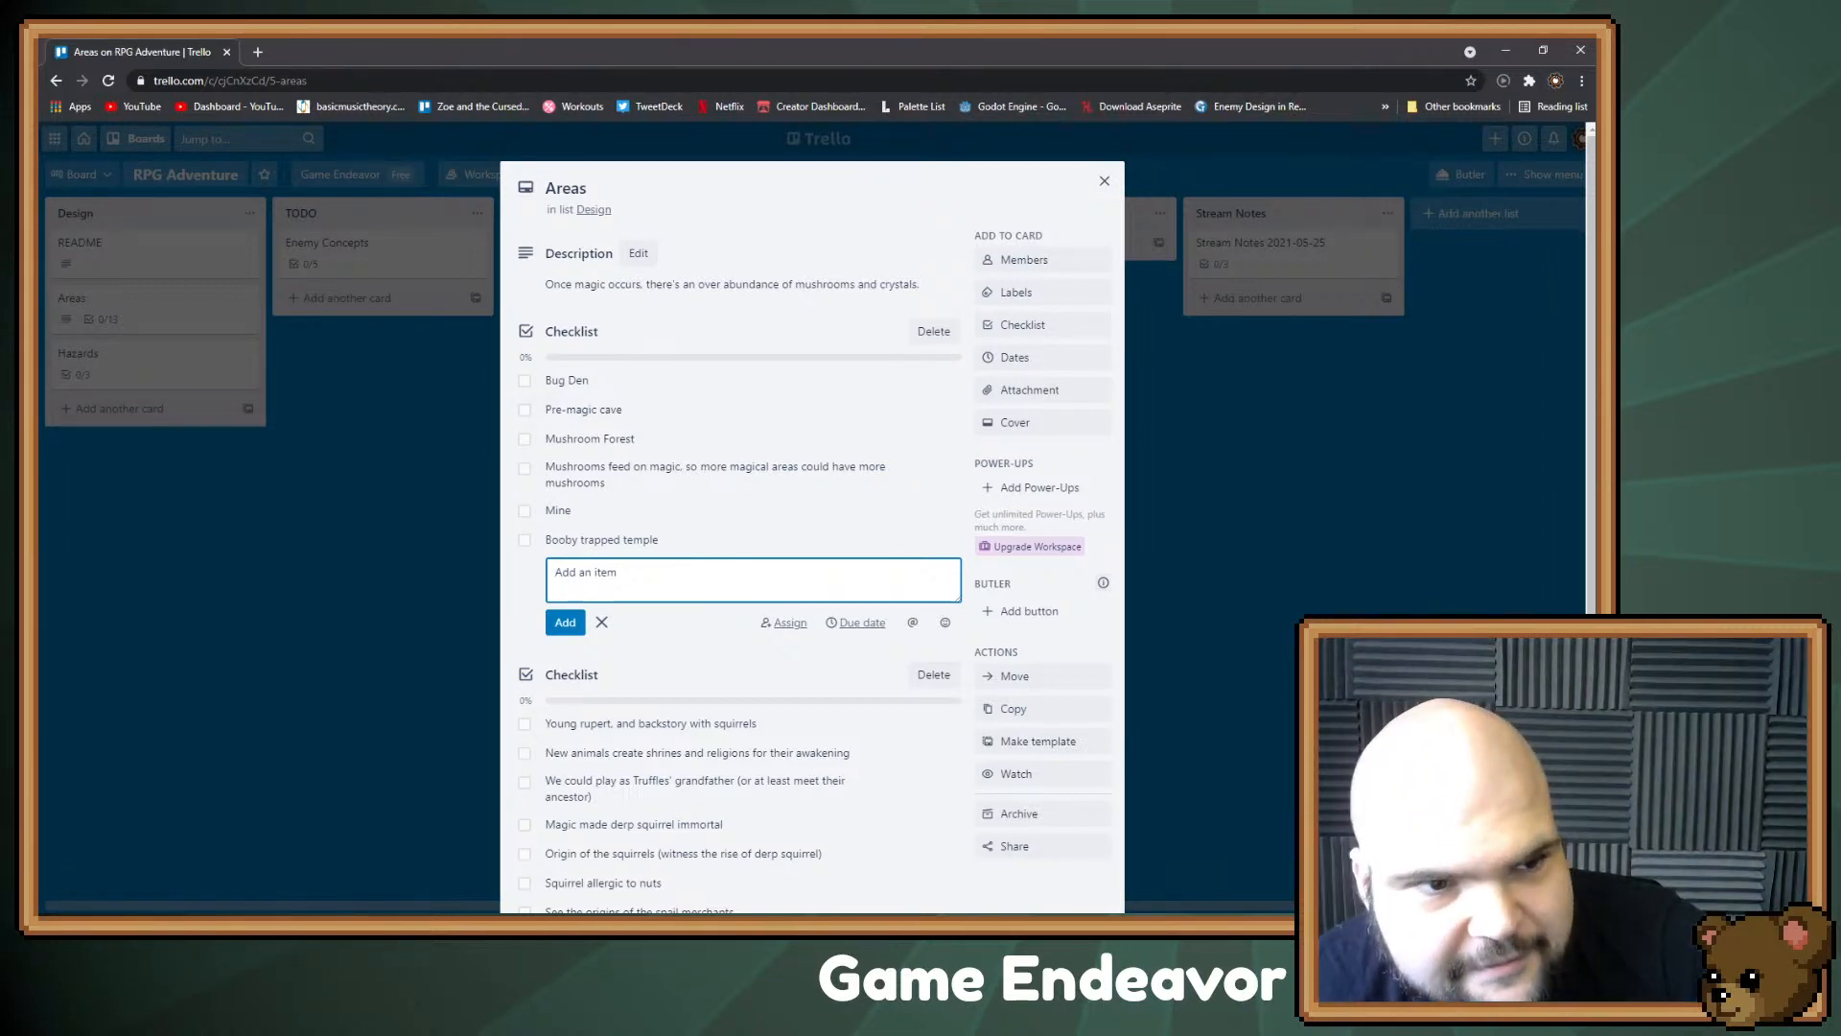
key("Escape")
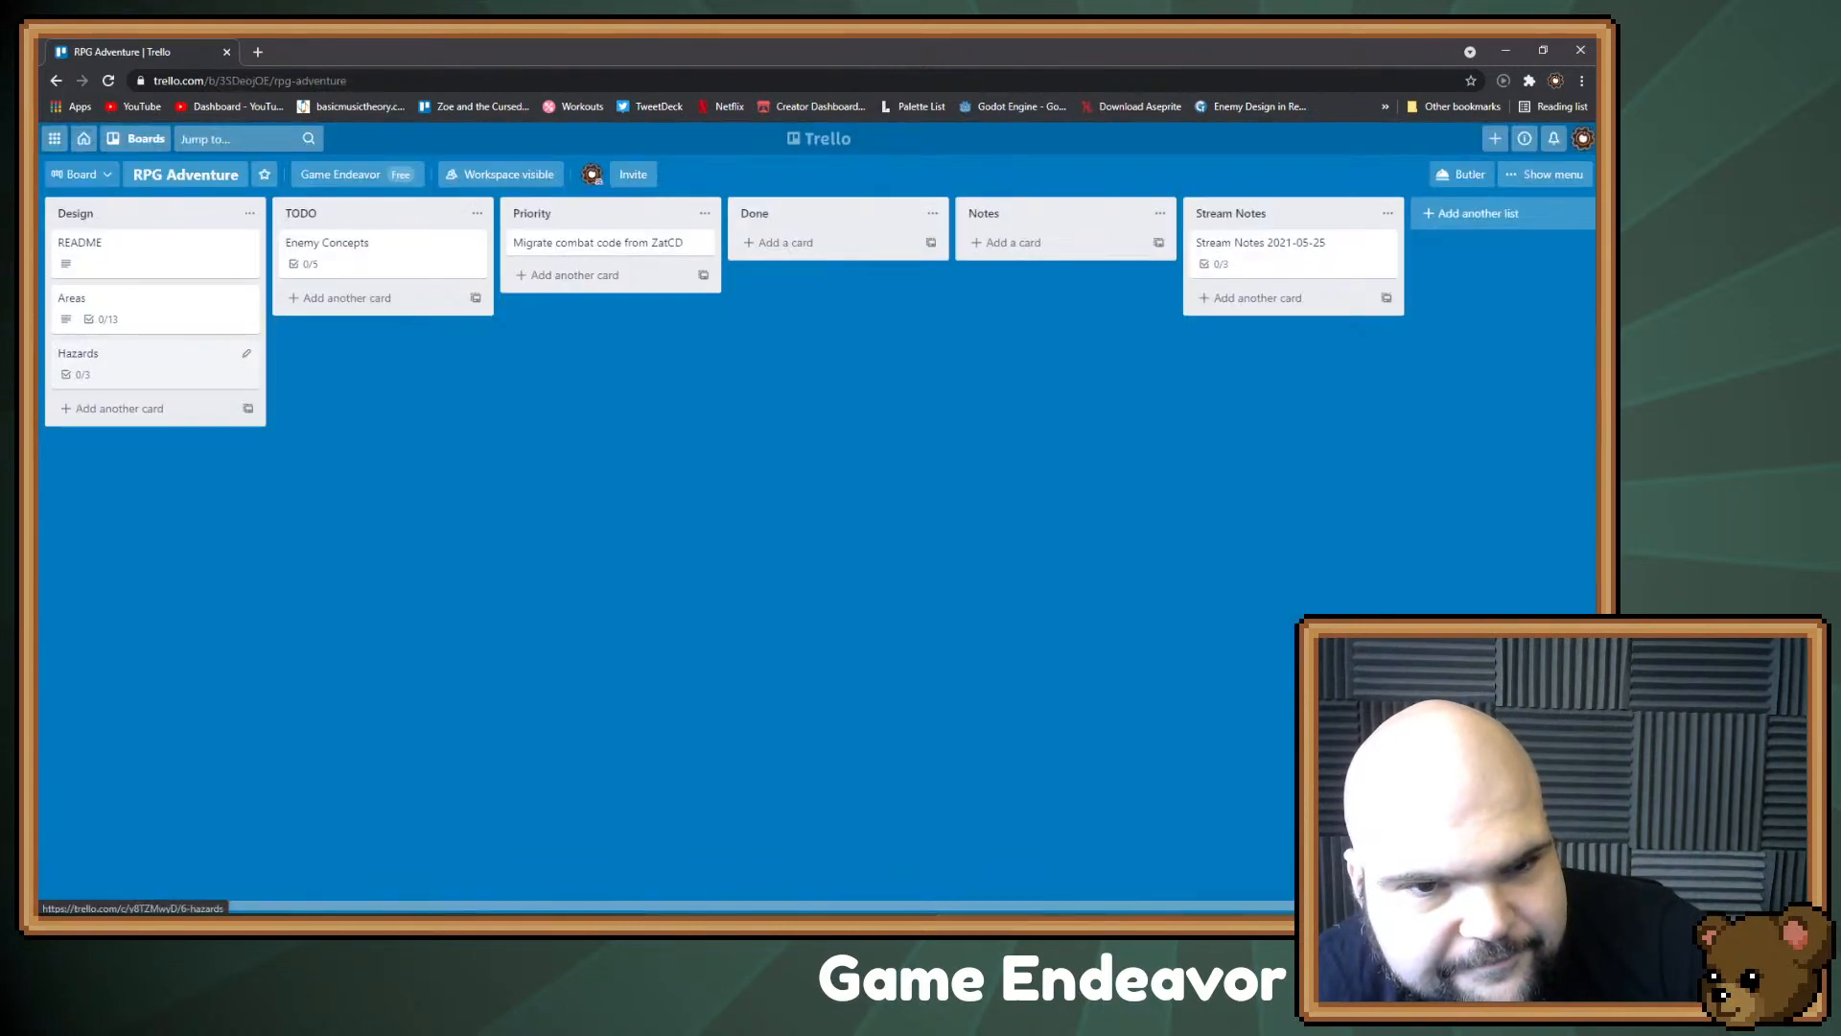
Step: Review the Hazards and Areas cards one after the other and return to the board
left_click(153, 362)
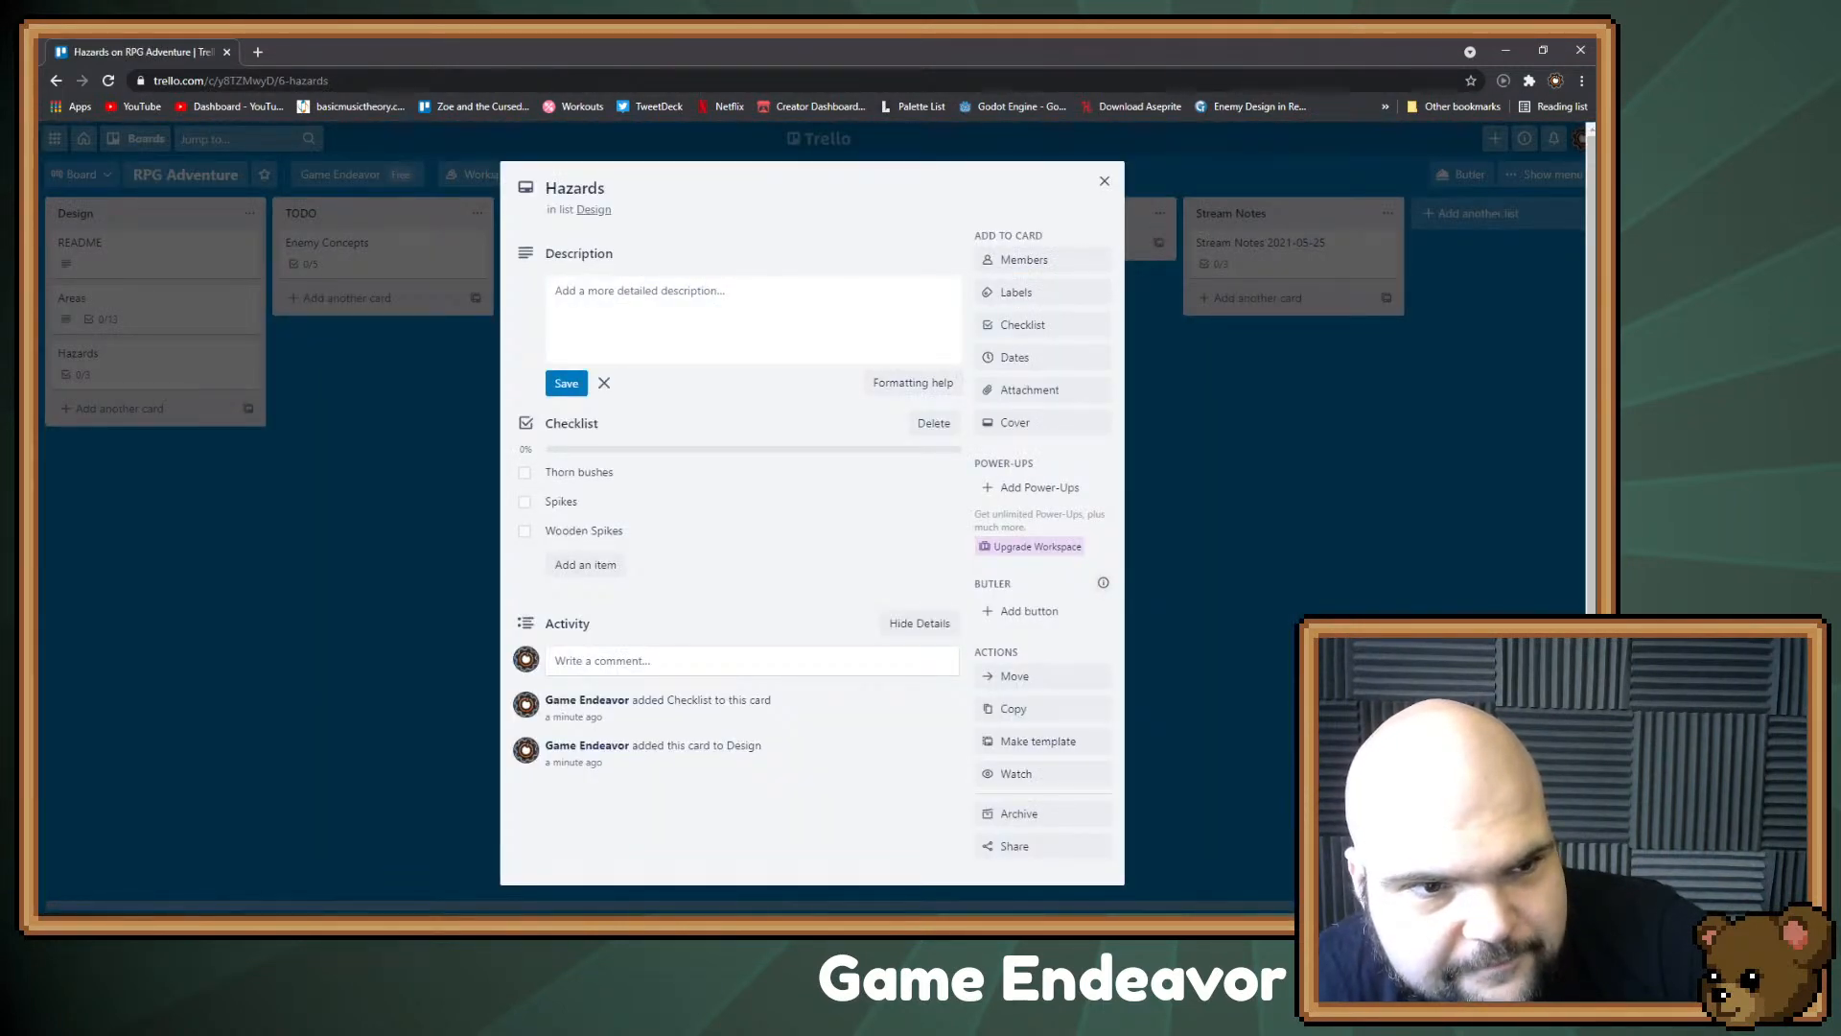
key("Escape")
key("Escape")
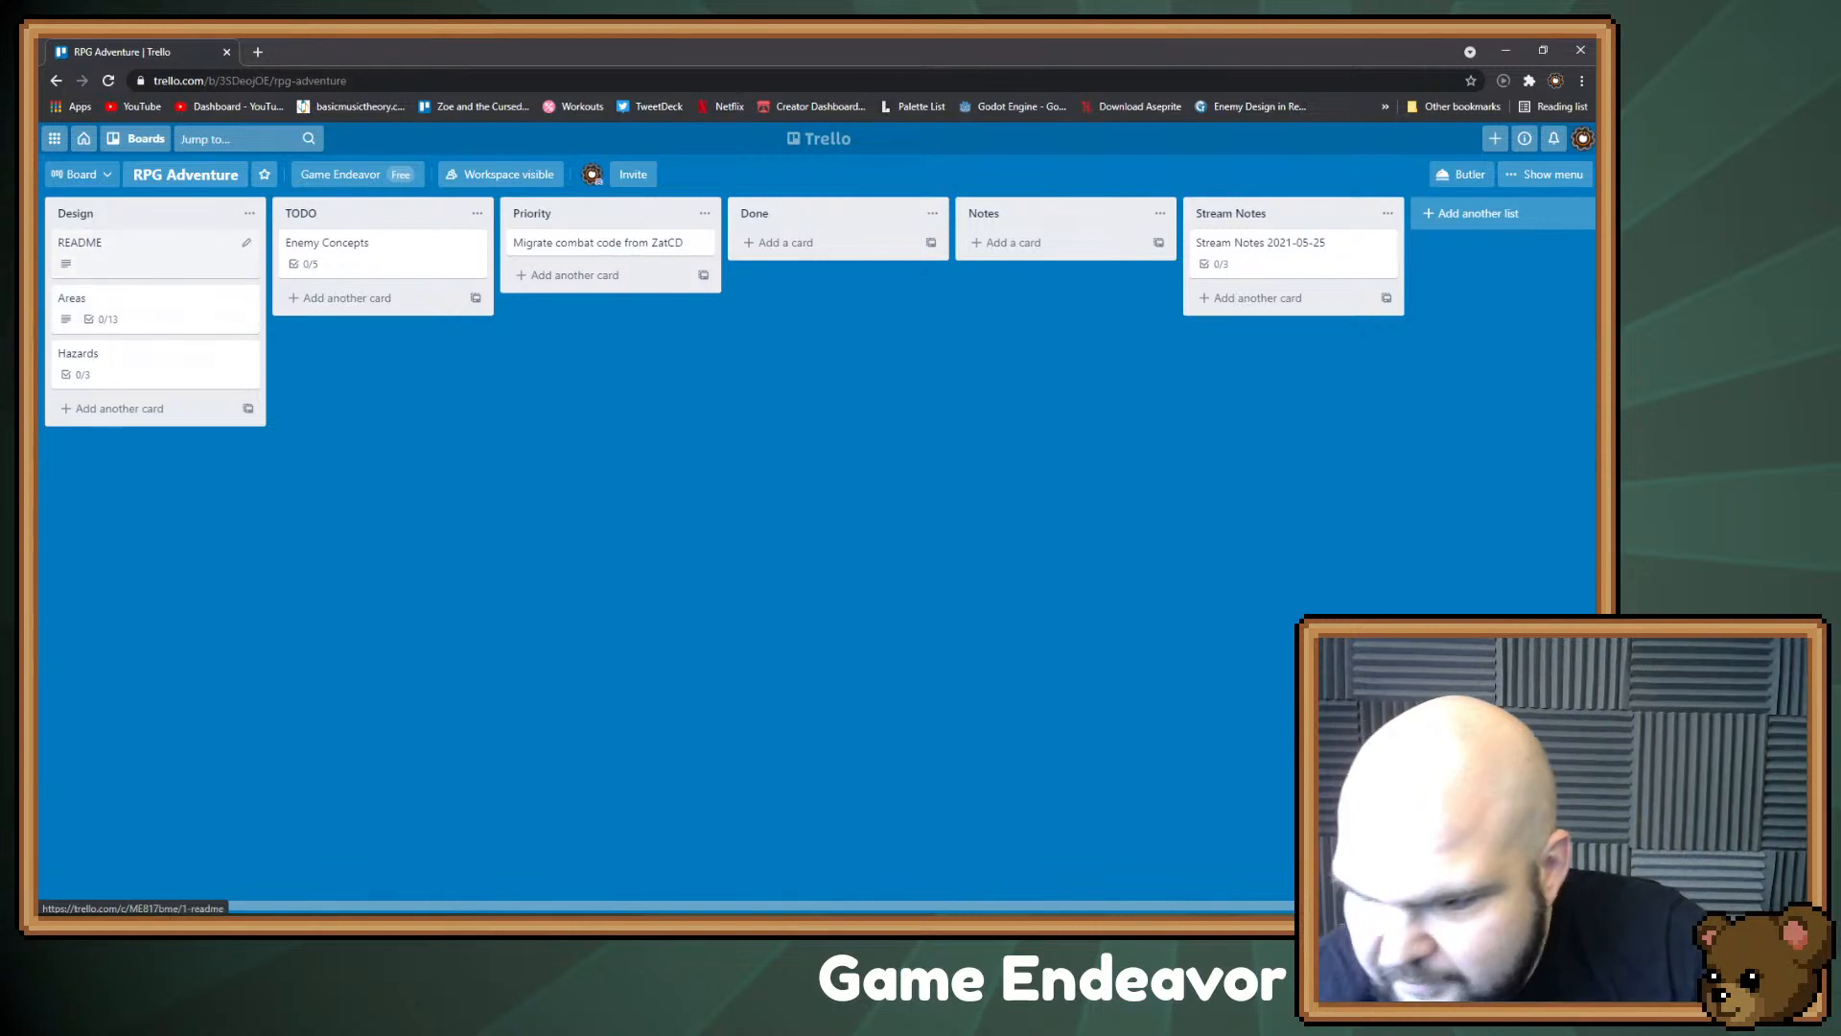
left_click(144, 307)
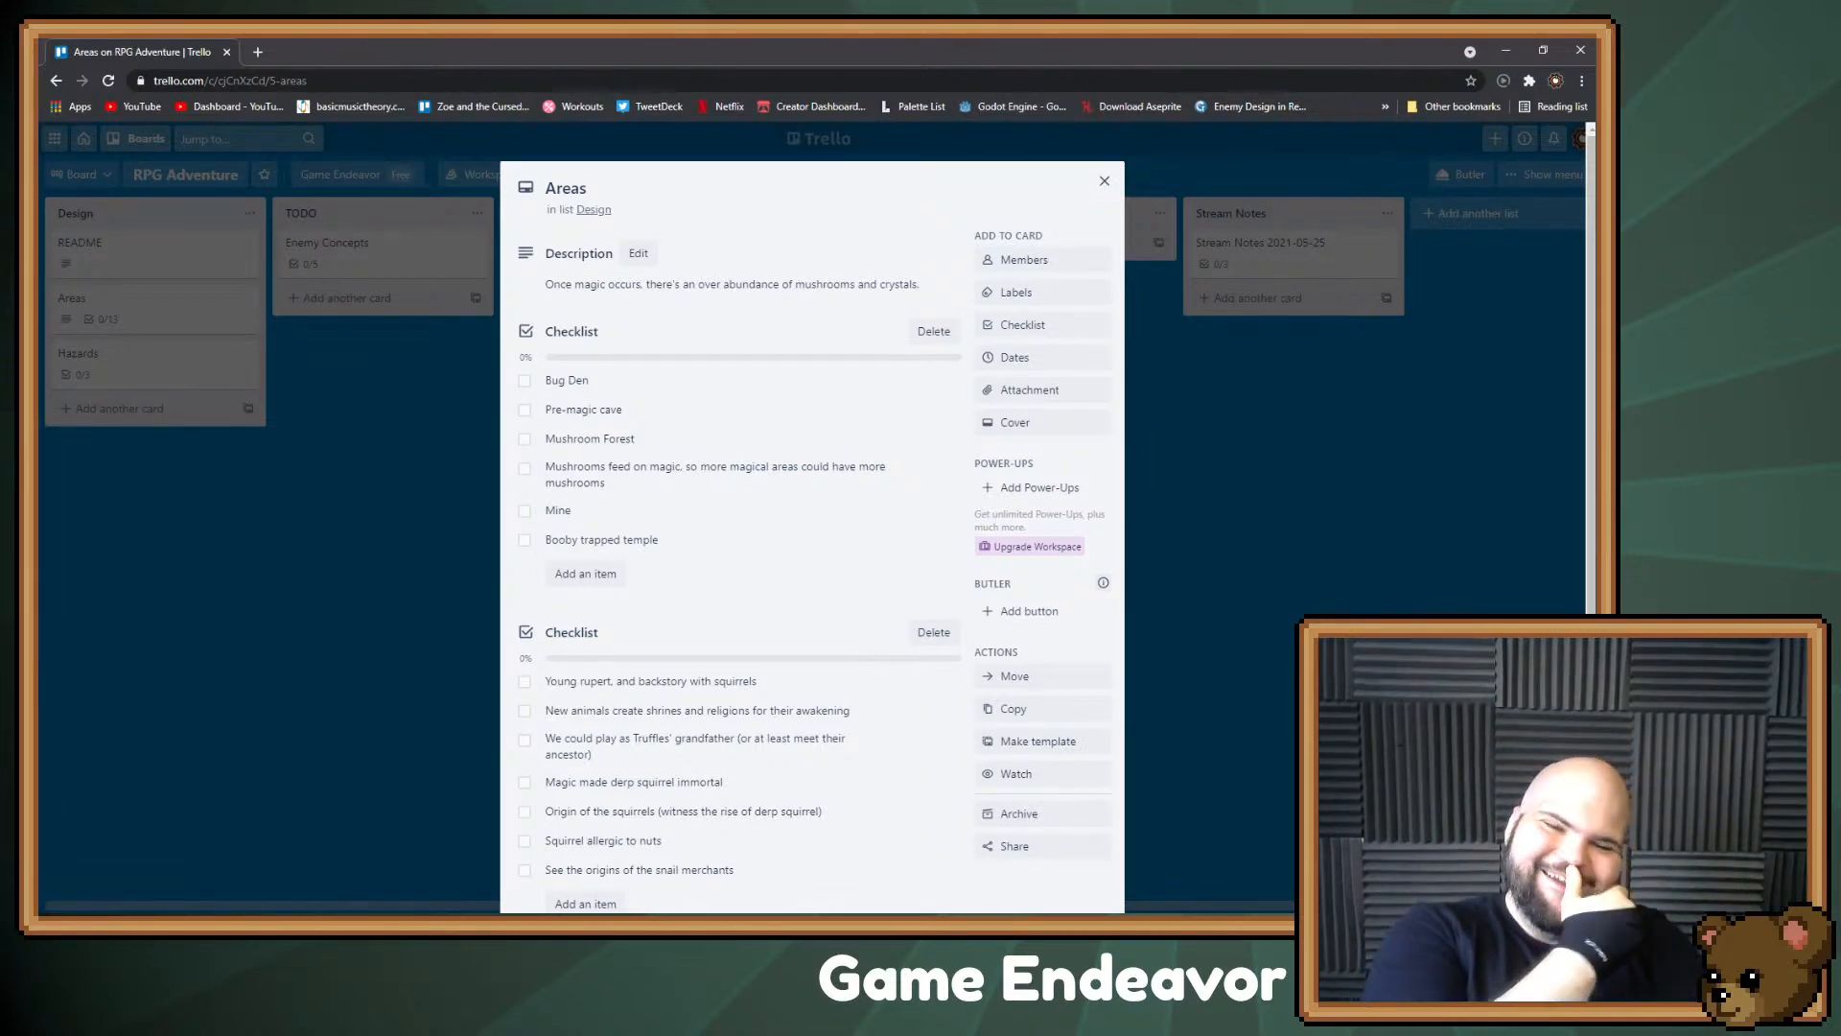
left_click(153, 364)
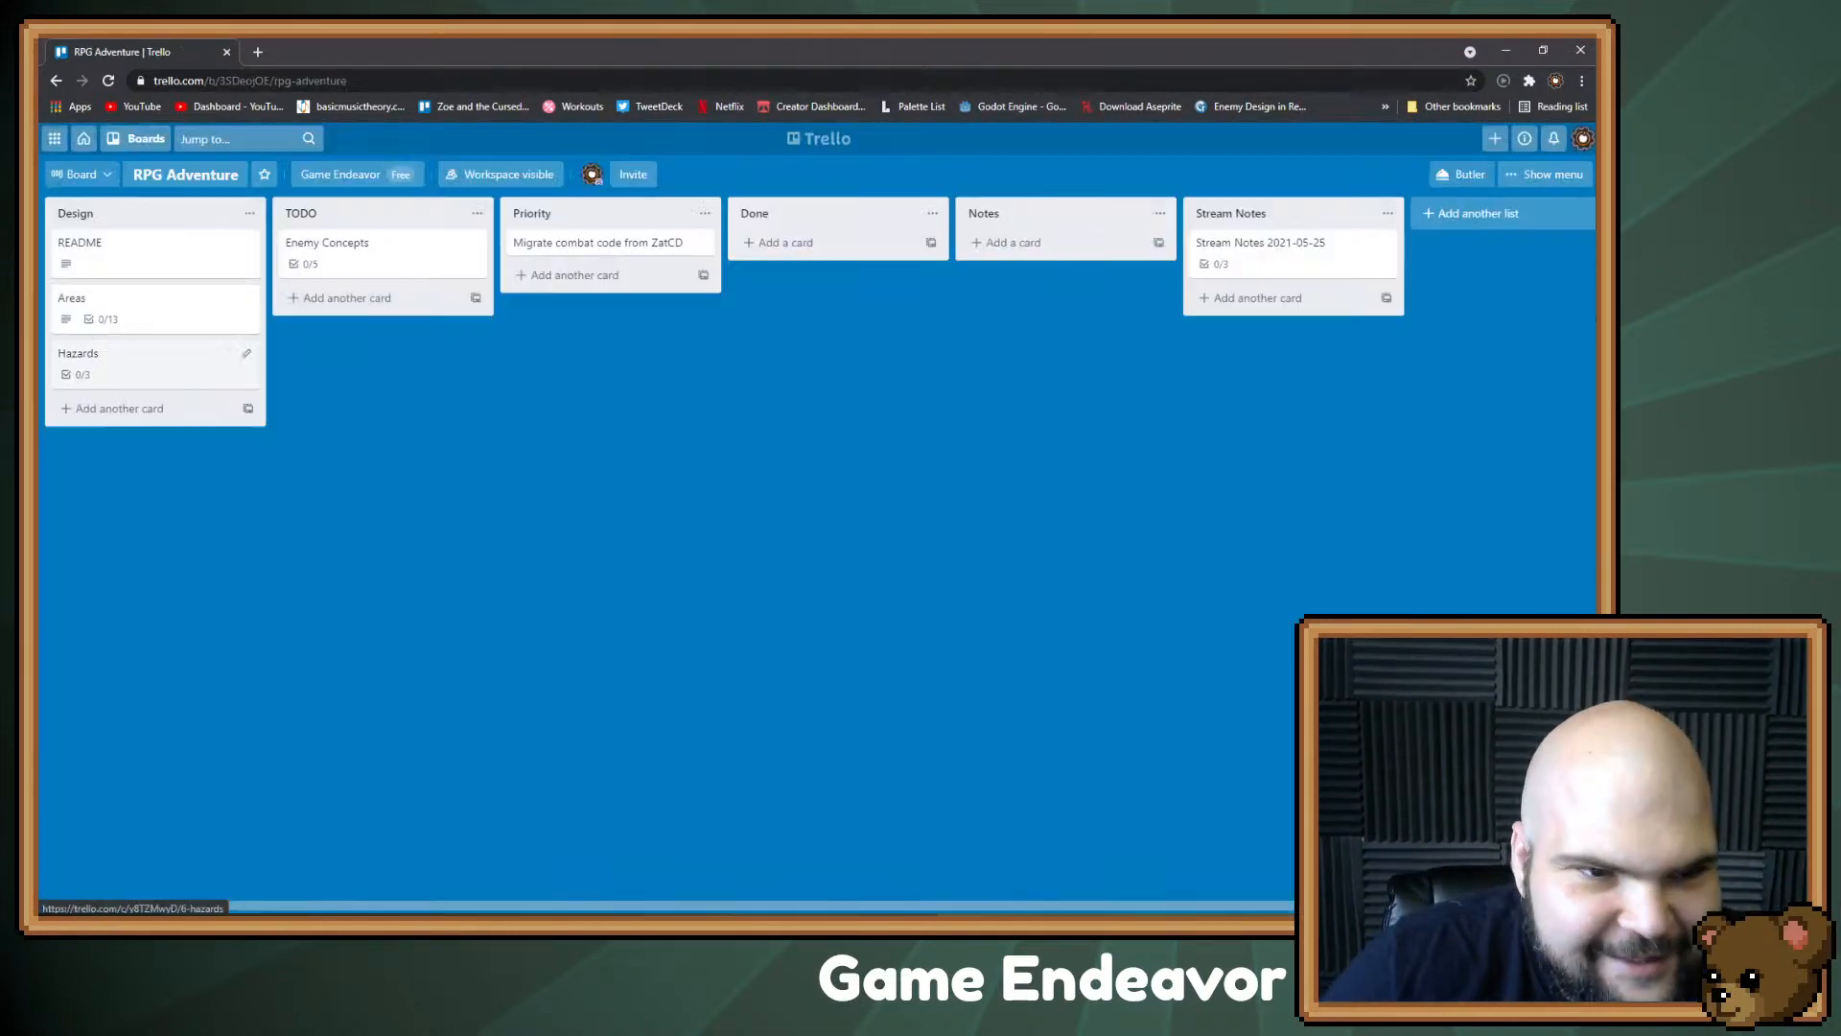
Step: Add the checklist item "Slippery Slime" to the Hazards card and close it
left_click(154, 363)
left_click(585, 565)
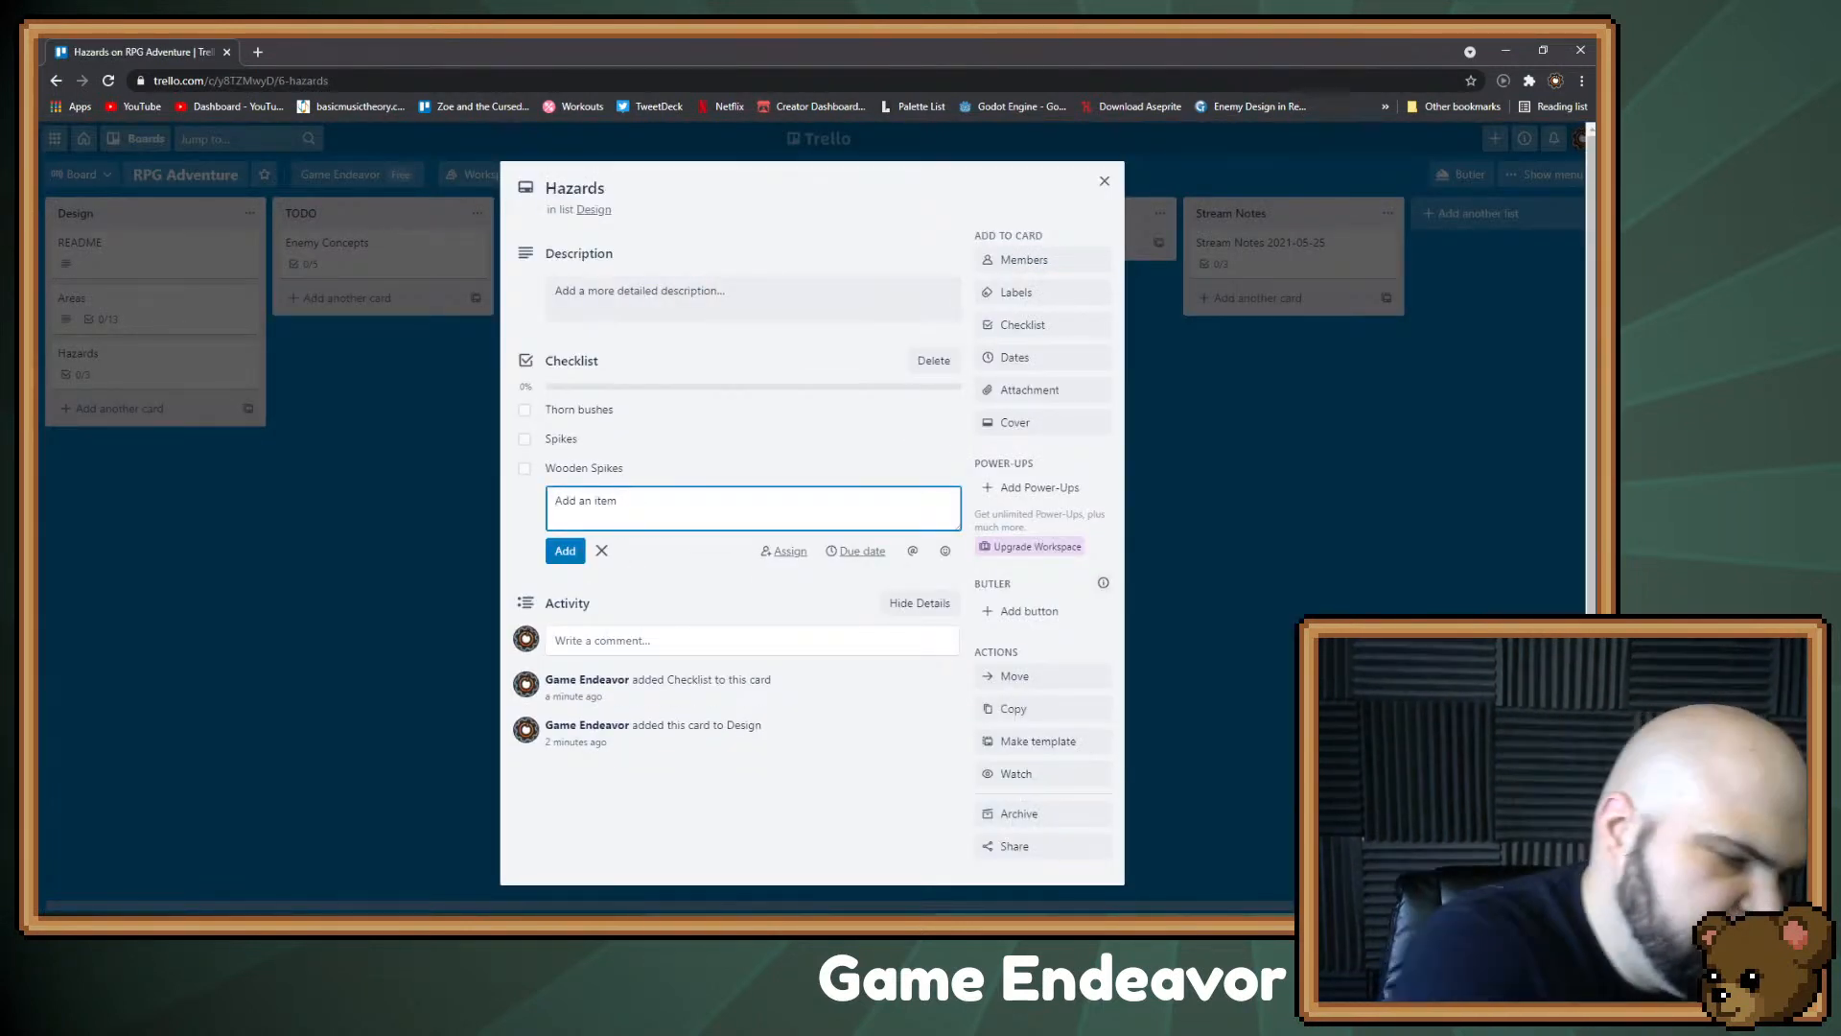
type("Slippery Slime")
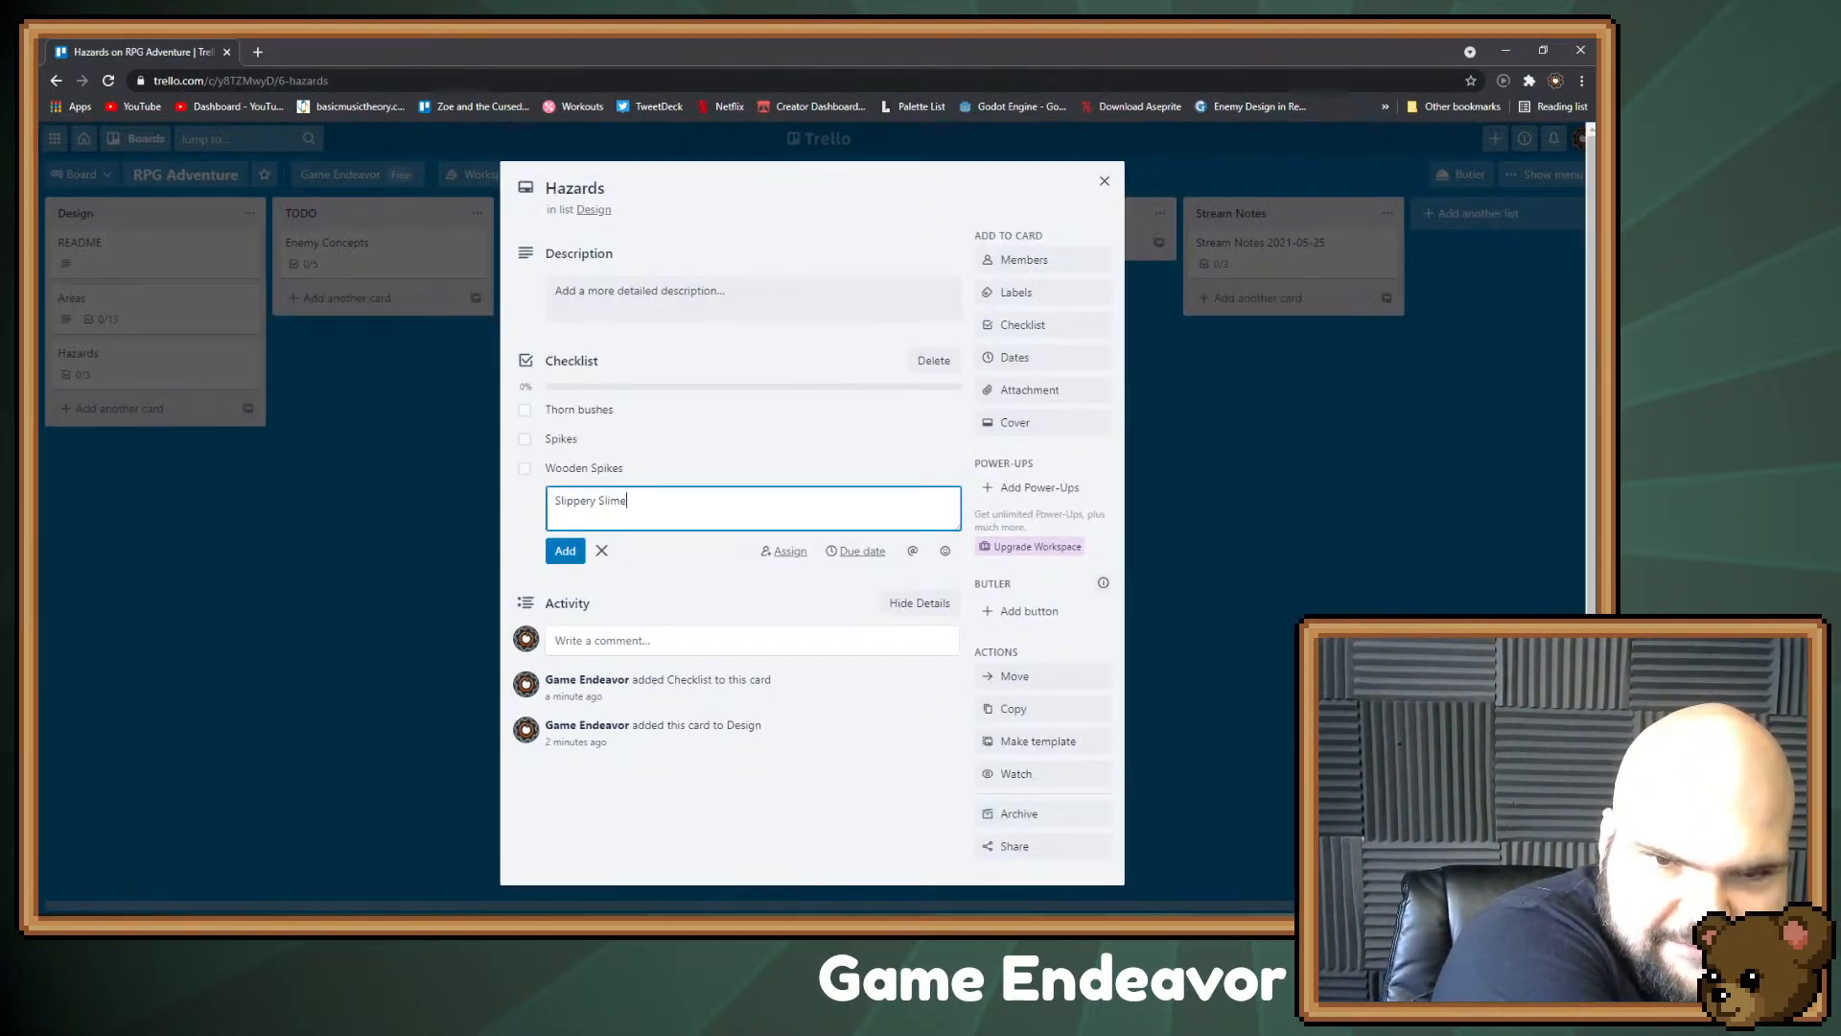
key("Return")
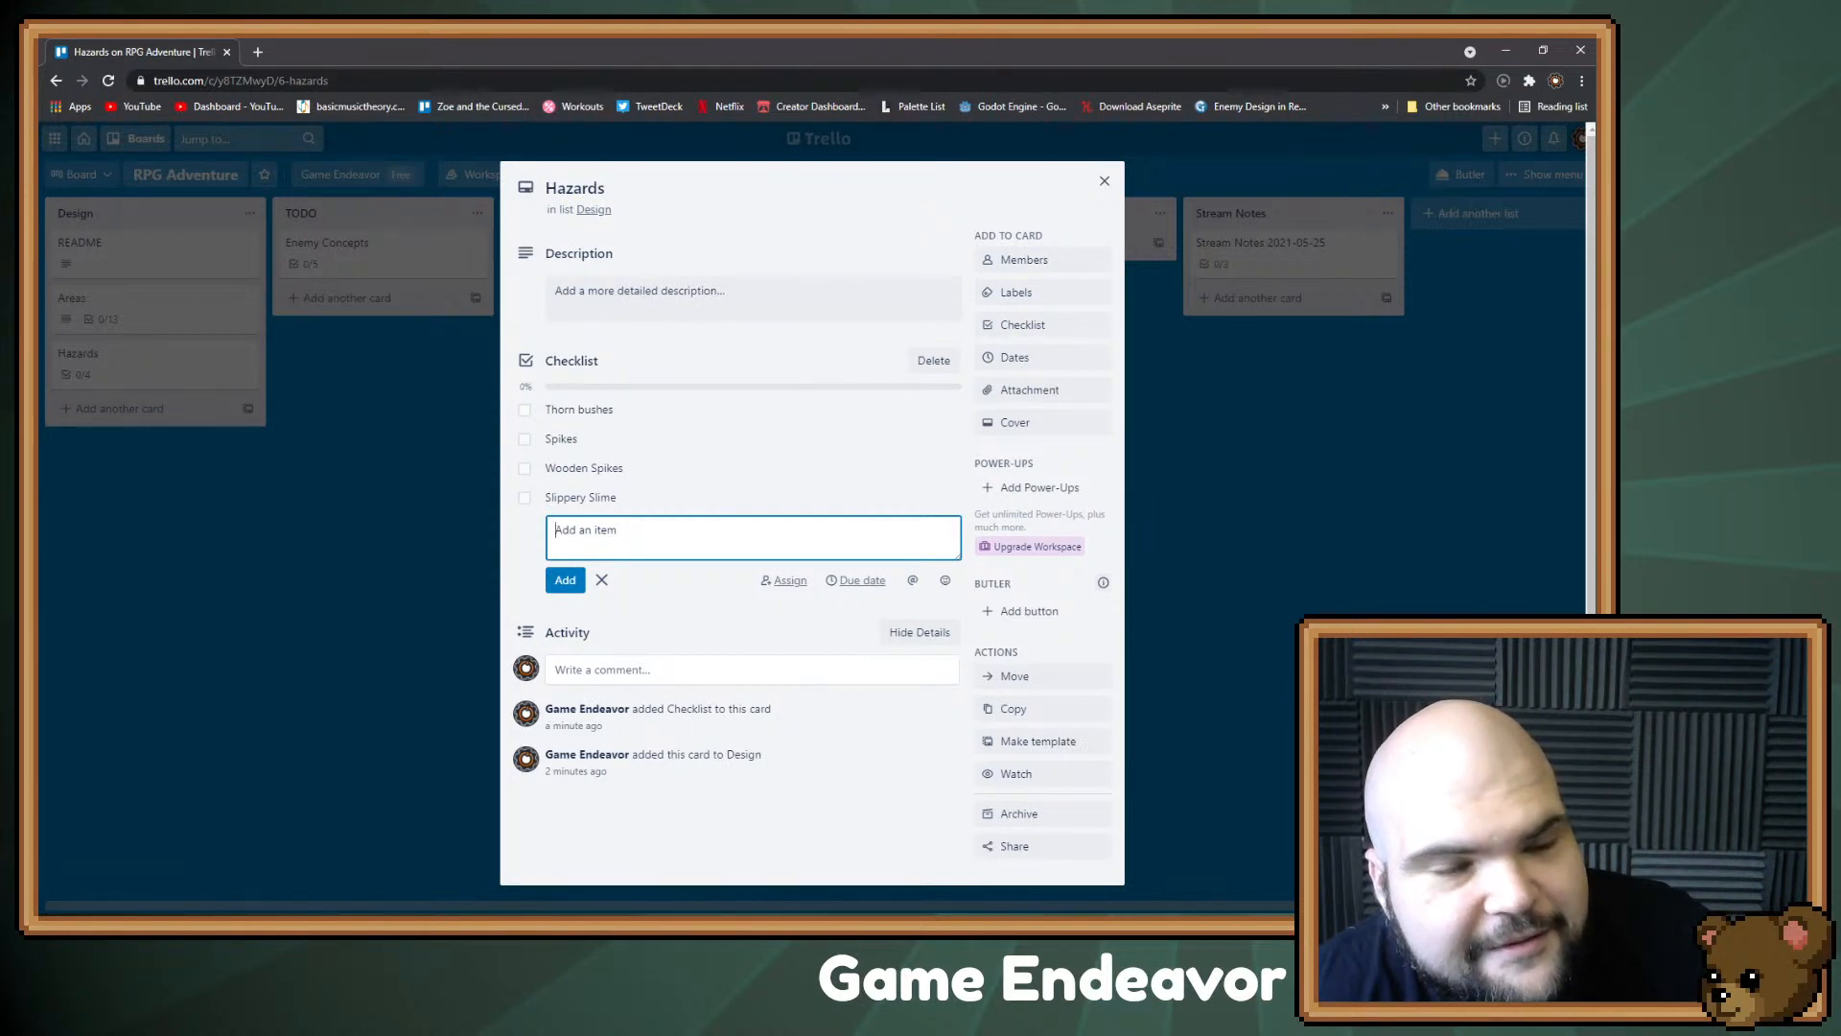
key("Escape")
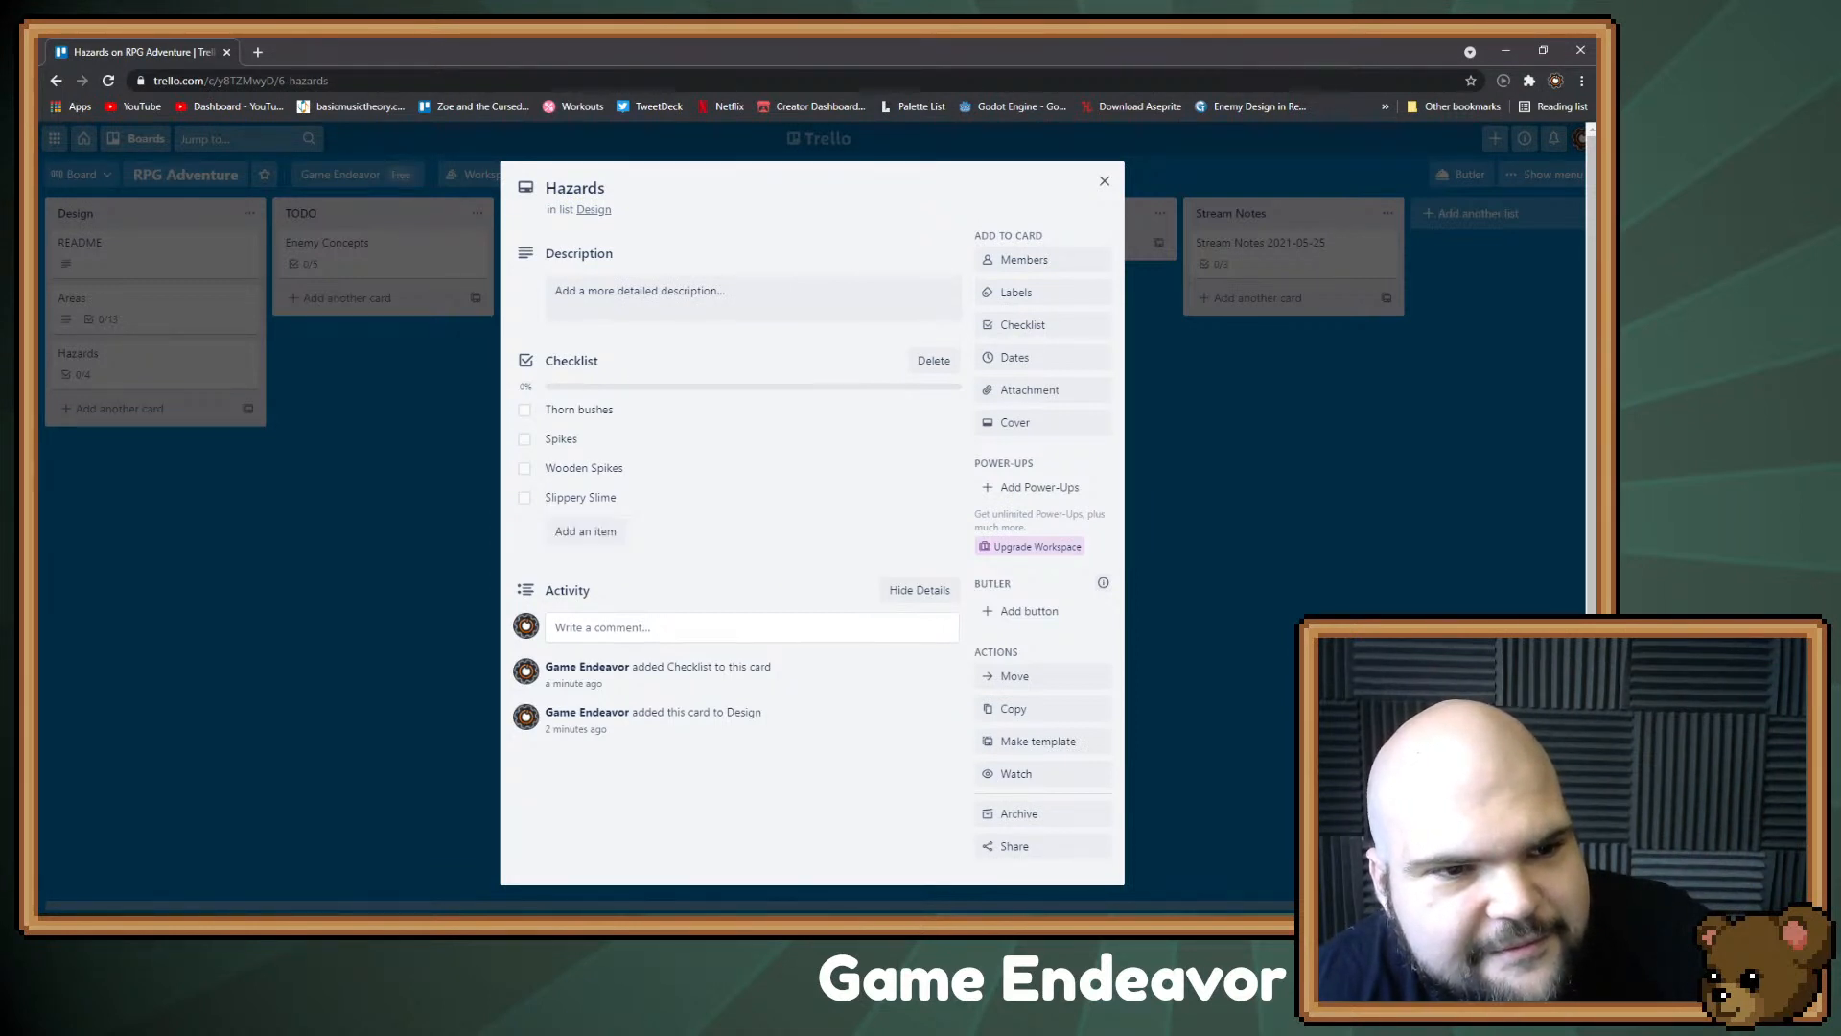
key("Escape")
Step: Add the checklist item "When the magical corruption occured, giant slugs were created that leave behind trails of goop" to the Stream Notes 2021-05-25 card
left_click(1260, 242)
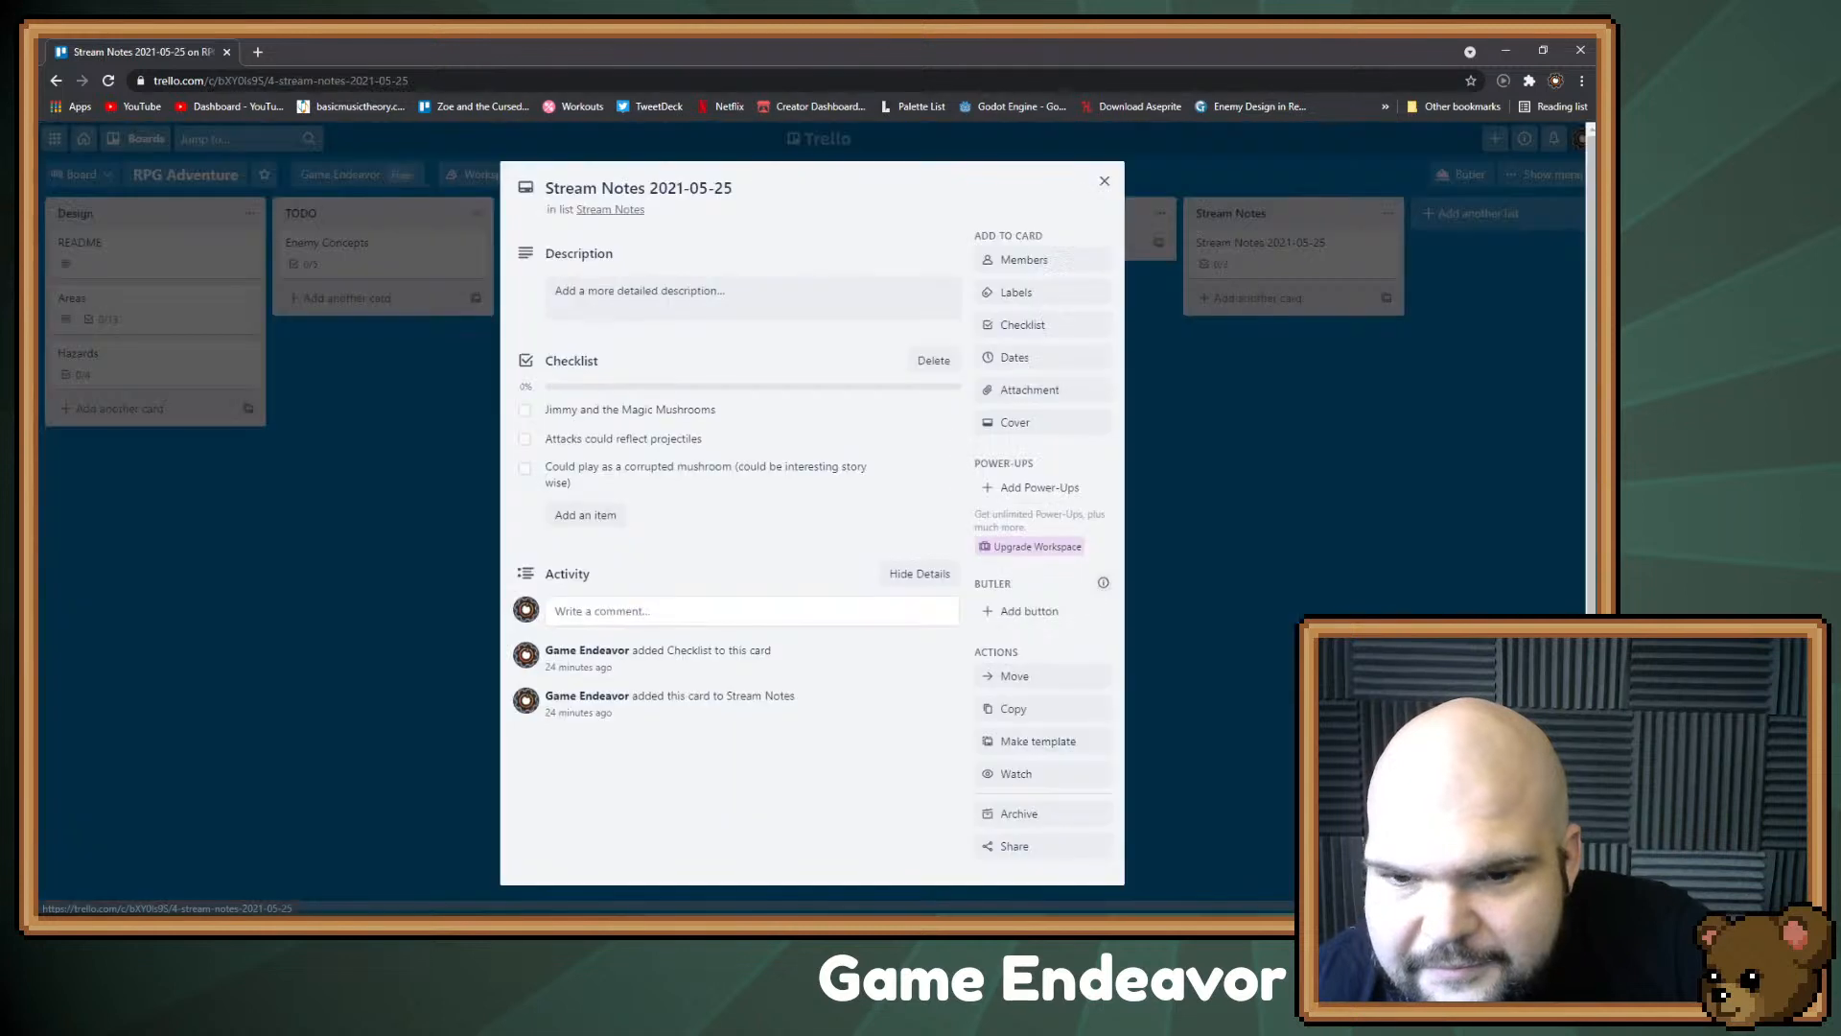
left_click(585, 515)
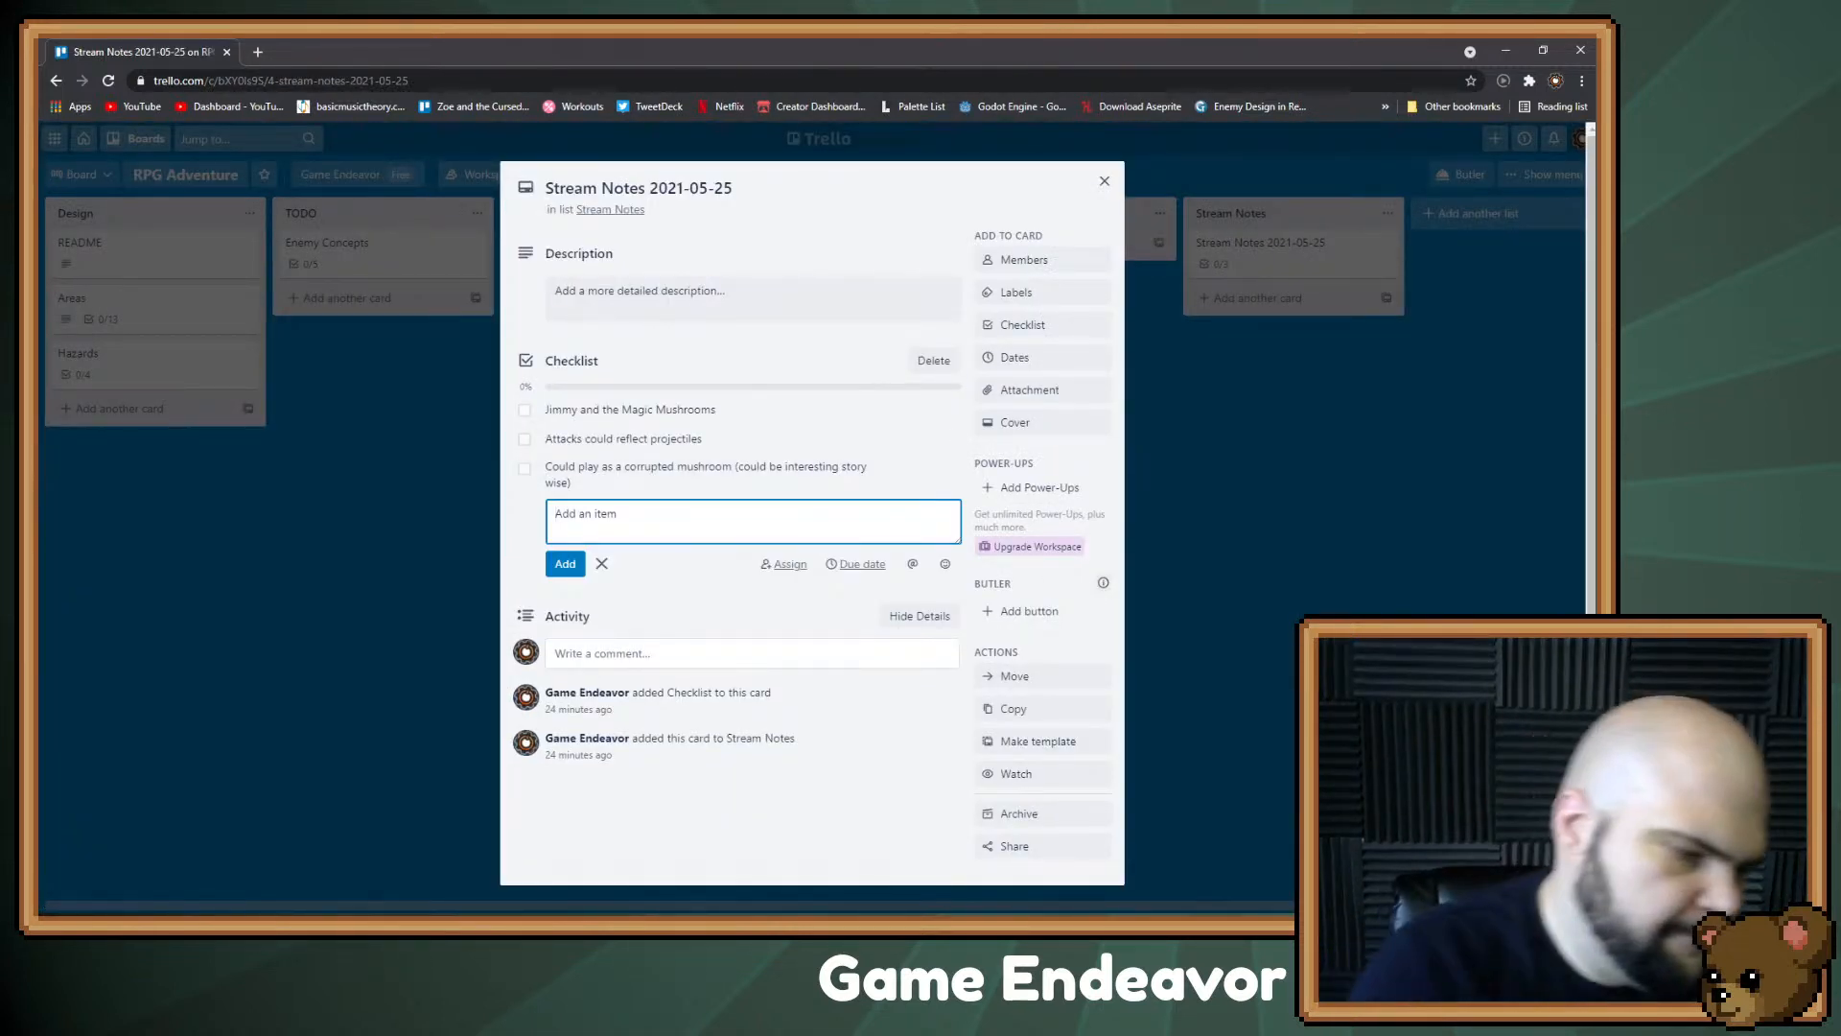
type("When the magia")
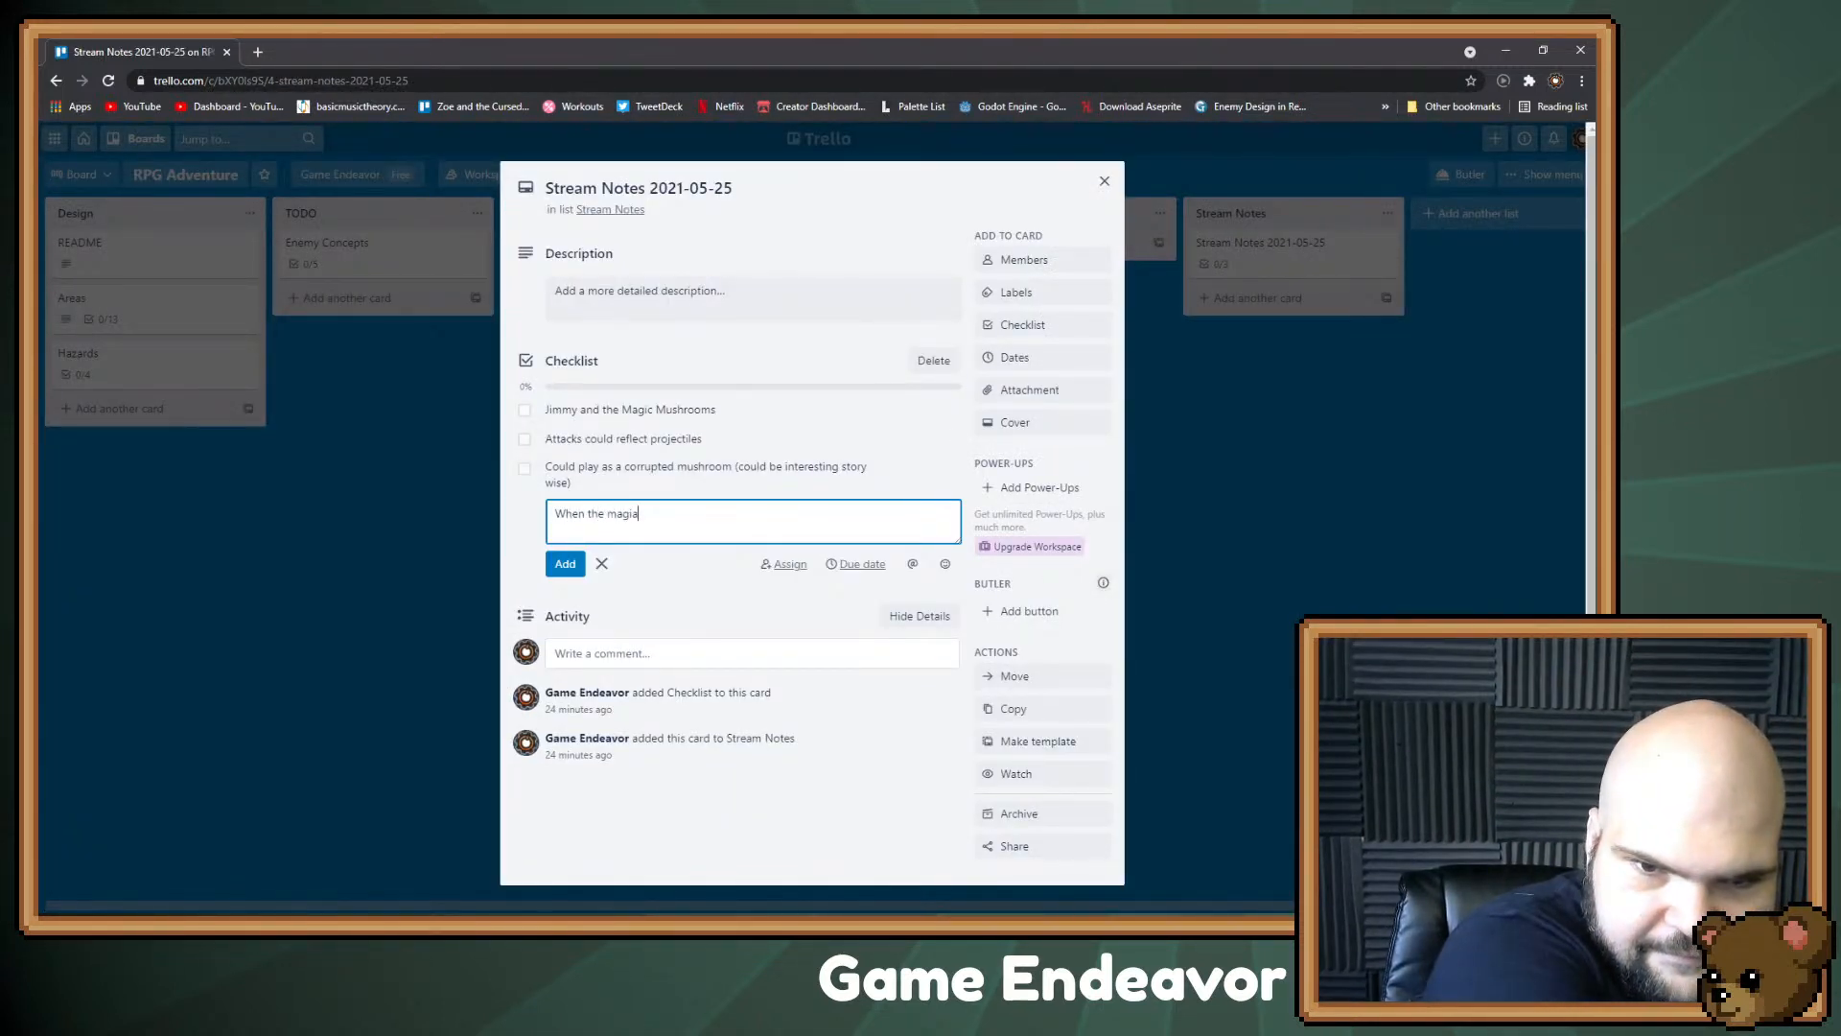
key("BackSpace")
type("call")
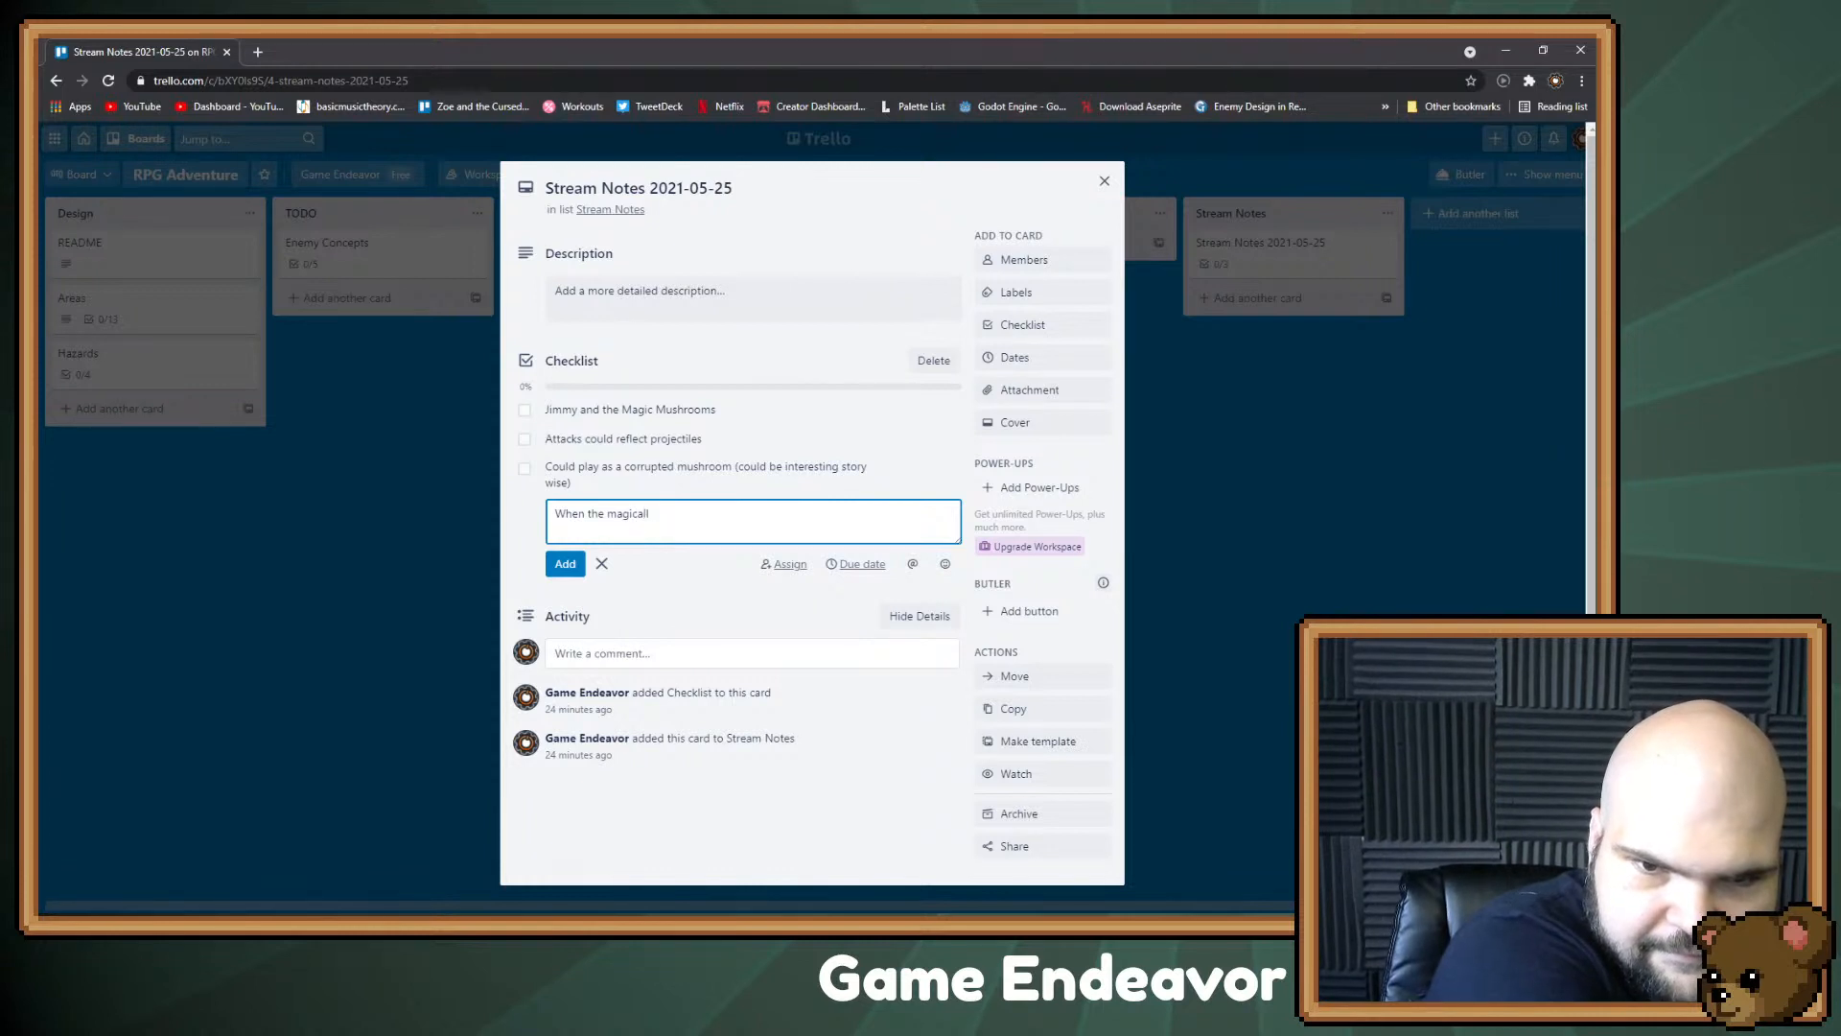
key("BackSpace")
type(" corruption occured. ")
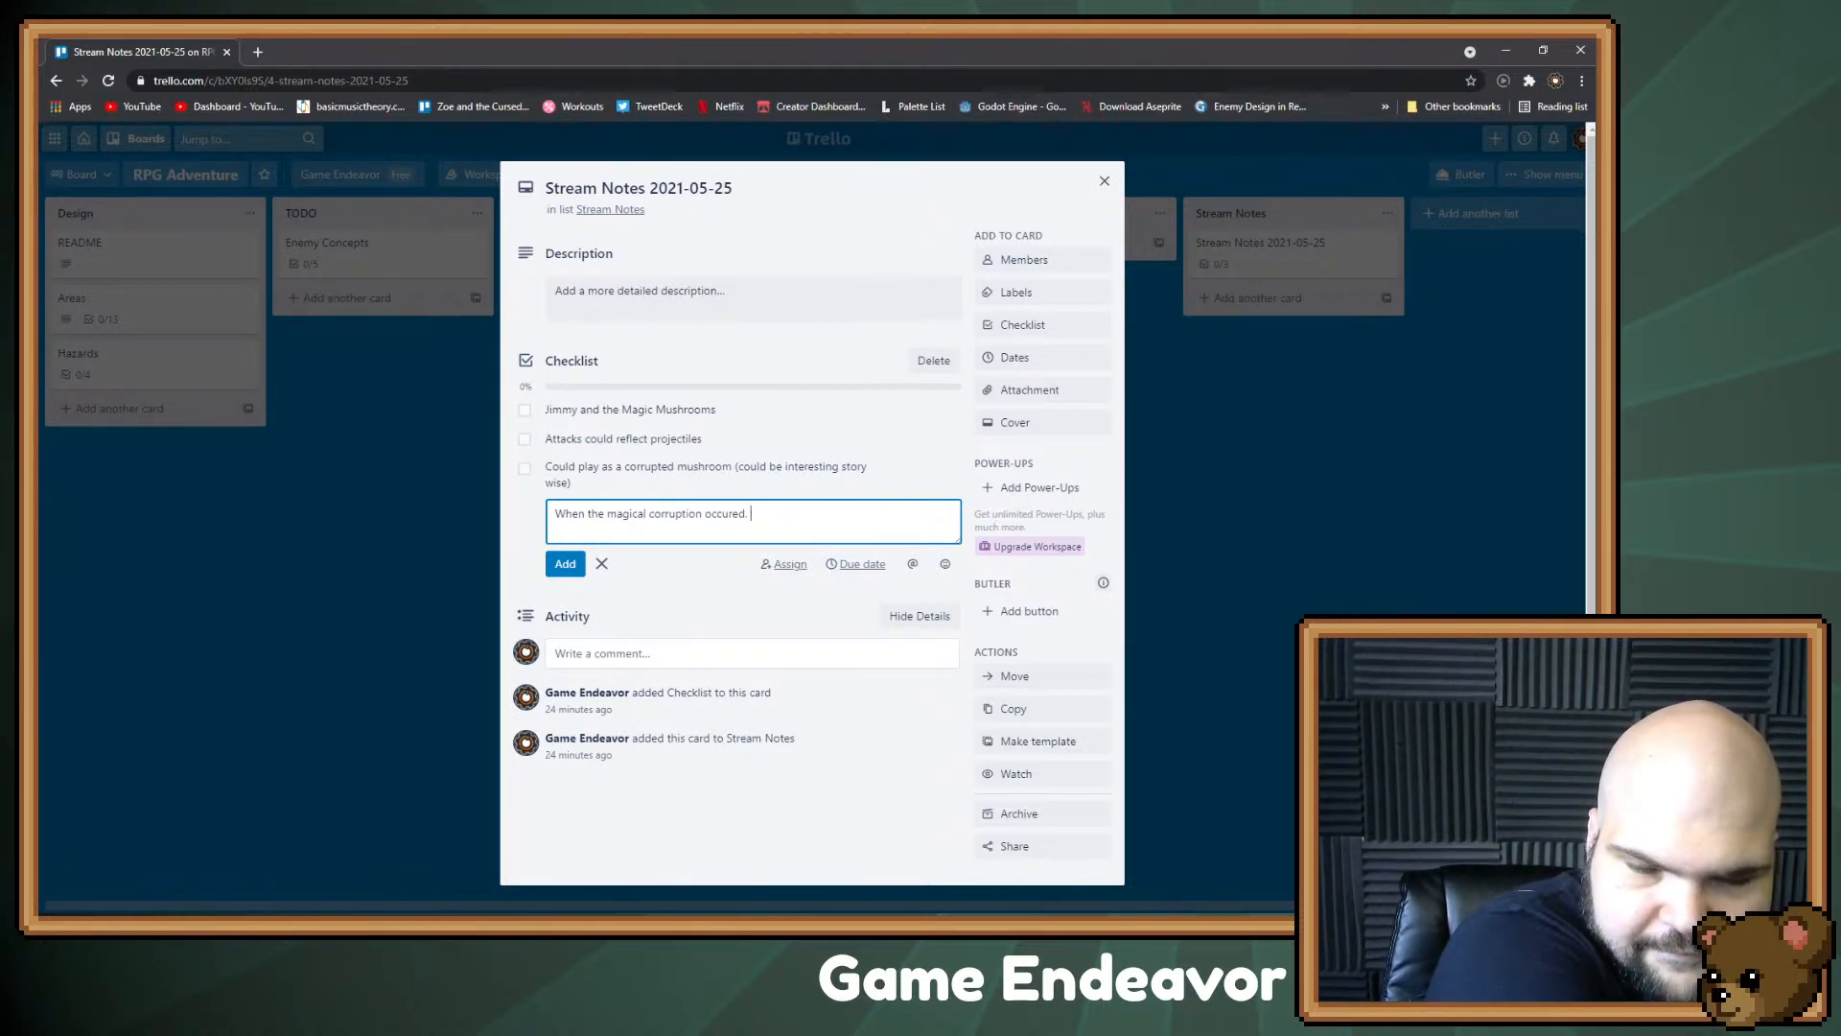
type("gi")
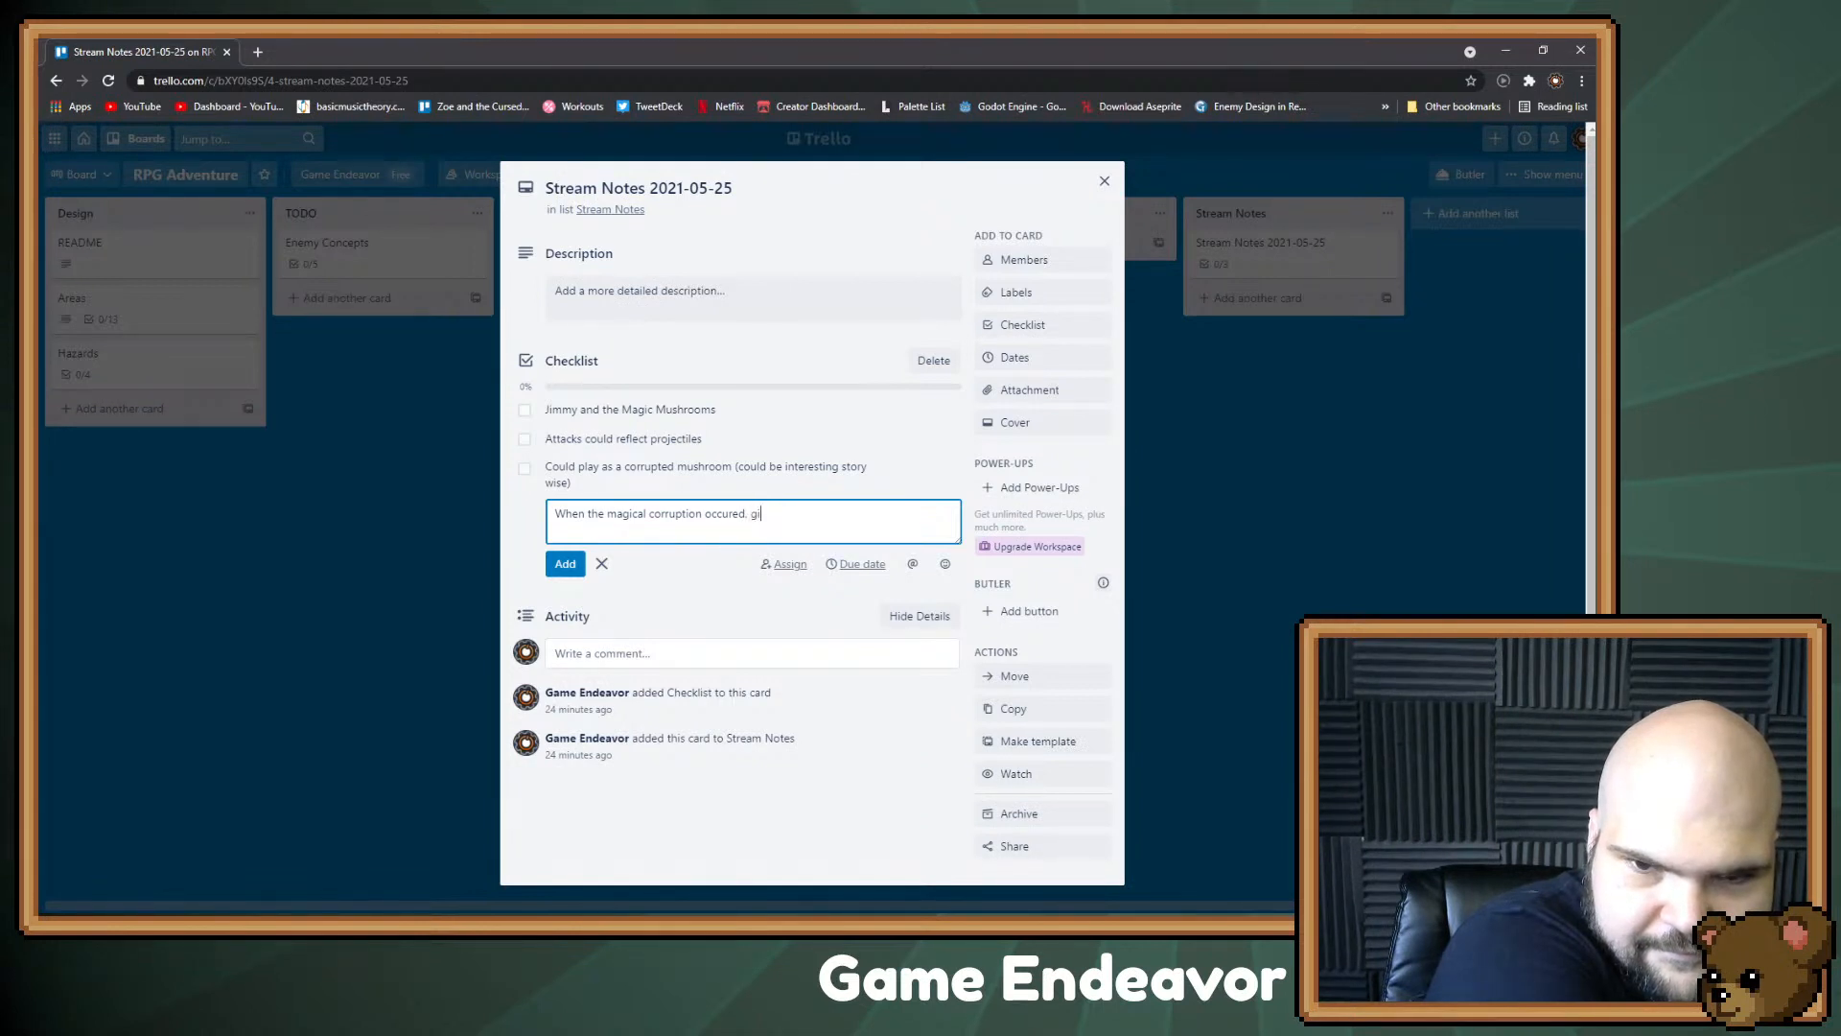
type("ant slugs were")
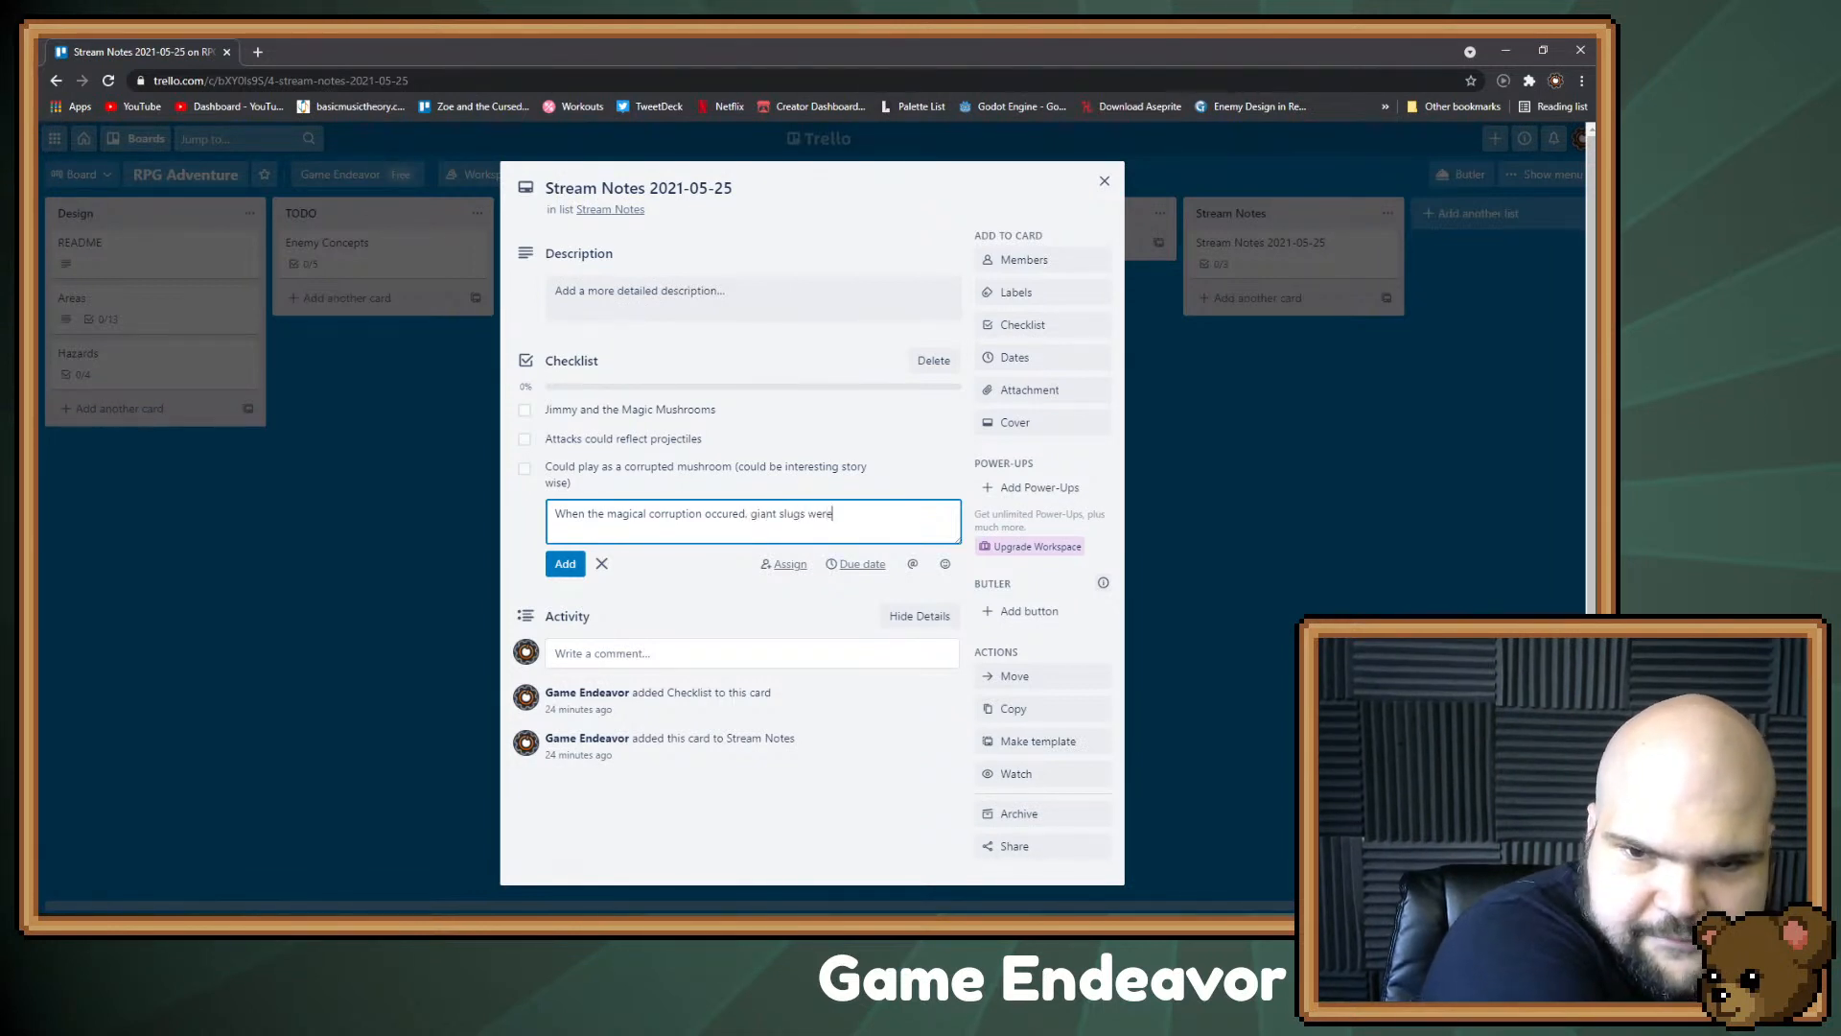
type(" created that ")
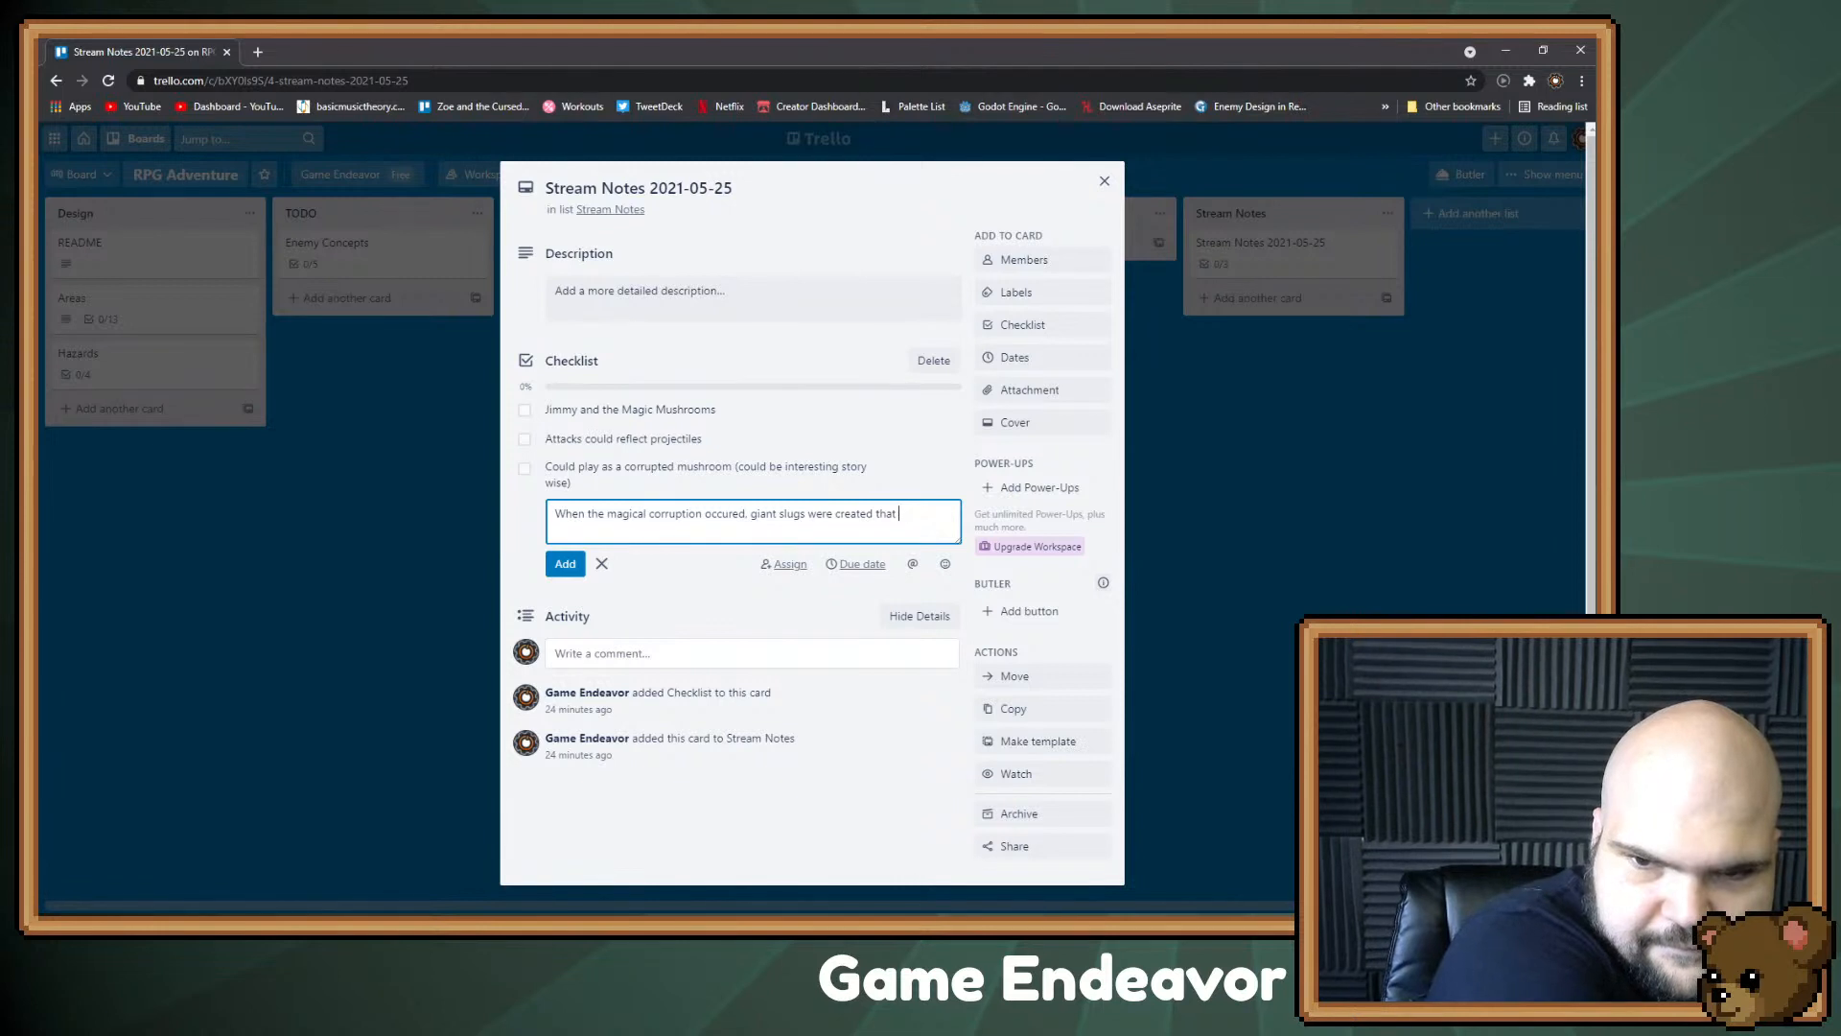
type("leave beh")
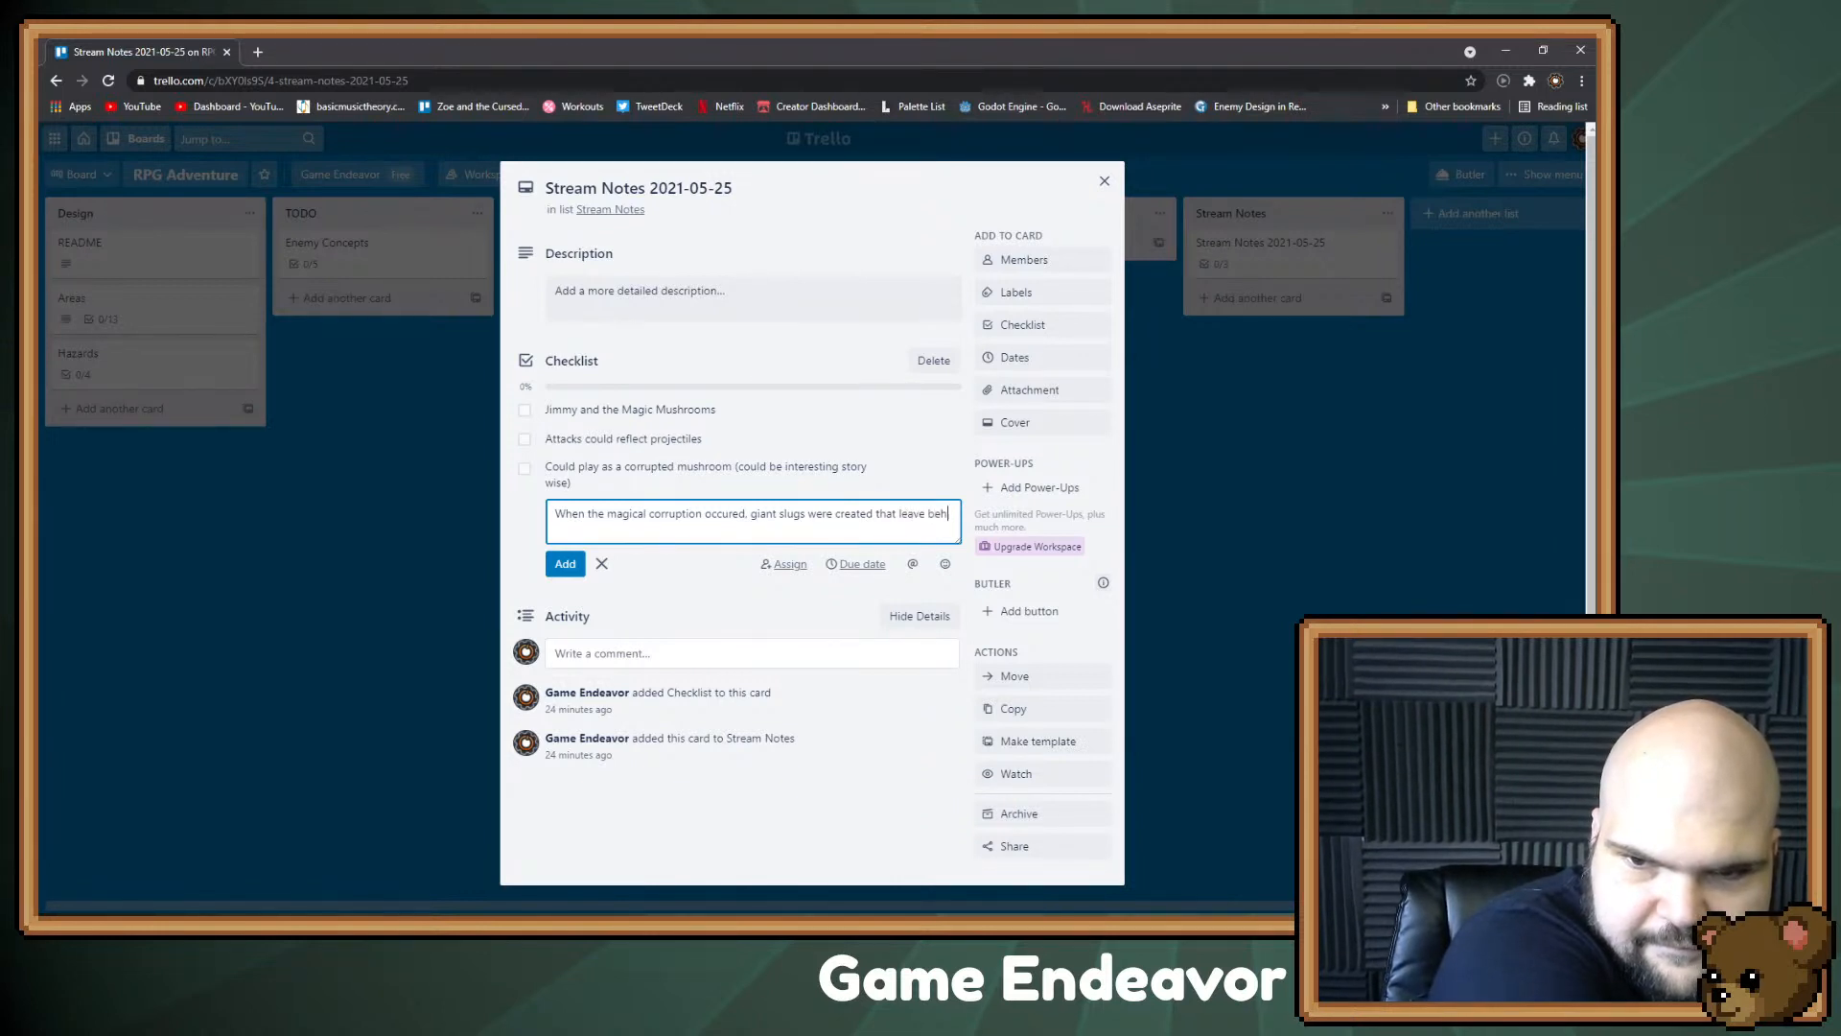
type("ind trails of goop")
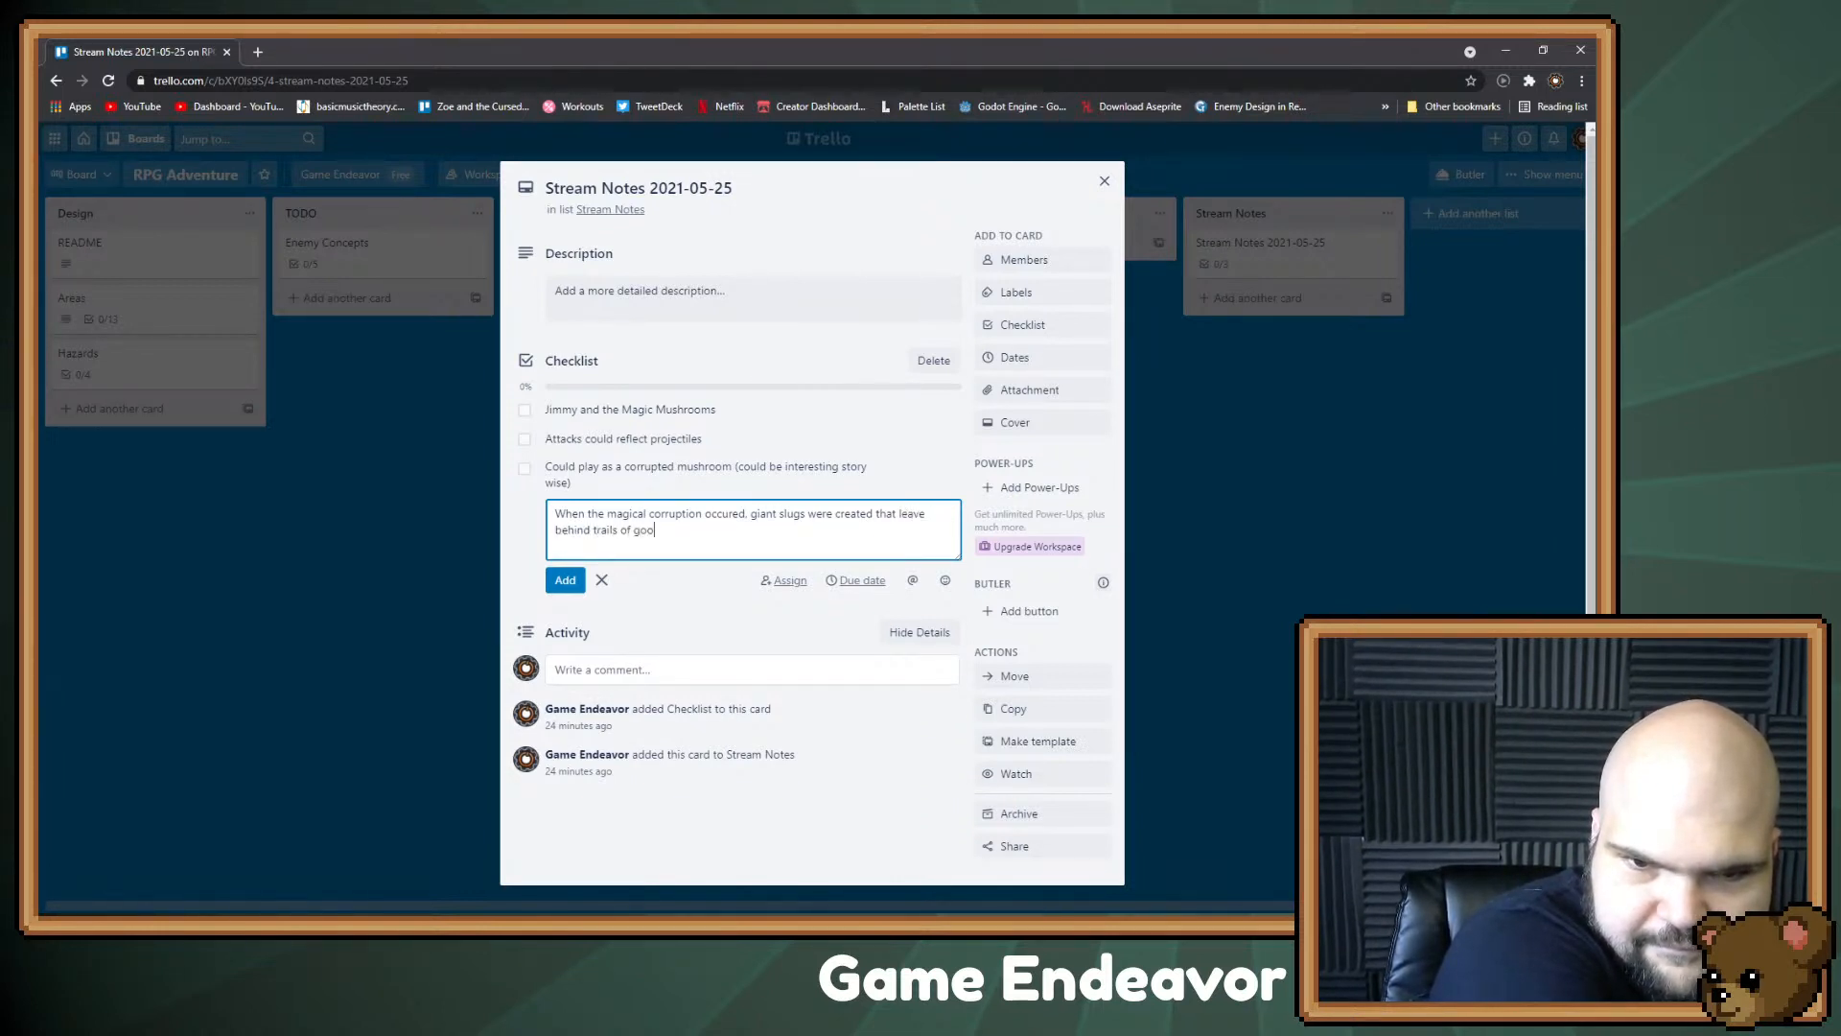
key("Return")
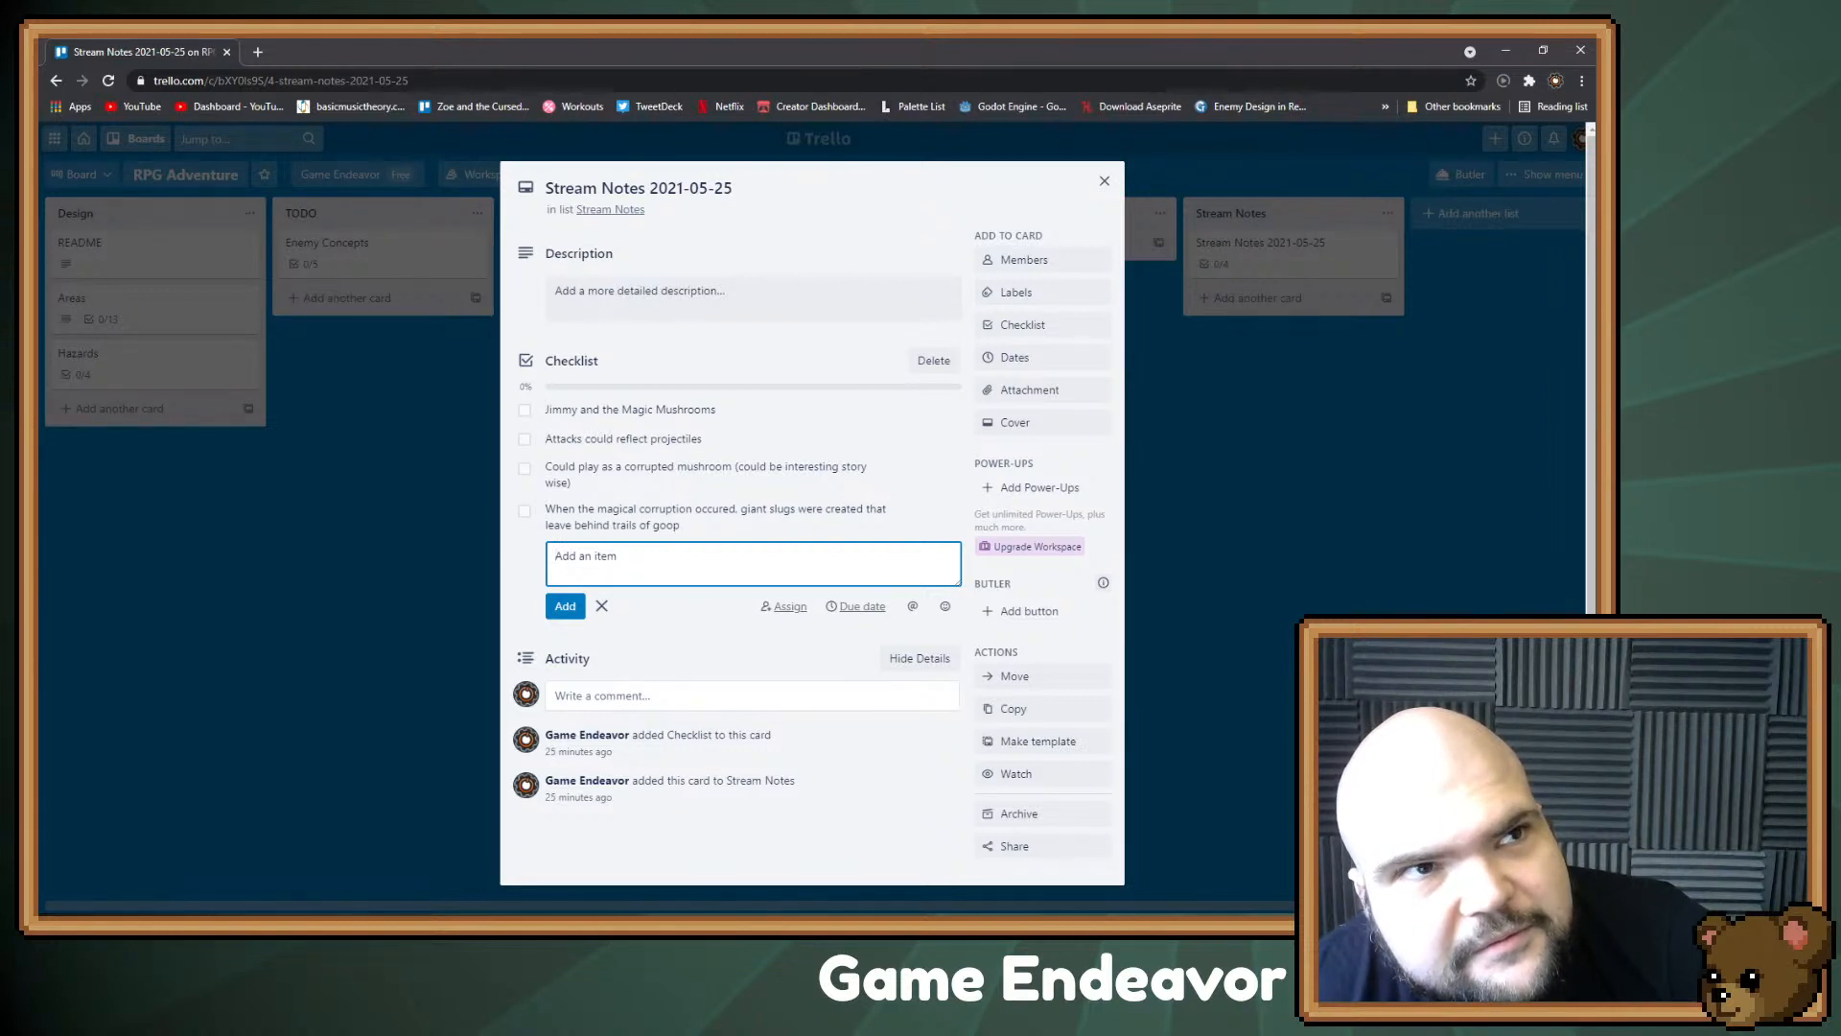
key("Escape")
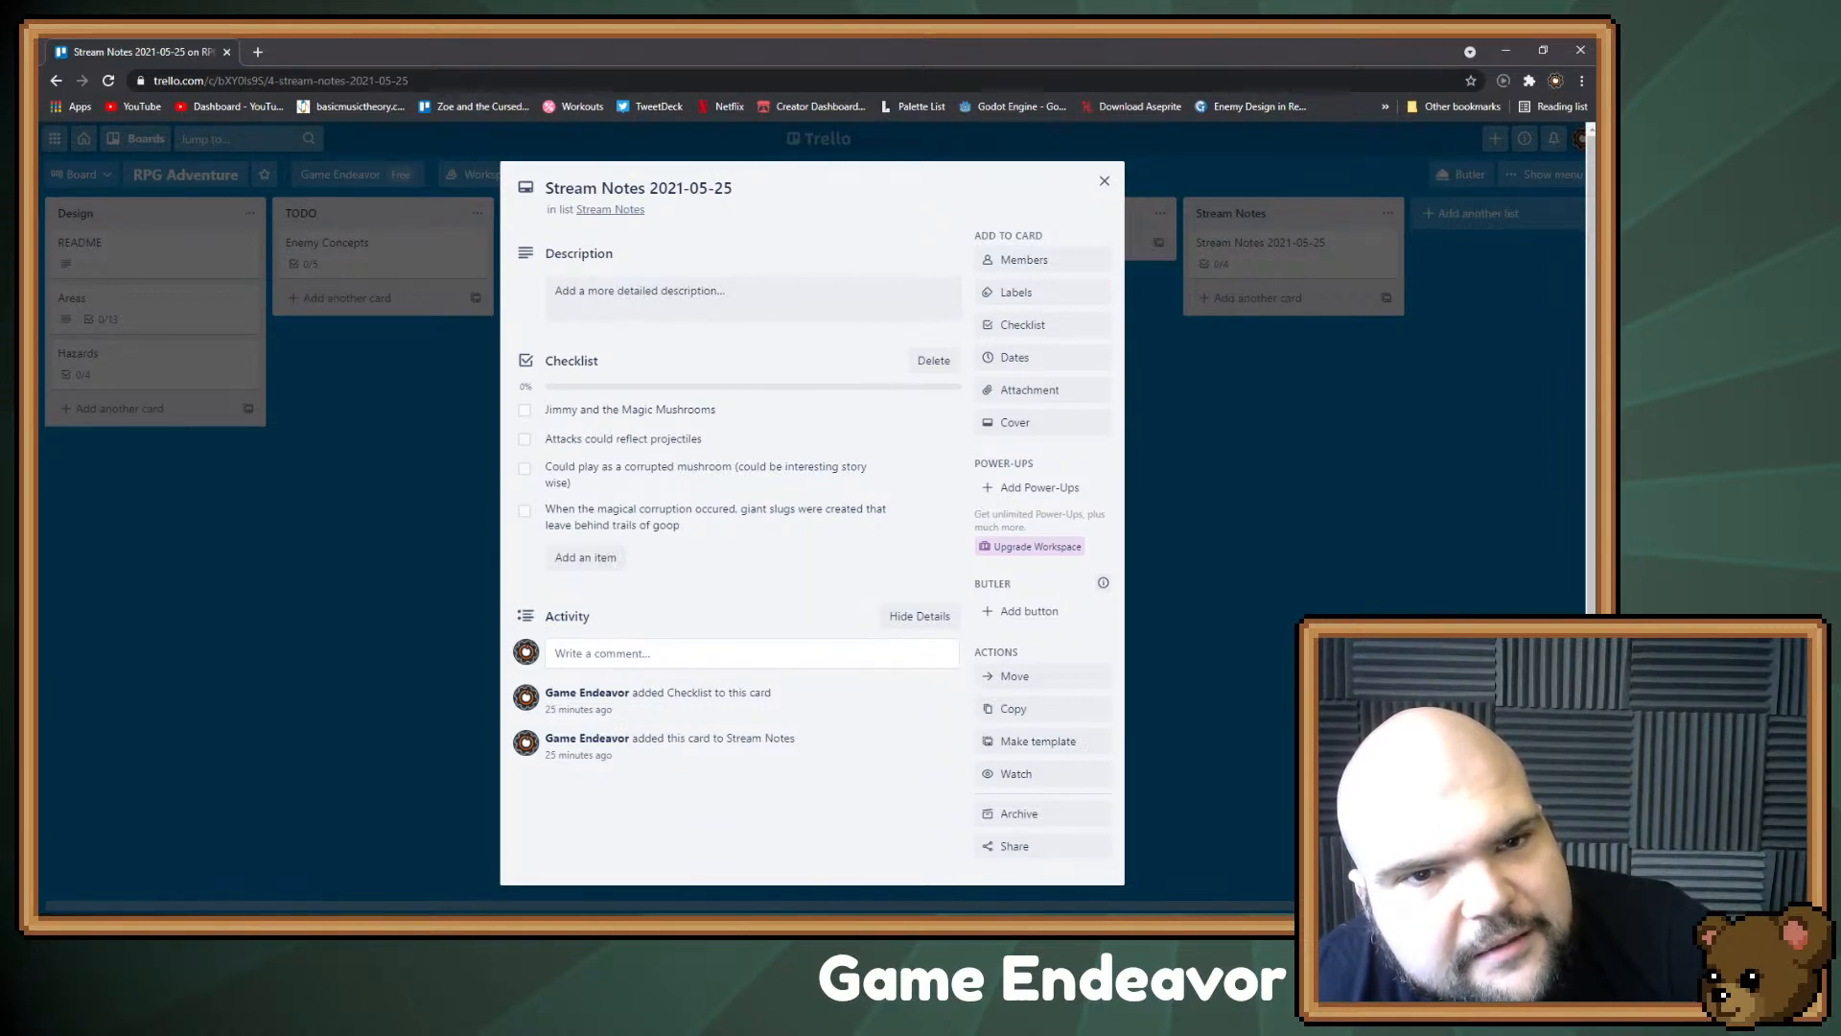
Step: Add the checklist item "Fall through floor into lower levels" to the Stream Notes 2021-05-25 card
left_click(585, 557)
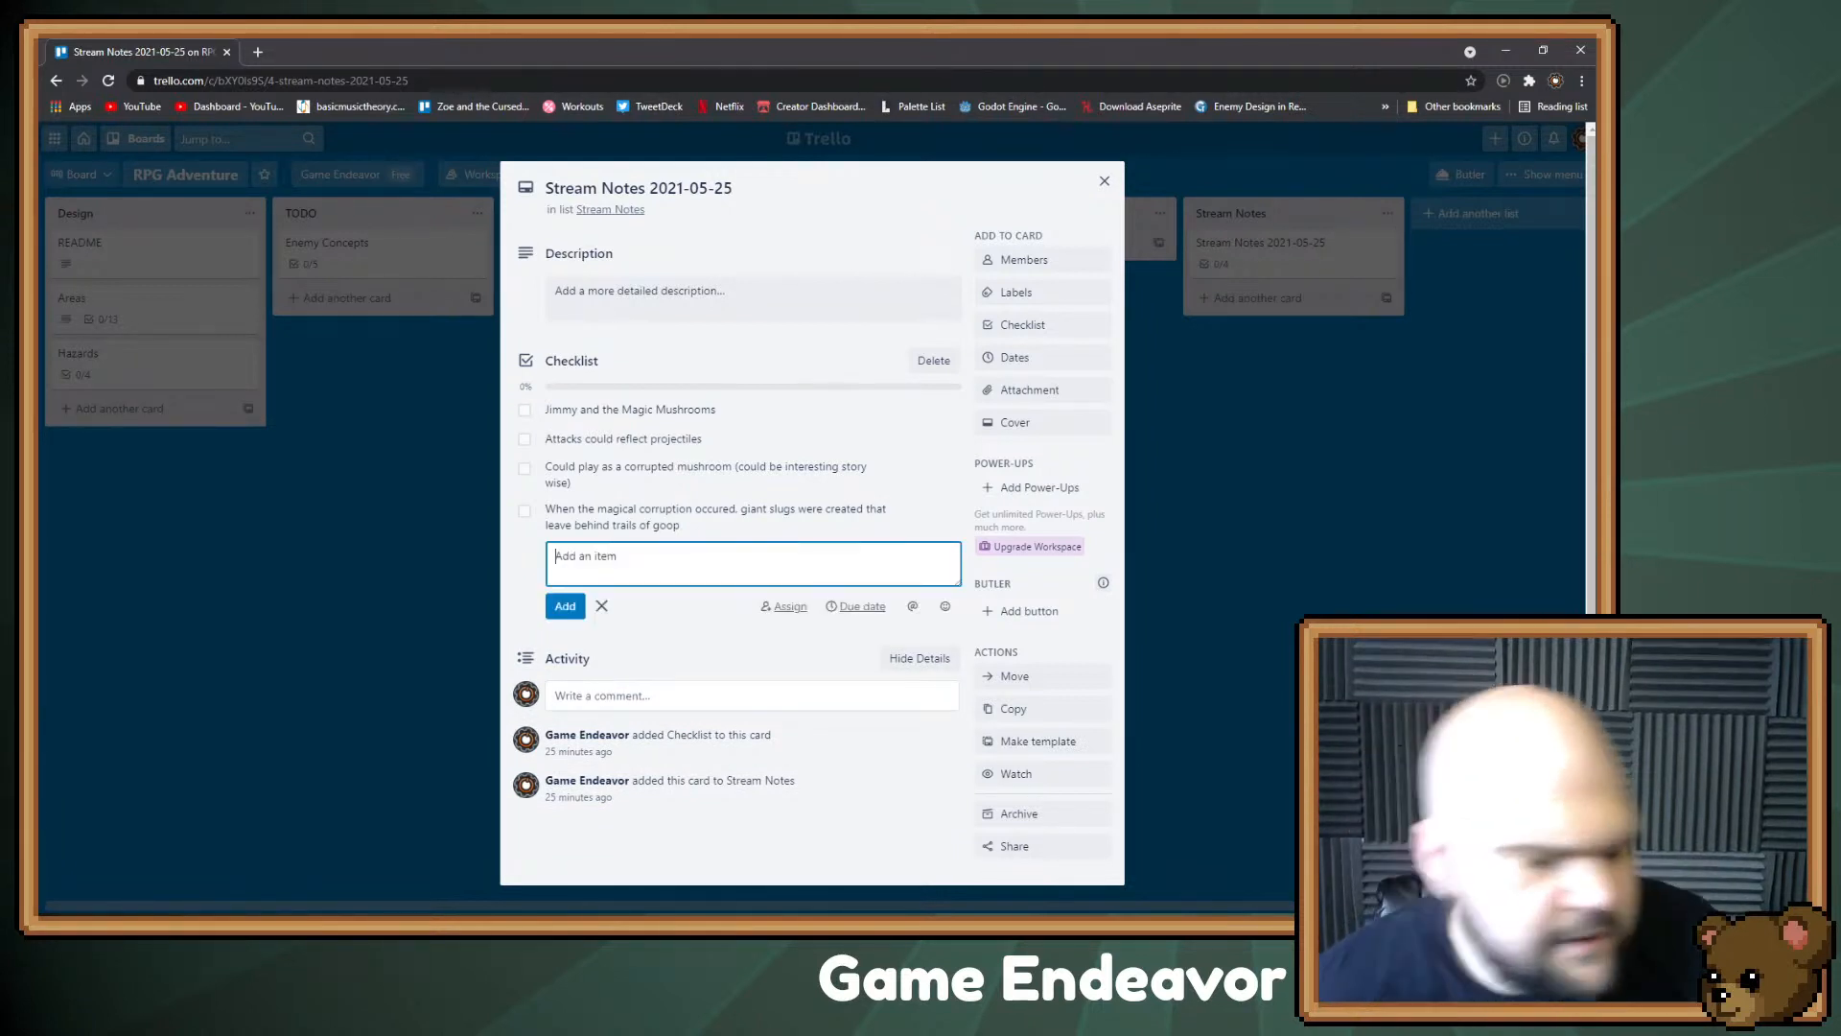
type("Fall th")
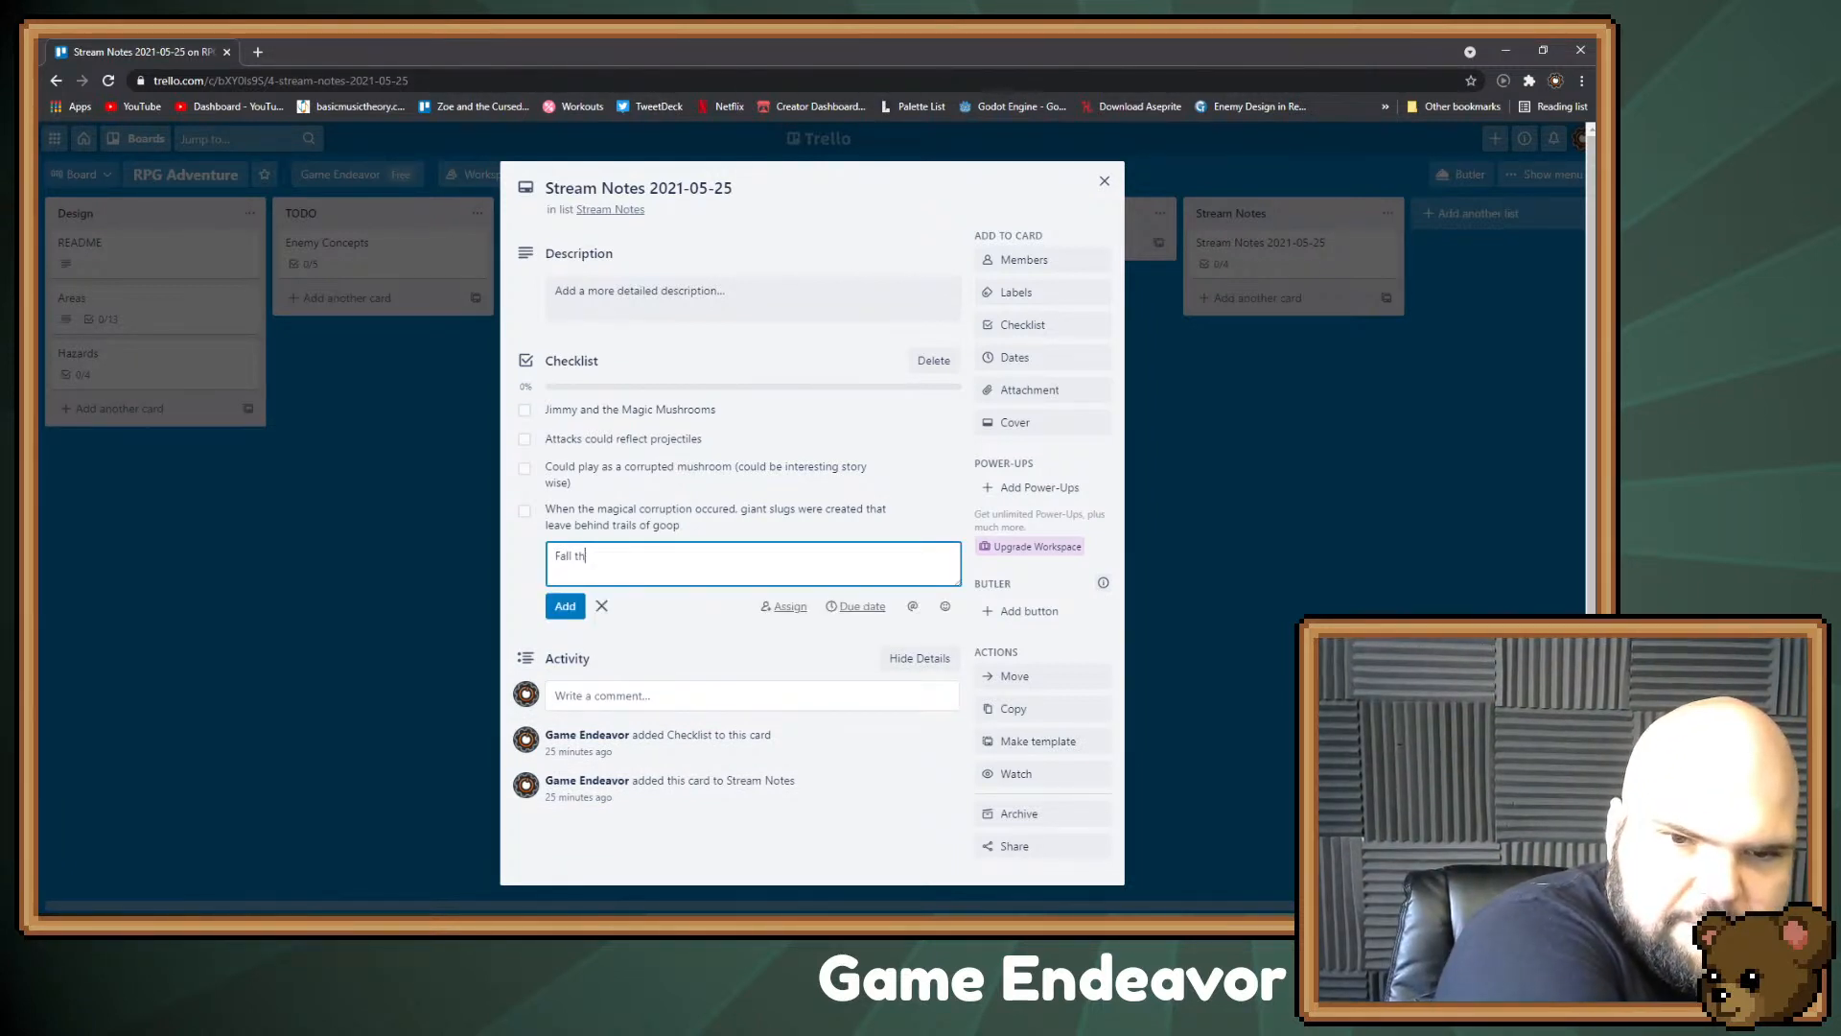
type("rough floor into lower levels")
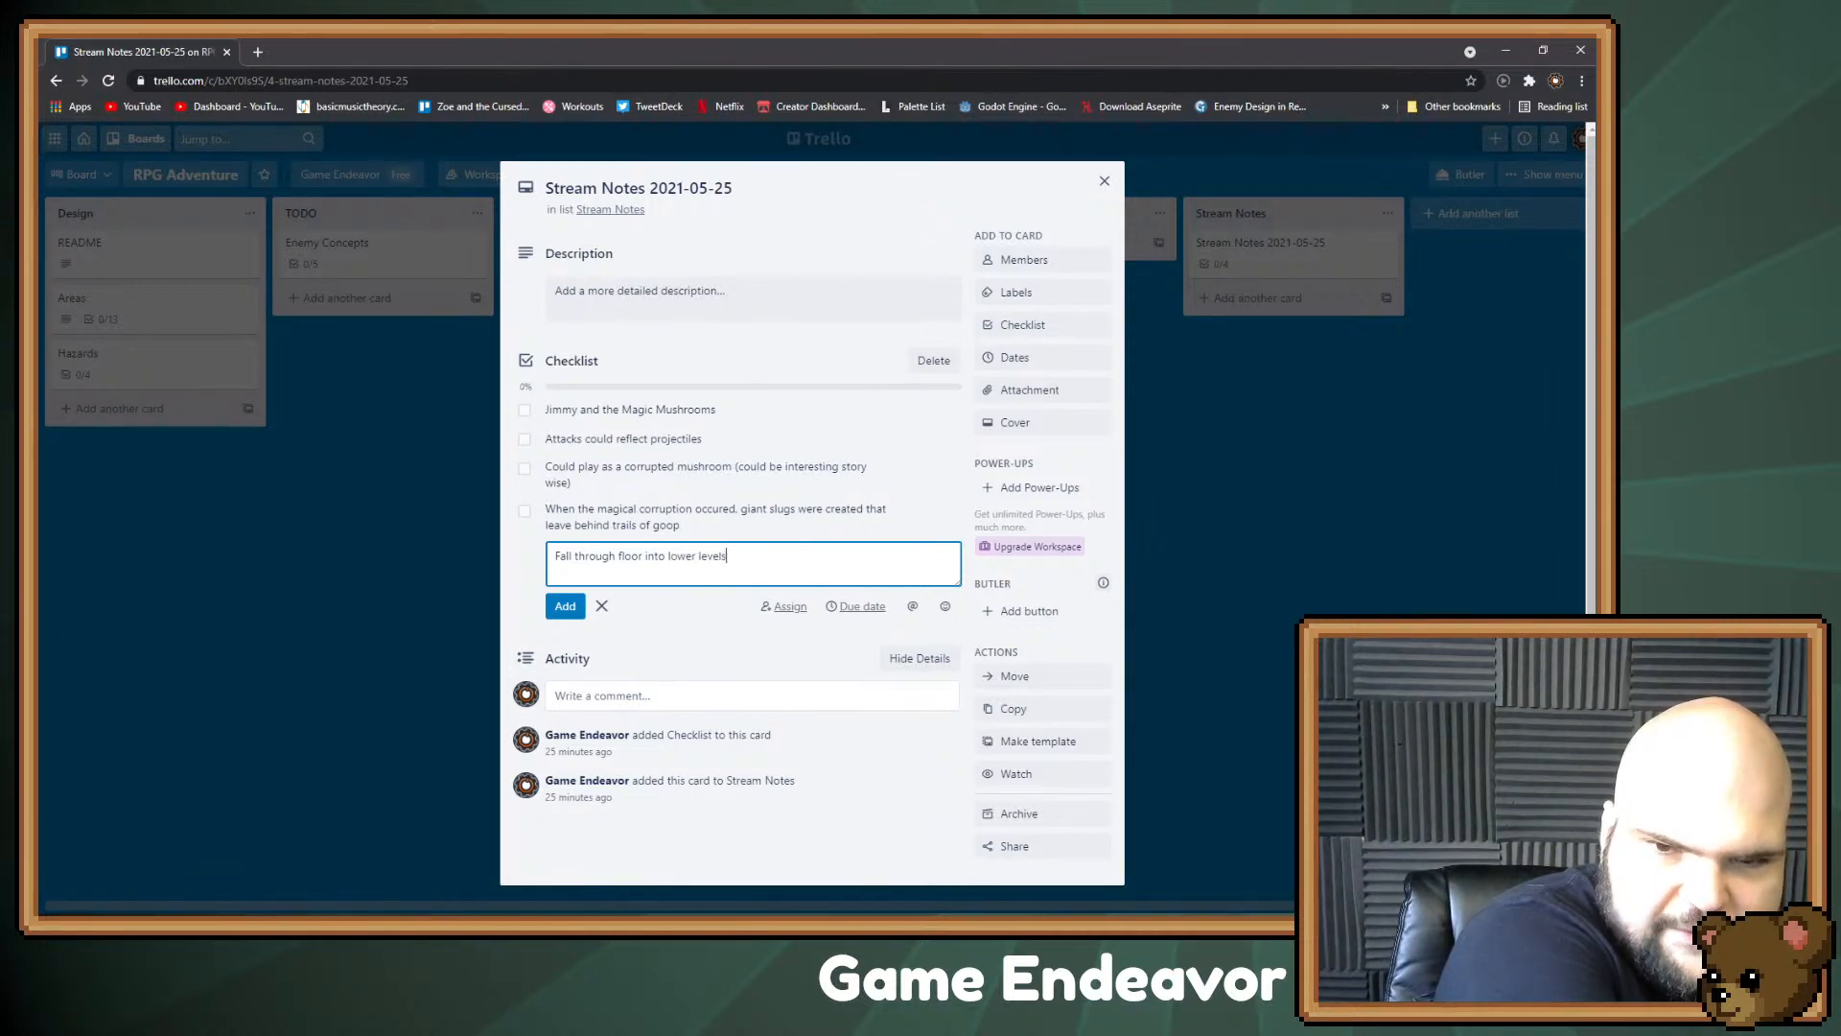
key("Return")
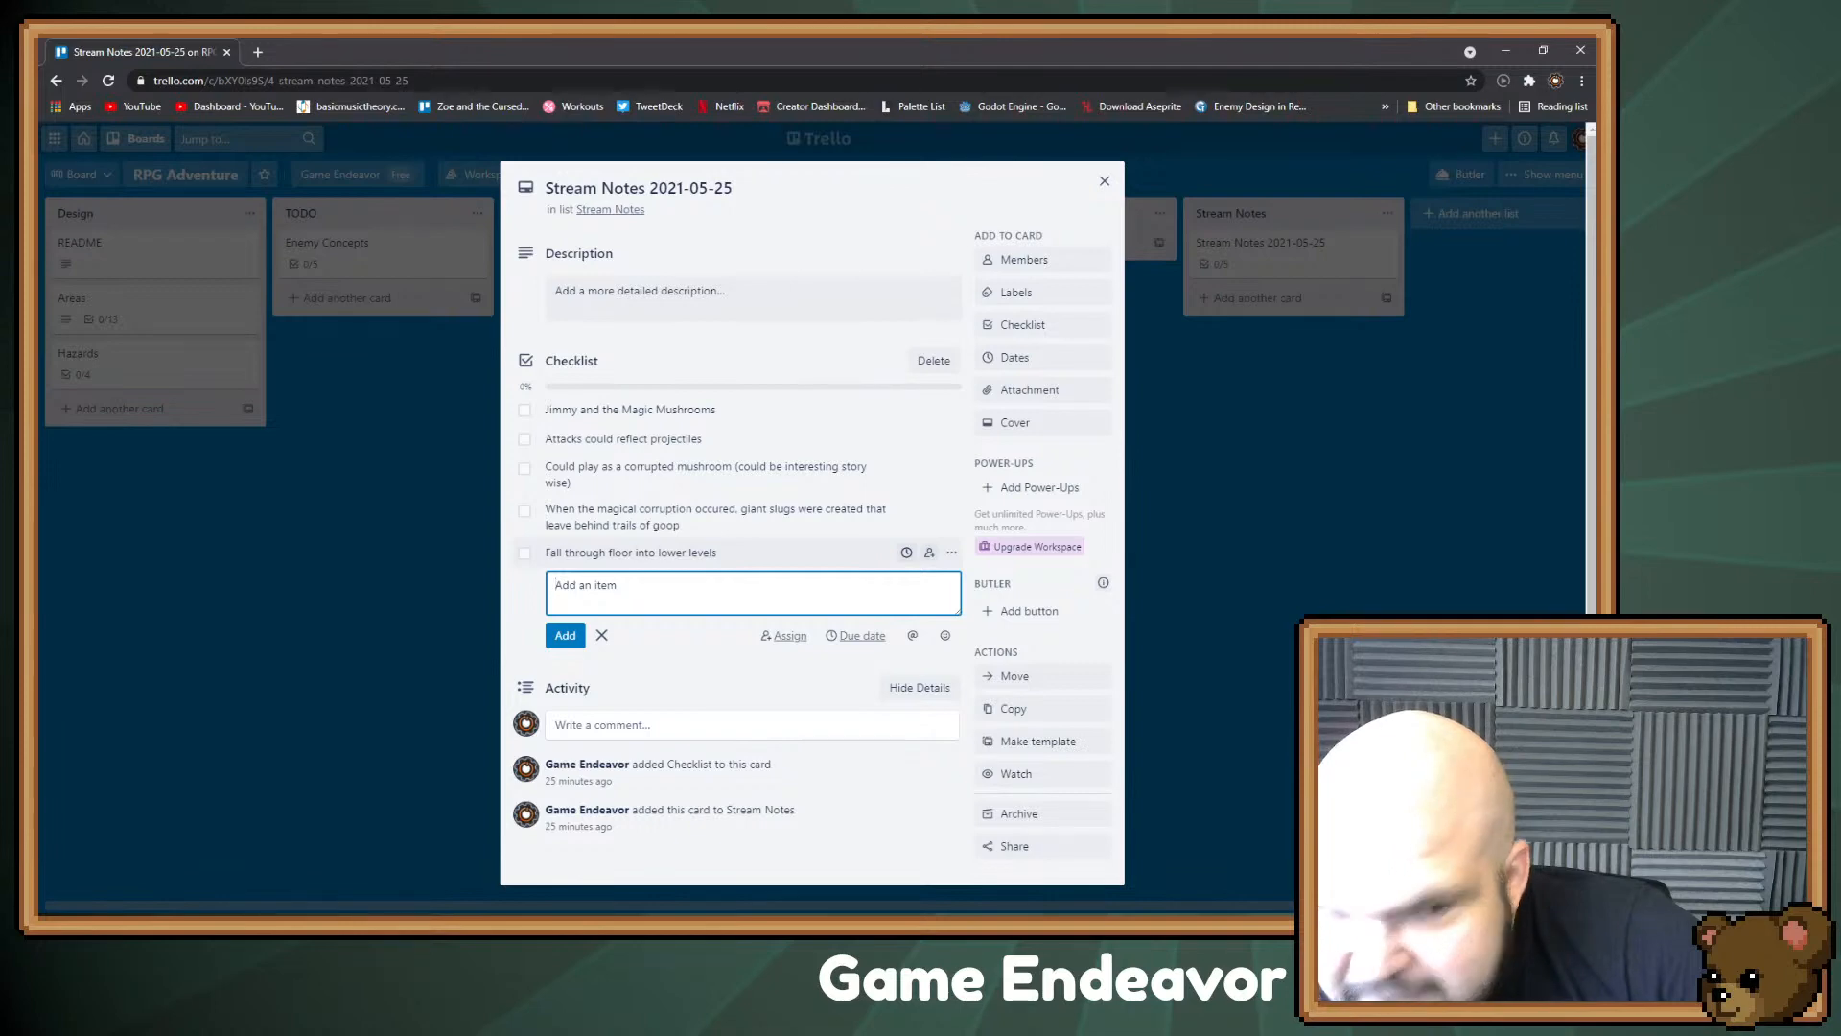
Step: Switch to Aseprite, examine the sprite mockups in pets.ase and characters.ase, and return to the Trello board
key("alt+Tab")
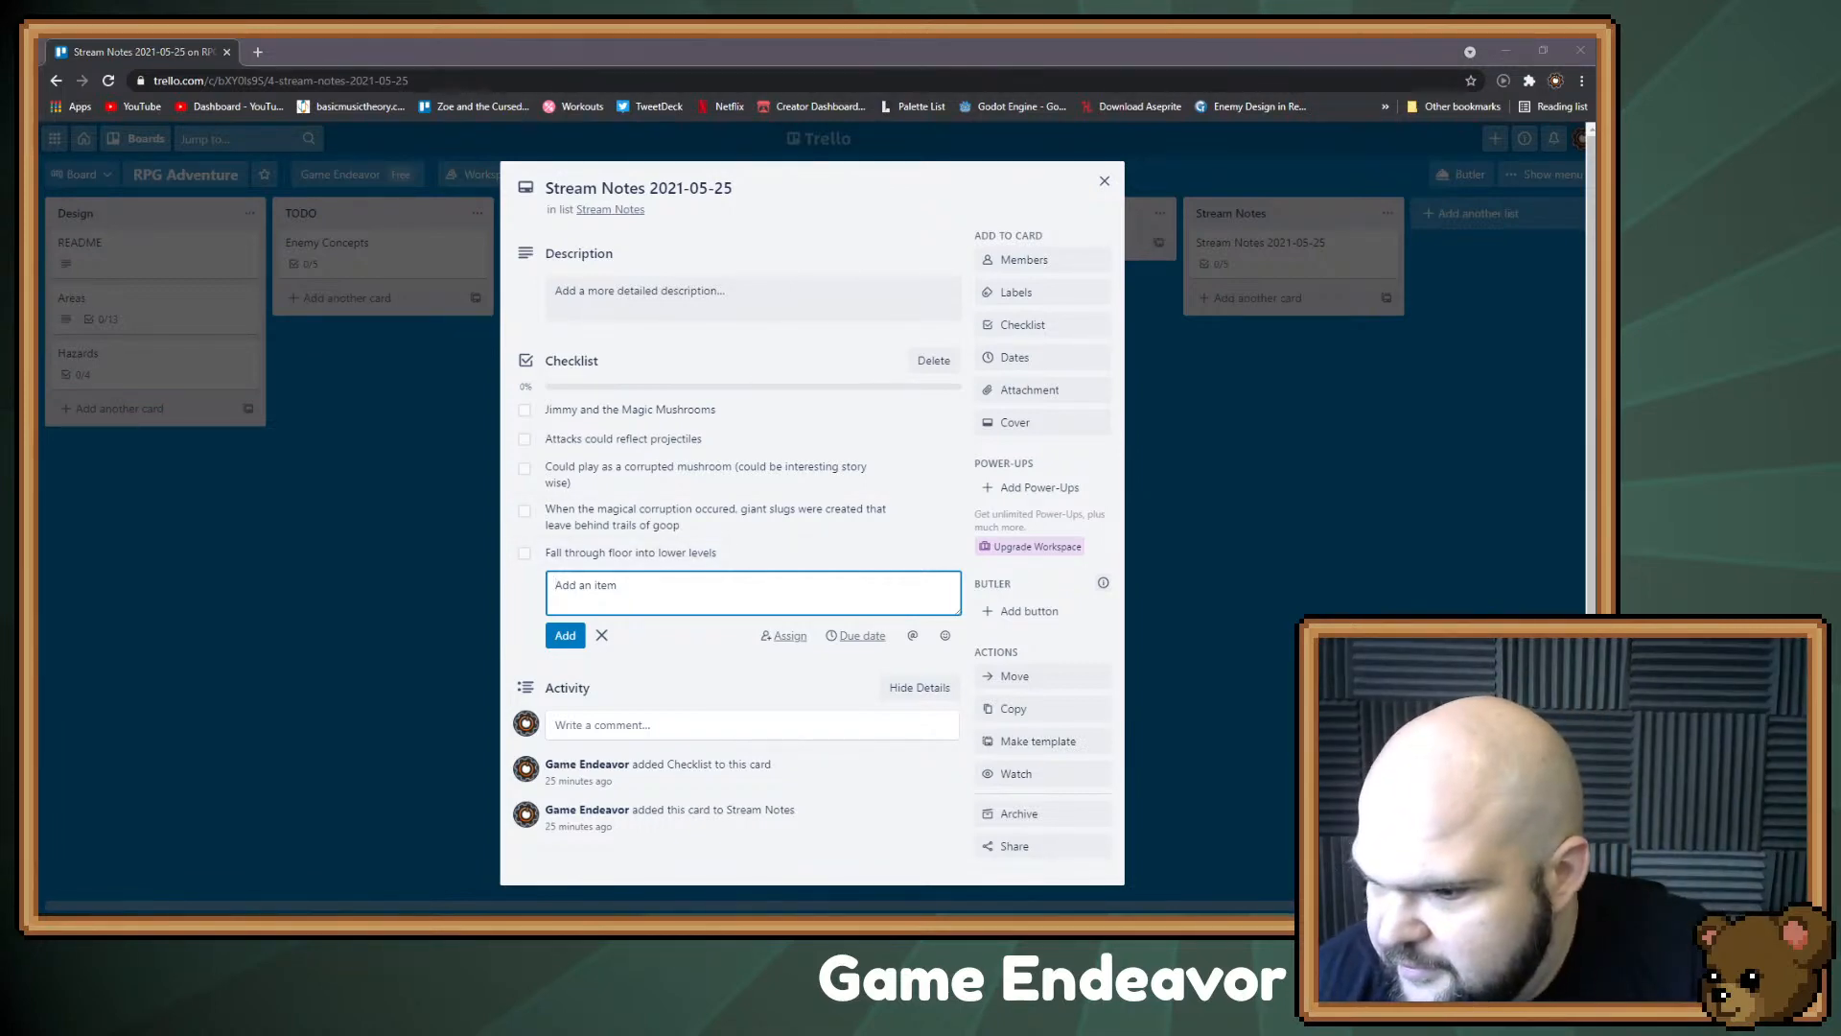
key("alt+Tab")
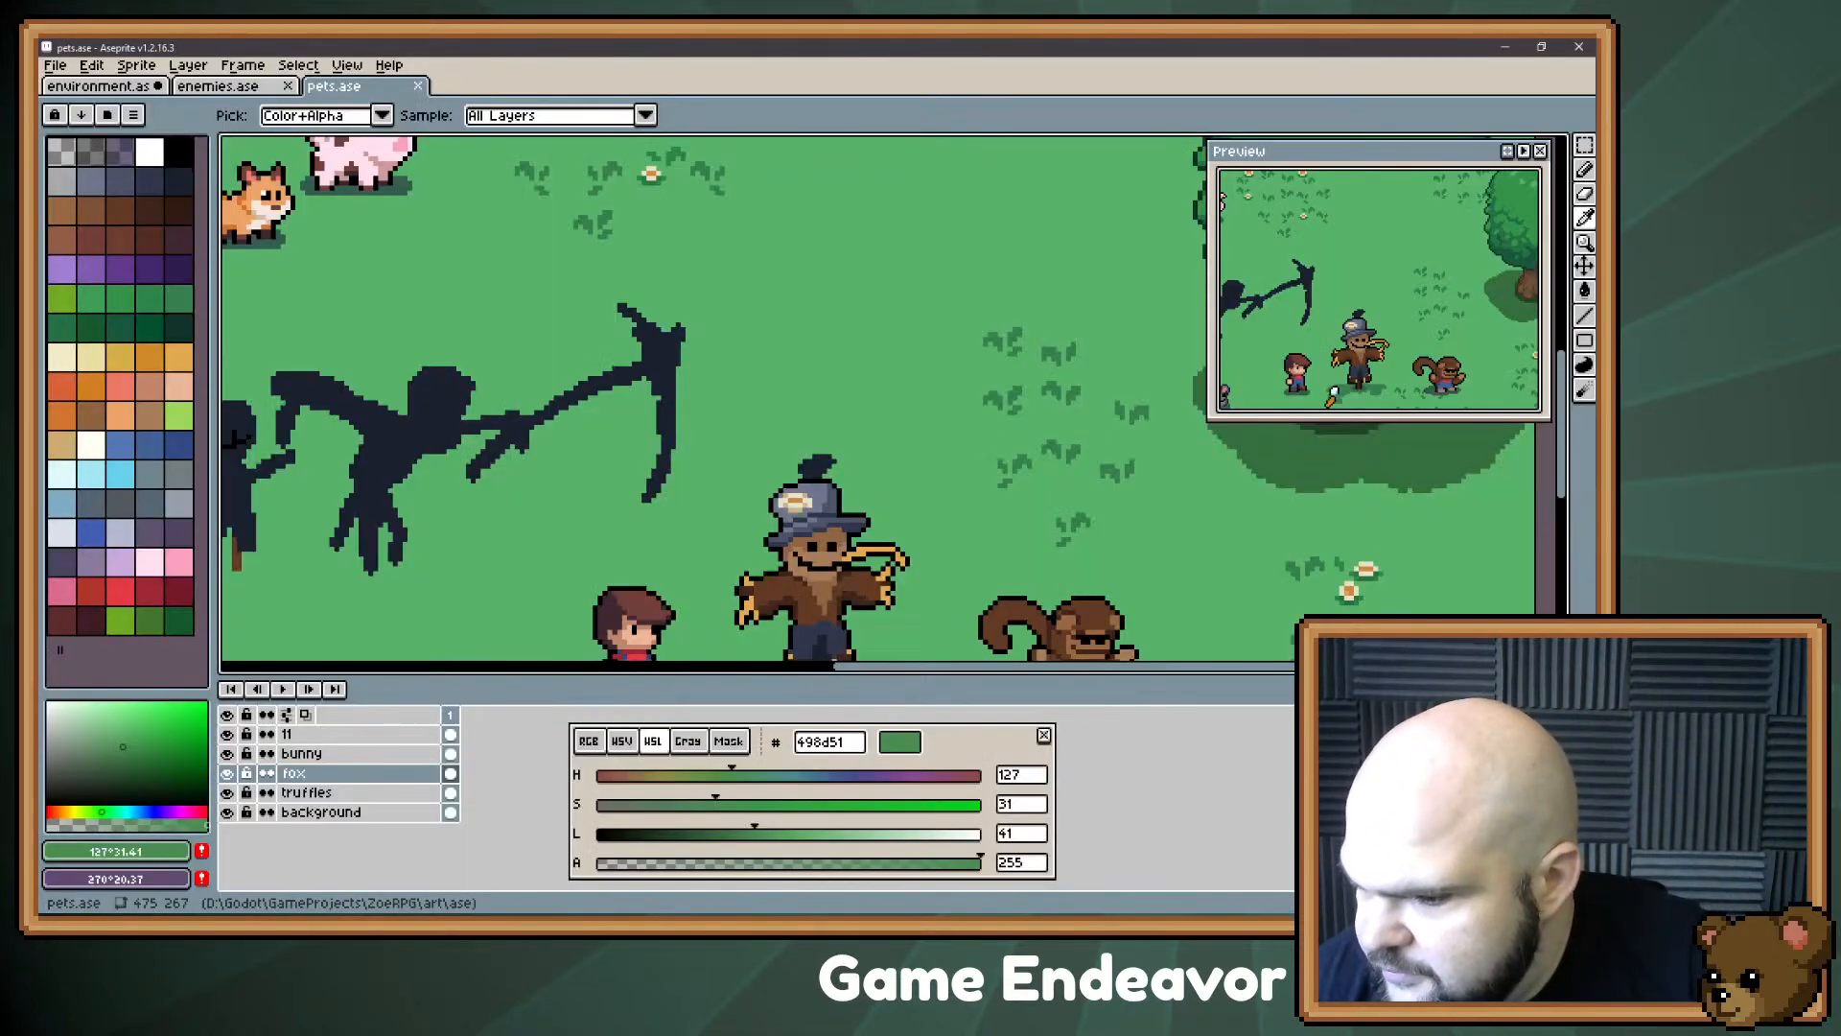
key("alt+Tab")
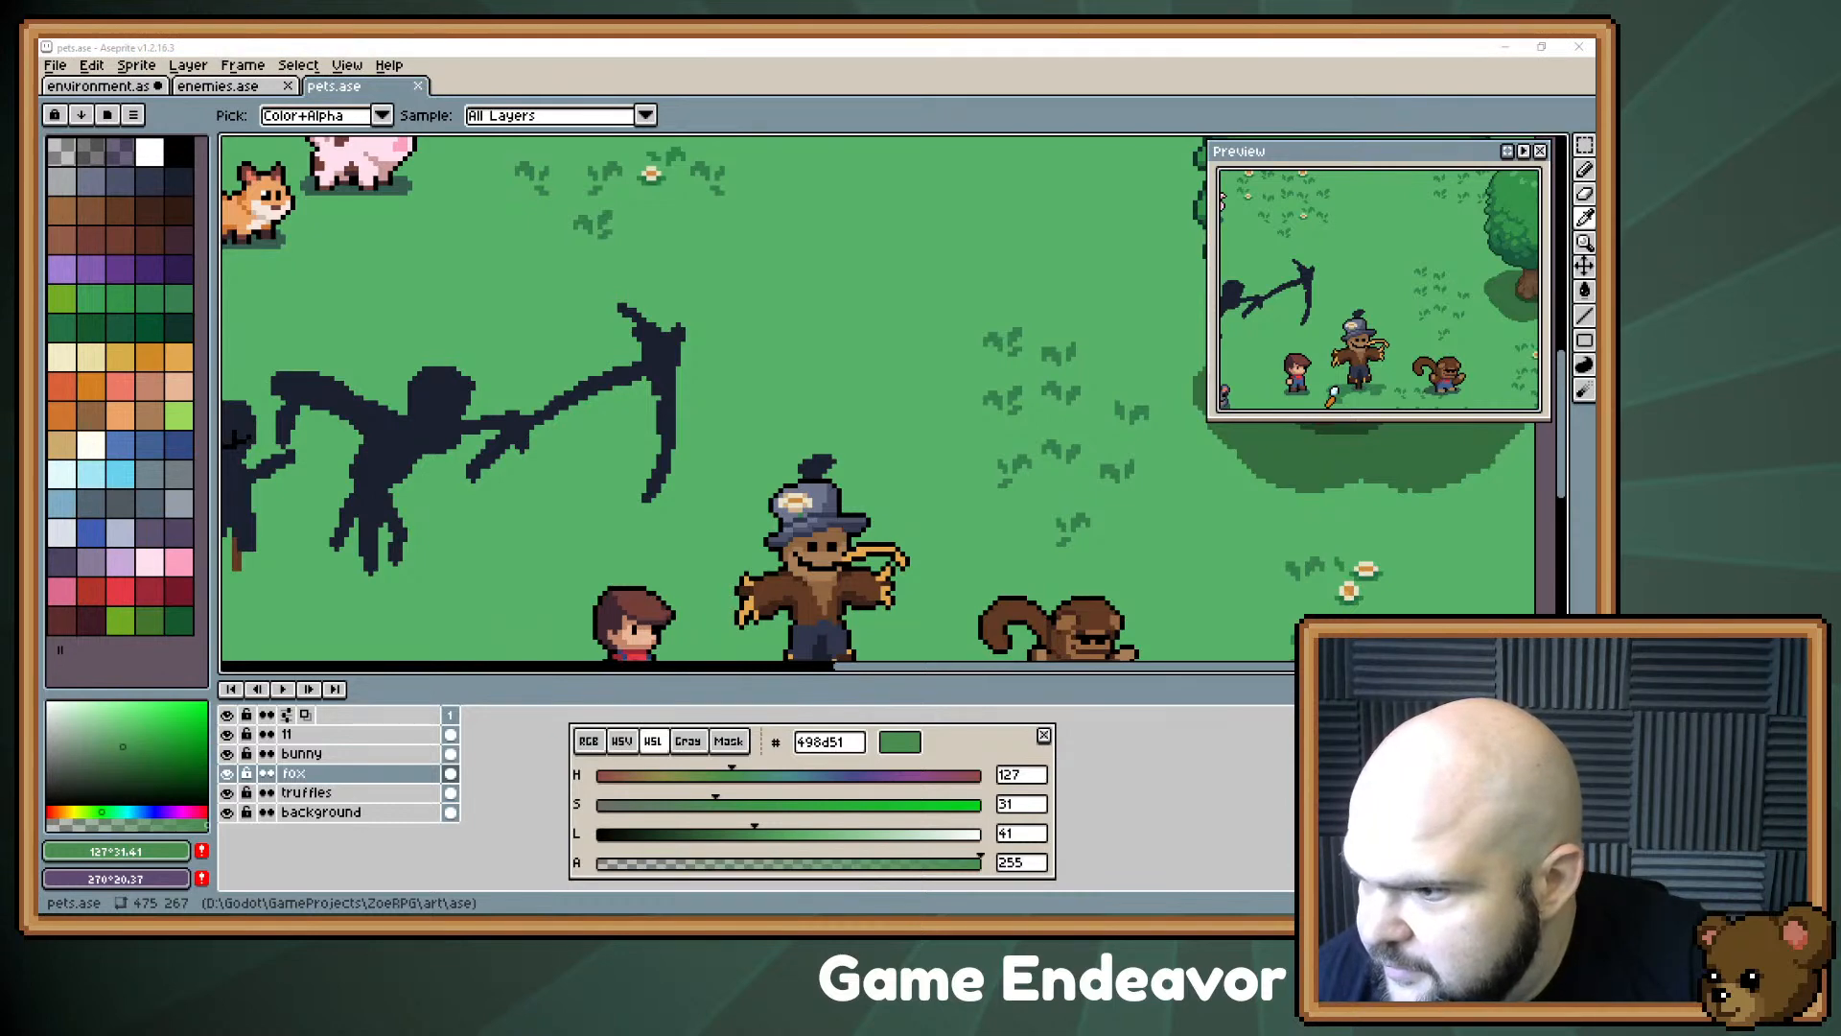
scroll(1030, 507, "up", 4)
left_click_drag(1032, 464, 830, 474)
key("m")
left_click_drag(1030, 315, 609, 656)
key("ctrl+d")
left_click_drag(1016, 362, 1035, 374)
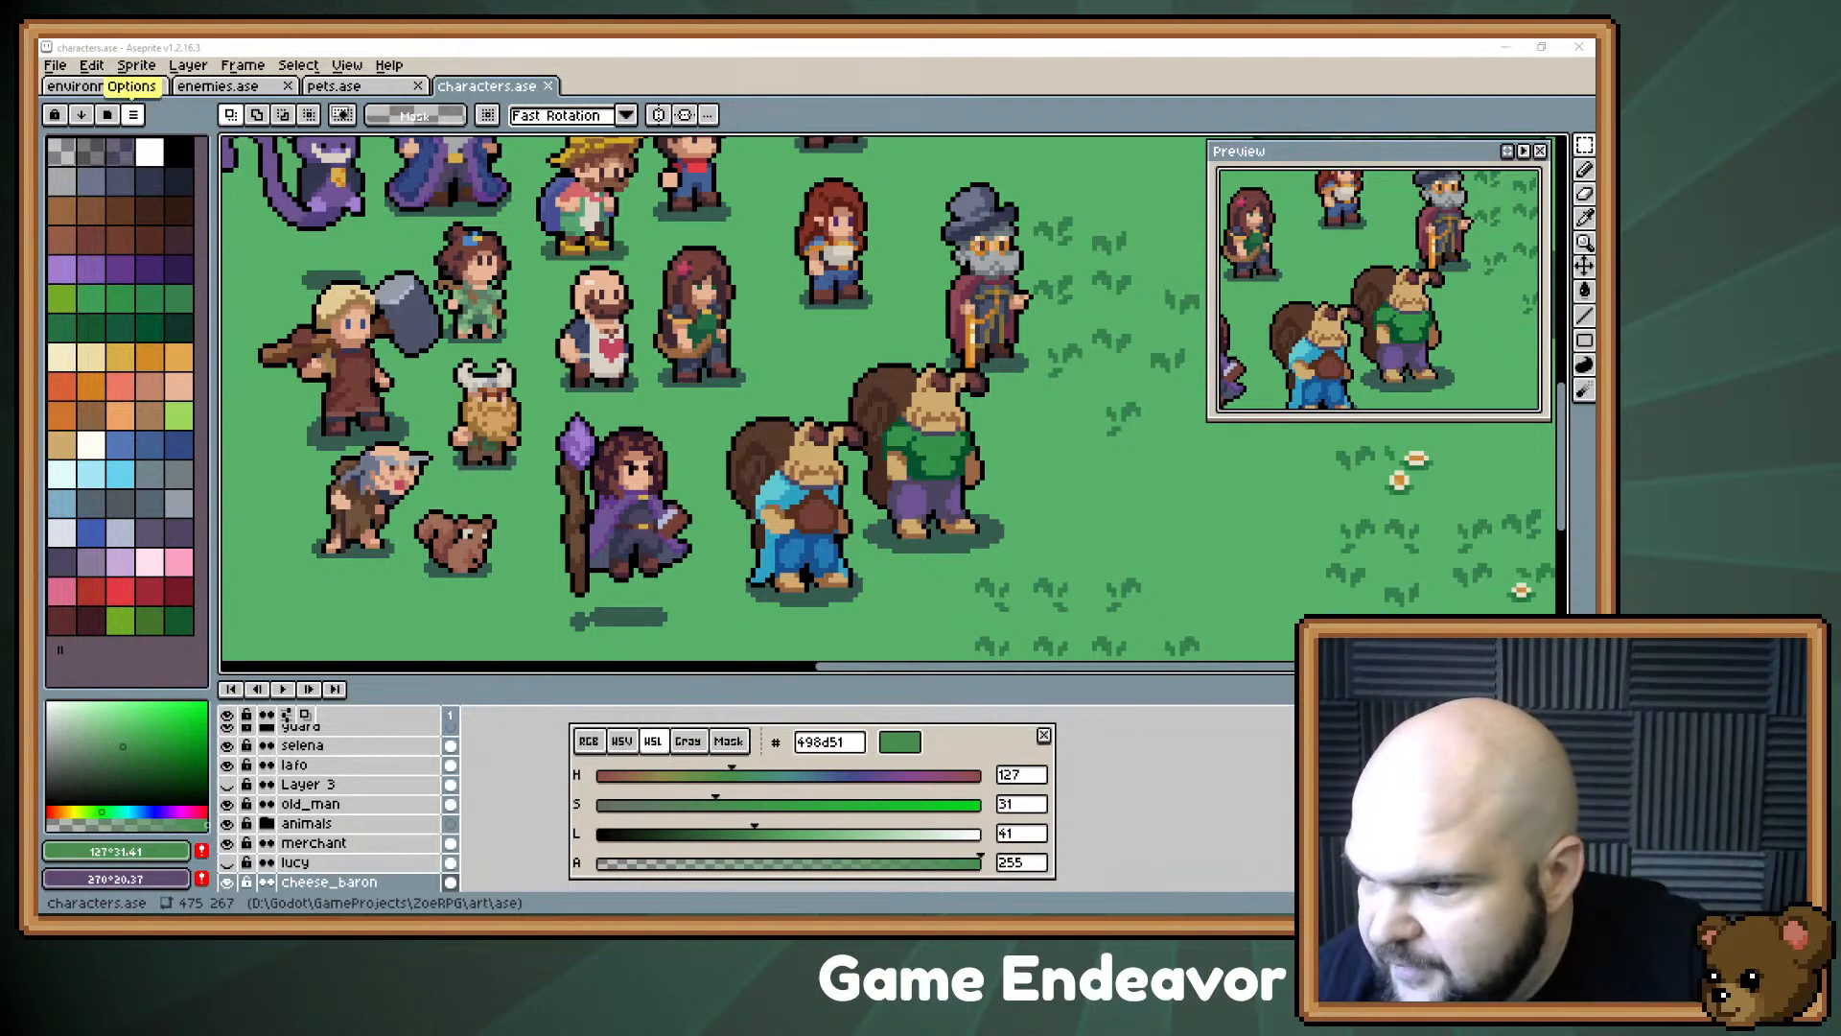
key("alt+Tab")
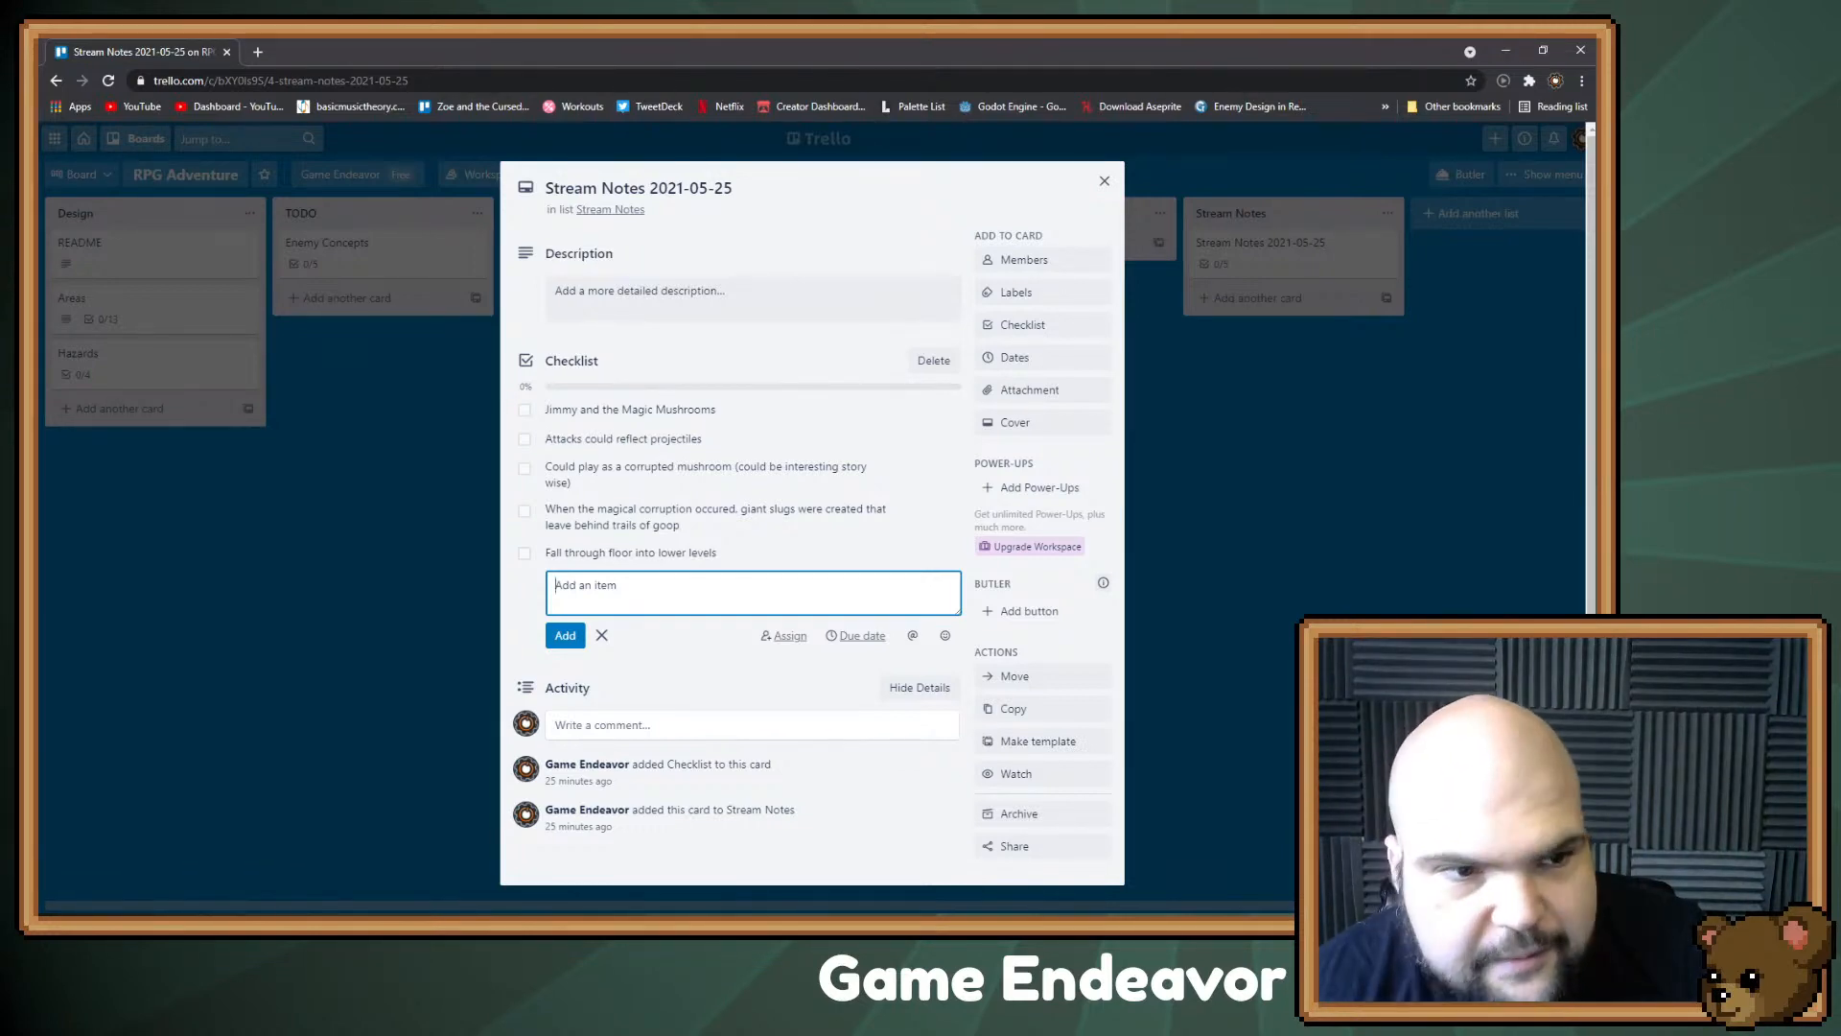
Step: Close the Stream Notes card and add the checklist item "Floor Spikes (retractable variant)" to the Hazards card
key("Escape")
key("Escape")
left_click(125, 360)
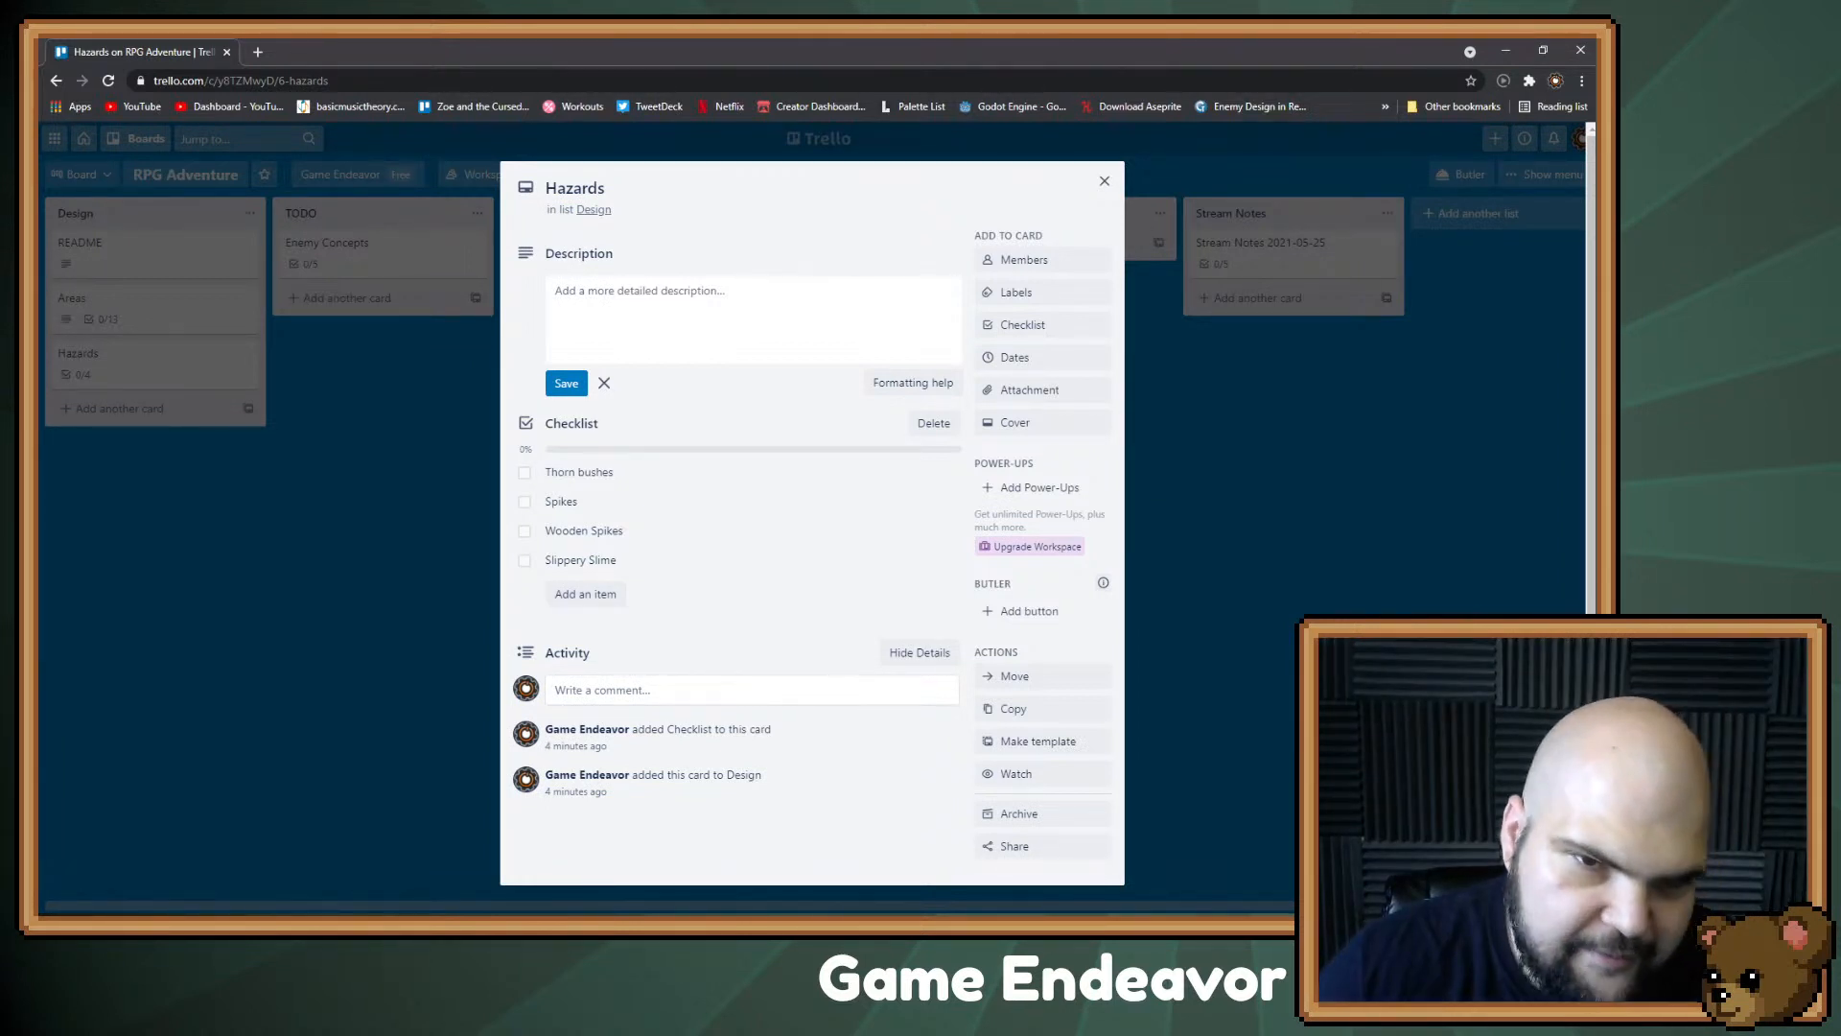
left_click(585, 595)
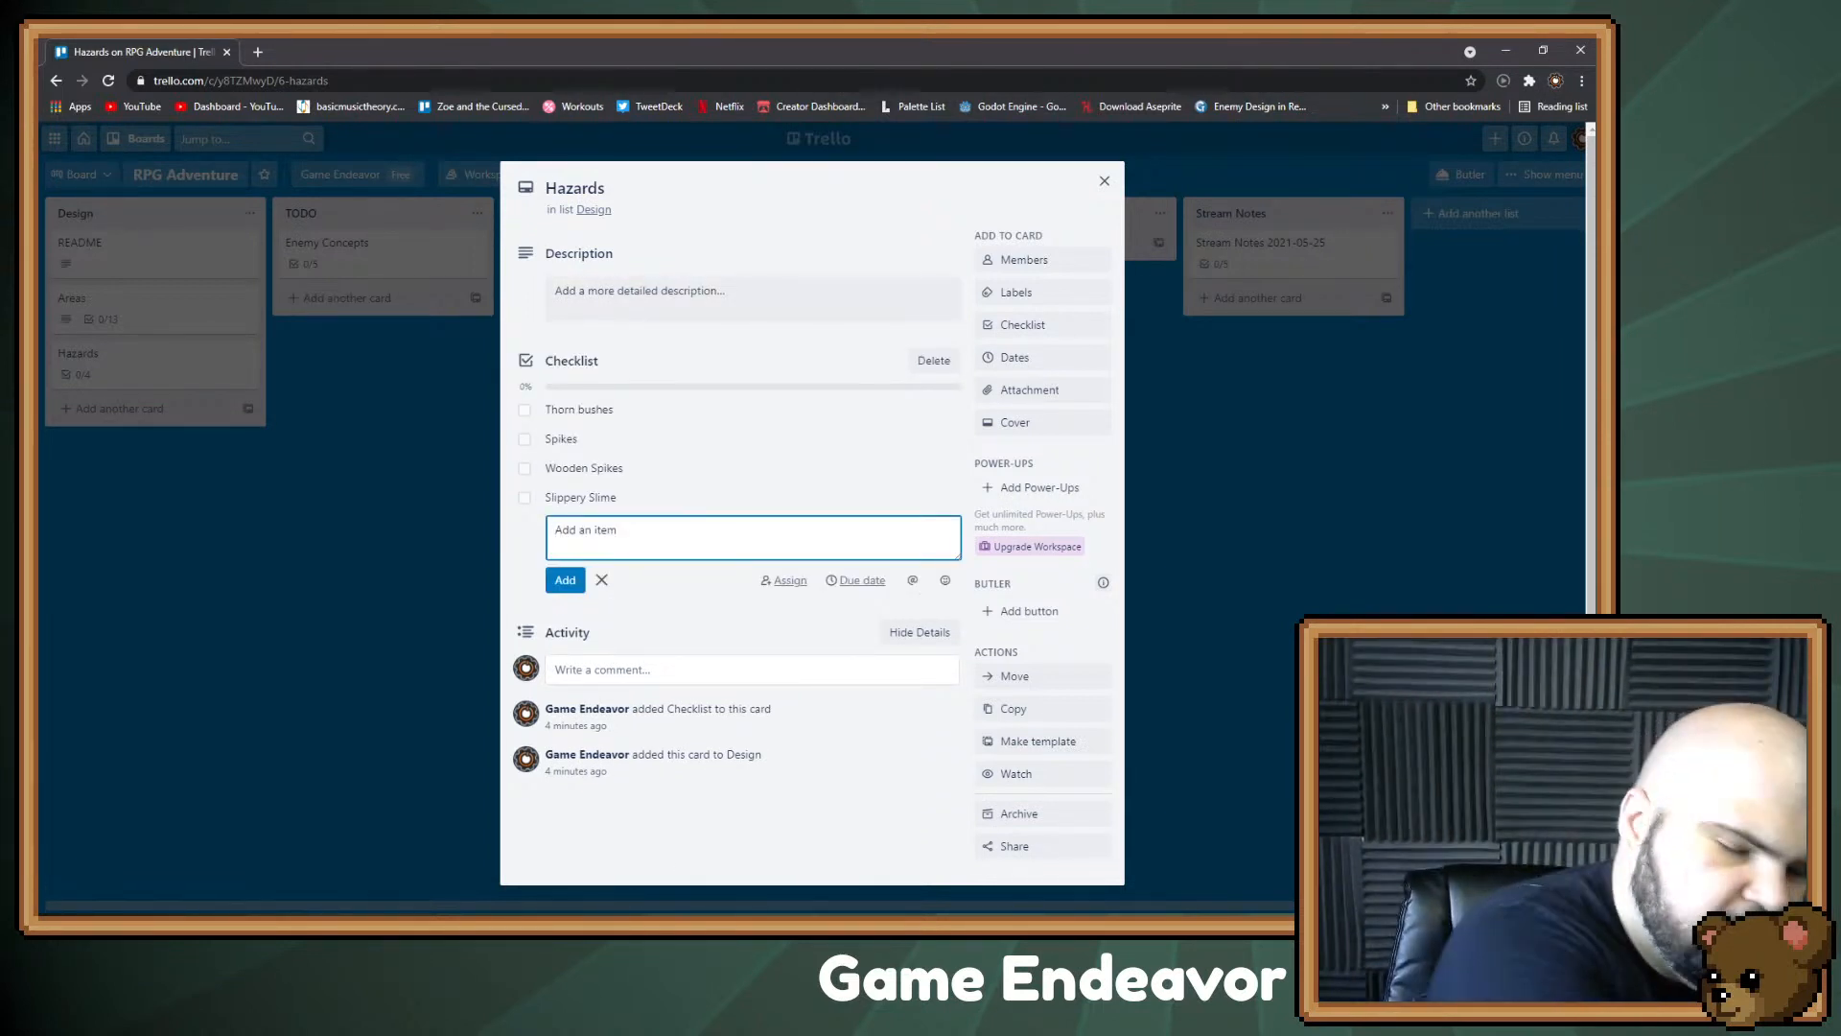
type("Floor Spikes")
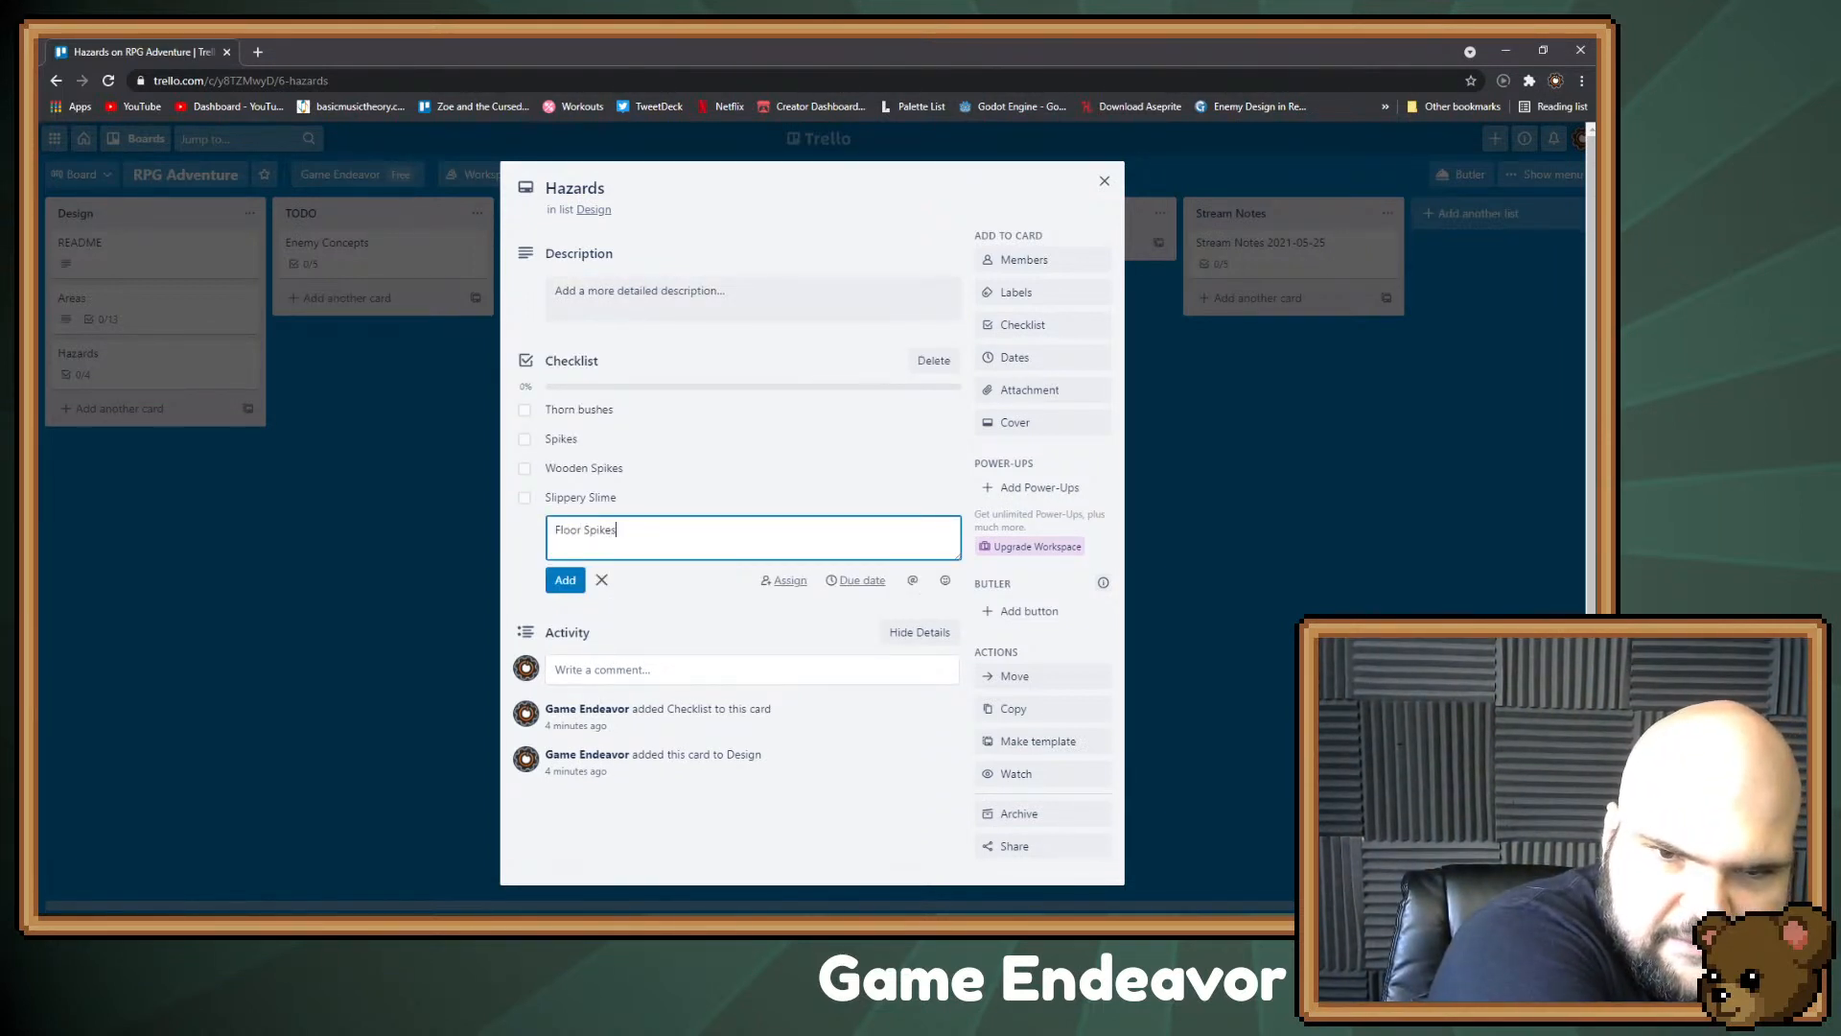
type(" (ret")
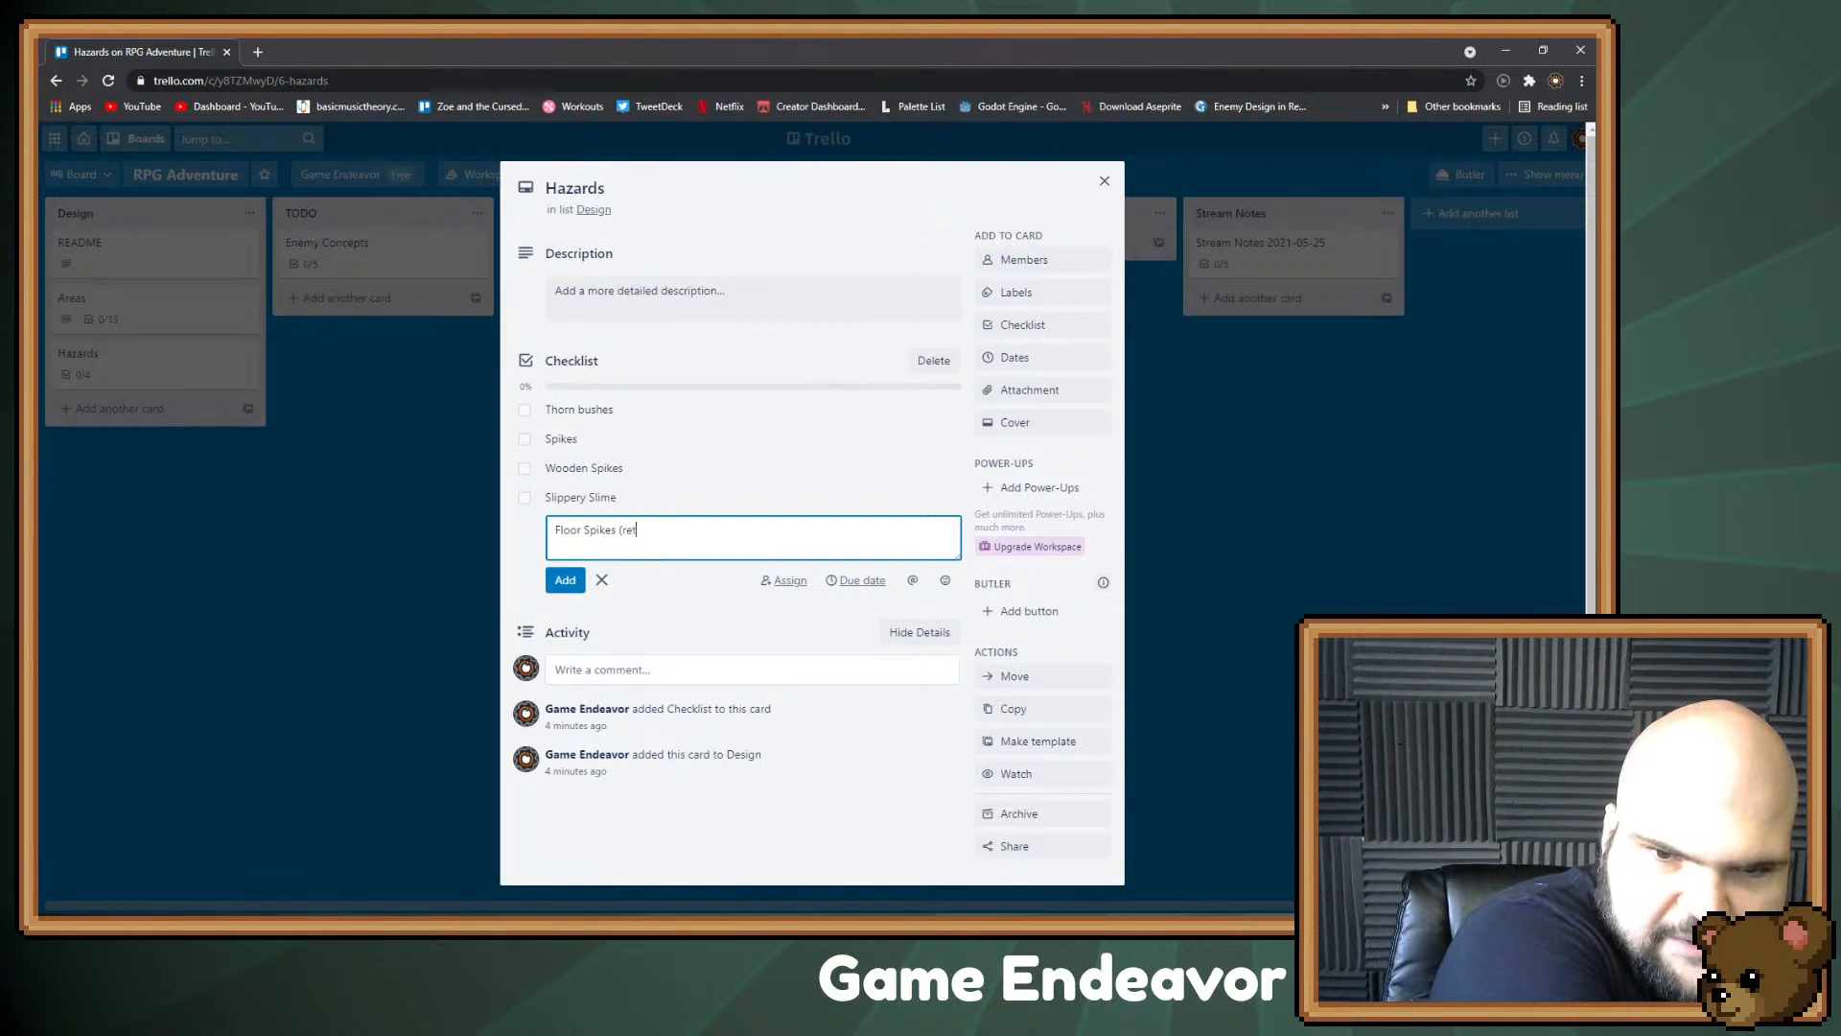
type("ractable variant)")
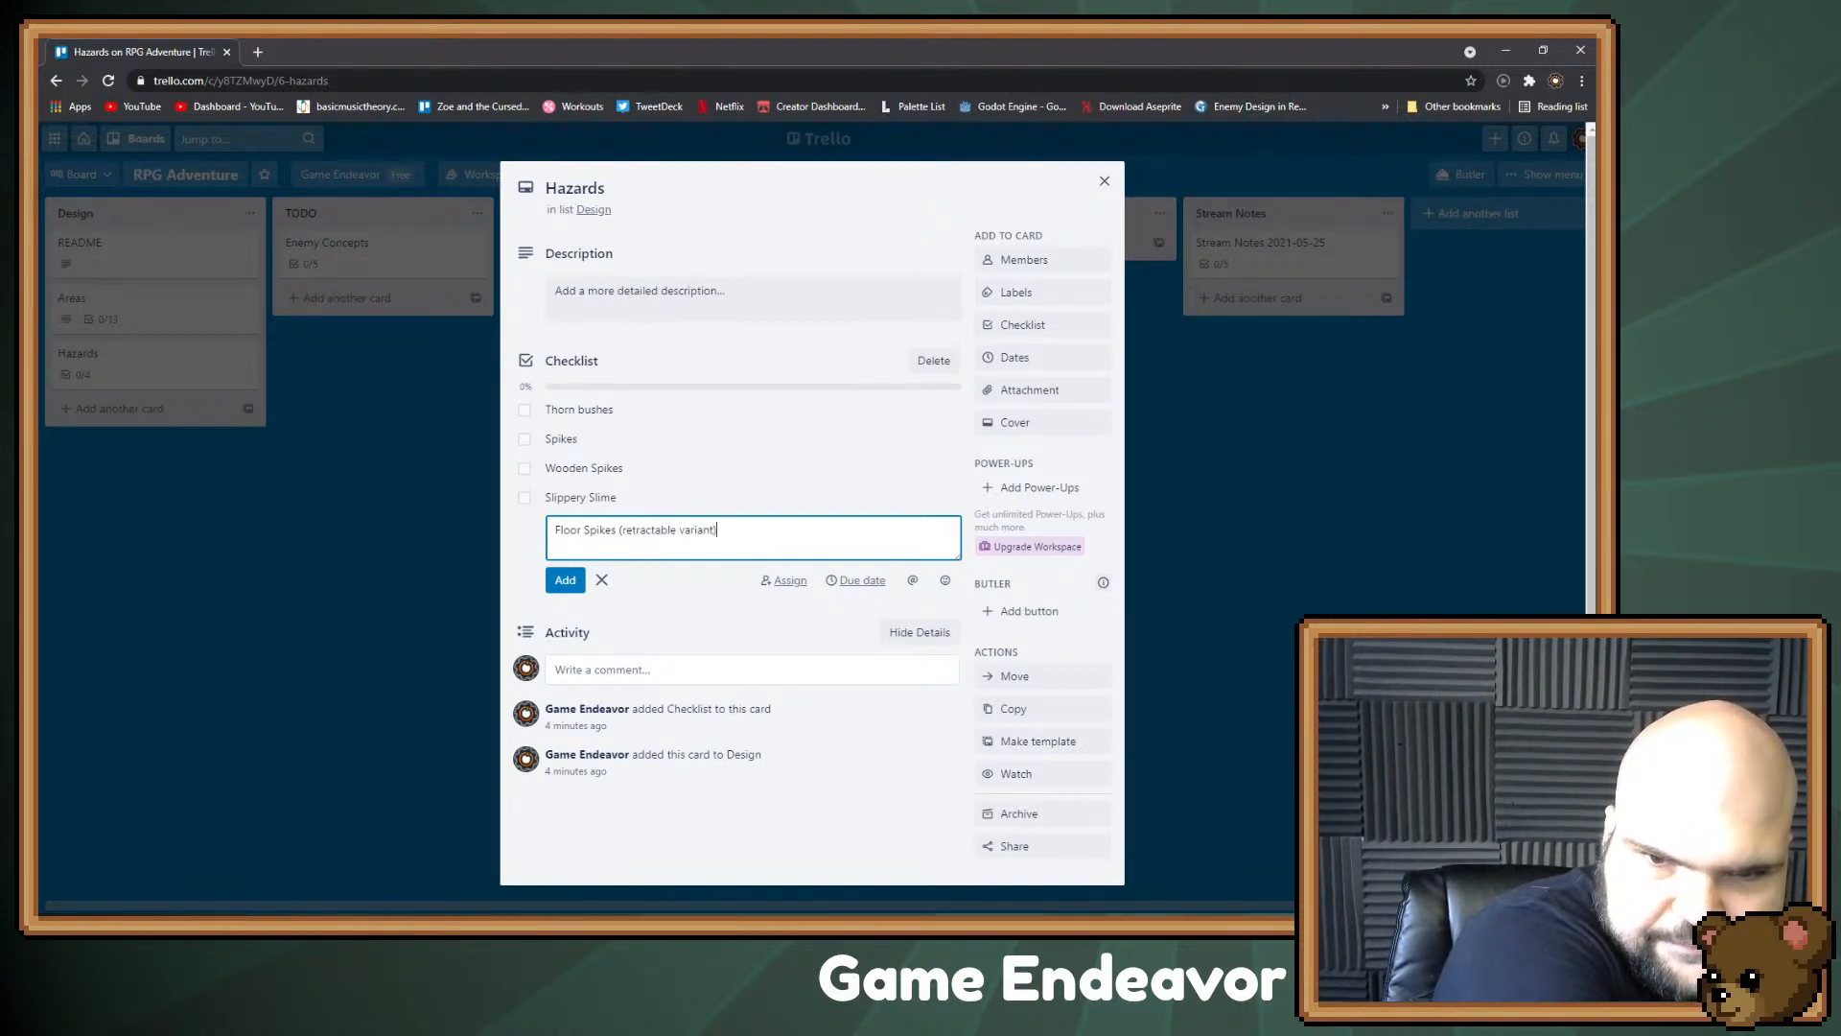
key("Return")
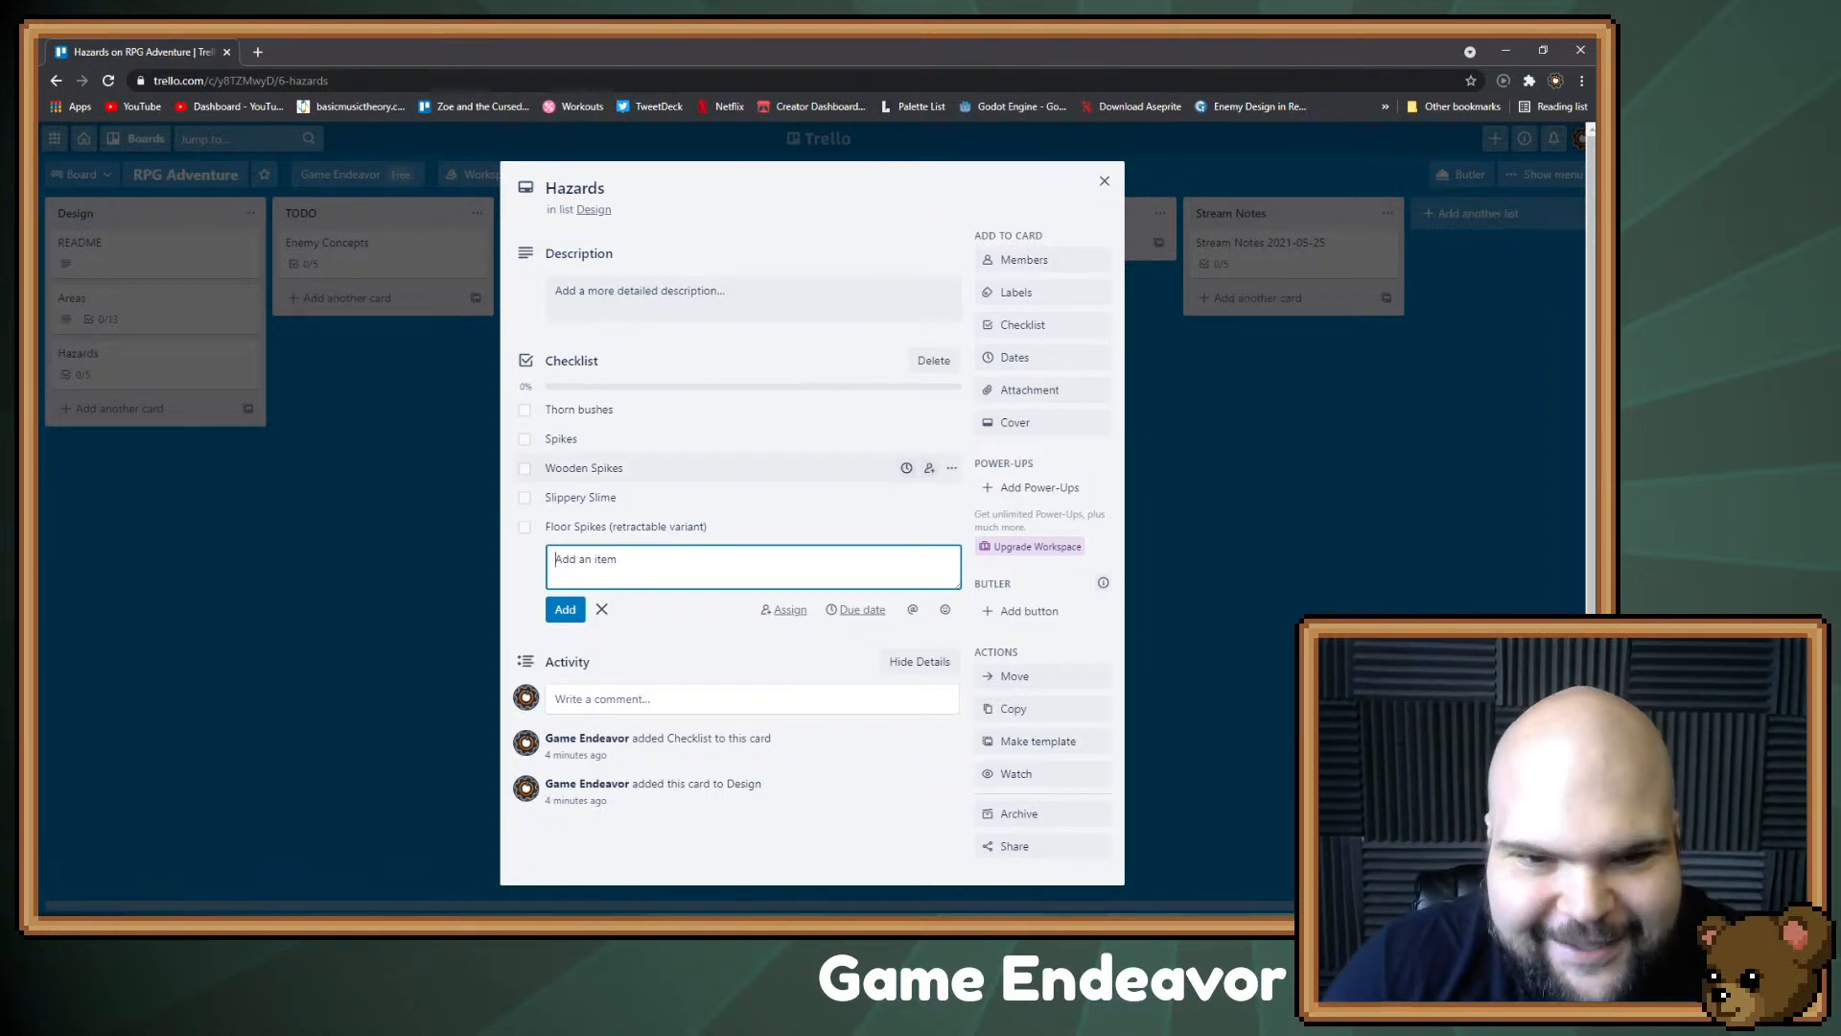
key("Escape")
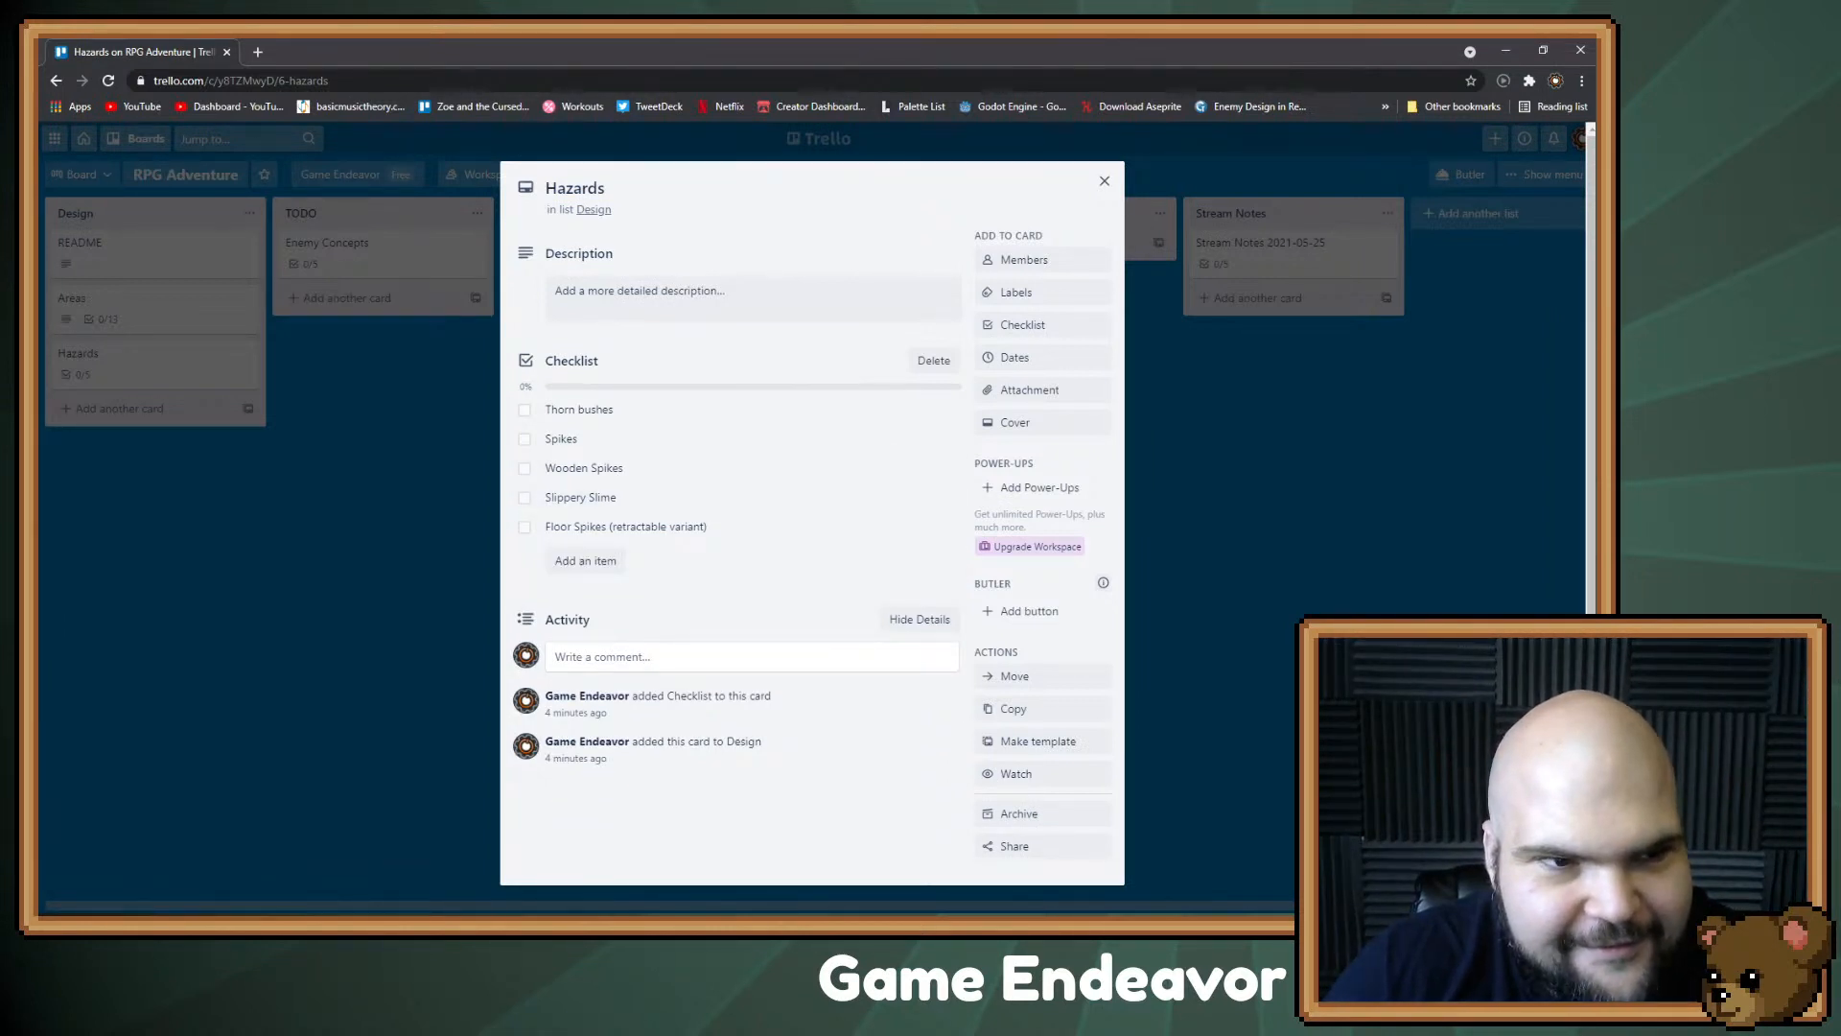
key("Escape")
Step: Review the checklists of the Stream Notes 2021-05-25 and Areas cards and return to the board
left_click(1260, 242)
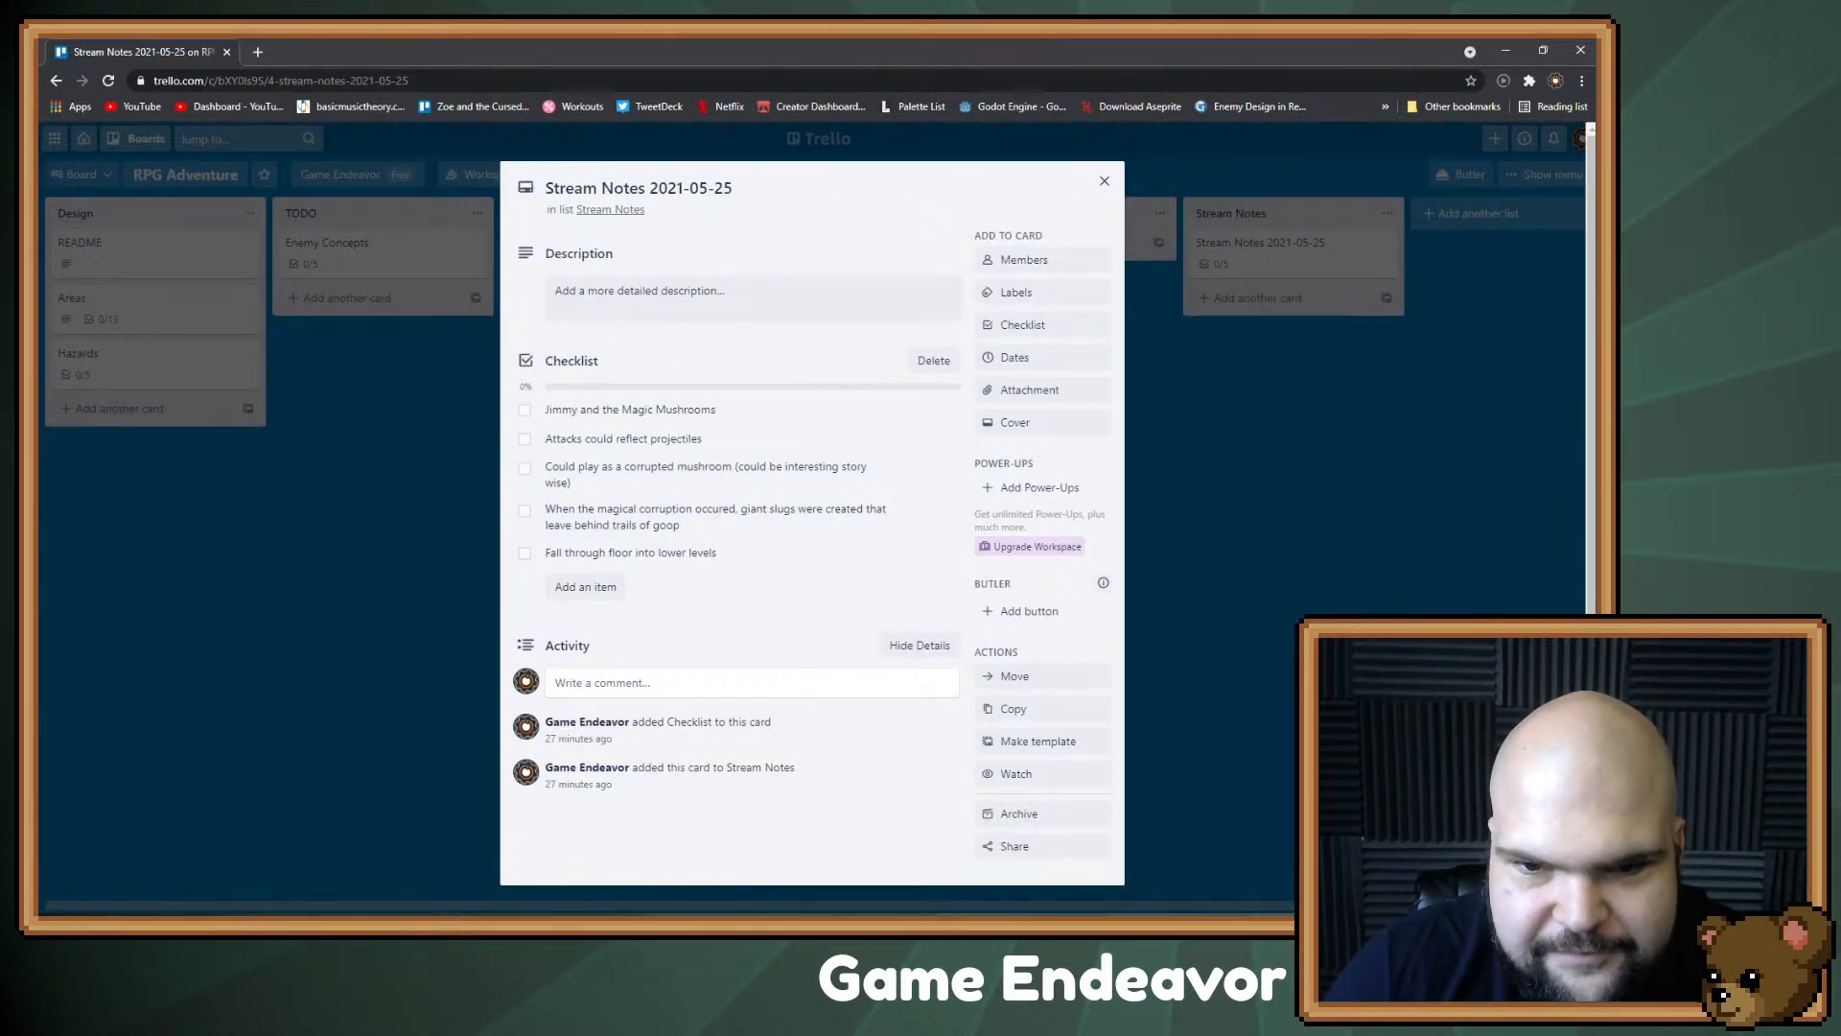
left_click(697, 522)
double_click(646, 526)
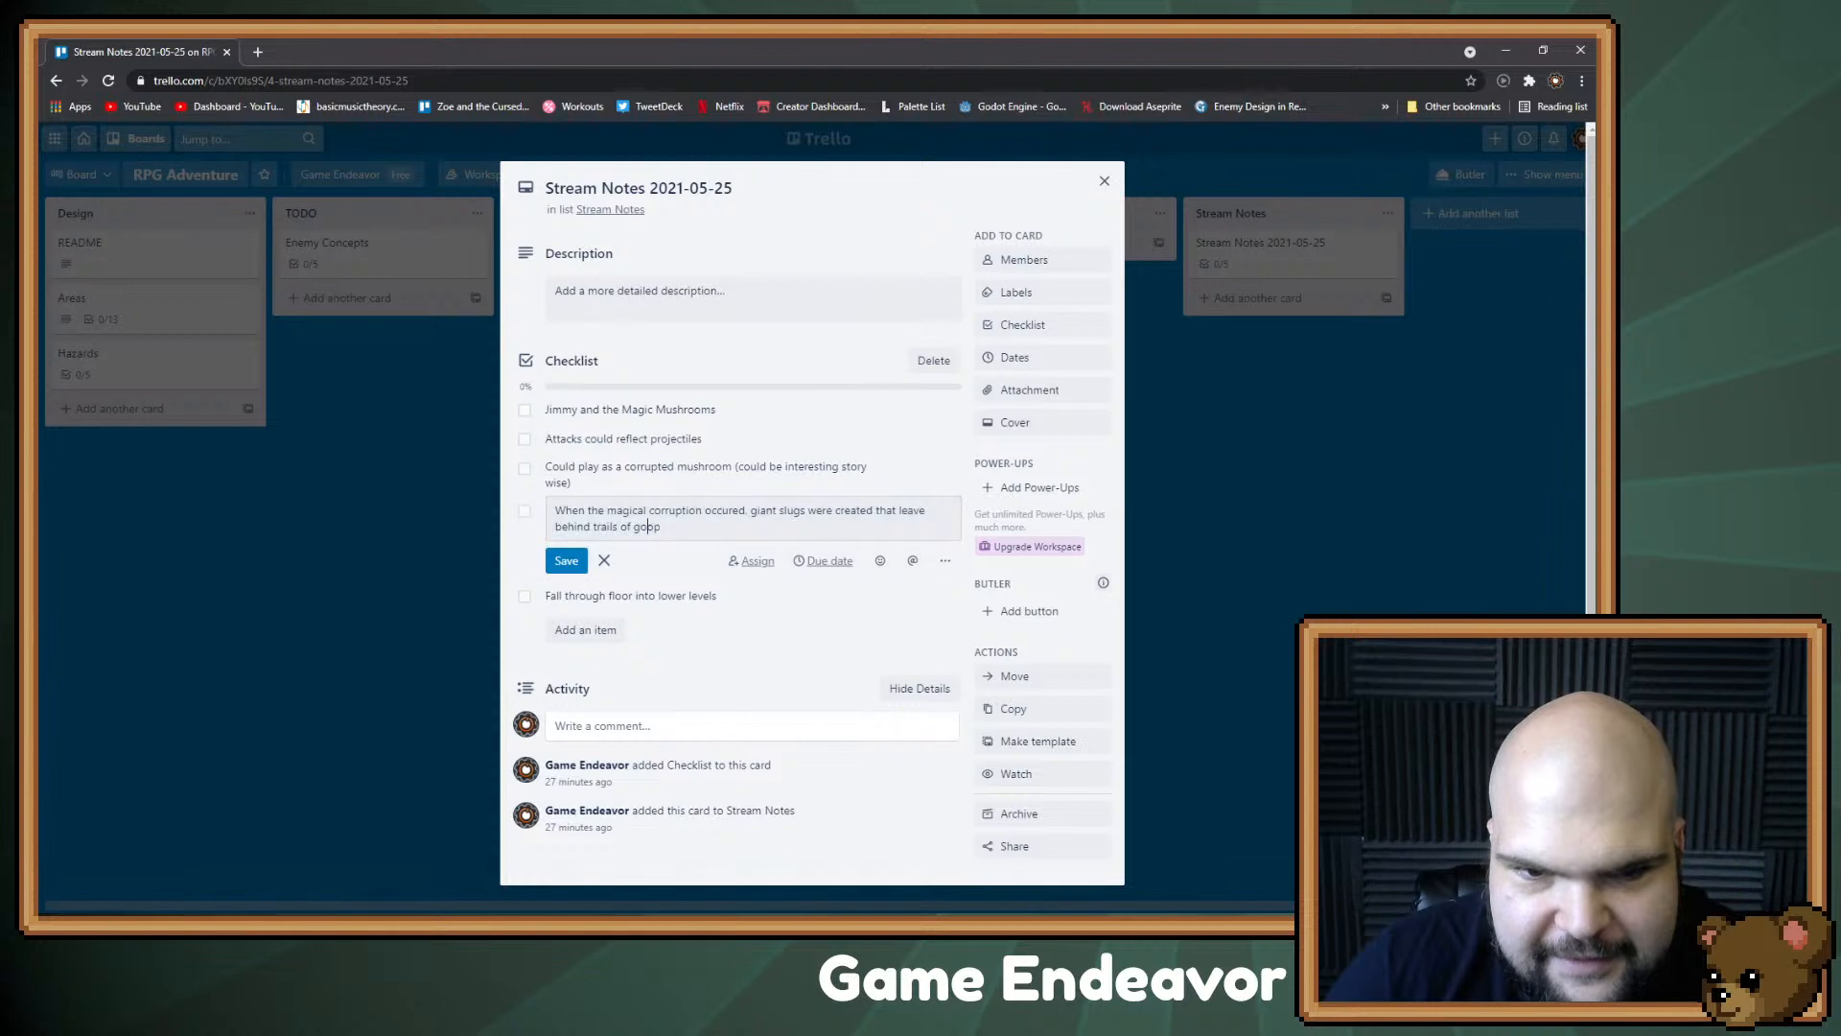
key("Escape")
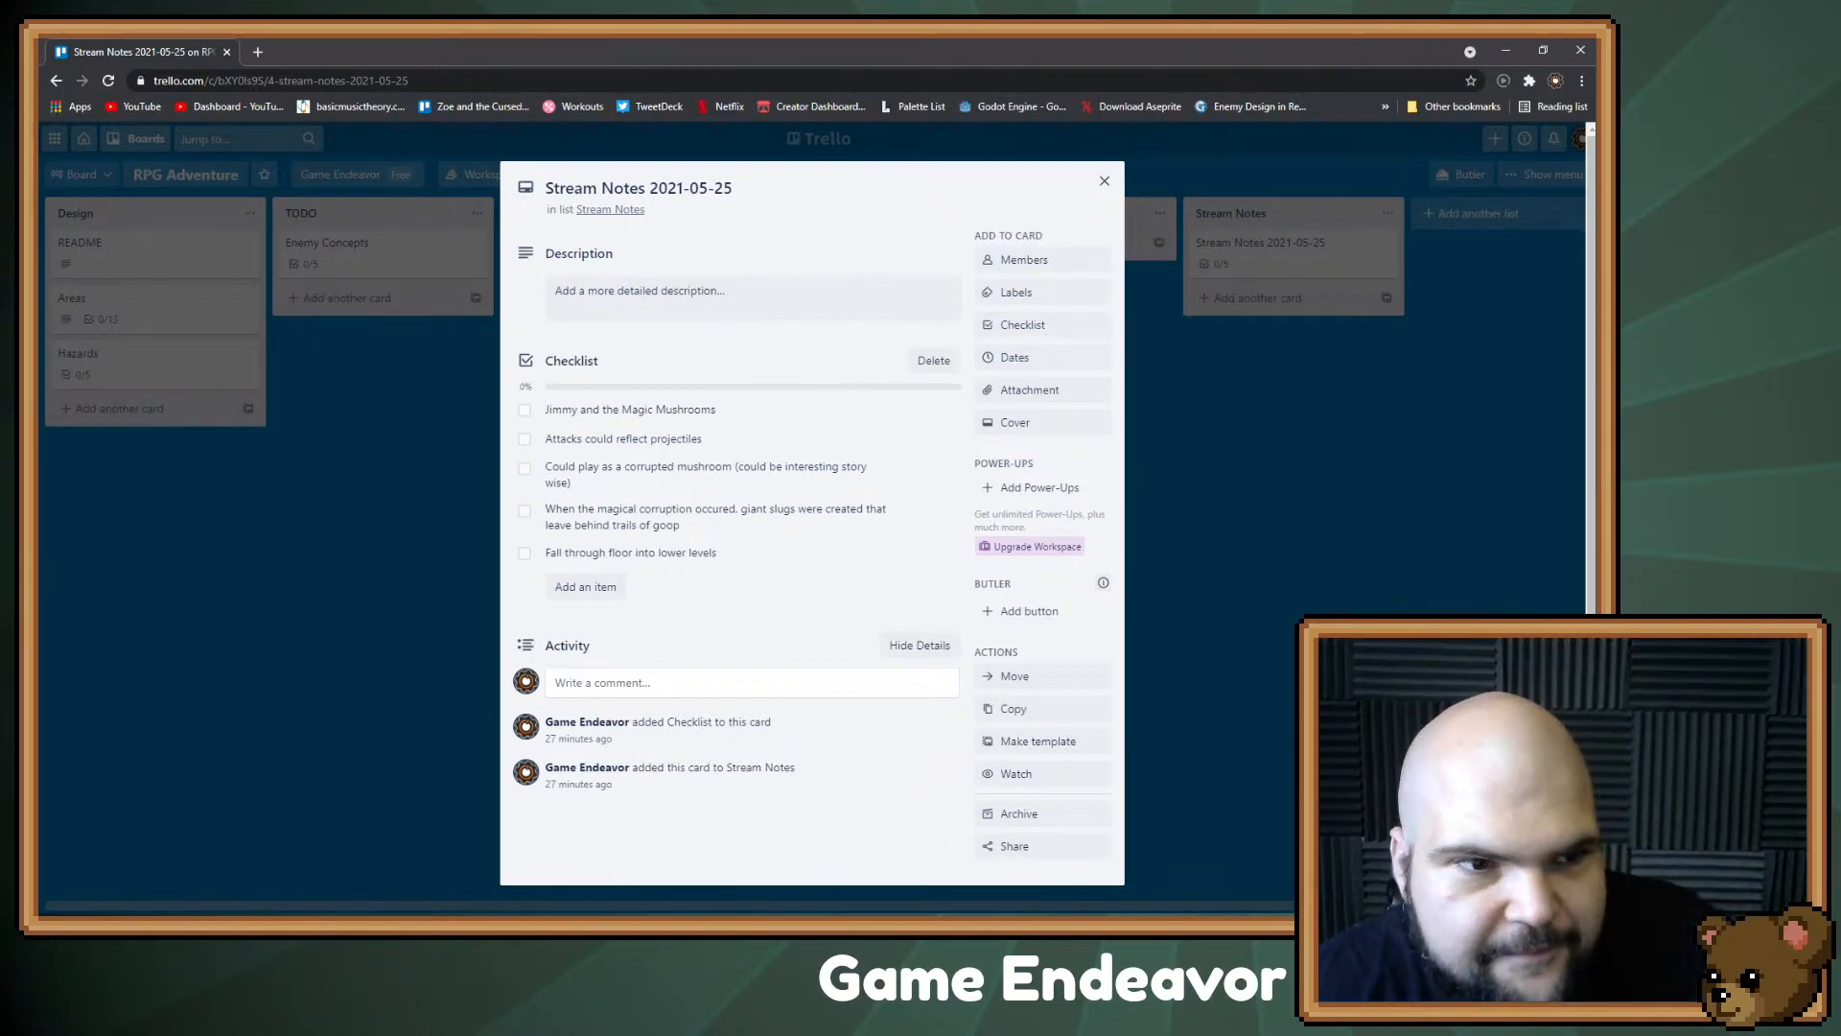
key("Escape")
left_click(144, 305)
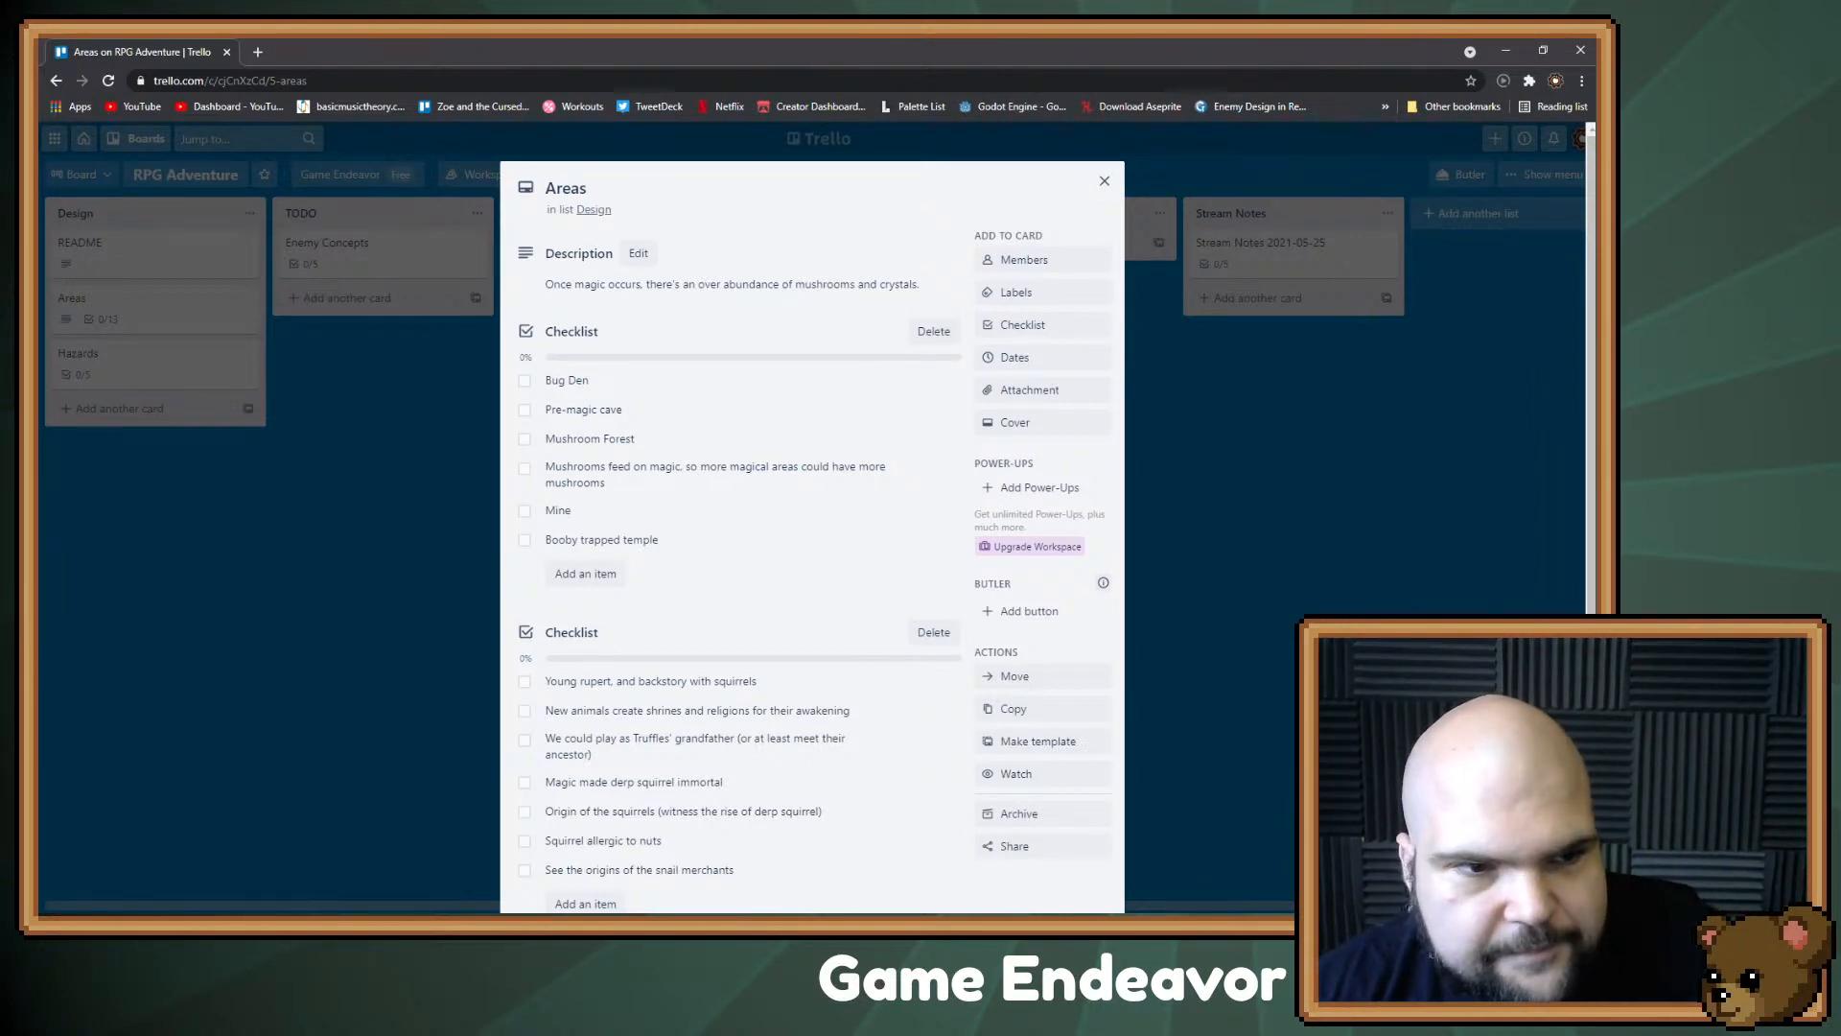
left_click(153, 364)
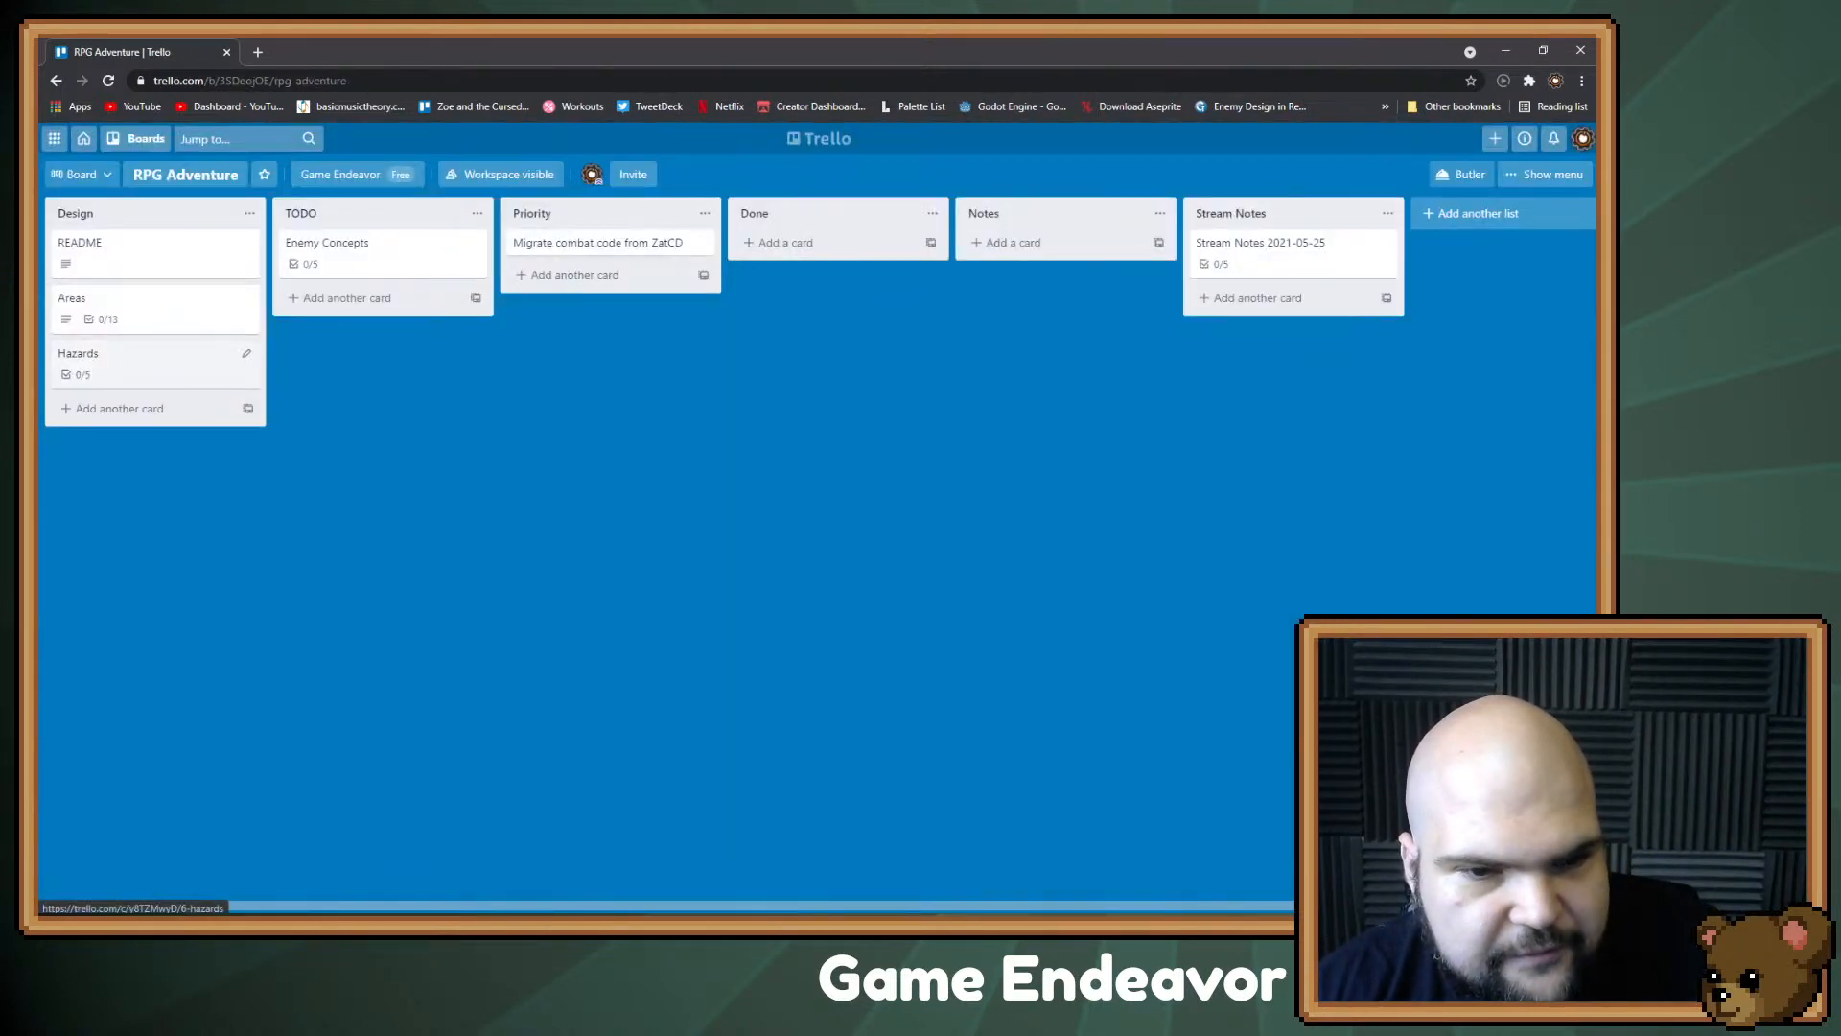
Step: Add the checklist item "Thorn bushes that cause great damage, but you can obtain the ability to remove them" to the Hazards card
left_click(153, 365)
left_click(586, 560)
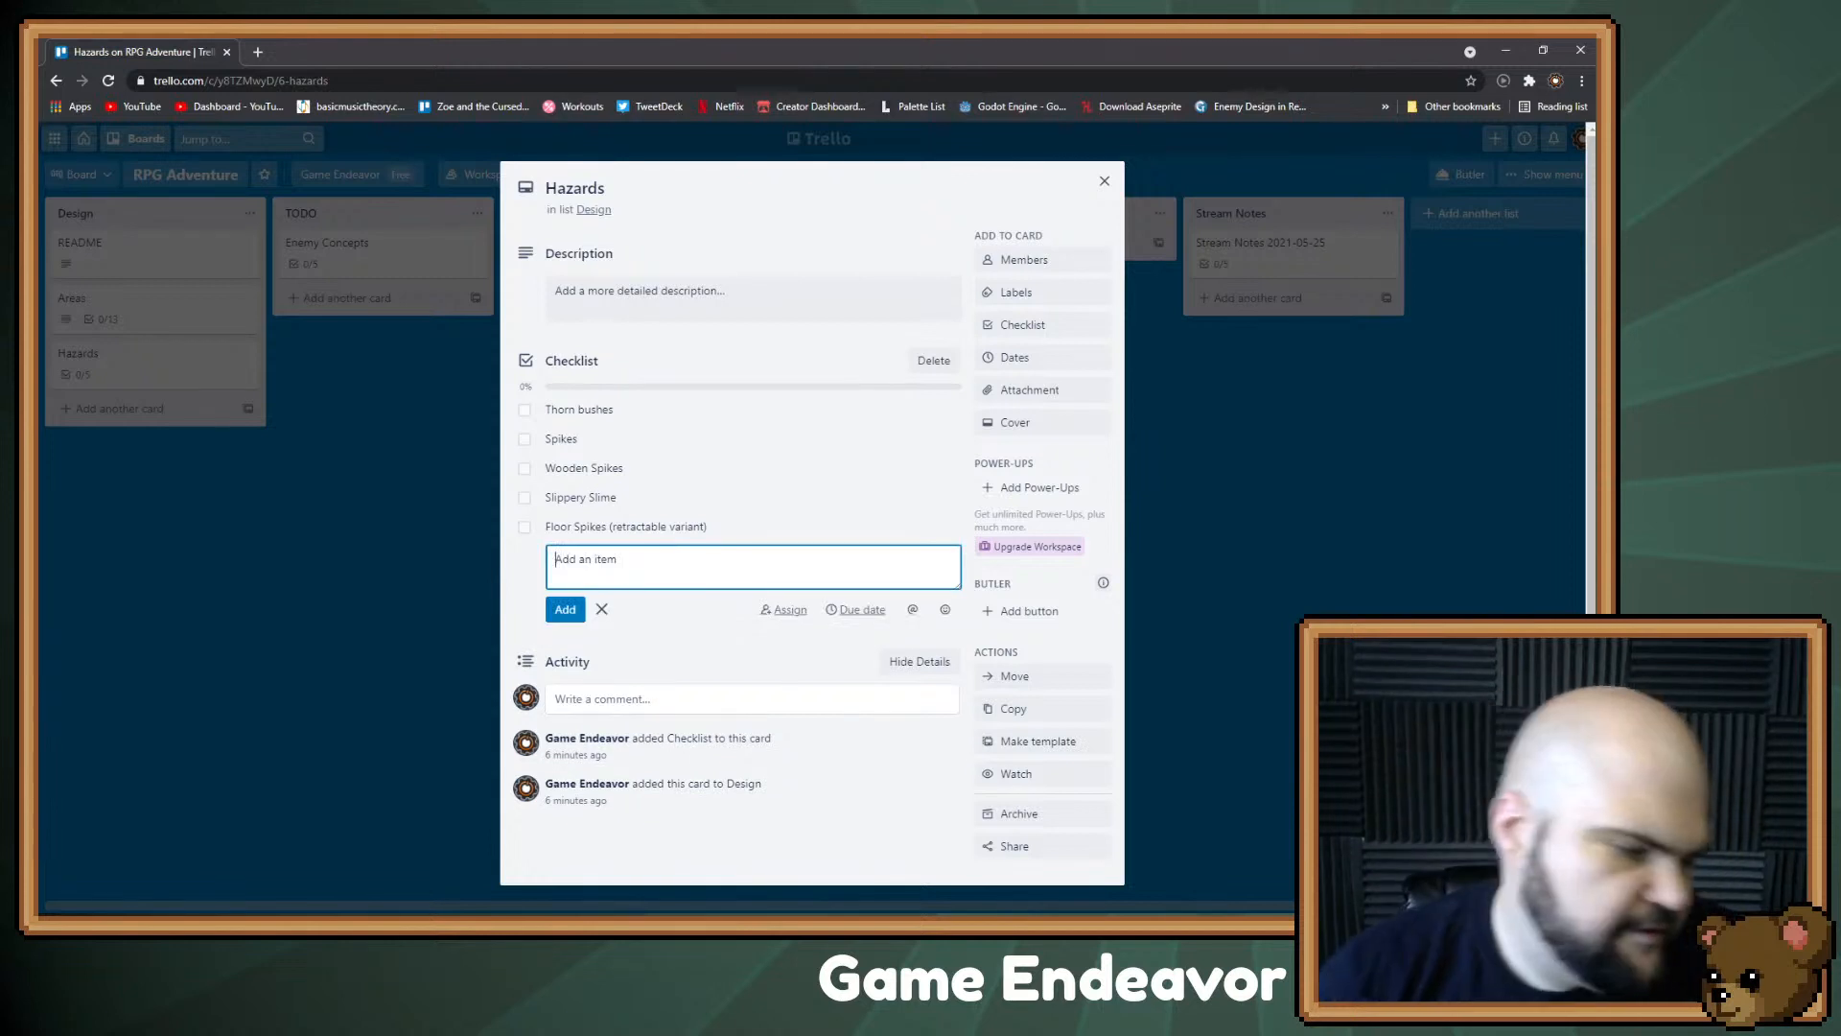
type("Thorn bus")
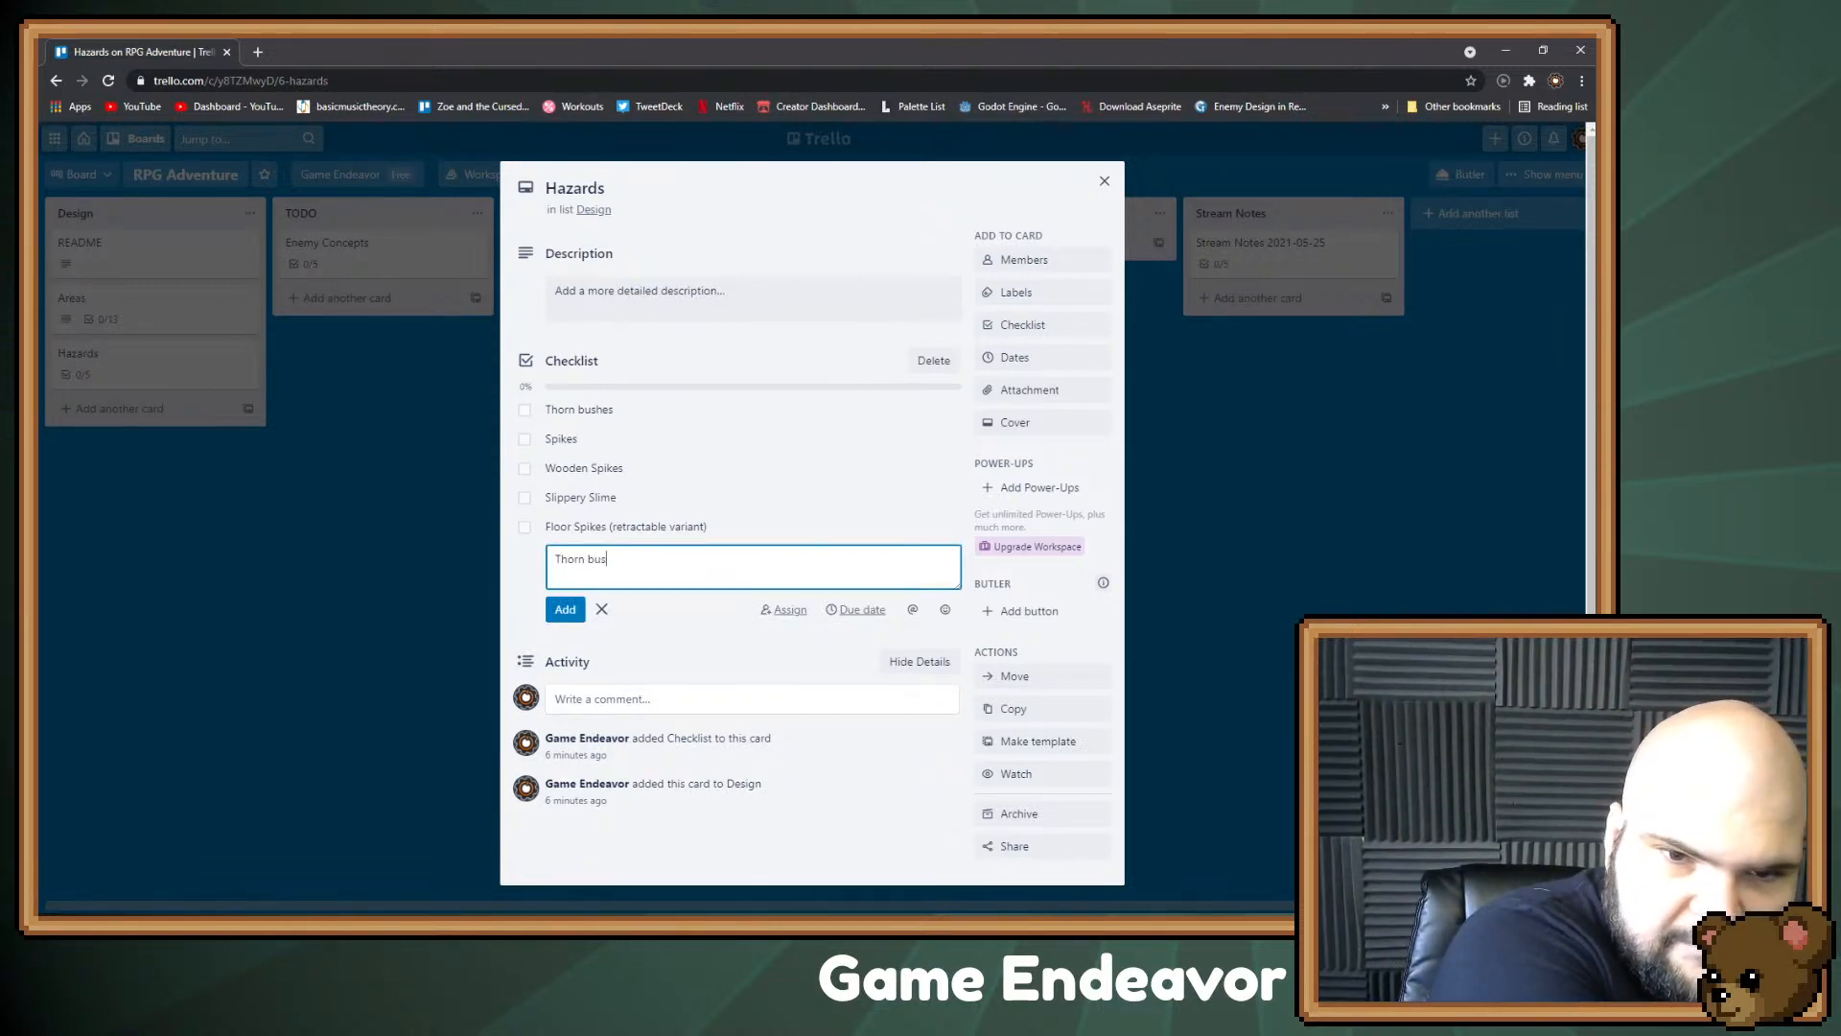
type("hes that ca")
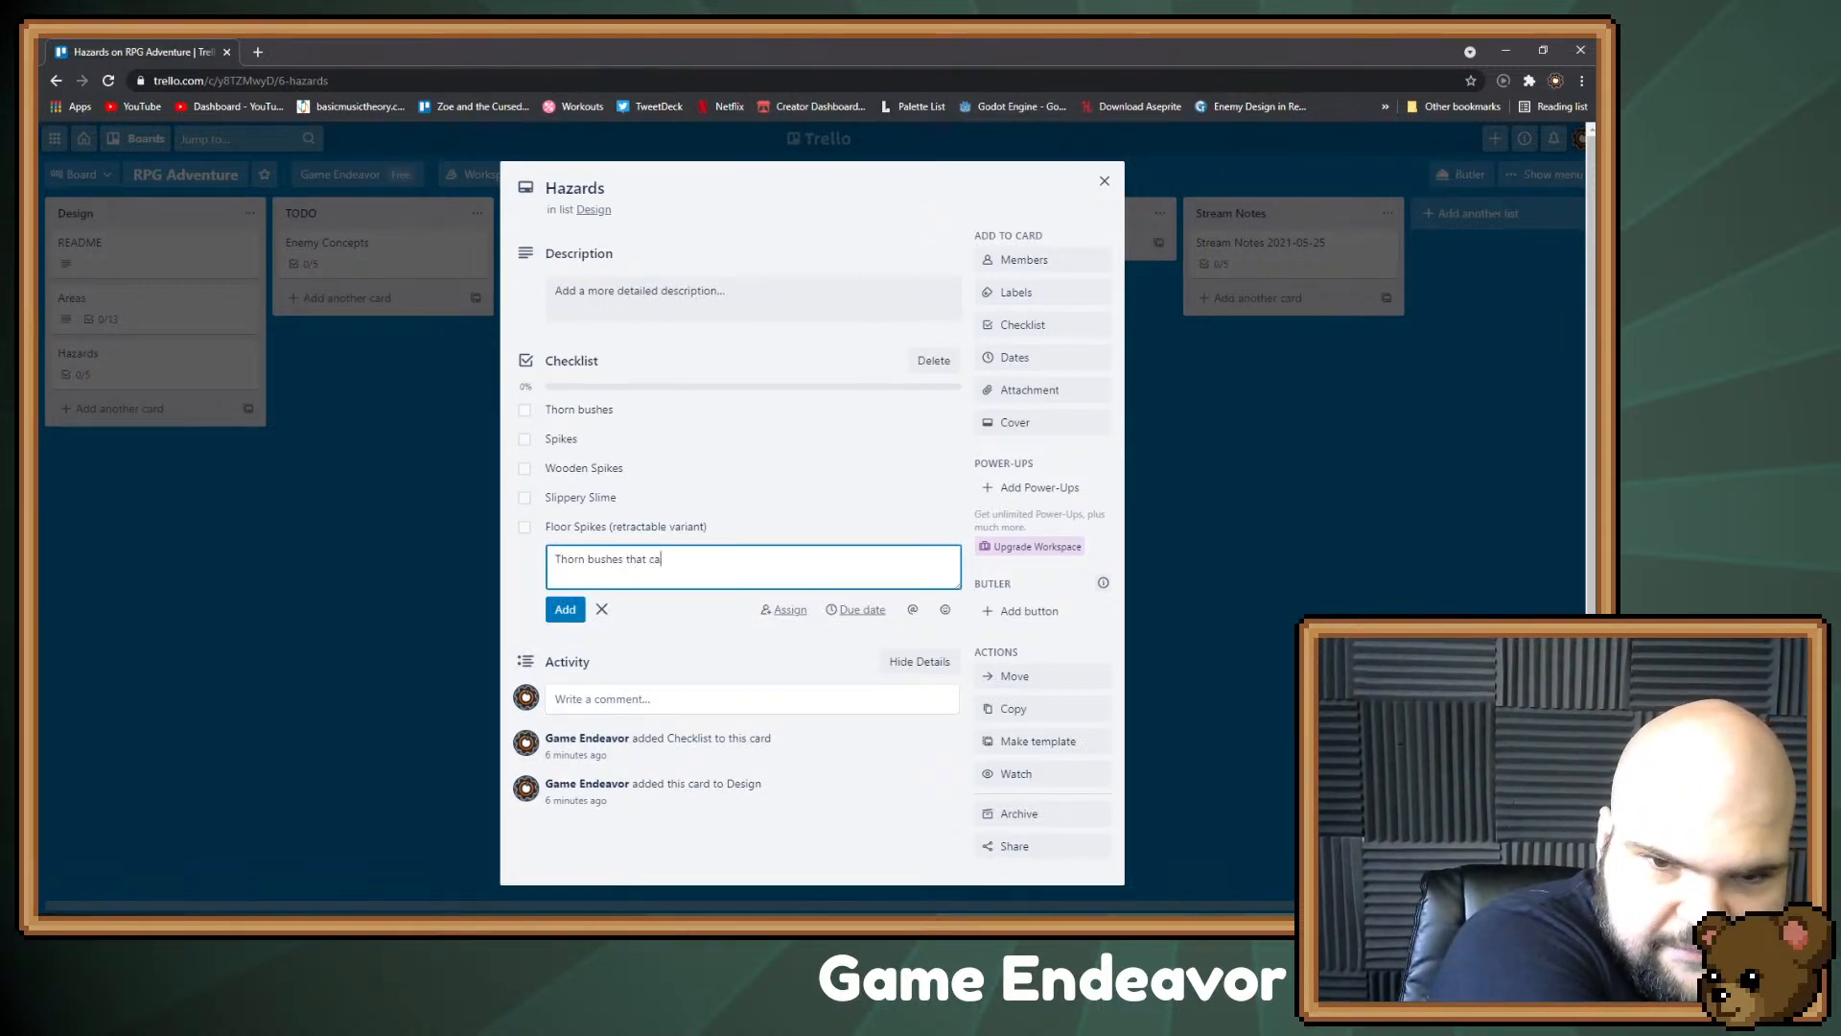
type("use great damage")
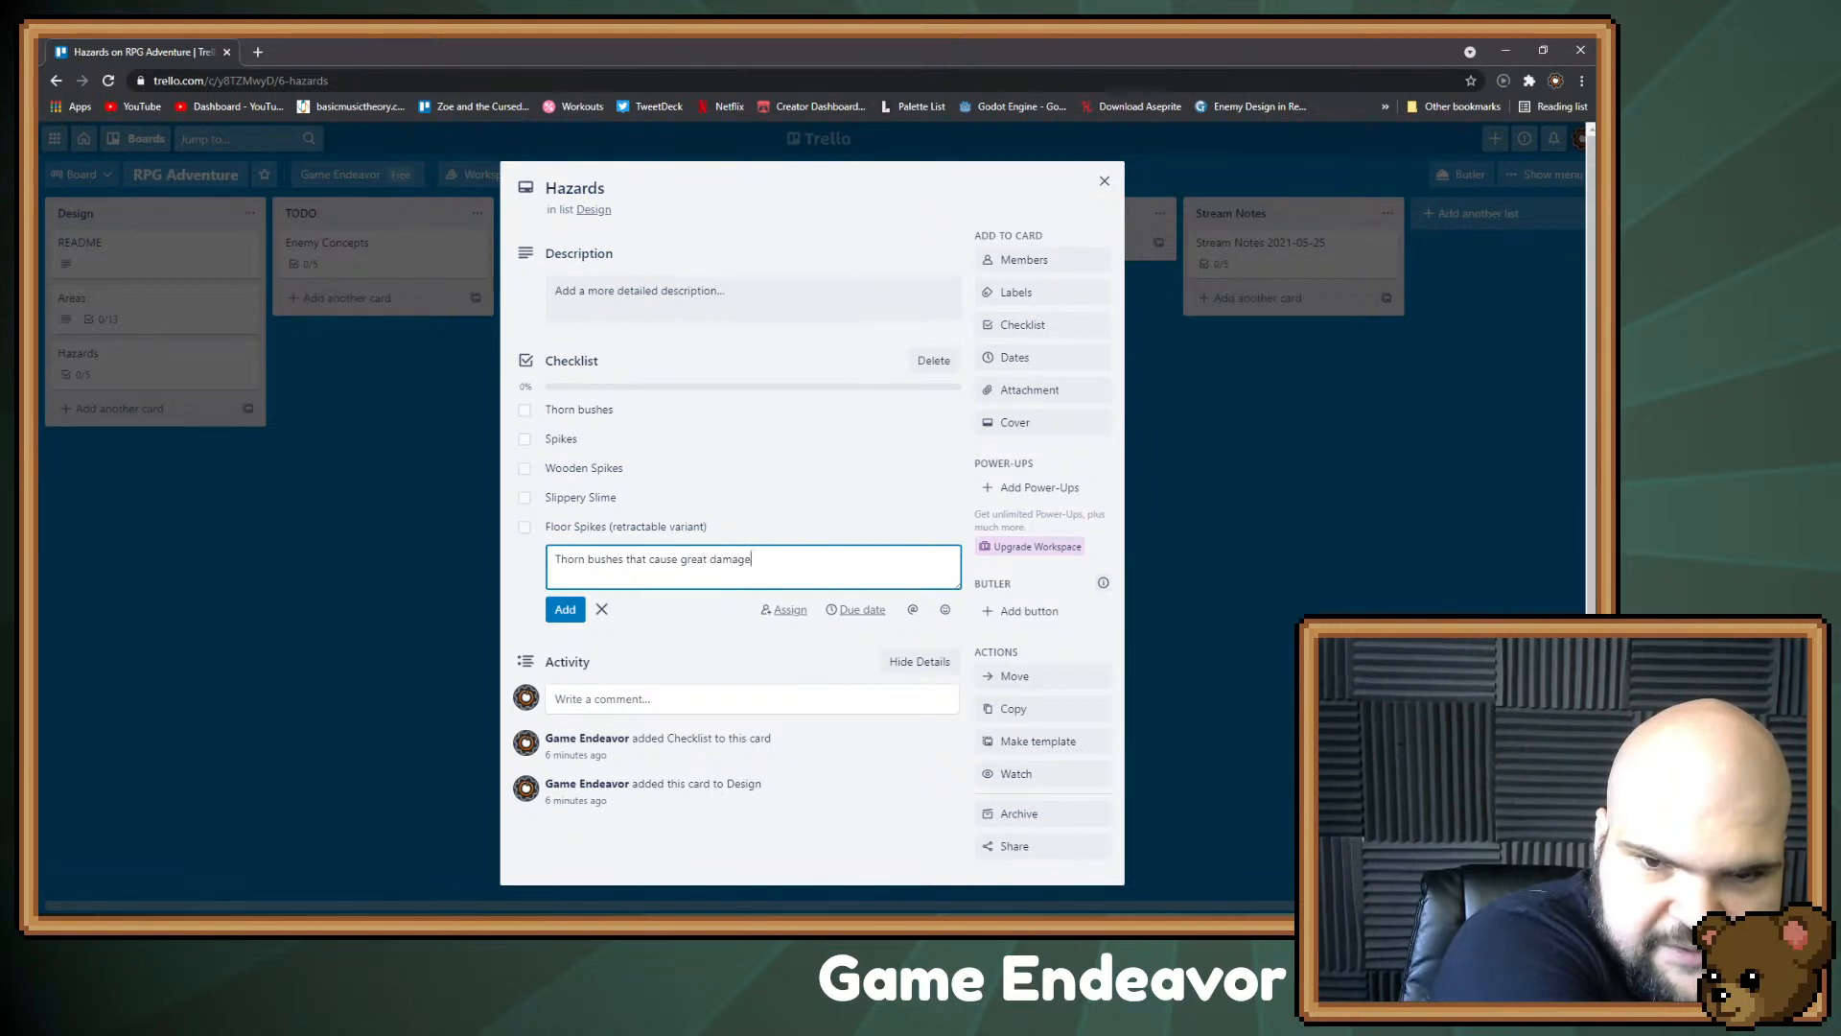
type(", but you can ")
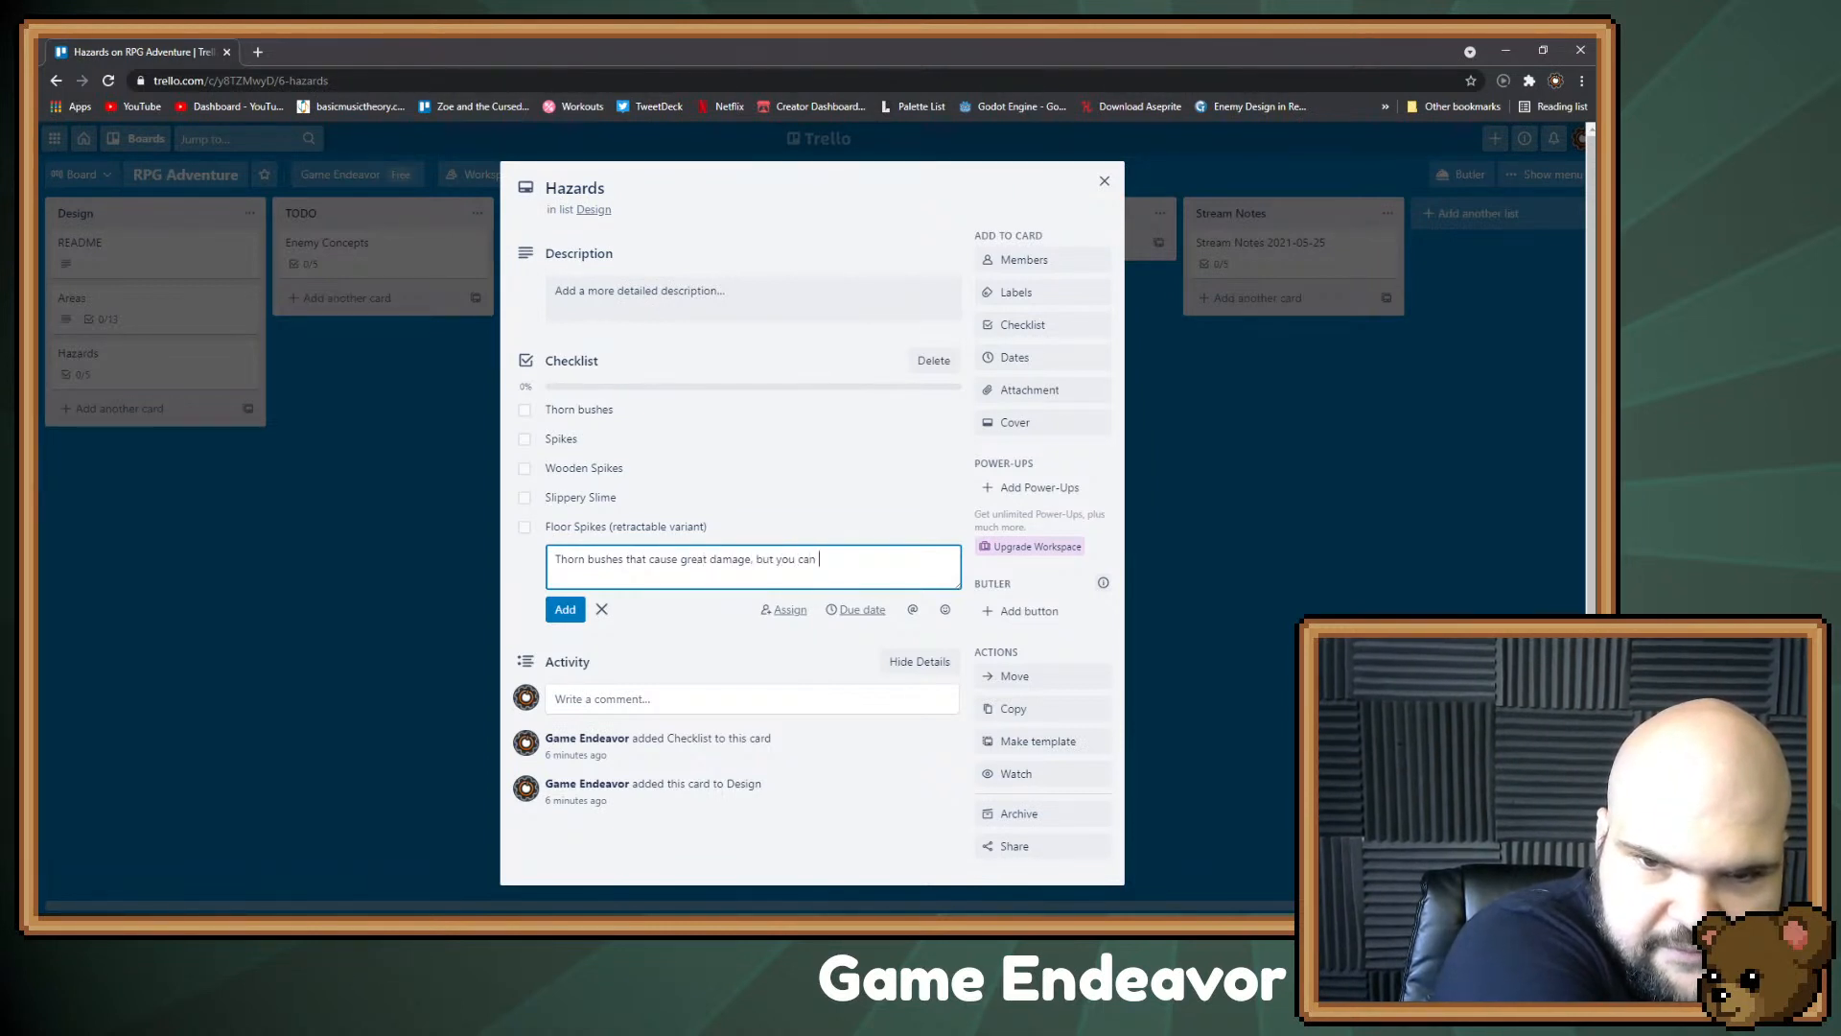
type("obstain")
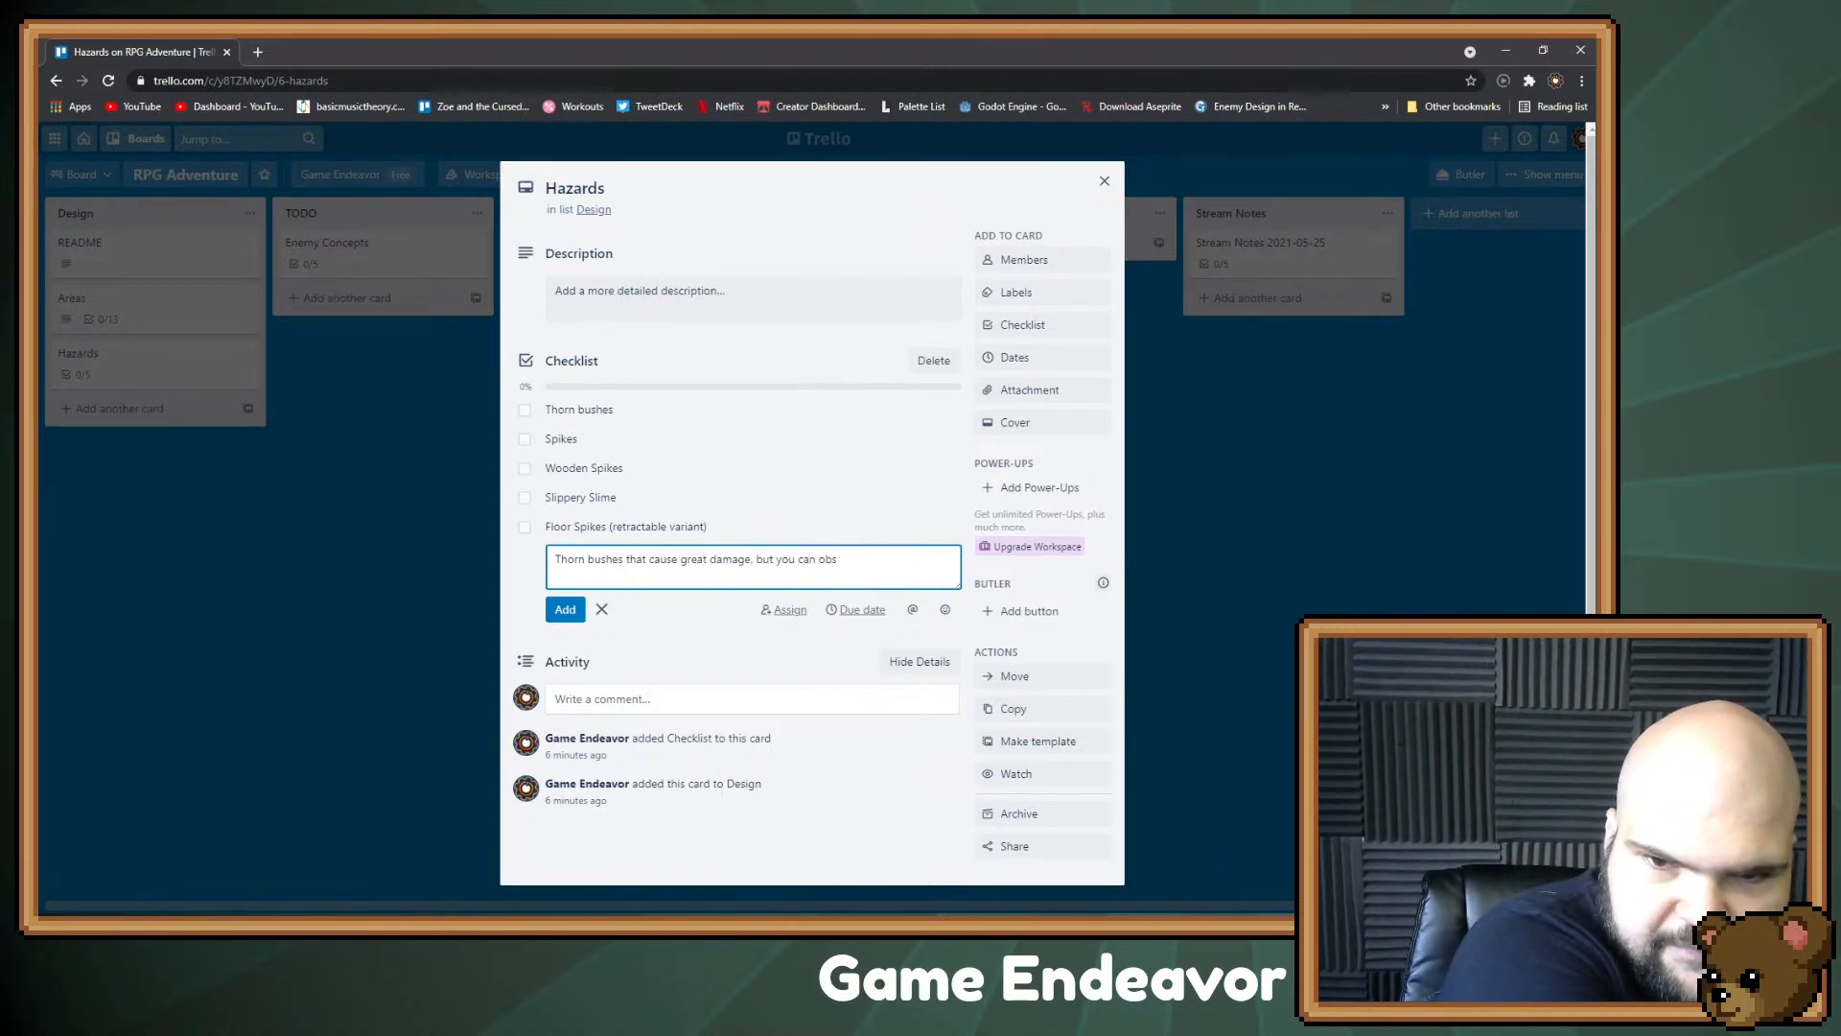
key("BackSpace")
key("BackSpace")
key("BackSpace")
type("tain an ab")
key("BackSpace")
key("BackSpace")
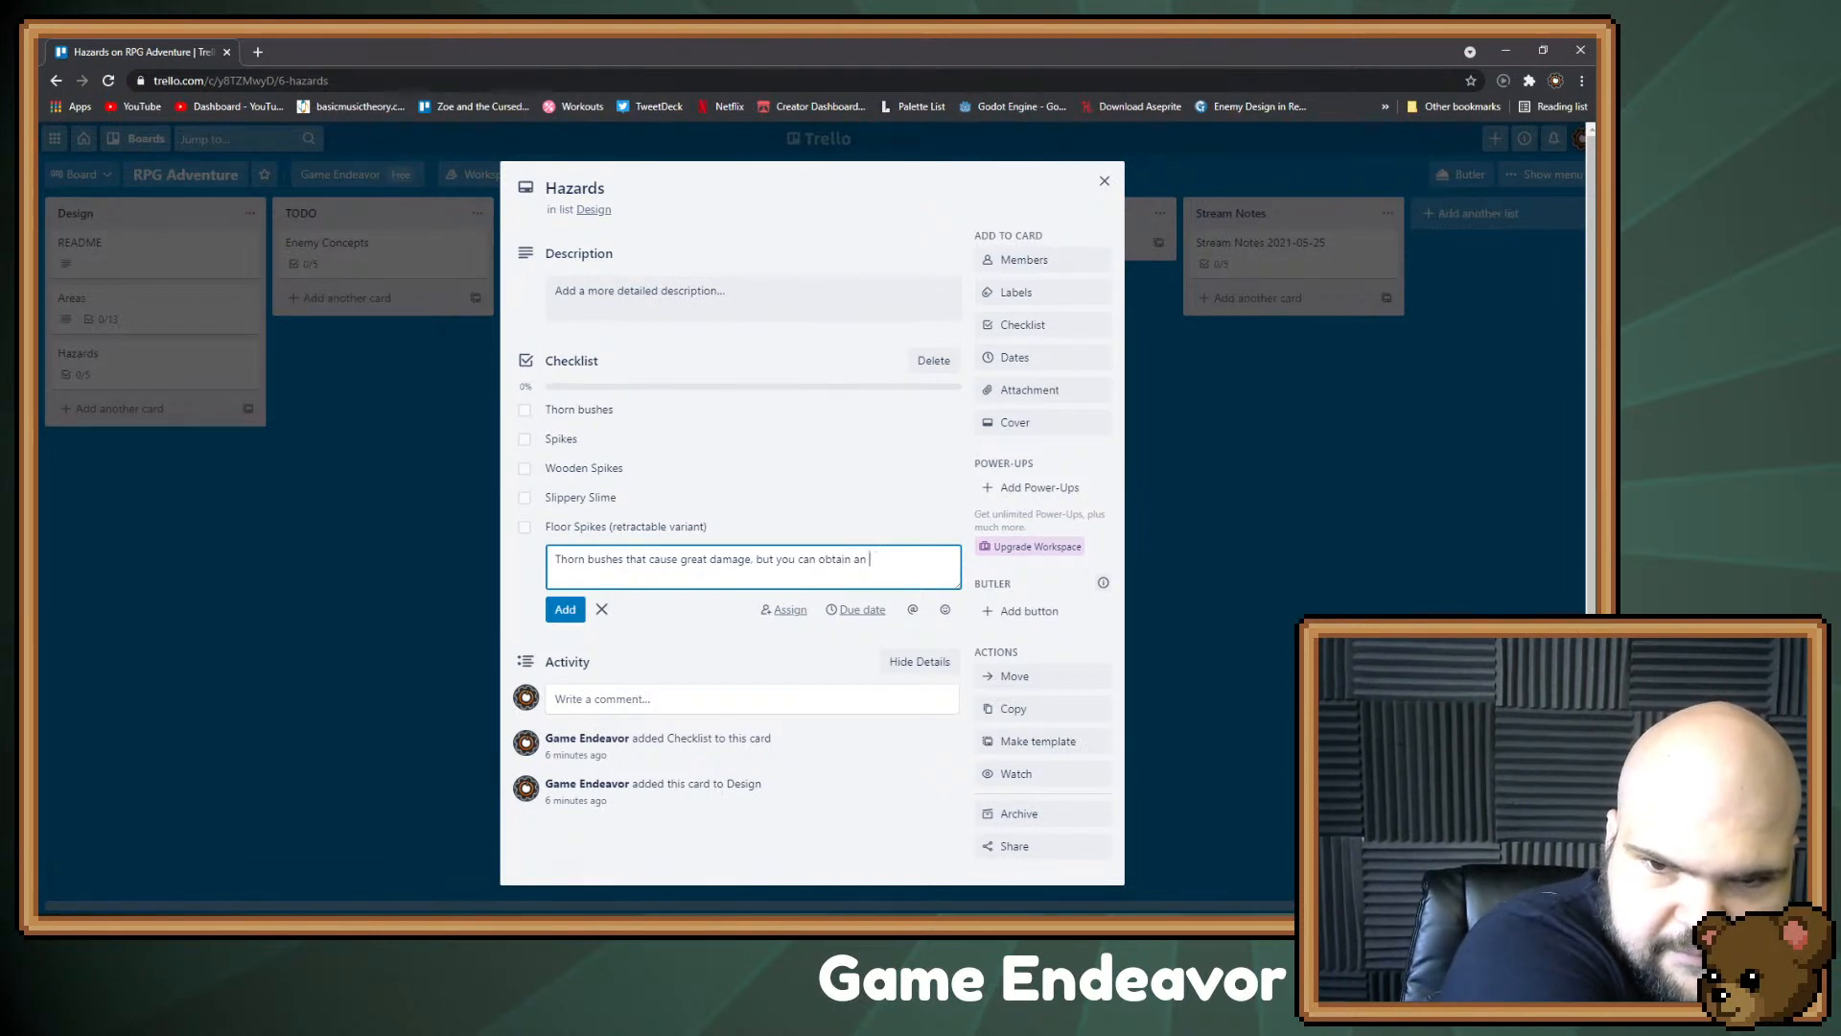
type("he abil")
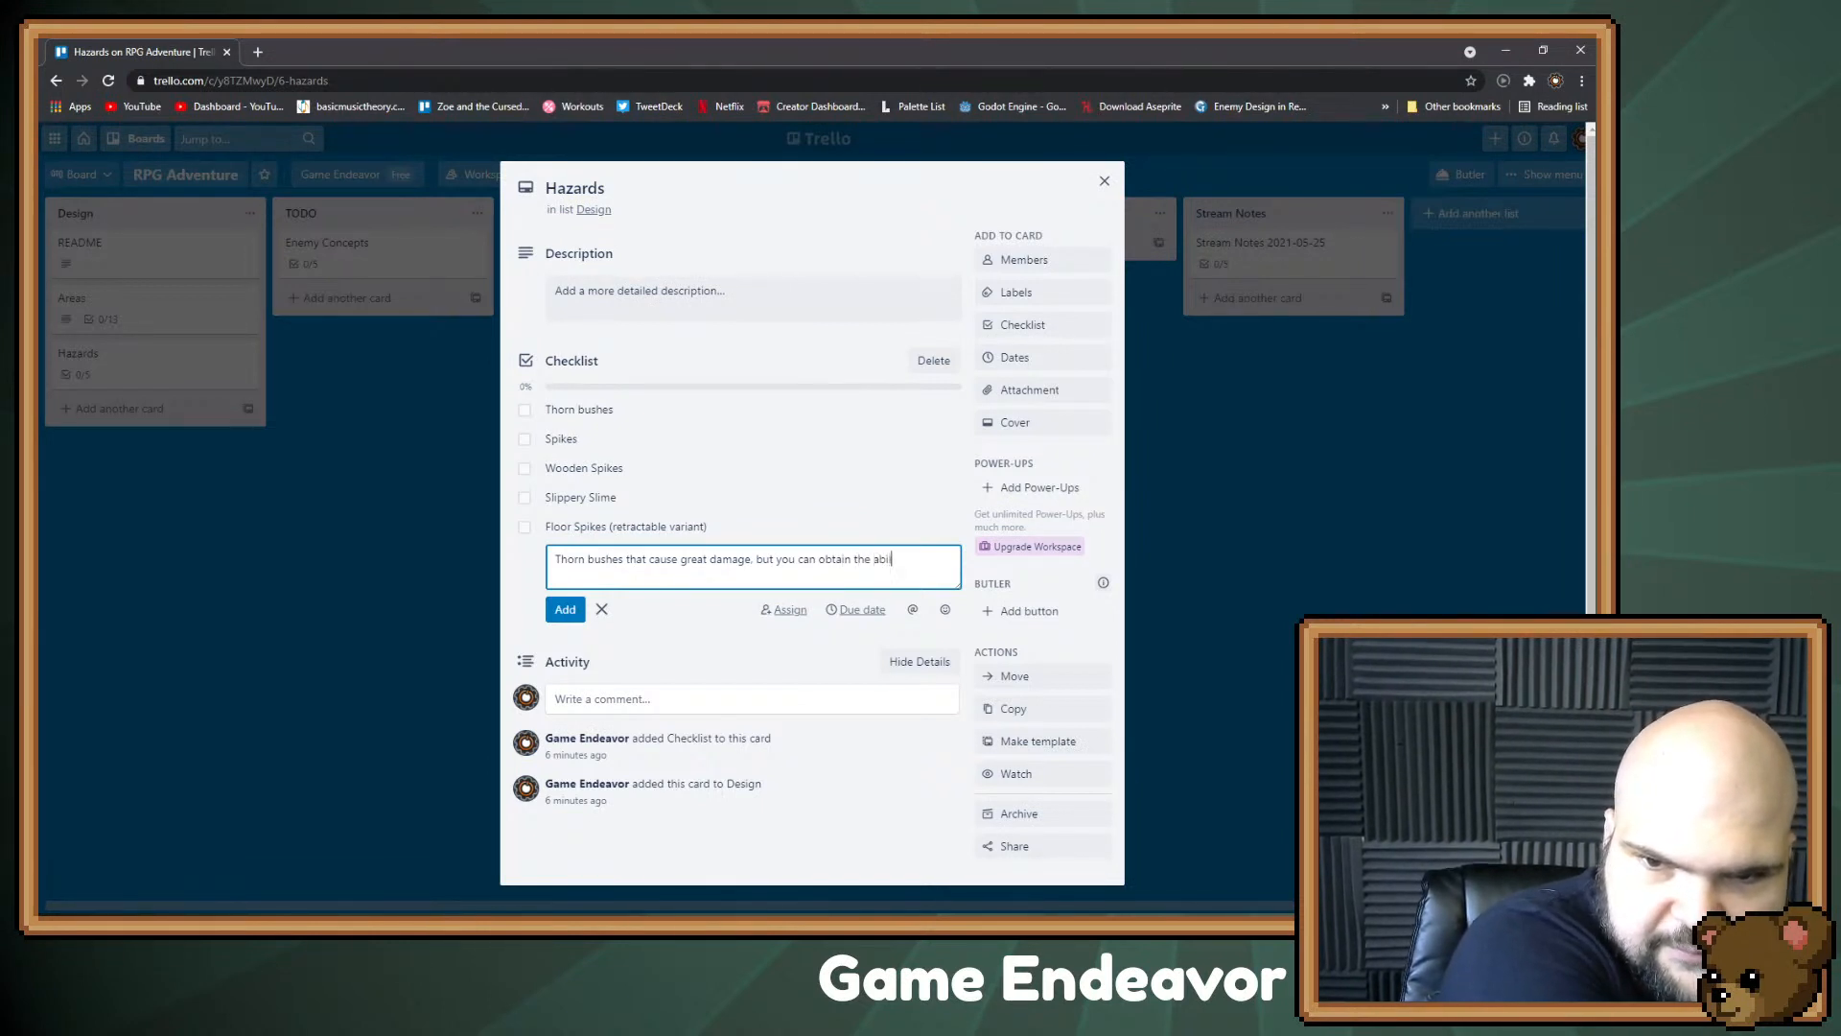
type("ity to remove them")
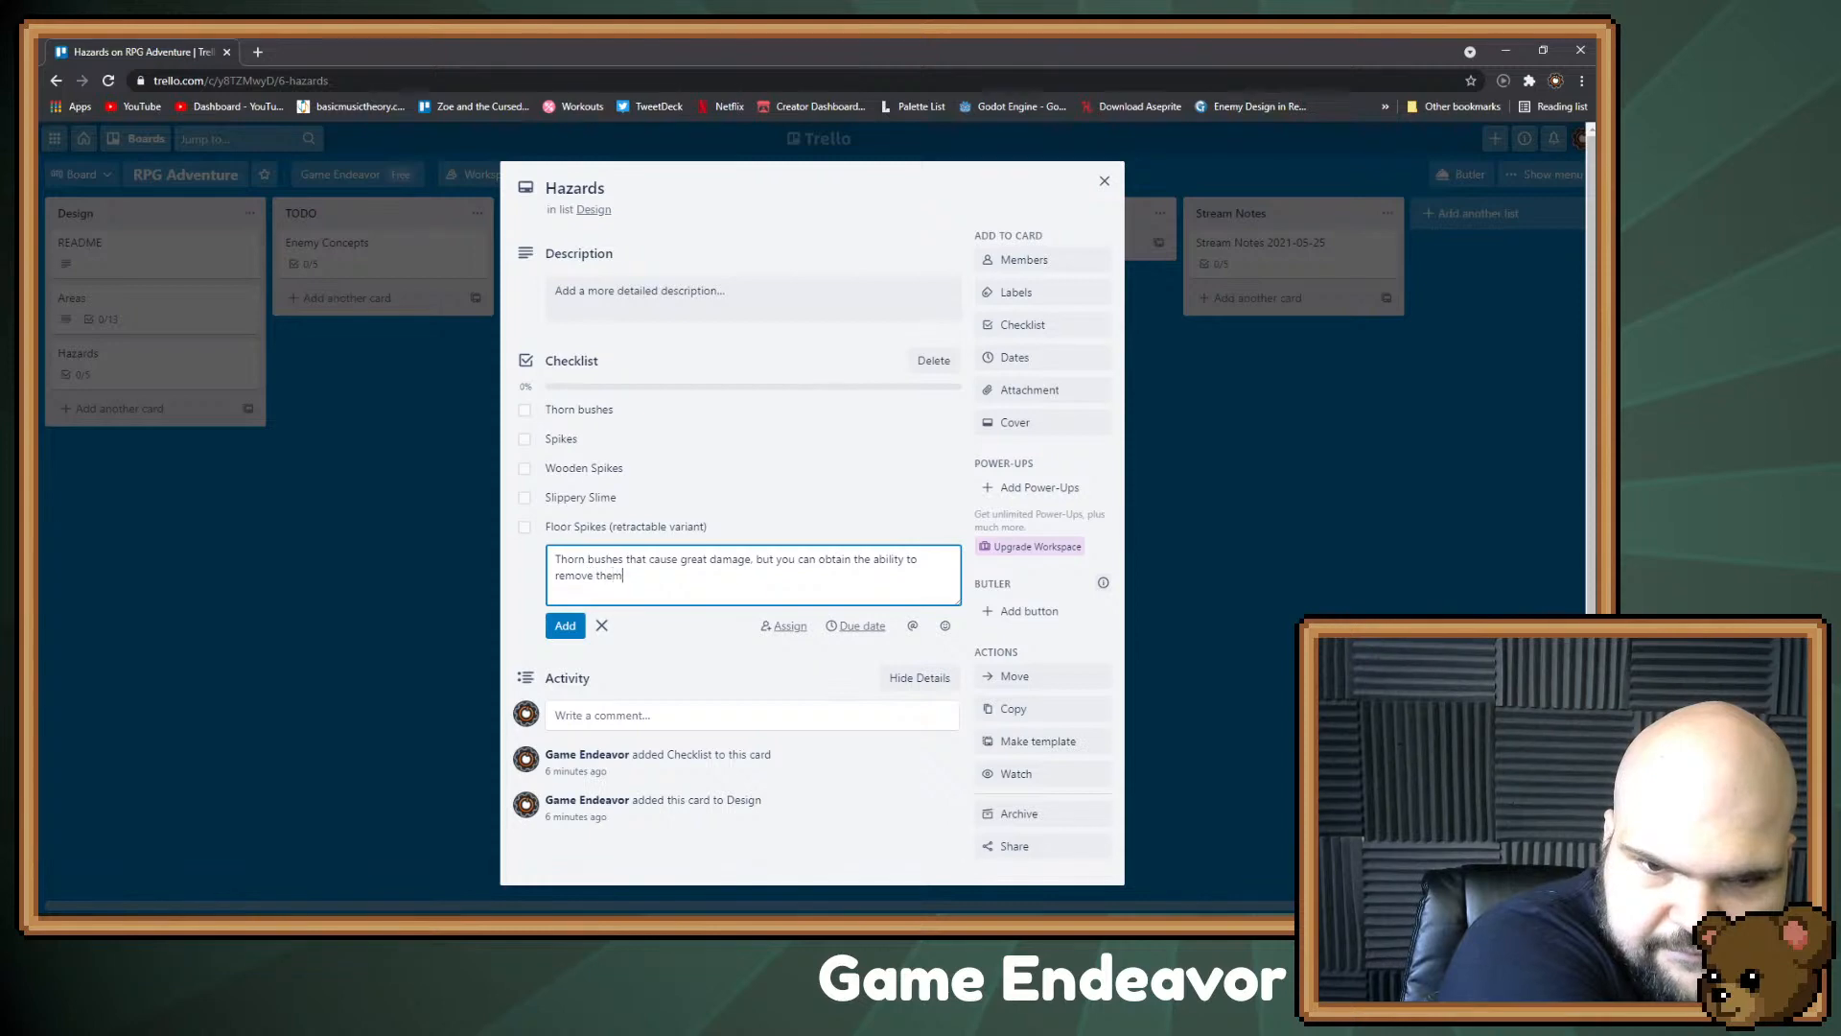
key("Return")
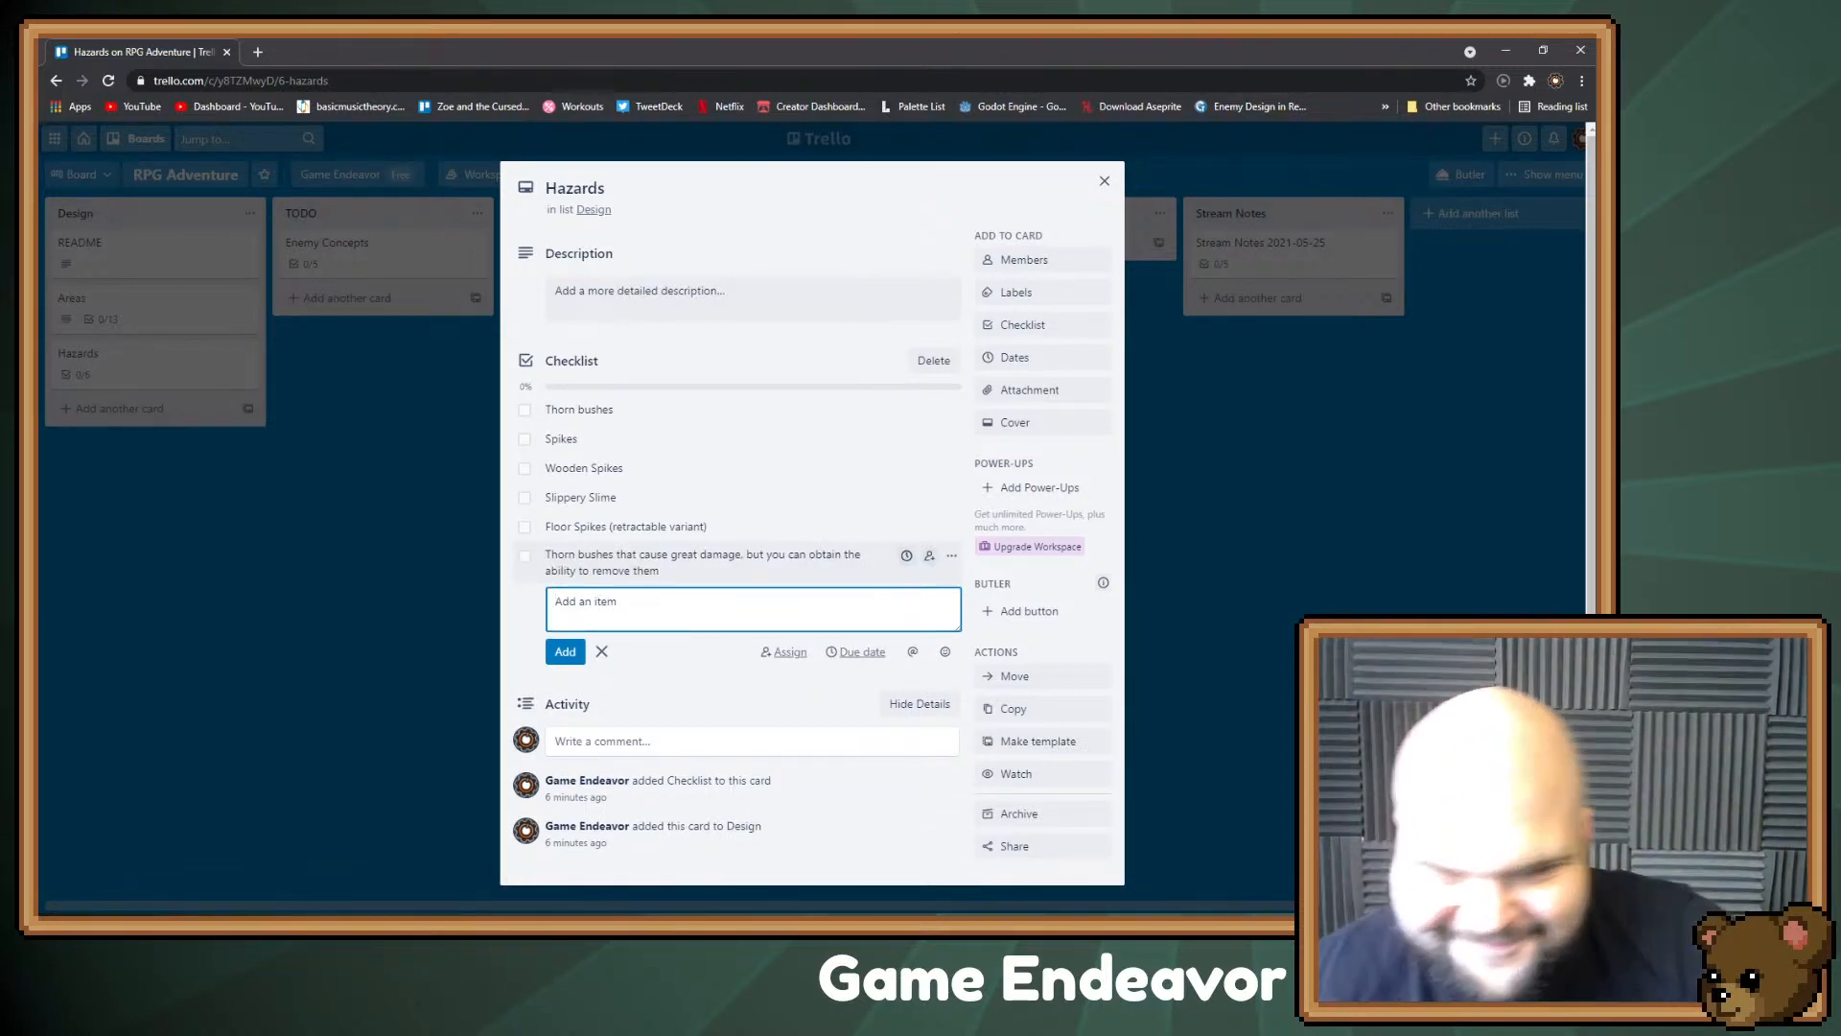
Step: Append ". (hedge clipper item)" to the checklist item about removable thorn bushes on the Hazards card
left_click(702, 563)
left_click(628, 572)
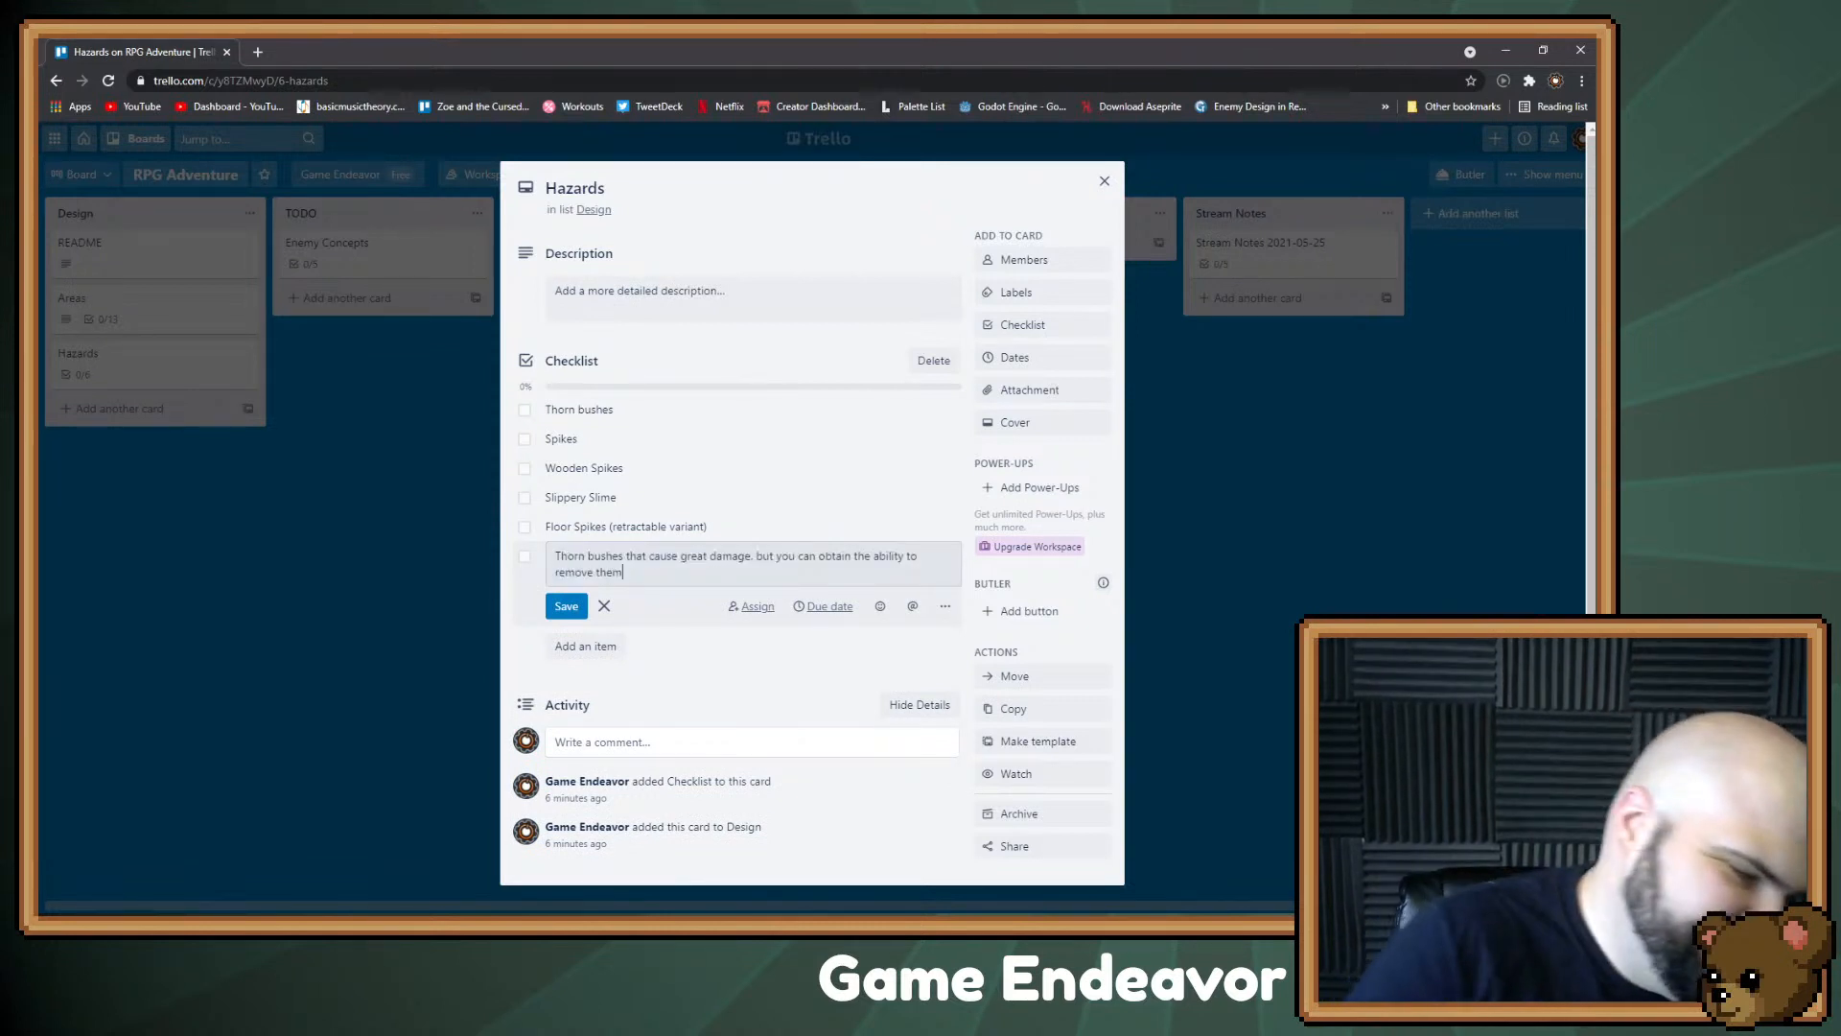
type(". ")
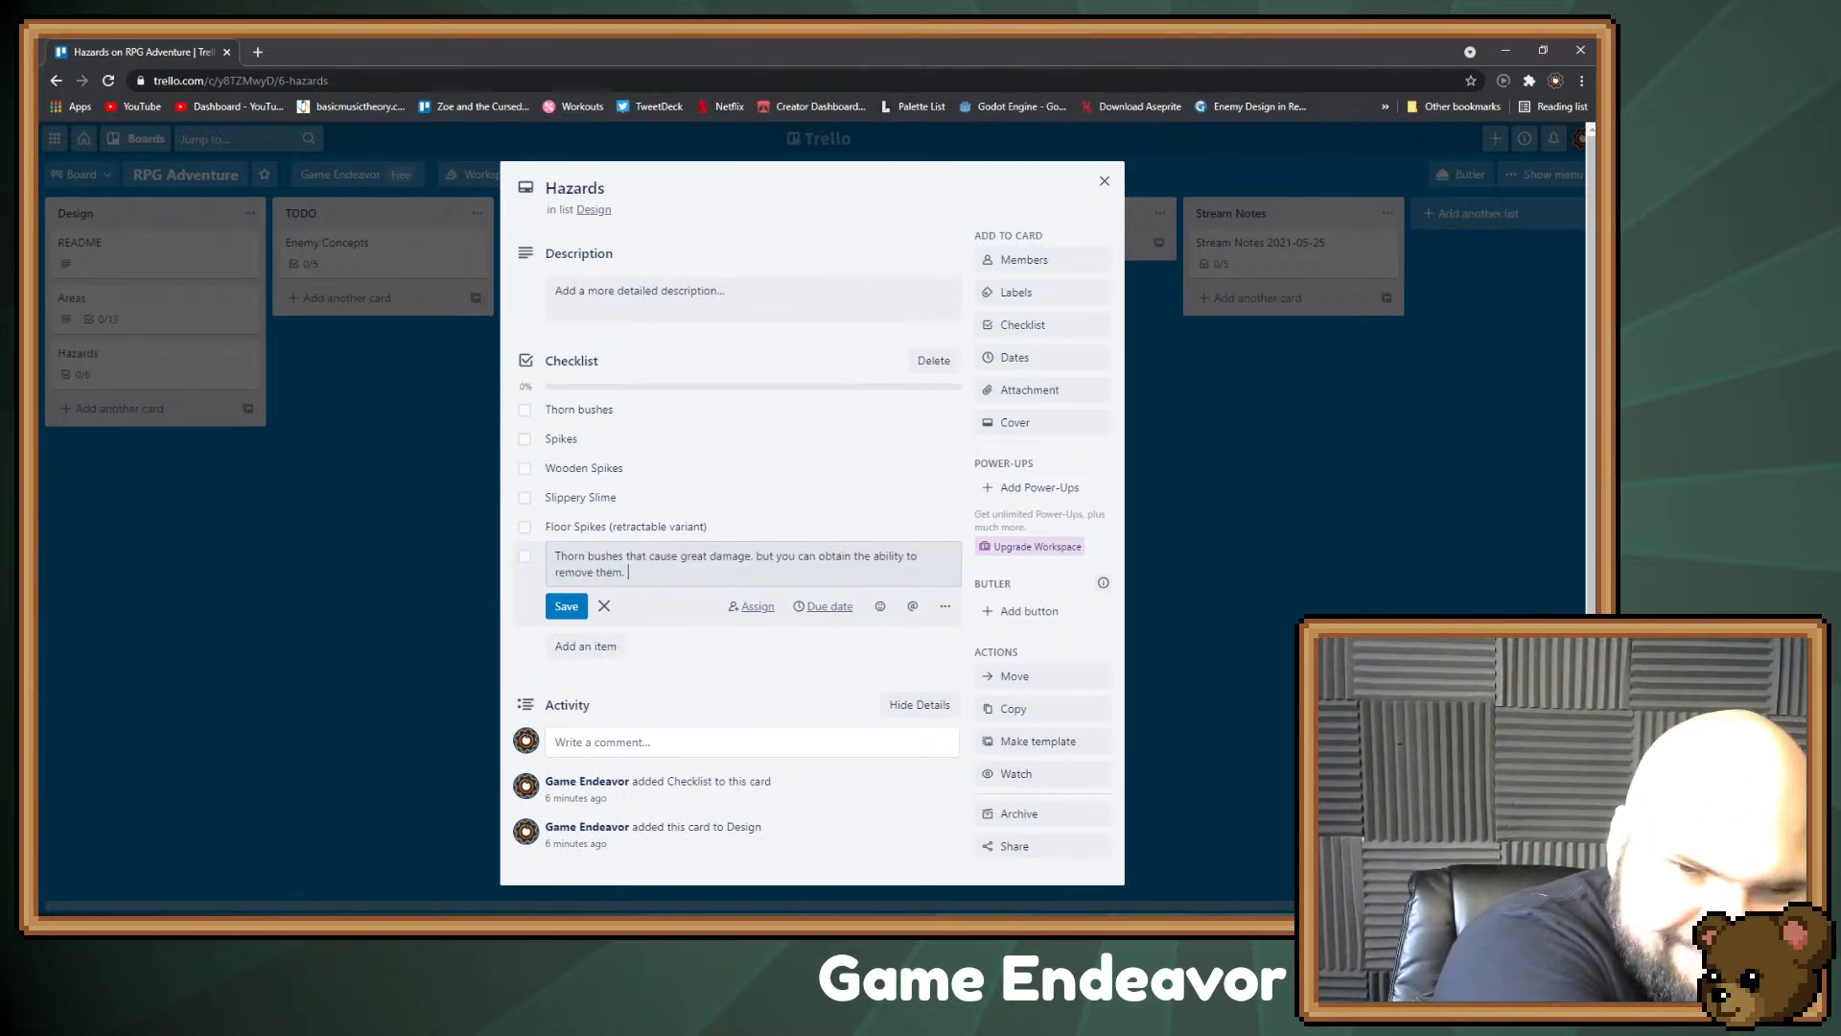
type("(h")
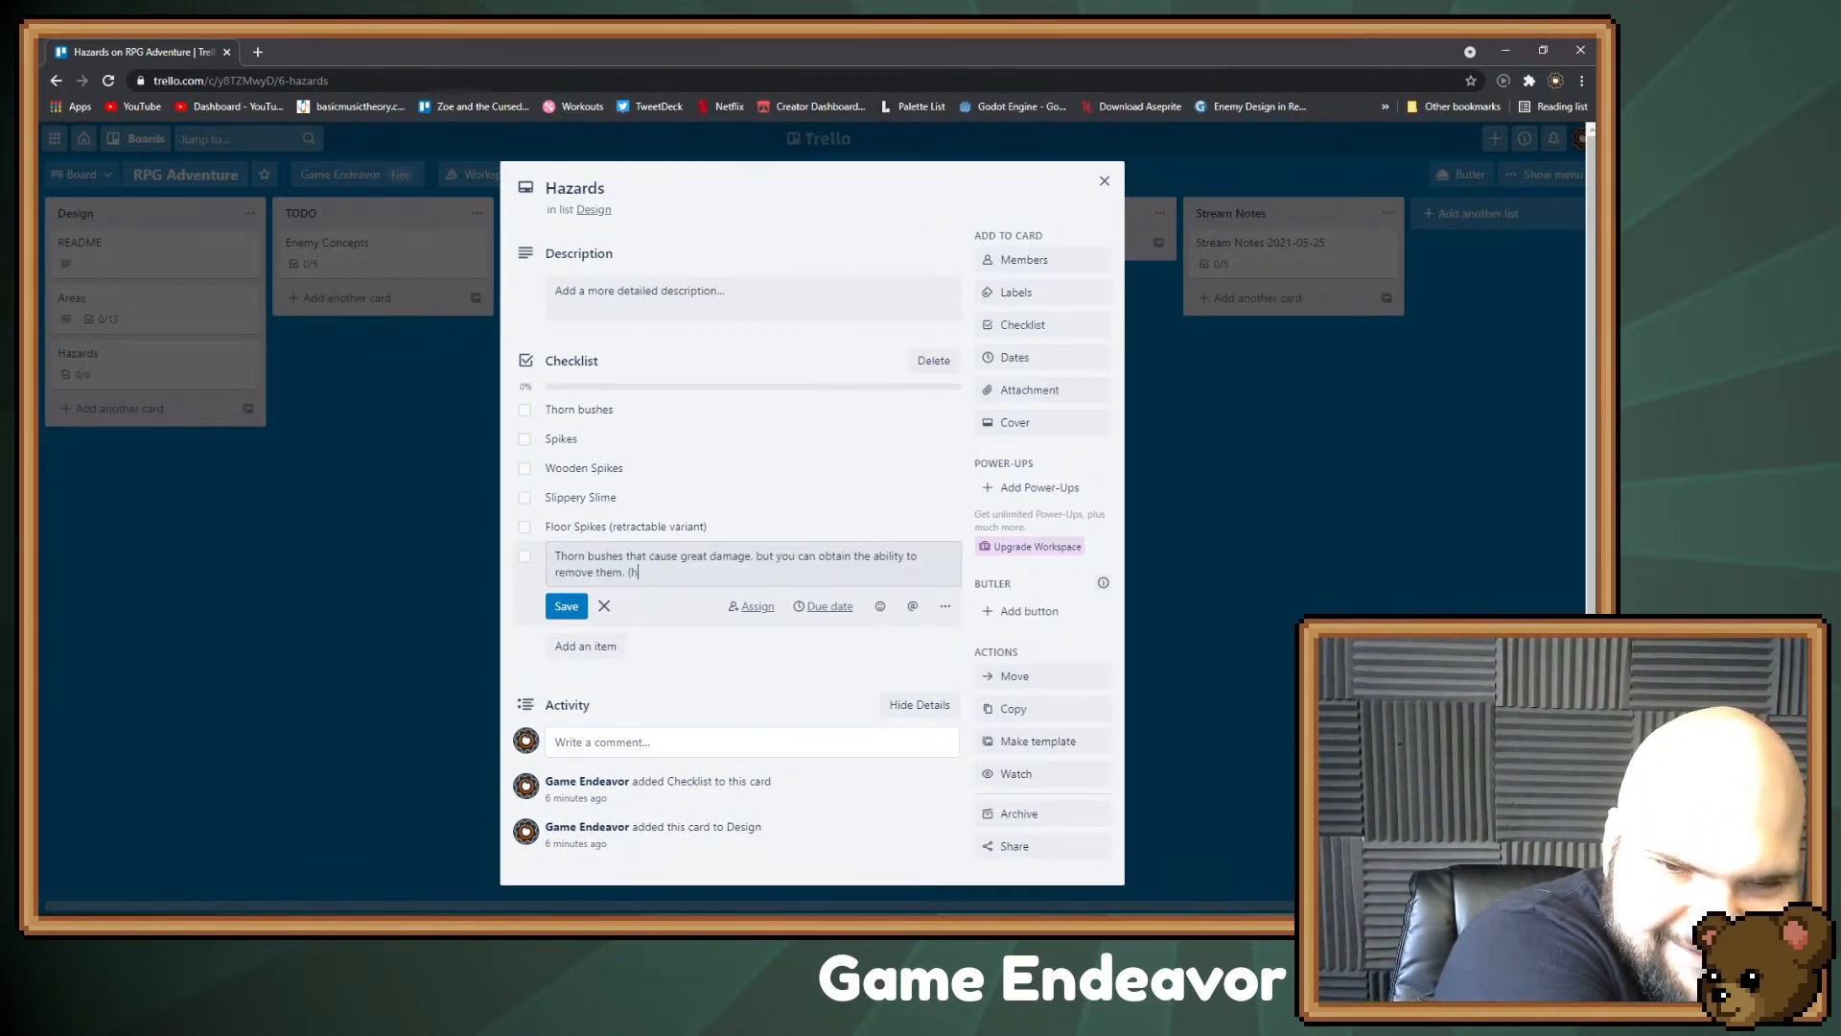
type("edue cl")
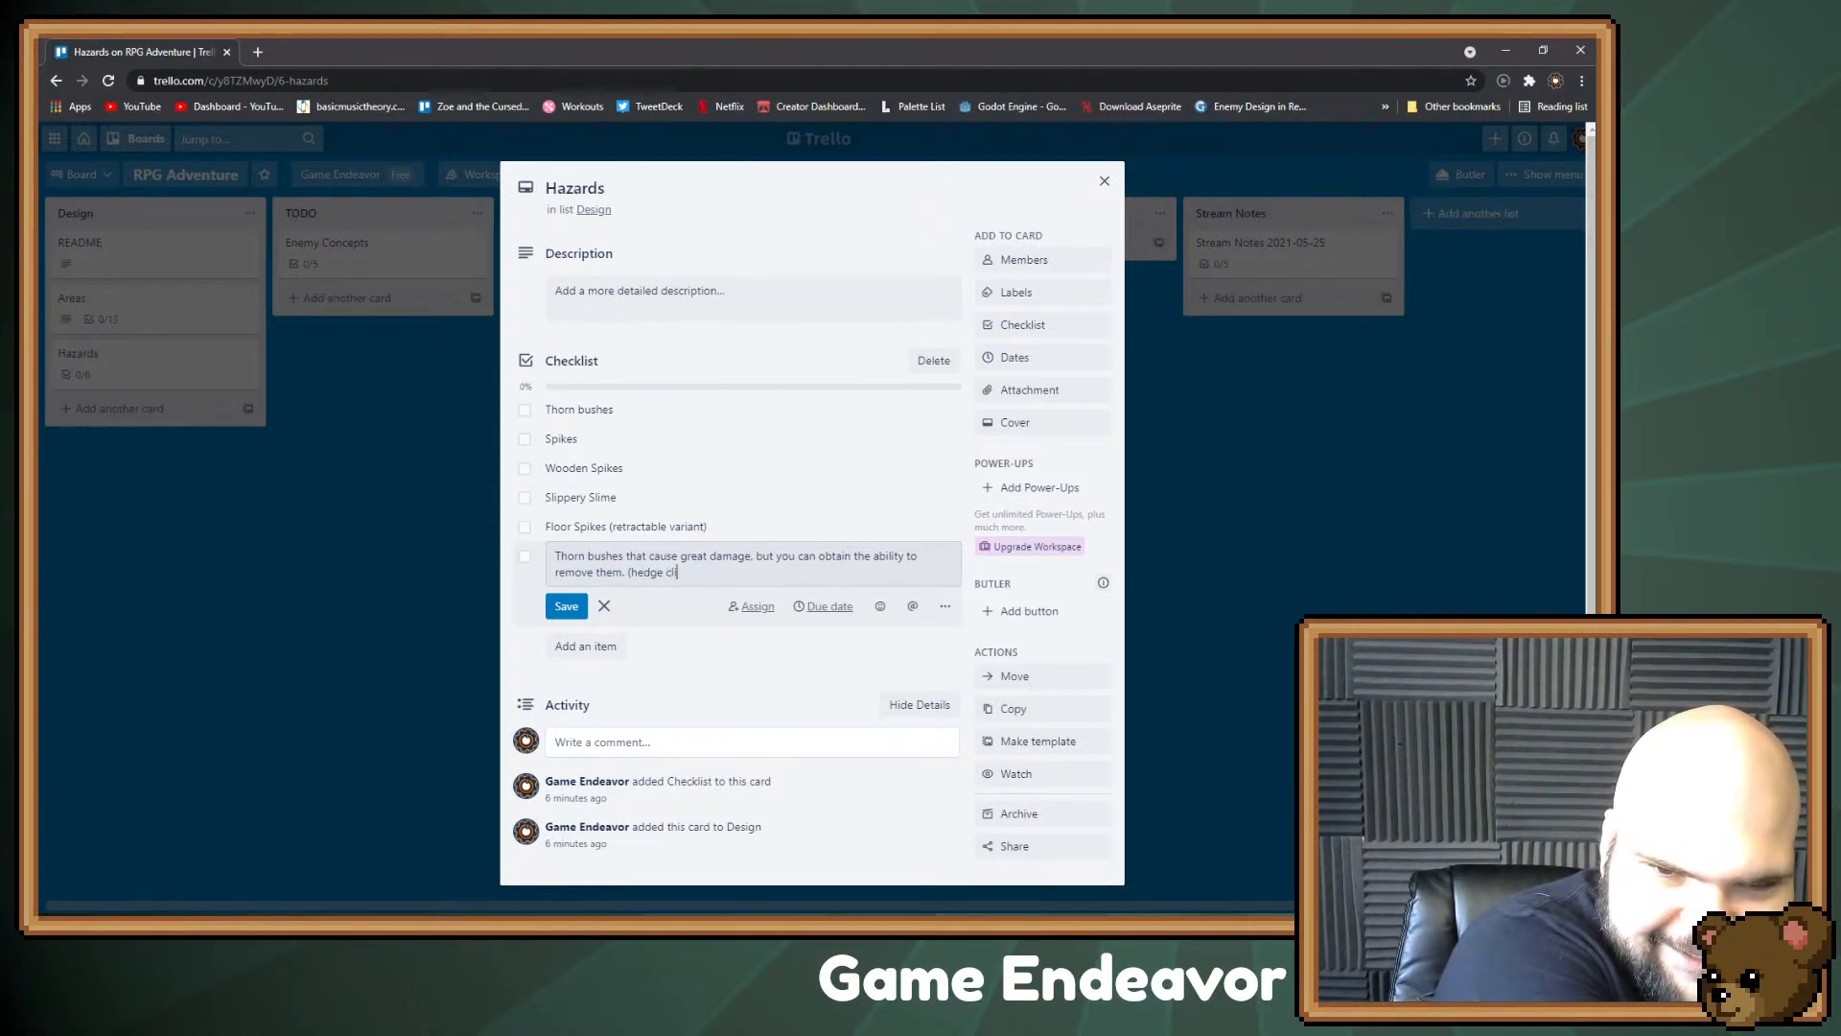
type("ipper")
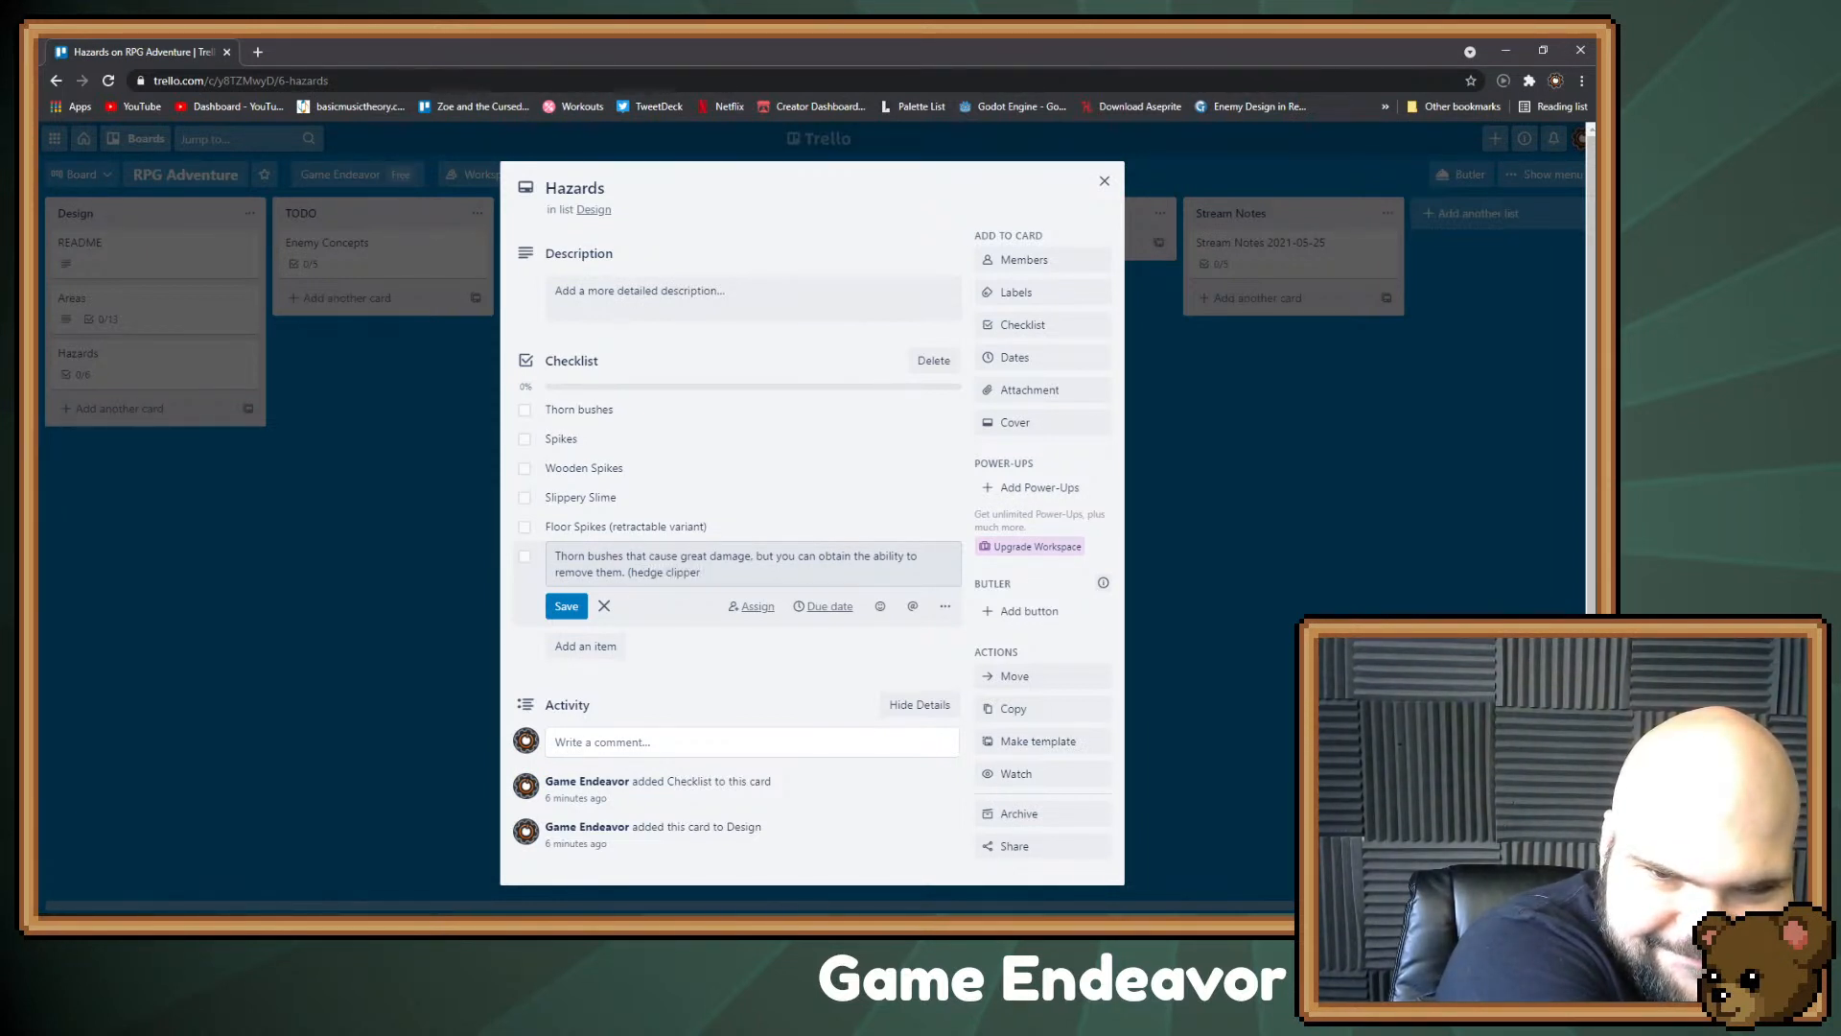
type(" item)")
key("Return")
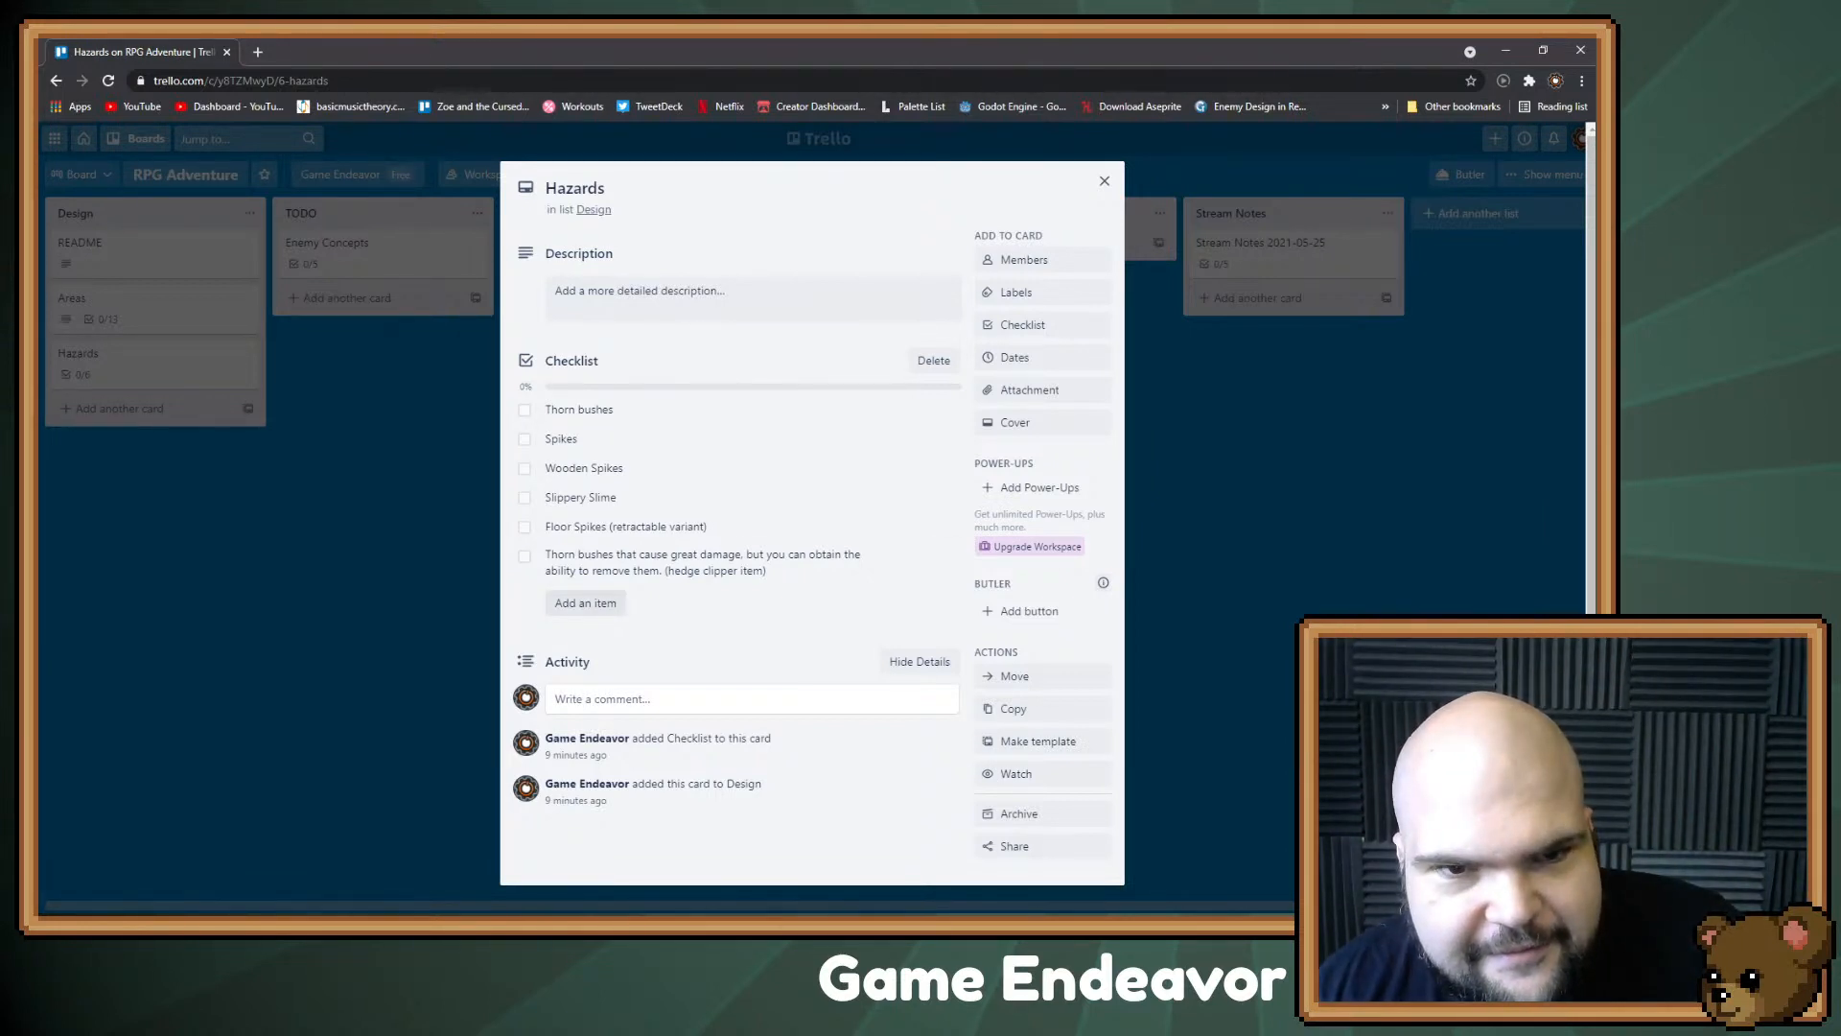
Step: Close the Hazards card and add a card titled "Buff Items" to the Design list
left_click(412, 537)
left_click(119, 408)
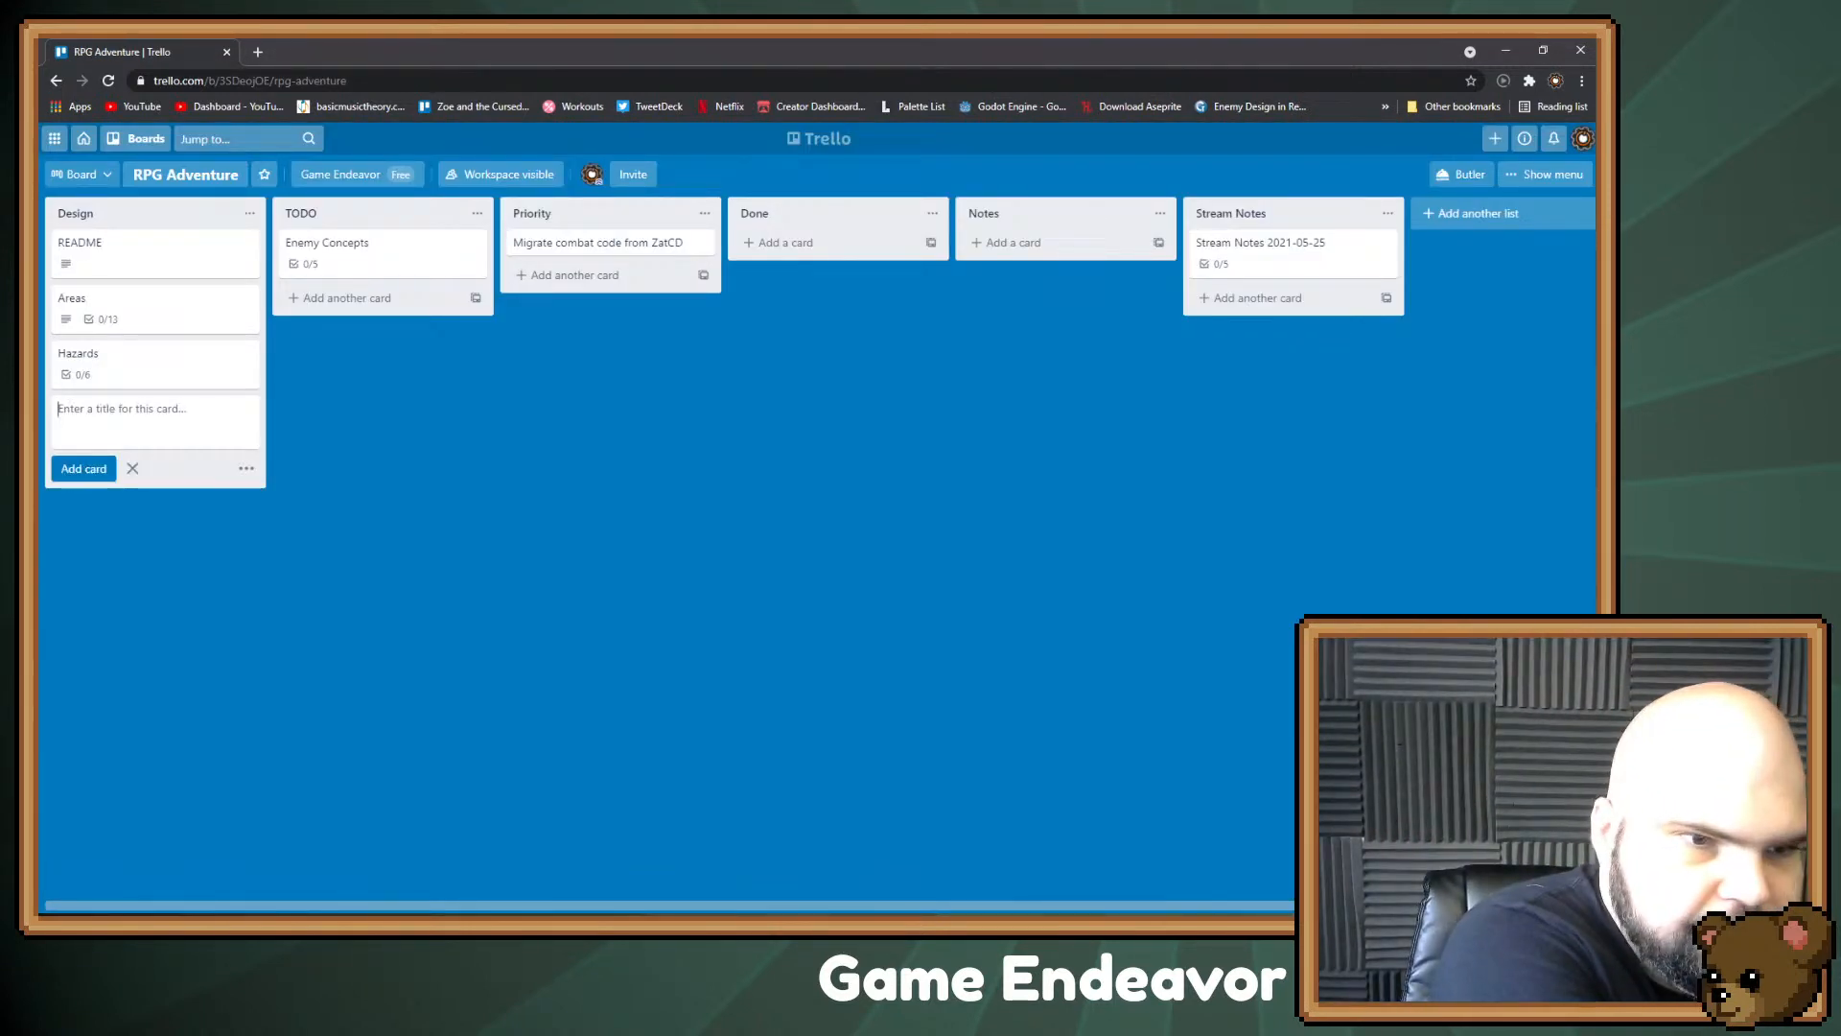
type("Buff Ite")
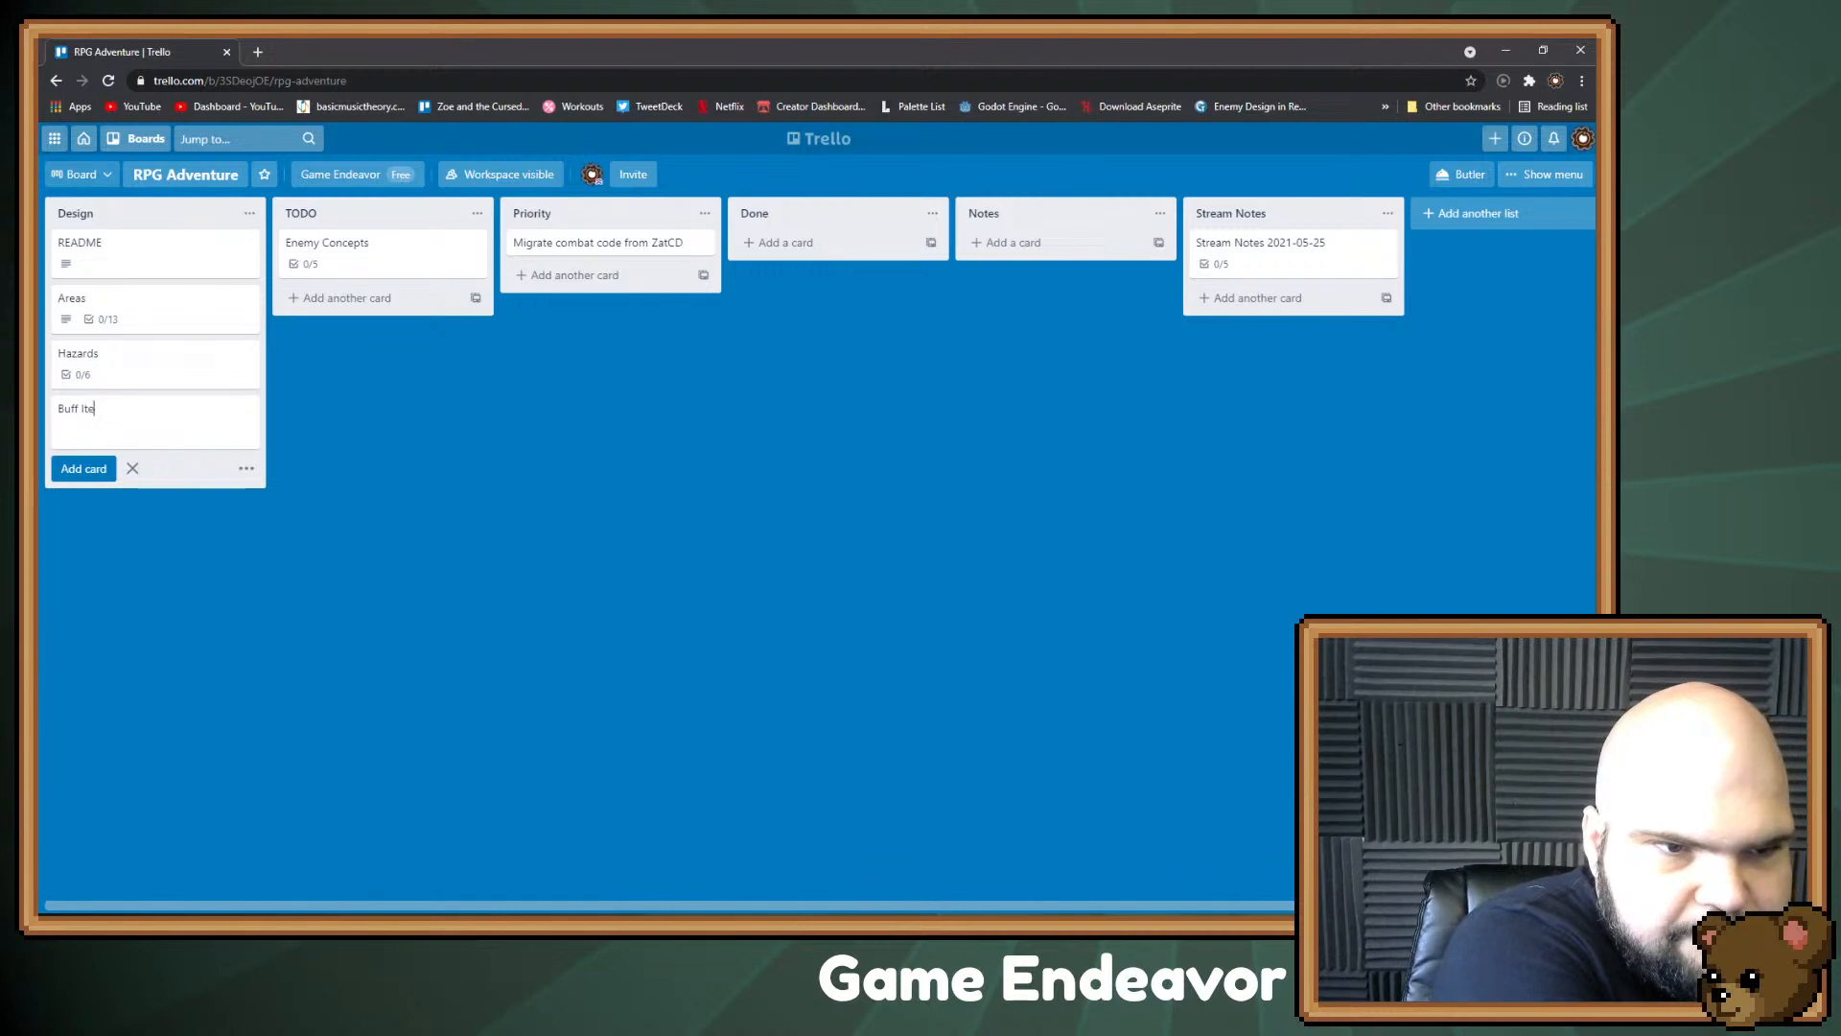
type("ms")
key("Return")
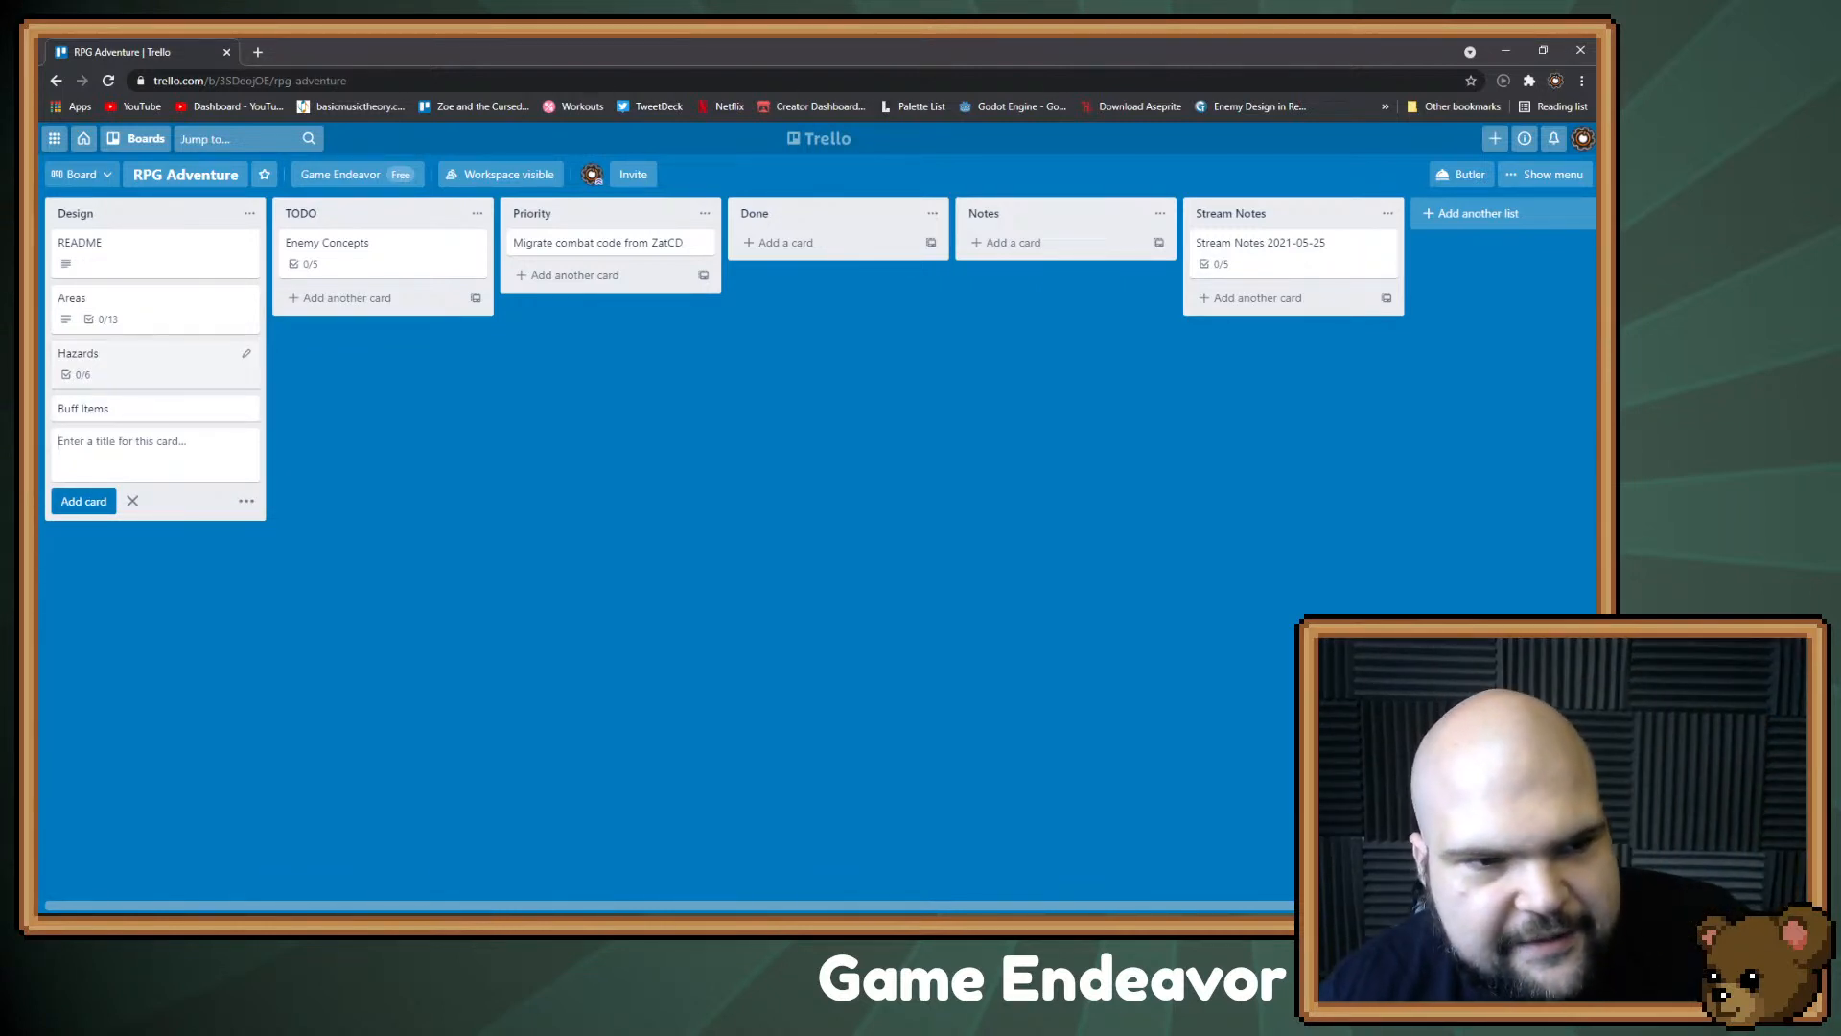
Step: Create a checklist on the Buff Items card with the item "Running Shoes that speed up your character"
left_click(115, 409)
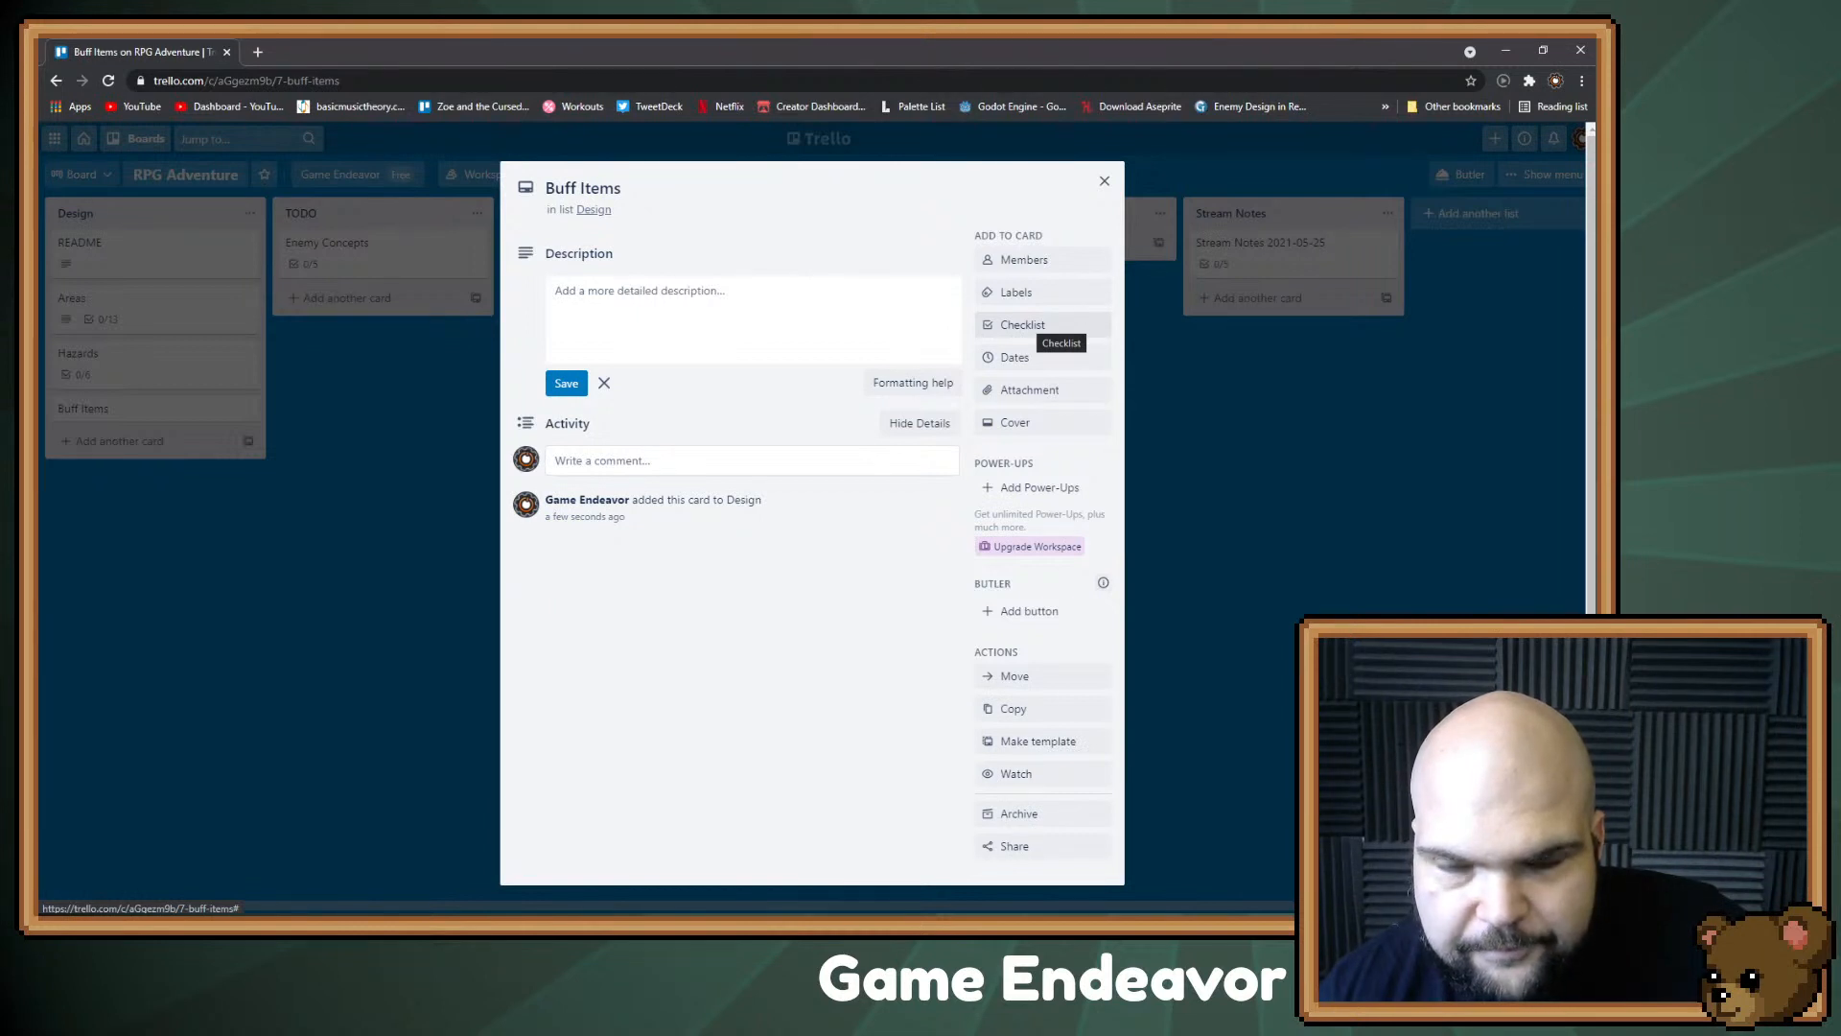
left_click(1022, 324)
key("Return")
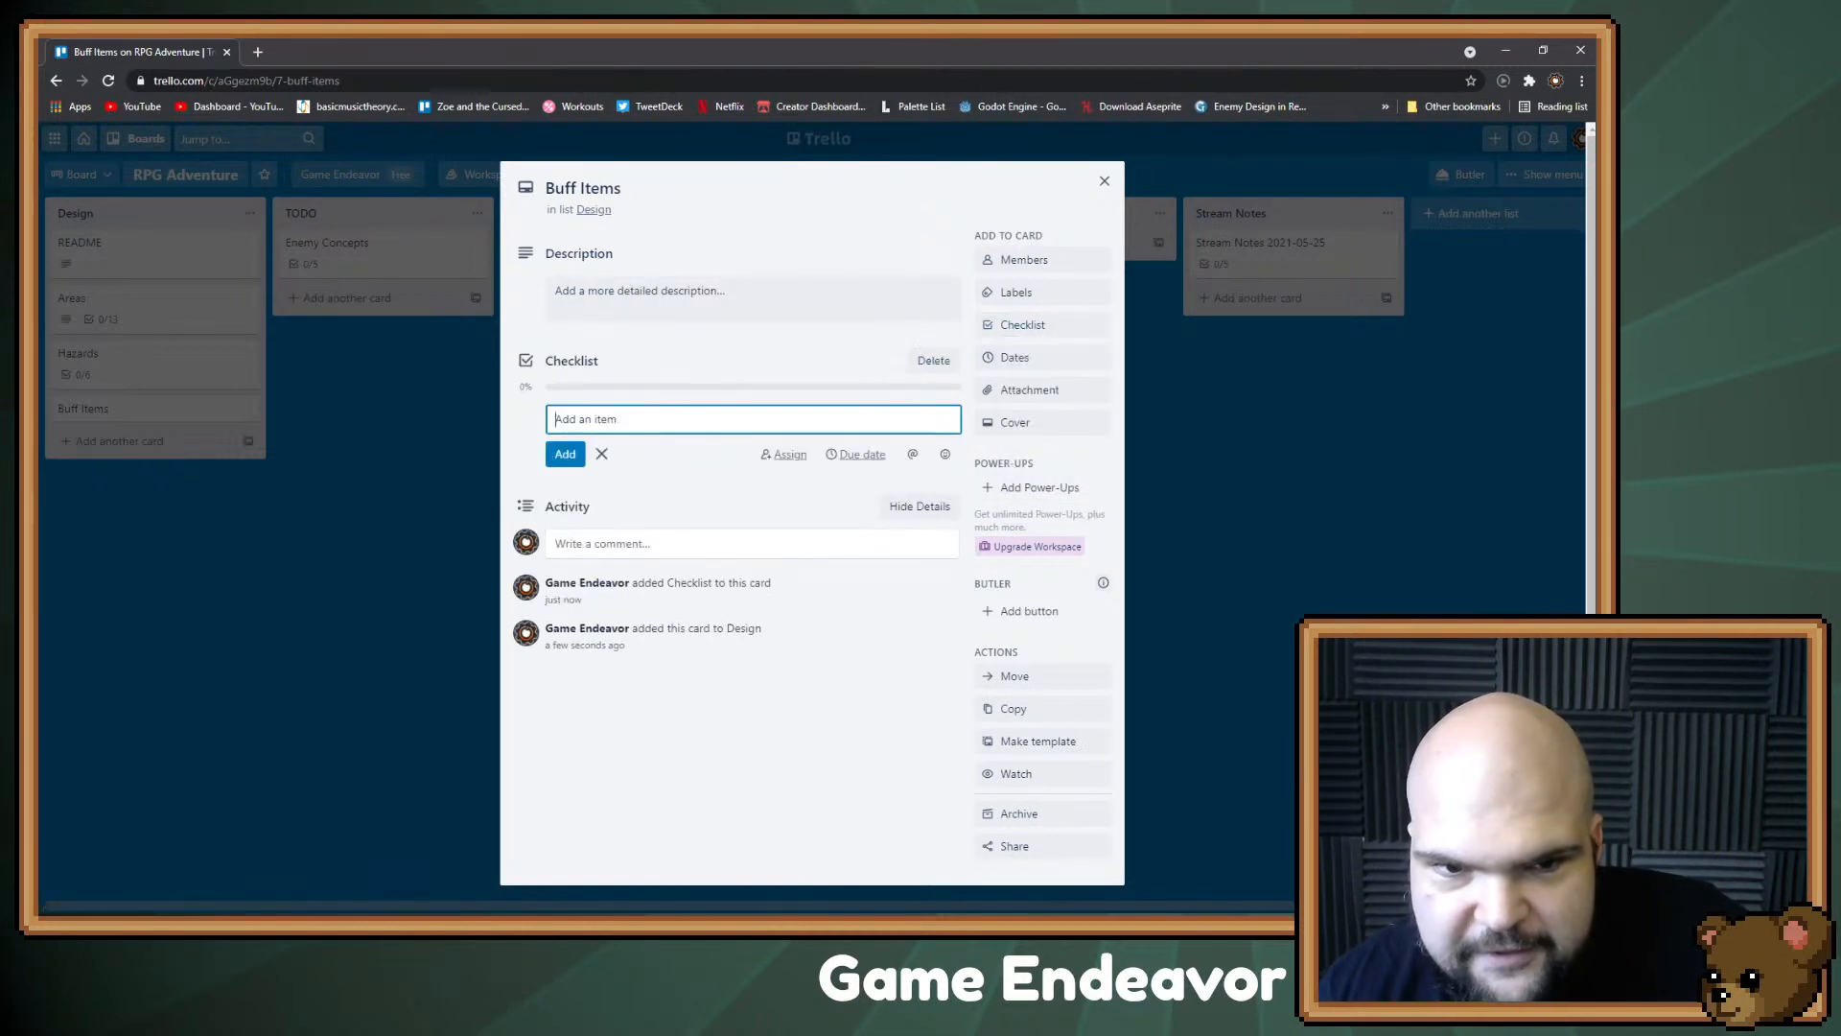
type("Running Shoes that ")
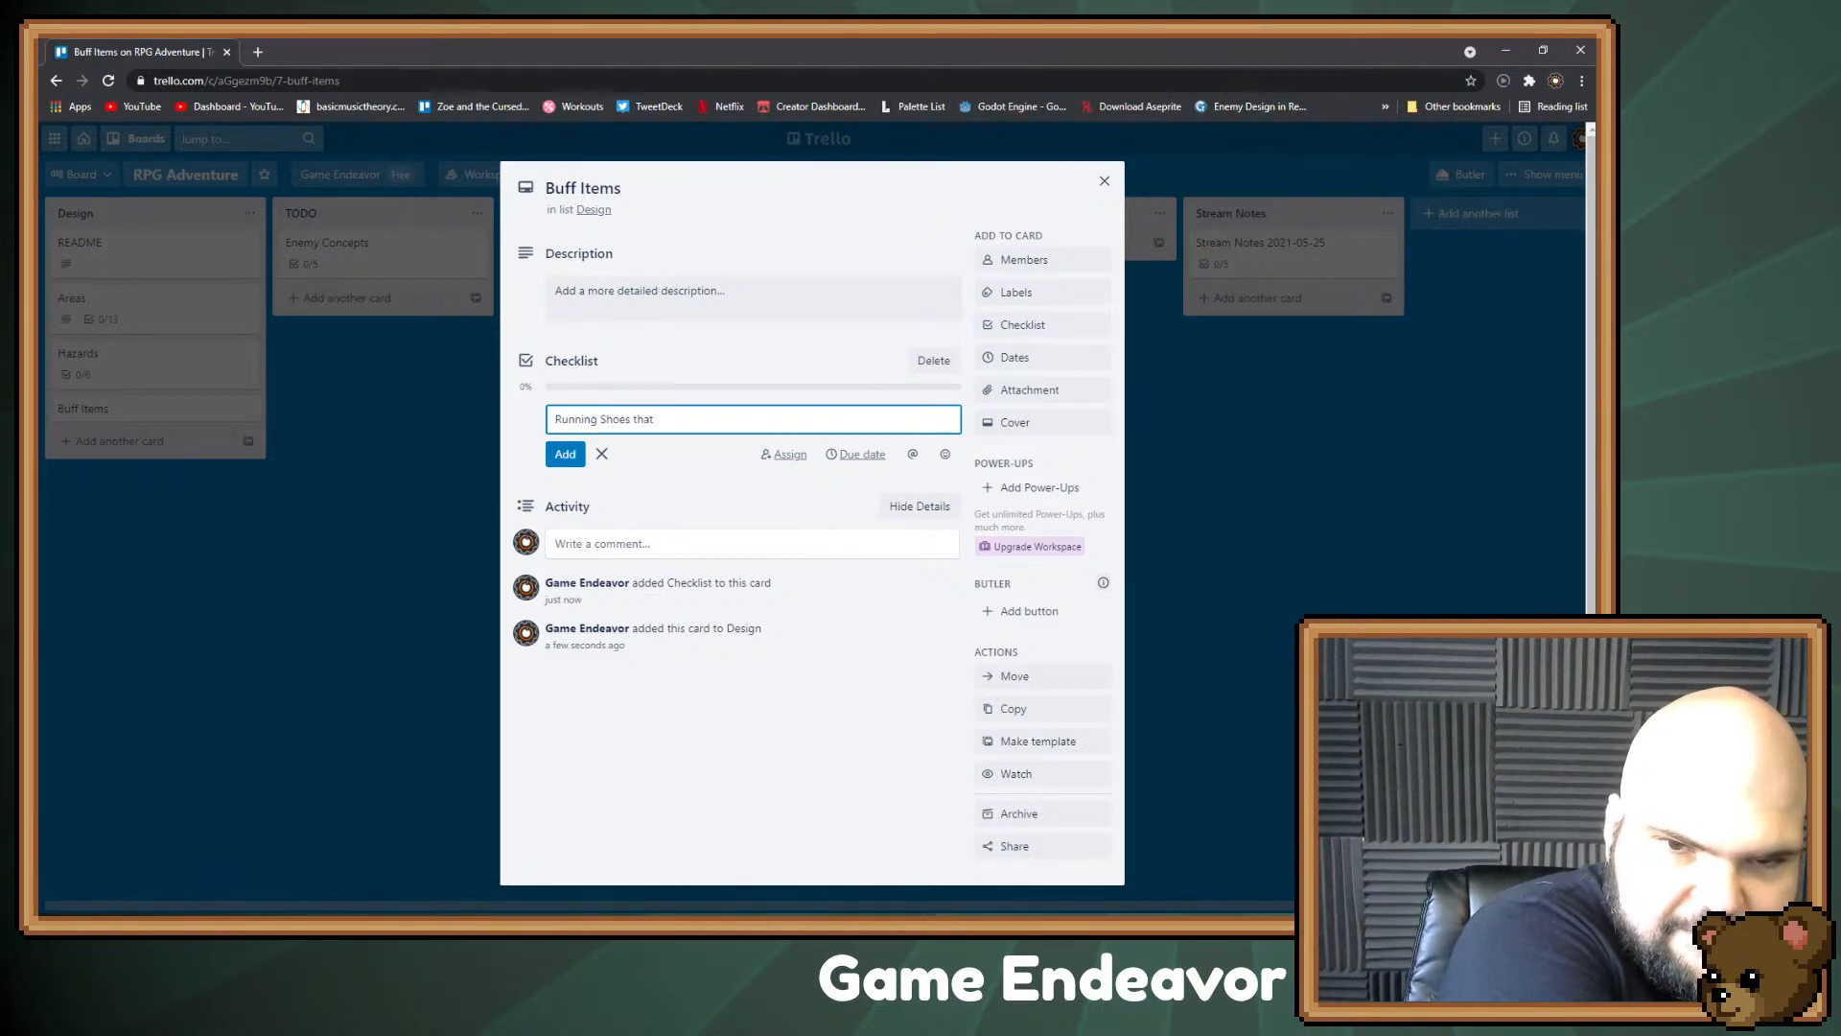
type("speed up your character")
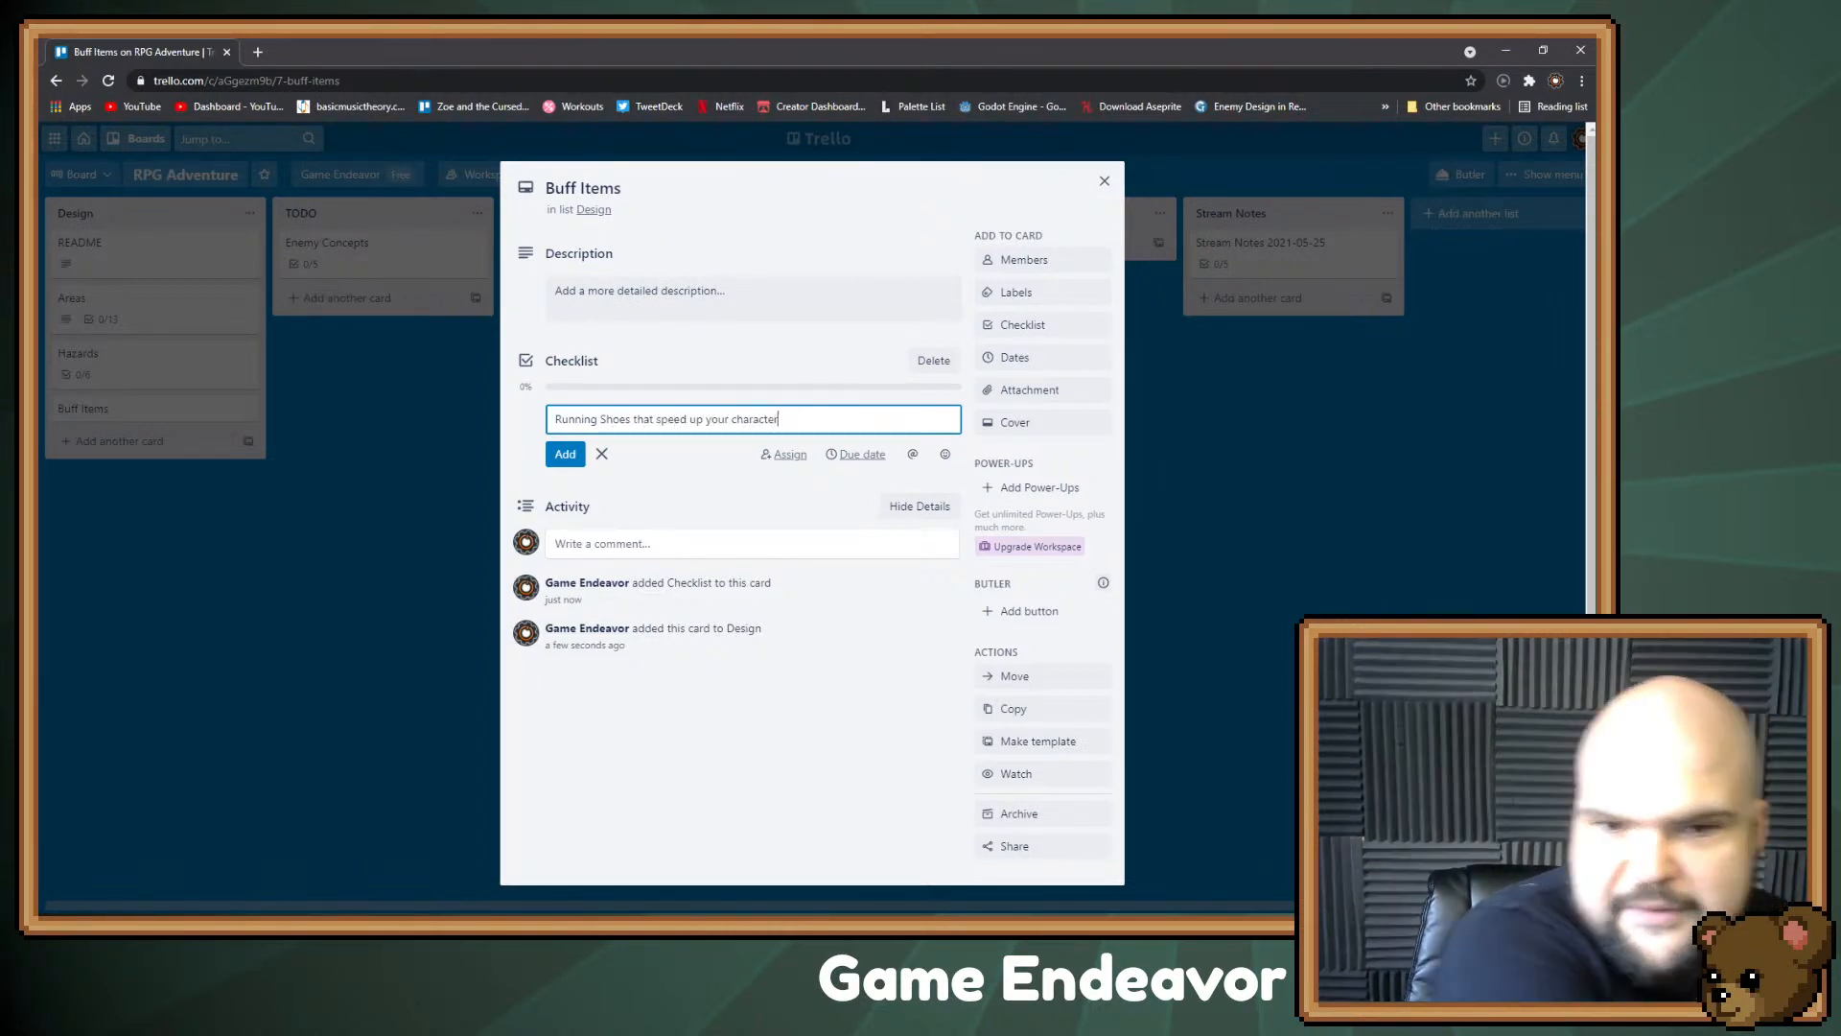
key("Return")
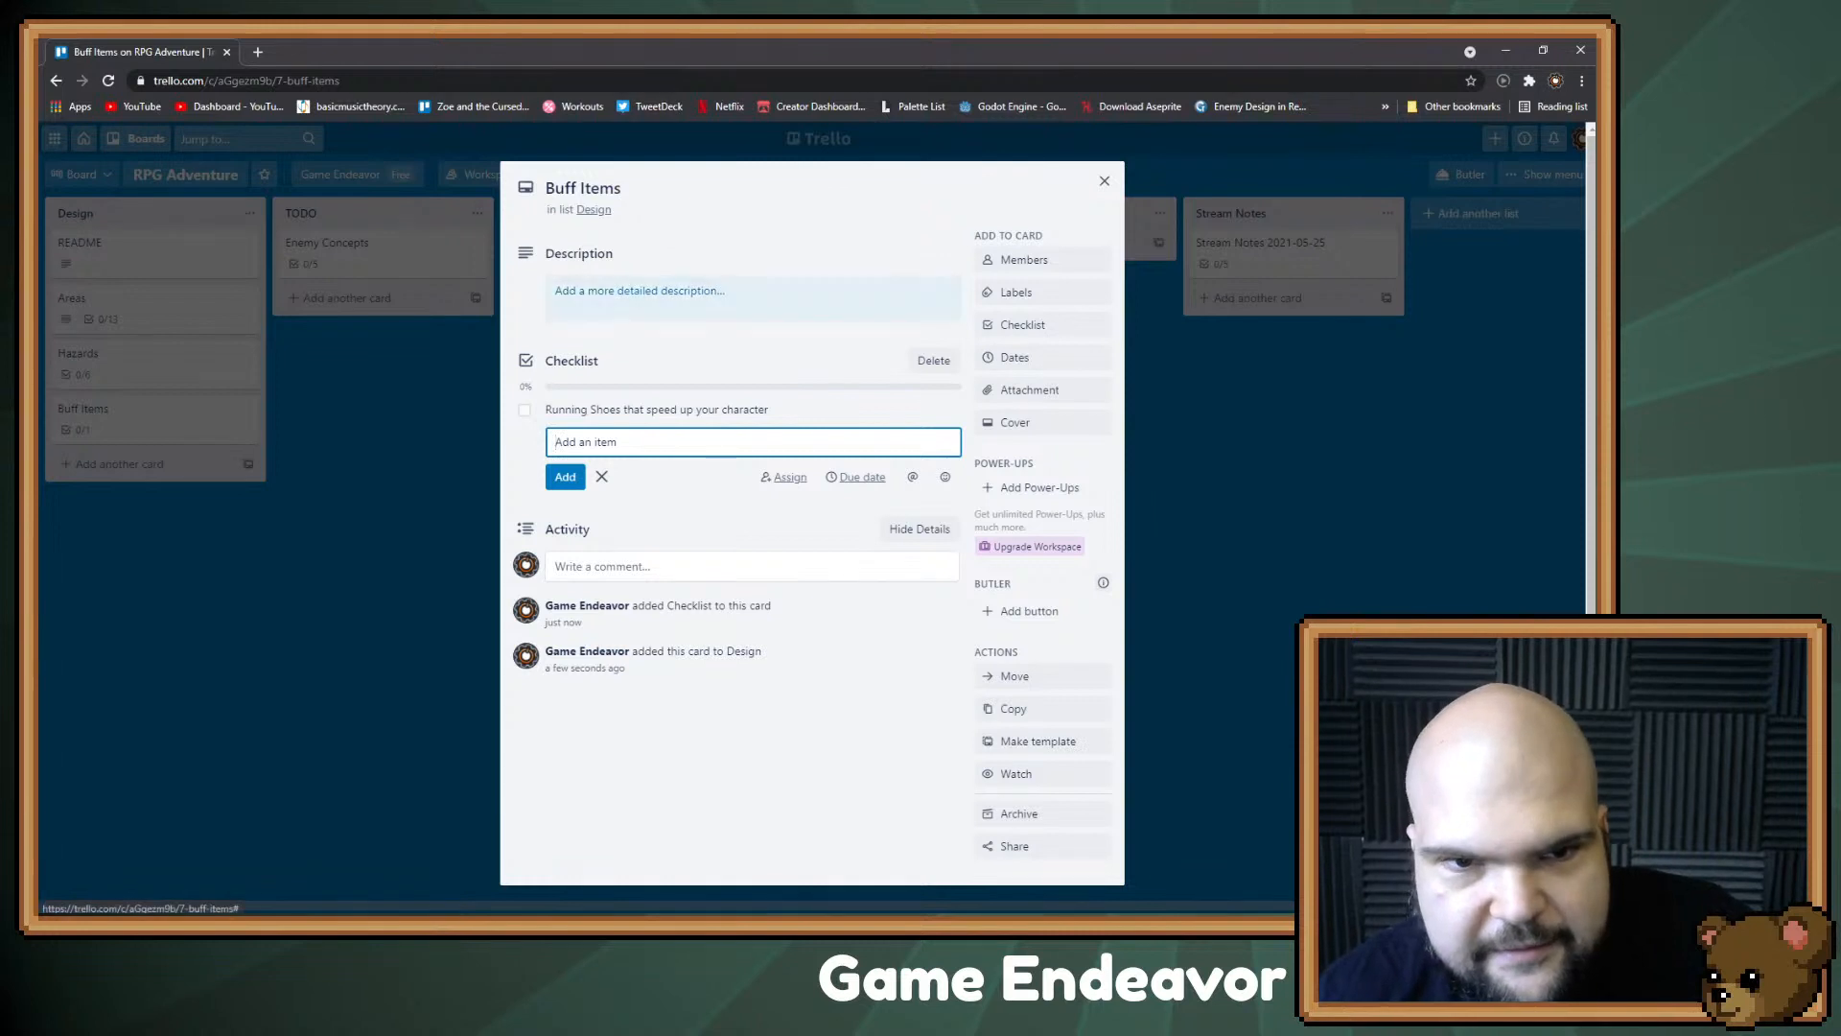
Step: Save the description "Could be loot from bosses or chests, procedural." on the Buff Items card
left_click(640, 290)
type("Could be ")
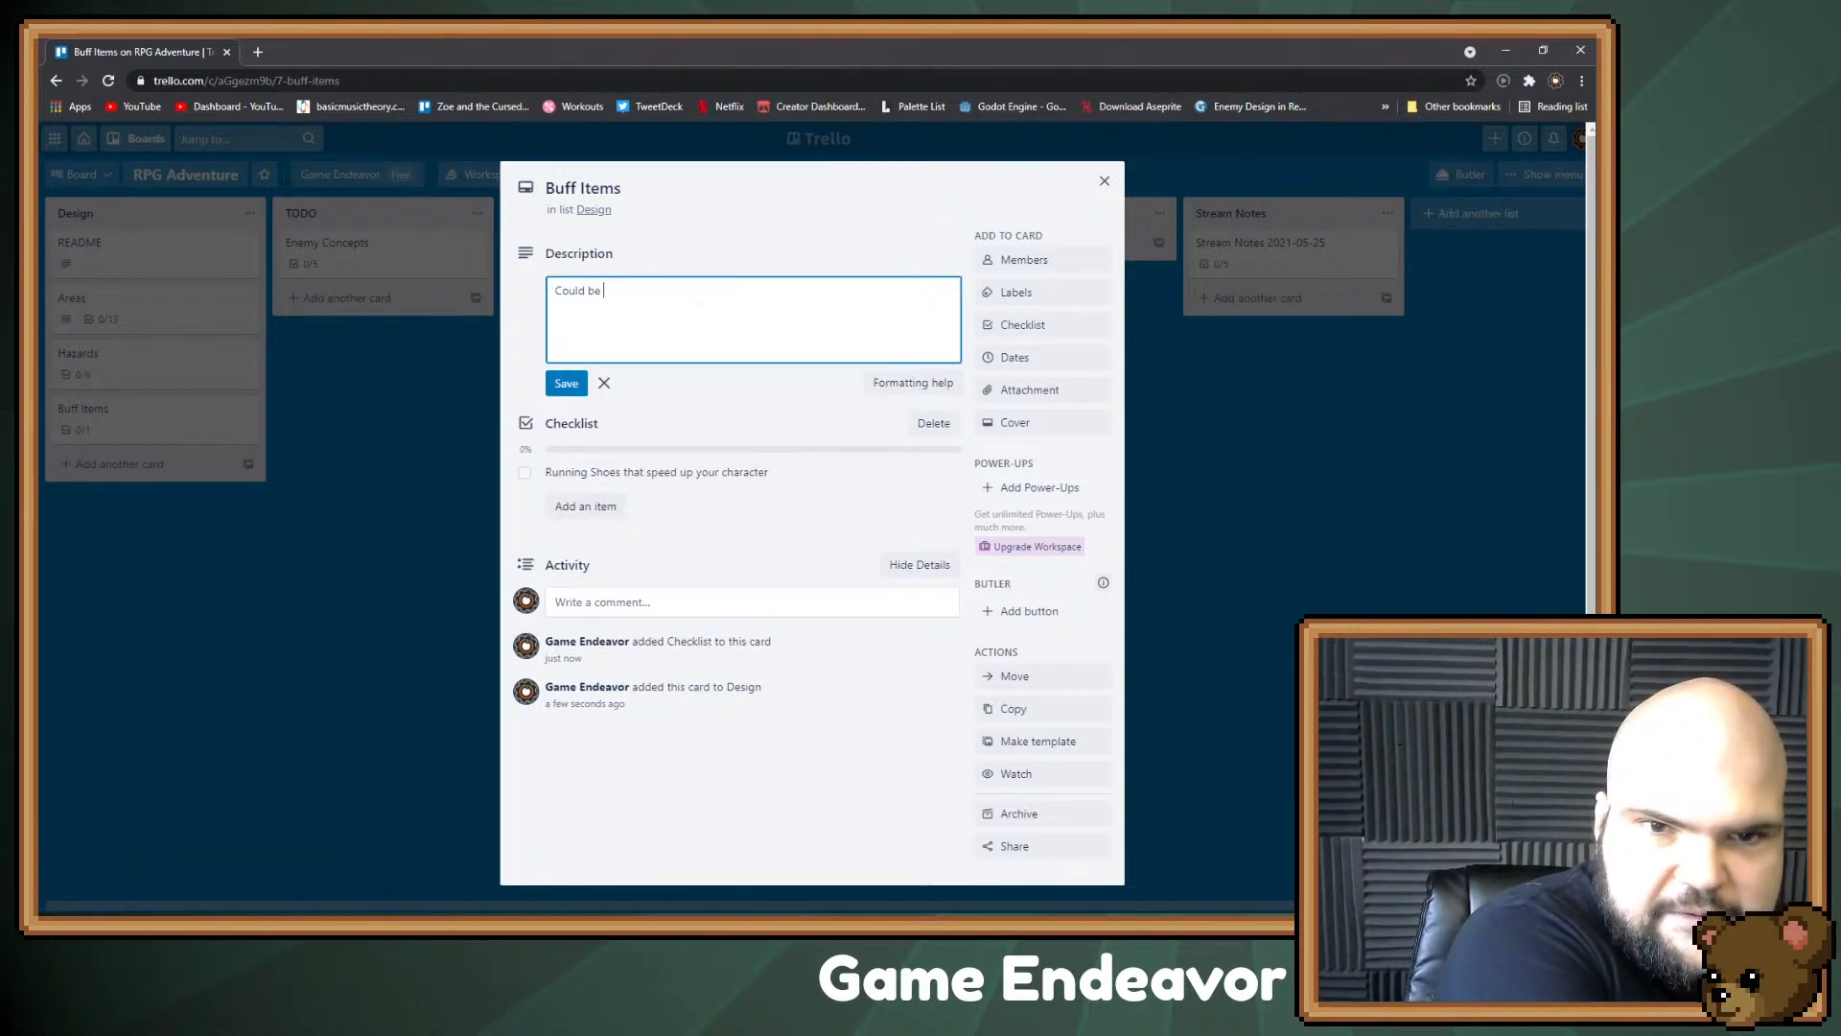
type("loot from bos")
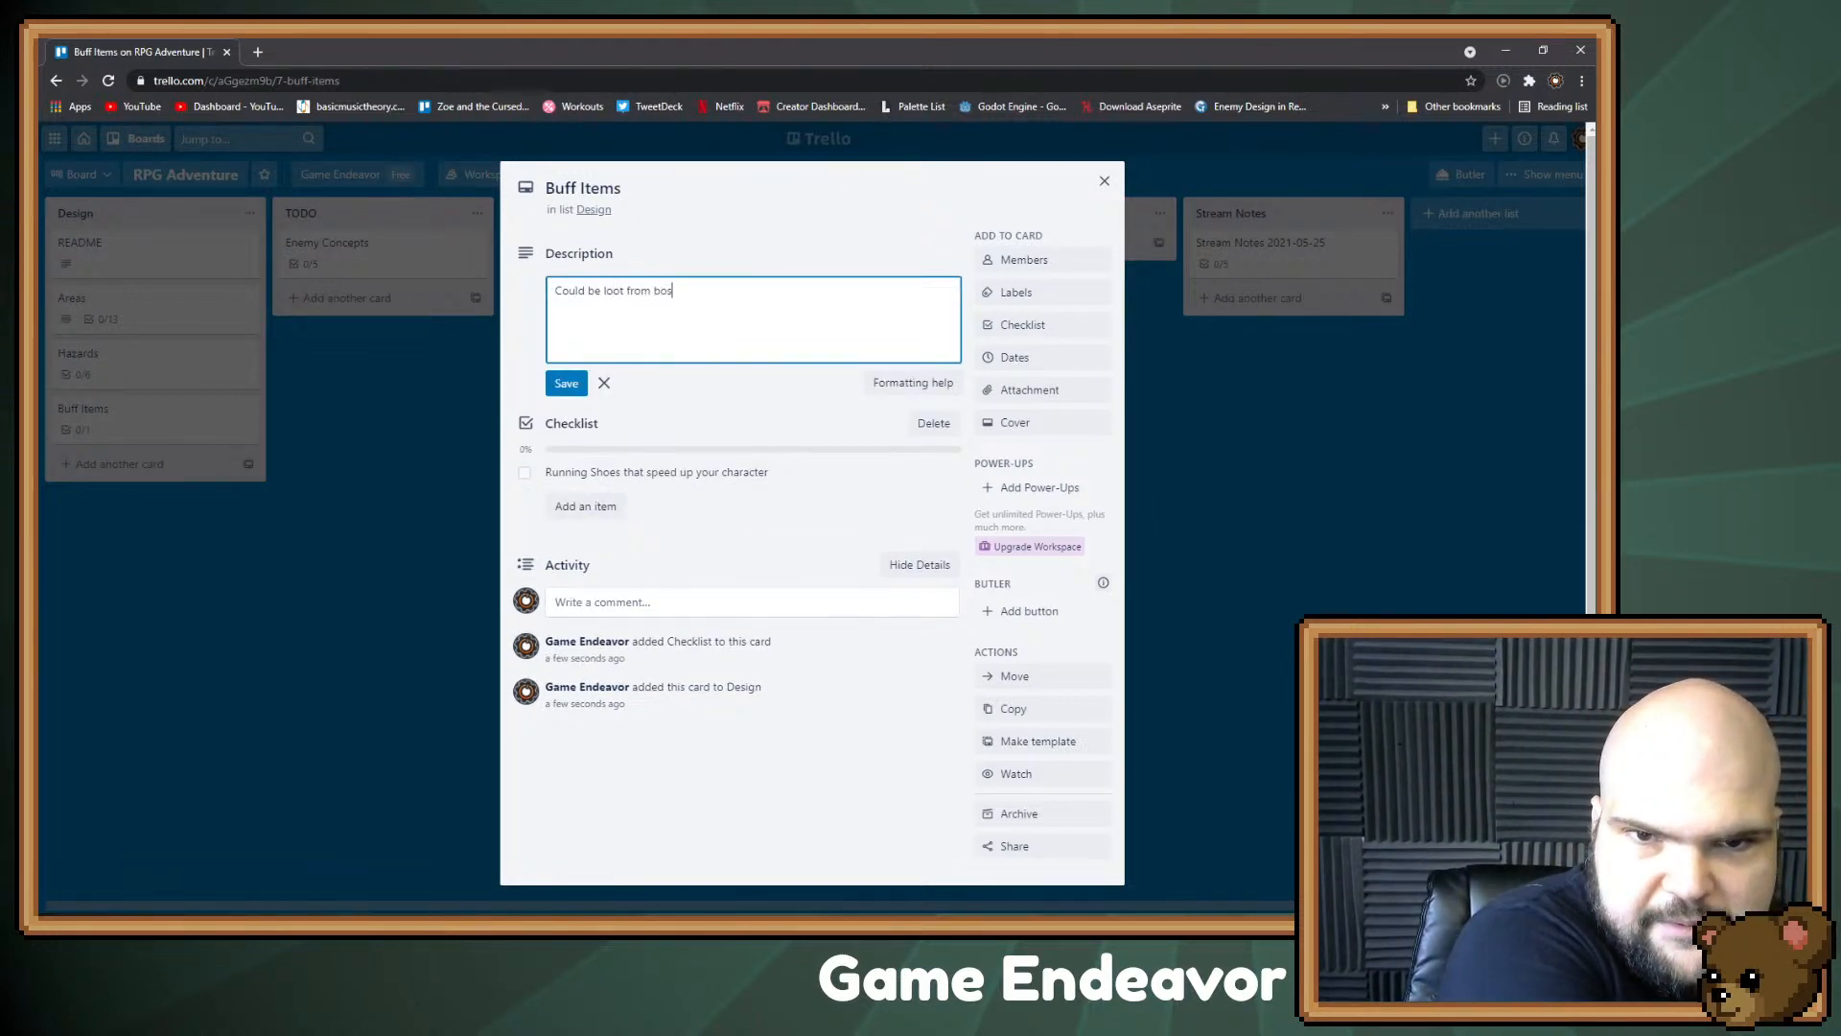
type("ses or chests")
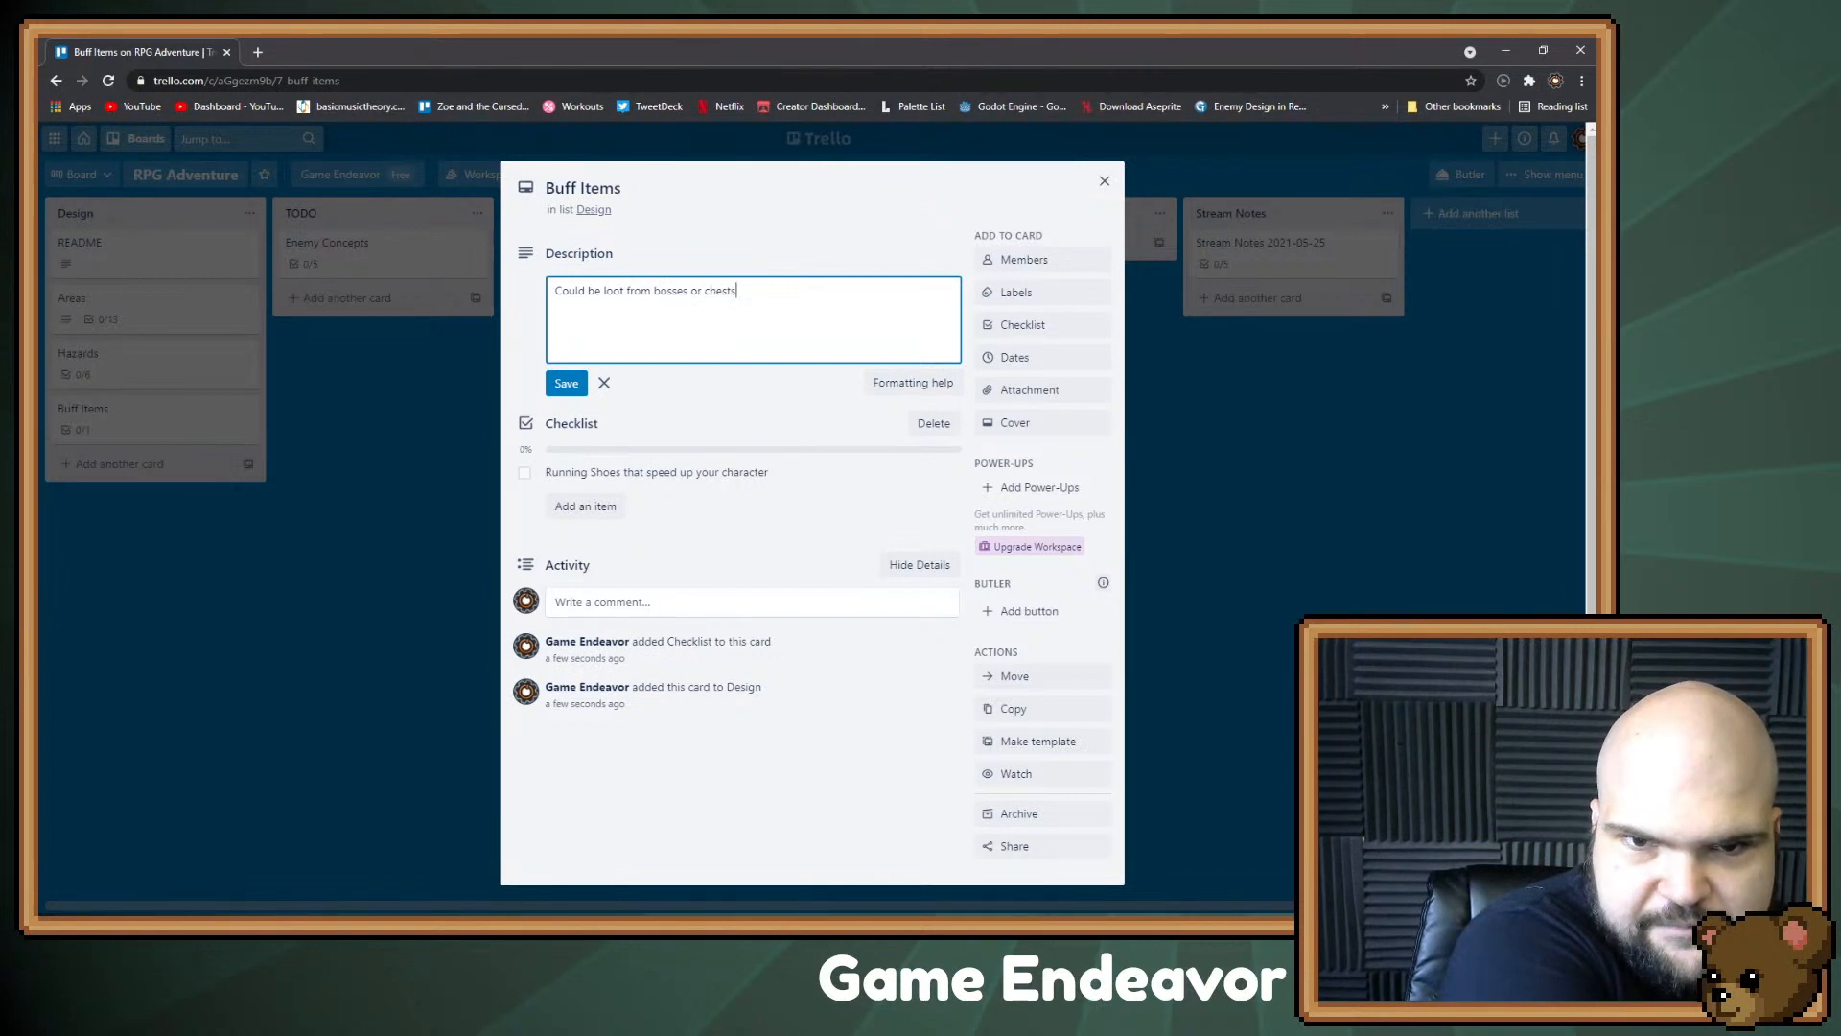
type(", proce")
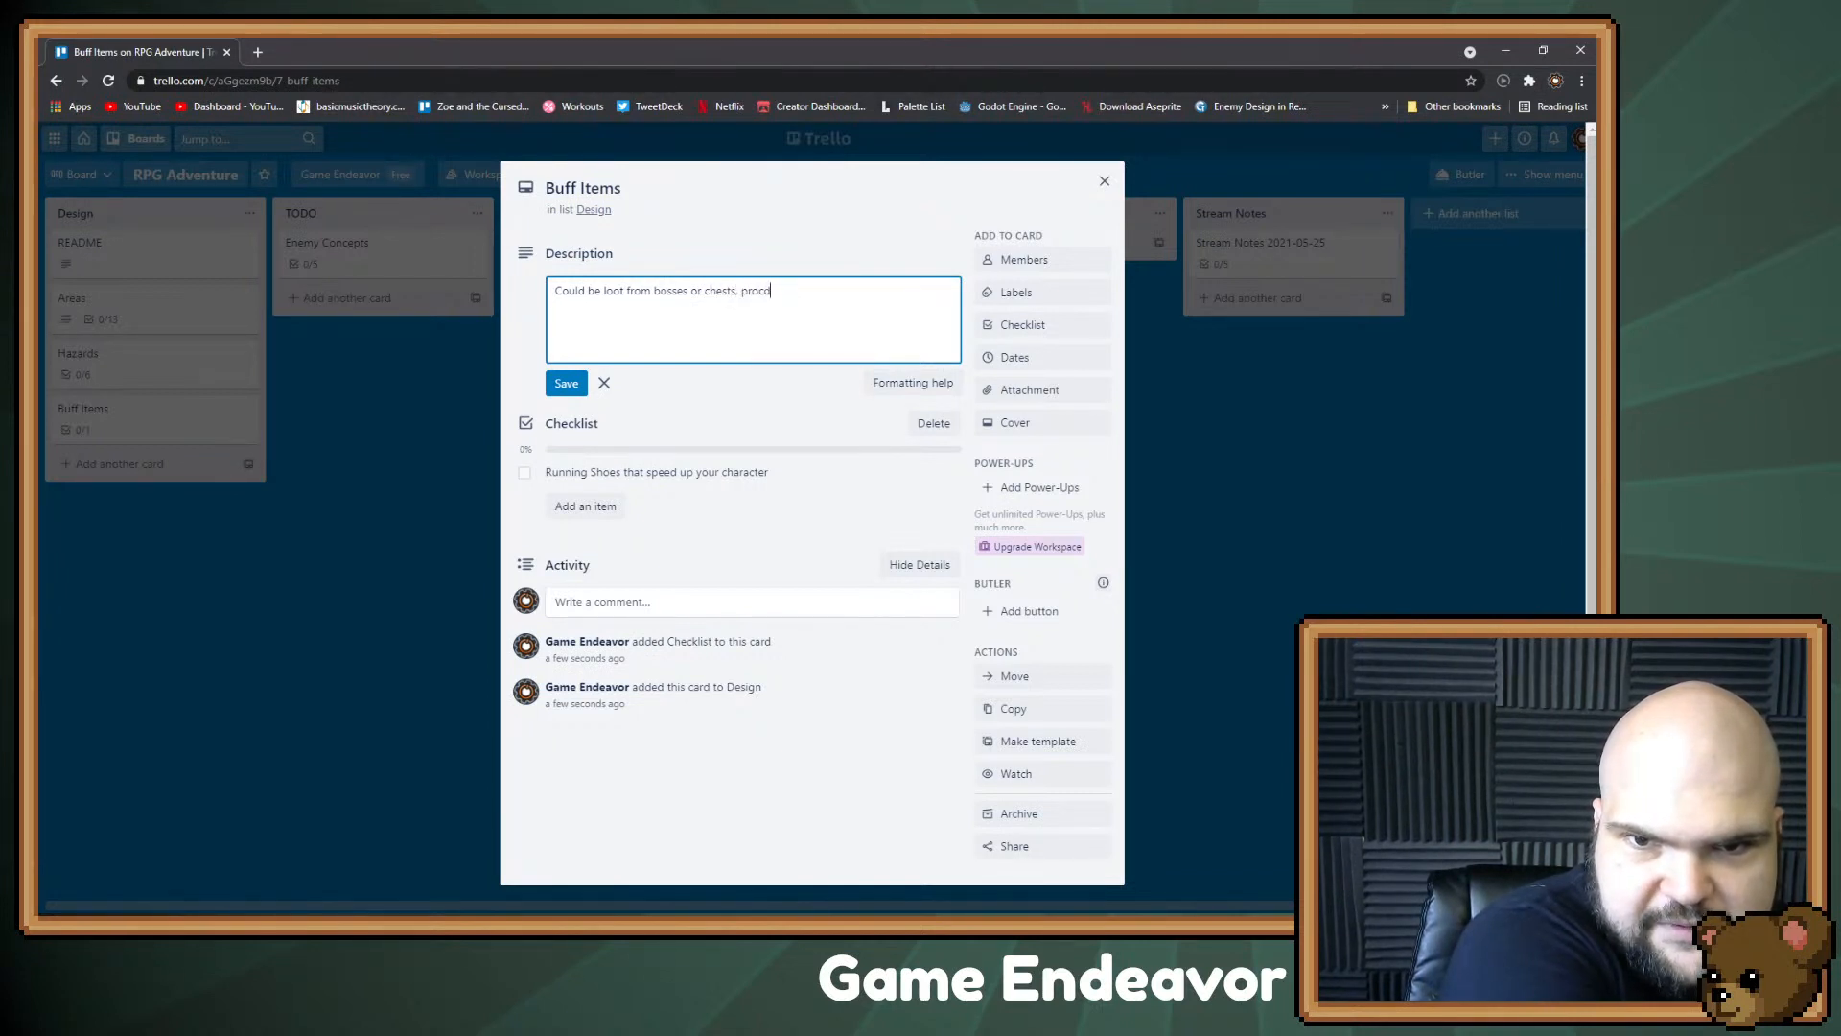
type("dural.")
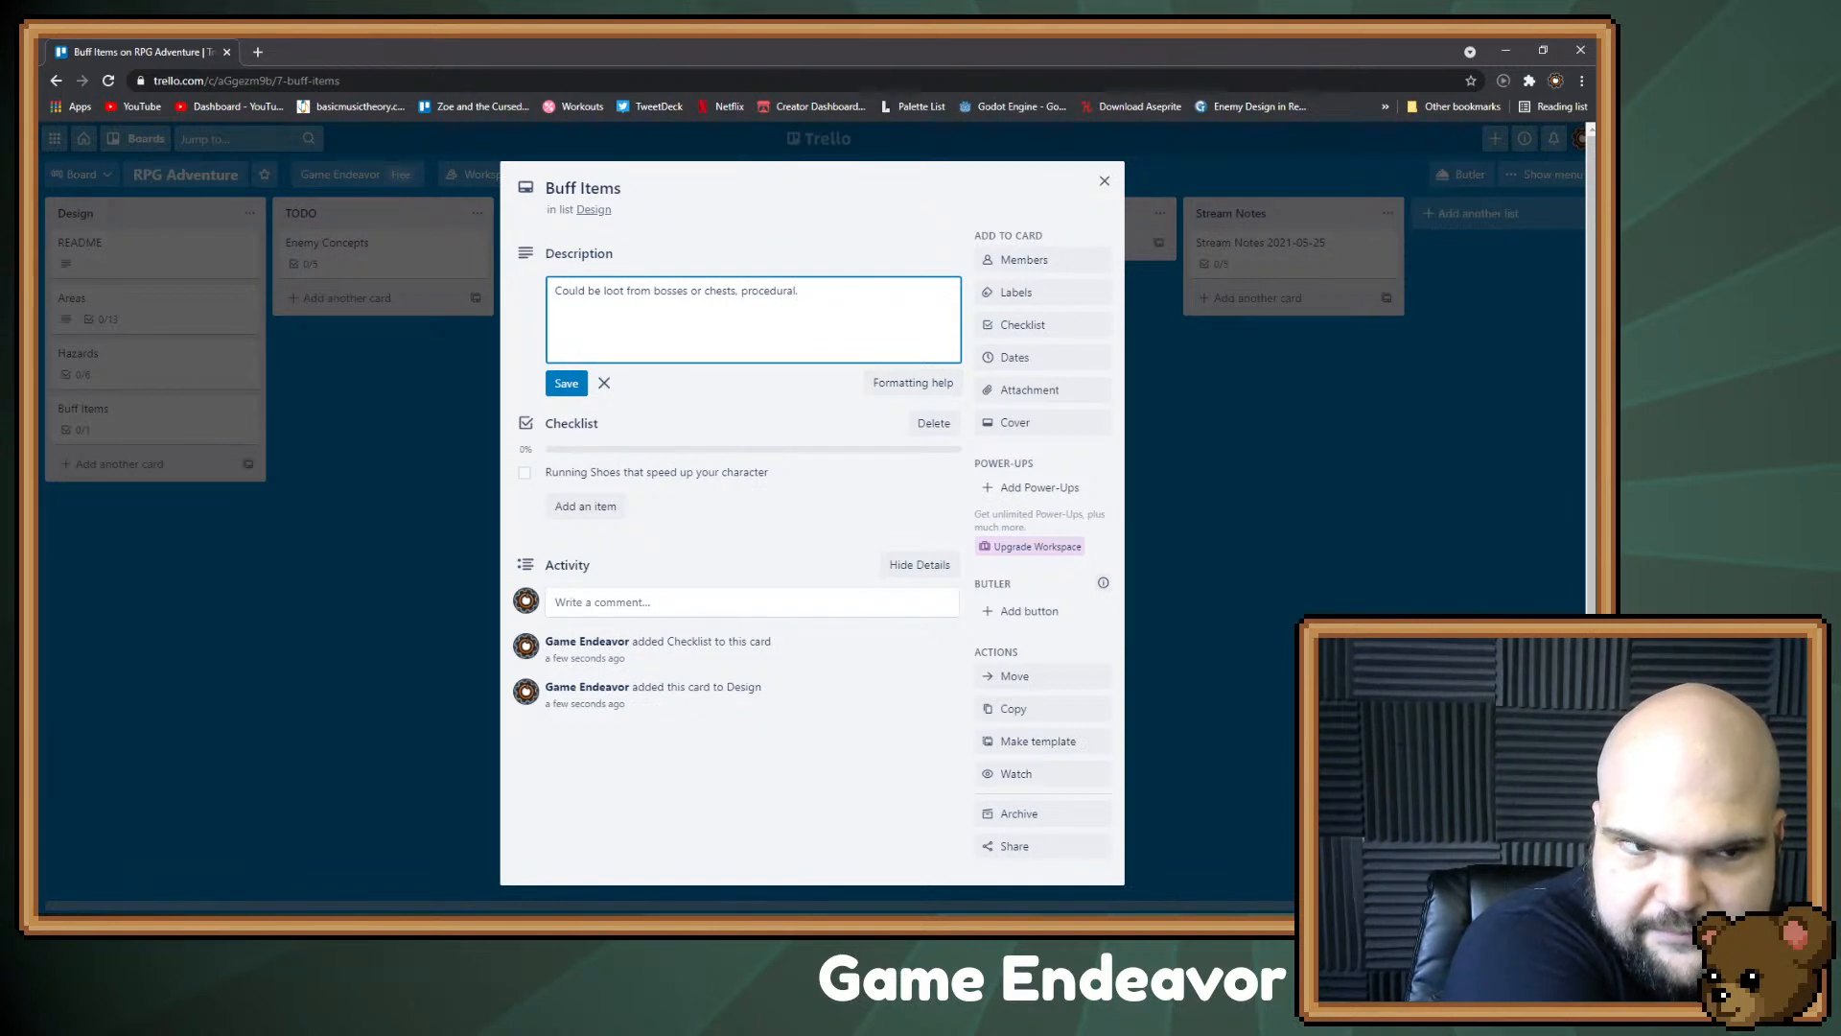
key("BackSpace")
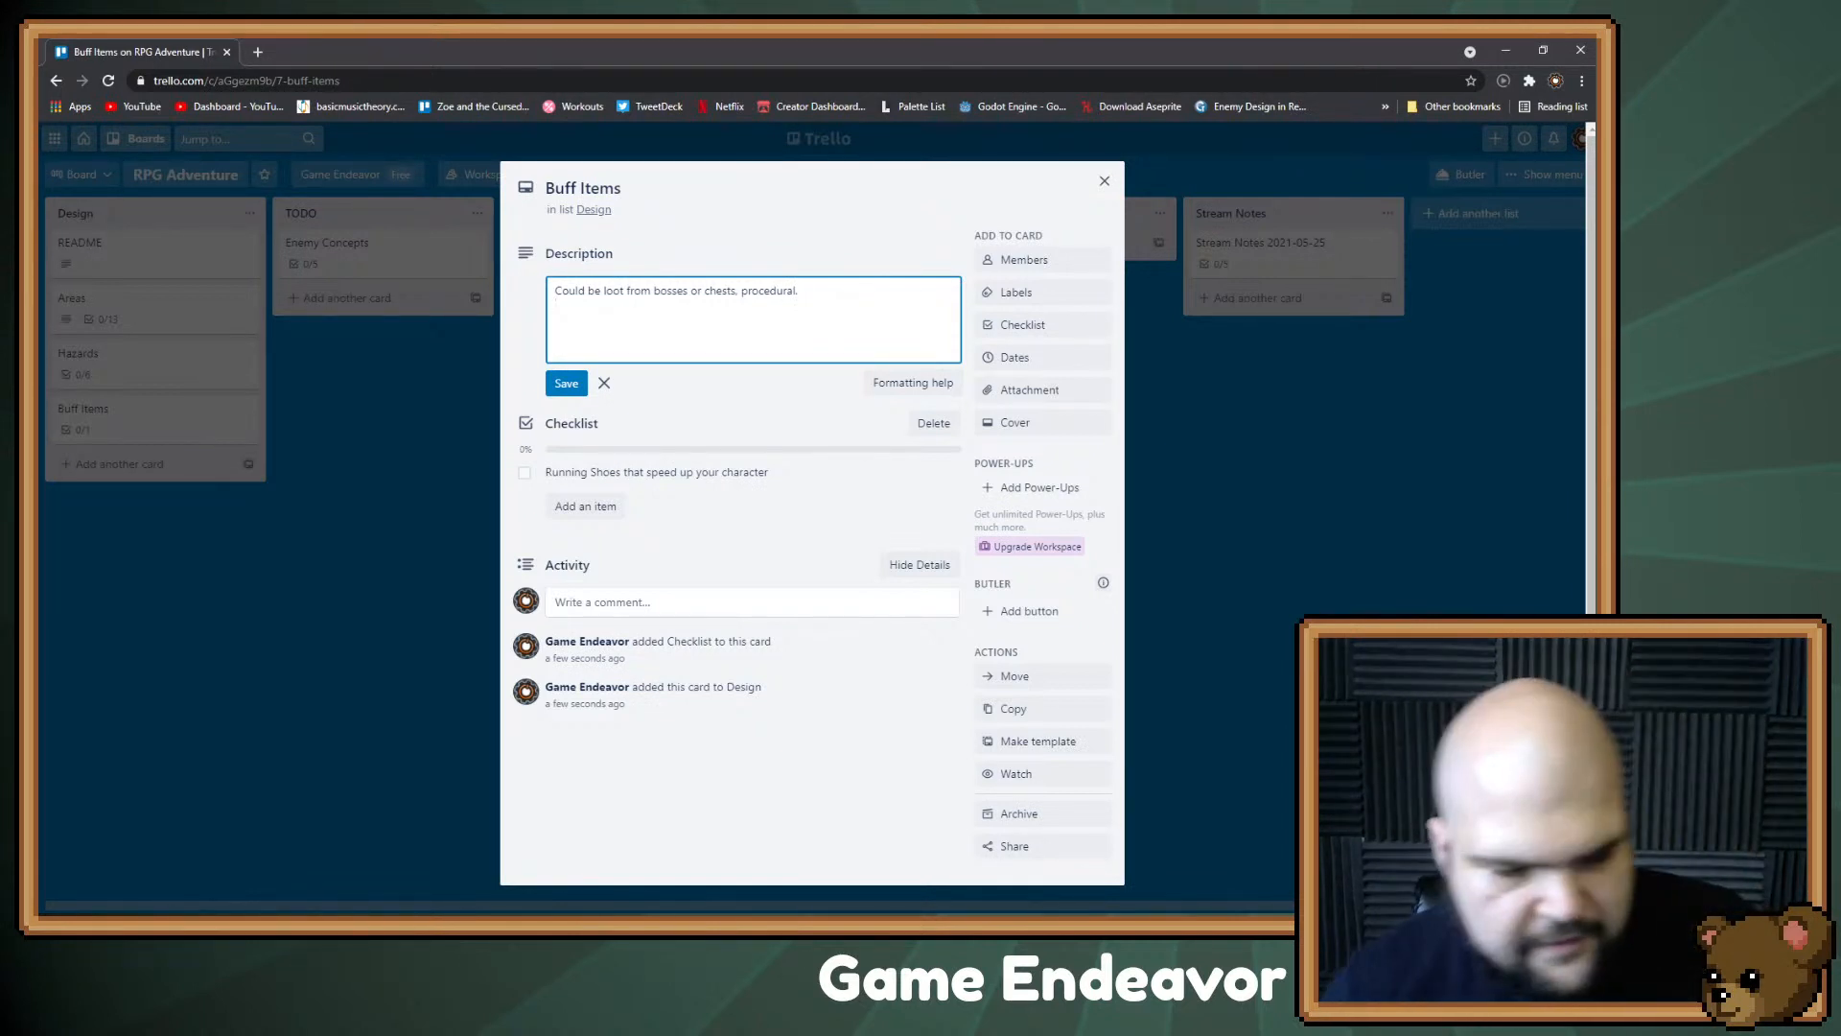
key("Tab")
key("Return")
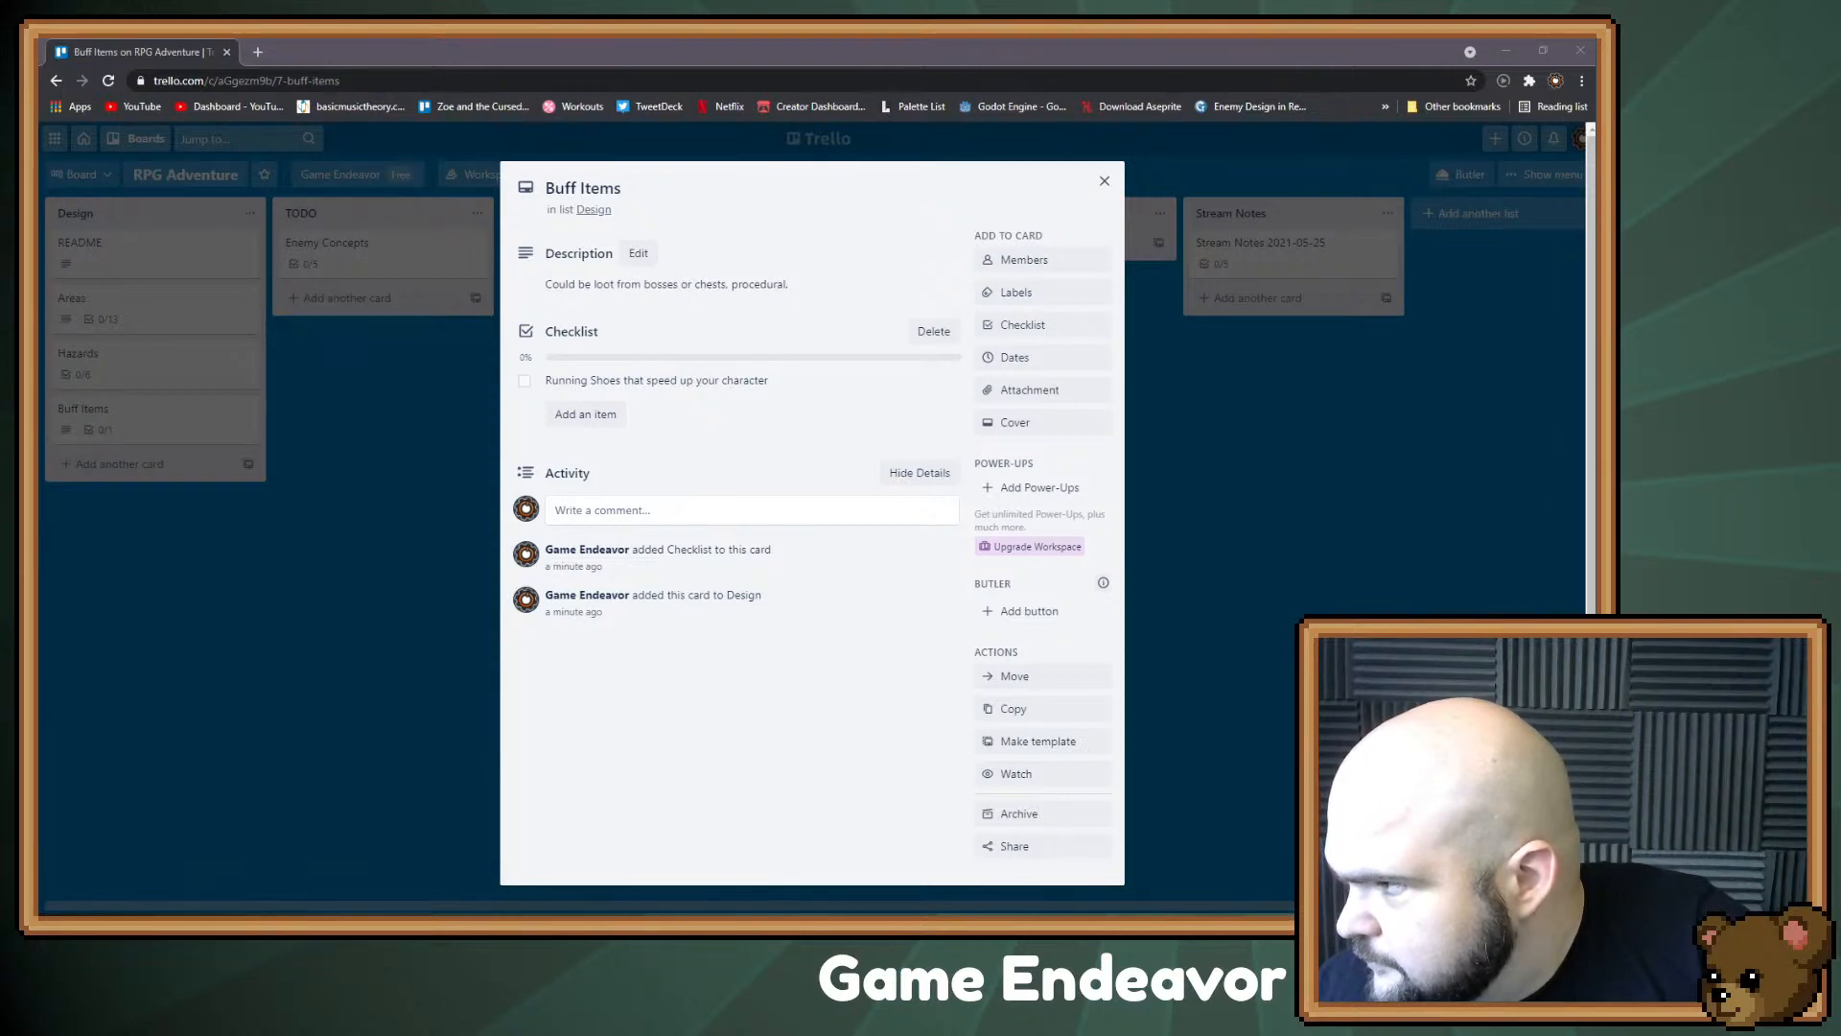
Step: View the Animal Crossing image in a new browser tab, close it and return to the Trello board
left_click_drag(1592, 254, 1035, 51)
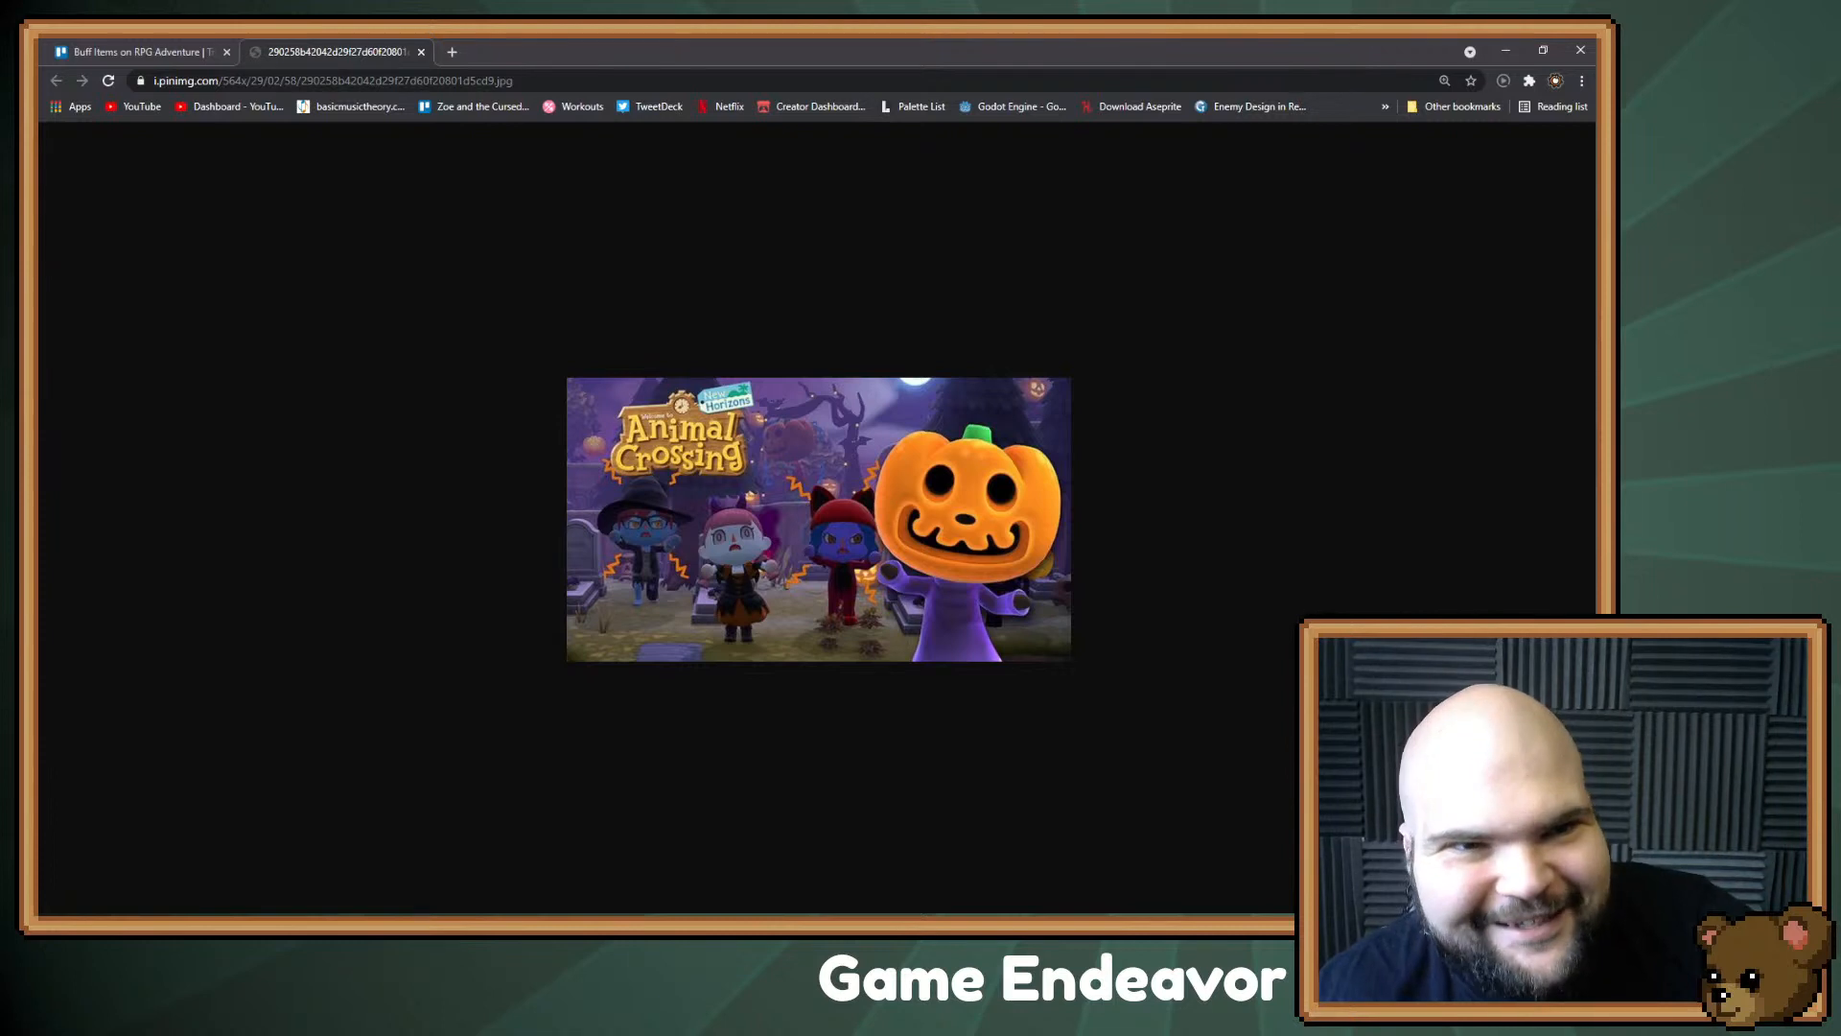
key("ctrl+w")
left_click(153, 420)
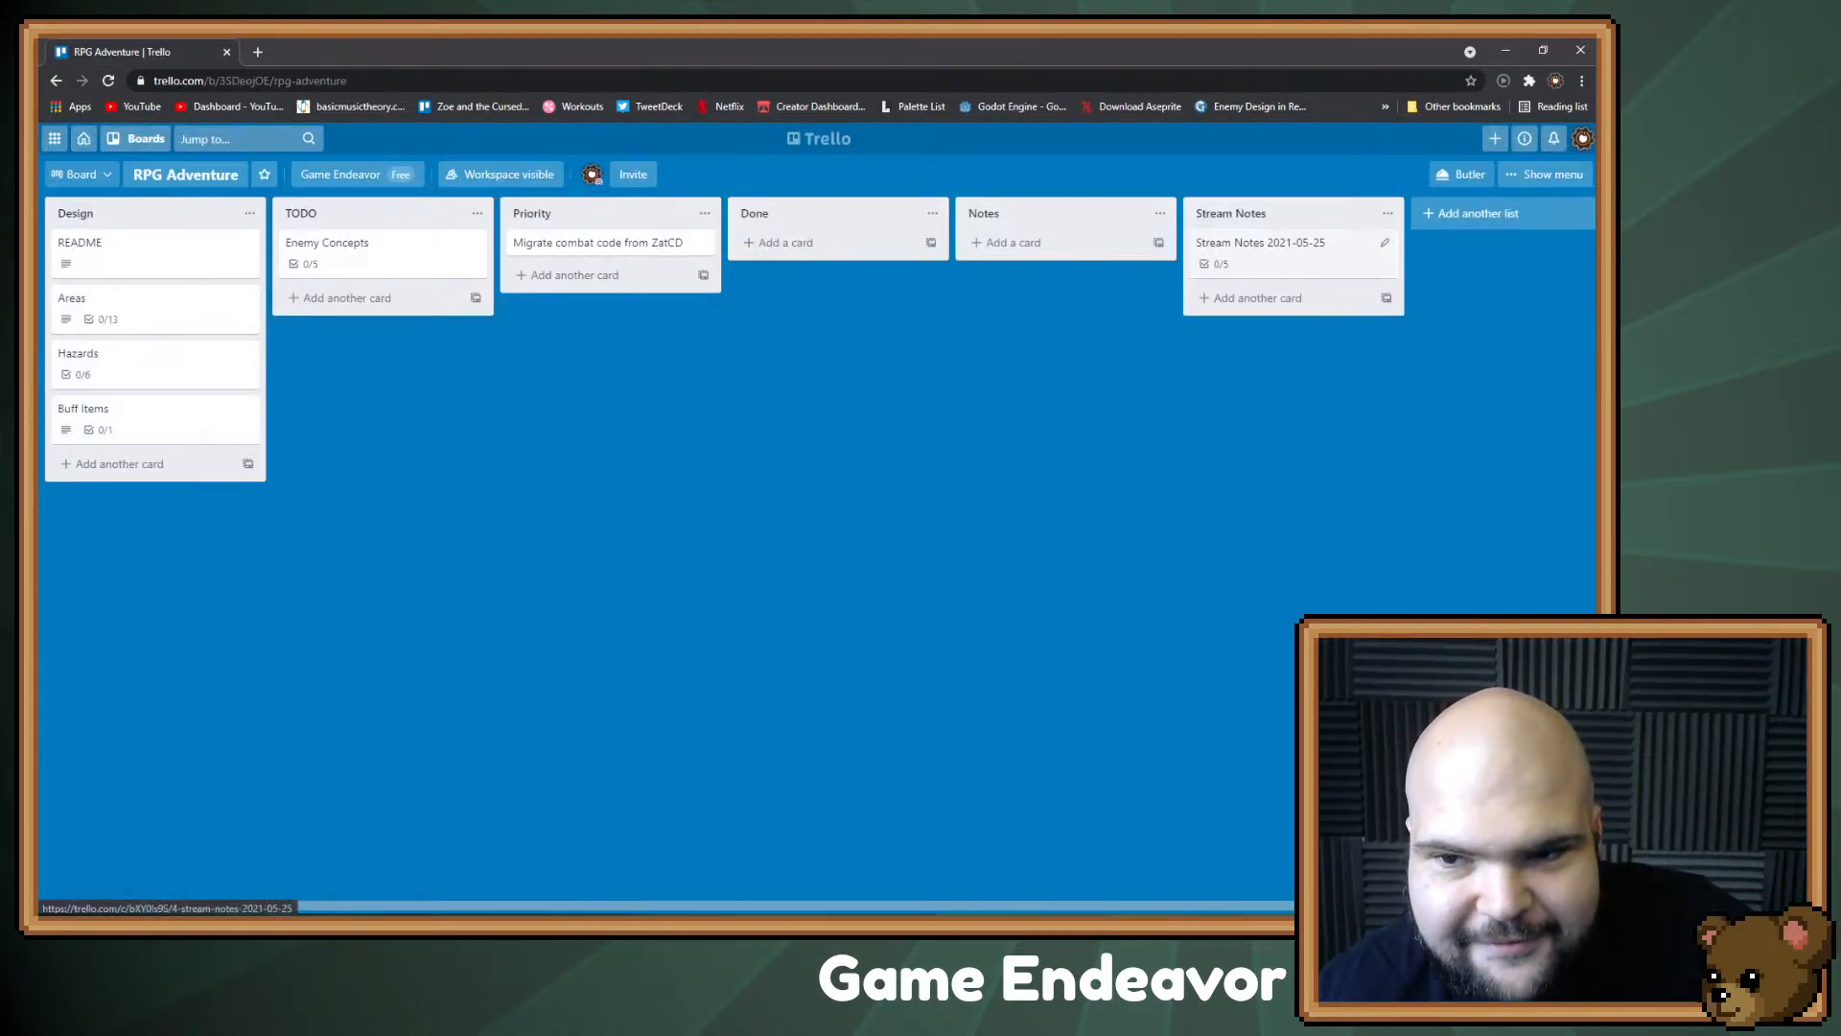
Step: Add the checklist item "You could play as pumpkin character" to the Stream Notes 2021-05-25 card and close the card
left_click(1266, 247)
left_click(585, 586)
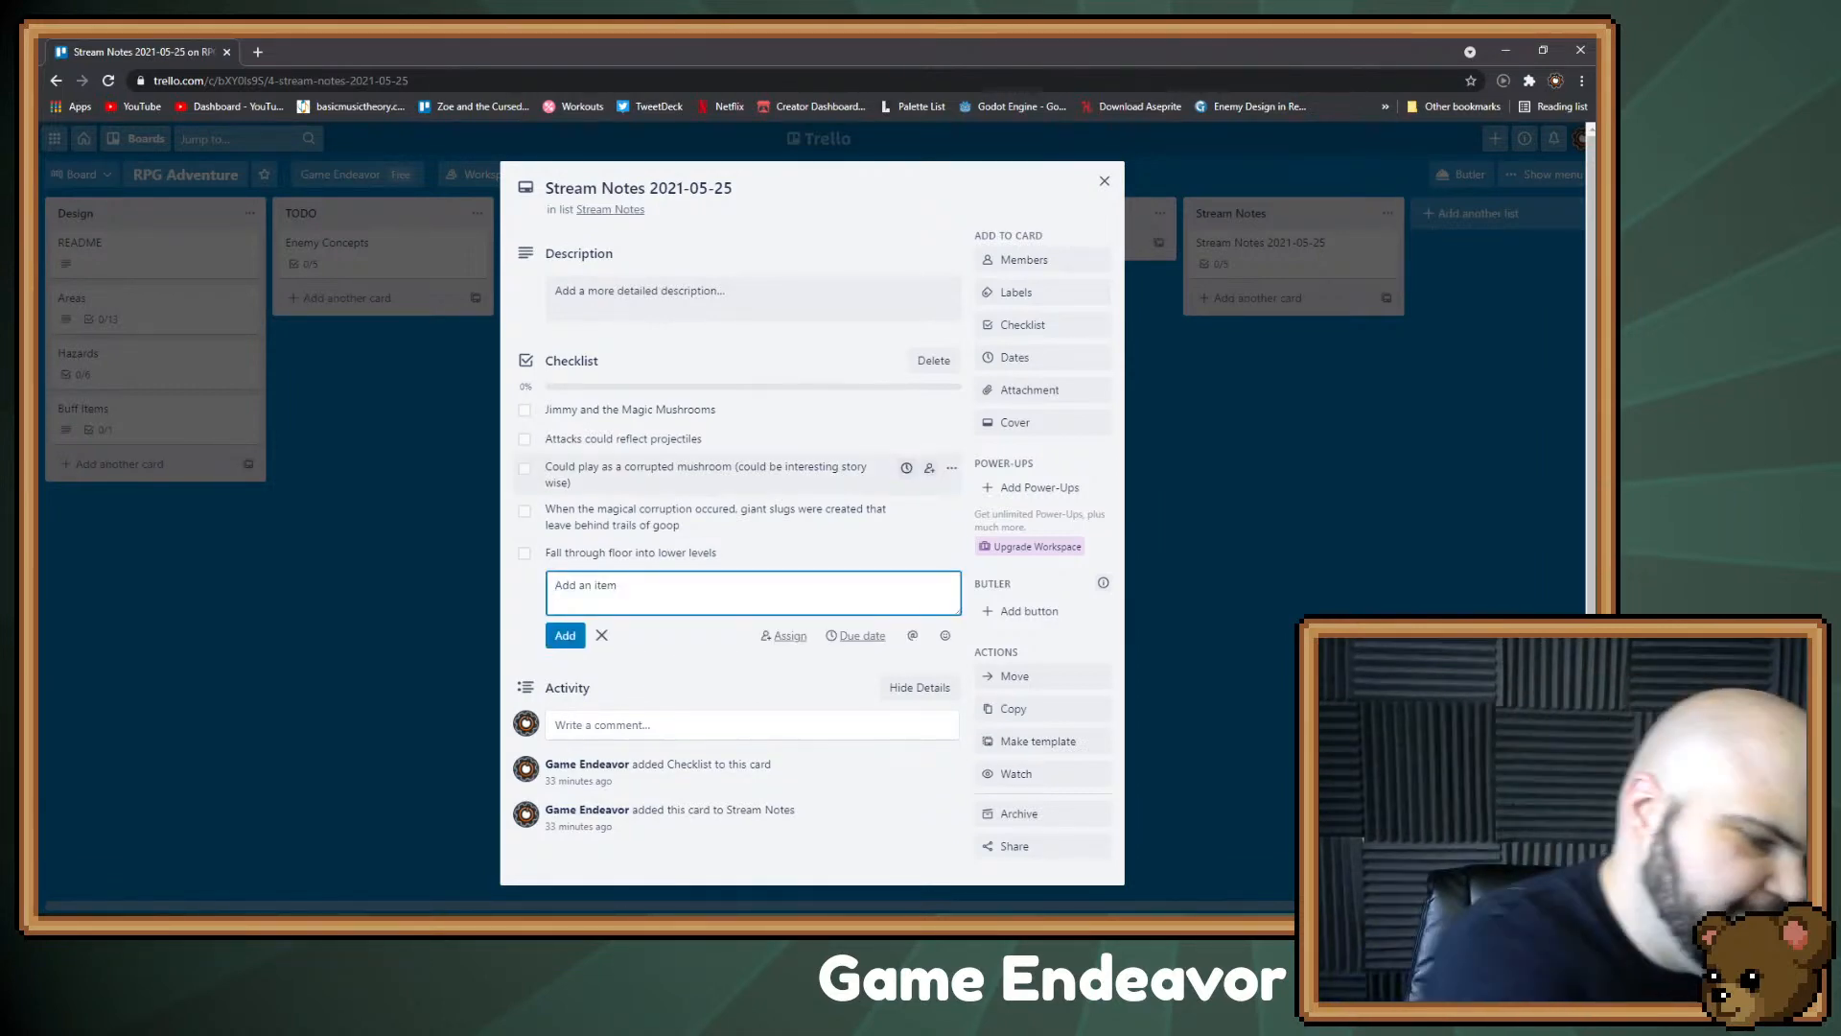
type("You could play as ")
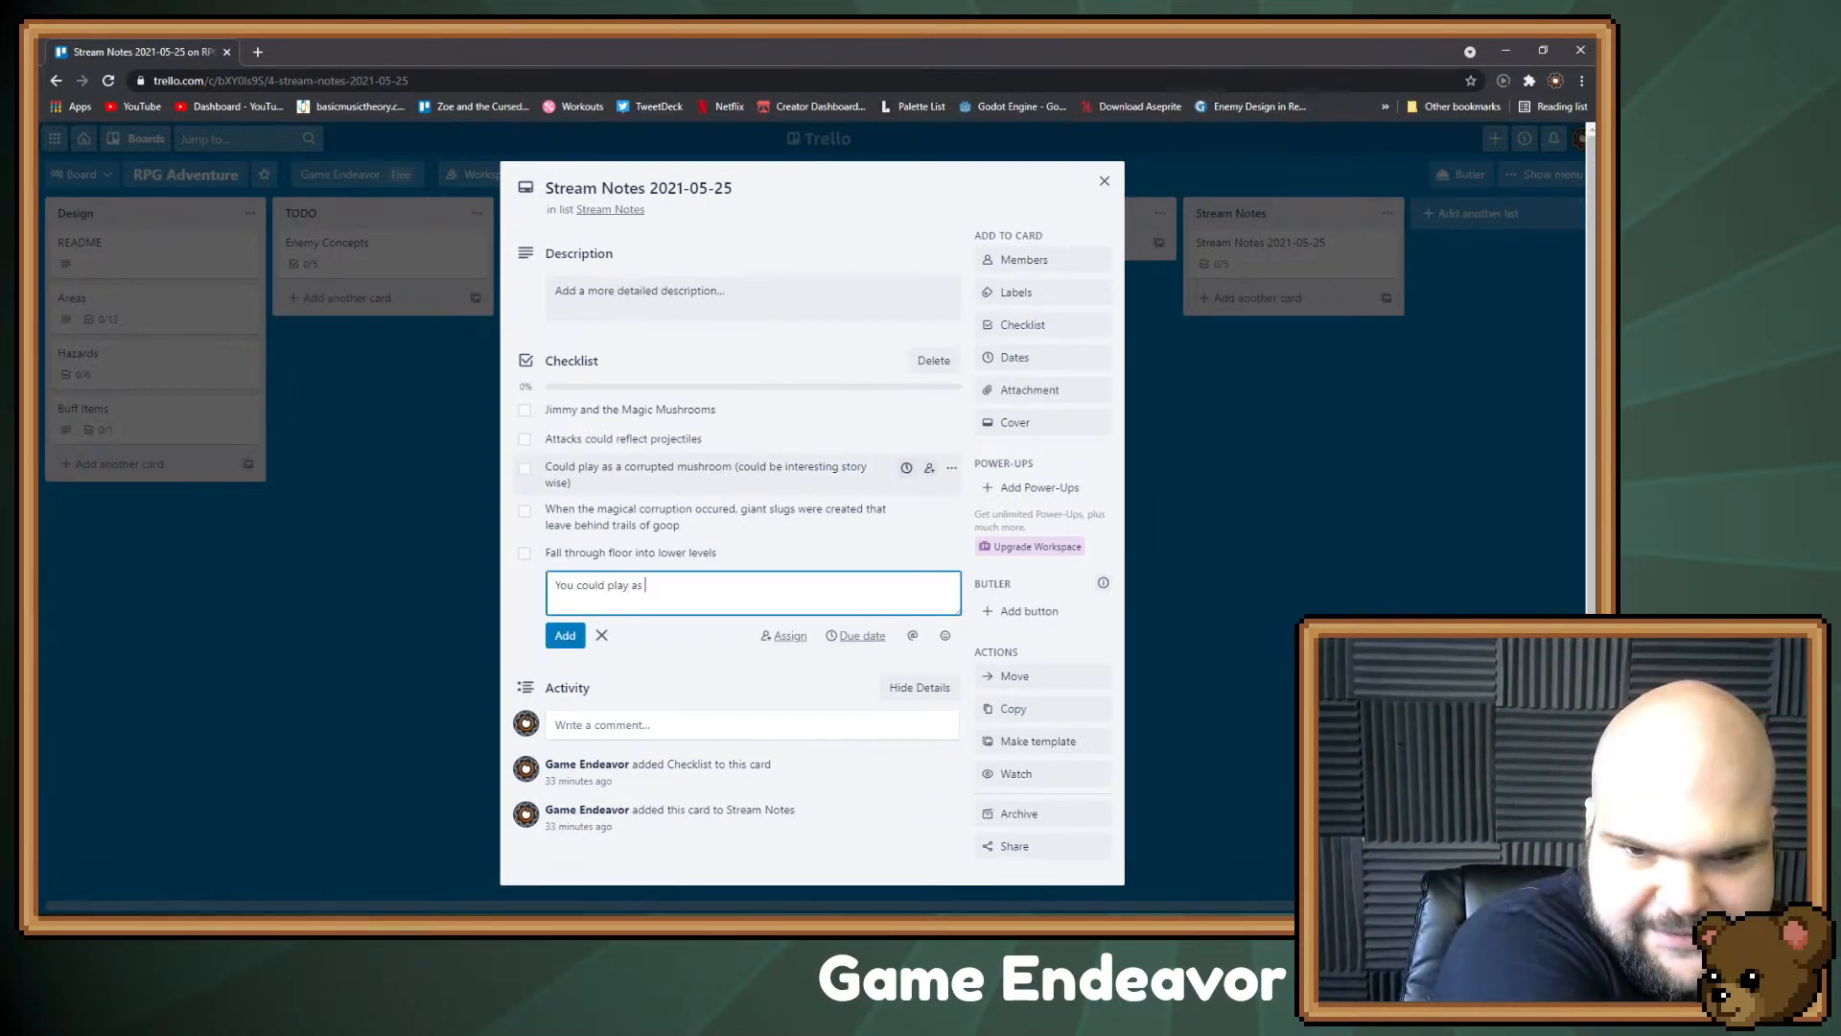
type("pumpkin character")
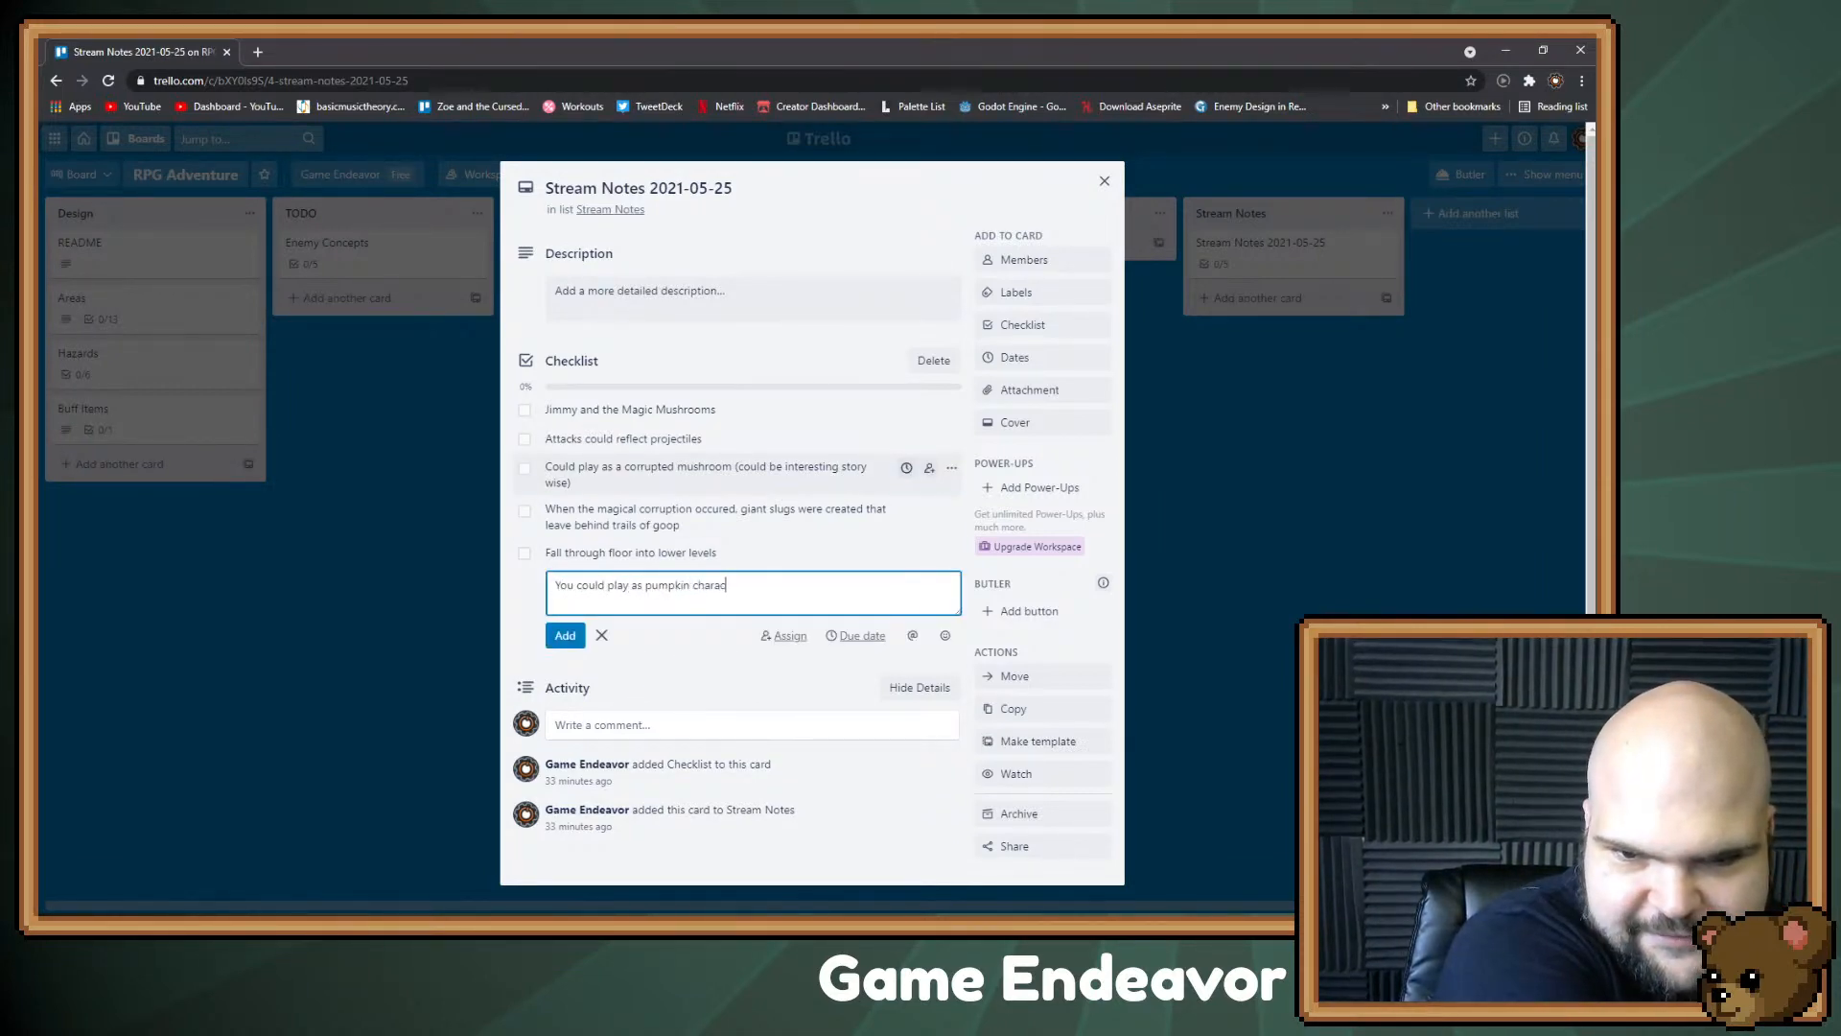
key("Return")
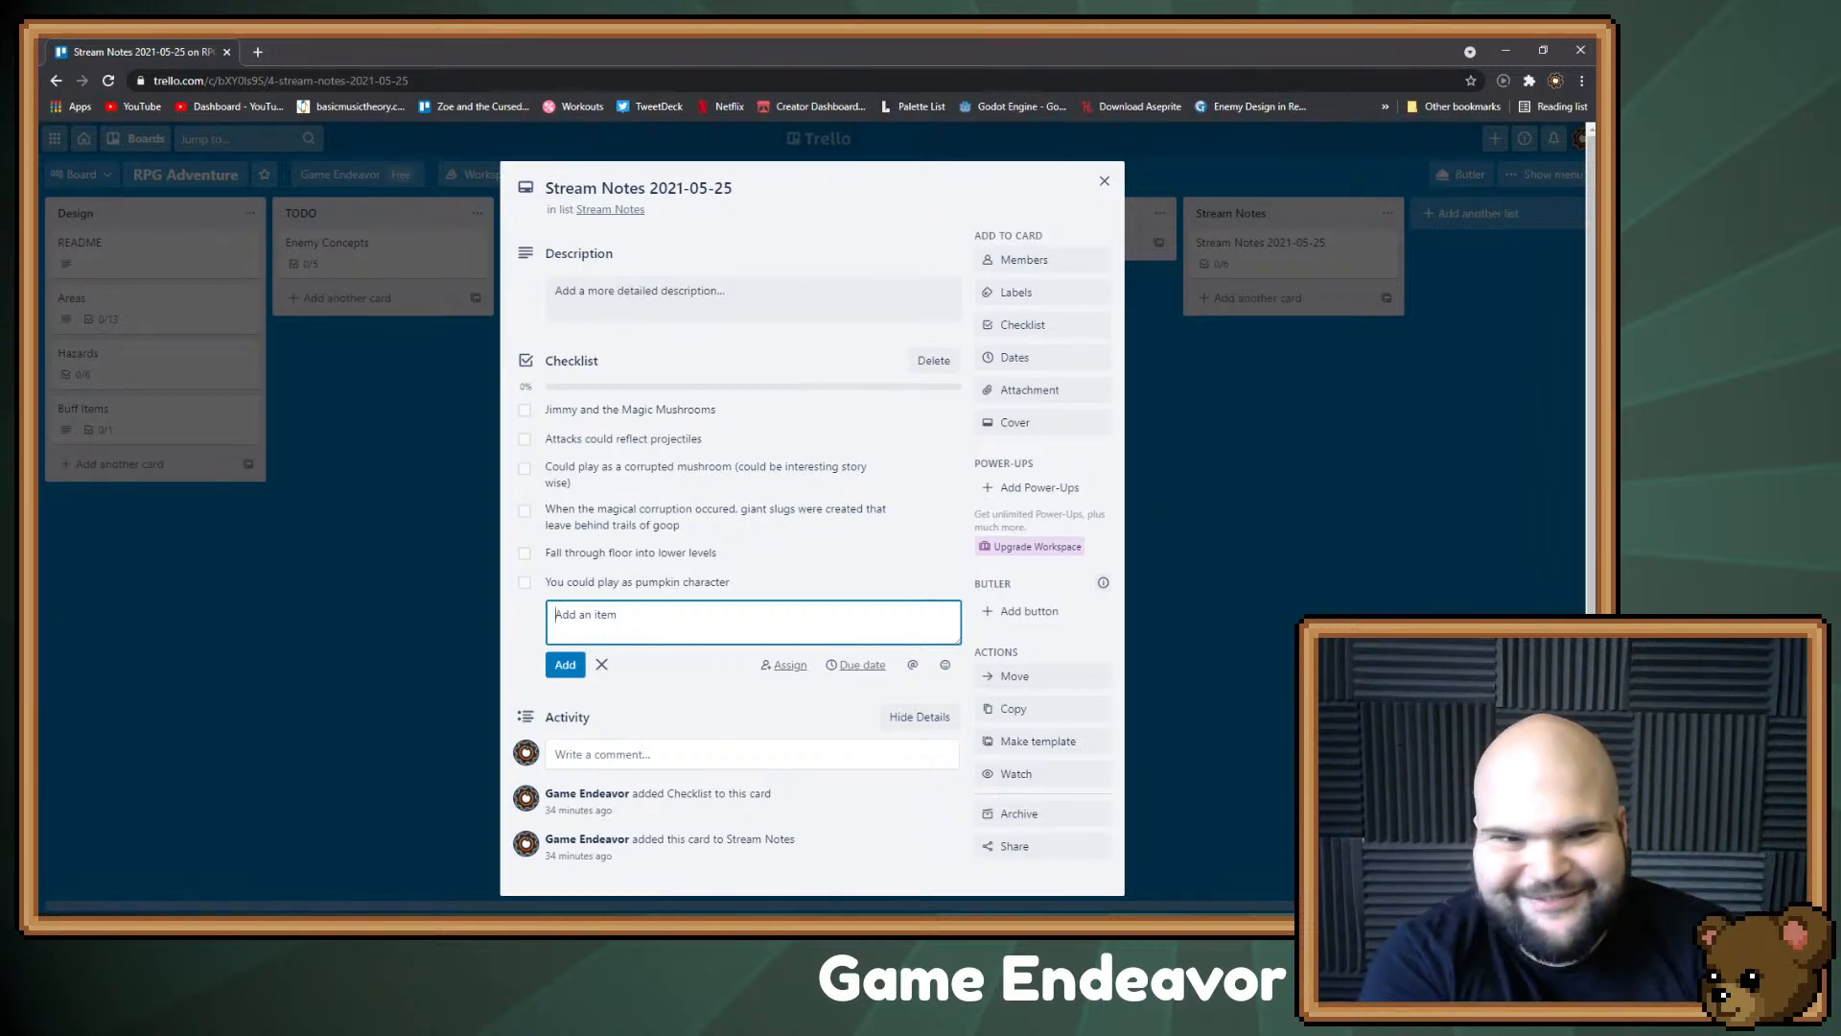
key("Escape")
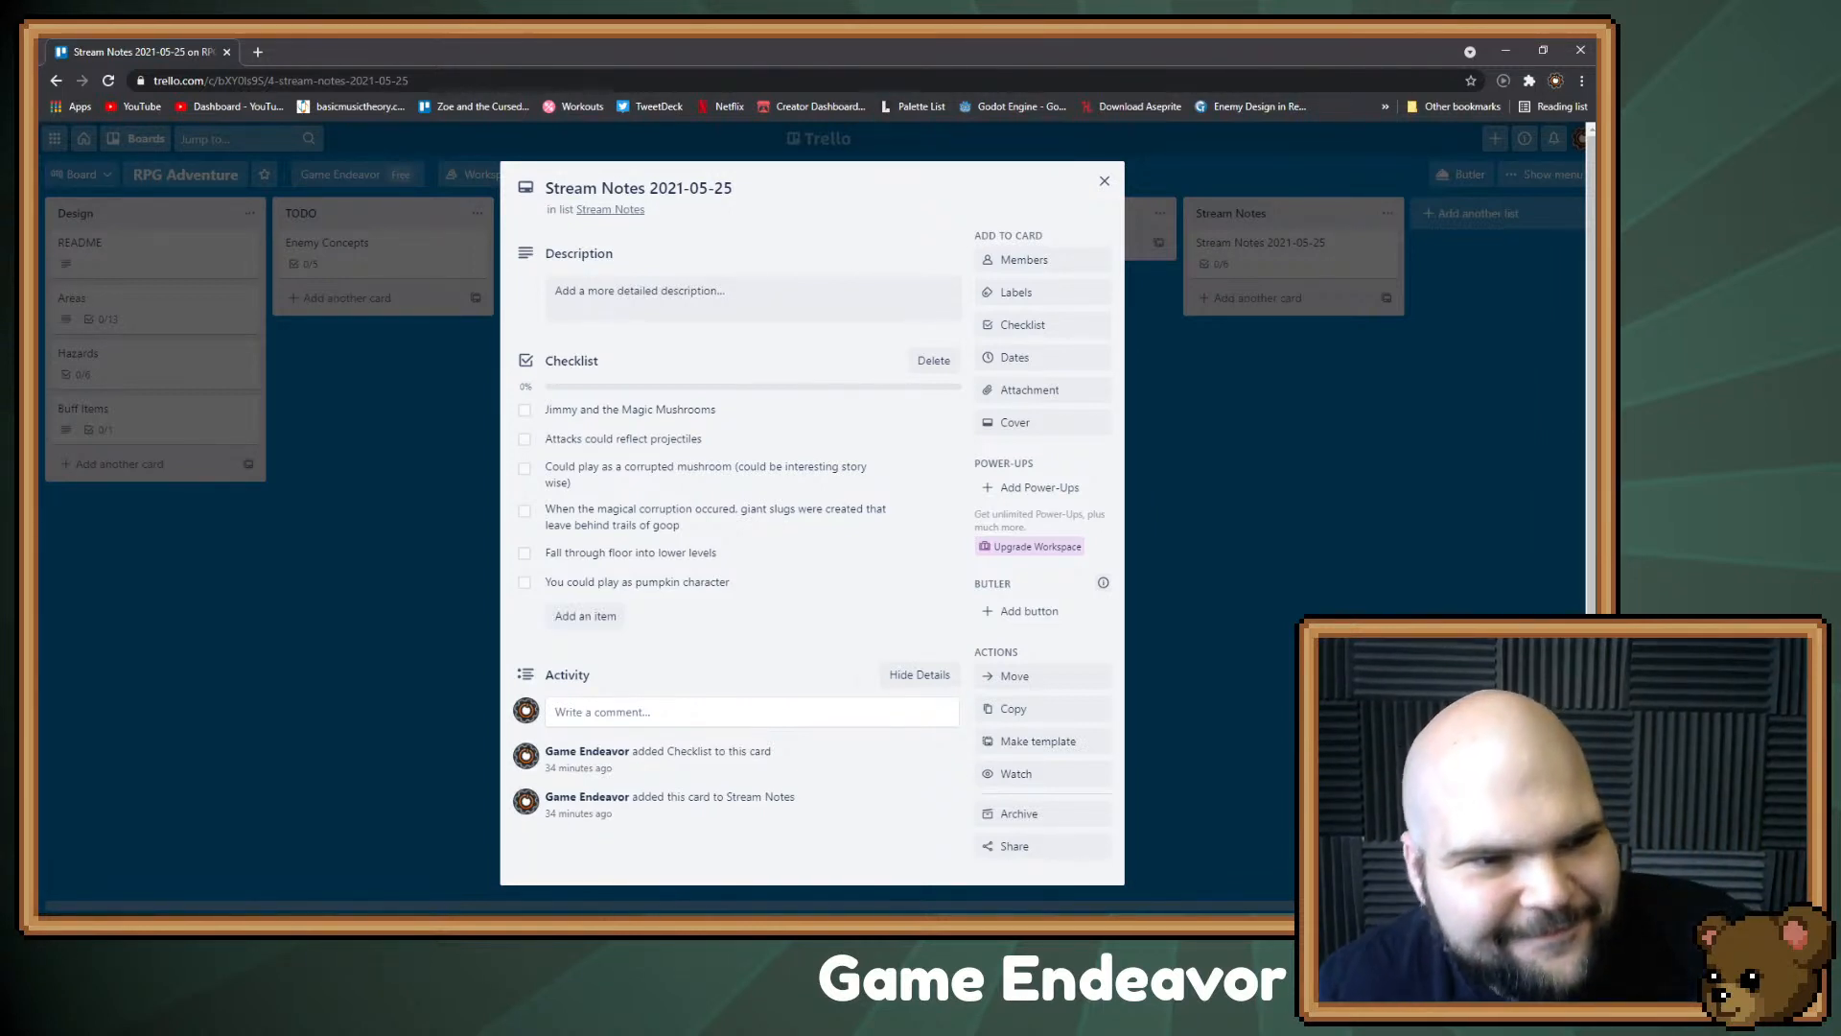
key("Escape")
Step: Add the checklist item "Mushroom enemy that's a bumper (like in pinball)" to the Enemy Concepts card and close the card
left_click(384, 253)
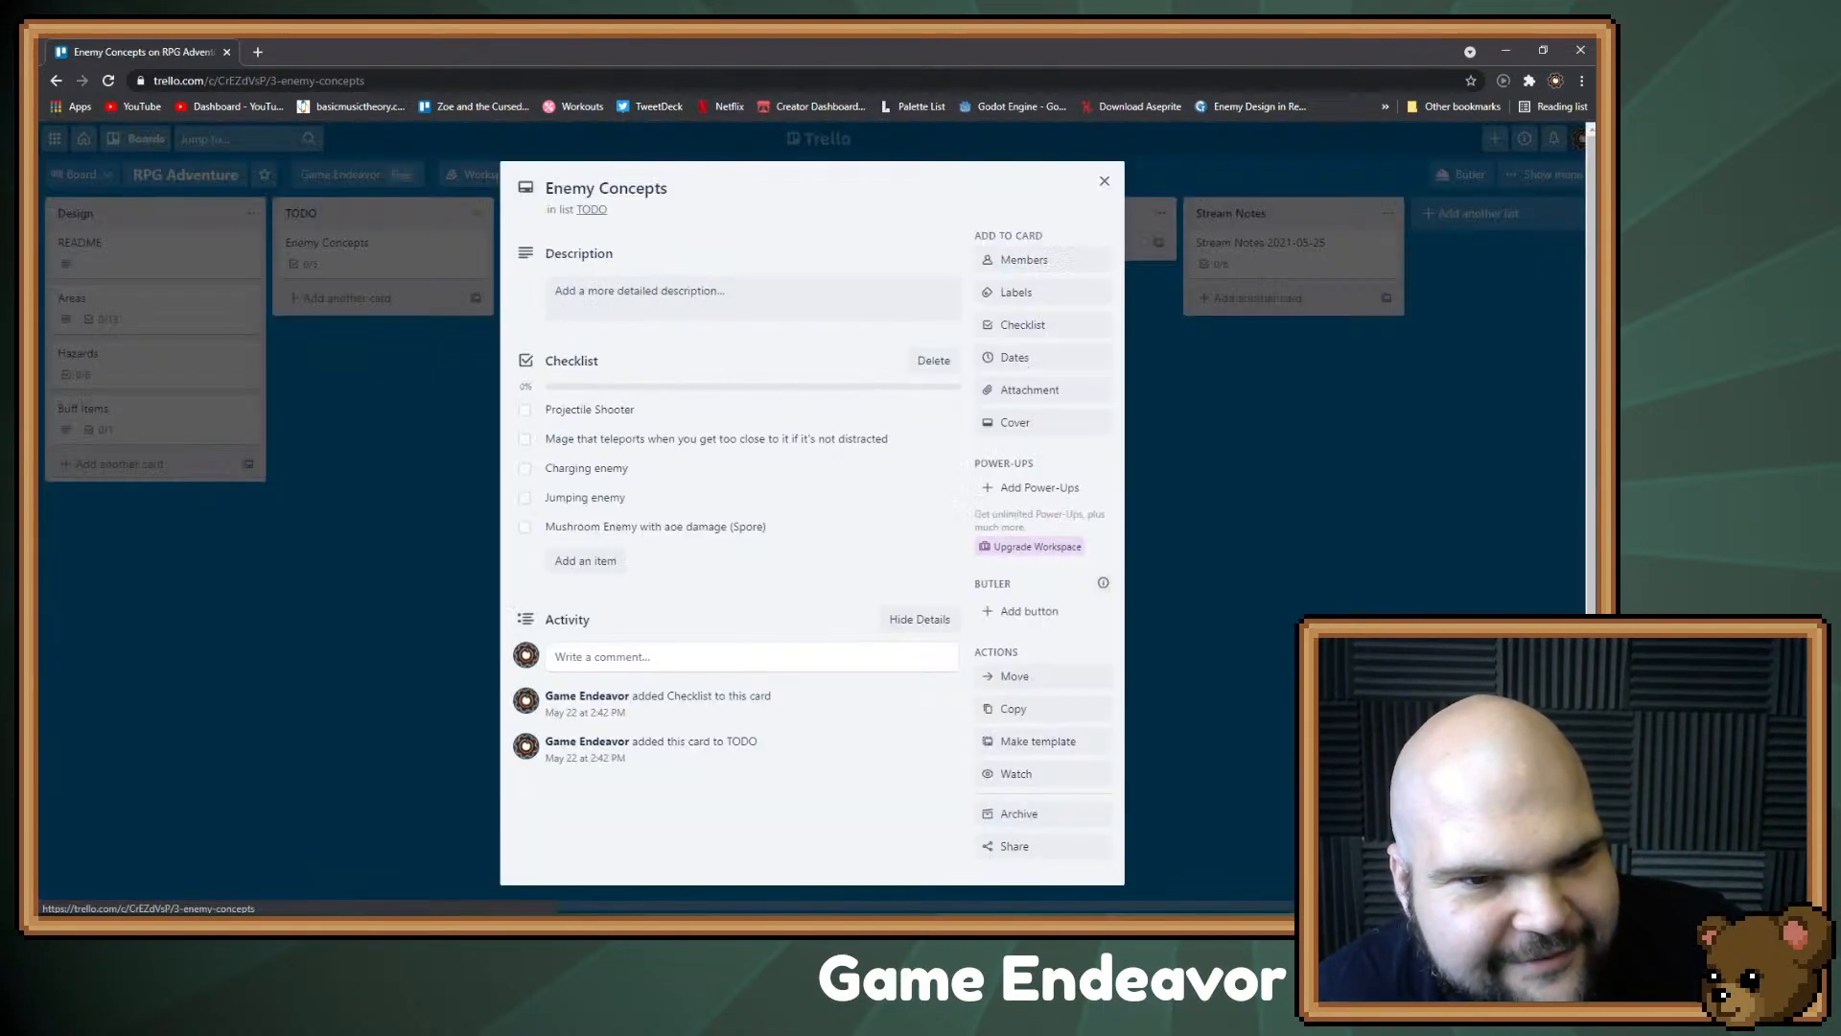
left_click(585, 560)
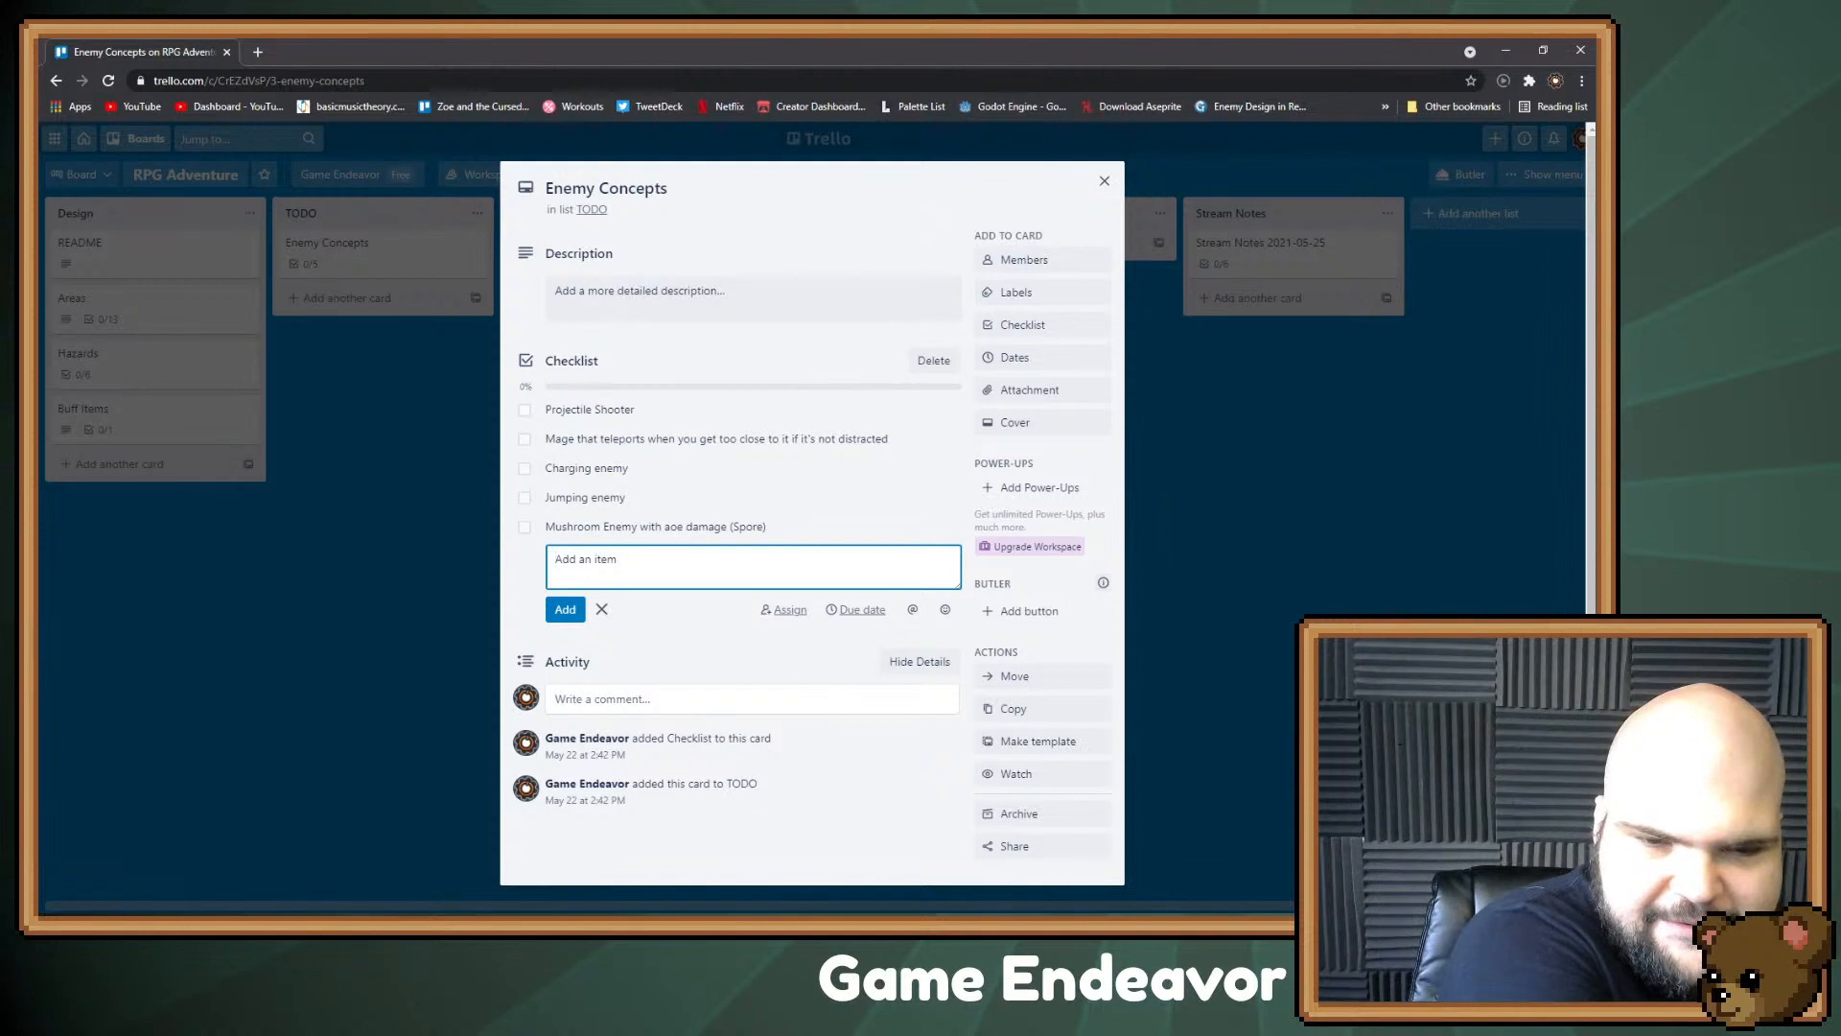
type("Mush")
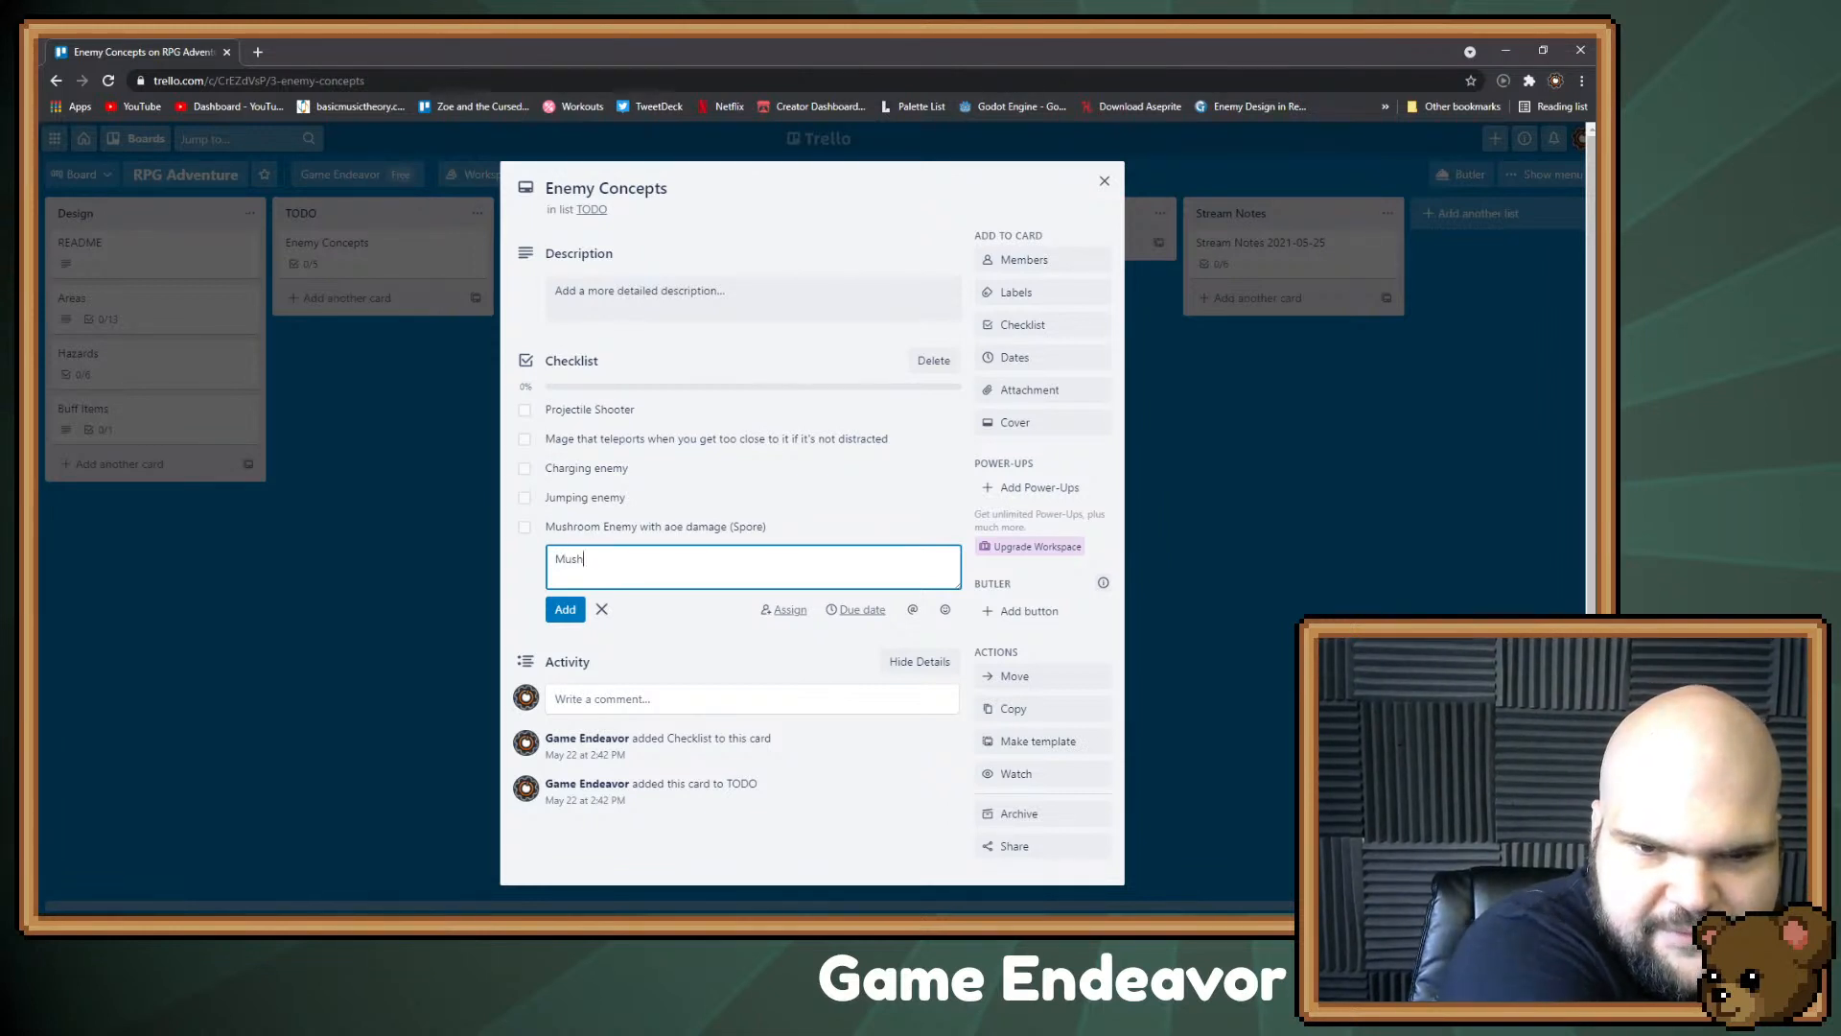
type("room enemy that's a")
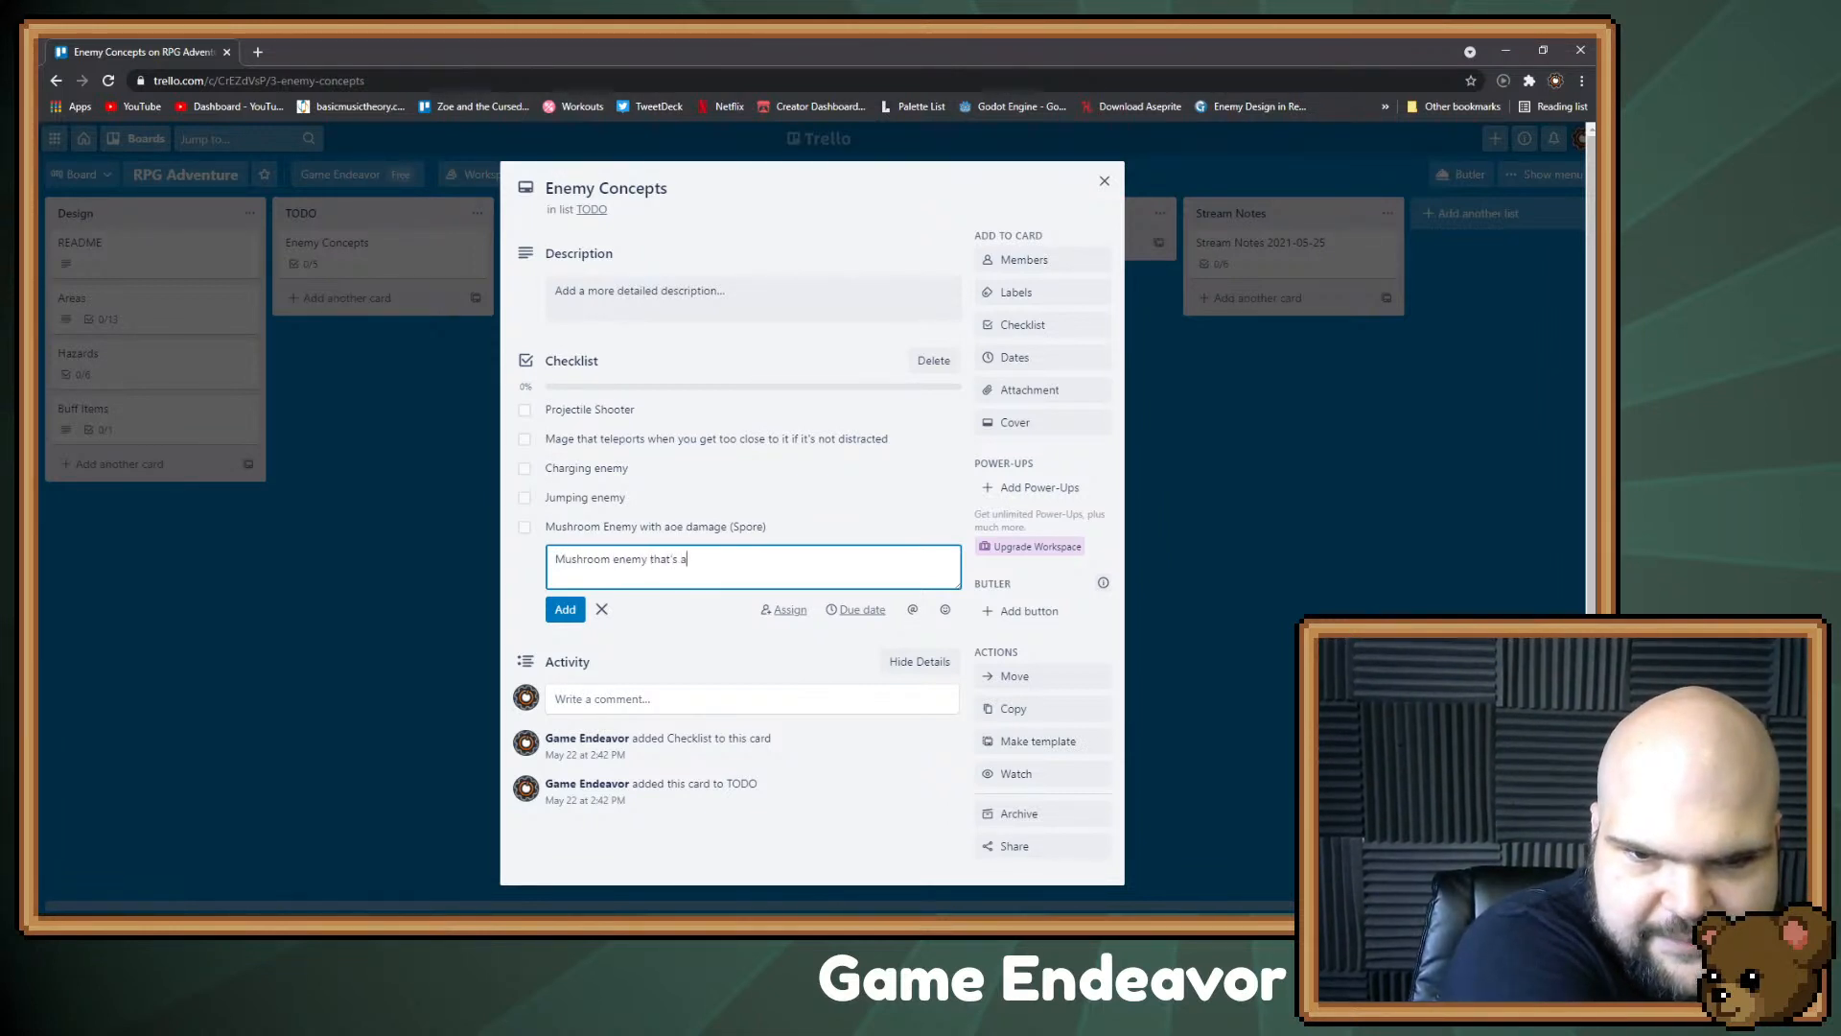
type(" bumper (l")
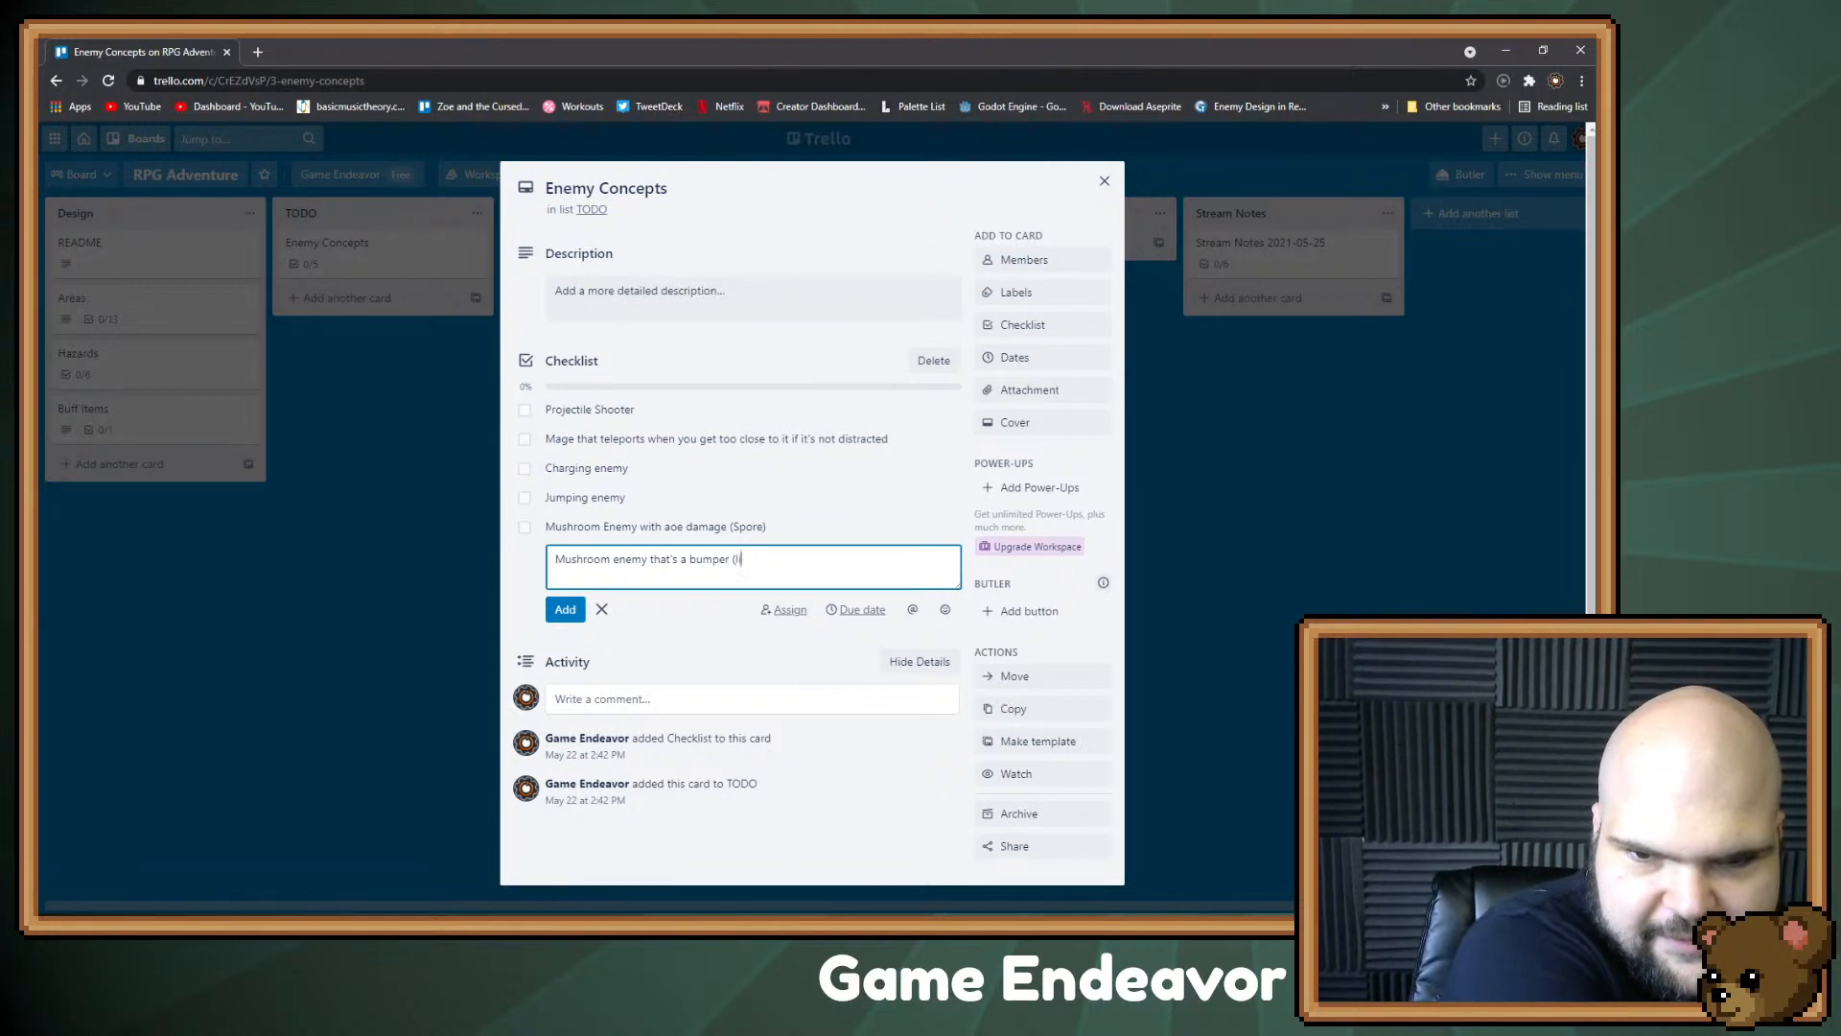
type("ike in pinball)")
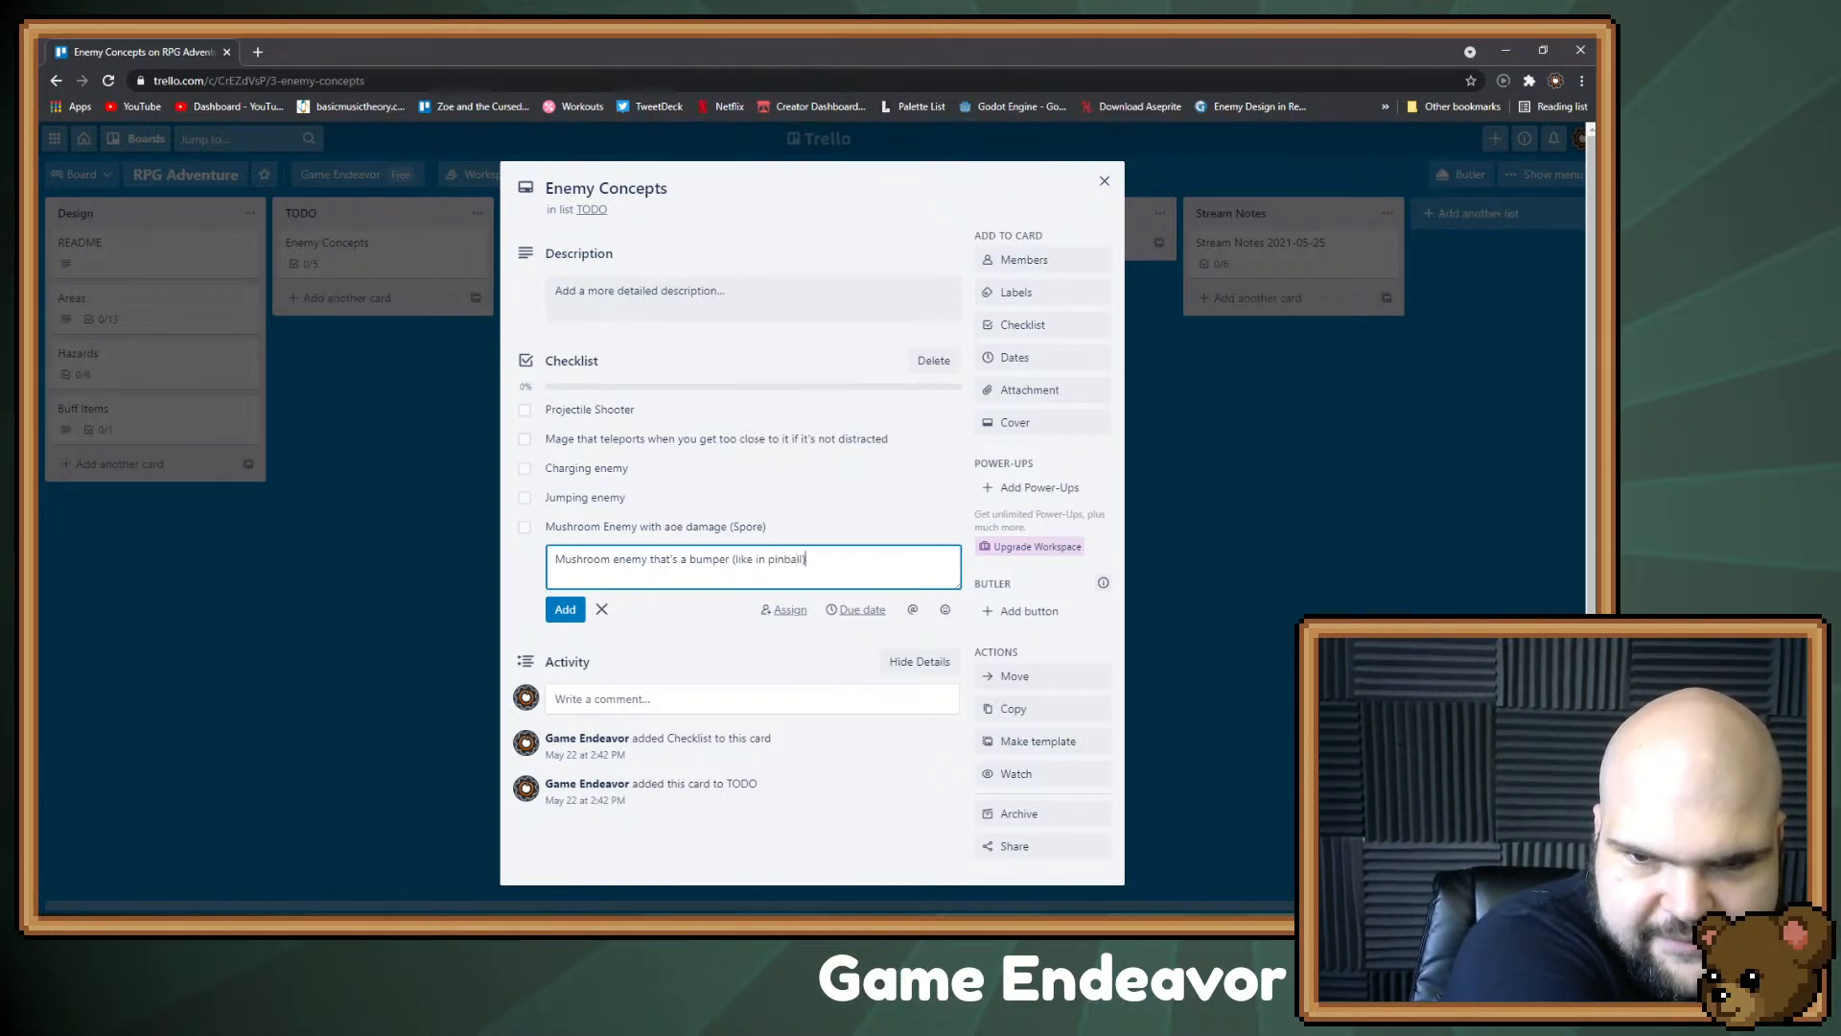
key("Return")
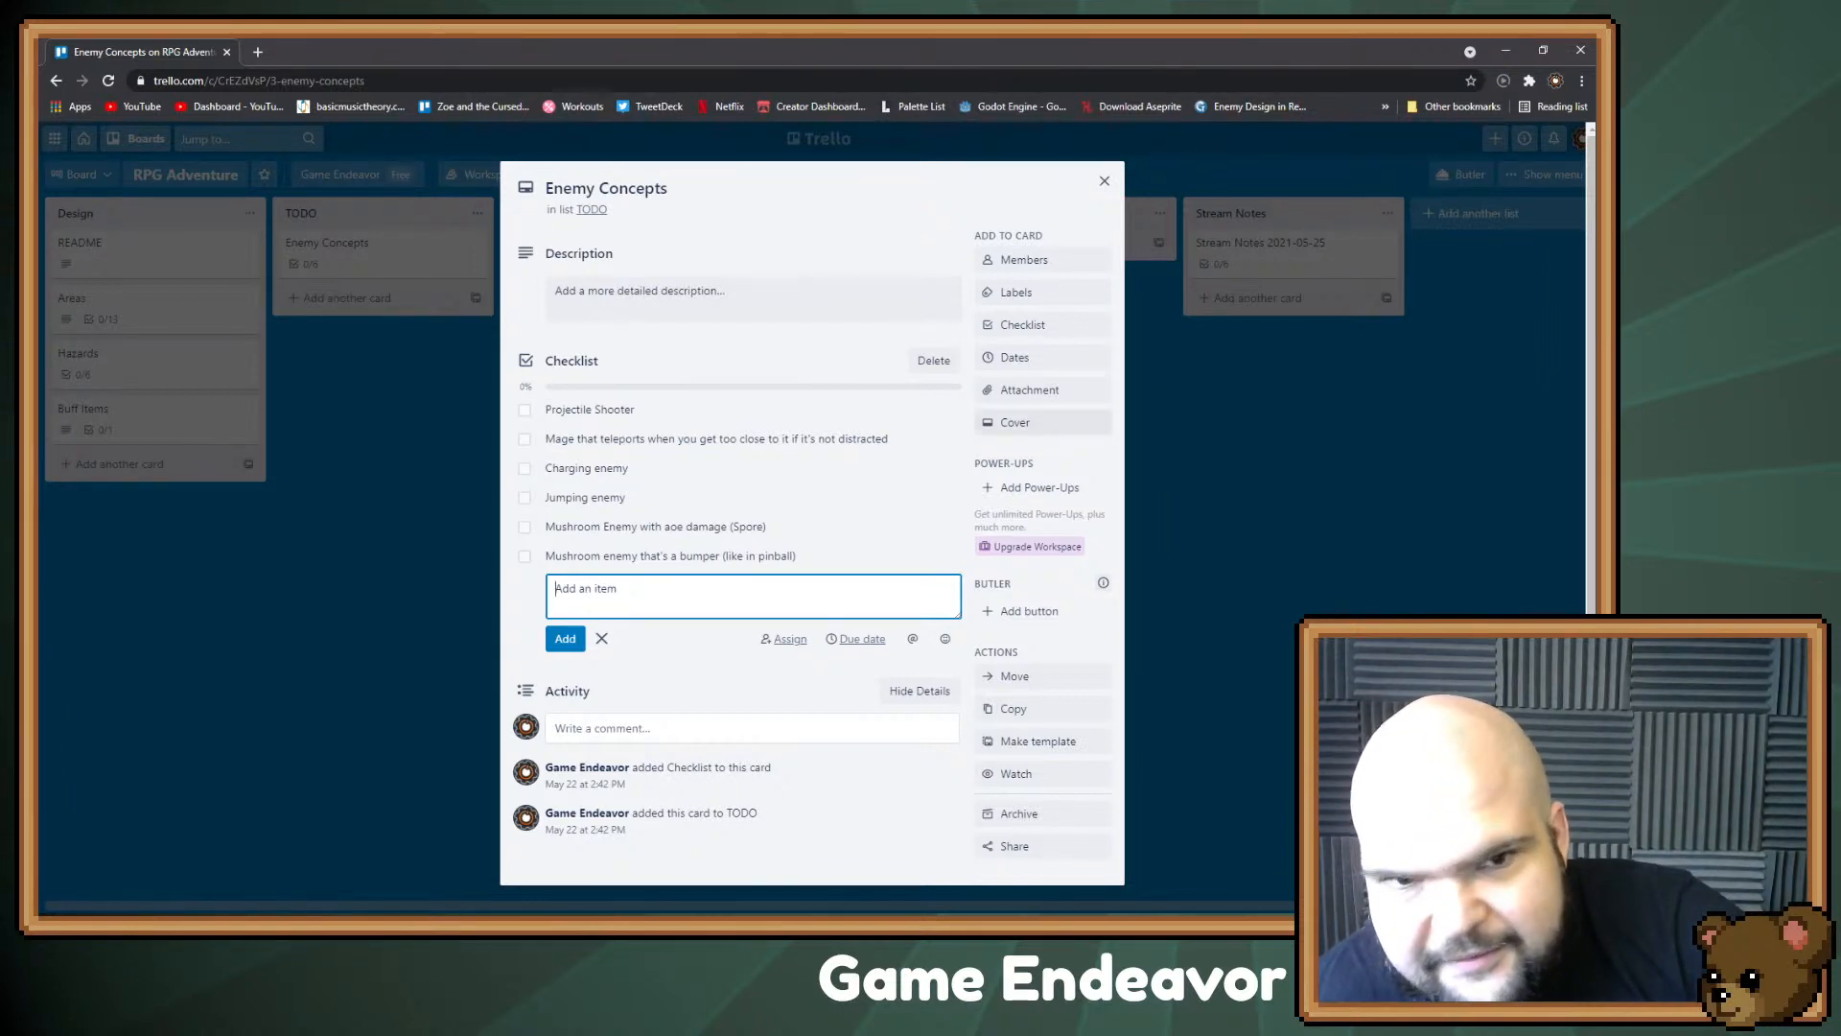
key("Escape")
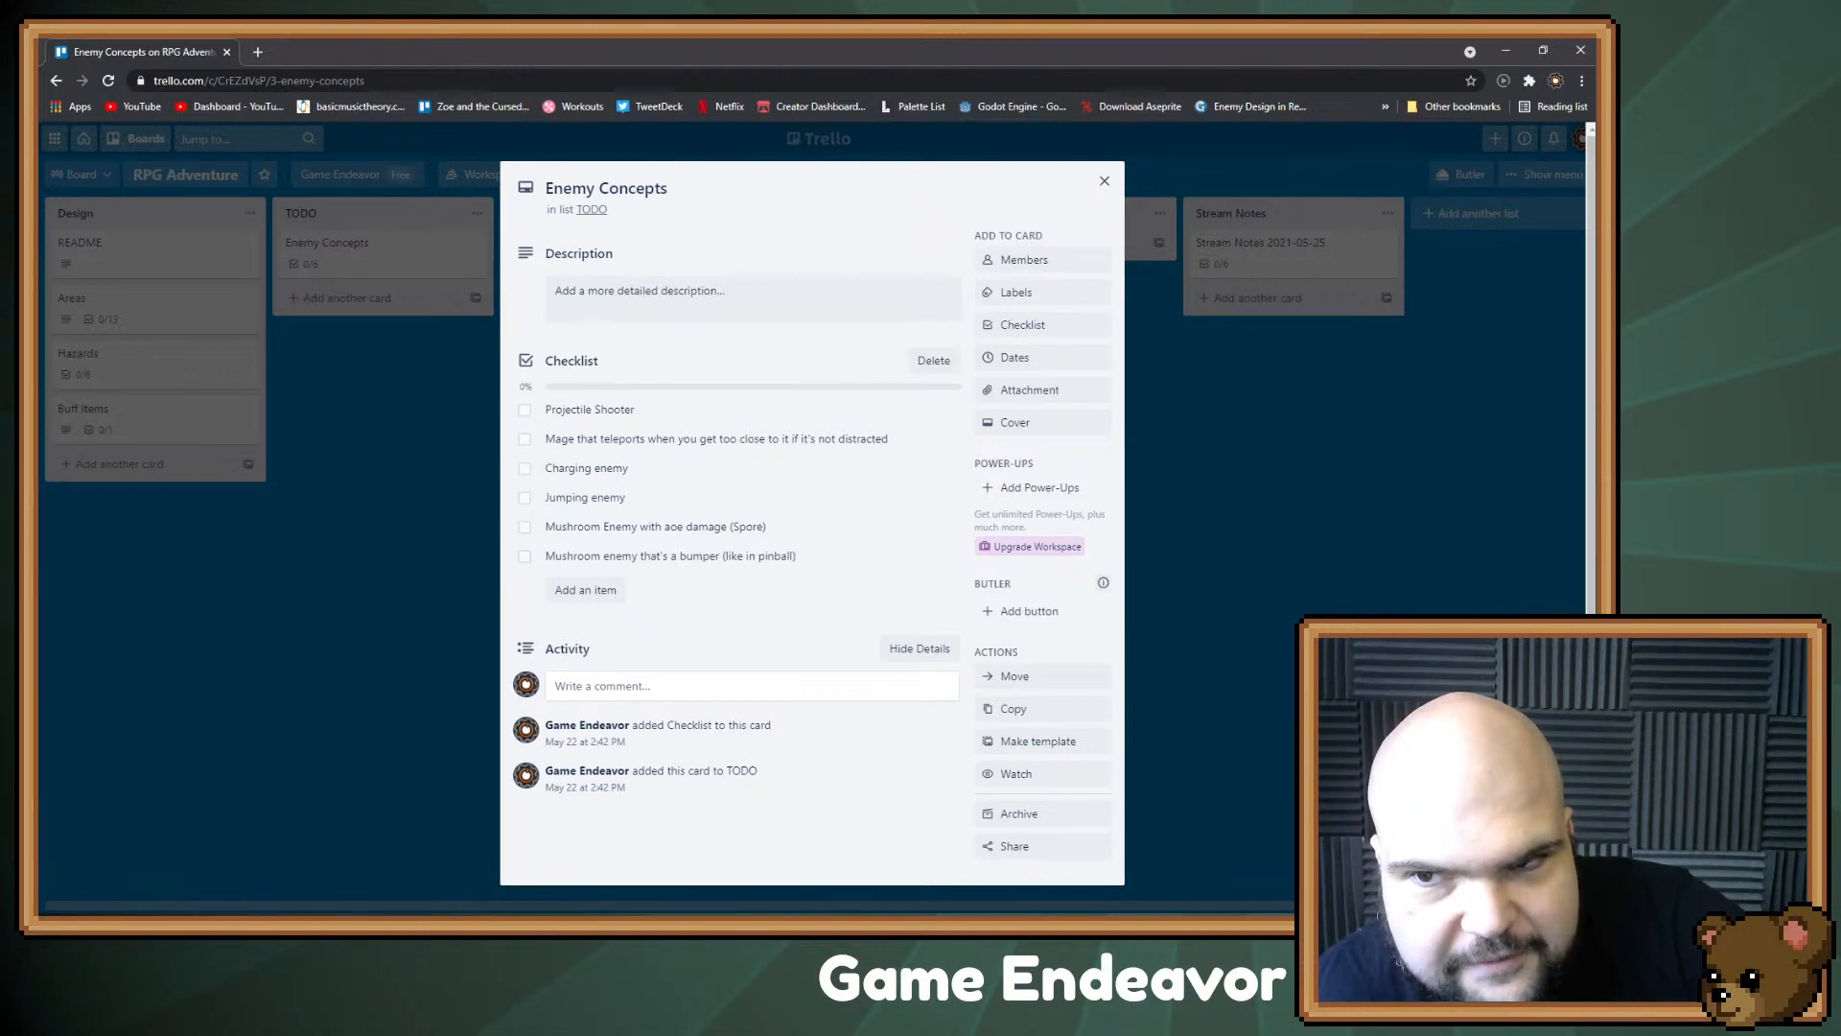
key("Escape")
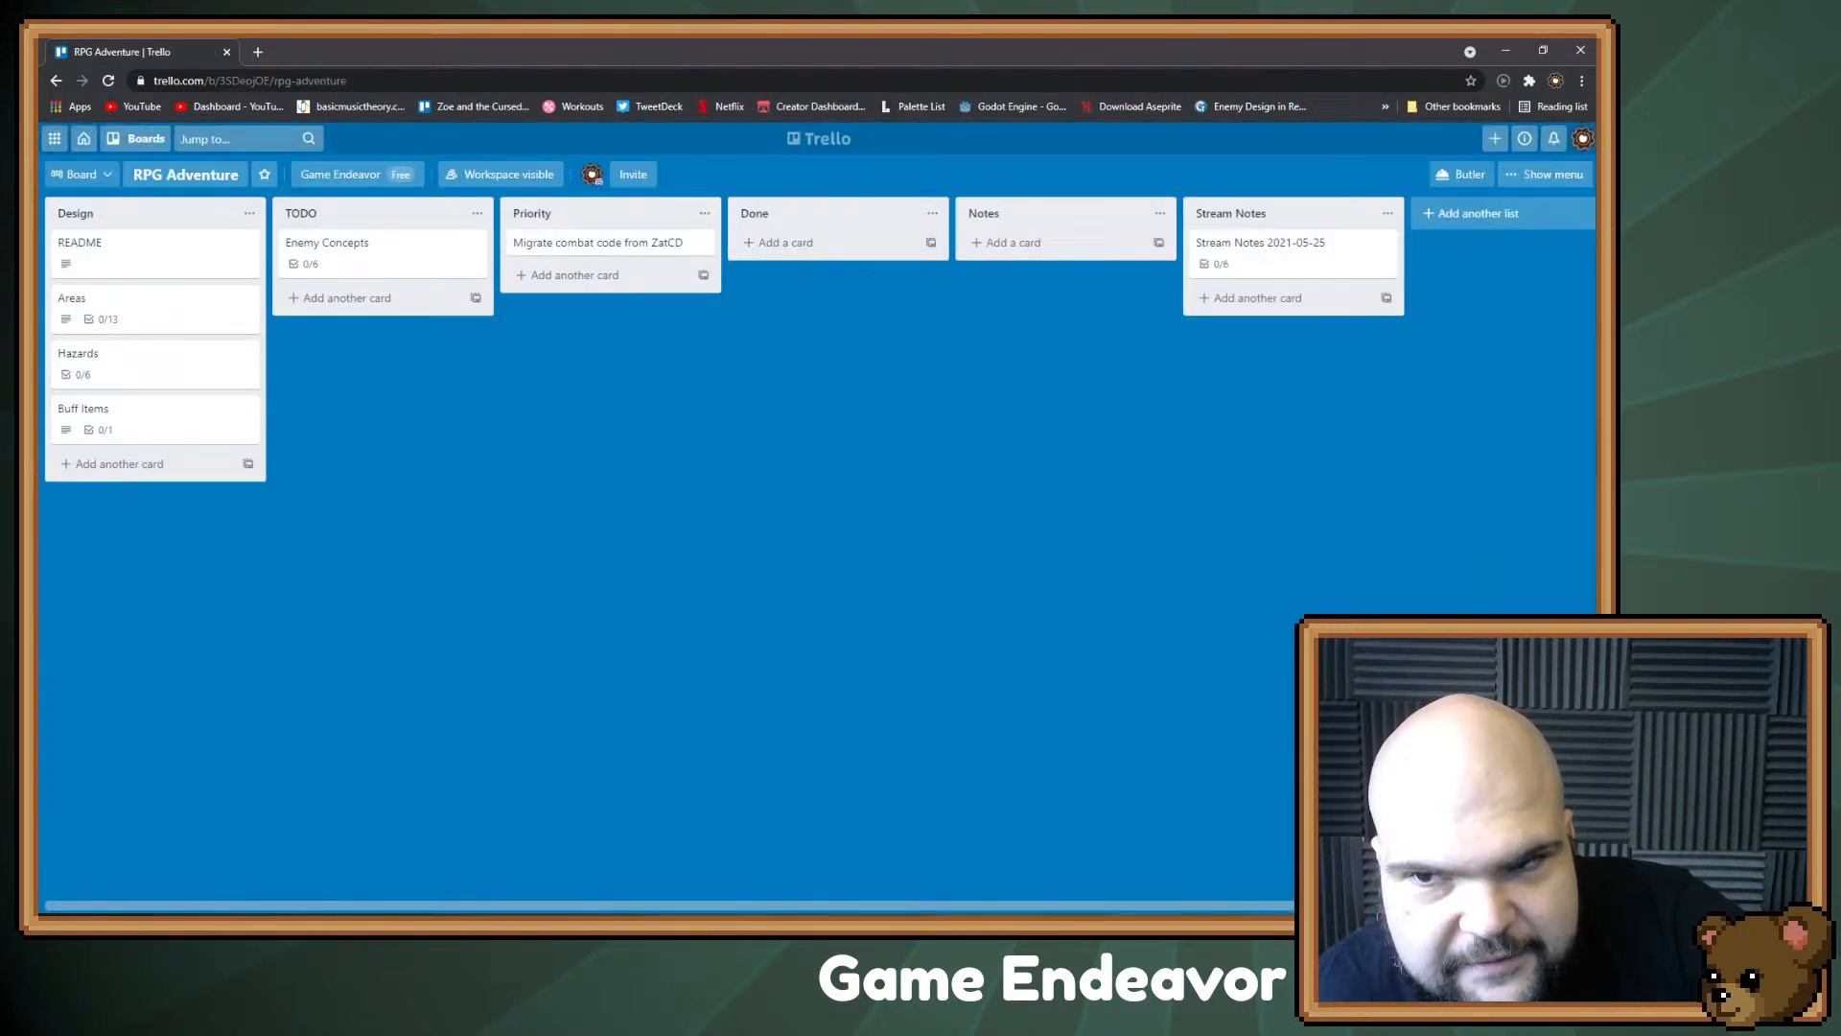
Step: Add the item "Magic just popped into existance and you could be very adept at it" to the Stream Notes 2021-05-25 checklist
left_click(1275, 251)
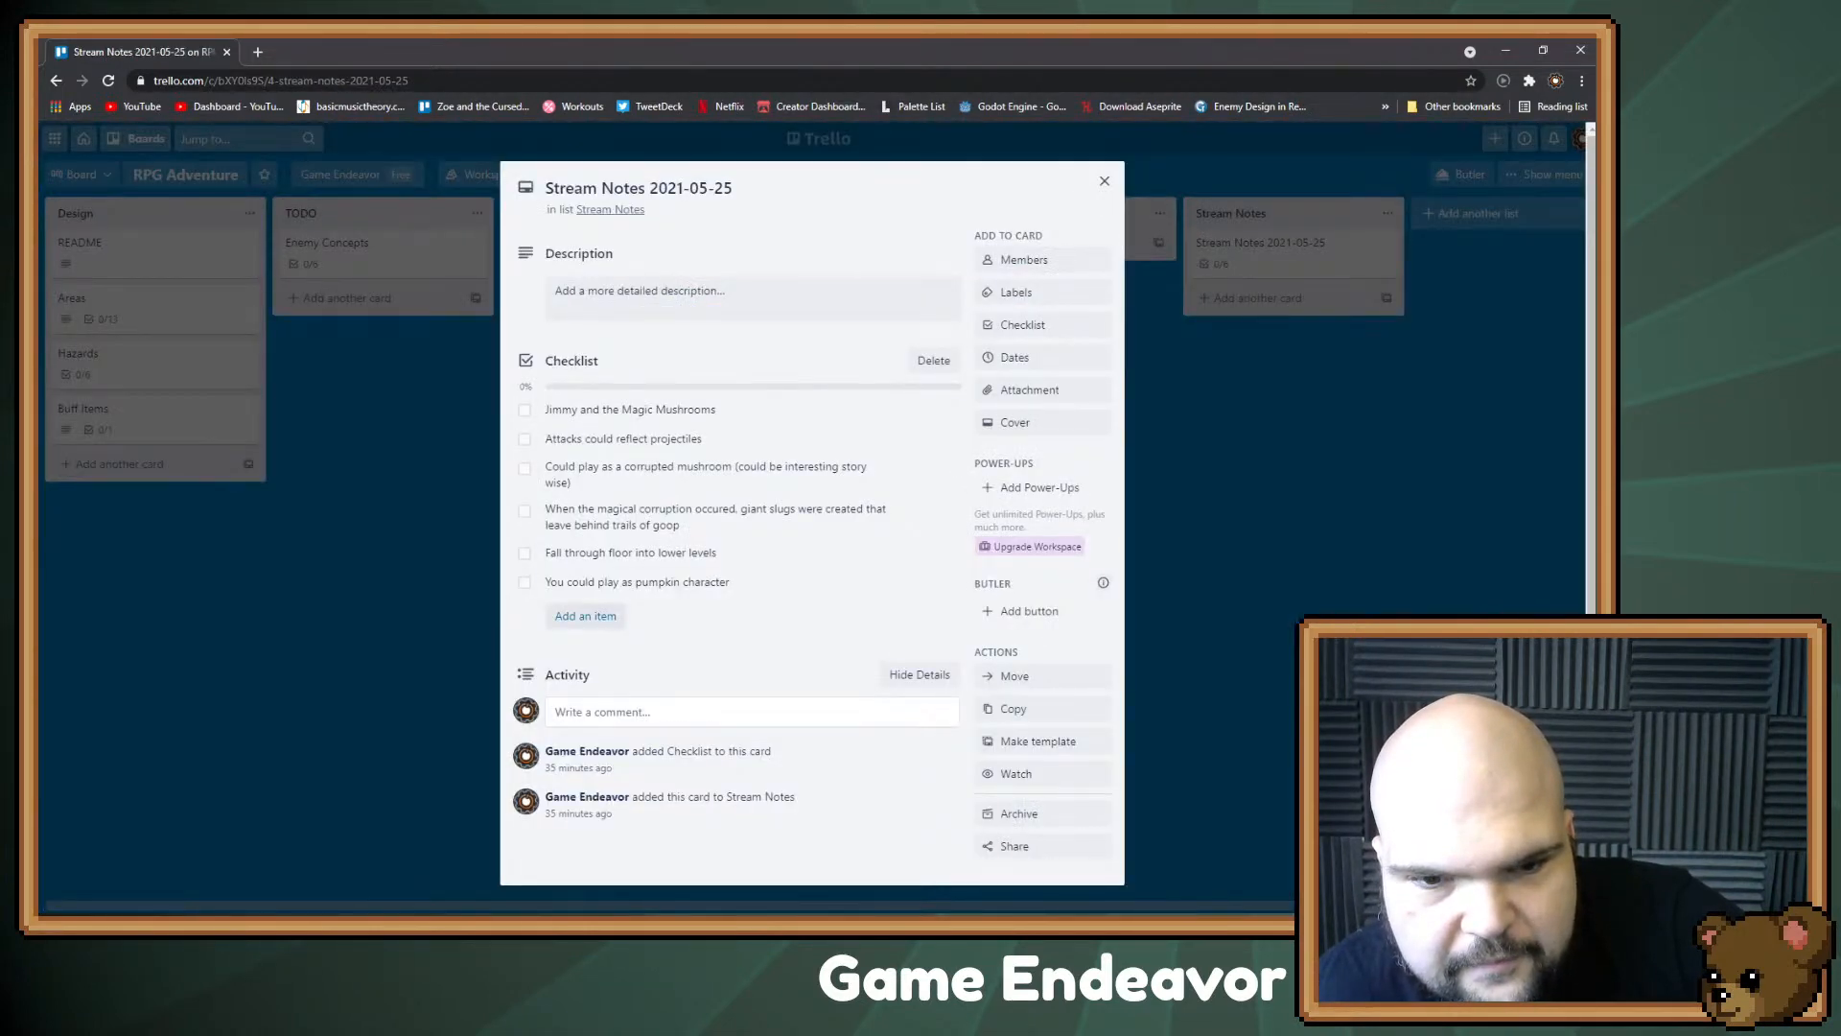
left_click(585, 616)
type("Magic")
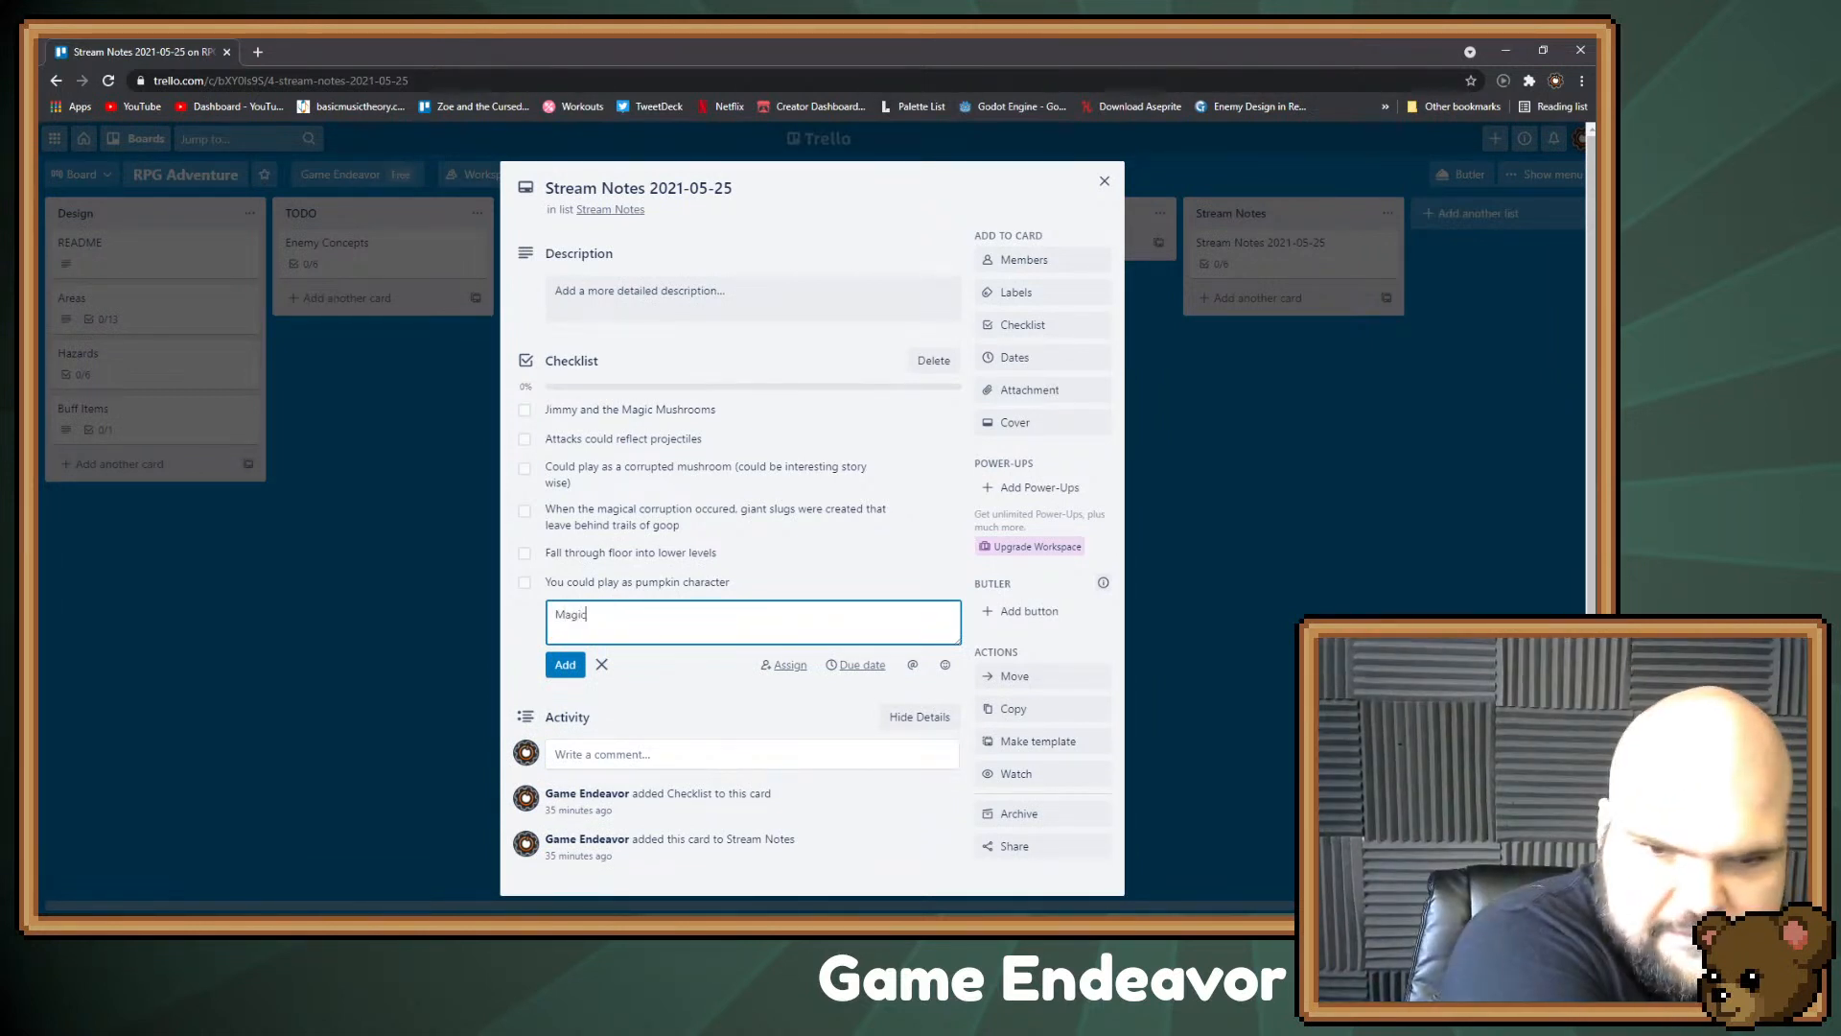
type(" just popped i")
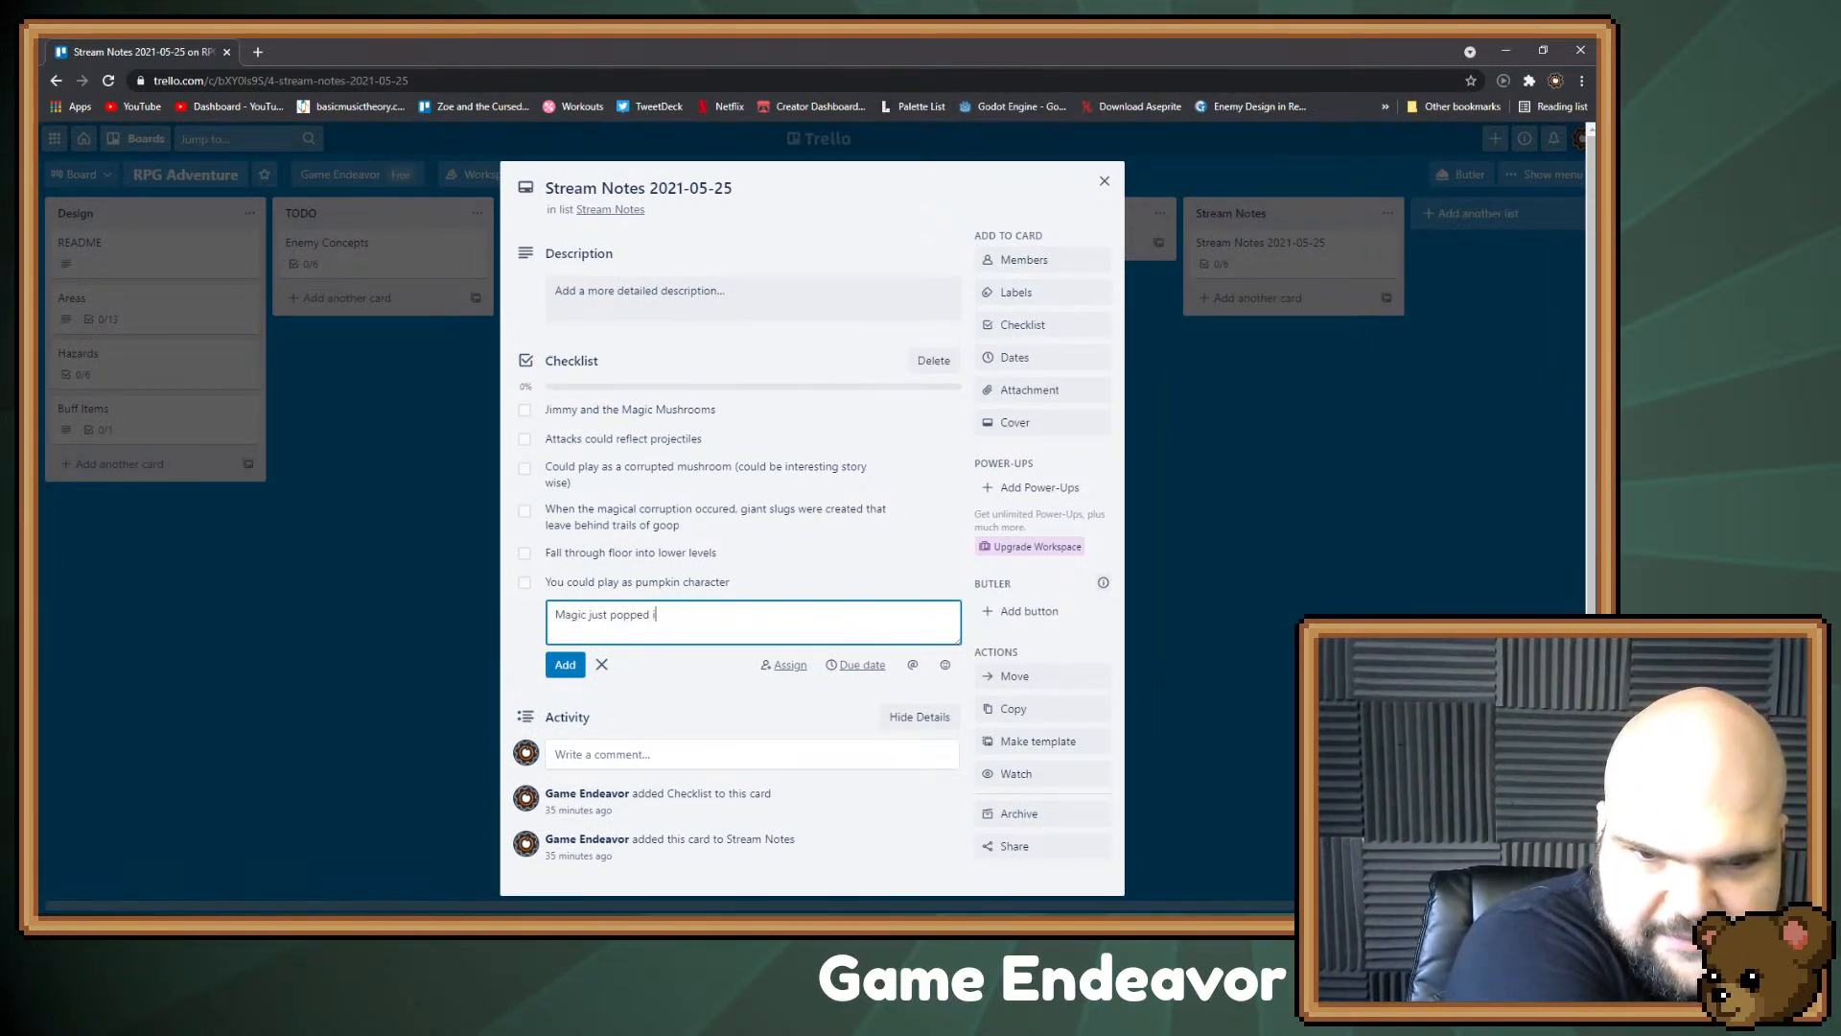
type("nto existance and")
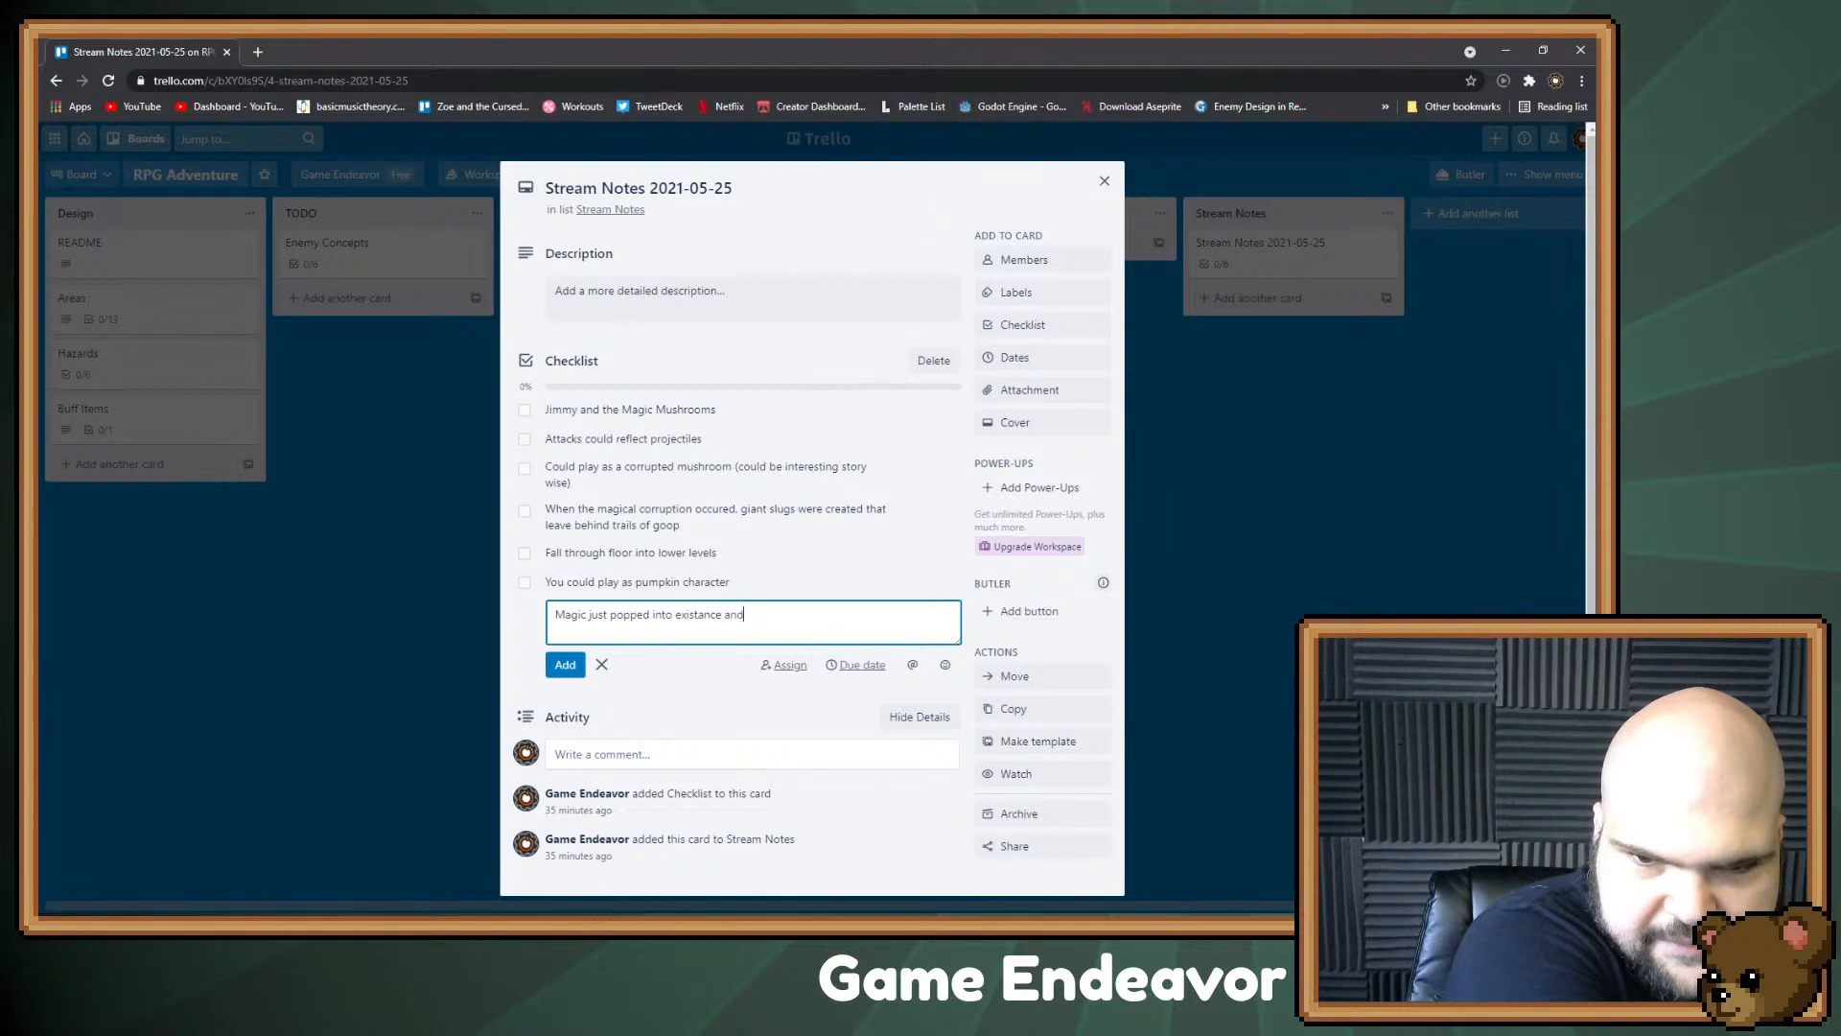
type(" you could be")
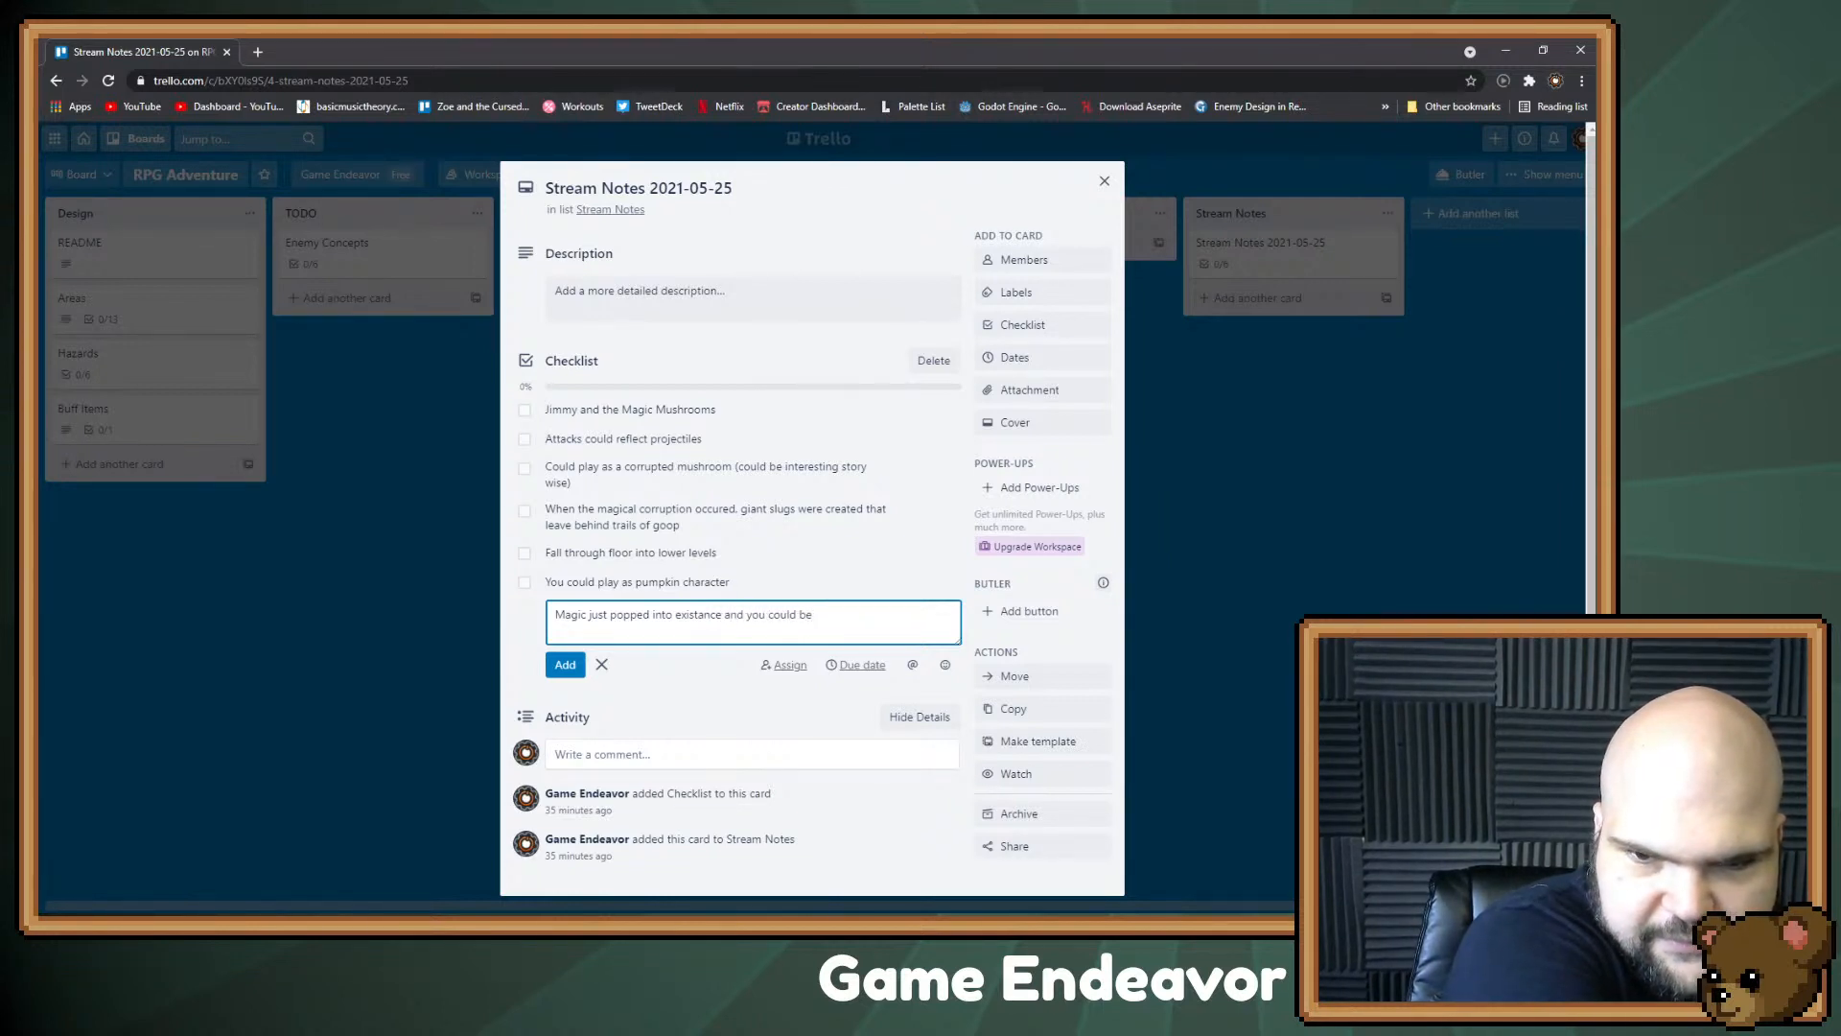
type(" very adept ")
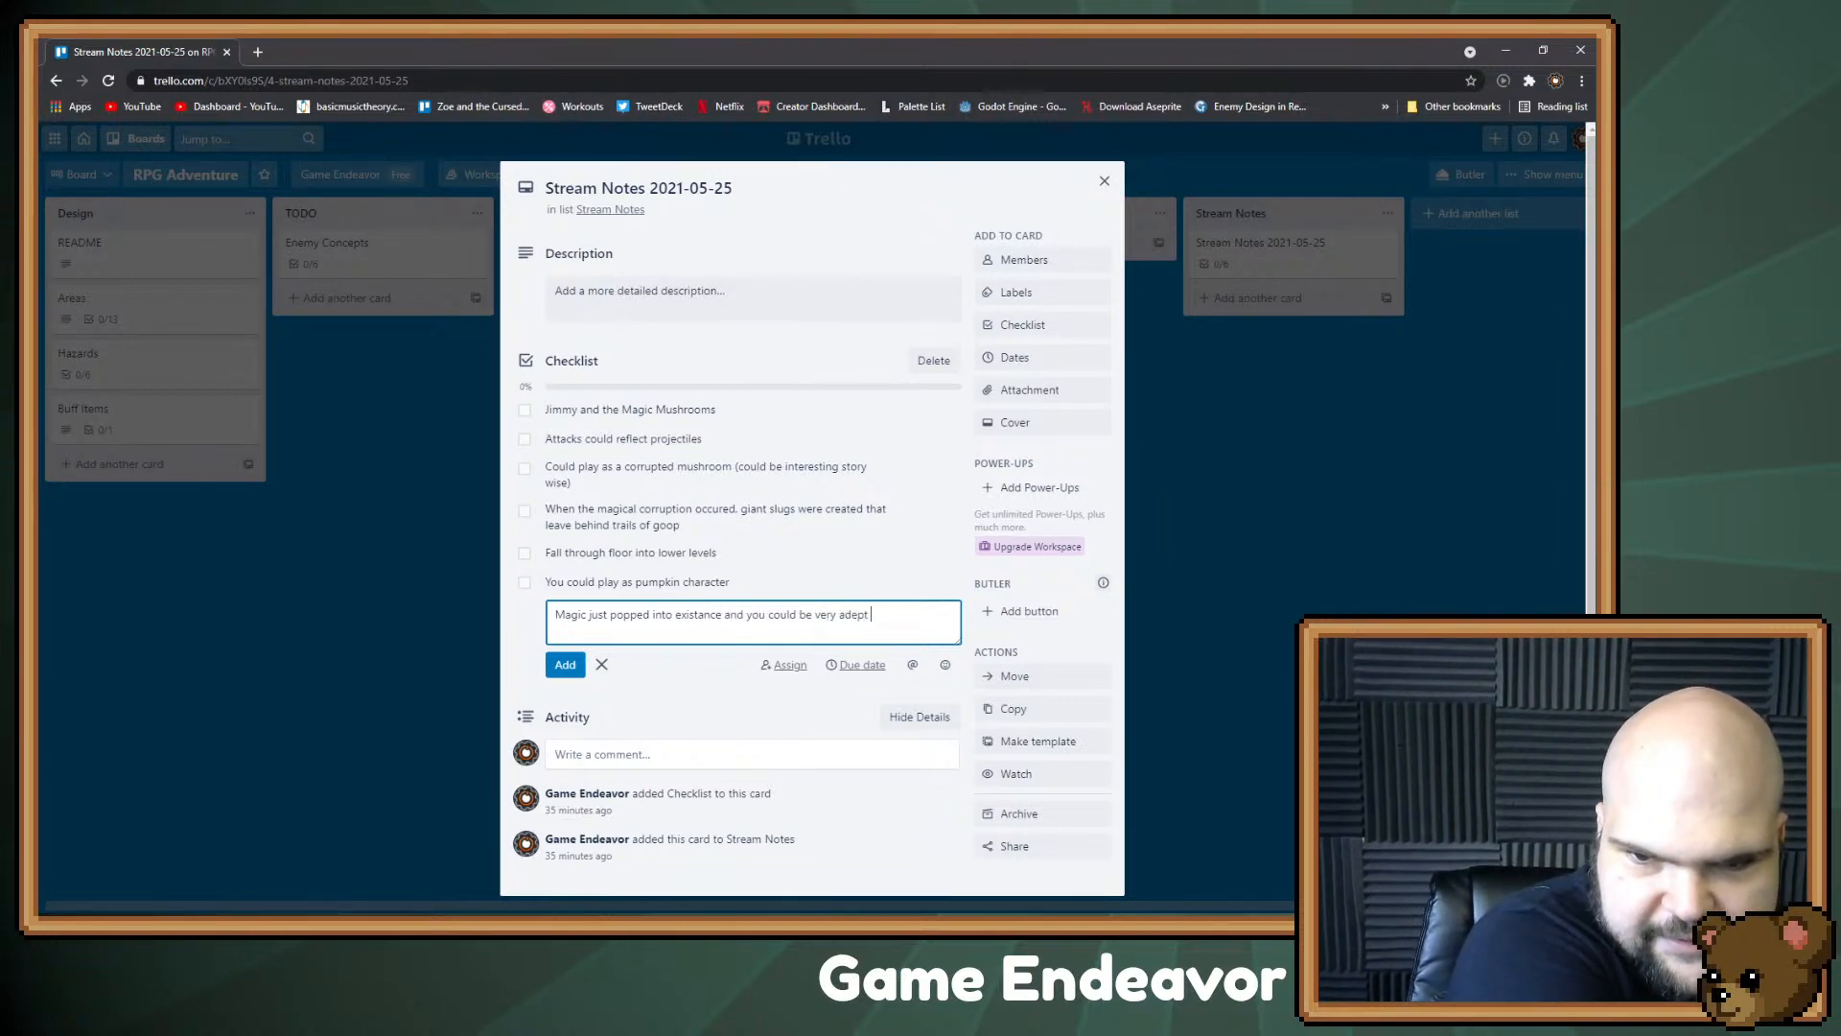
type("at it")
key("Return")
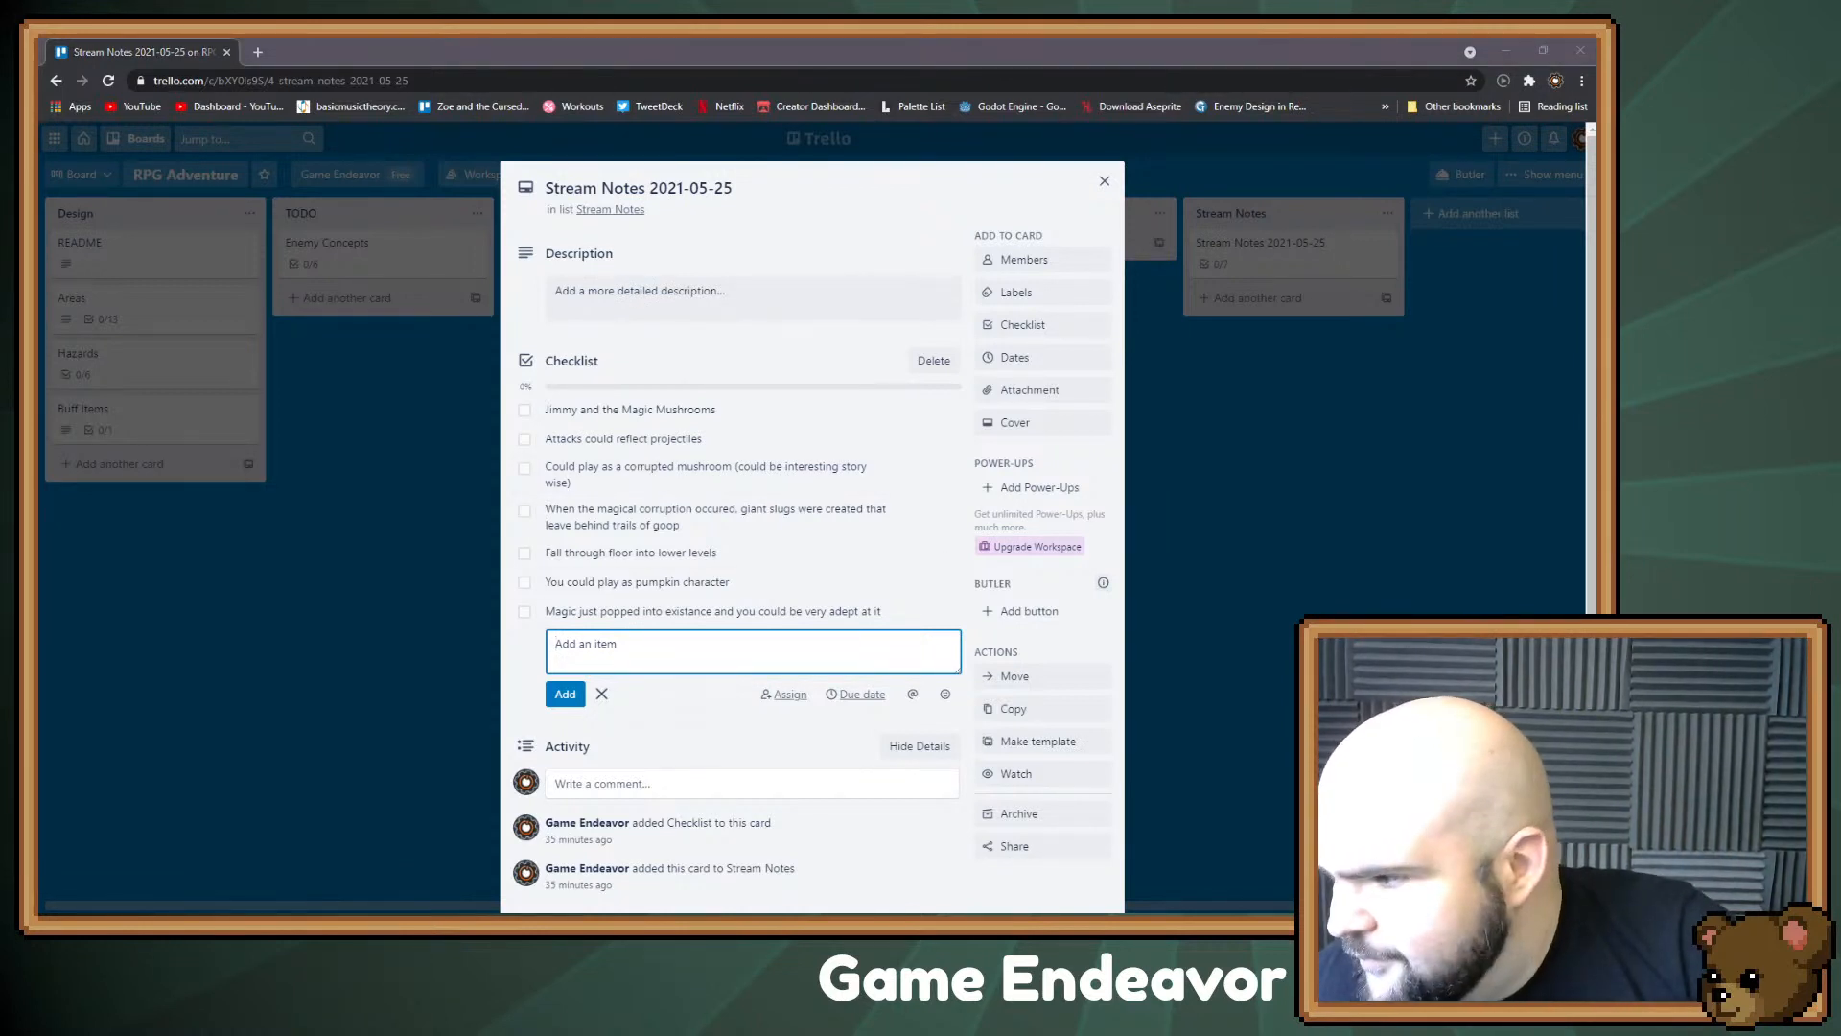
Step: Switch to Godot Engine, run the RPG Adventure project and fight the red enemies with the green character
key("alt+Tab")
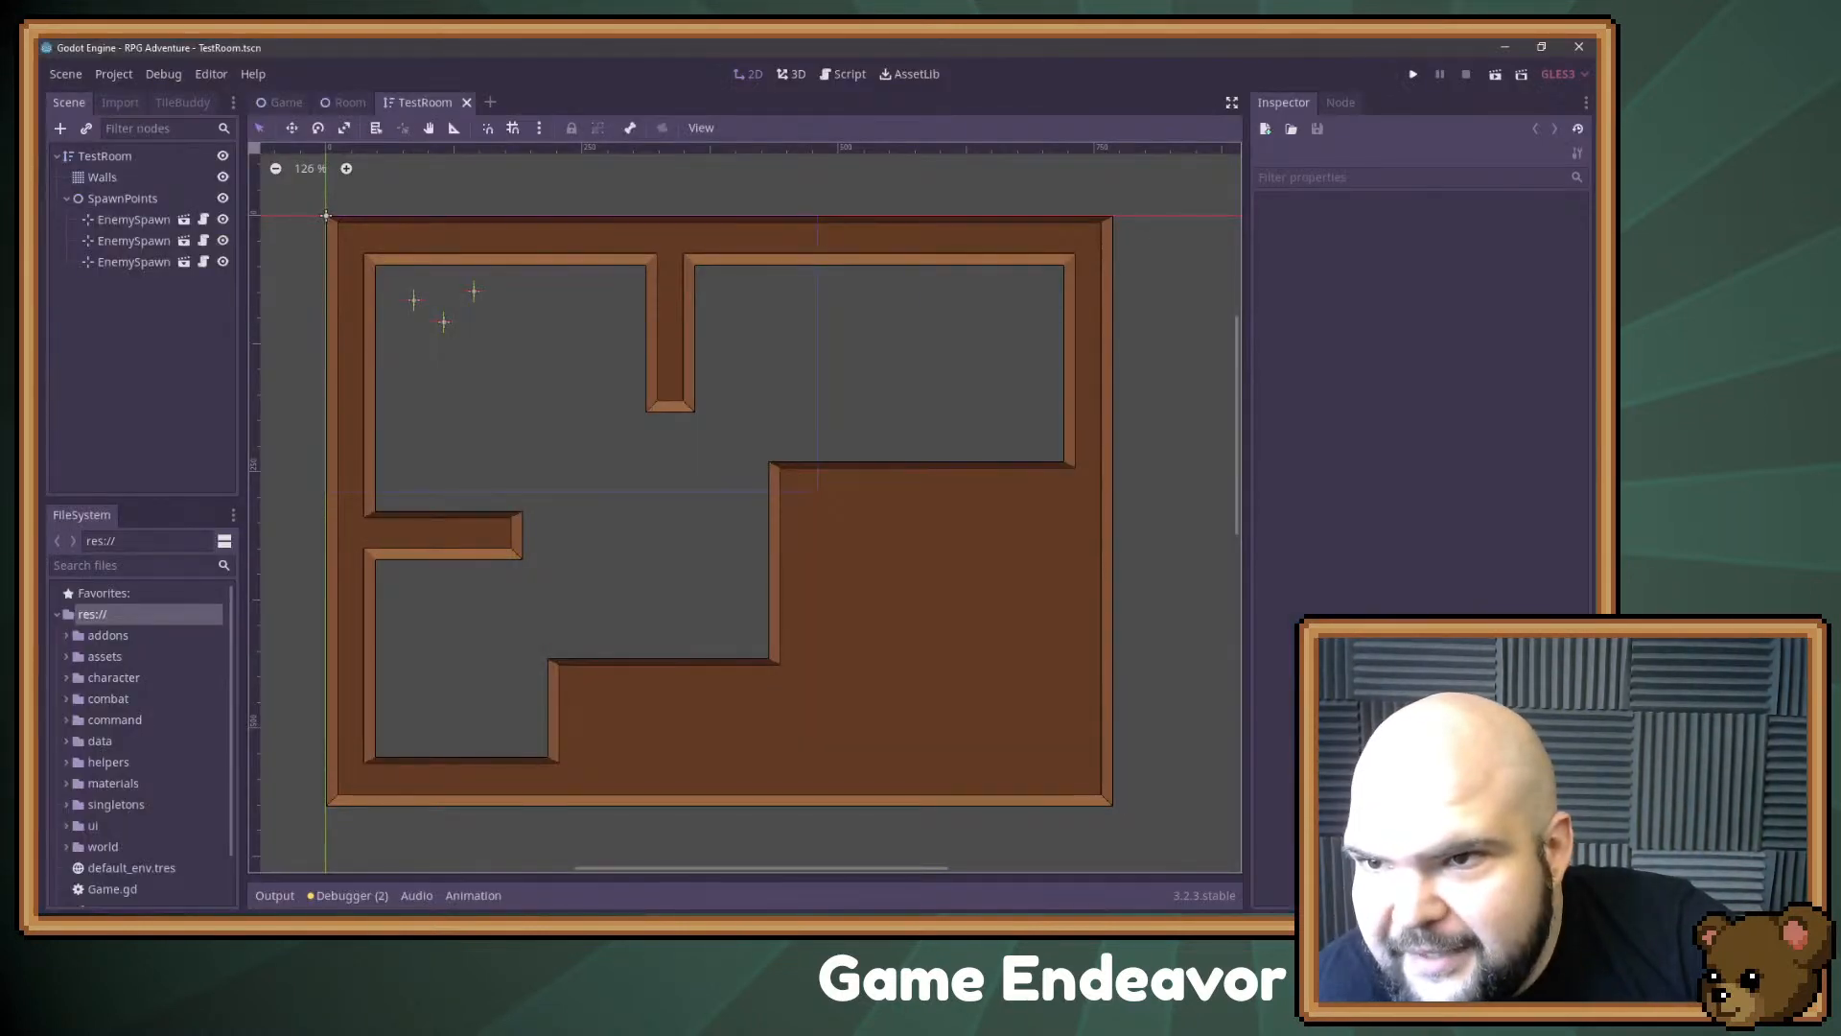
key("F5")
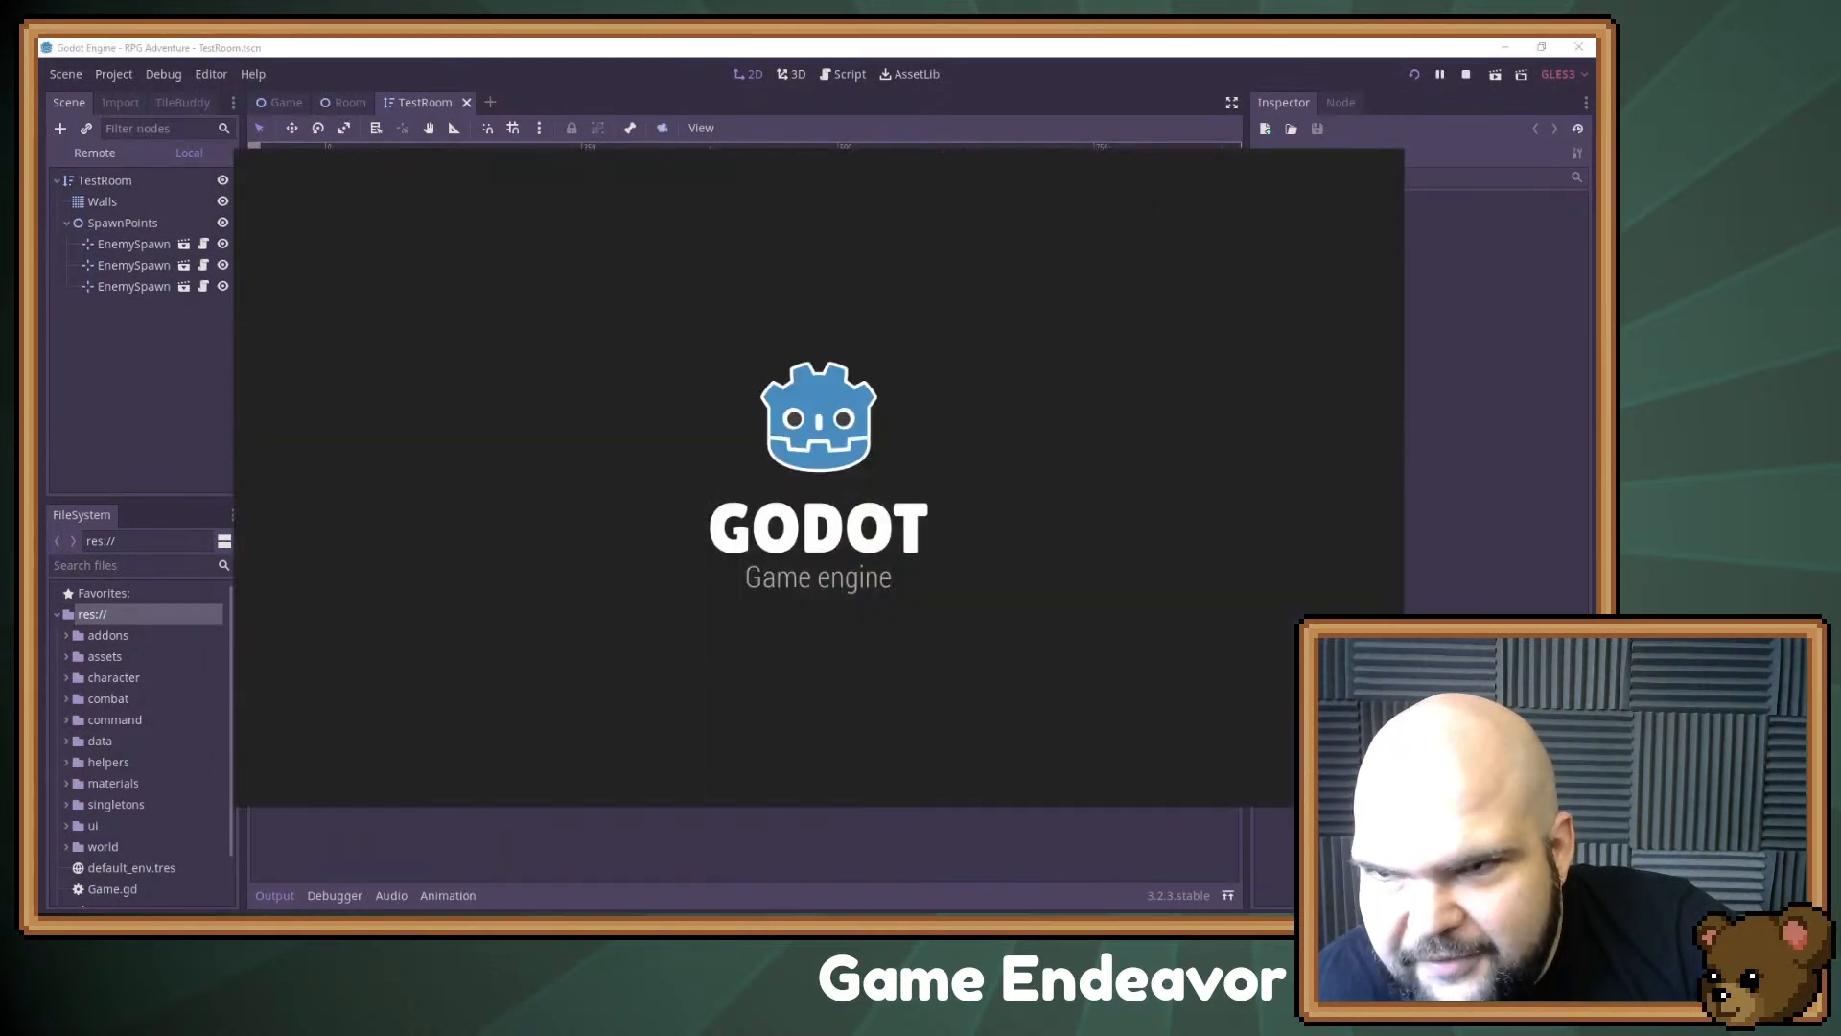
key("w")
key("a")
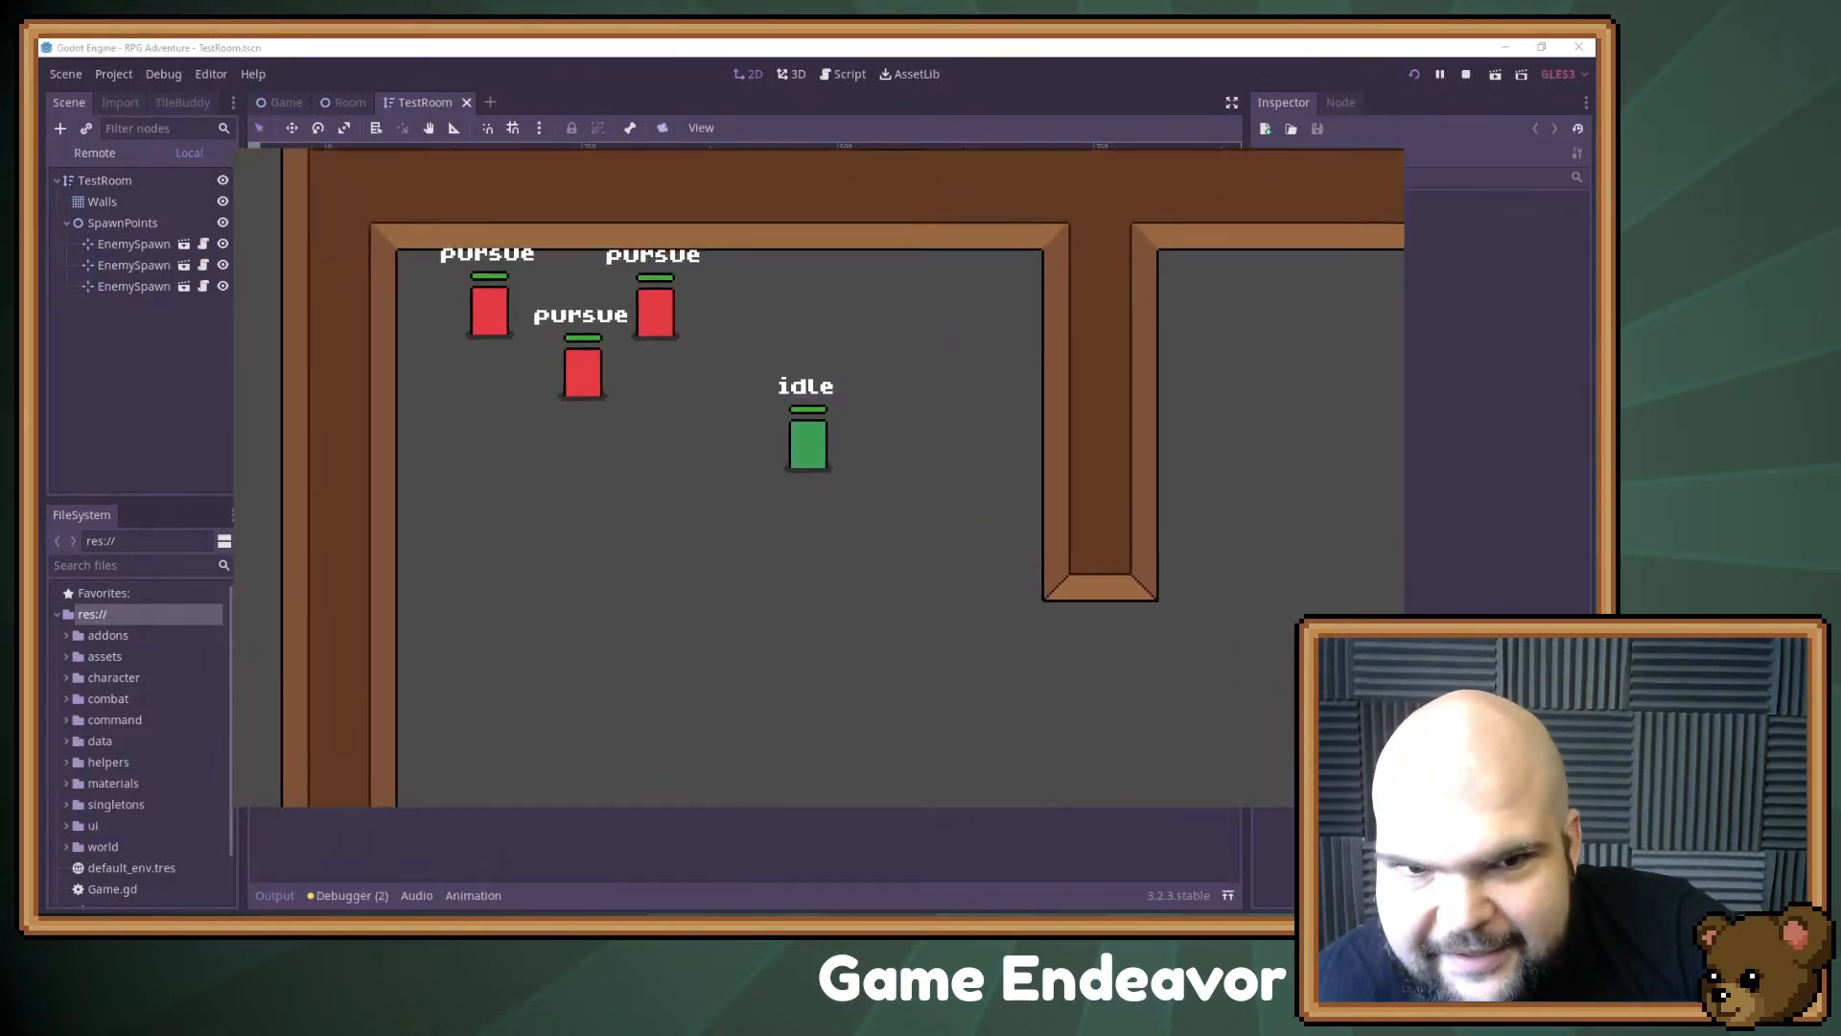
key("a")
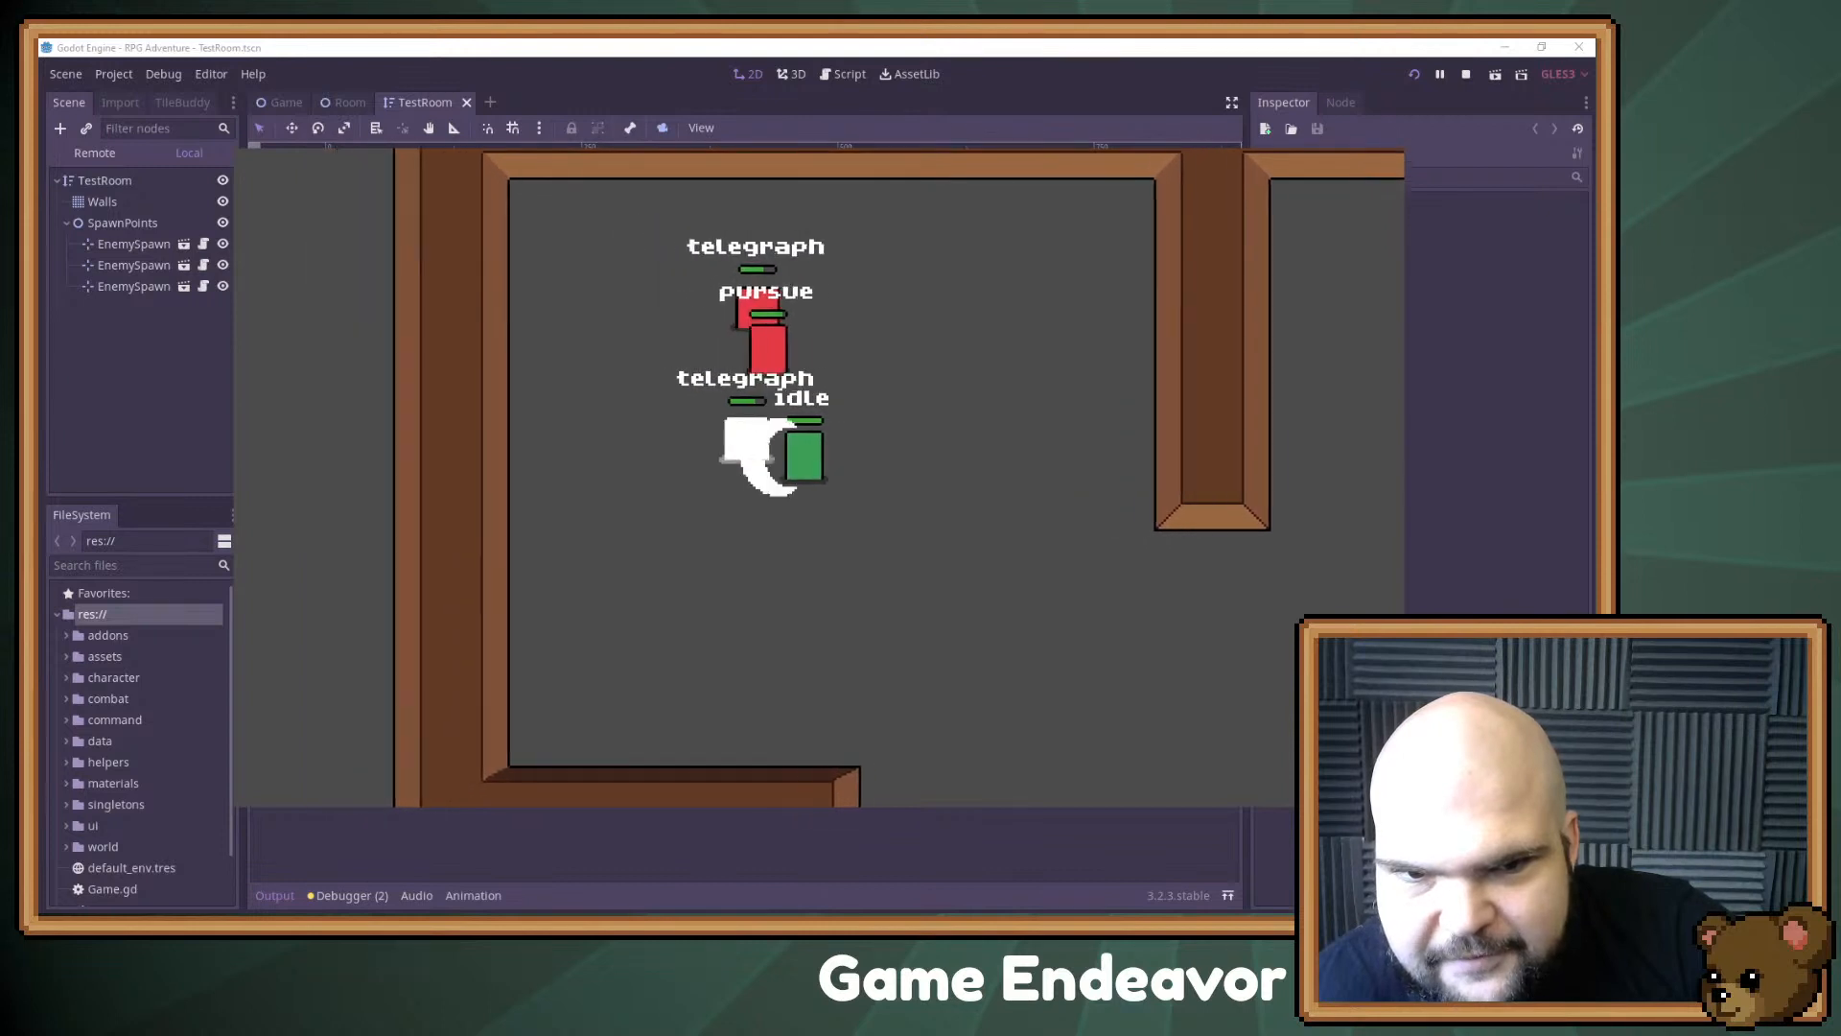
key("s")
key("w")
key("d")
key("a")
key("s")
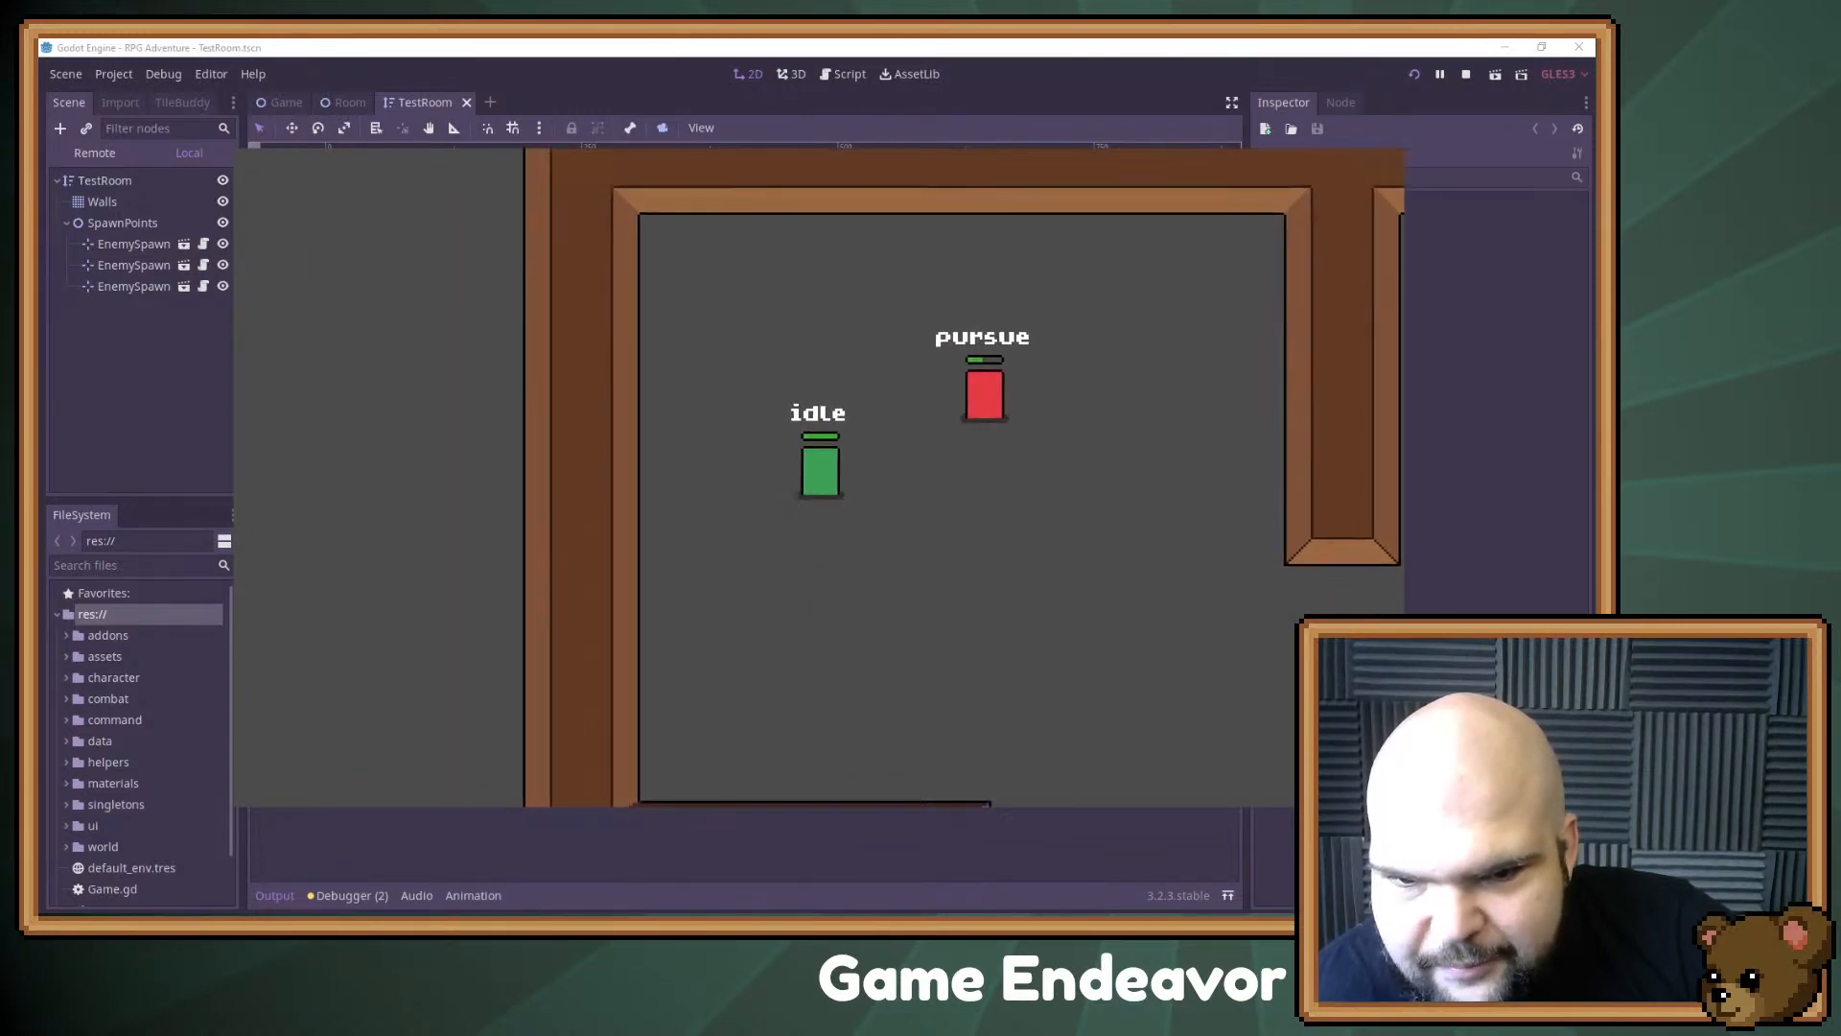
key("d")
key("w")
key("s")
key("d")
key("space")
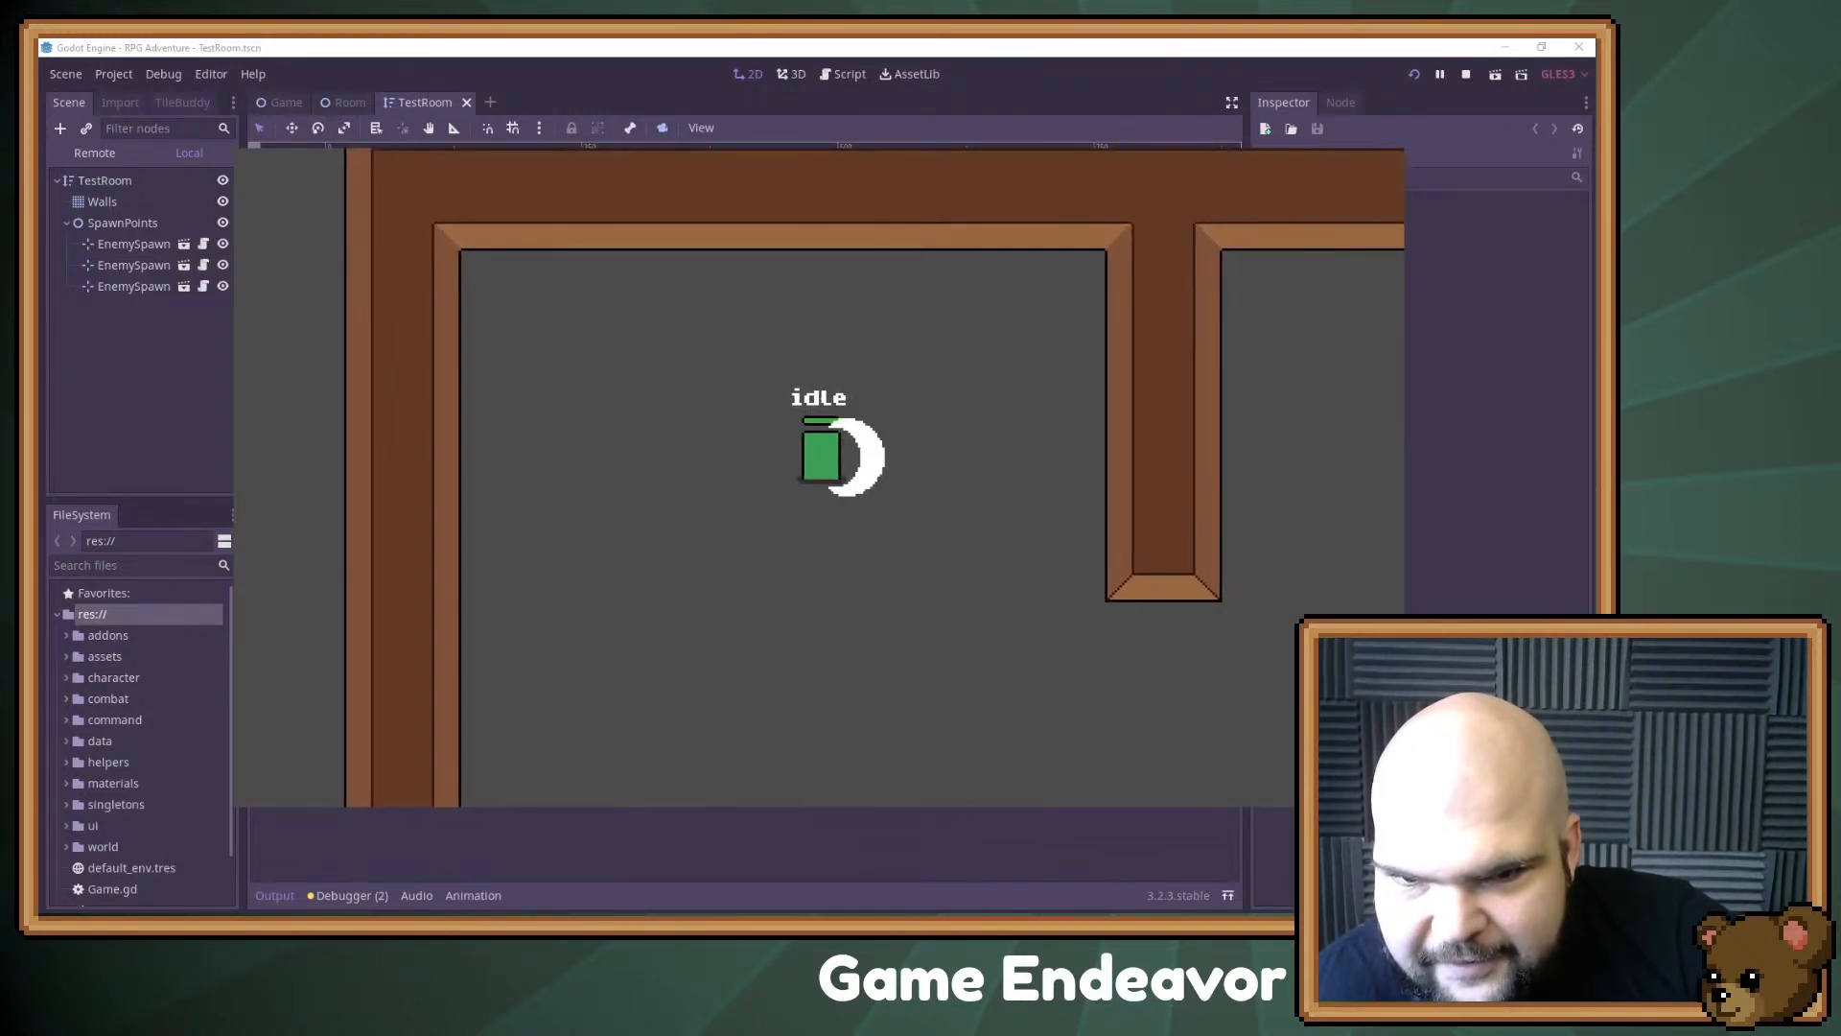
Step: Walk the character into the adjoining part of the test room, stop the game and return to the Trello card
key("space")
key("d")
key("w")
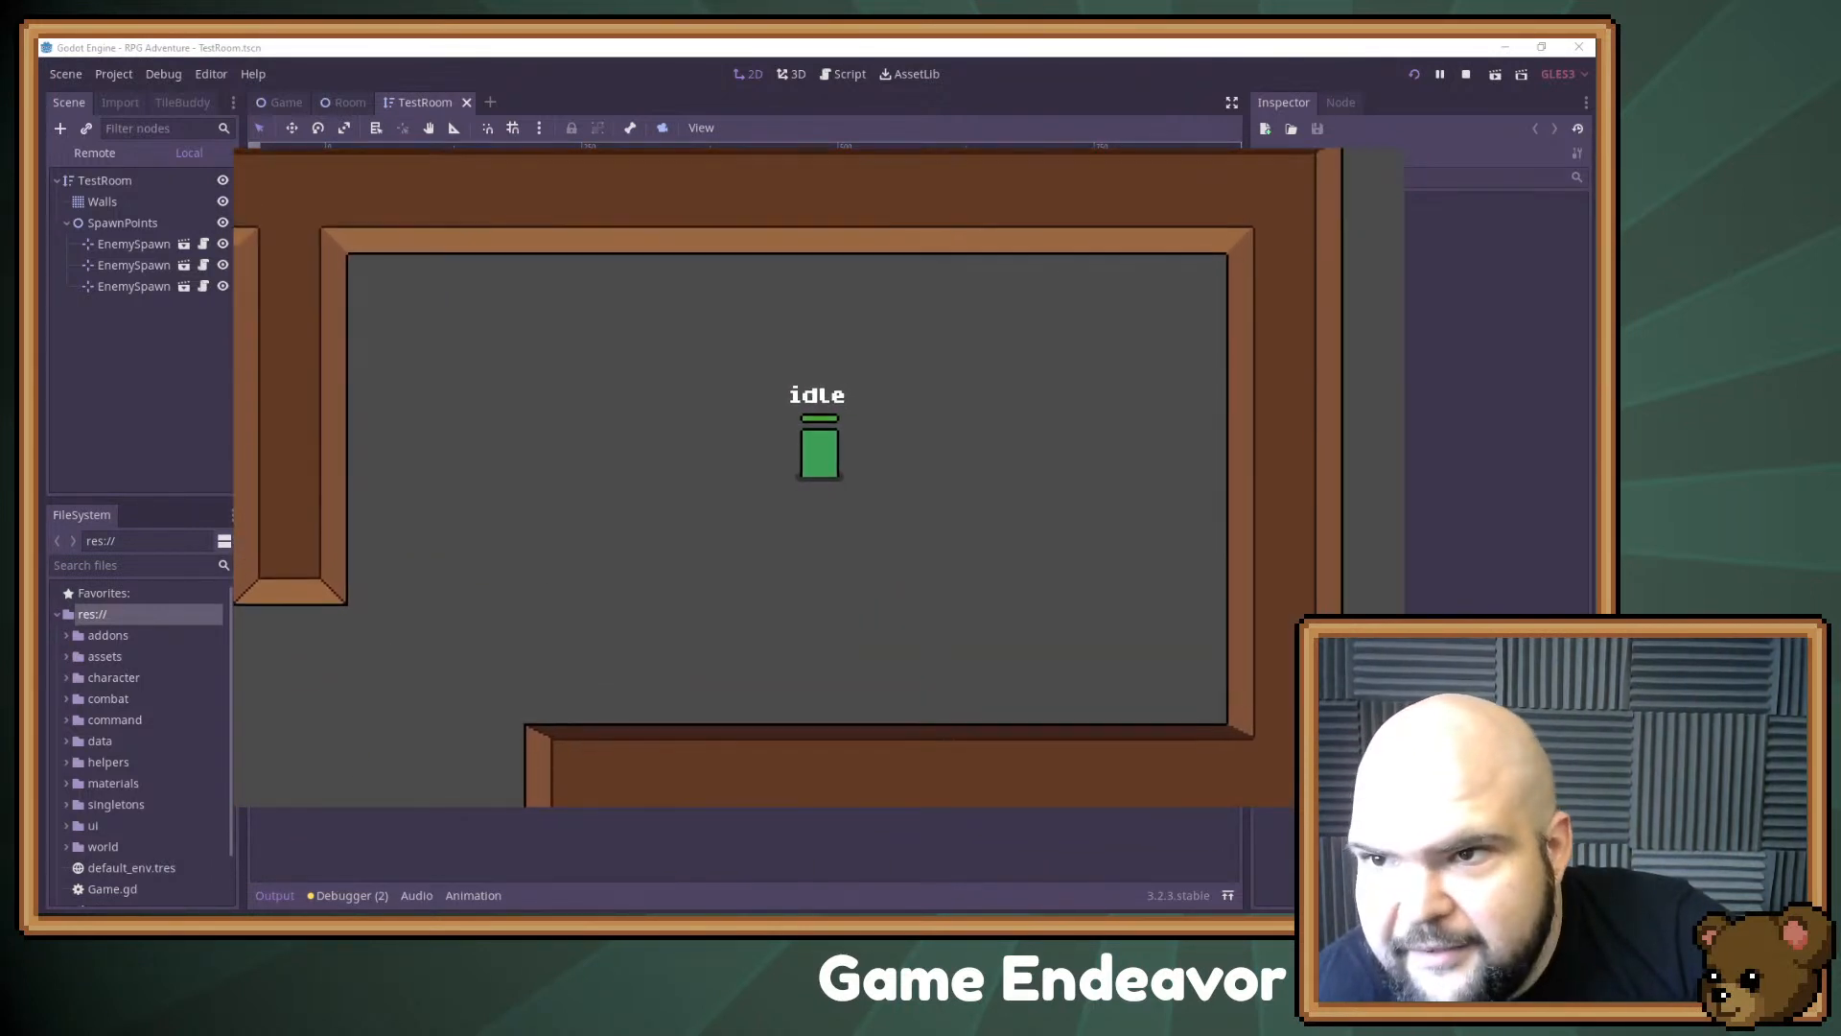
key("F8")
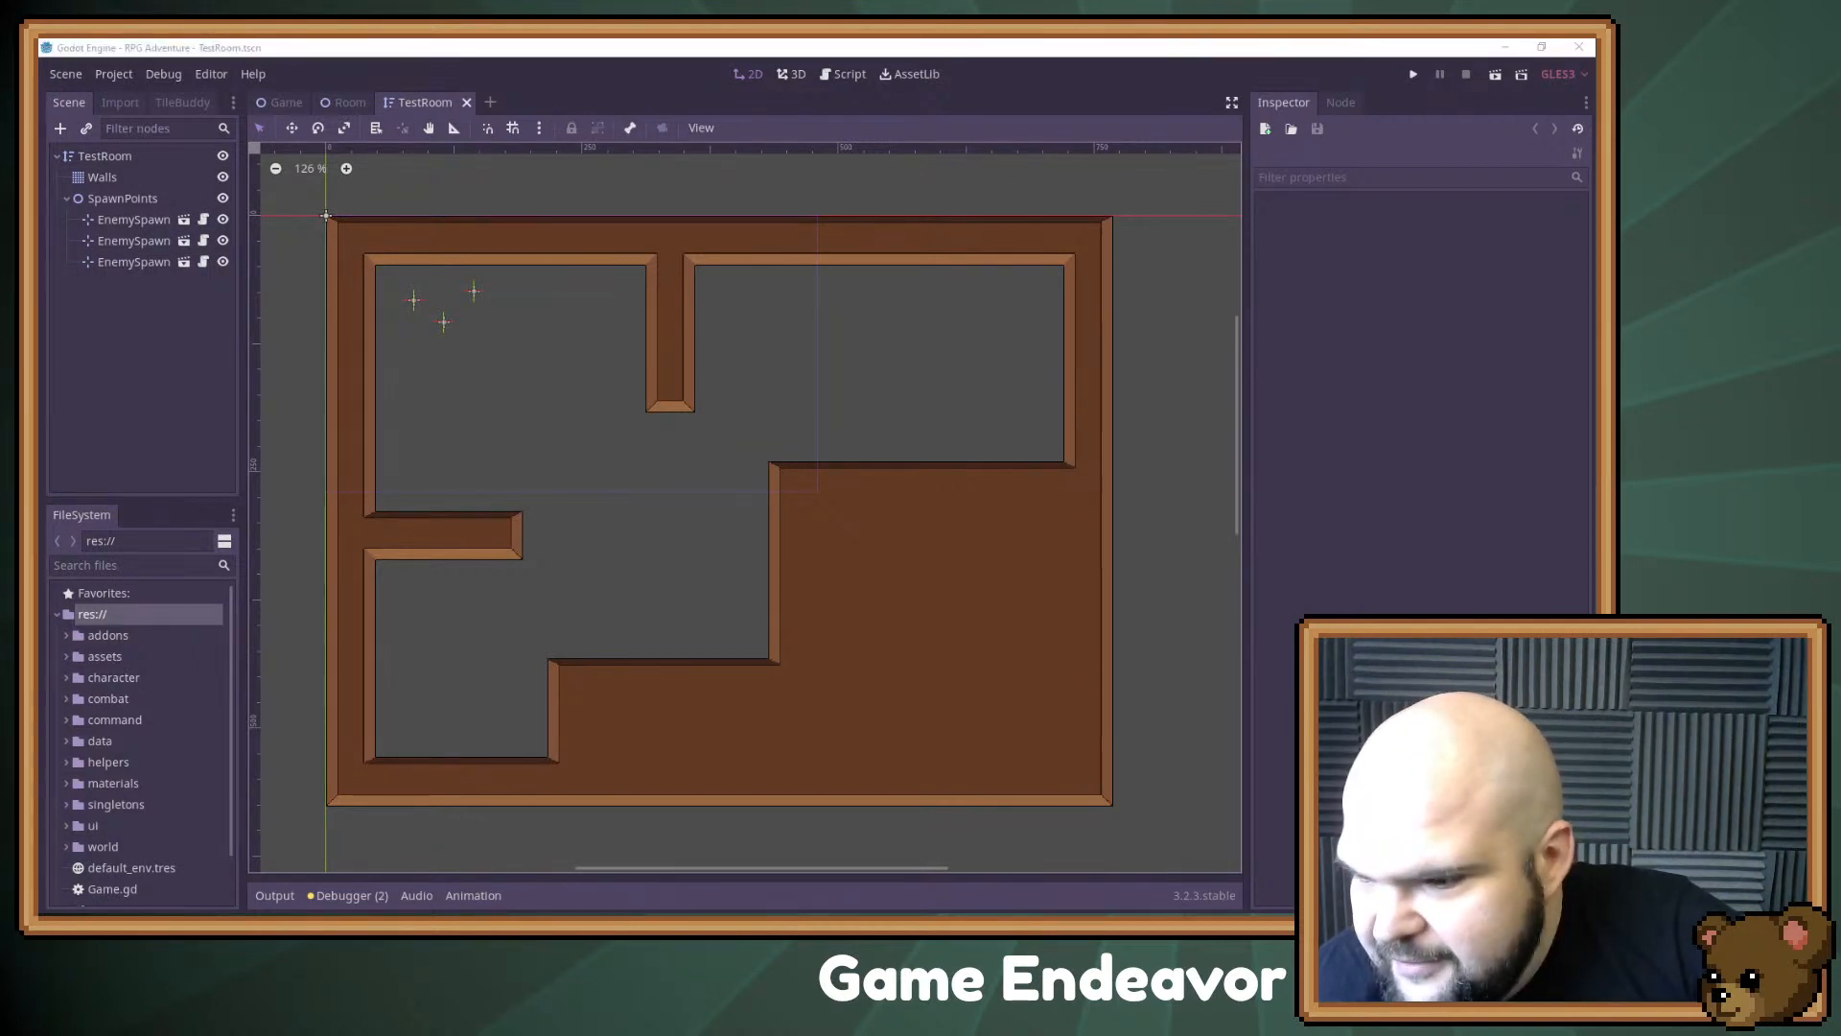
key("alt+Tab")
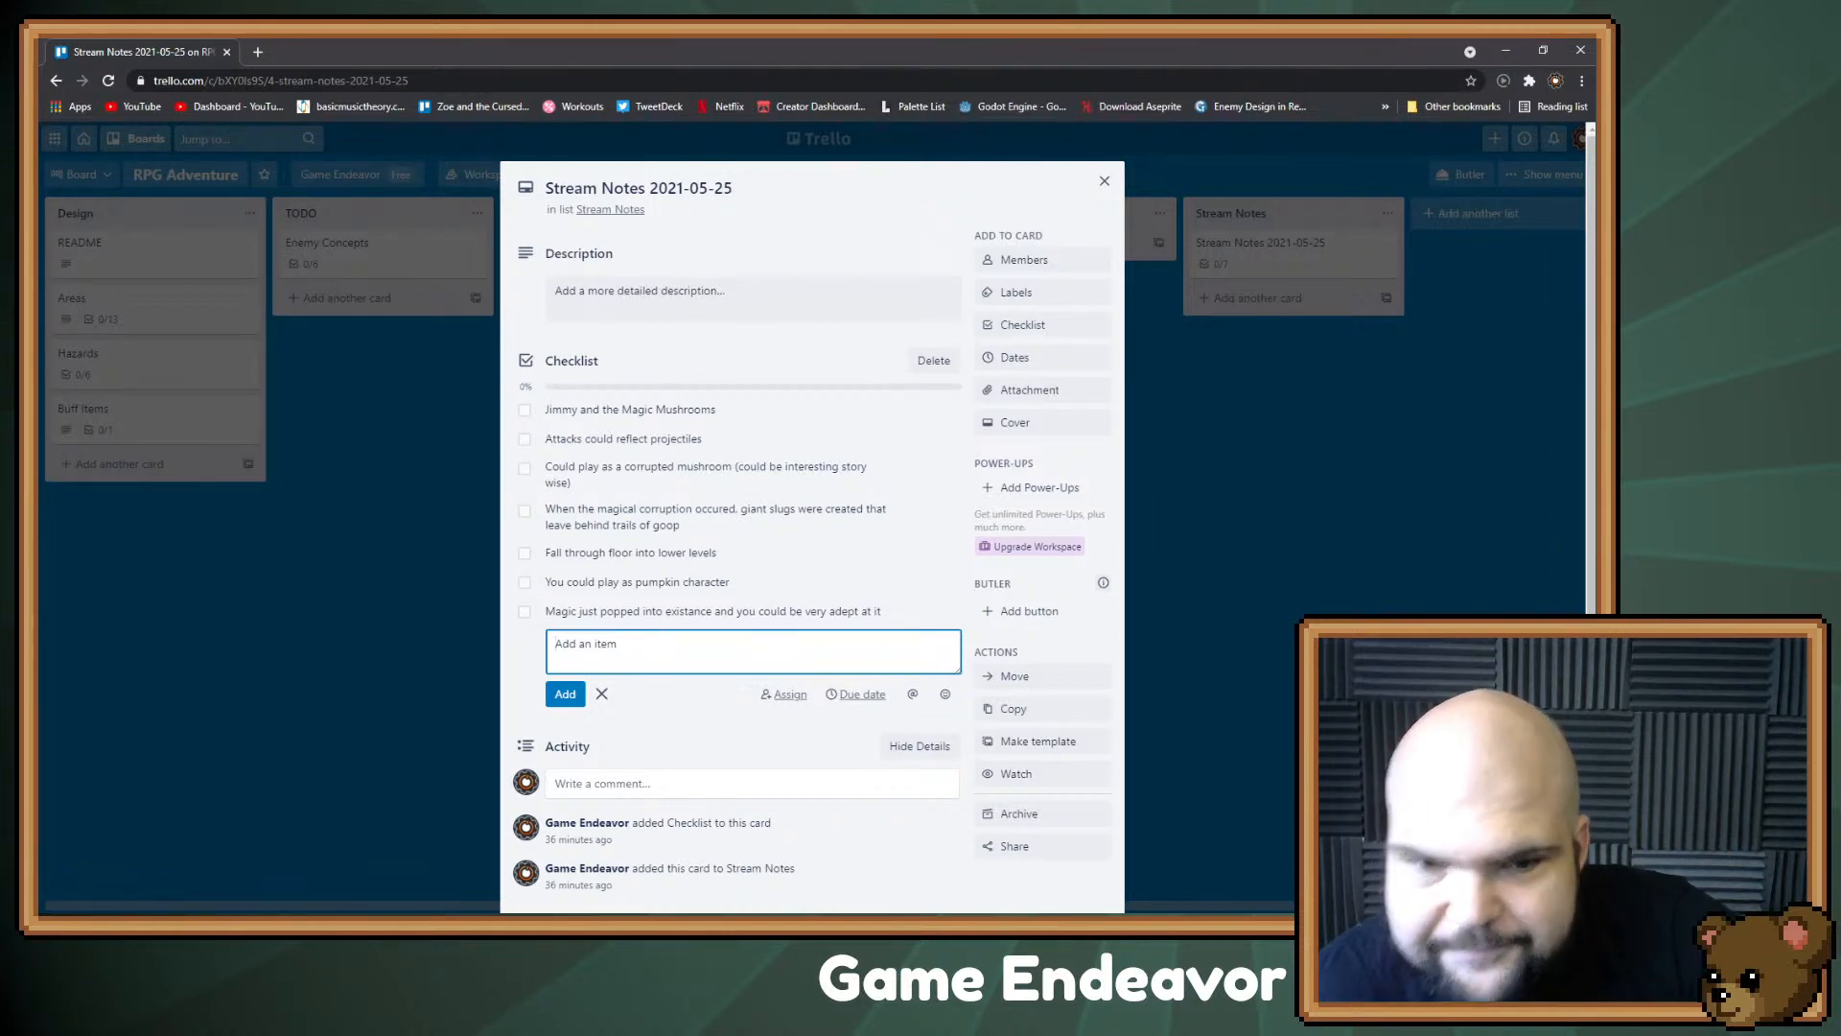
Step: Close the Stream Notes 2021-05-25 card without editing its items and open the Areas card in the Design list
key("Escape")
left_click(630, 554)
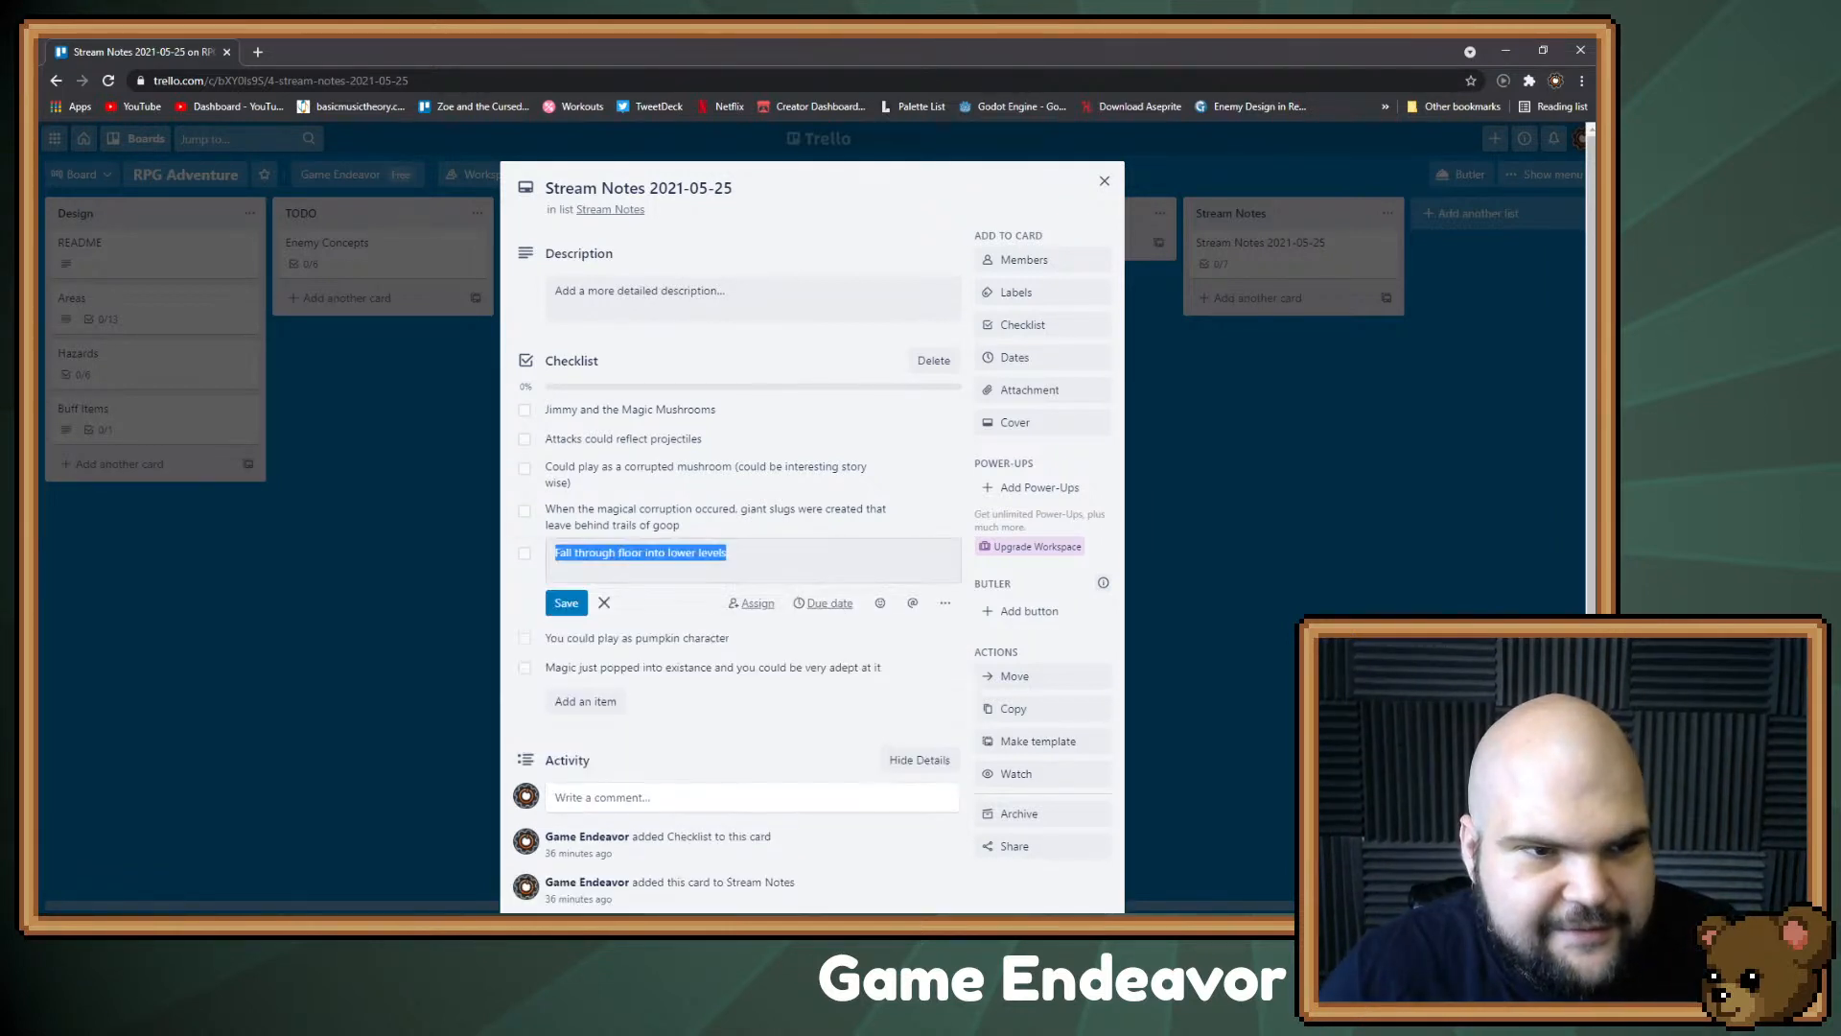
key("Escape")
key("Escape")
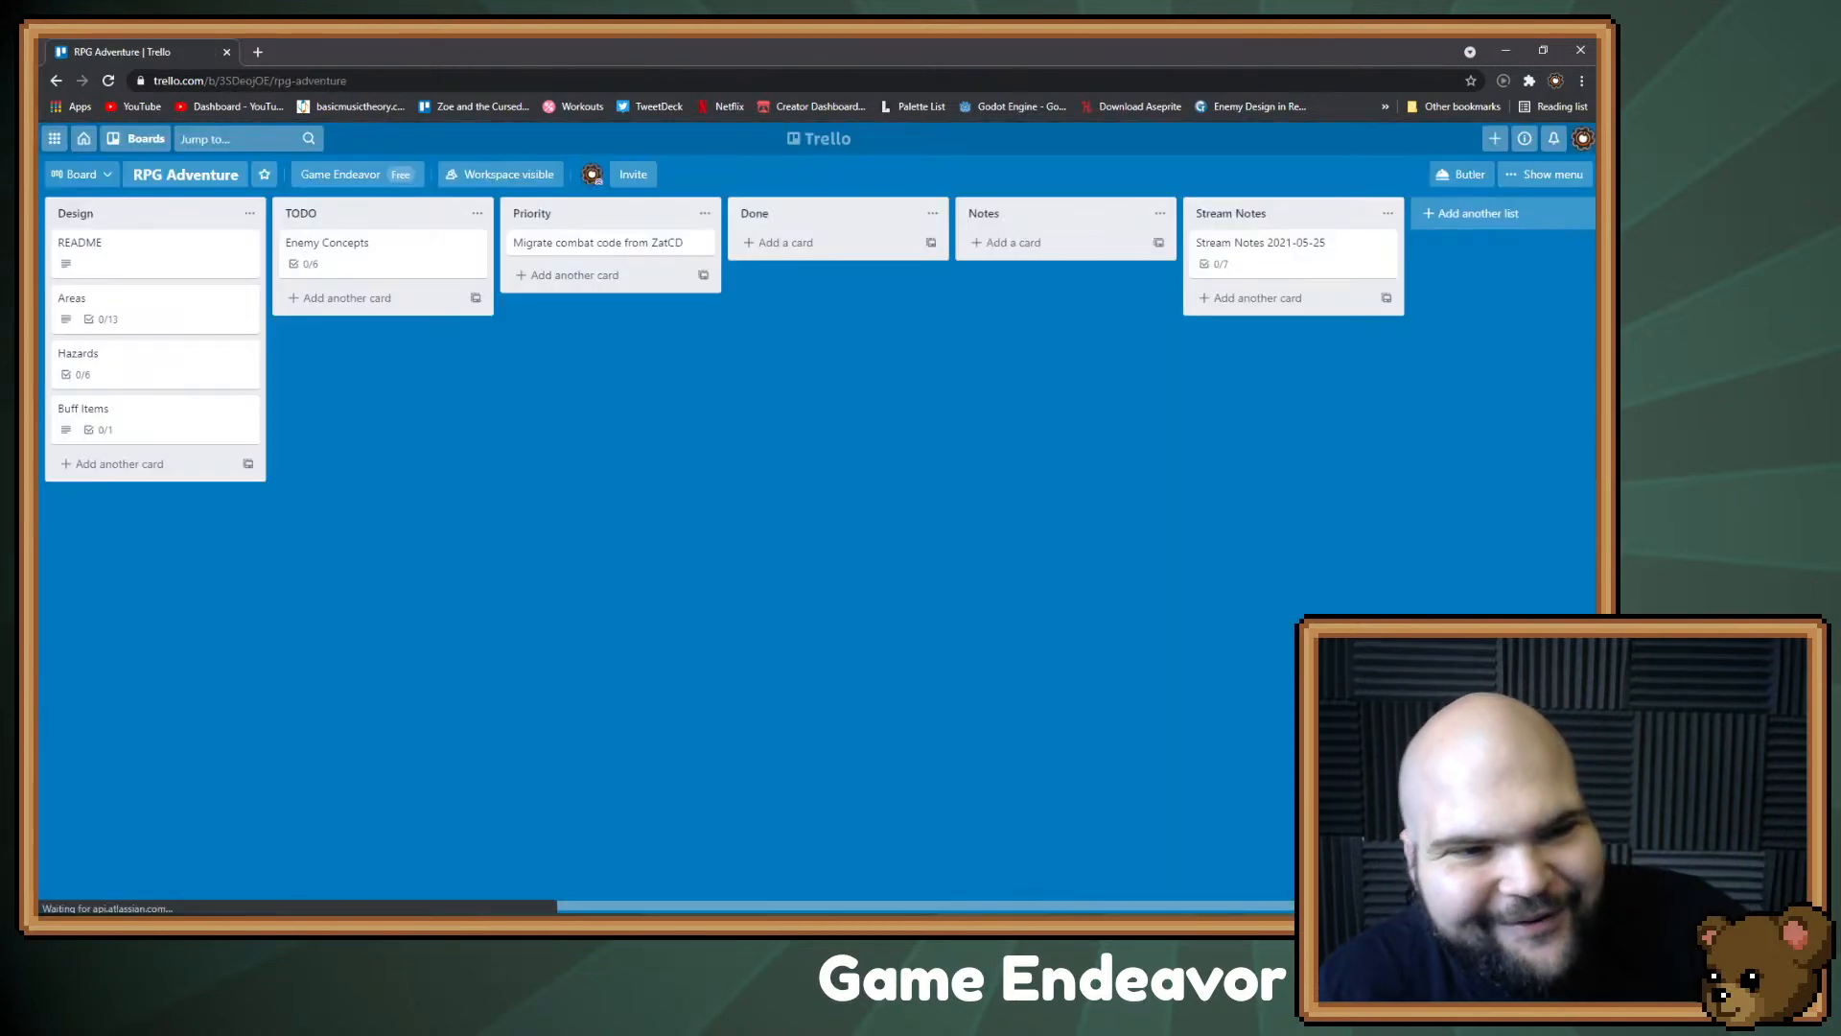
left_click(153, 305)
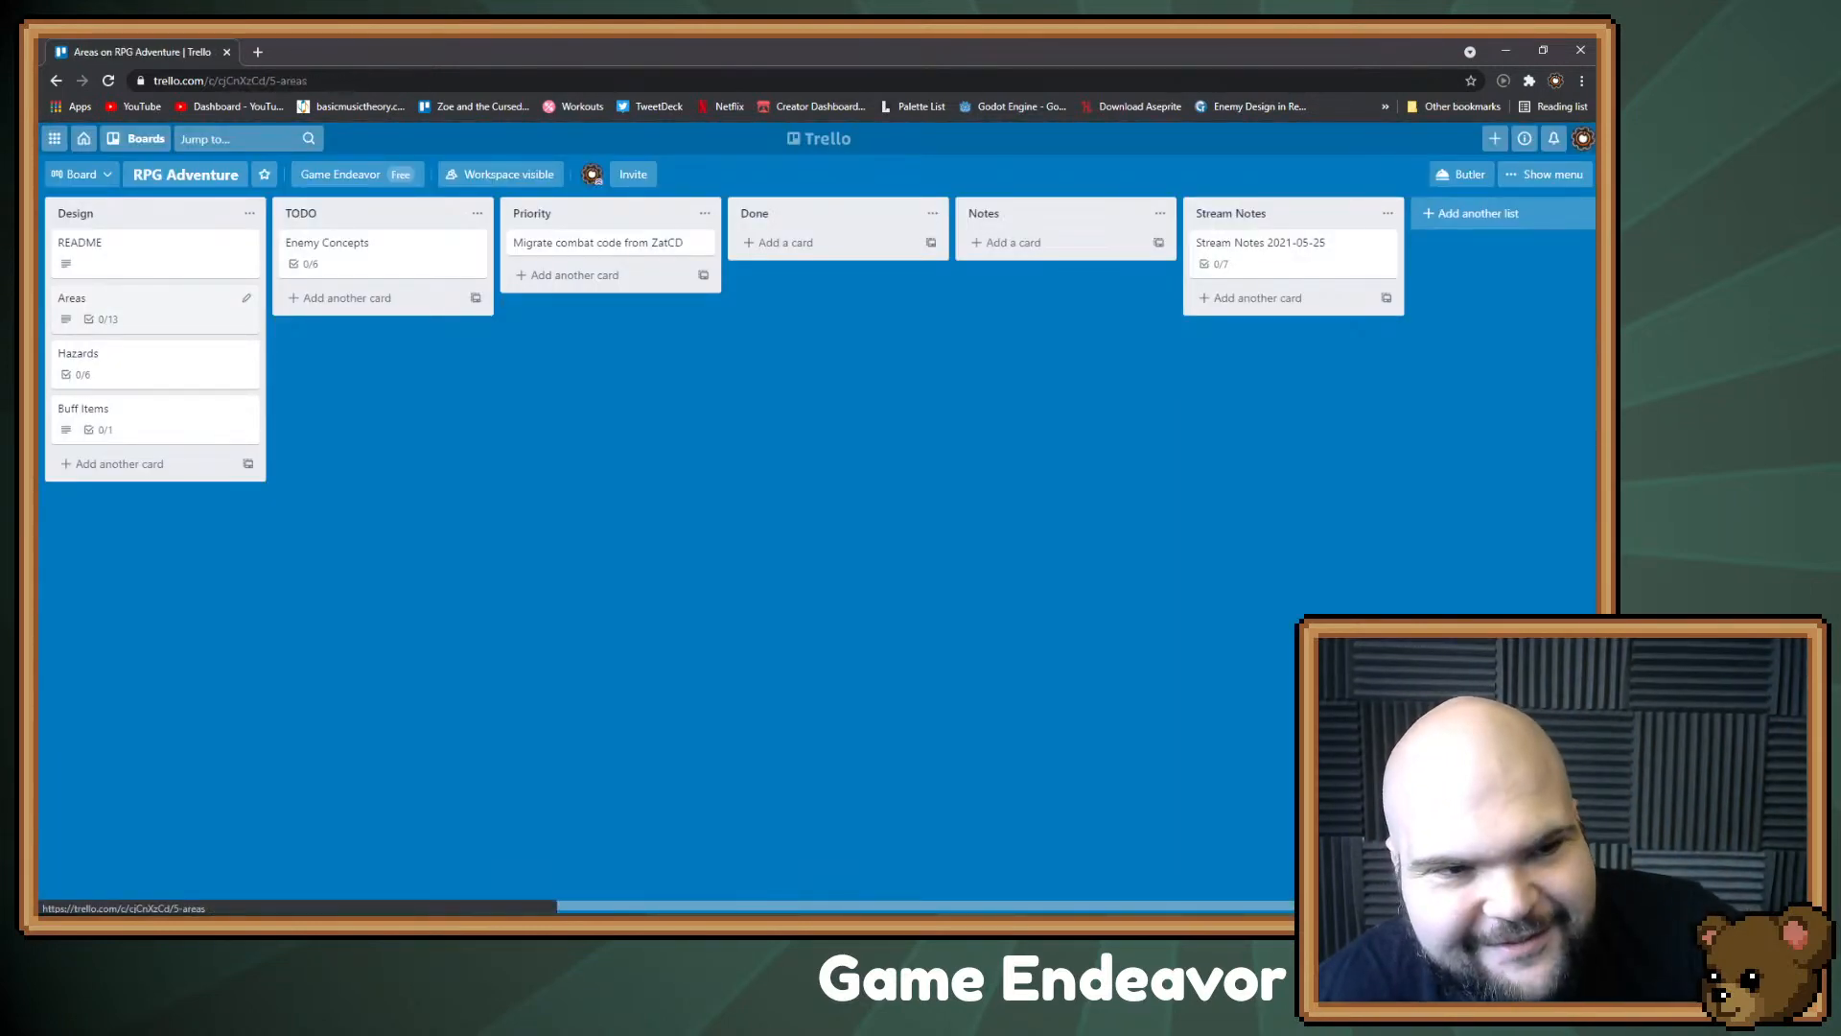
key("Escape")
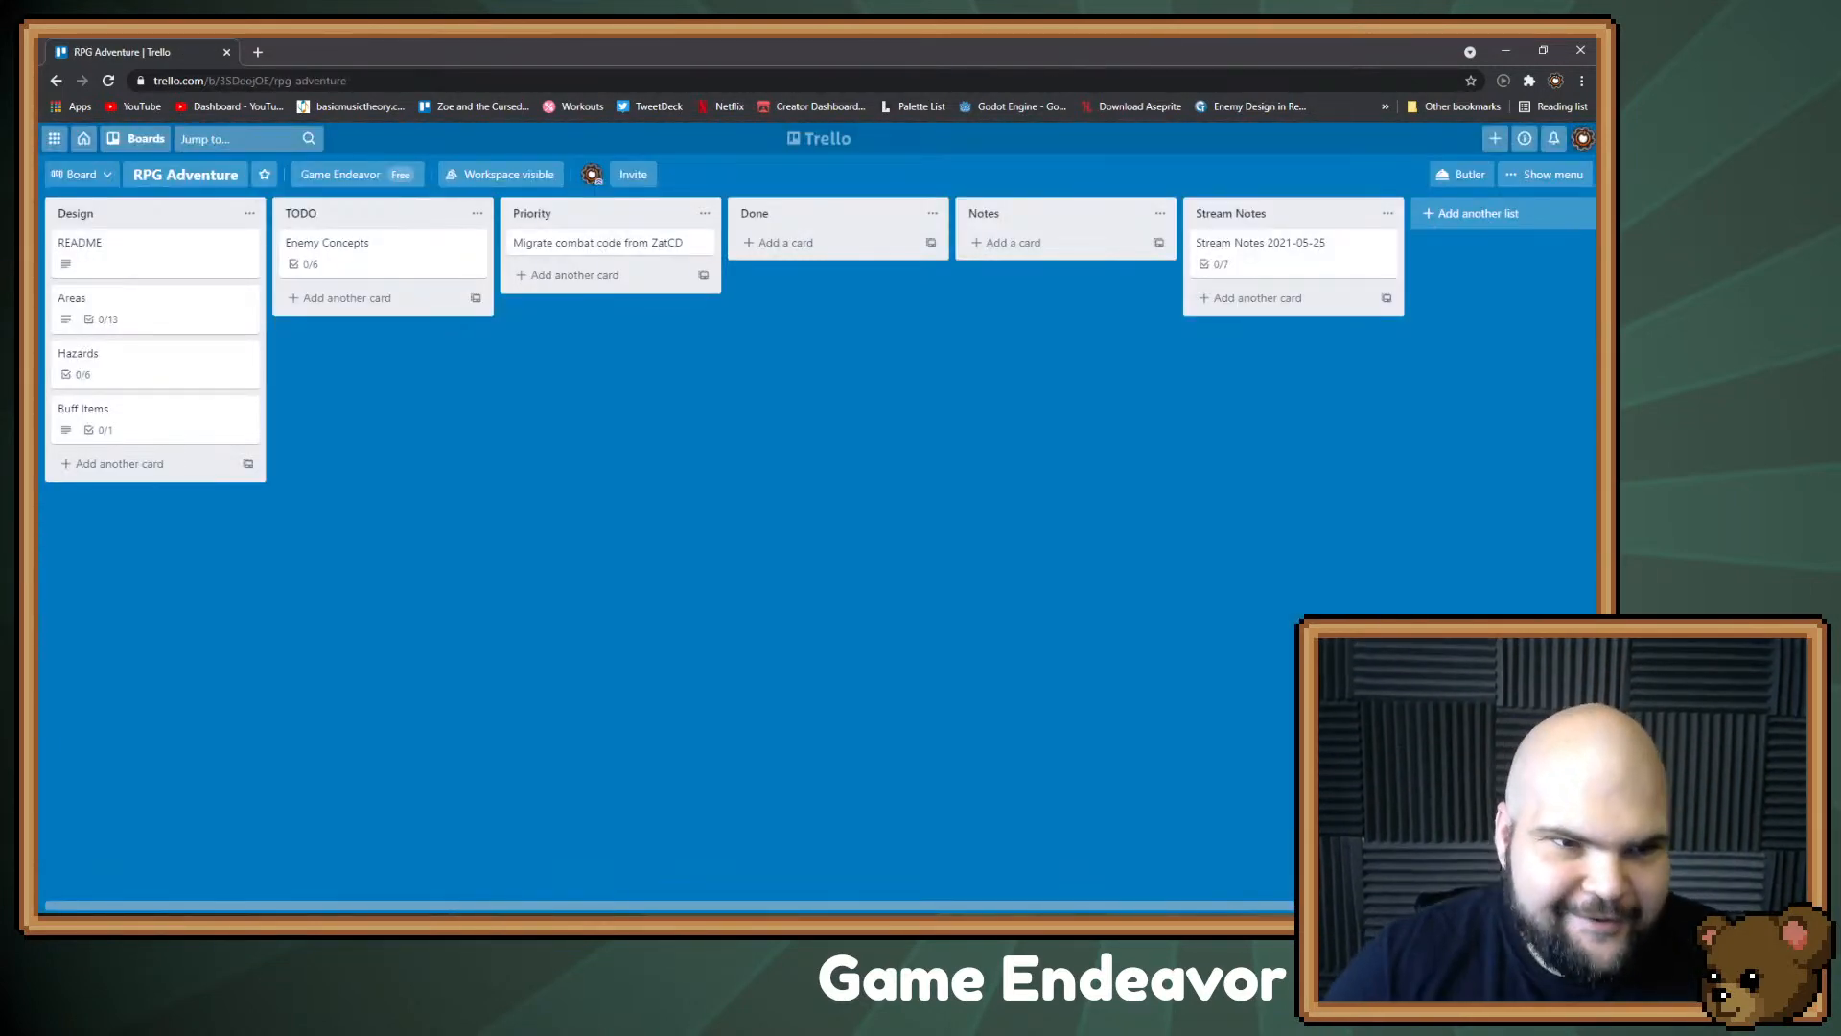
left_click(154, 308)
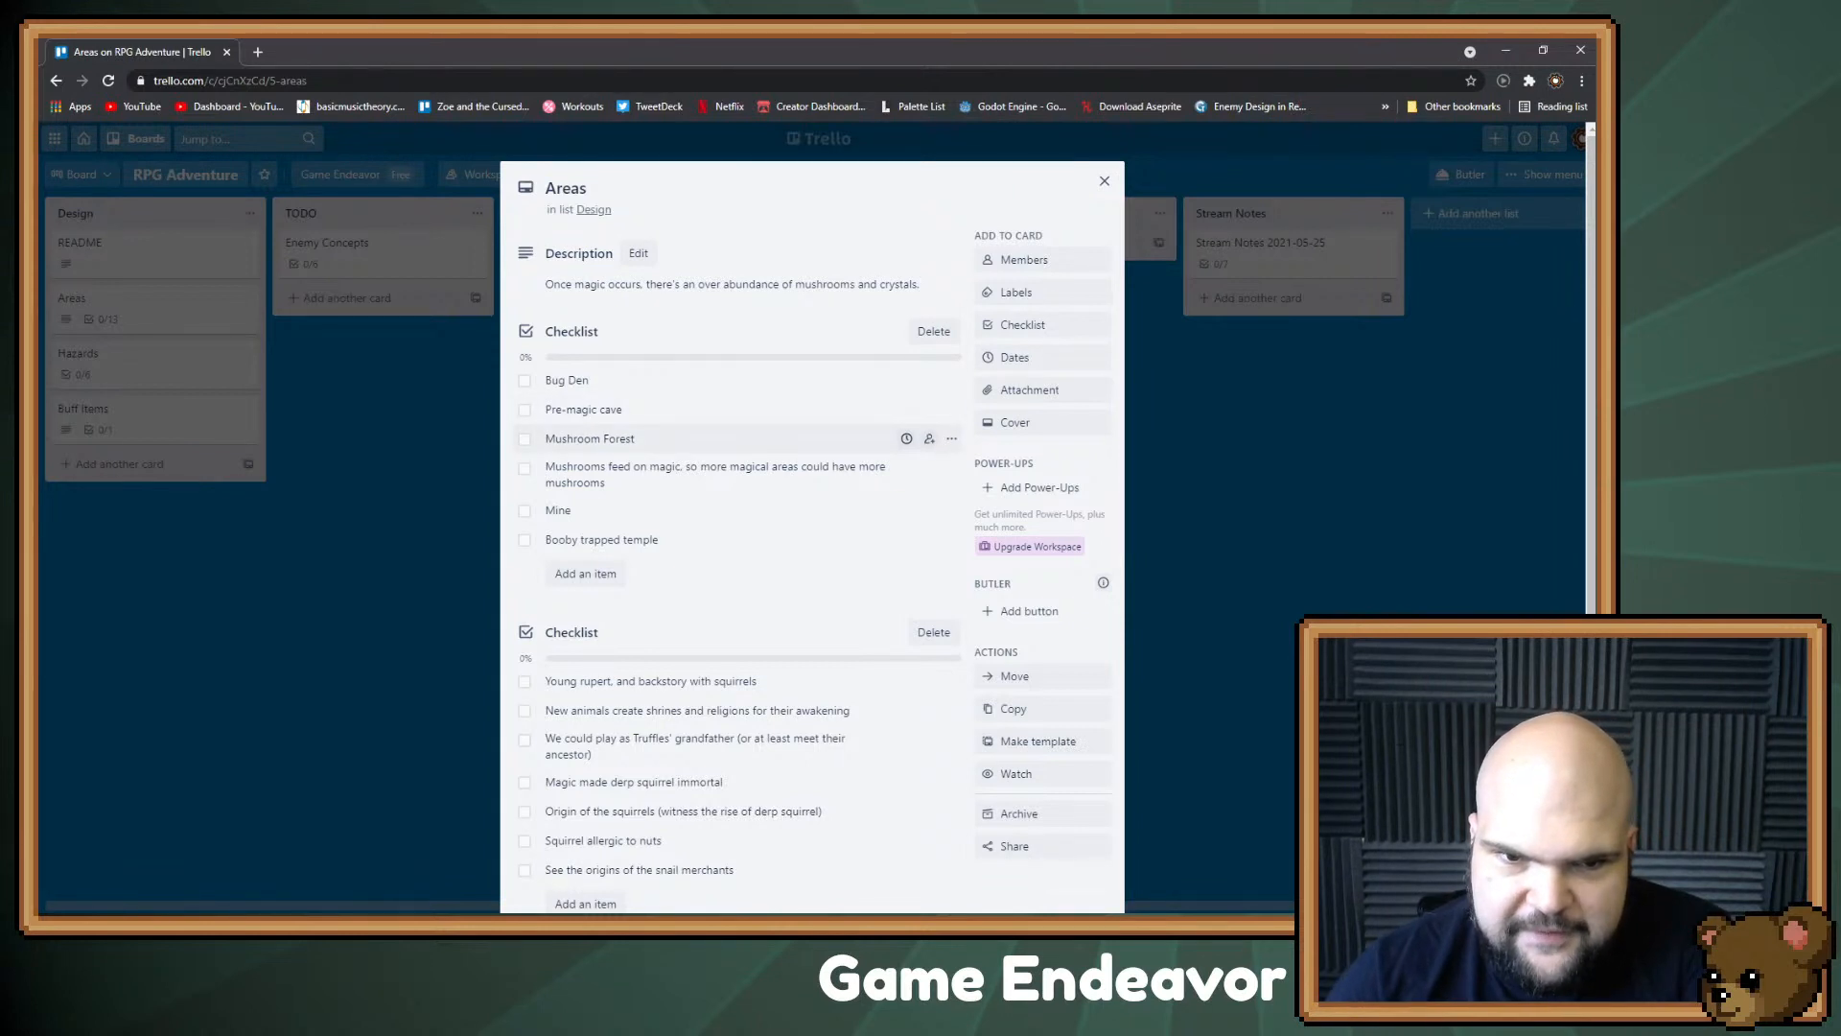
Step: Move Mushroom Forest to the start of the first Areas checklist and rename it "Mushroom Forest (use for video)"
left_click_drag(590, 439, 590, 381)
left_click(590, 379)
left_click(624, 380)
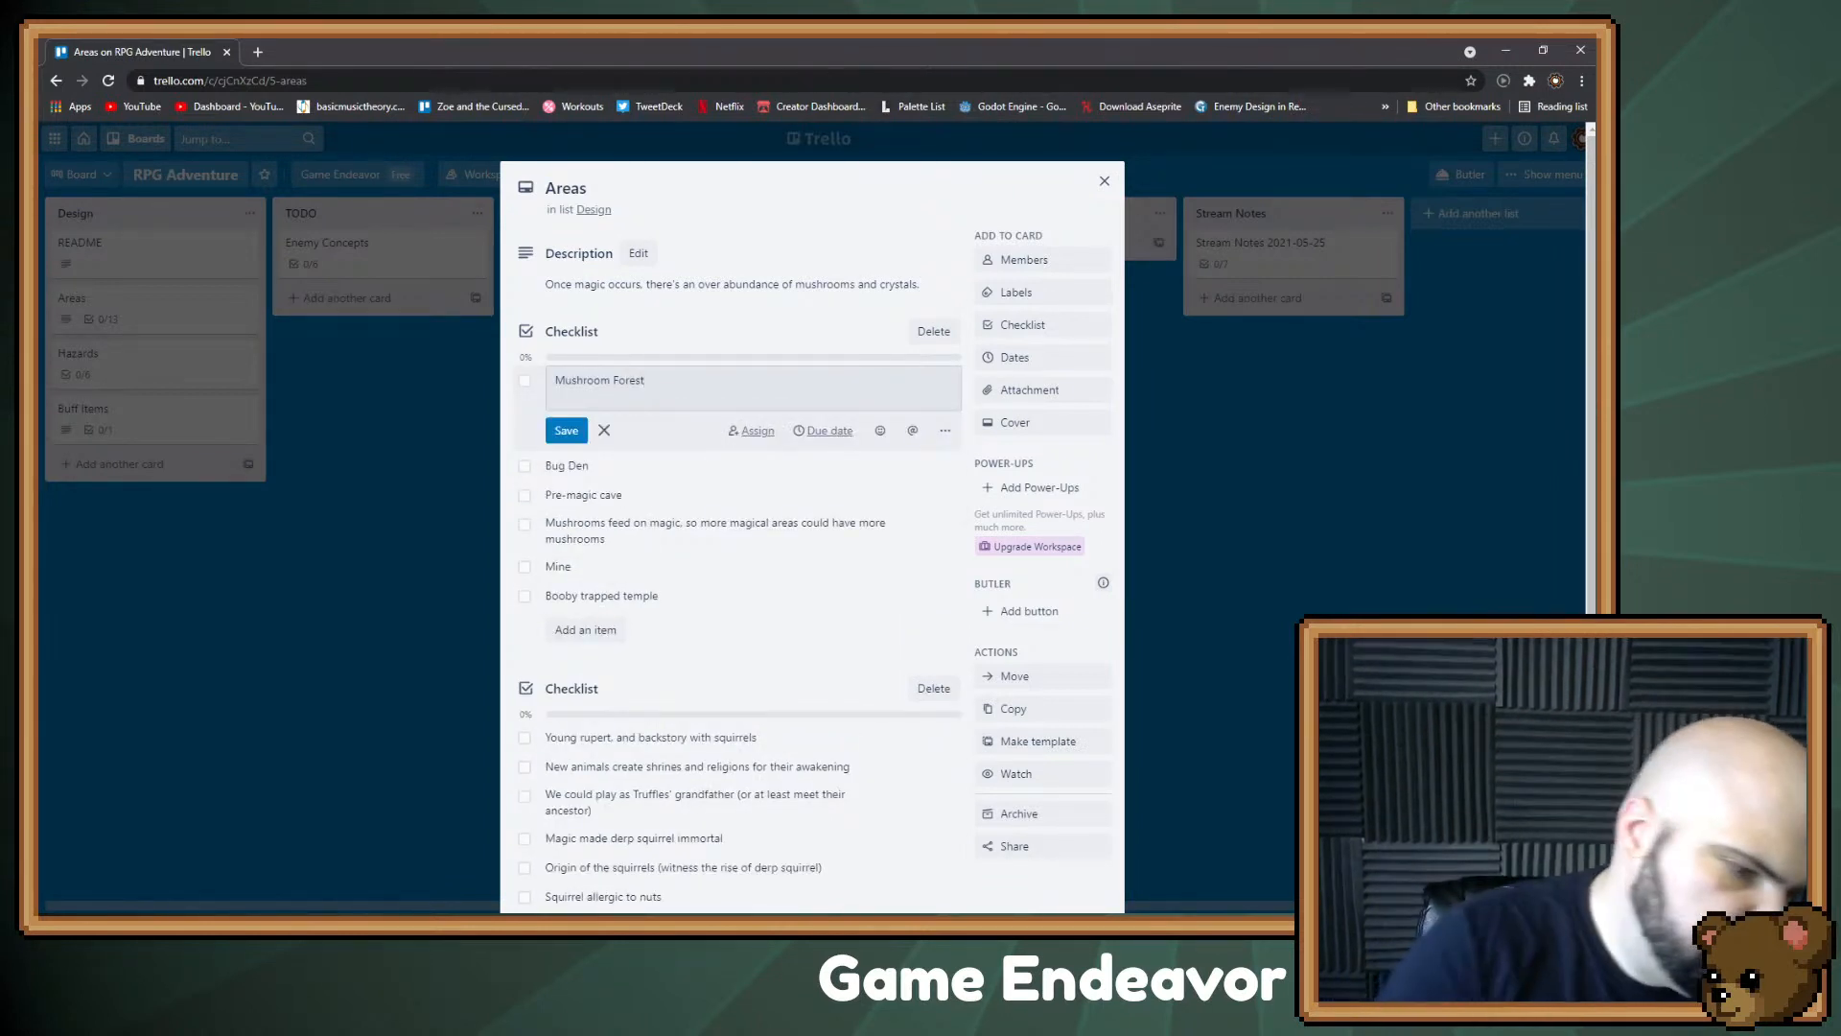
type("(use for vide")
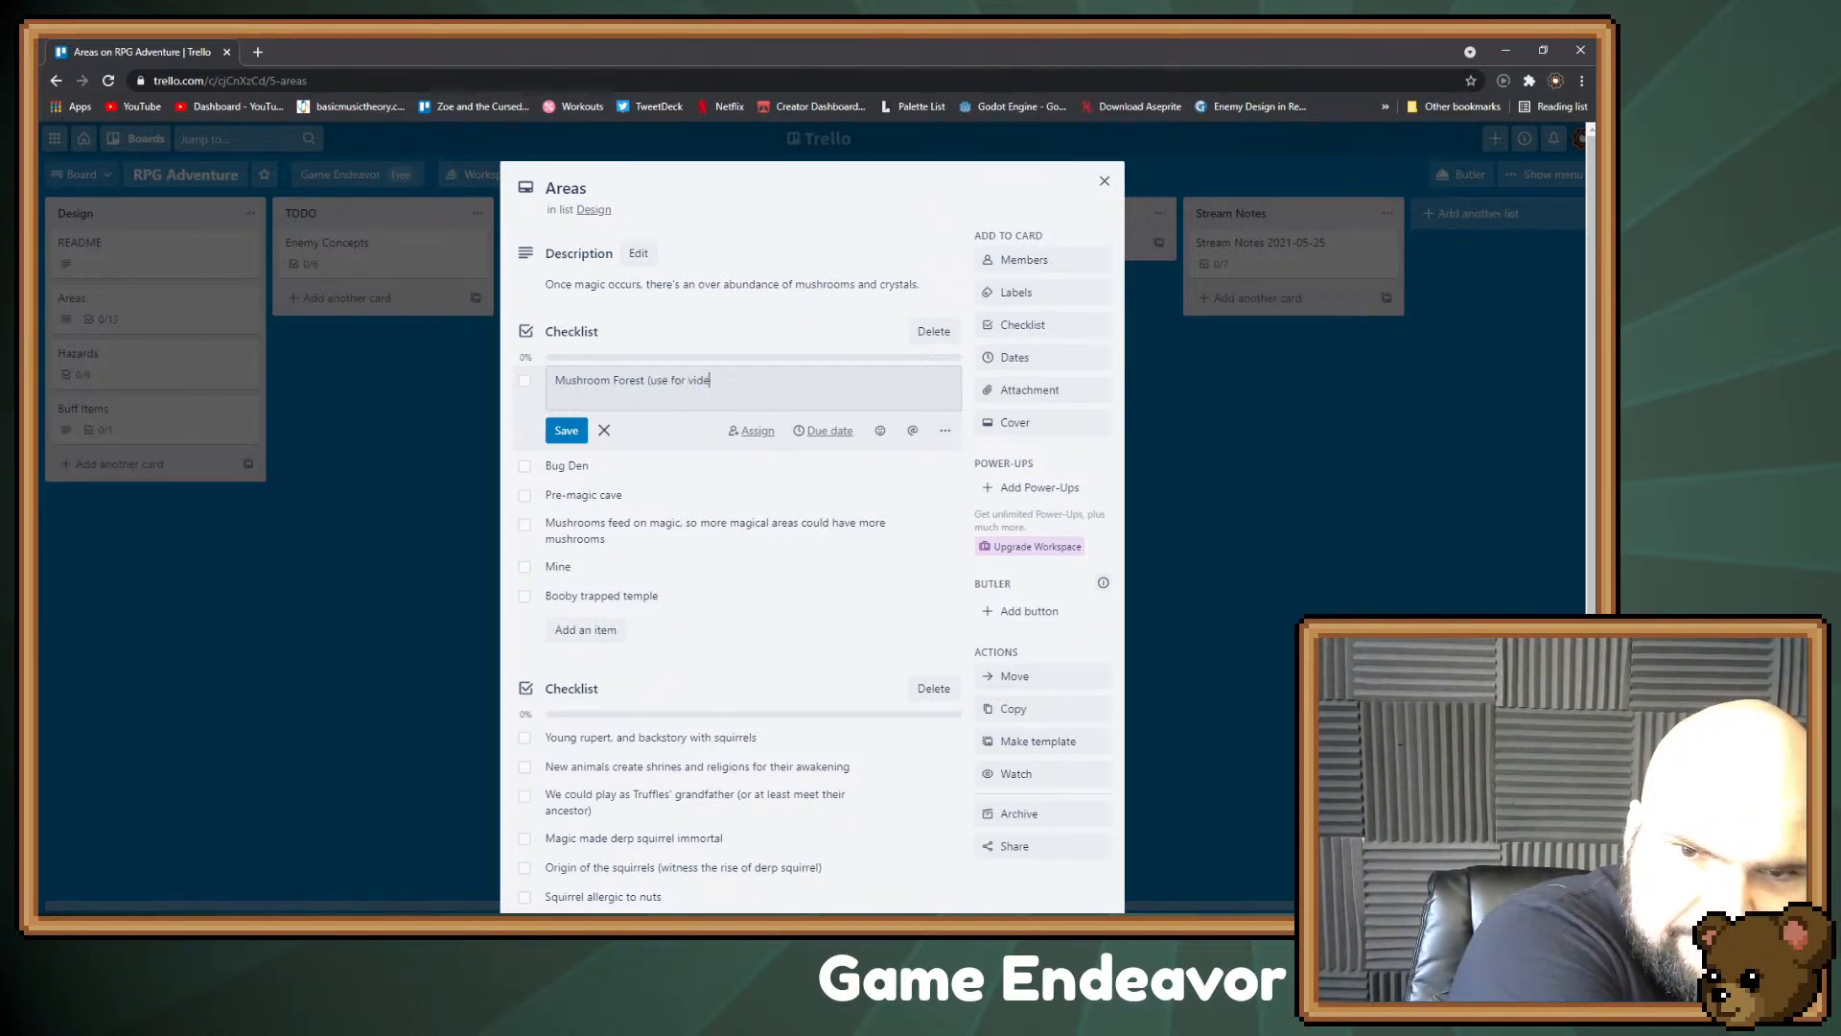
type("o)")
key("Return")
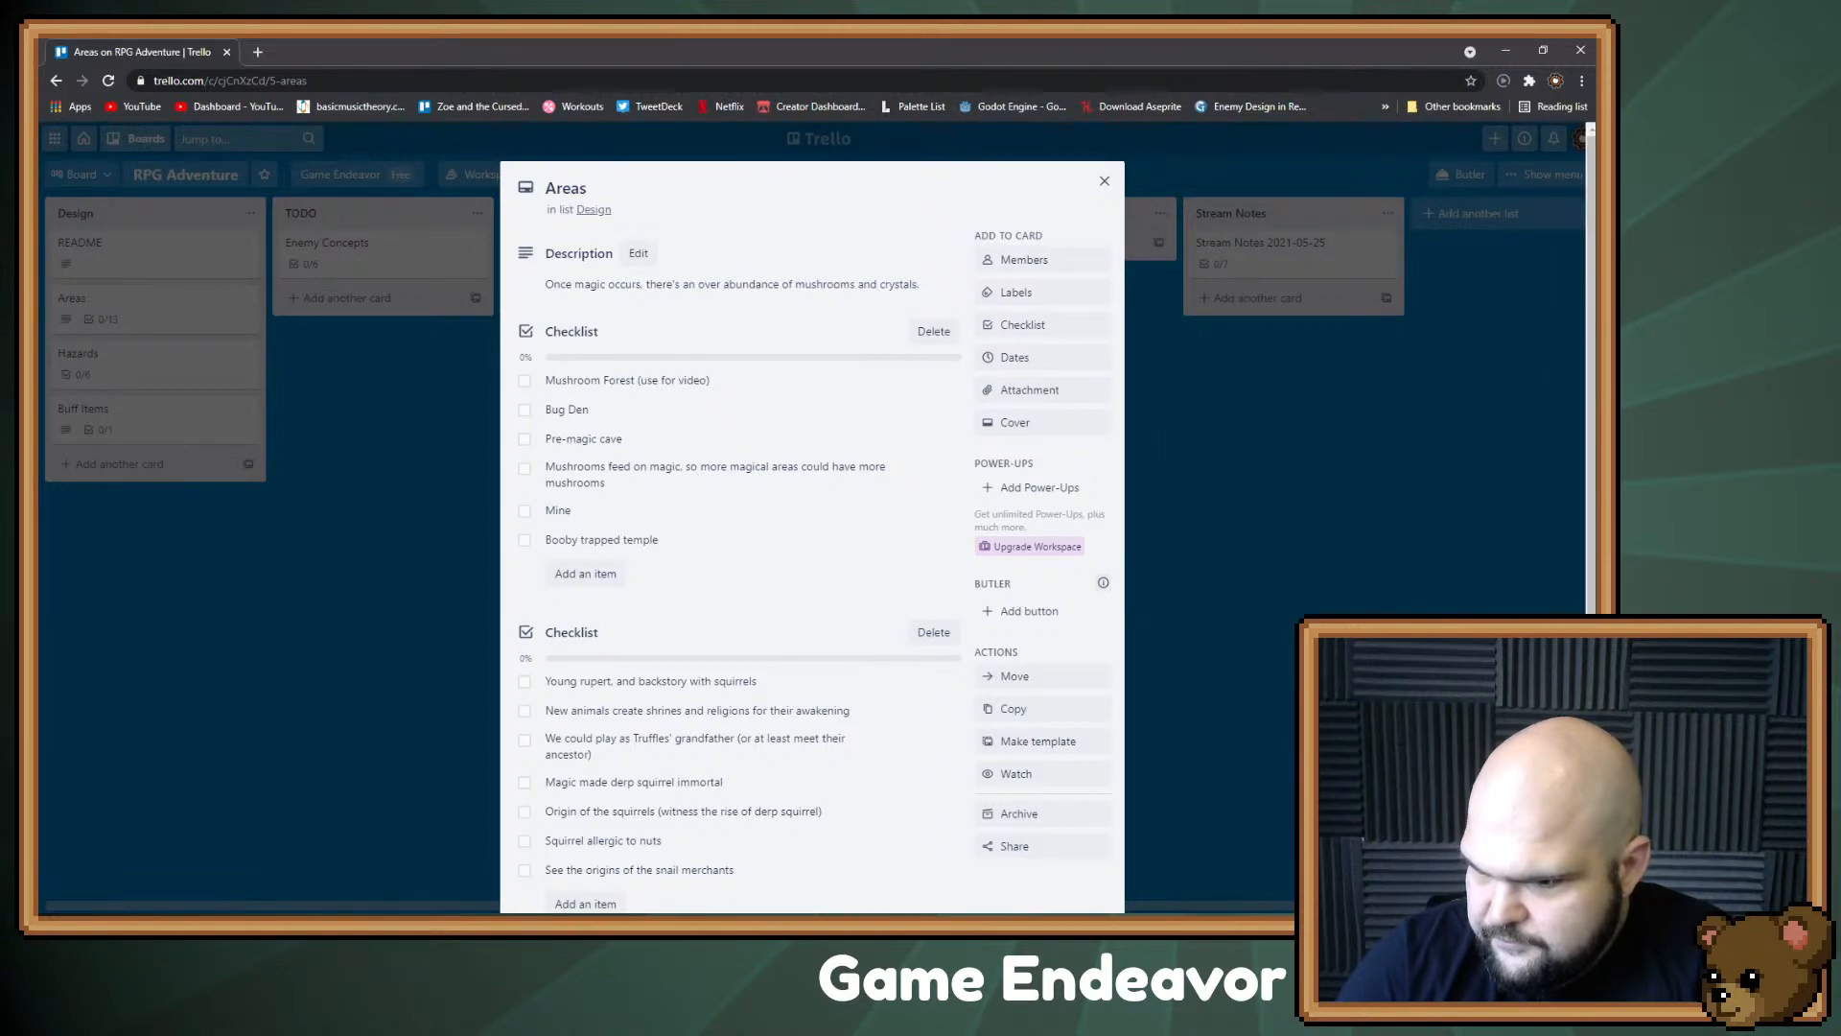
Step: Switch to Aseprite, examine the tree, frog, rock and mushroom art in environment.ase, and return to the Trello Areas card
key("alt+Tab")
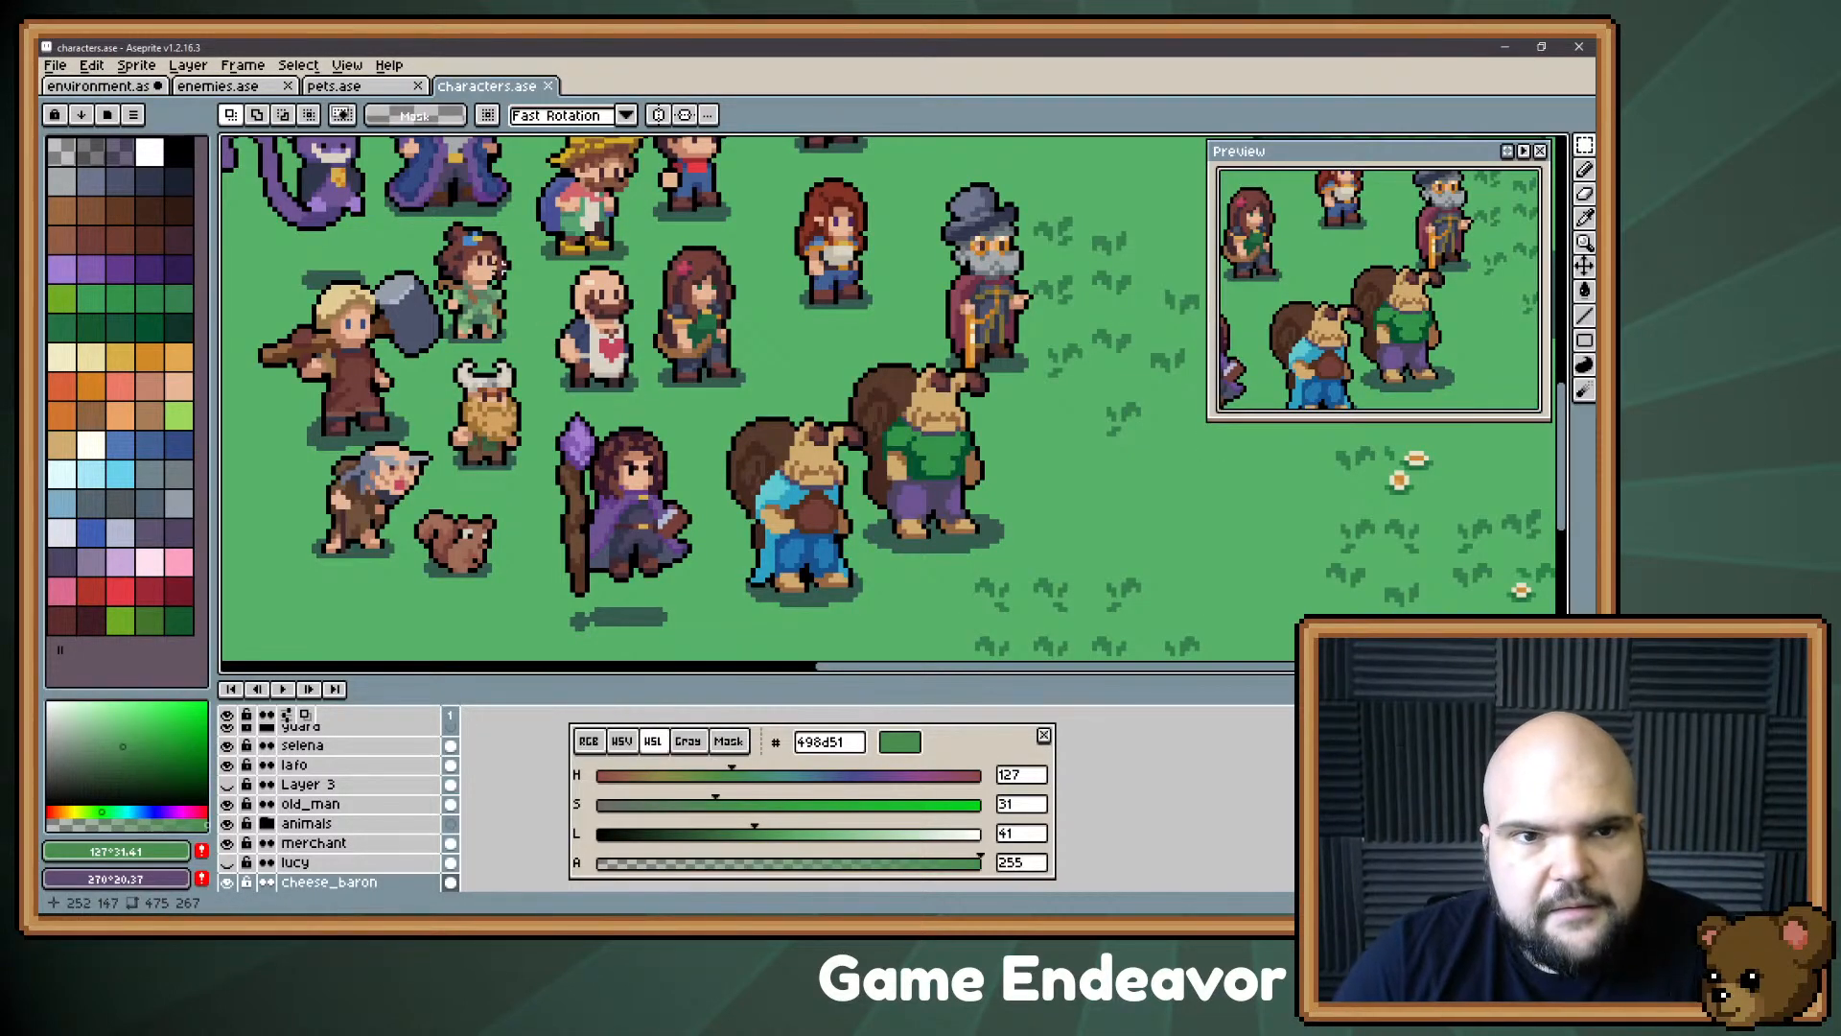
key("ctrl+Tab")
left_click_drag(581, 261, 593, 273)
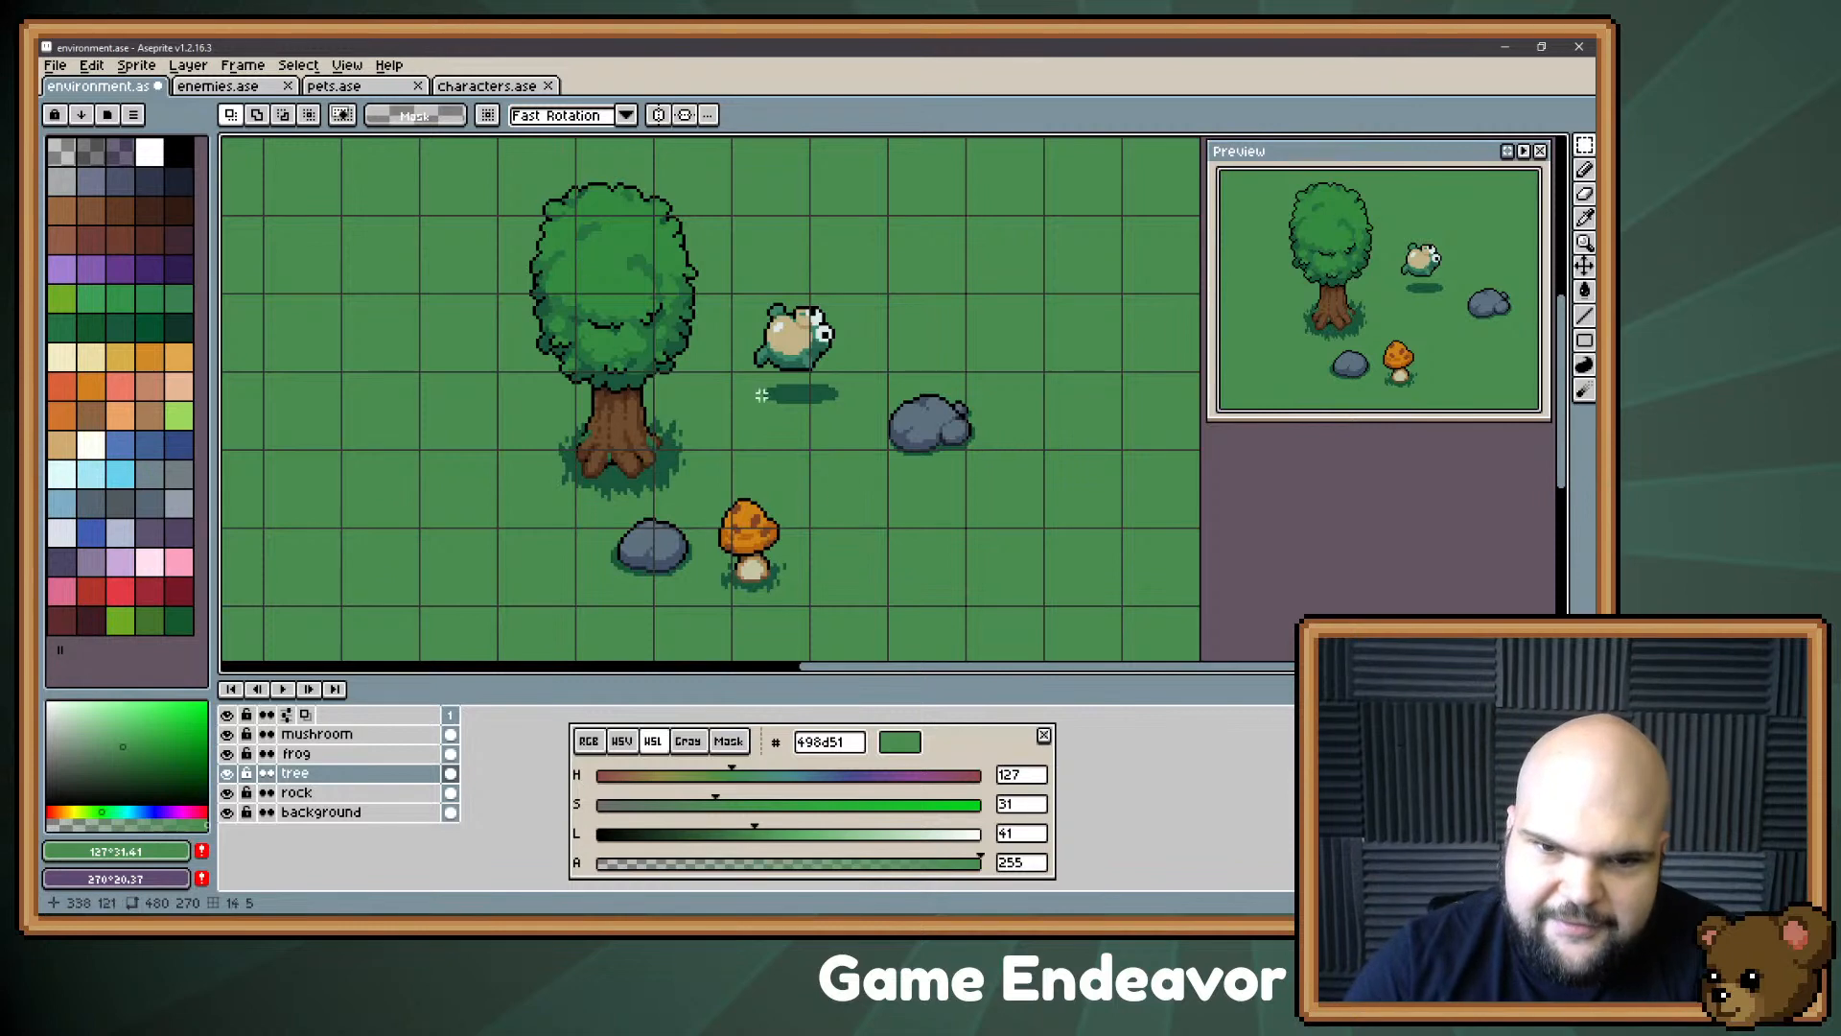
left_click_drag(717, 505, 745, 509)
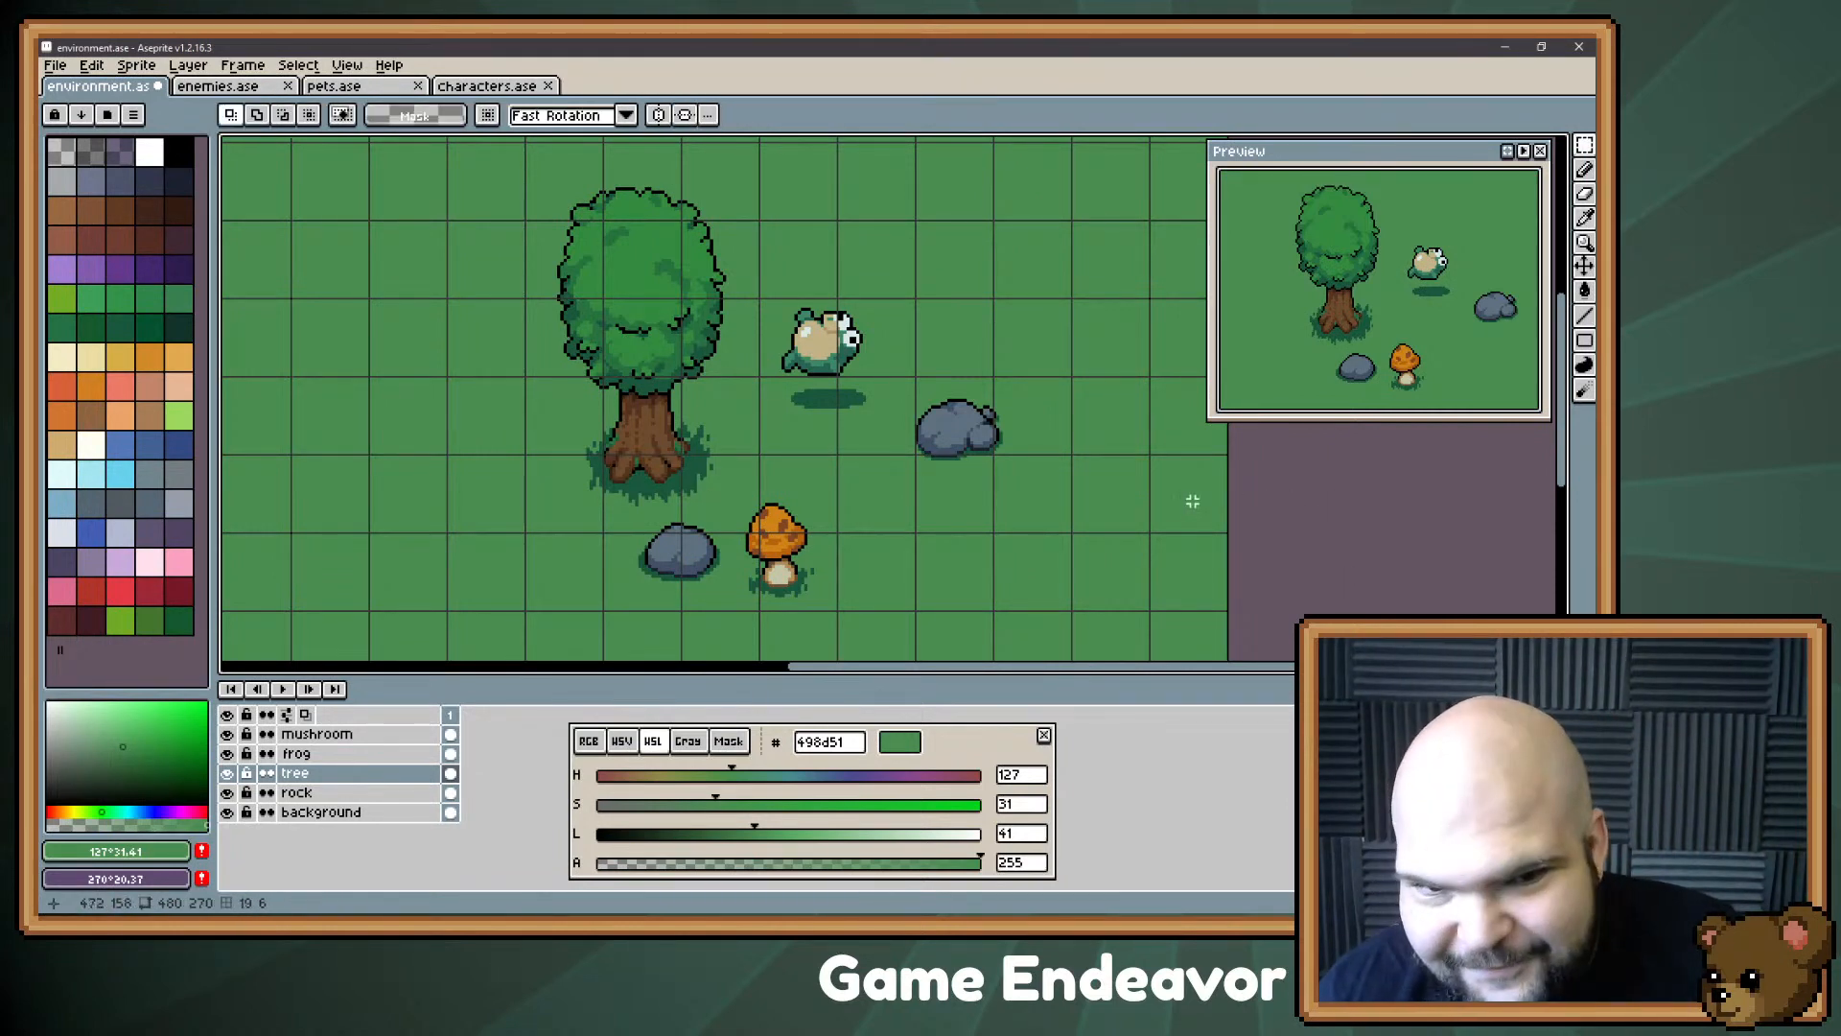
scroll(926, 495, "down", 3)
scroll(813, 416, "up", 2)
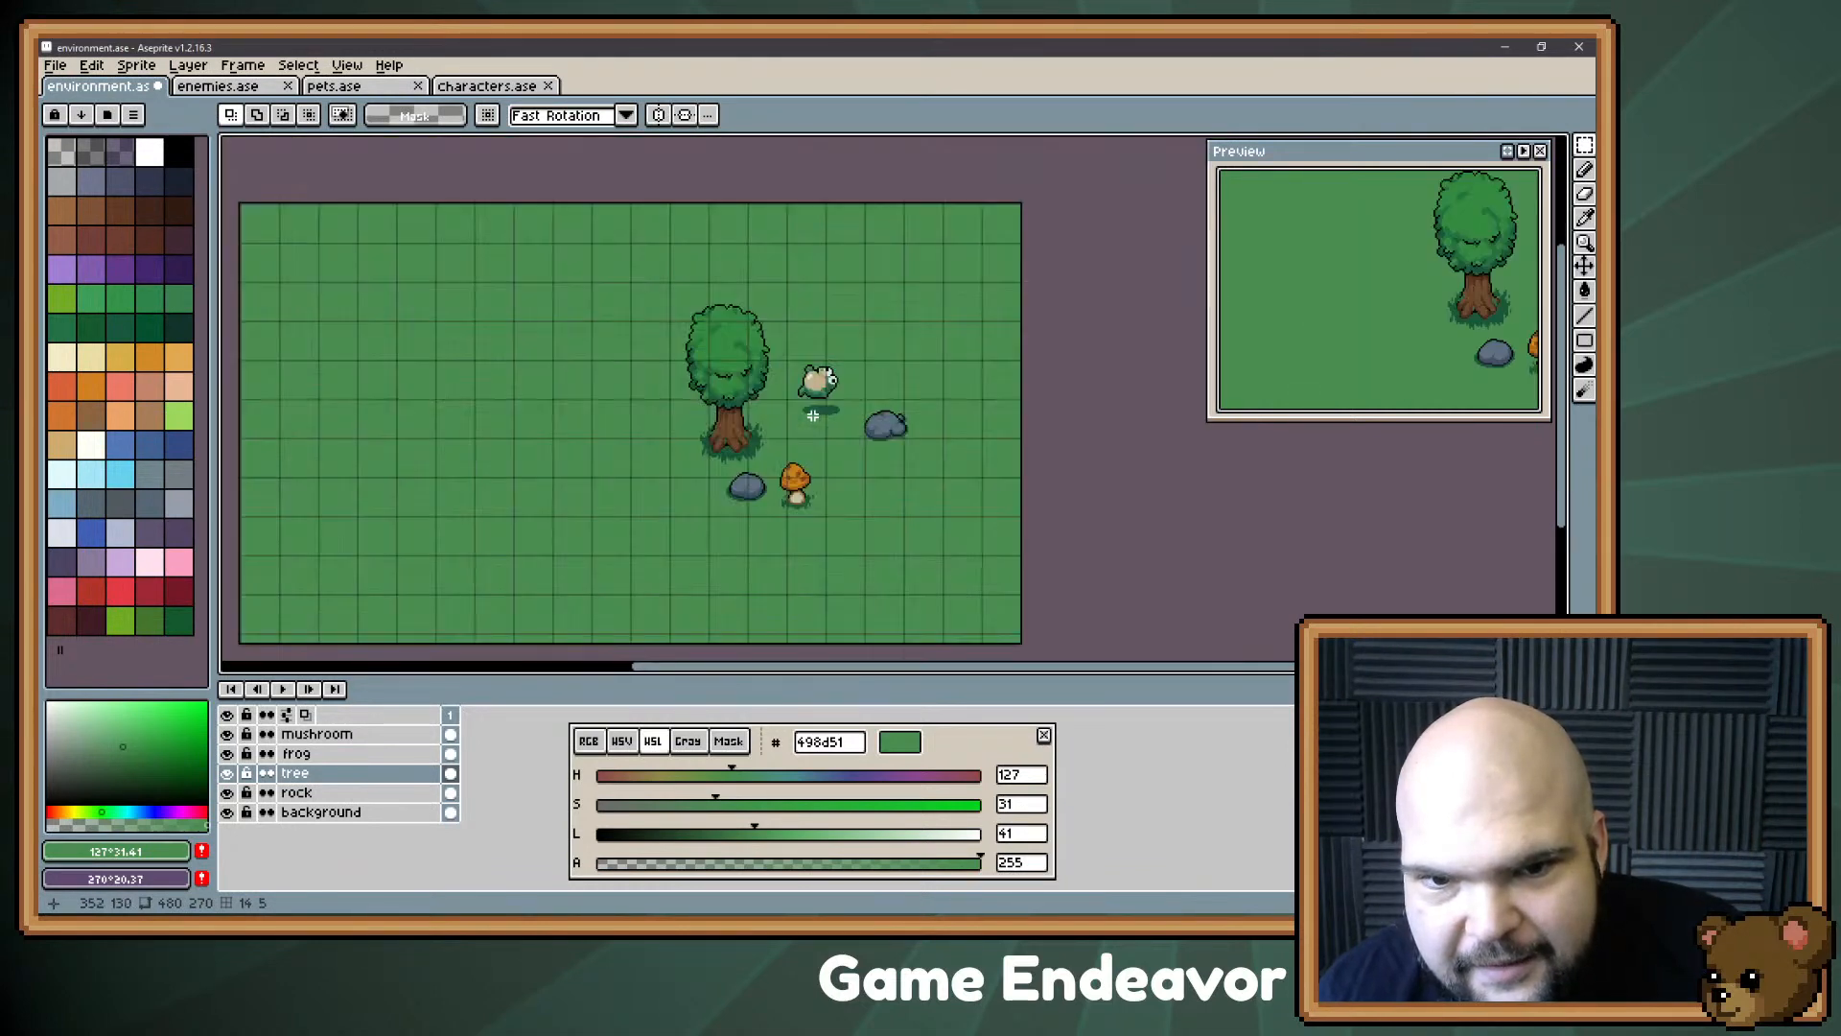
scroll(813, 416, "up", 2)
scroll(813, 416, "down", 2)
key("alt+Tab")
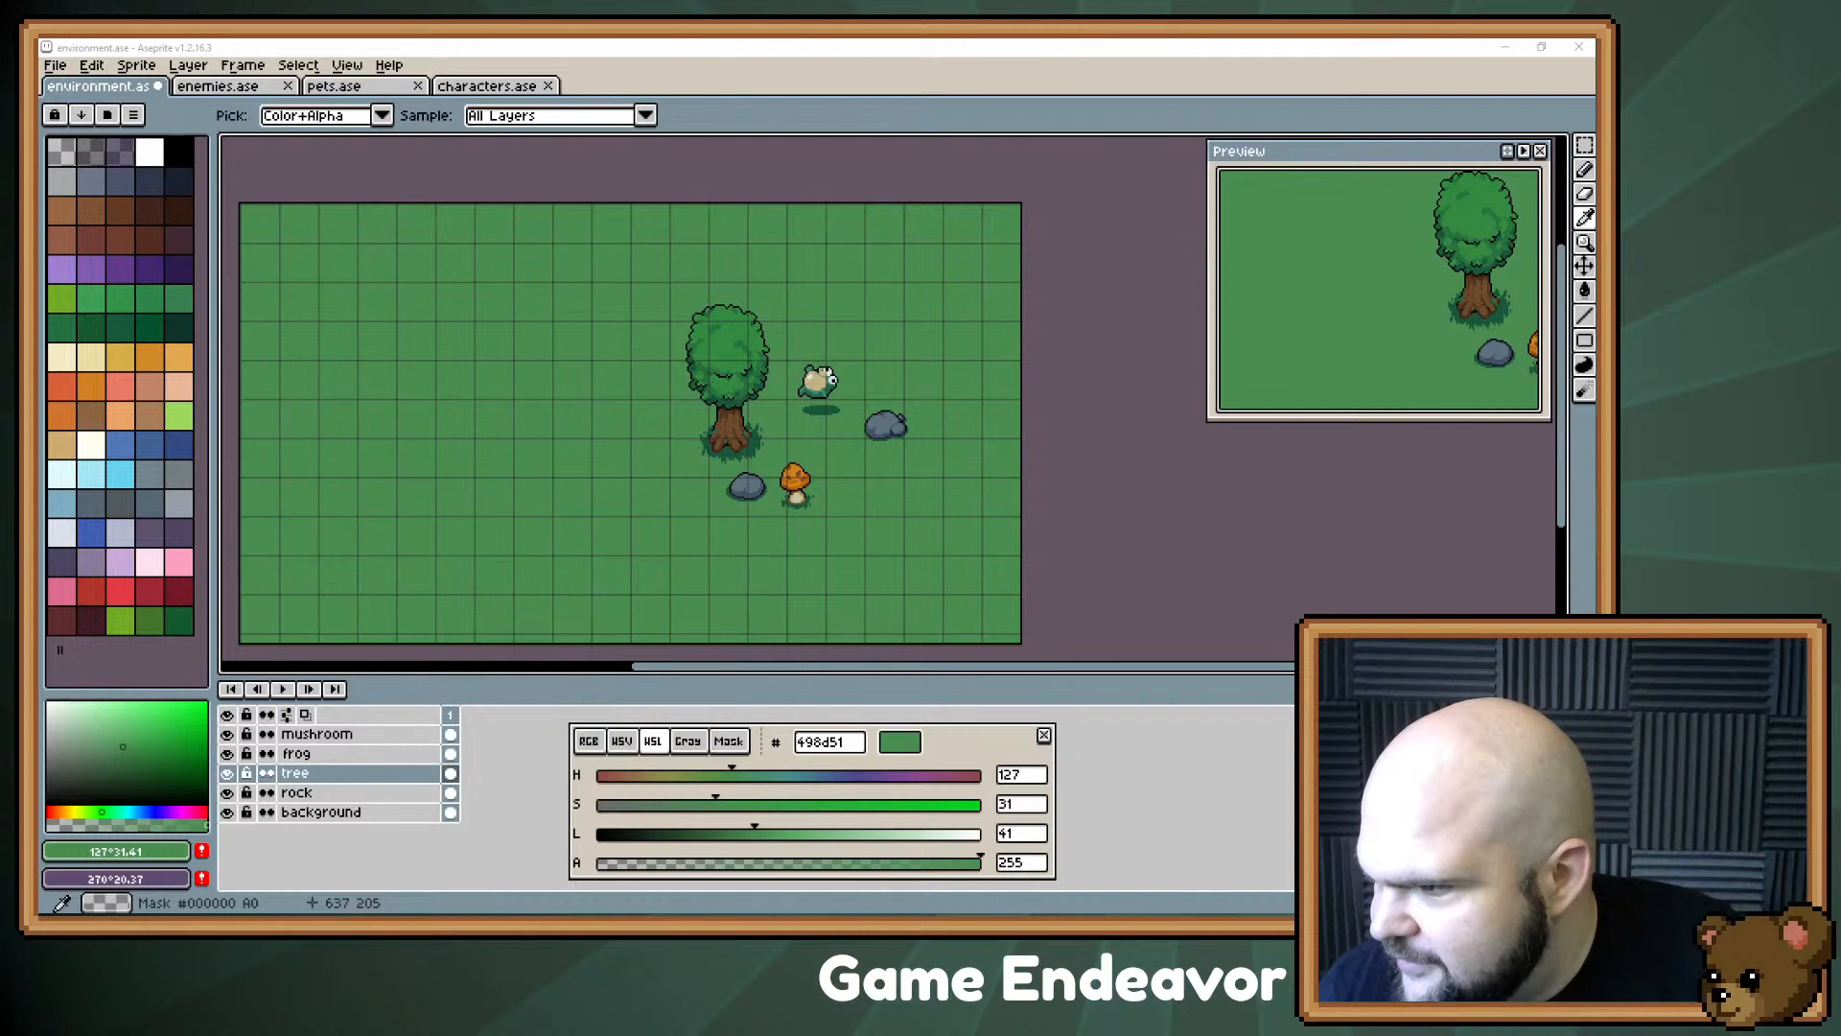
key("alt+Tab")
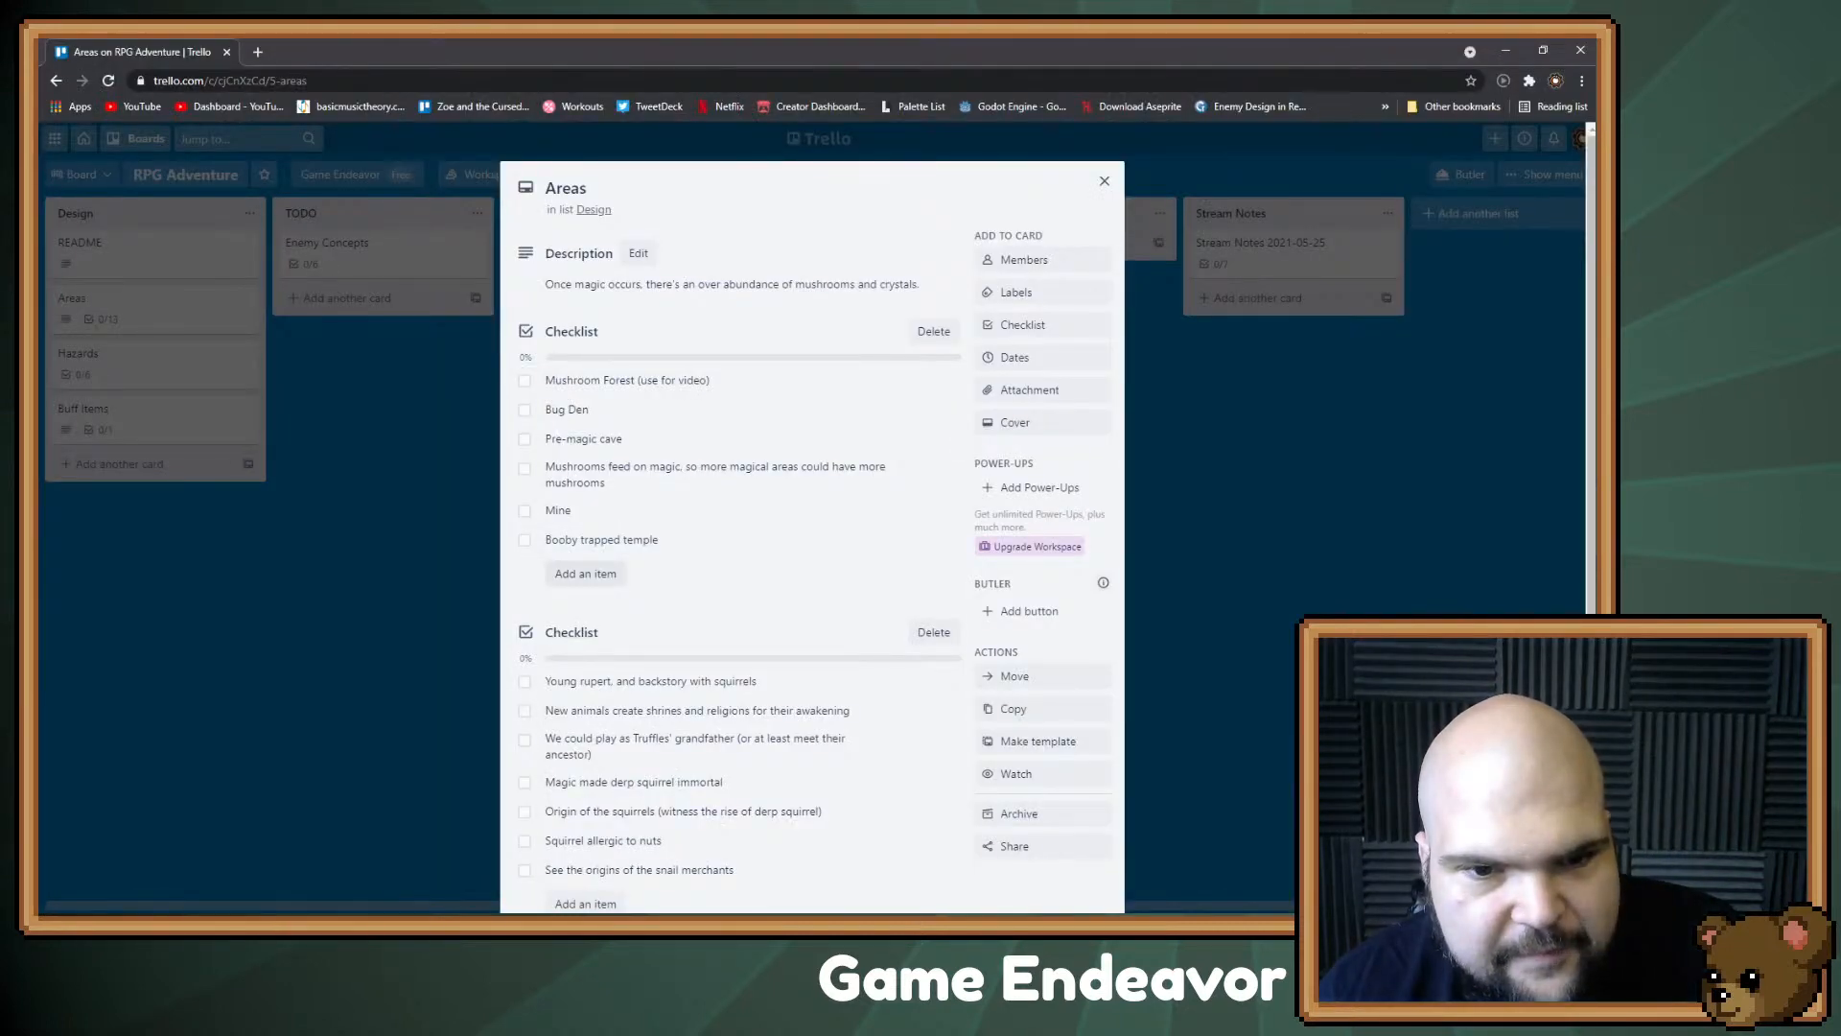
Step: Add the item "Spider mushroom forest" to the first checklist of the Areas card
left_click(585, 574)
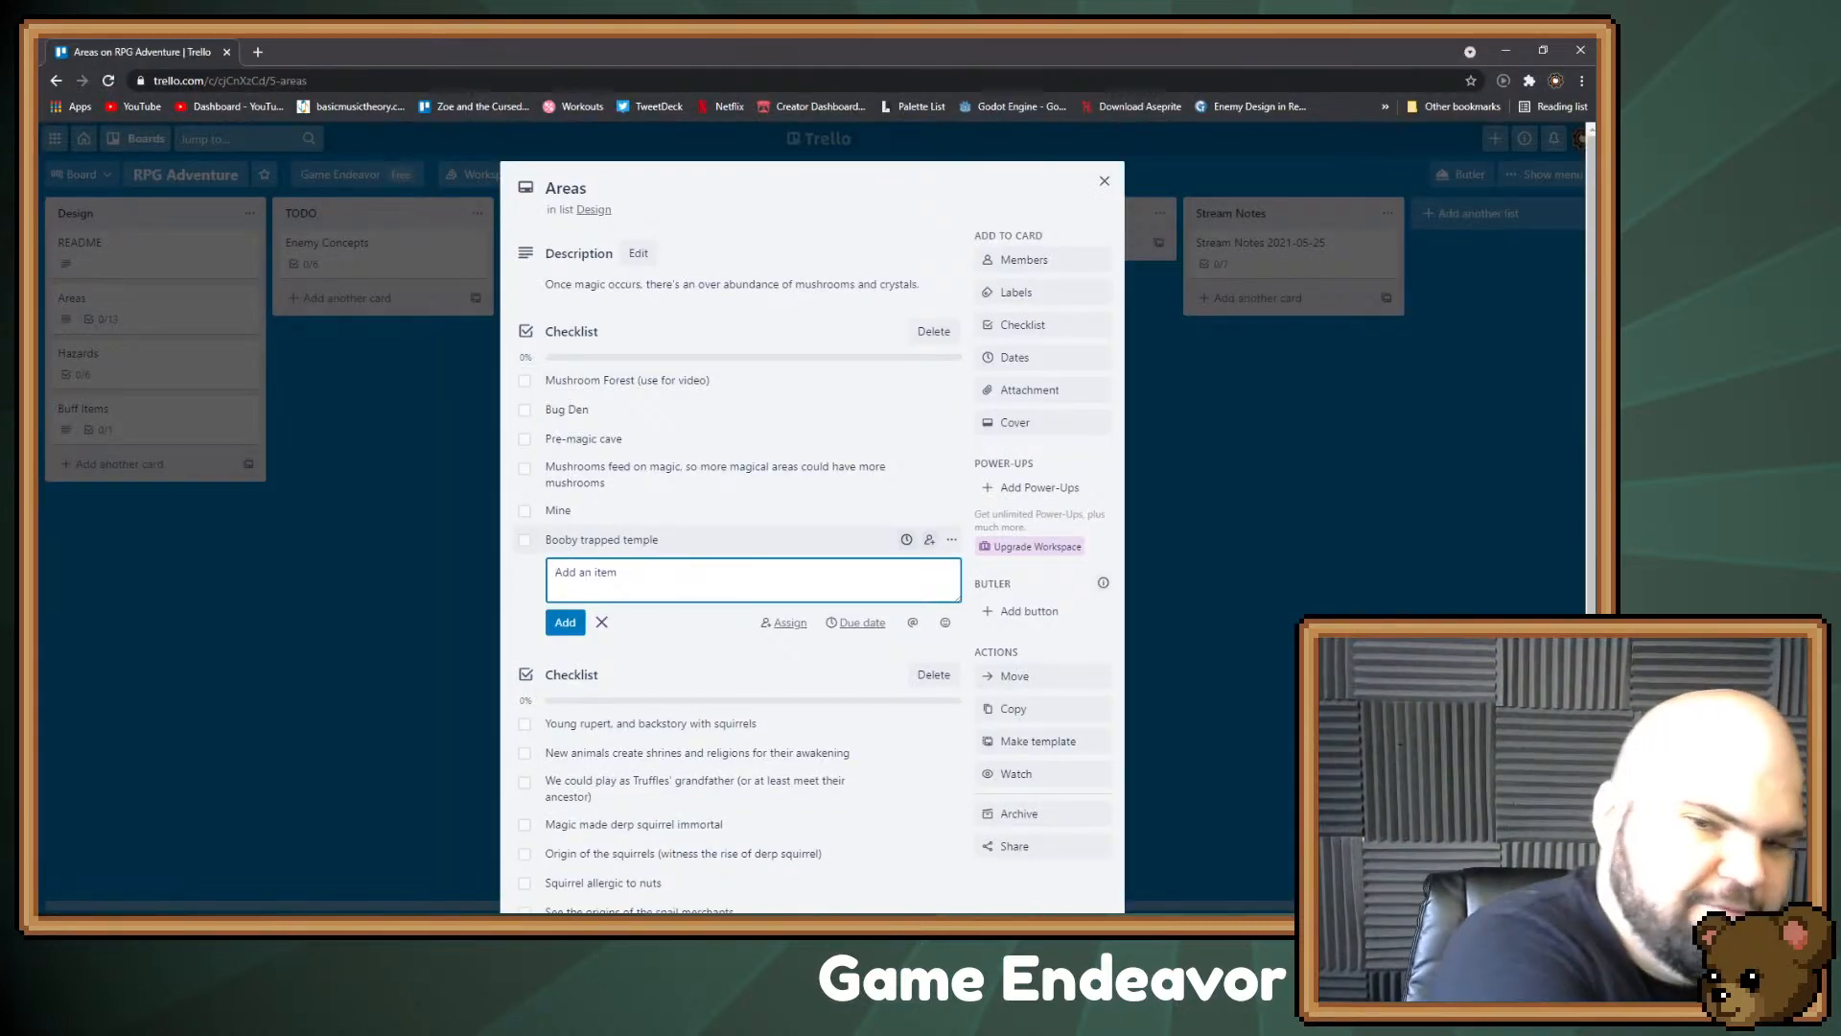
type("Spider mu")
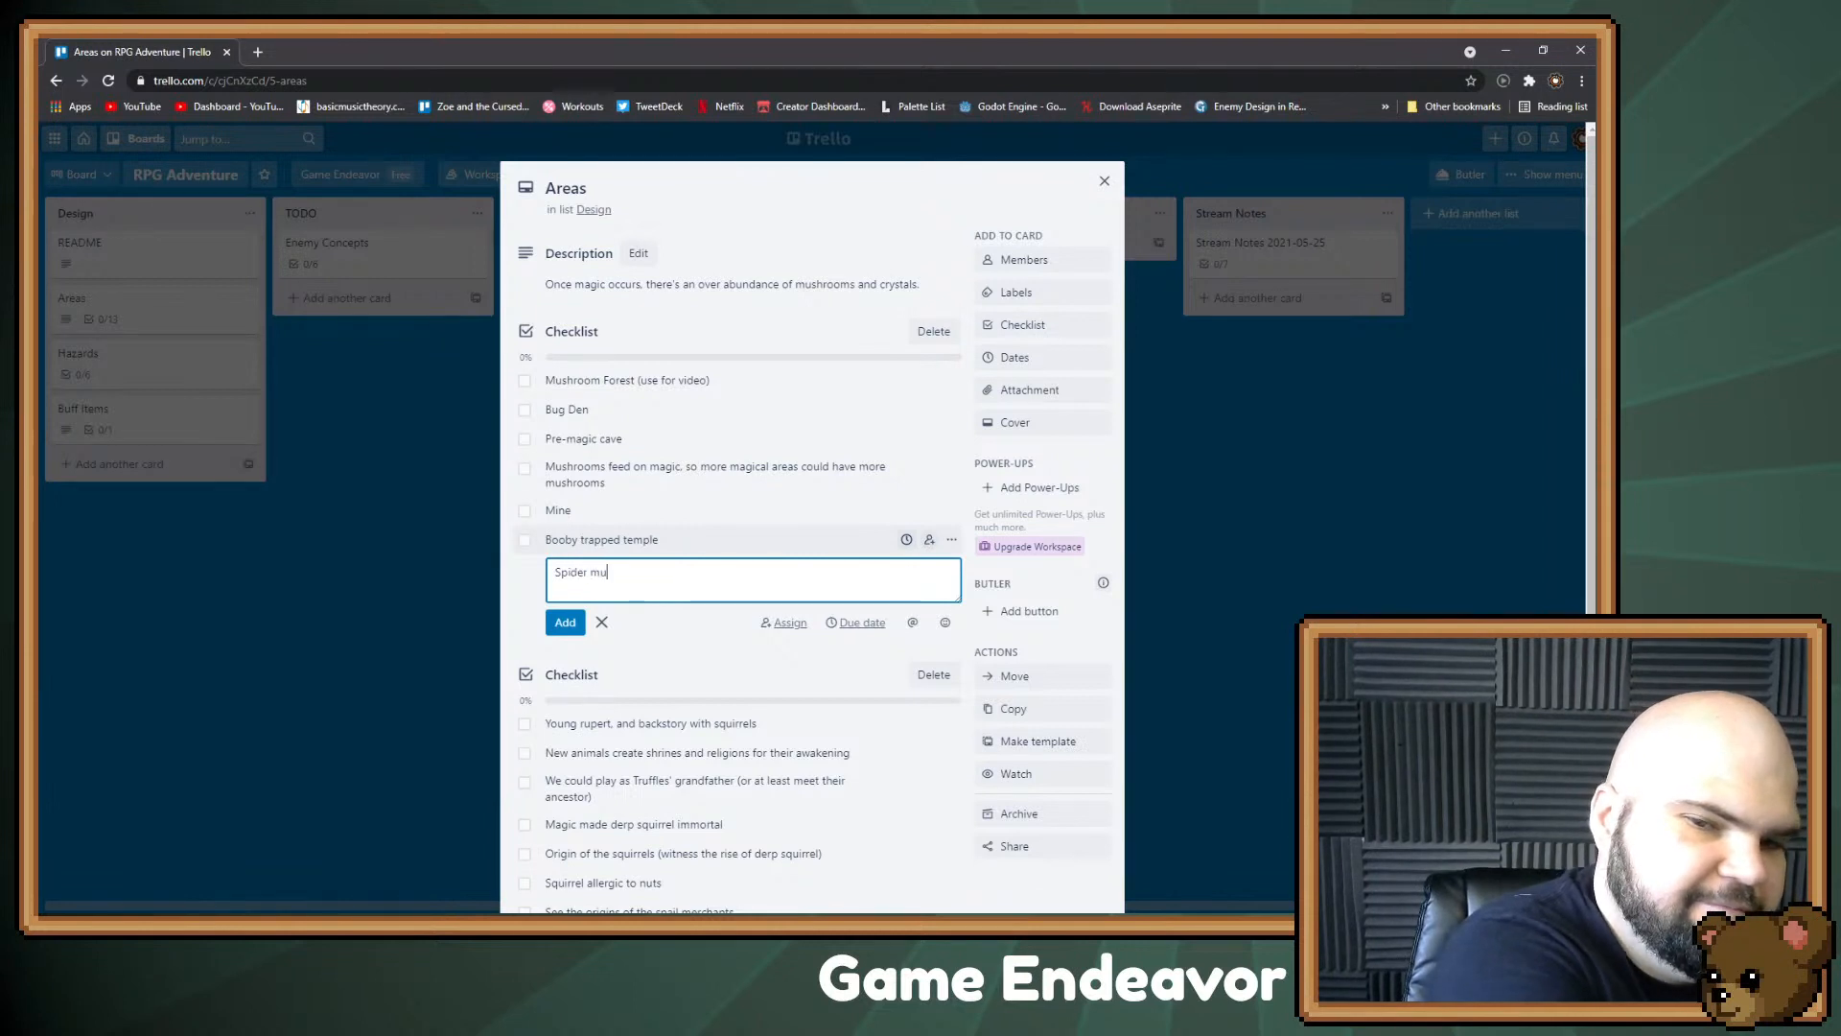
type("shroom fores")
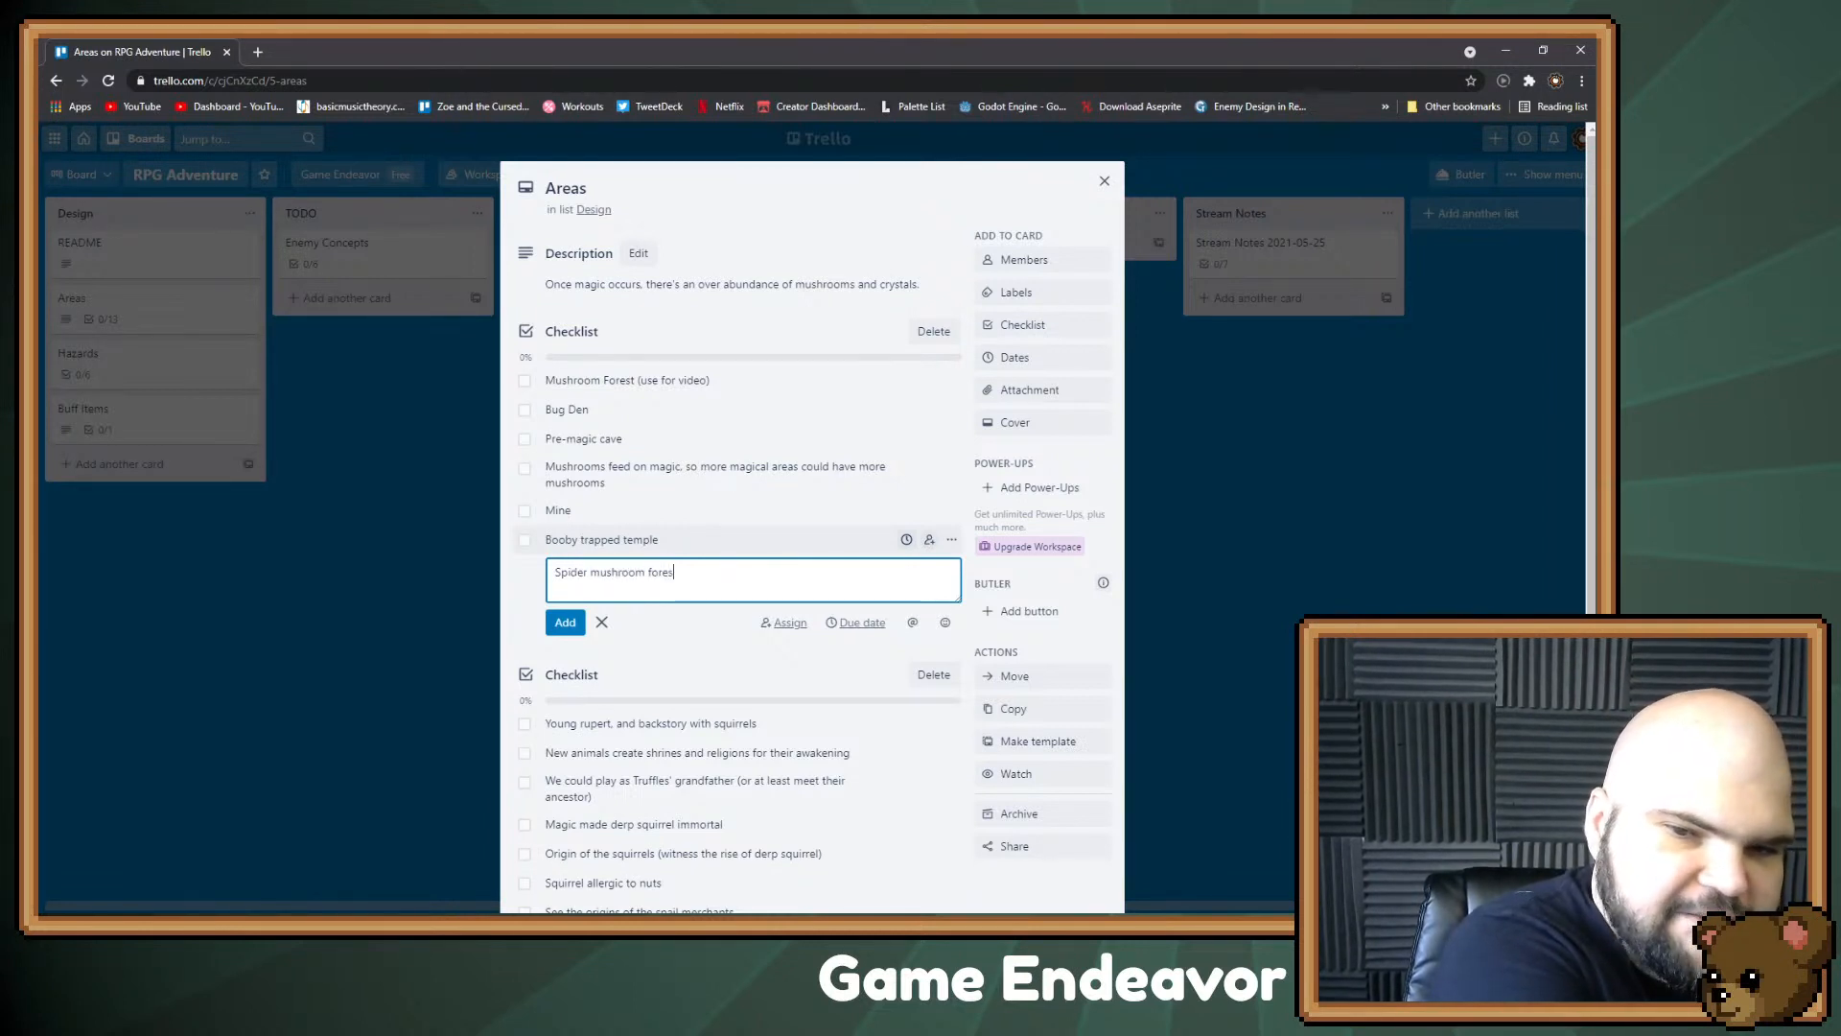
type("t")
key("Return")
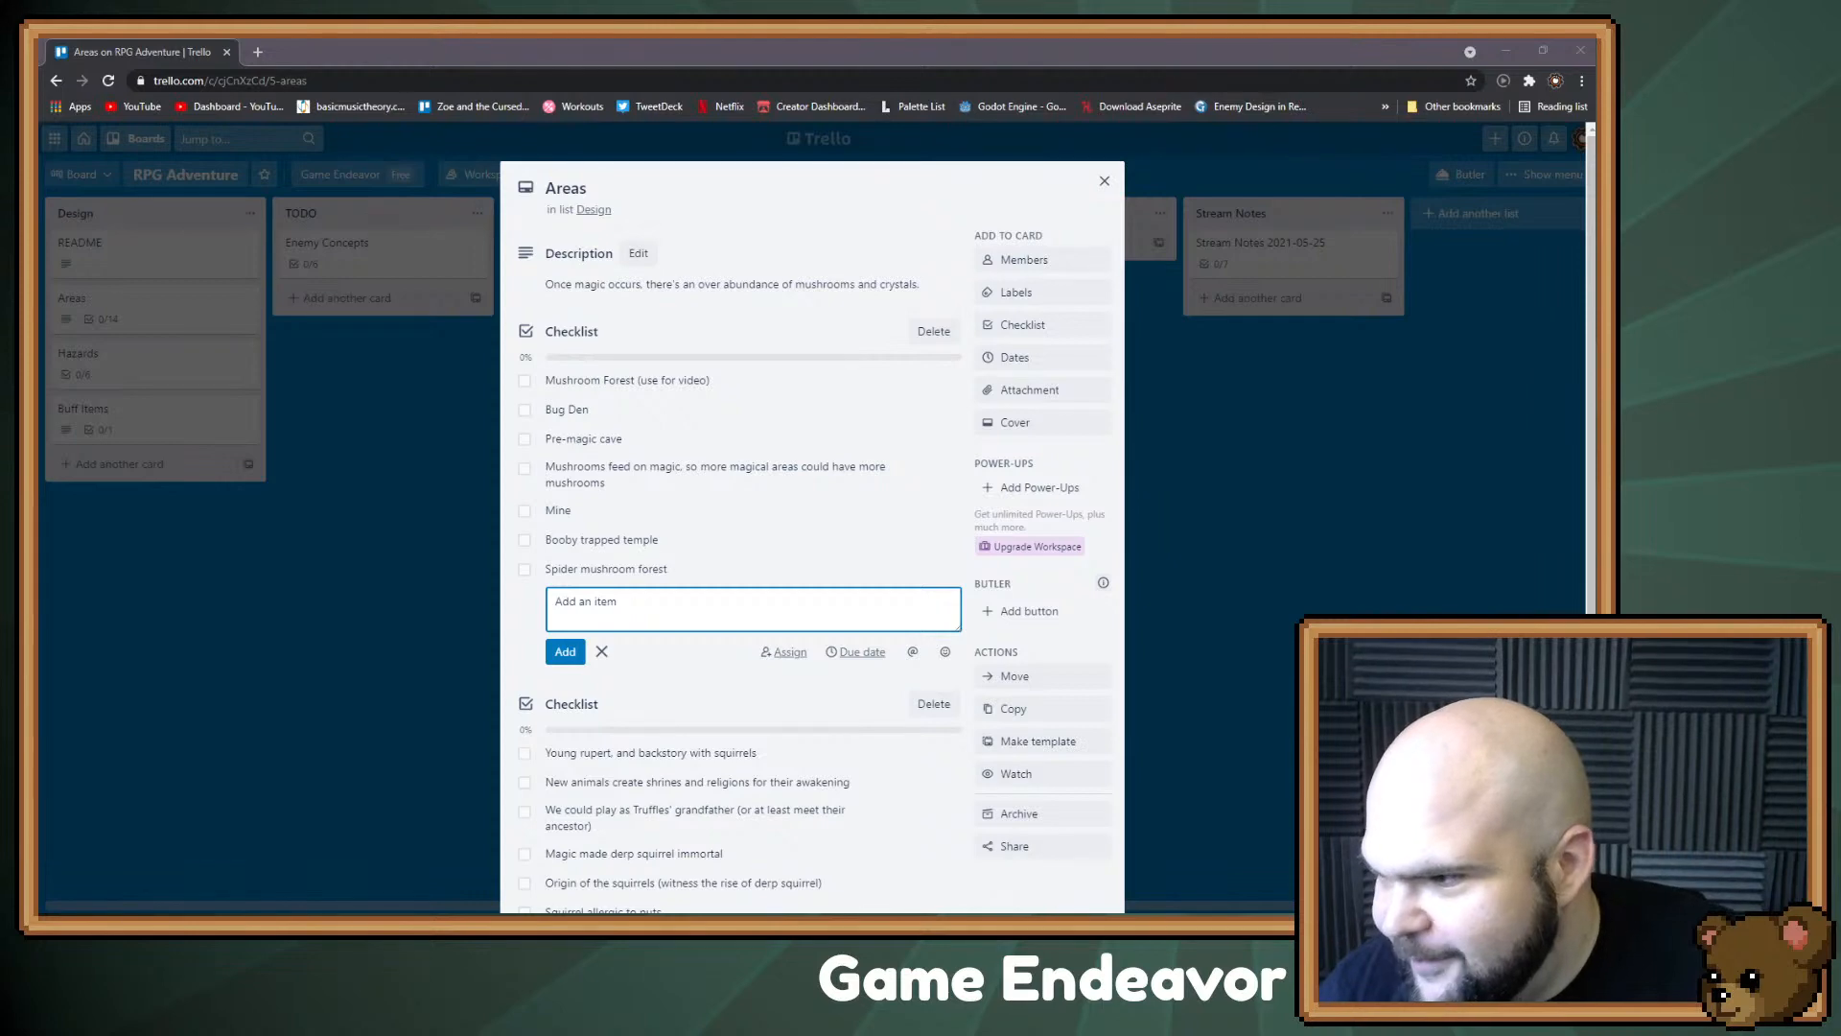
Step: Switch back to Aseprite and examine the spacing and look of the environment sprites up close
key("alt+Tab")
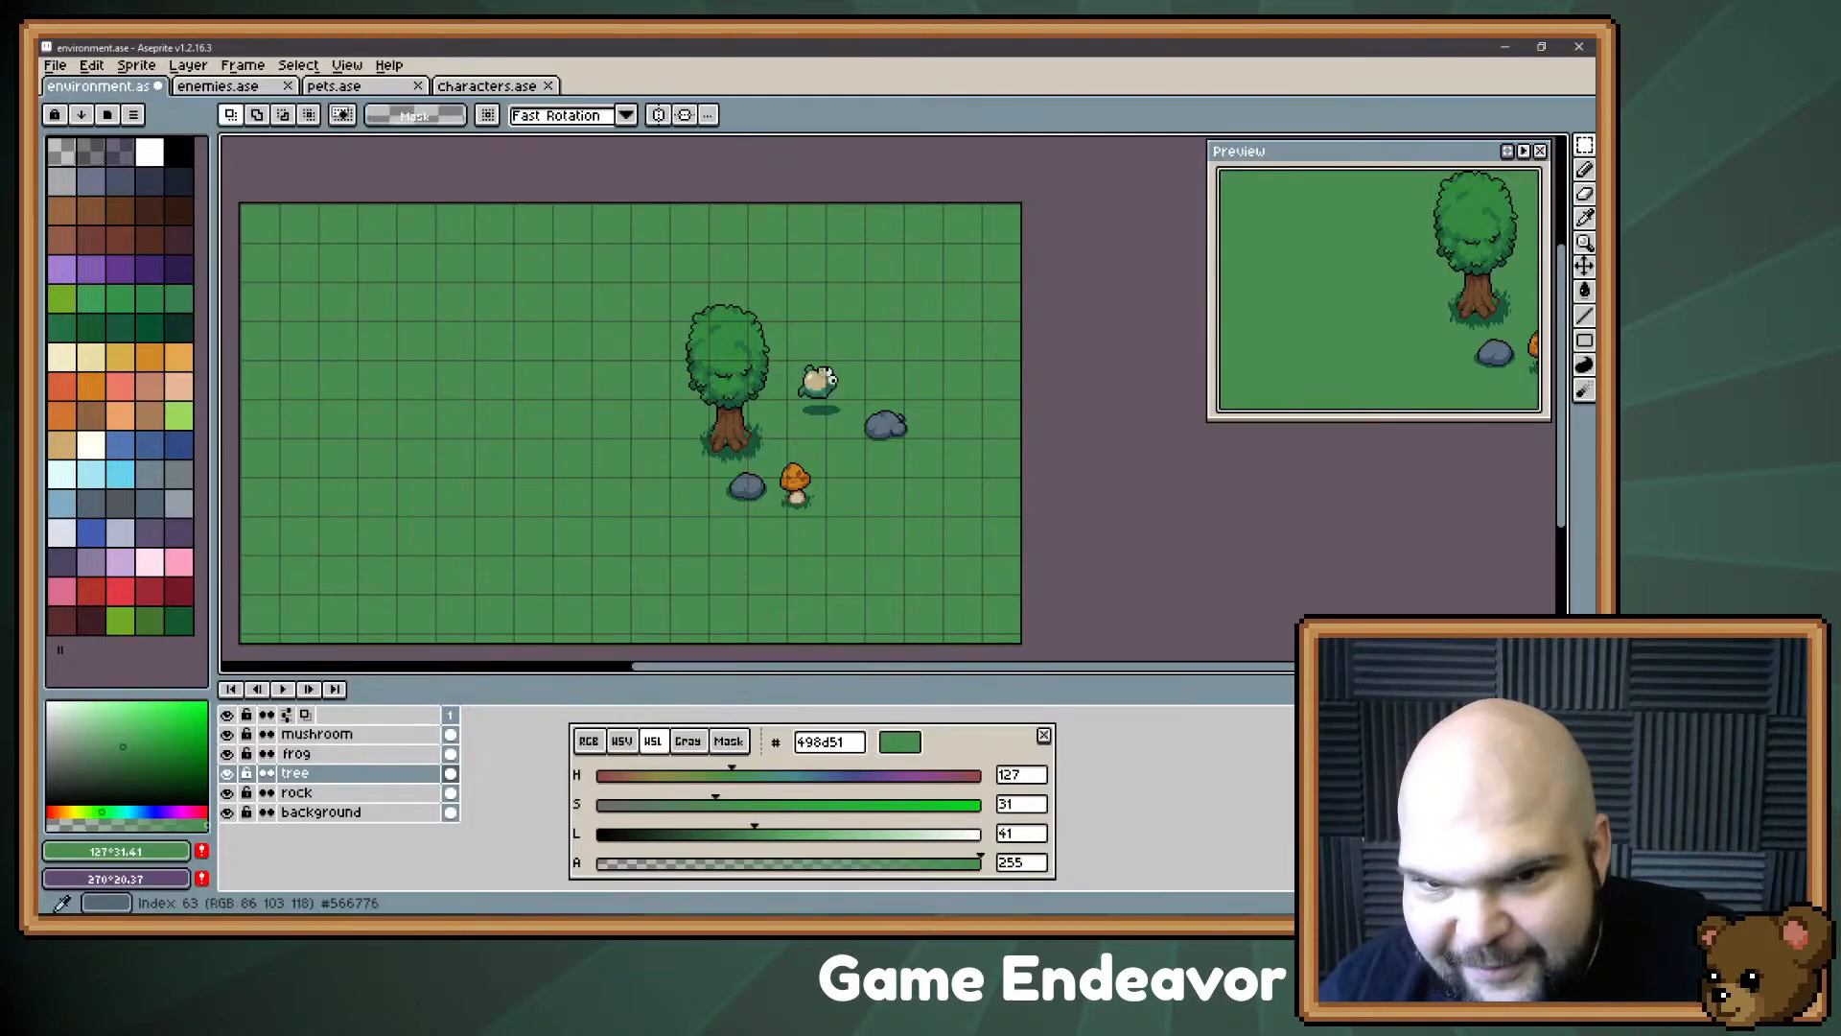
scroll(853, 425, "up", 2)
scroll(817, 418, "up", 1)
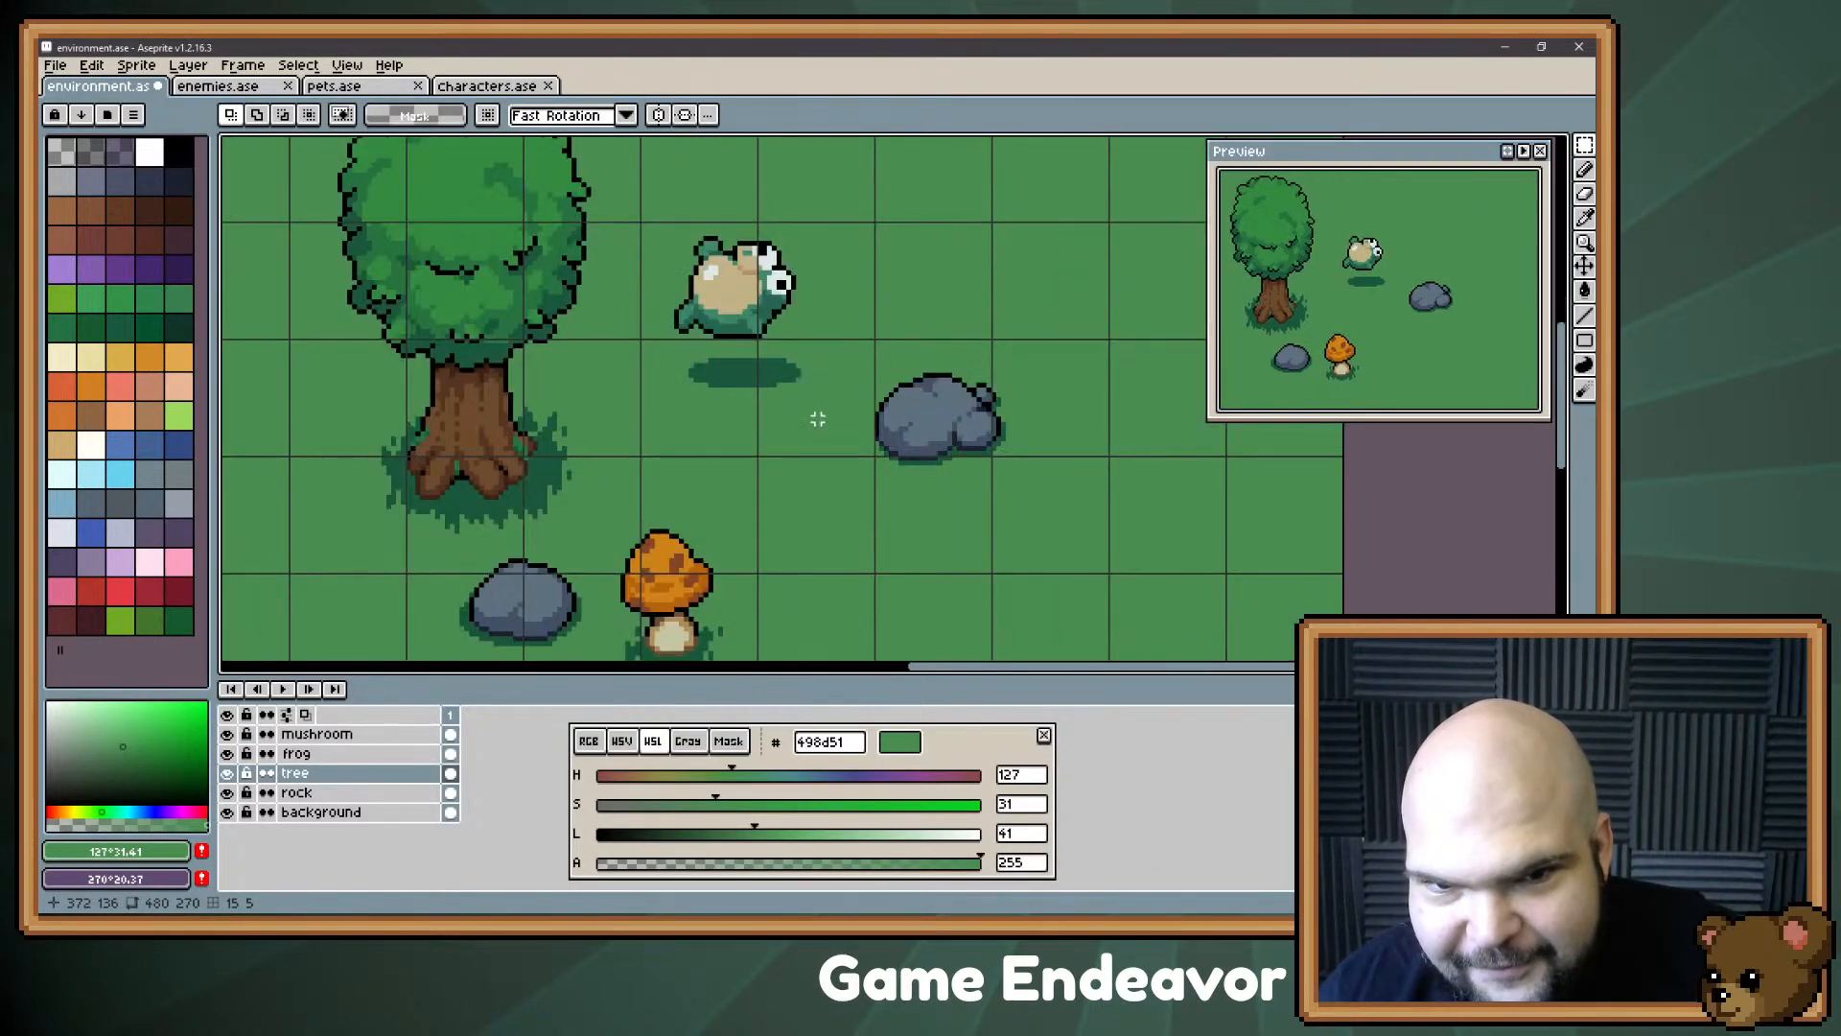
scroll(817, 418, "down", 2)
scroll(817, 418, "up", 1)
mouse_move(845, 476)
left_mouse_down()
mouse_move(870, 487)
mouse_move(852, 464)
left_mouse_up()
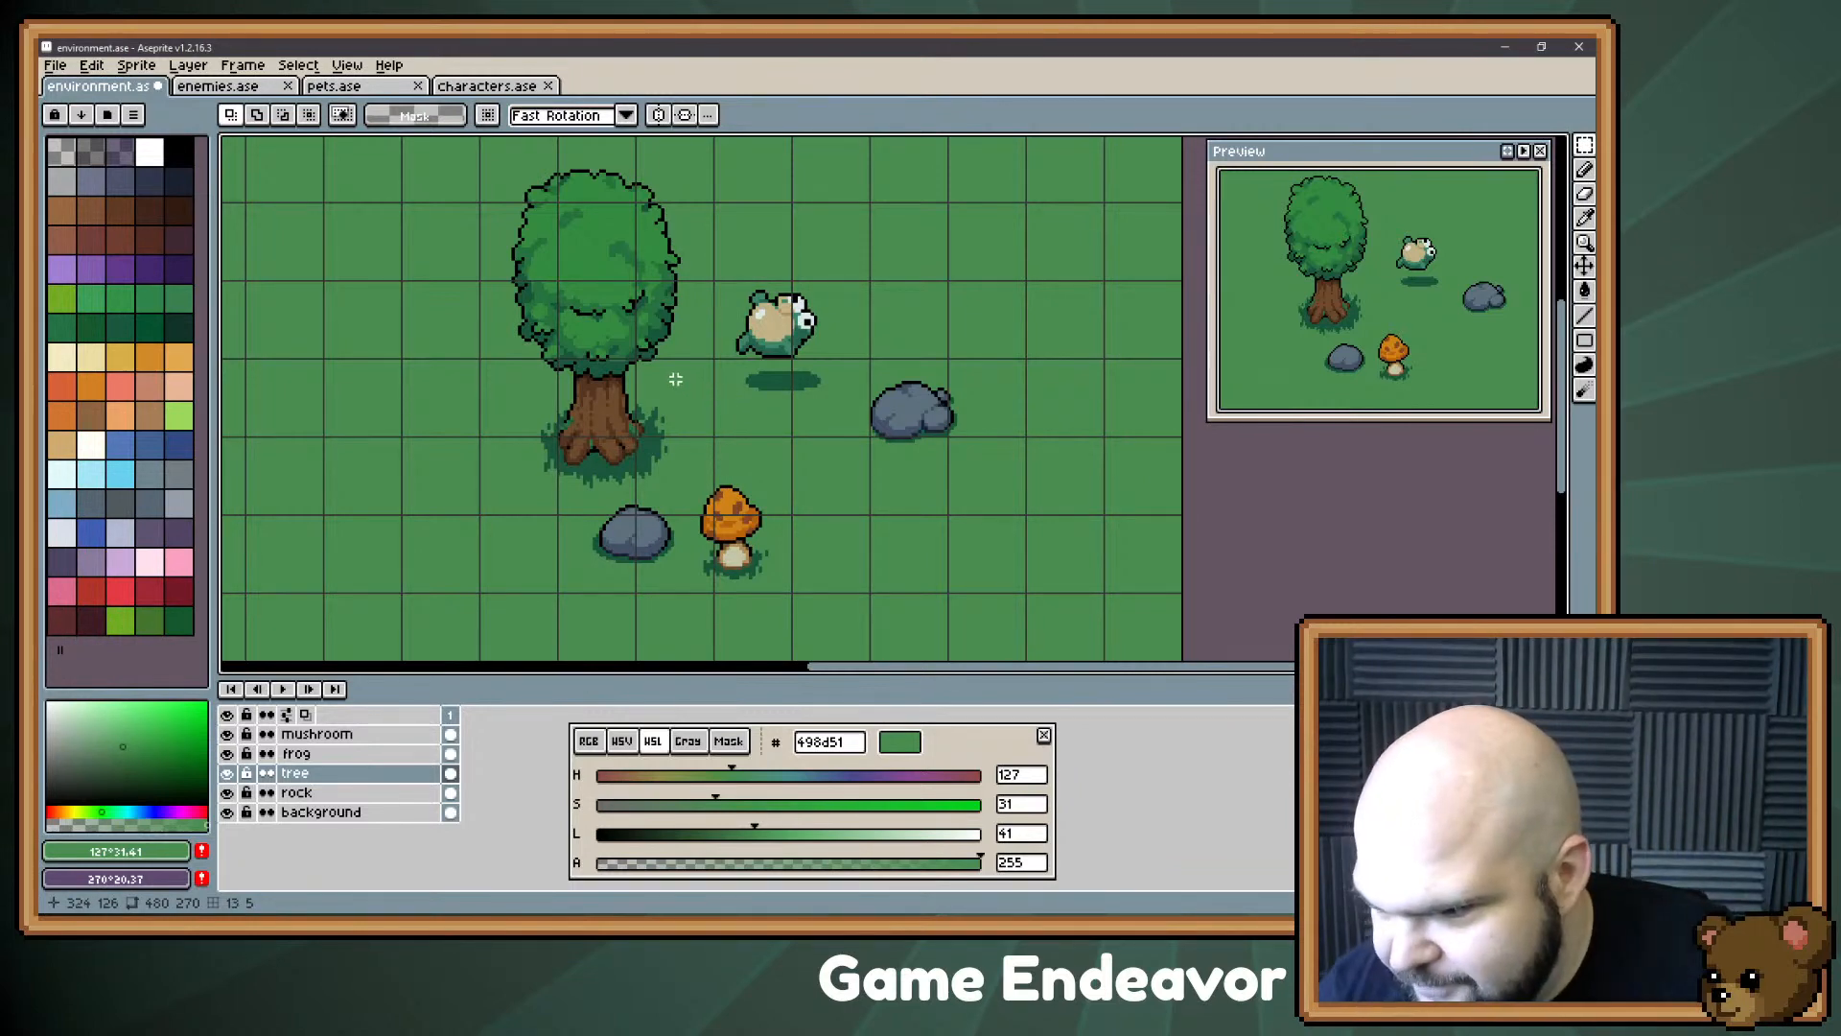
key("alt")
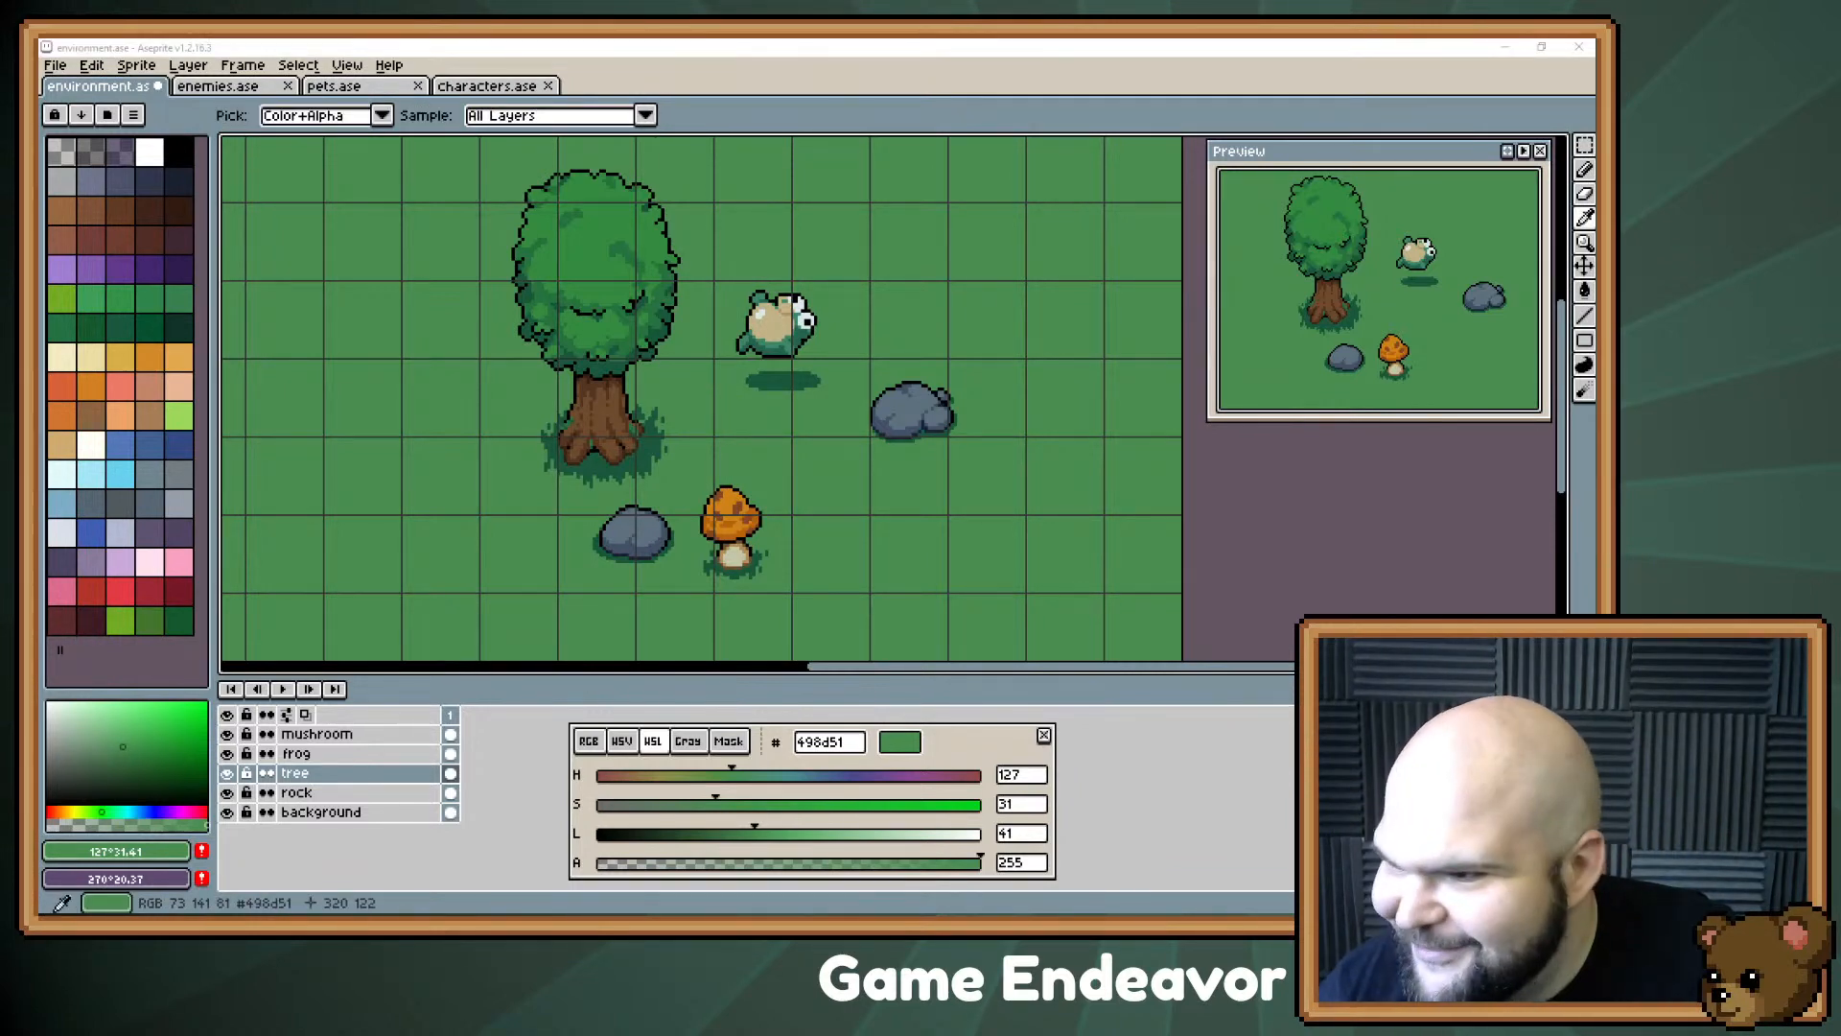
Step: Return to the Trello Areas card and enter "Ruins" as a new item in the first checklist
key("alt+Tab")
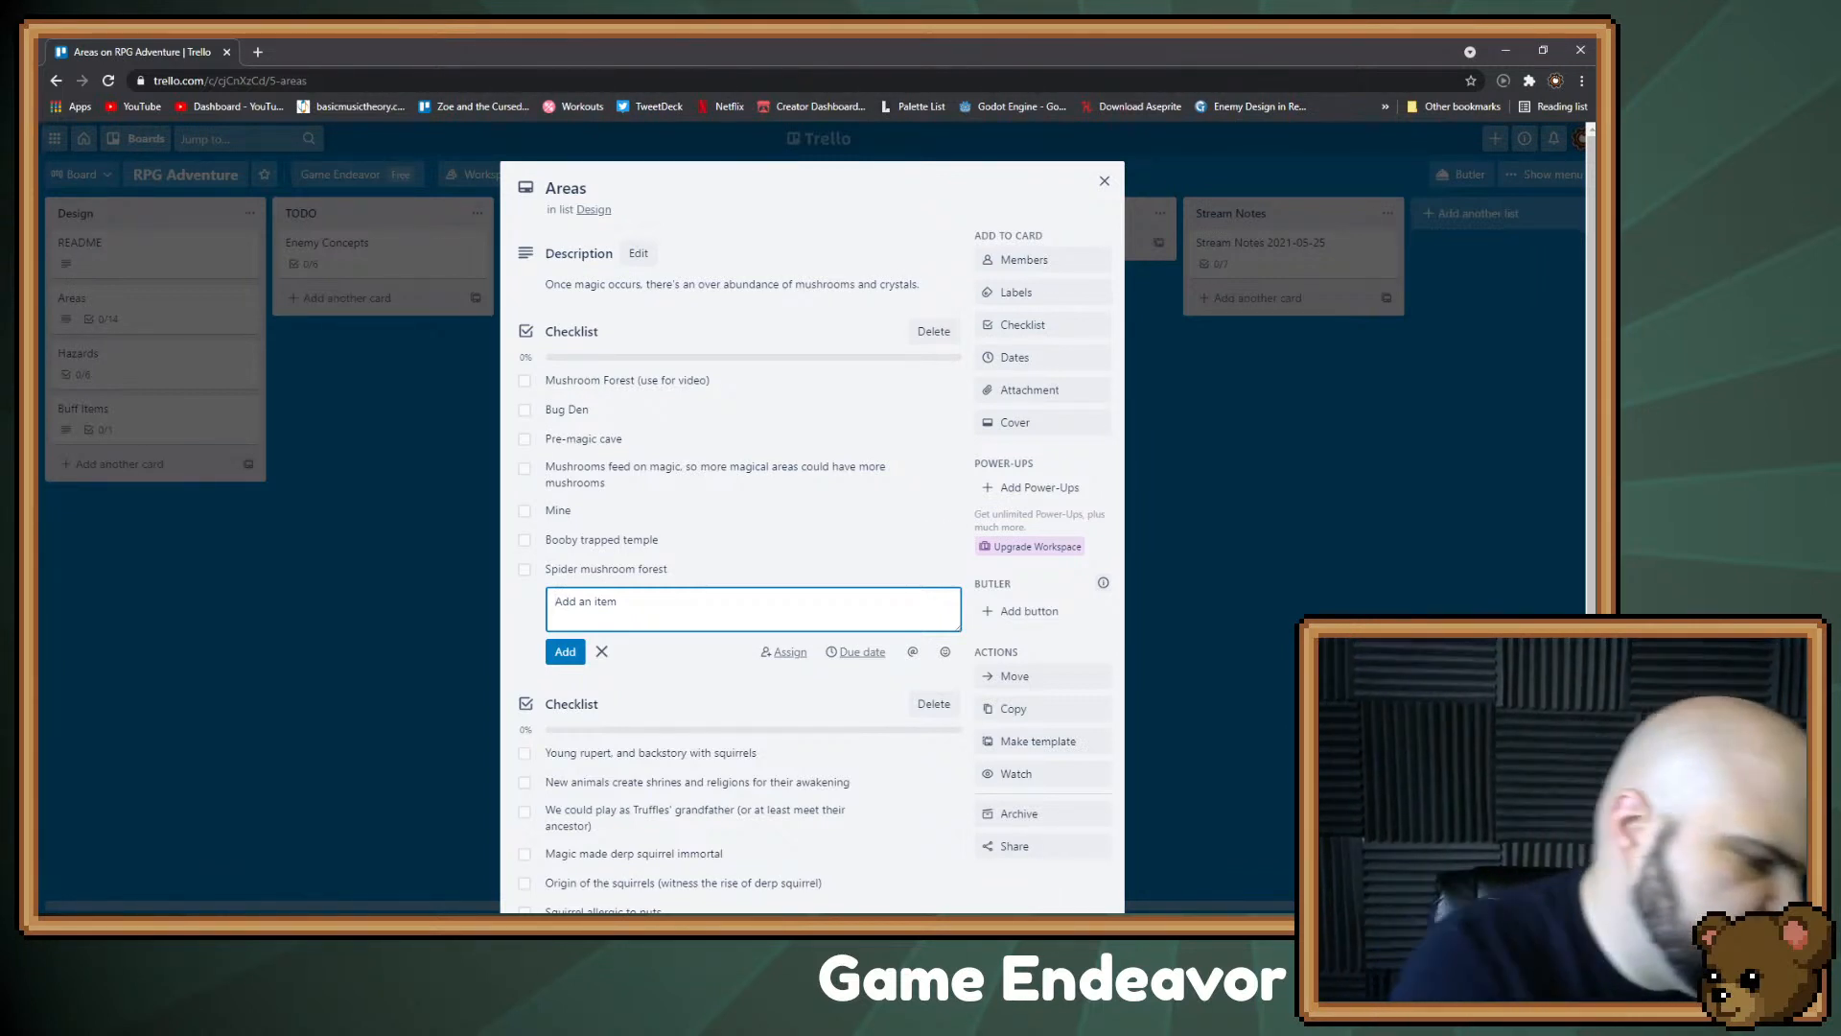
type("Ruins")
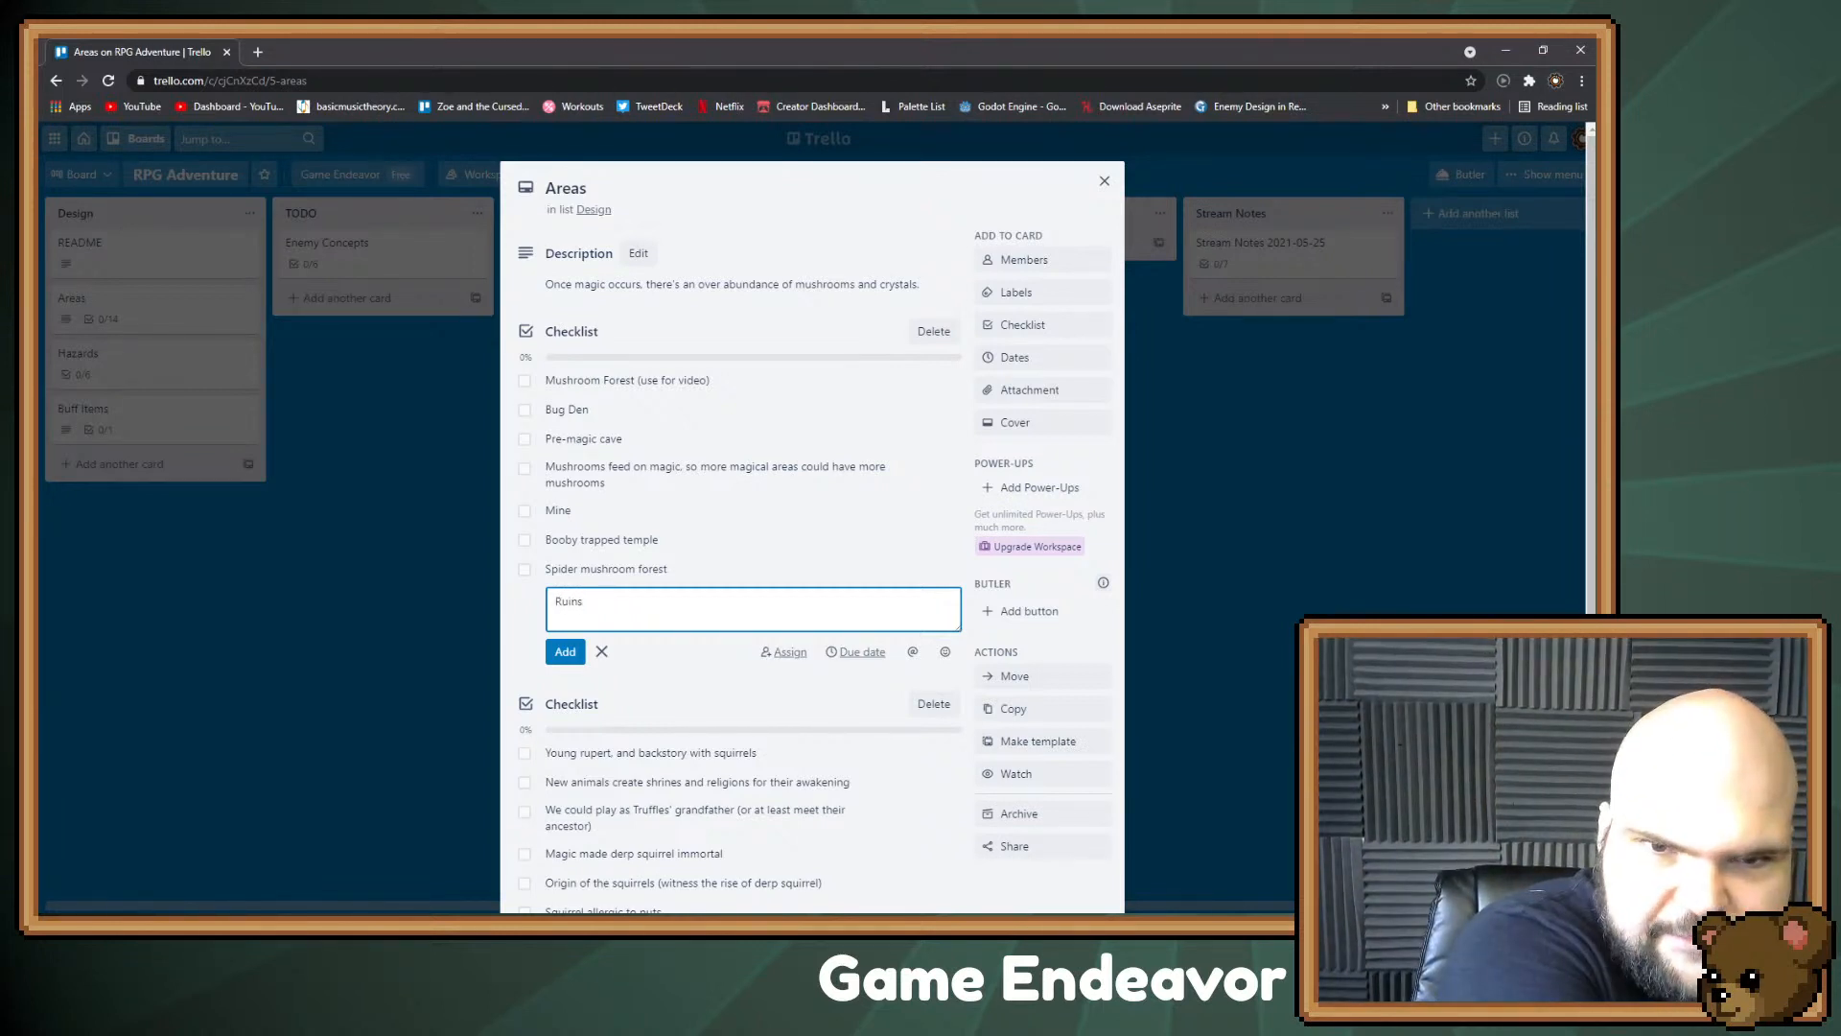
Step: Complete the new Areas checklist item as "Ruins / Temple", add it, and close the card
type(" / Temple")
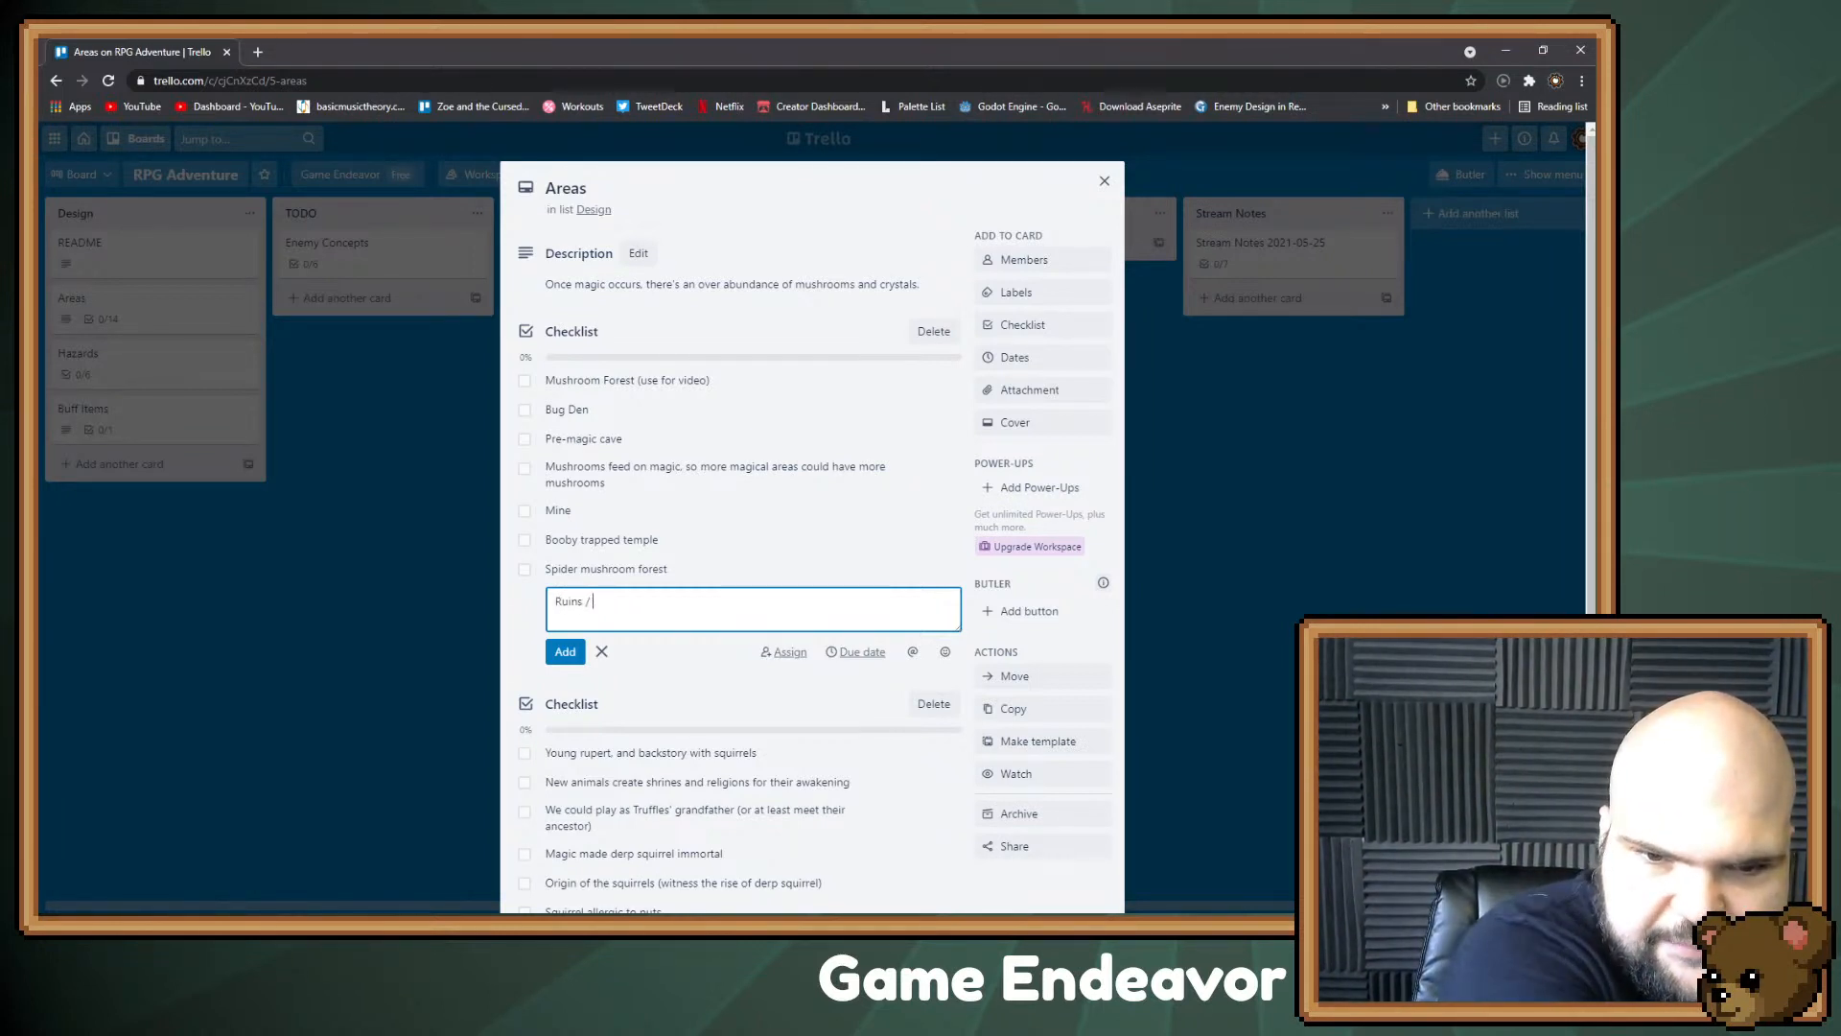
key("Return")
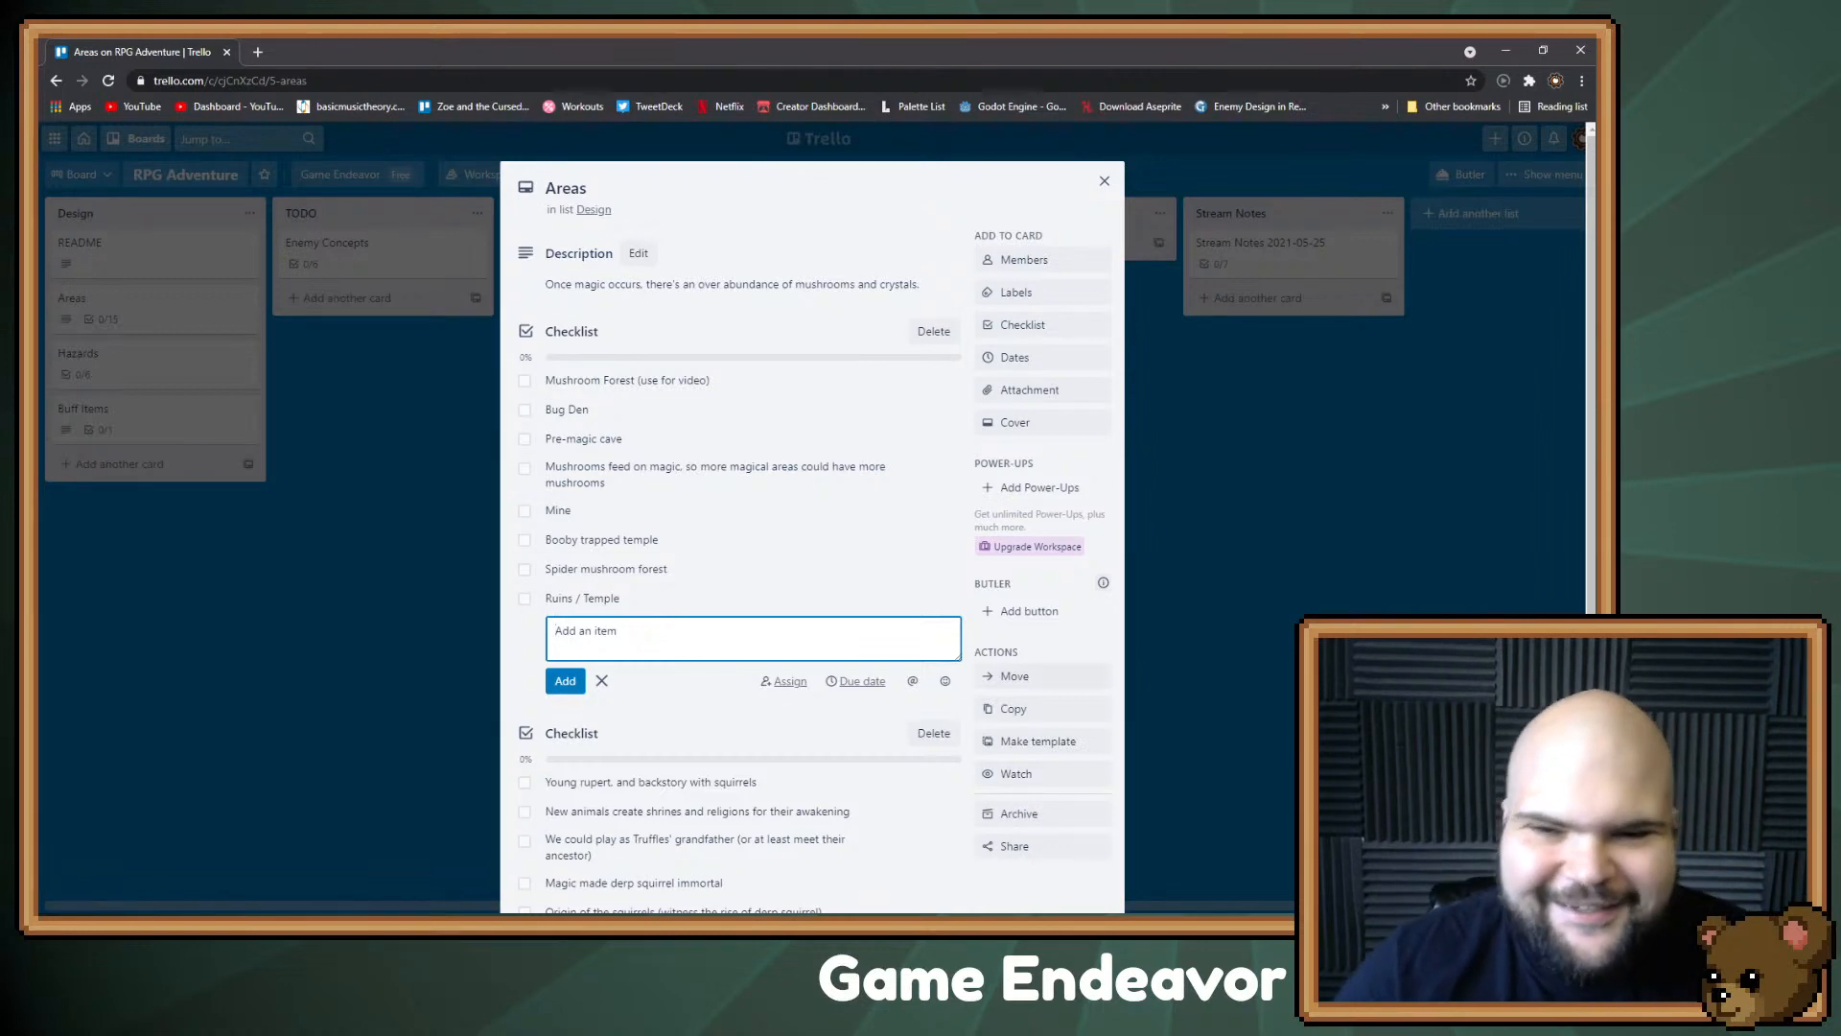
key("Escape")
key("Escape")
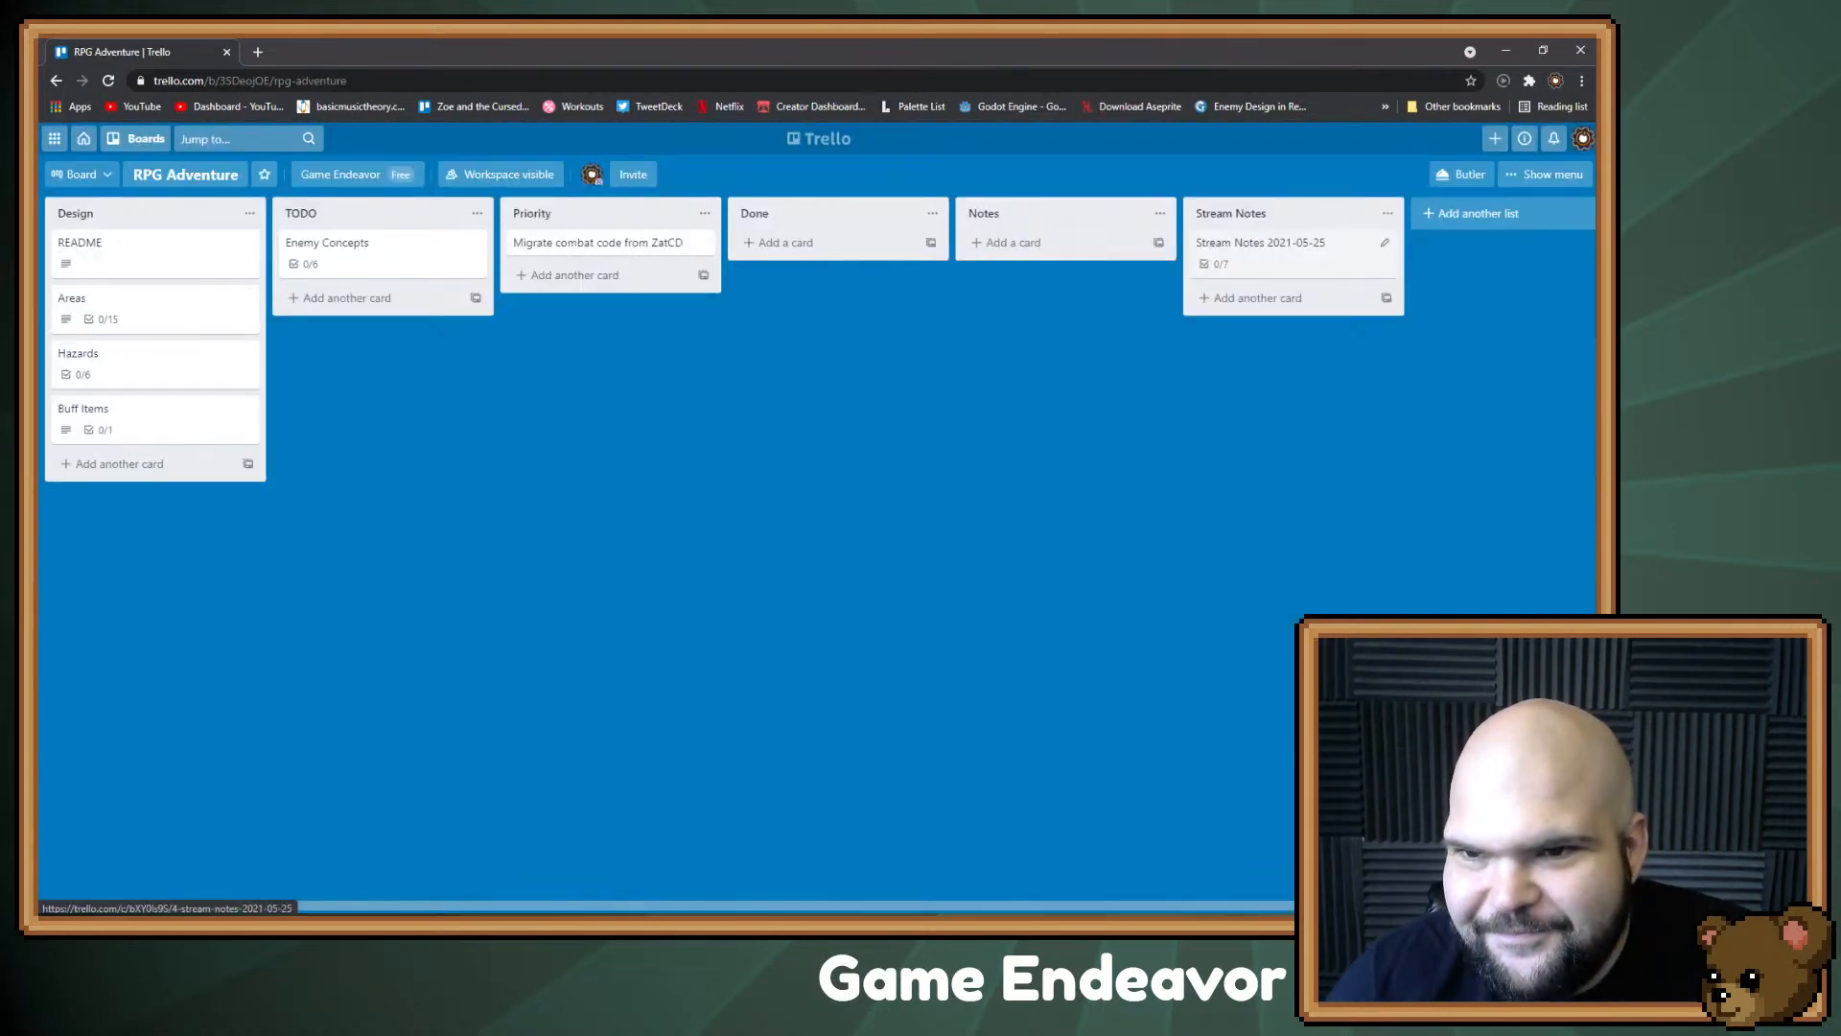
Step: Open the Stream Notes 2021-05-25 card and add the checklist item "Frog when hit, his eyes expand."
left_click(1260, 247)
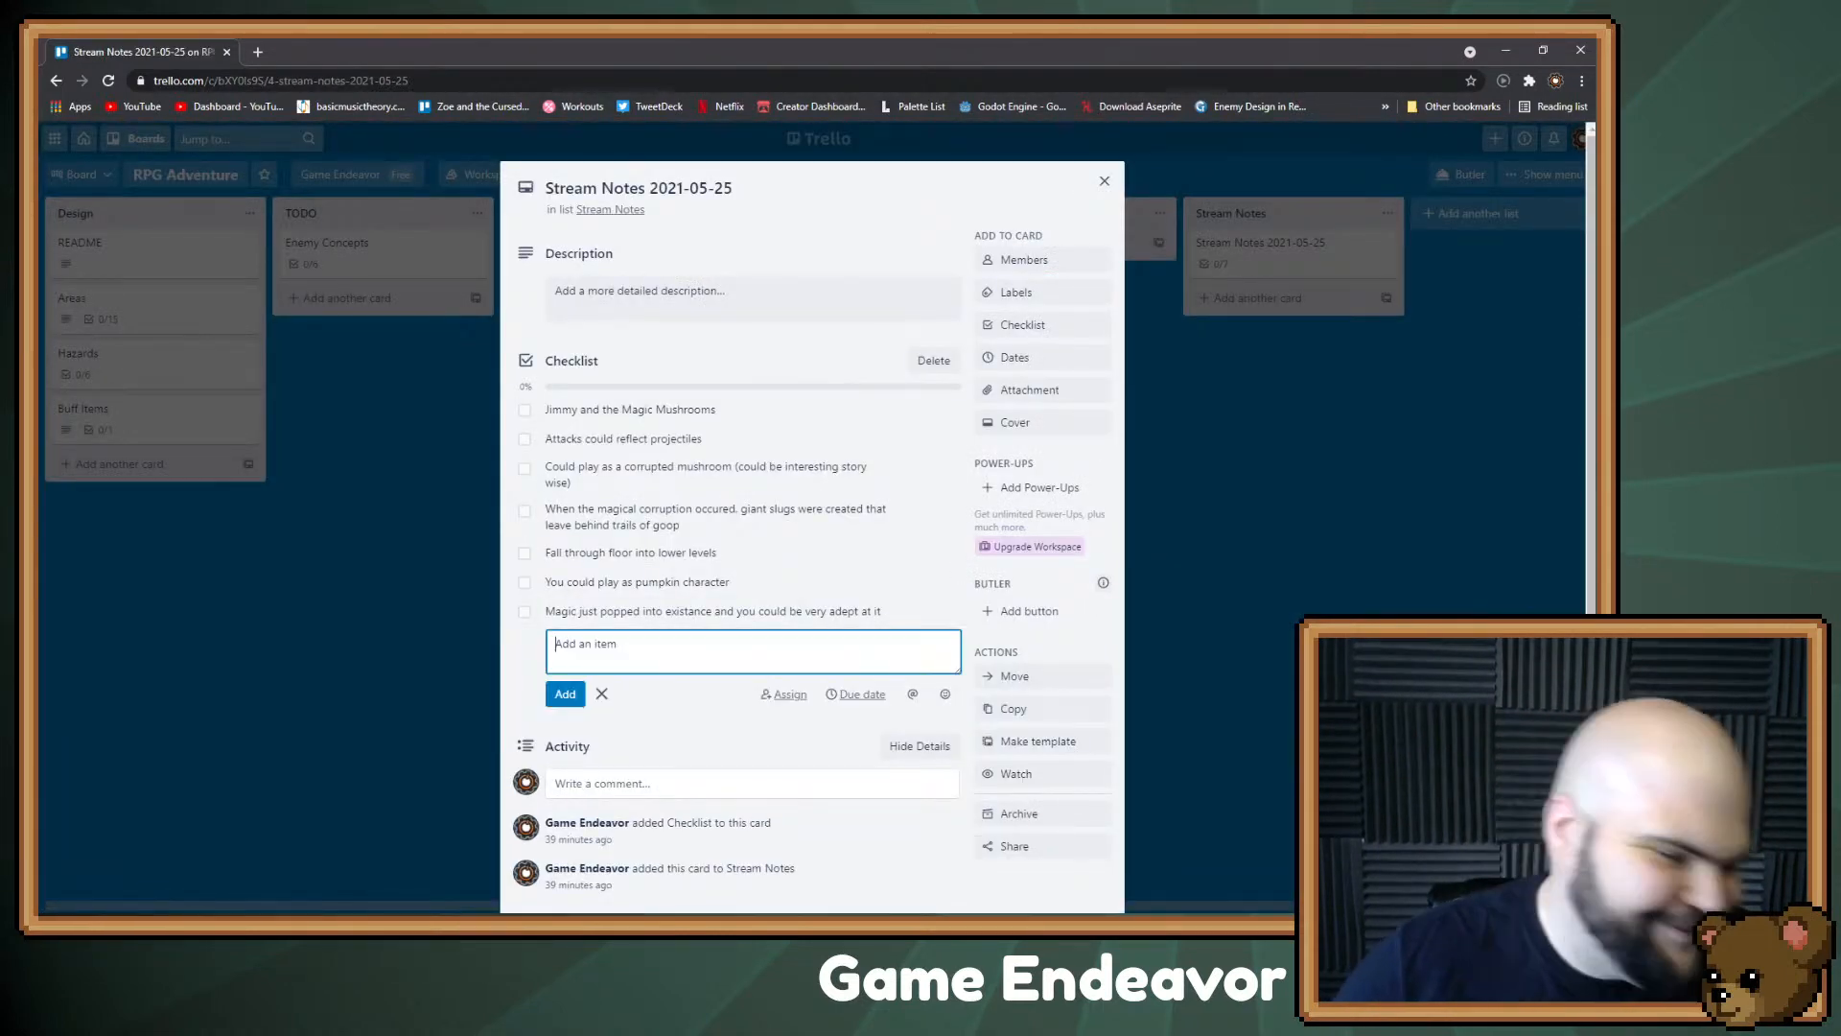
type("Frog when ")
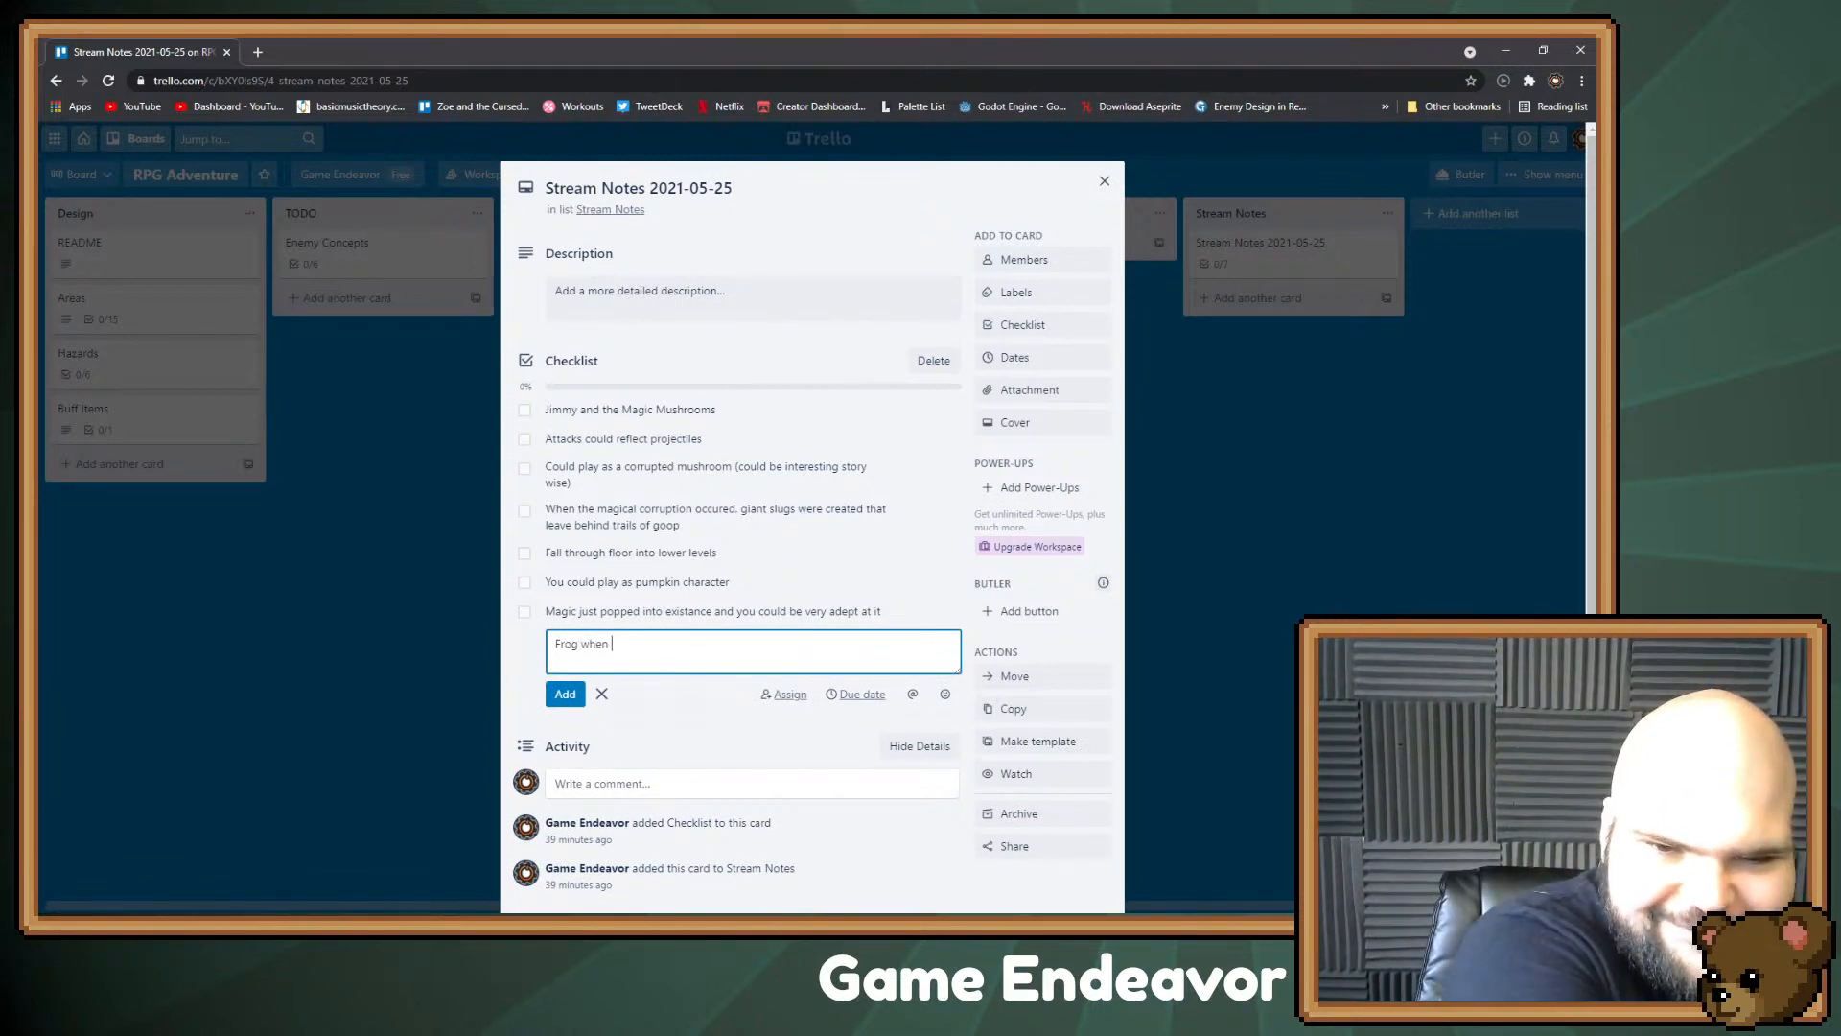
type("hit, his")
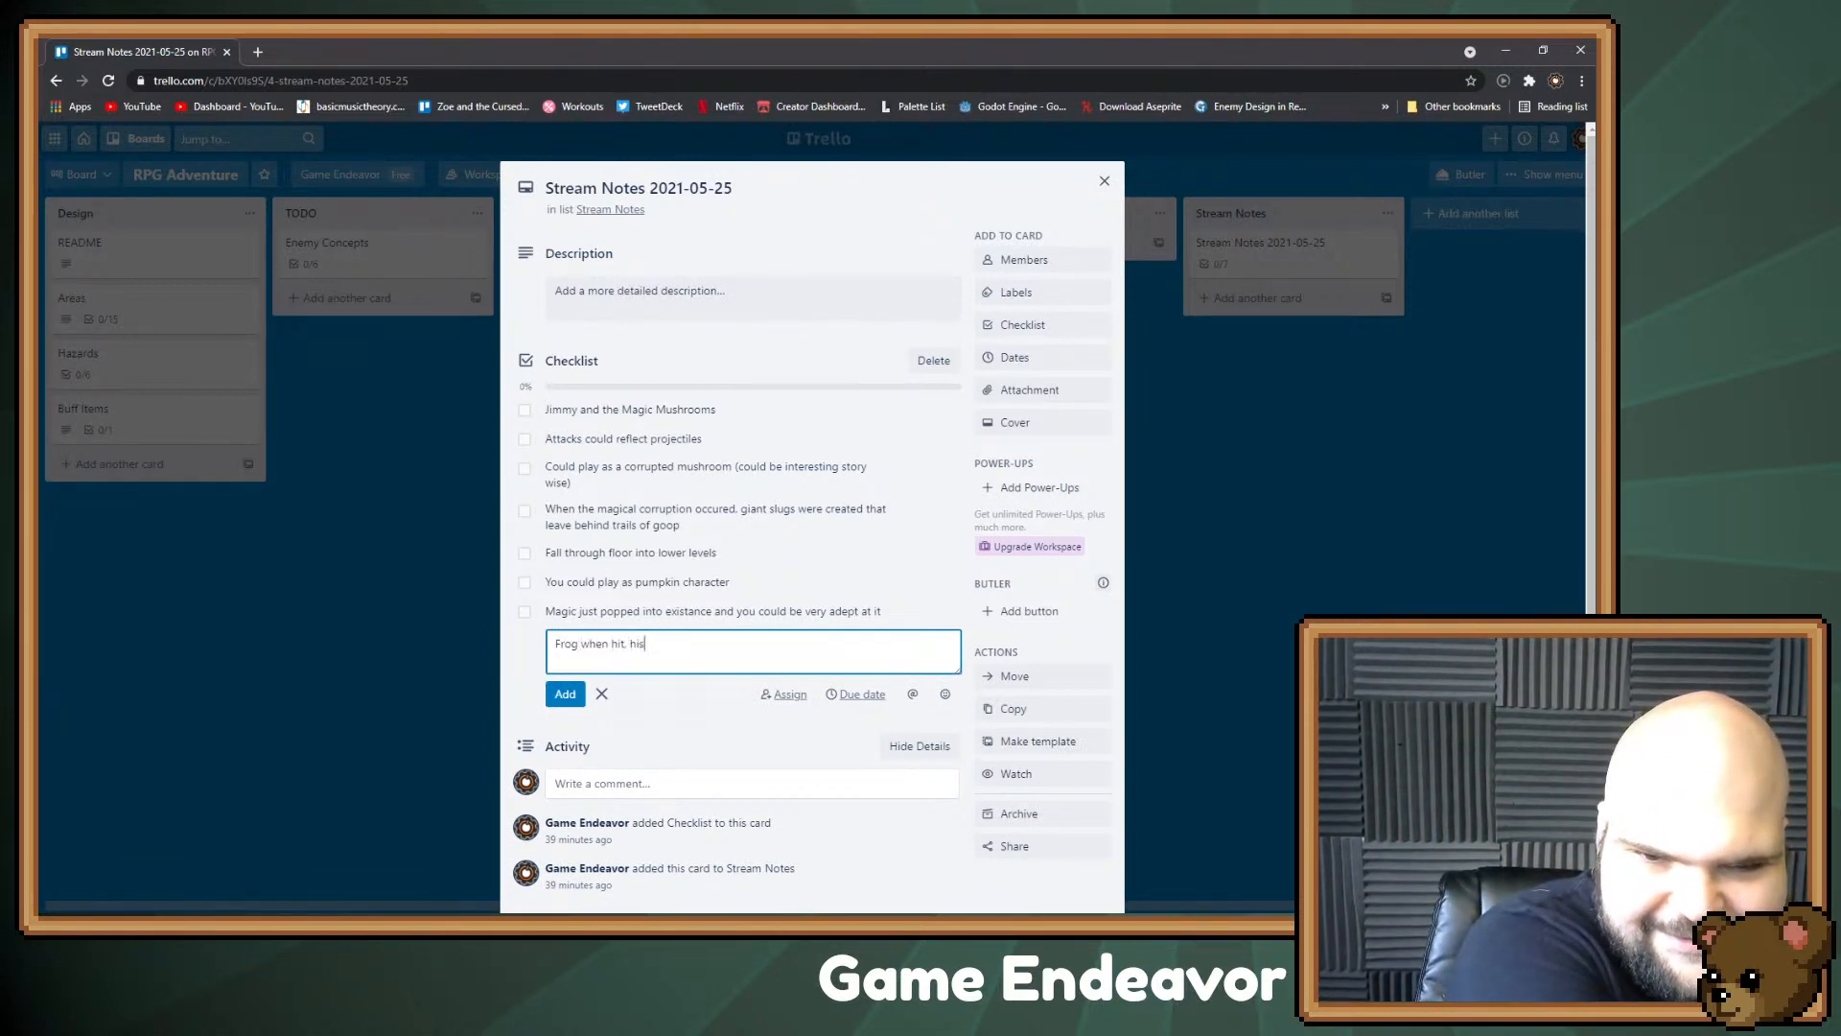
type(" eyes ")
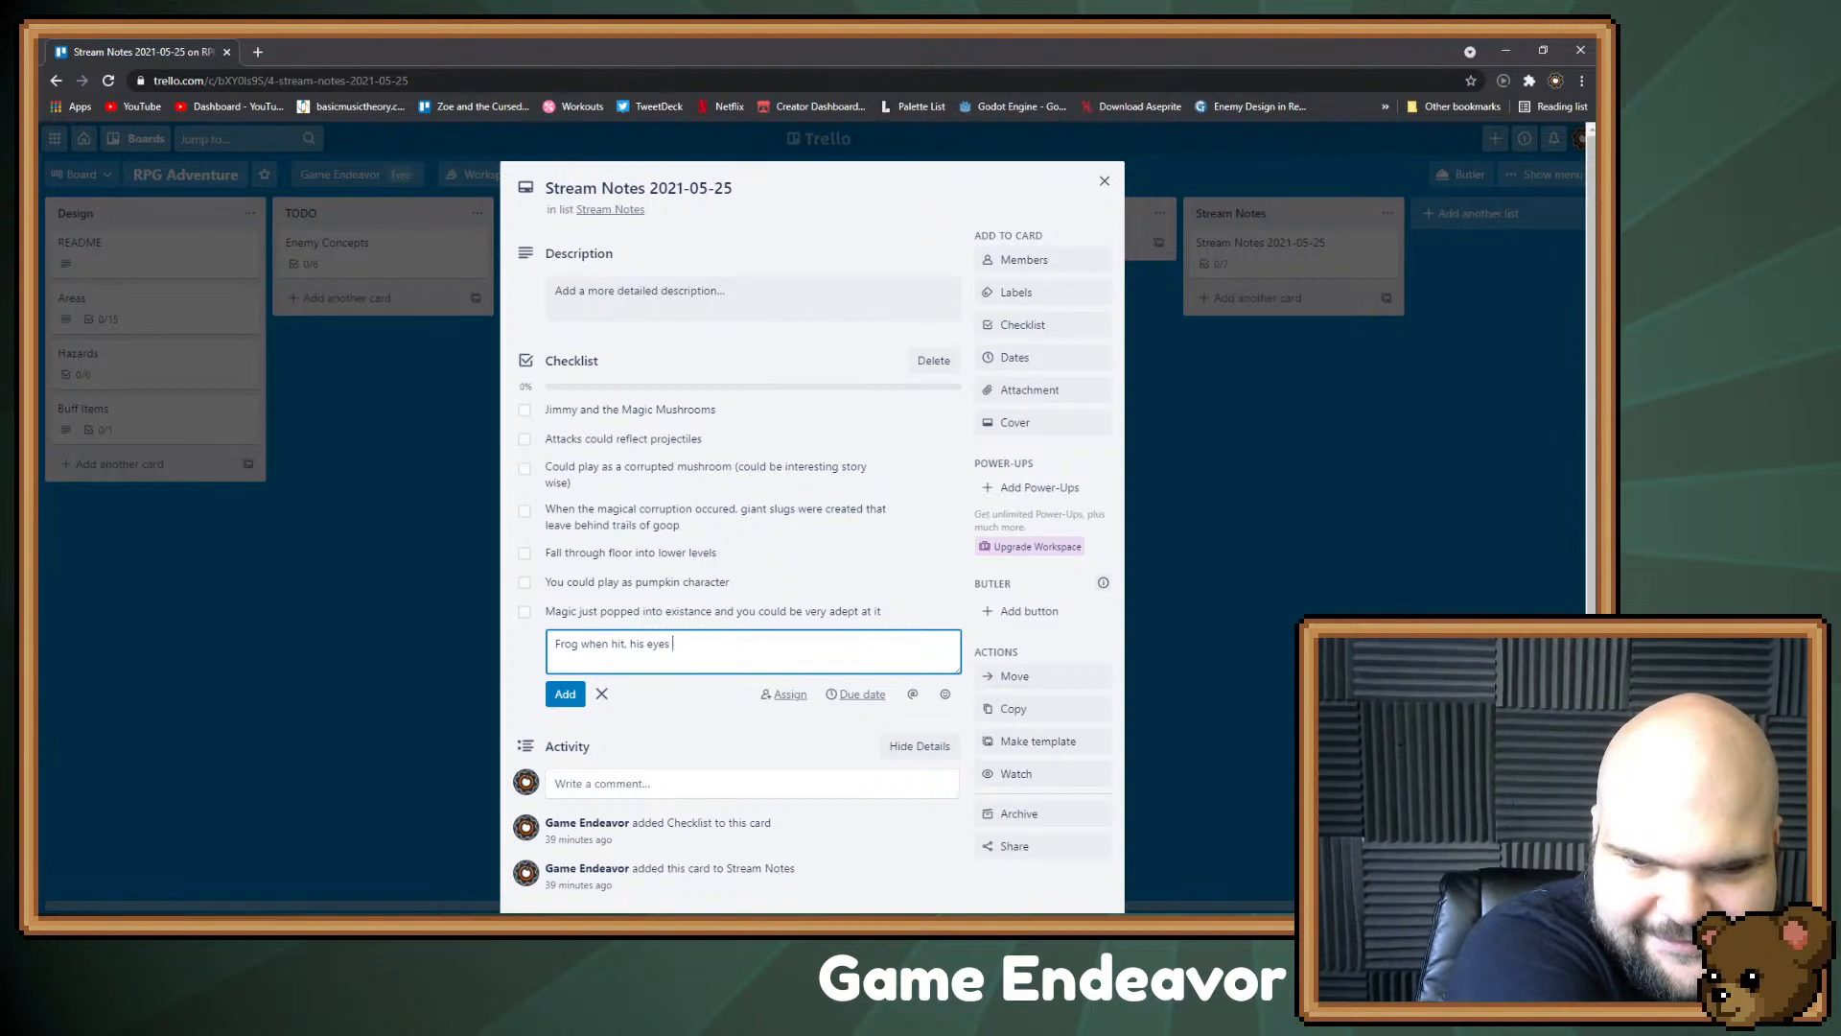
type("expand.")
key("Return")
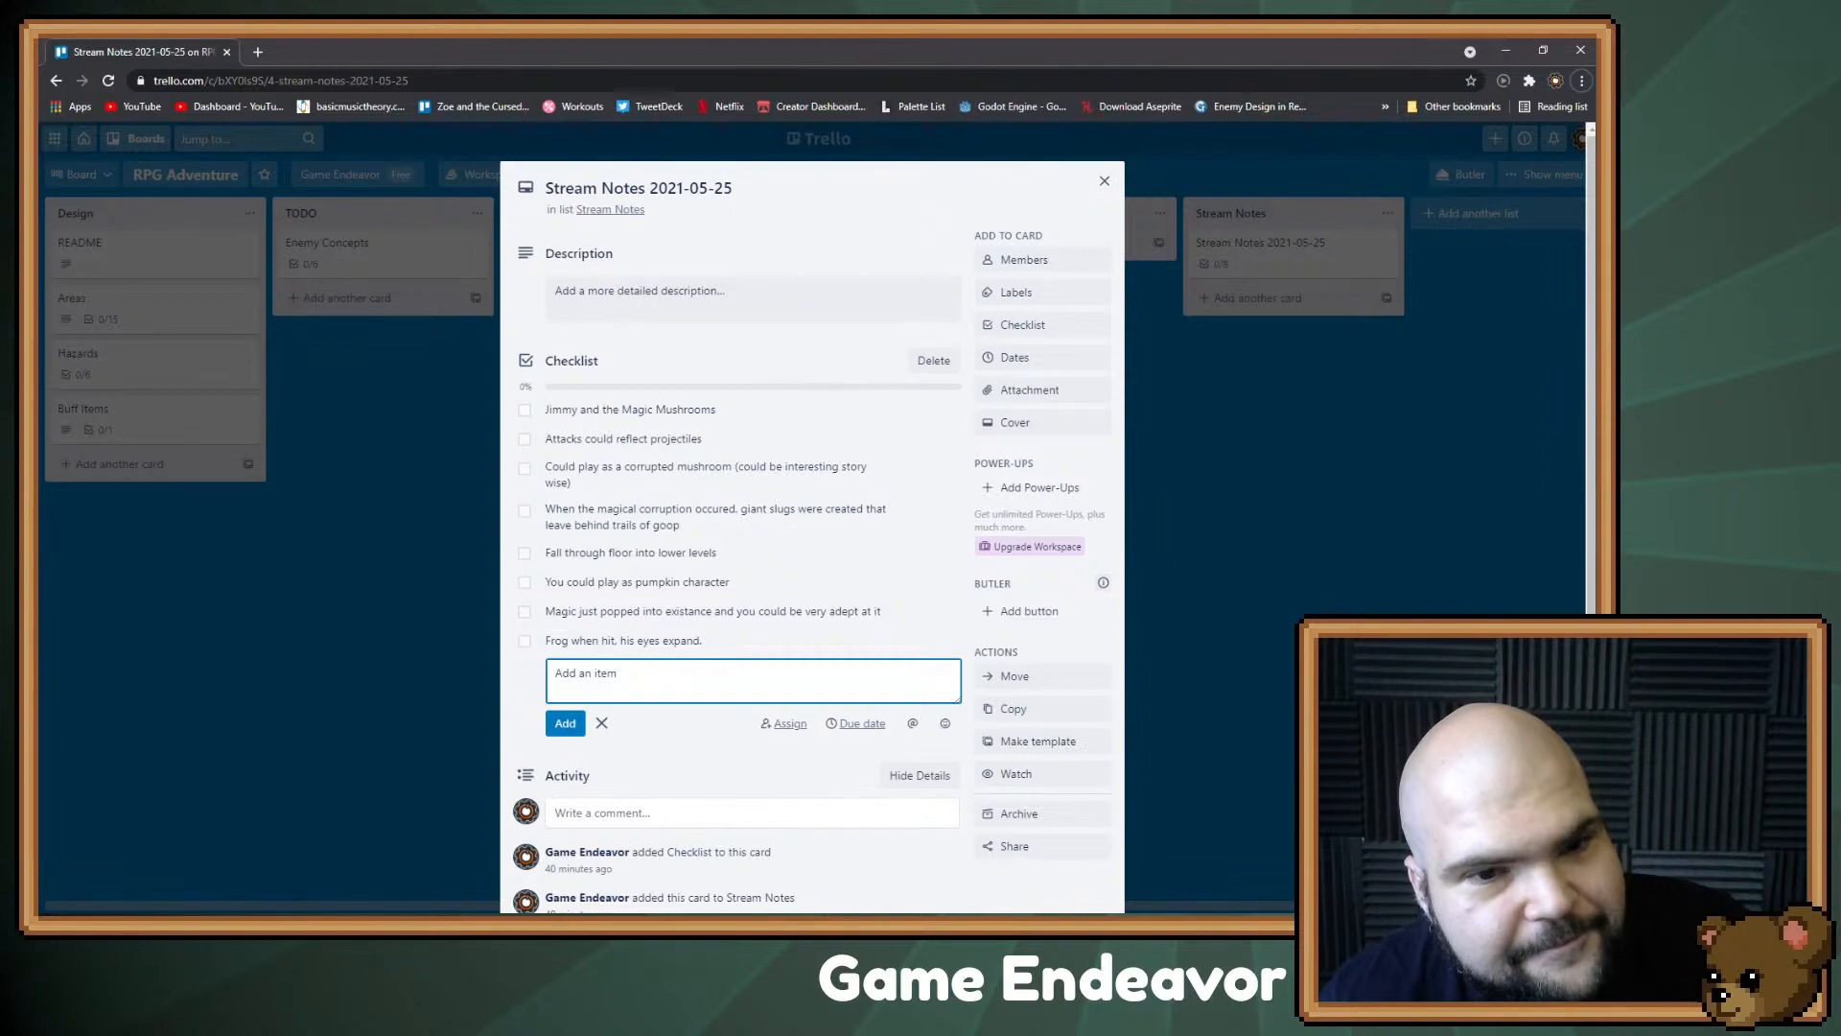
Step: Add the checklist item "Frogs could be the first sign of magic." to the stream notes
type("F")
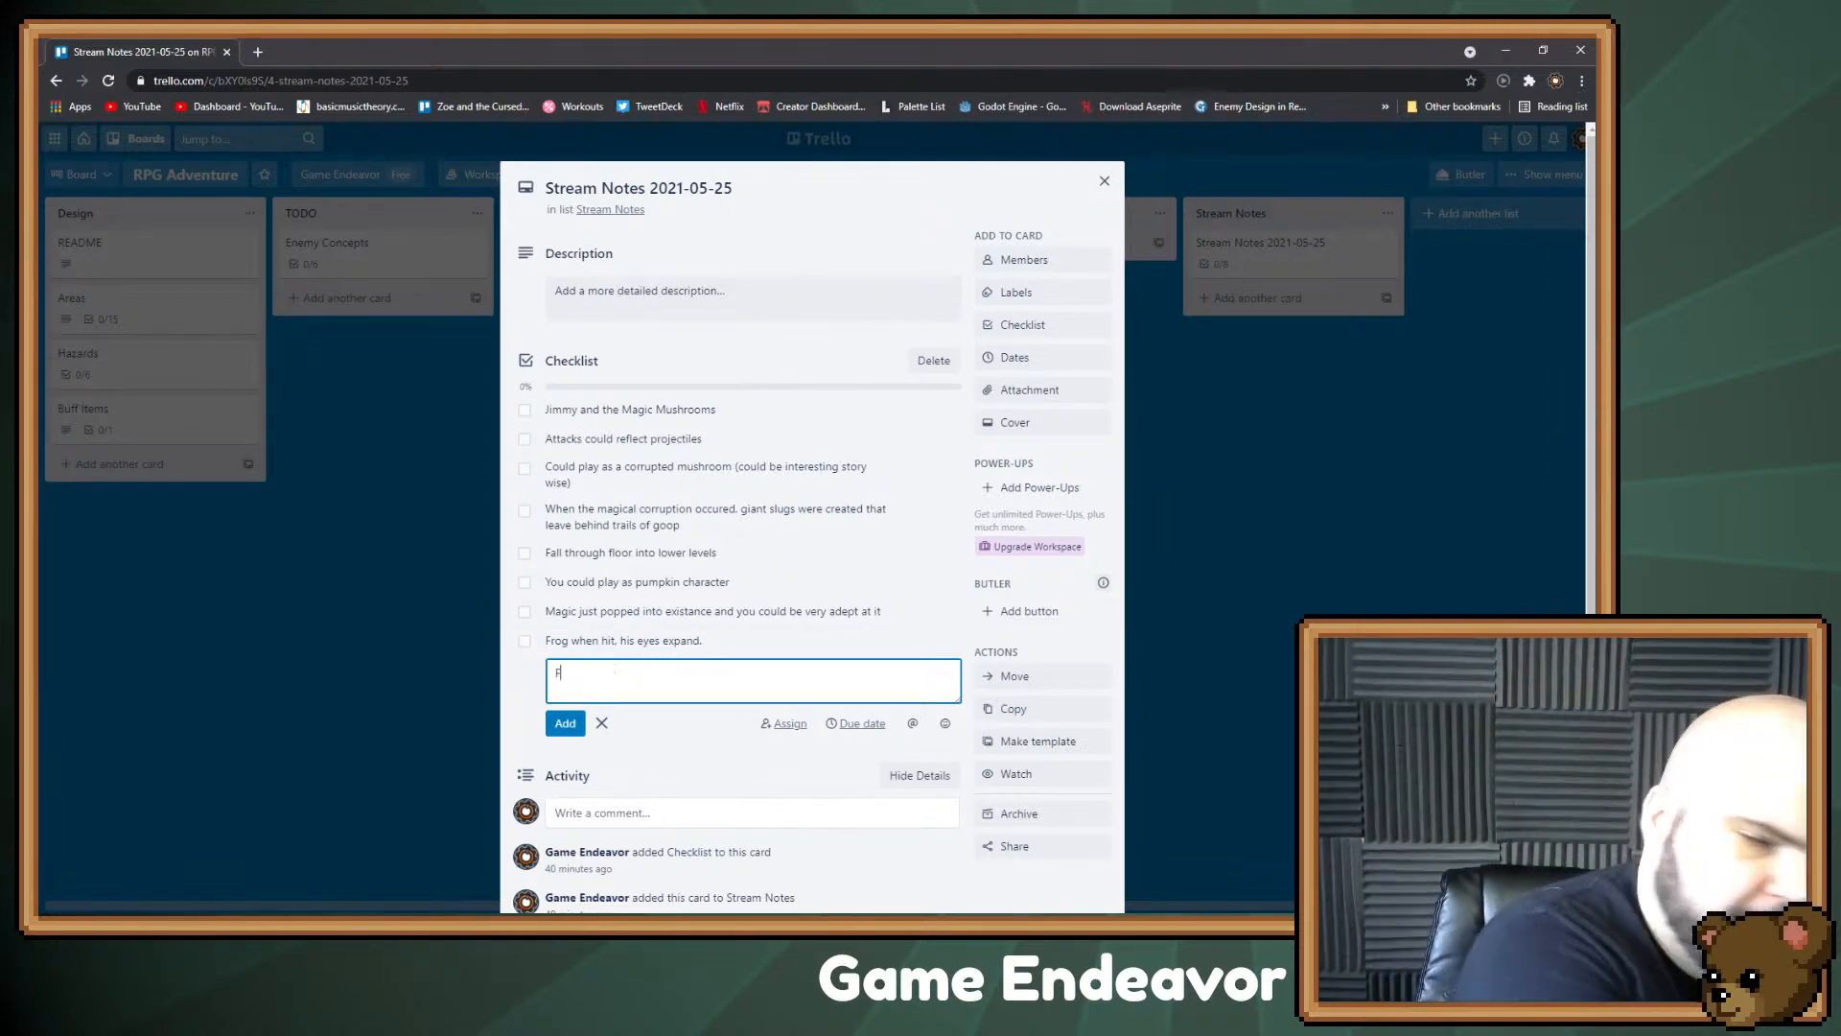
type("rogs could b")
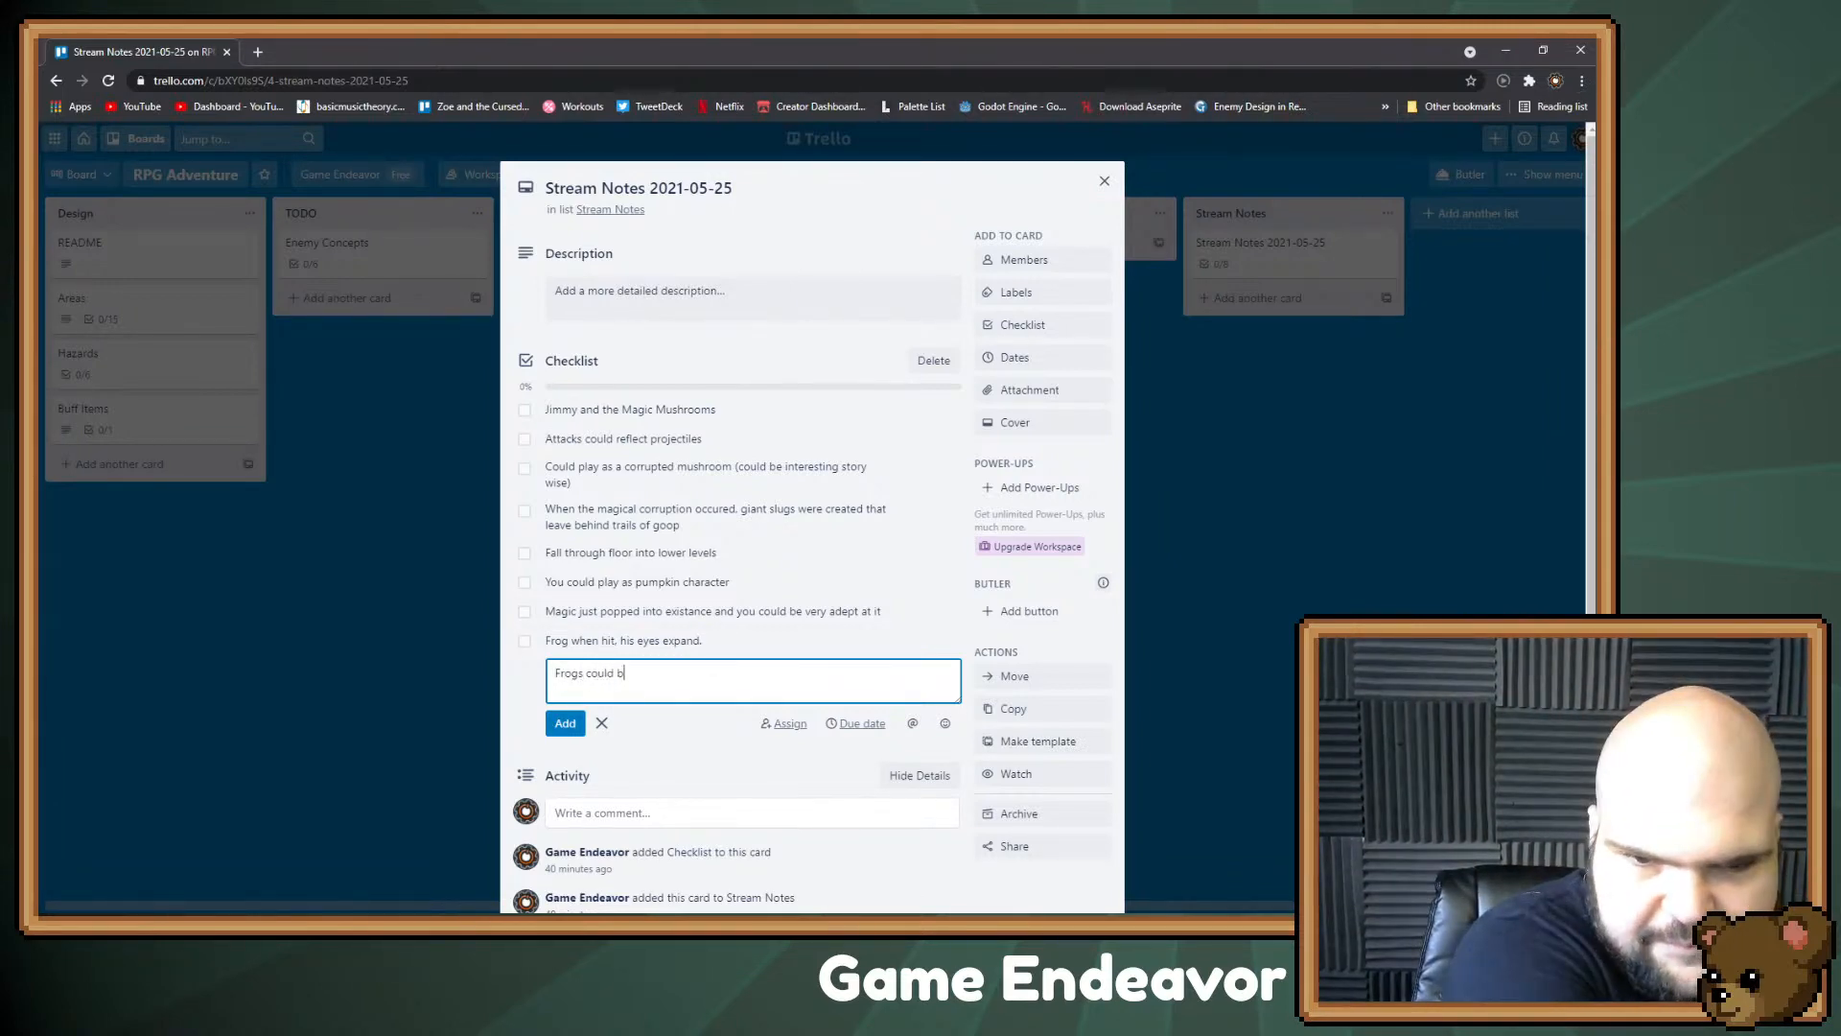
type("e the first sign of ")
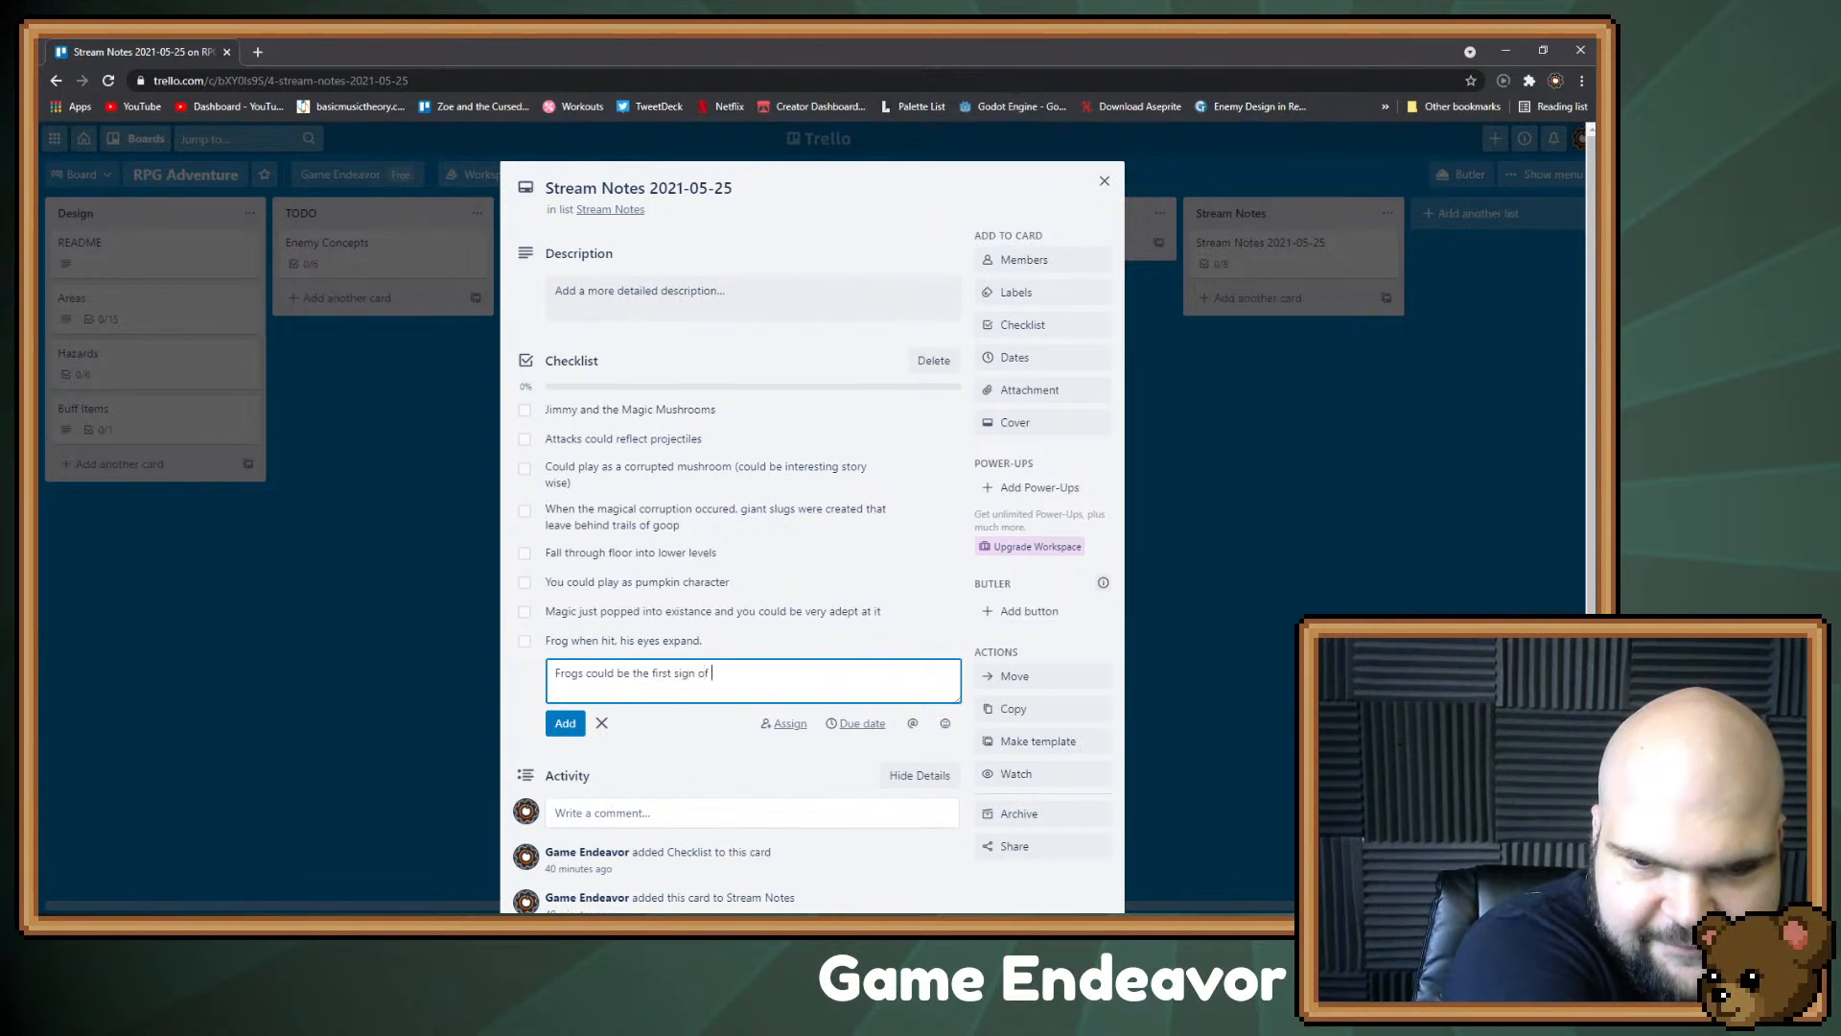
type("magic.")
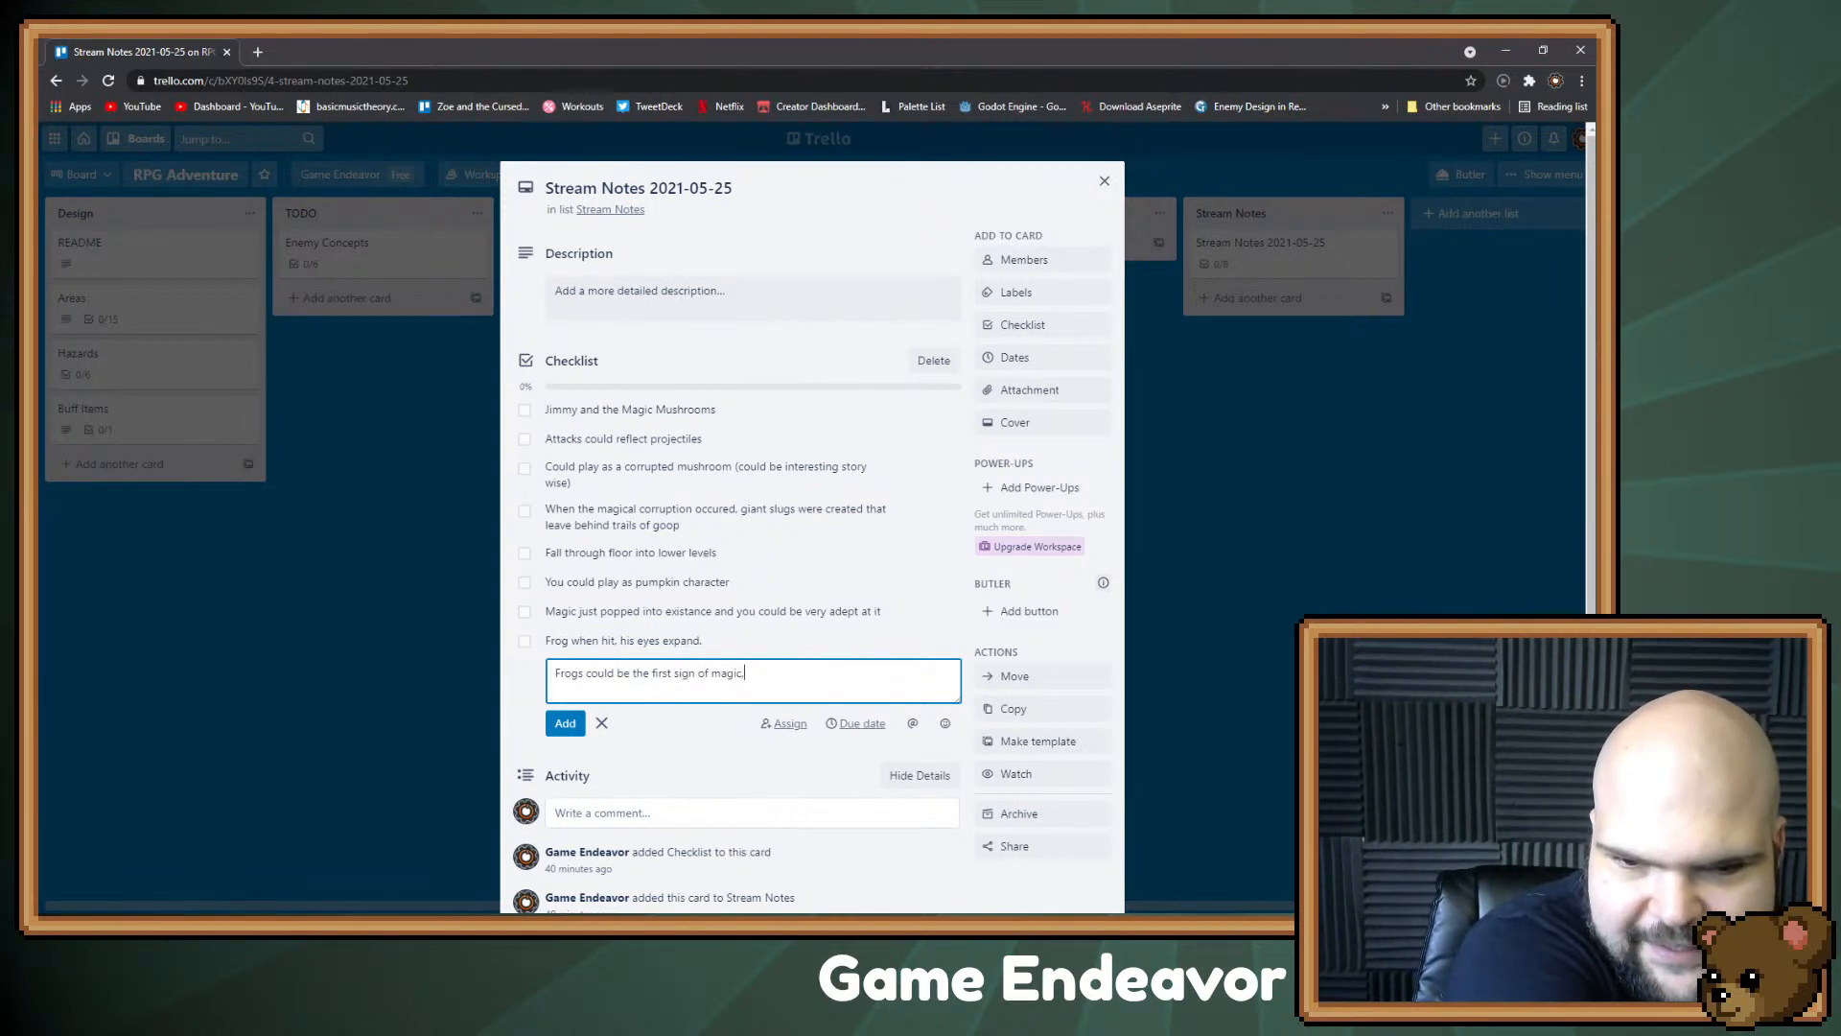
key("Return")
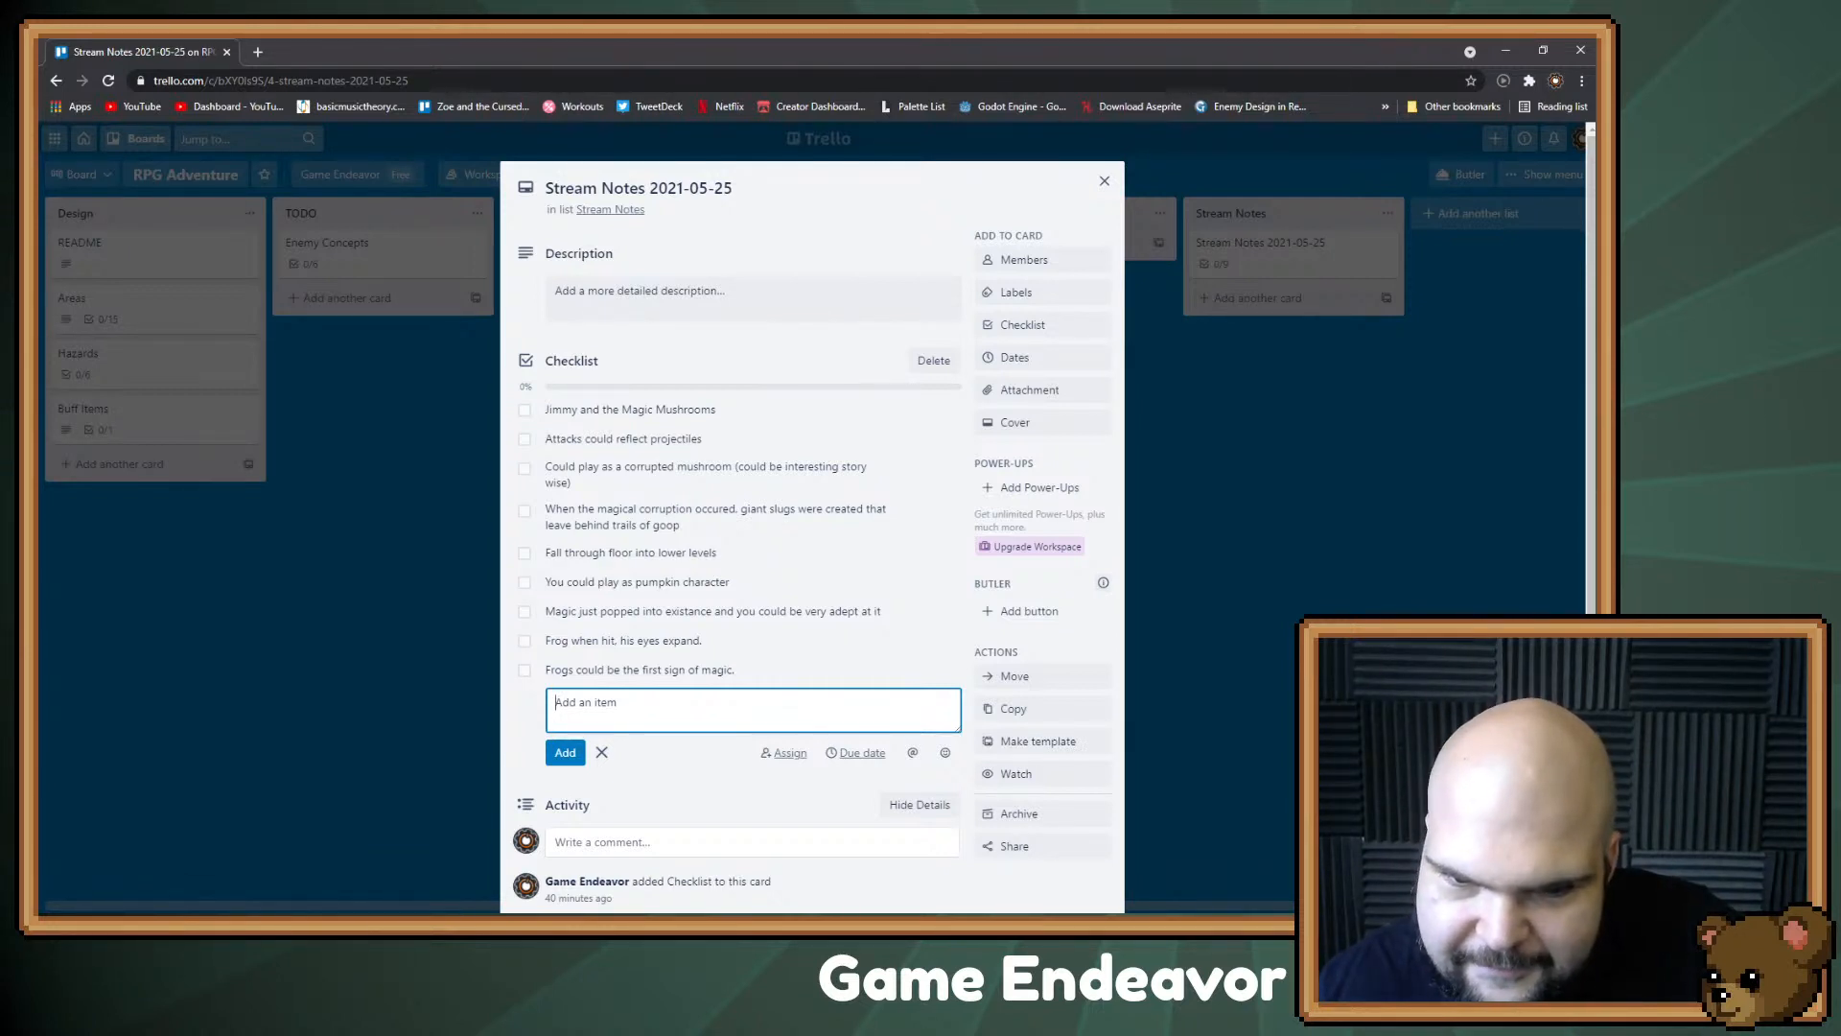
Step: Extend the first-sign-of-magic item with "Start the game with no magic, but as you progress, odd things start happening and you slowly obtain magical abilities."
left_click(662, 641)
left_click(715, 726)
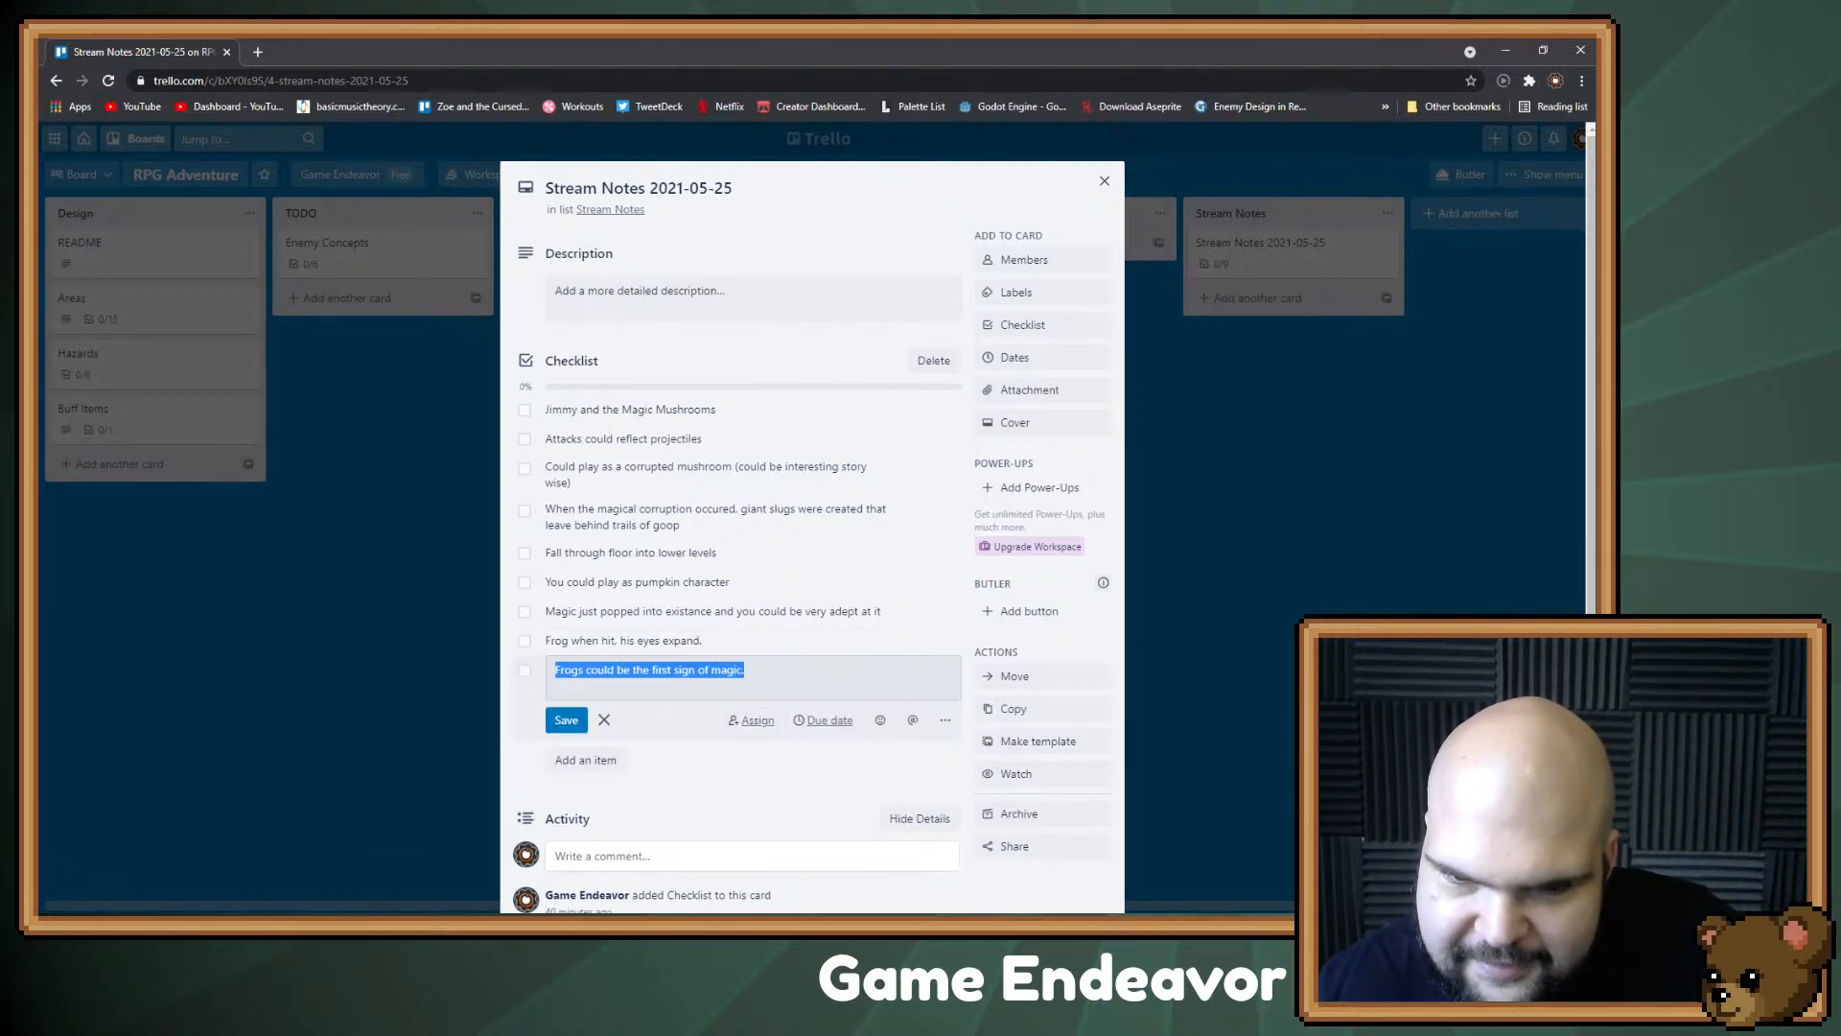
key("End")
type("Sta")
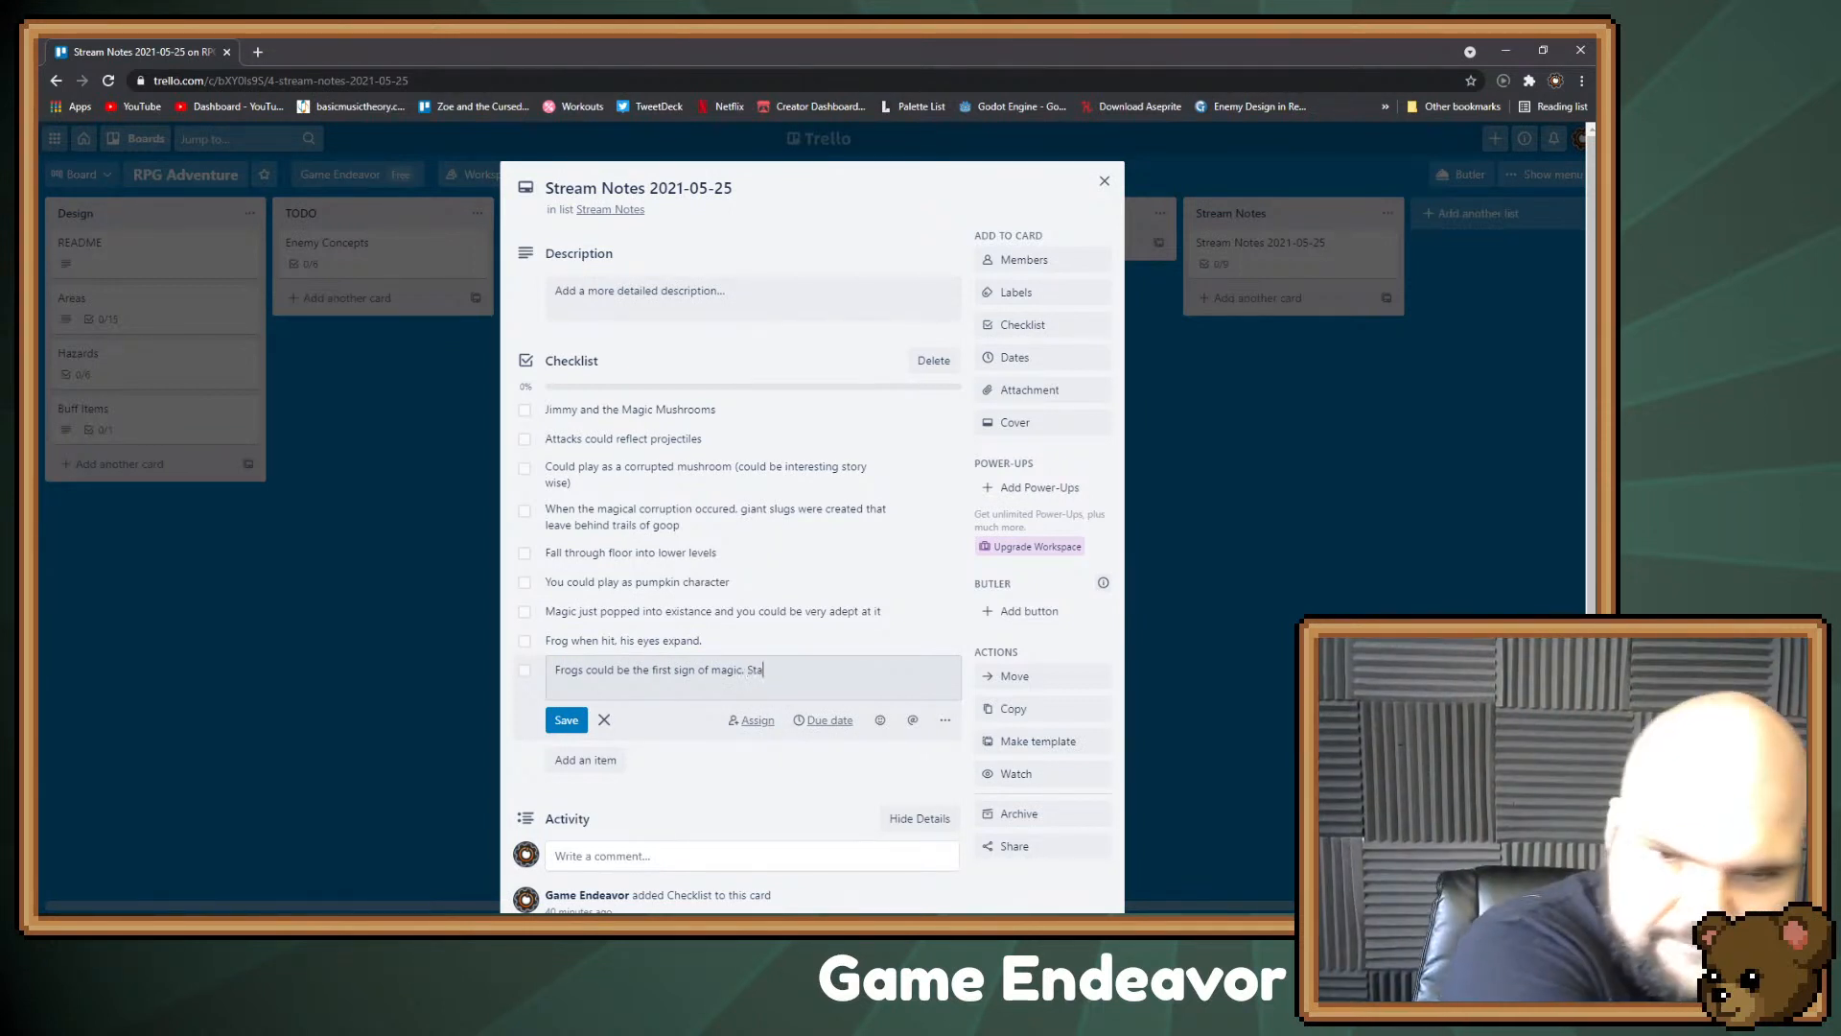
type("rt the game with")
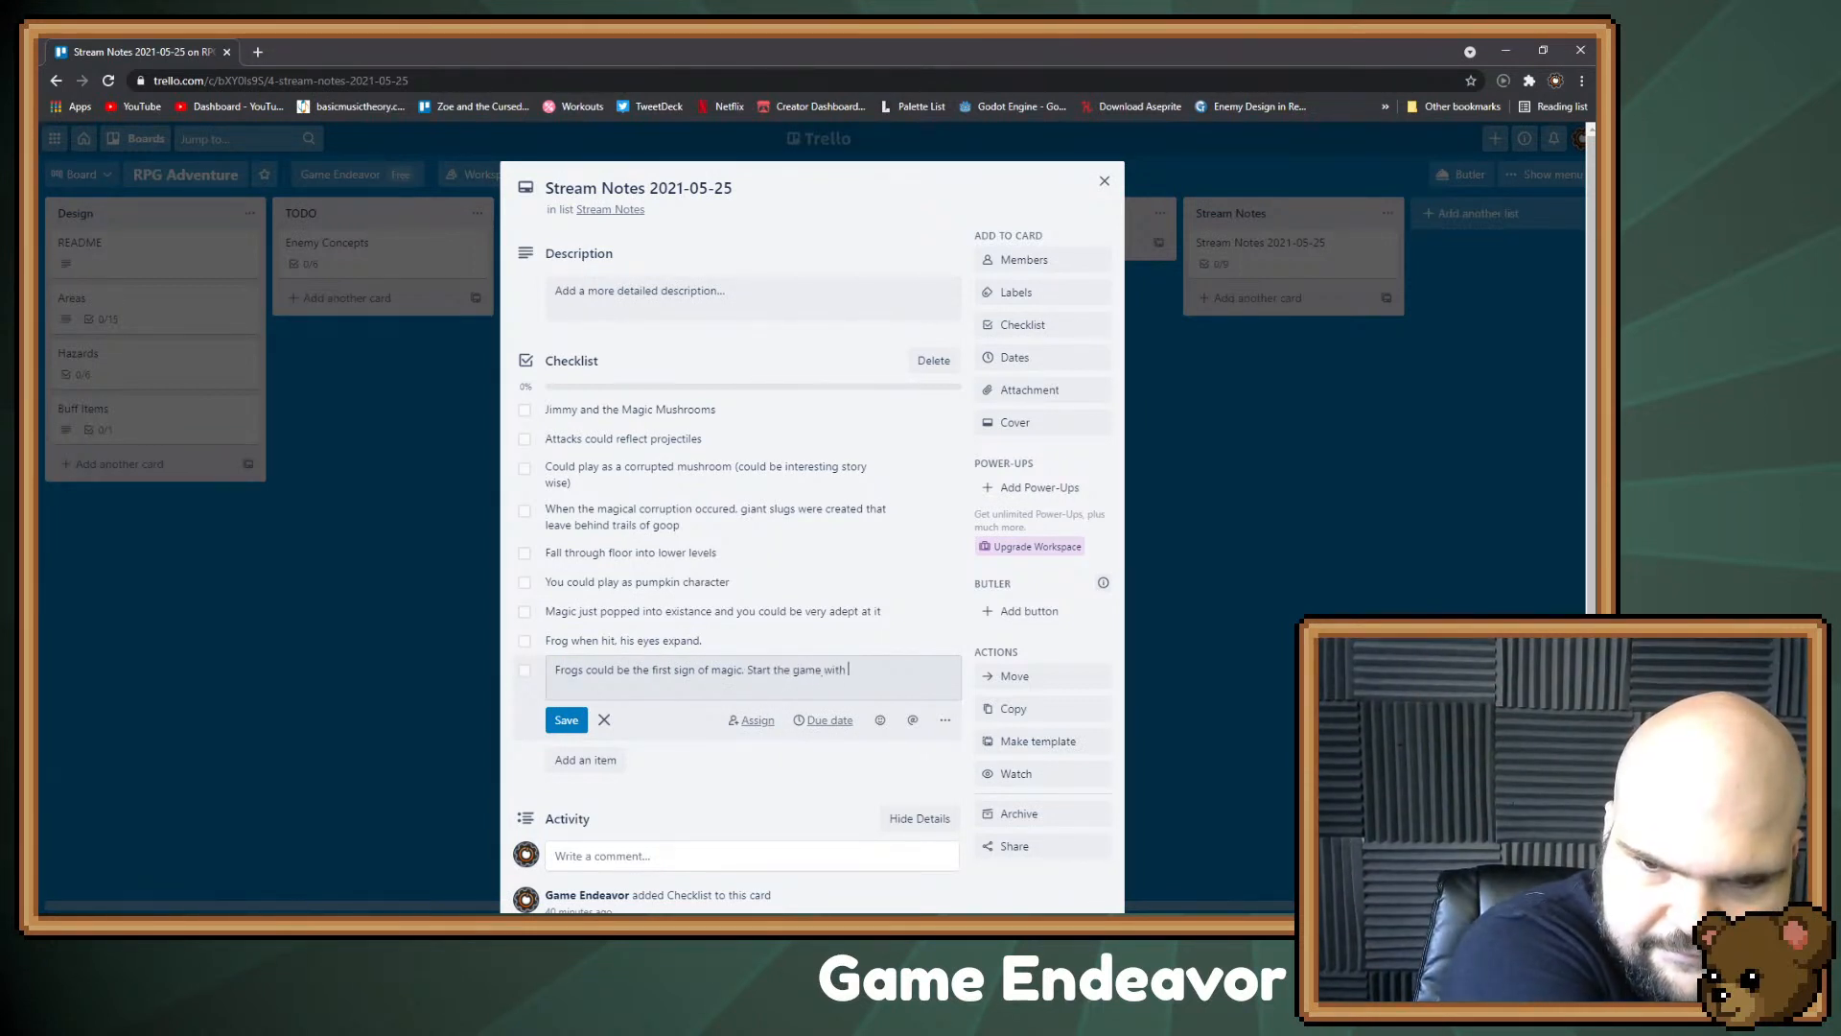
type(" no magic, b")
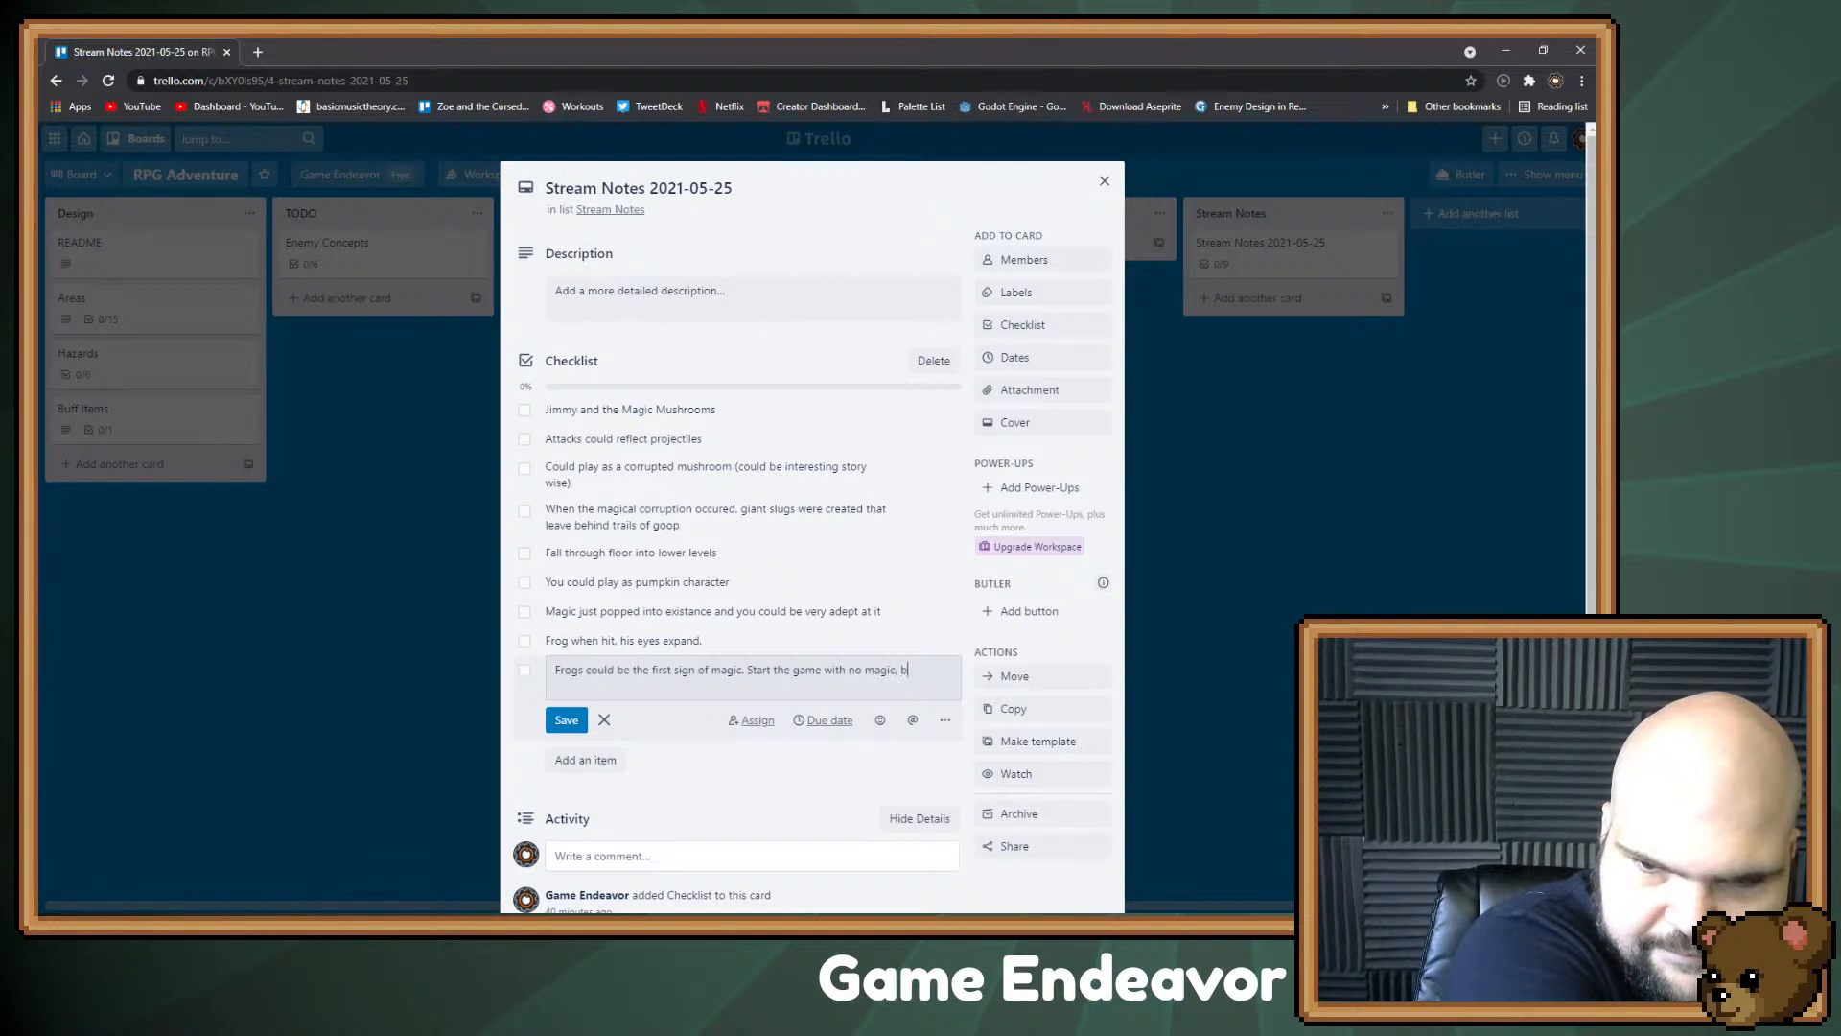
type("ut as you progress, odd things")
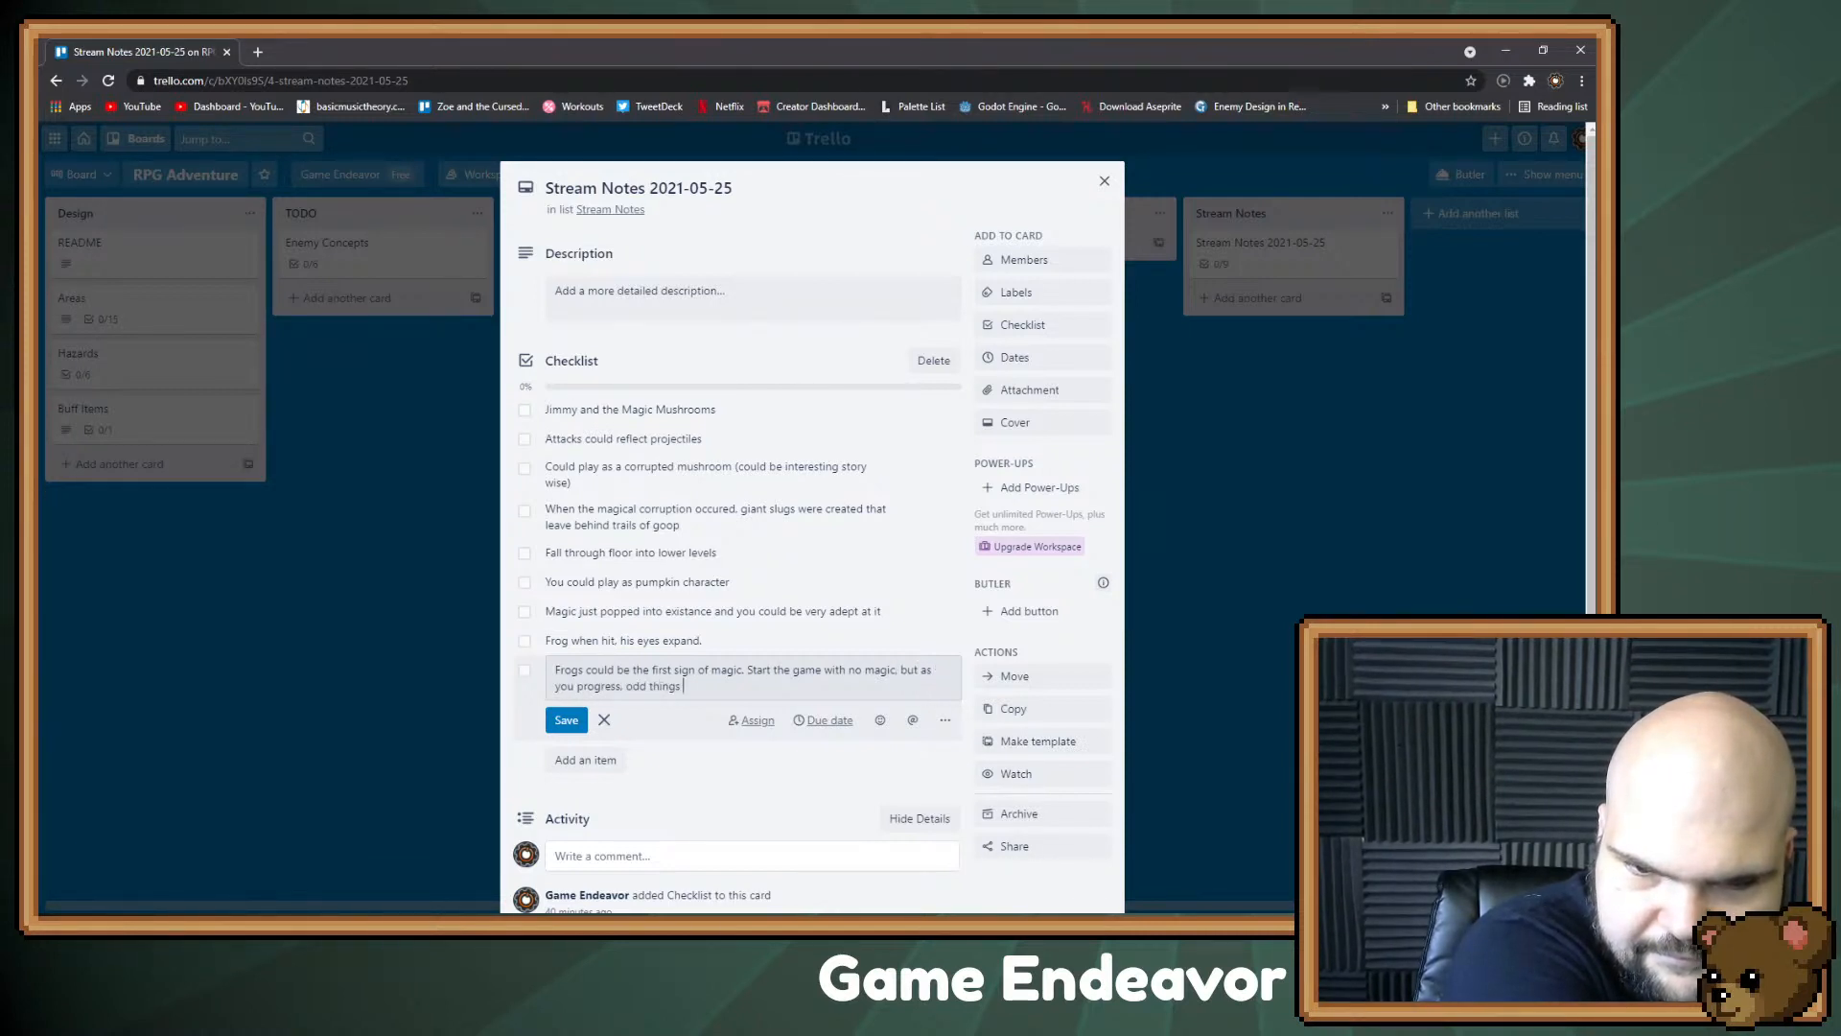
type(" start happening and you slowly")
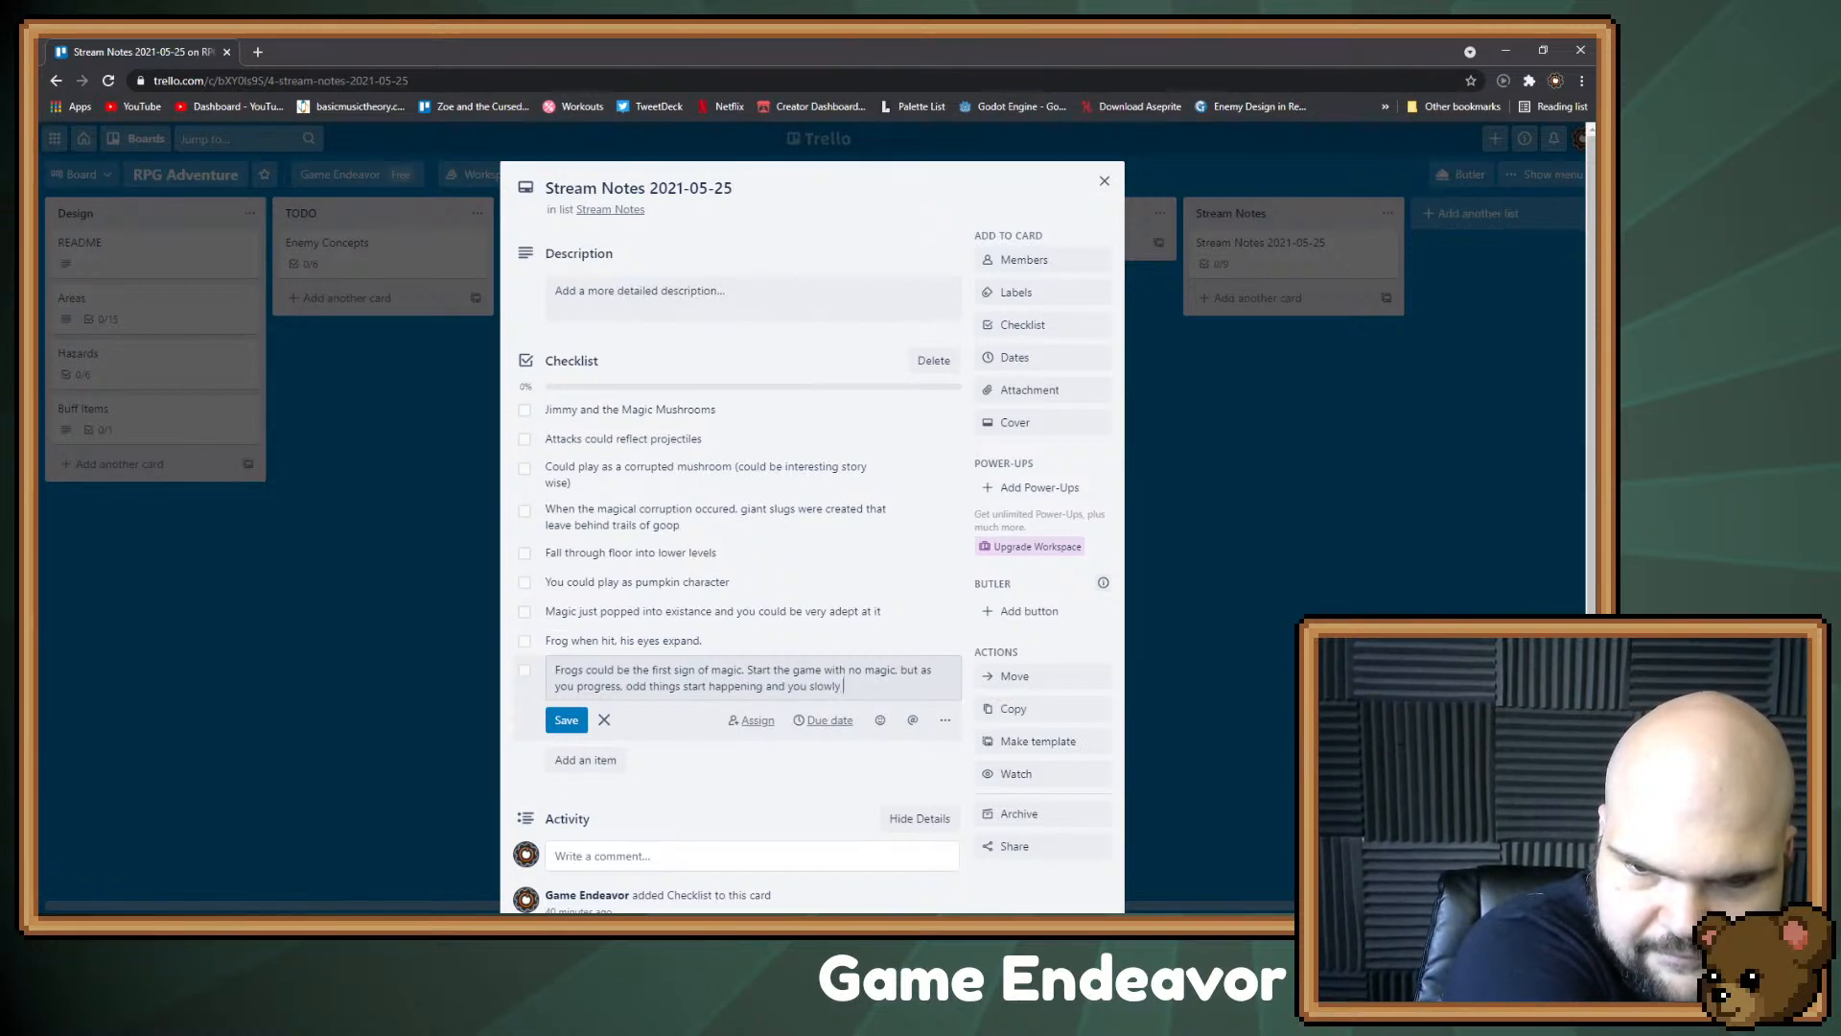
type(" obtain ")
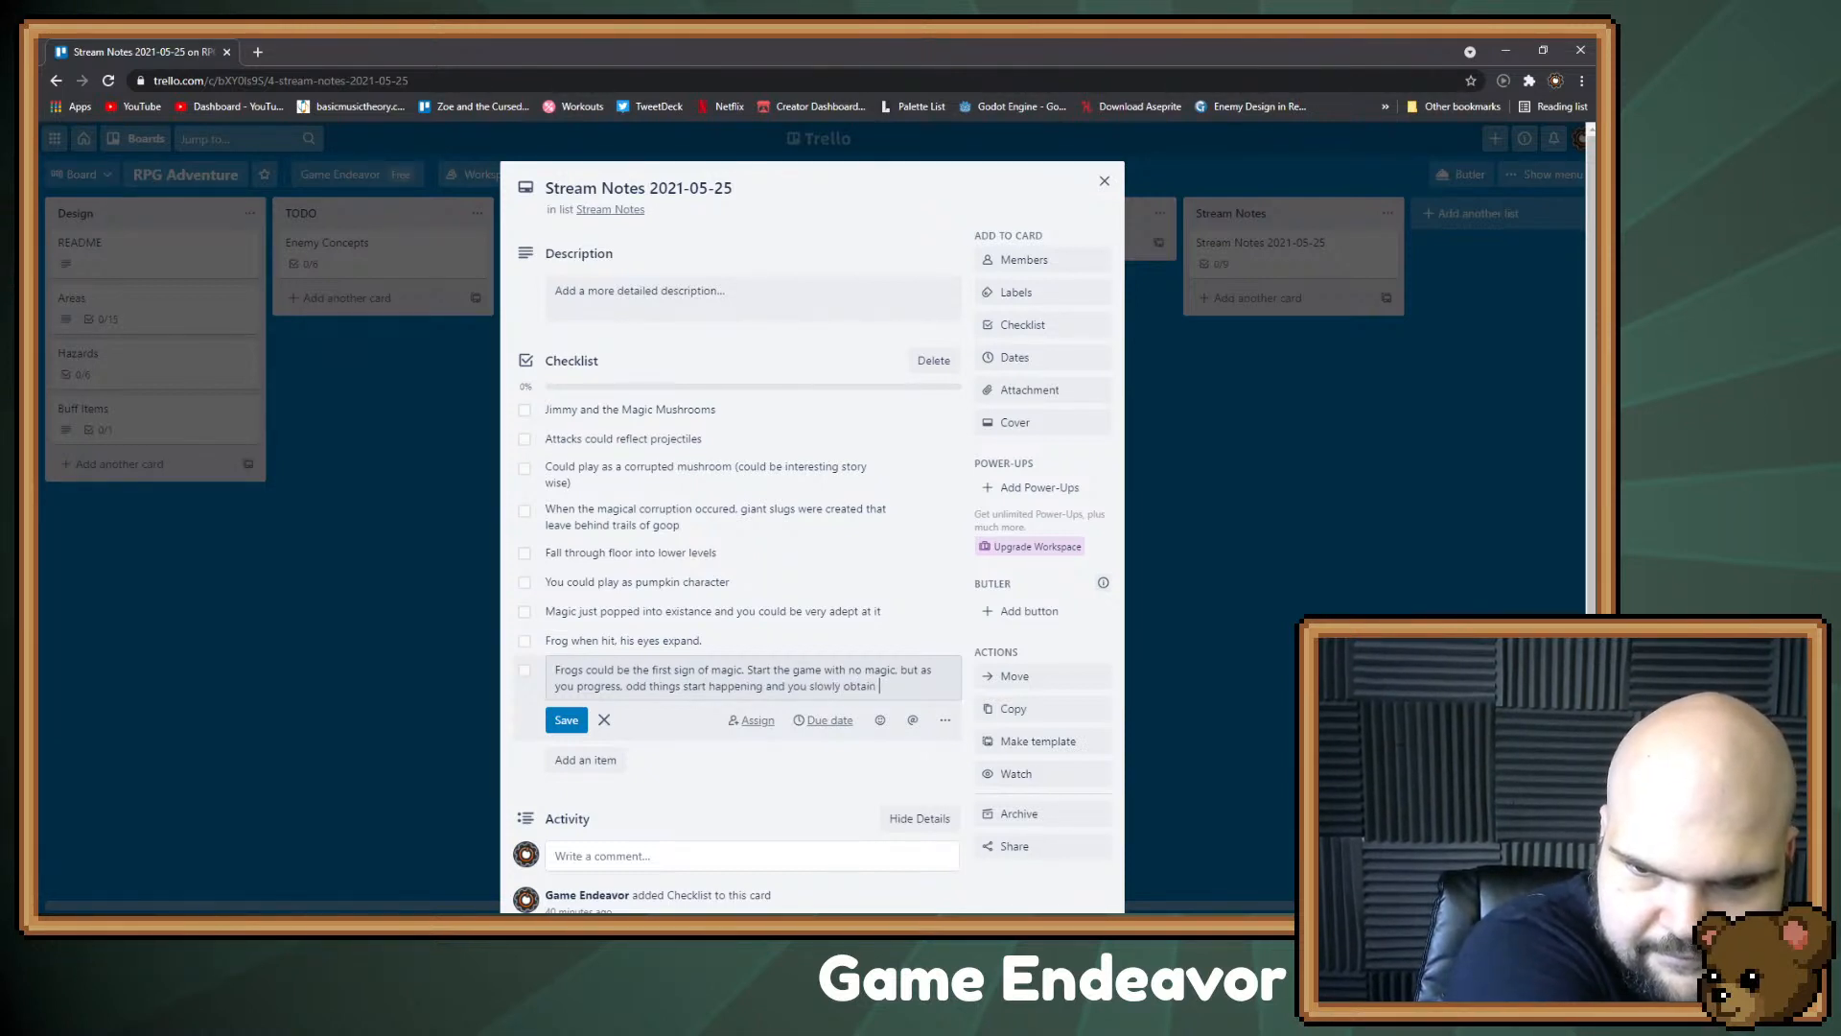
type("bma")
key("BackSpace")
key("BackSpace")
key("BackSpace")
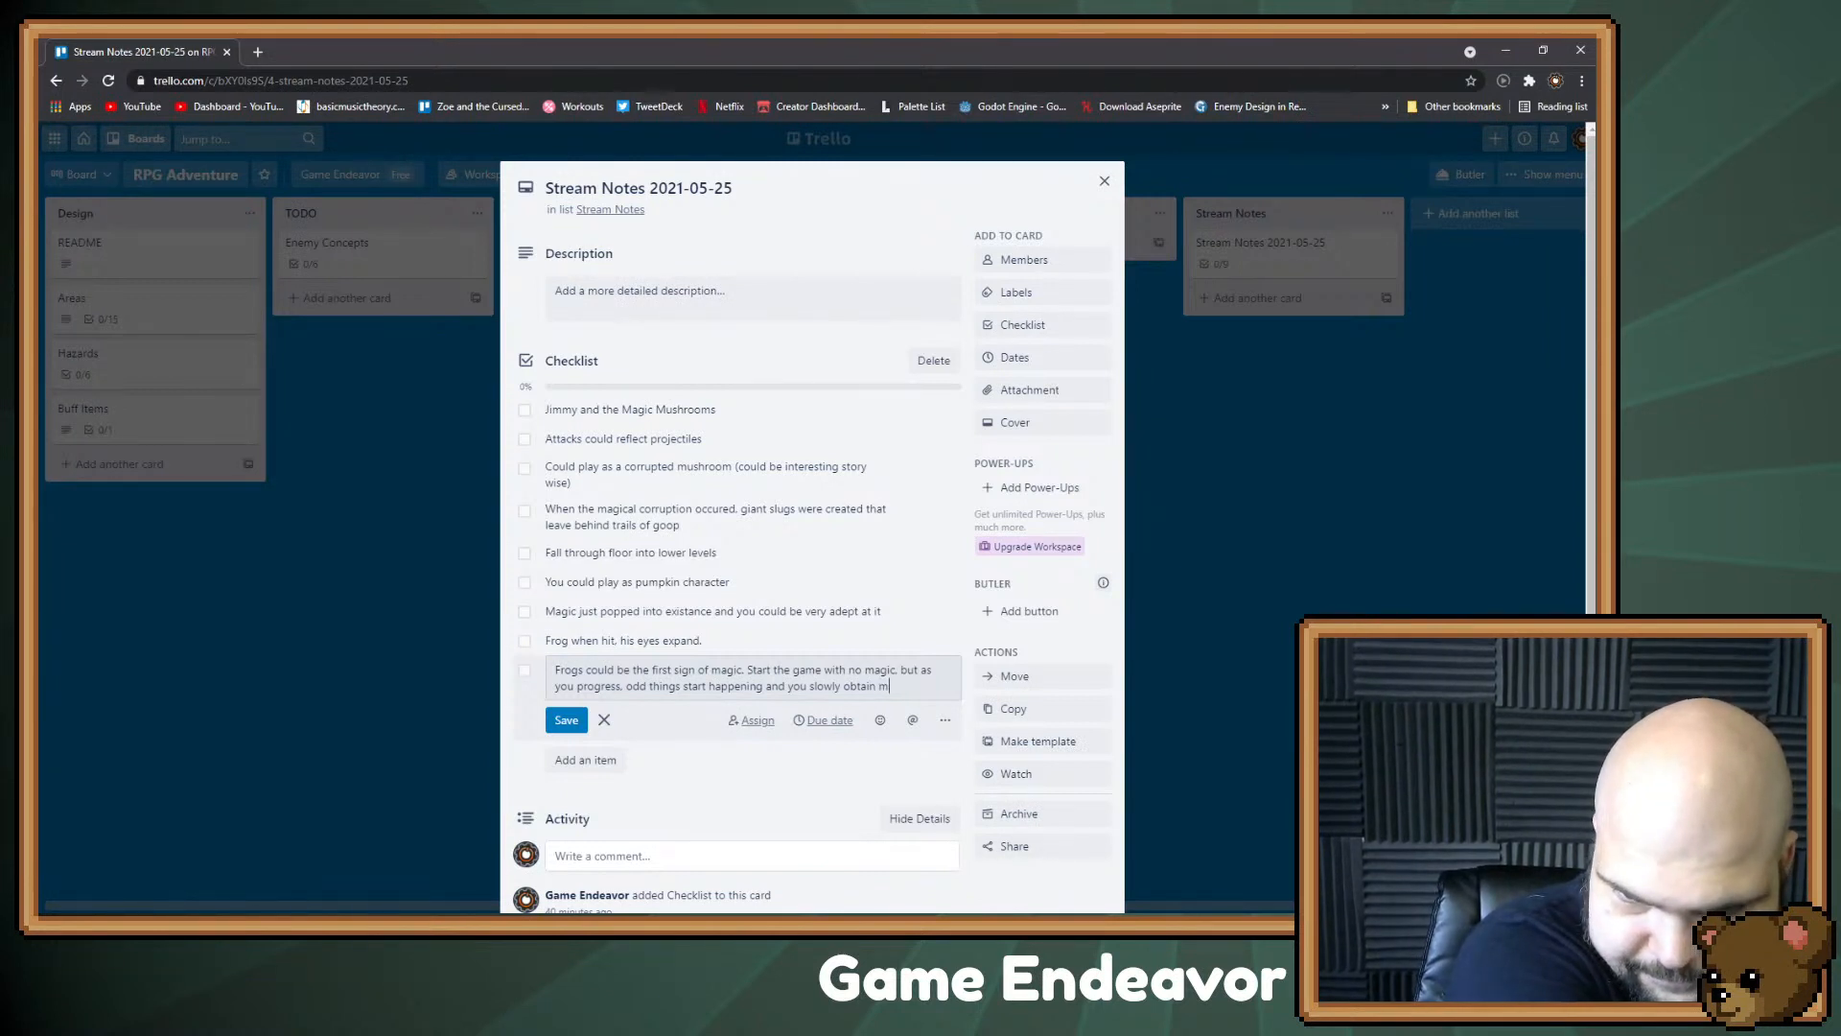
type("magical abilities")
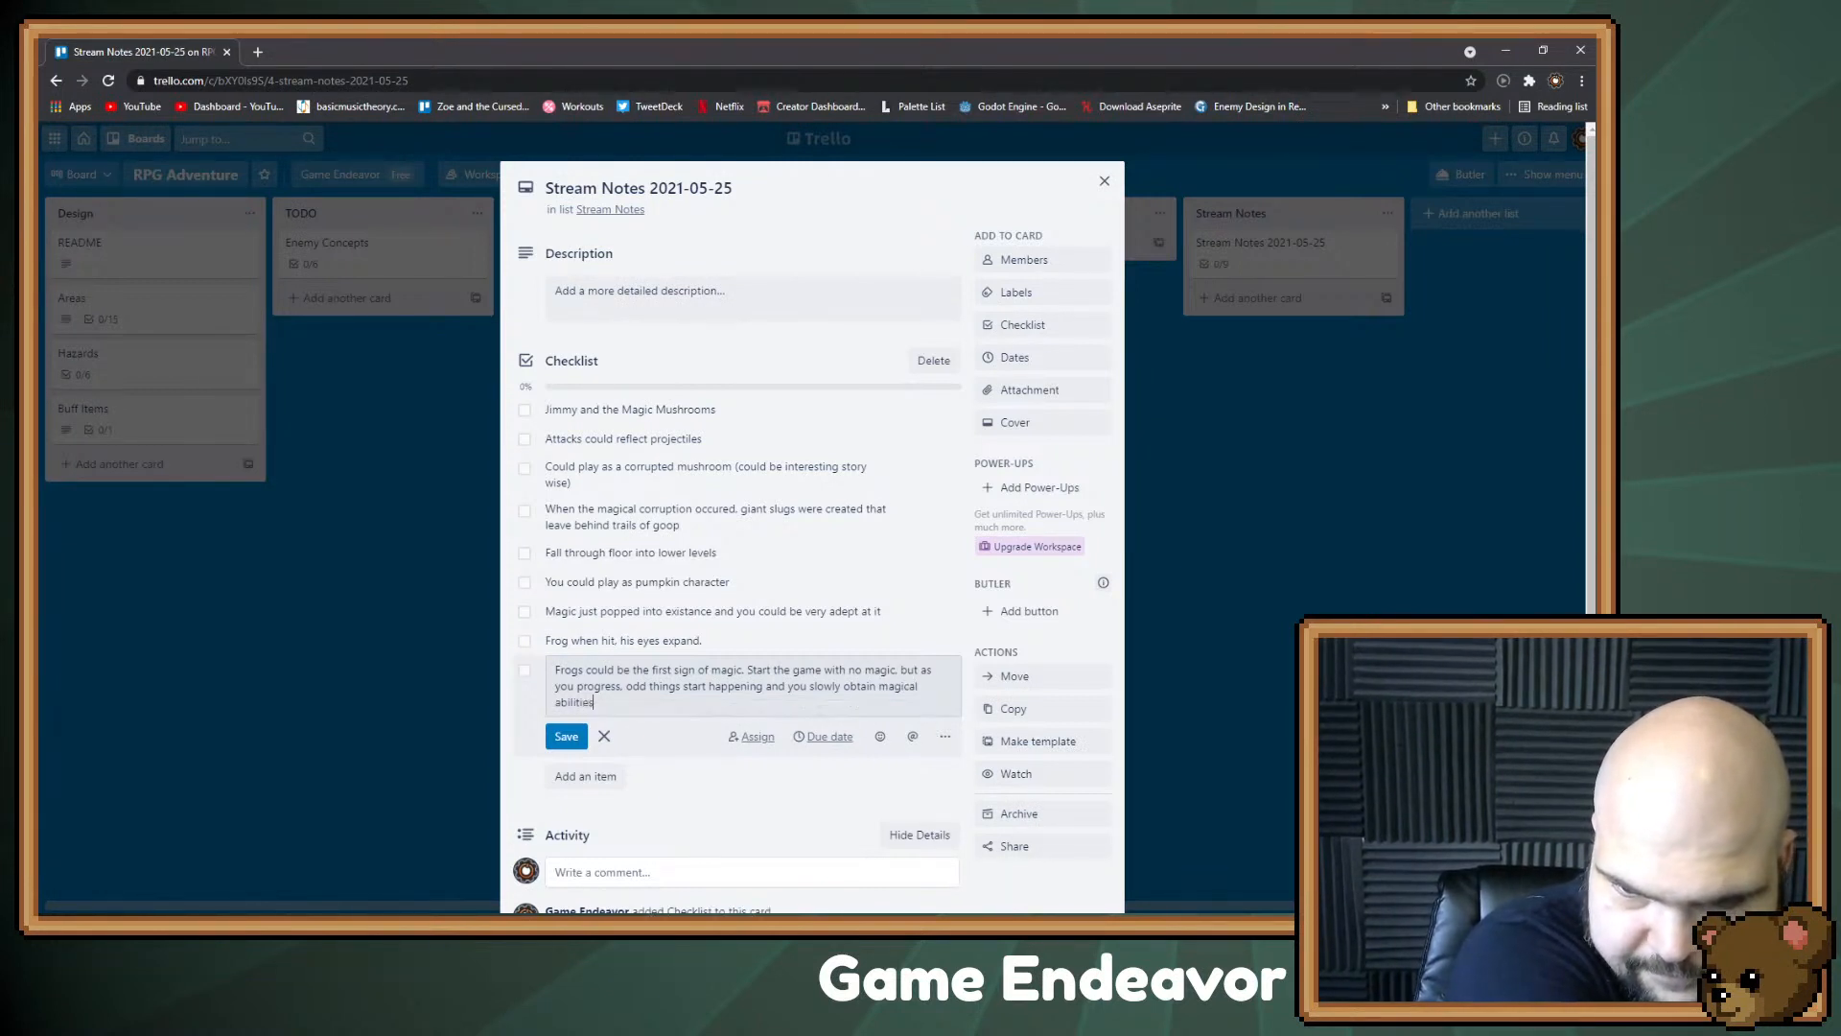
type(".")
key("Return")
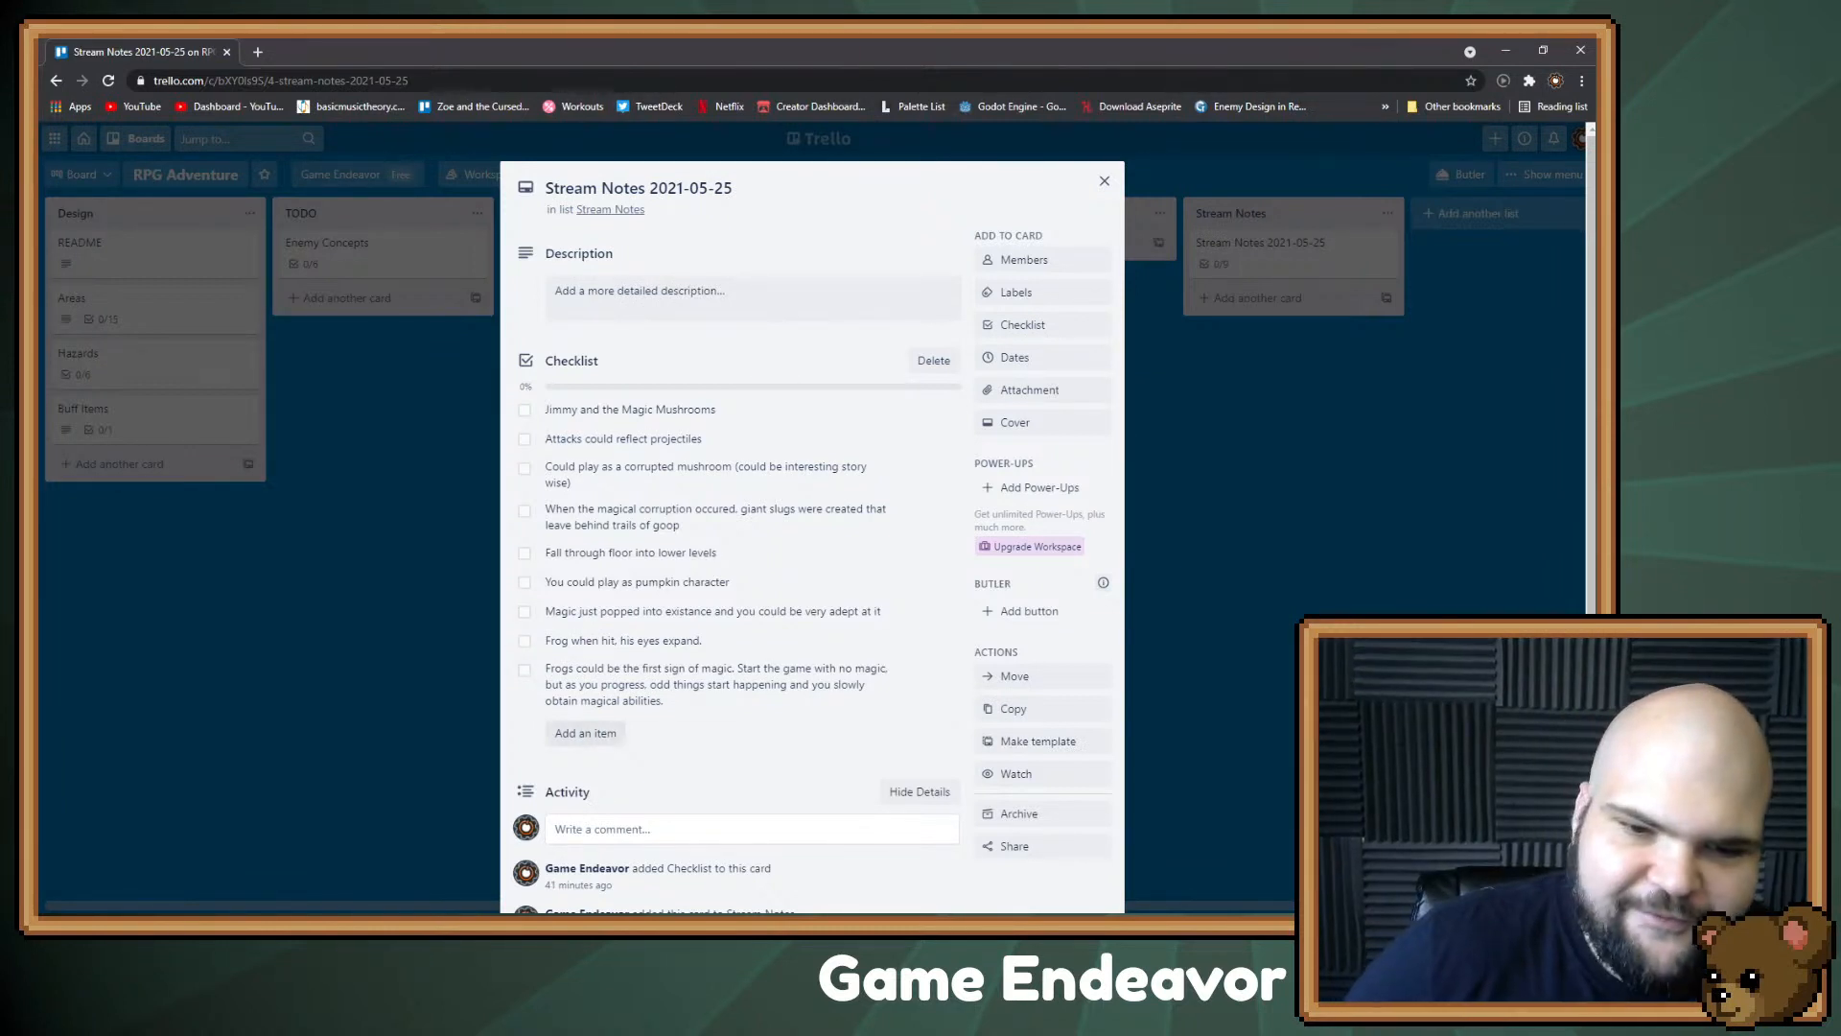
Step: Add another stream notes checklist item reading "Frogs could be like LoZ bombs"
left_click(585, 733)
type("Frogs")
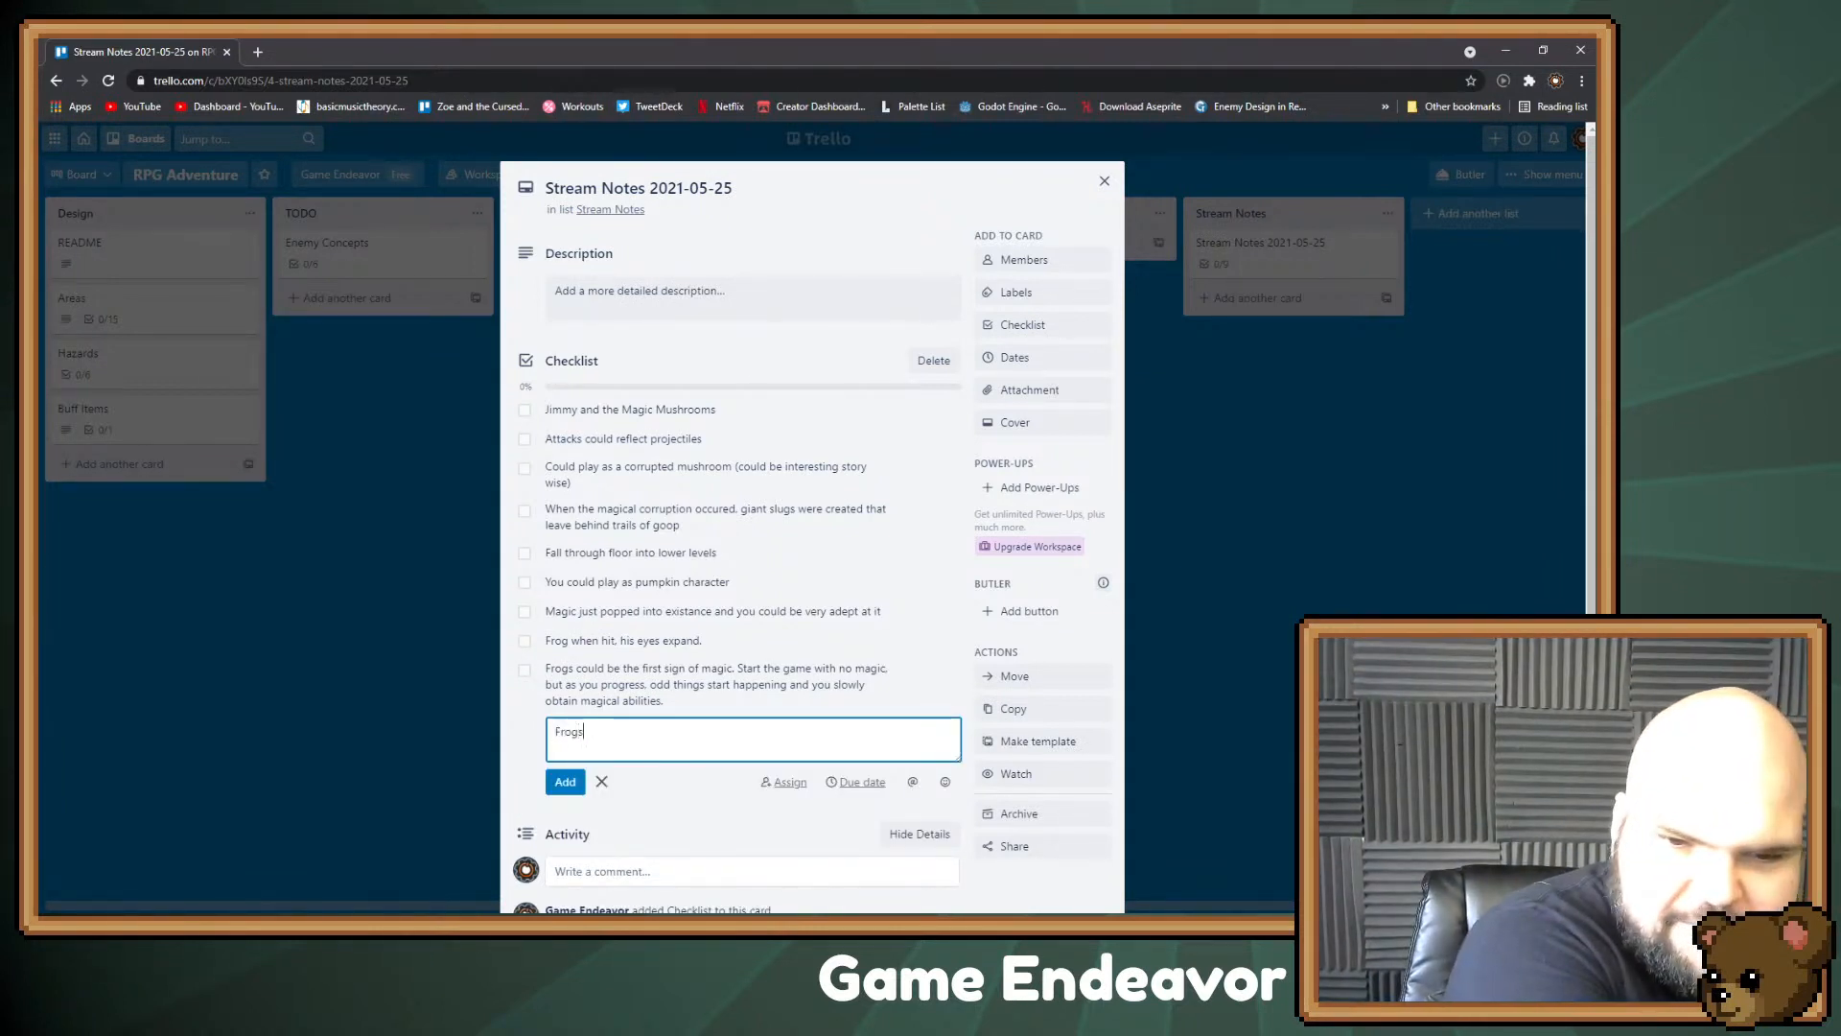
type(" could be like ")
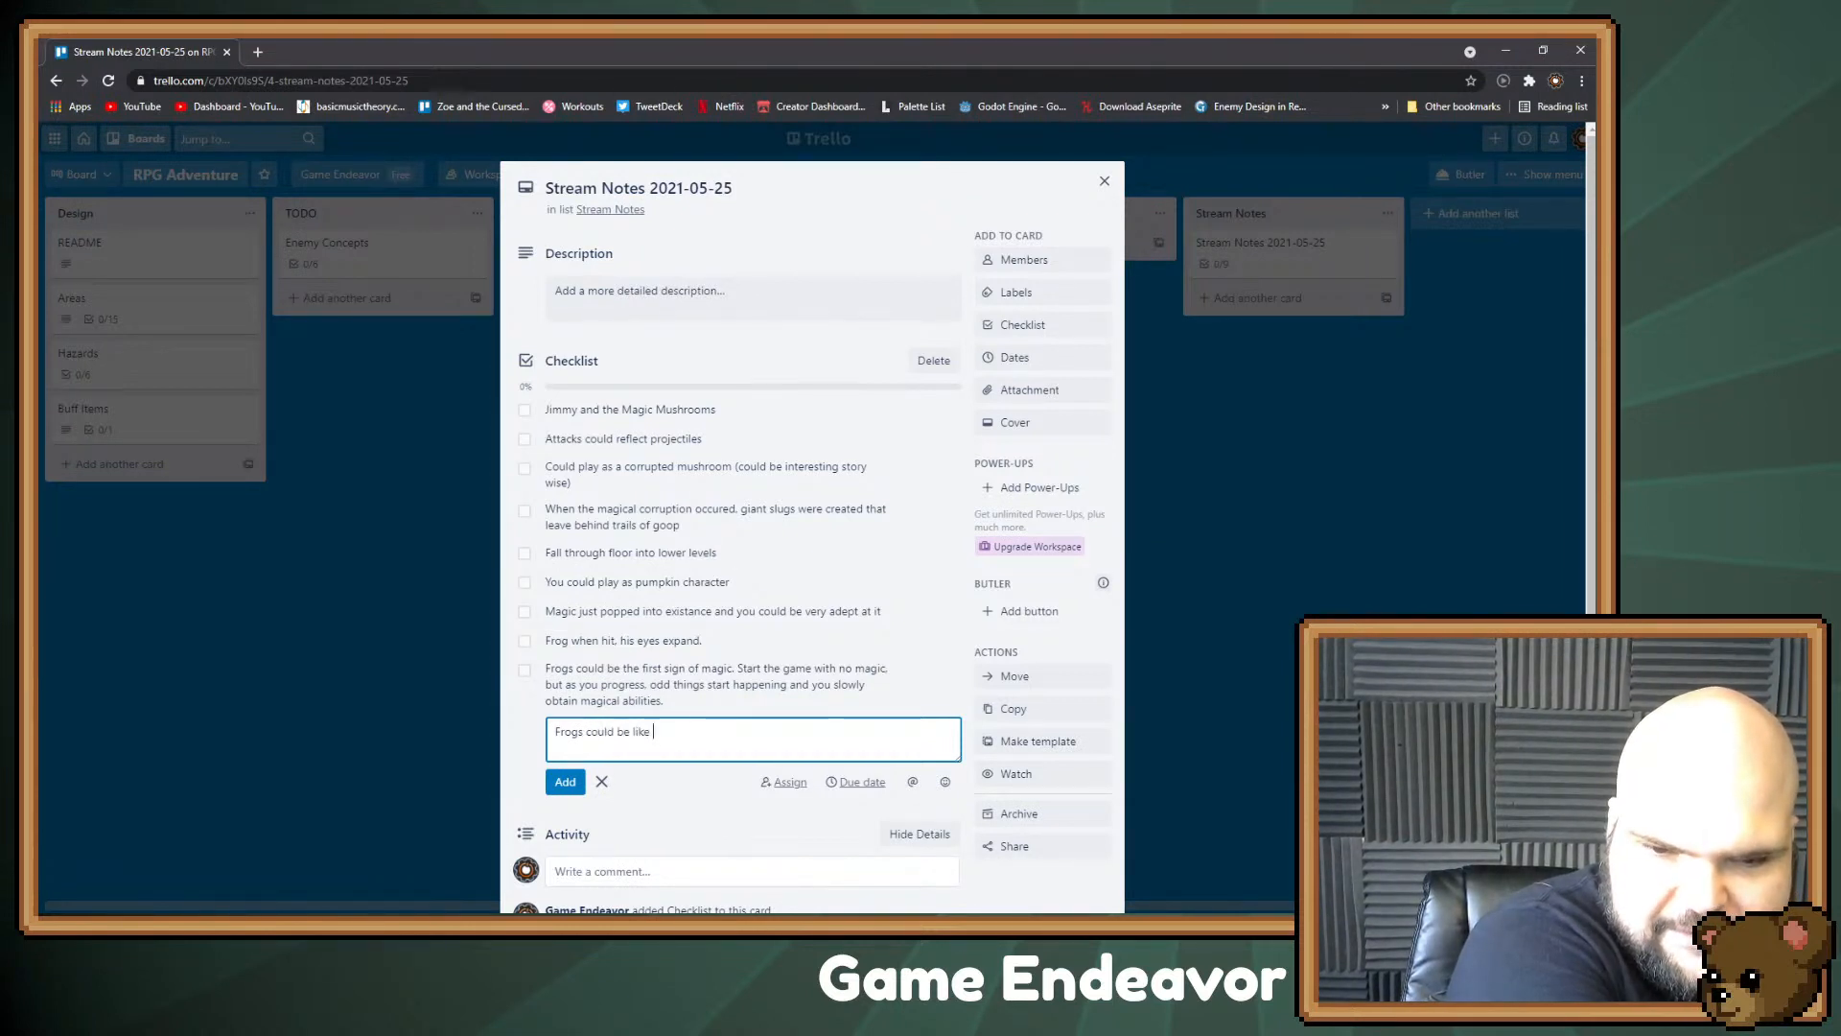
type("LoZ bombs")
key("Return")
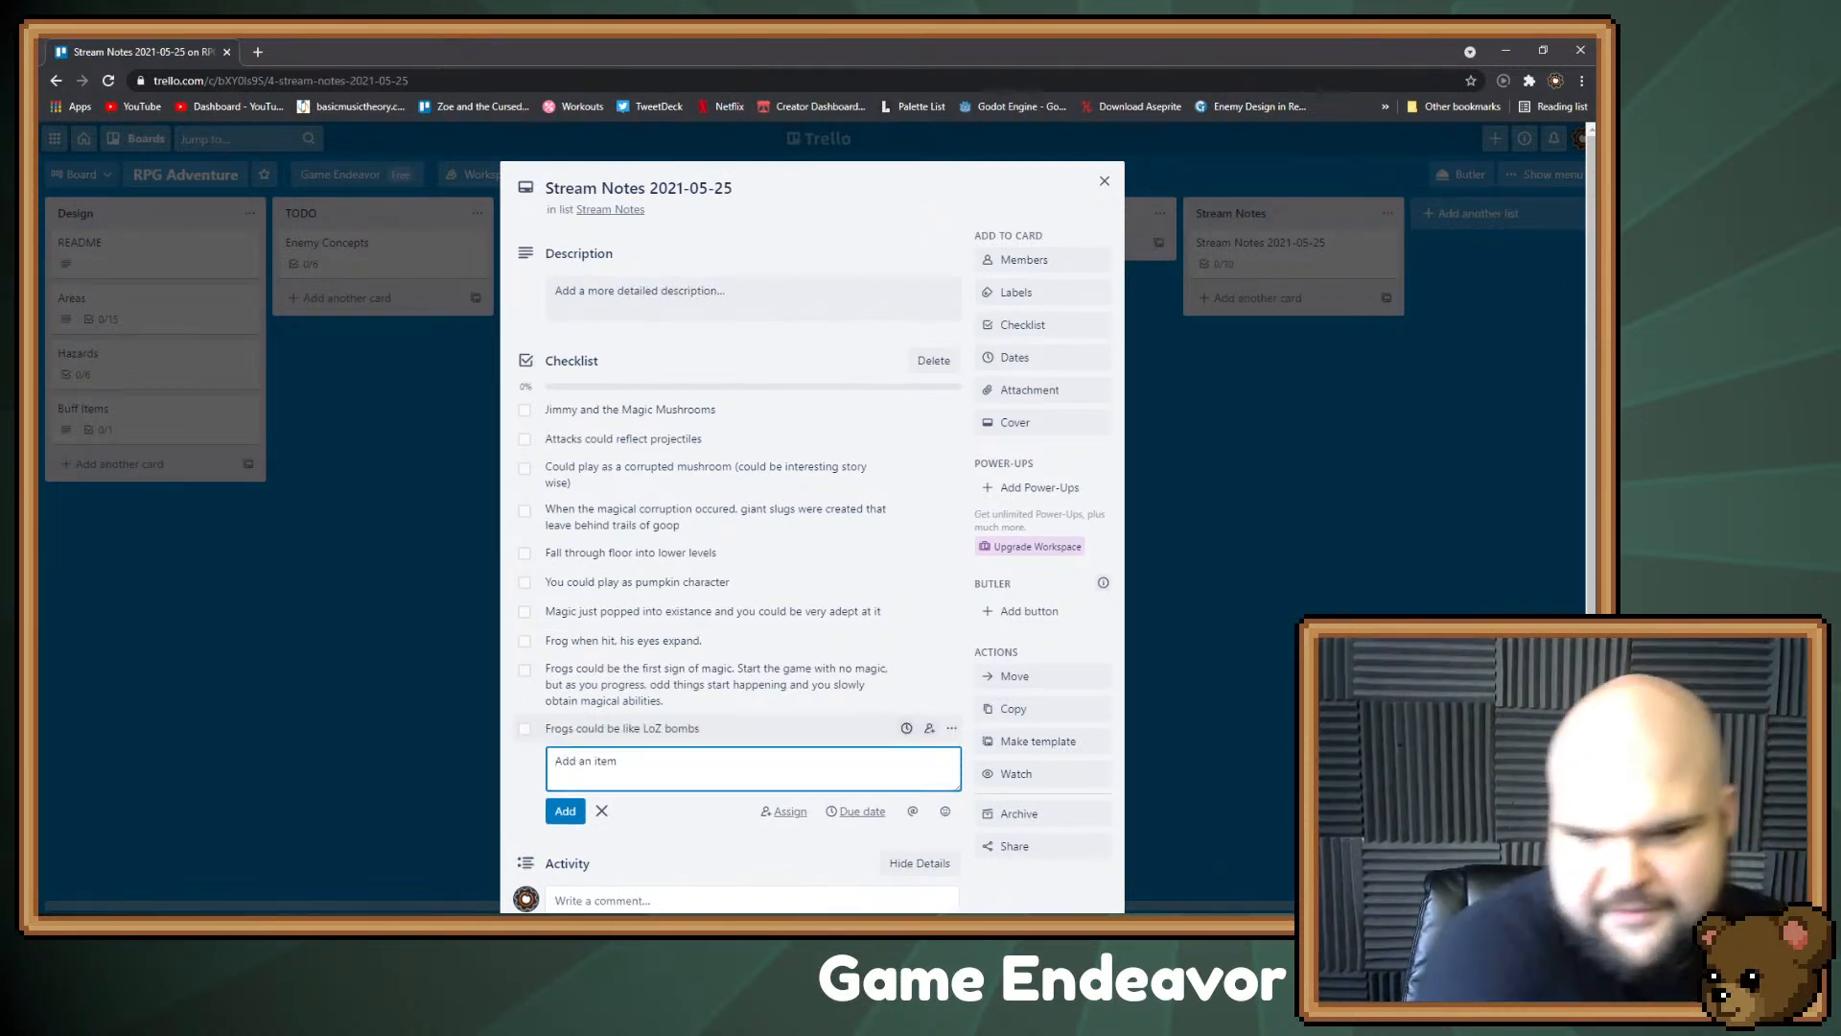
Step: Reword the LoZ bombs item to "Frogs could be like LoZ bomb plants" and close the card
left_click(671, 729)
left_click(713, 729)
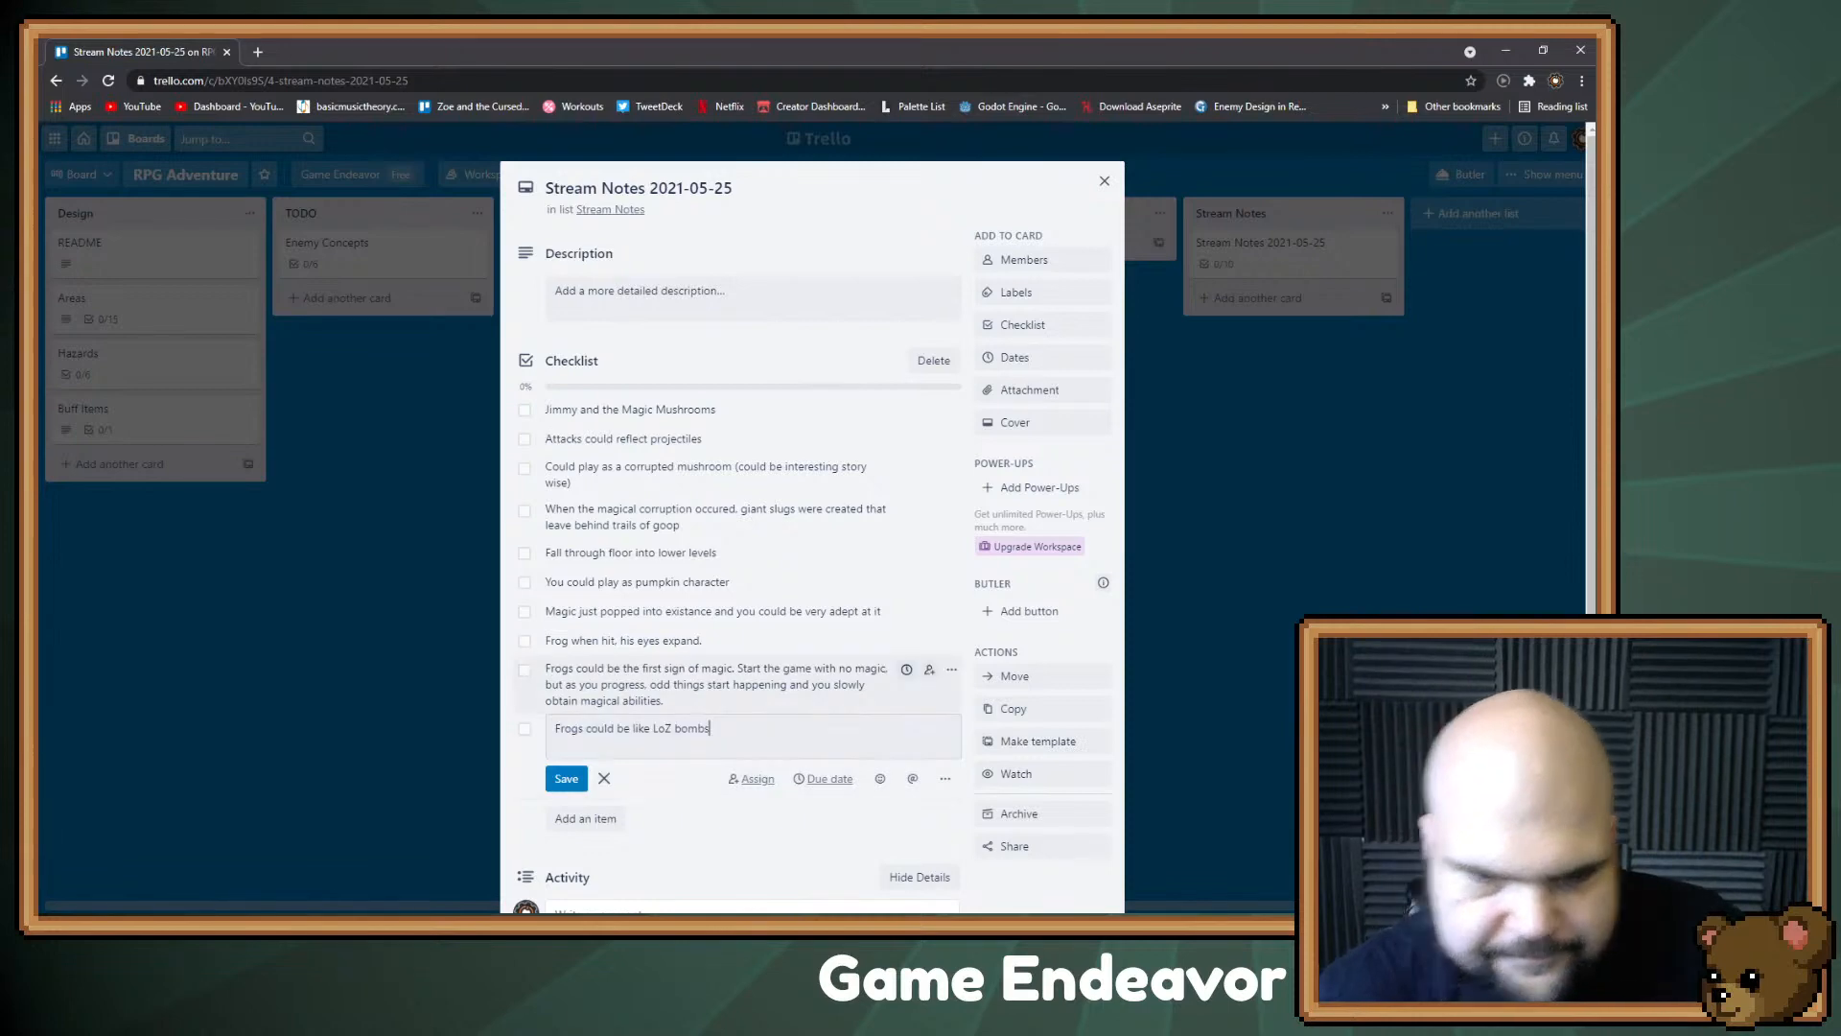
type("plants")
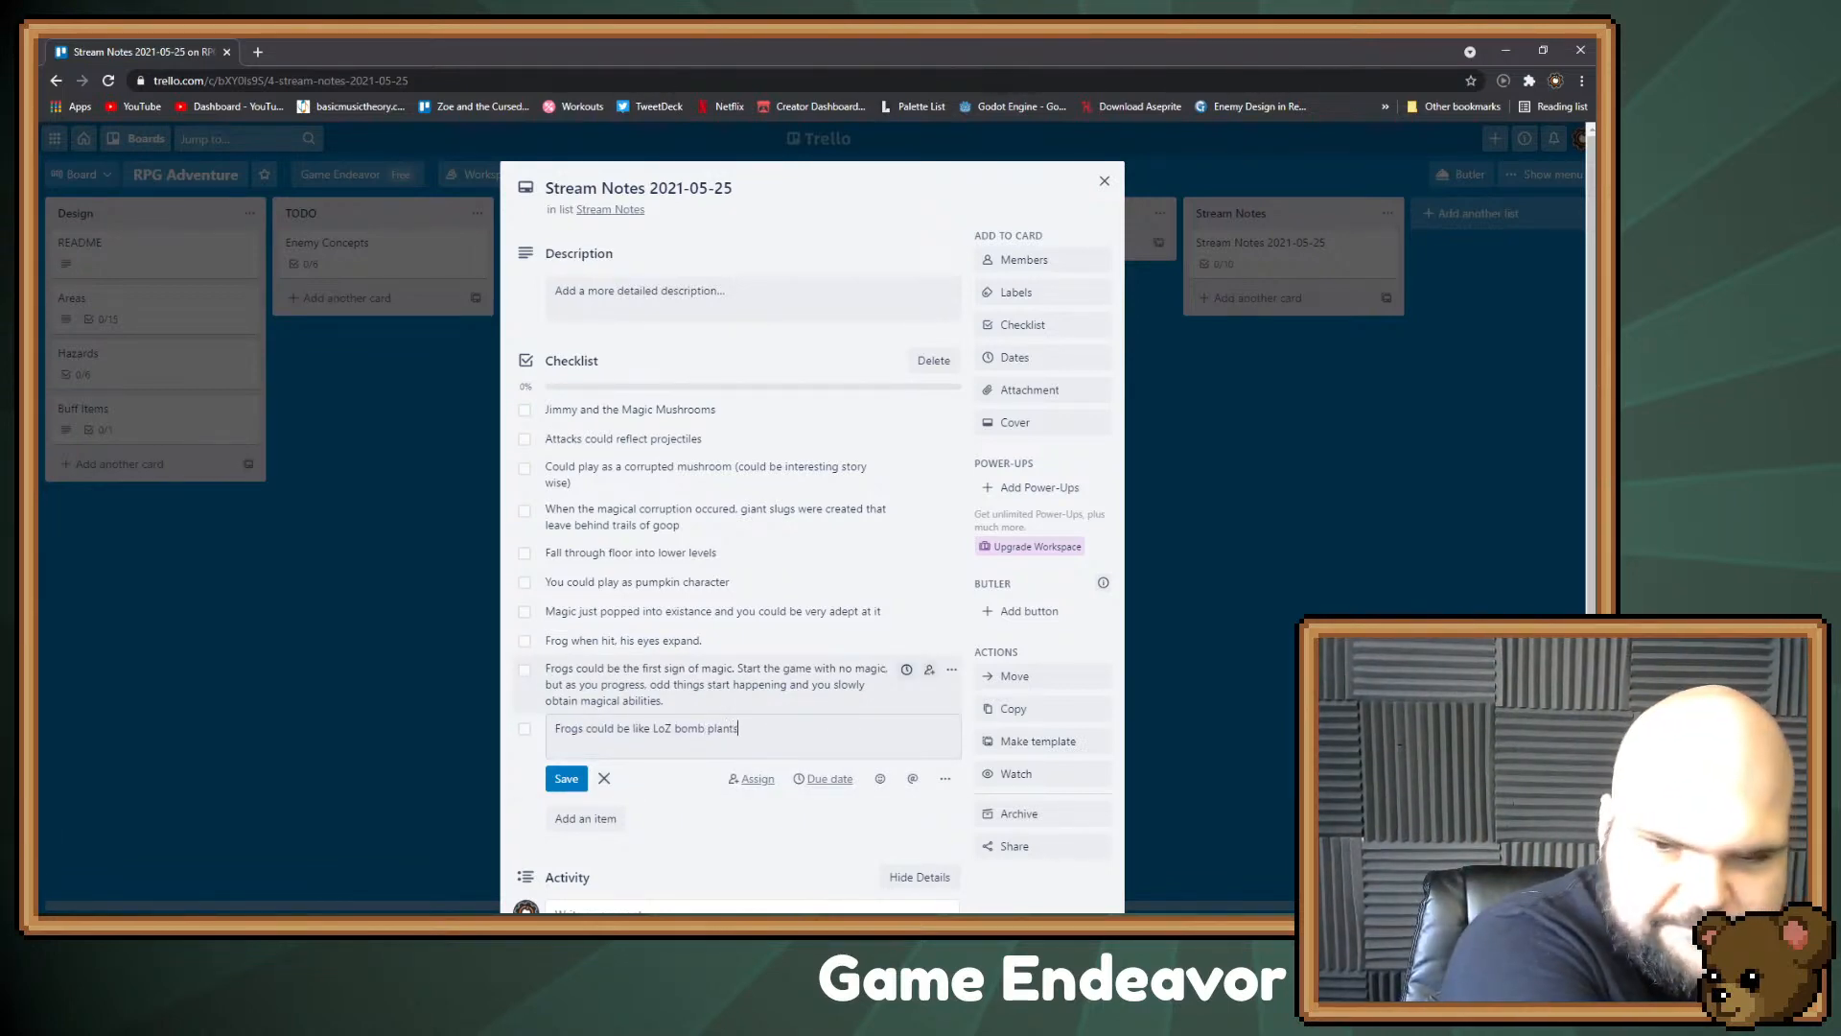
key("Return")
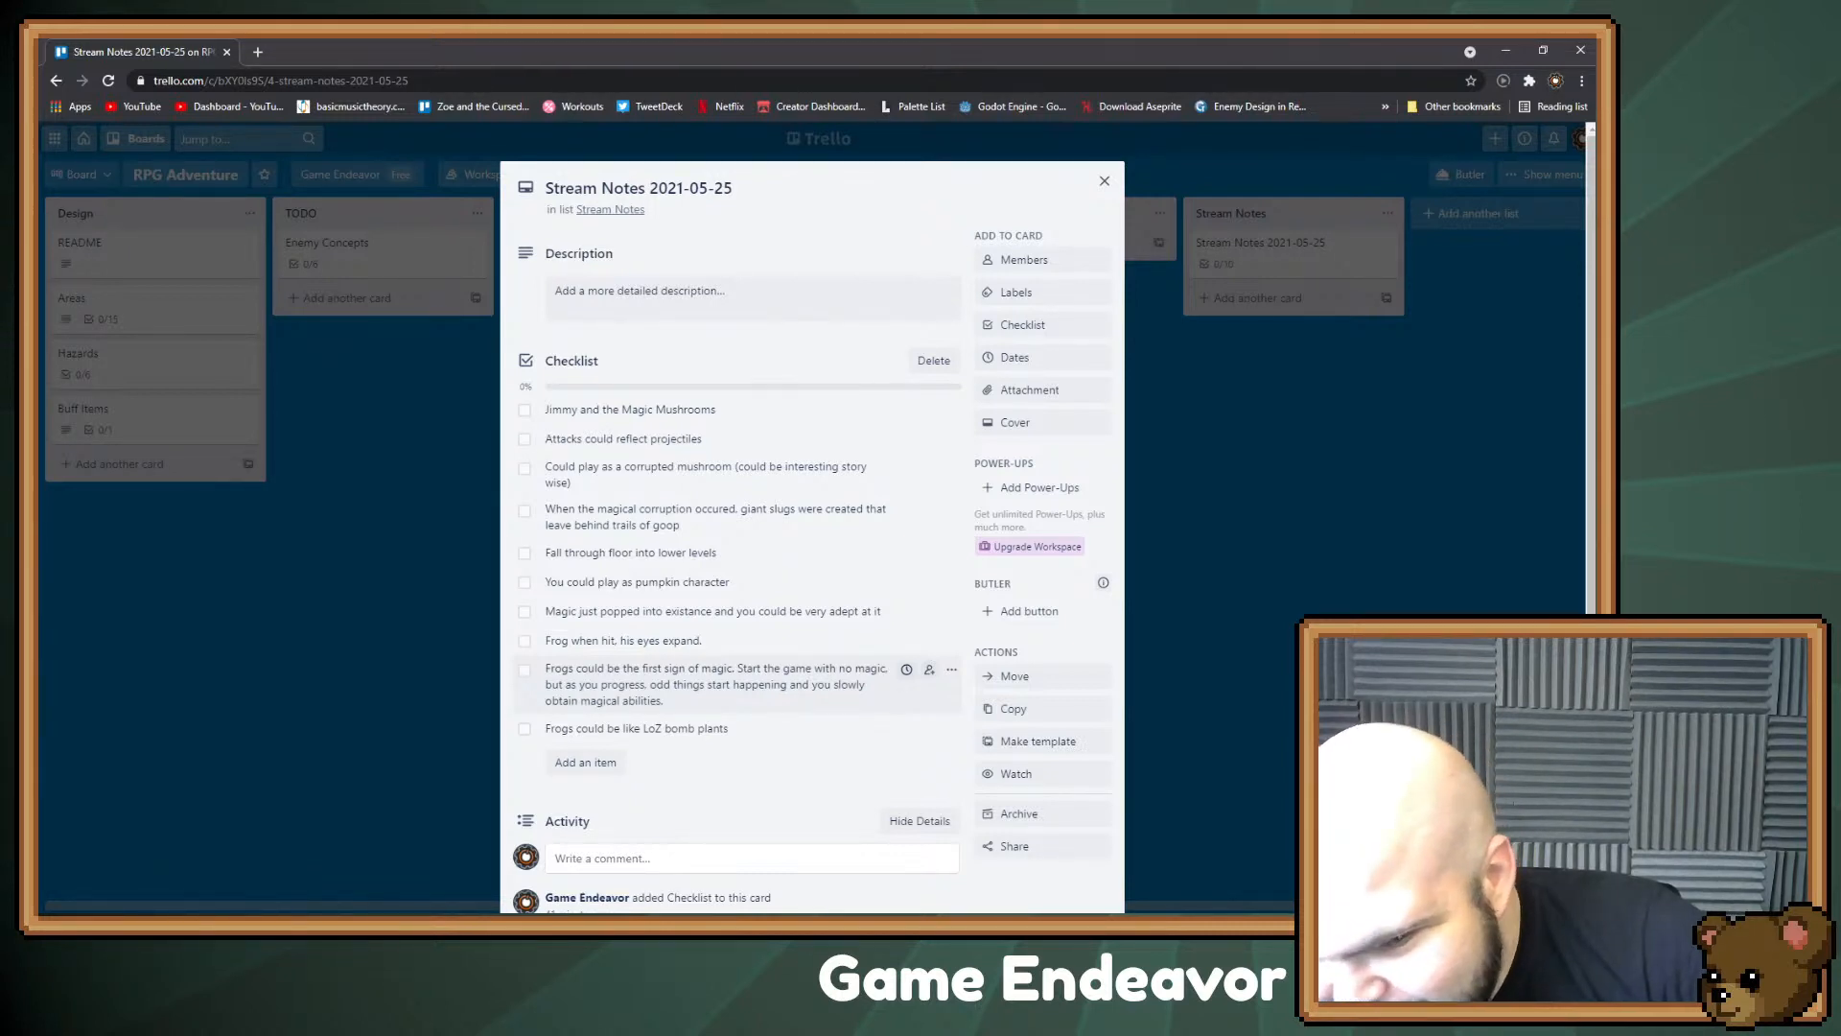
key("Escape")
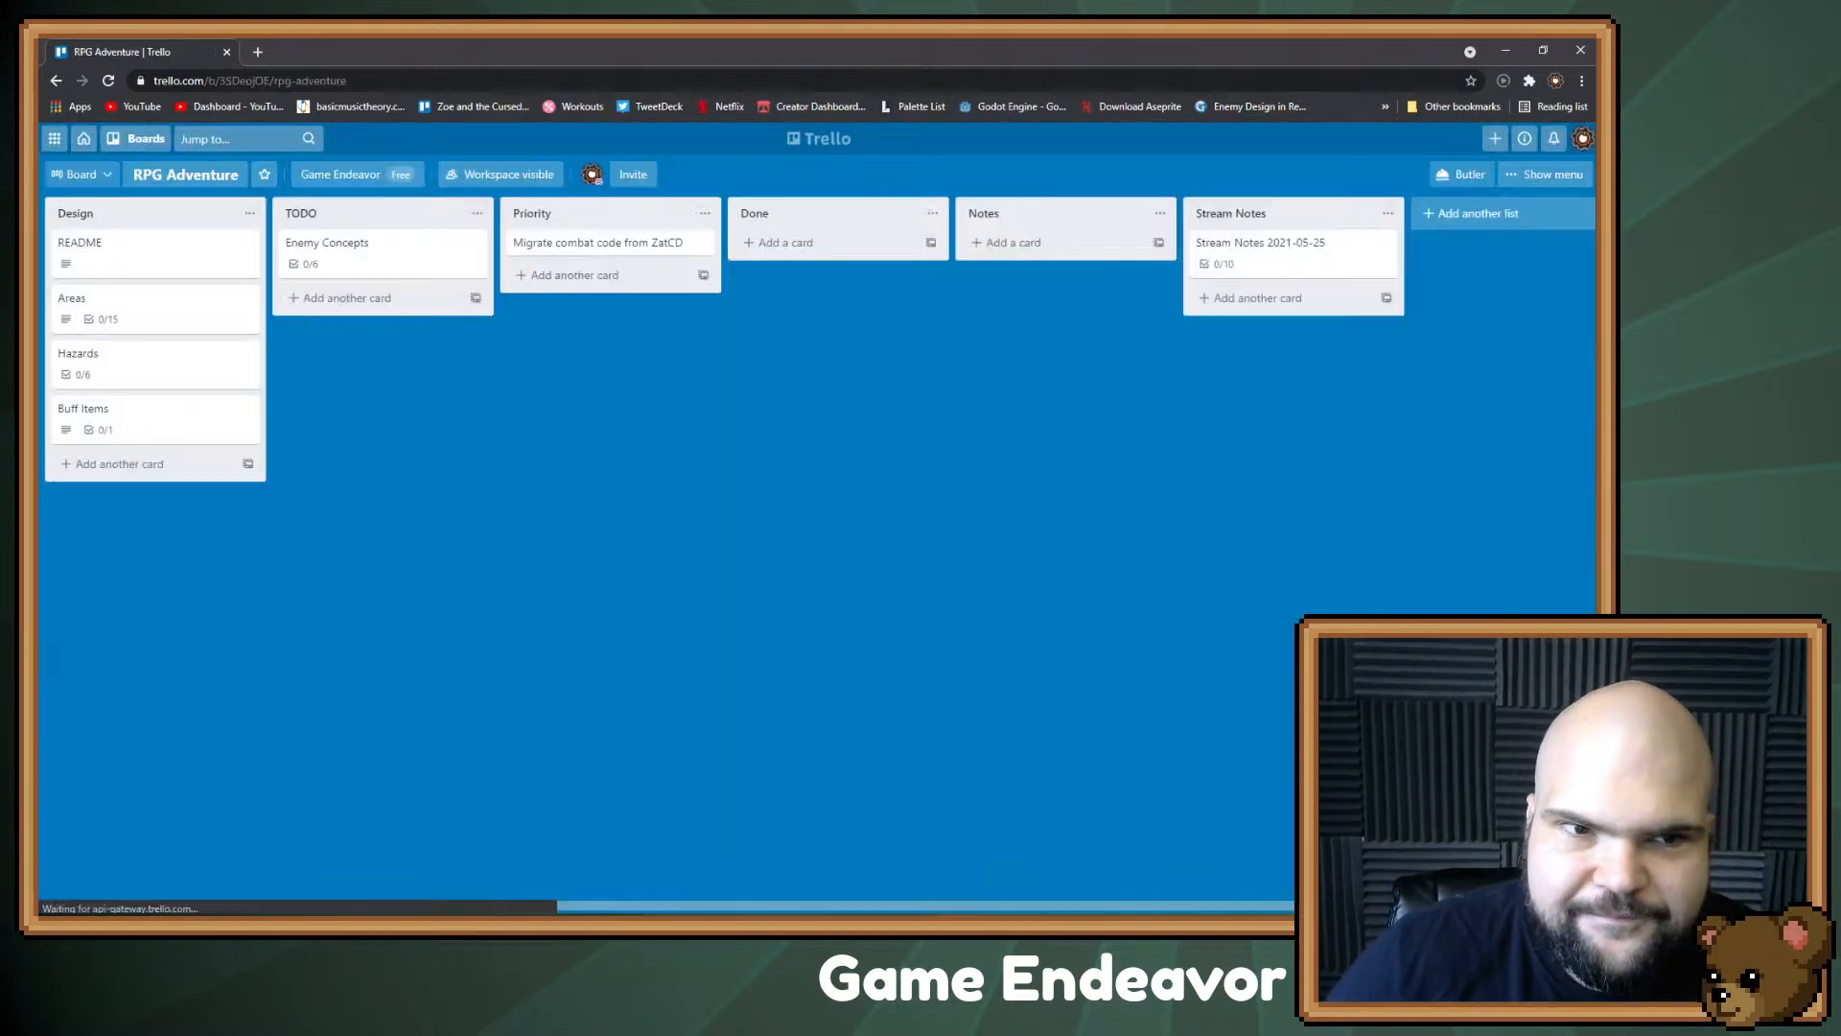
Step: Add the Enemy Concepts checklist item "Red and white mushroom that pretends to be nice but is actually evil (play on how mario mushrooms are actually deadly)"
left_click(326, 248)
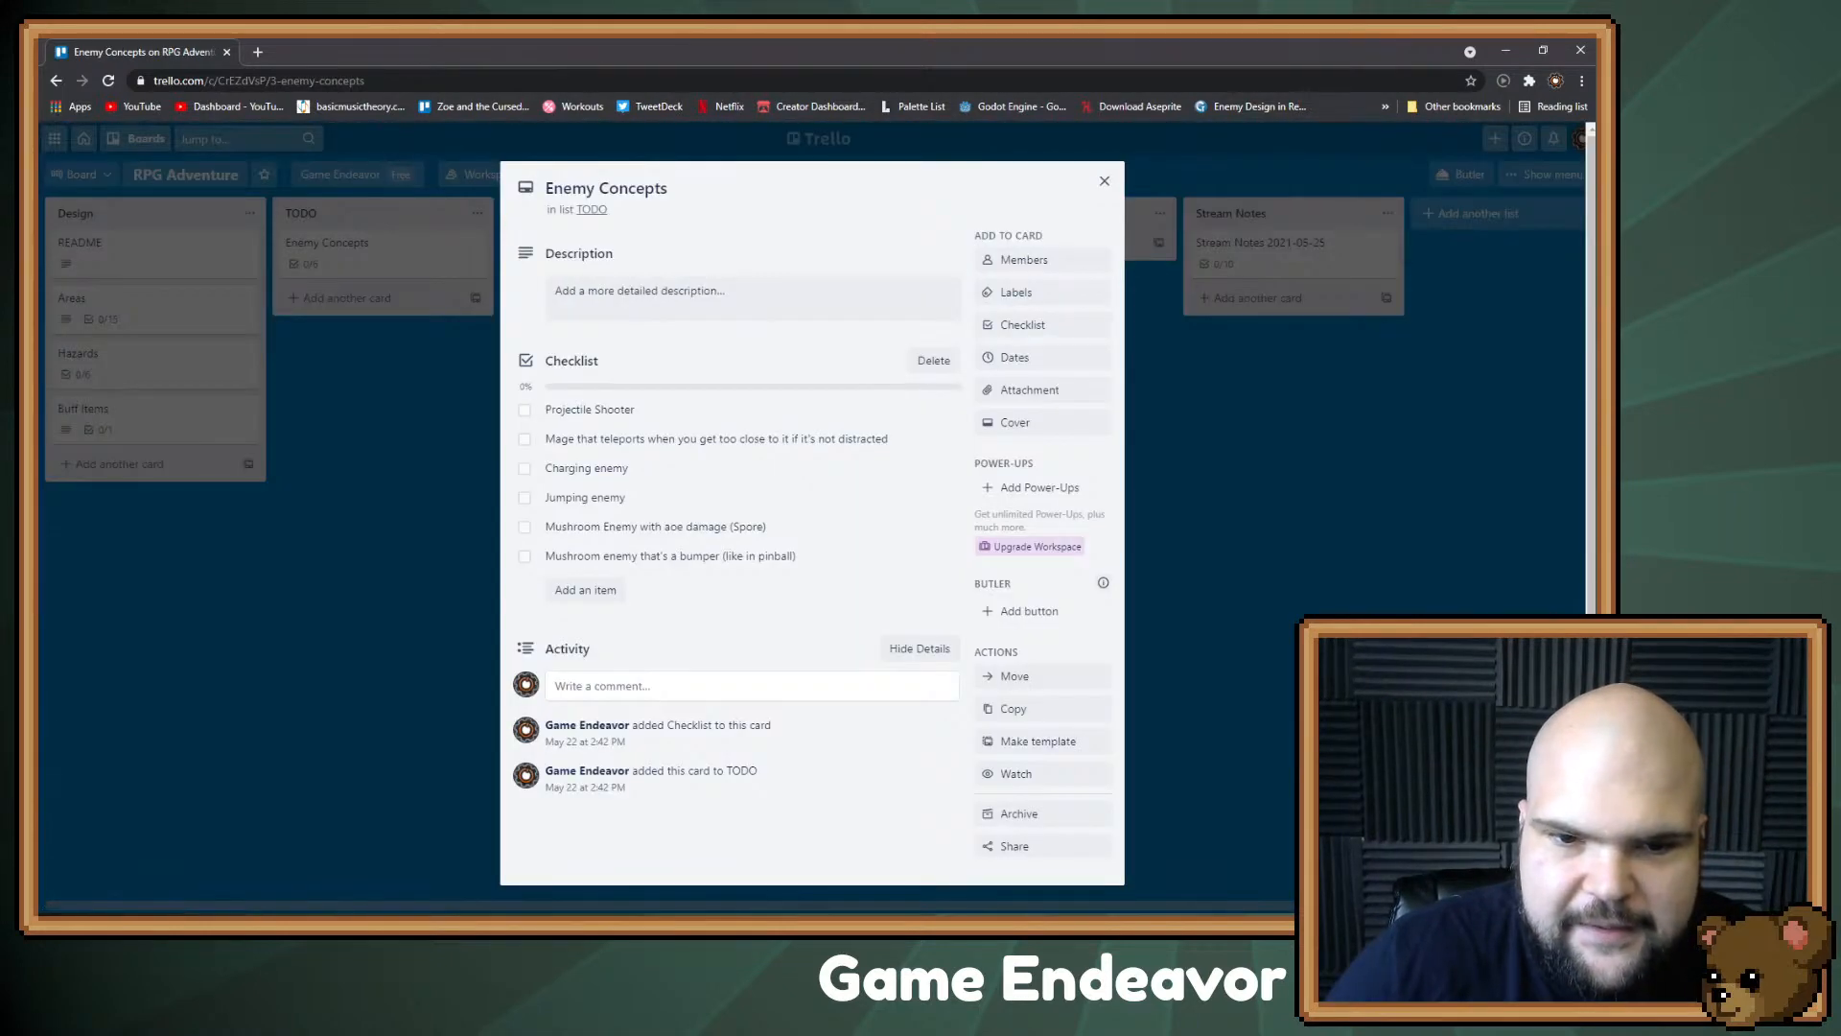
left_click(585, 590)
type("R")
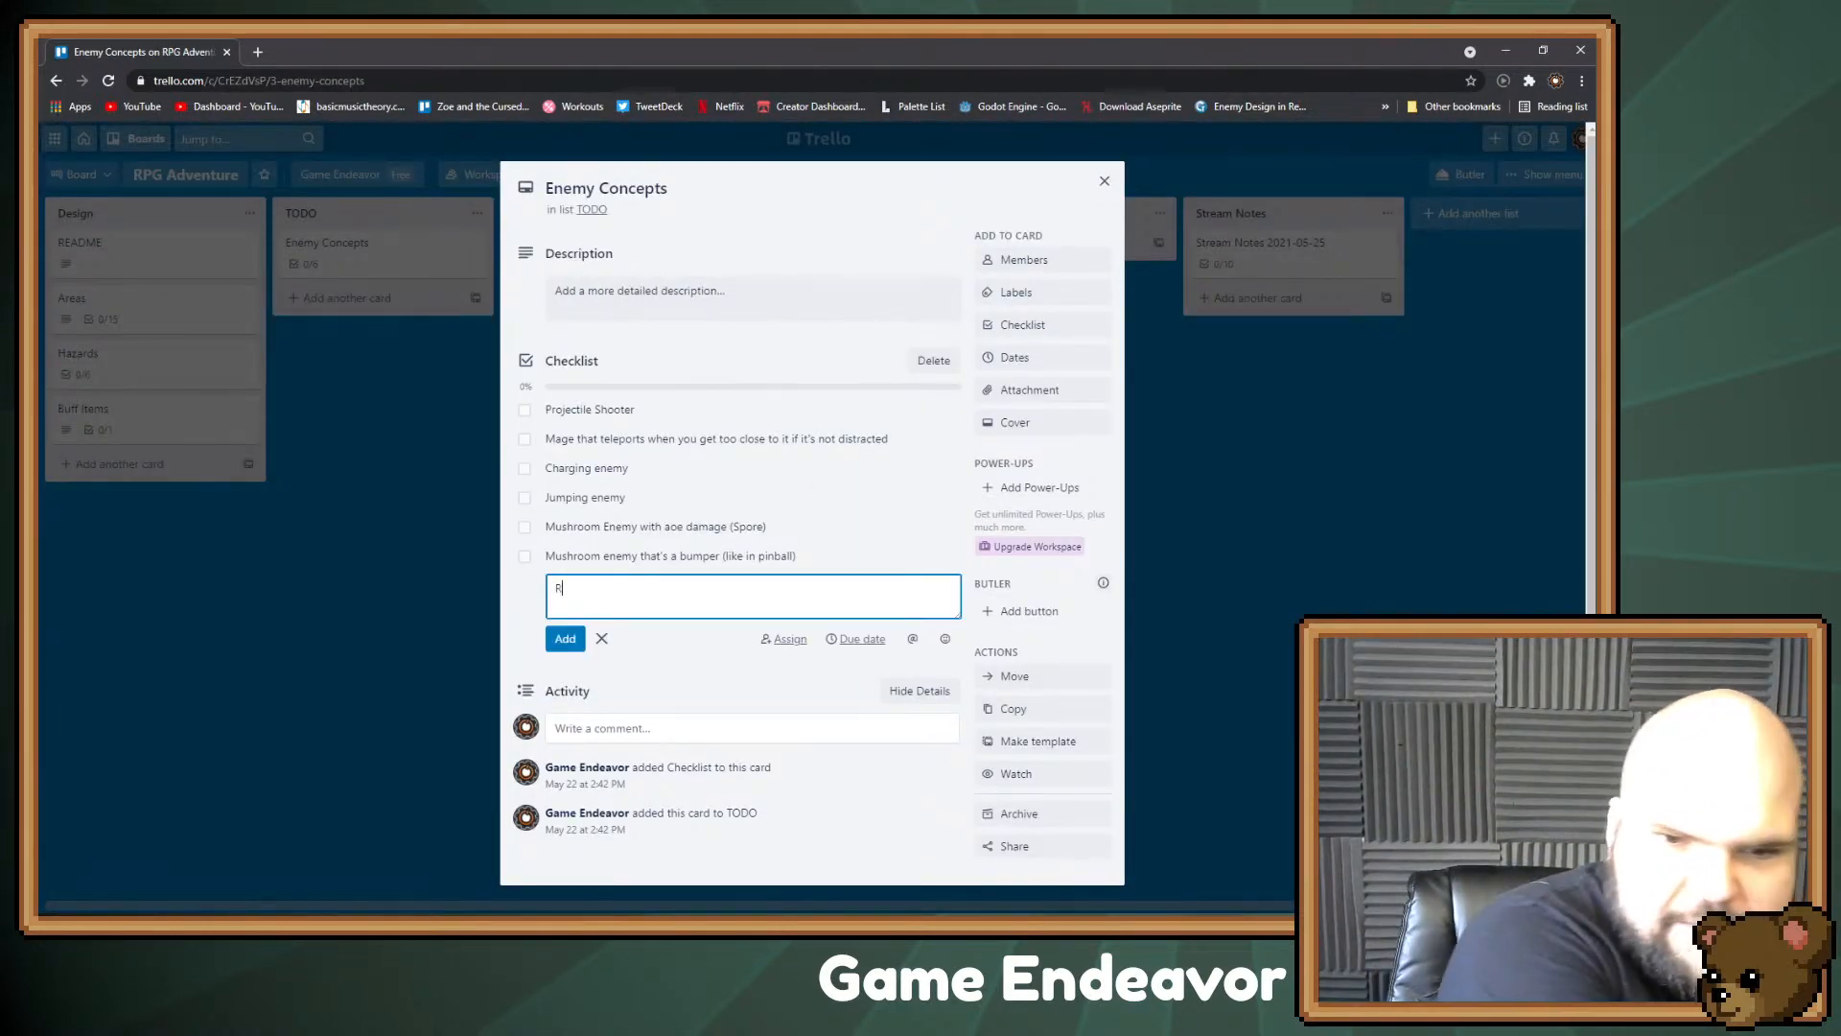
type("ed and white m")
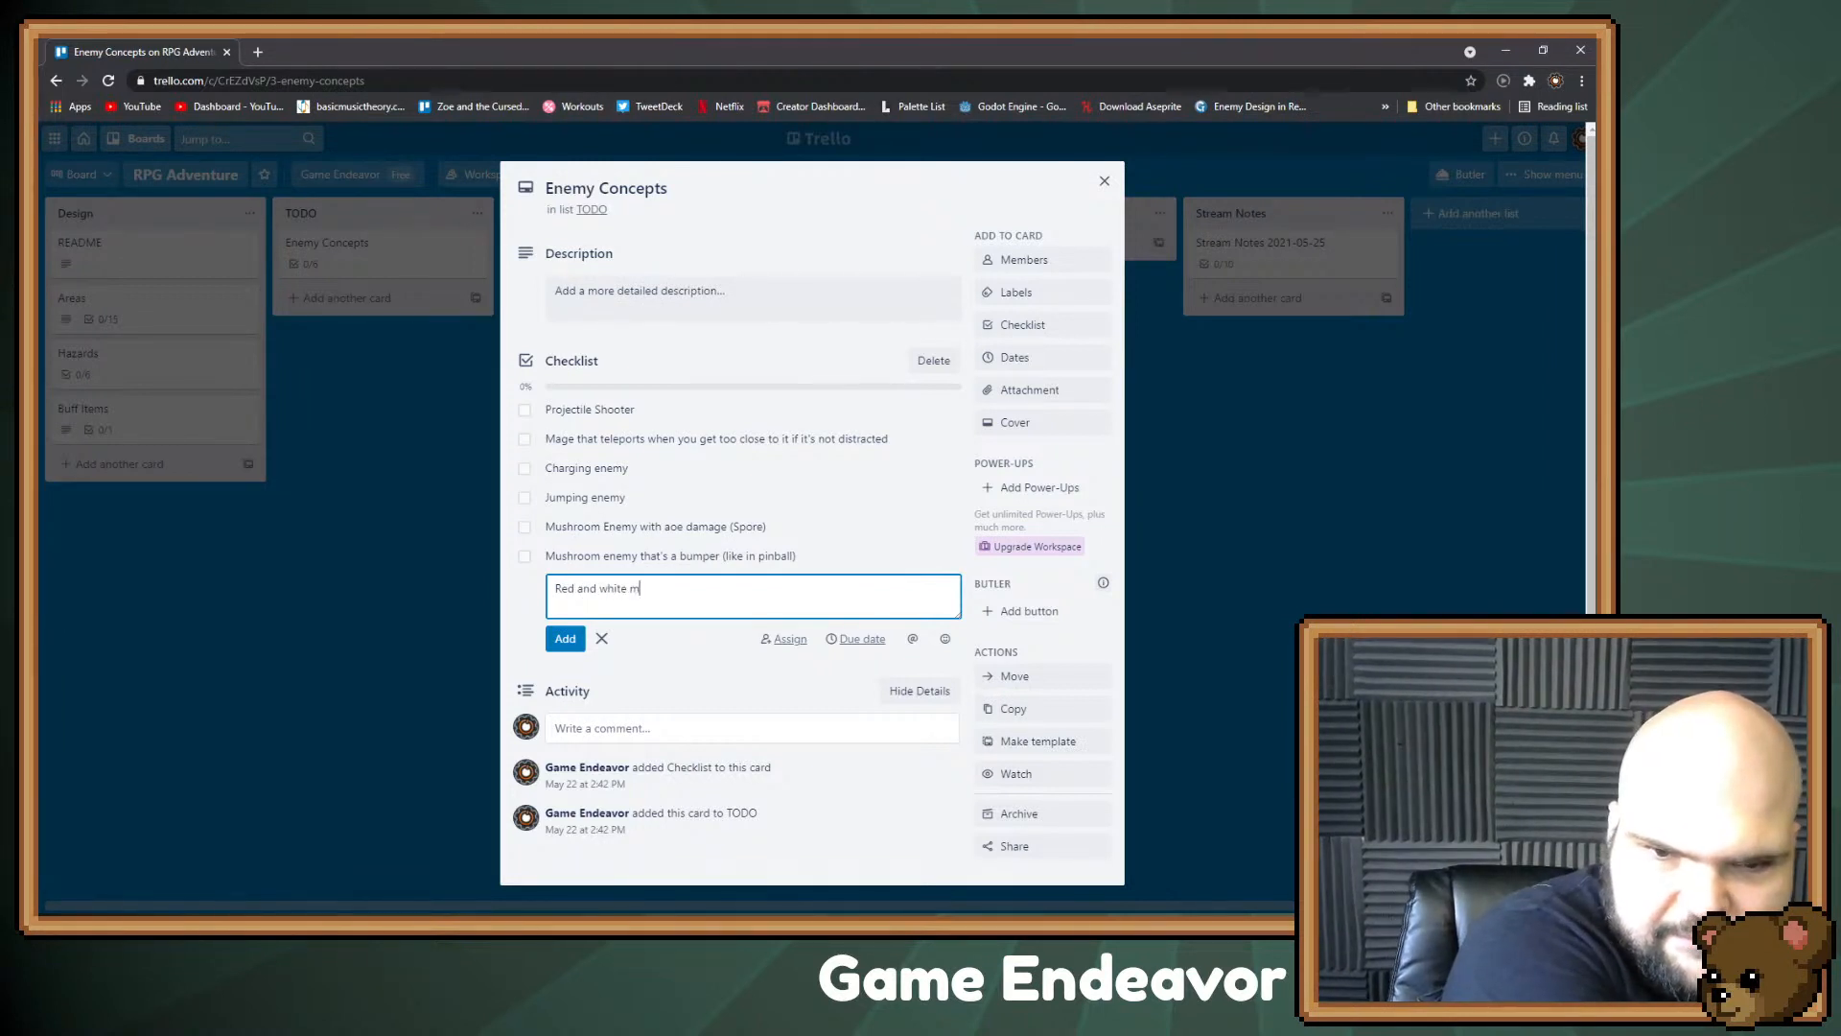
type("ushroom that ")
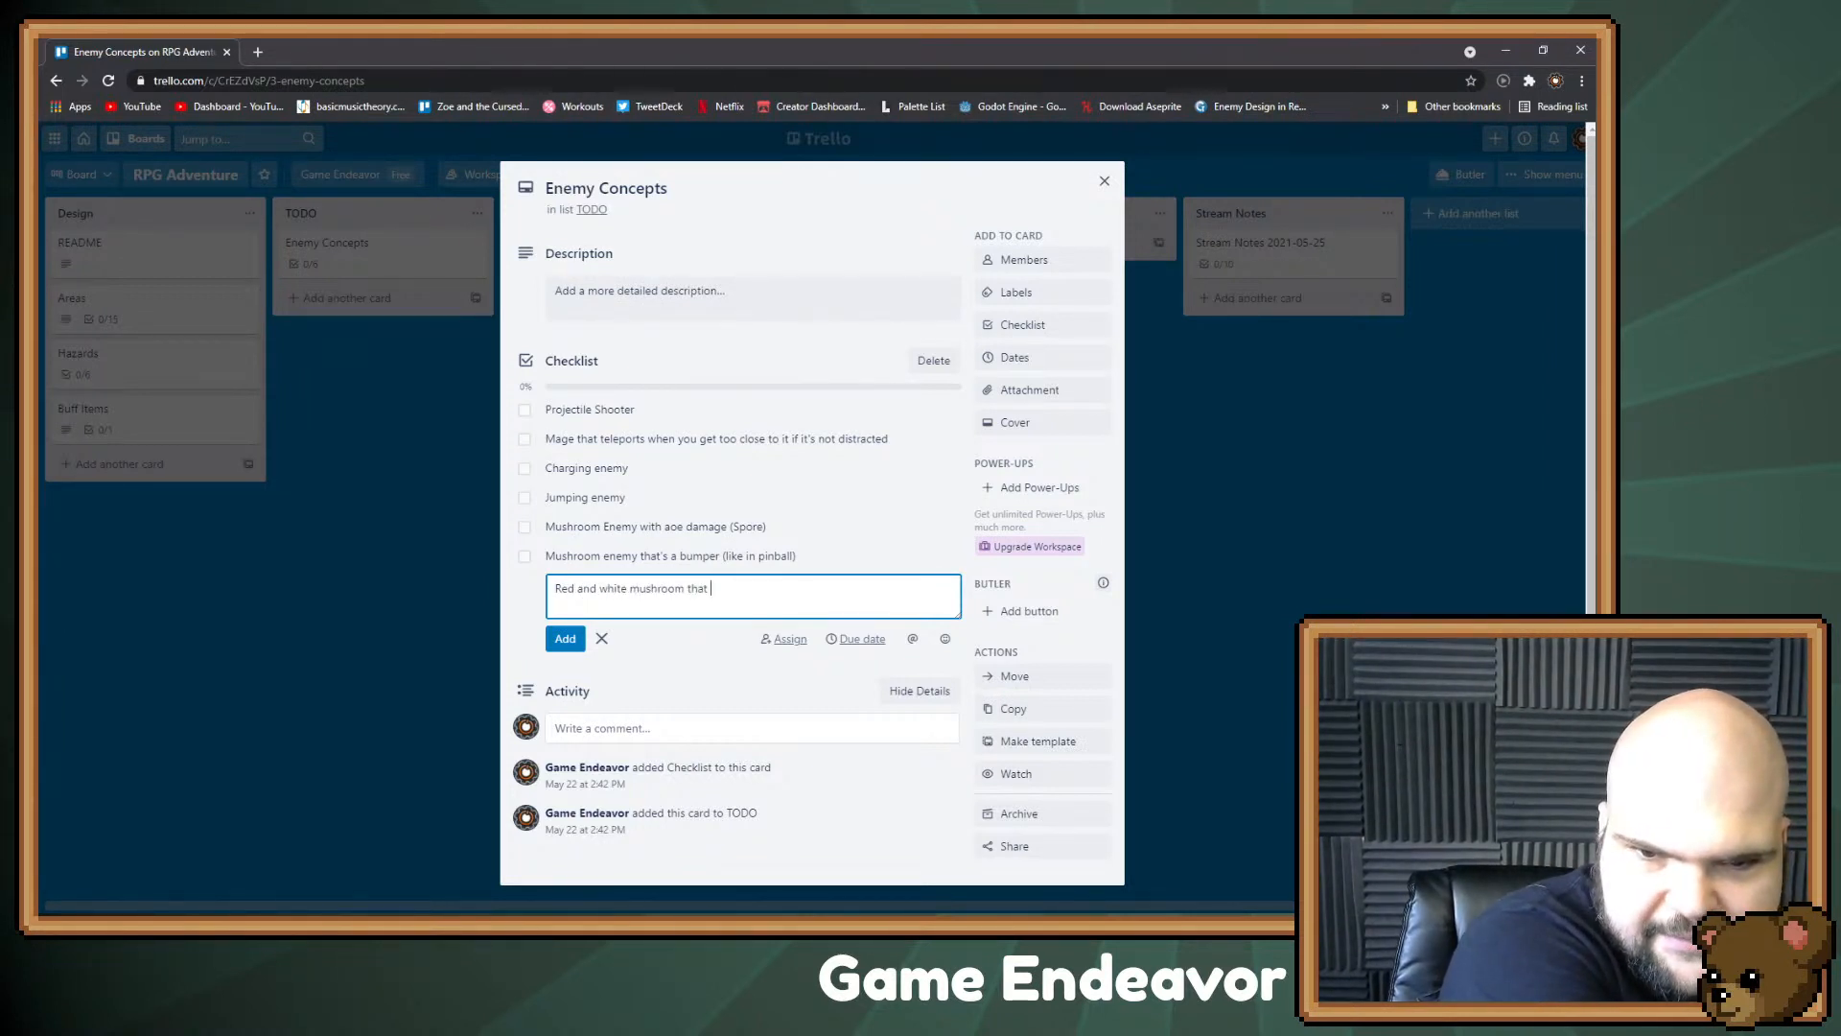
type("pretends to be nice")
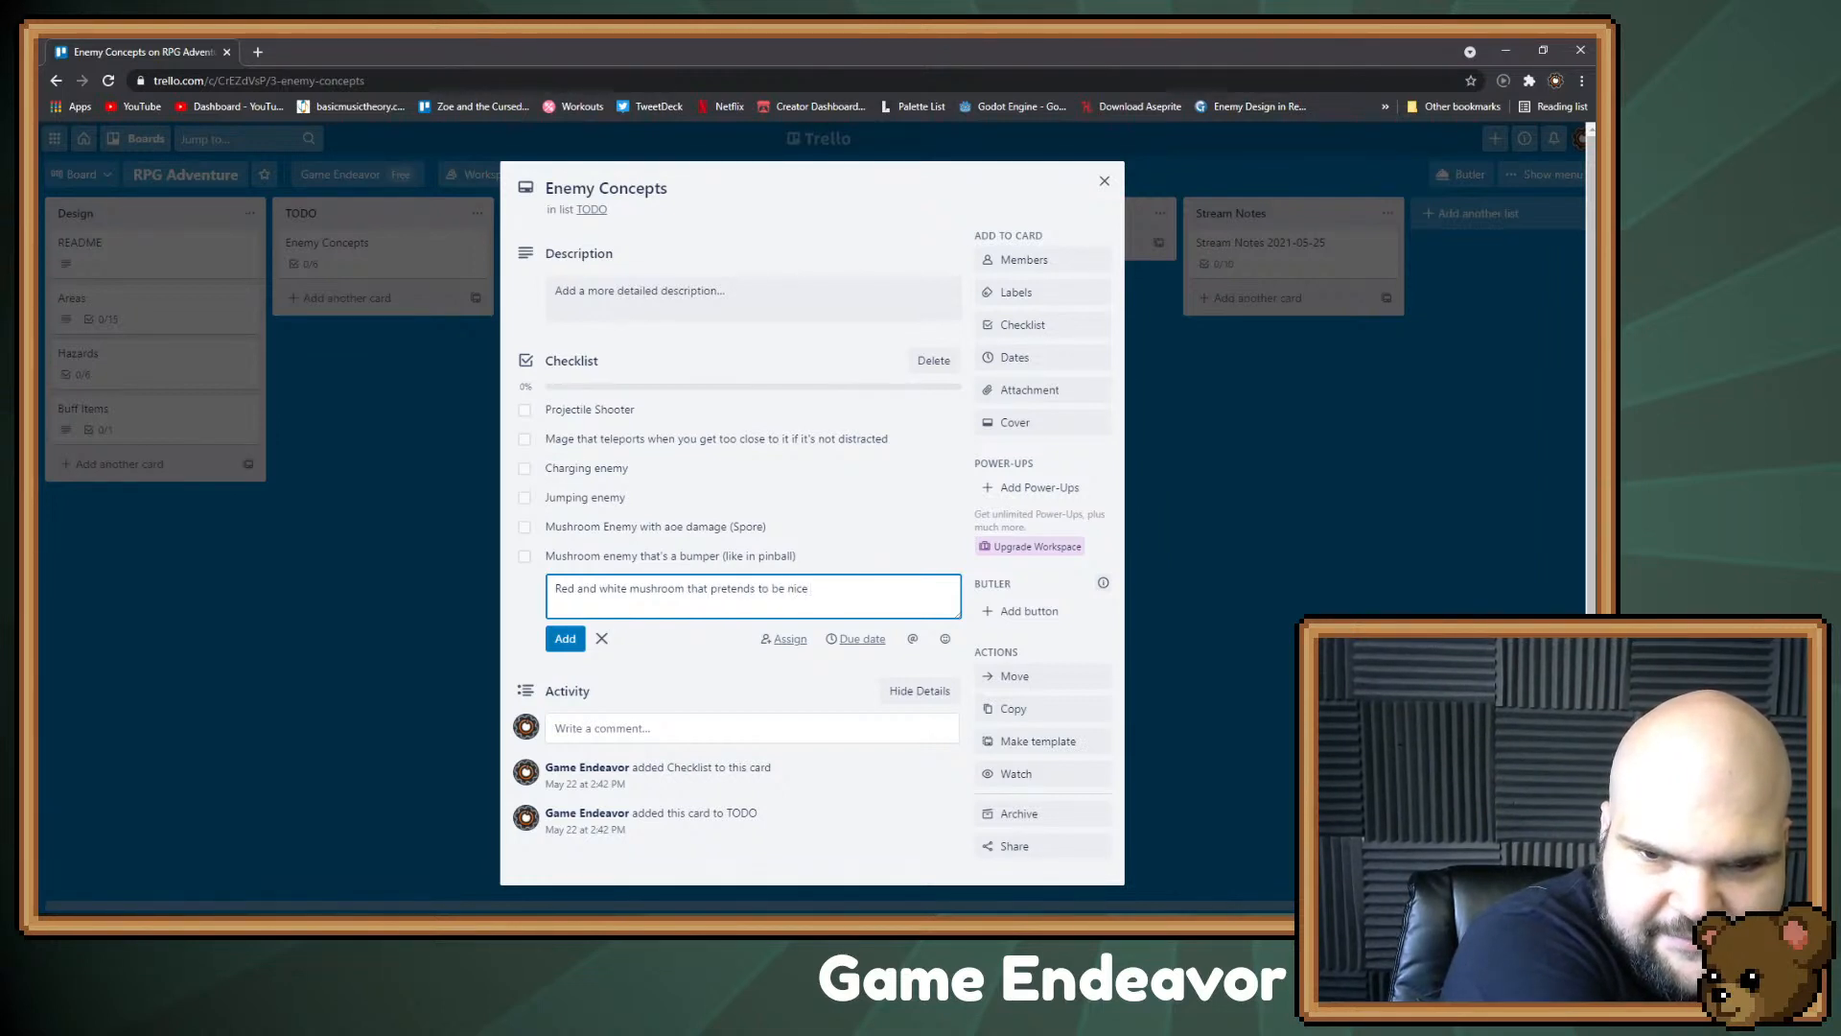
type(" but is actually ")
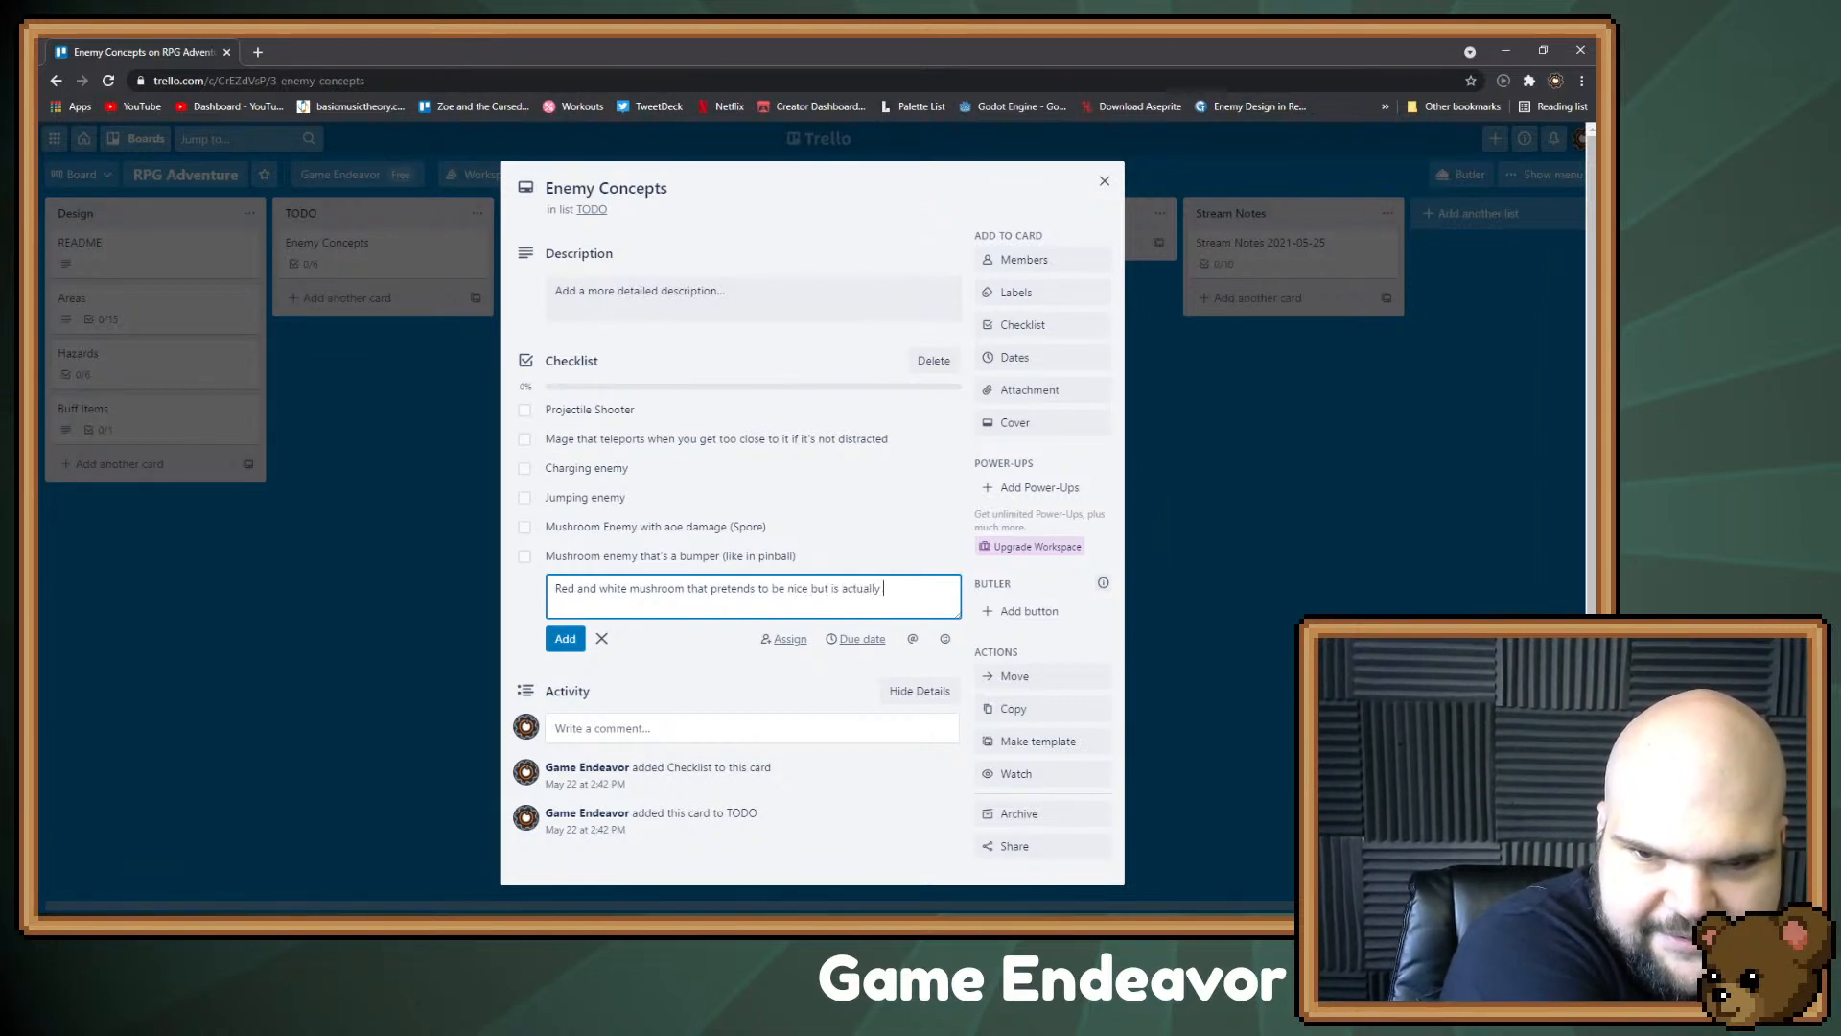
type("evil ")
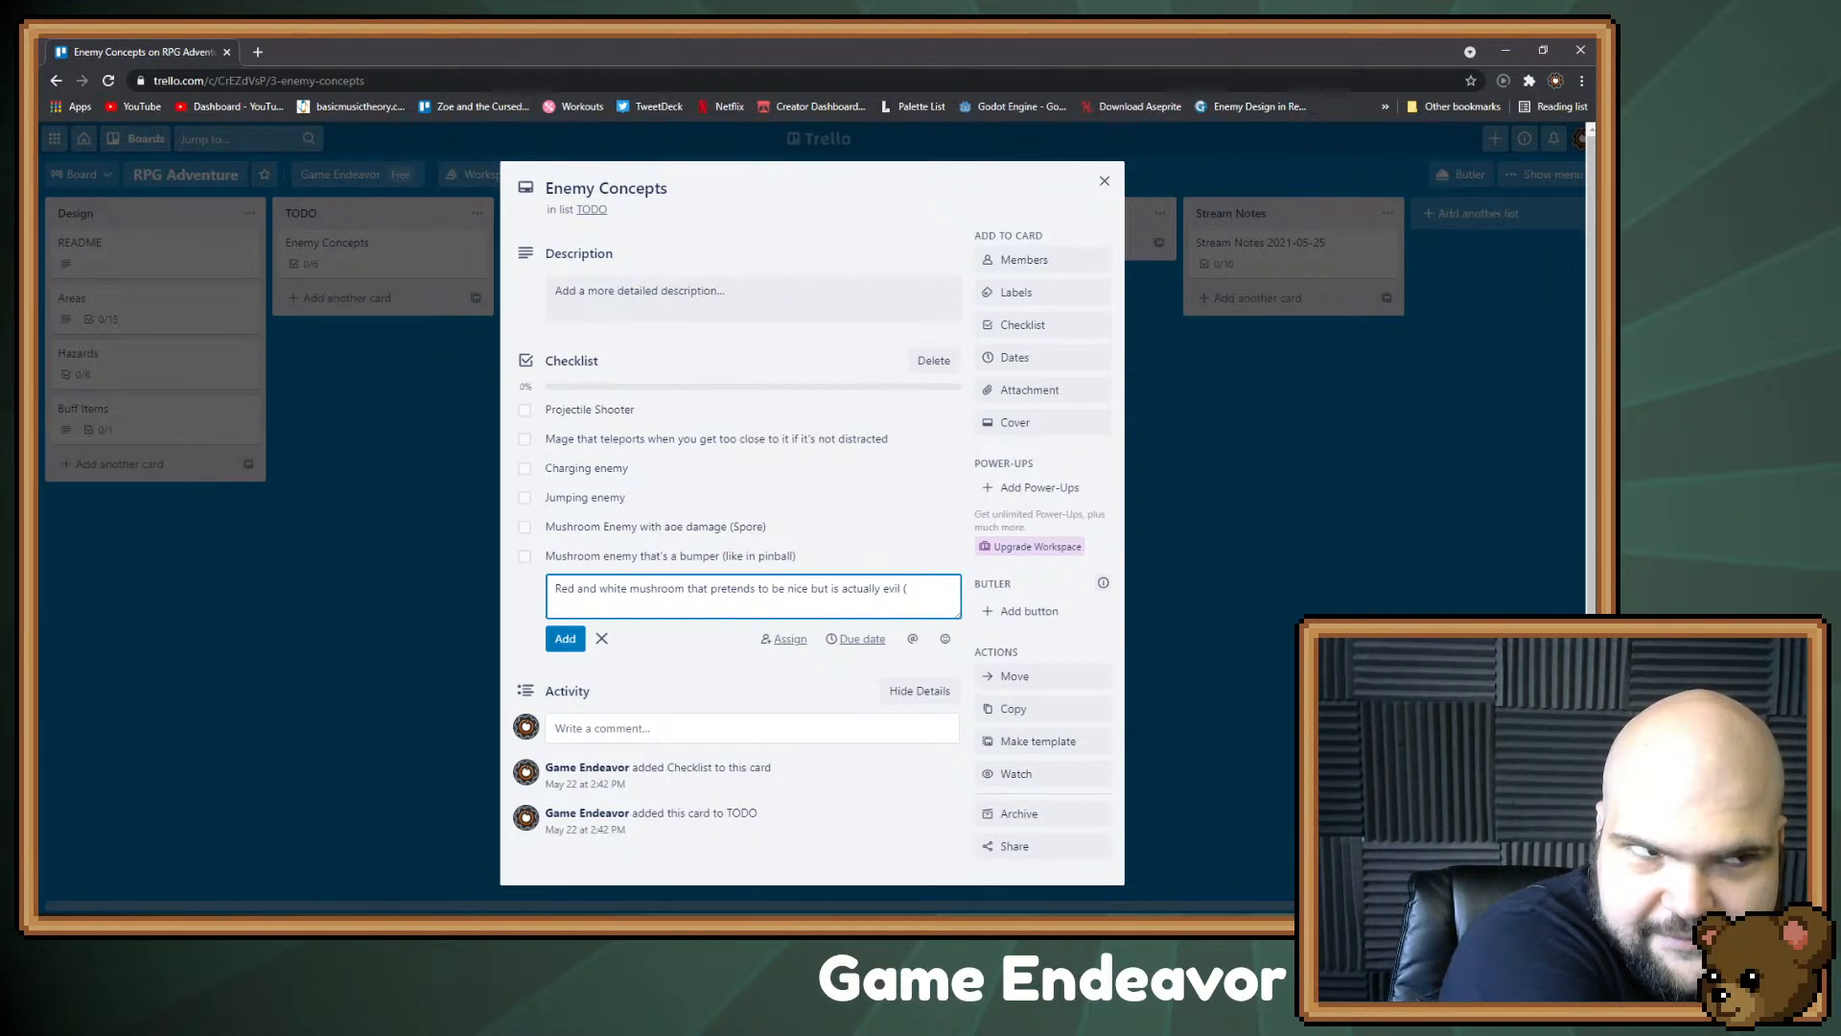
type("(play on how ")
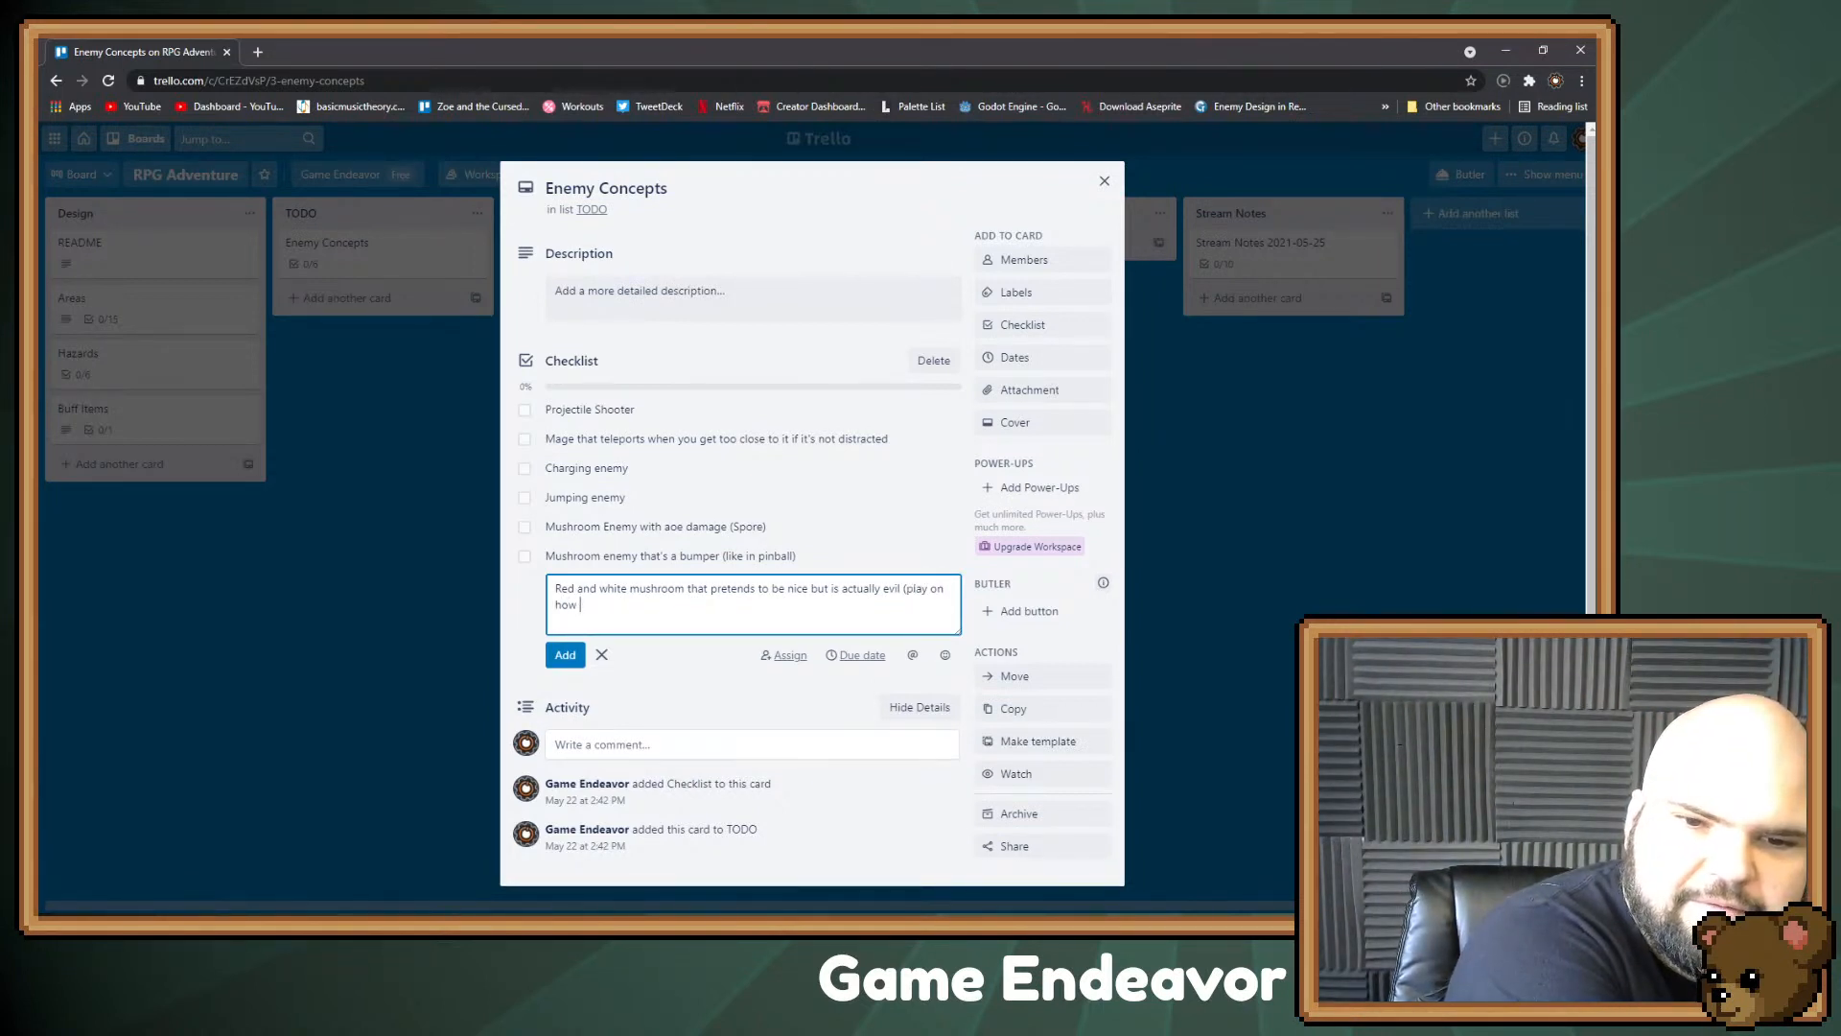
type("mario mushroom")
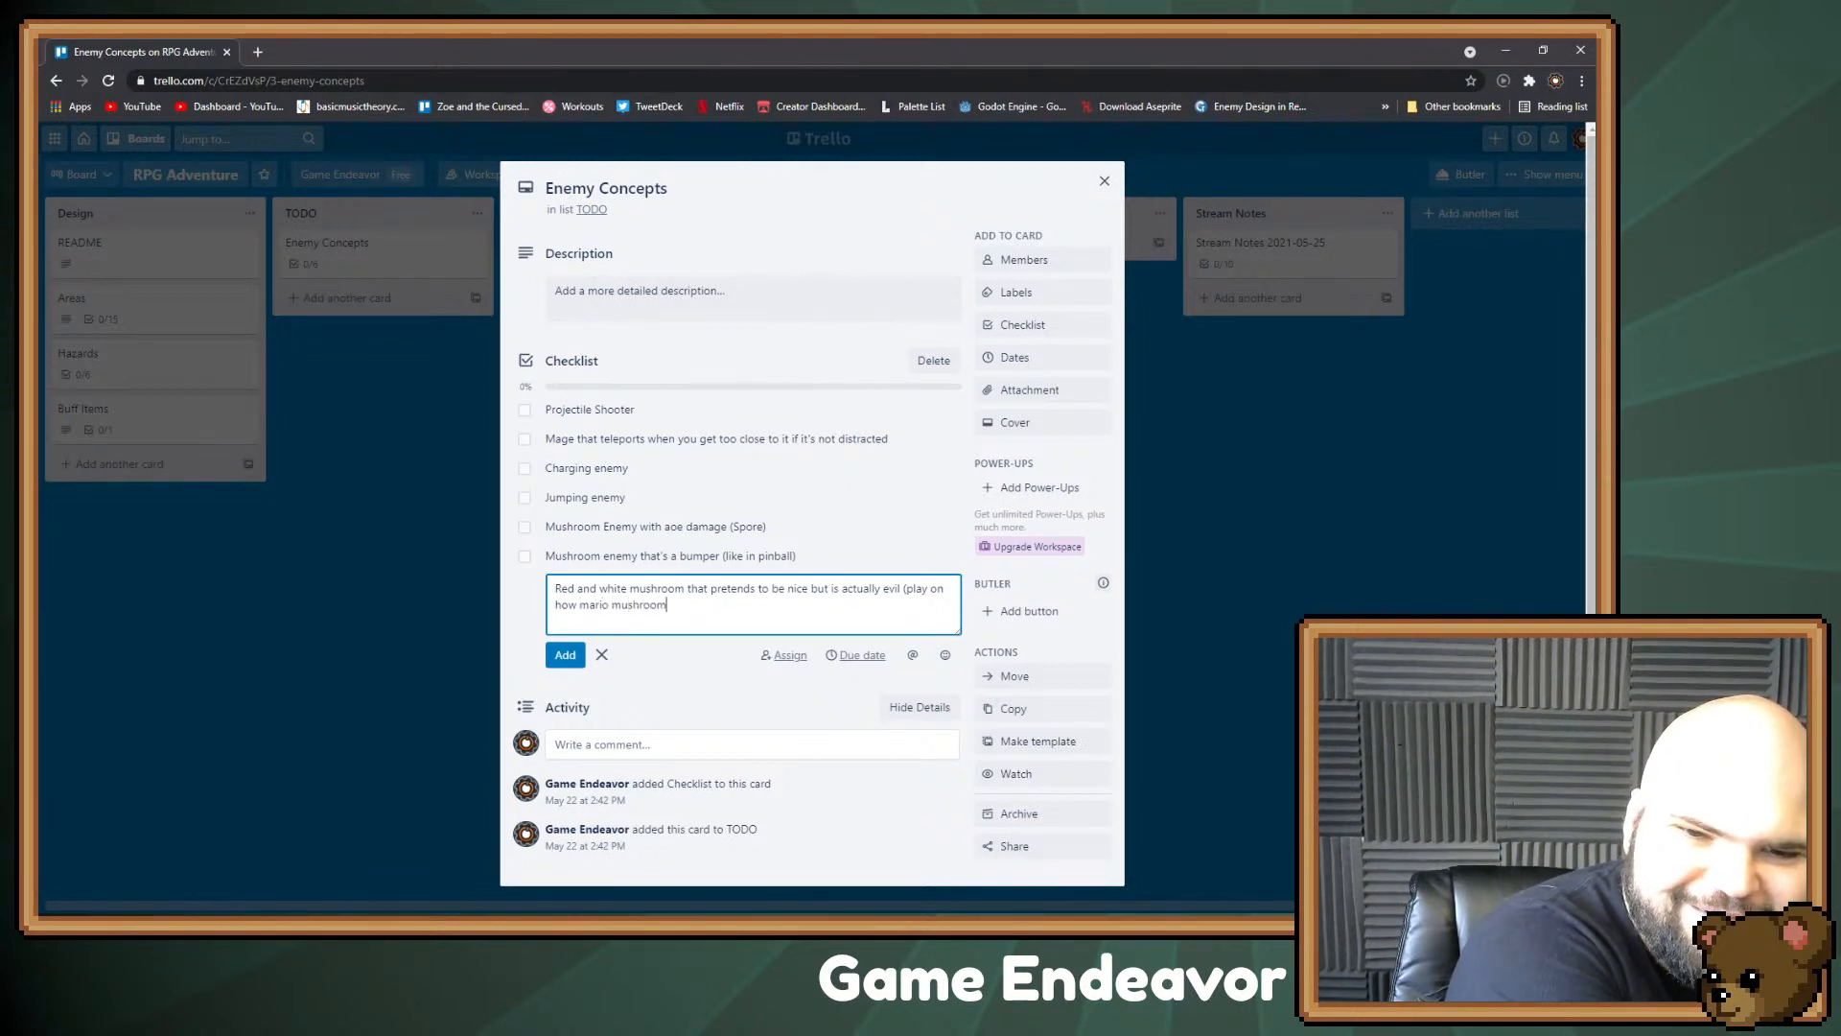
type("s are actually d")
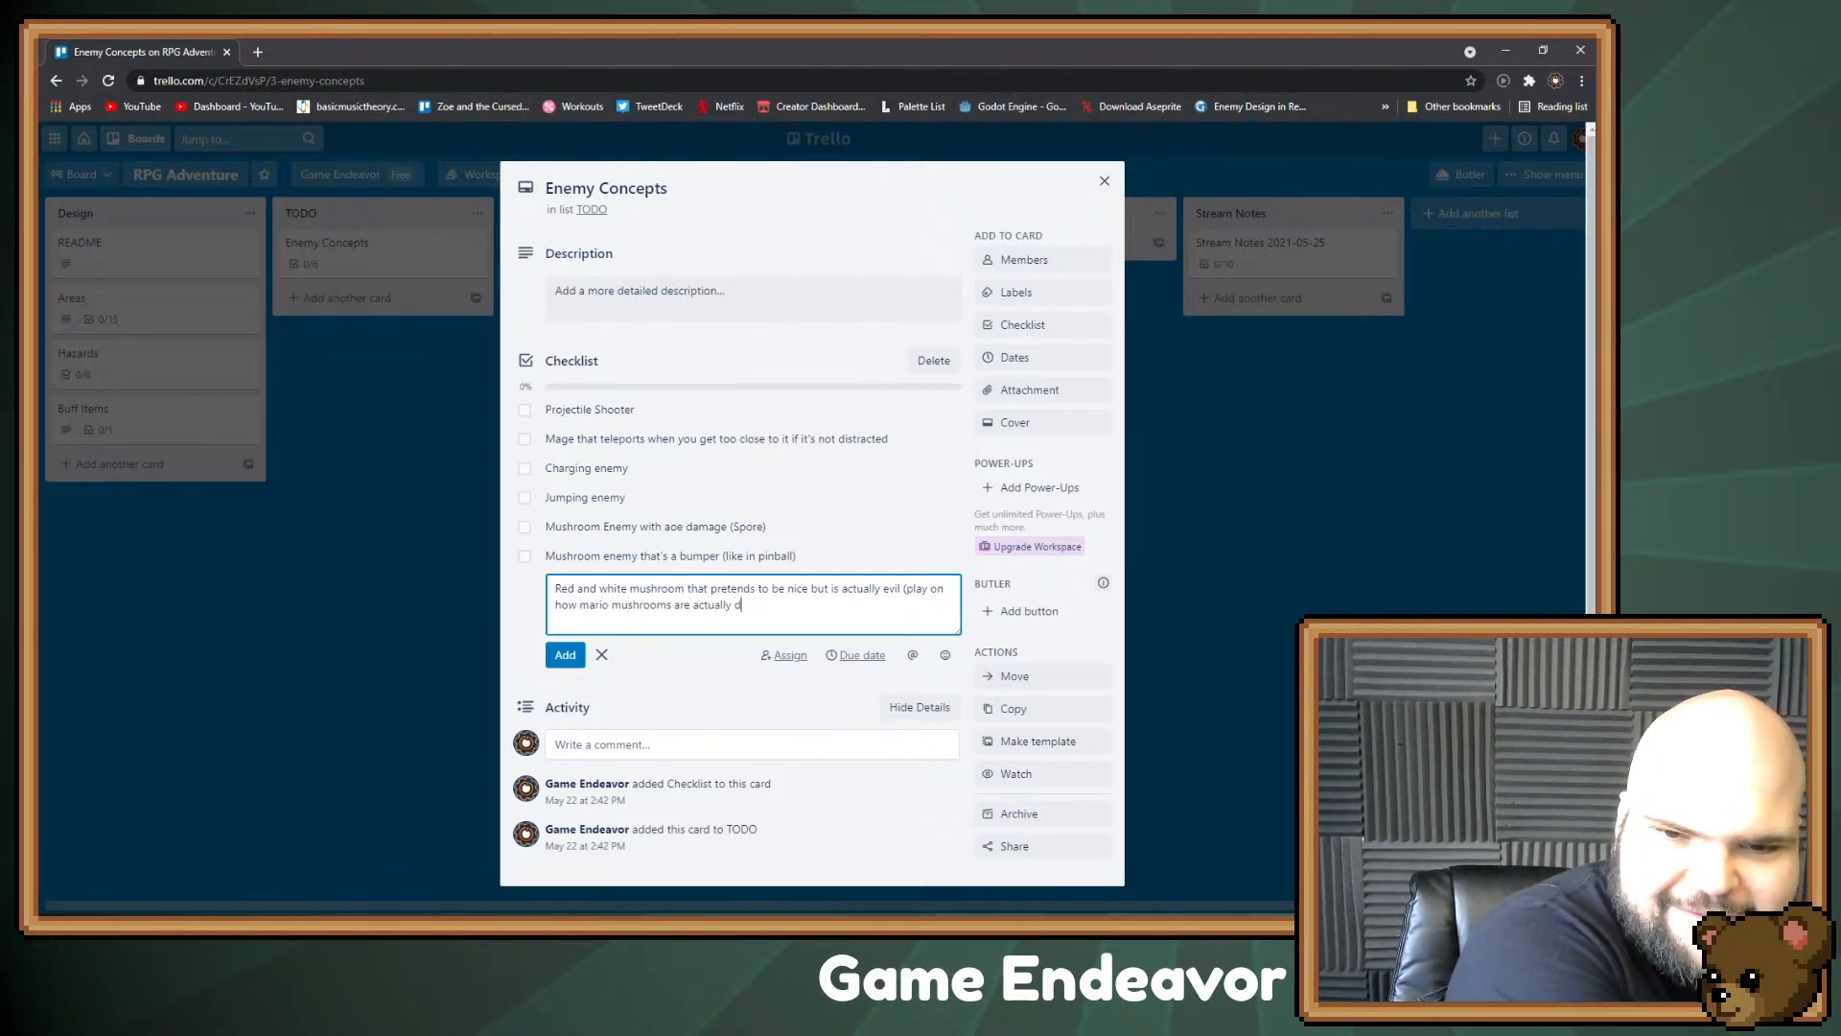
type("eadly)")
key("Return")
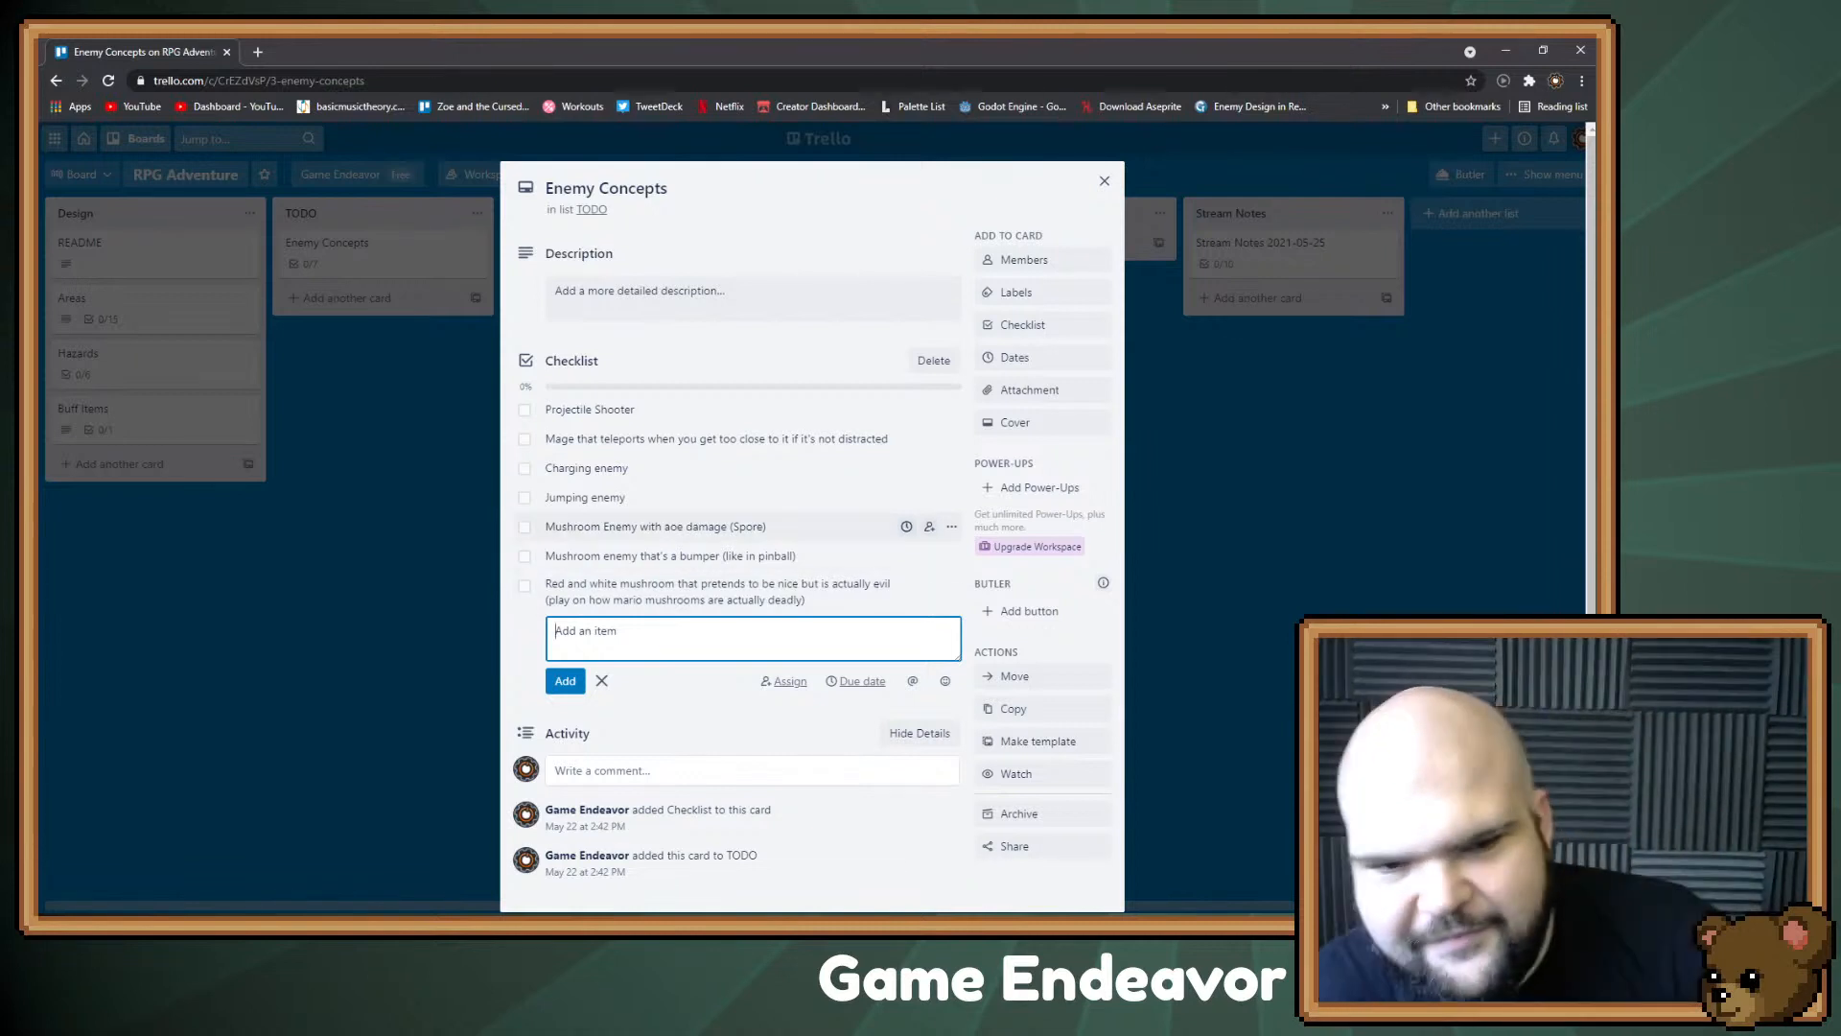
key("Escape")
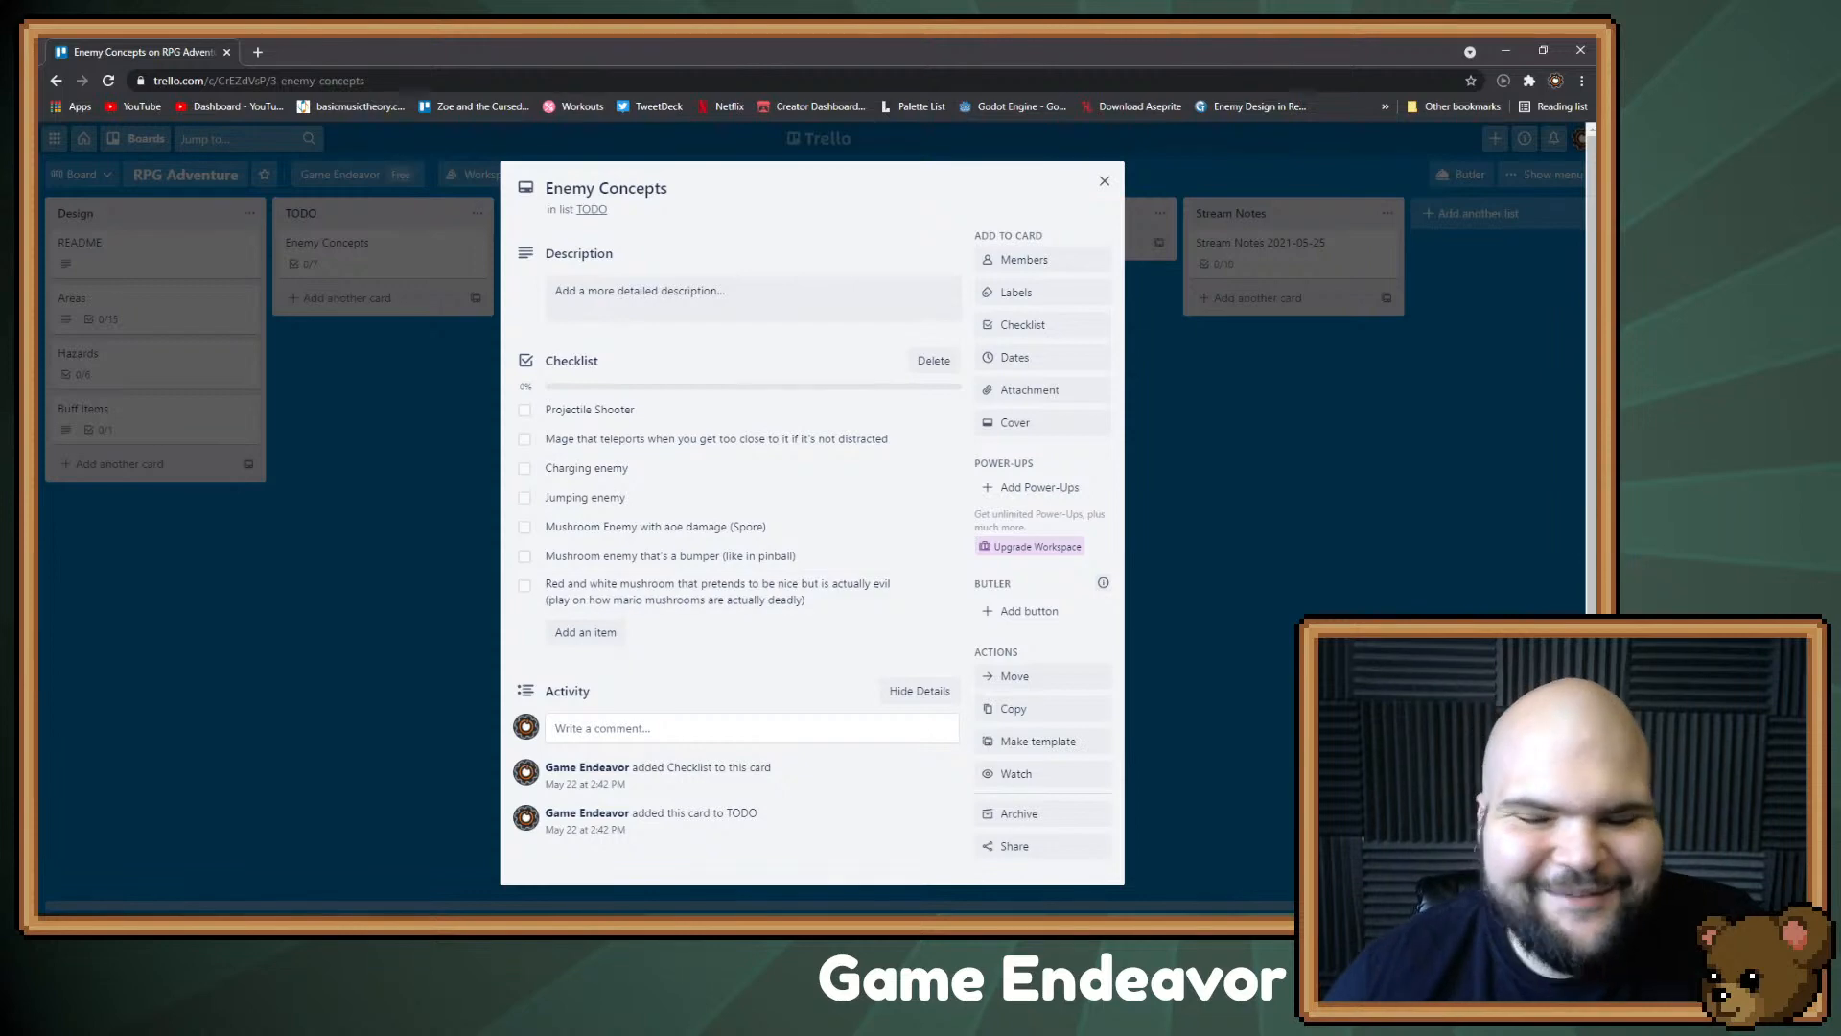
key("Escape")
Step: Open the Stream Notes 2021-05-25 card and start a new checklist item
left_click(1261, 247)
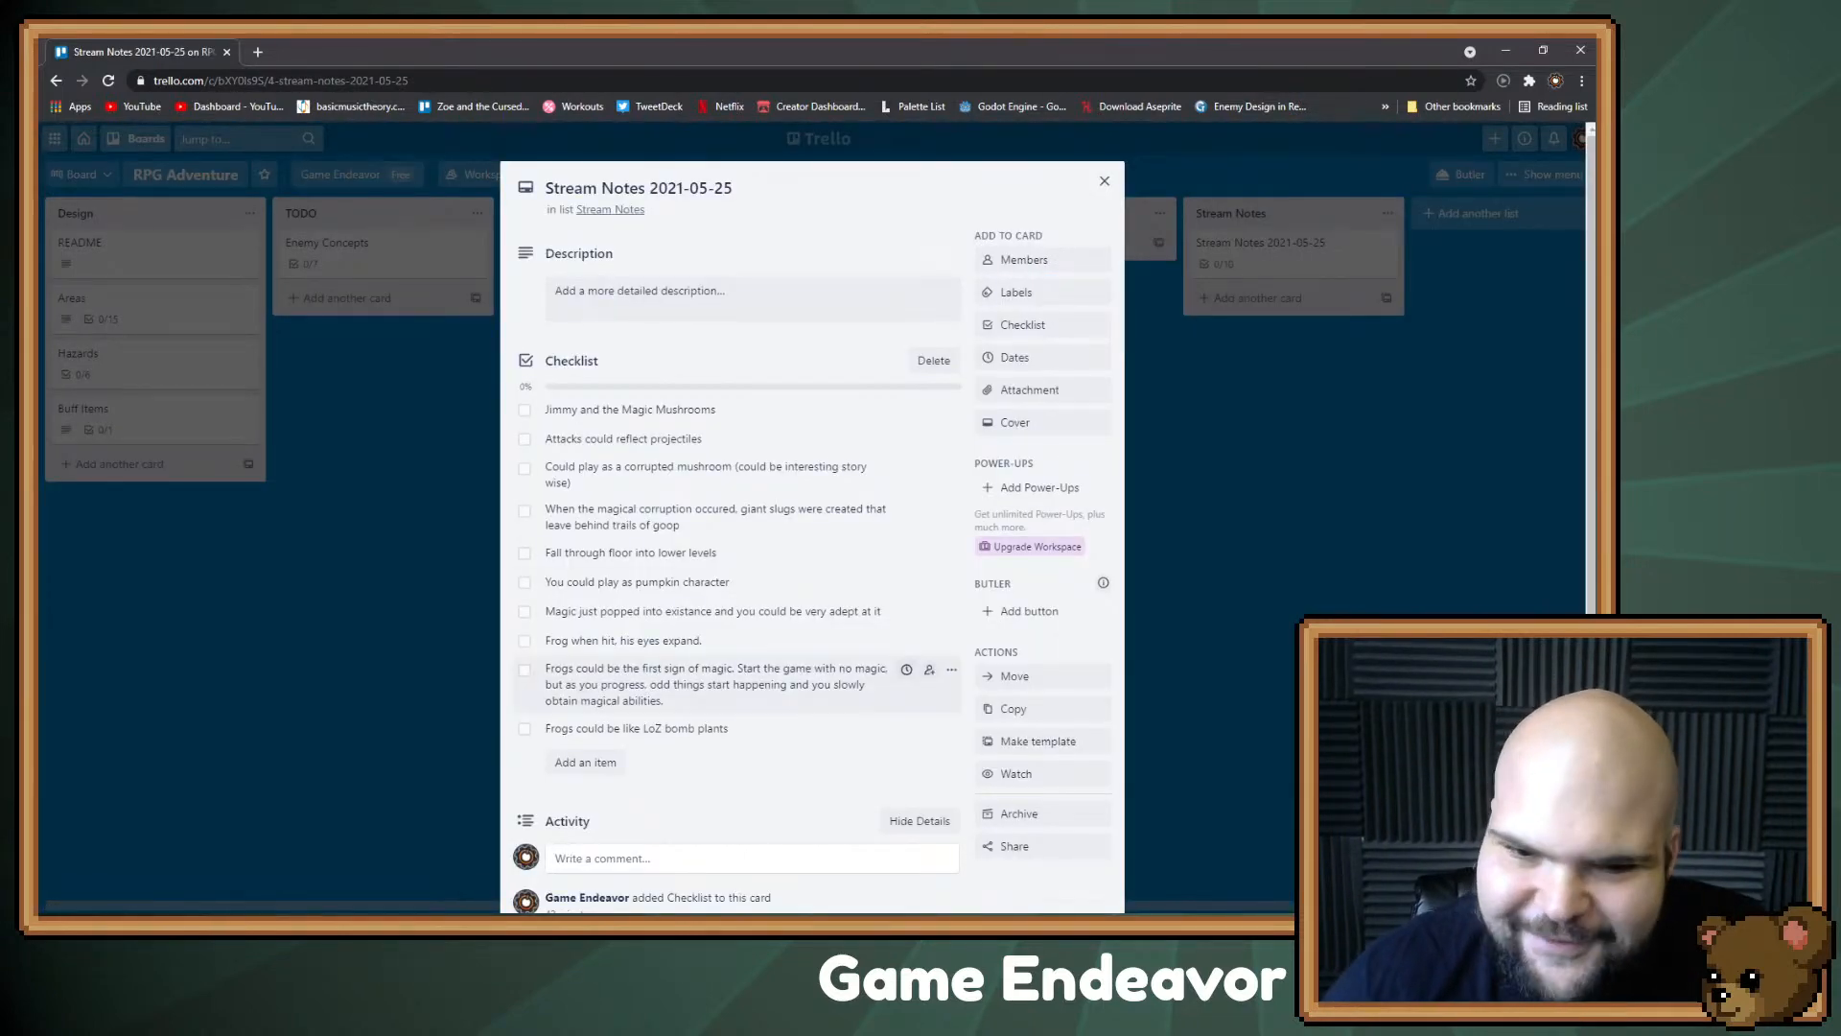
left_click(584, 761)
type("S")
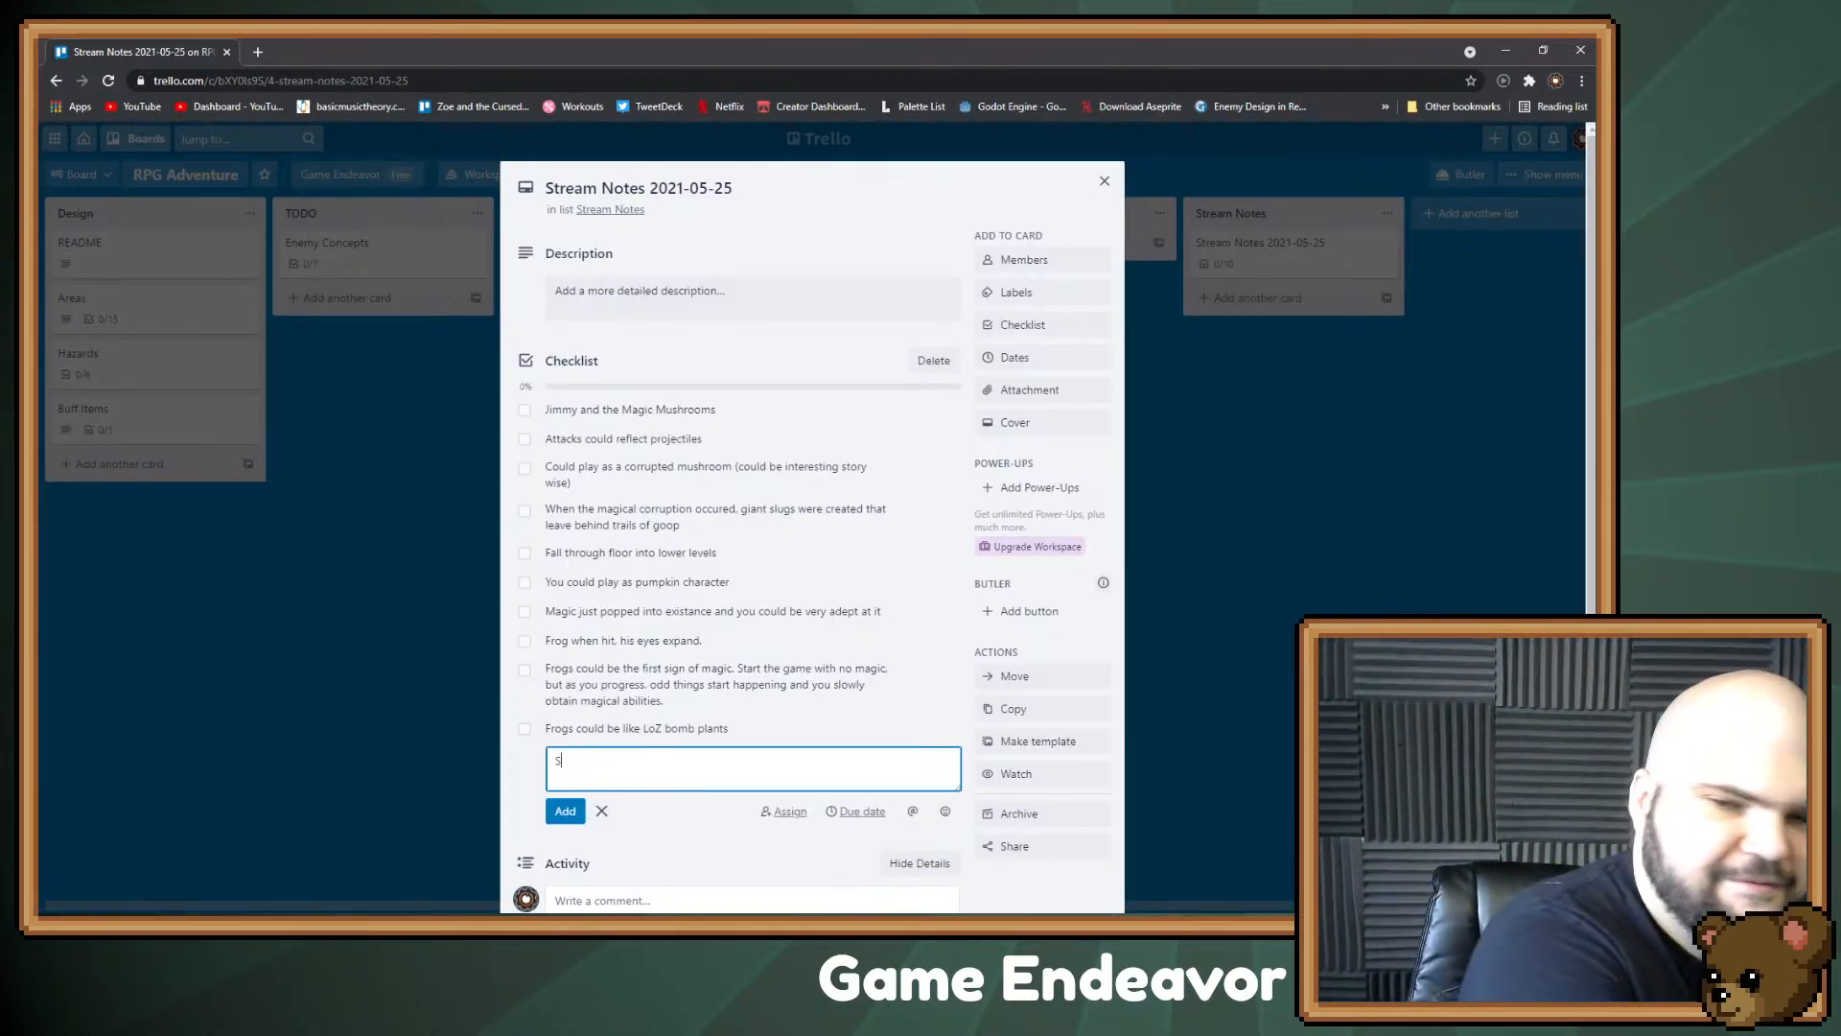
type("quirrel")
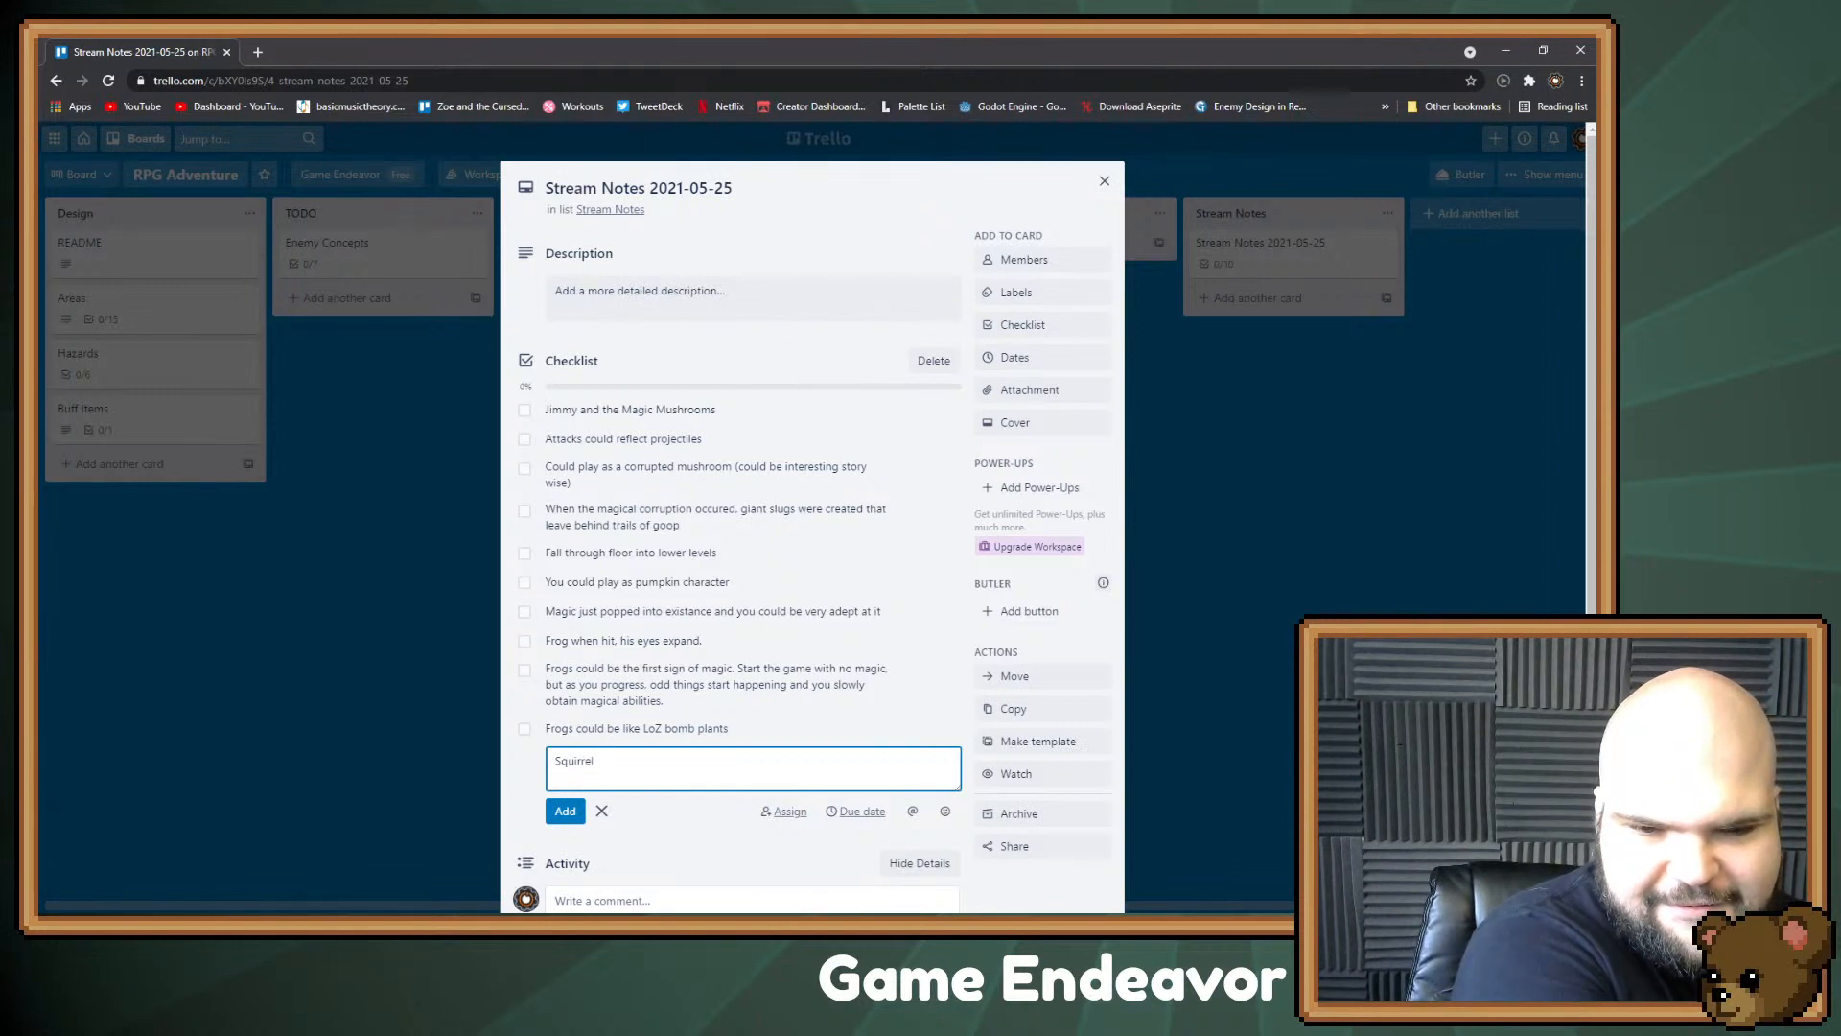
key("BackSpace")
key("BackSpace")
key("BackSpace")
key("BackSpace")
key("BackSpace")
key("BackSpace")
key("BackSpace")
key("BackSpace")
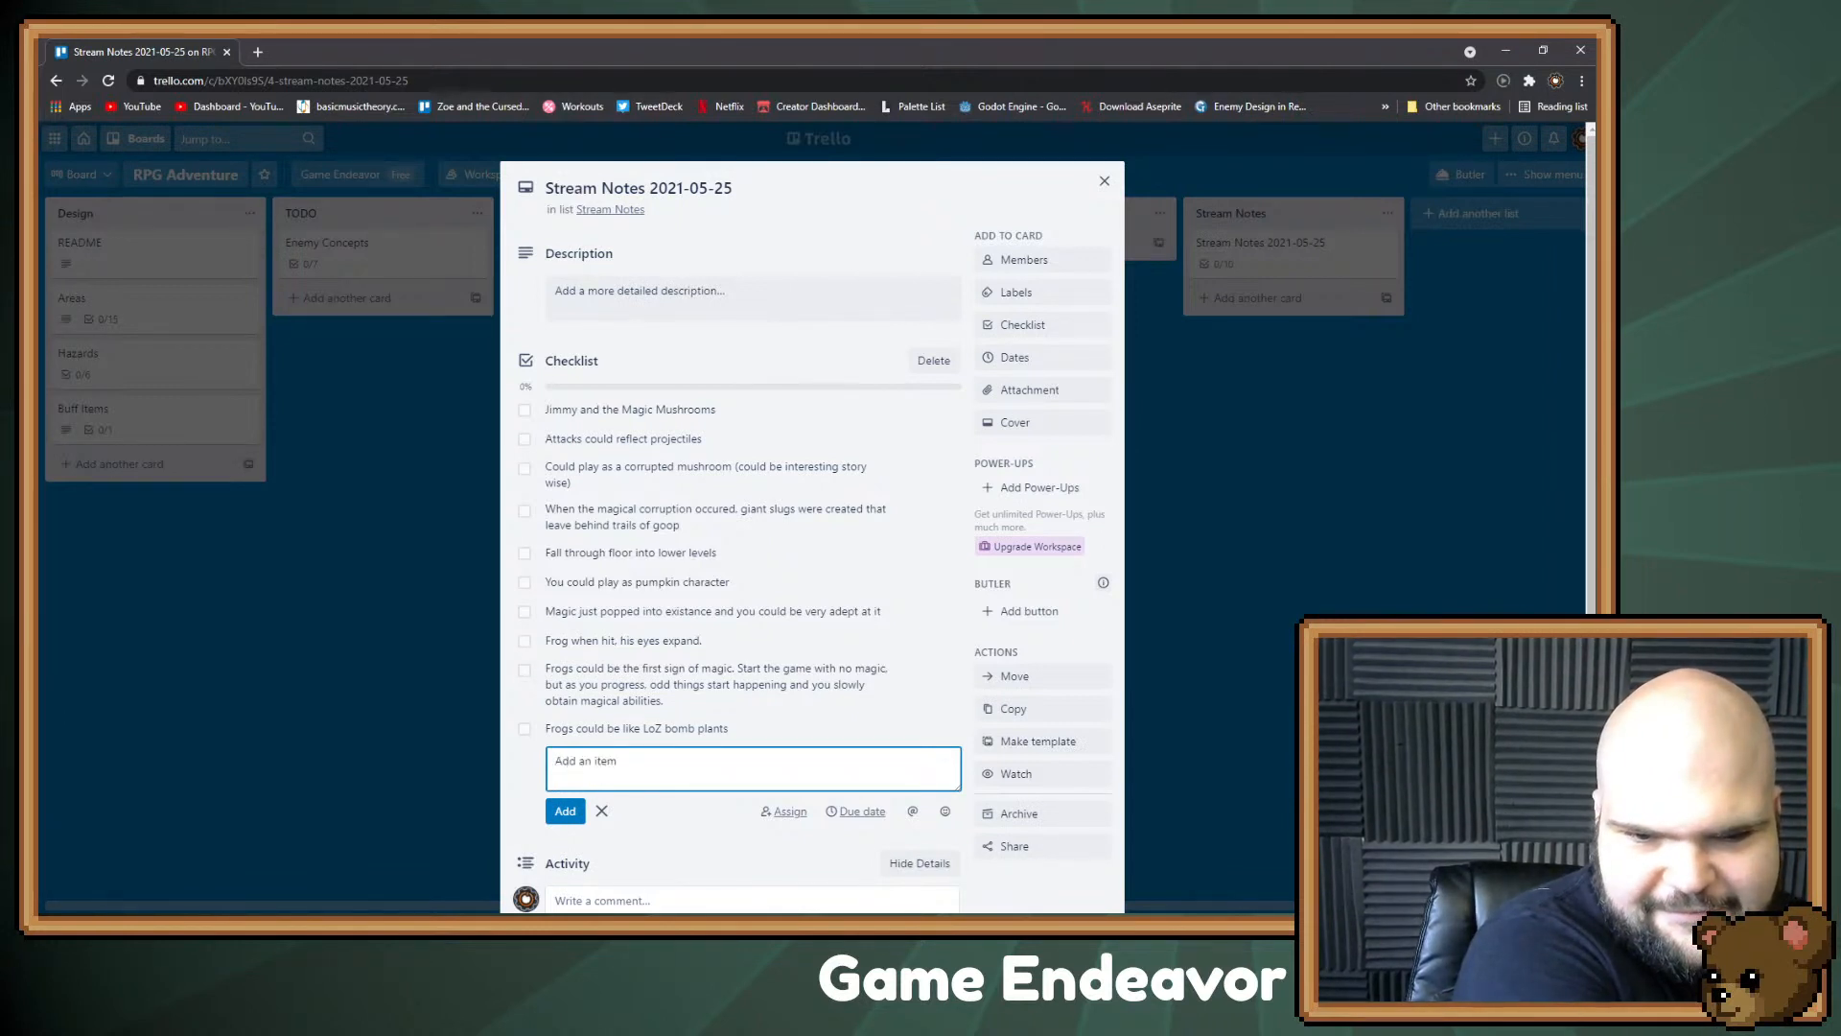
Step: Enter "Squirrels start making fun of the player" as the new stream notes checklist item
type("Squirre")
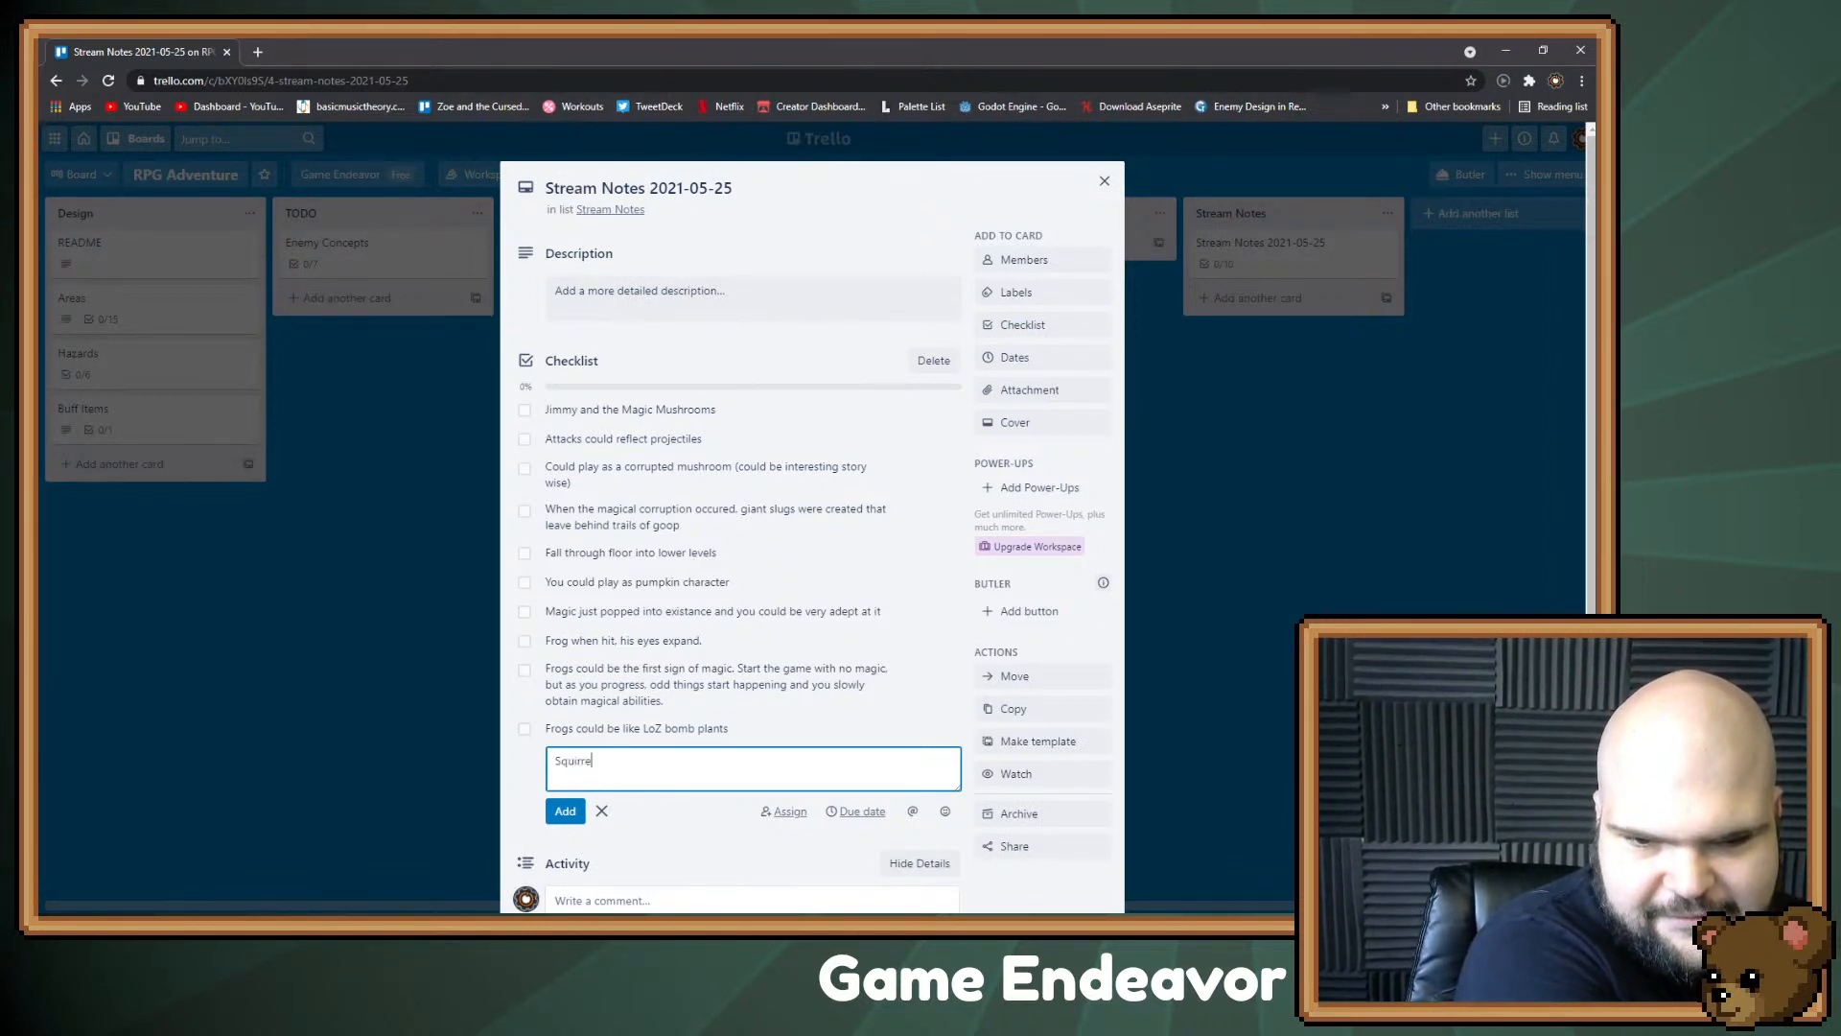
type("ls start maki")
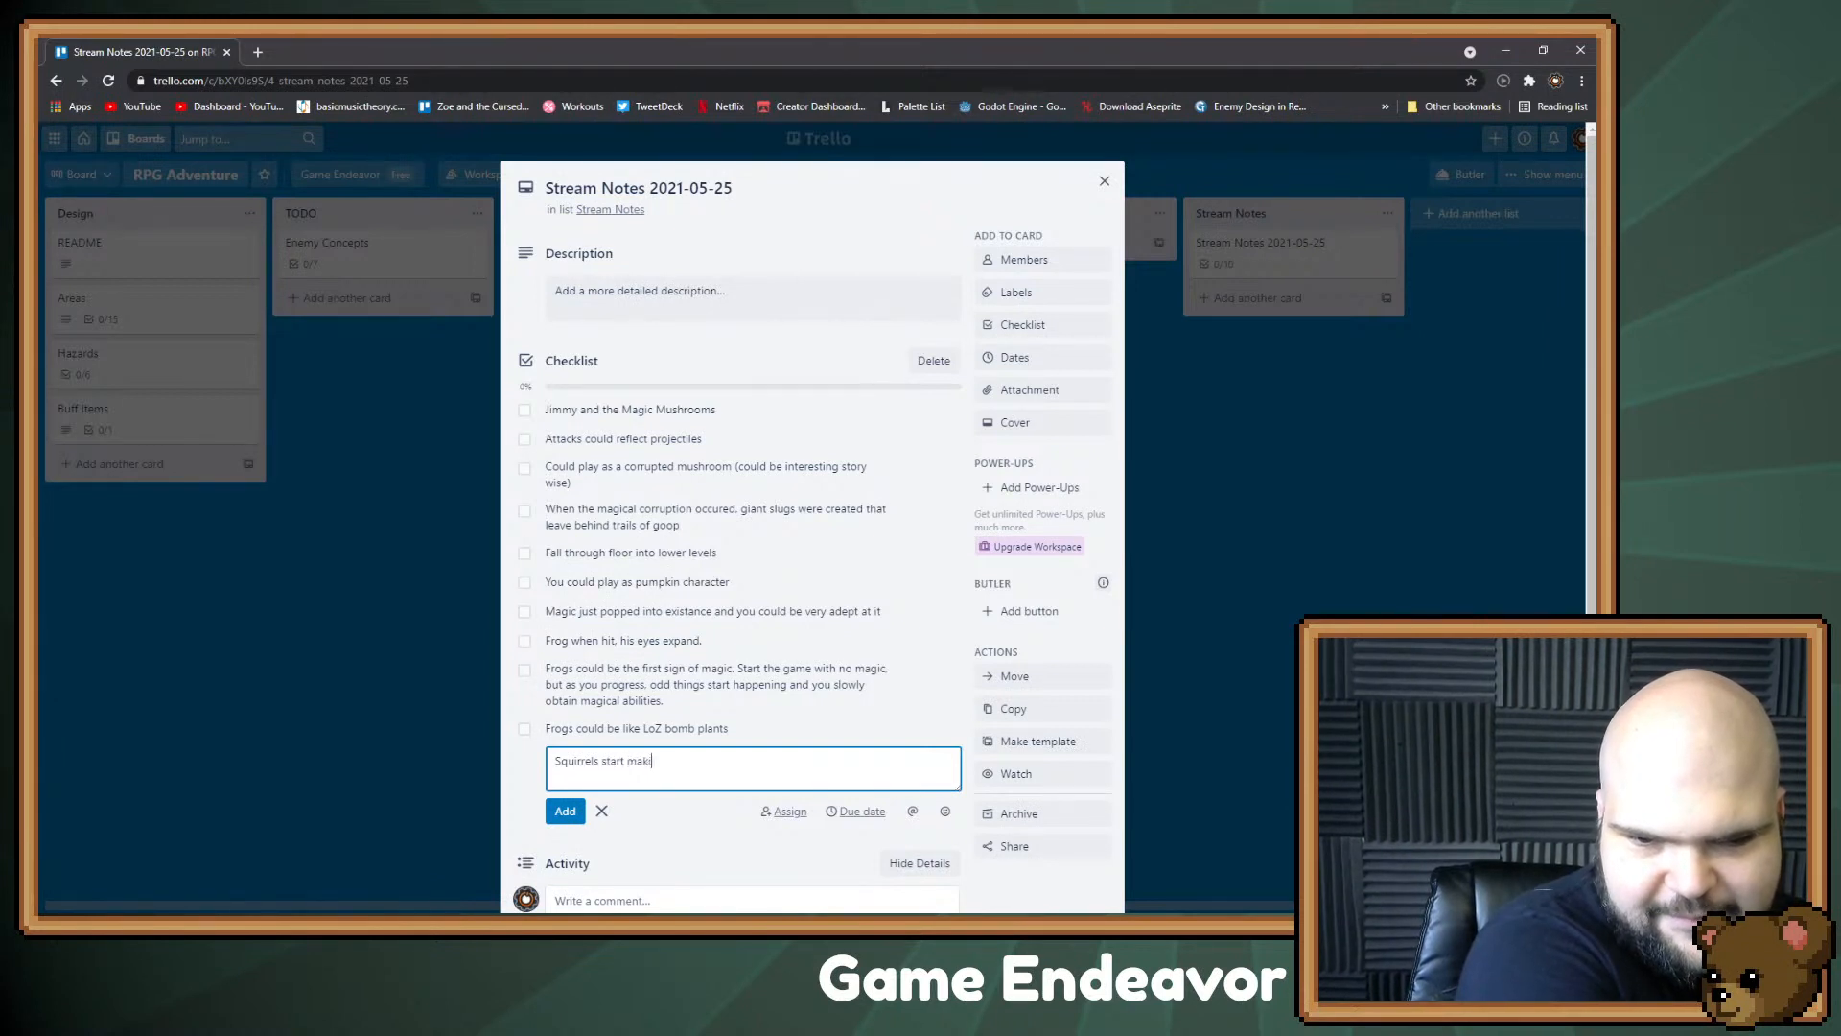
type("ng fun of the play")
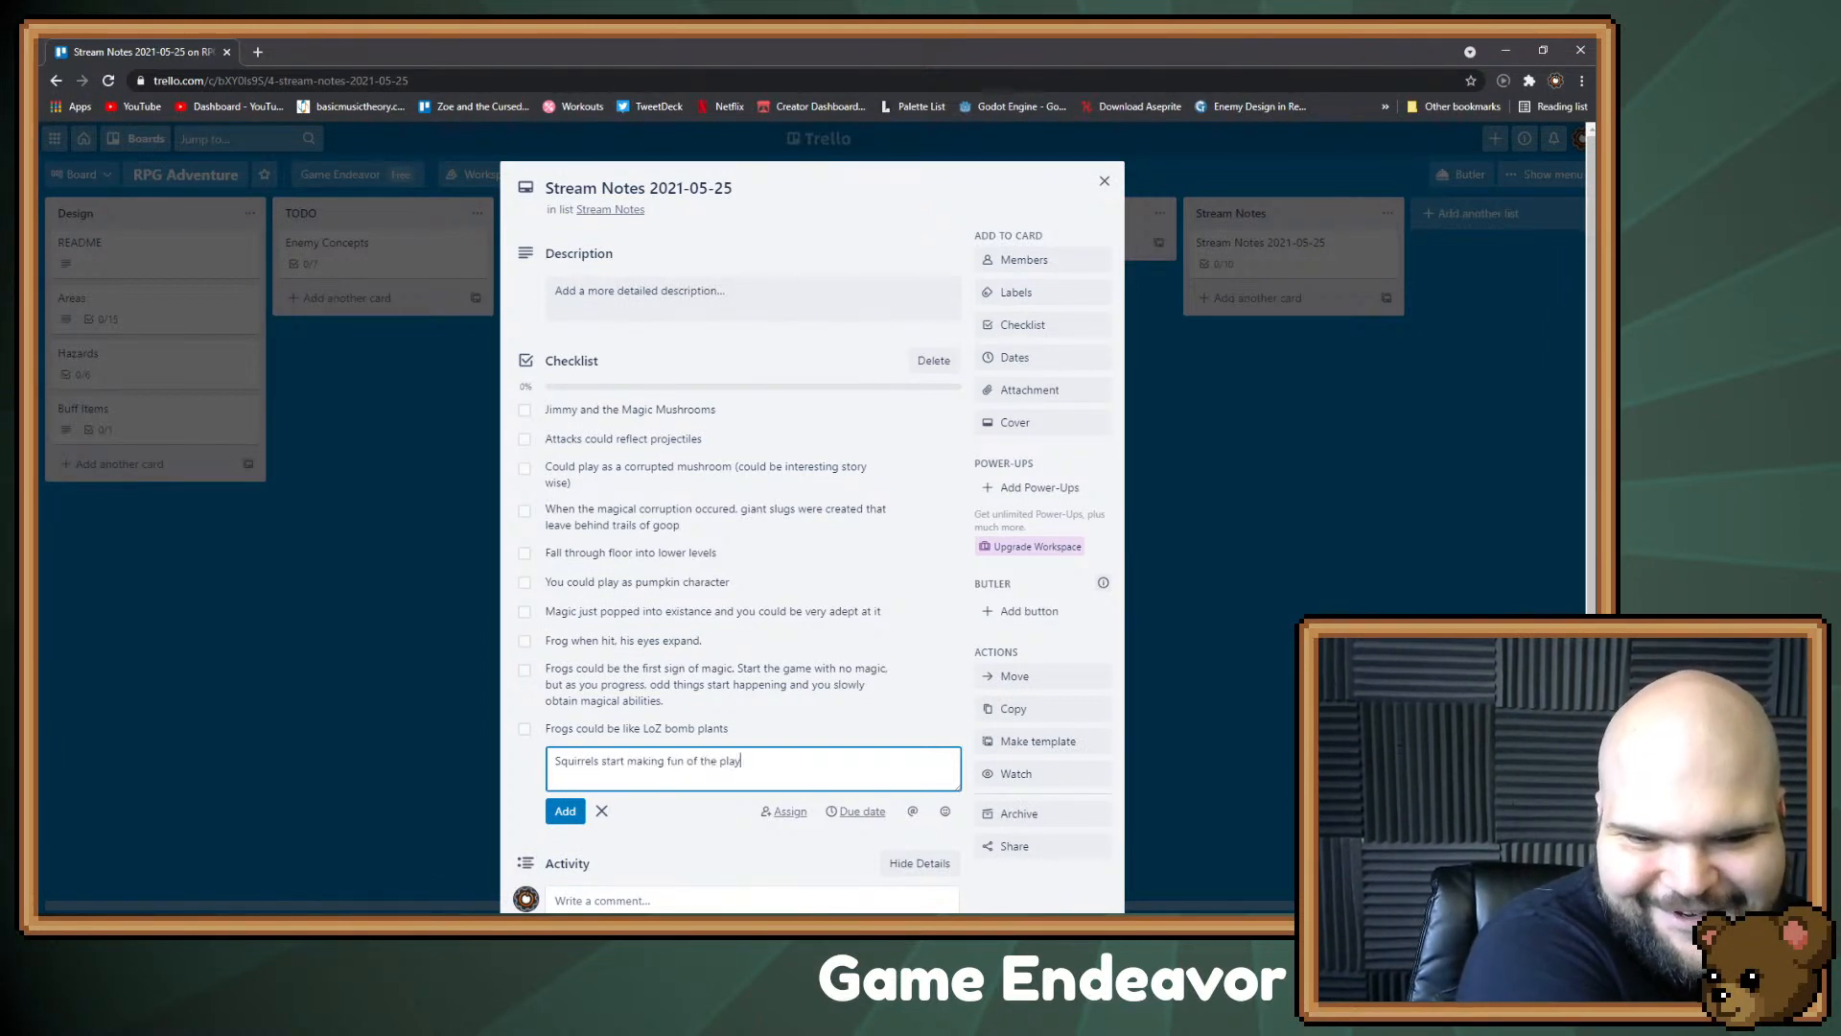
type("er")
key("Return")
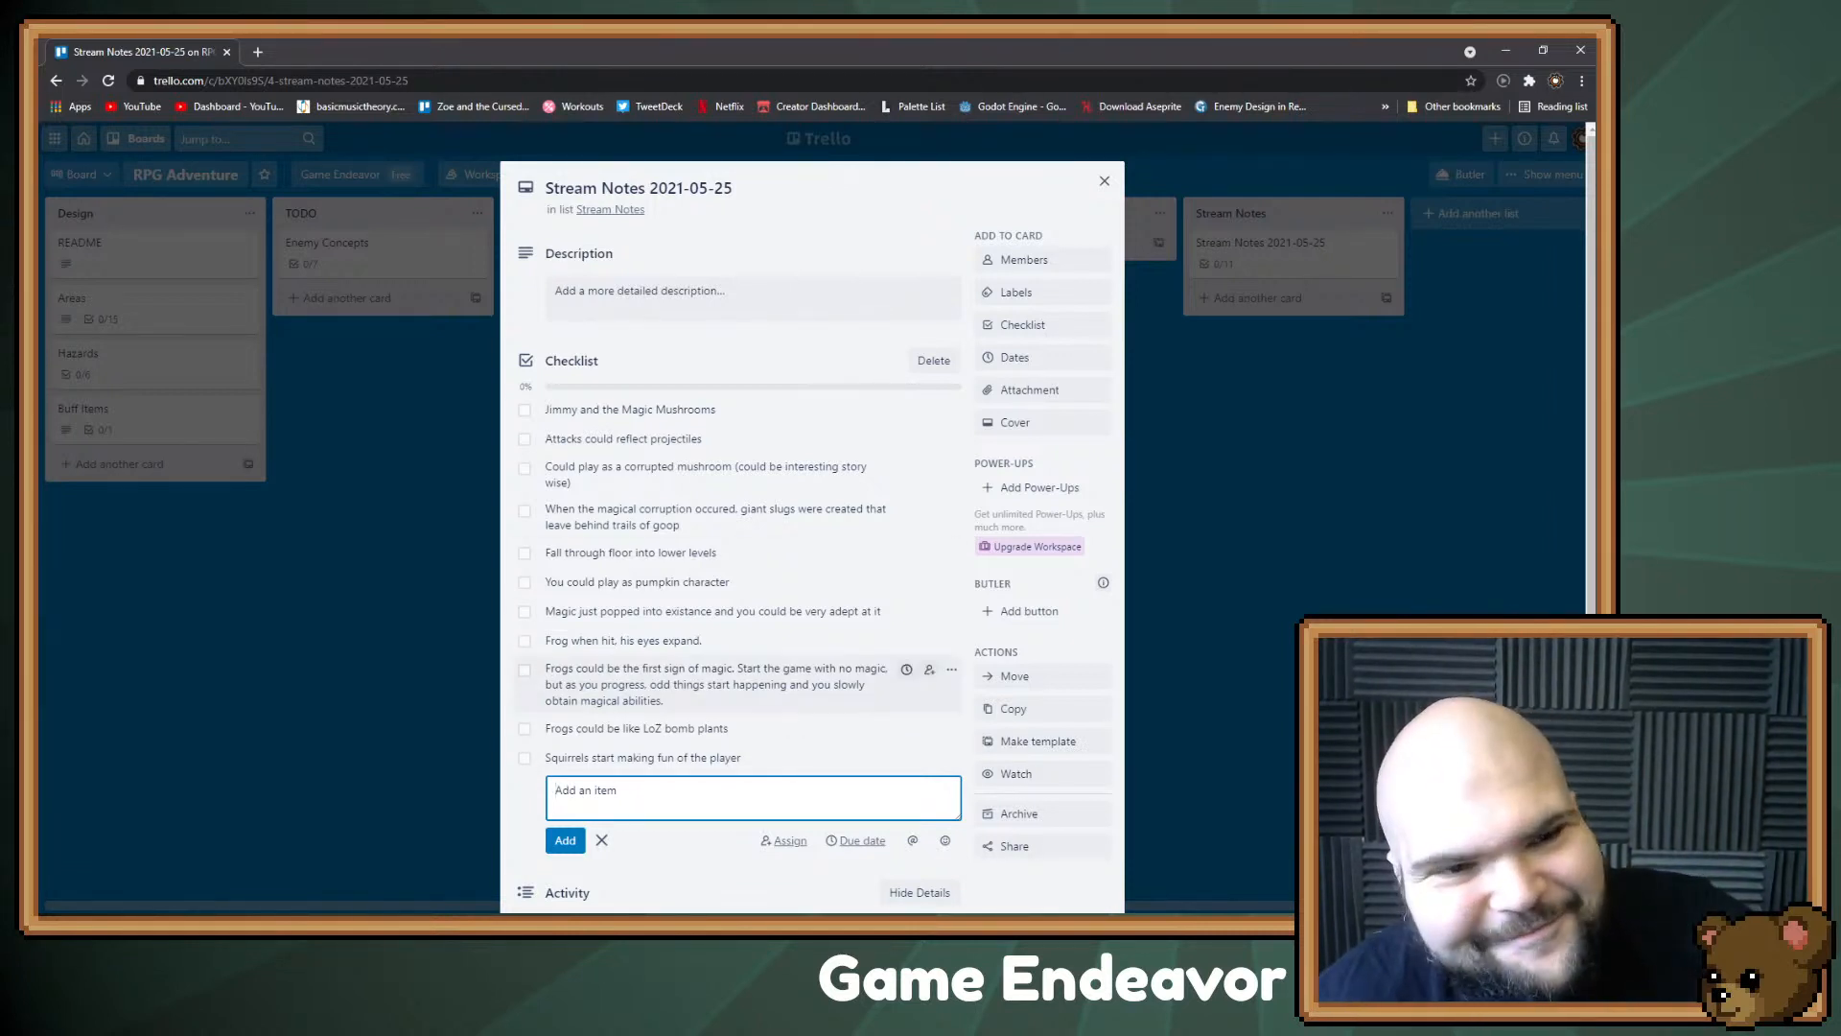
key("Escape")
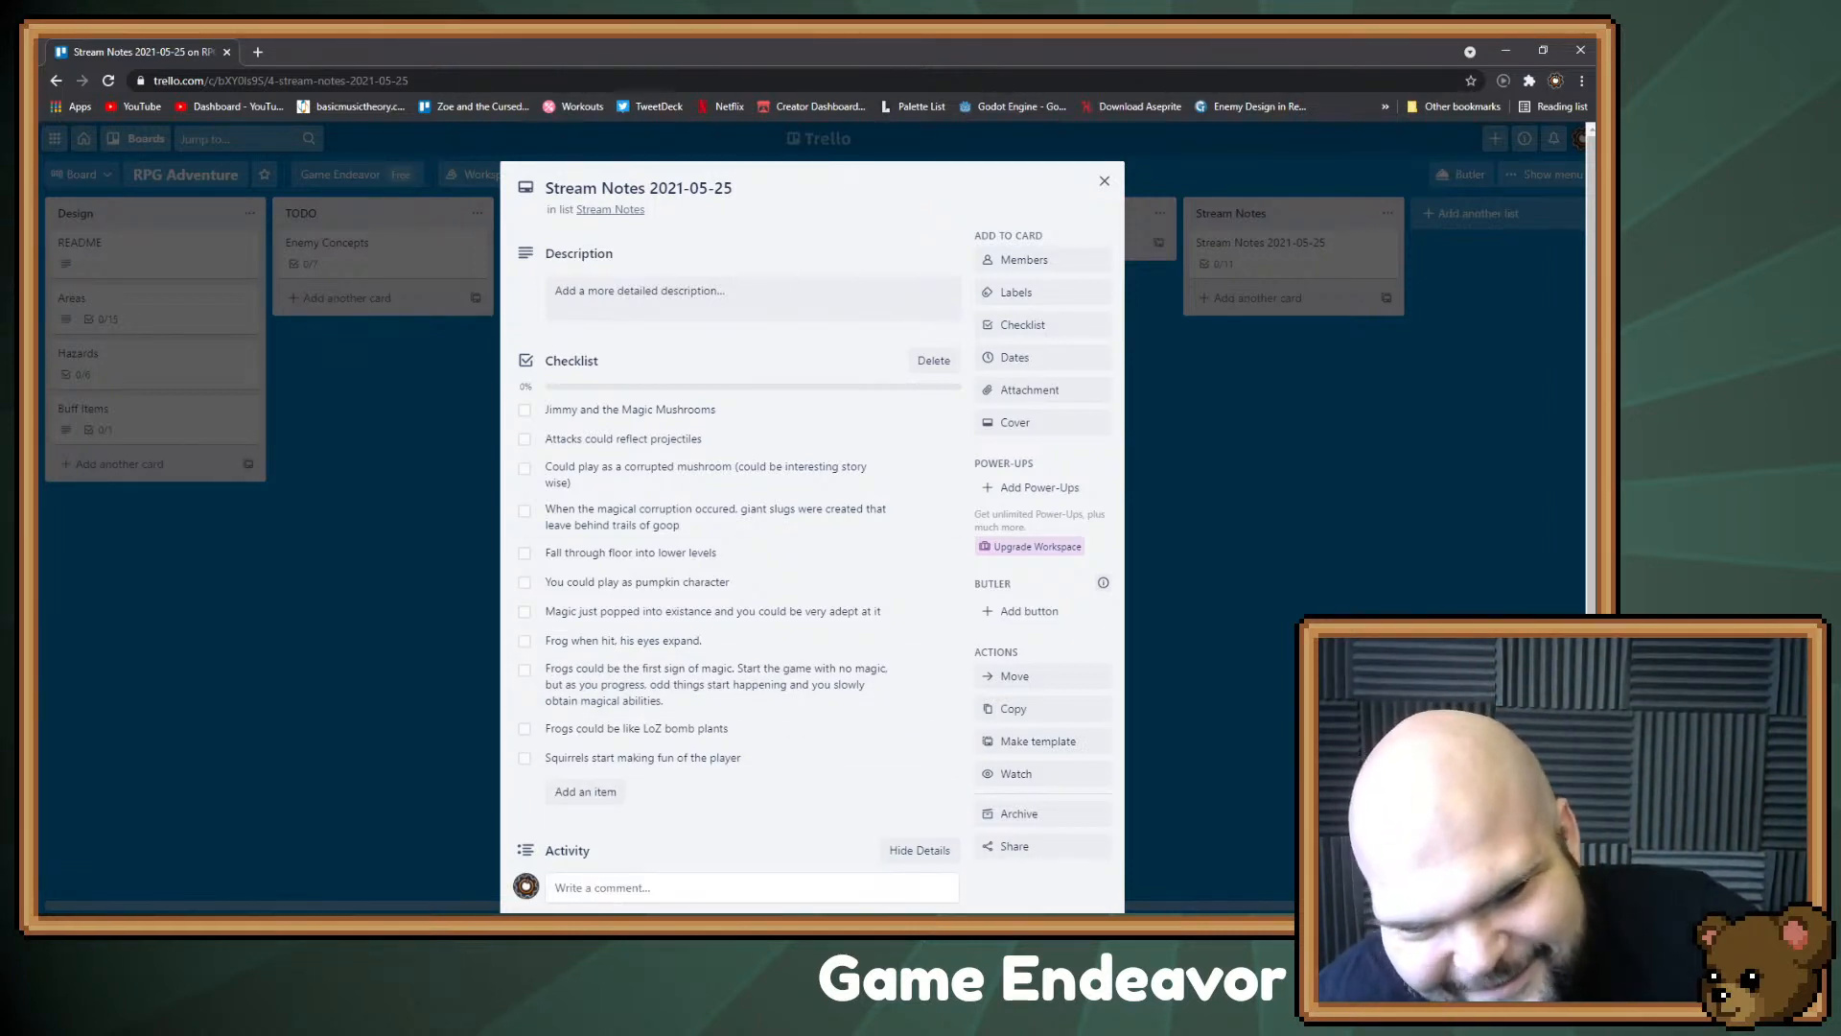
Step: Add the stream notes checklist item "Maybe when you first encounter the squirrels they ignore you" and close the card
left_click(585, 791)
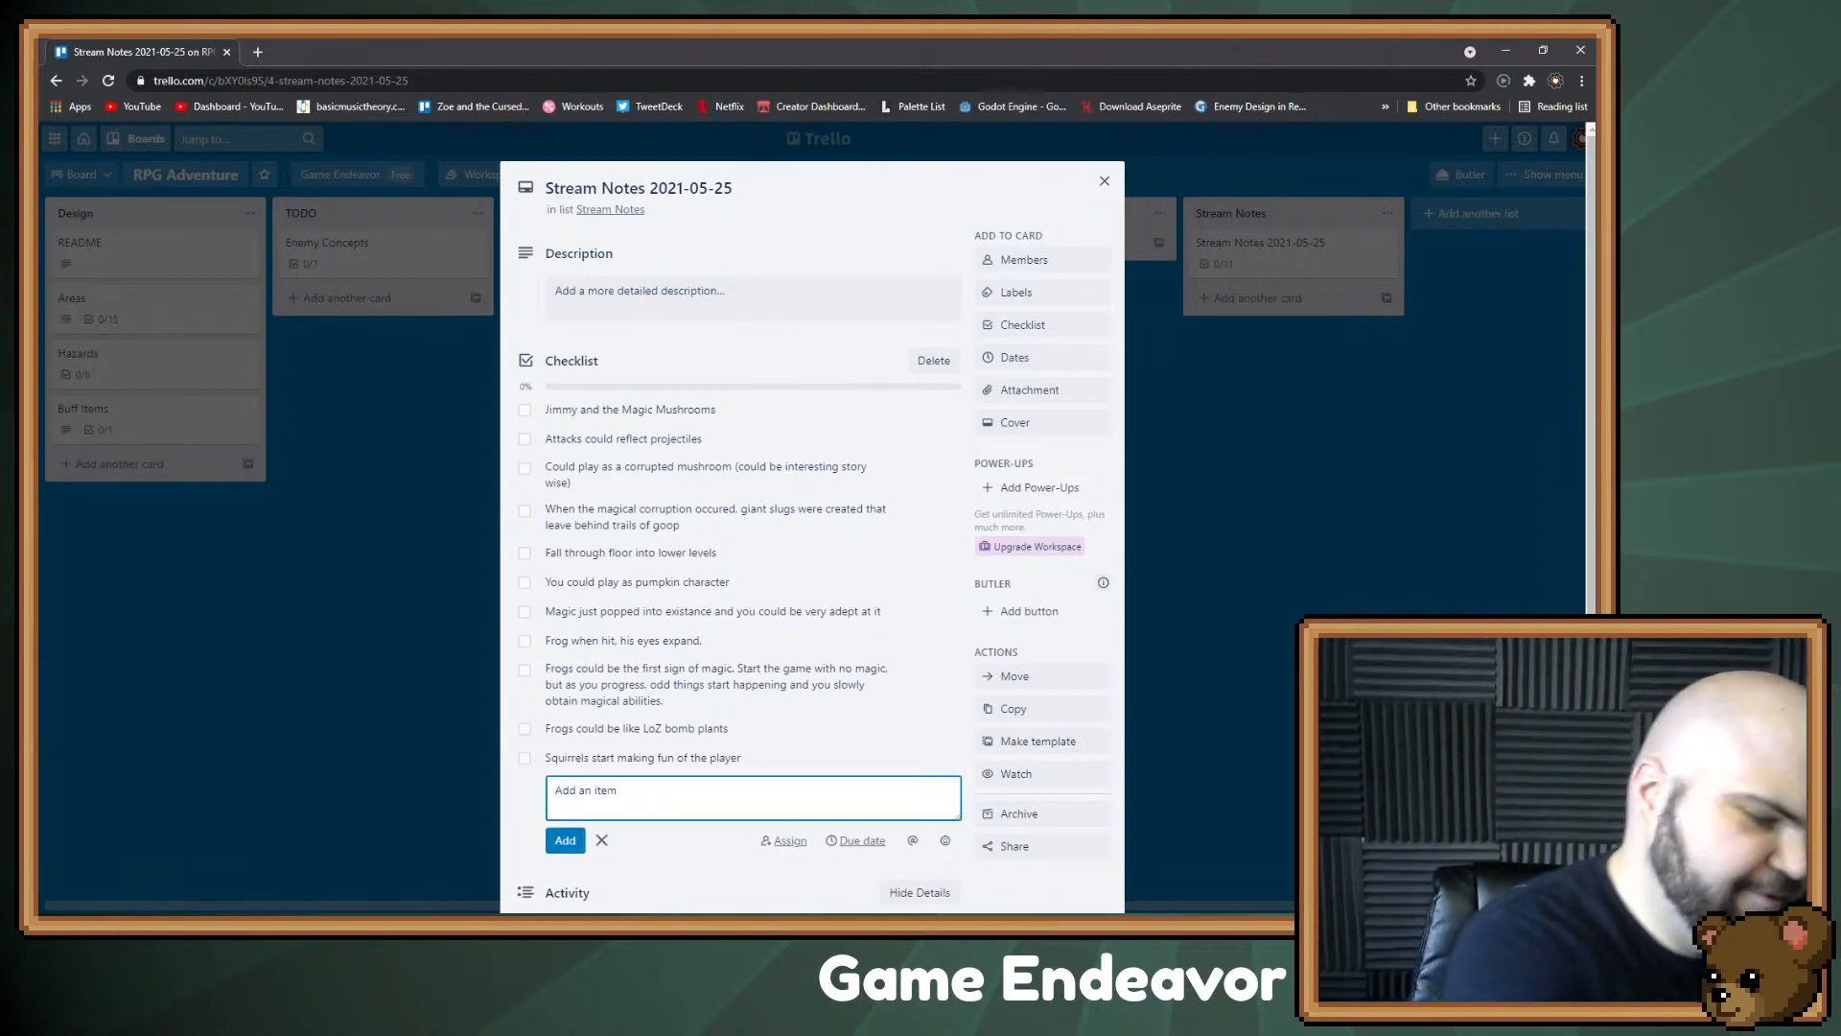
type("Maybe wh")
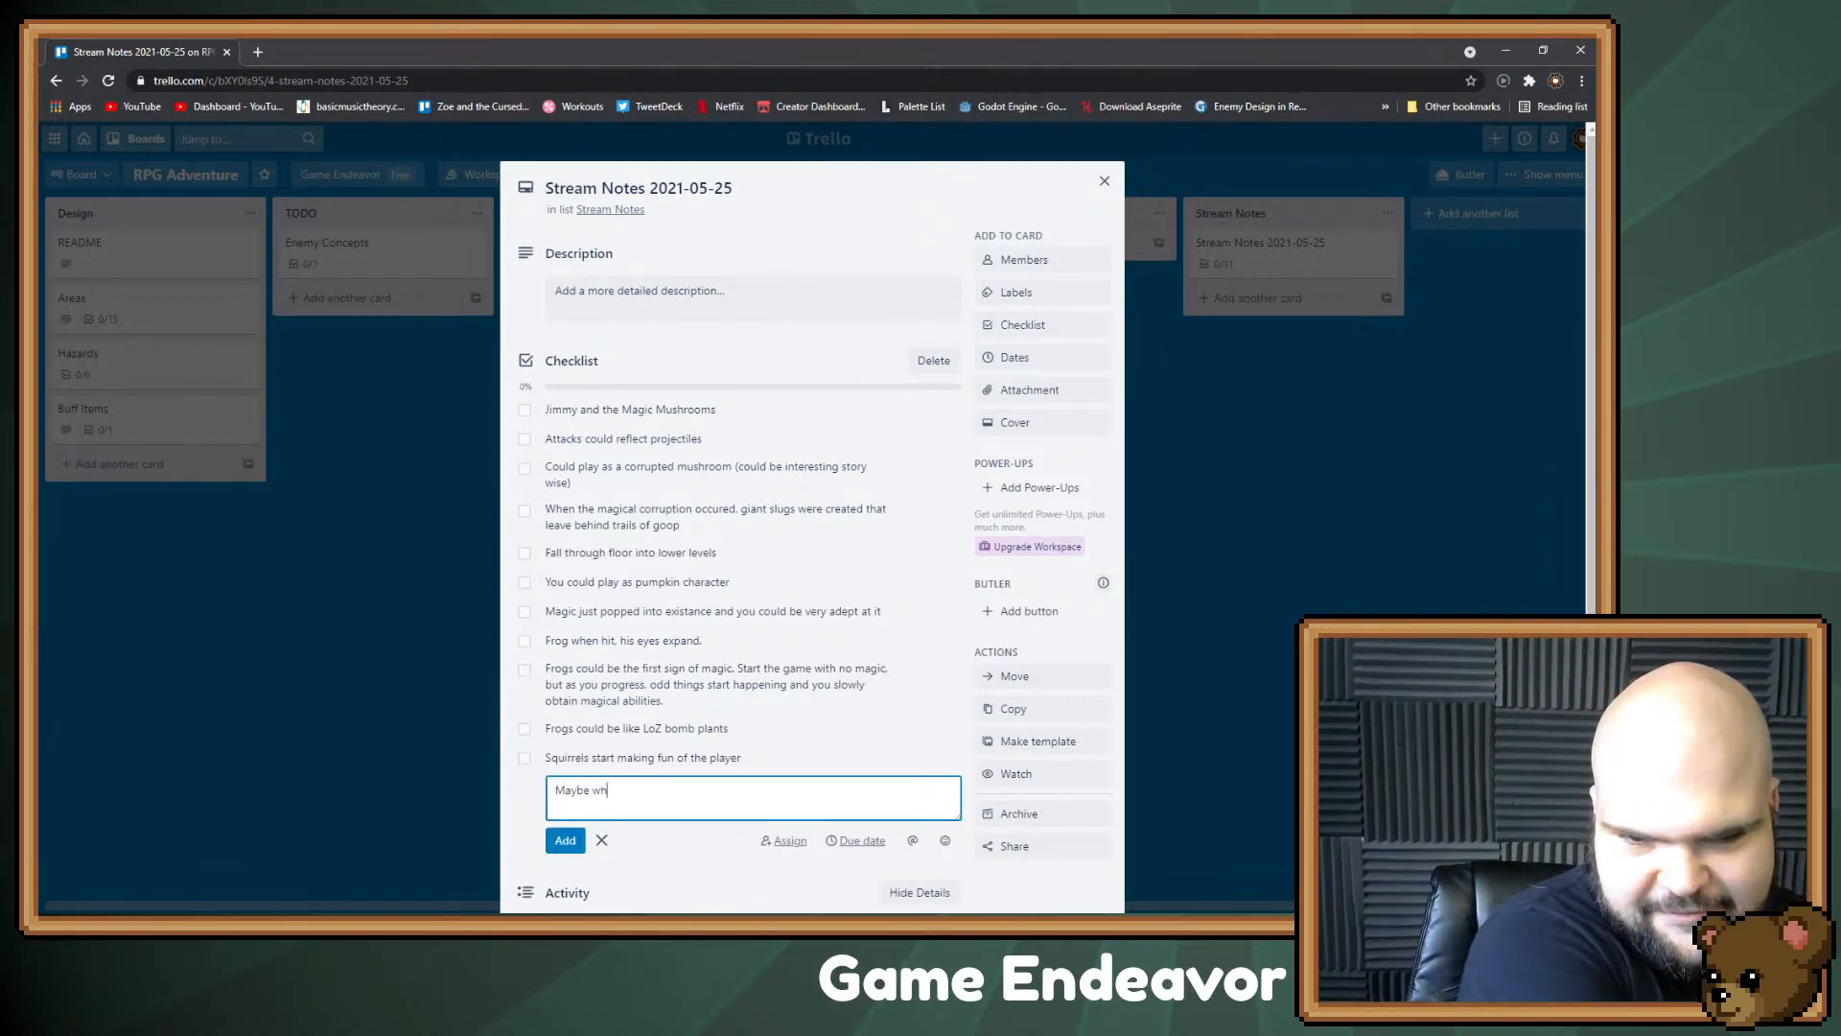
type("en you first encount")
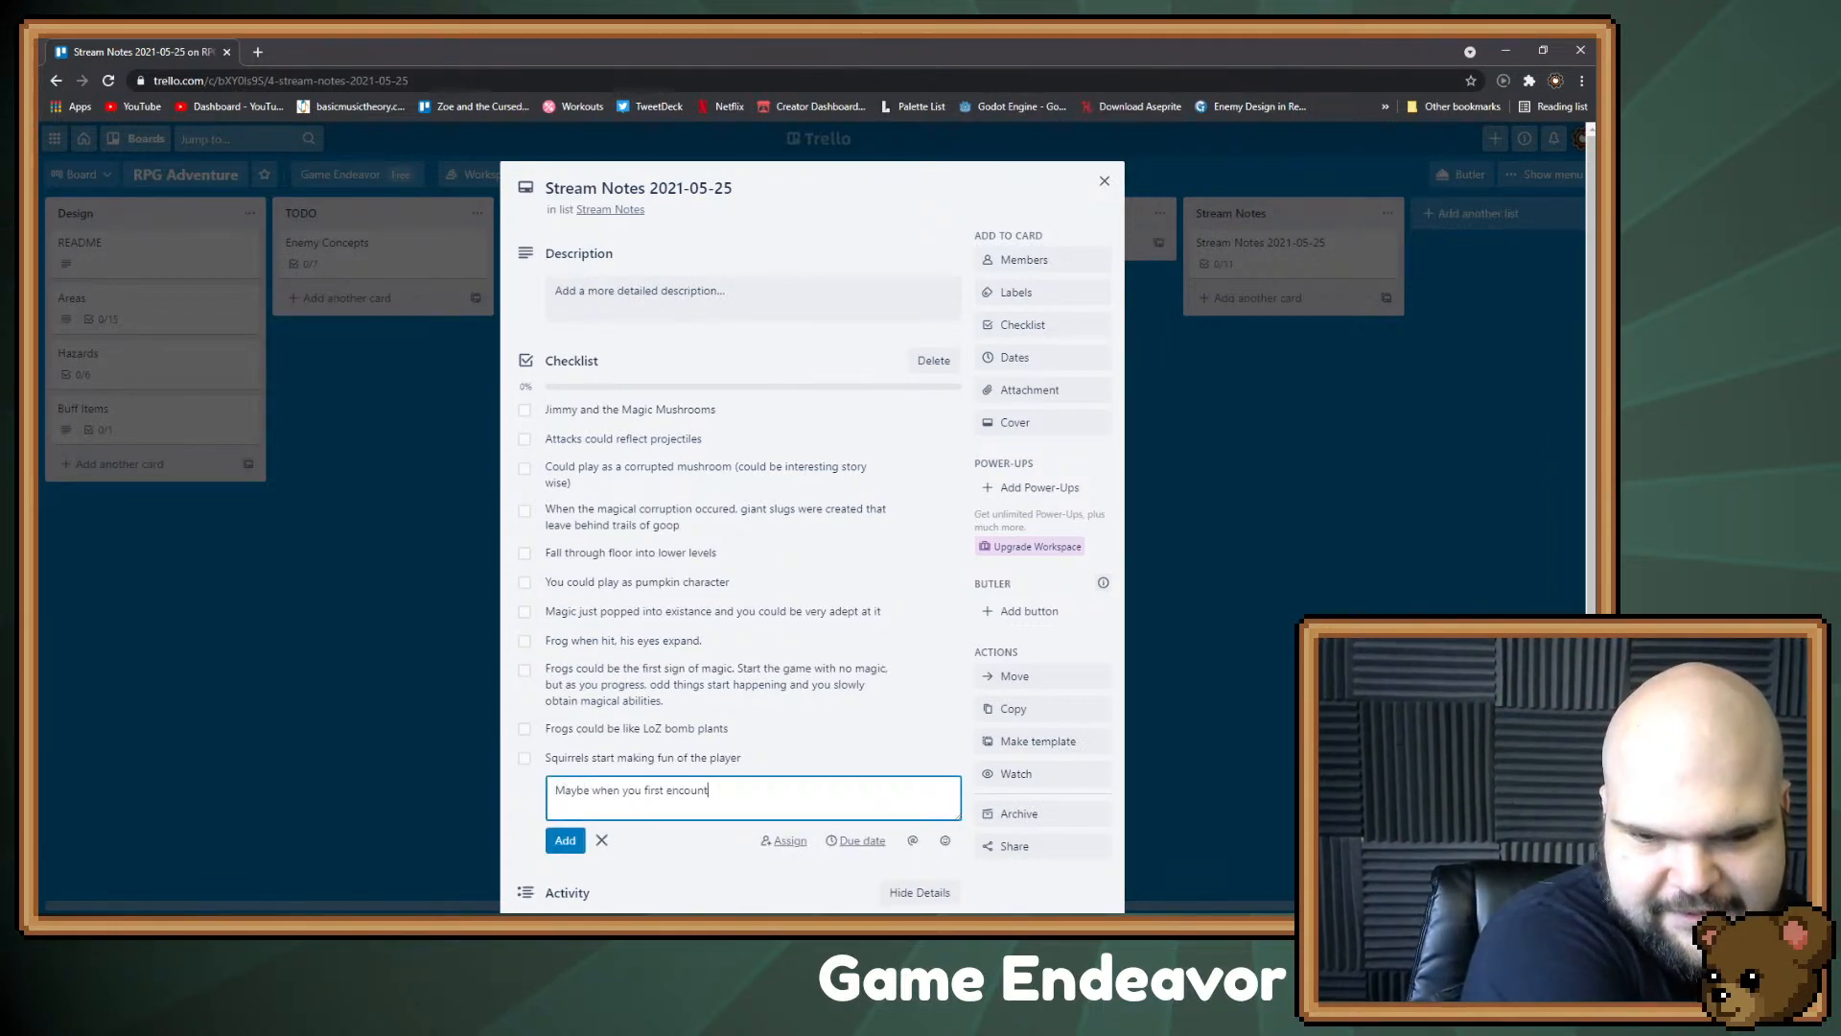
type("er the squirrels")
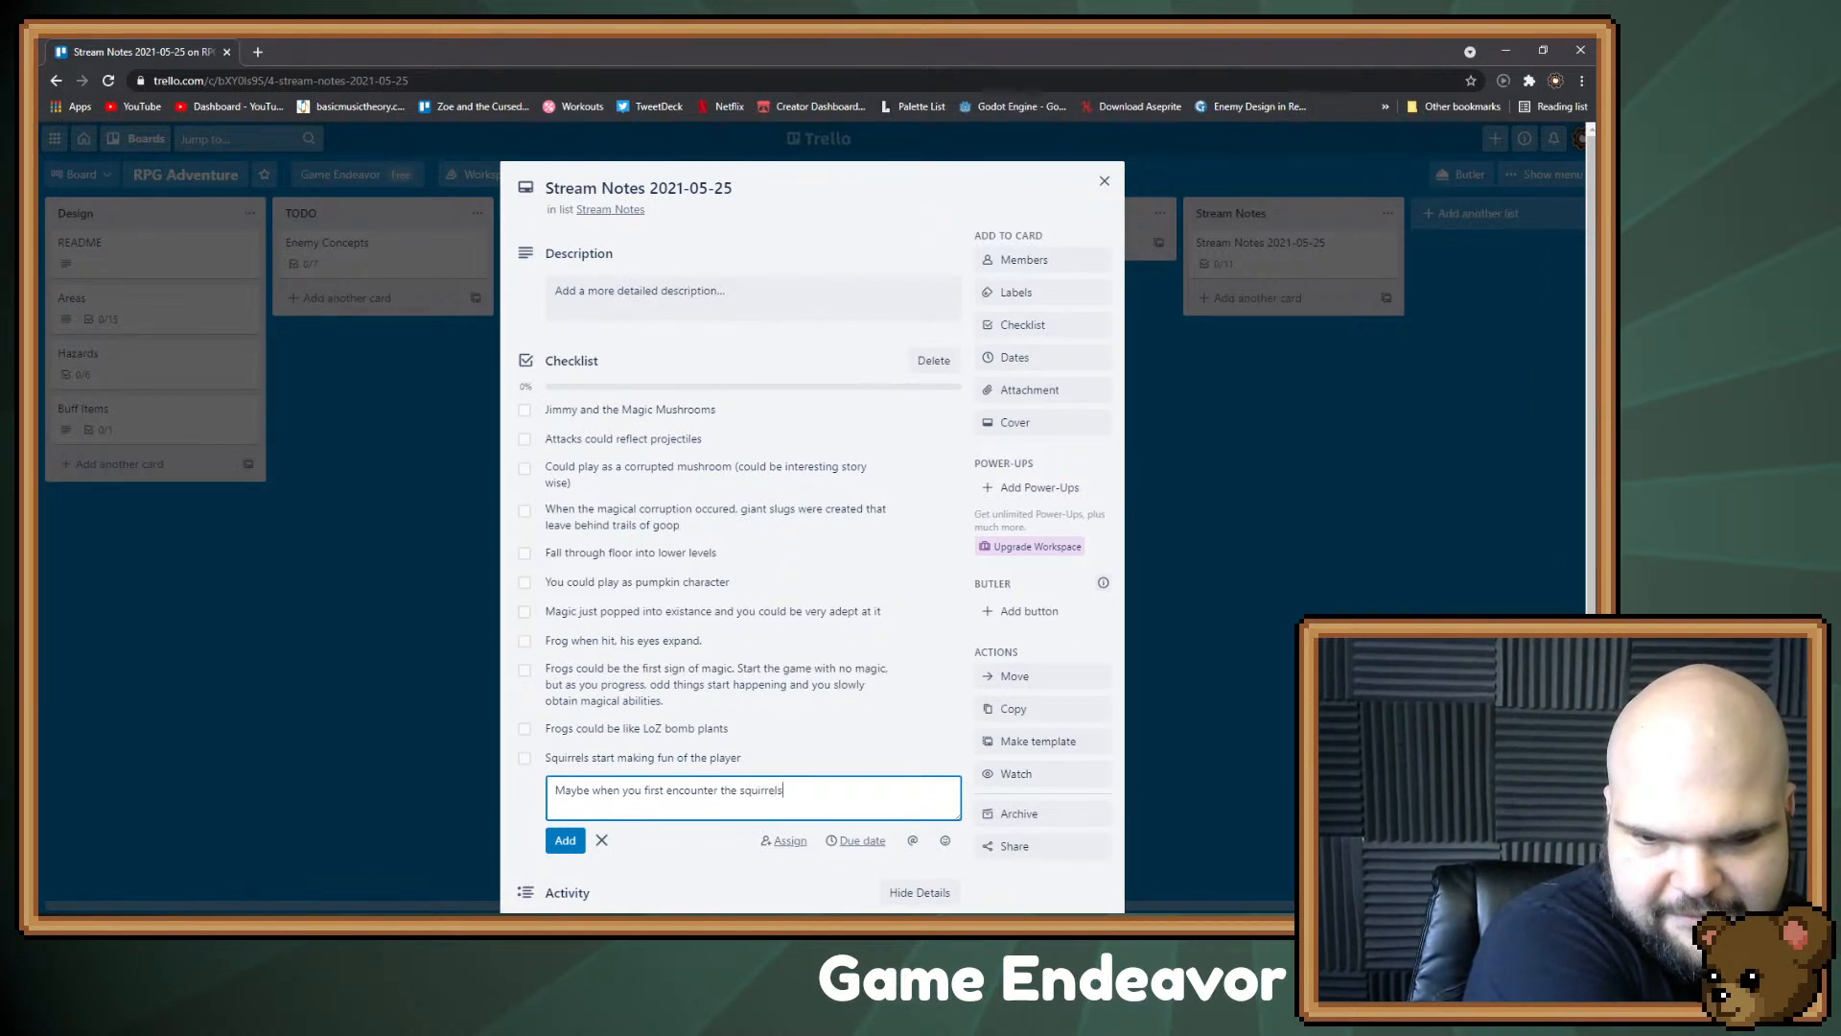
type(" they ignore you")
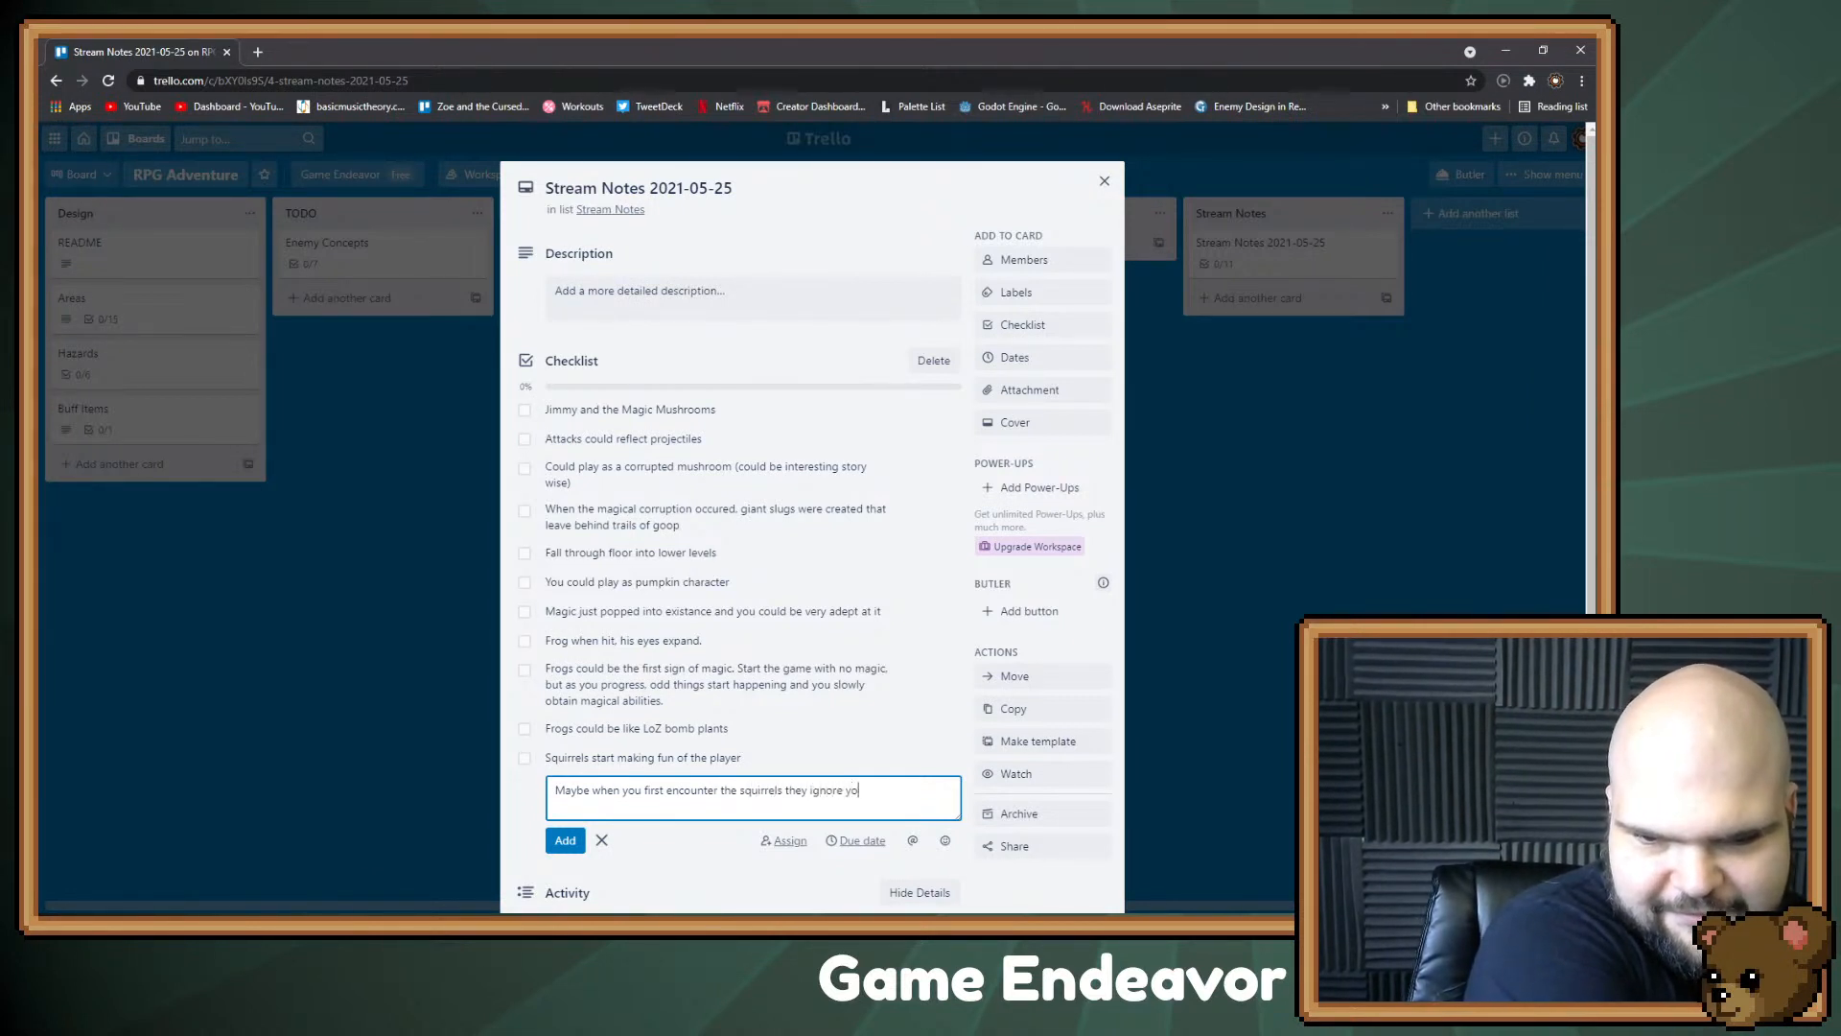
key("Return")
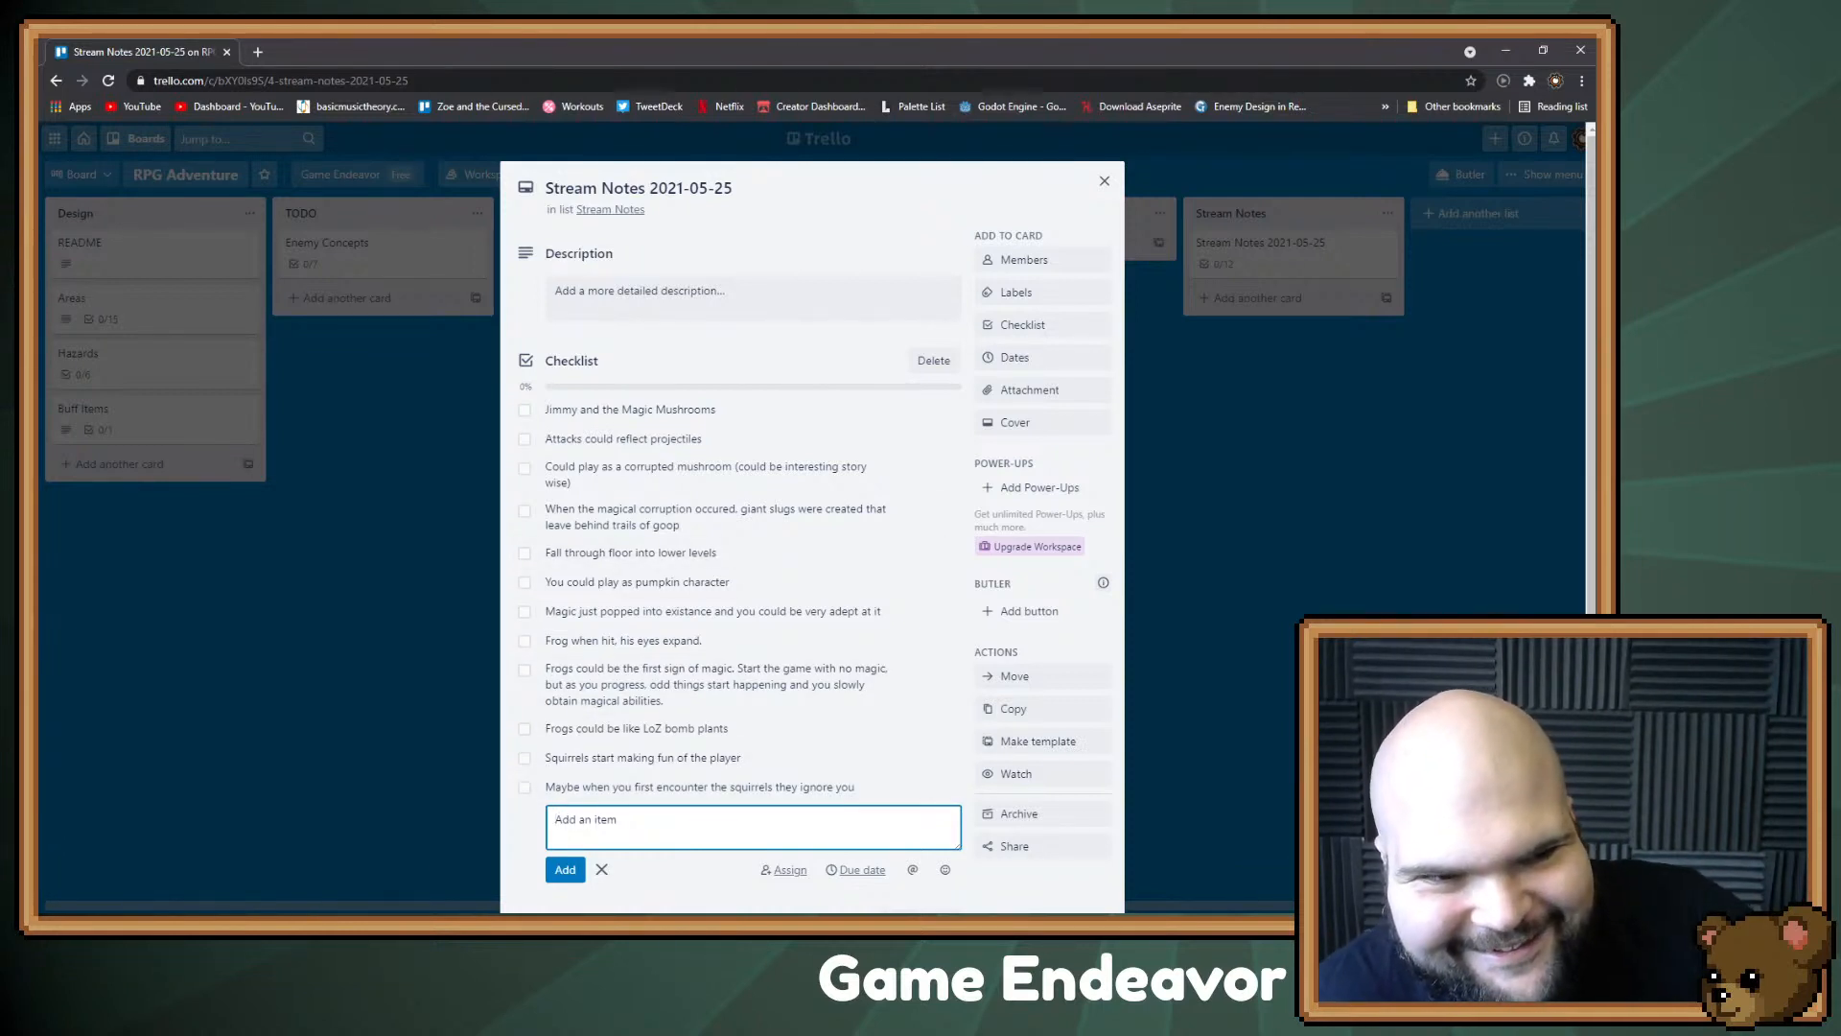
key("Escape")
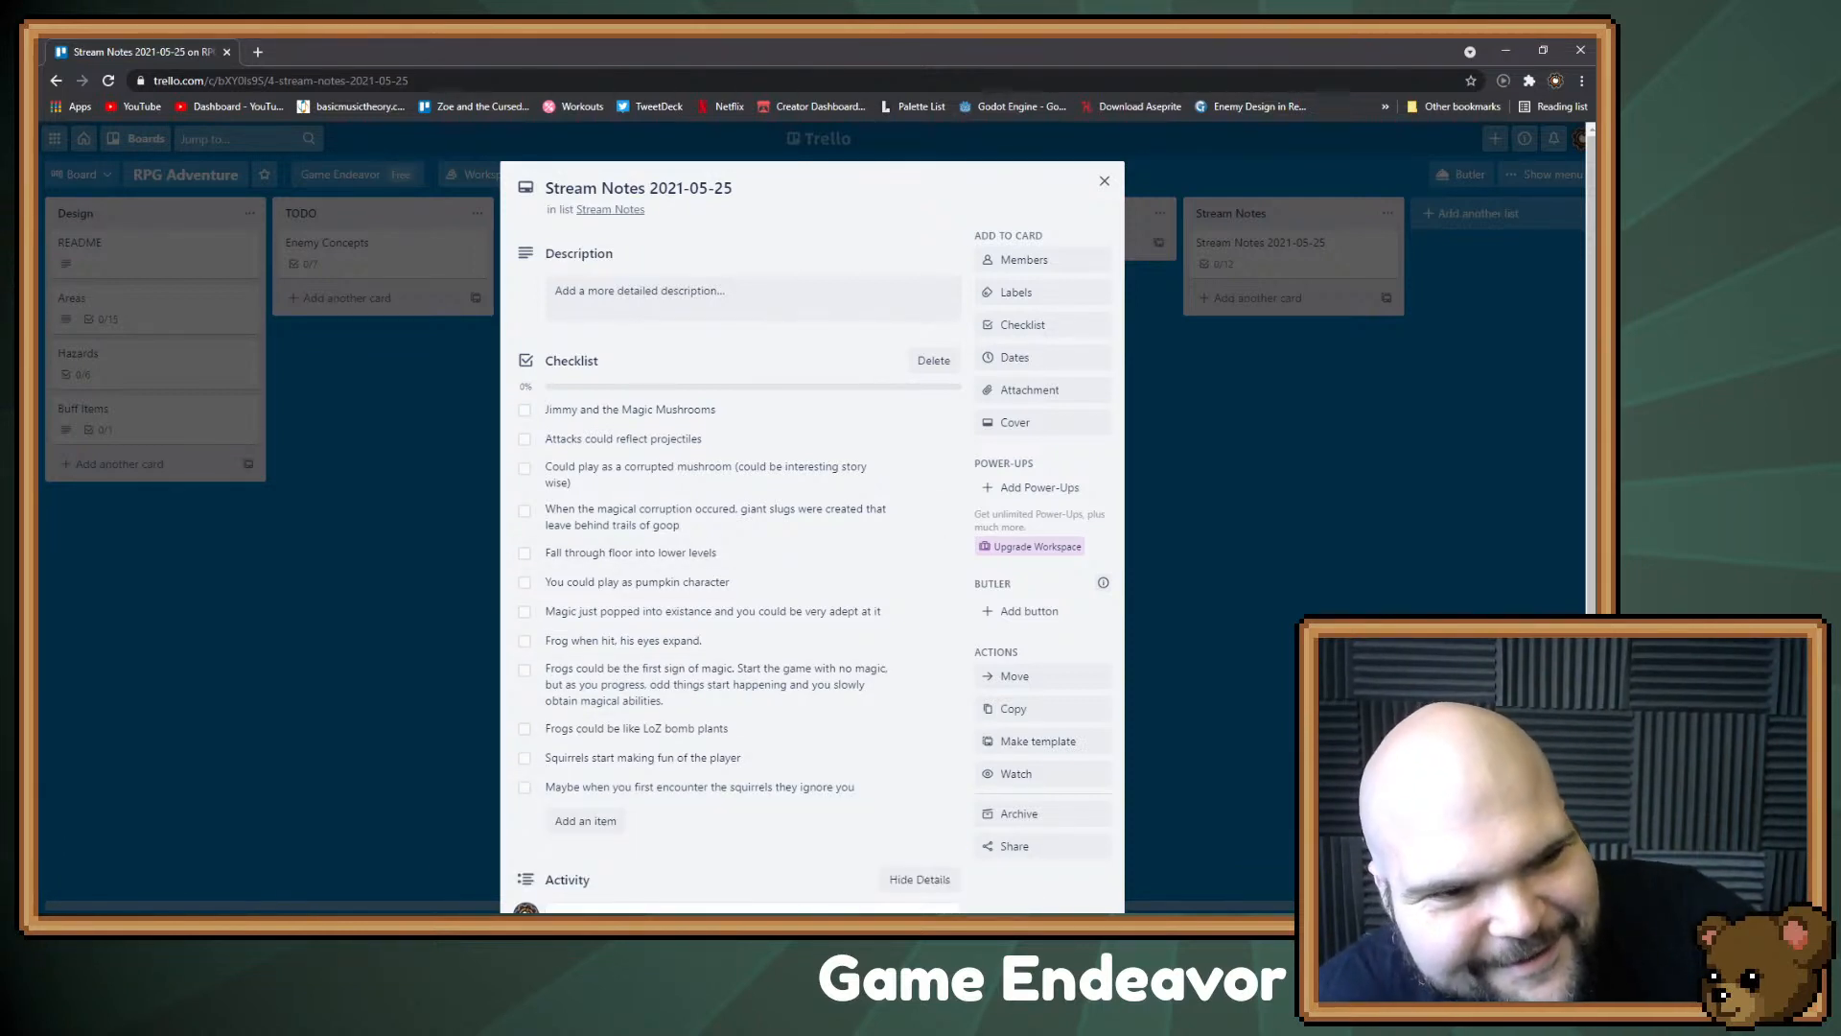
key("Escape")
Step: Consult the Areas card and add a card titled "Mushroom Forest" to the TODO list
left_click(144, 307)
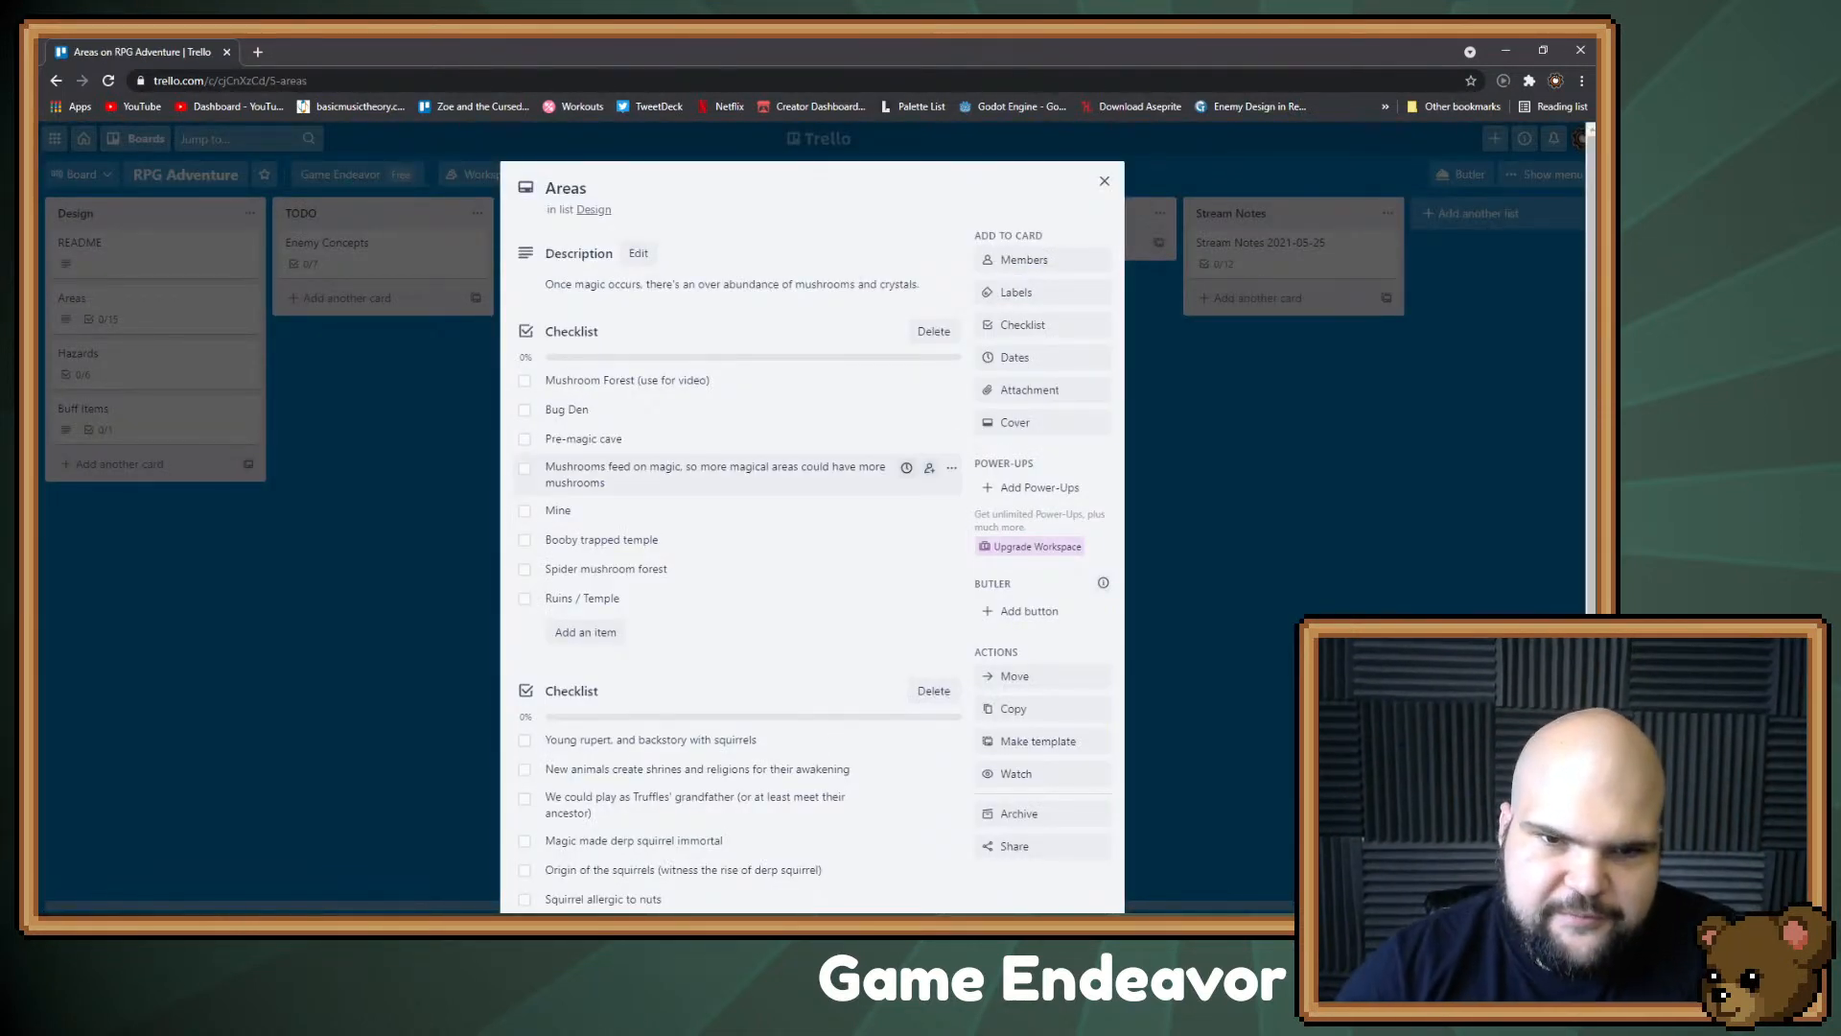
key("Escape")
left_click(347, 298)
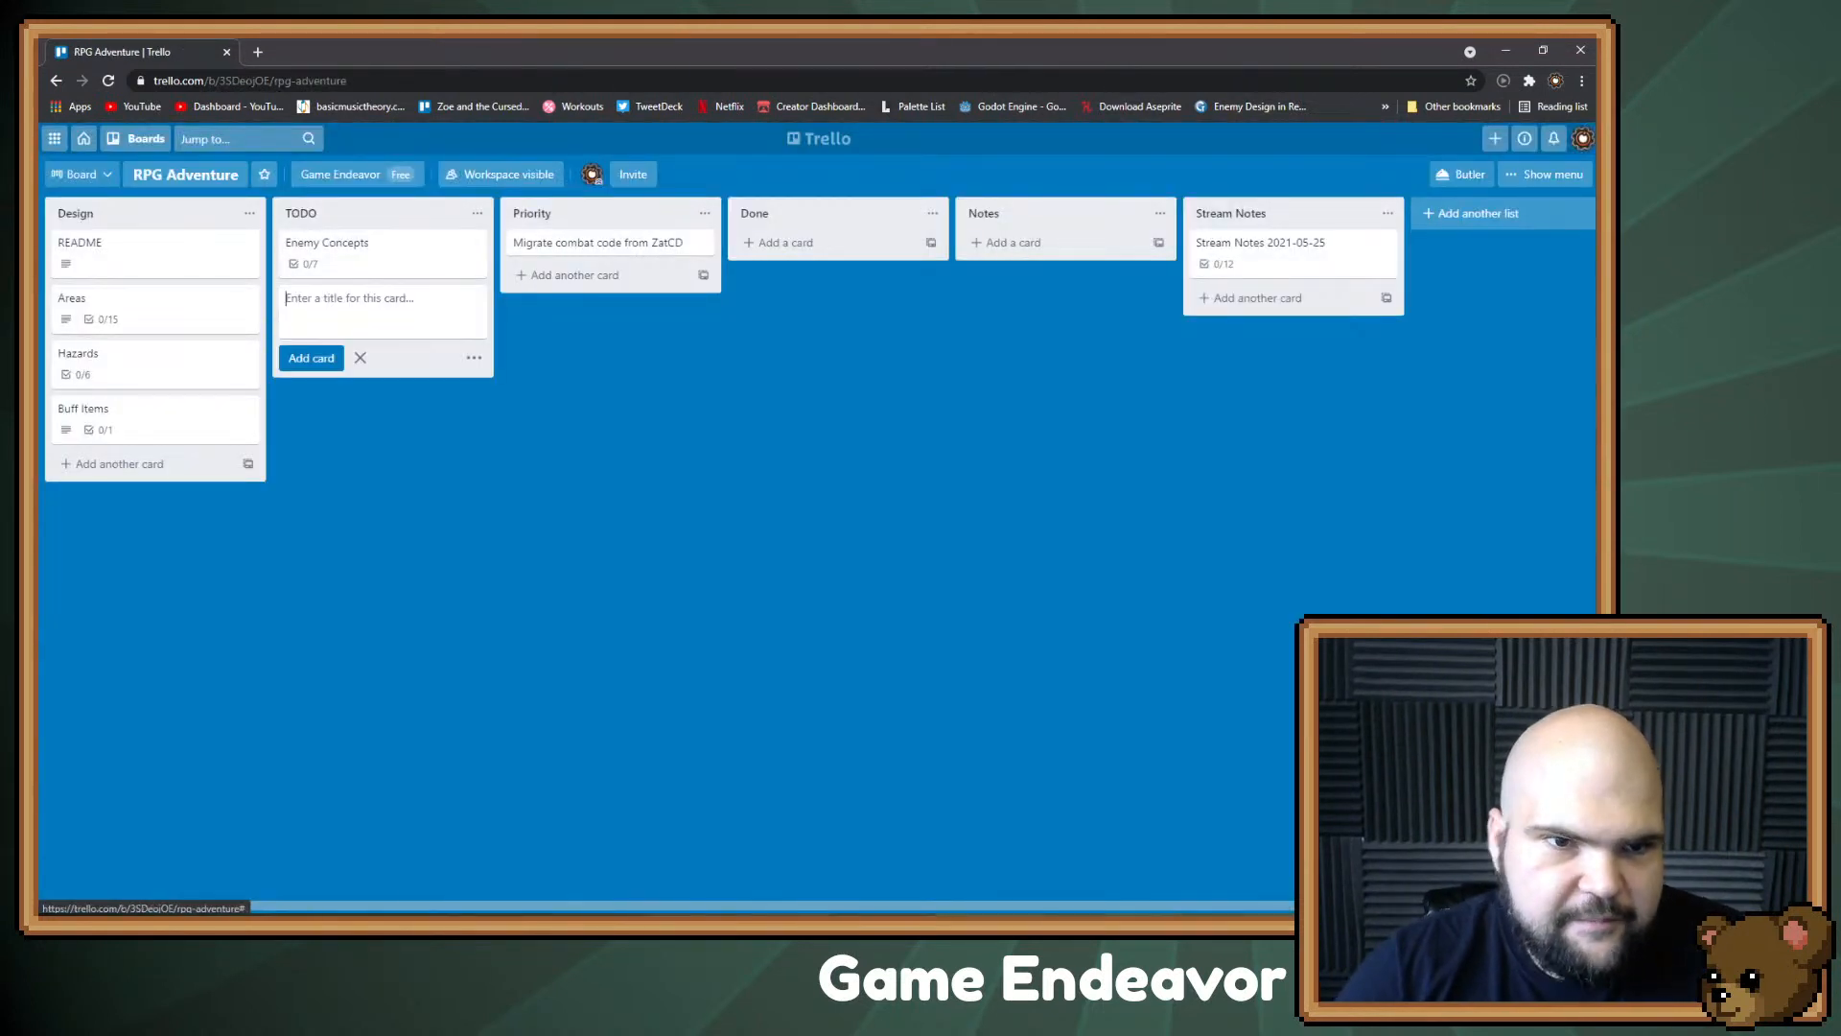
type("Mushroom ")
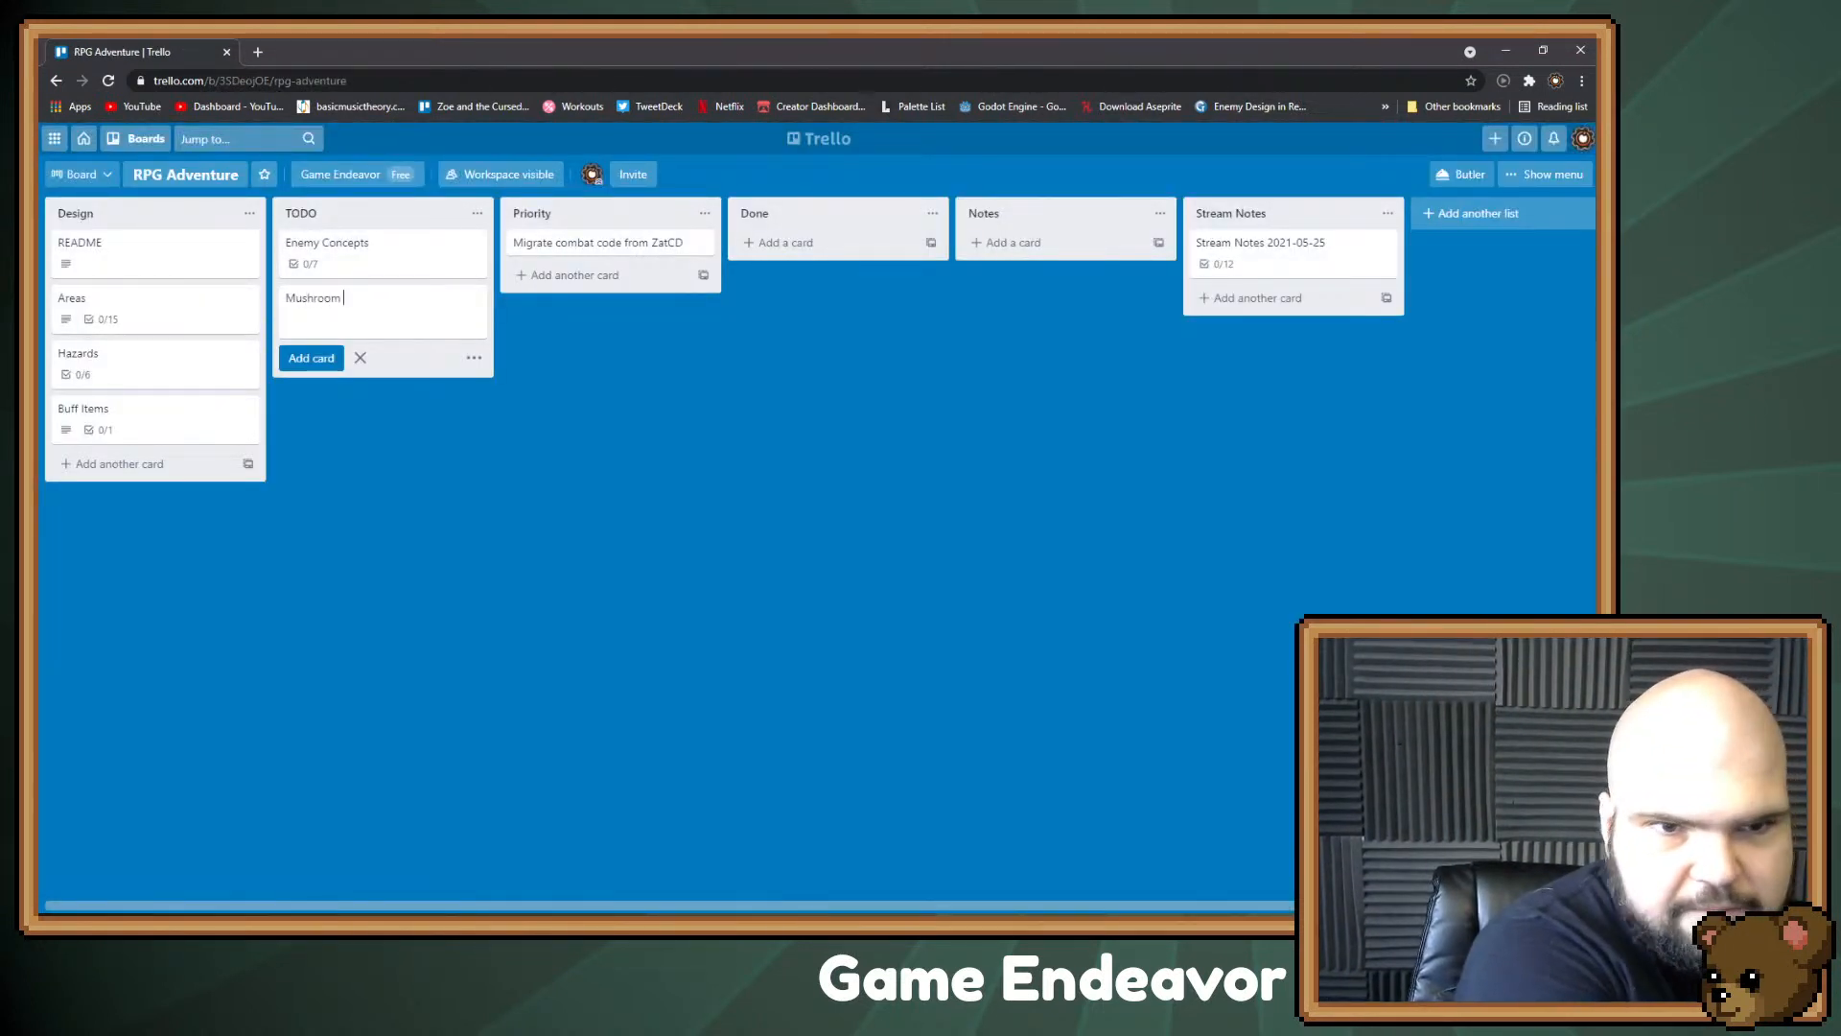
type("Forest")
key("Return")
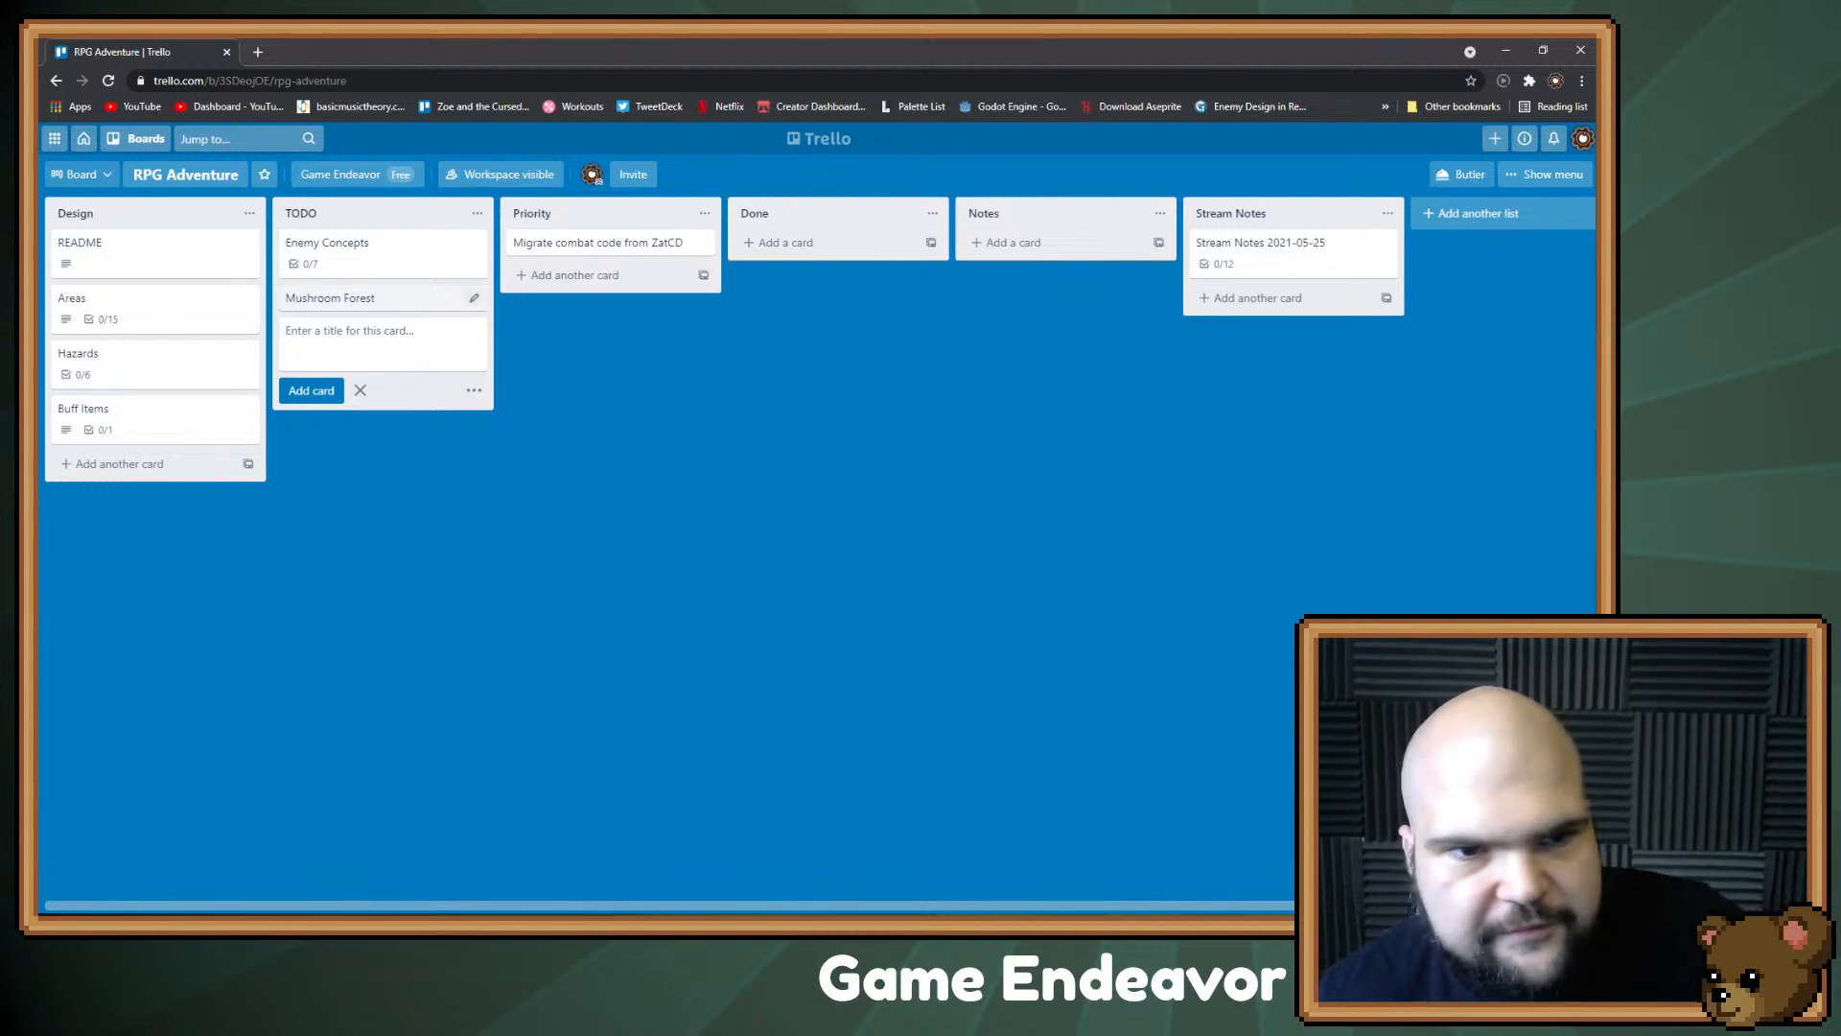
Step: Add a checklist to the Mushroom Forest card with the item "A bunch of giant mushrooms"
left_click(345, 298)
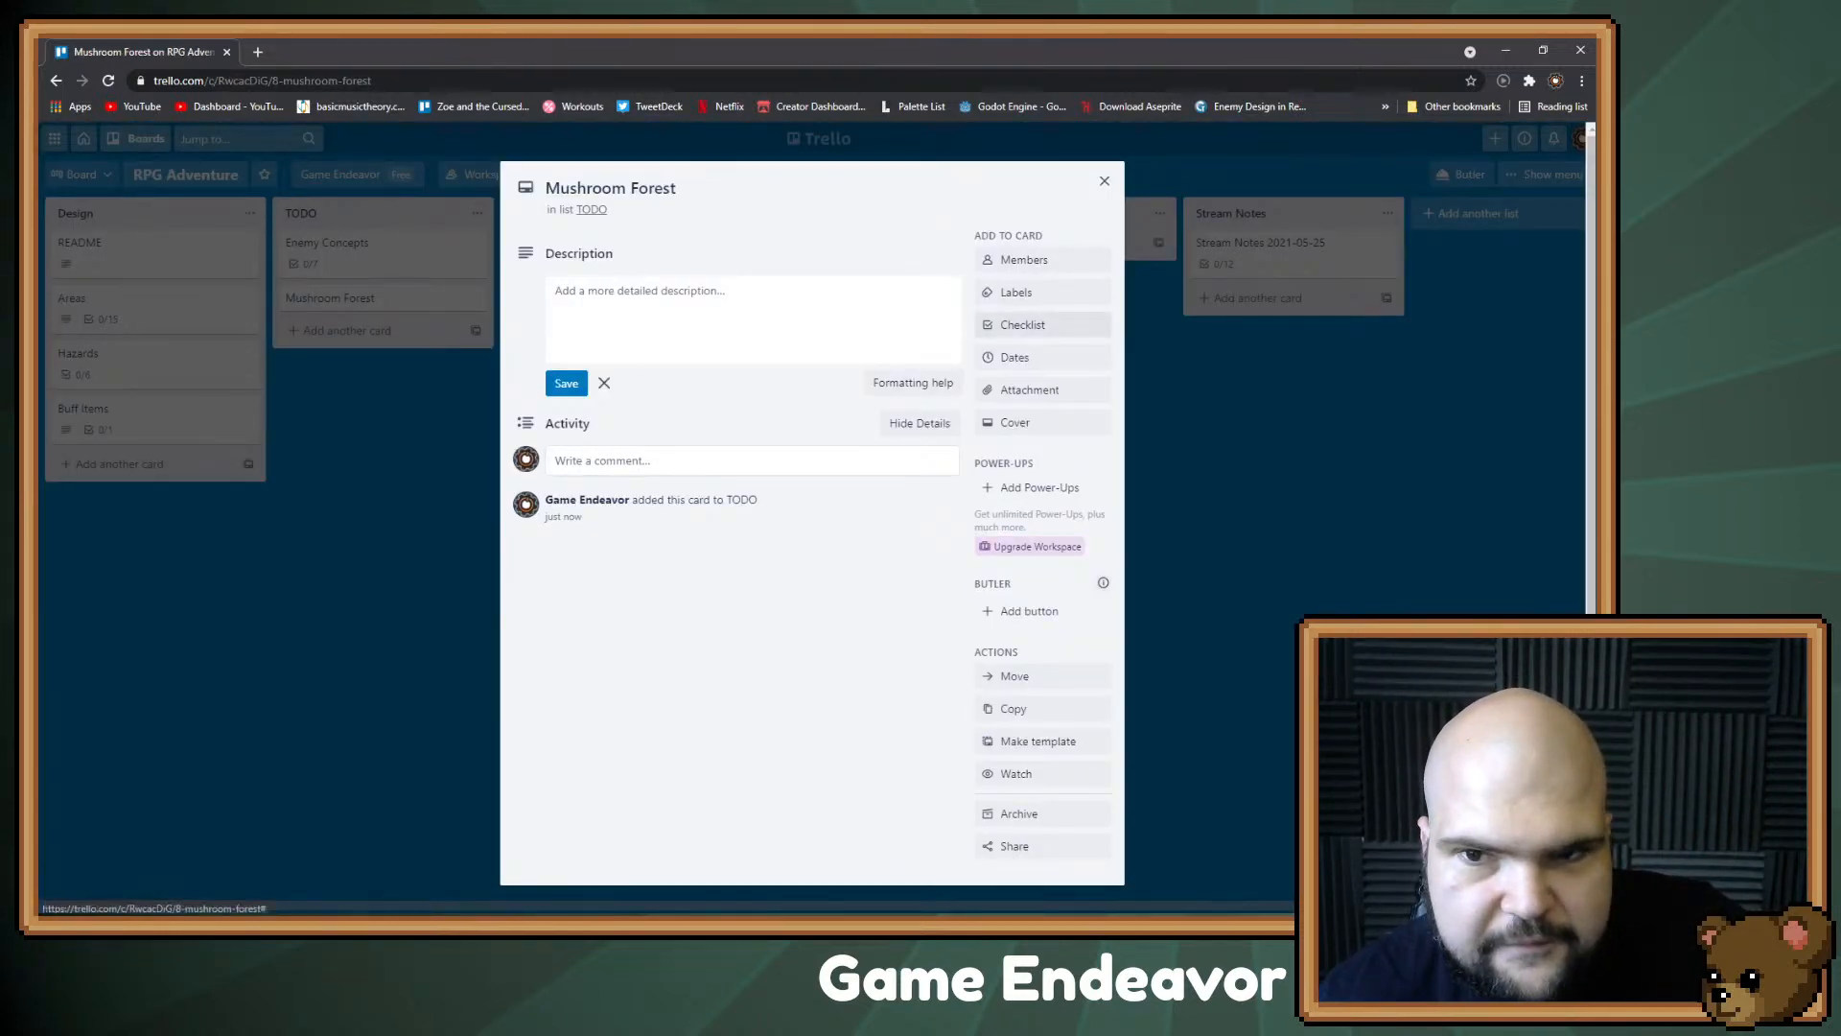
left_click(1026, 324)
left_click(1041, 500)
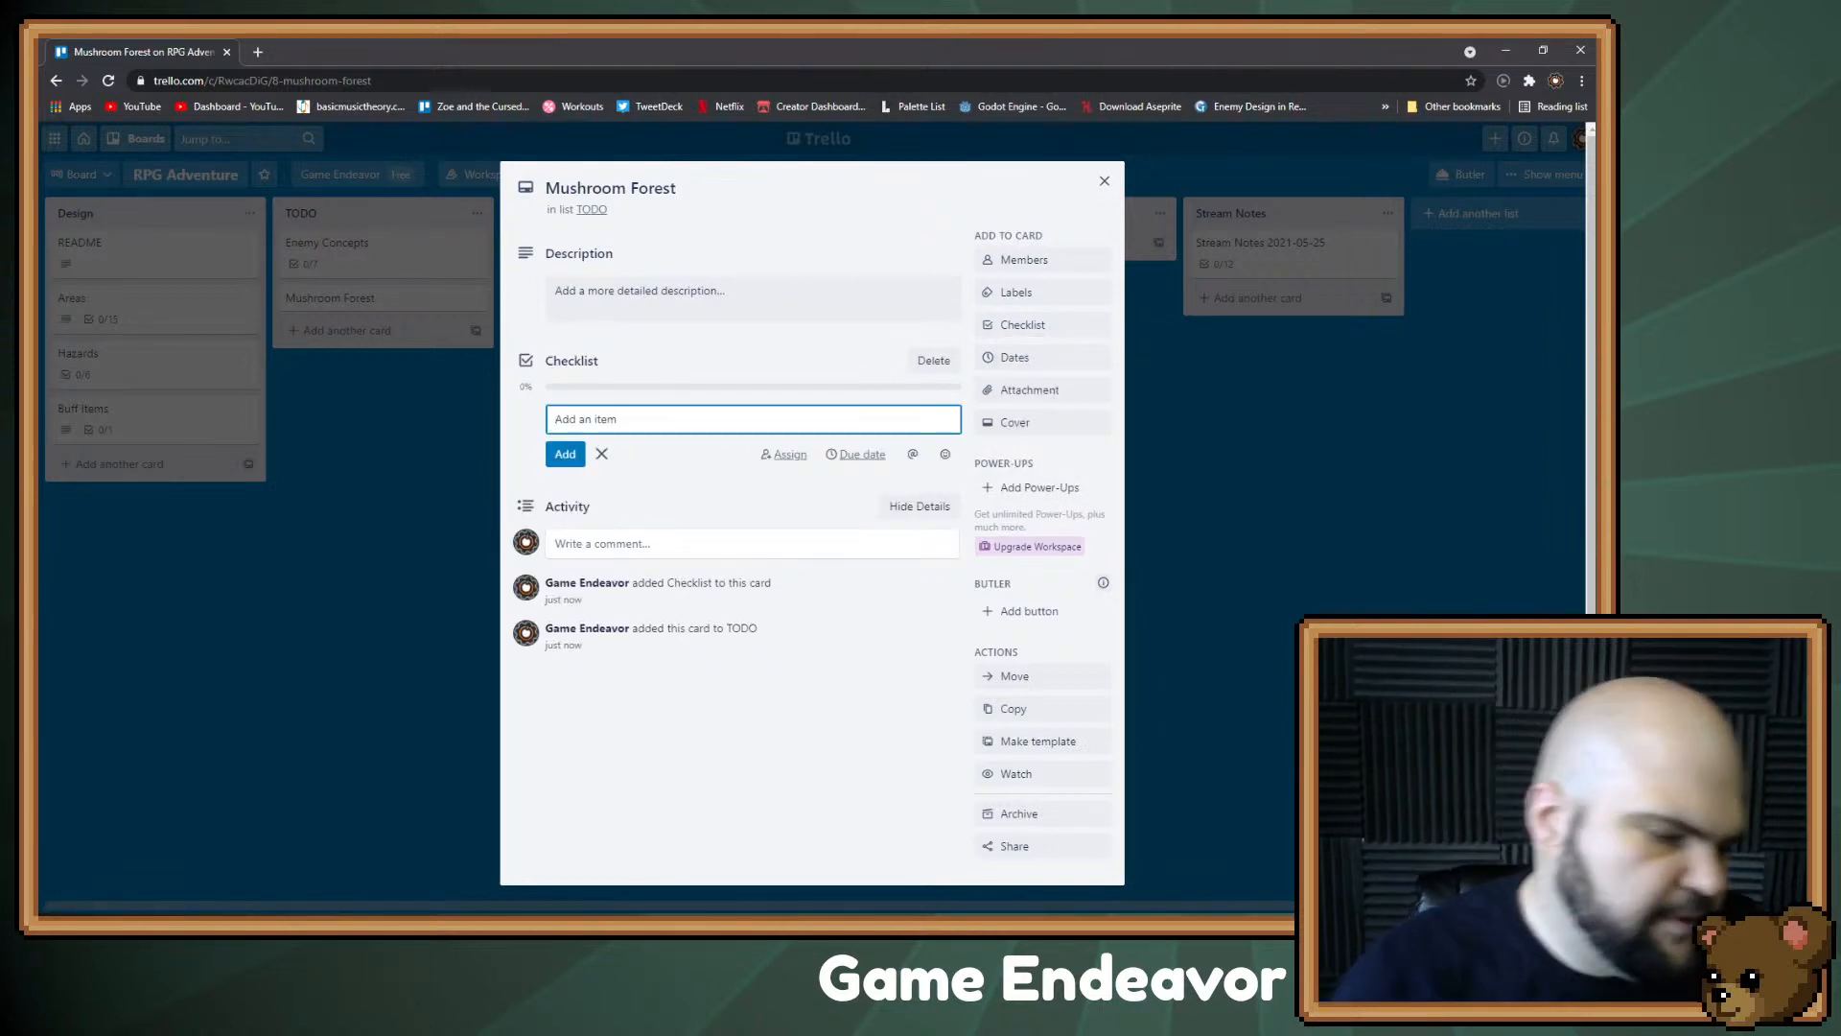
type("A bunch")
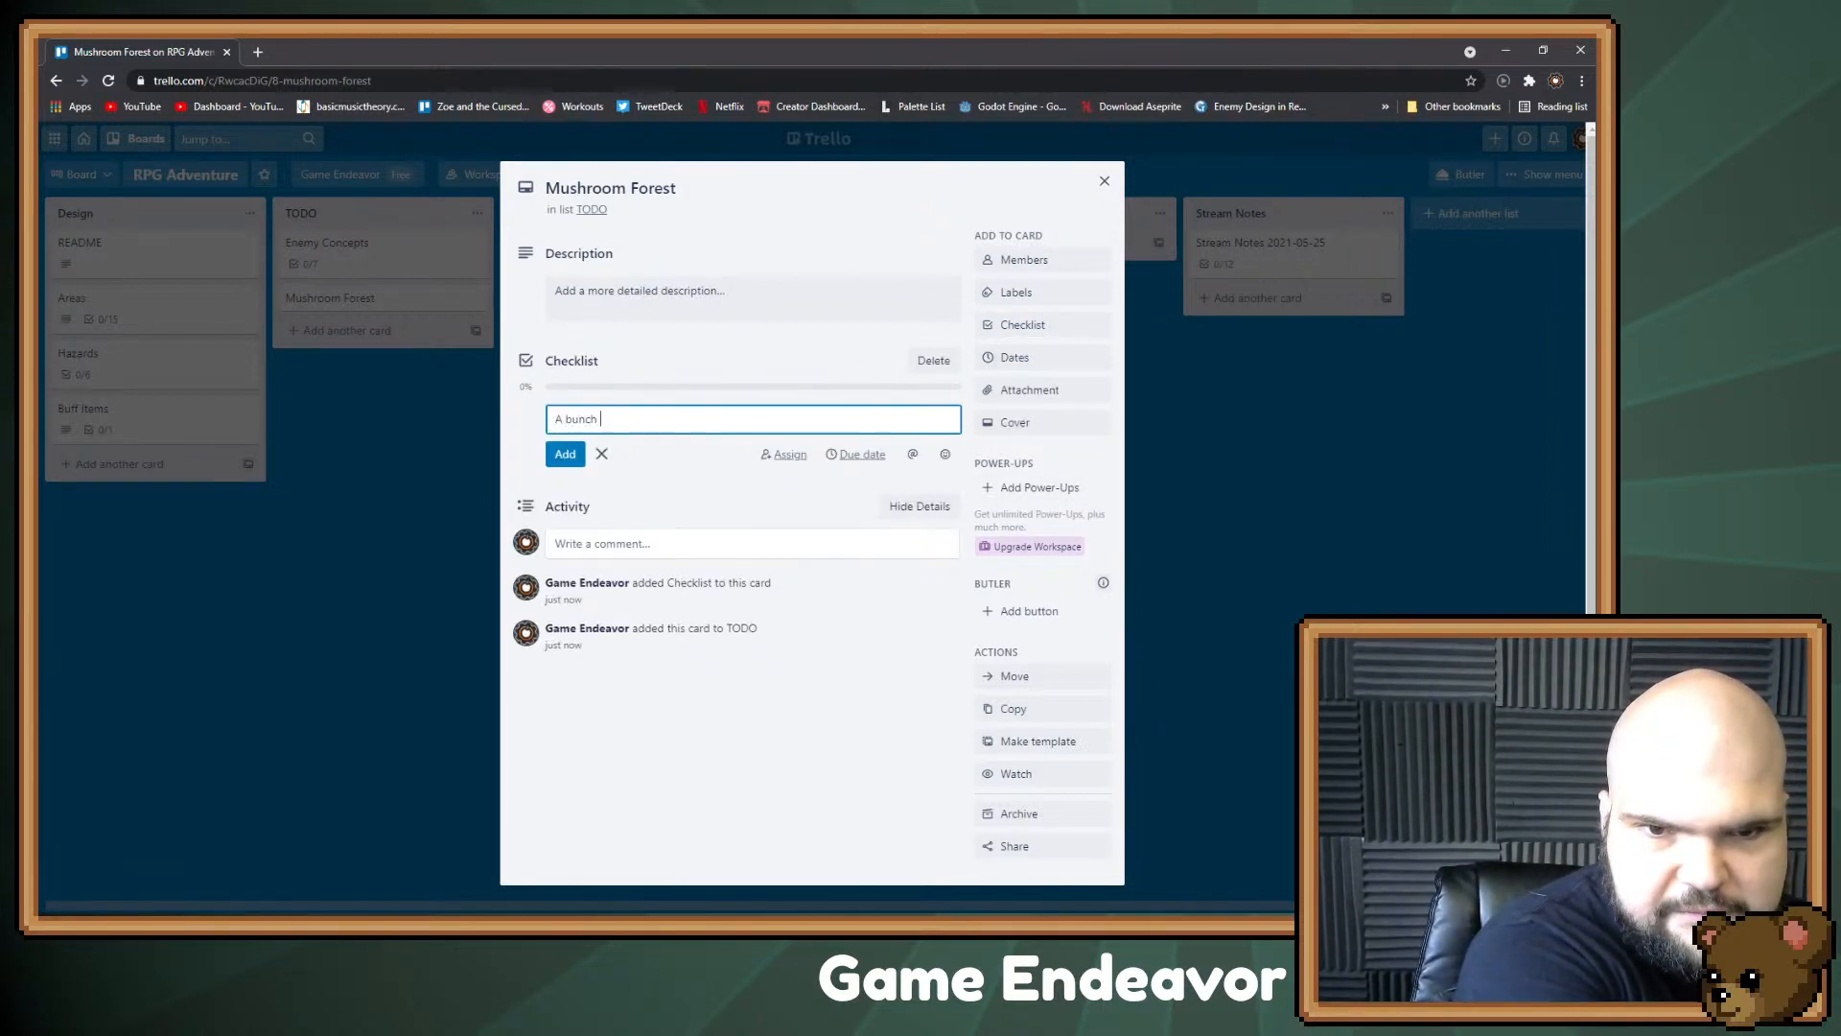
type(" of giant mus")
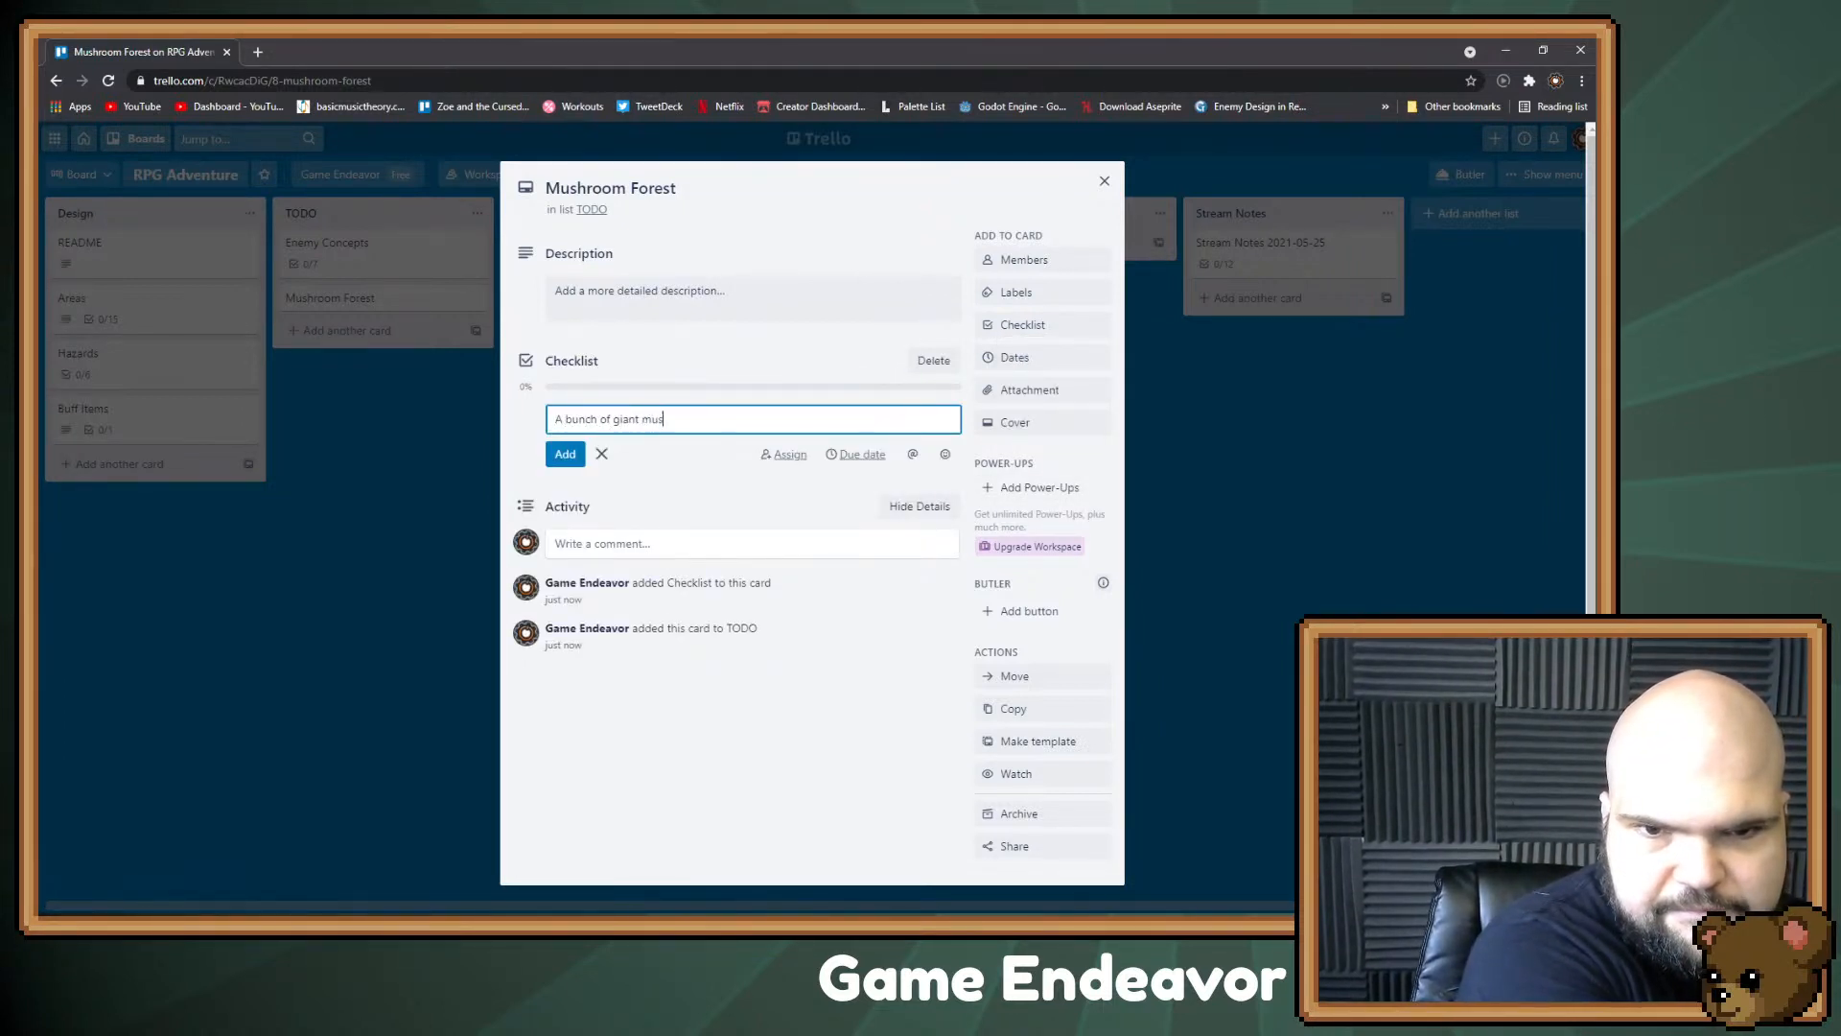
type("hrooms")
key("Return")
Step: Add the checklist items "Spore particles" and "Moss" to the Mushroom Forest card and close it
type("Spo")
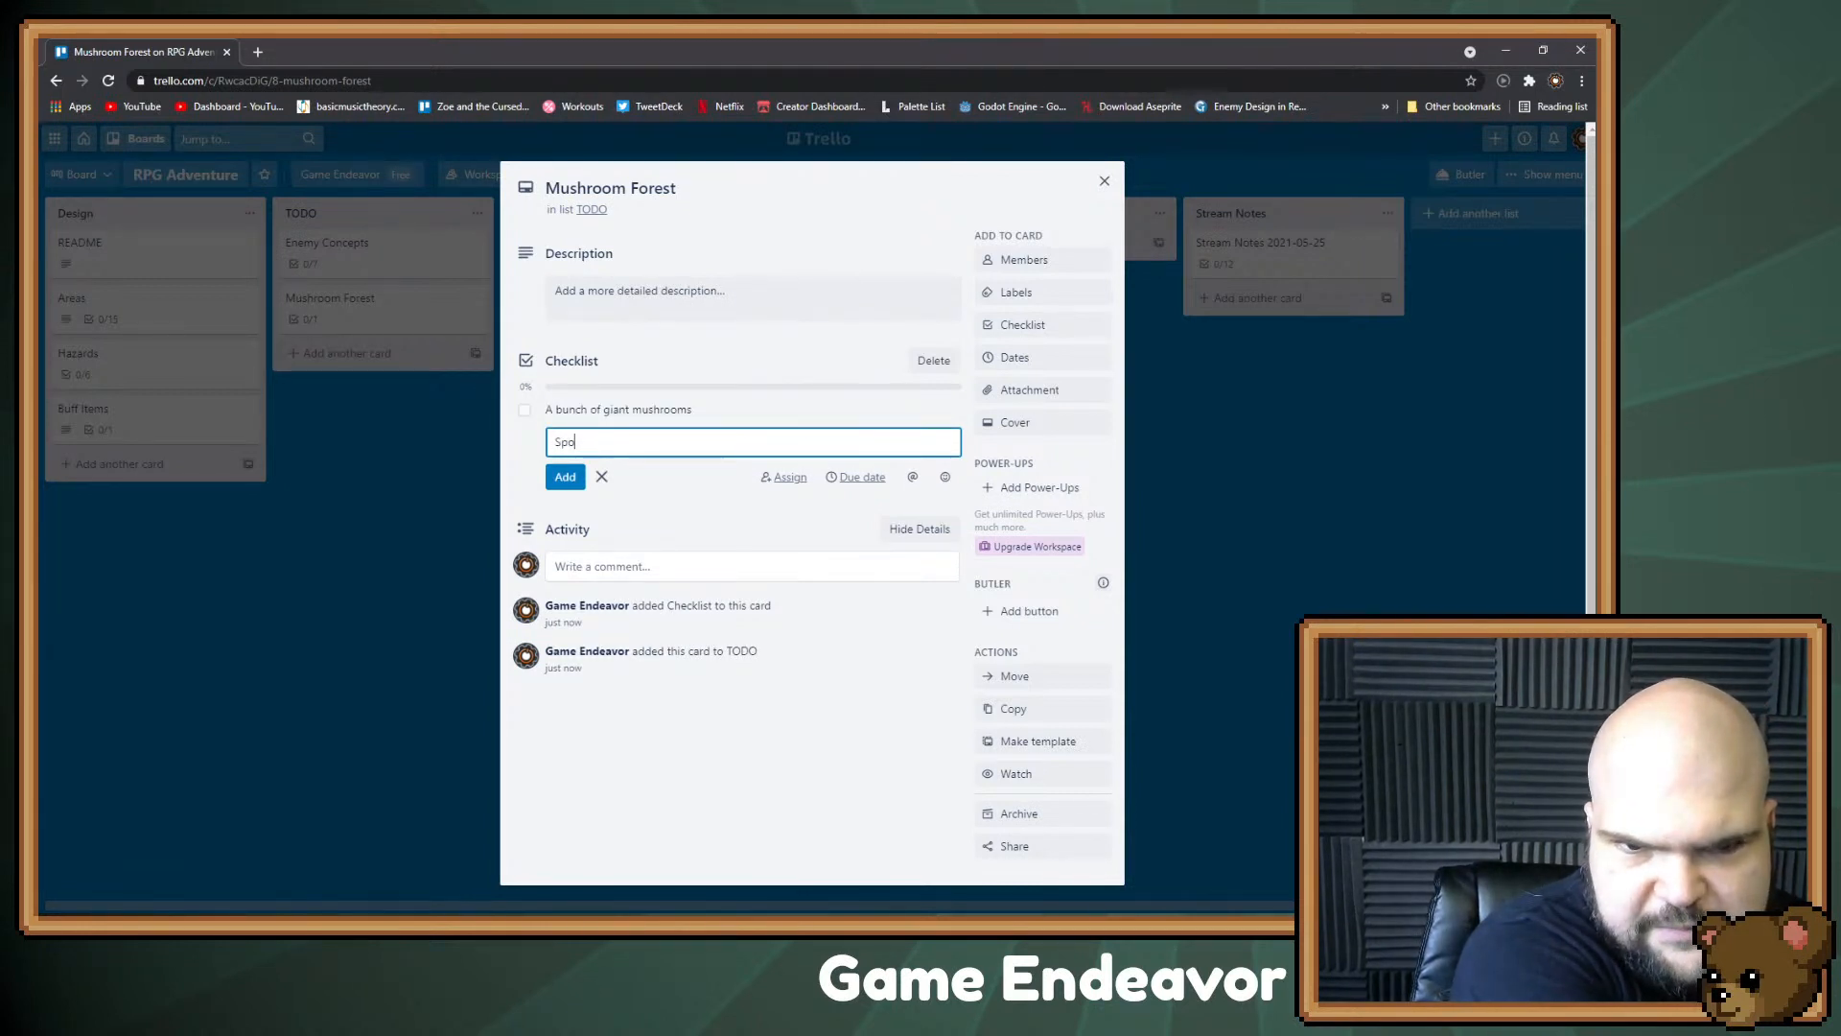
type("re ")
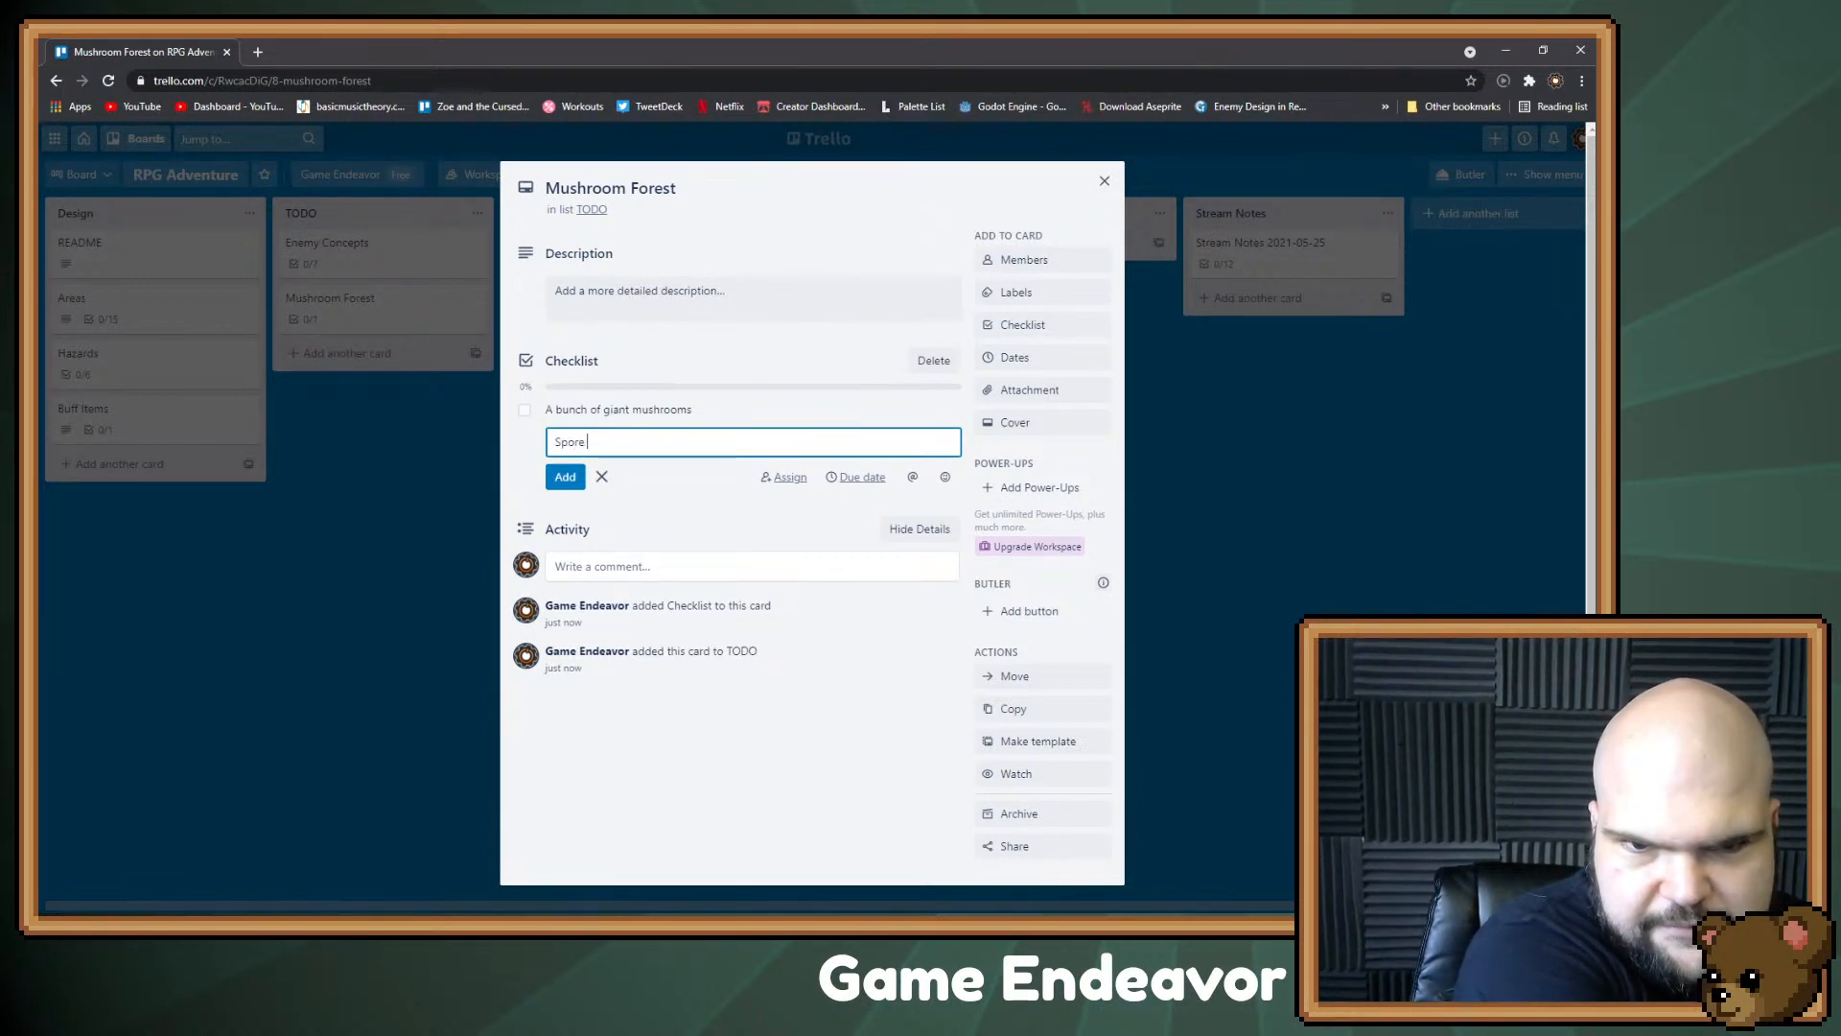
type("particles")
key("Return")
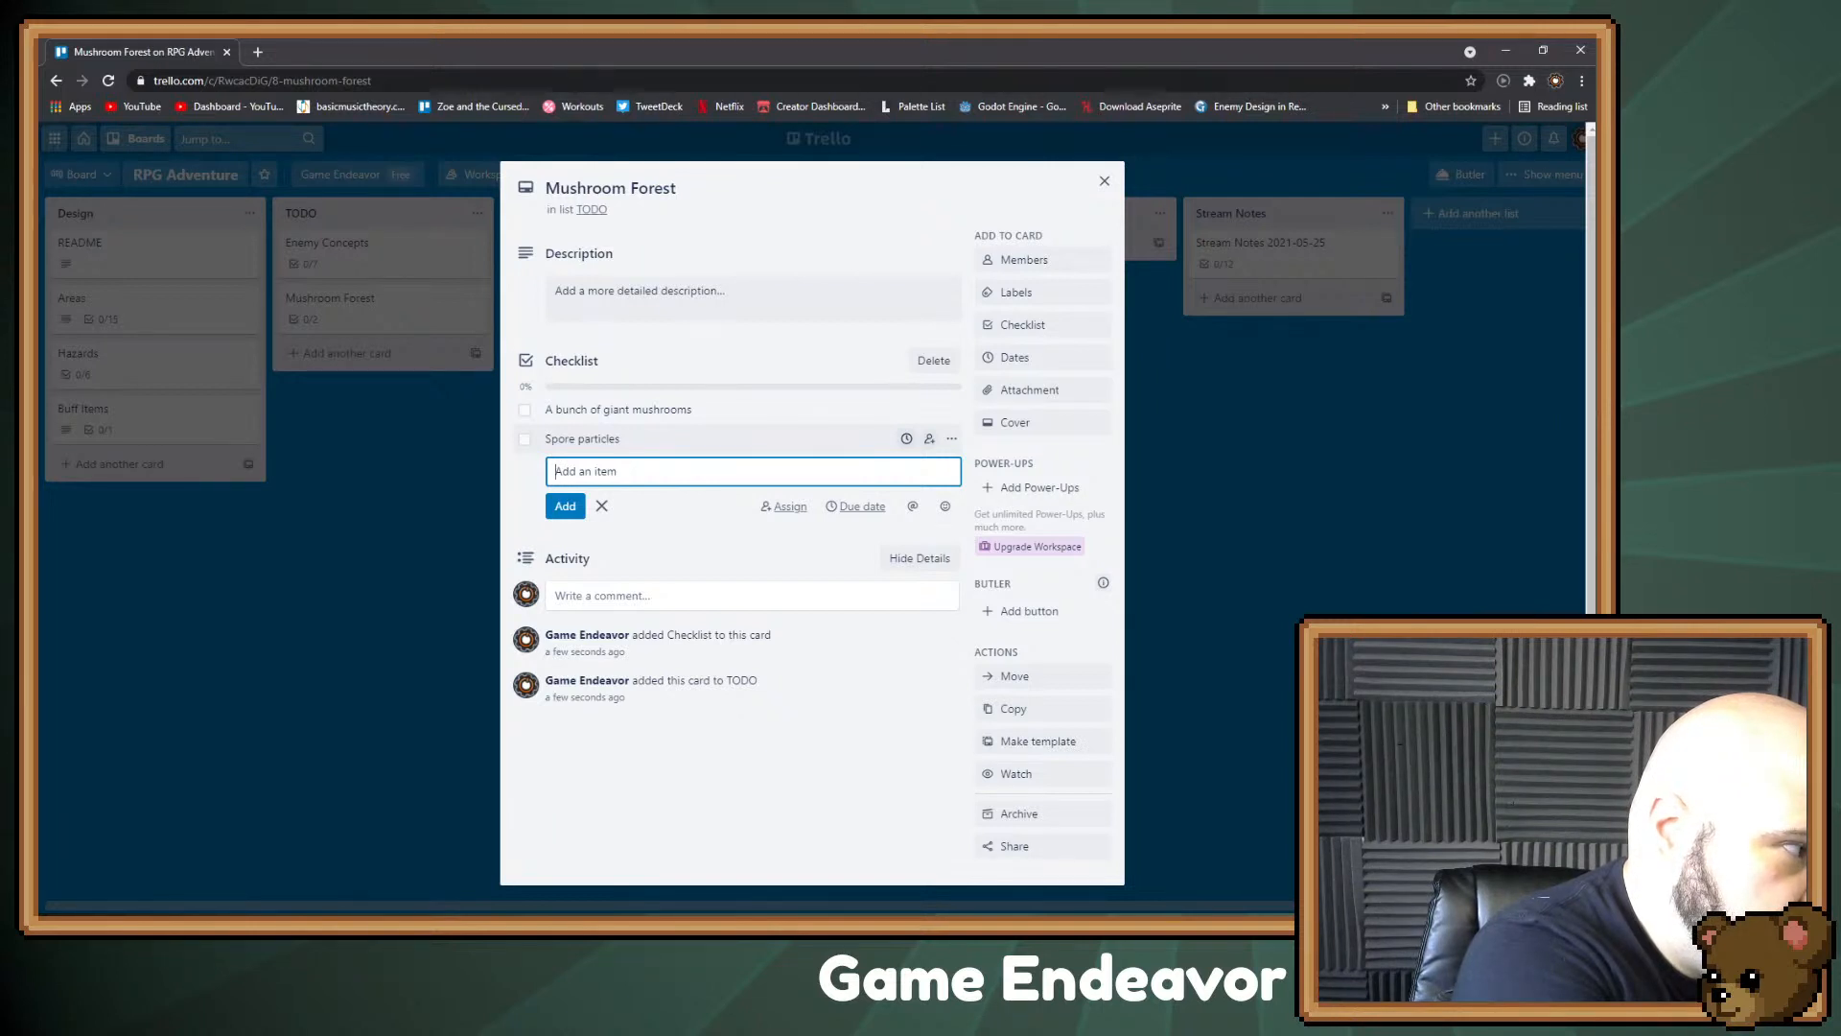
type("Moss")
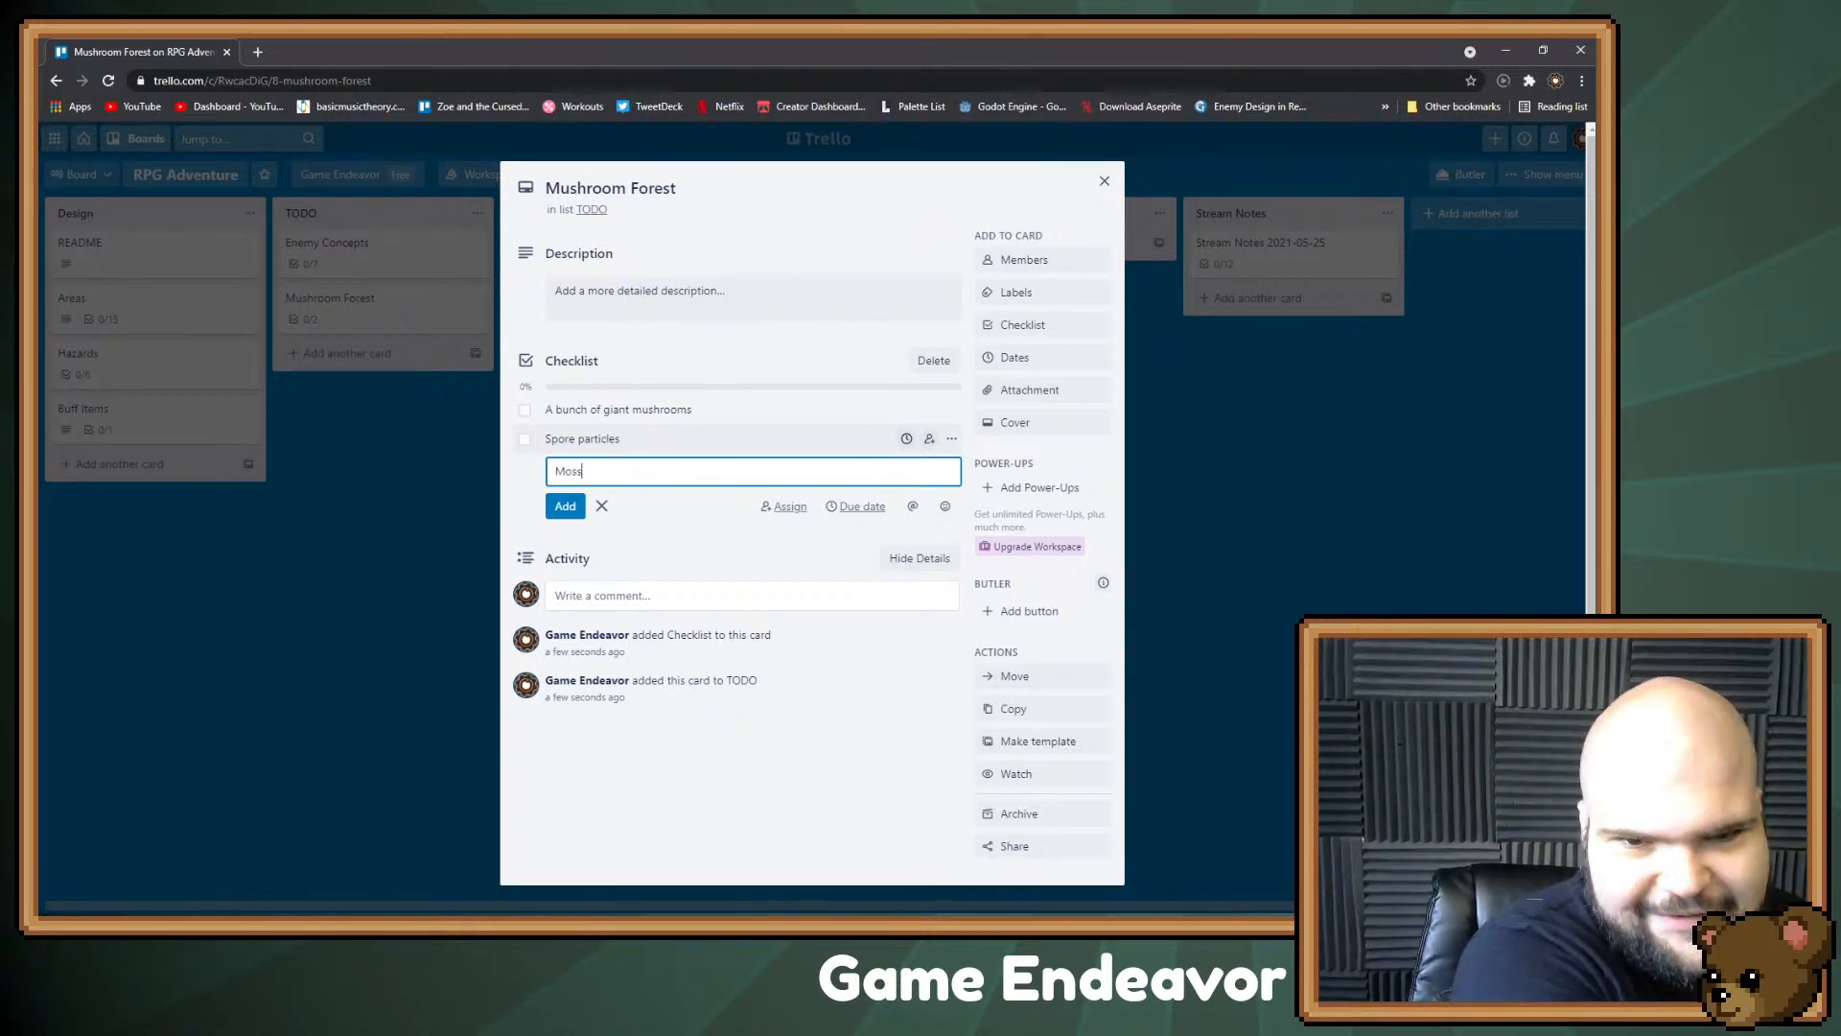
key("Return")
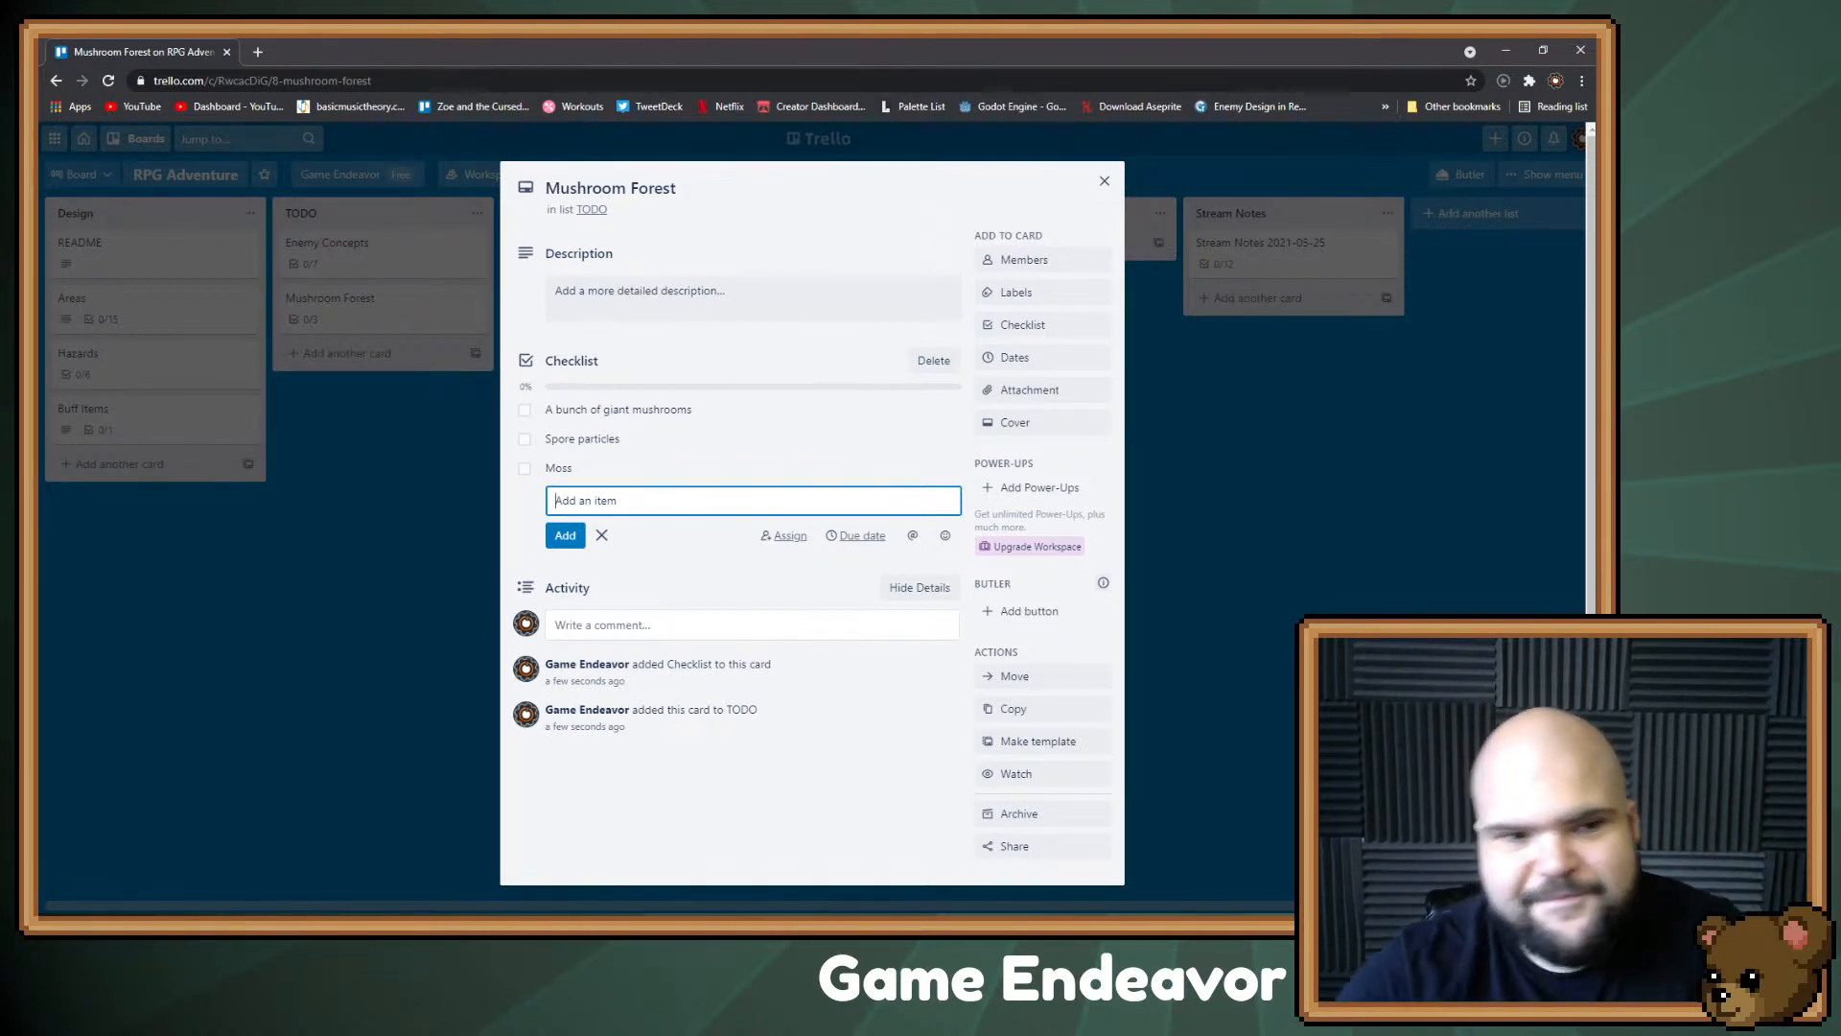
key("Escape")
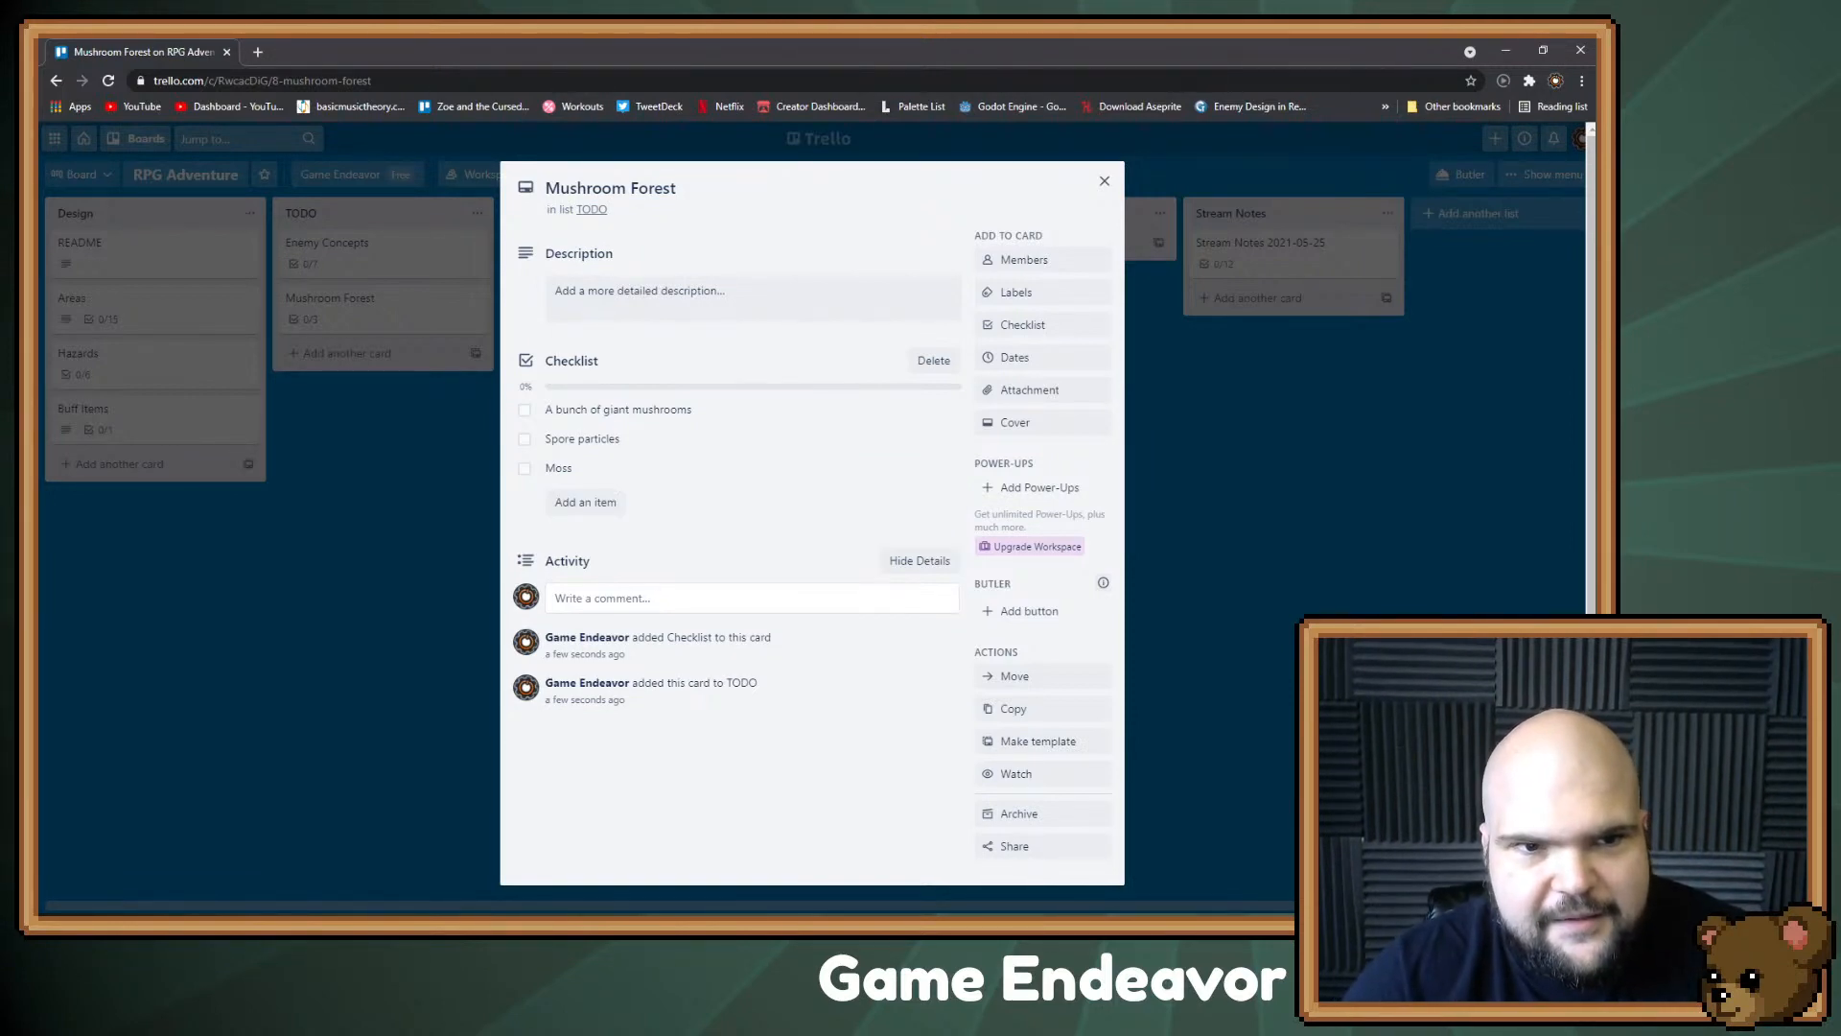
key("Escape")
Step: Add the checklist item "Plant enemies" to the Enemy Concepts card and close the card
left_click(384, 253)
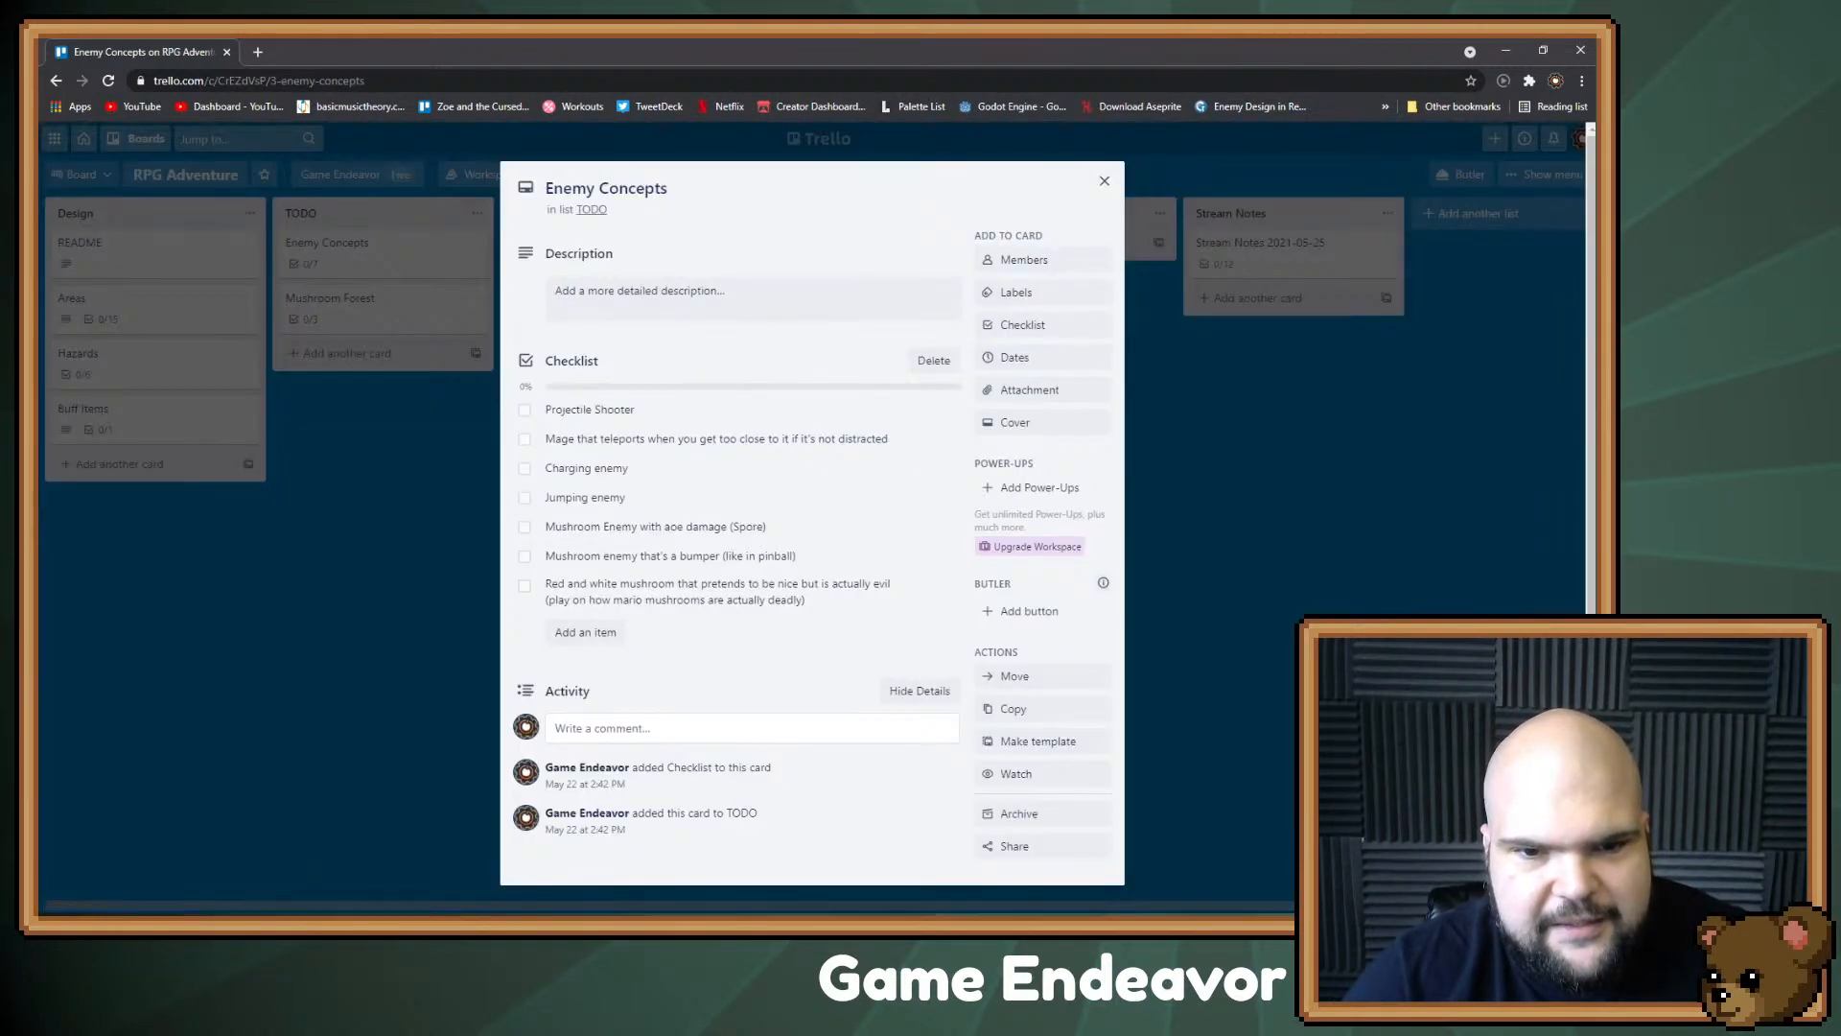
left_click(587, 634)
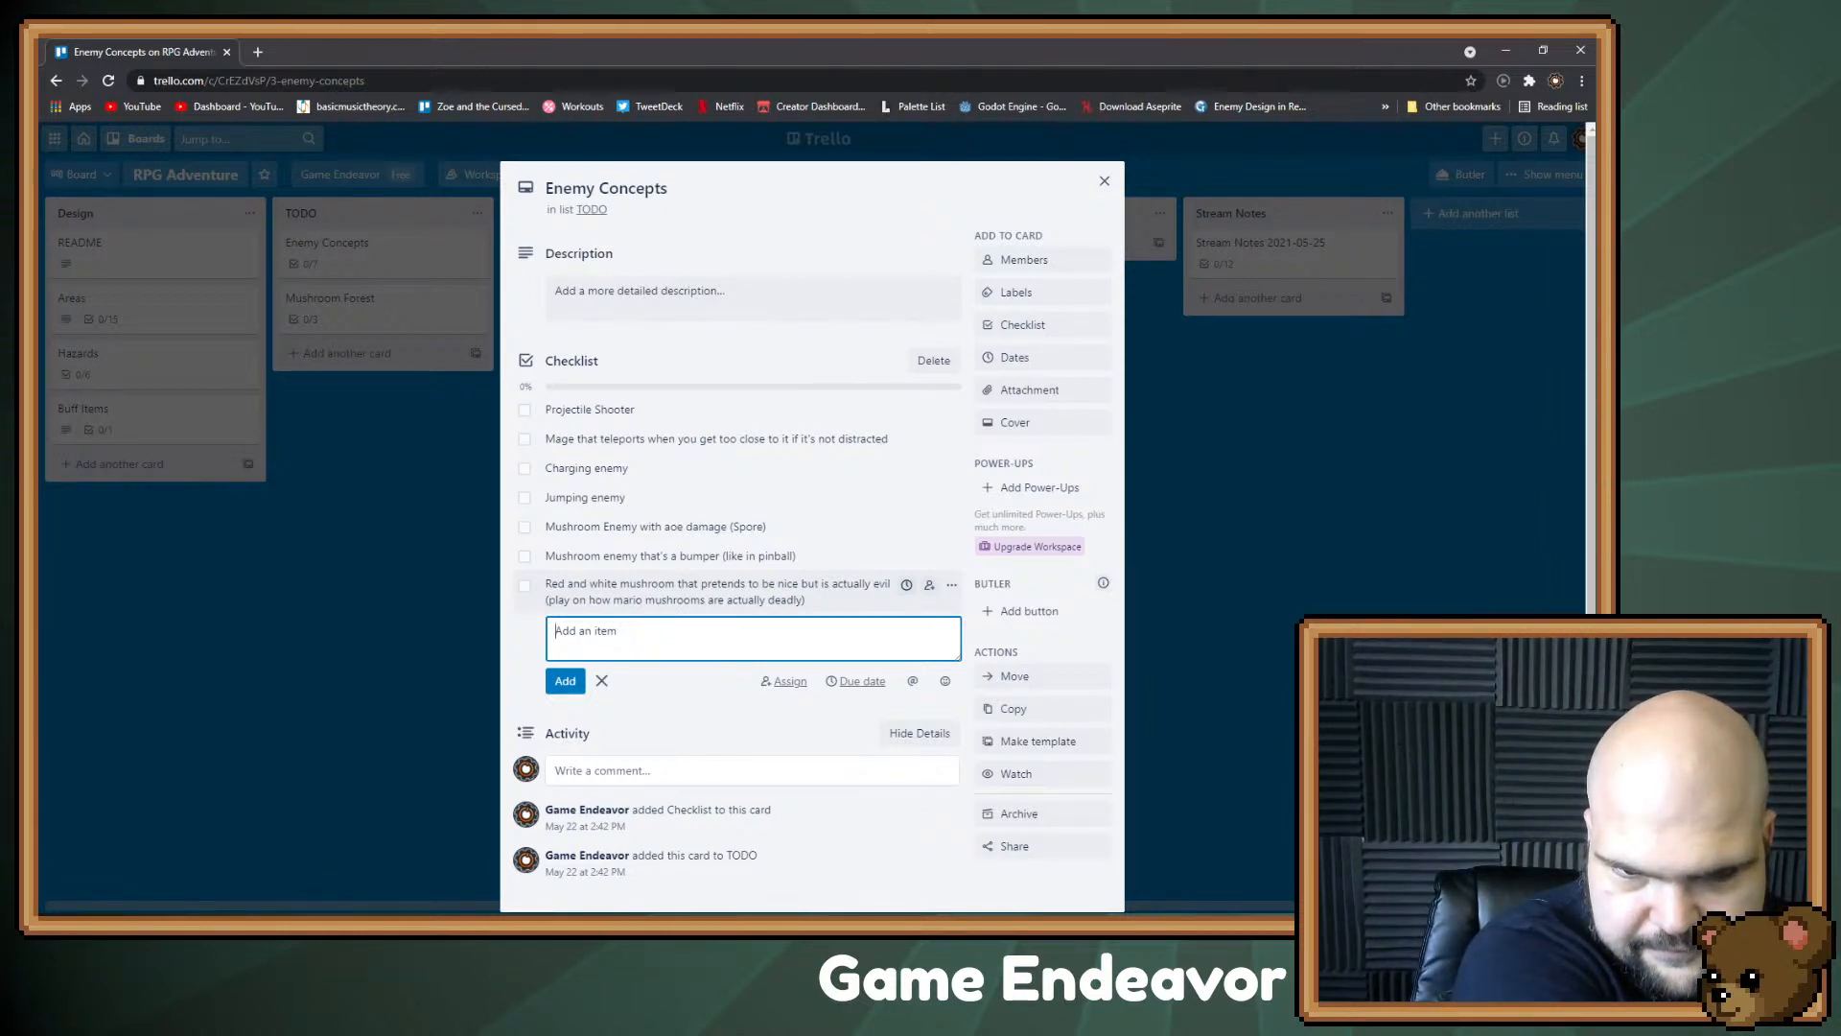
type("Plant enemies")
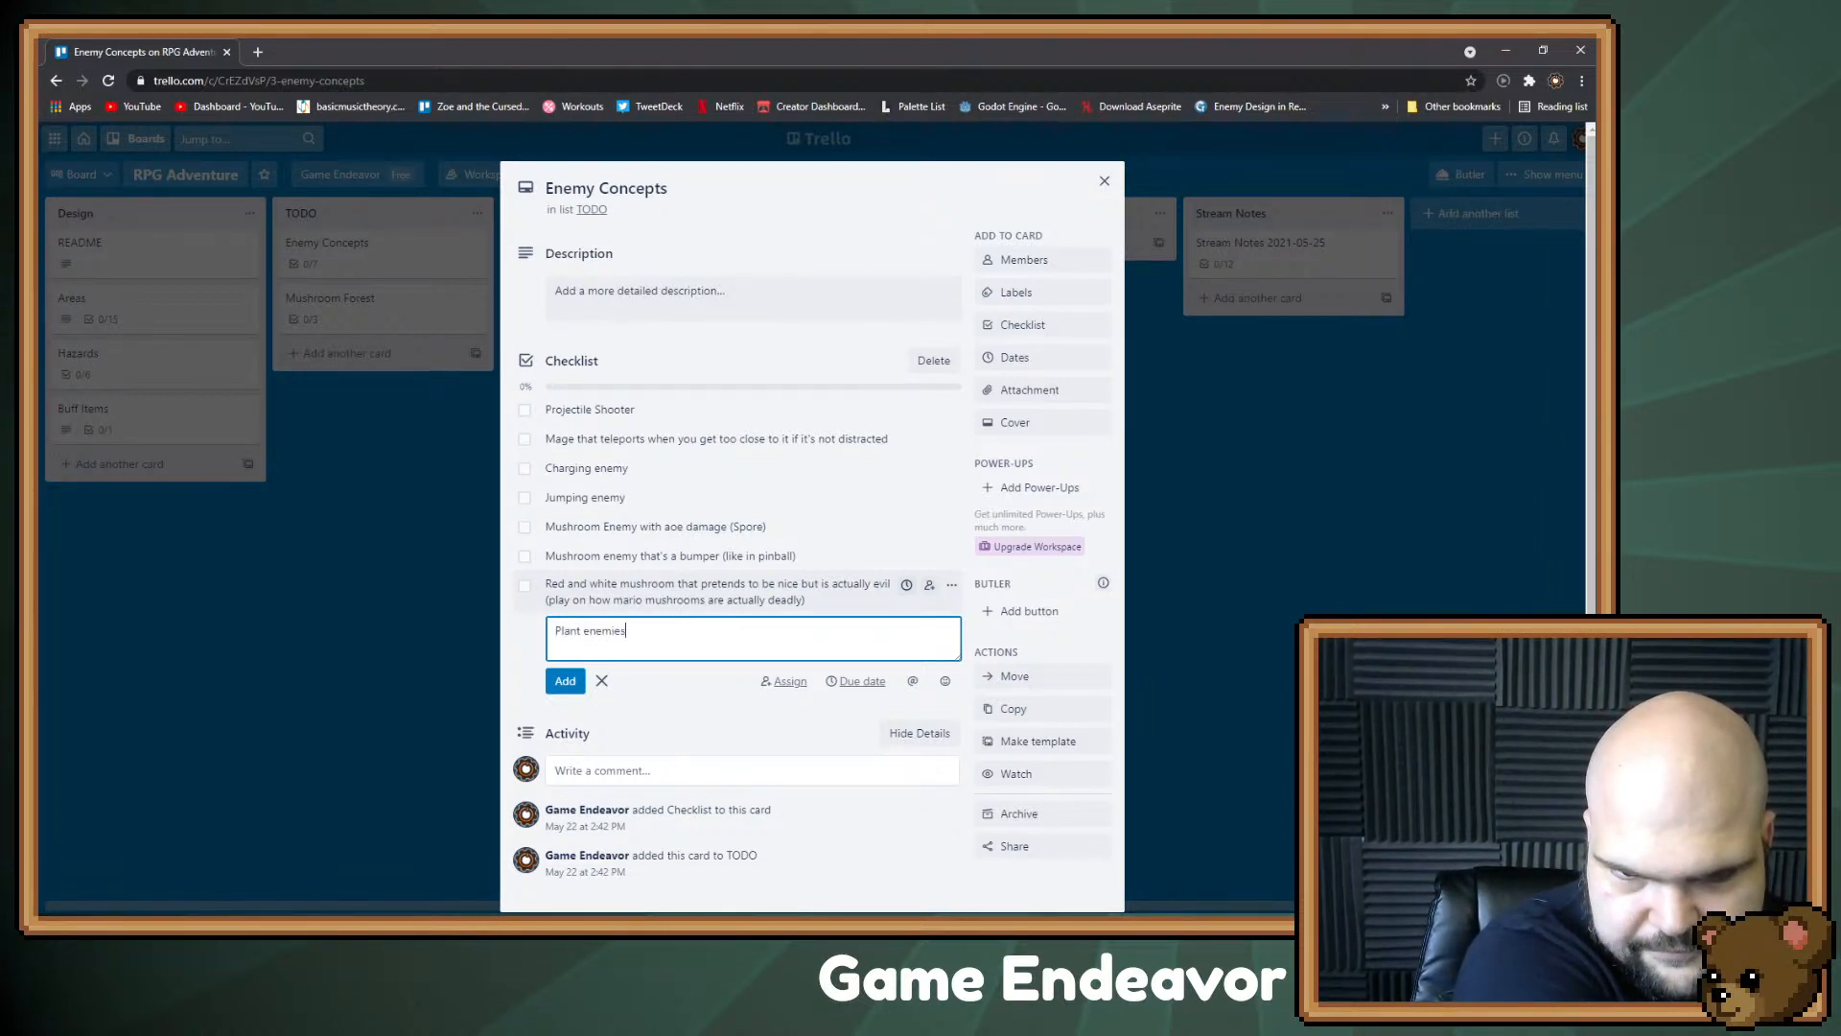
key("Return")
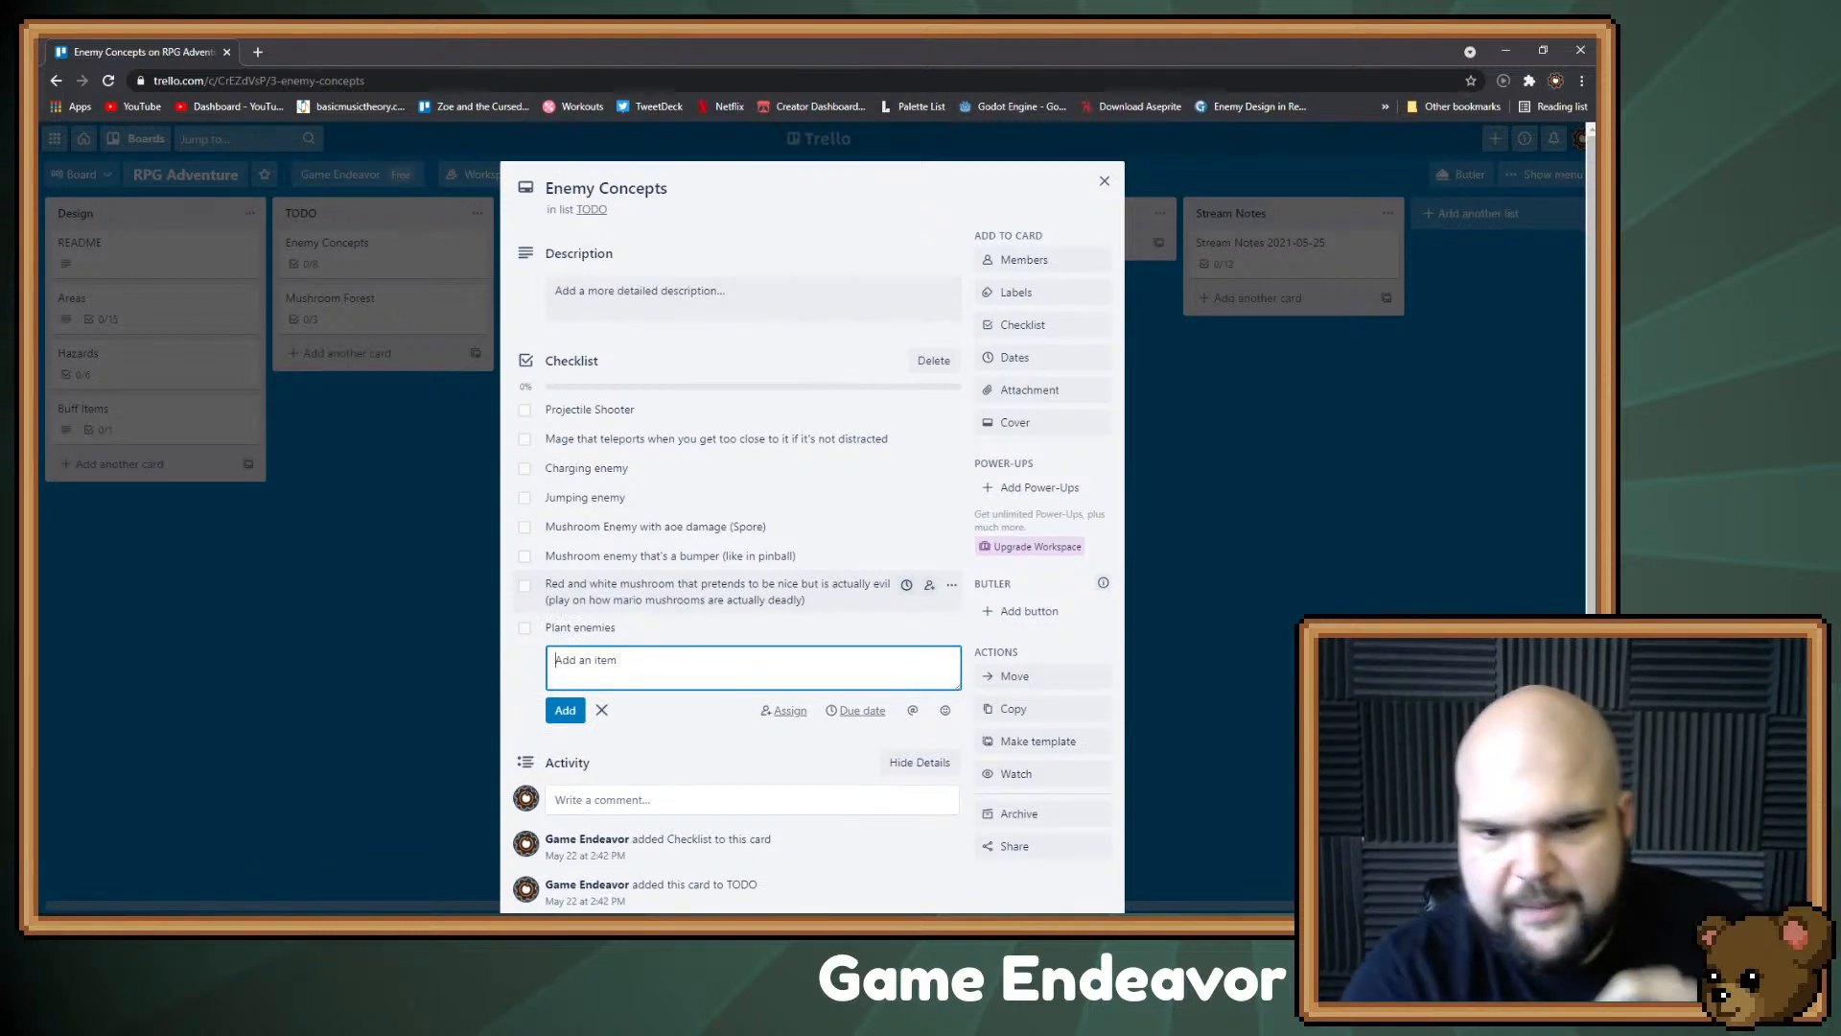
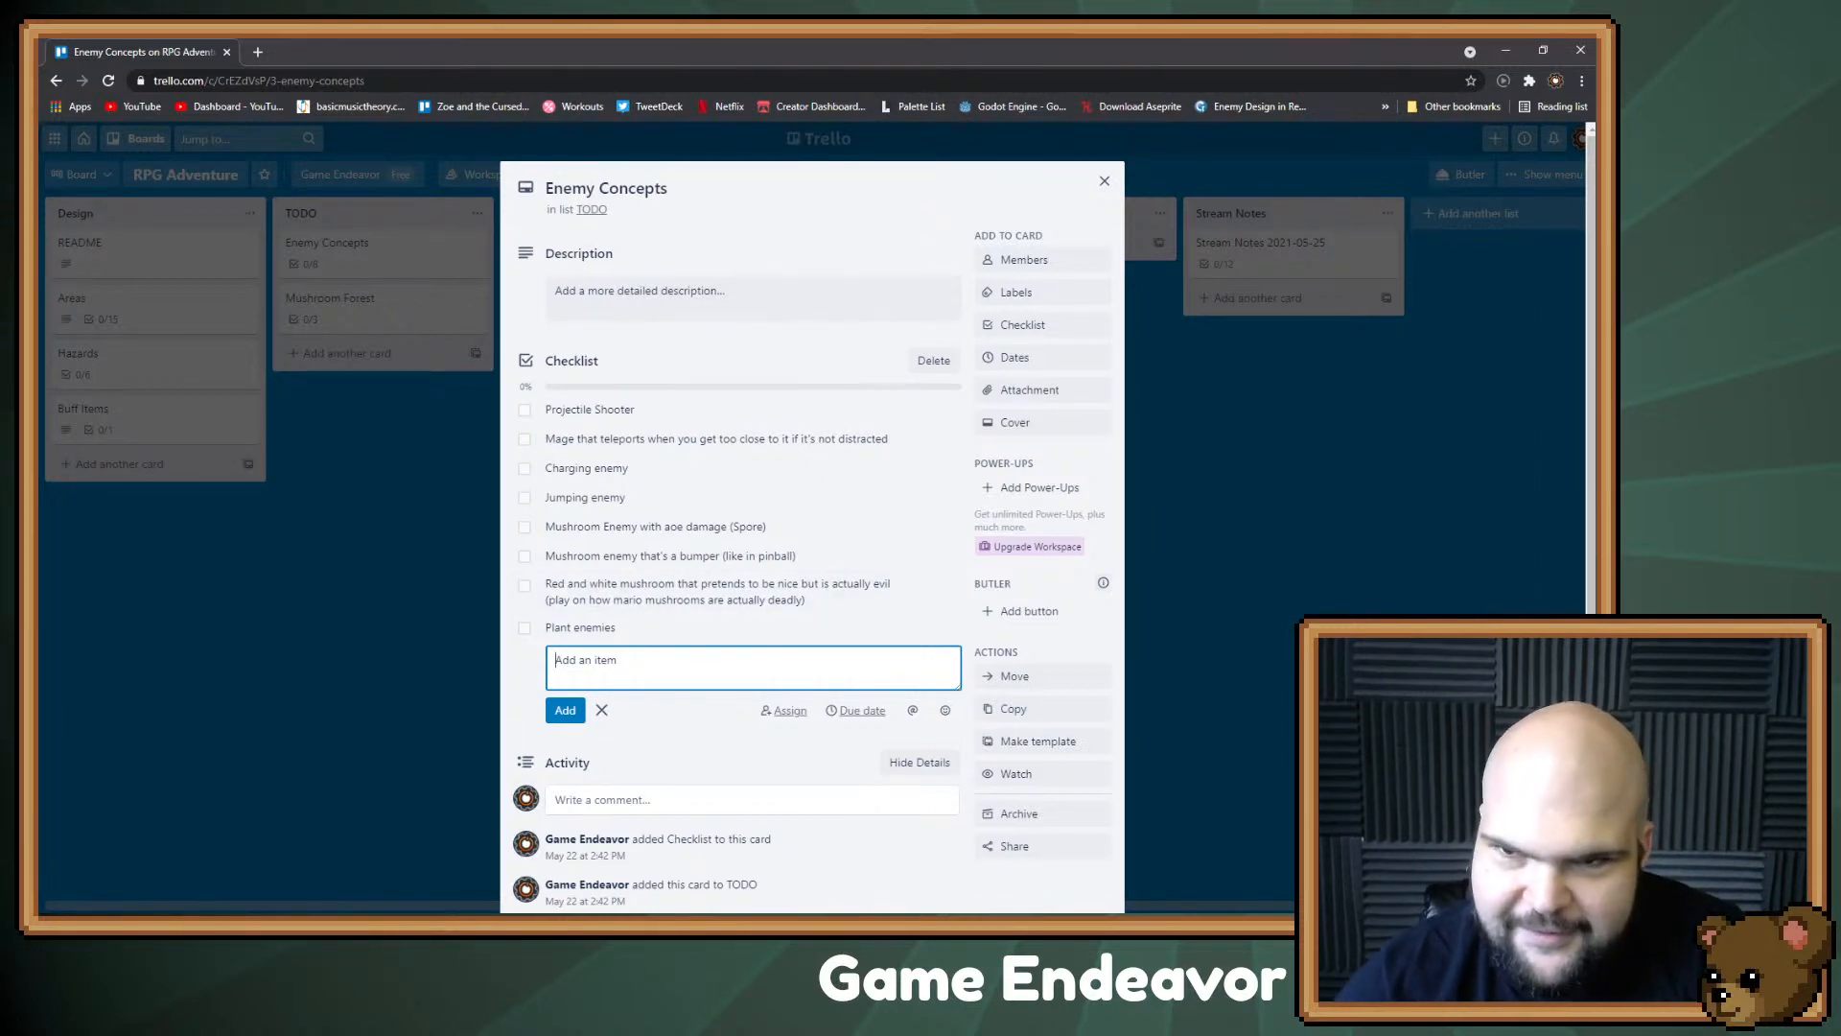
key("Escape")
key("Escape")
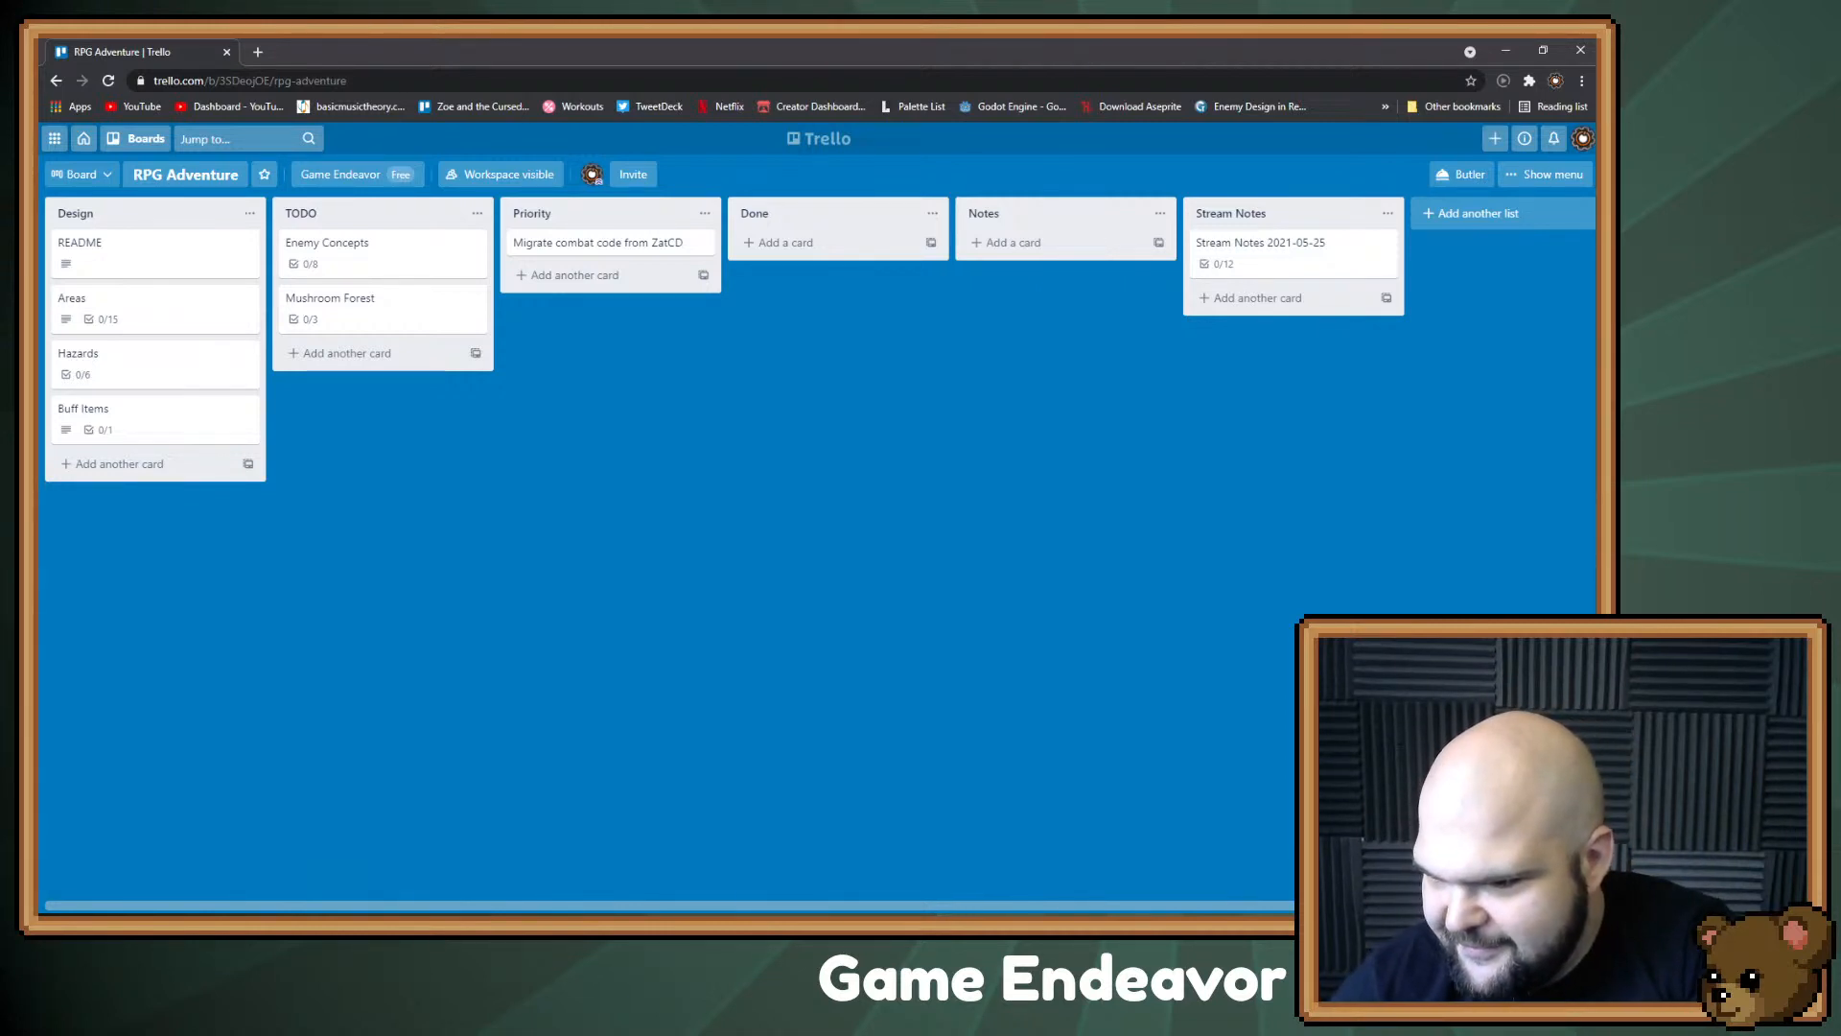
Step: Switch to Aseprite and examine the enemy sprites in enemies.ase up close
key("alt+Tab")
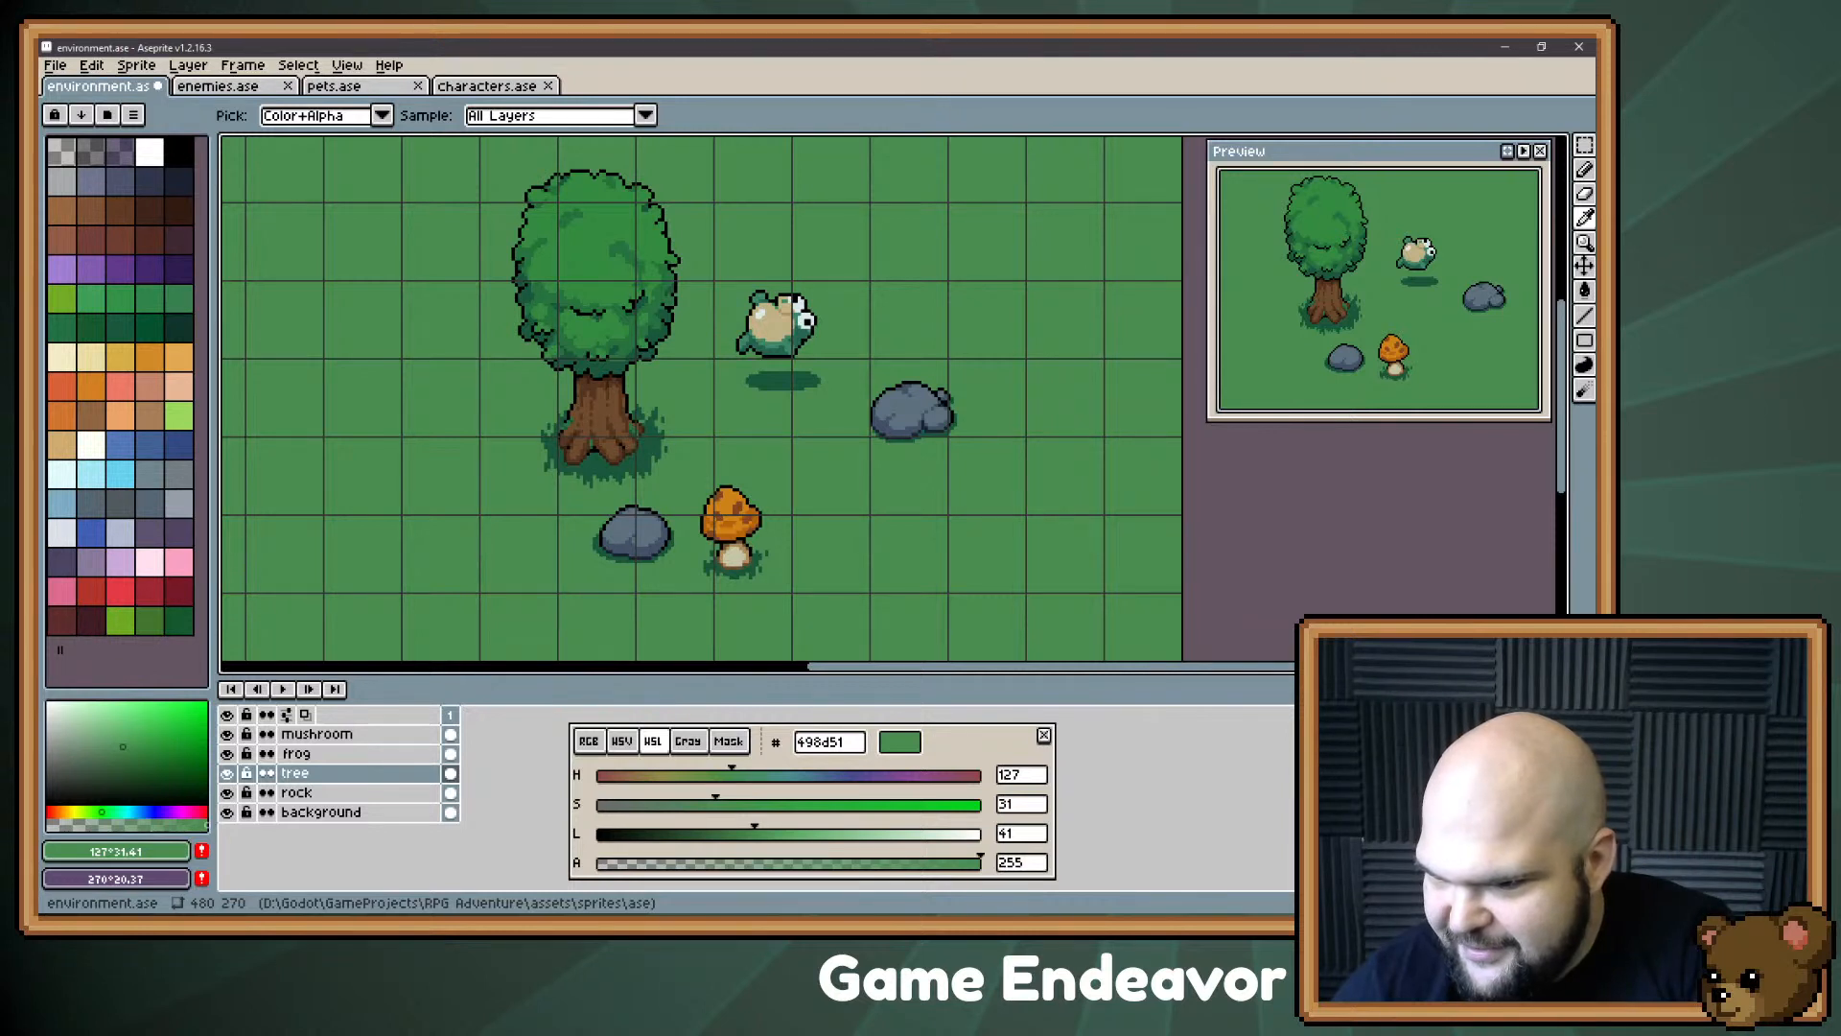
key("m")
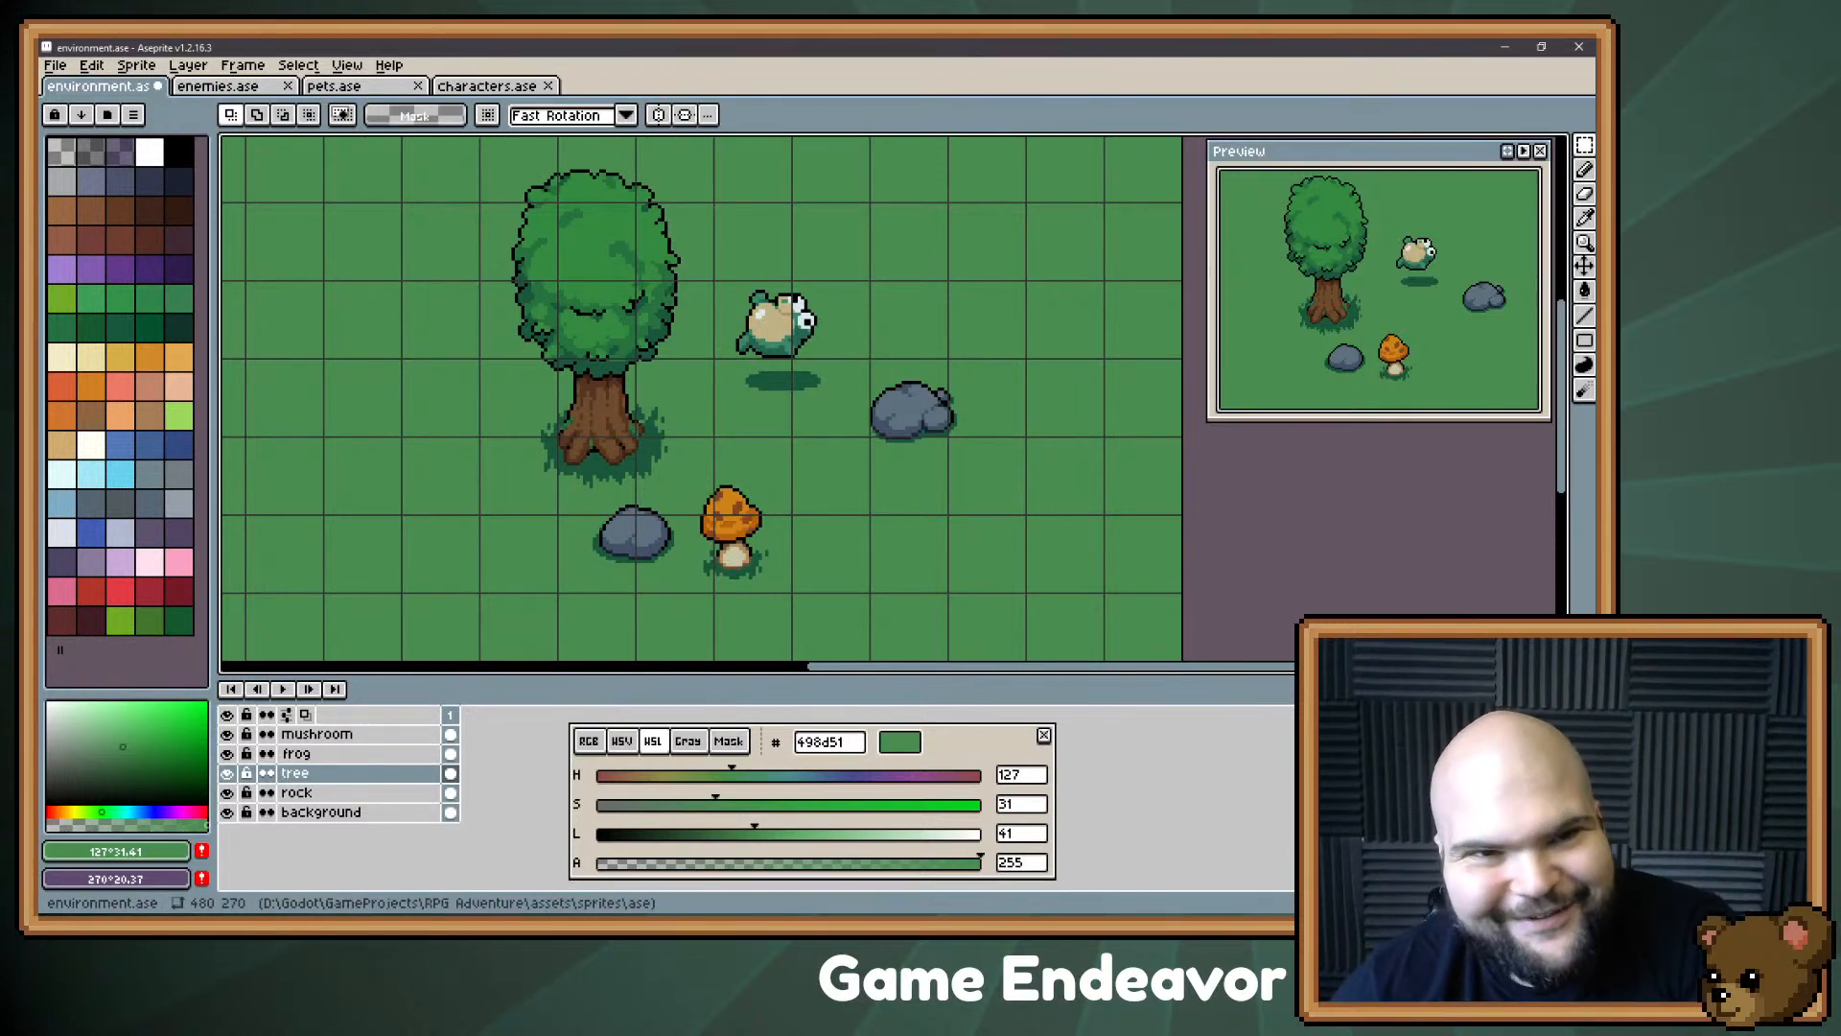
left_click(218, 86)
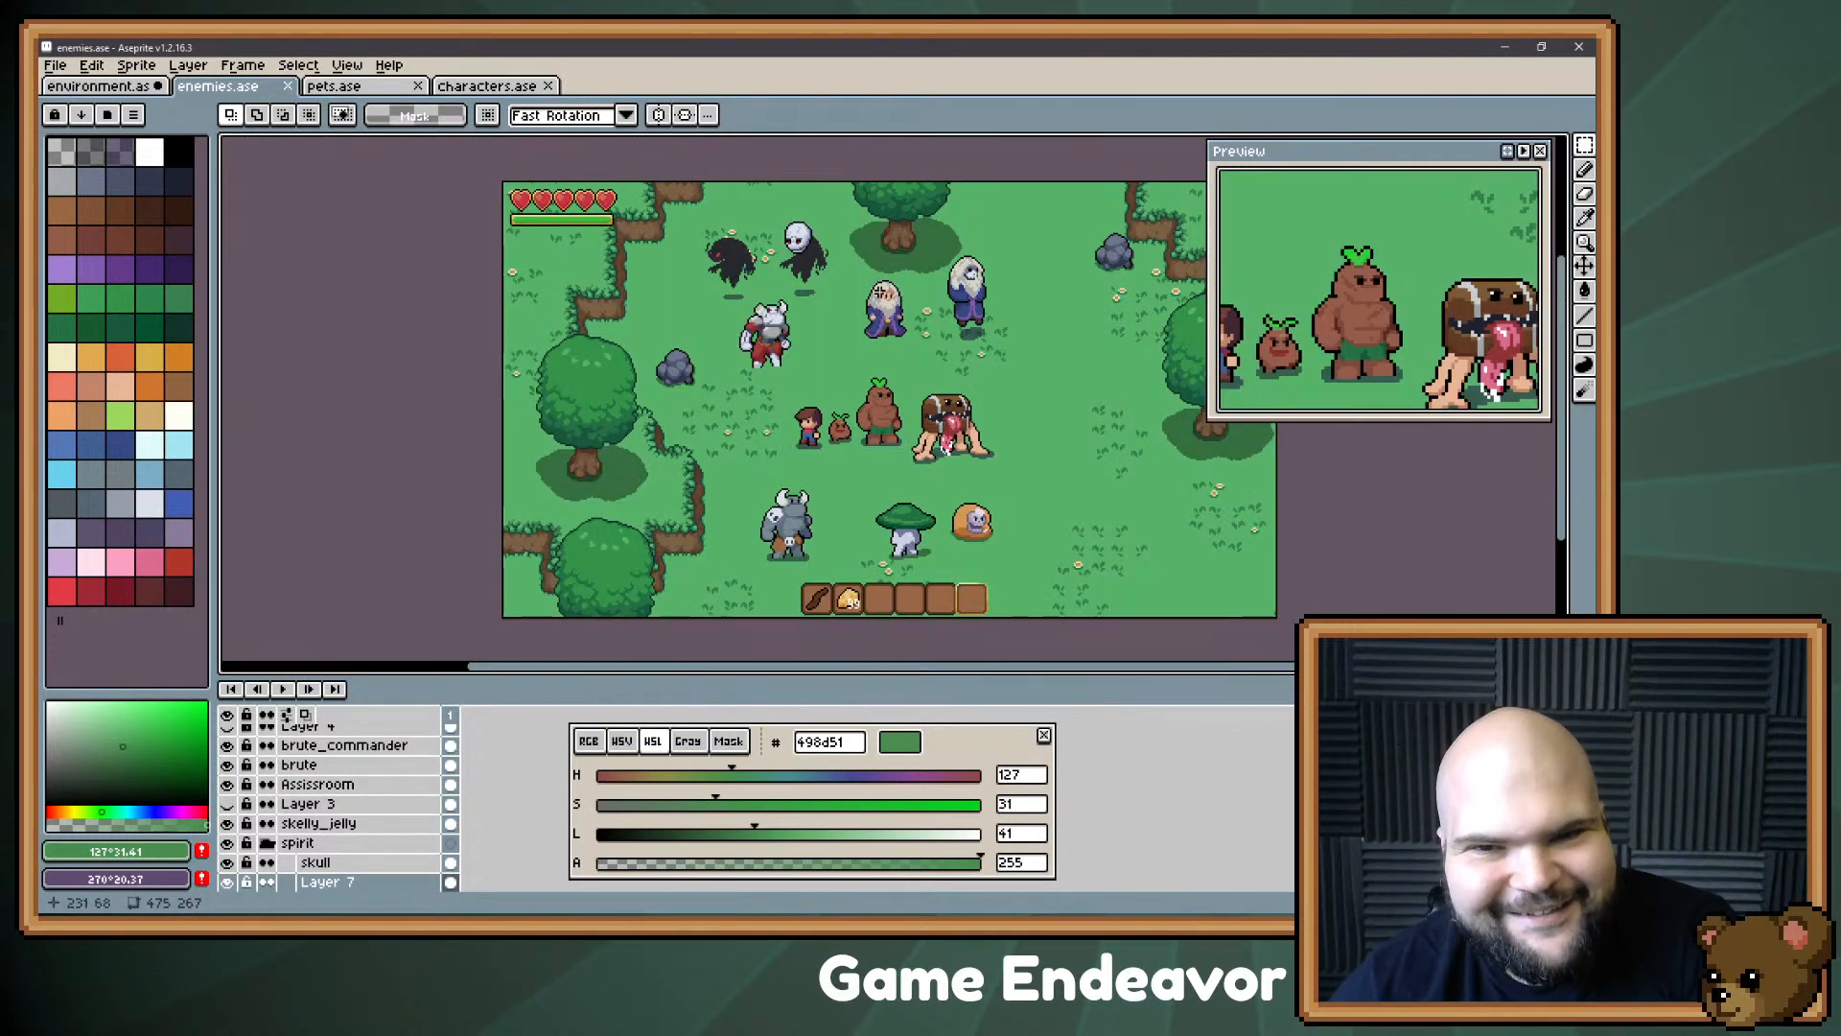
scroll(1113, 575, "up", 2)
left_click_drag(691, 382, 691, 358)
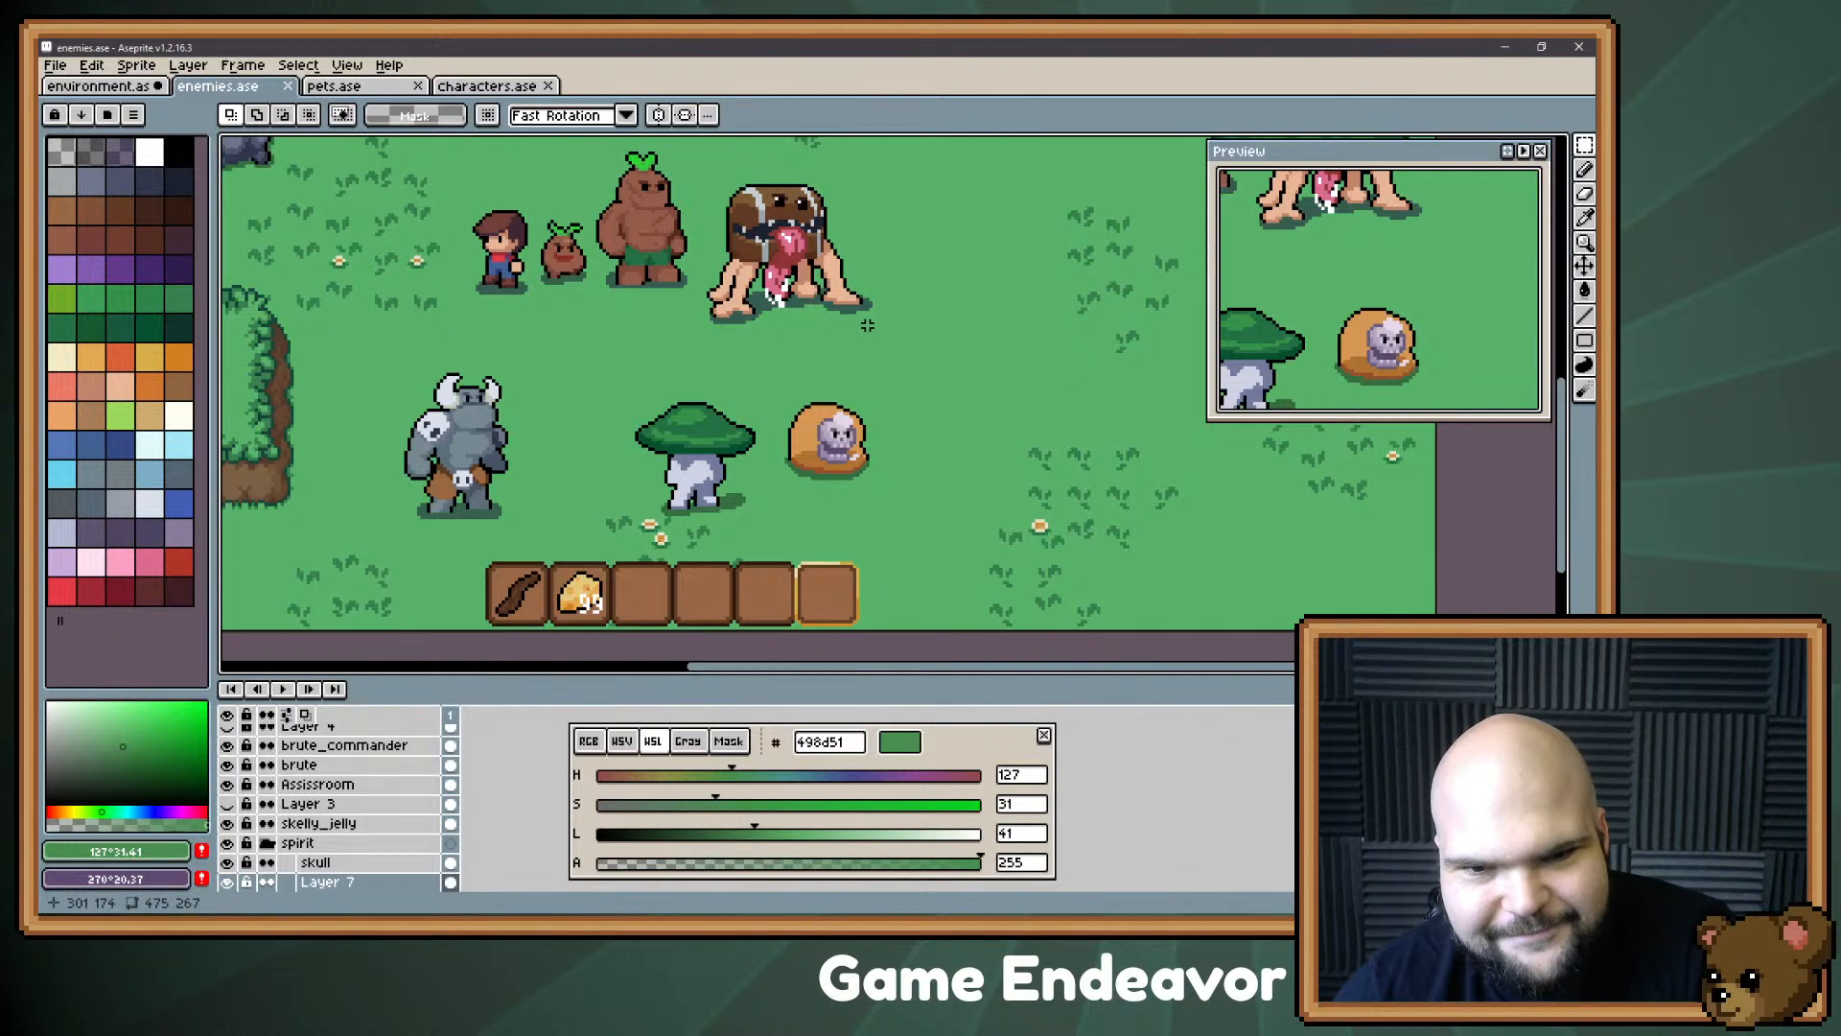
Step: Show Layer 8 in enemies.ase to view its sprites and hide it again
scroll(357, 850, "up", 1)
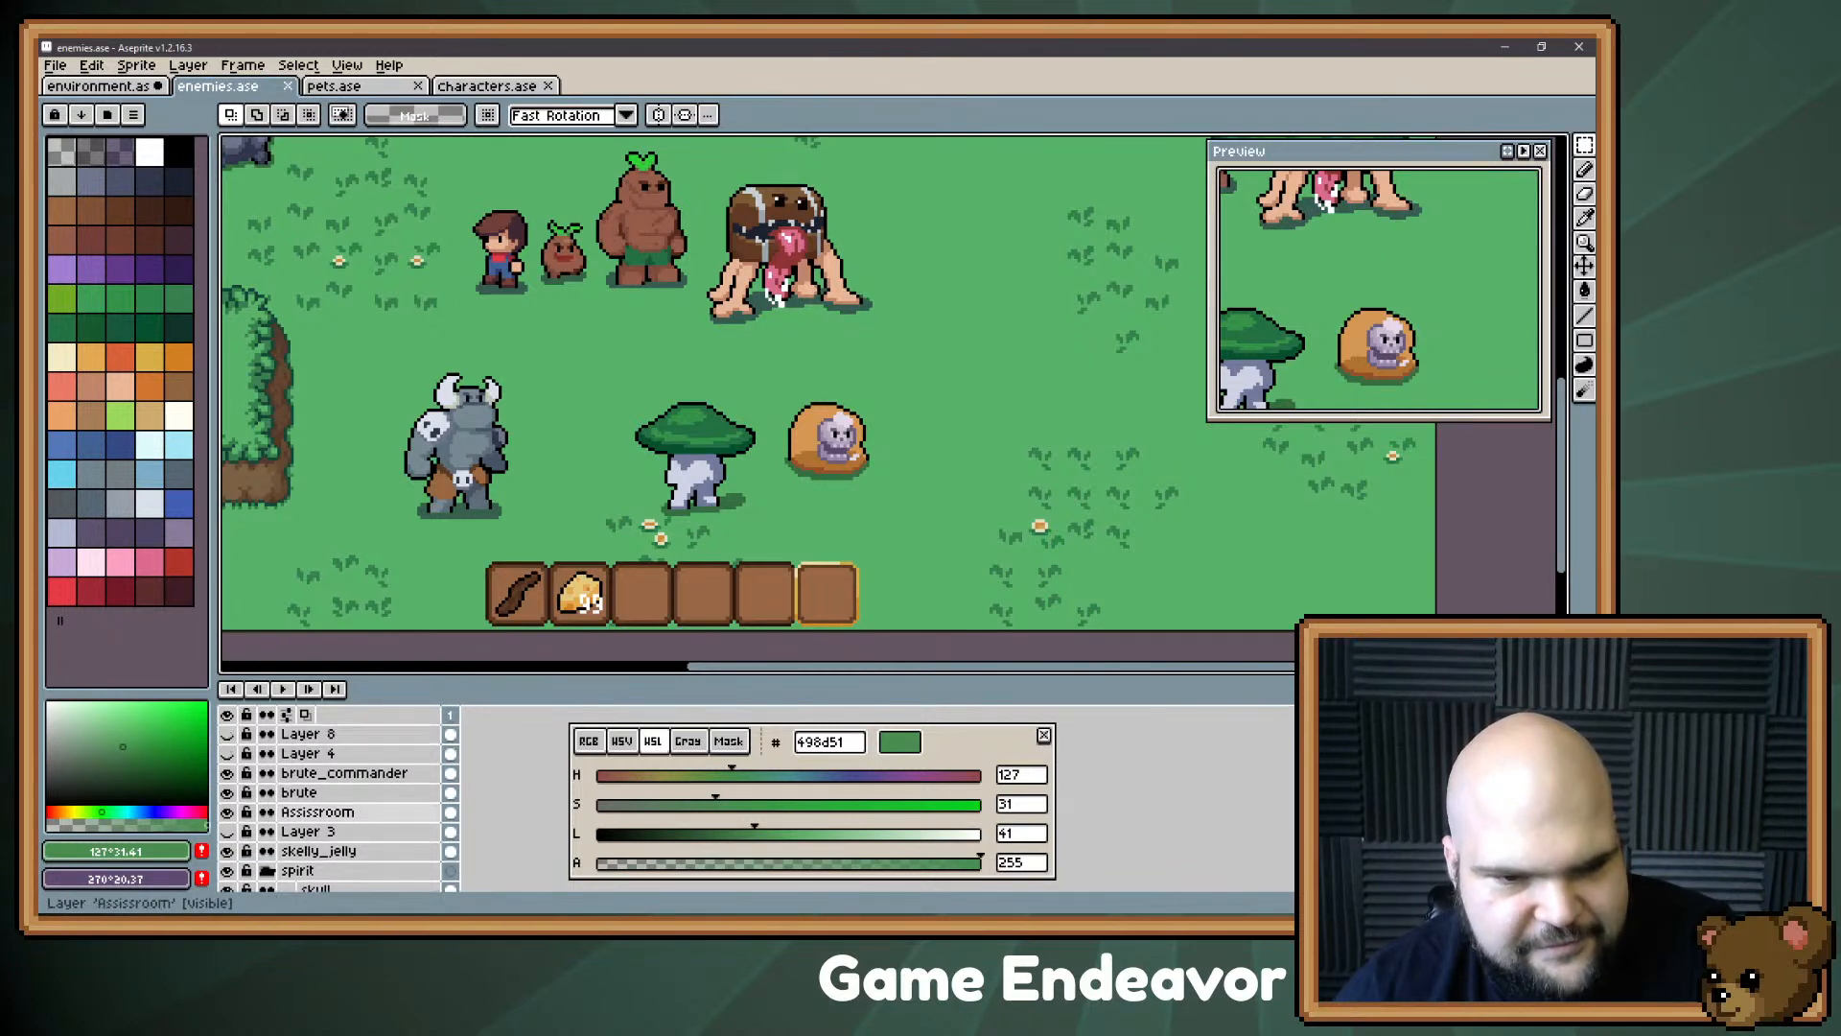
double_click(451, 734)
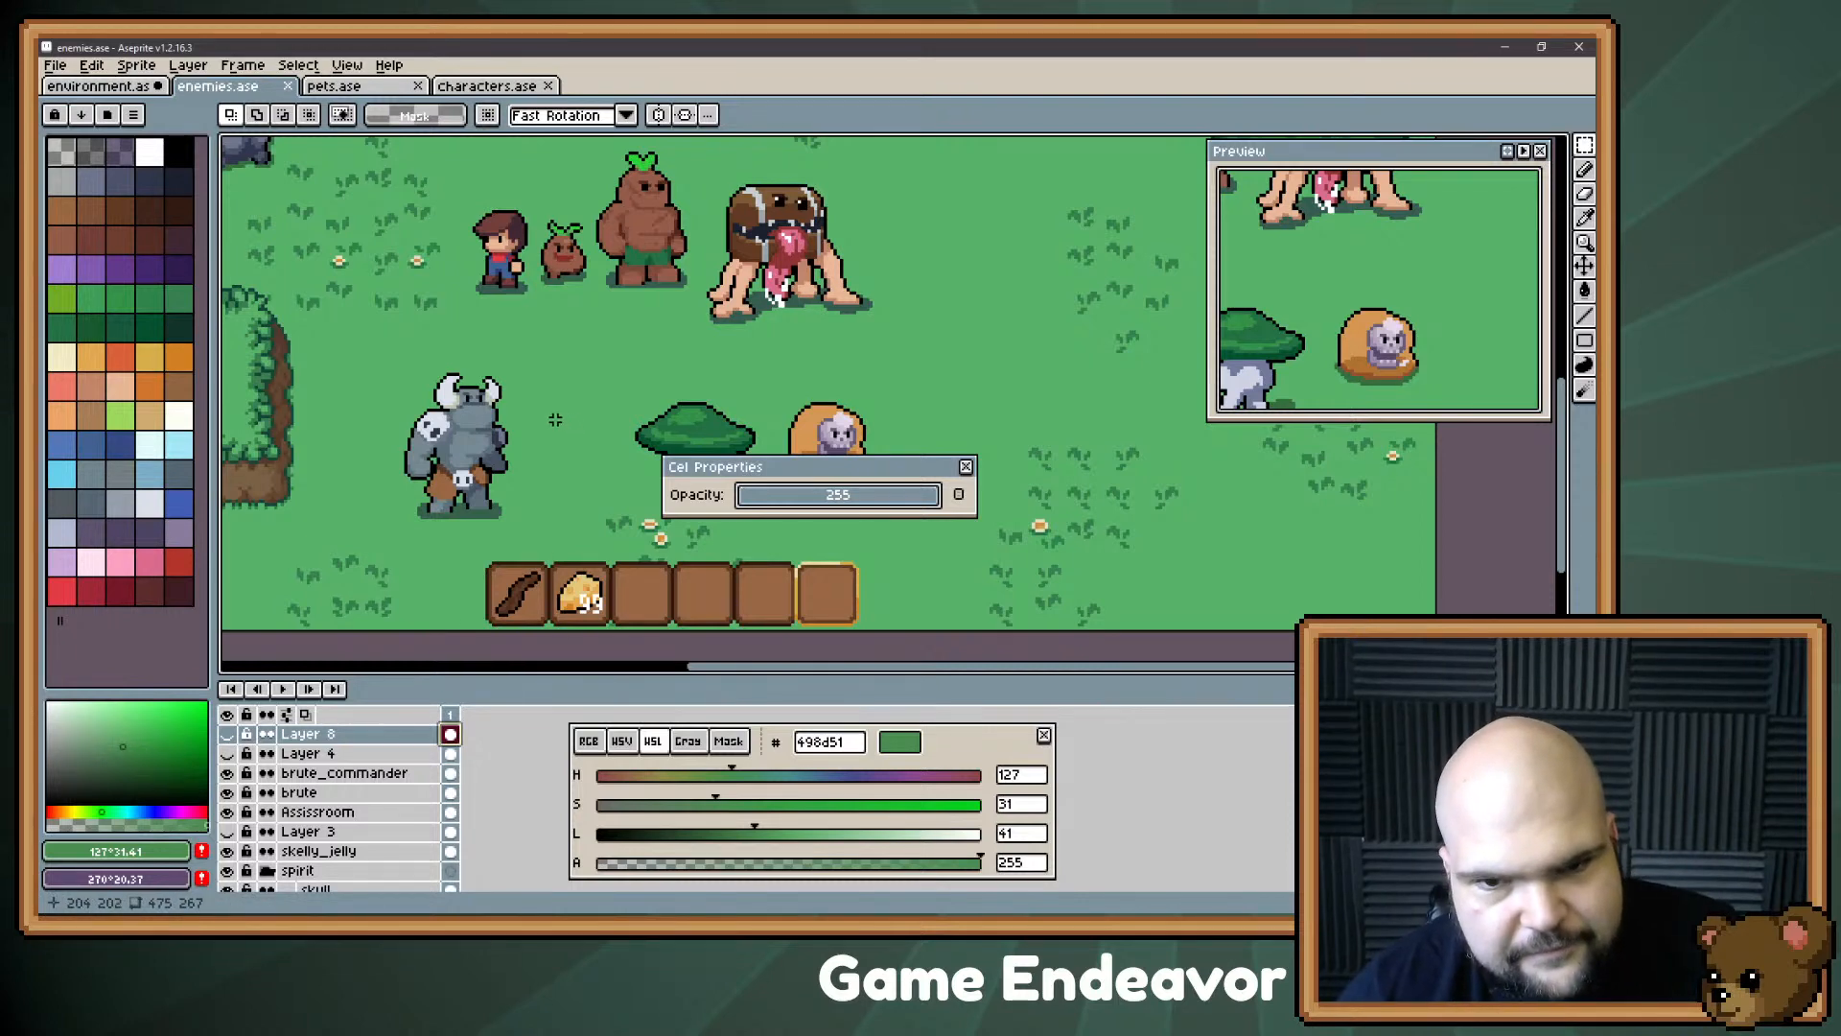
left_click(965, 466)
left_click(227, 733)
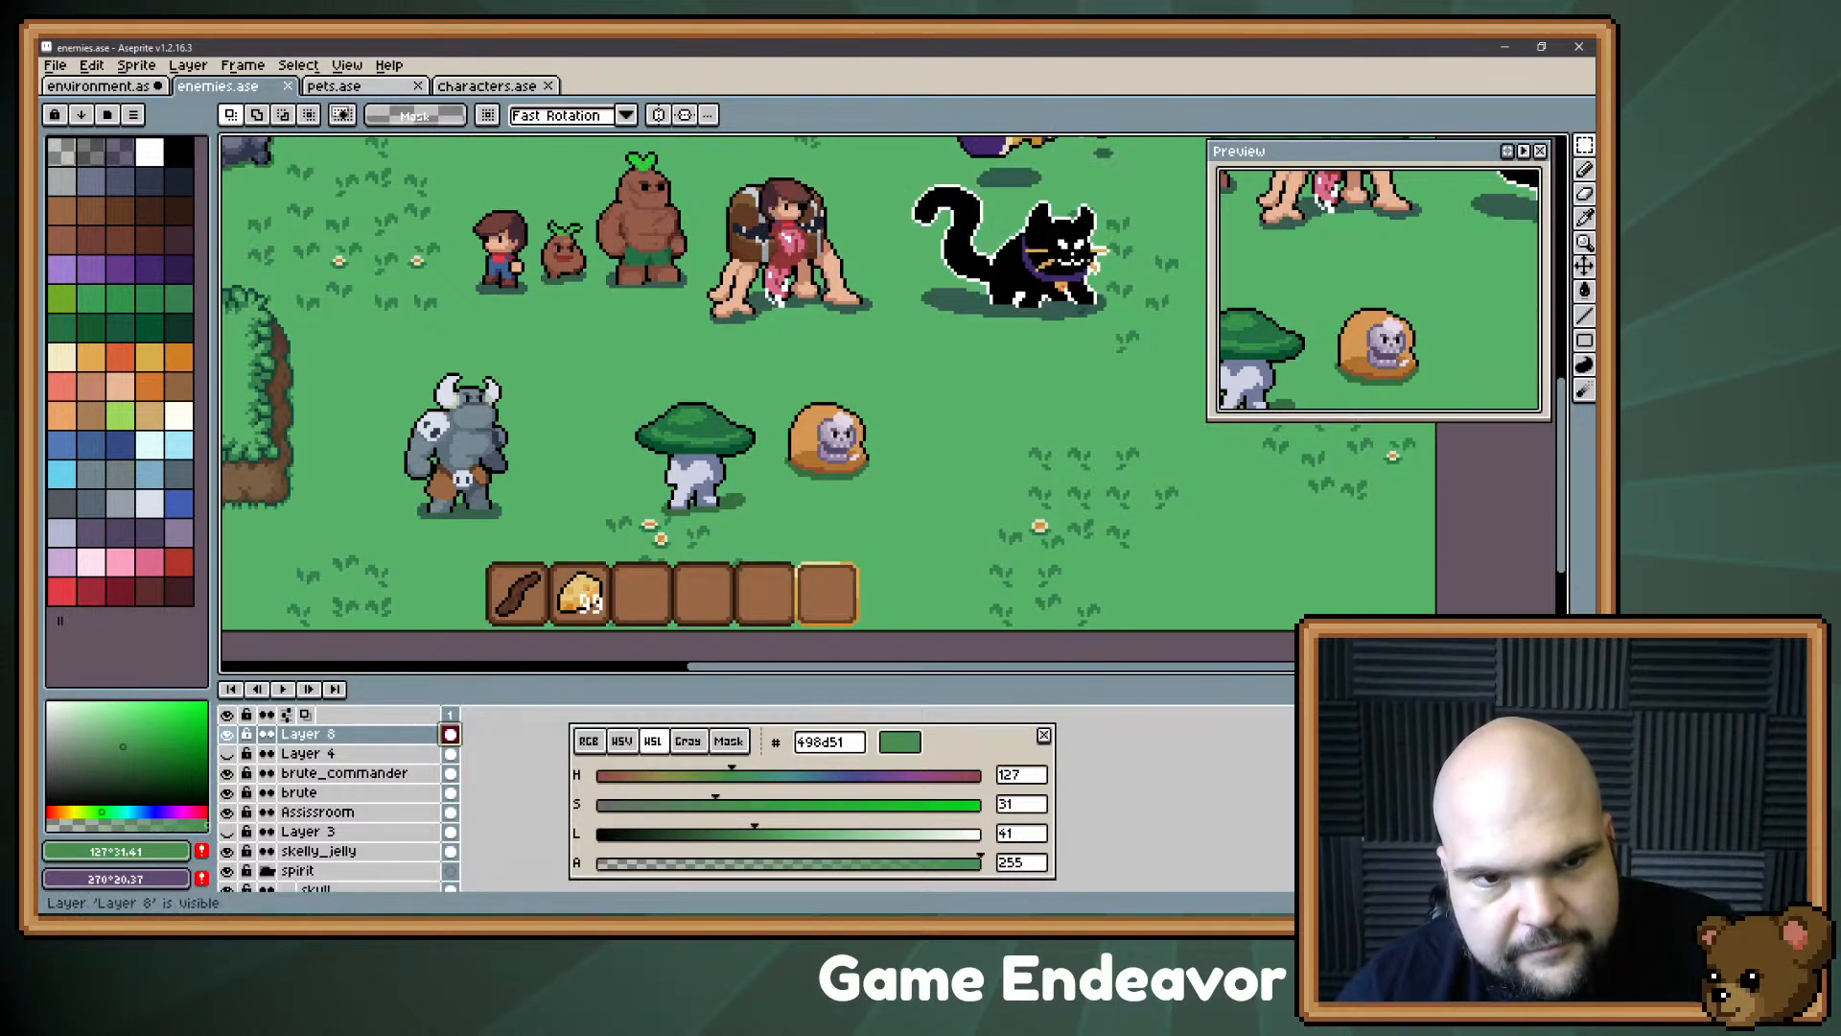
left_click(226, 734)
Step: View the contents of Layer 4, hide it again, and show Layer 3 over the whole scene
scroll(511, 445, "down", 3)
scroll(511, 446, "up", 2)
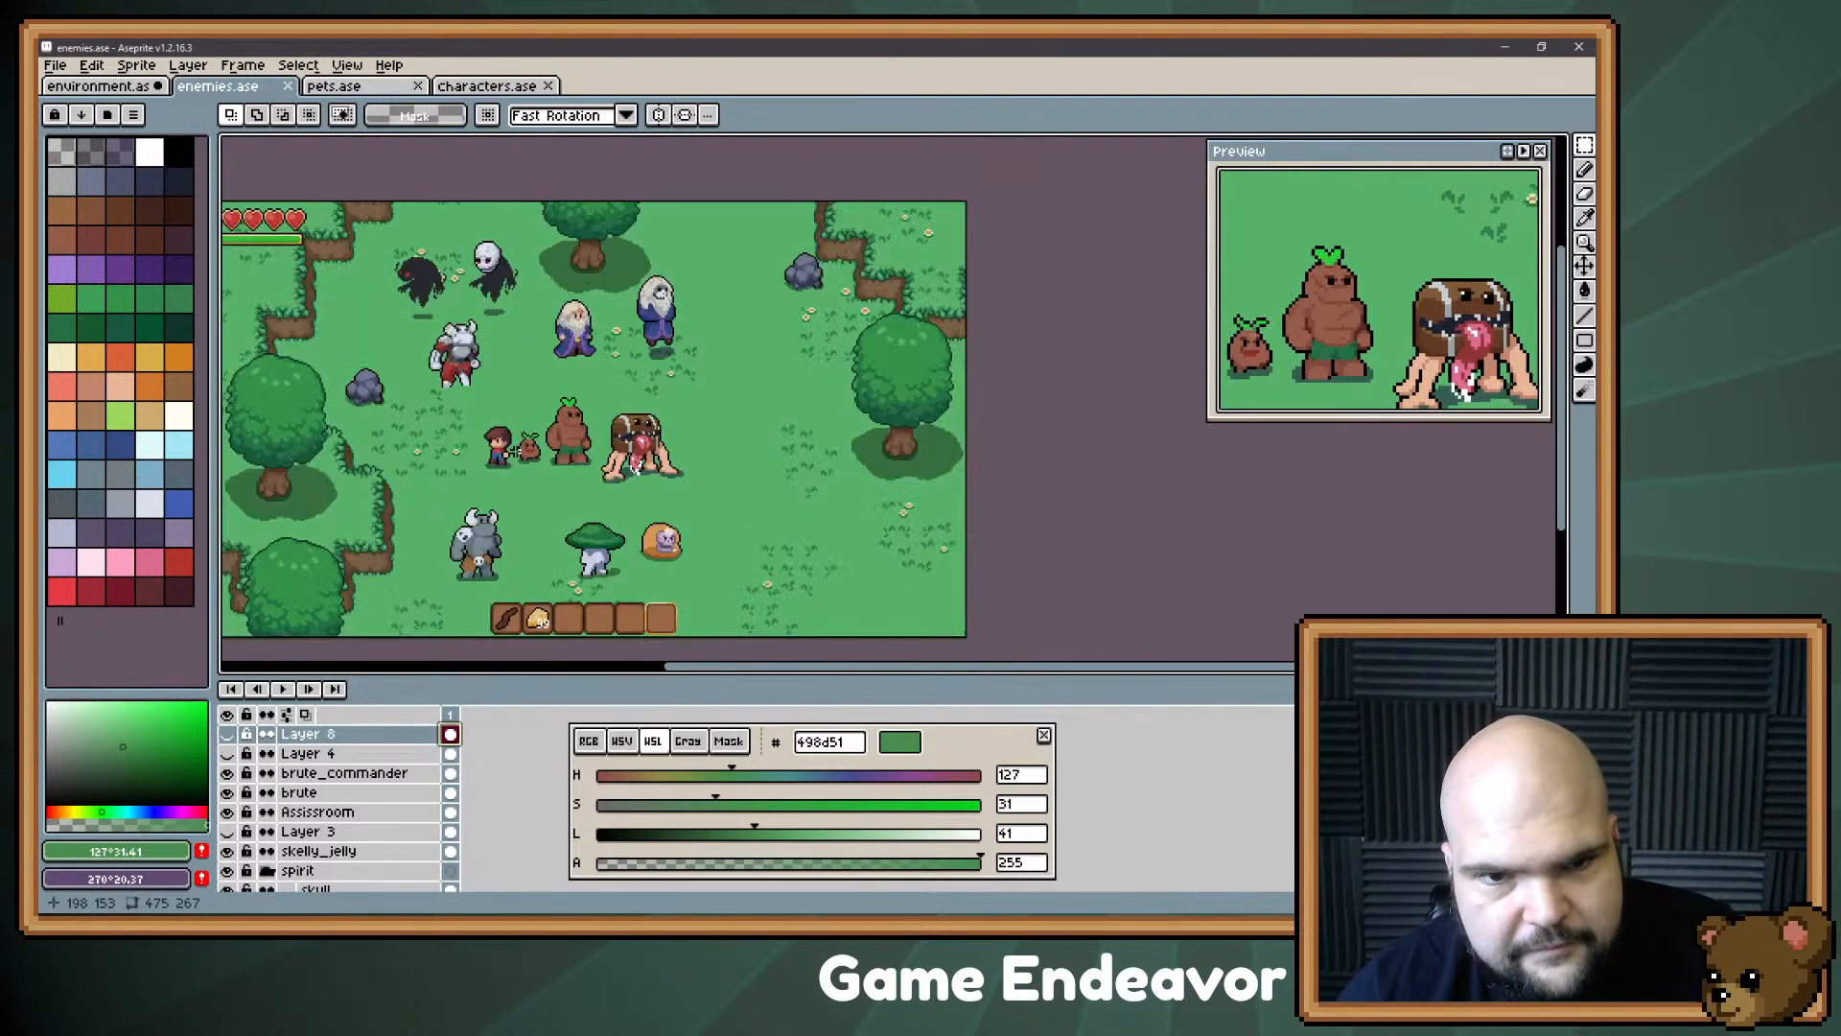
left_click_drag(516, 451, 548, 433)
left_click(228, 831)
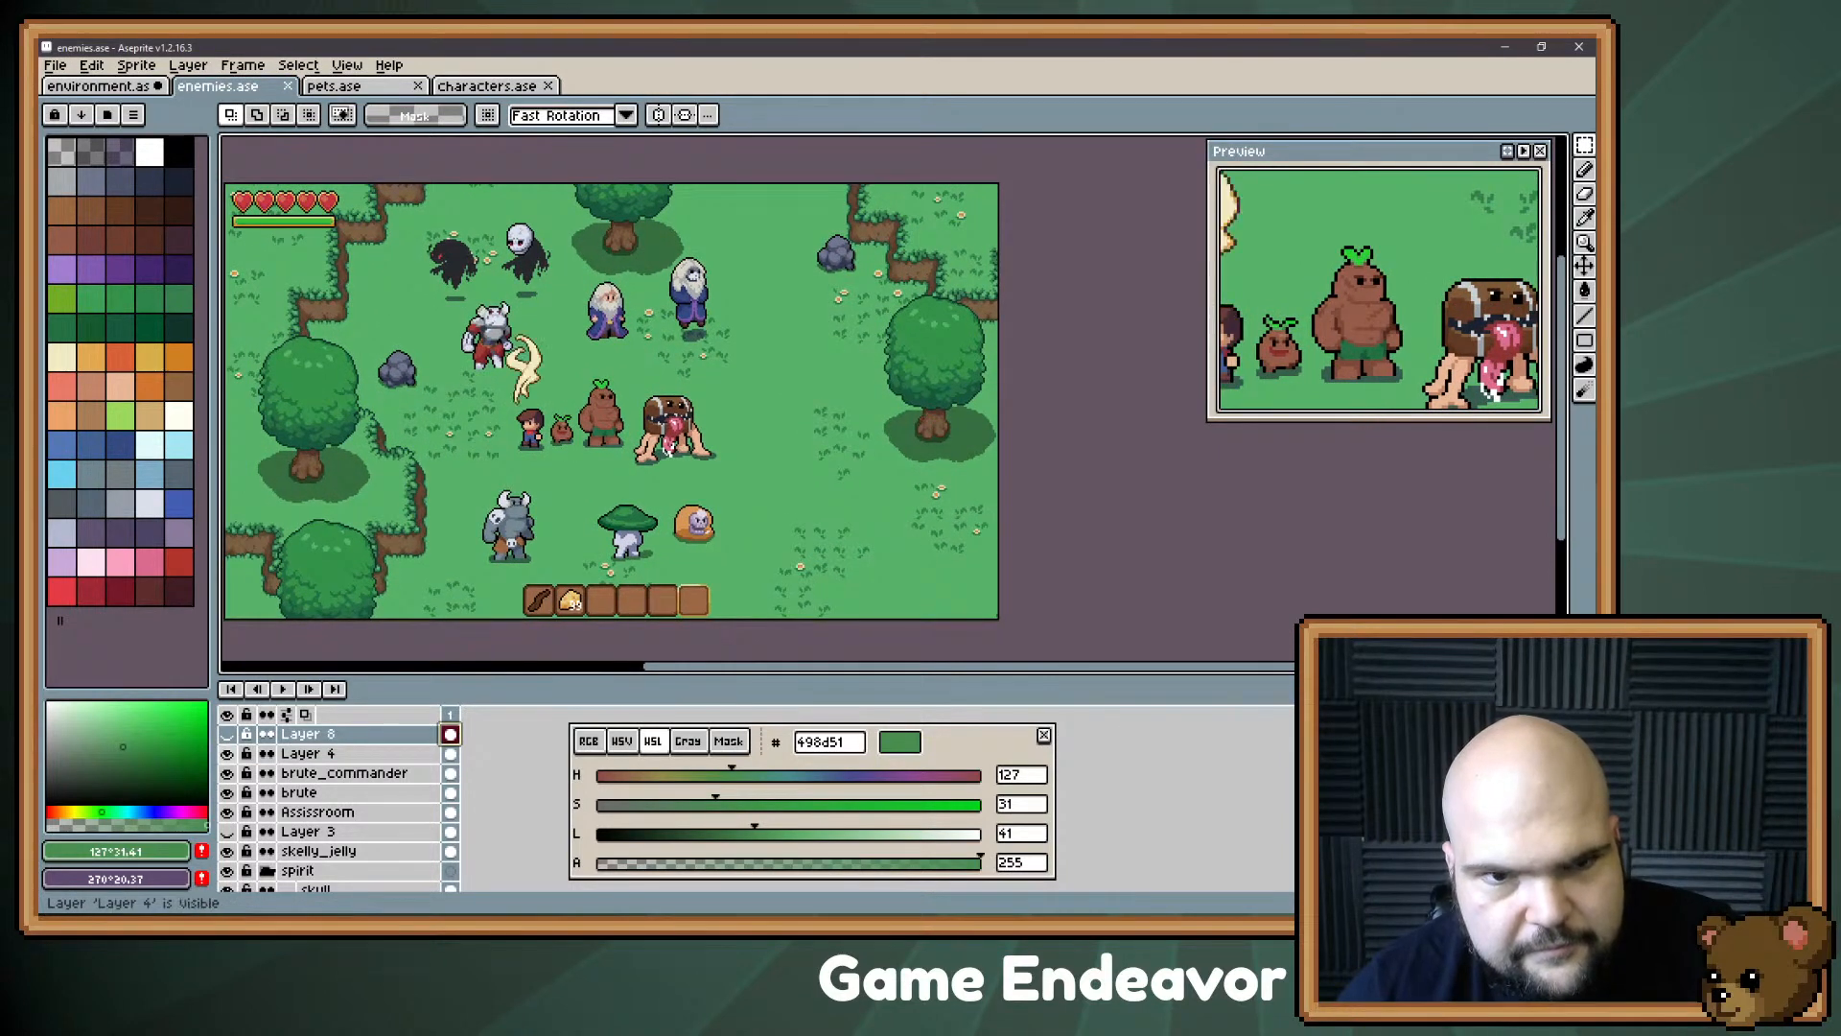
left_click(228, 831)
left_click(227, 832)
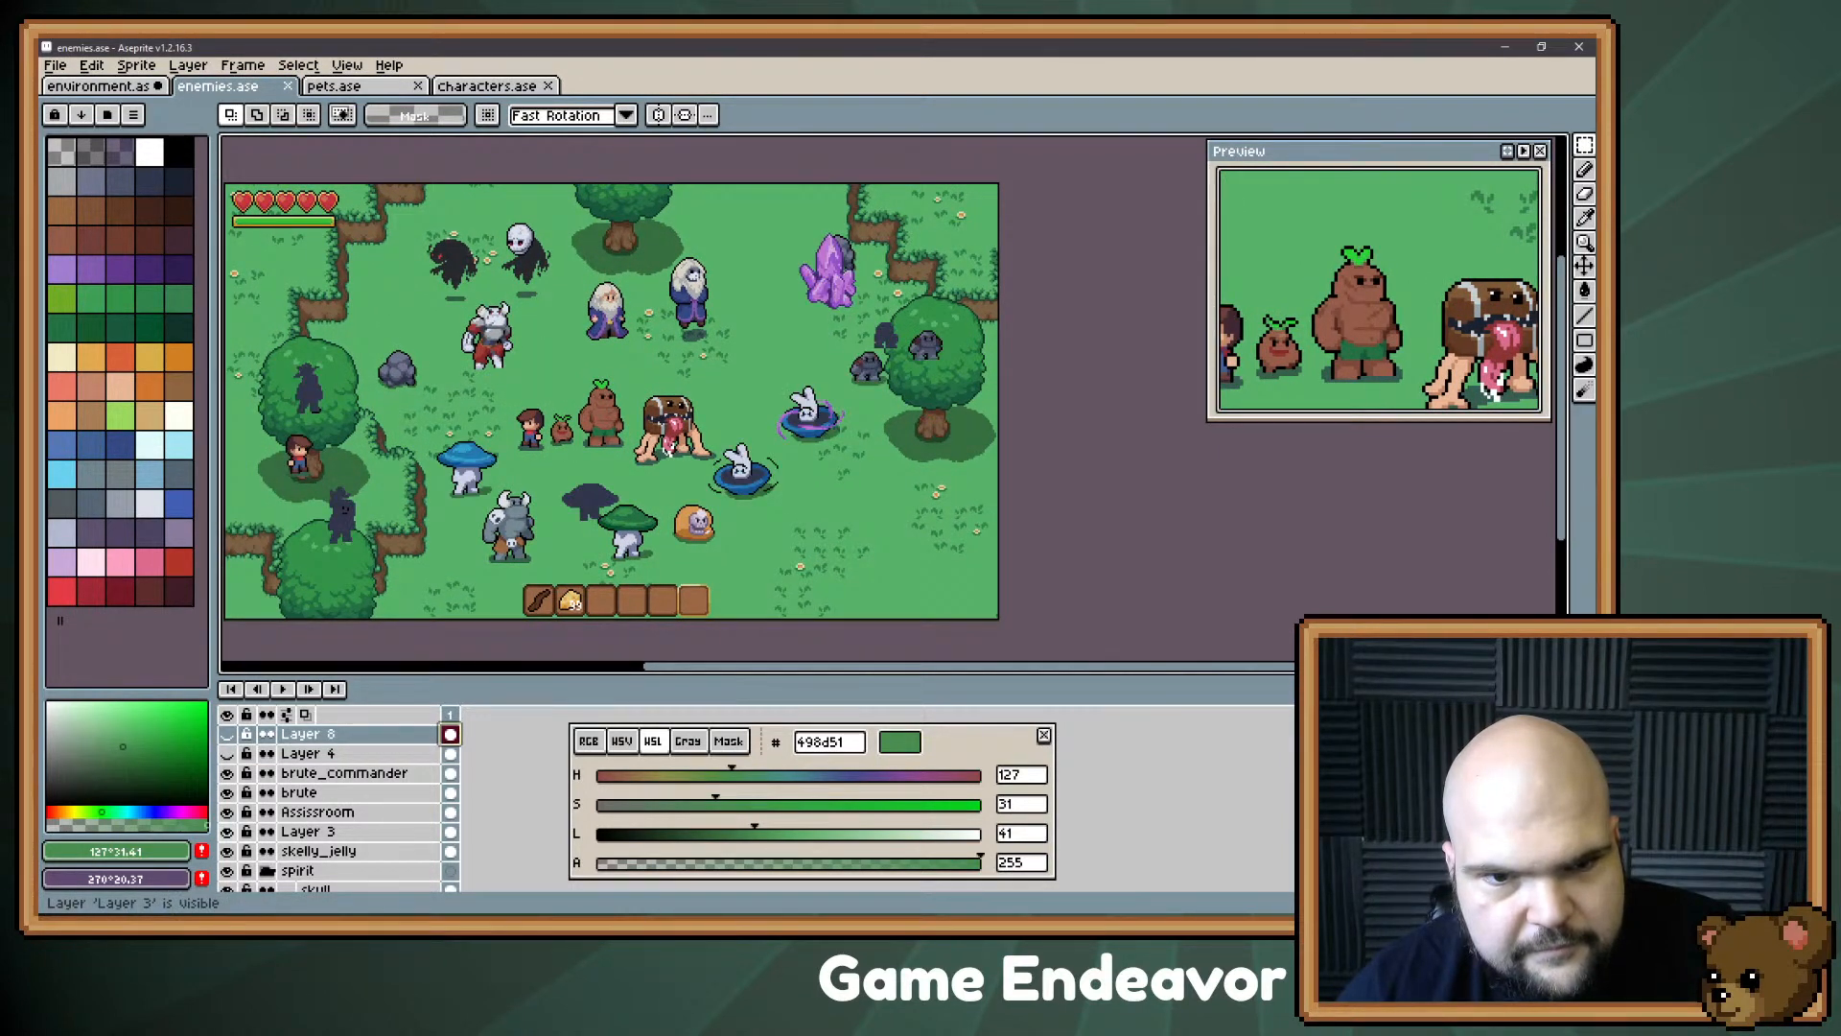
Step: Examine the dark character silhouettes on the bush and the tree, marking each with a temporary selection
scroll(307, 546, "up", 3)
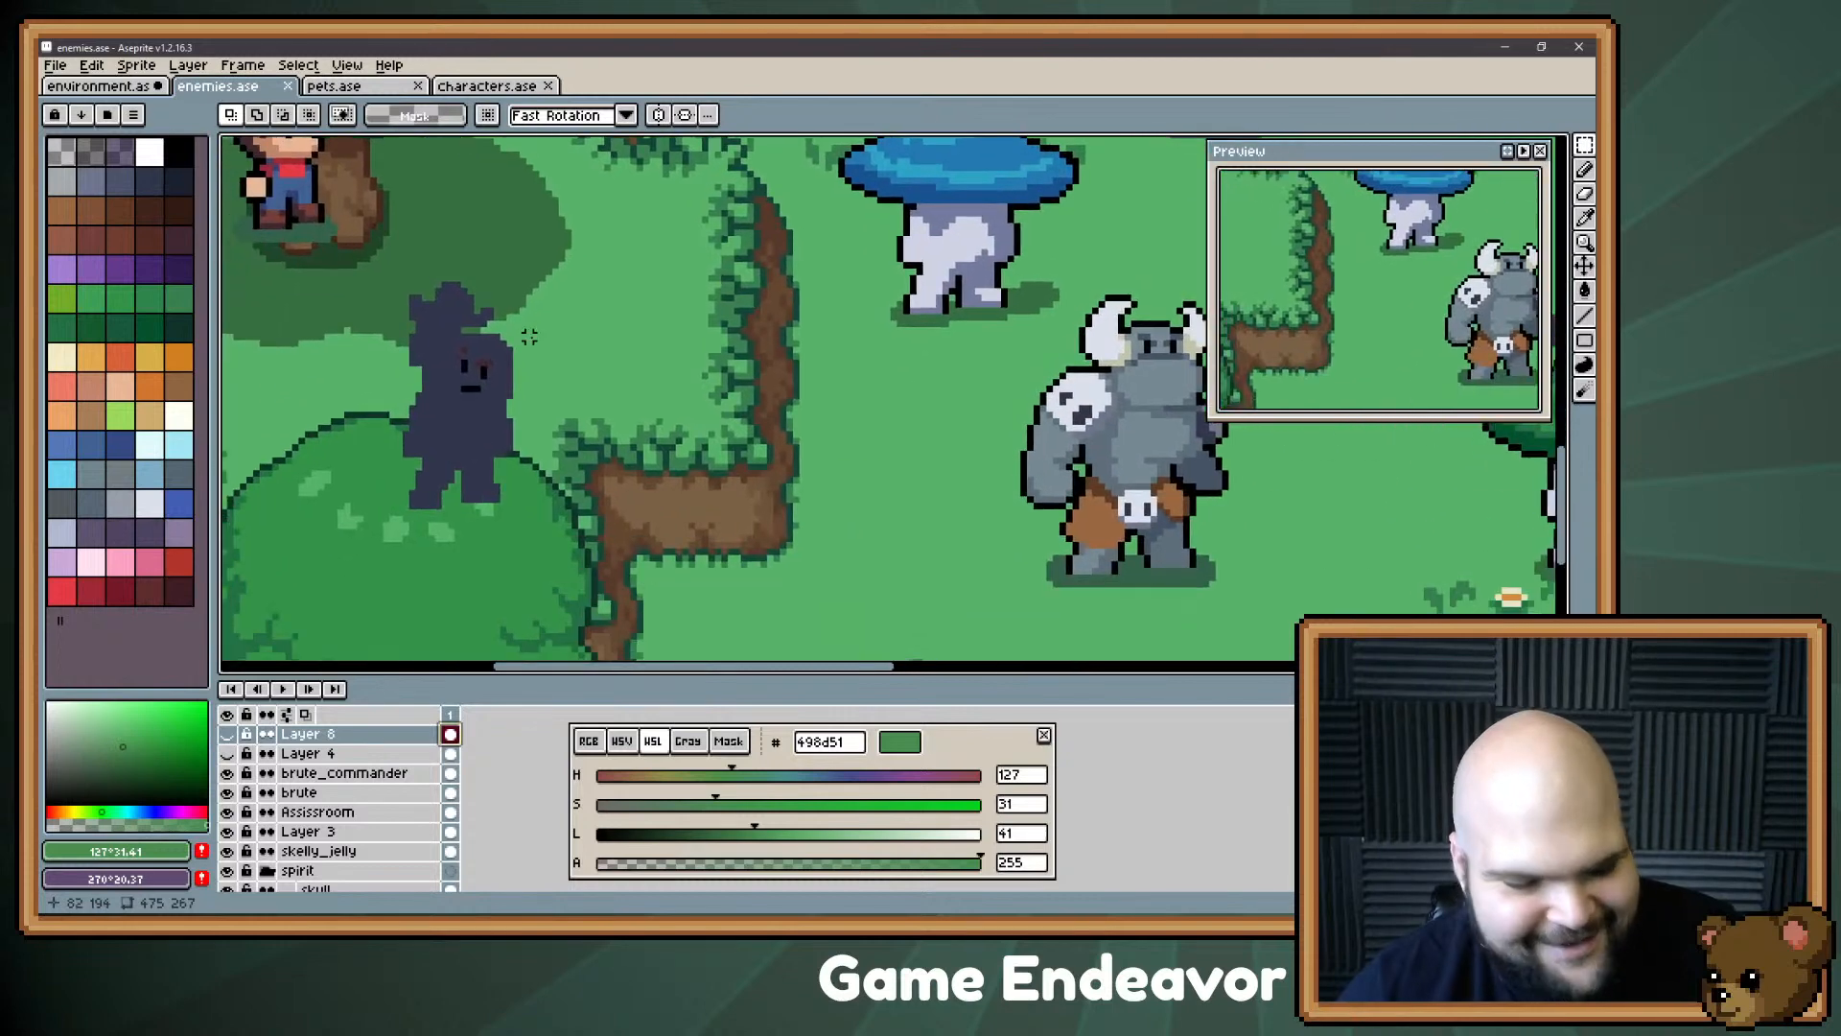
left_click_drag(588, 247, 327, 565)
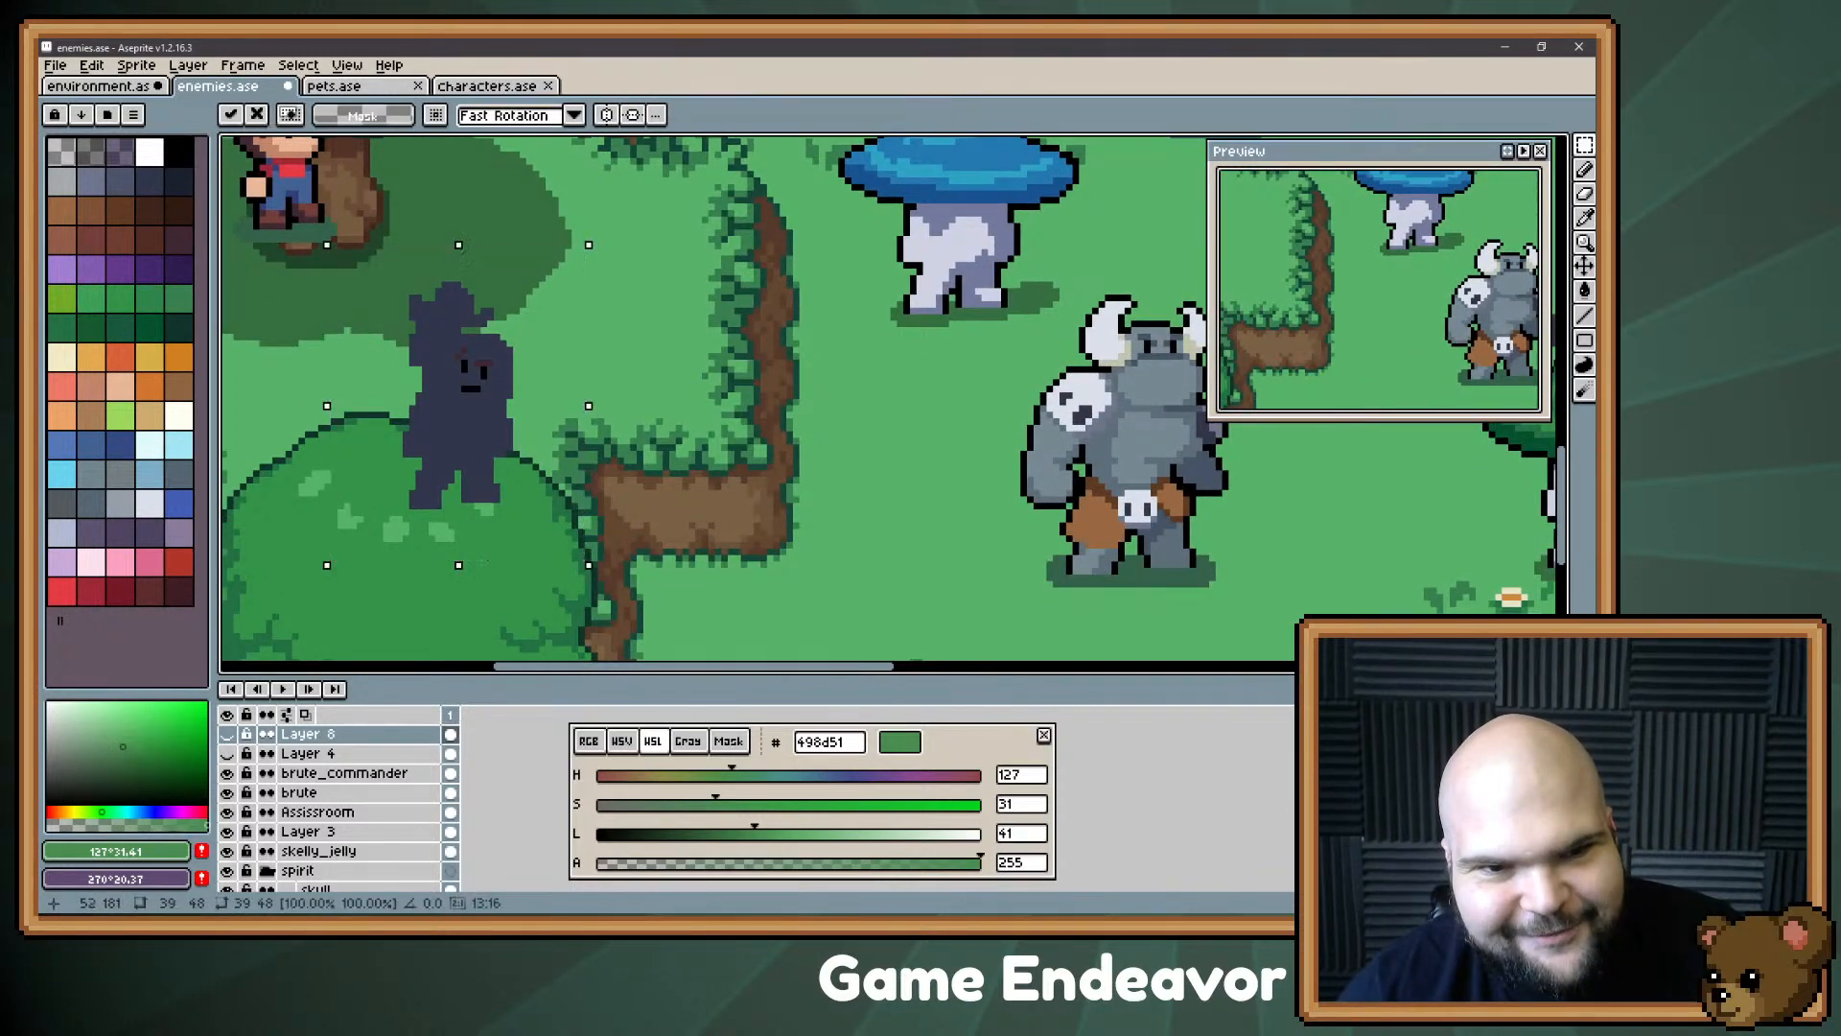
key("ctrl+d")
scroll(614, 288, "down", 2)
left_click_drag(487, 242, 586, 525)
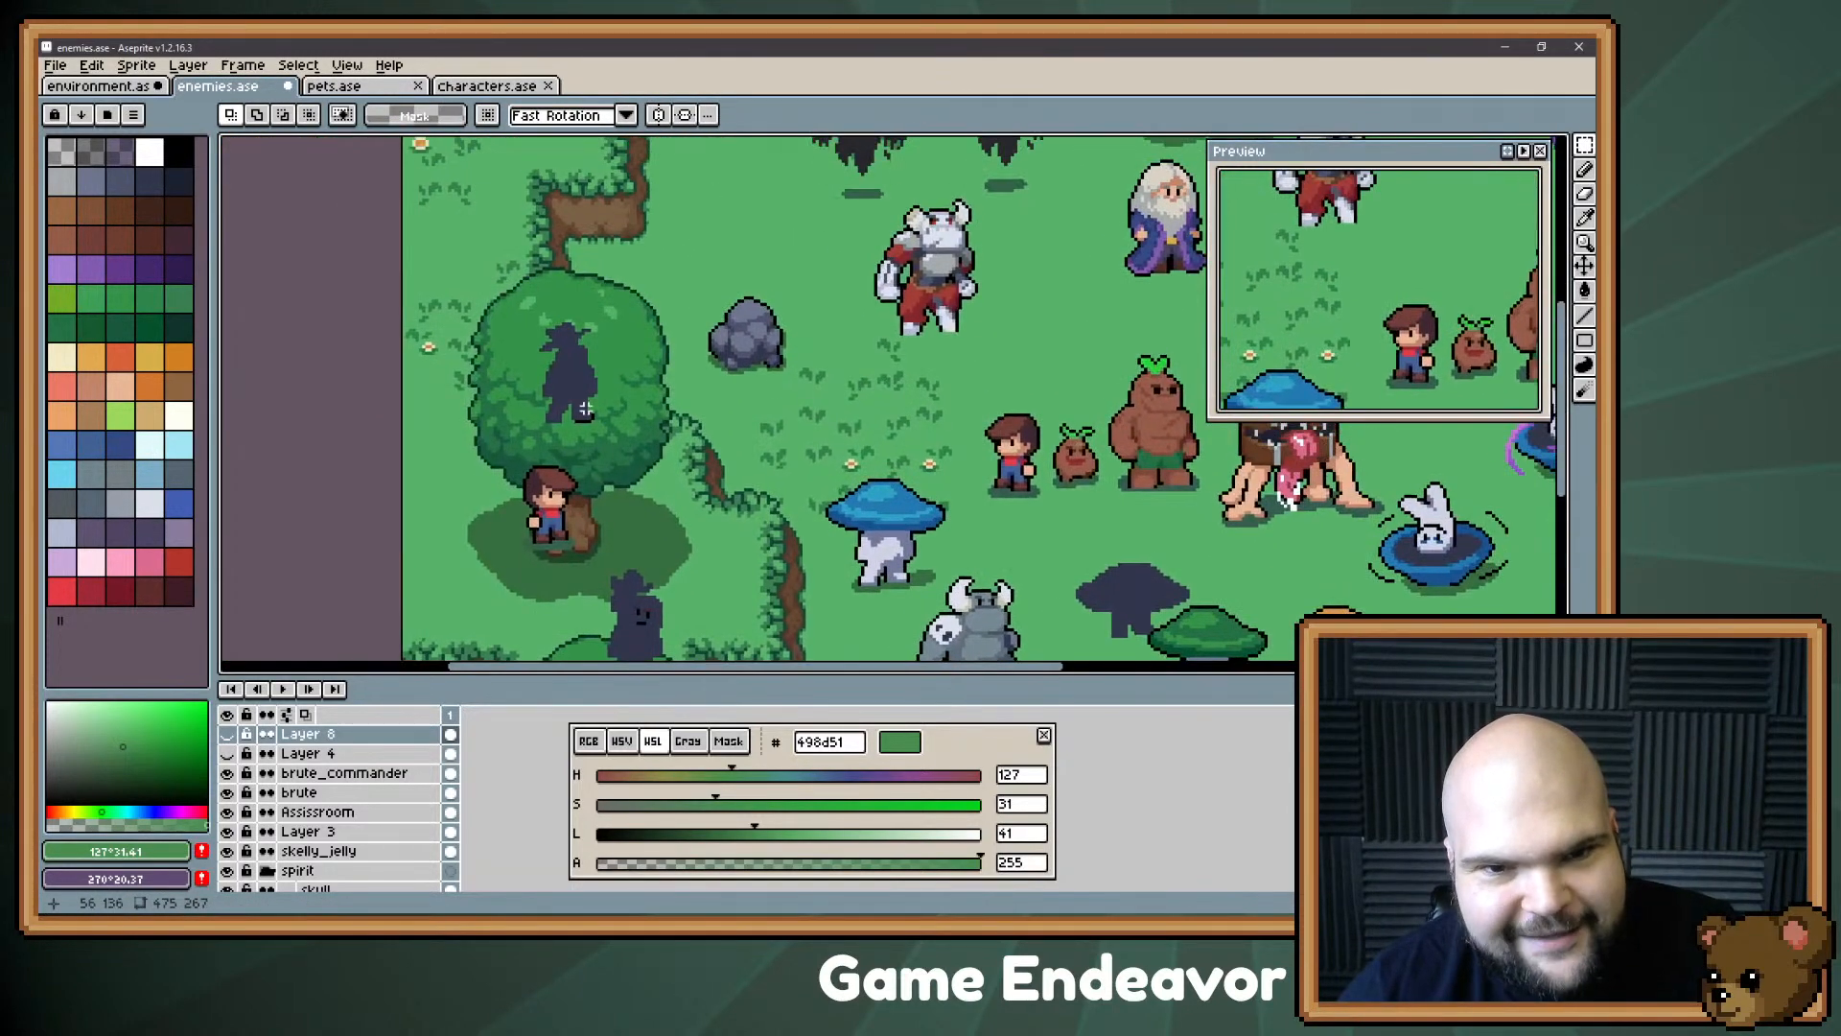
scroll(586, 408, "up", 1)
left_click_drag(667, 256, 477, 487)
key("ctrl+d")
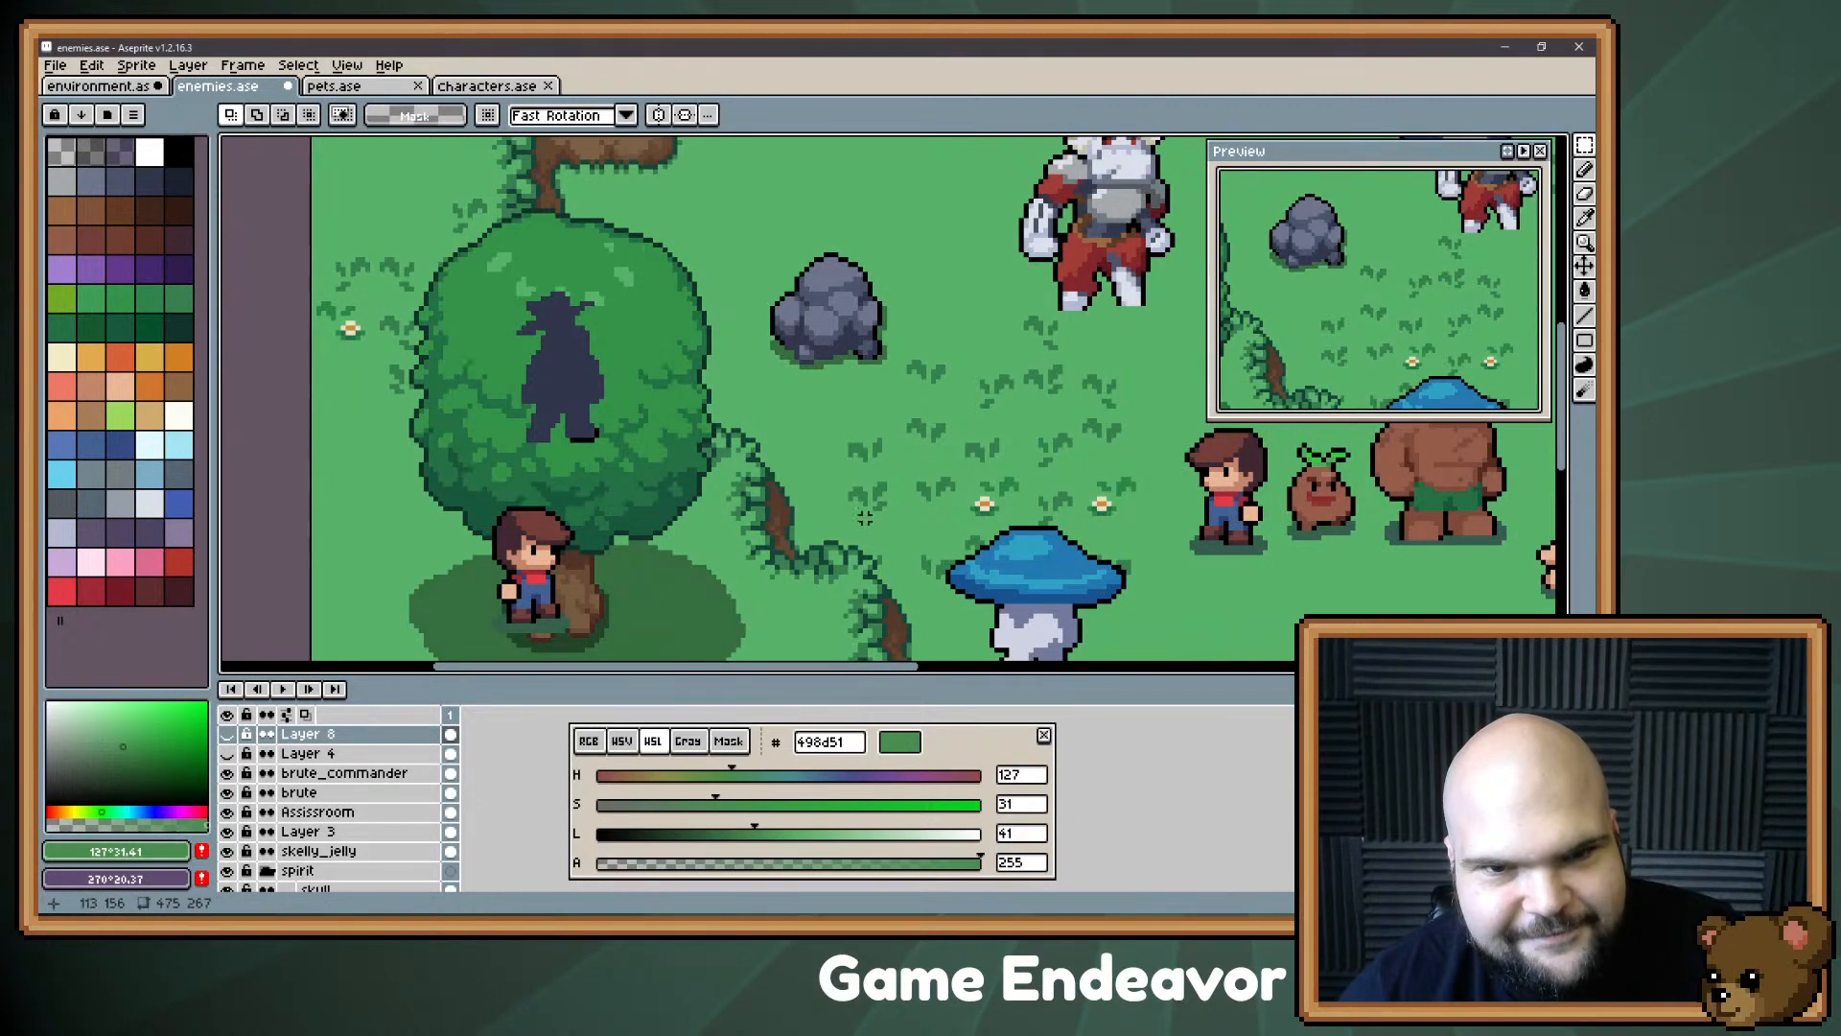
Step: Look over the remaining mushroom and enemy concepts, hide Layer 3, and return to environment.ase
scroll(840, 508, "down", 1)
left_click_drag(838, 509, 530, 358)
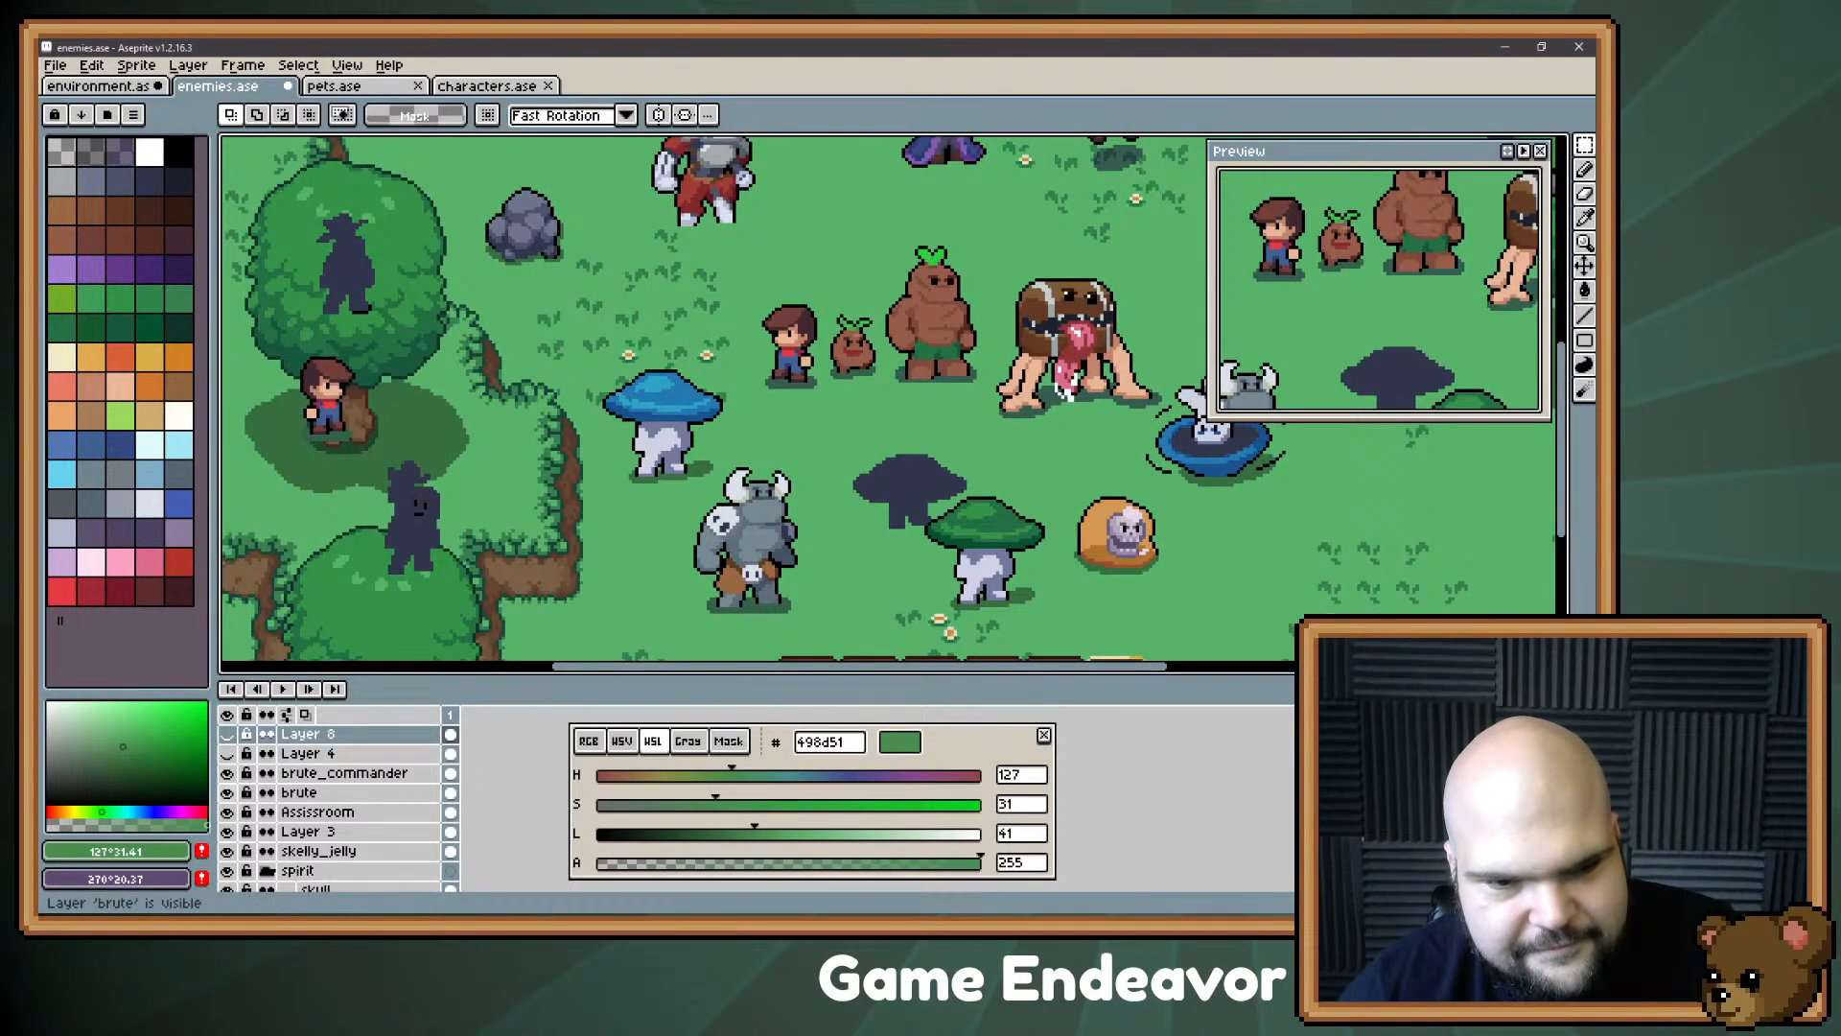
left_click(226, 831)
left_click(96, 86)
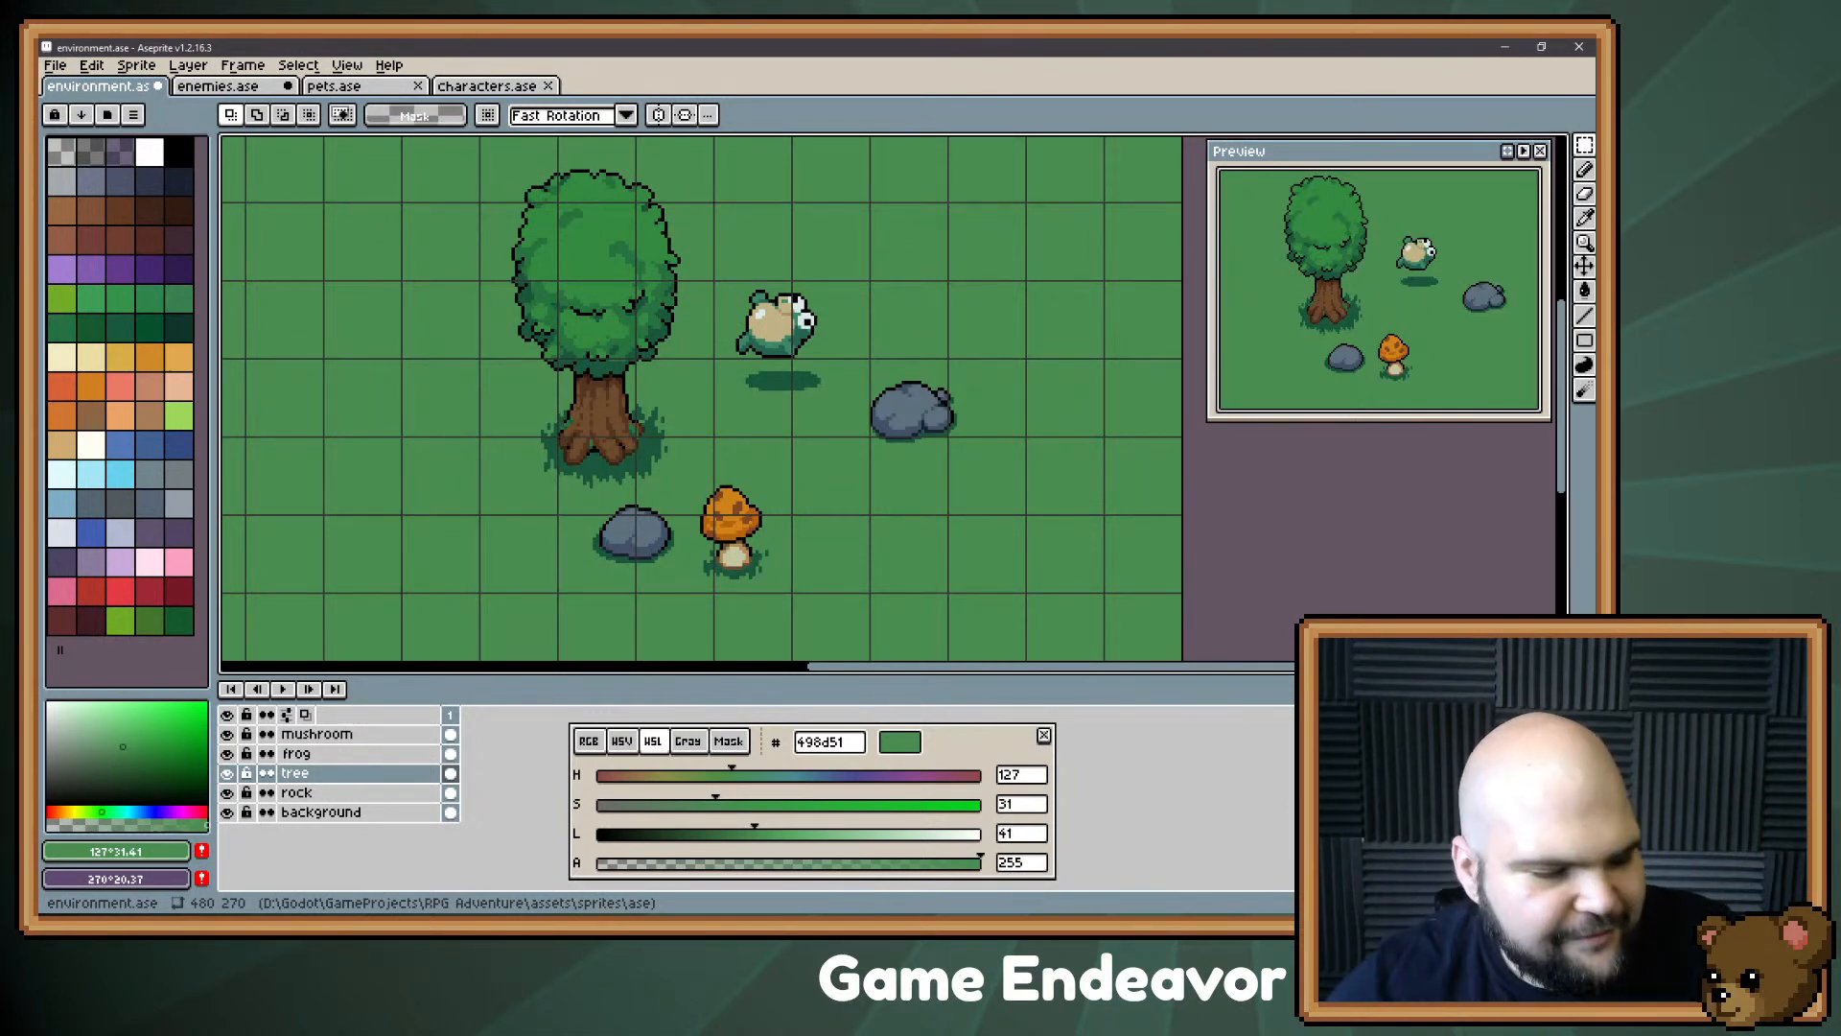
Step: Switch back to Trello, review the Mushroom Forest card's checklist, and close the card
key("alt+Tab")
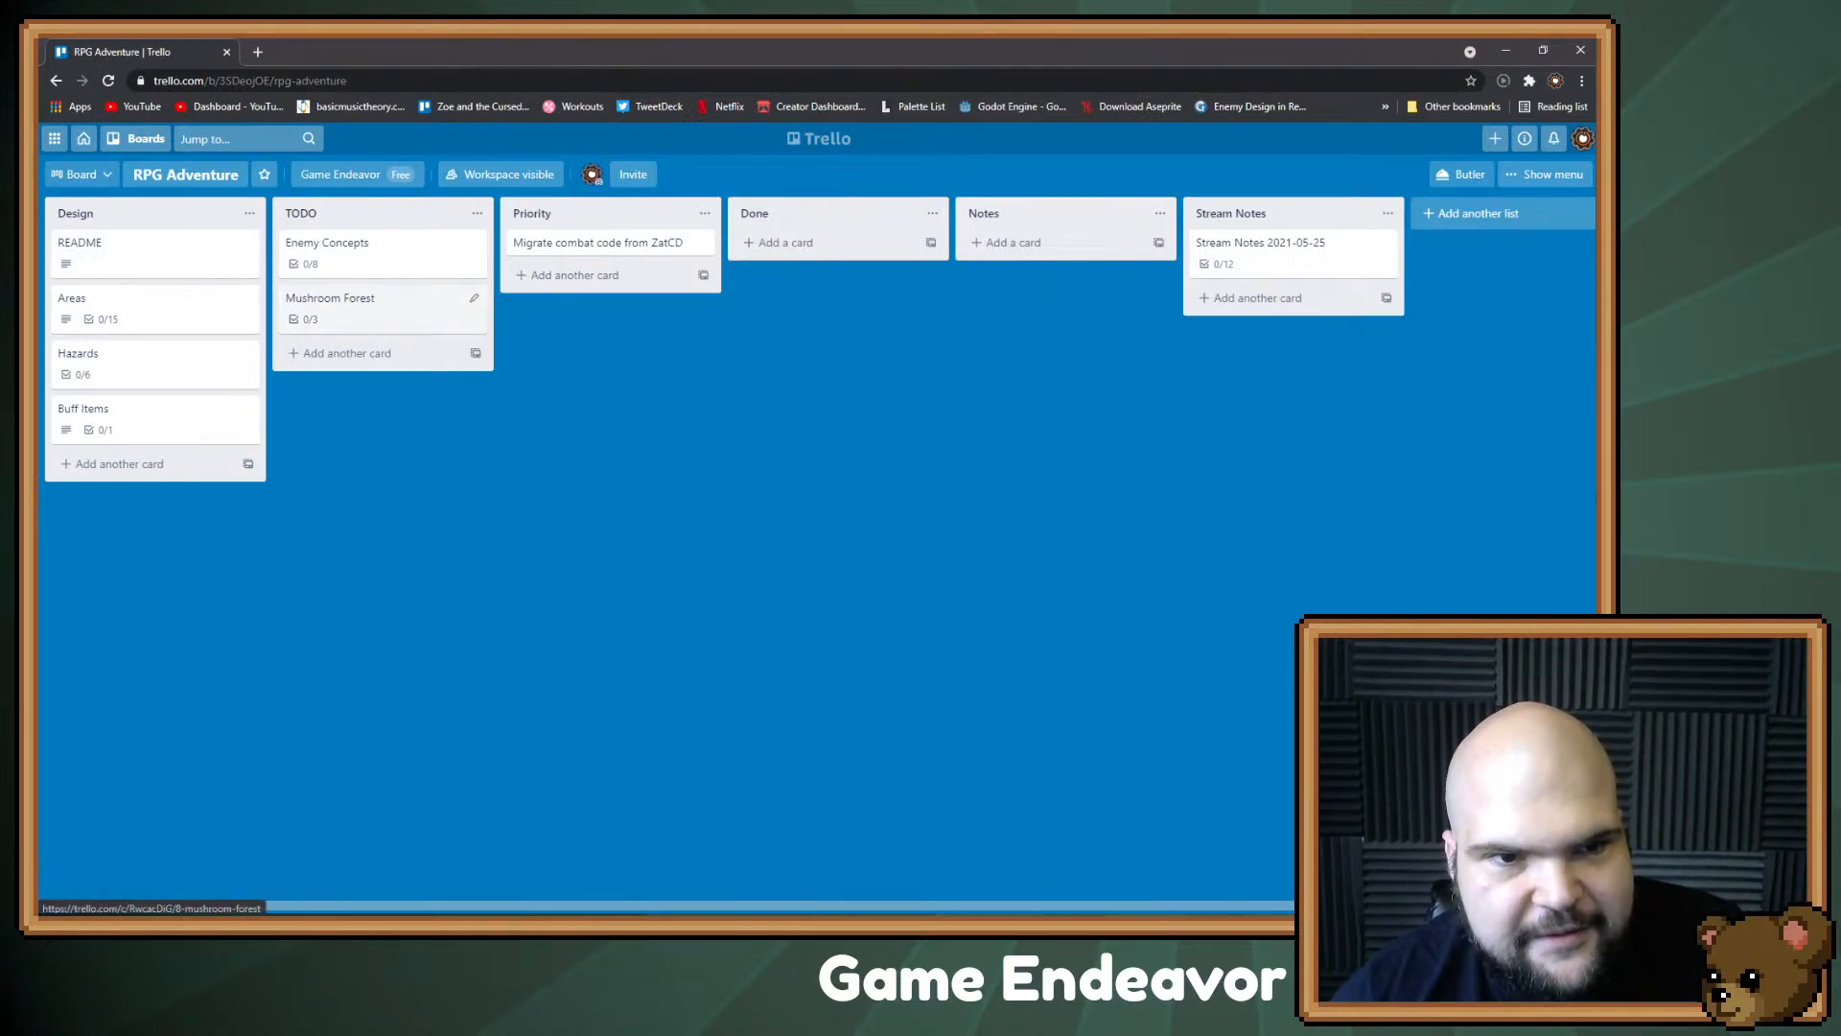
left_click(365, 305)
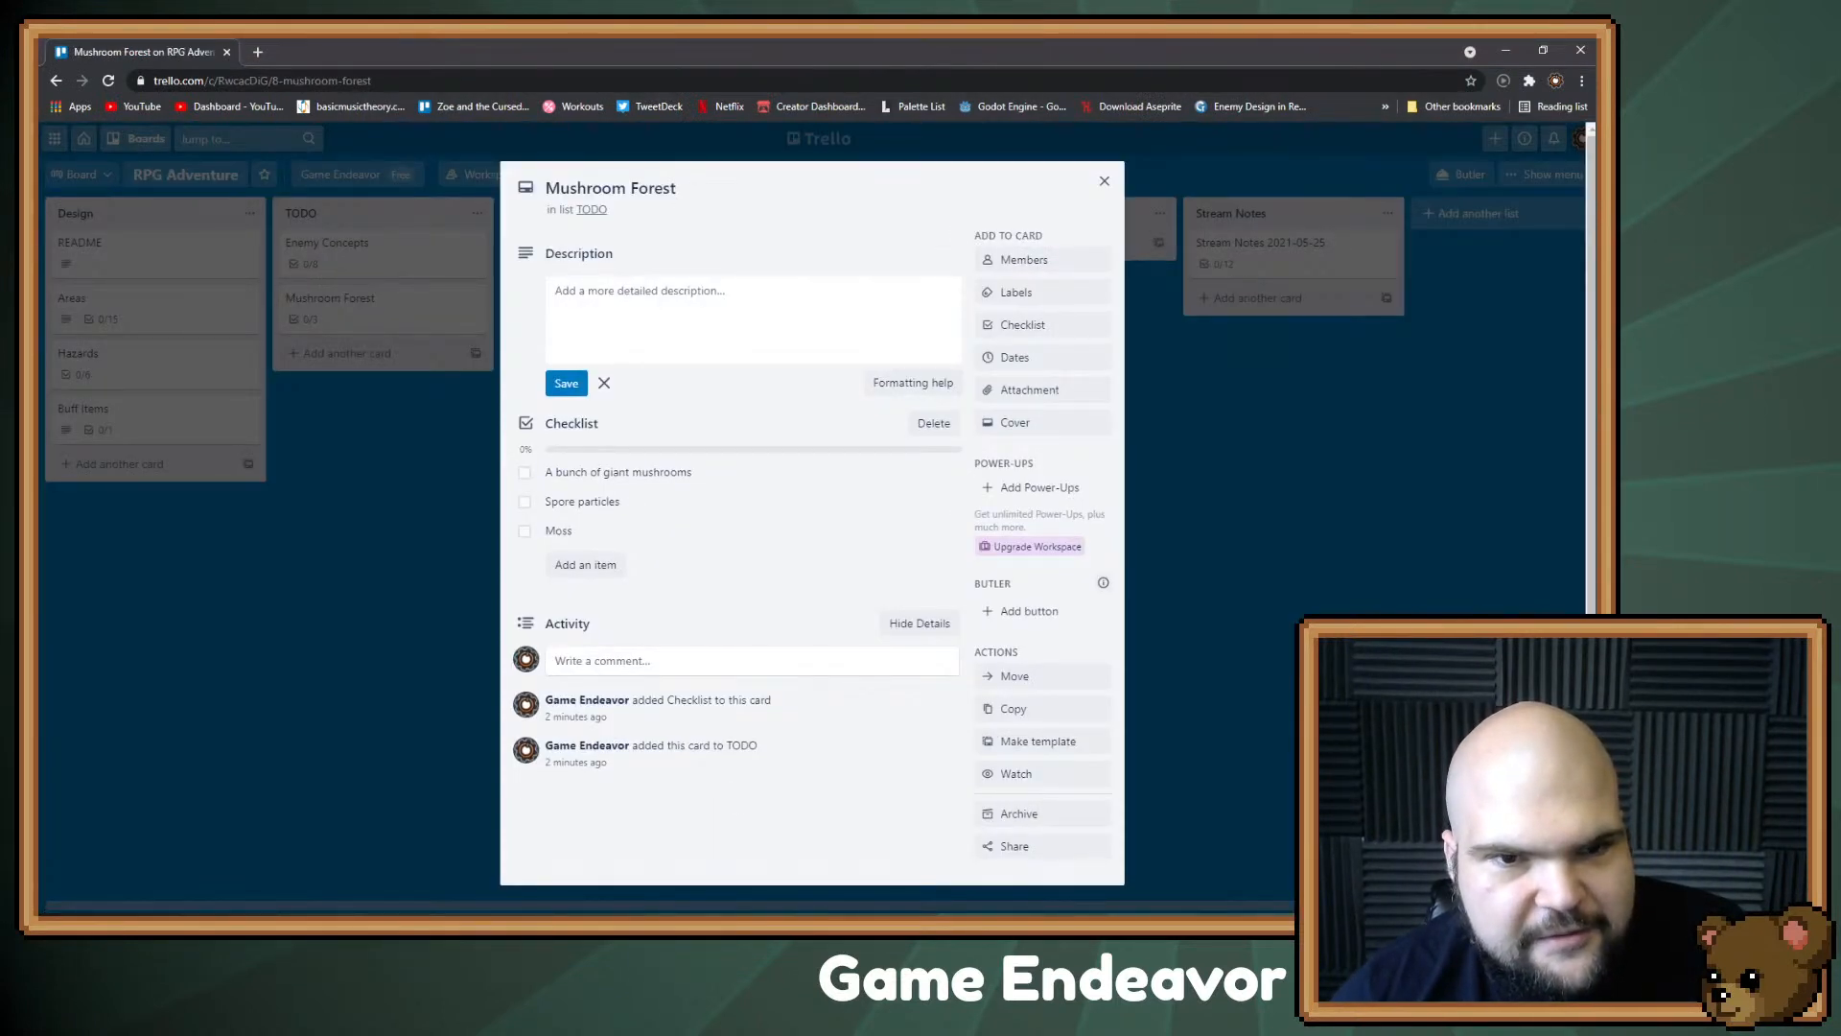
key("Escape")
key("Escape")
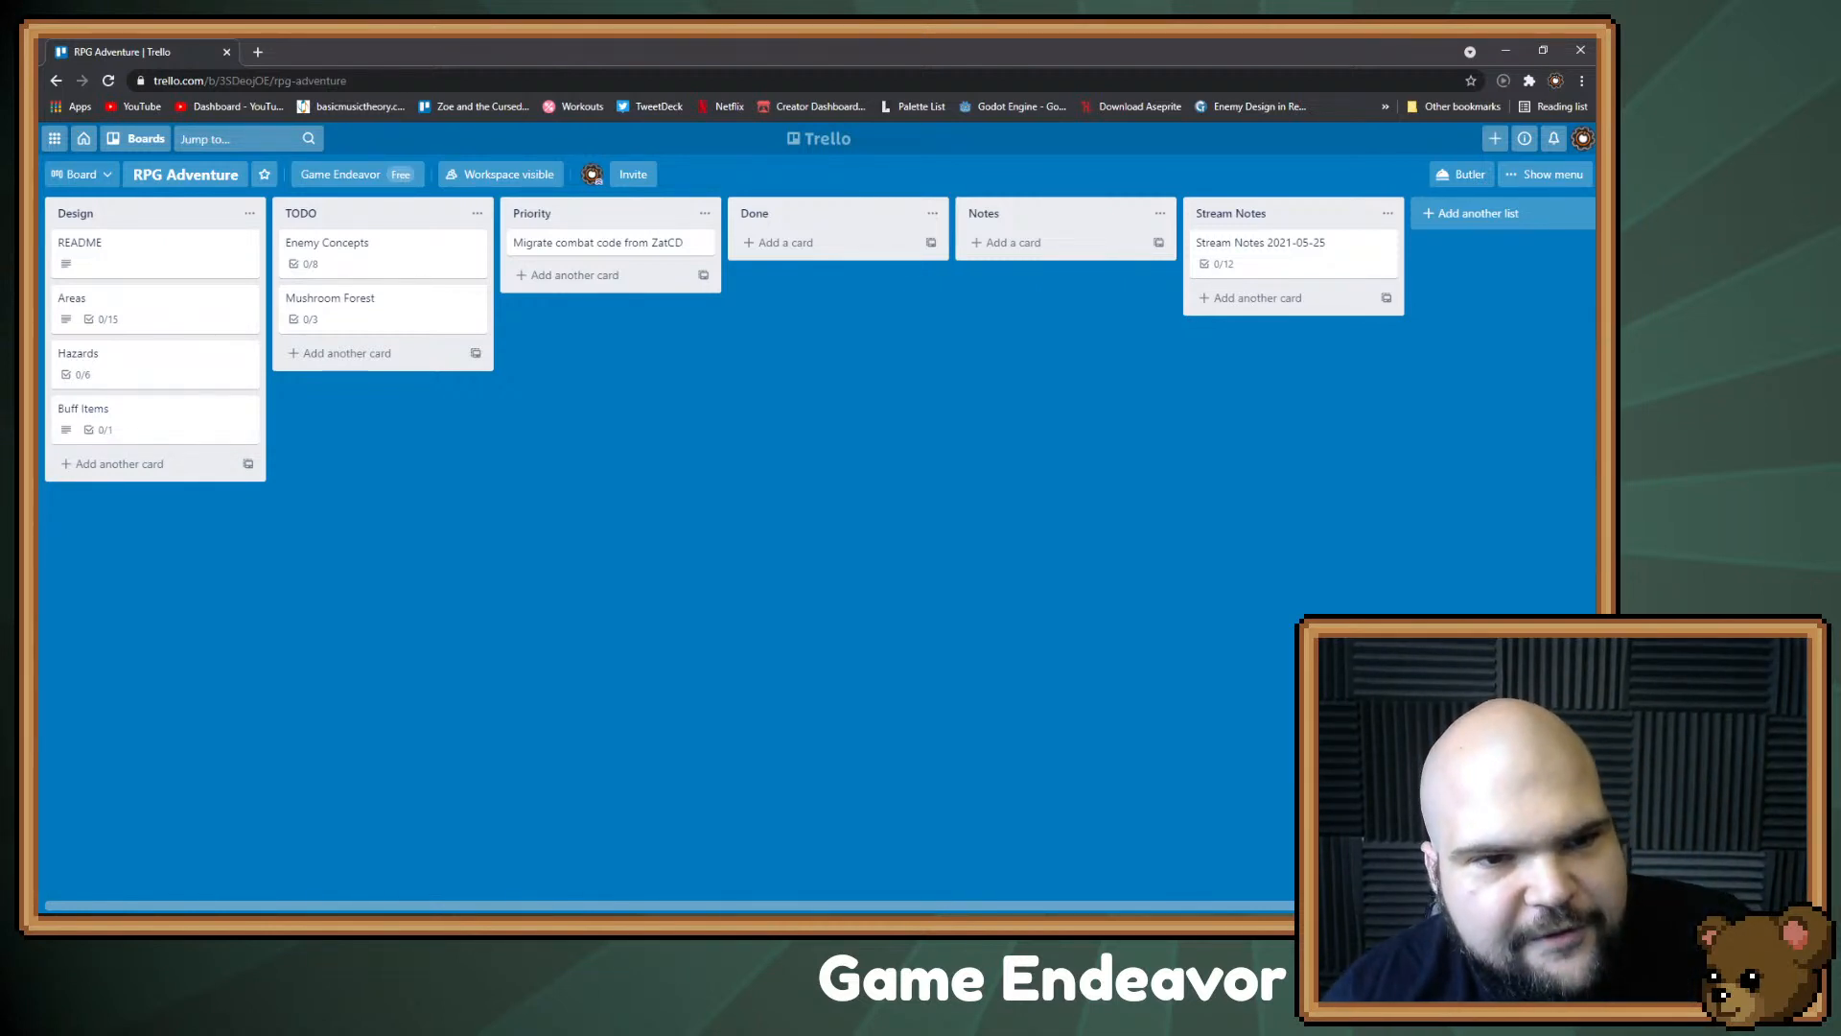
Step: Add the item "Mushroom knight with a mushroom cap as its shield" to the Enemy Concepts card's checklist and close the card
left_click(380, 254)
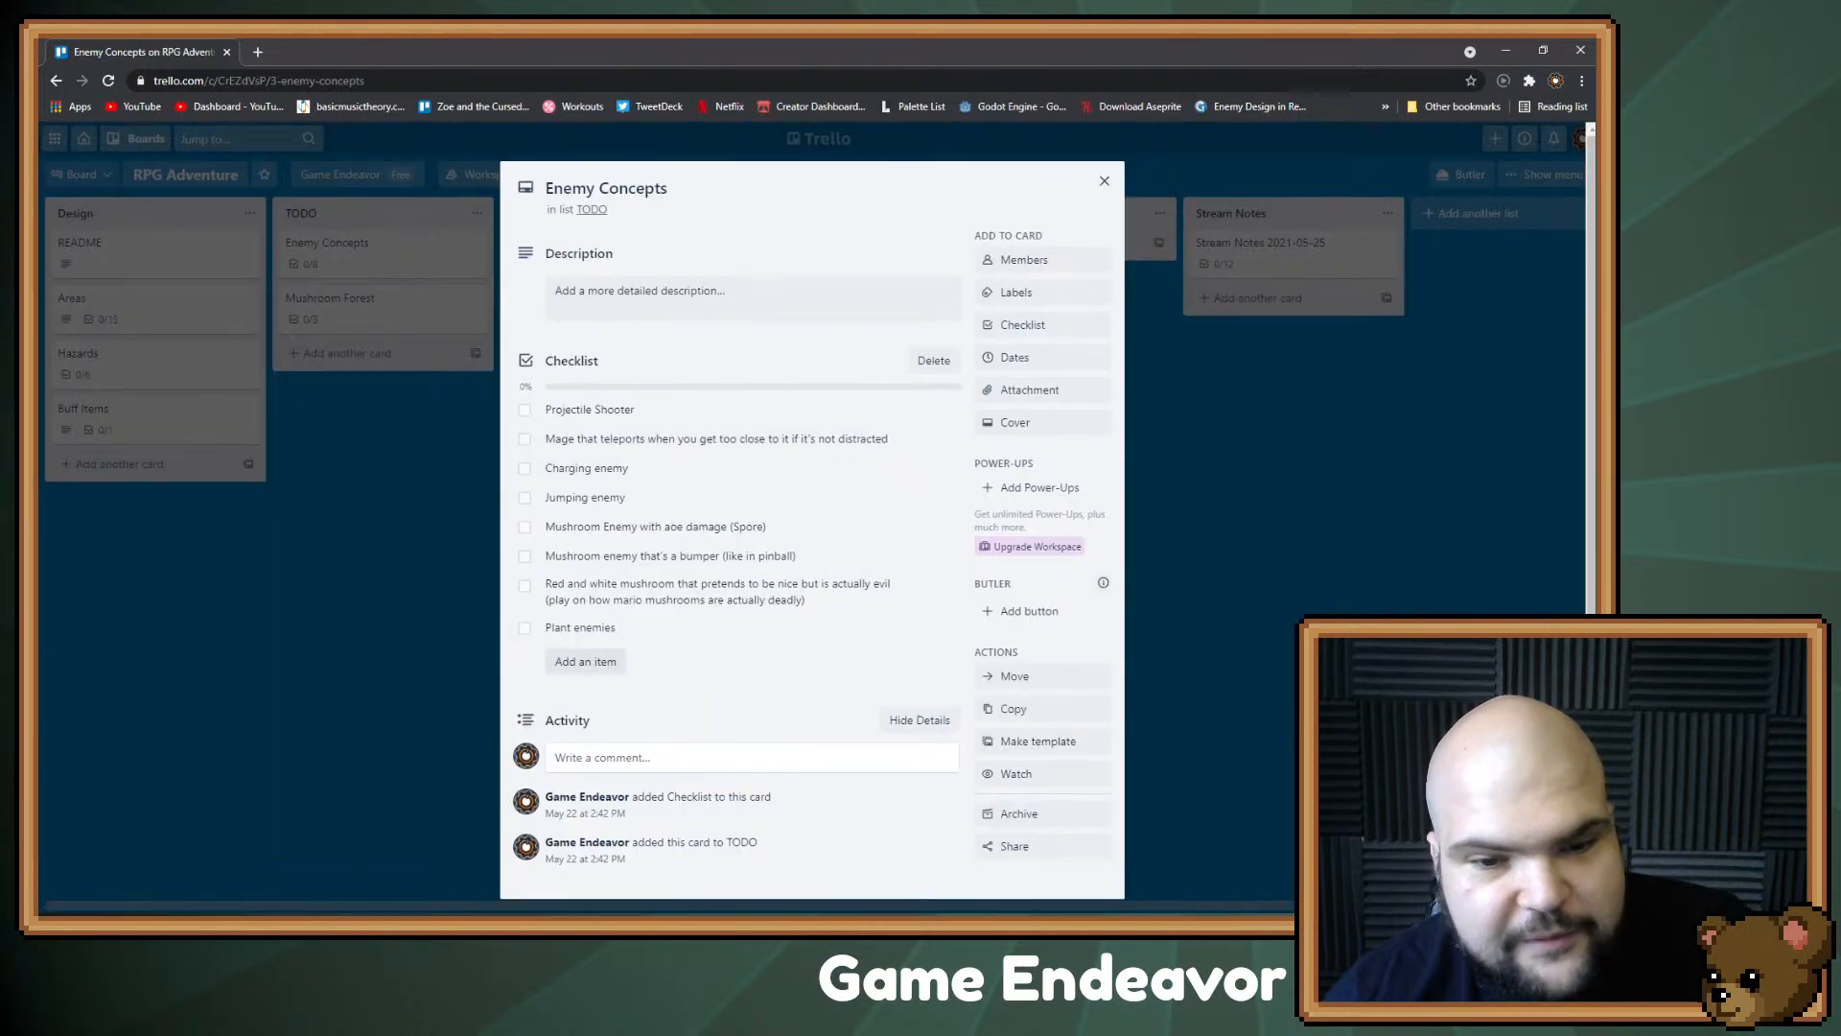
left_click(584, 660)
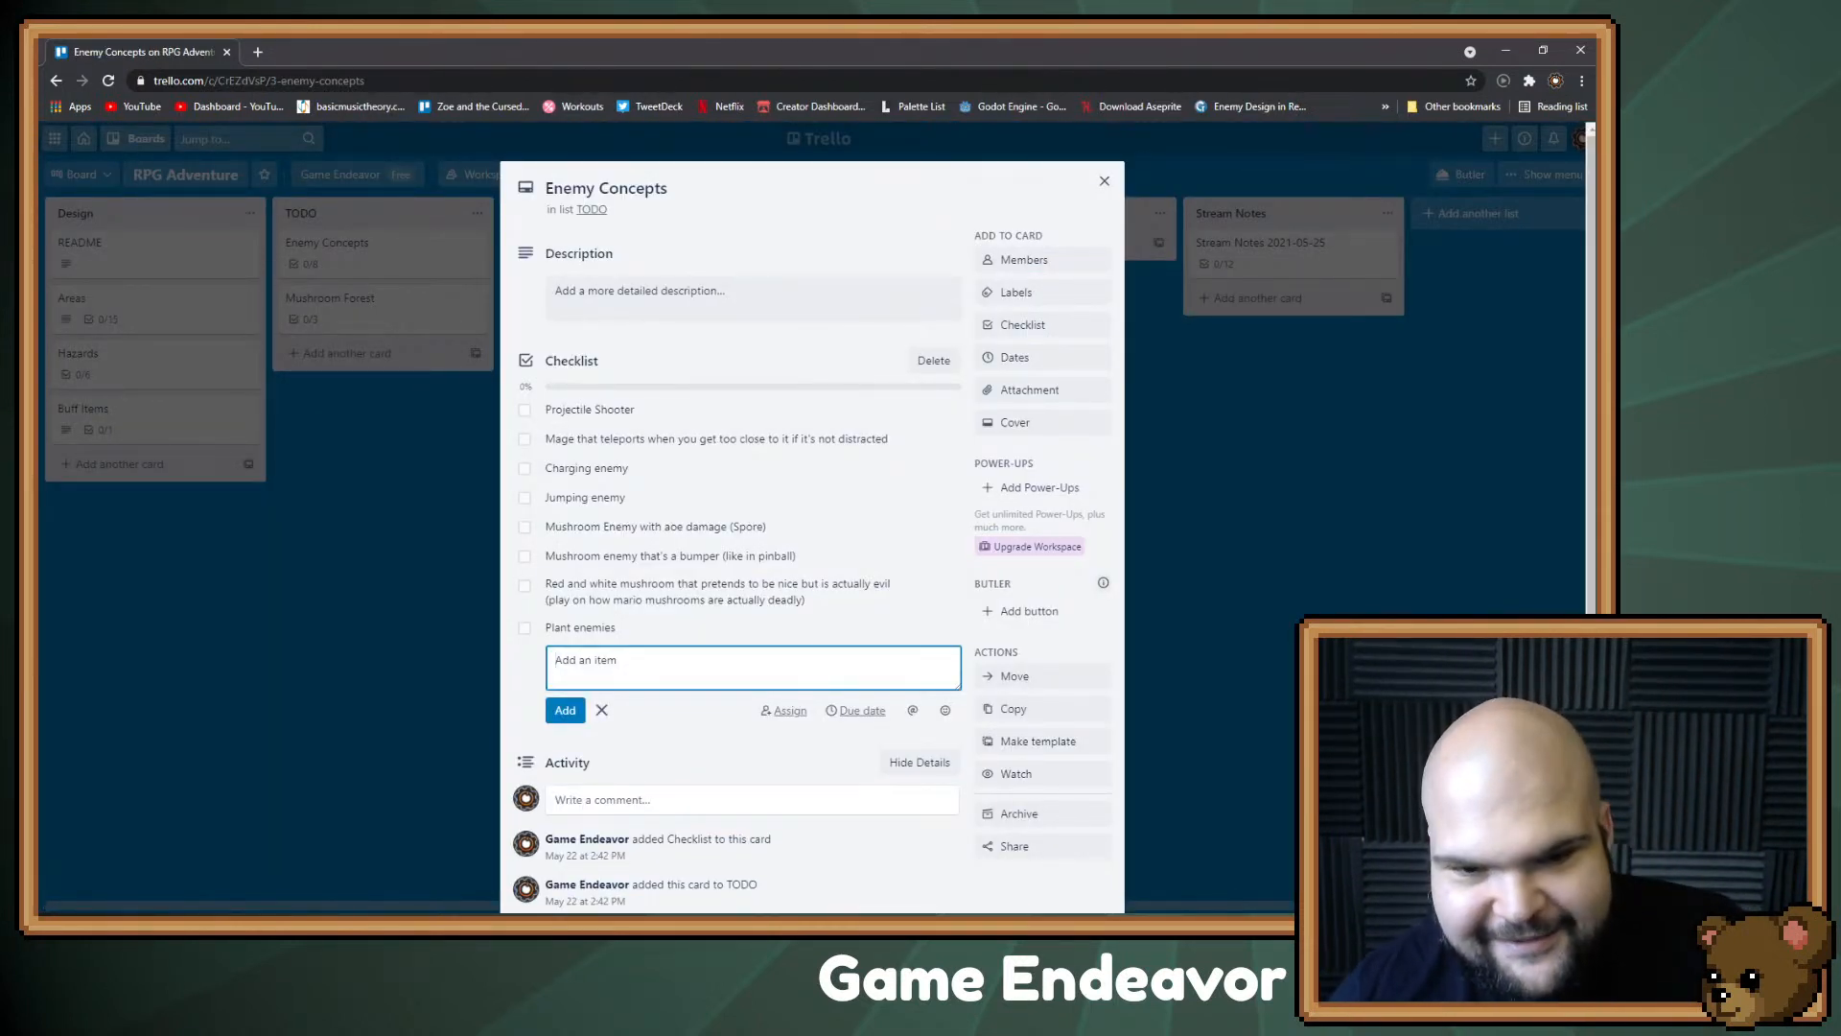
type("M")
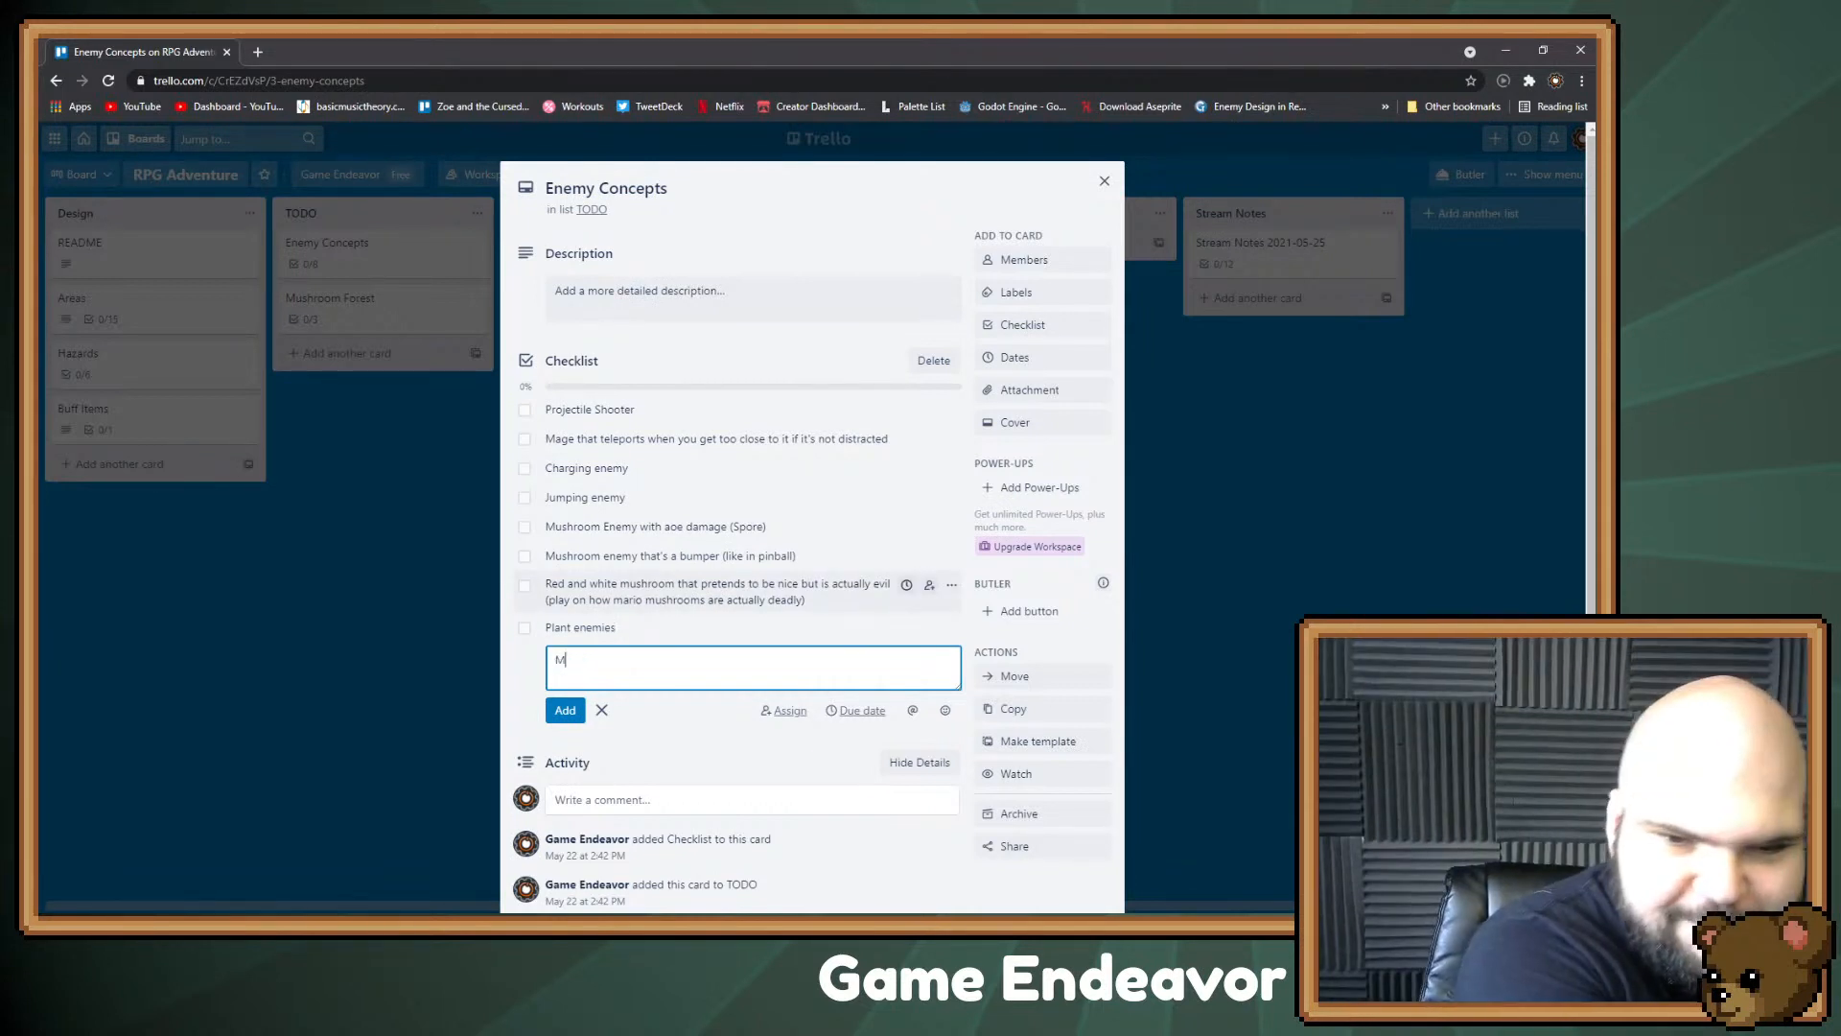
type("ushroom knig")
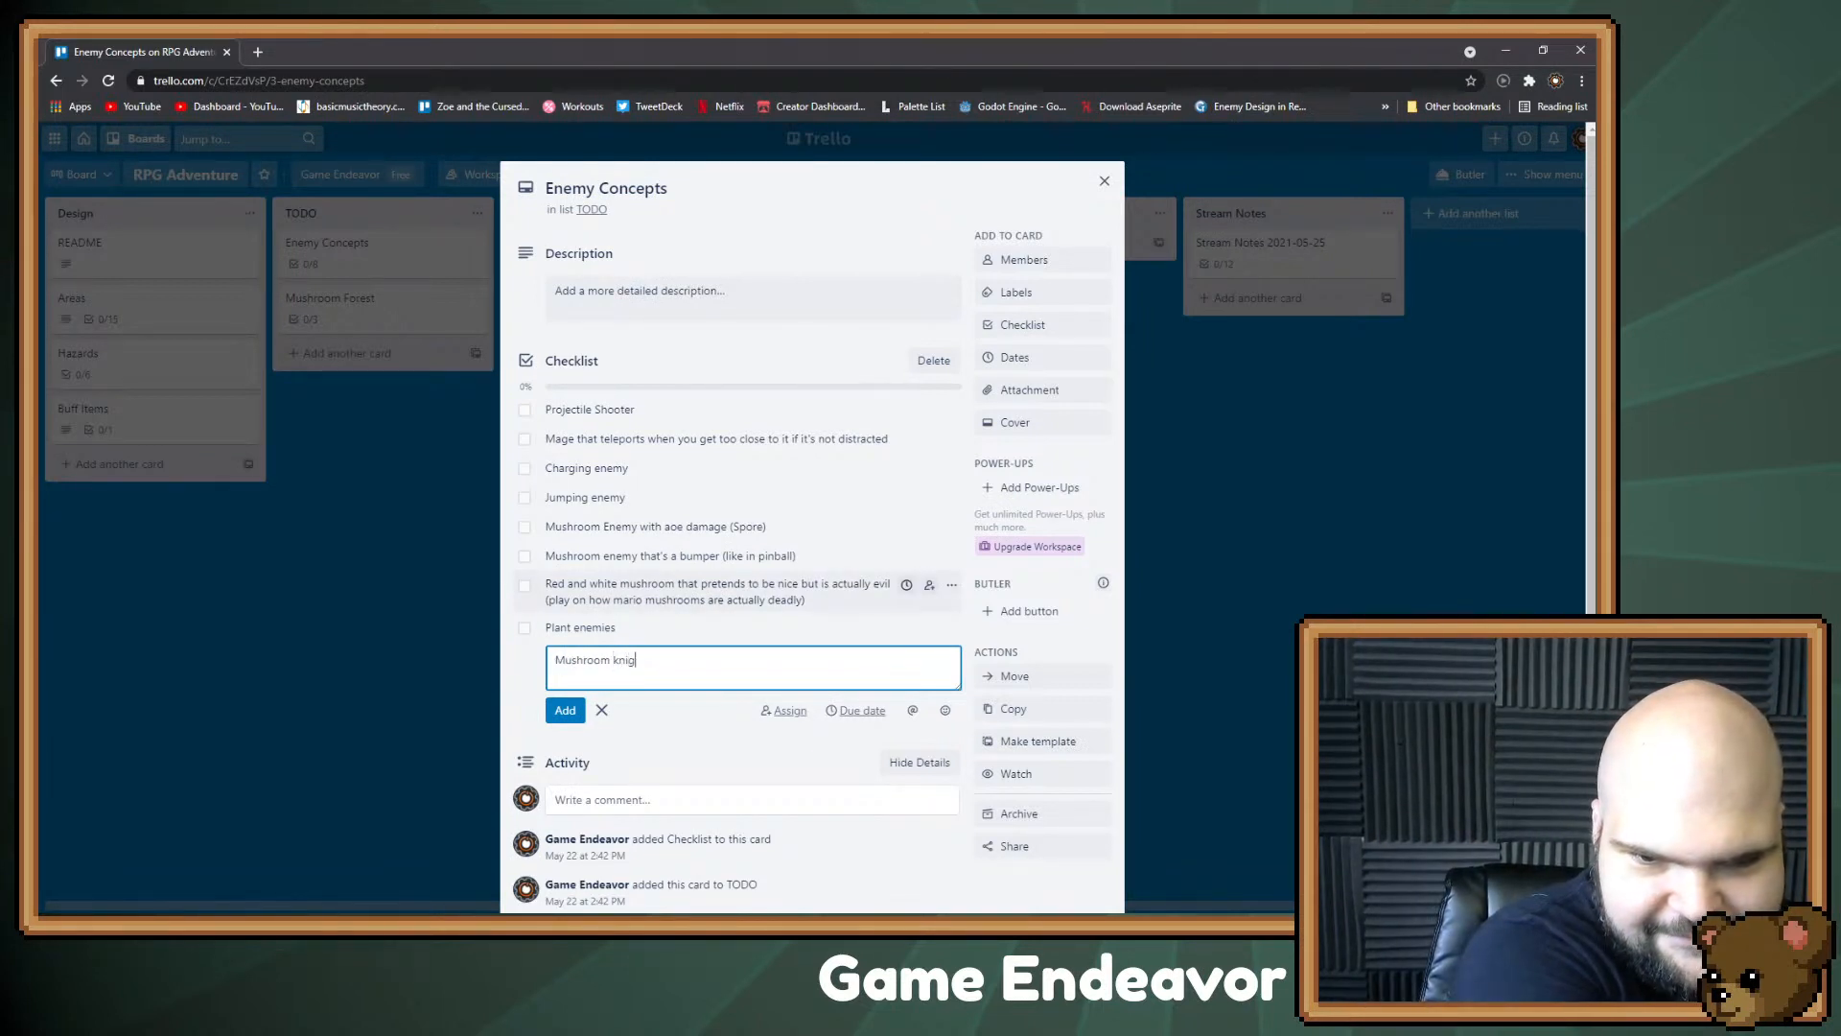
type("ht with a mushroo")
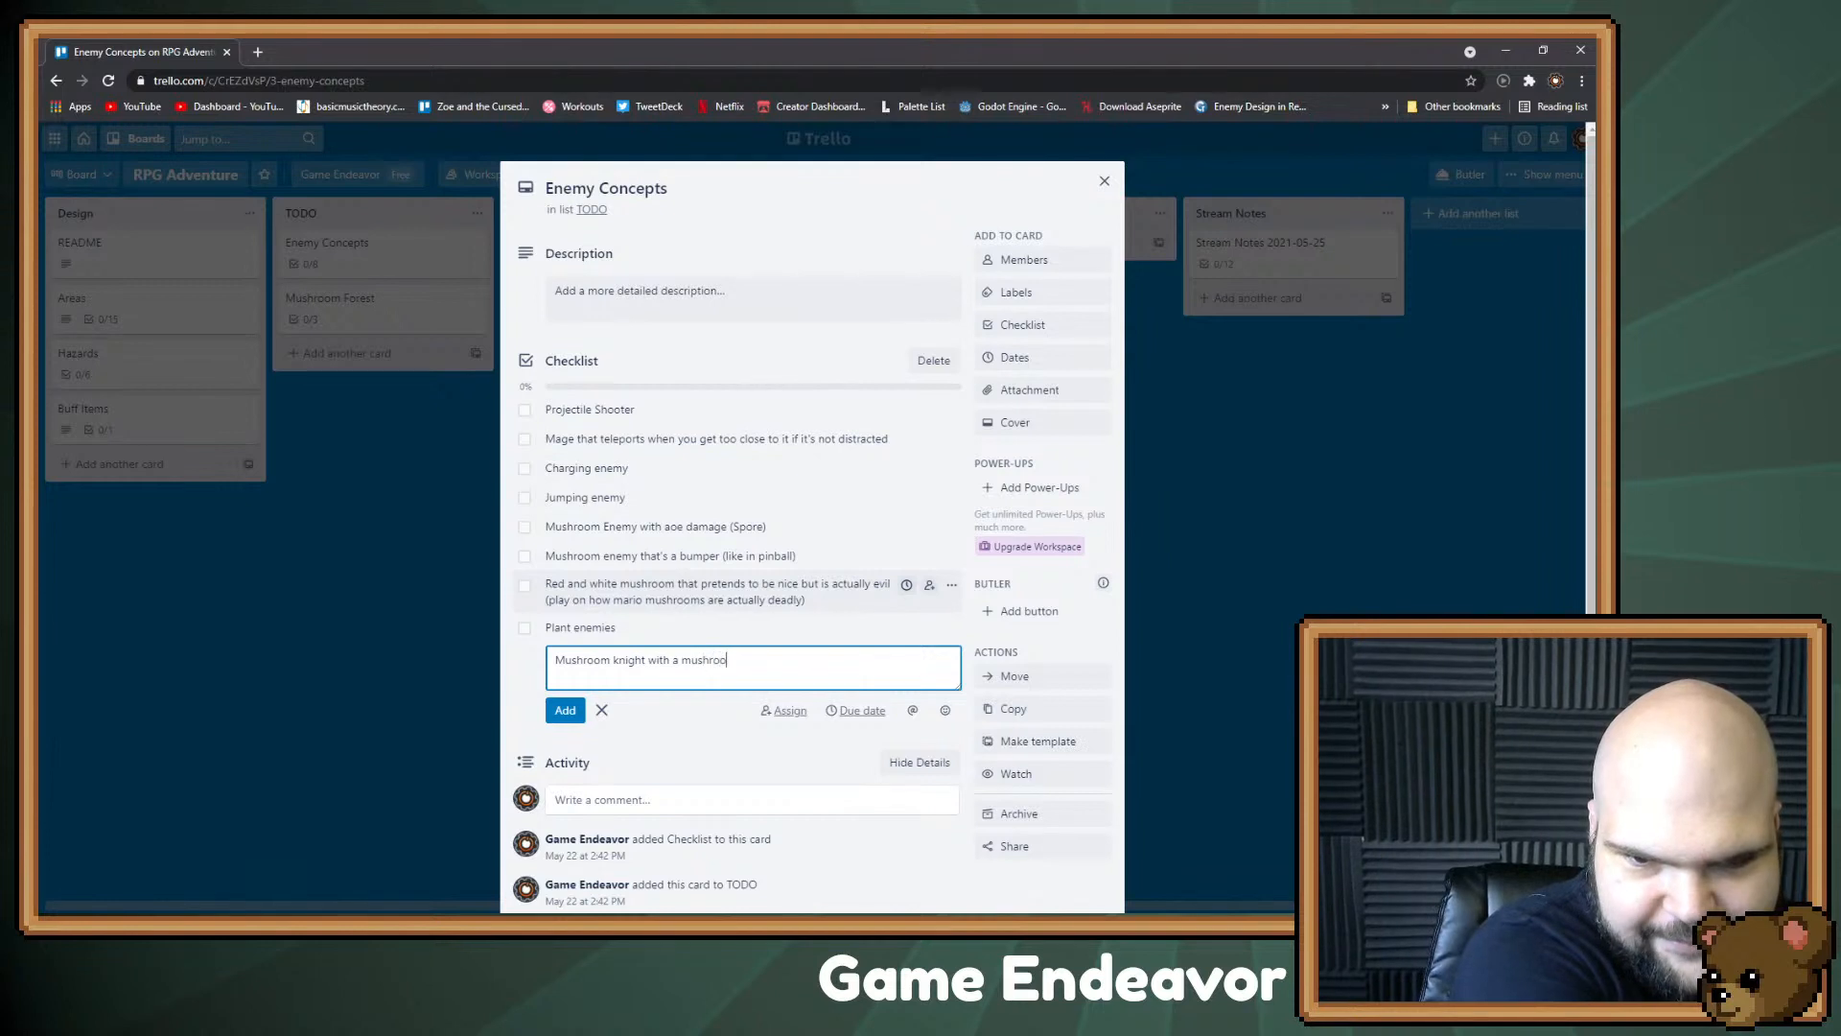
type("m ca")
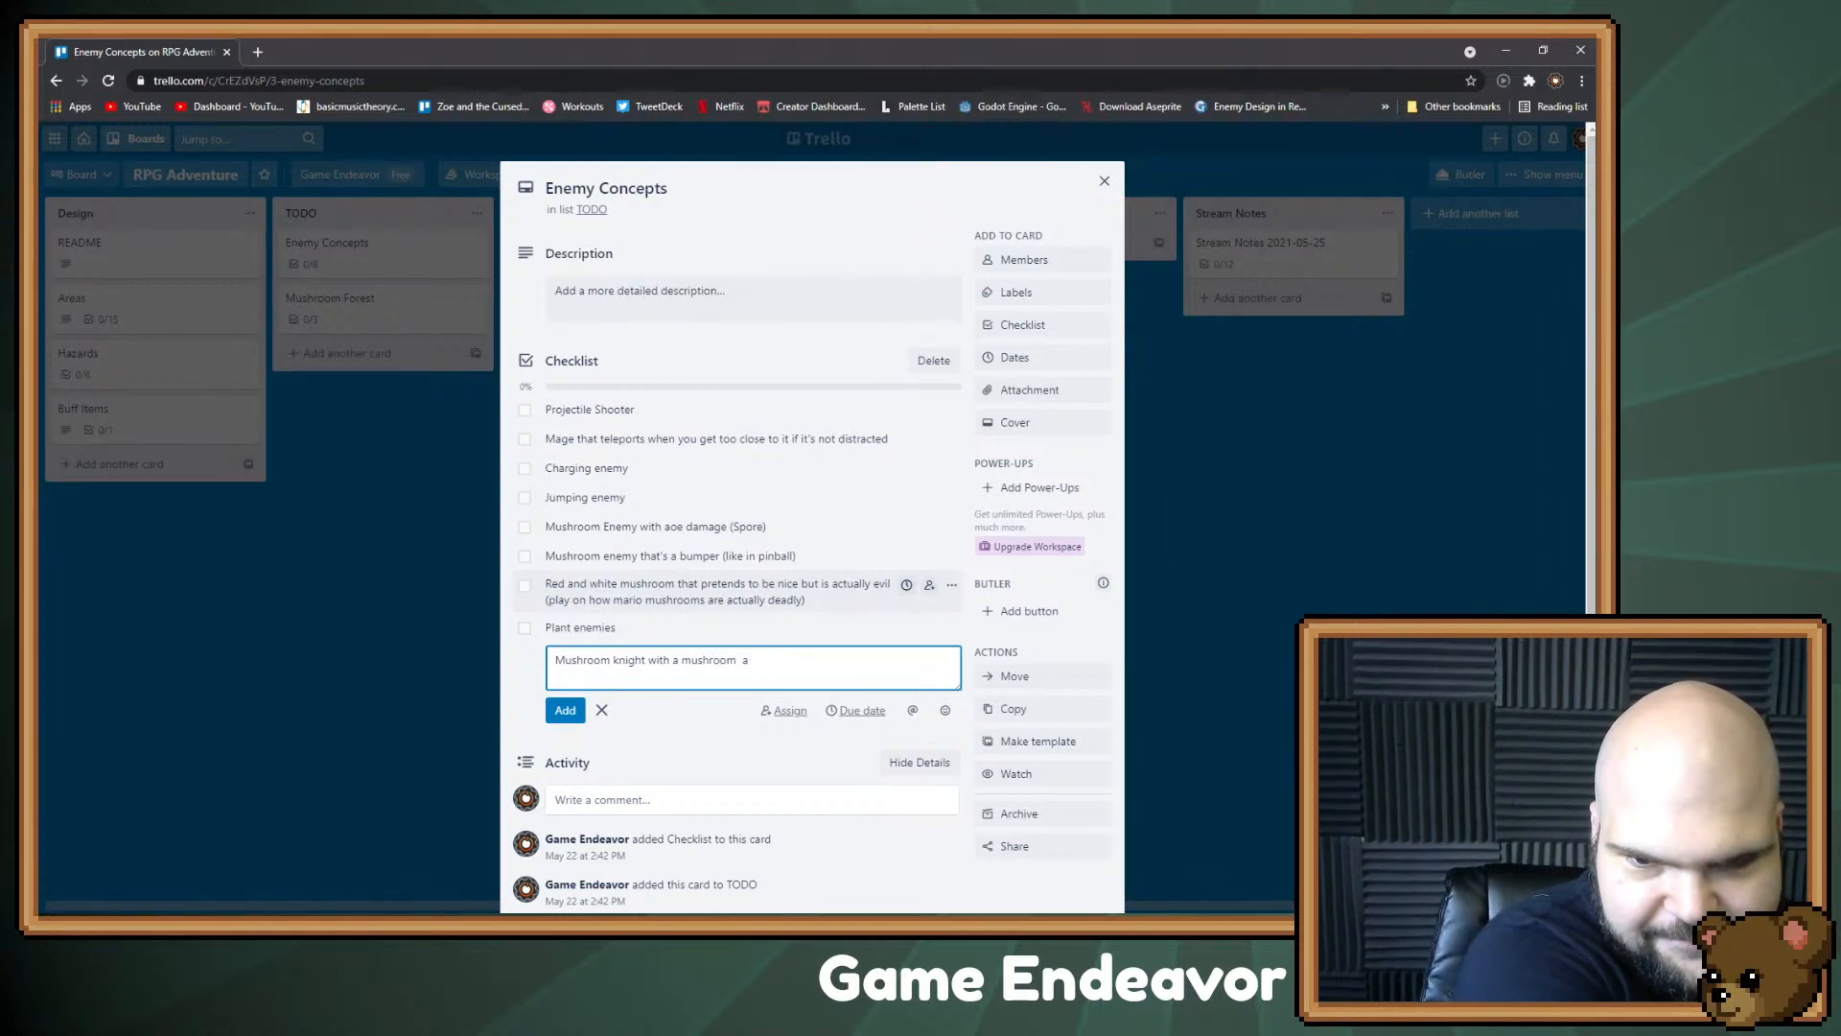
type("p as its s")
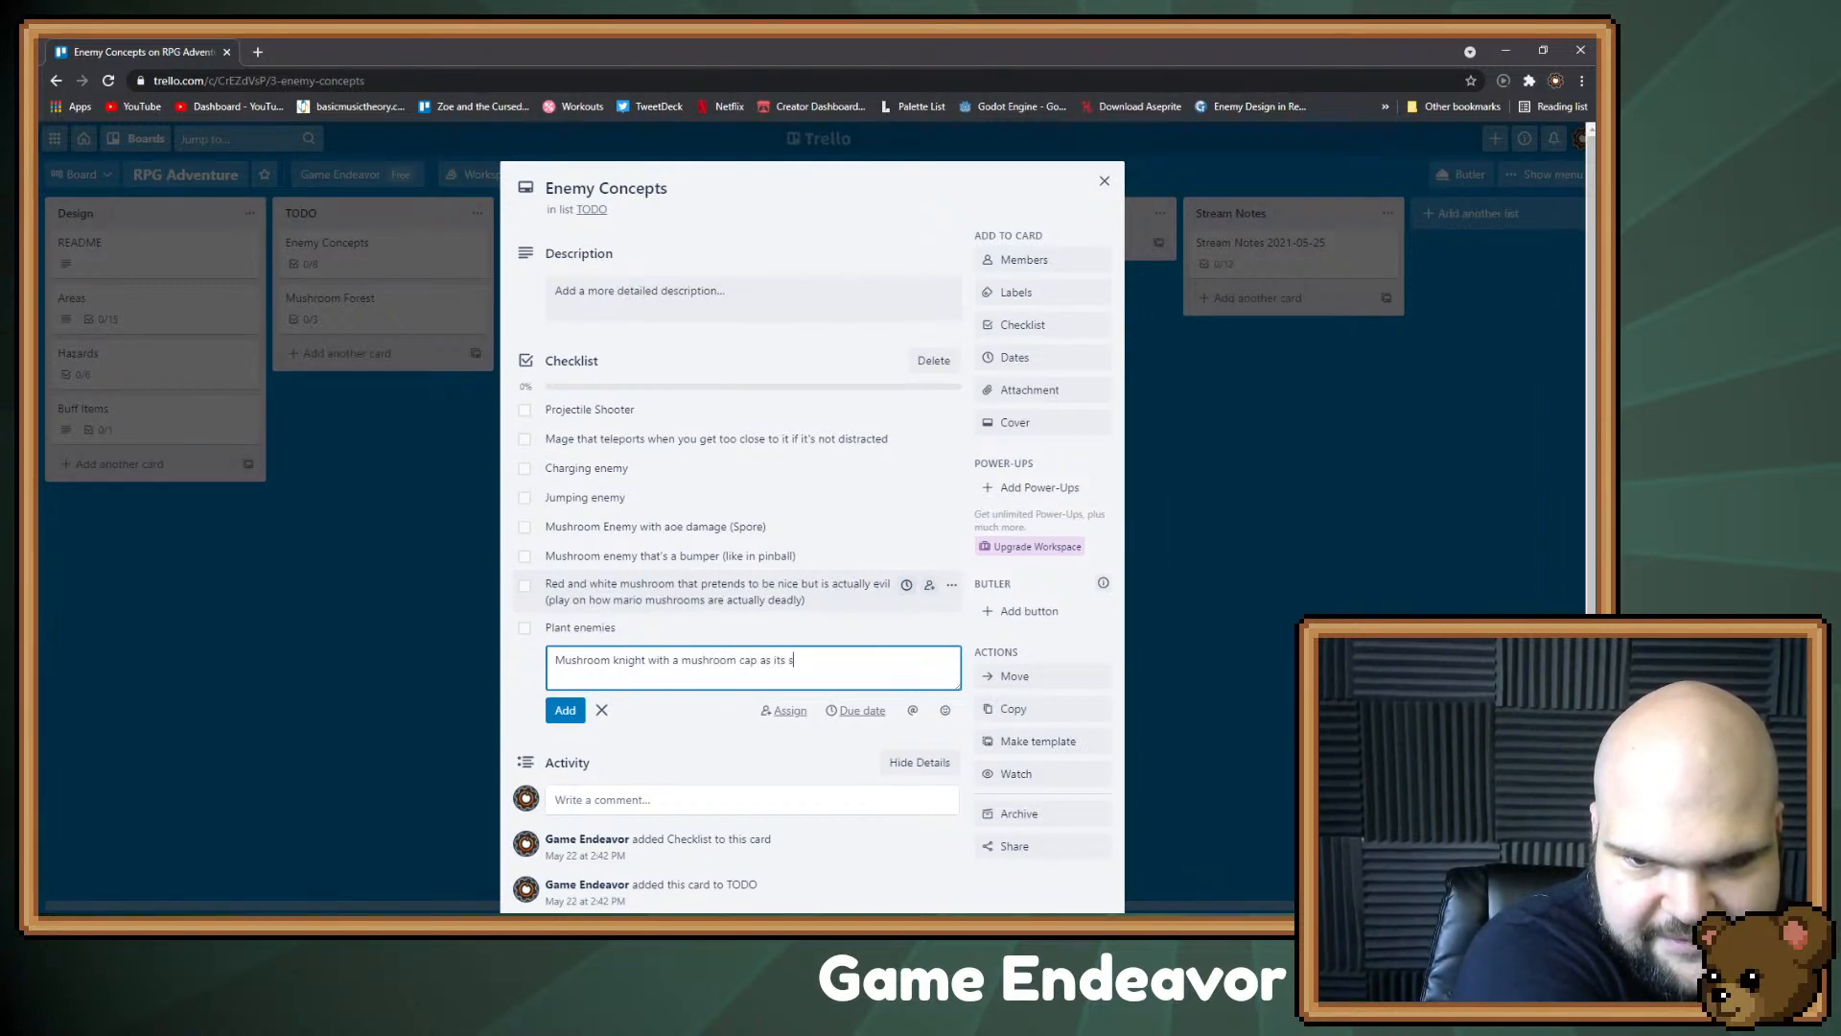
type("heild")
key("Return")
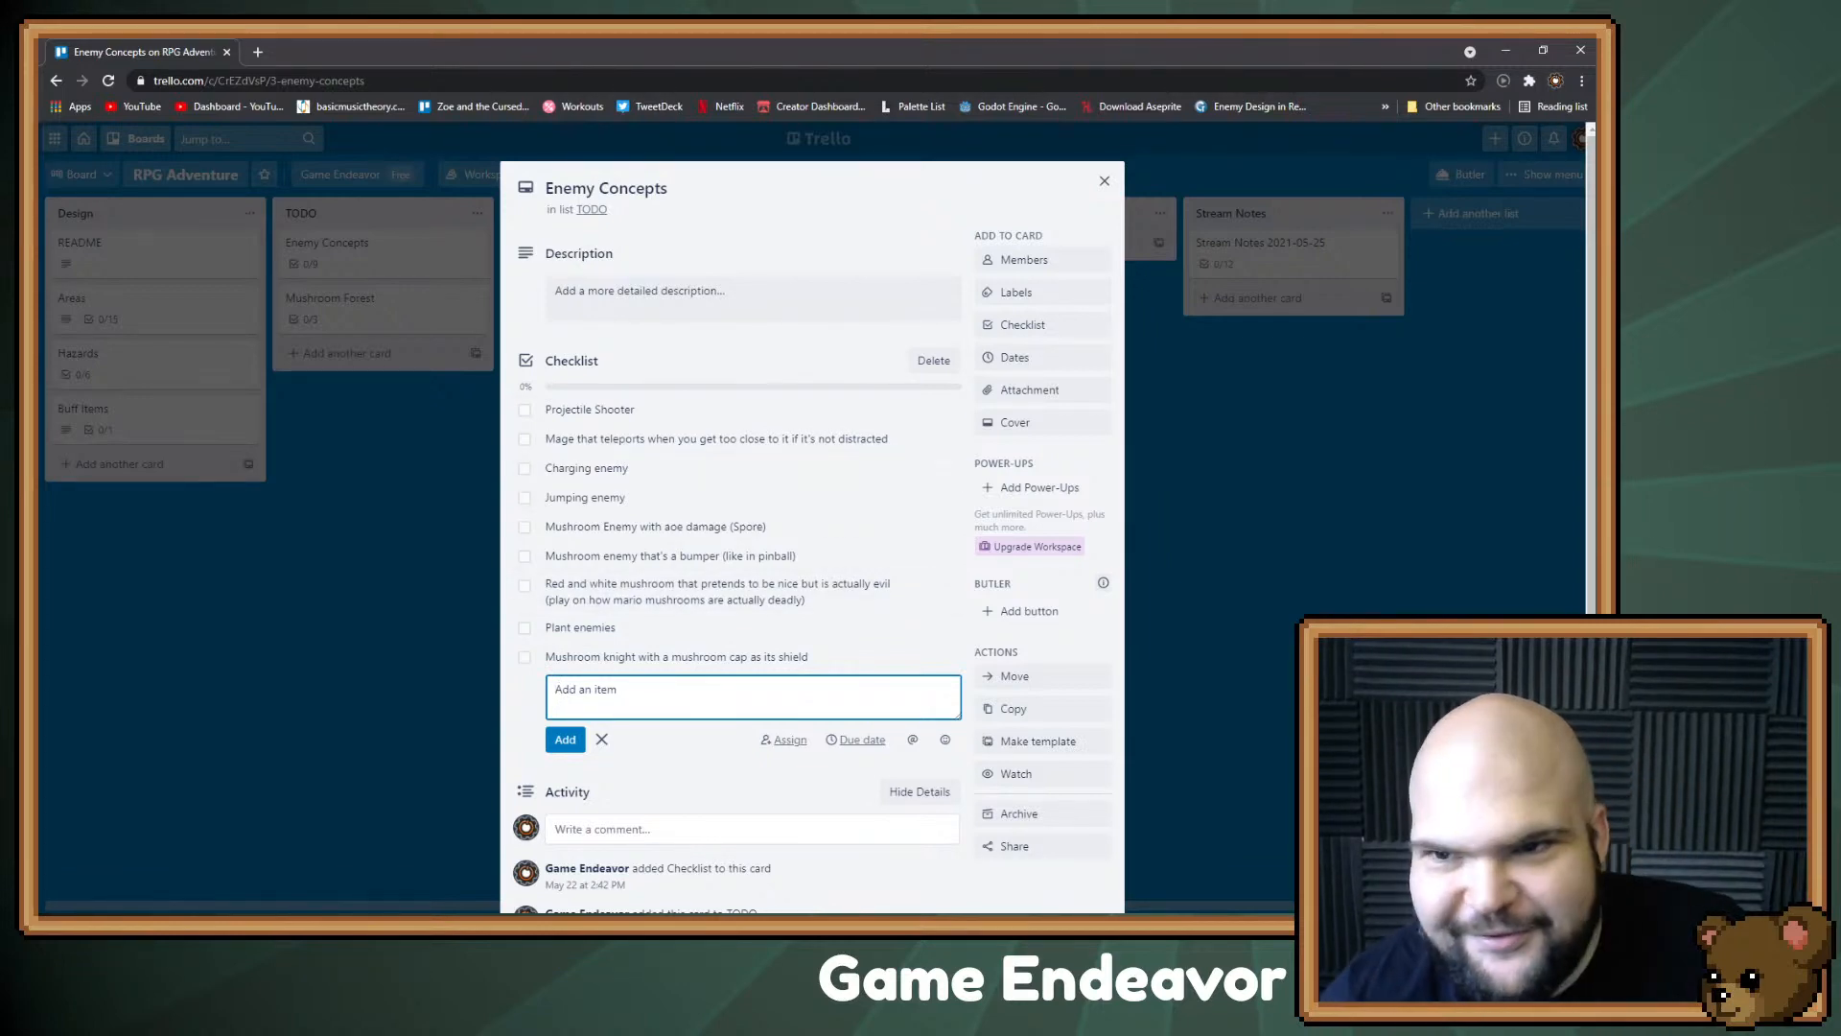
key("Escape")
key("Escape")
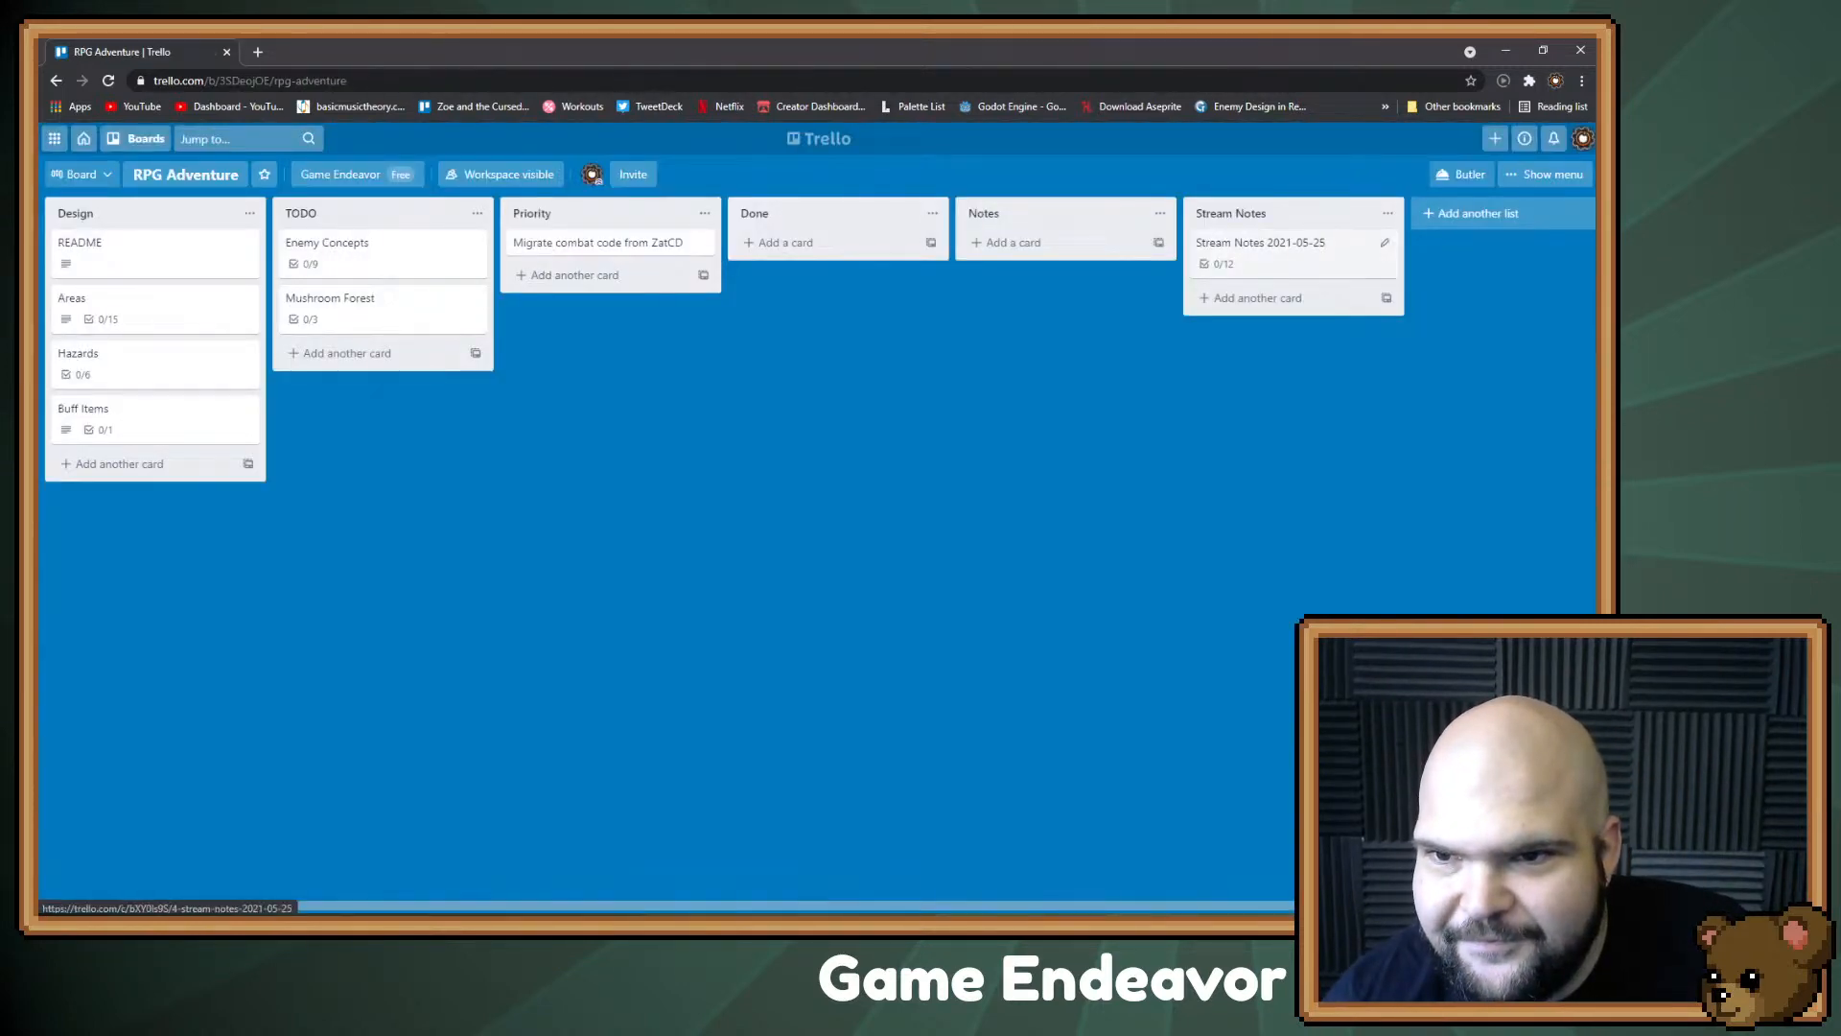
Step: Add the item "Cecil and the Crystal Caverns (probably not Cecil)" to the checklist of the Stream Notes 2021-05-25 card
left_click(1266, 251)
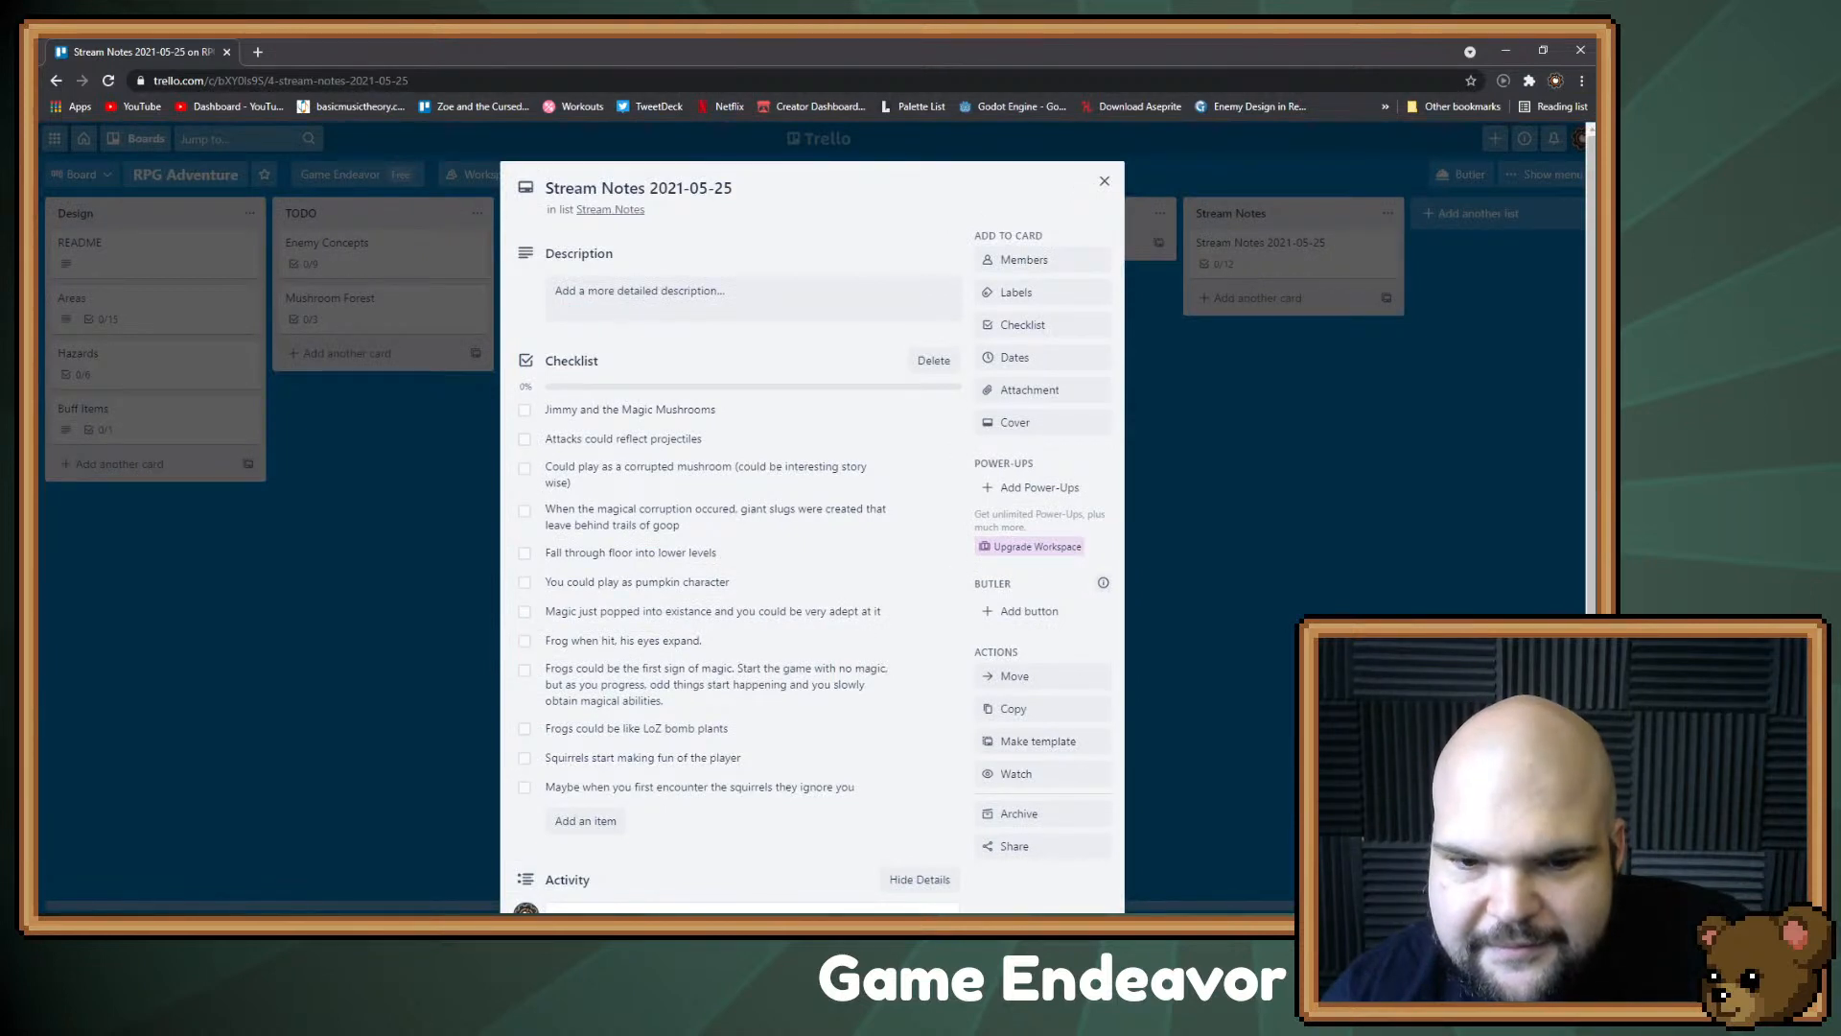
left_click(585, 821)
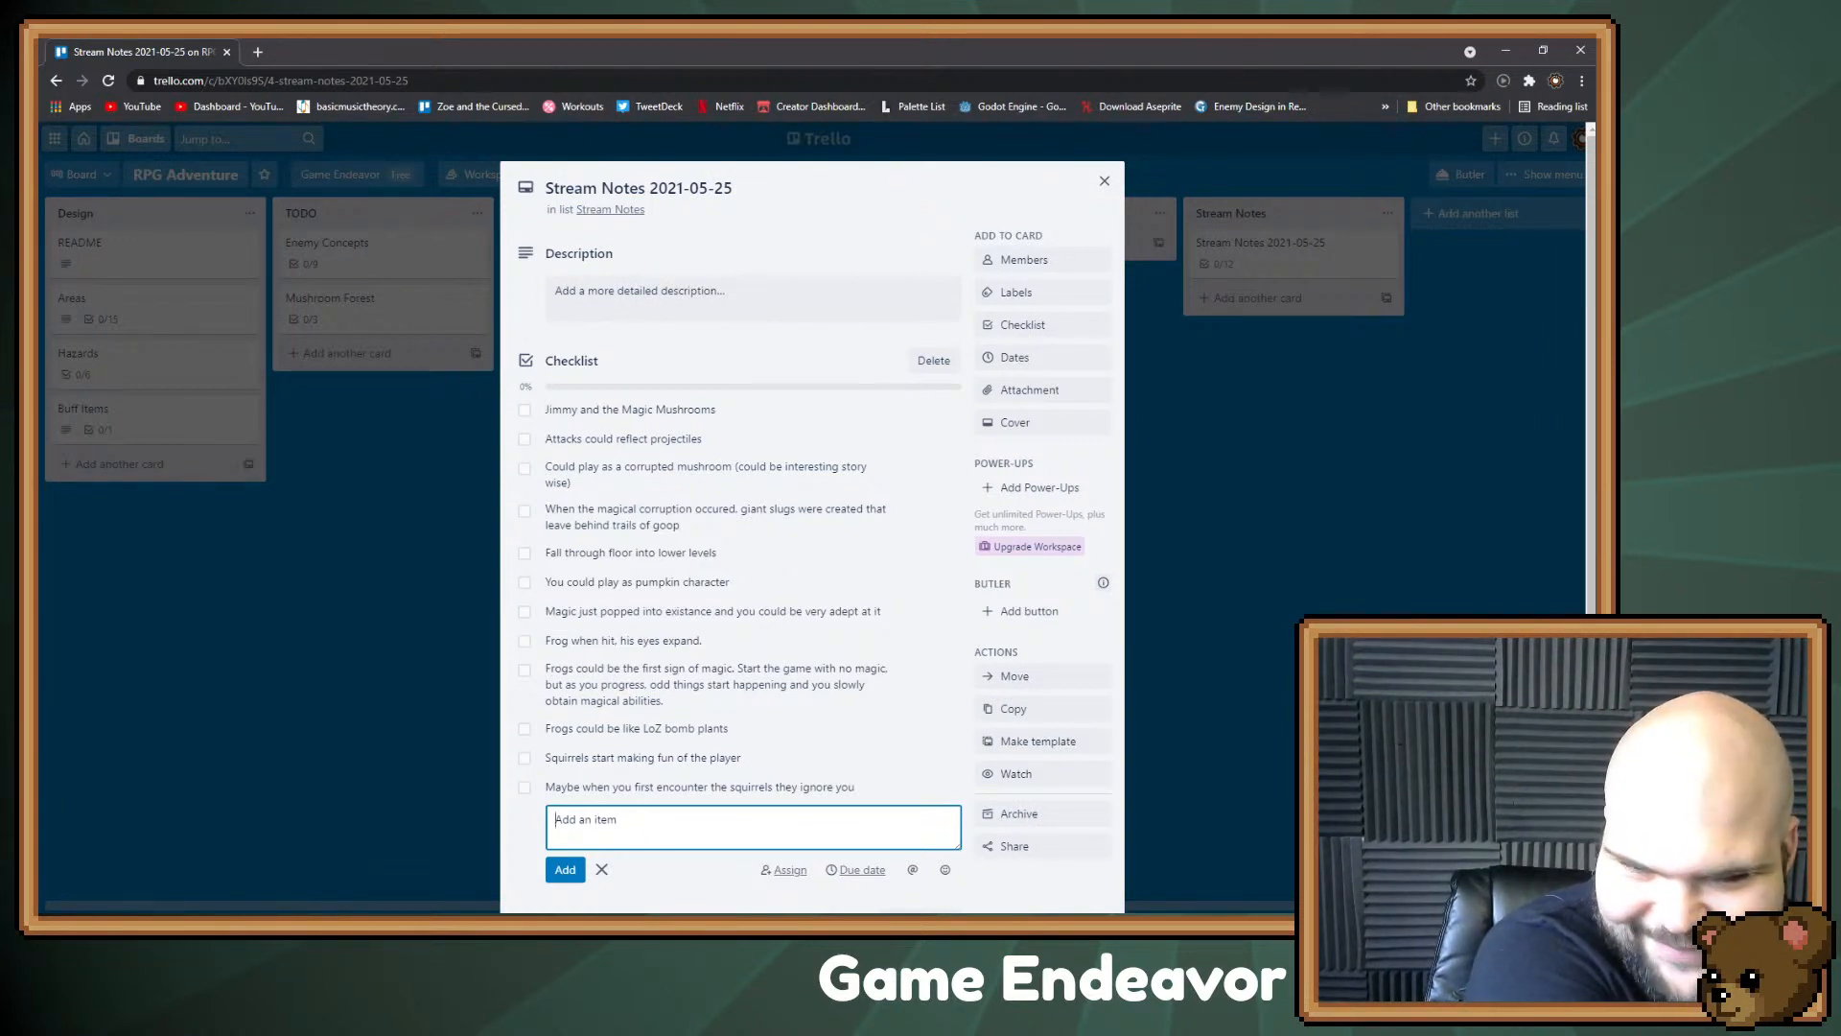
type("Ce")
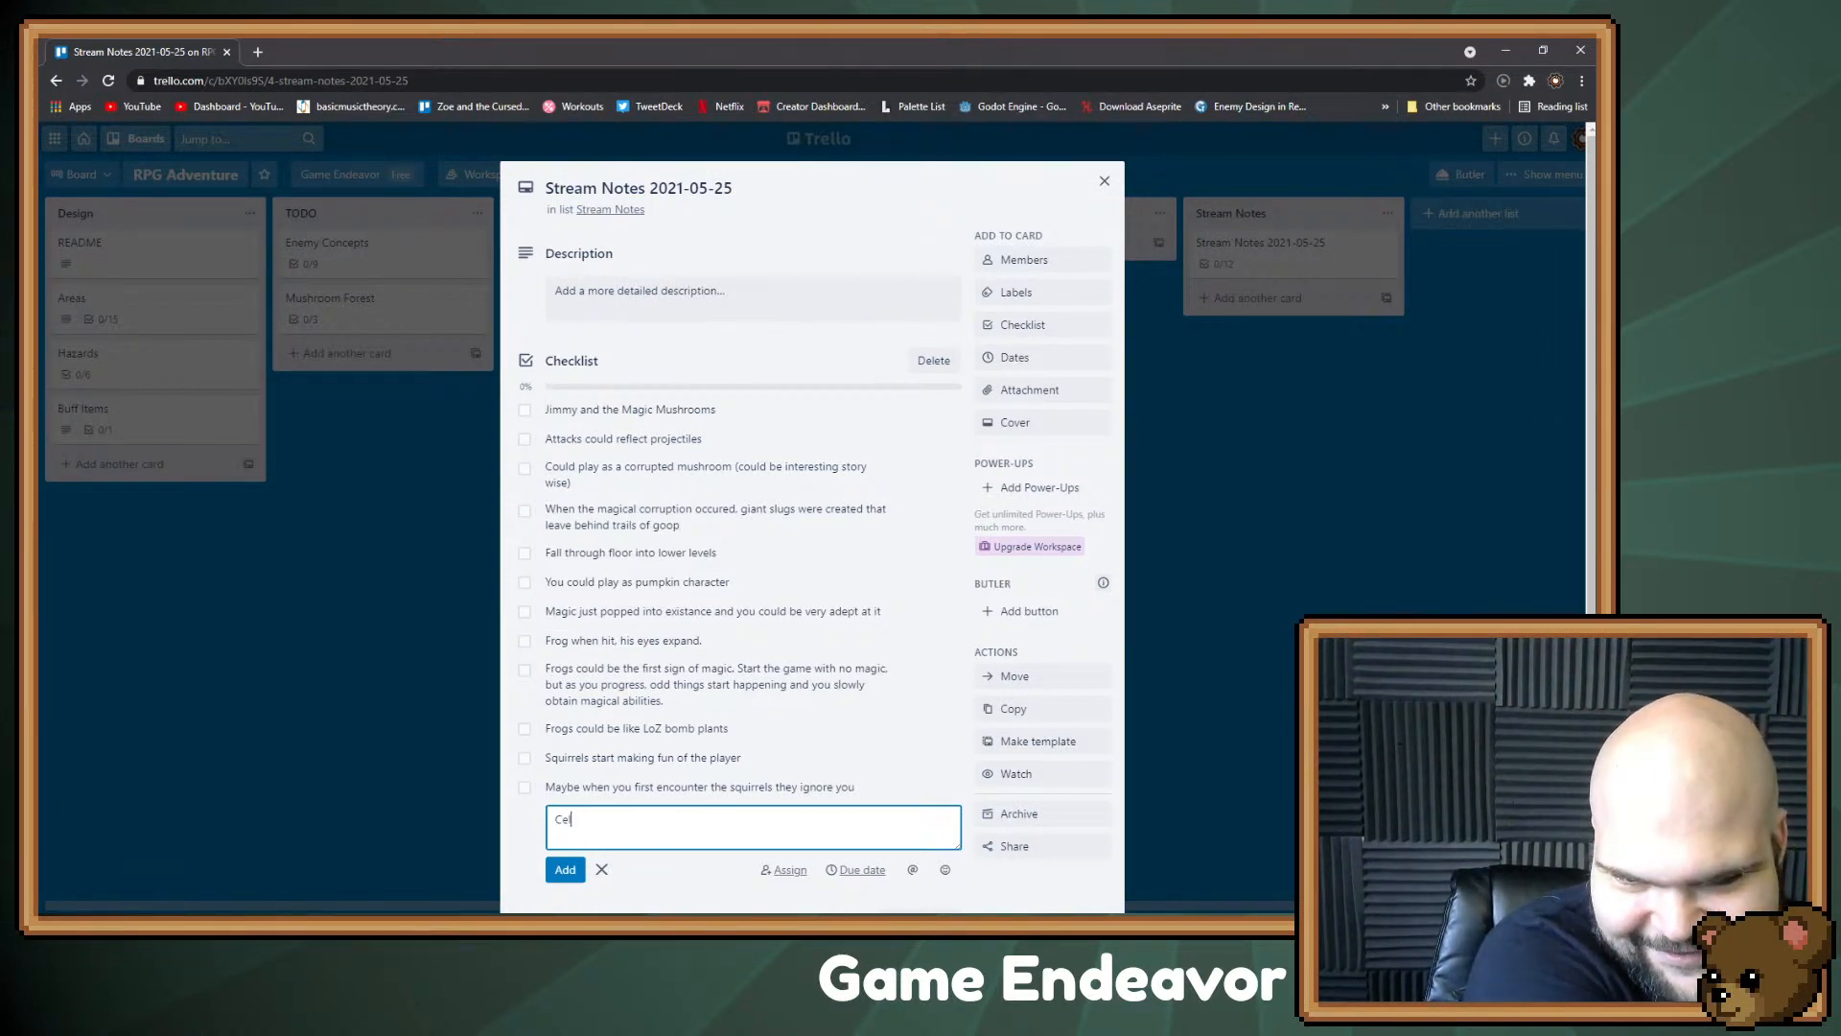
type("cil")
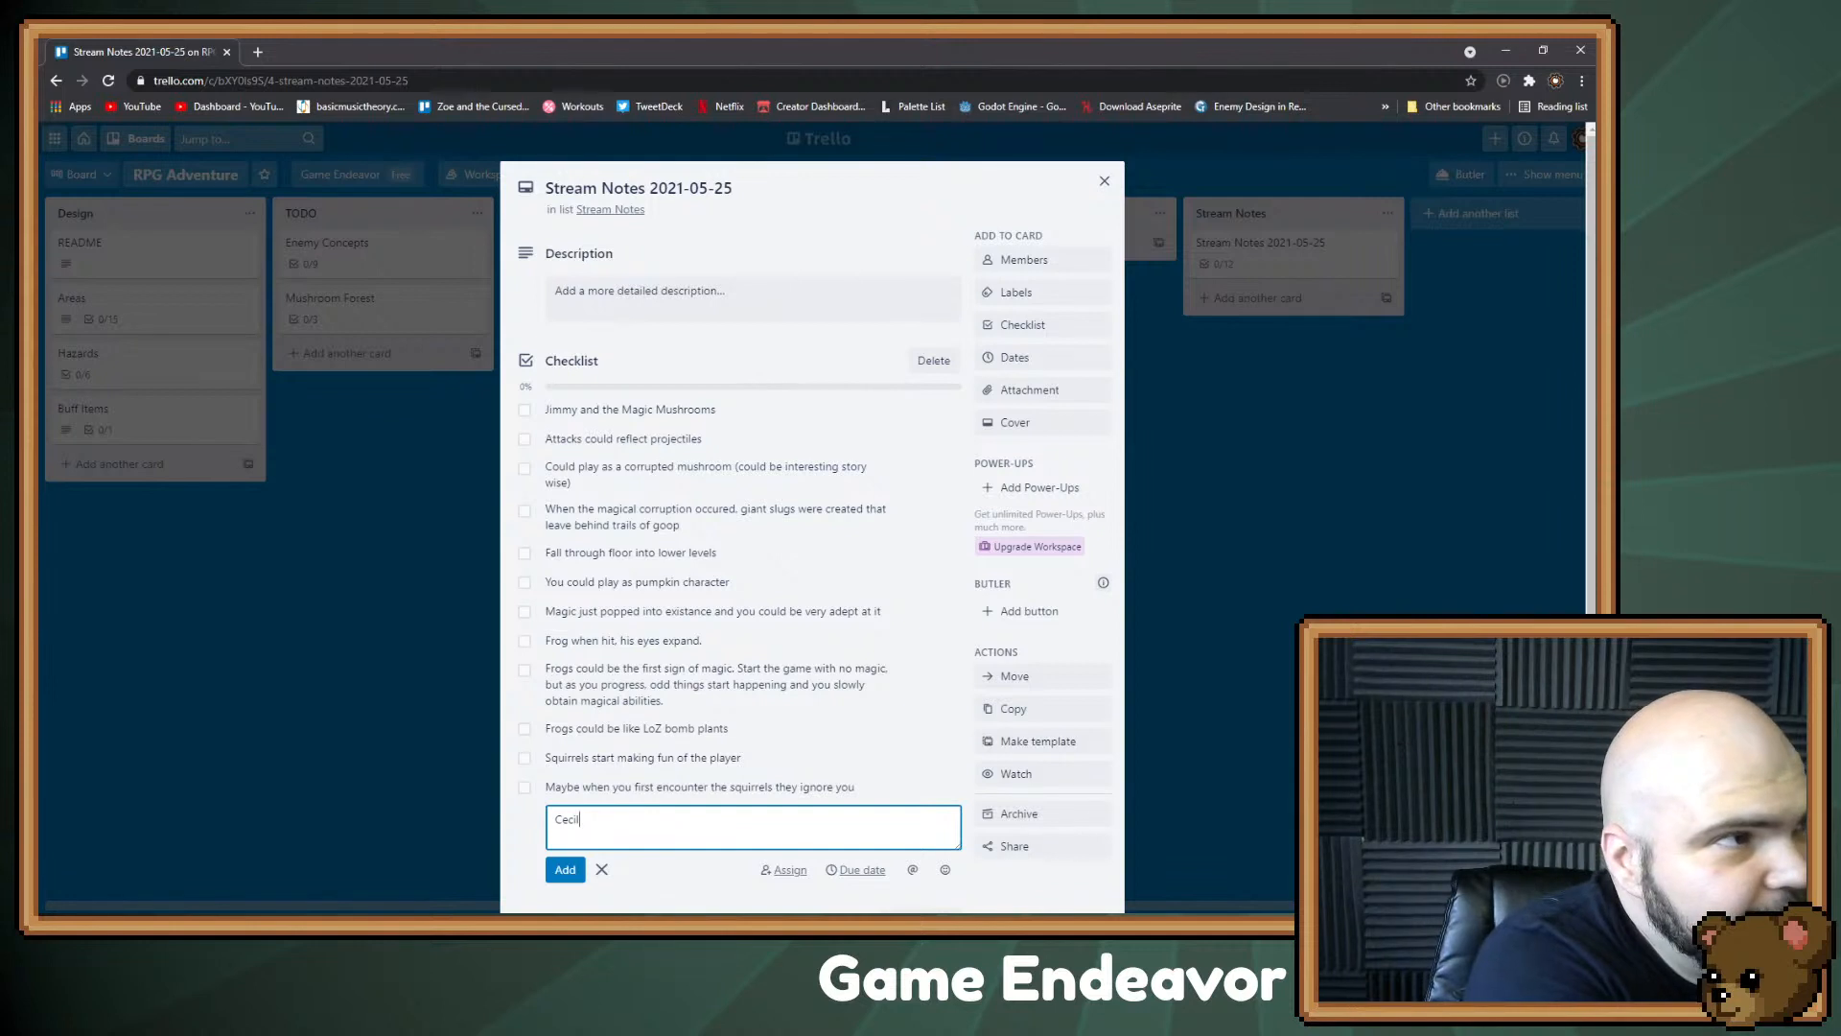
type(" and the C")
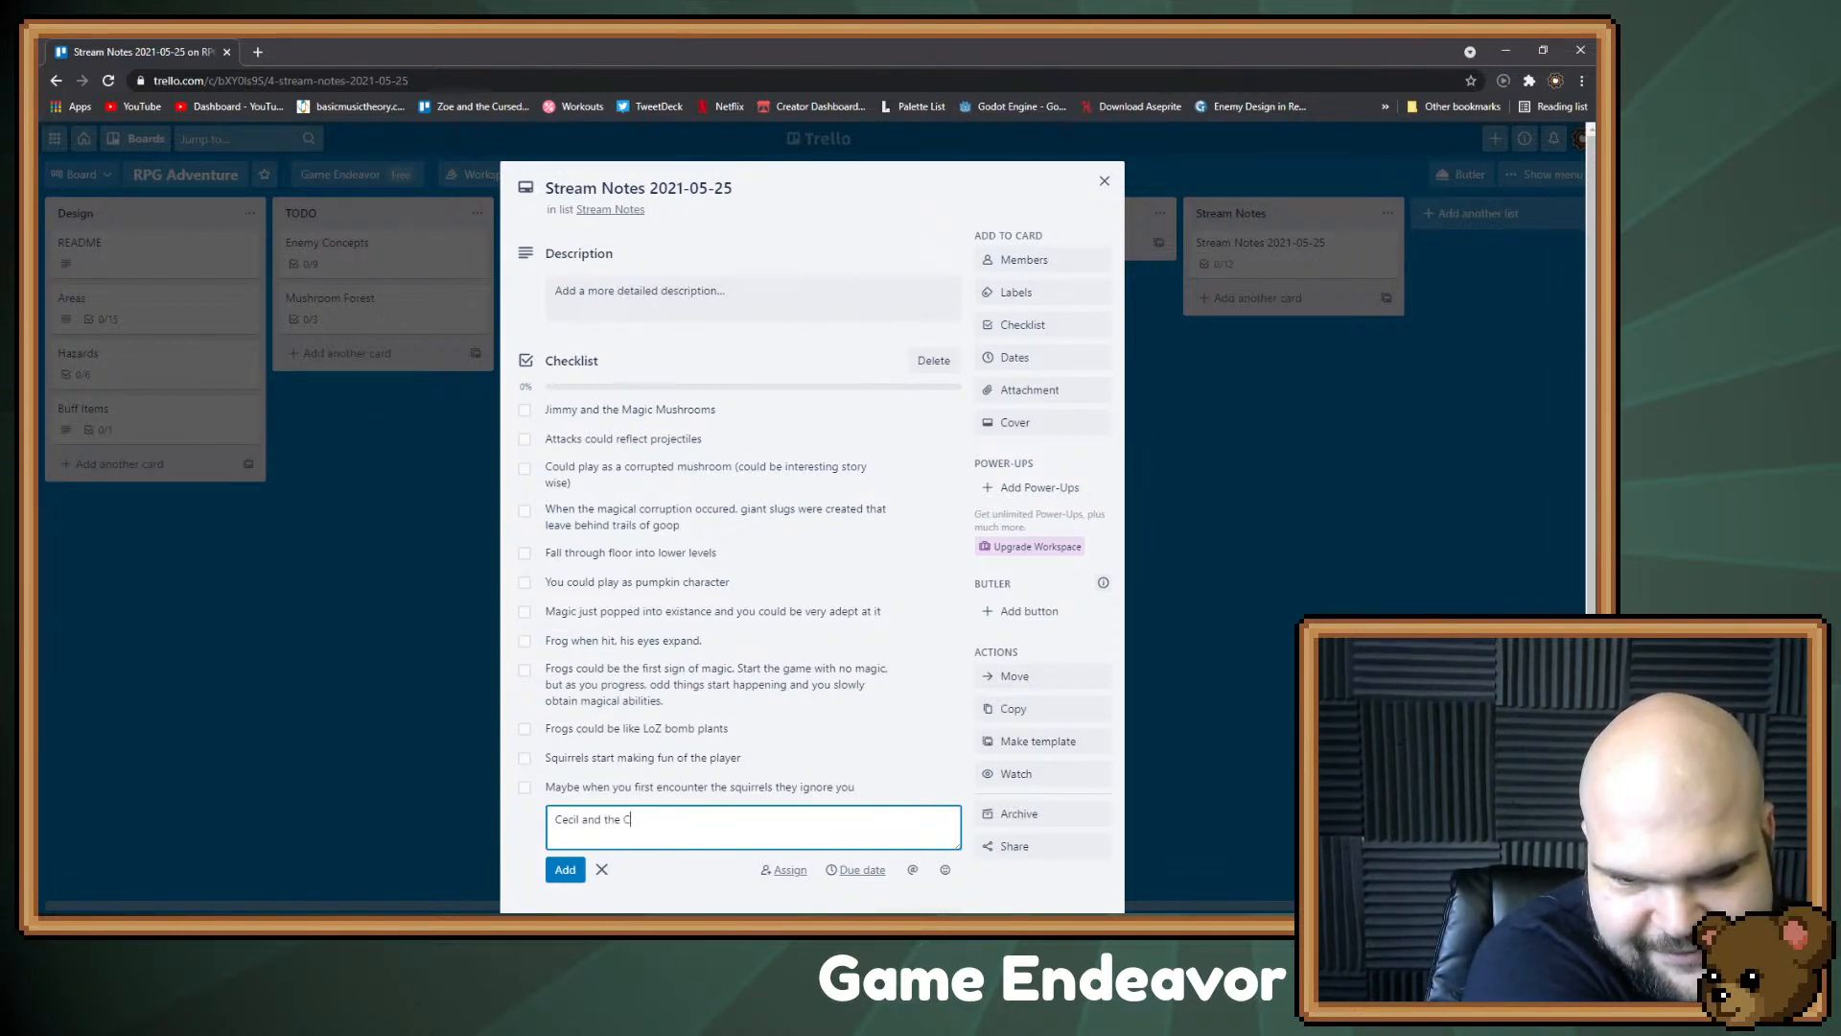
type("rystal Cav")
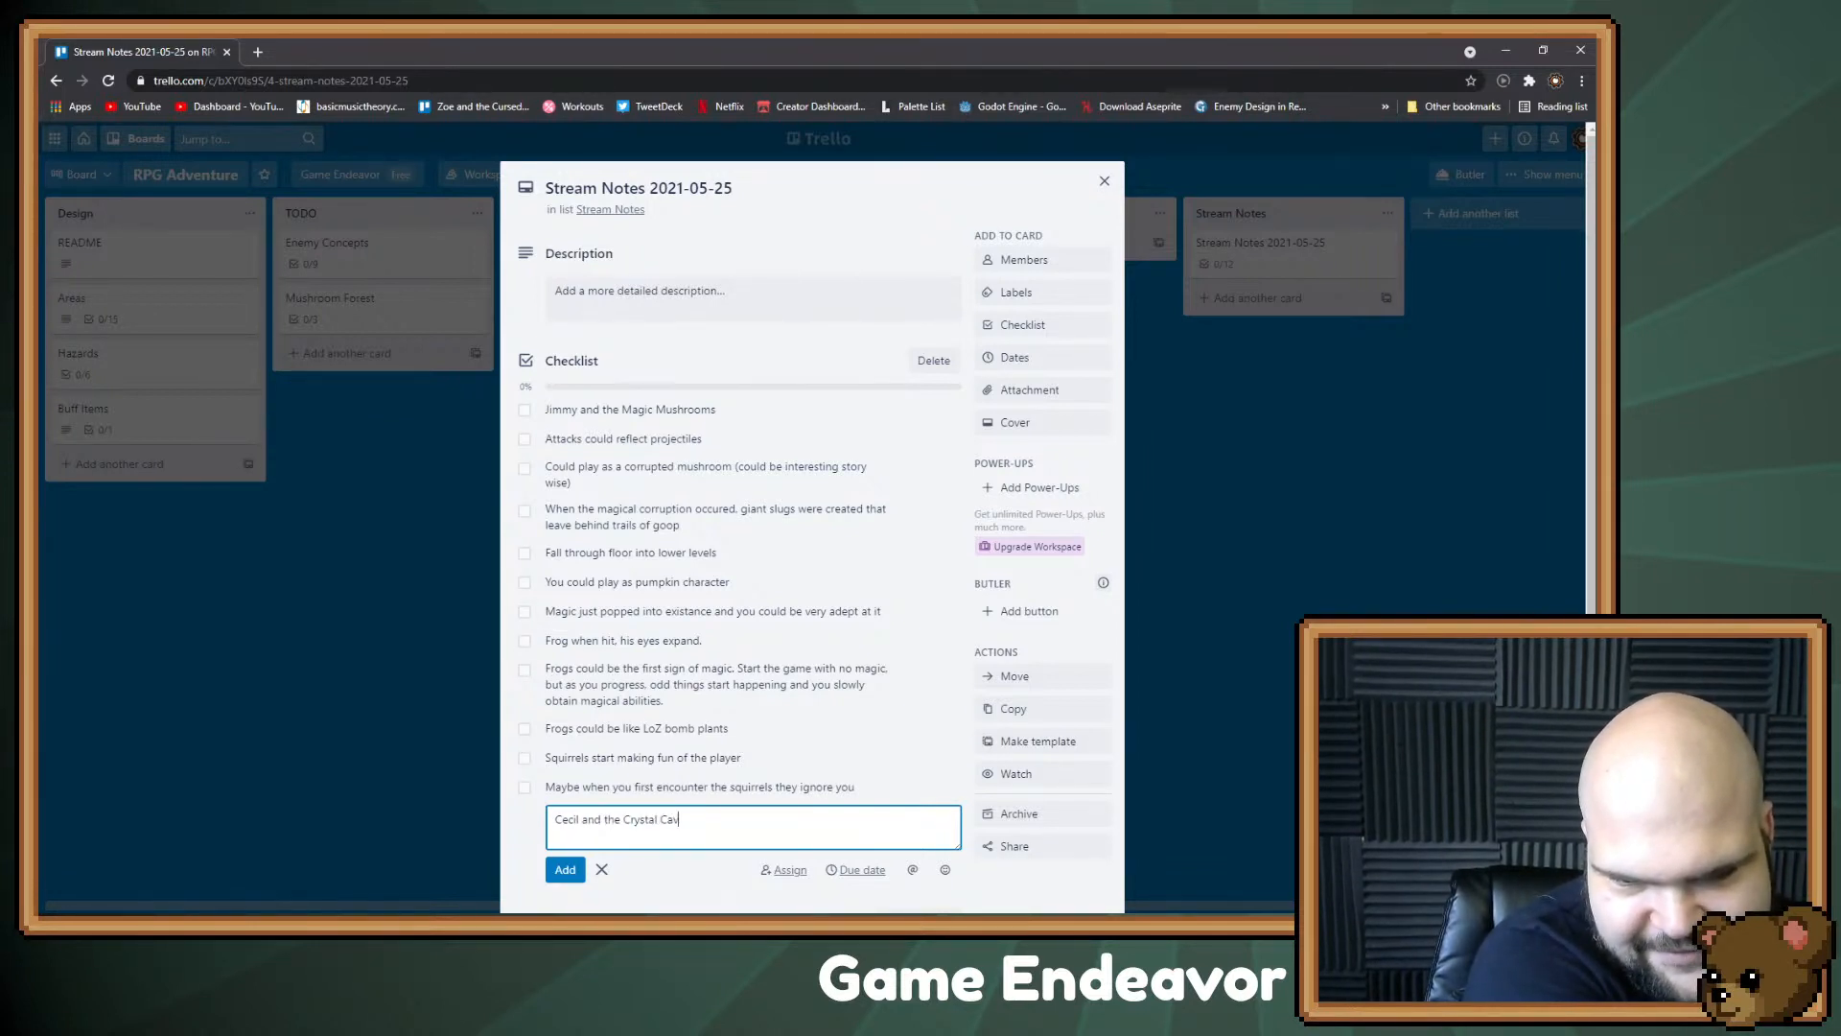
type("erns (pr")
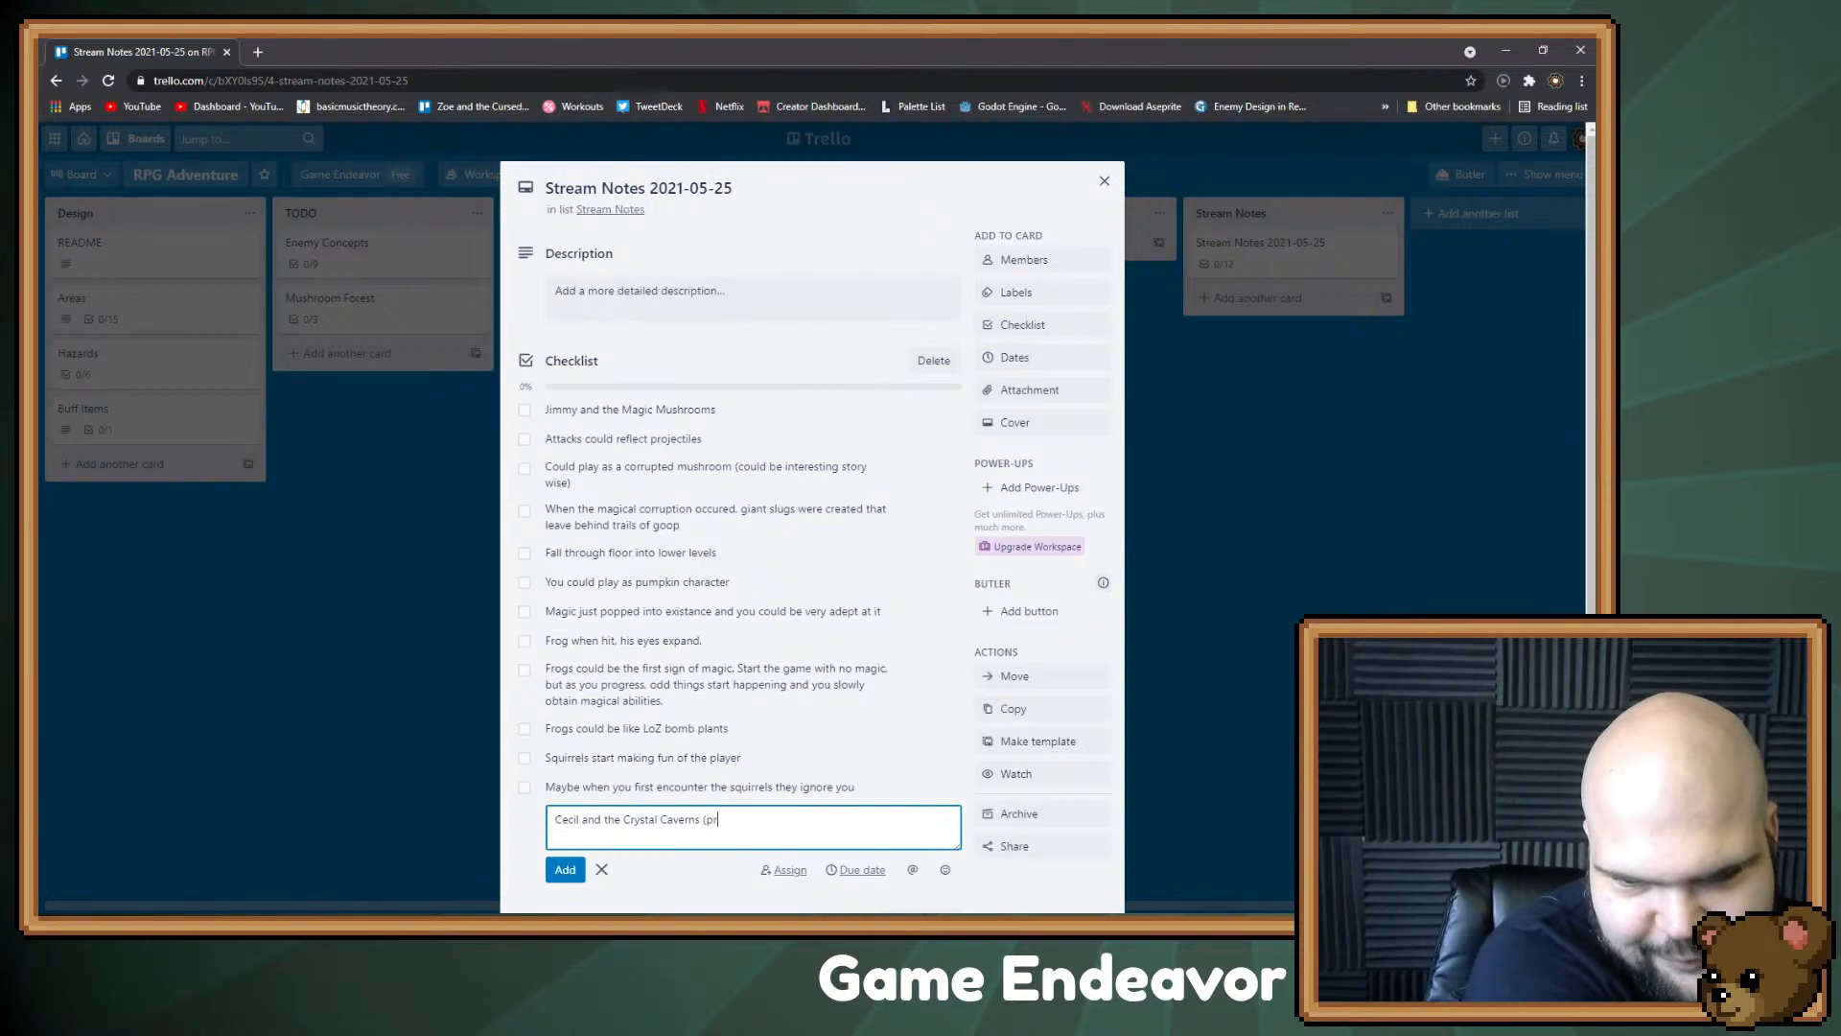
type("obably not")
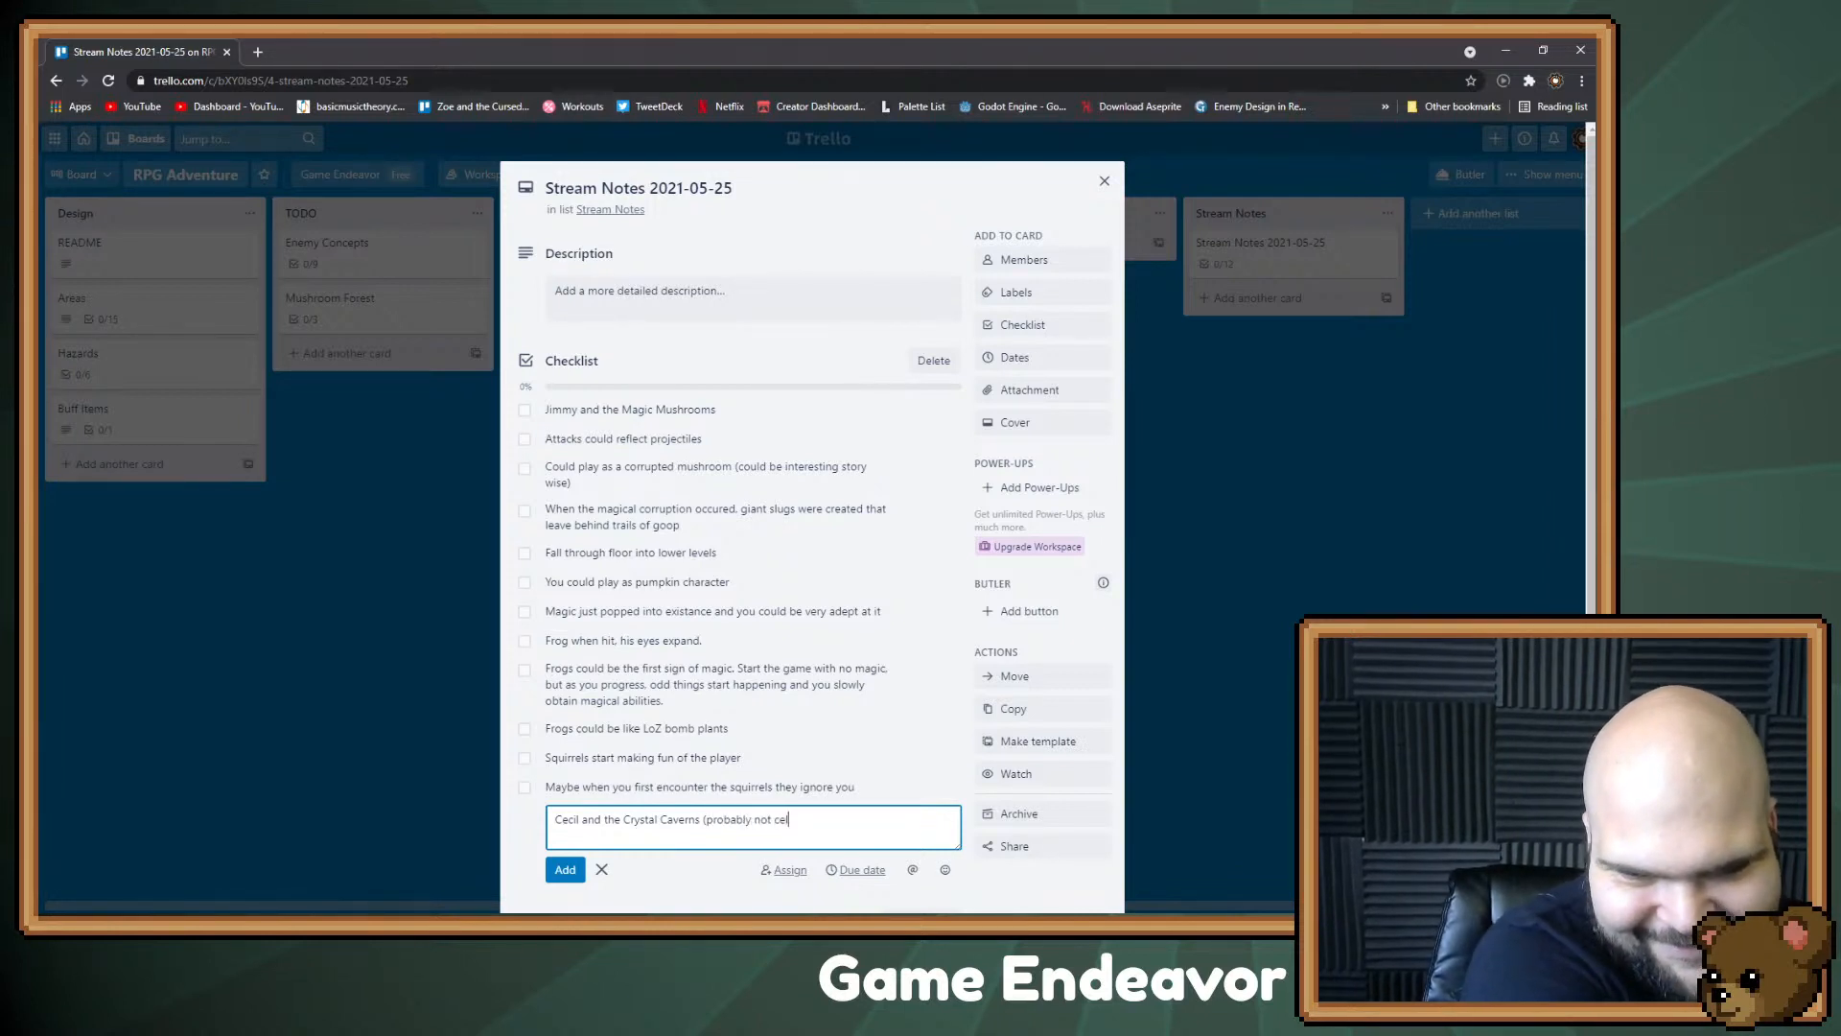
type(" Cecil")
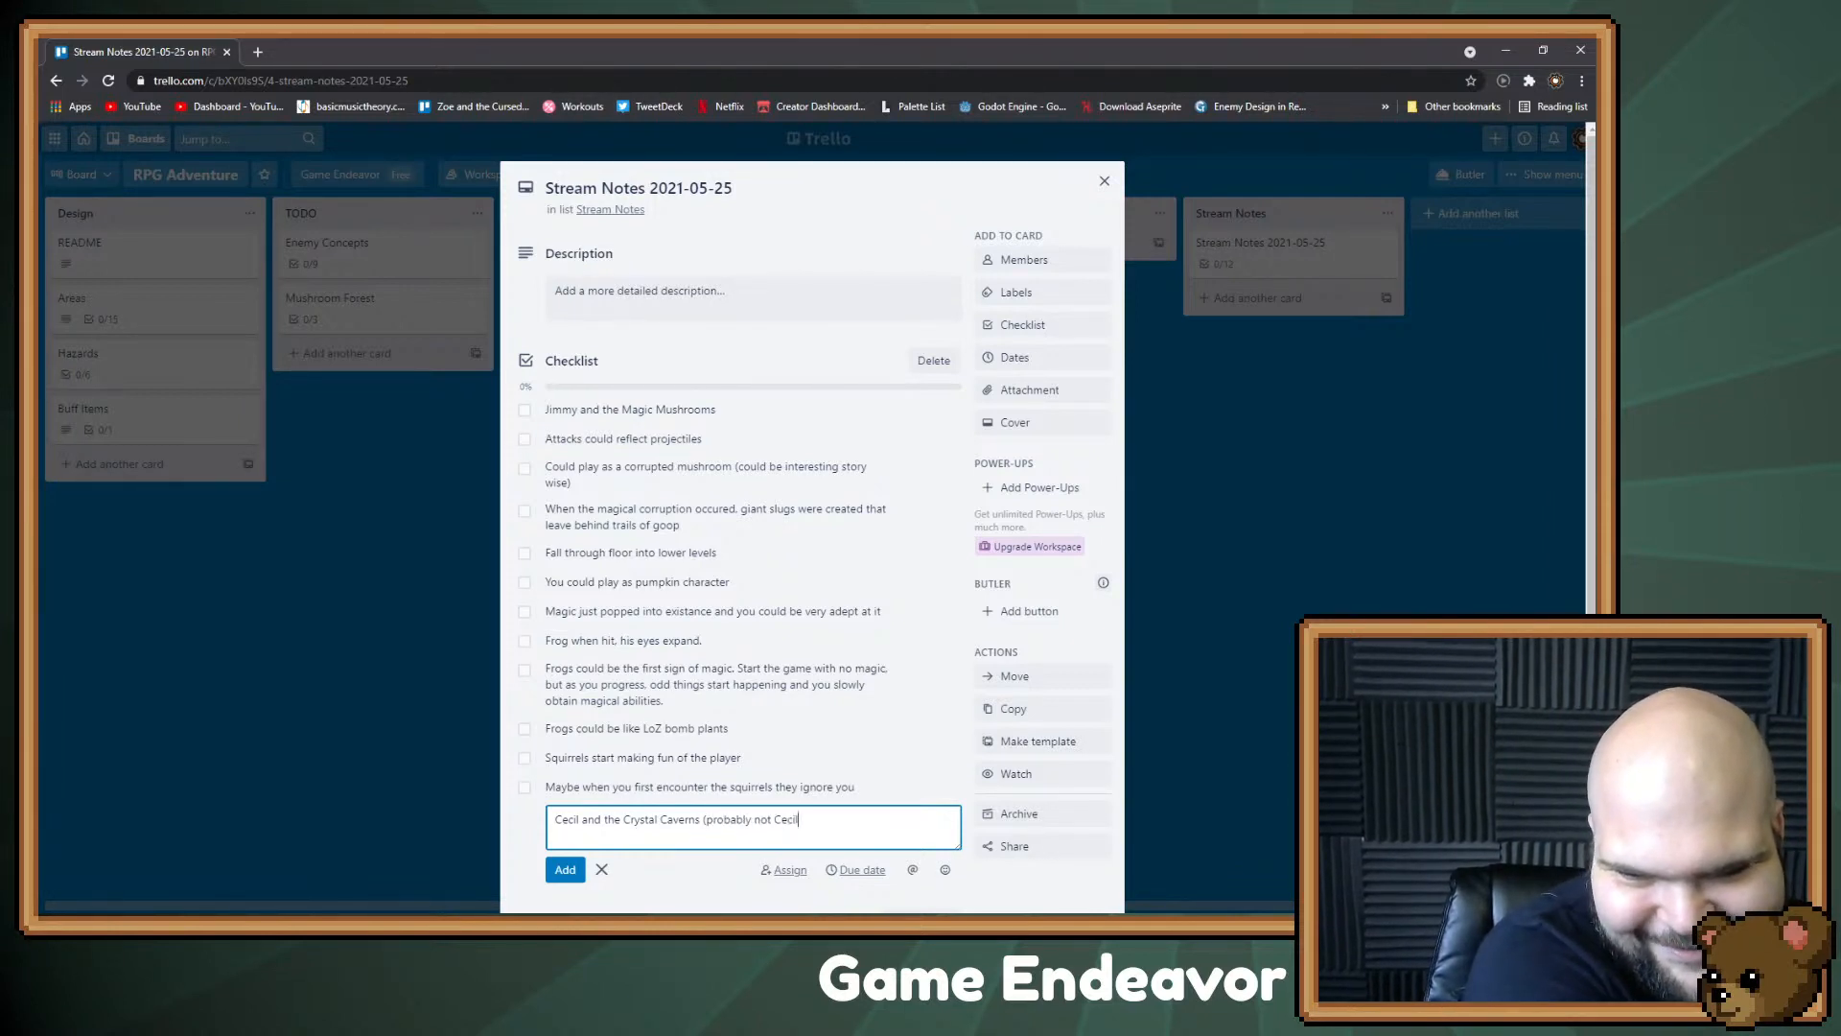
type(")")
key("Return")
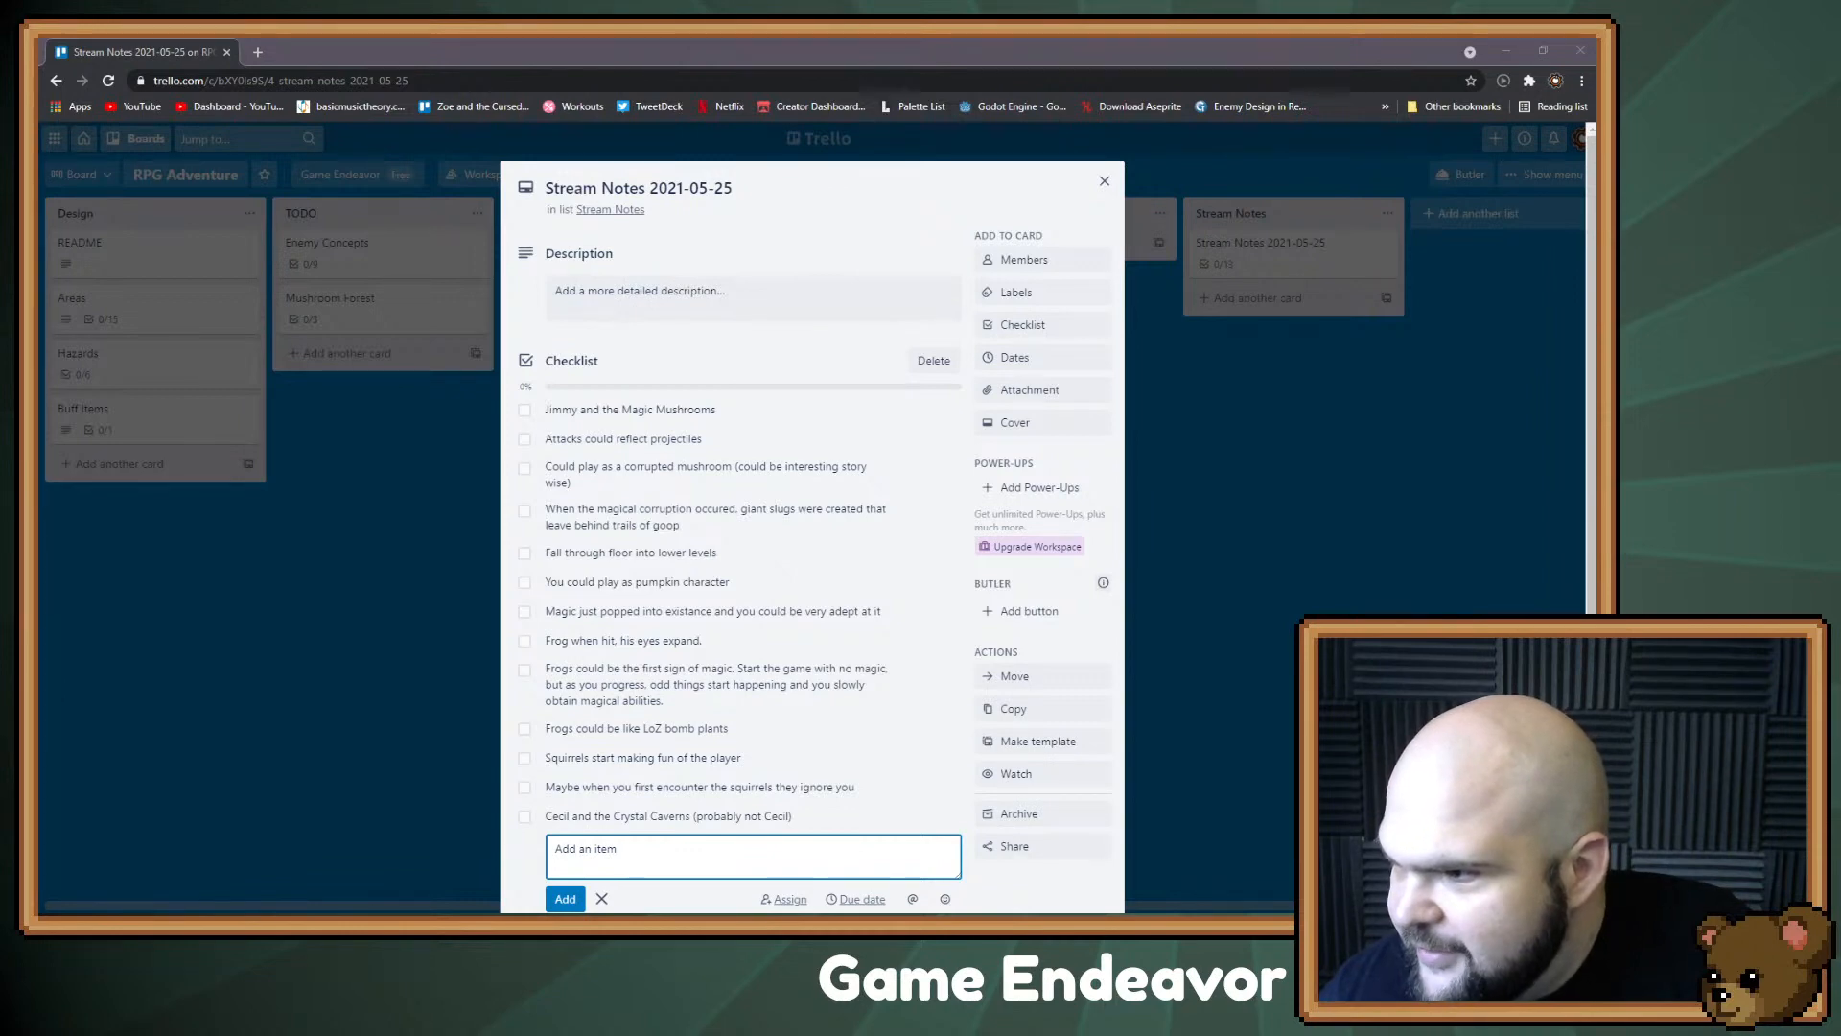
Step: Switch to Aseprite and examine the green-capped mushroom enemy in enemies.ase, marking it with a temporary selection
key("alt+Tab")
left_click(218, 86)
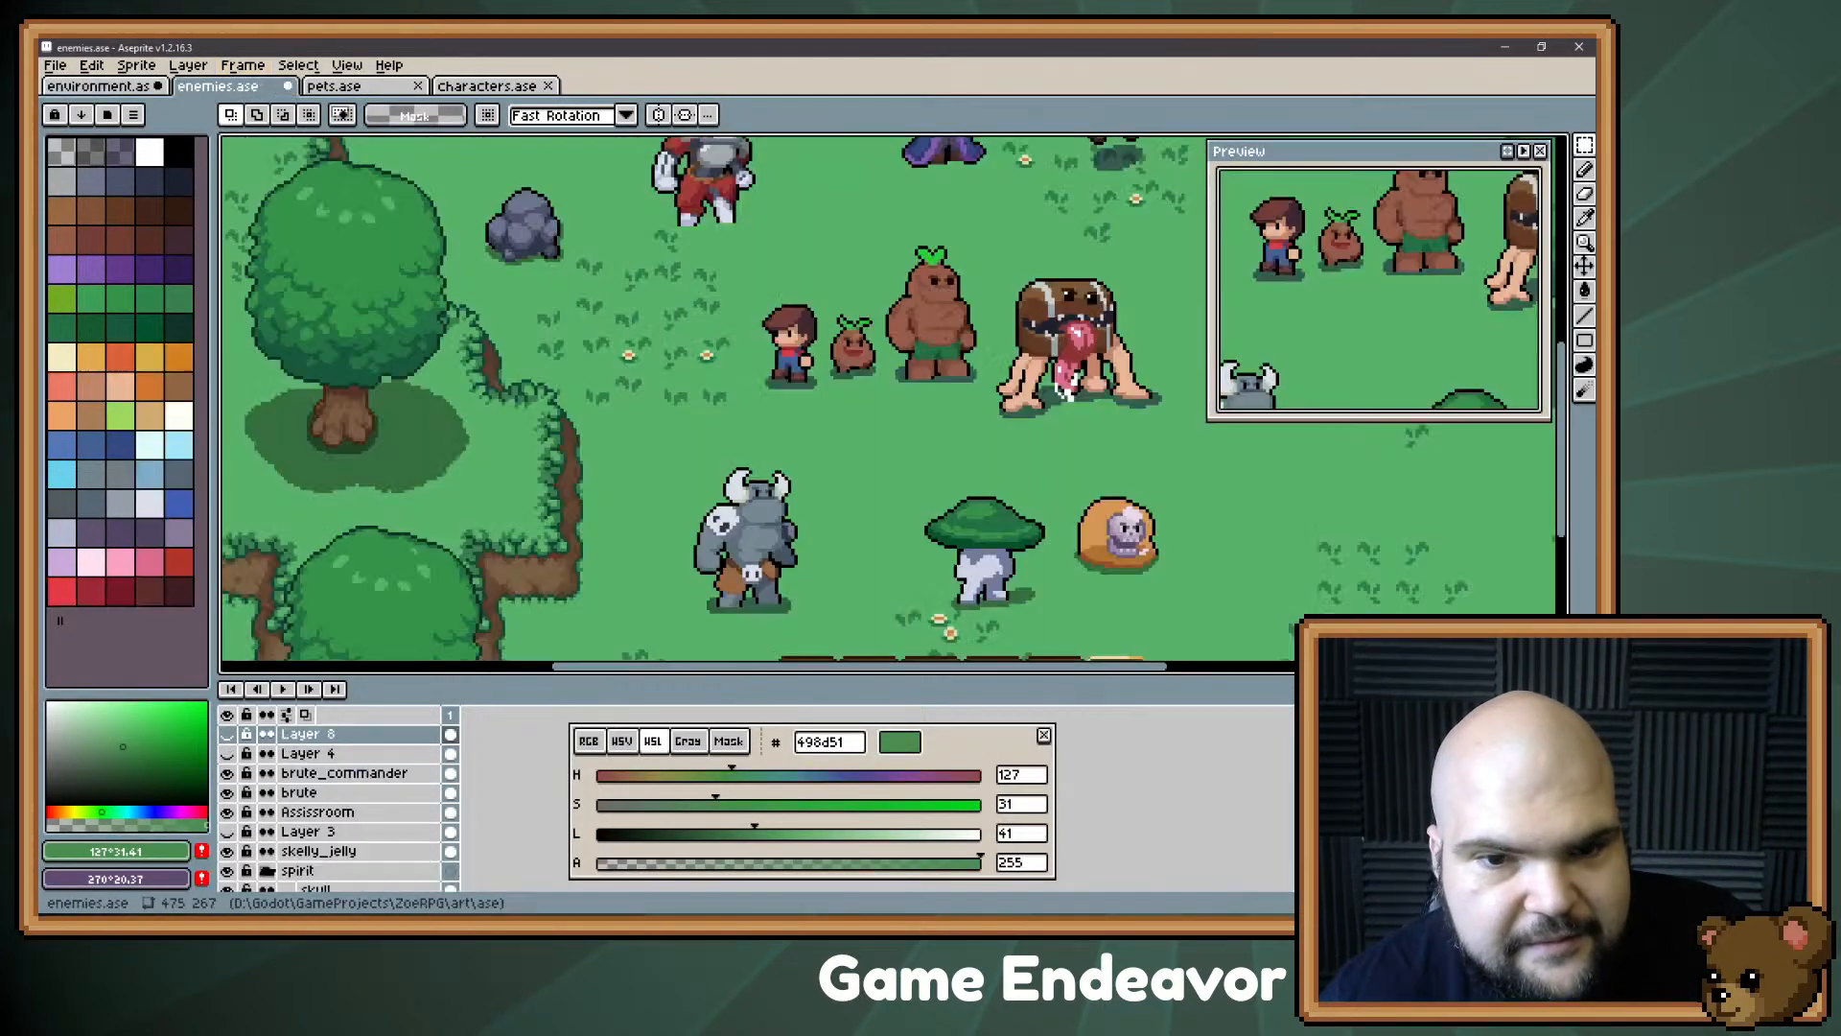
left_click_drag(880, 423, 886, 532)
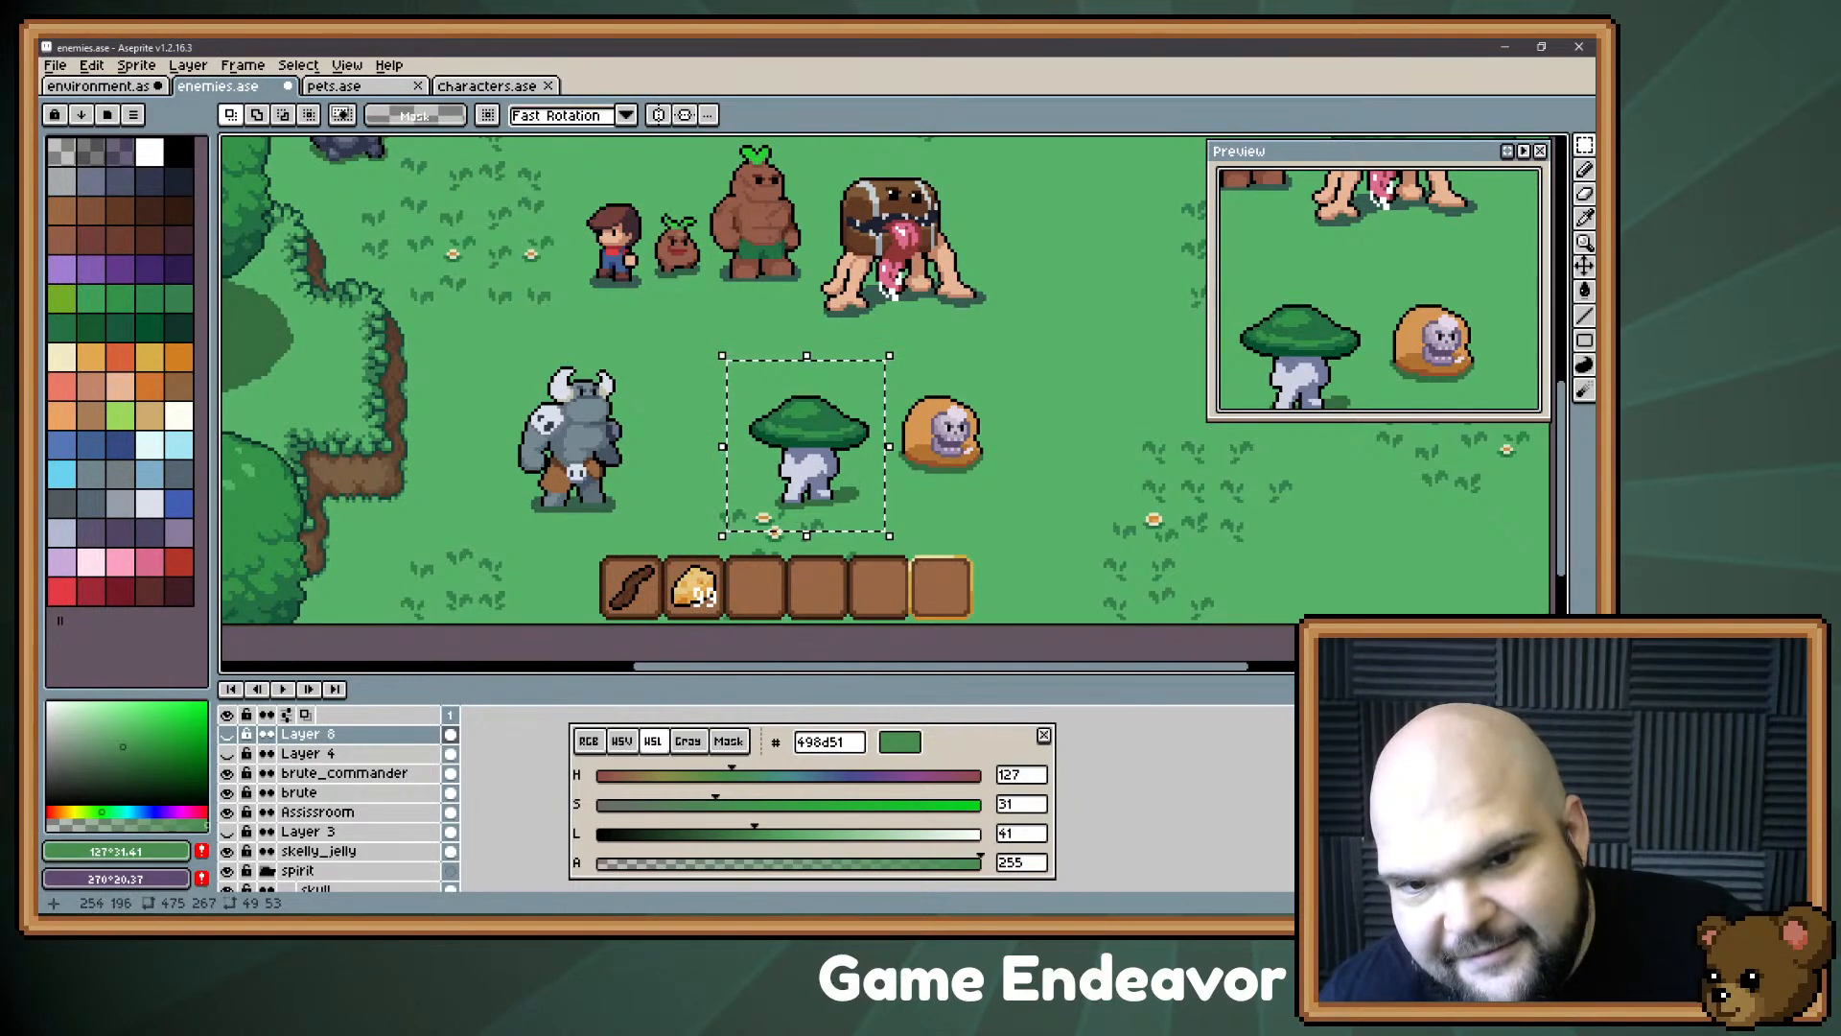
scroll(778, 403, "down", 2)
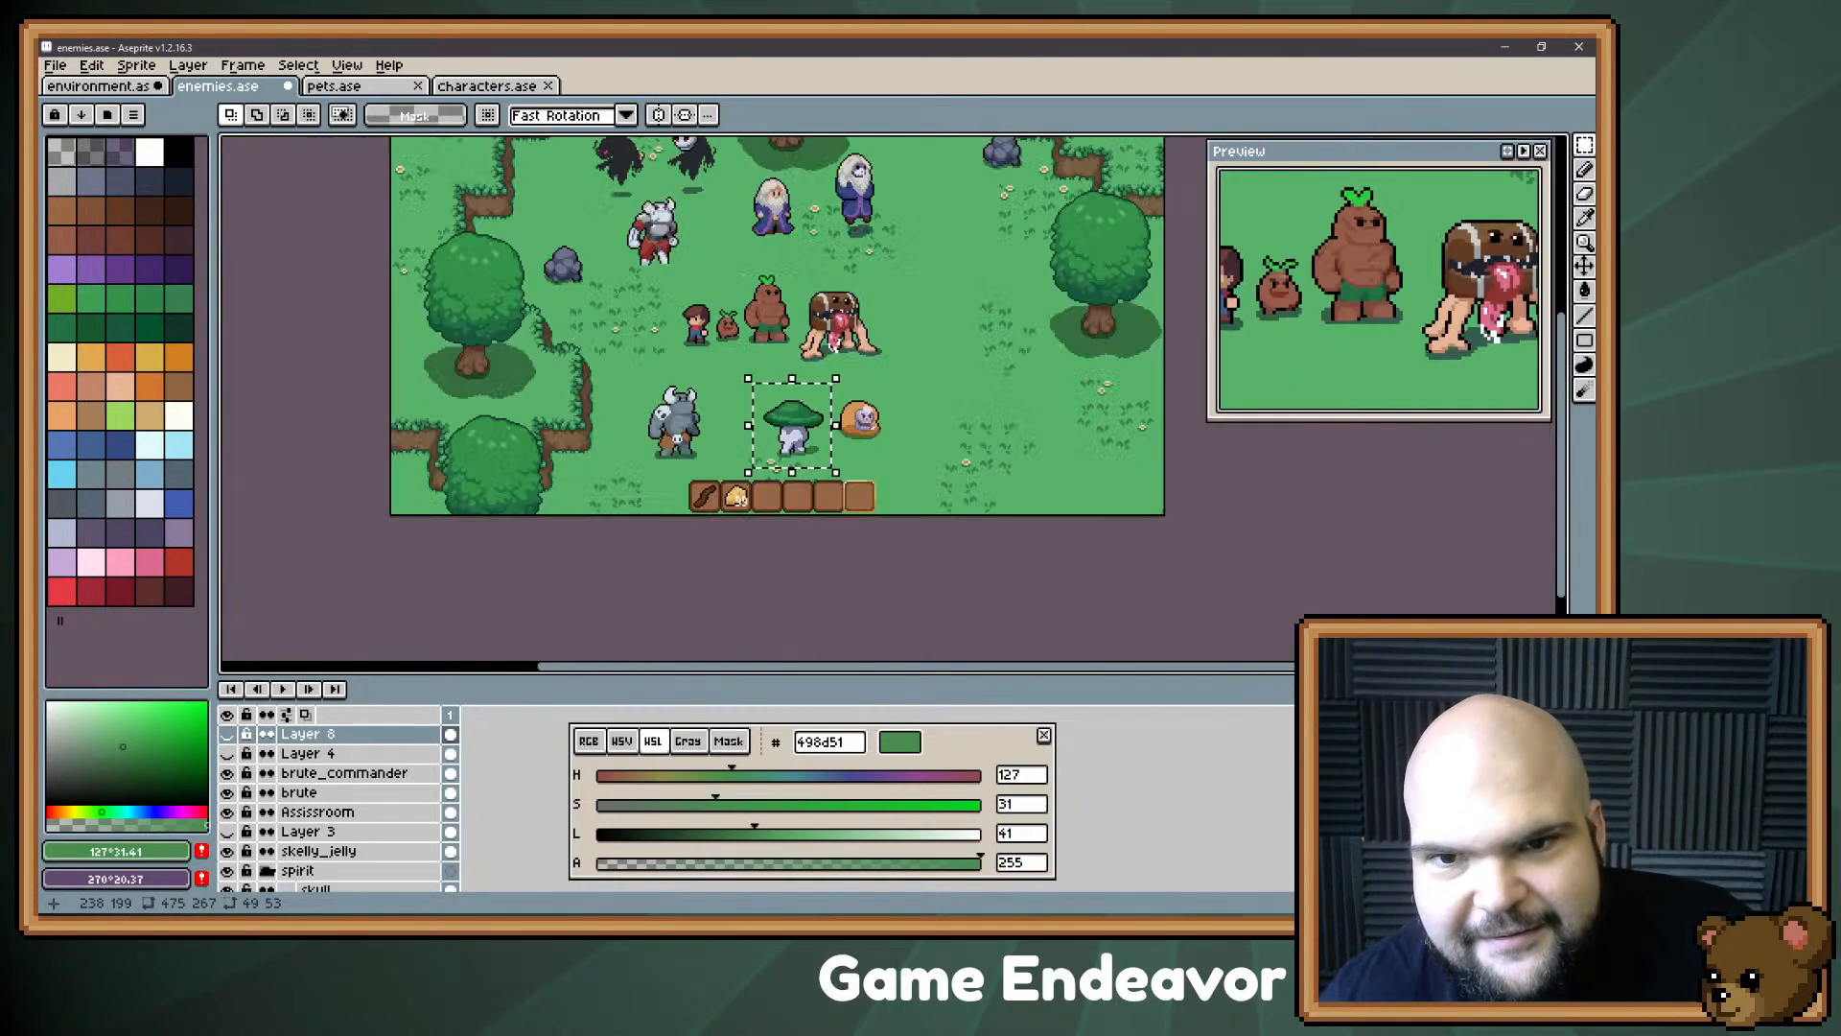
scroll(833, 346, "up", 3)
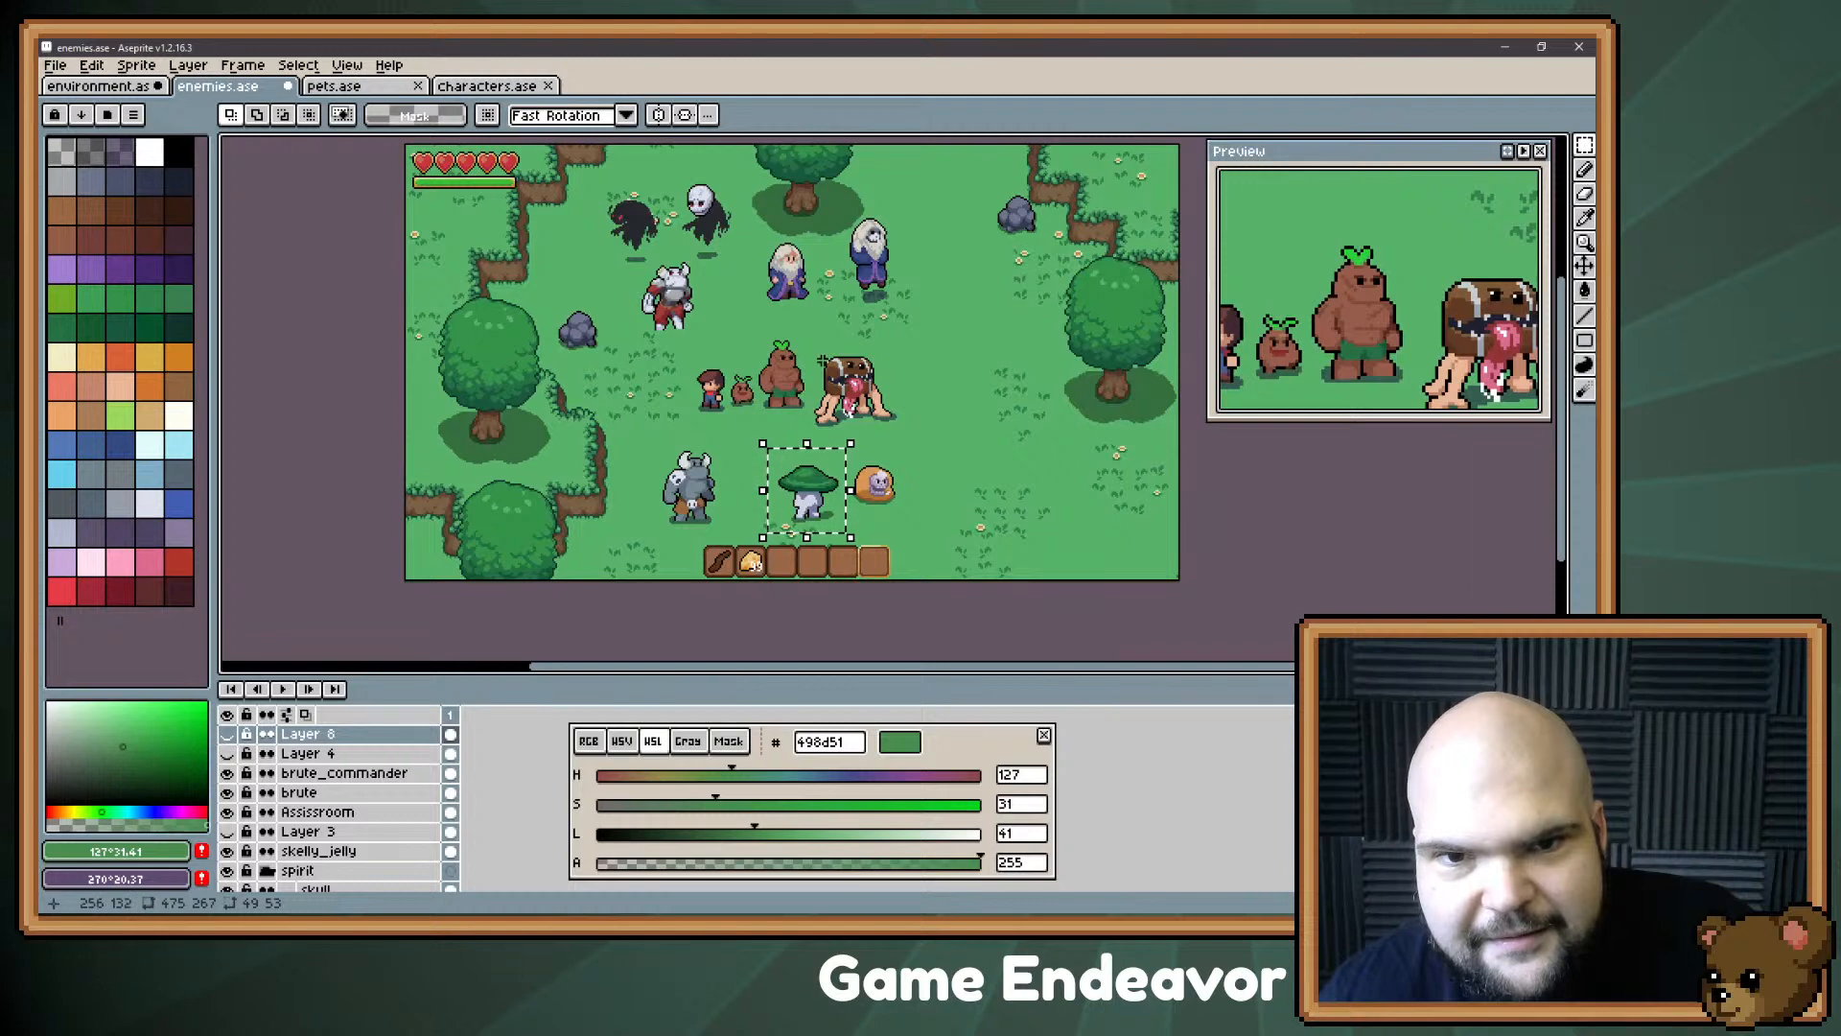
Step: Examine the skull-faced black spirit, marking it with a temporary selection, look over the nearby enemies, and return to environment.ase
scroll(729, 197, "up", 1)
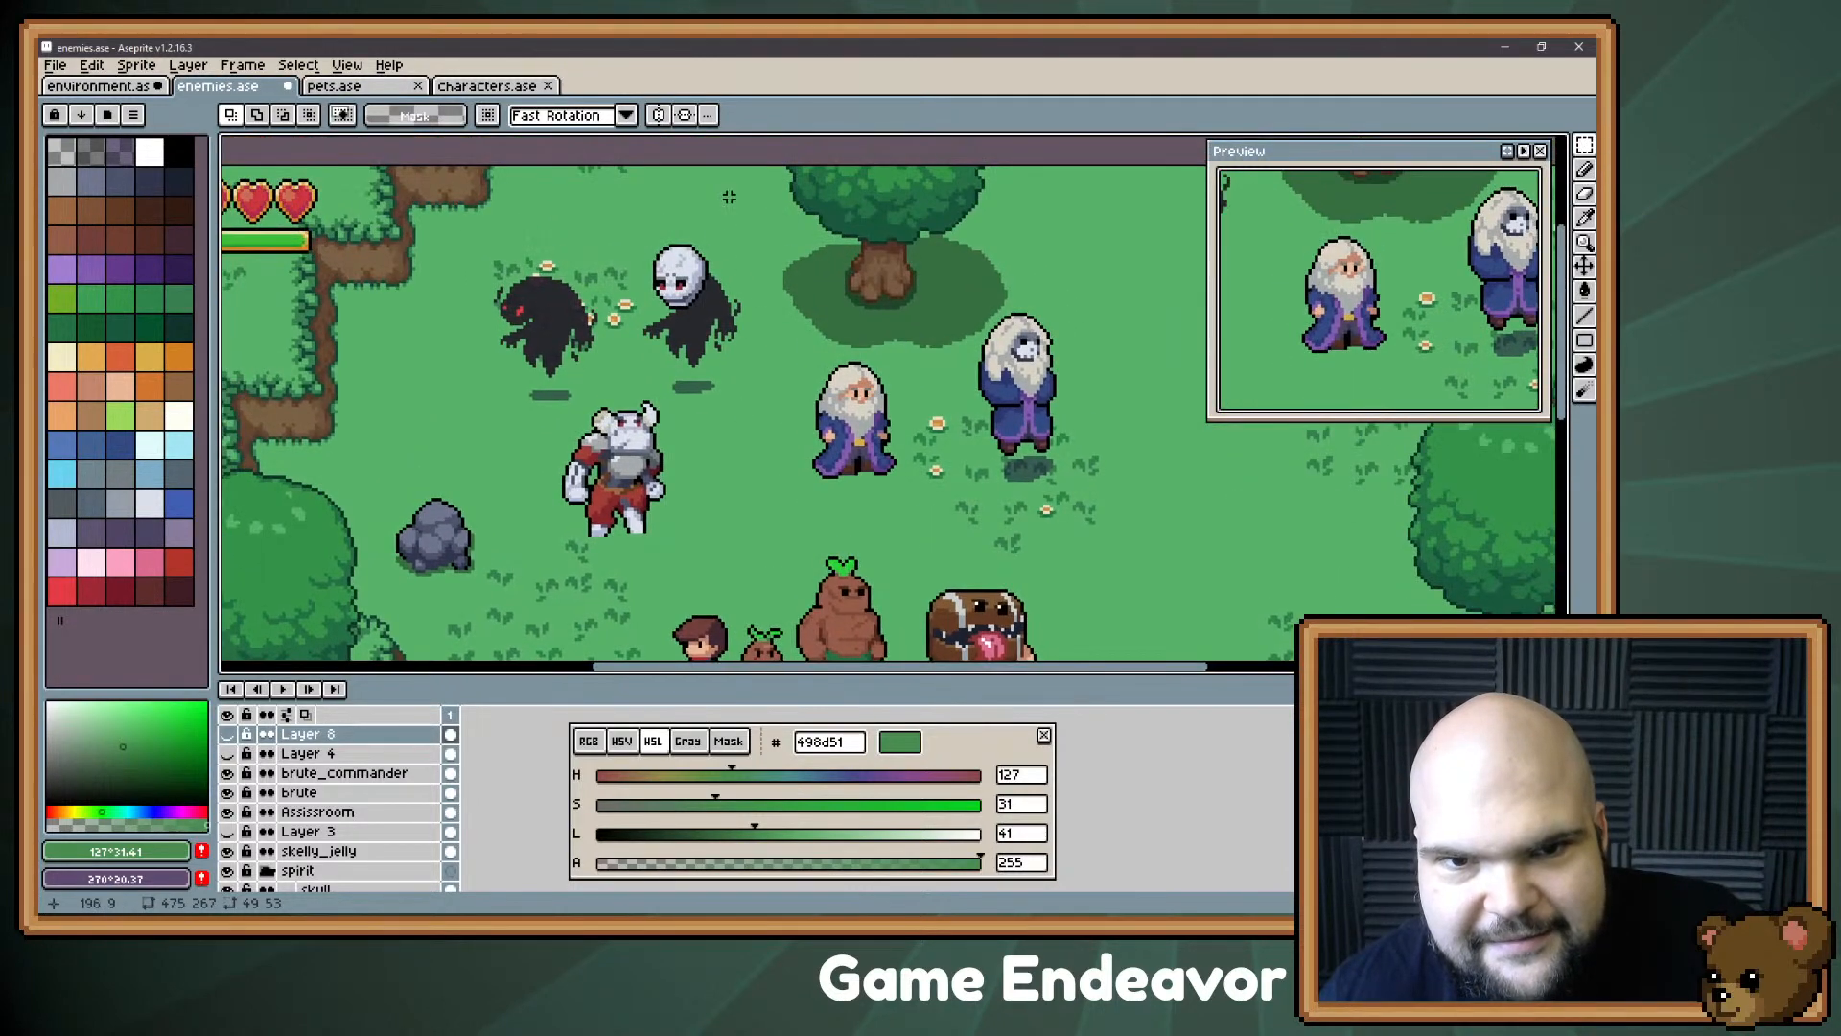
left_click_drag(757, 211, 644, 412)
double_click(738, 296)
left_click(739, 296)
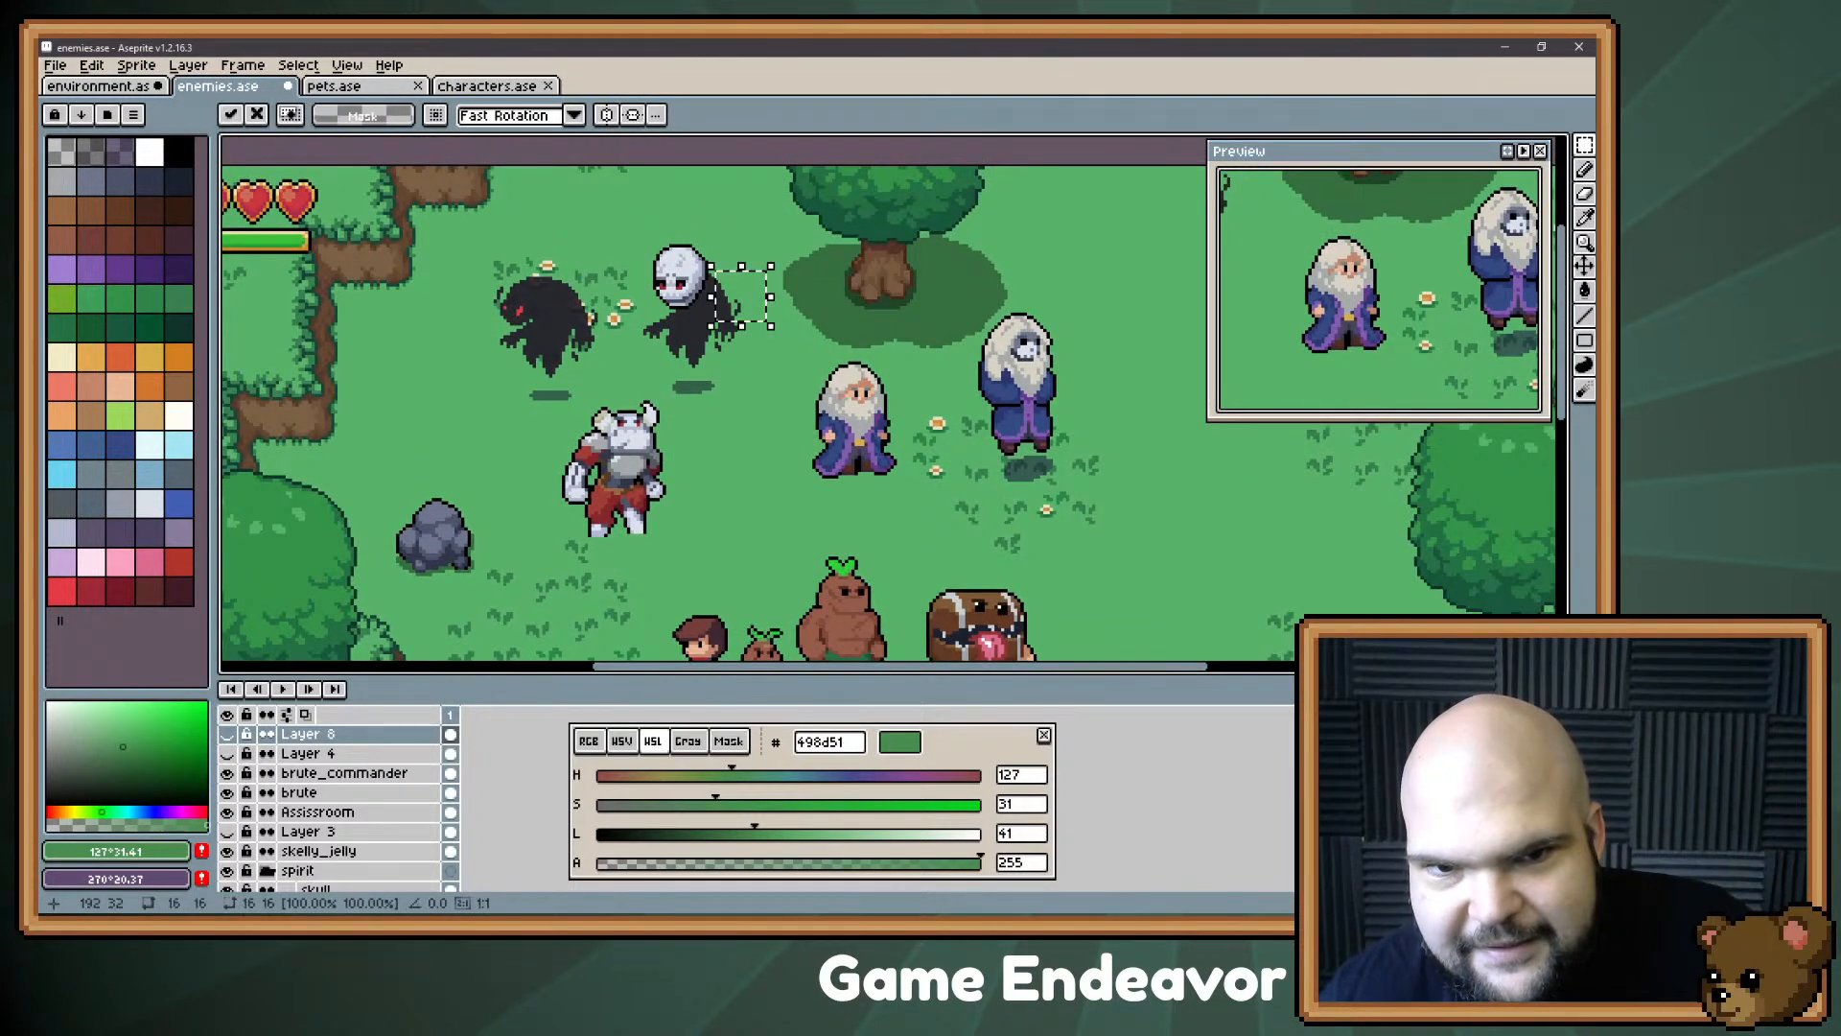
key("ctrl+d")
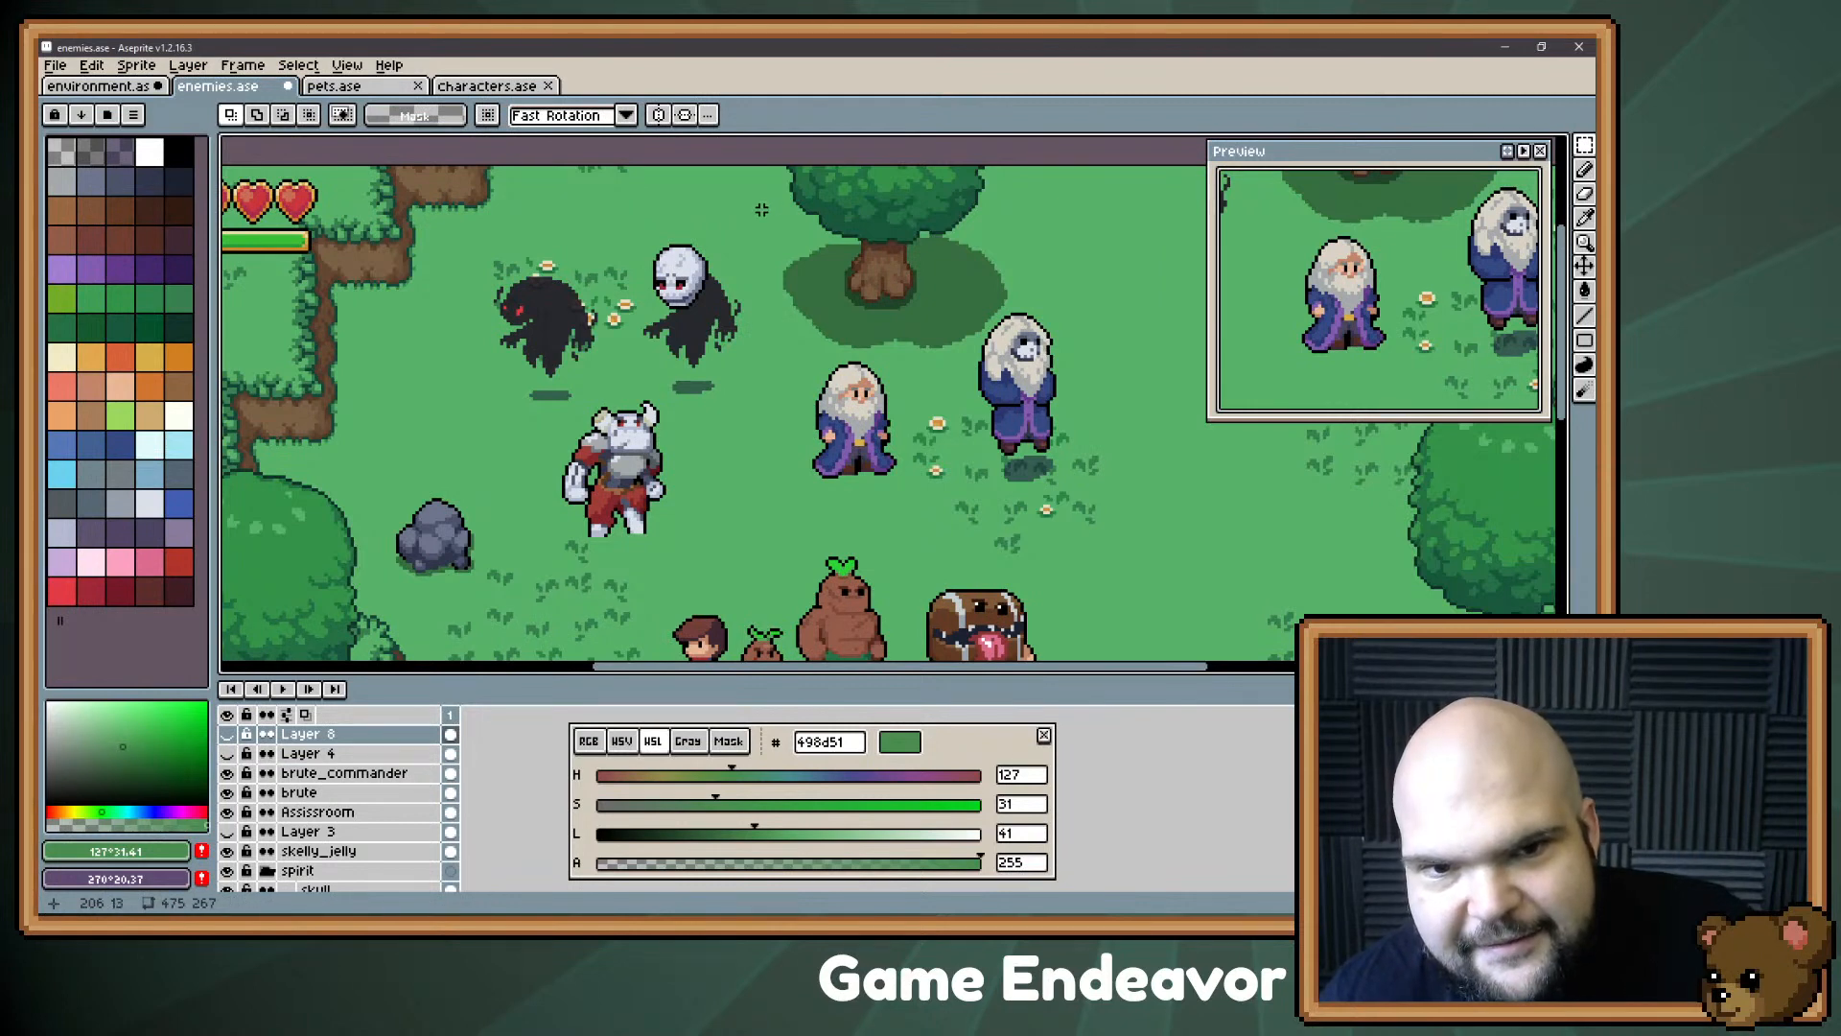
left_click_drag(761, 209, 626, 406)
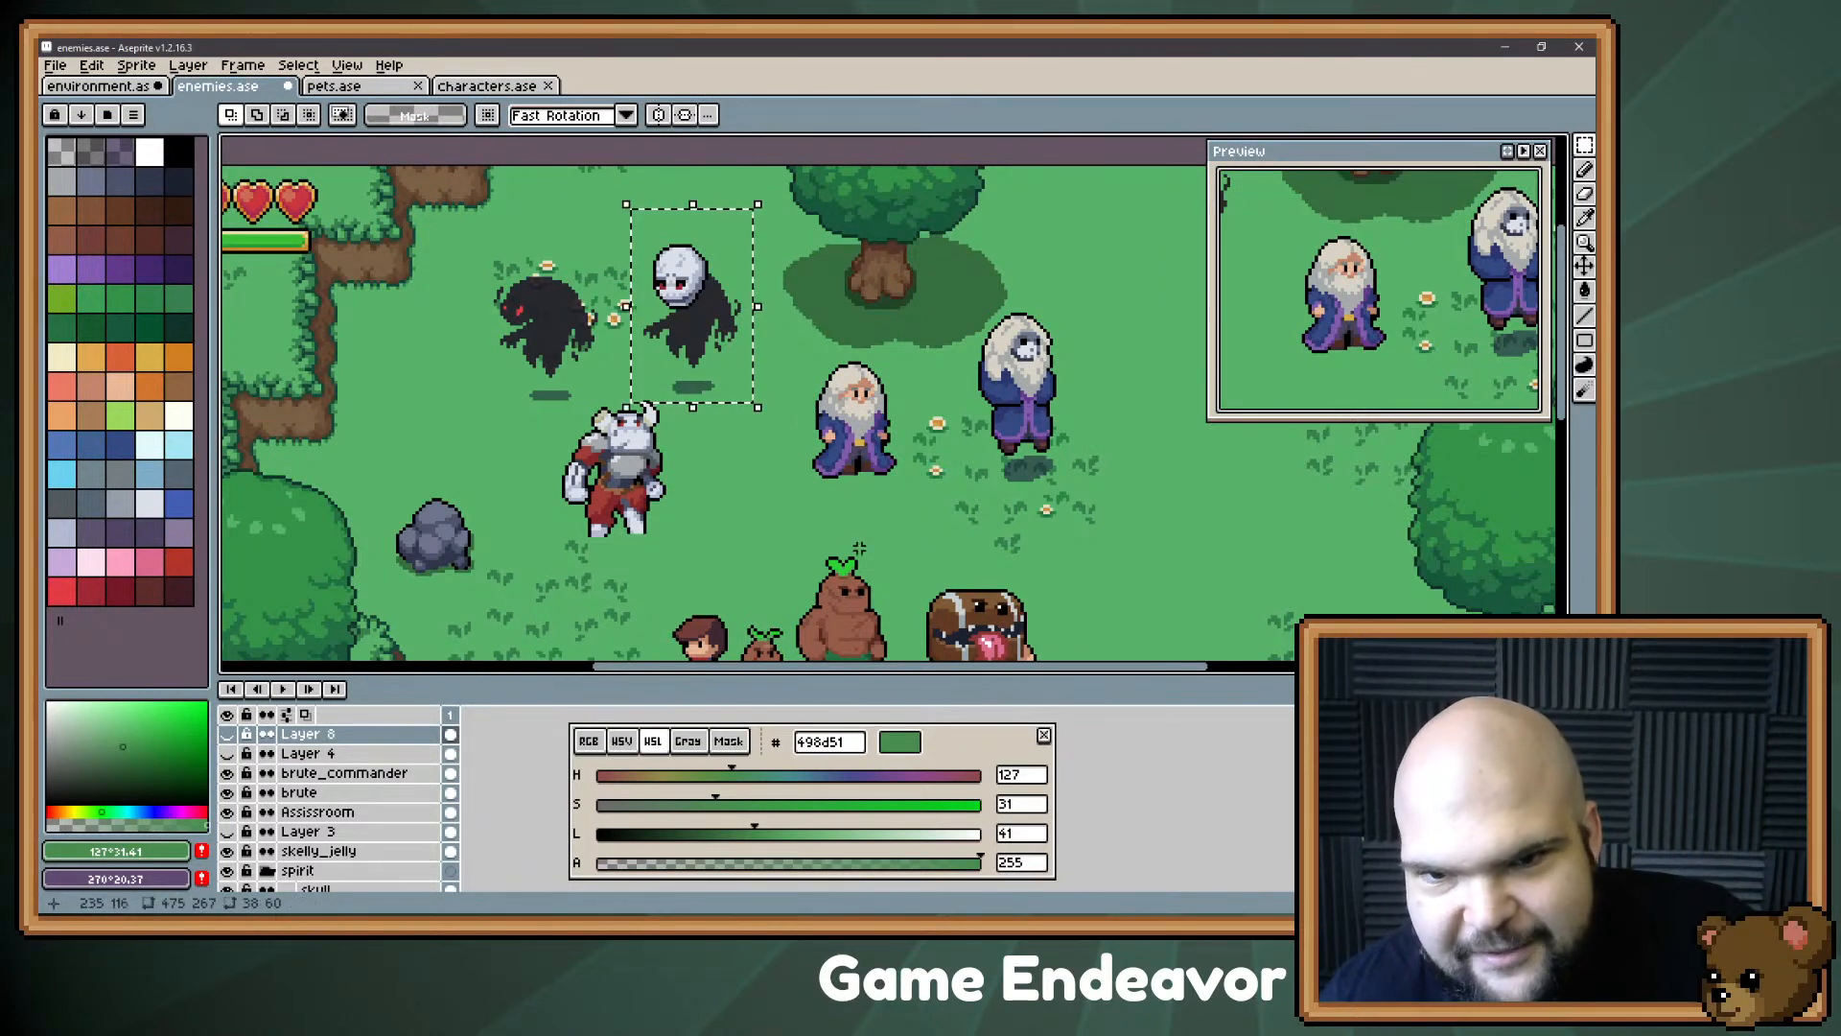
left_click_drag(859, 547, 751, 215)
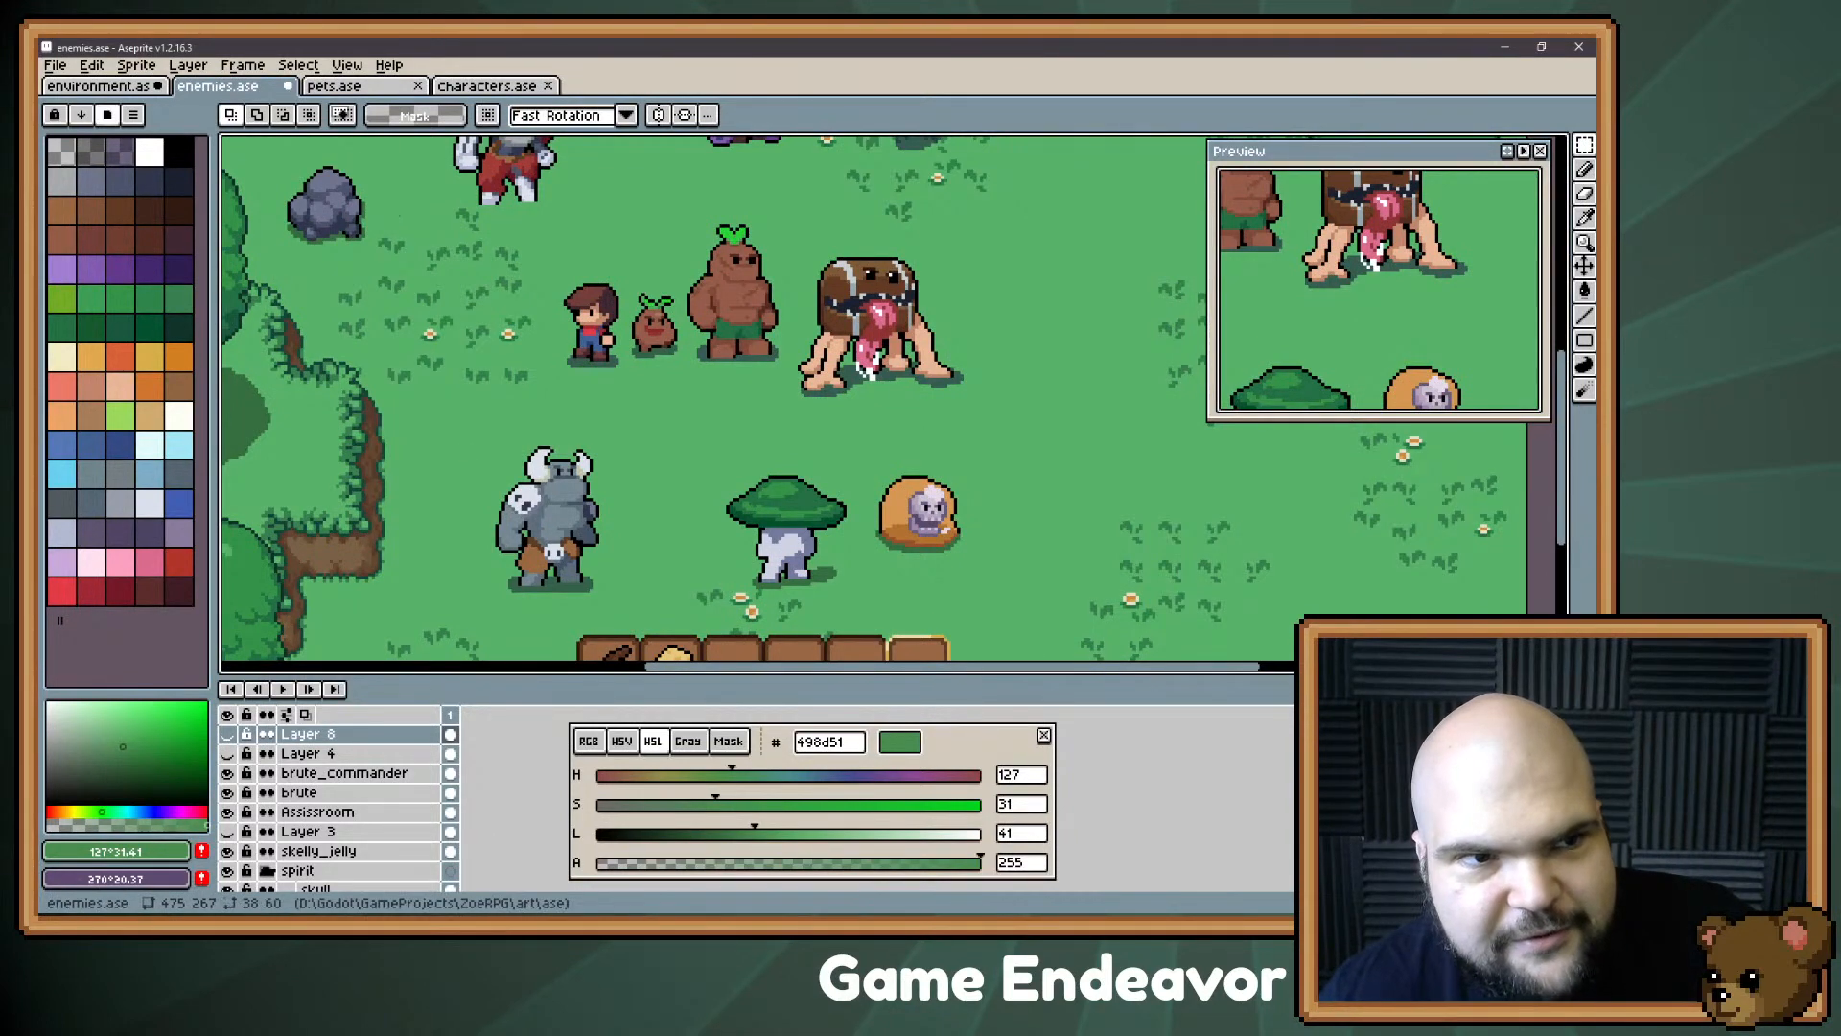
left_click(100, 86)
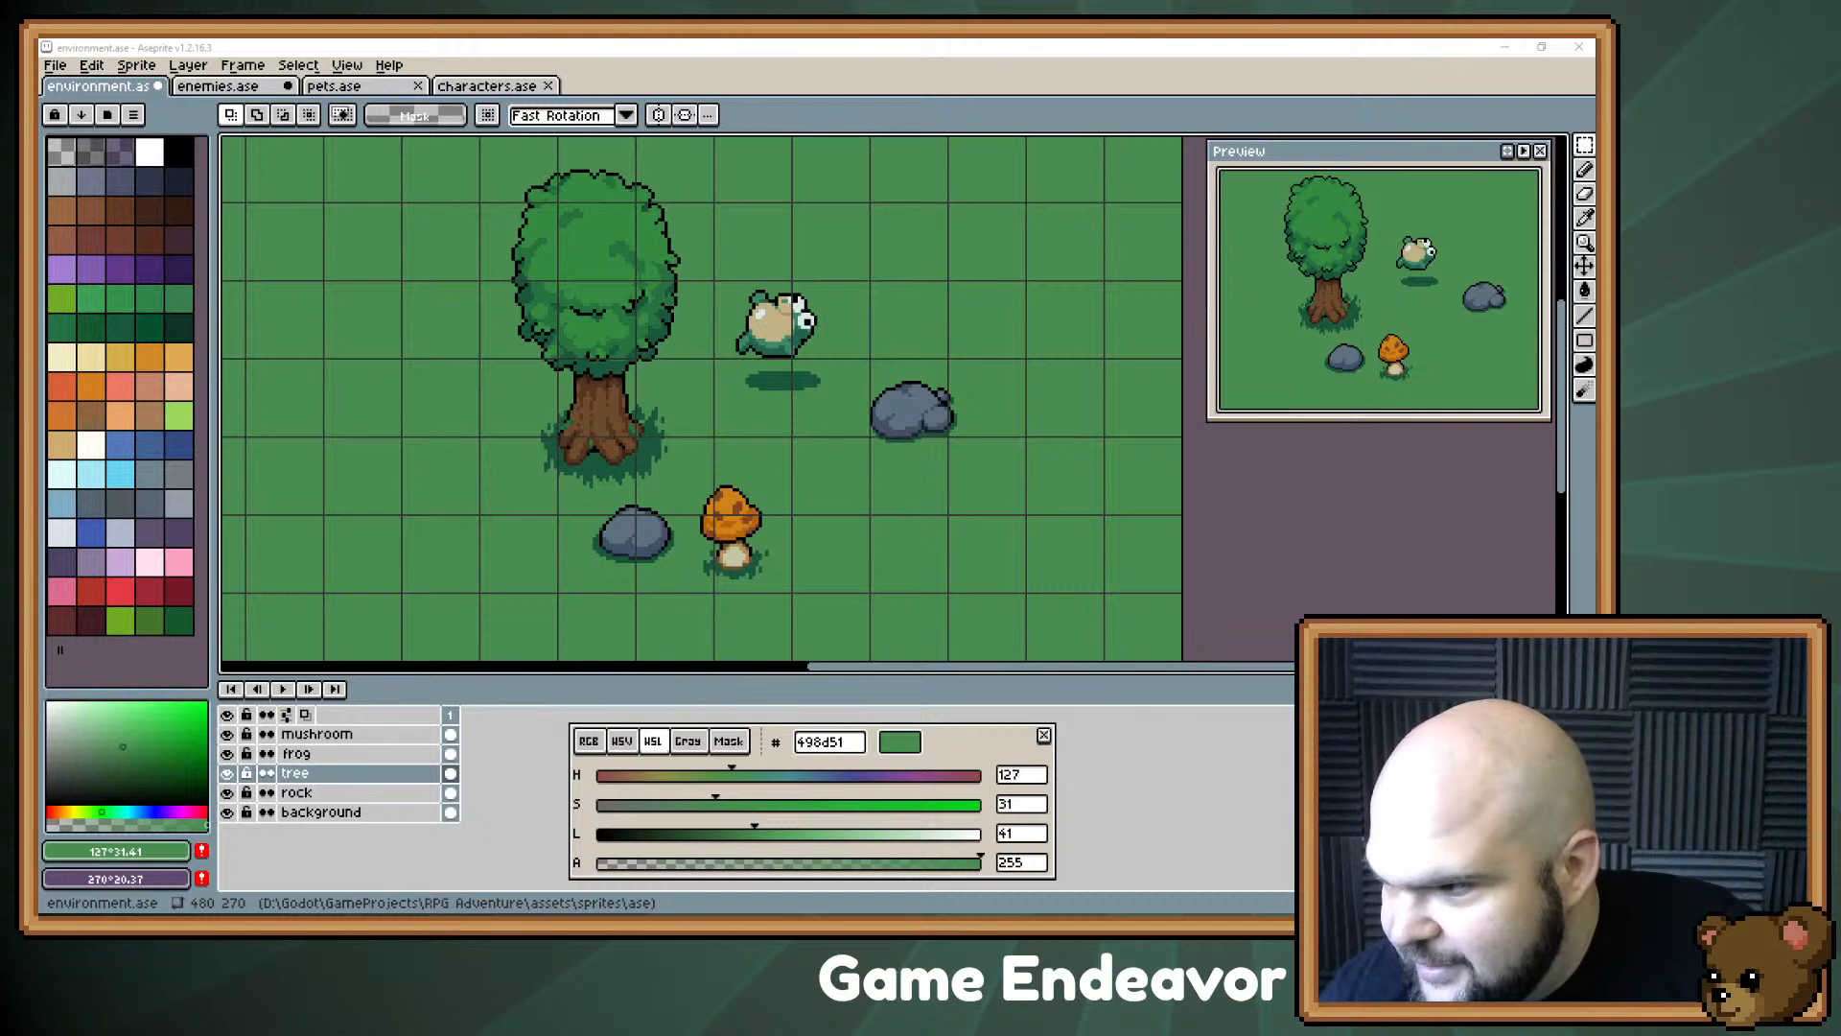
Step: Switch back to Trello and close the Stream Notes 2021-05-25 card
key("alt+Tab")
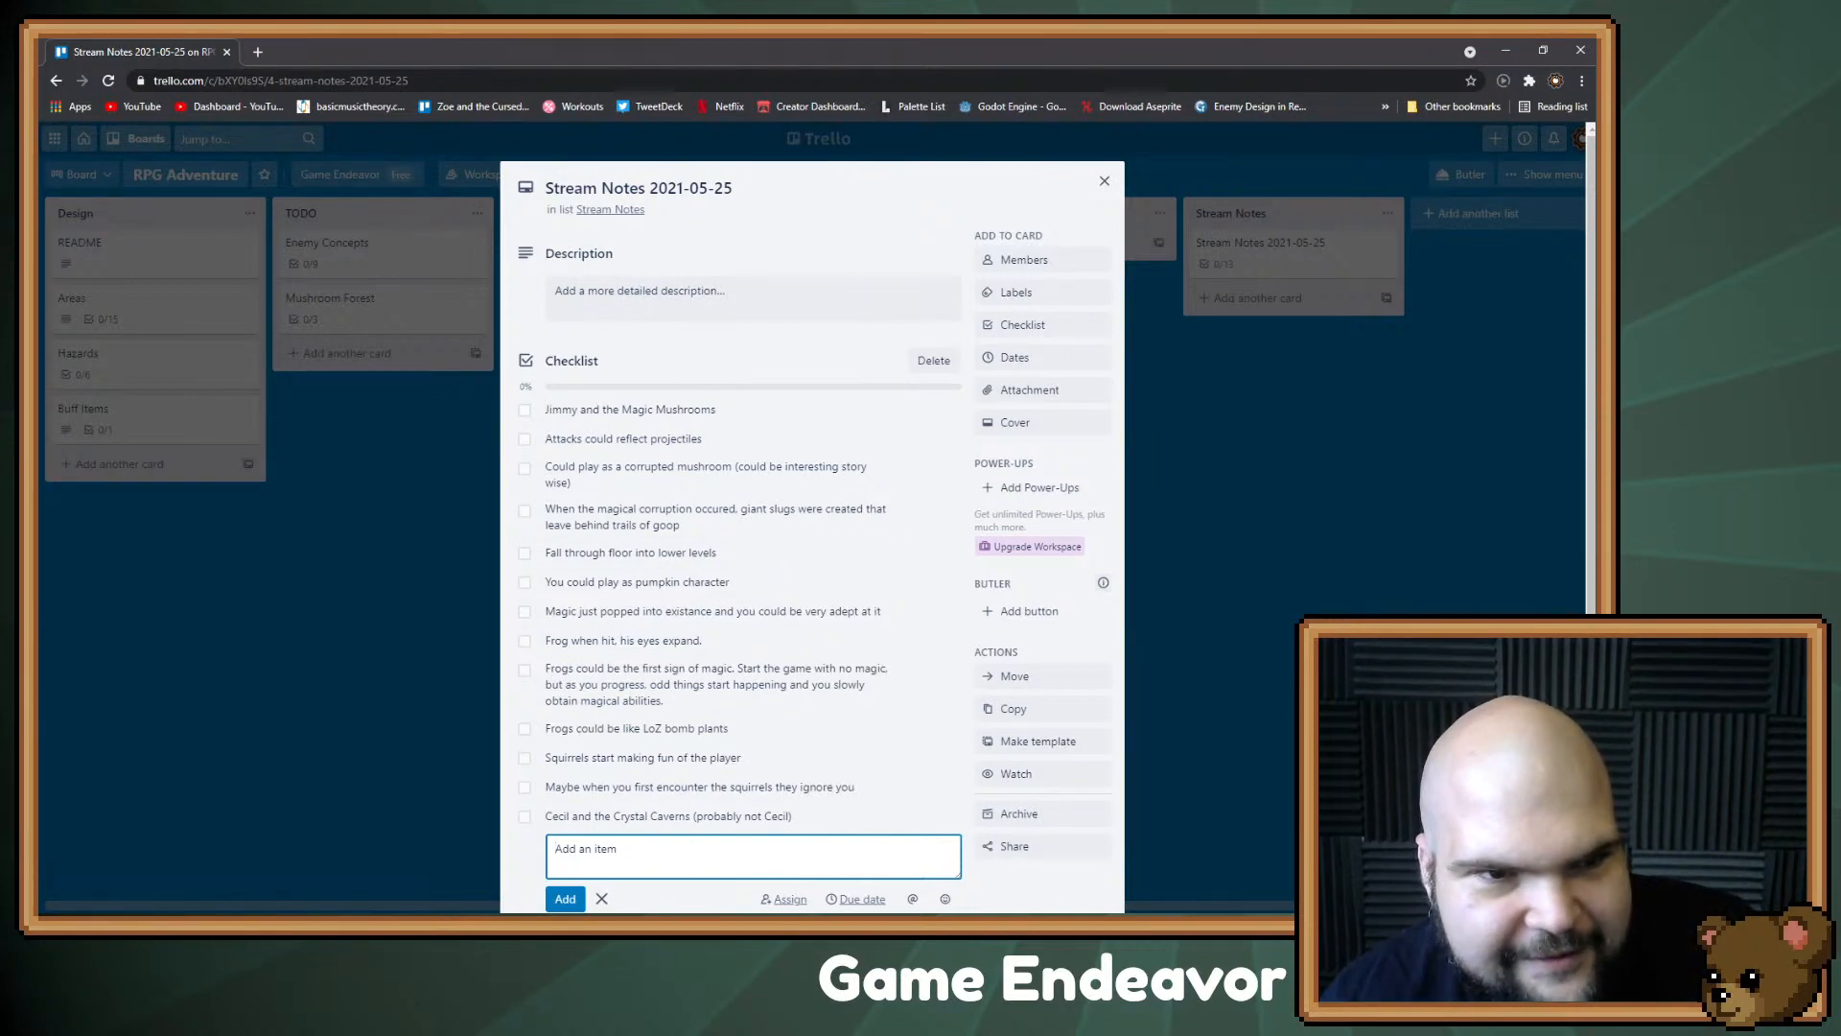
key("Escape")
key("Escape")
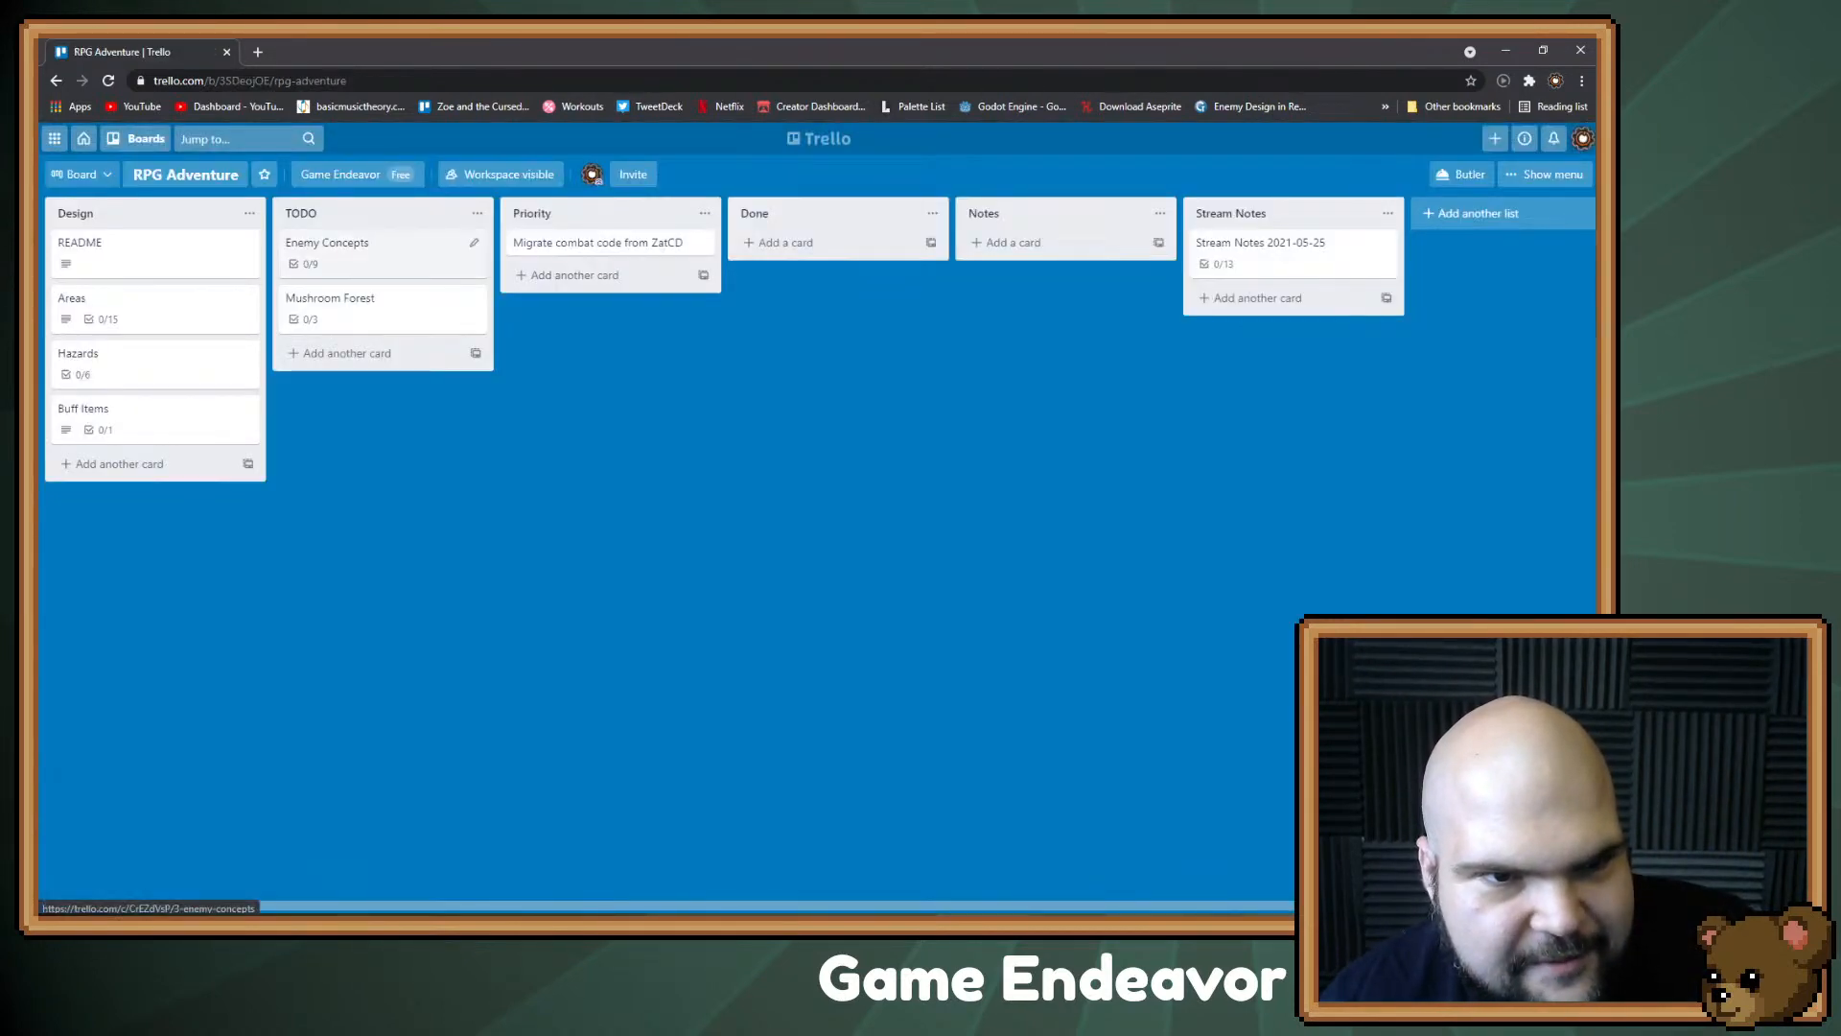
Step: Add the items "Rocks" and "Grassy texture" to the Mushroom Forest card's checklist and close the card
left_click(383, 309)
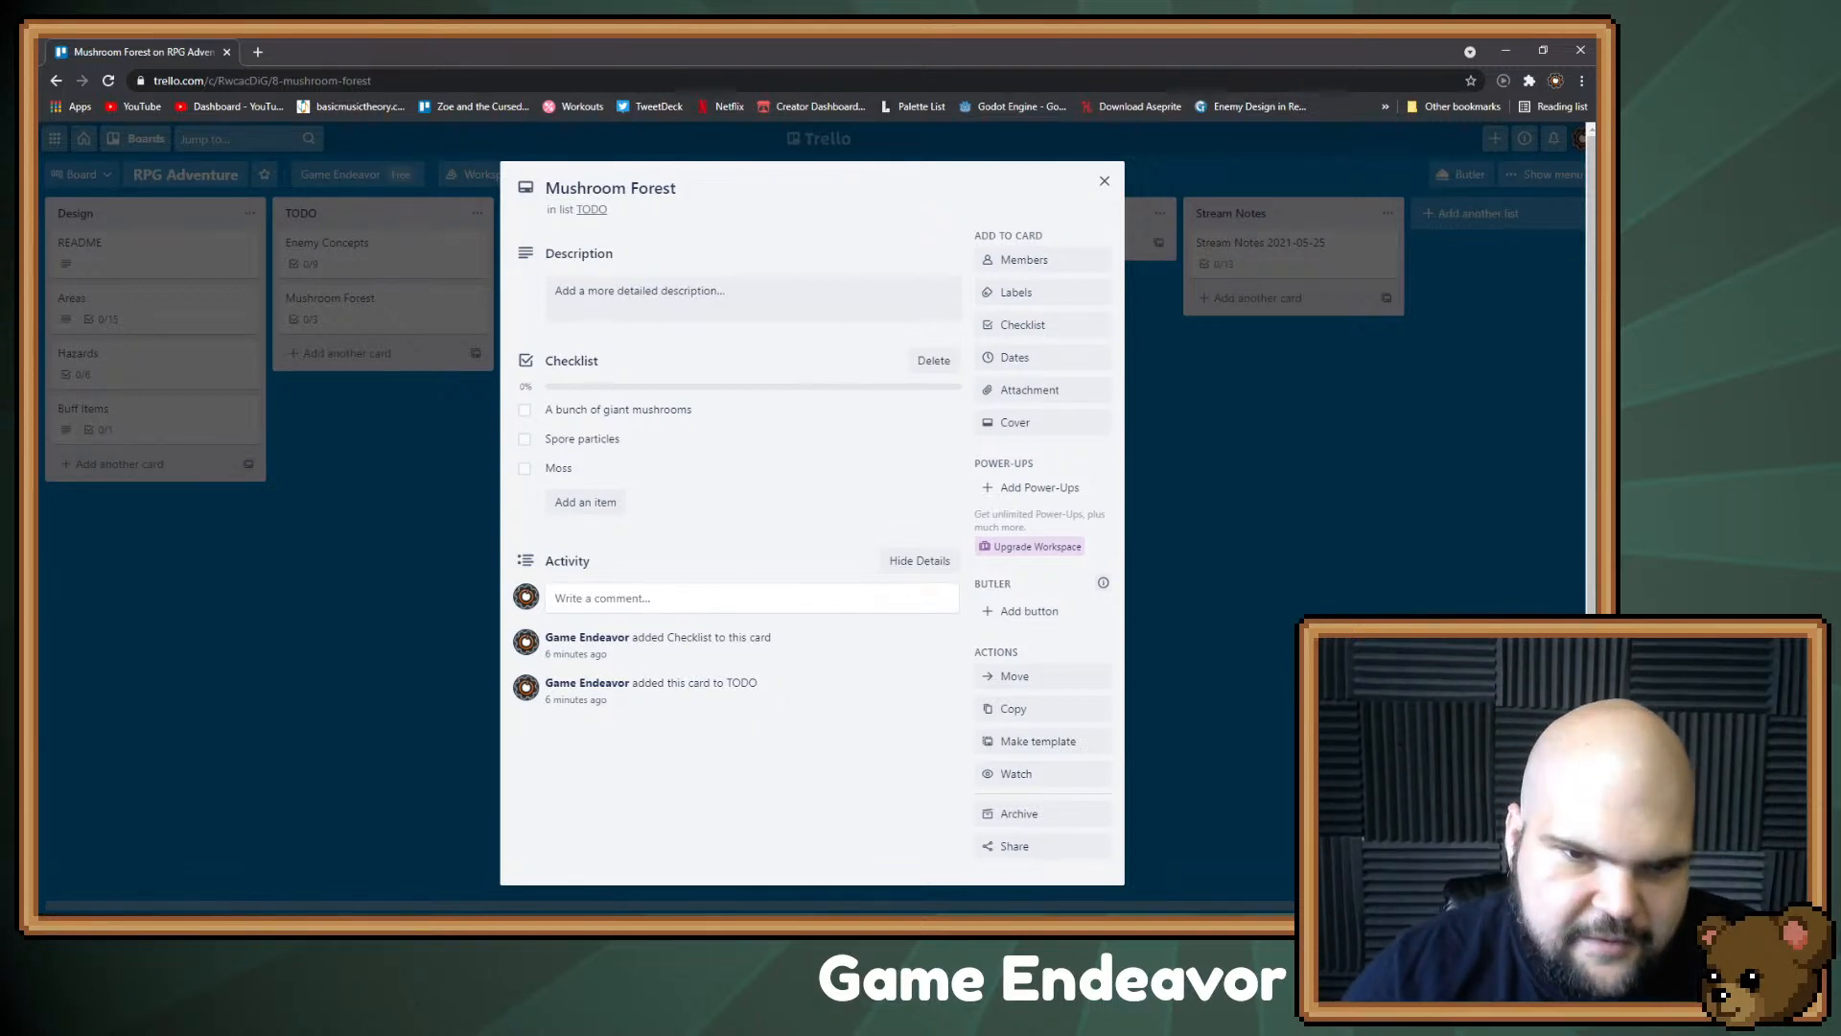
left_click(585, 502)
type("Rocks")
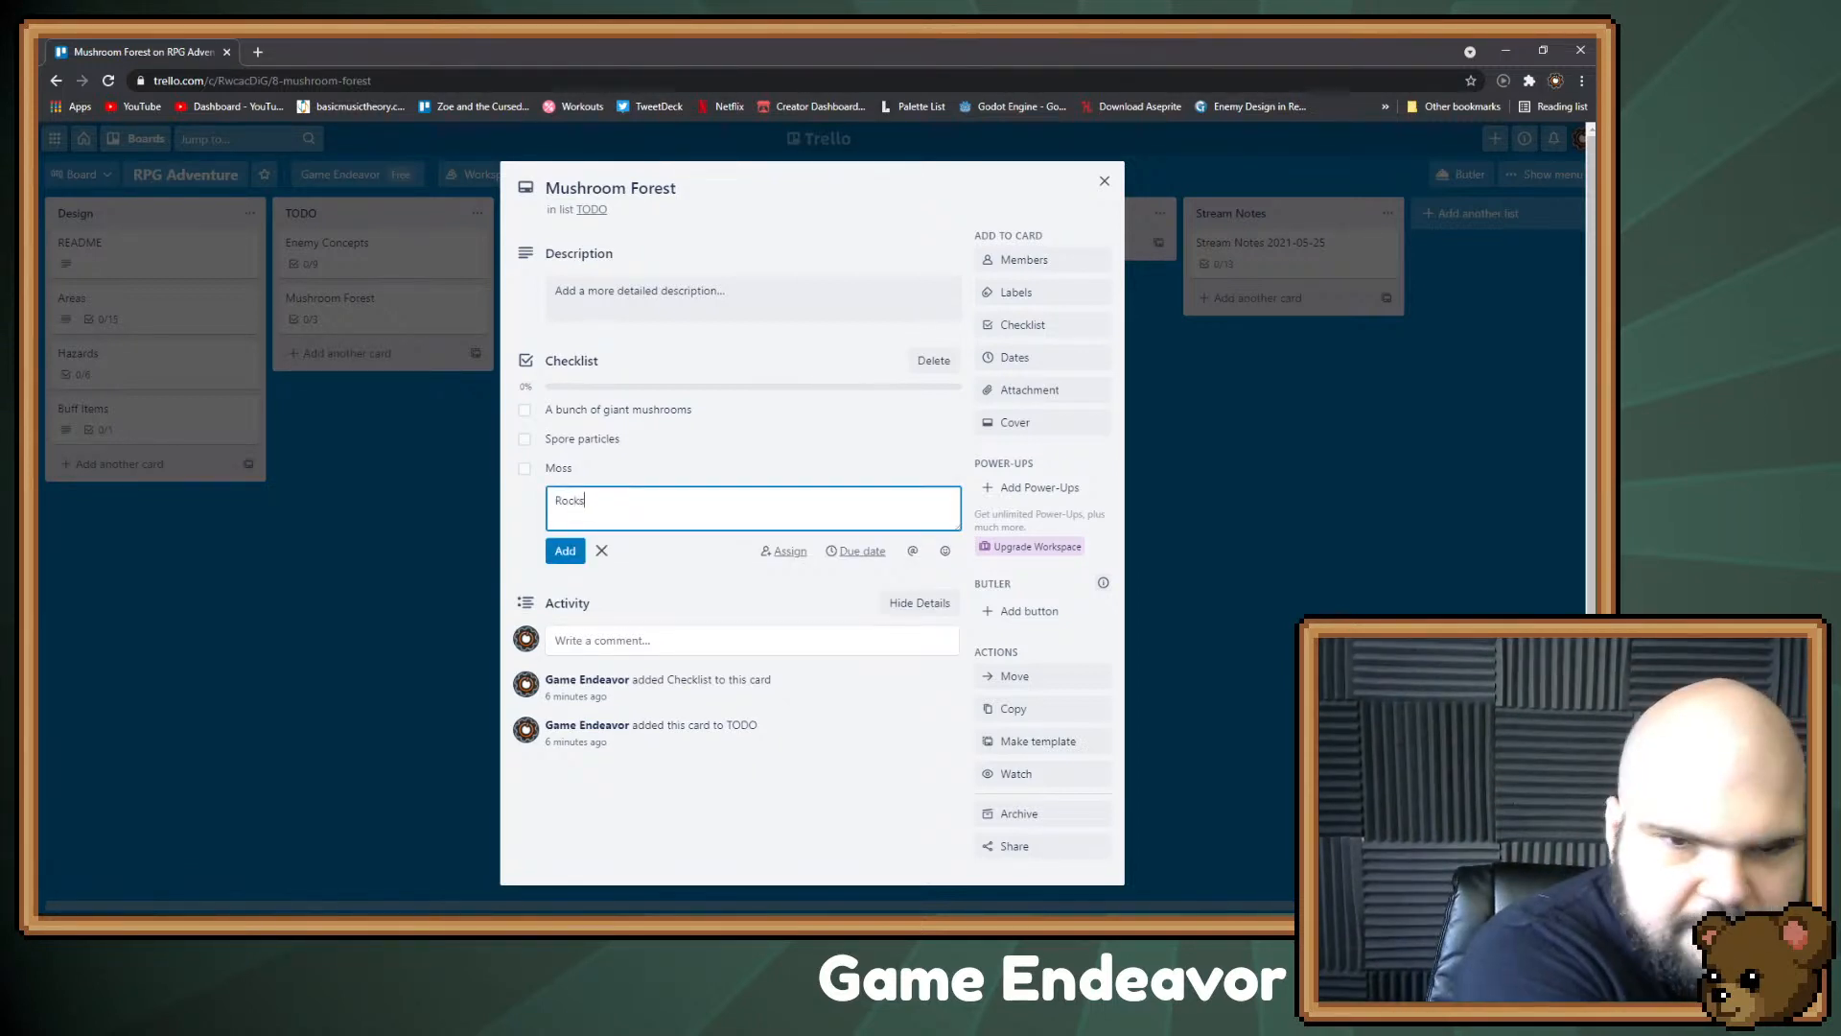
key("Return")
type("F")
key("BackSpace")
type("Gras")
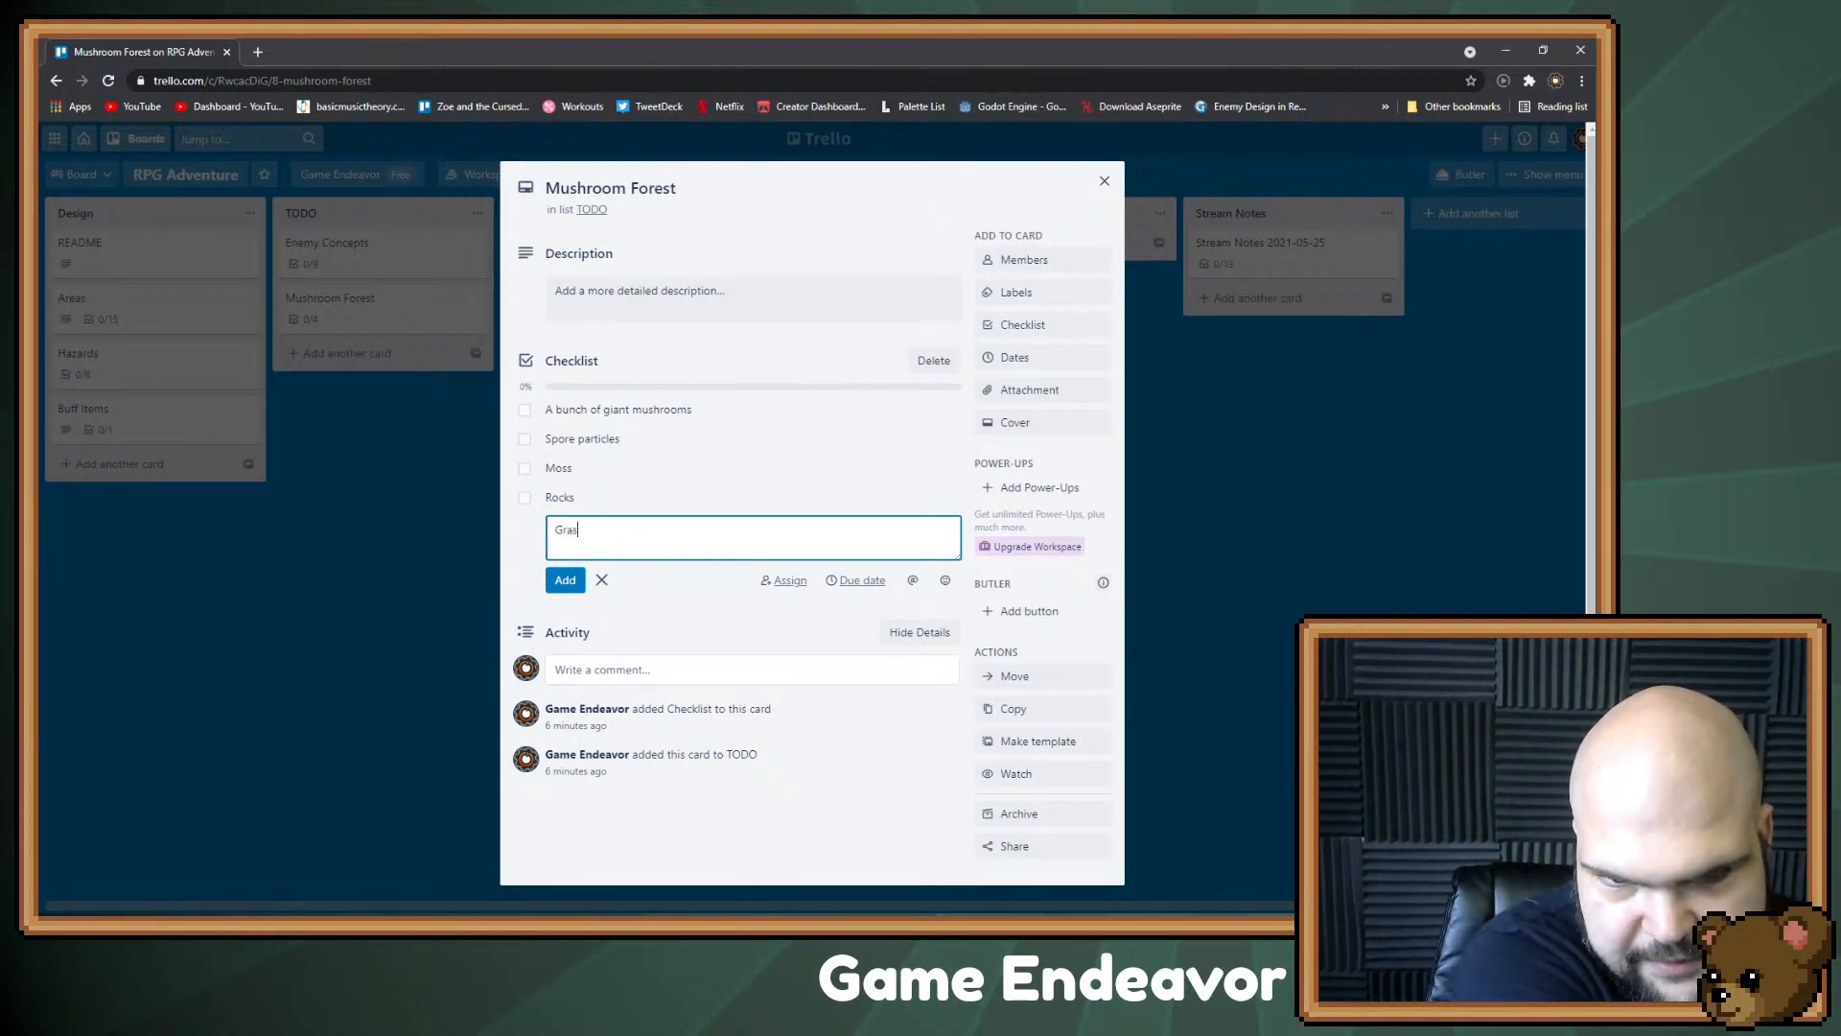
type("sy texture")
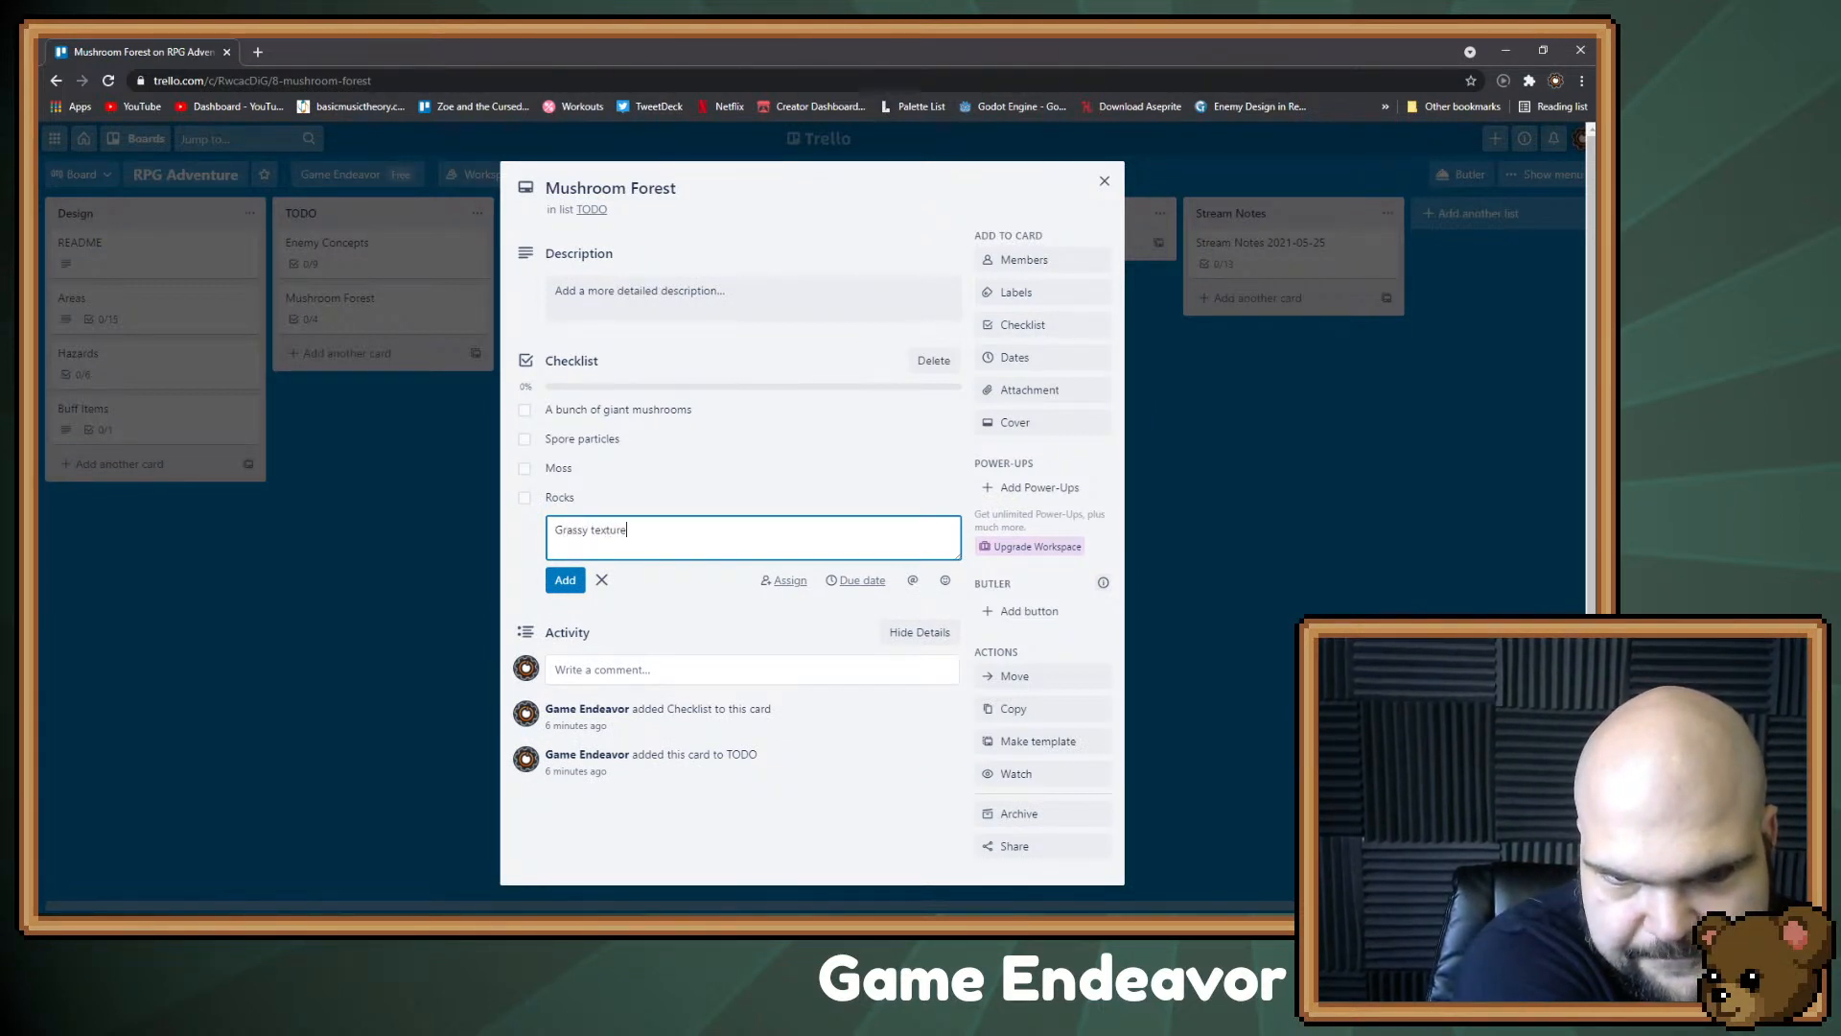
key("Return")
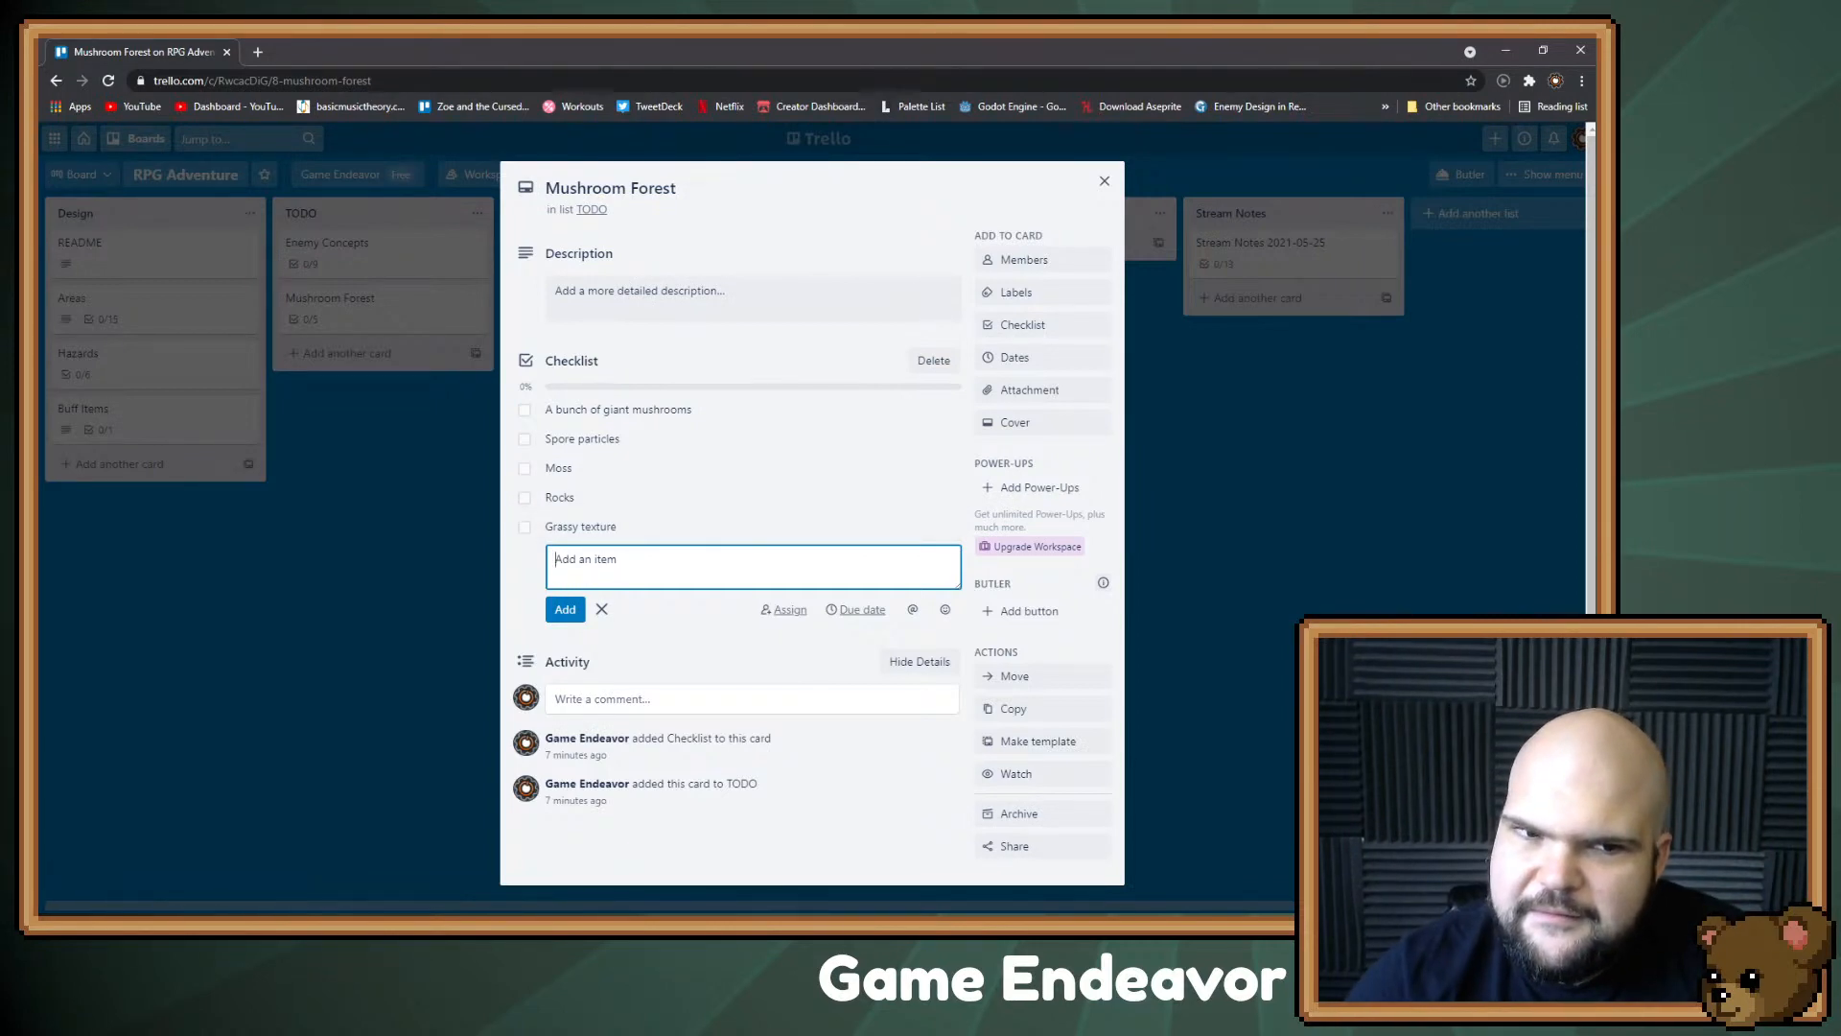
key("Escape")
key("Escape")
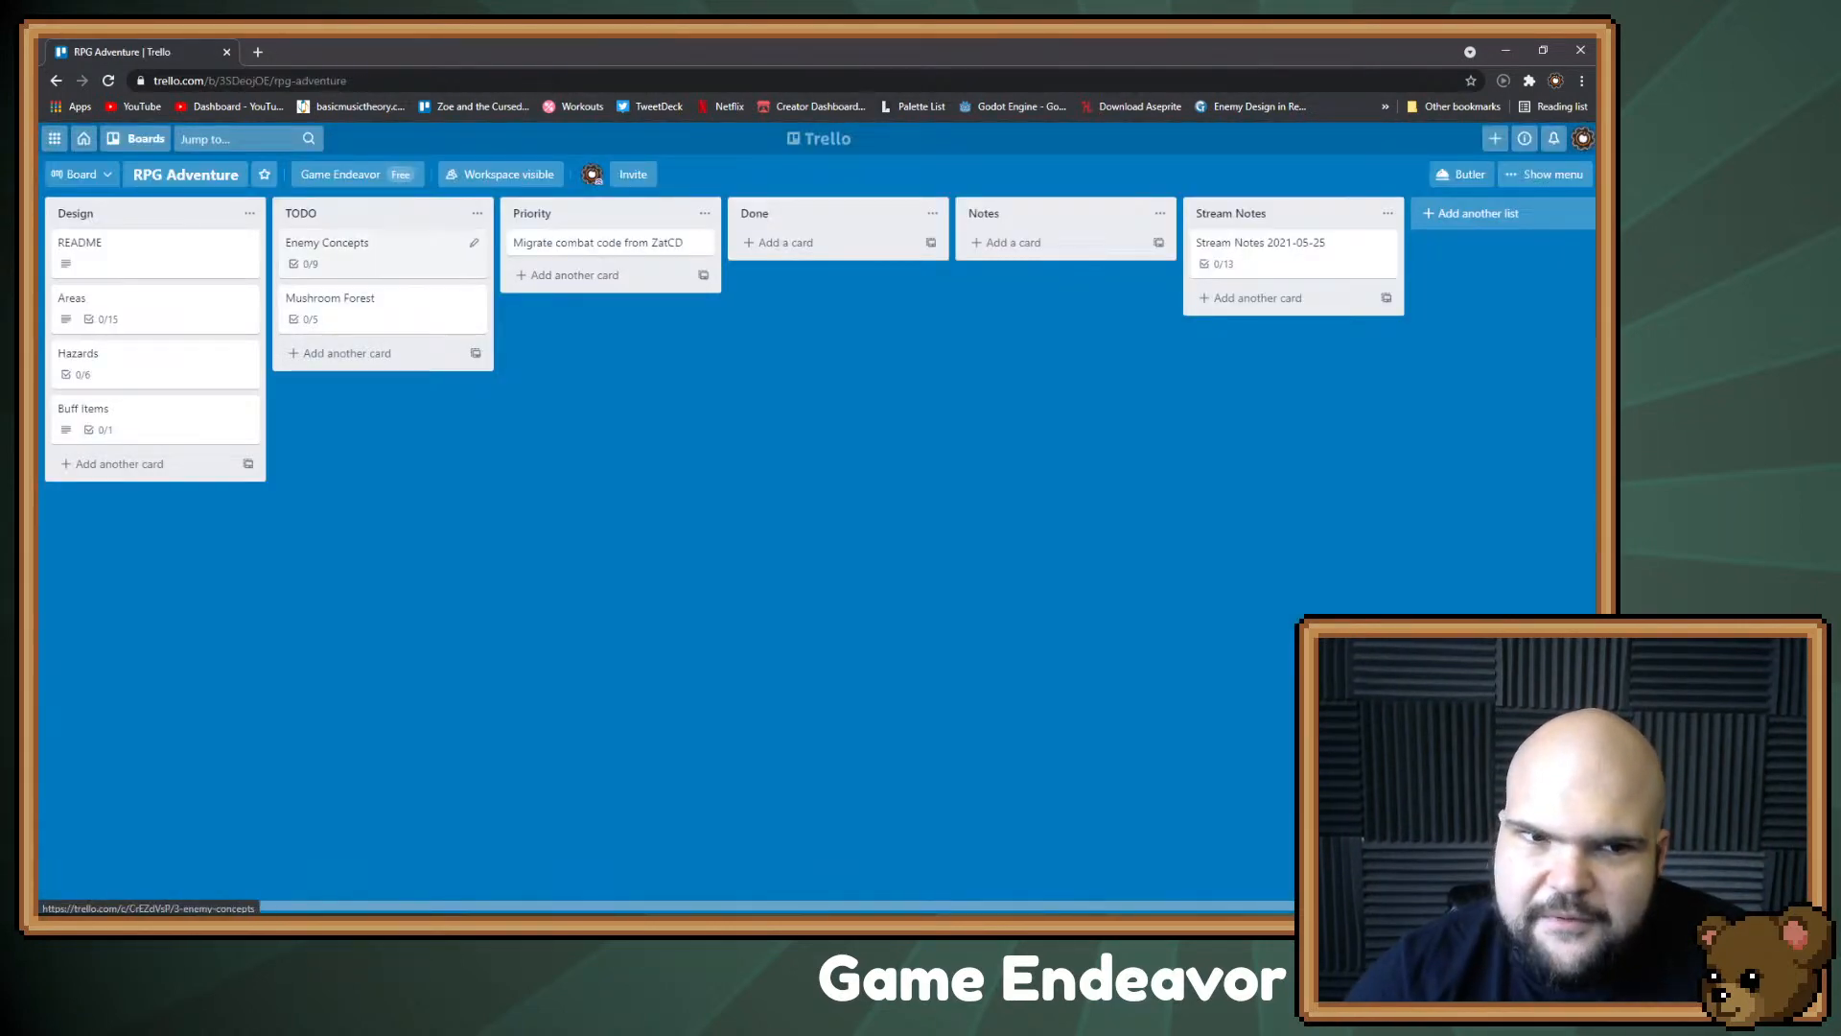
Step: Add the item "Mushroom that shoots a spore spore bomb that explodes on impact" to the Enemy Concepts card's checklist
left_click(365, 251)
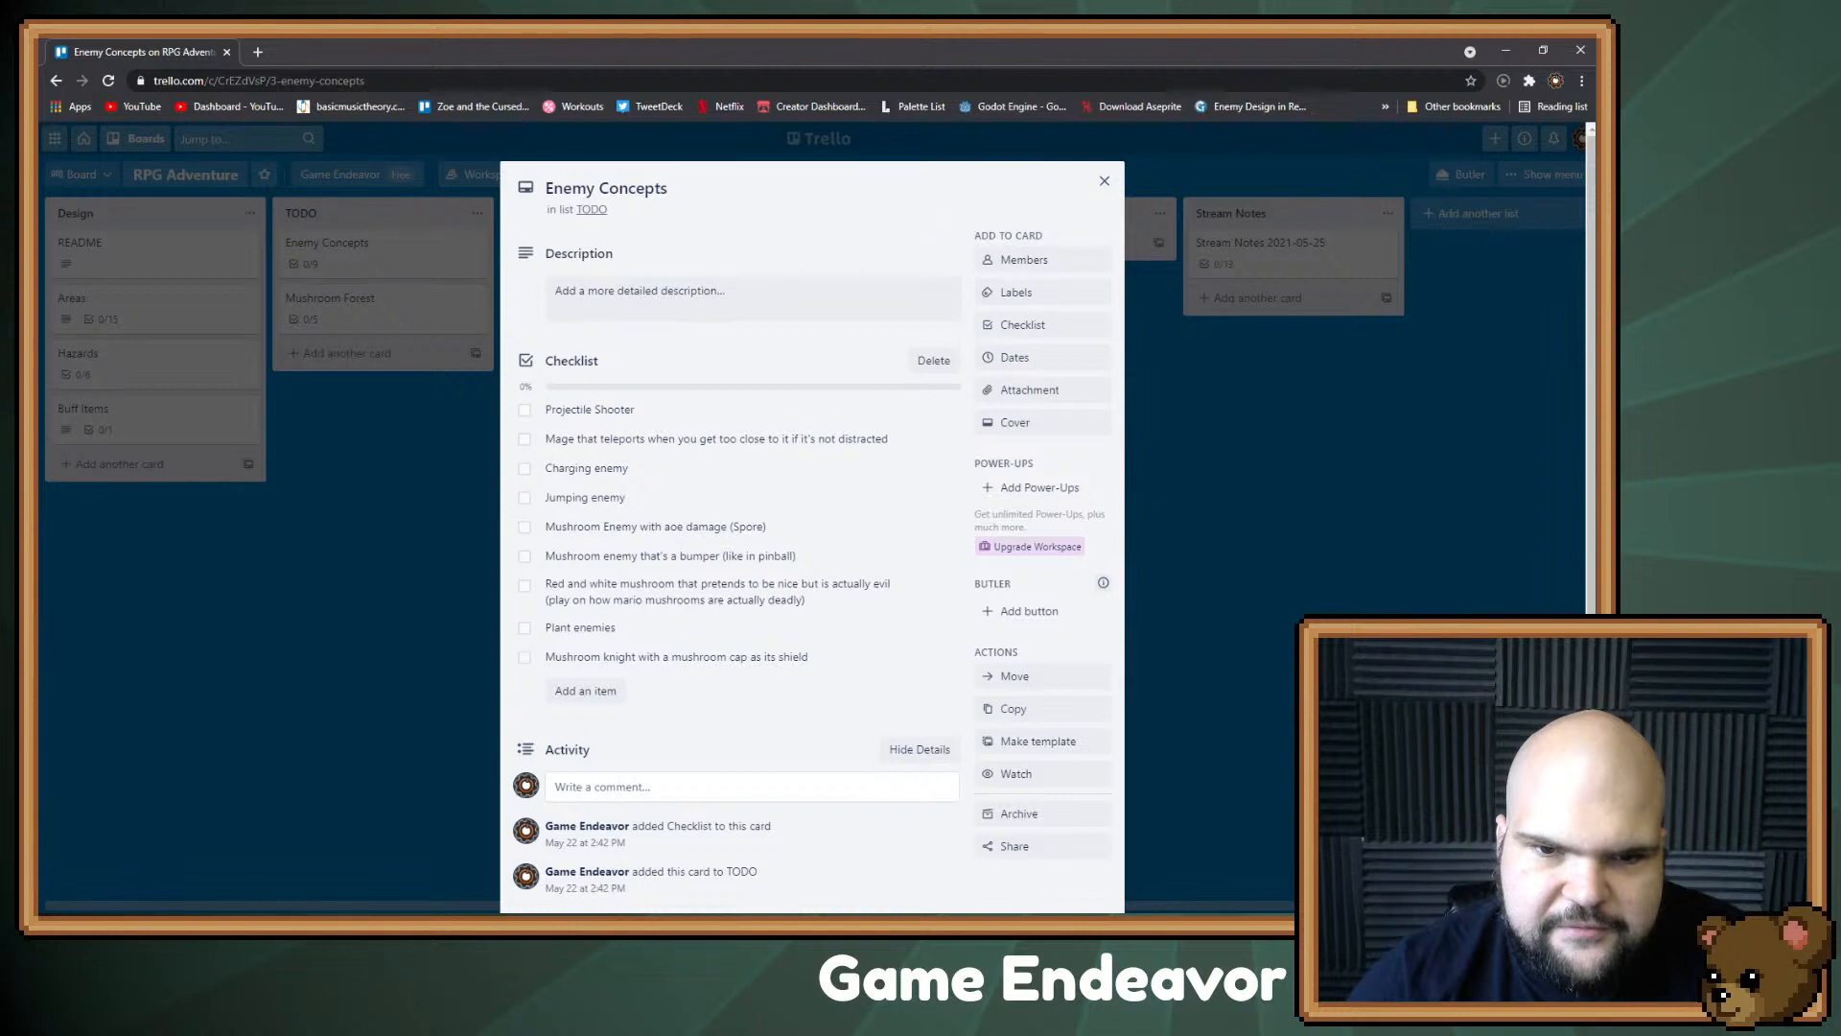
left_click(661, 526)
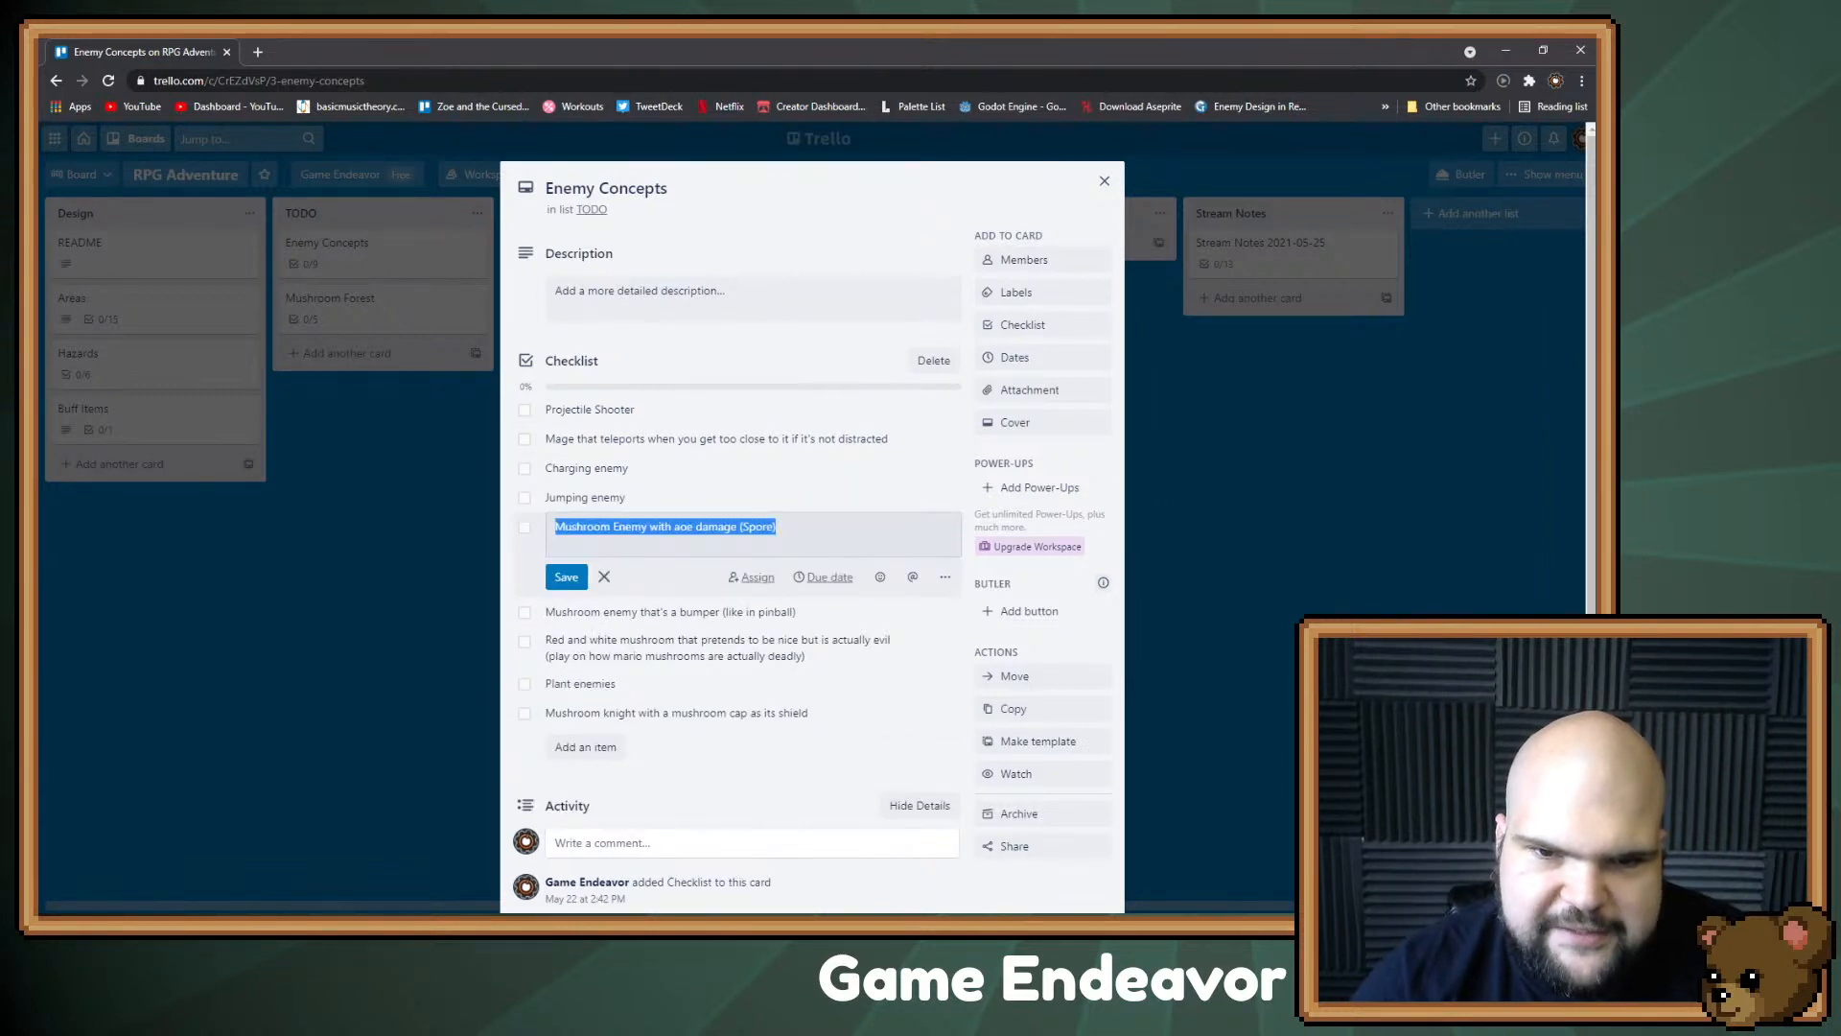
left_click(585, 746)
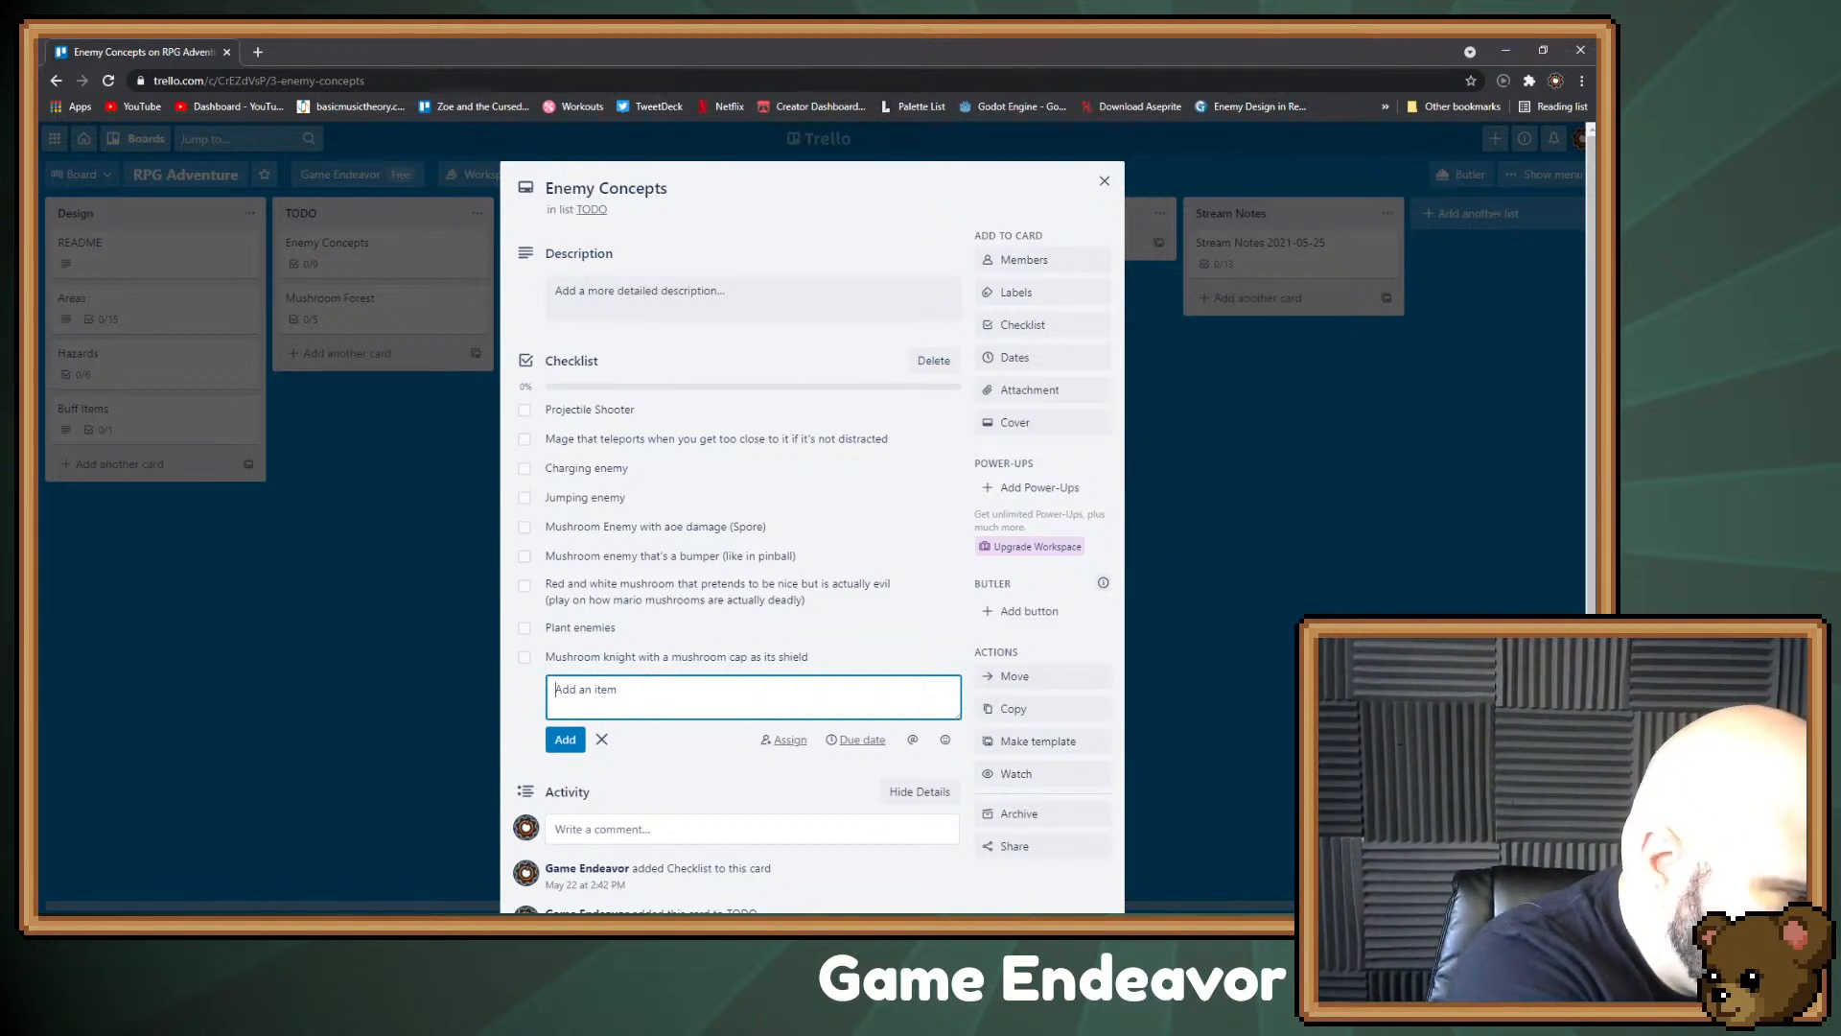
type("Mu")
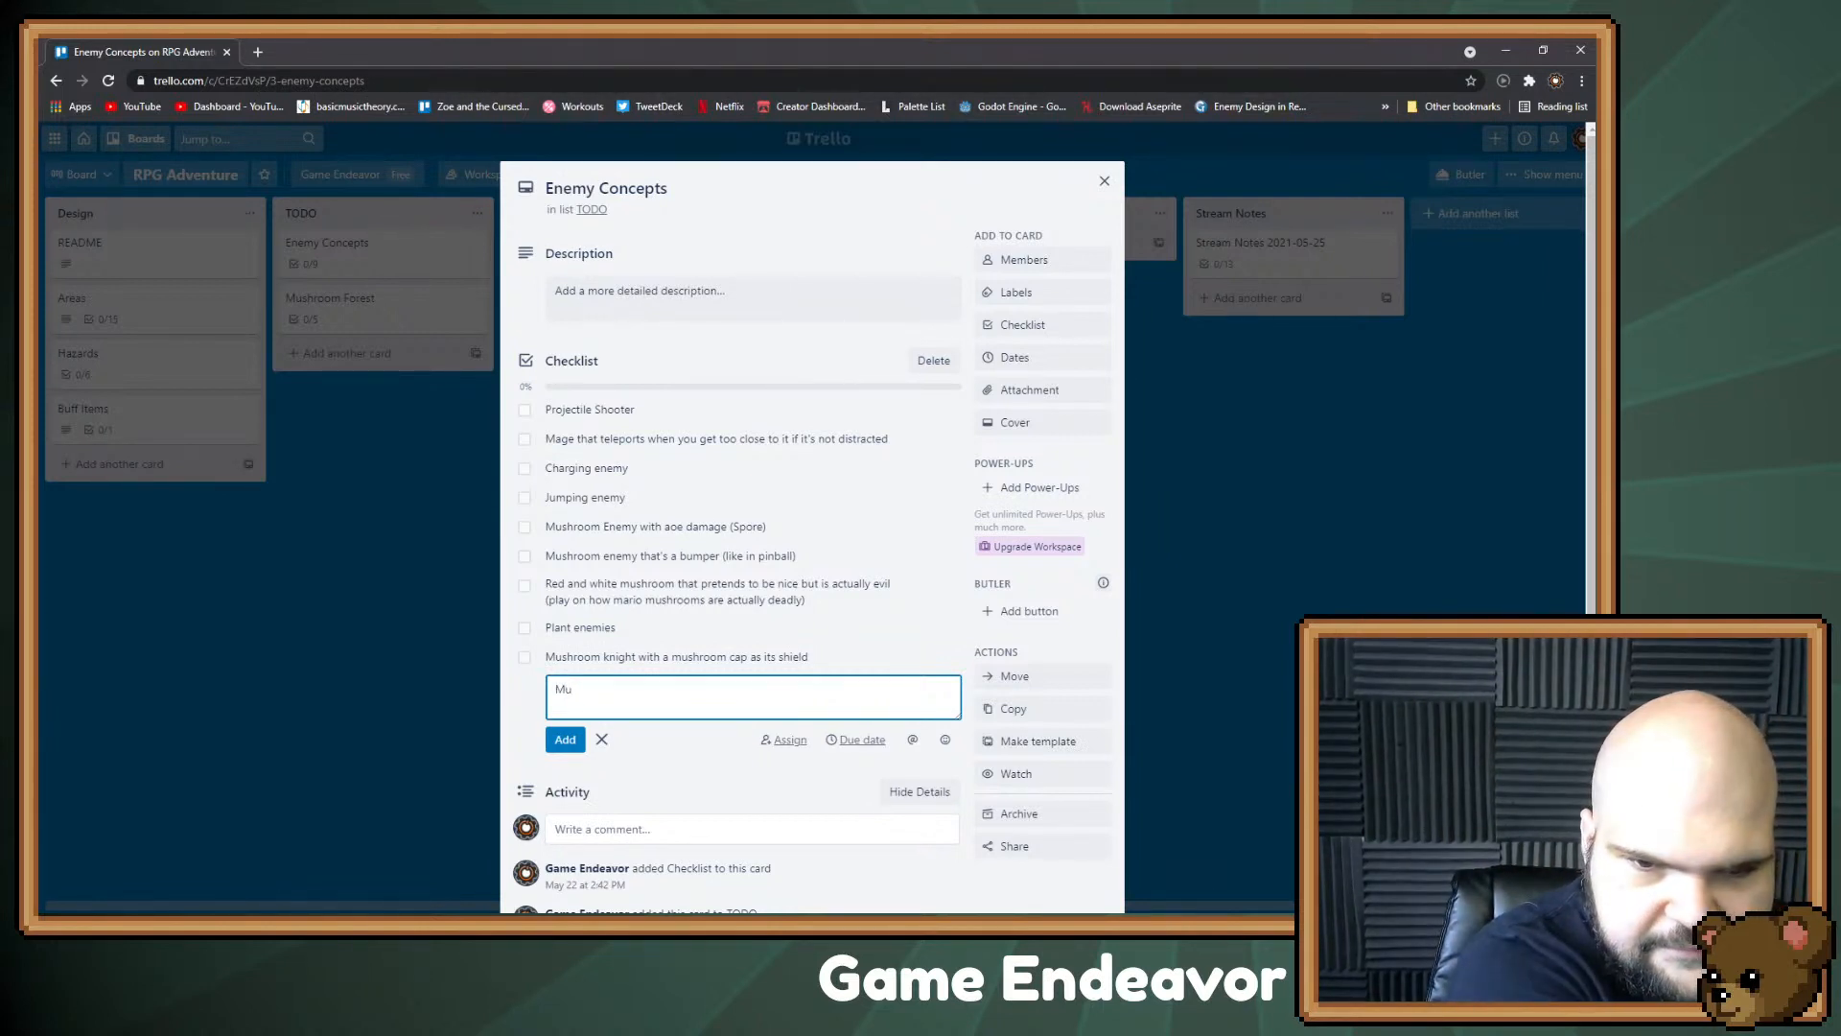
type("shroom th")
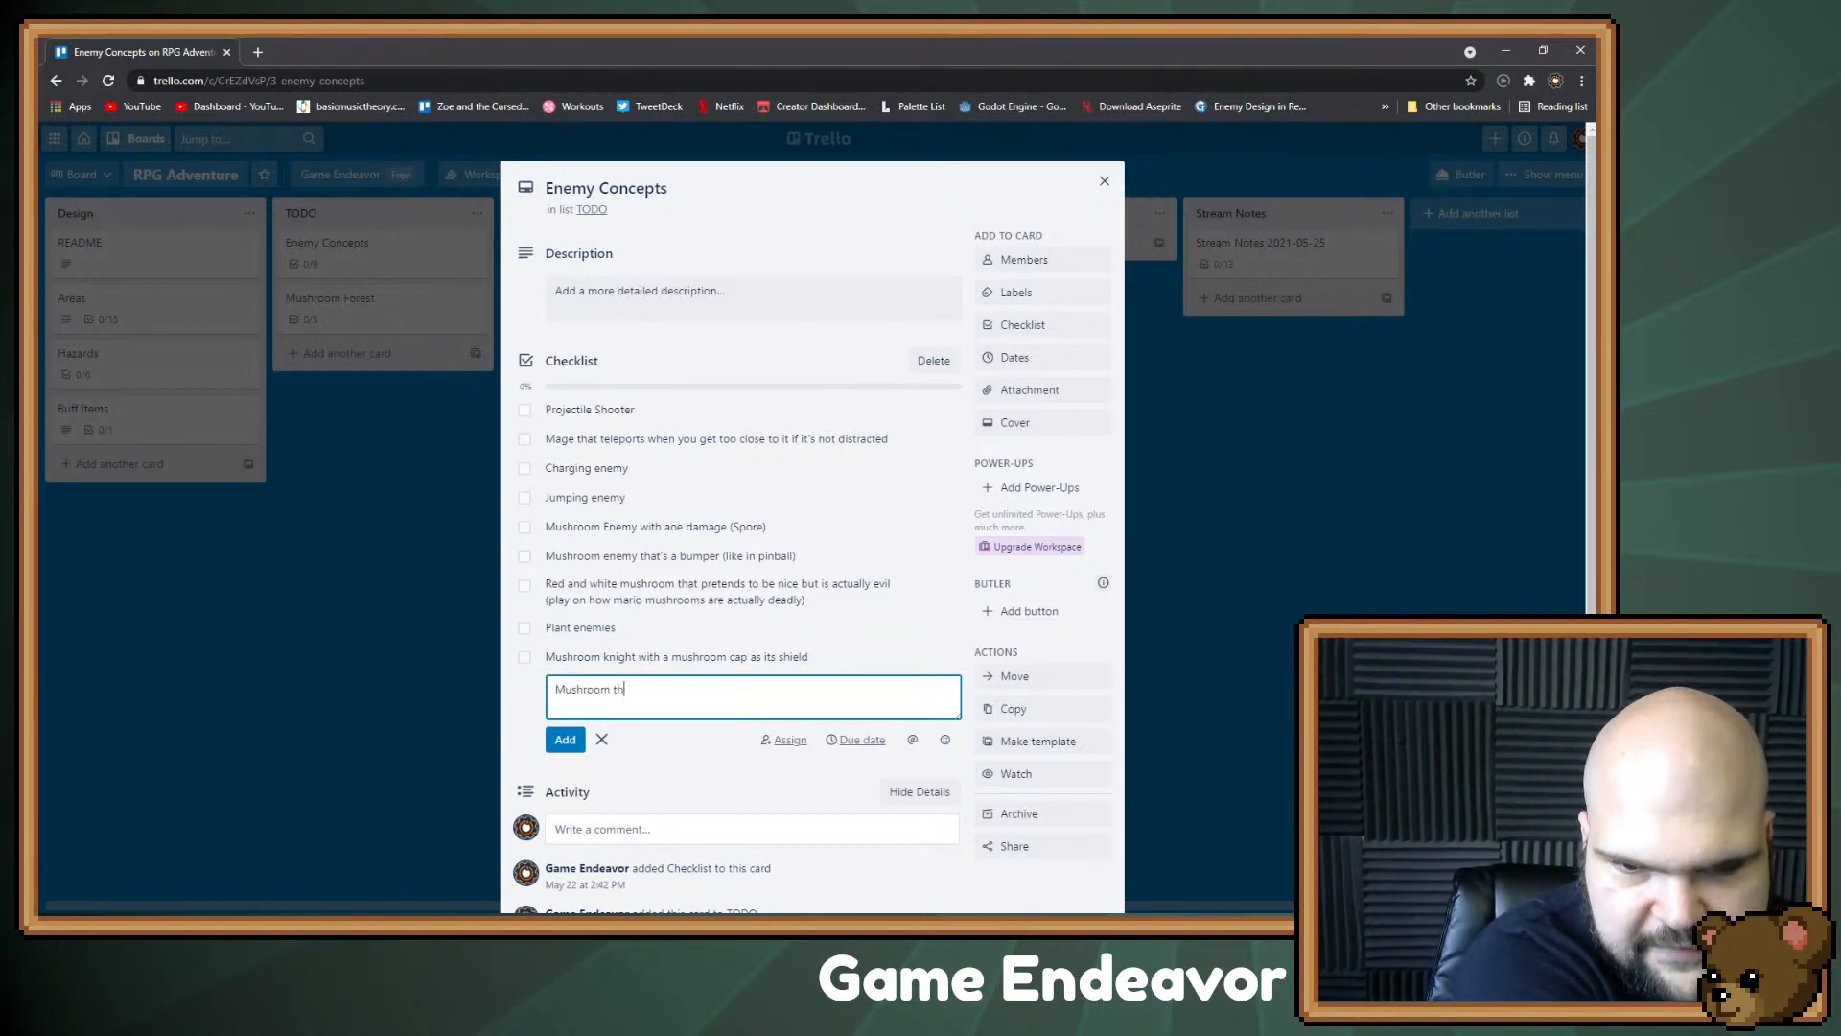
type("at shoots a spore")
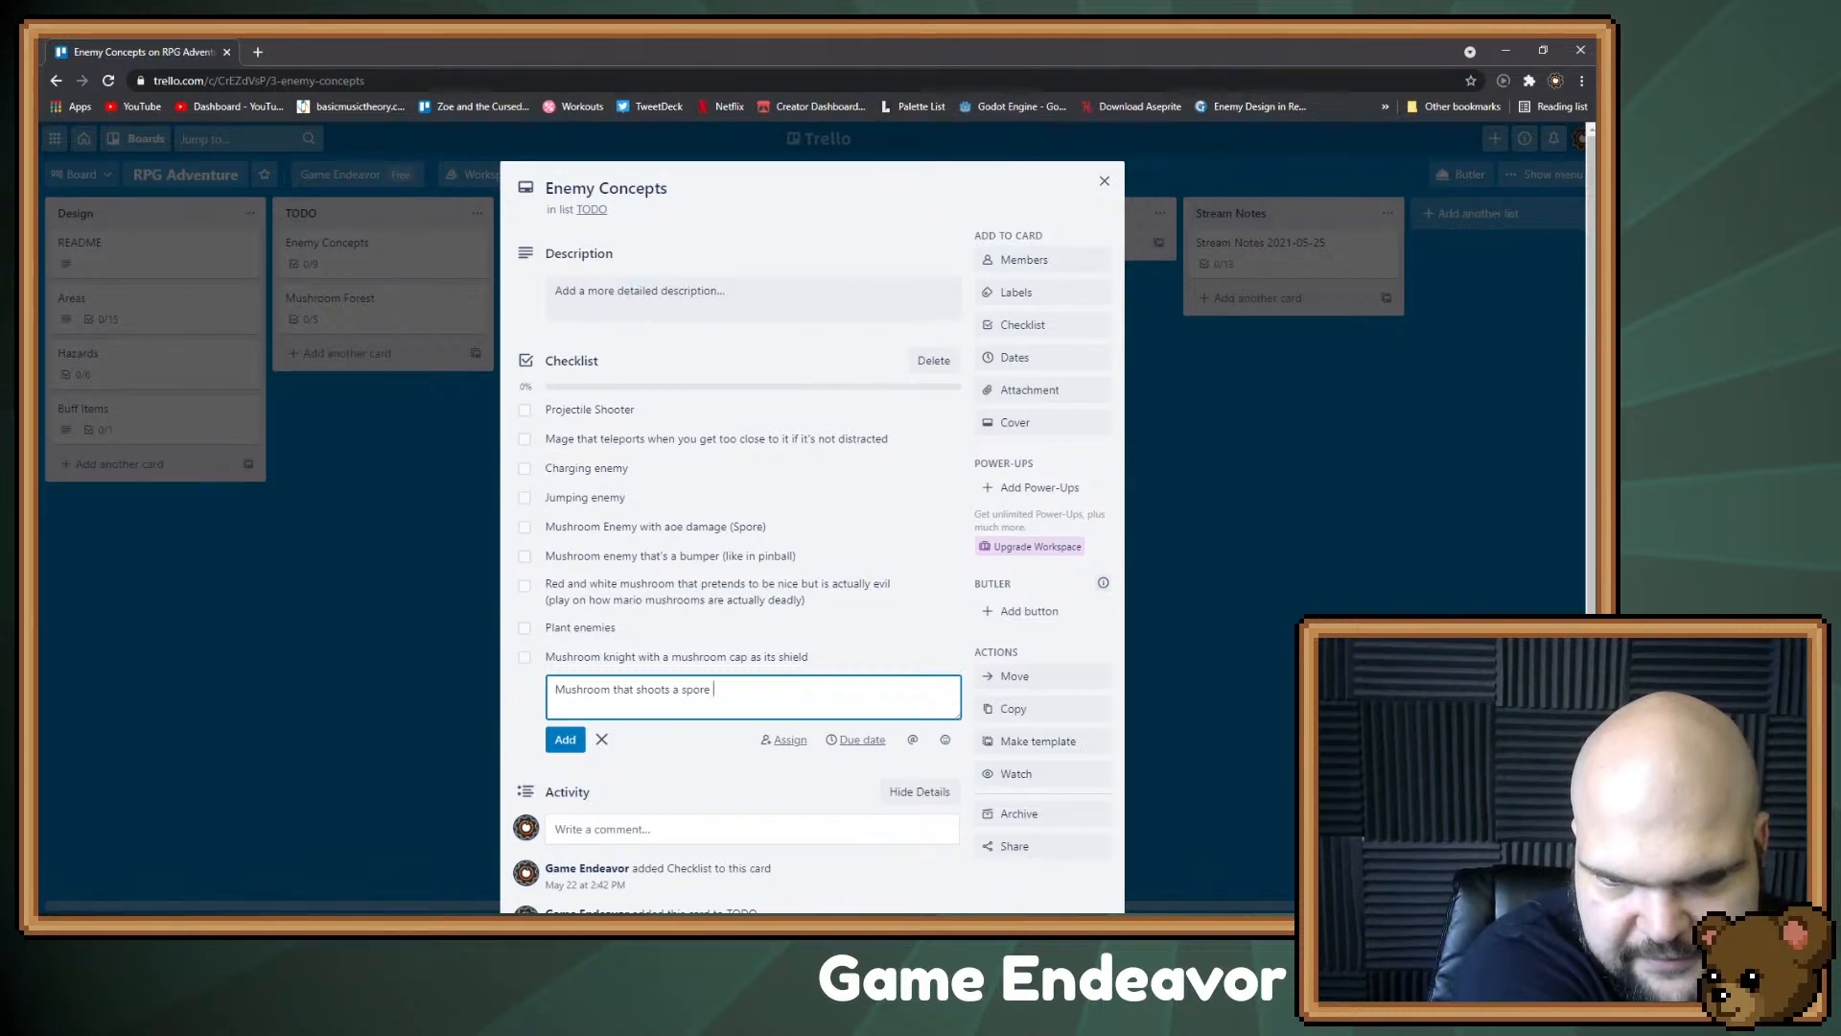
type("spore ")
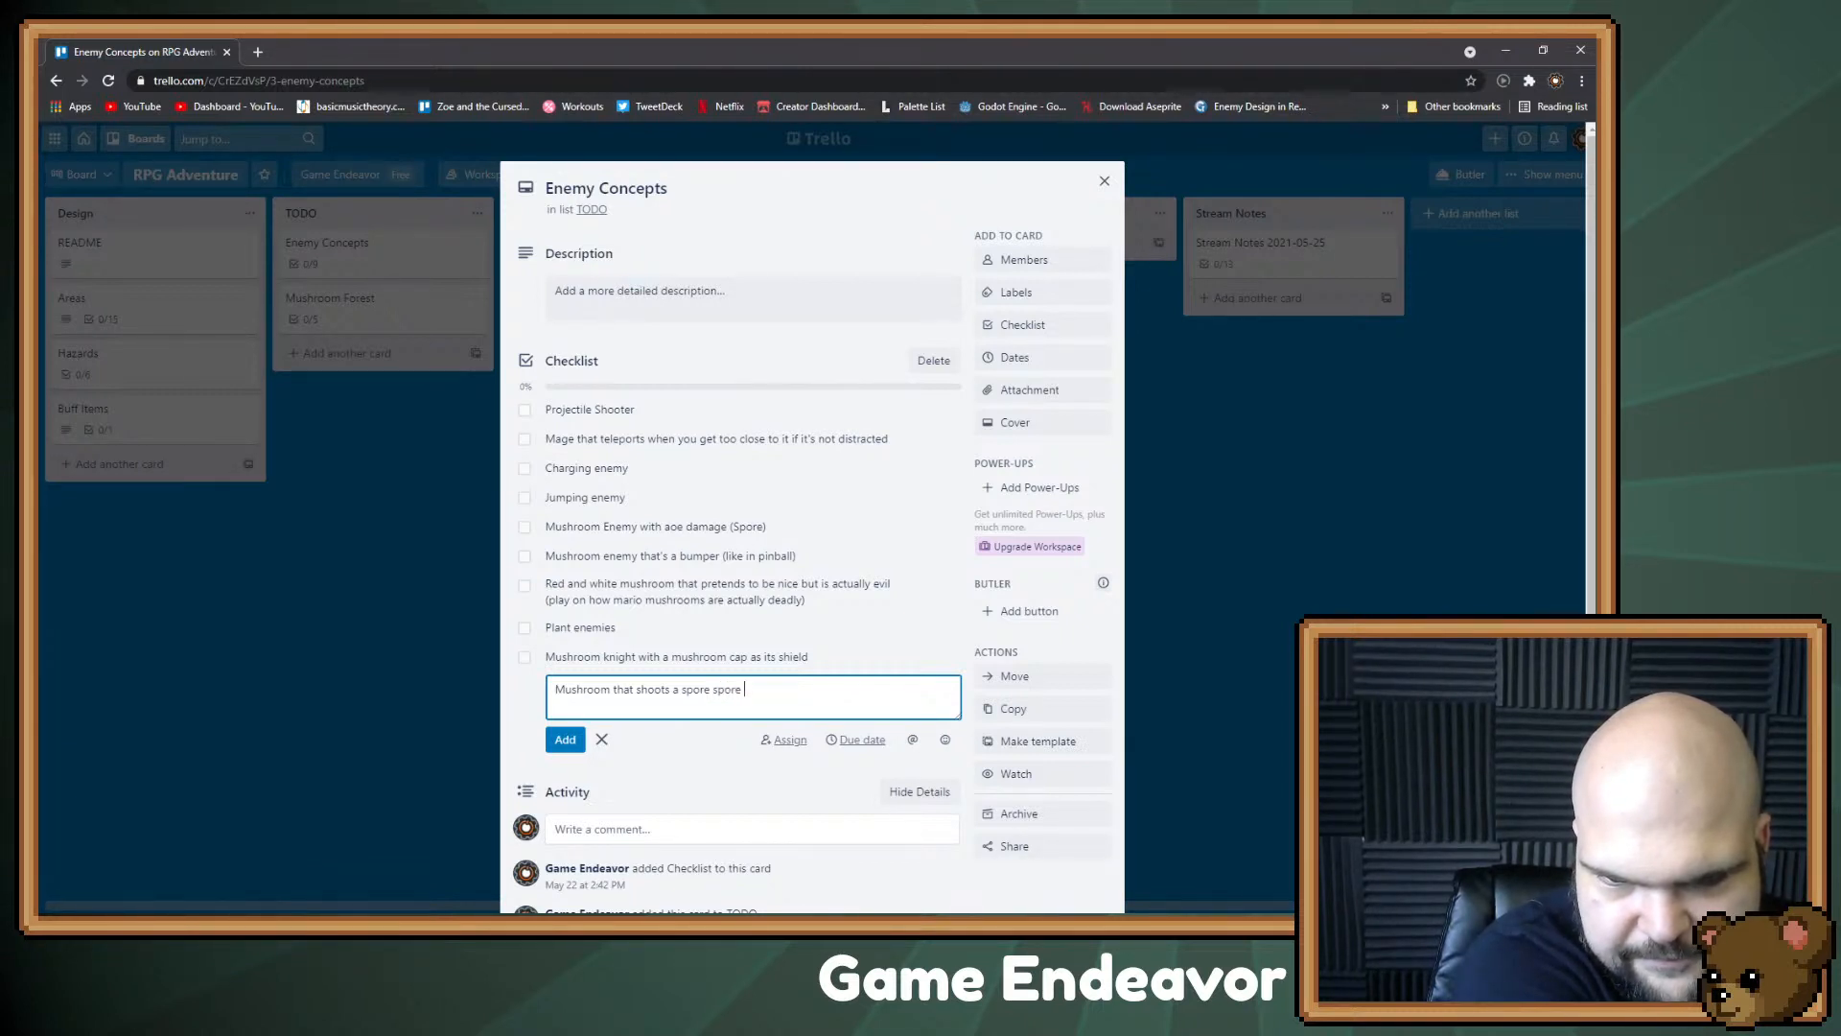
type("bomb that expl")
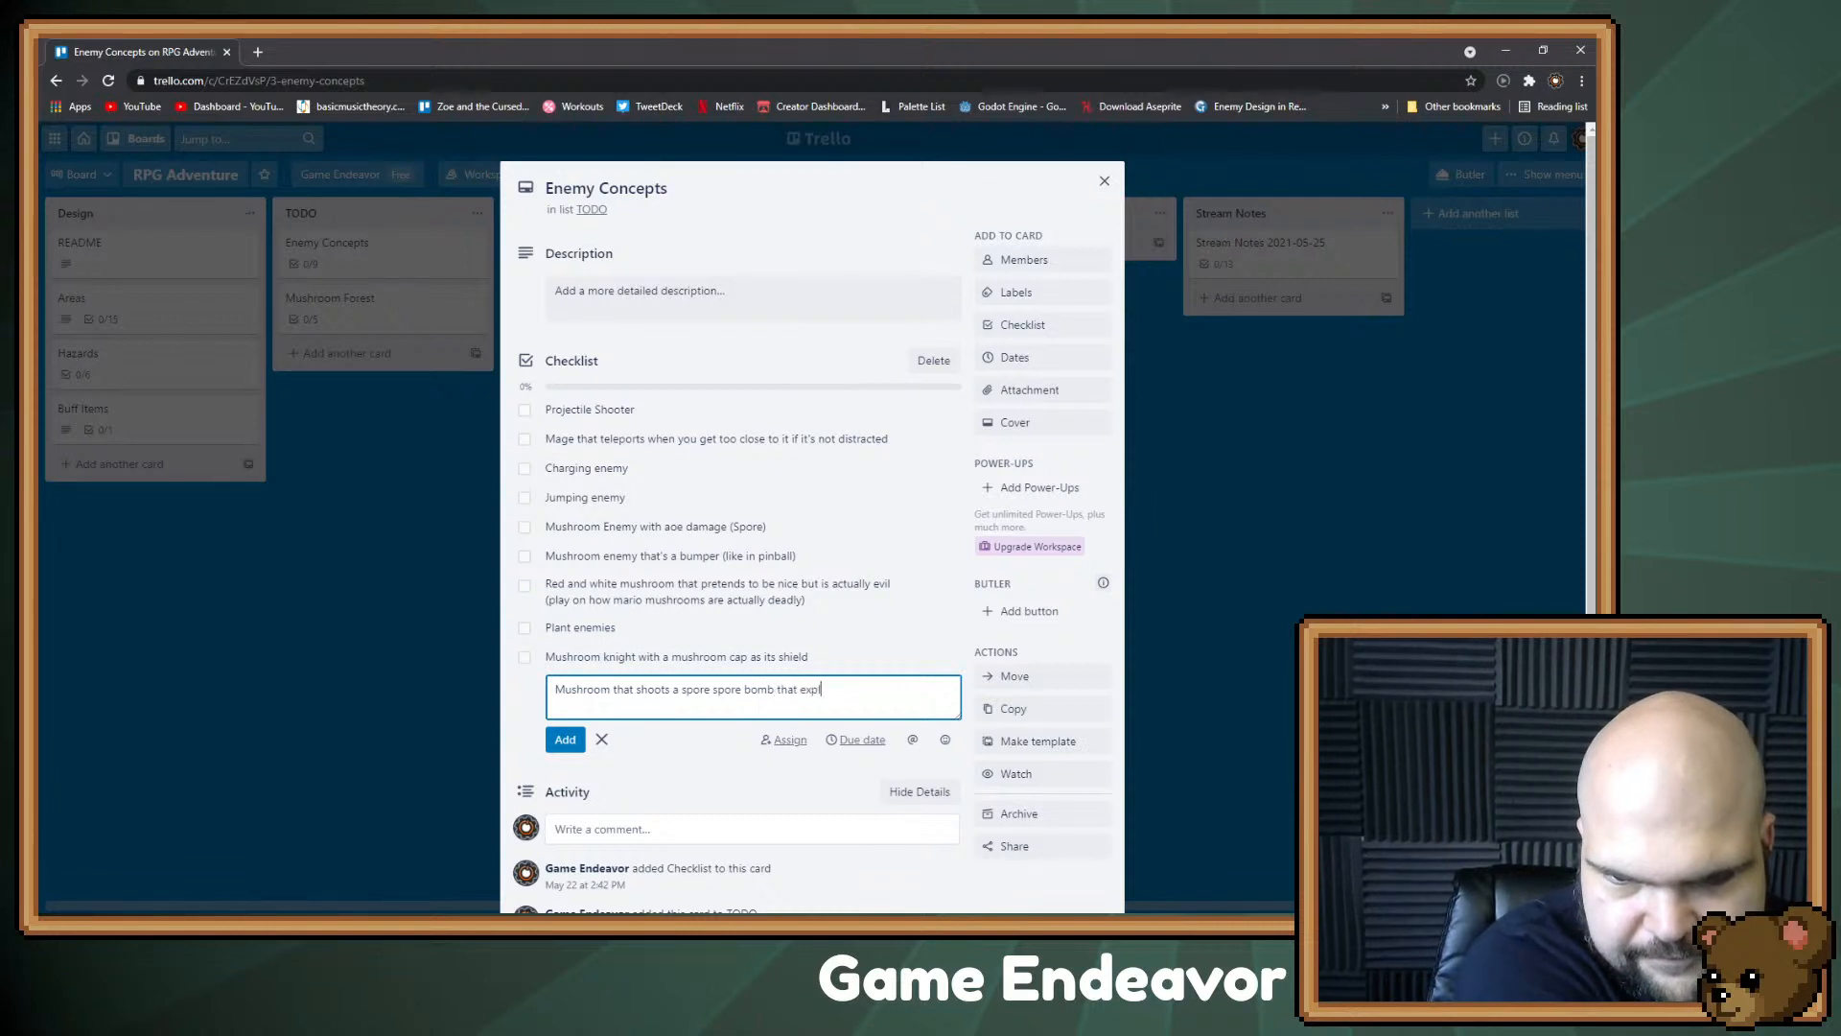
type("odes on impact")
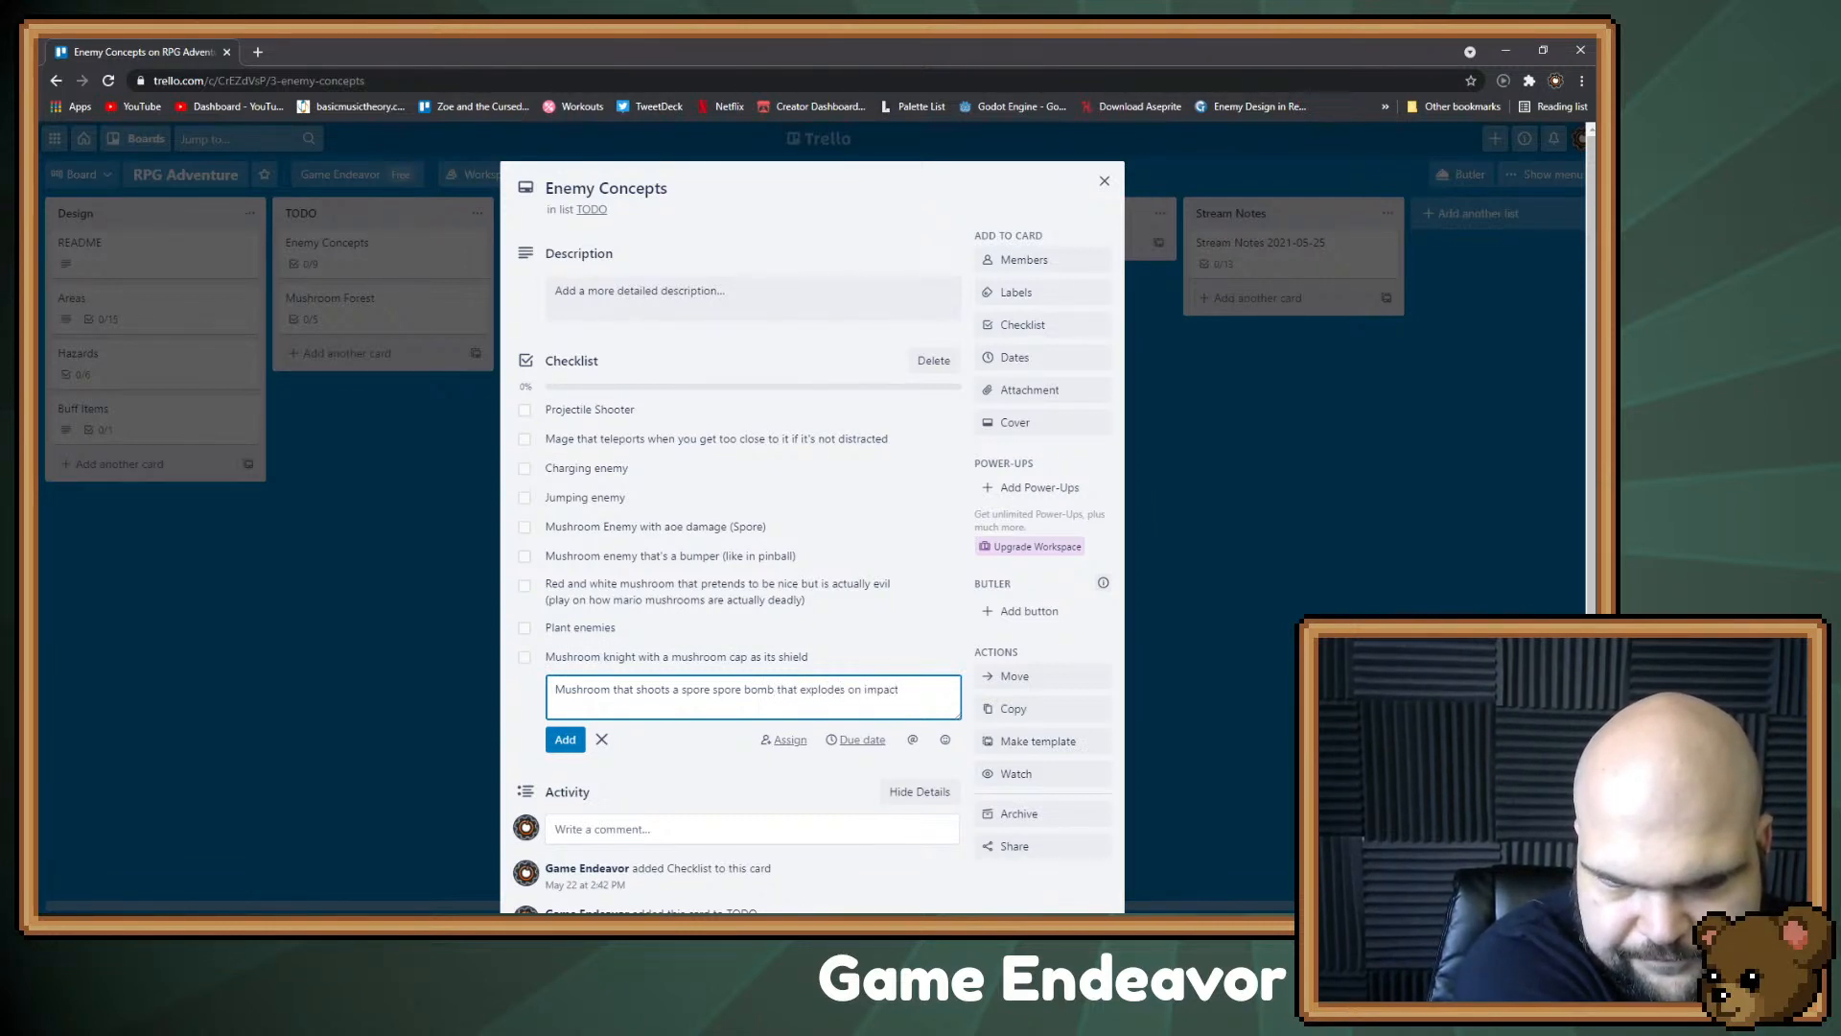
key("Return")
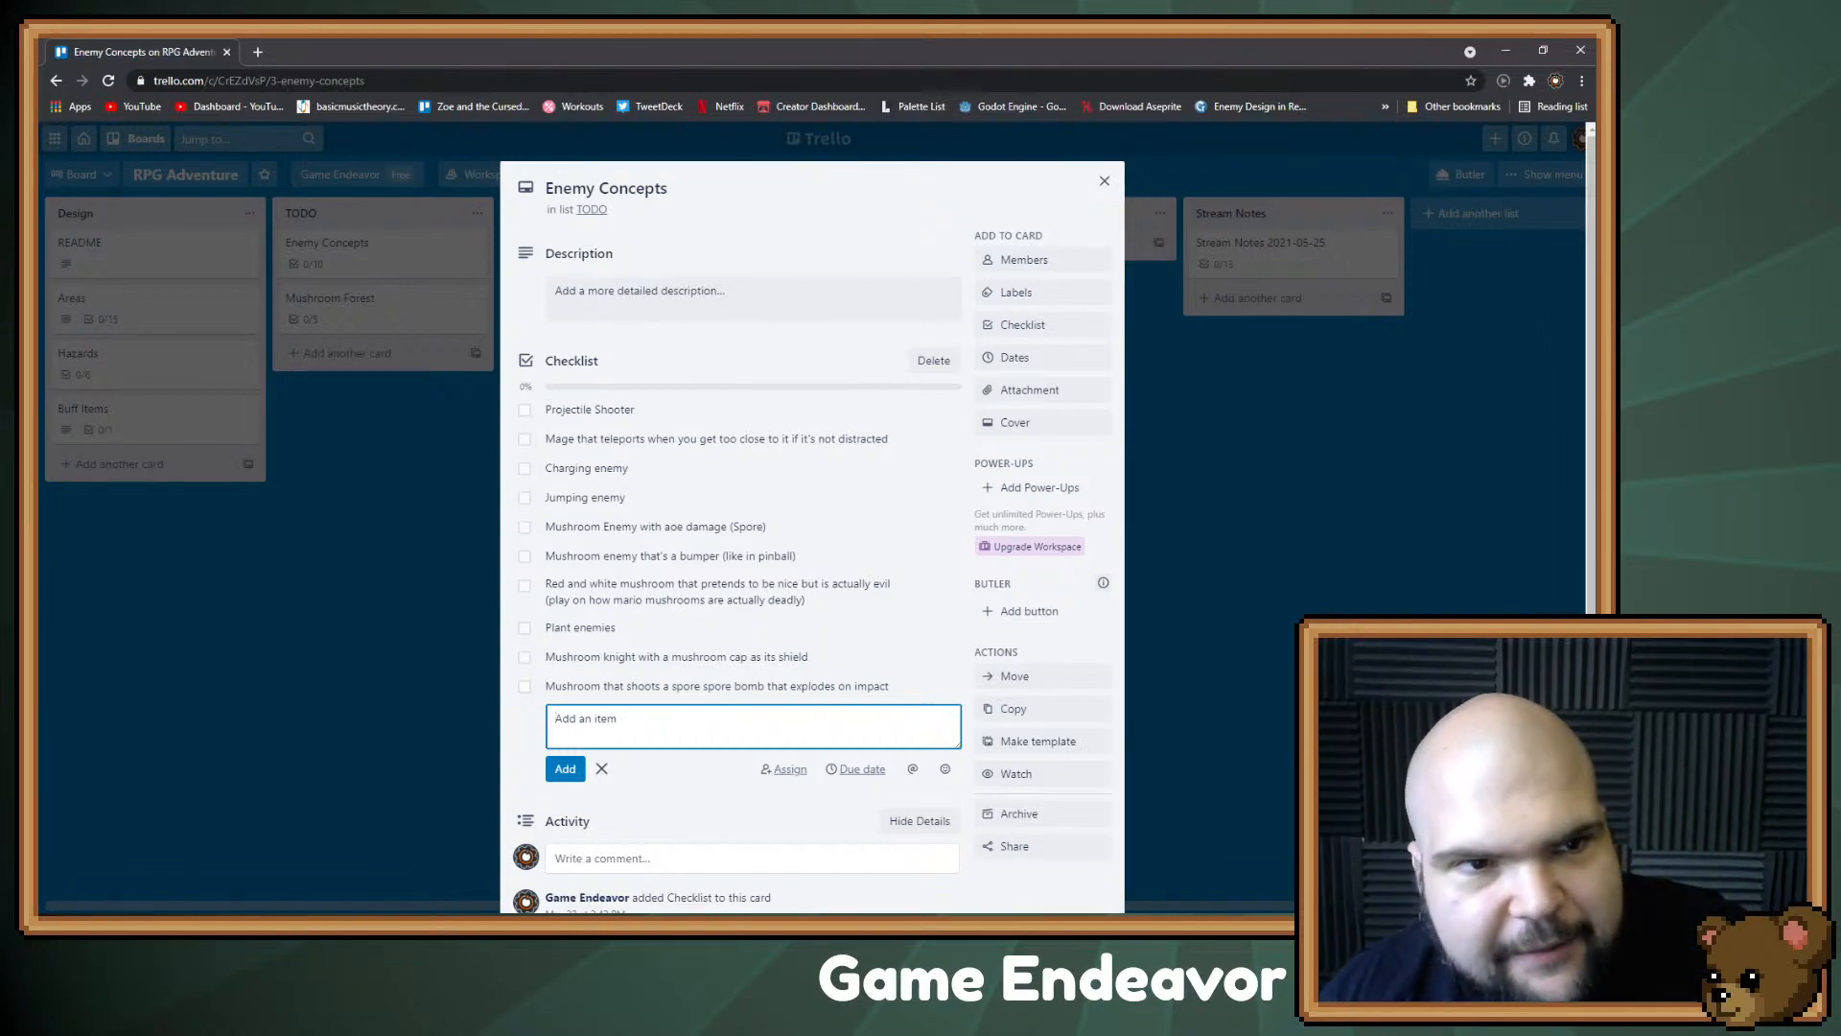
Step: Switch to Aseprite and look over the tree, frog, rocks and orange mushroom in environment.ase
key("alt+Tab")
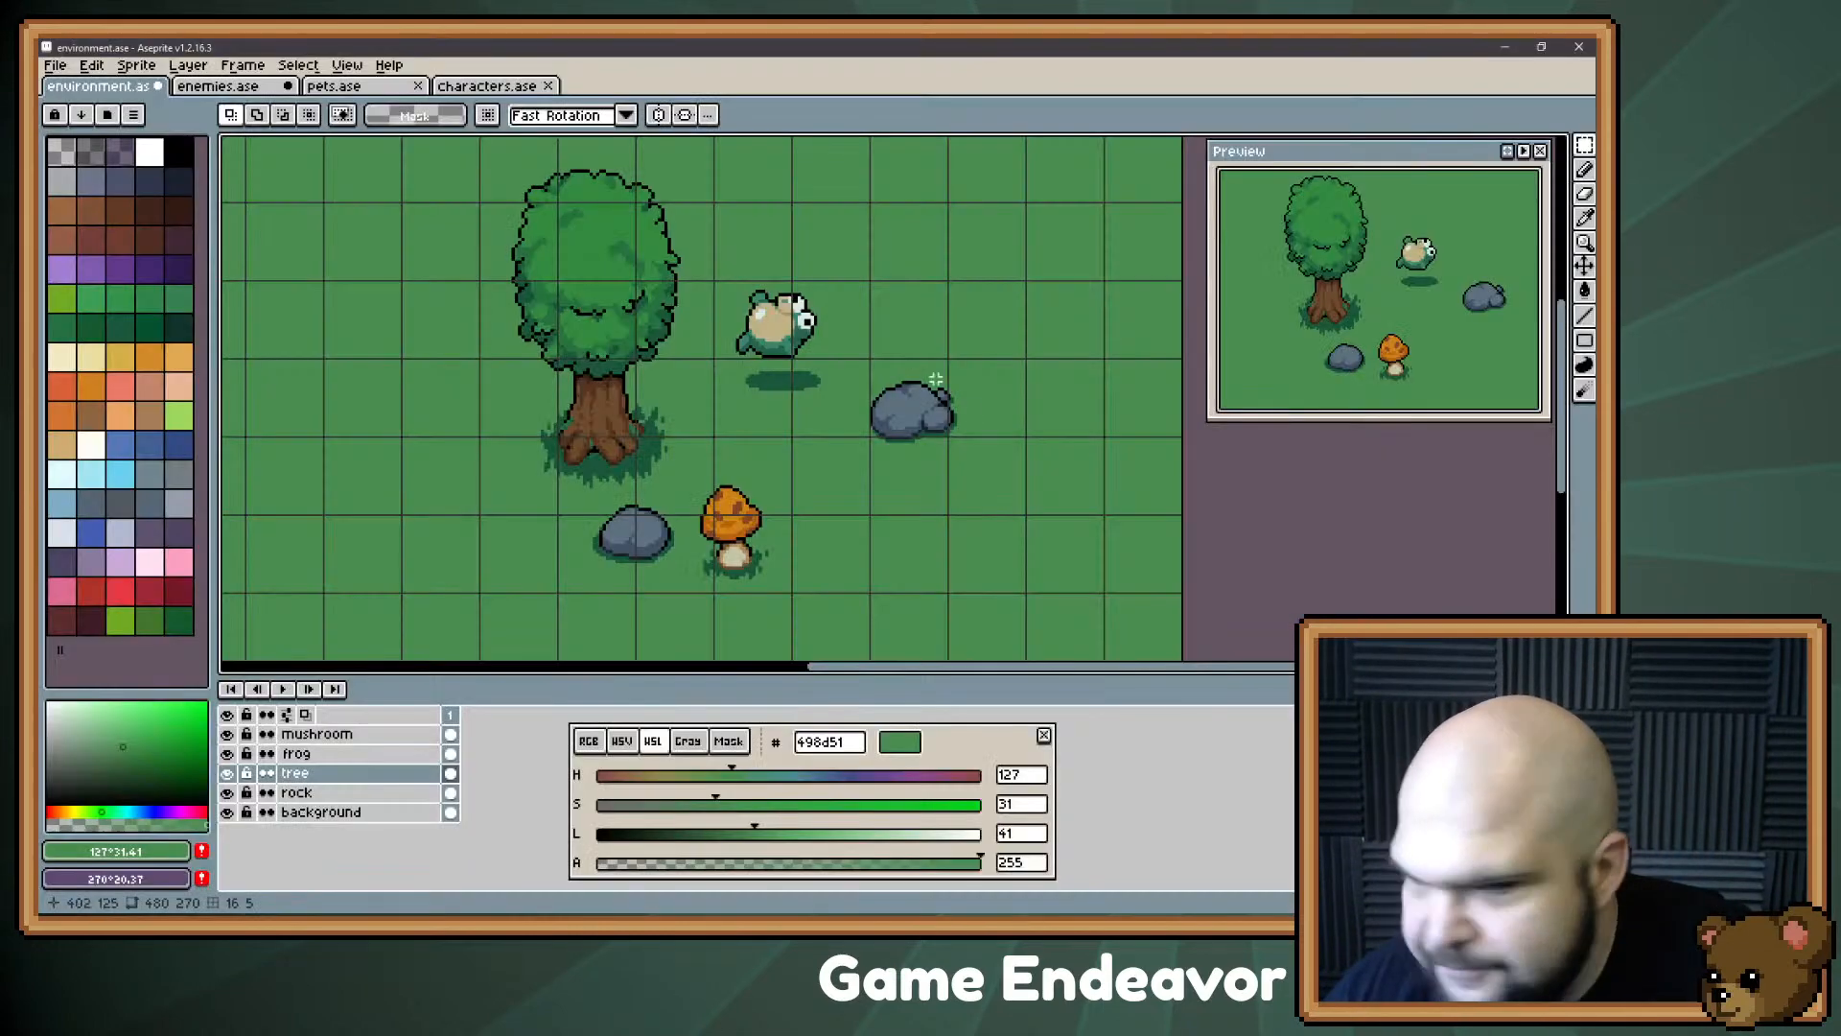
scroll(668, 398, "down", 1)
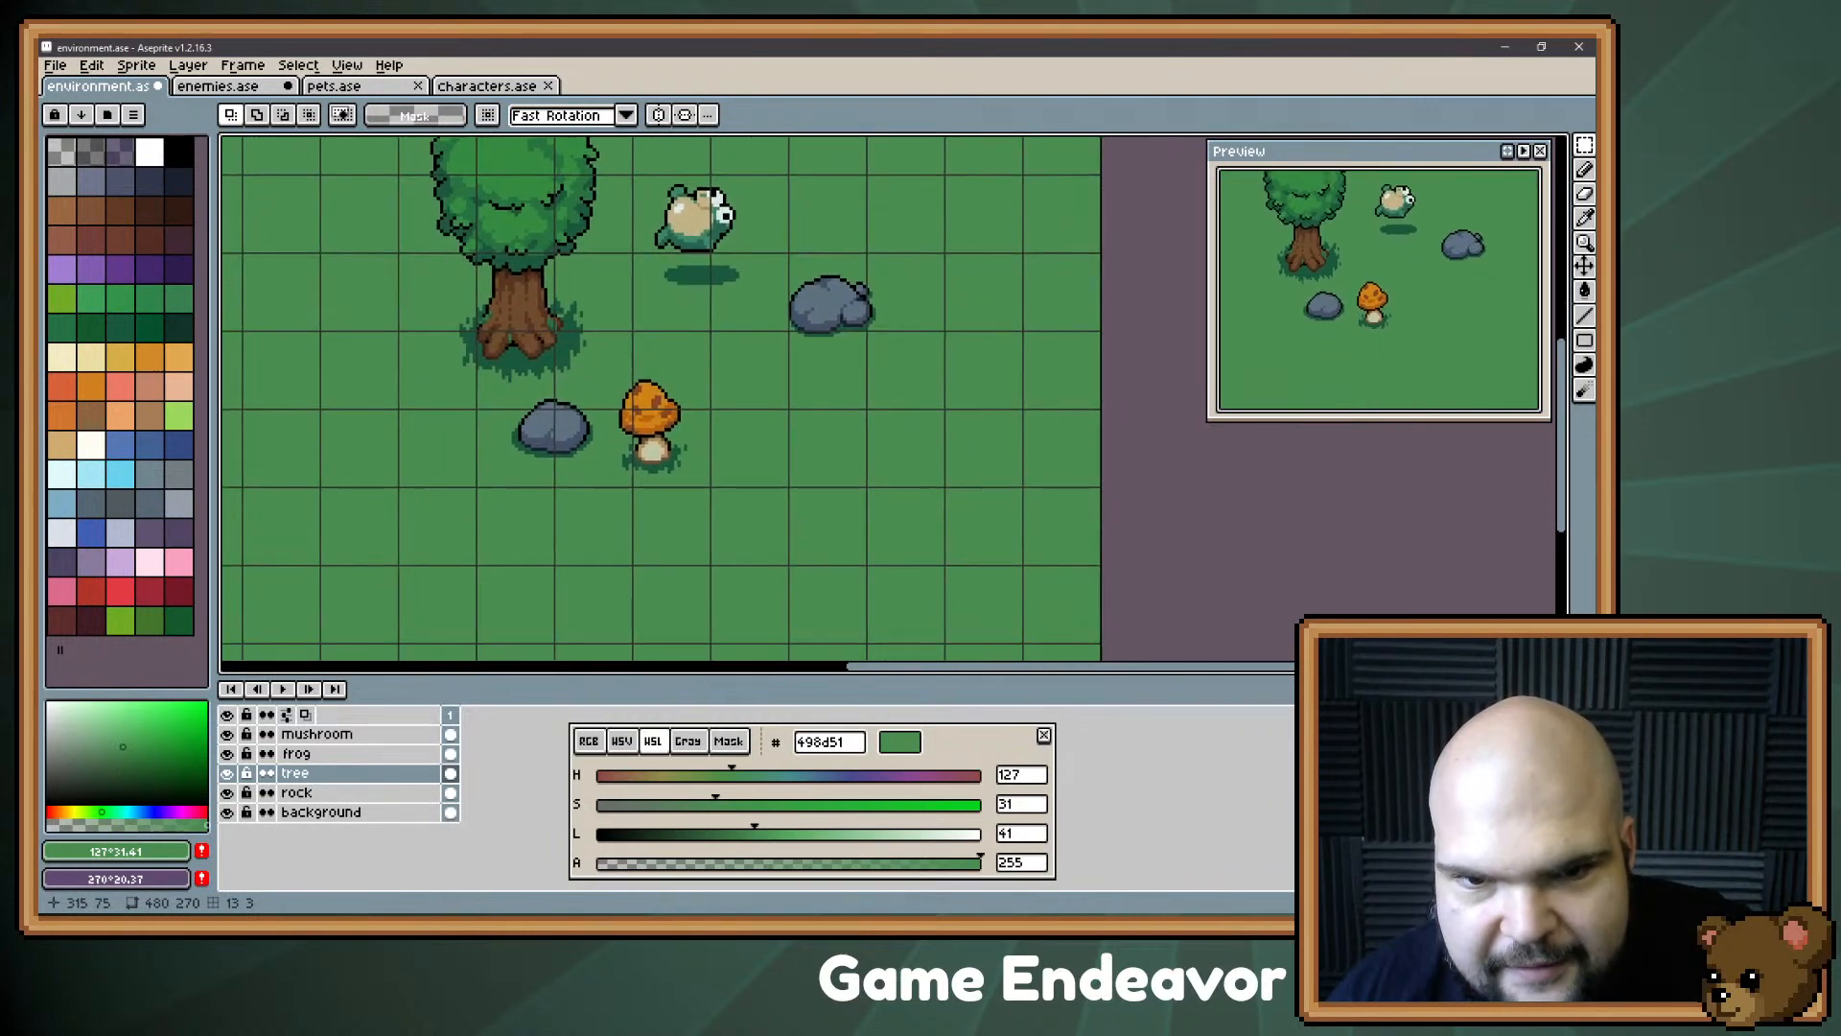
scroll(636, 426, "up", 1)
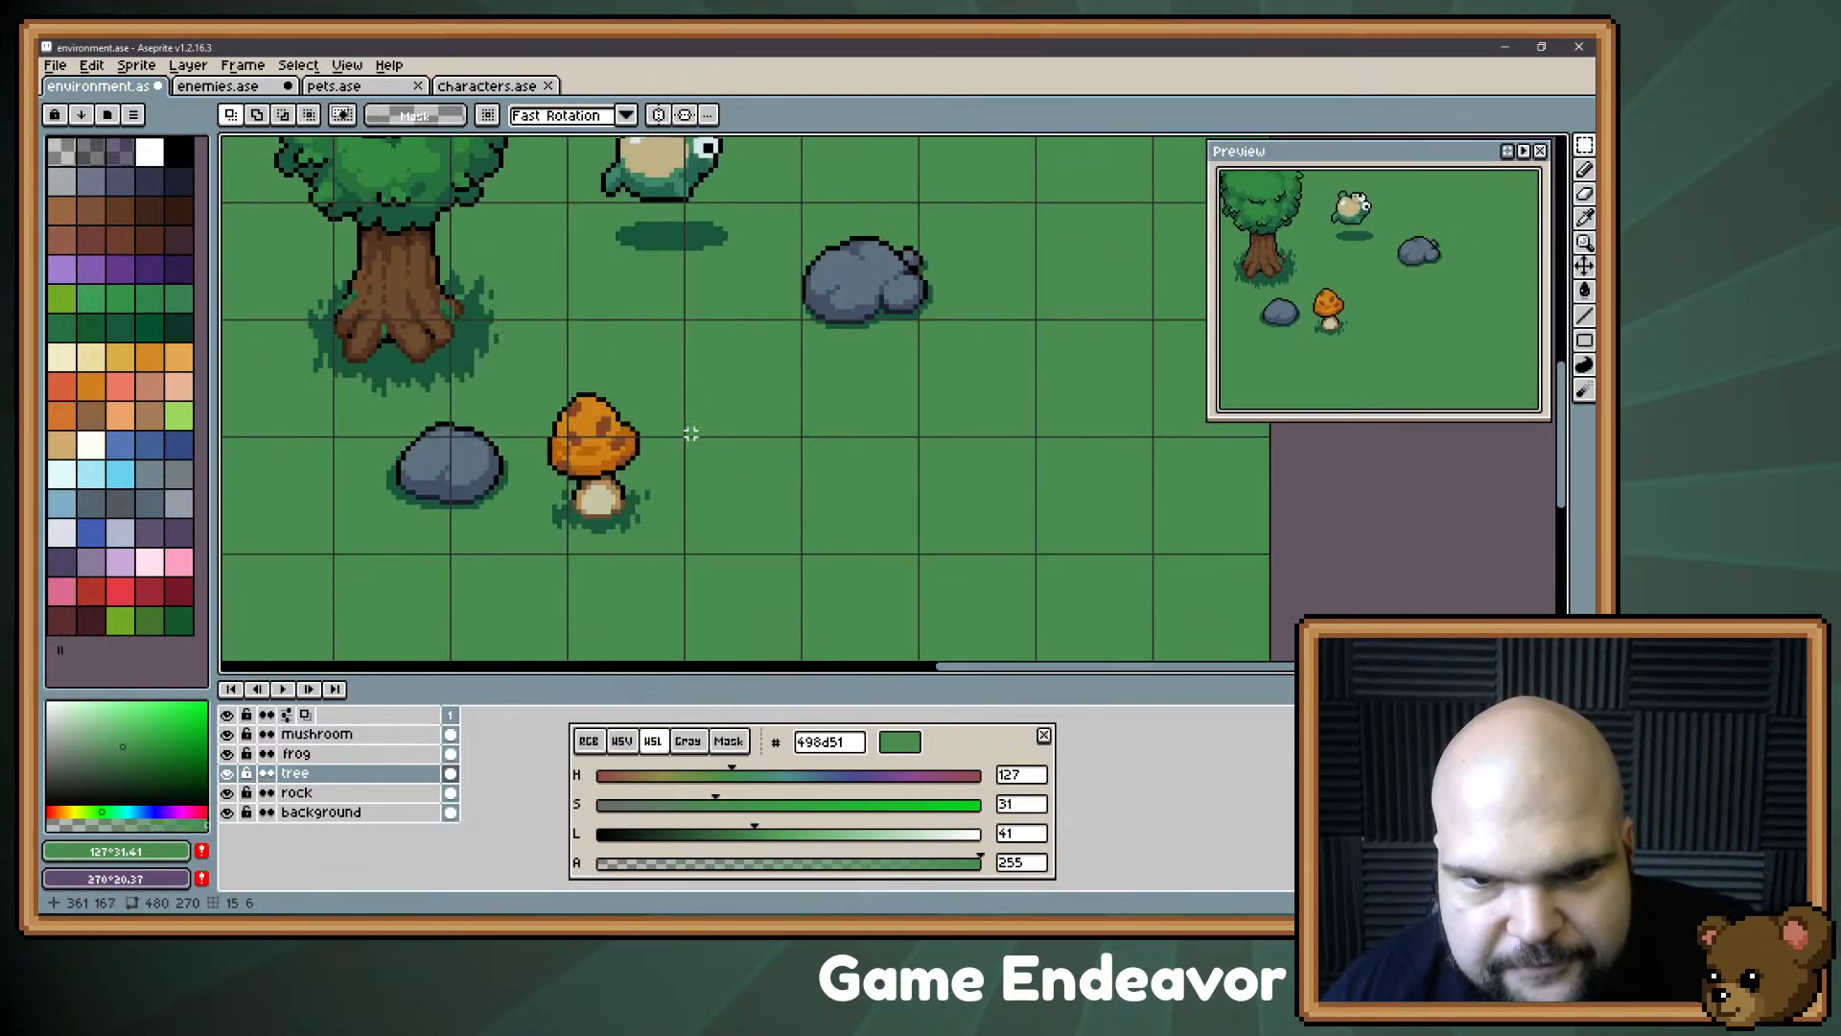
scroll(636, 344, "right", 1)
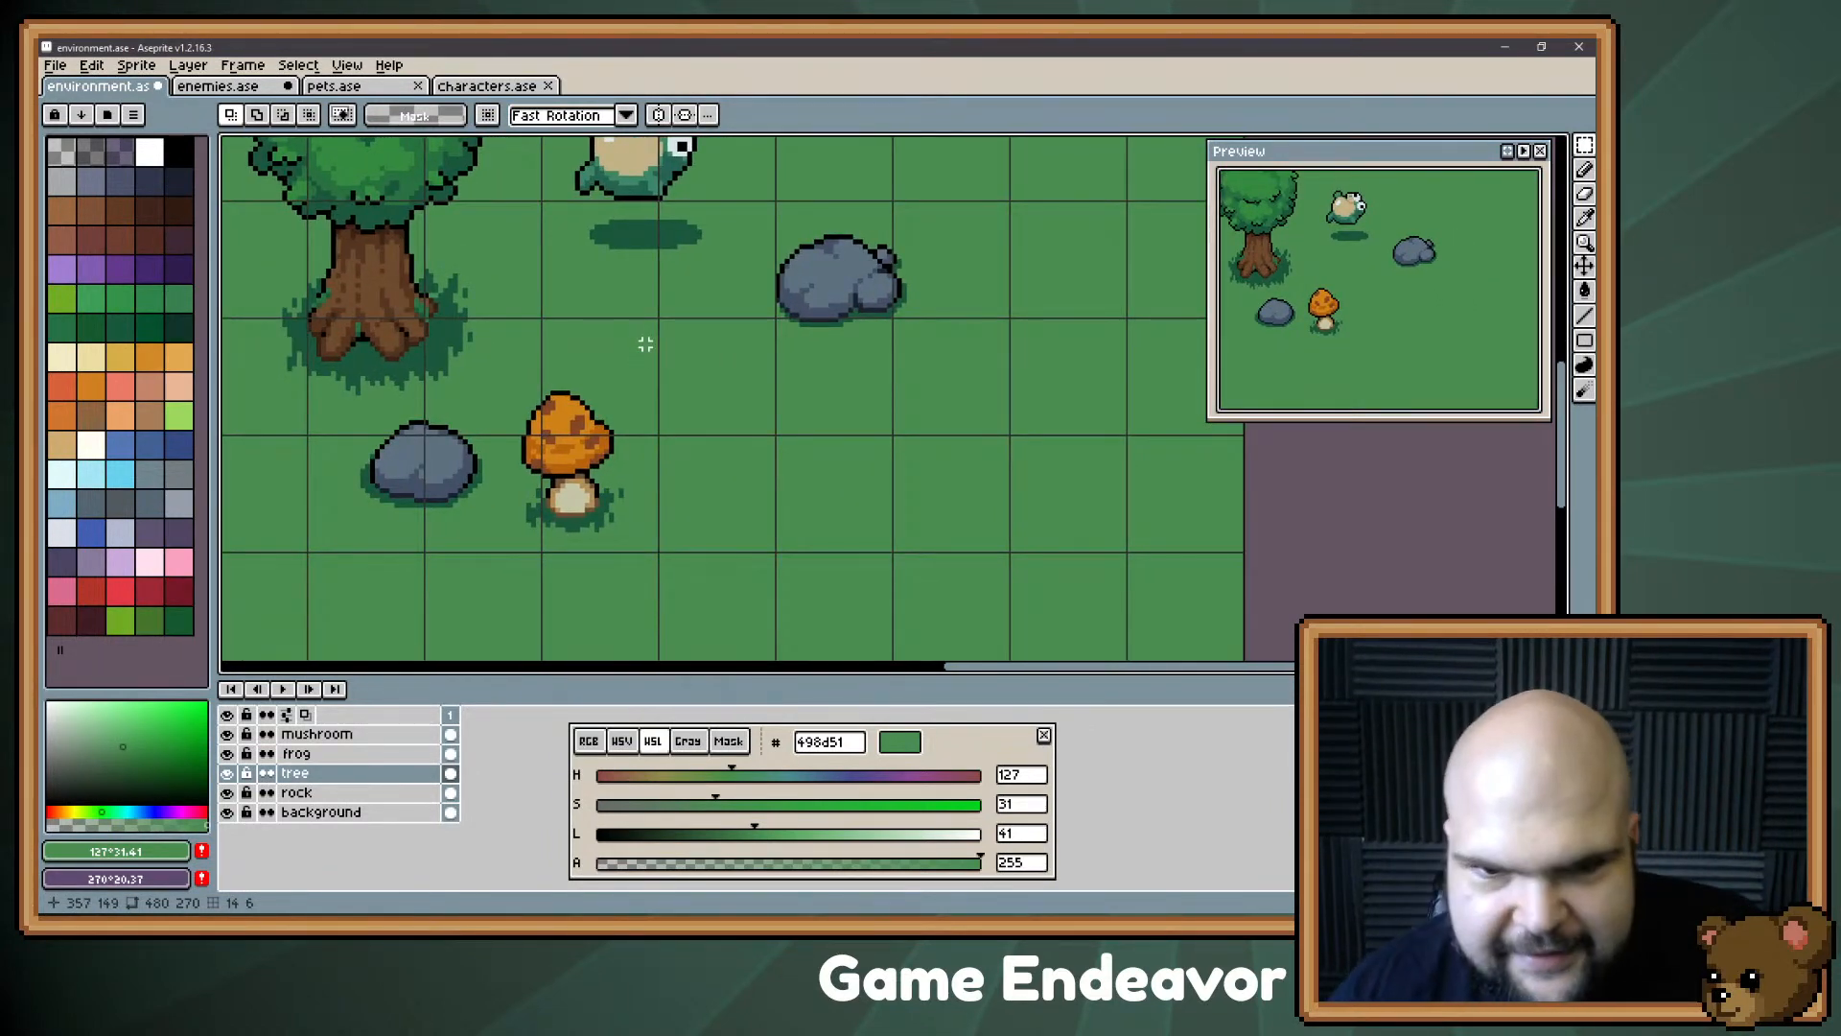
scroll(670, 274, "down", 2)
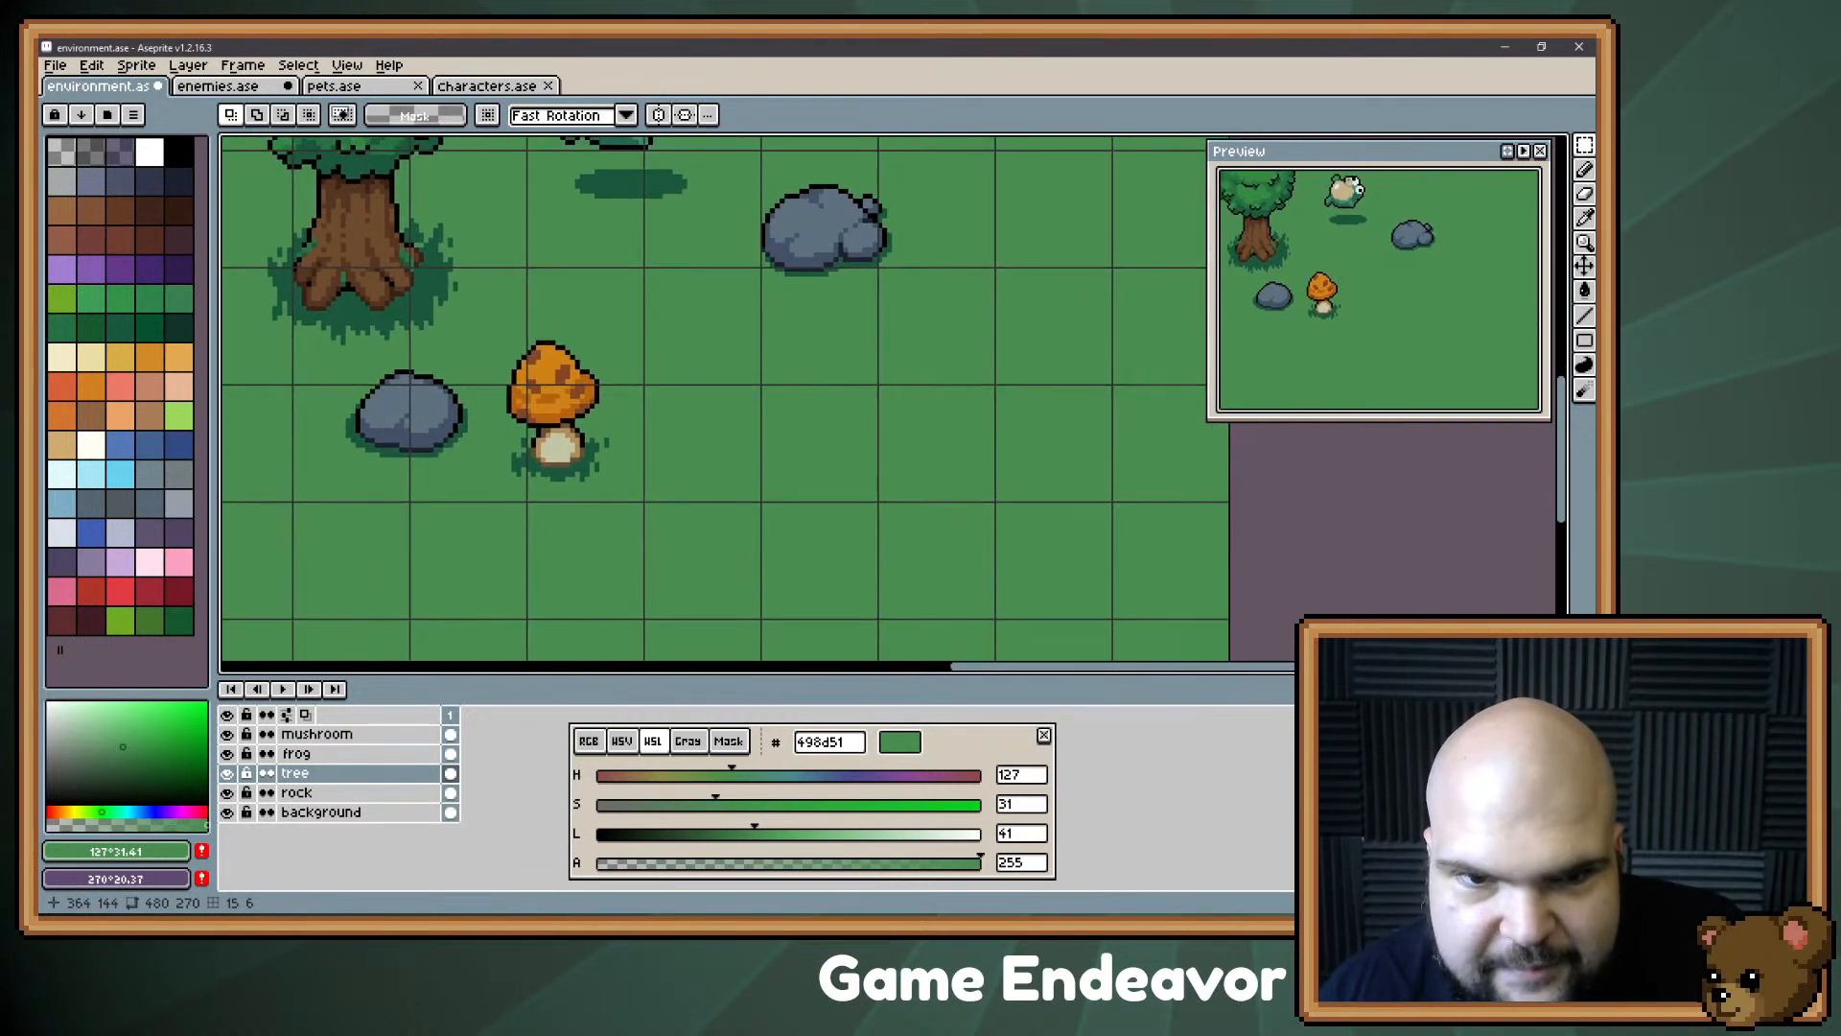
scroll(669, 274, "down", 1)
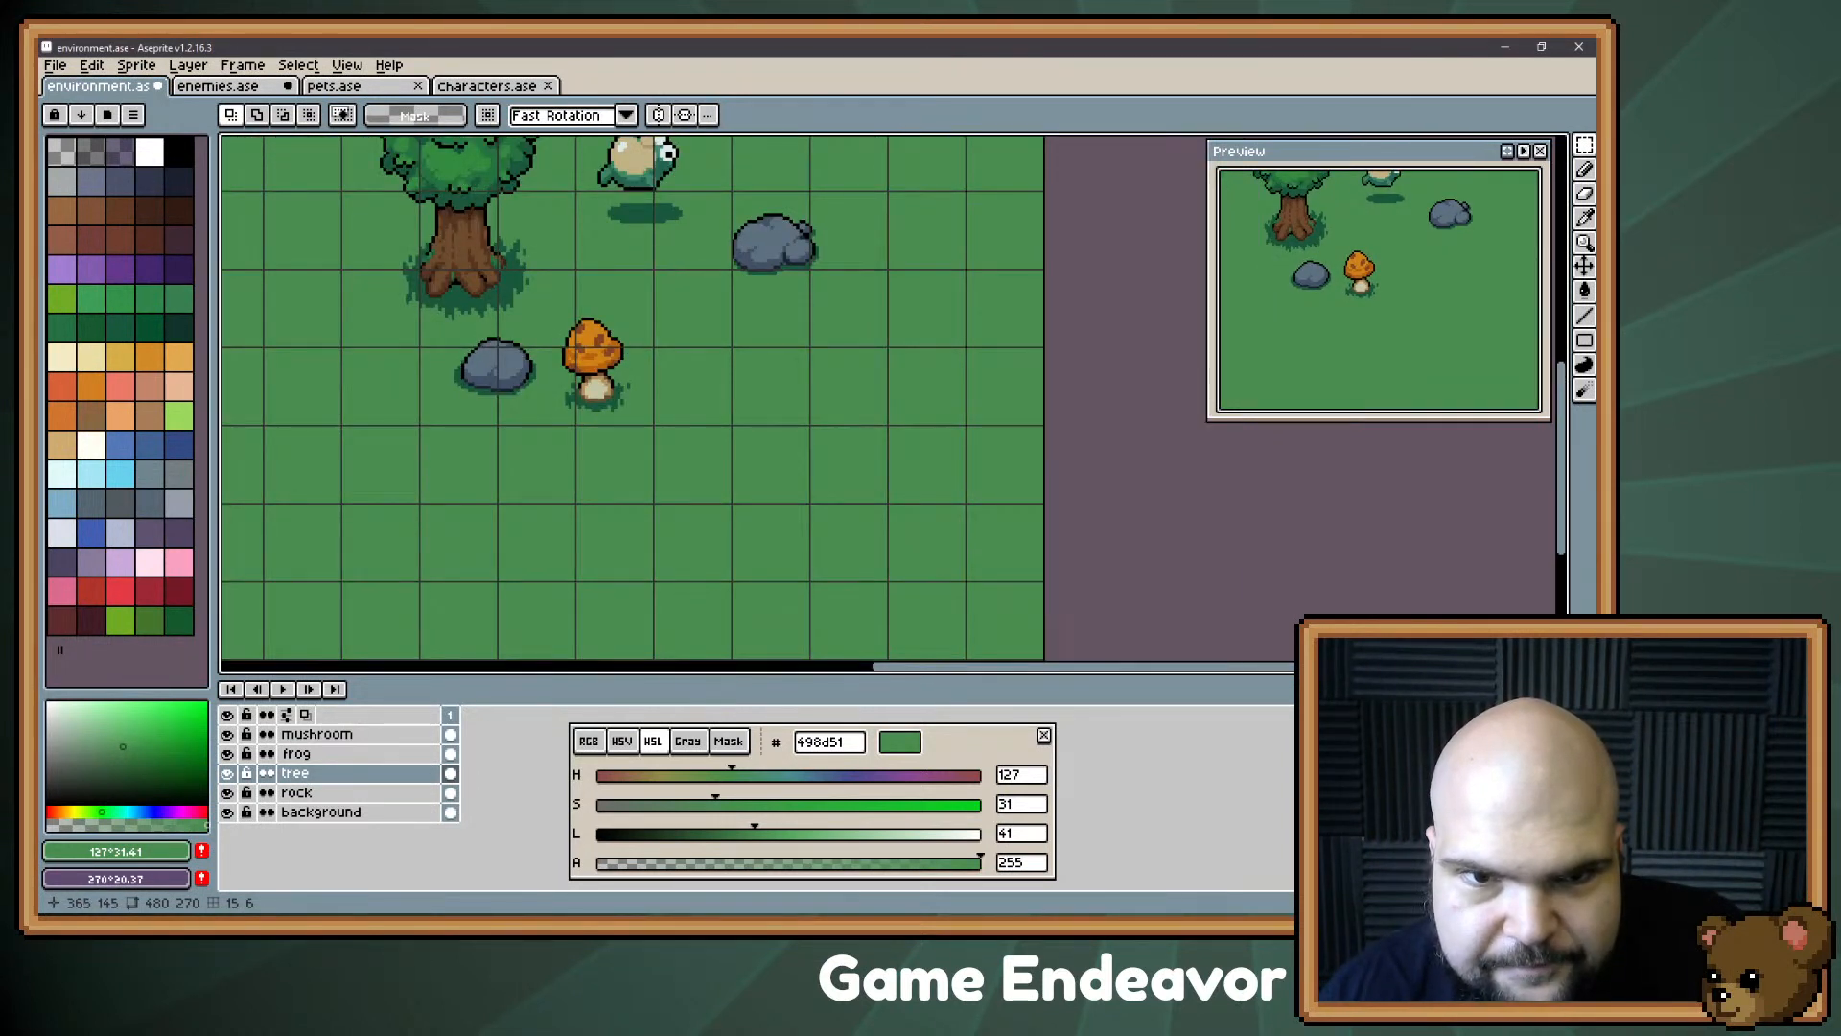
scroll(669, 275, "up", 1)
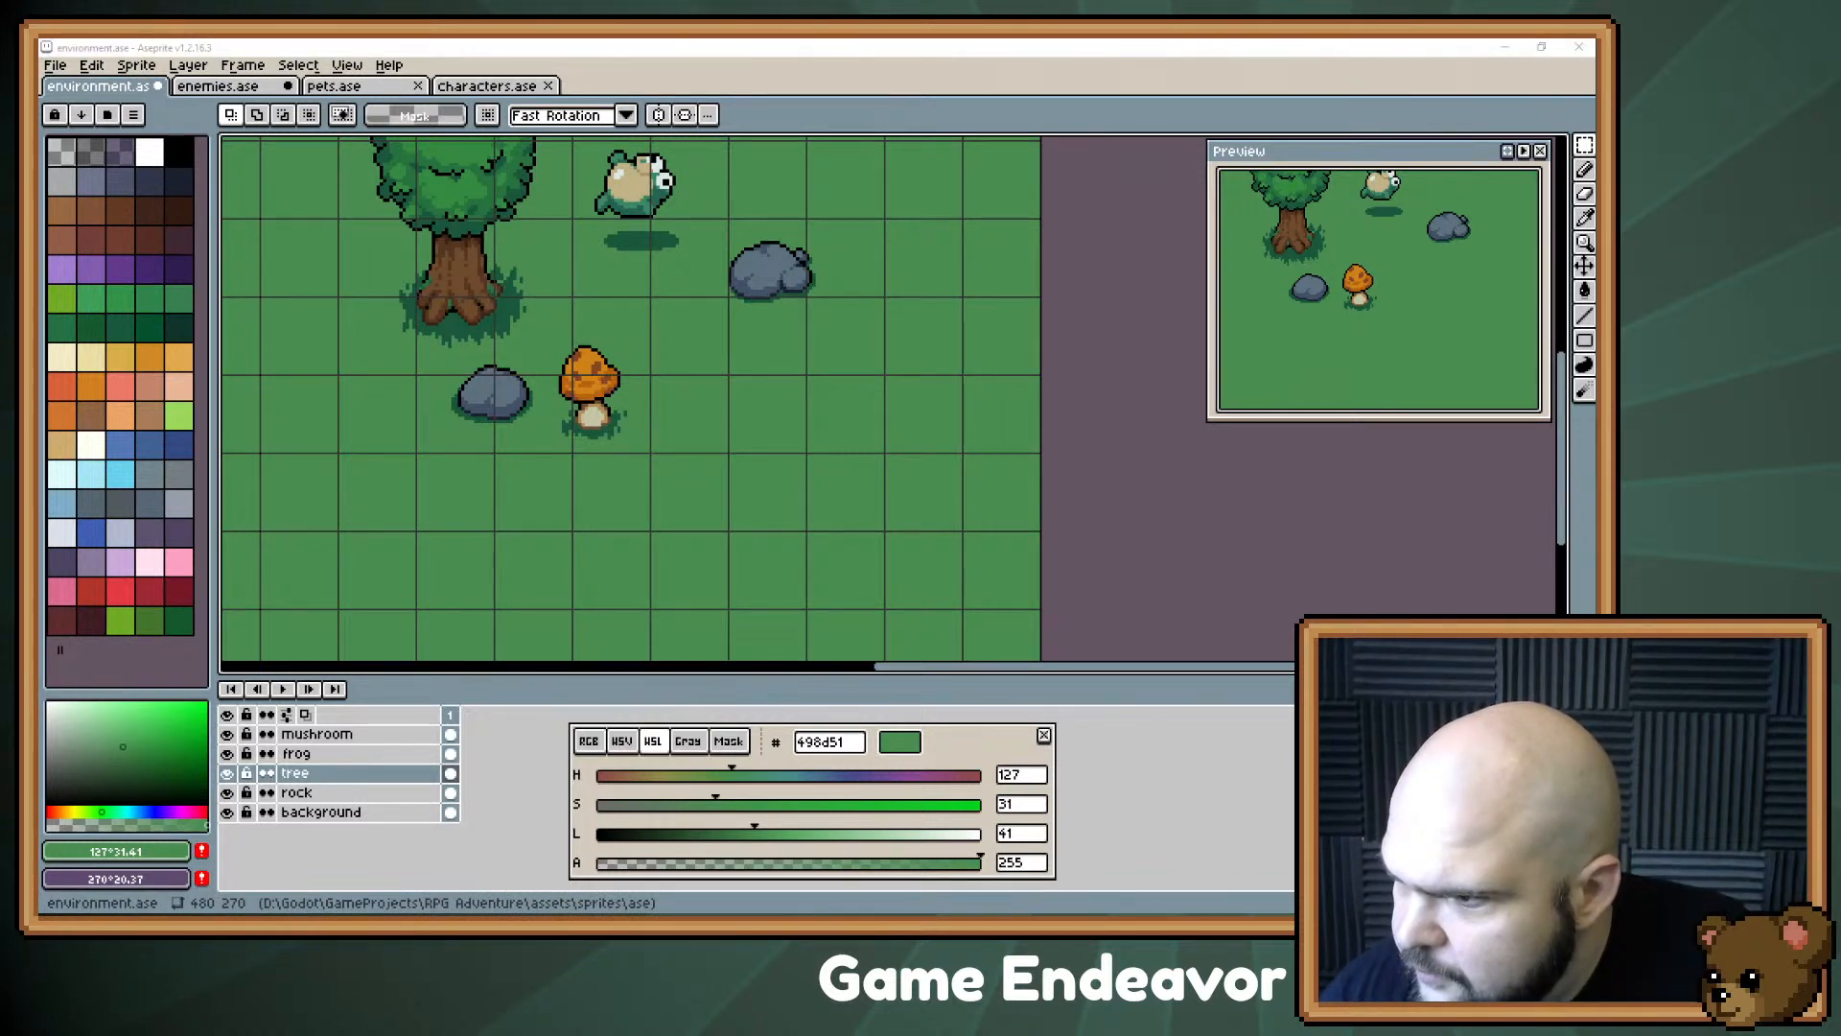
Step: In characters.ase, select the brown-haired player sprite on the player layer and copy it
left_click(488, 86)
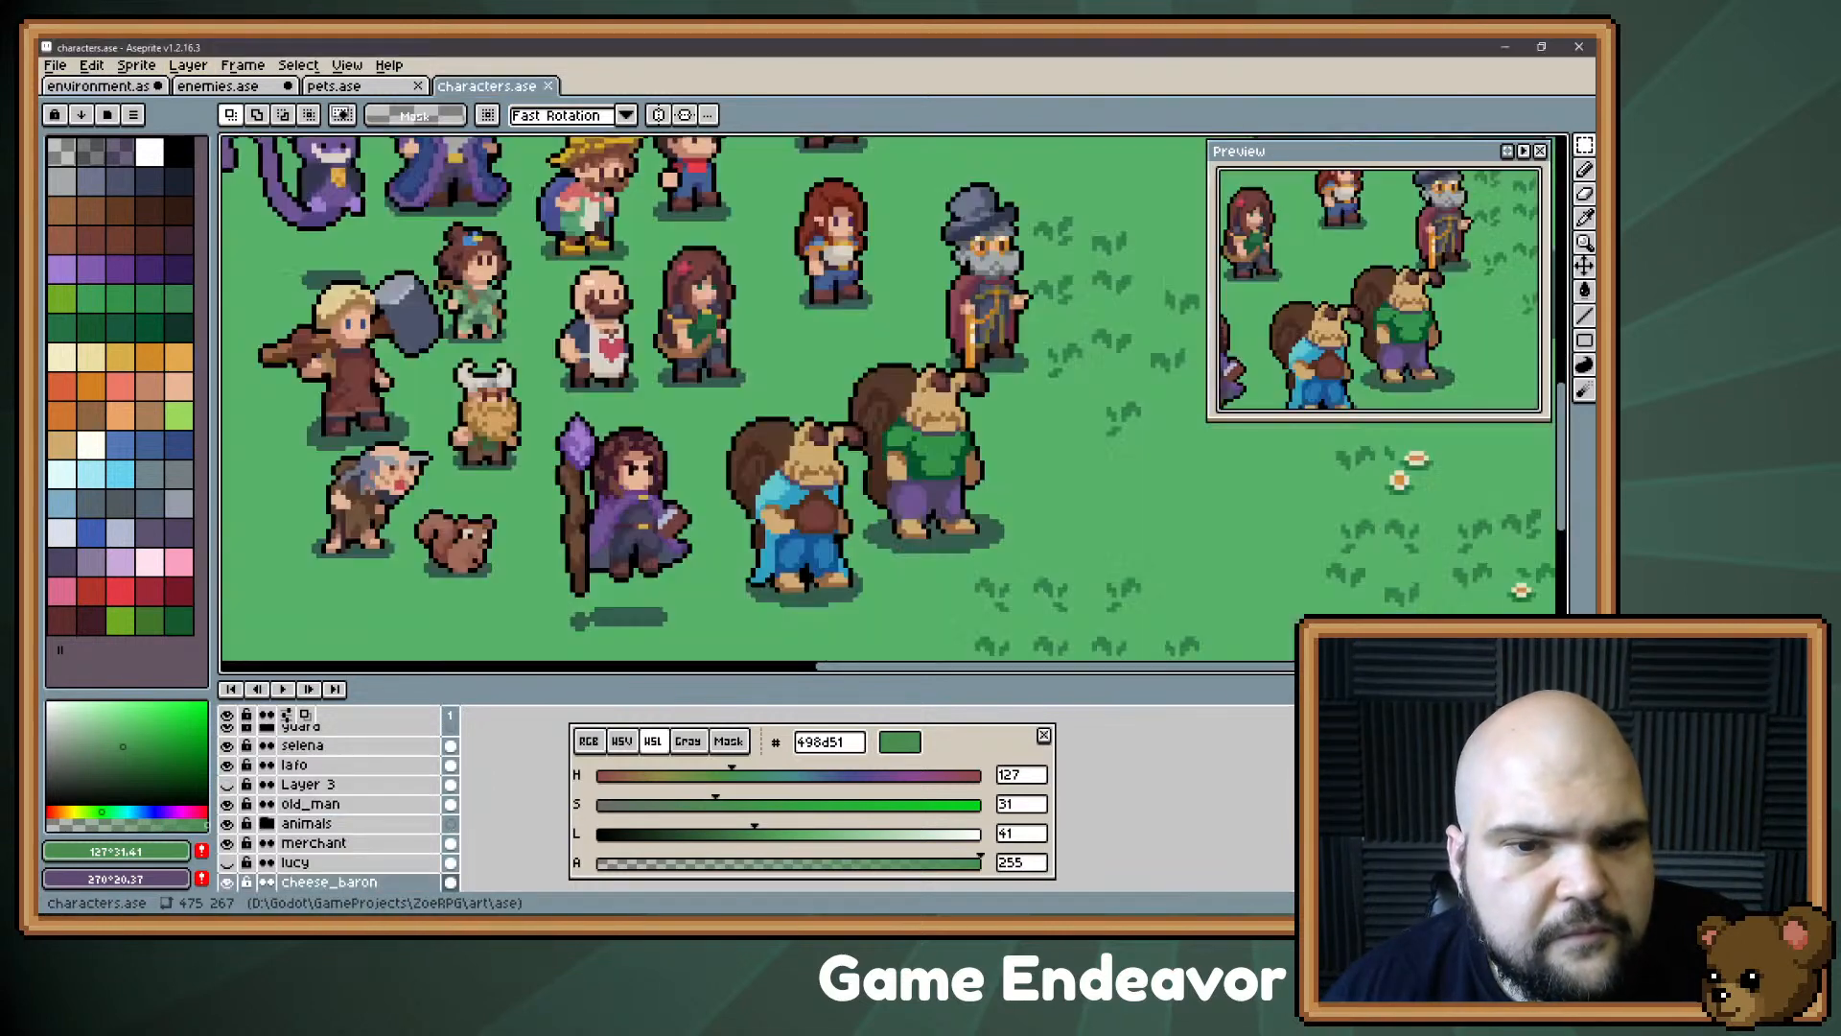
scroll(585, 385, "down", 1)
left_click_drag(608, 294, 657, 402)
scroll(649, 365, "up", 1)
scroll(326, 825, "up", 7)
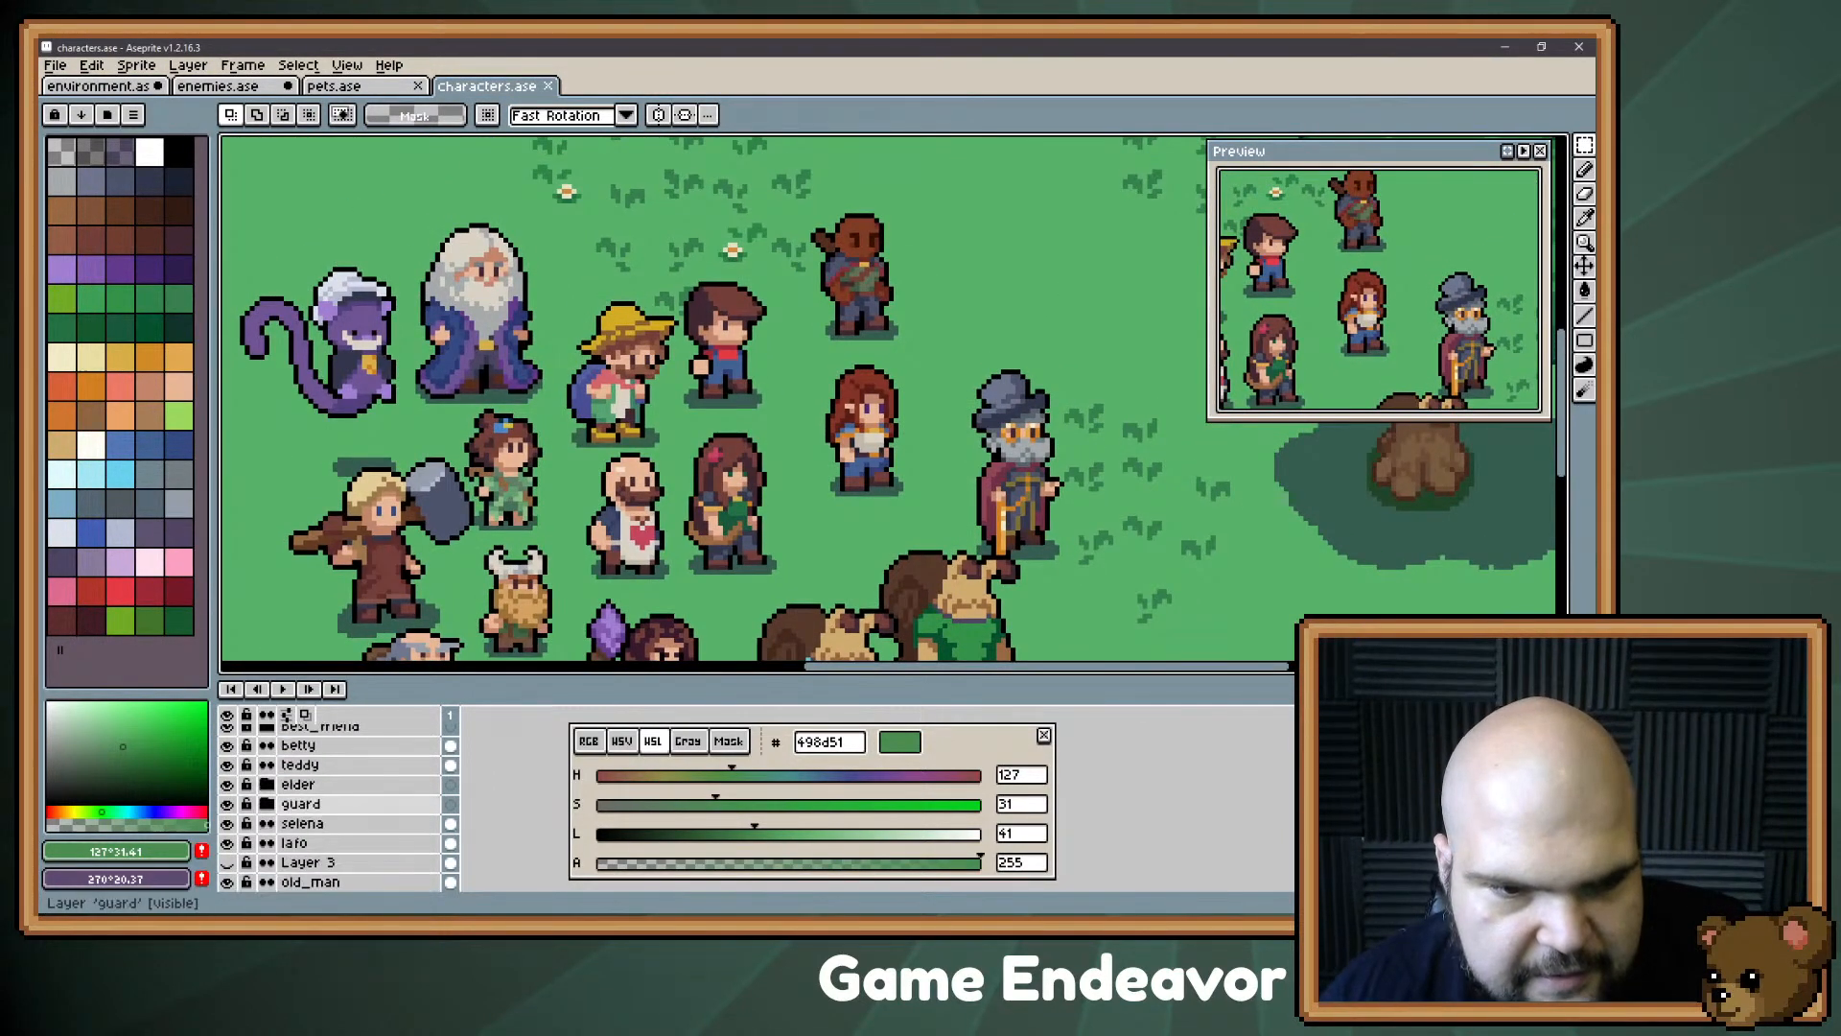
scroll(316, 825, "up", 3)
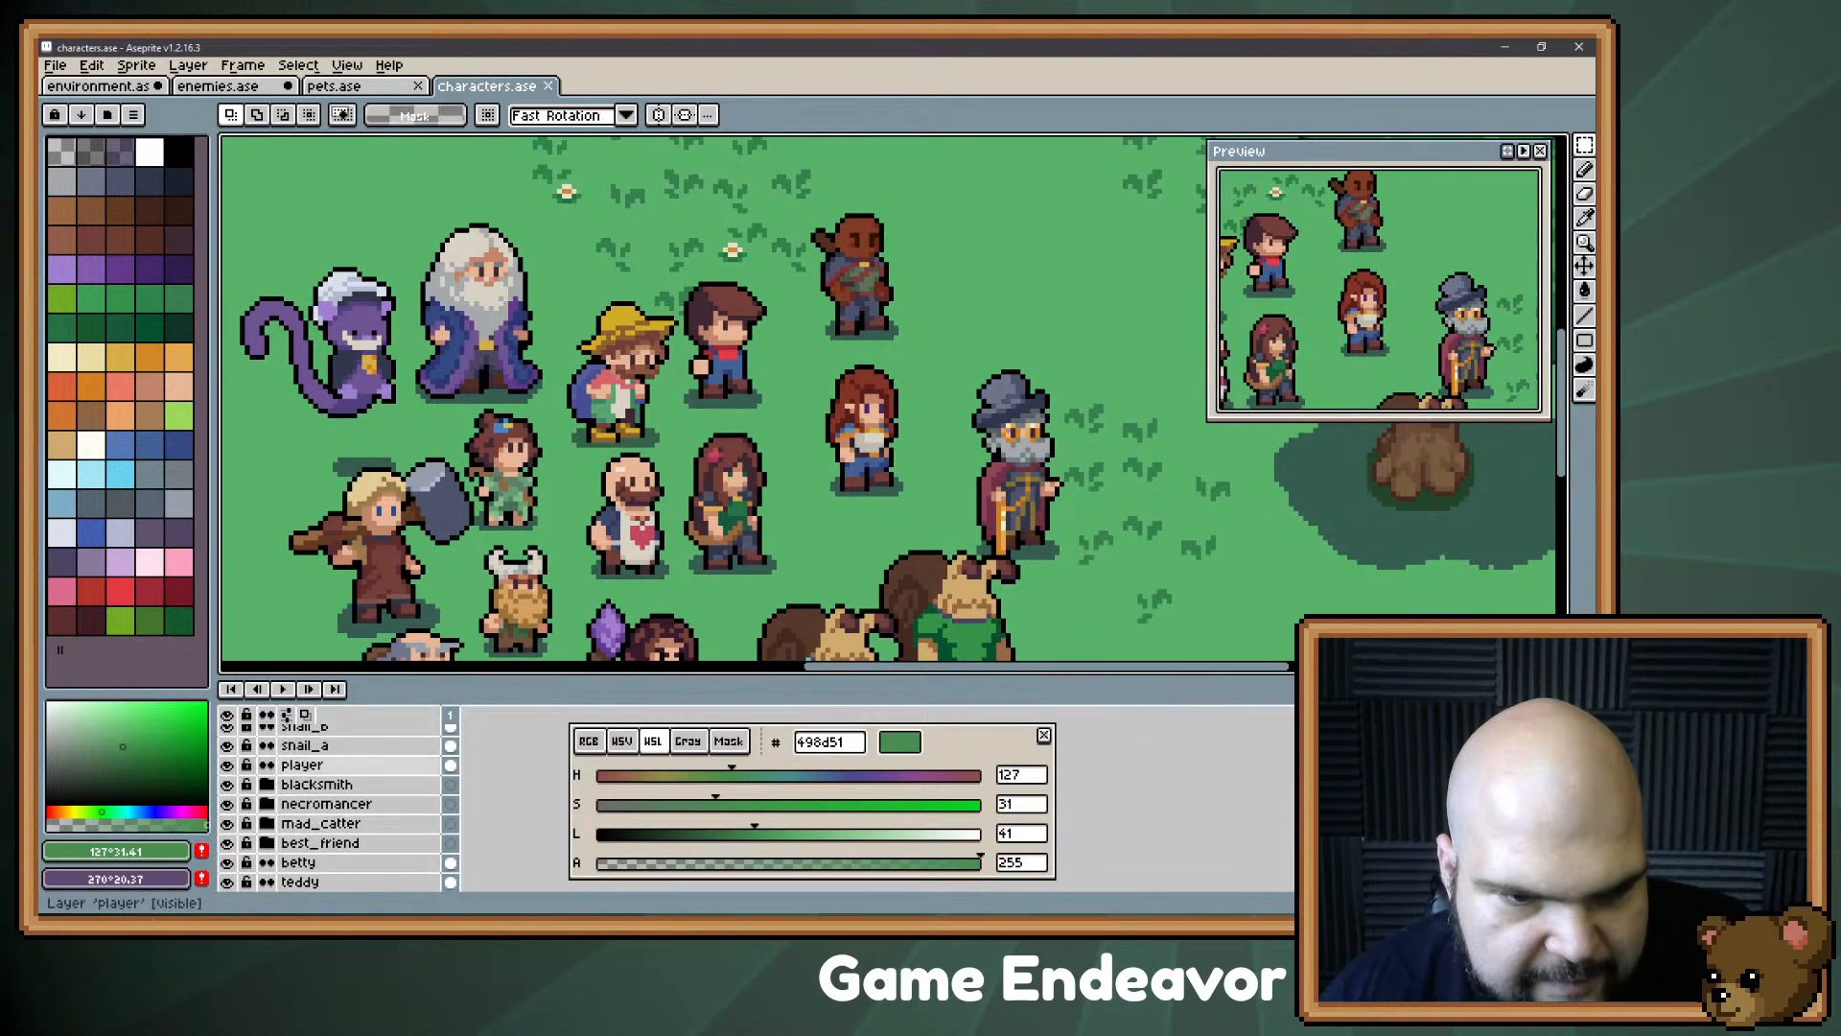
left_click(302, 764)
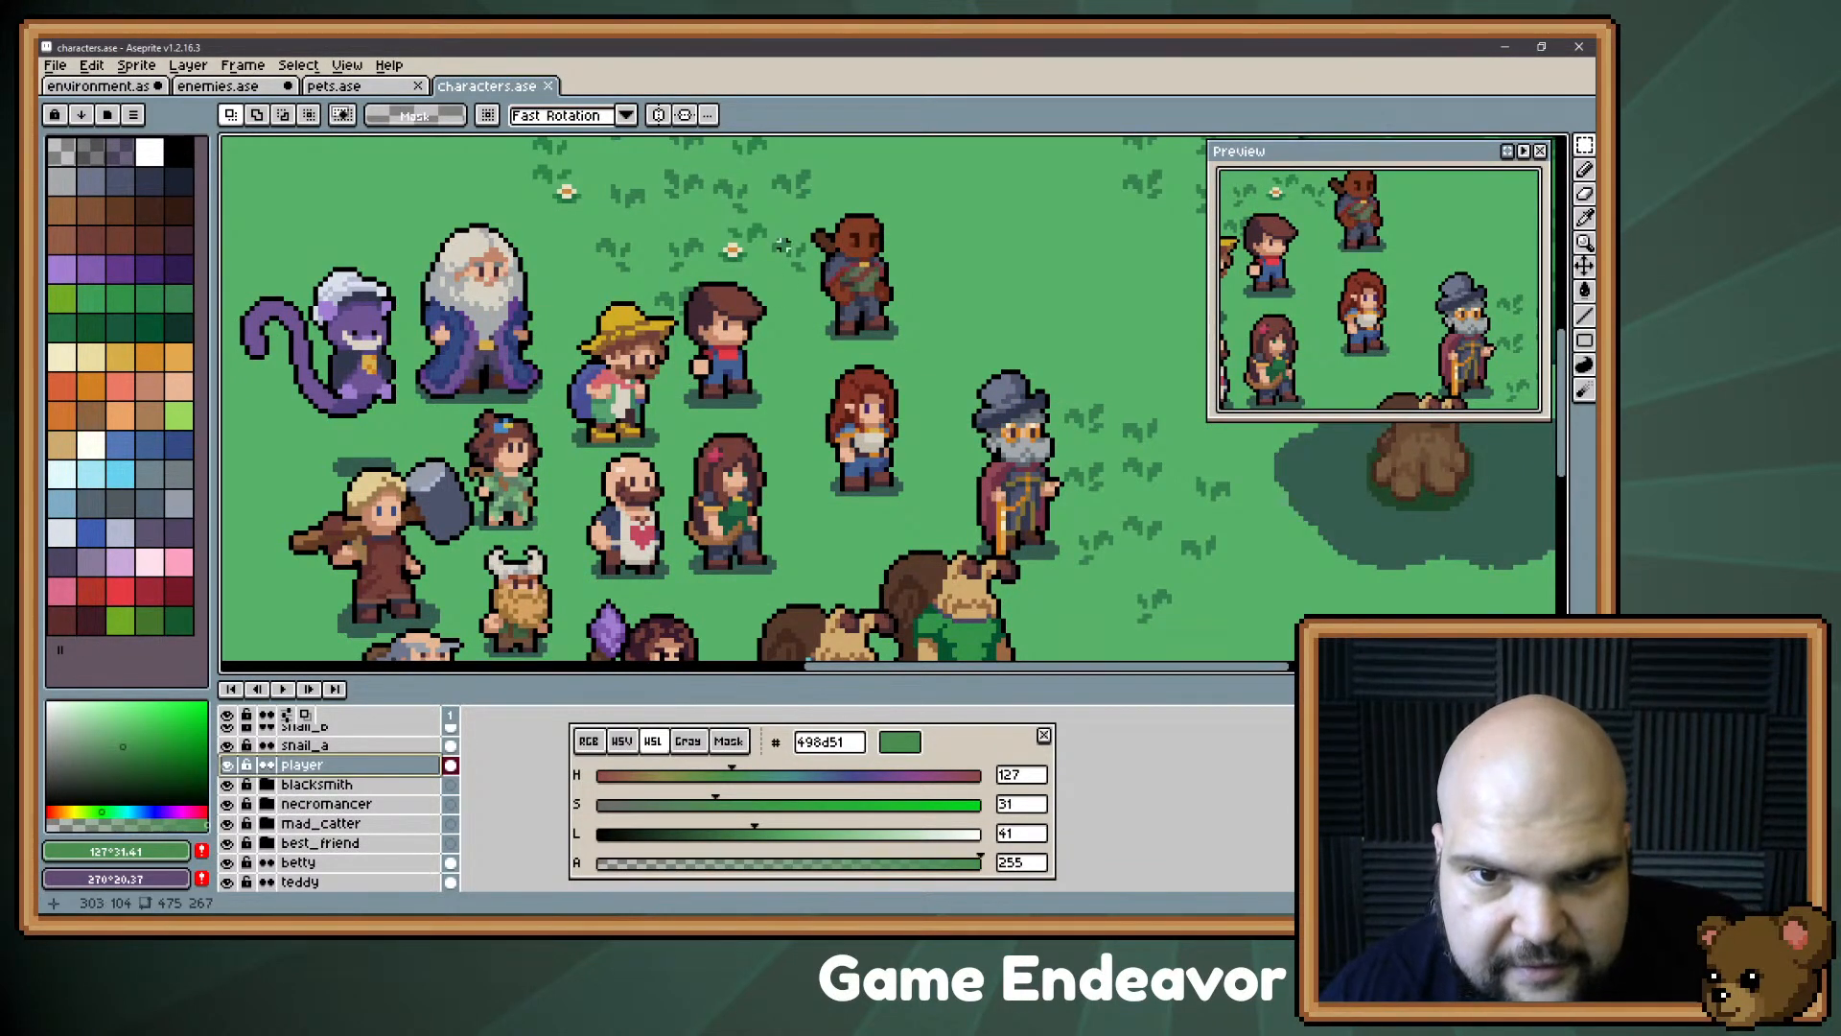
left_click_drag(787, 251, 652, 460)
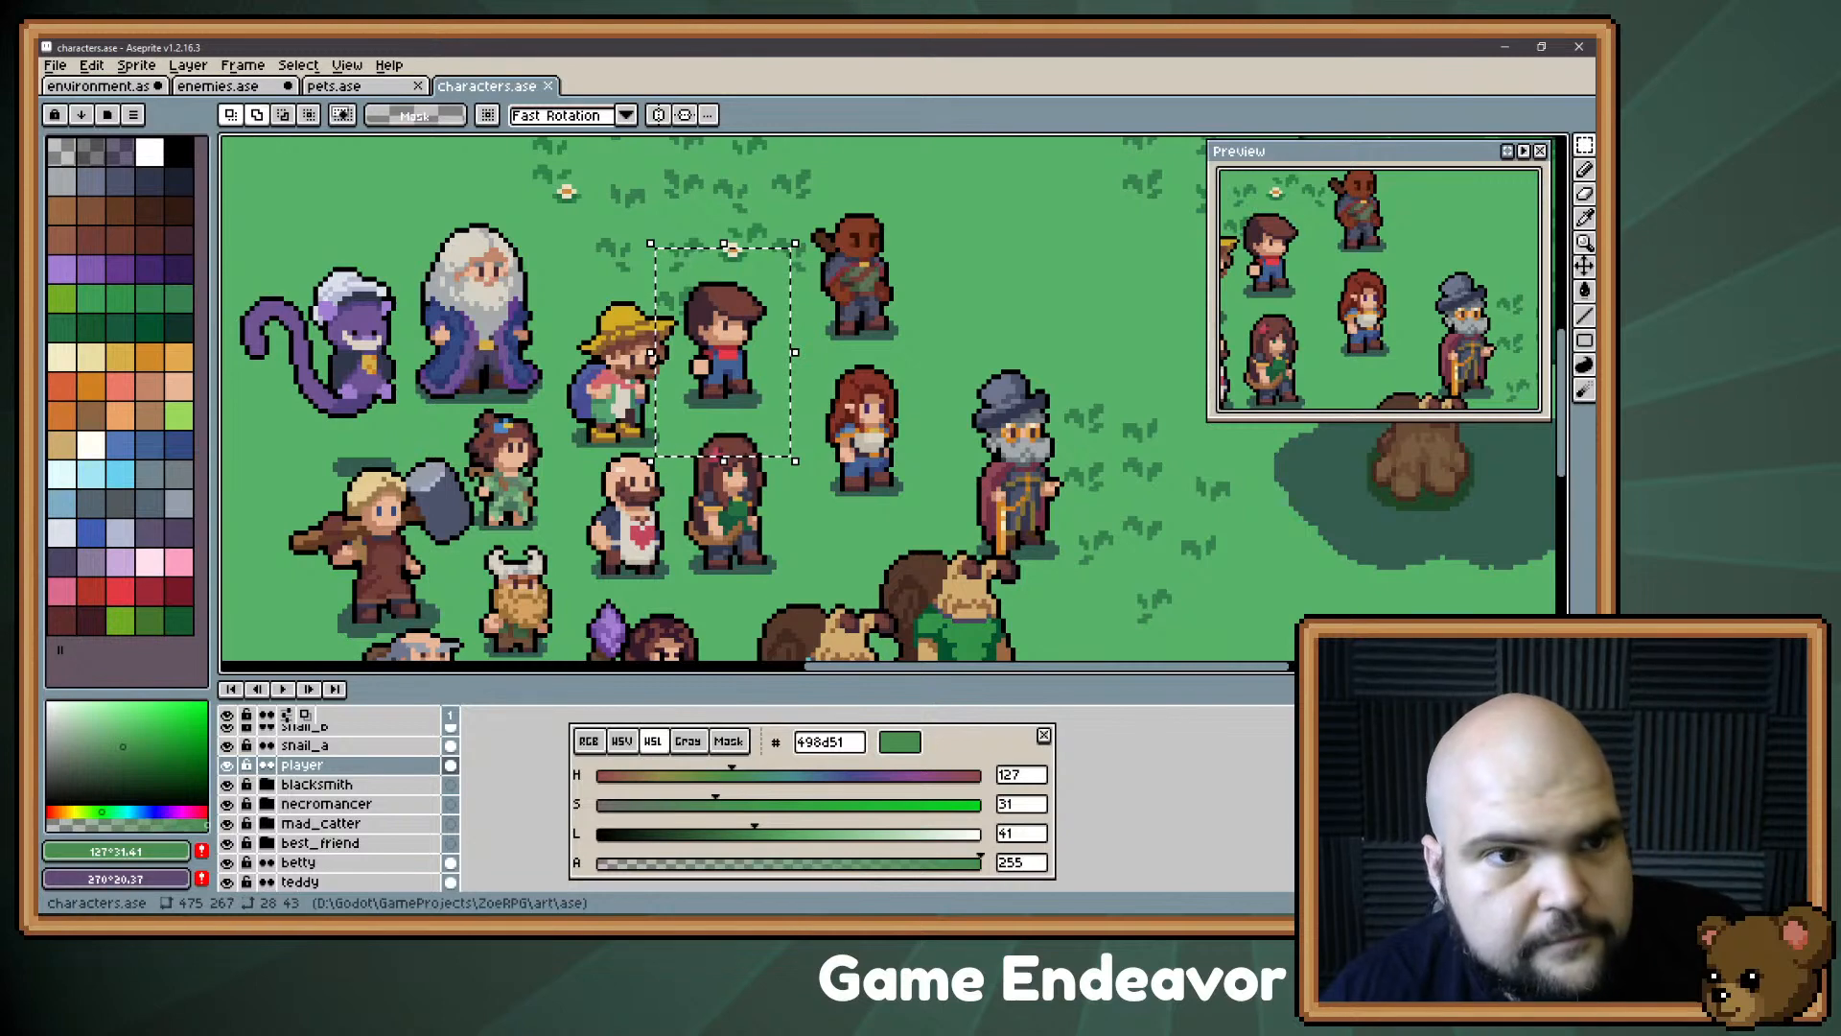
Step: Paste the player sprite onto a new layer in environment.ase and place it diagonally below the orange mushroom
left_click(99, 86)
key("ctrl+v")
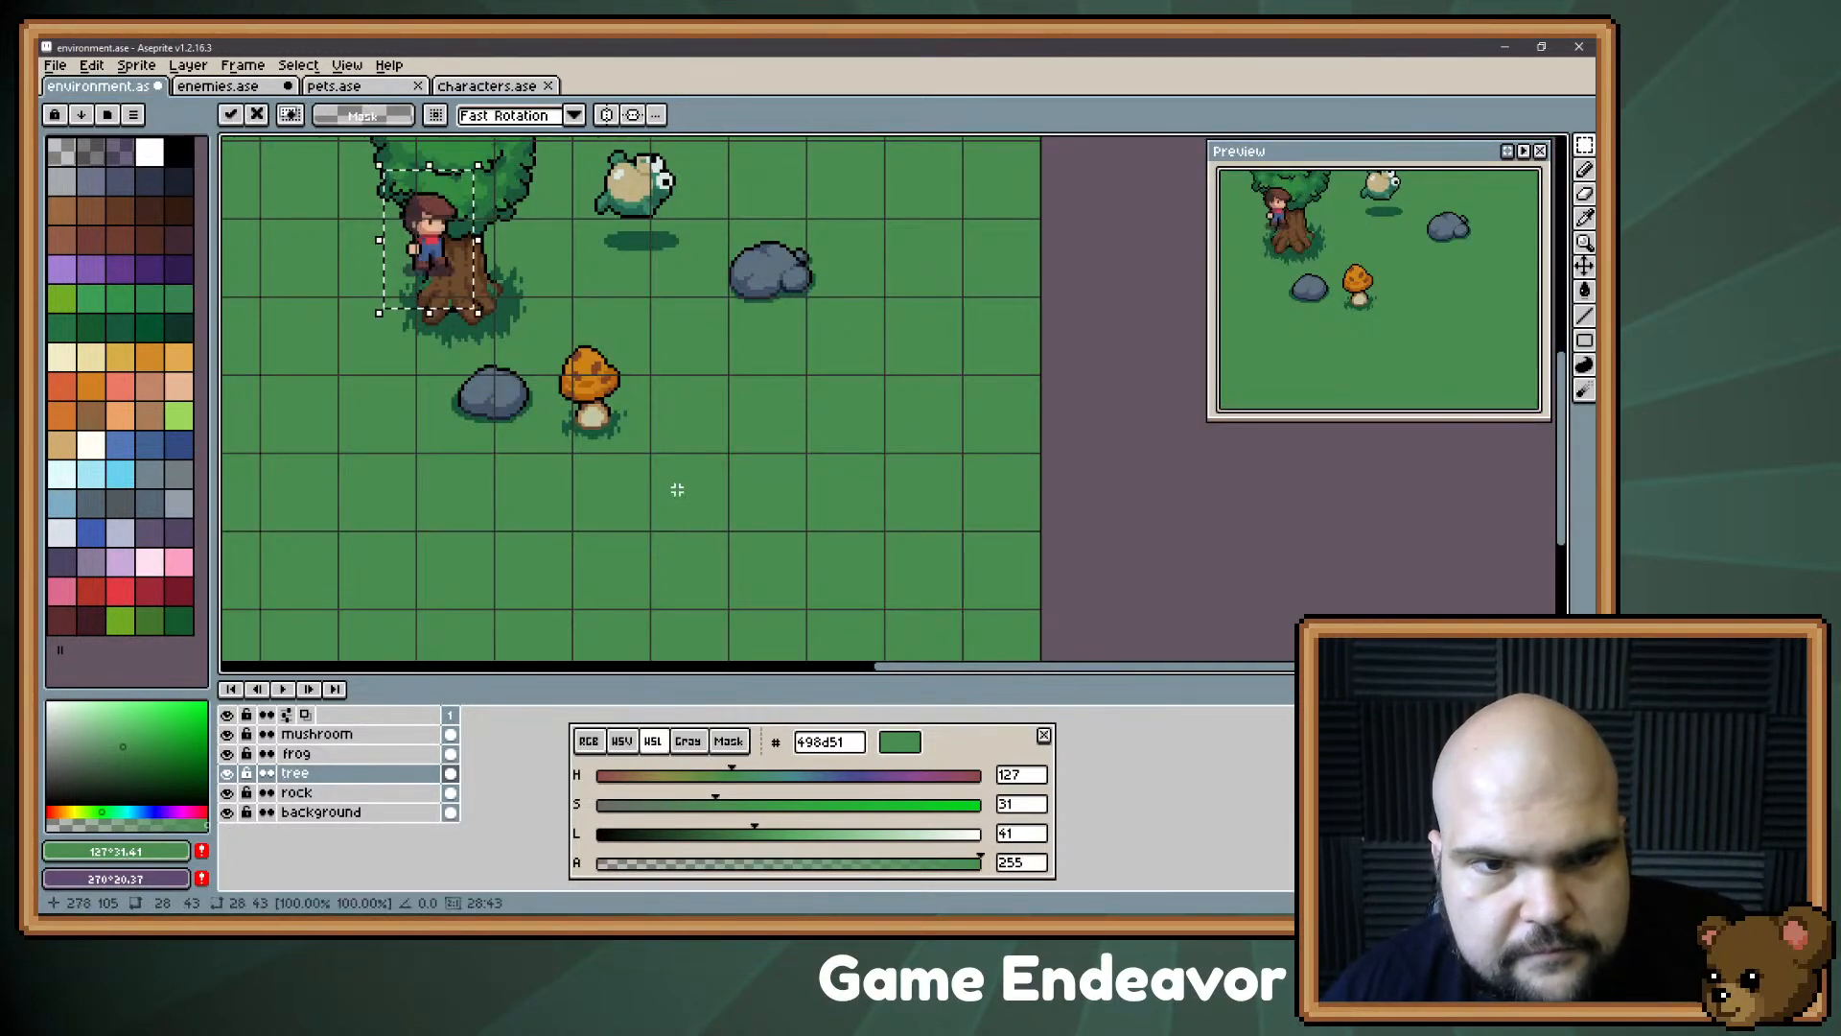
key("ctrl+z")
key("shift+n")
key("ctrl+v")
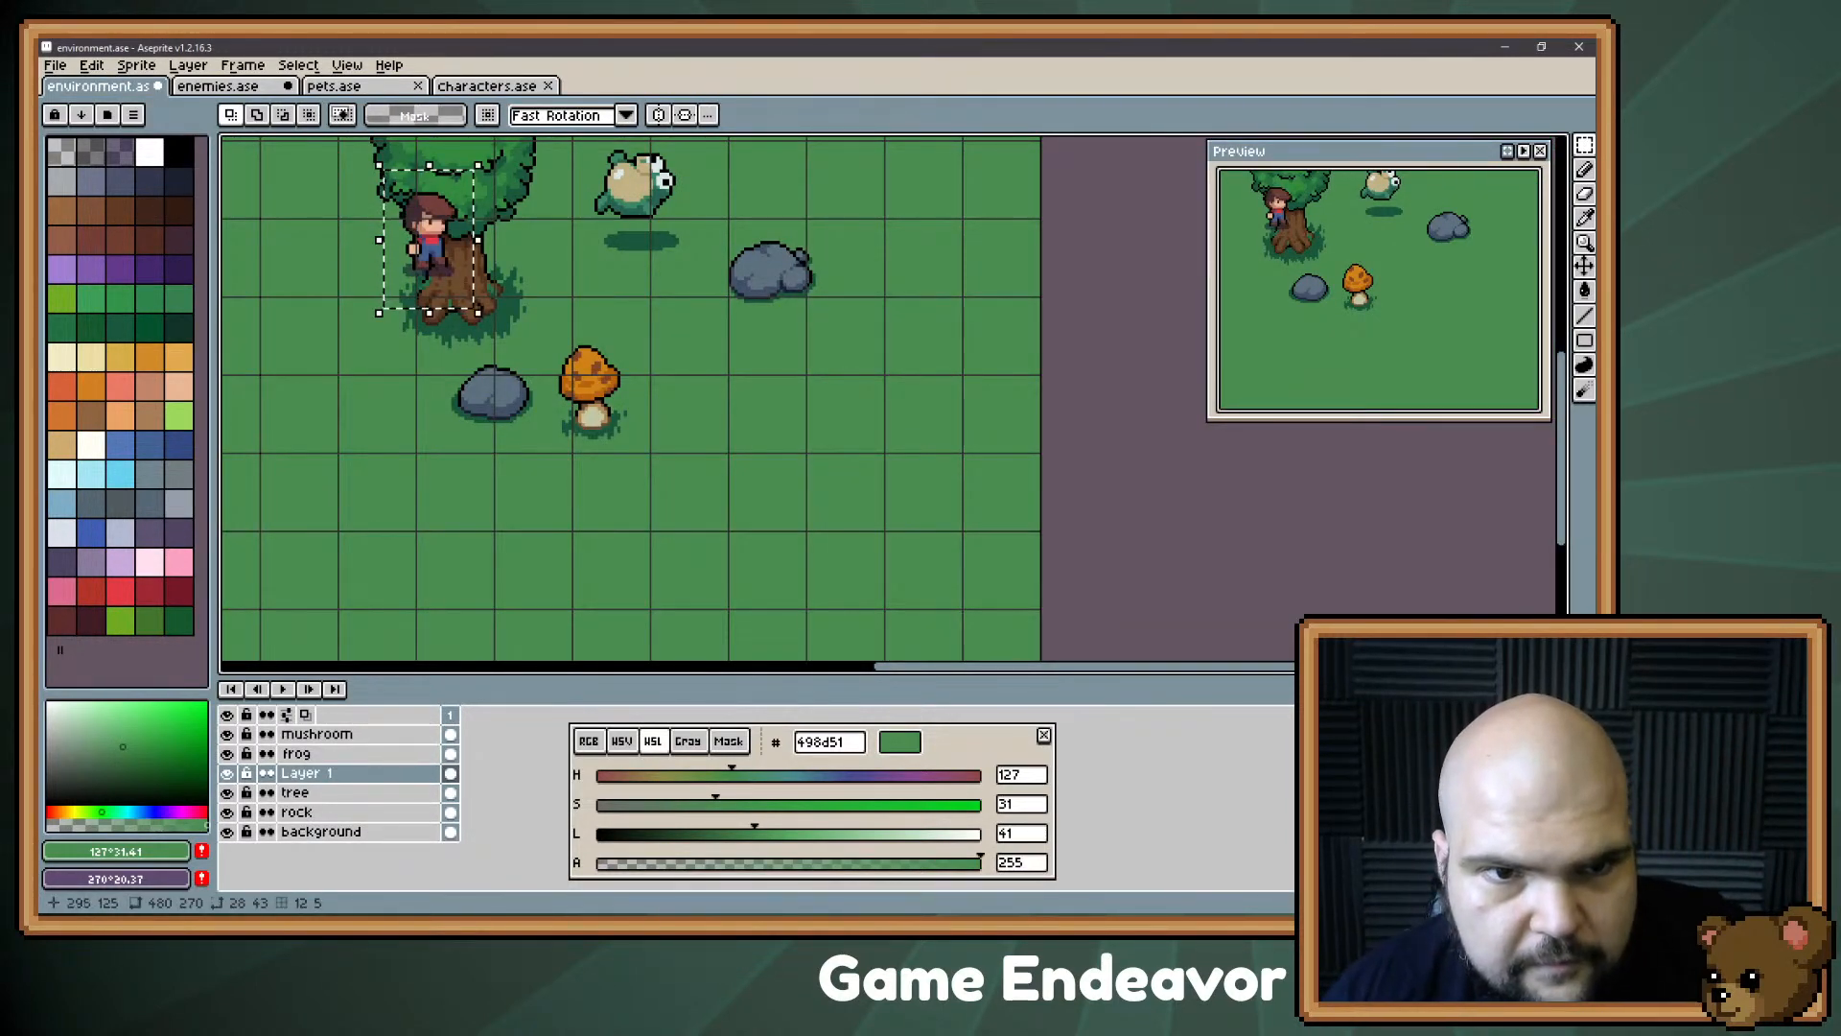
left_click_drag(432, 234, 689, 477)
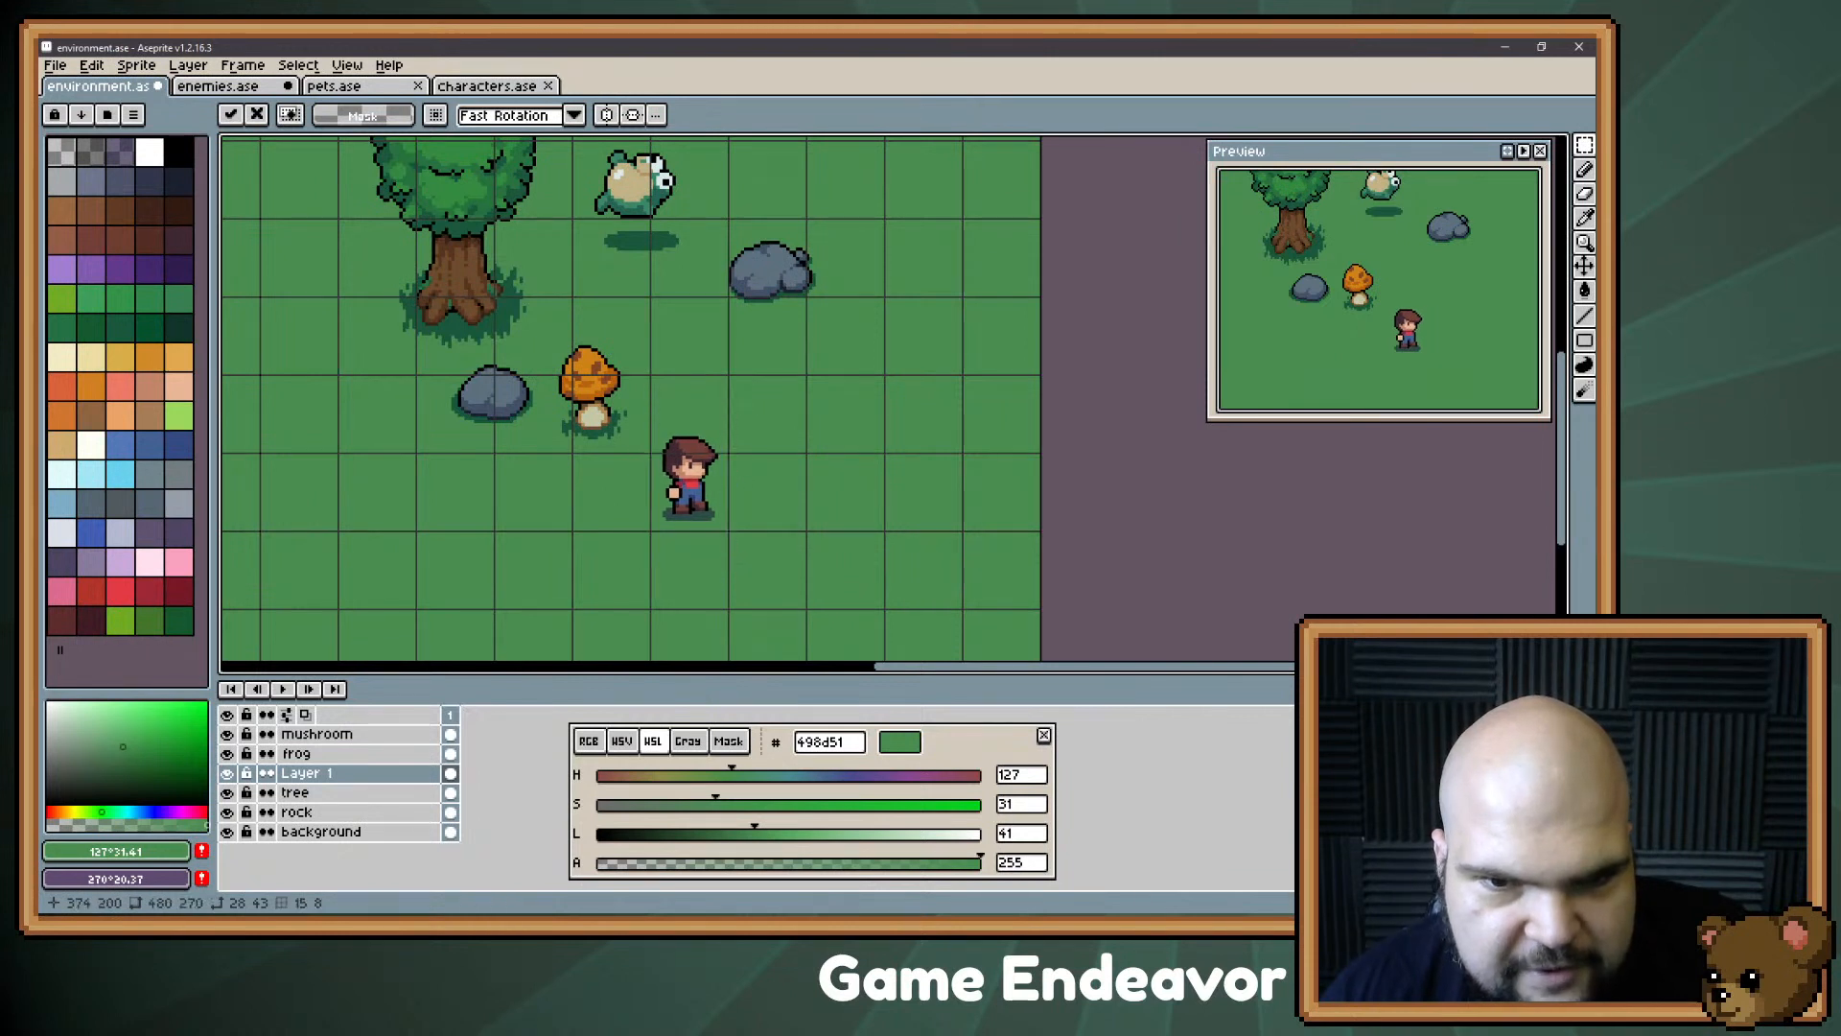
left_click(817, 450)
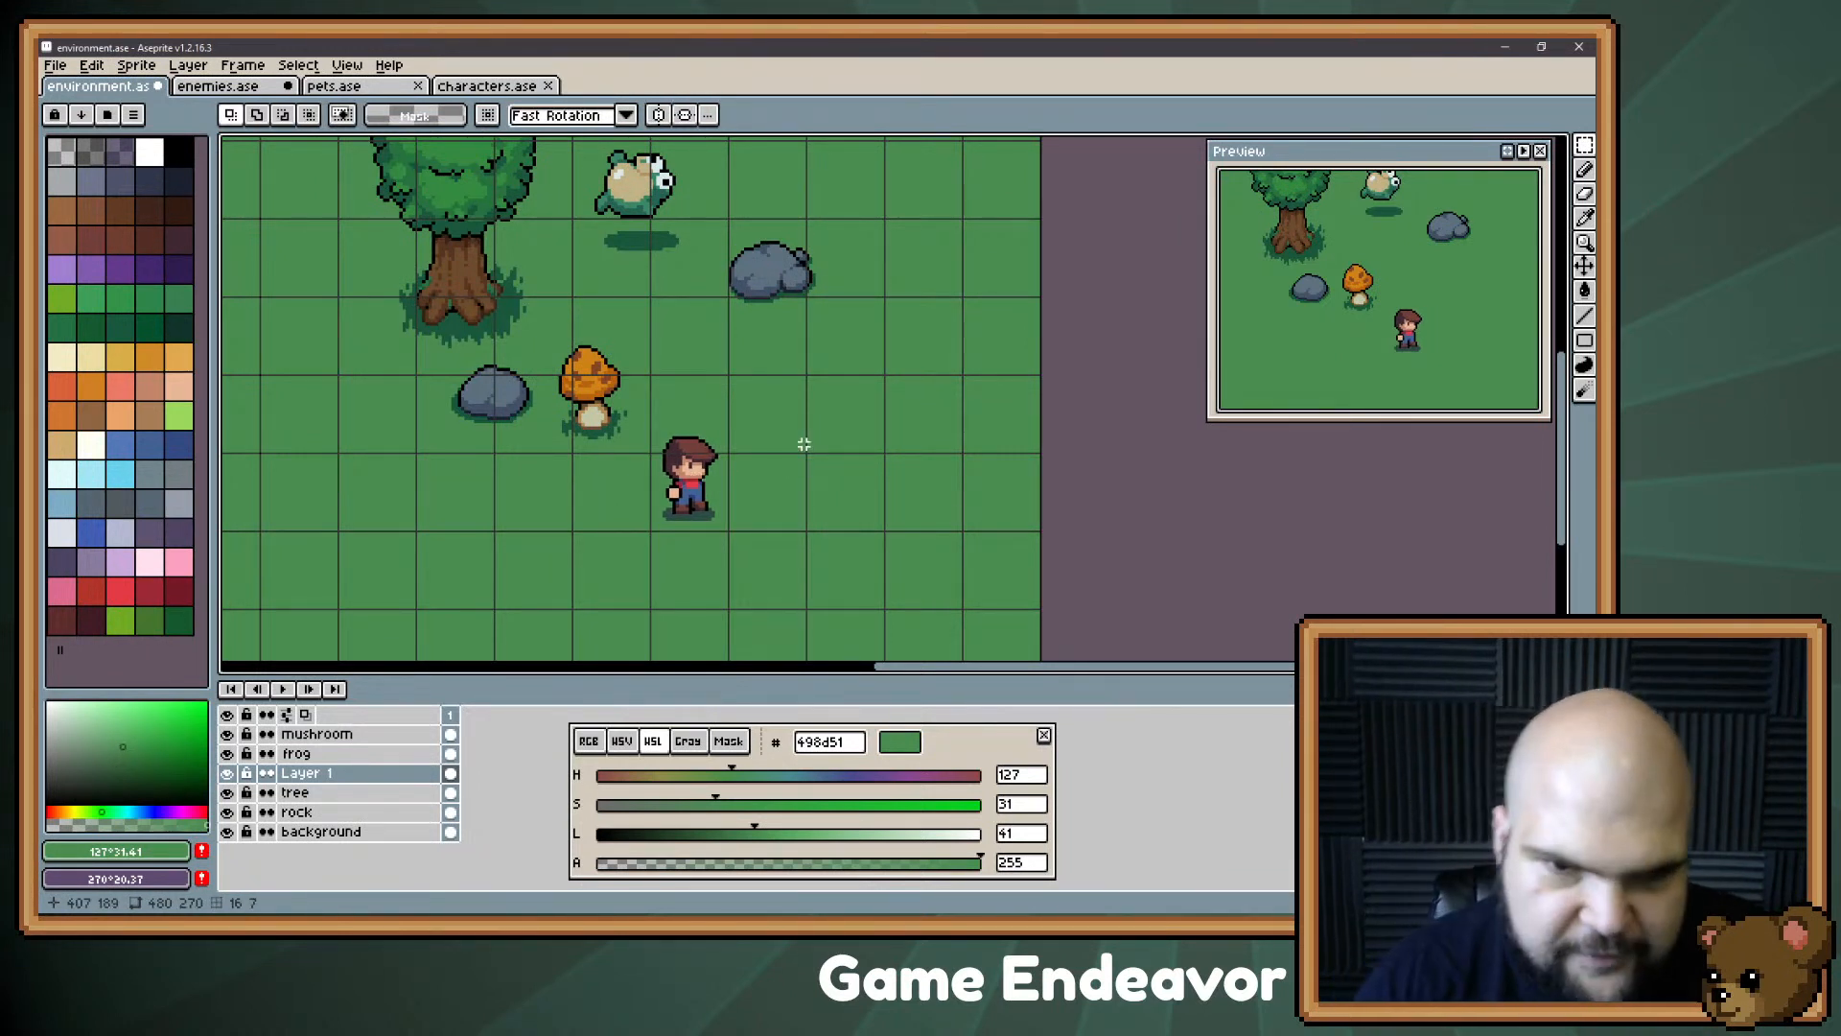
Step: Choose the Pencil with the dark navy colour 1c2131 near the player sprite, and switch back to Trello
mouse_move(803, 442)
left_mouse_down()
mouse_move(775, 390)
mouse_move(734, 436)
left_mouse_up()
key("b")
left_click(179, 179)
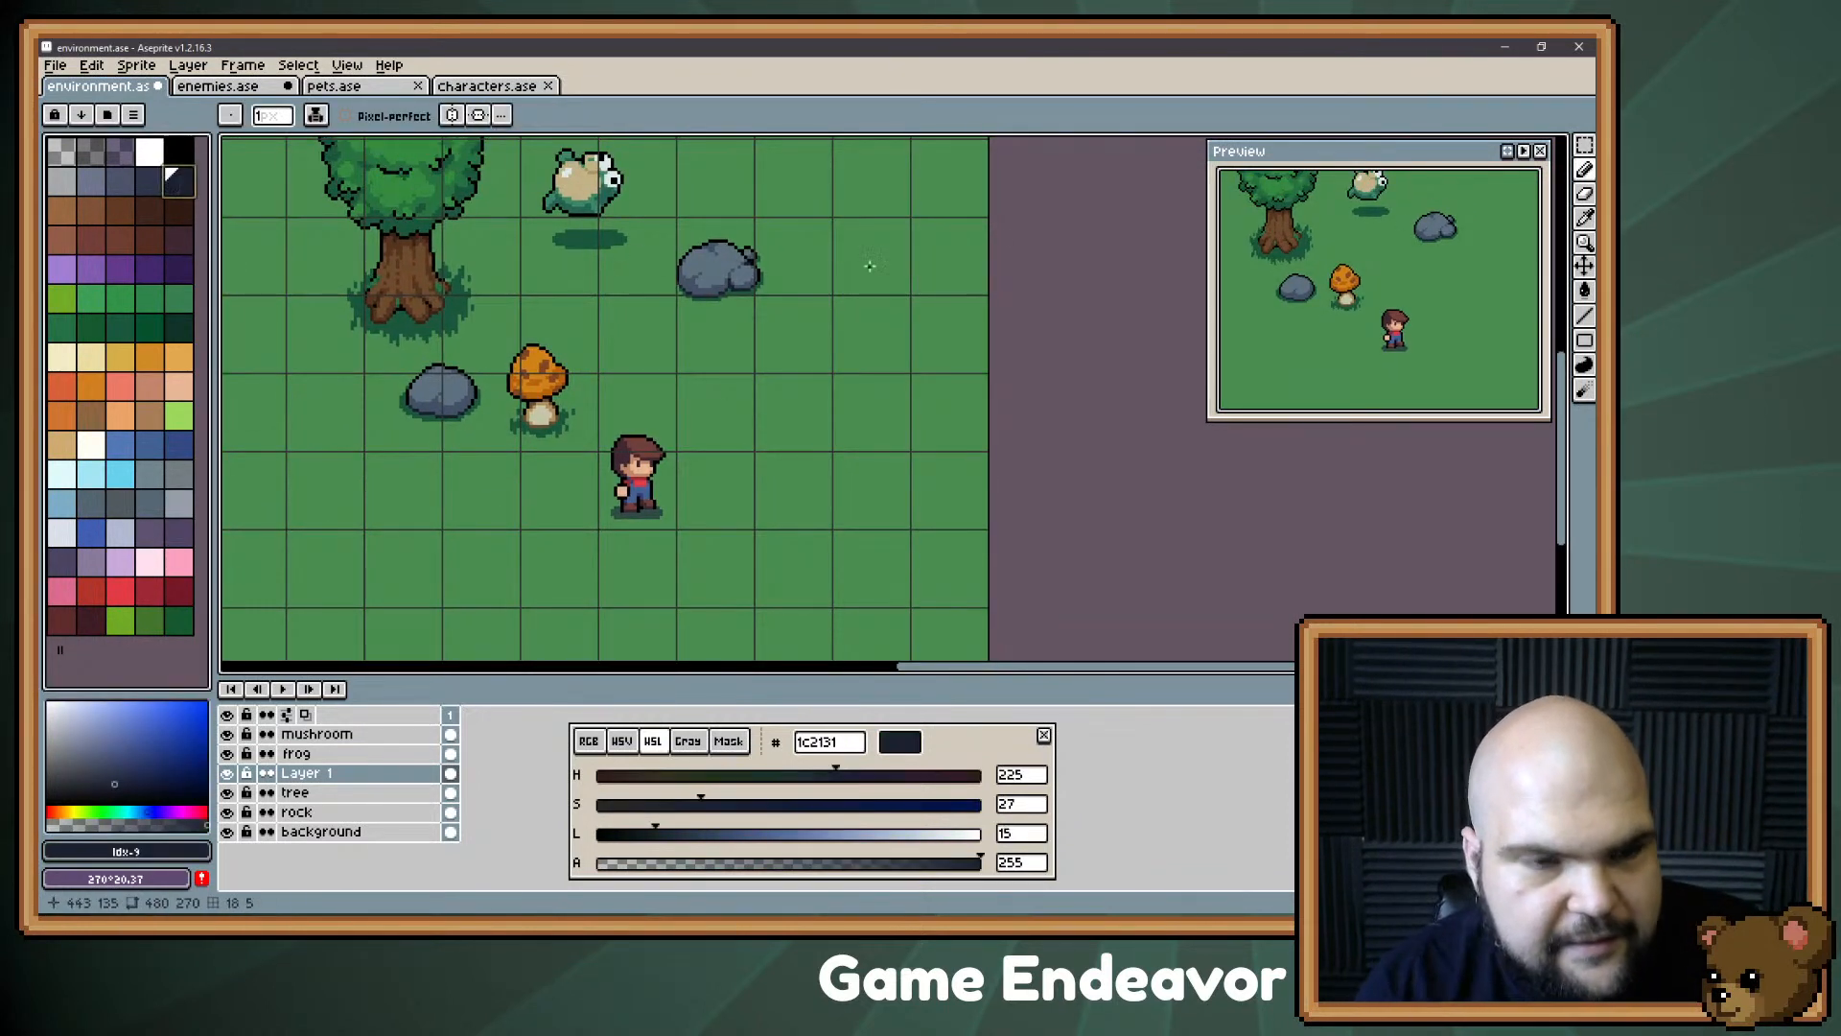
scroll(734, 518, "up", 2)
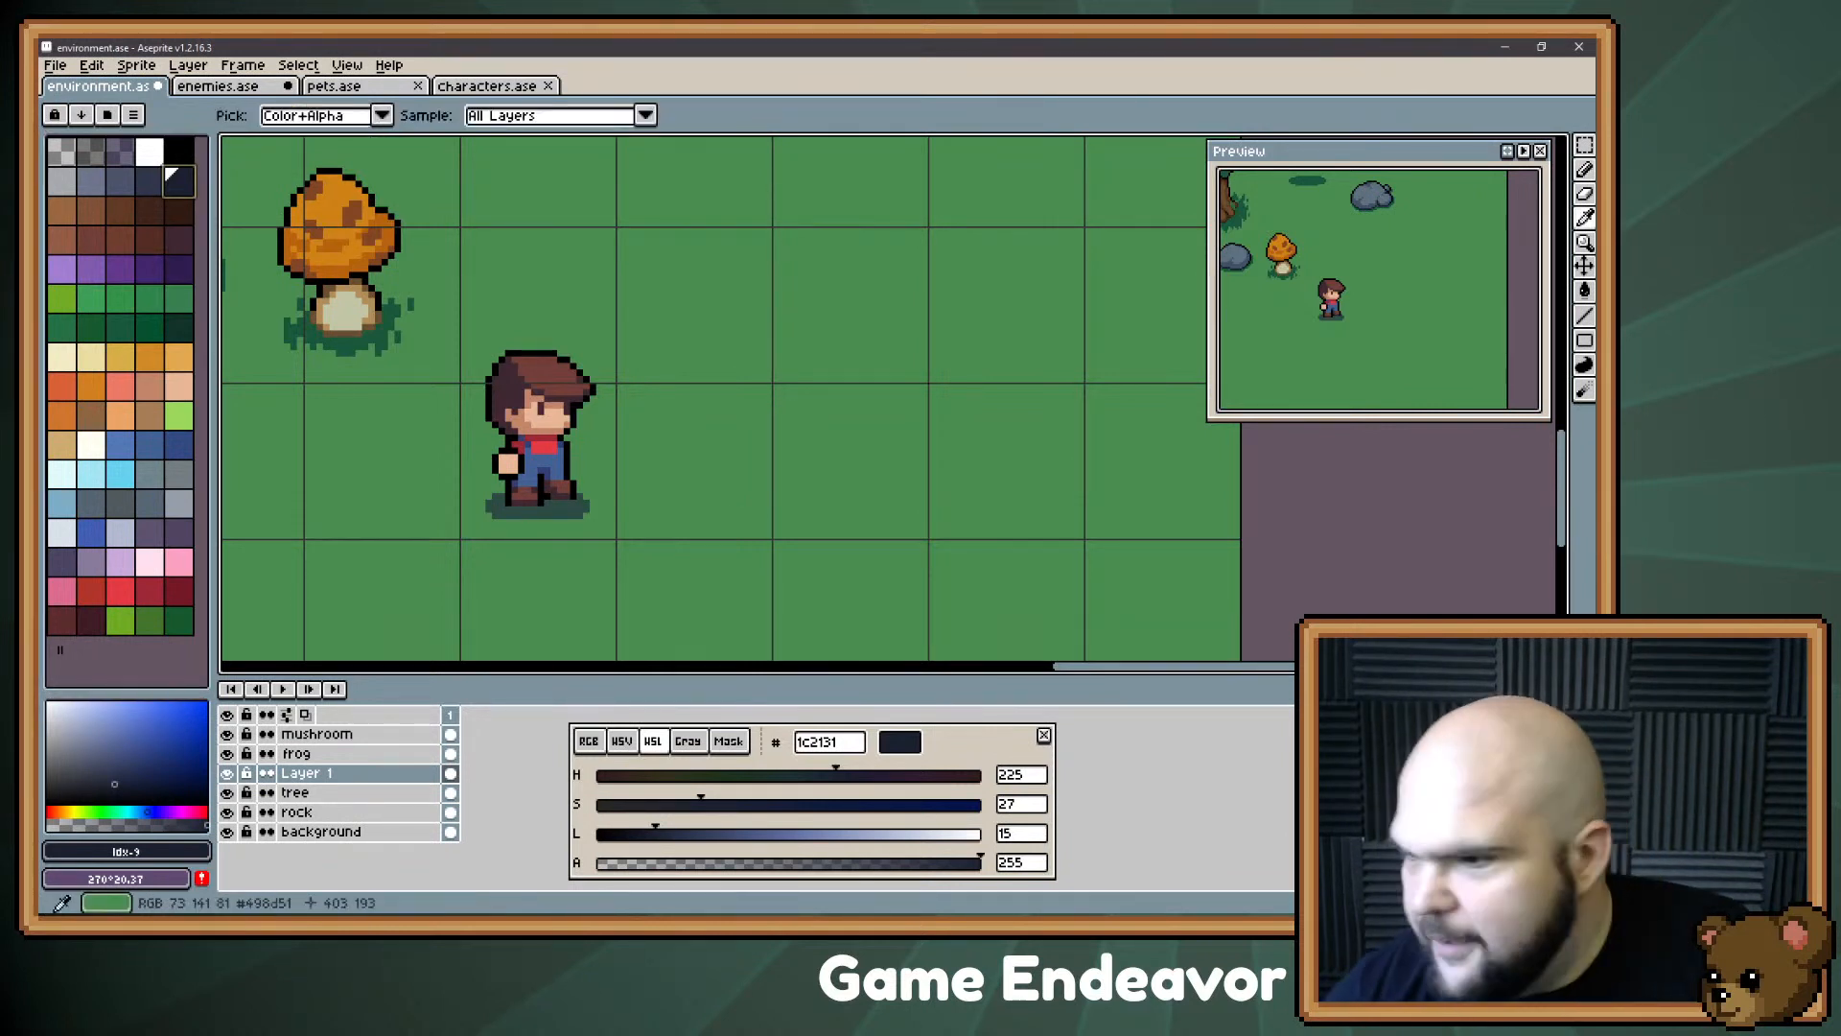
key("alt+Tab")
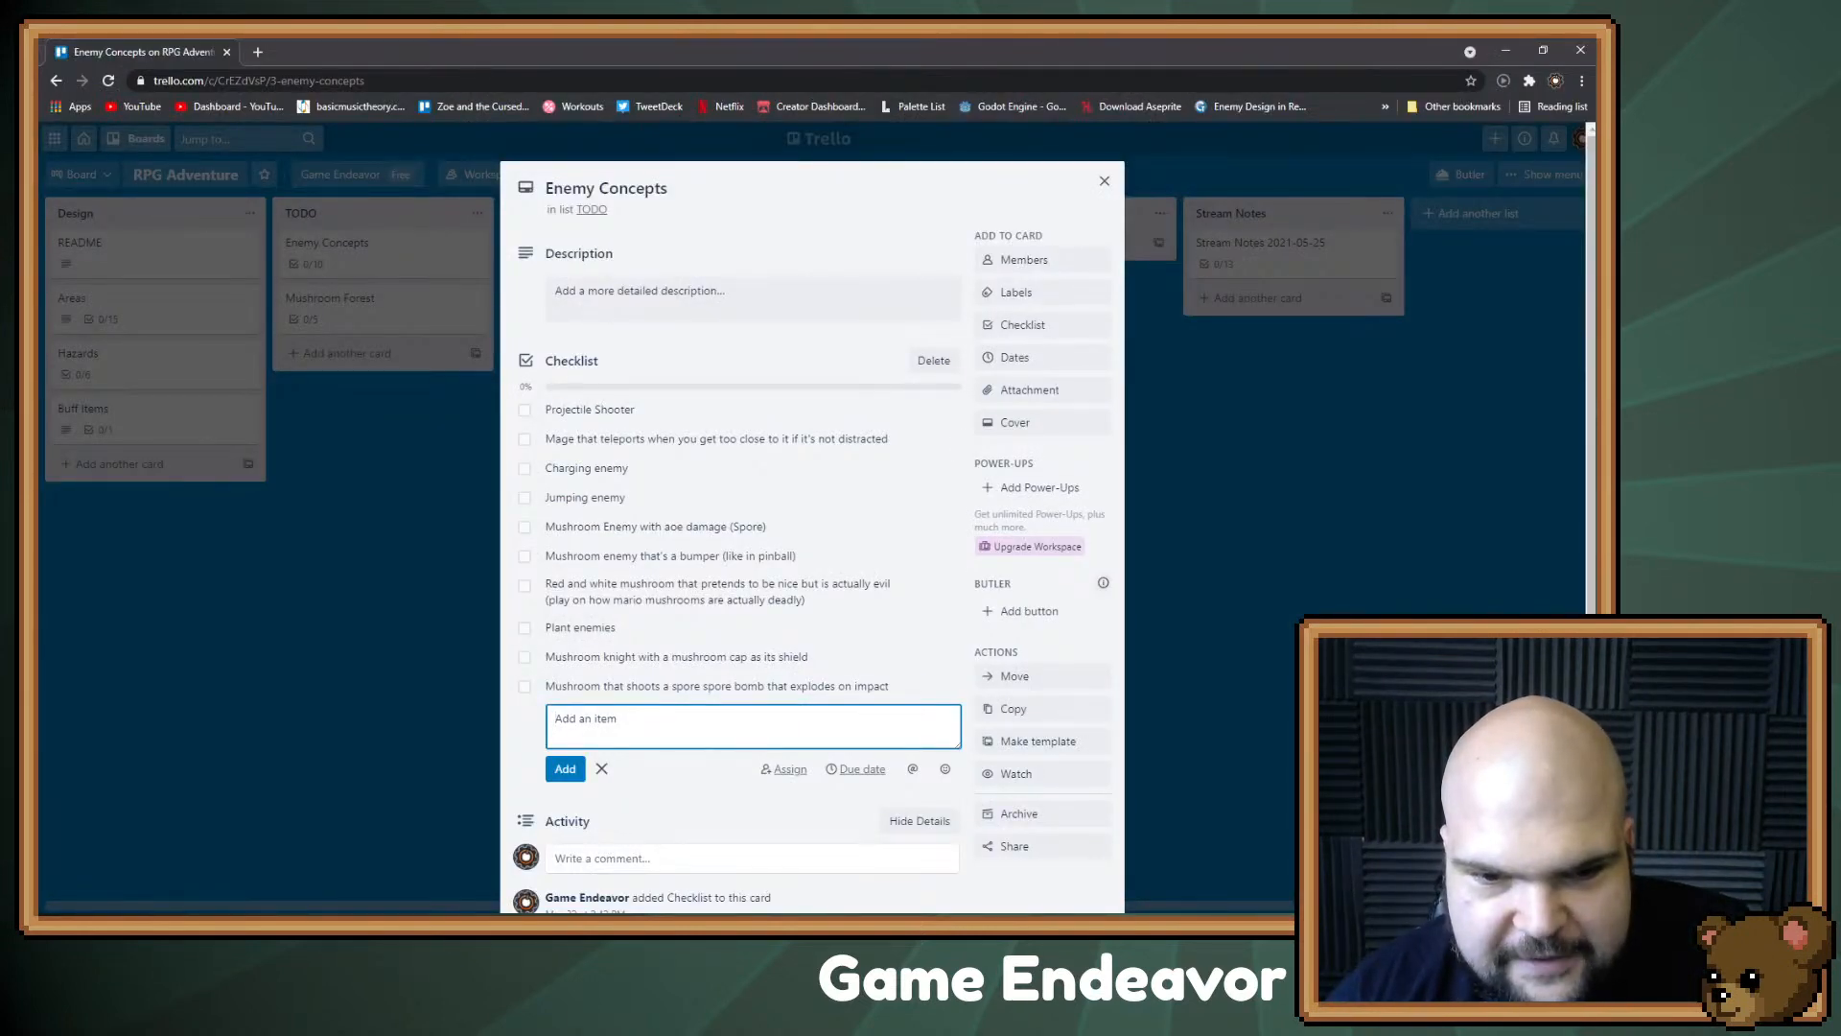
Step: Add the checklist item "Giant ant that has been infected by that one fungal thing" to the Enemy Concepts card
type("G")
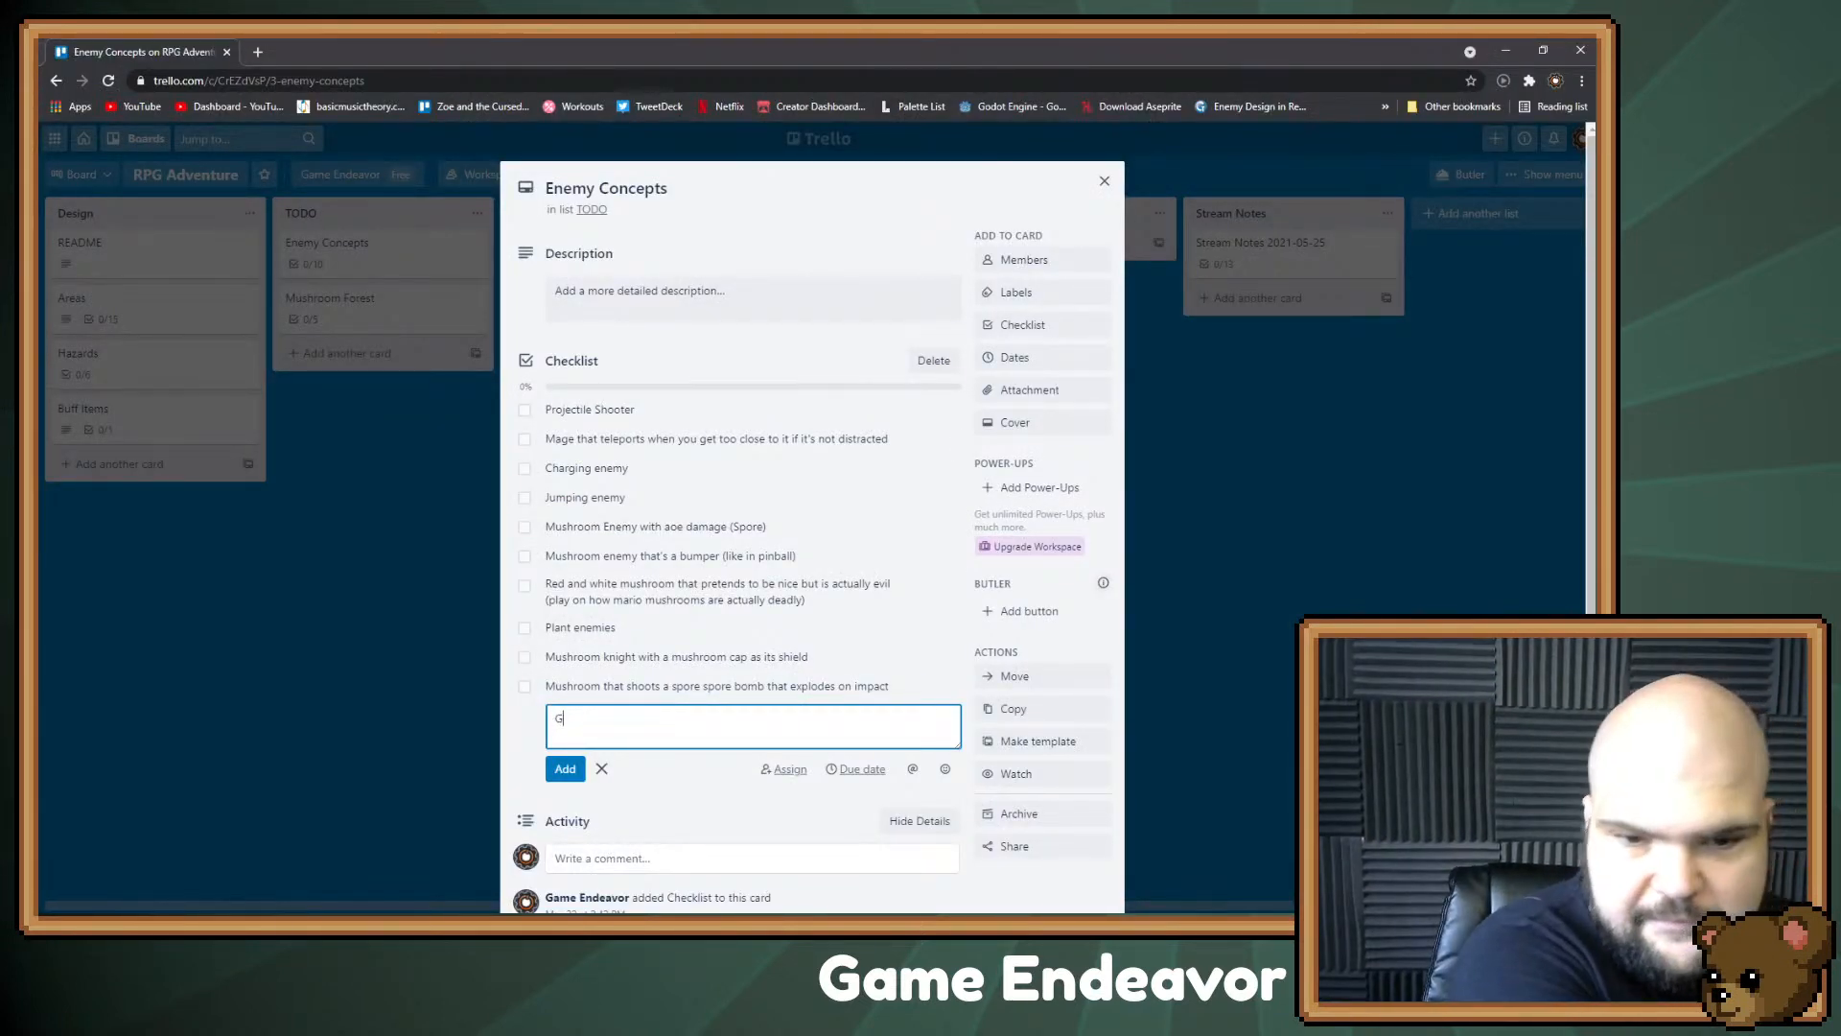
type("rant ant")
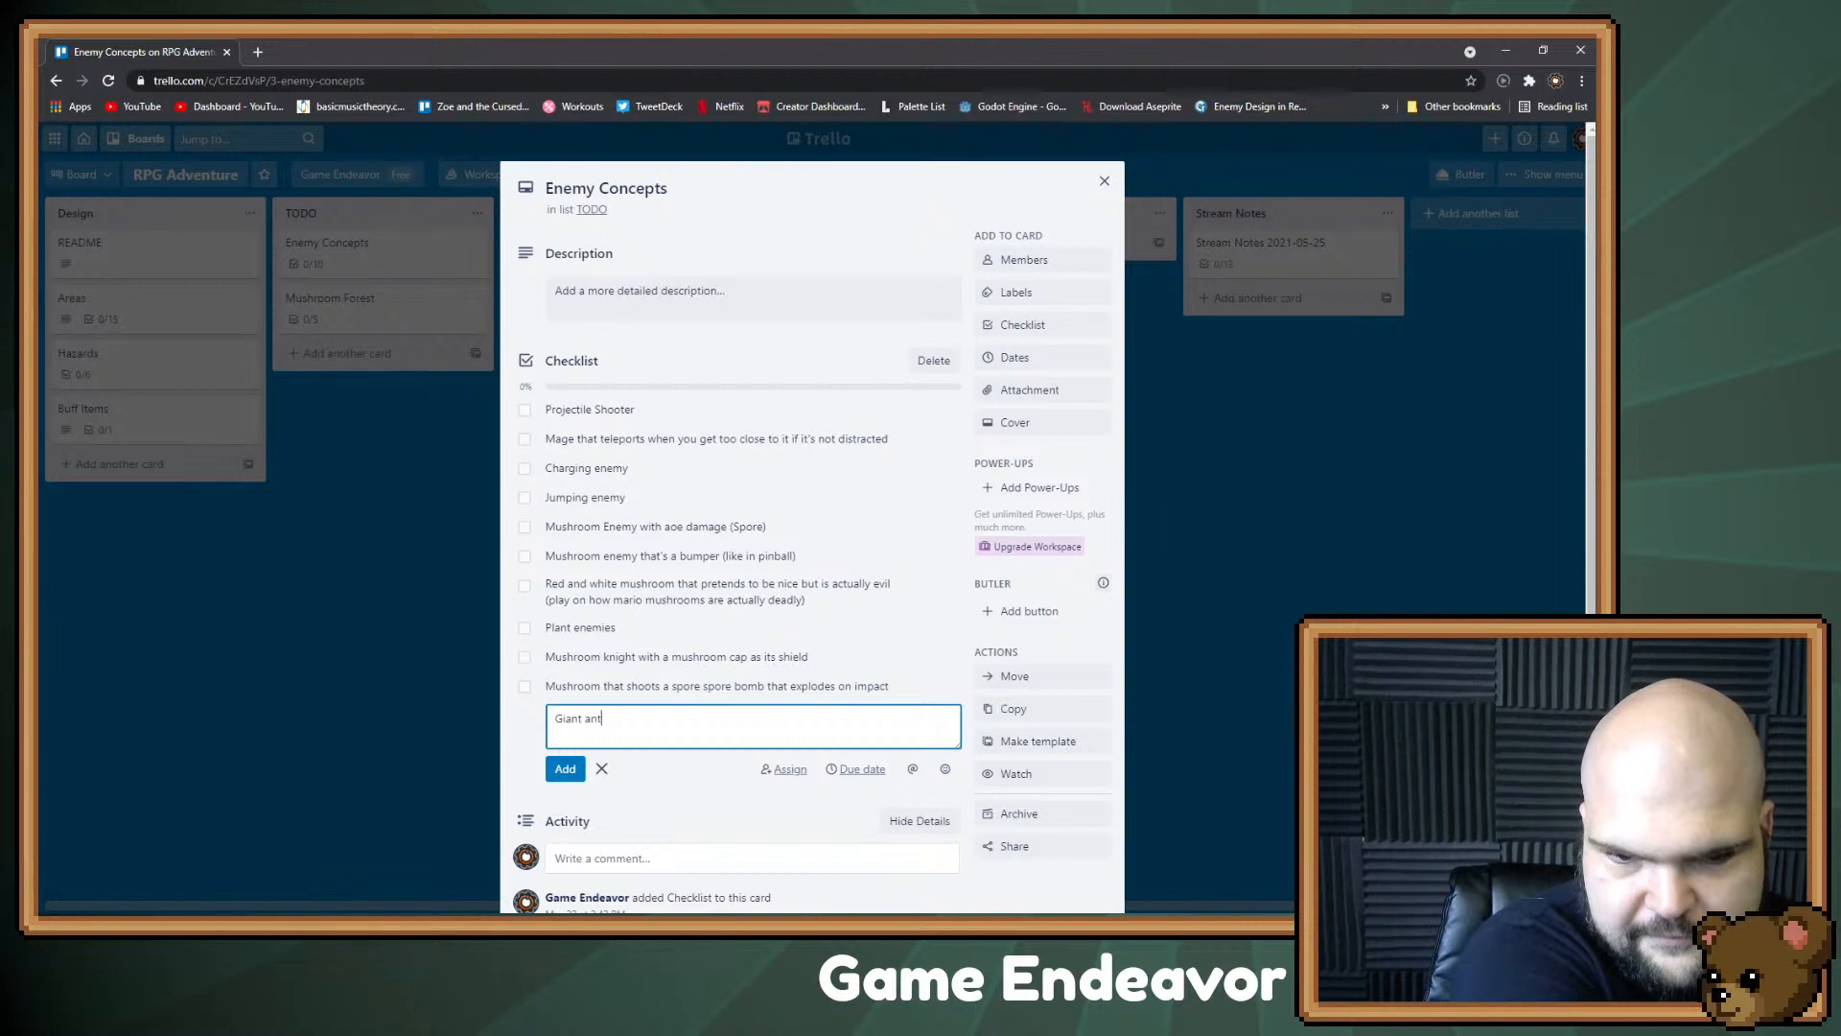
type(" that has been ")
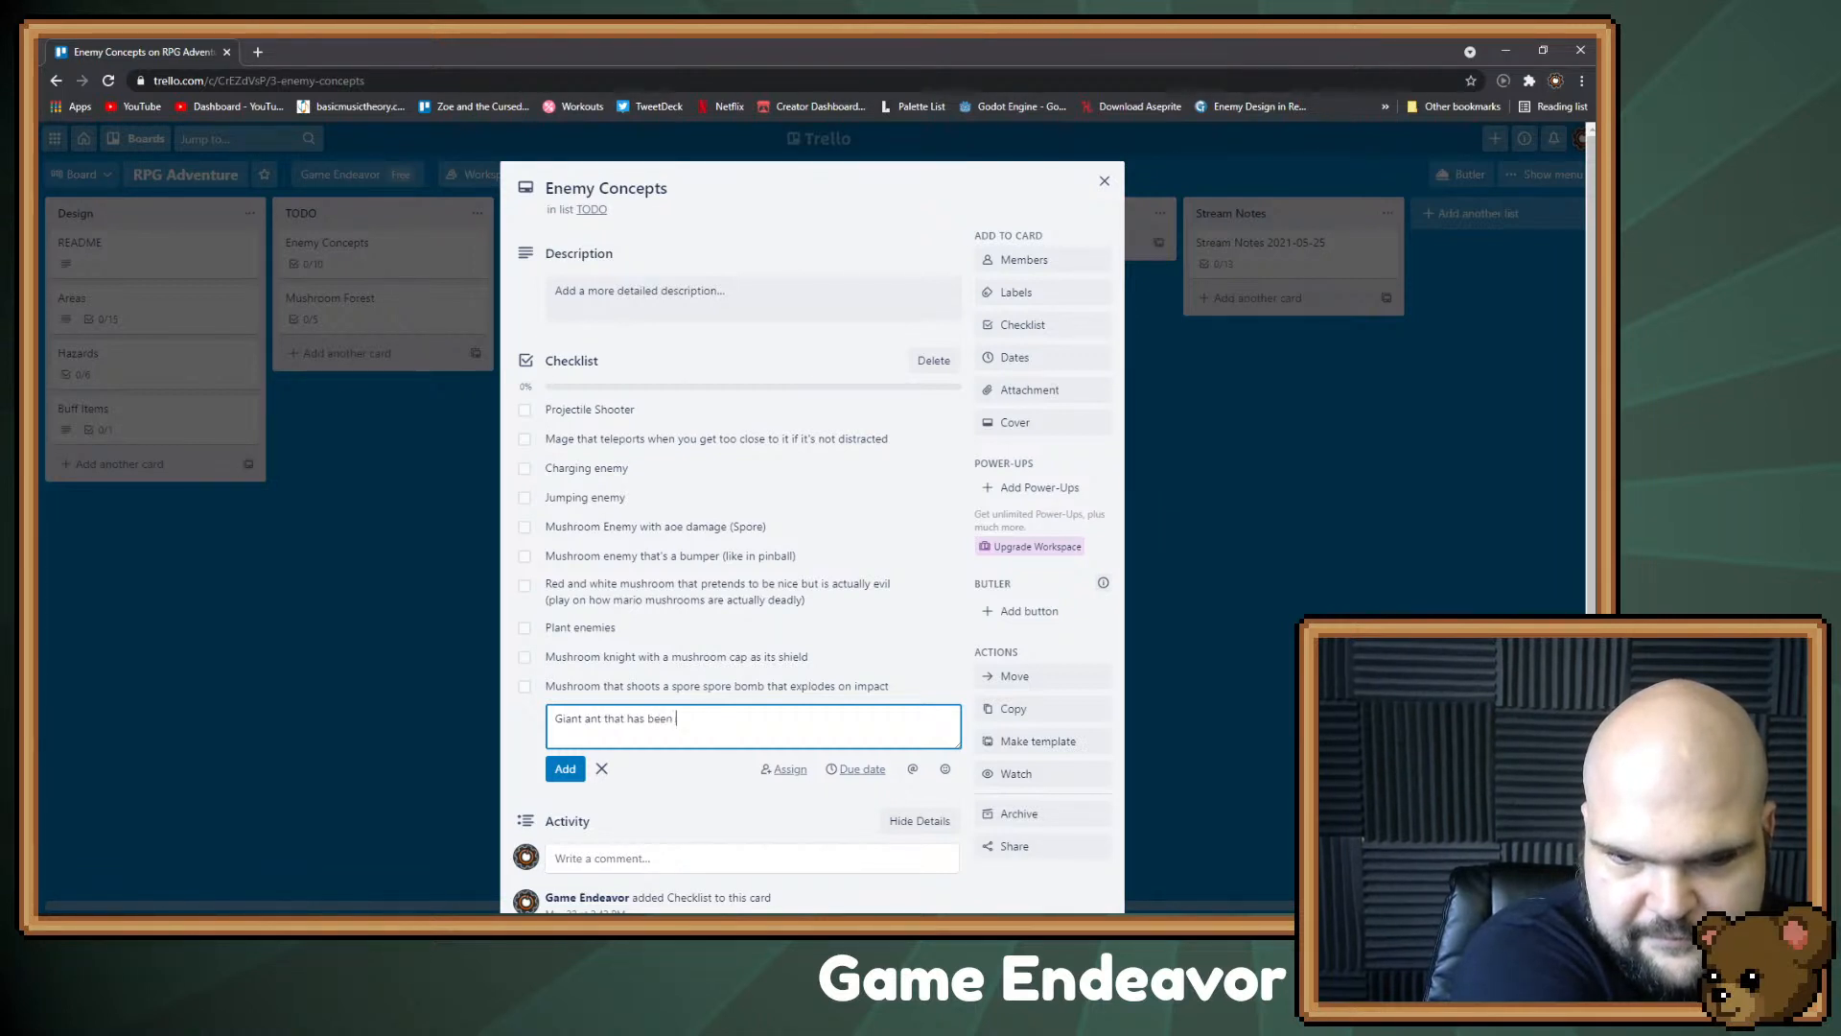
type("infected by")
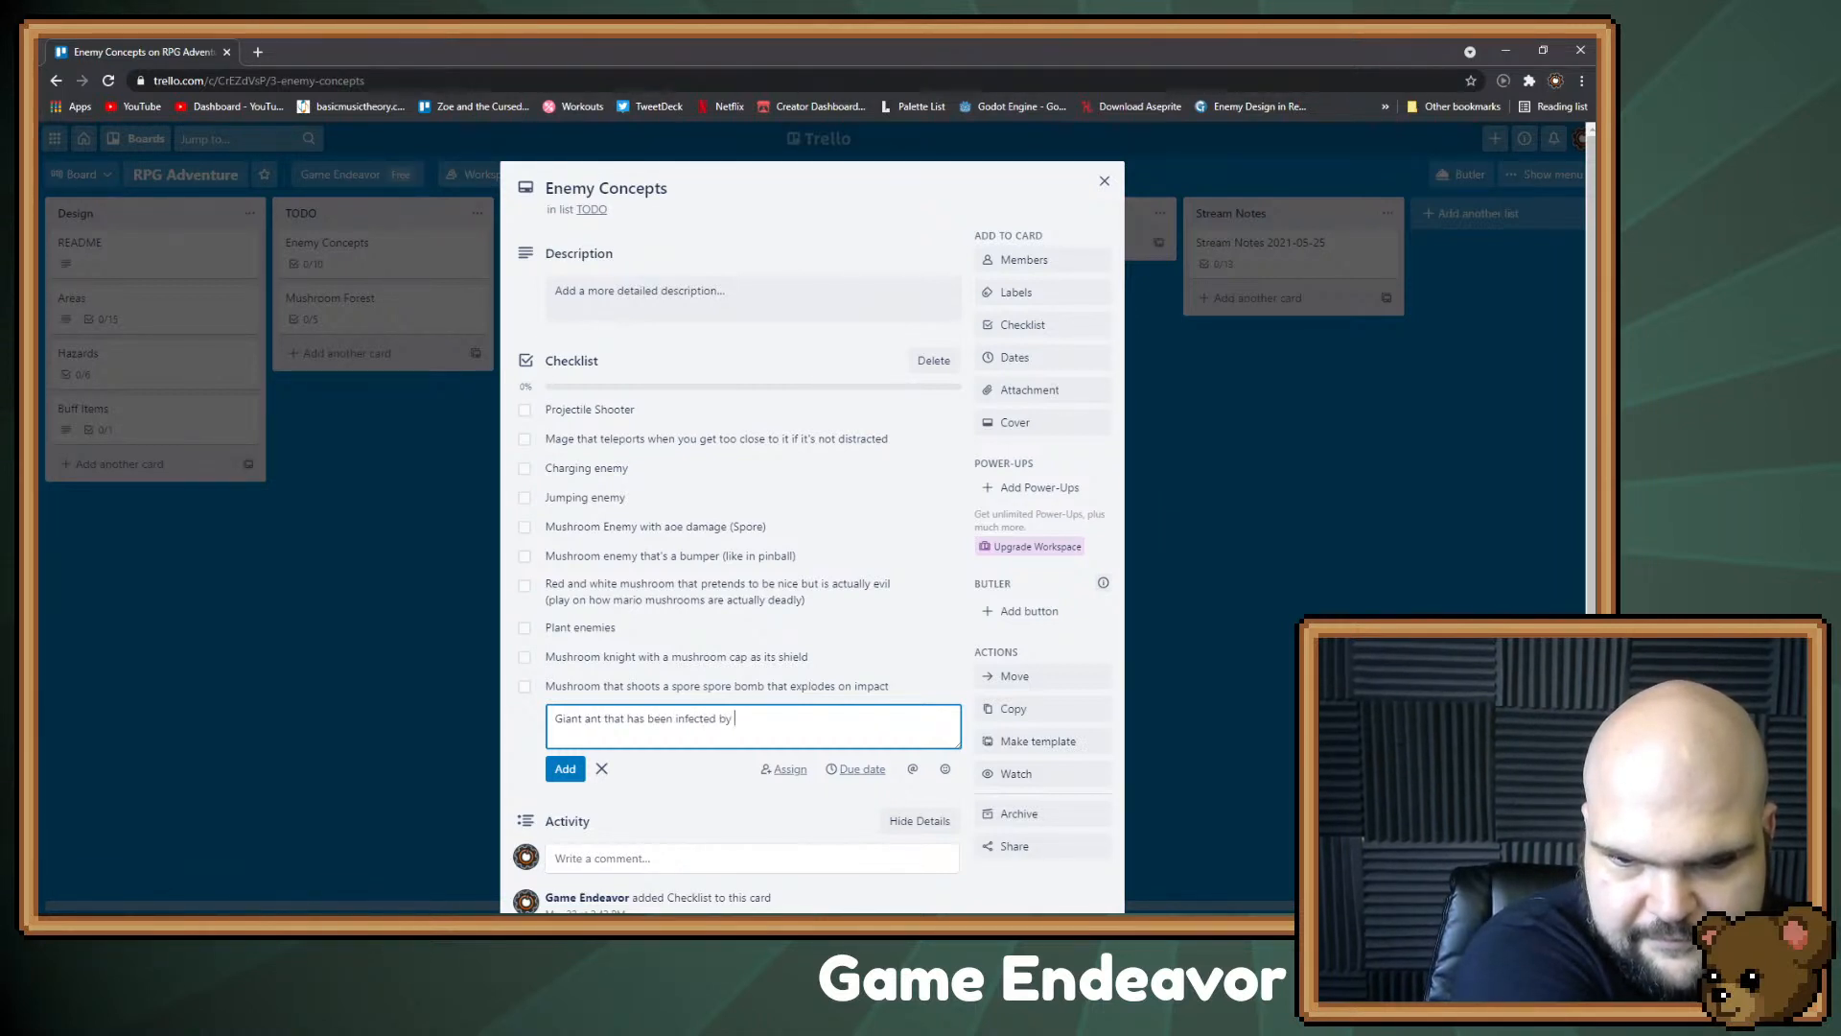
type(" that ")
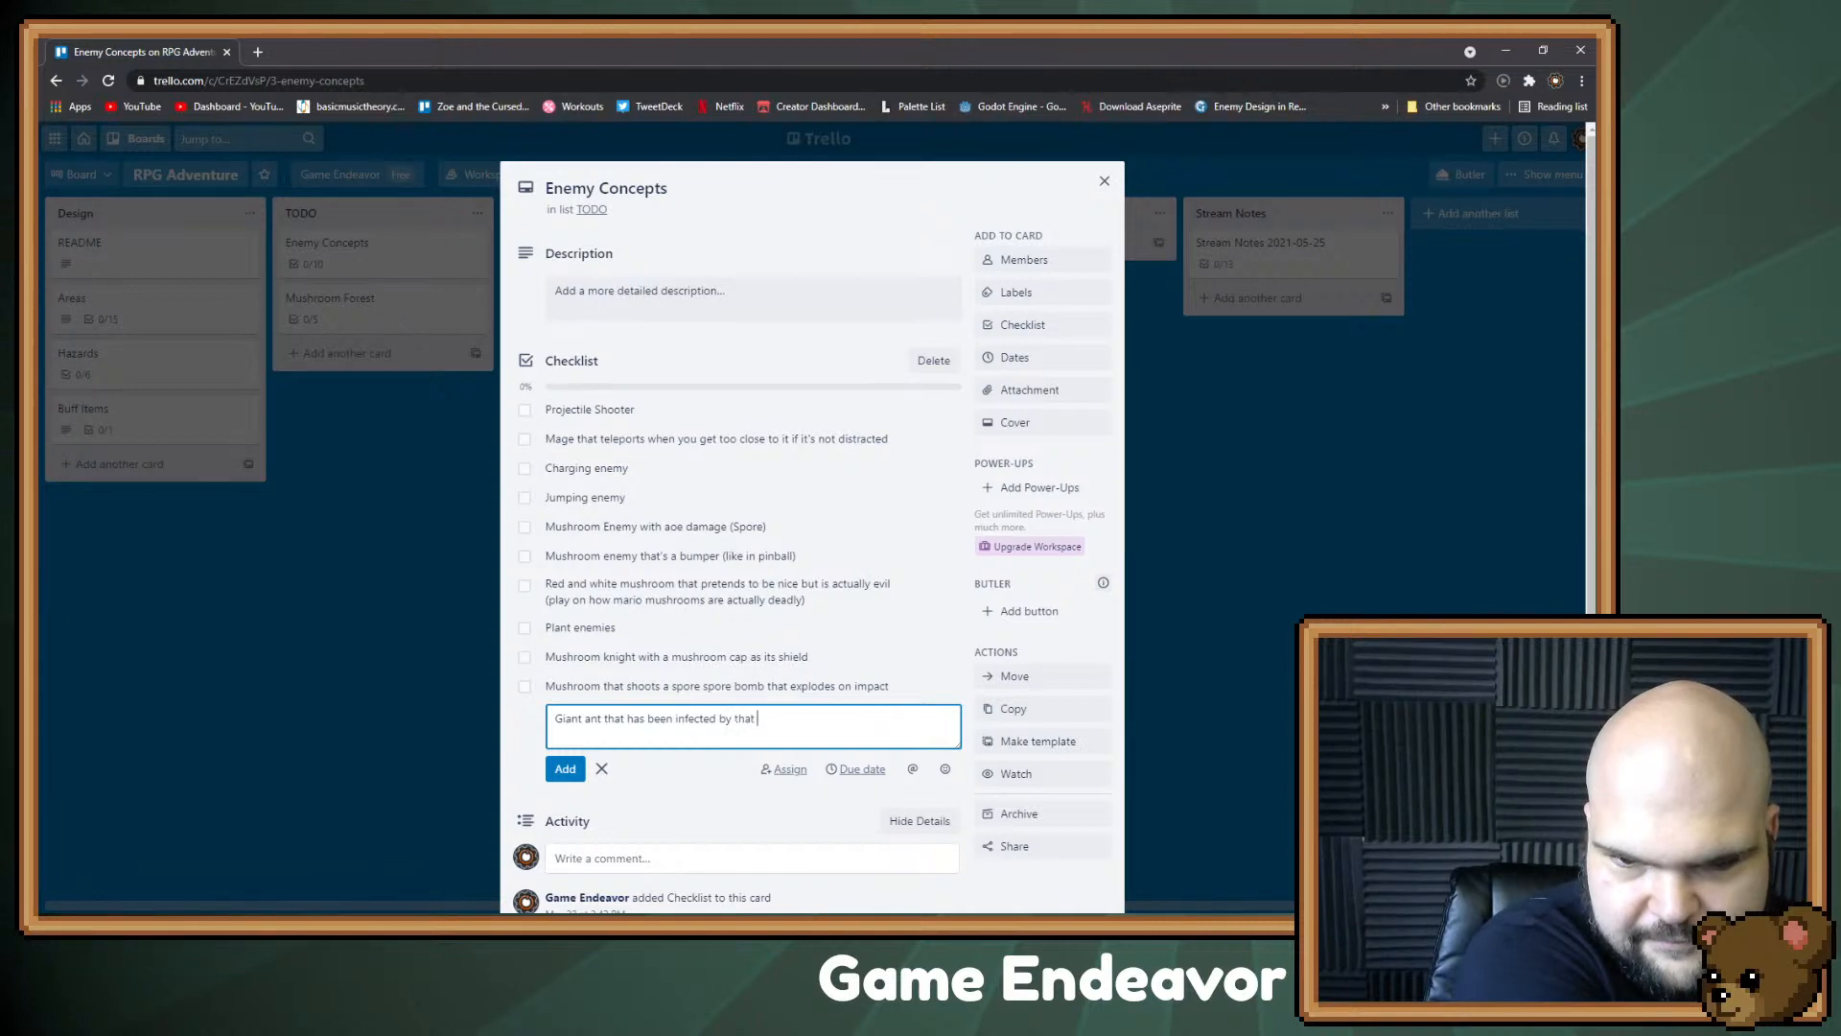
type("one fungal thi")
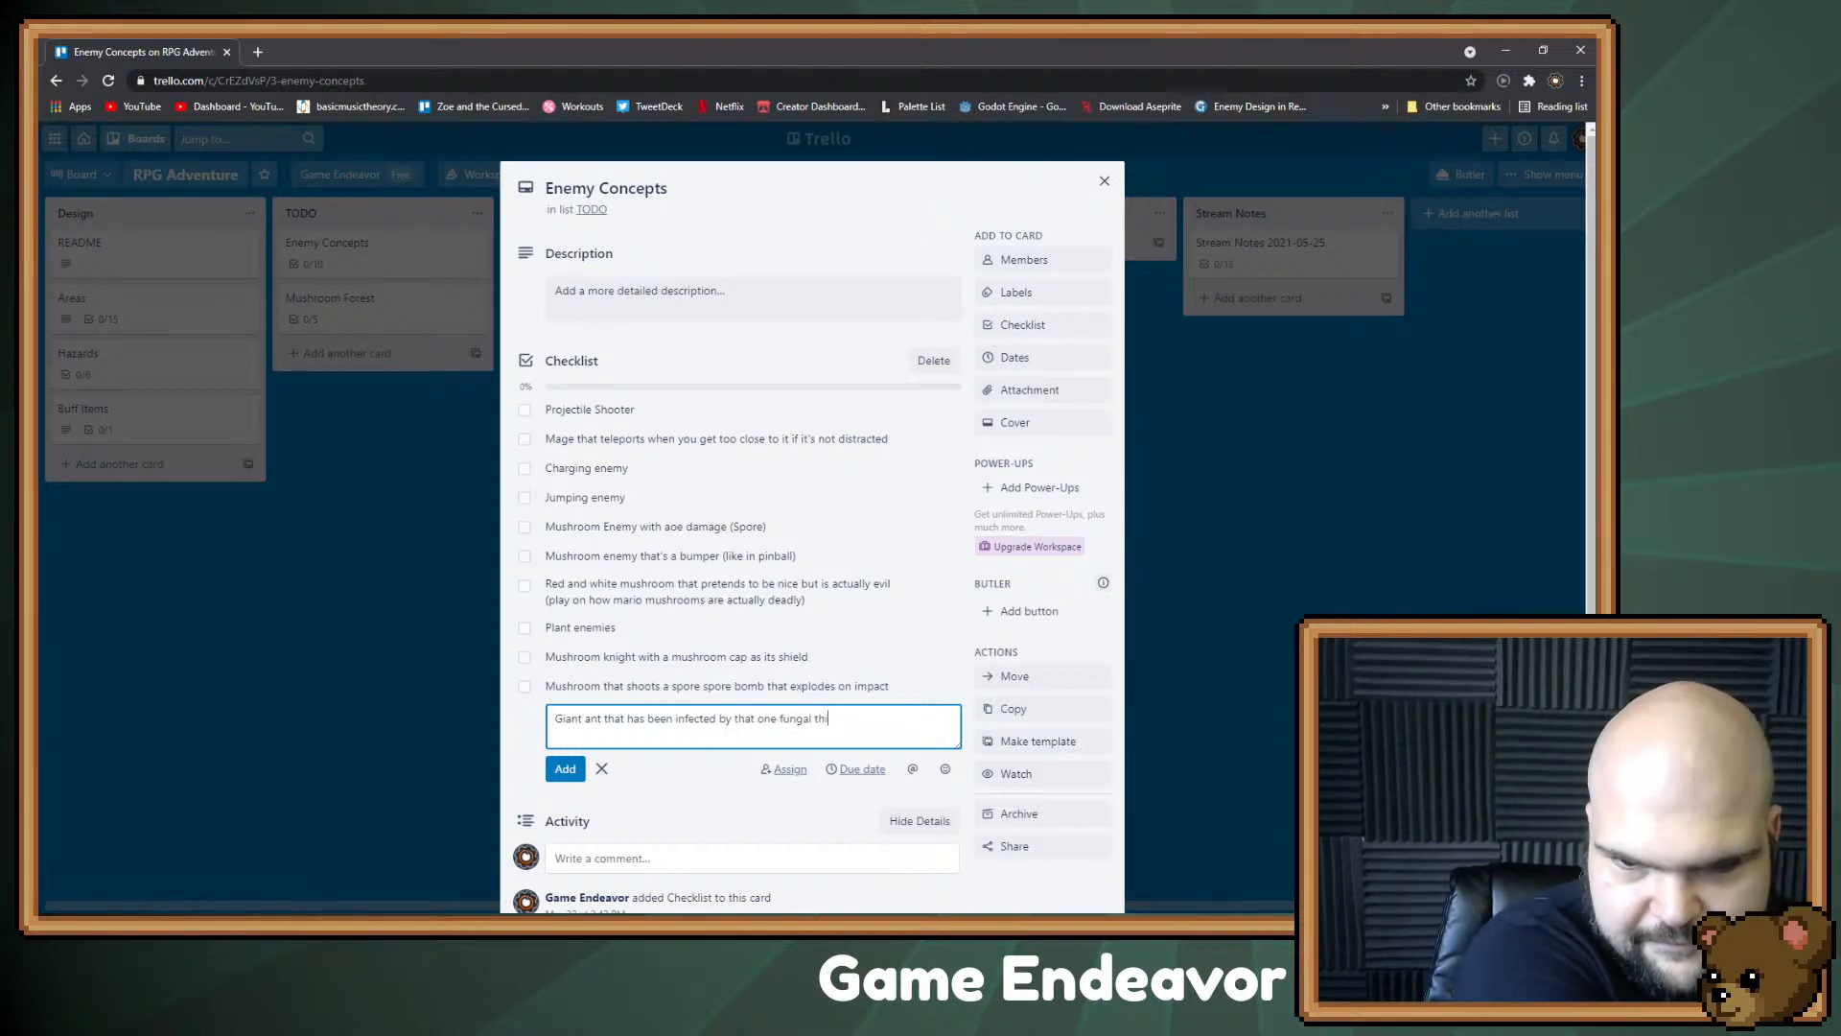
type("ng")
key("Return")
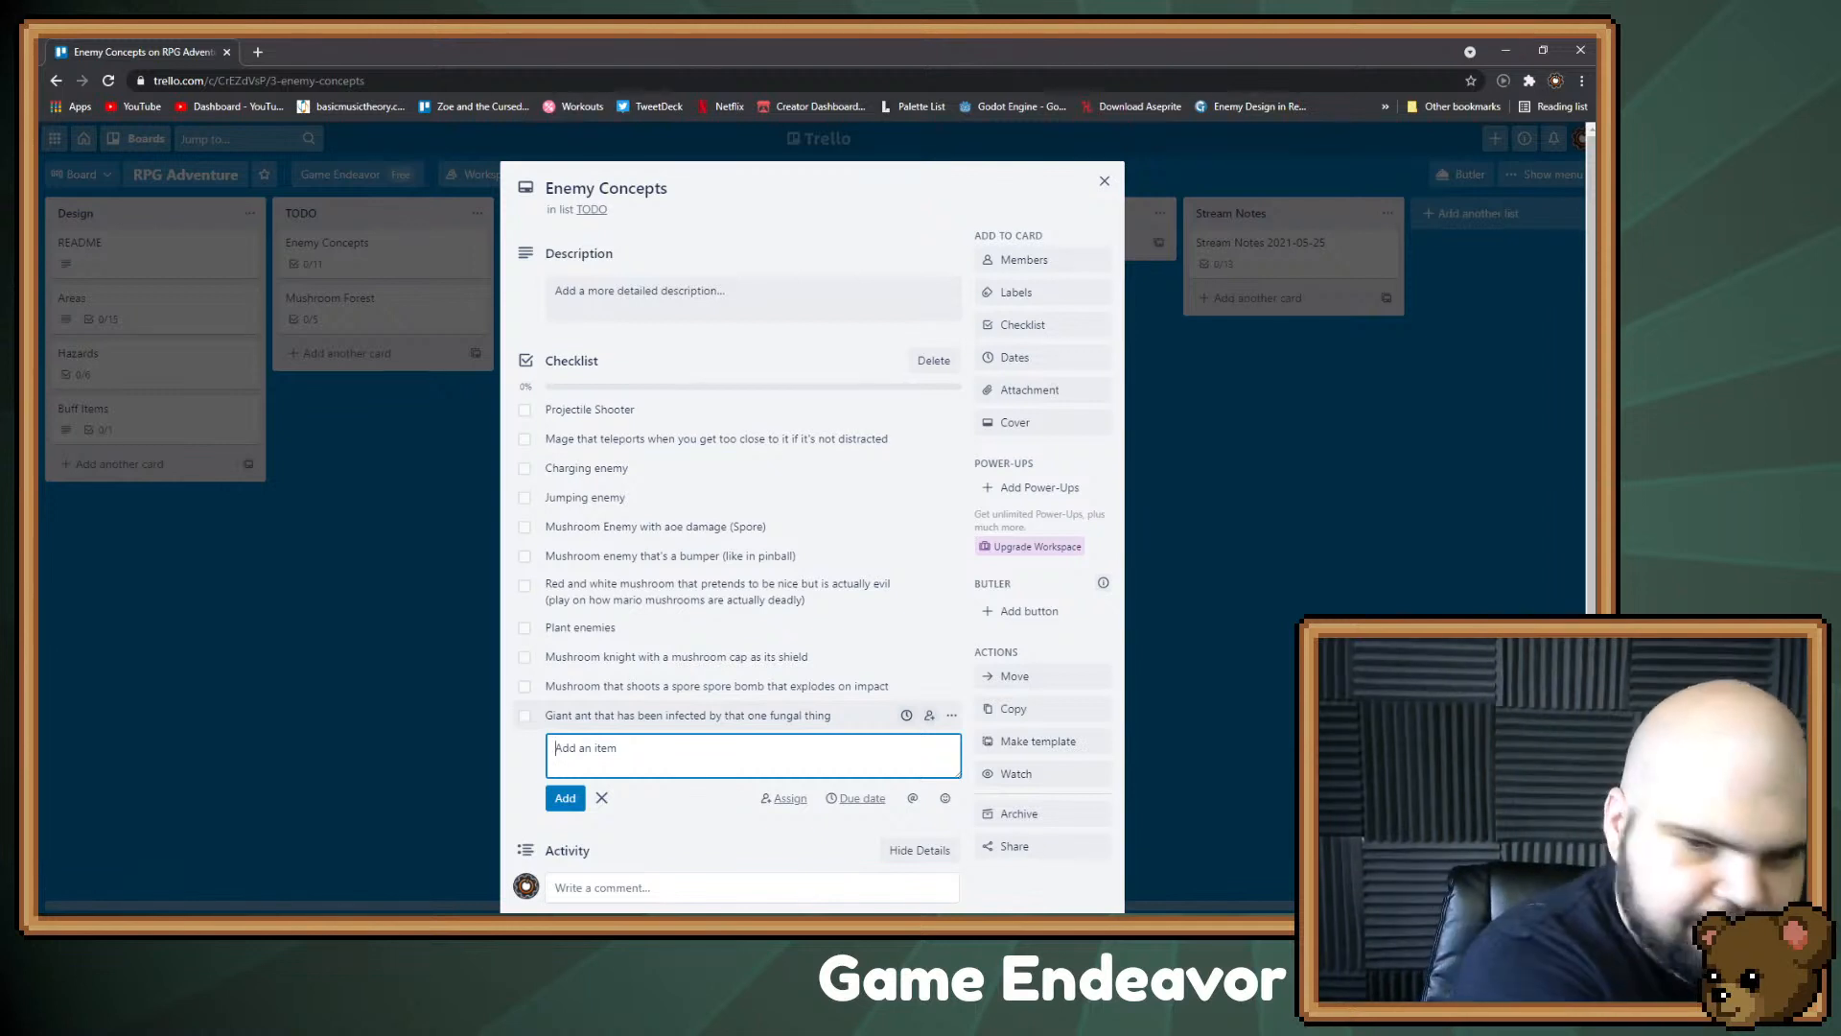
Step: Add the checklist item "Enemy that's covered in fungus (being drained by it)" to the Enemy Concepts card
type("Enemy that's covered o")
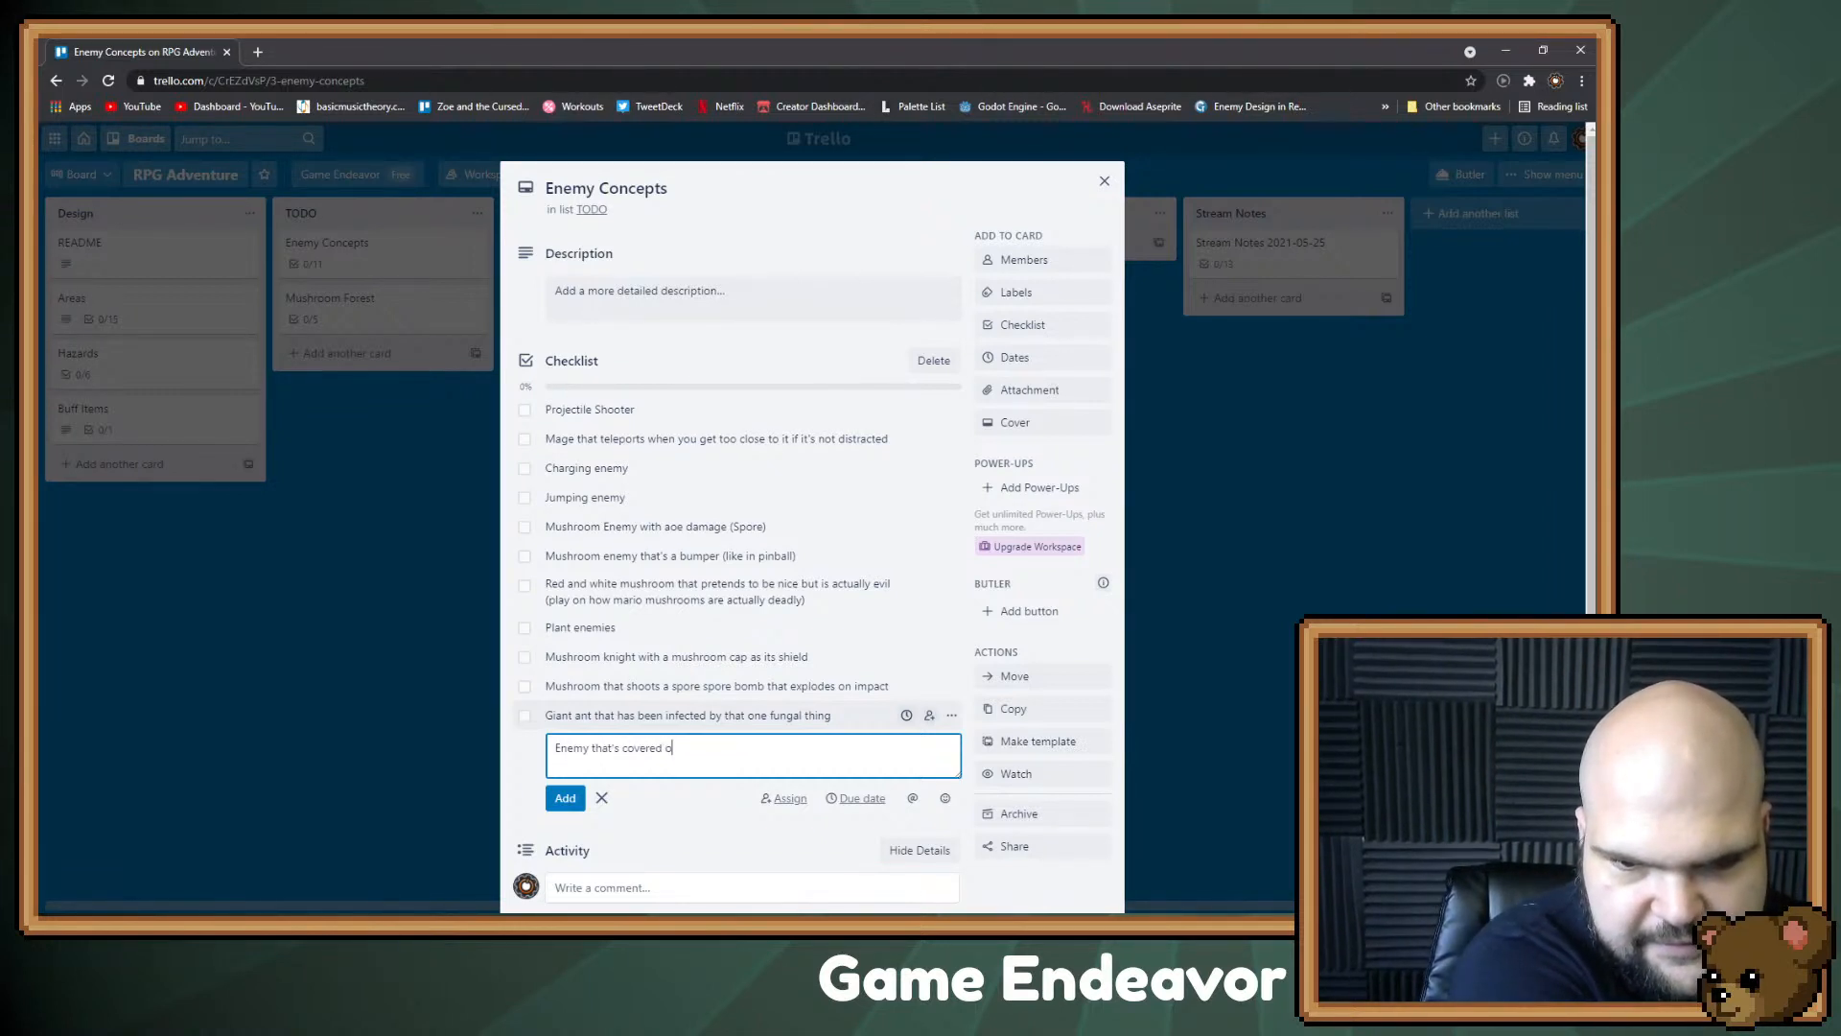
key("BackSpace")
type("in ")
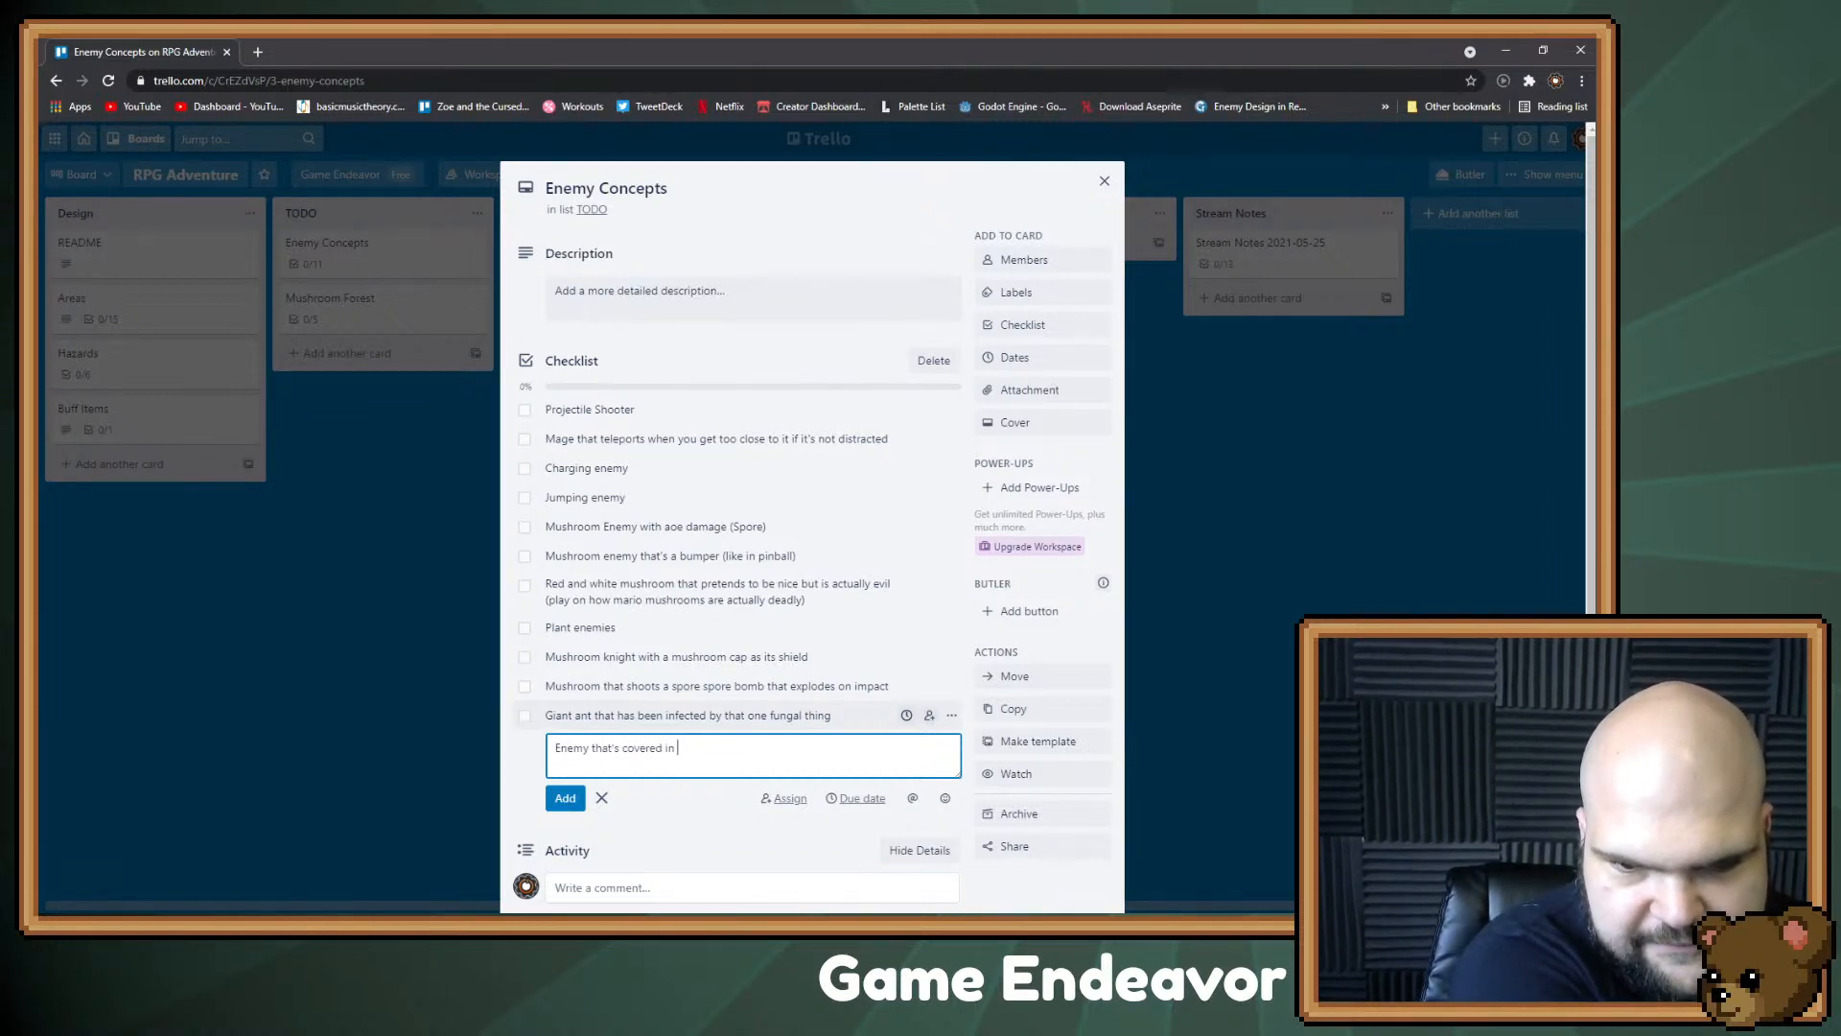
type("foungu")
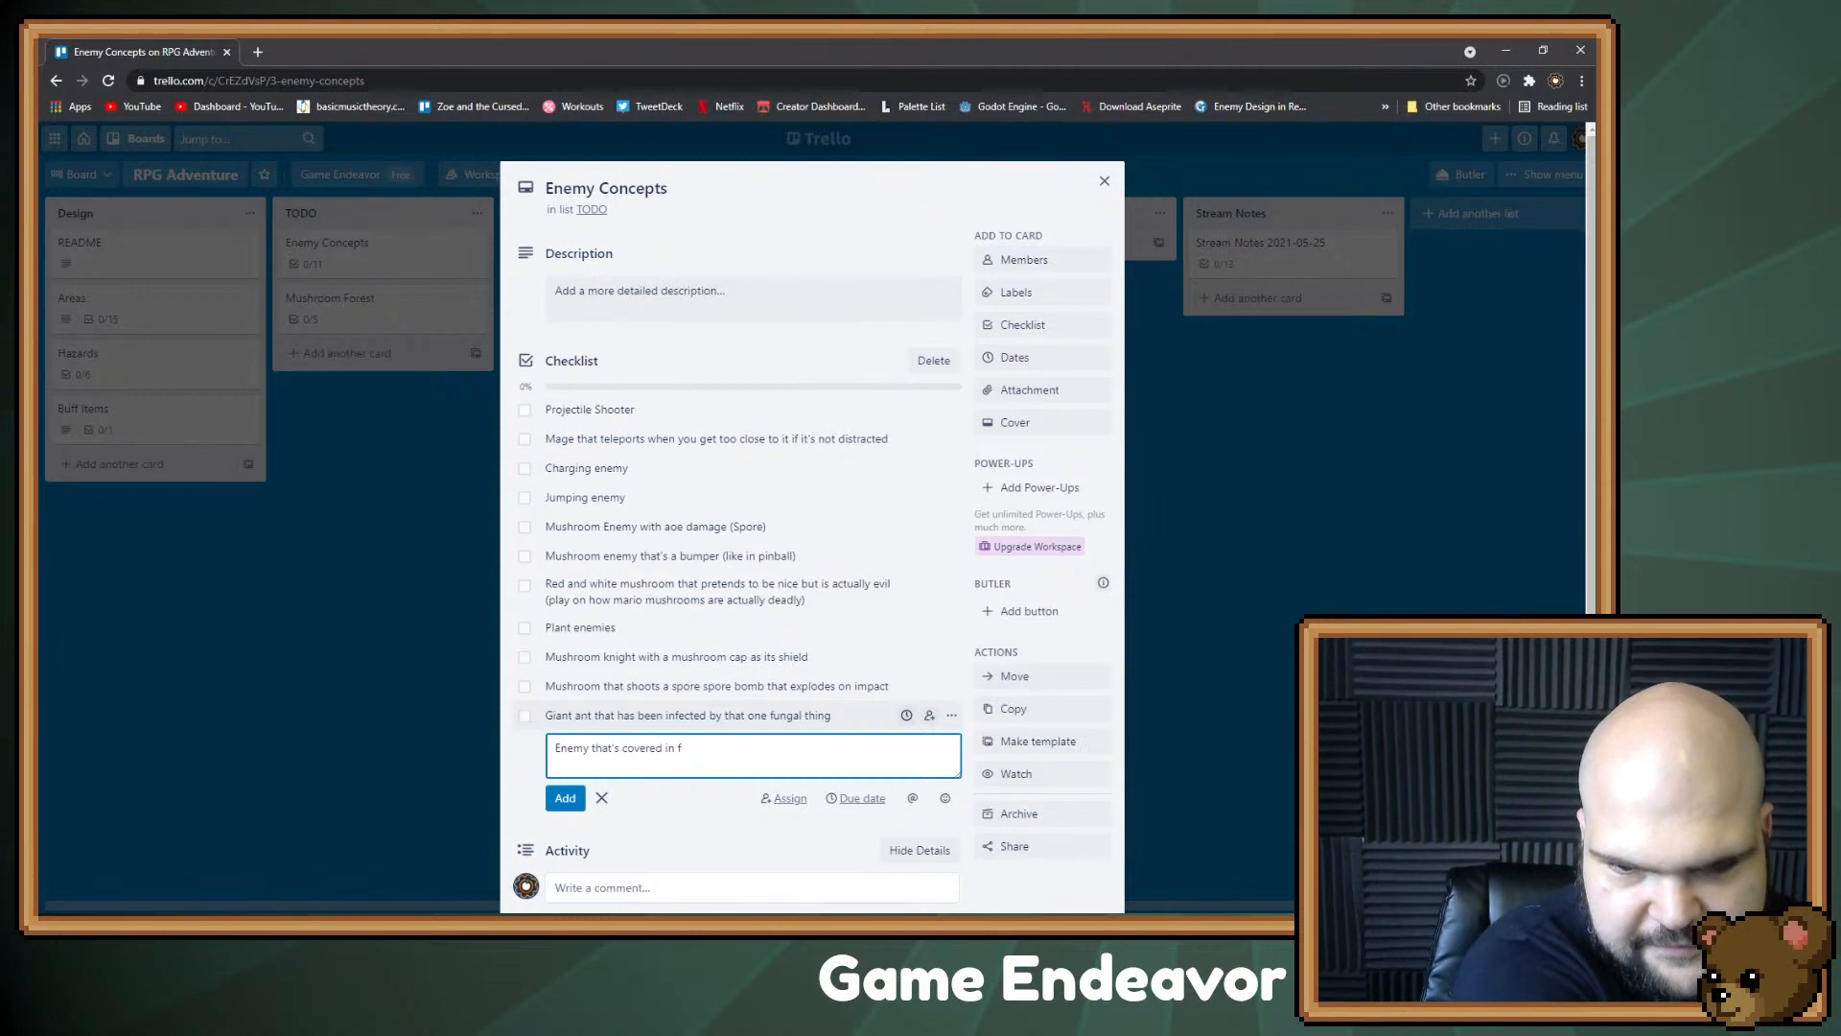
type("(b")
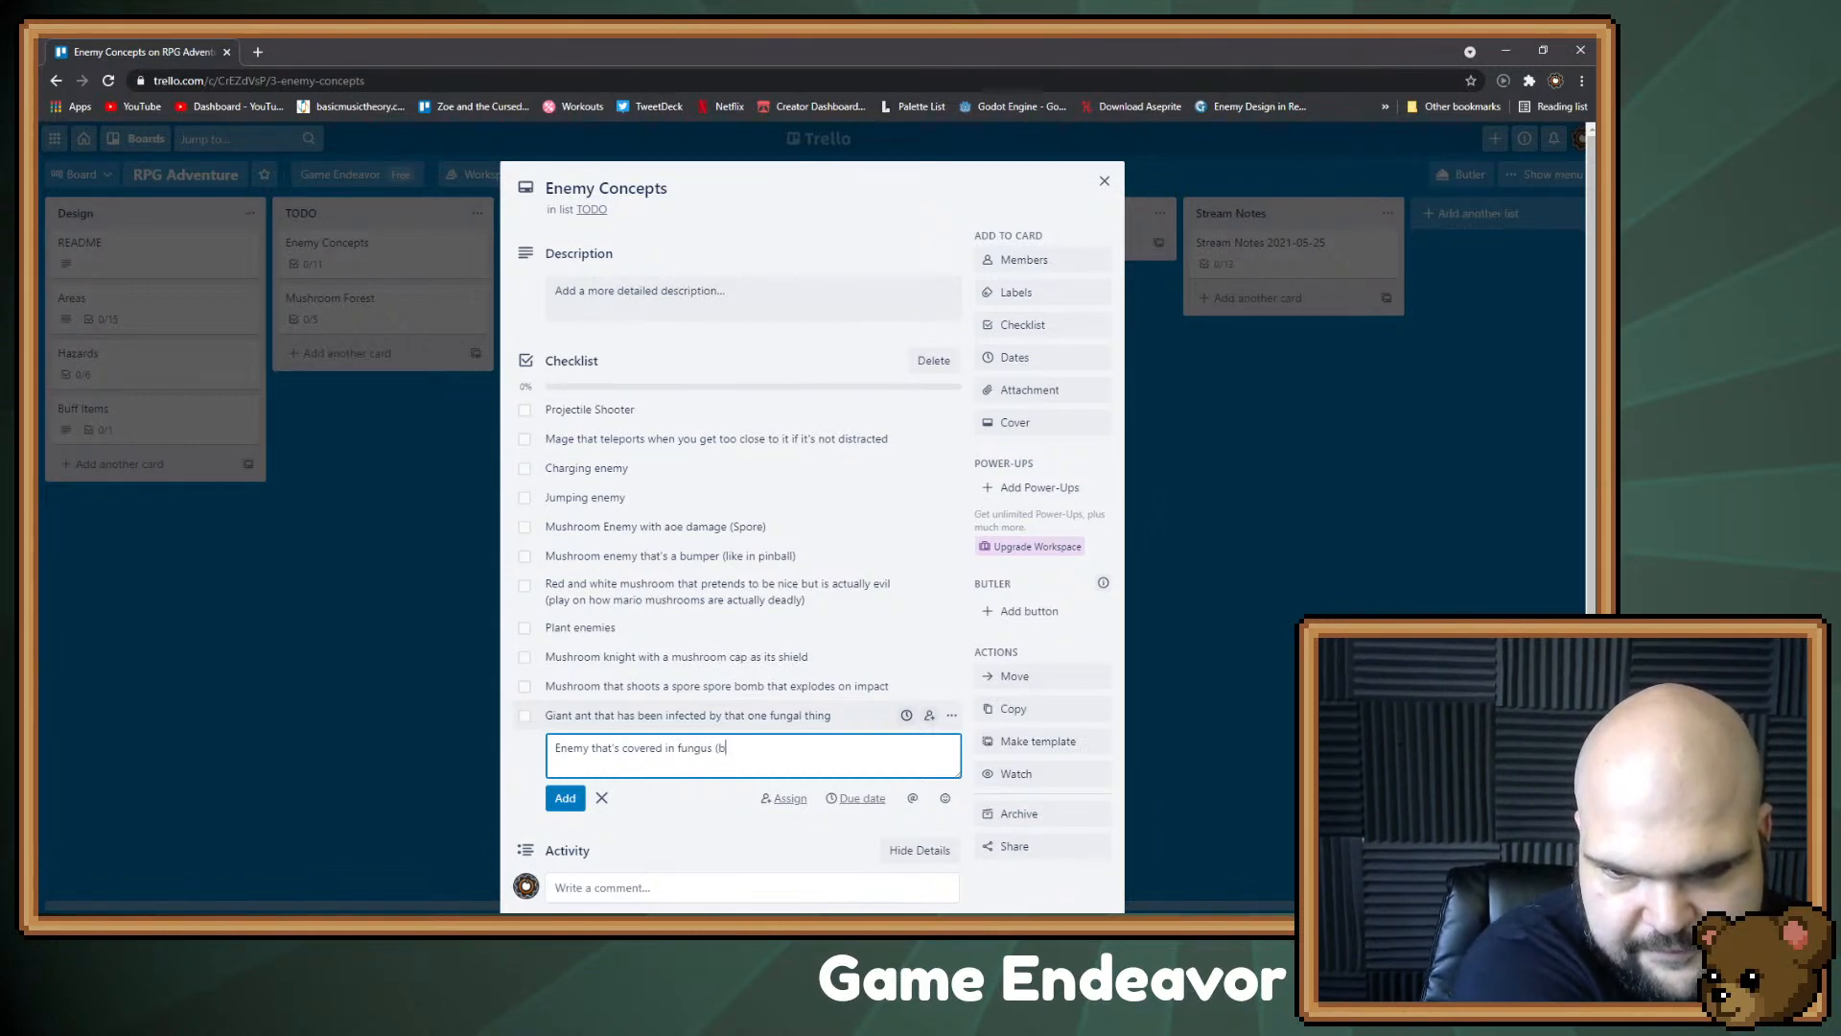
type("eing drained by it)")
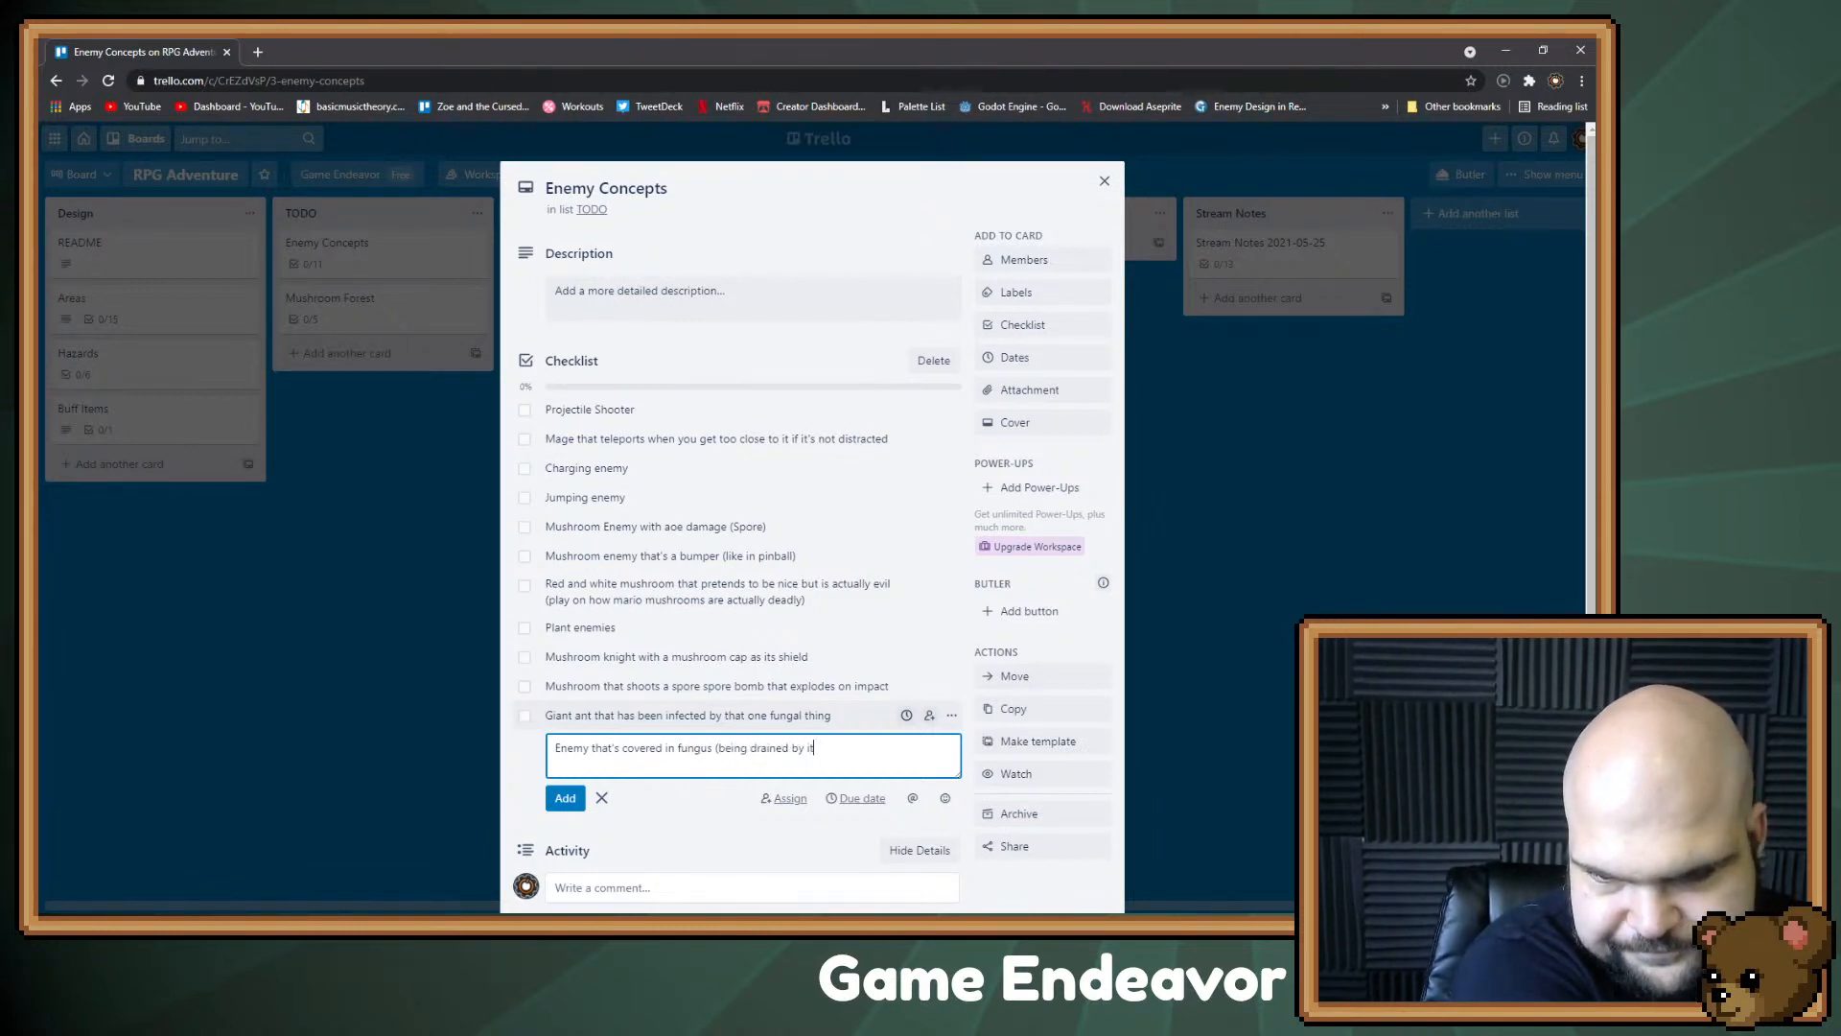
key("Return")
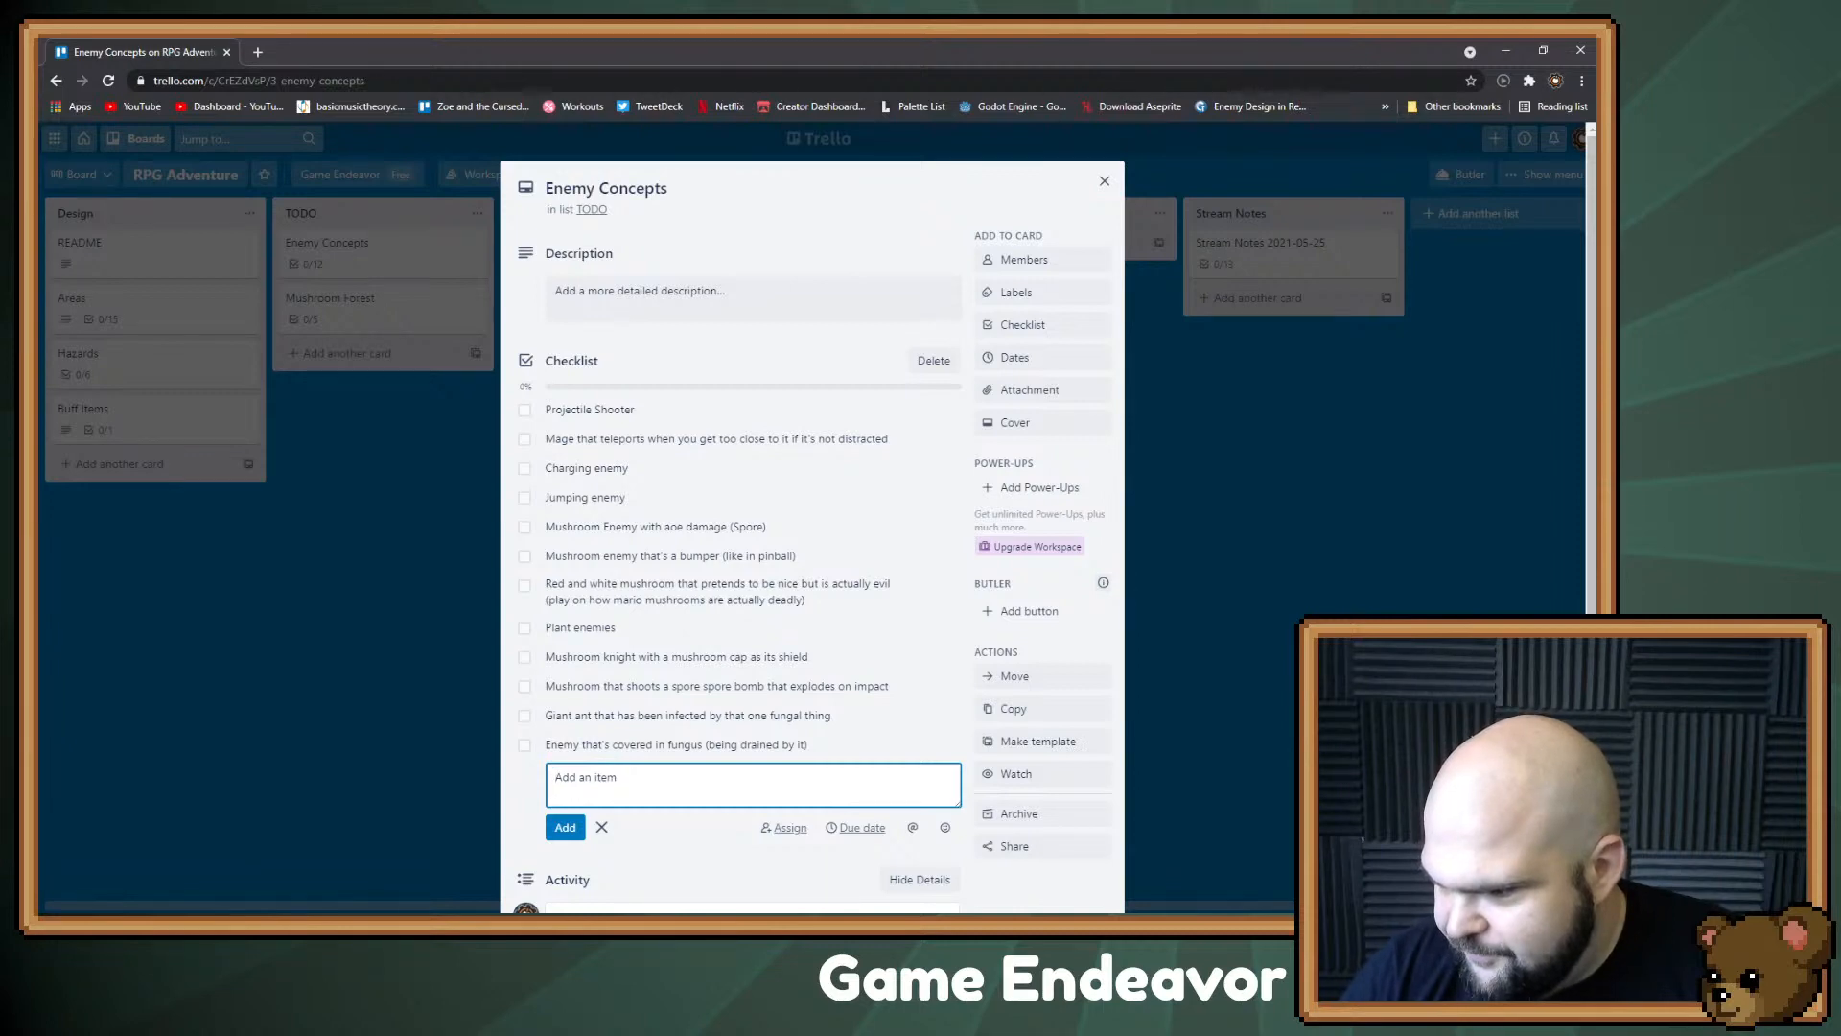
Step: Switch to Aseprite and add a new layer named "mushroom knight" directly above the player sprite's layer in environment.ase
key("alt+Tab")
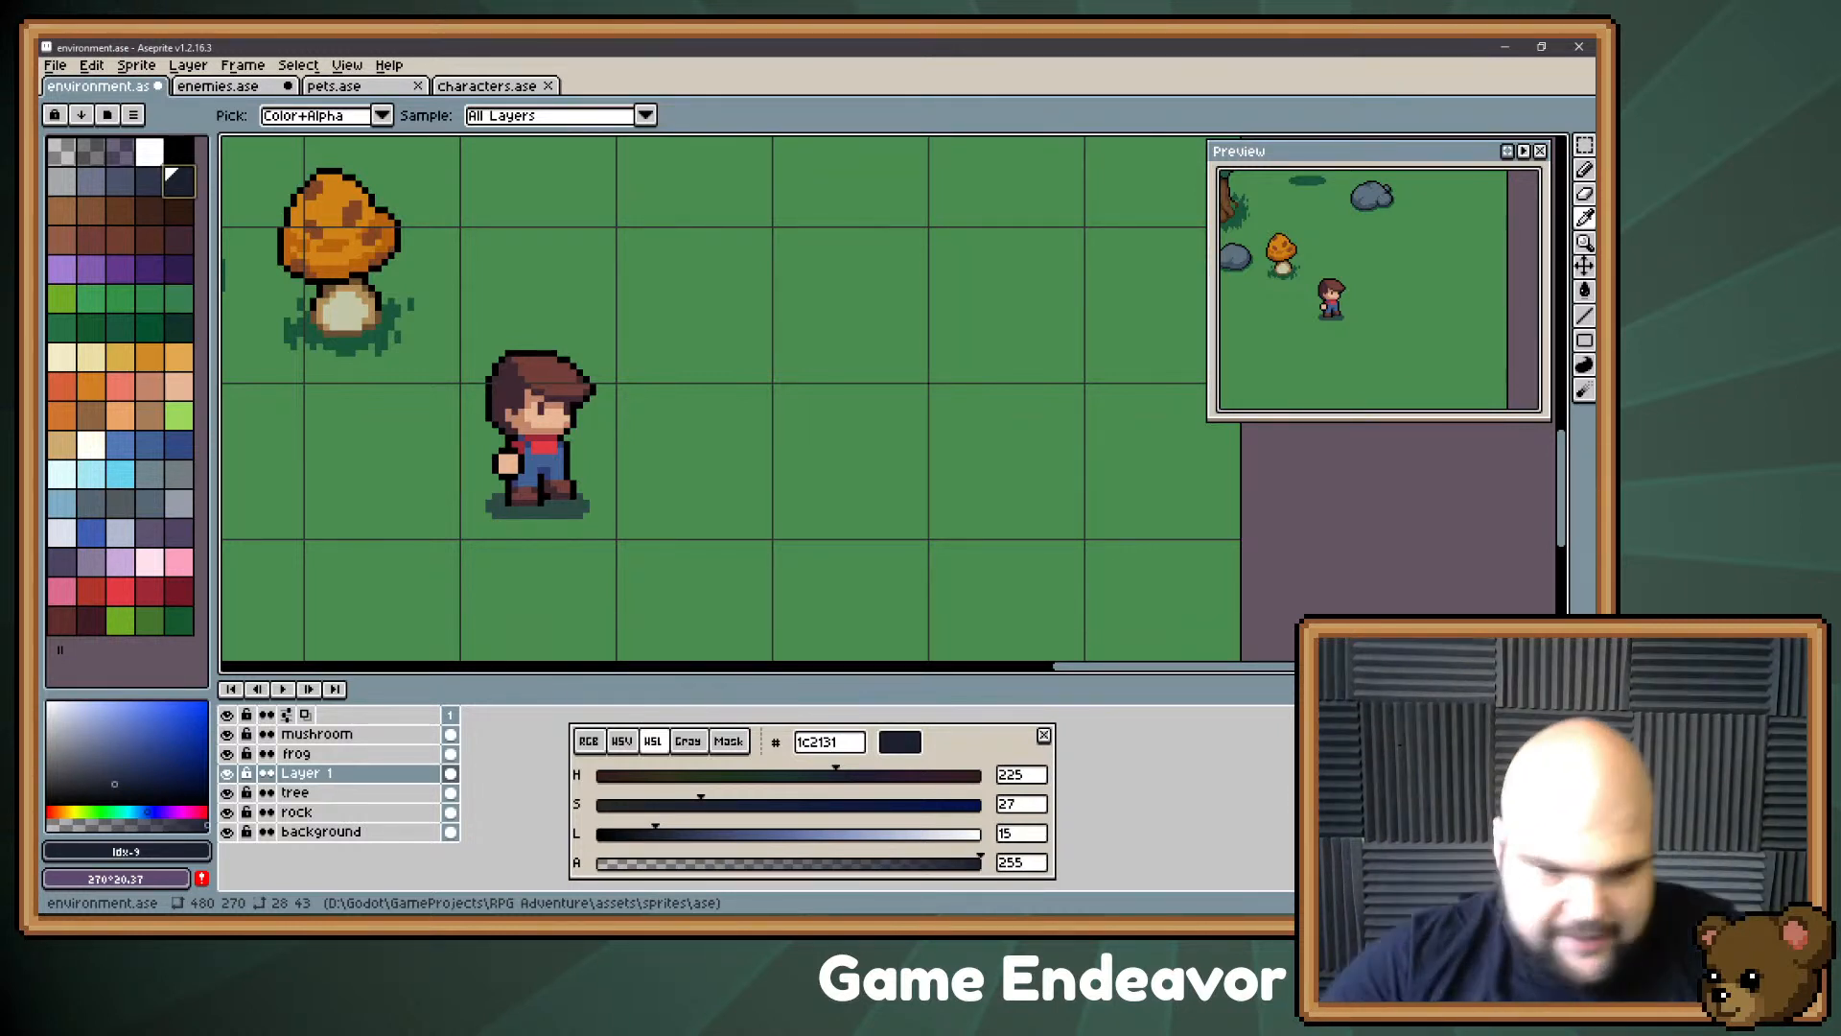
key("b")
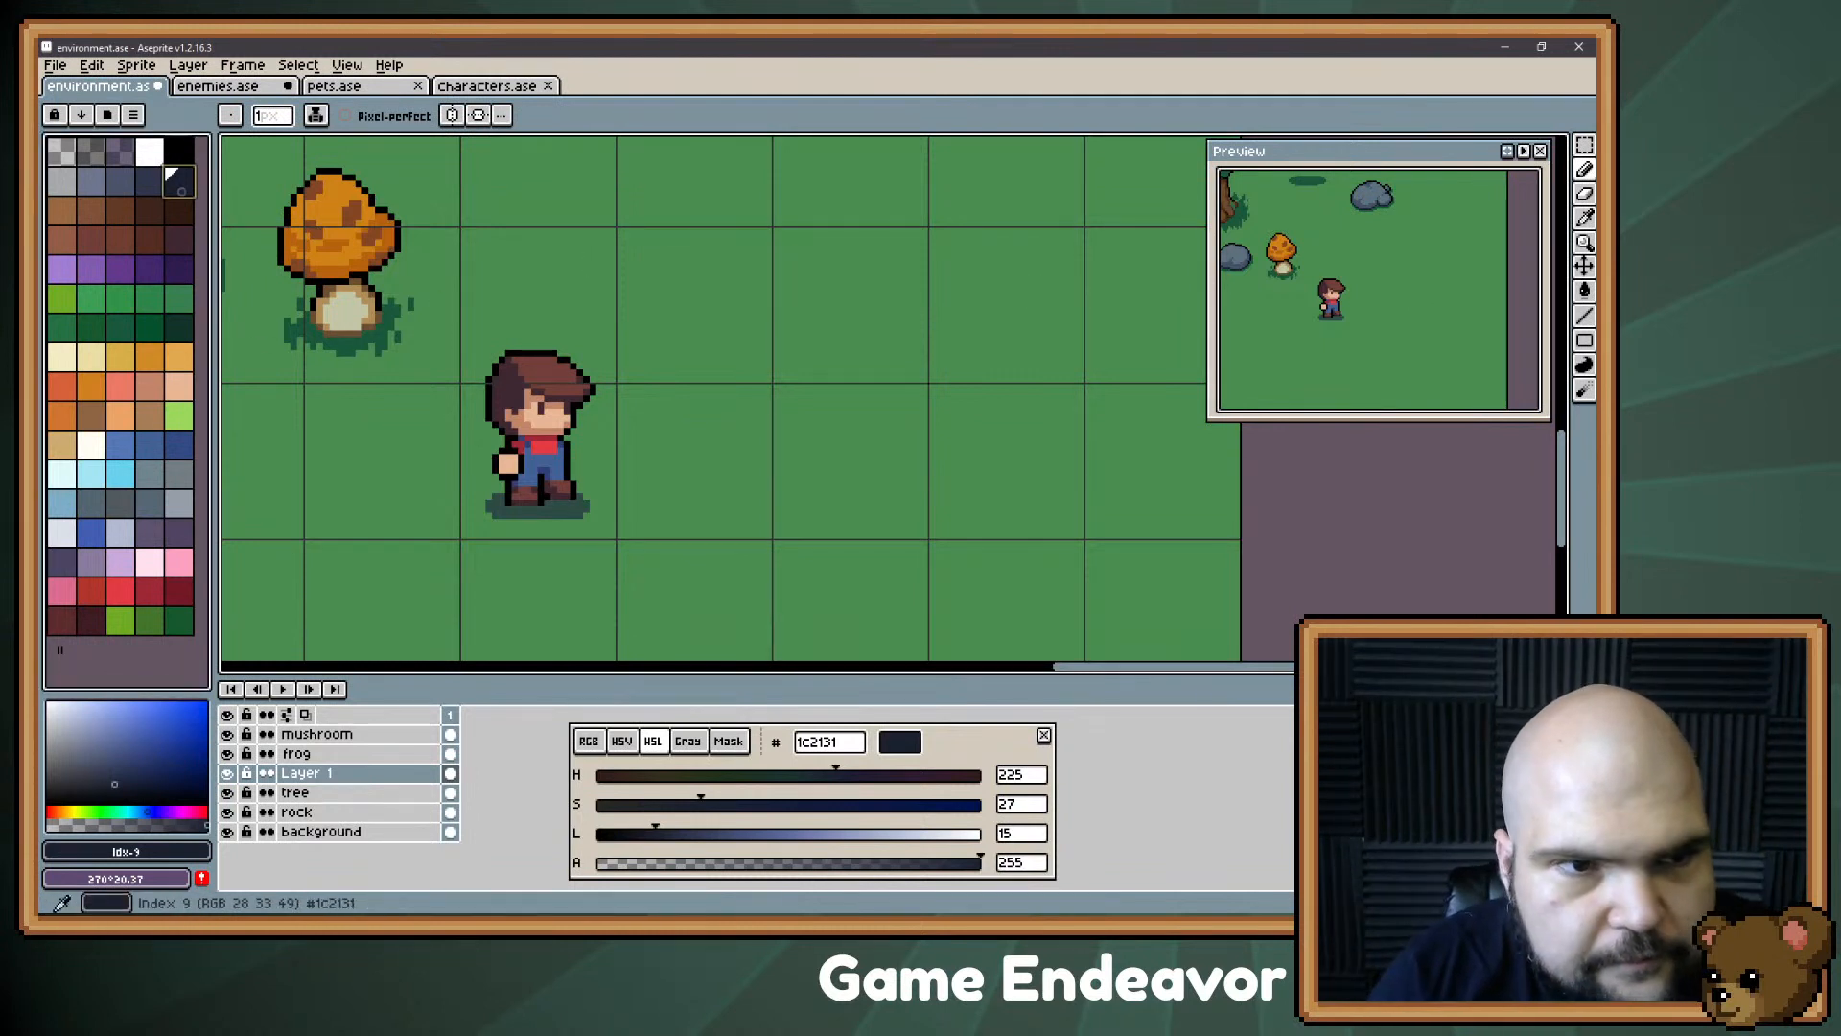
key("]")
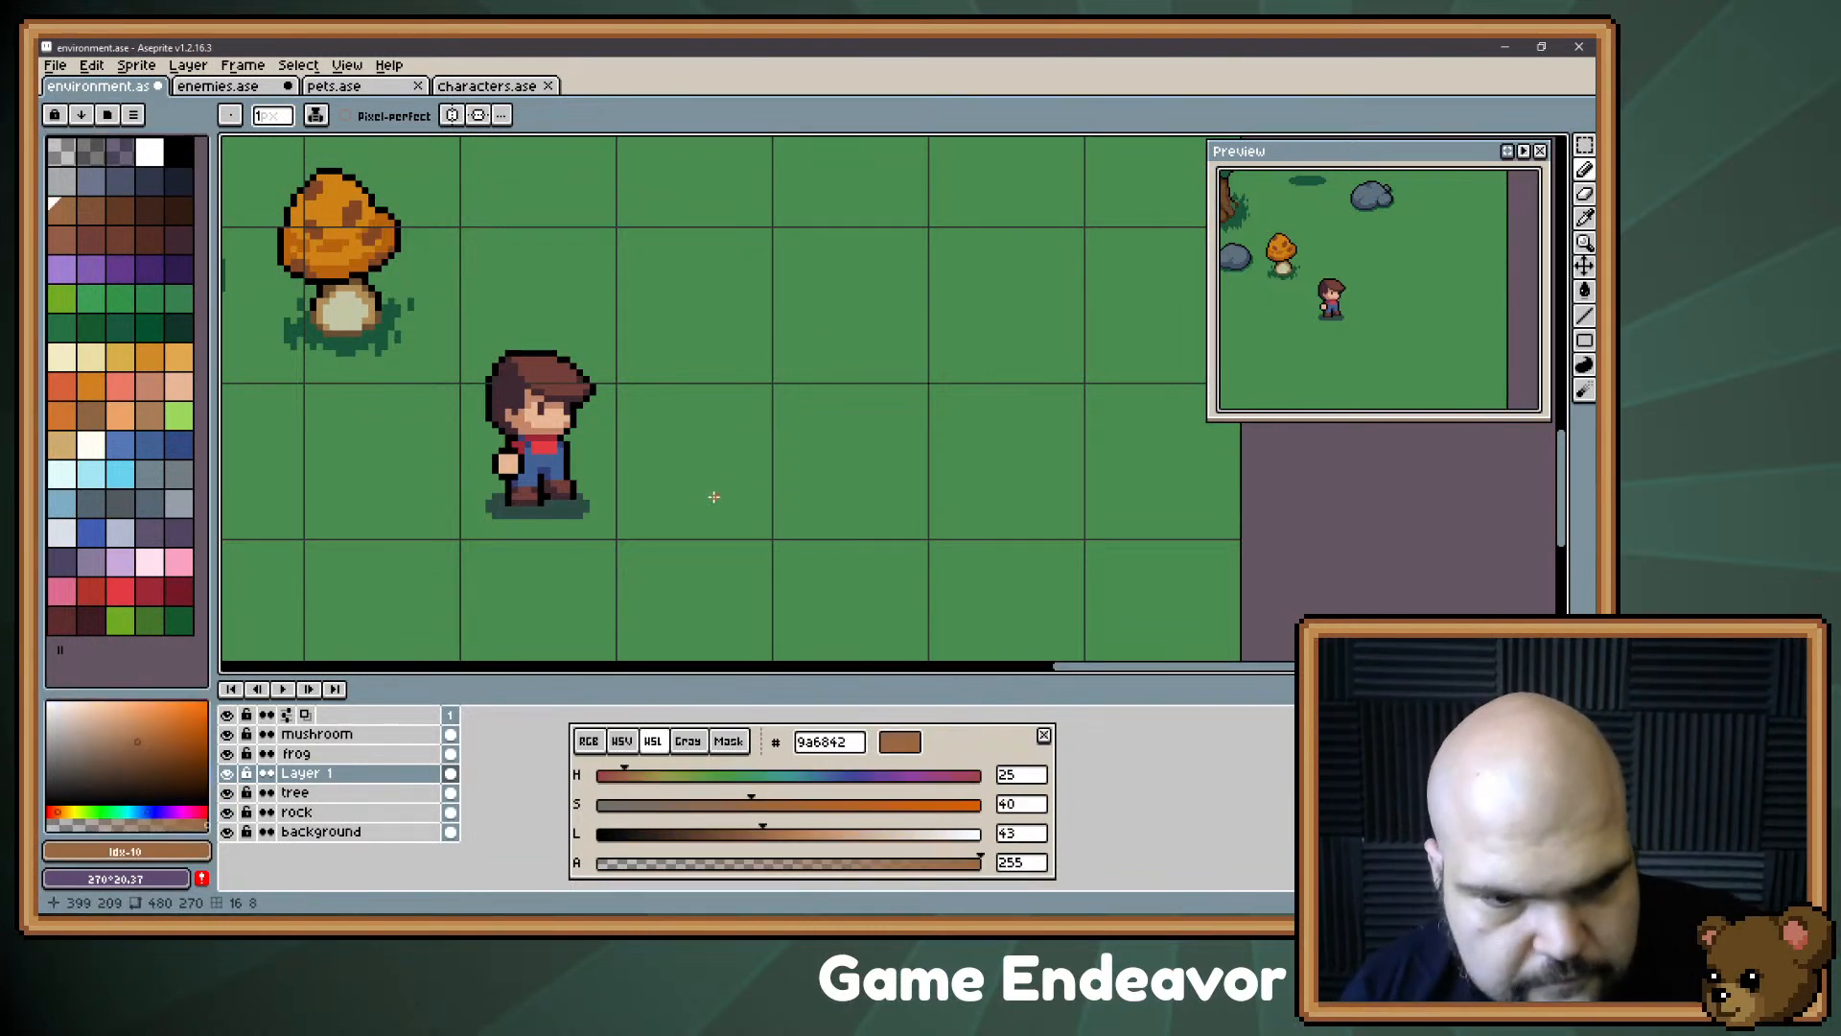
left_click(226, 773)
left_click(226, 773)
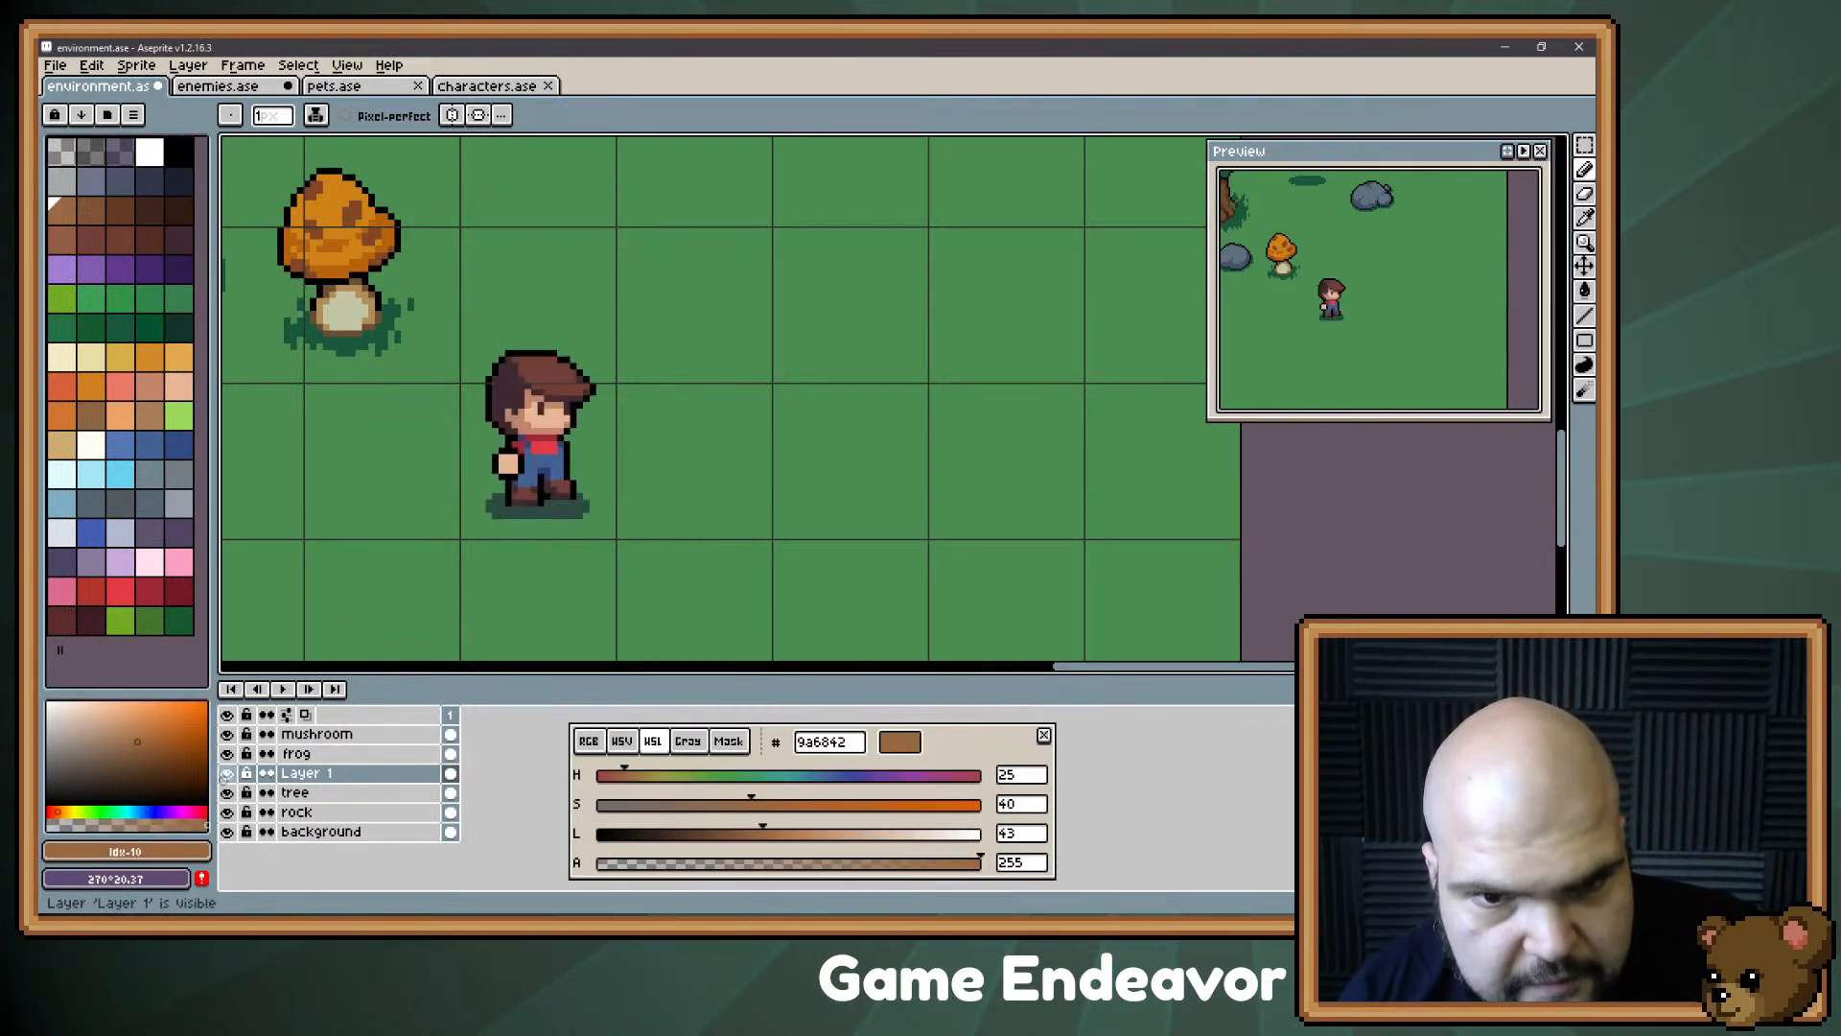
key("shift+n")
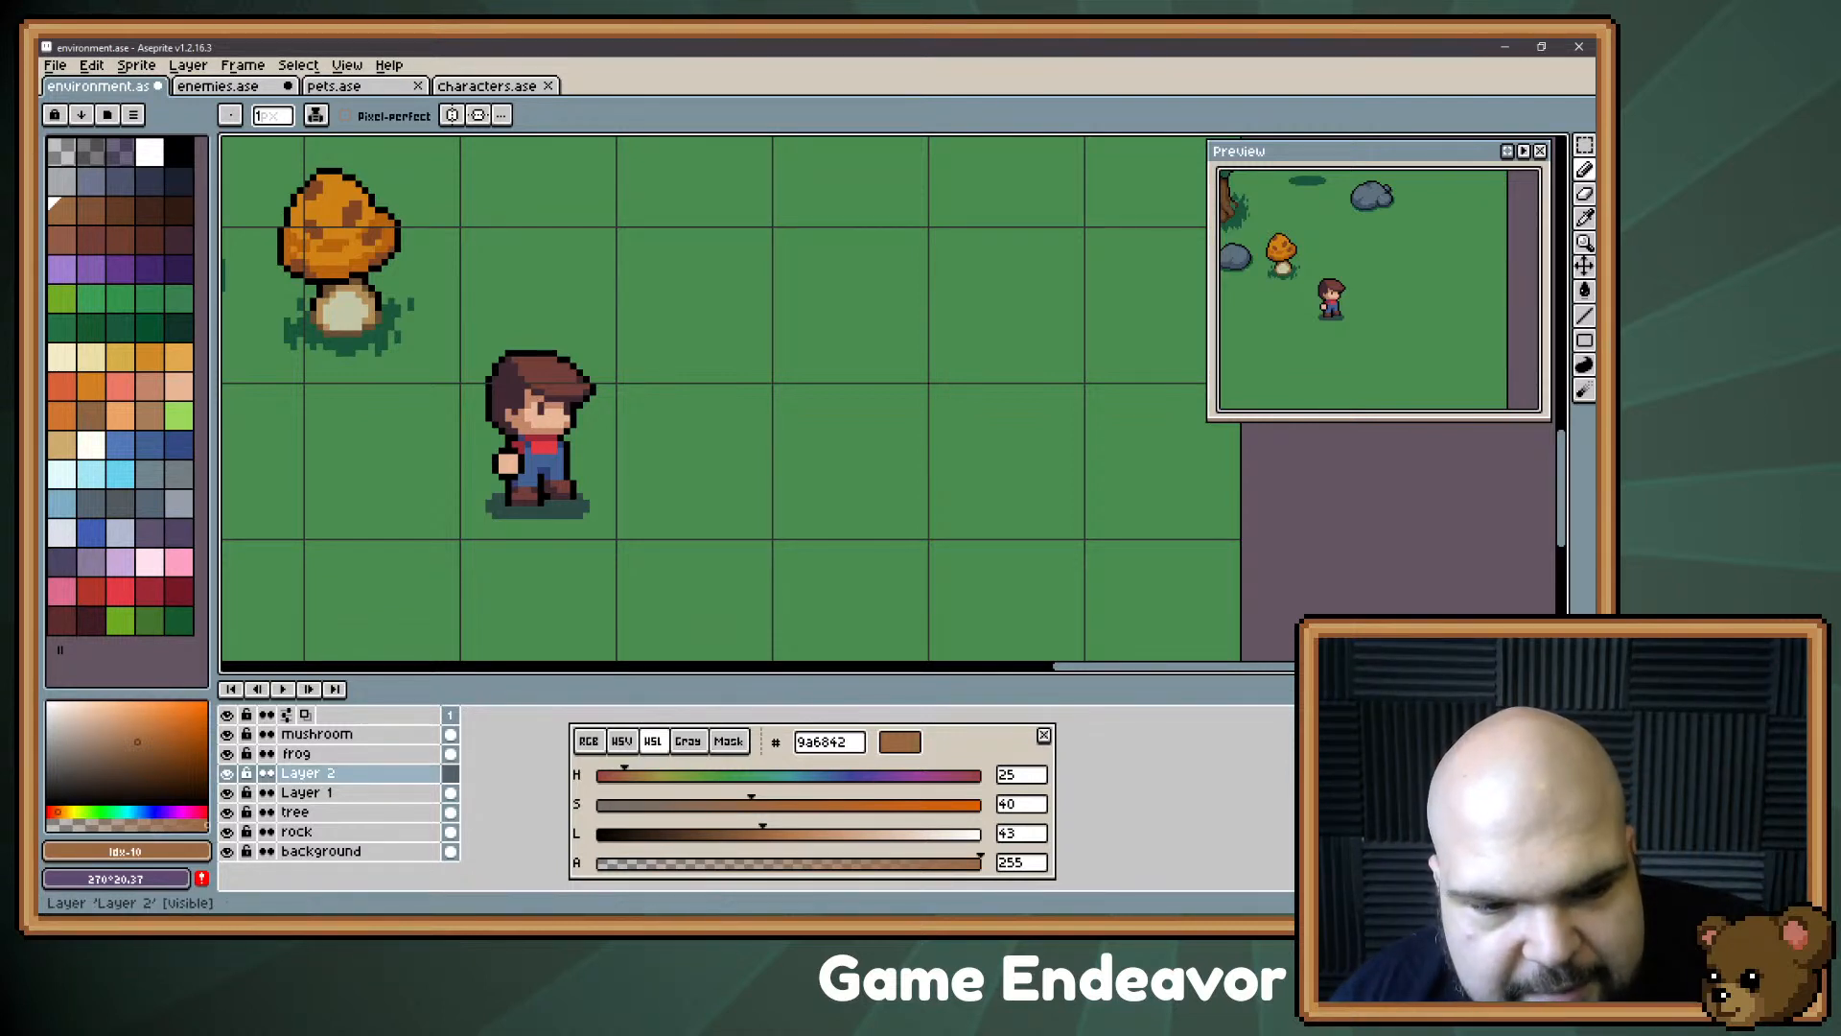
double_click(359, 773)
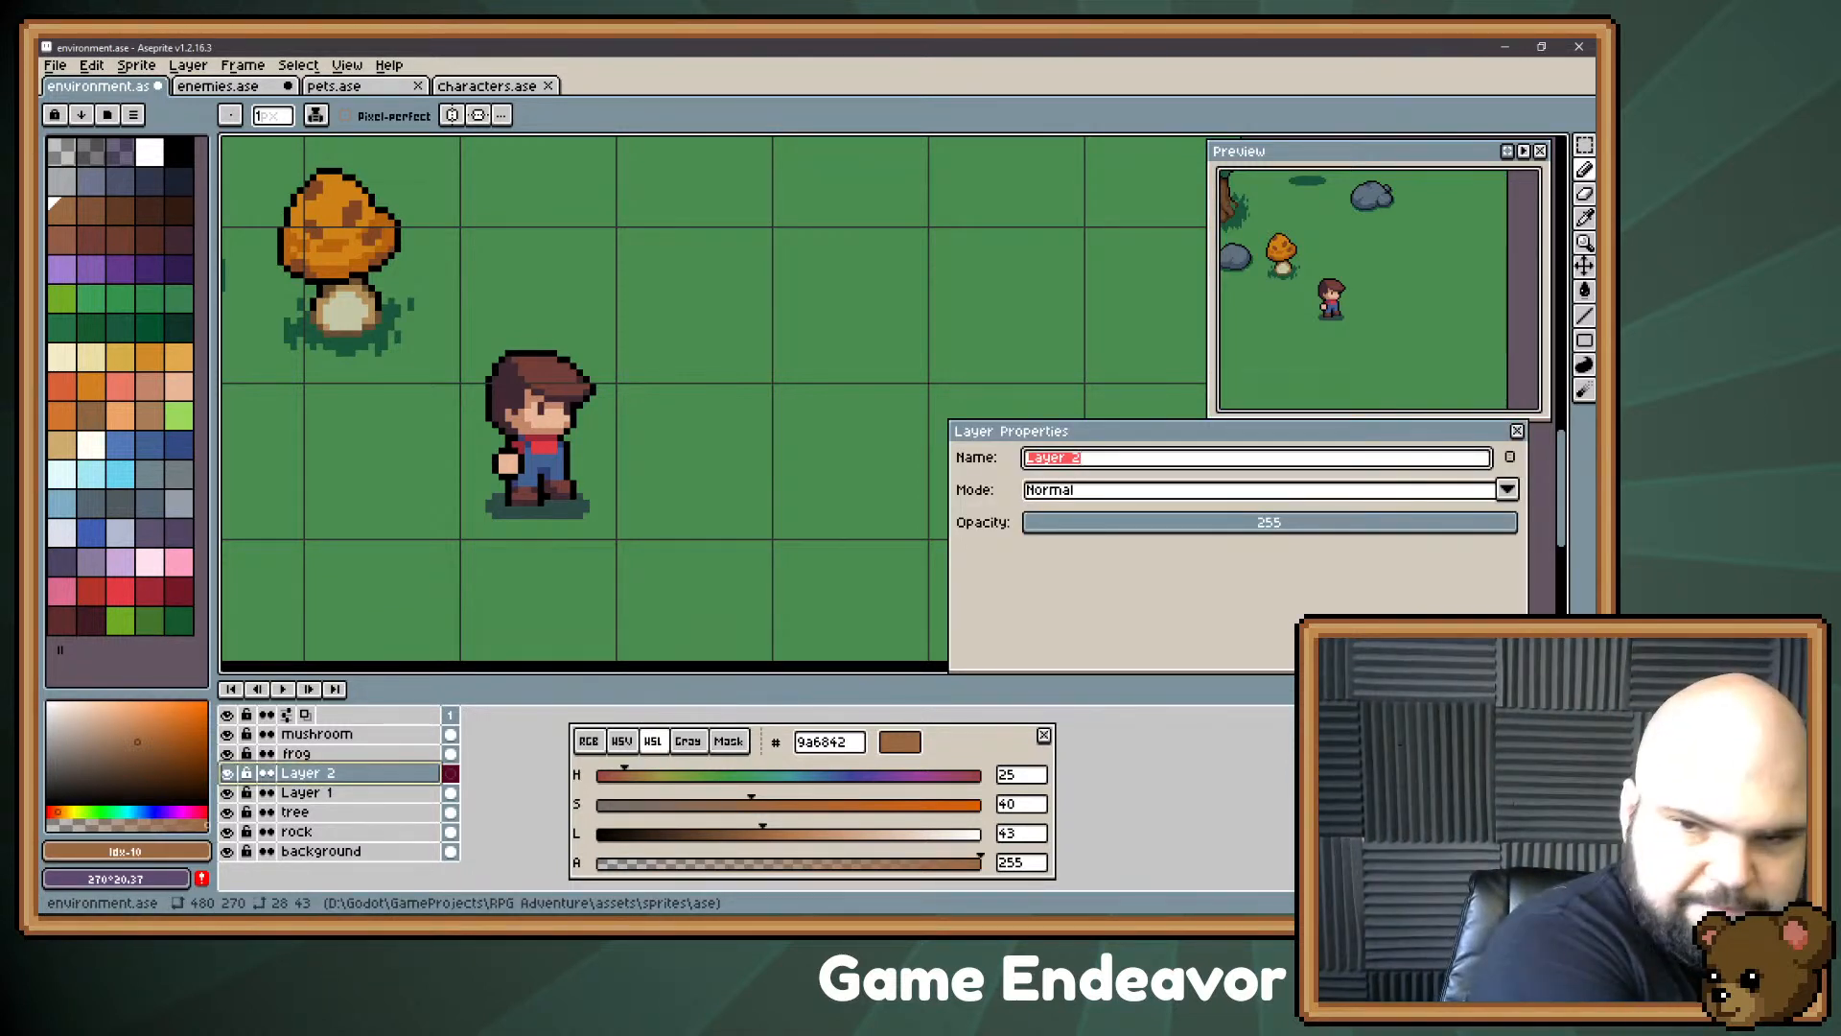
type("mus")
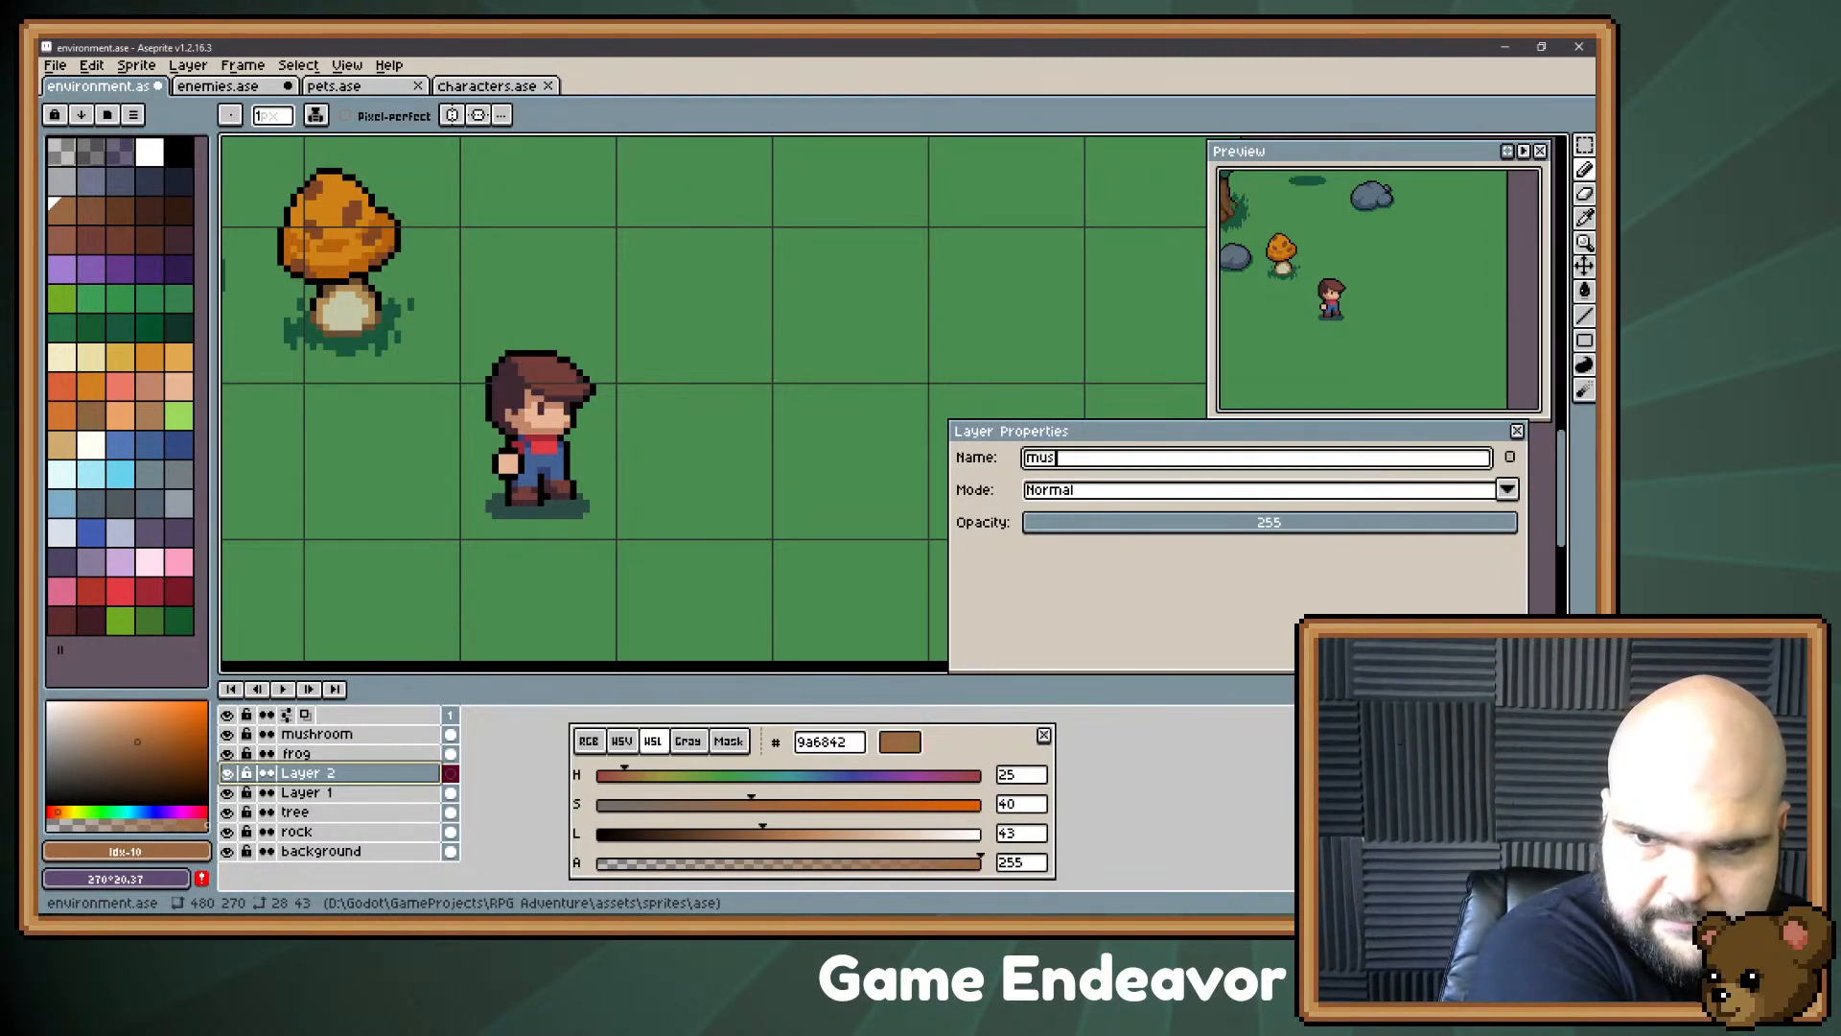
type("hroom knight")
key("Return")
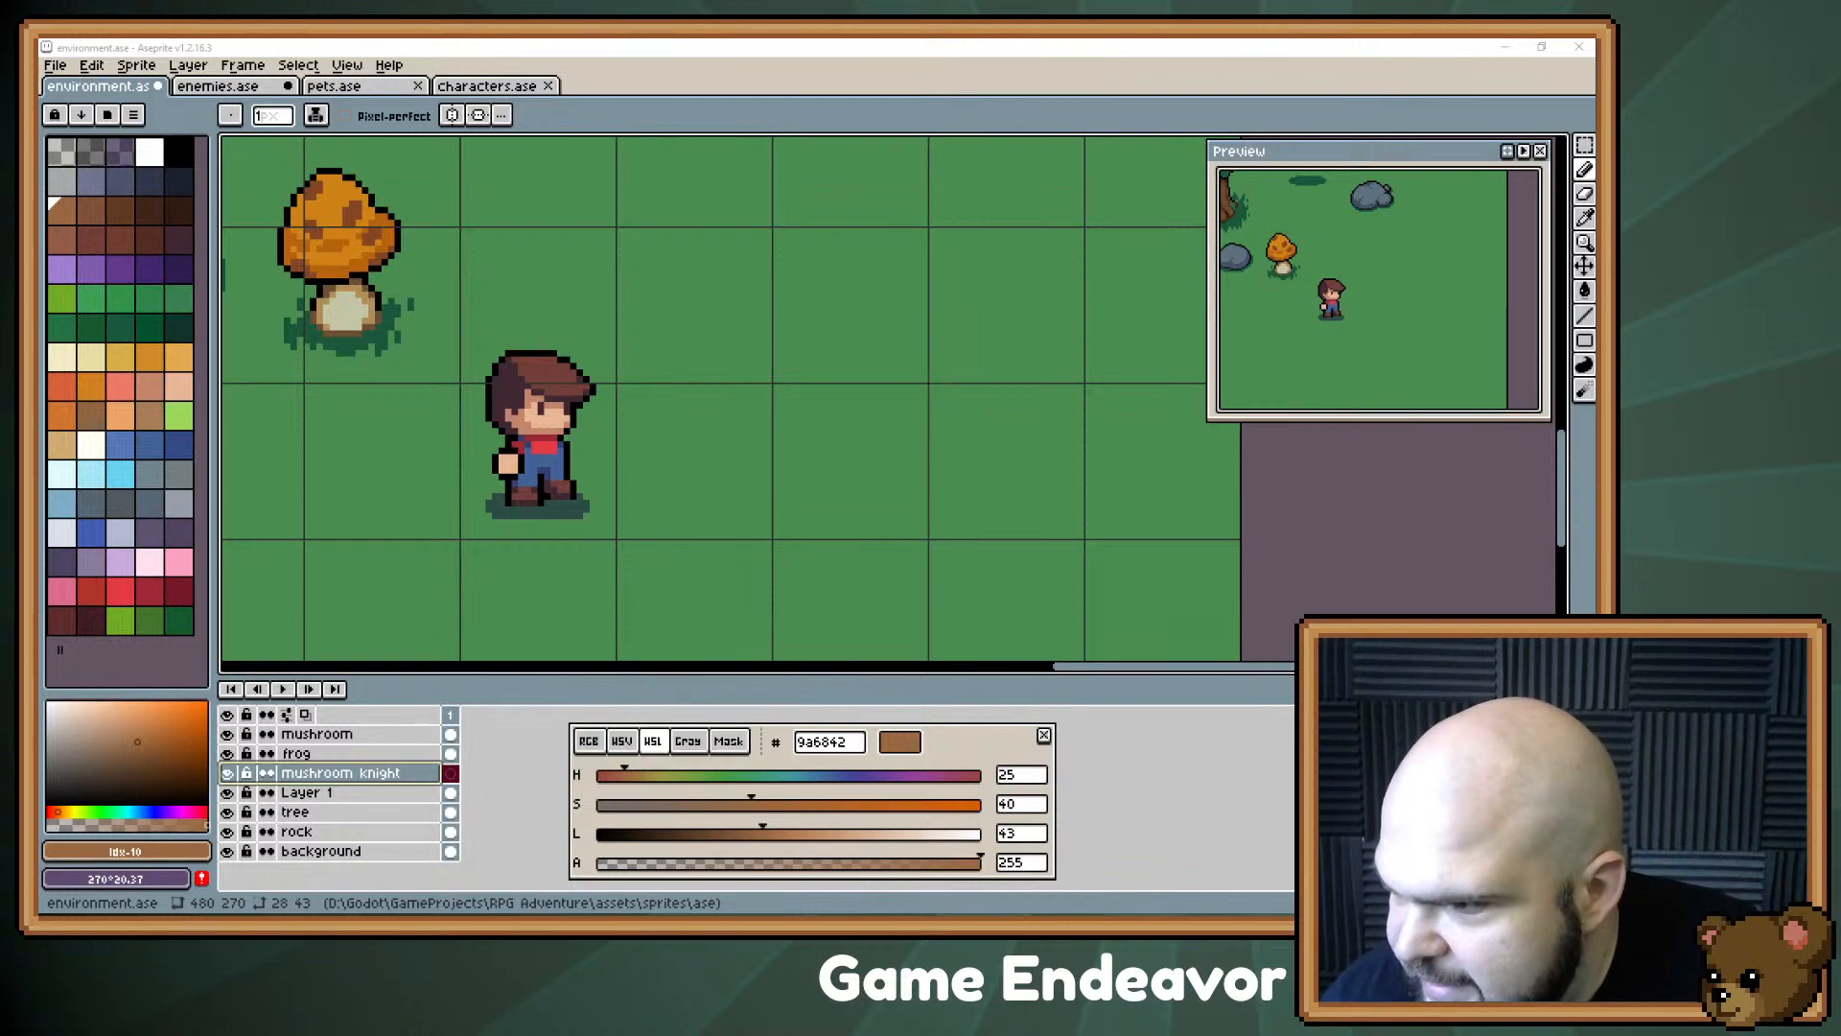
Step: Switch back to Trello and add the checklist item "Mushroom Mage" to the Enemy Concepts card
key("alt+Tab")
key("Escape")
key("Escape")
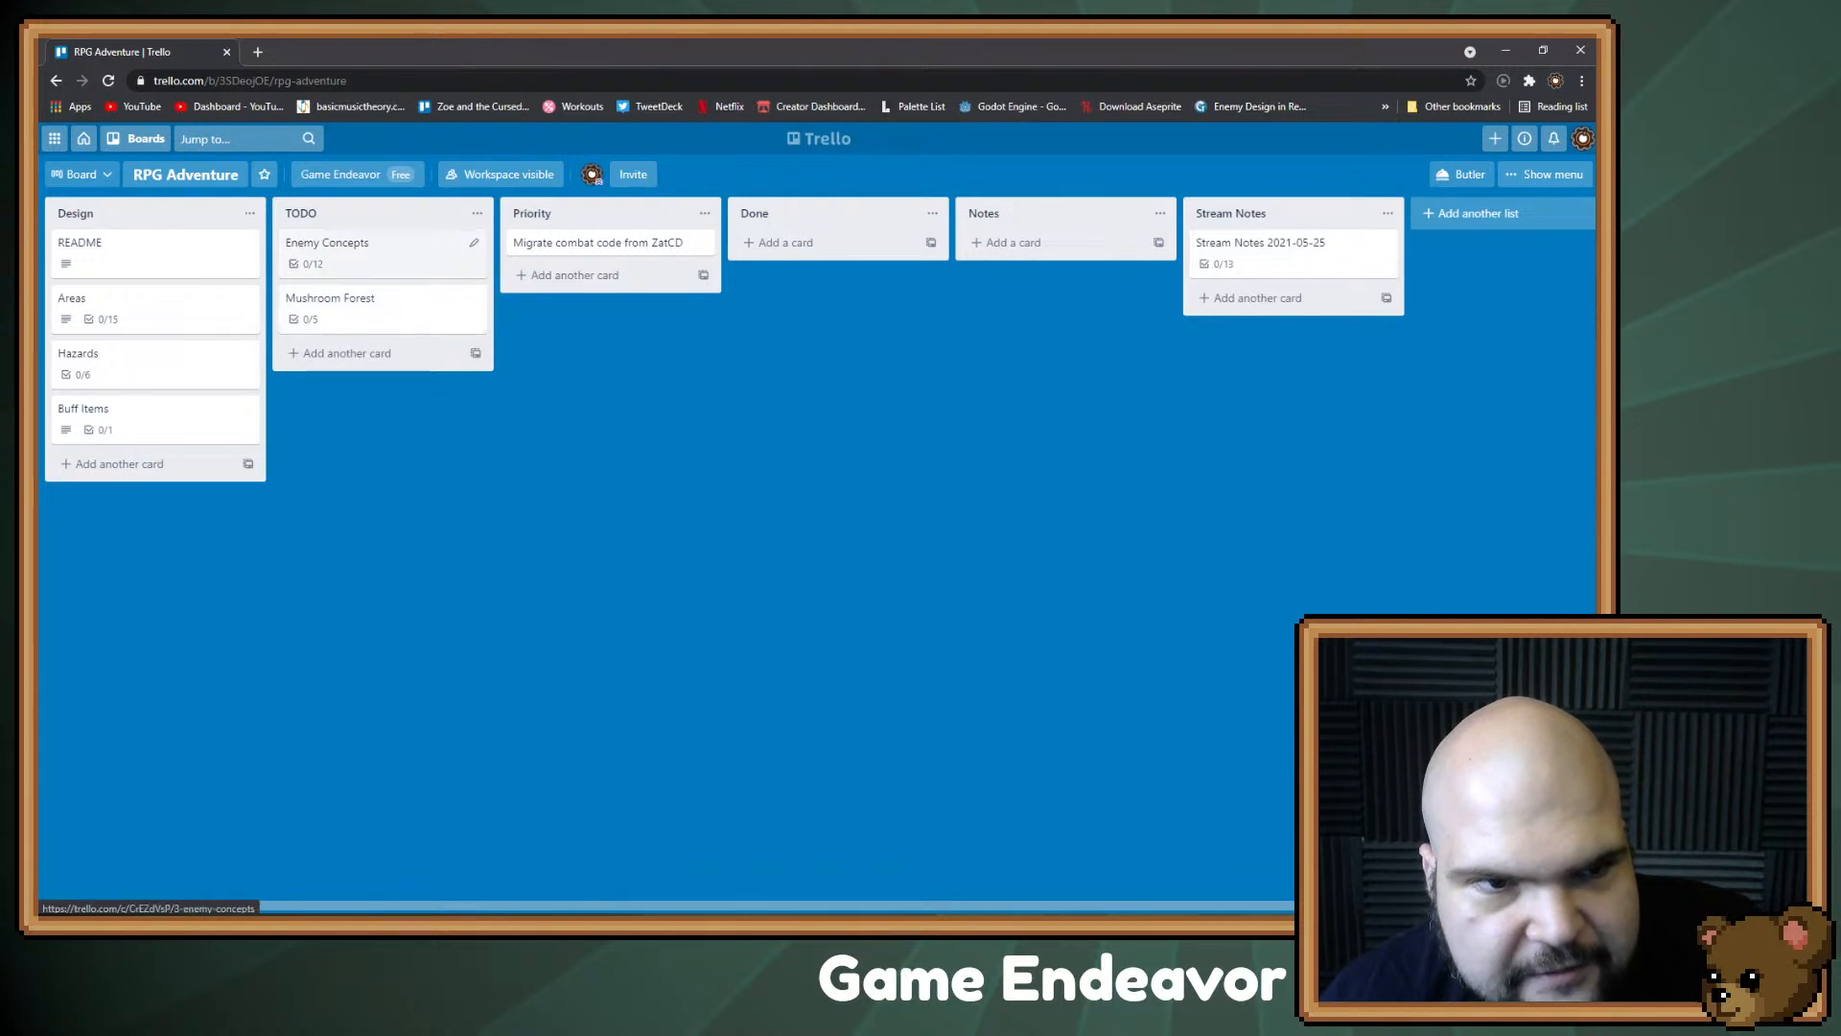
left_click(364, 251)
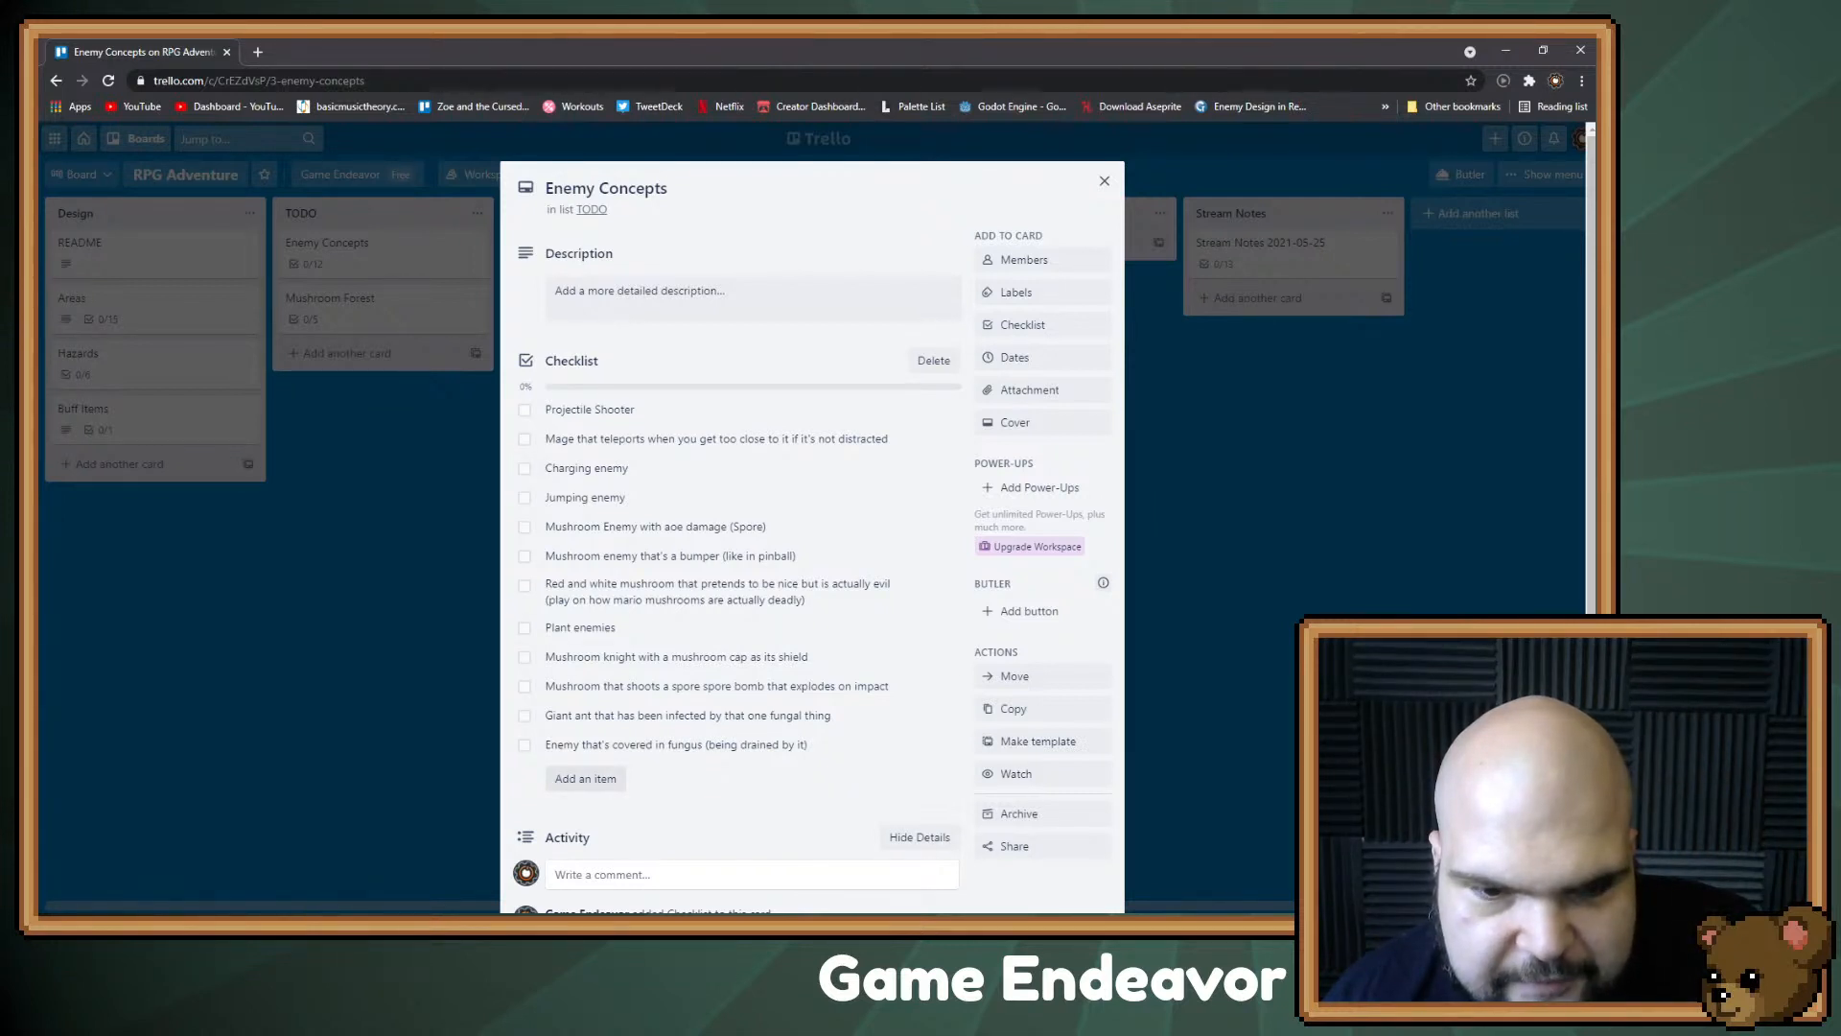
left_click(585, 777)
type("Mushroom Mage")
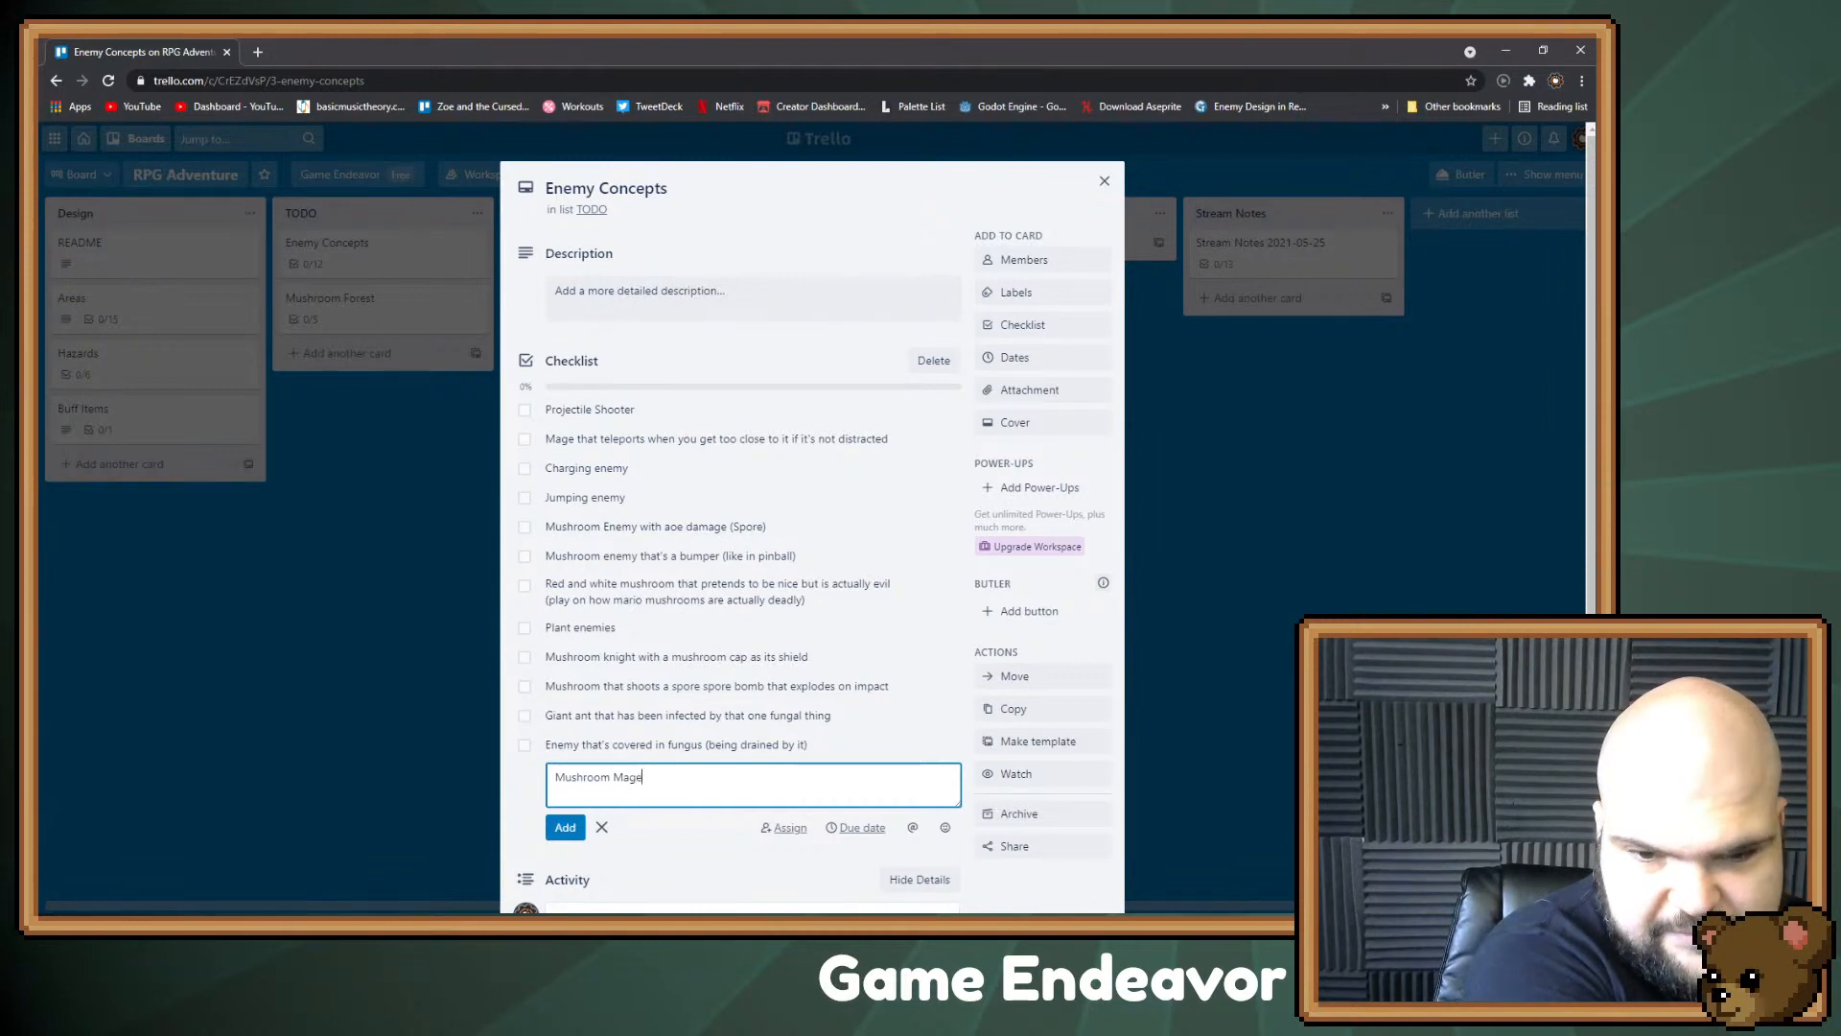
key("Return")
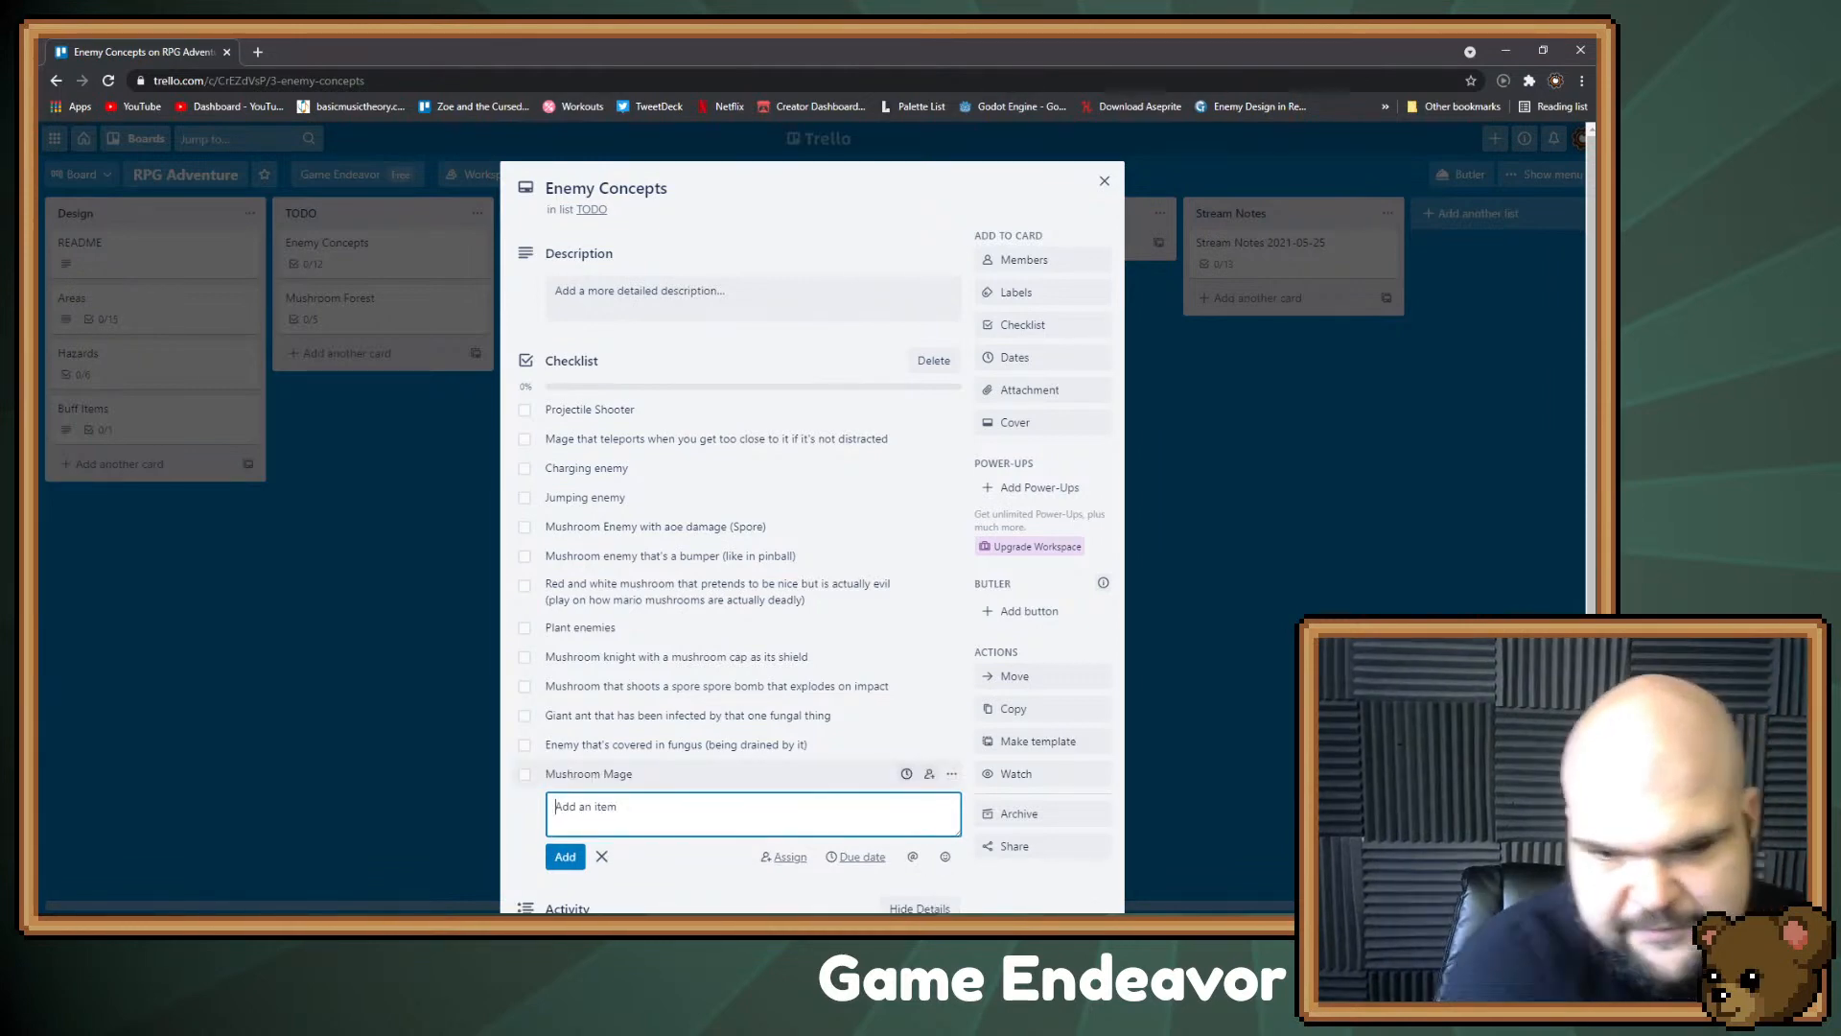
key("Escape")
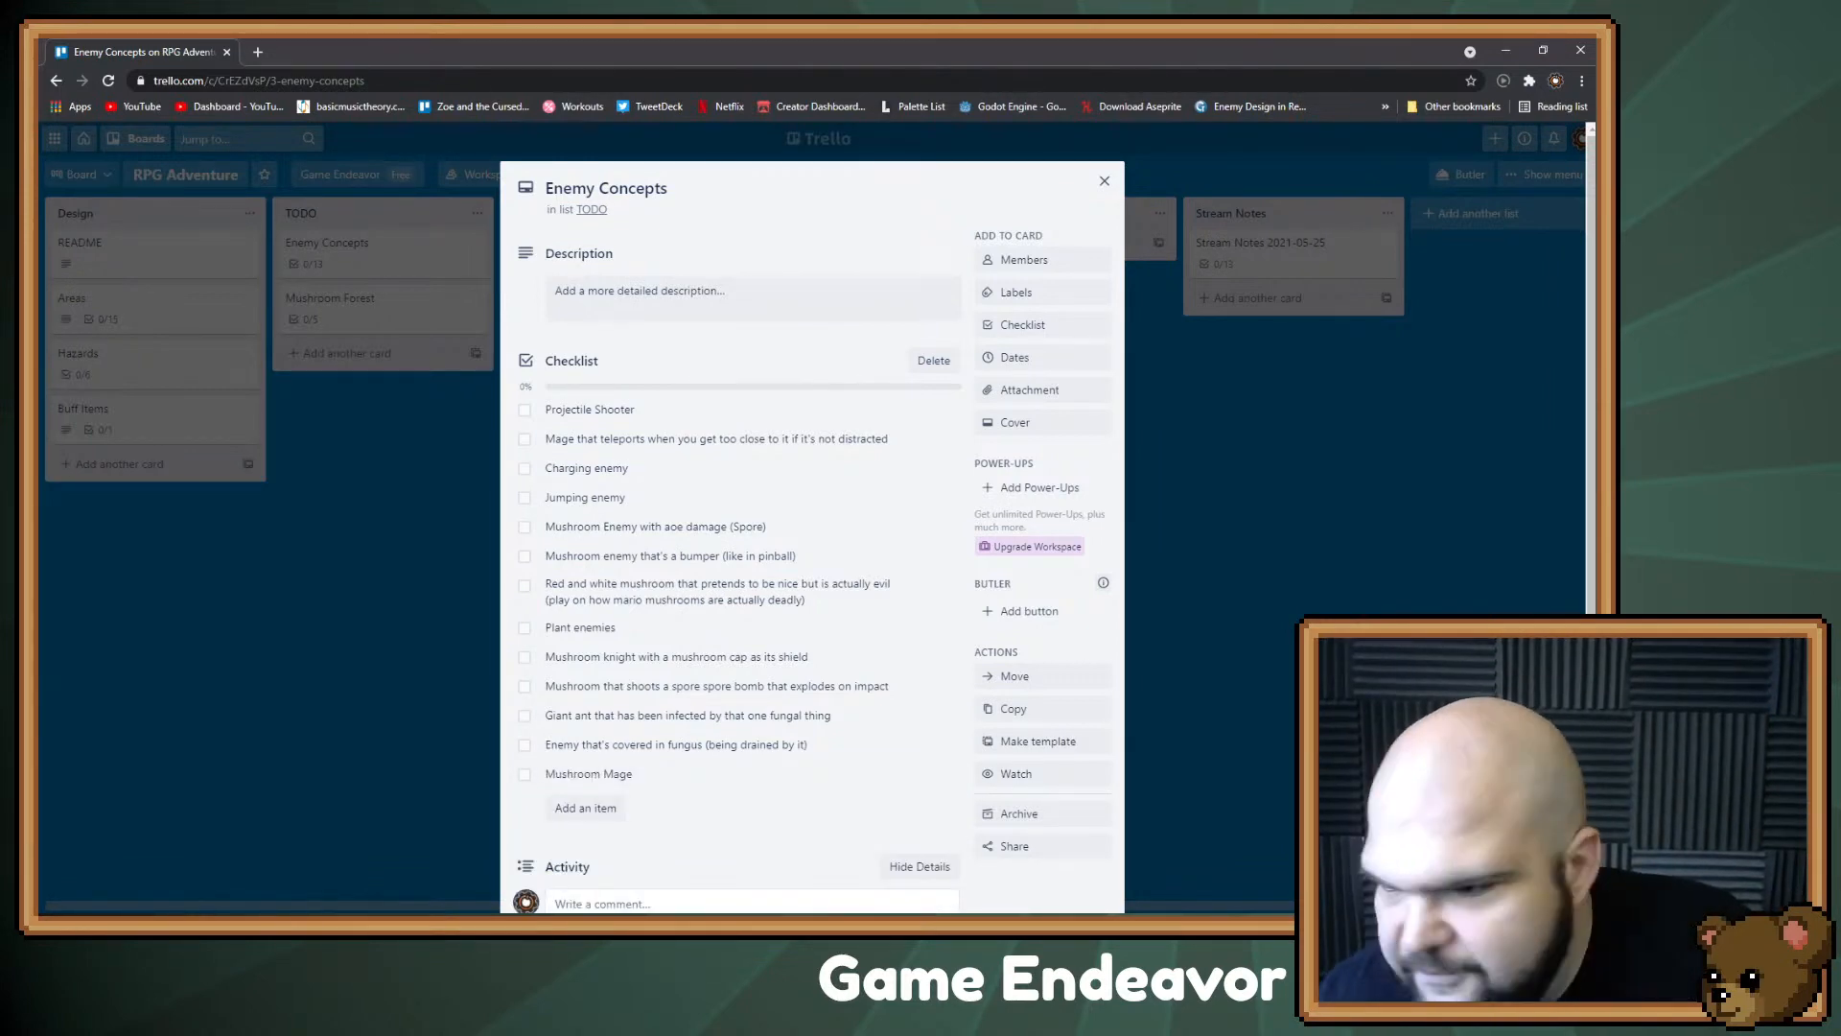
Step: In Aseprite, block in a tall knight silhouette beside the player sprite with a 2 px Pencil in dark navy 1c2131
key("alt+Tab")
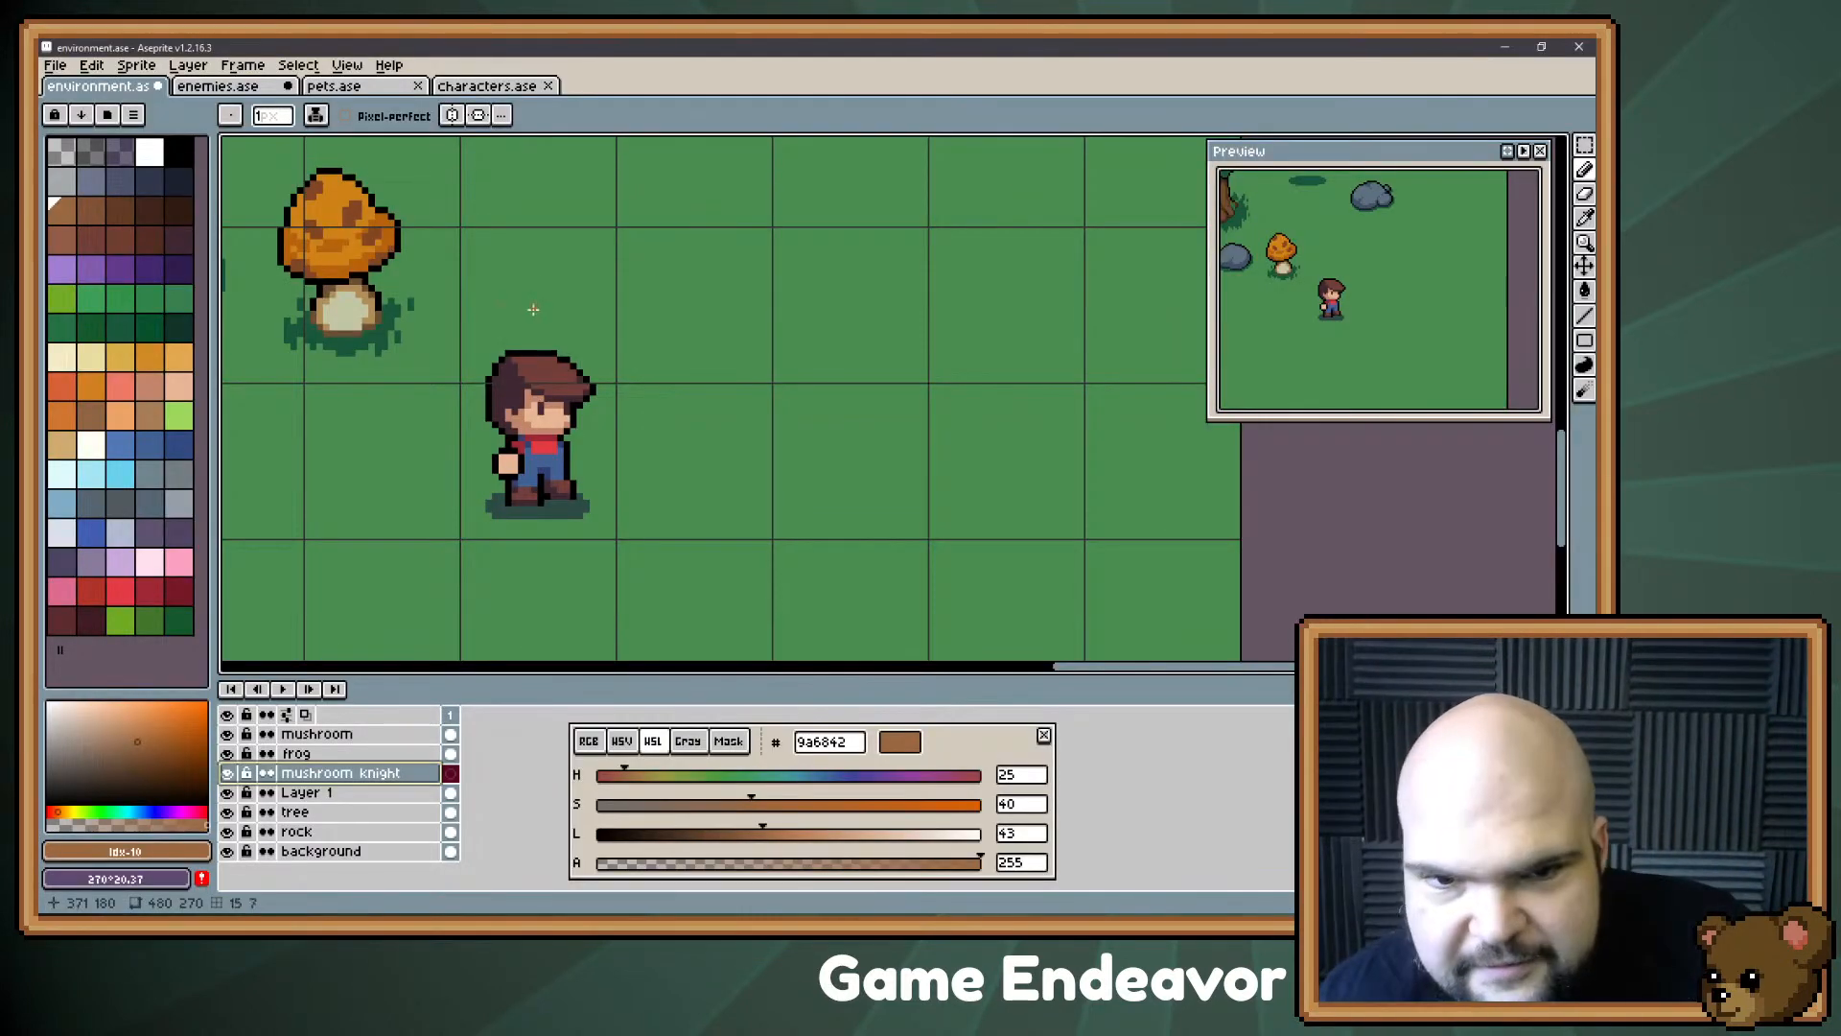
left_click_drag(769, 277, 787, 312)
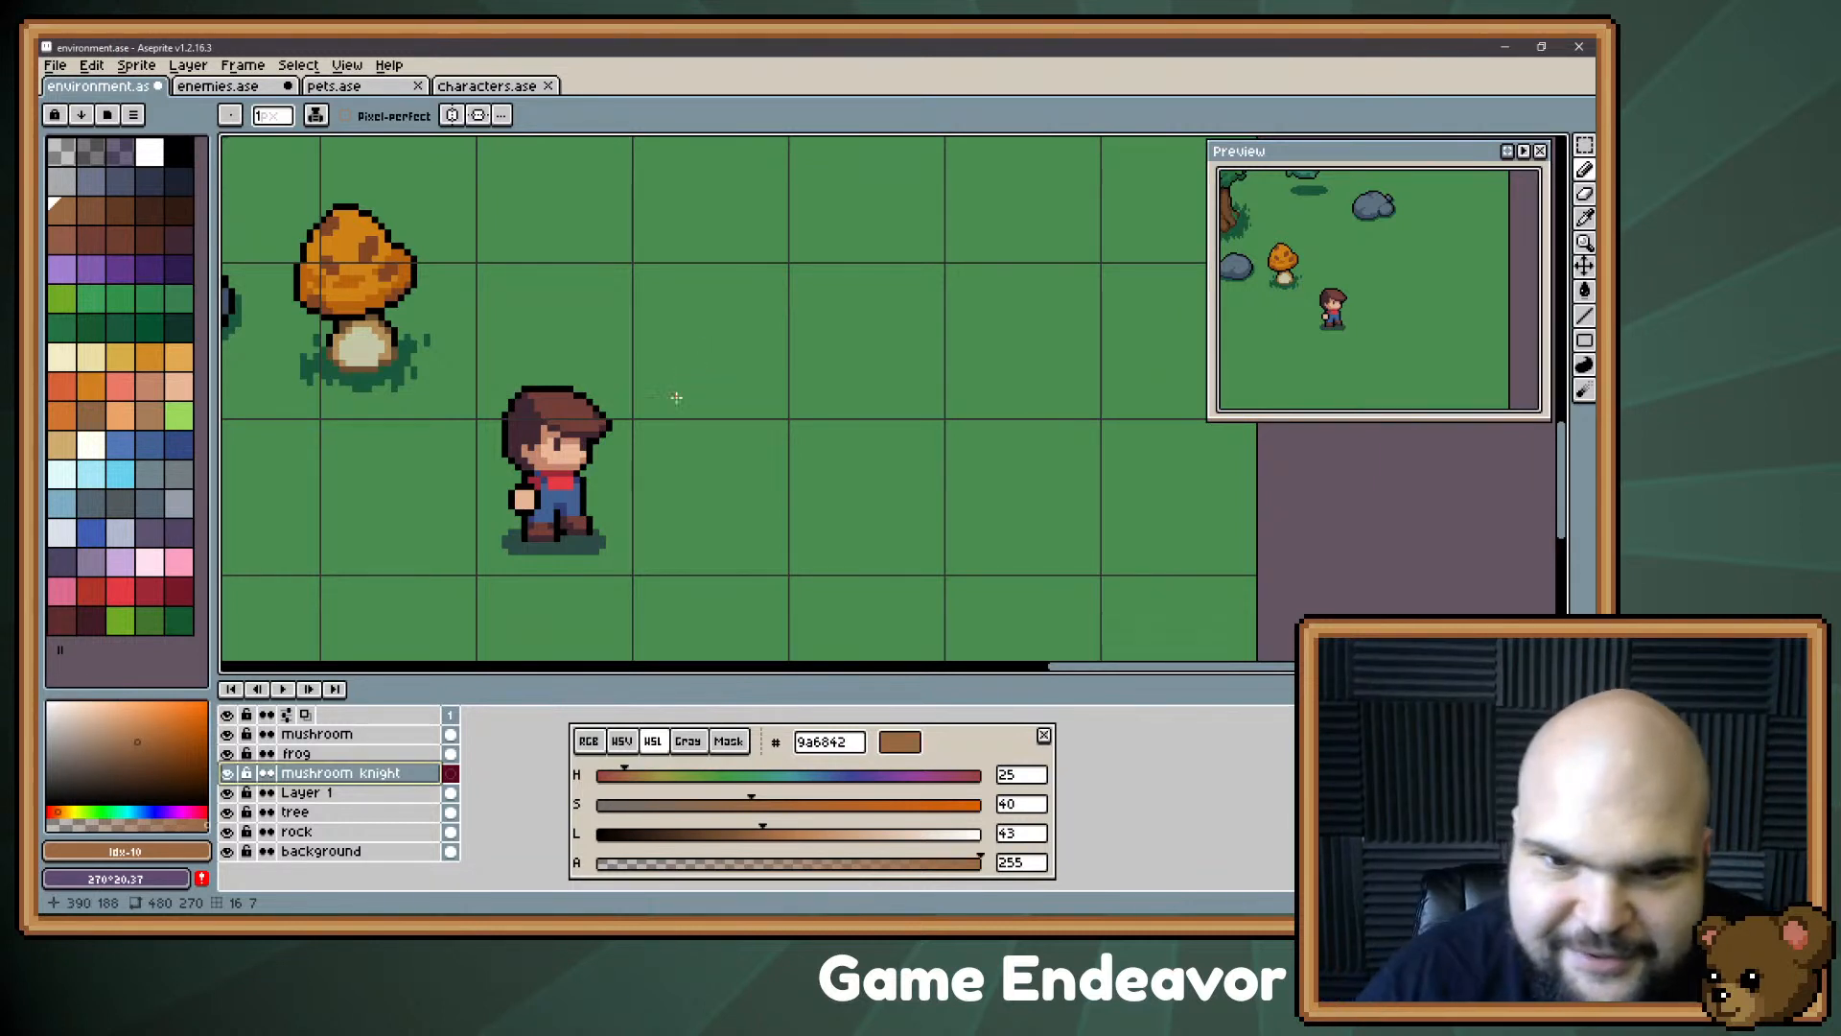
left_click_drag(752, 546, 760, 476)
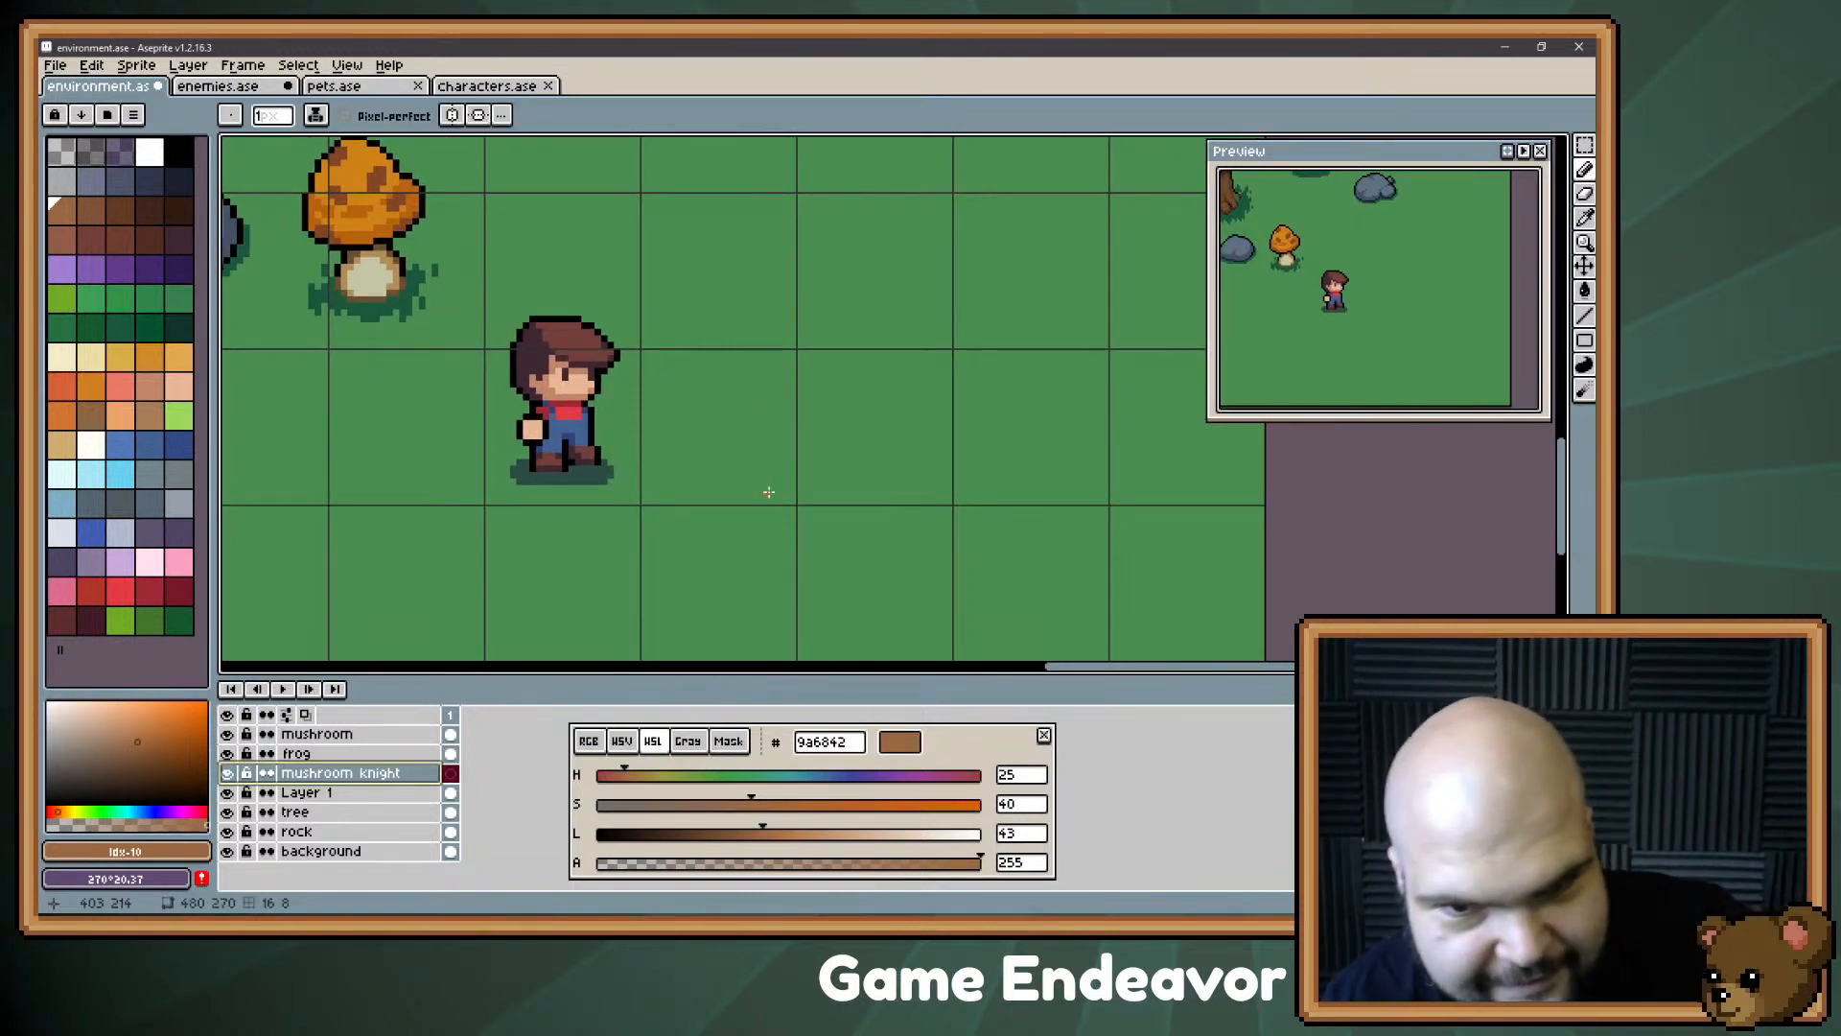
key("plus")
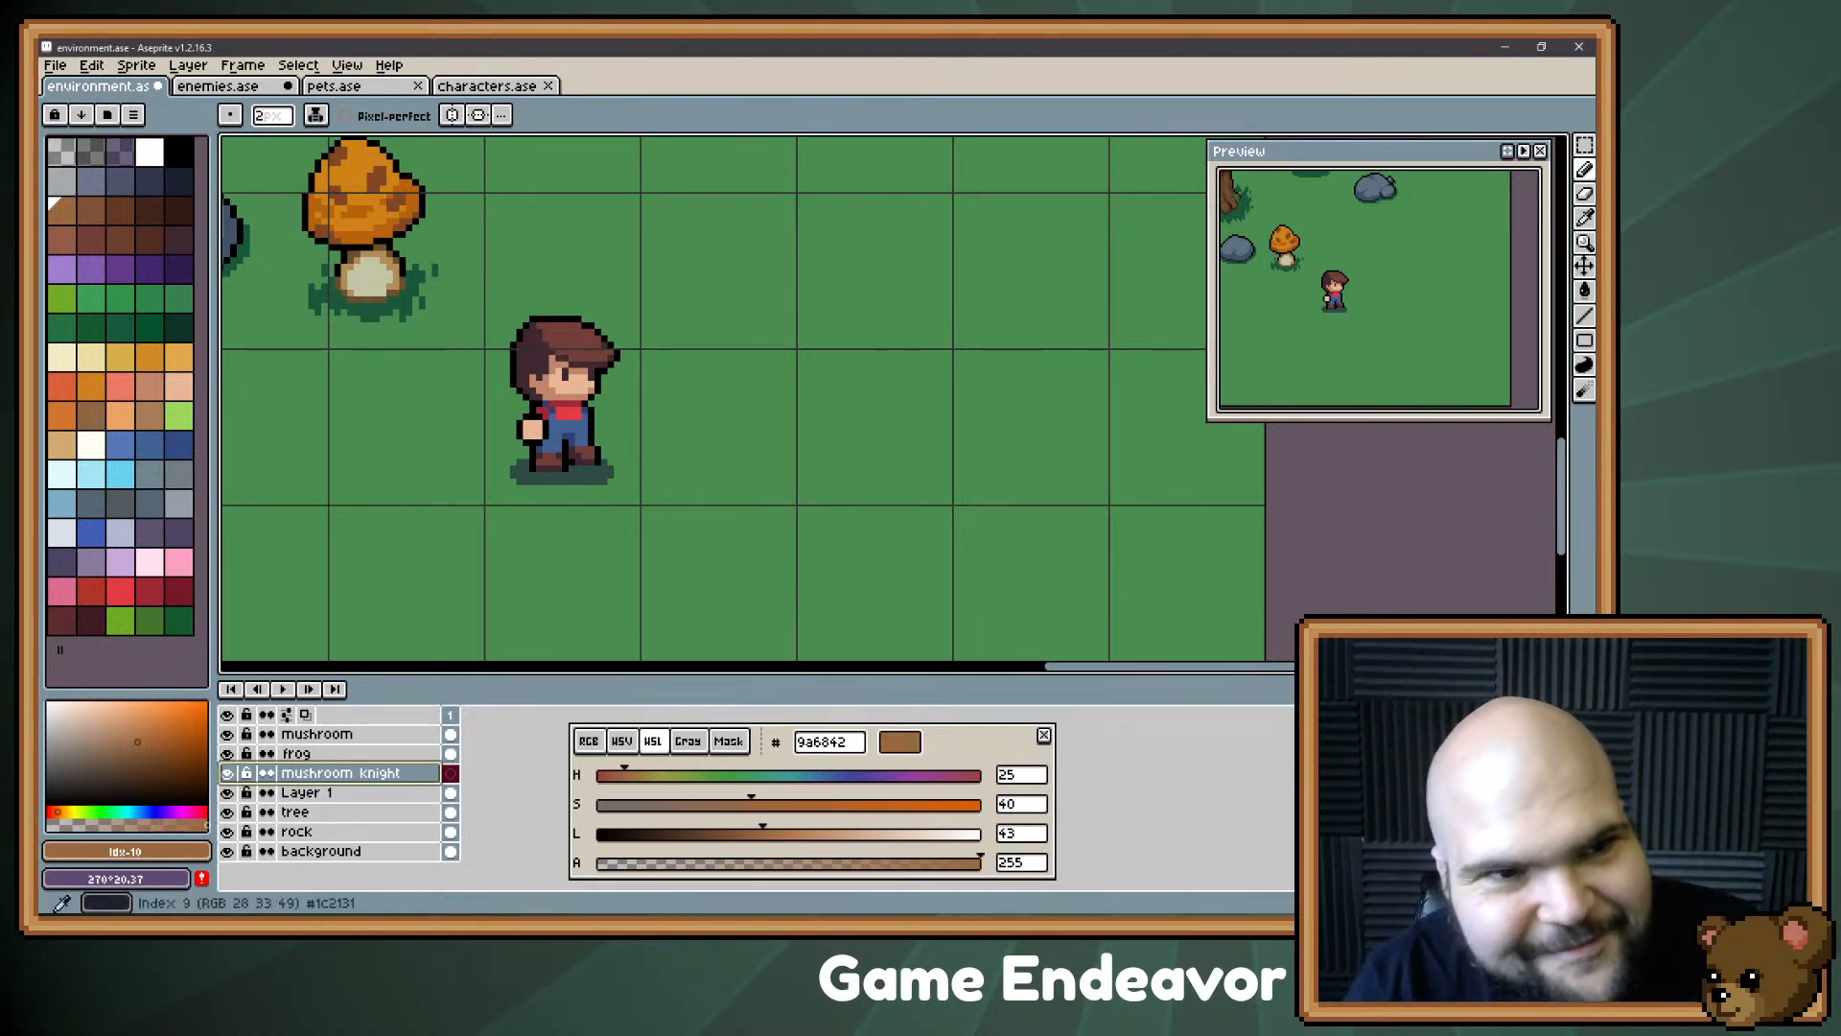
left_click(179, 180)
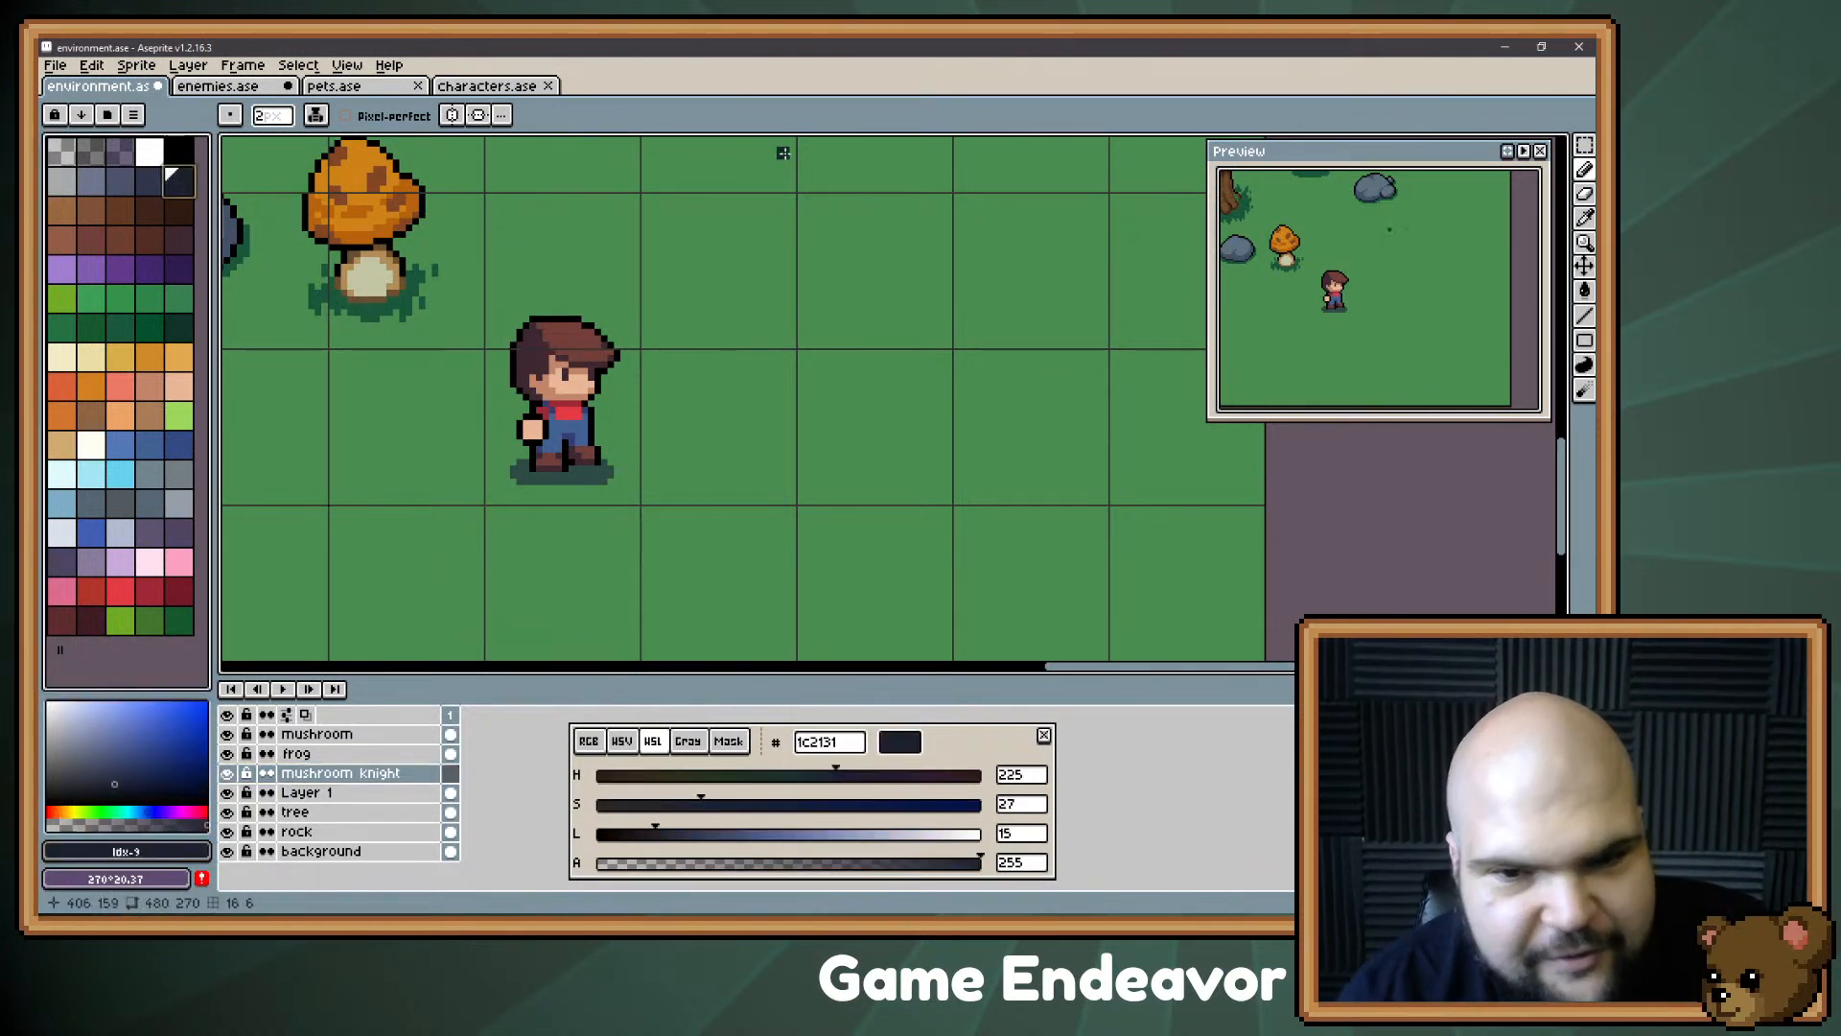
mouse_move(725, 316)
left_mouse_down()
mouse_move(760, 357)
mouse_move(754, 413)
left_mouse_up()
left_click(748, 388)
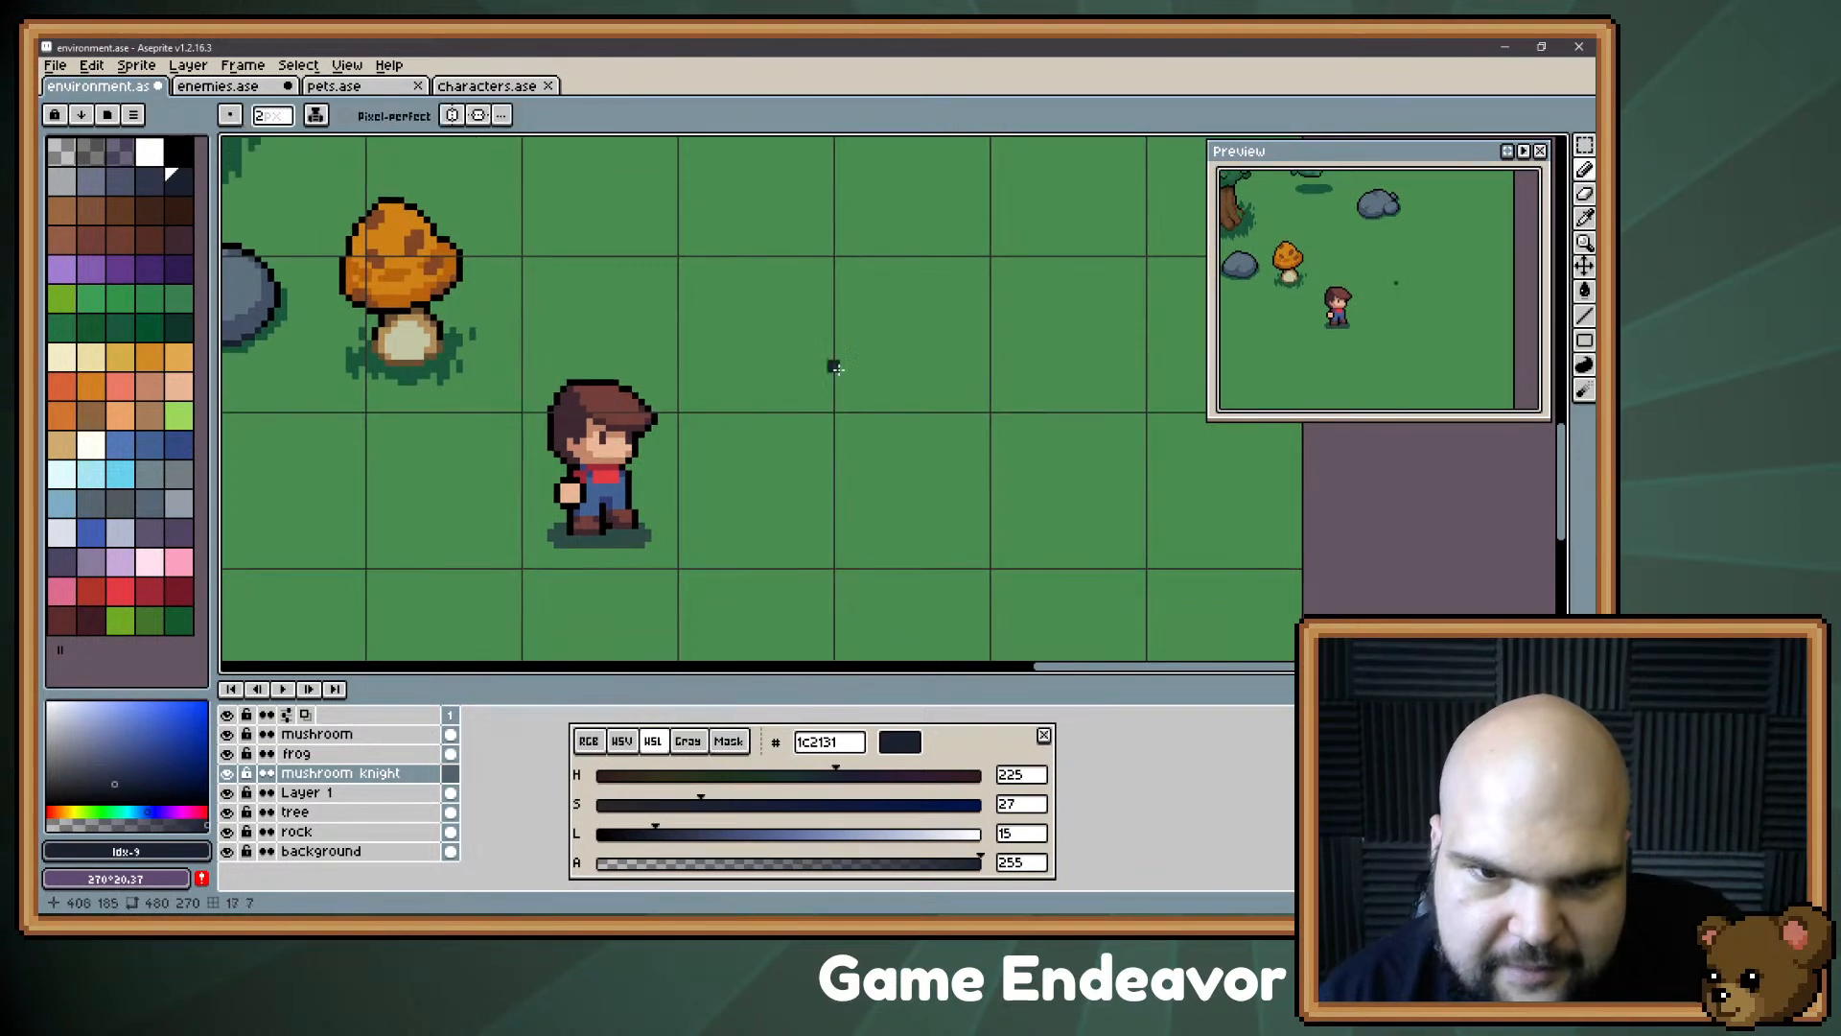
mouse_move(781, 326)
left_mouse_down()
mouse_move(746, 480)
mouse_move(794, 321)
mouse_move(884, 393)
mouse_move(765, 351)
mouse_move(774, 329)
mouse_move(826, 321)
mouse_move(790, 401)
mouse_move(820, 375)
mouse_move(771, 435)
mouse_move(828, 343)
mouse_move(825, 385)
mouse_move(823, 364)
mouse_move(771, 417)
mouse_move(746, 372)
mouse_move(767, 422)
mouse_move(873, 452)
mouse_move(824, 463)
mouse_move(836, 515)
mouse_move(804, 435)
mouse_move(791, 448)
mouse_move(777, 600)
mouse_move(760, 424)
mouse_move(741, 447)
mouse_move(781, 491)
mouse_move(830, 235)
mouse_move(811, 326)
mouse_move(827, 403)
mouse_move(799, 468)
mouse_move(792, 416)
mouse_move(848, 455)
mouse_move(858, 437)
mouse_move(821, 524)
mouse_move(801, 428)
mouse_move(769, 479)
mouse_move(814, 553)
mouse_move(863, 528)
mouse_move(862, 509)
mouse_move(863, 549)
left_mouse_up()
Step: Enlarge the Pencil to 3 px and draw a foot extending outward from the silhouette's base on the player's side
key("plus")
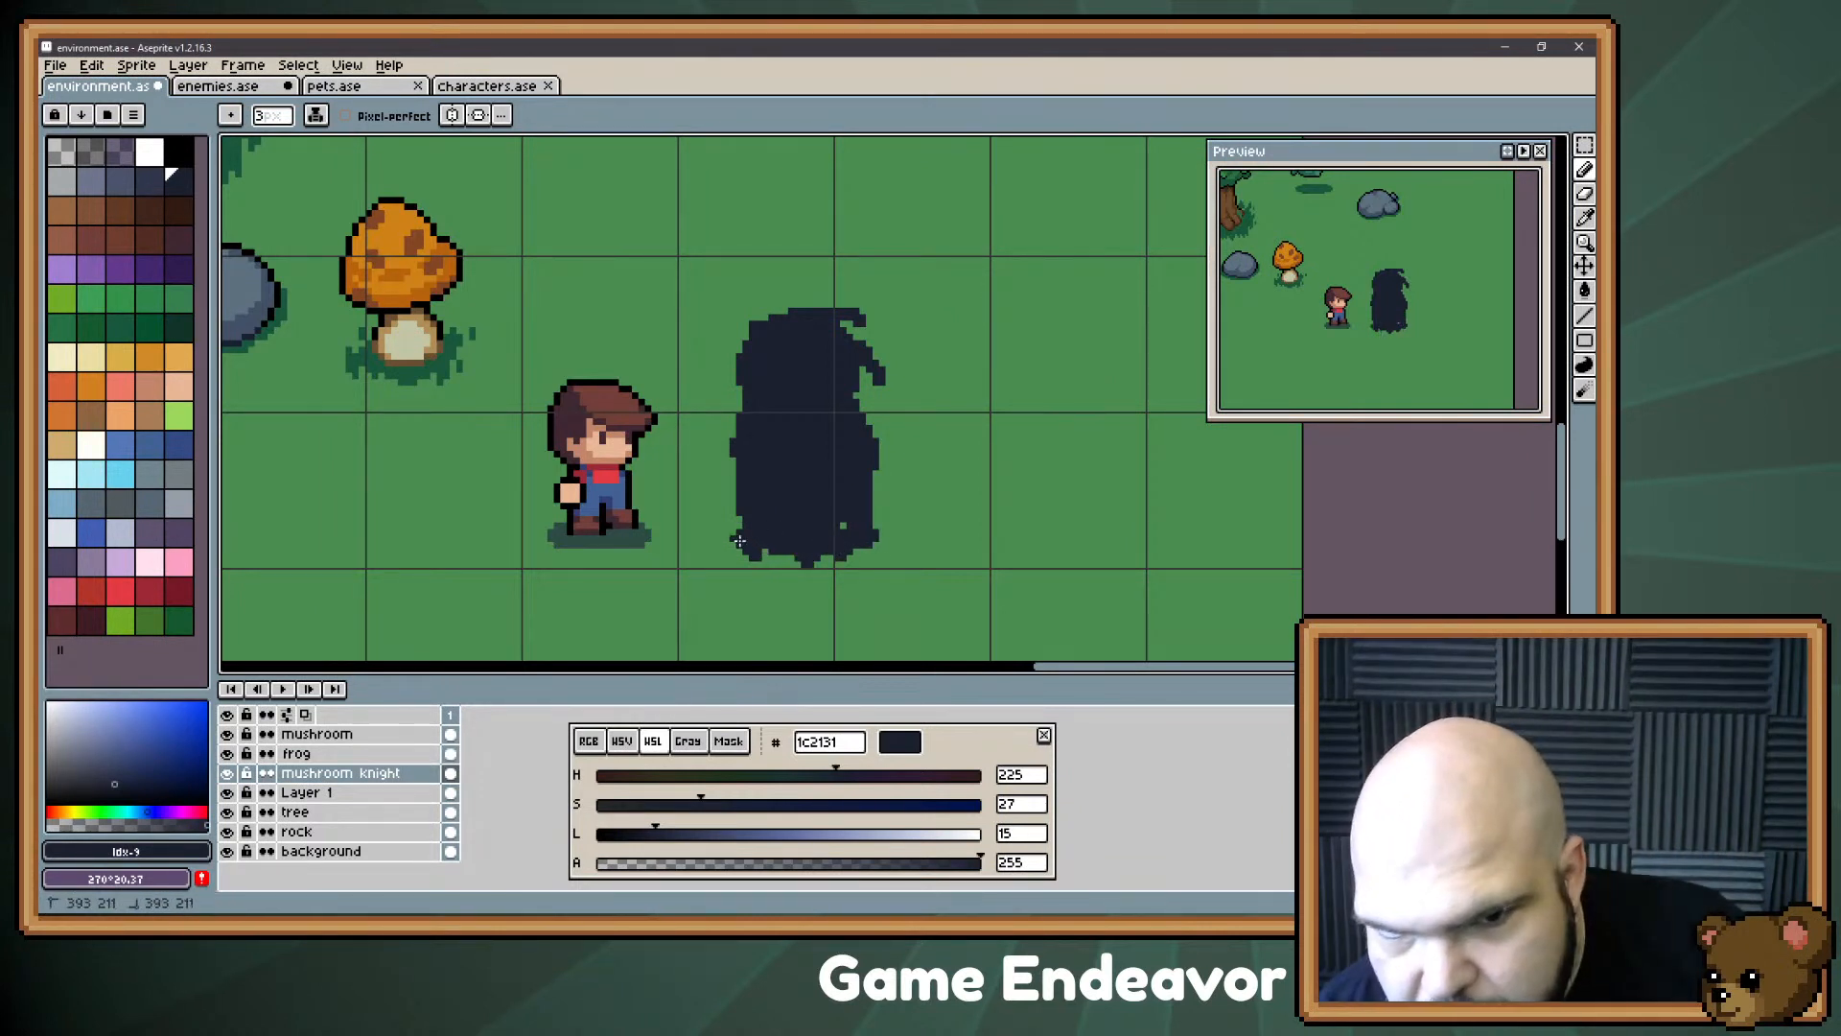
mouse_move(757, 554)
left_mouse_down()
mouse_move(719, 539)
mouse_move(732, 567)
left_mouse_up()
key("e")
key("b")
left_click(719, 554)
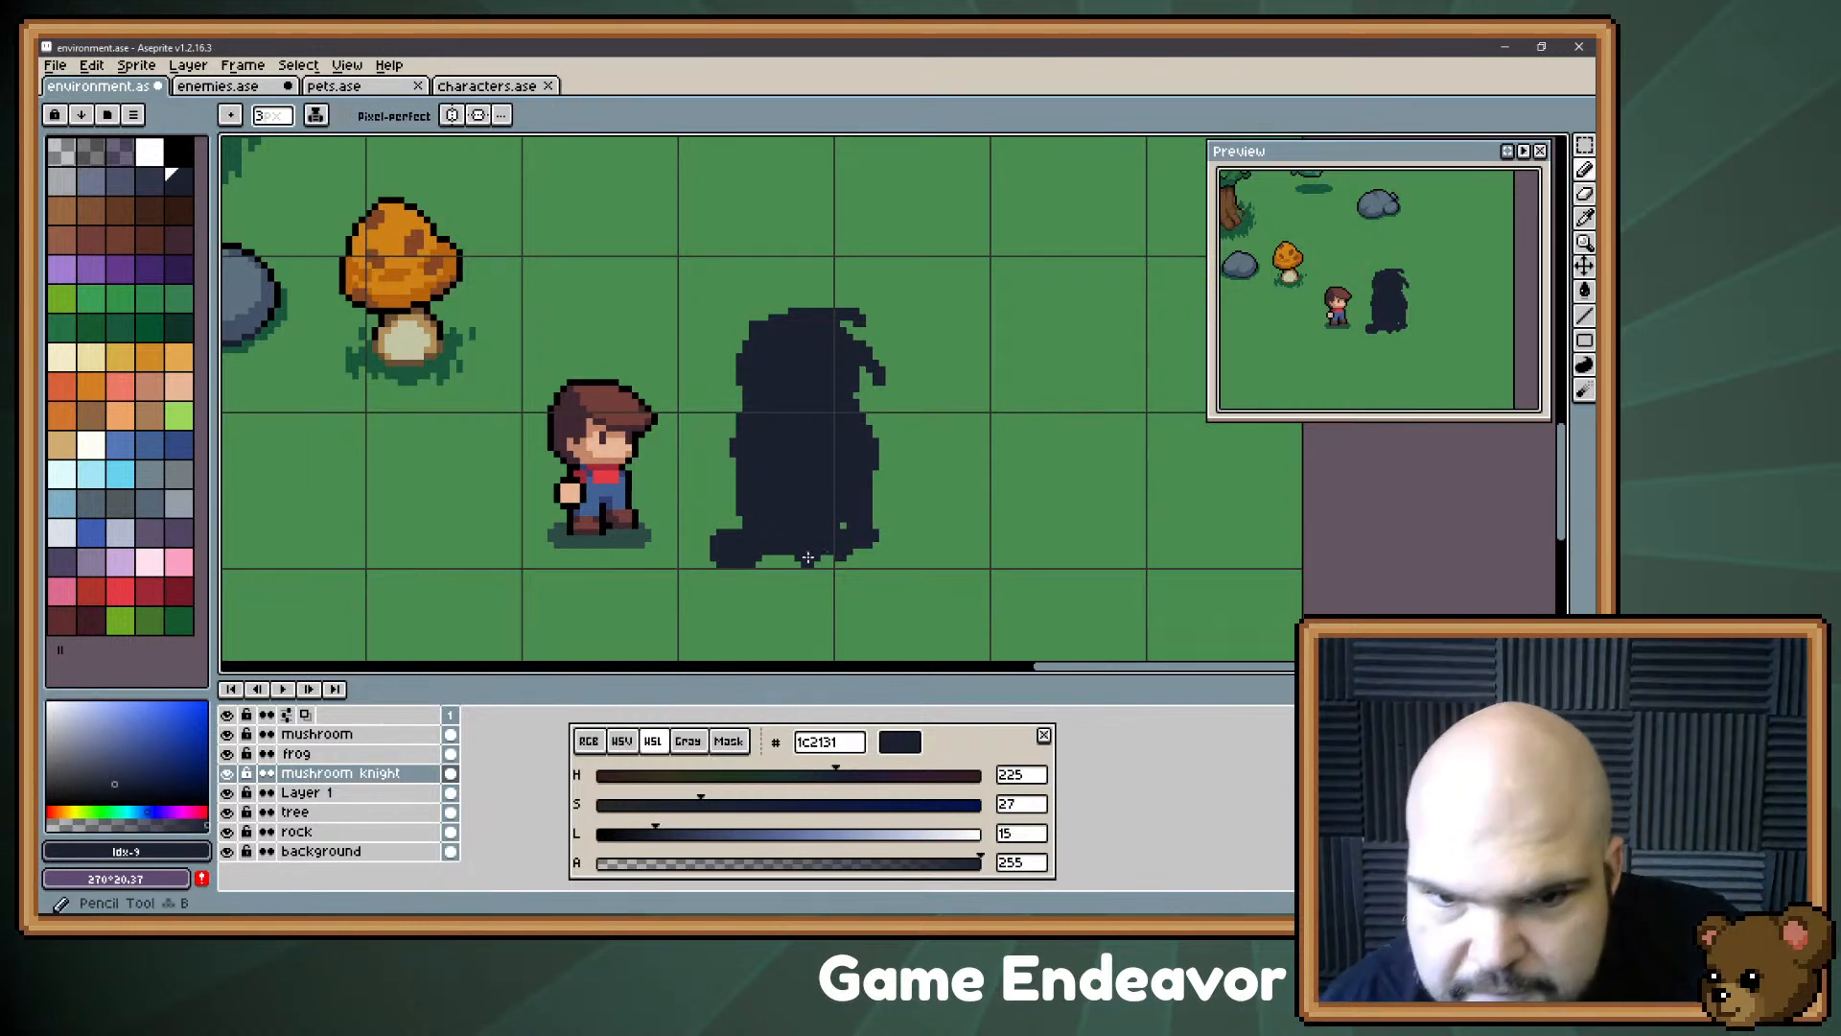
Step: Move the silhouette's foot on the player's side slightly inward toward the body
key("m")
left_click_drag(667, 624, 766, 525)
key("Right")
key("Right")
key("Left")
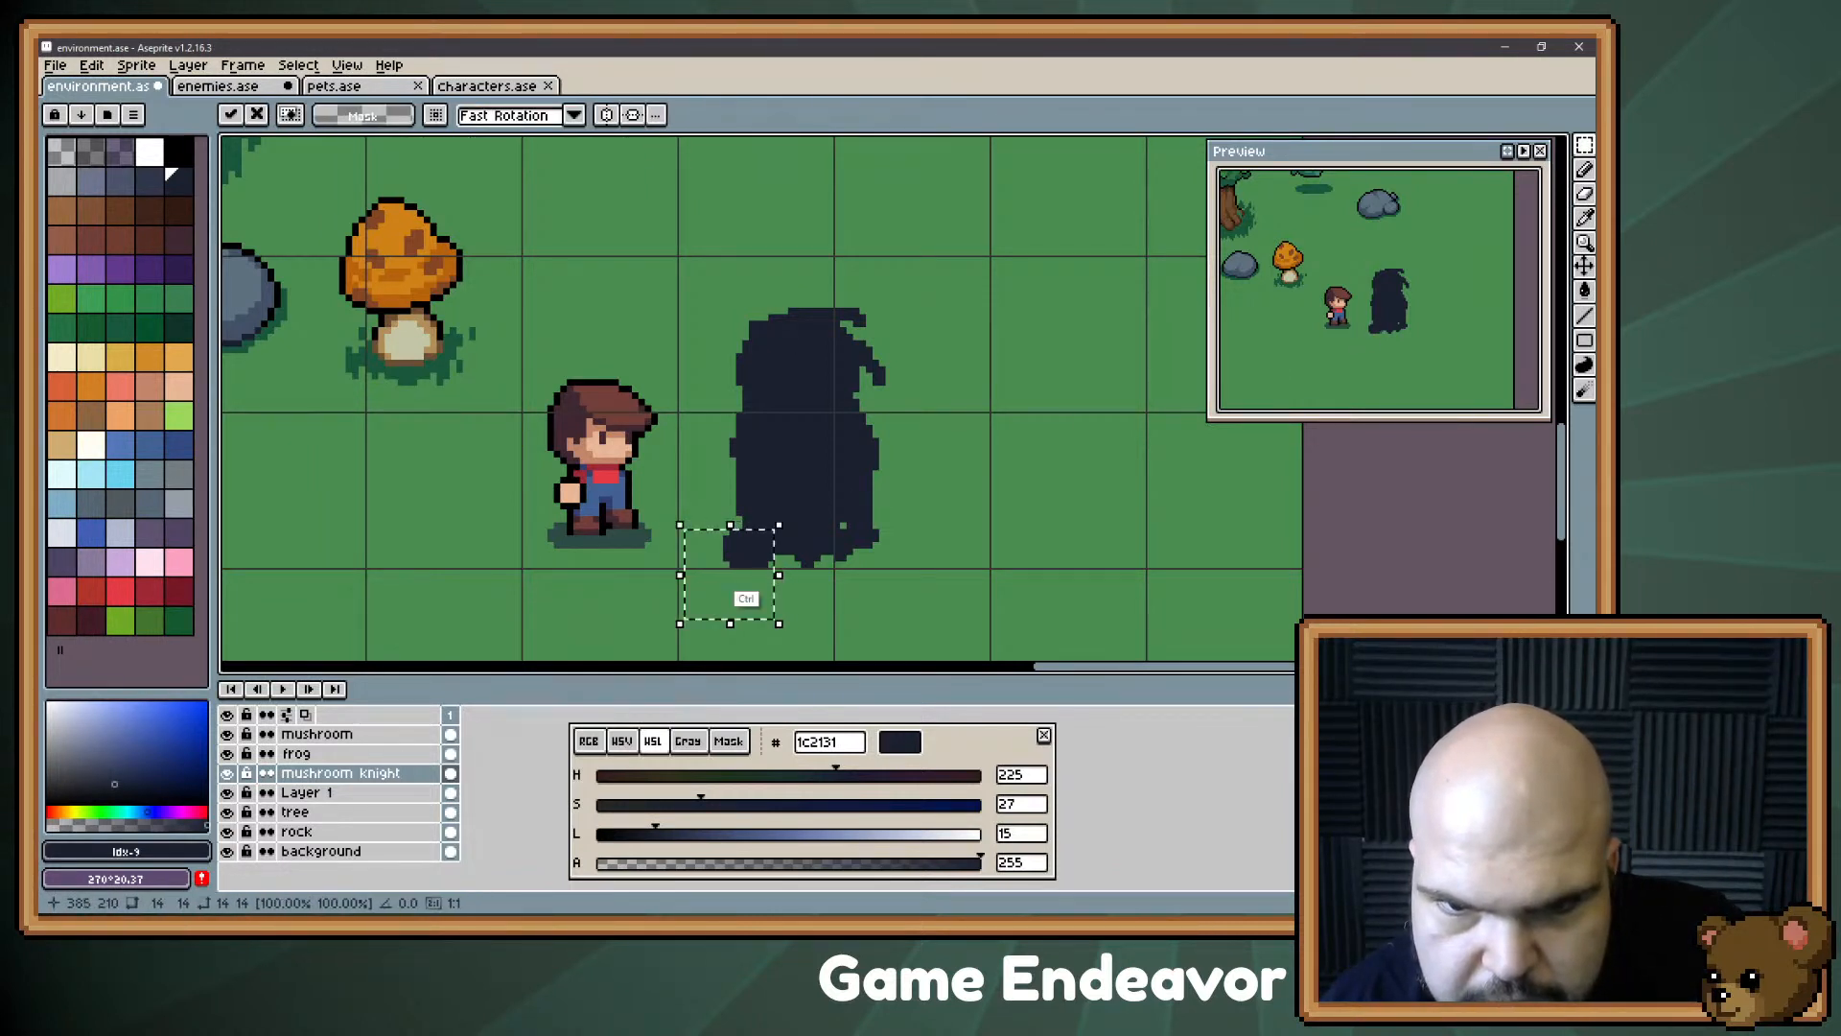
key("ctrl+d")
key("e")
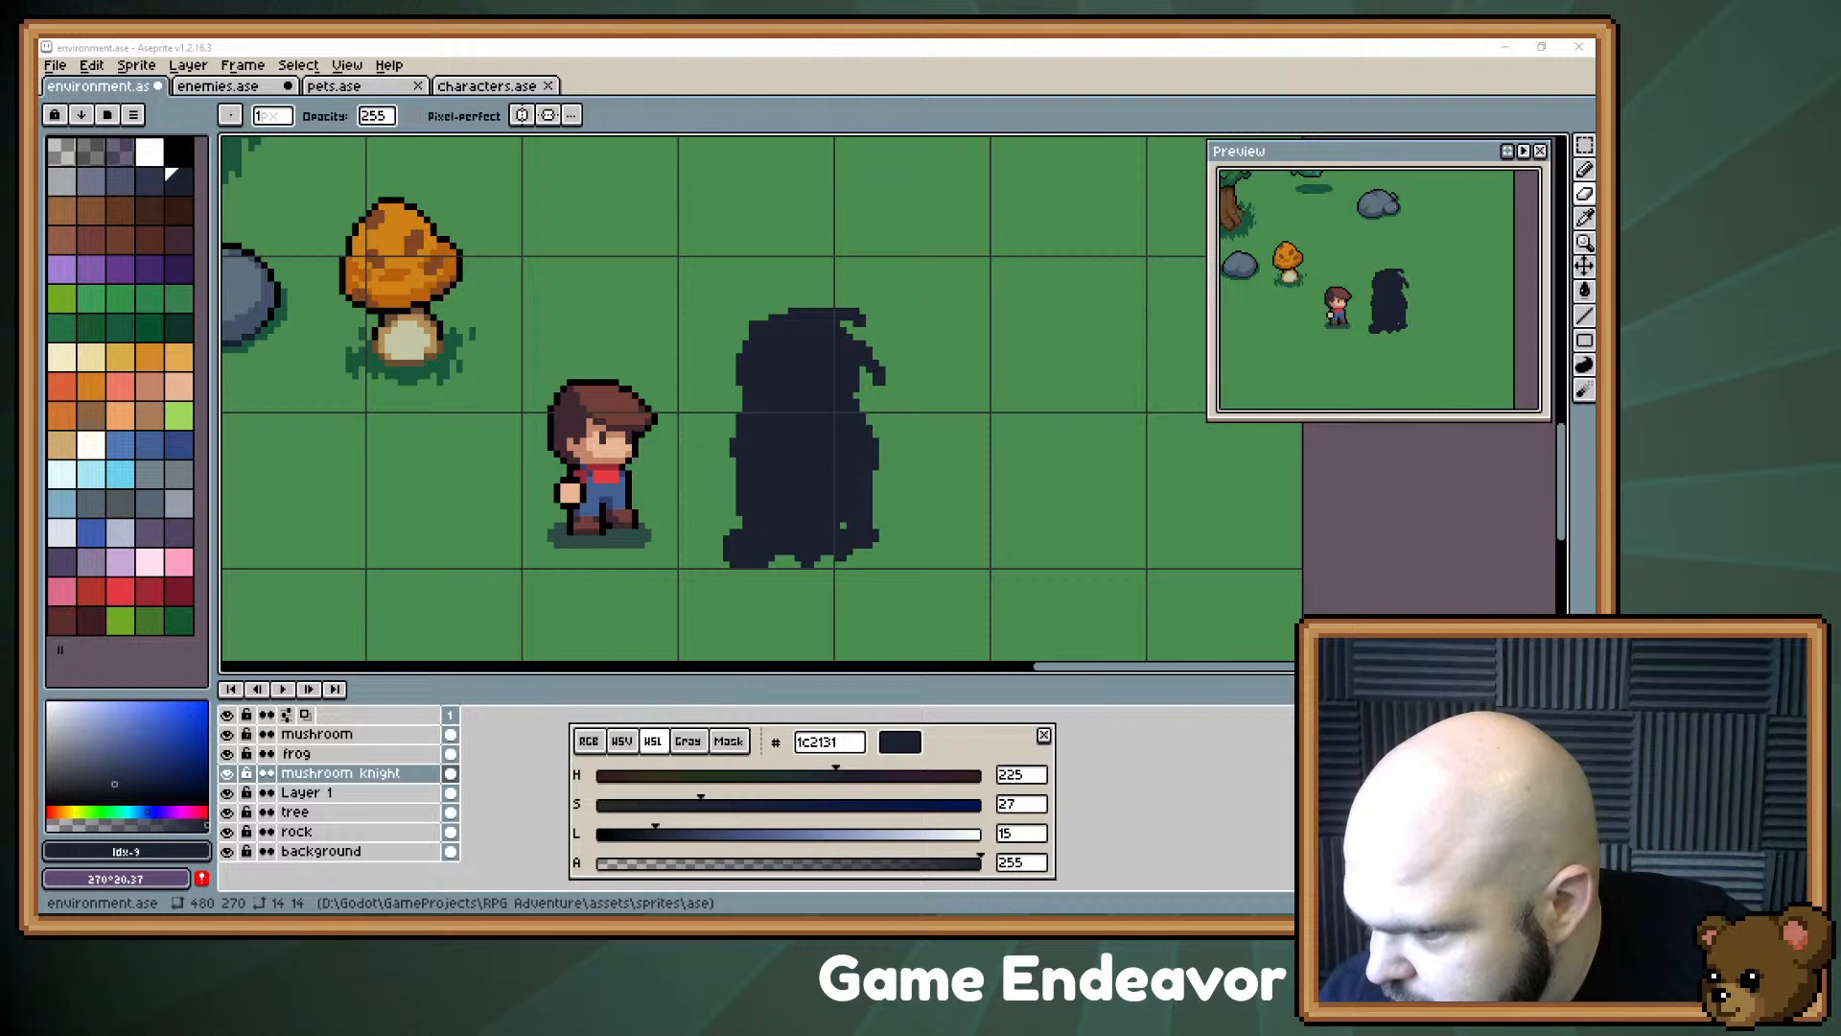
Step: Bring the empty reference board over the canvas and add the armoured woman, shield-bearing knight and red-and-yellow tabard knight images
left_click_drag(1266, 422, 861, 476)
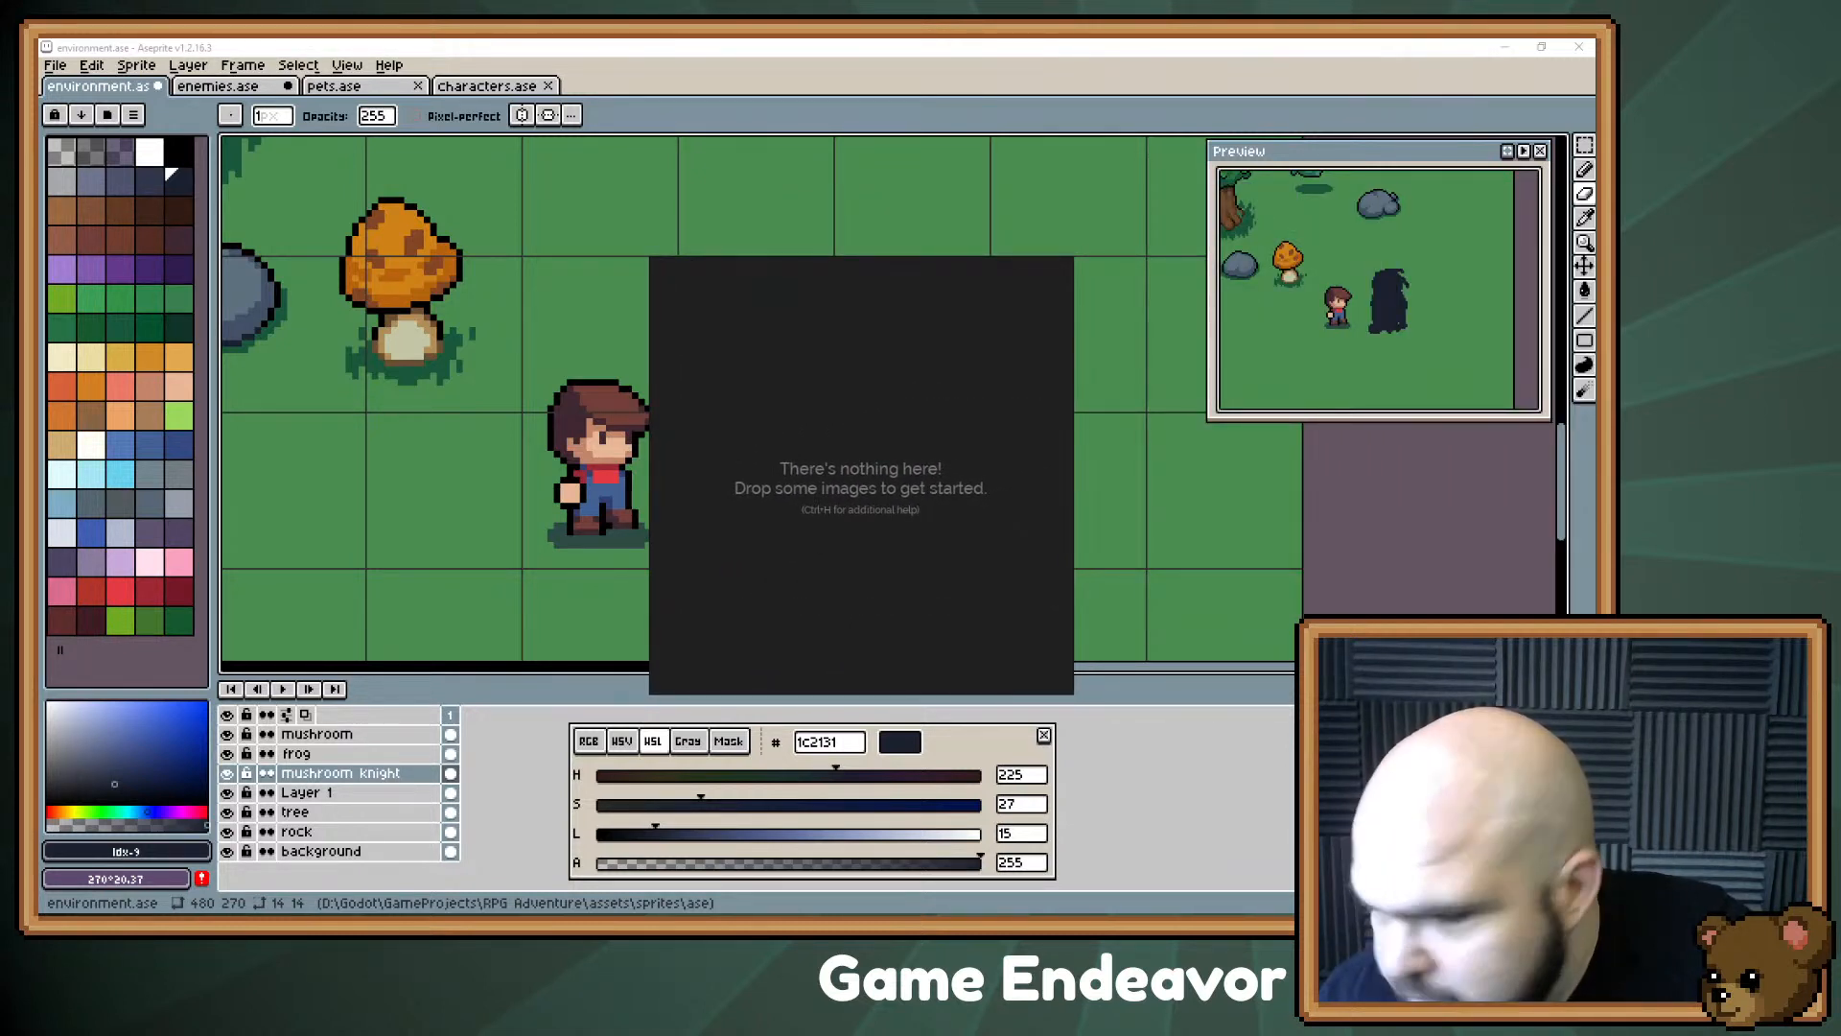
key("ctrl+v")
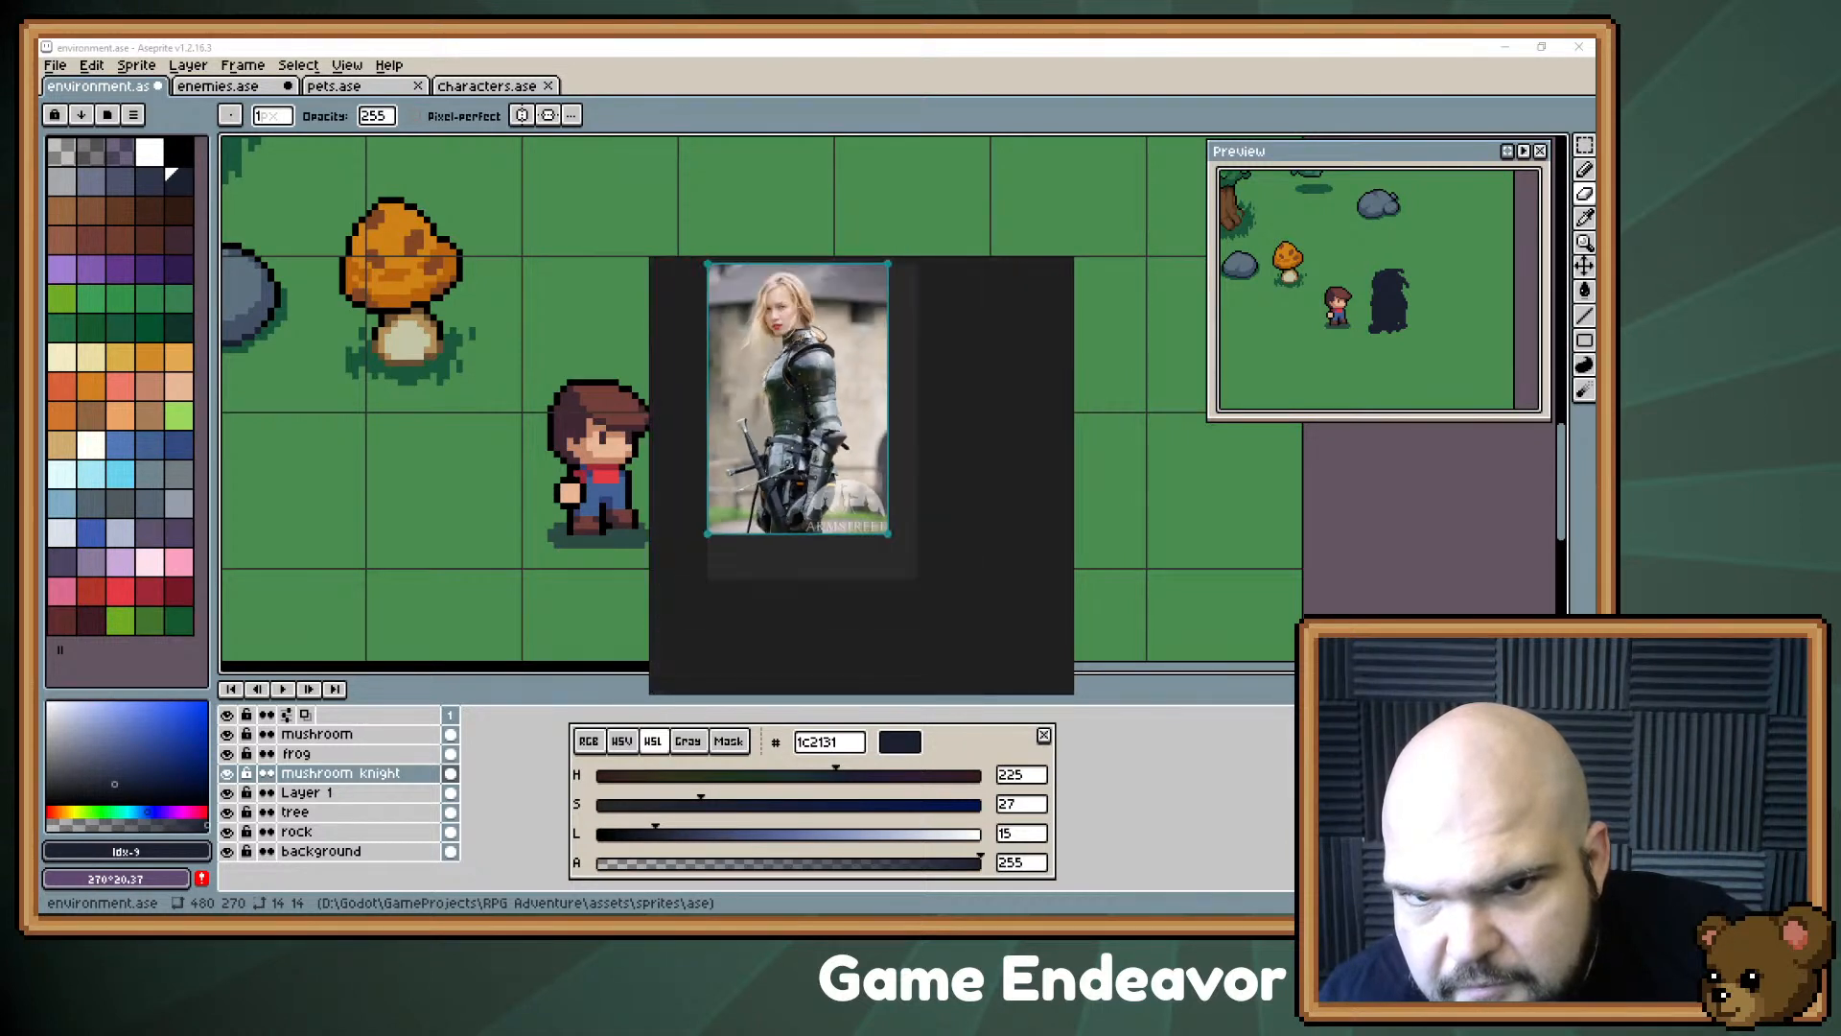
key("ctrl+v")
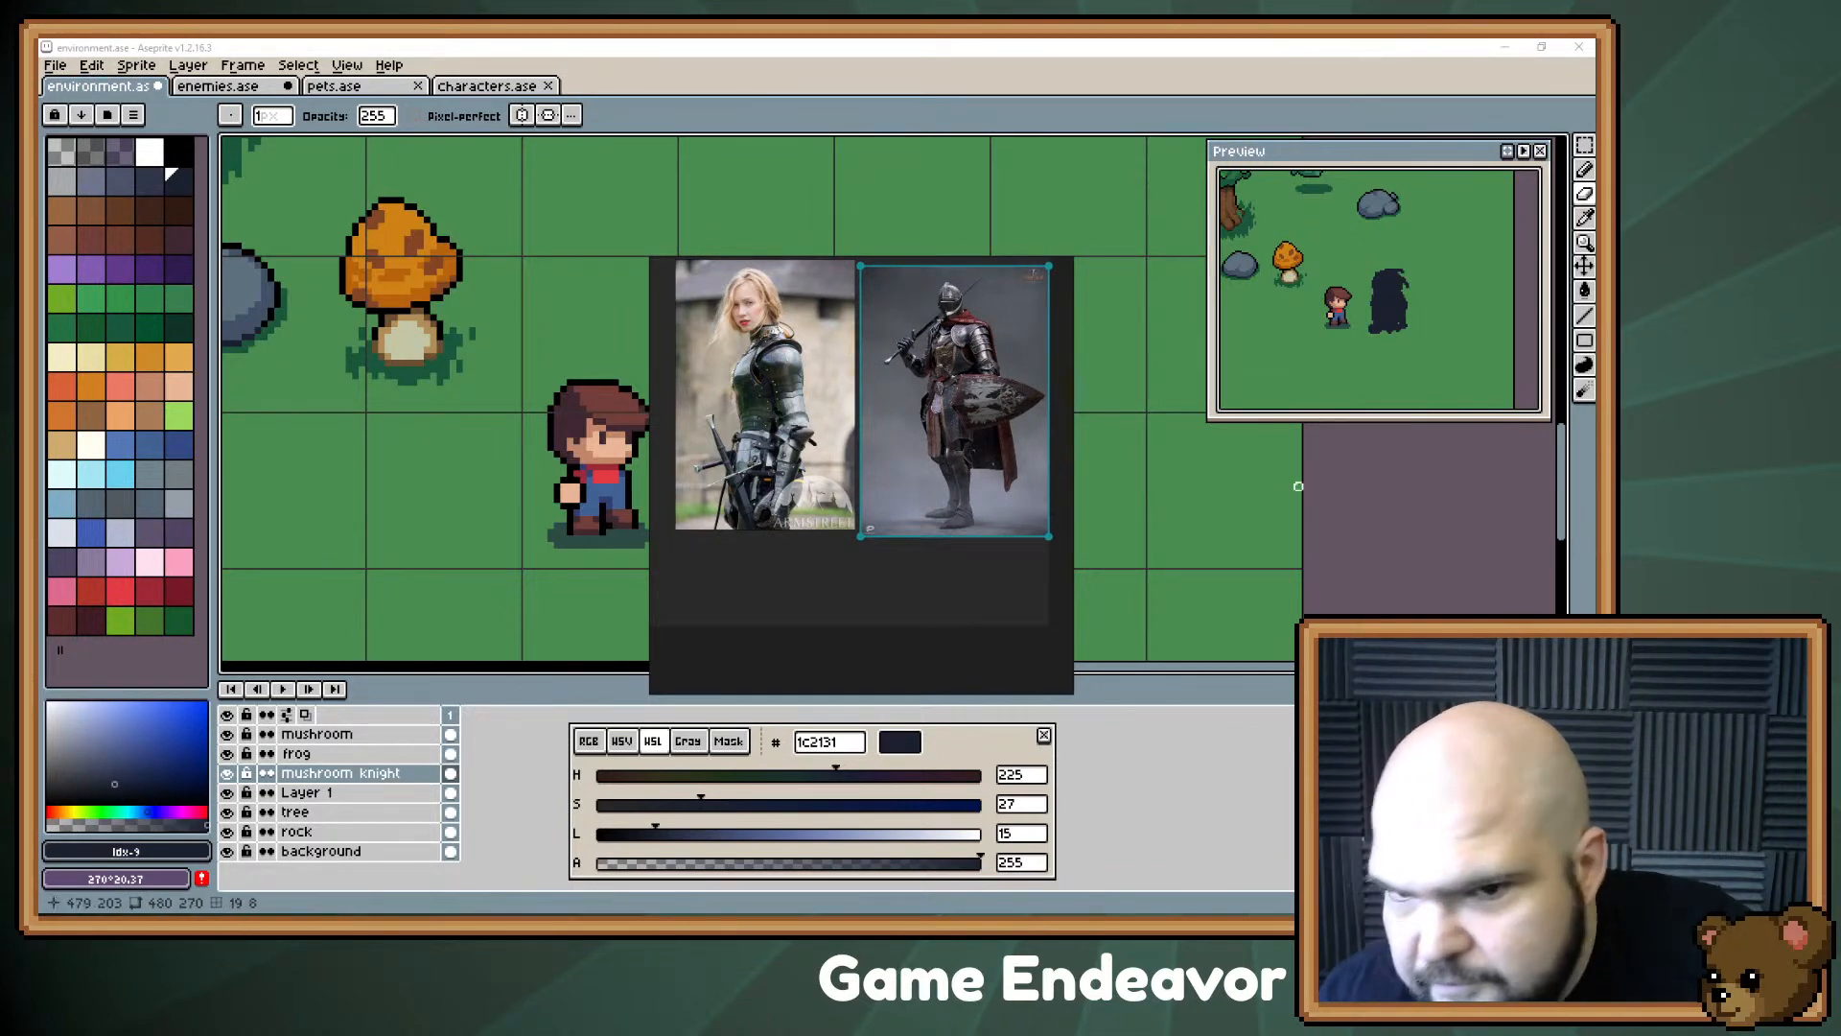
scroll(772, 373, "down", 3)
left_click_drag(831, 391, 794, 364)
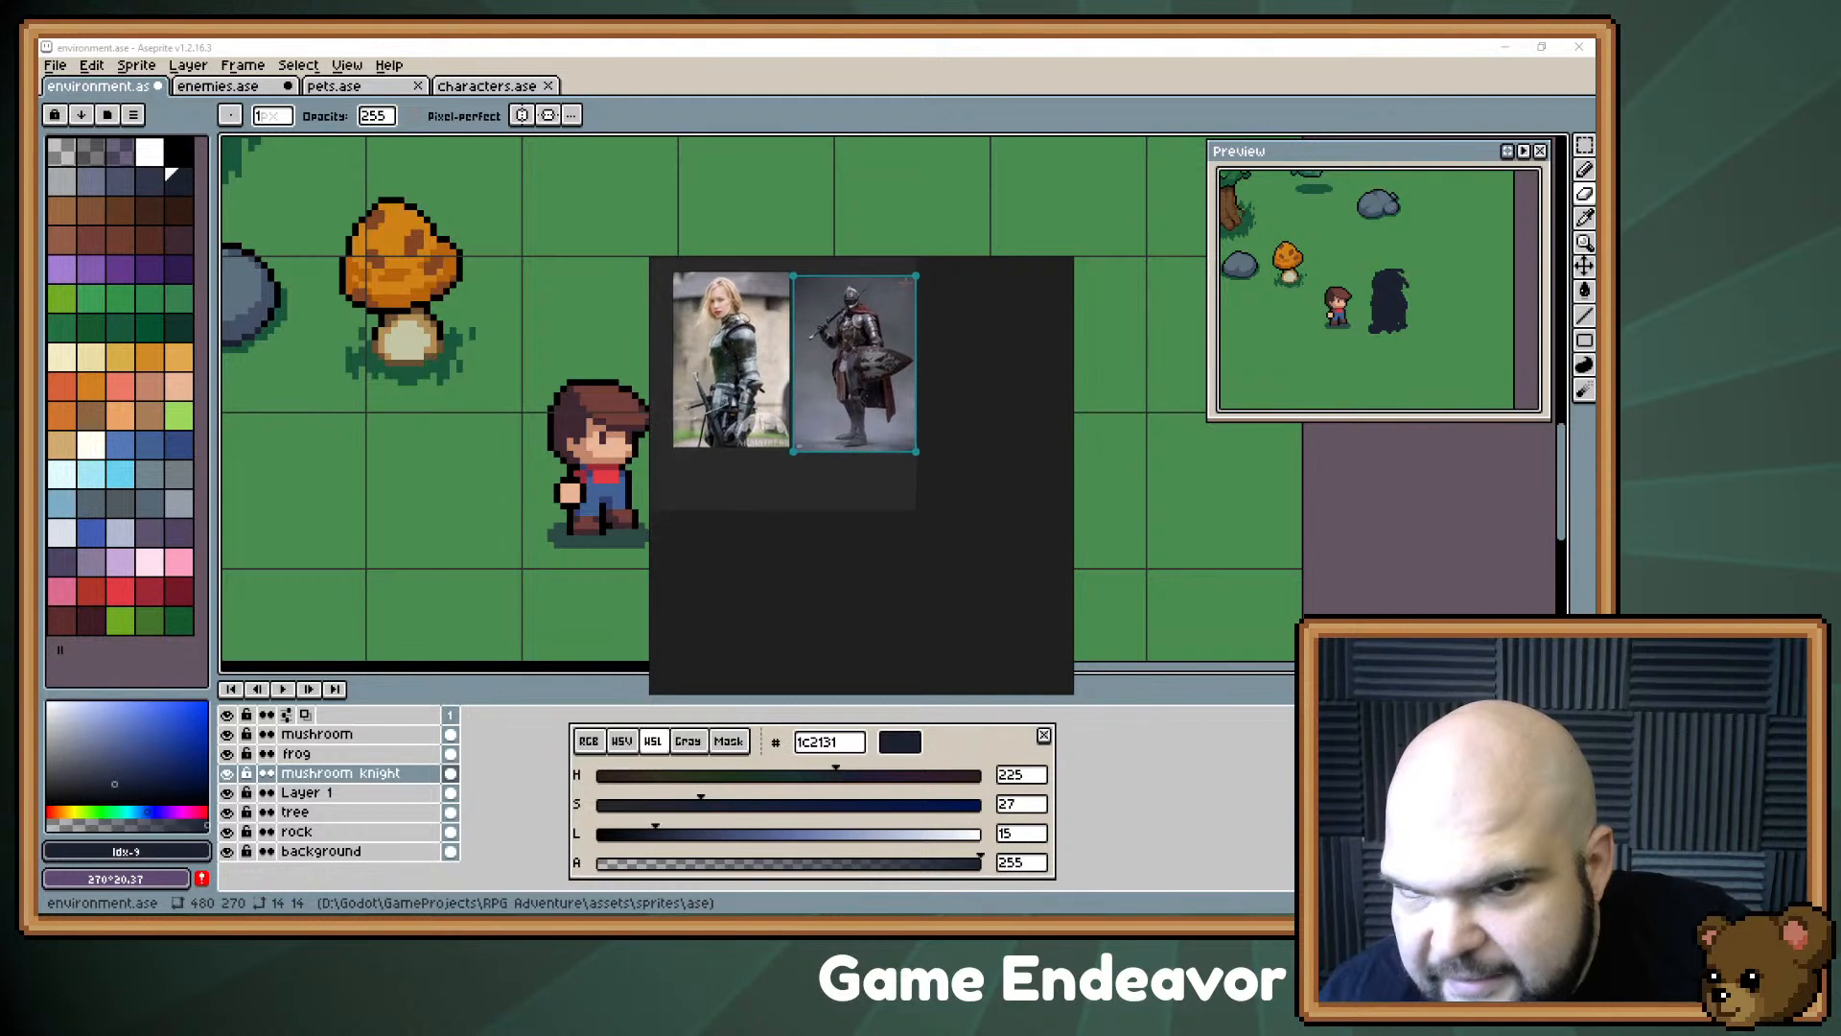
key("ctrl+v")
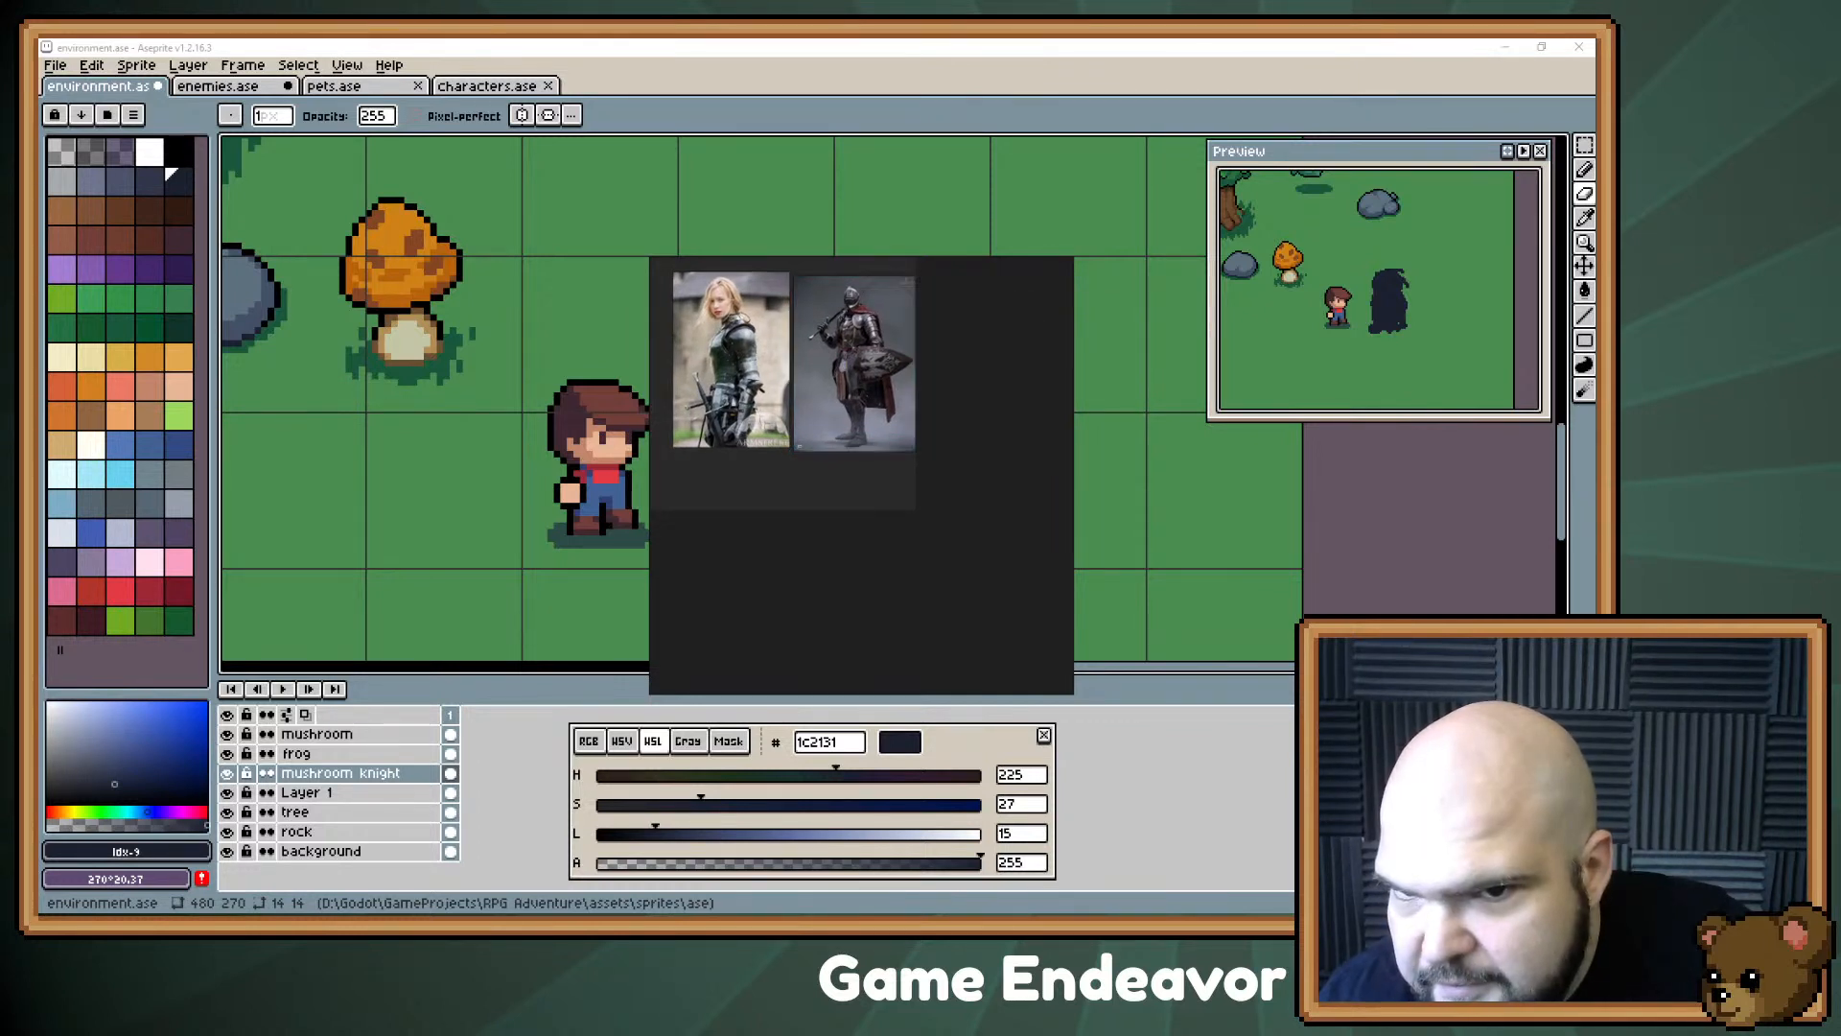
left_click_drag(994, 421, 1000, 426)
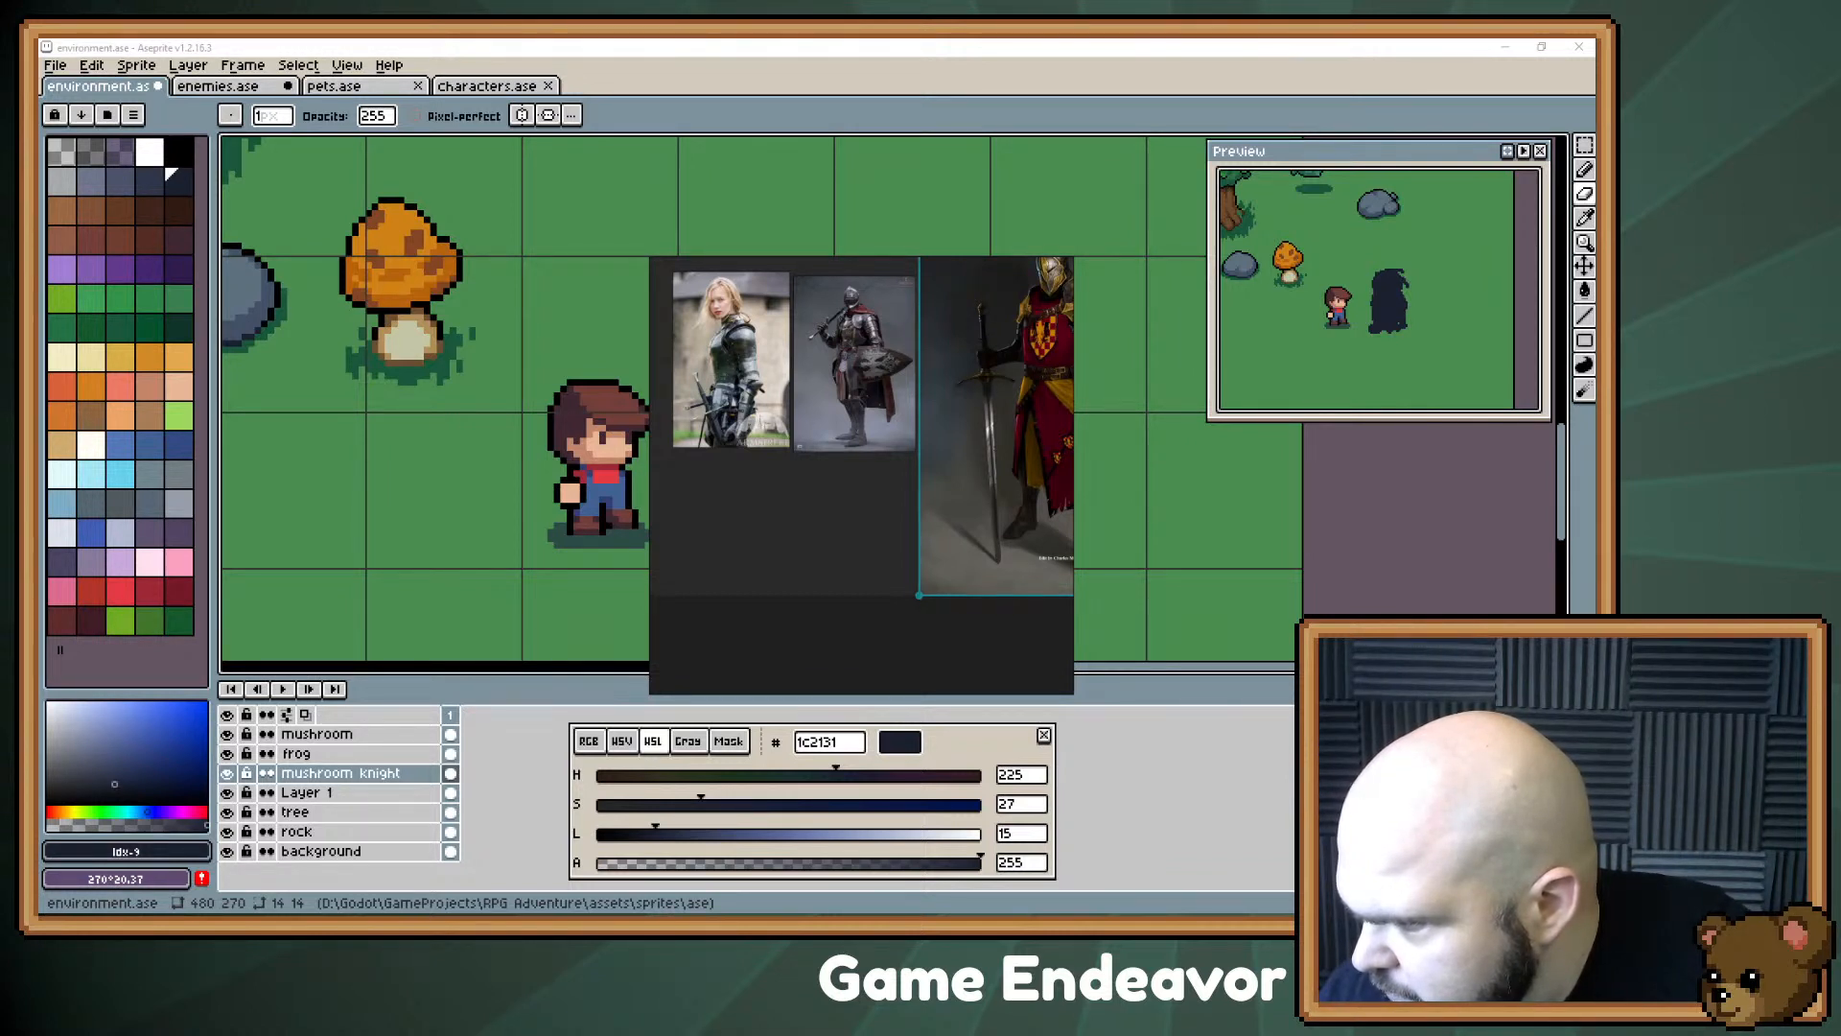
Step: Add four more full-figure knight images, including the teal-caped and red-caped knights, below the first references on the board
left_click_drag(945, 533, 881, 505)
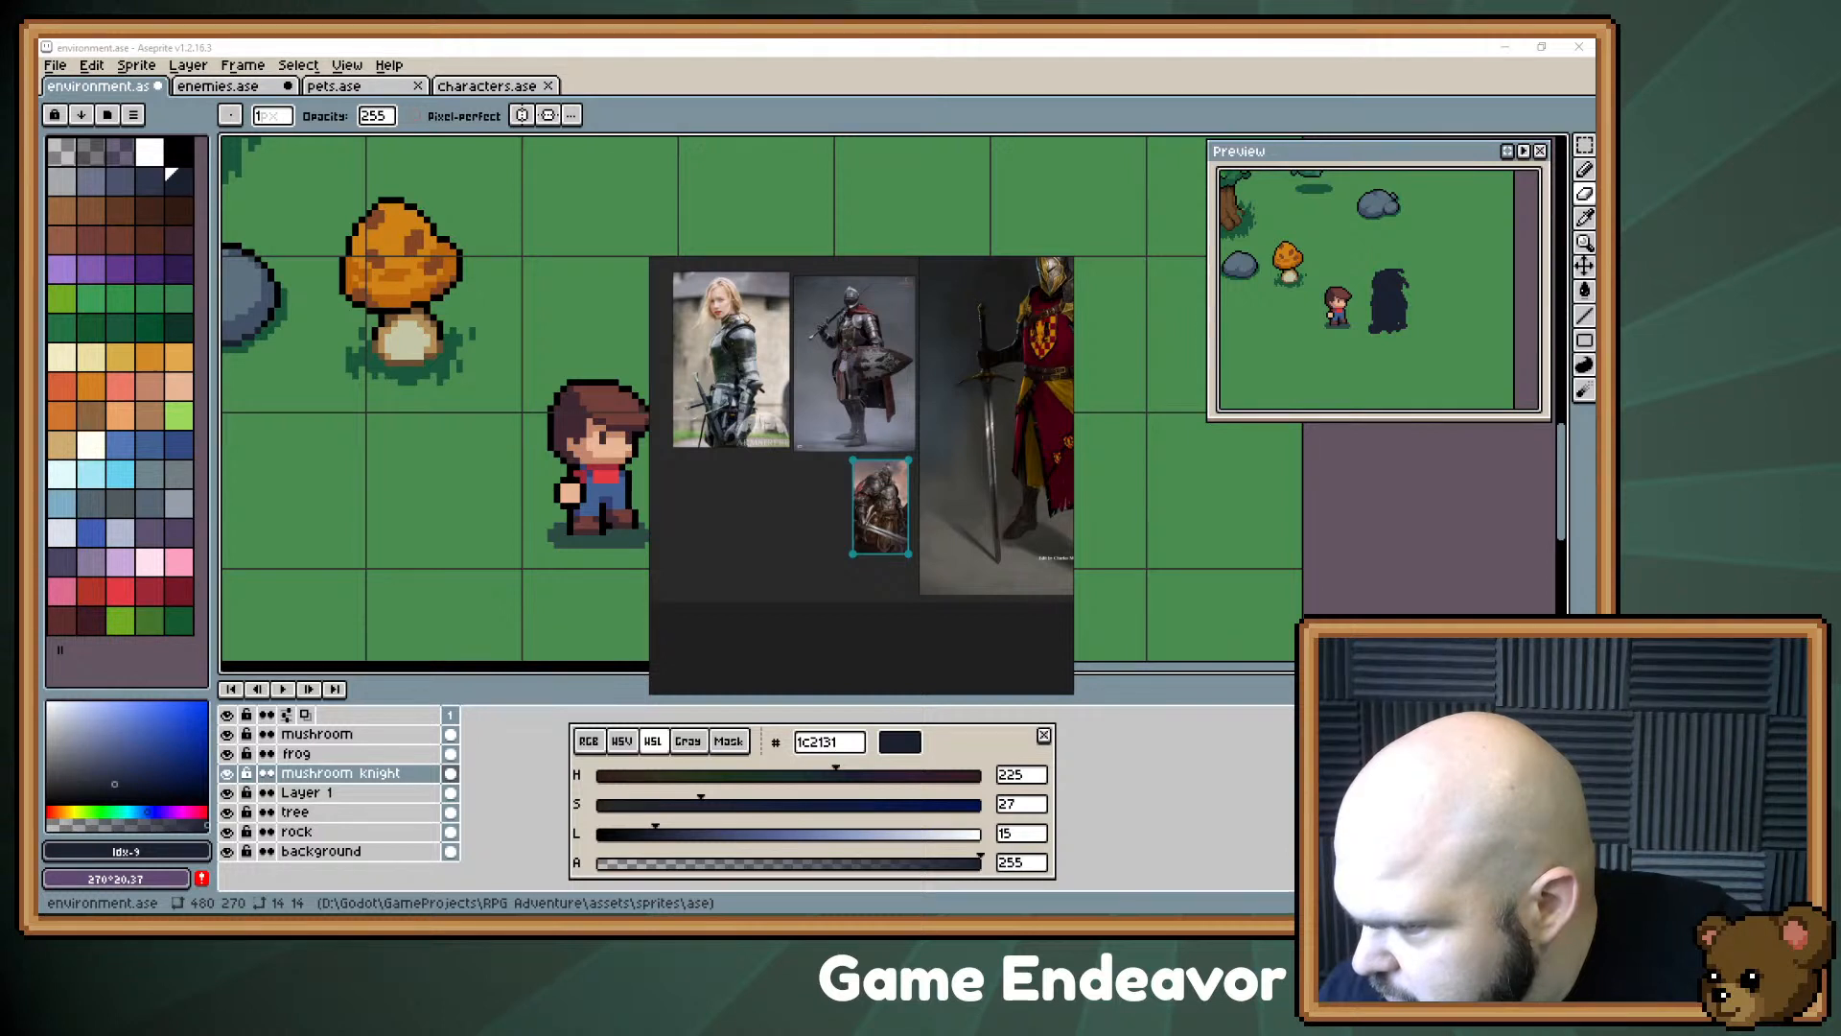
left_click_drag(1594, 576, 773, 535)
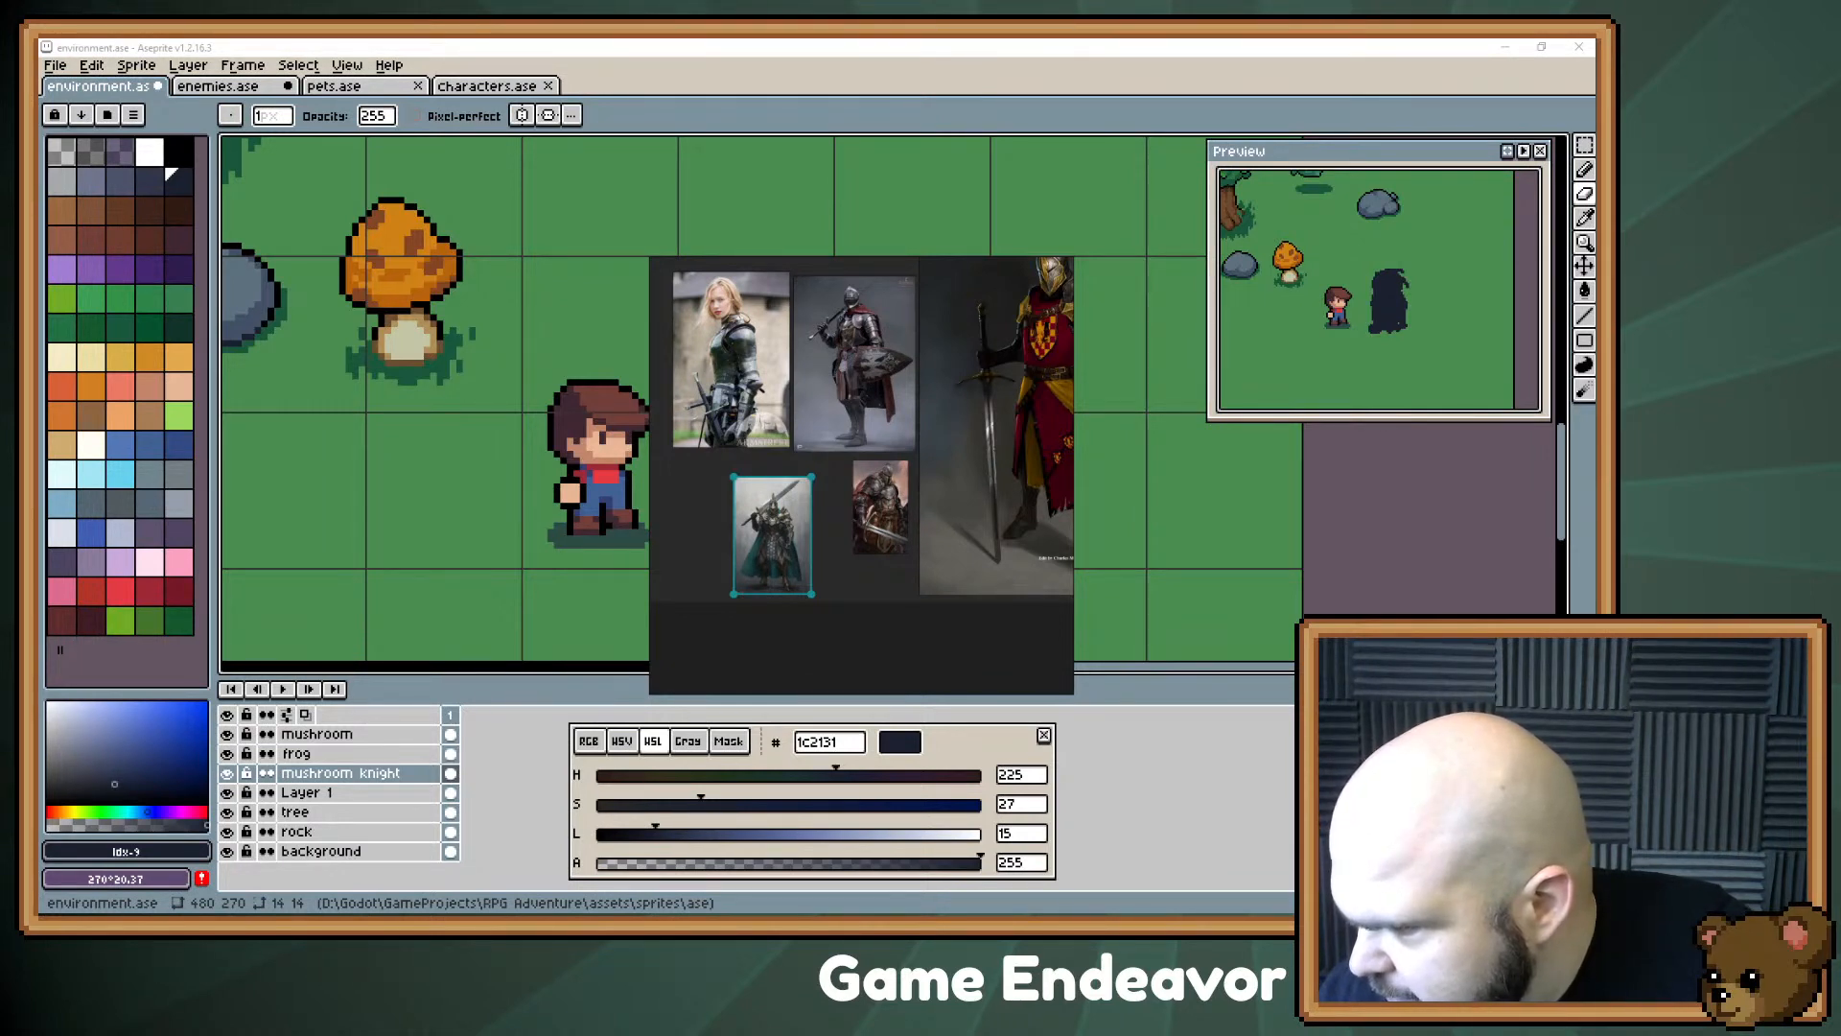
left_click_drag(1594, 594, 890, 598)
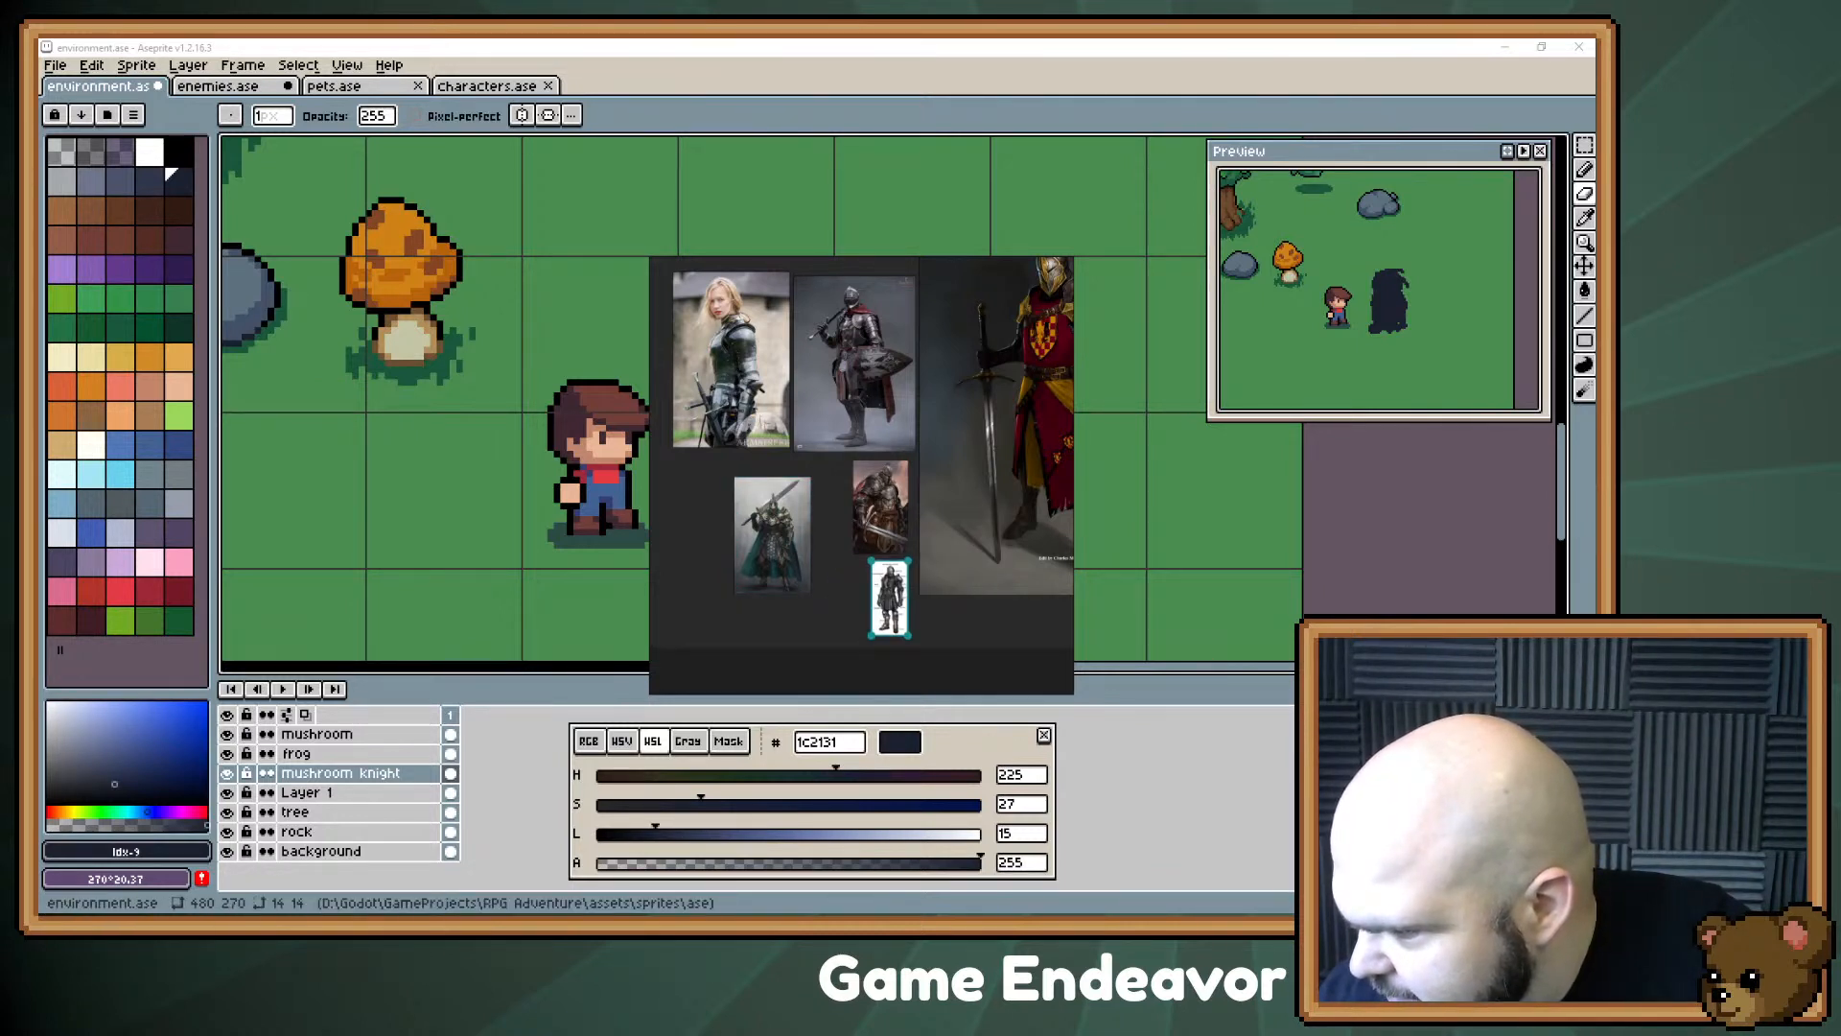
left_click_drag(1594, 595, 809, 512)
scroll(710, 528, "up", 6)
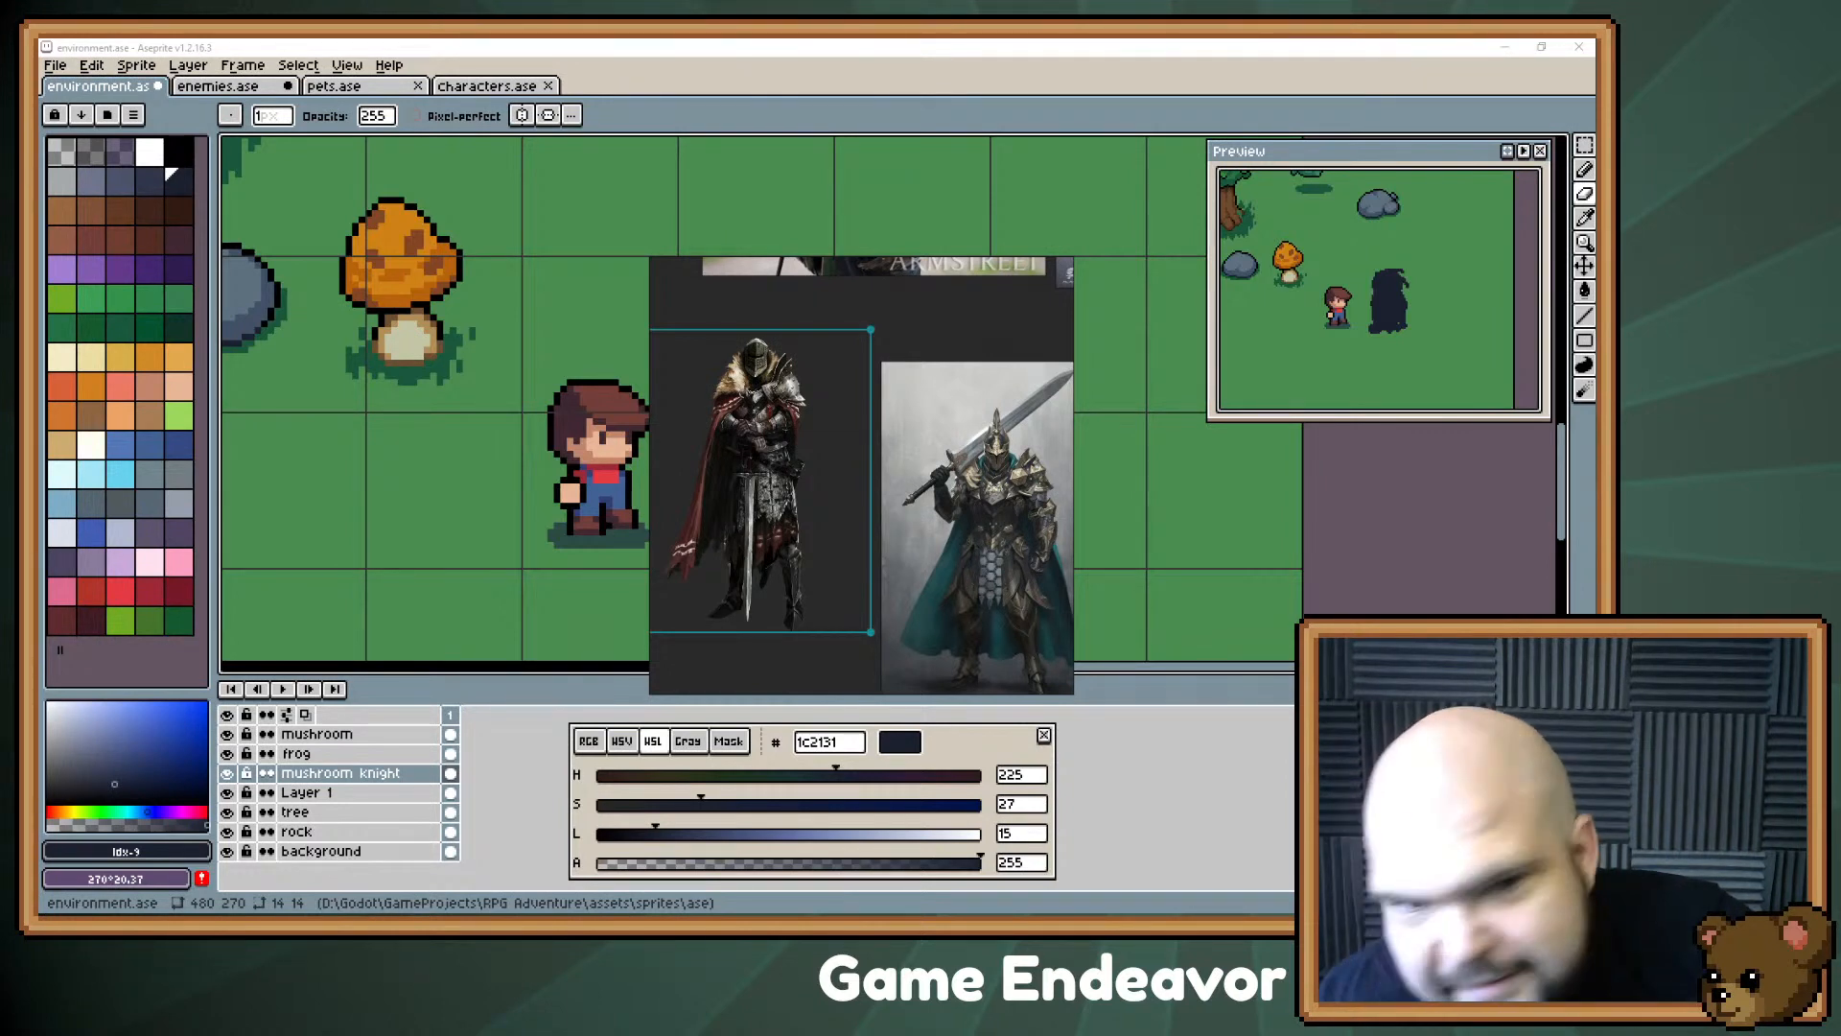
Step: Add another reference image beside the red-caped knight and move the reference board off the canvas
left_click_drag(844, 402, 466, 455)
left_click_drag(844, 671, 882, 19)
left_click_drag(844, 403, 786, 527)
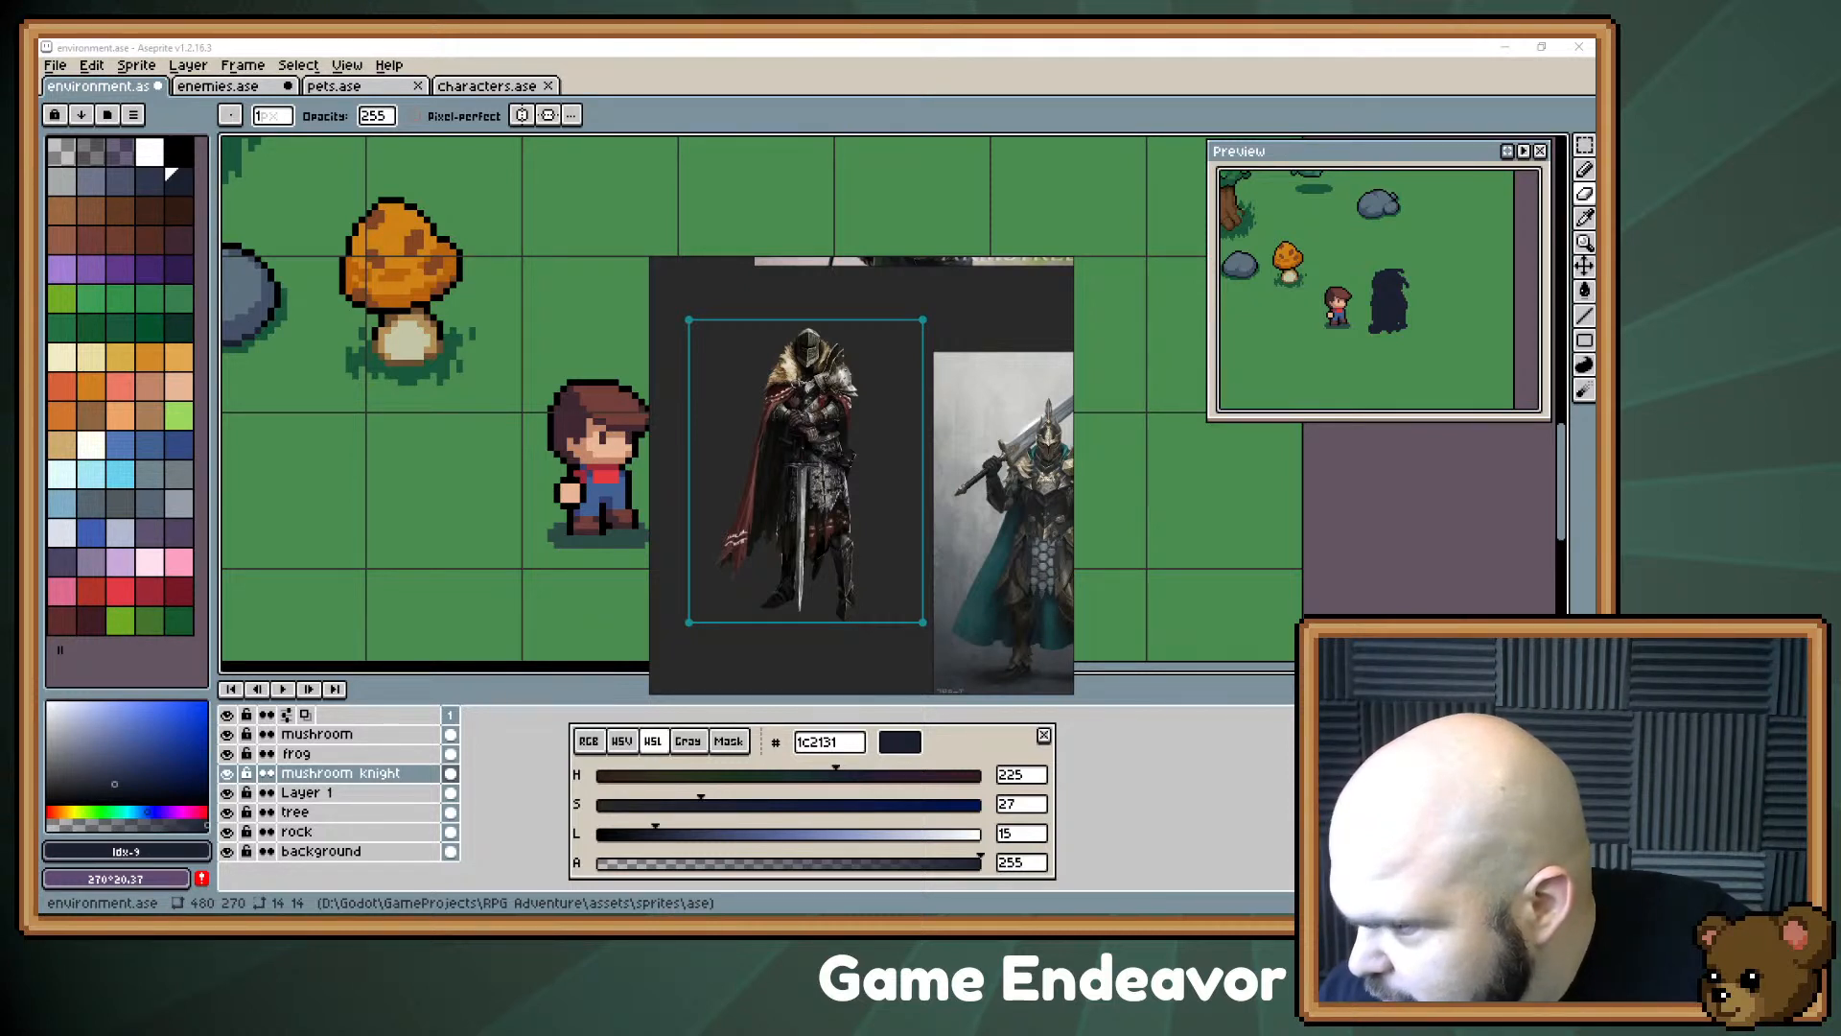
left_click_drag(1025, 576, 883, 634)
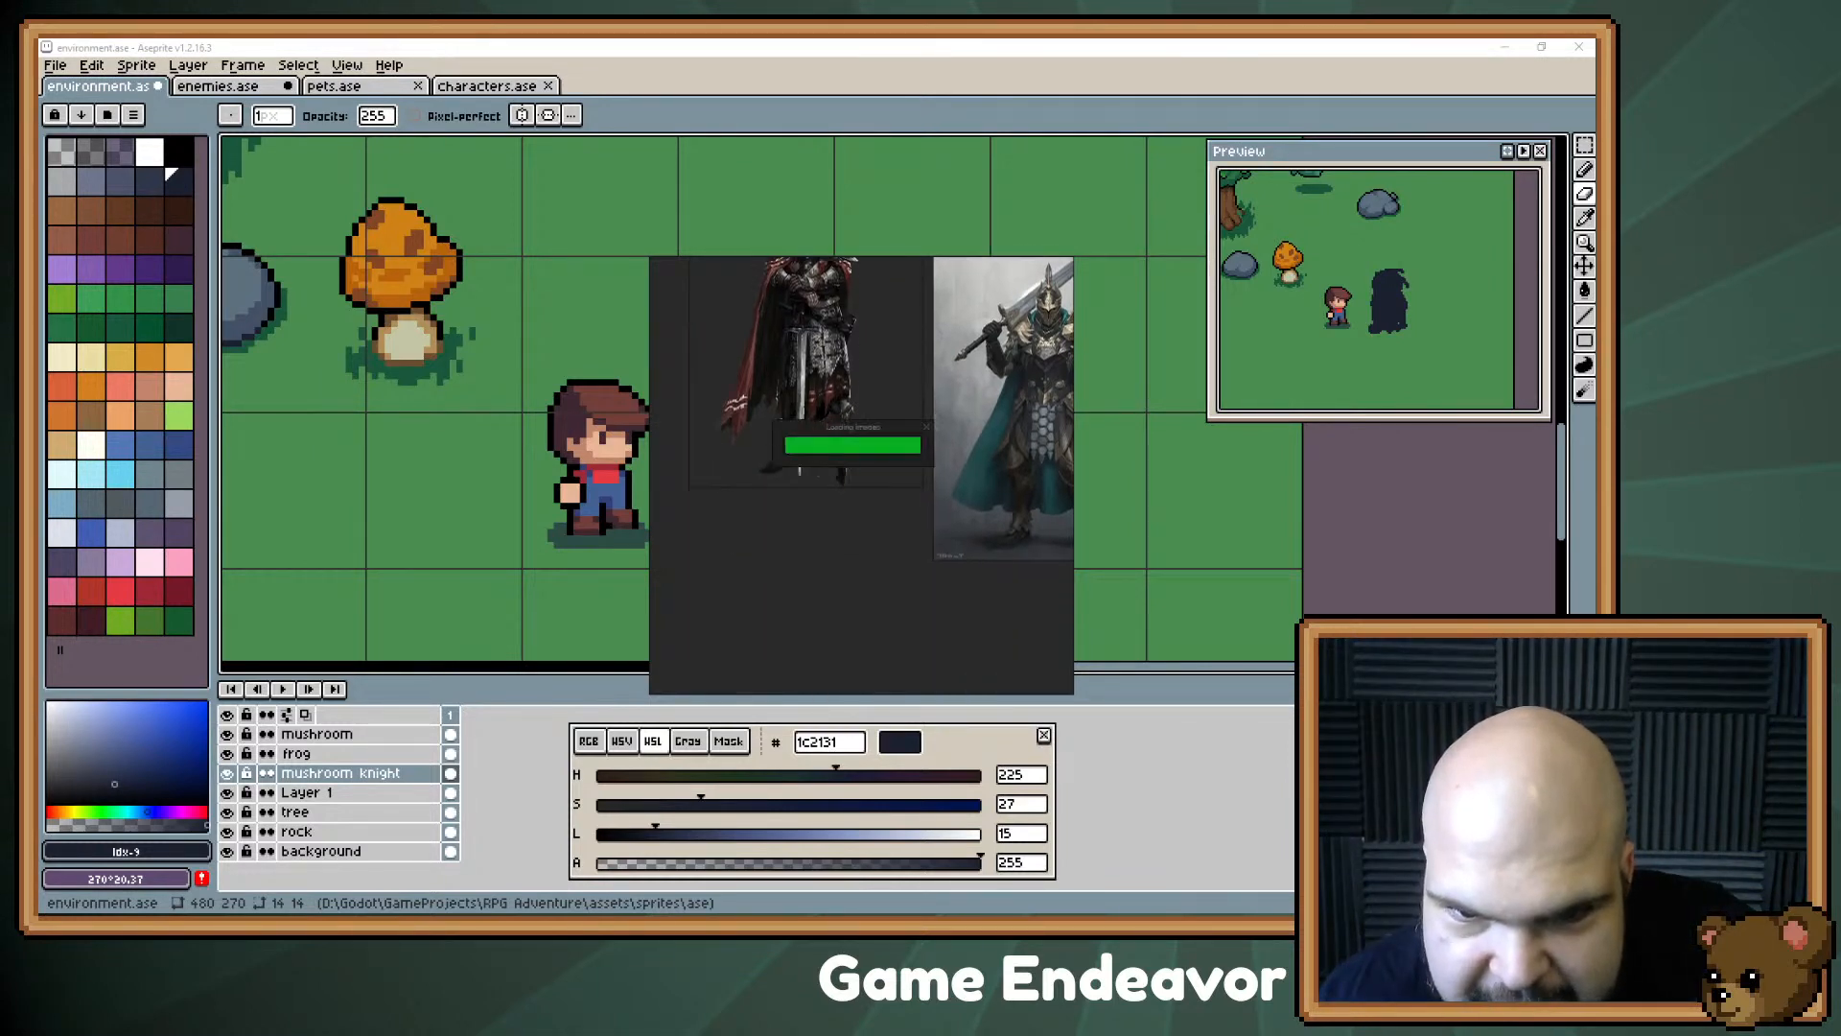
scroll(853, 596, "down", 5)
left_click_drag(815, 460, 1822, 600)
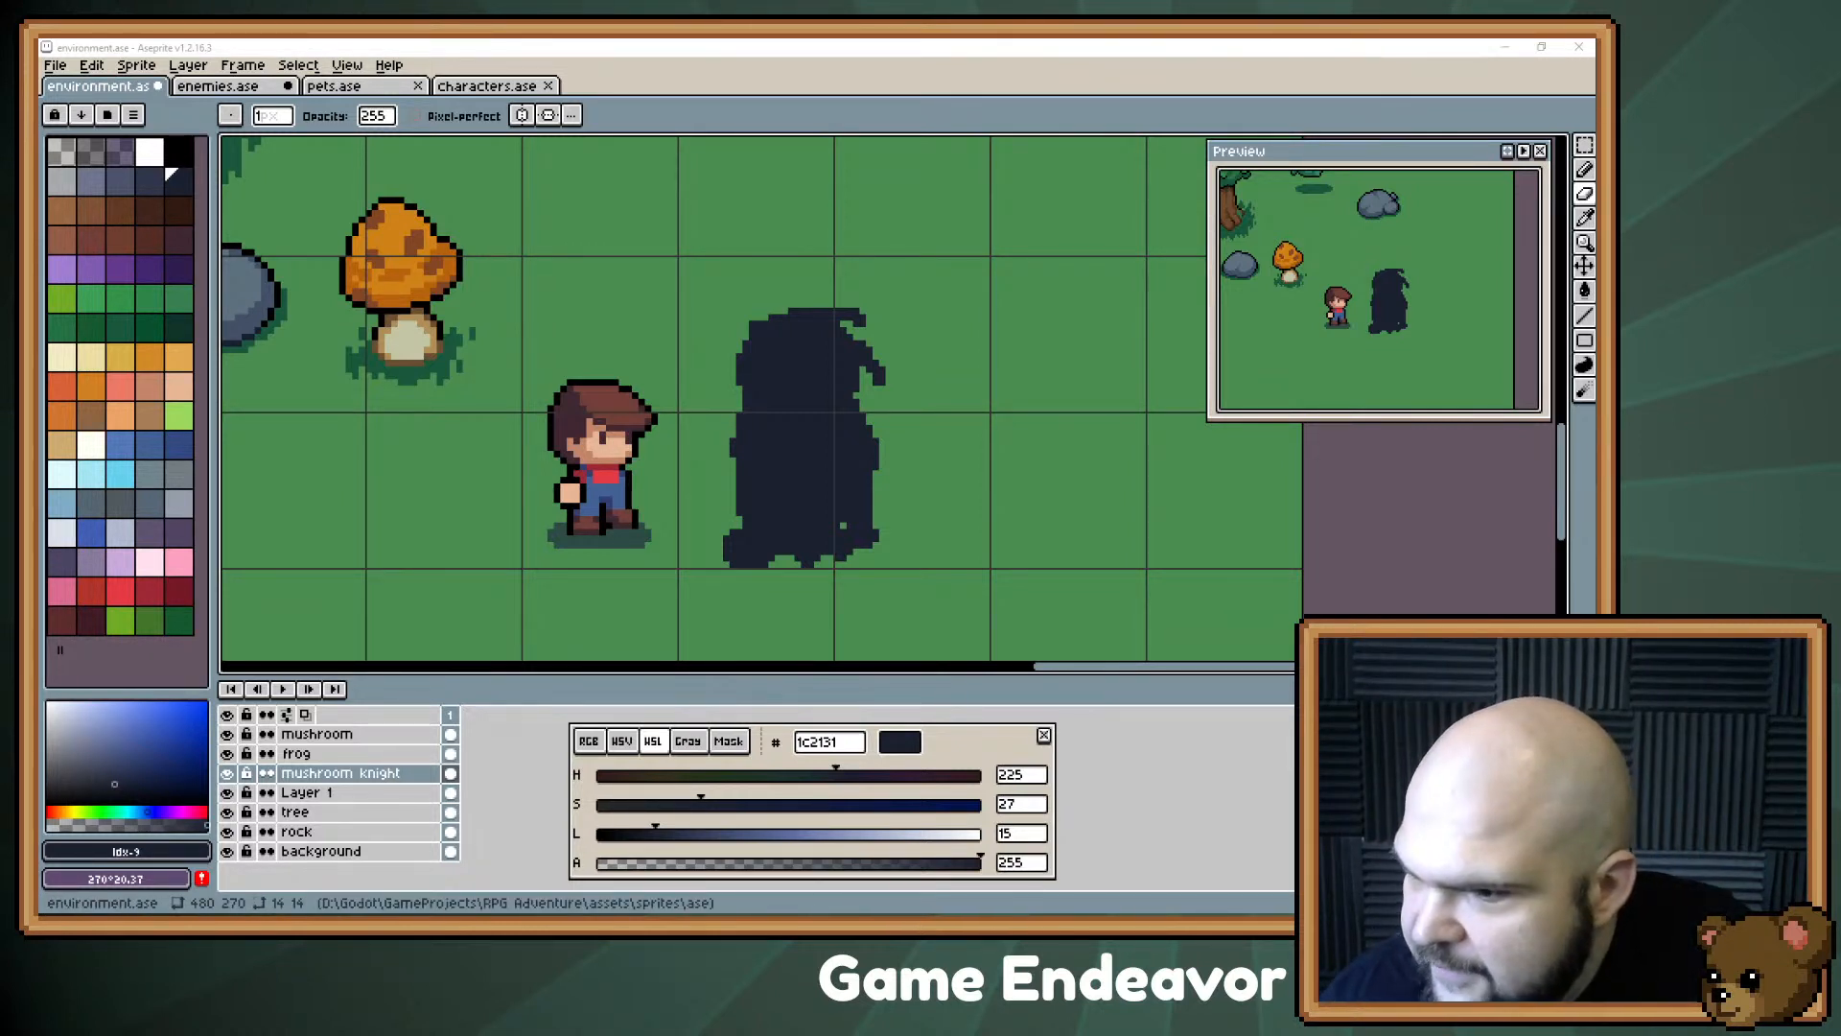
Step: Back in Aseprite, shape a second foot at the silhouette's base away from the player with a 3 px Pencil and 2 px Eraser
mouse_move(726, 383)
left_mouse_down()
mouse_move(738, 395)
mouse_move(731, 360)
left_mouse_up()
key("b")
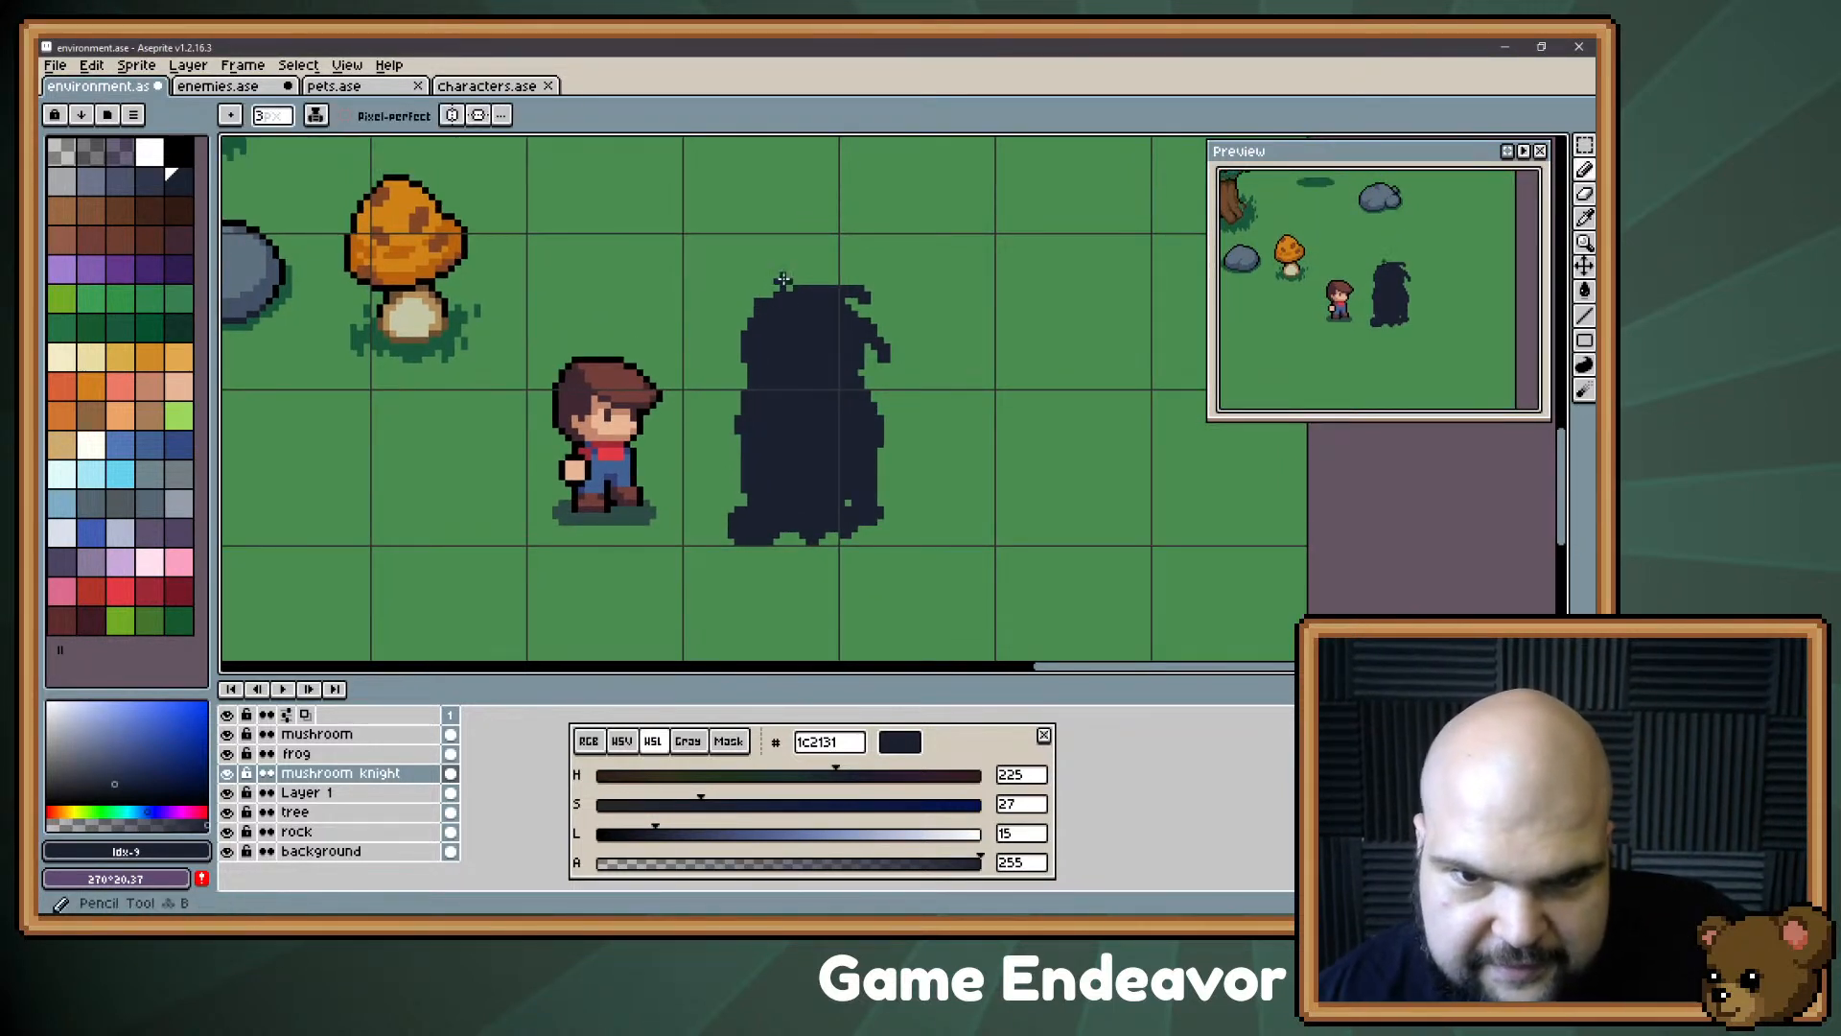
mouse_move(823, 545)
left_mouse_down()
mouse_move(856, 538)
mouse_move(738, 527)
mouse_move(751, 489)
mouse_move(785, 558)
mouse_move(831, 559)
left_mouse_up()
key("e")
key("plus")
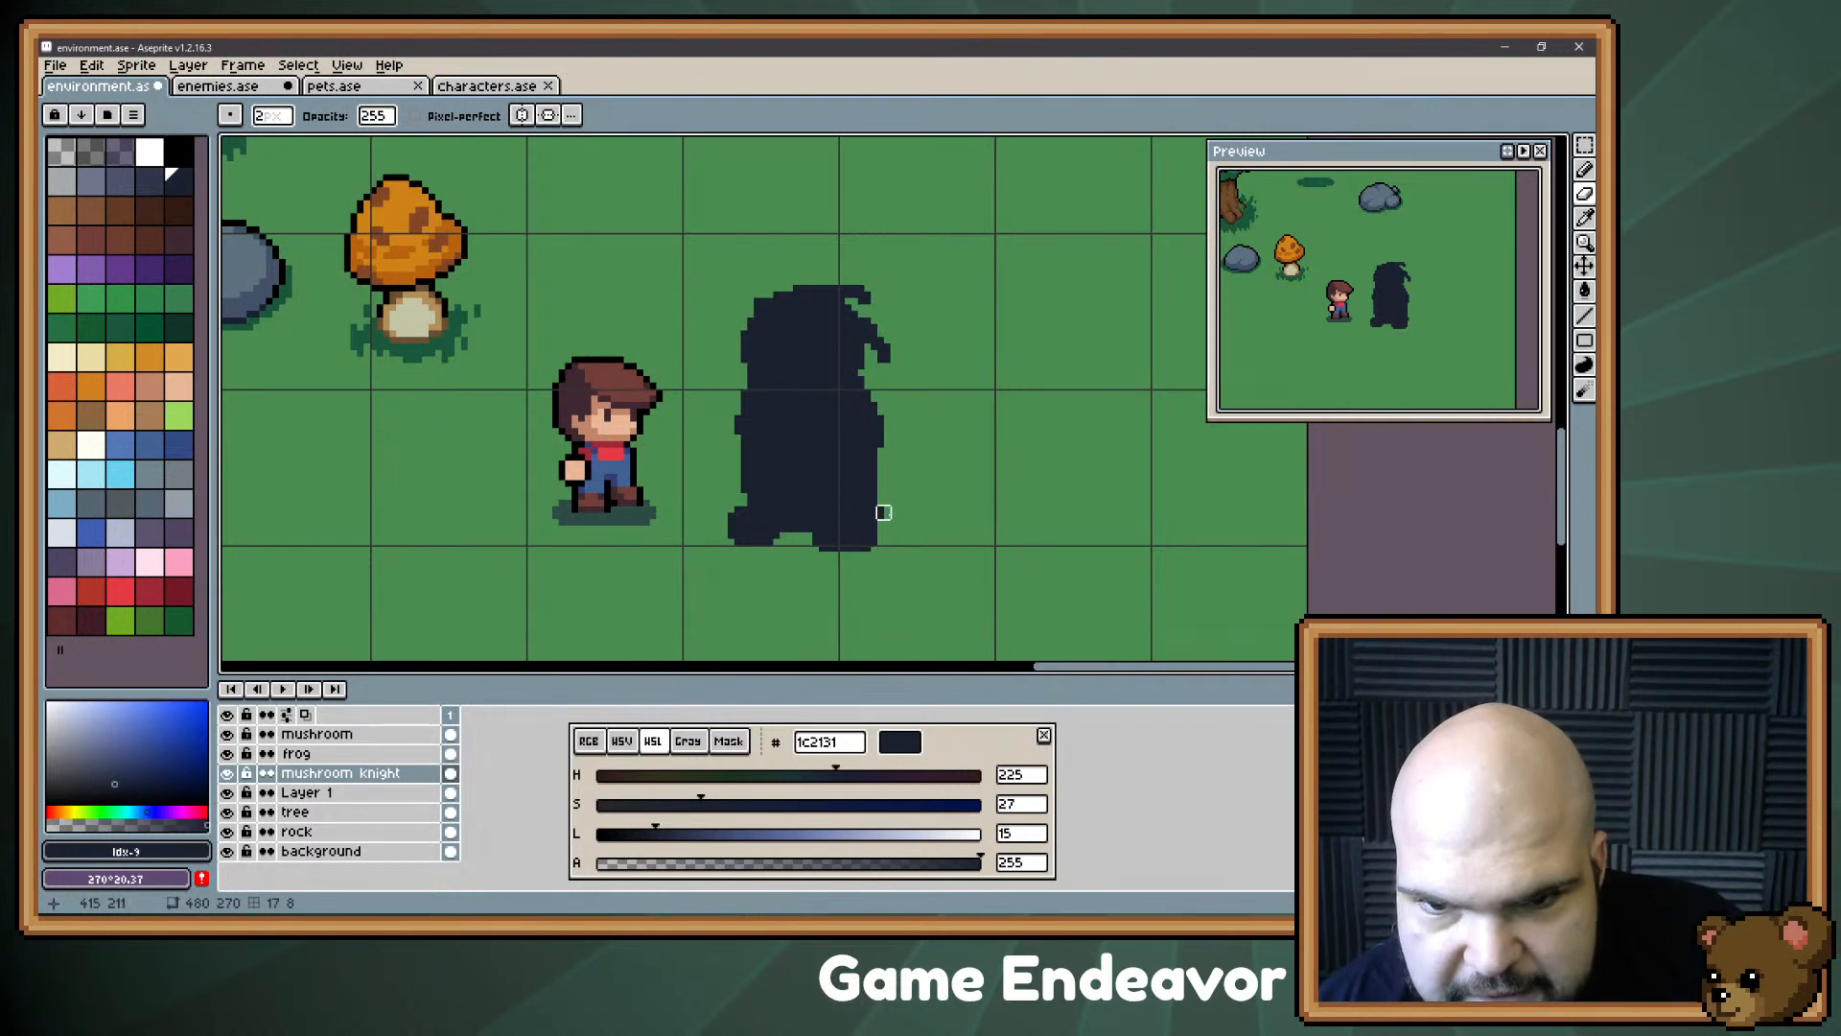
key("b")
left_click_drag(881, 529, 875, 543)
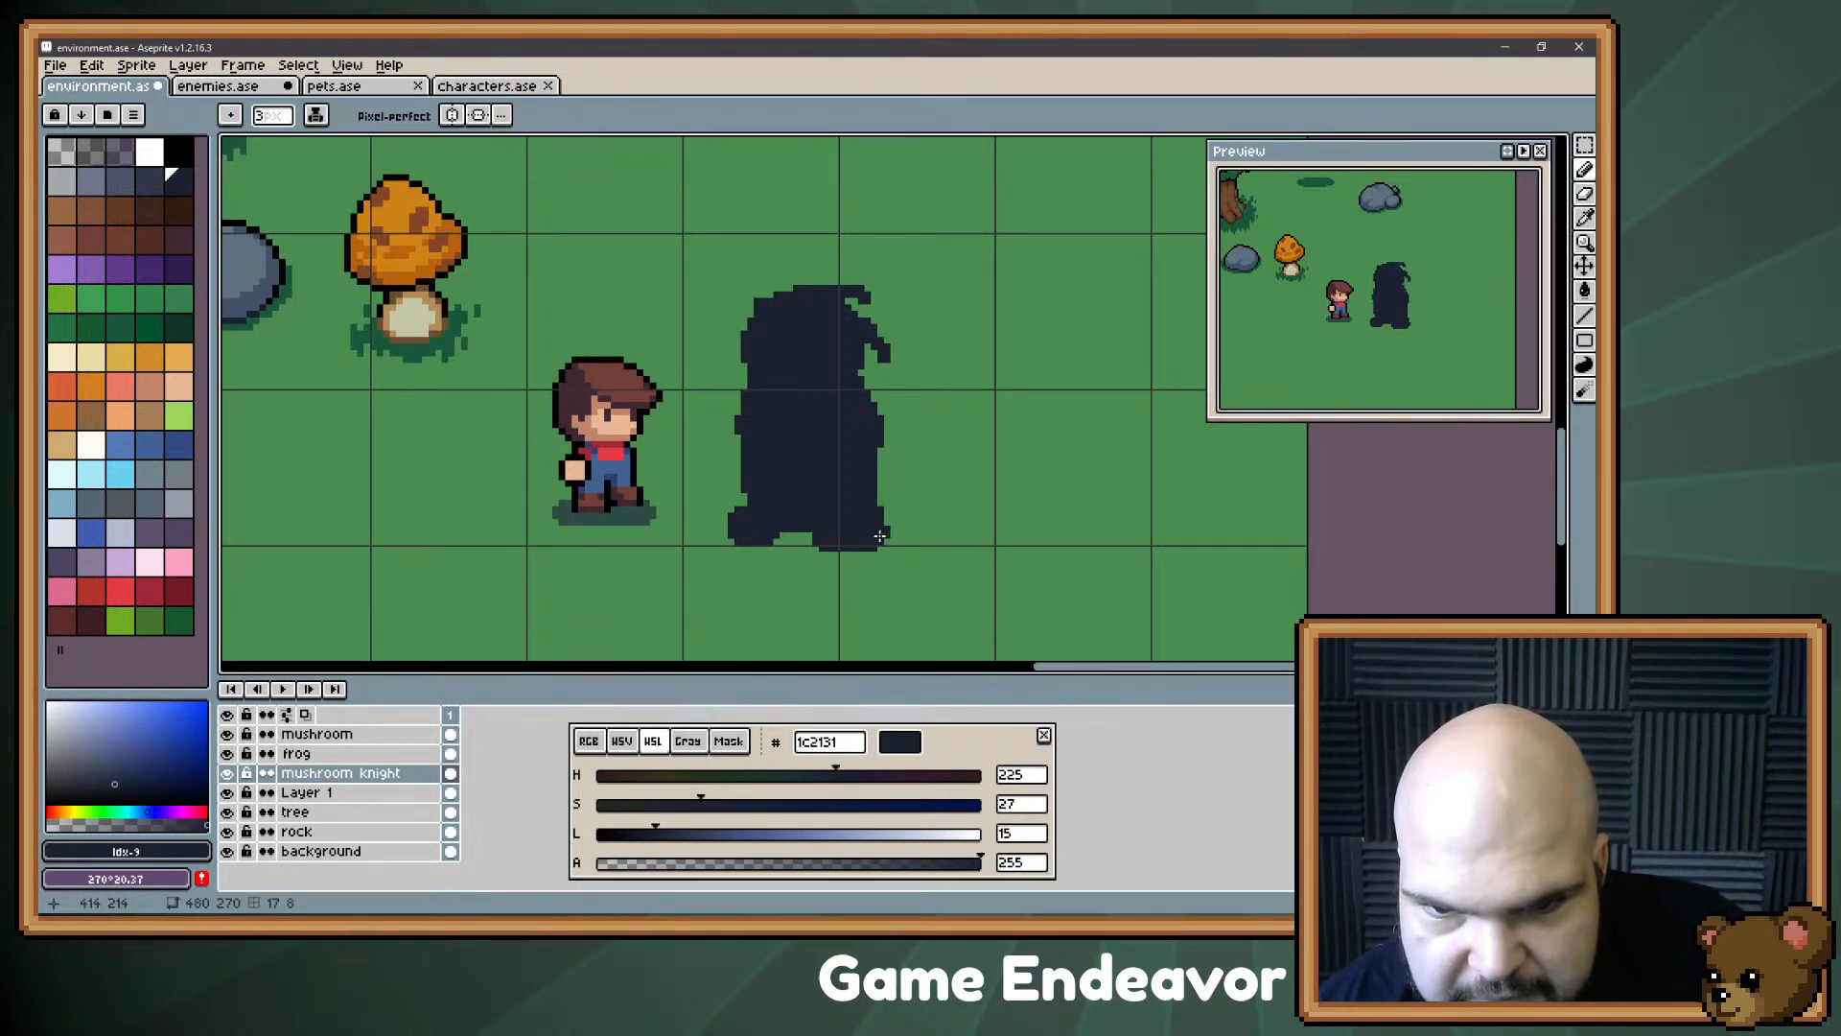
key("e")
key("b")
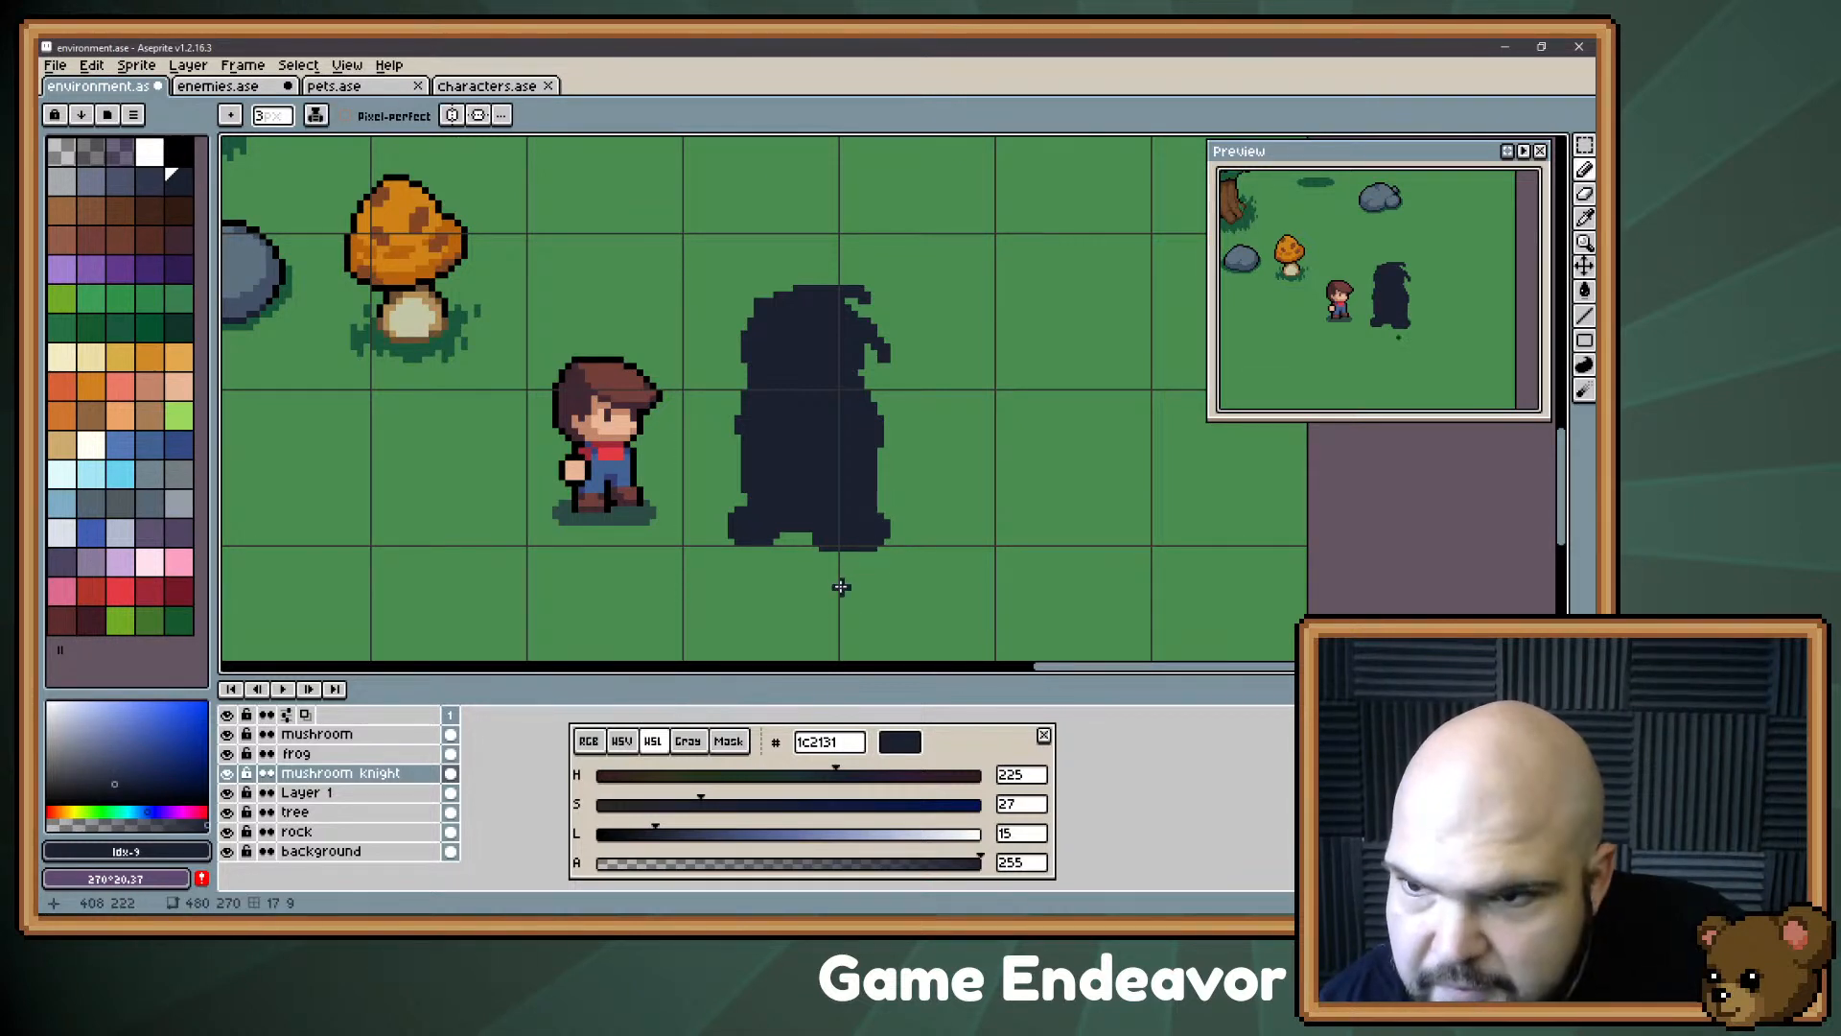
key("e")
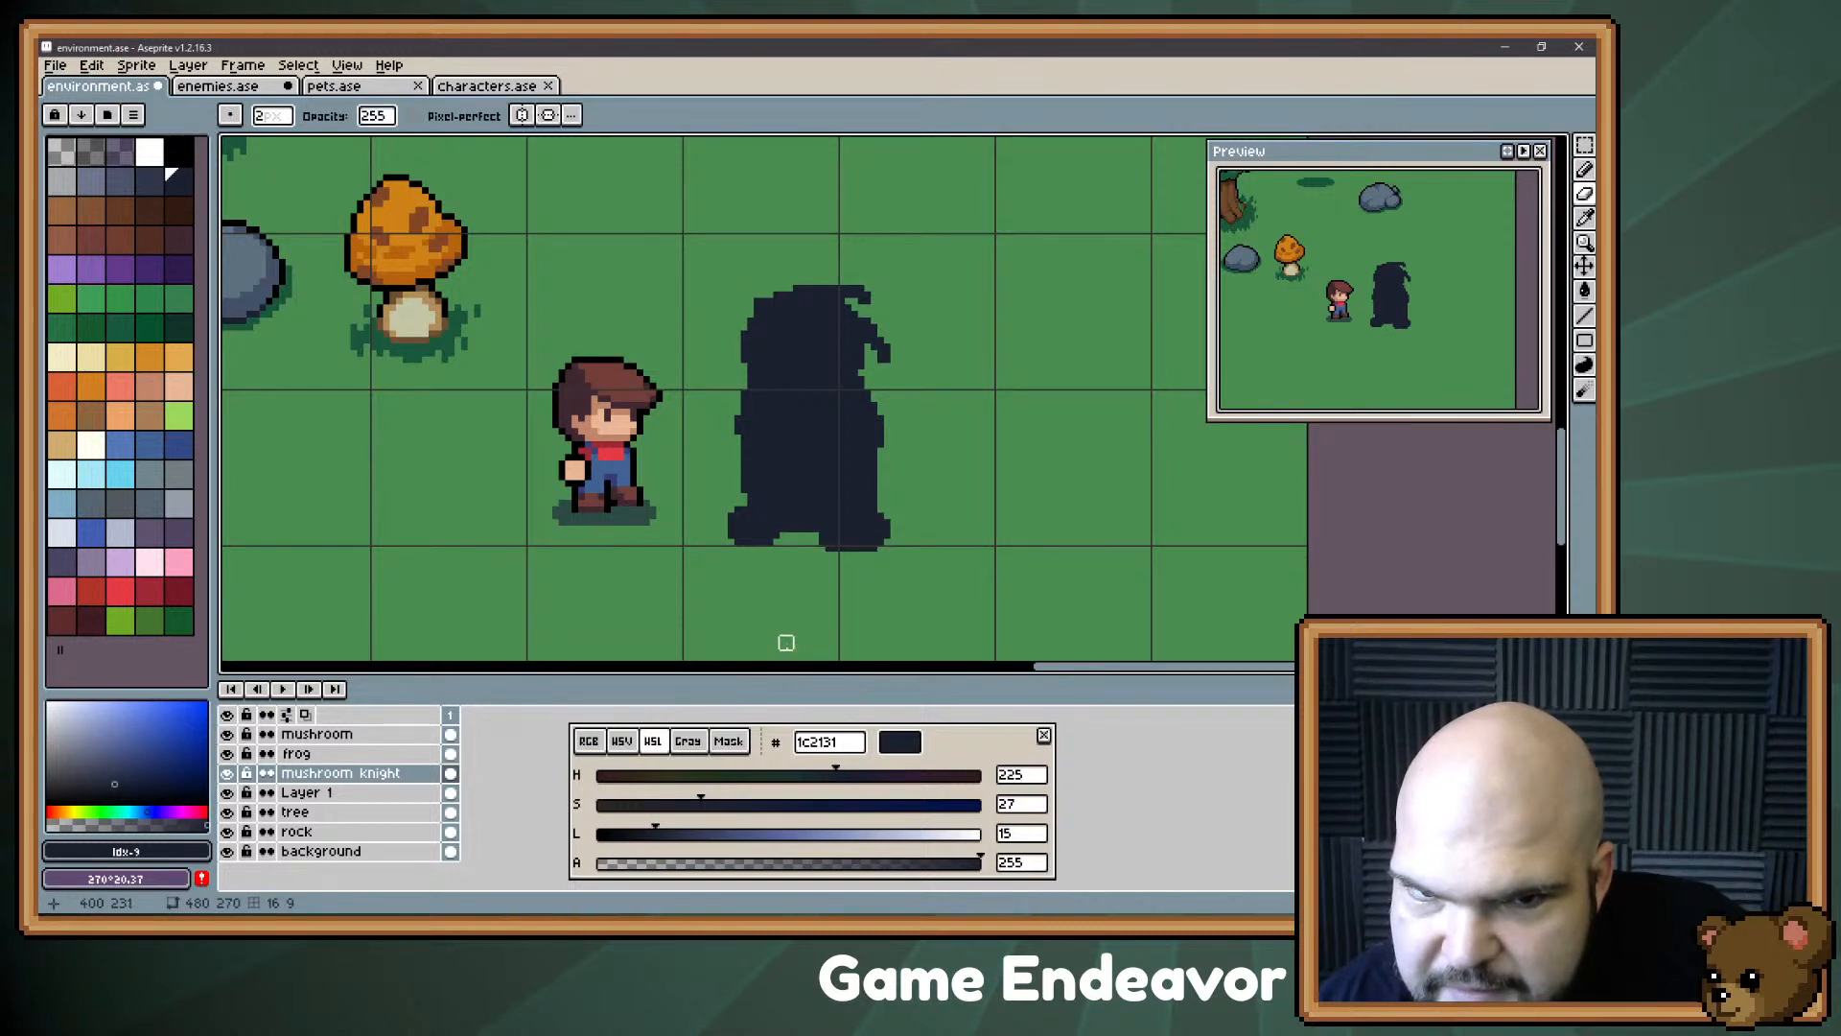
Step: Sketch up, down, up-right and down-right direction arrows beneath the player with a 1 px Pencil in 1c2131
left_click_drag(792, 446, 945, 447)
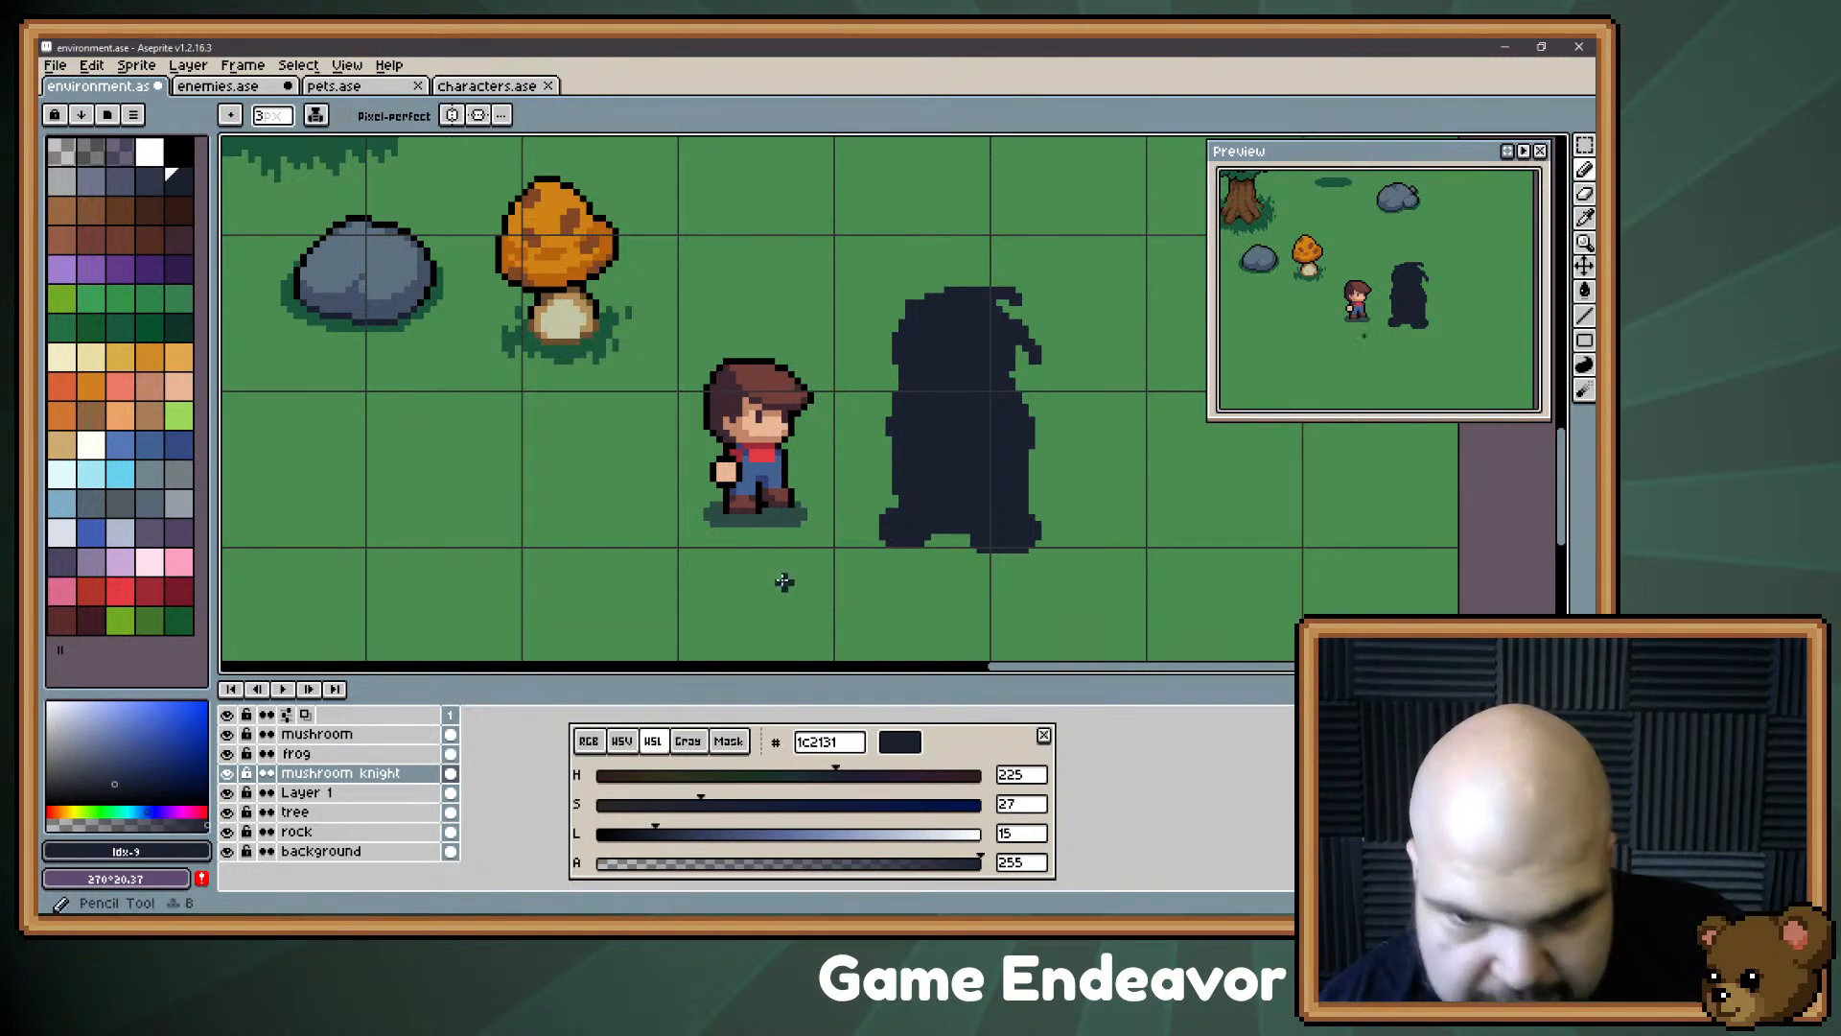
mouse_move(782, 590)
left_mouse_down()
mouse_move(753, 465)
mouse_move(756, 523)
mouse_move(790, 502)
mouse_move(733, 503)
left_mouse_up()
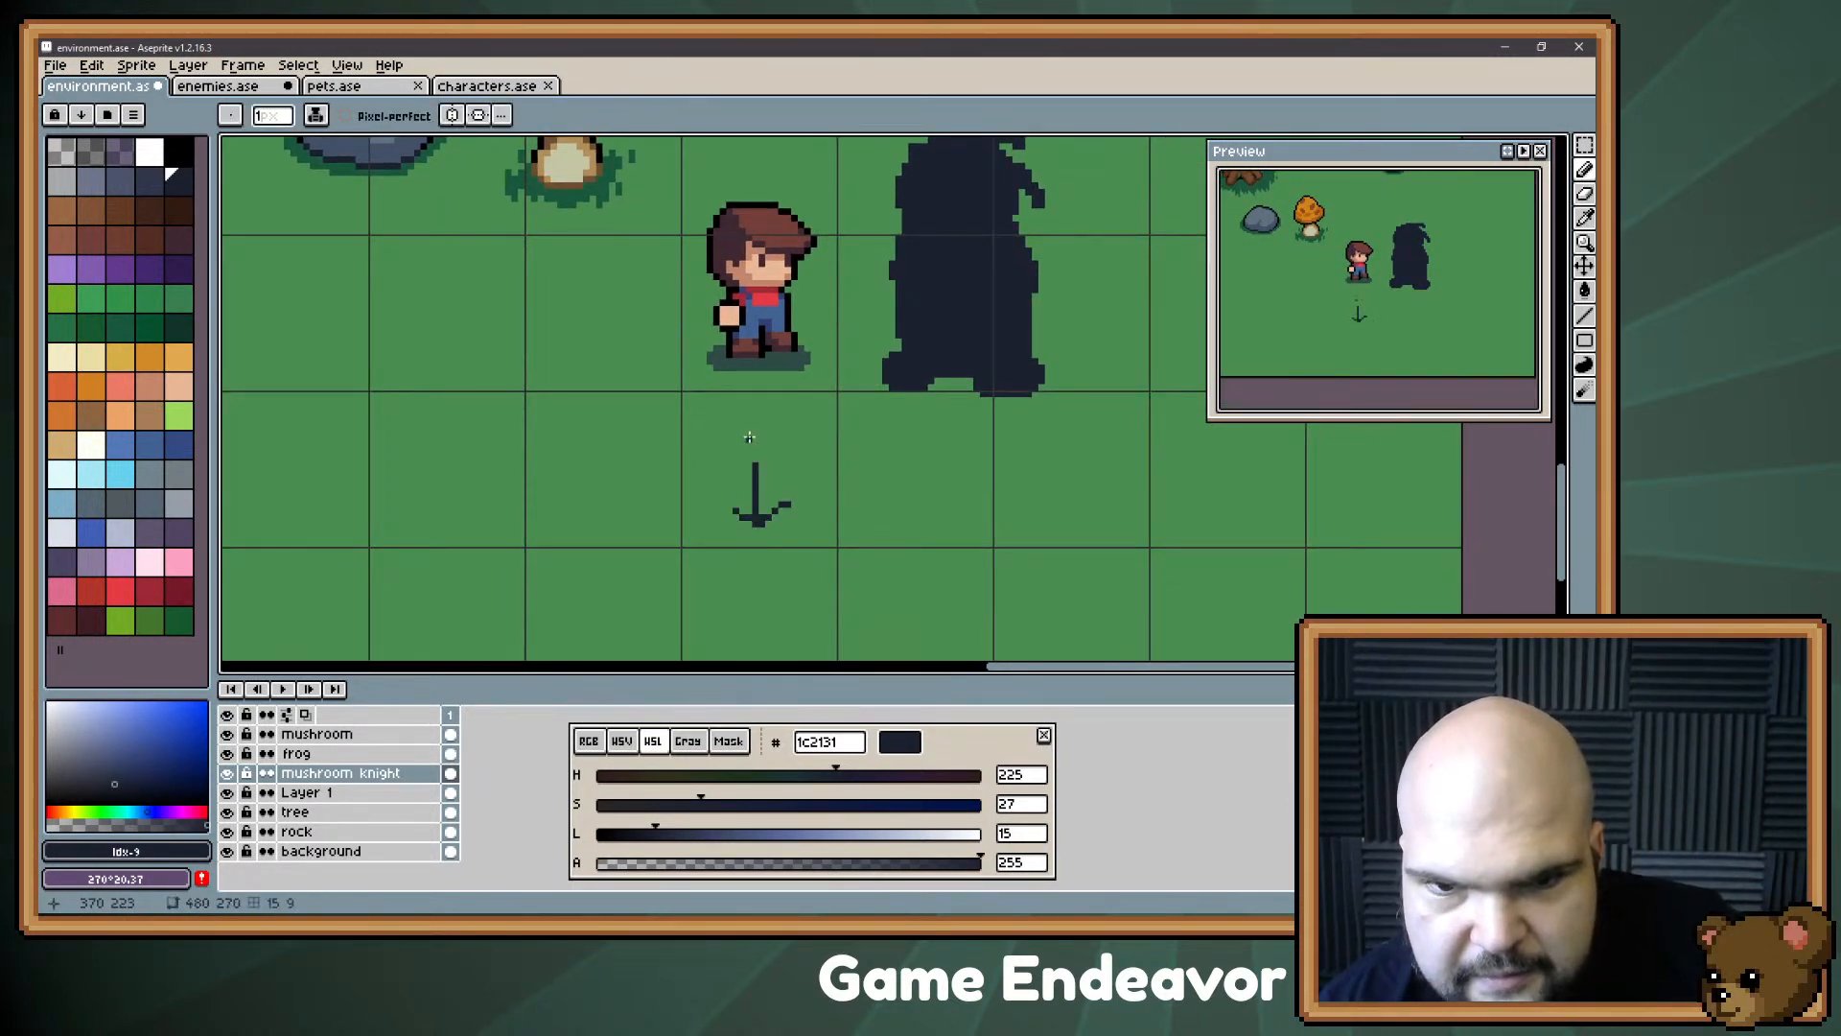
mouse_move(756, 441)
left_mouse_down()
mouse_move(755, 388)
mouse_move(729, 414)
left_mouse_up()
mouse_move(755, 387)
left_mouse_down()
mouse_move(847, 496)
mouse_move(831, 477)
mouse_move(816, 507)
left_mouse_up()
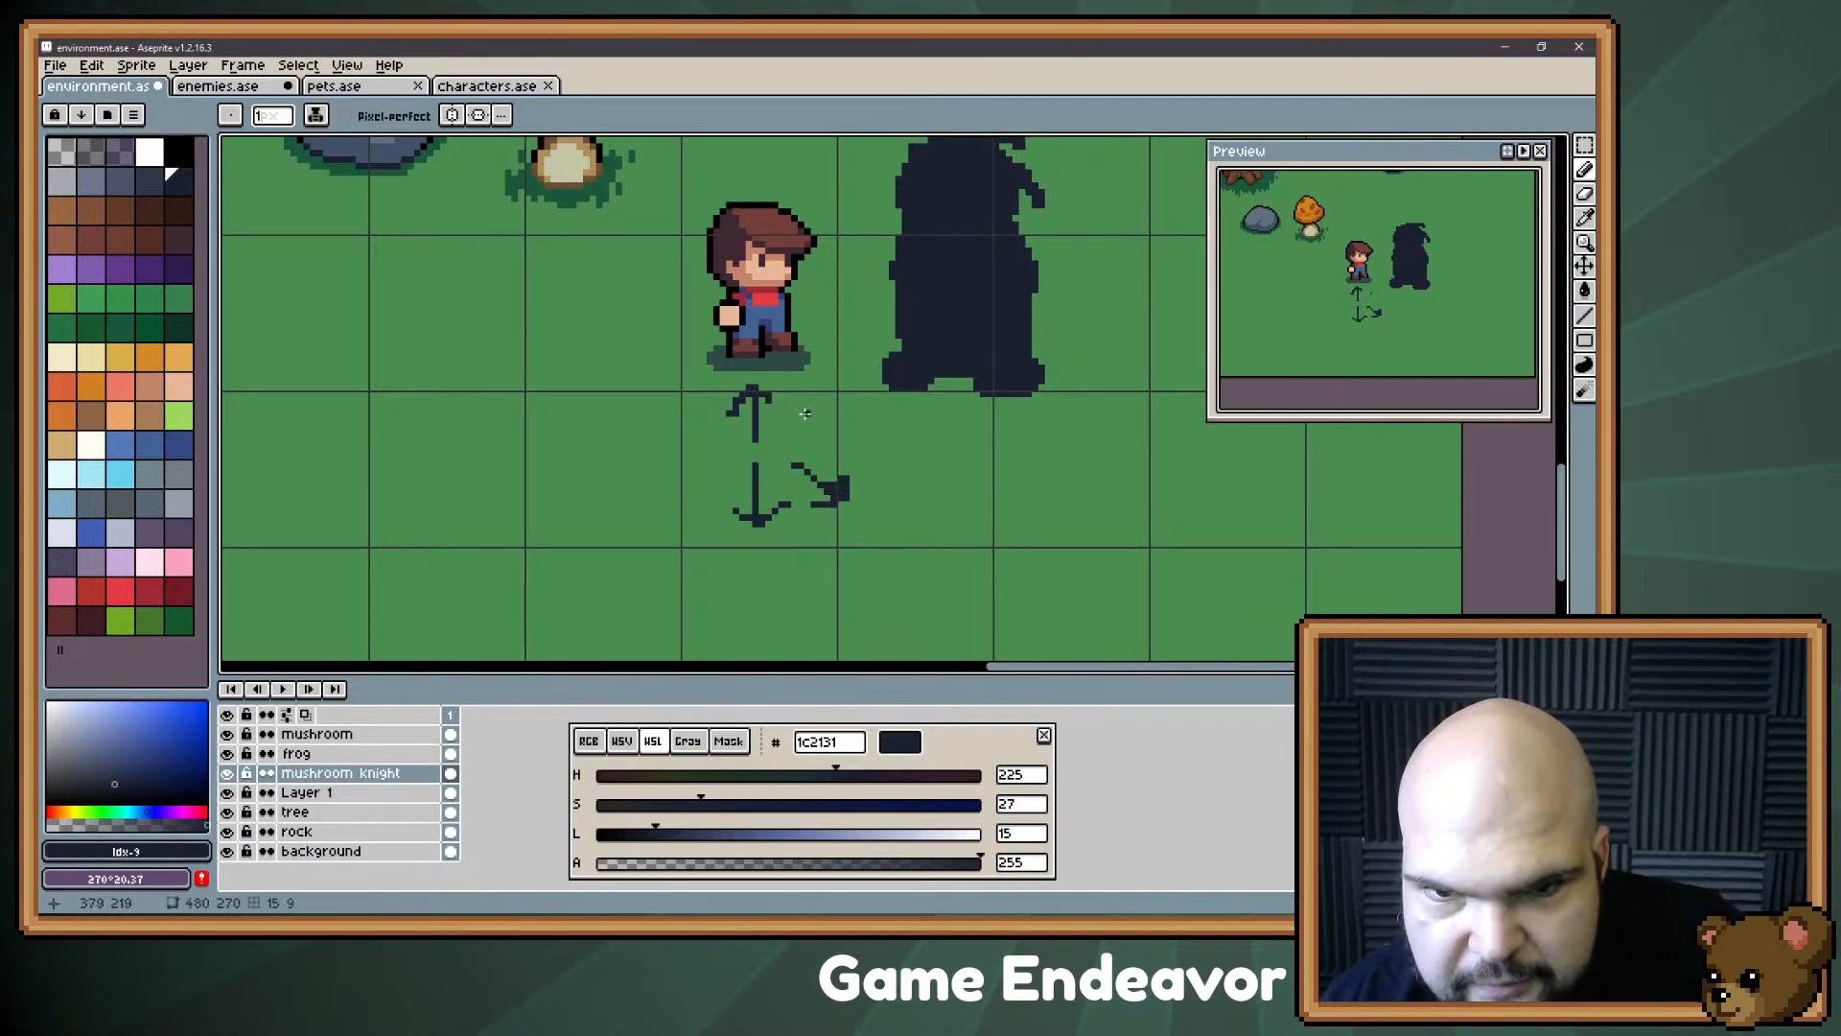
mouse_move(834, 387)
left_mouse_down()
mouse_move(806, 414)
mouse_move(840, 410)
mouse_move(817, 391)
mouse_move(755, 423)
left_mouse_up()
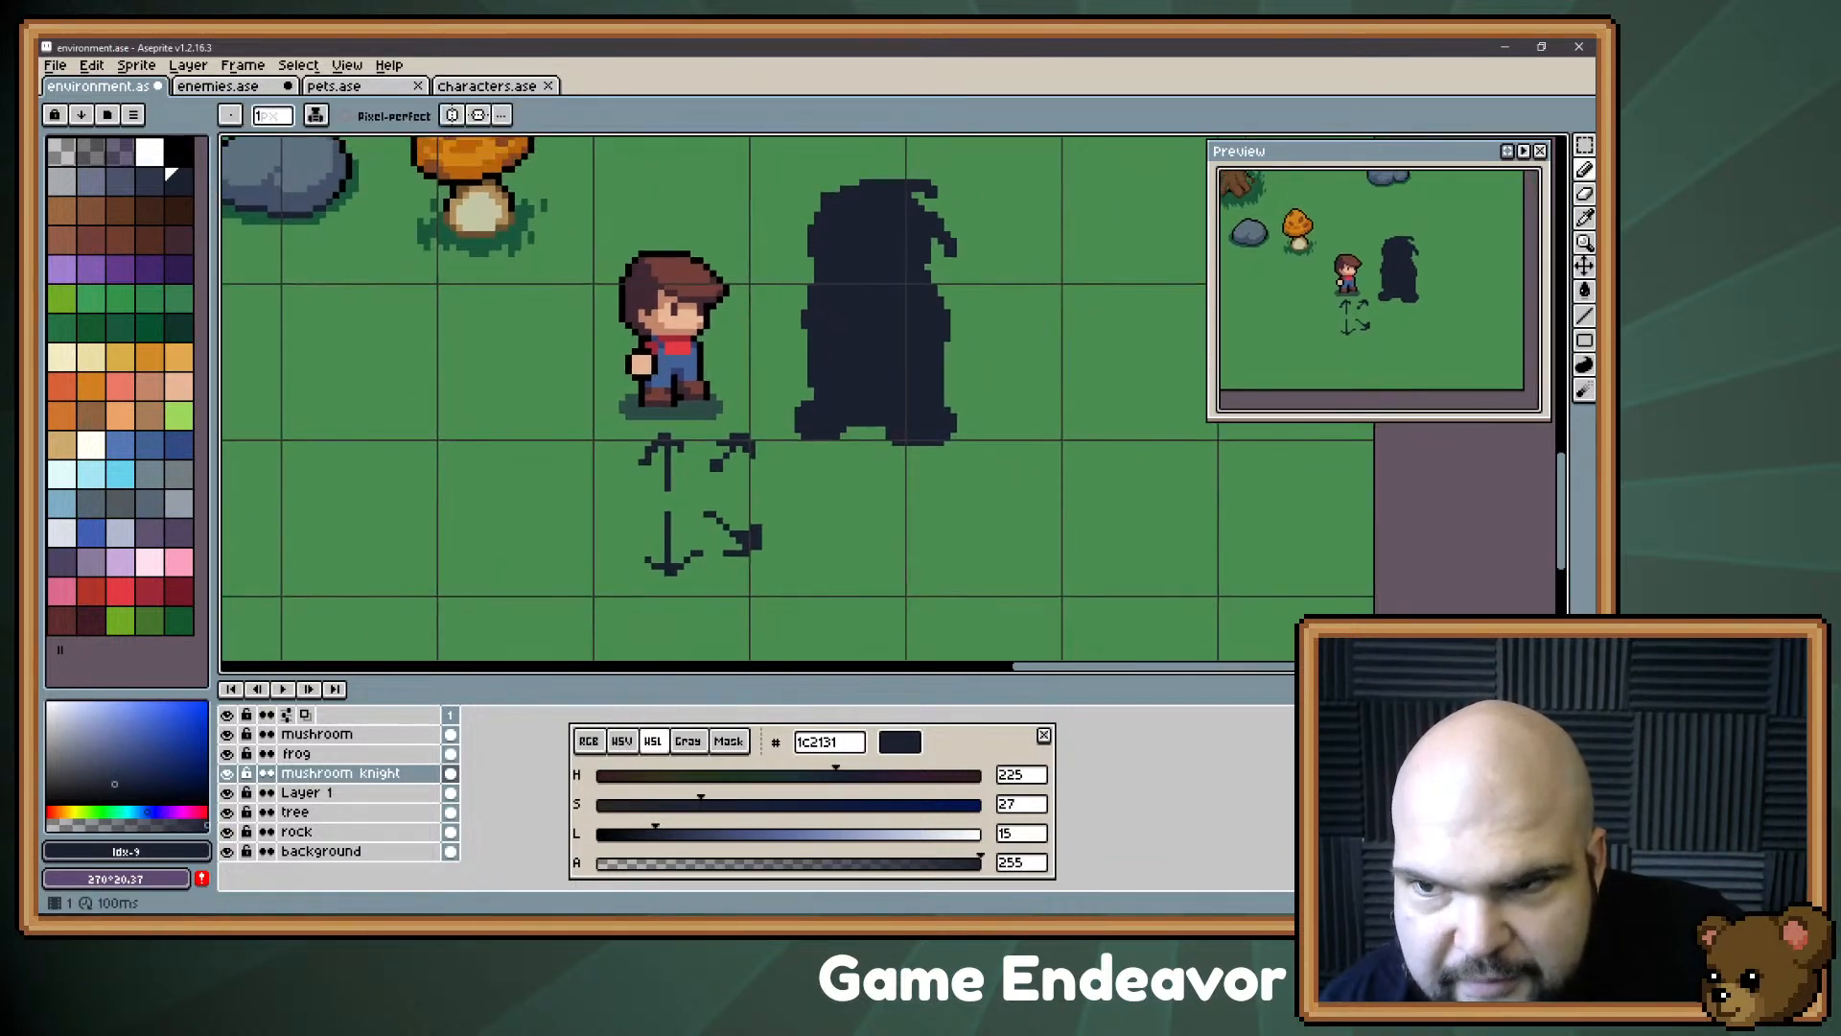
Step: Select the four direction arrows beneath the player and delete them from the mushroom knight layer
left_click_drag(532, 544, 488, 592)
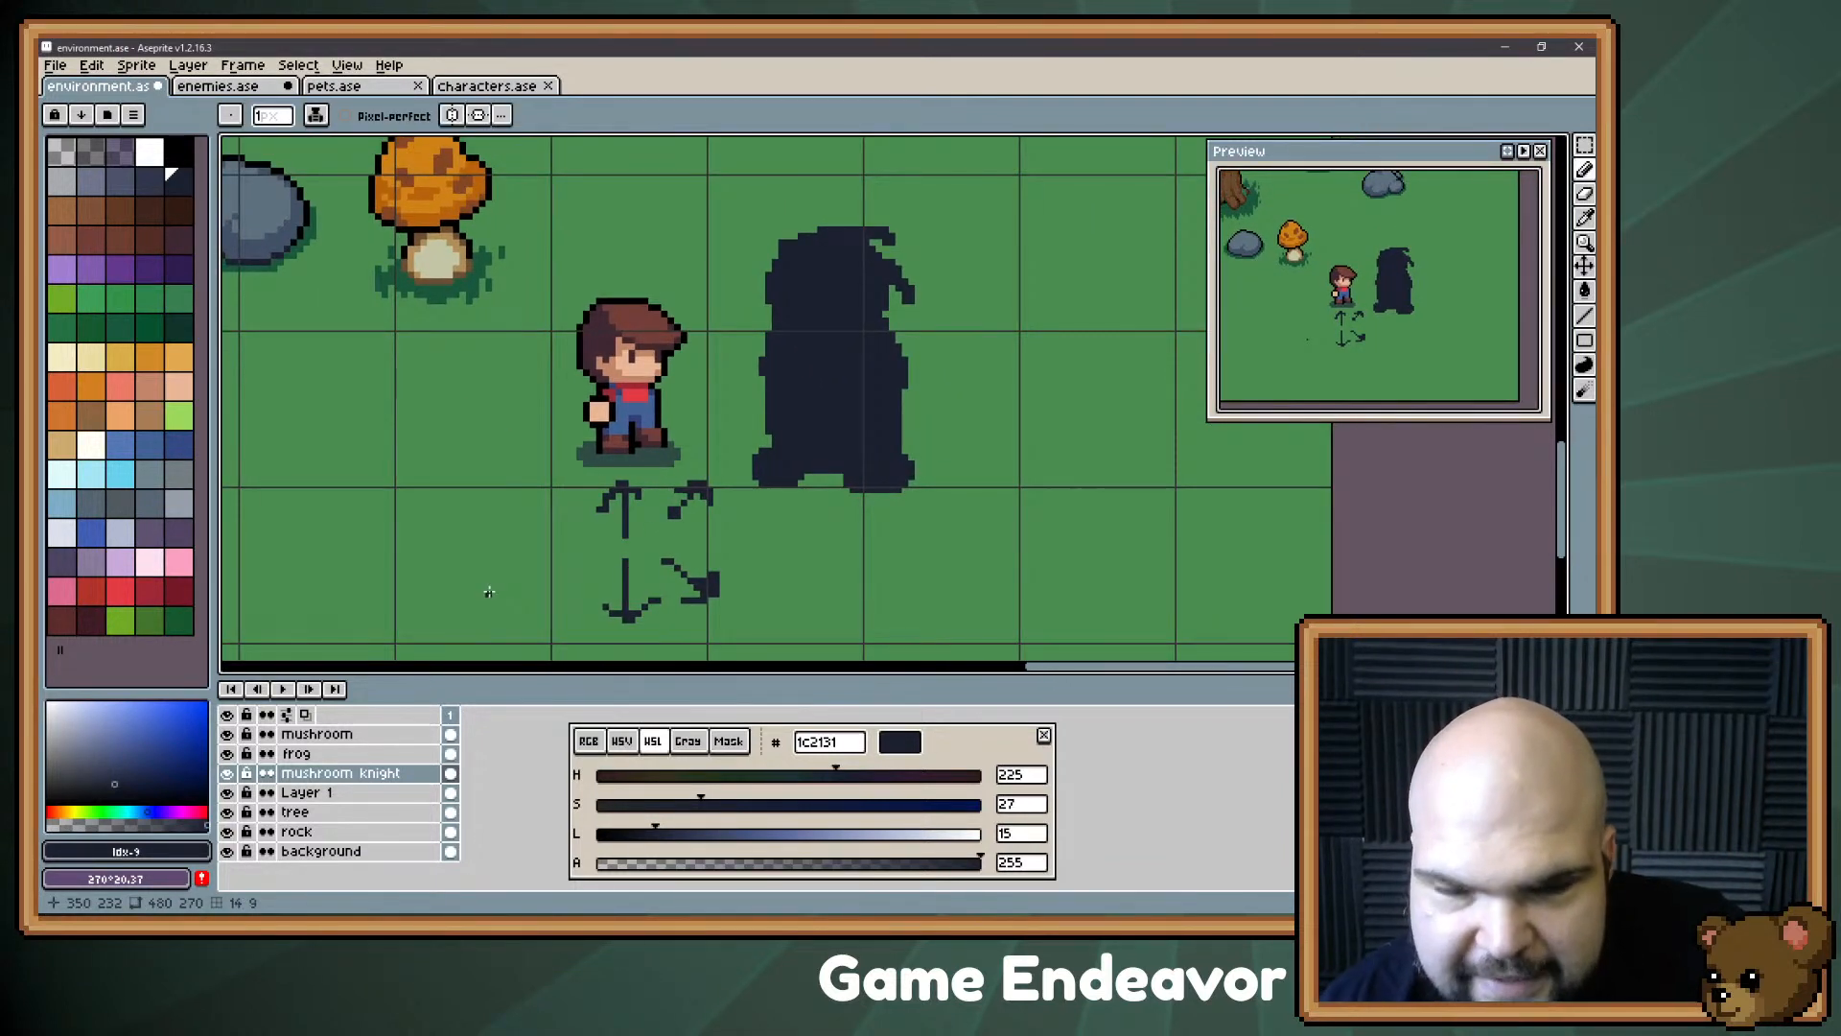
mouse_move(1038, 380)
left_mouse_down()
mouse_move(1045, 290)
mouse_move(1025, 350)
left_mouse_up()
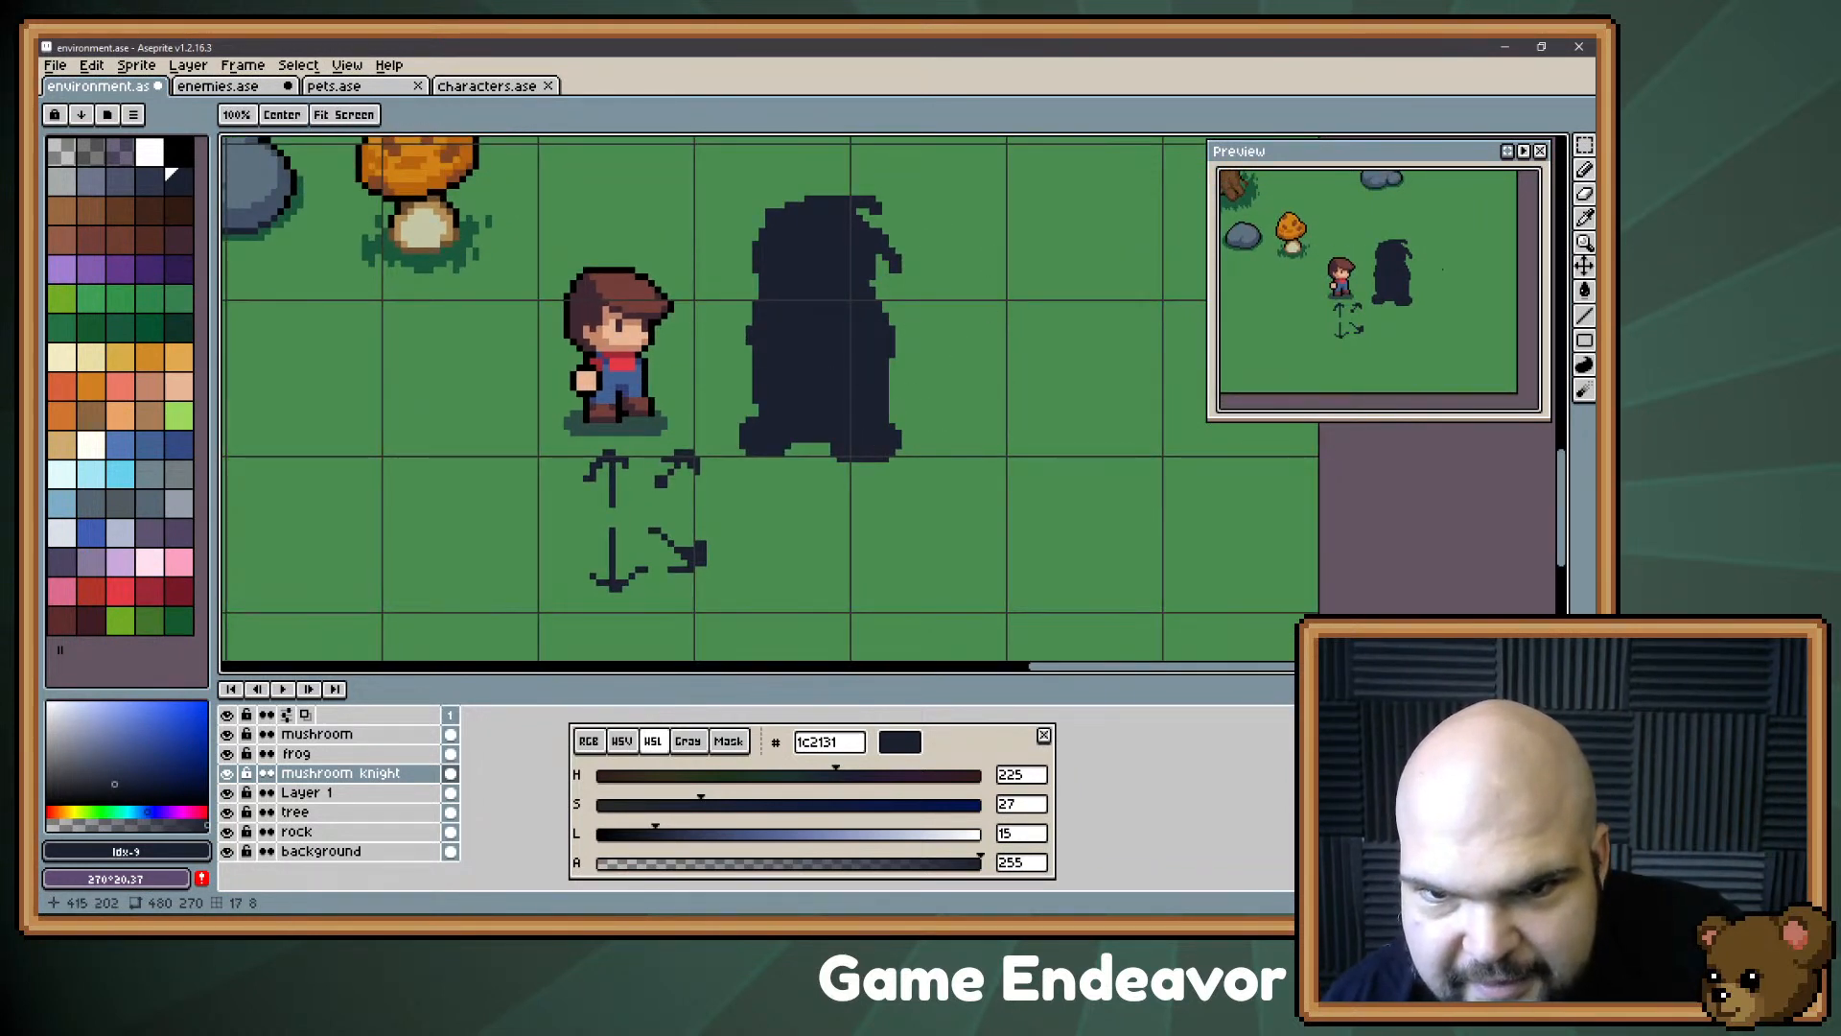
left_click_drag(832, 395, 899, 389)
left_click_drag(697, 335, 824, 383)
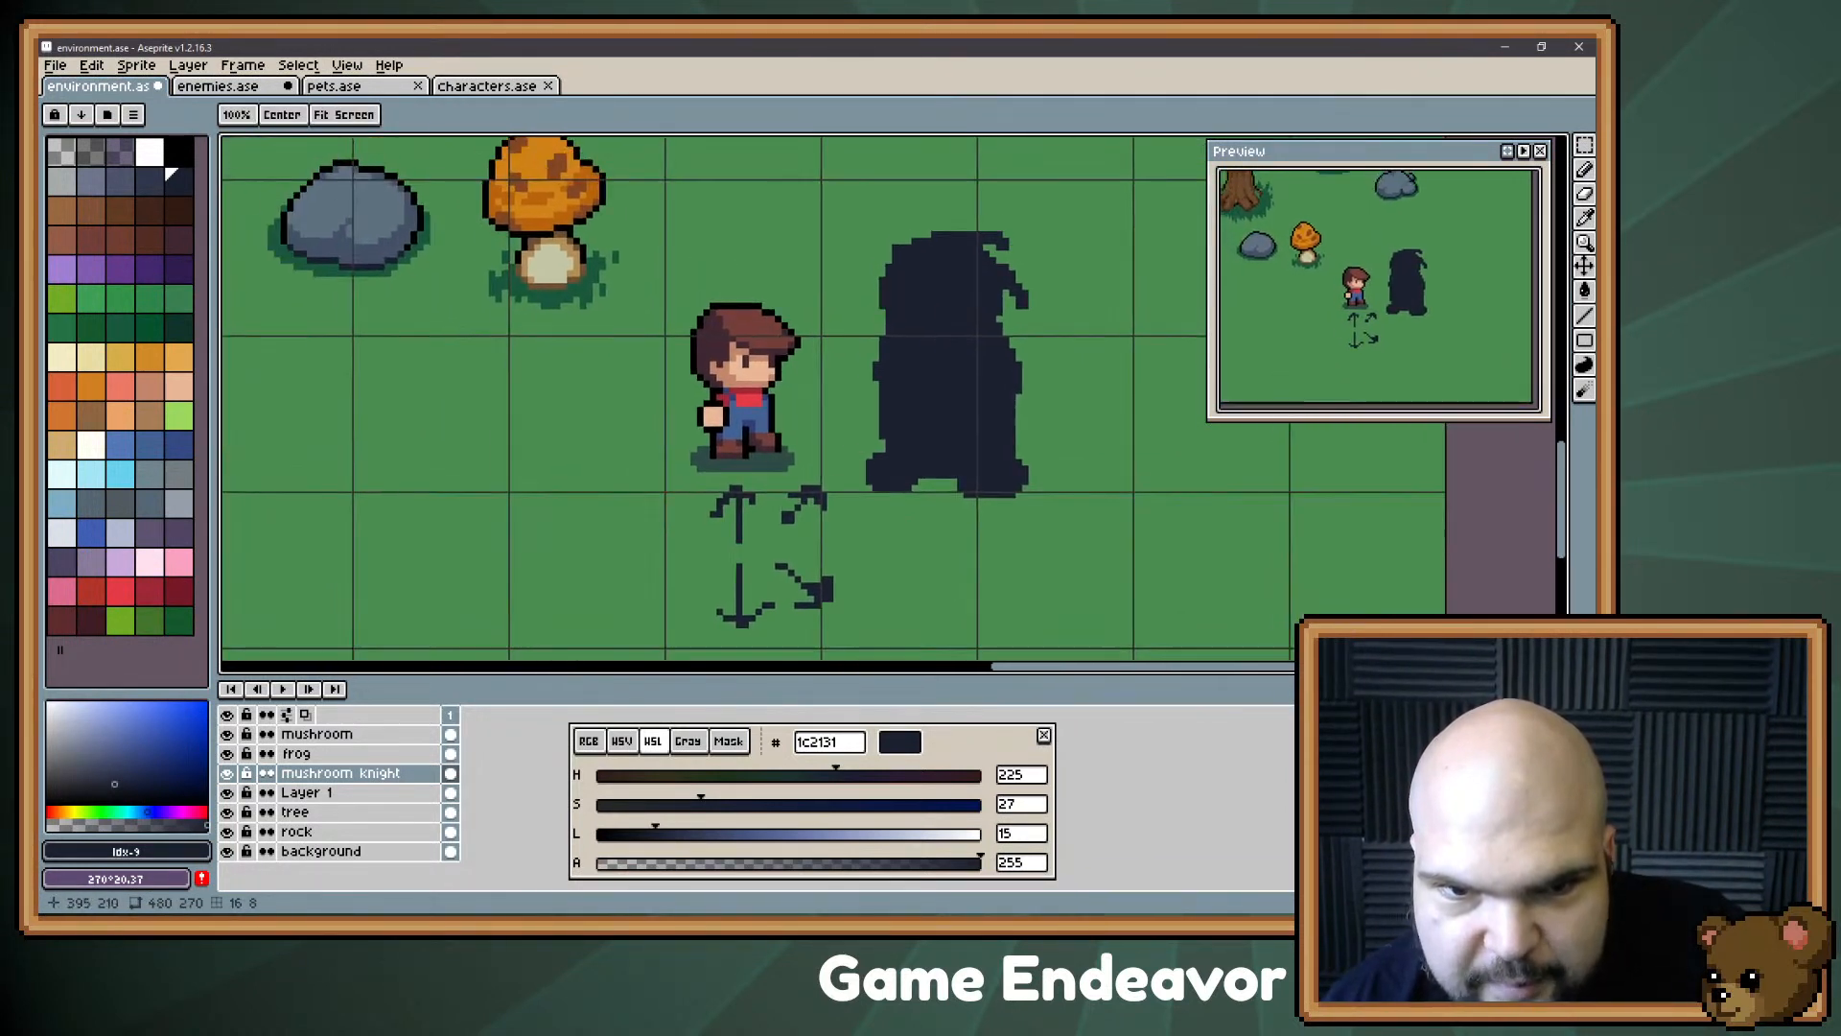
key("m")
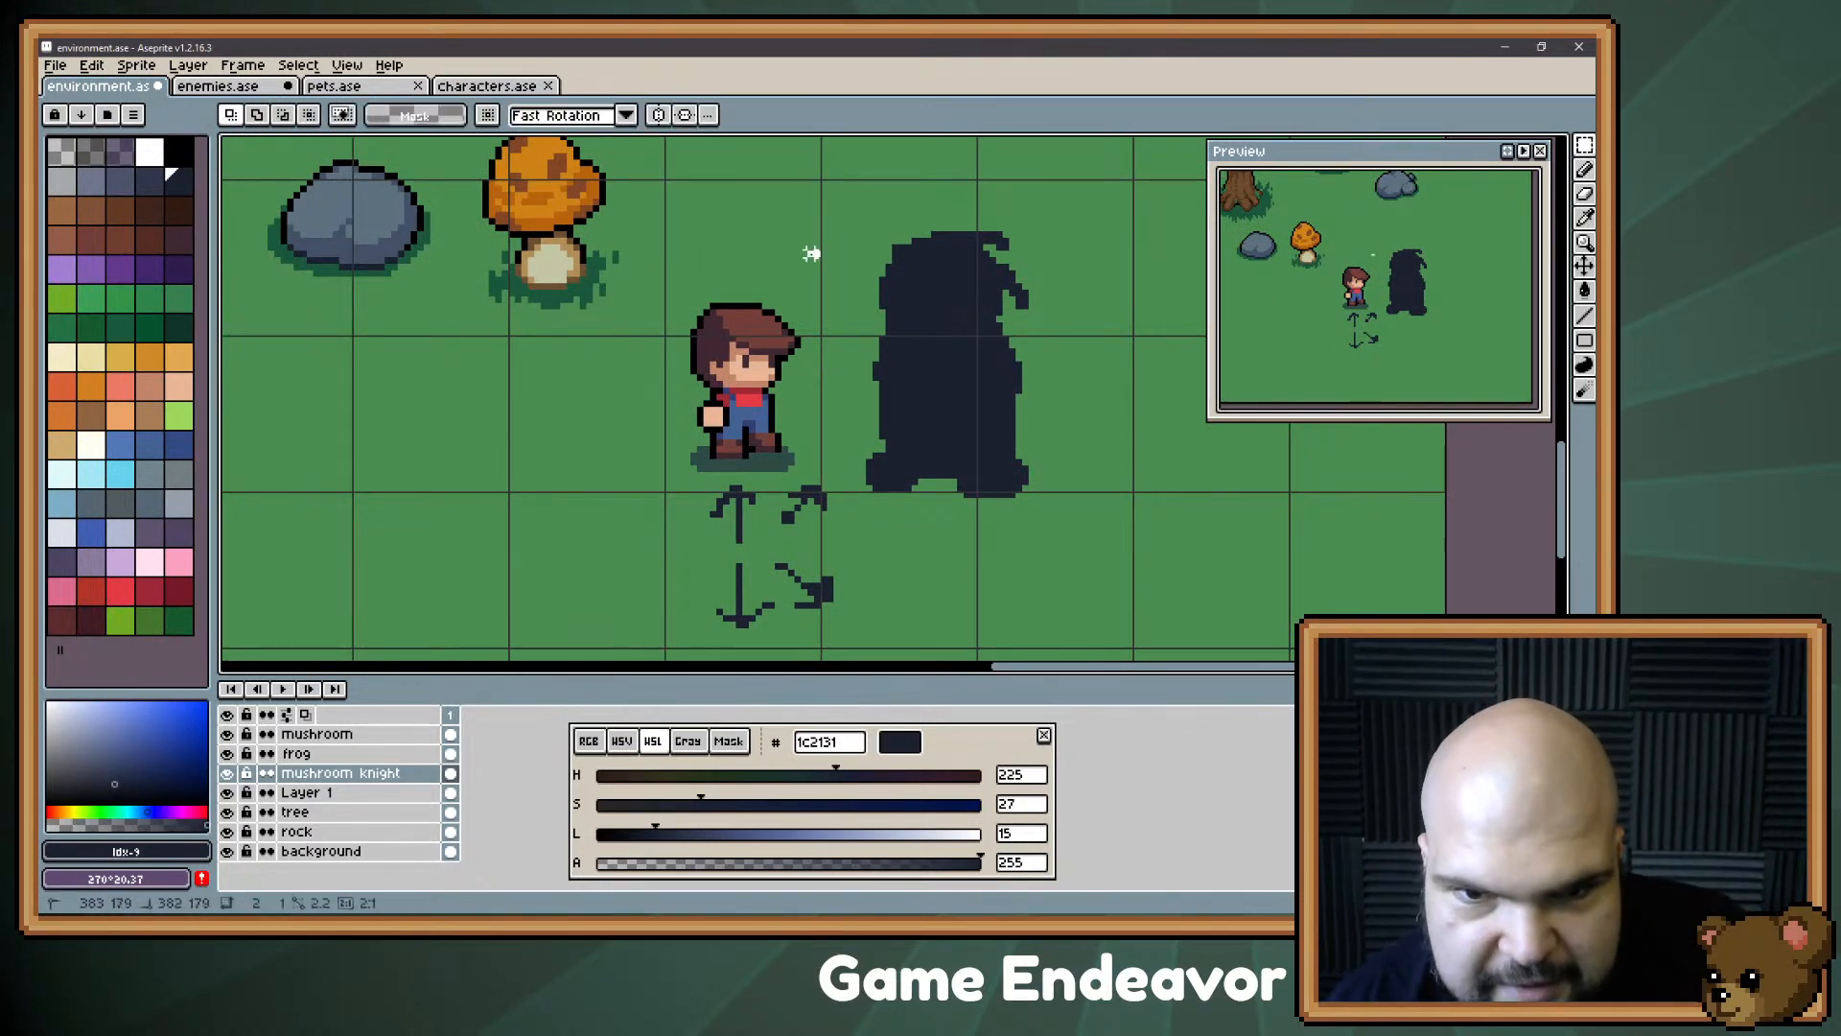
left_click_drag(824, 247, 654, 481)
left_click(623, 610)
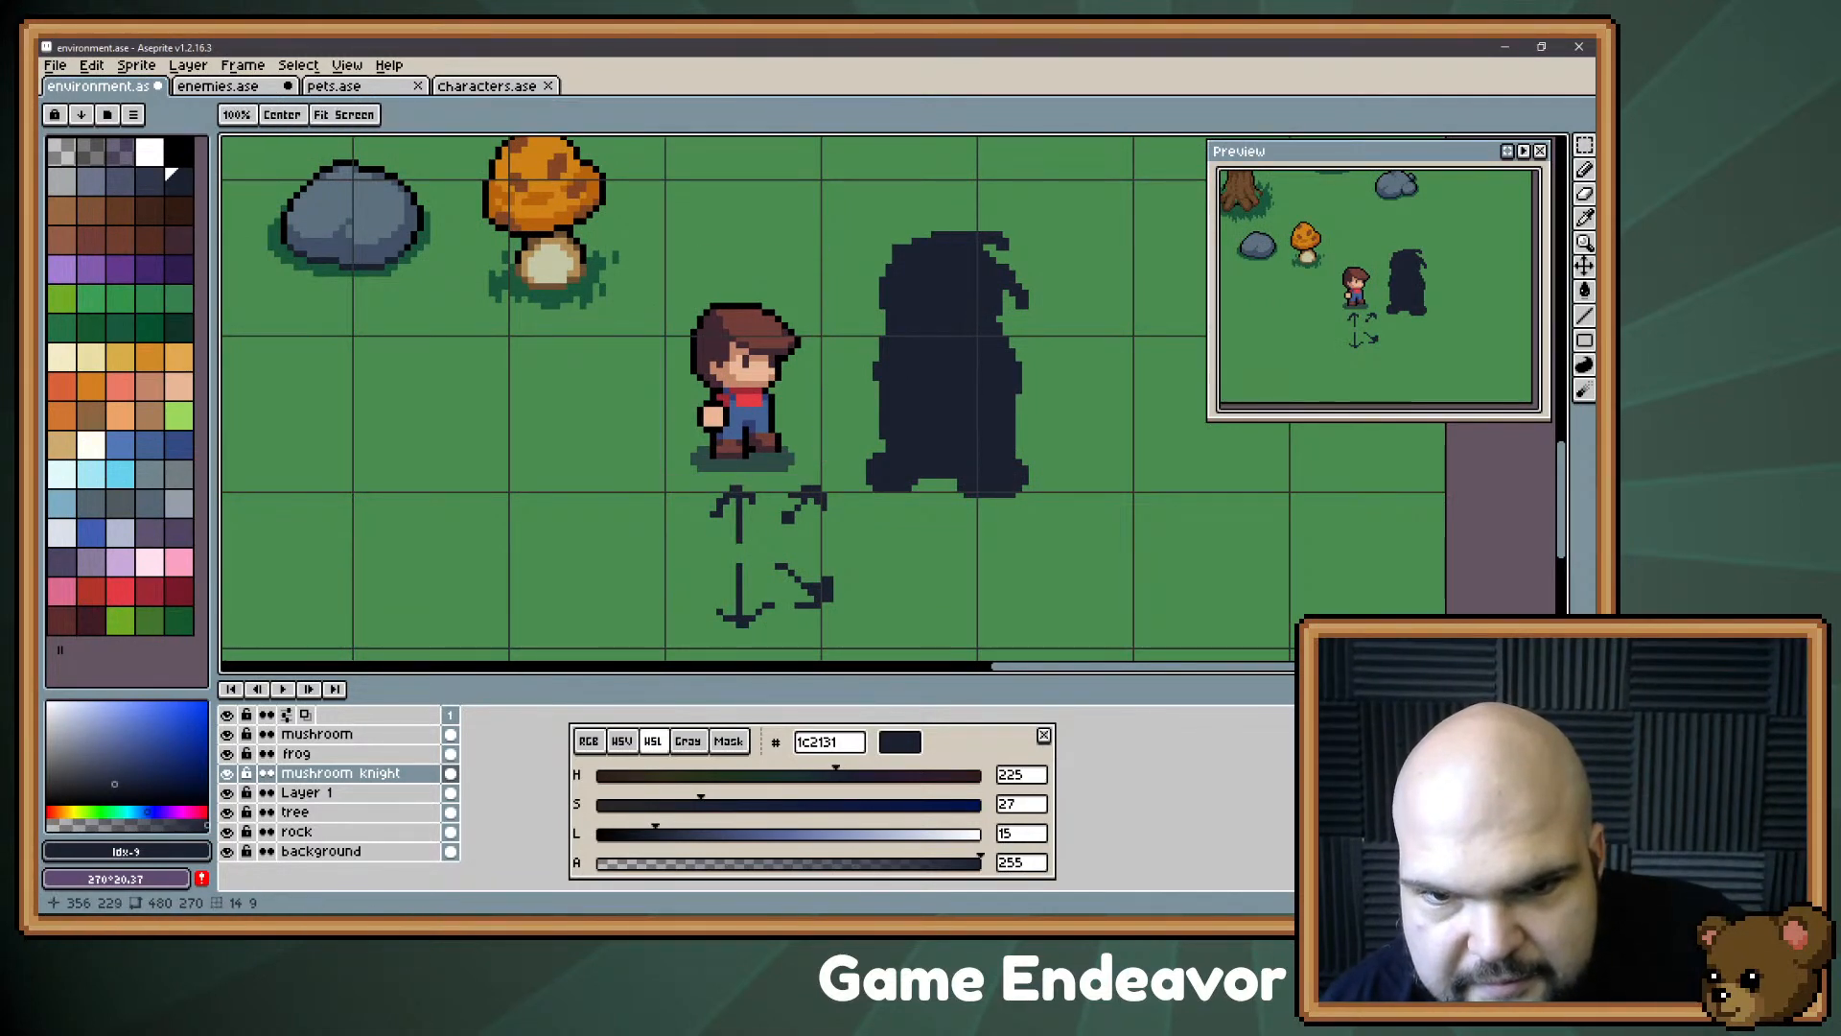
left_click_drag(666, 630, 650, 604)
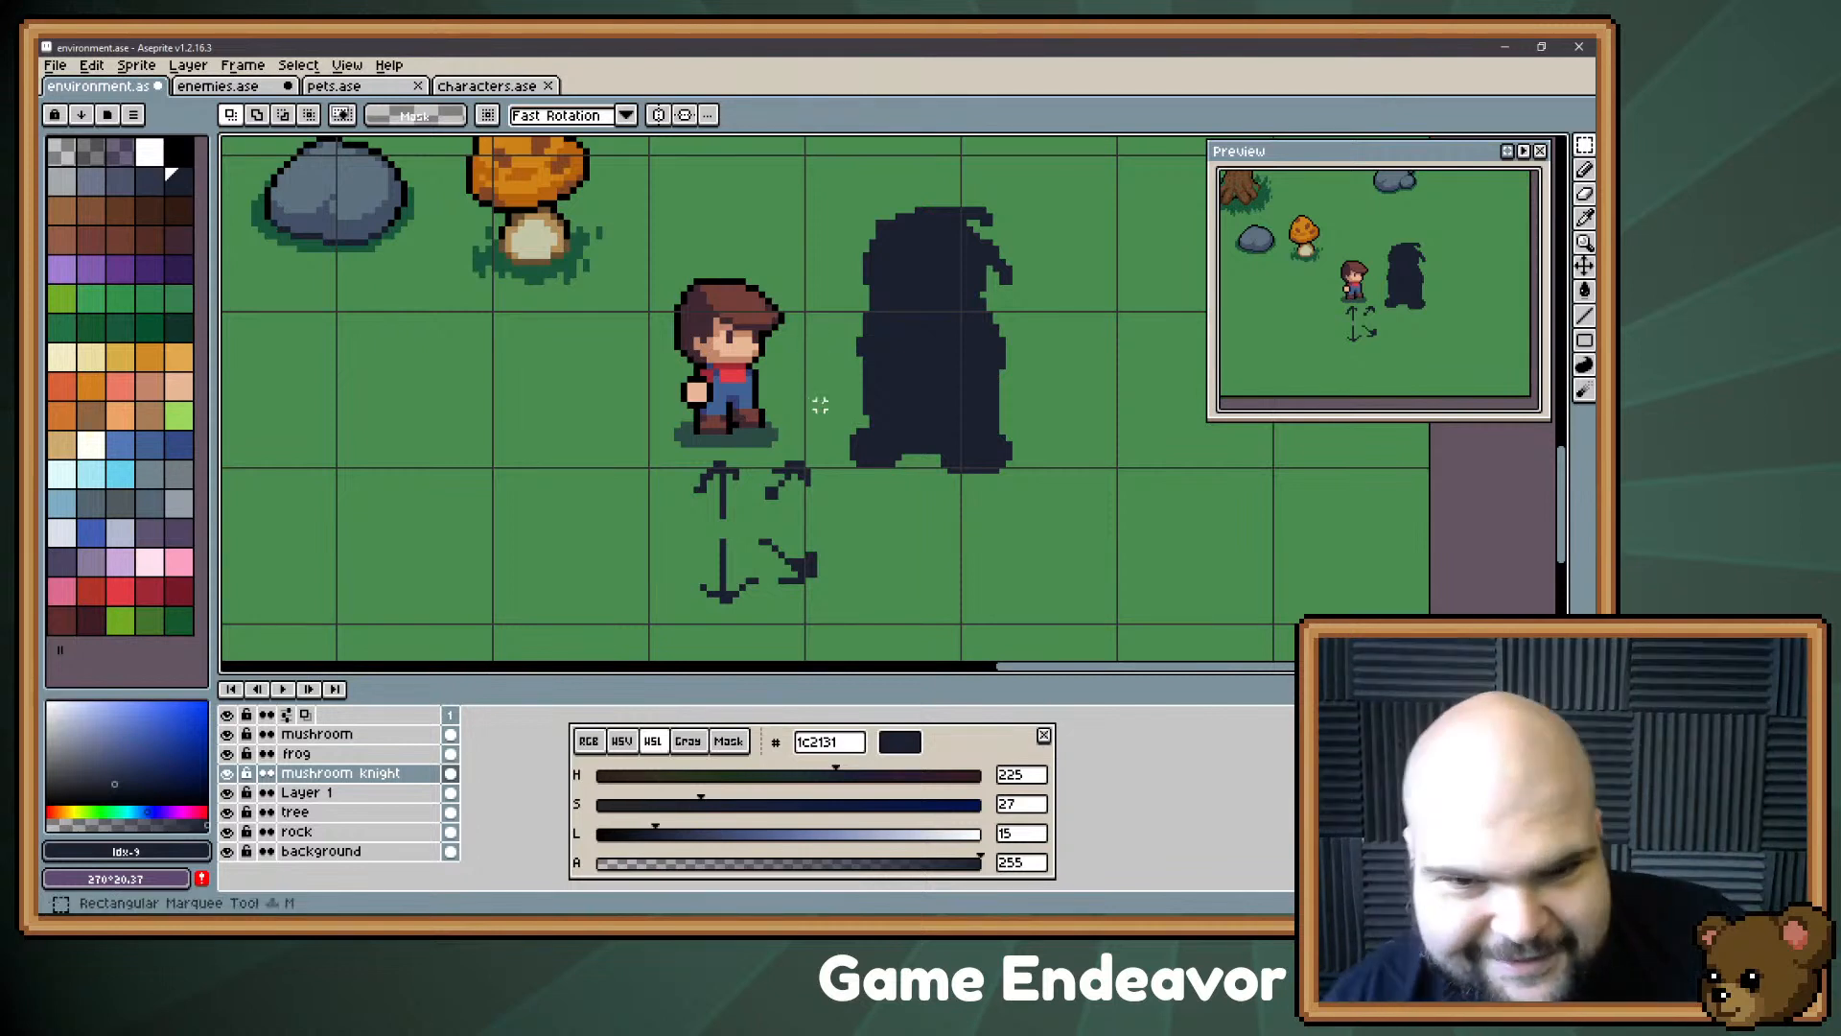
left_click_drag(841, 444, 657, 633)
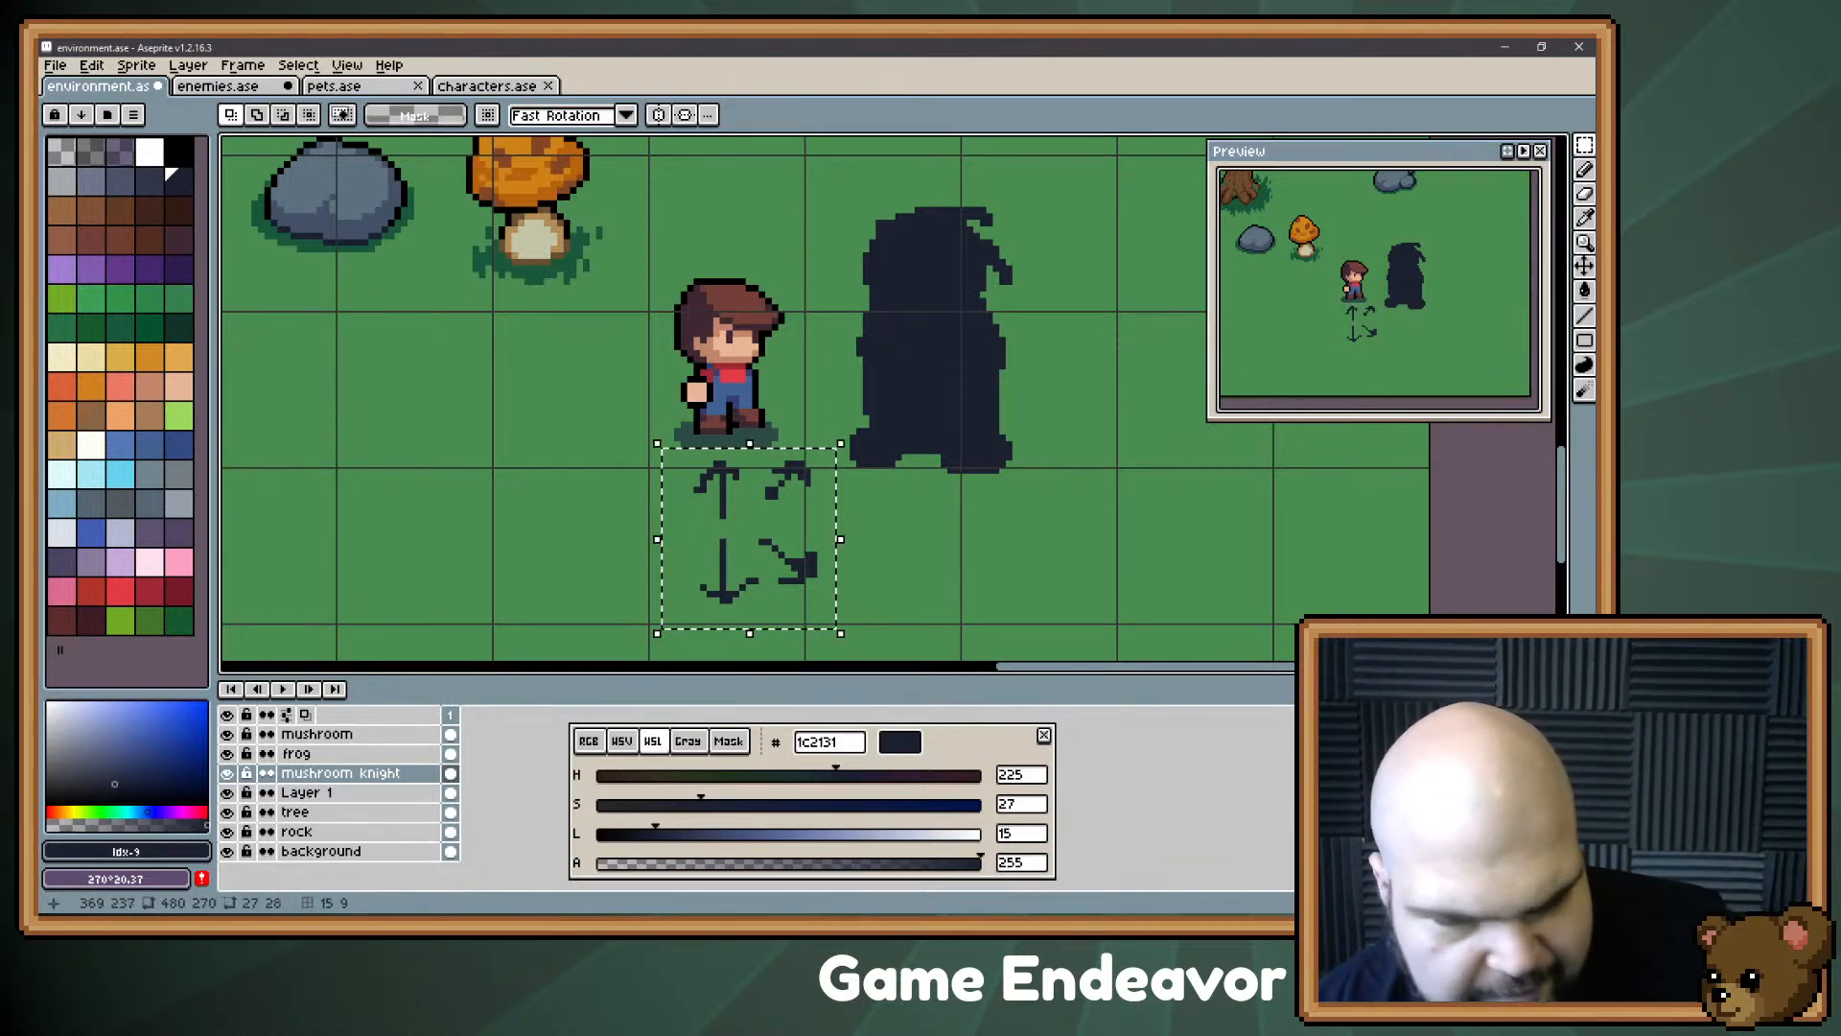
key("Delete")
left_click_drag(980, 141, 871, 247)
key("b")
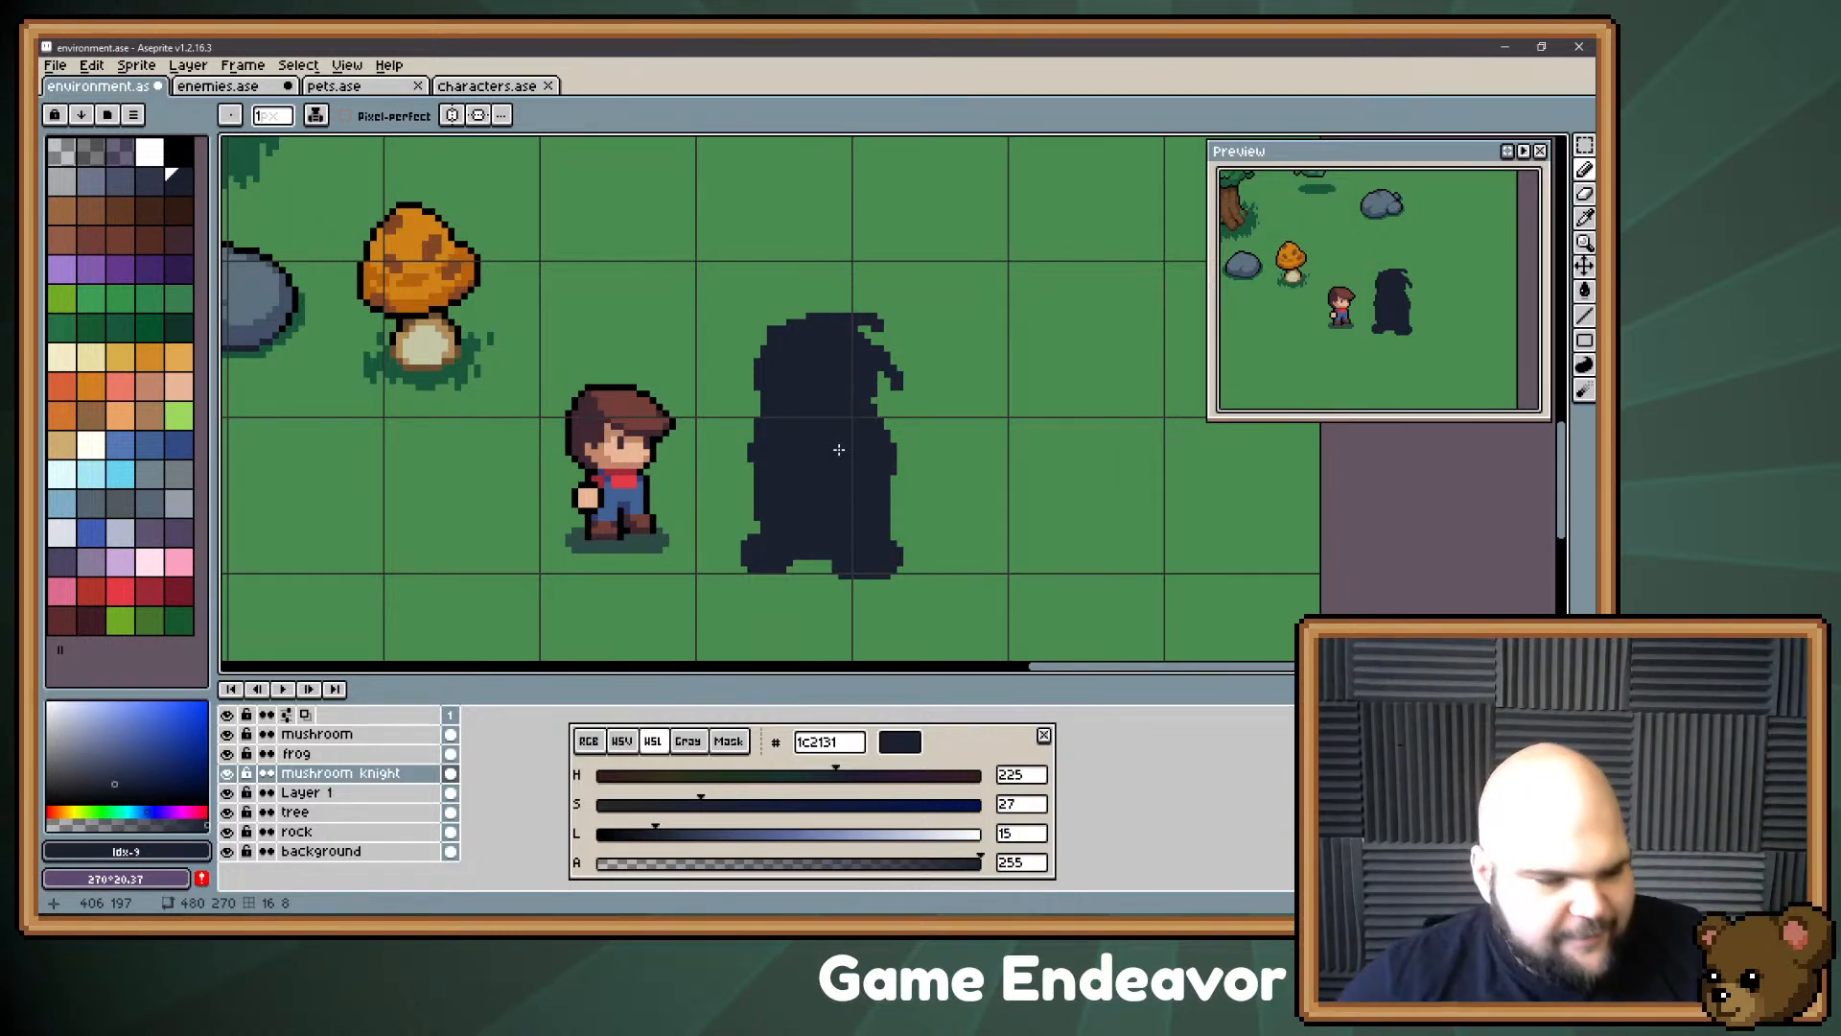
Step: Switch to Trello and add the item "Lesser knight could used scavenged wood as amor" to the Enemy Concepts checklist
key("alt+Tab")
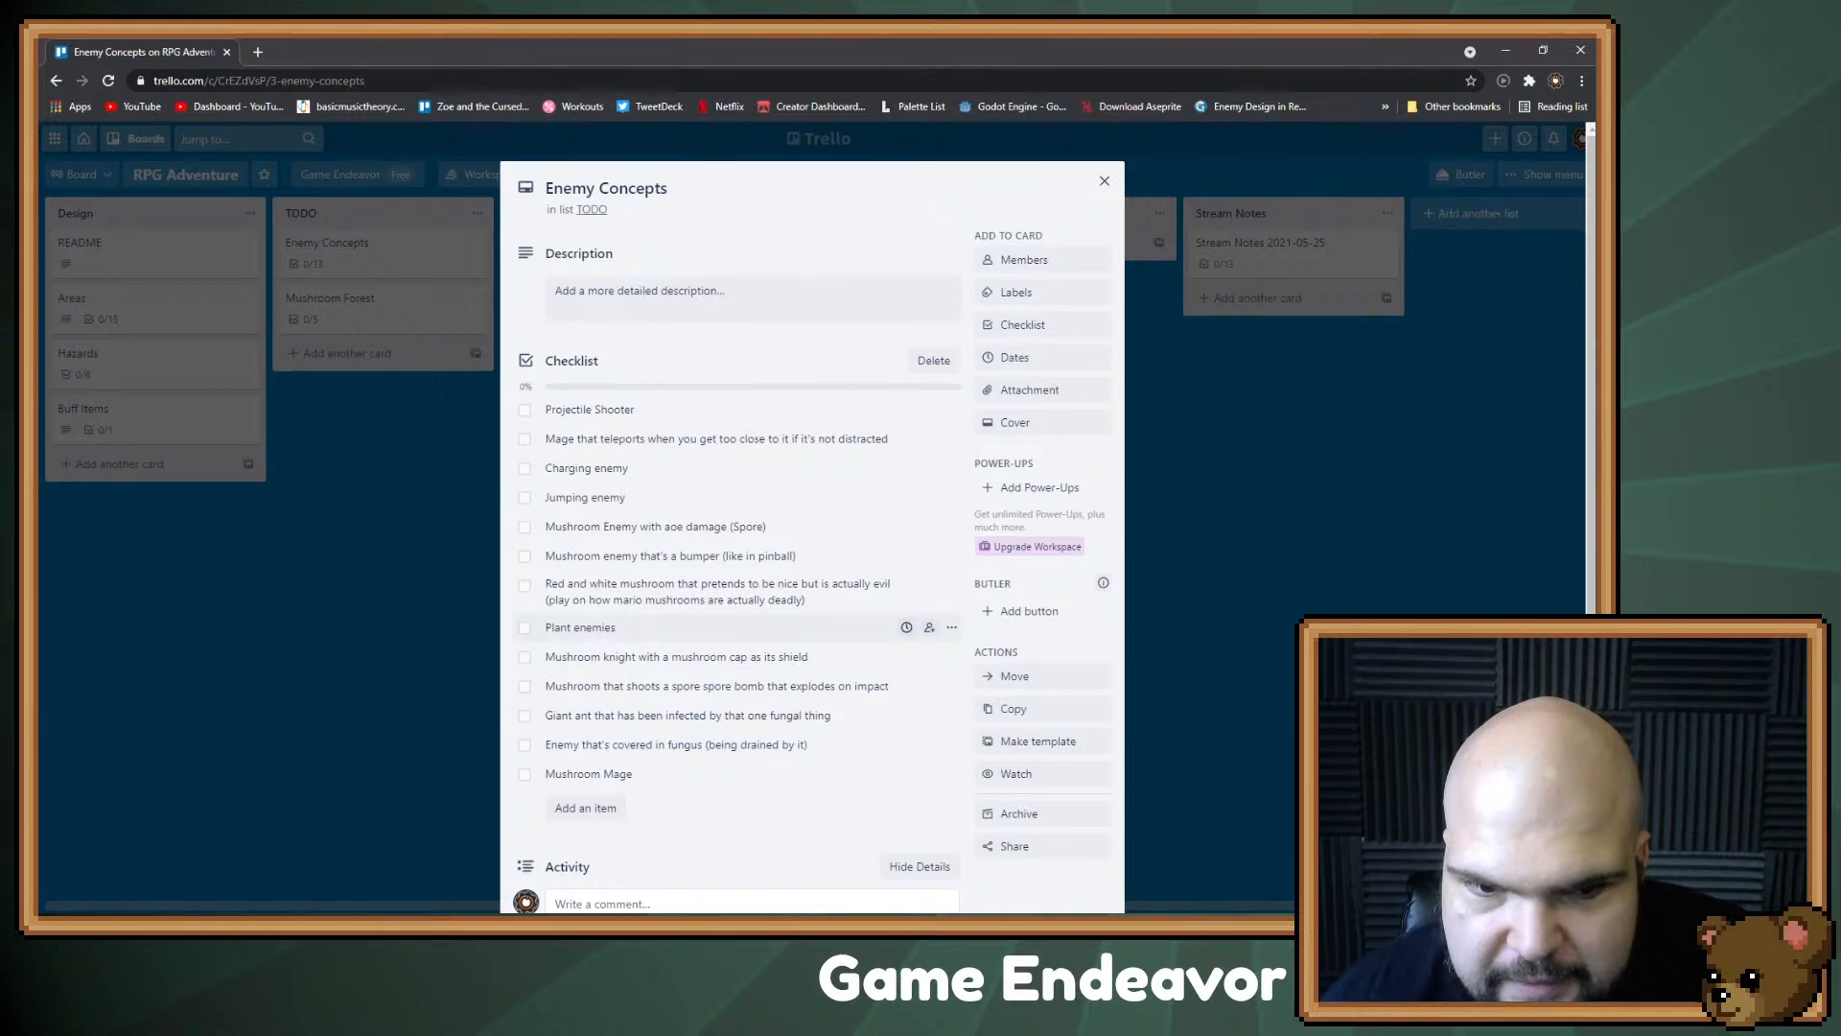
left_click(585, 808)
type("Le")
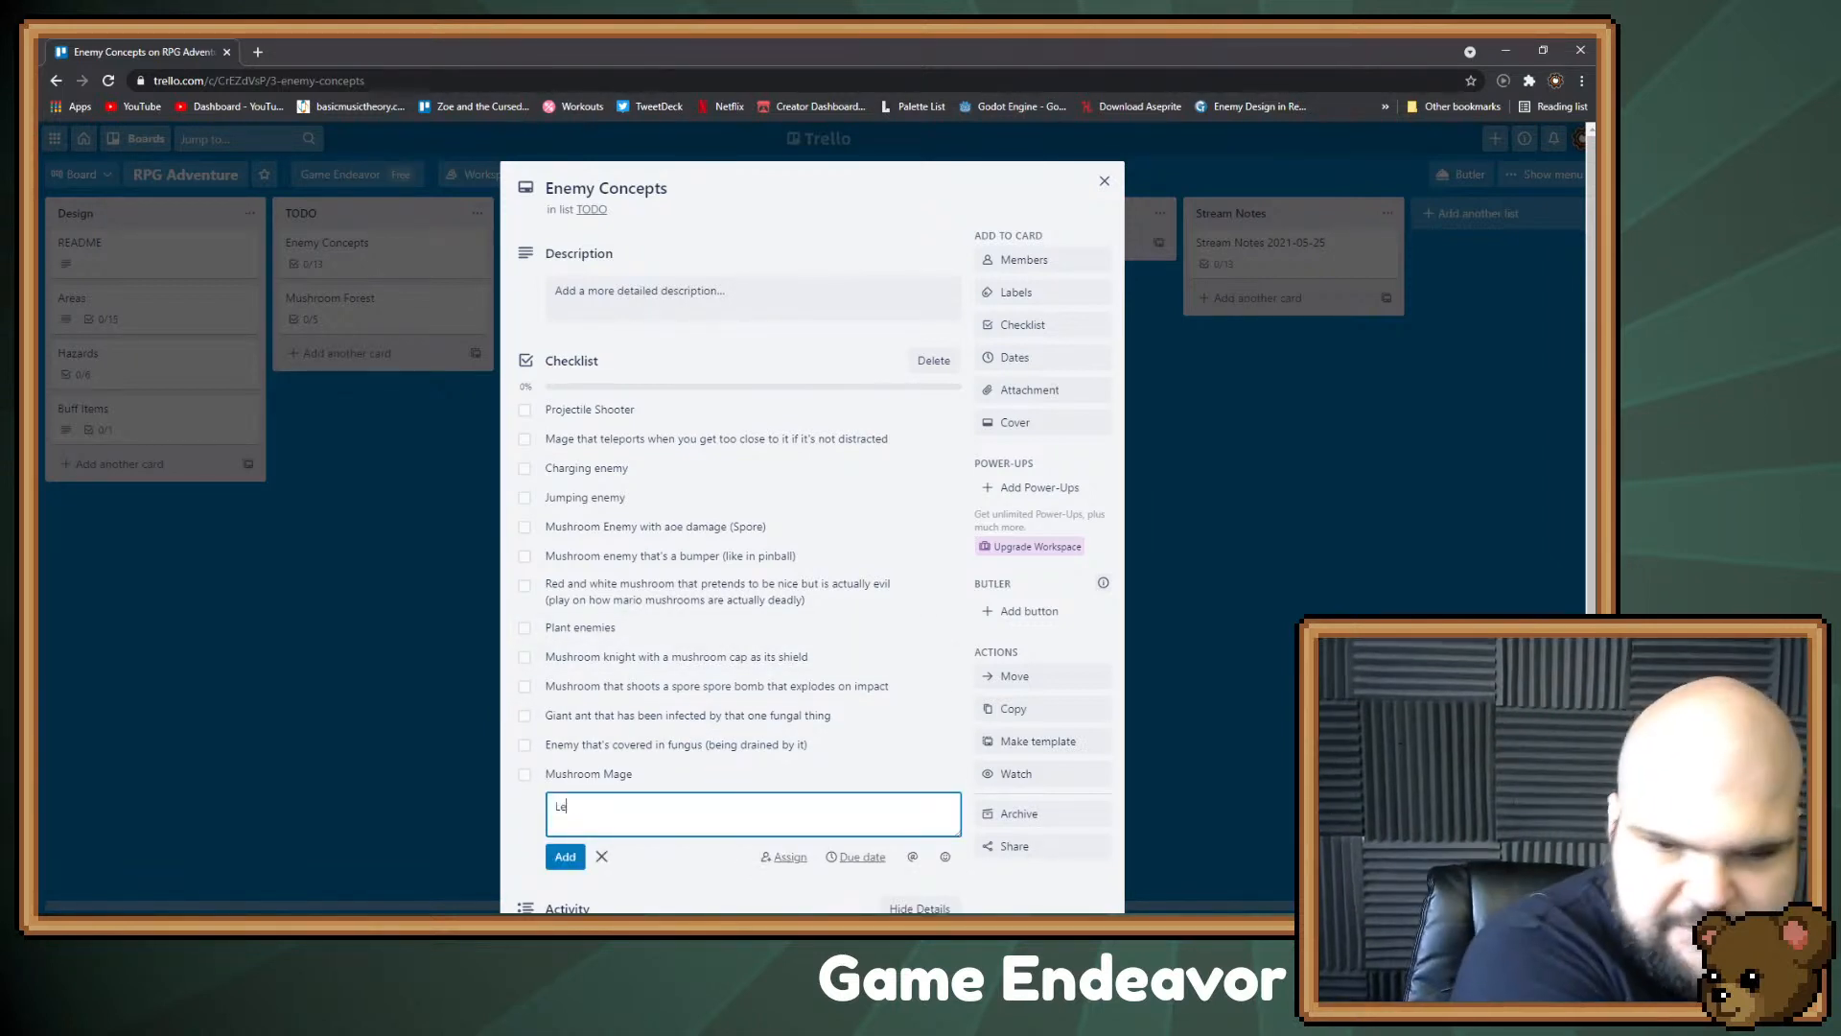
type("sser knight could")
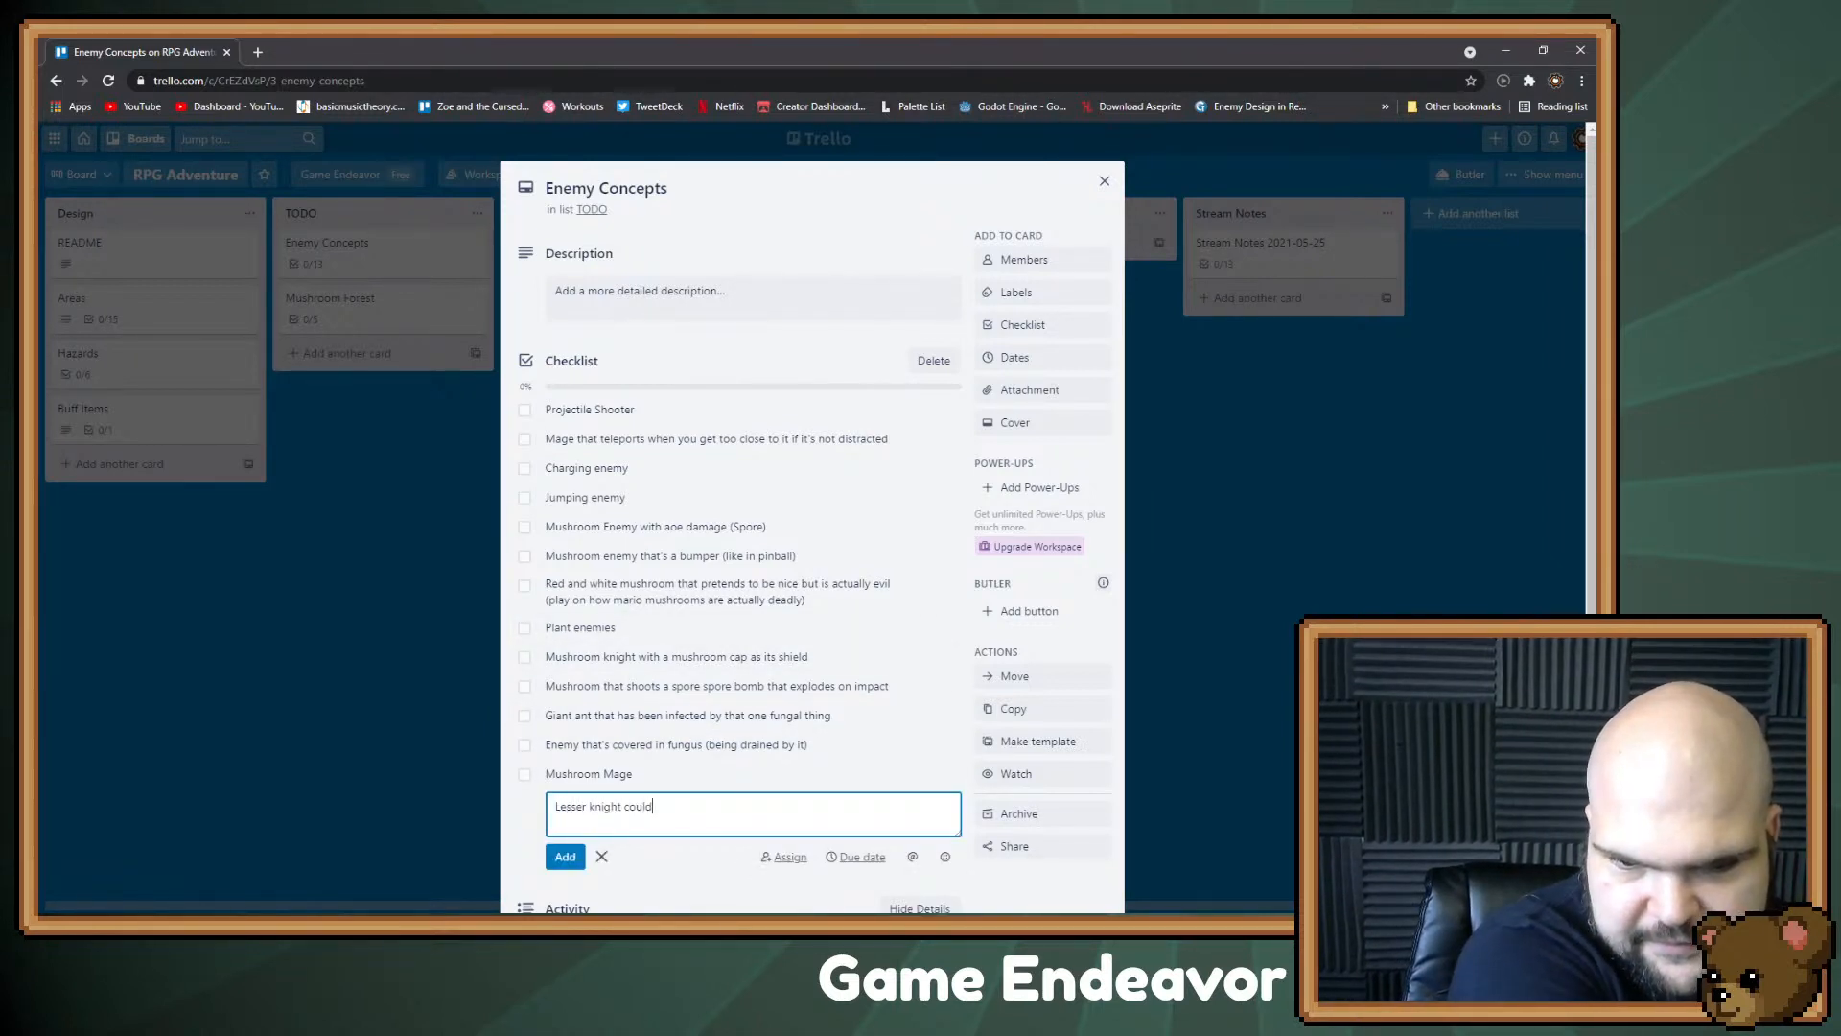
type(" used scave")
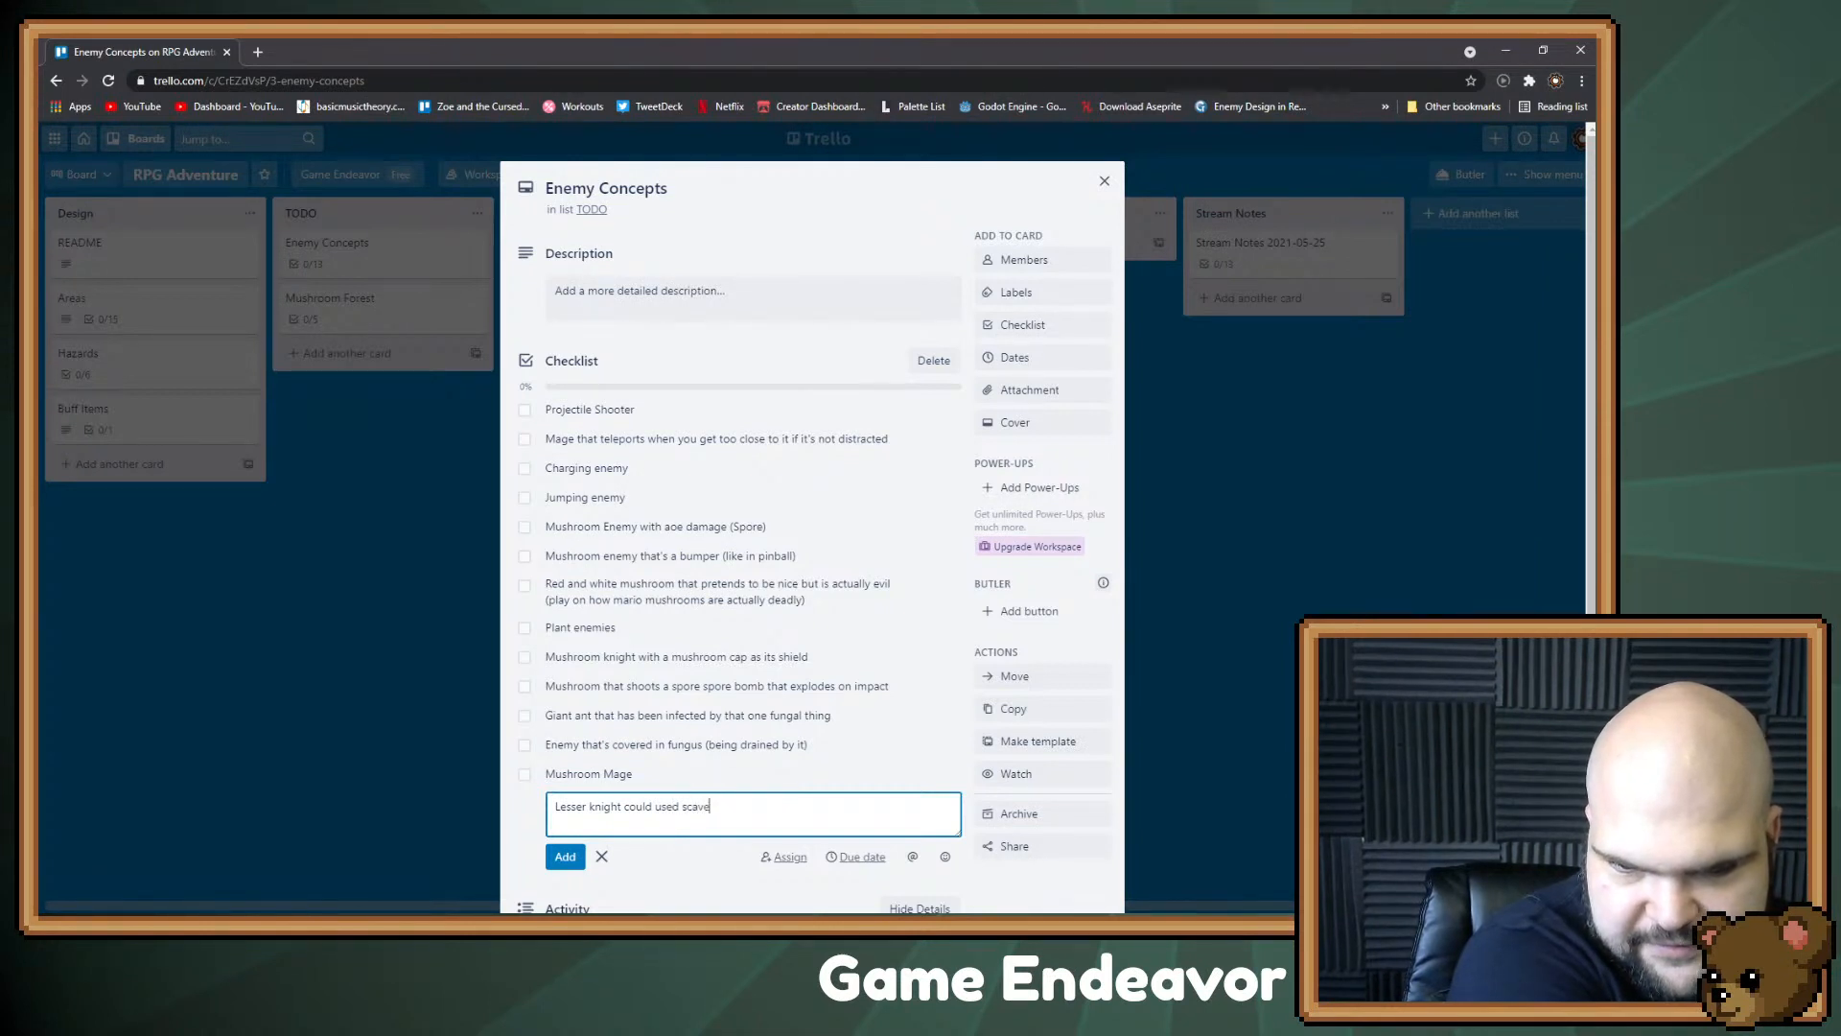
type("nged wood as")
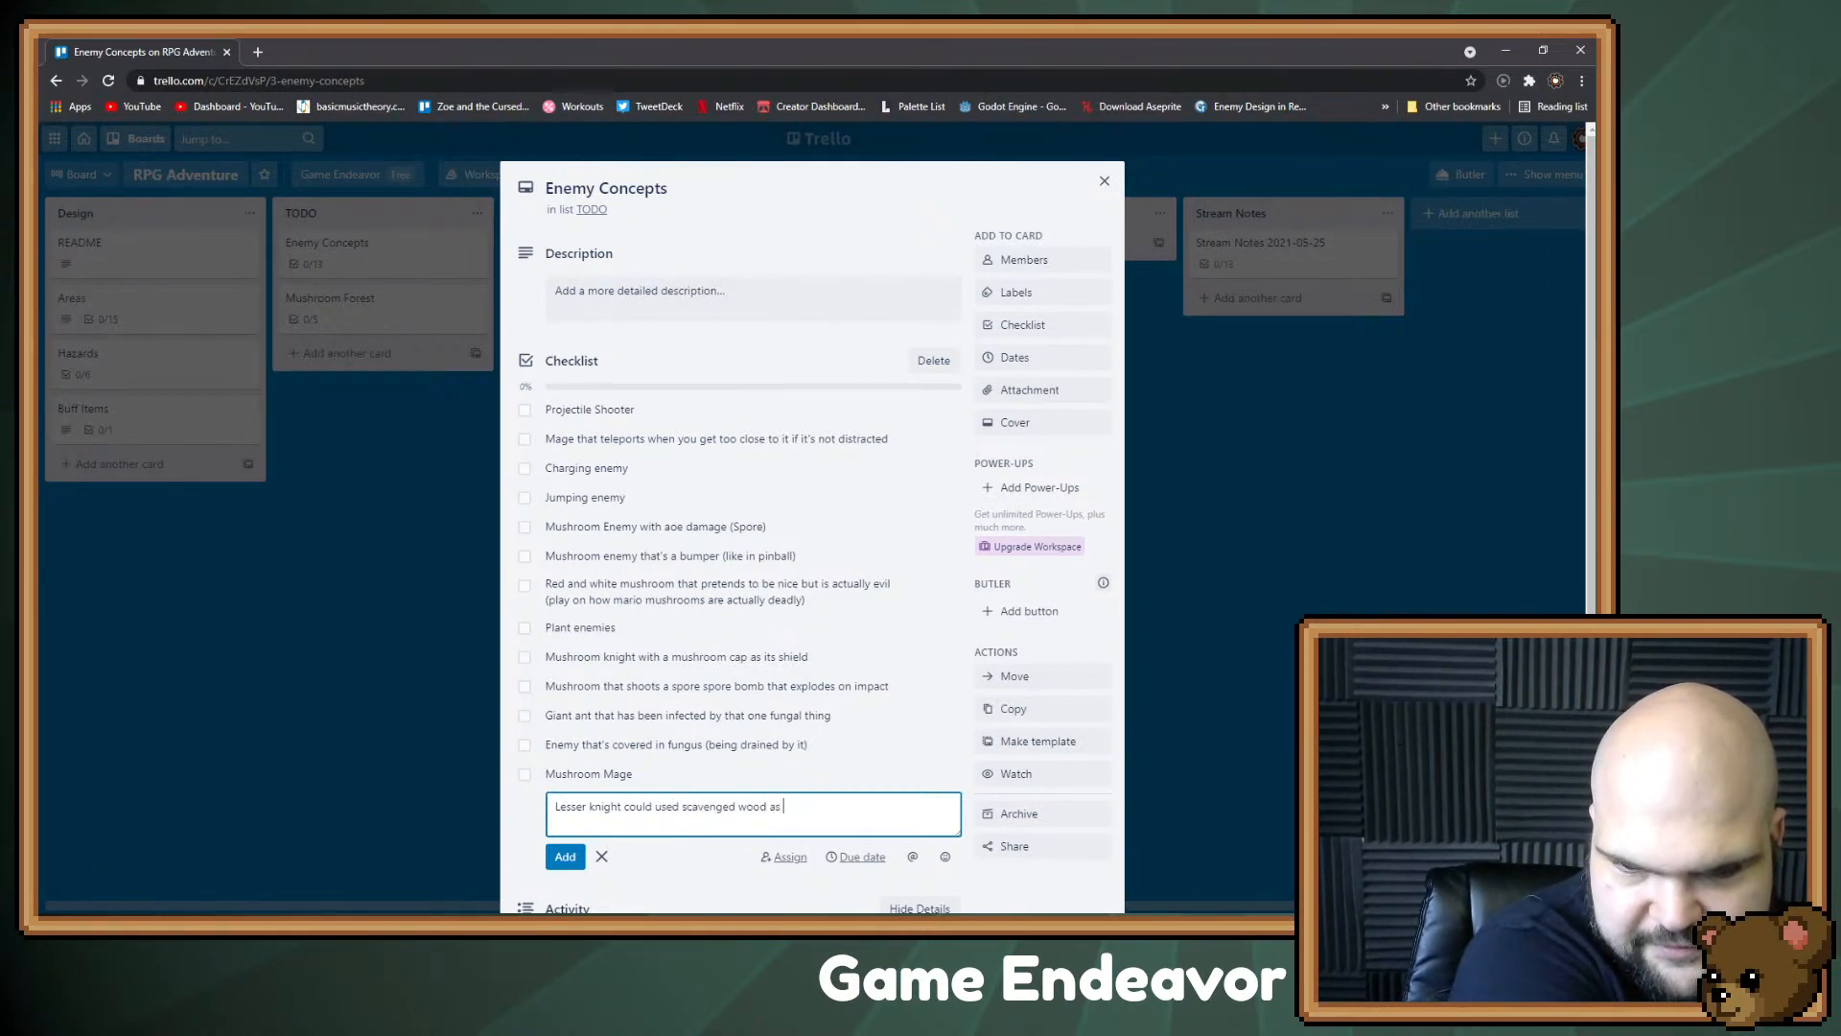
type(" amor")
key("Return")
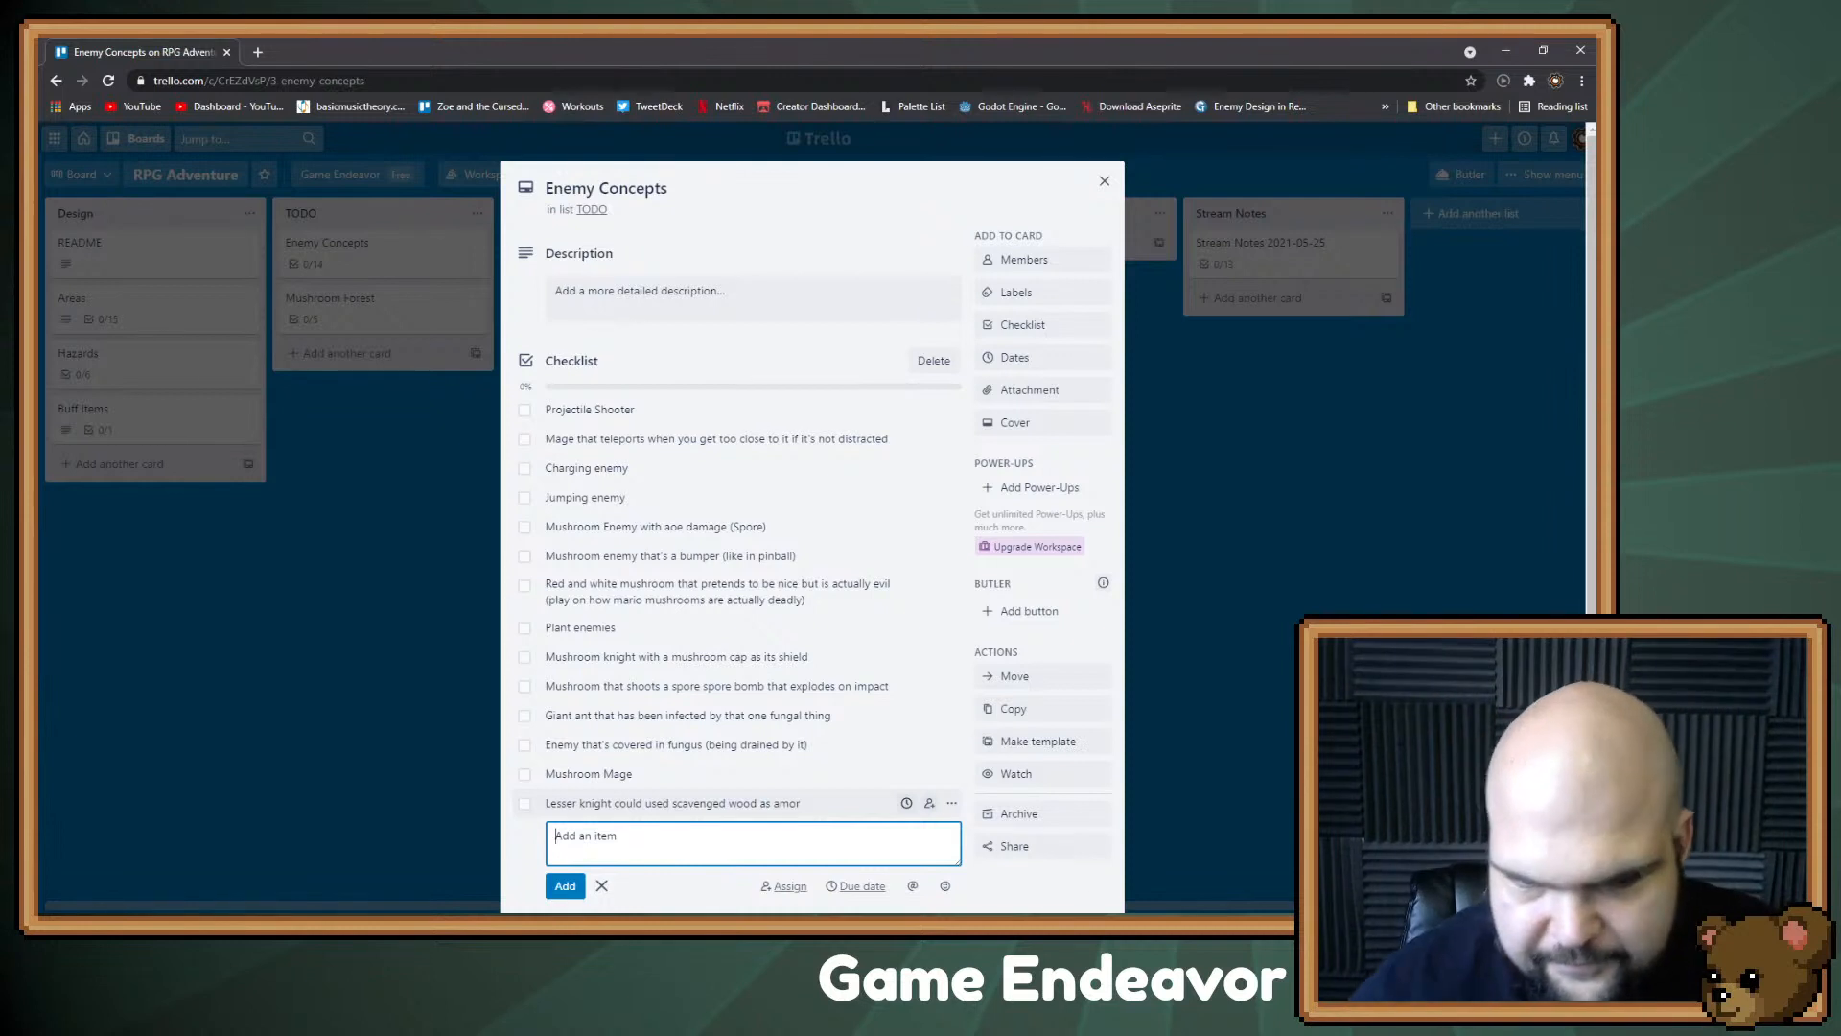
Step: Correct the last word of the lesser knight checklist item to "armor" and save it
left_click(788, 804)
left_click(802, 804)
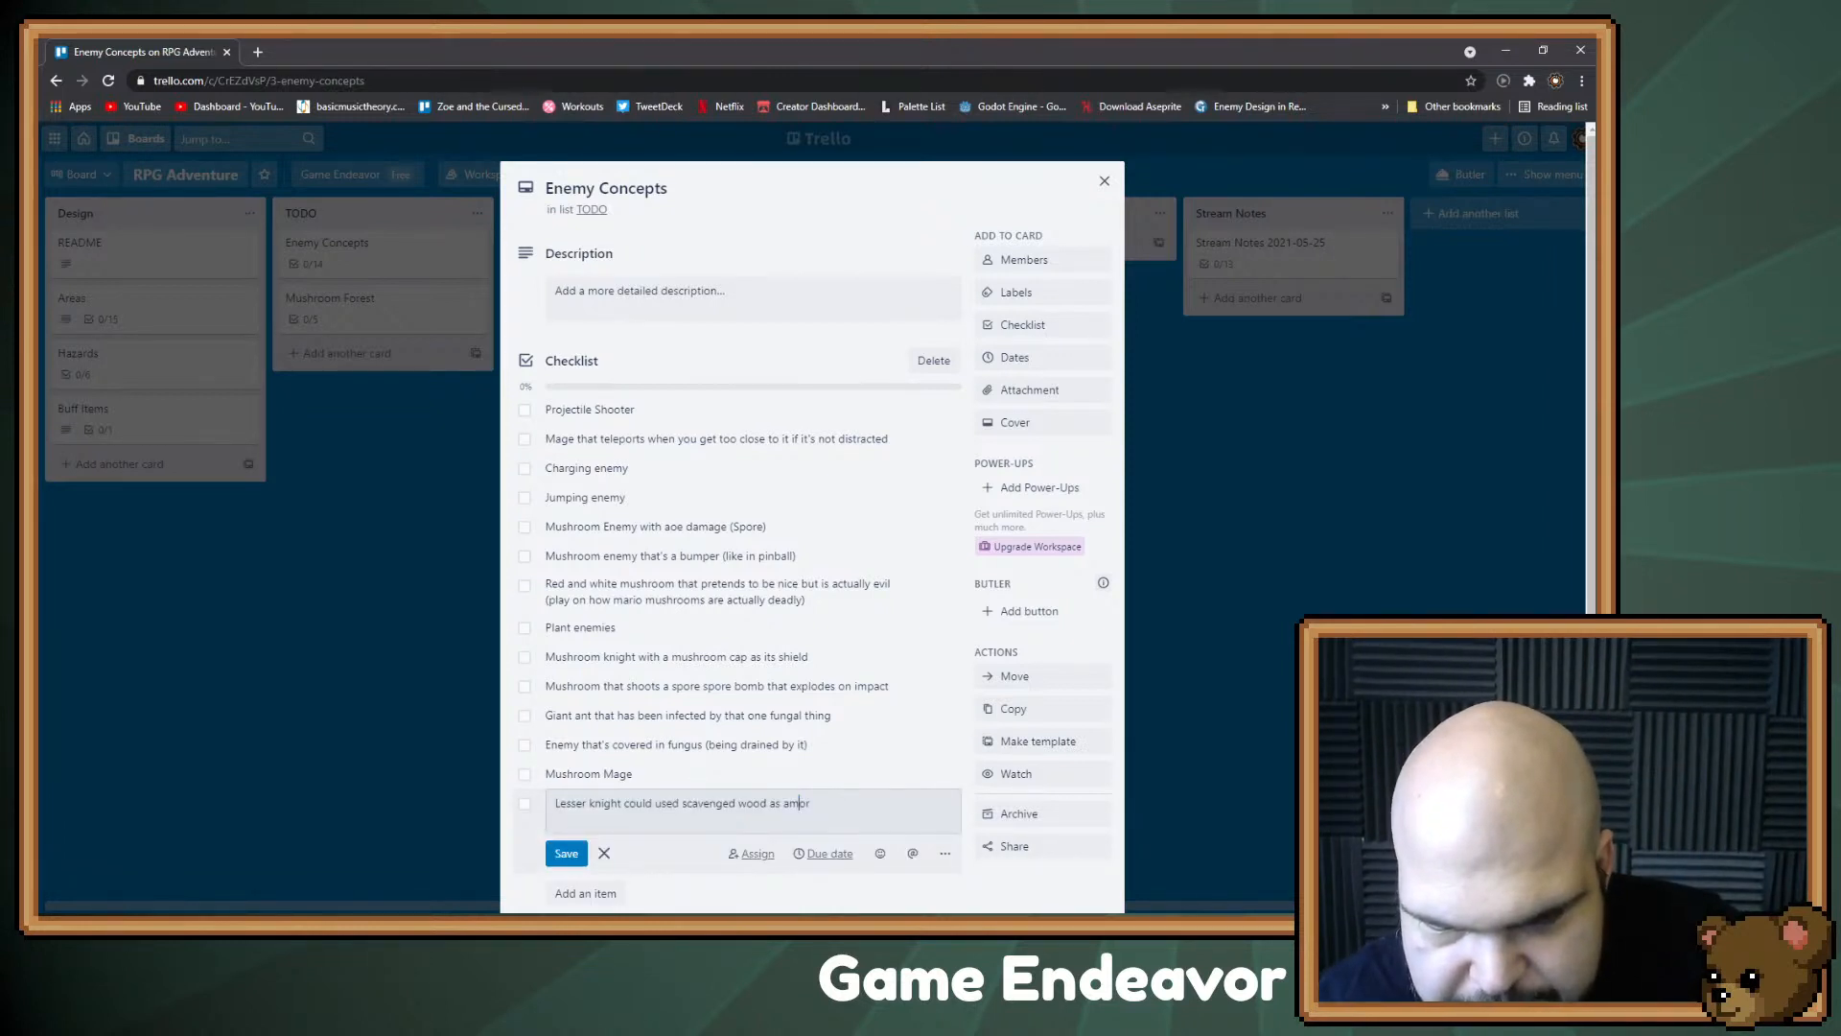
type("r")
key("Return")
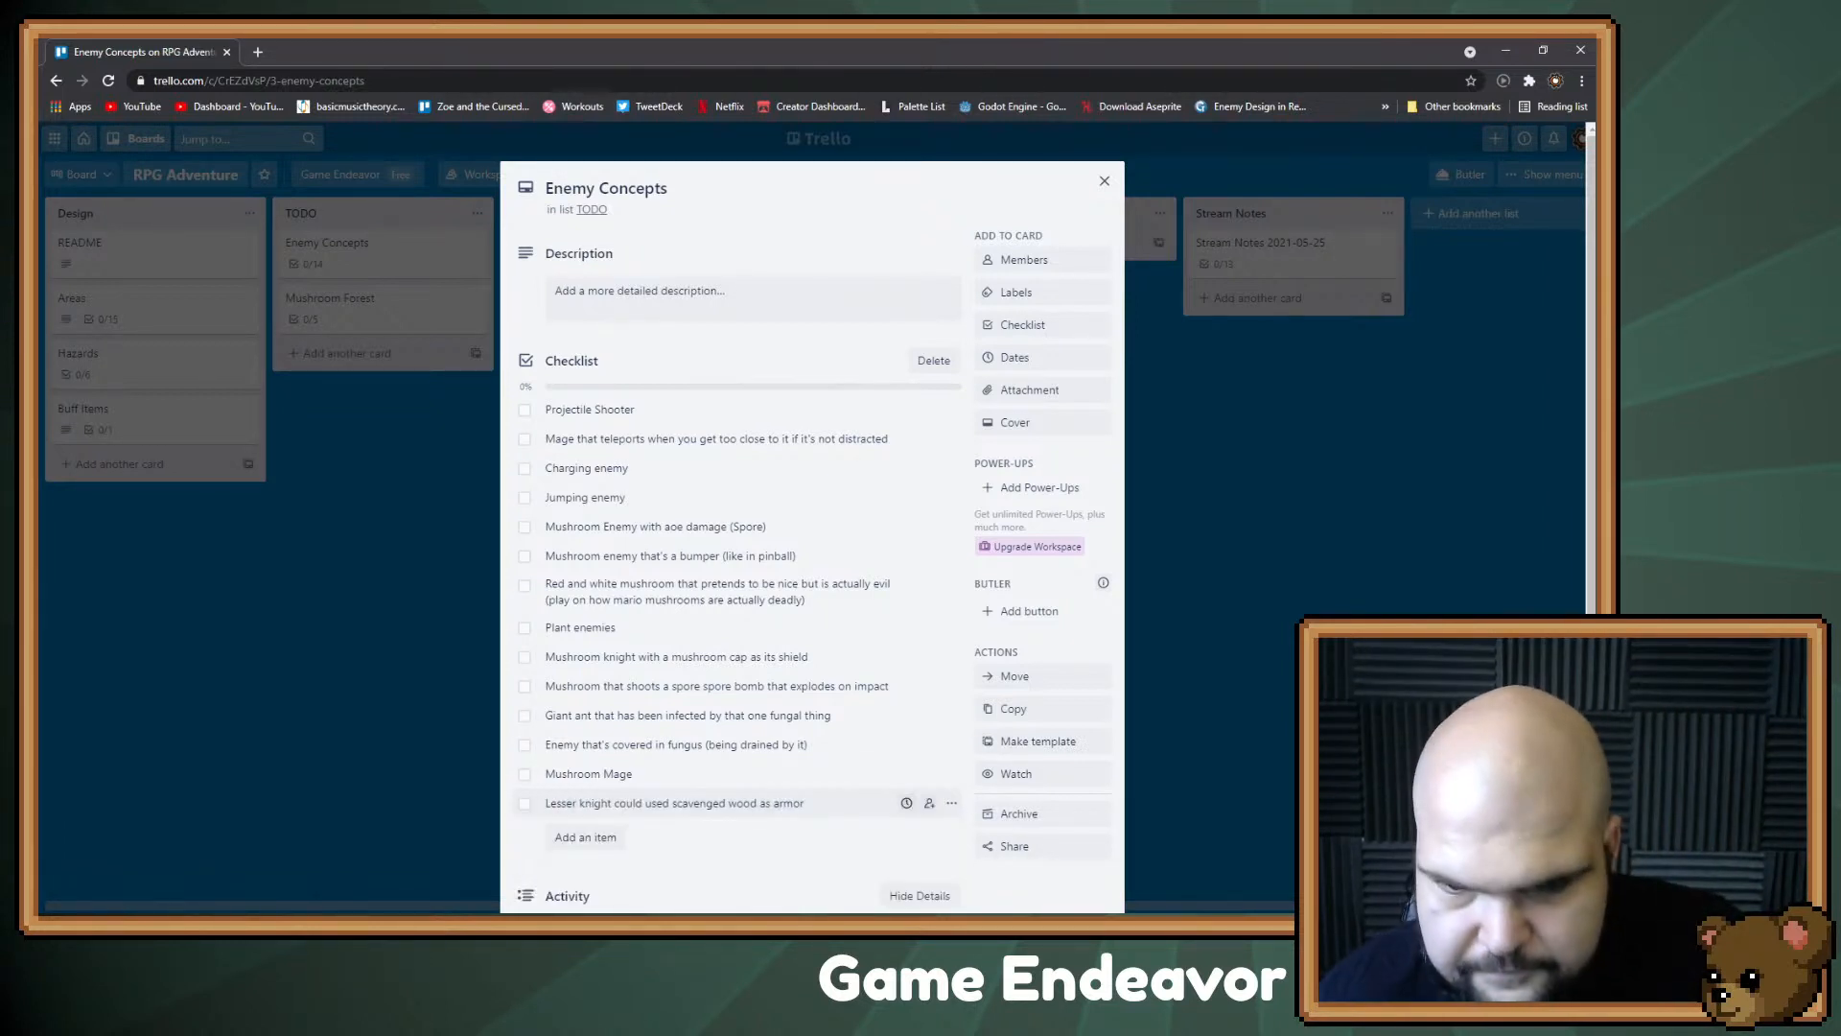
Step: Back in Aseprite, fill out the silhouette's head top with a 3 px Pencil, and slim its neck and player-facing side with a 2 px Eraser
key("alt+Tab")
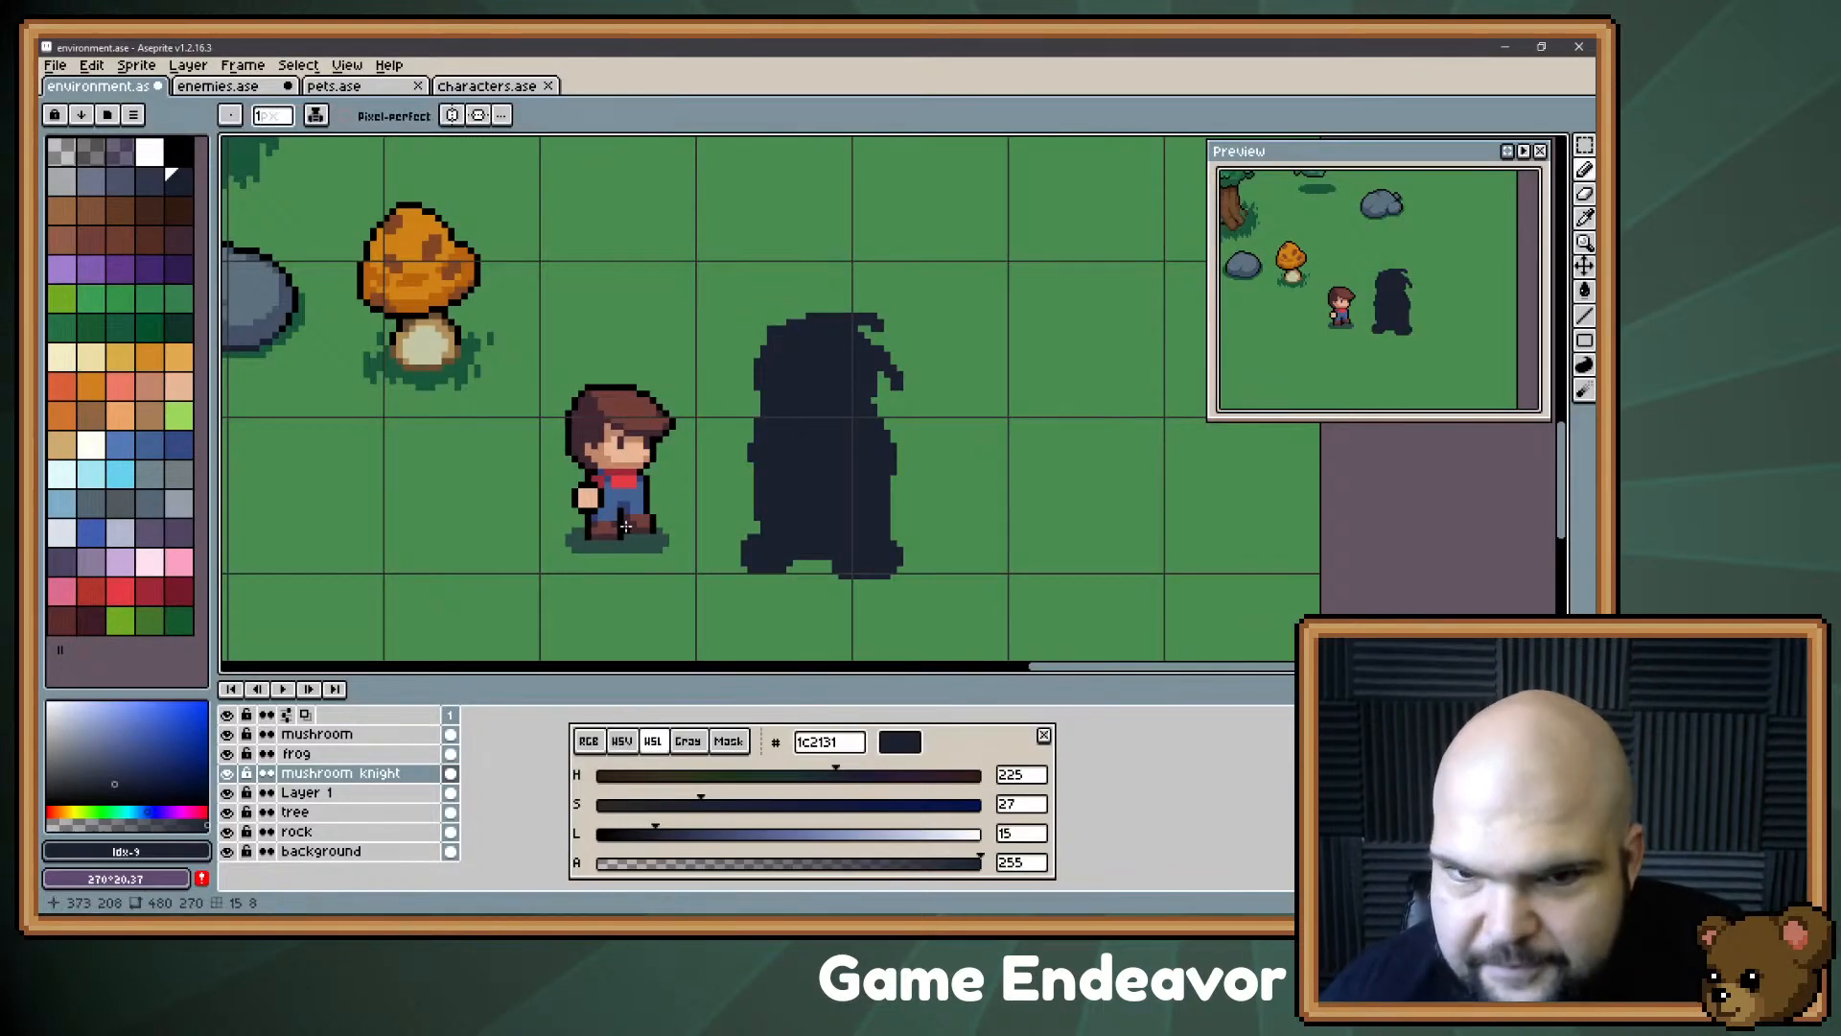
left_click_drag(683, 365, 719, 381)
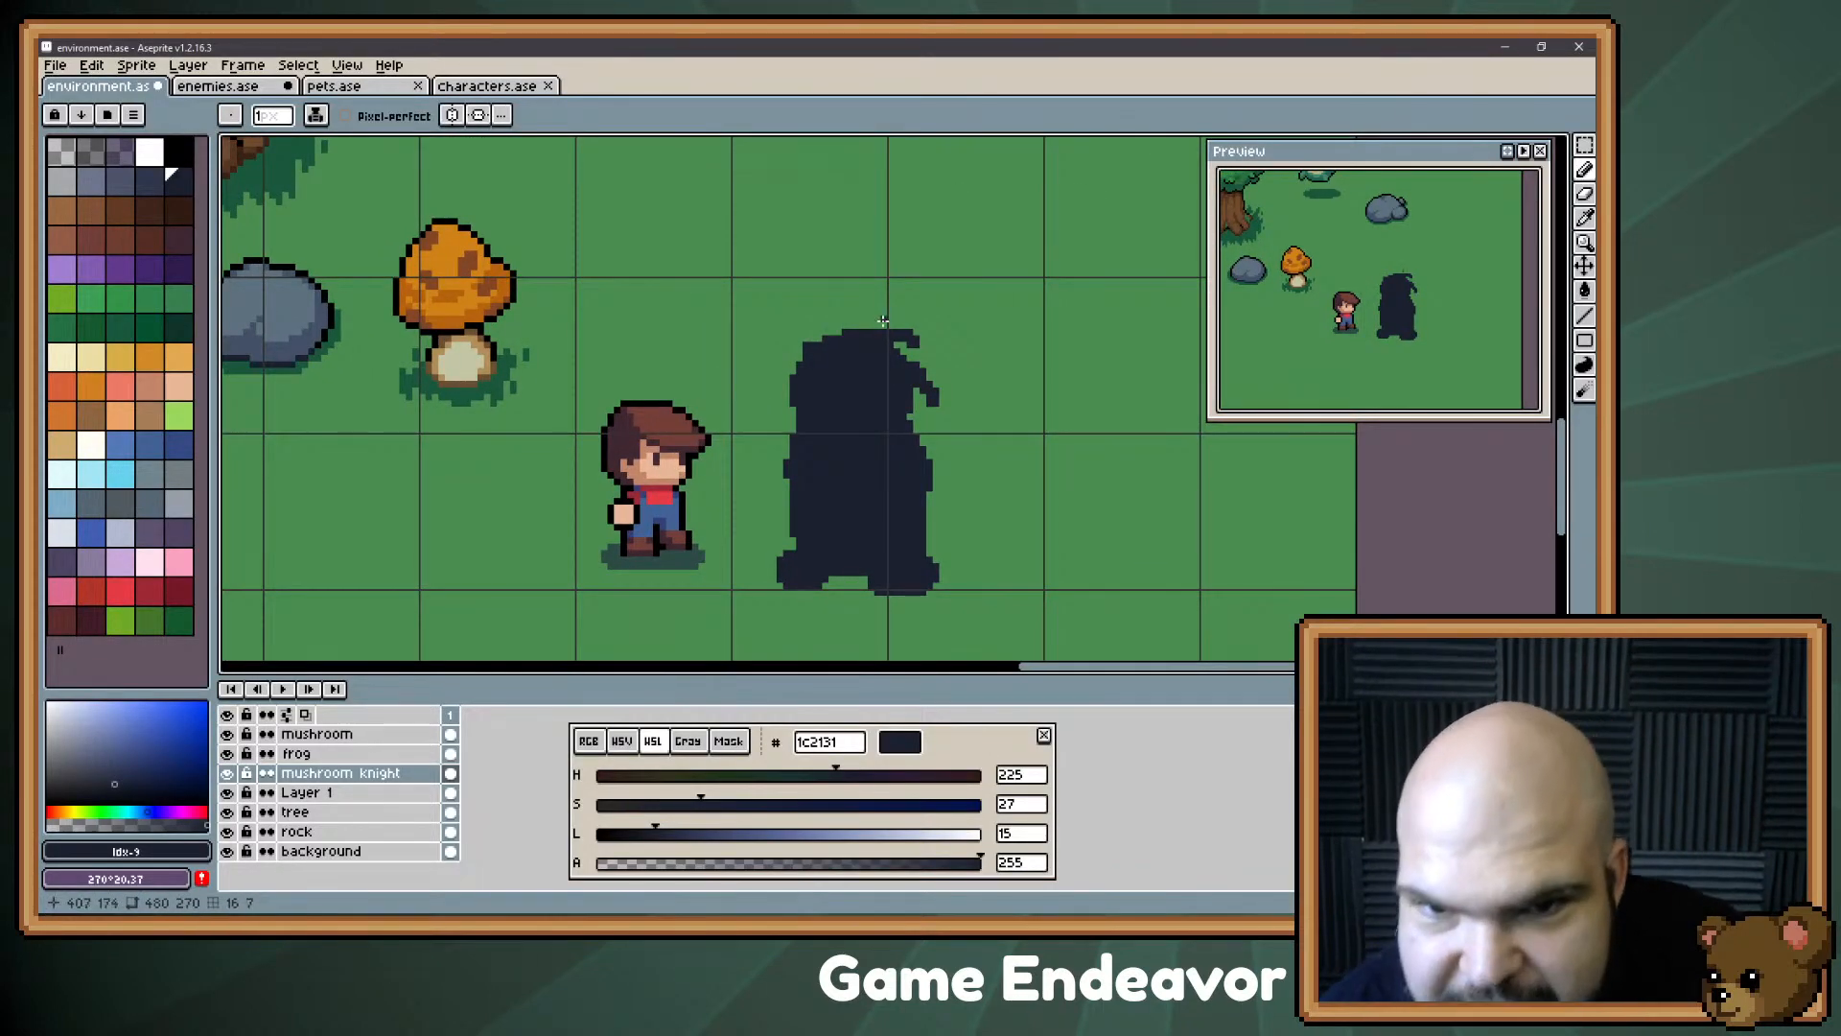
key("plus")
key("plus")
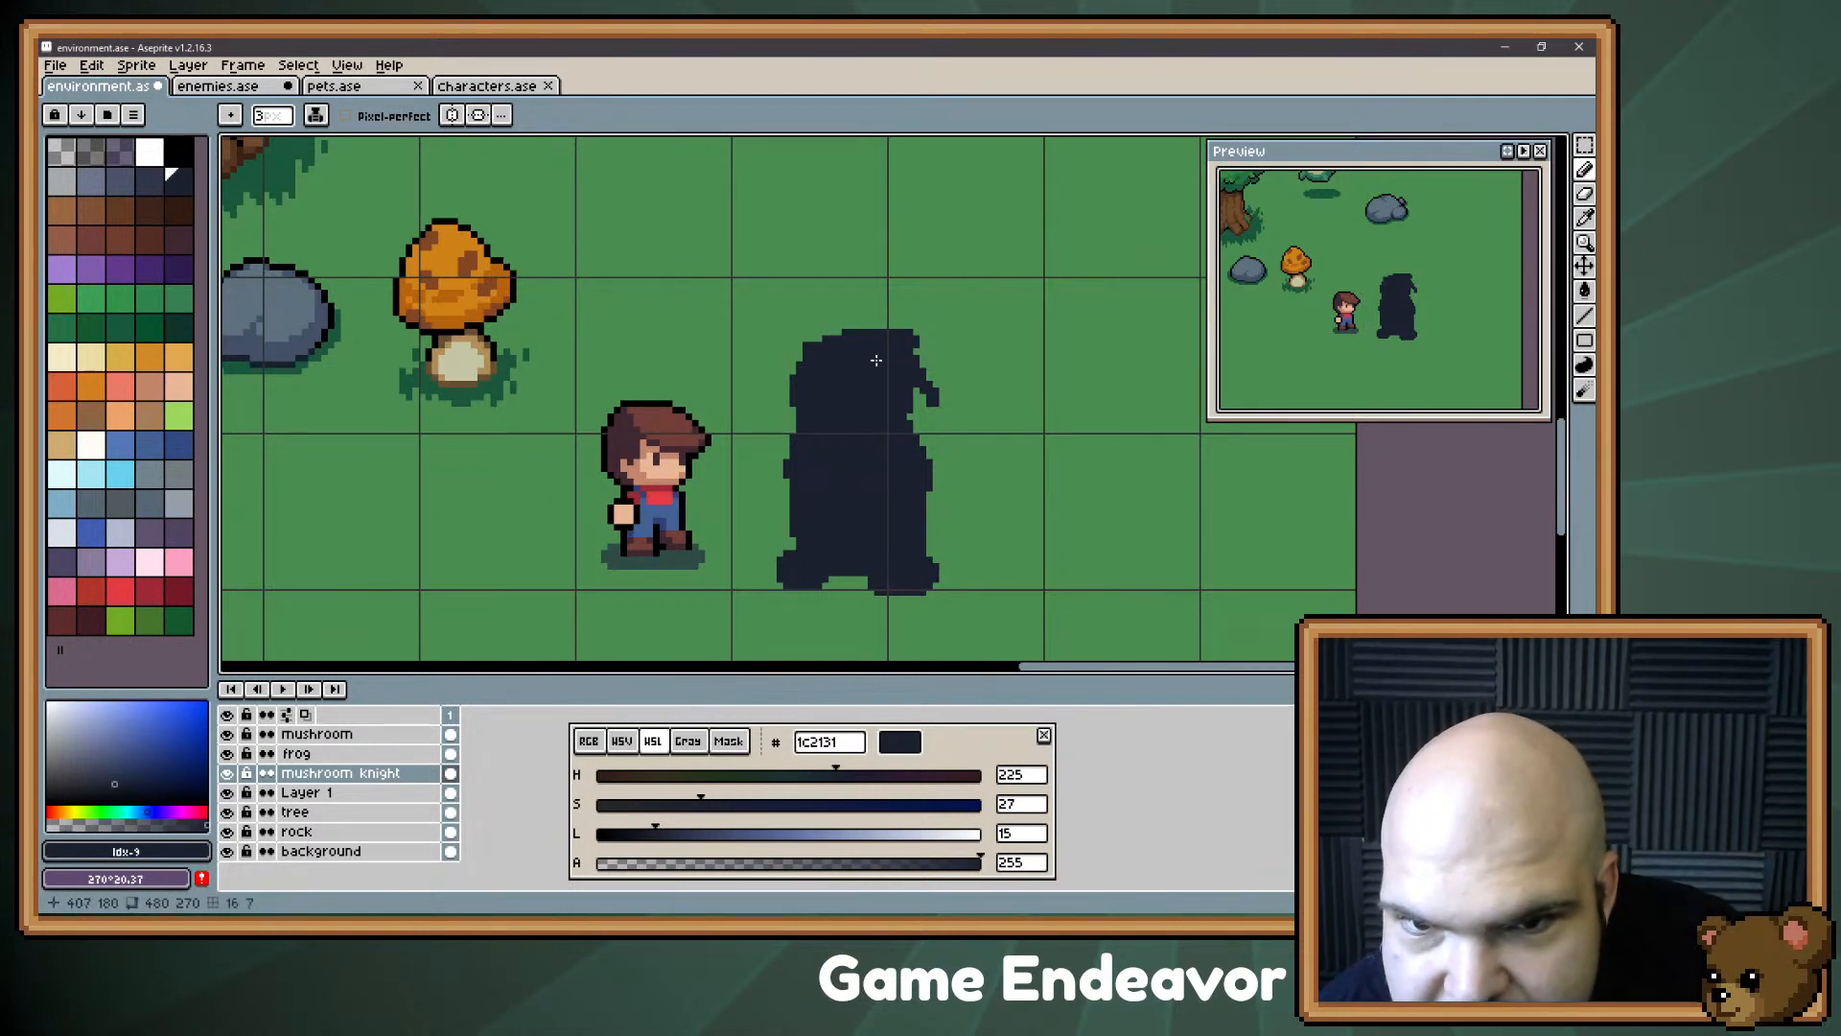
key("e")
left_click_drag(804, 429, 796, 343)
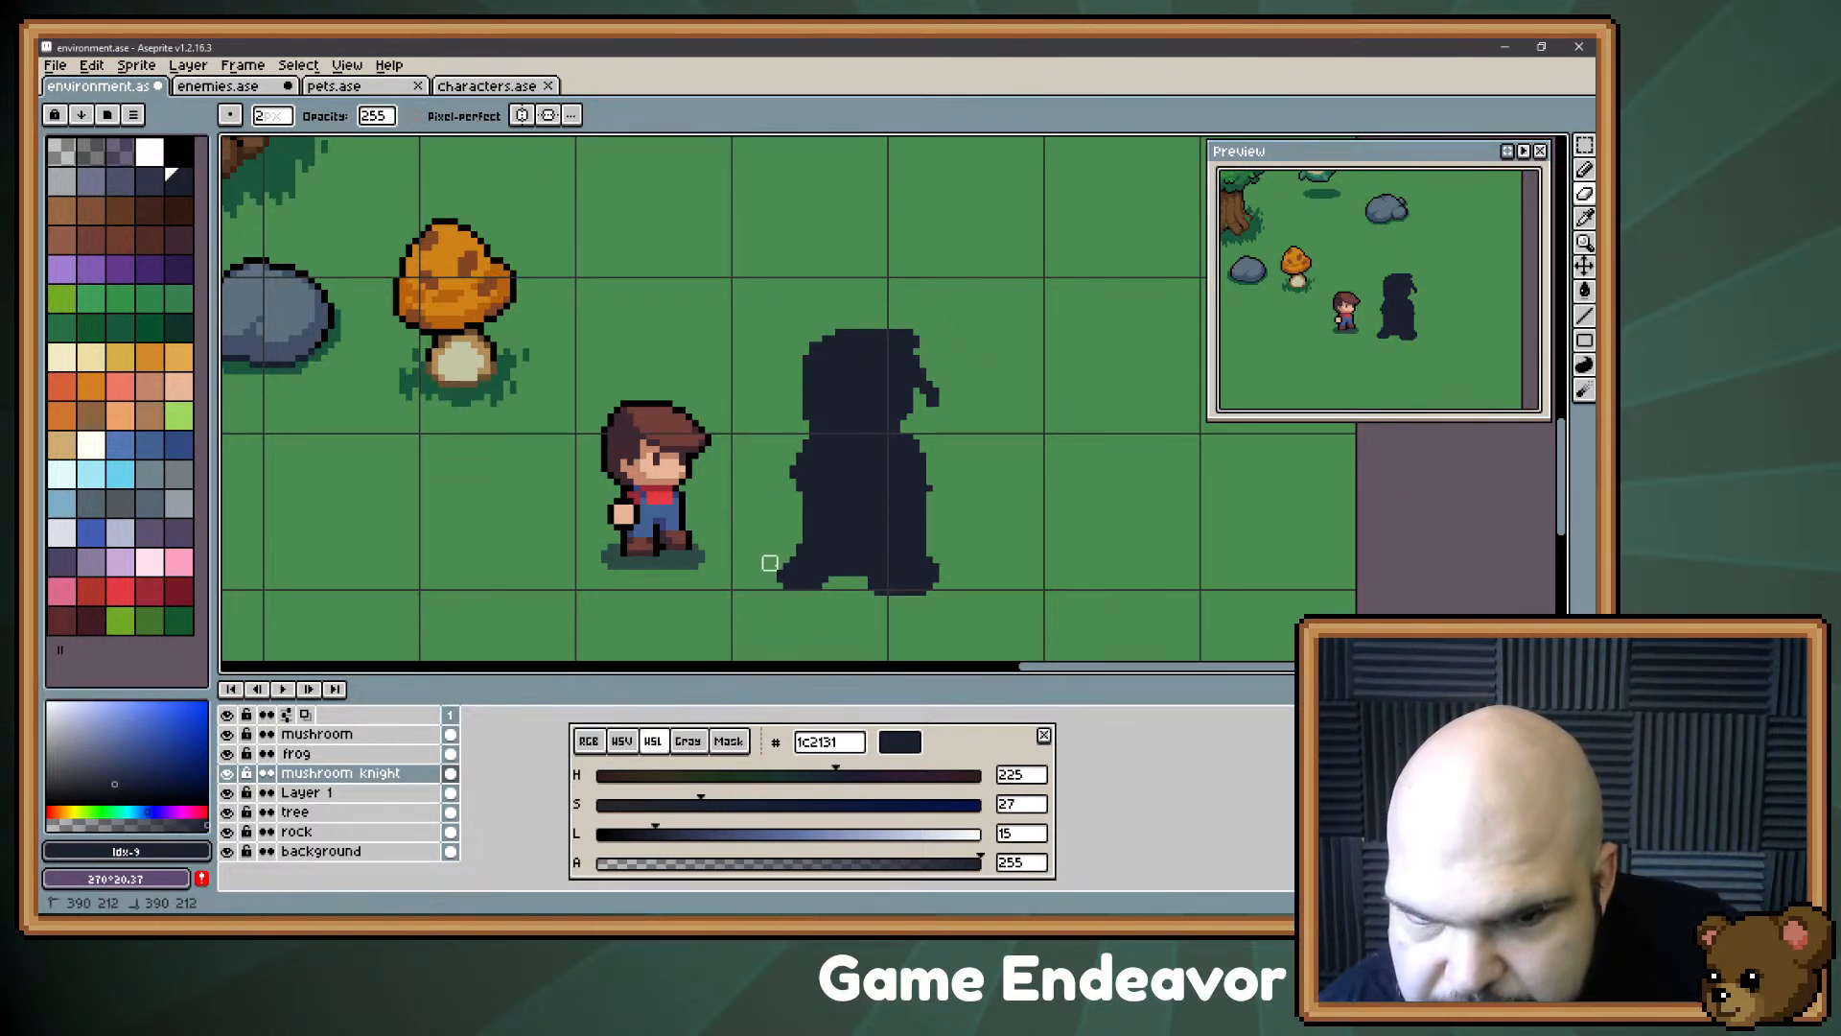
Step: Trim and square off both feet of the silhouette with the 2 px Eraser and 3 px Pencil, shortening the foot away from the player
mouse_move(759, 566)
left_mouse_down()
mouse_move(793, 538)
mouse_move(781, 571)
left_mouse_up()
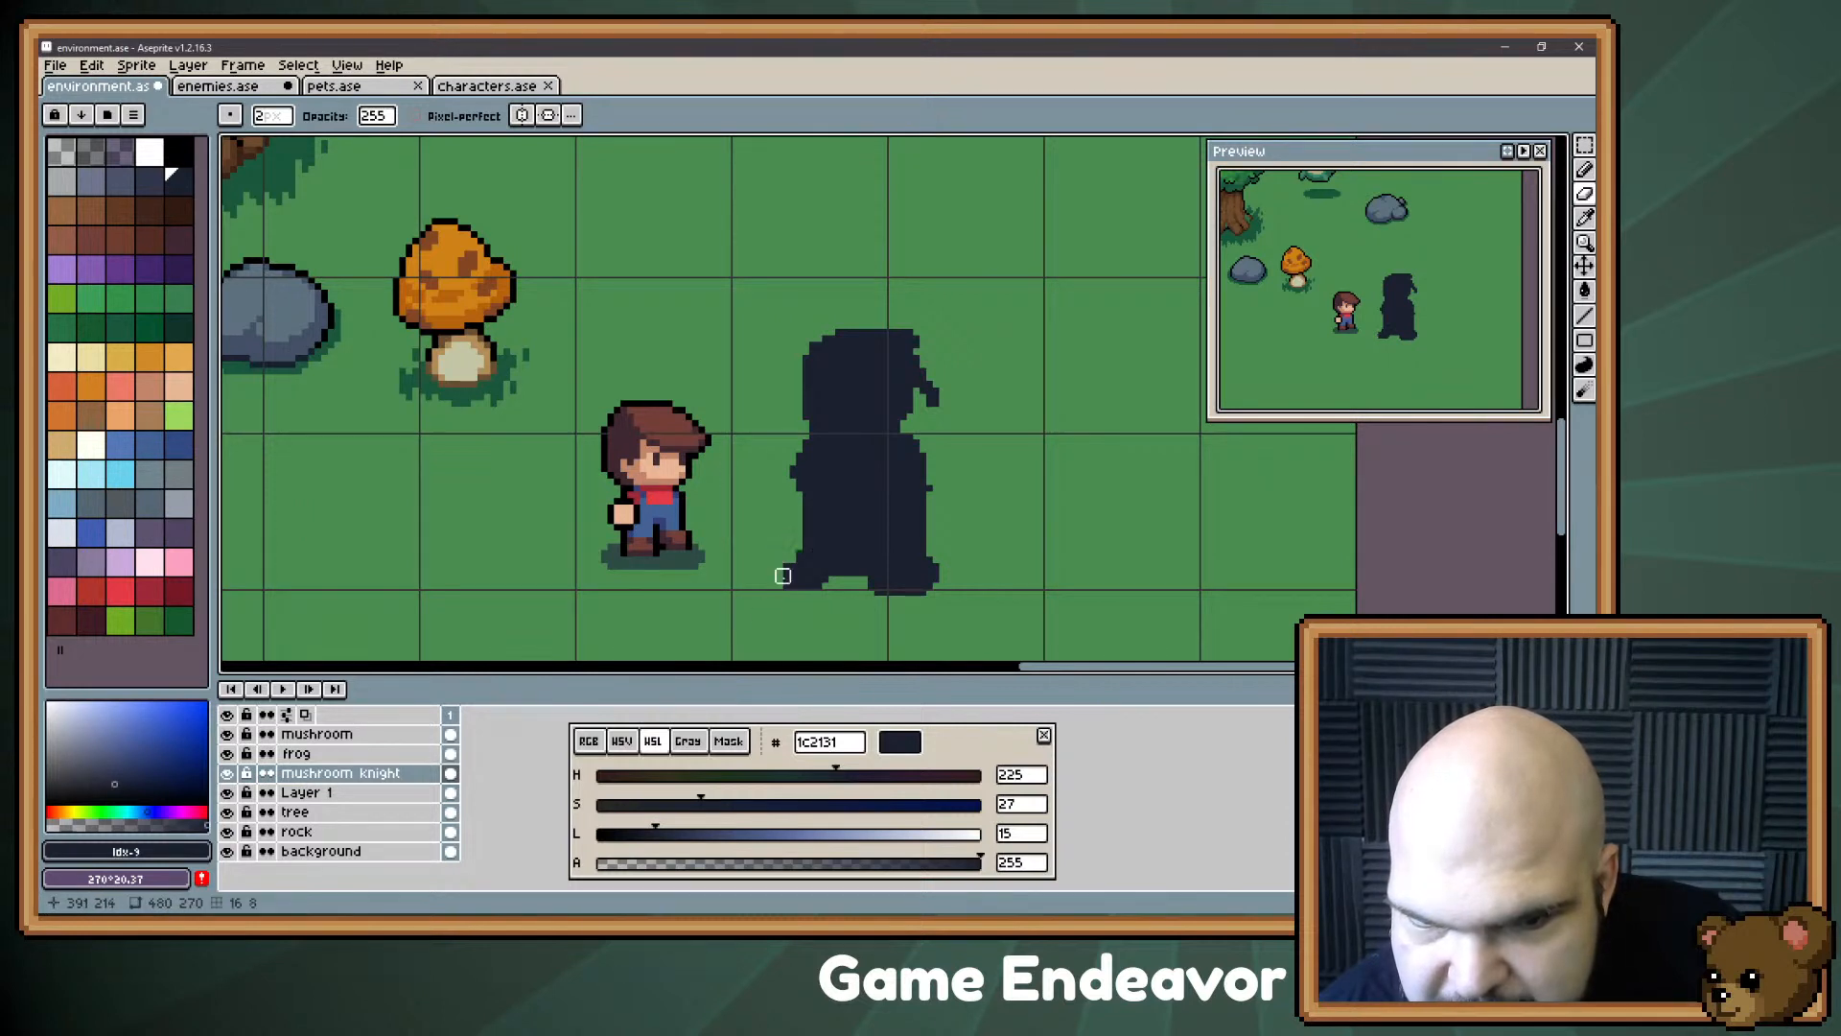
mouse_move(936, 545)
left_mouse_down()
mouse_move(932, 615)
mouse_move(925, 596)
mouse_move(854, 608)
mouse_move(927, 556)
left_mouse_up()
key("b")
left_click(878, 586)
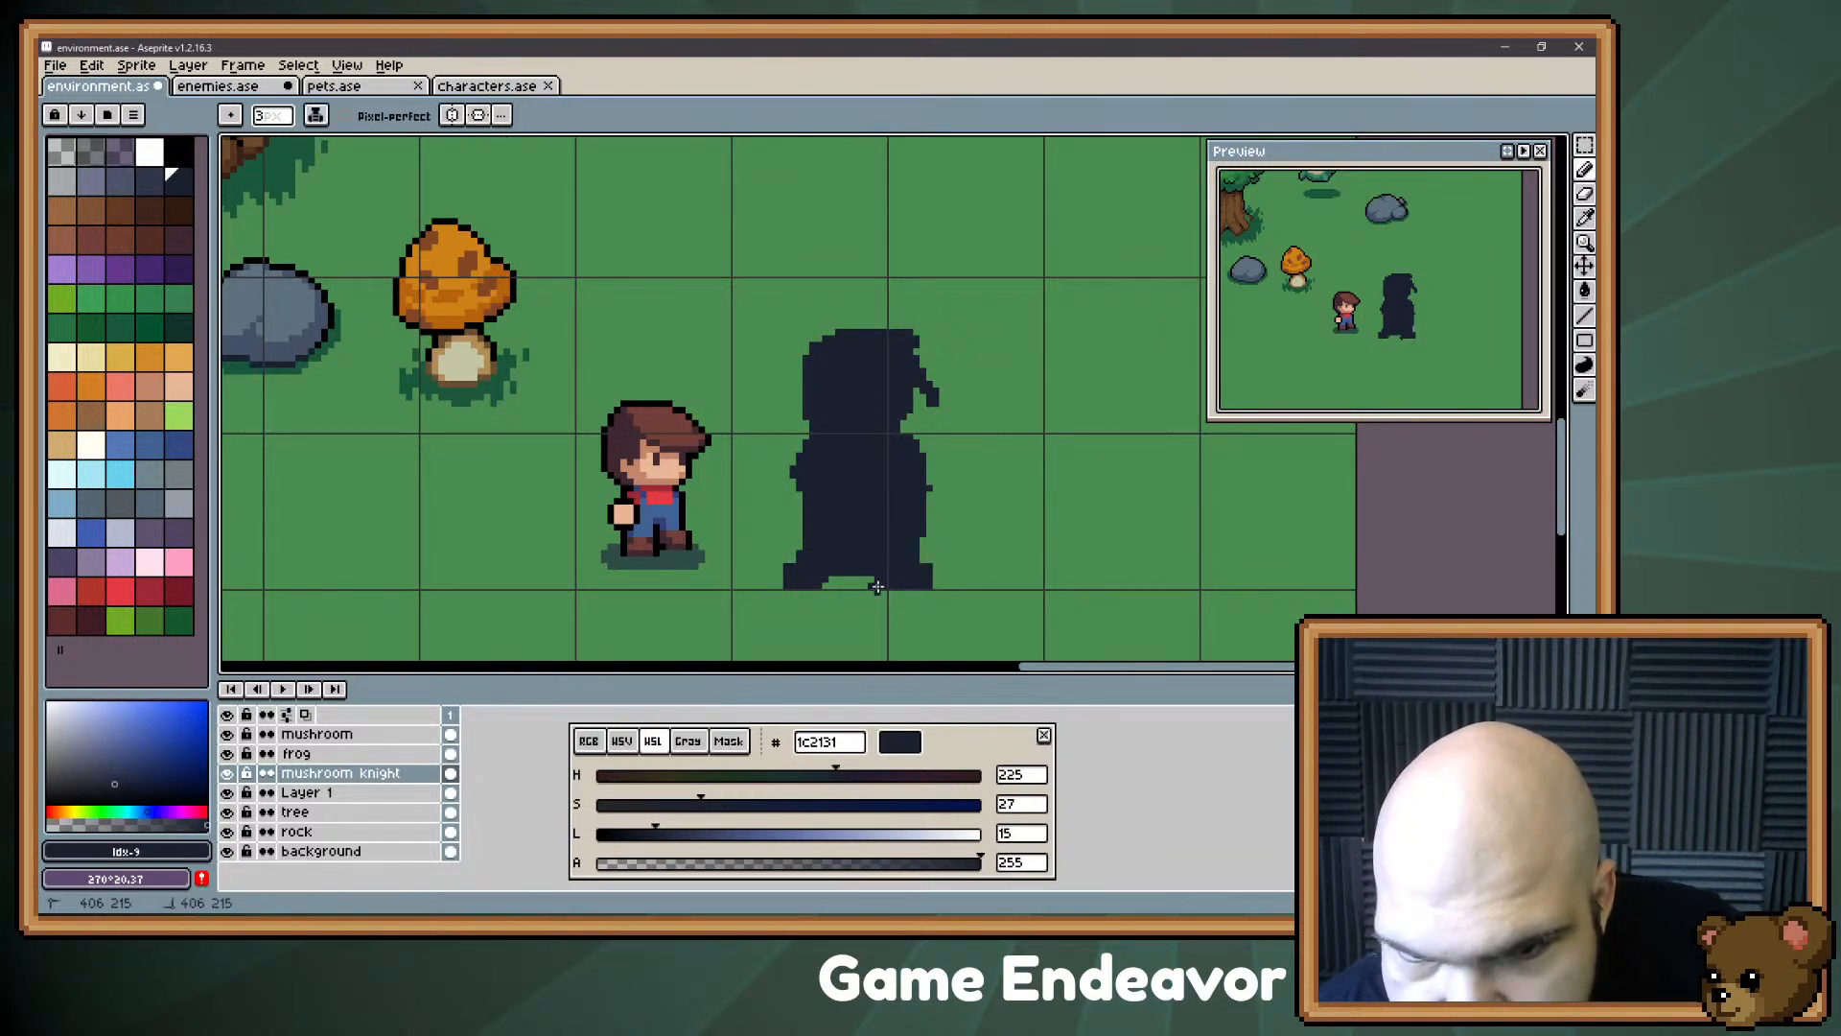
key("e")
key("b")
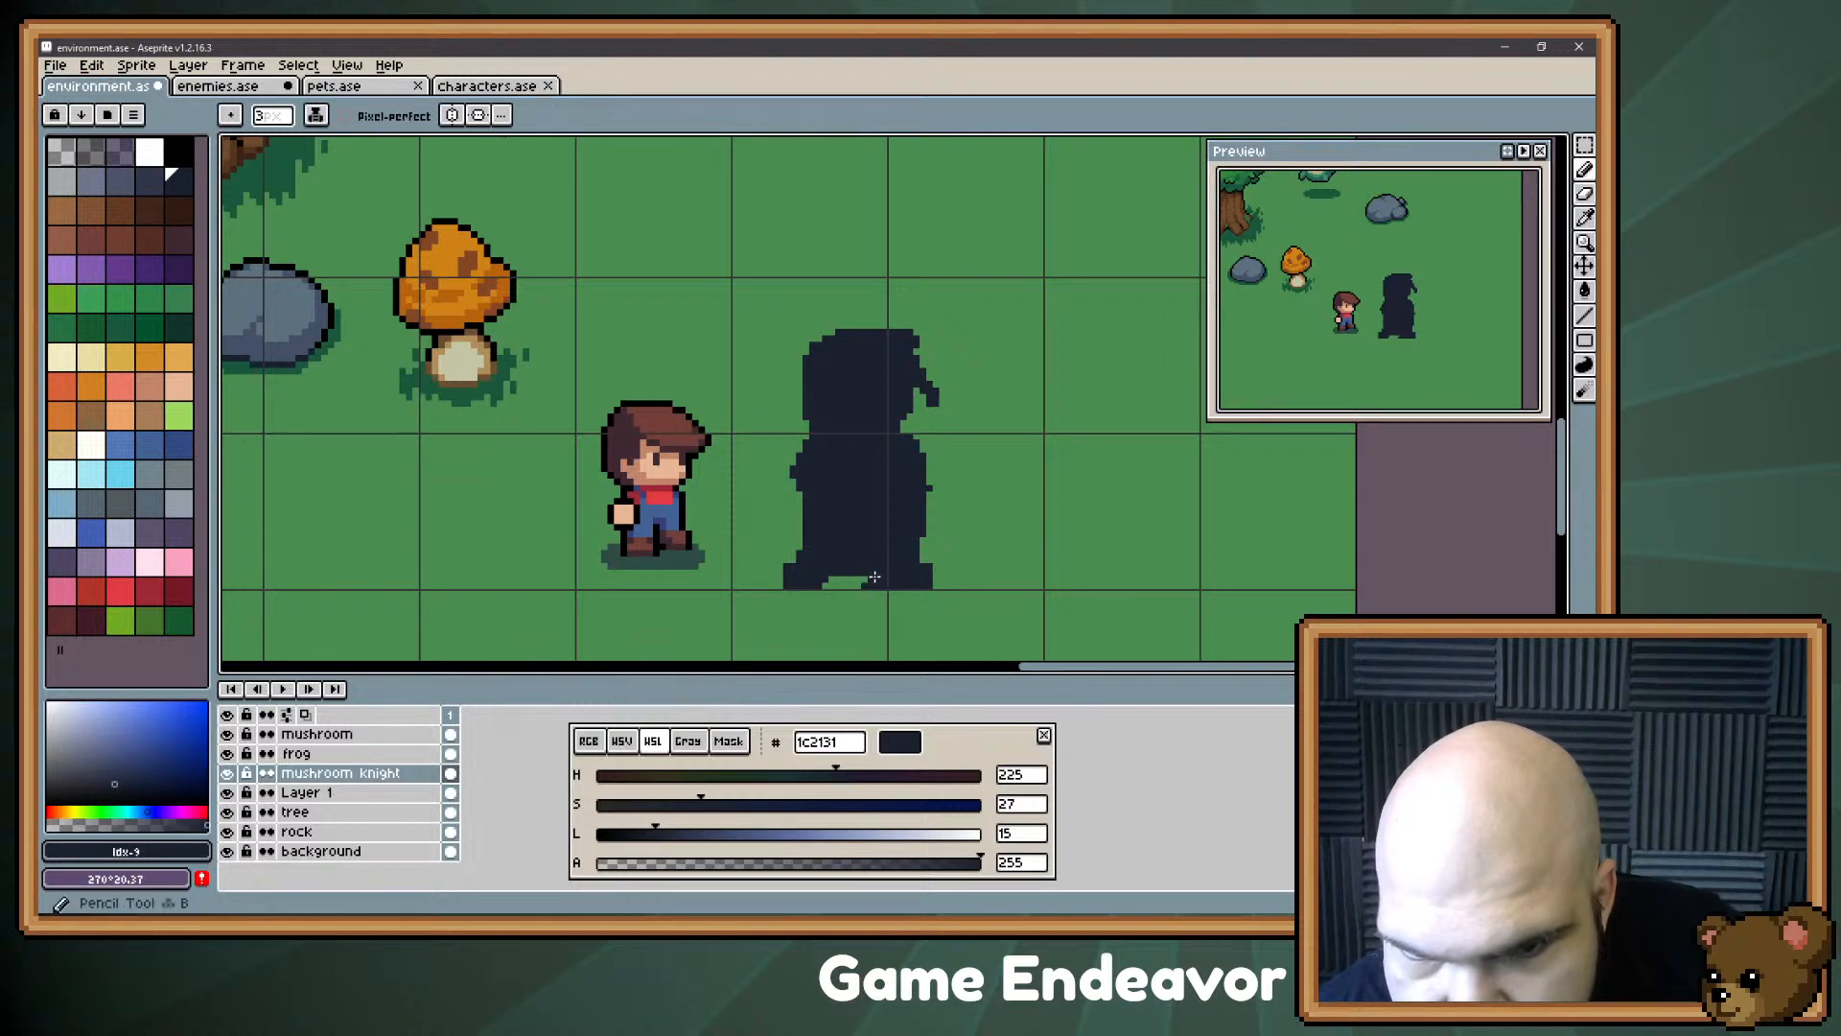
key("e")
left_click_drag(922, 587, 926, 544)
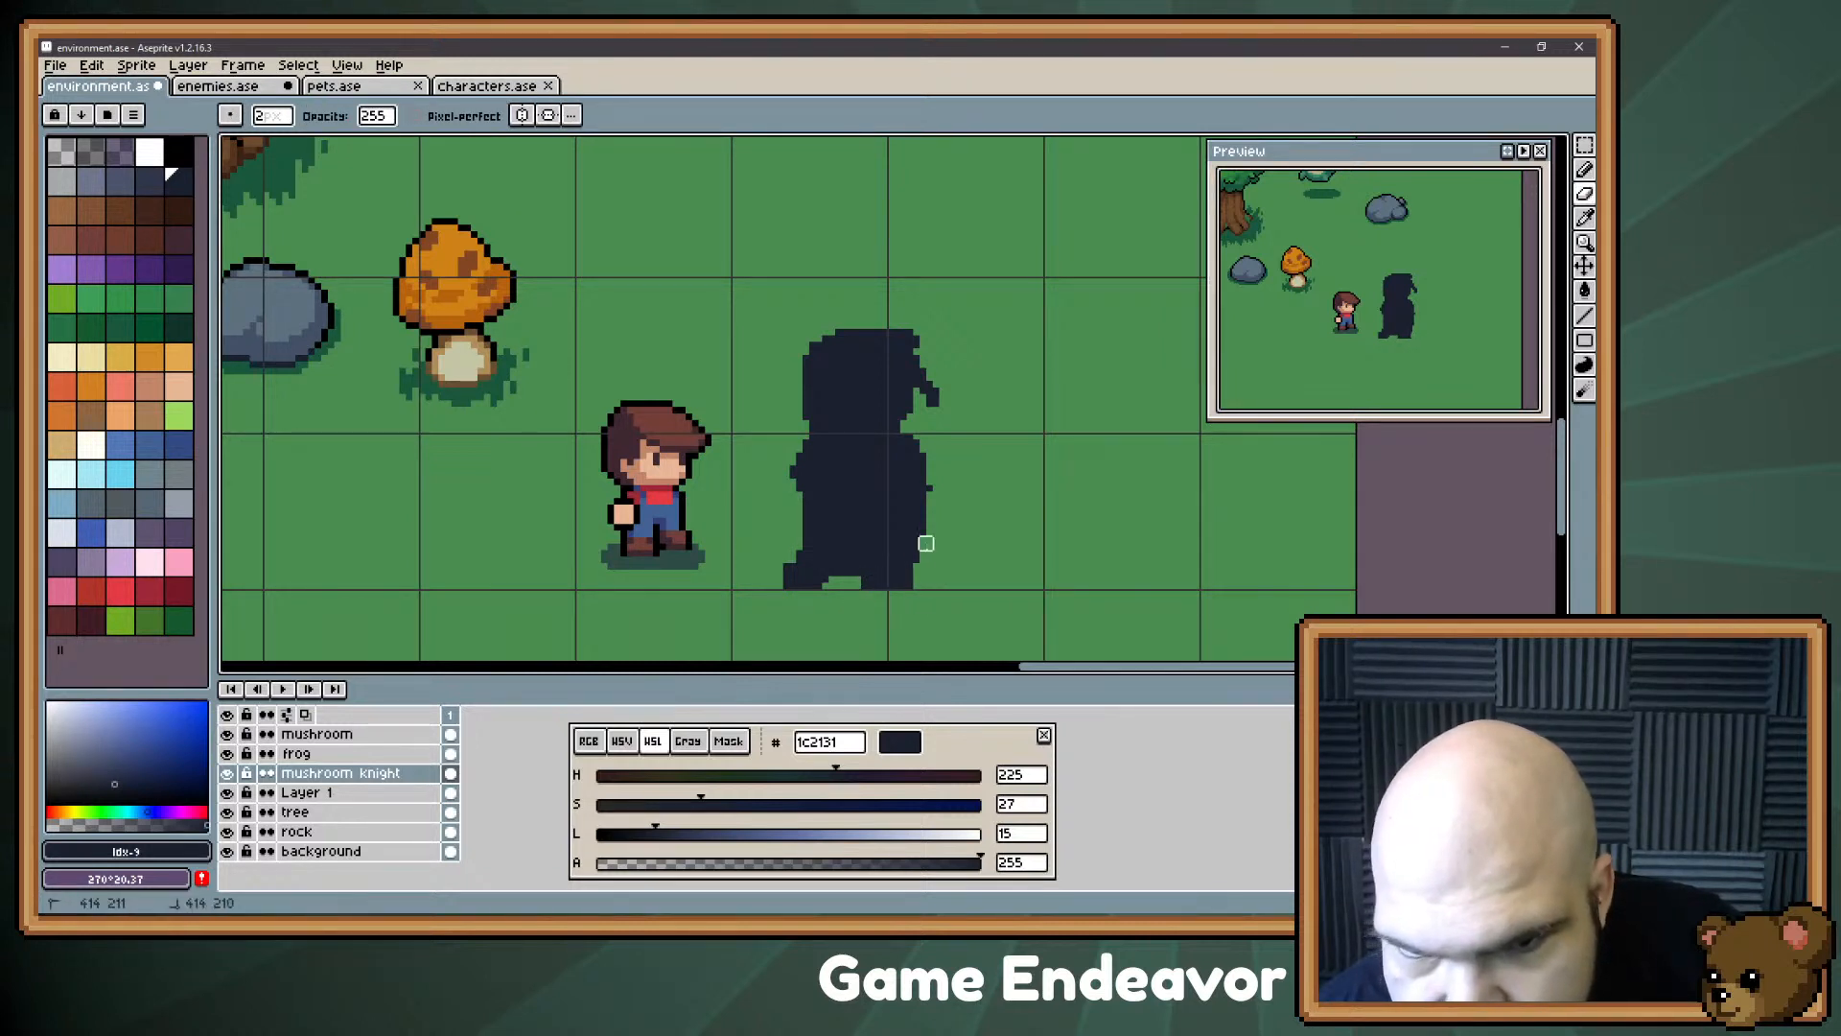
Step: Select the silhouette's feet, shift them 2 px away from the player, and deselect
key("m")
left_click_drag(997, 612, 747, 546)
left_click_drag(849, 575, 855, 575)
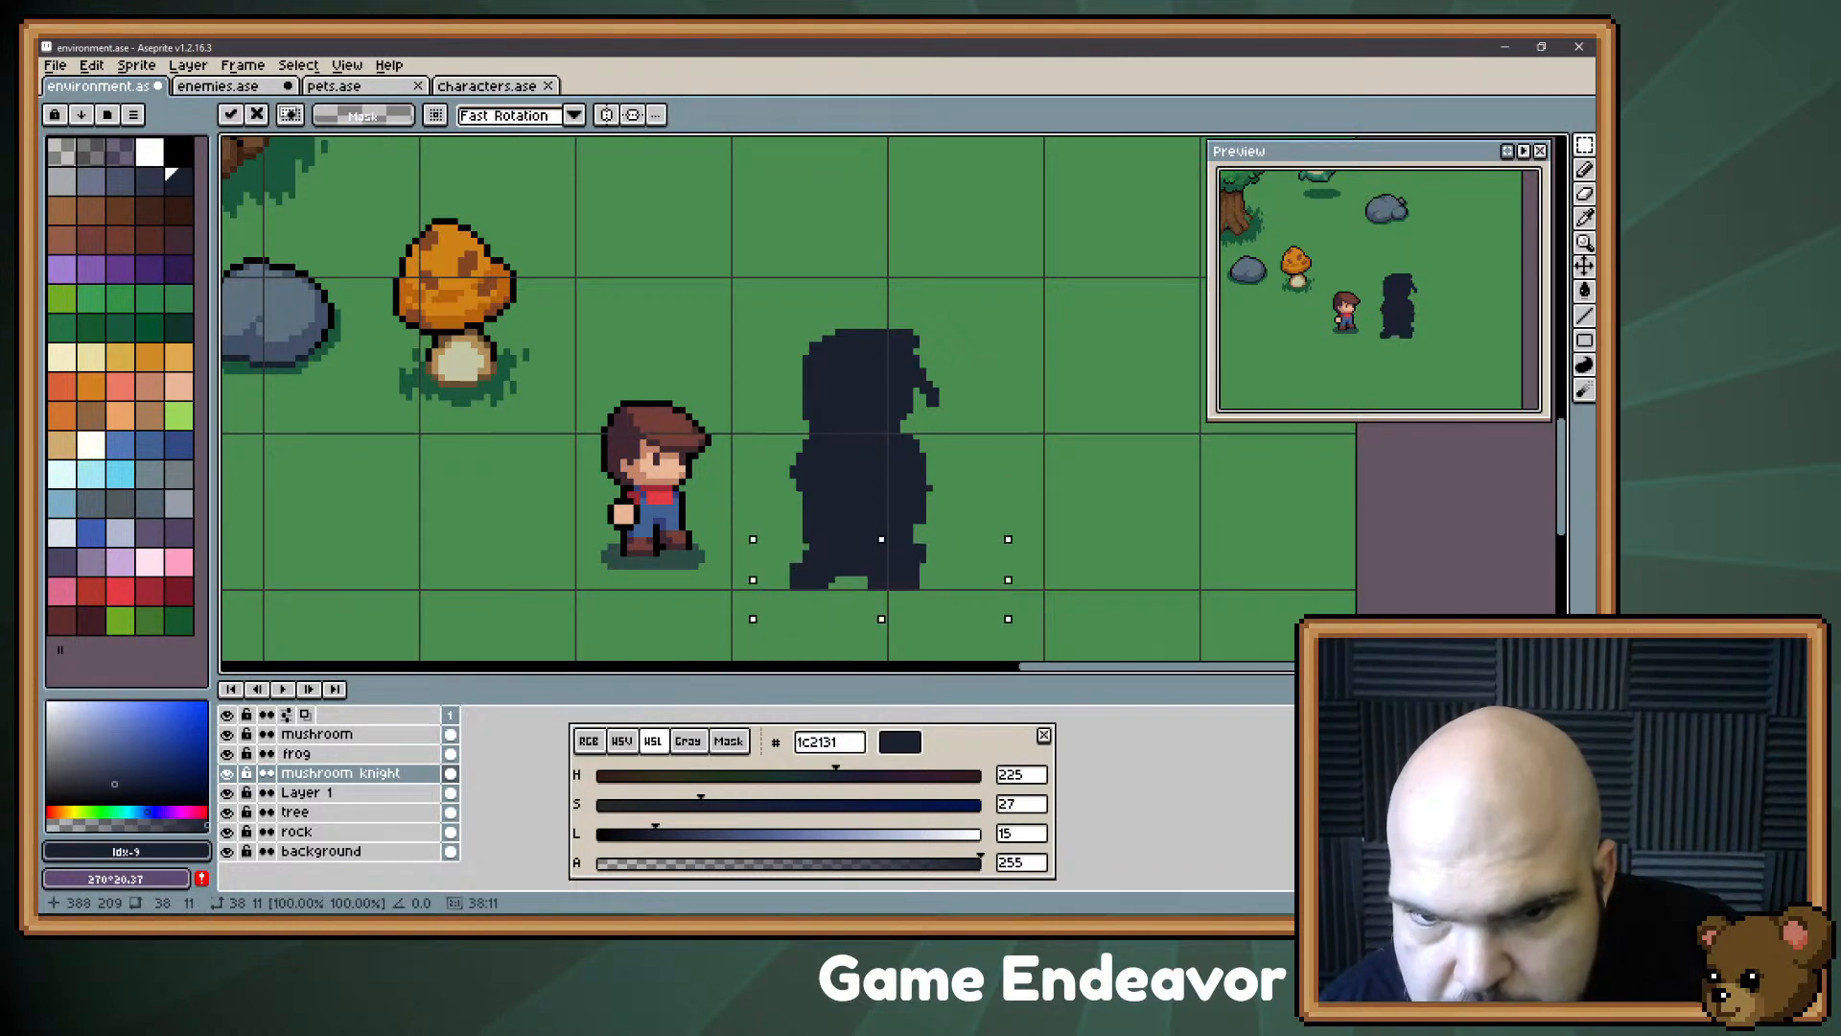
key("Right")
key("Return")
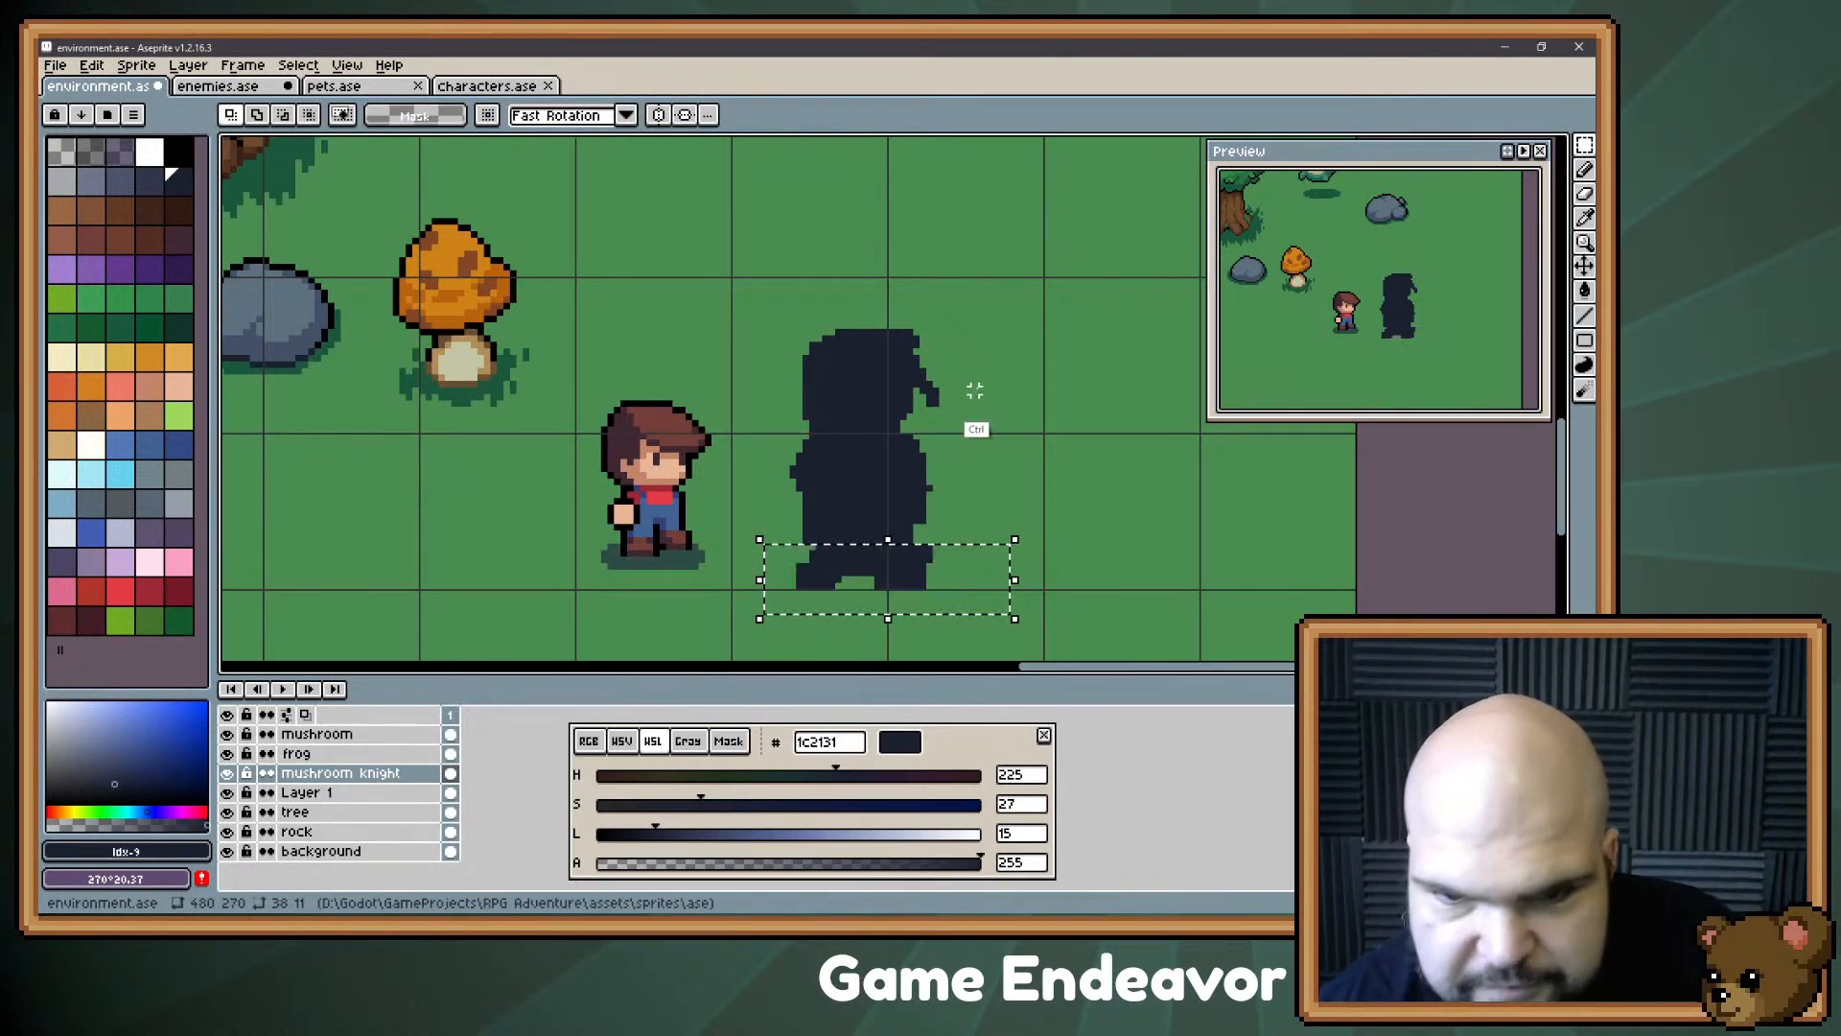
key("ctrl+d")
key("b")
key("space")
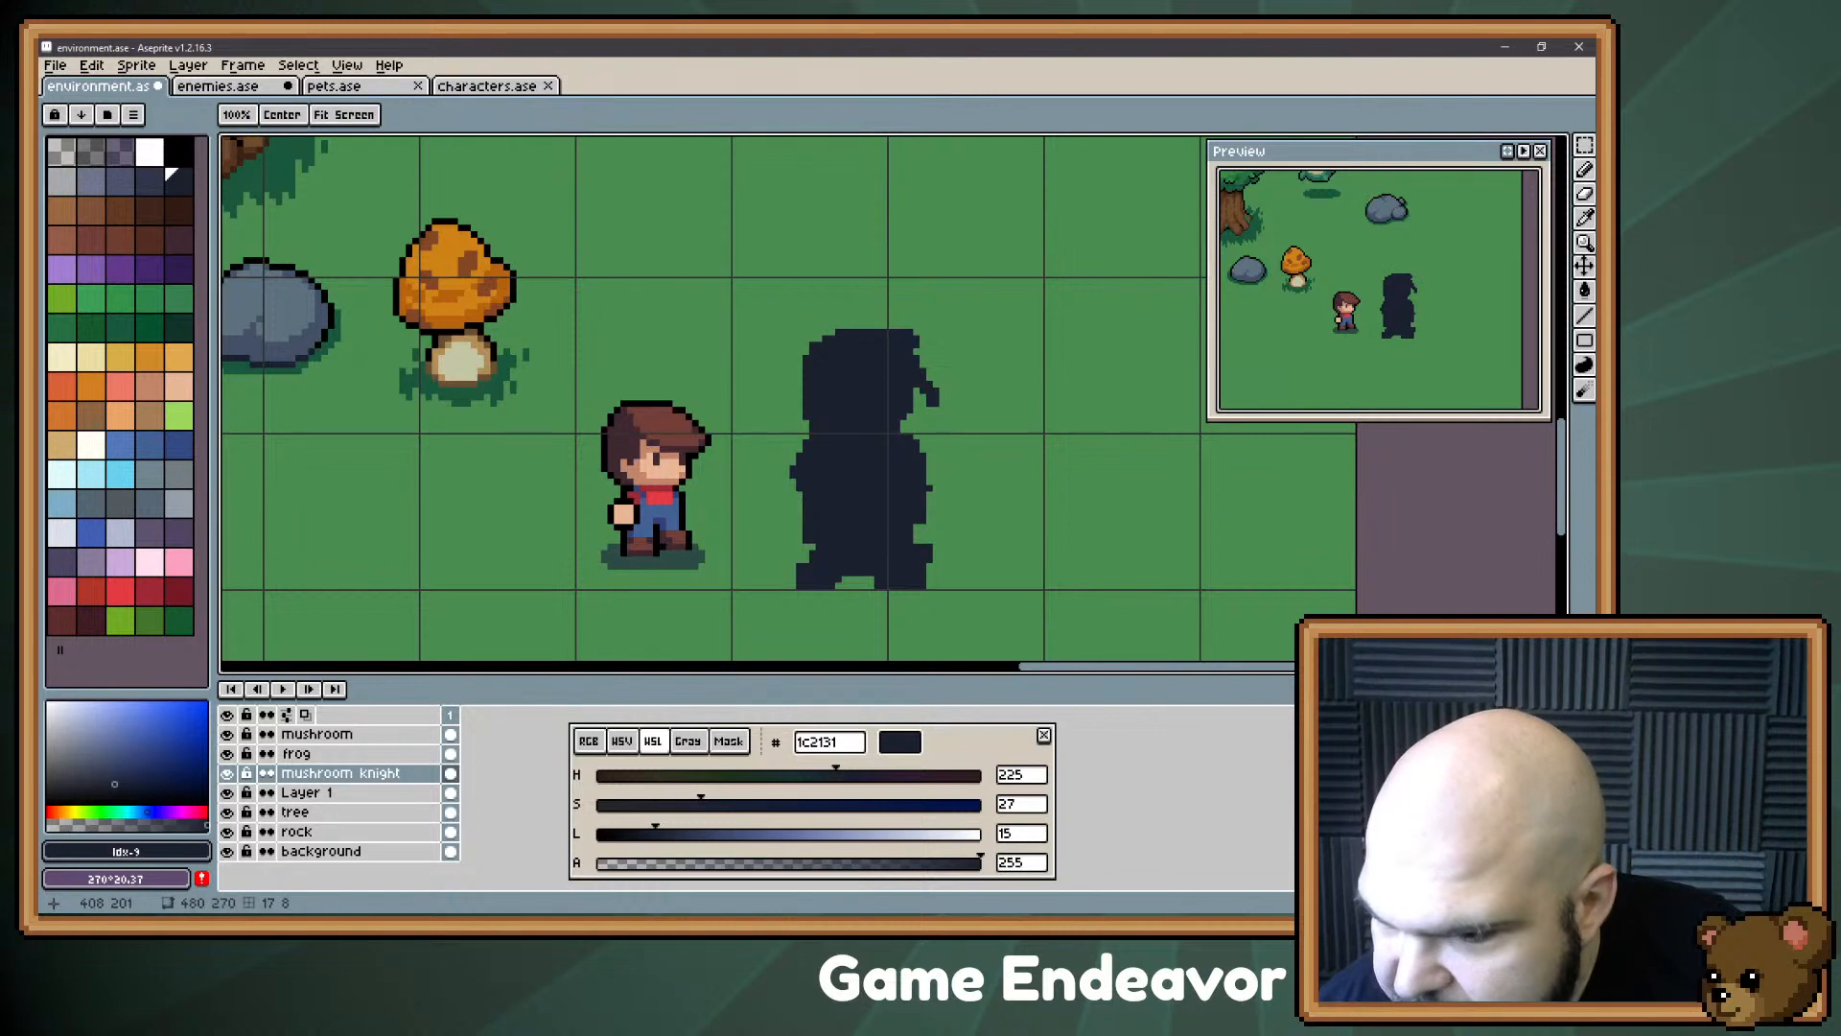
left_click_drag(812, 594, 858, 575)
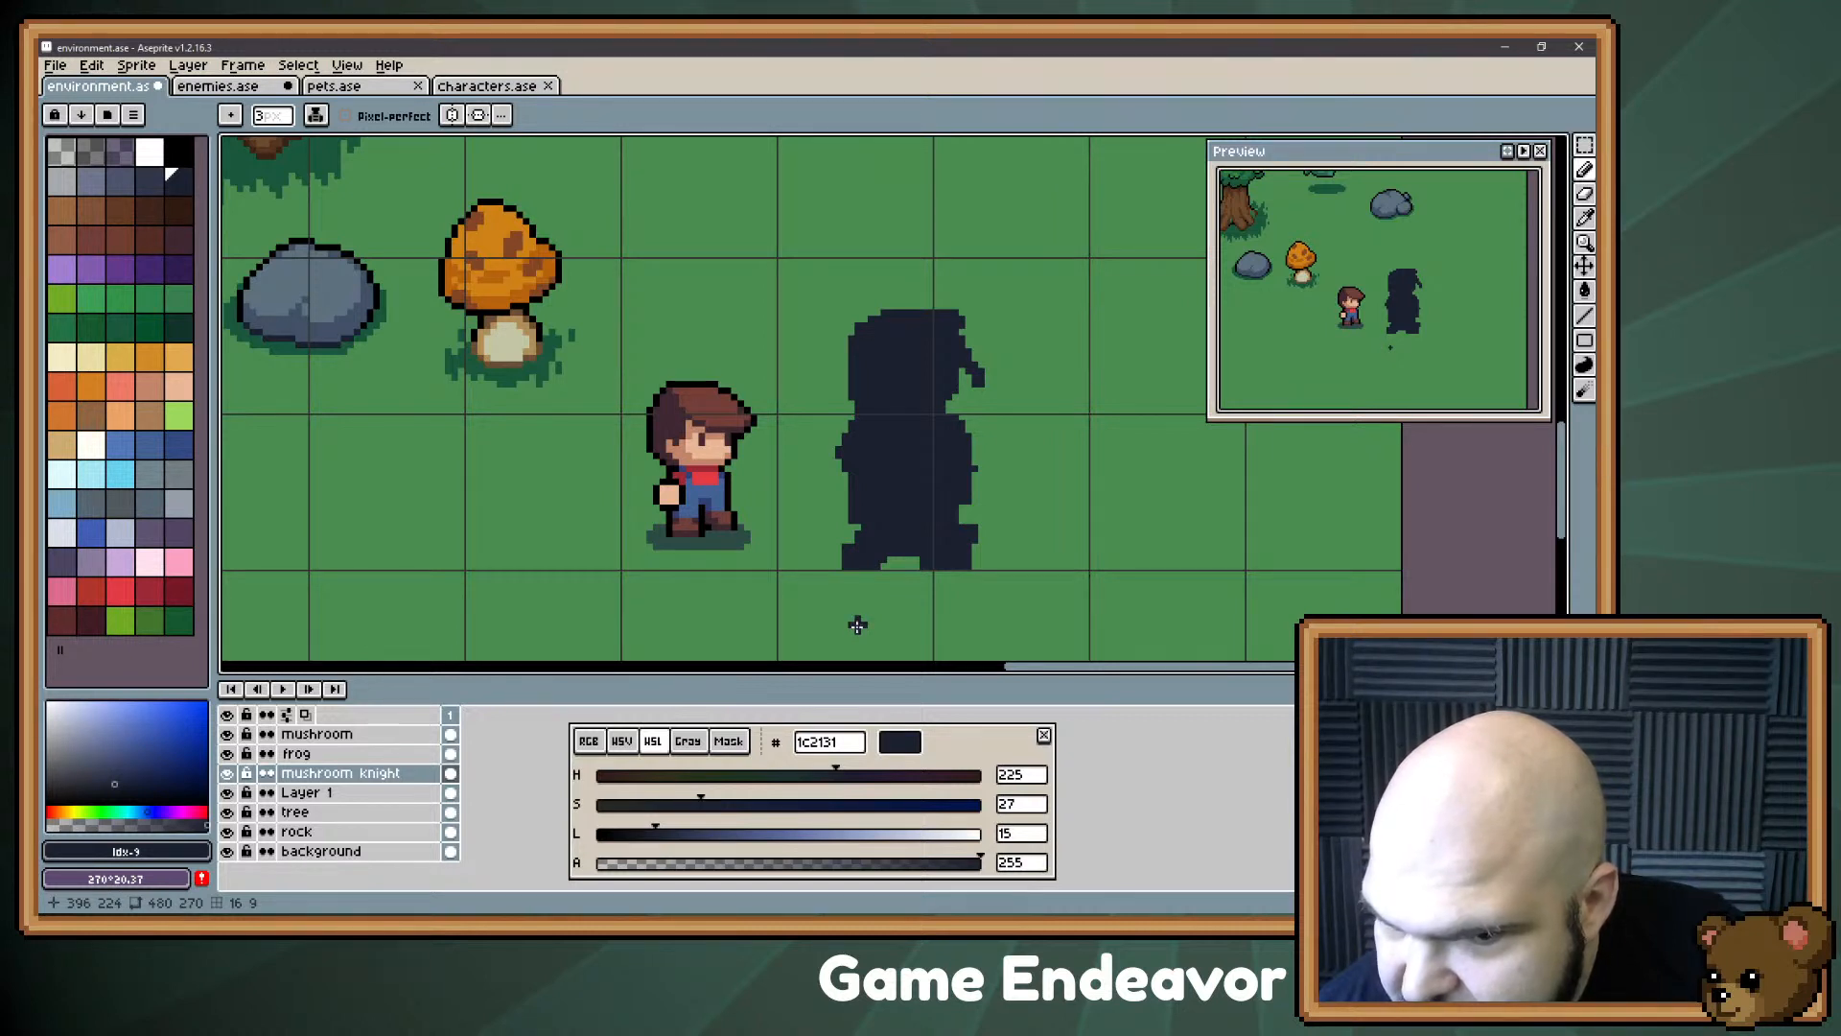
Step: Switch to Trello and close the Enemy Concepts card to return to the RPG Adventure board
key("alt+Tab")
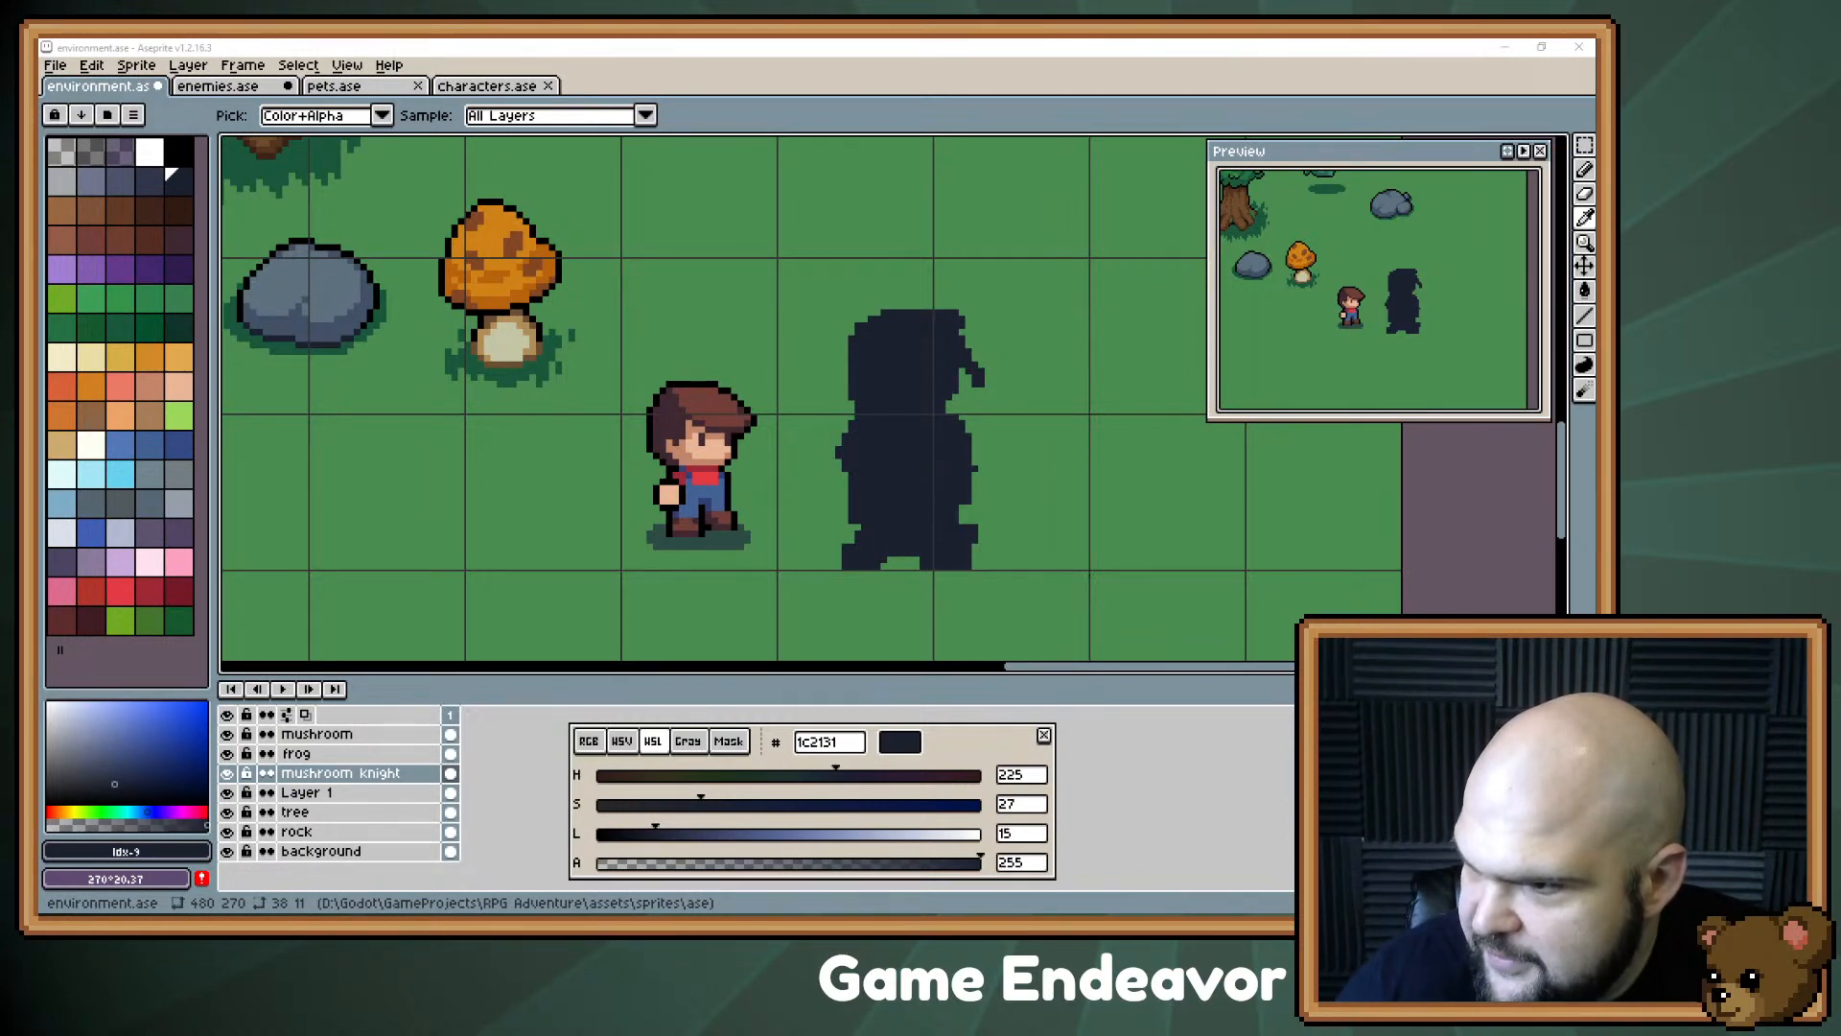
key("alt+Tab")
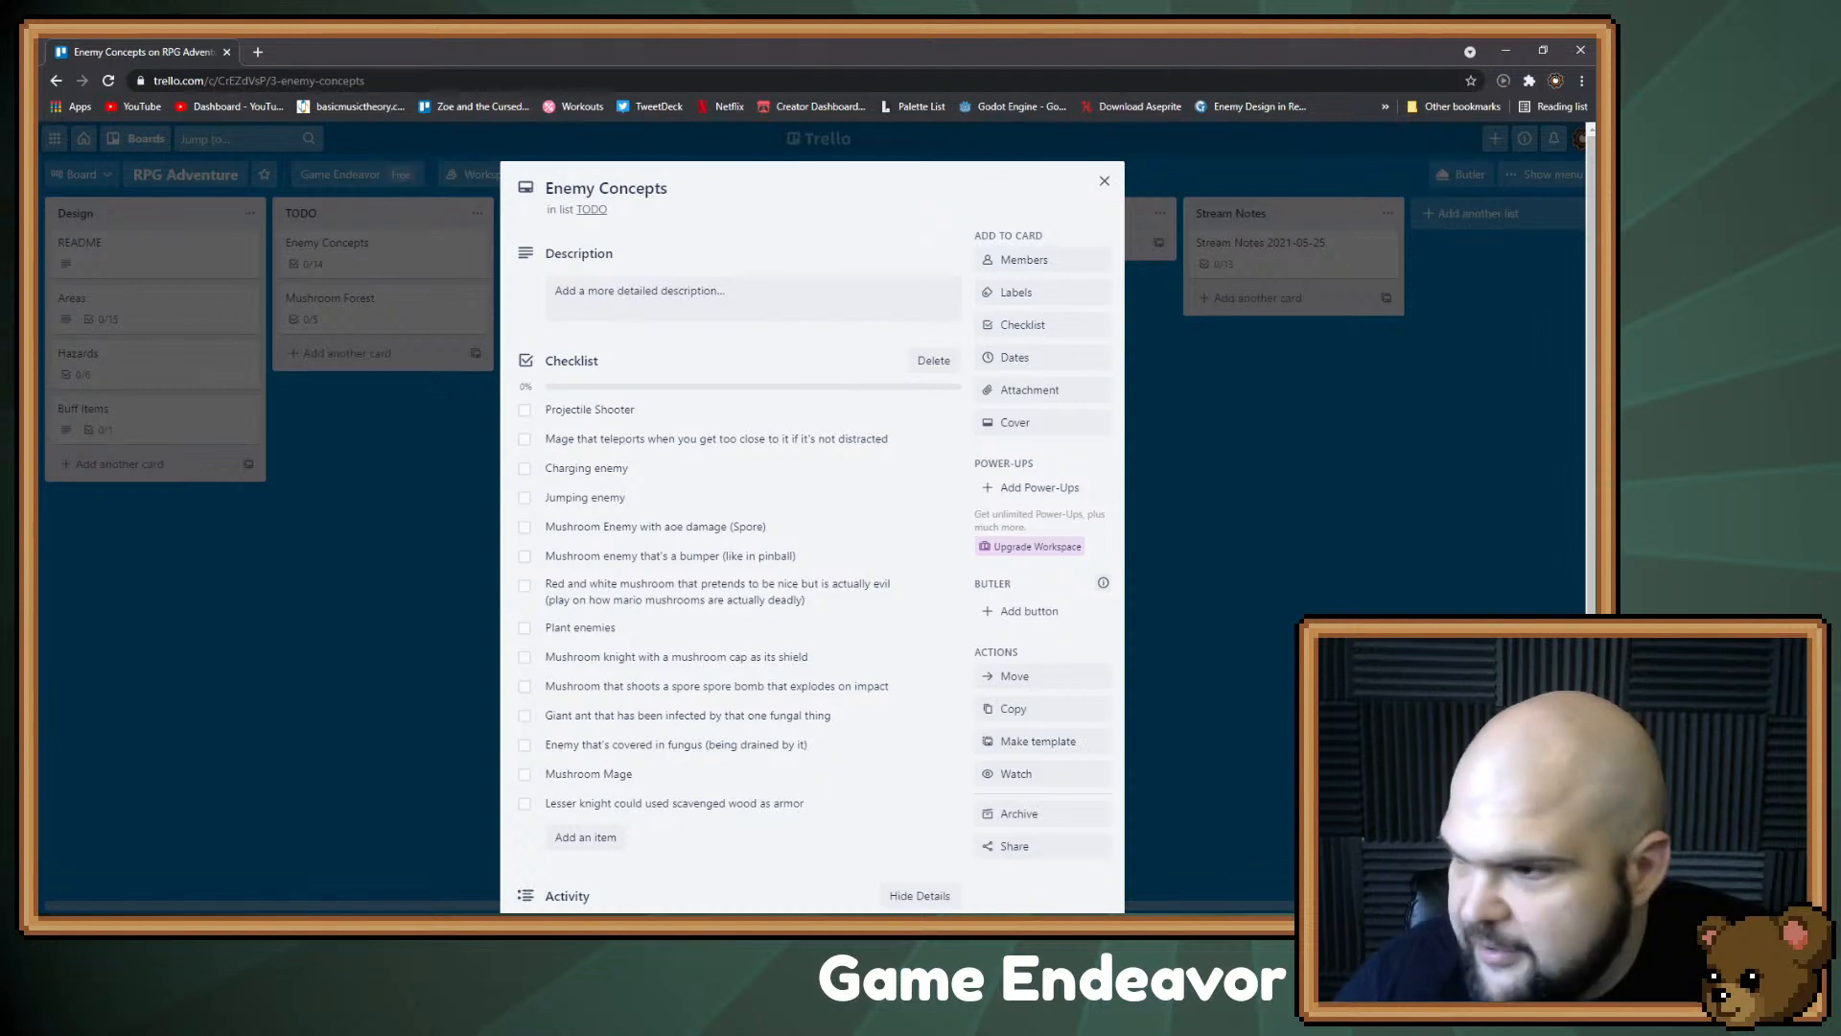
key("alt+Tab")
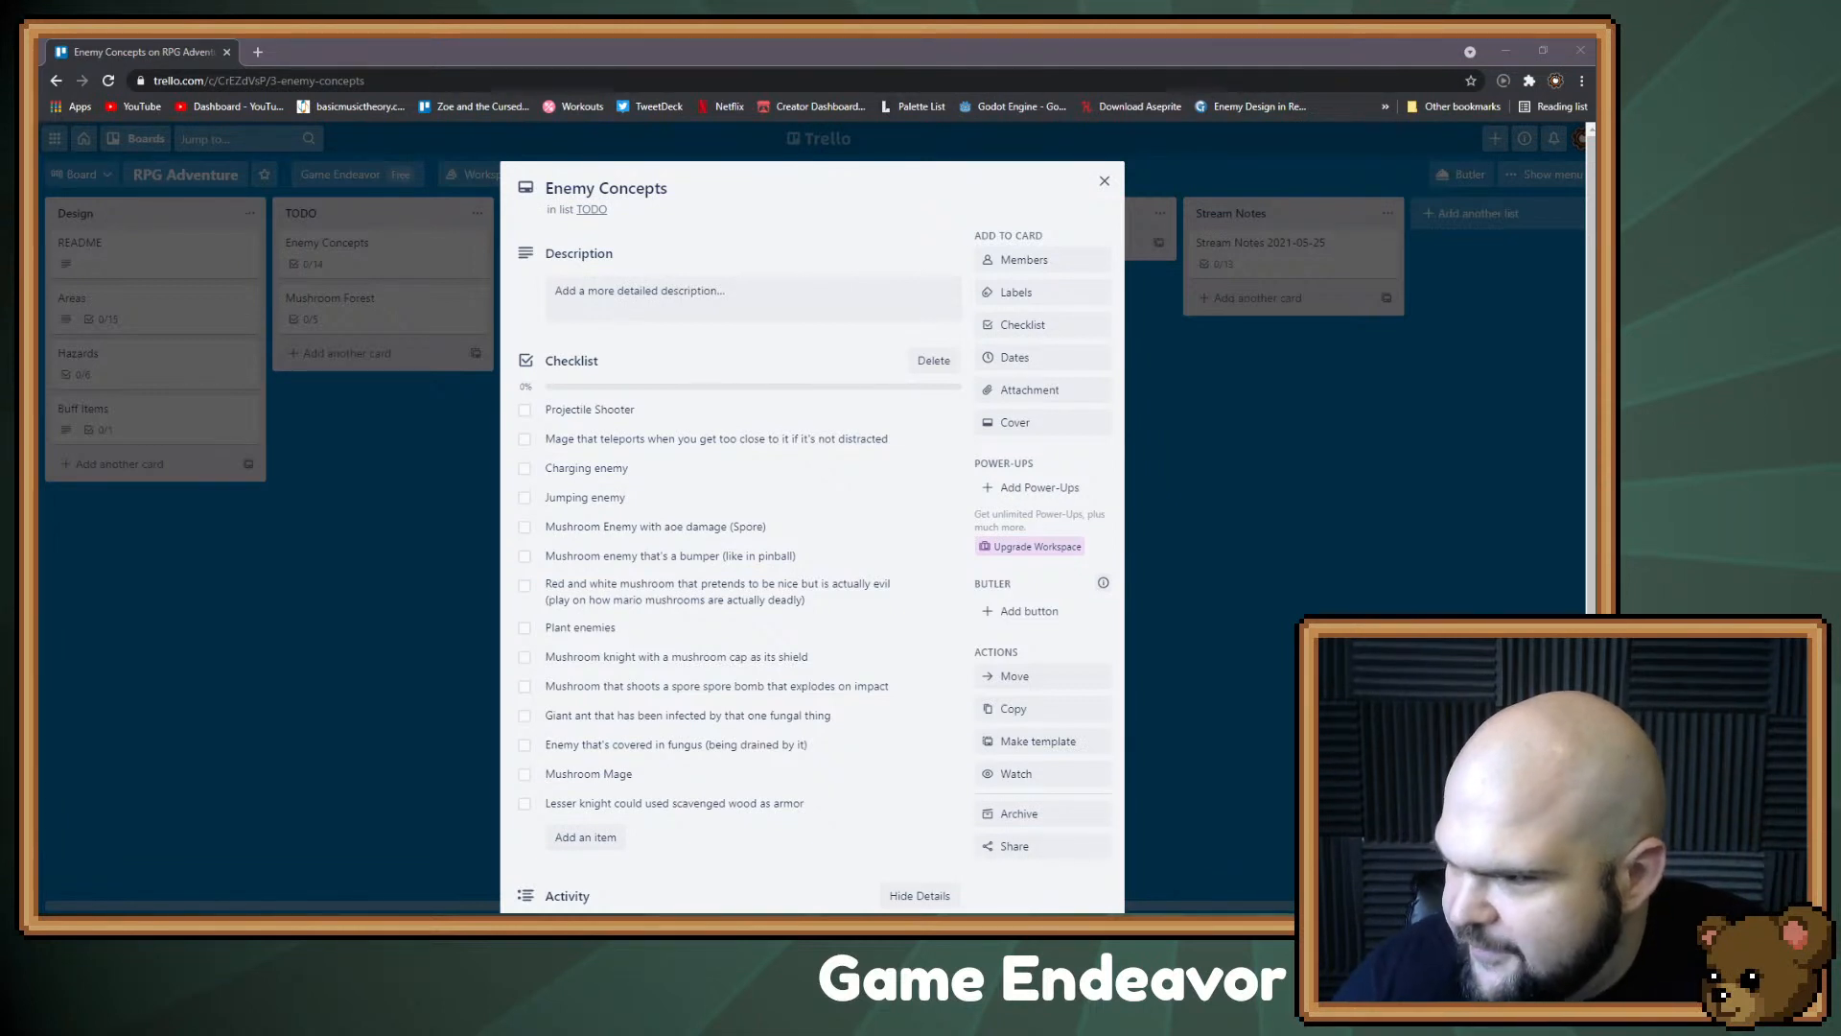
key("alt+Tab")
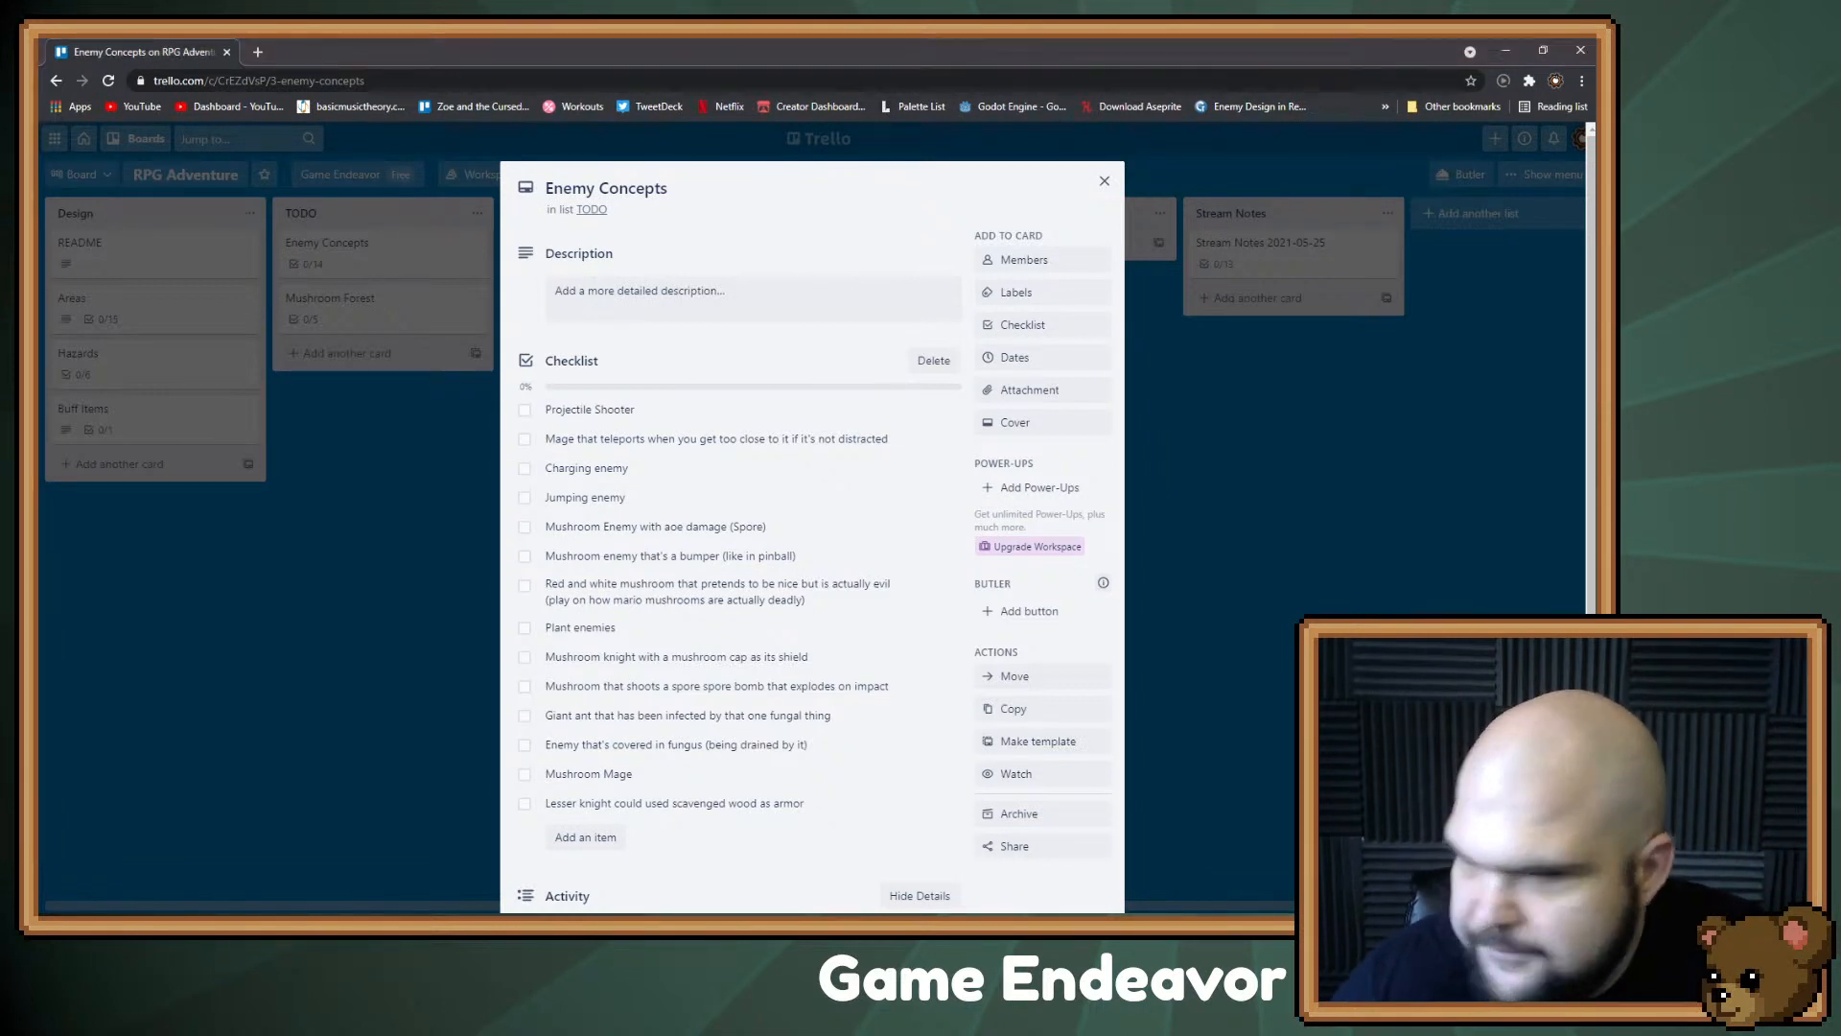
key("Escape")
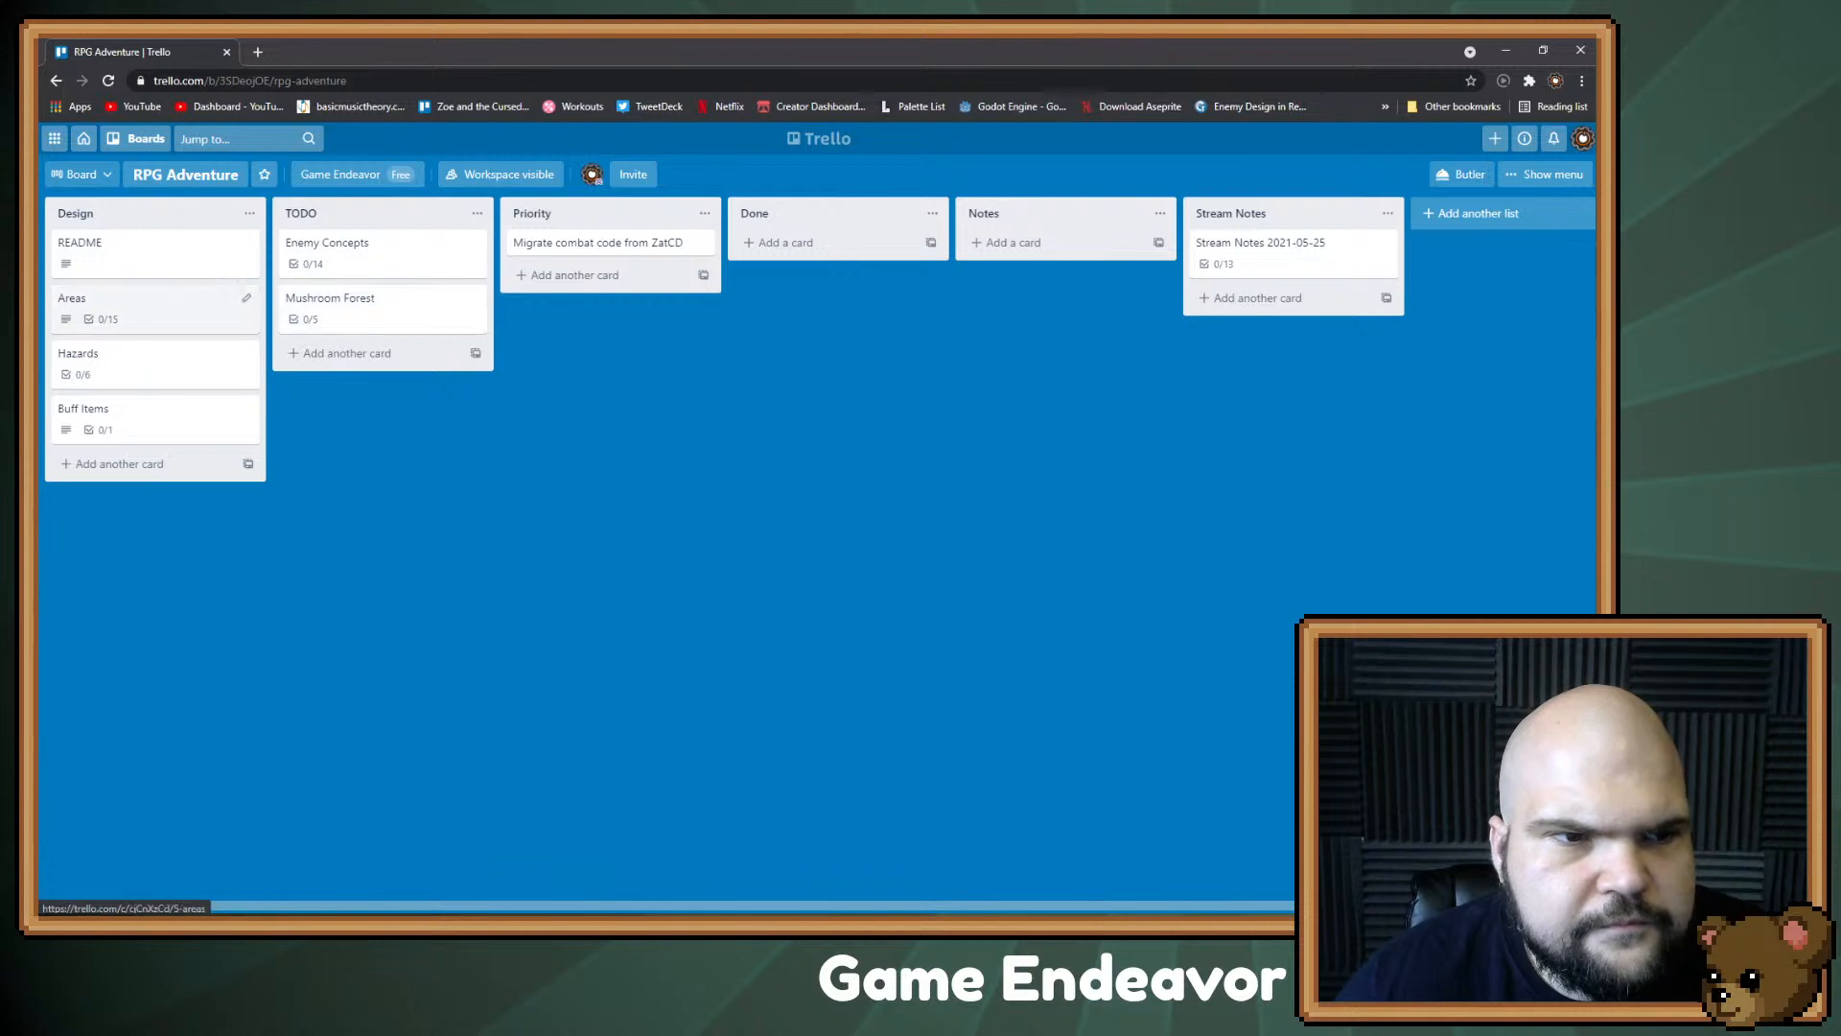
left_click(154, 309)
key("Escape")
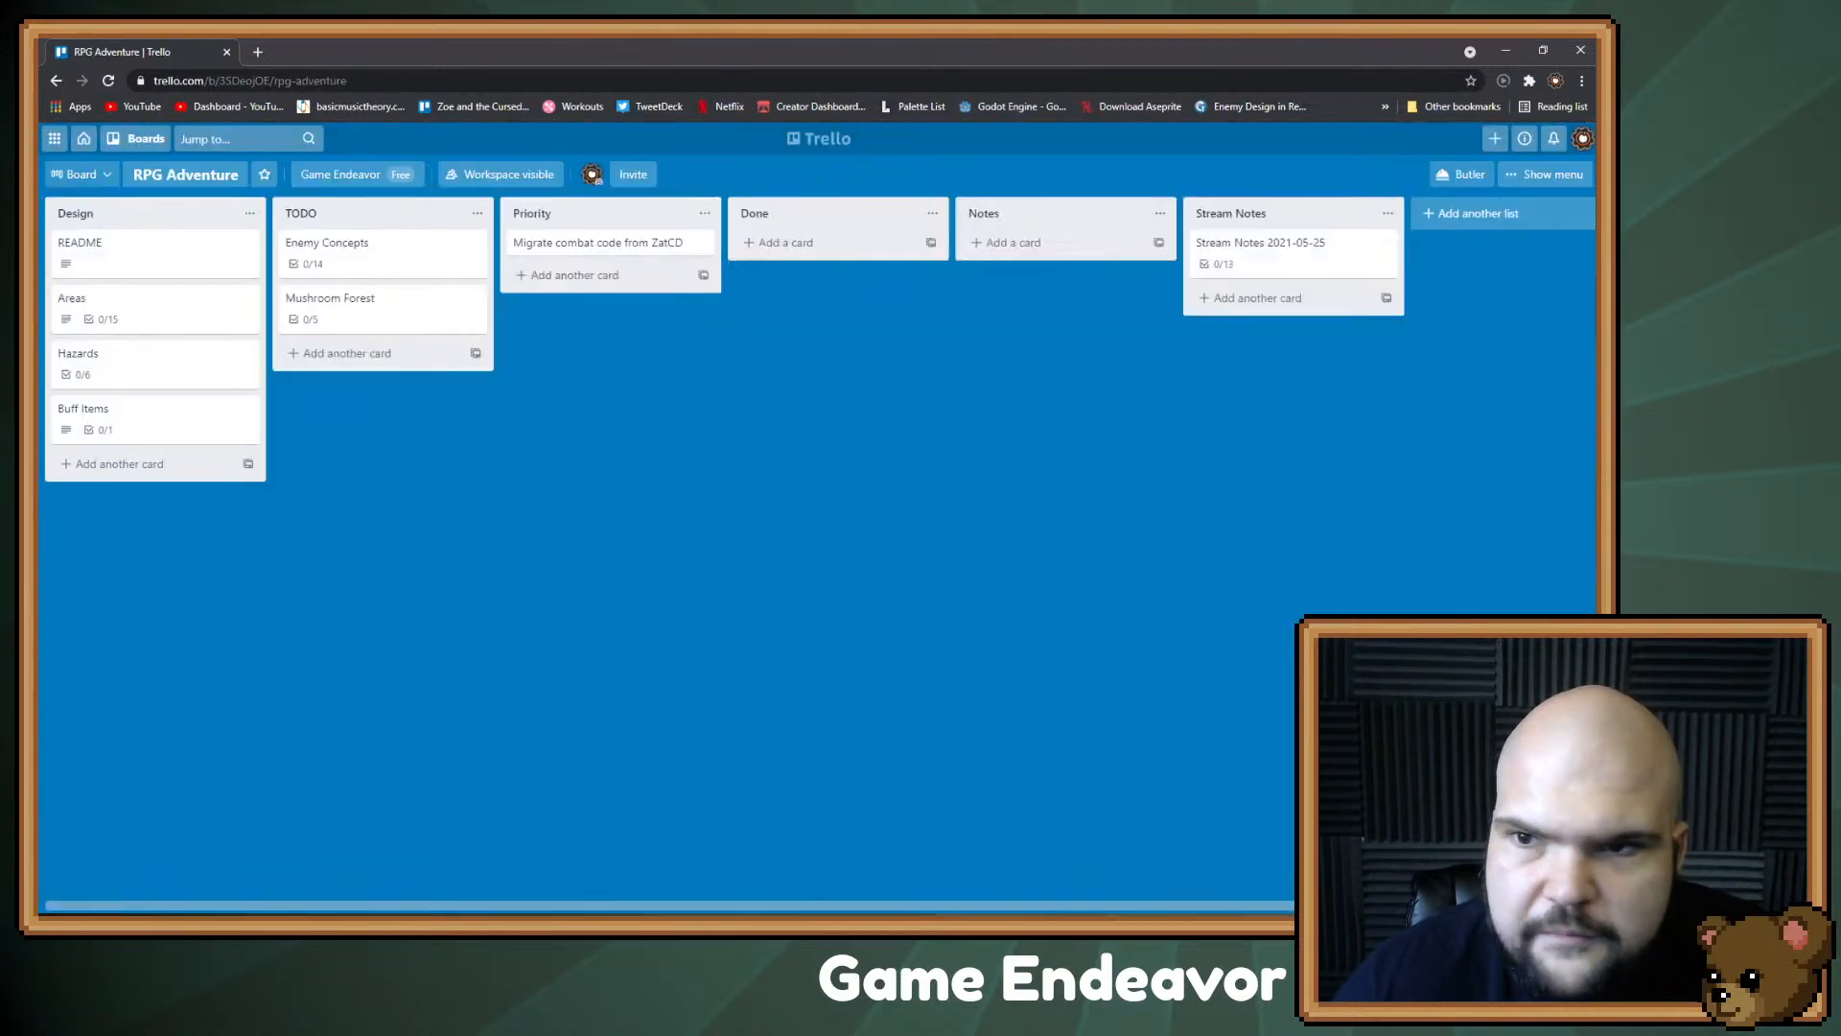
Step: Open the Stream Notes 2021-05-25 card and add the checklist item "Shallow water with fish enemies"
left_click(1266, 251)
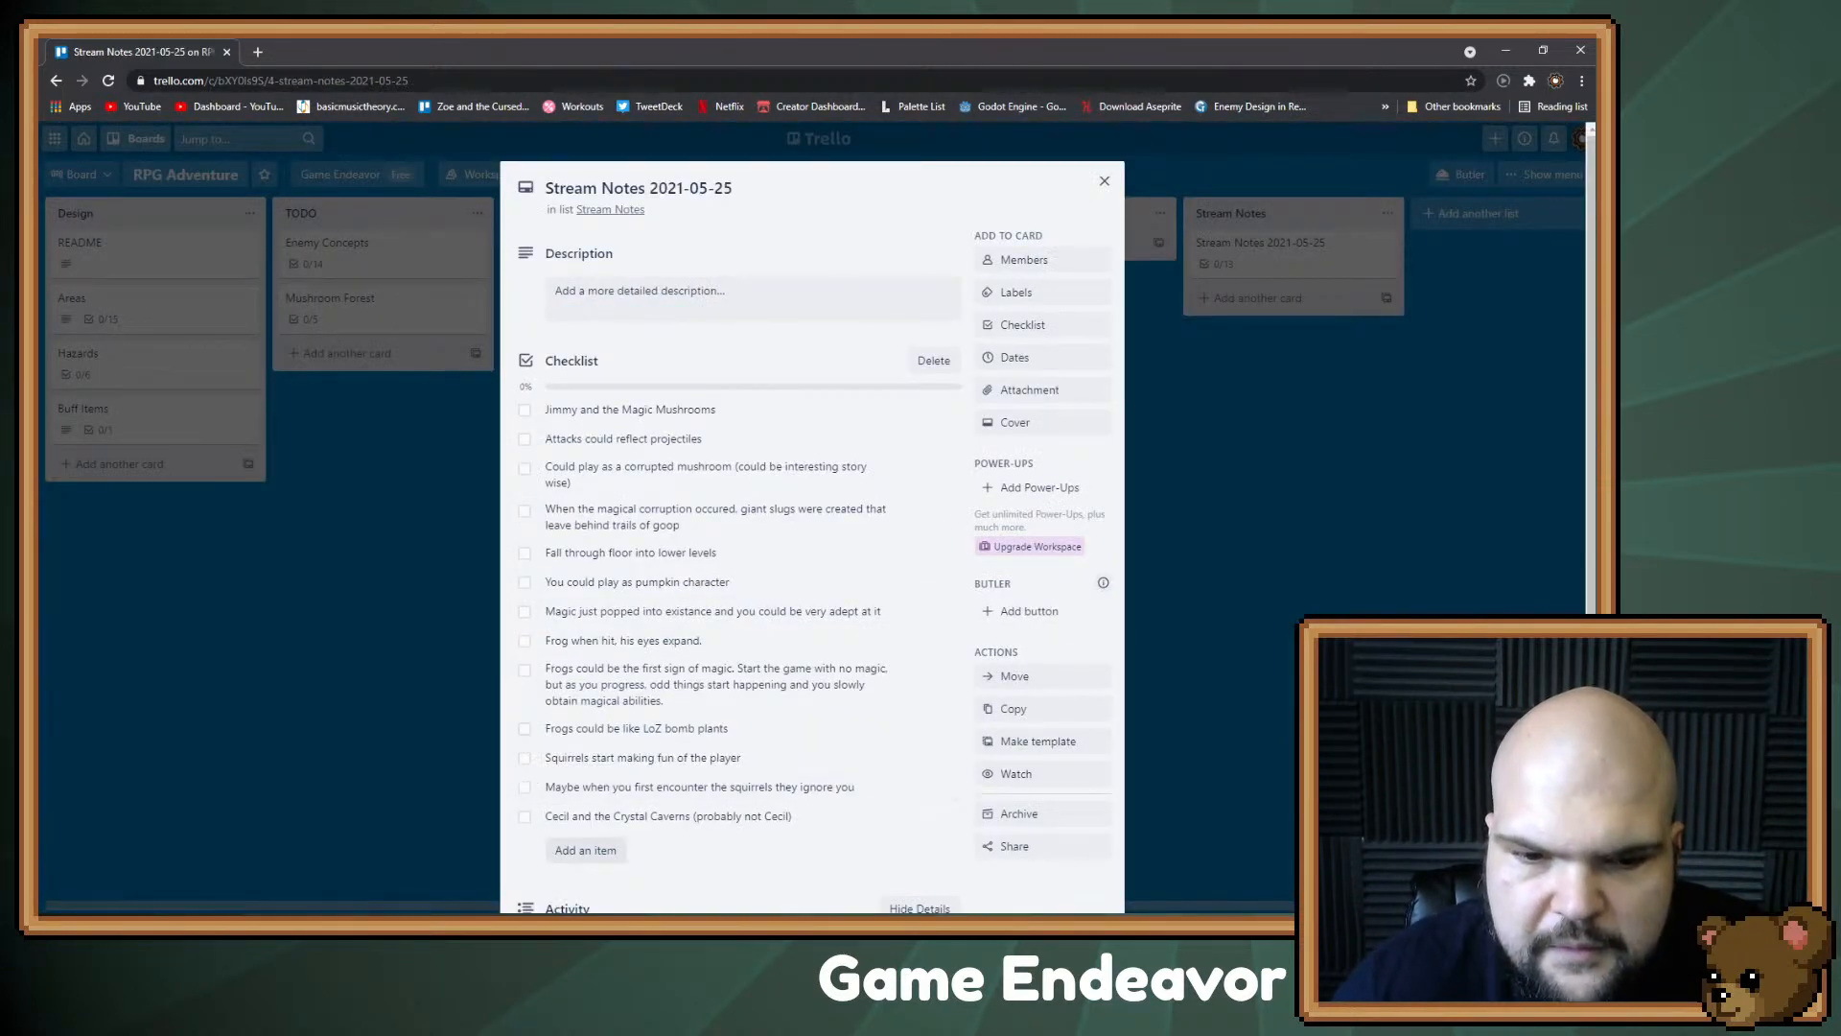
left_click(586, 850)
type("Sh")
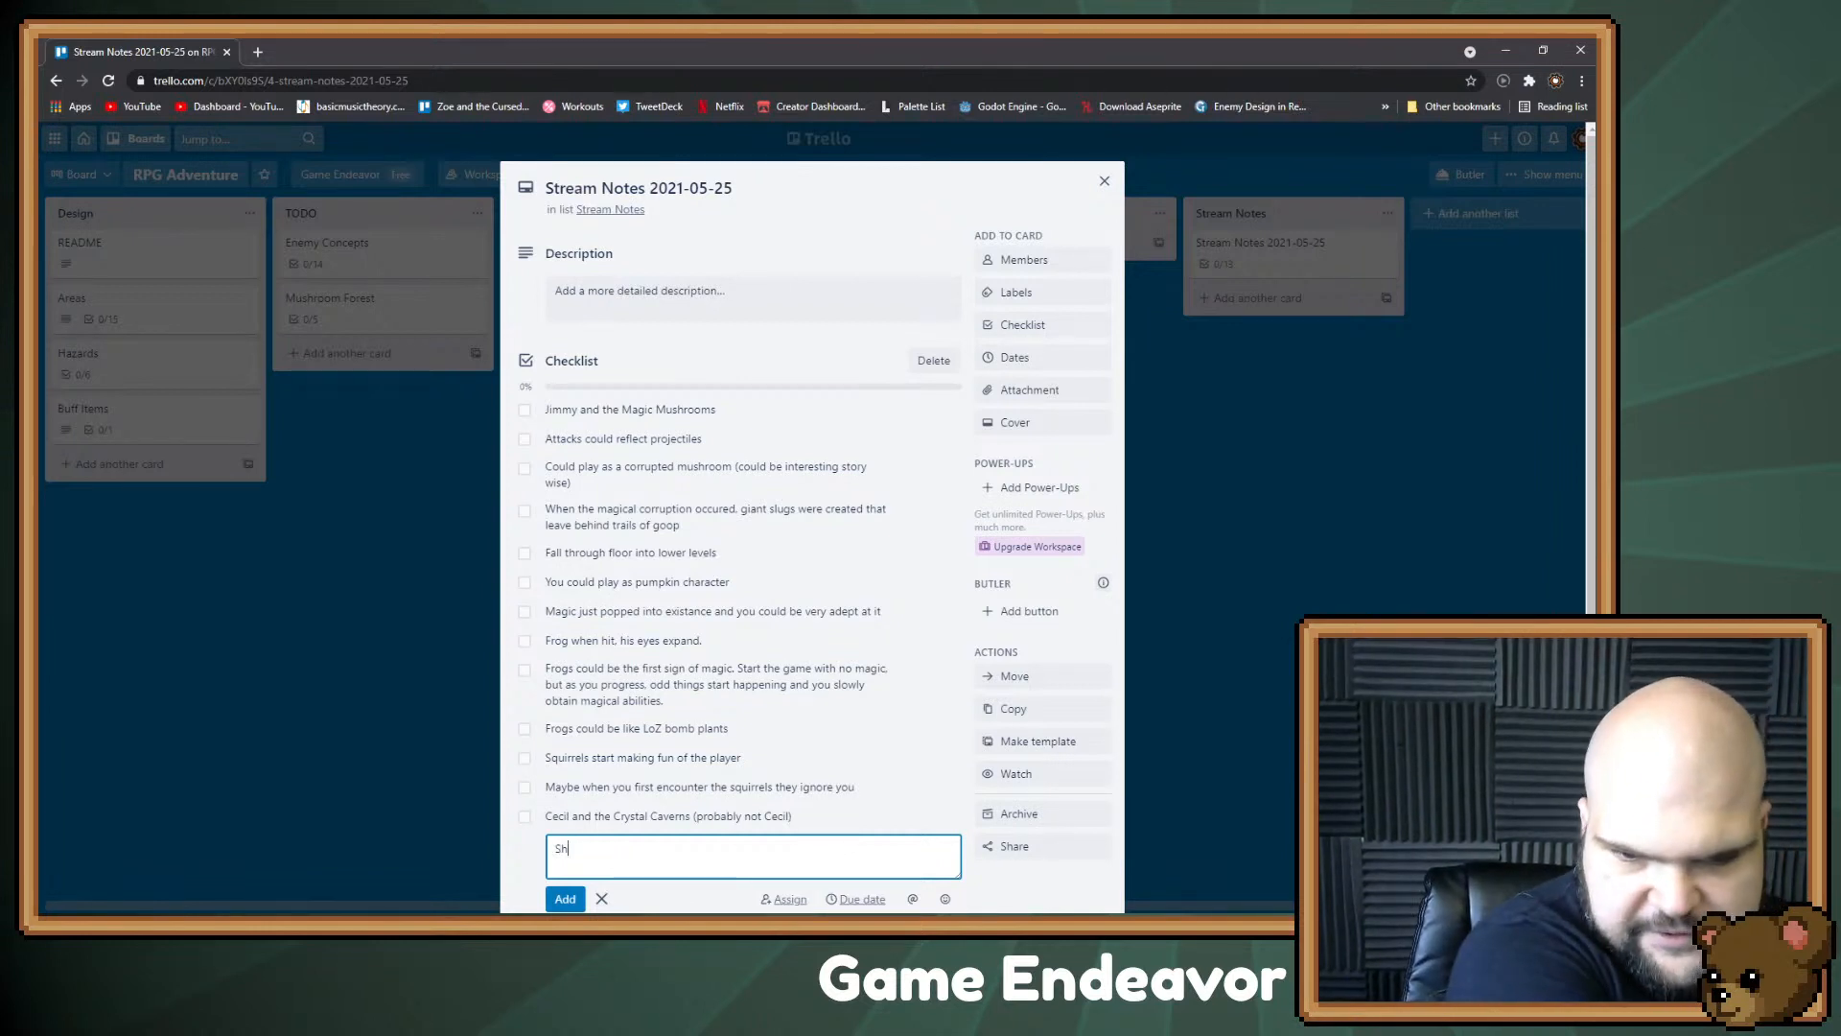
type("allow wat")
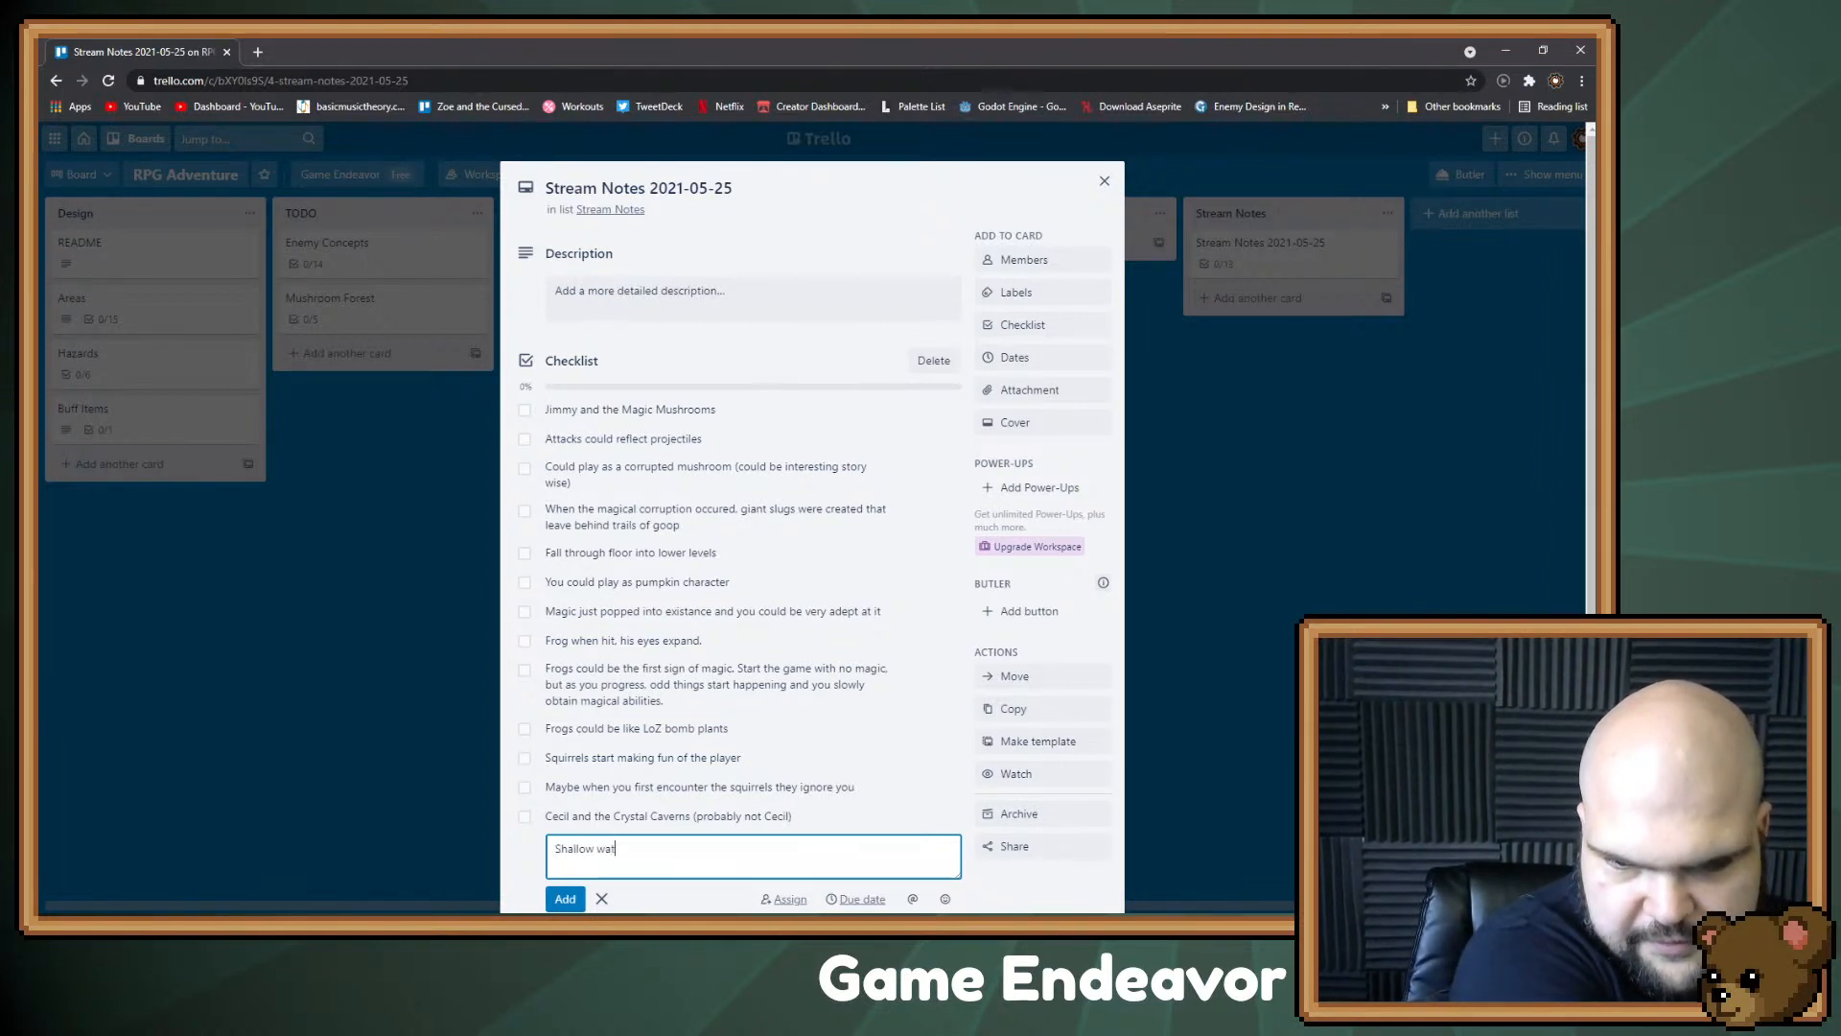
type("er with fish enemi")
key("BackSpace")
key("BackSpace")
key("BackSpace")
key("BackSpace")
key("BackSpace")
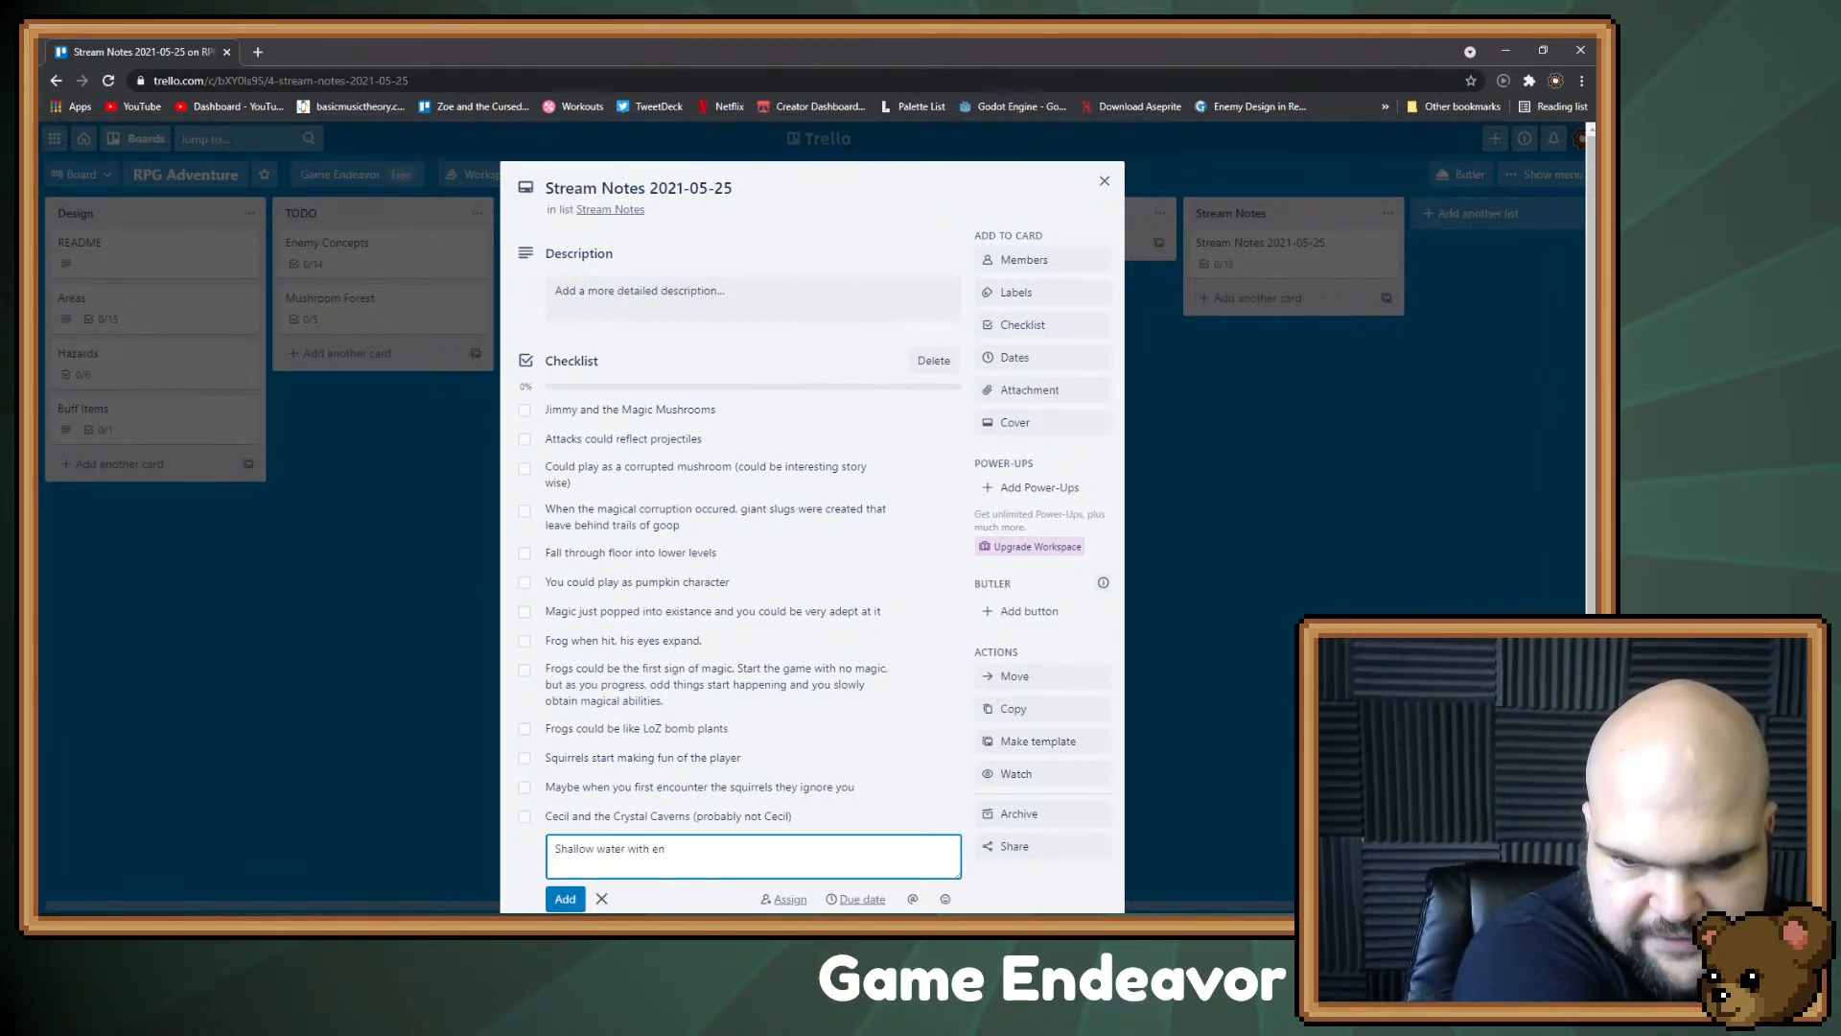
type("fish enemies")
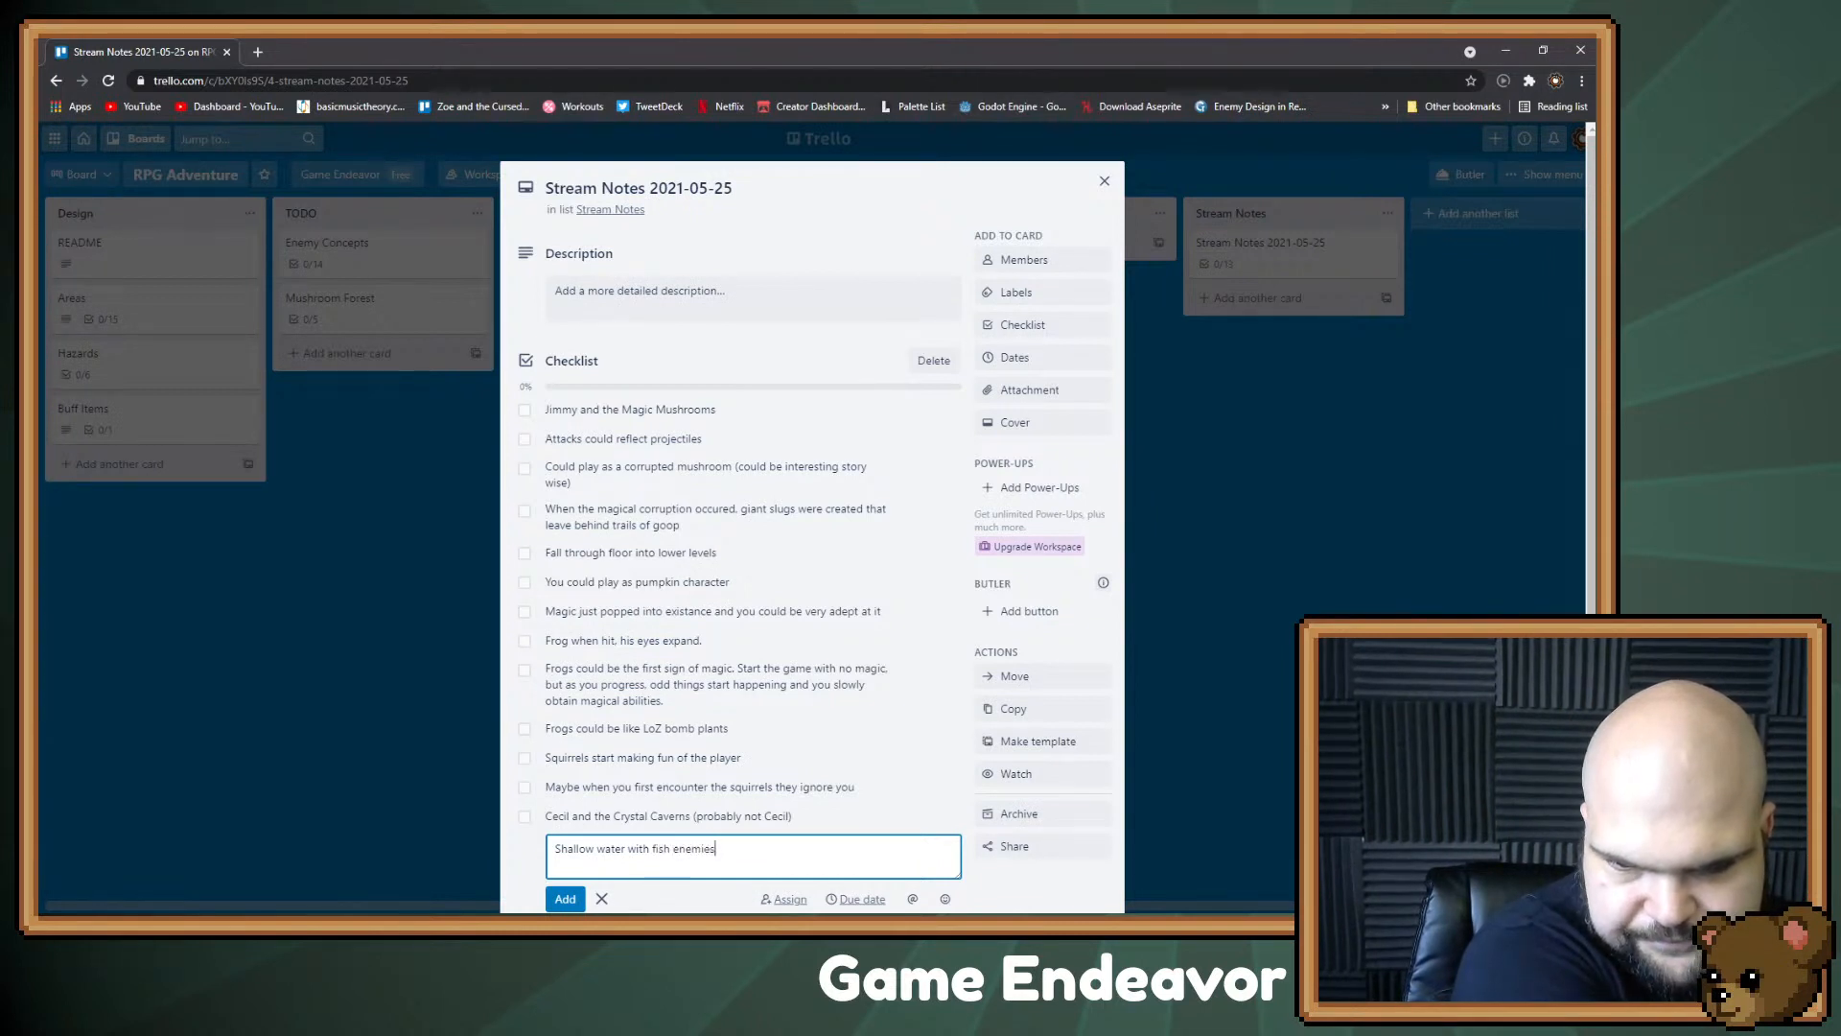
key("Return")
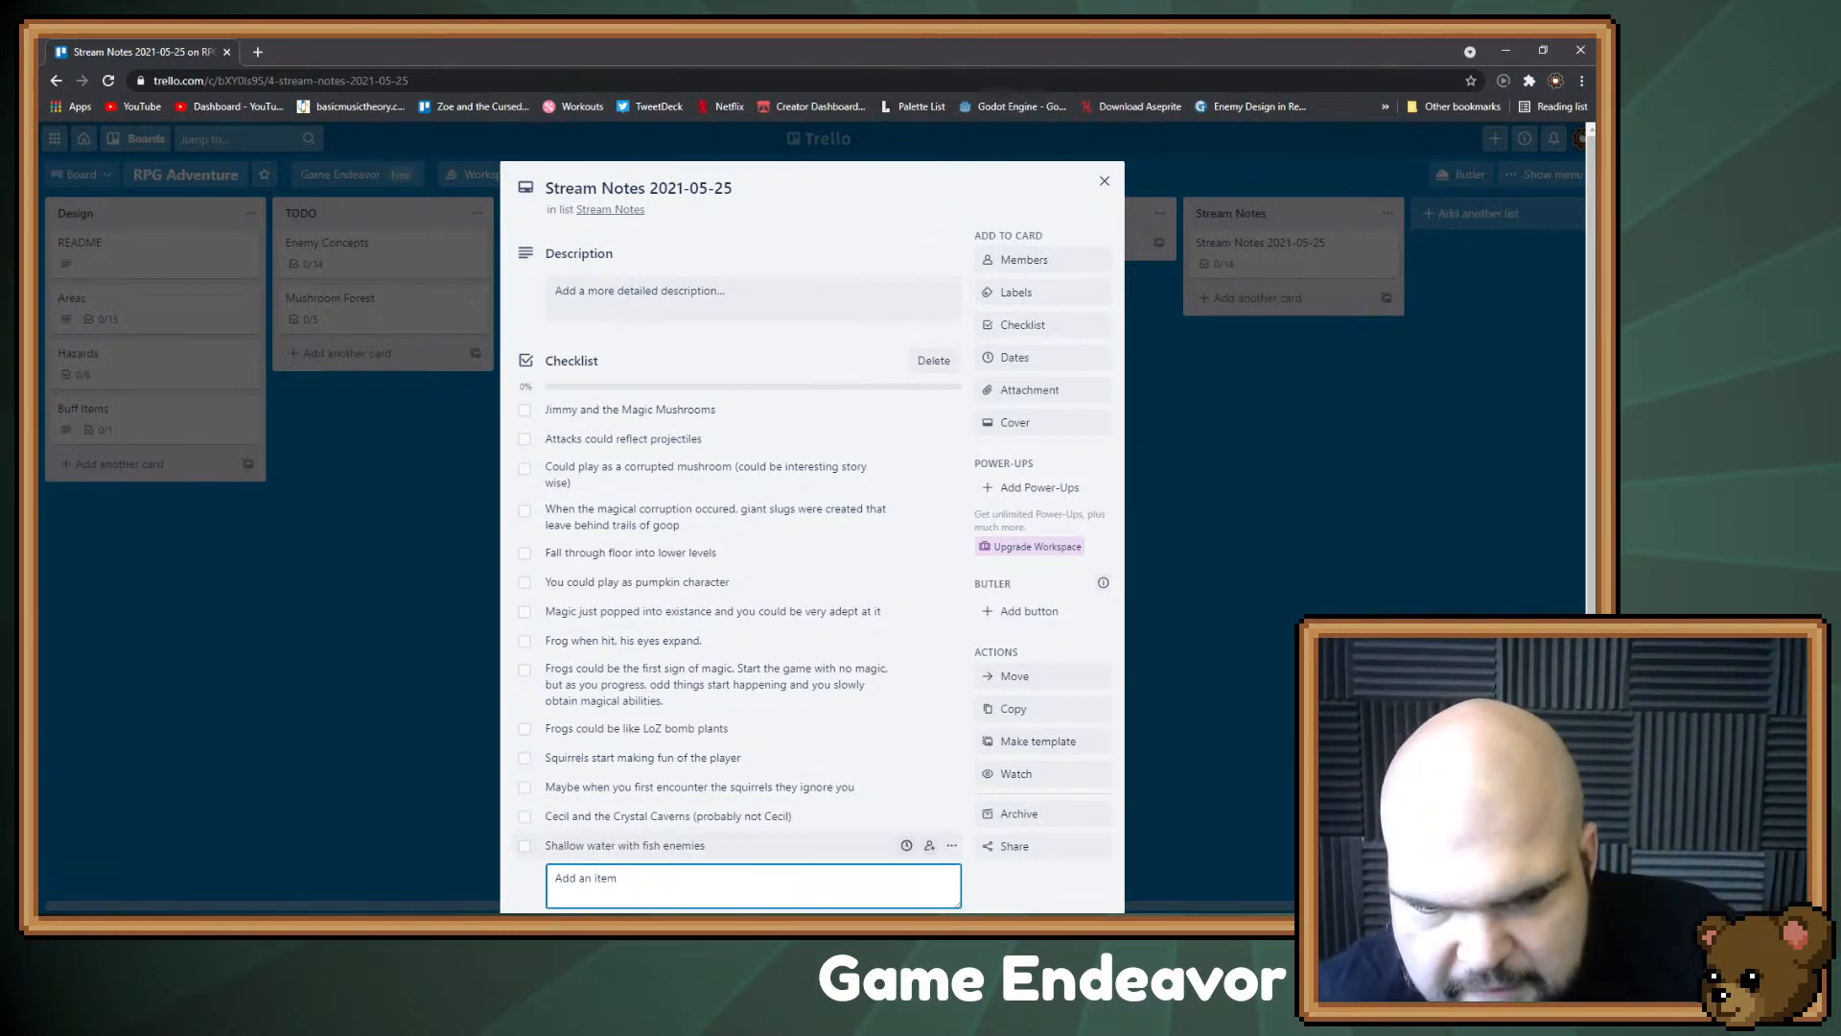
Step: Extend the "Shallow water with fish enemies" checklist item with "(they could jump out of the water)" and close the card
left_click(625, 845)
key("End")
type("(")
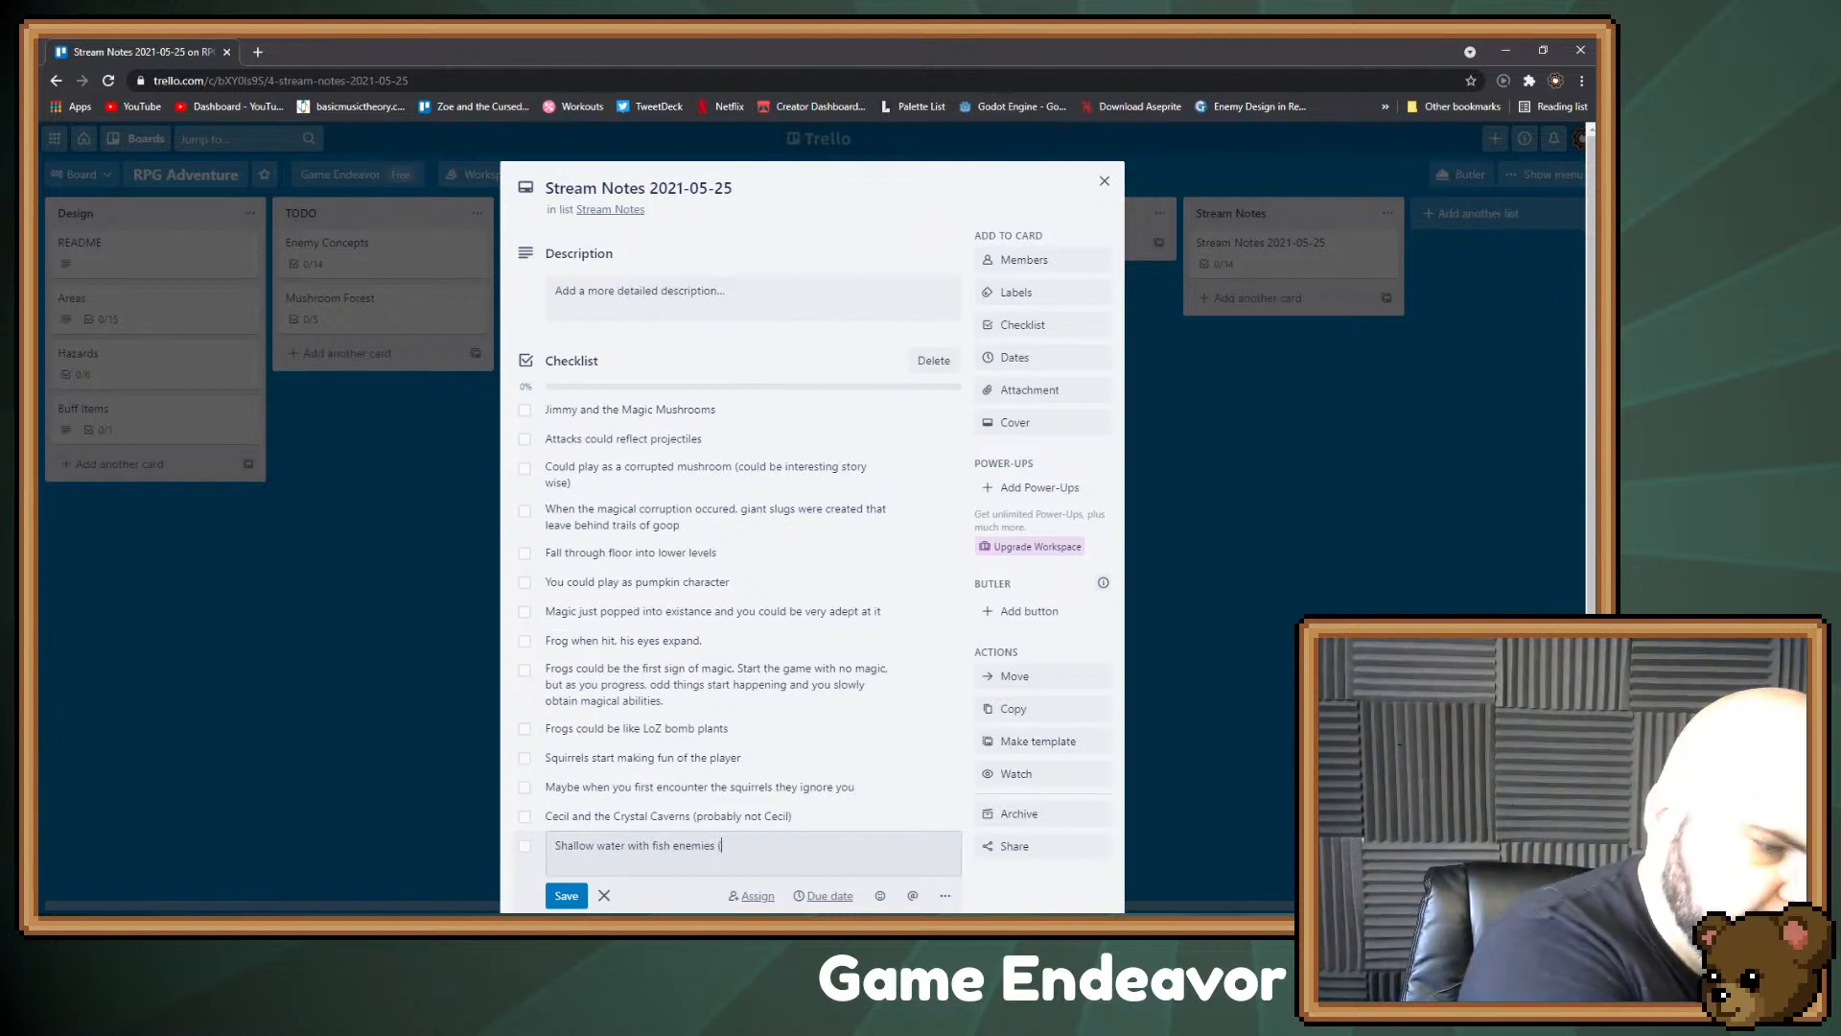
type("they cou")
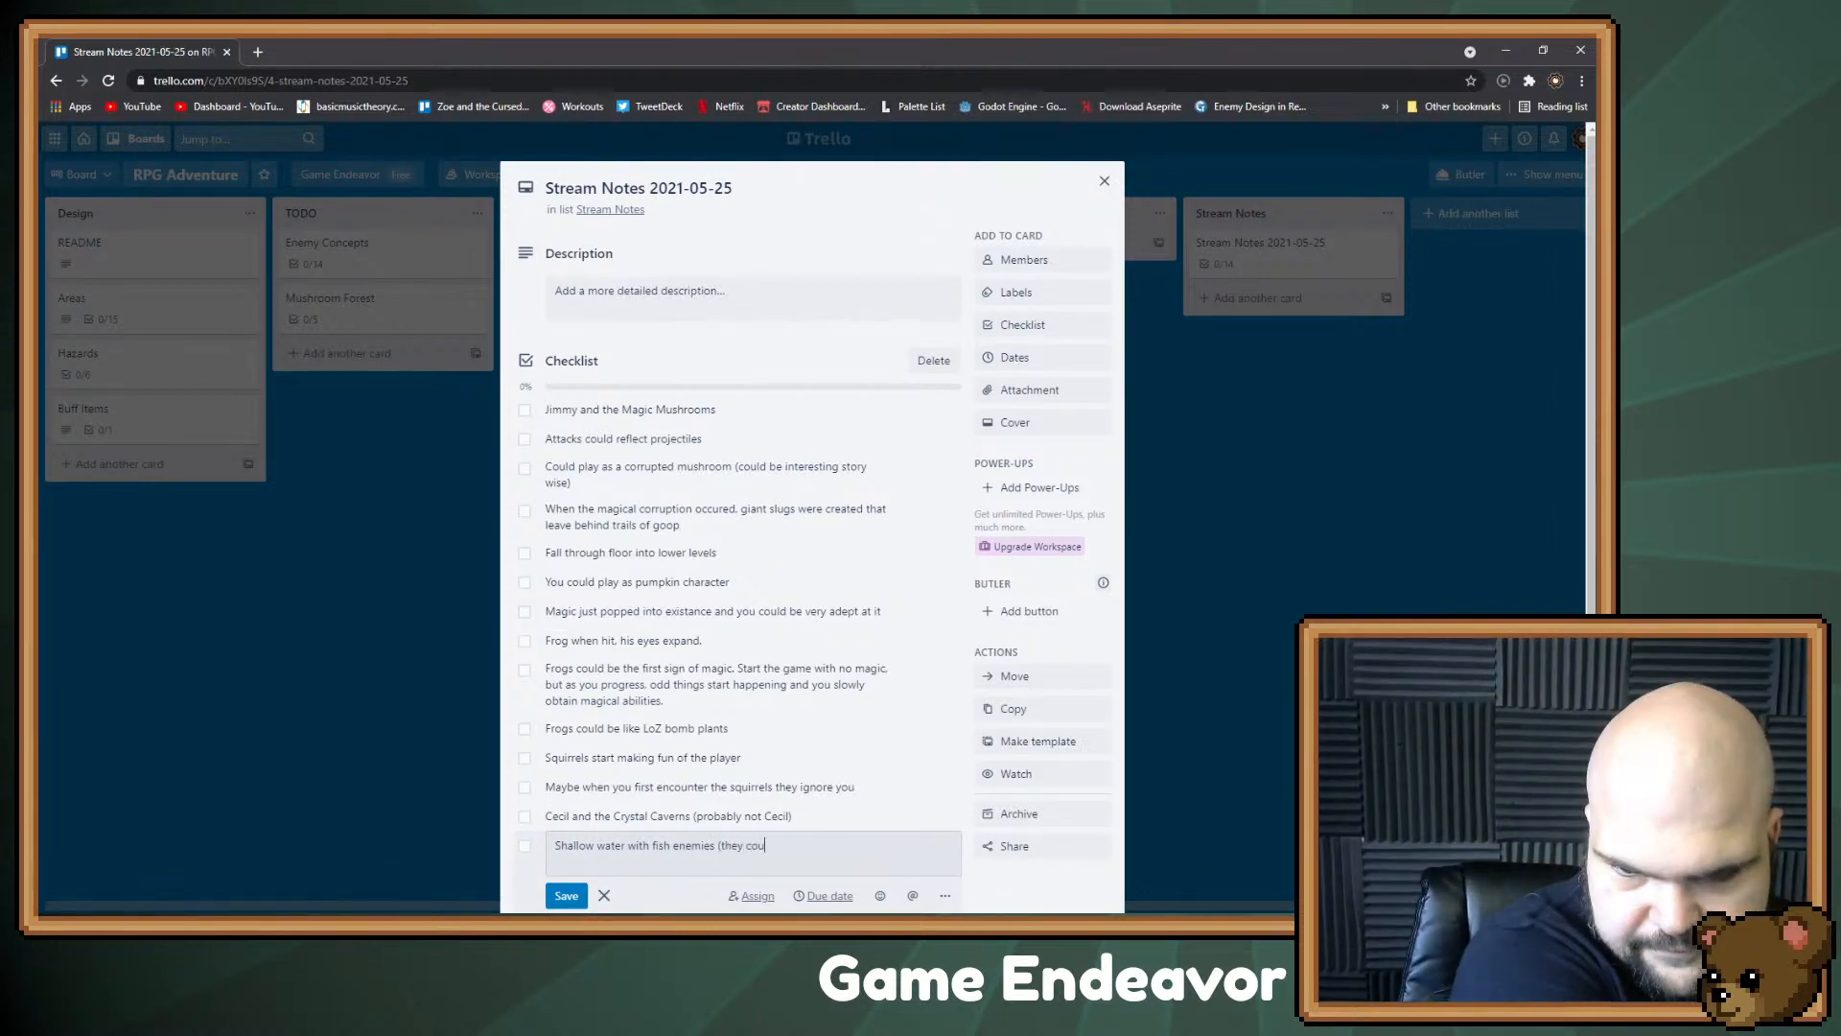
type("ld jump ")
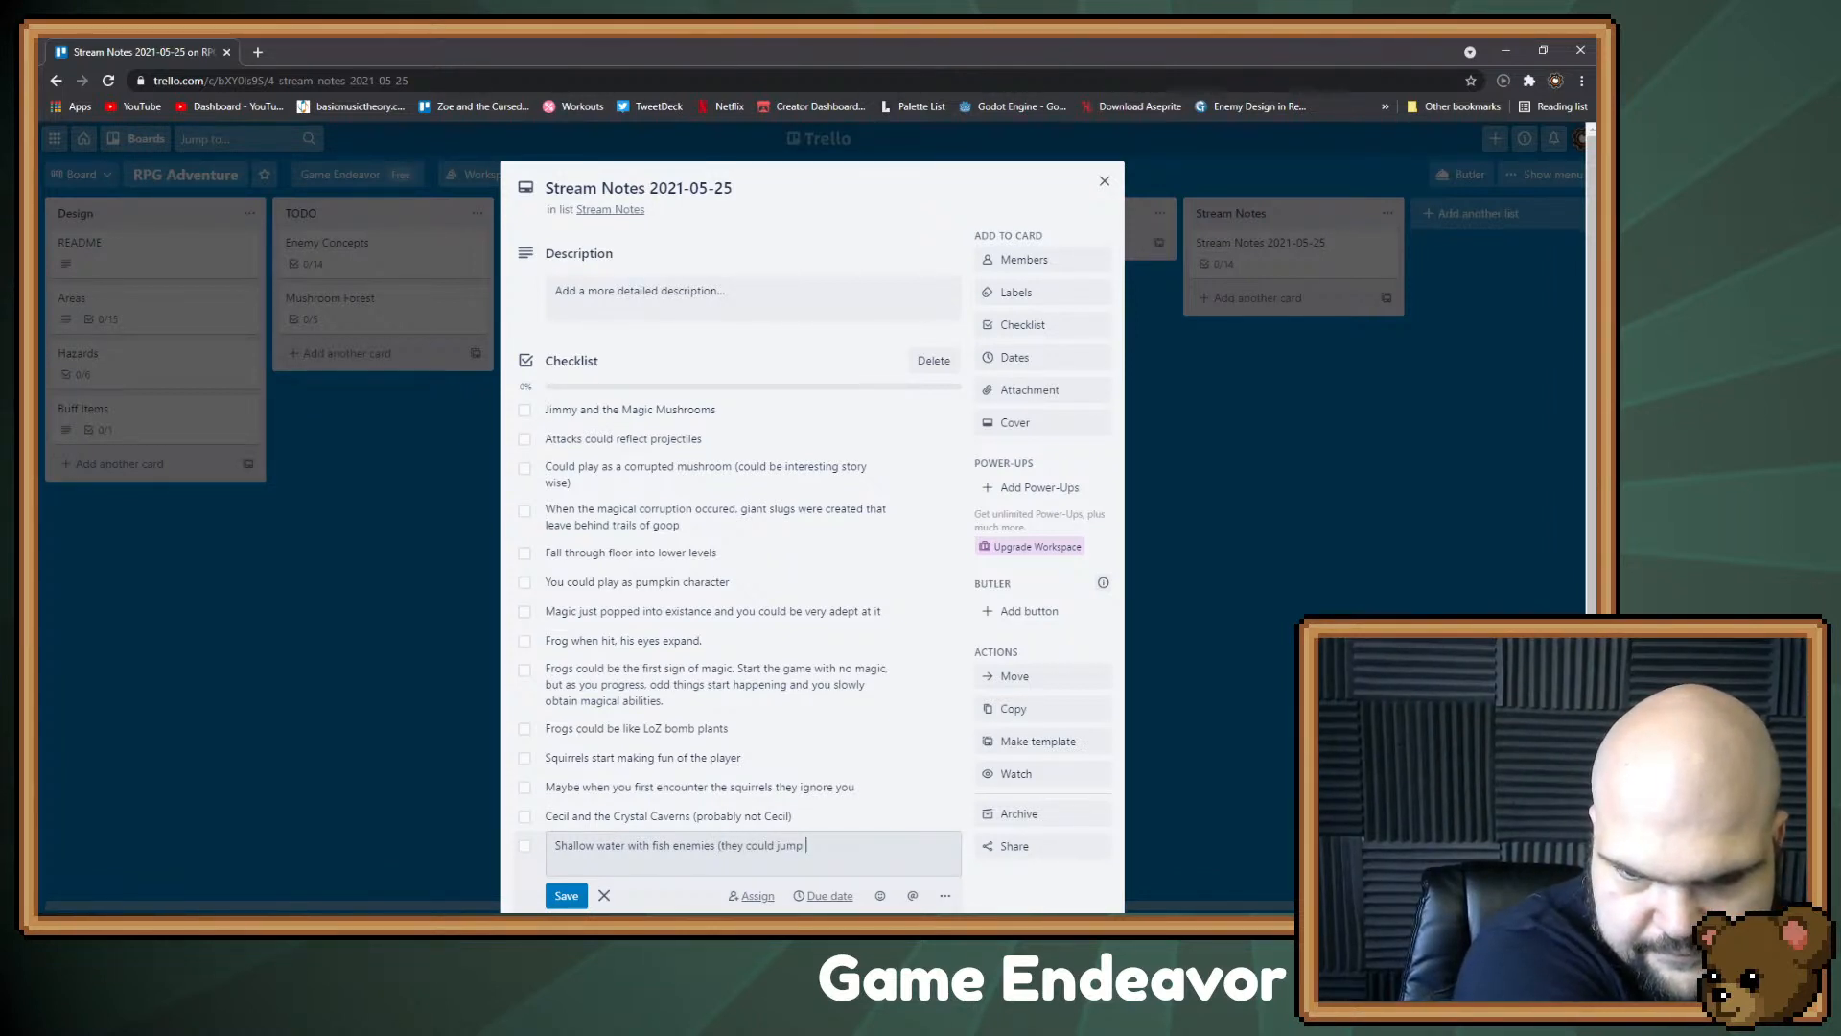
type("out of the water)")
key("Return")
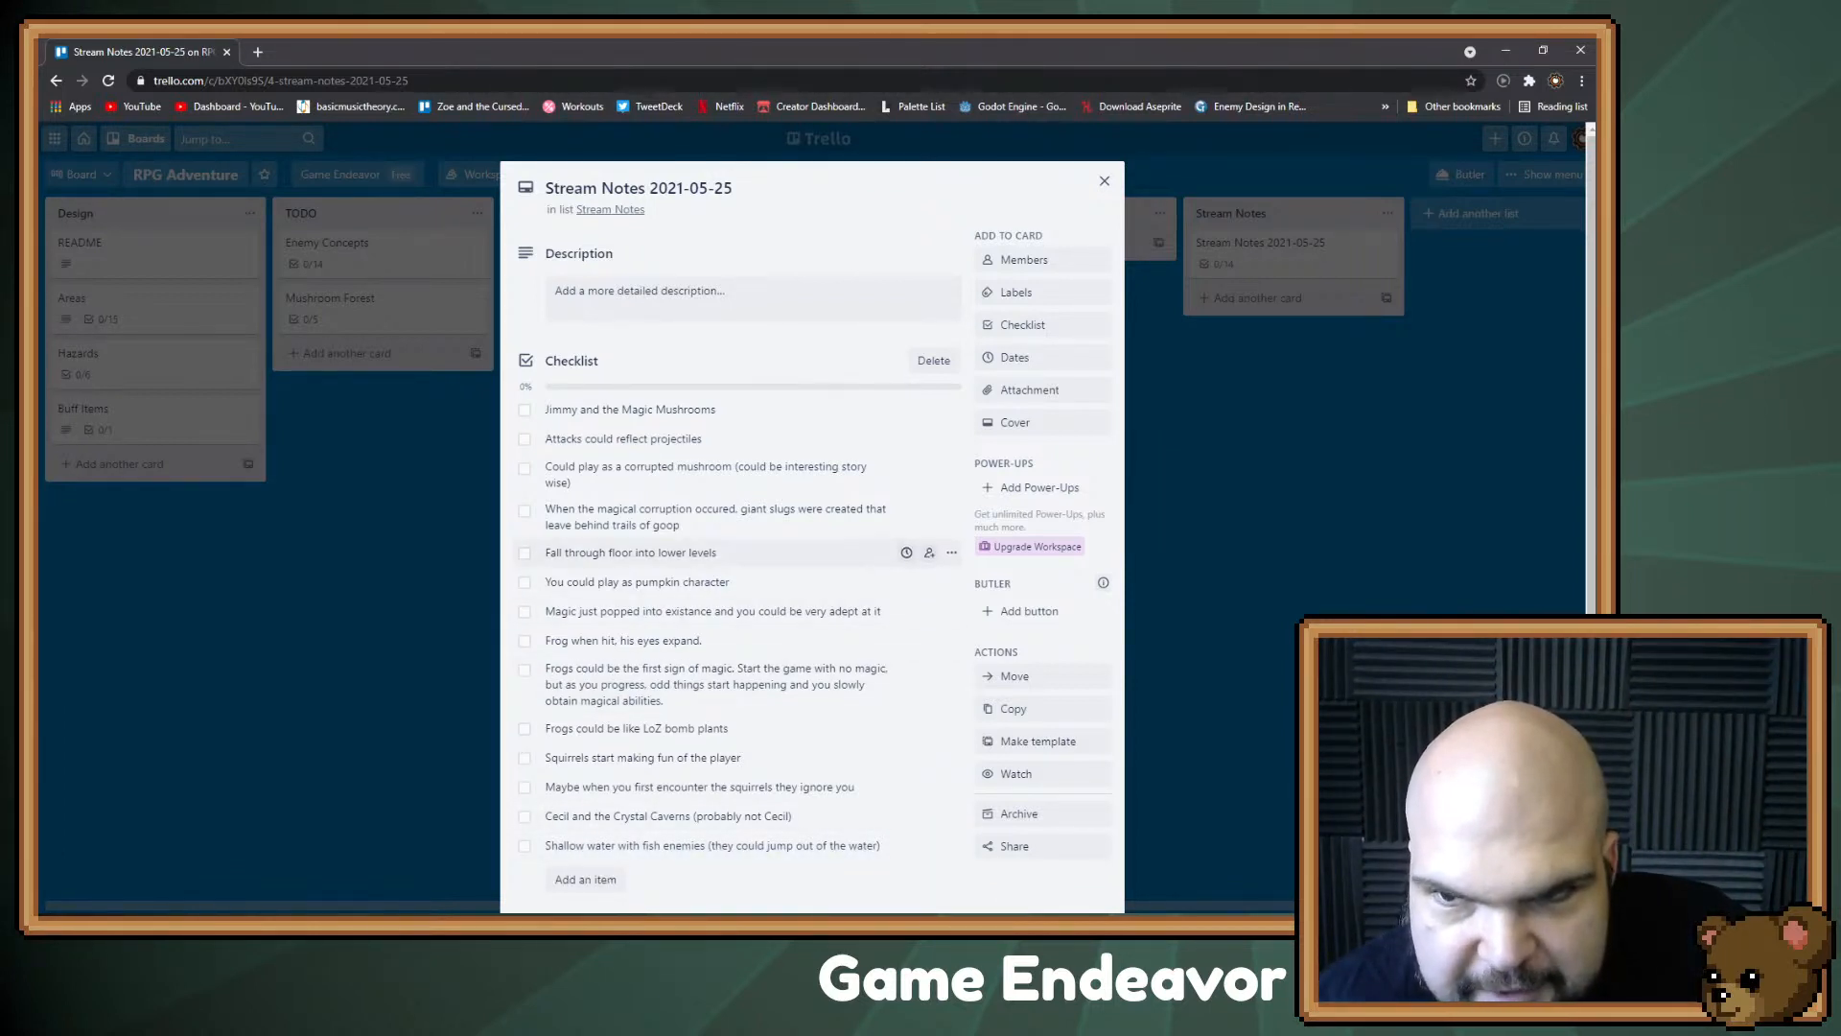
scroll(752, 474, "down", 2)
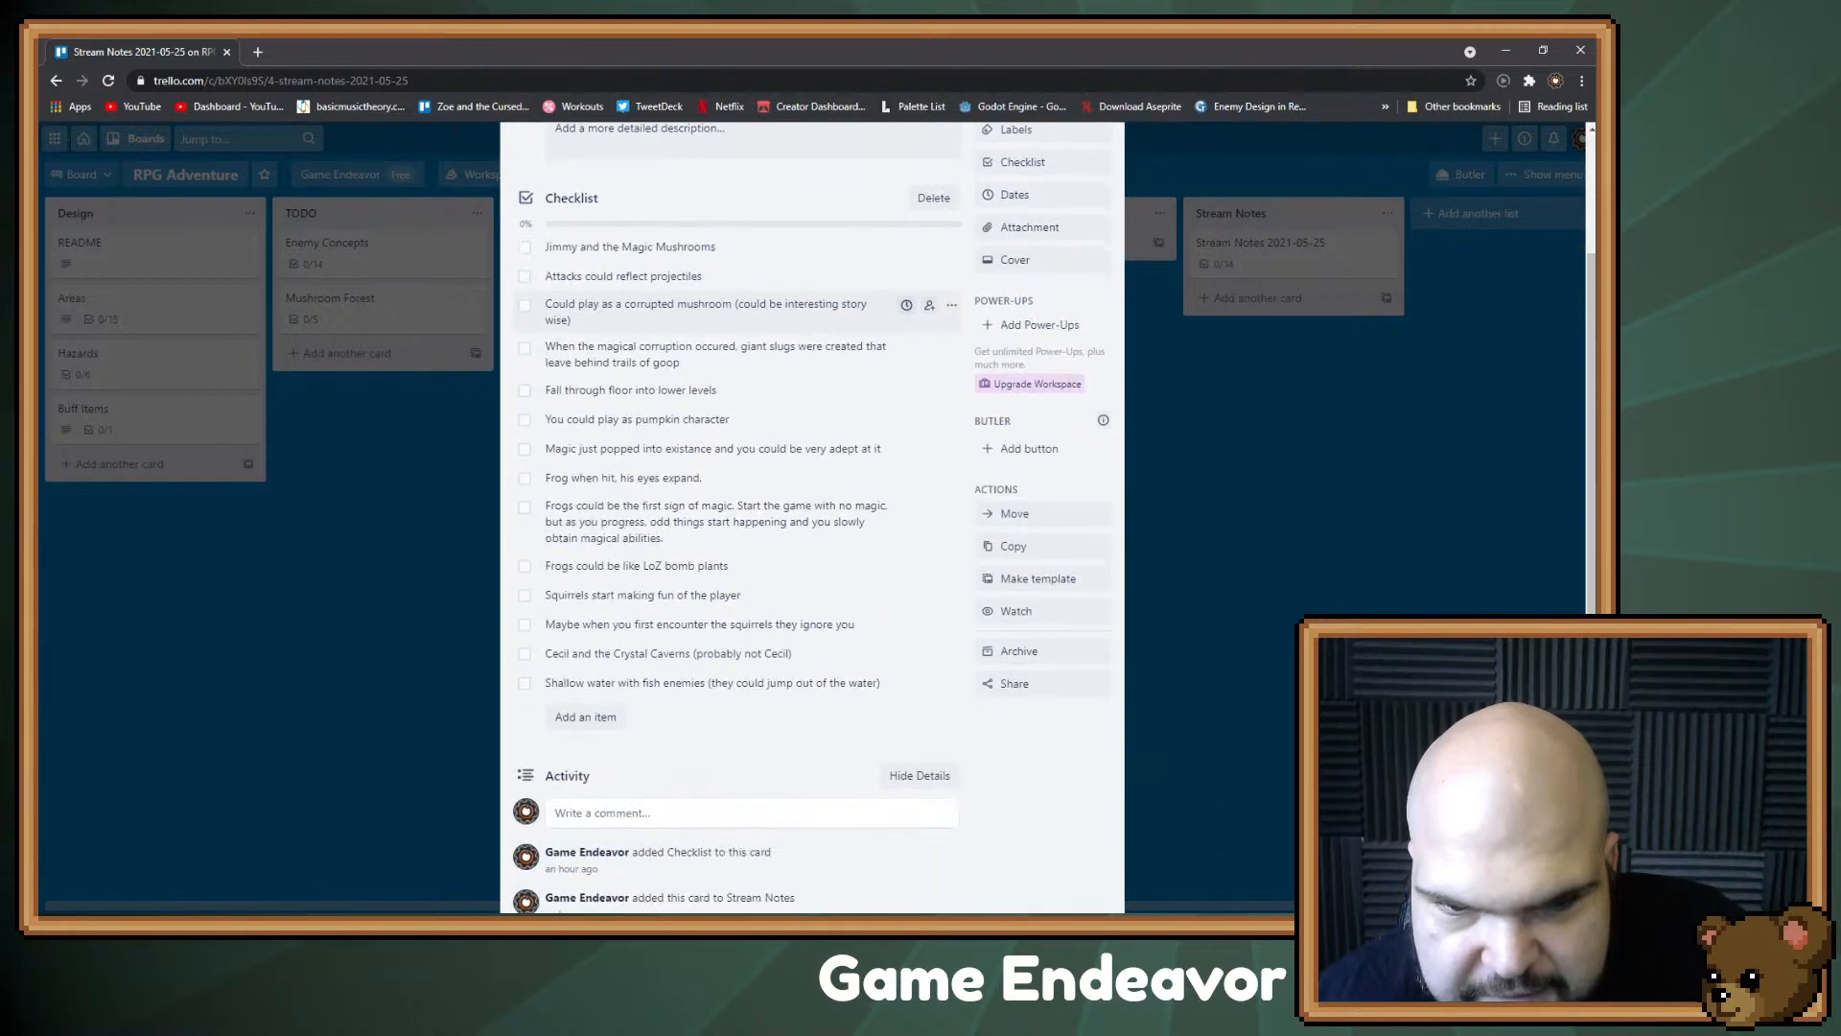
key("Escape")
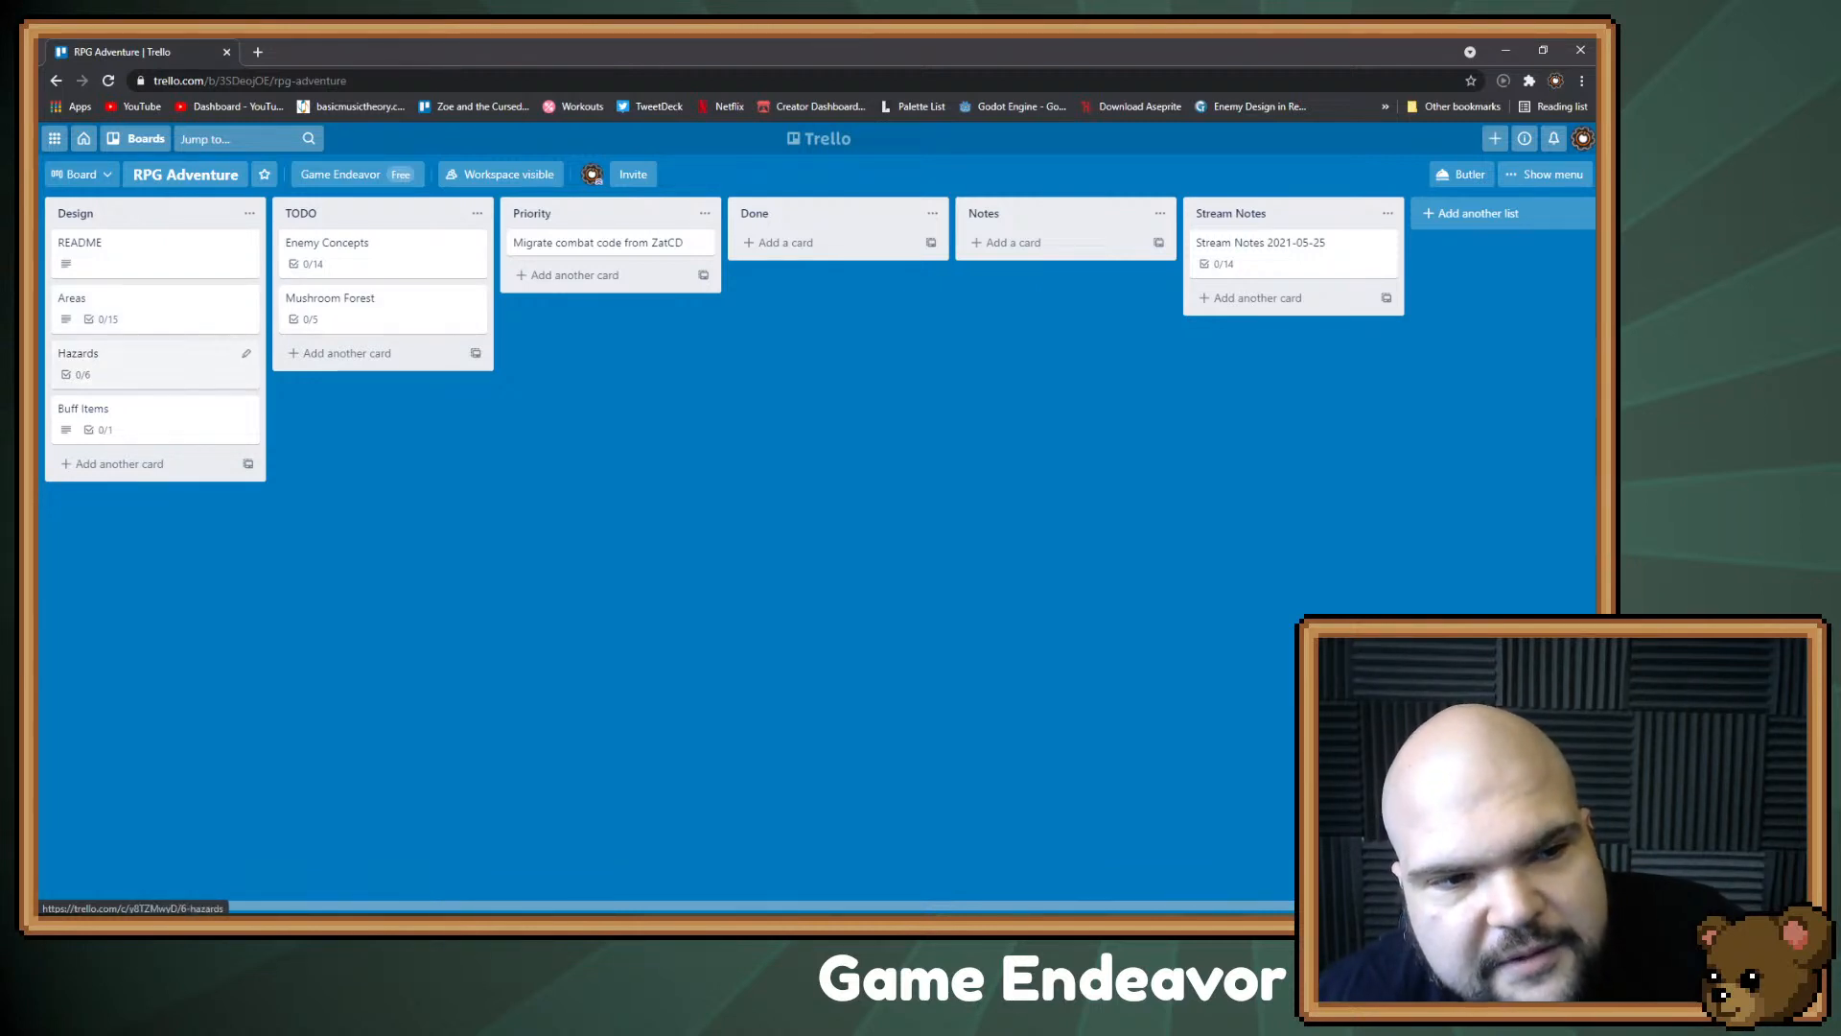
Step: Open the Areas card and add the item "Underwater Swamps" to its first checklist
left_click(144, 307)
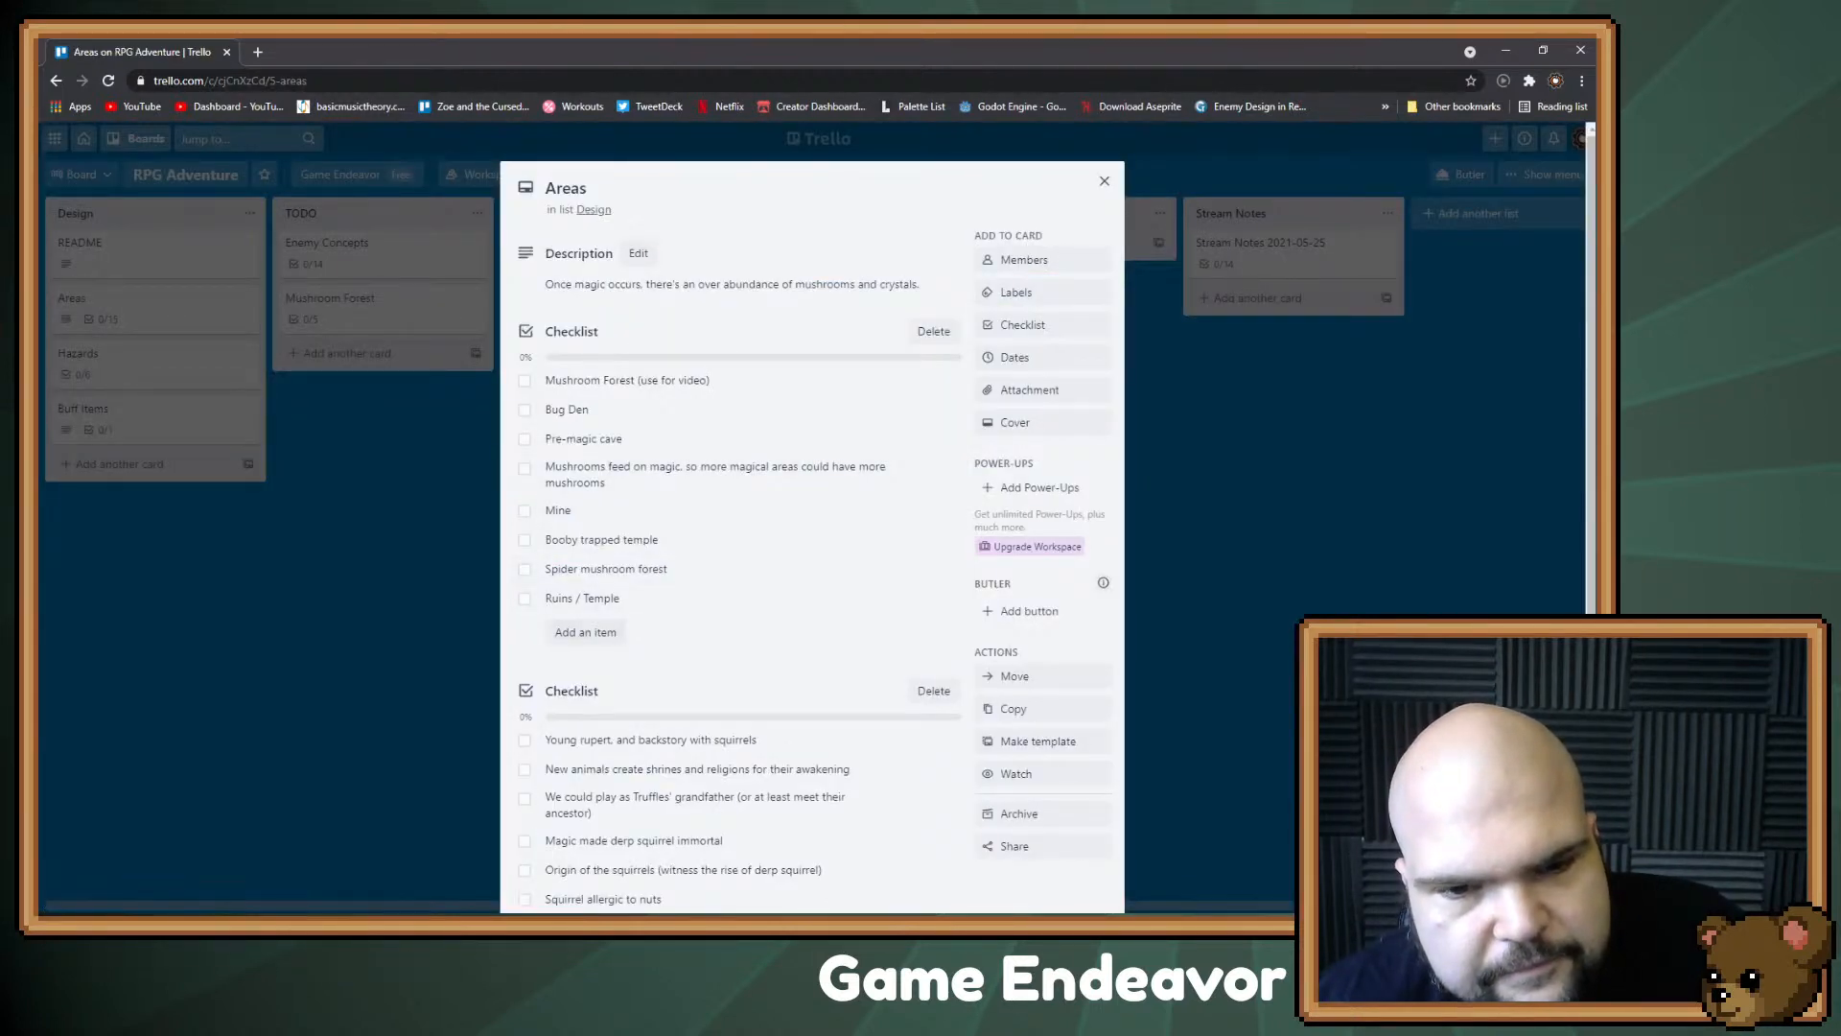
left_click(585, 632)
type("Unde")
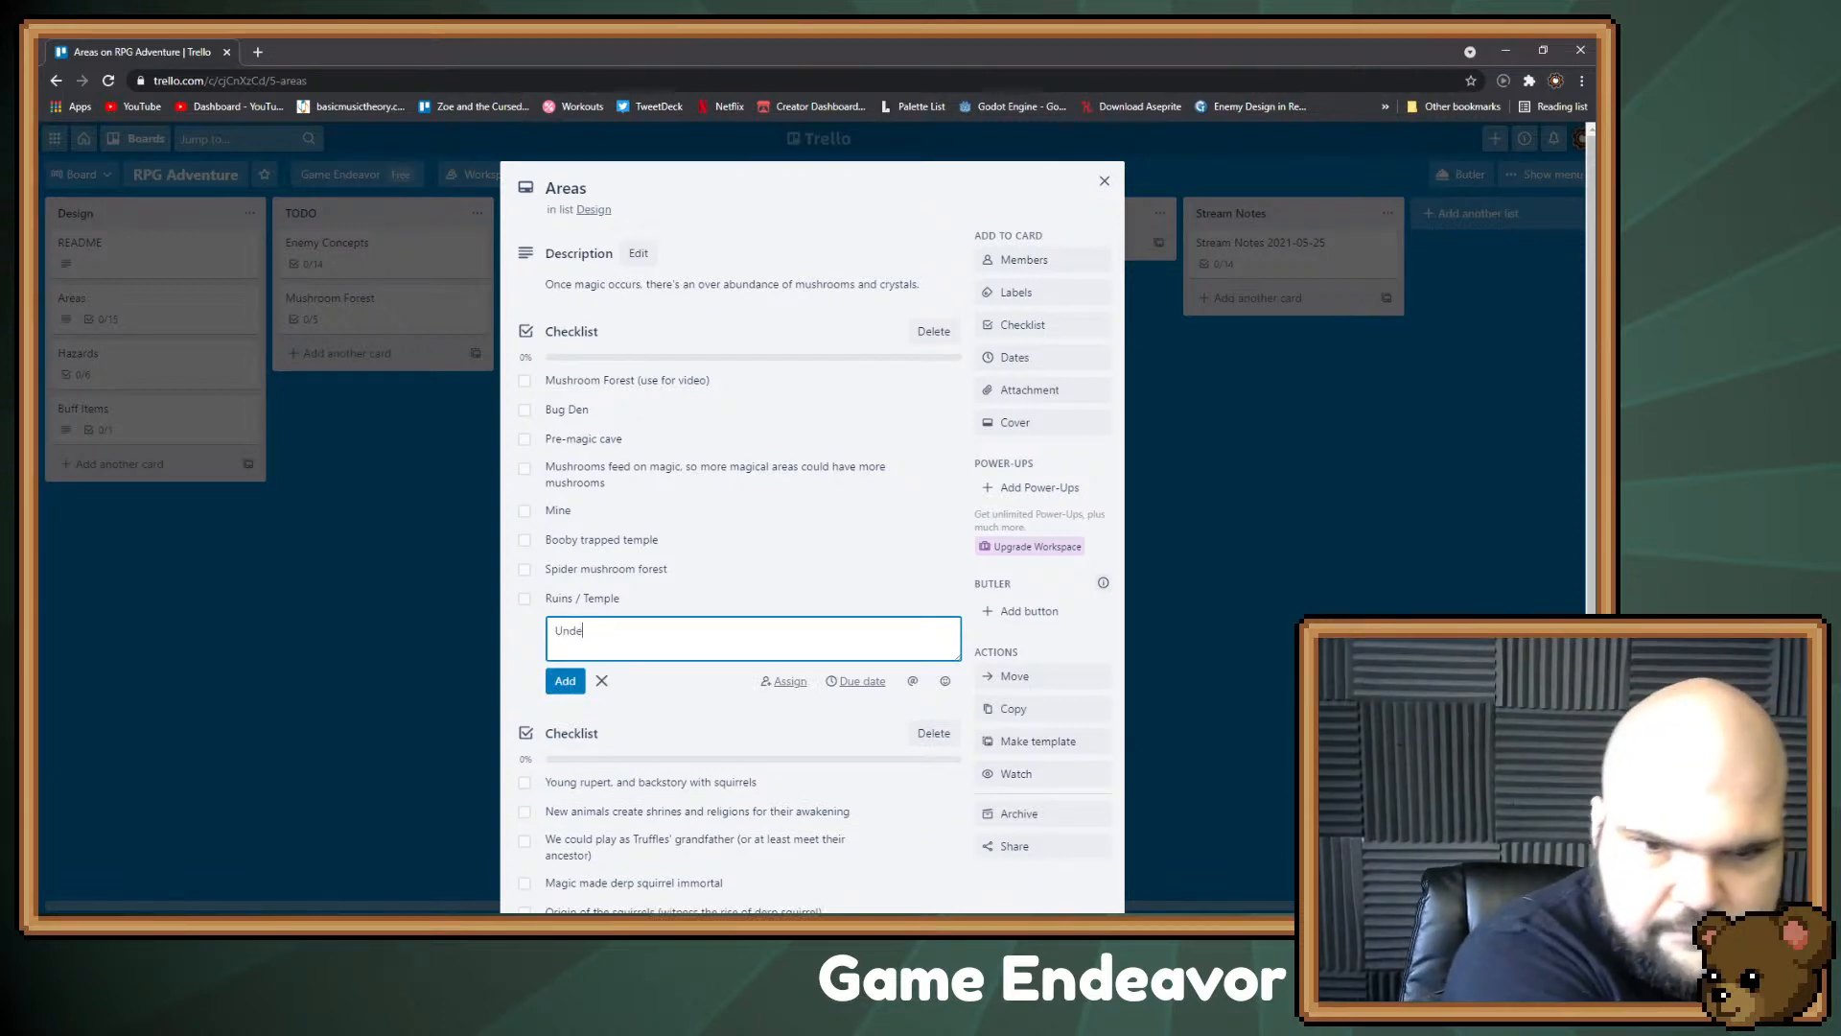
type("rwater Swamps")
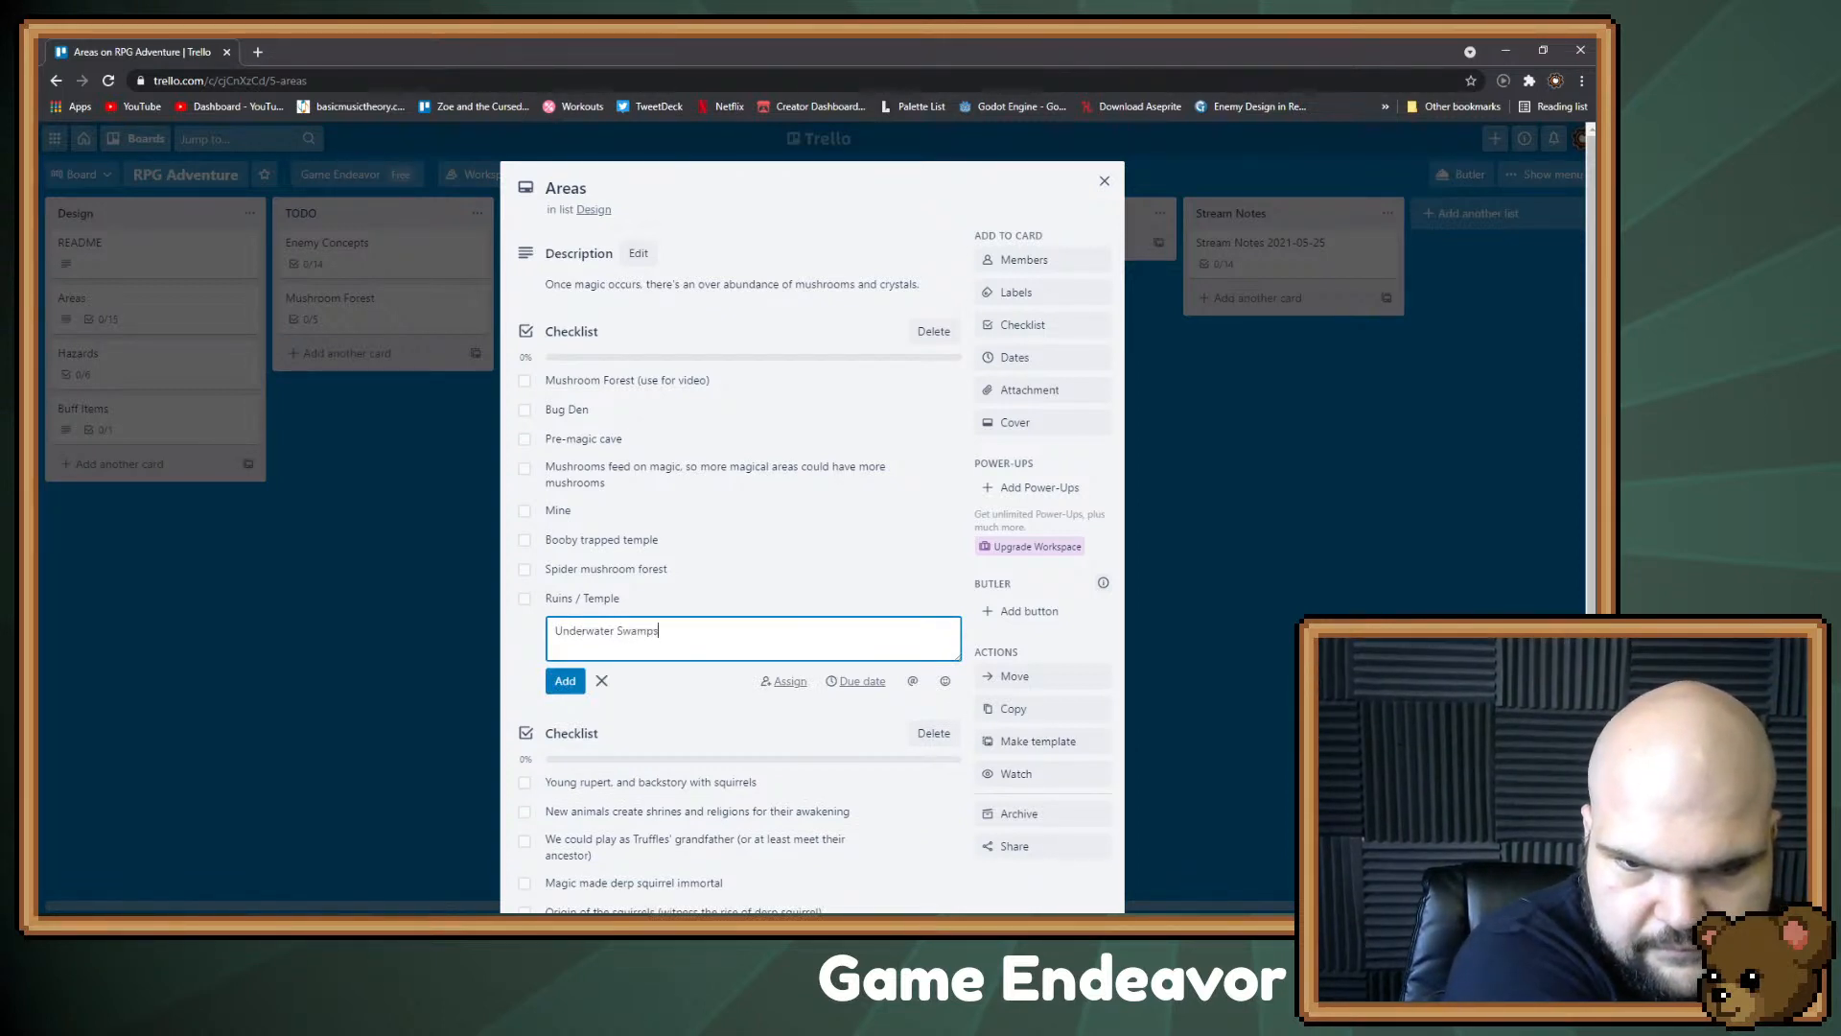
key("Return")
Step: Rename the "Underwater Swamps" item to "Underground Swamps" and close the Areas card
left_click(597, 627)
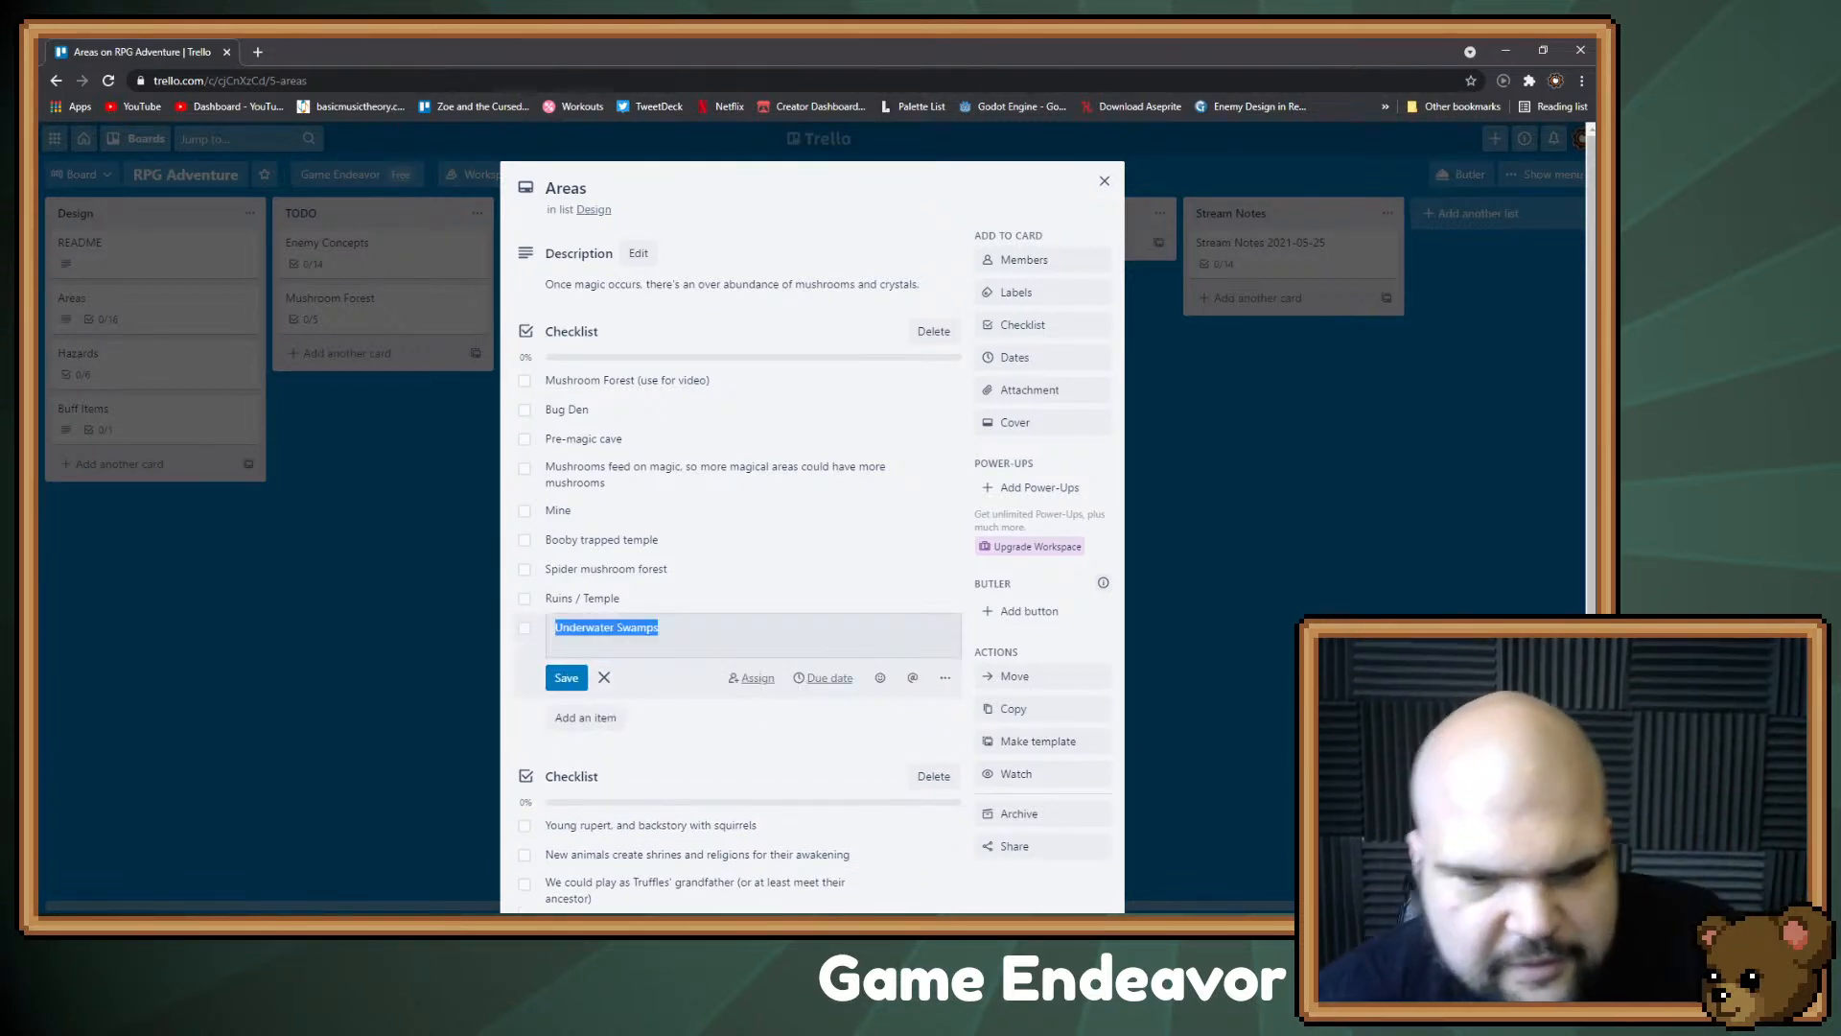
left_click(611, 627)
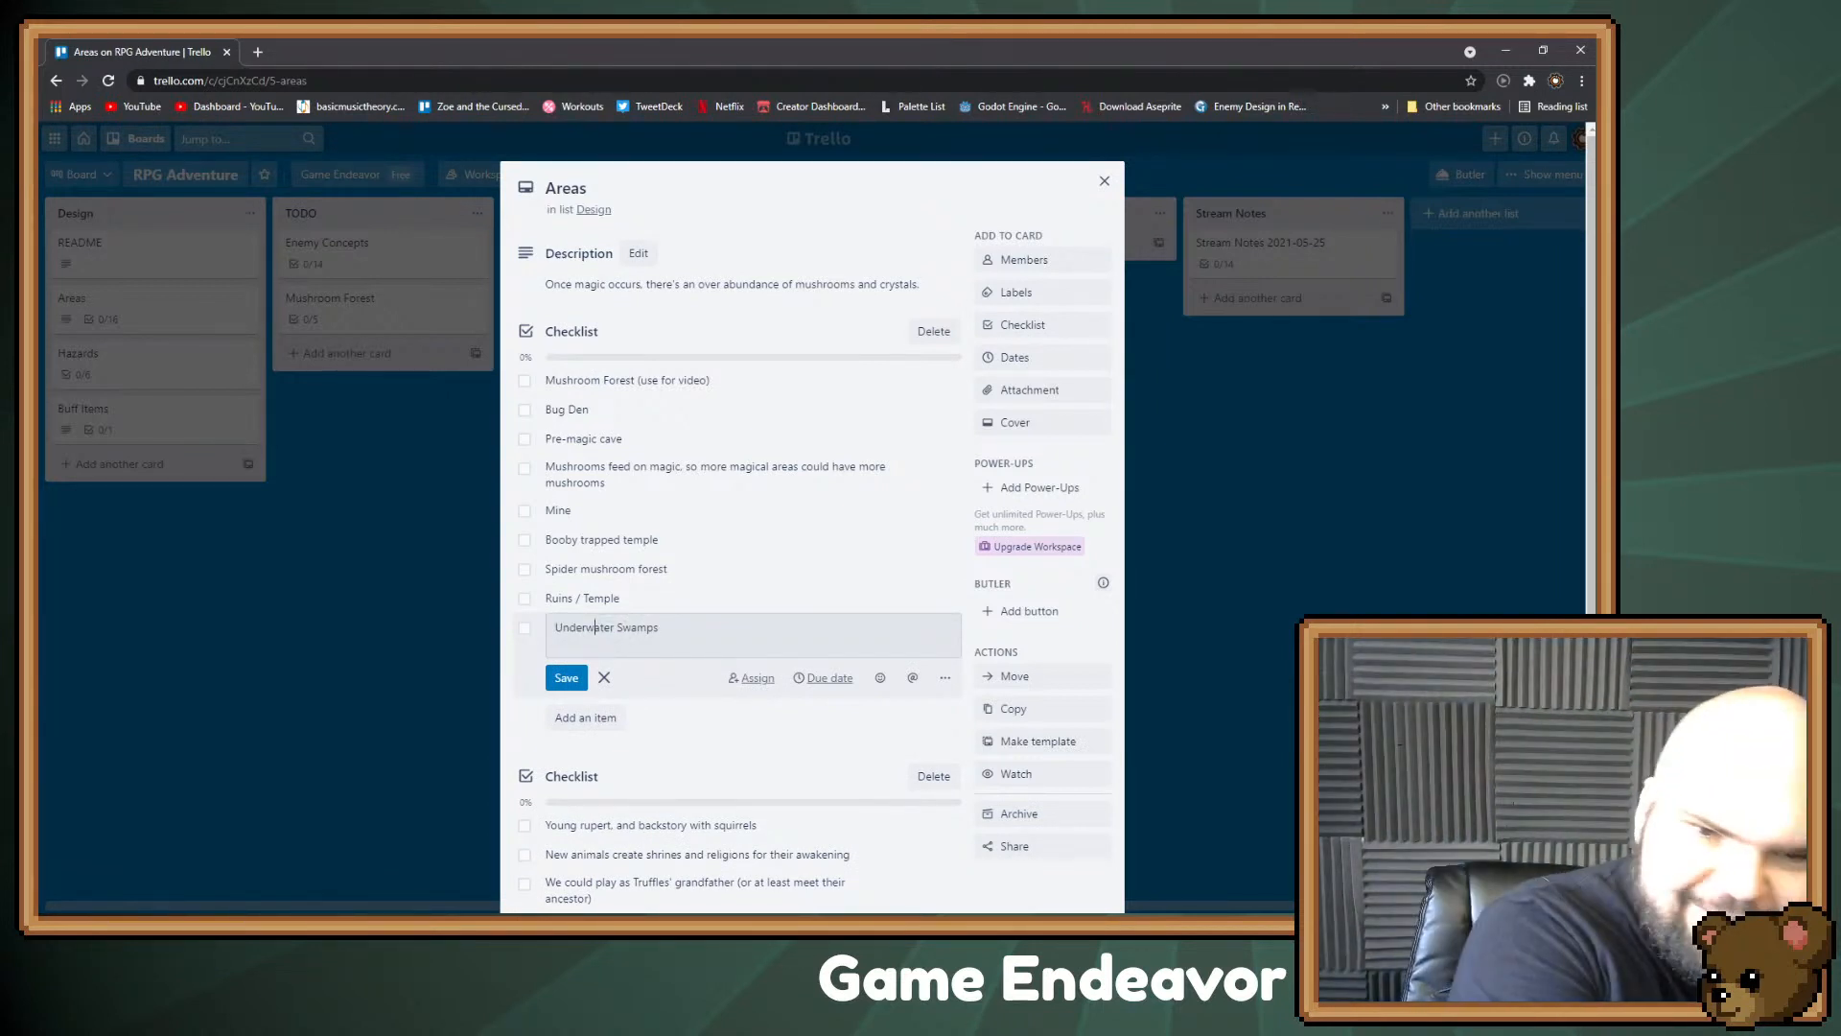
key("BackSpace")
key("BackSpace")
key("BackSpace")
key("BackSpace")
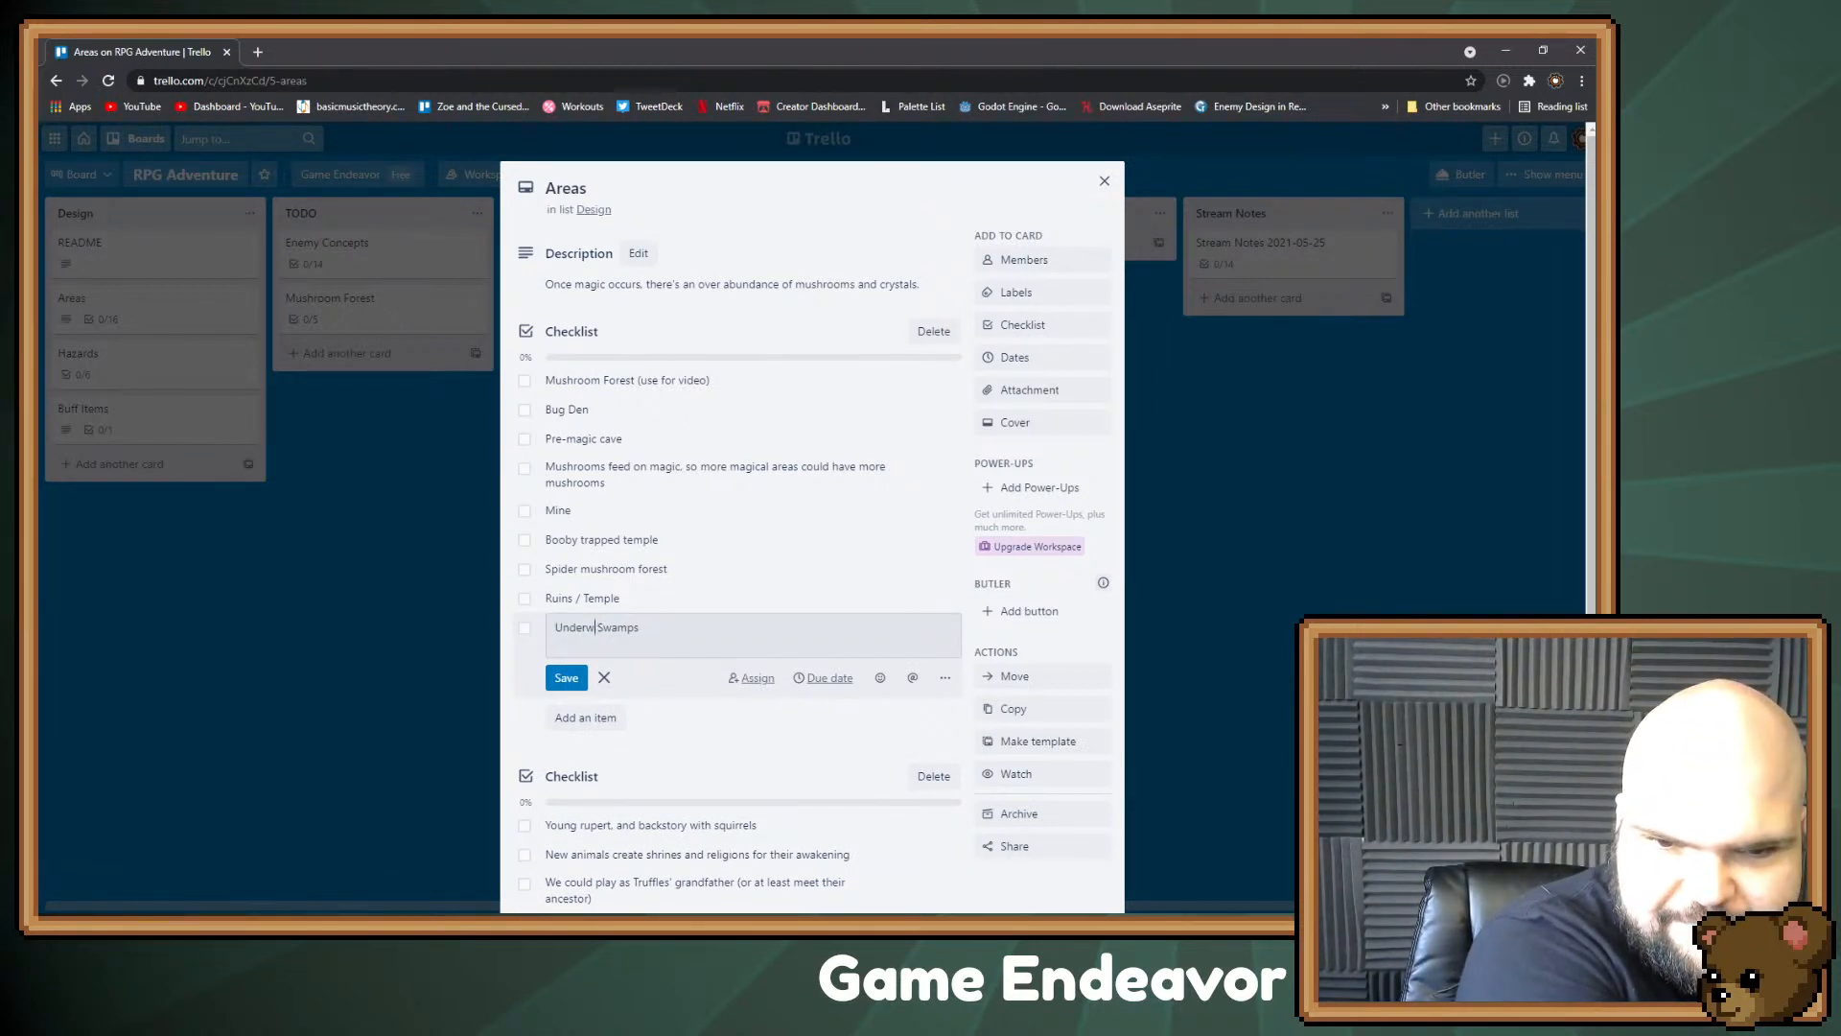
type("ground")
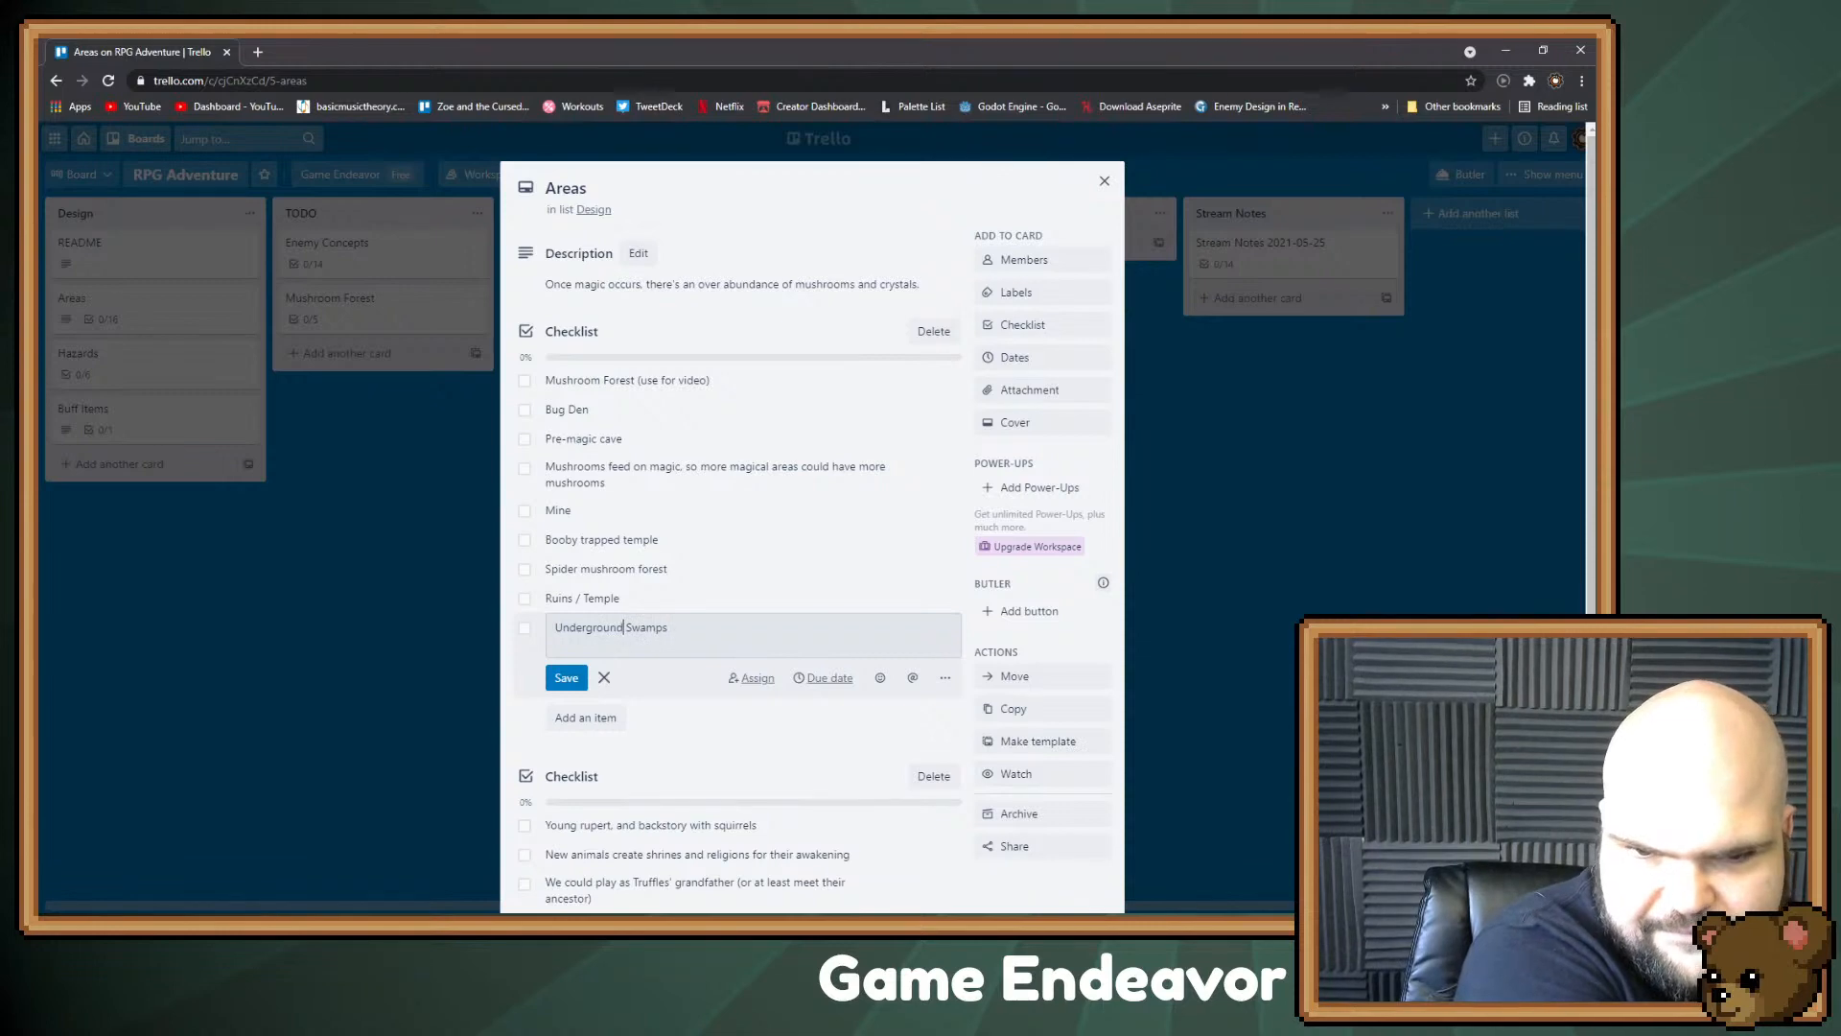
key("Return")
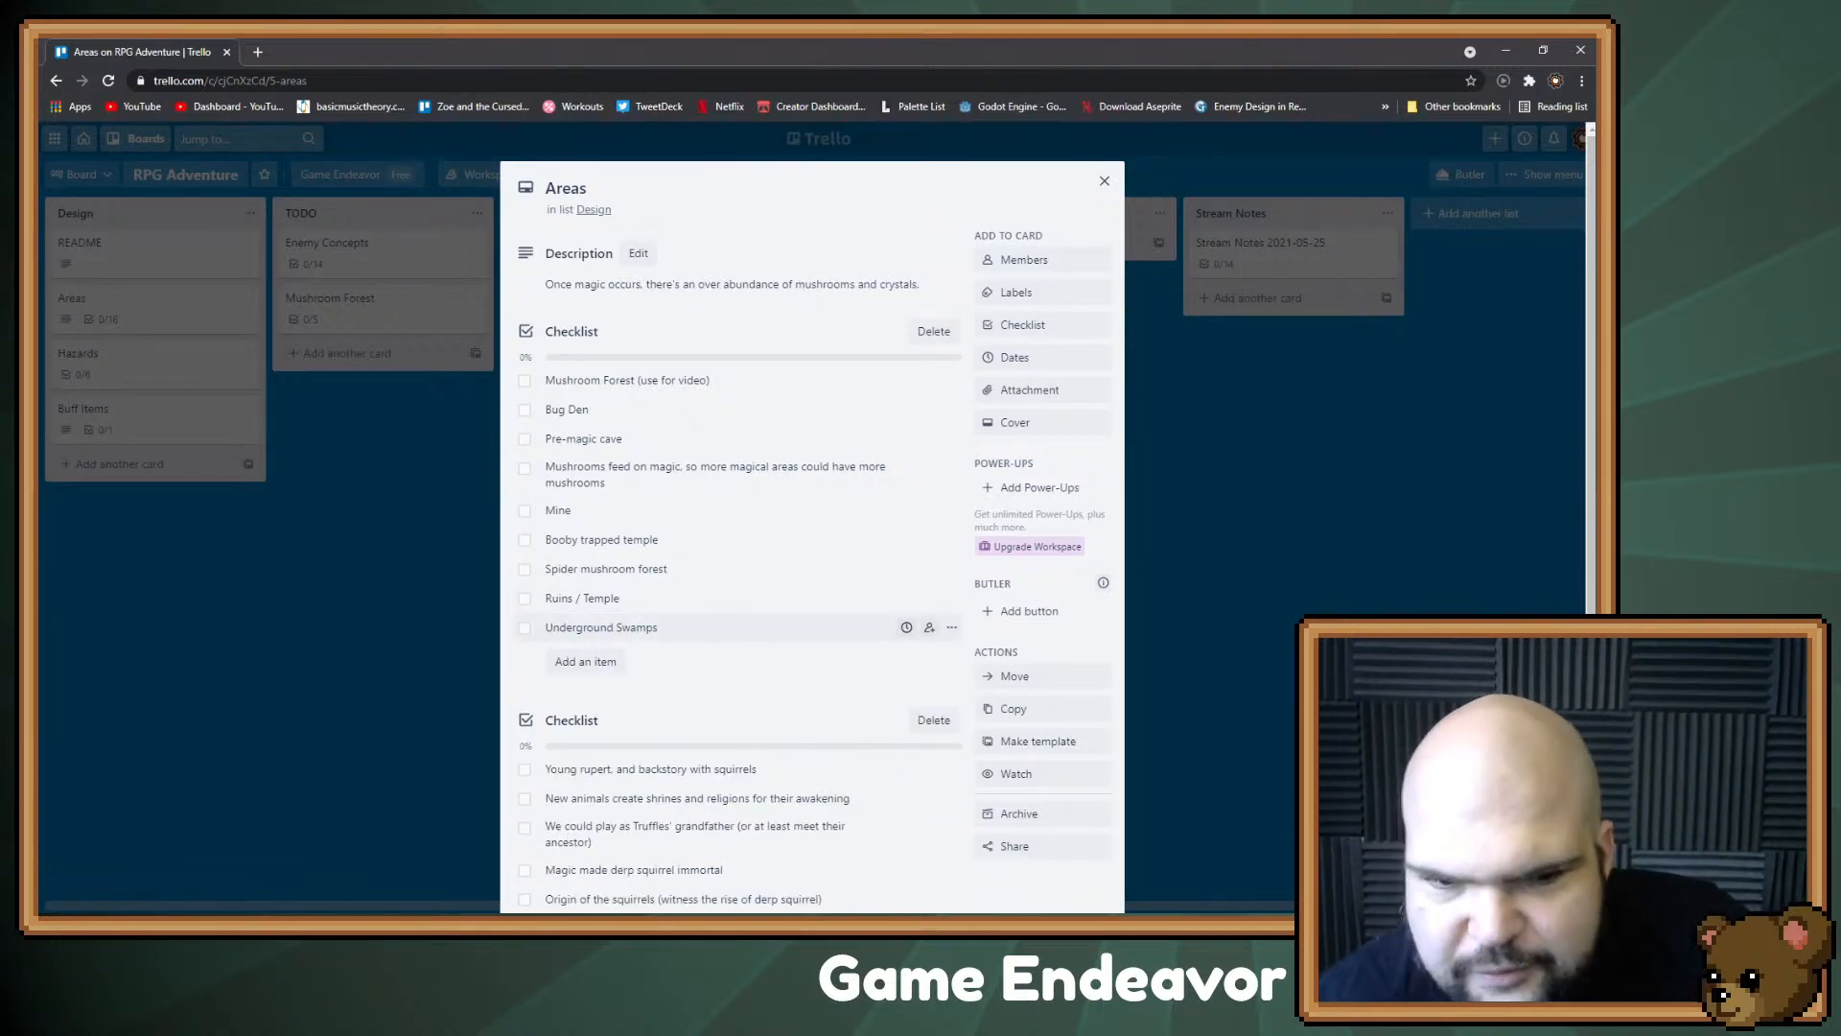
key("Escape")
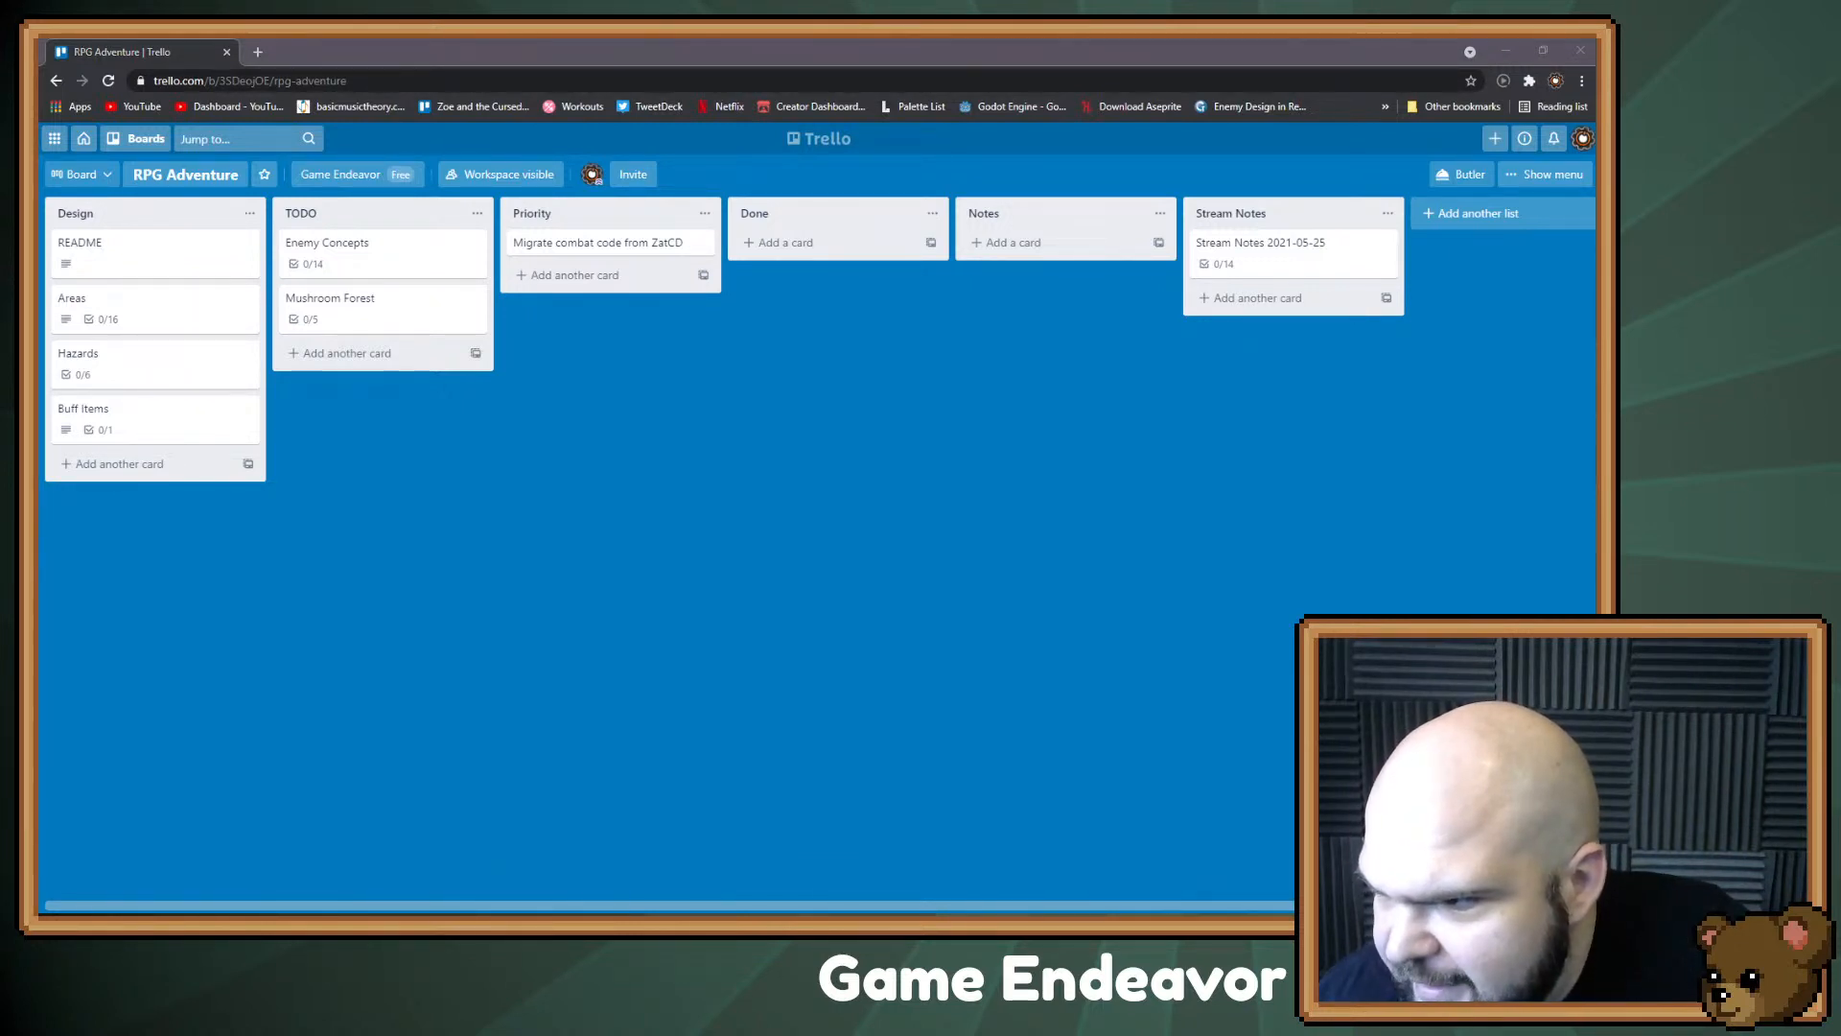
Step: Switch to Aseprite and refine both sides of the mushroom knight silhouette's torso with the 2 px Eraser and 3 px Pencil
key("alt+Tab")
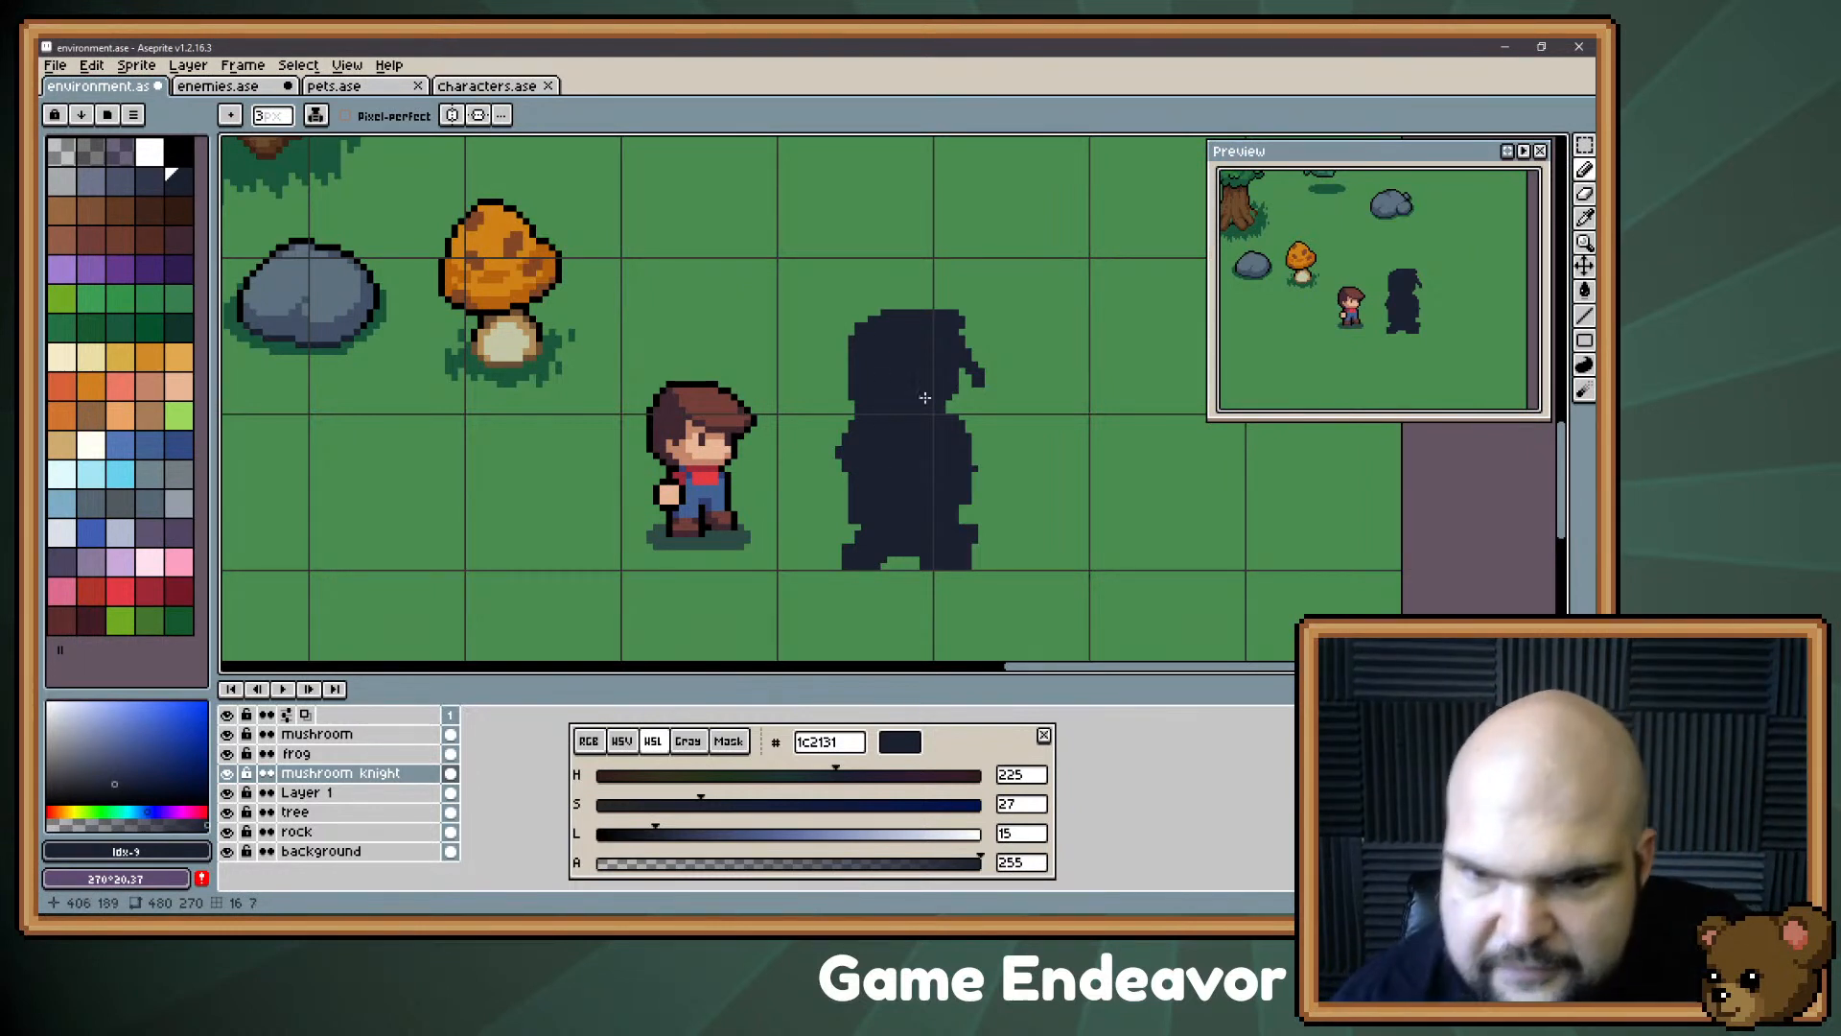
key("e")
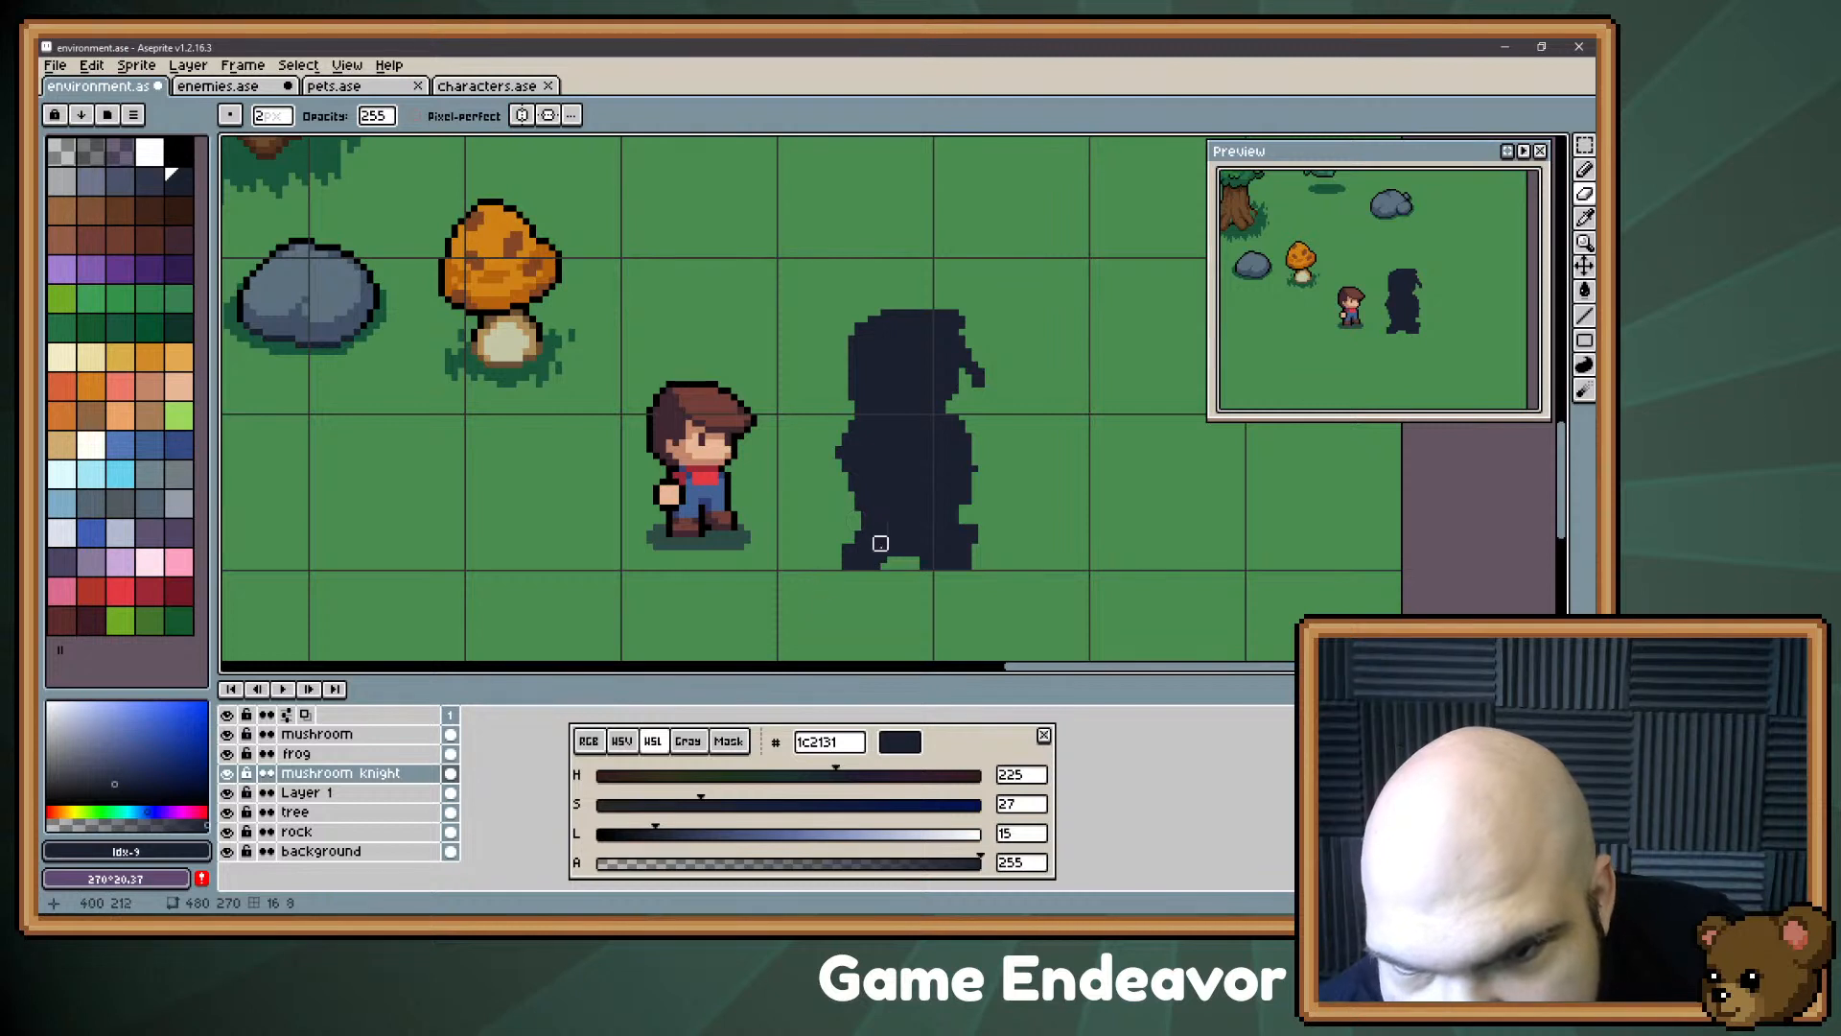
key("b")
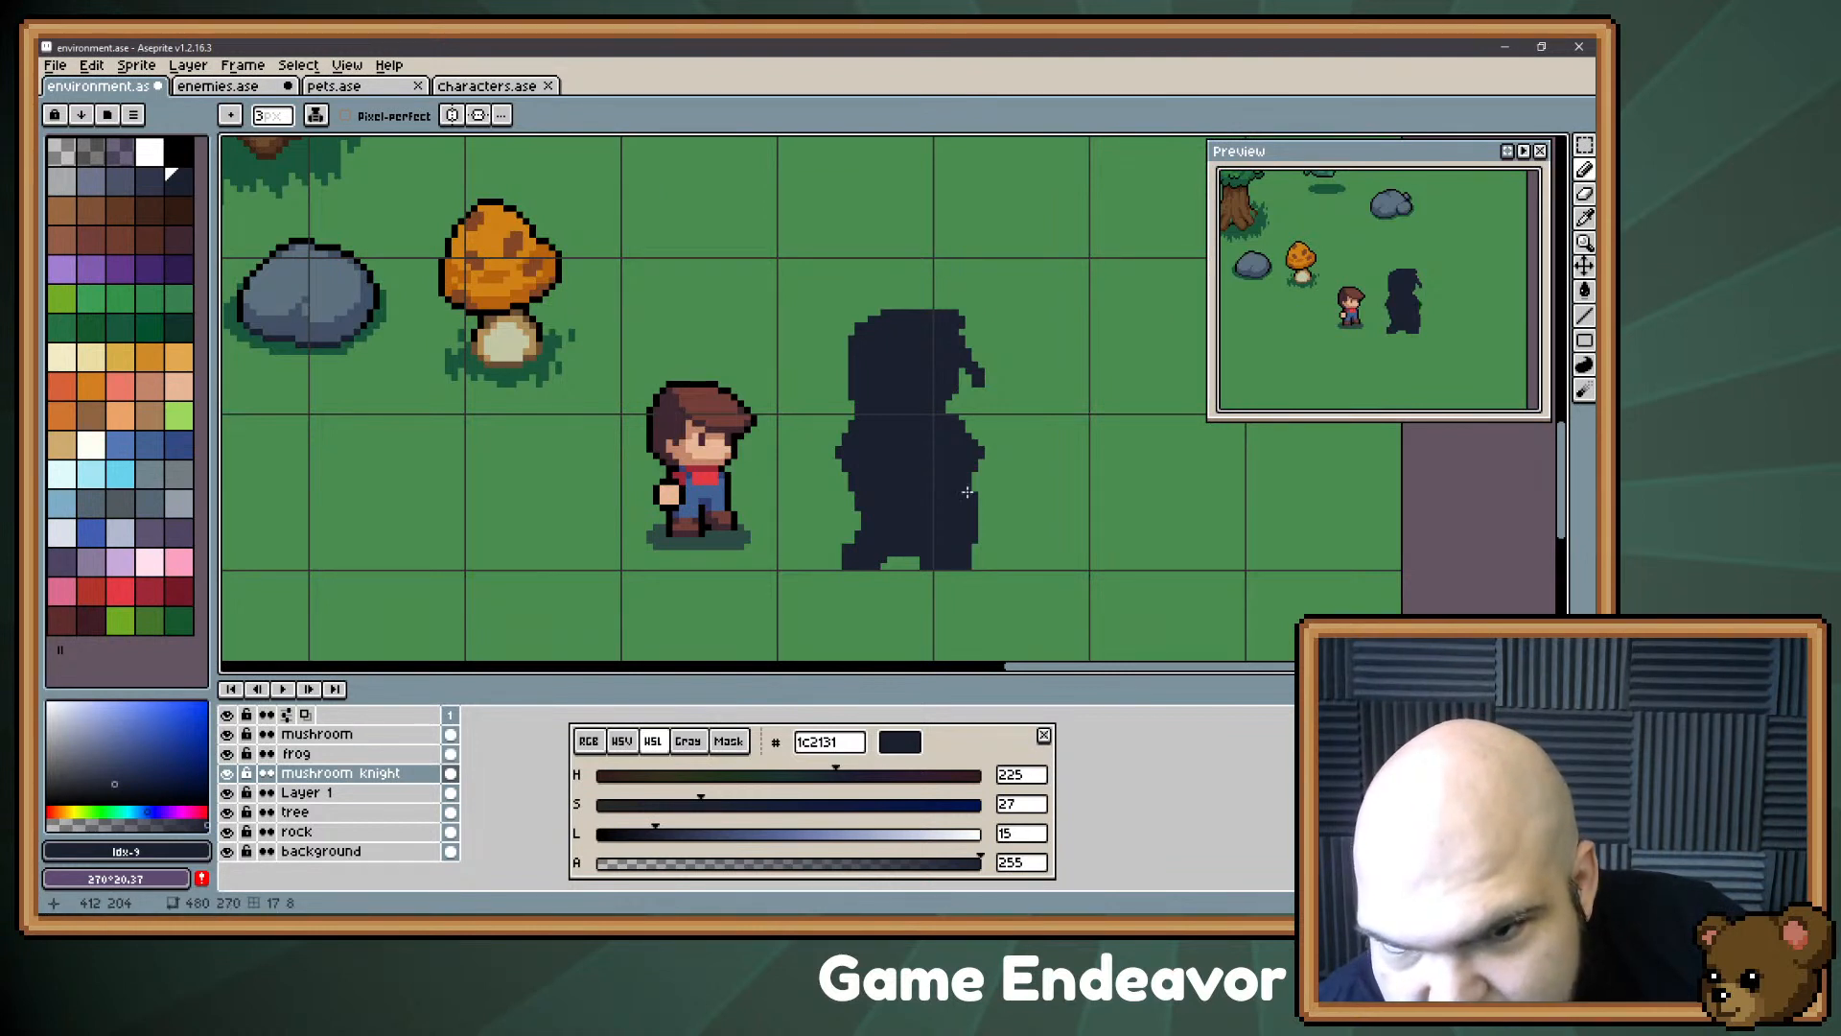
key("e")
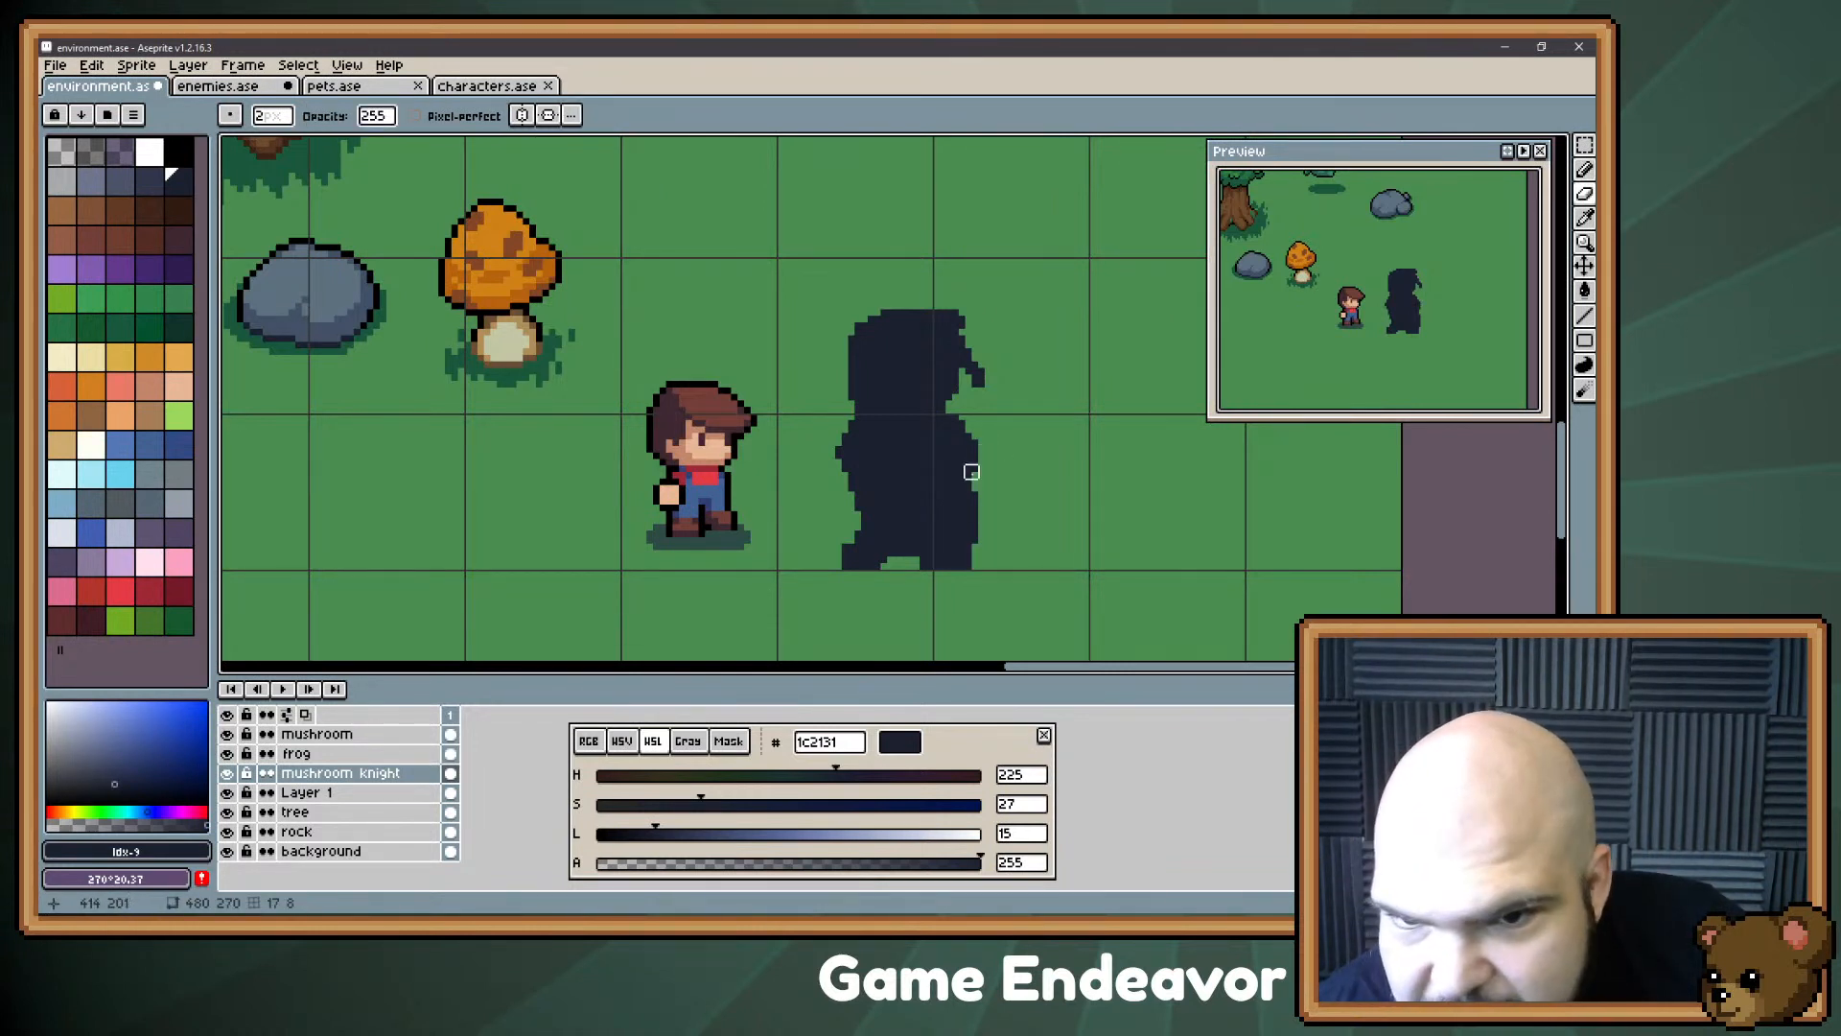
key("b")
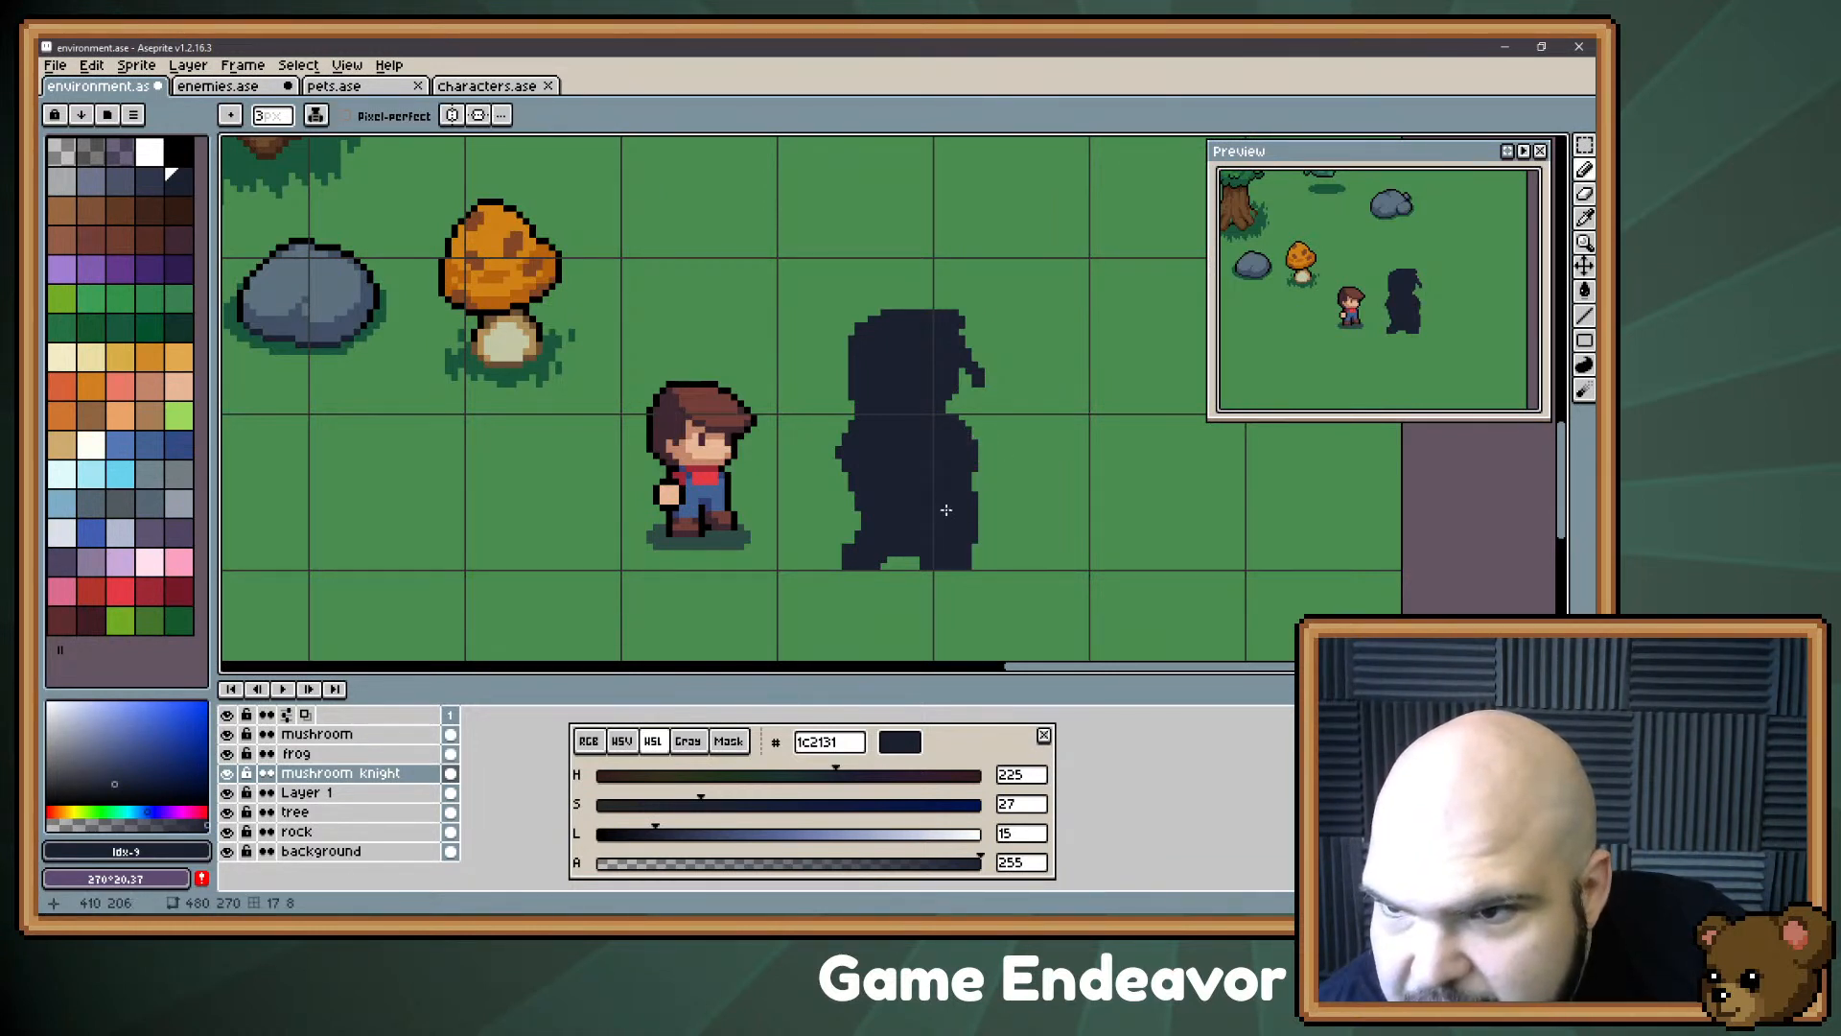
key("e")
key("b")
left_click_drag(852, 435, 847, 435)
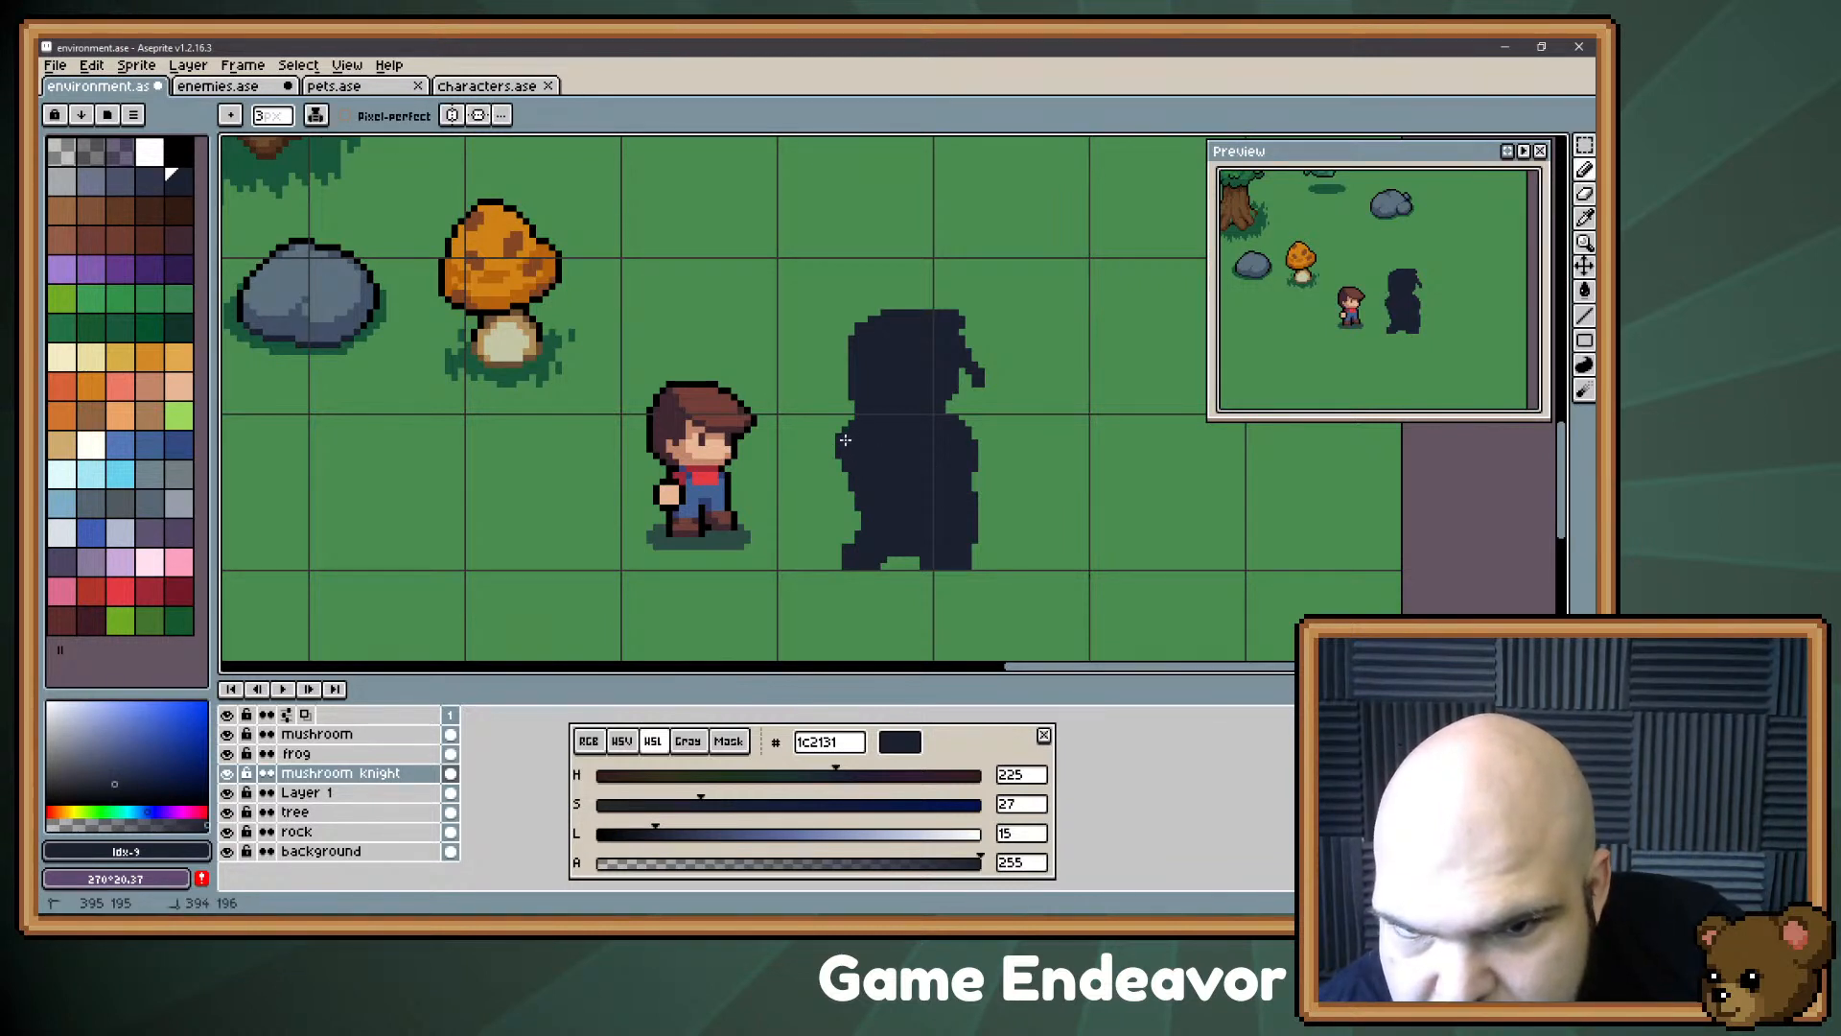
Step: Select the whole mushroom knight silhouette, flip it horizontally, and deselect
left_click_drag(722, 581, 728, 530)
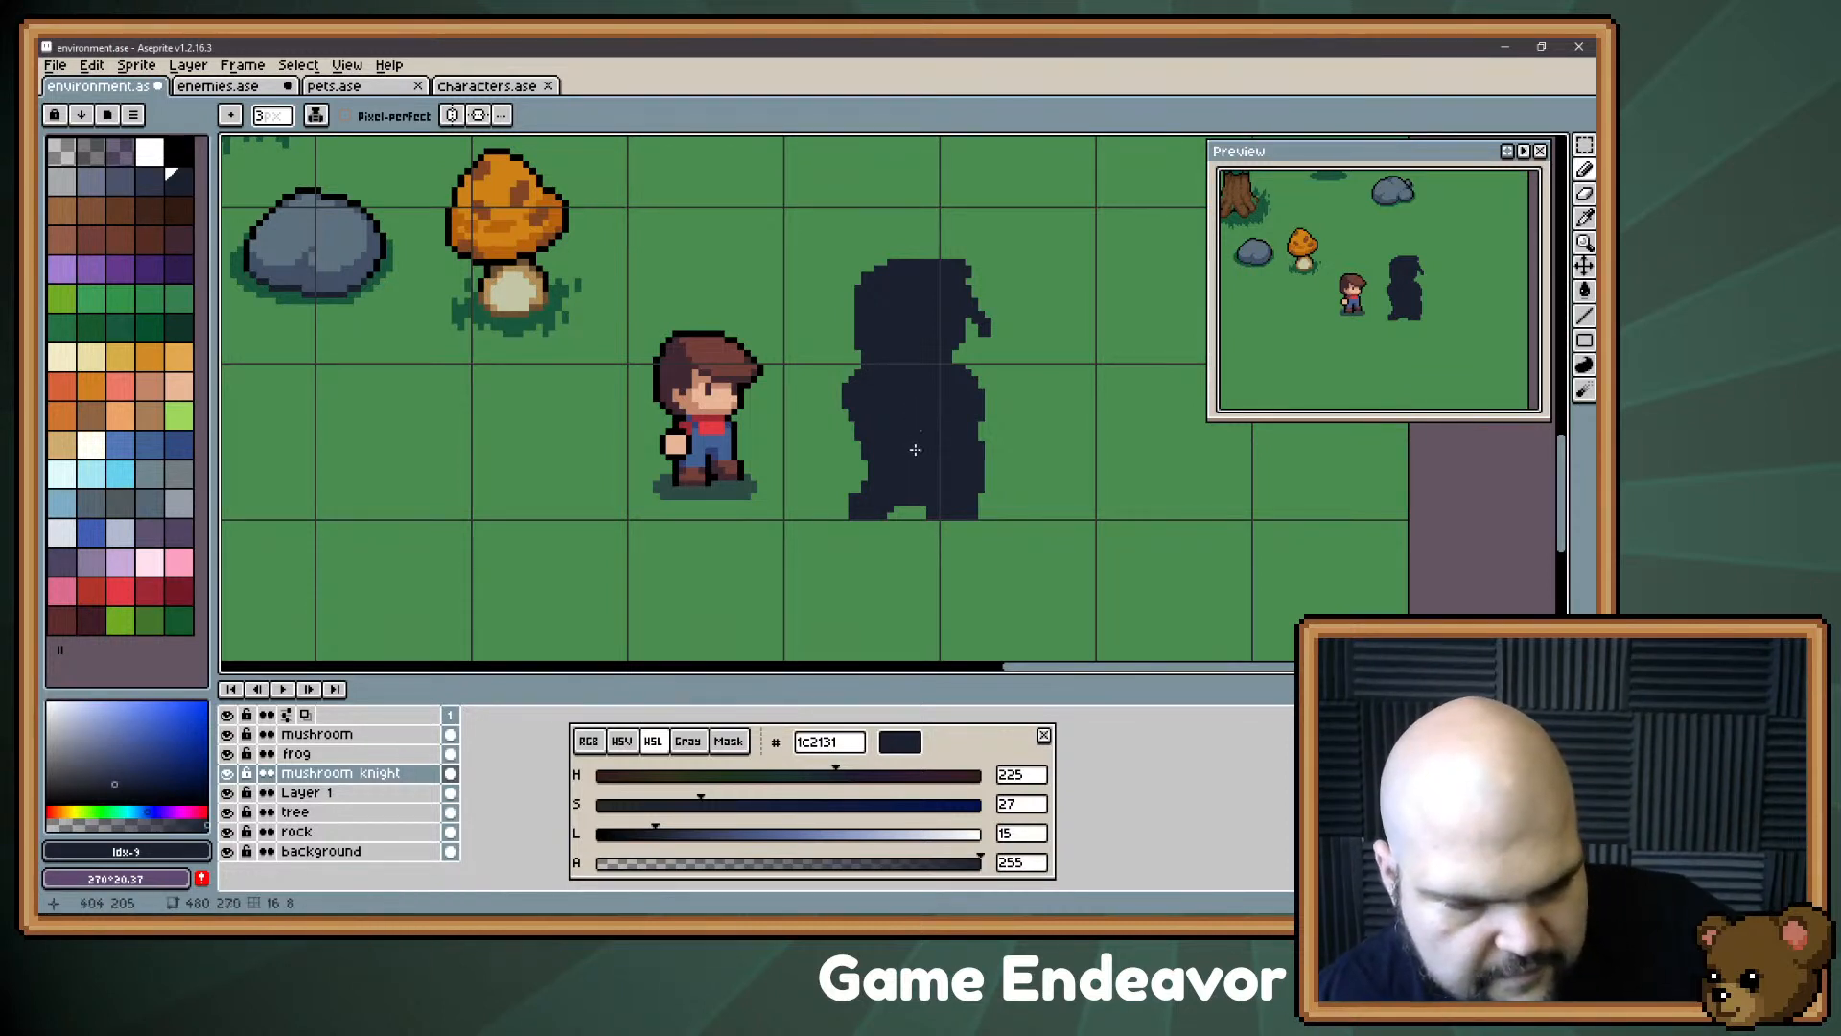
key("m")
left_click_drag(1062, 202, 813, 540)
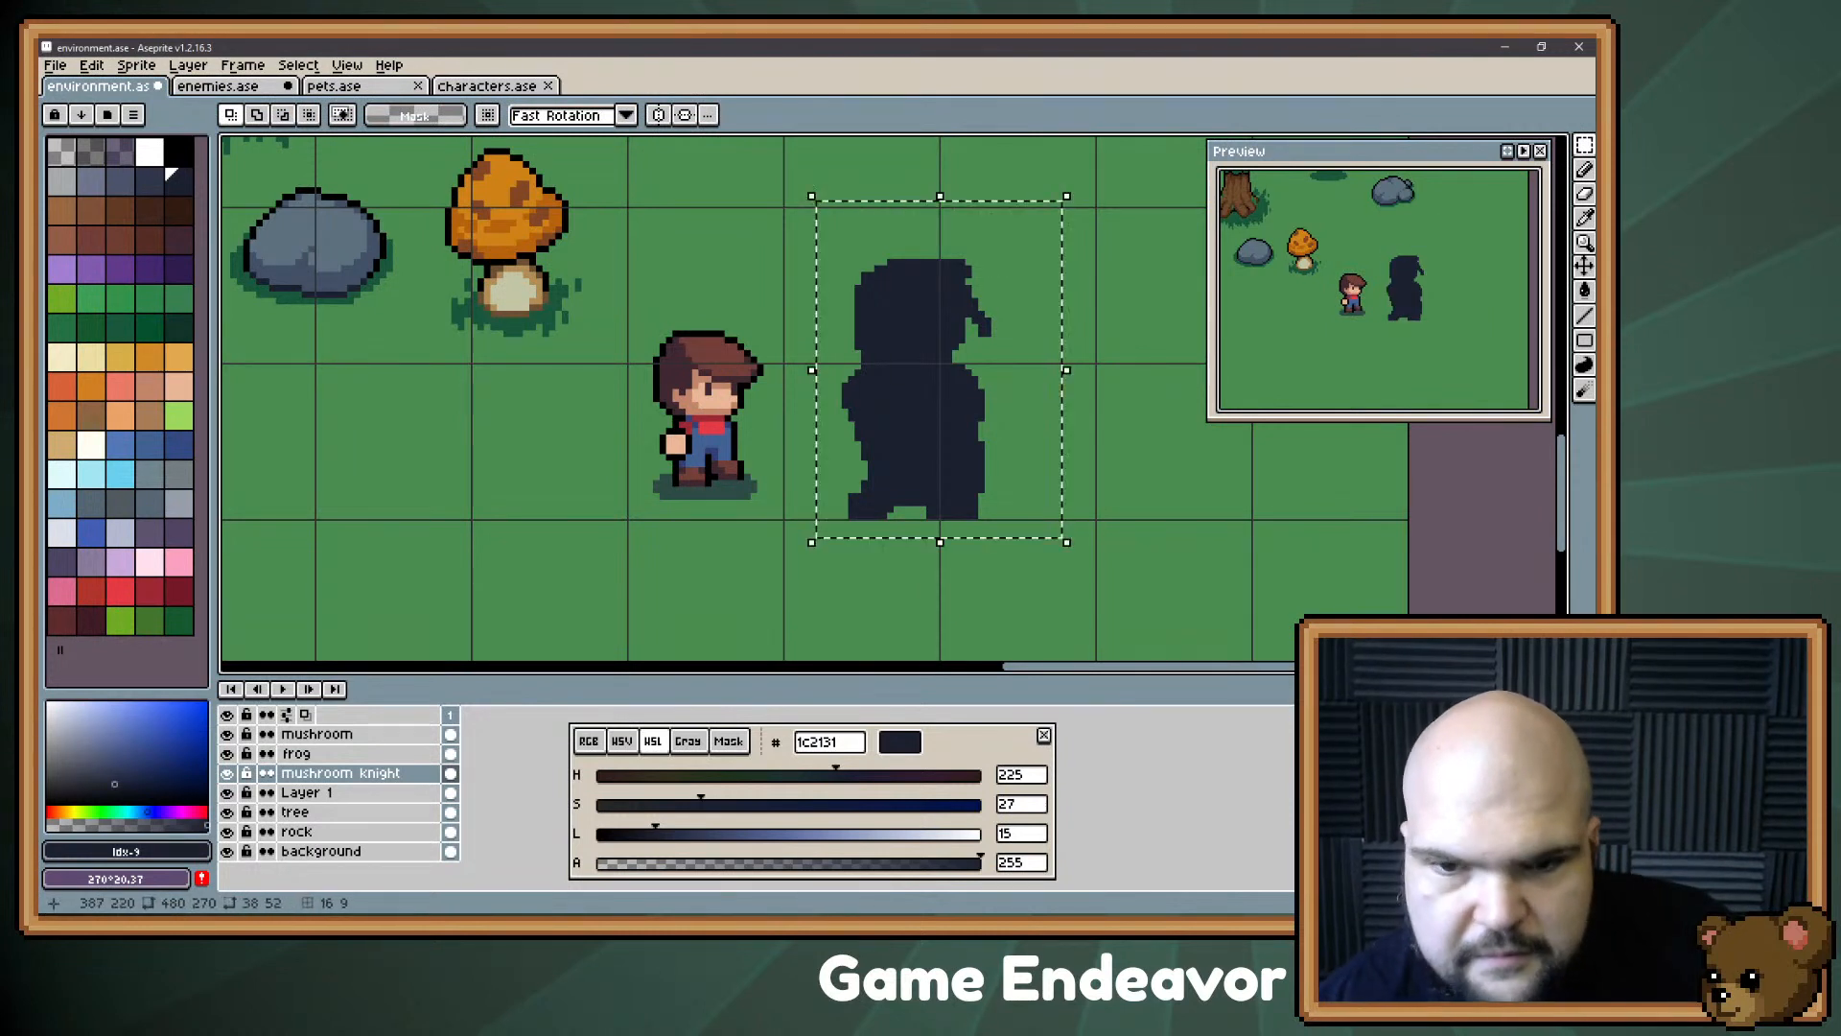
key("shift+h")
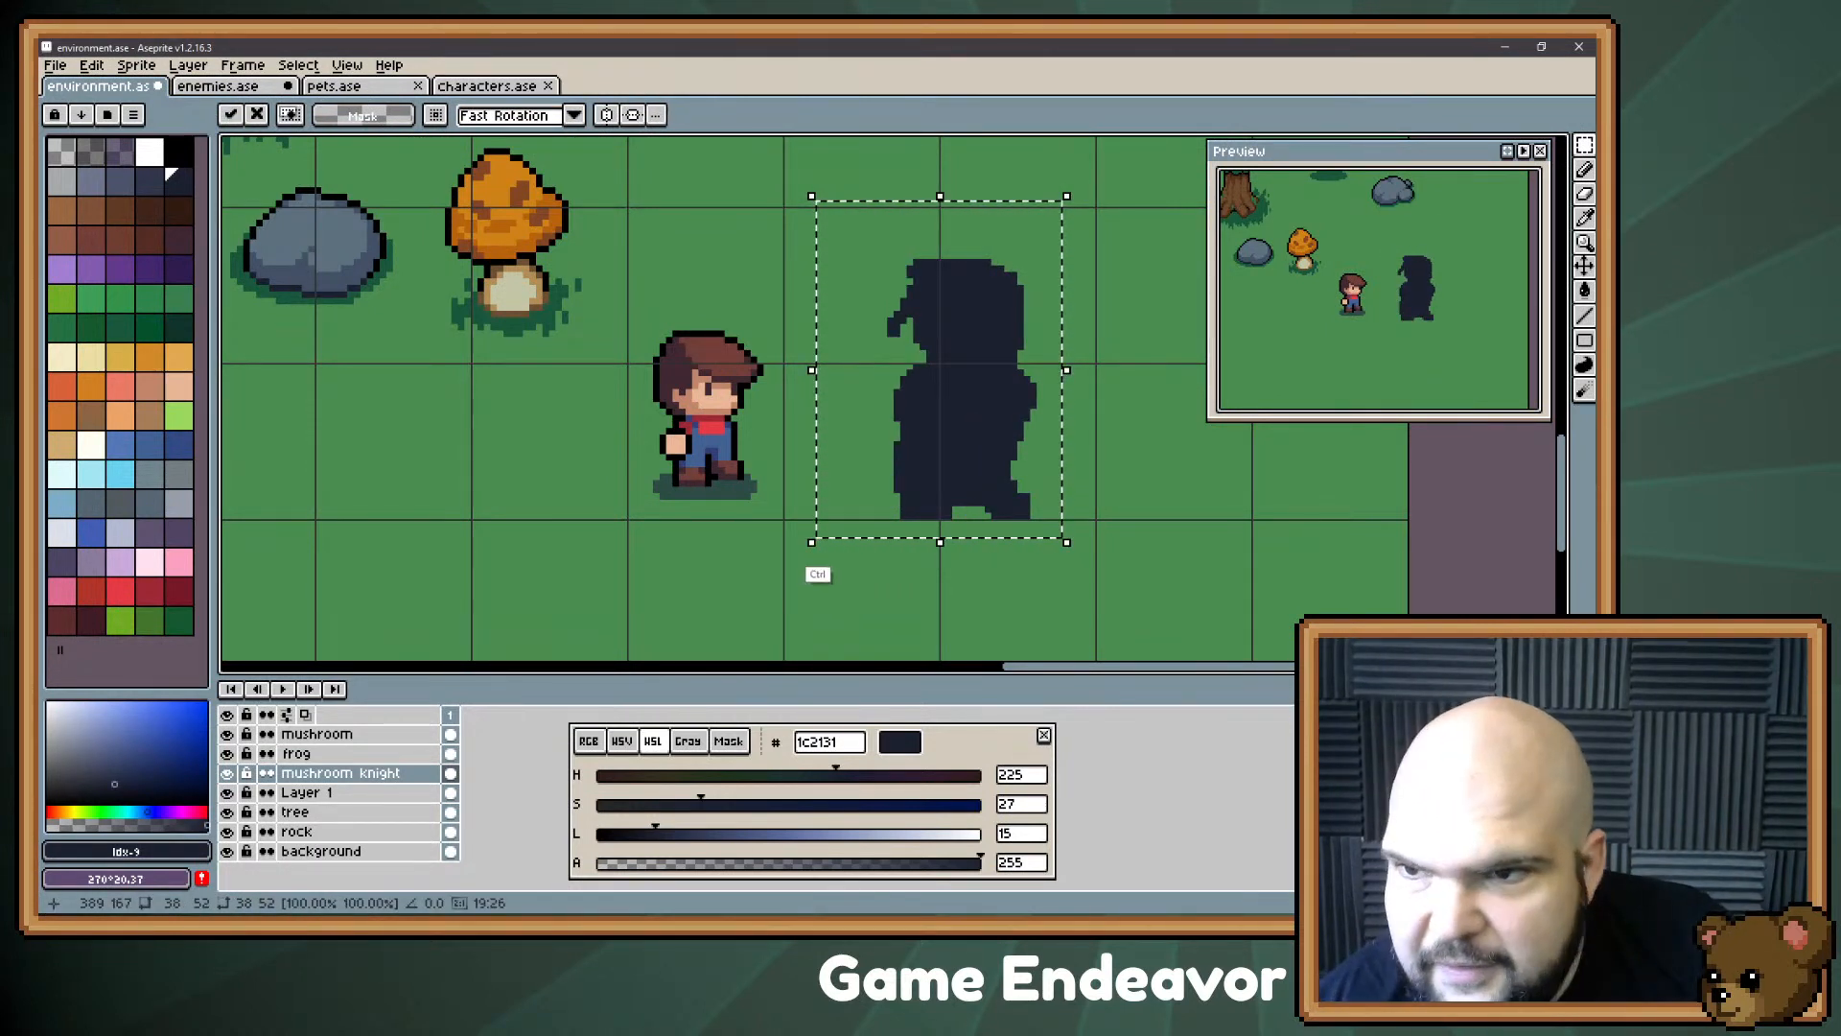
key("ctrl+d")
Step: Draw an arm hanging from the silhouette on the side away from the player and trim its shoulder with the 2 px Eraser
key("space")
mouse_move(1037, 358)
left_mouse_down()
mouse_move(888, 407)
mouse_move(877, 474)
mouse_move(892, 485)
mouse_move(888, 450)
mouse_move(902, 522)
mouse_move(894, 498)
left_mouse_up()
key("b")
key("ctrl+z")
key("e")
key("b")
key("e")
left_click_drag(892, 422, 887, 432)
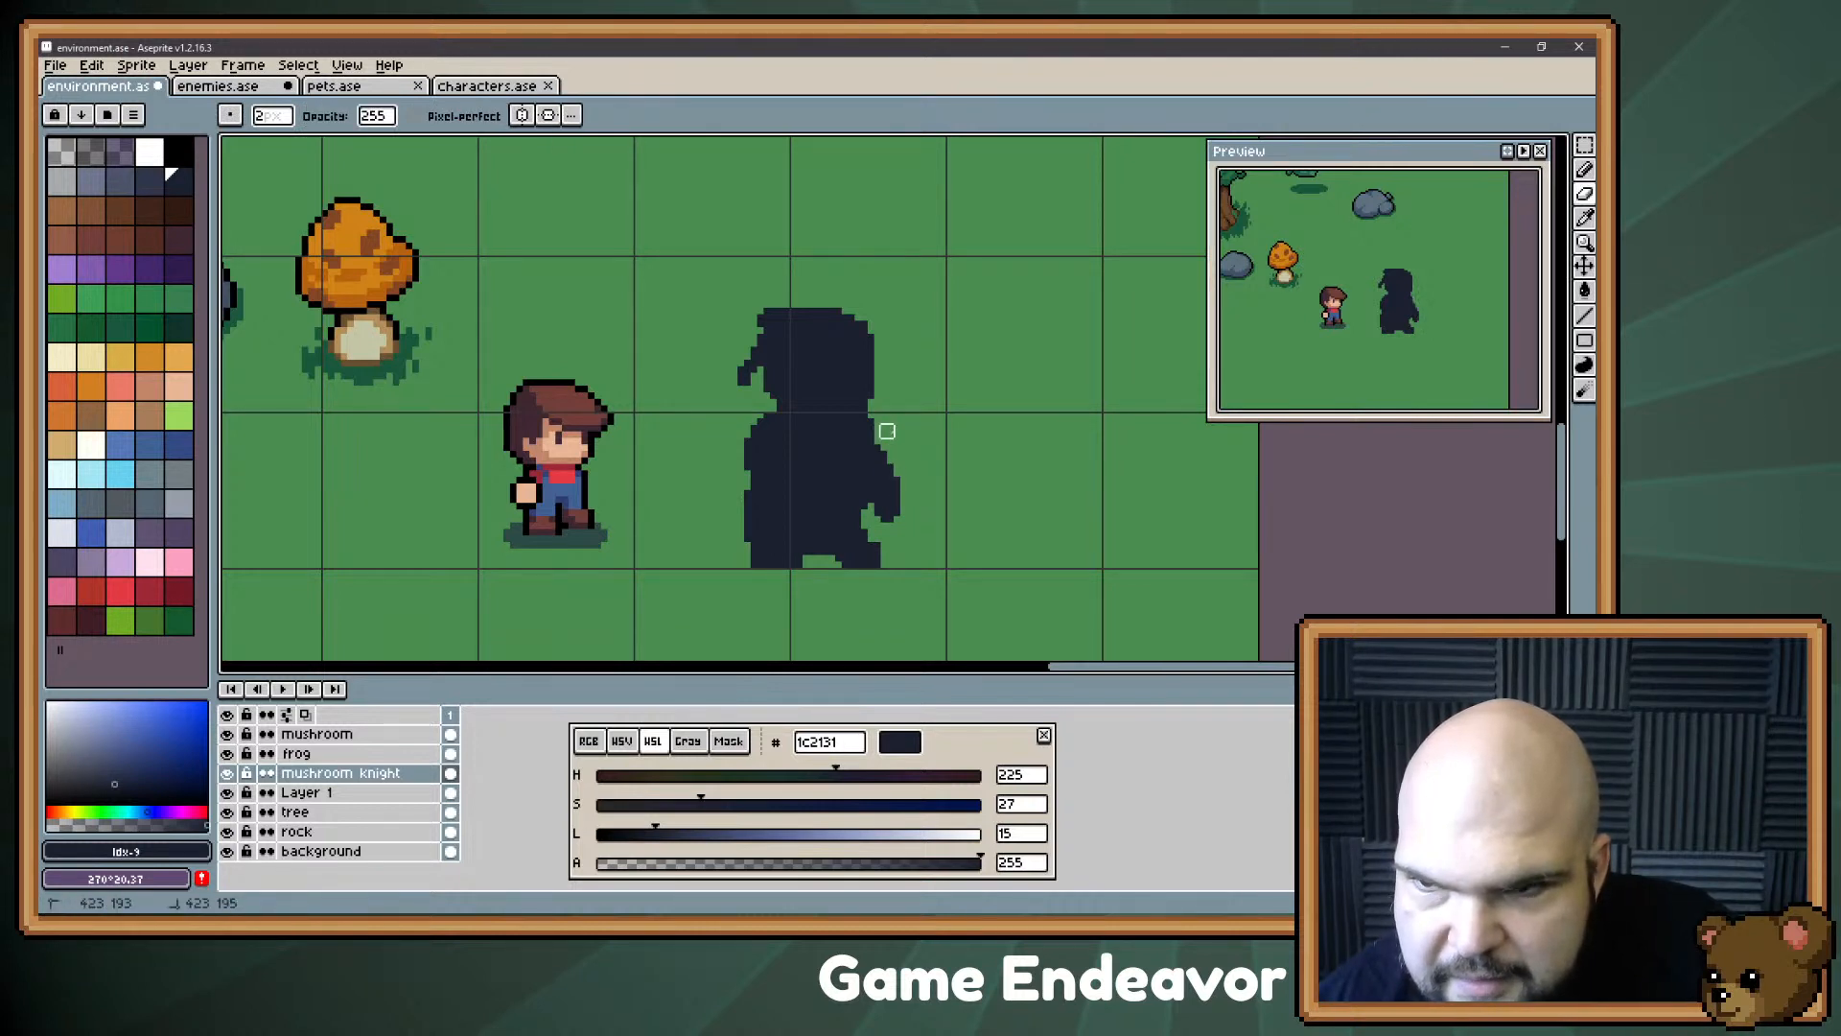
key("b")
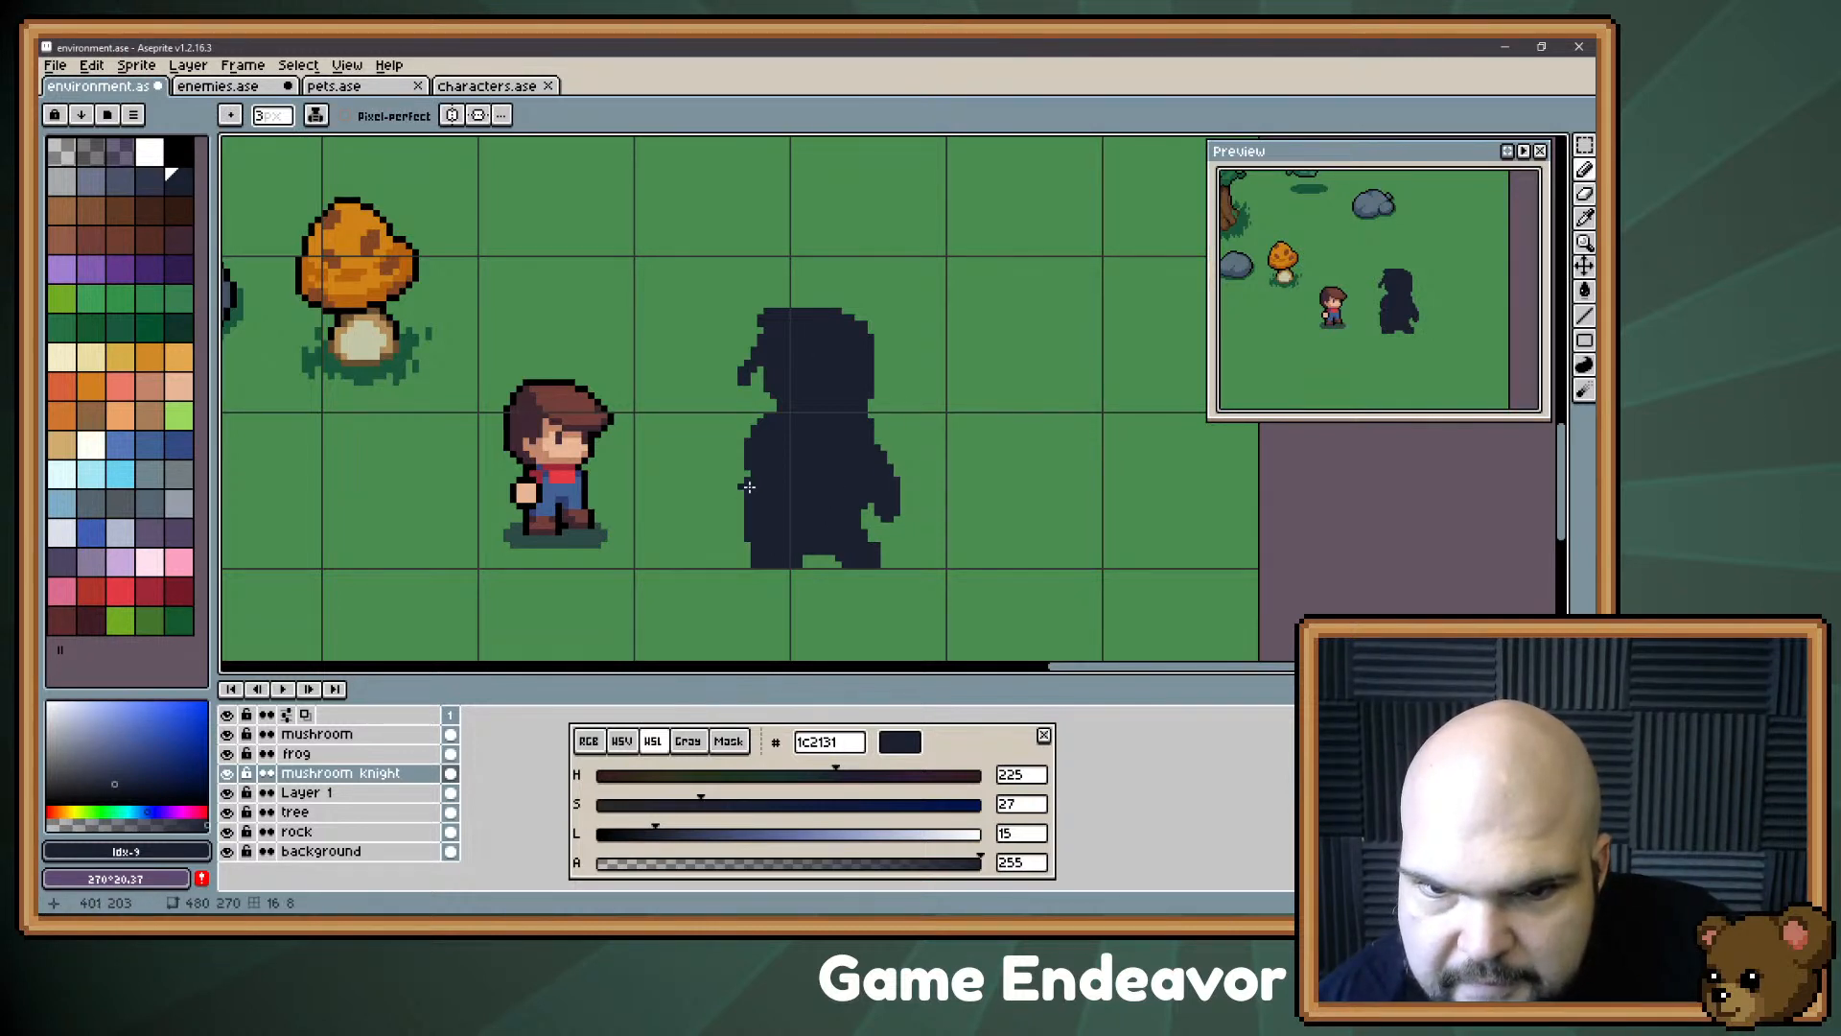
Step: Widen the silhouette's torso toward the player with the 3 px Pencil, undoing the first strokes and redrawing a rounded shoulder
mouse_move(749, 487)
left_mouse_down()
mouse_move(736, 501)
mouse_move(739, 445)
mouse_move(780, 429)
mouse_move(773, 448)
left_mouse_up()
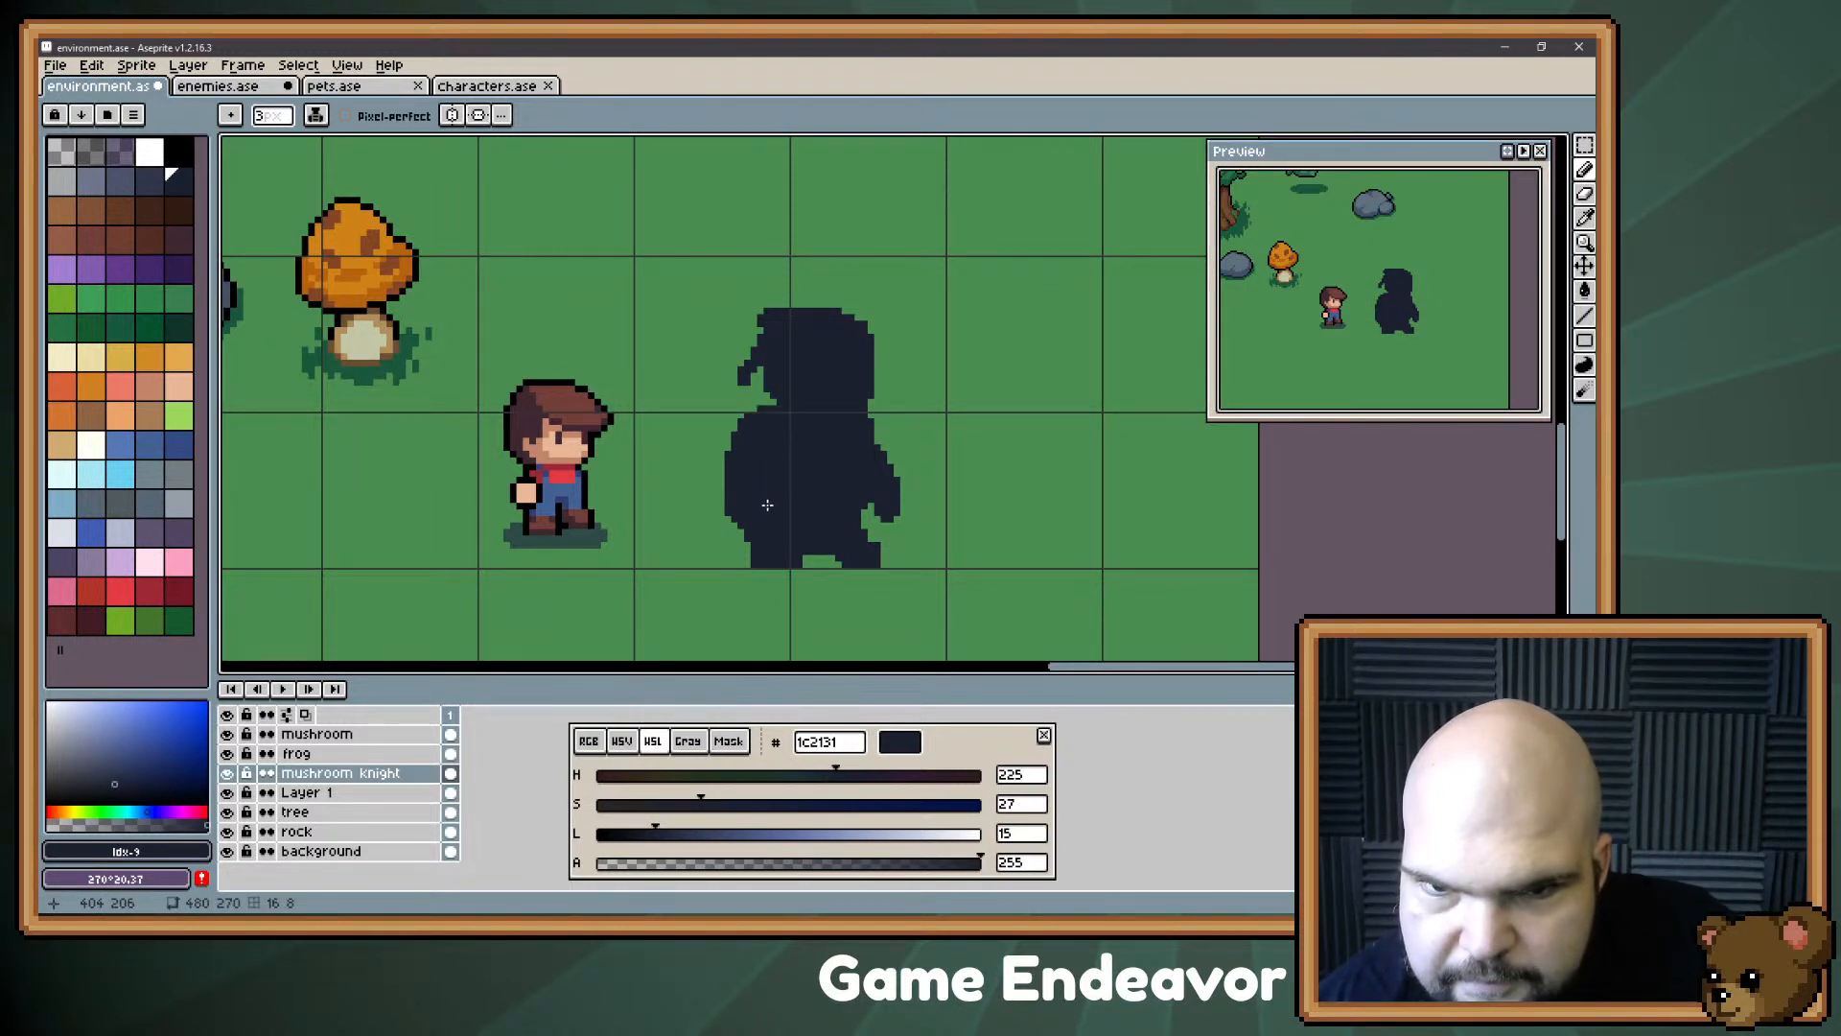
key("ctrl+z")
key("ctrl+z")
key("ctrl+z")
mouse_move(760, 416)
left_mouse_down()
mouse_move(755, 464)
mouse_move(758, 424)
mouse_move(780, 481)
mouse_move(735, 454)
mouse_move(767, 500)
mouse_move(746, 490)
mouse_move(741, 442)
mouse_move(749, 510)
mouse_move(736, 438)
left_mouse_up()
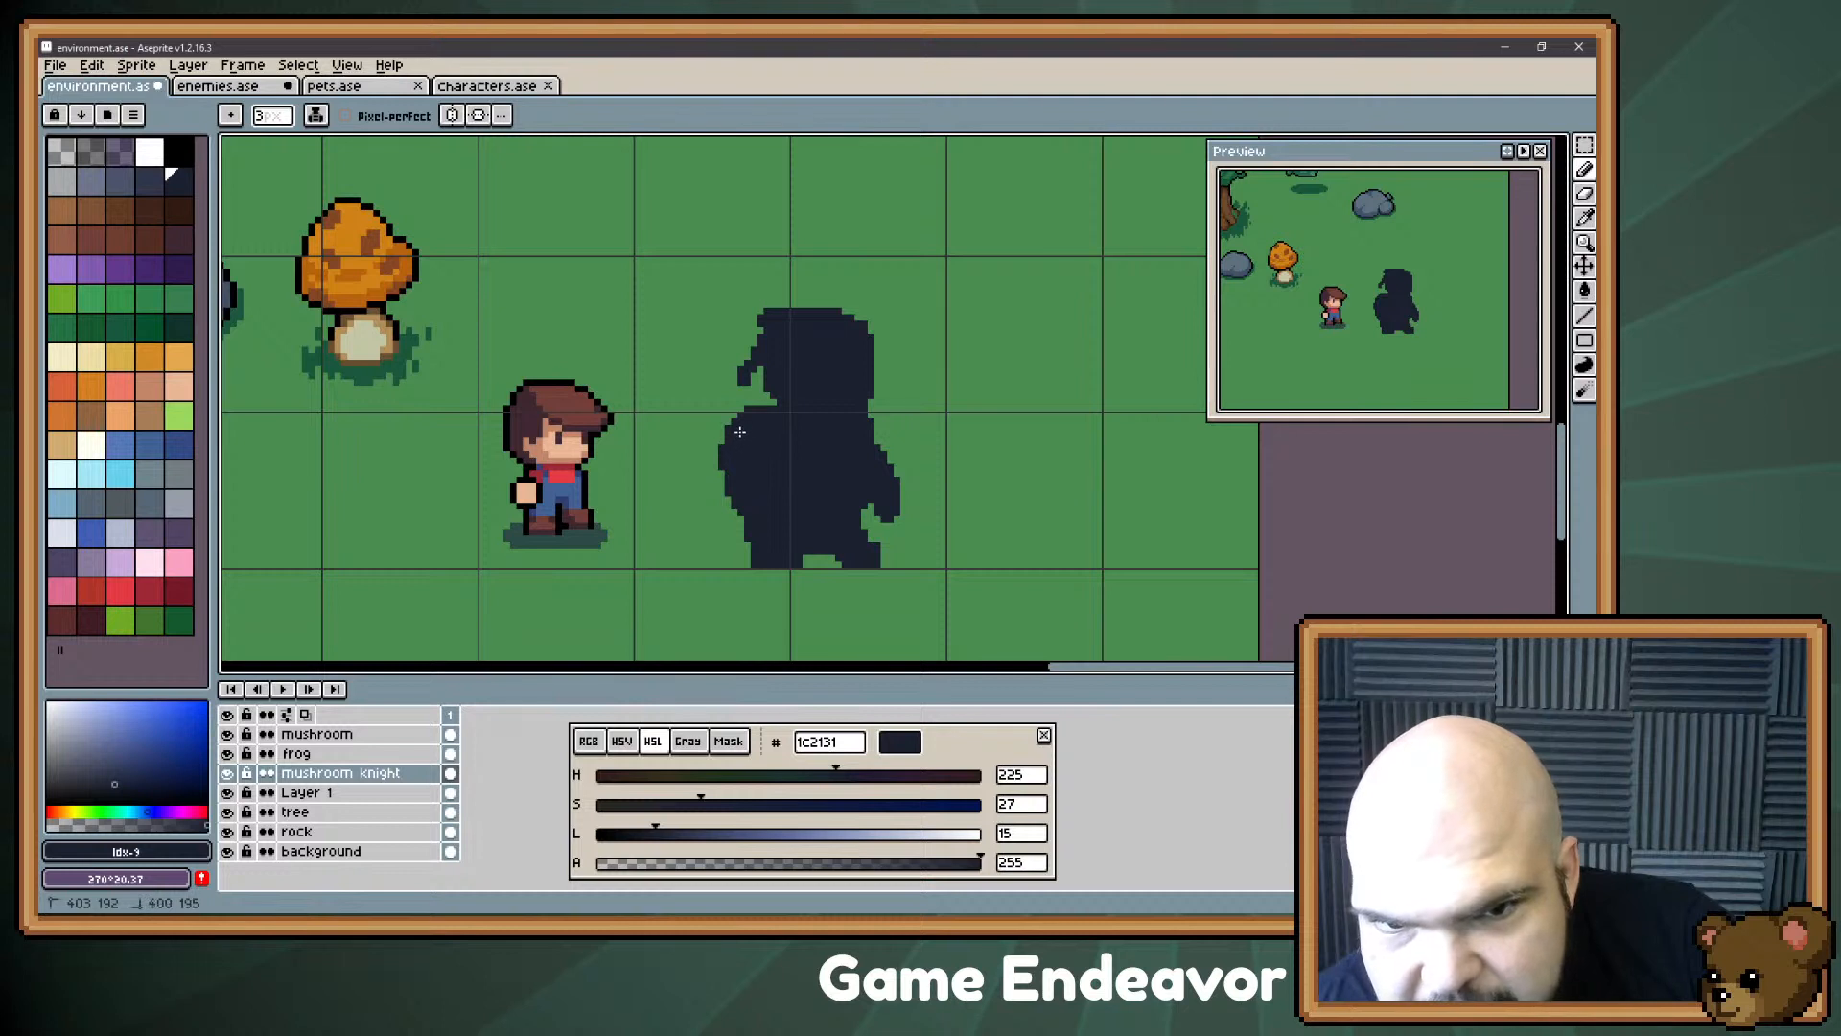
left_click(768, 404)
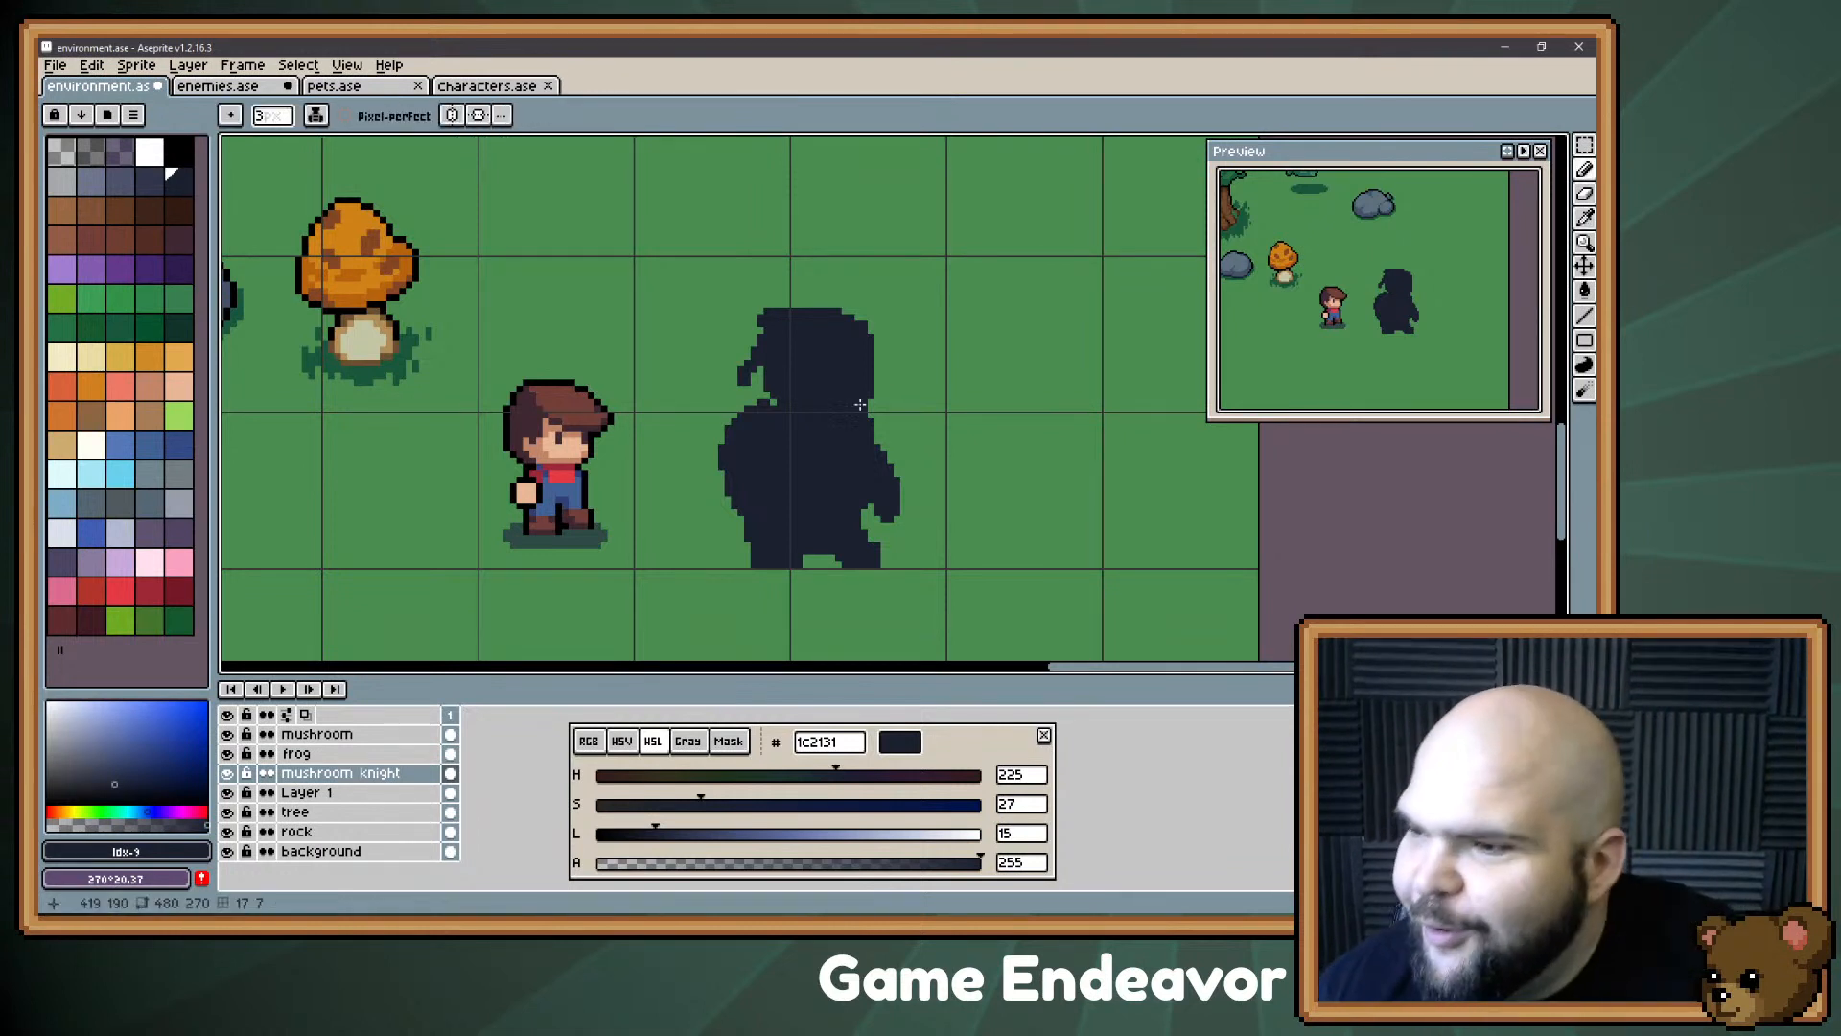
Step: Switch to Trello, open the Enemy Concepts card, and add the checklist item "Giant Glow Worms"
key("alt+Tab")
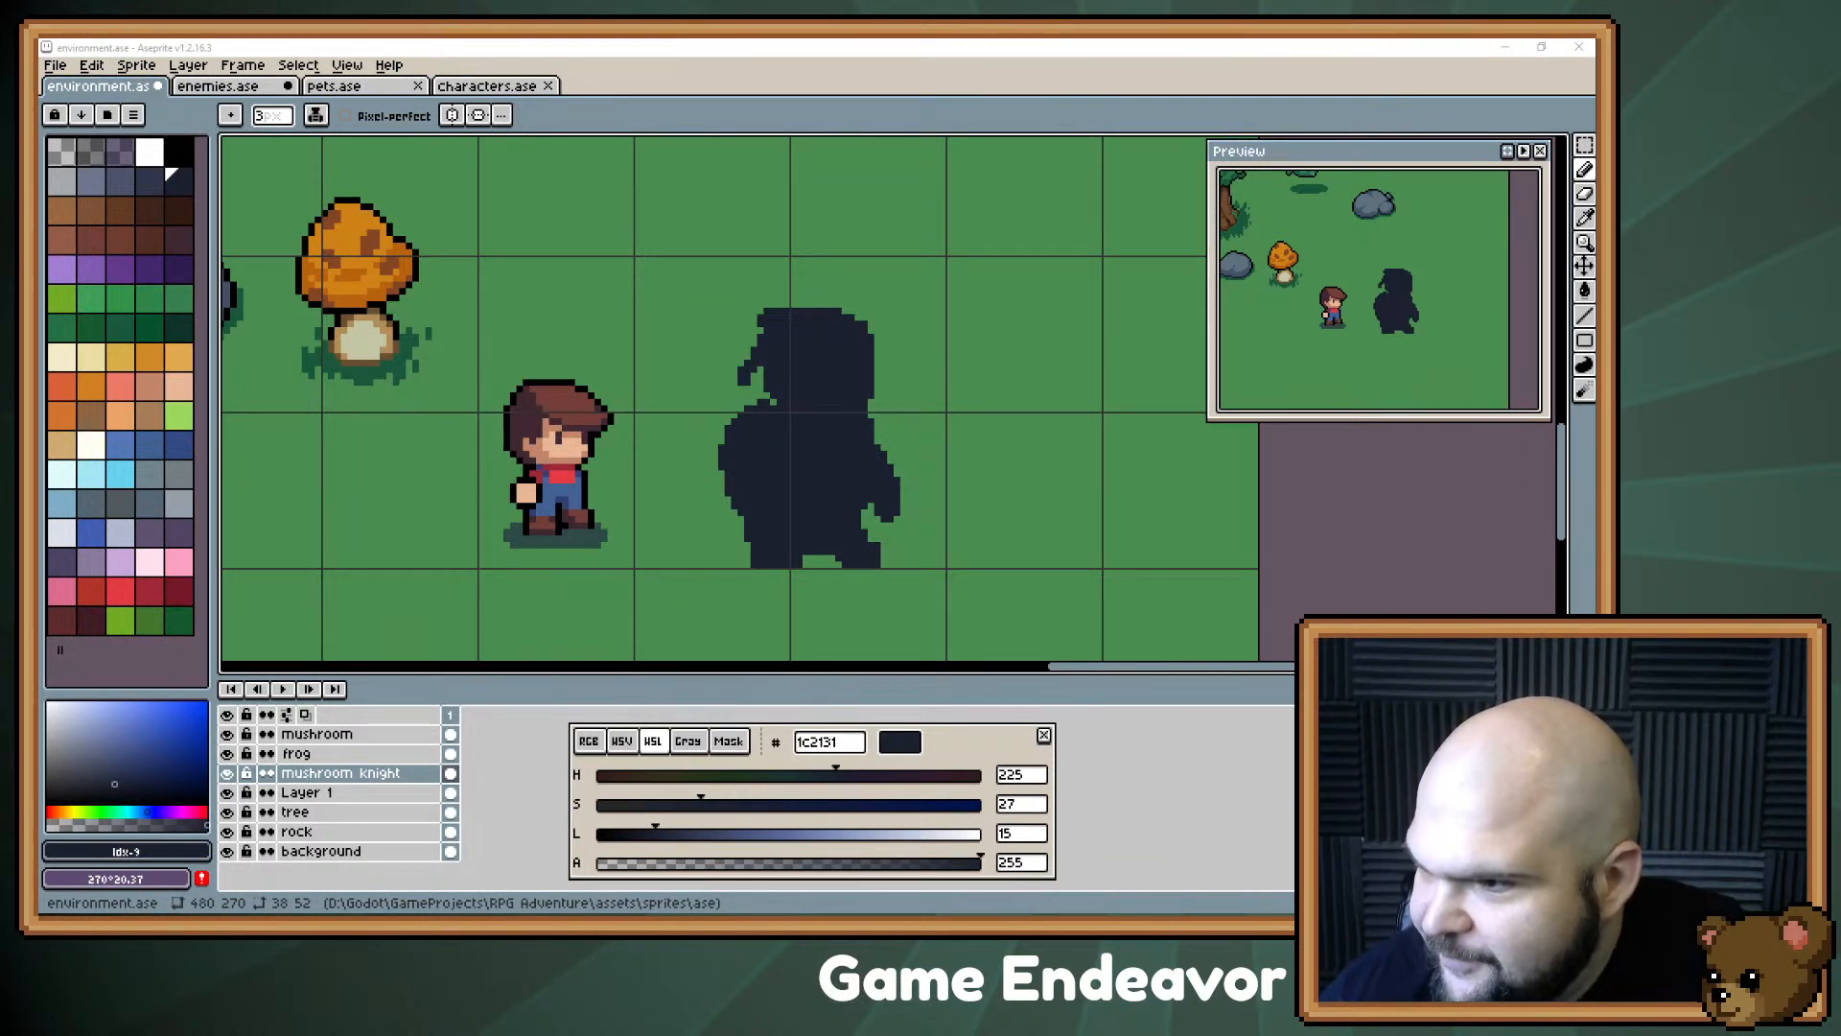
key("alt+Tab")
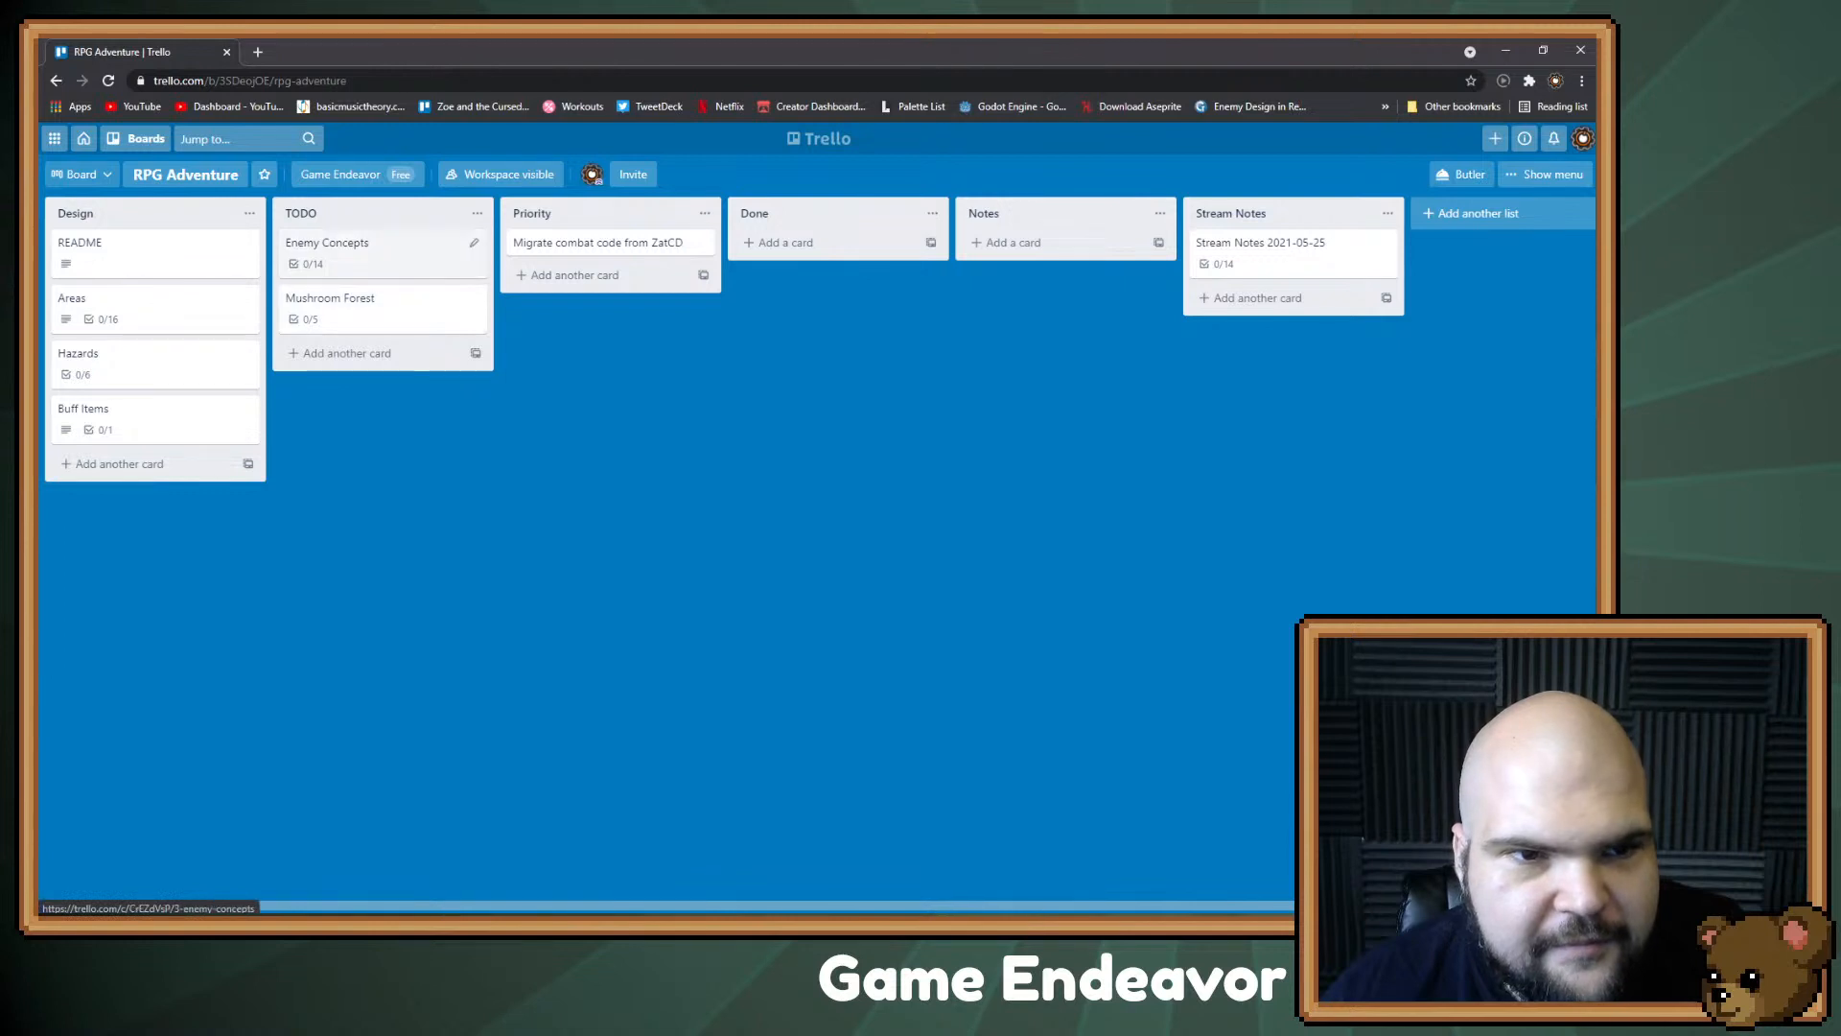
left_click(326, 248)
left_click(585, 838)
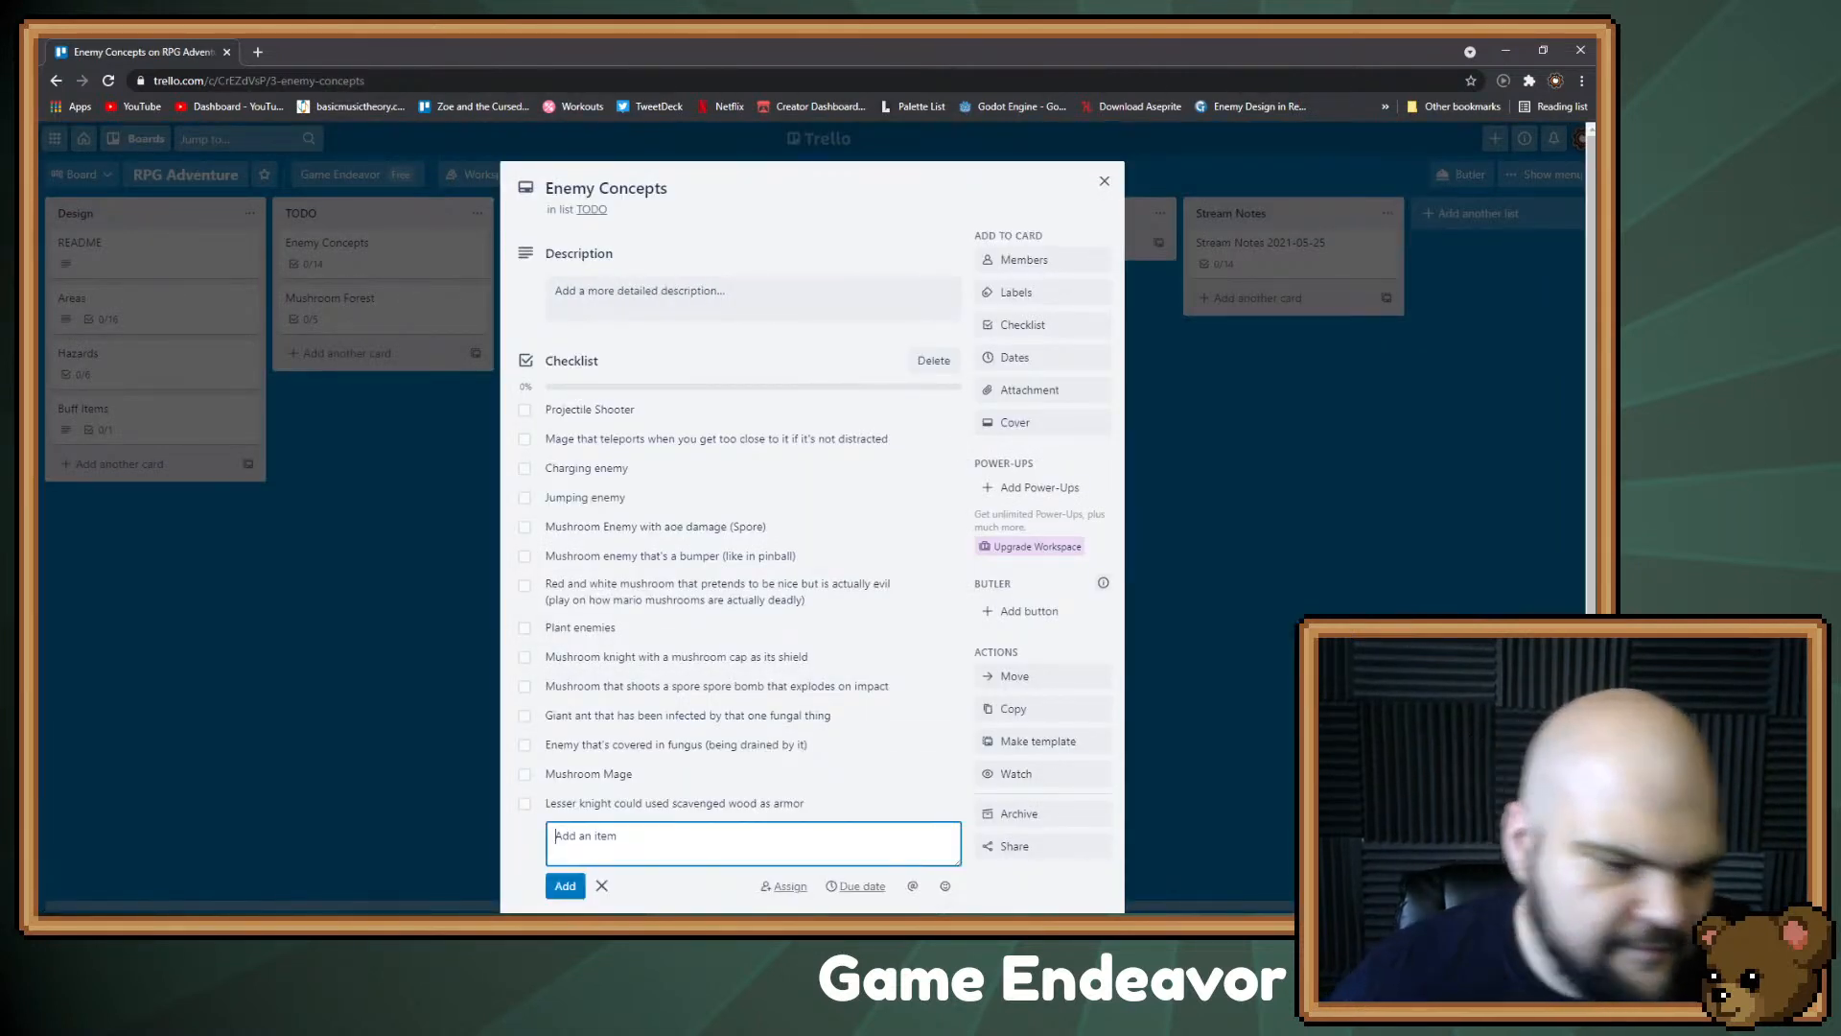
type("Gient")
key("BackSpace")
key("BackSpace")
key("BackSpace")
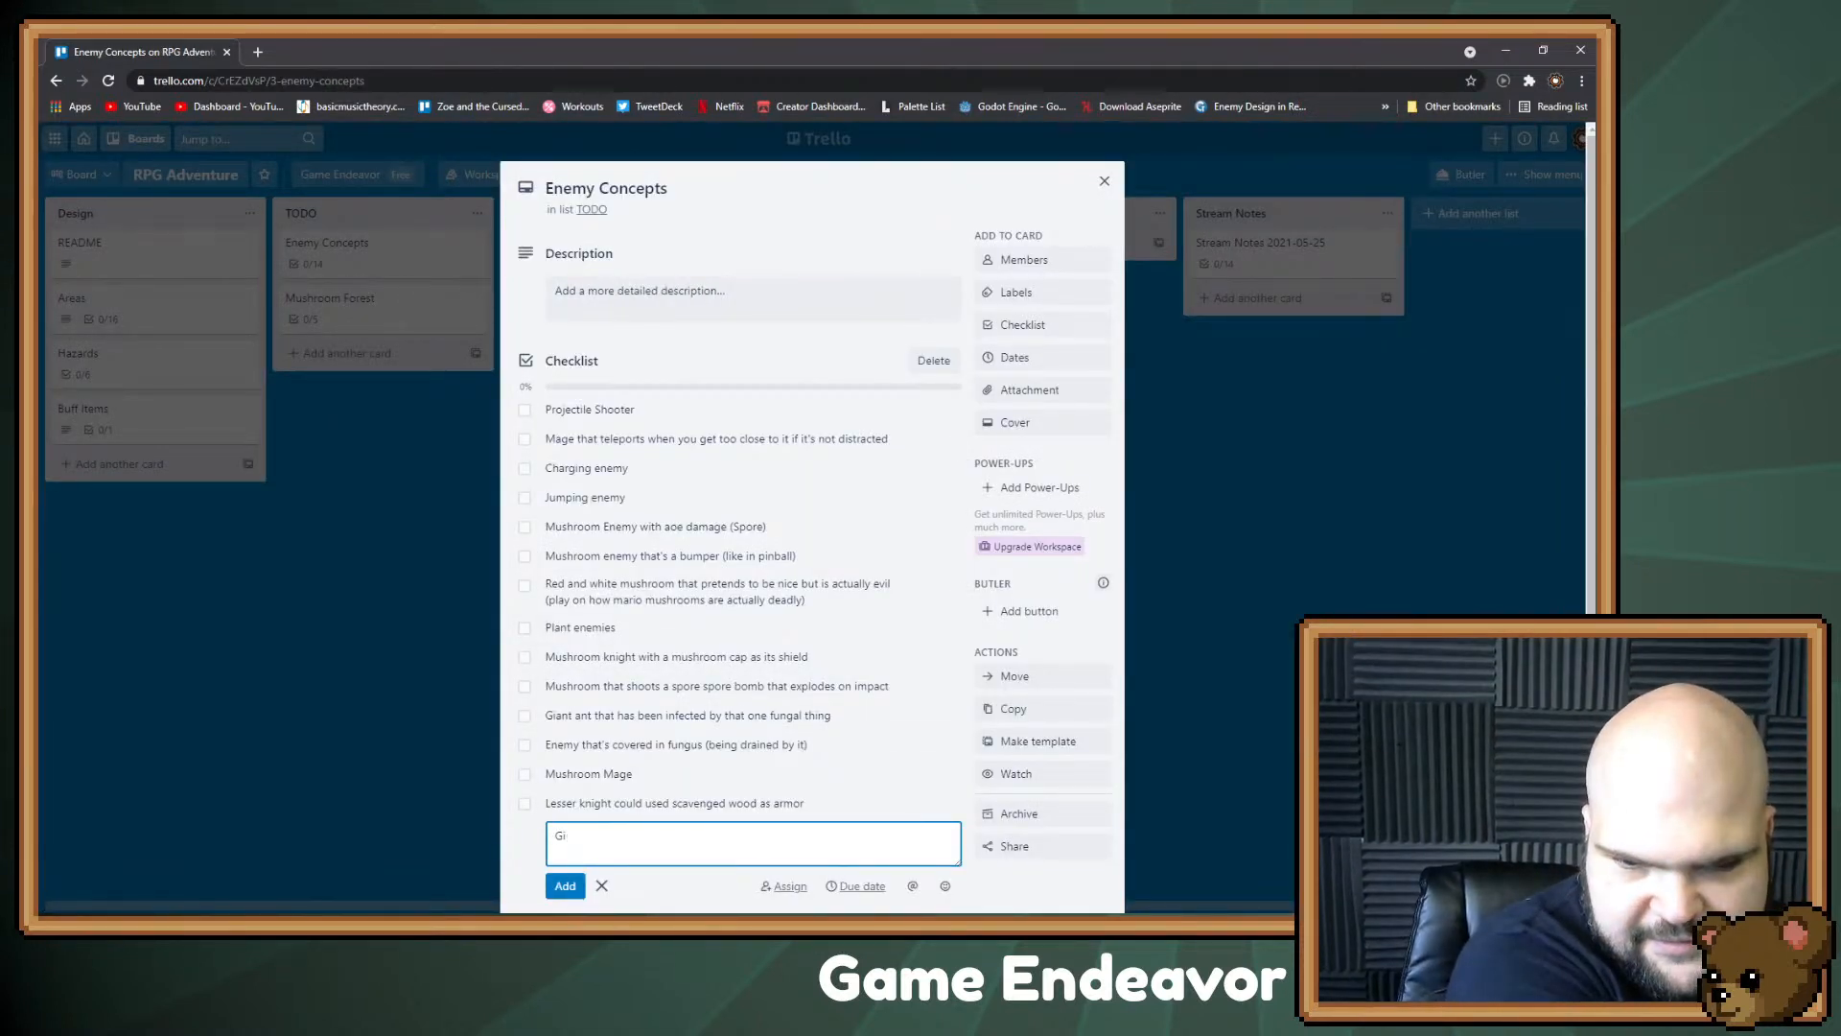
type("ant Glow W")
type("orms")
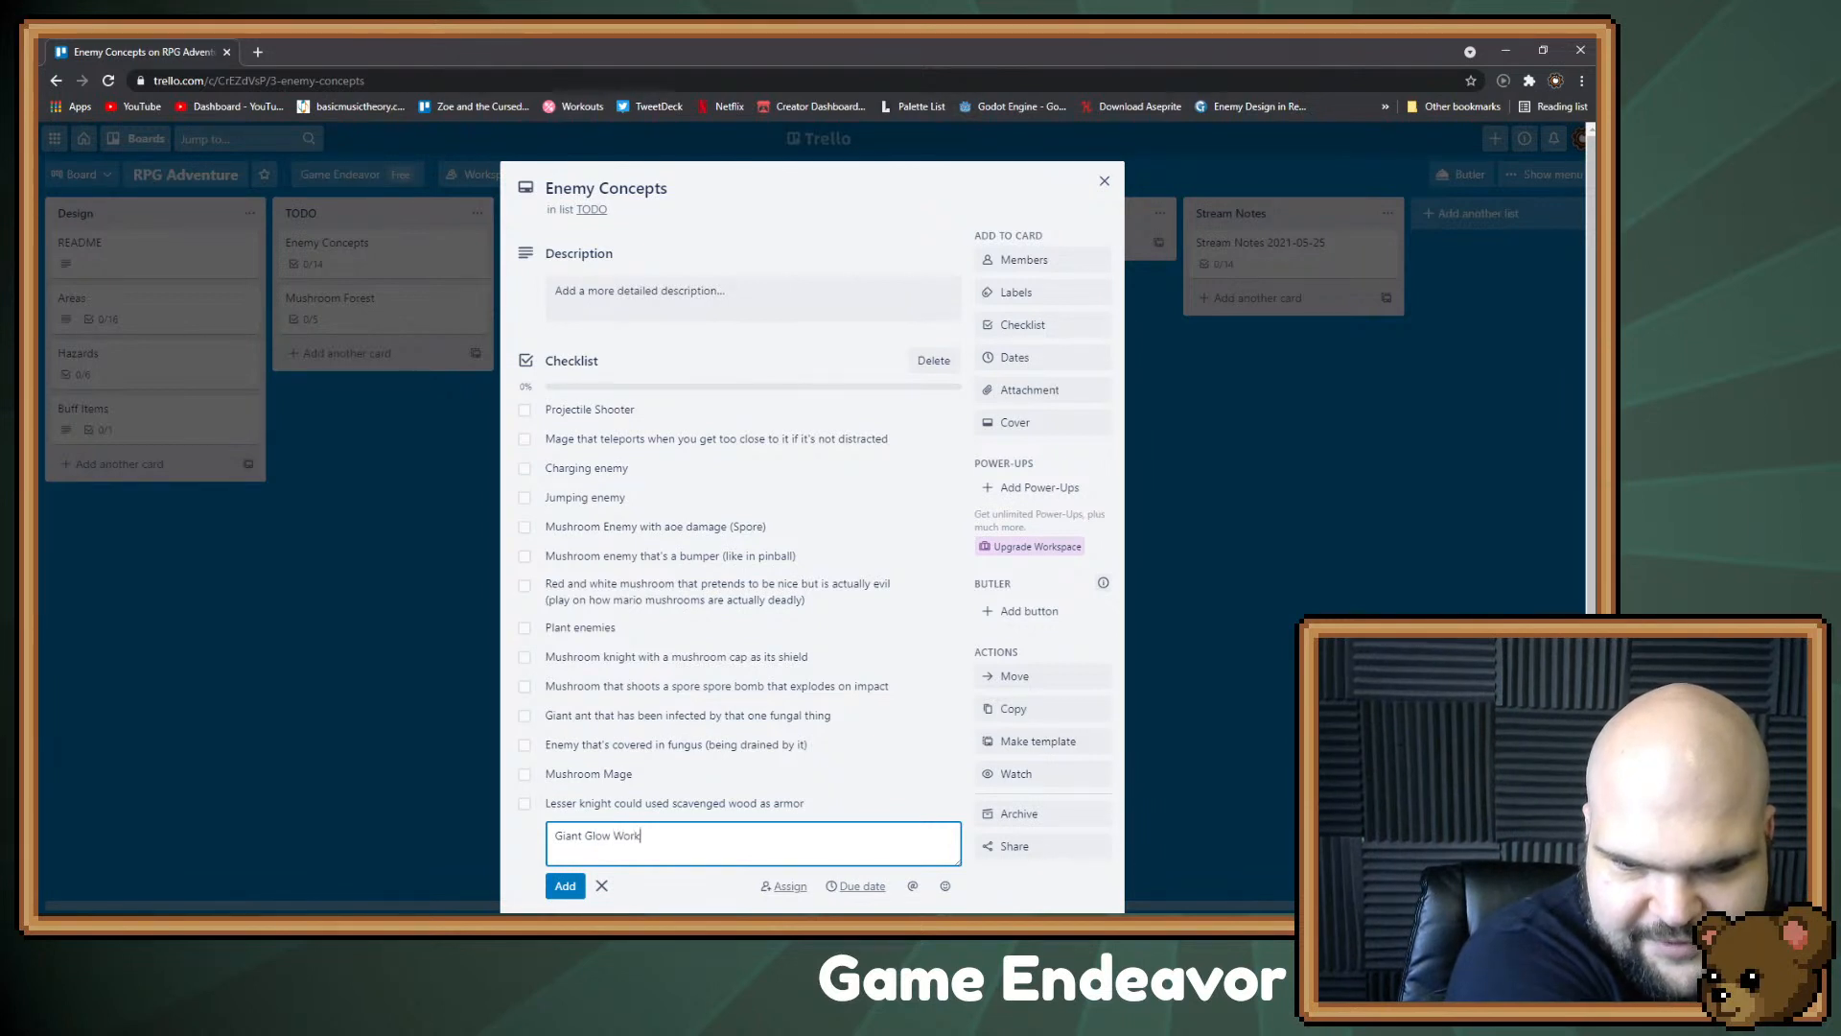
key("Return")
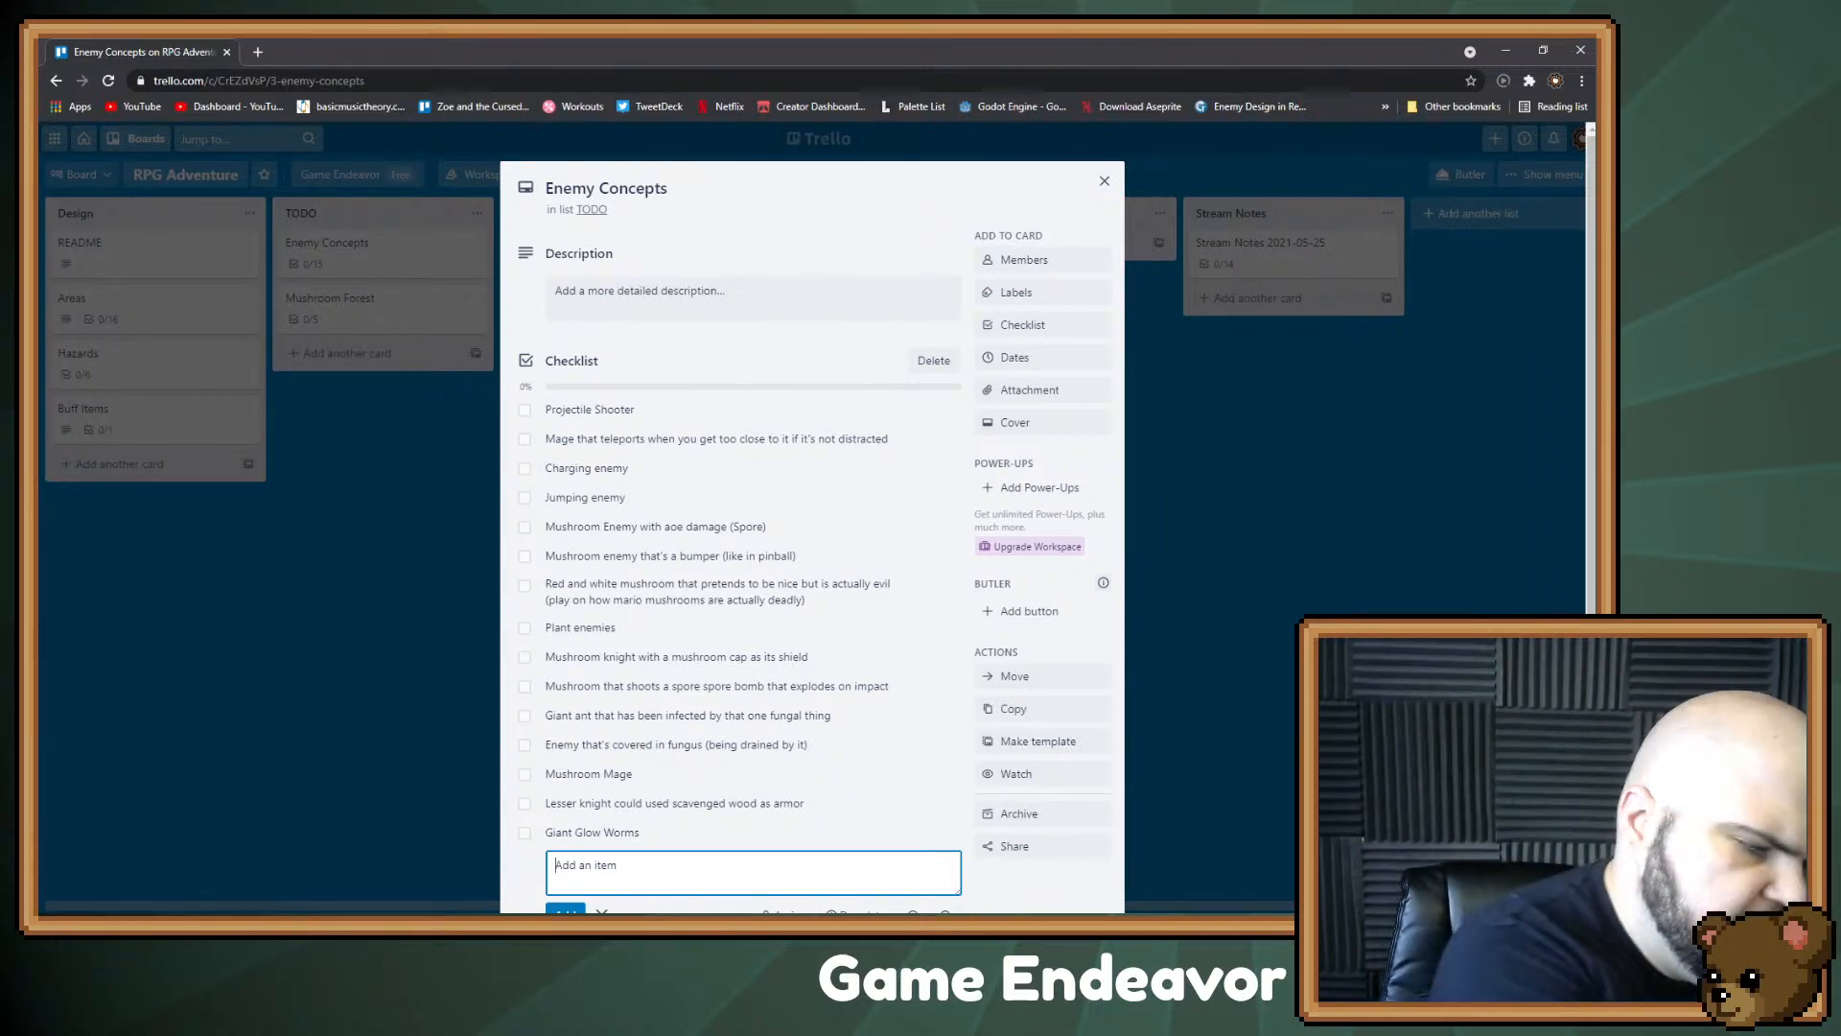
Step: Add the checklist item "Underground ghost town (how did it get there?)" to the Enemy Concepts card
type("Underground ")
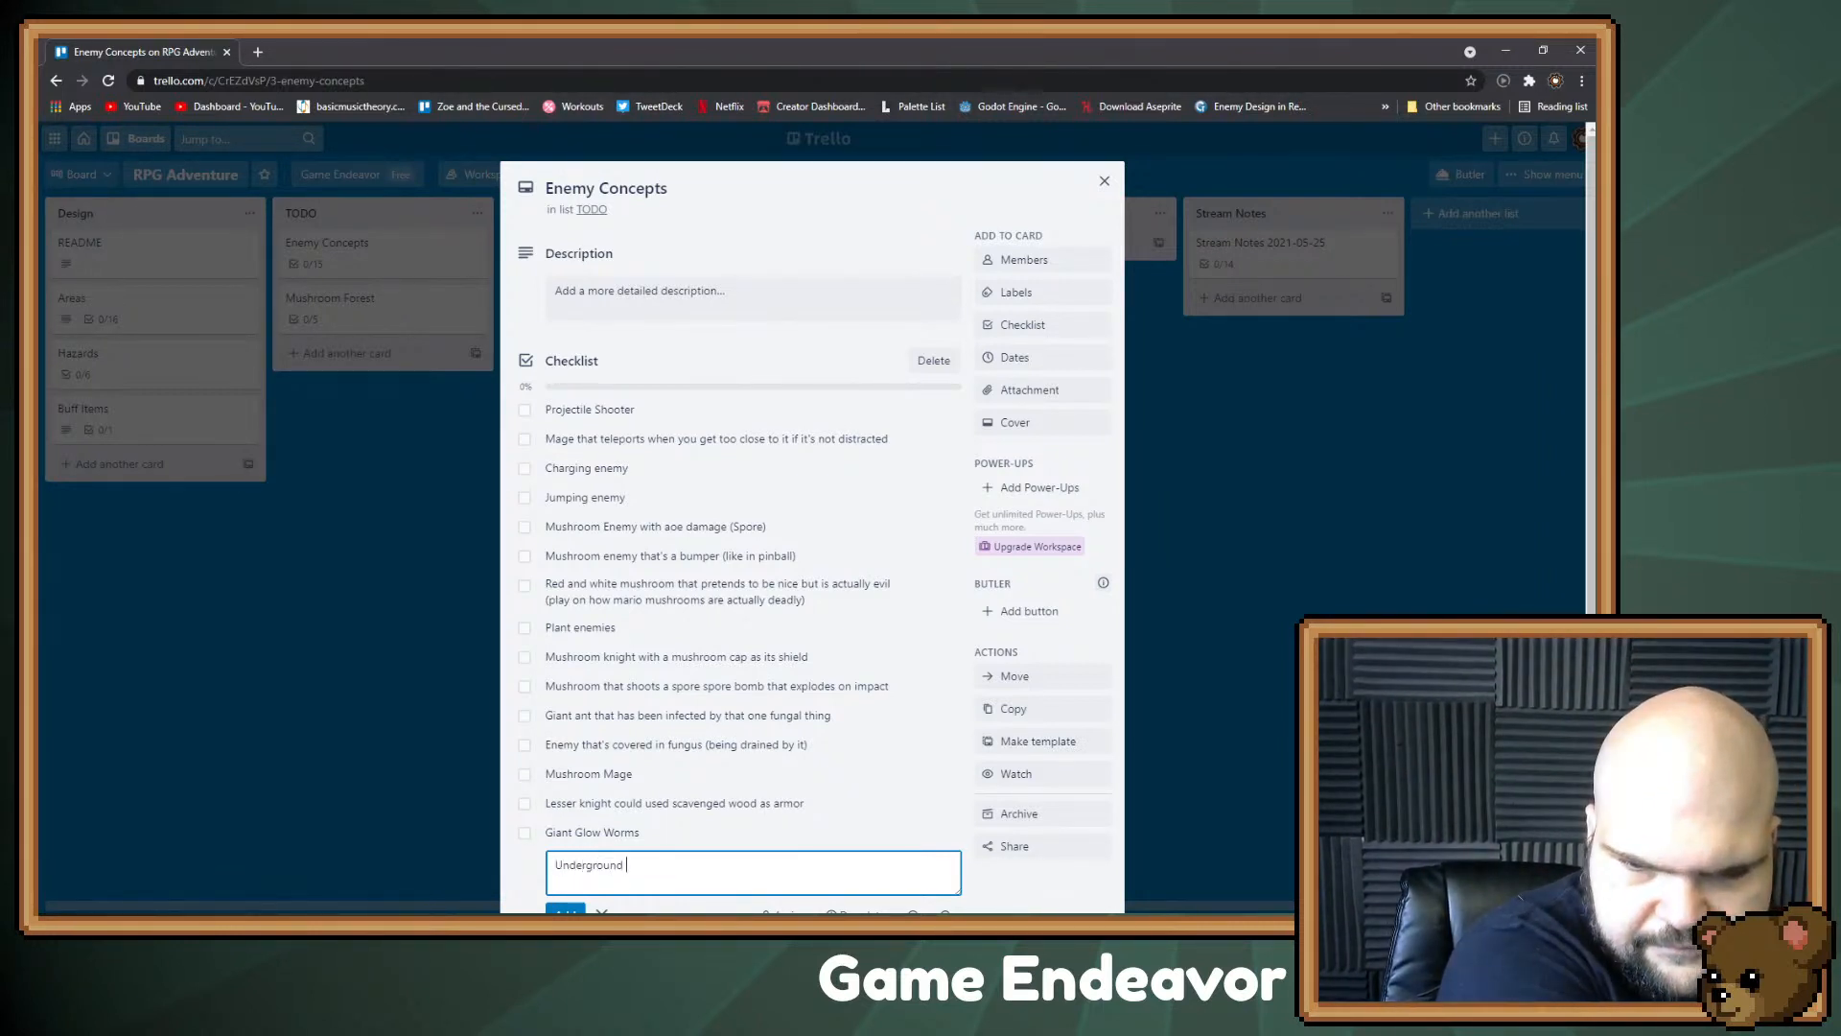
type("ghost town (how")
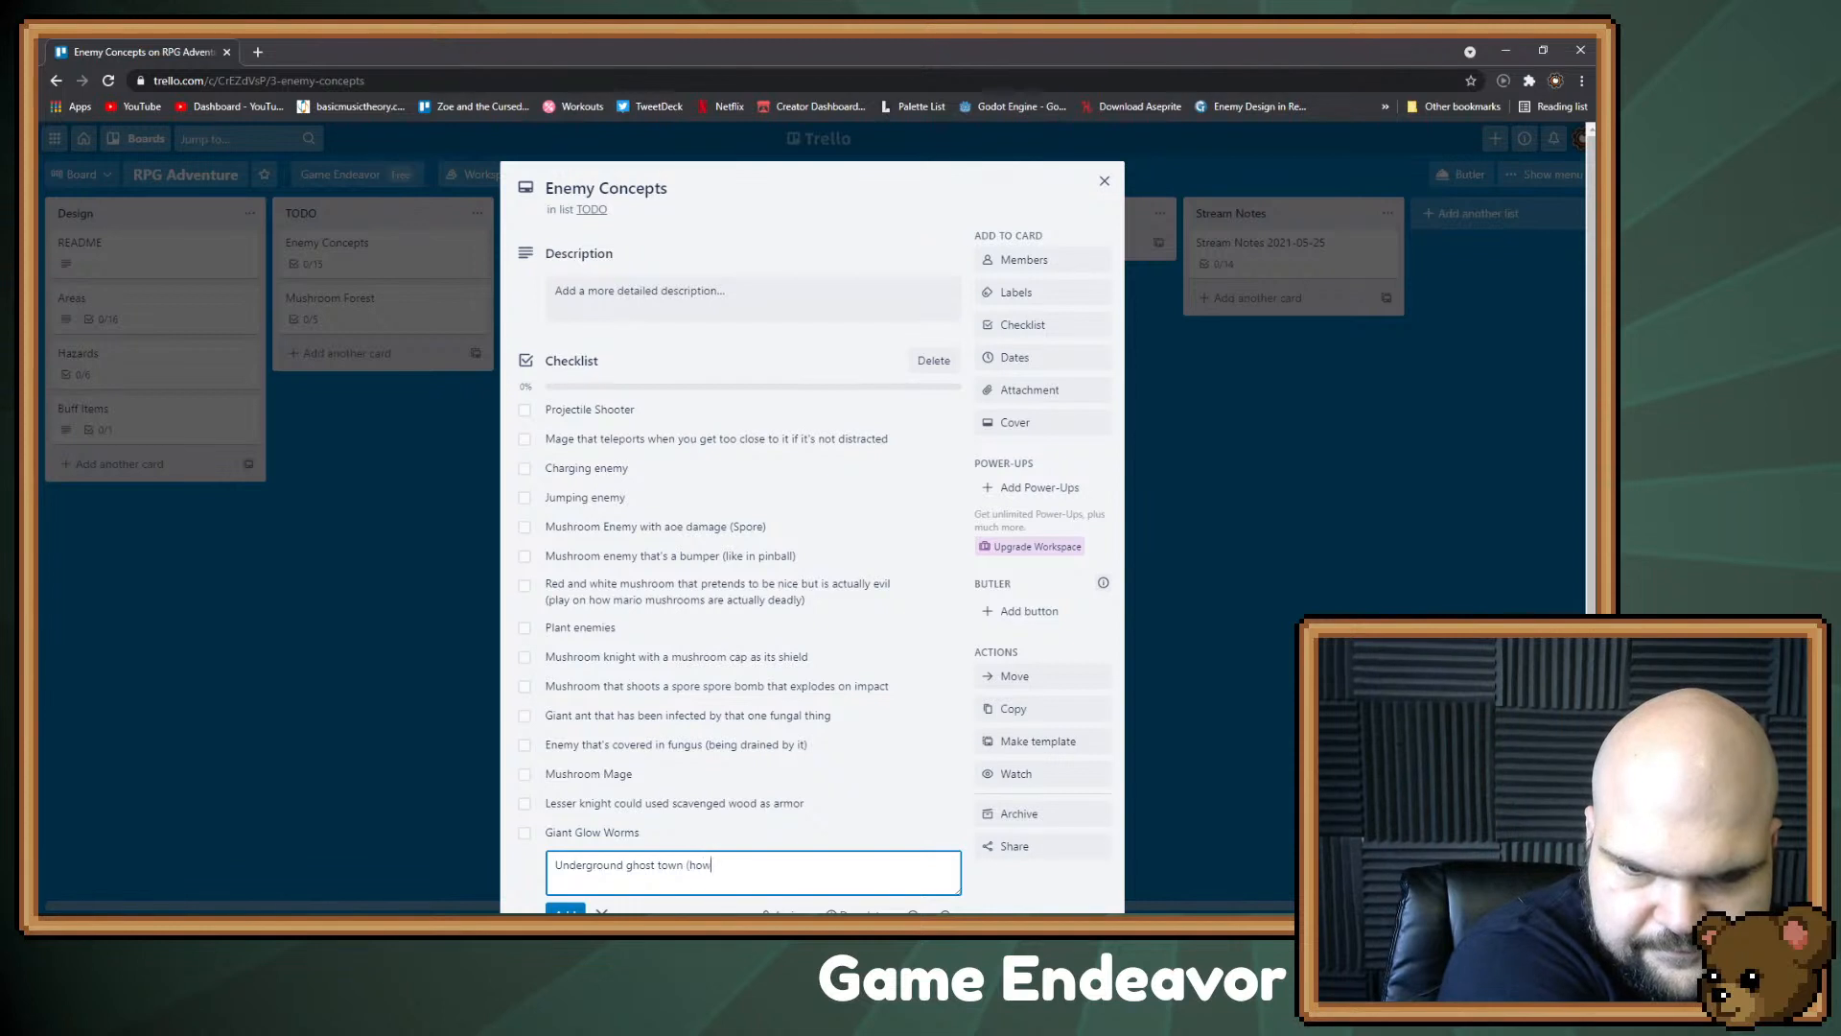
type(" did it get there?)")
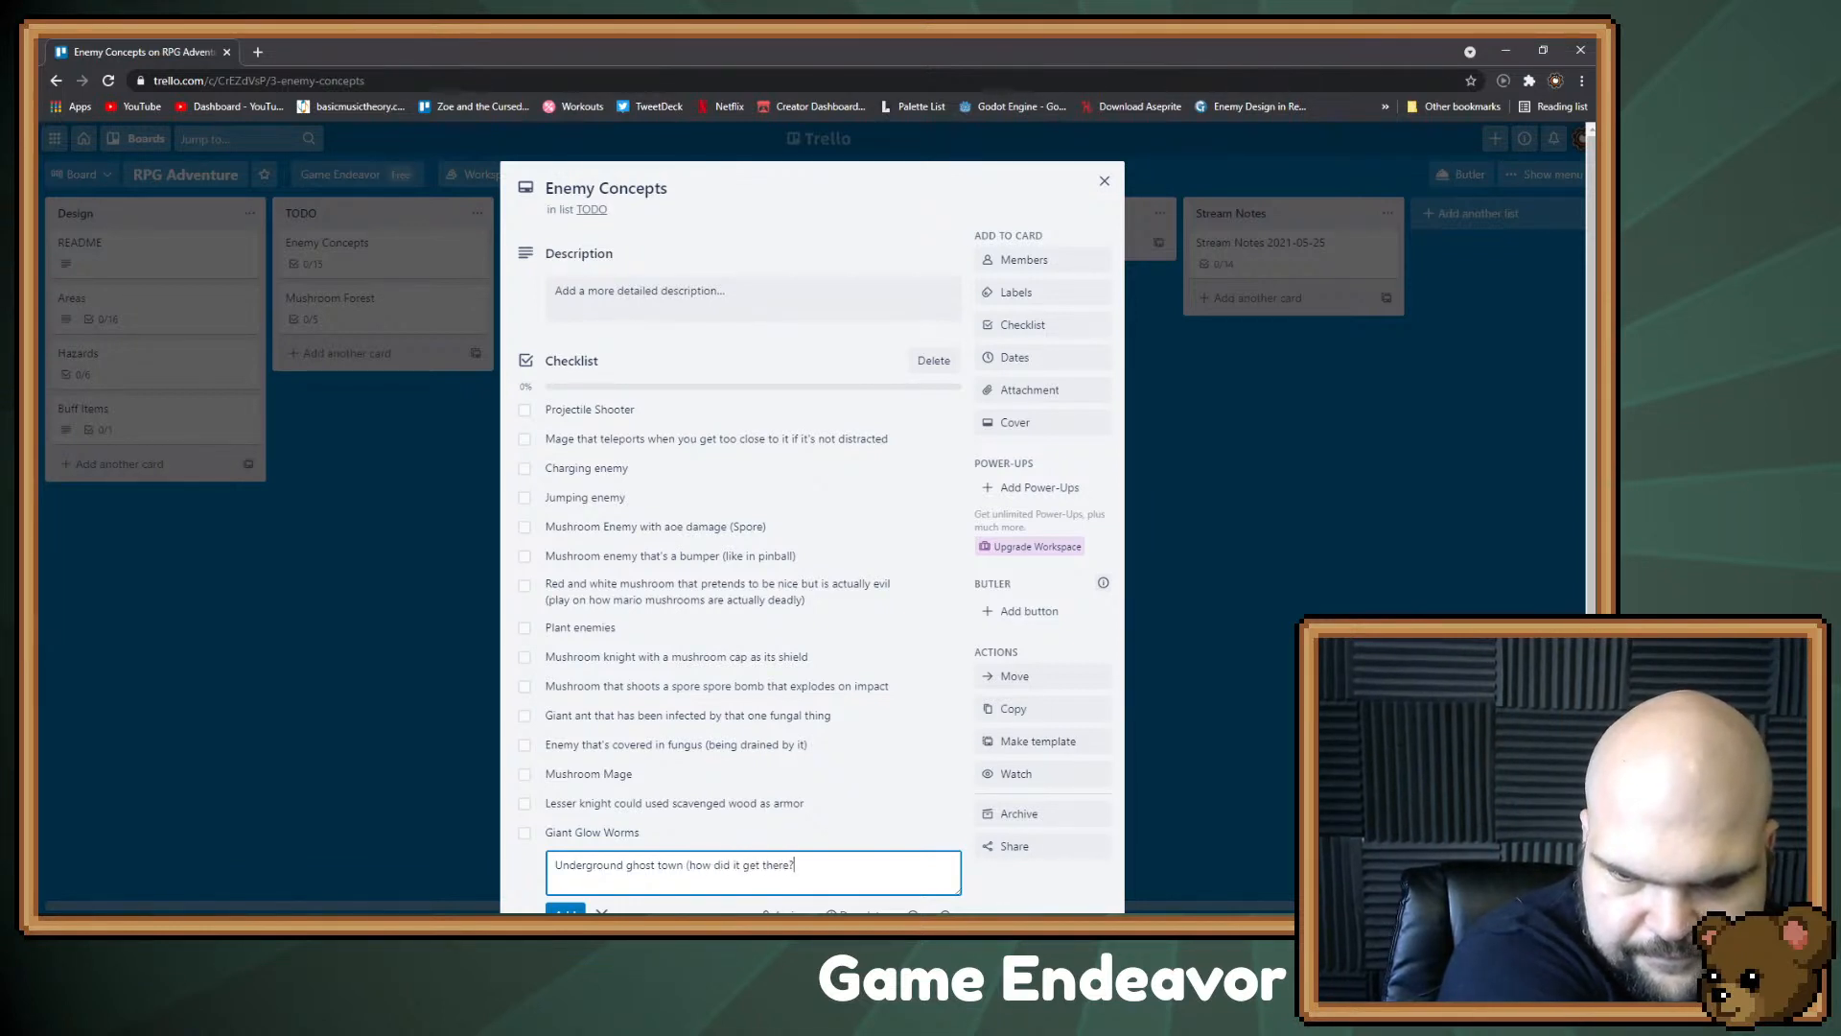
key("Return")
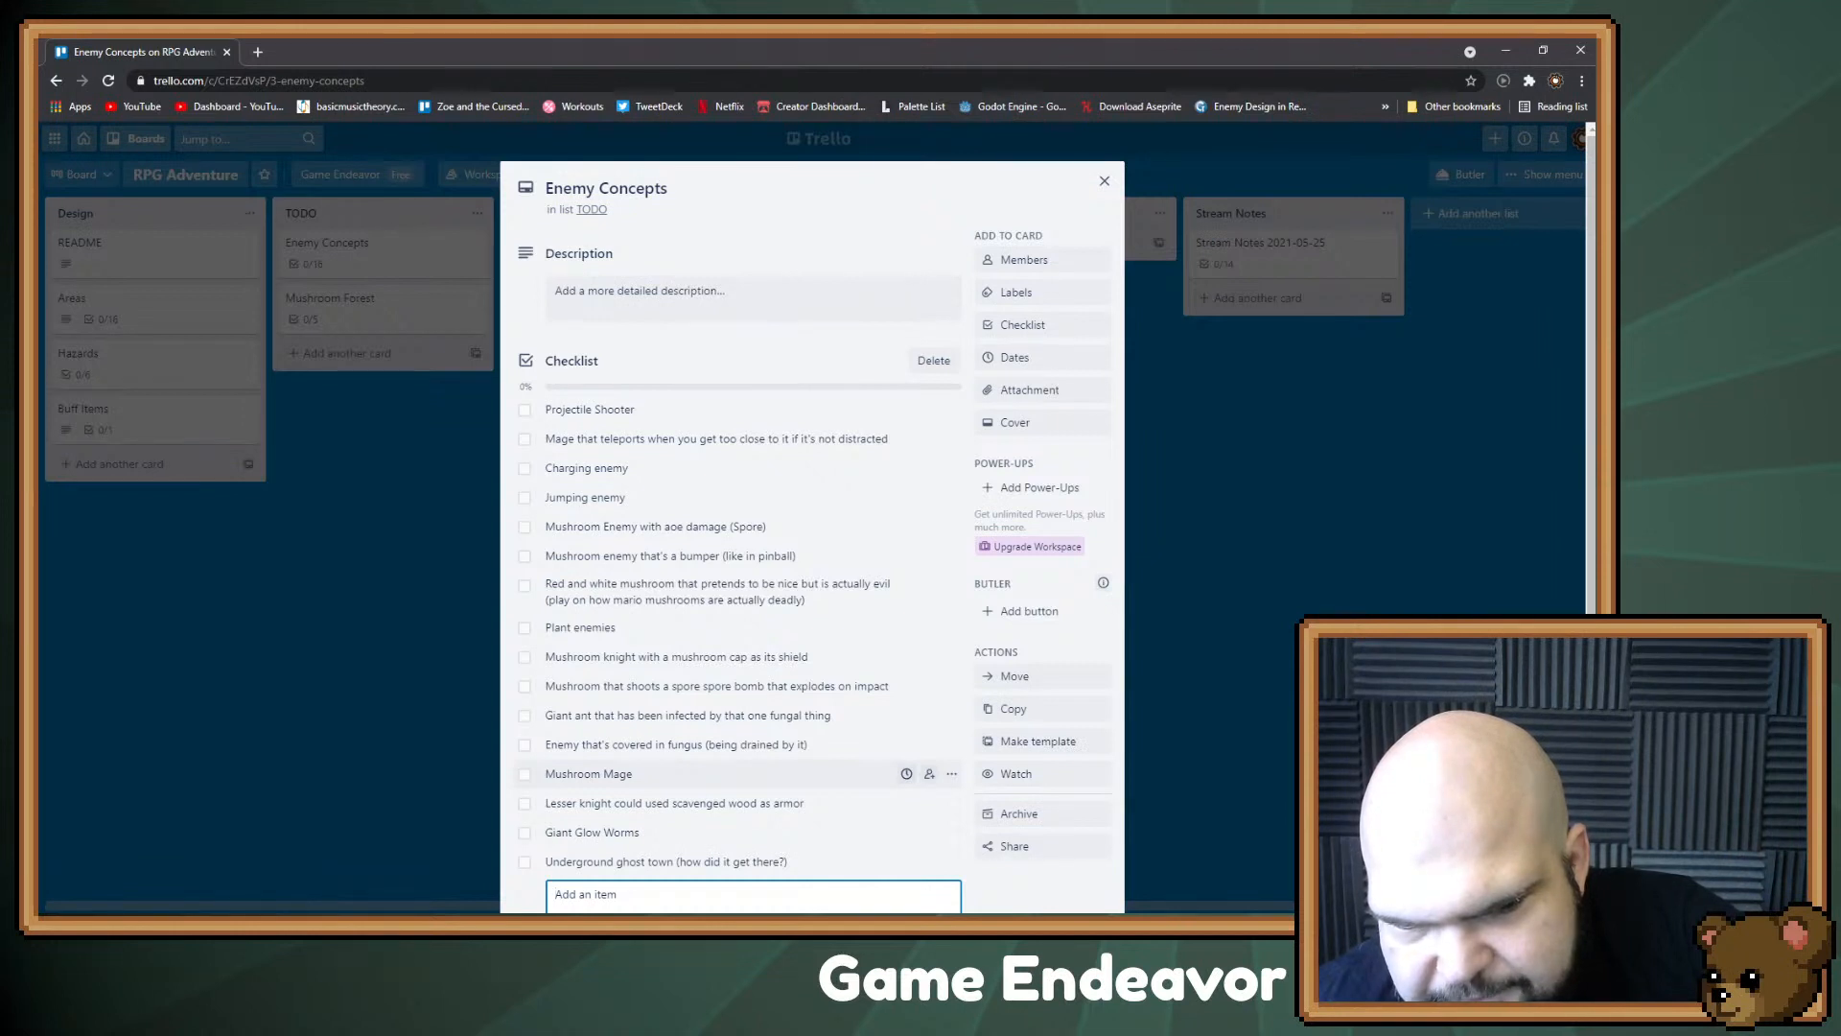
scroll(753, 733, "down", 2)
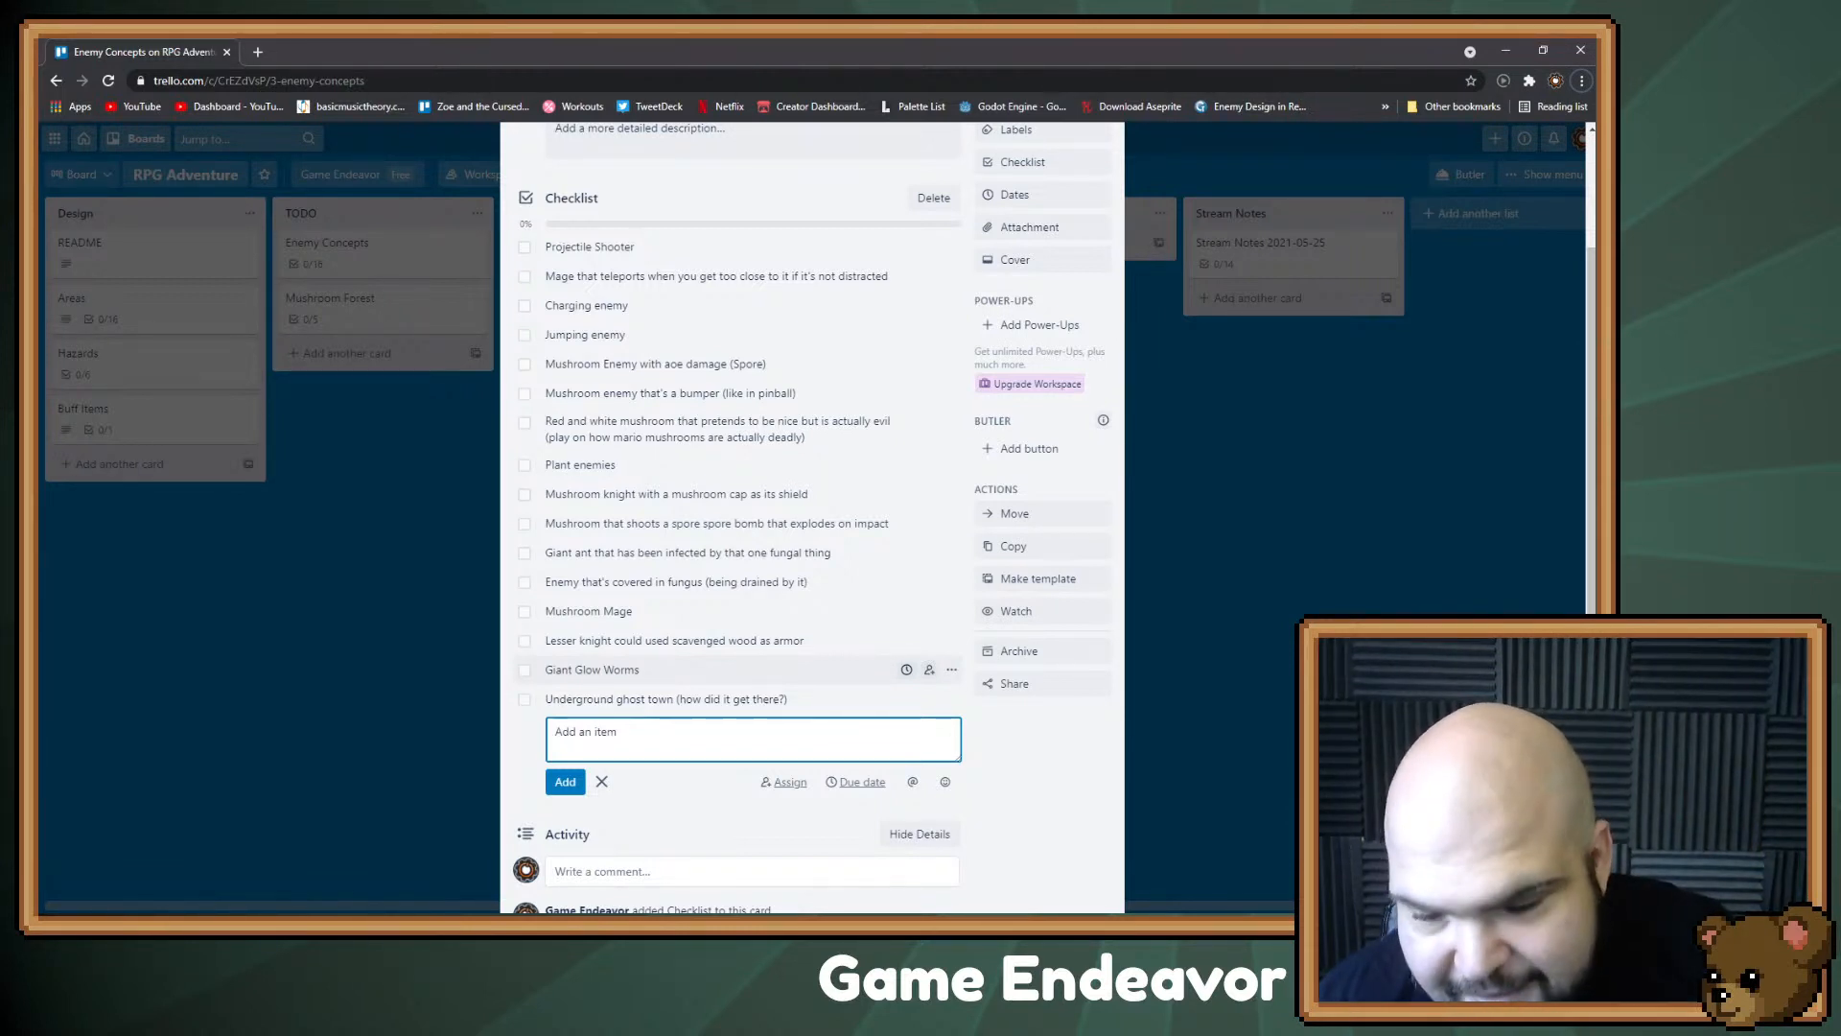
Step: Switch to Aseprite and trim the silhouette's shoulder and torso edge facing the player with the 2 px Eraser
key("alt+Tab")
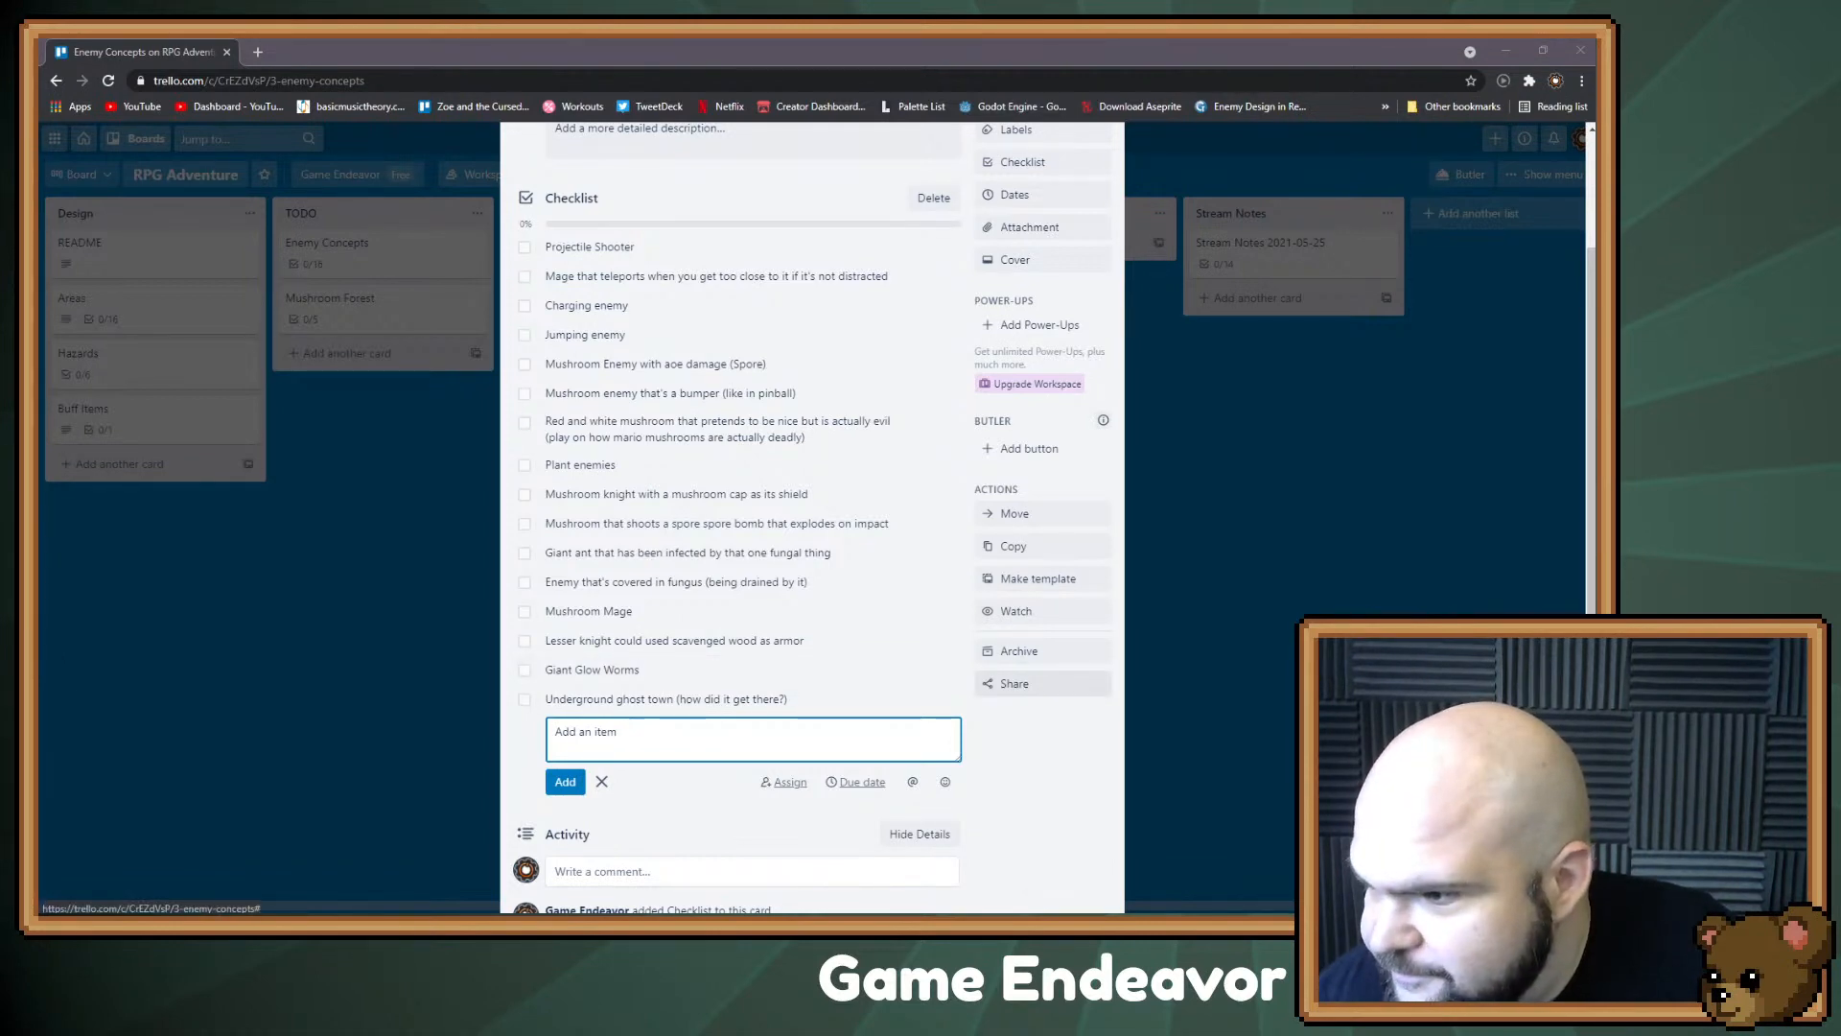
key("alt+Tab")
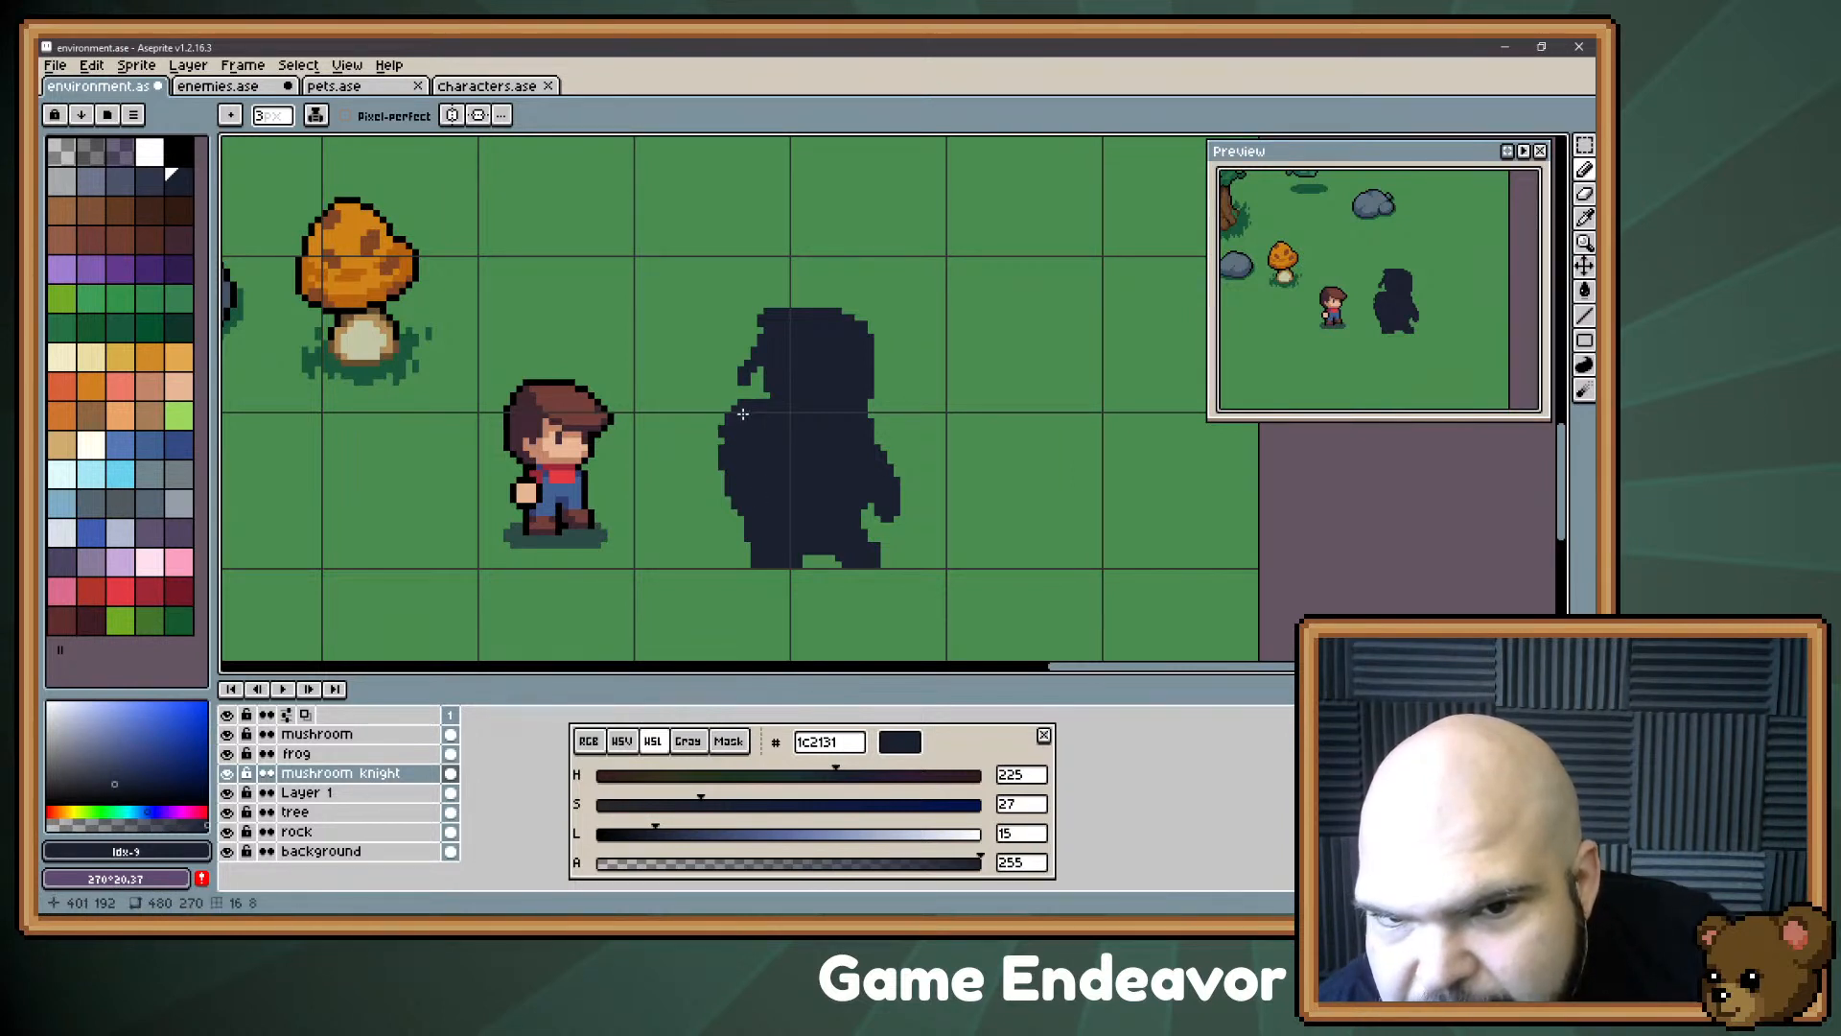
key("e")
left_click(737, 516)
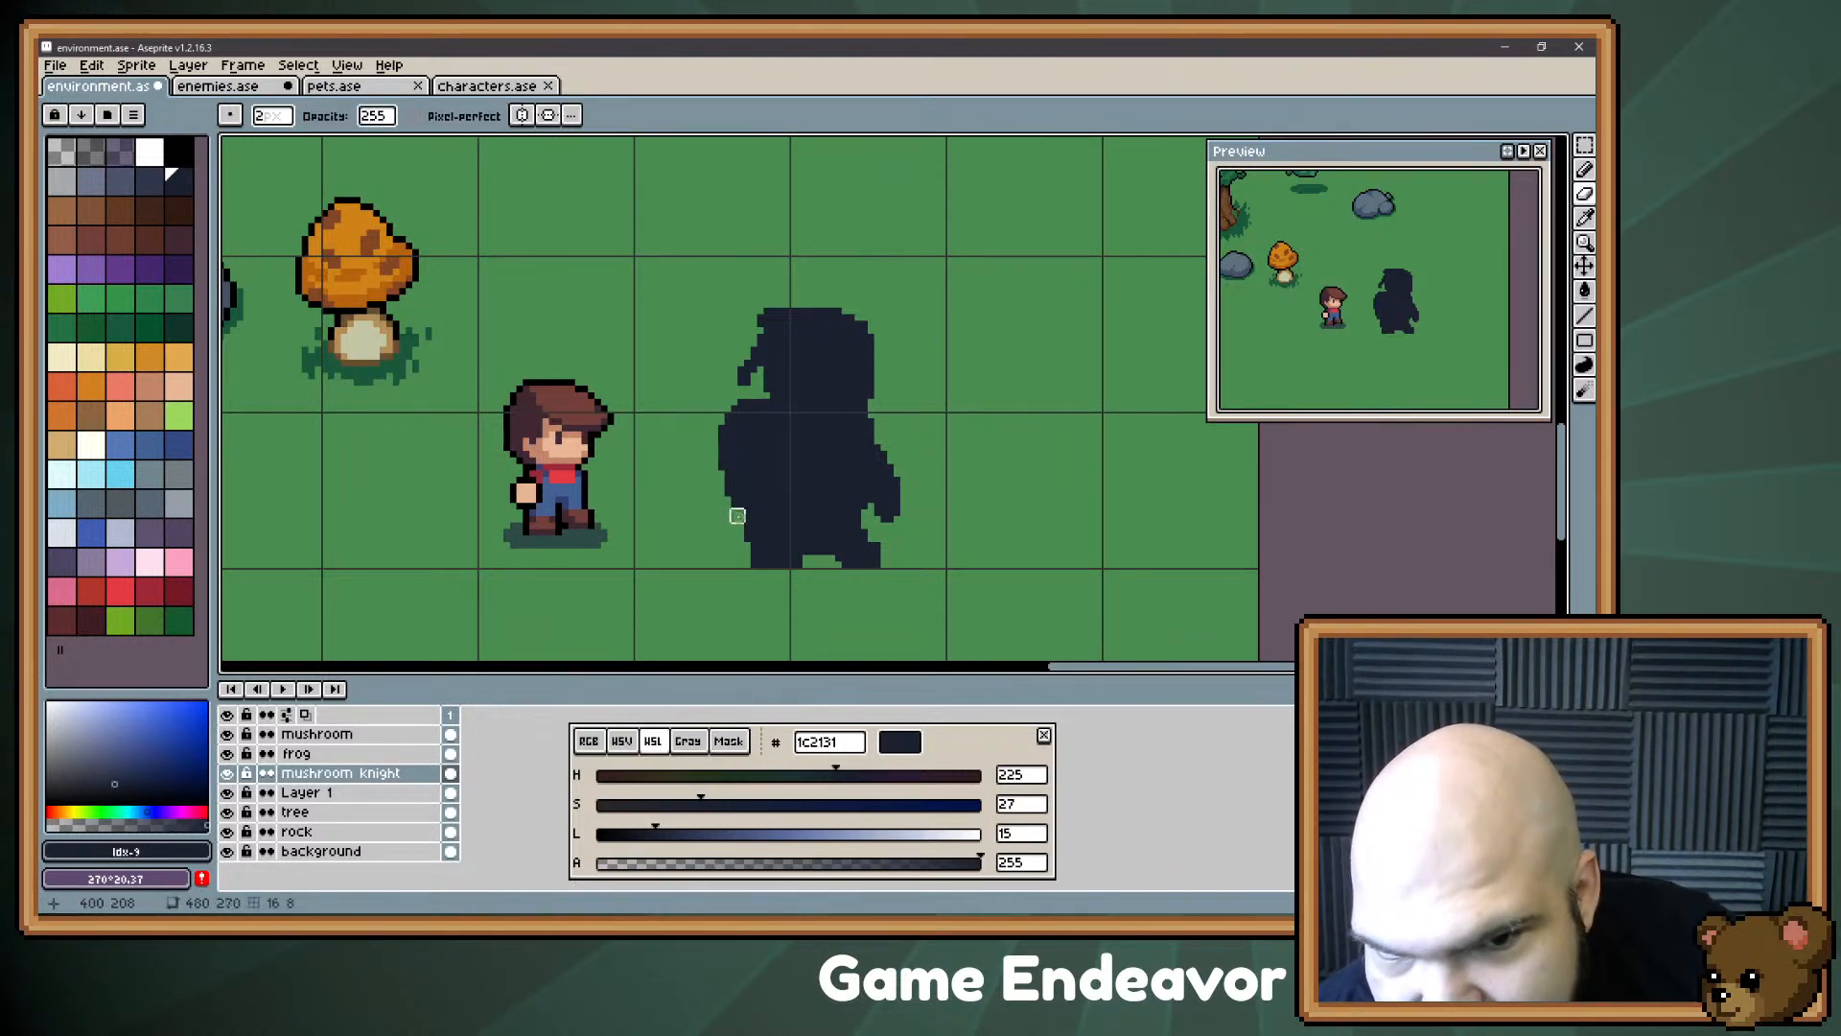
left_click(731, 503)
key("b")
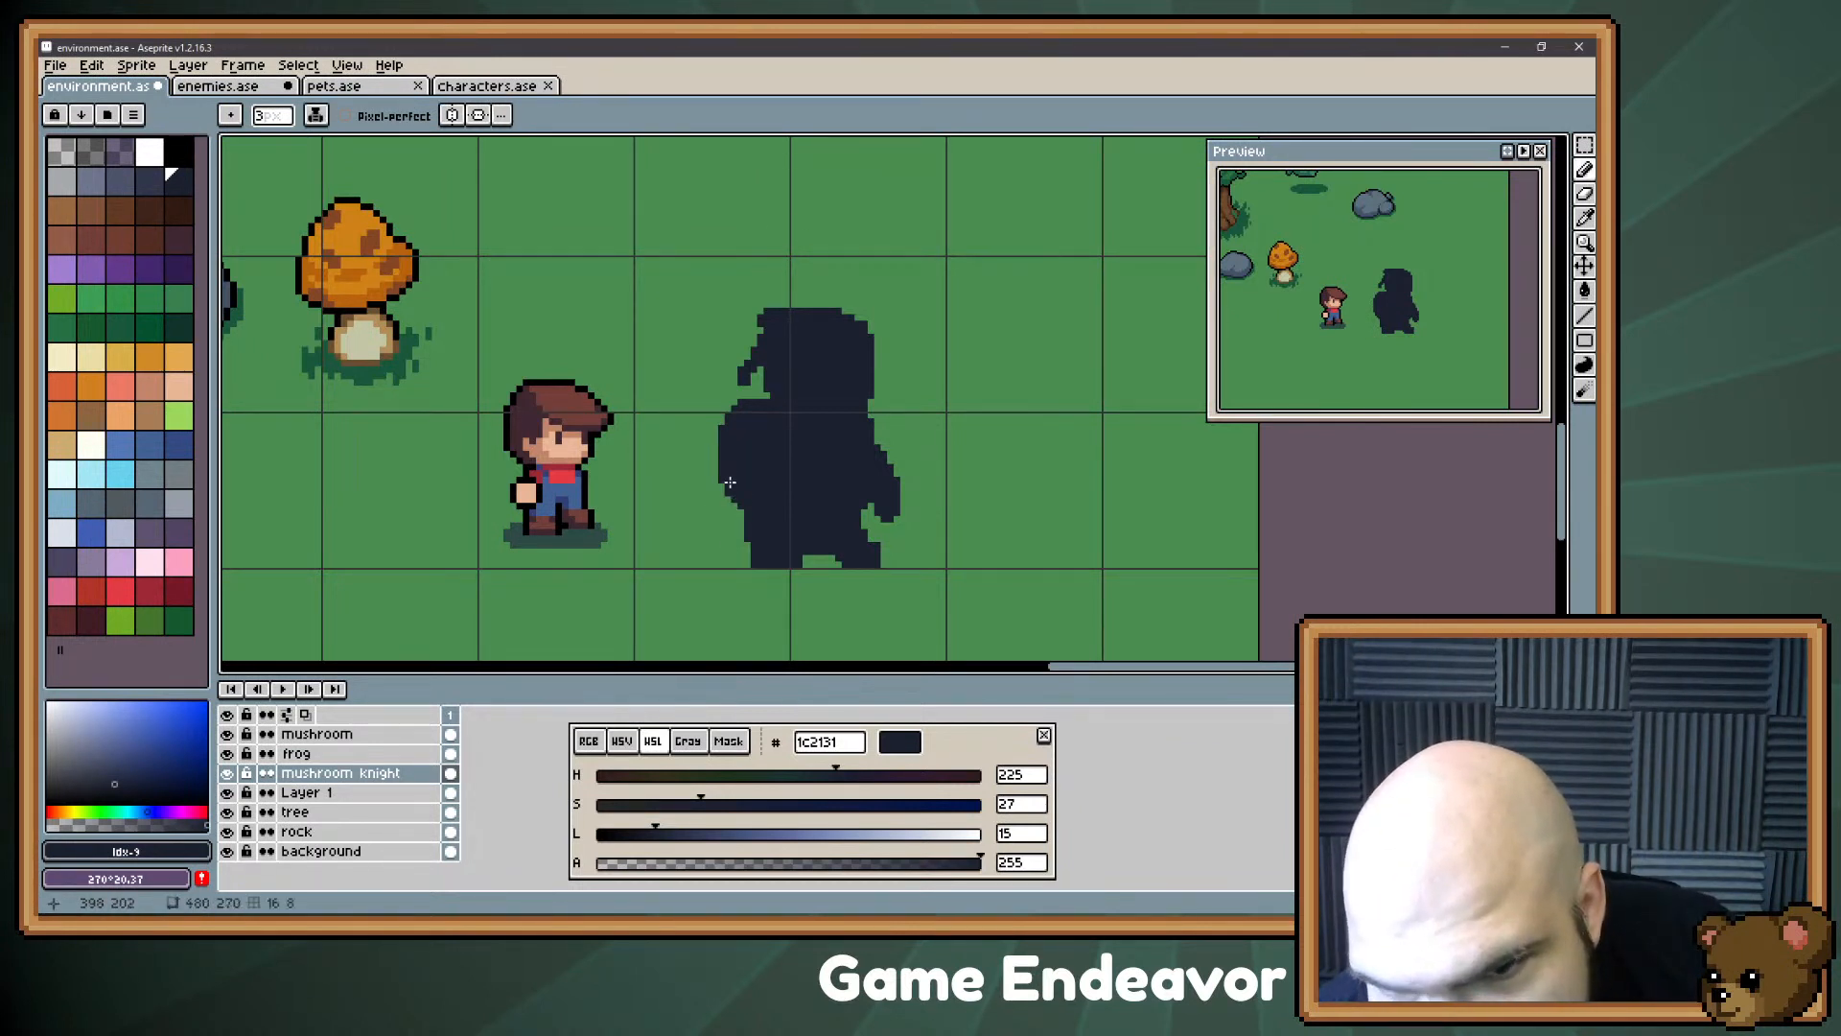
mouse_move(656, 616)
left_mouse_down()
mouse_move(628, 470)
mouse_move(600, 569)
left_mouse_up()
key("e")
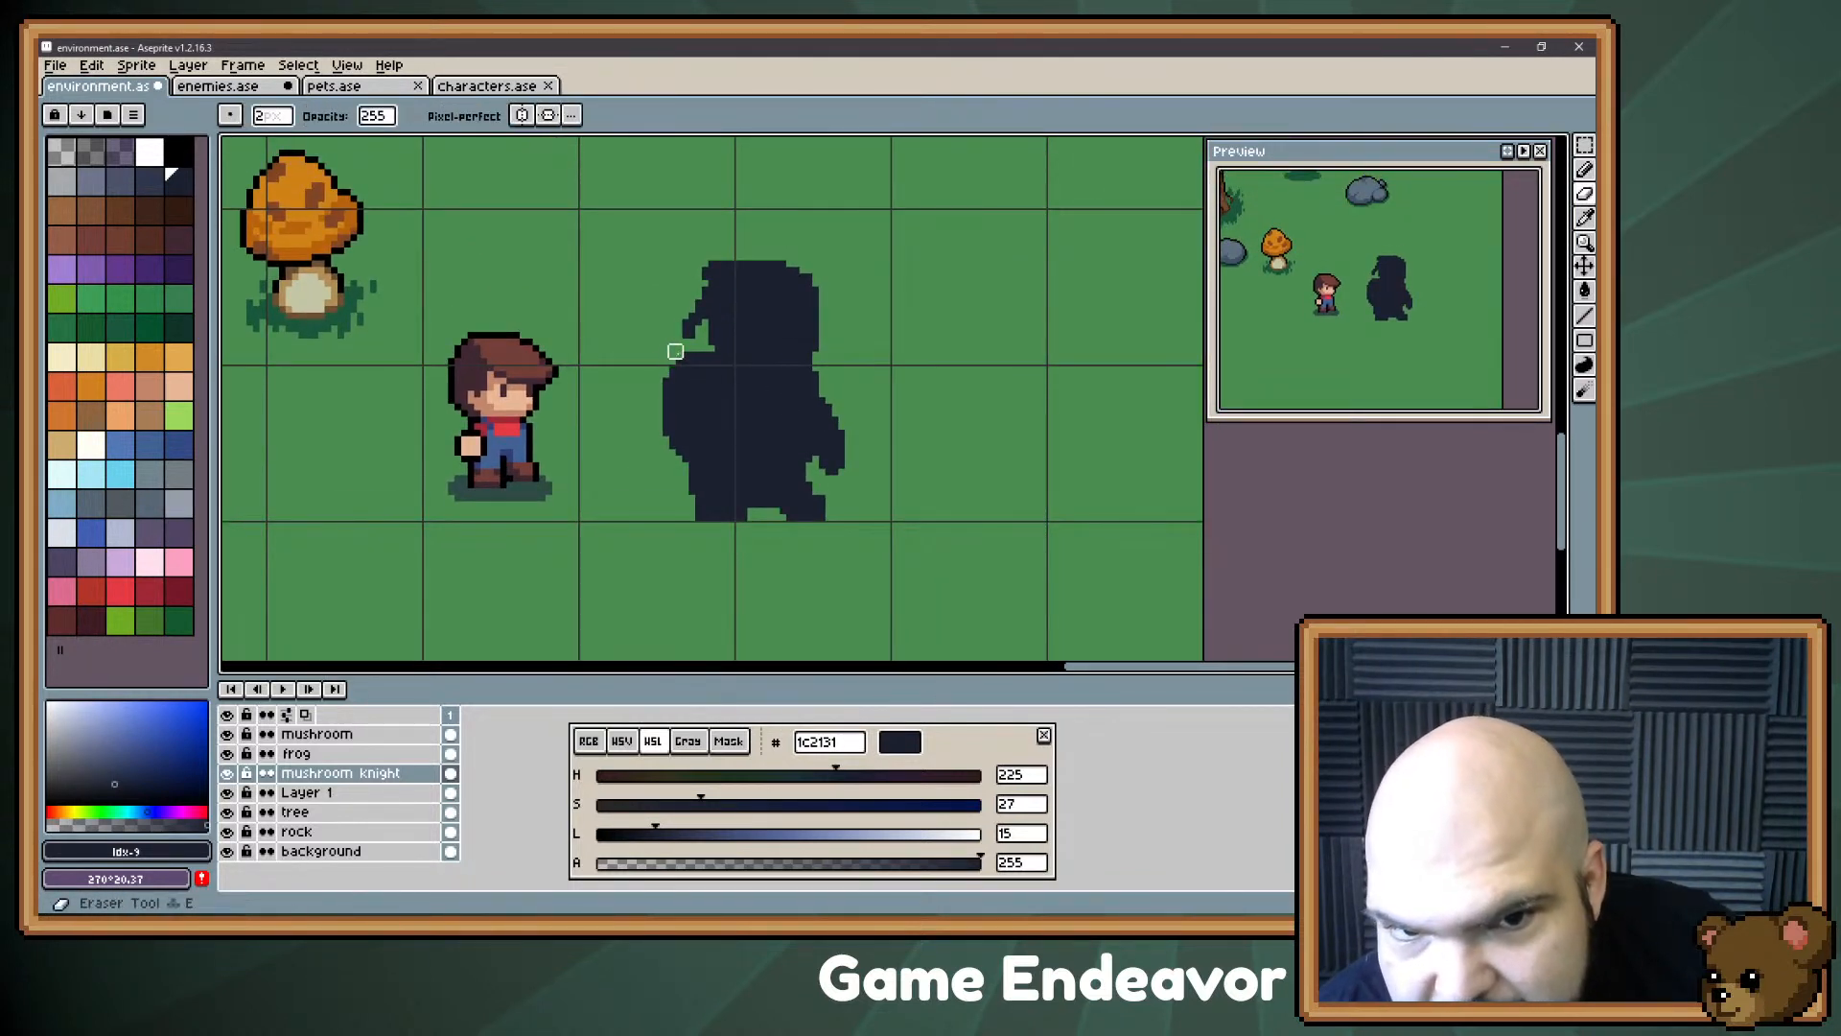
left_click(676, 352)
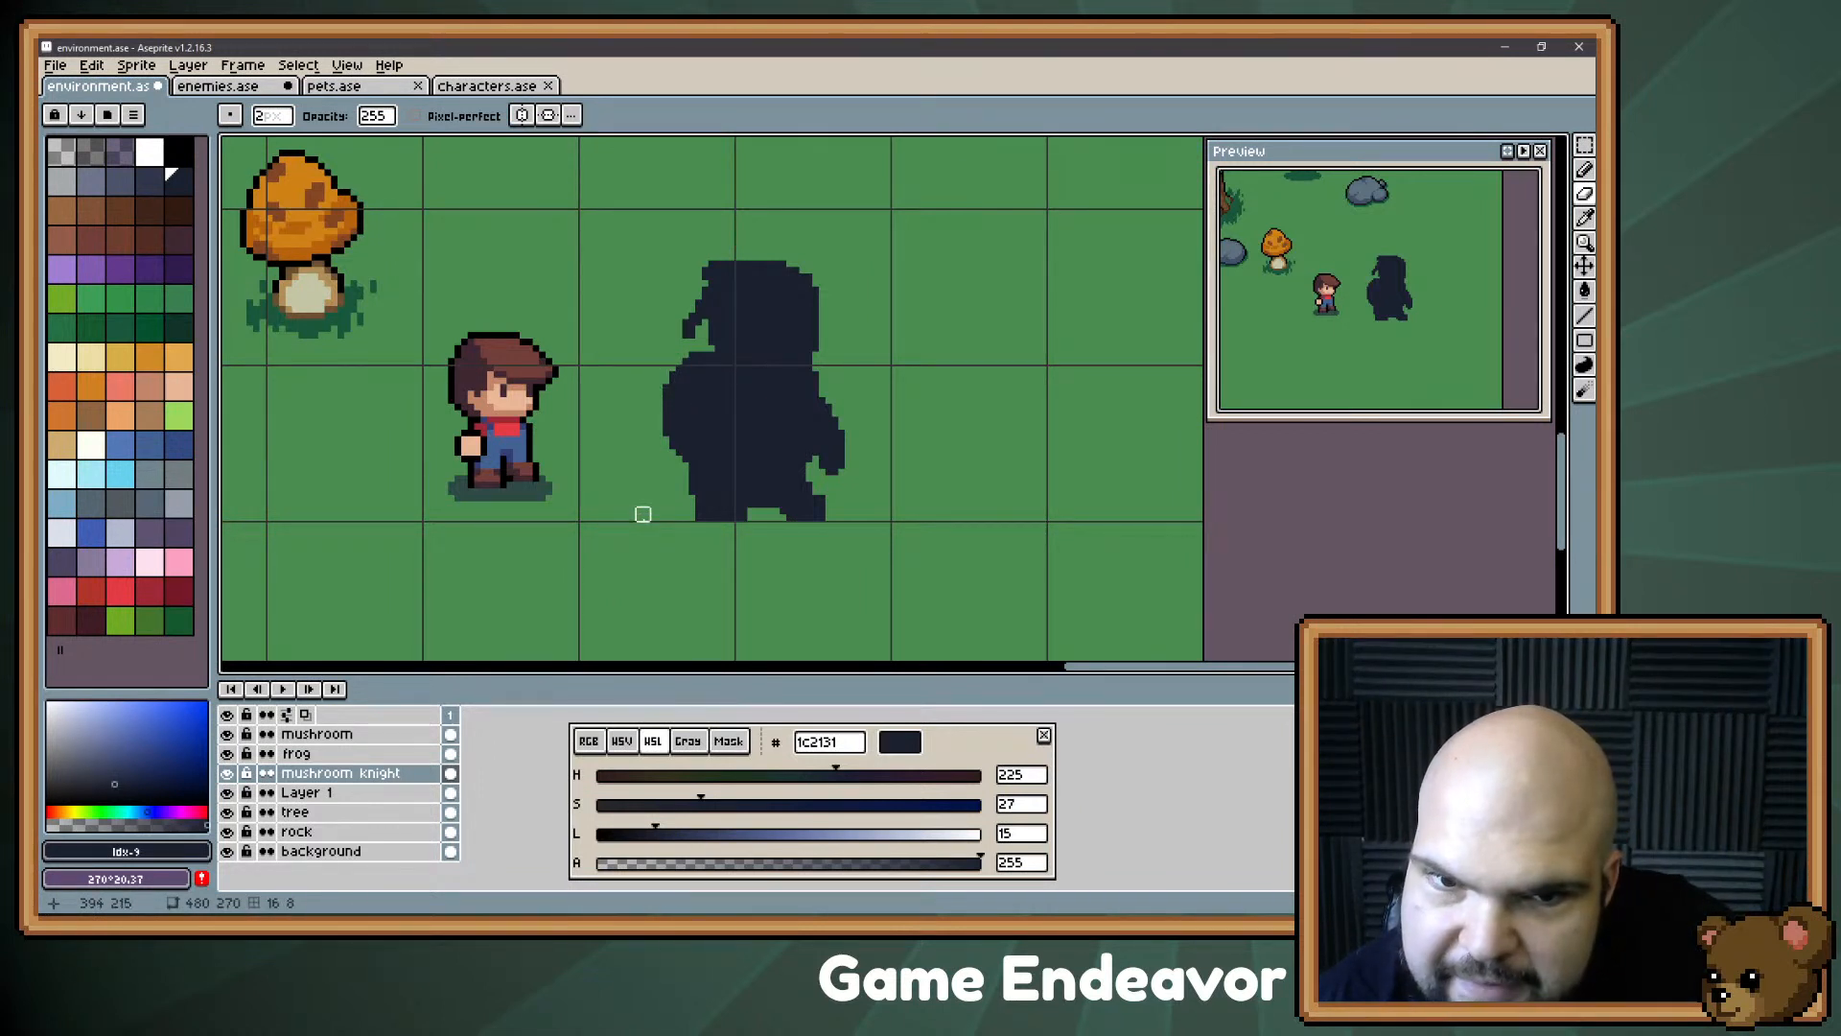
Step: Remove the protruding tip from the player-facing side of the silhouette's head, straighten that edge, and round its upper corner
scroll(644, 509, "up", 2)
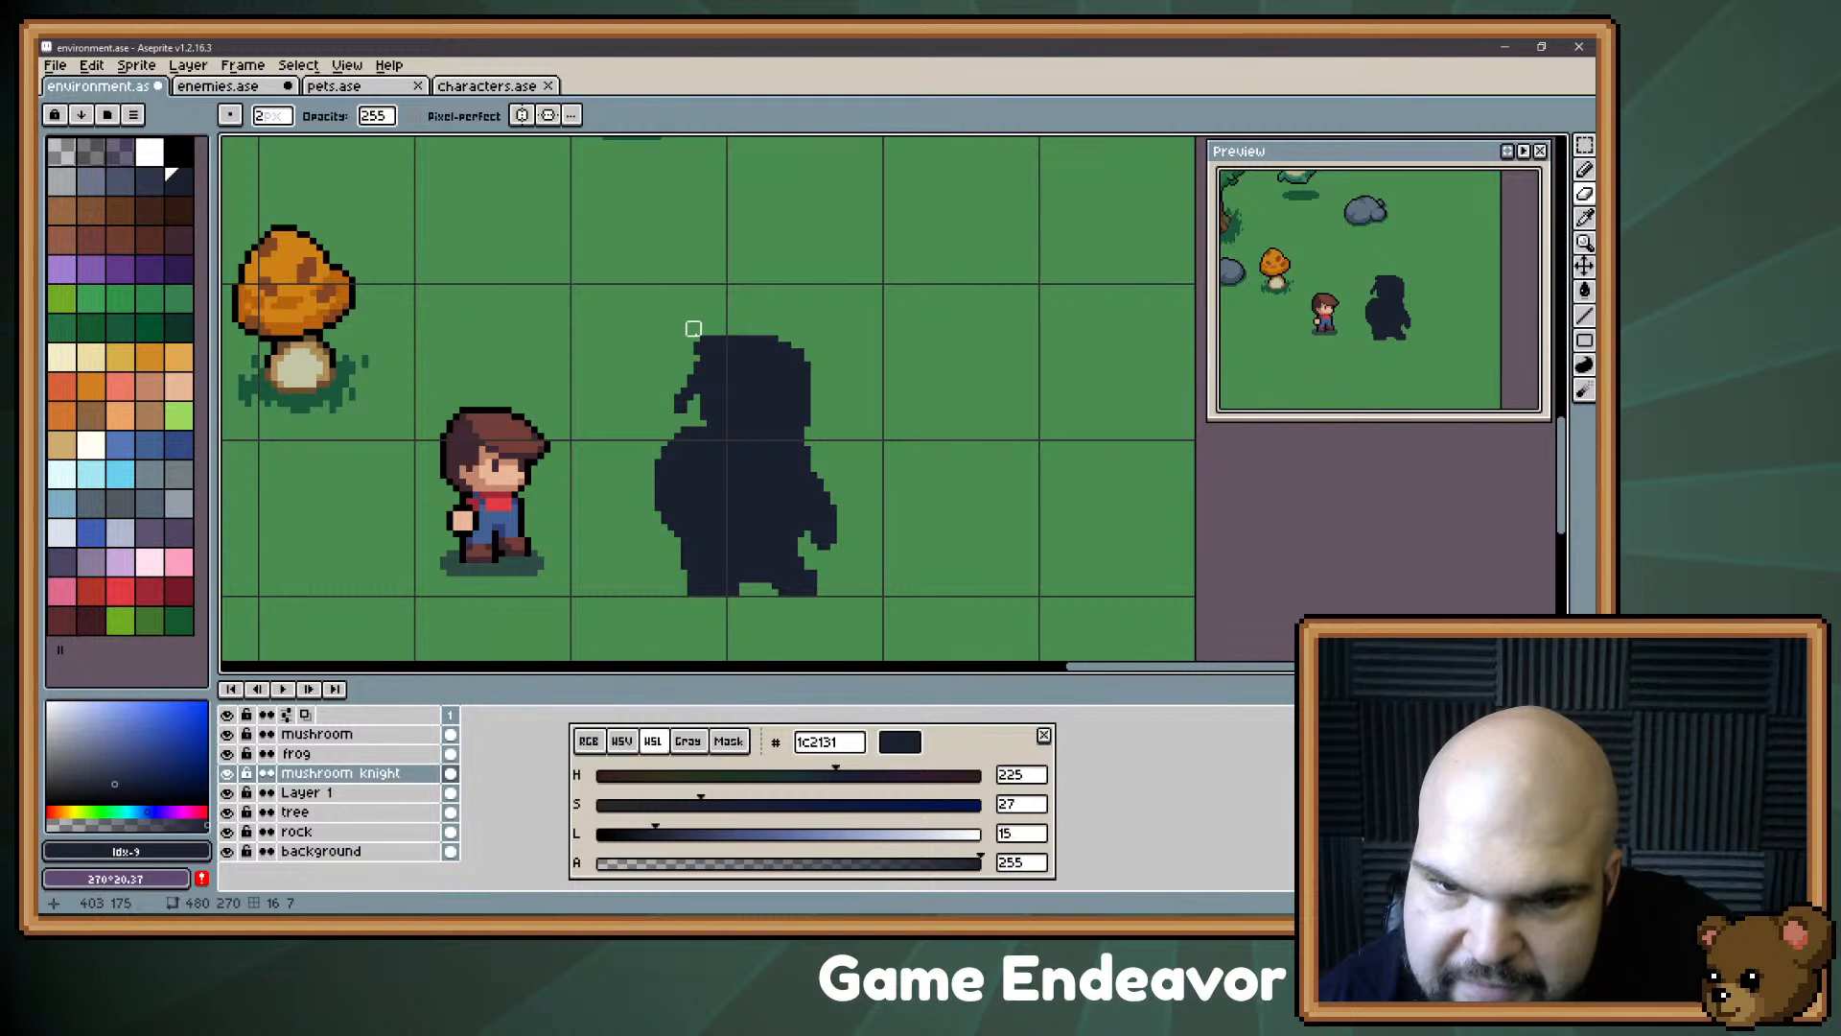
key("e")
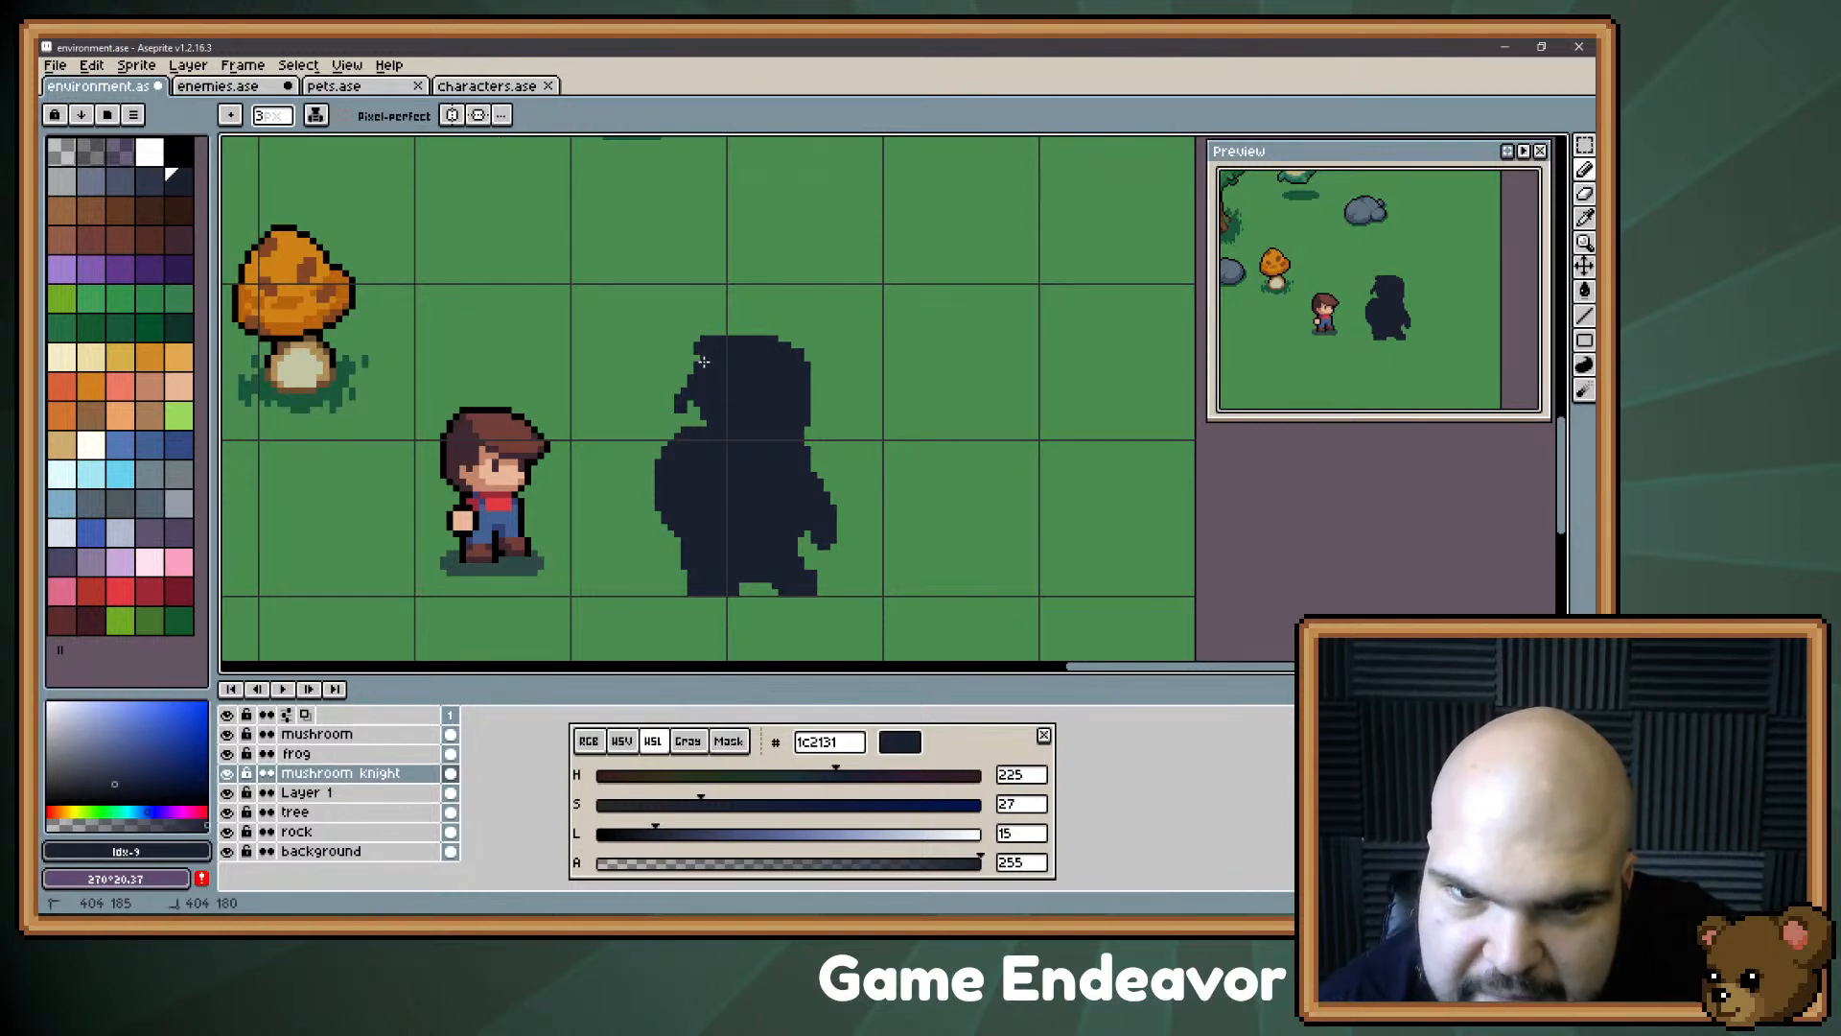
key("b")
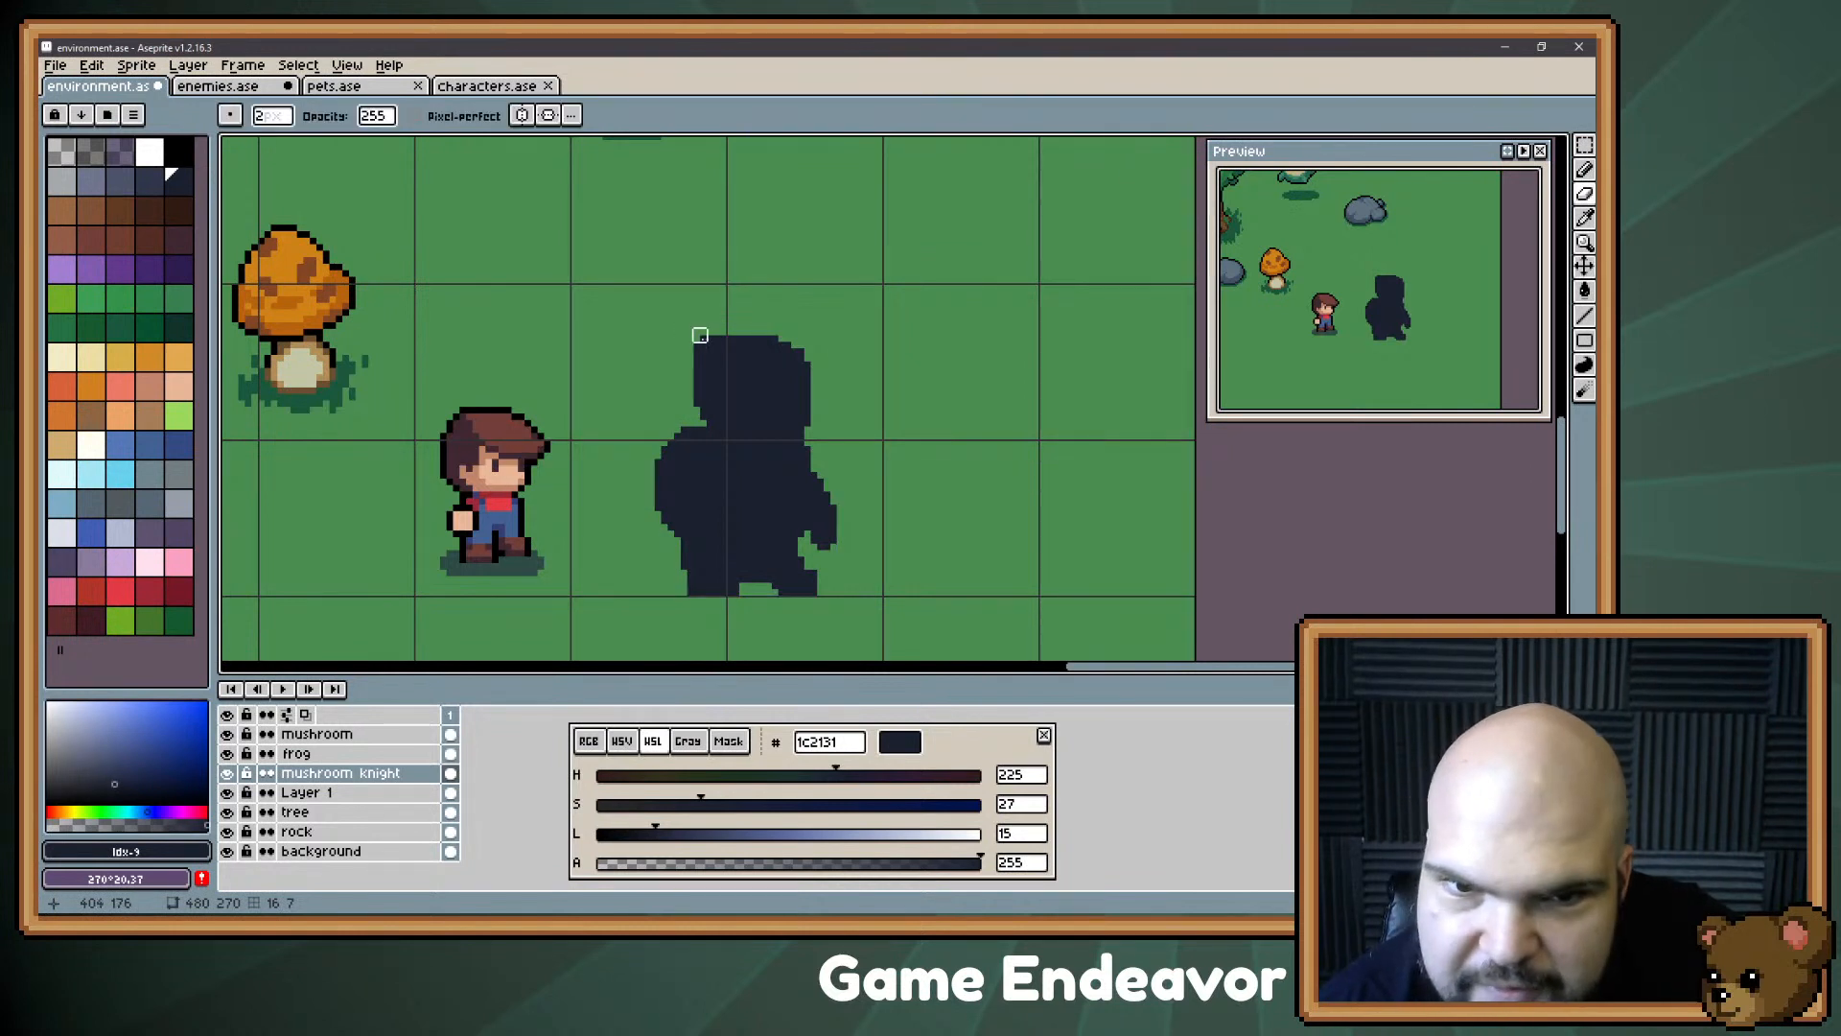
key("b")
key("e")
left_click(694, 342)
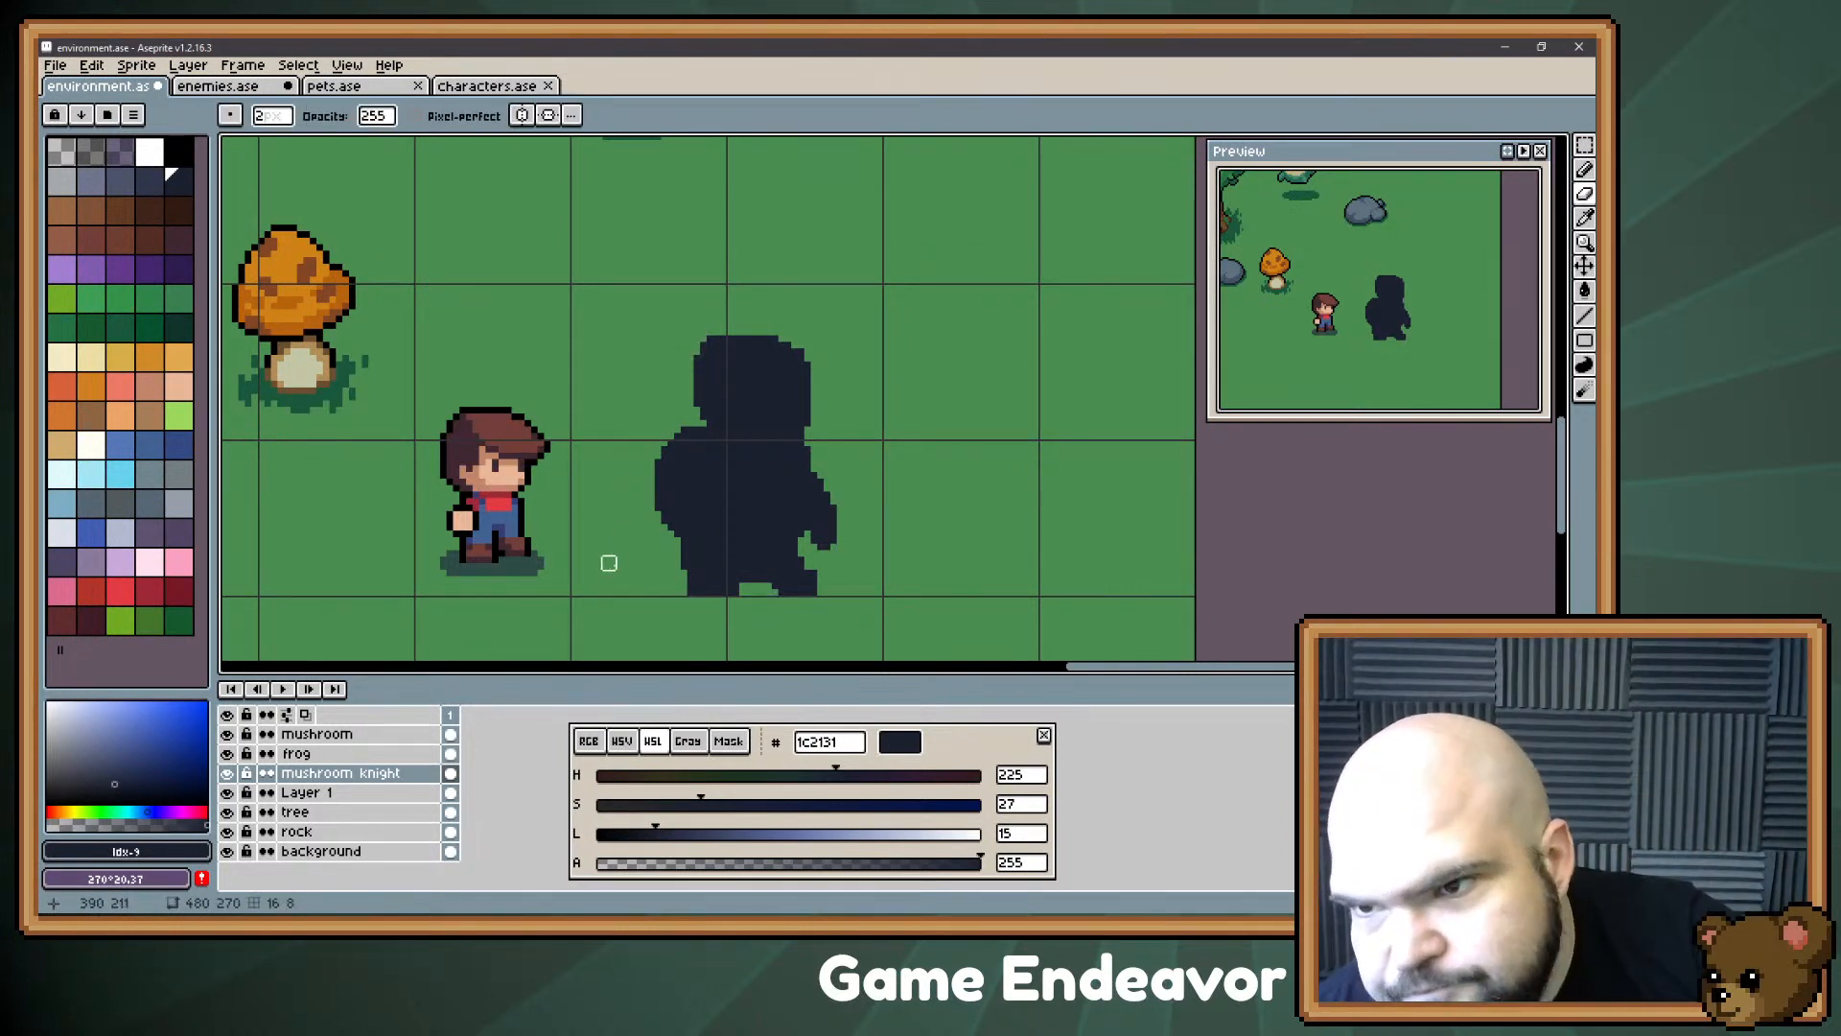
Step: Select the silhouette's head, shift it 2 pixels toward the player, deselect, and reduce the Eraser to 1 px
key("m")
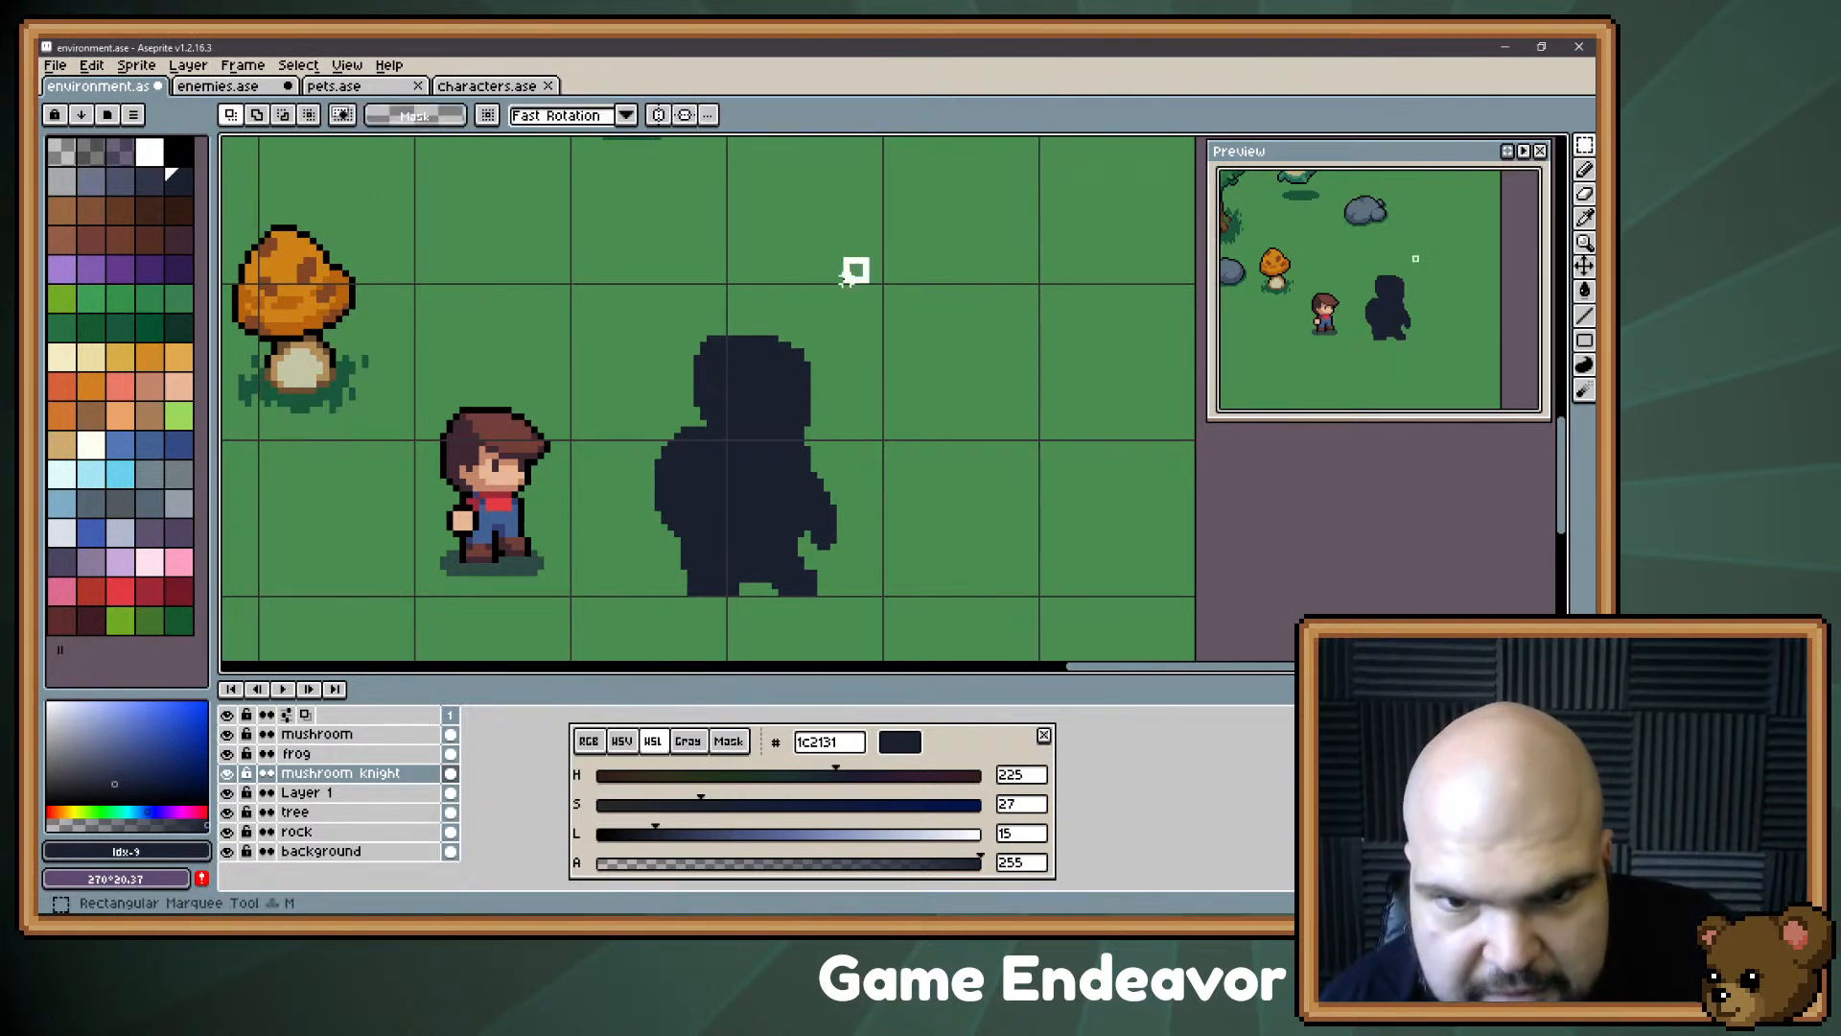
left_click_drag(847, 279, 677, 423)
key("Left")
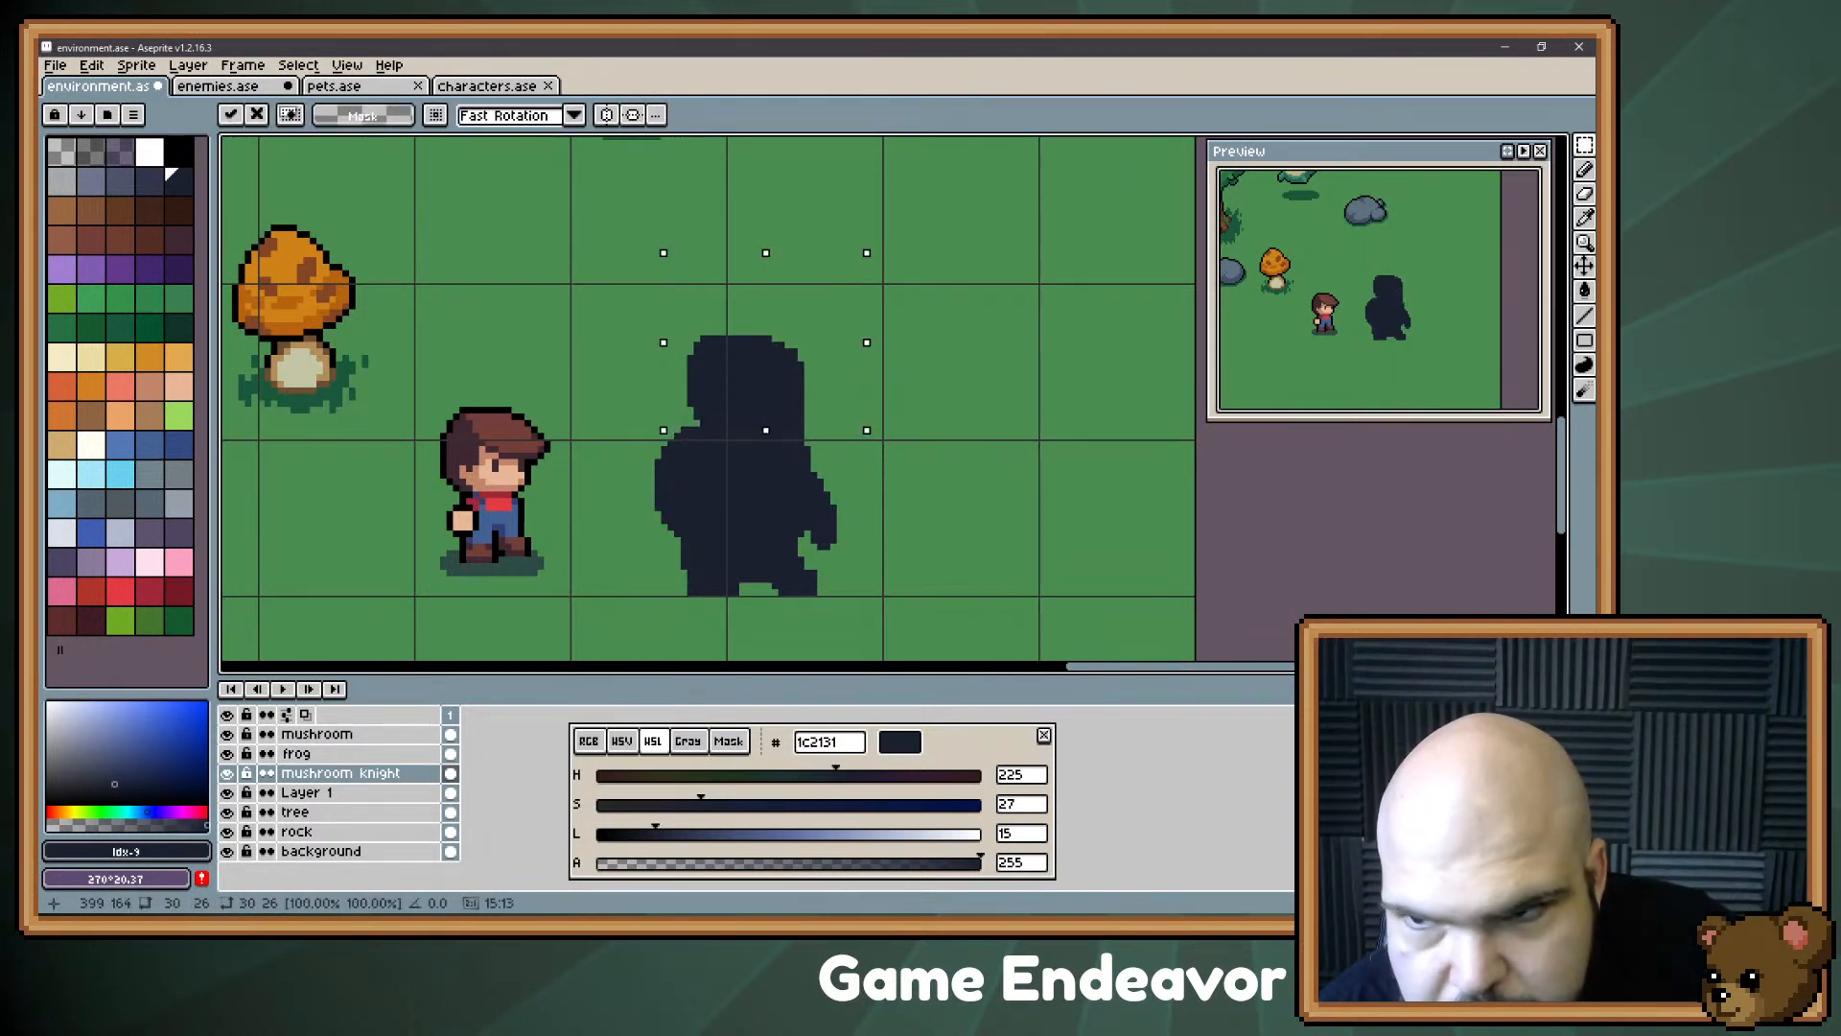
key("Left")
key("Return")
key("ctrl+d")
key("b")
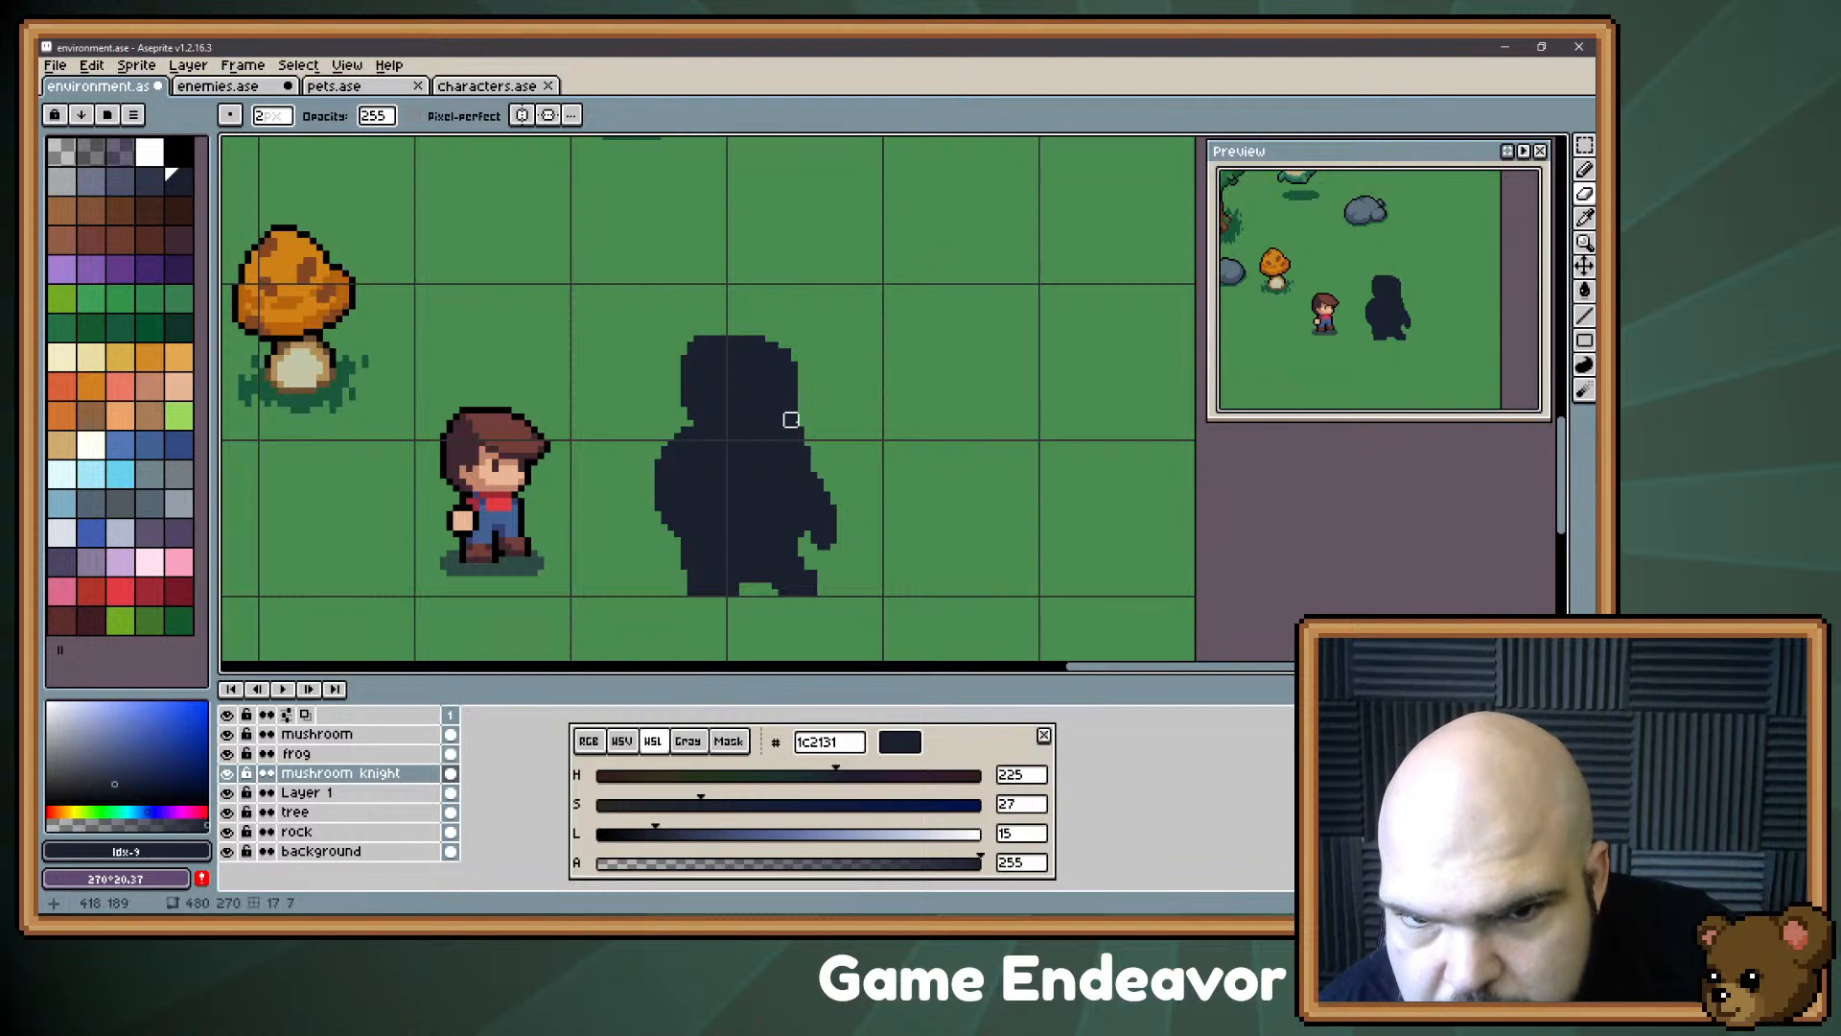
key("minus")
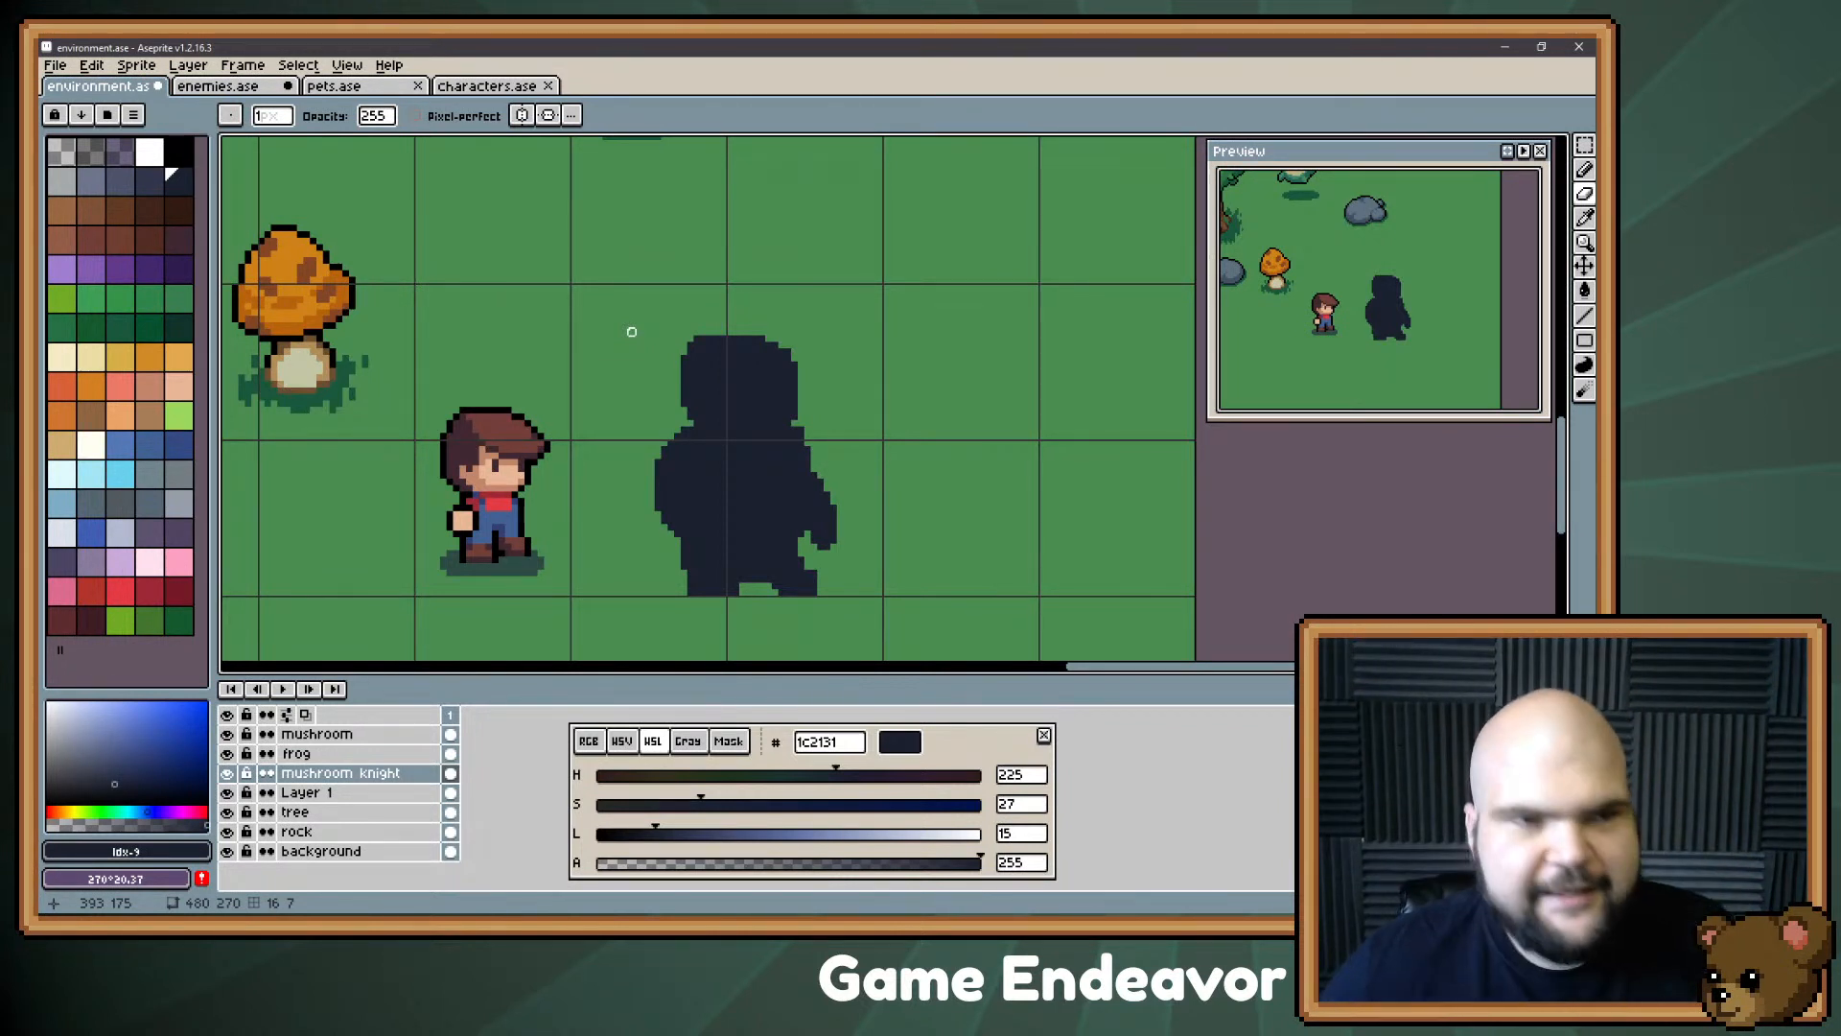
Step: Switch to Trello, open the Areas card in the Design list, and add "Foggy cave" to its first checklist
key("alt+Tab")
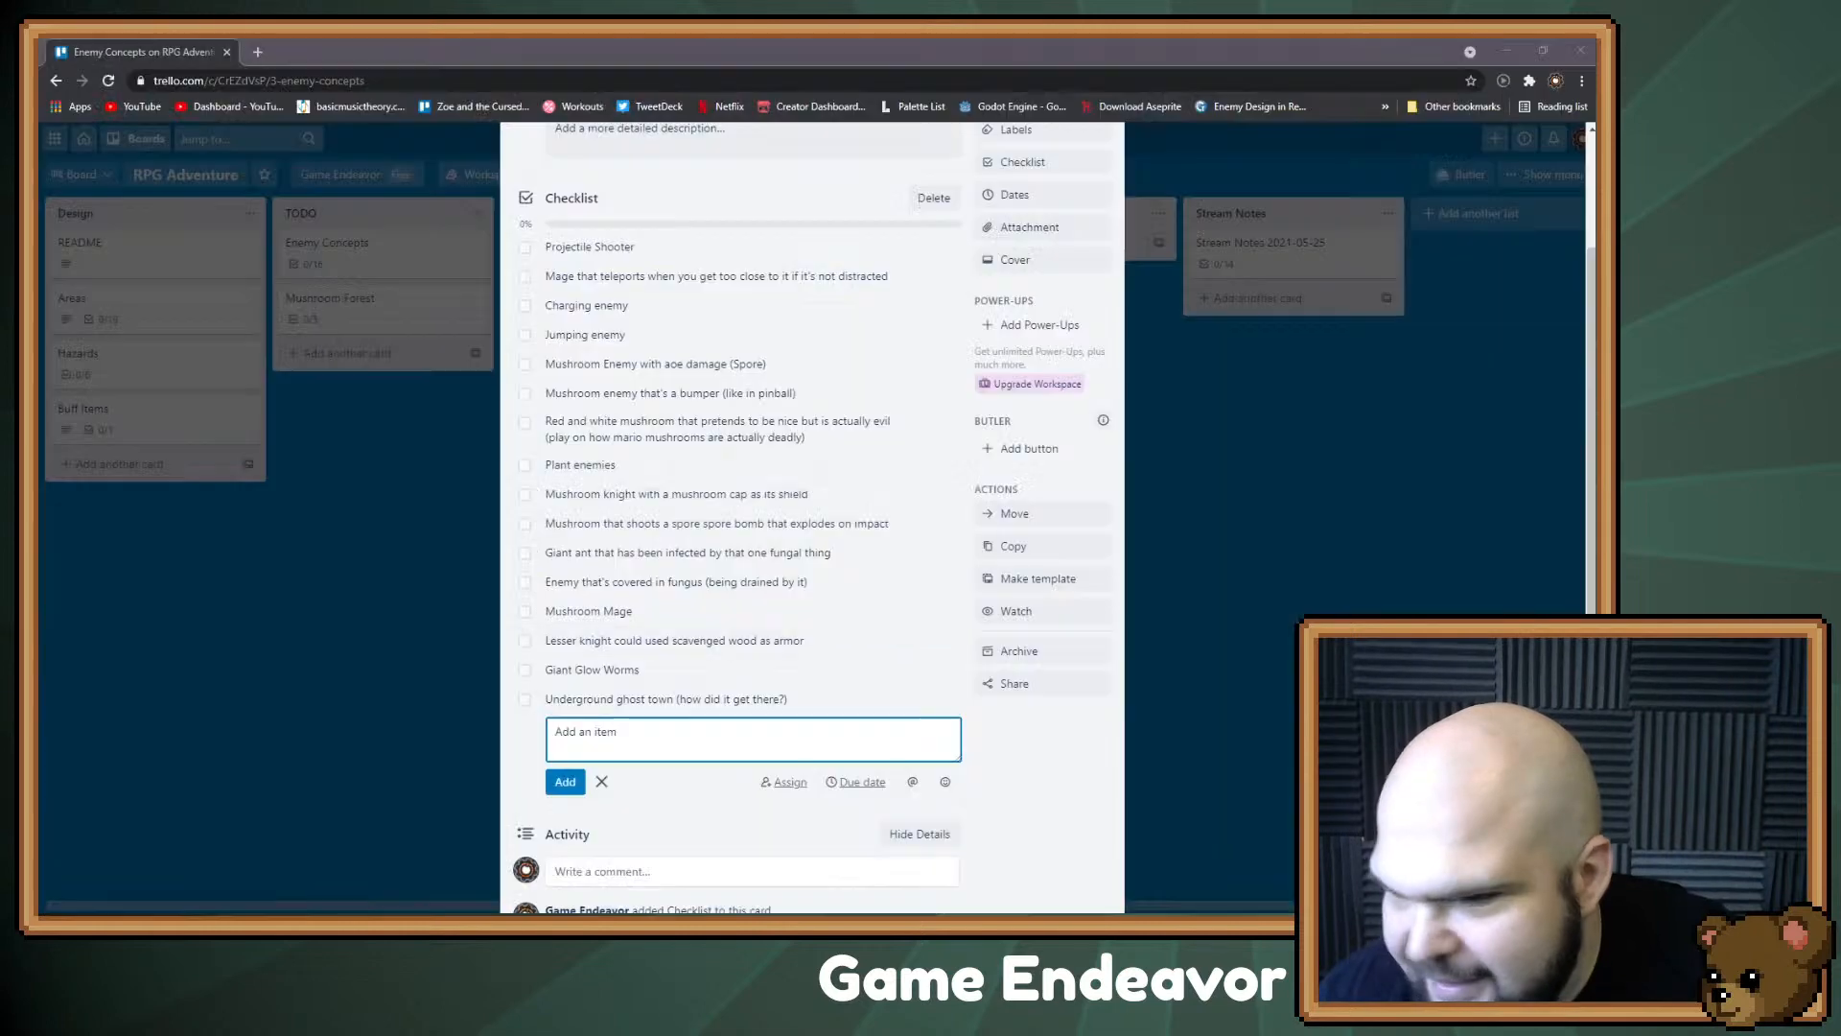
key("Escape")
key("Escape")
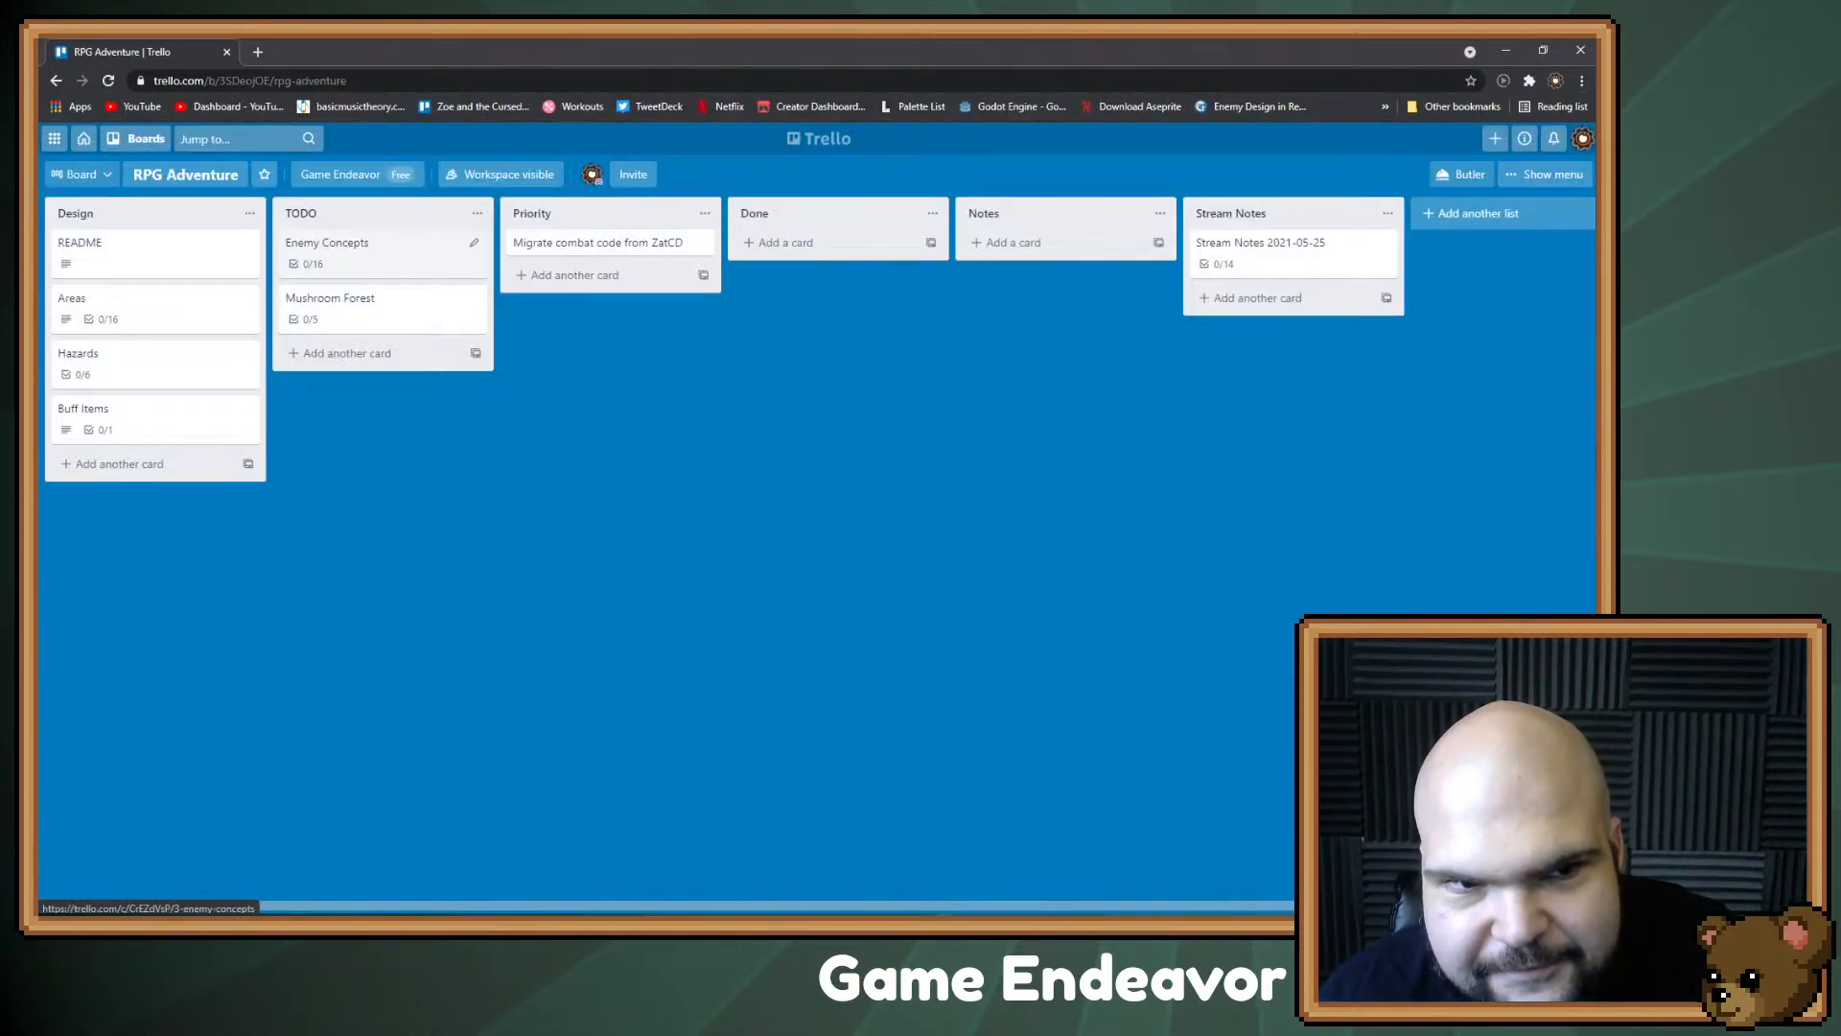
left_click(382, 254)
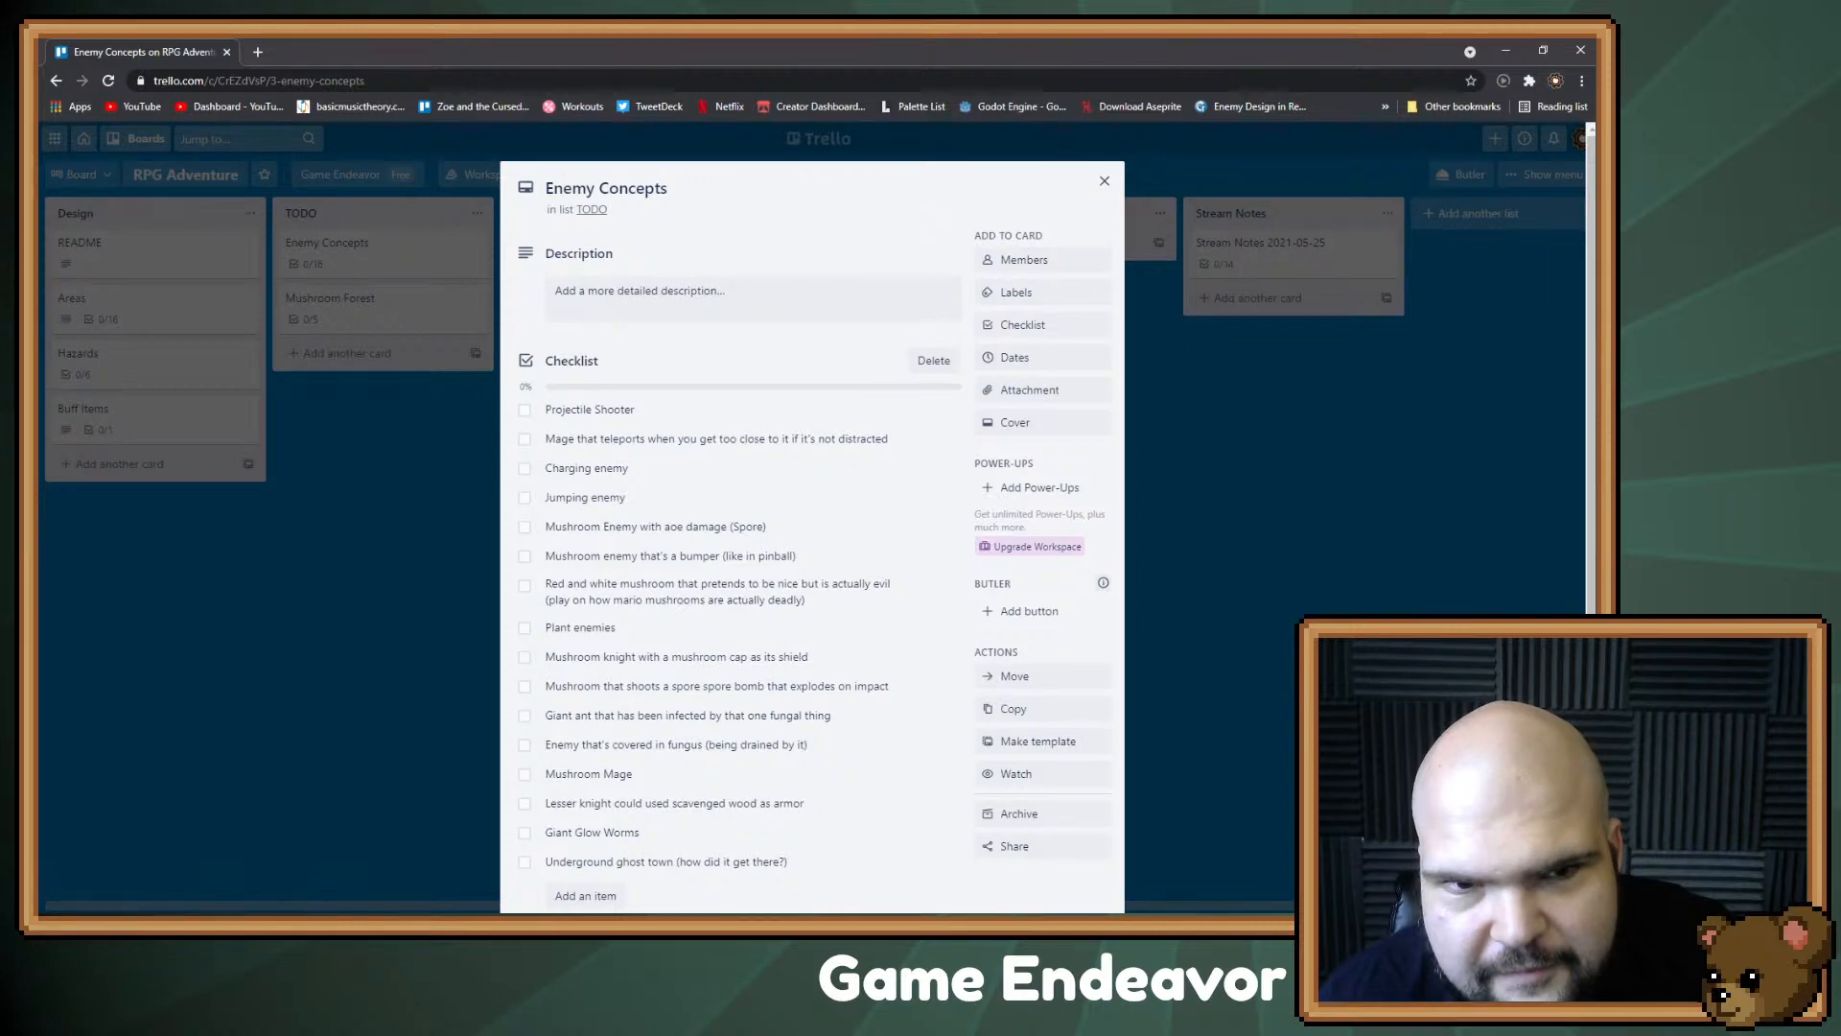
left_click(403, 354)
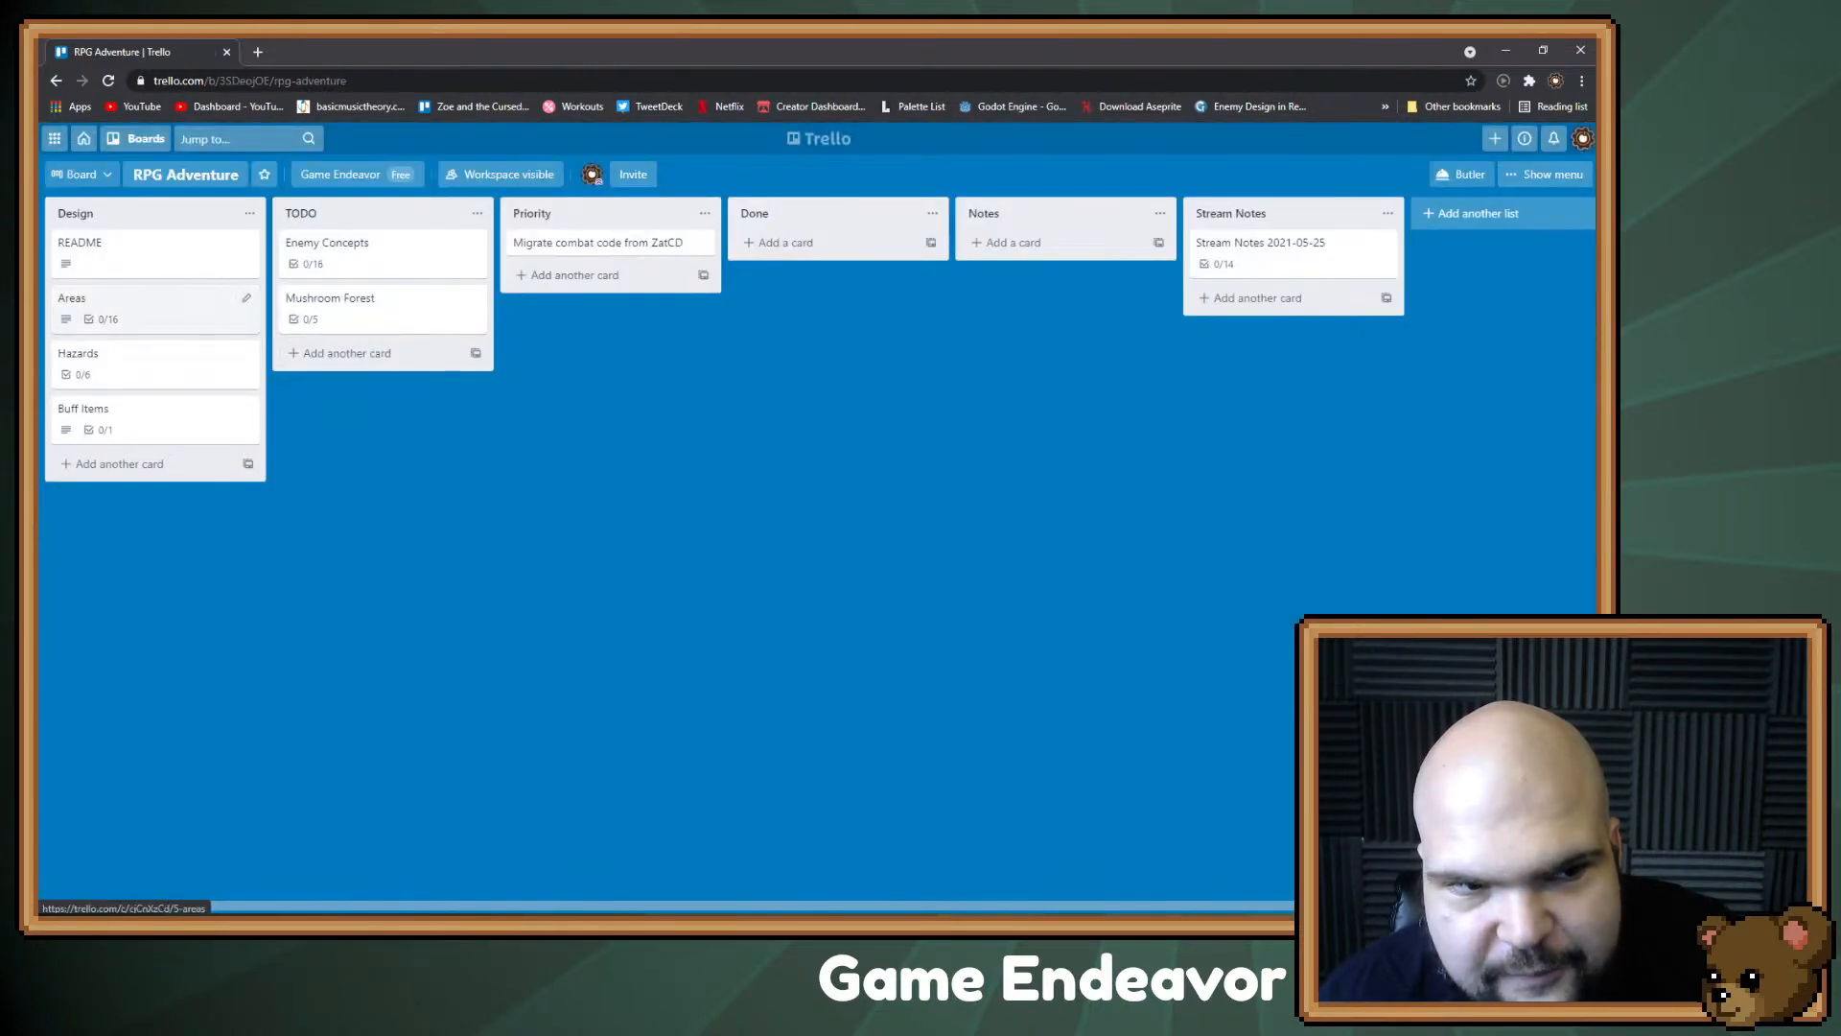
left_click(144, 307)
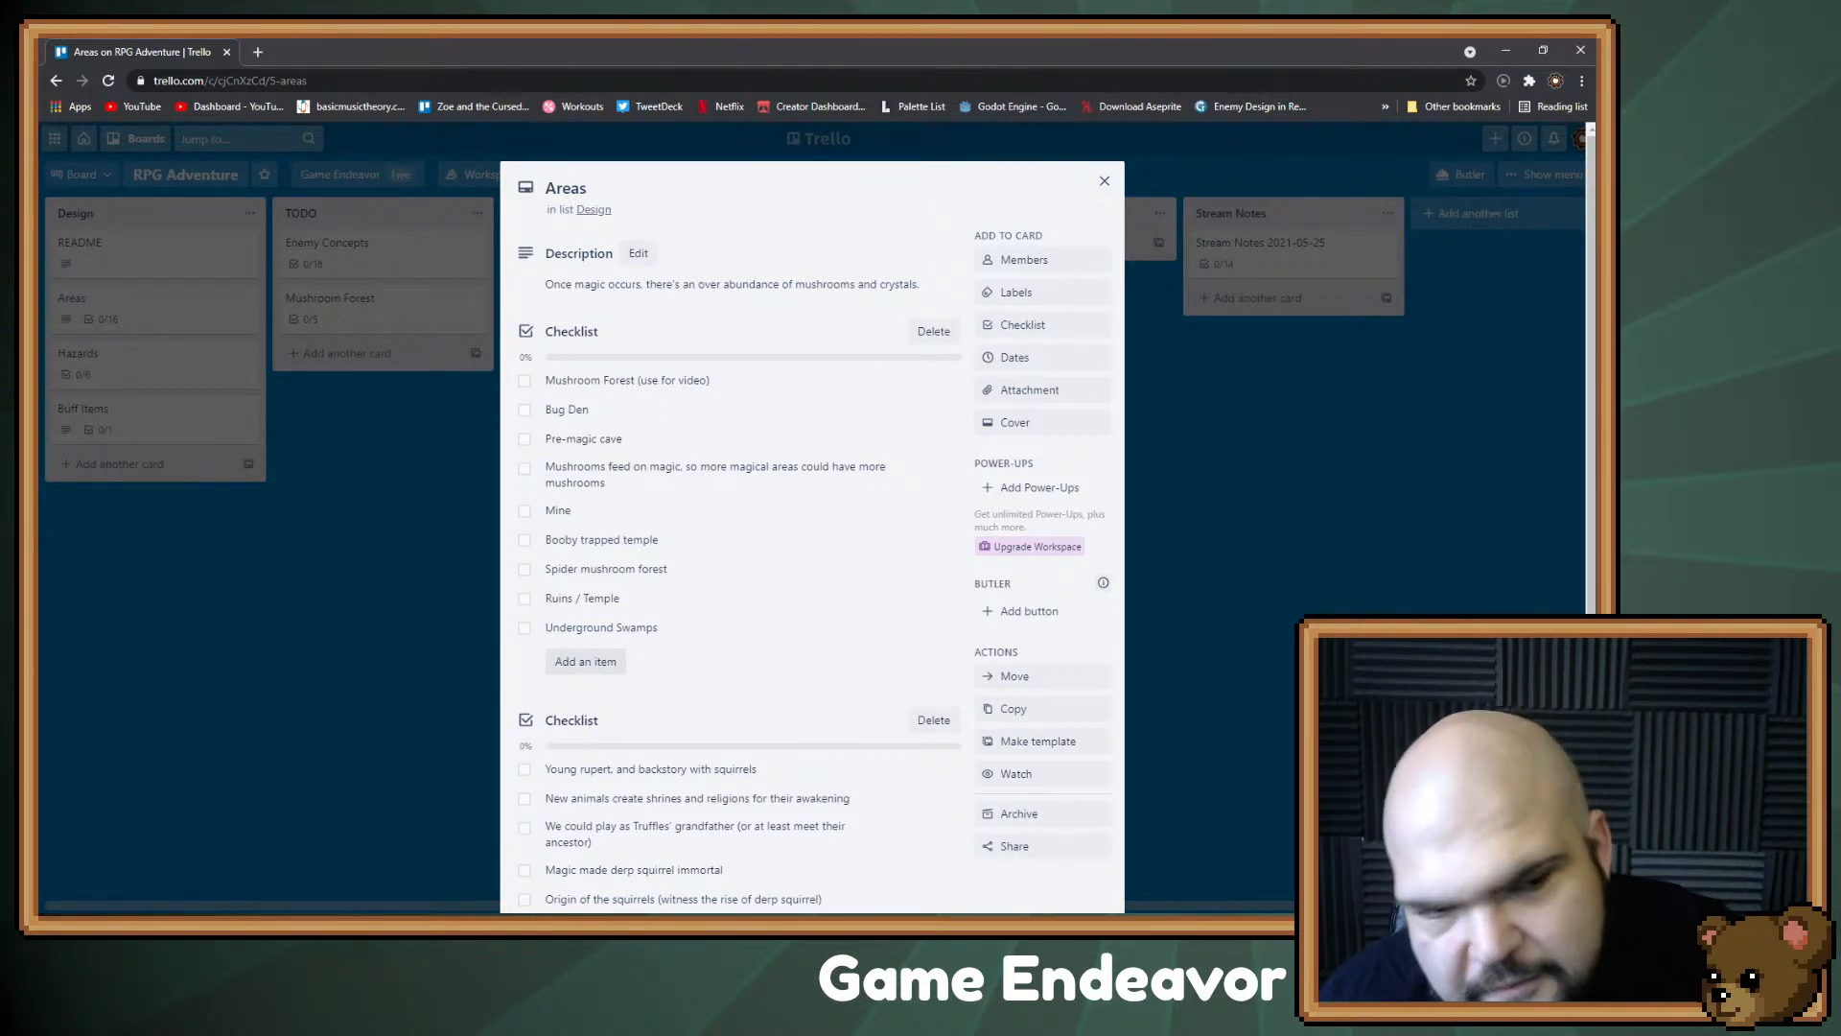
left_click(585, 661)
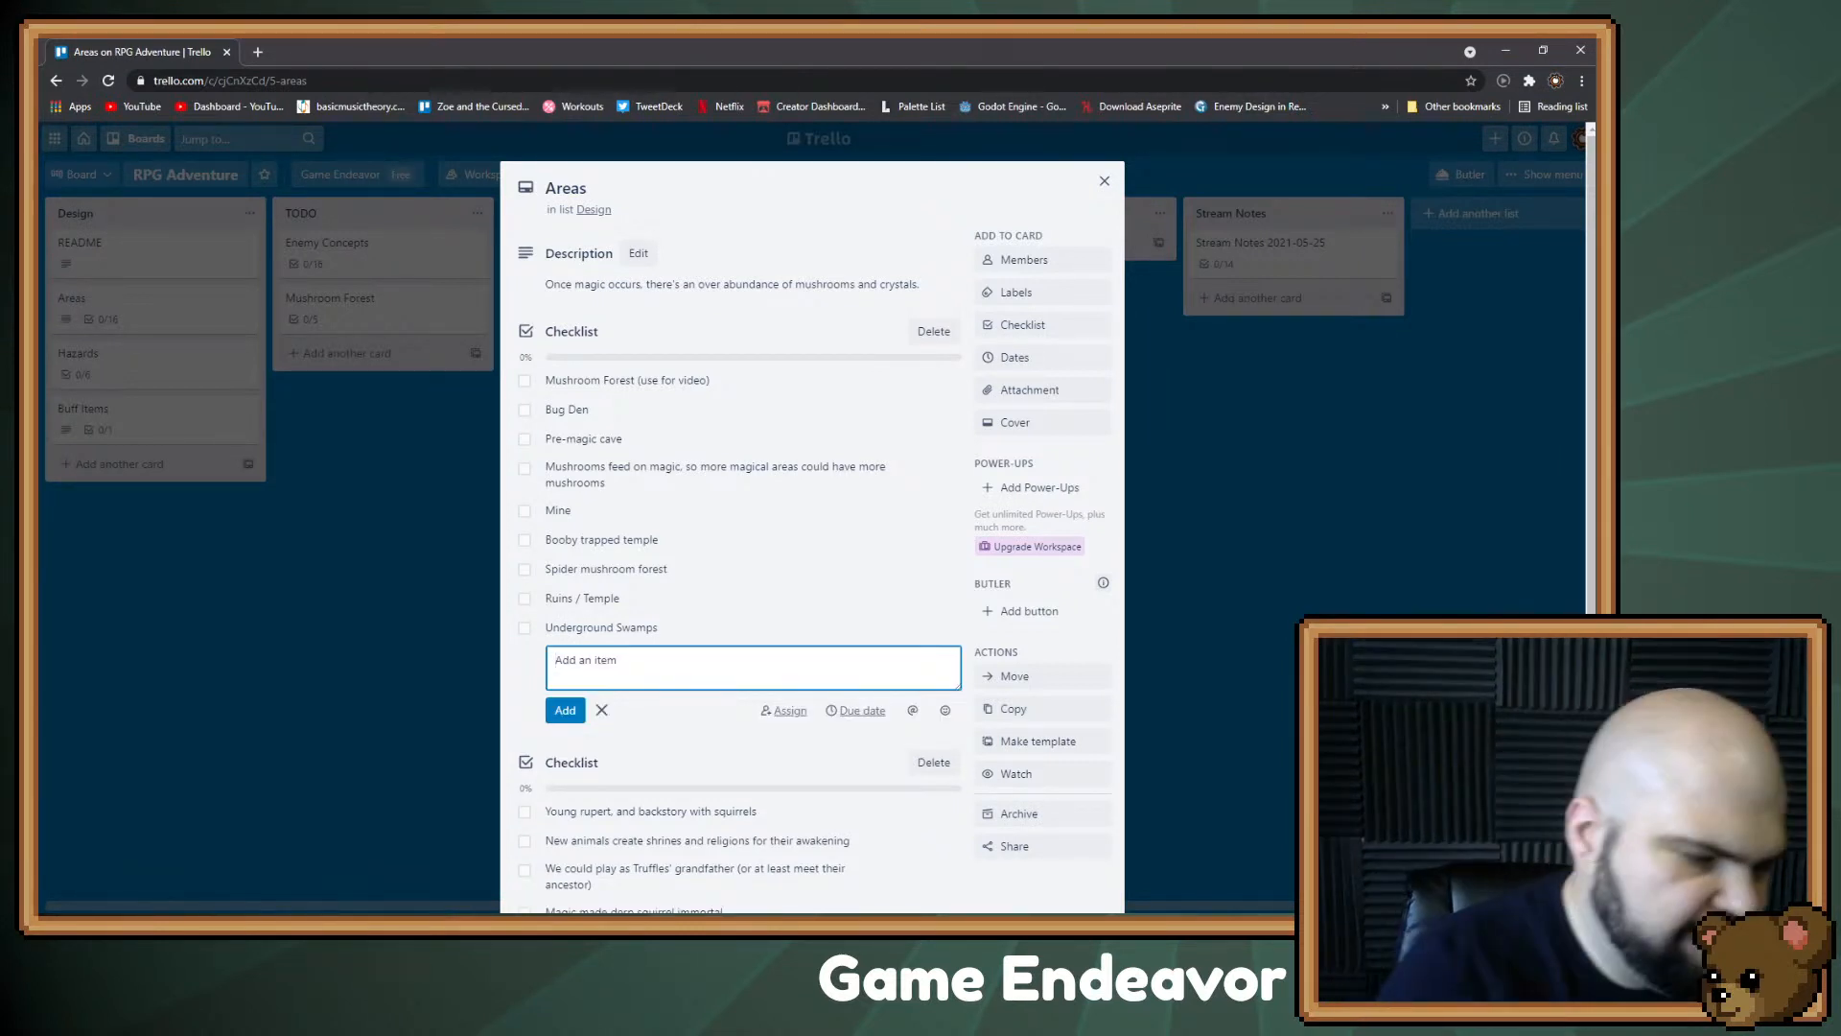
type("Foggy cav")
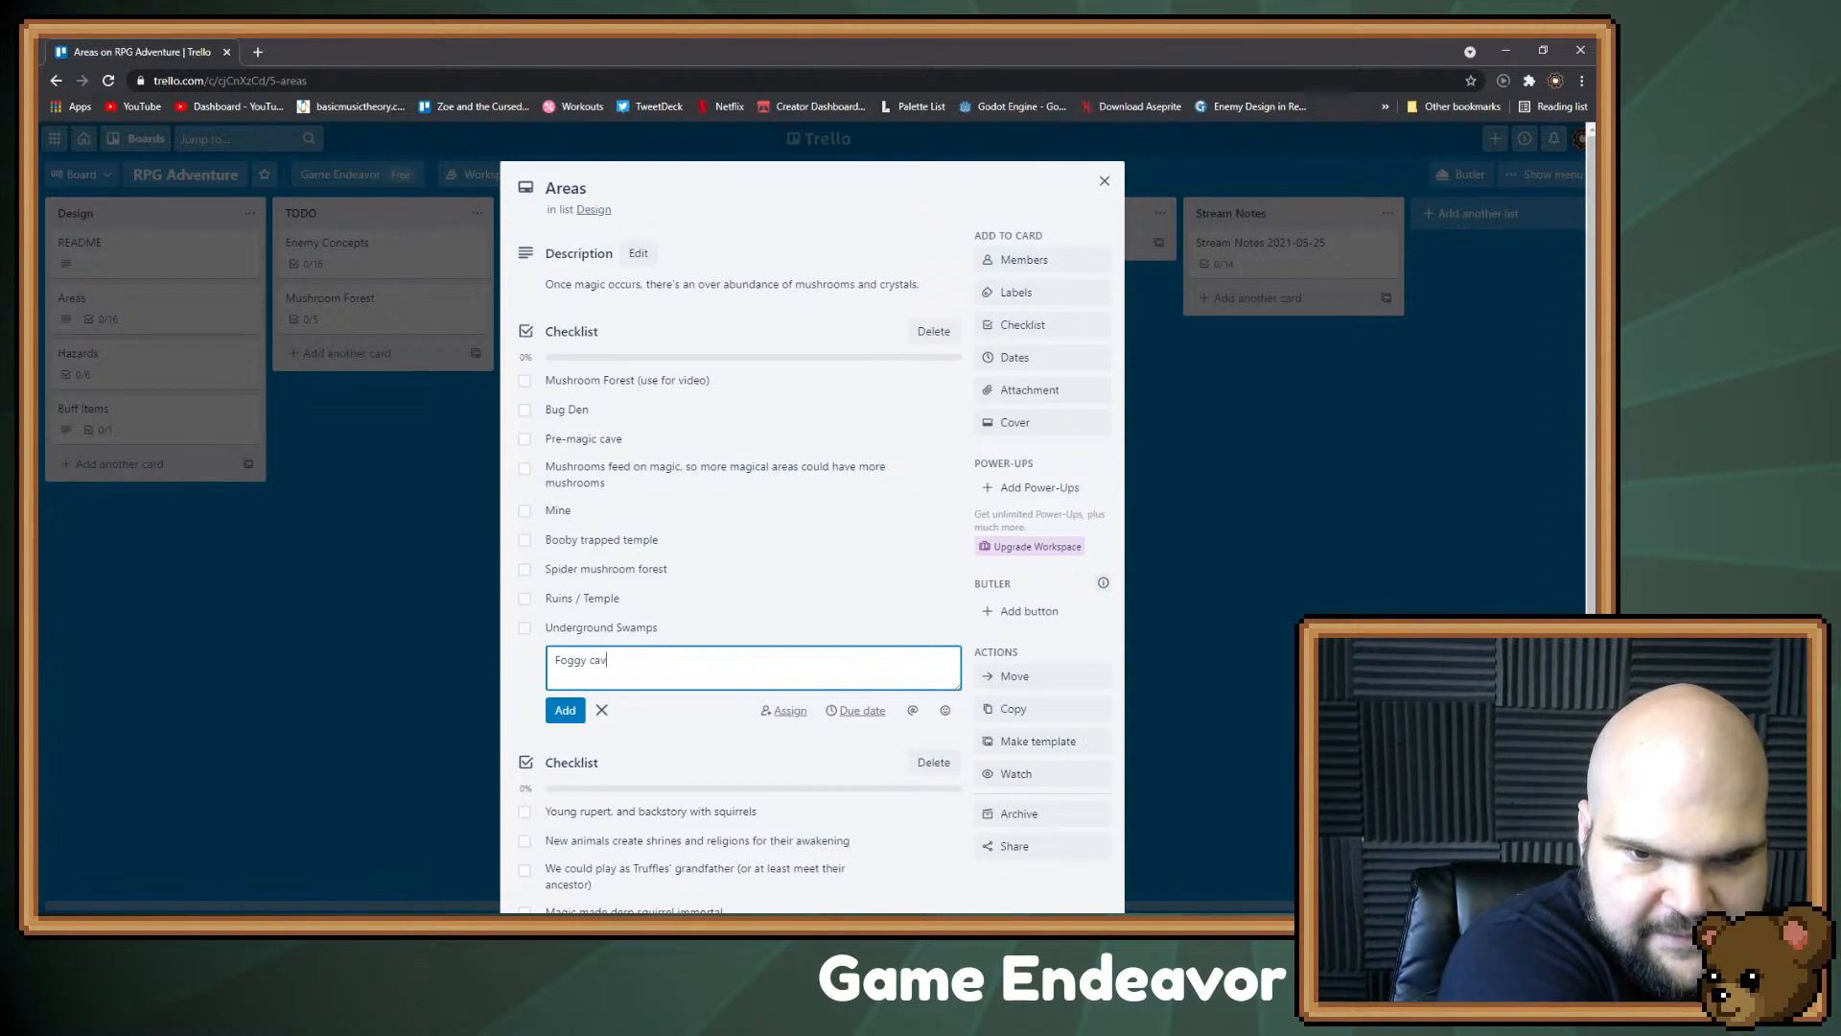
type("e")
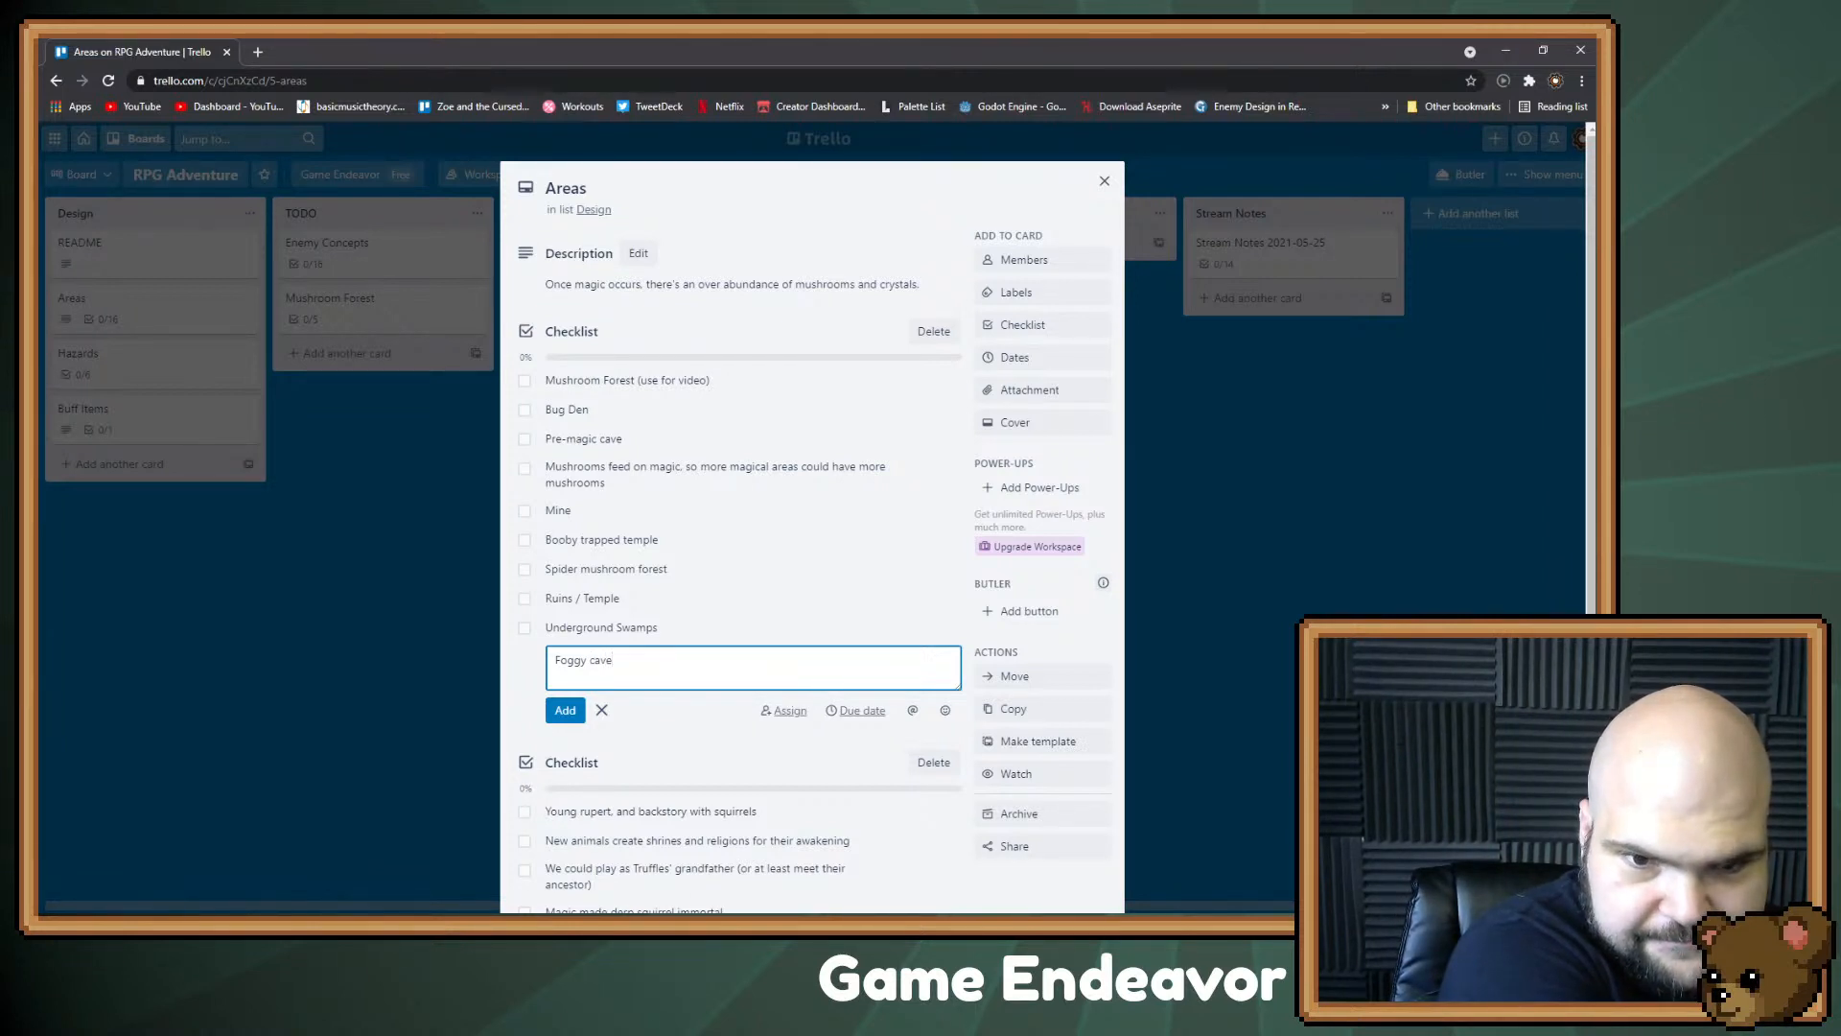
key("Return")
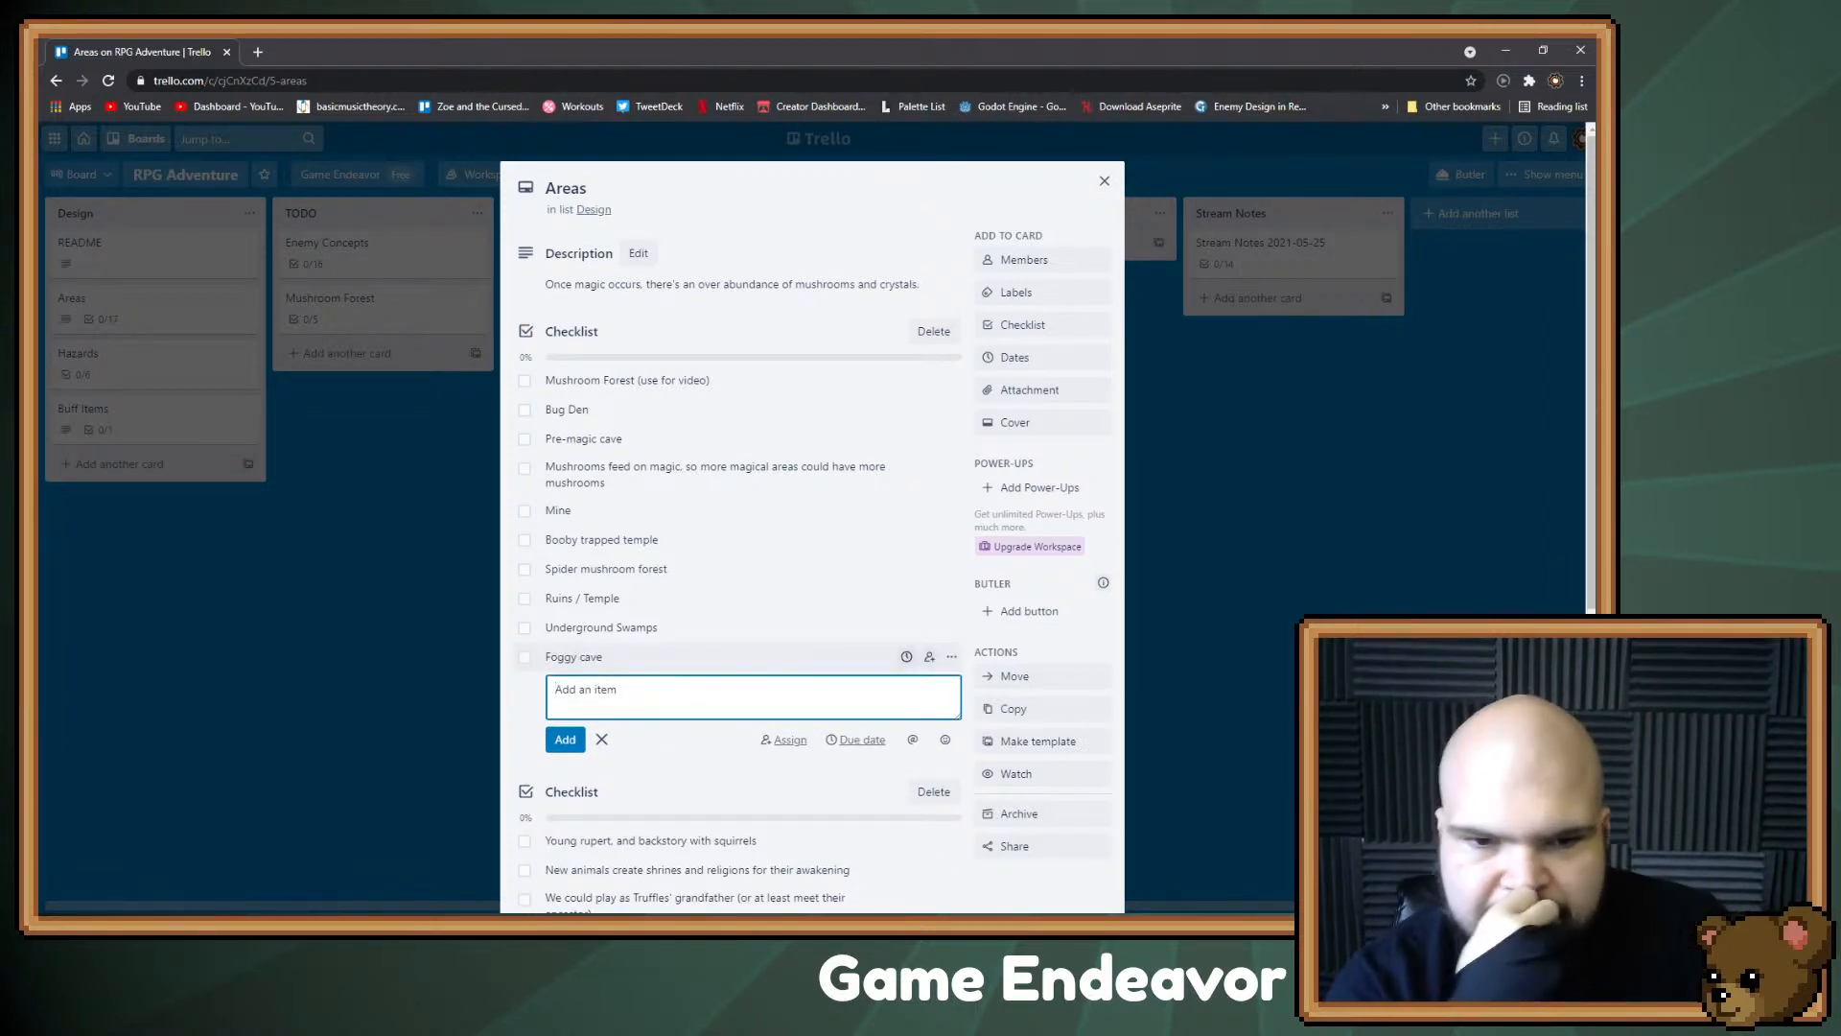
Step: Add the item "Rain forest cave (but the rain needs to be explained)" to the Areas card's first checklist
type("Rain for")
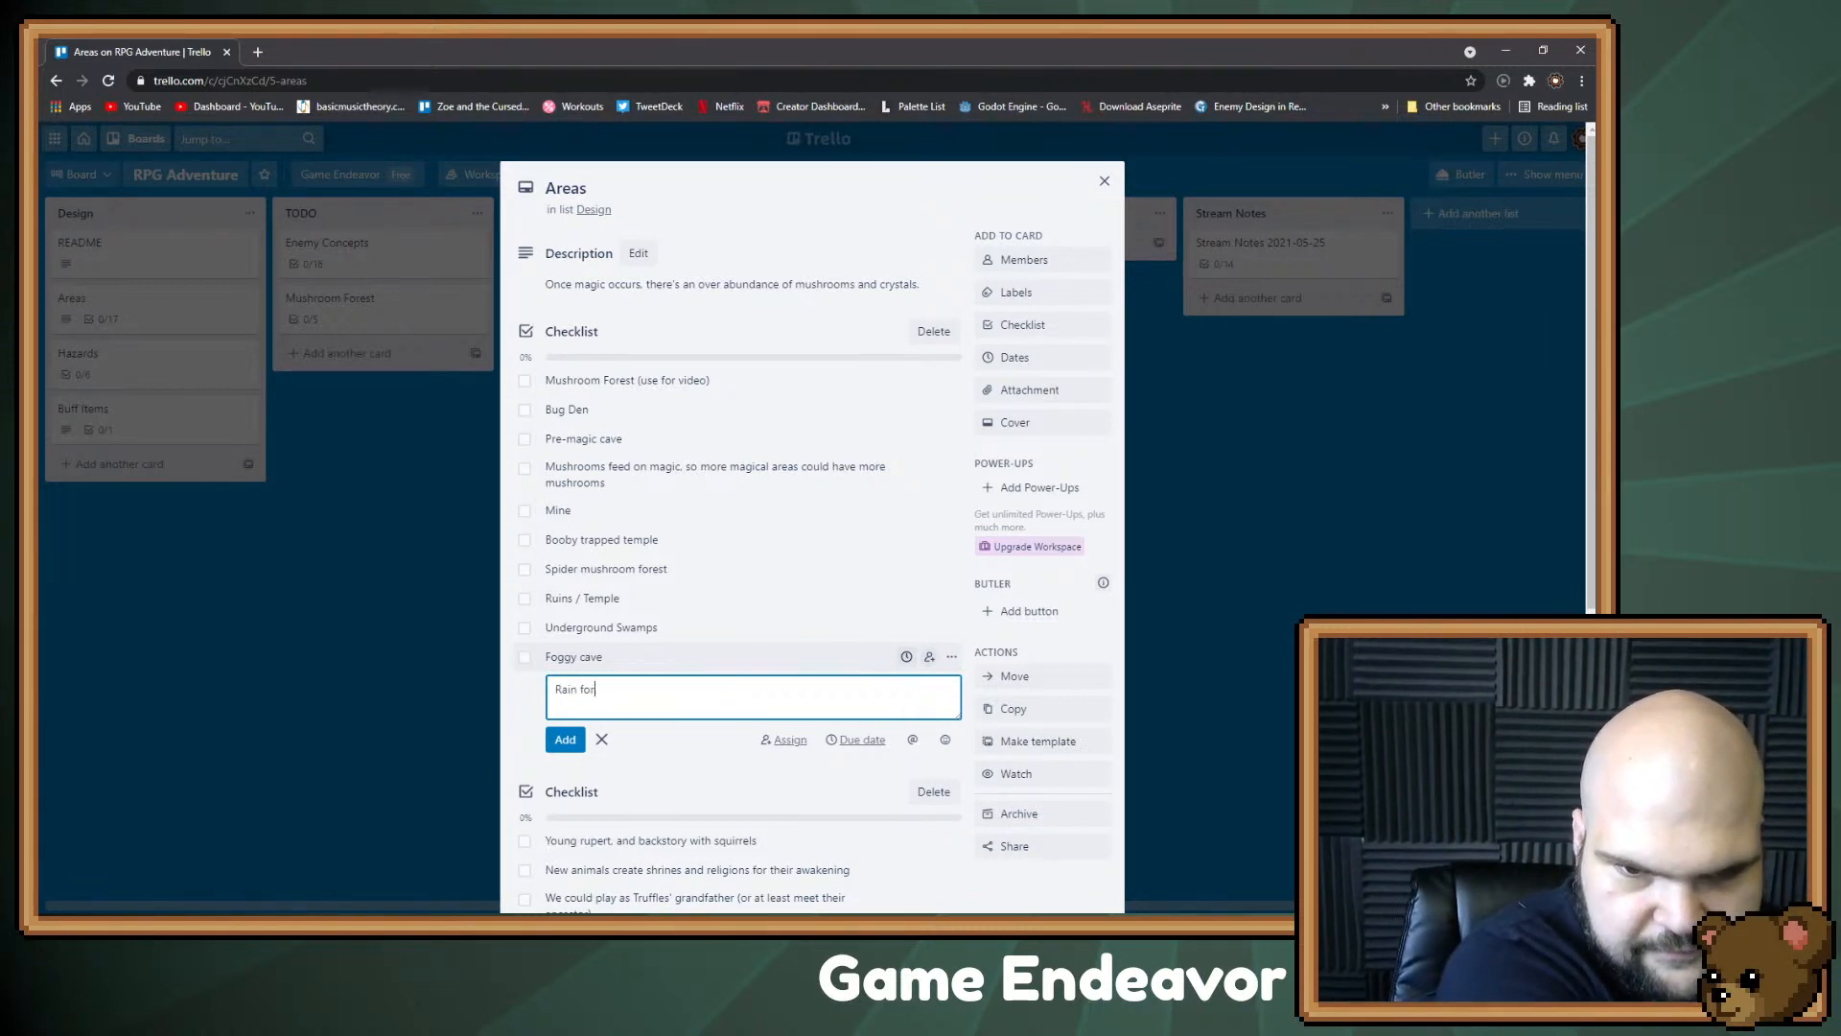
type("est cave (b")
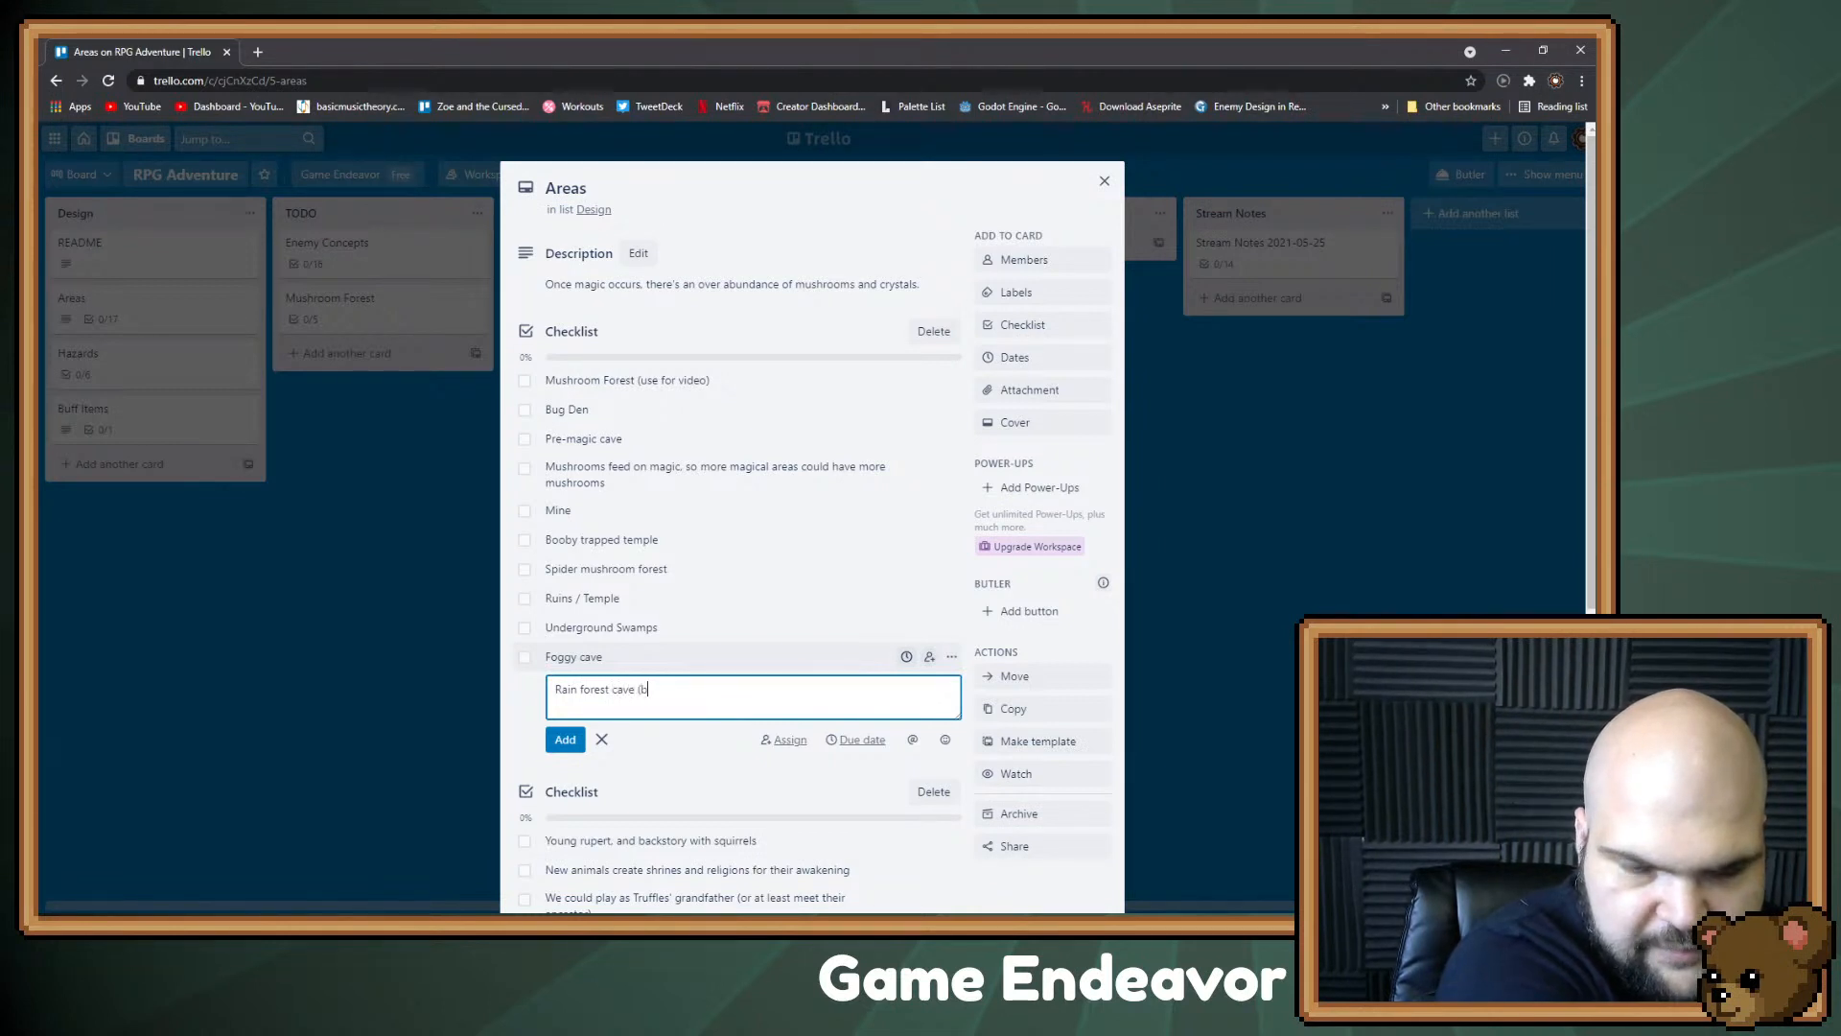
type("ut the ")
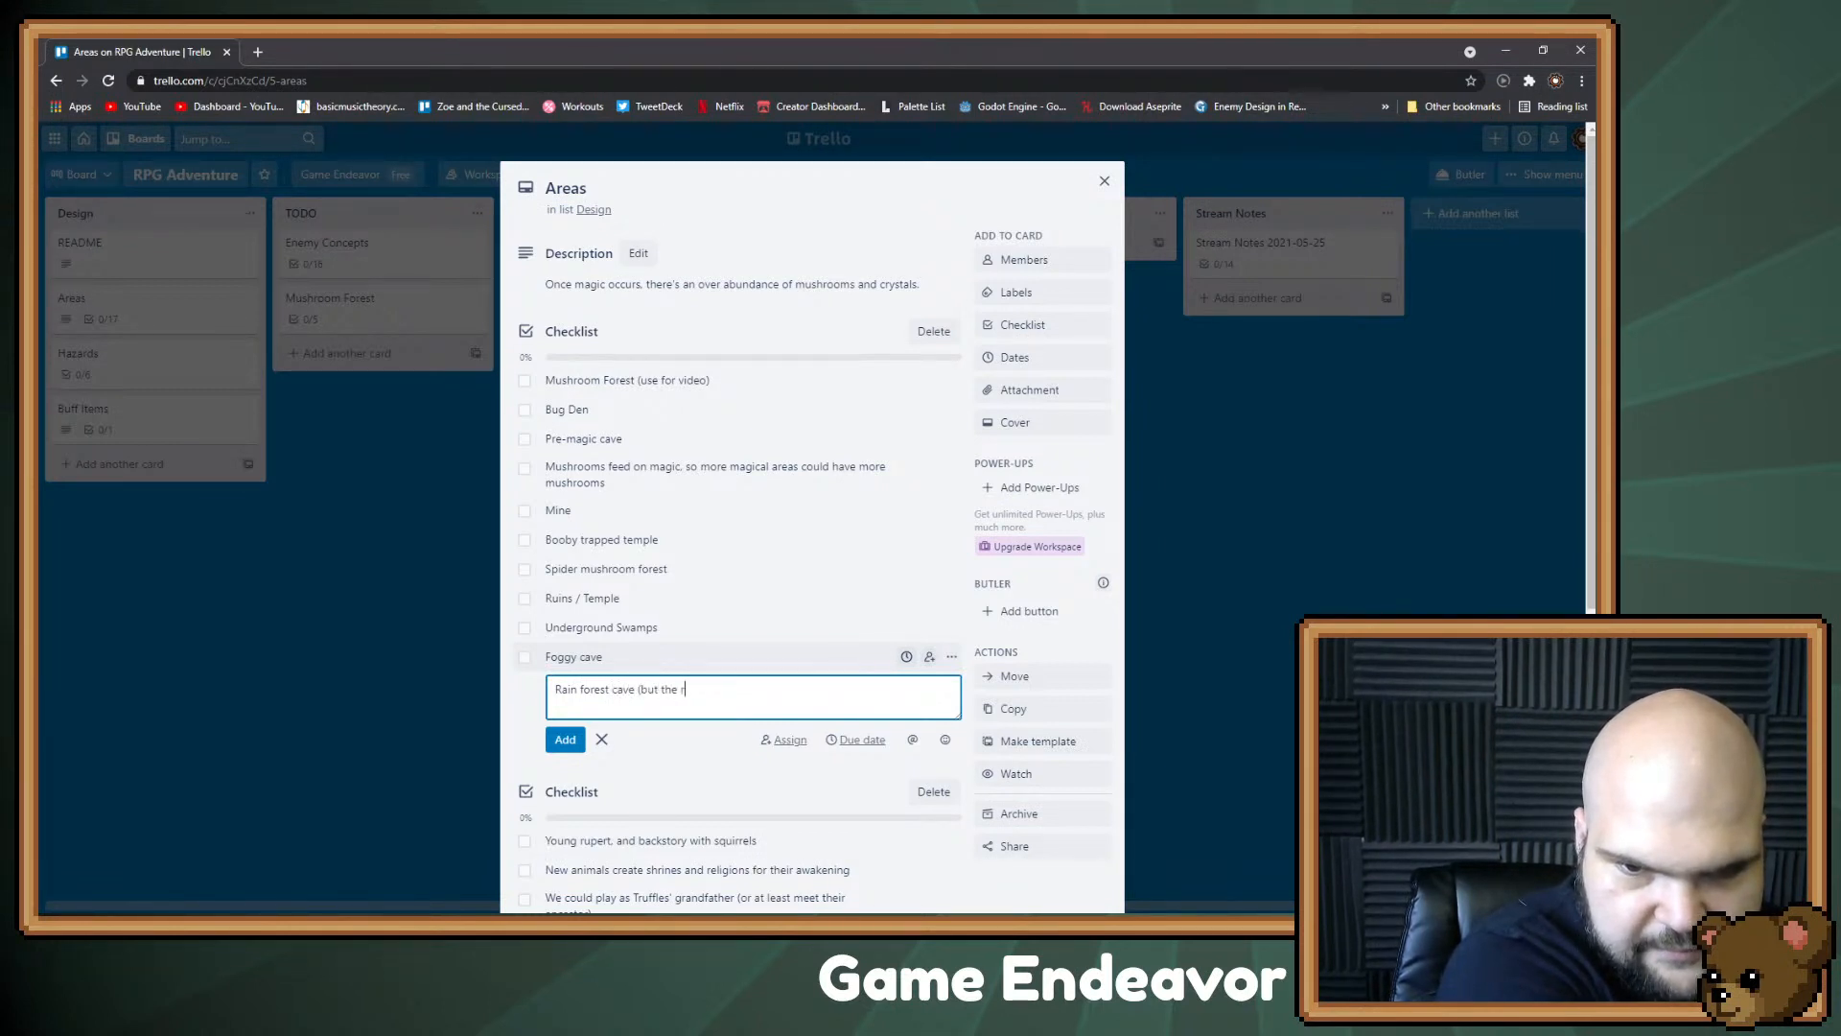
type("rain needs to be ")
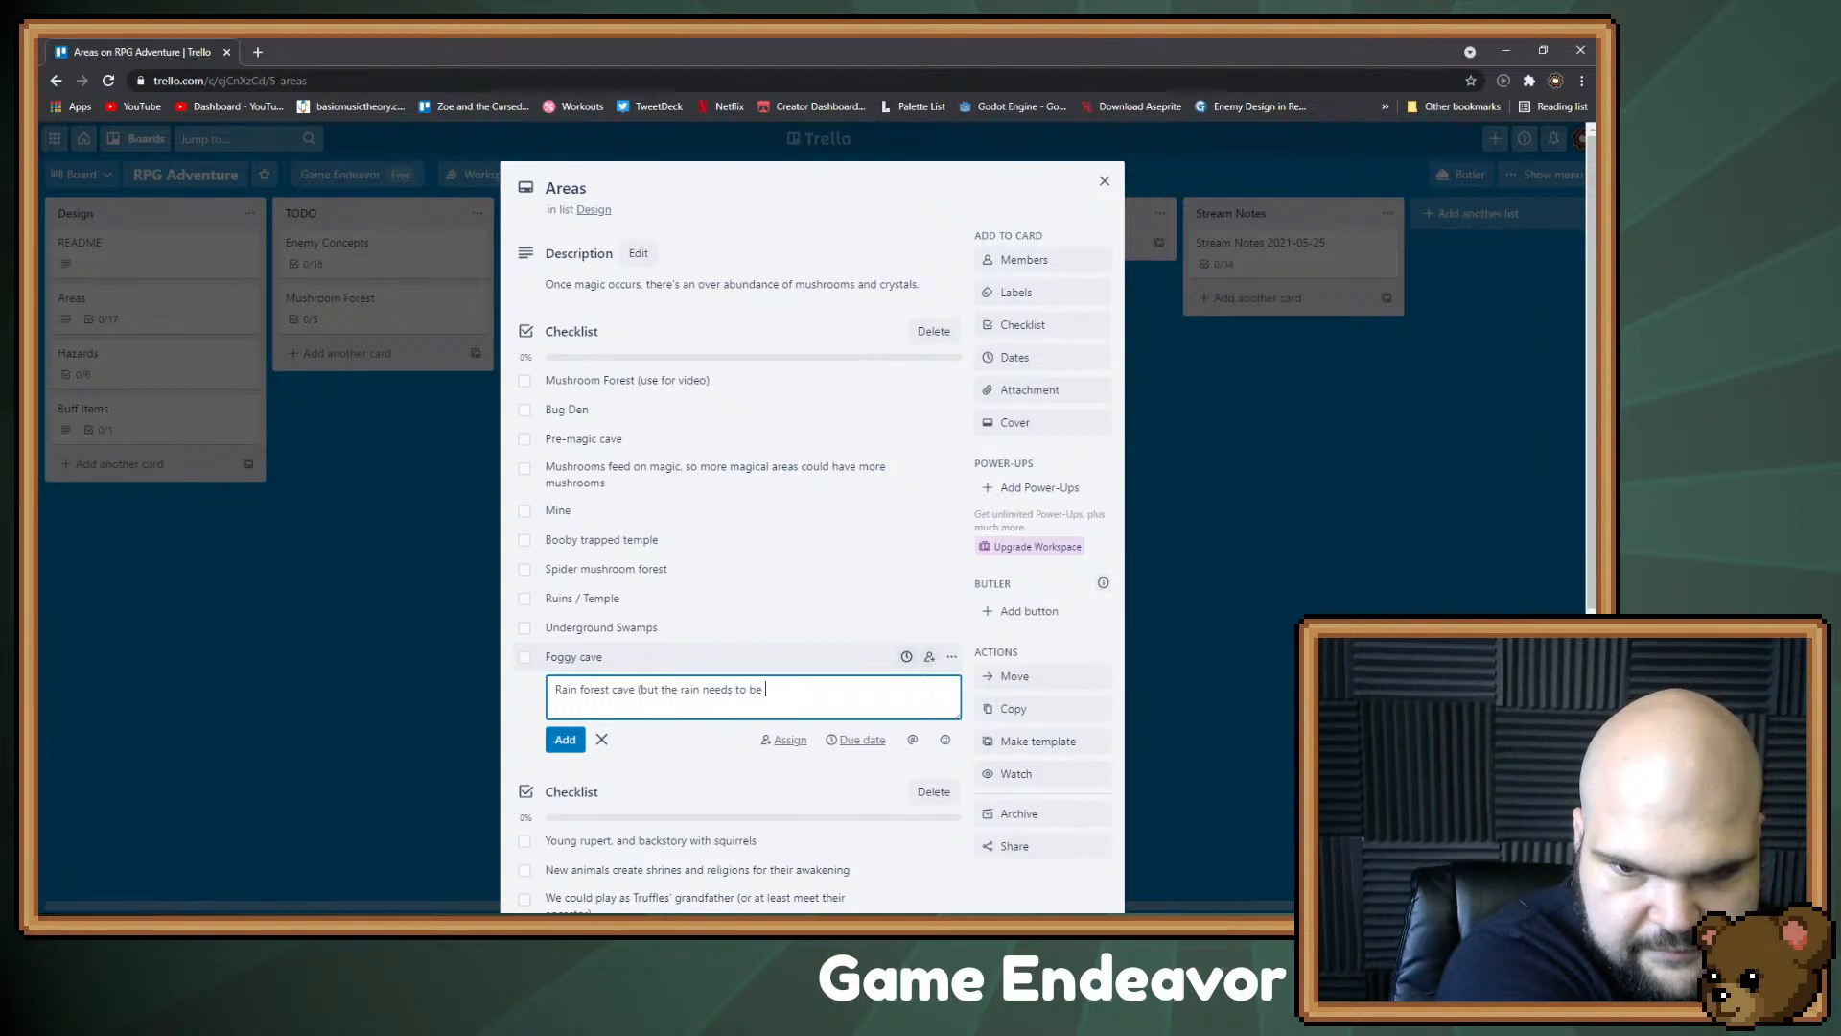
type("explained)")
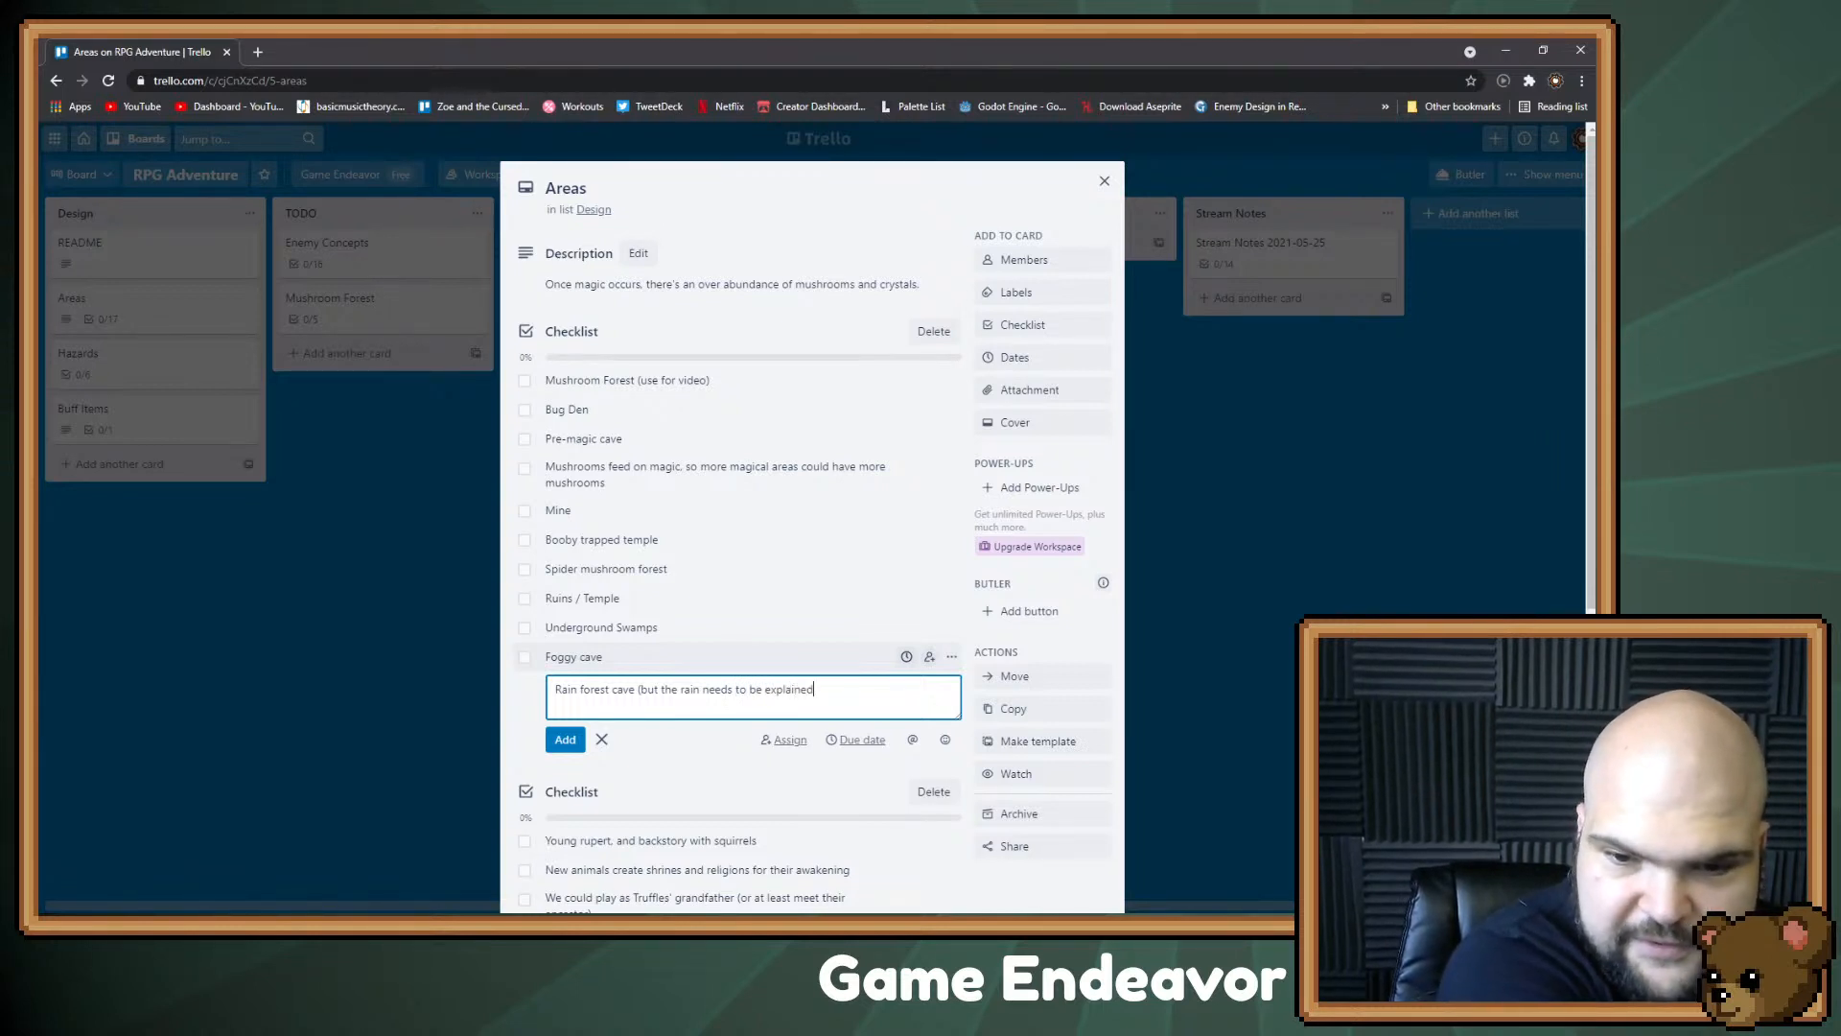
key("Return")
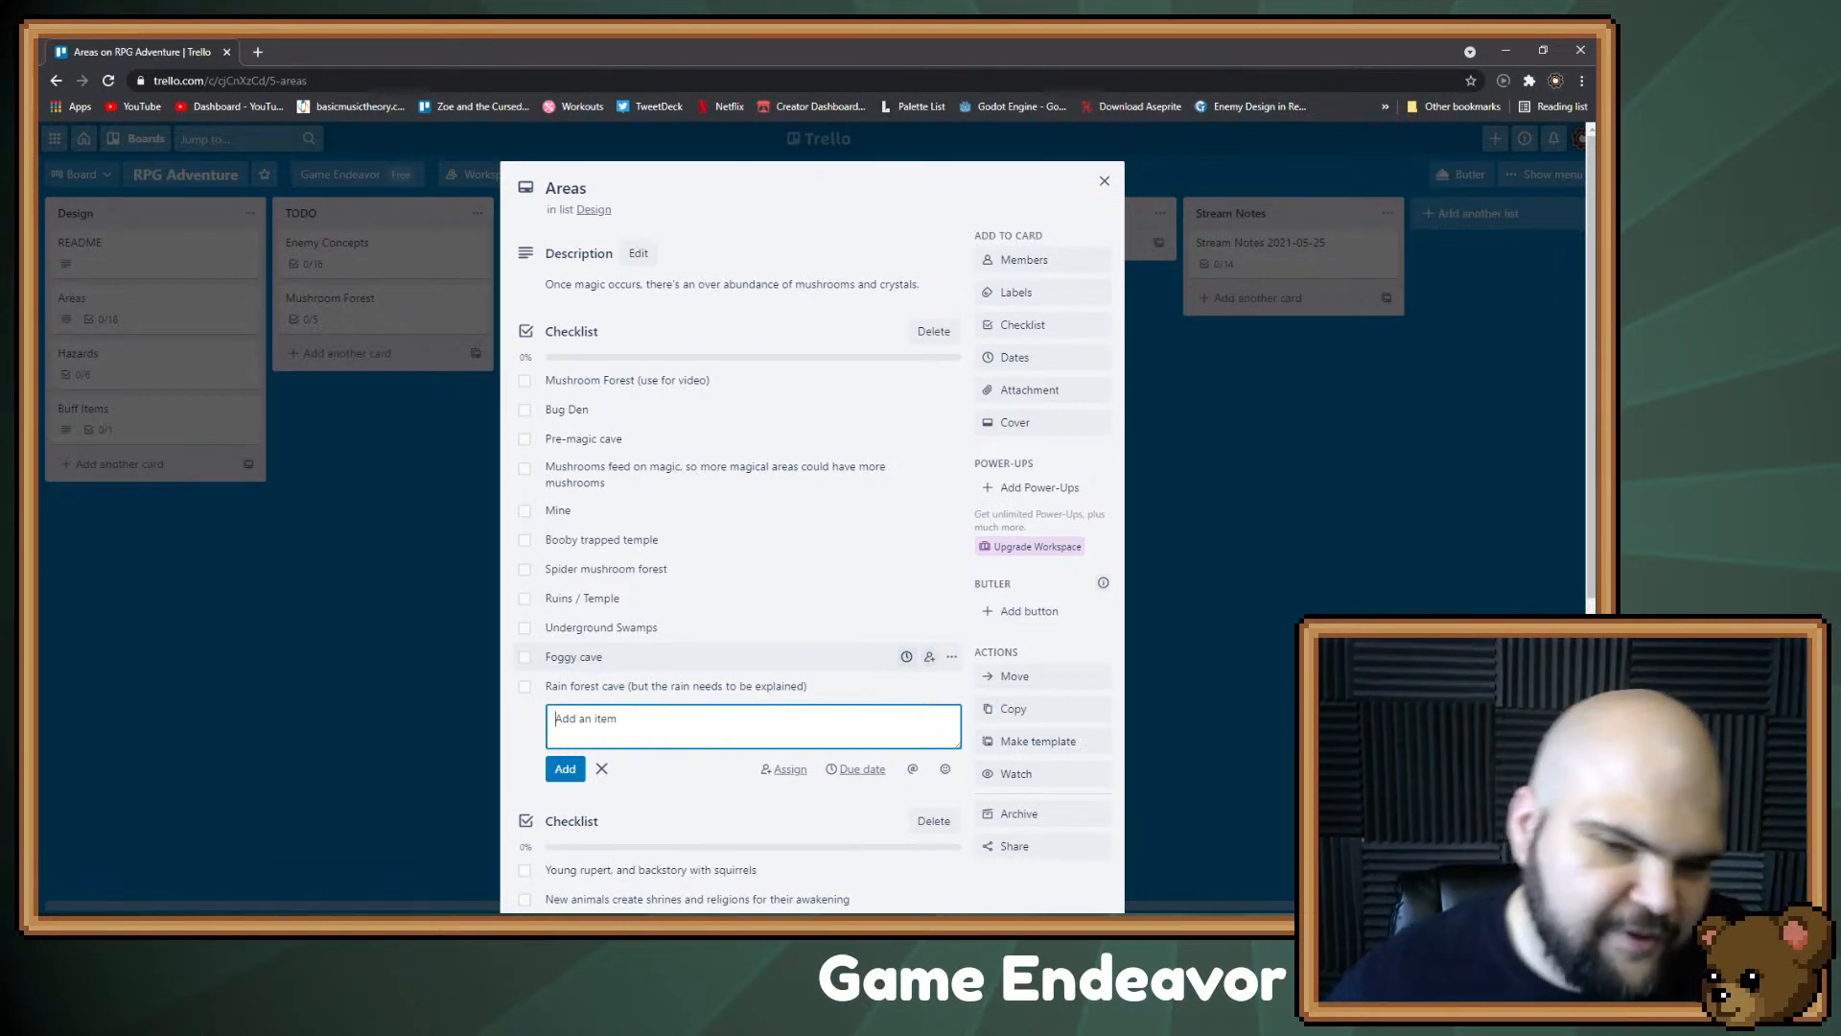
Step: Append "(The cave could be under a lake)" to the rain forest cave item in the Areas card's first checklist
left_click(676, 686)
key("End")
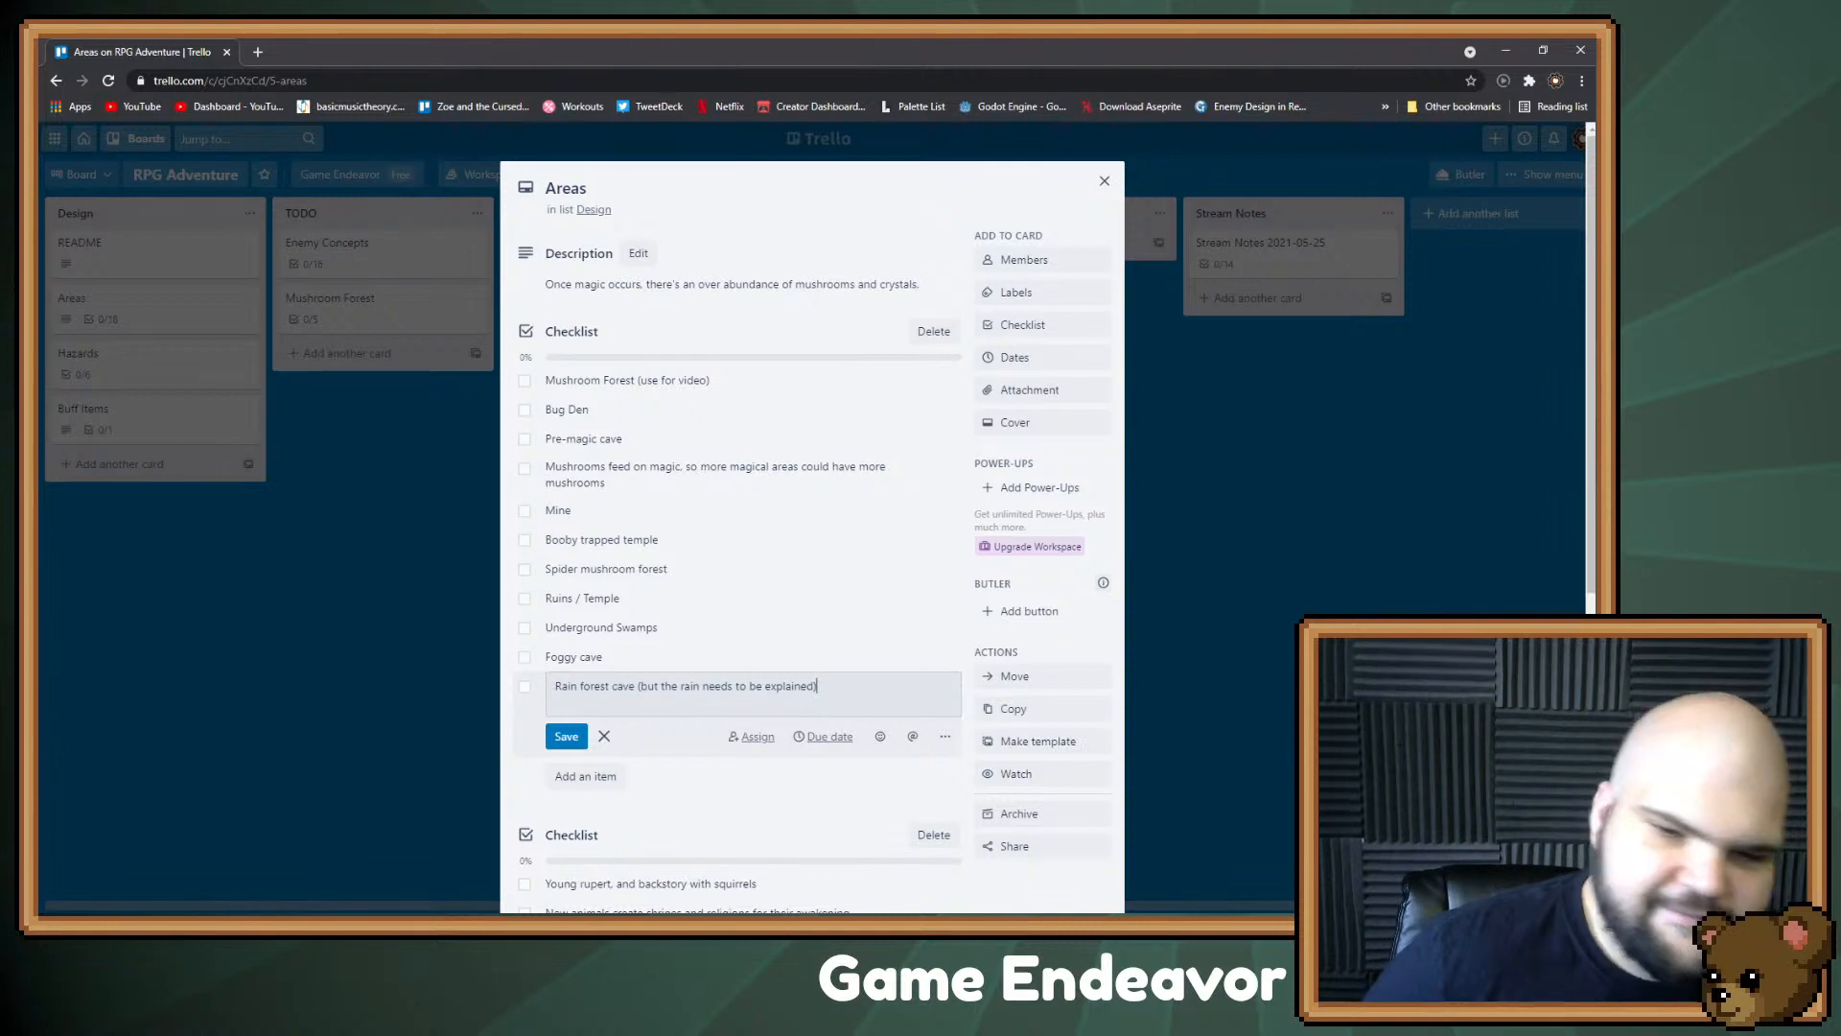
type("(The ca")
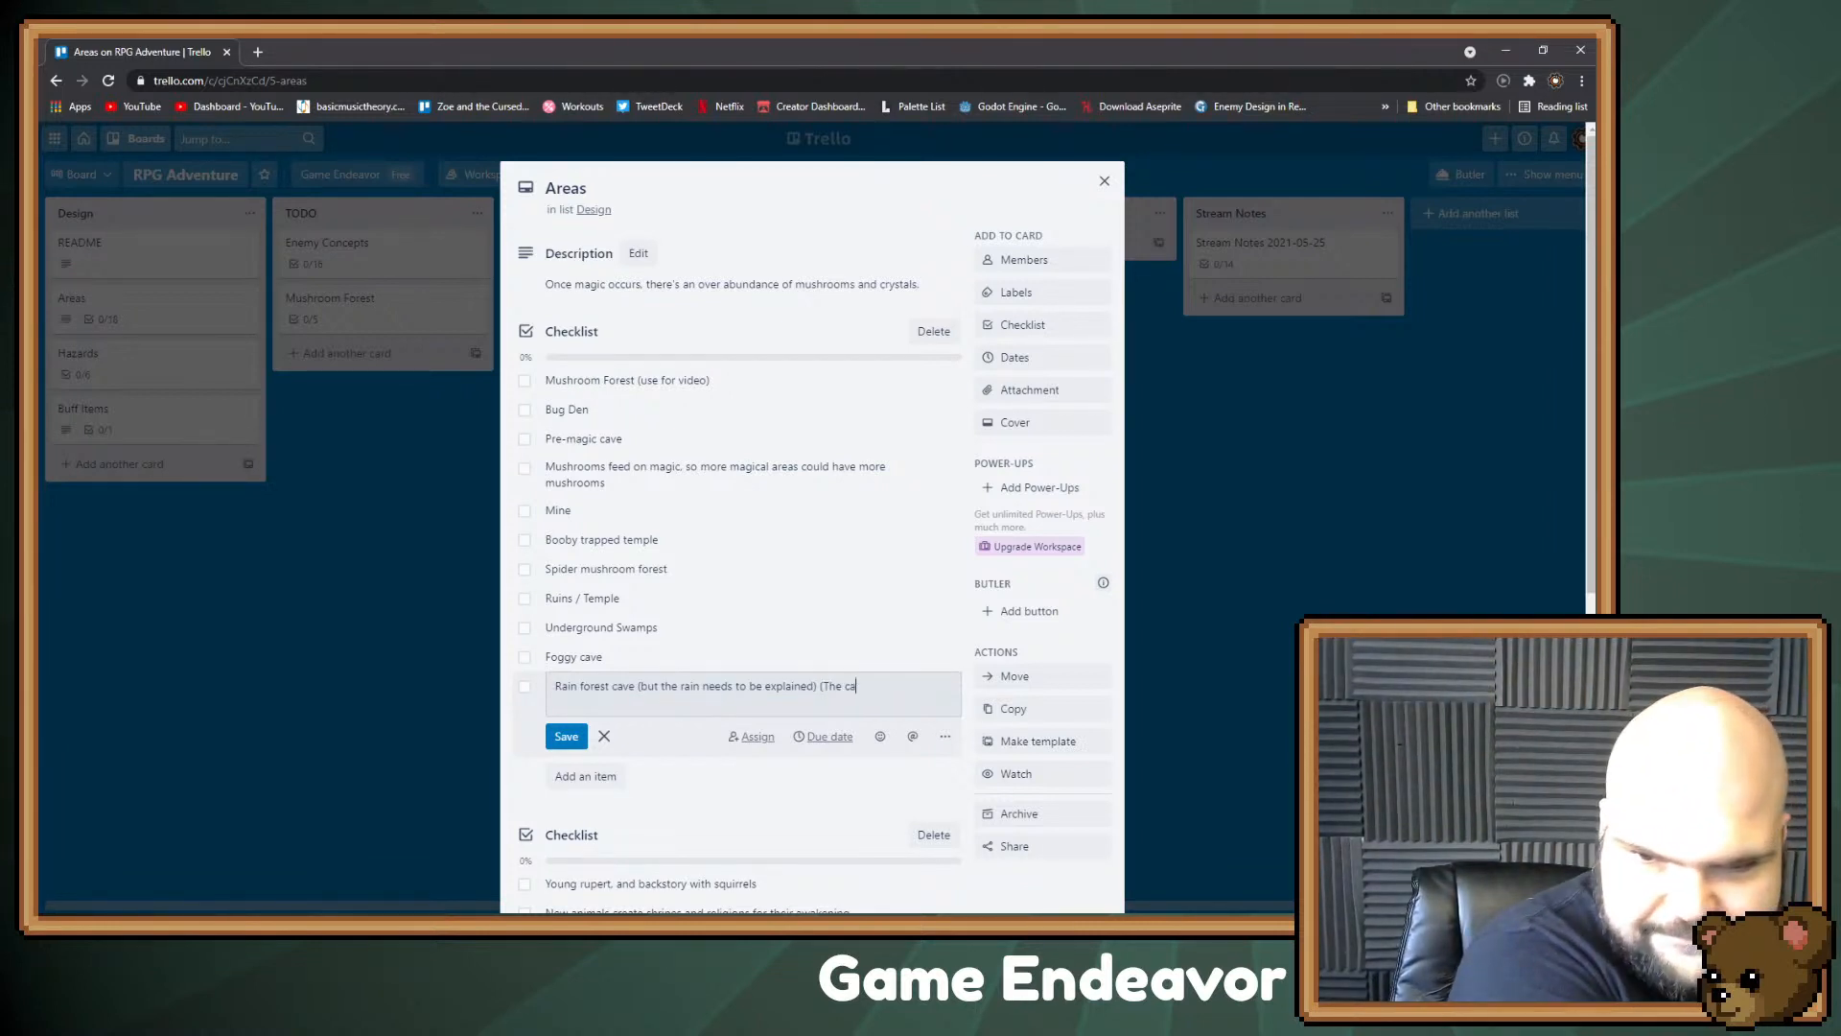
type("ve could be un")
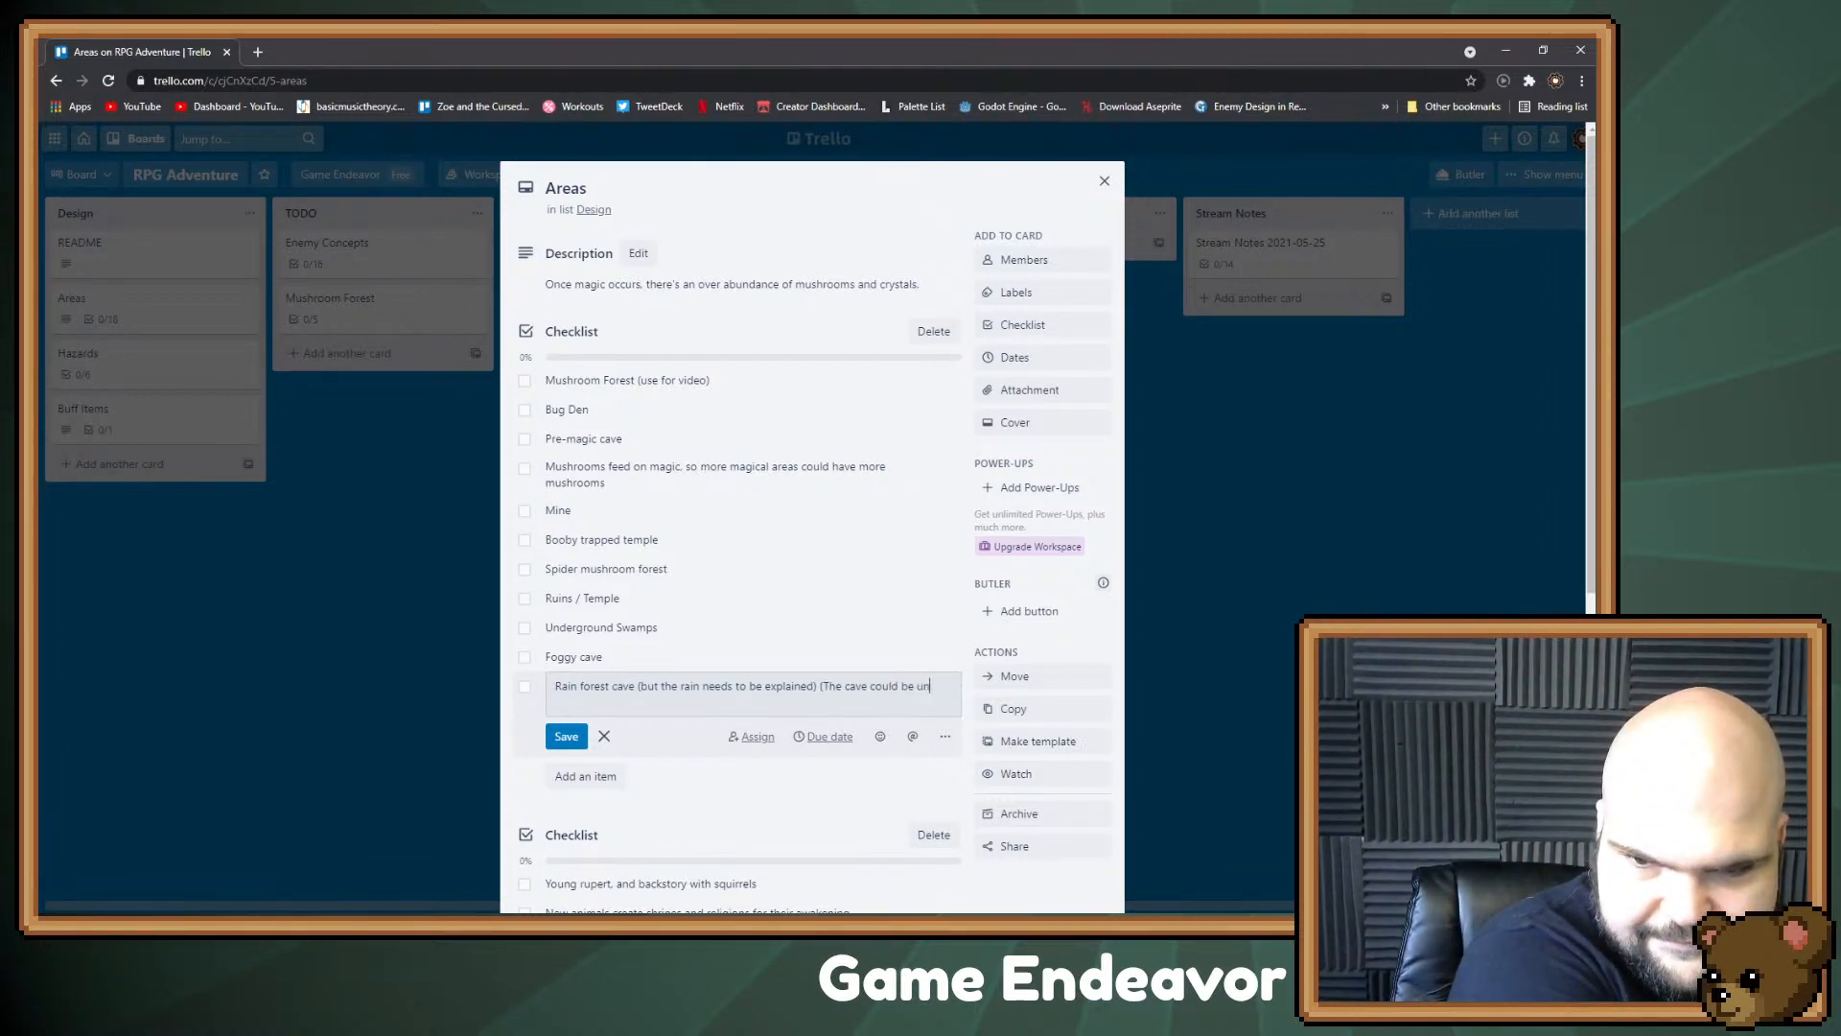
type("der a lake)")
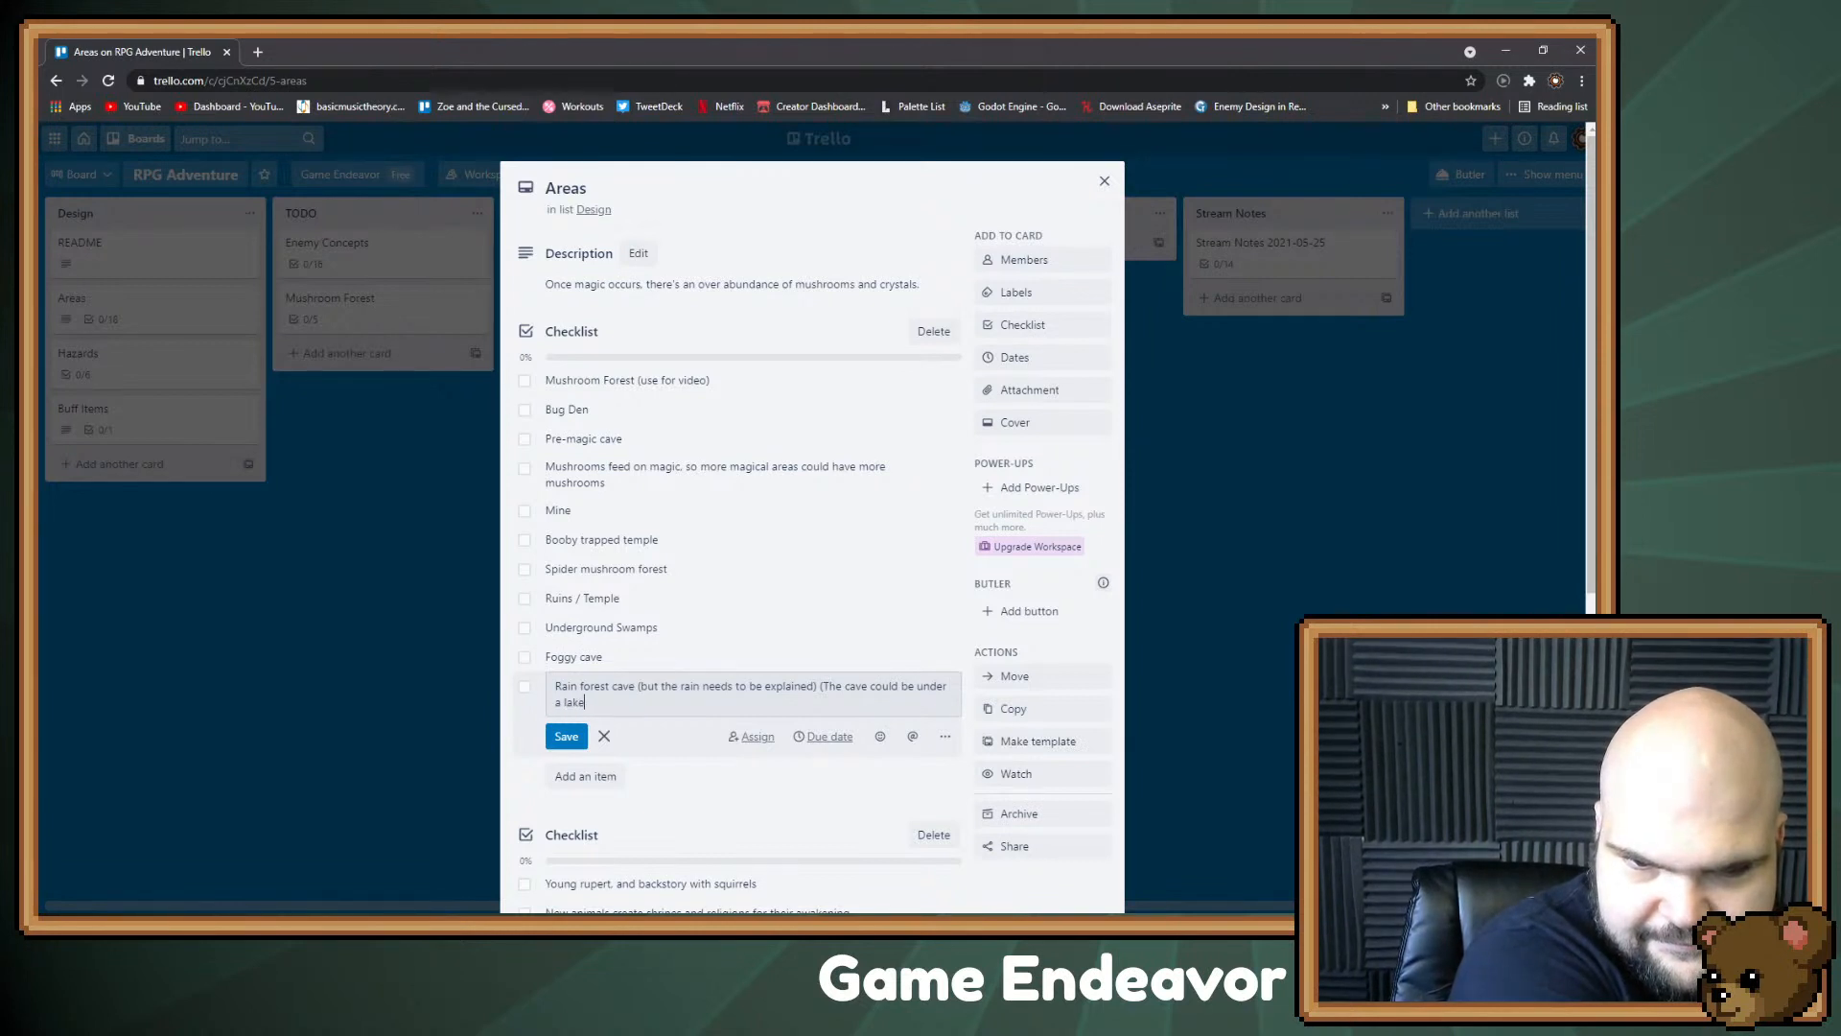
key("Return")
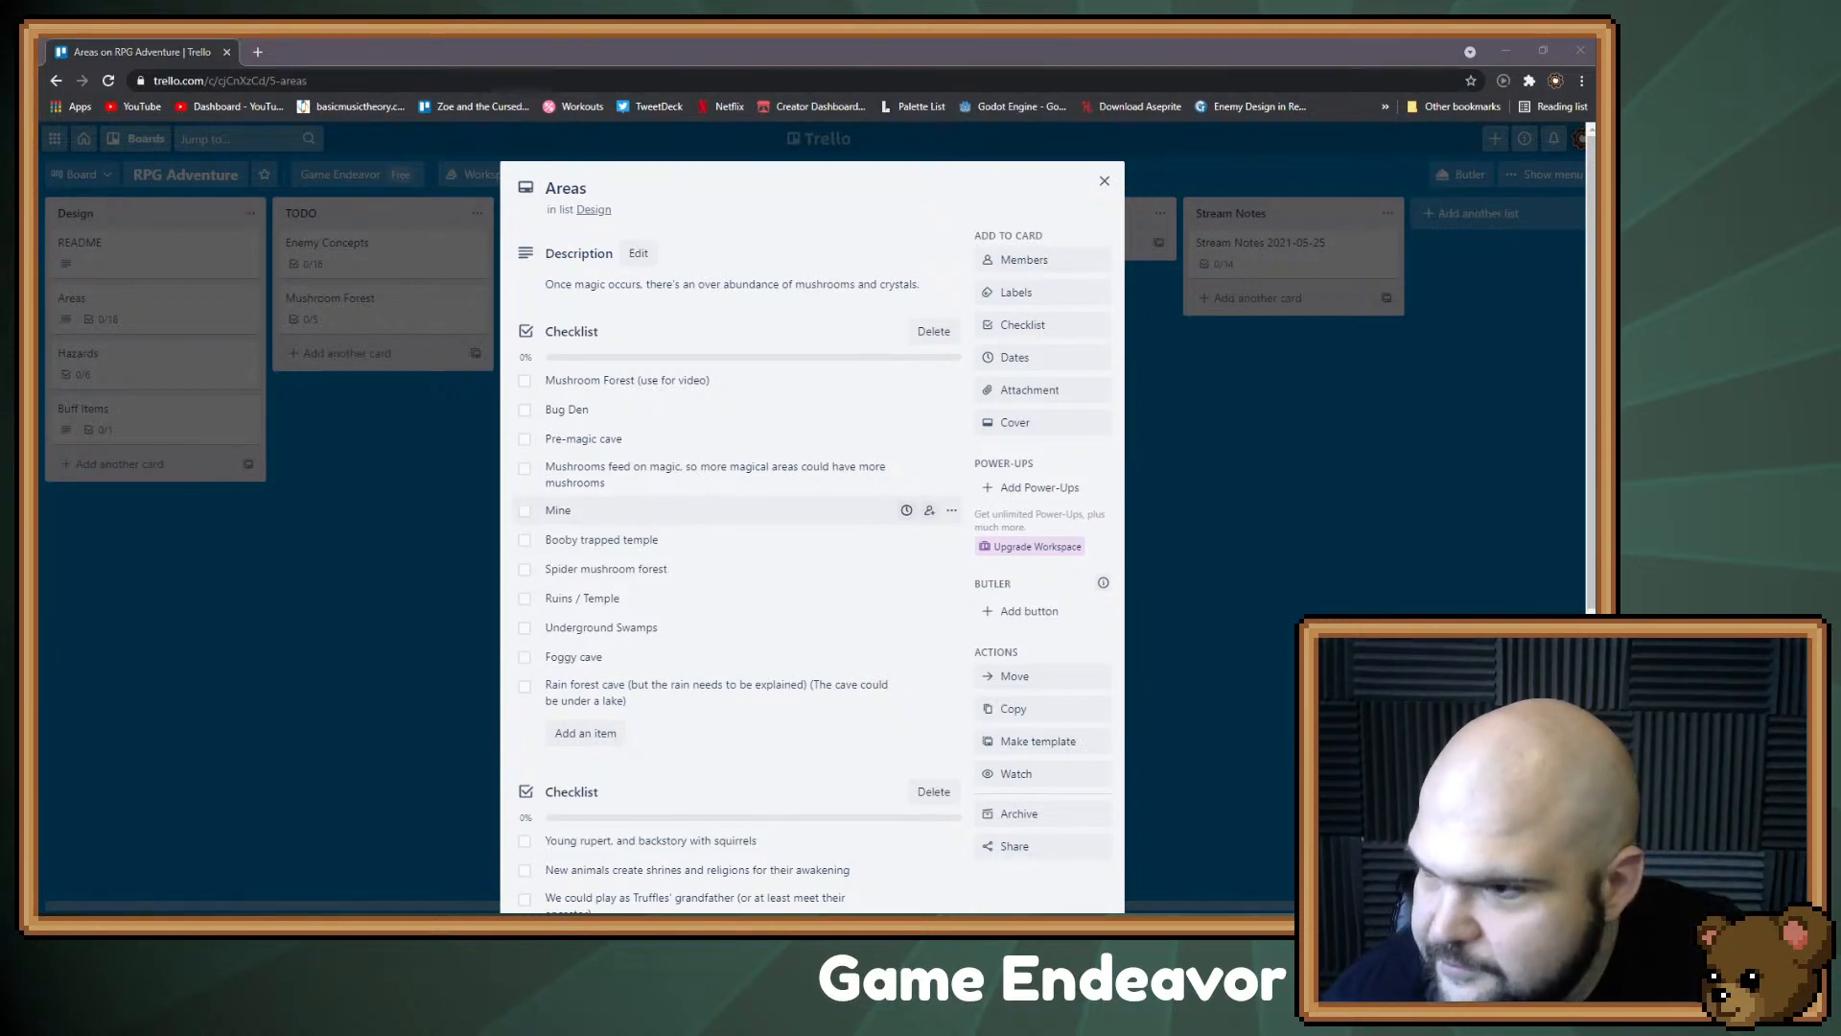
key("alt+Tab")
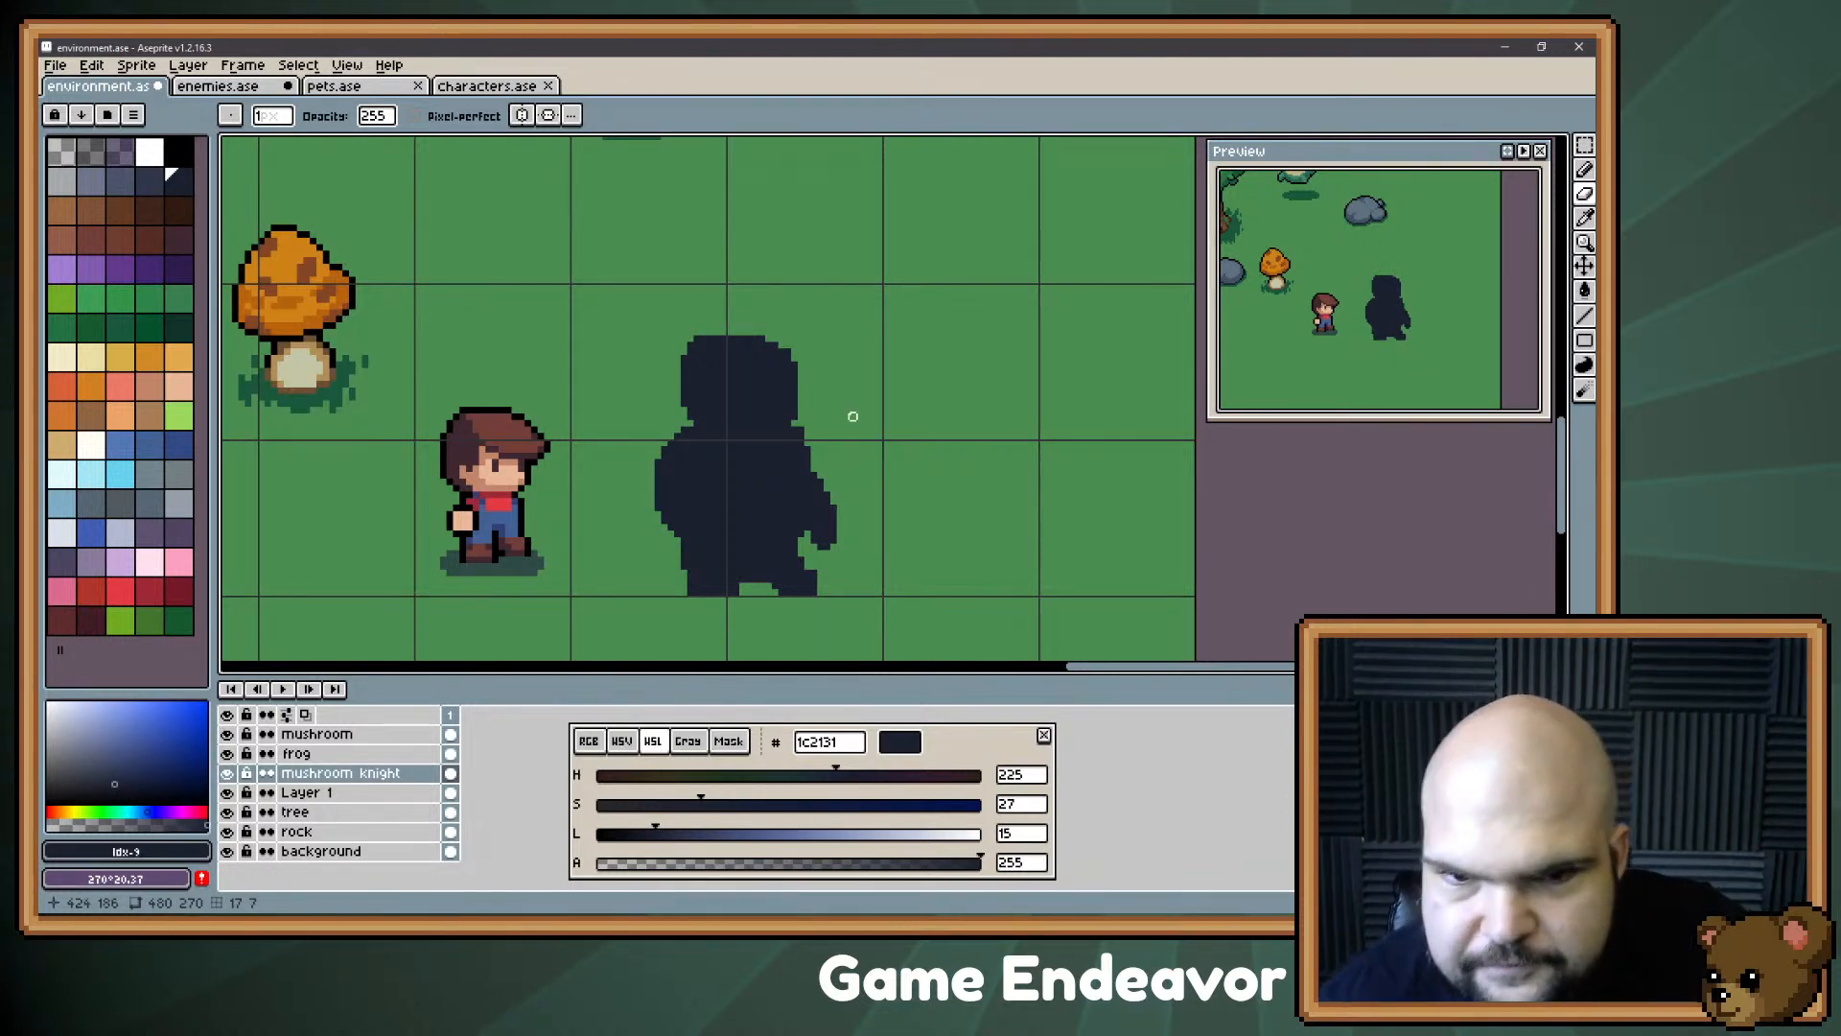
scroll(970, 613, "down", 3)
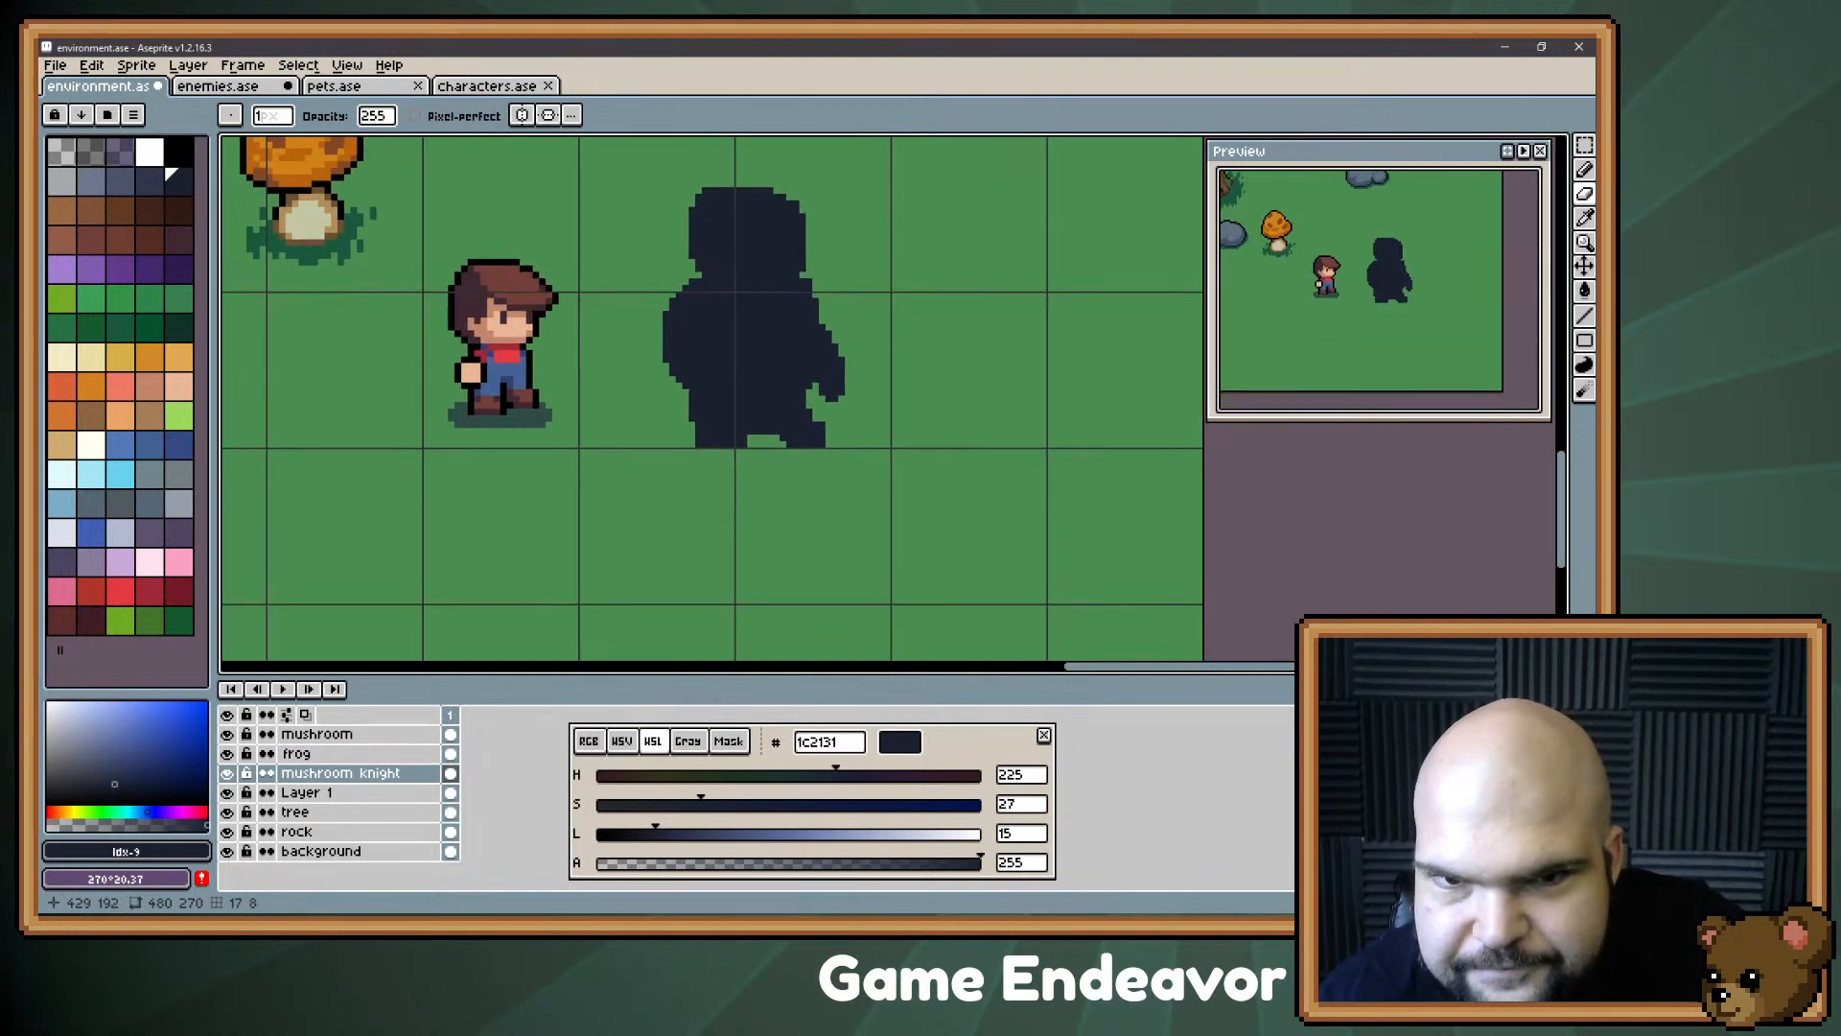
left_click_drag(868, 293, 957, 365)
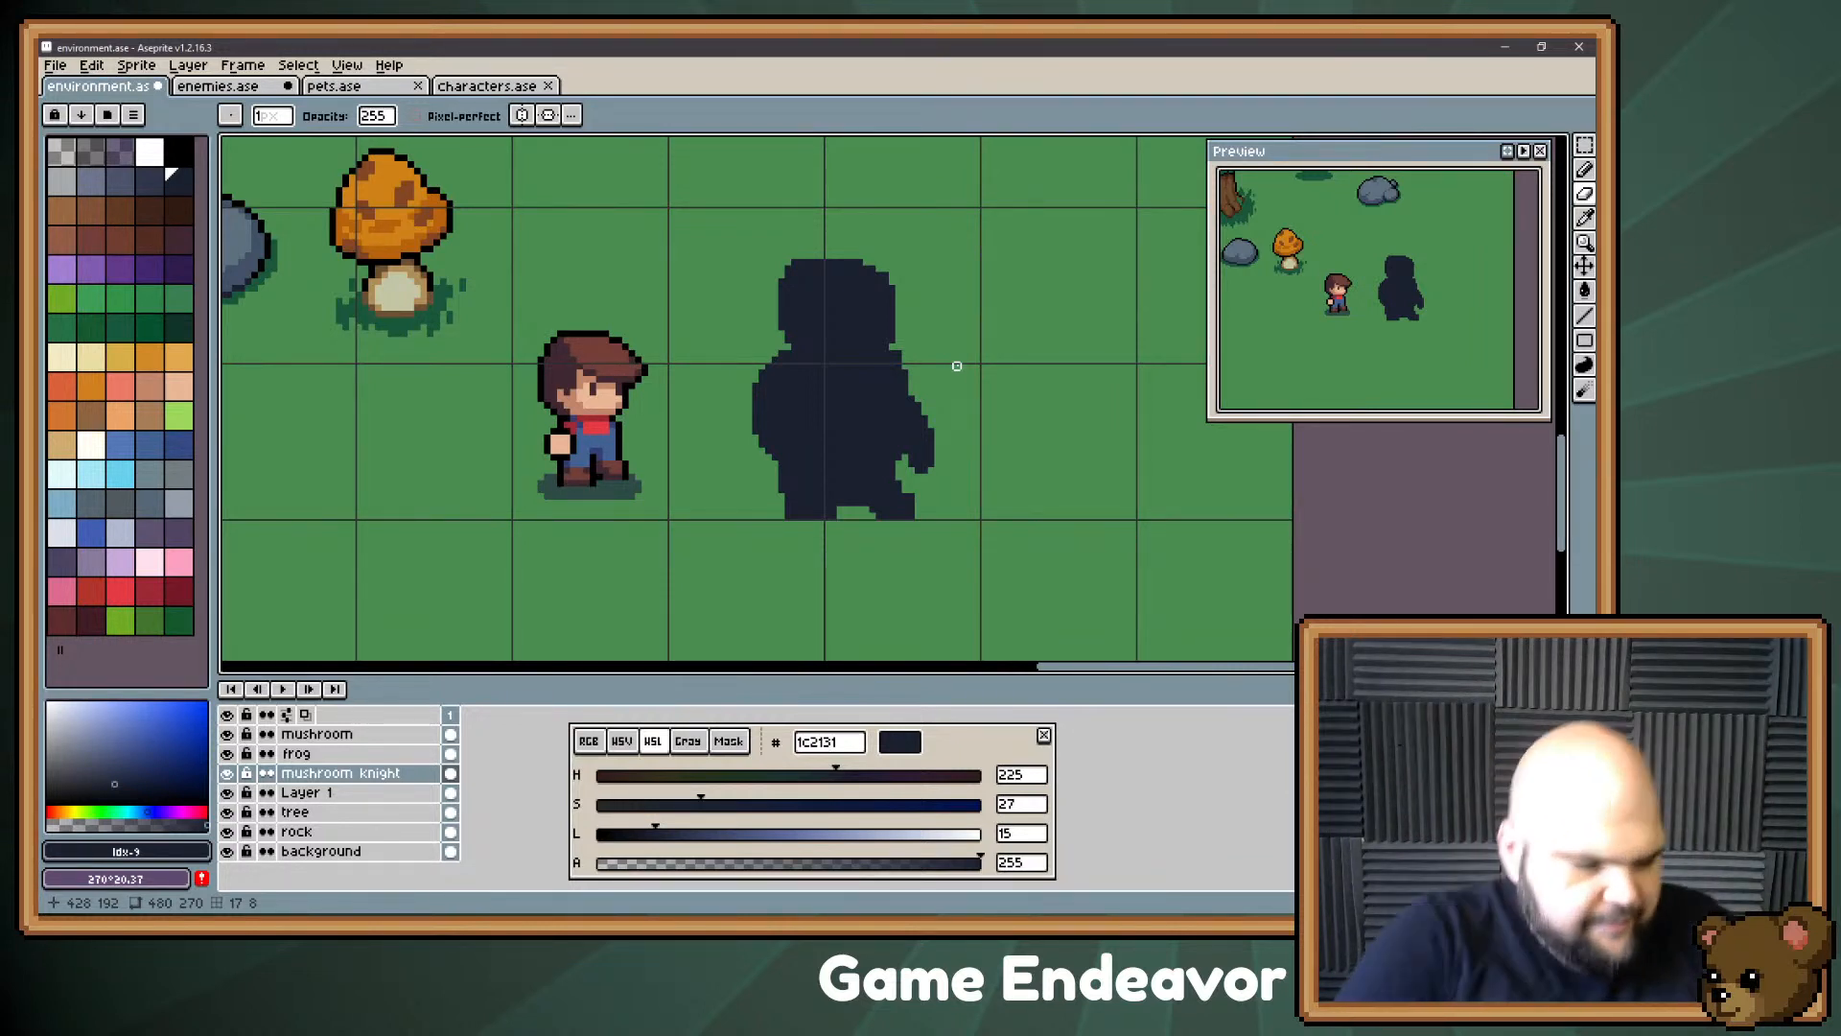
key("alt+Tab")
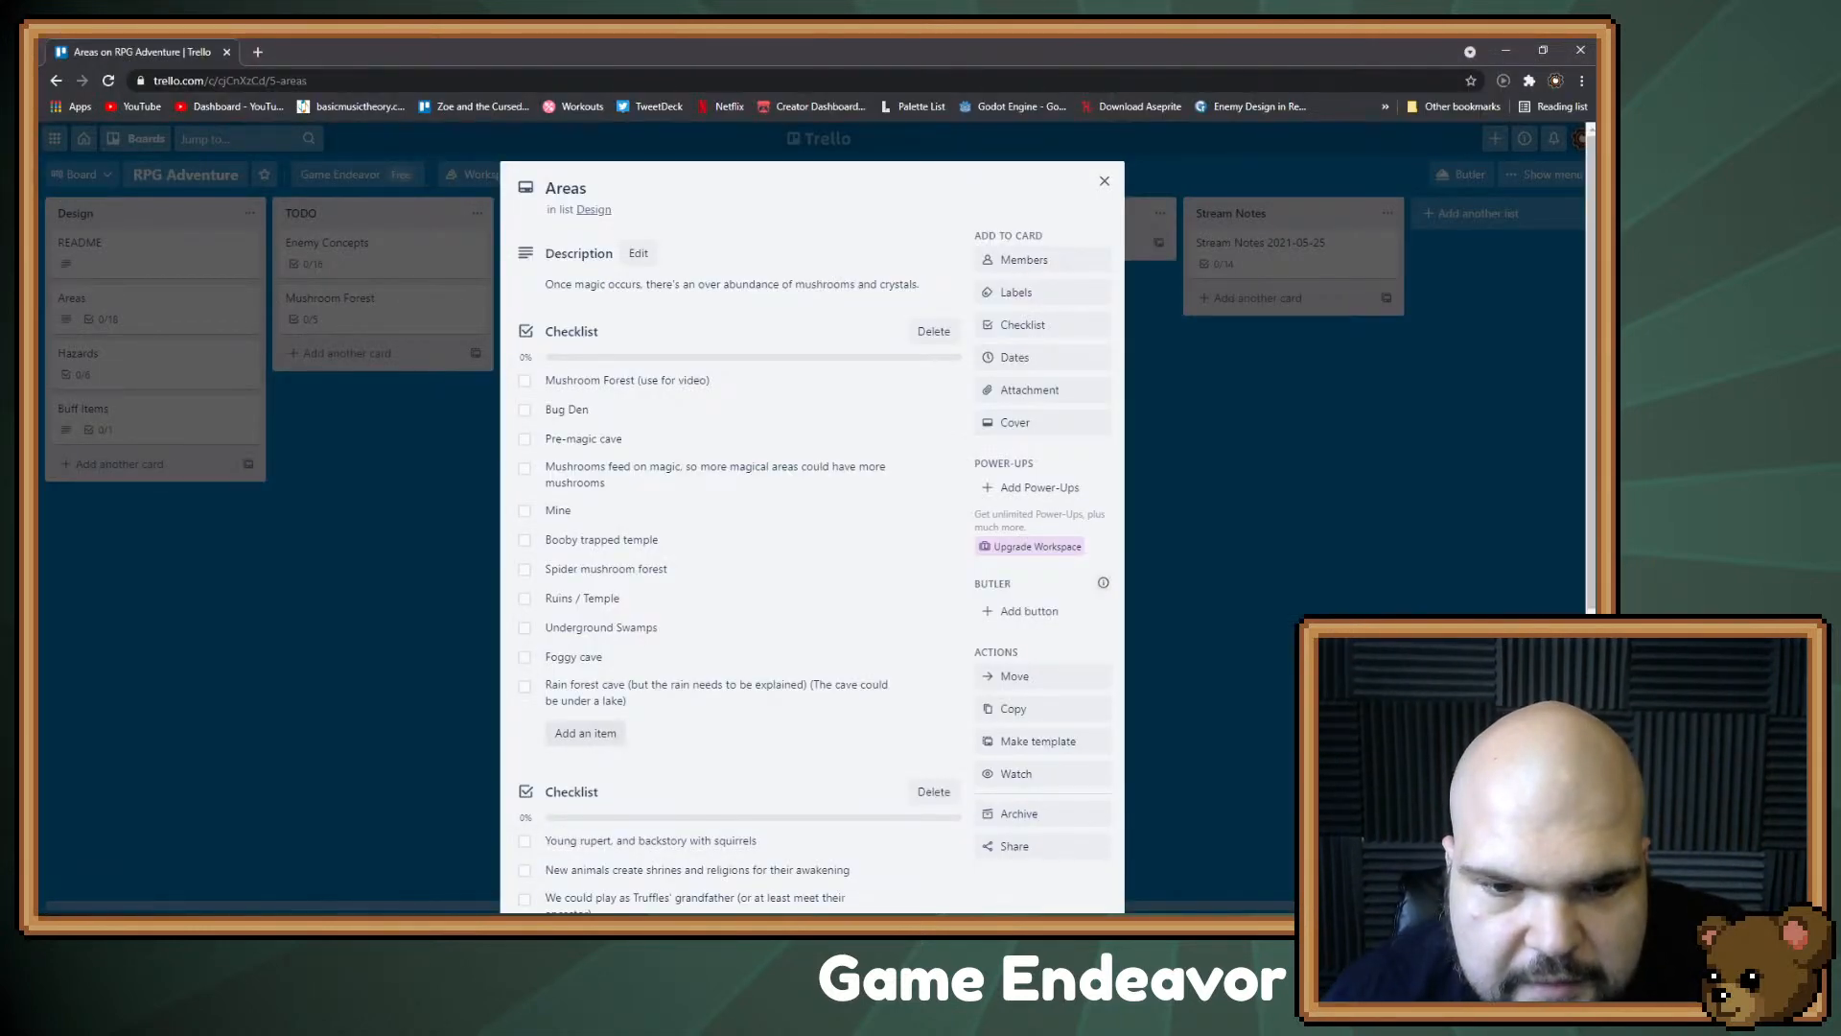
Step: Add the item "Procedurally generated area" to the Areas card's first checklist and close the card
left_click(585, 734)
type("Pro")
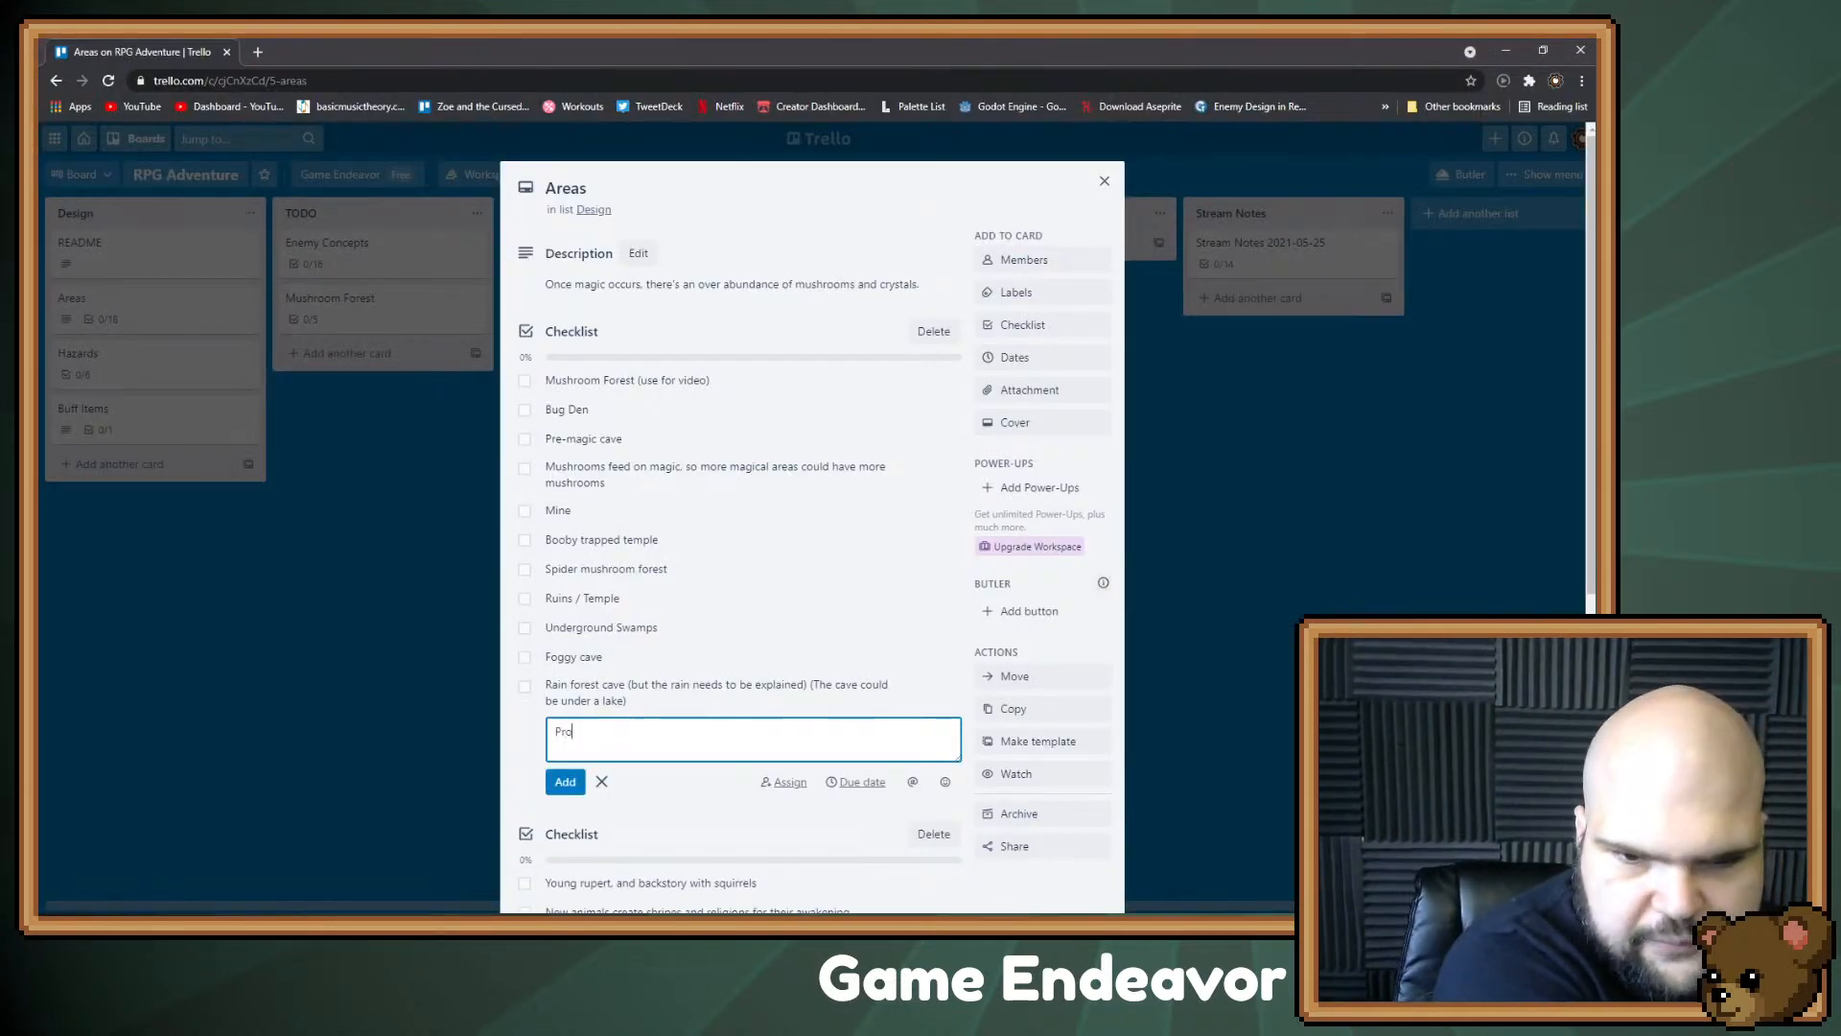
type("cedurally ge")
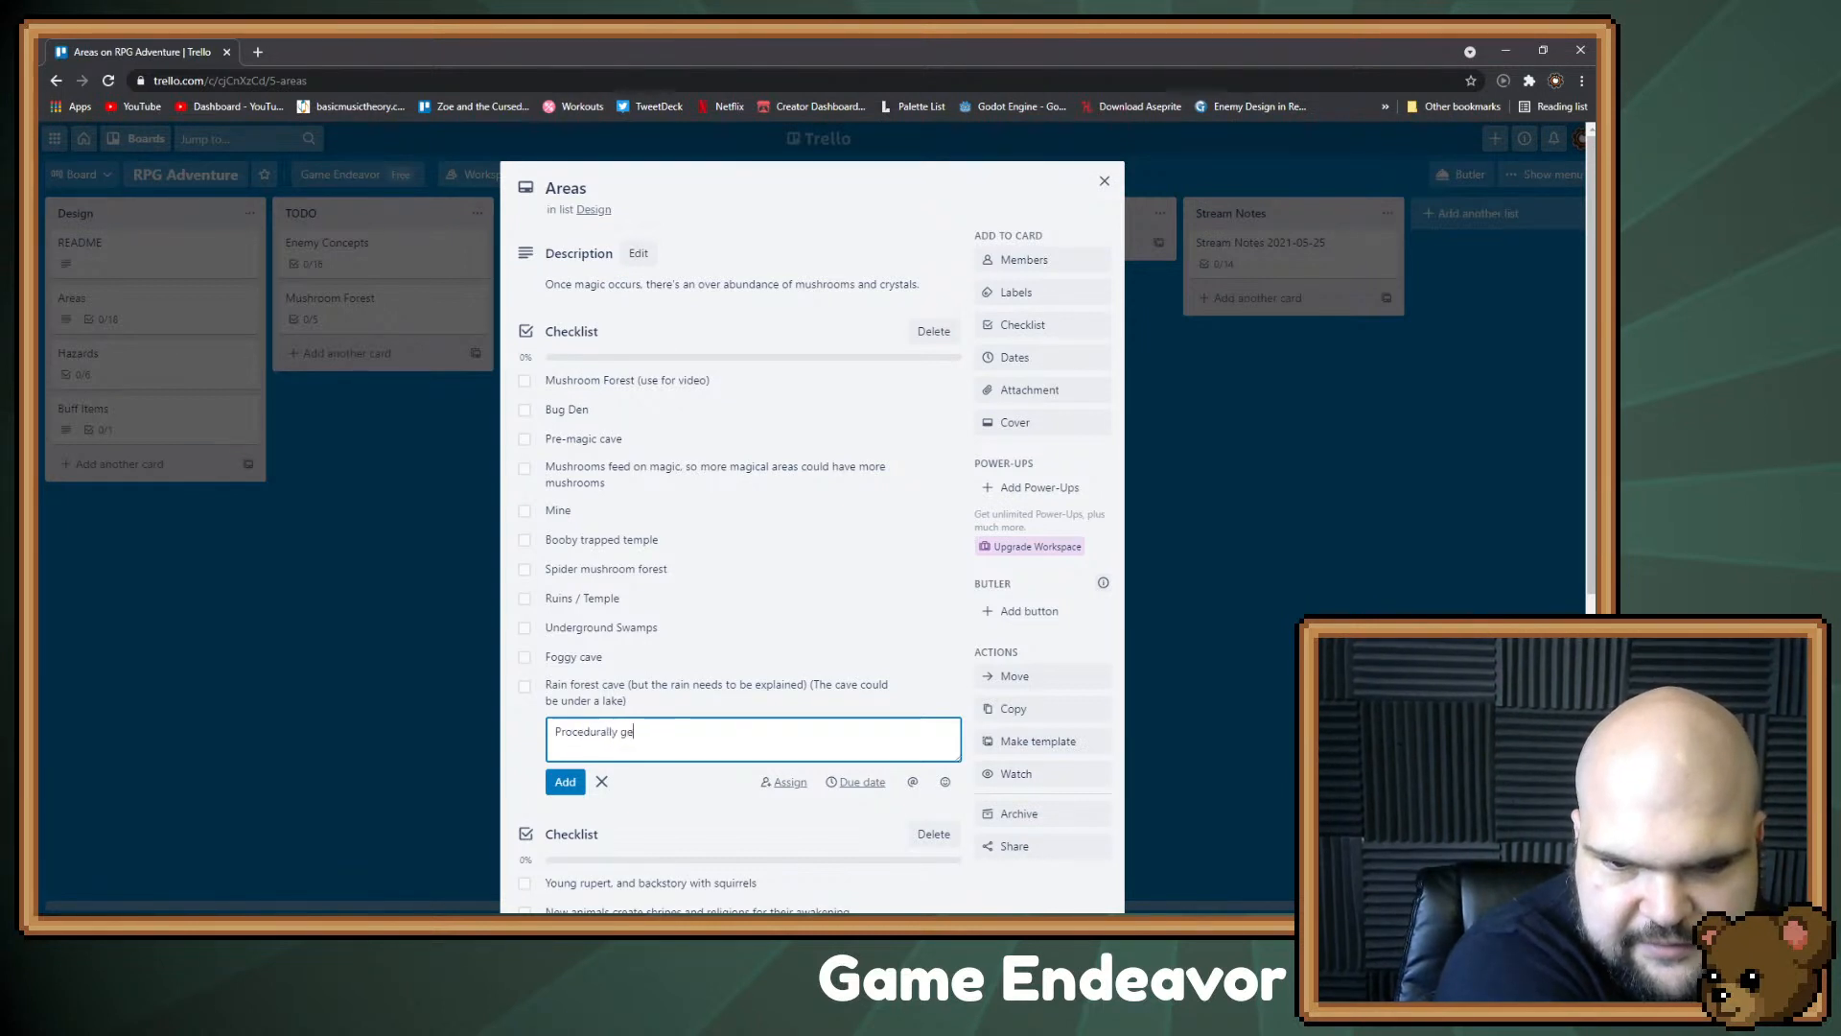
type("nerated area")
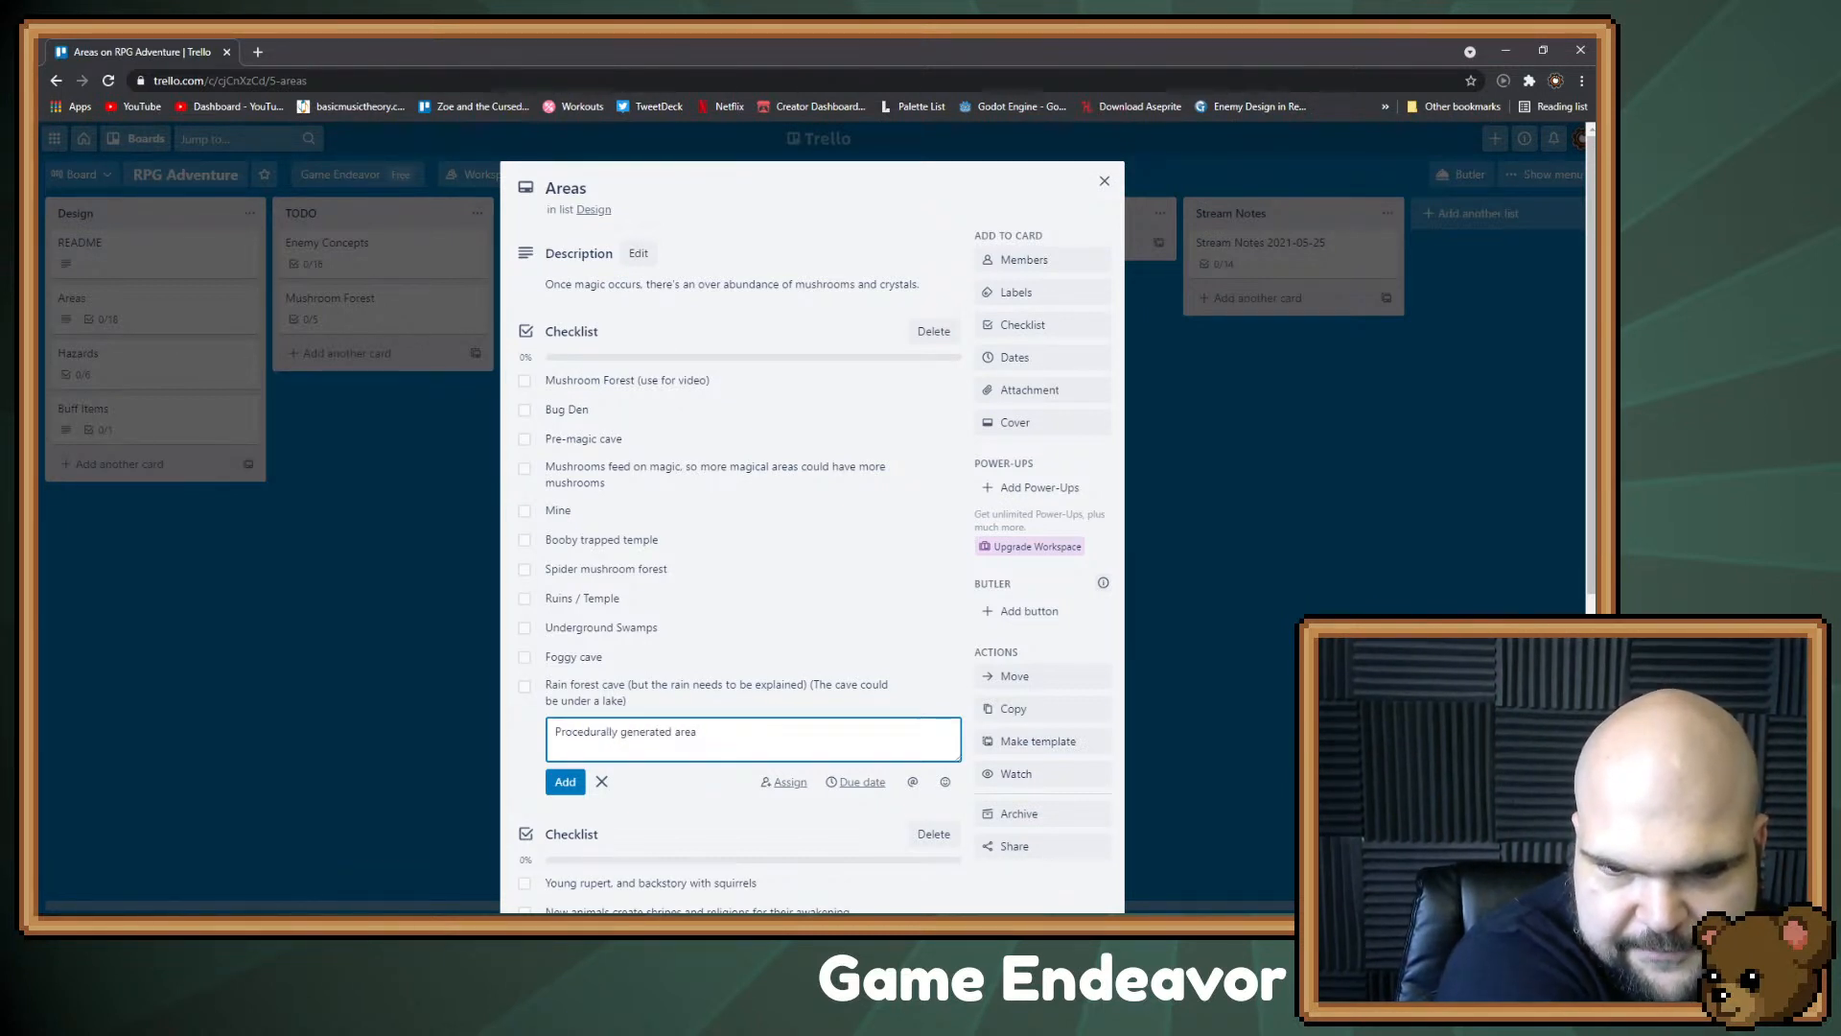
key("Return")
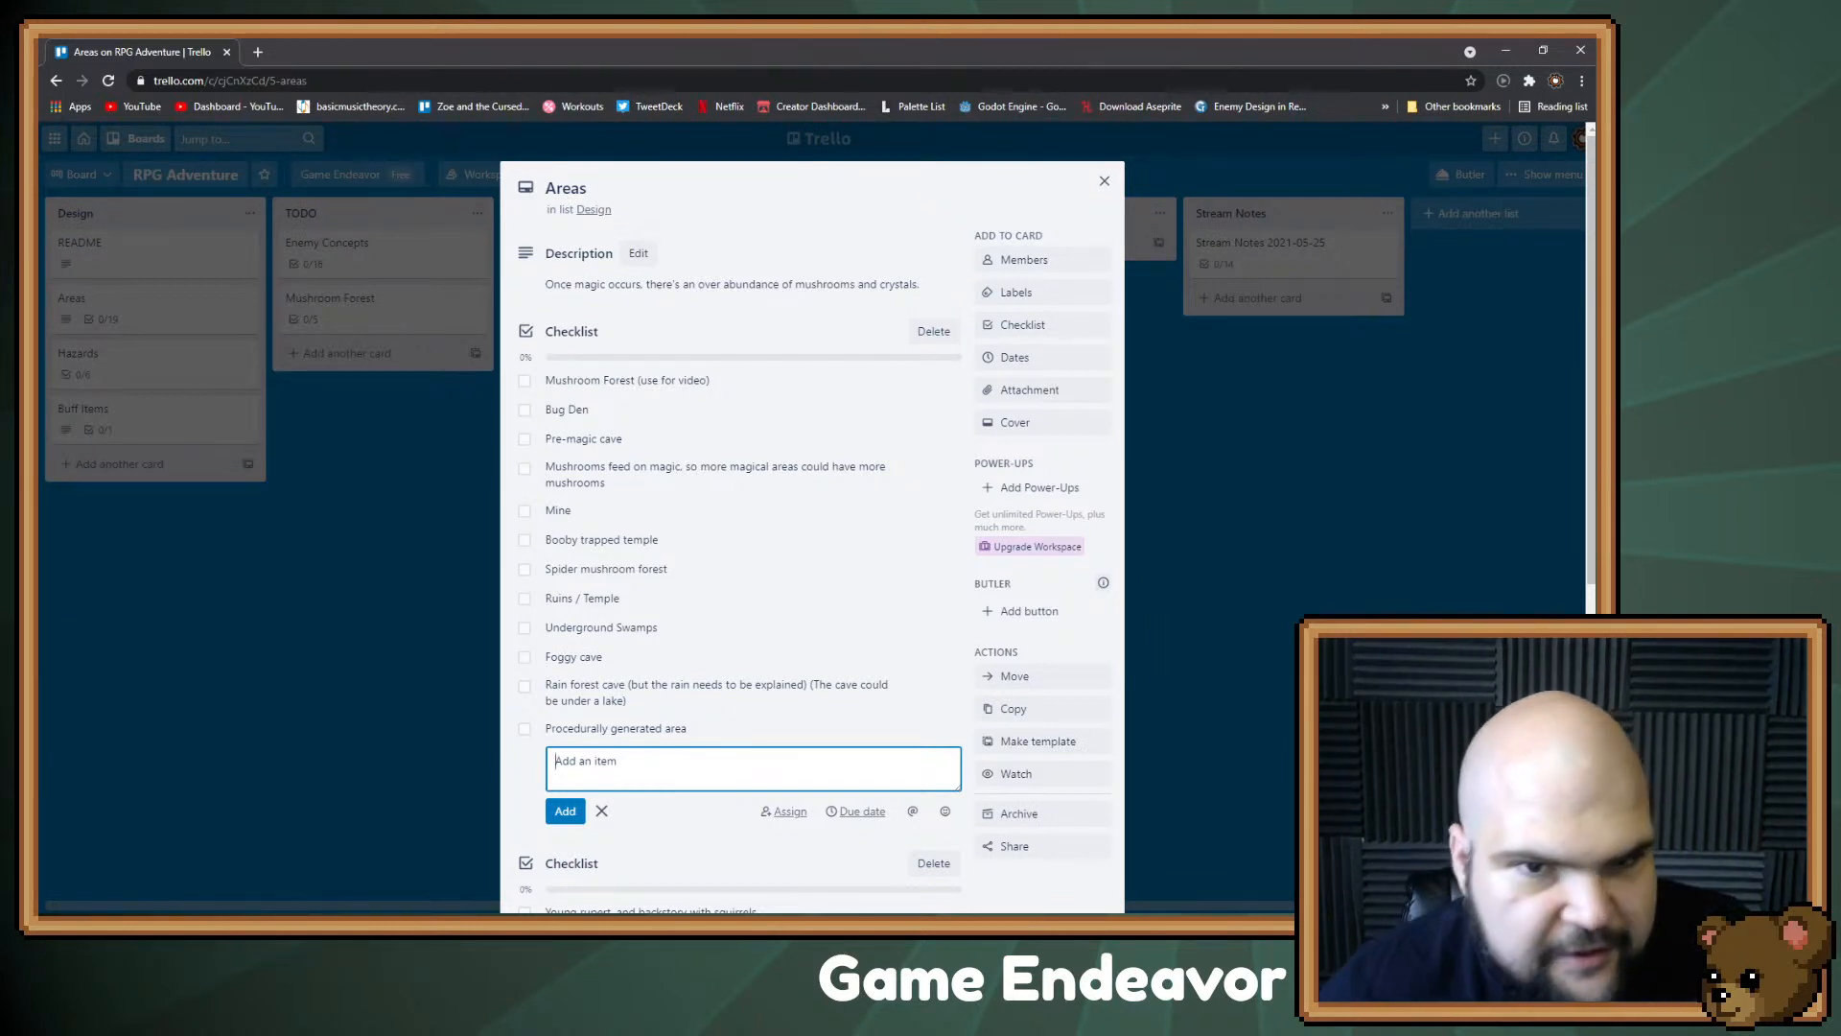
key("Escape")
key("Escape")
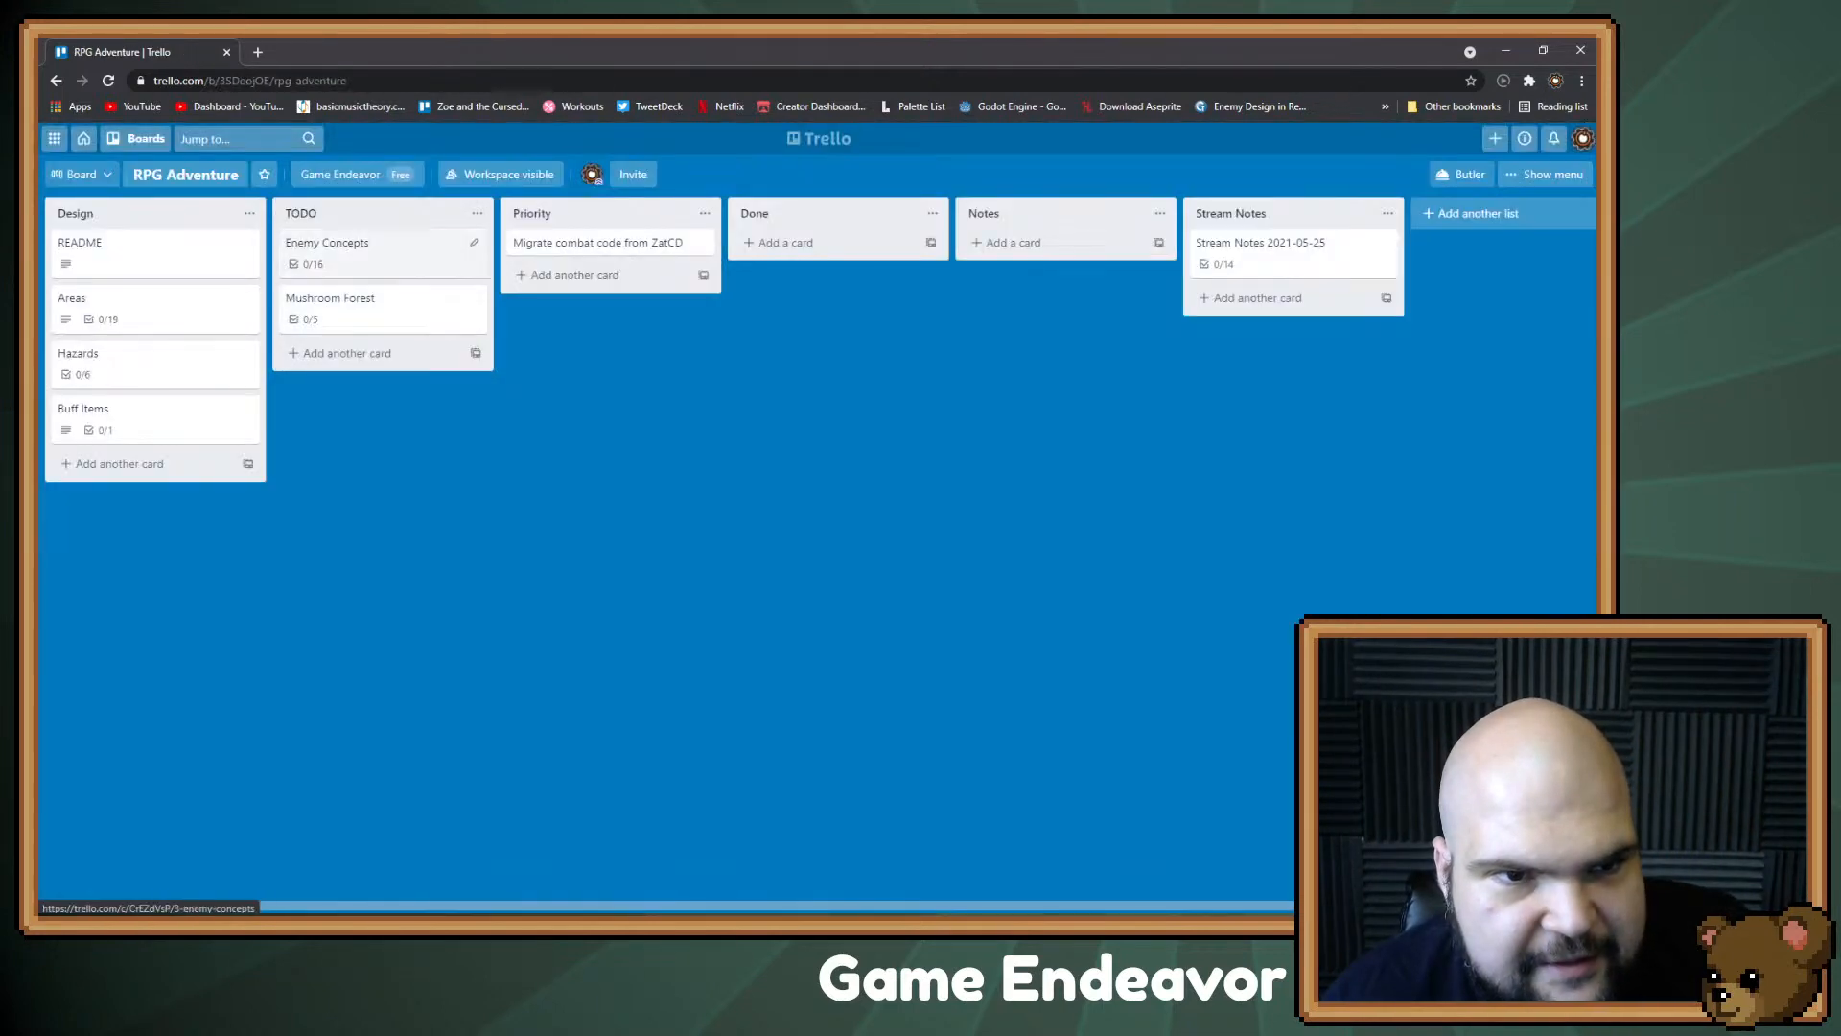
Step: Open the Enemy Concepts card in the TODO list and add "Lightning rod enemy that absorbs lightning and uses it to attack" to its checklist
left_click(326, 243)
scroll(1064, 317, "down", 5)
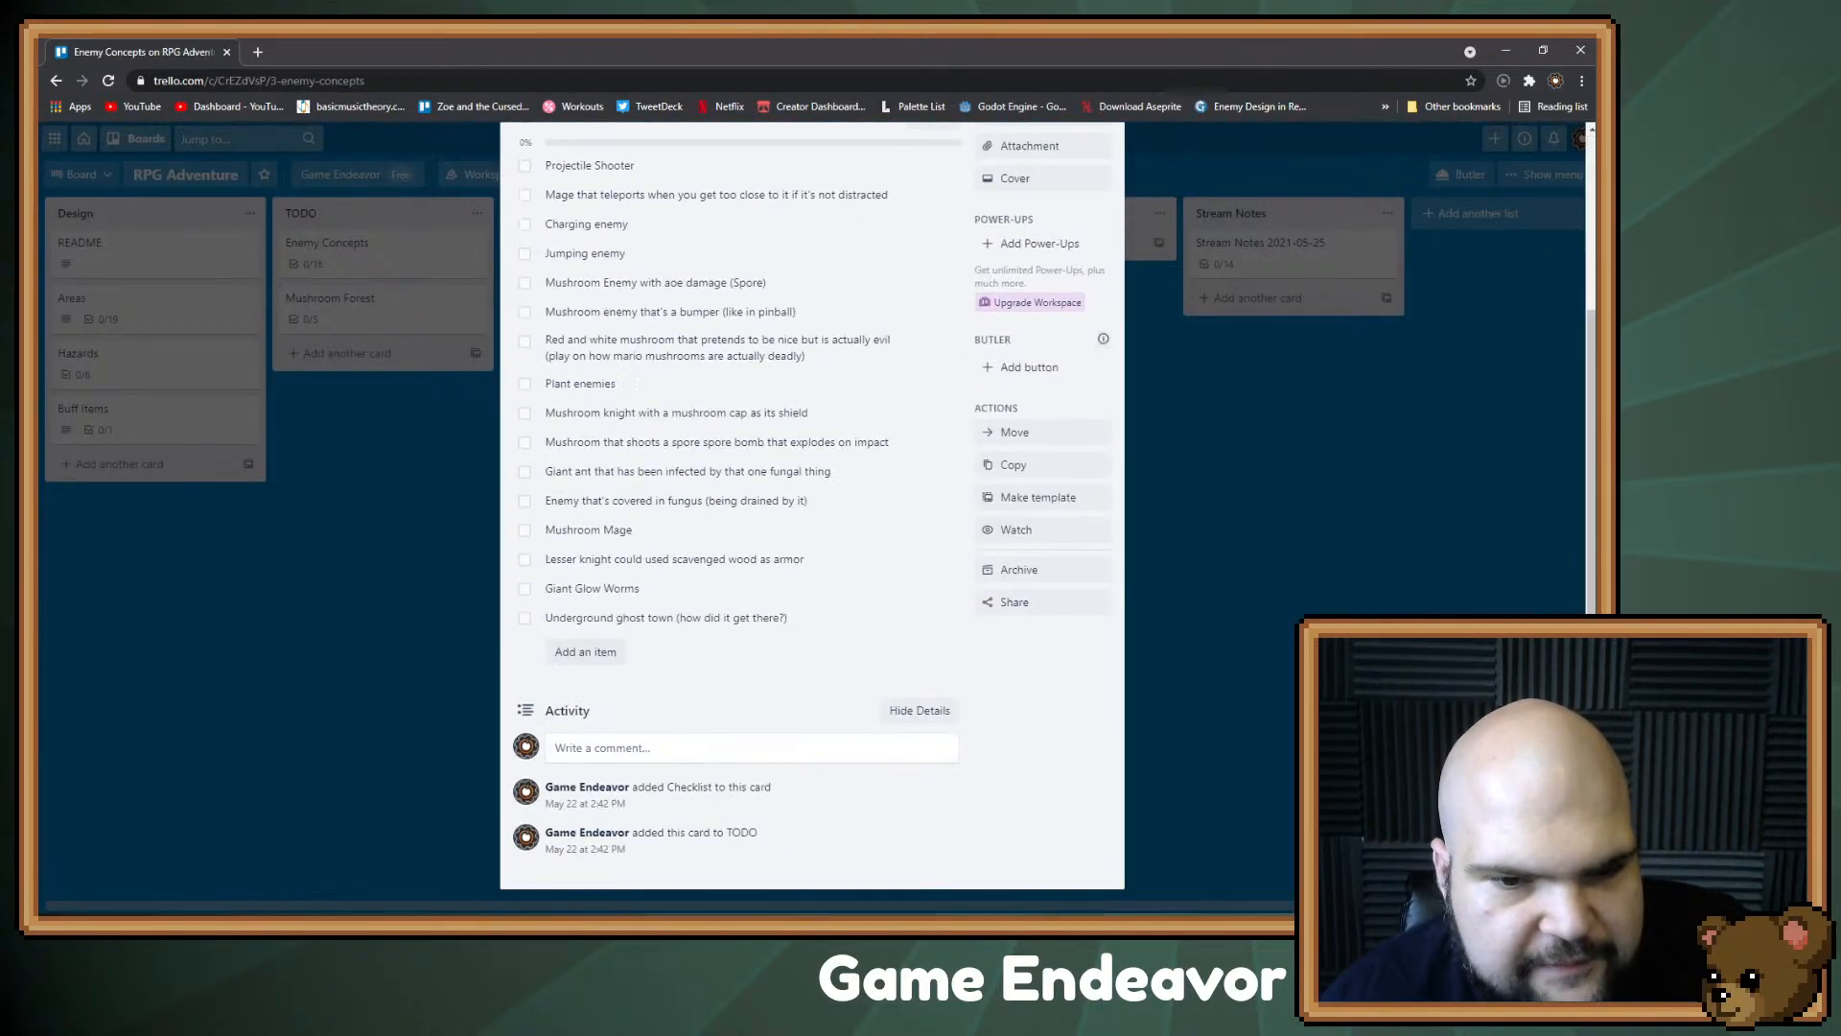
type("L")
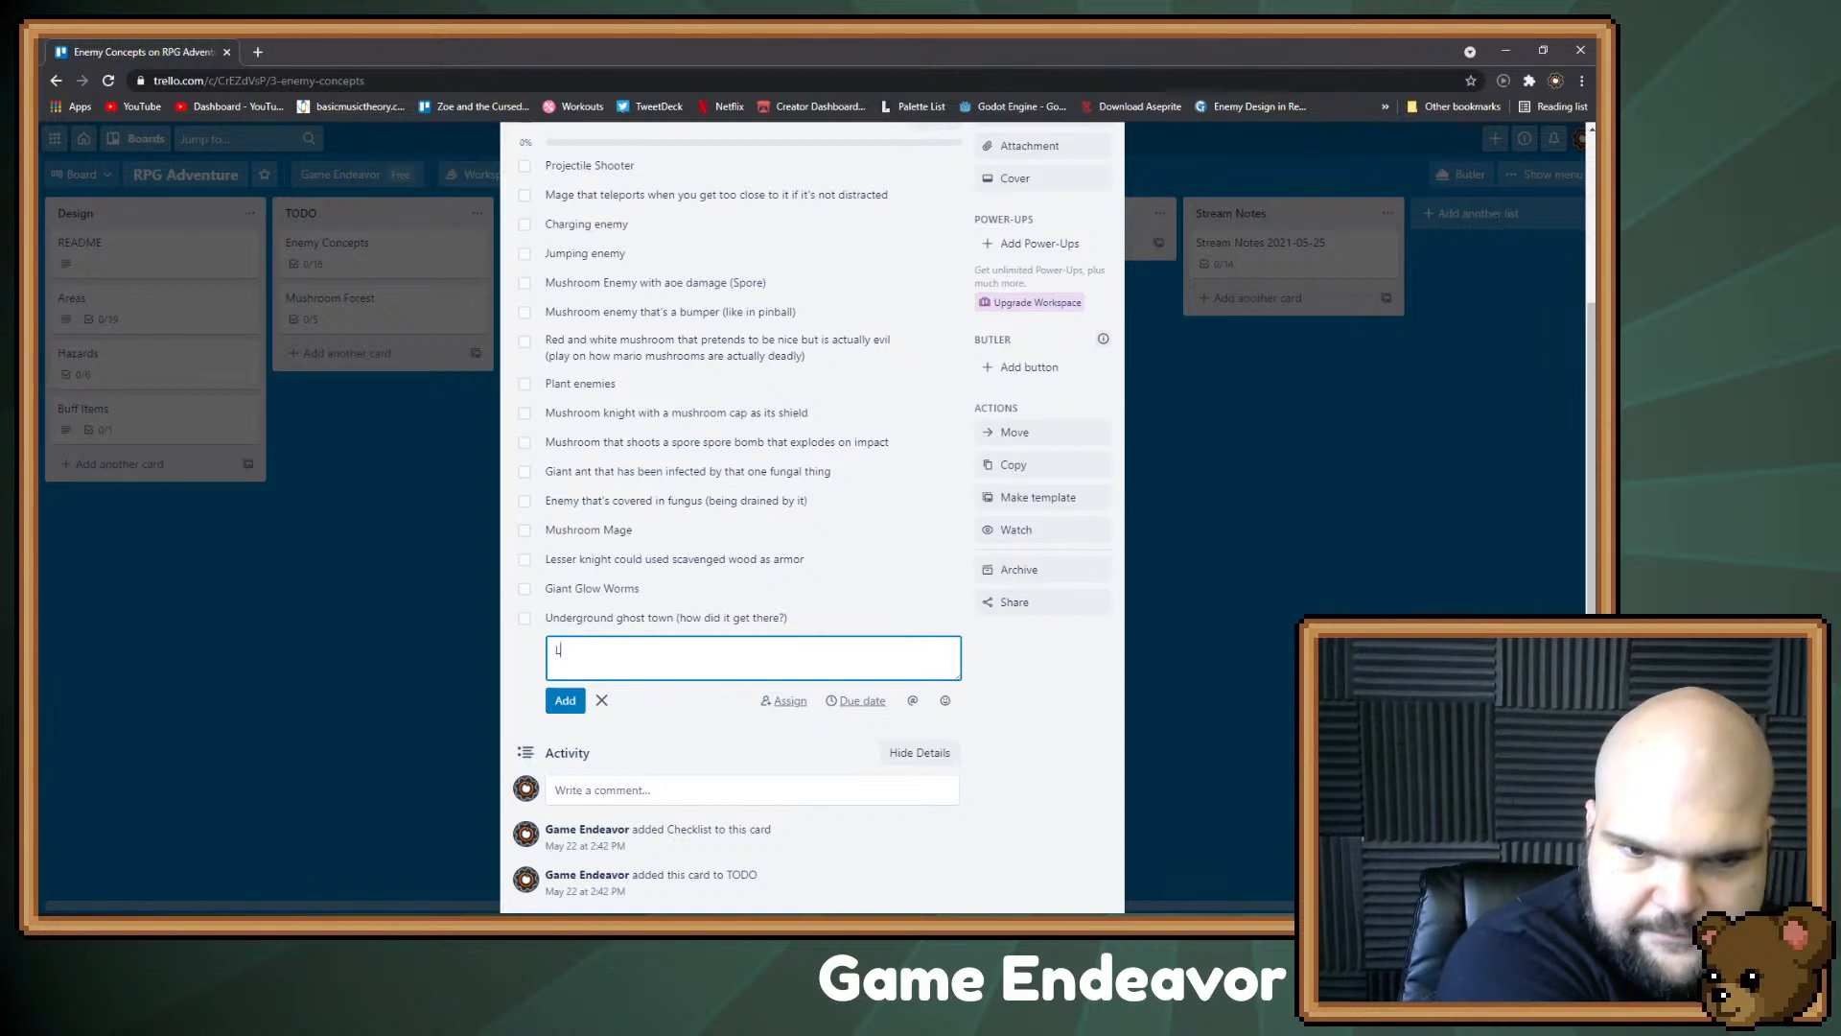
type("ightning rod en")
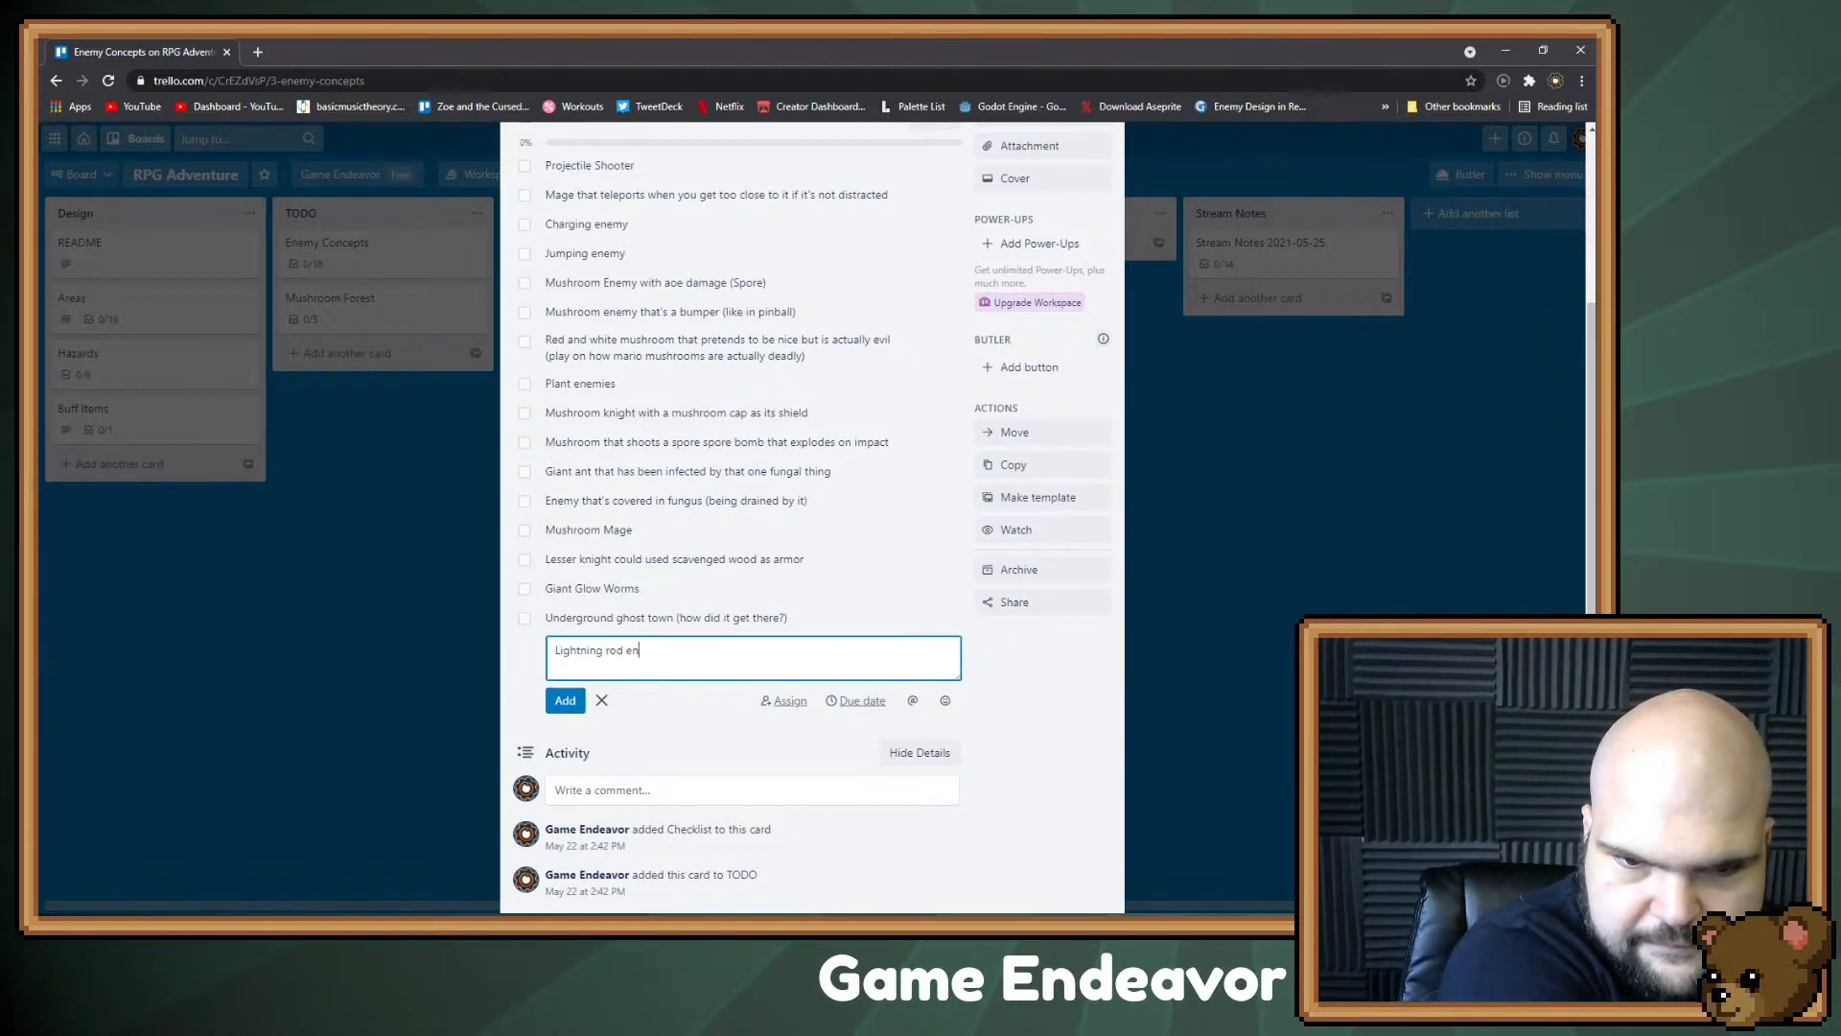
type("emy that ")
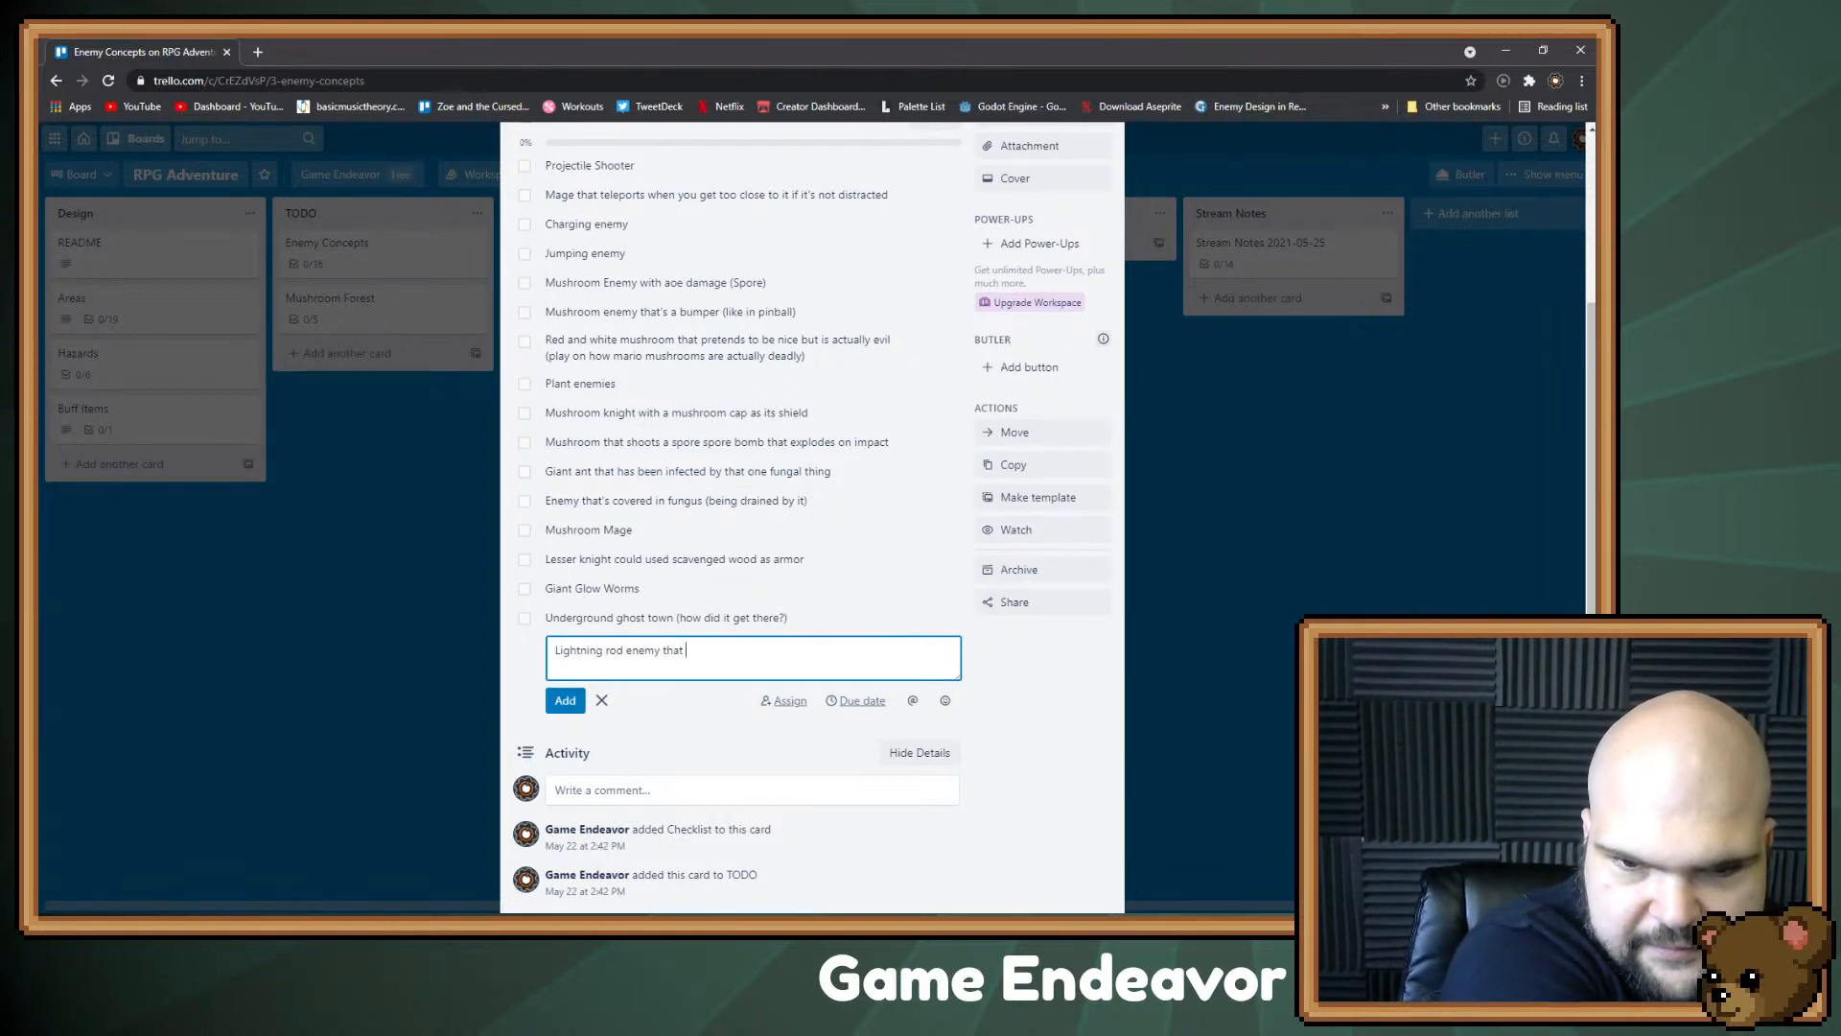
type("absorbs li")
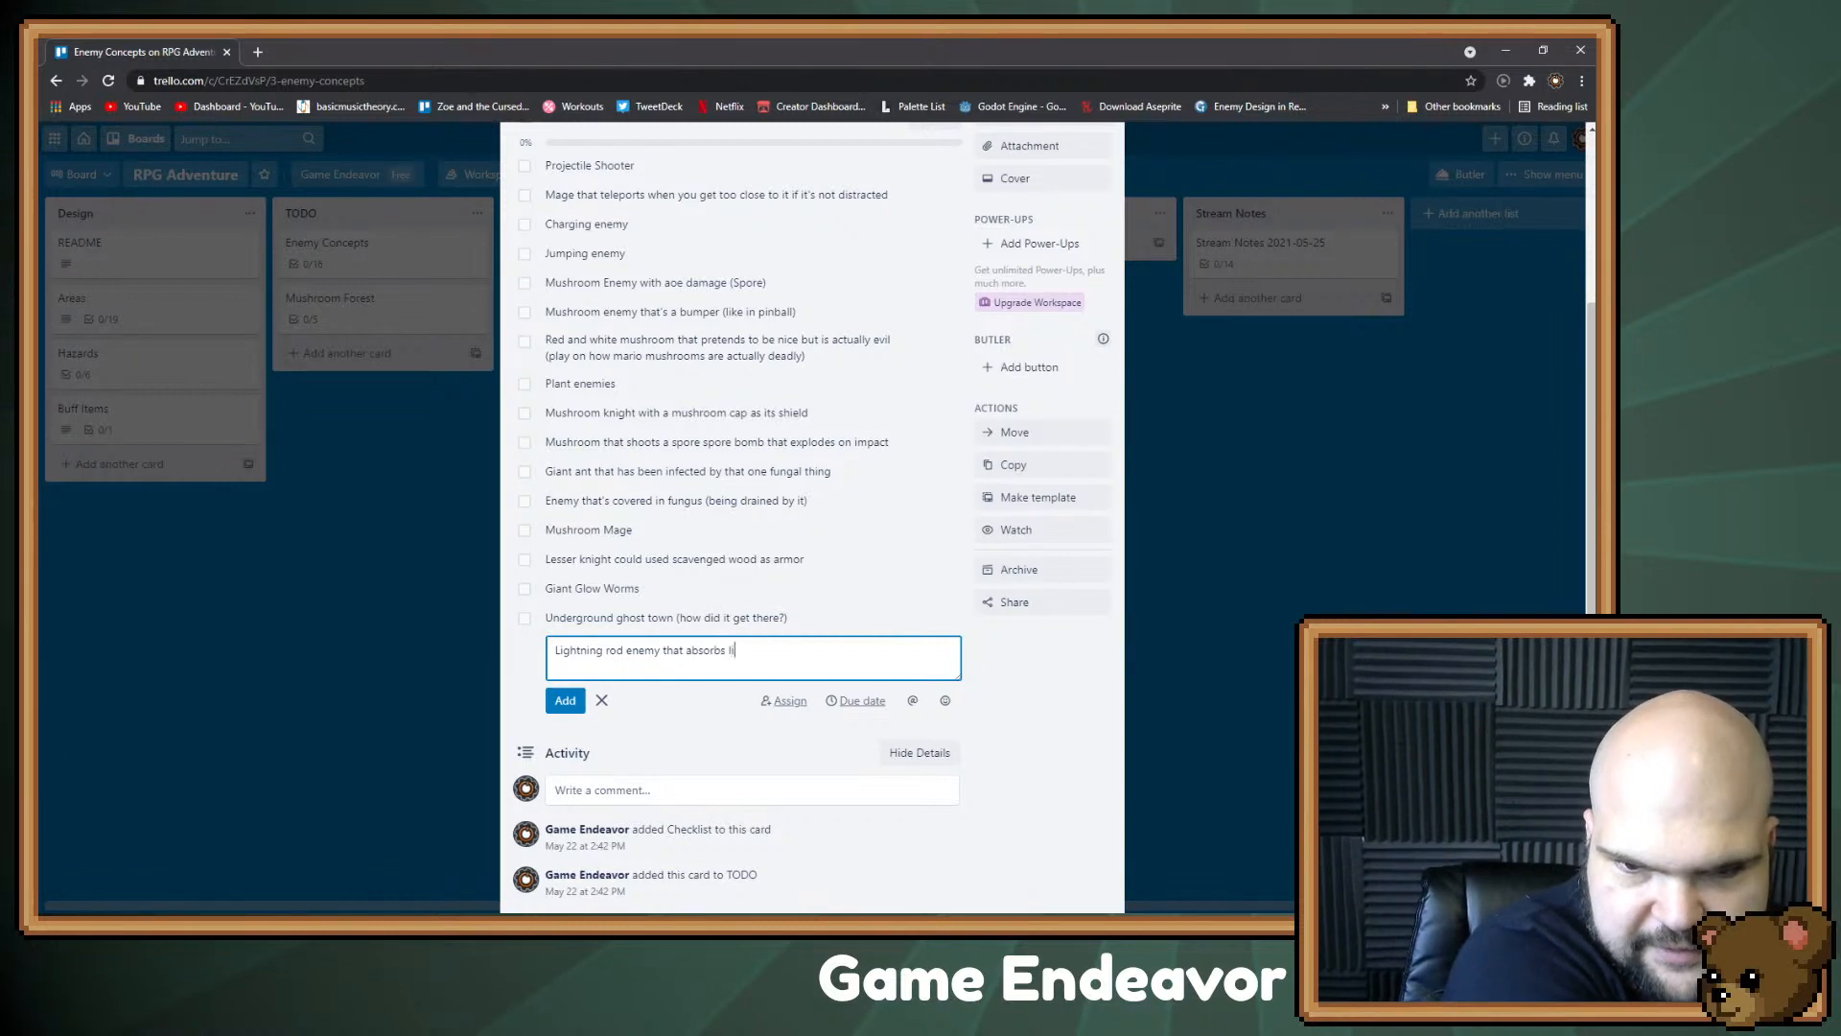
type("ghtning a")
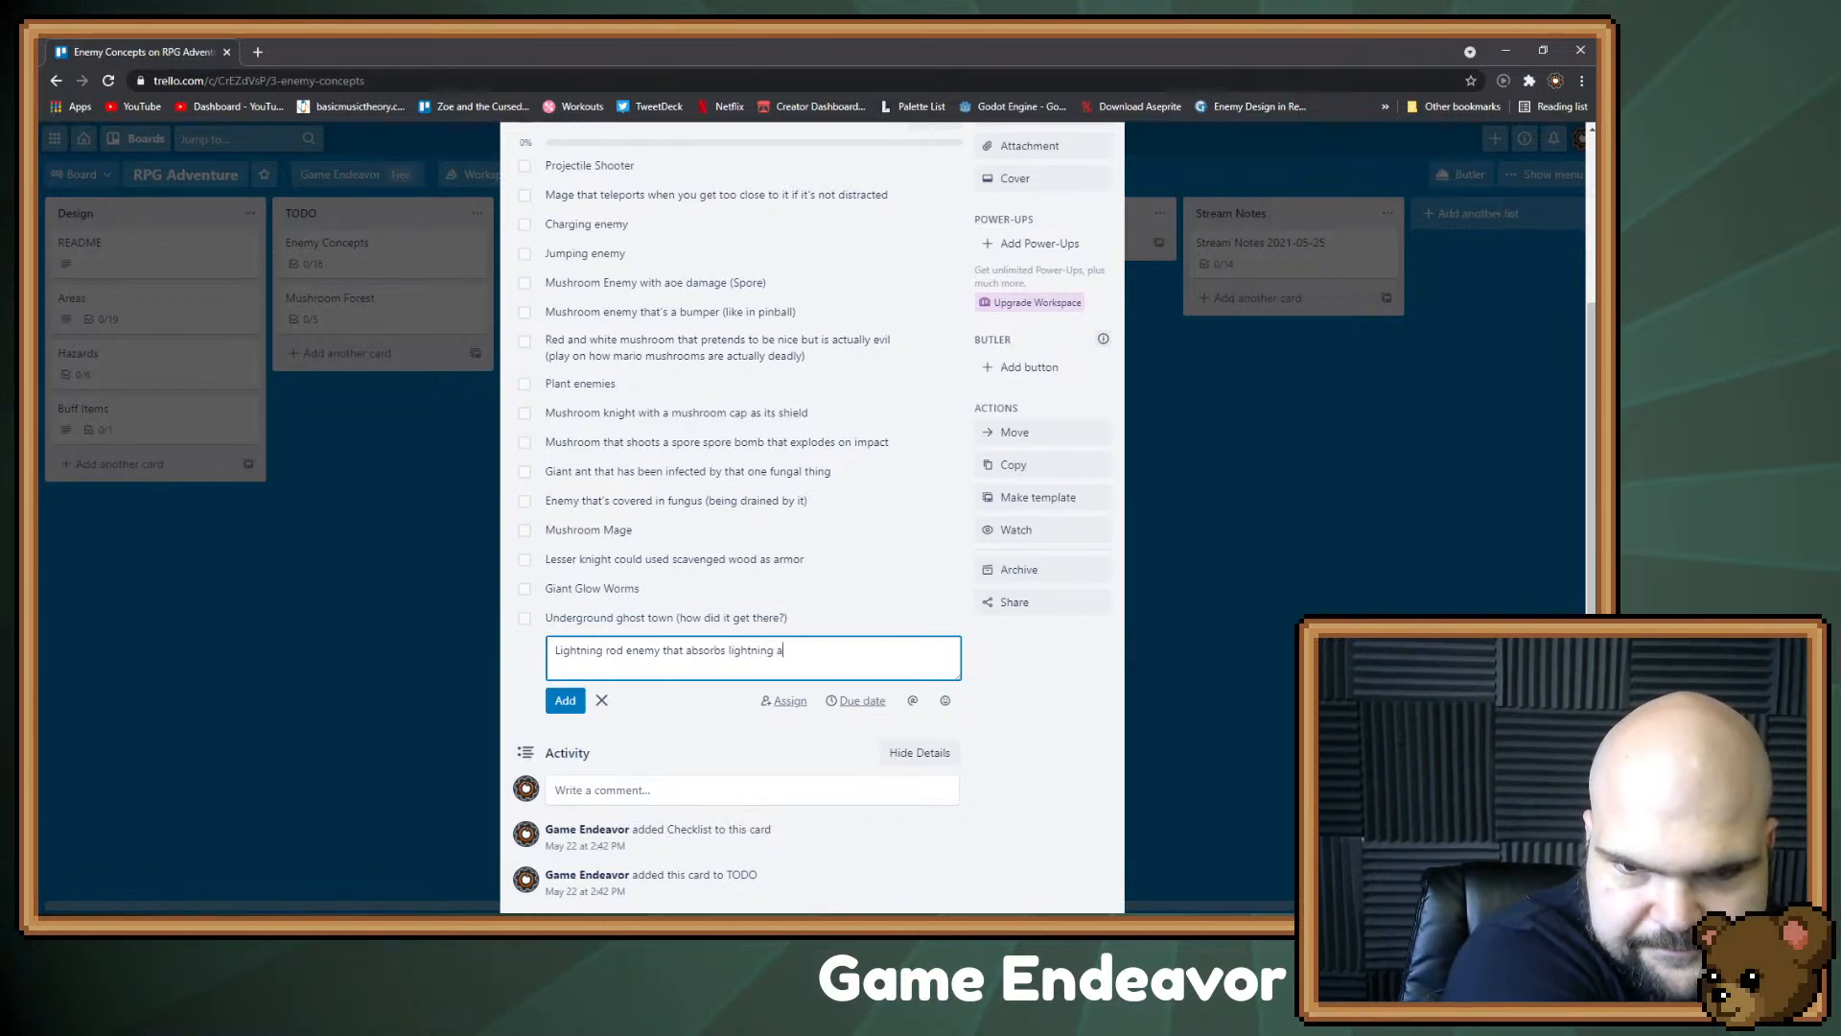
type("nd uses it to ")
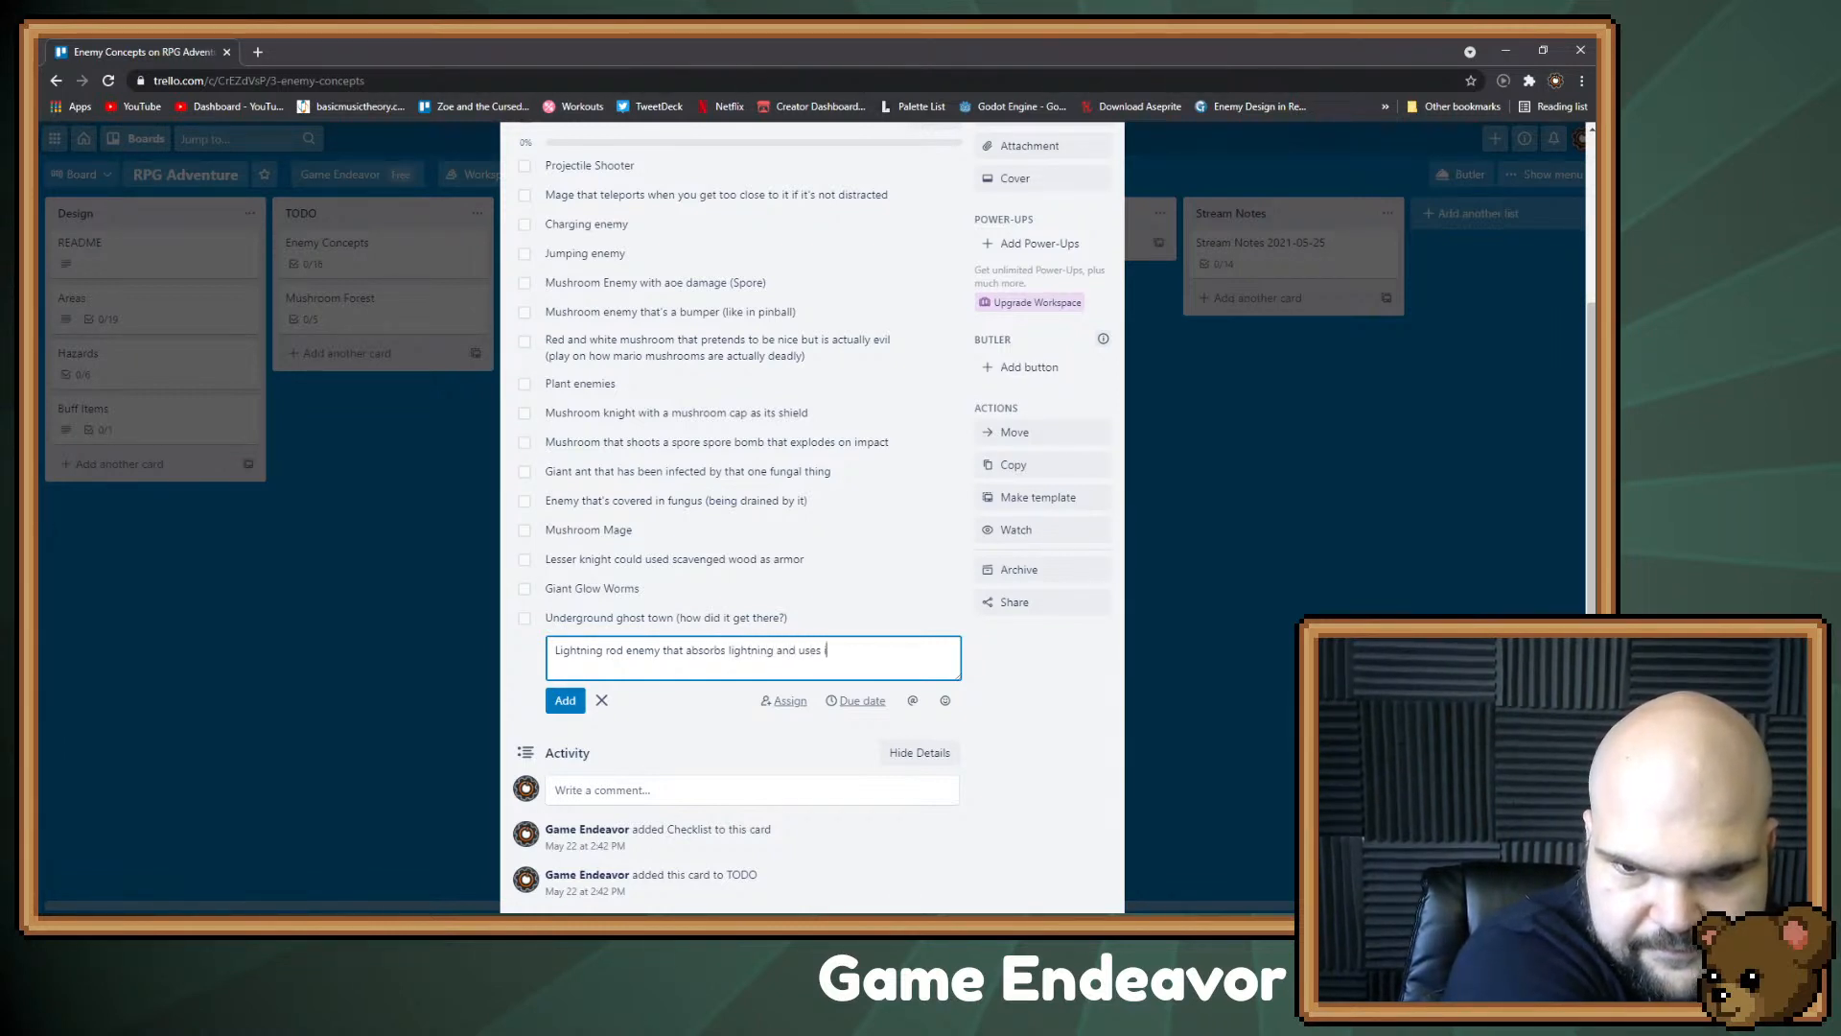
type("attack")
key("Return")
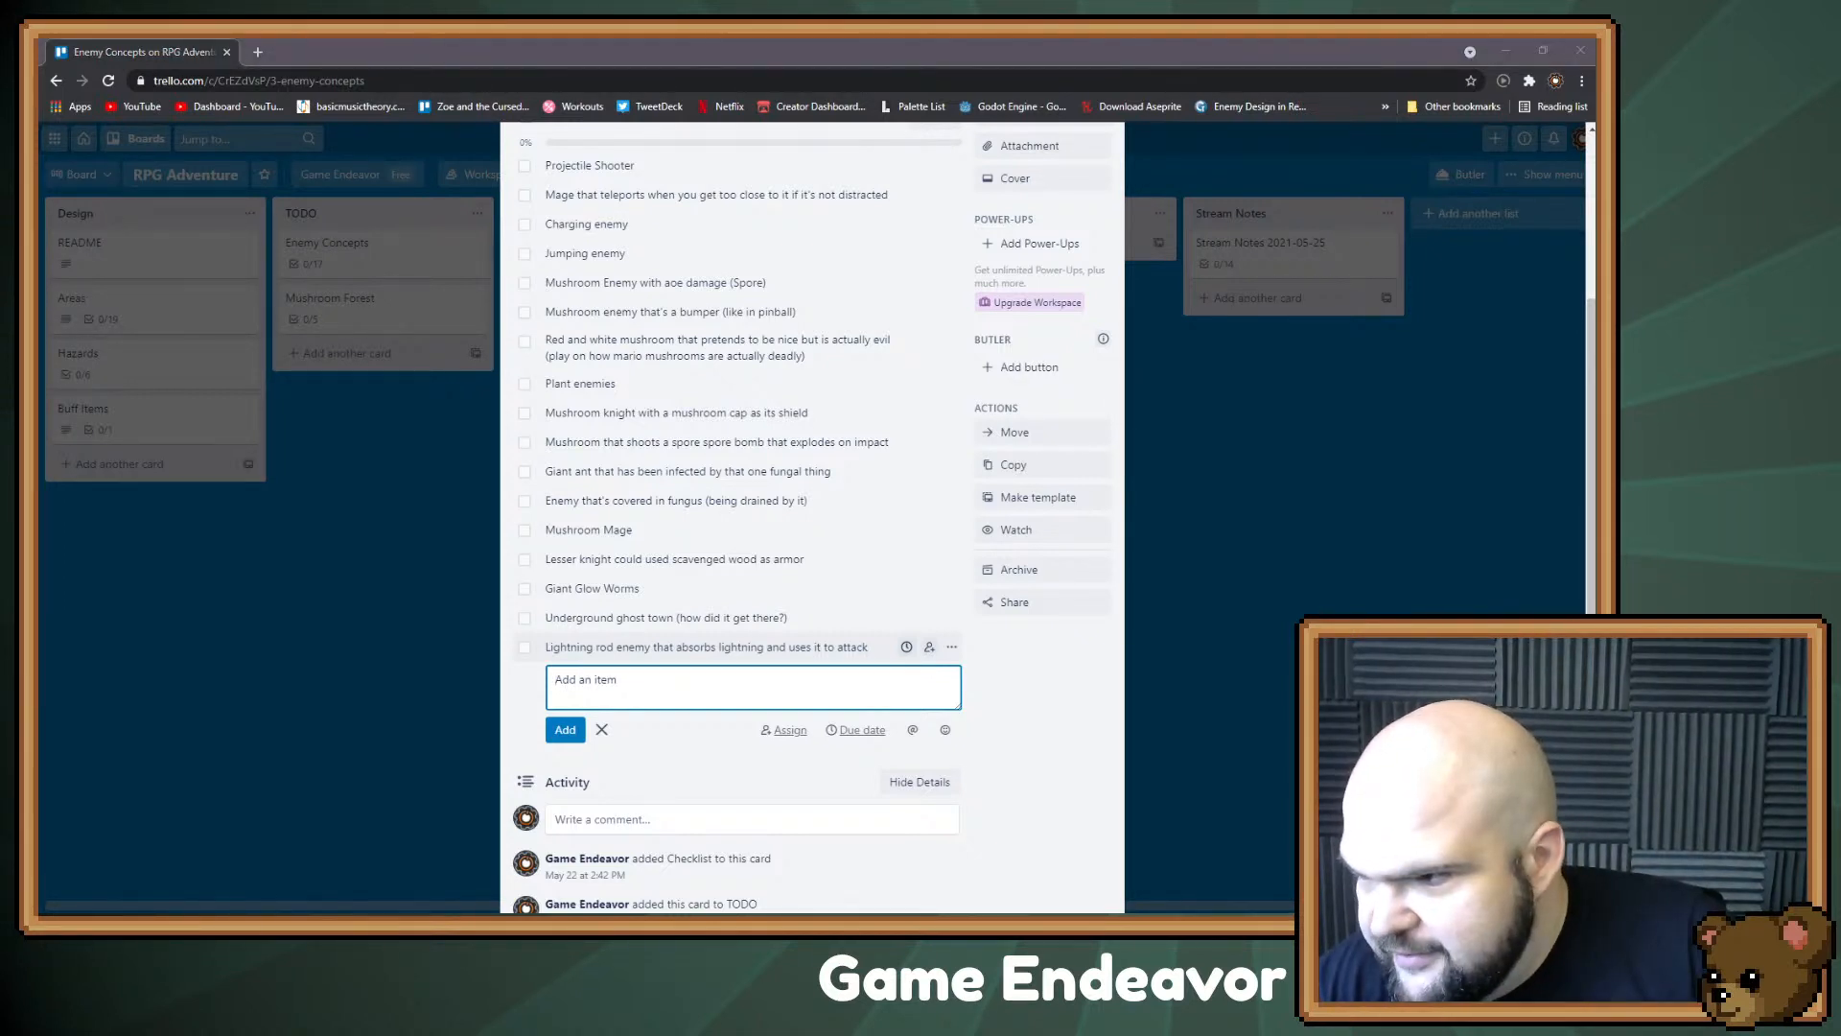
key("alt+Tab")
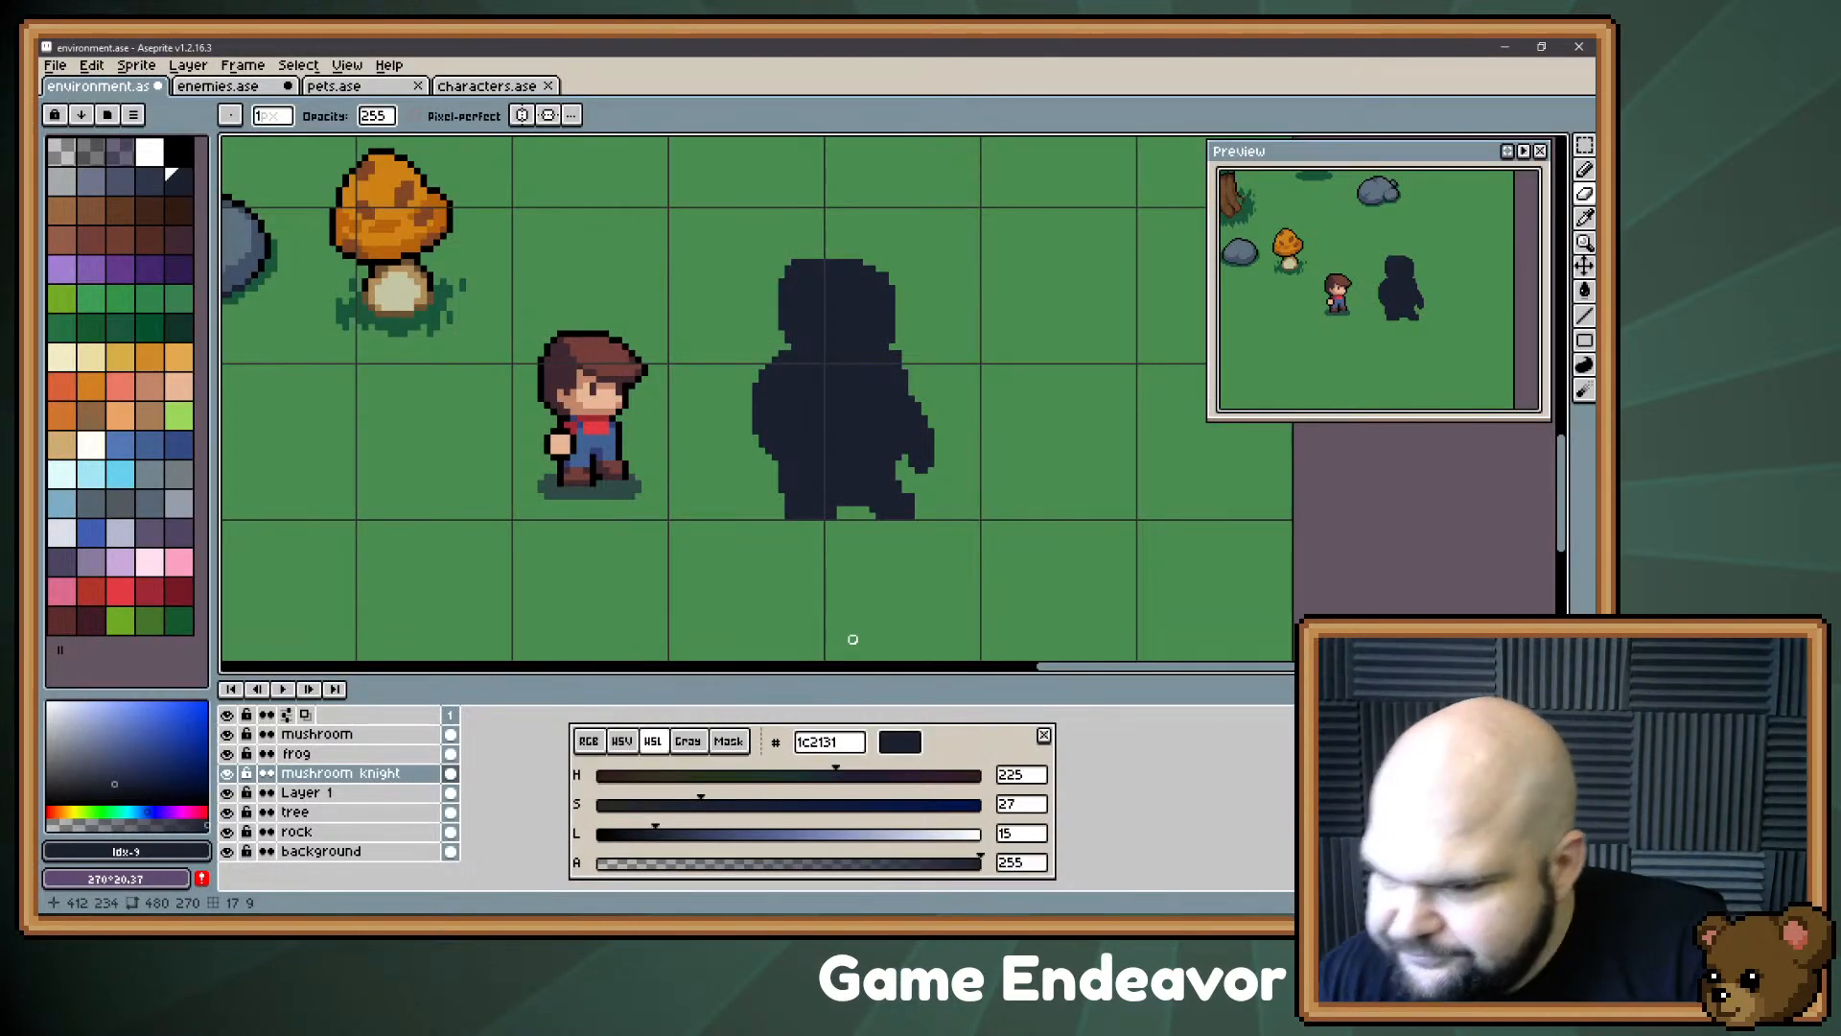
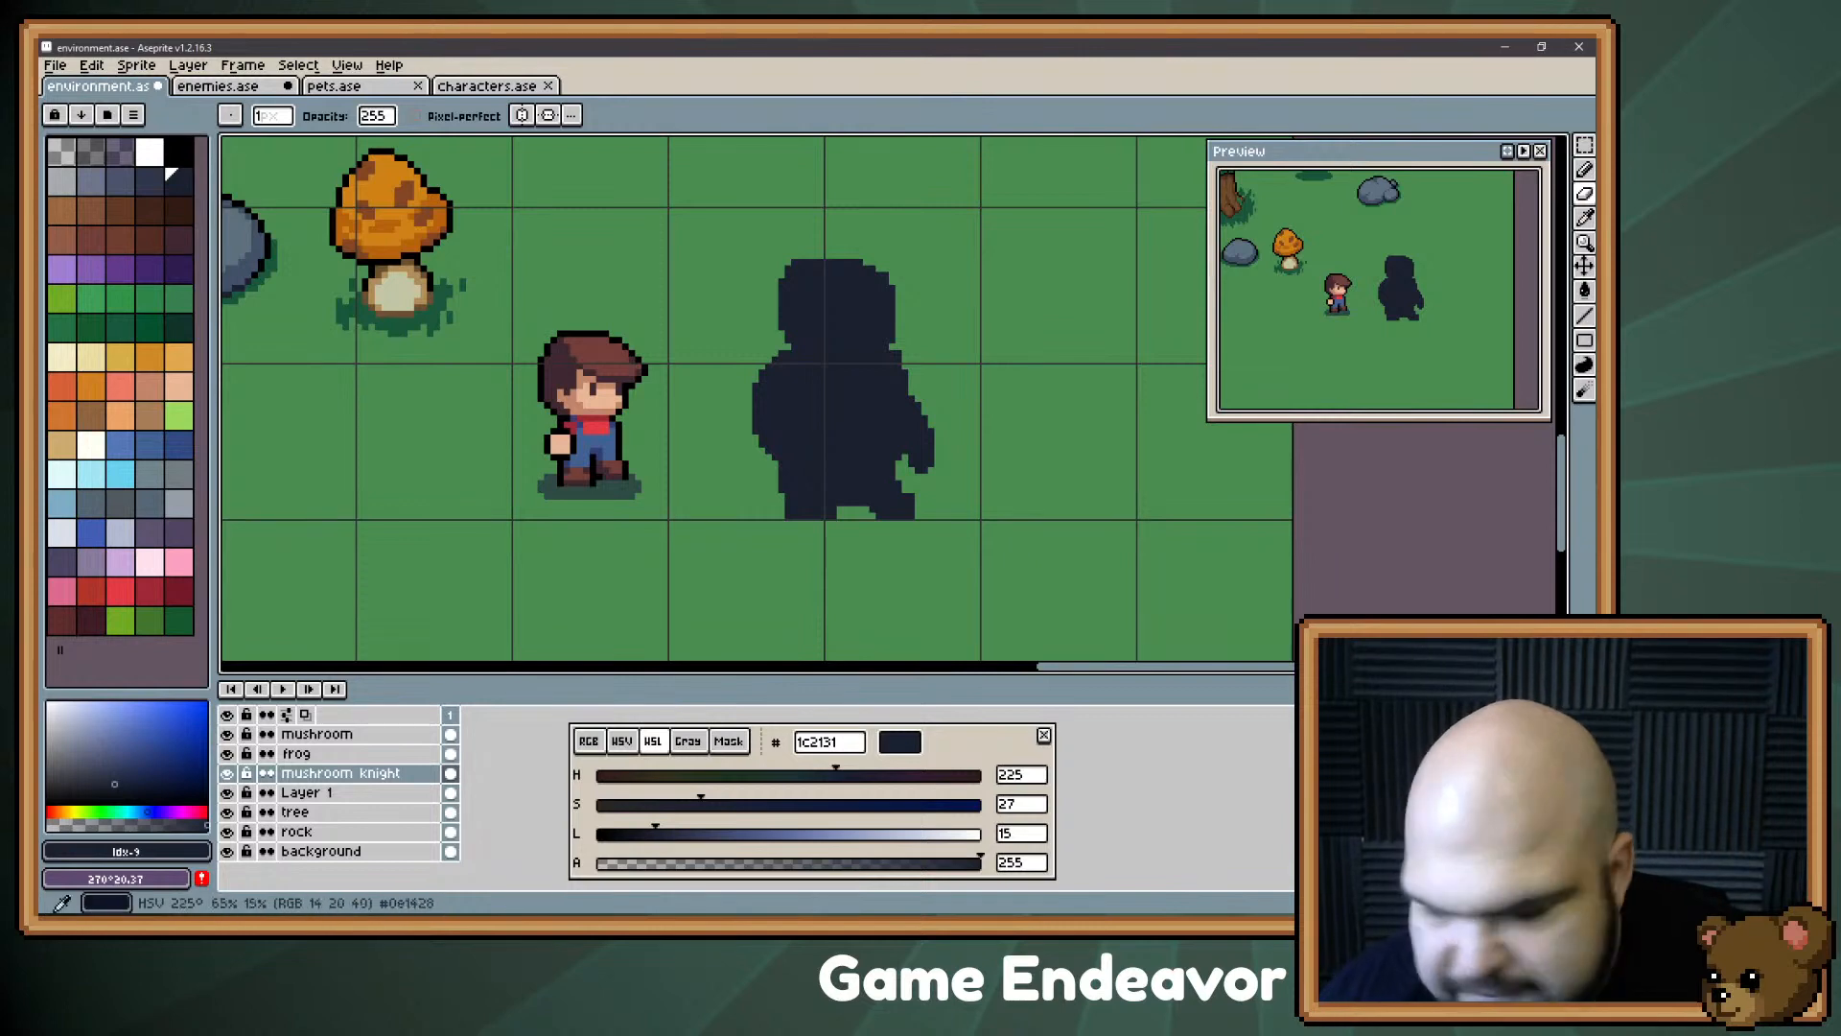
key("alt+Tab")
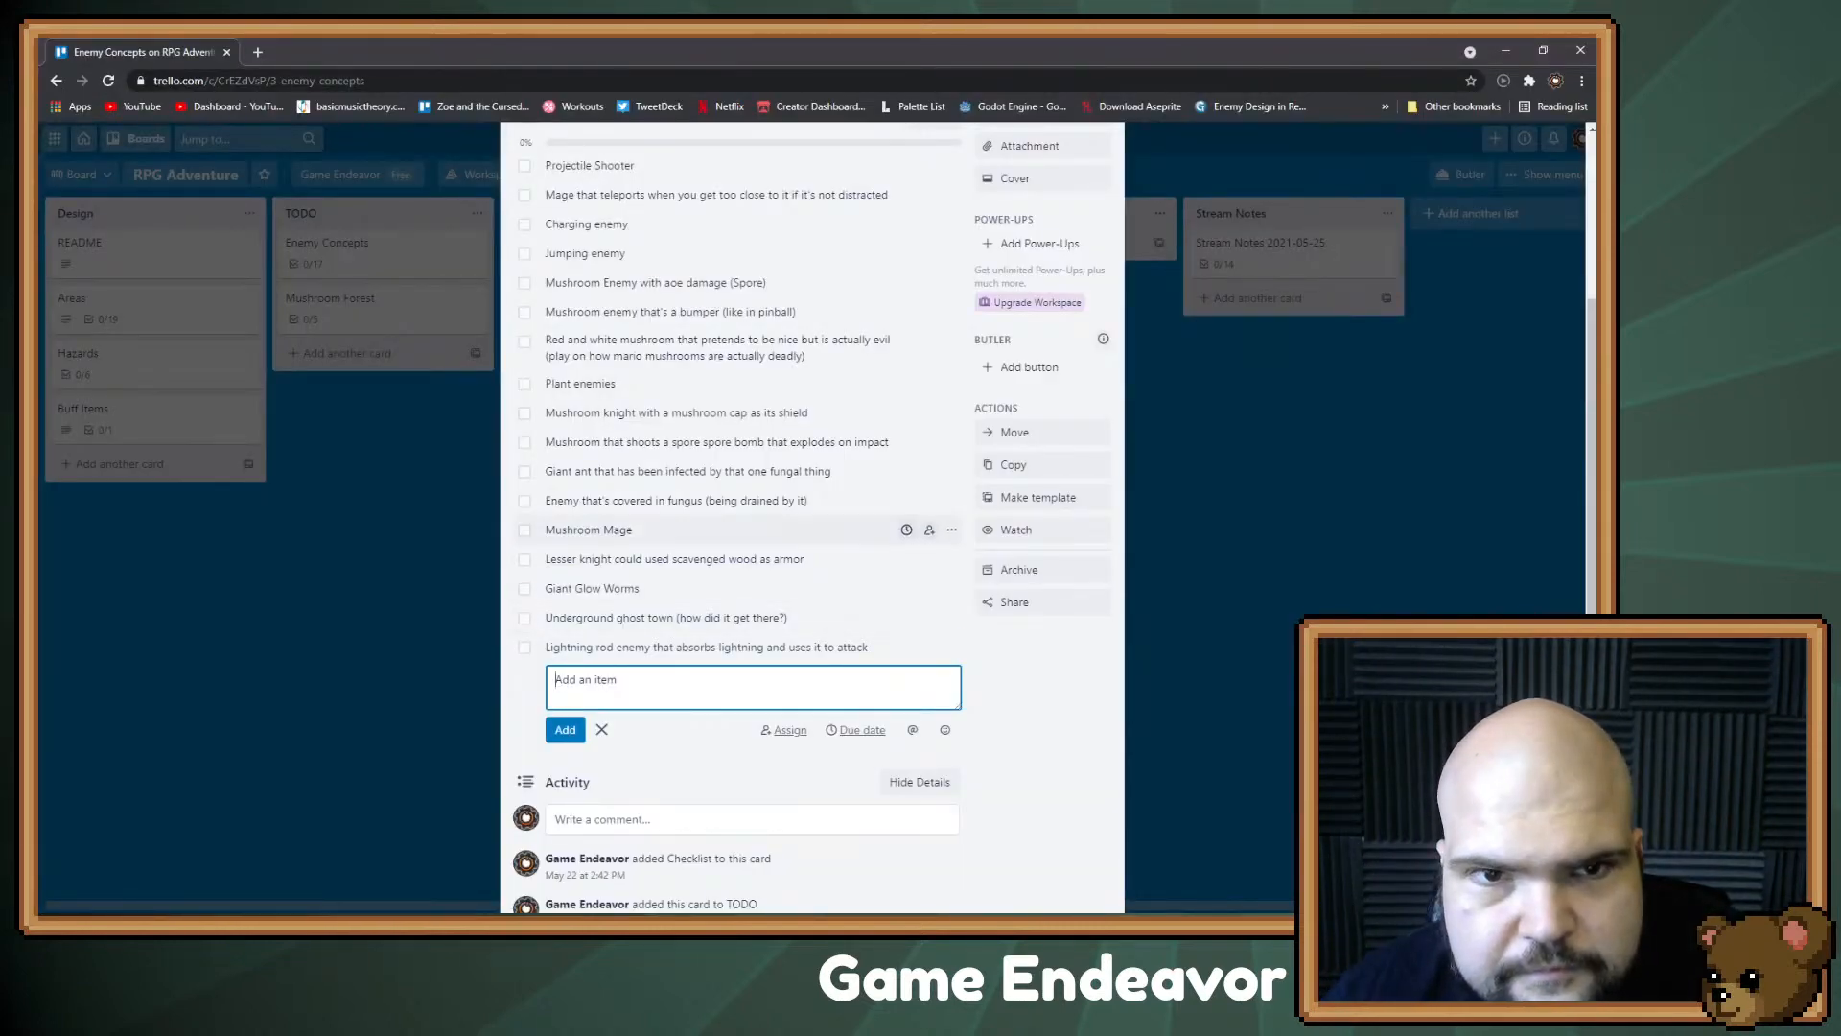
Step: Close the Enemy Concepts card and open the Areas card from the Design list
key("Escape")
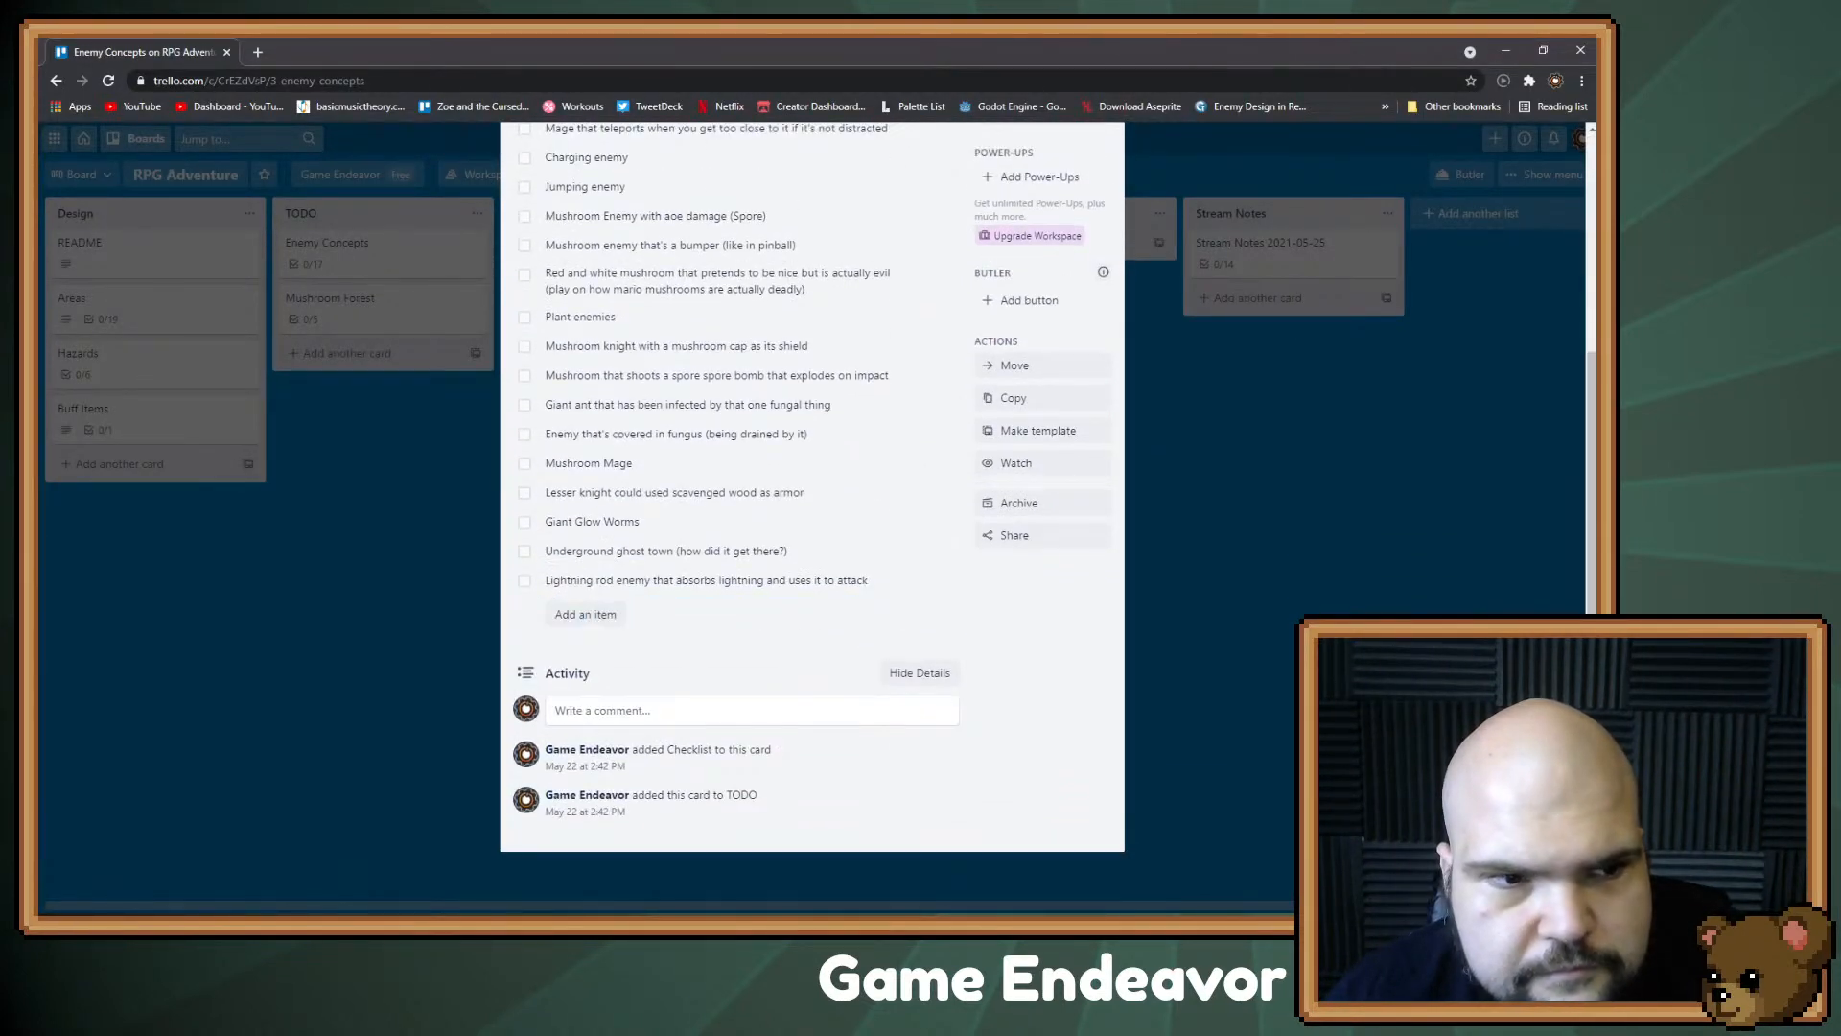
key("Escape")
left_click(153, 305)
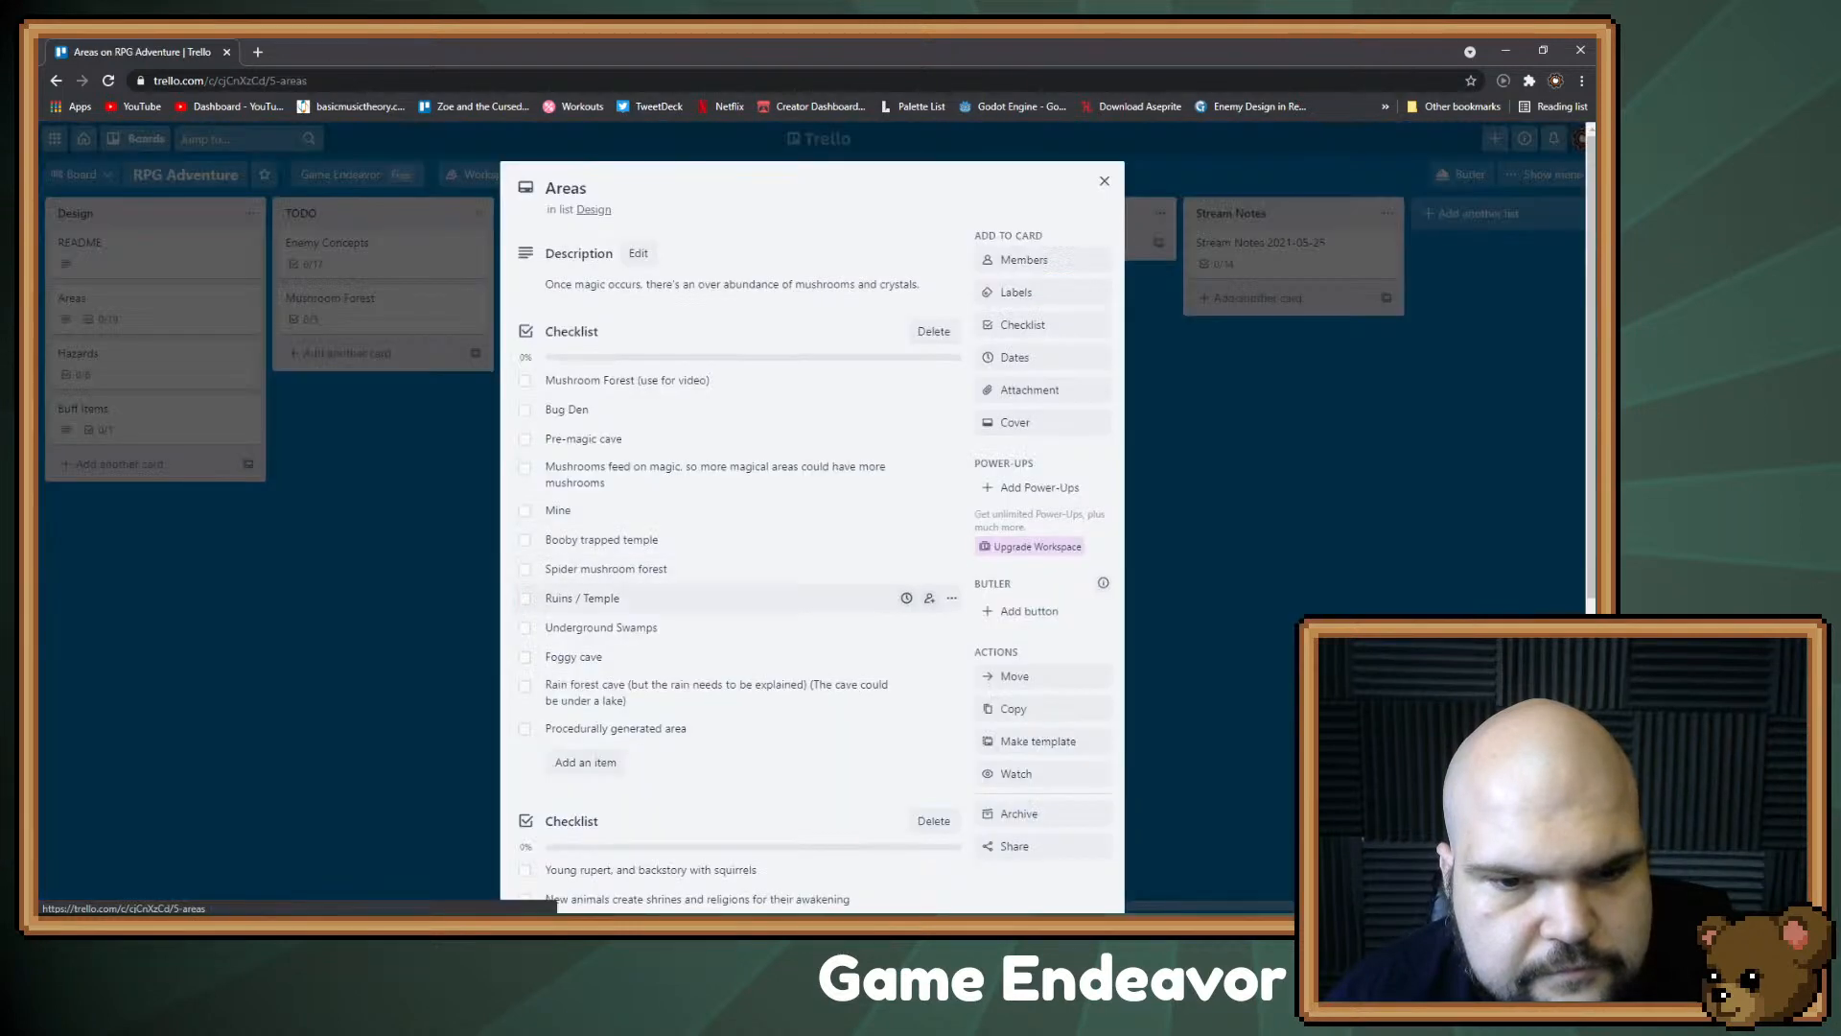
Step: Start a new item in the first checklist: "Area like lost woods that randomizes as you progress through it. It can be solved (reliably for speed runners"
left_click(585, 761)
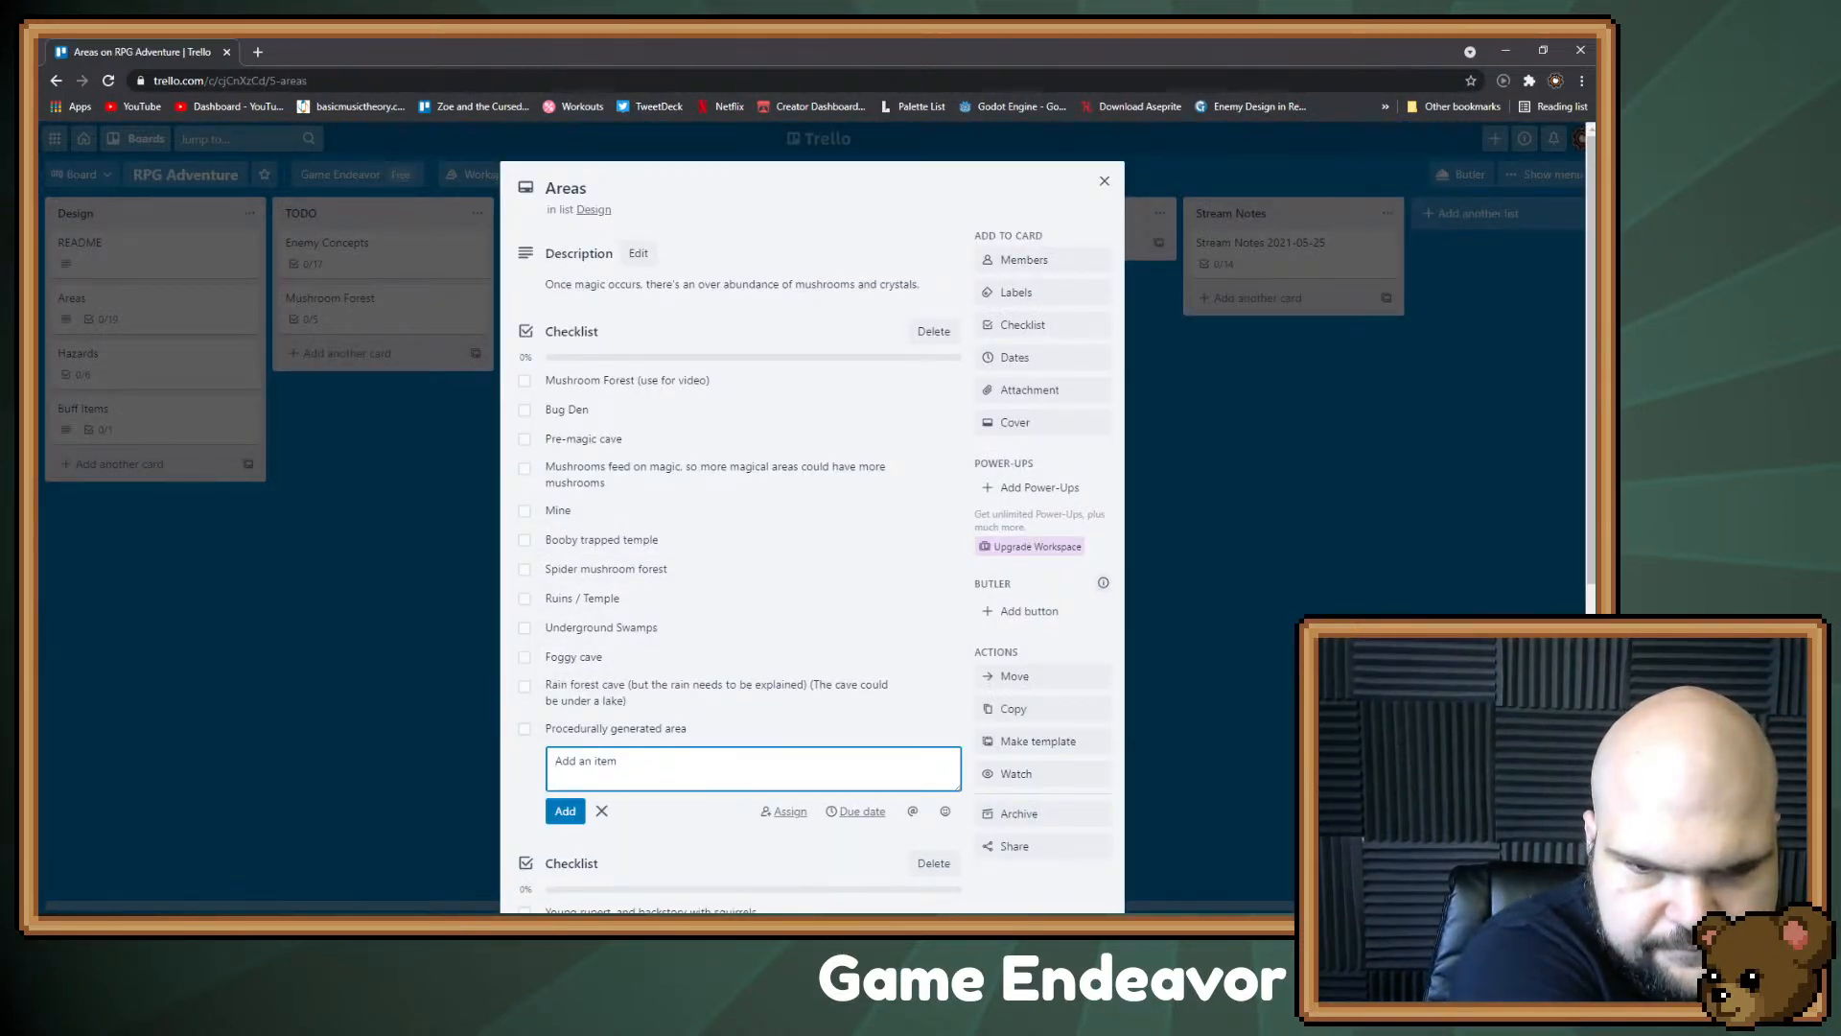
type("Area lik")
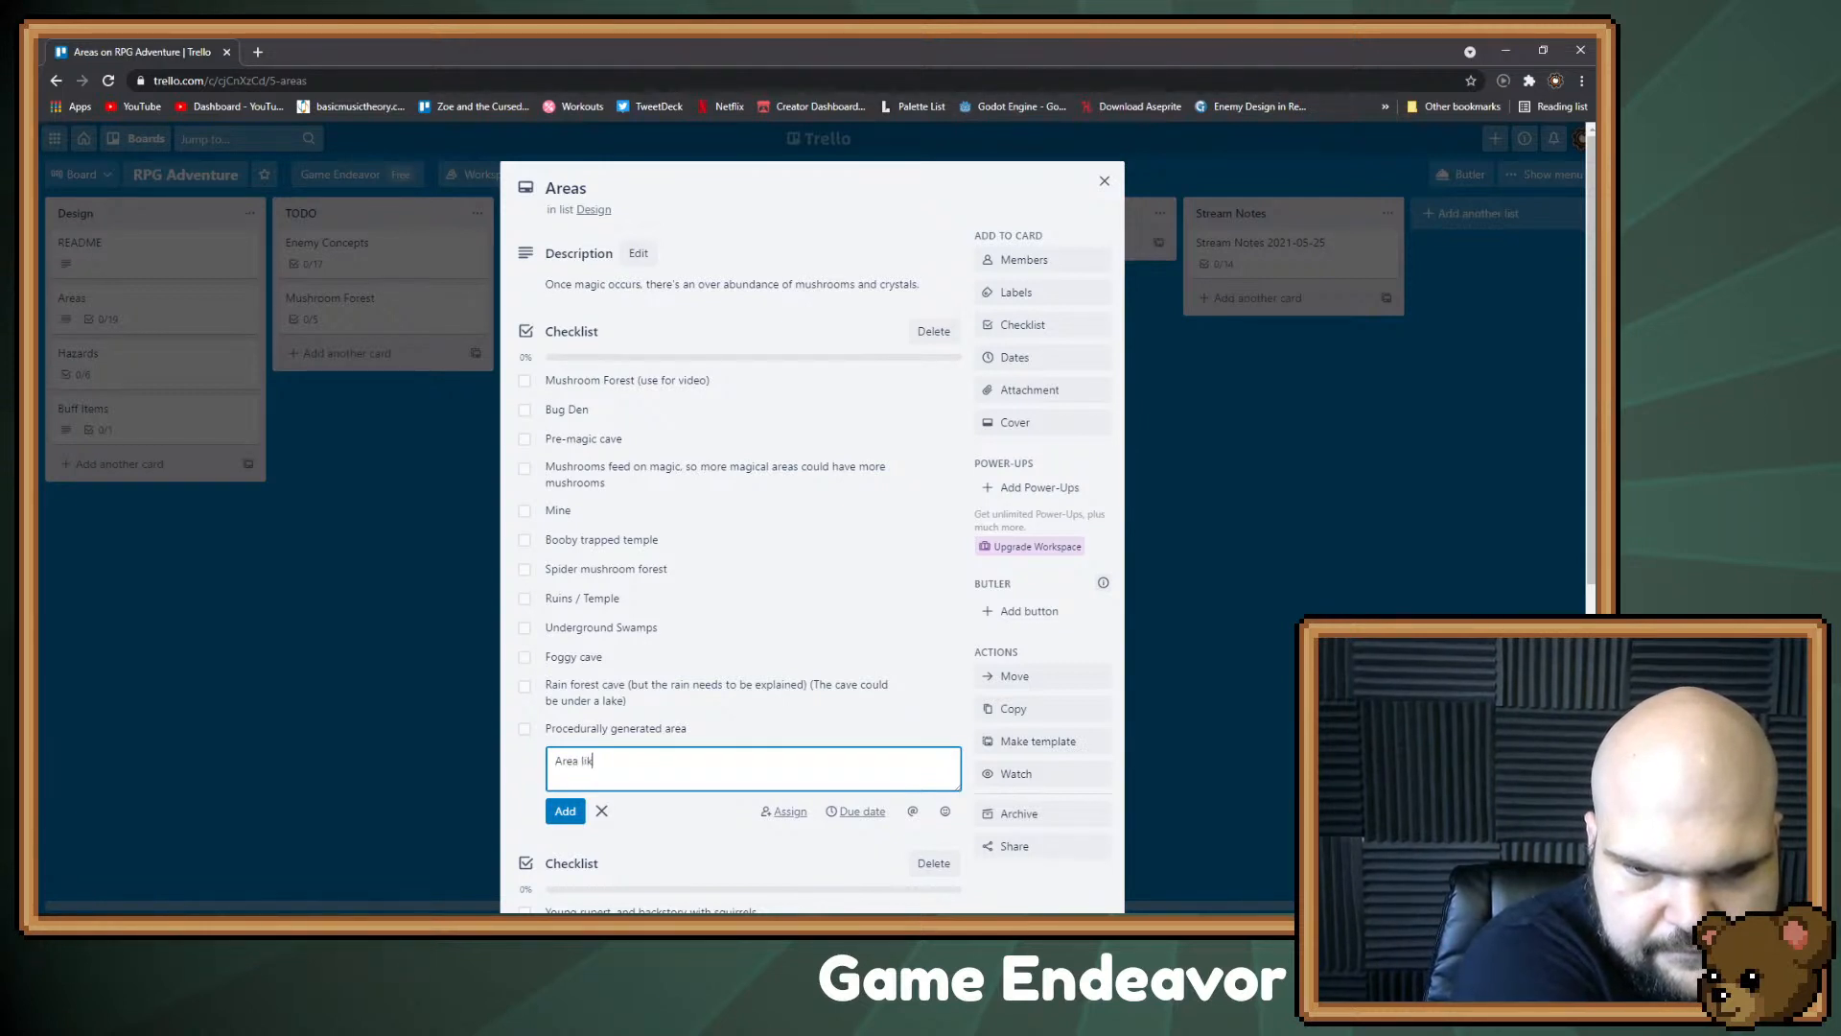
type("e lost woods that ra")
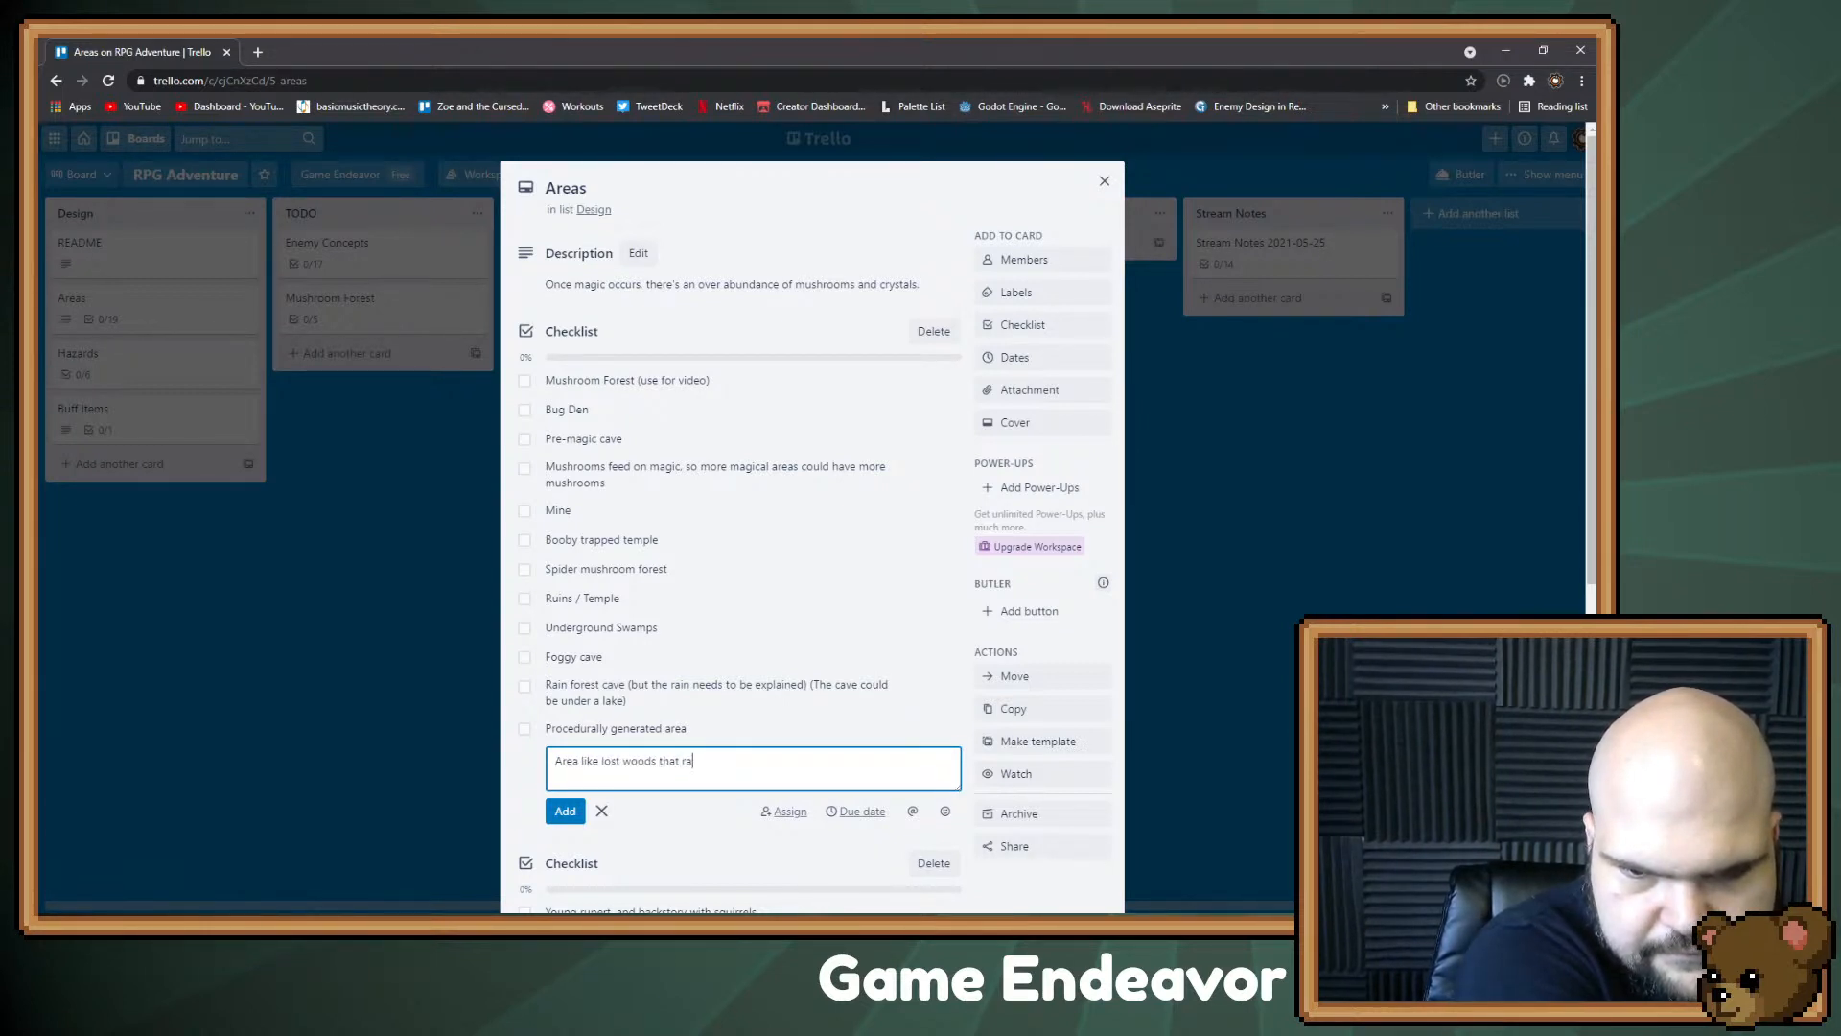
type("ndomizes")
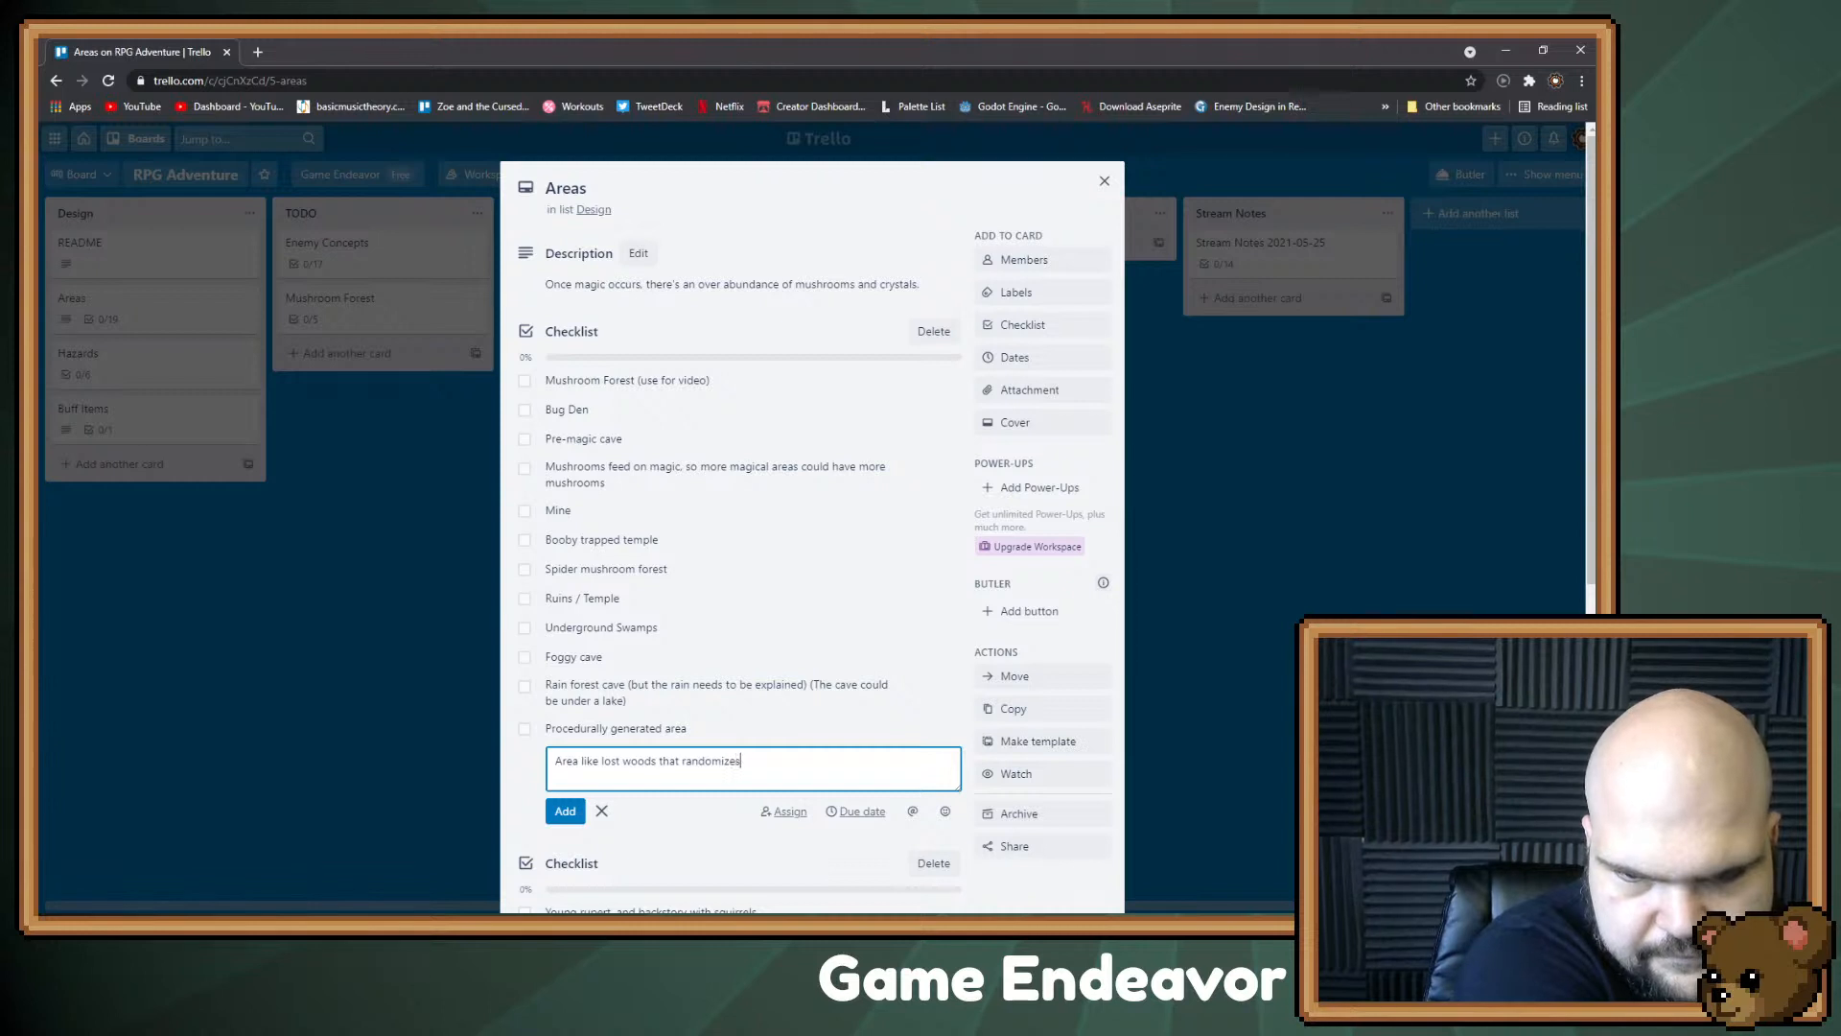
type(" as you progres")
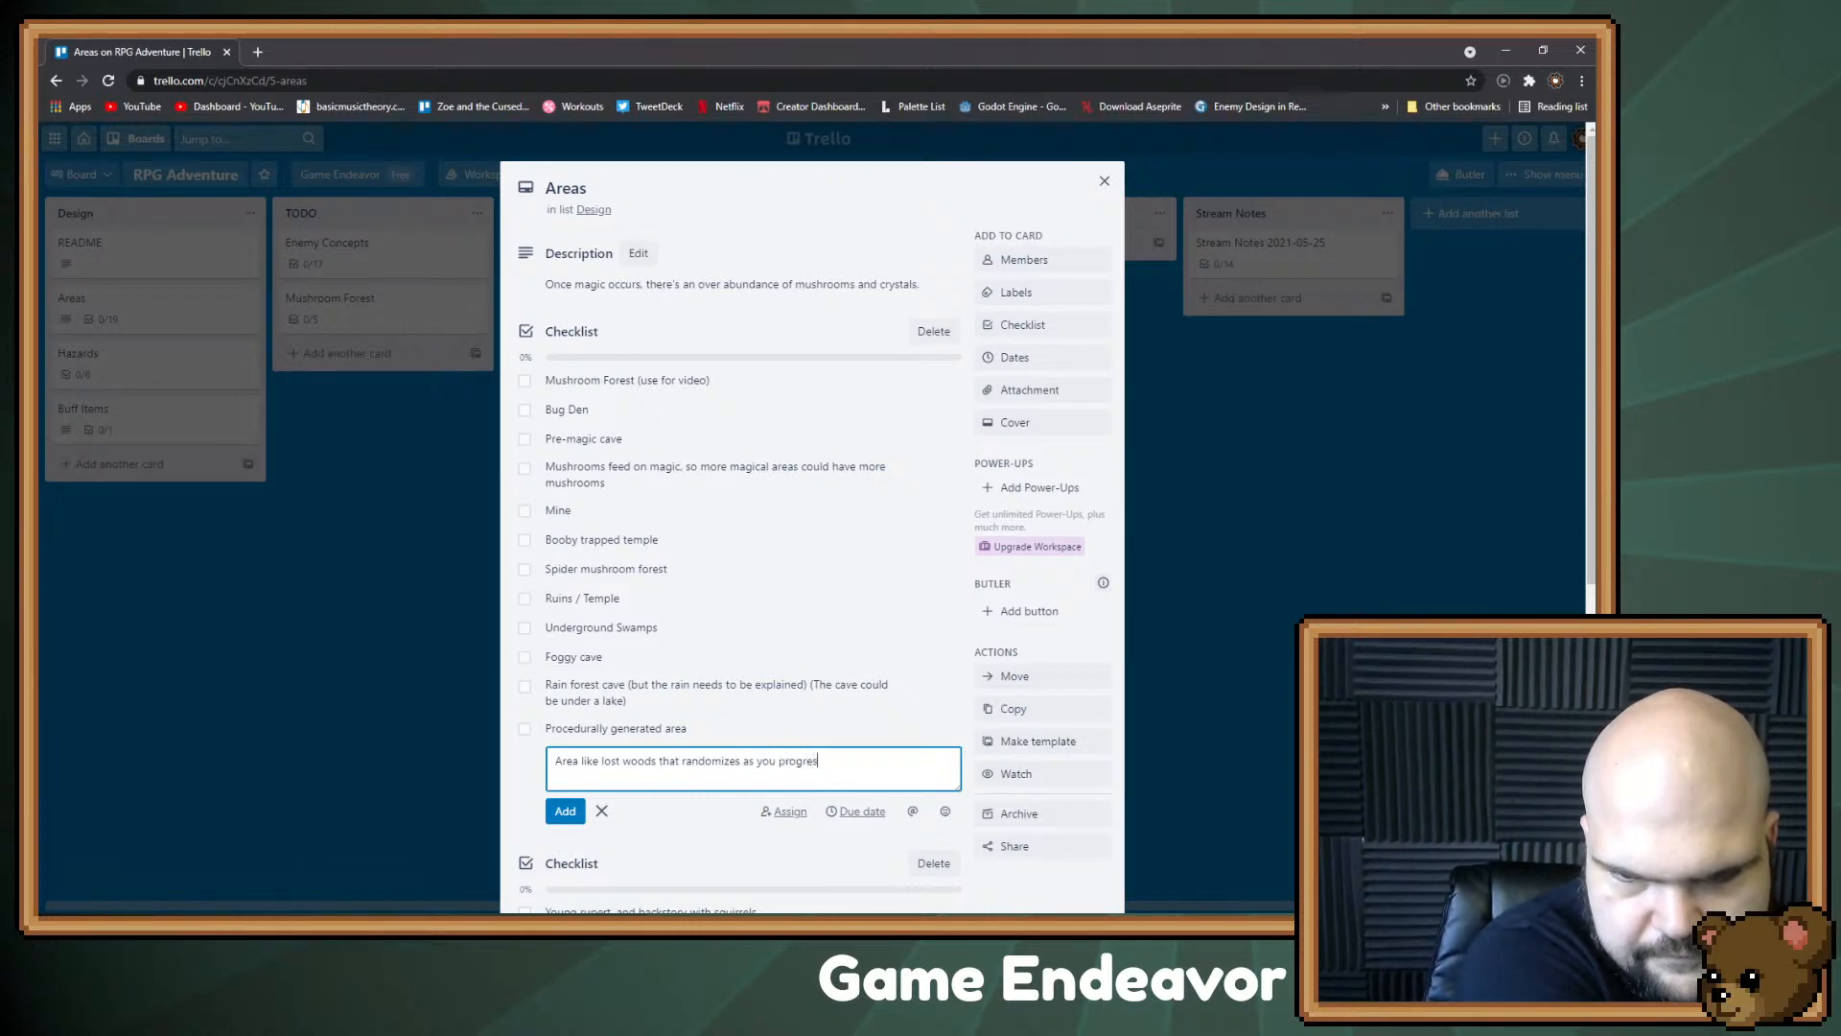
type("s through it. It can b")
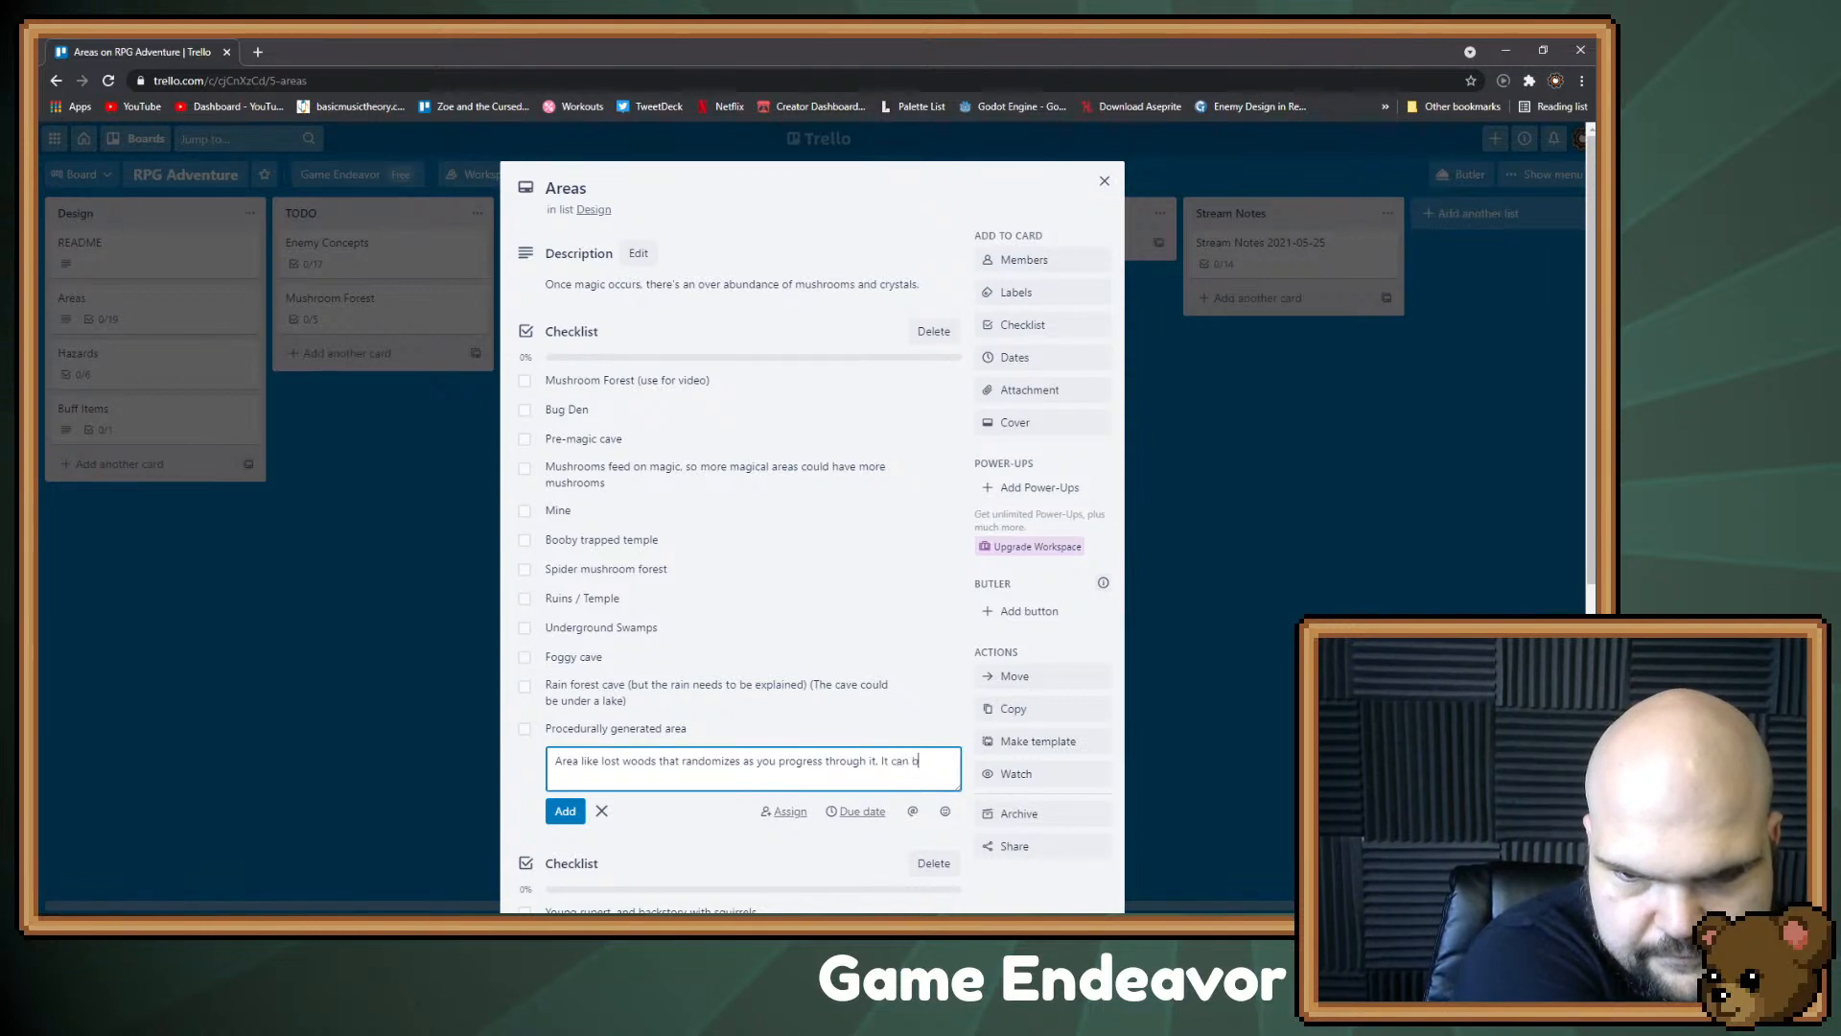
type("e solved (re")
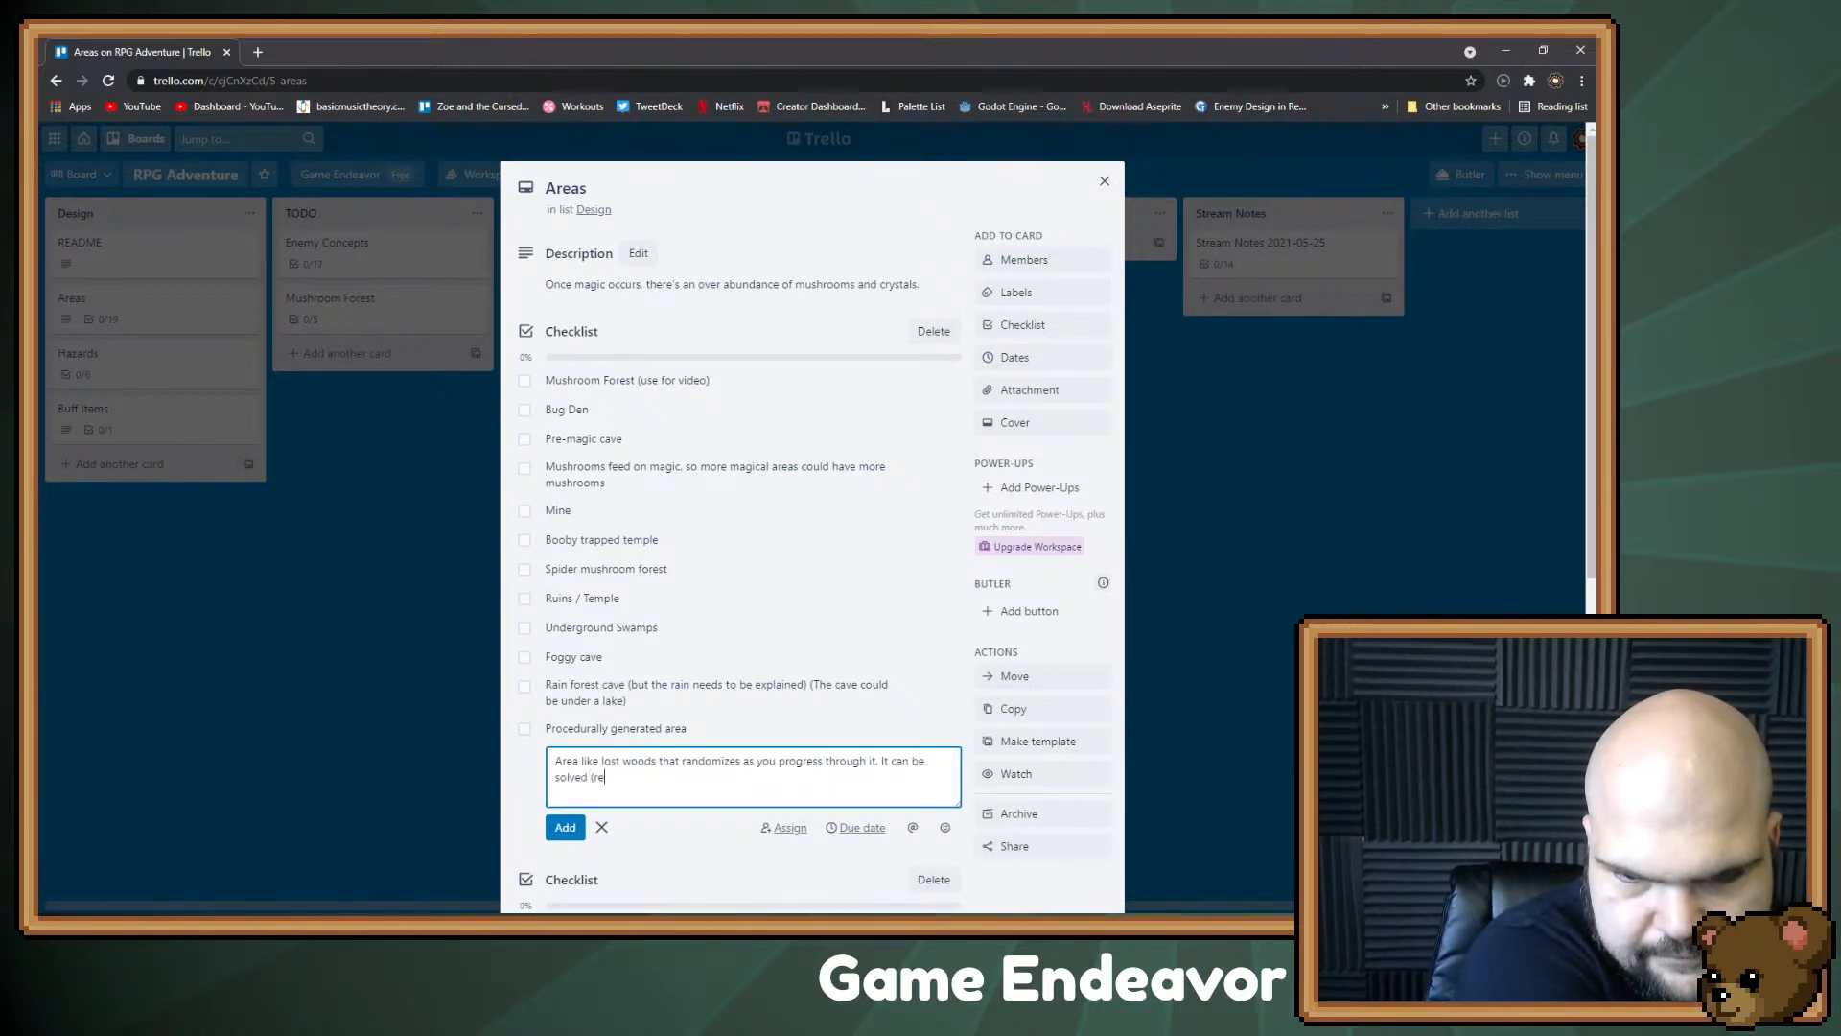
type("liably for spe")
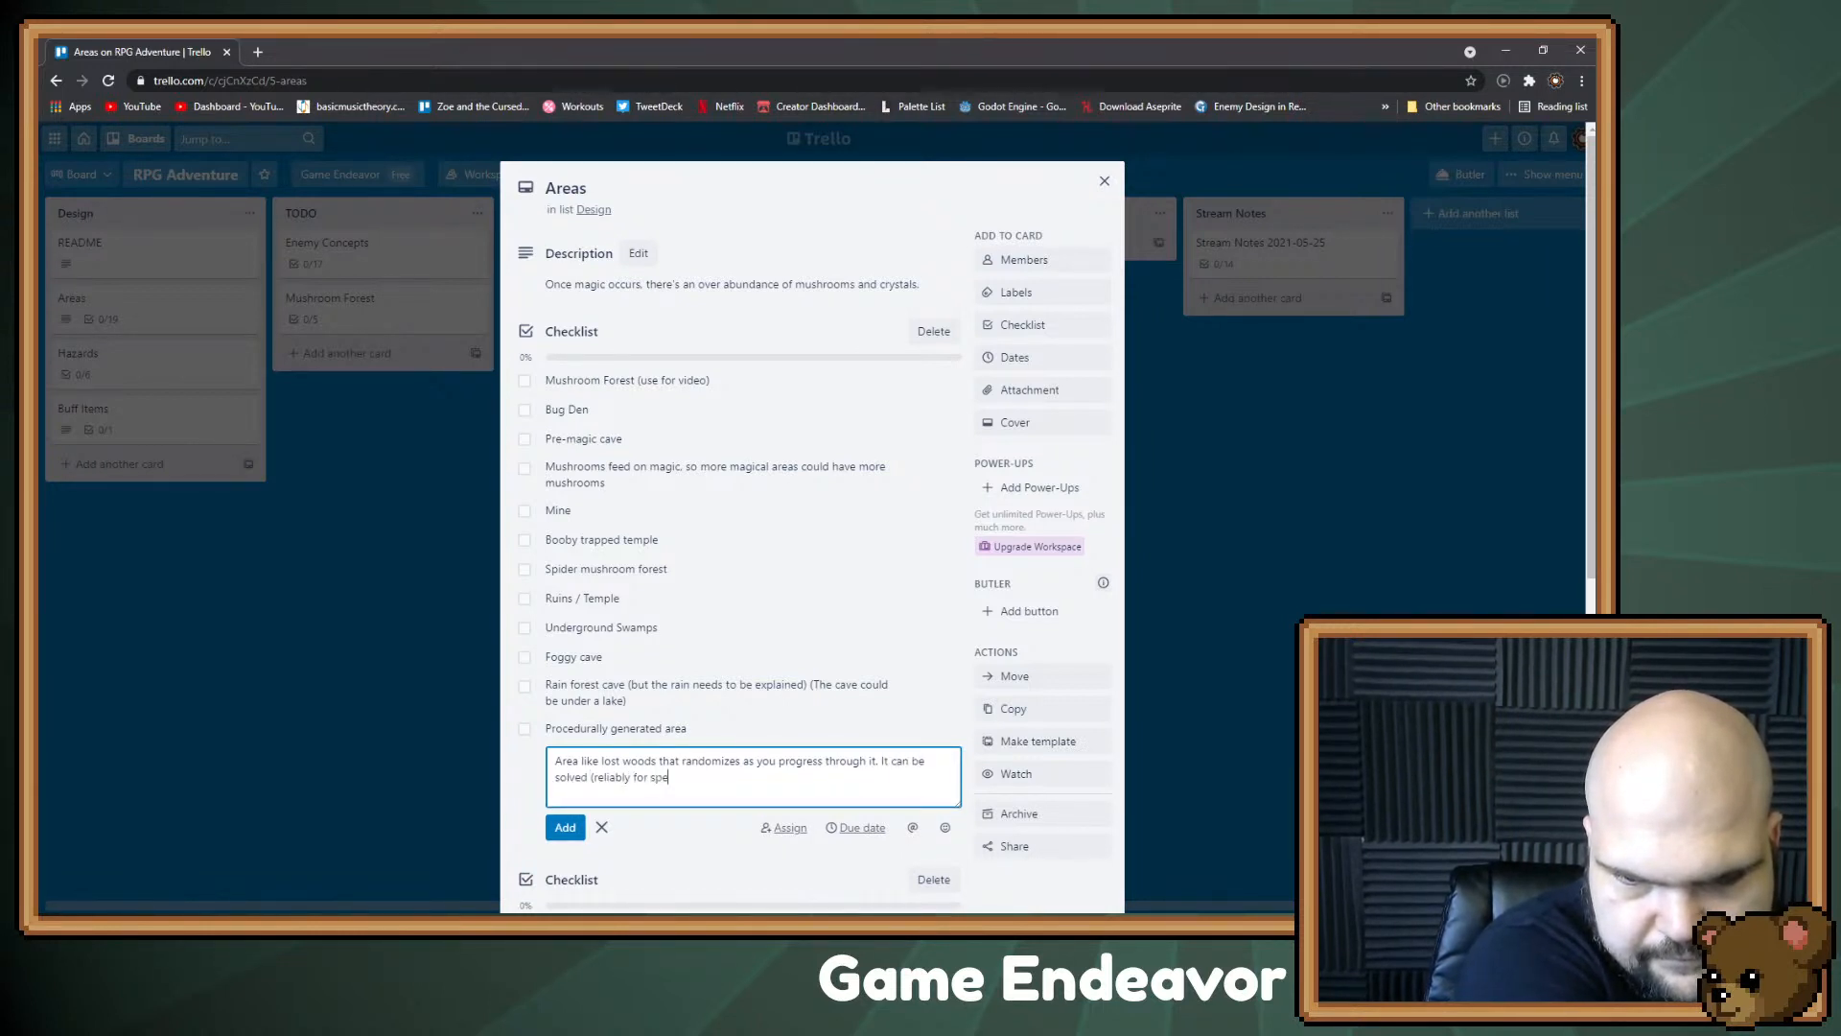
type("ed runners")
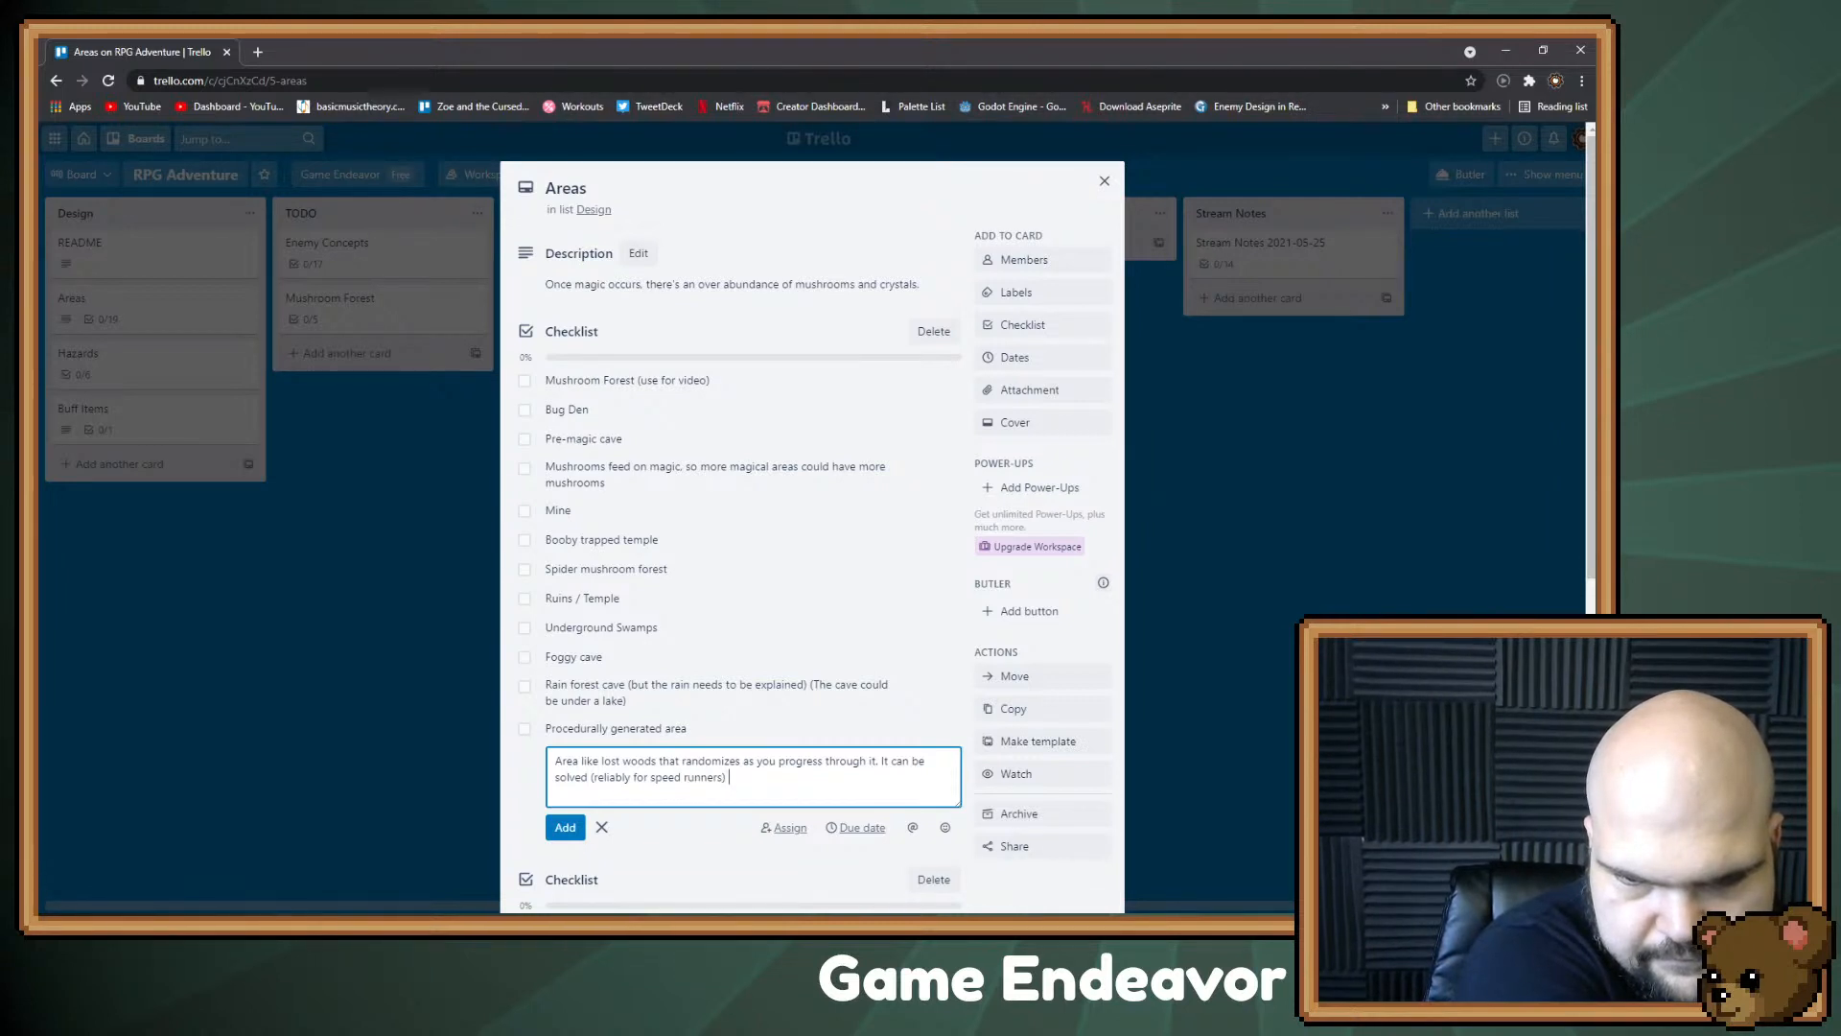
Step: Complete the checklist item with ") but more difficult. The expect solution would be to solve something else externally." and add it
type(") but more difficult. The expec")
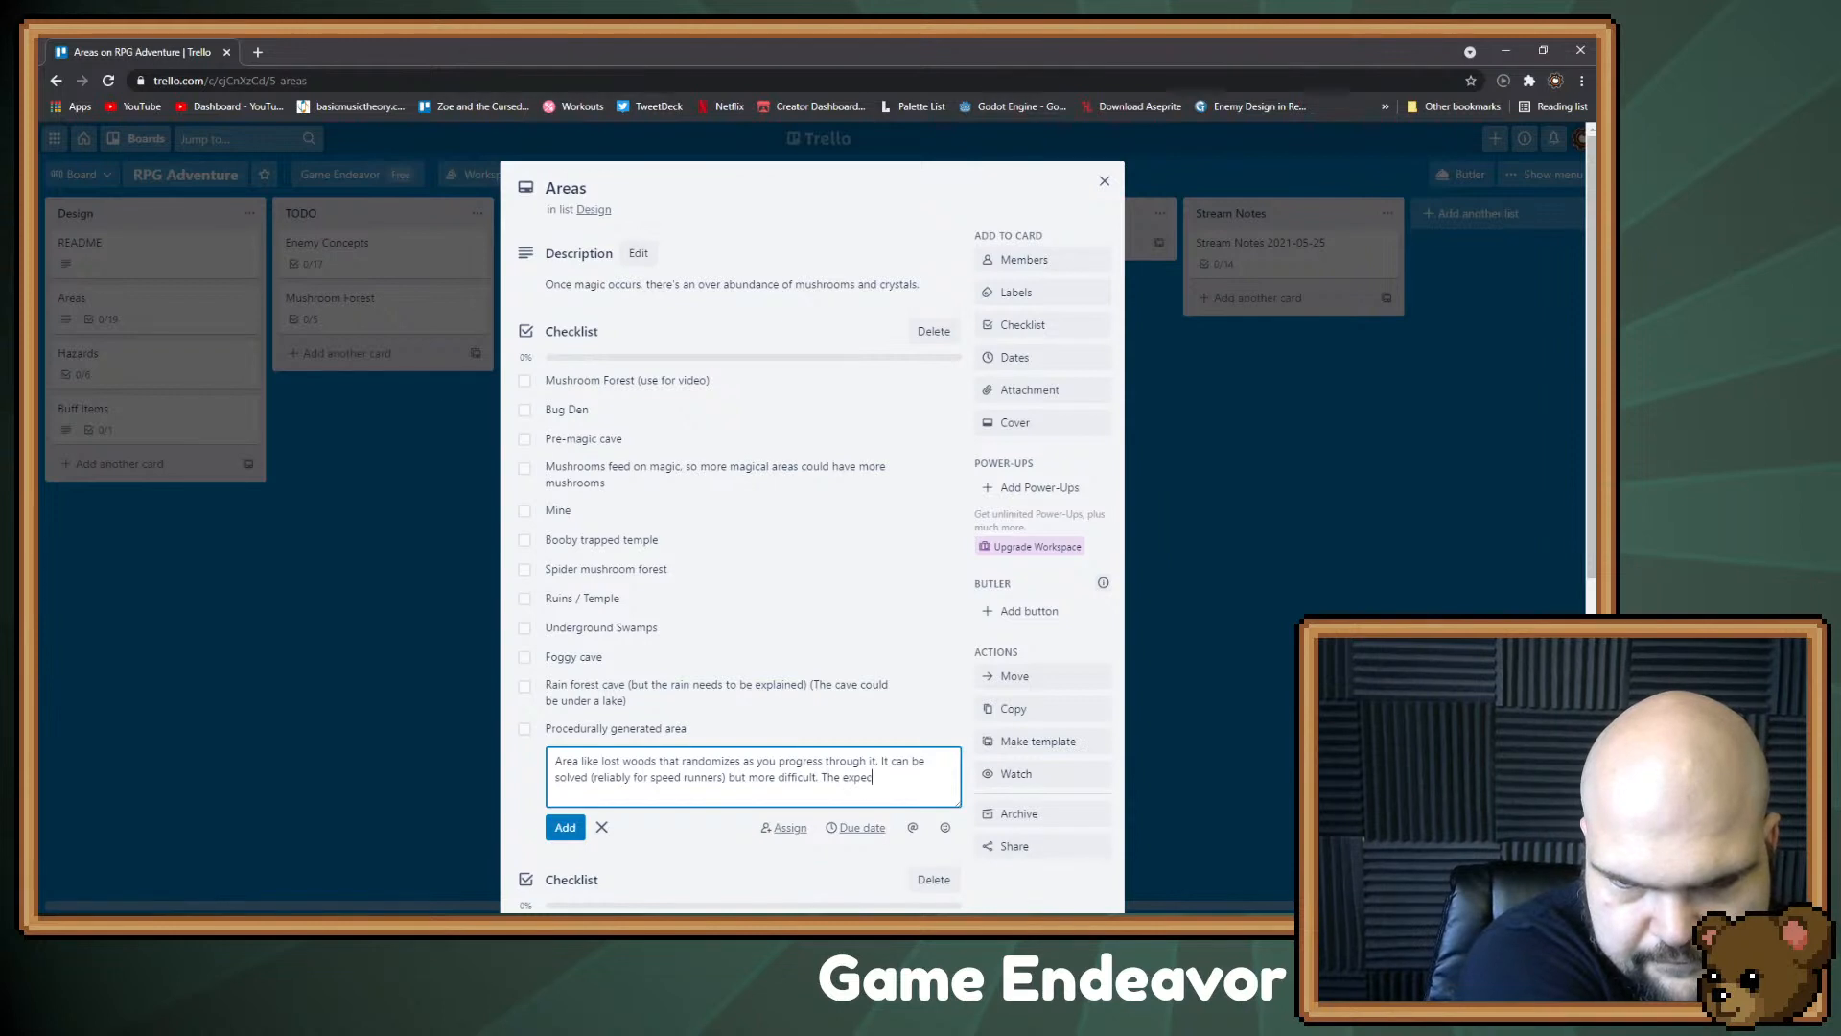
type("t solution ")
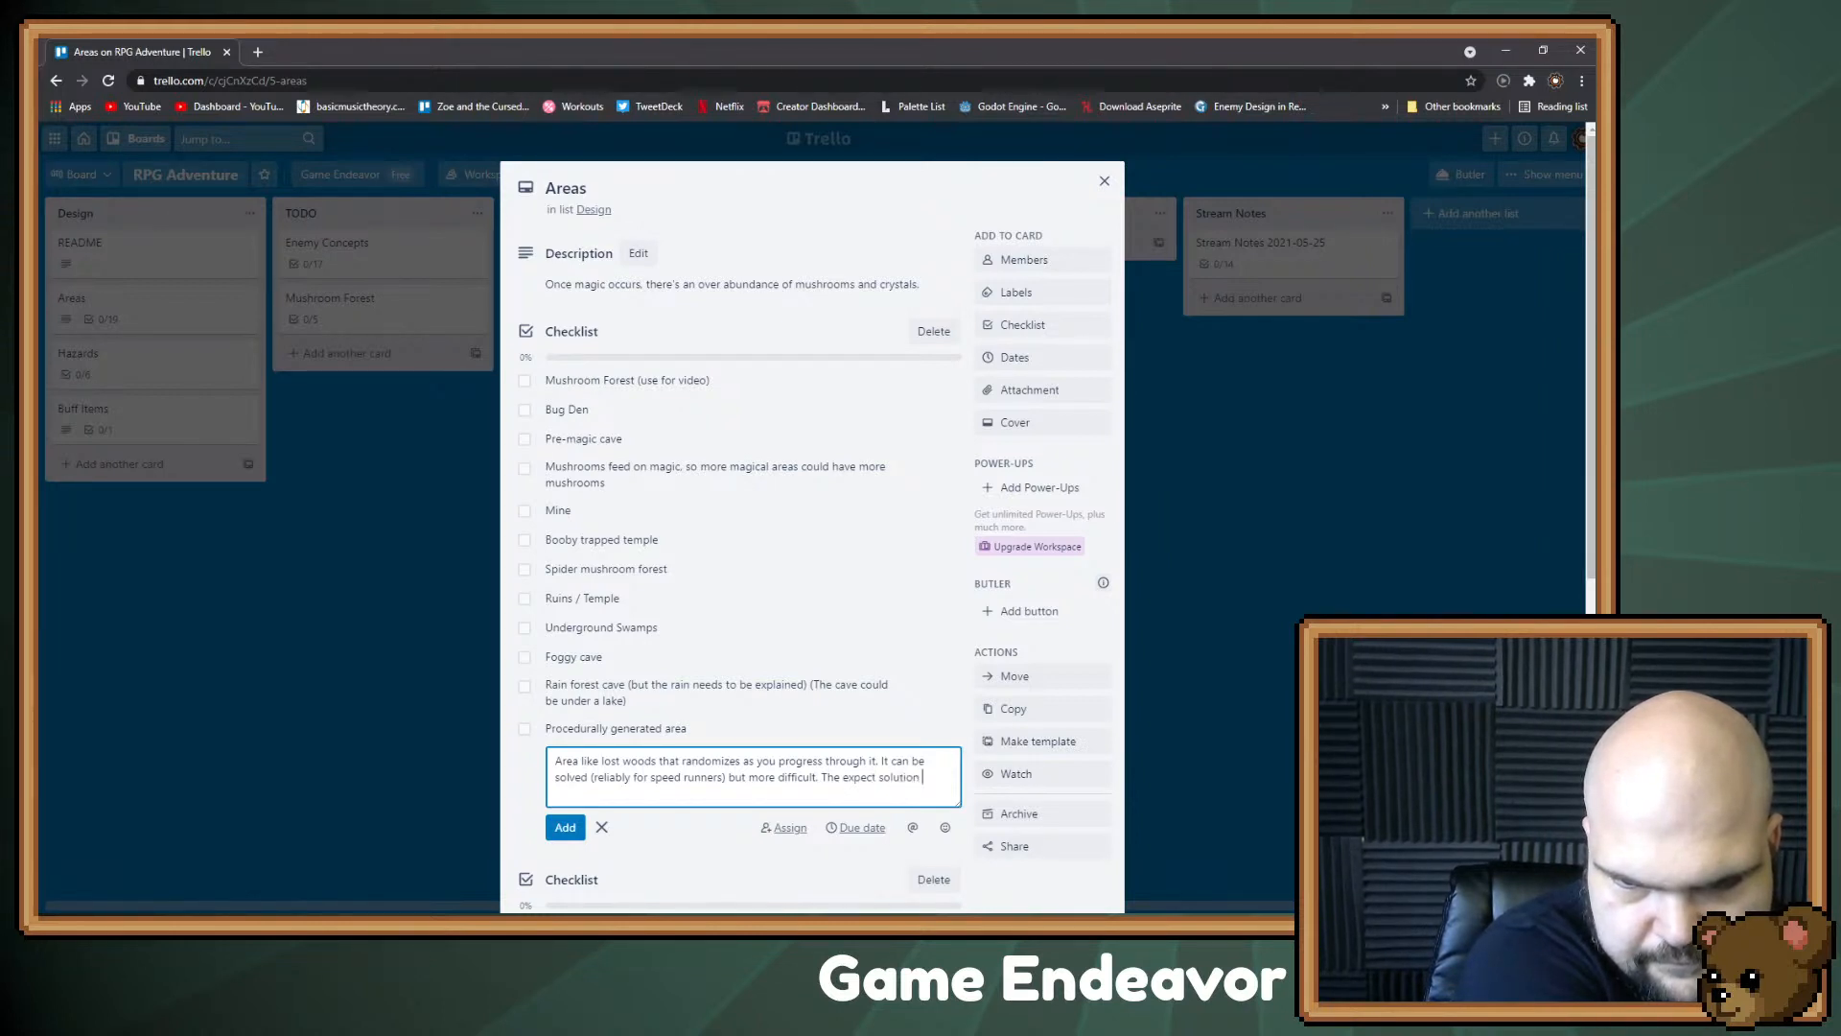
type("would be to sov")
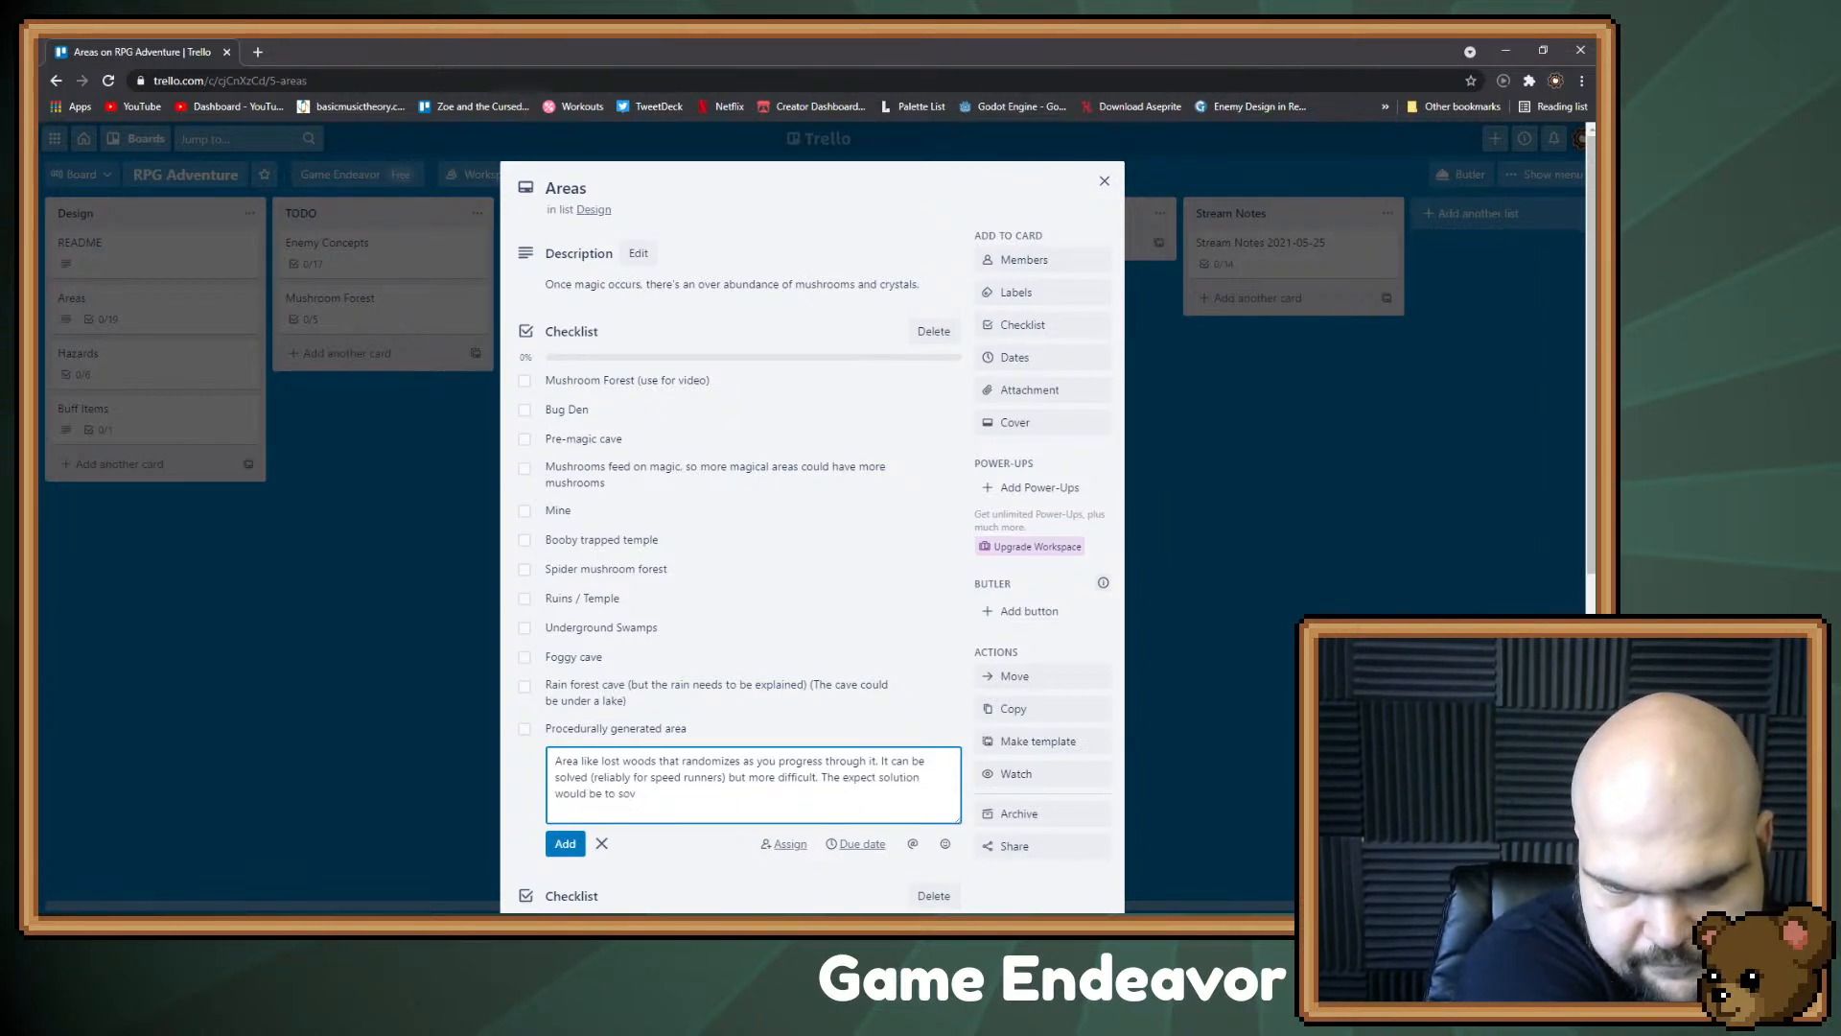
key("BackSpace")
type("lve something else e")
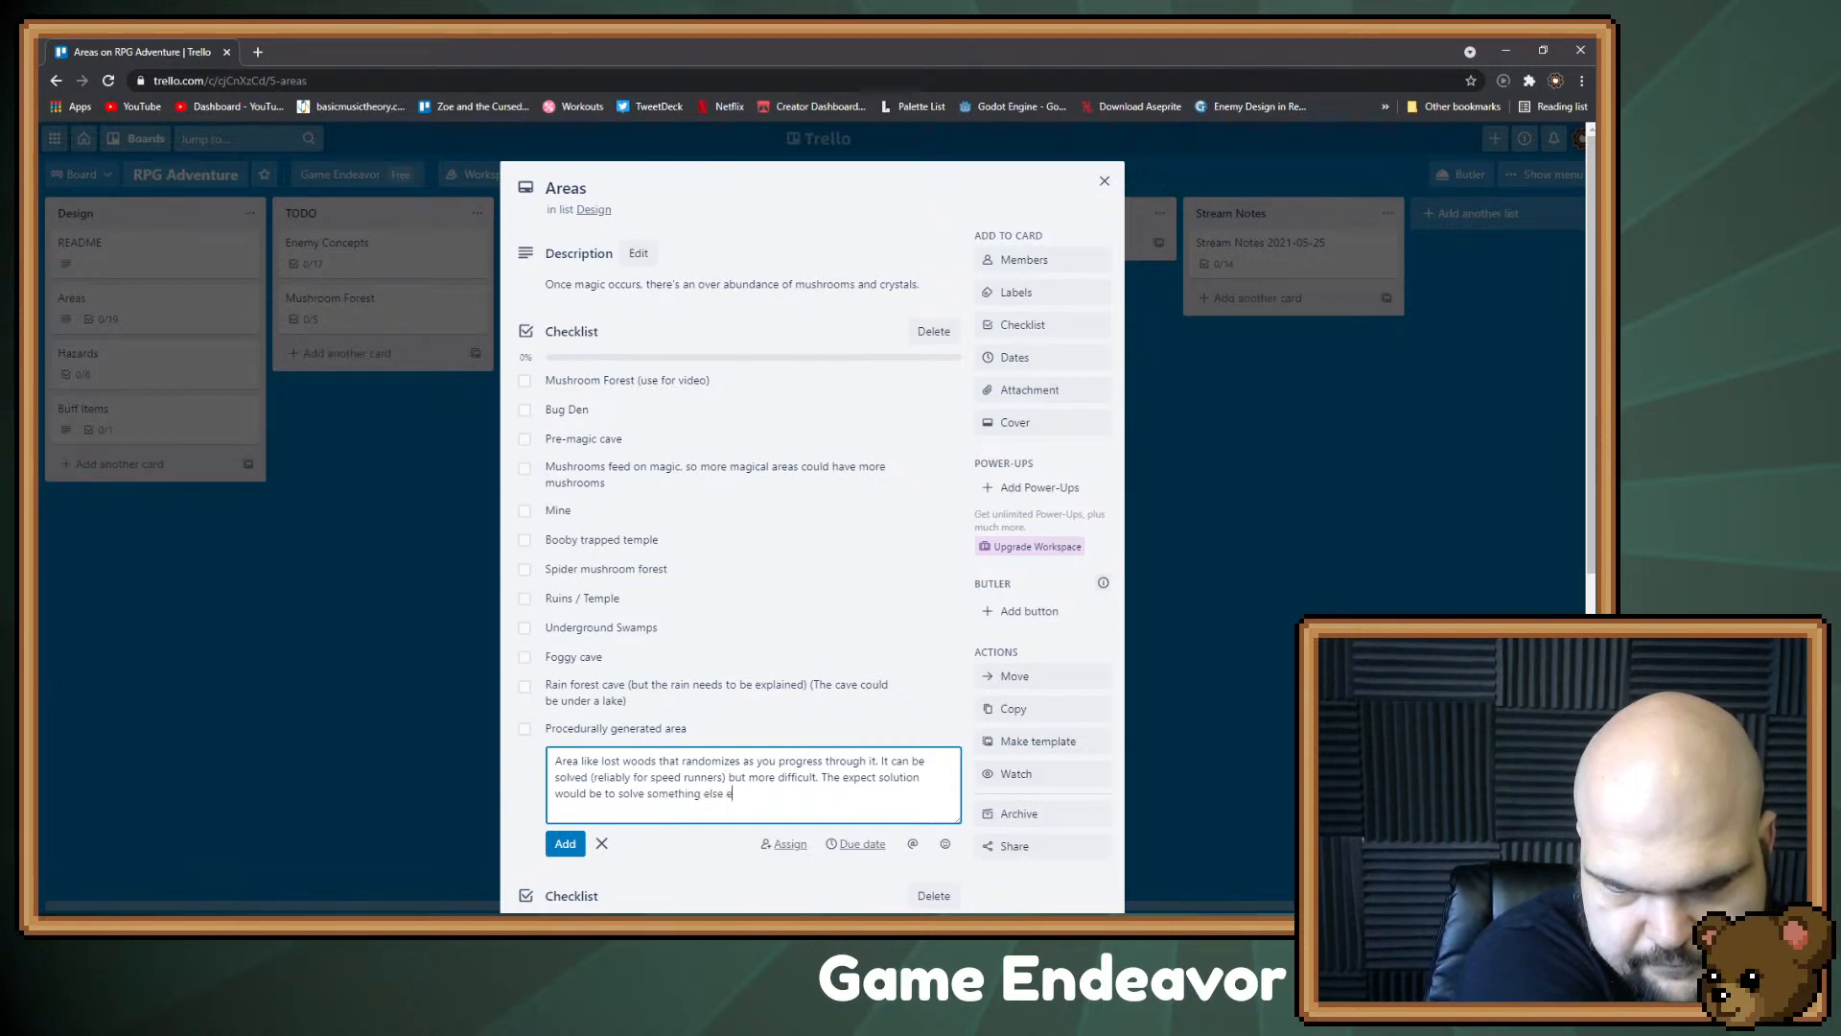
type("xternally.")
key("Return")
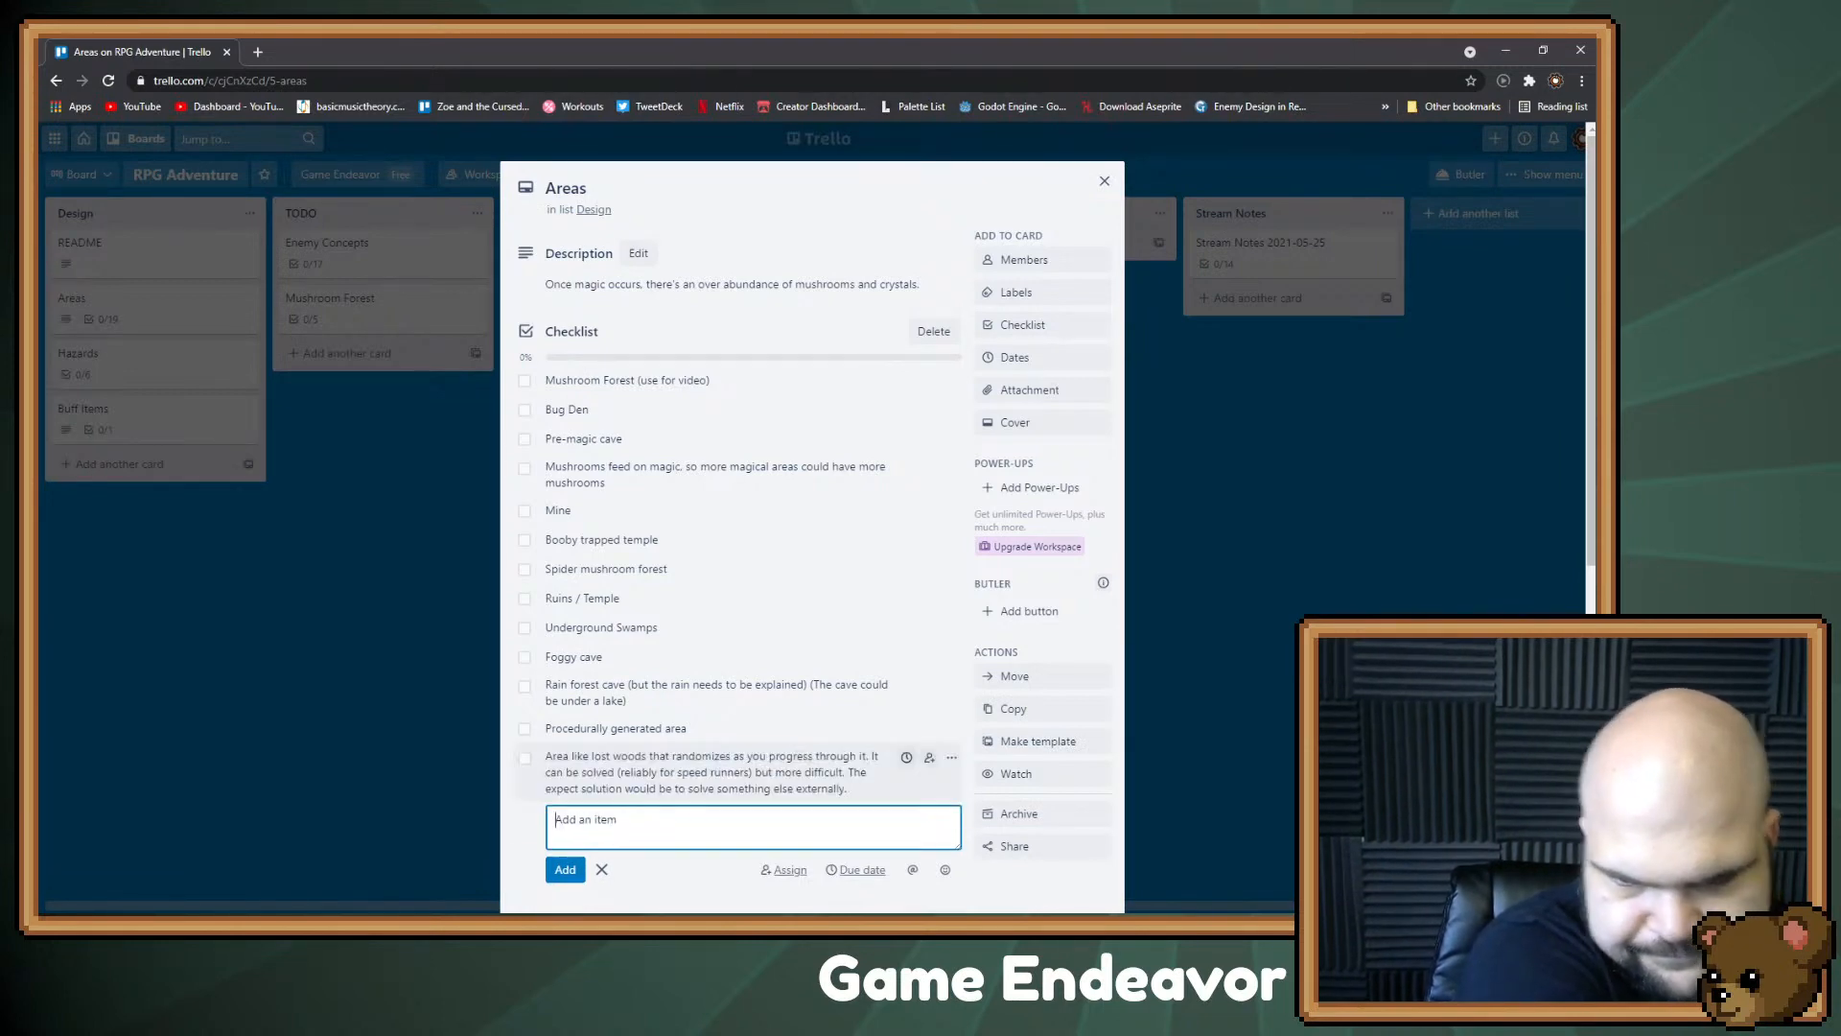
Step: Switch to Aseprite and erase a thin strip from the outer edge of the mushroom knight silhouette's foot beneath the hanging hand
key("alt+Tab")
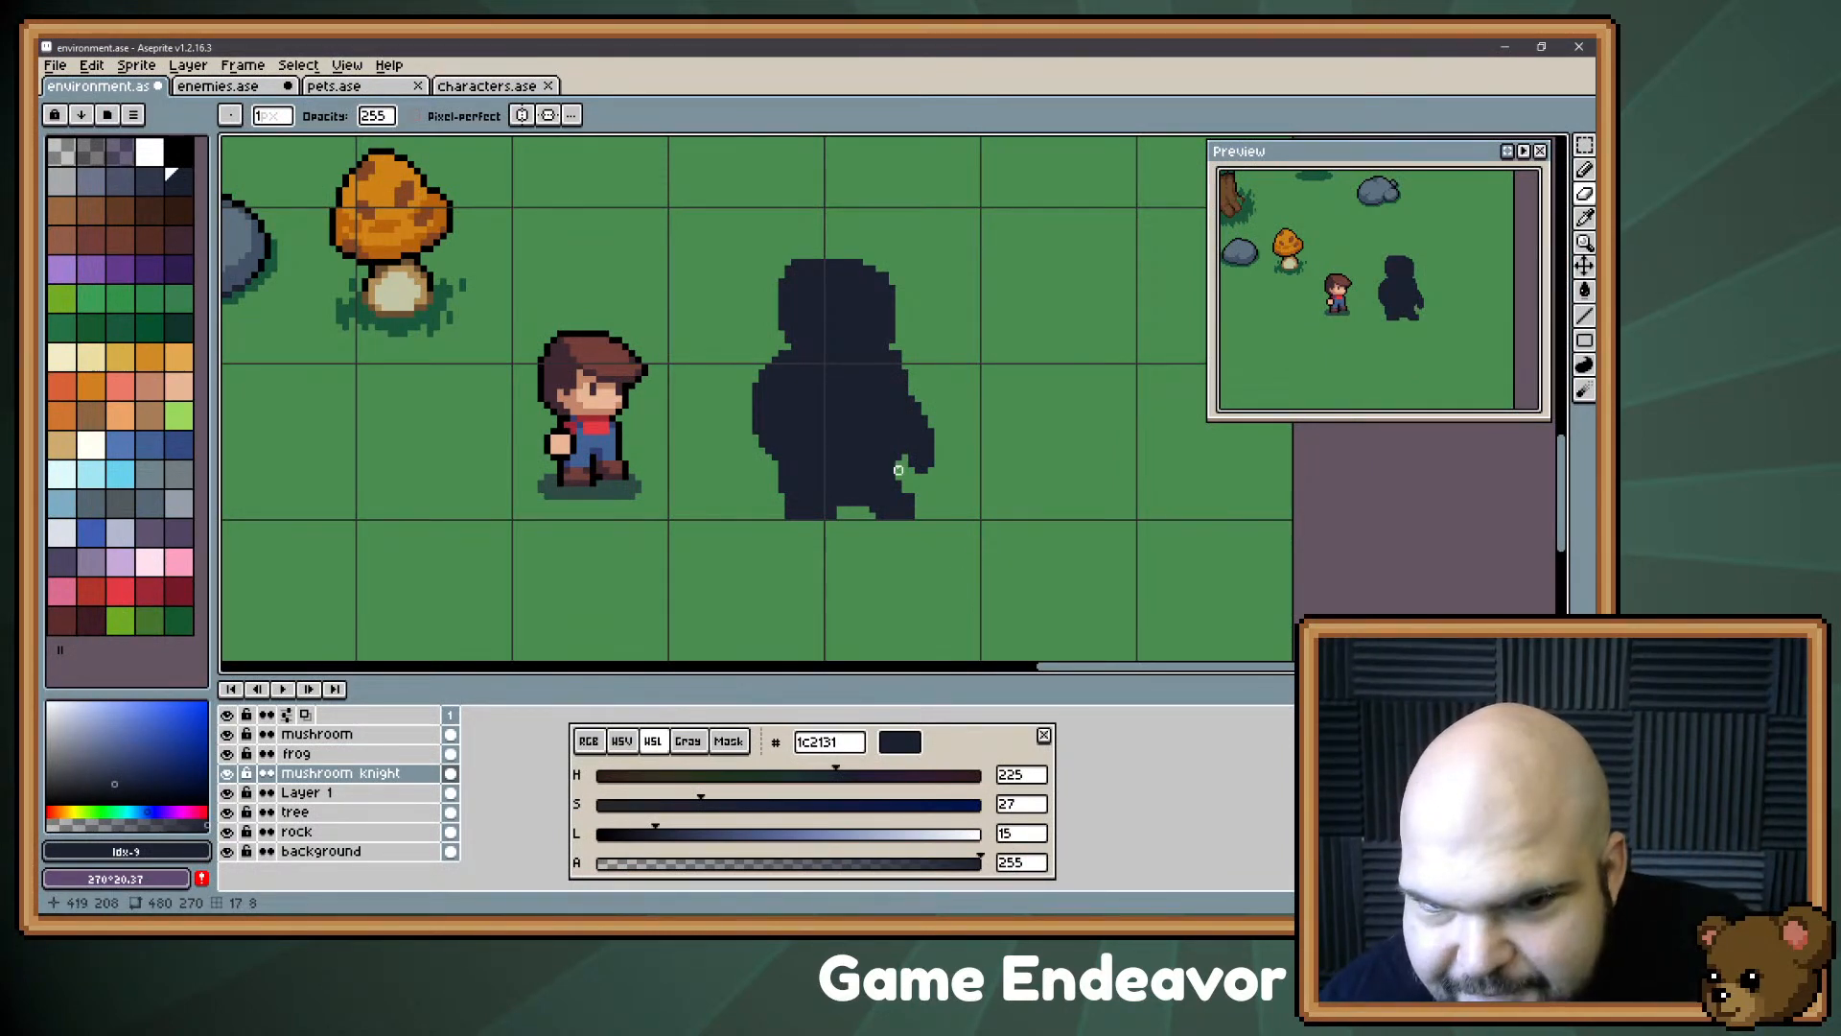
left_click_drag(879, 470, 907, 488)
scroll(908, 481, "up", 1)
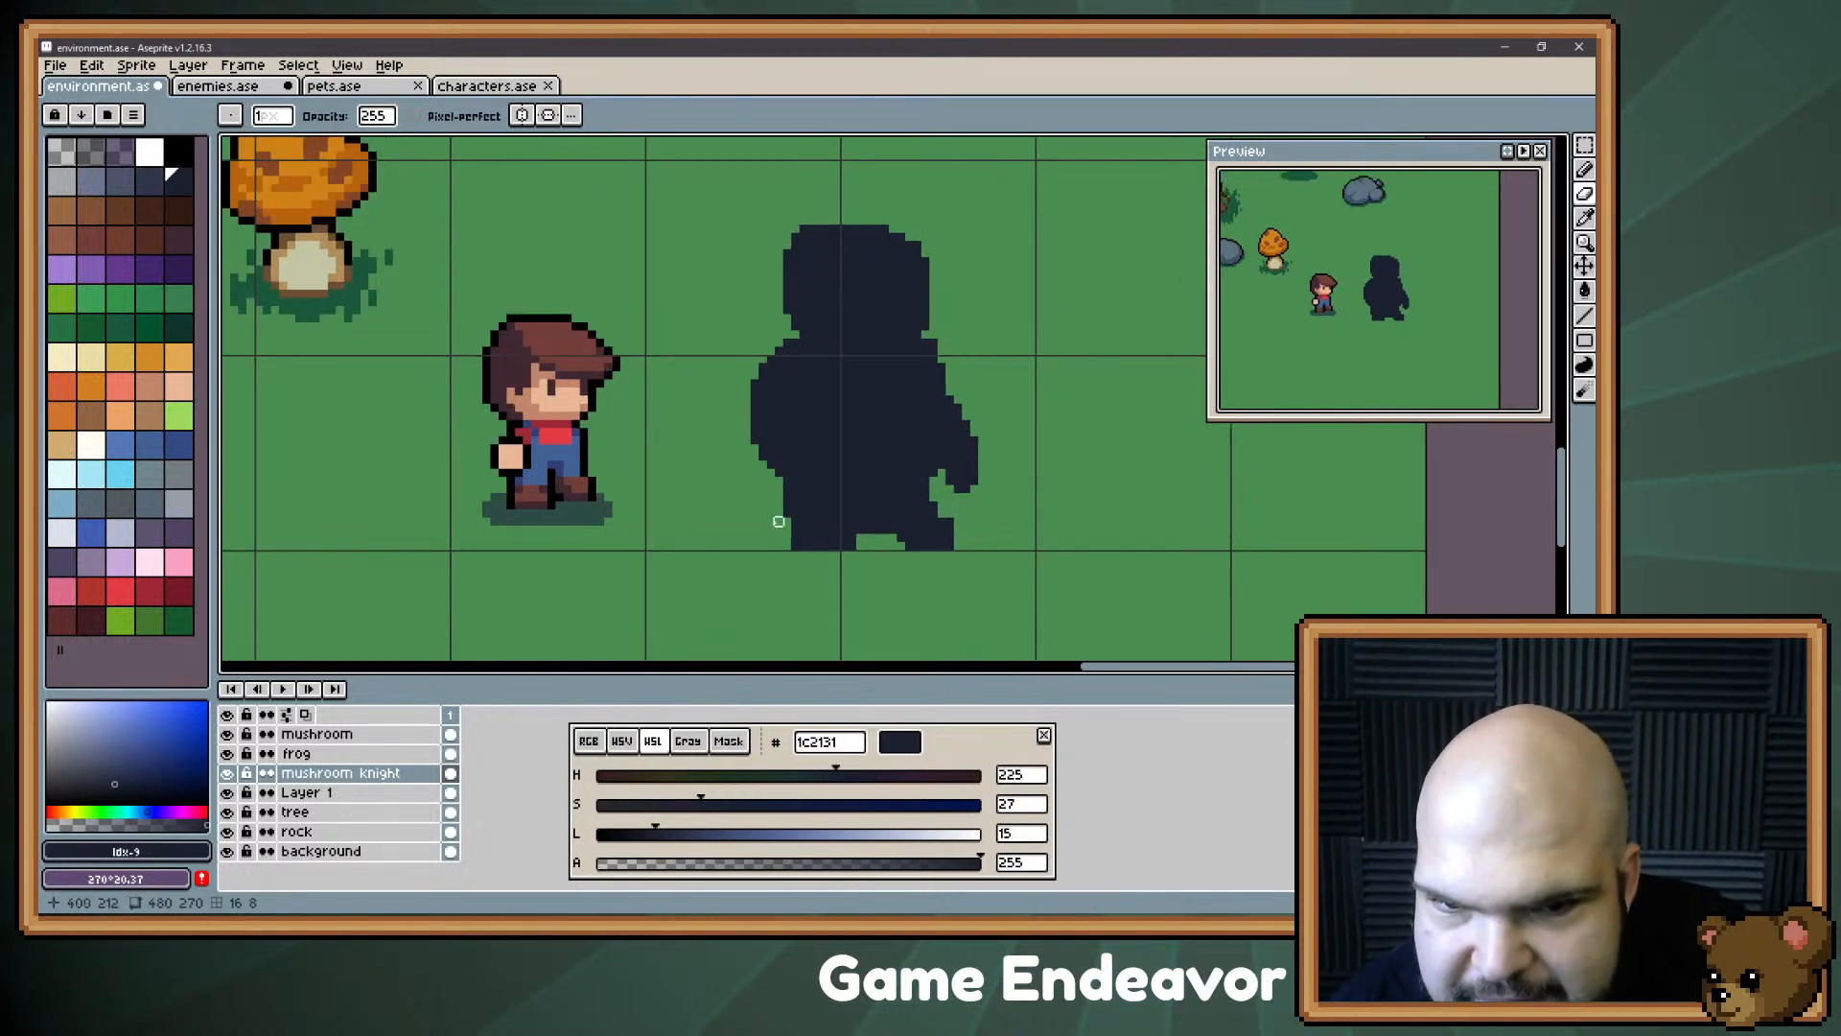
key("e")
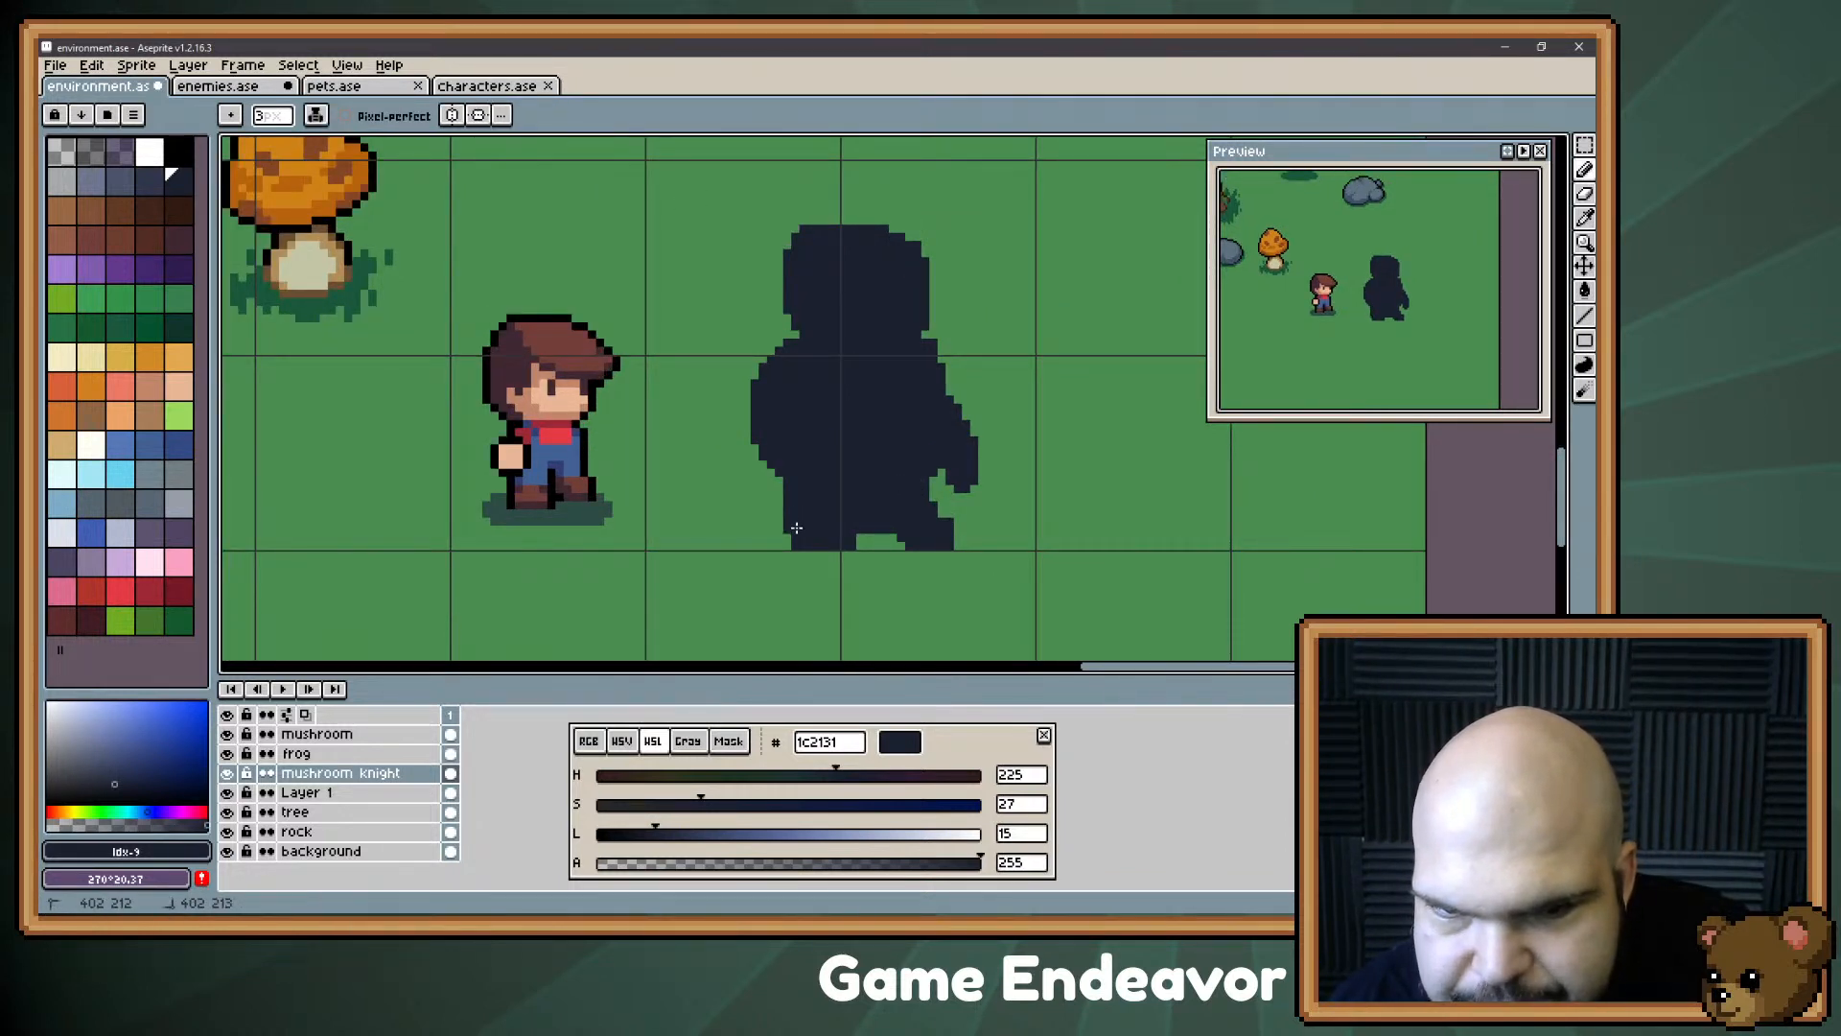
key("e")
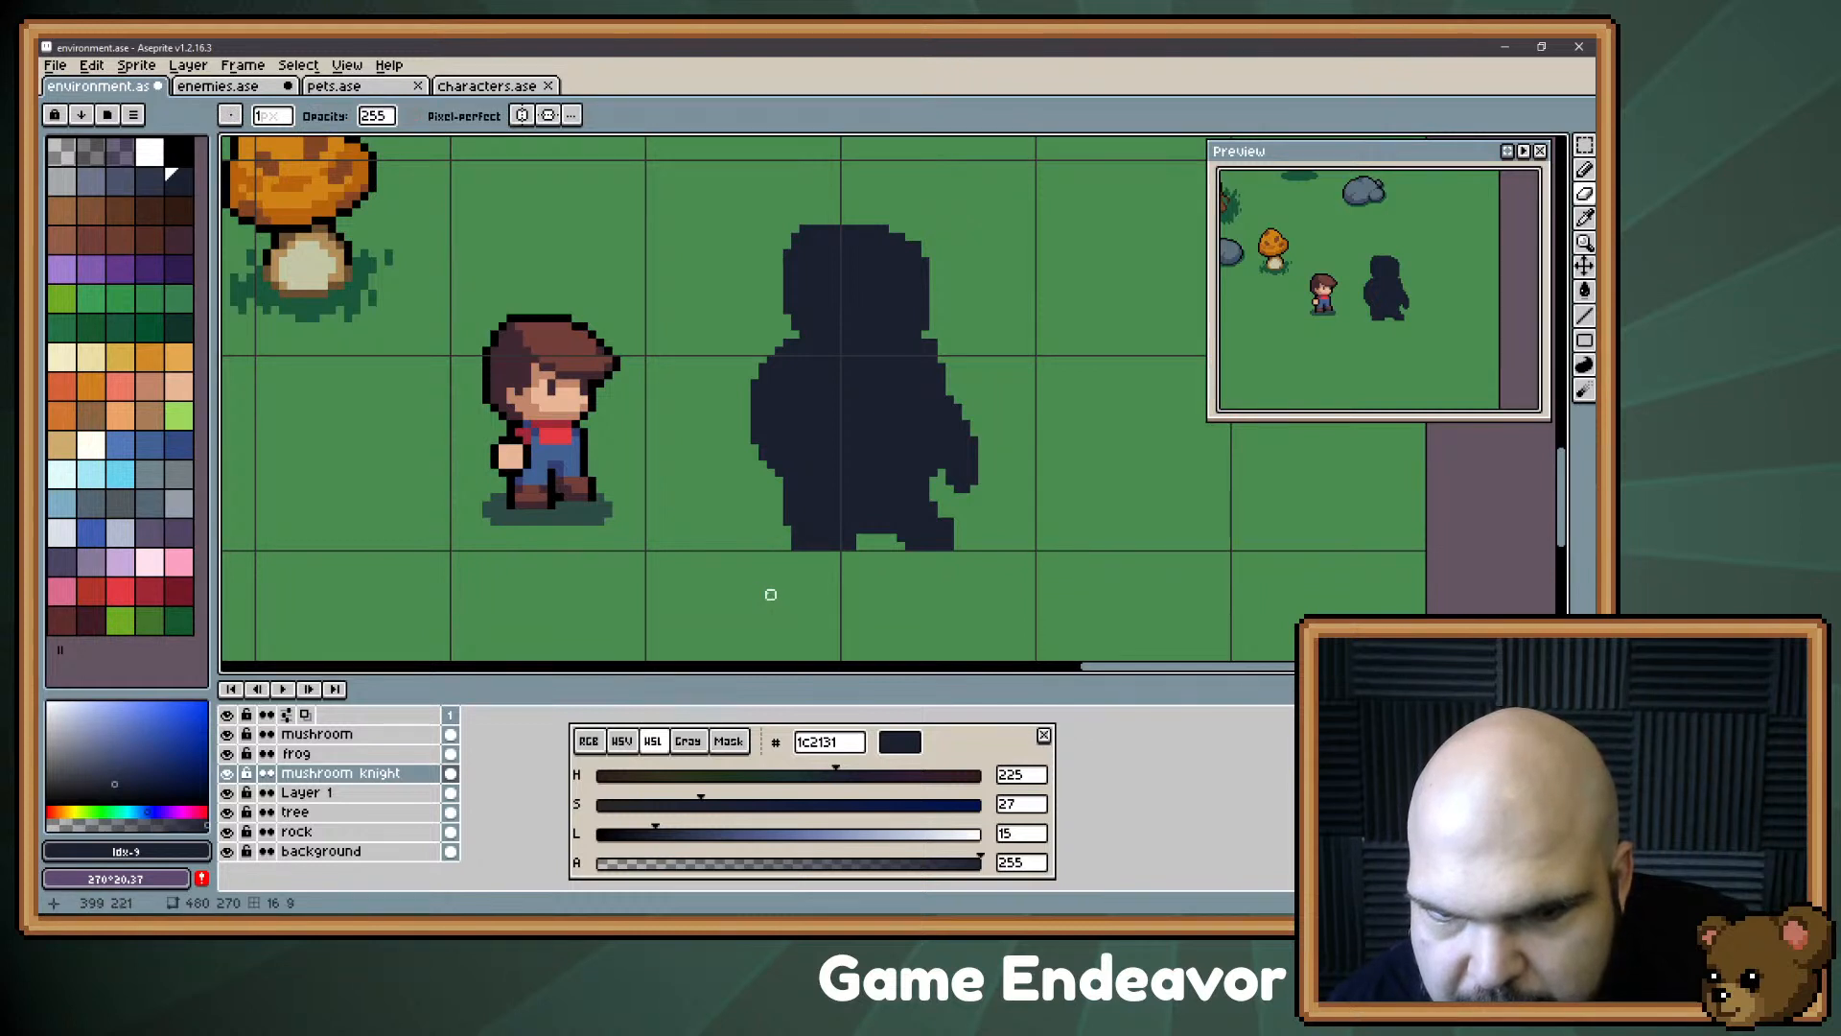
key("b")
key("space")
left_click_drag(812, 416, 735, 457)
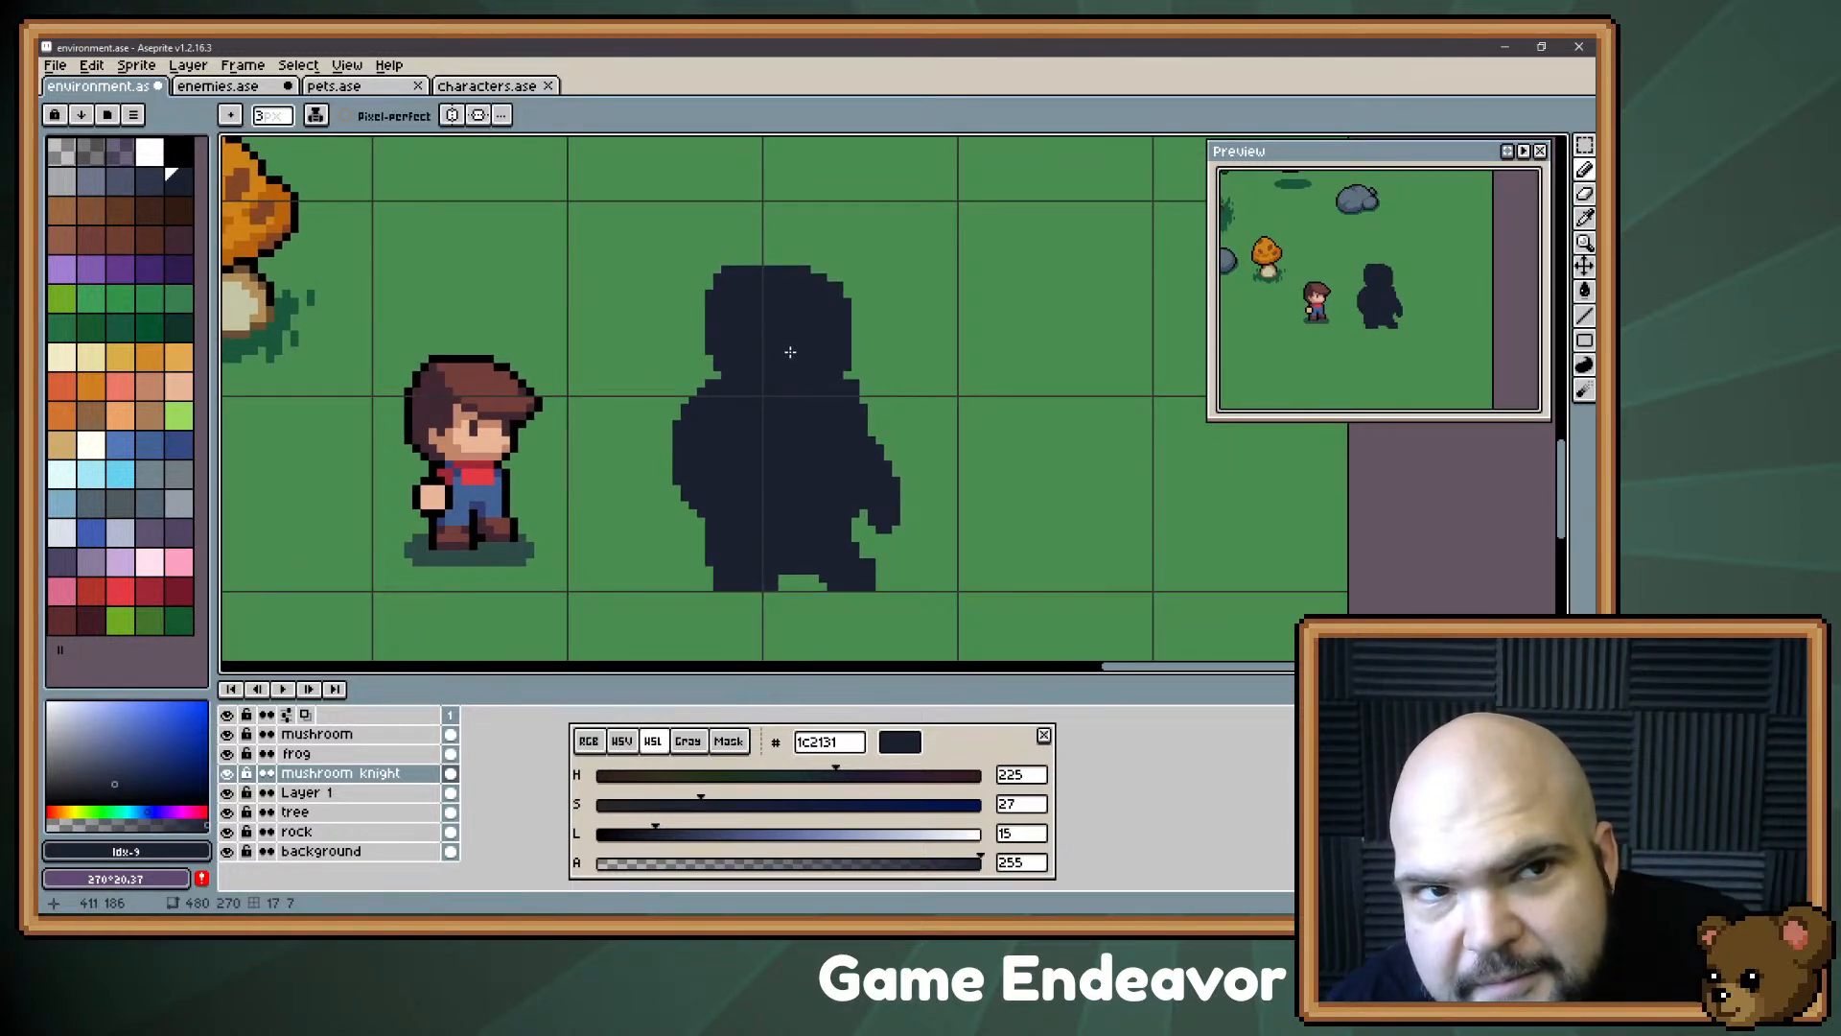
key("space")
mouse_move(763, 447)
left_mouse_down()
mouse_move(772, 493)
mouse_move(772, 398)
left_mouse_up()
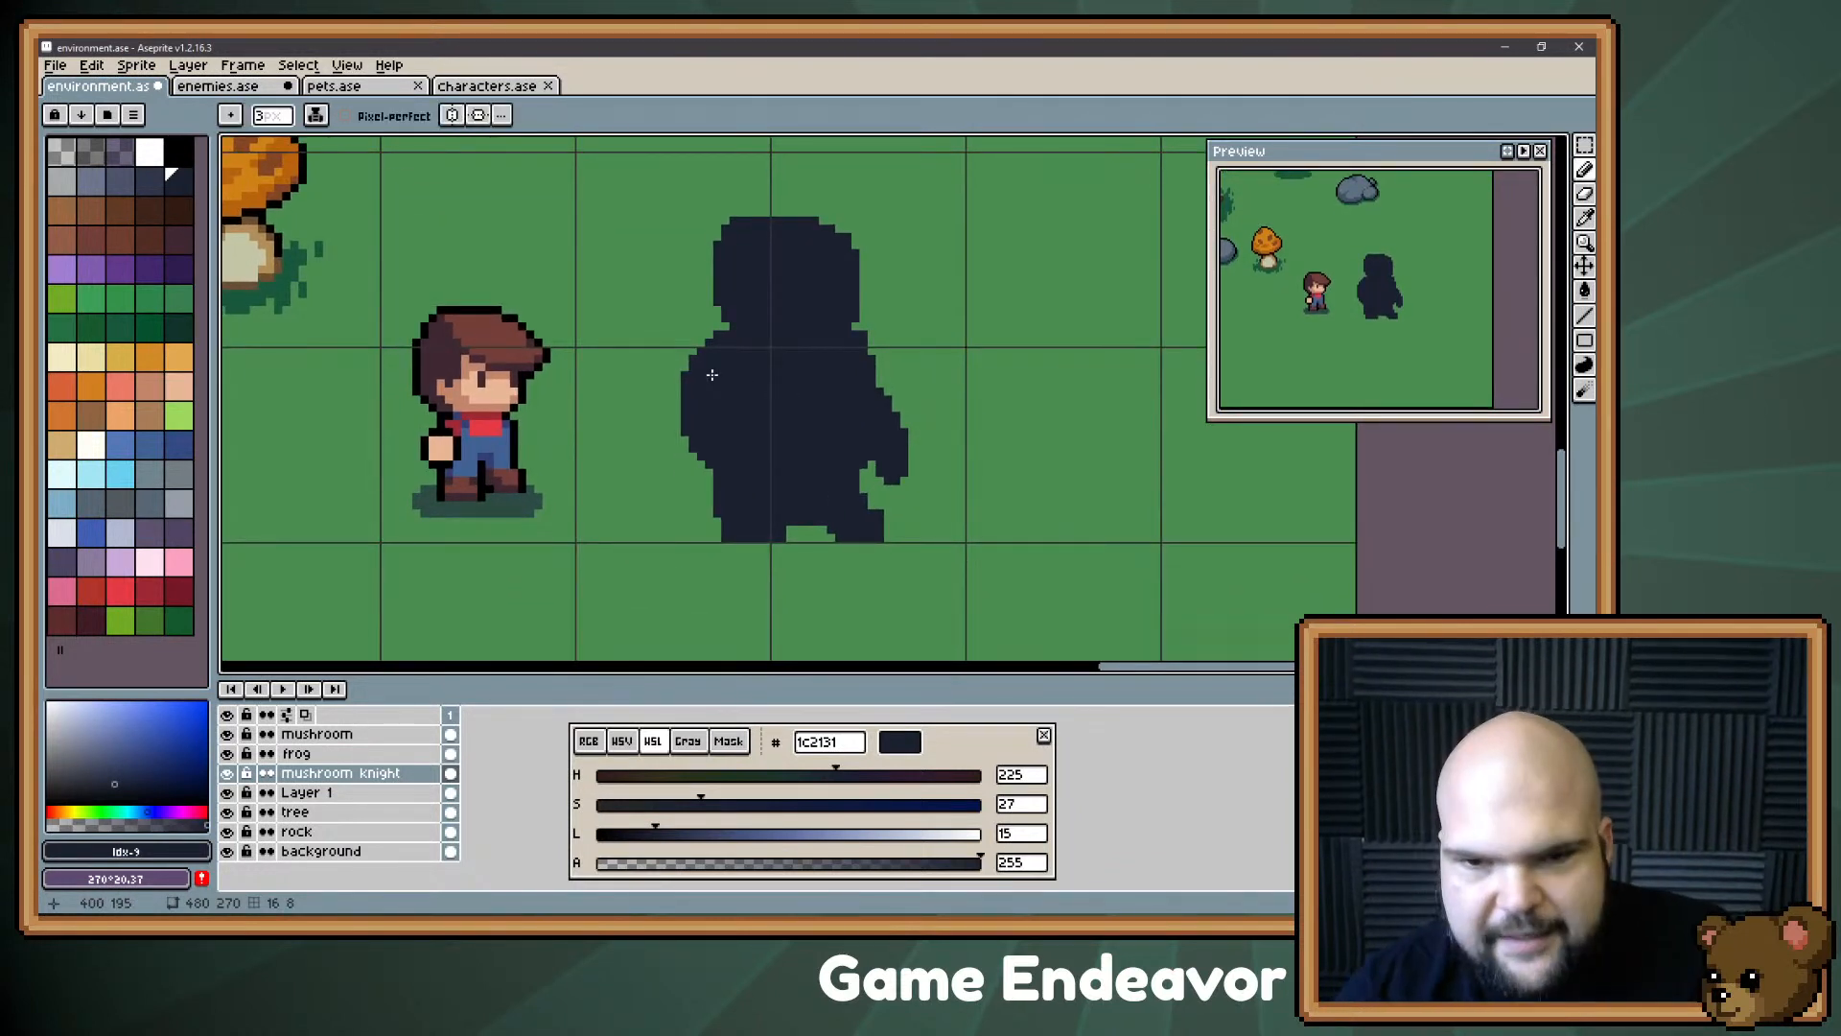
key("minus")
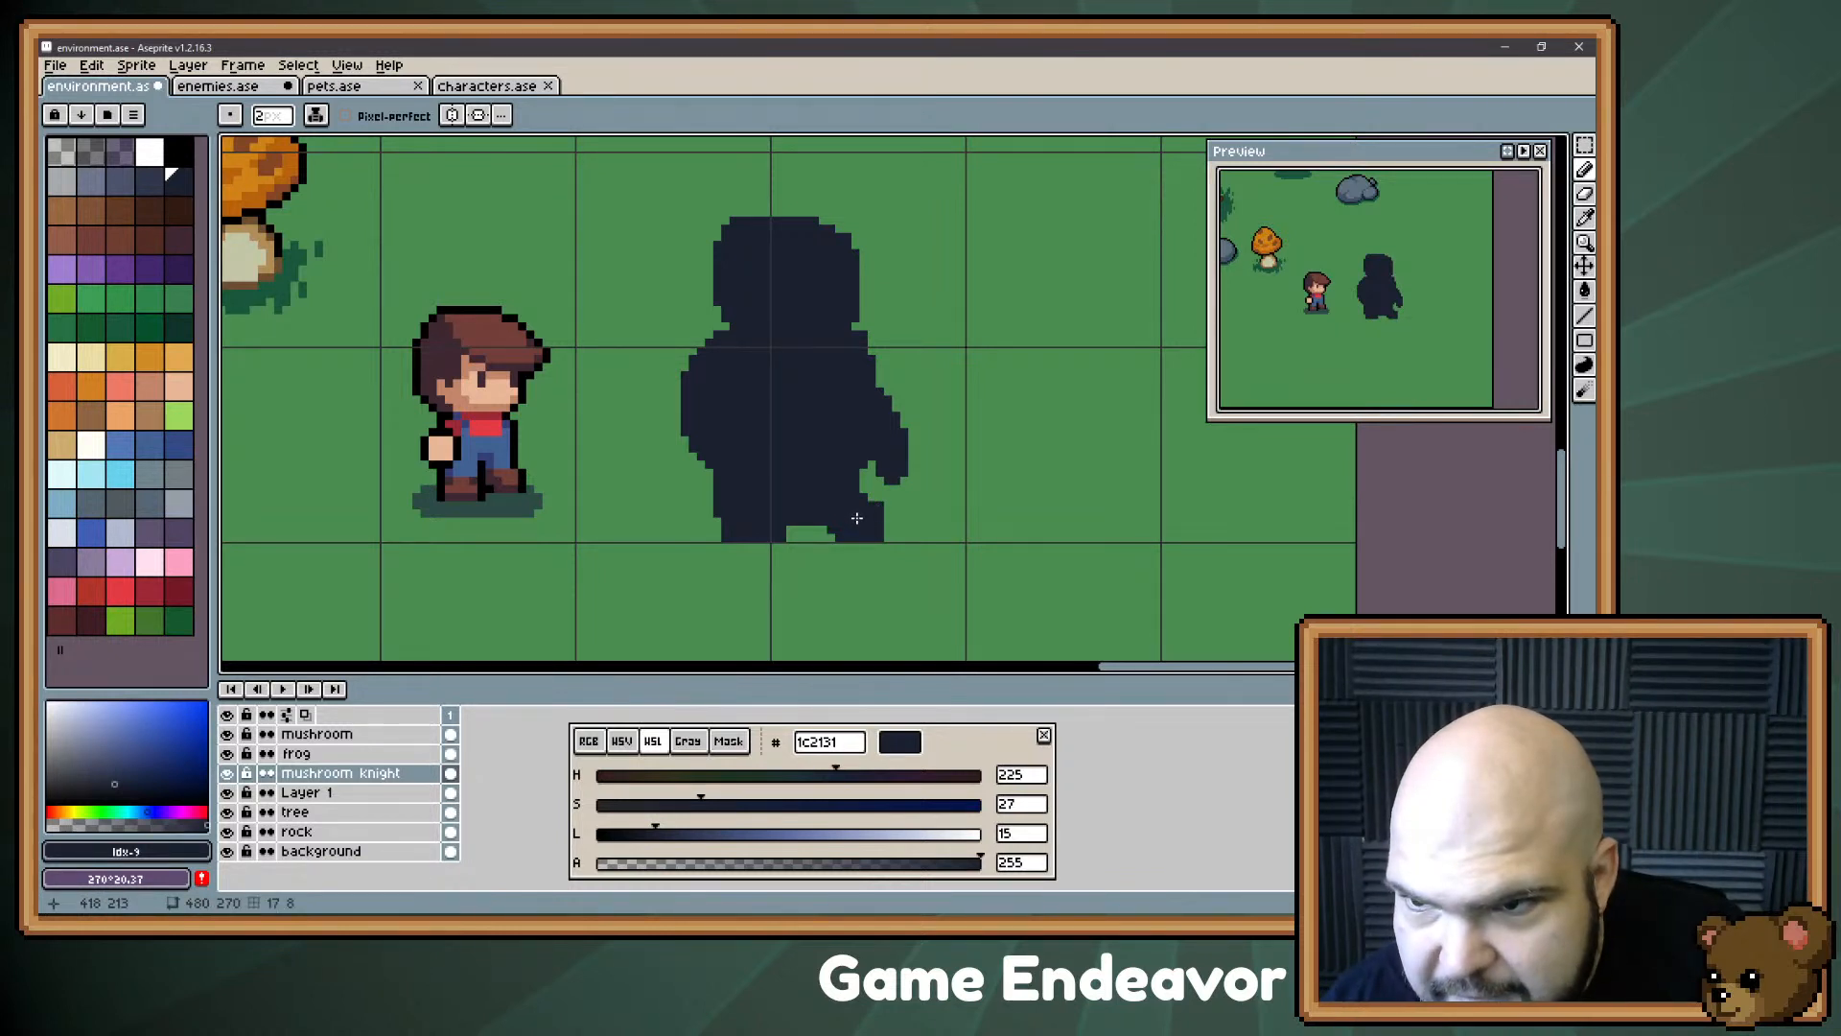
key("e")
left_click_drag(879, 500, 879, 552)
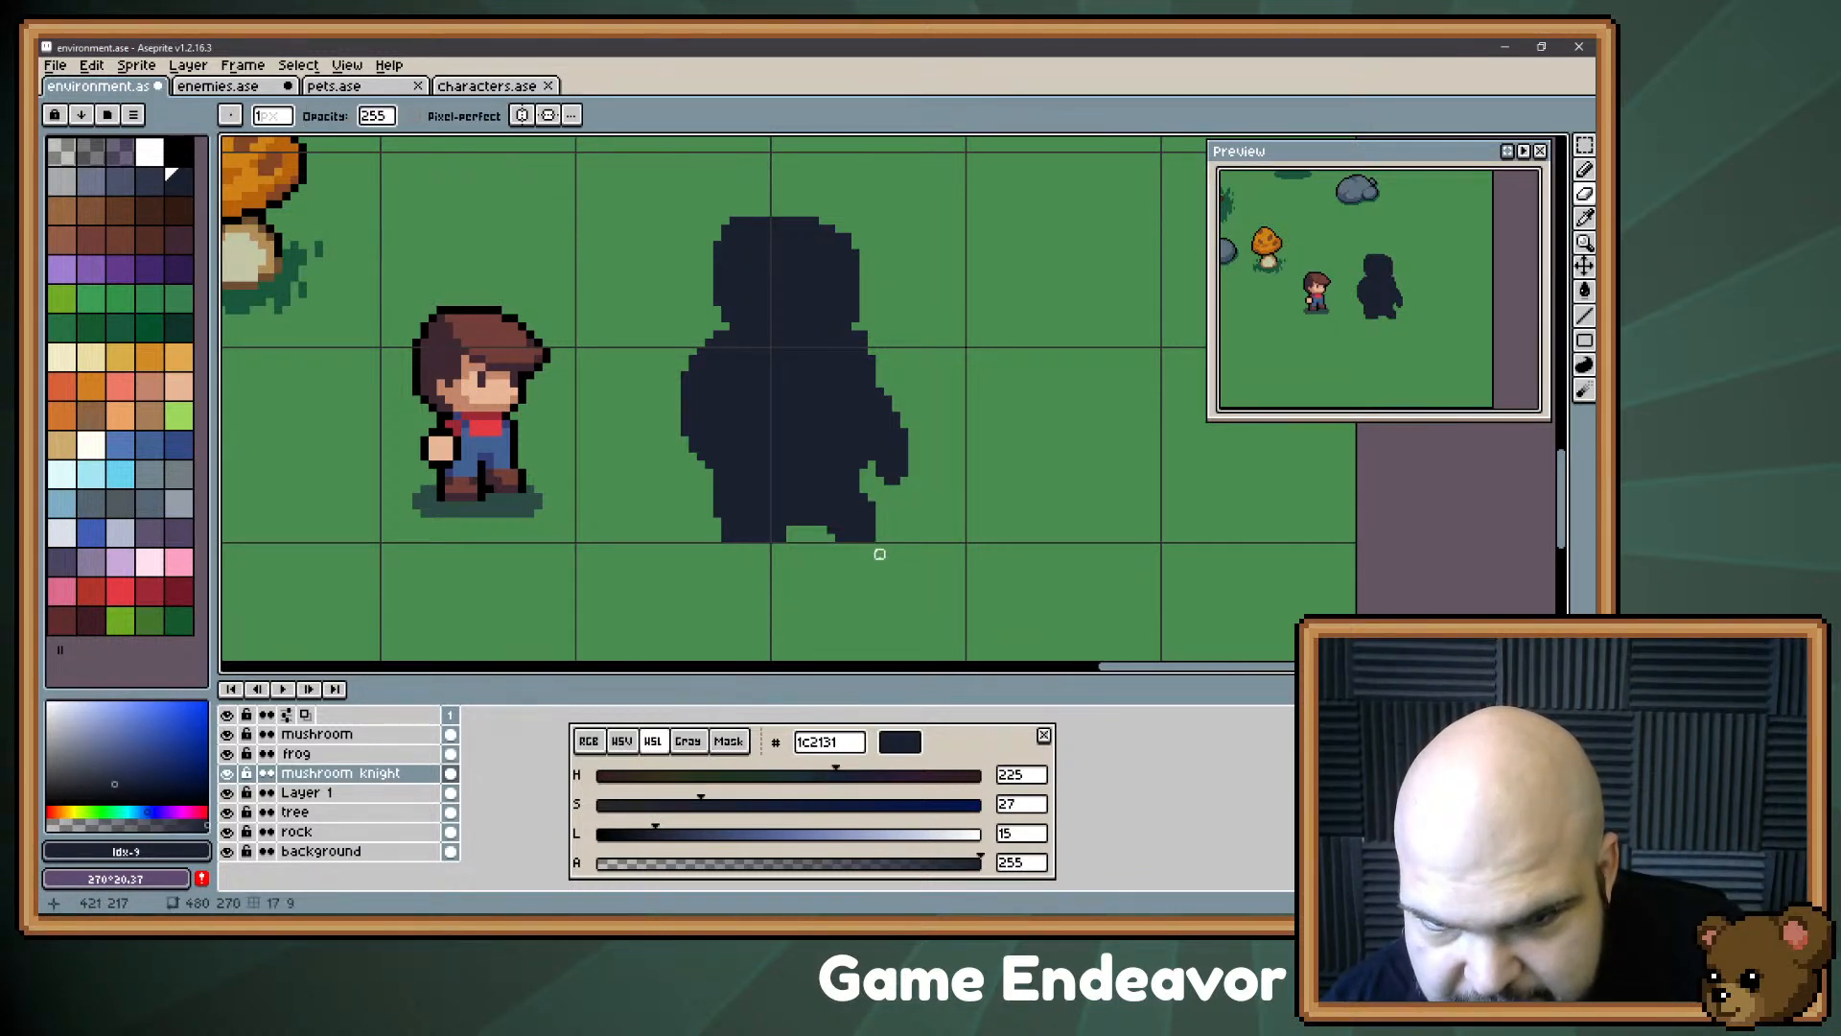
Step: Reshape the gap between the silhouette's legs by painting along the inner feet with the 2 px brush and erasing excess pixels
key("b")
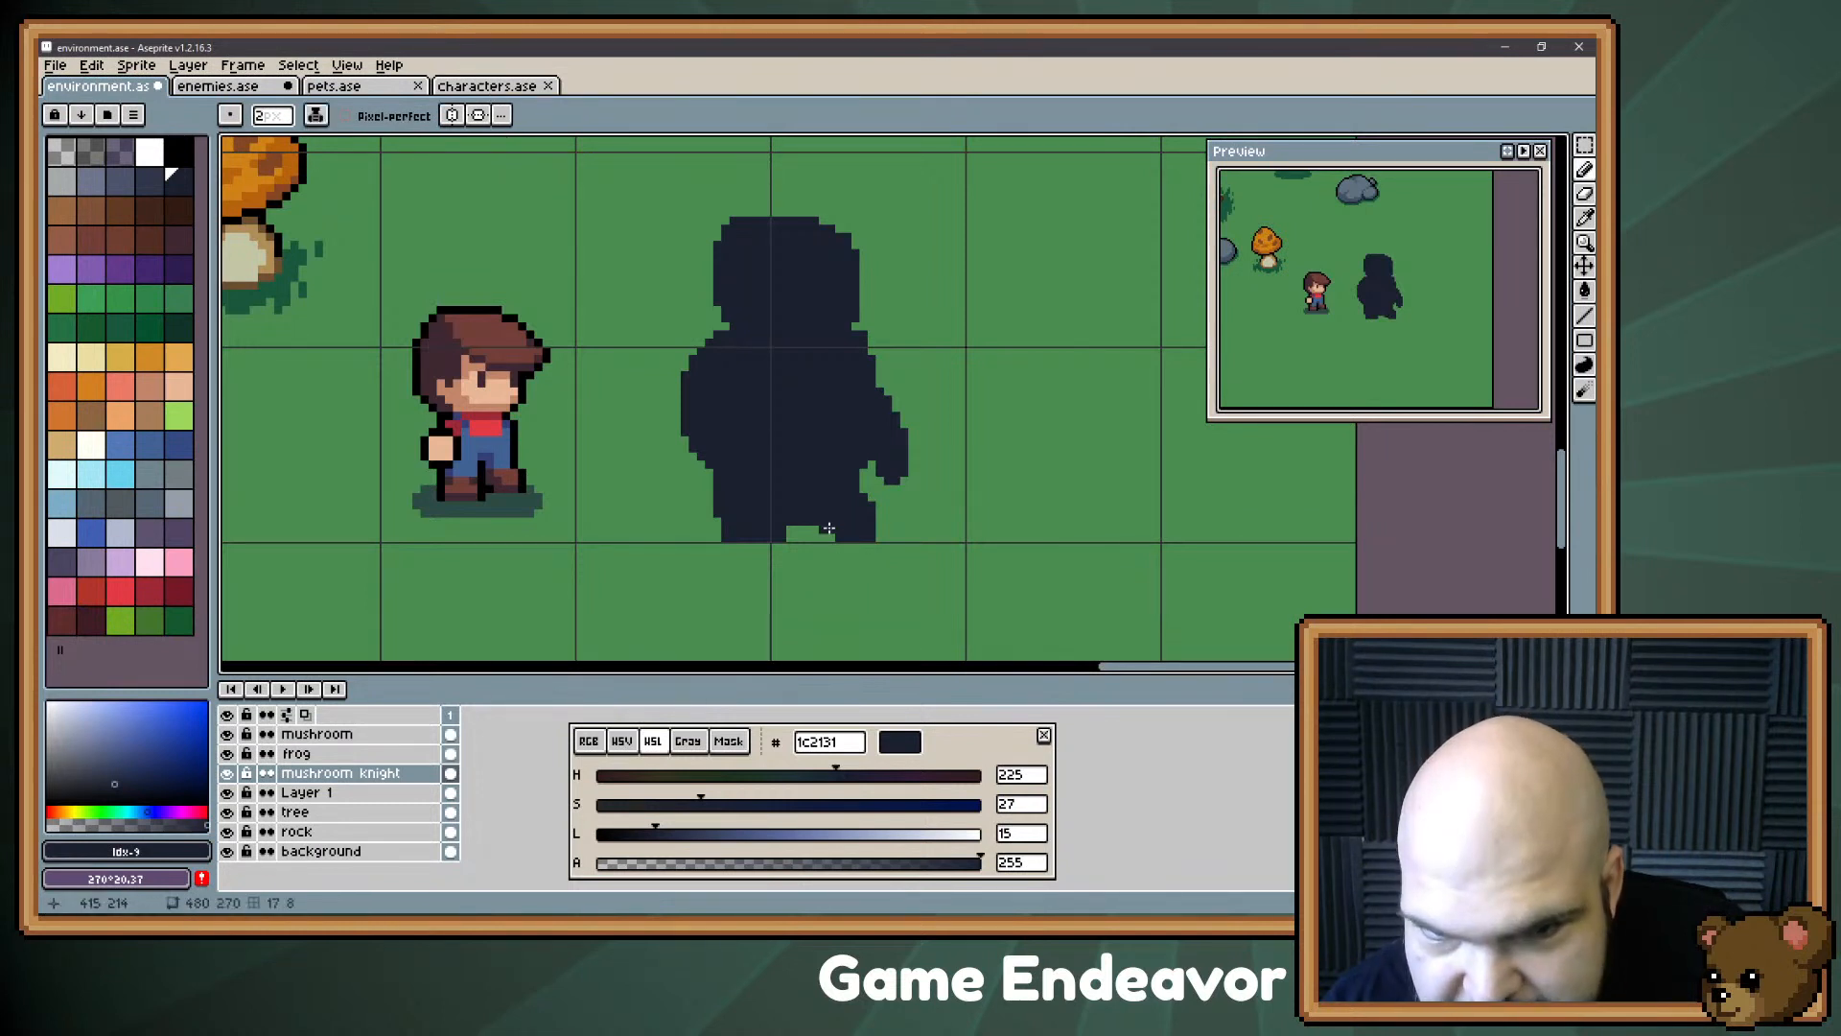
left_click(830, 536)
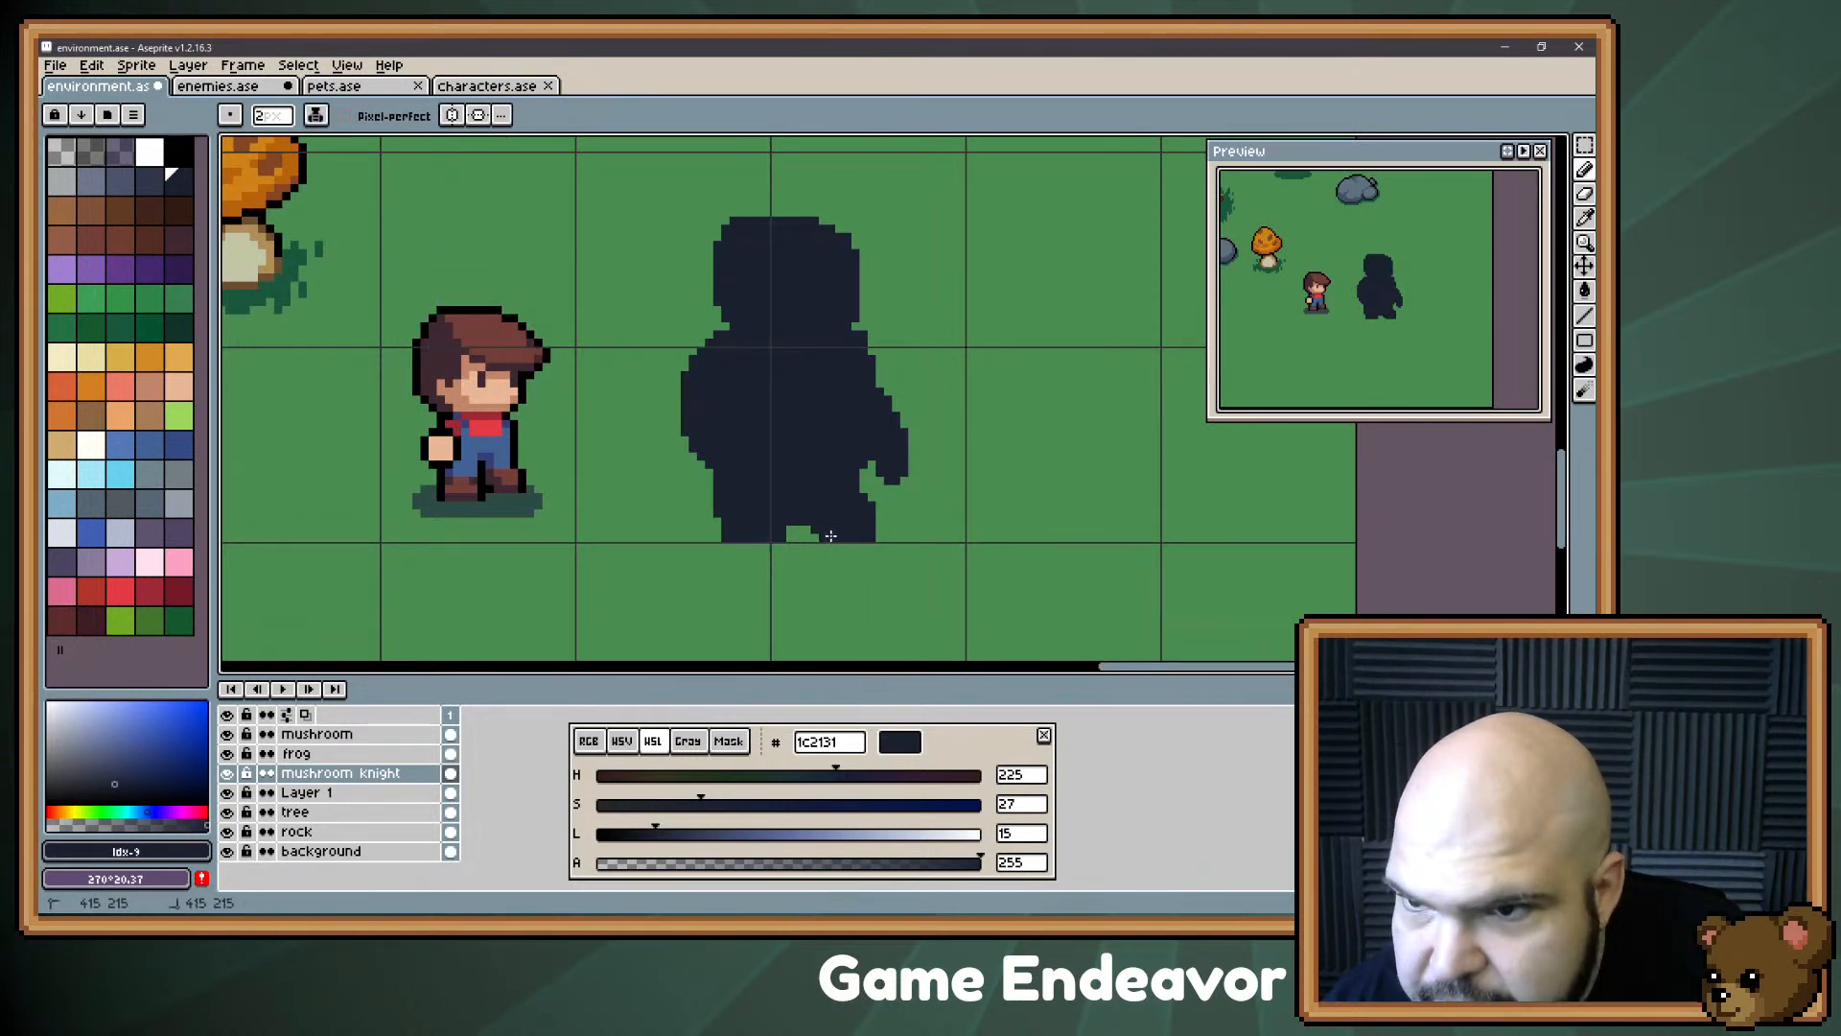
mouse_move(835, 582)
left_mouse_down()
mouse_move(838, 658)
mouse_move(778, 575)
left_mouse_up()
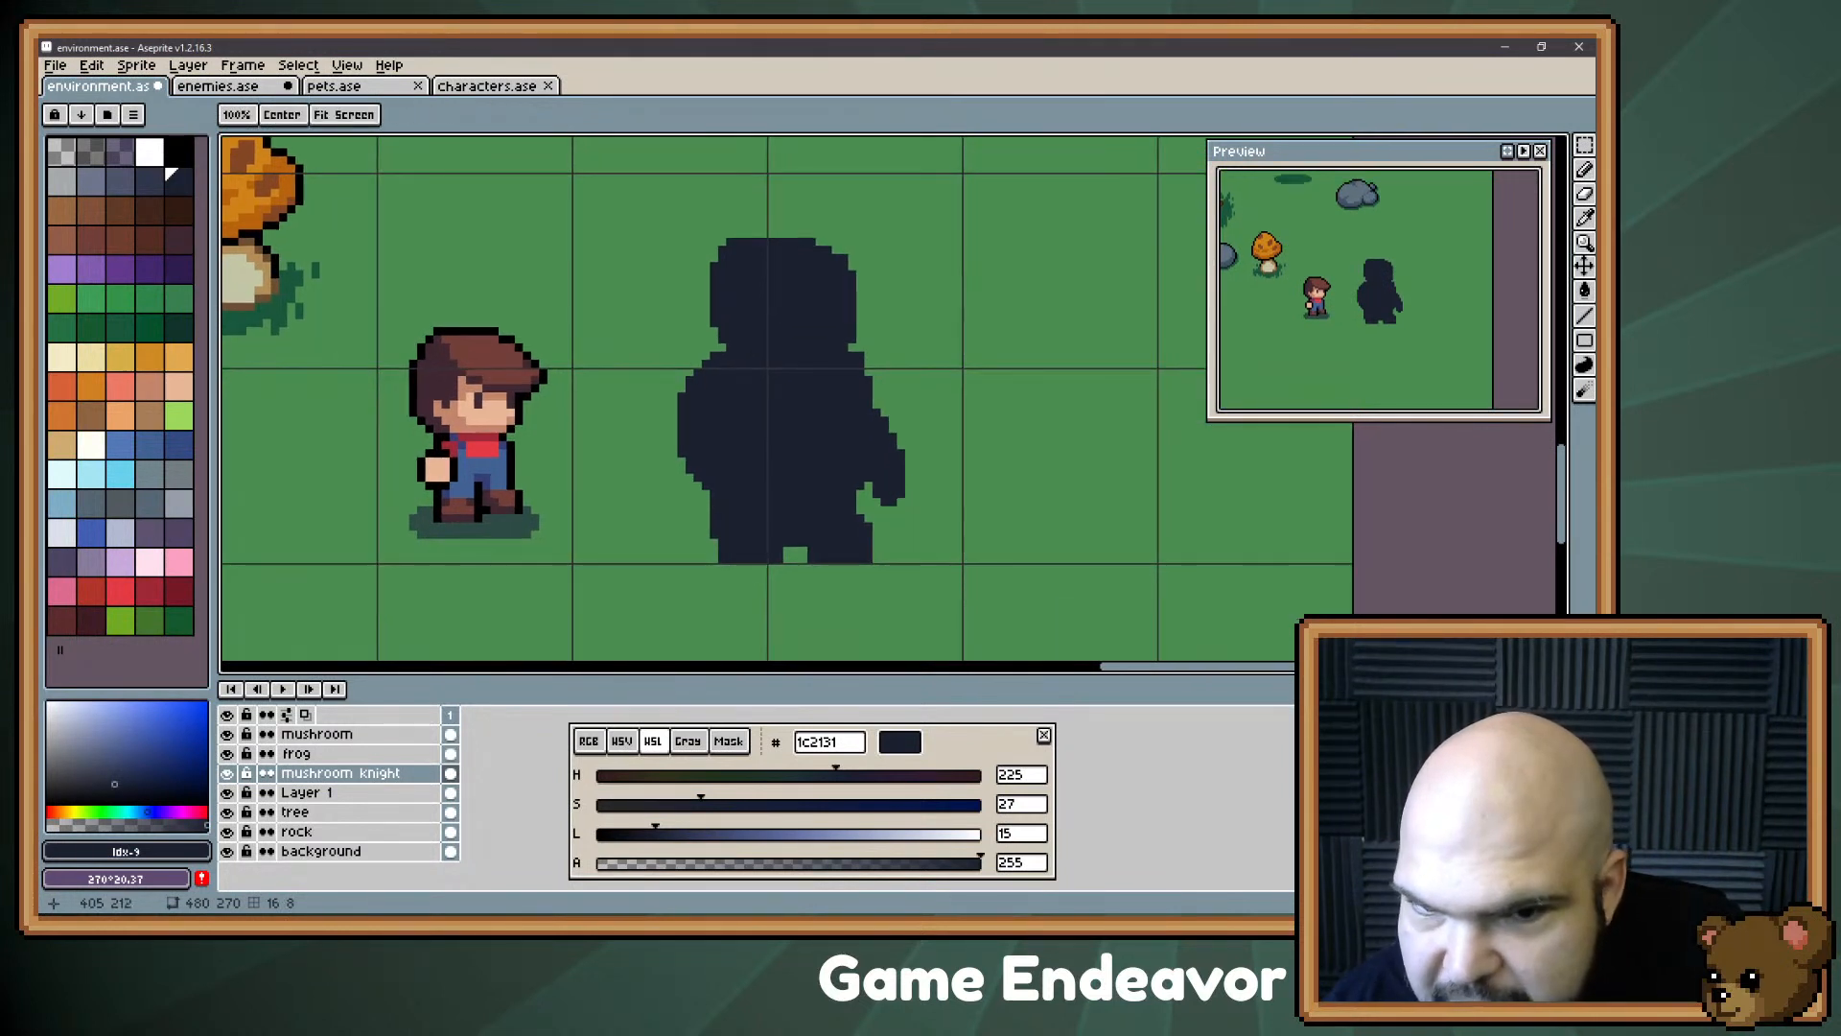
key("e")
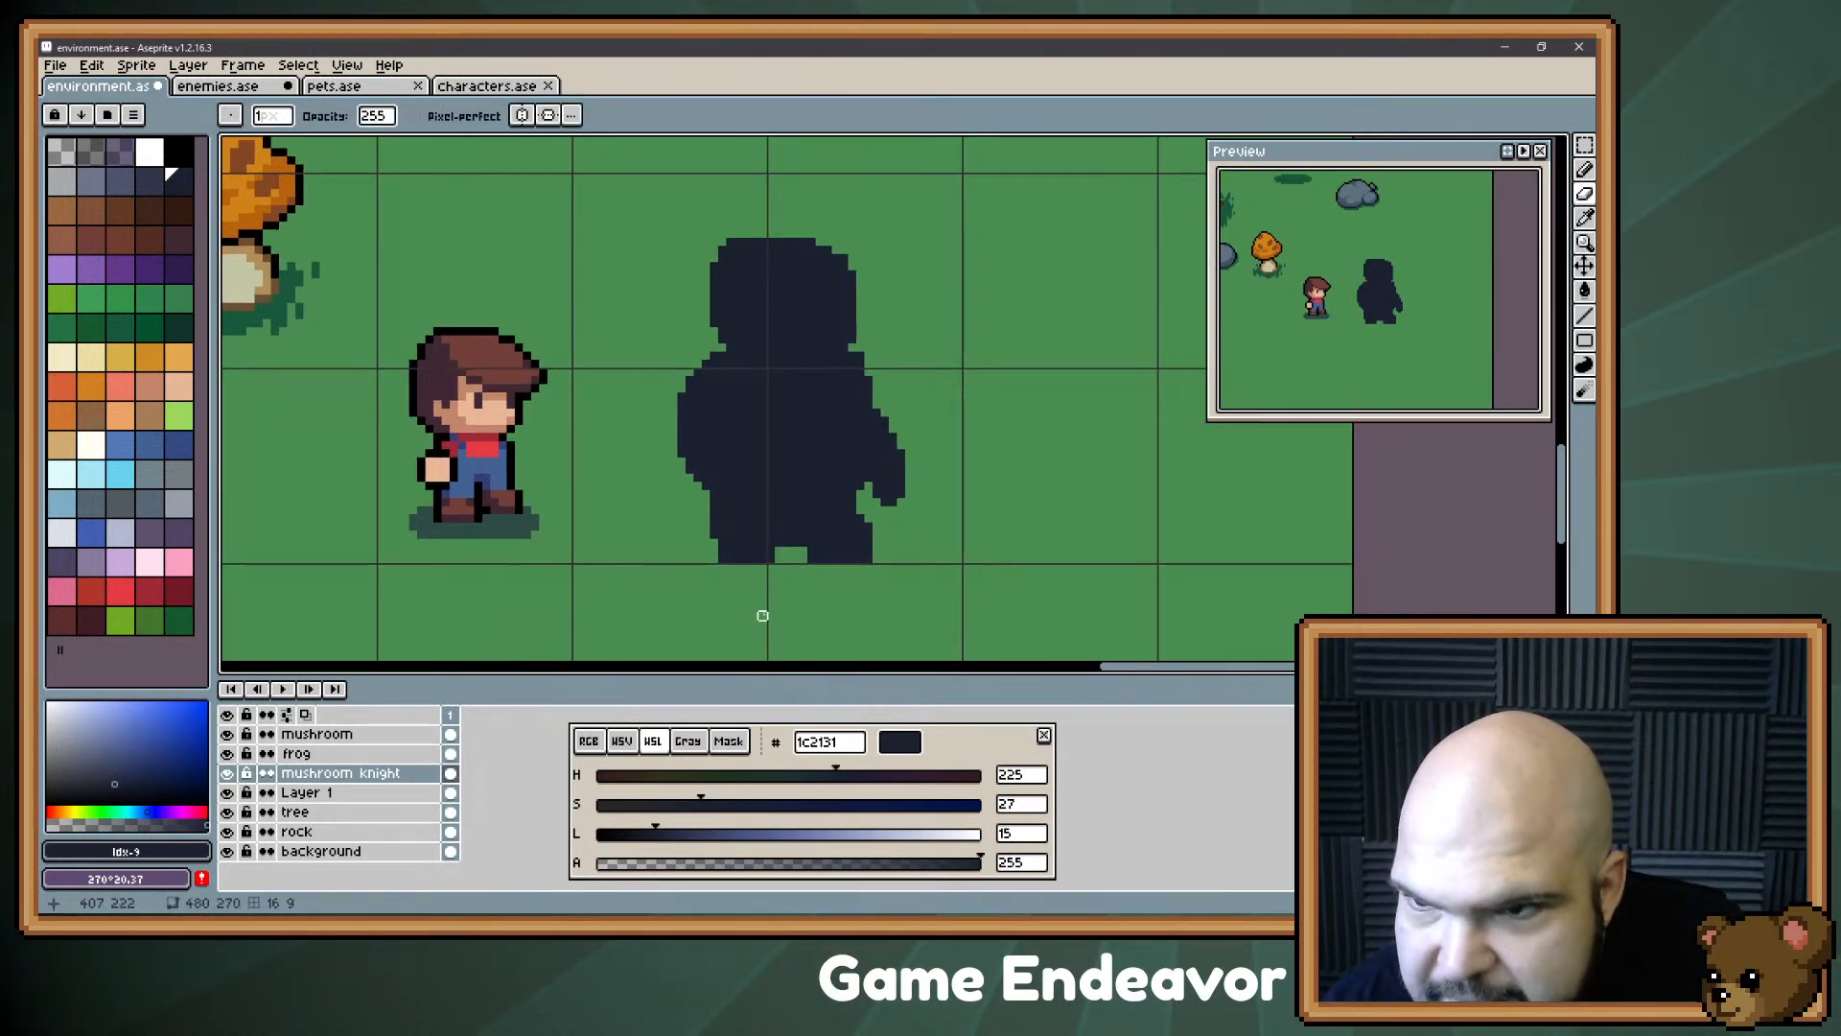
key("b")
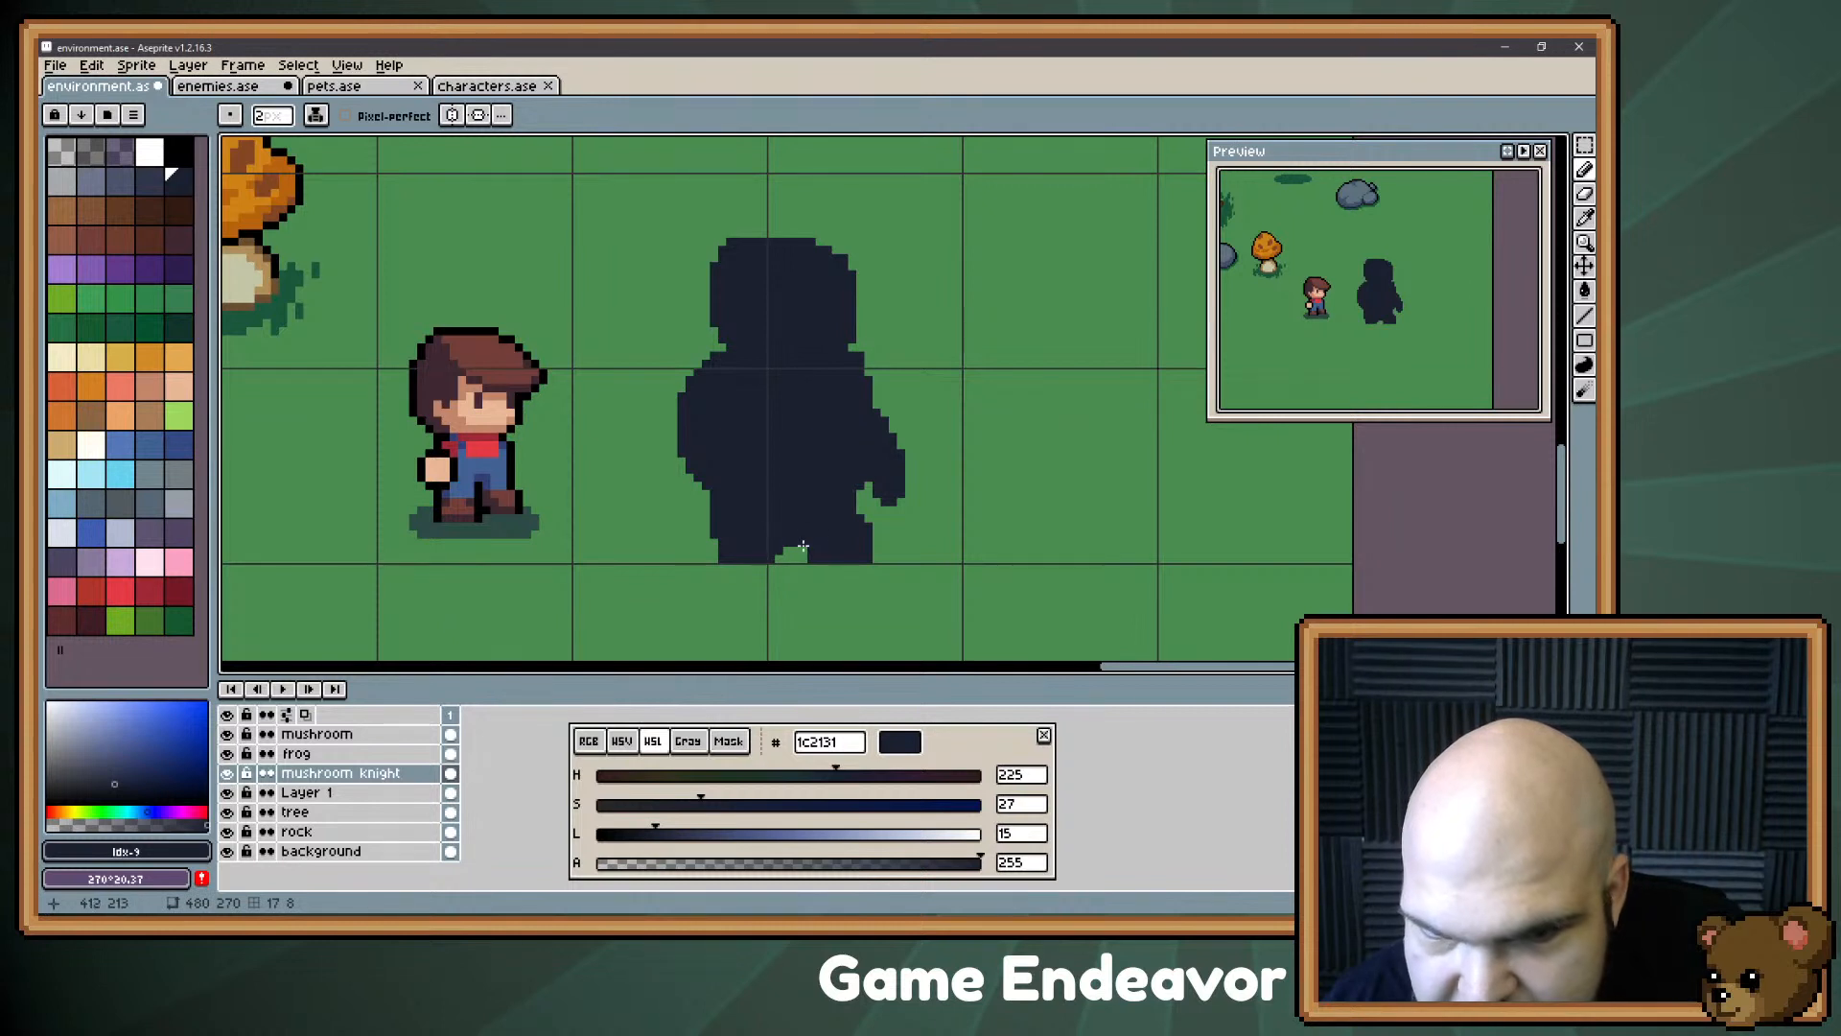
mouse_move(758, 587)
left_mouse_down()
mouse_move(748, 649)
mouse_move(767, 518)
left_mouse_up()
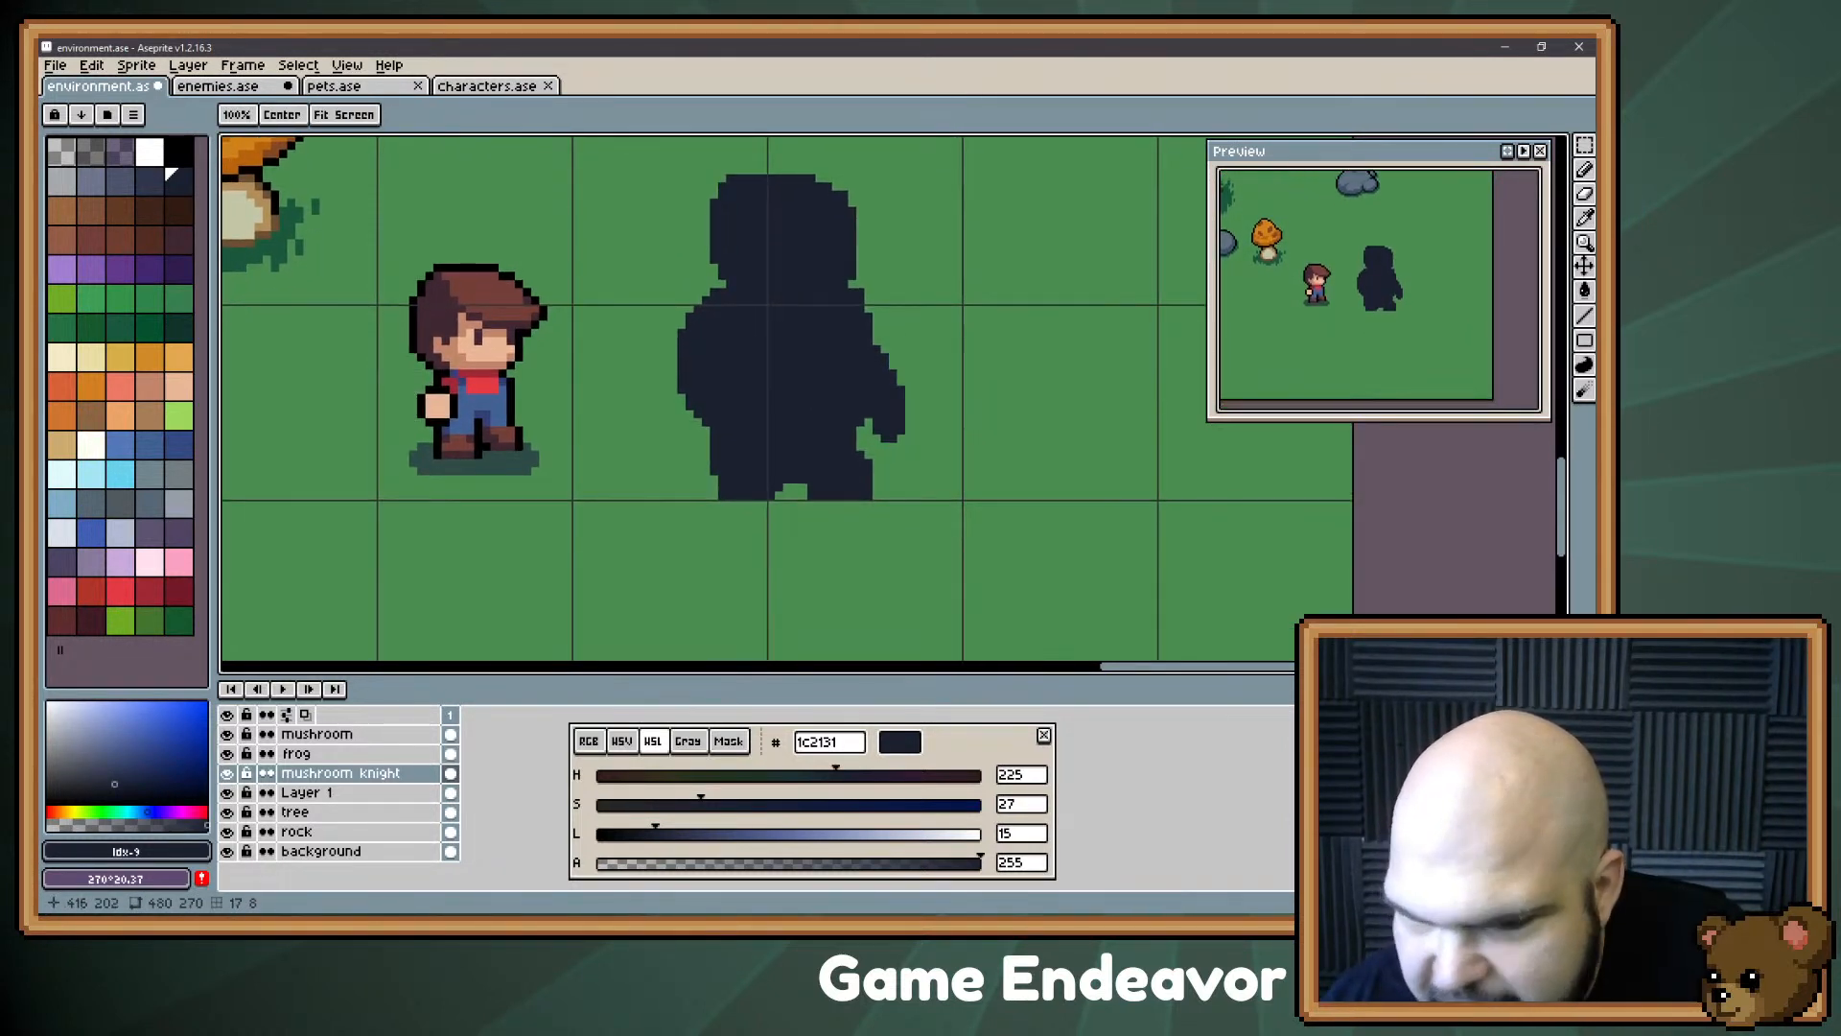
left_click_drag(903, 279, 863, 370)
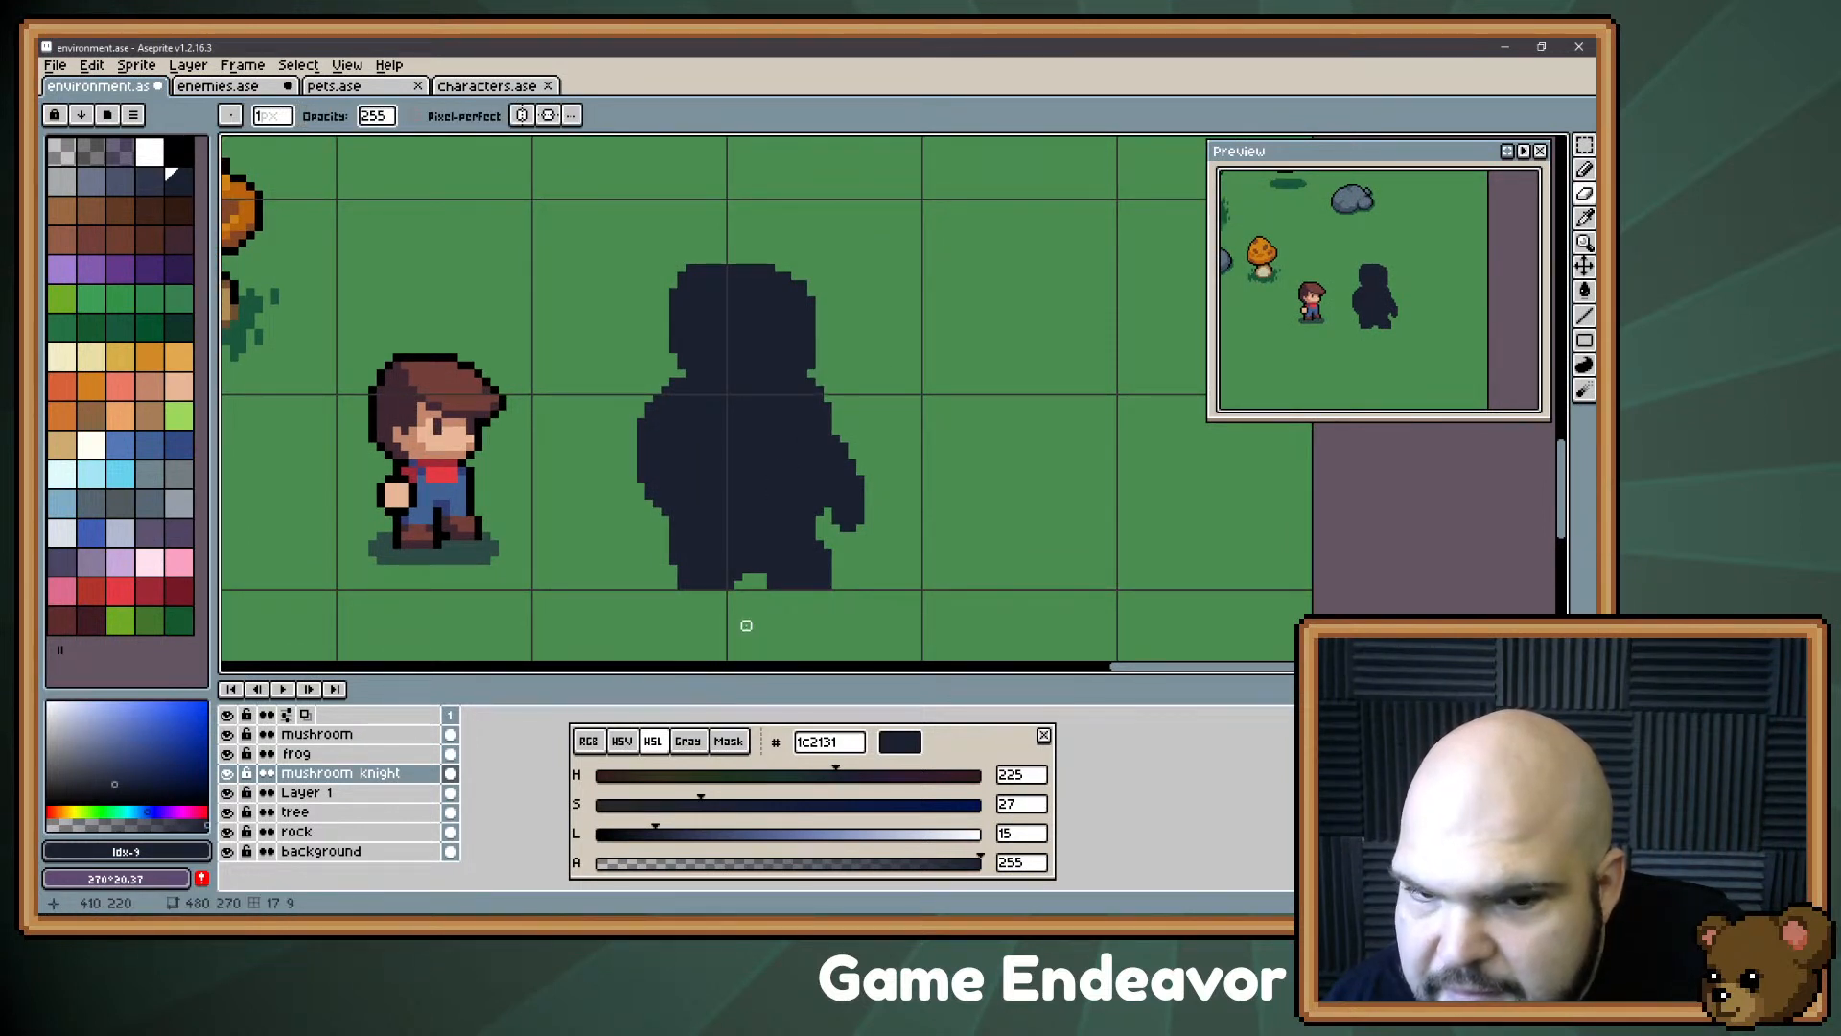
Step: Paint a pointed flare sweeping outward from the silhouette's rear leg down to the ground in the dark colour
key("b")
mouse_move(659, 568)
left_mouse_down()
mouse_move(676, 550)
mouse_move(633, 573)
mouse_move(653, 541)
left_mouse_up()
key("e")
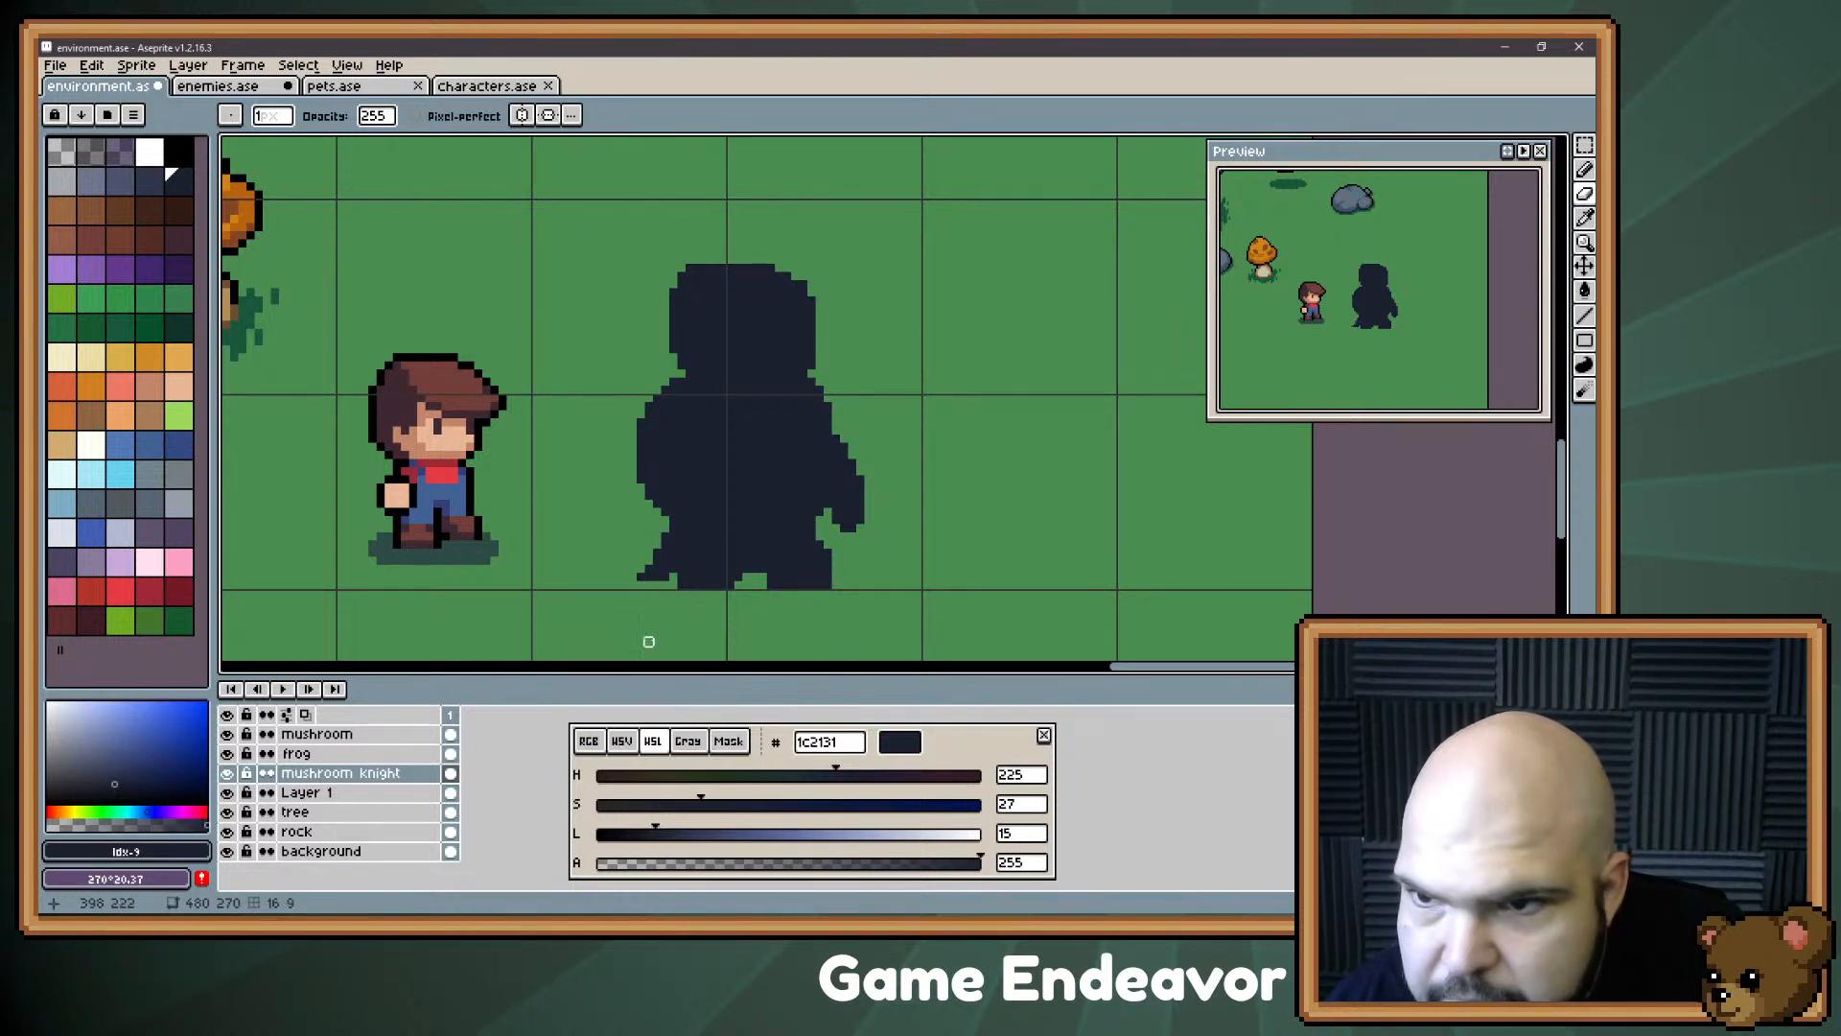
Step: Paint a pointed flare outward from the silhouette's front leg with the 2 px brush and thicken the rear foot and leg
key("b")
mouse_move(834, 566)
left_mouse_down()
mouse_move(861, 565)
mouse_move(839, 552)
left_mouse_up()
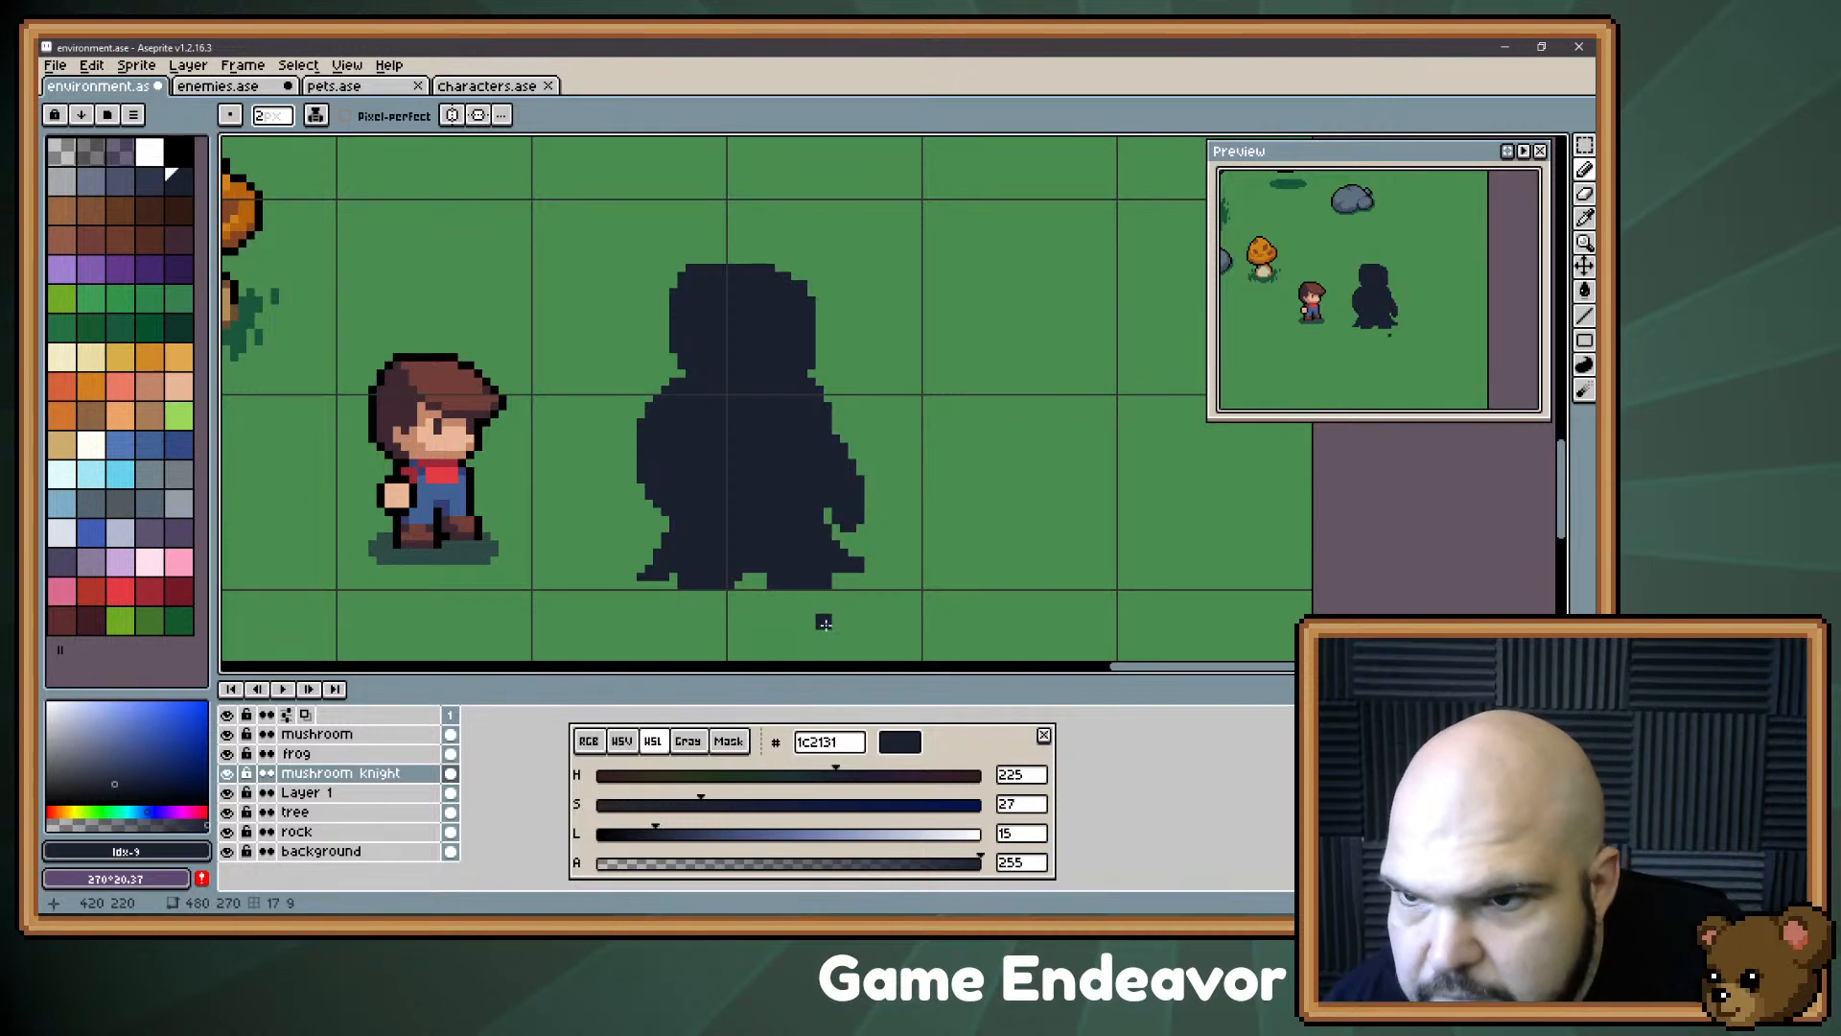
left_click_drag(686, 581, 771, 582)
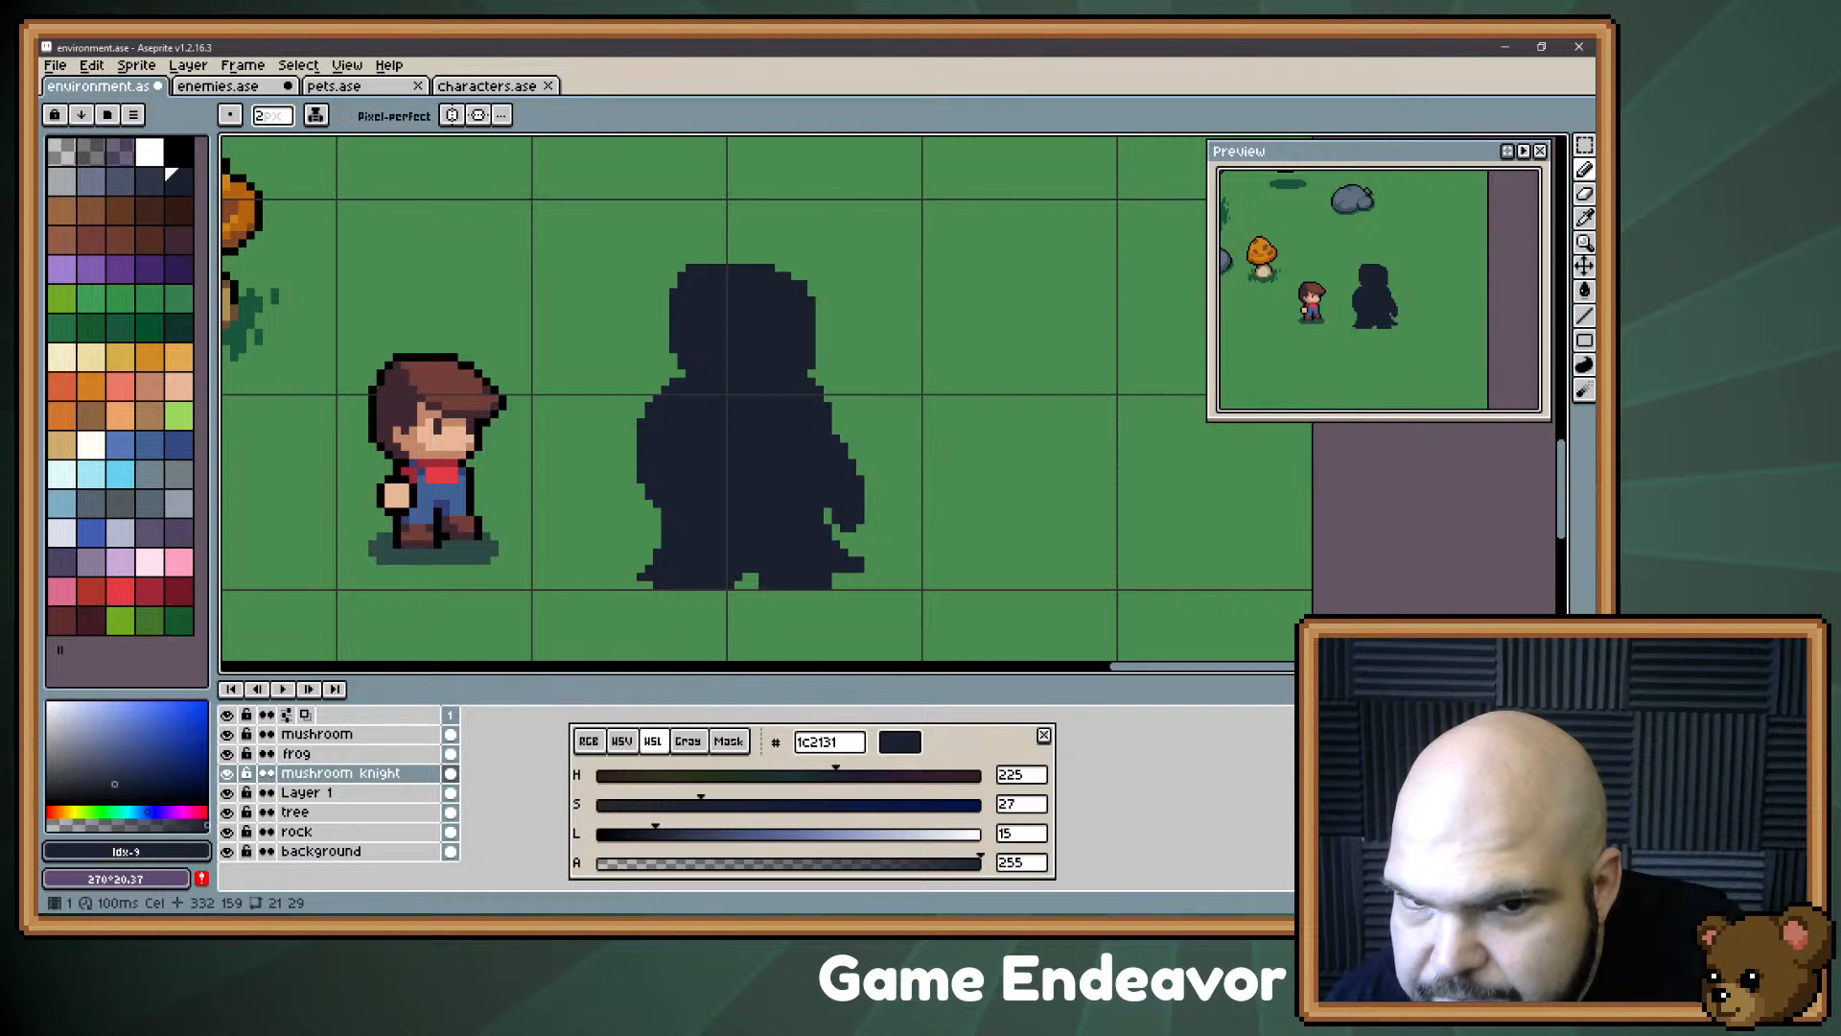
Step: Erase pixels with the 1 px eraser to round the head's front corner and trim the hanging hand's tip and outer edge
key("b")
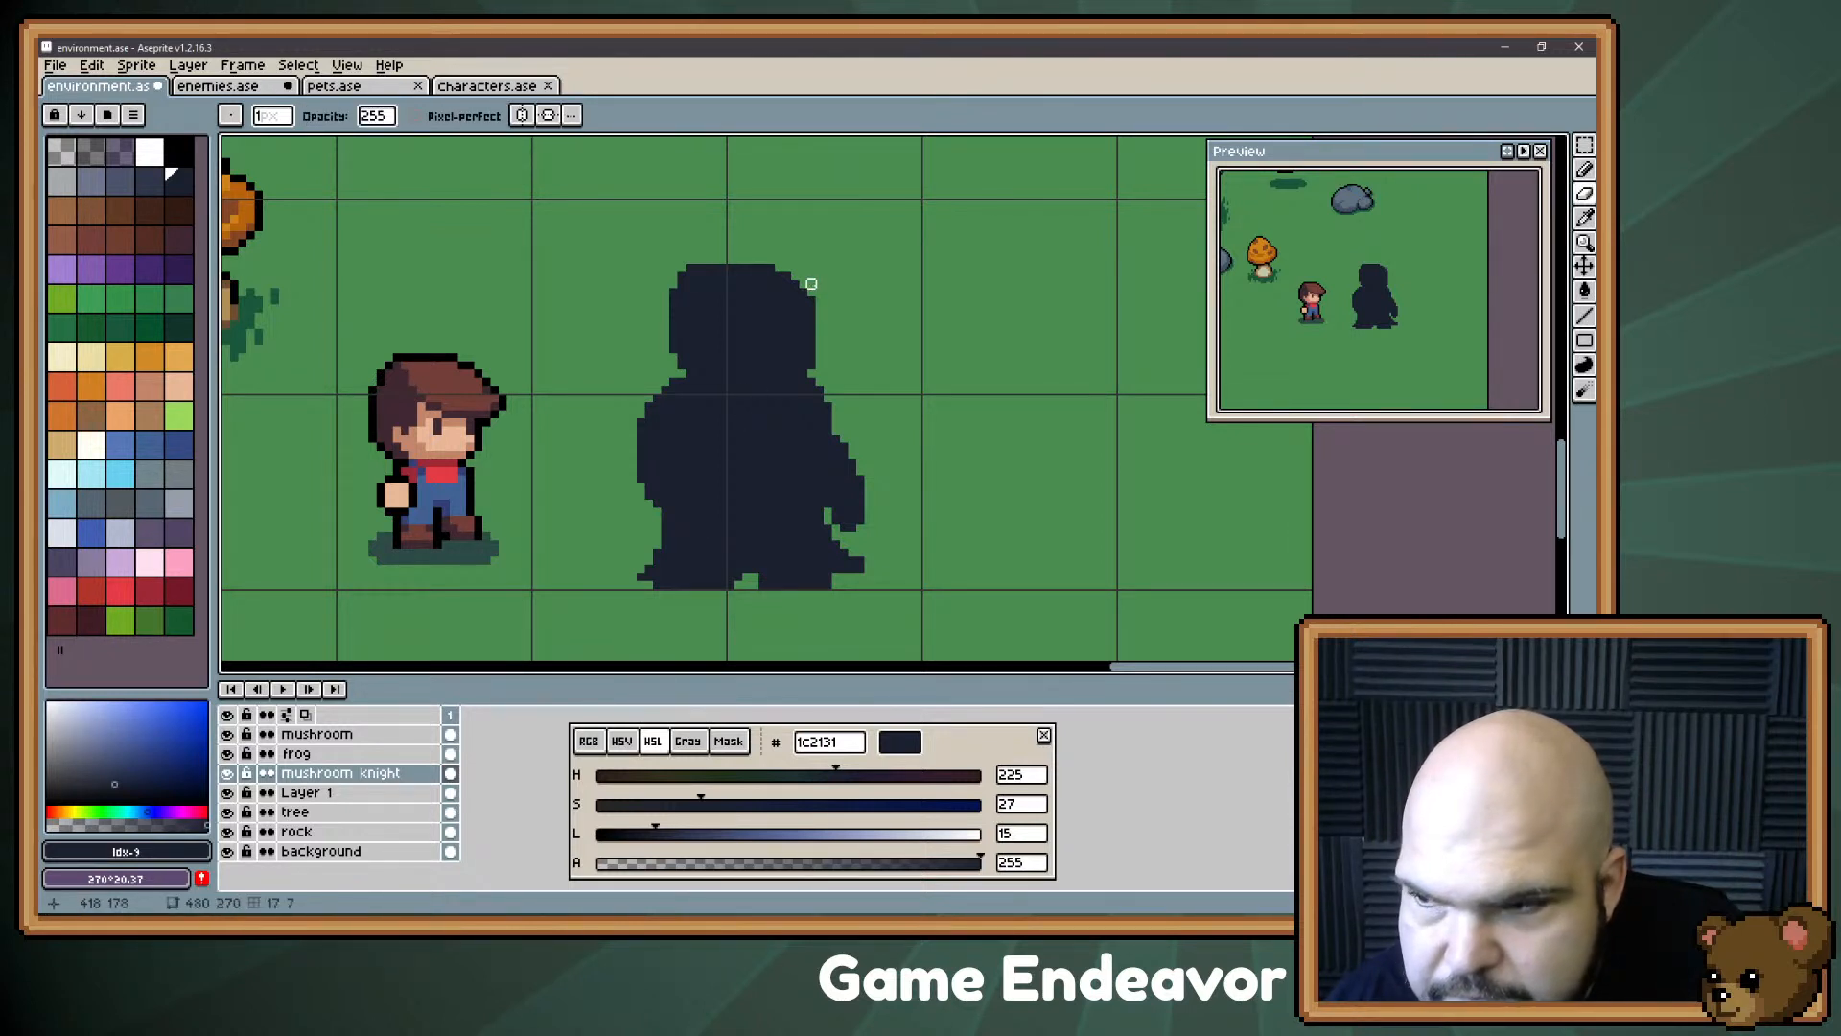
key("z")
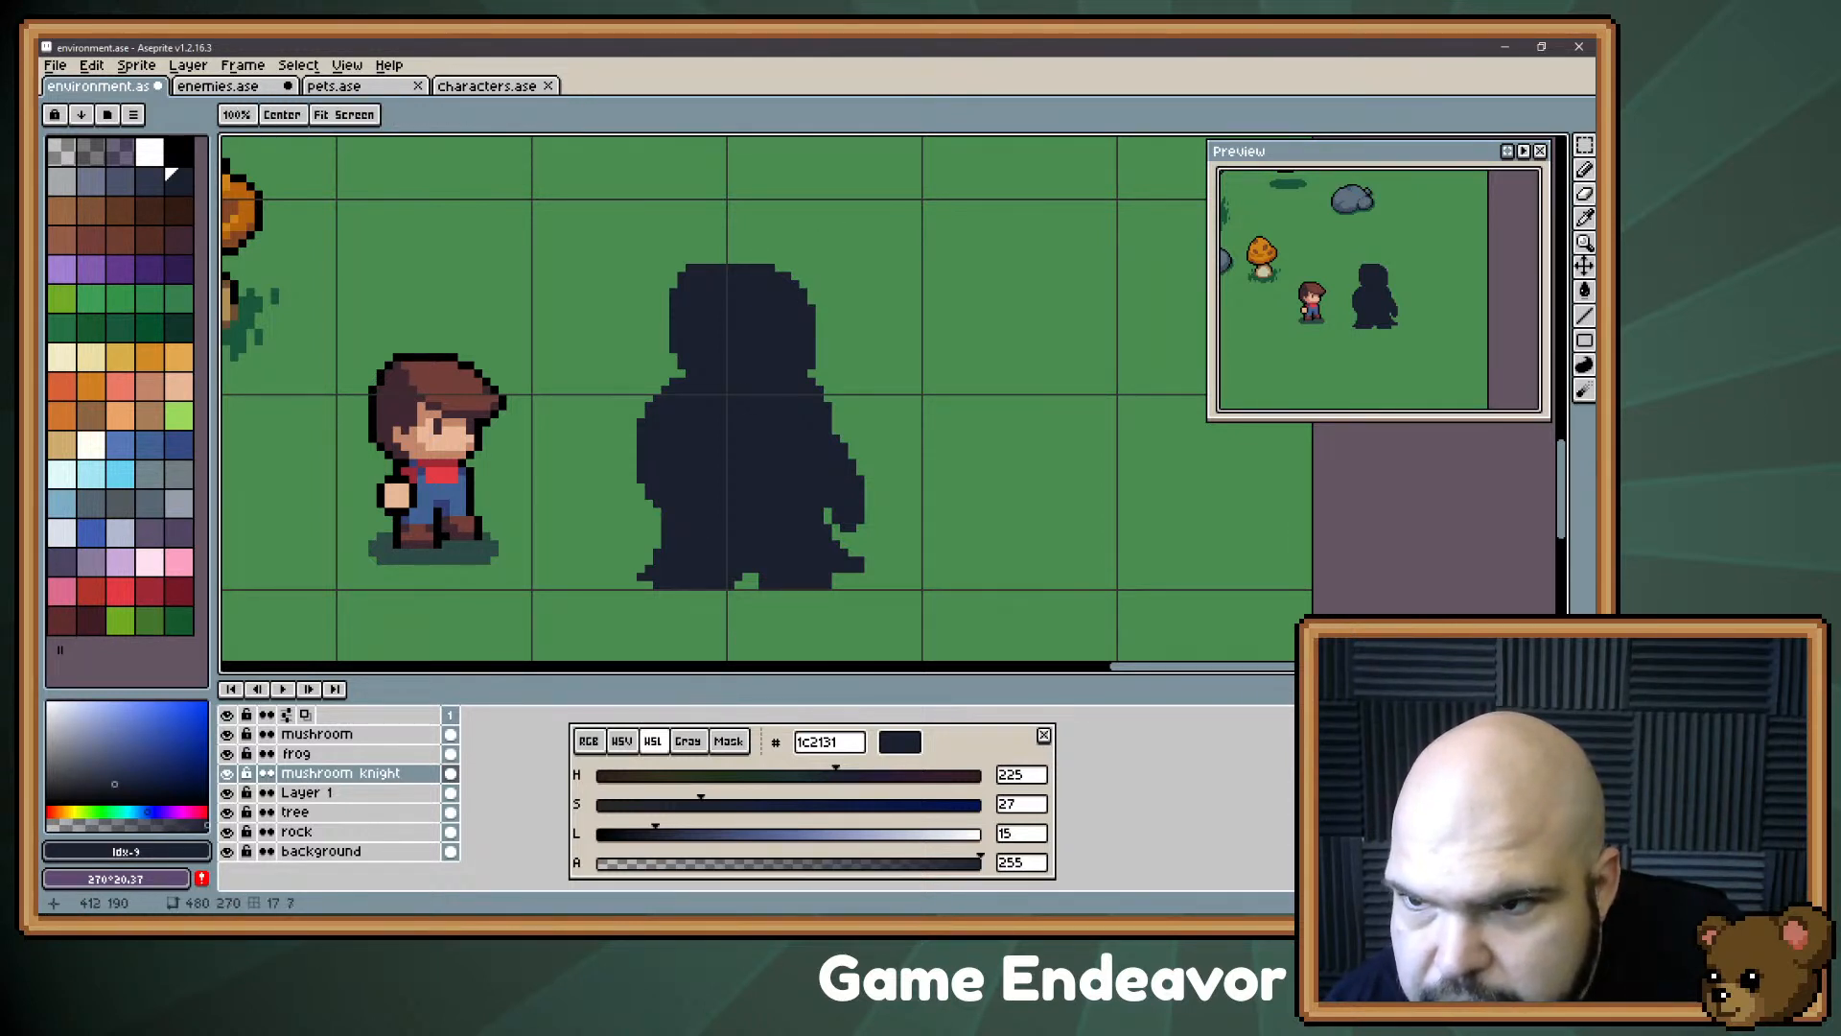
left_click_drag(737, 430, 746, 473)
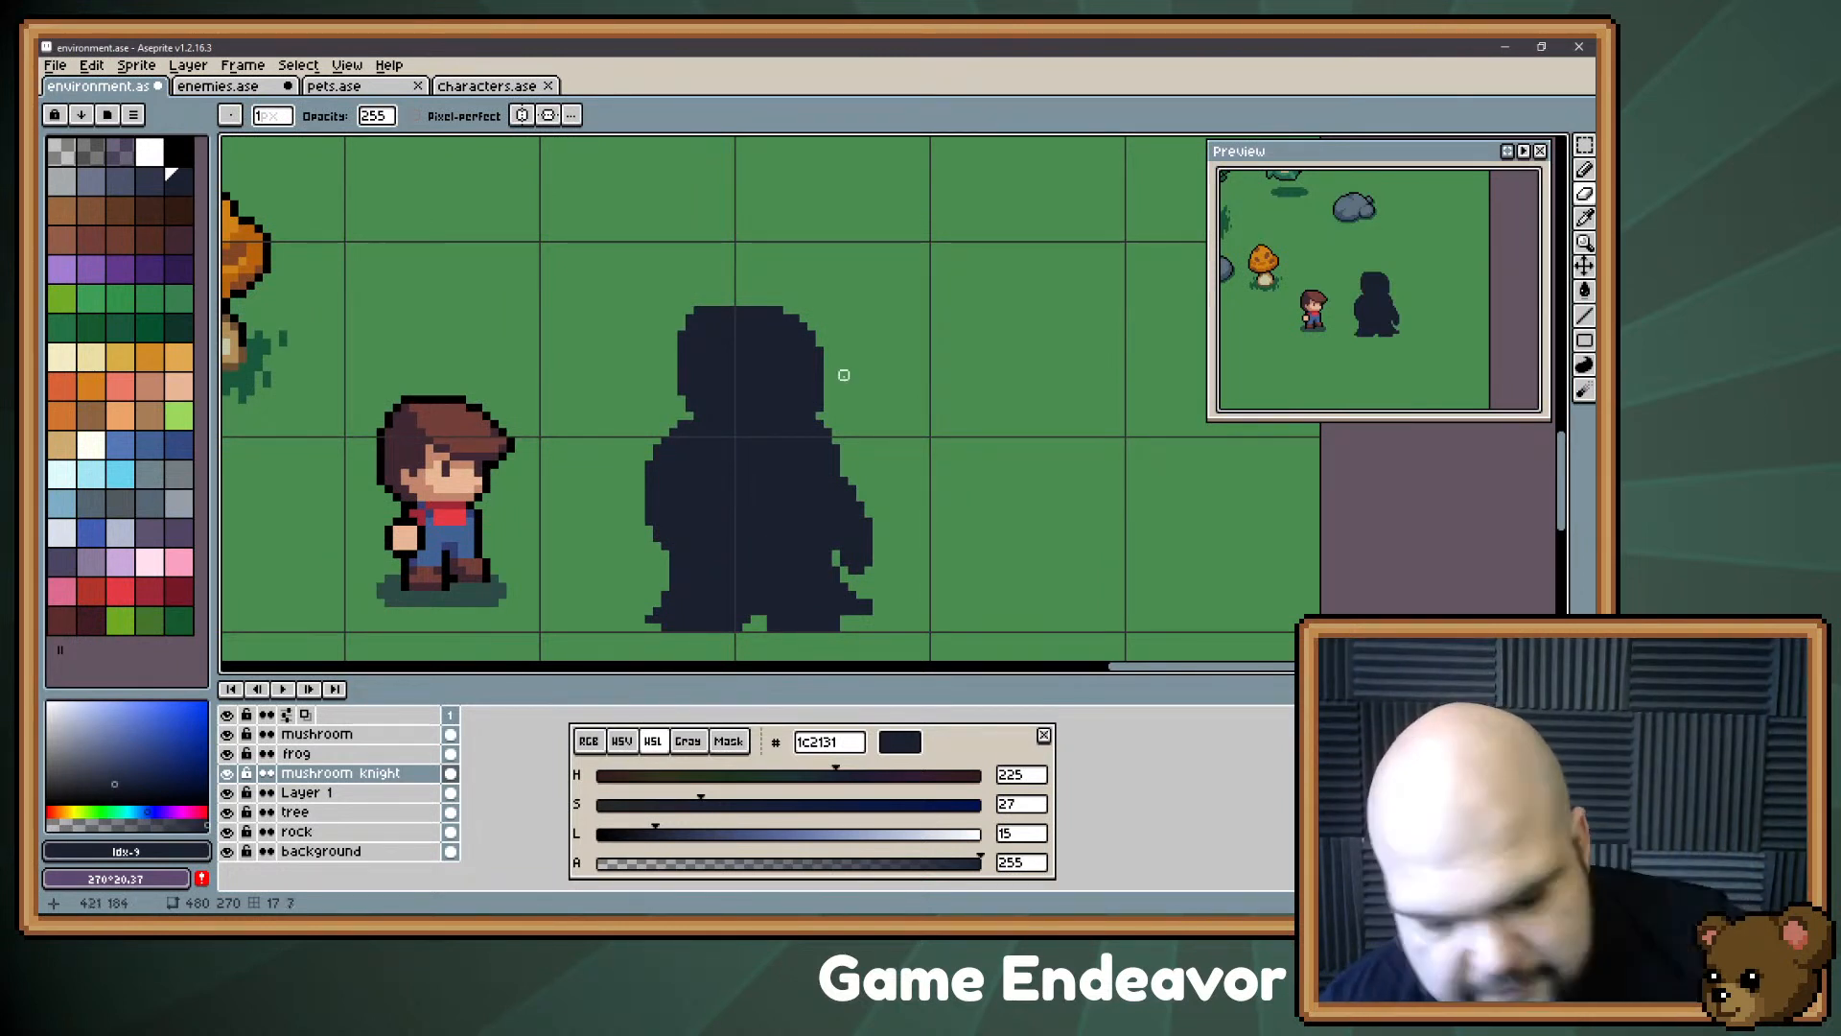
left_click(860, 573)
left_click_drag(852, 571, 860, 562)
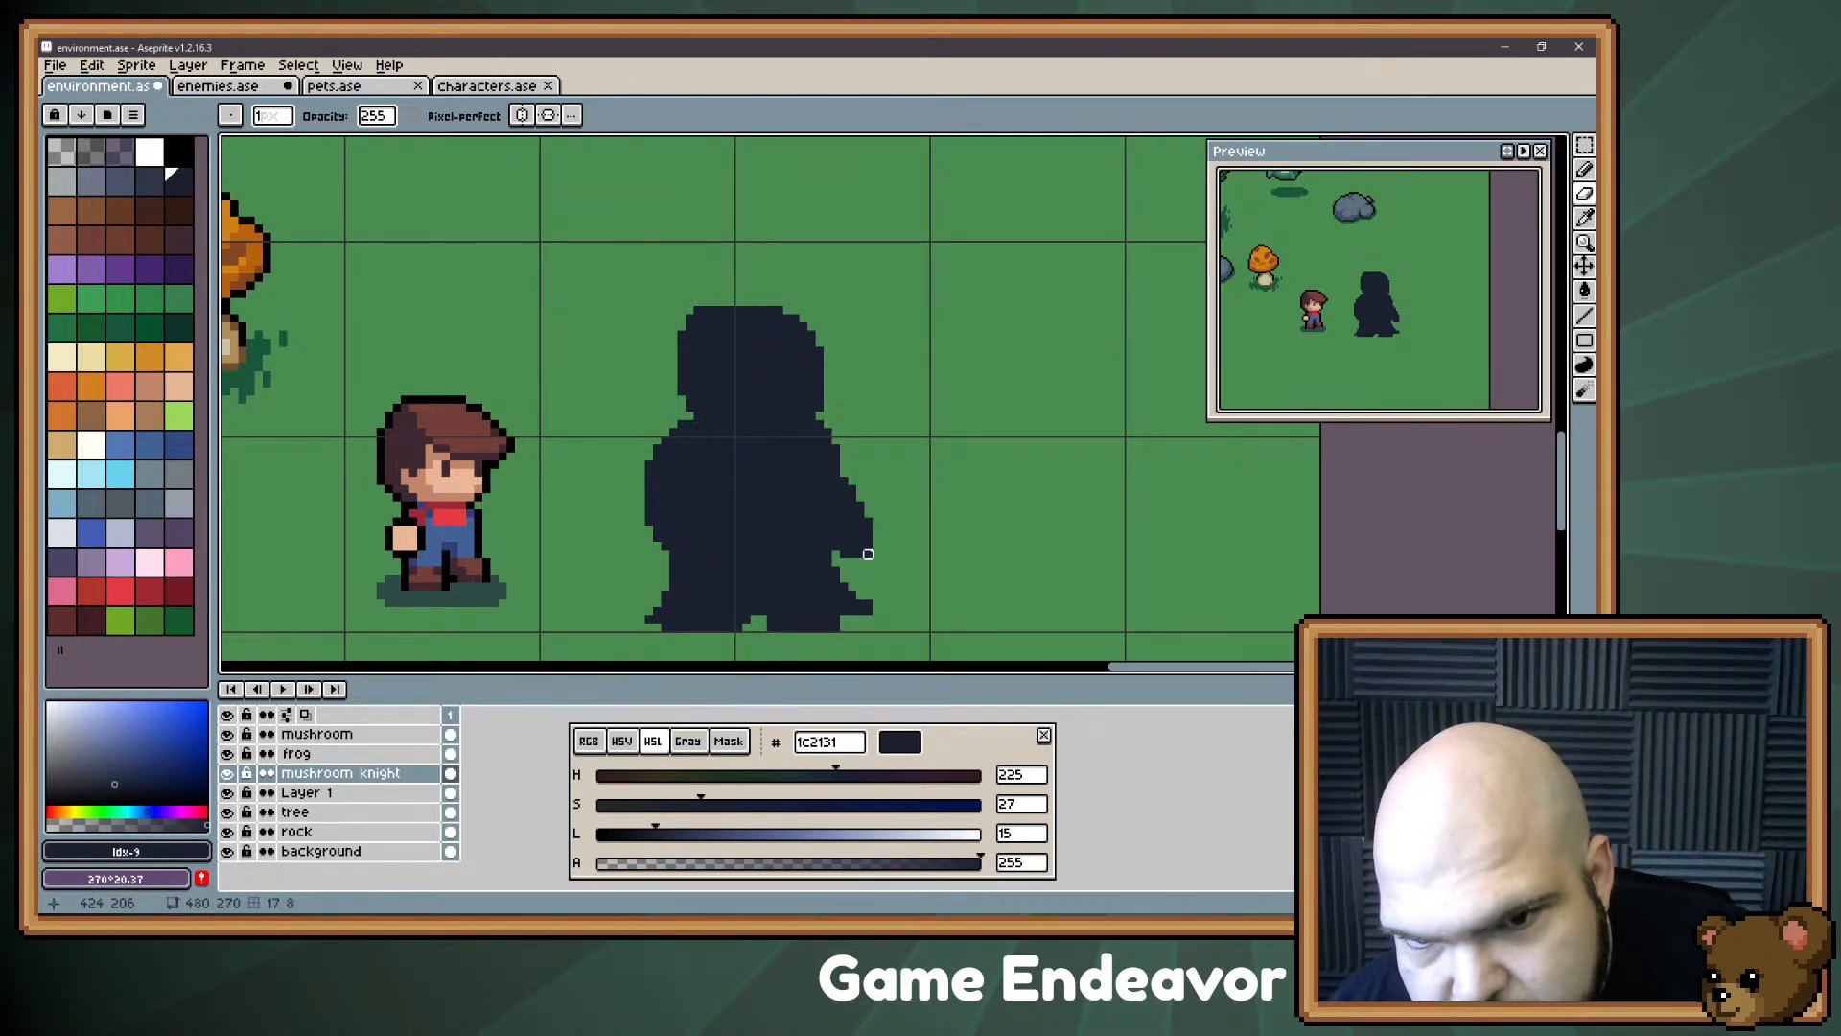
left_click_drag(868, 522, 868, 555)
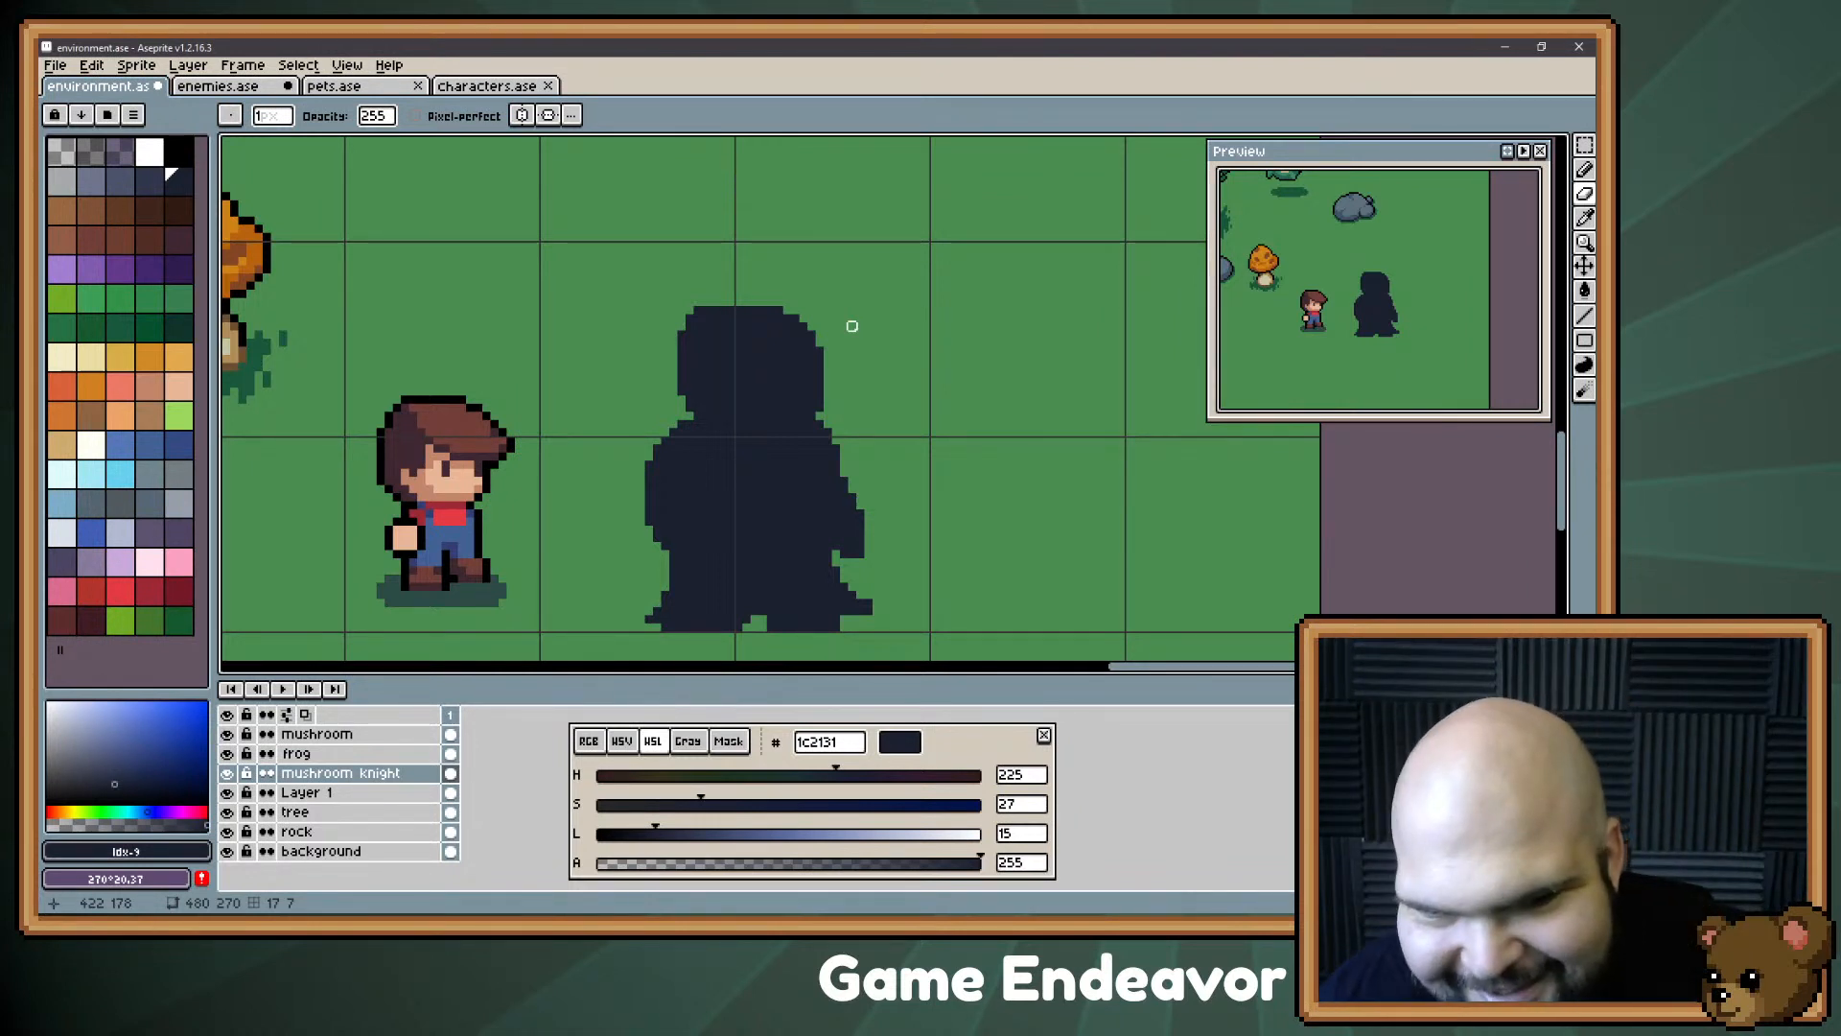
Step: Reshape the small notch between the silhouette's feet by removing a pixel from the front foot's inner edge
left_click(771, 627)
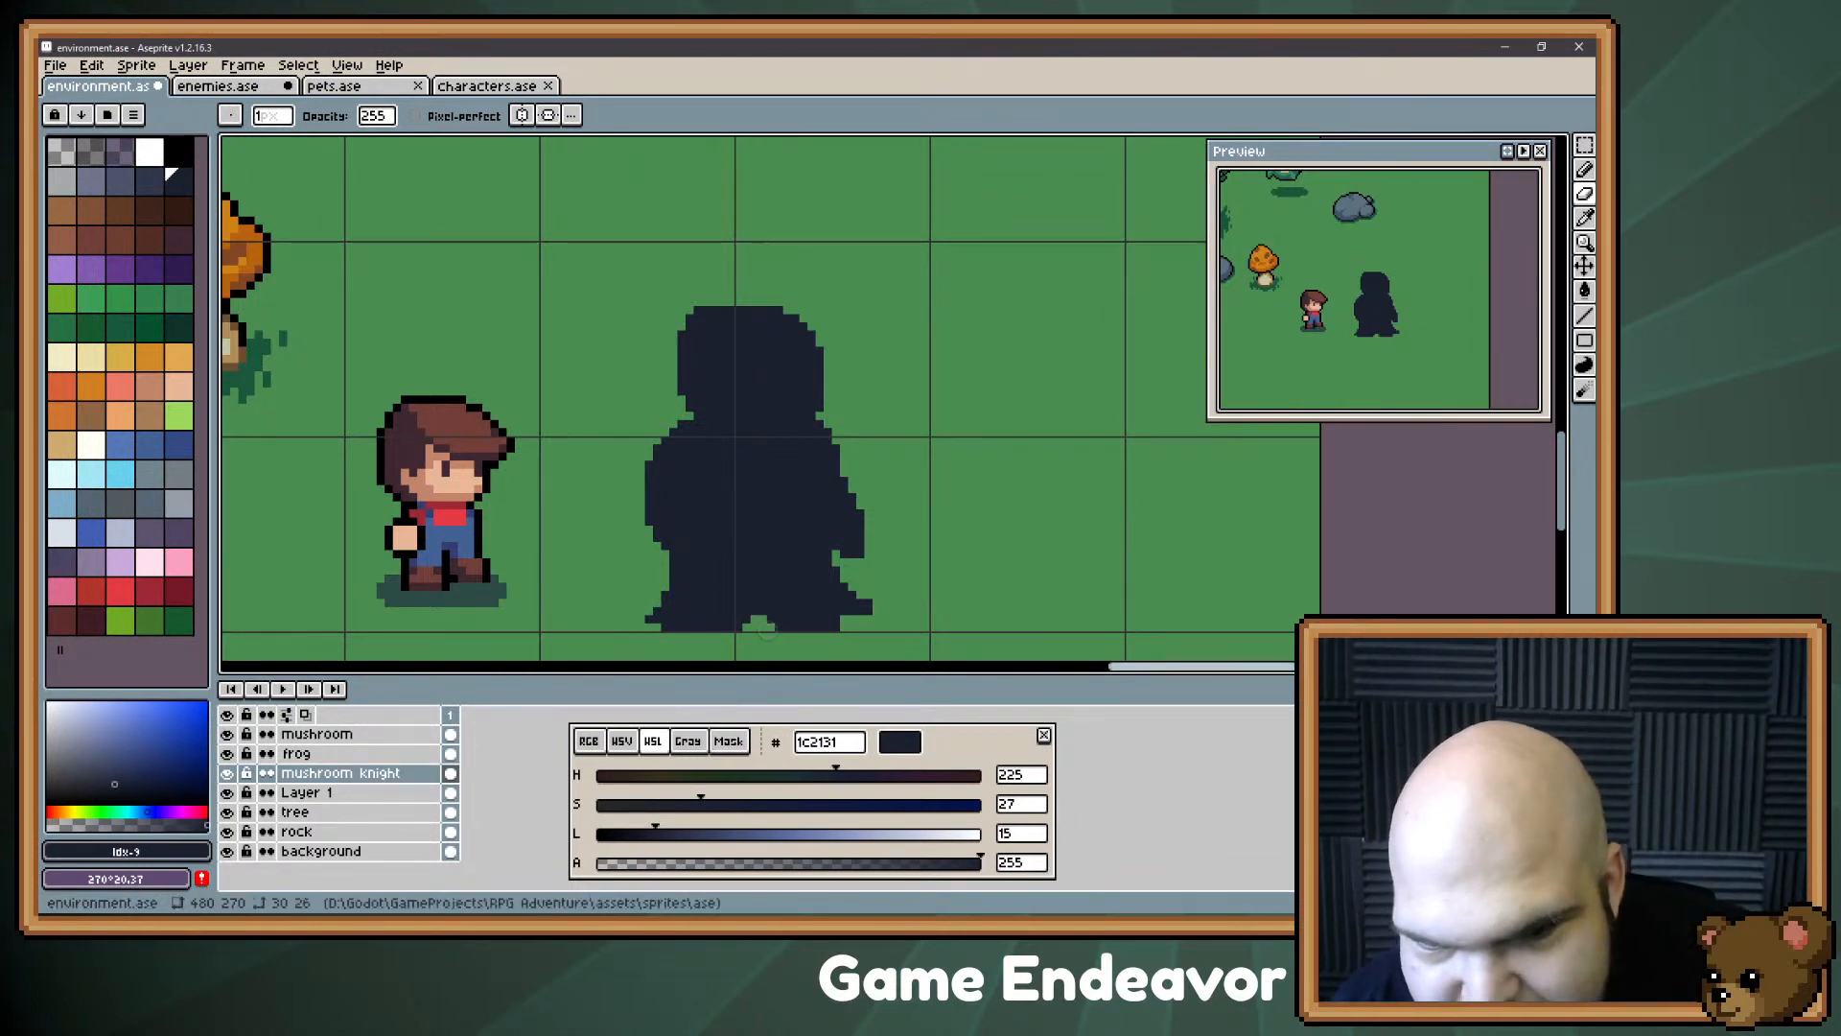
left_click_drag(755, 586, 732, 560)
key("ctrl")
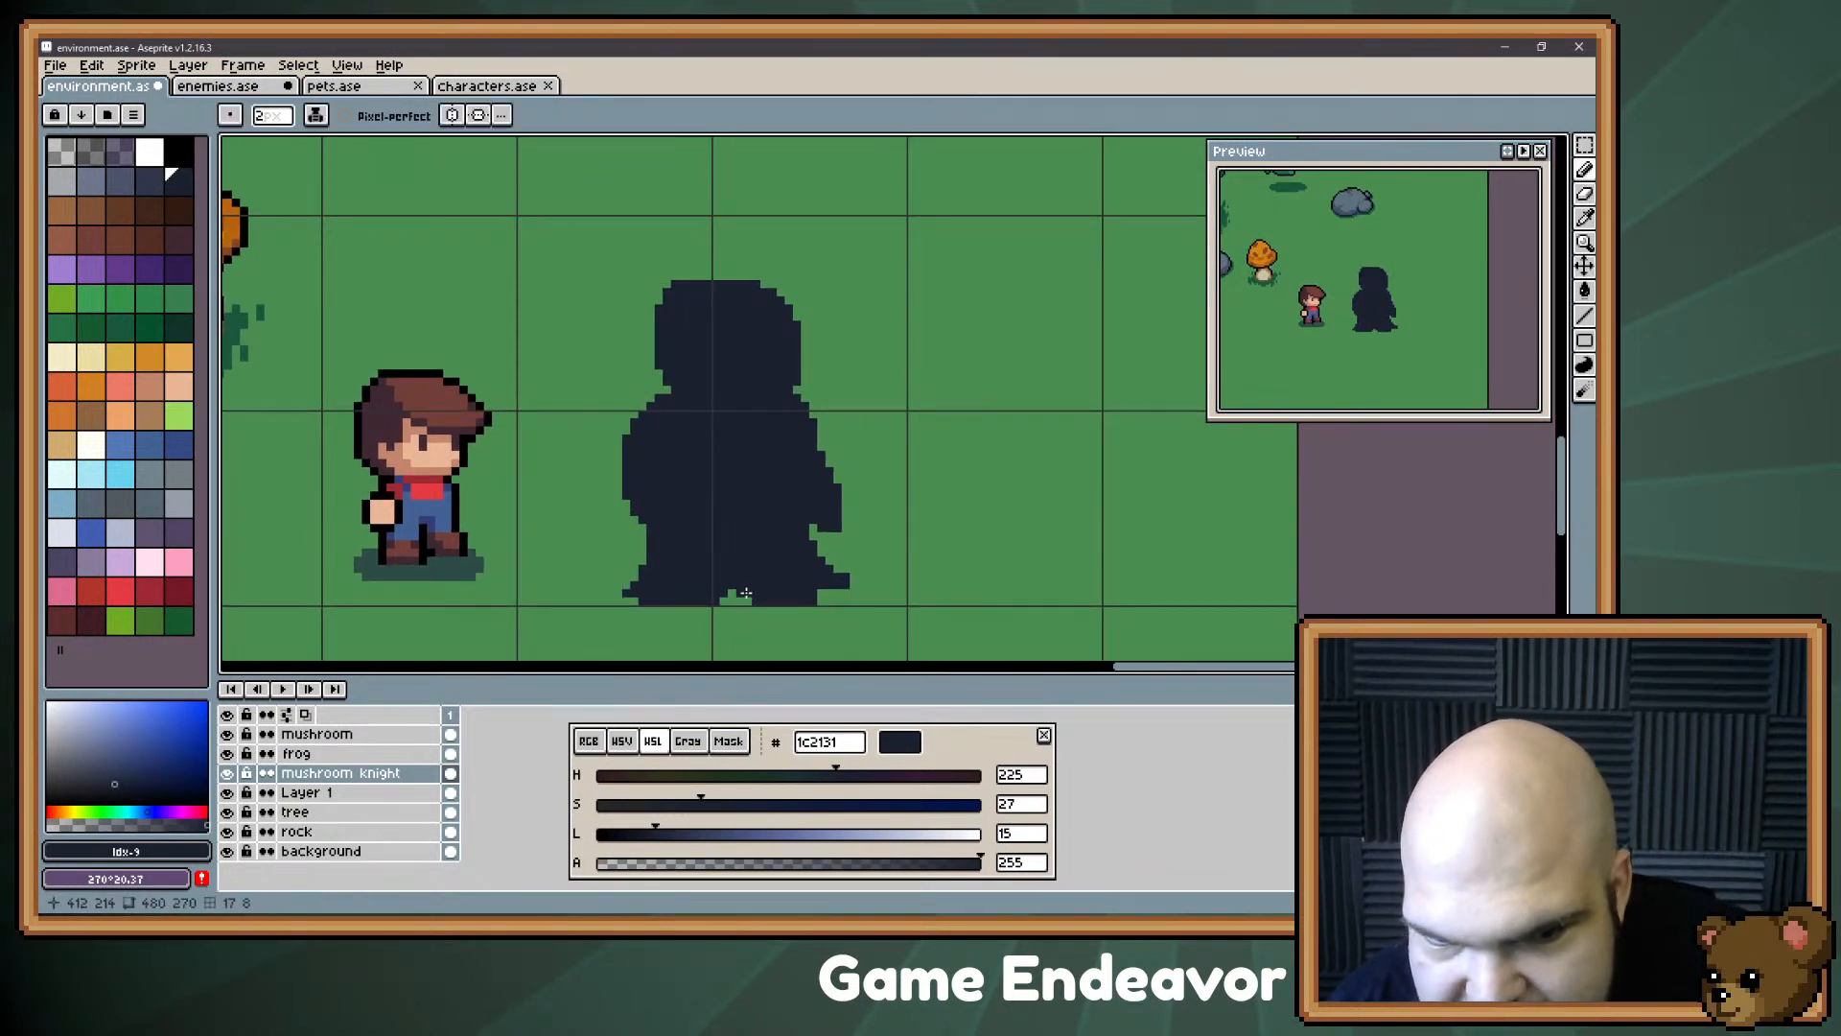
left_click_drag(714, 571, 713, 617)
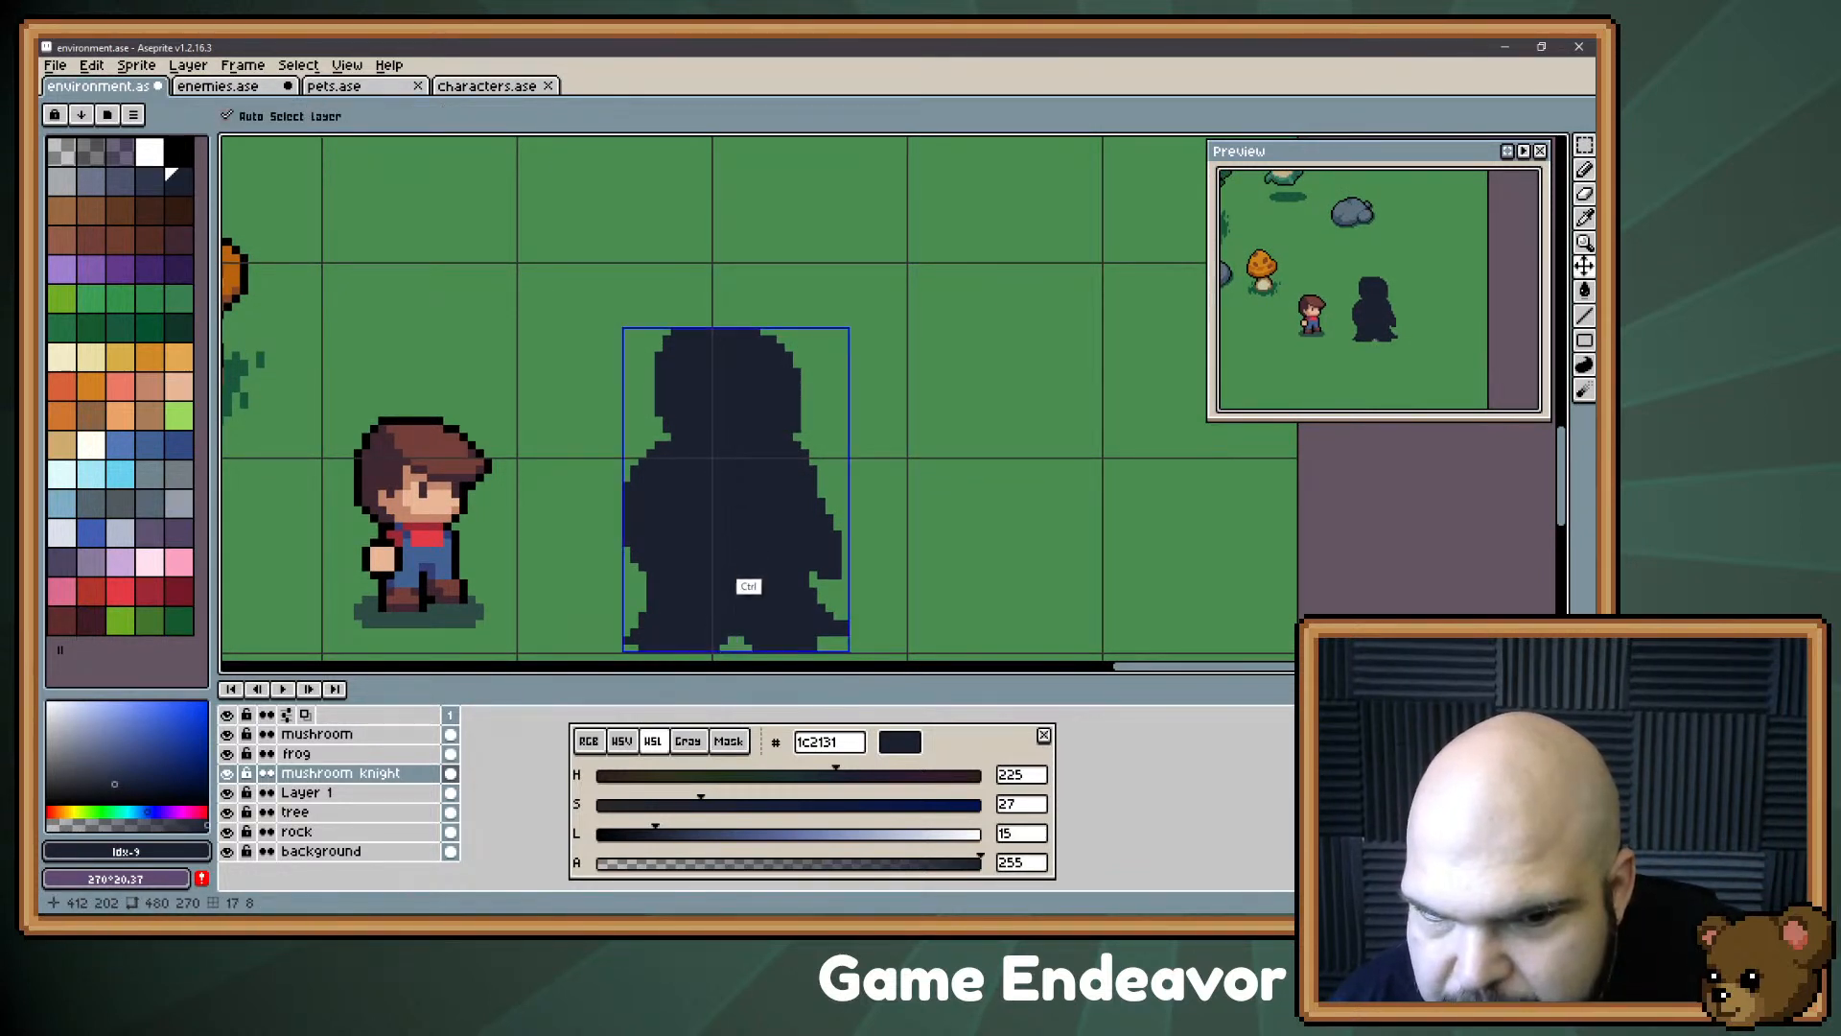
left_click_drag(728, 593, 724, 646)
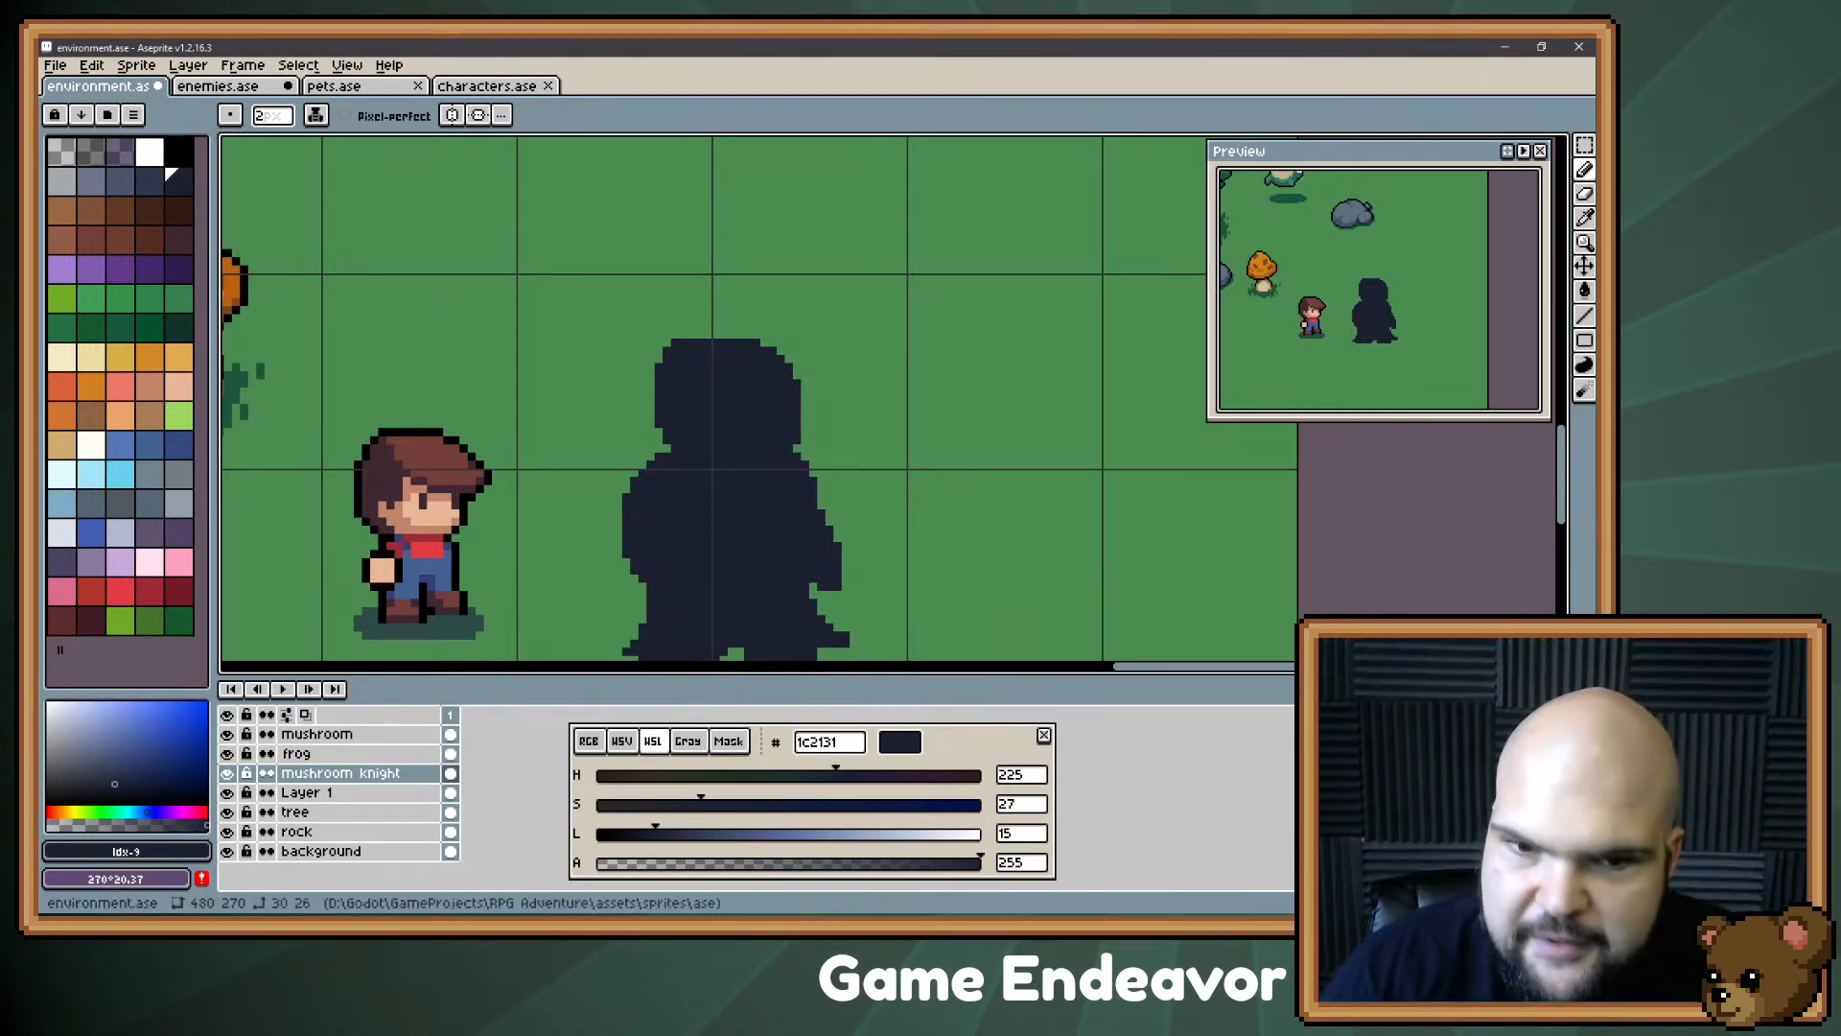
mouse_move(817, 365)
left_mouse_down()
mouse_move(826, 264)
mouse_move(839, 298)
left_mouse_up()
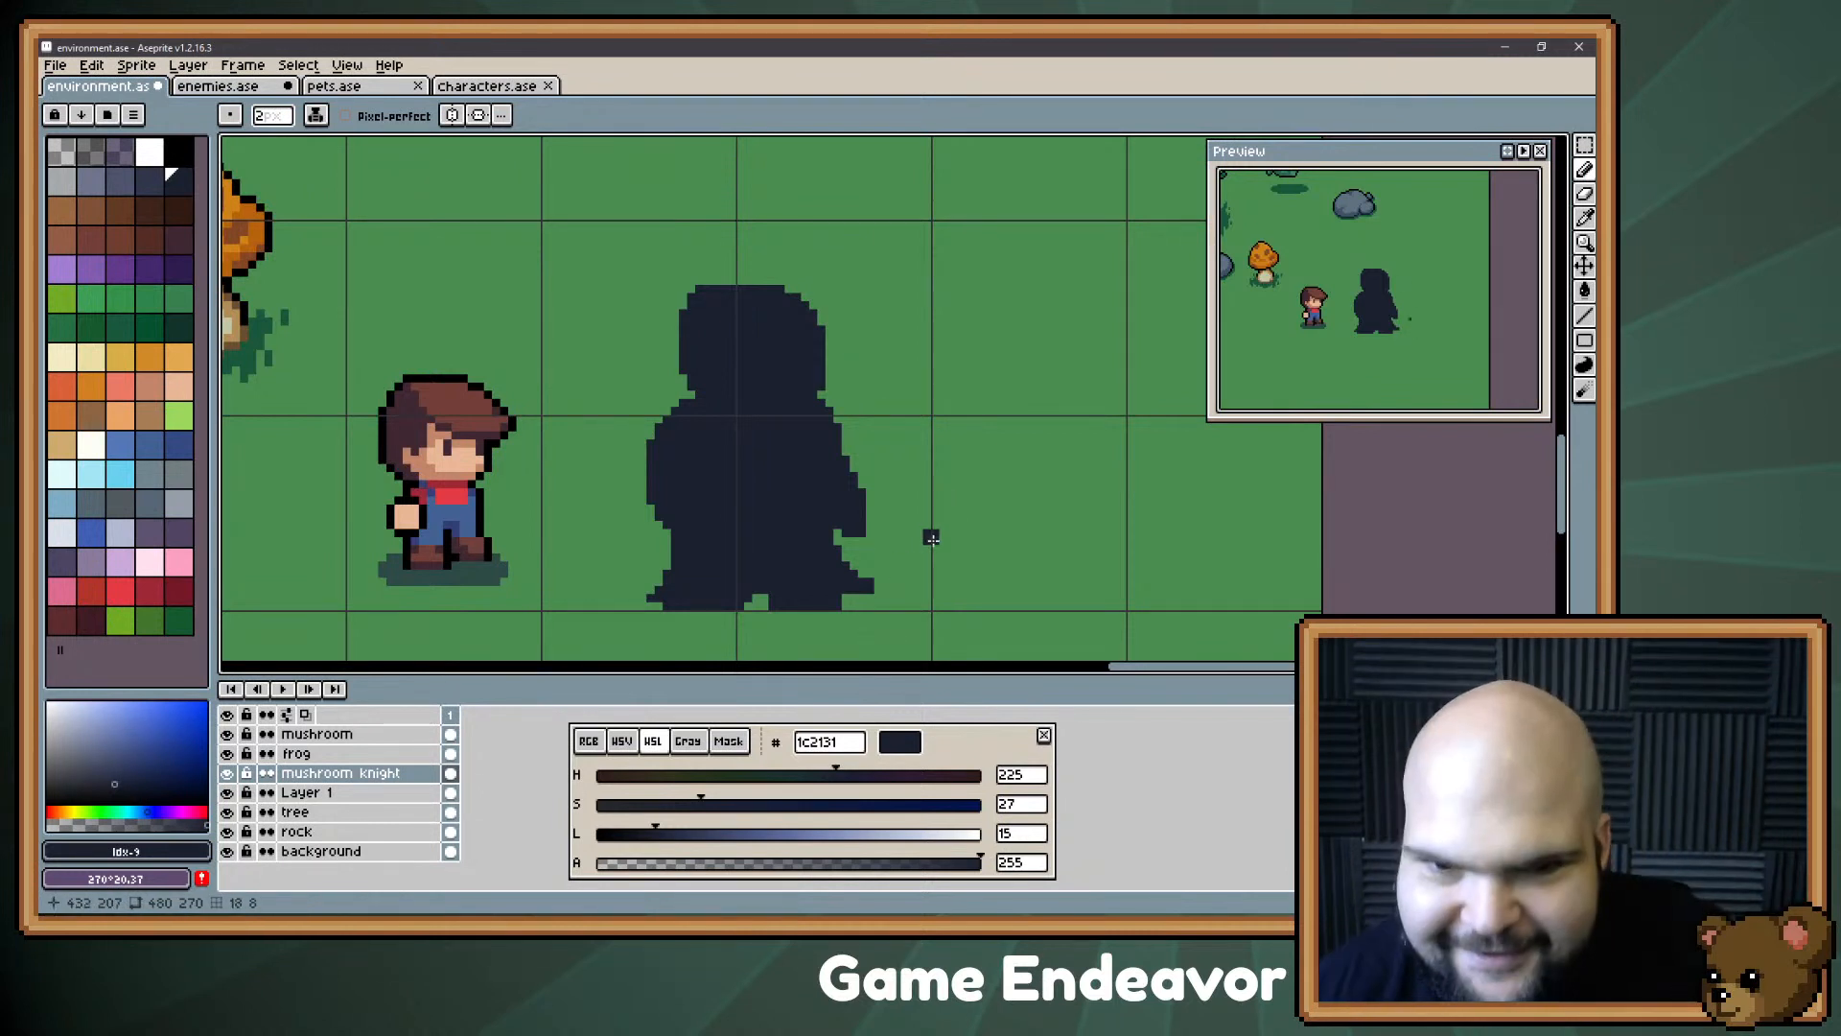
key("space")
left_click_drag(854, 460, 889, 421)
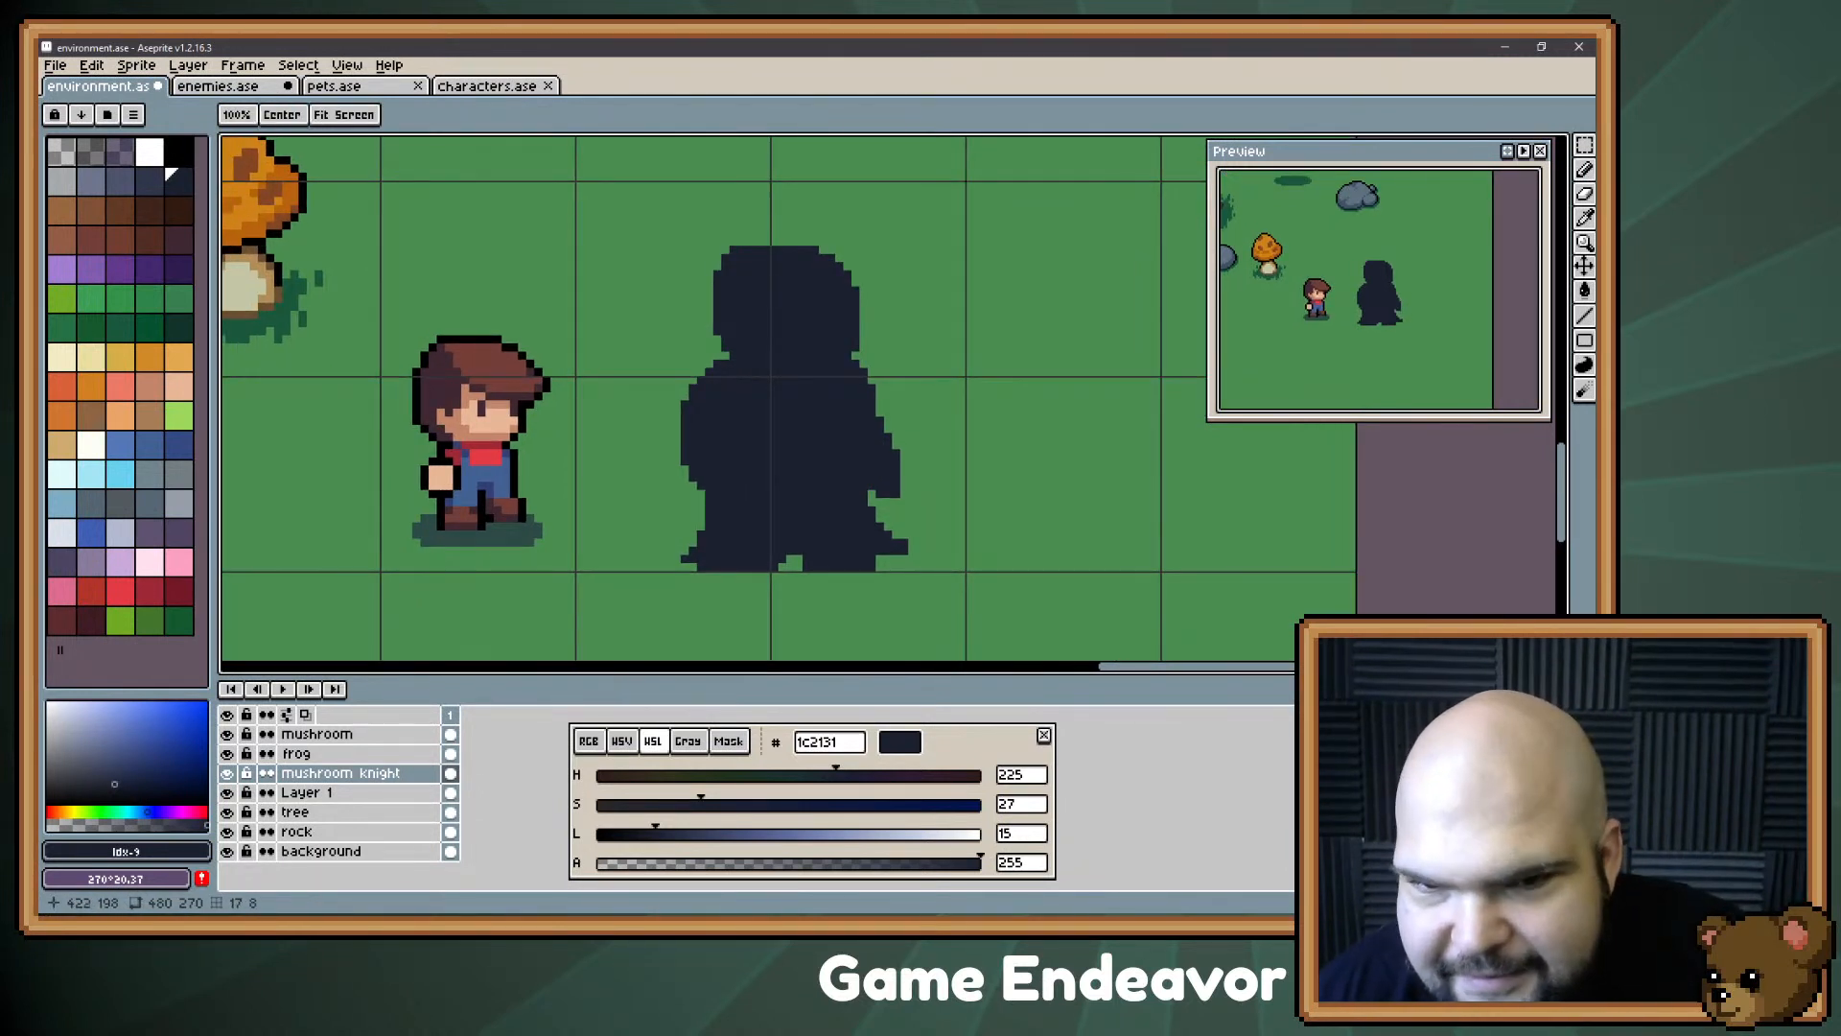
Step: Raise the front foot's sole, extend the rear foot's sole downward, and trim the tip of the front flare
left_click(903, 489)
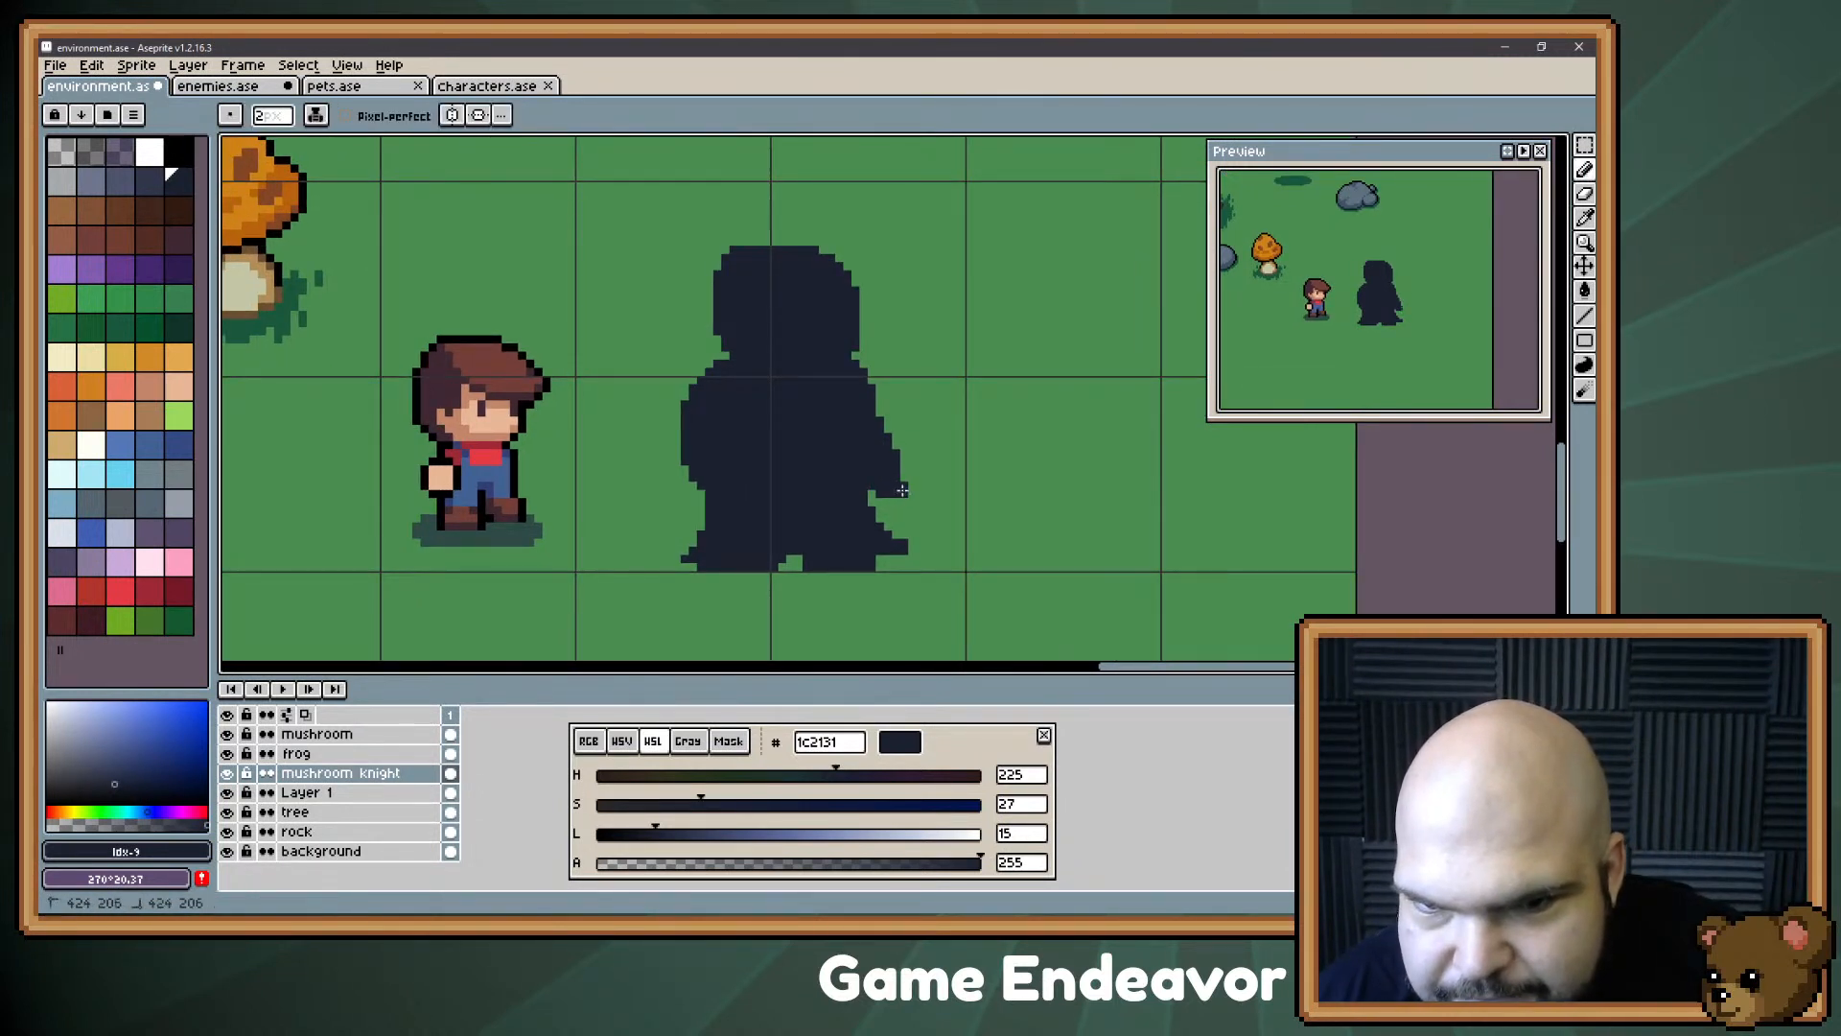
left_click(836, 628)
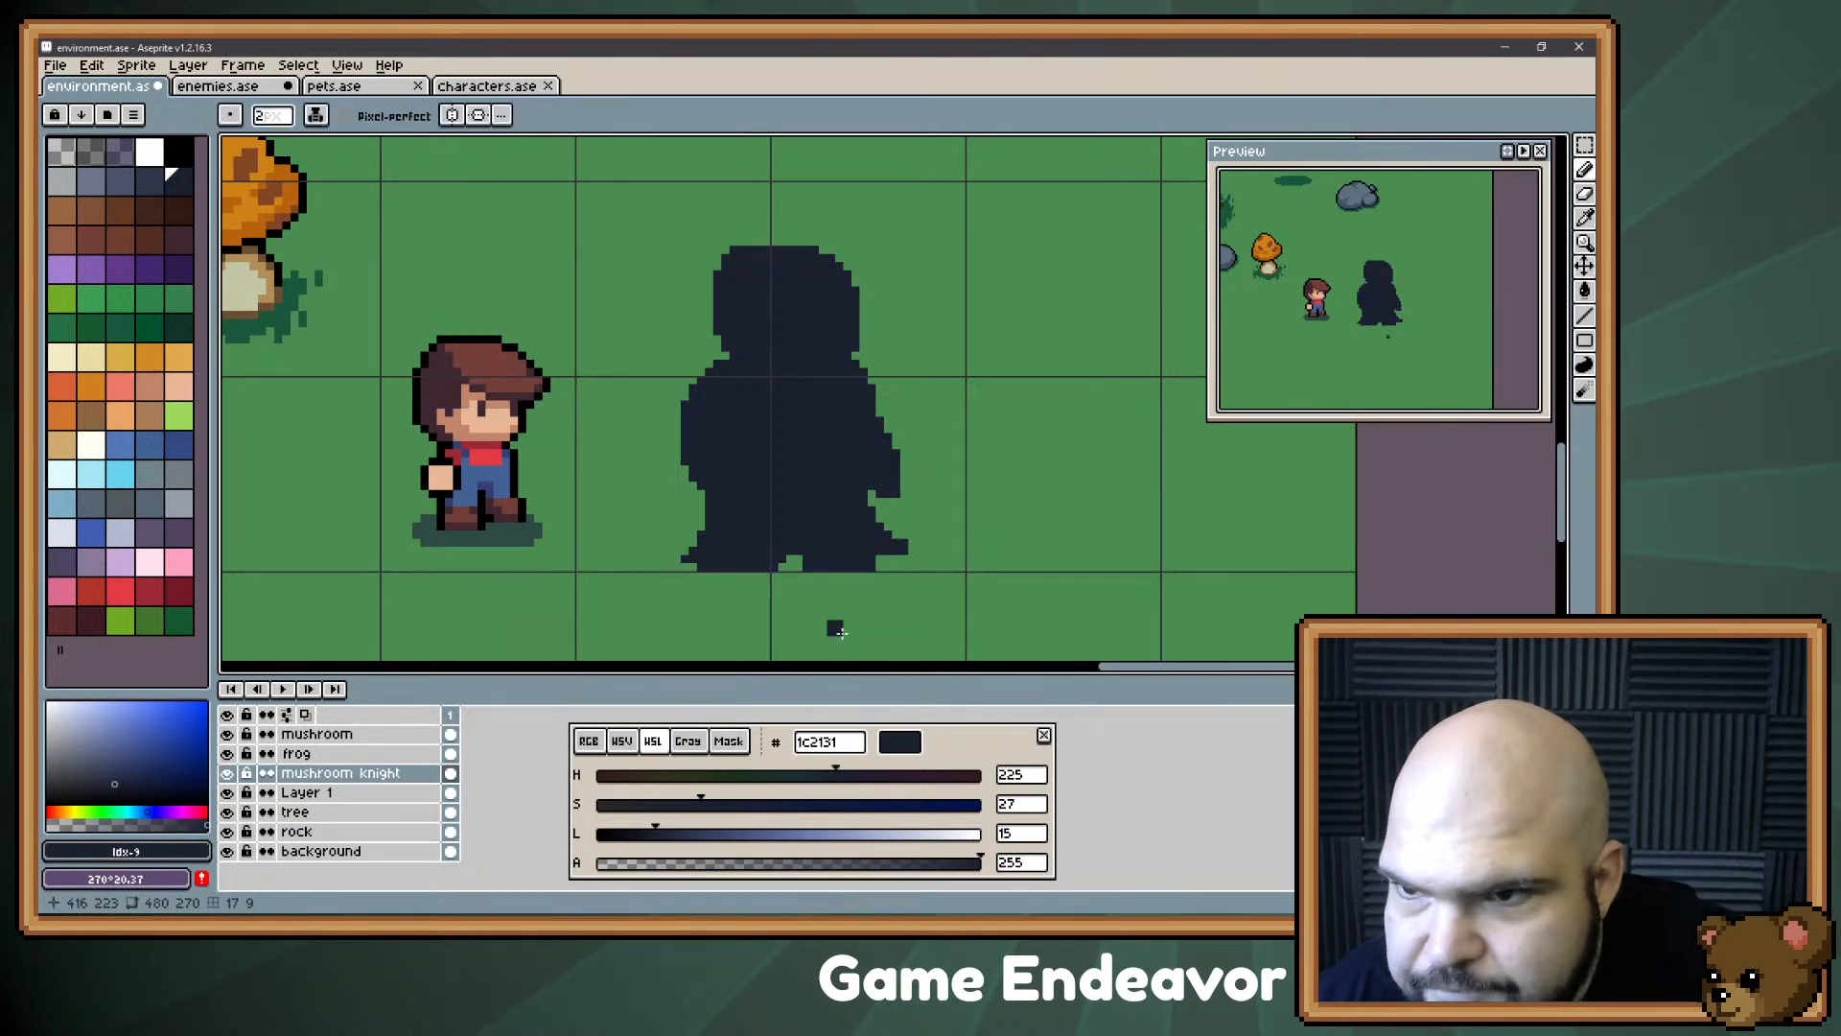
key("space")
left_click_drag(841, 486, 823, 499)
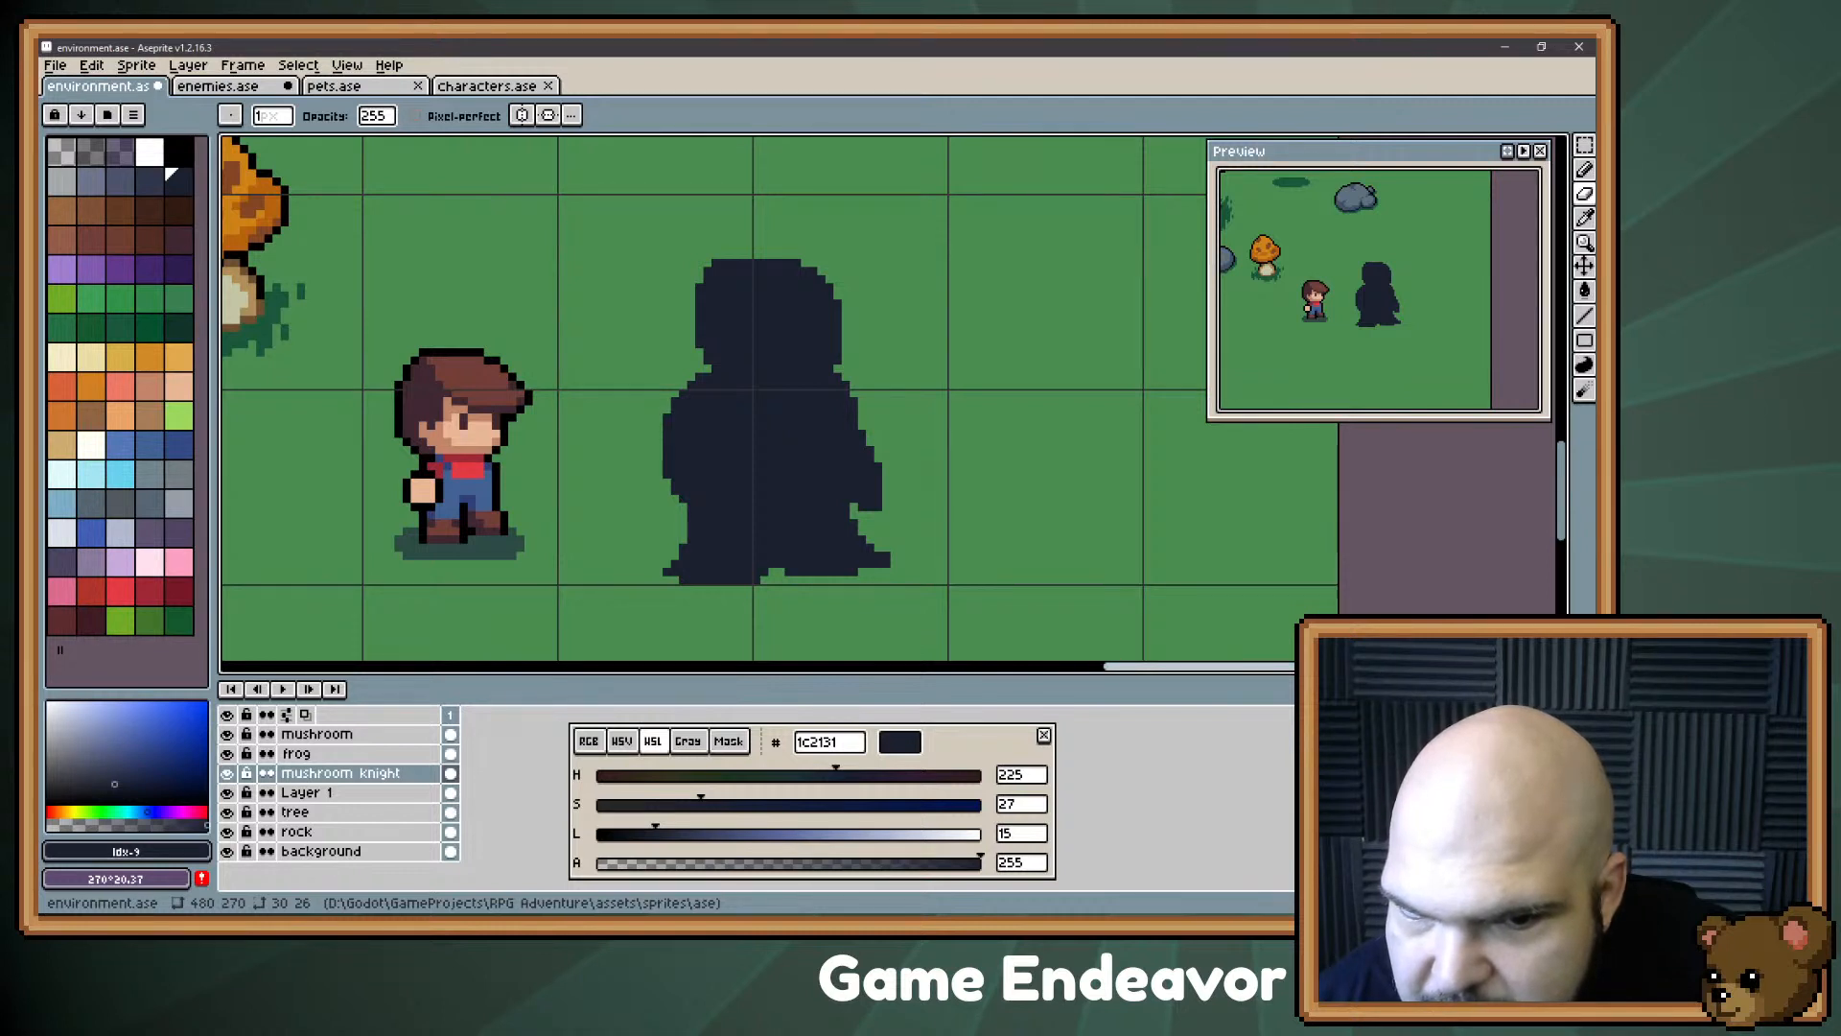
key("e")
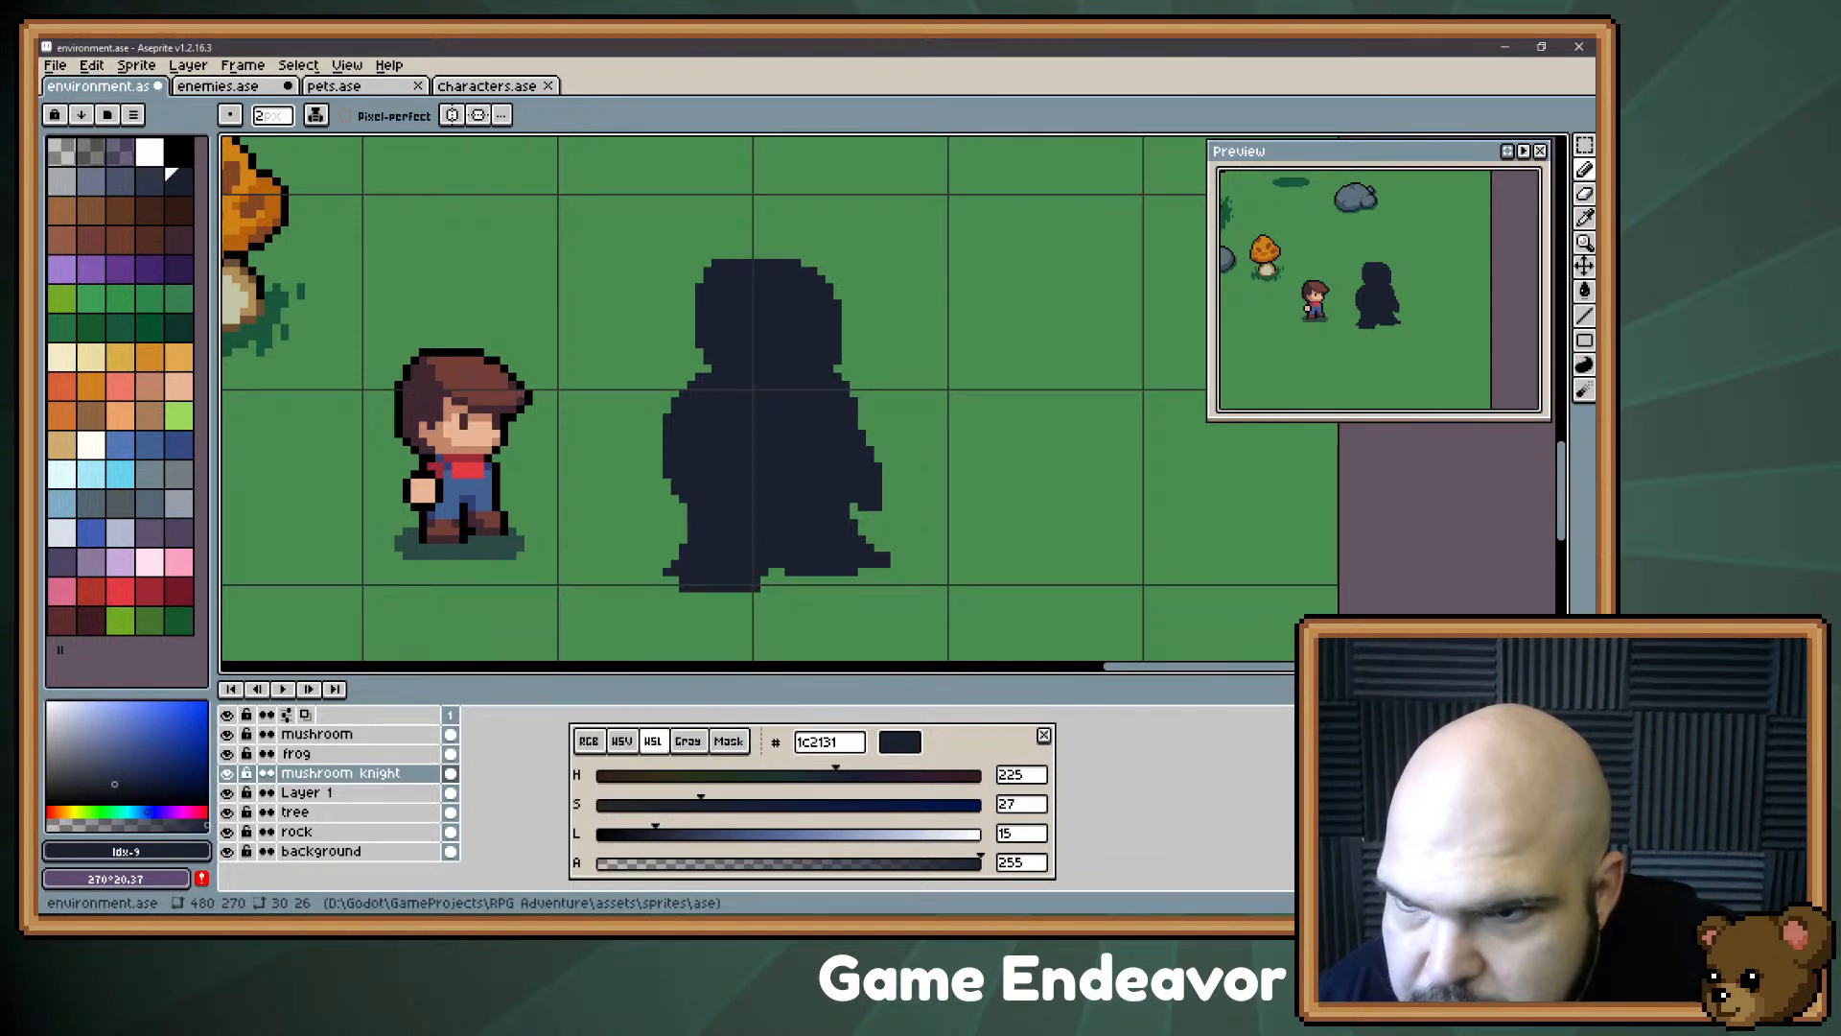
key("b")
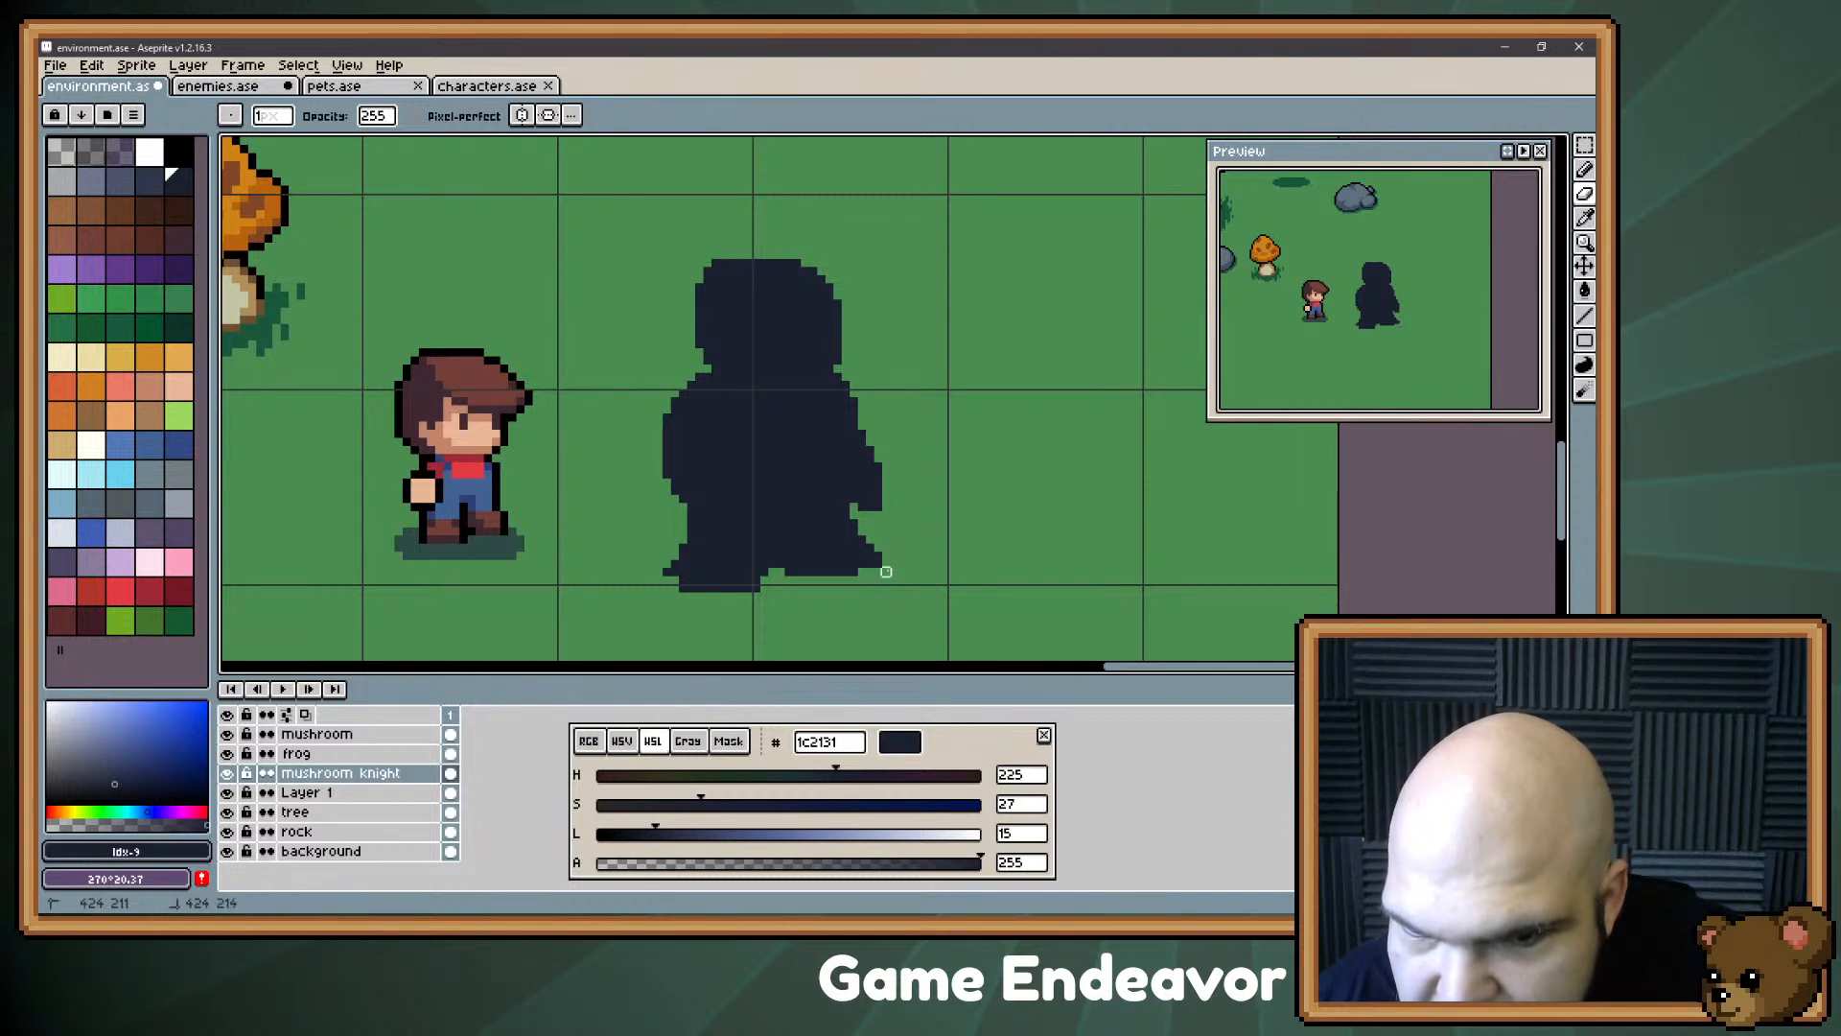
key("b")
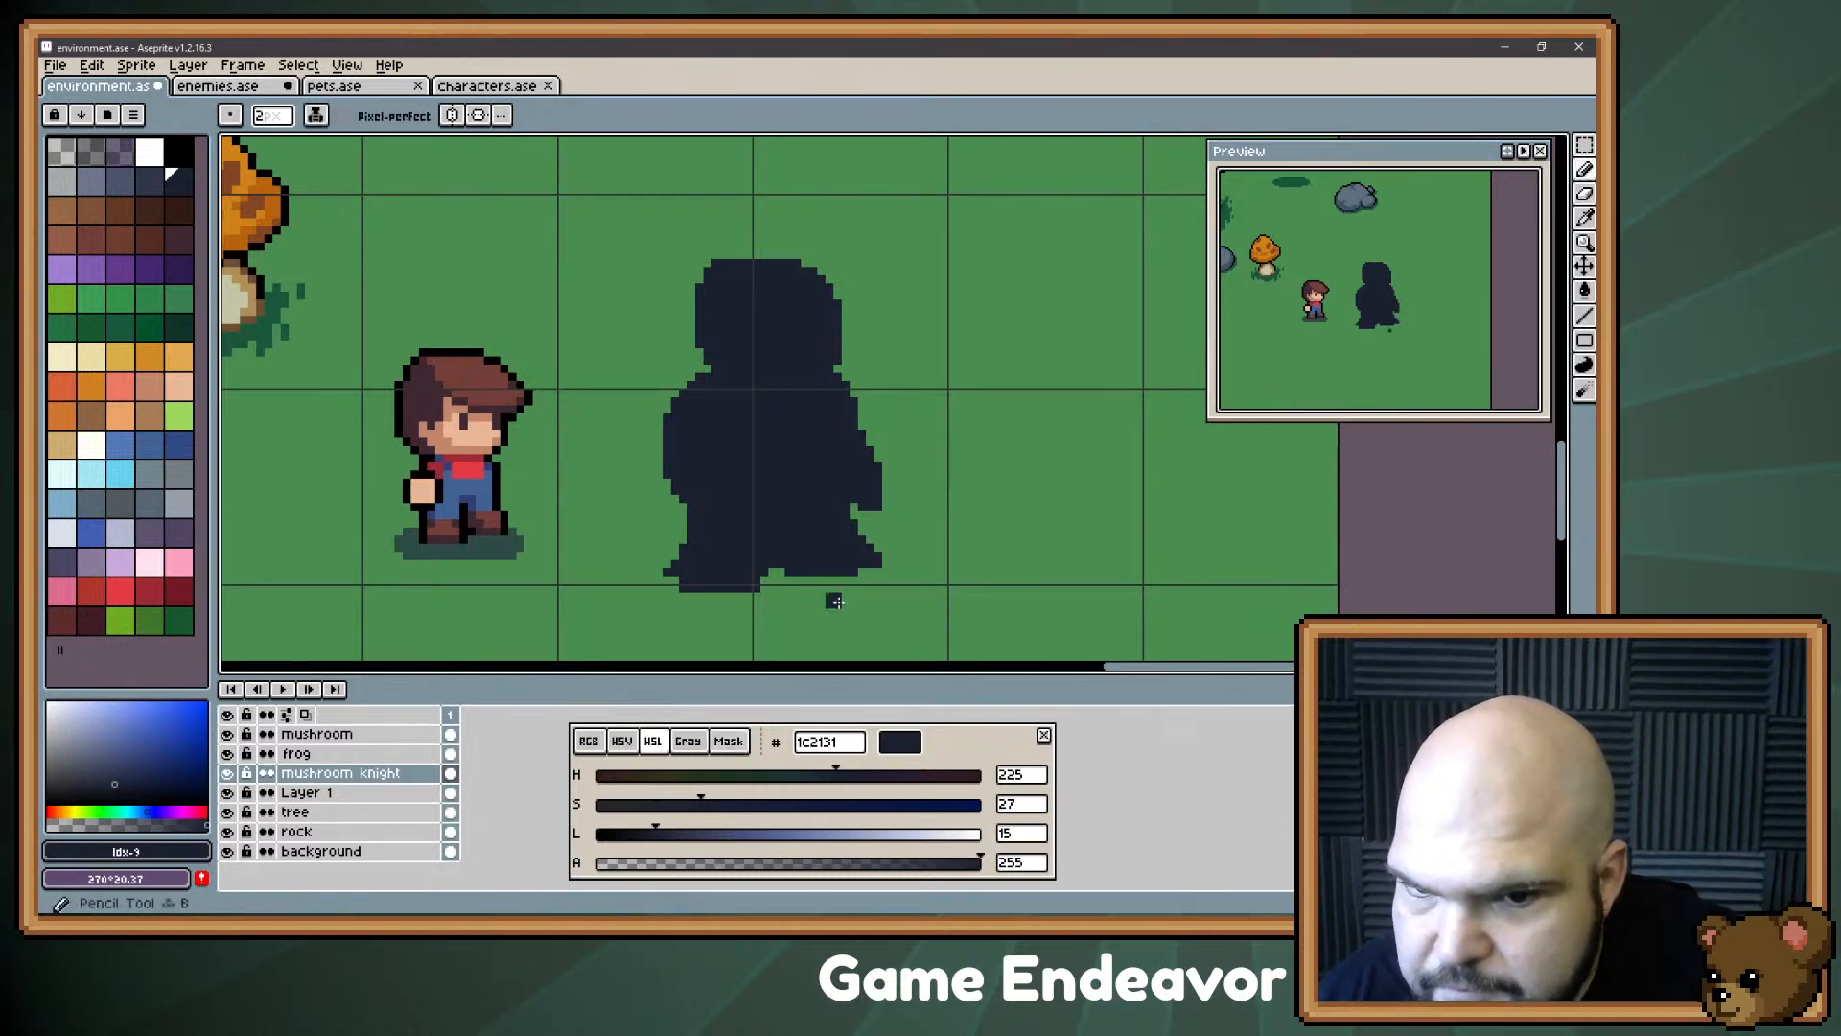
key("space")
mouse_move(920, 353)
left_mouse_down()
mouse_move(917, 423)
mouse_move(917, 356)
left_mouse_up()
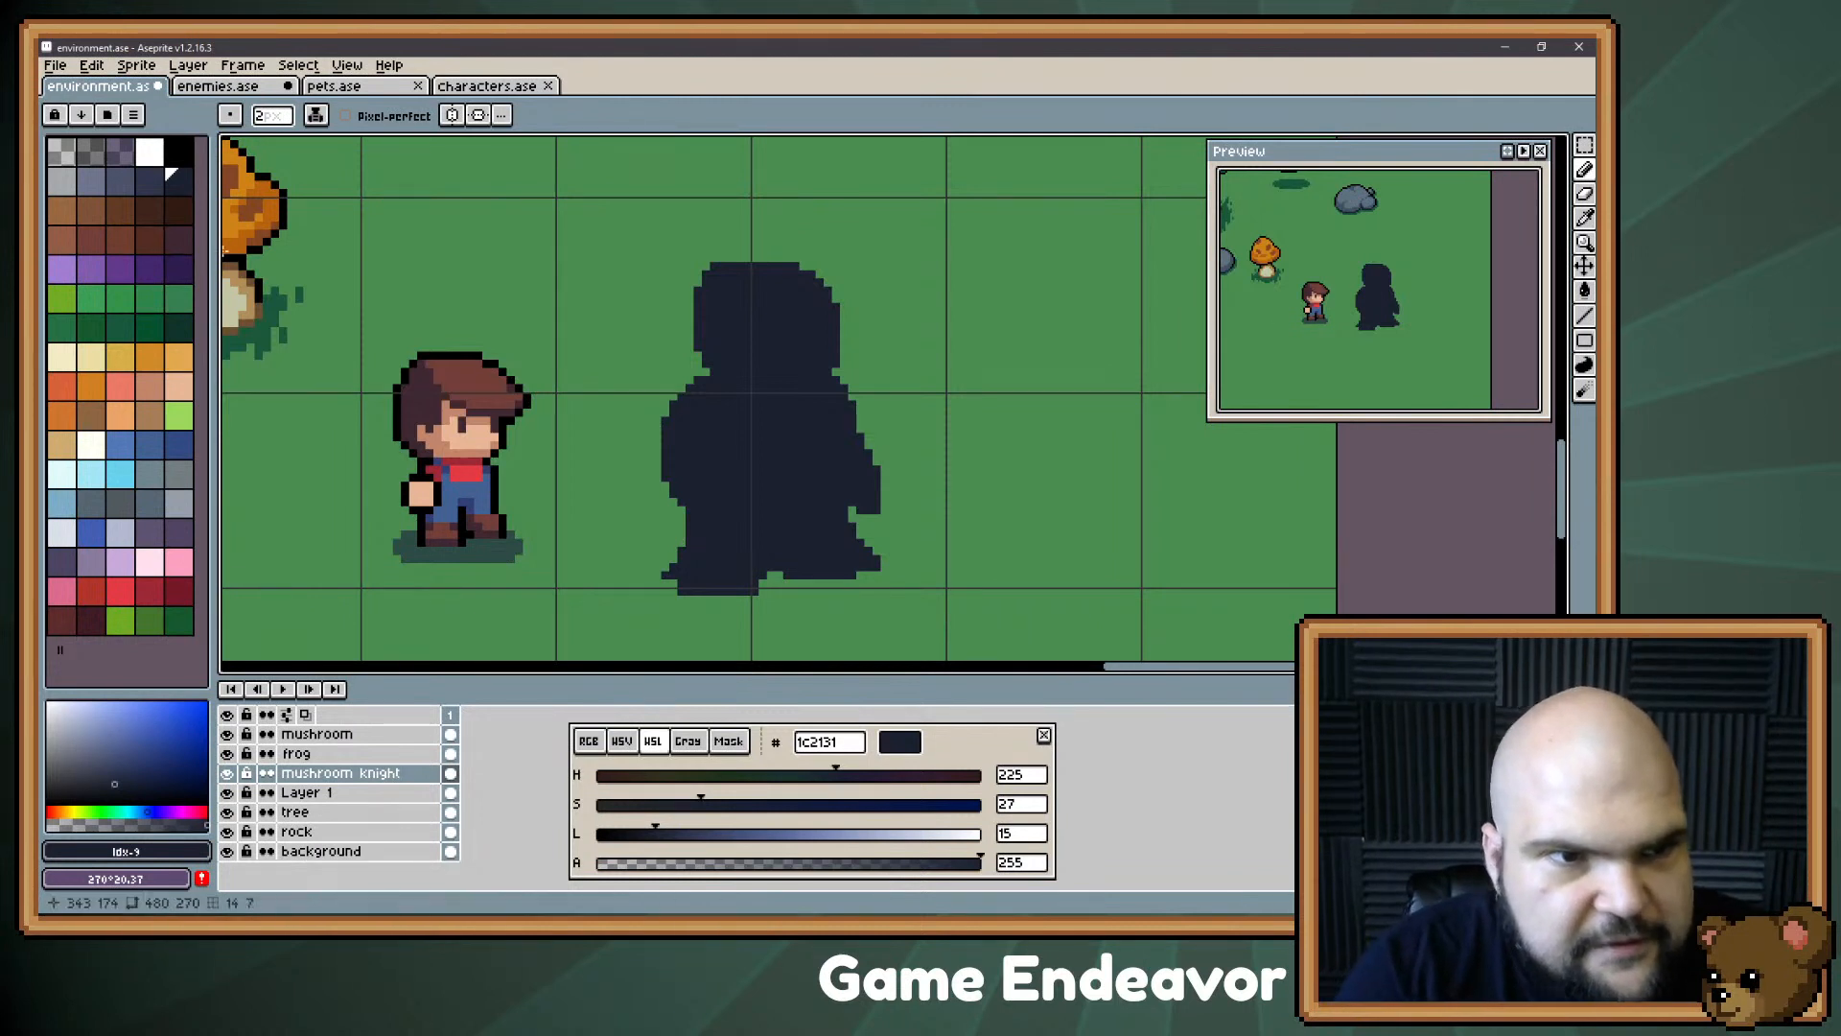
Step: Select the whole silhouette with the Magic Wand and paint a bent near arm inside it in the lighter shade 30364b
key("w")
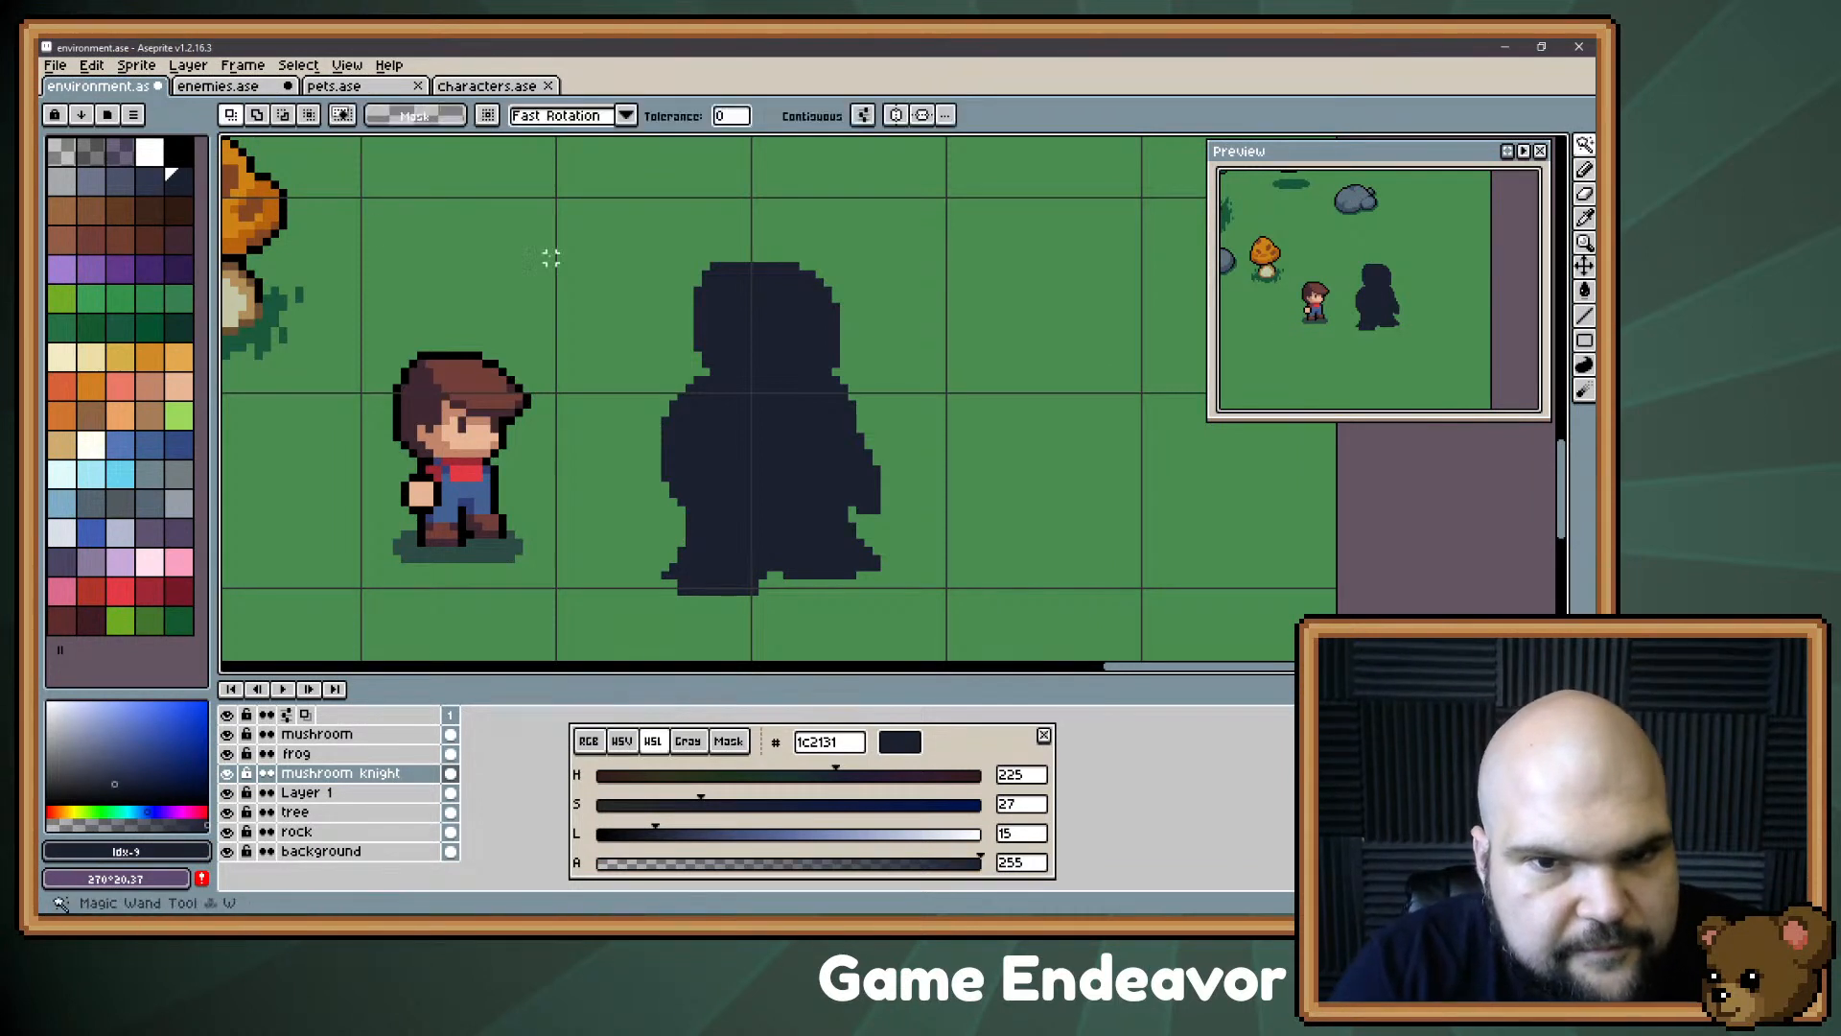
left_click(744, 440)
key("b")
key("space")
mouse_move(744, 440)
left_mouse_down()
mouse_move(779, 483)
mouse_move(871, 491)
mouse_move(825, 408)
mouse_move(777, 408)
left_mouse_up()
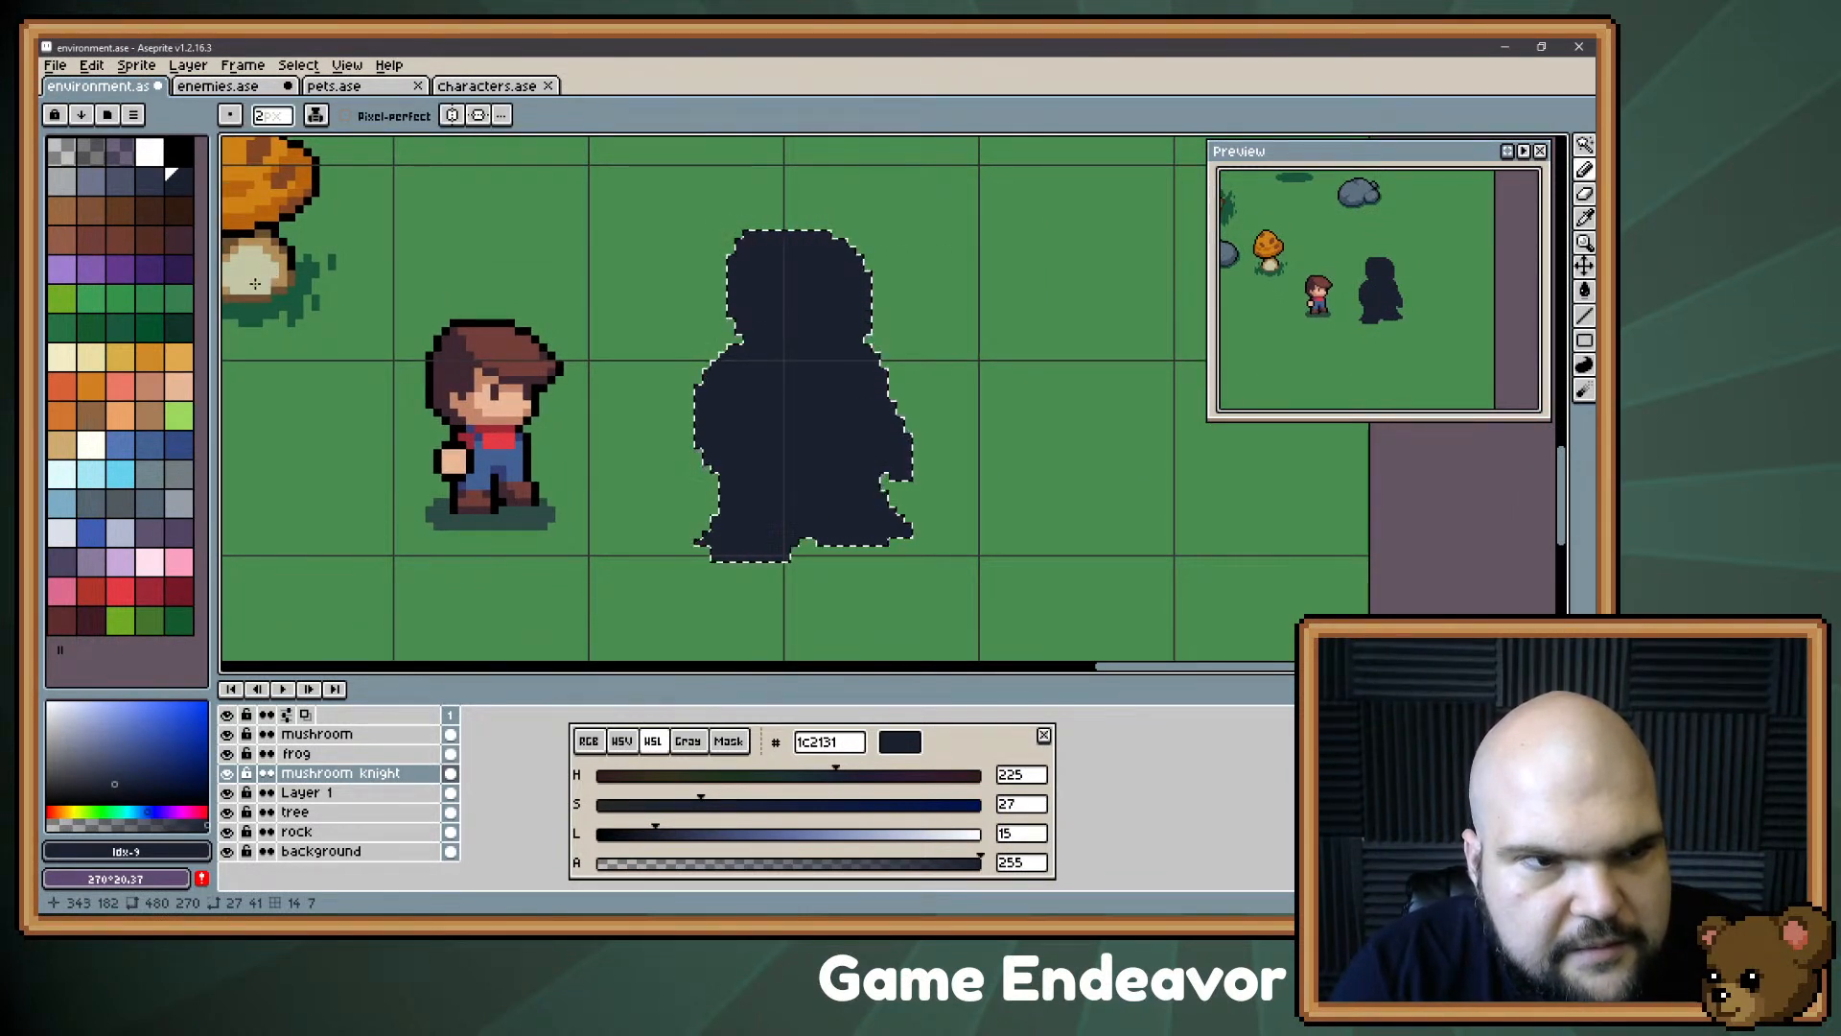
left_click(150, 181)
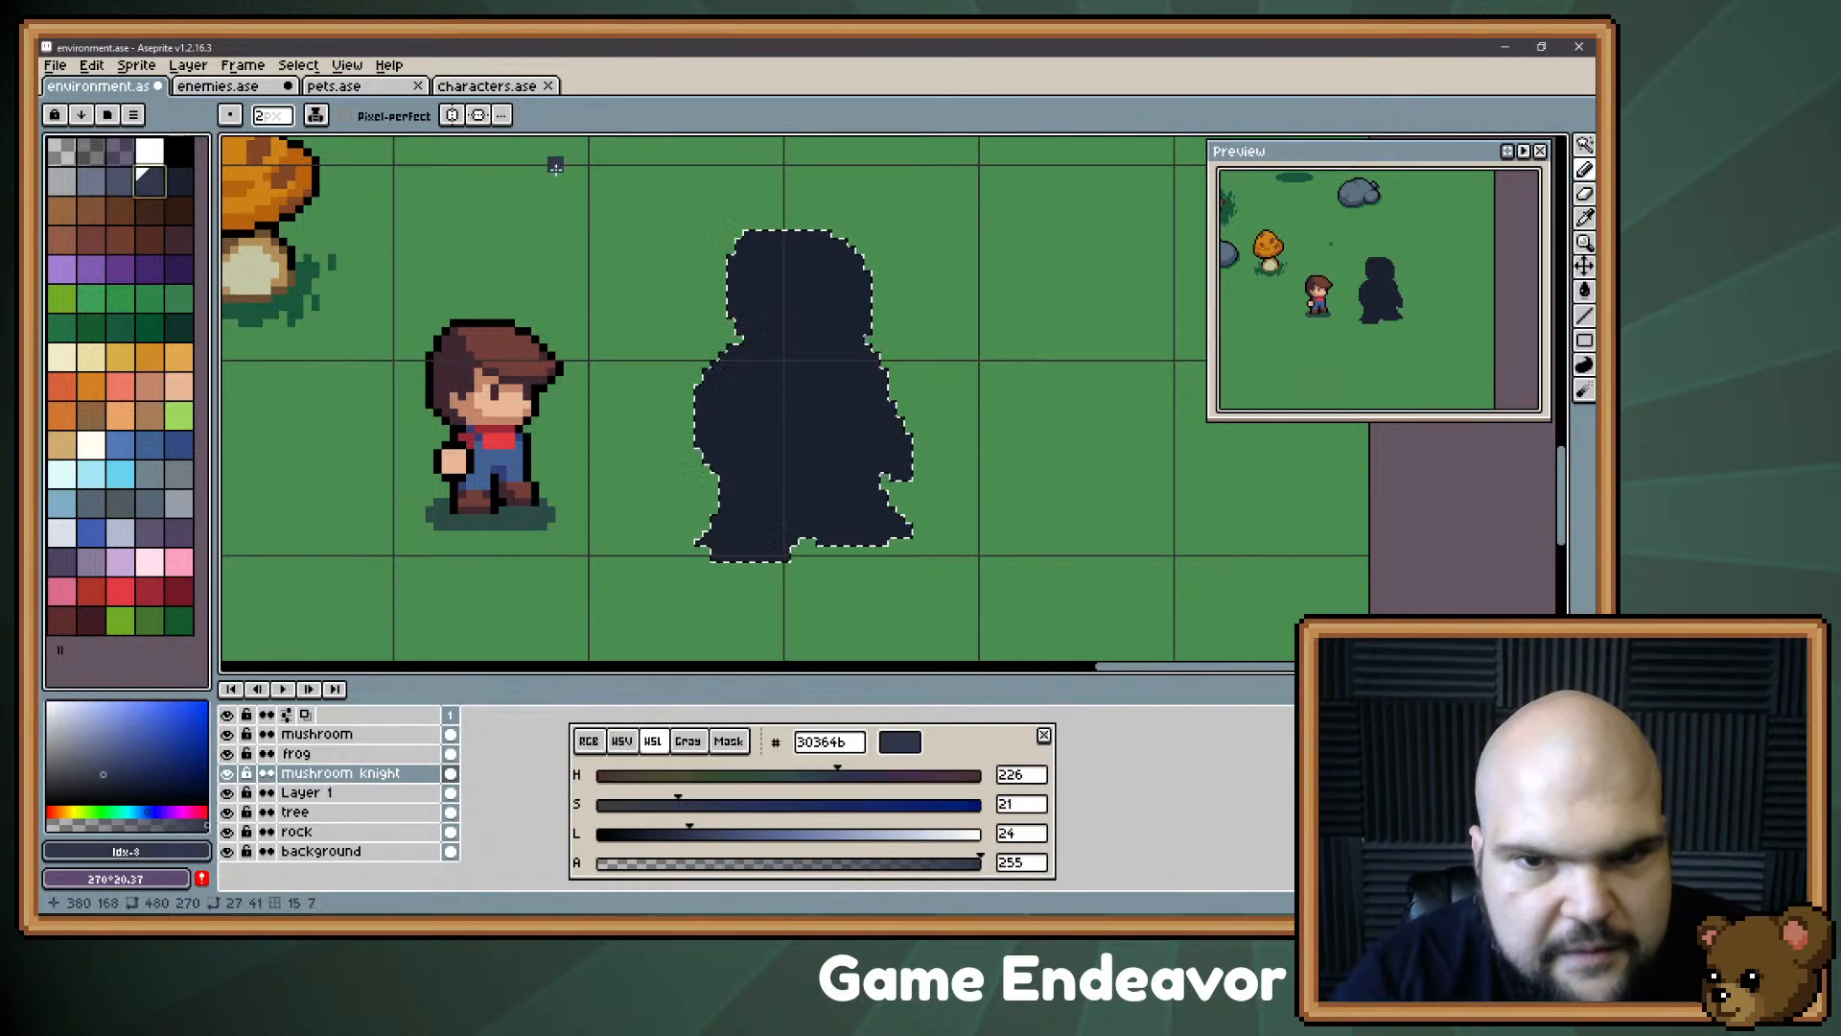
left_click_drag(760, 386, 760, 432)
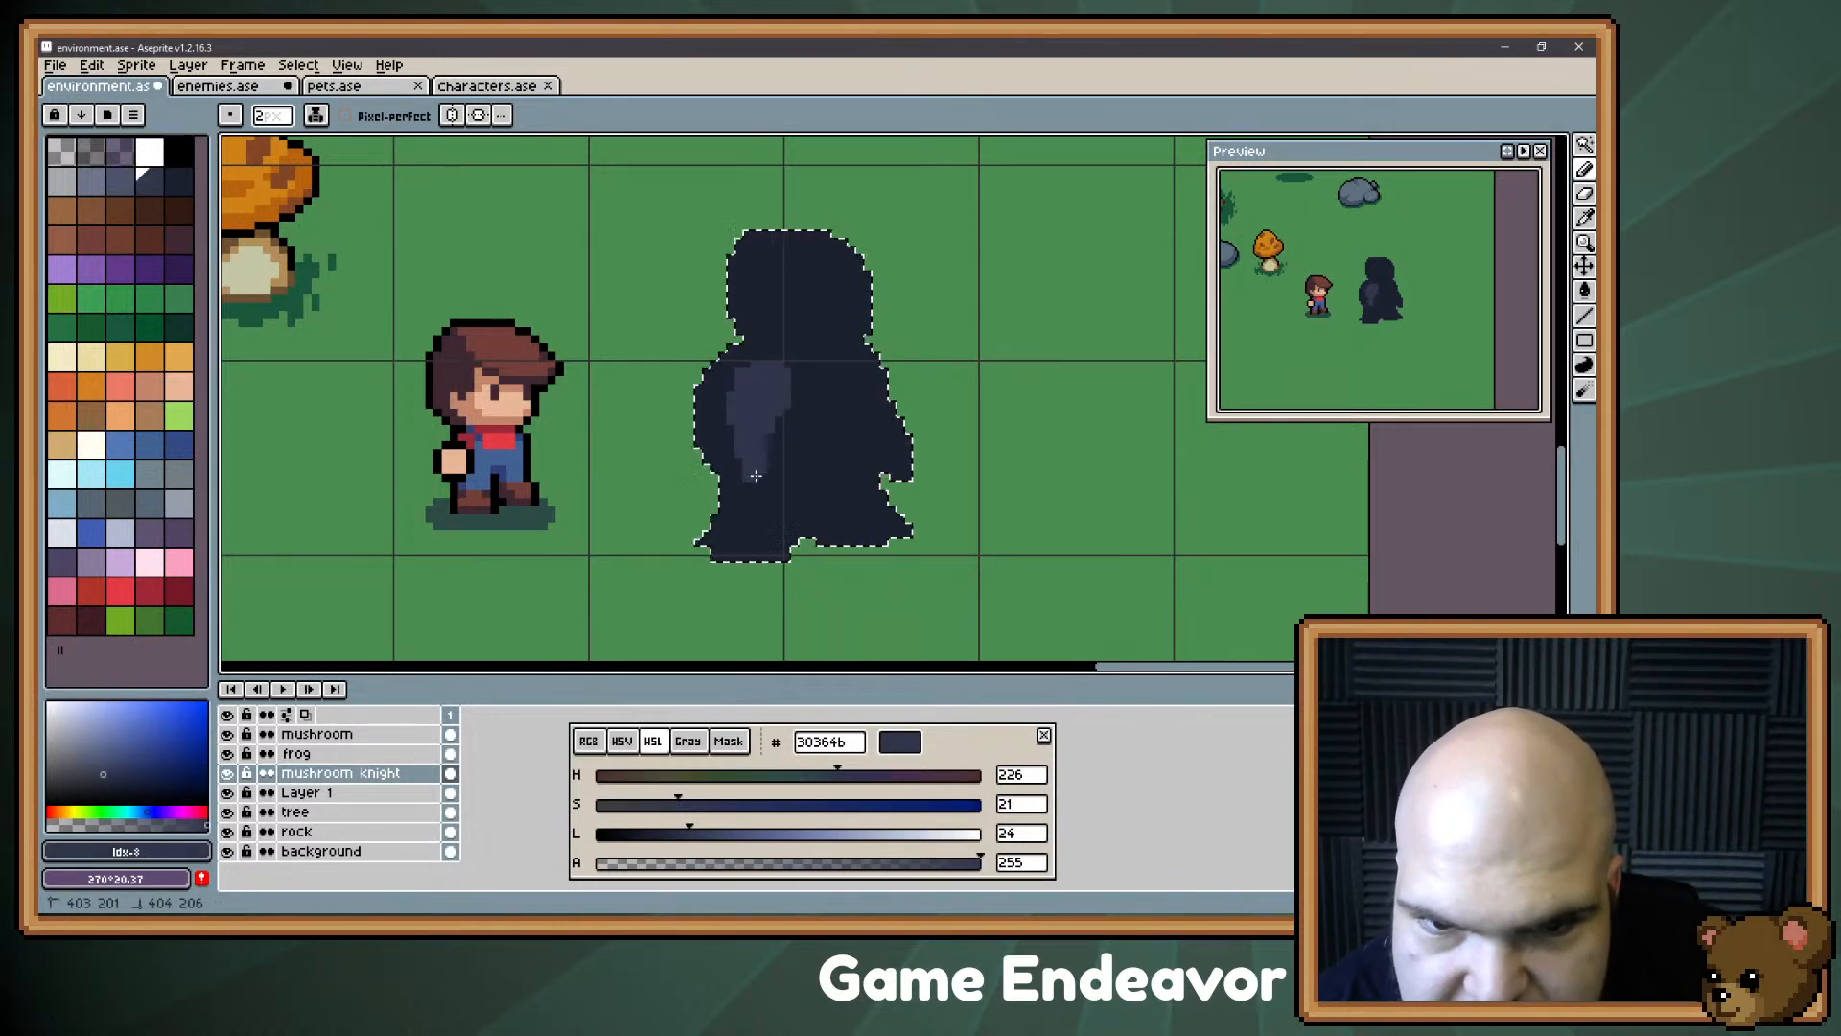
left_click_drag(751, 464, 772, 470)
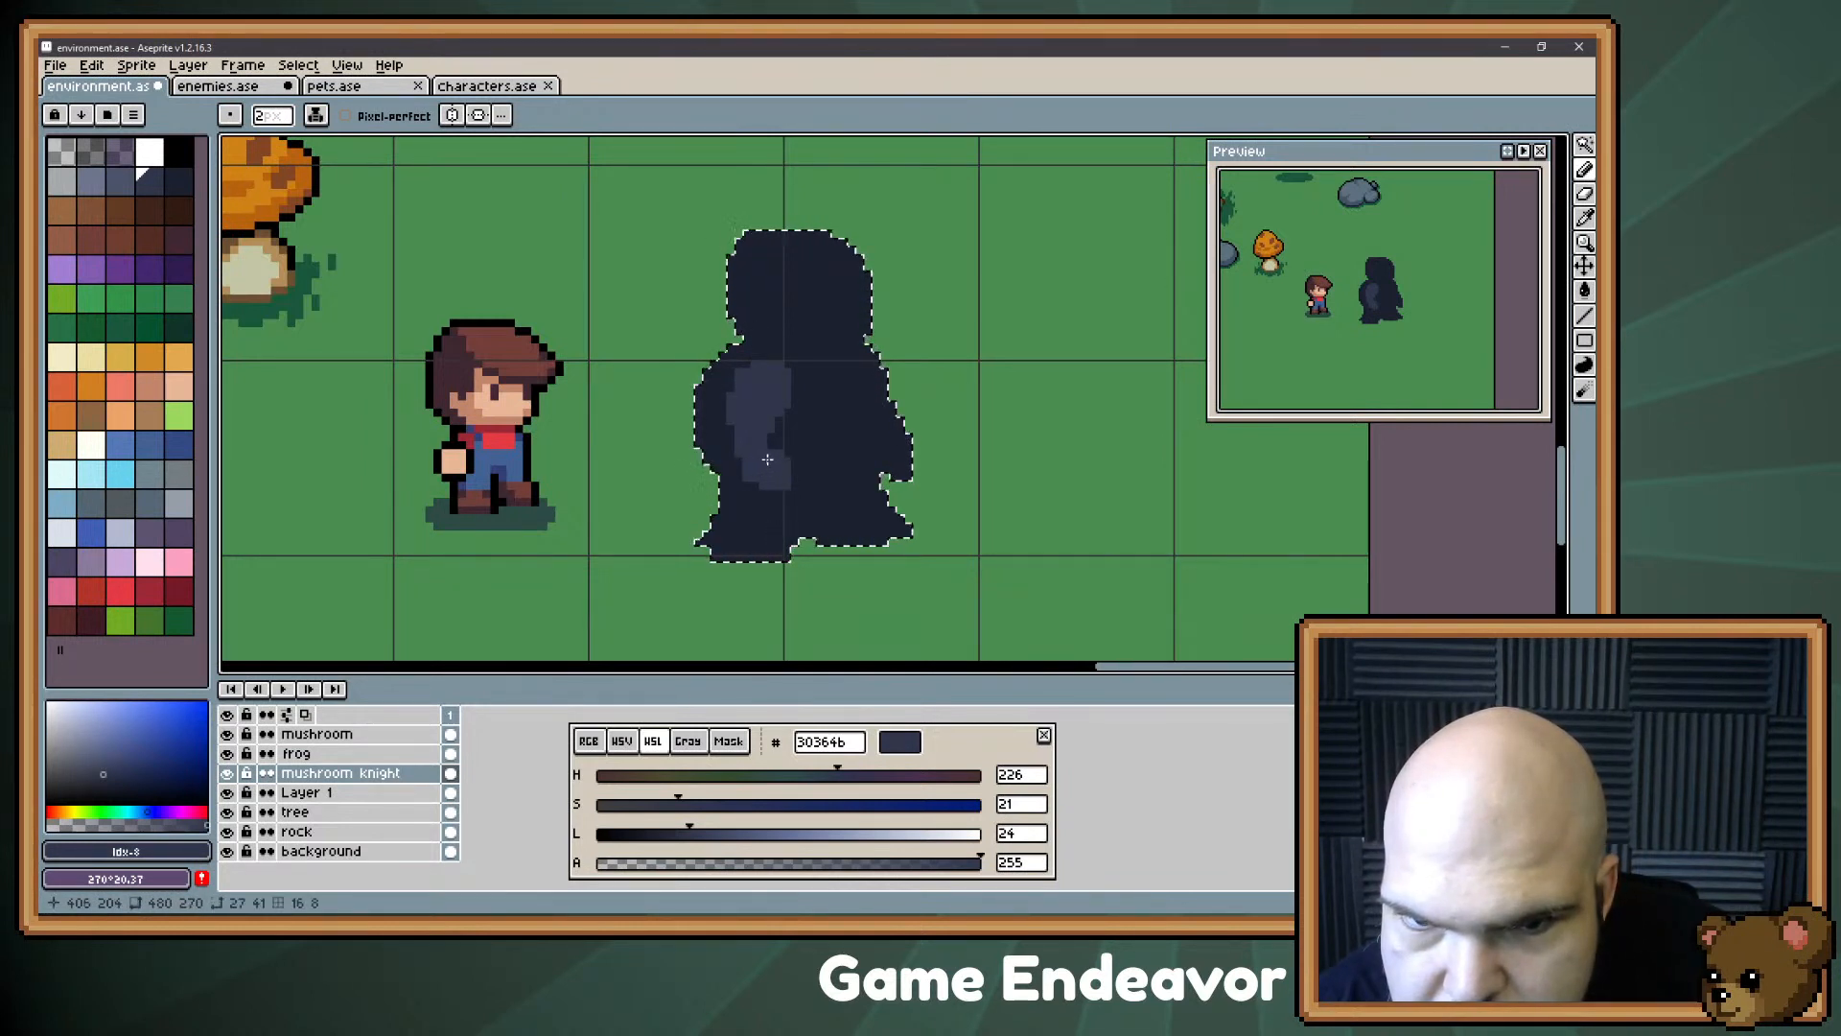
Step: Pick the dark colour 1c2131 from the silhouette and carve the inner bend of the painted arm at the elbow
left_click(792, 425, "alt")
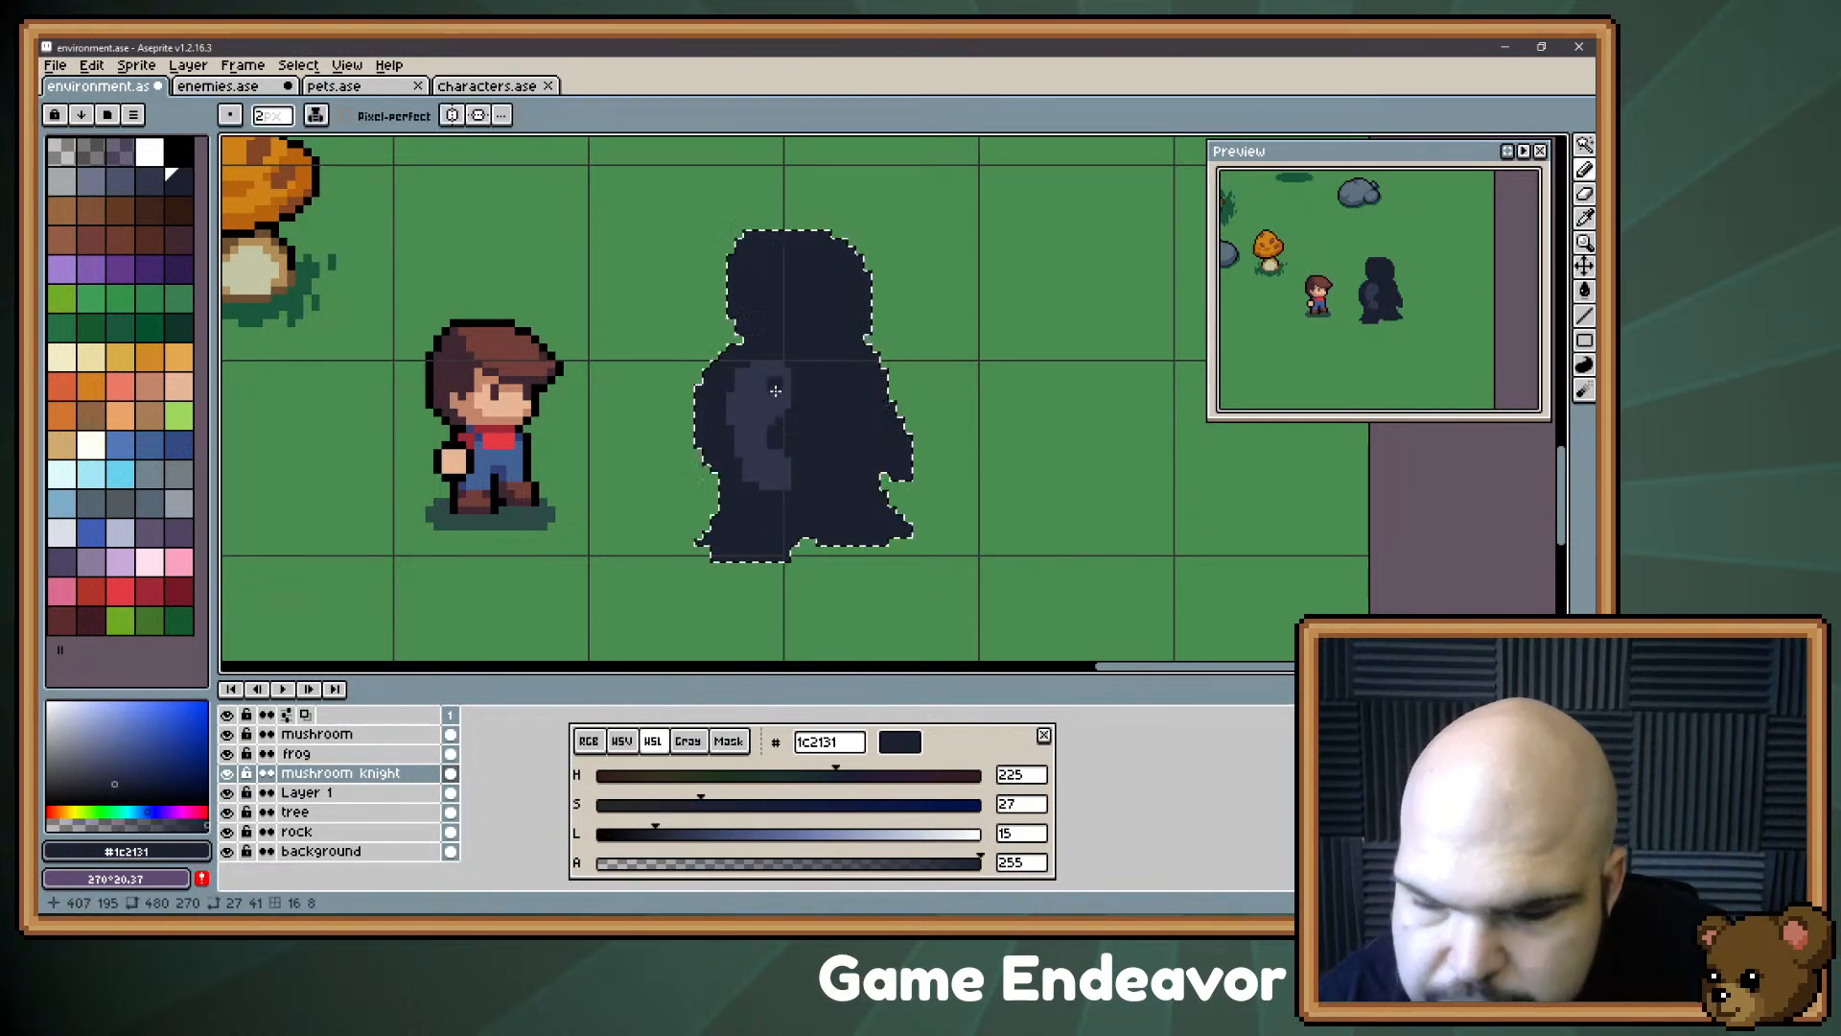
scroll(671, 398, "down", 1)
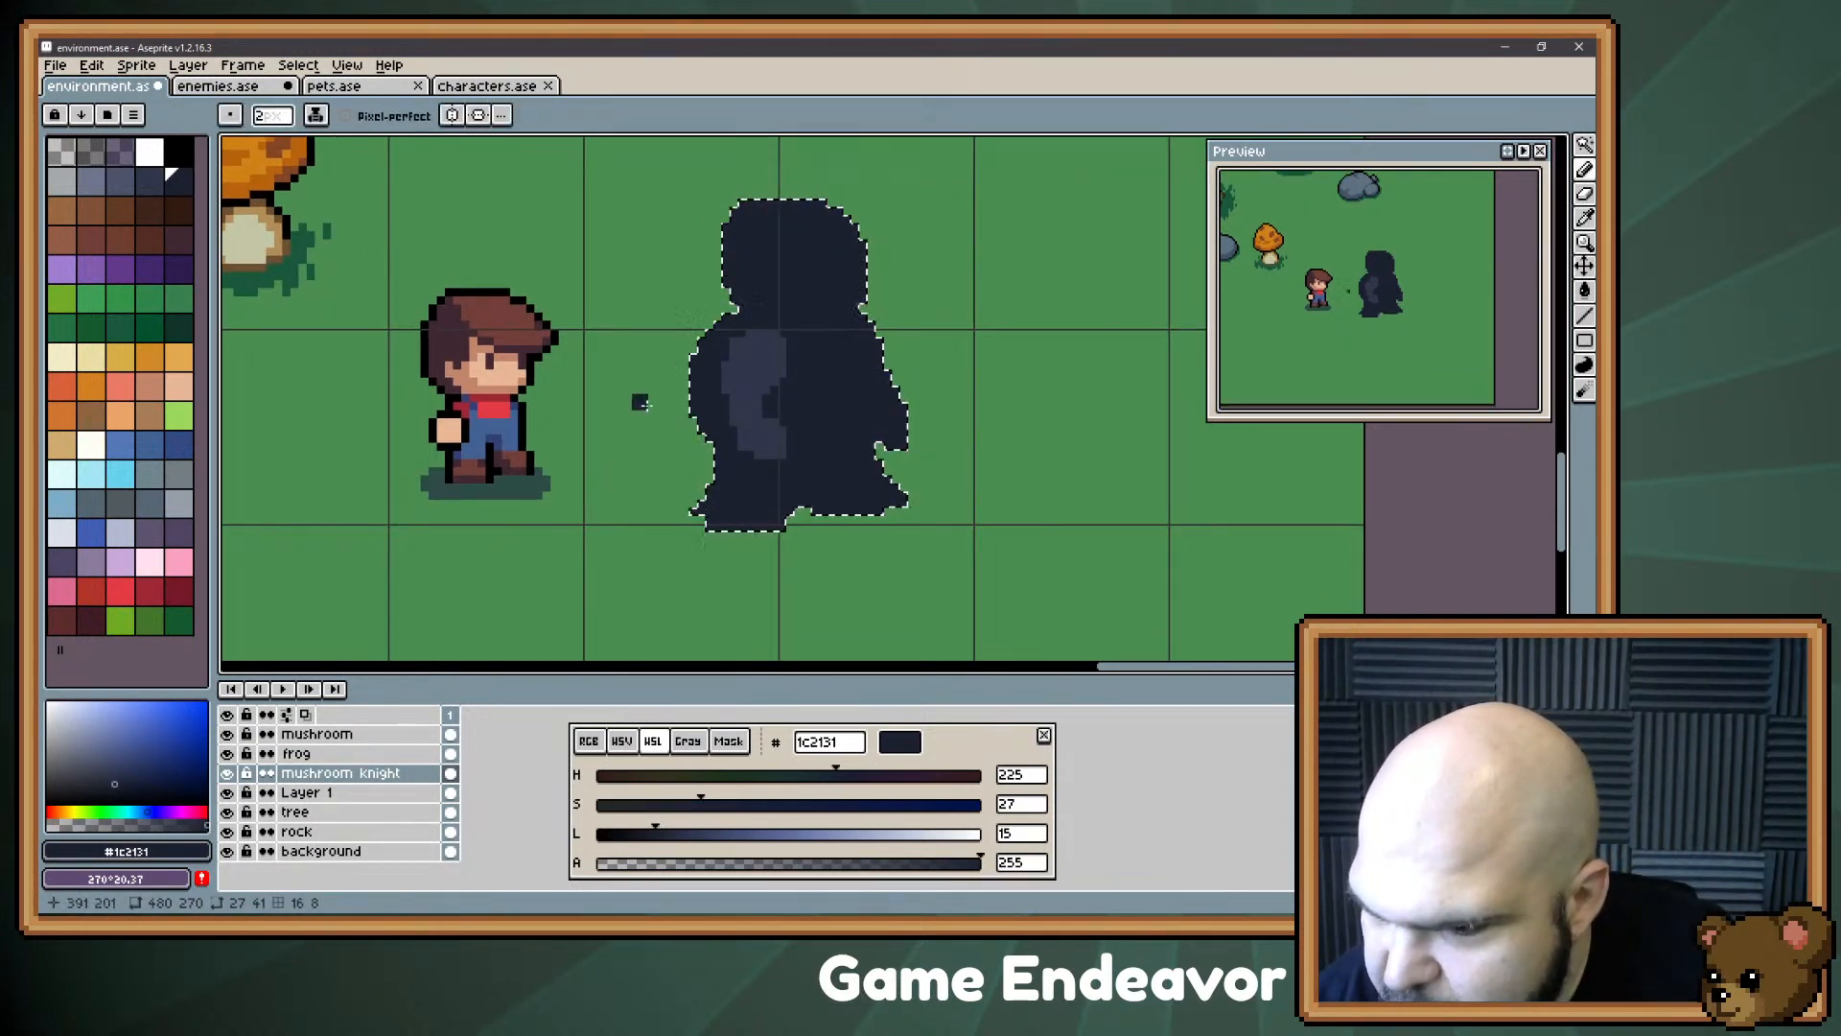
key("z")
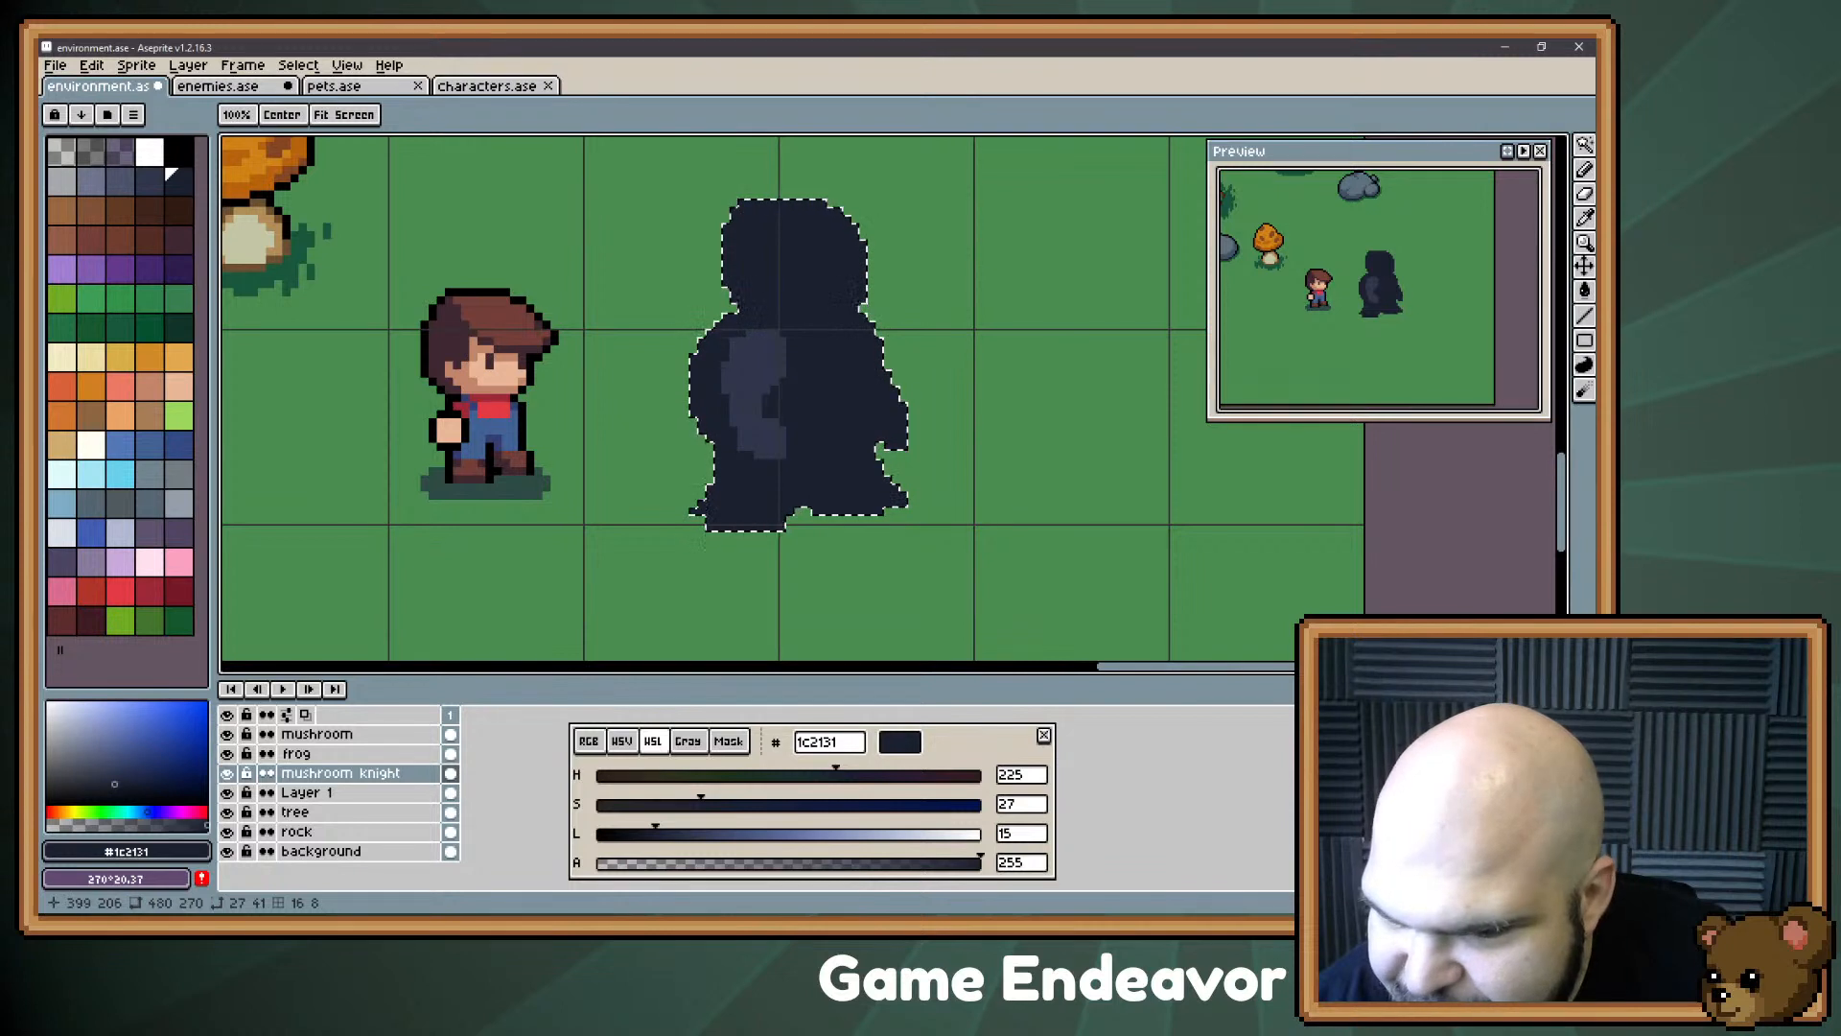
scroll(796, 397, "up", 2)
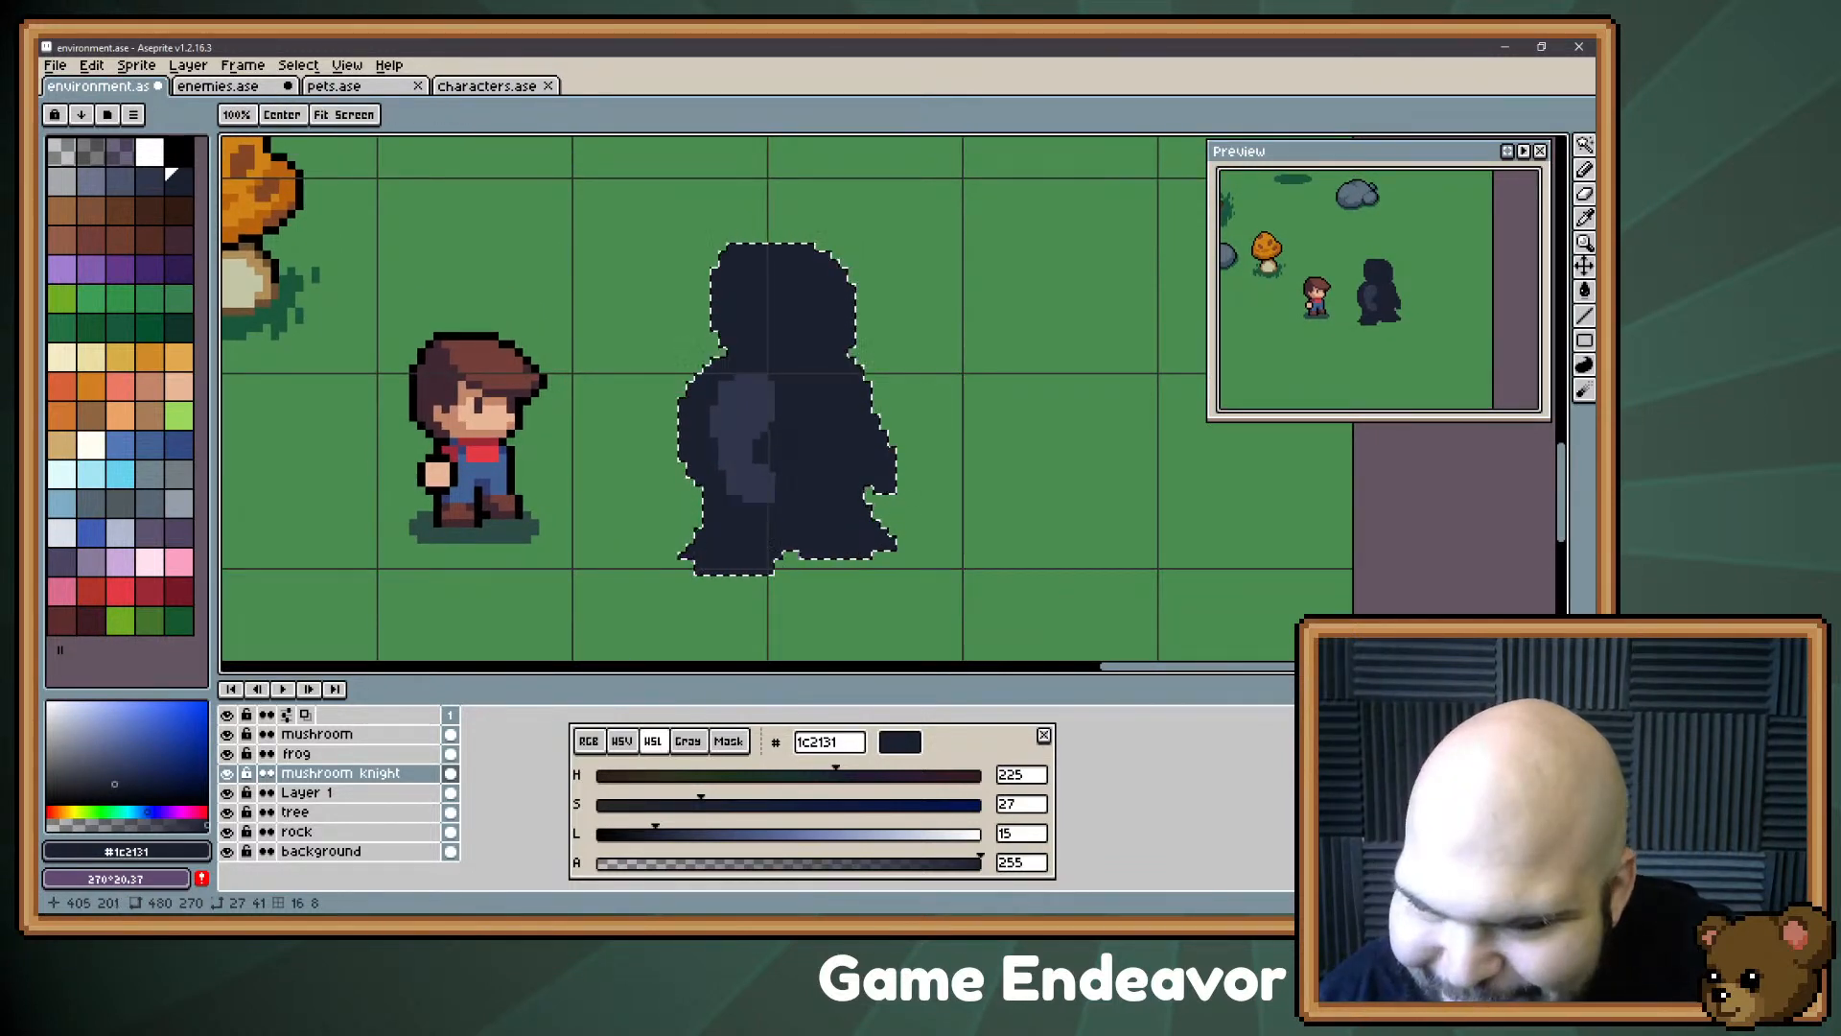
scroll(812, 443, "down", 2)
key("b")
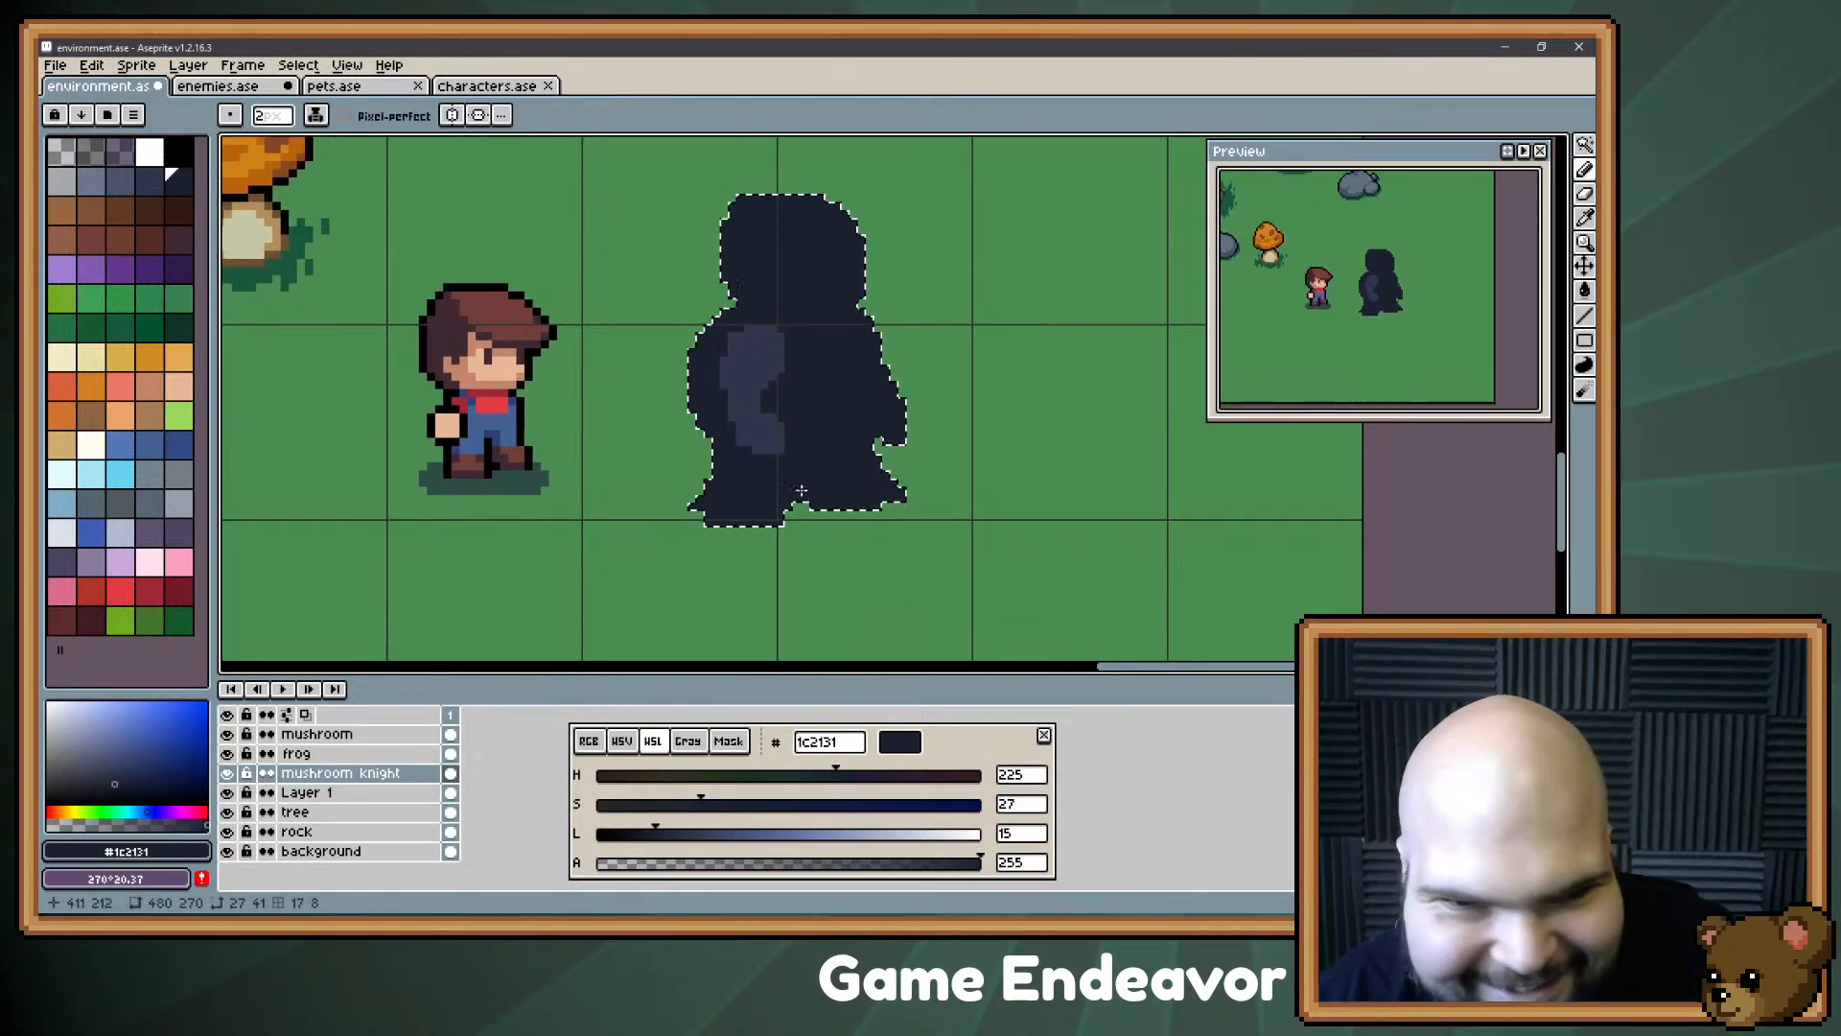
Step: Deselect the silhouette, marquee a 10 by 10 px area around the forearm, and shift it up one pixel
key("m")
key("ctrl+d")
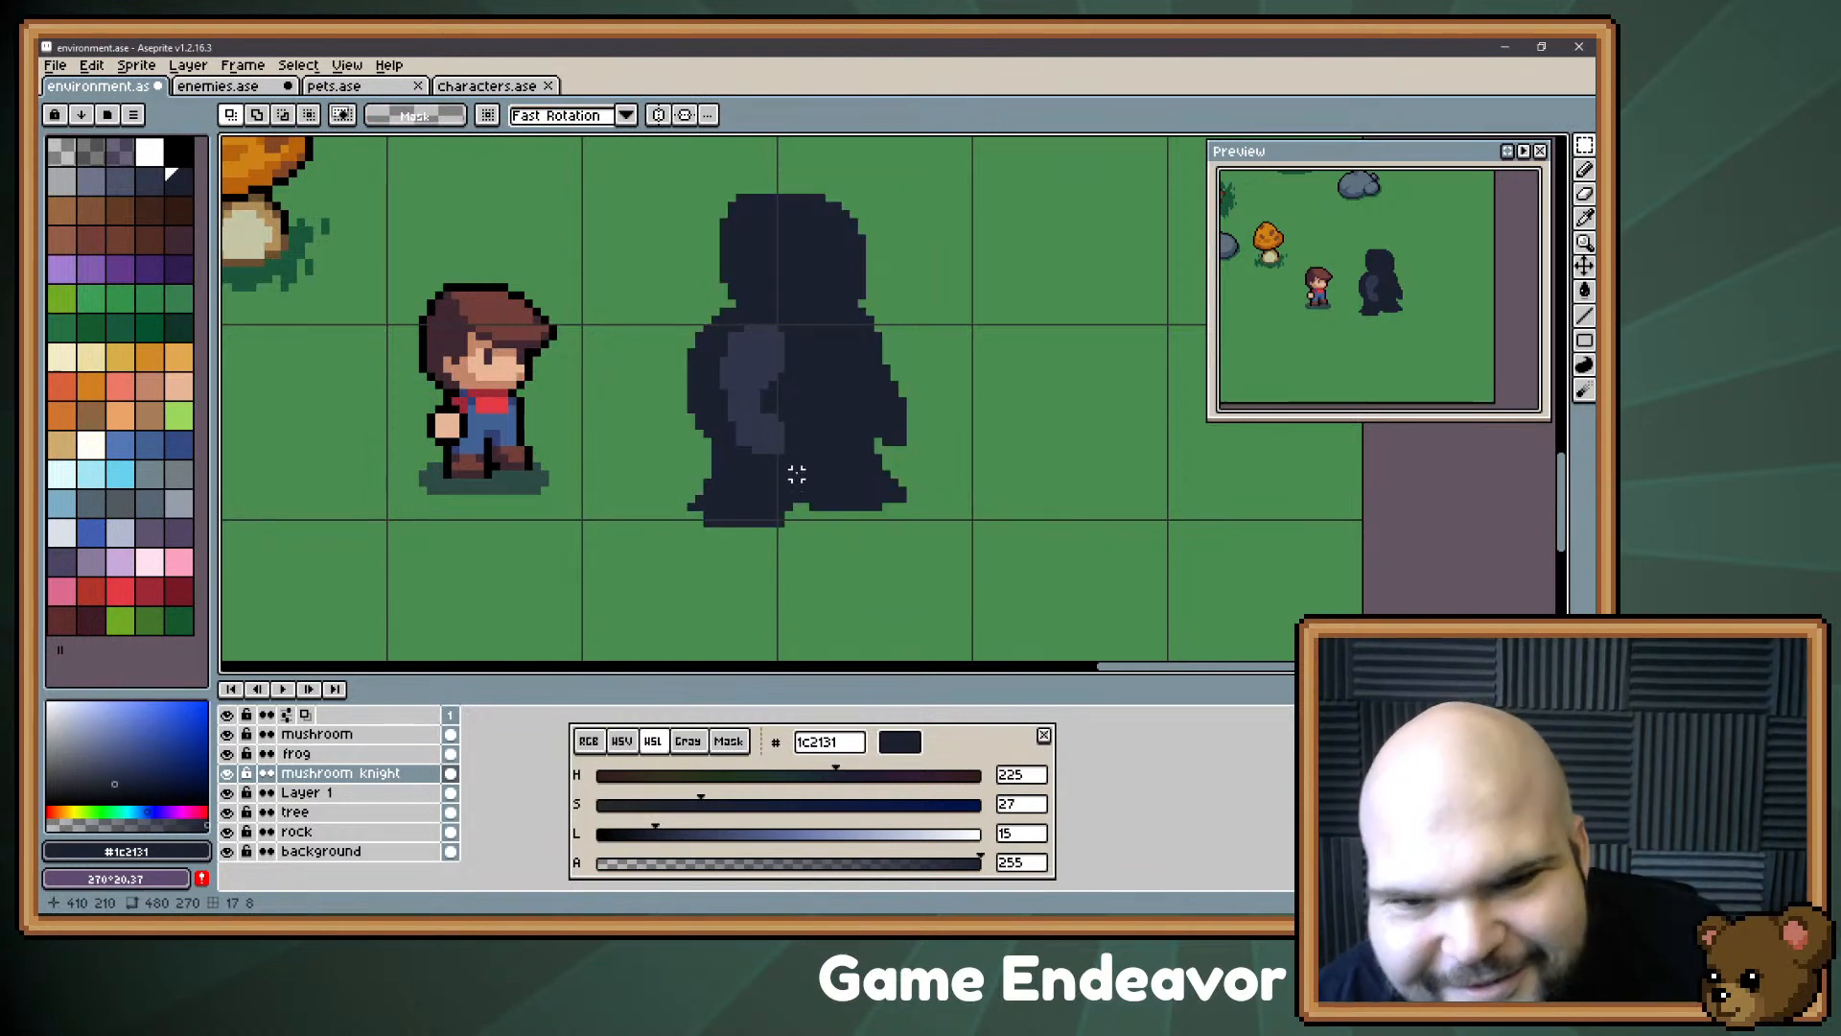
left_click_drag(798, 476, 723, 401)
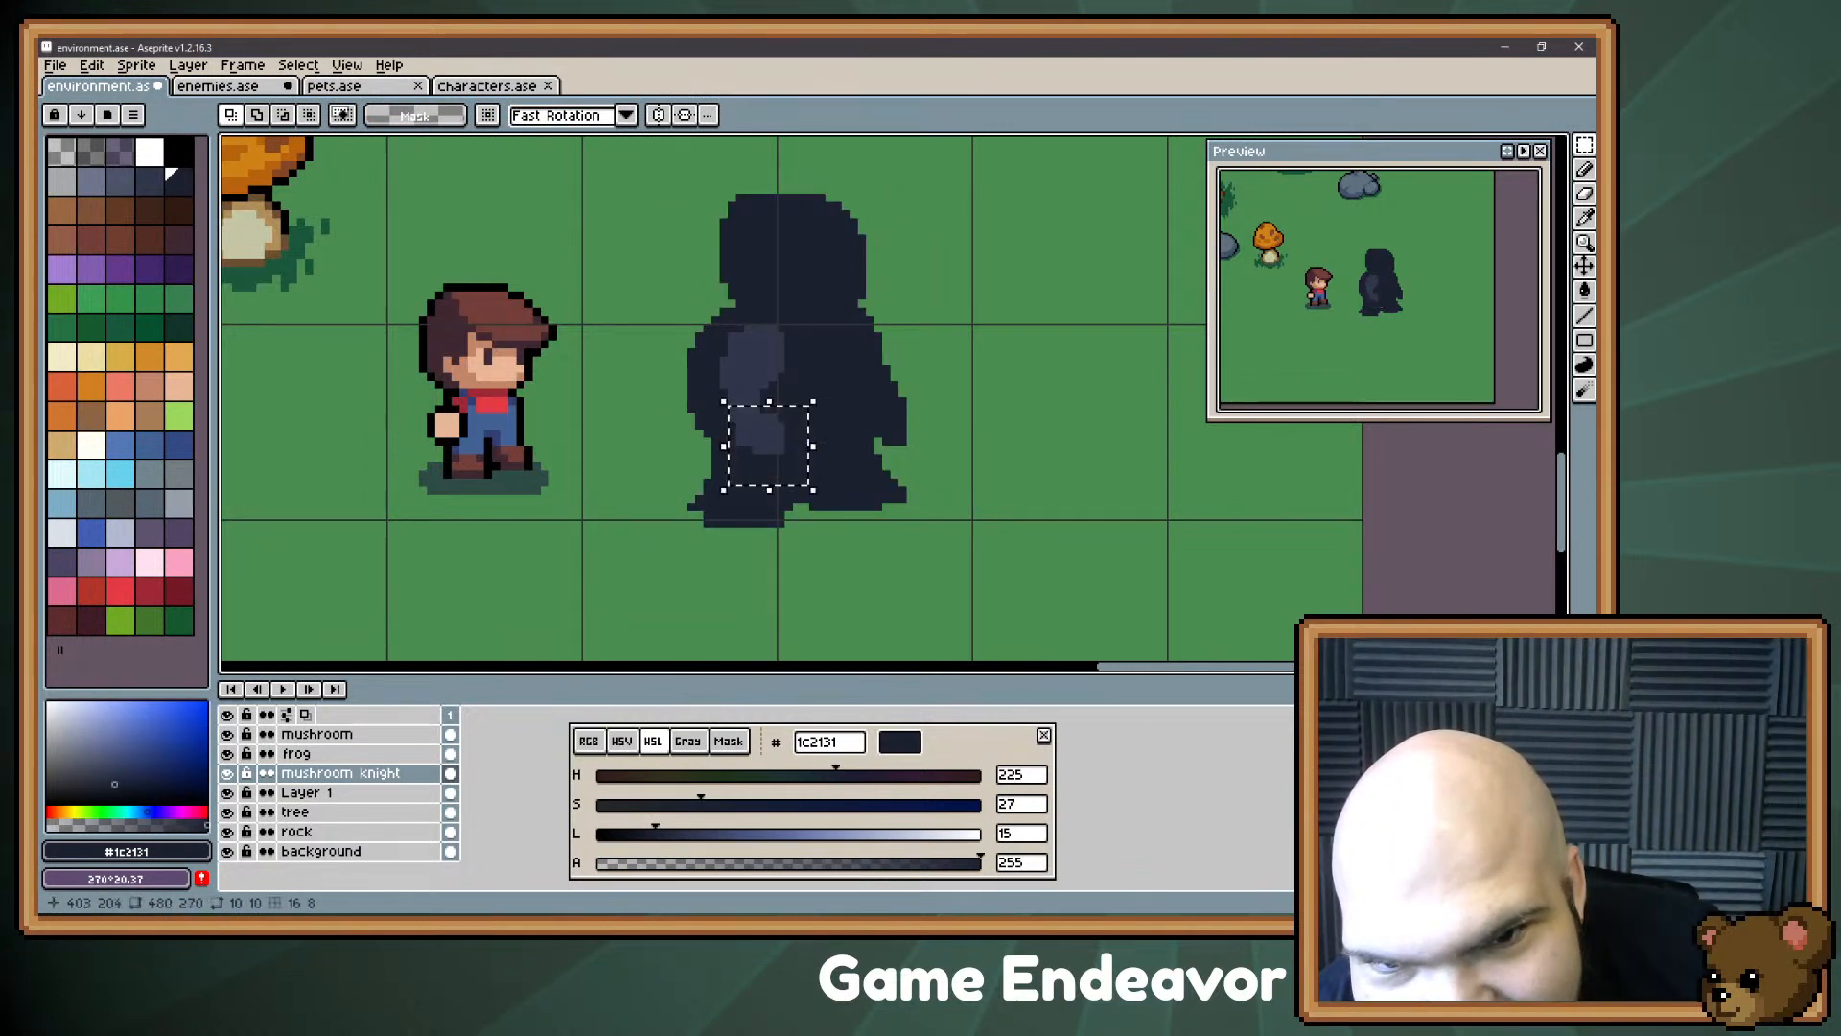
key("Up")
key("Left")
key("Right")
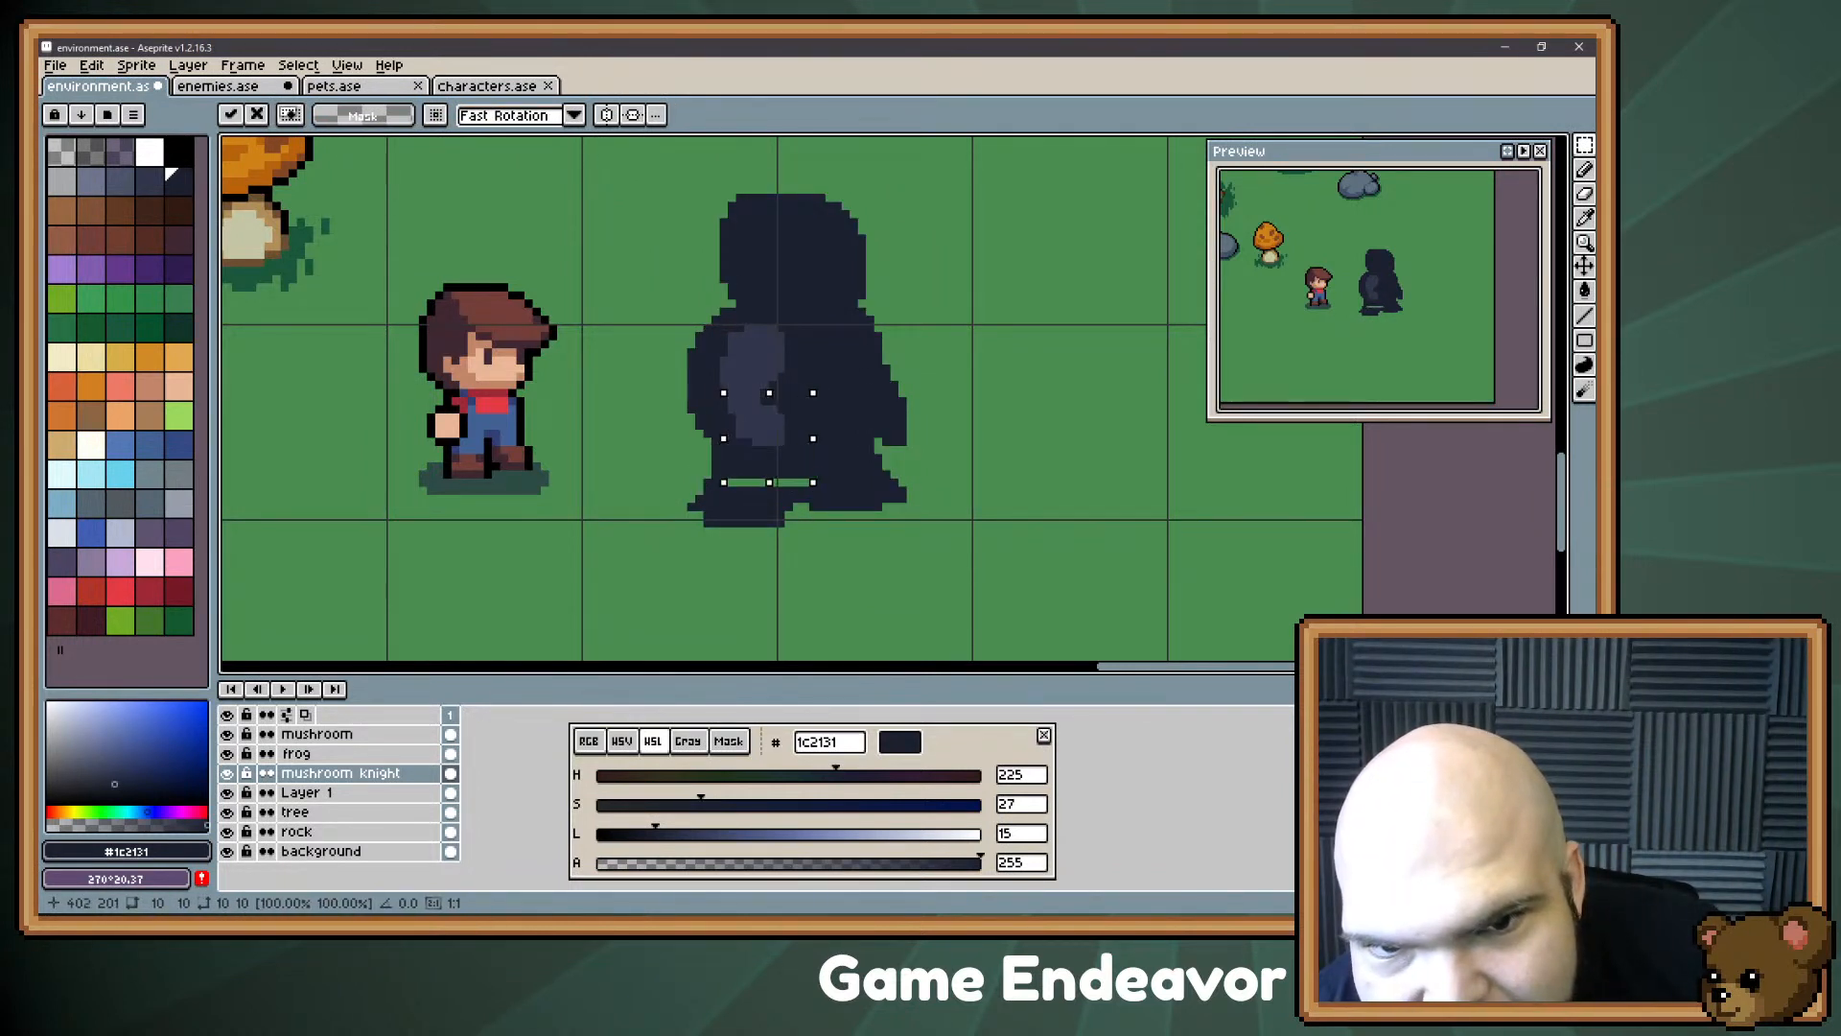
key("ctrl+d")
Step: Fill the one-pixel gap under the knight's forearm with dark colour 1c2131, using the contiguous Paint Bucket
key("g")
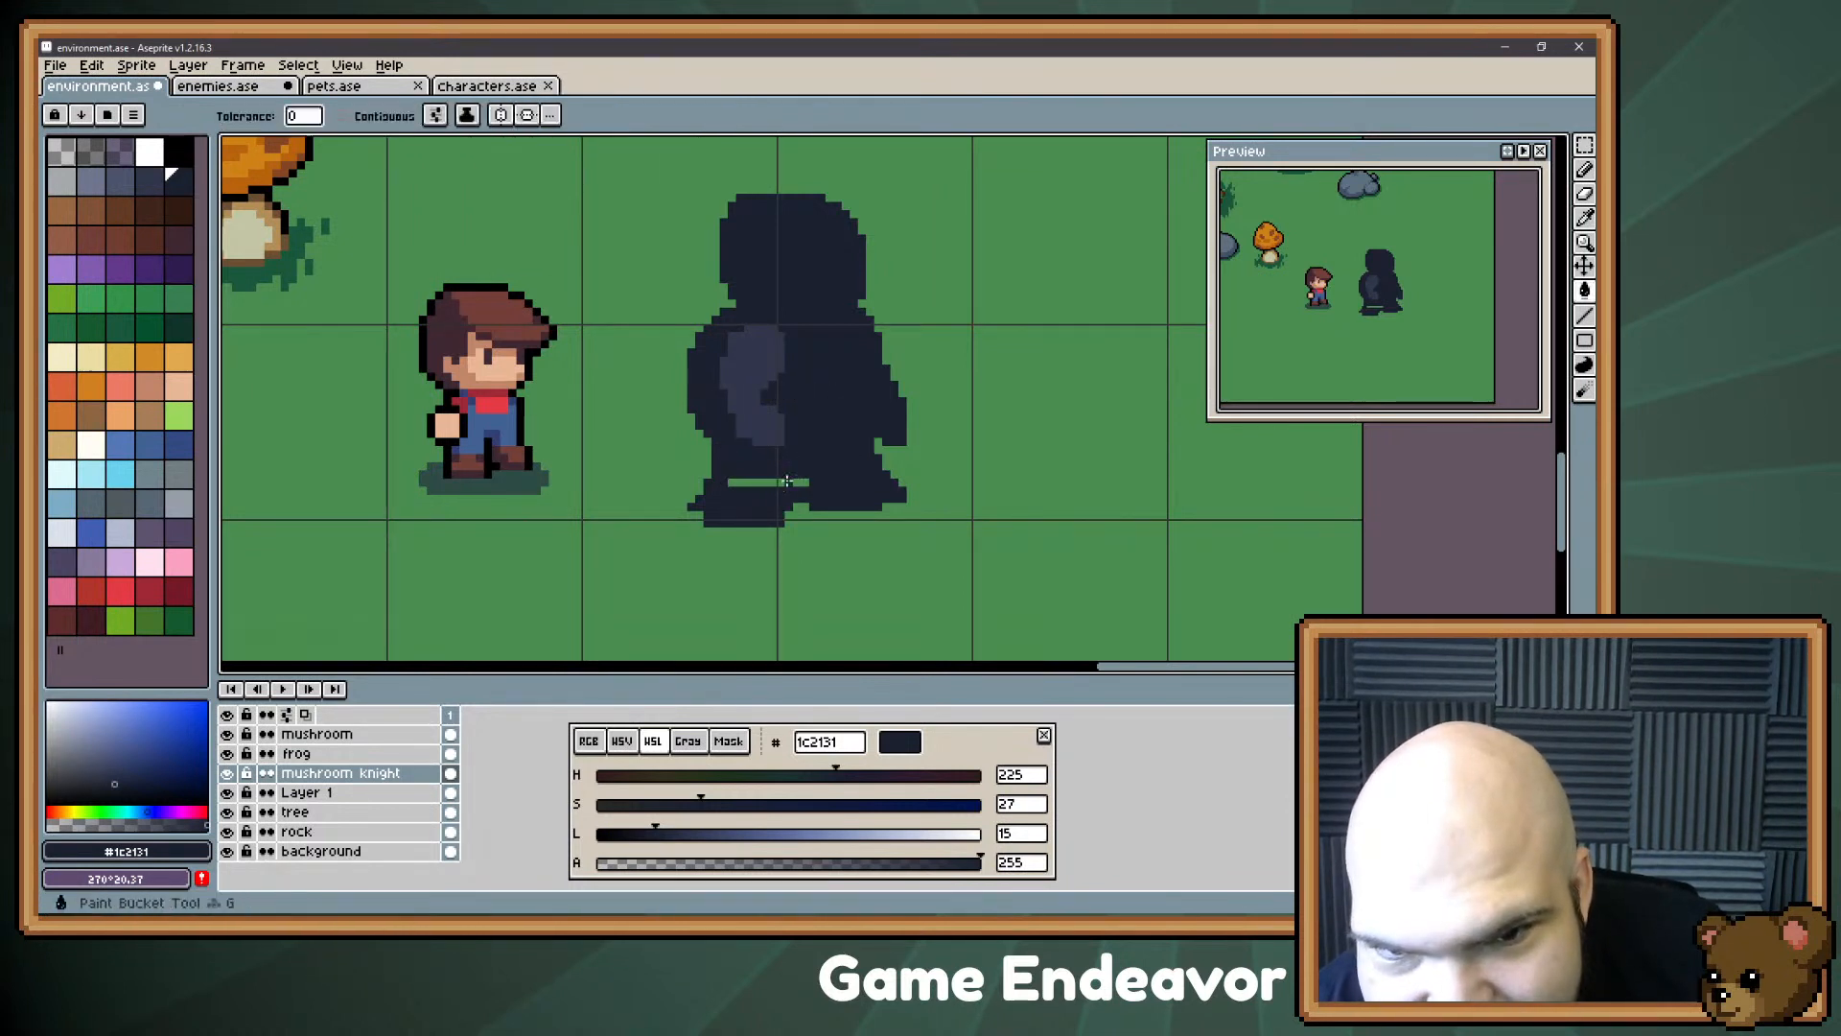
left_click(791, 487)
key("ctrl+z")
left_click(343, 116)
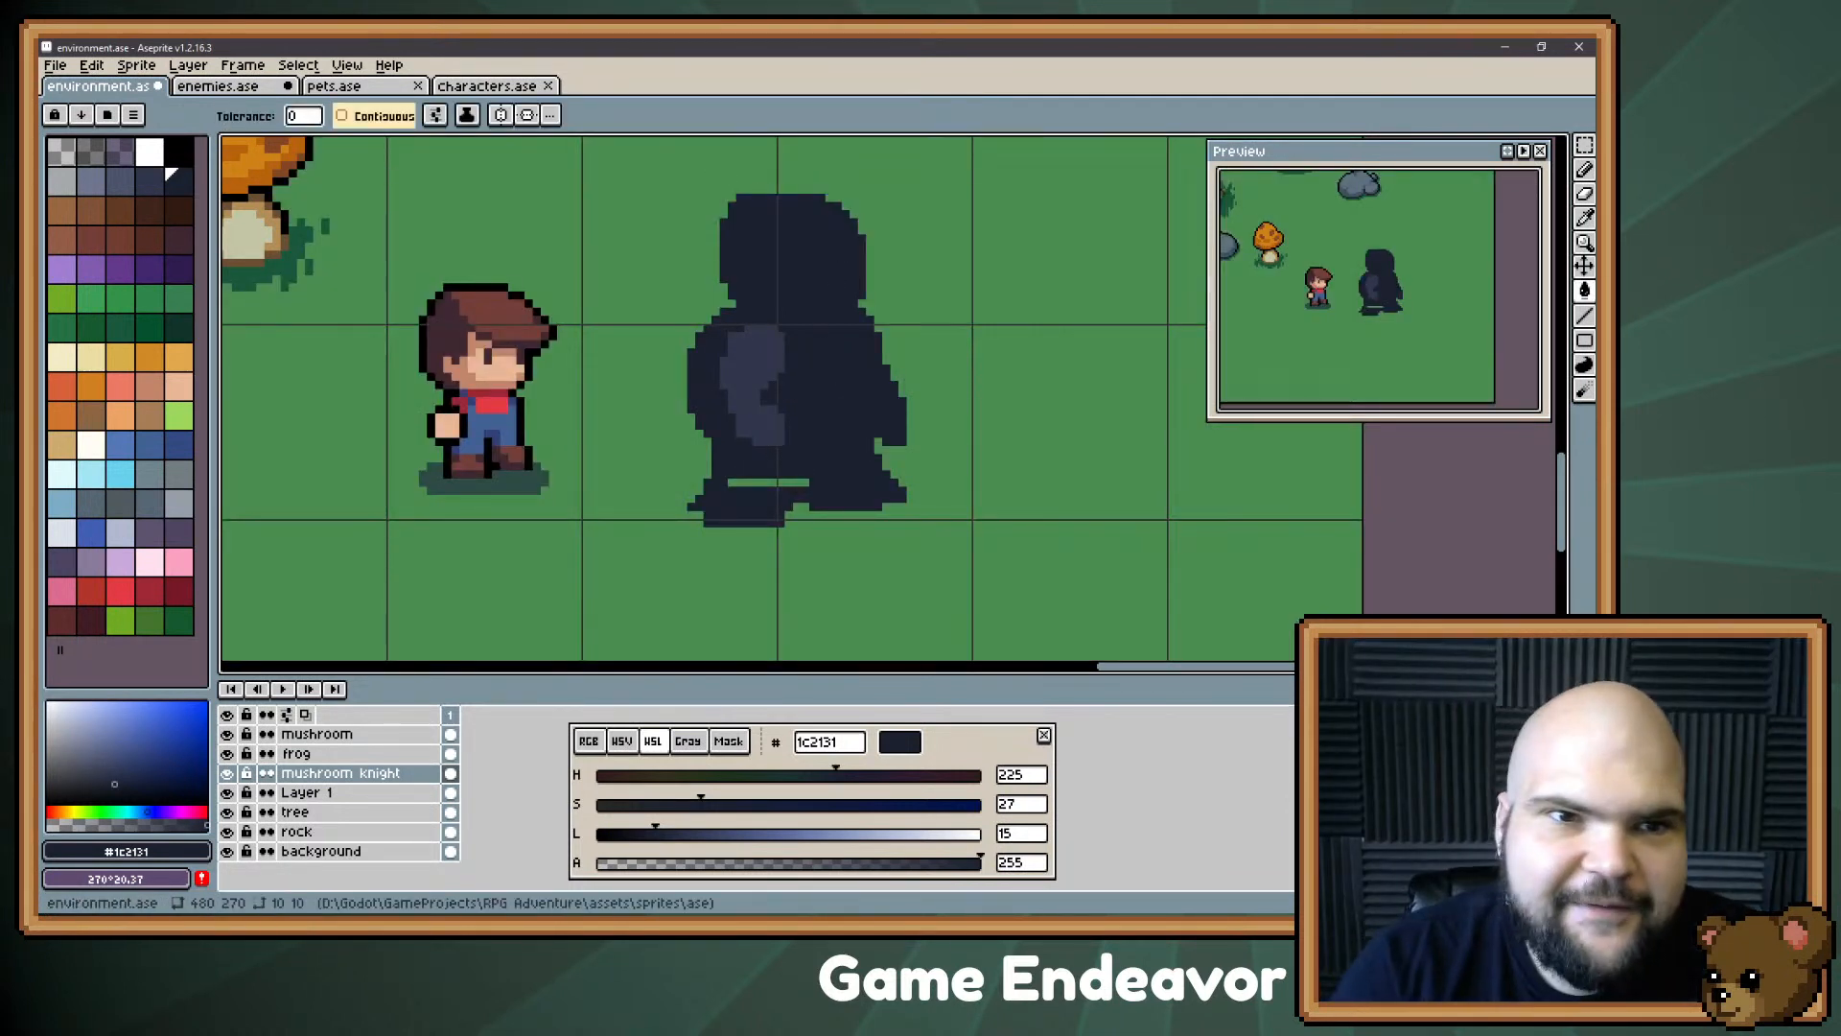
left_click(788, 477)
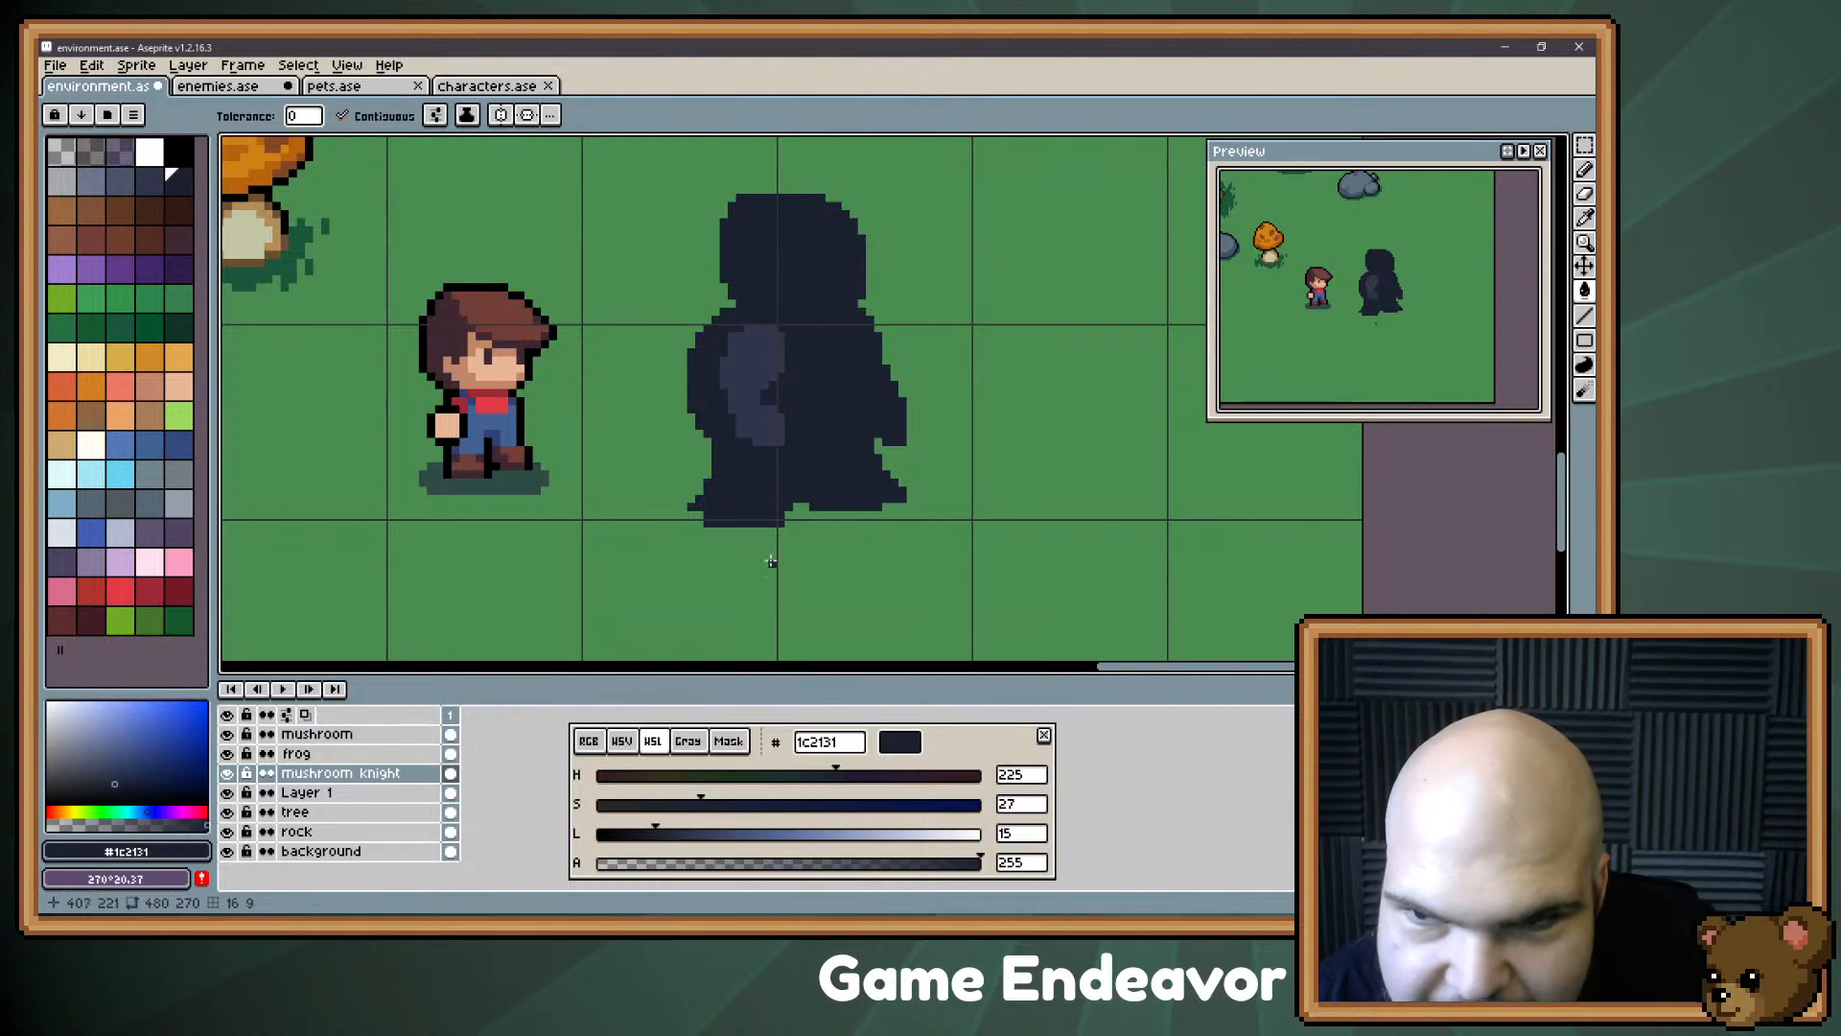
scroll(863, 288, "up", 2)
key("b")
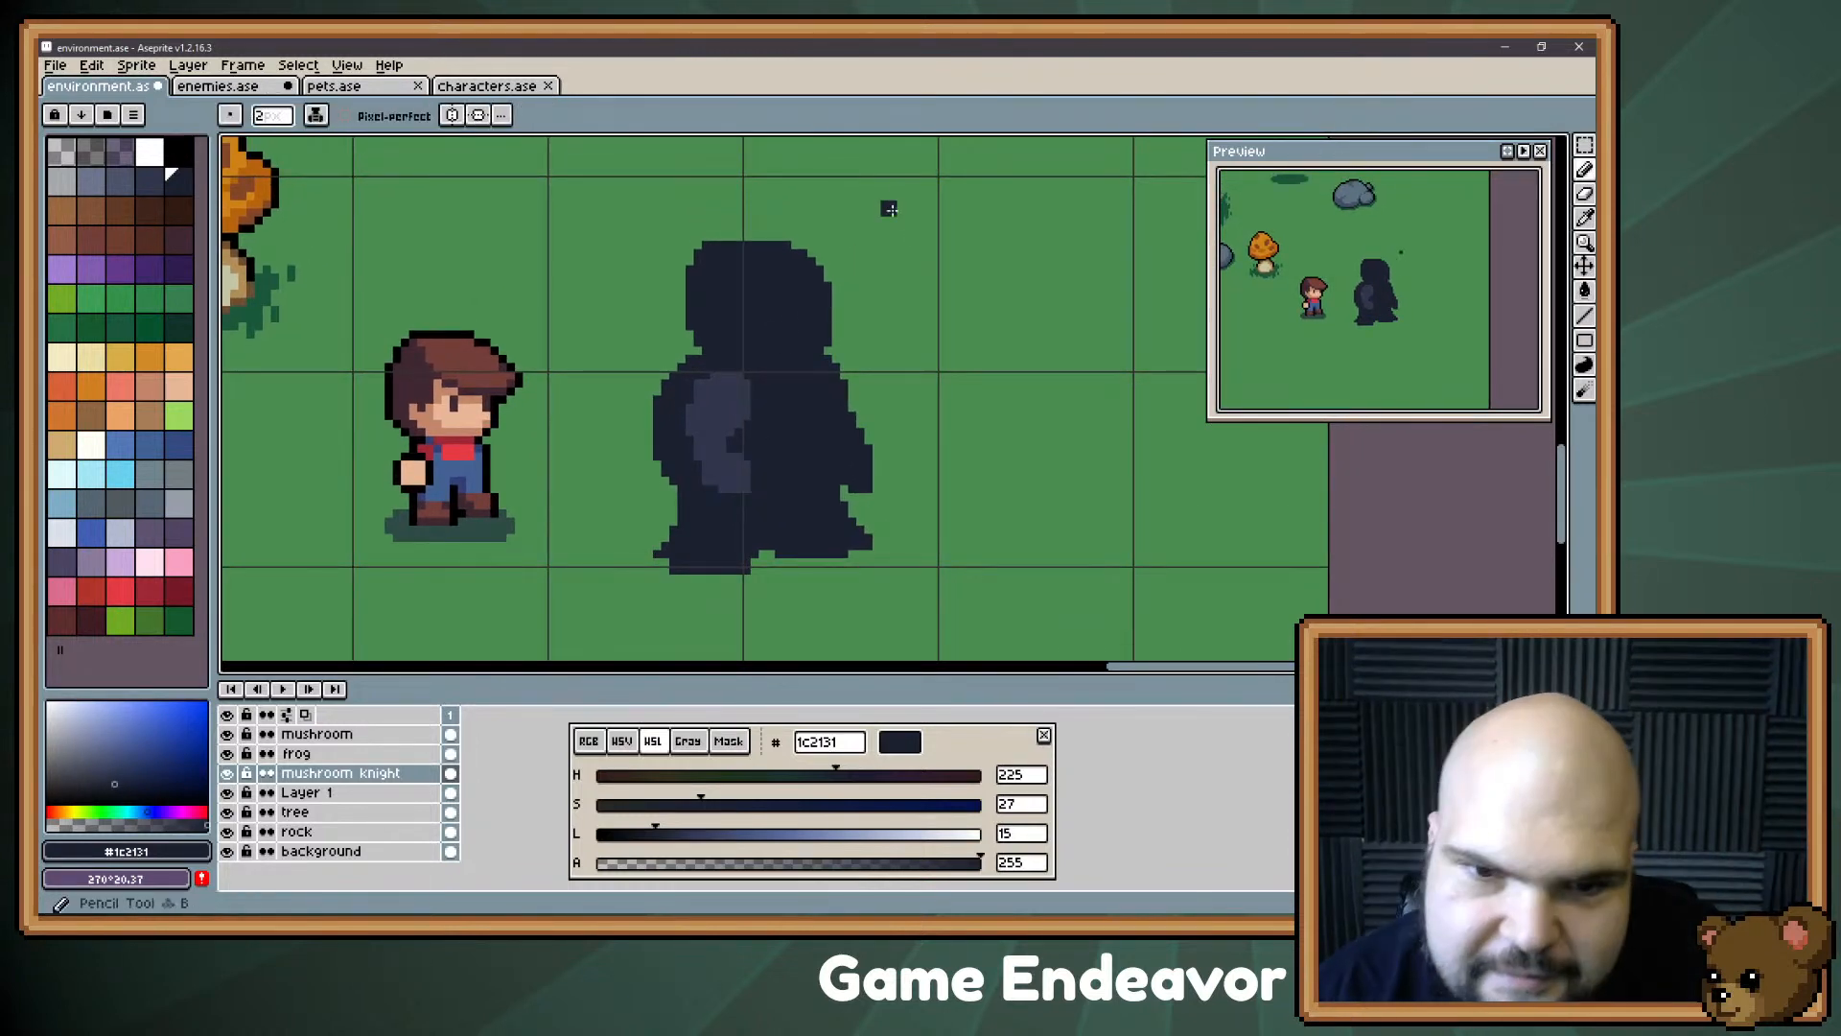
left_click(704, 467, "alt")
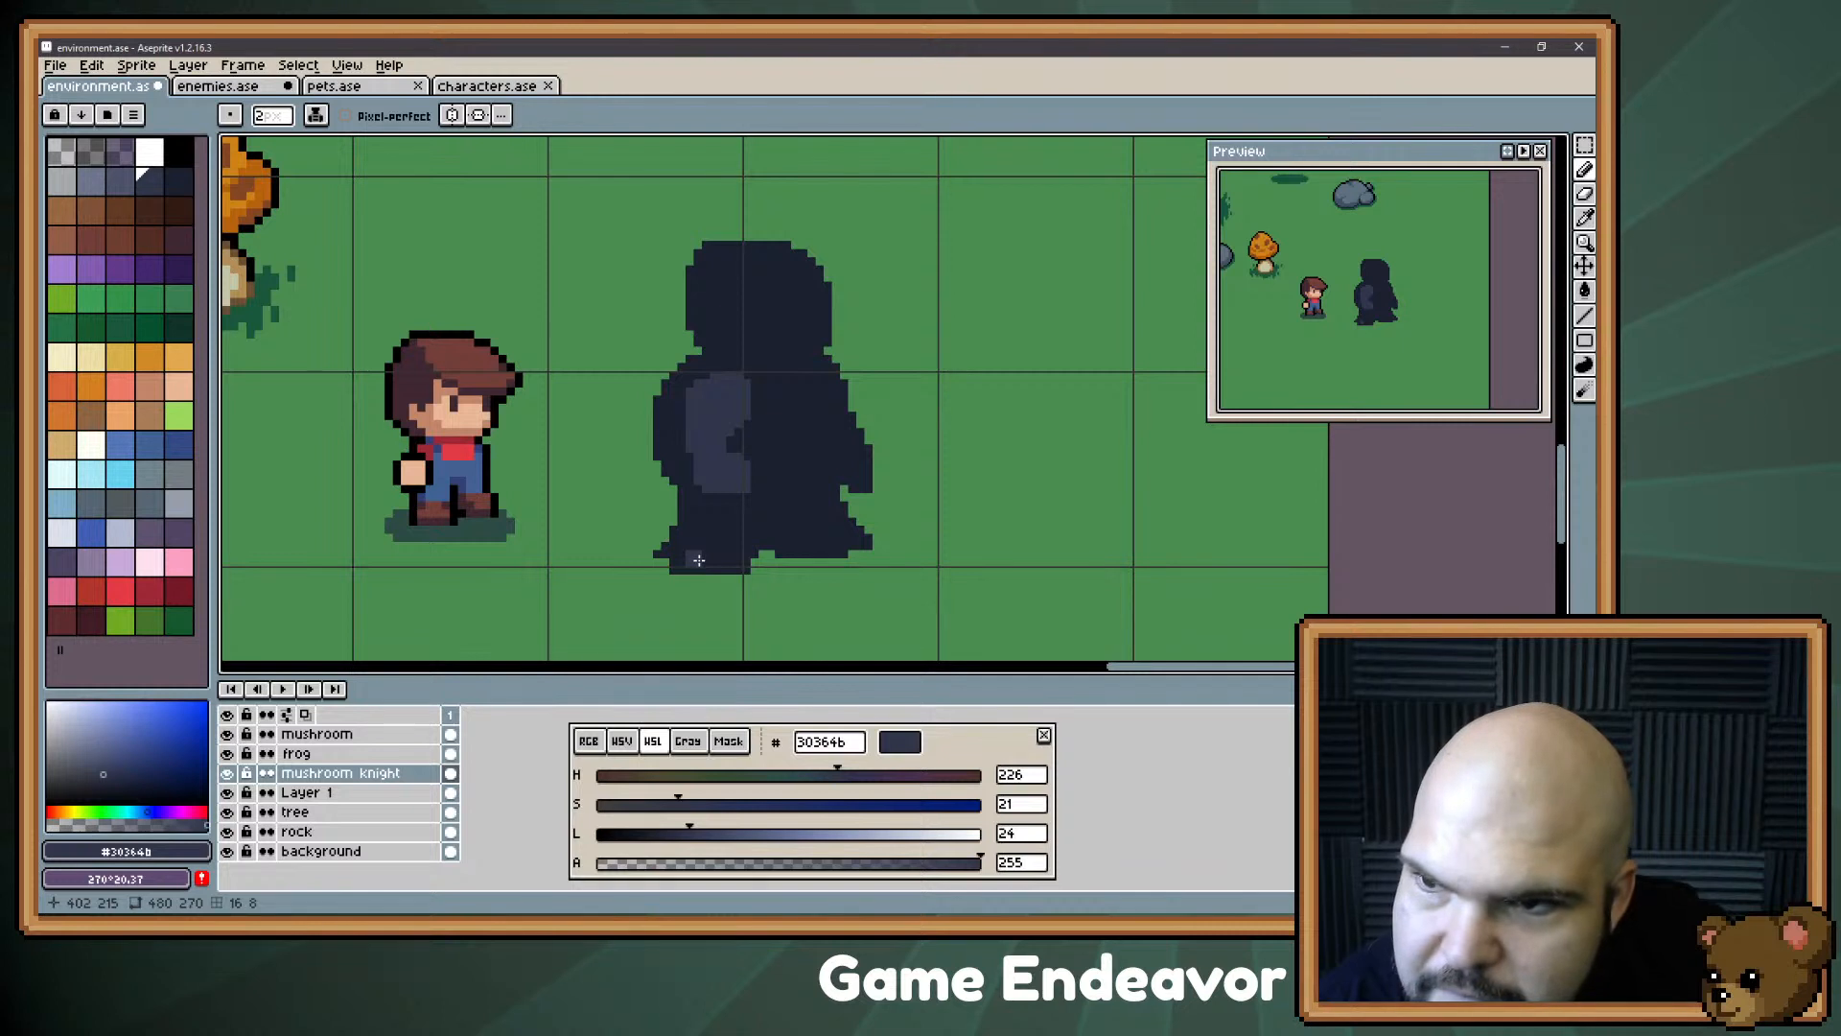
left_click(754, 493, "alt")
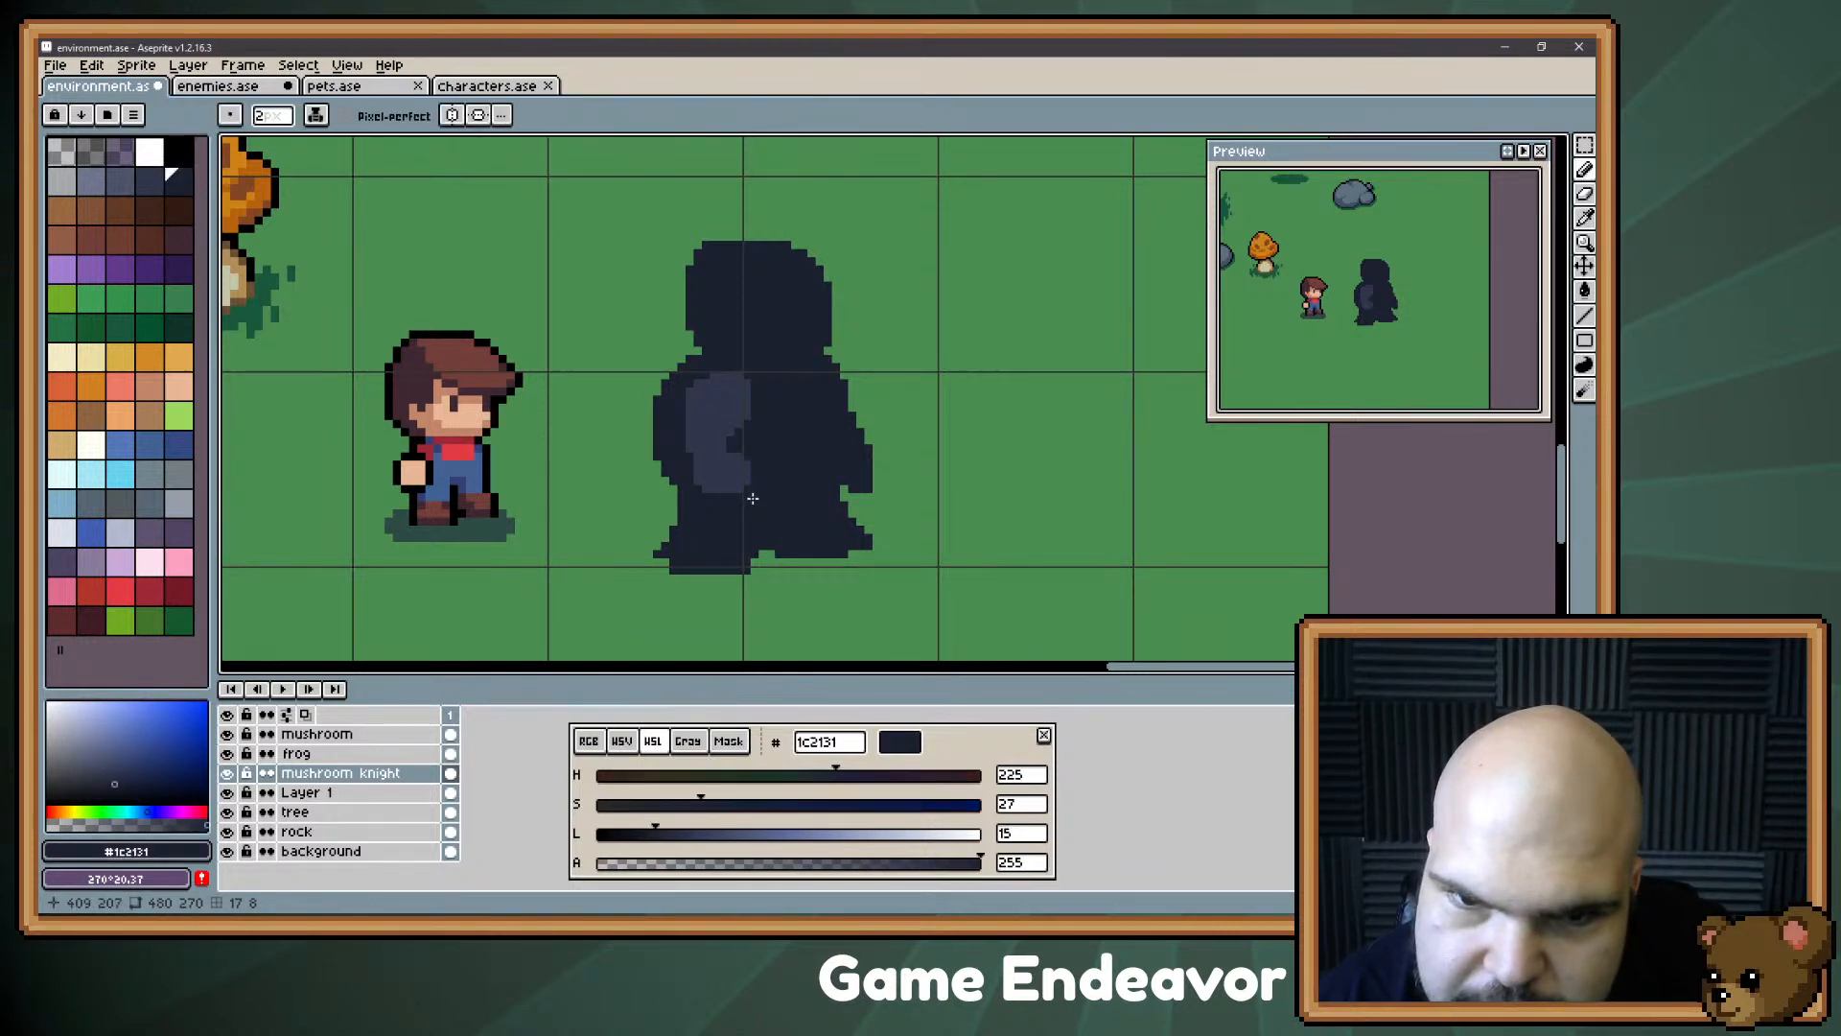
left_click_drag(753, 498, 745, 524)
key("ctrl")
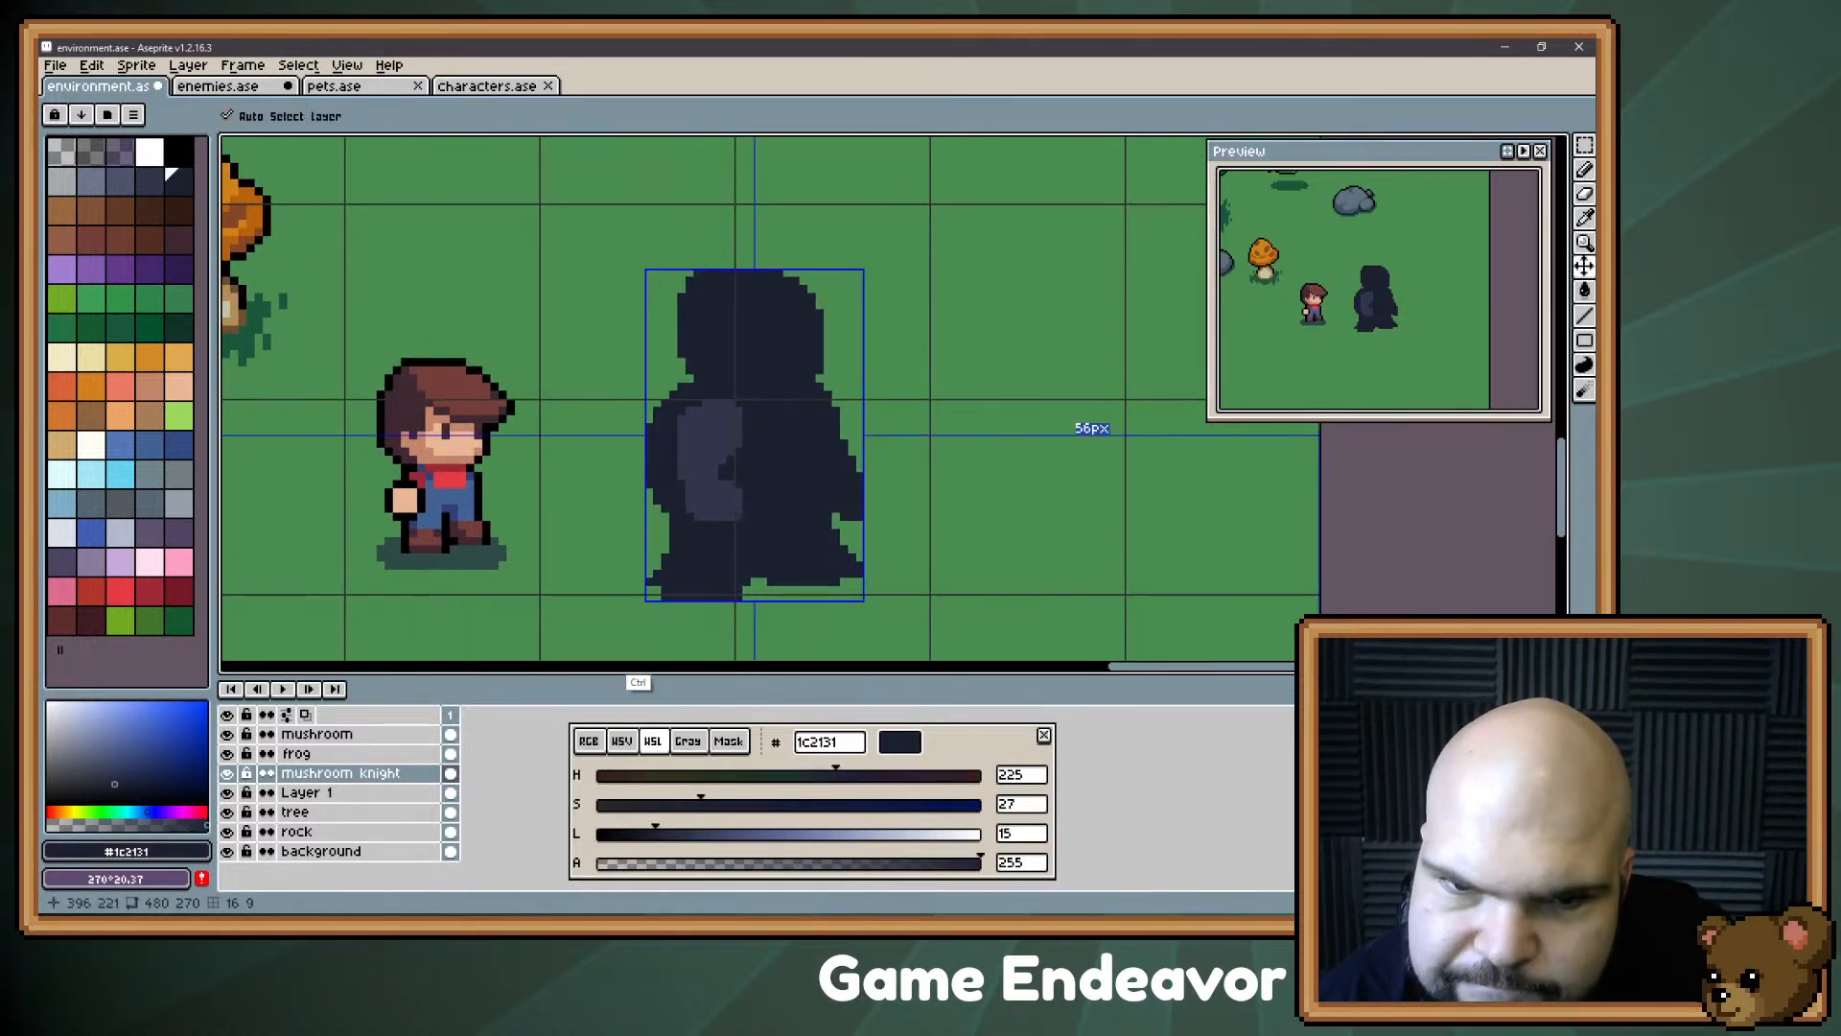
Step: Marquee a 13 by 17 px area around the near arm, shift it one pixel left and up, and fill the gaps with 1c2131
mouse_move(776, 453)
left_mouse_down()
mouse_move(713, 410)
mouse_move(625, 460)
mouse_move(615, 497)
left_mouse_up()
key("m")
key("Left")
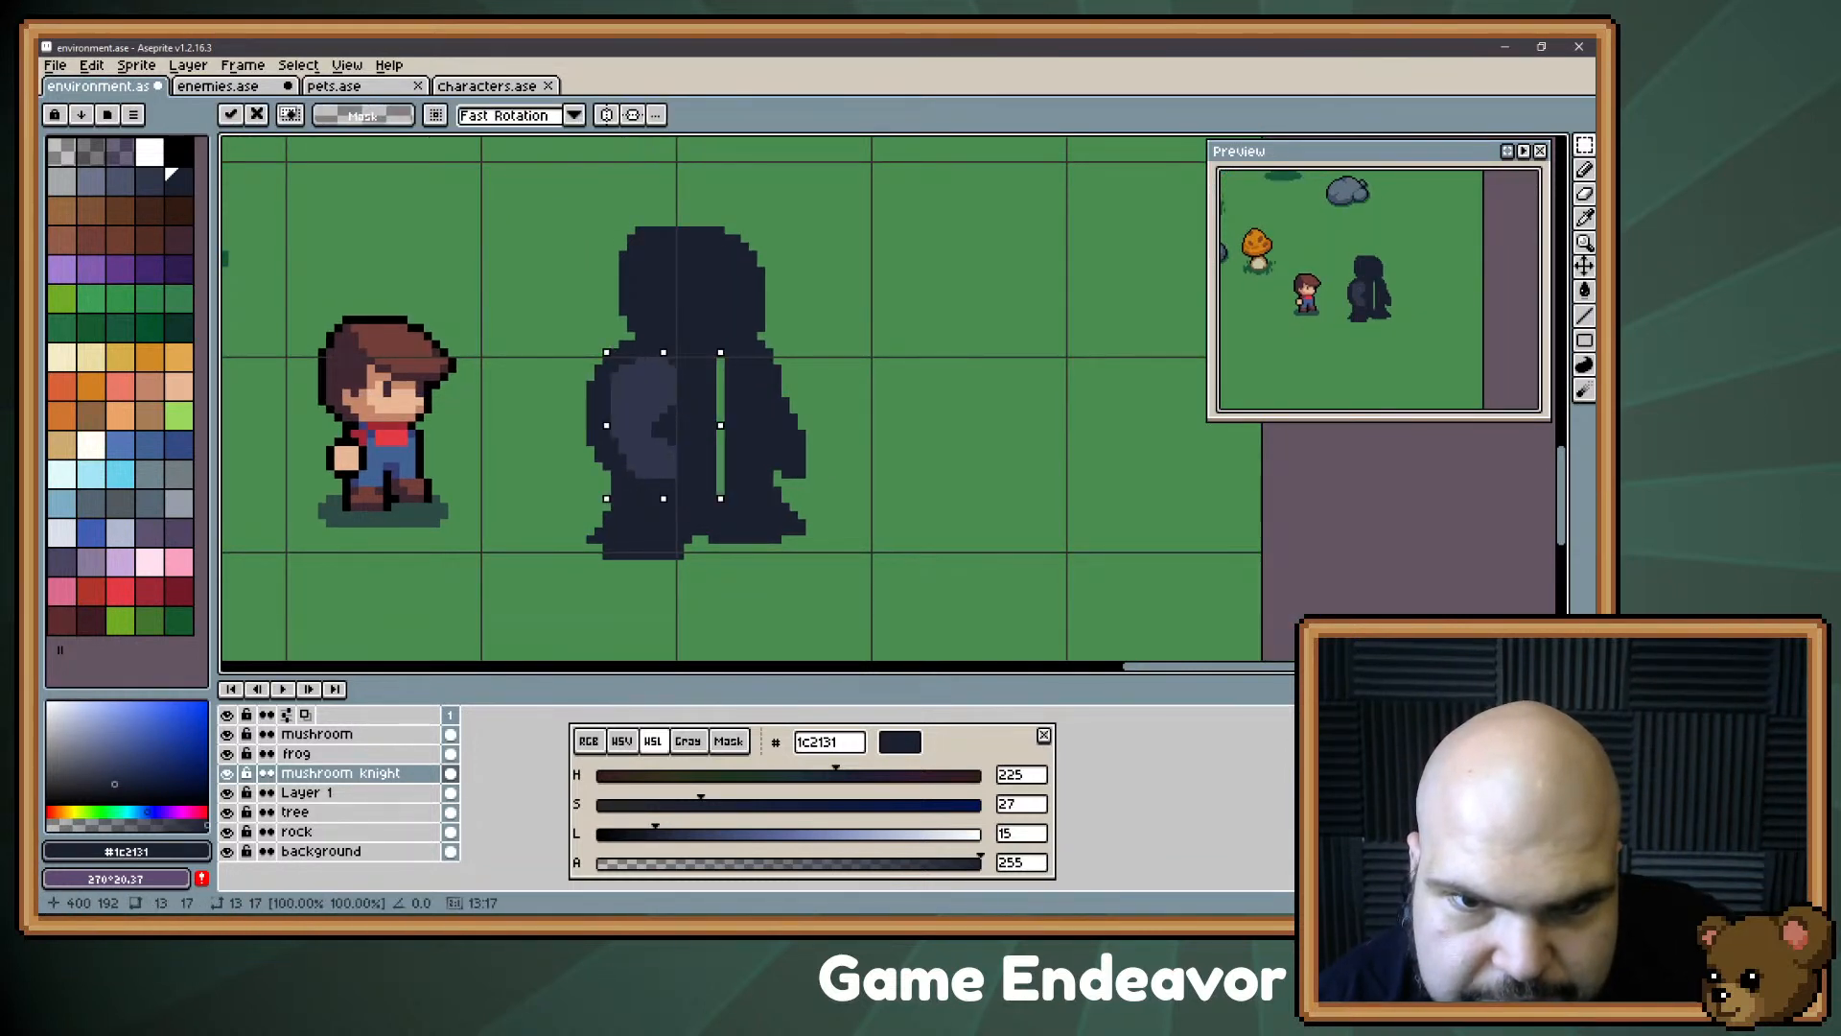
key("Return")
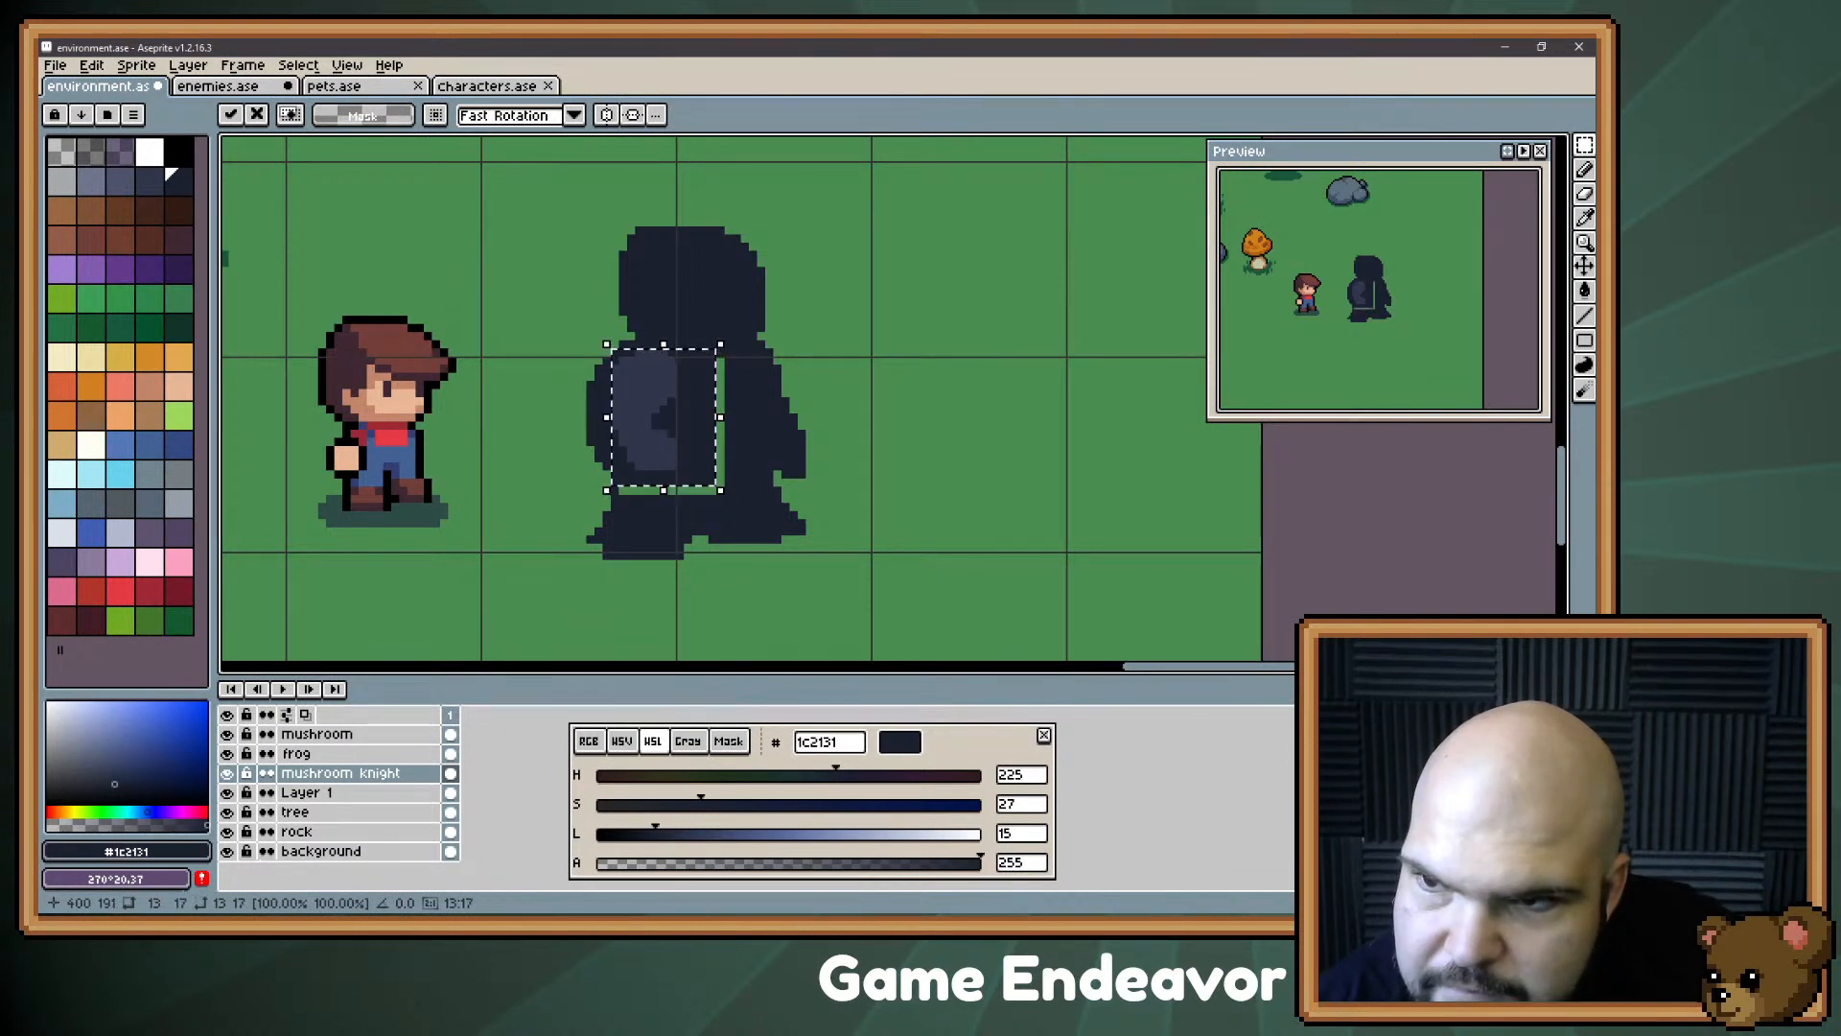
key("g")
left_click(706, 487)
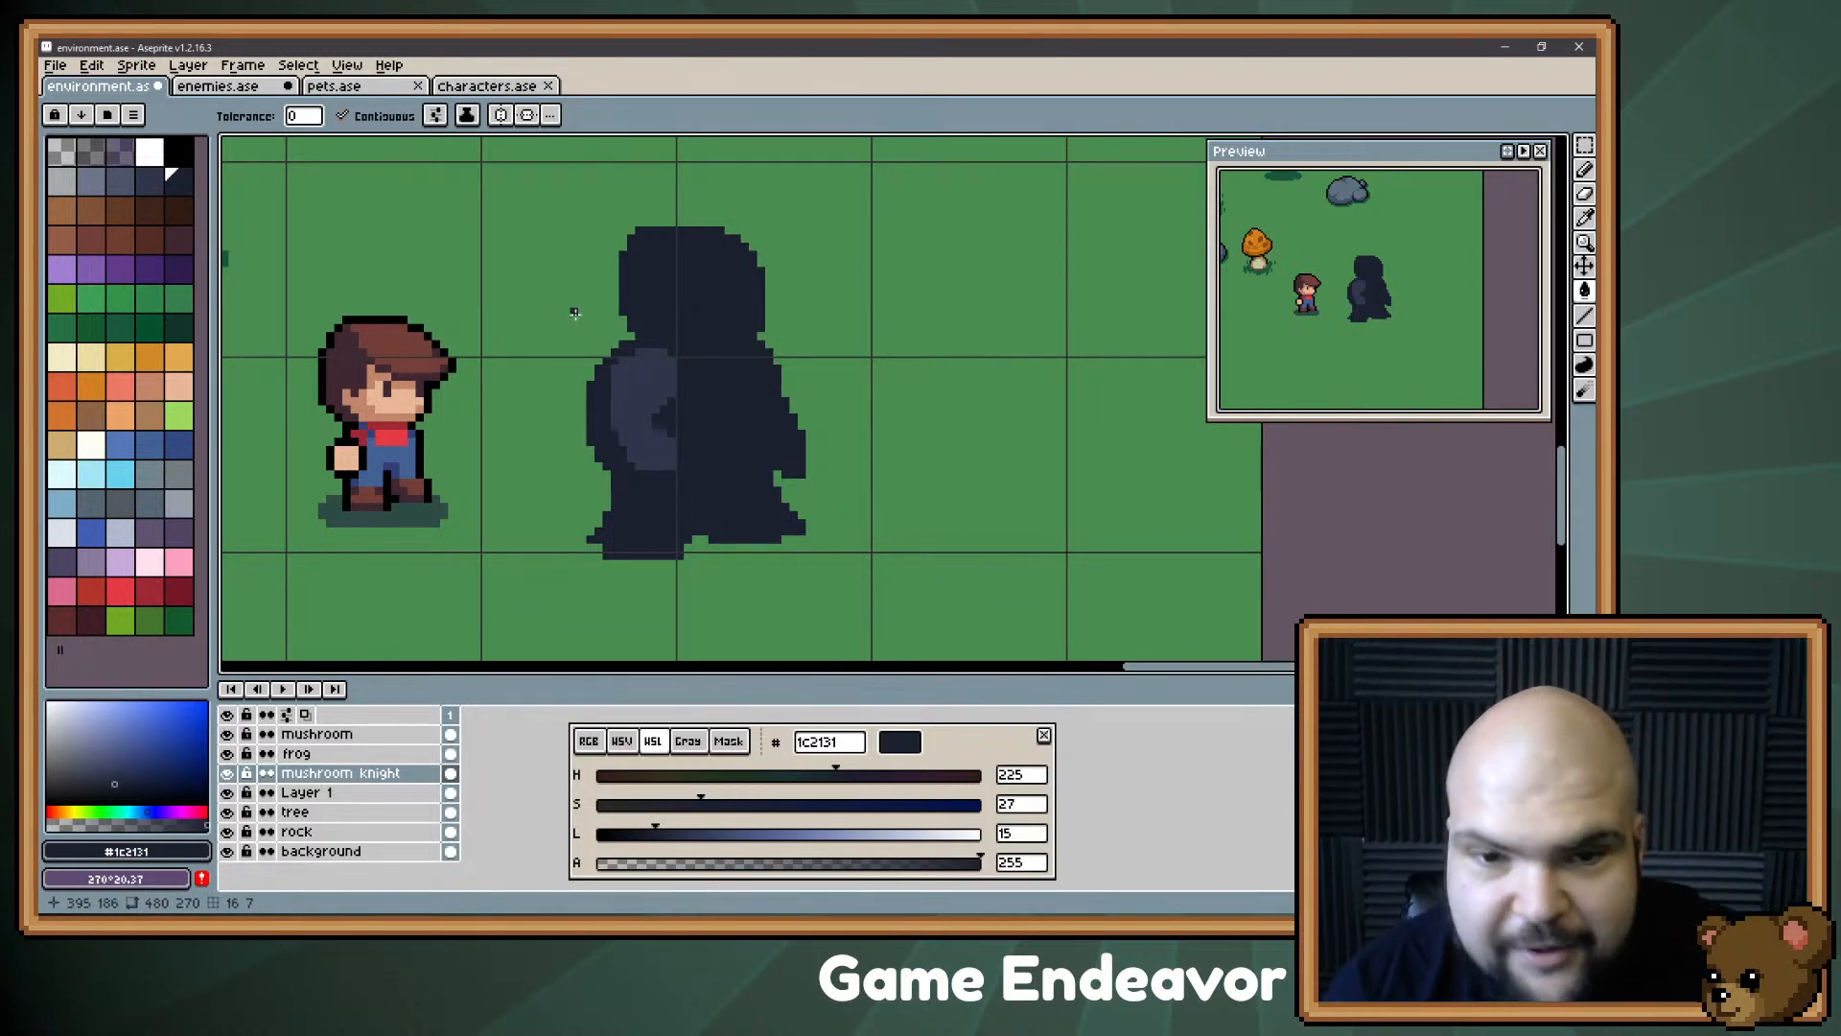
key("b")
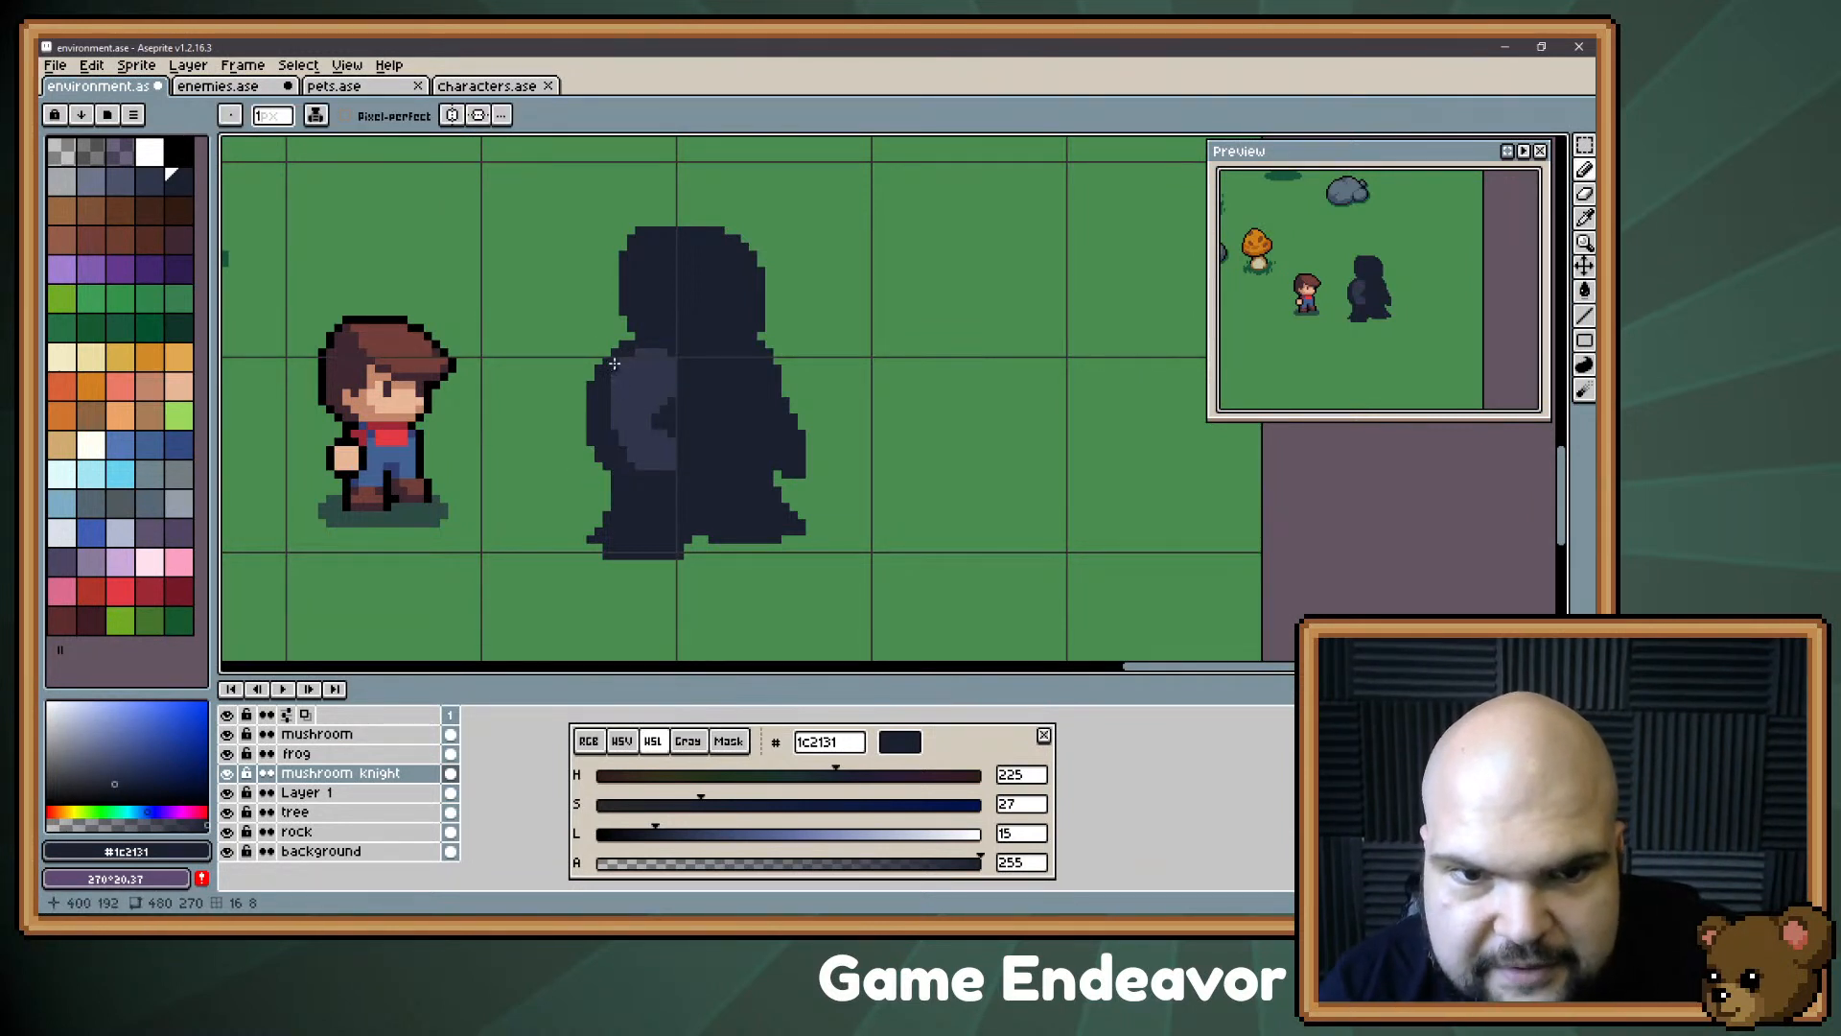
left_click_drag(616, 448, 604, 487)
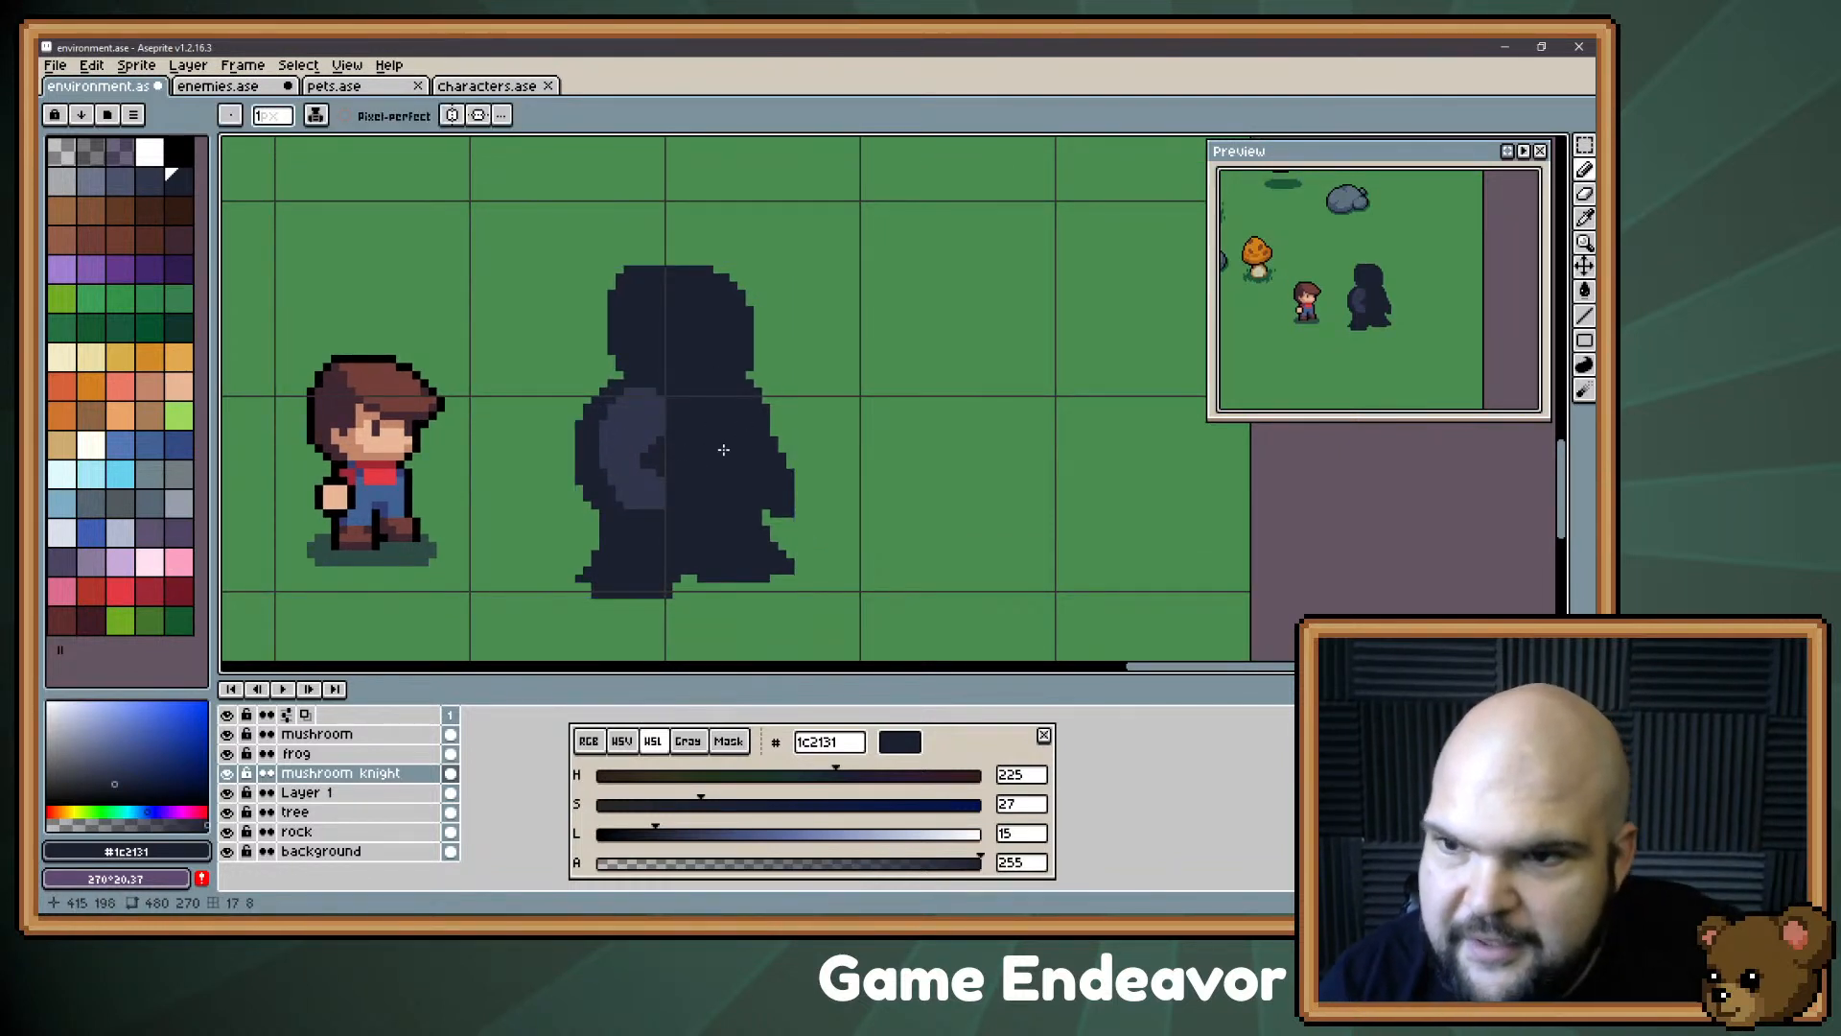
left_click_drag(723, 449, 691, 420)
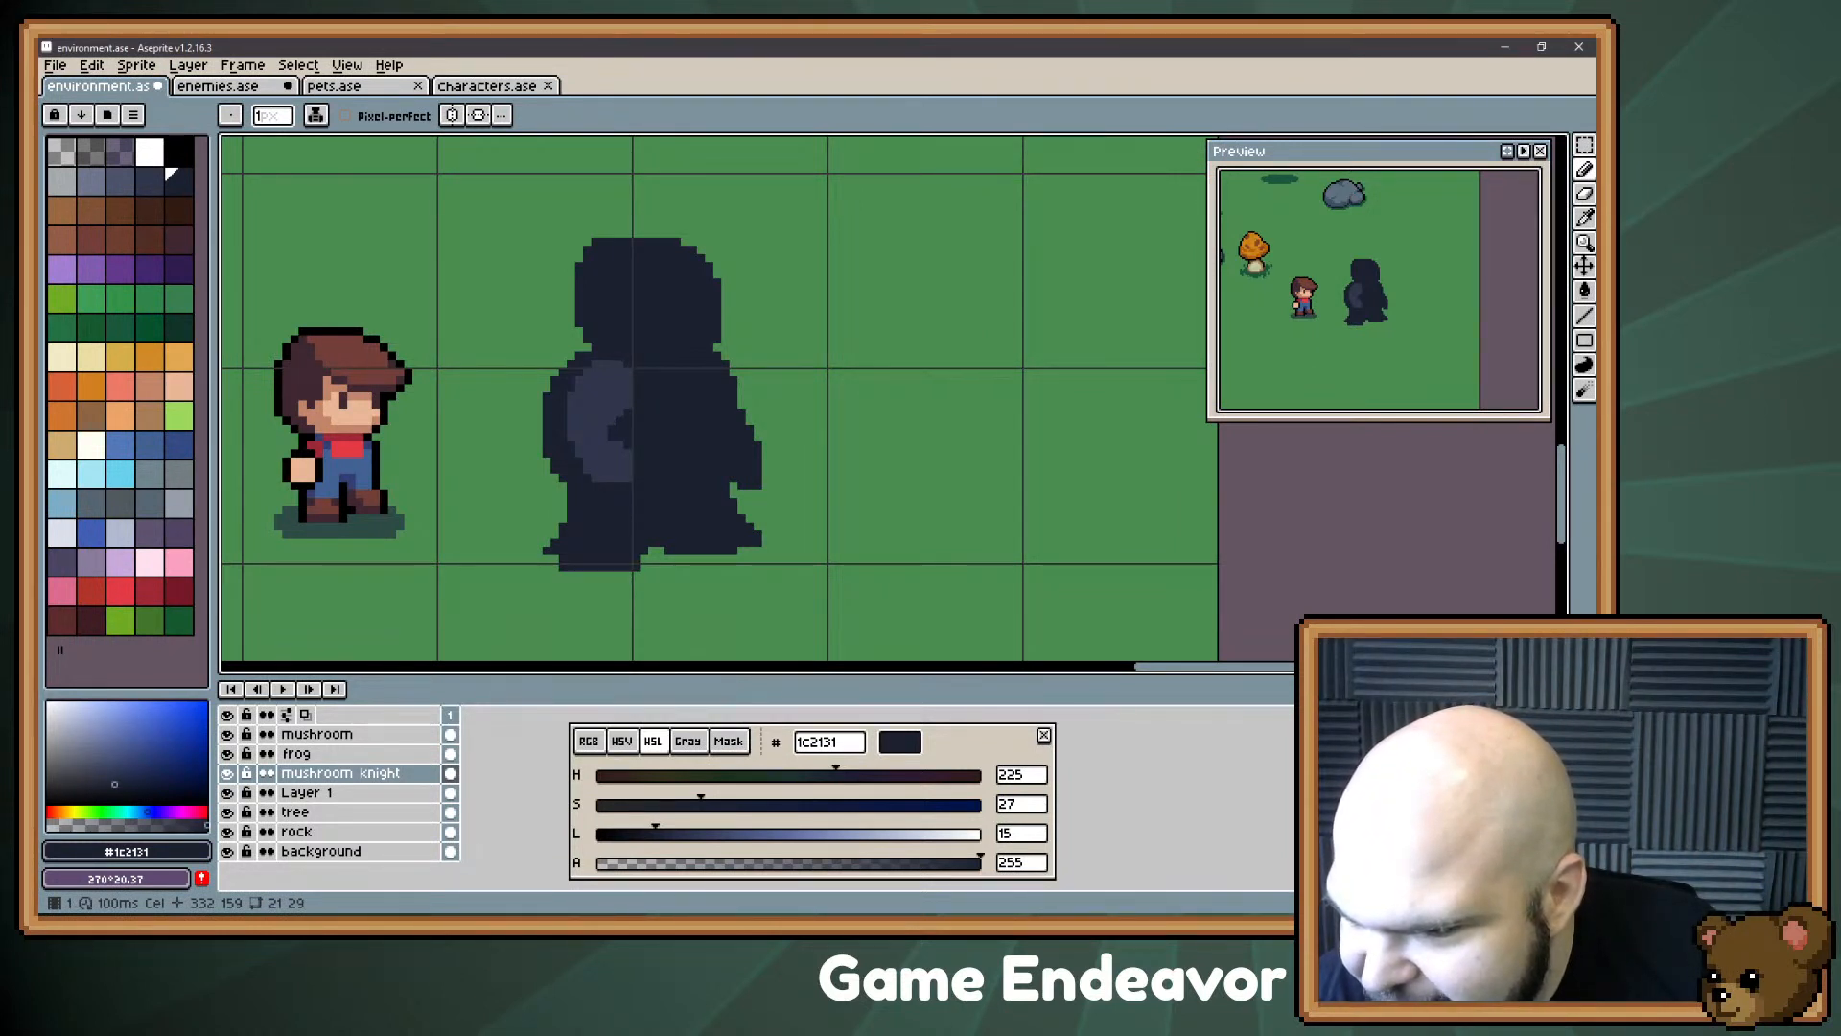
key("space")
left_click_drag(694, 446, 707, 442)
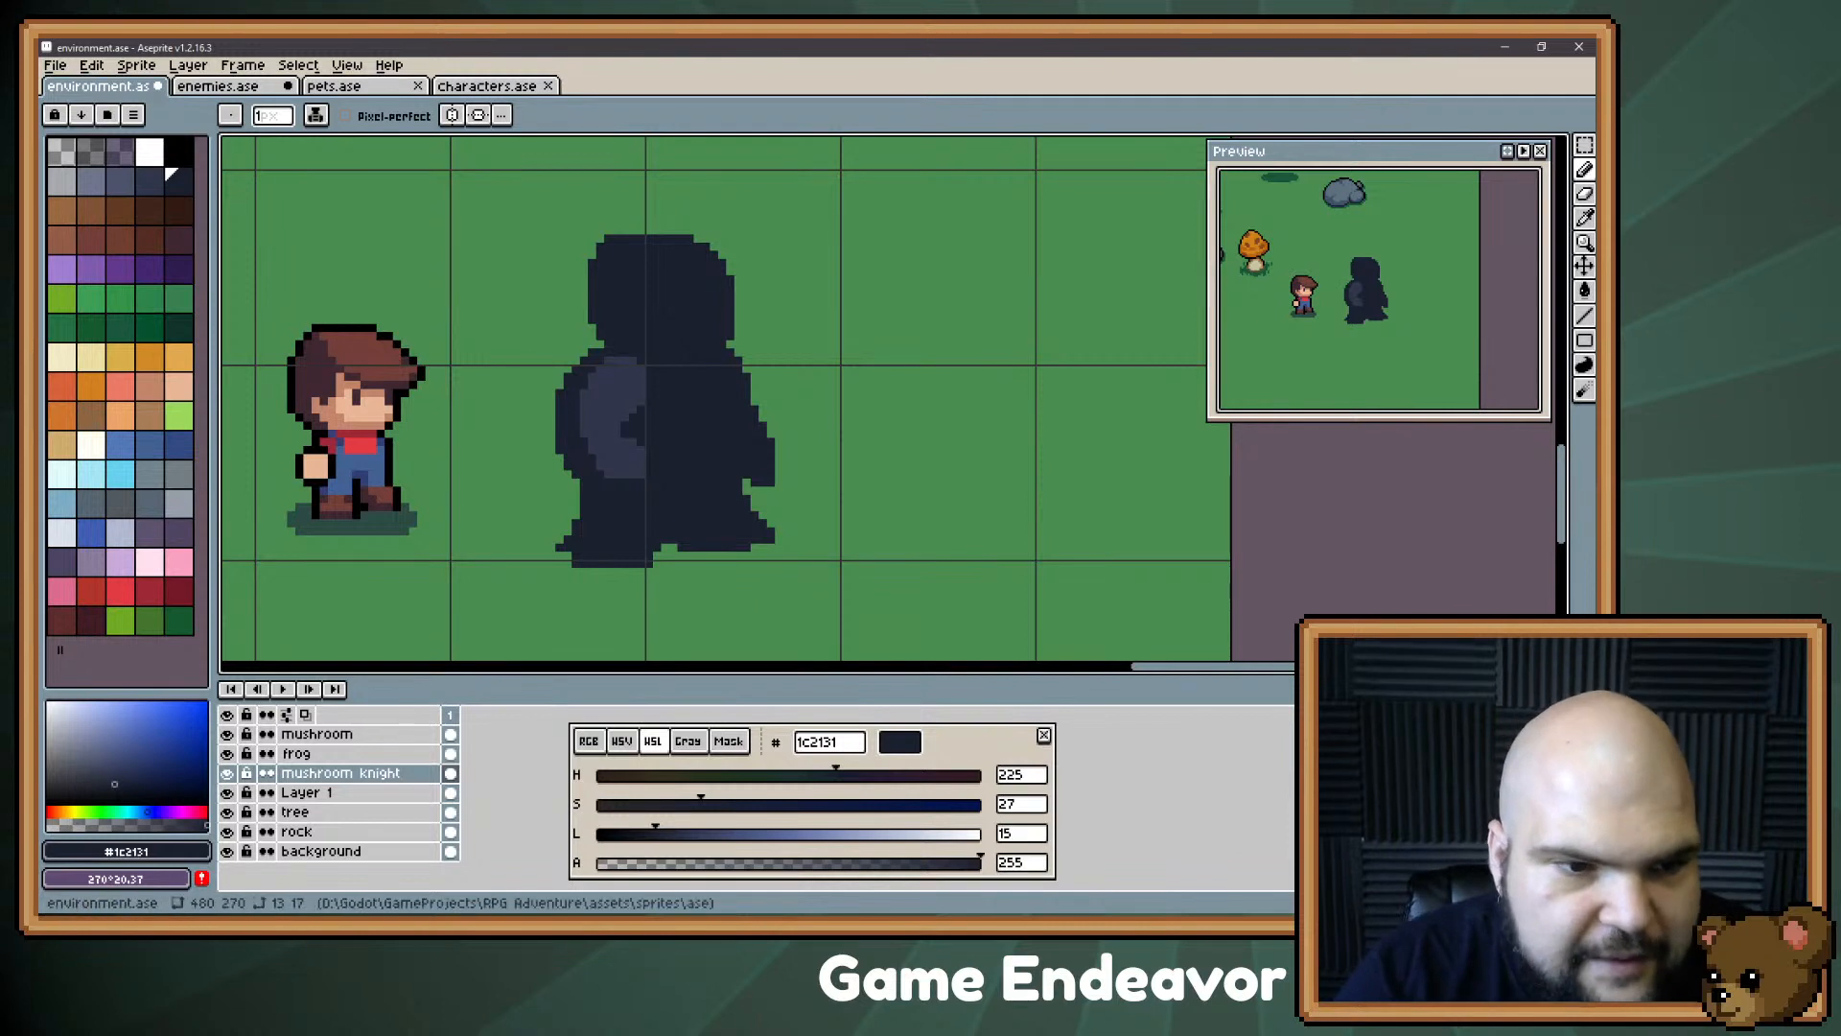
Step: Choose dark red 9e2835, select the dark silhouette with the Magic Wand, and paint a trim behind the near arm down to the rear flare
left_click(148, 591)
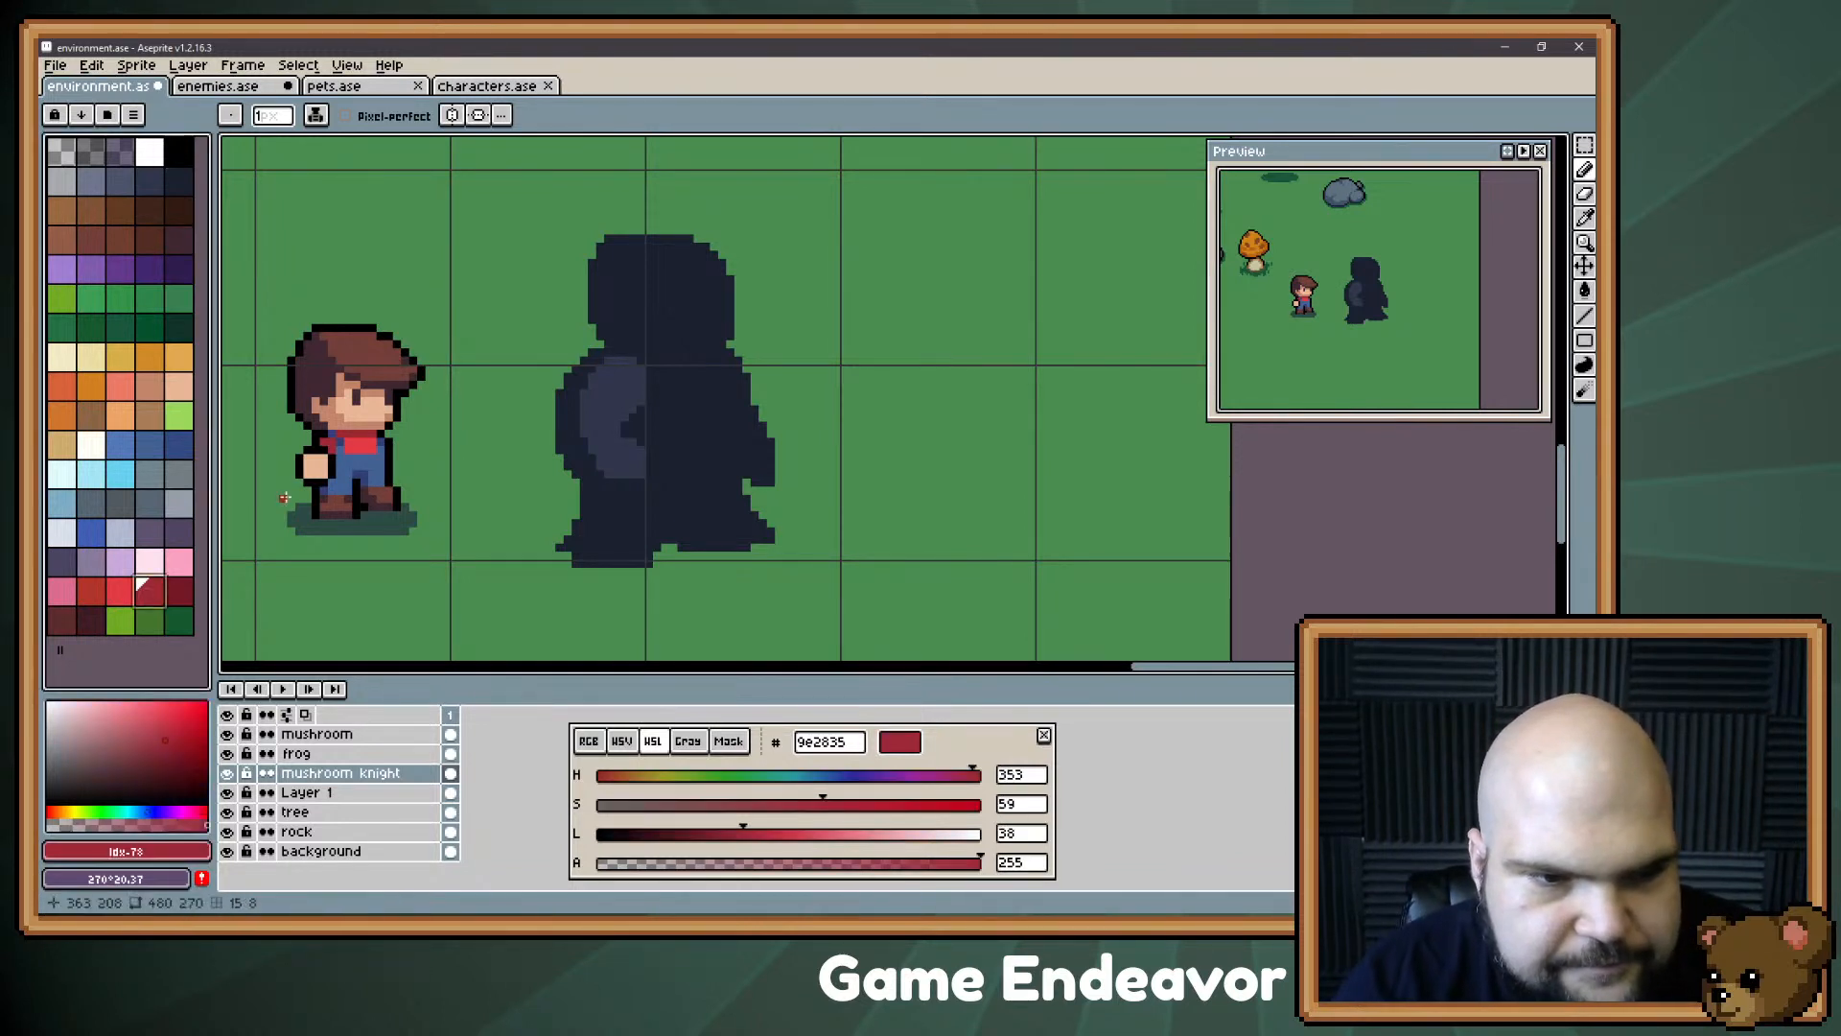
key("w")
left_click(704, 456)
key("b")
mouse_move(564, 549)
left_mouse_down()
mouse_move(602, 507)
mouse_move(586, 423)
left_mouse_up()
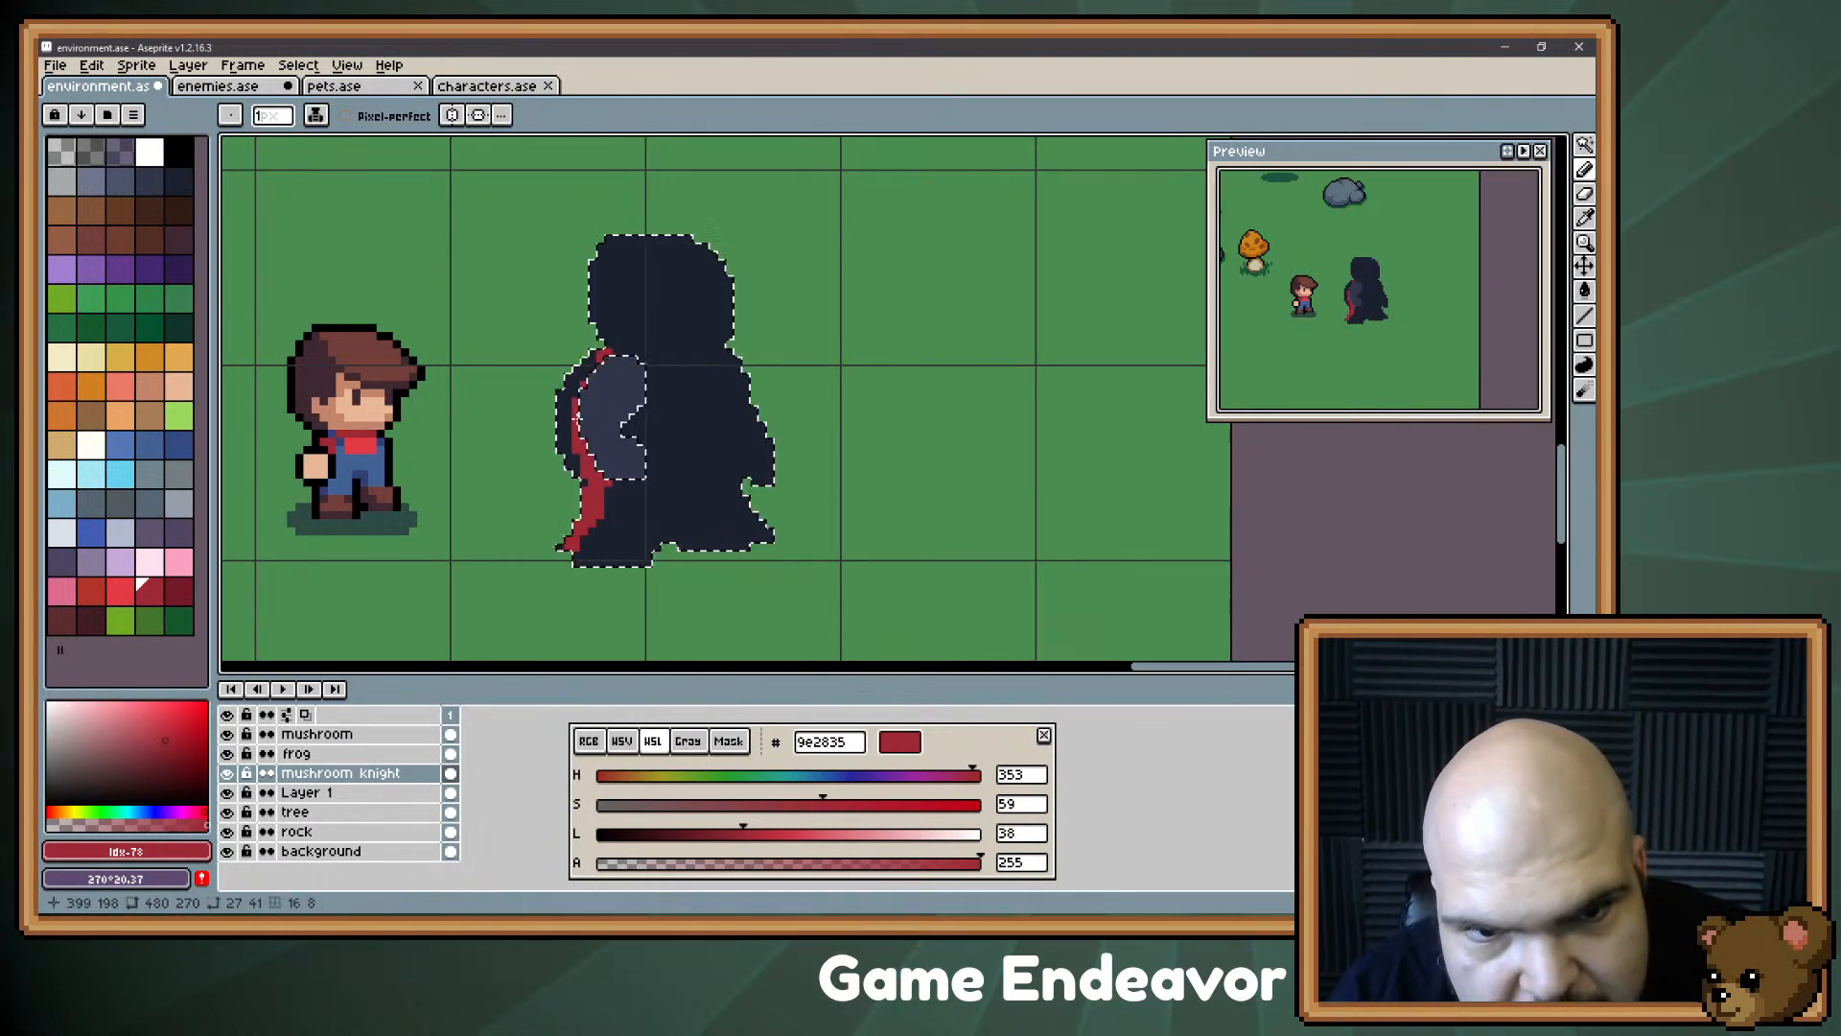
Step: Paint a dark red collar across the neck and a red edge on the front flare, and deselect the silhouette
mouse_move(576, 417)
left_mouse_down()
mouse_move(595, 365)
mouse_move(595, 397)
mouse_move(640, 400)
mouse_move(625, 357)
mouse_move(672, 366)
left_mouse_up()
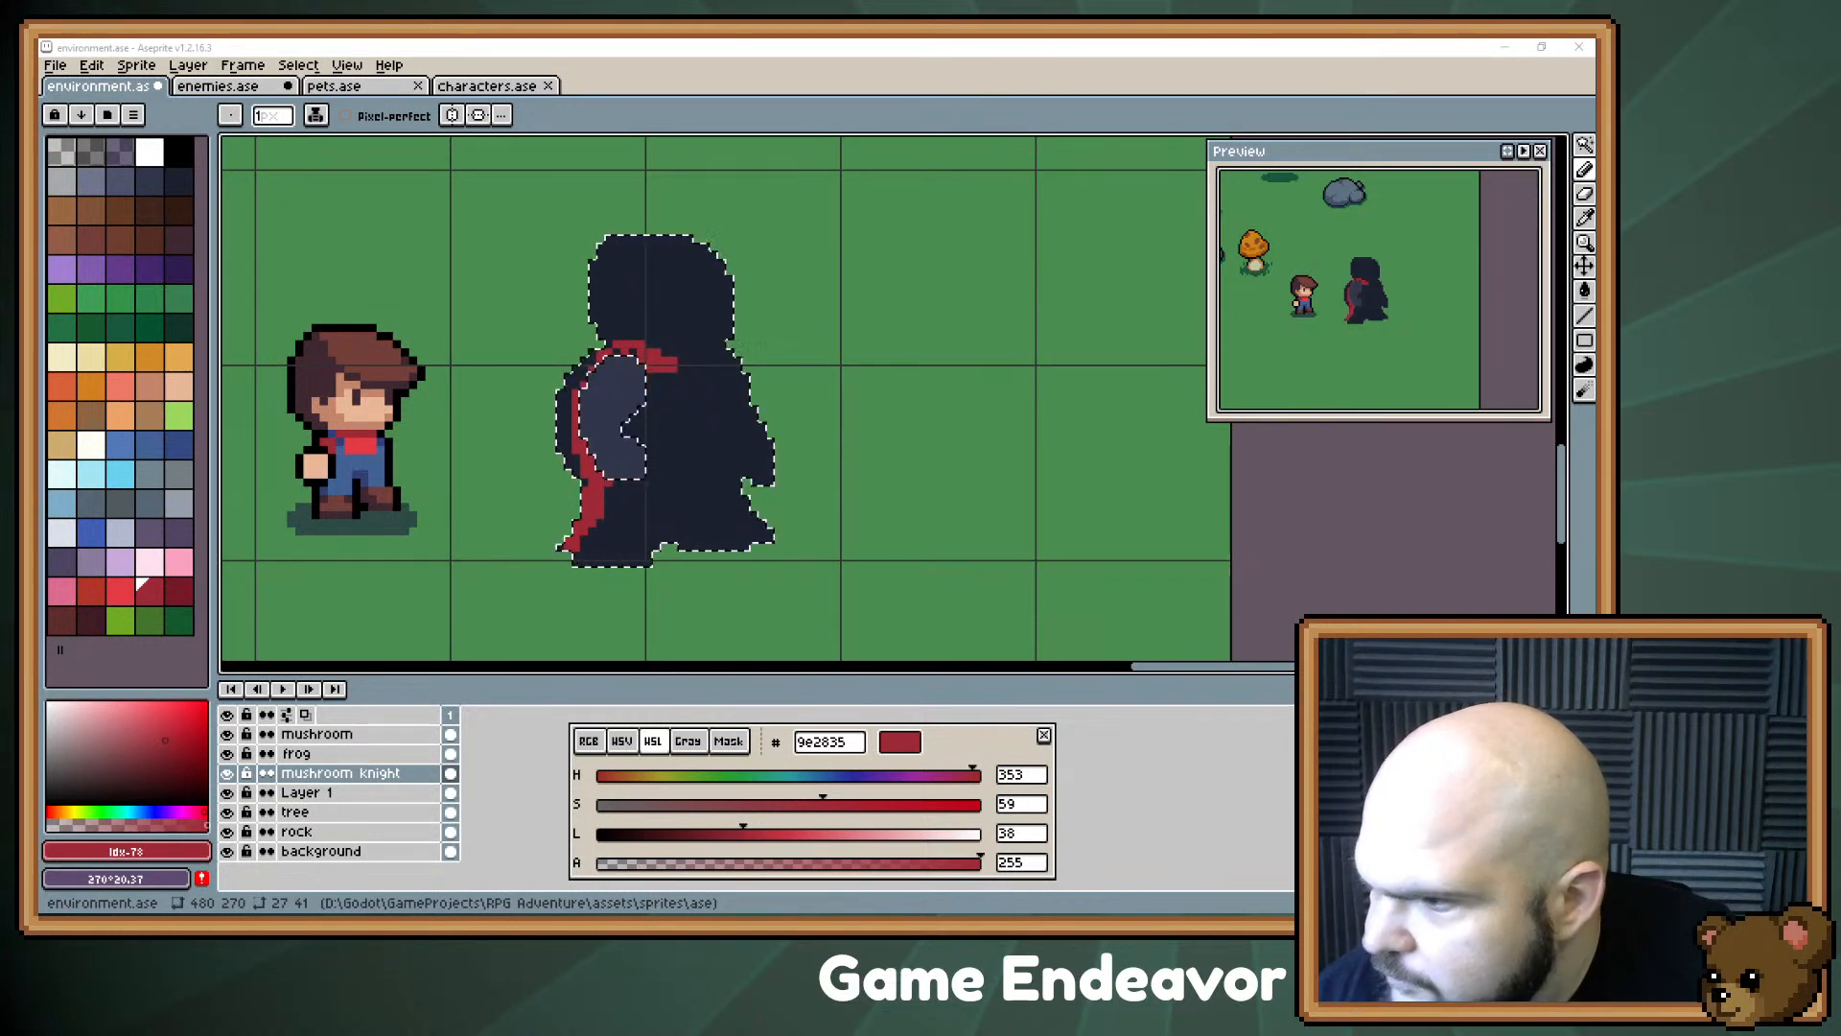
left_click_drag(697, 368, 715, 355)
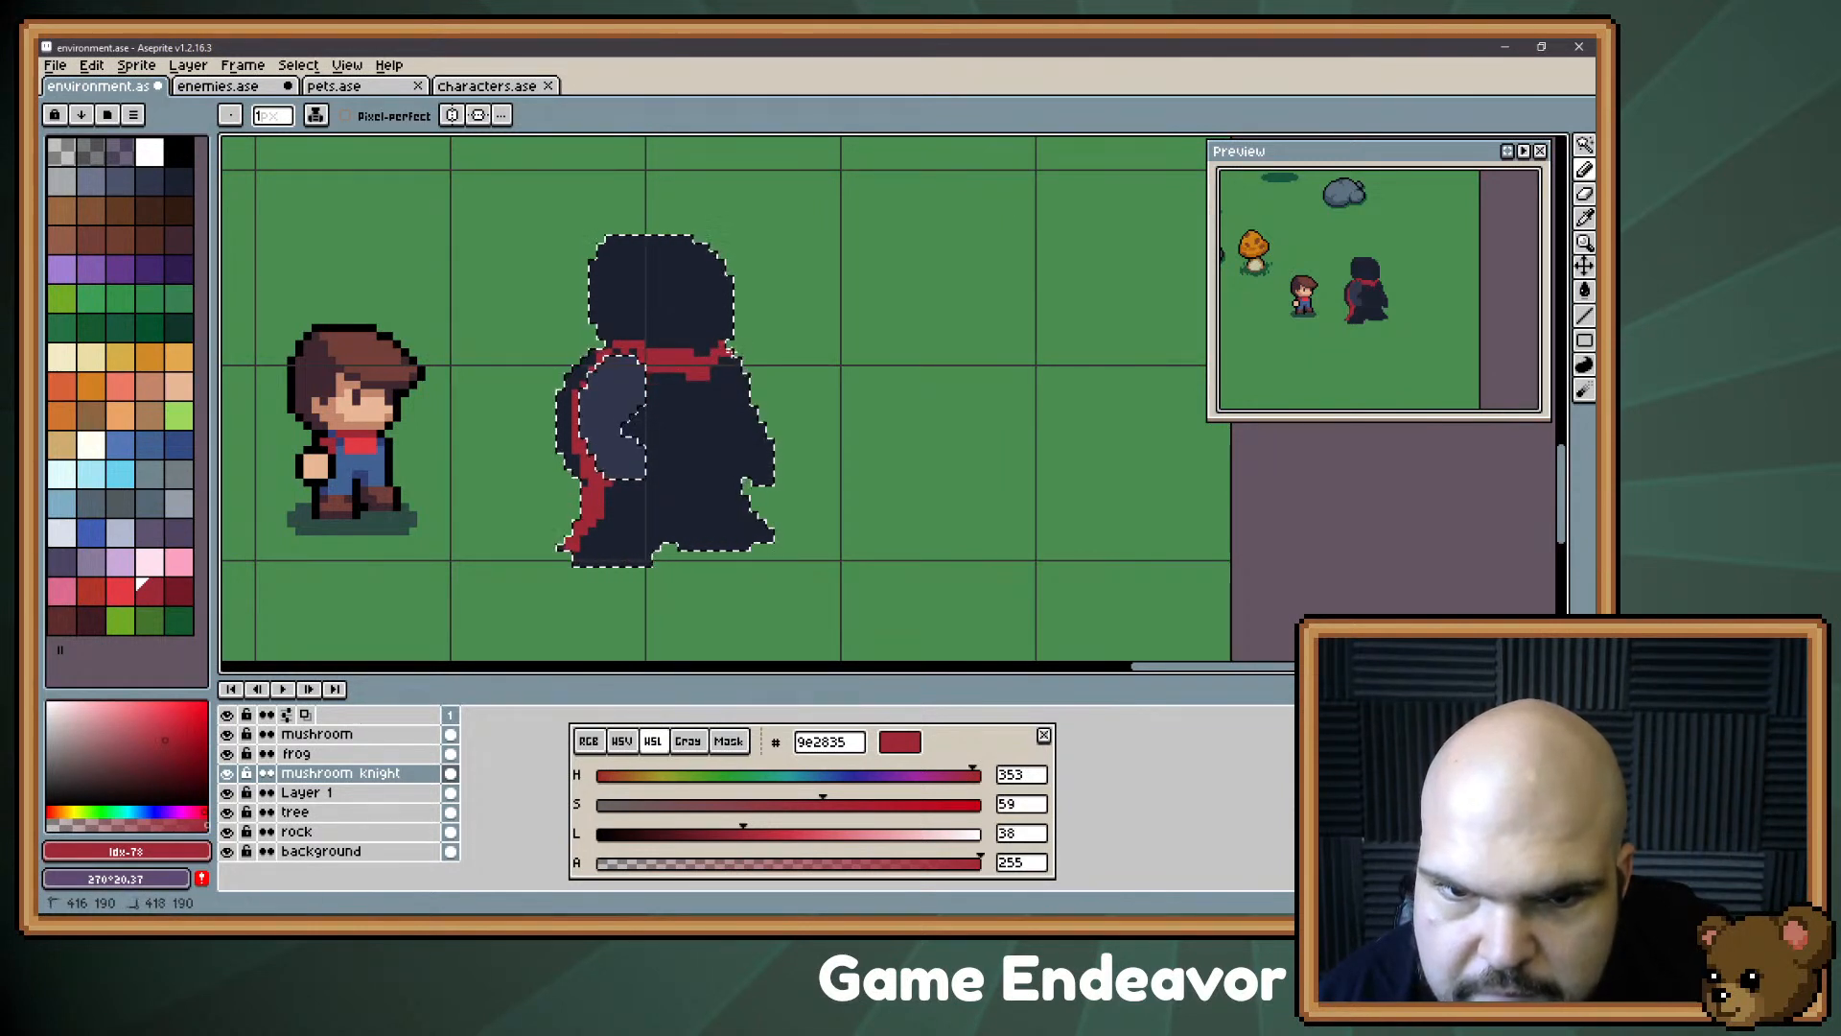
mouse_move(740, 479)
left_mouse_down()
mouse_move(769, 539)
mouse_move(747, 515)
left_mouse_up()
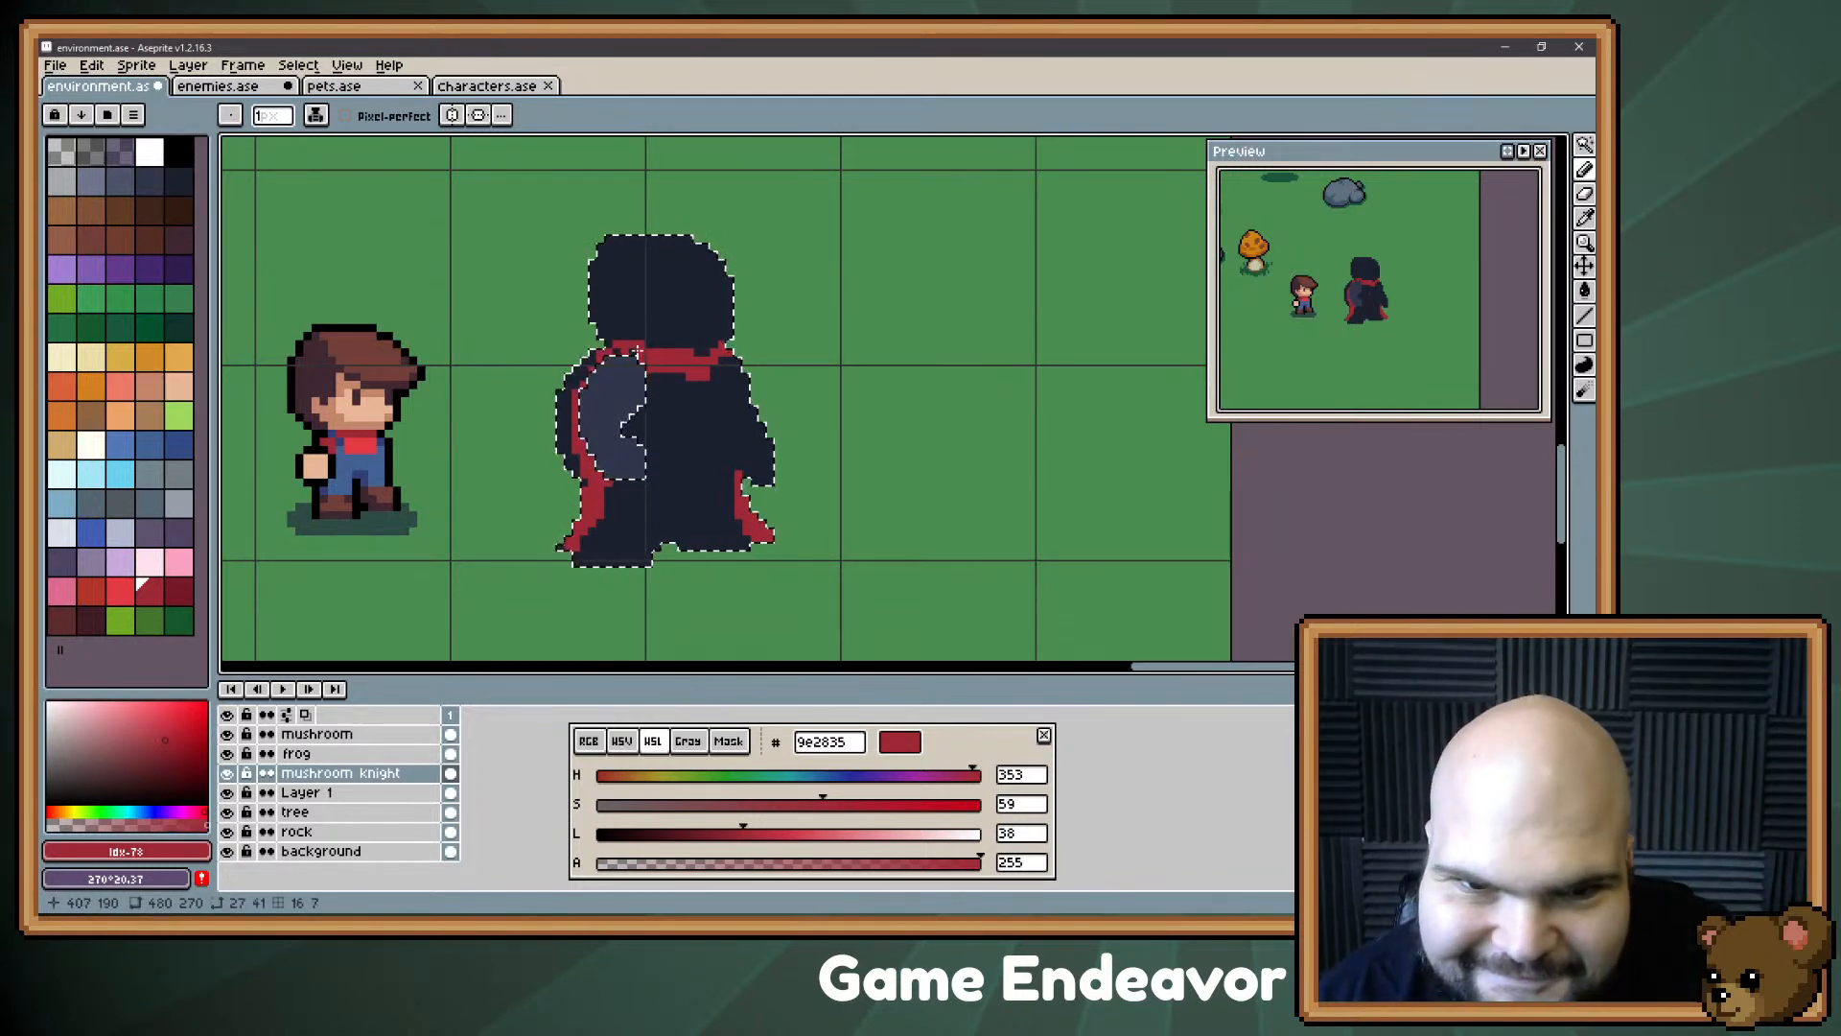
key("ctrl+d")
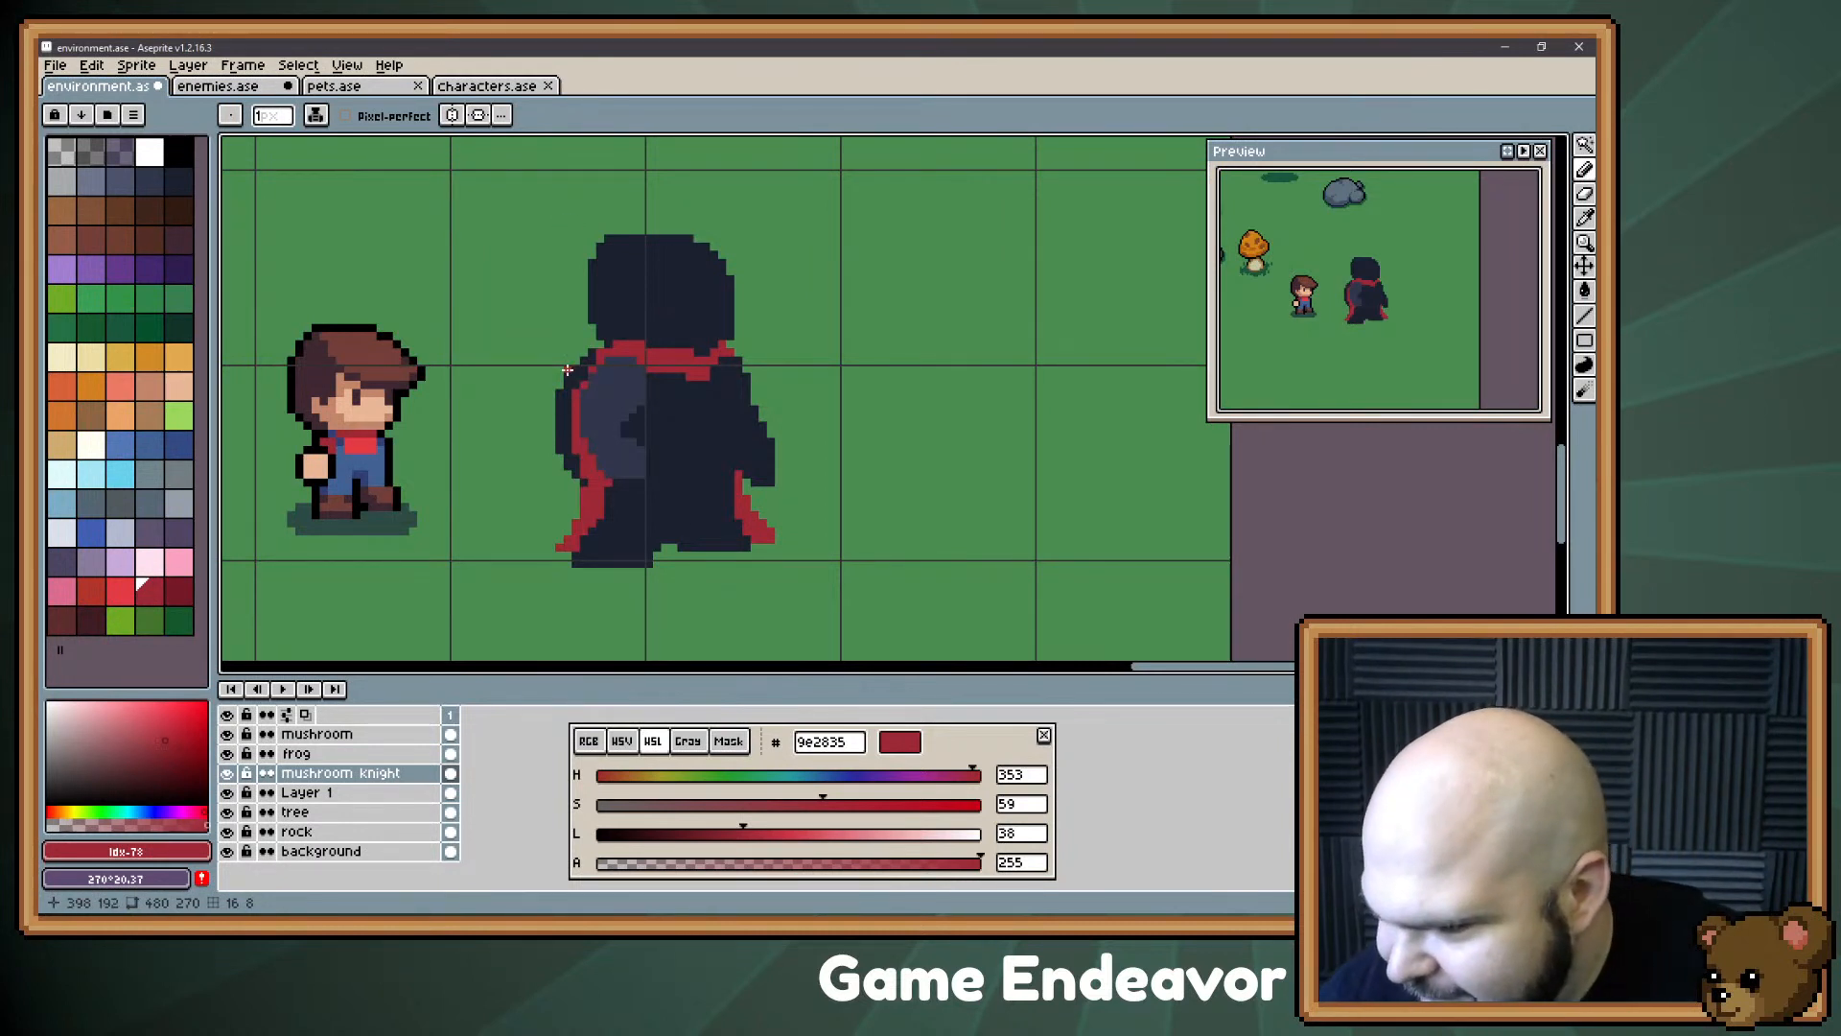
Step: Switch to Krita, open giggles.kra to view the sketch, and return to the knight sprite in Aseprite
key("alt+Tab")
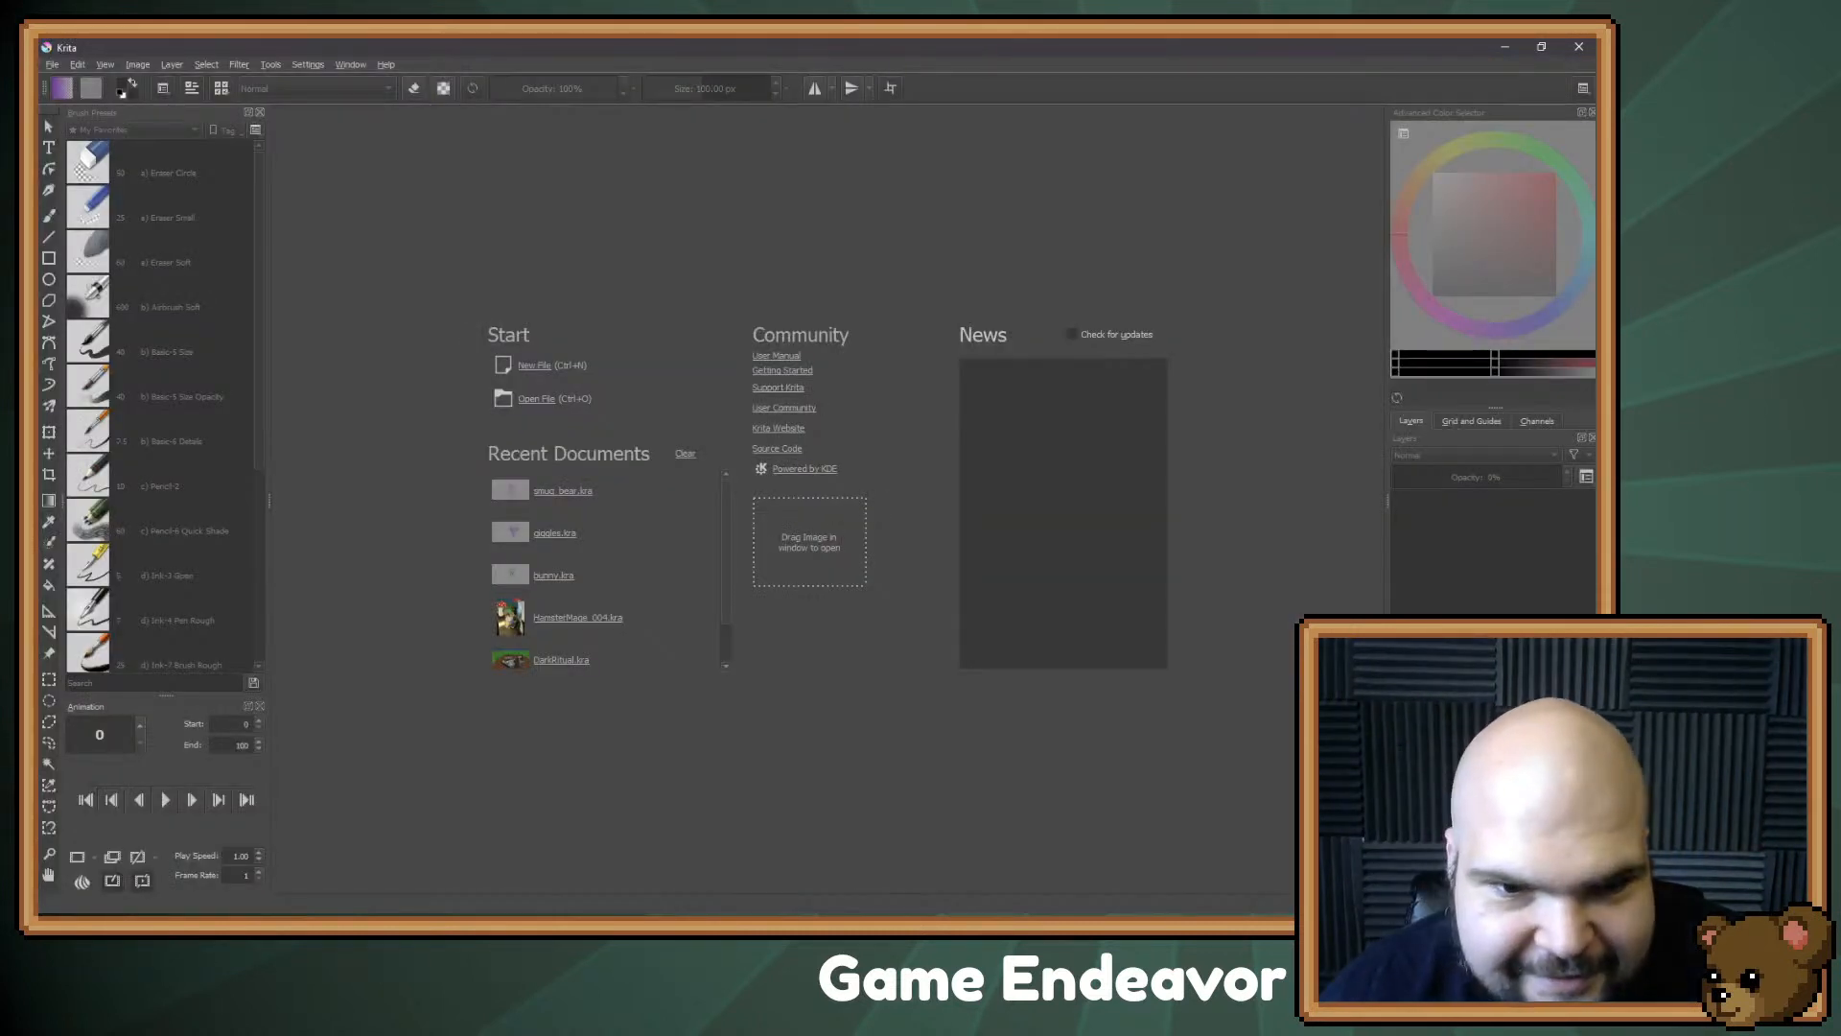
left_click(554, 532)
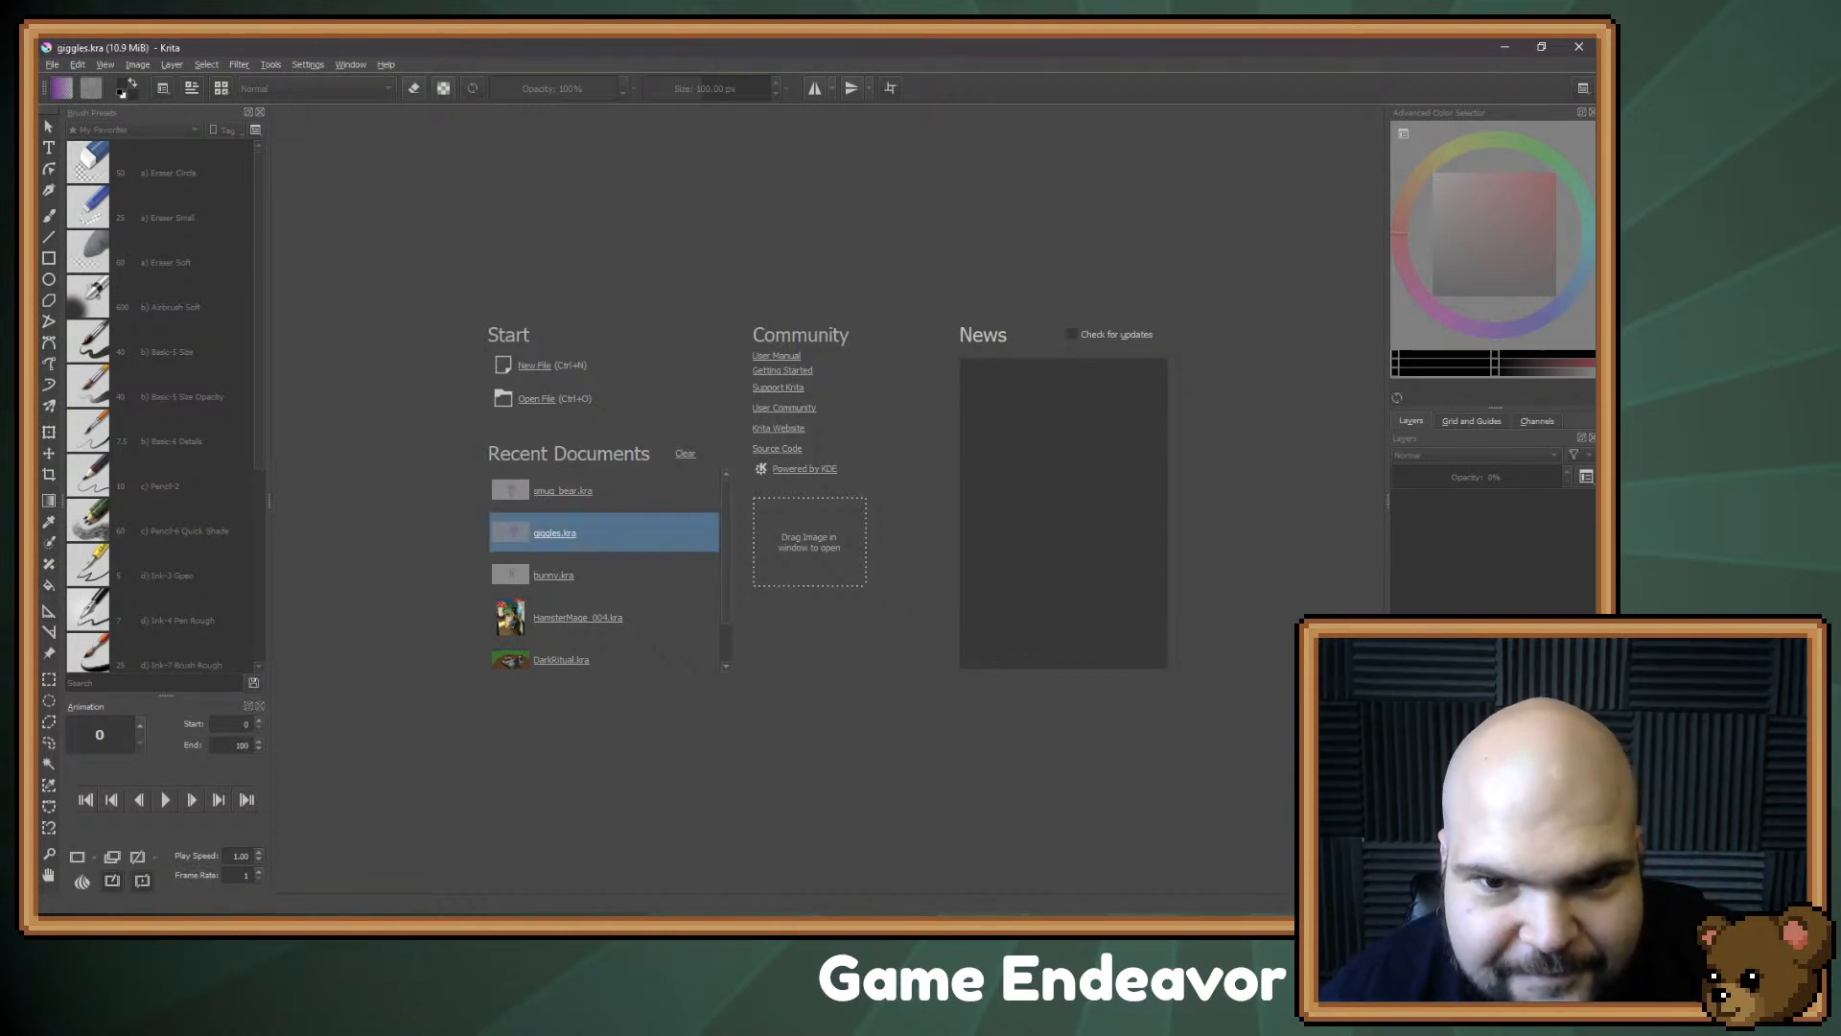
scroll(725, 644, "up", 1)
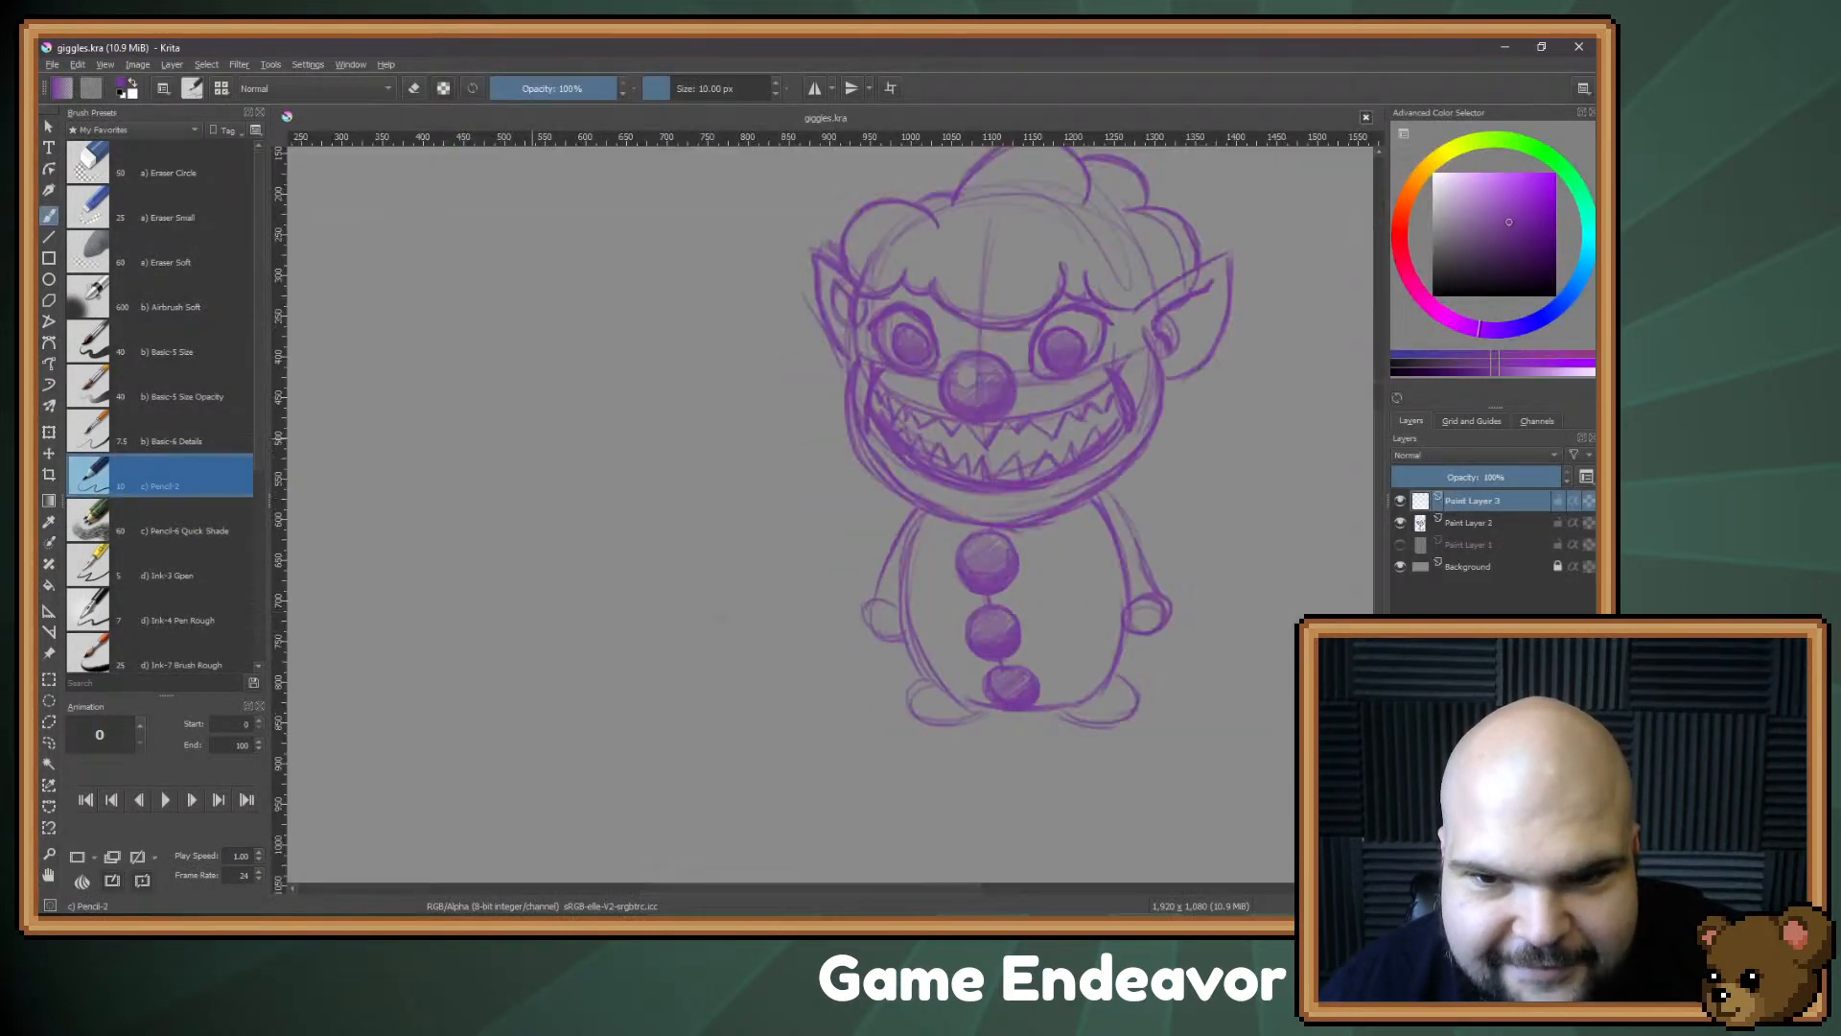
left_click_drag(768, 466, 570, 506)
scroll(553, 498, "down", 1)
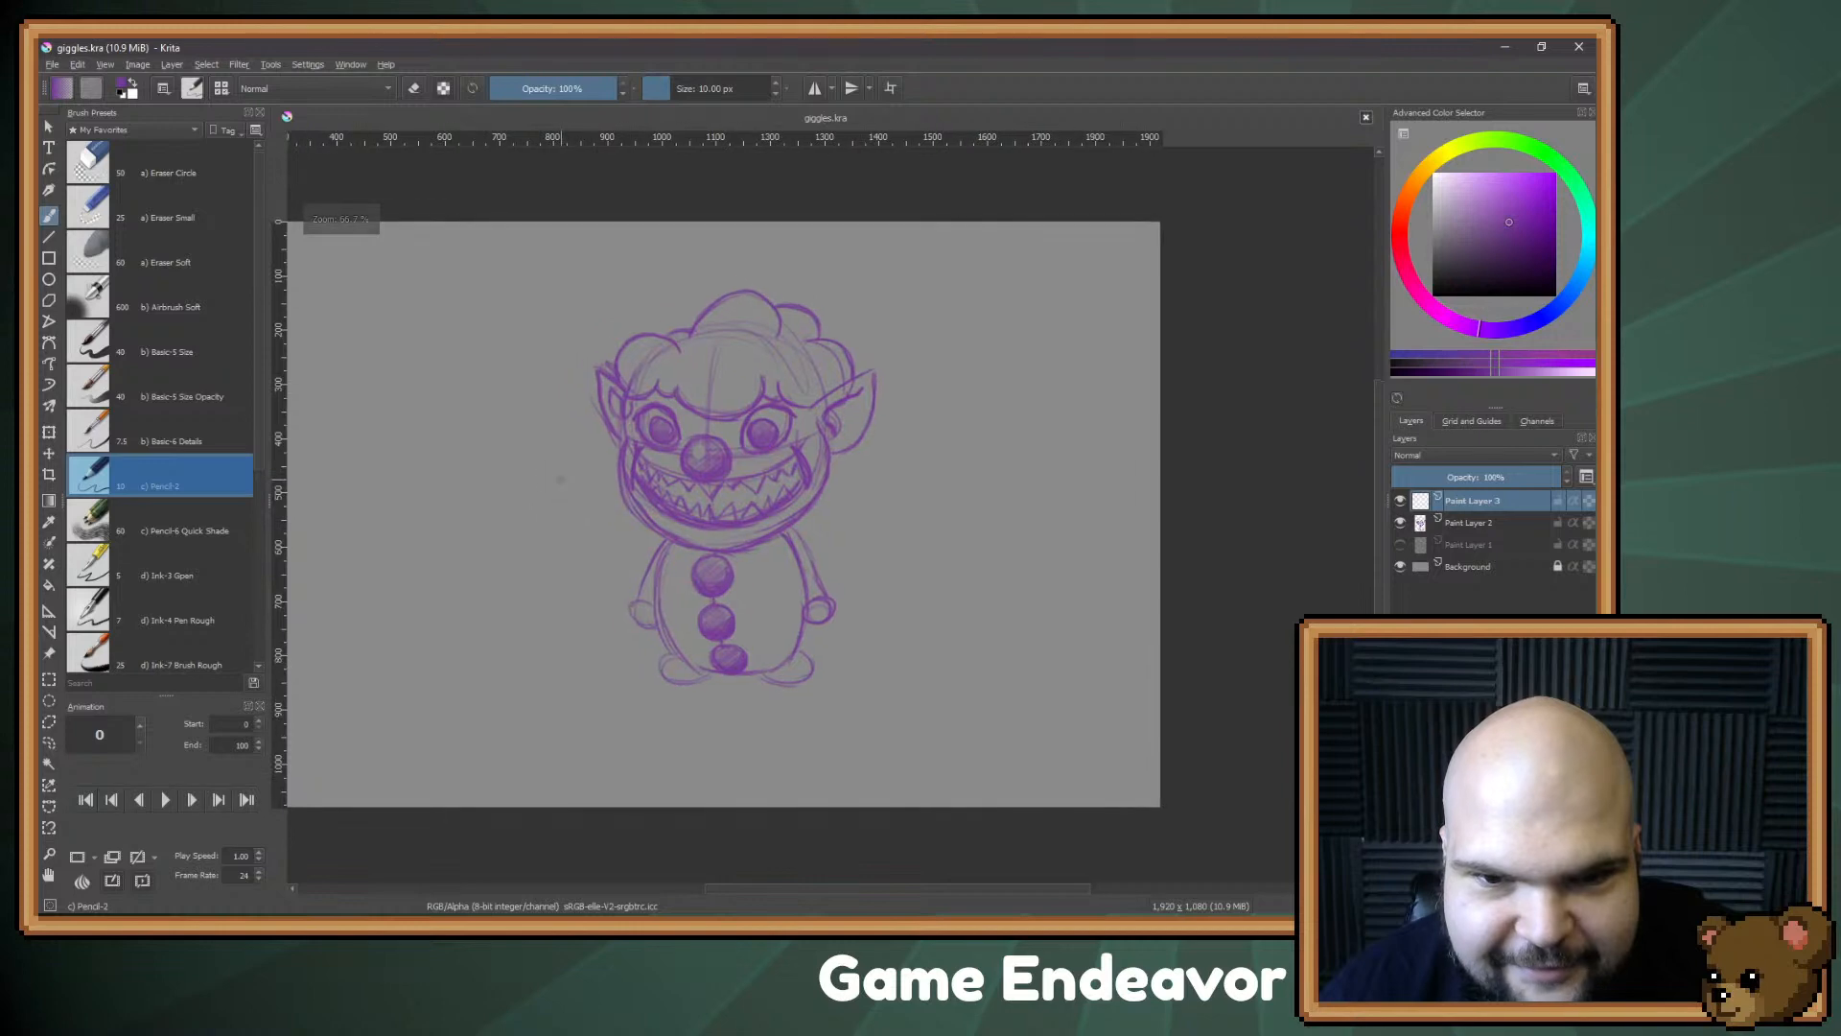
left_click(1504, 46)
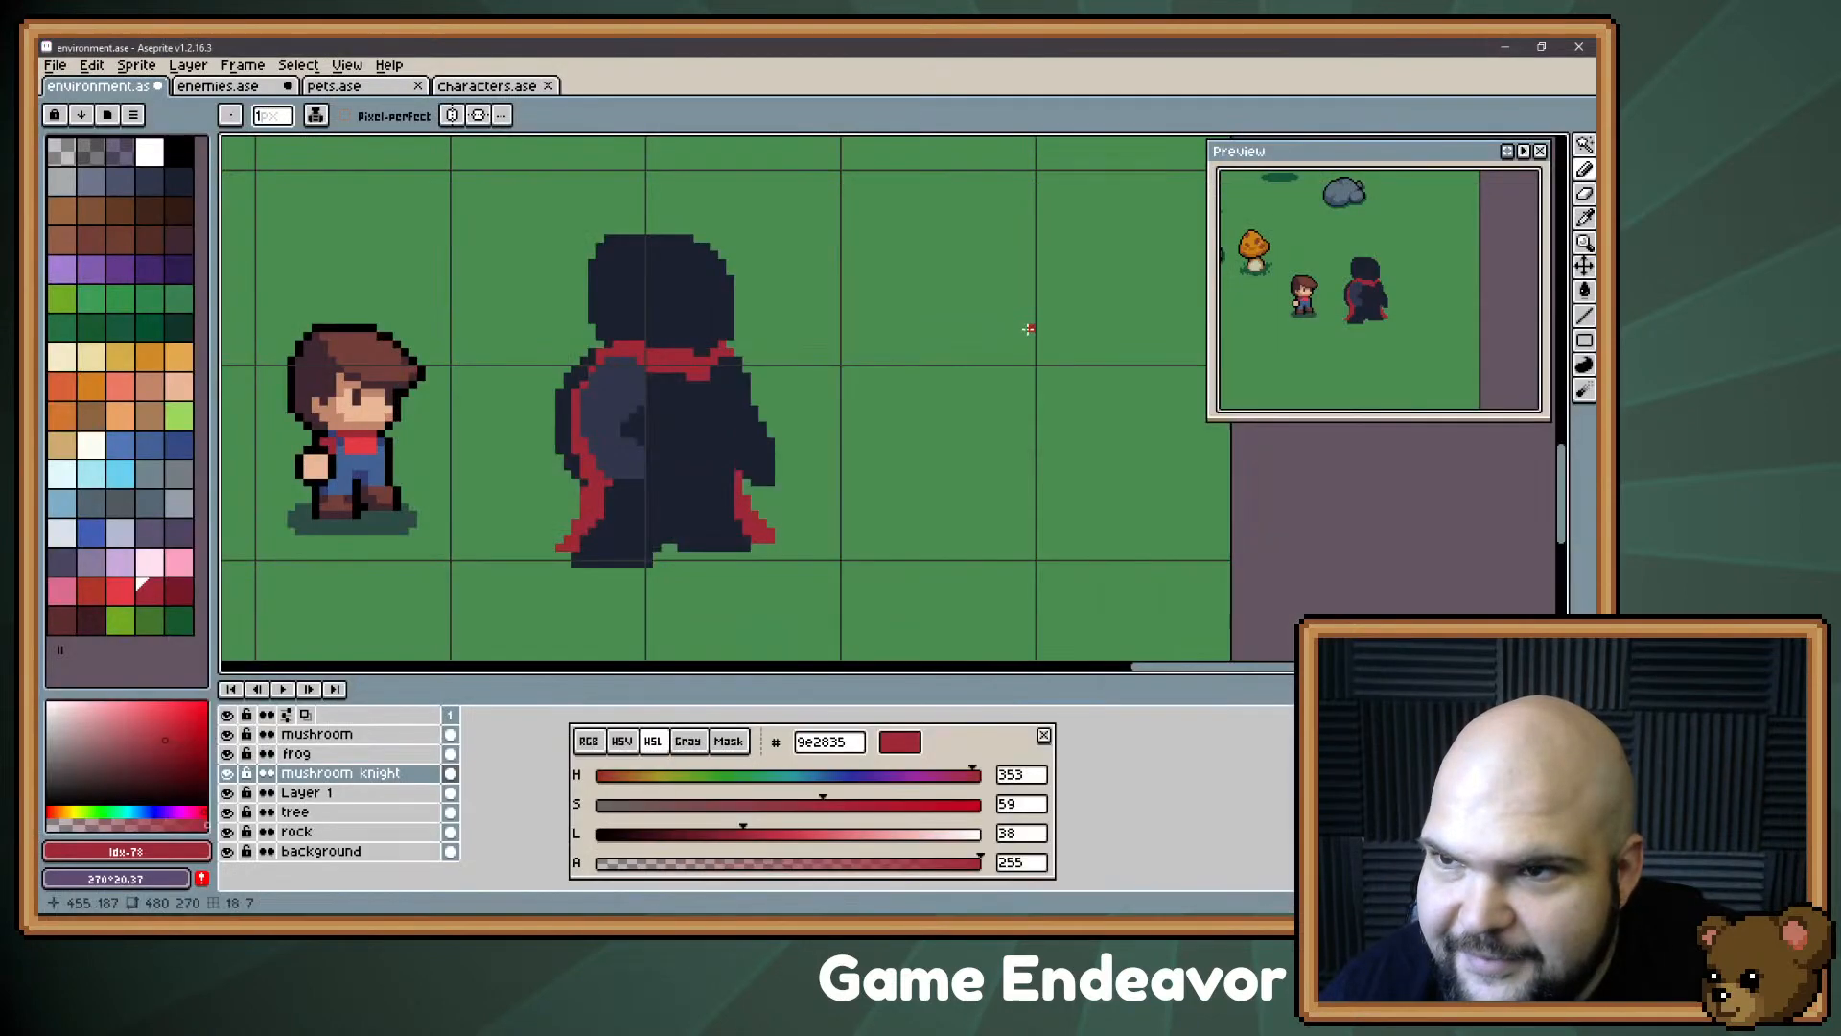
Step: Examine the caped knight's size and readability beside the player character, mushroom and rocks
scroll(918, 360, "left", 2)
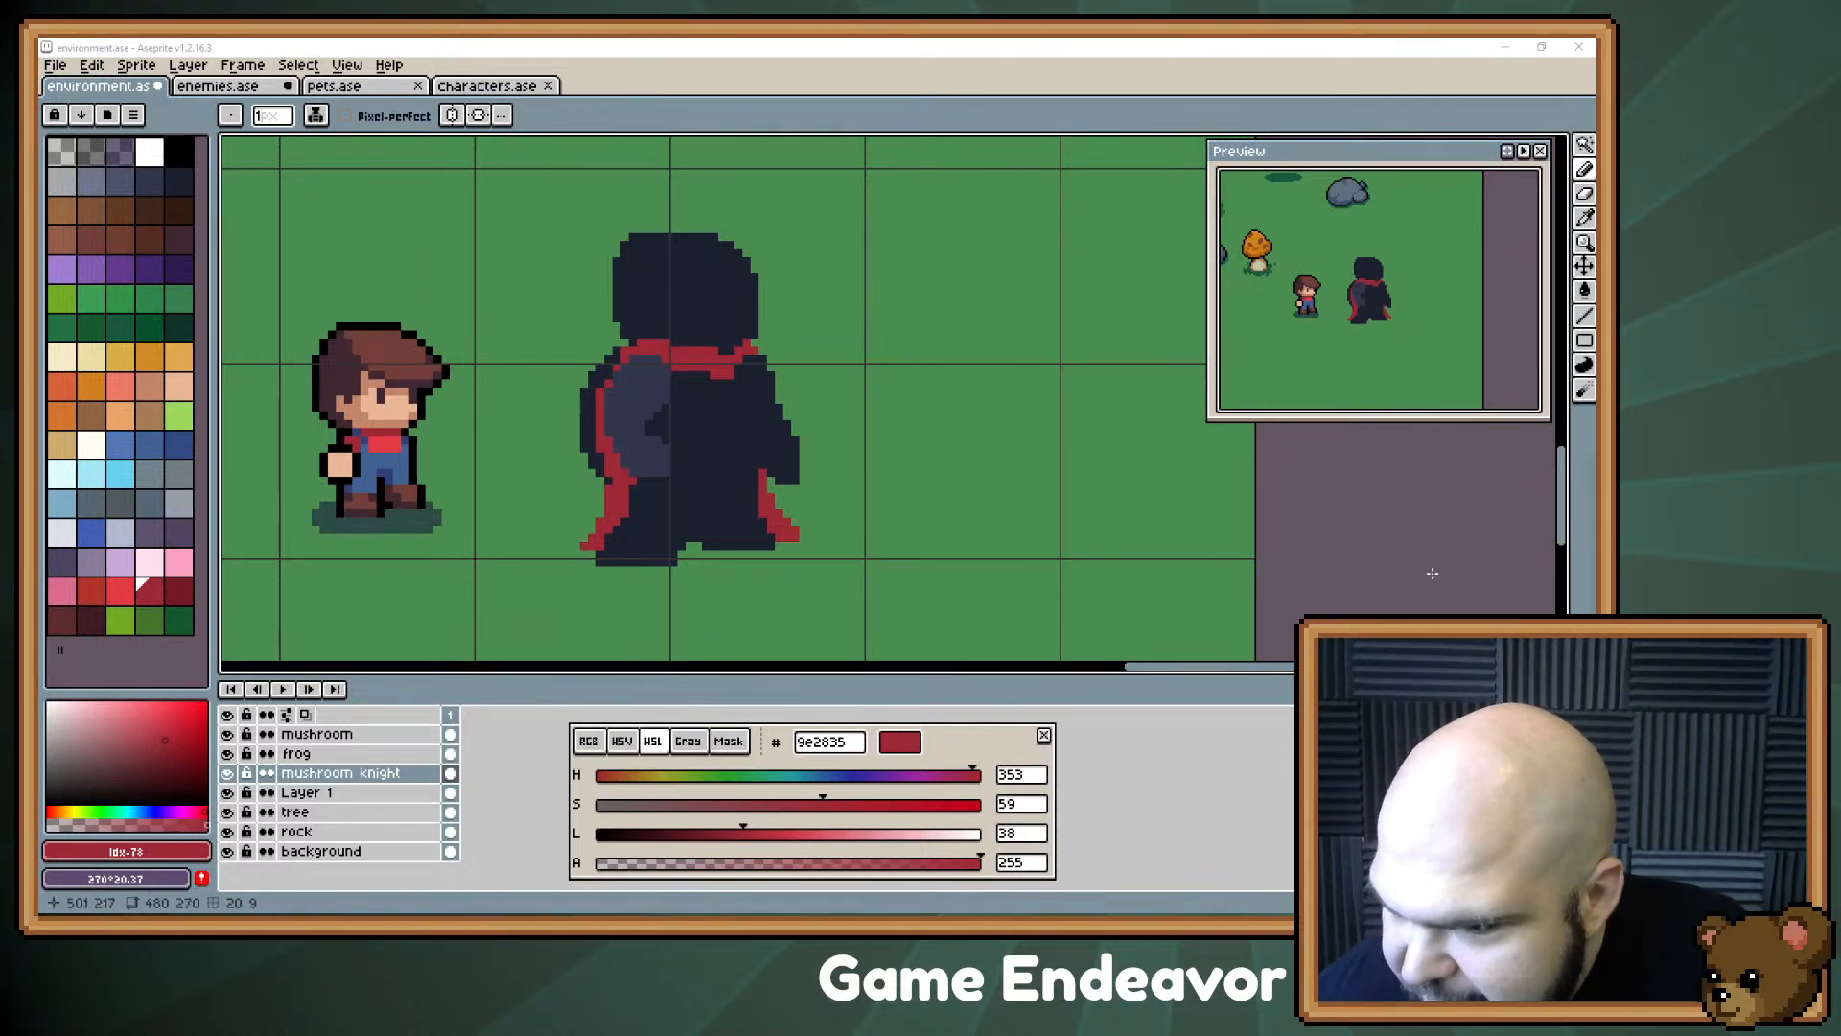
left_click_drag(796, 351, 845, 407)
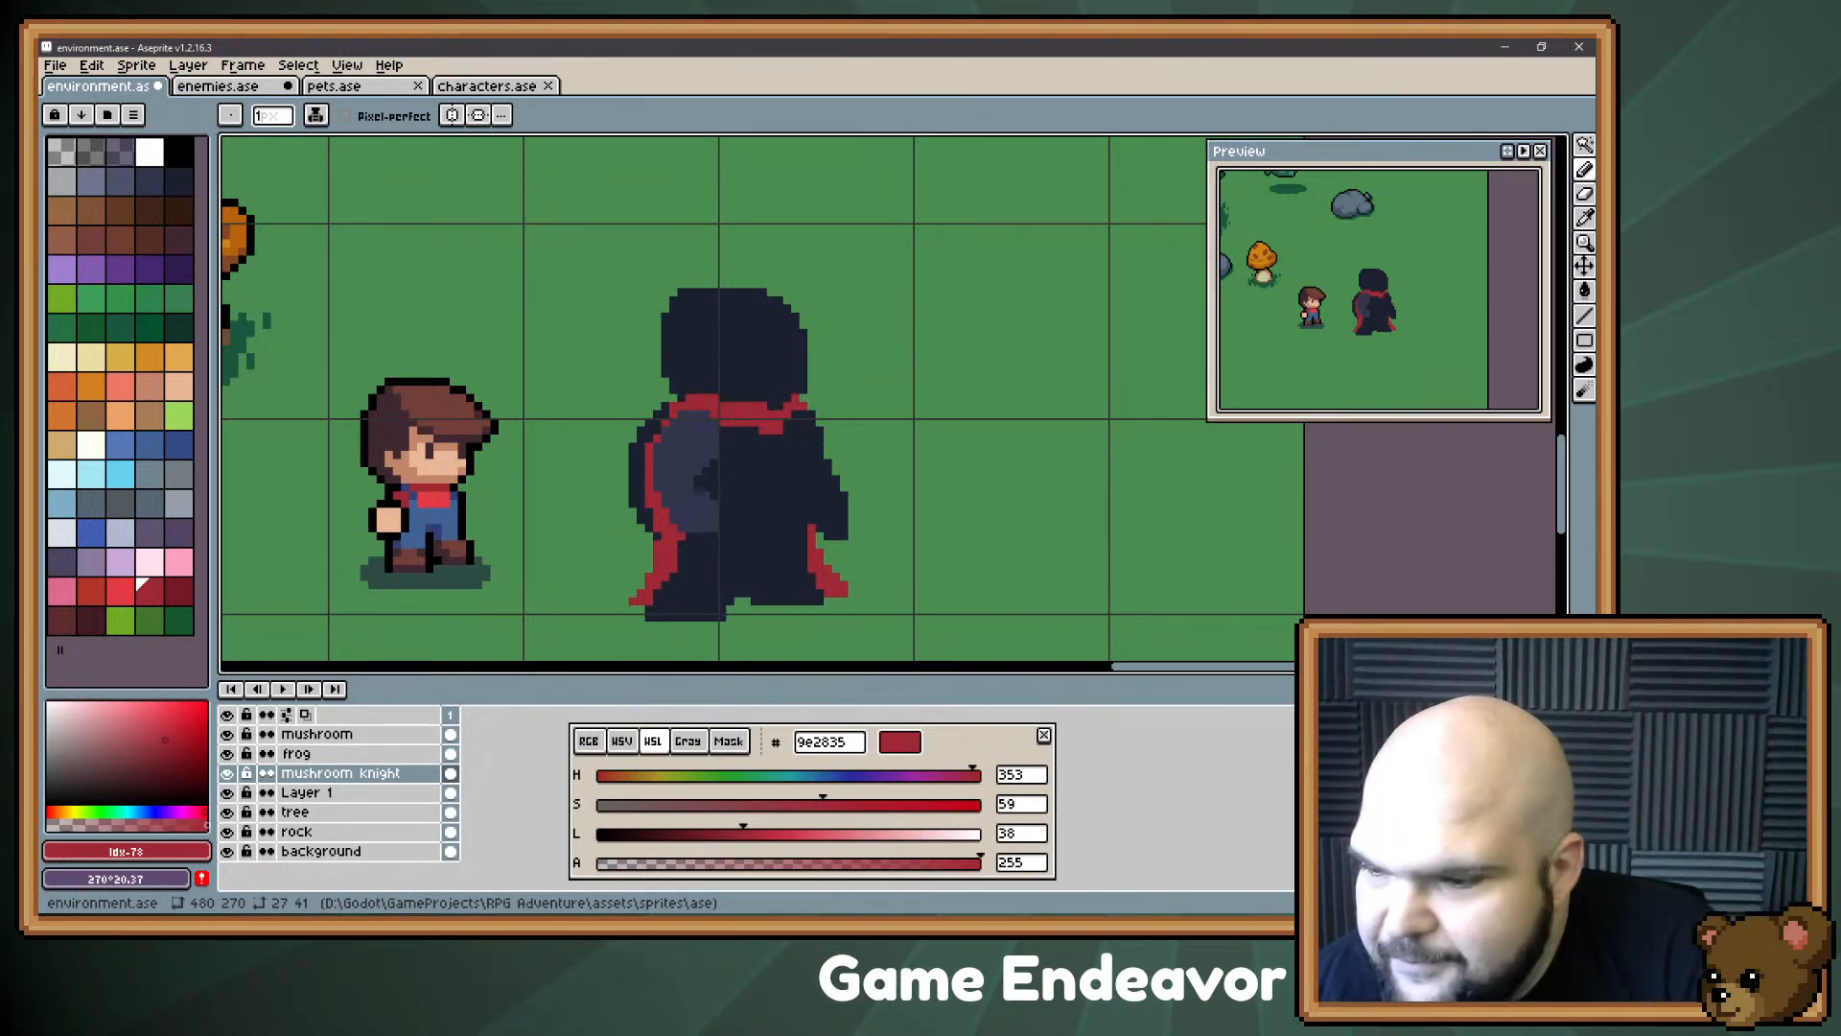
scroll(827, 410, "down", 2)
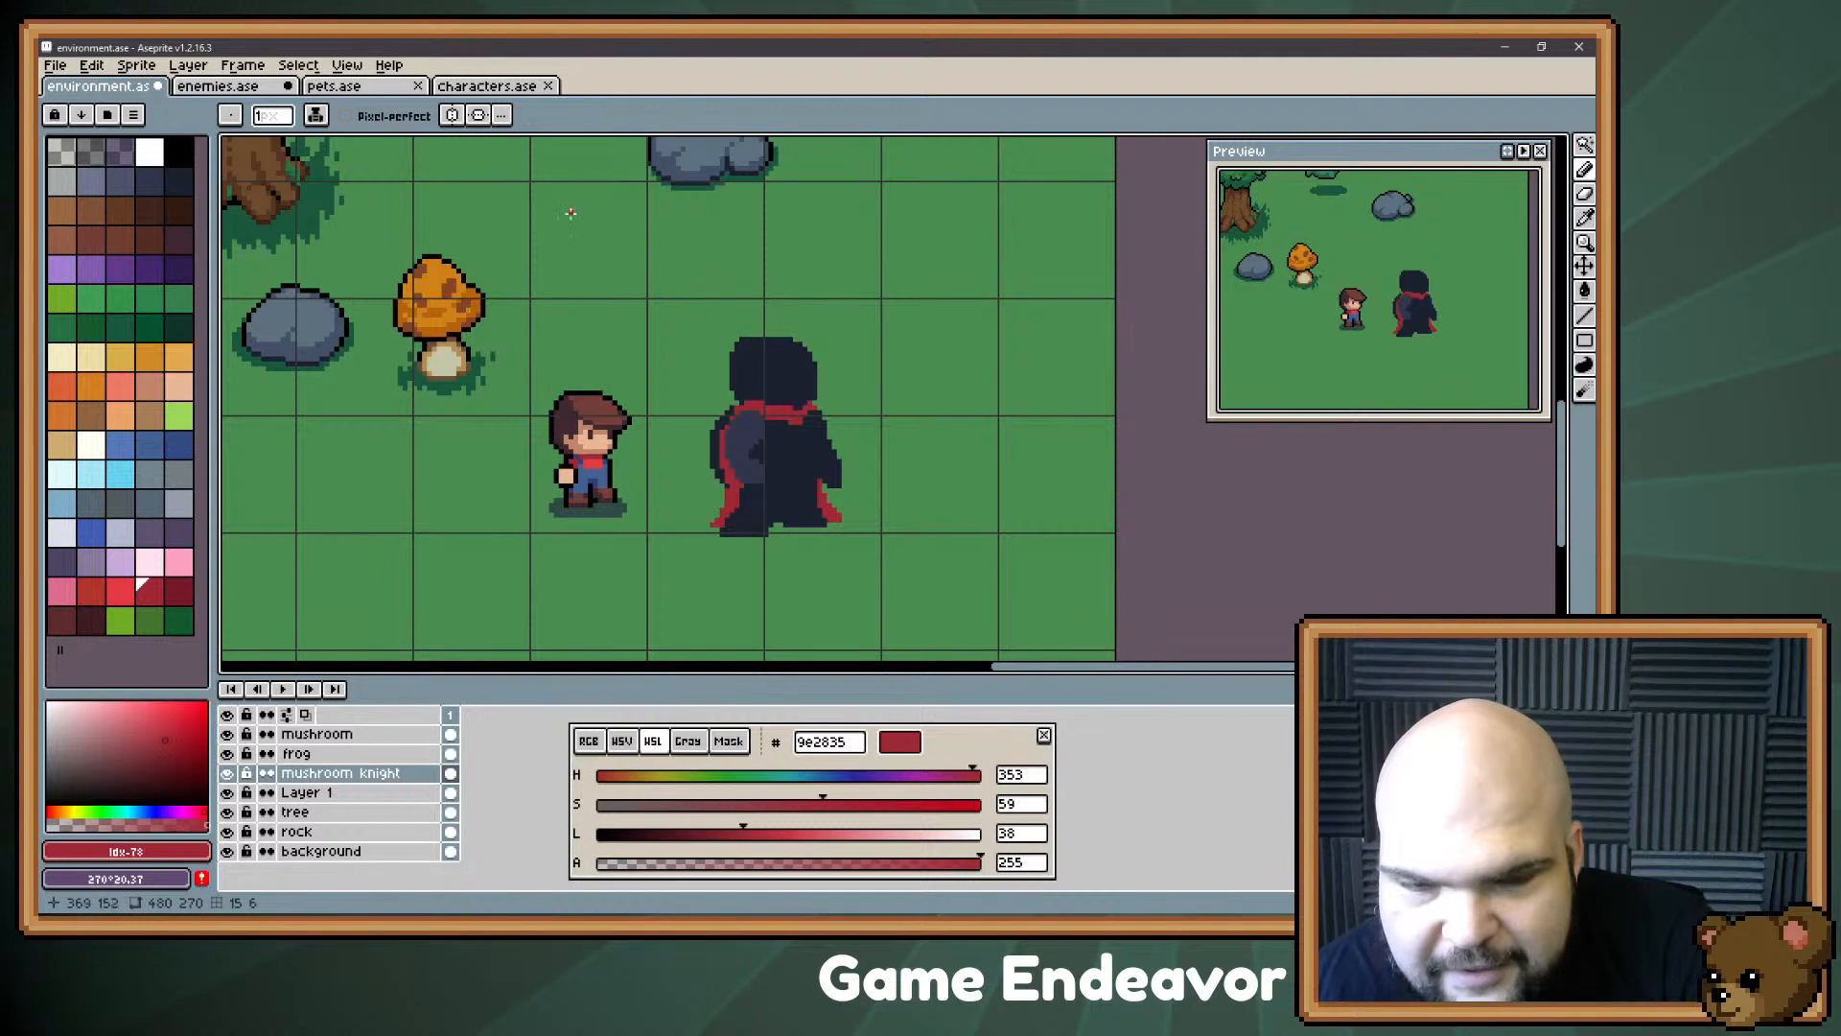
left_click_drag(568, 241, 605, 298)
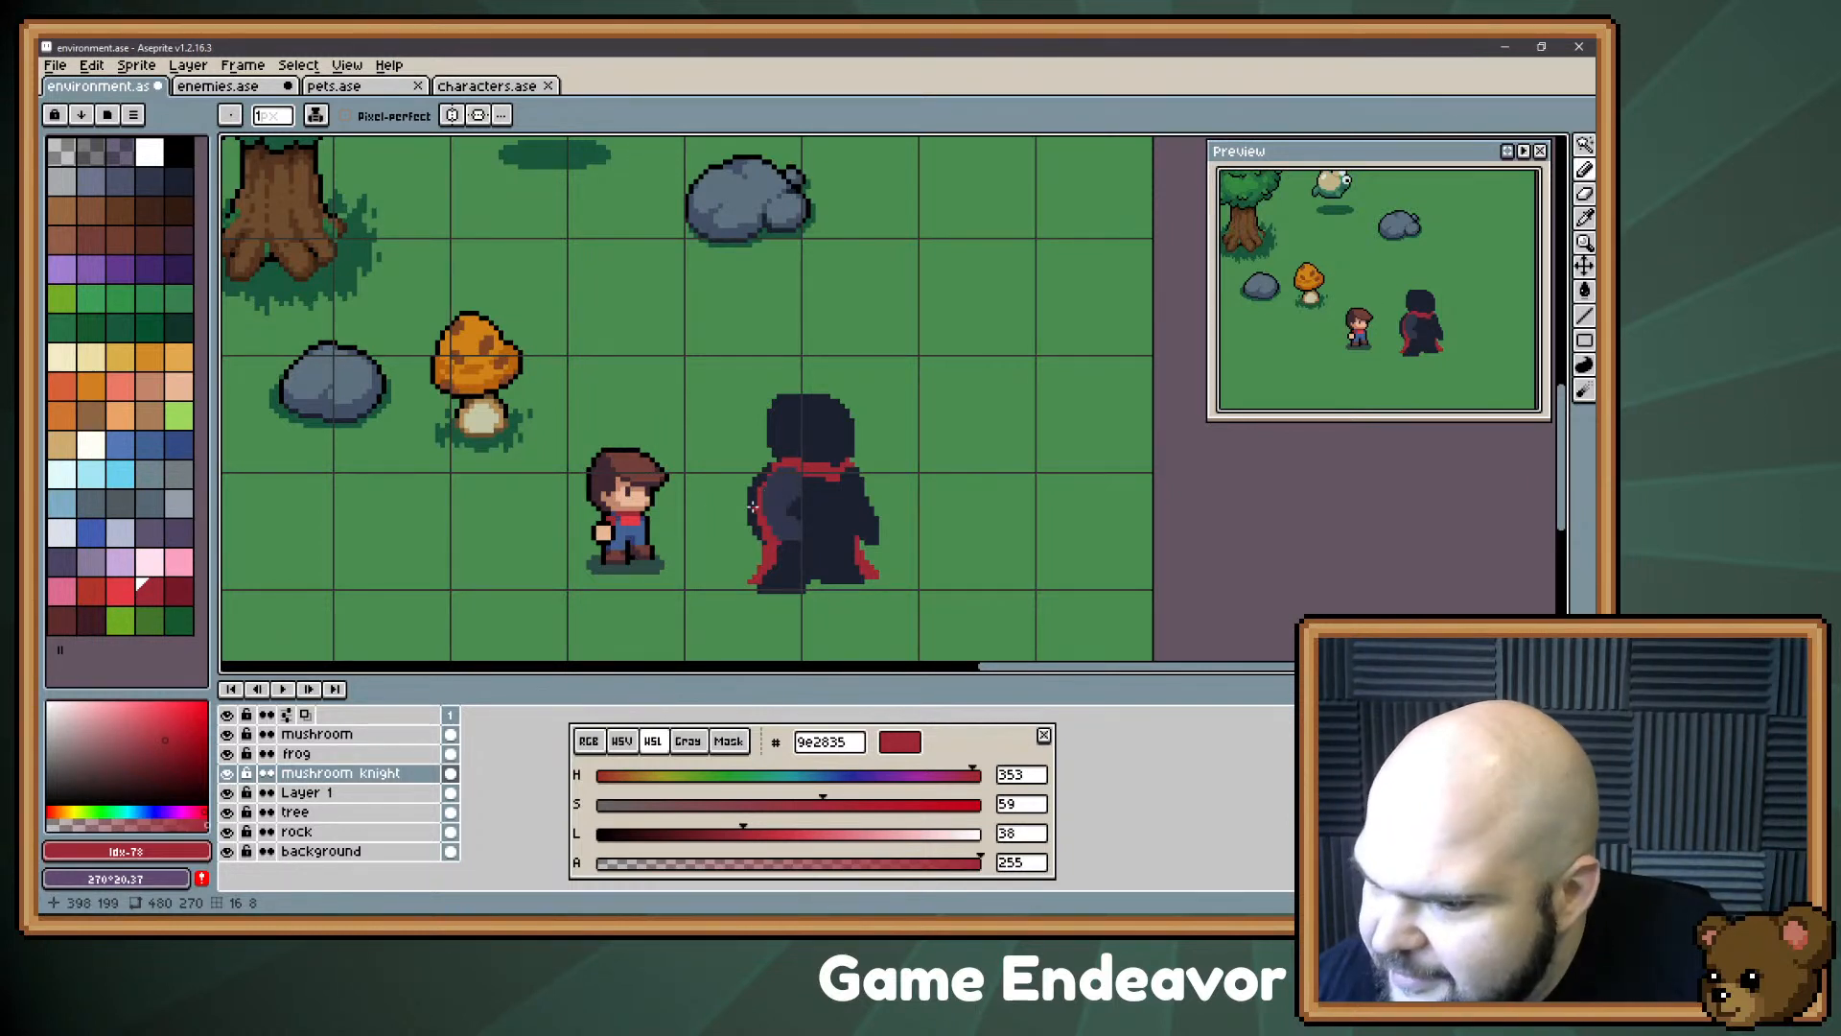
scroll(815, 515, "up", 1)
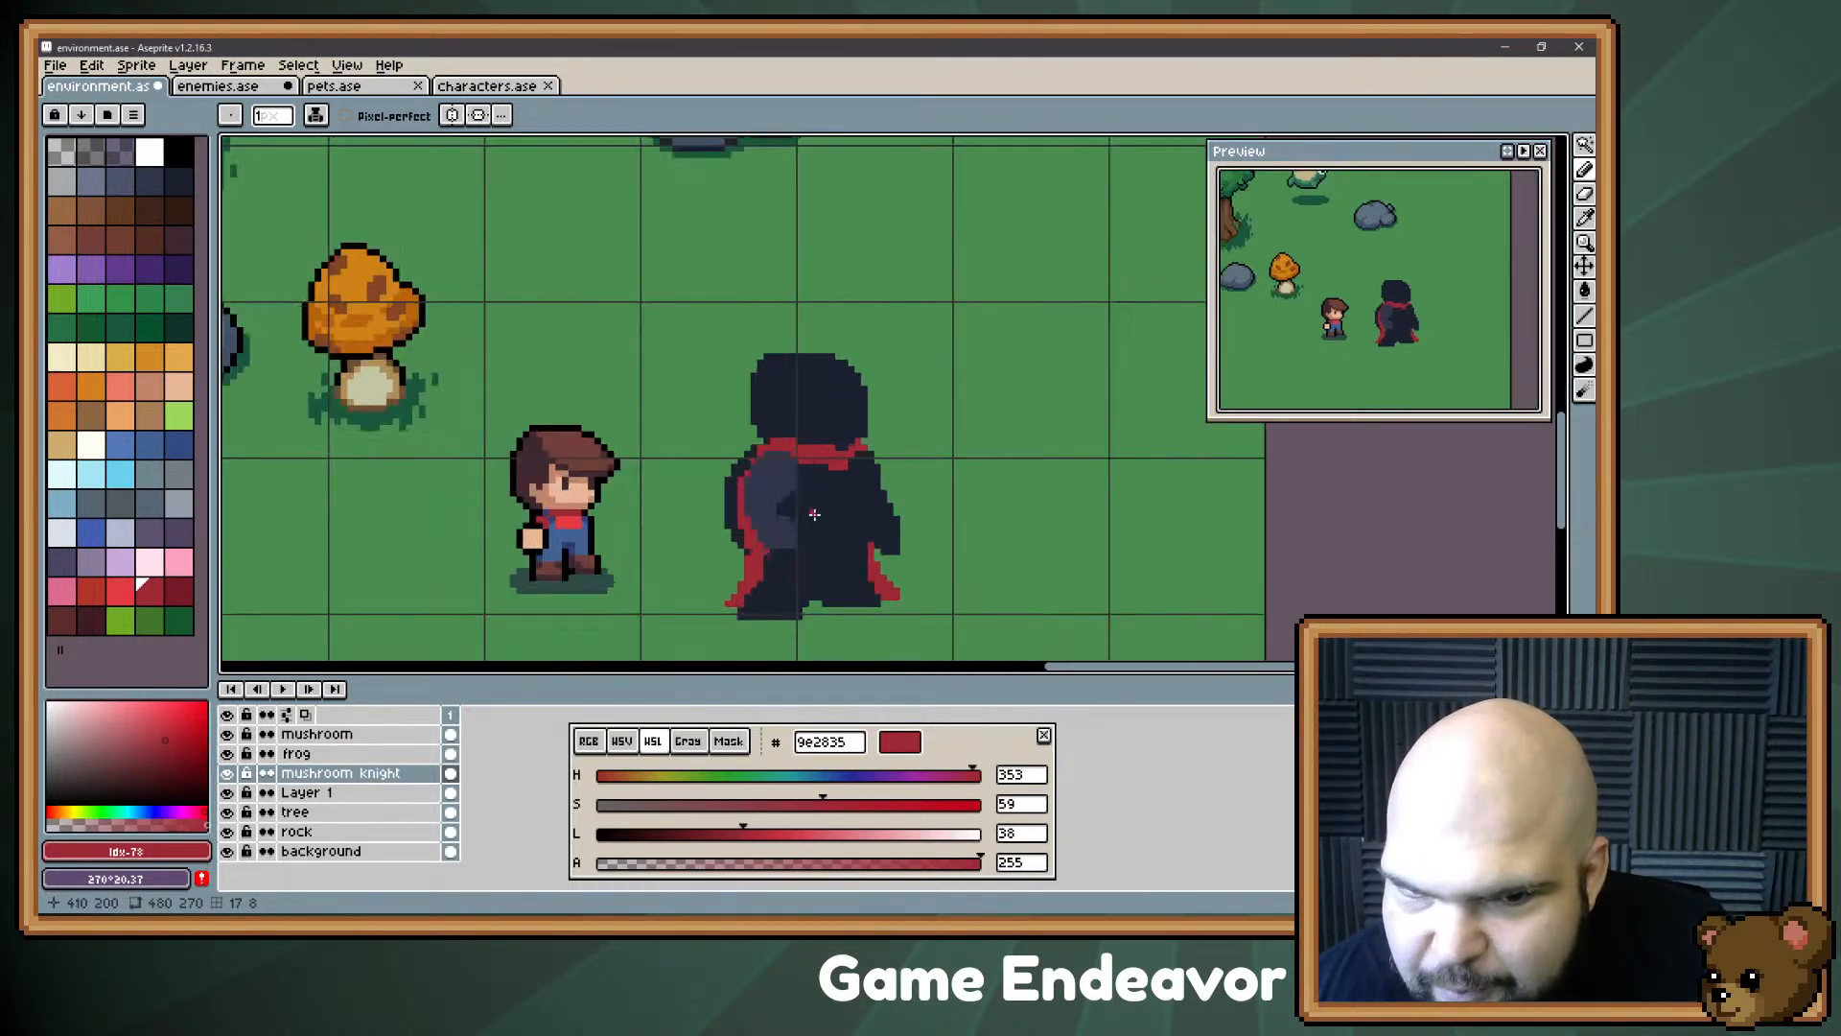
scroll(873, 510, "down", 2)
scroll(811, 289, "up", 1)
scroll(812, 288, "left", 1)
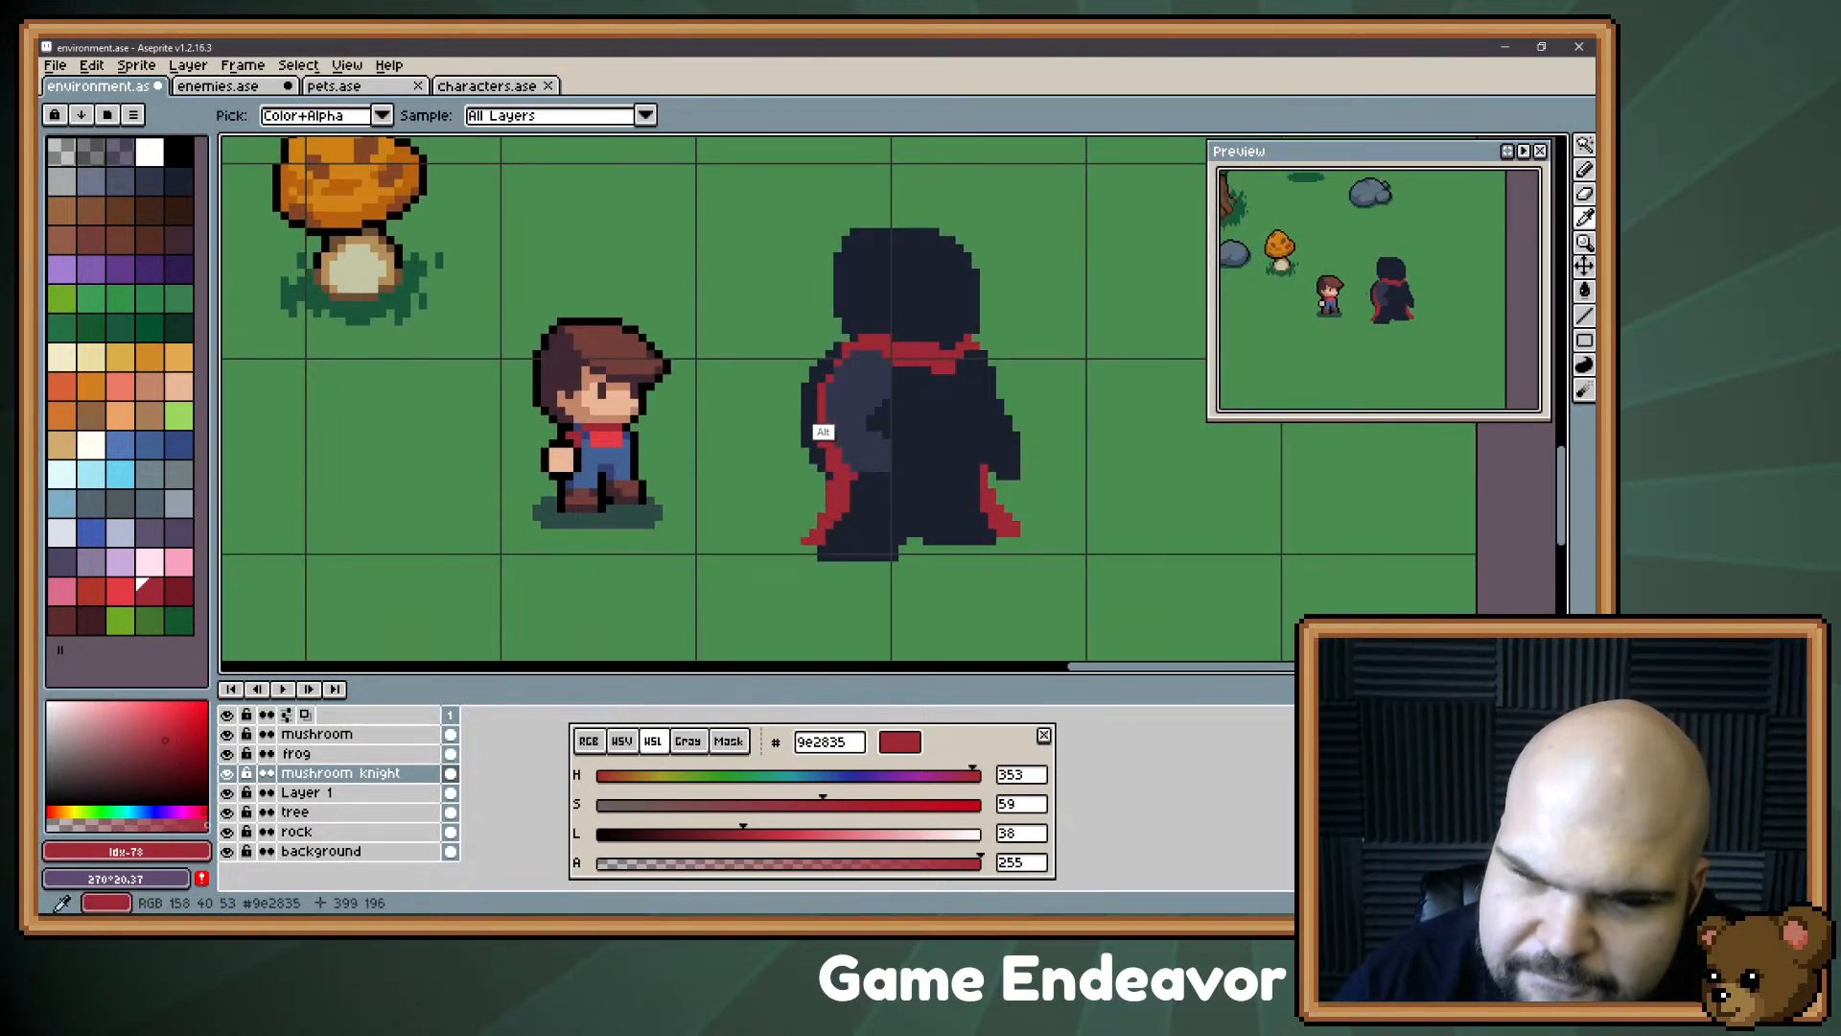
Step: Pick red 9e2835 from the cape to refine the trim around the near shoulder, and pick the body's dark colour 1c2131
left_click(822, 428, "alt")
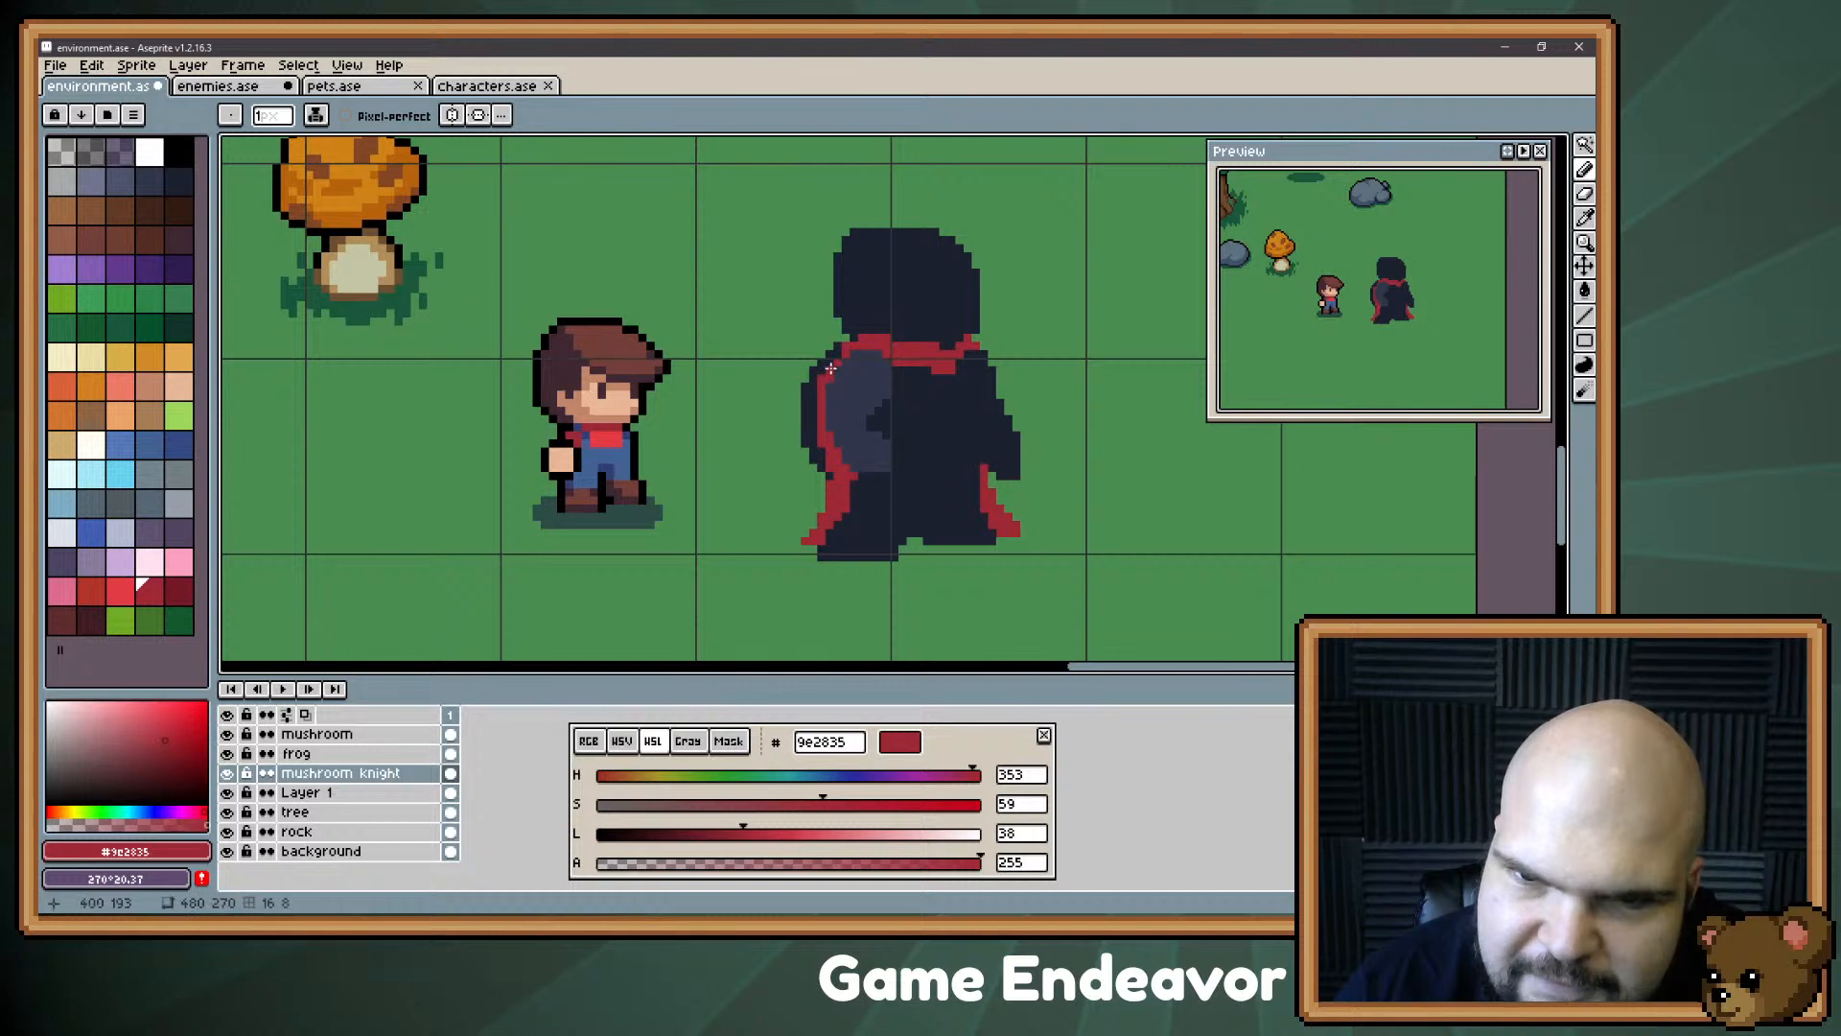
left_click_drag(867, 438, 840, 524)
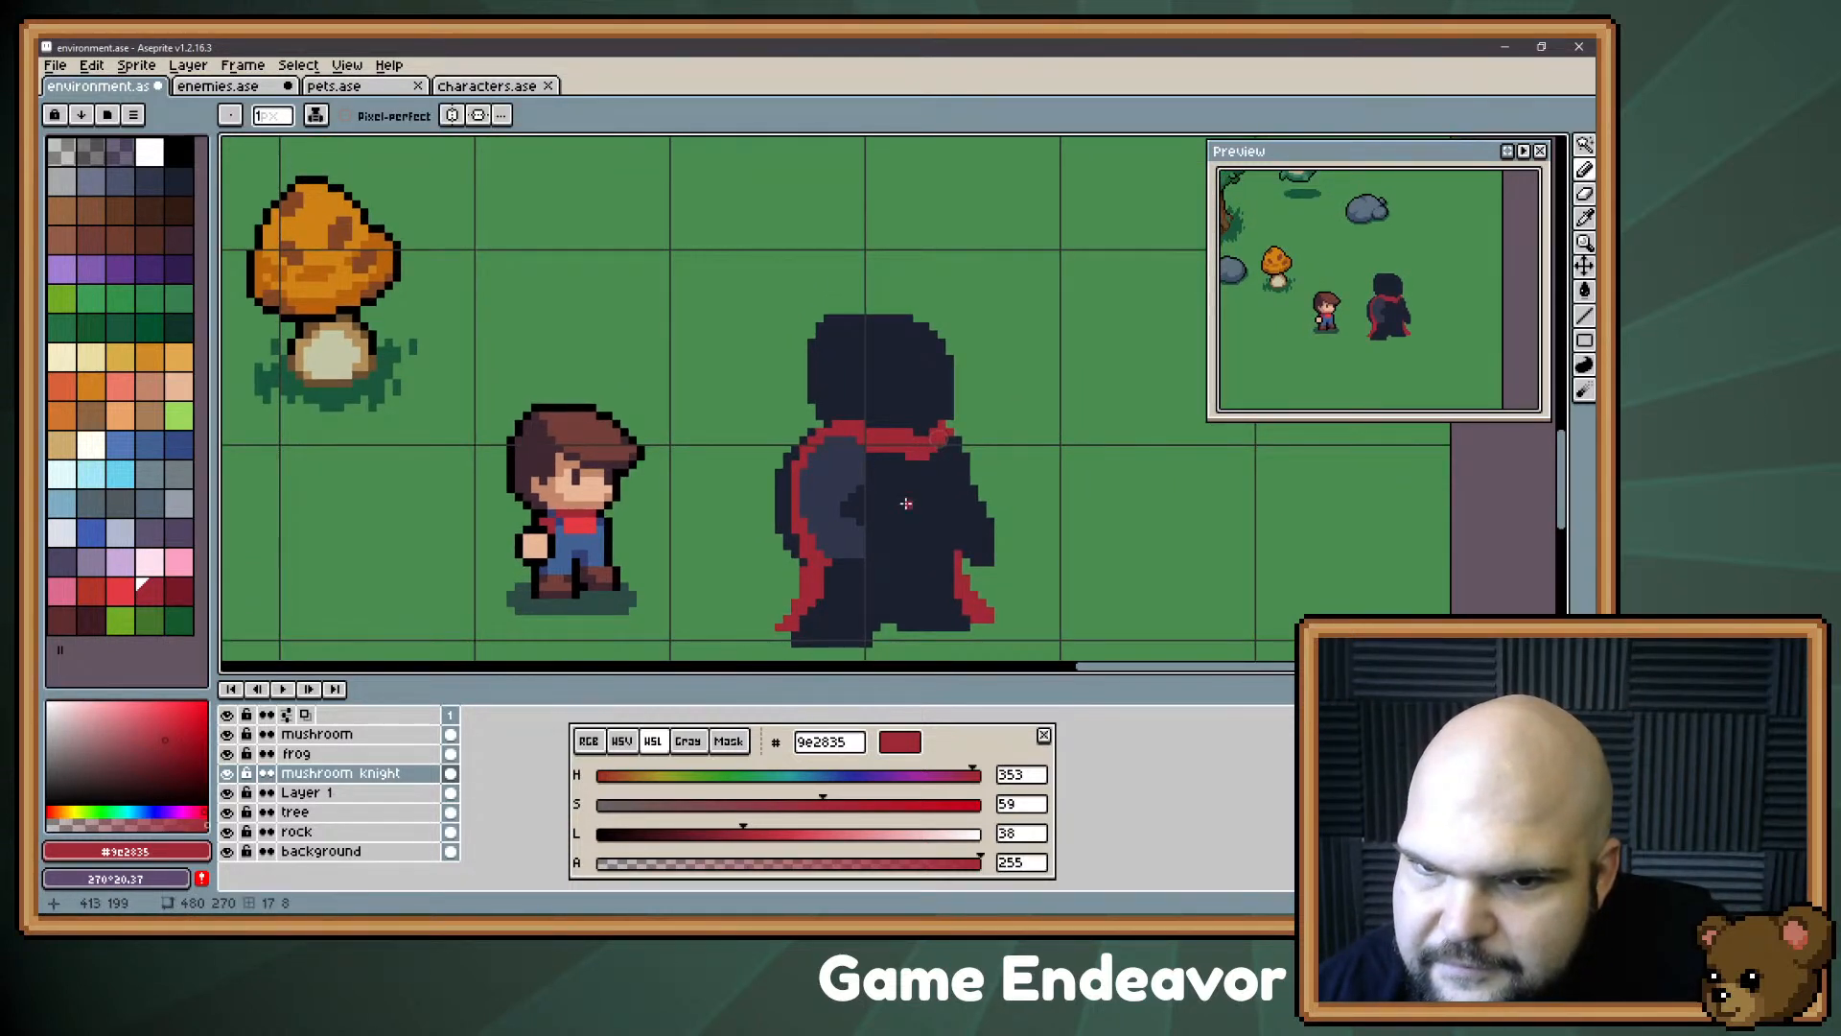
left_click(911, 470, "alt")
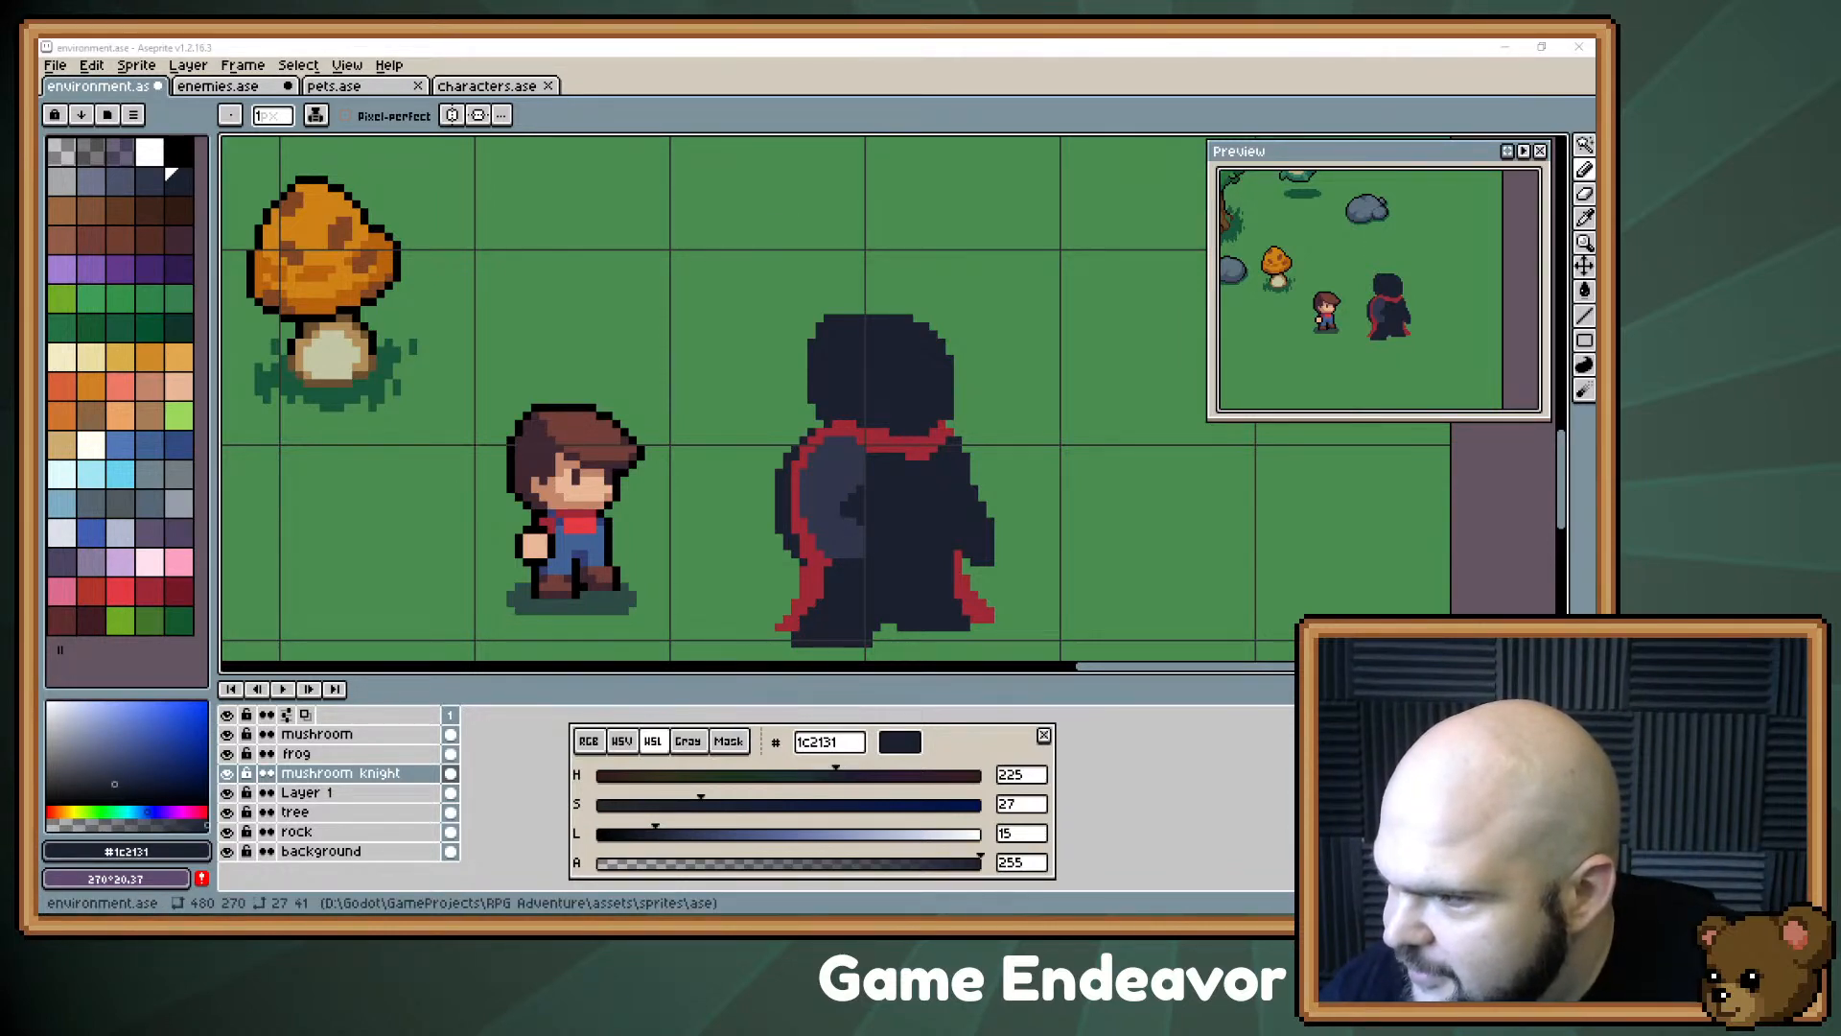
Step: Switch to Trello, open the Zoe and the Cursed Dreamer board in a second tab, and open its Enemies design card
key("alt+Tab")
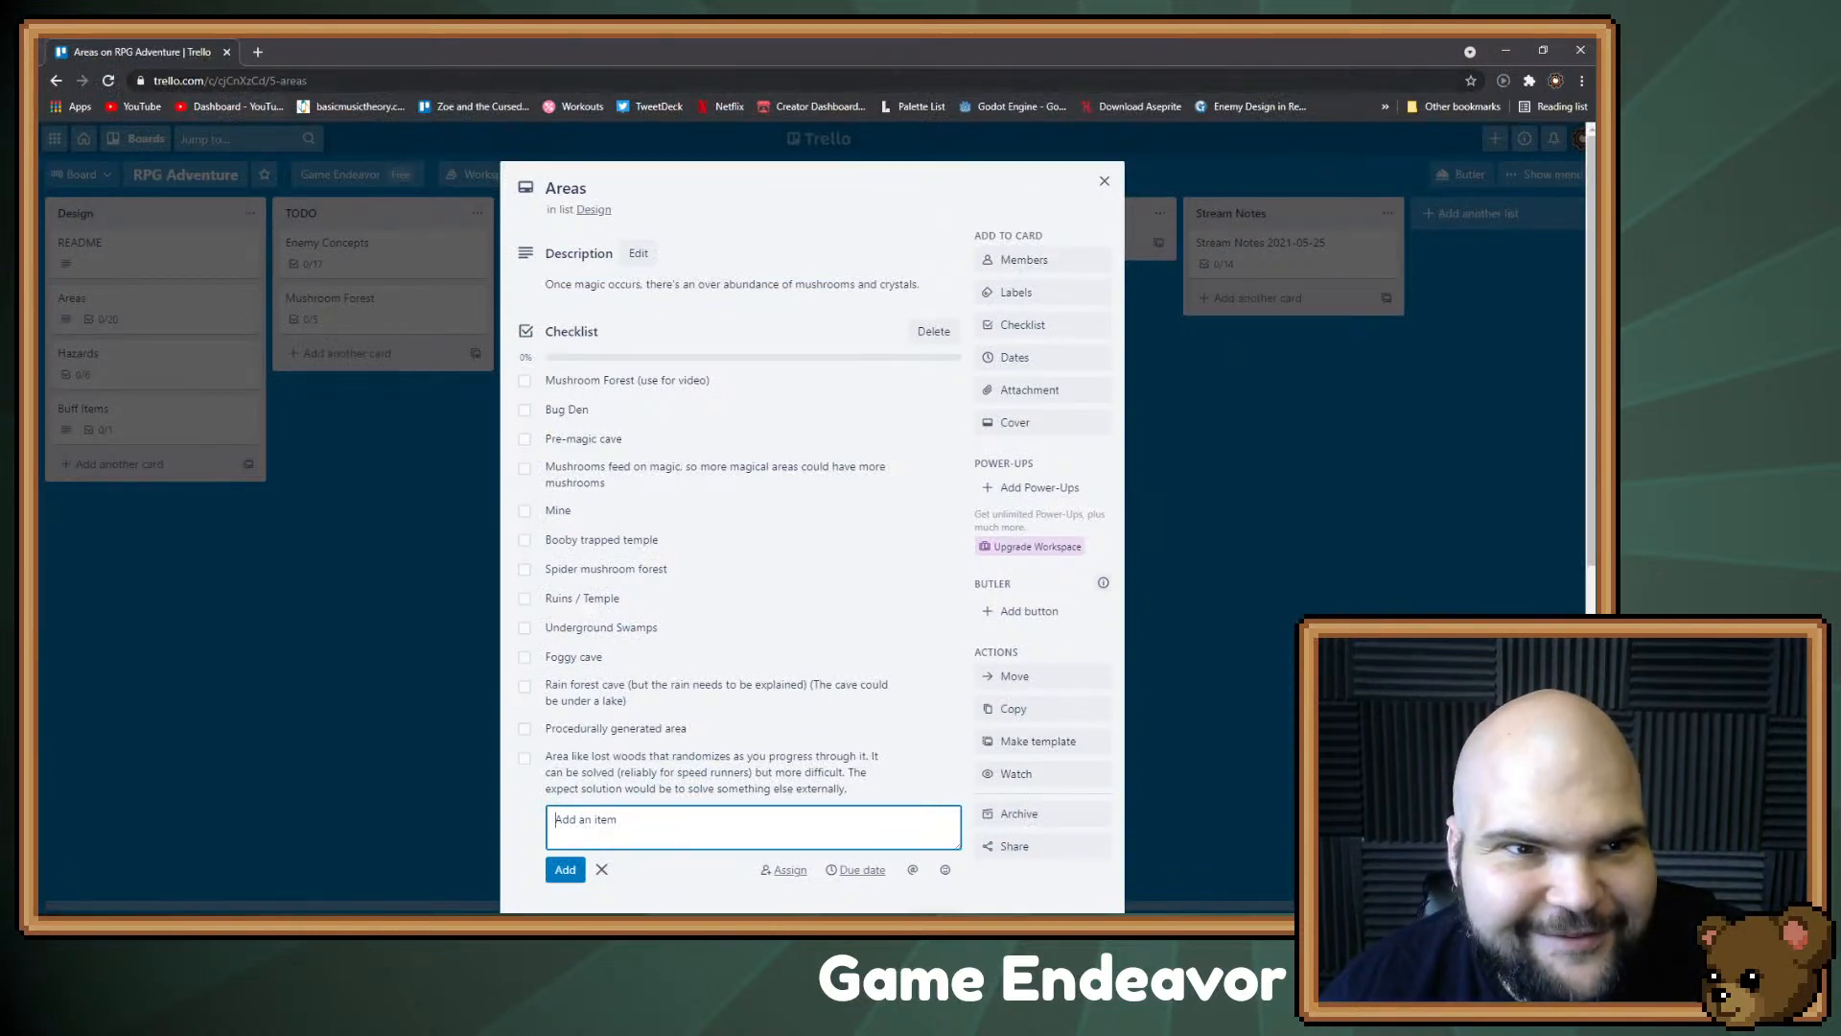
right_click(480, 106)
left_click(544, 116)
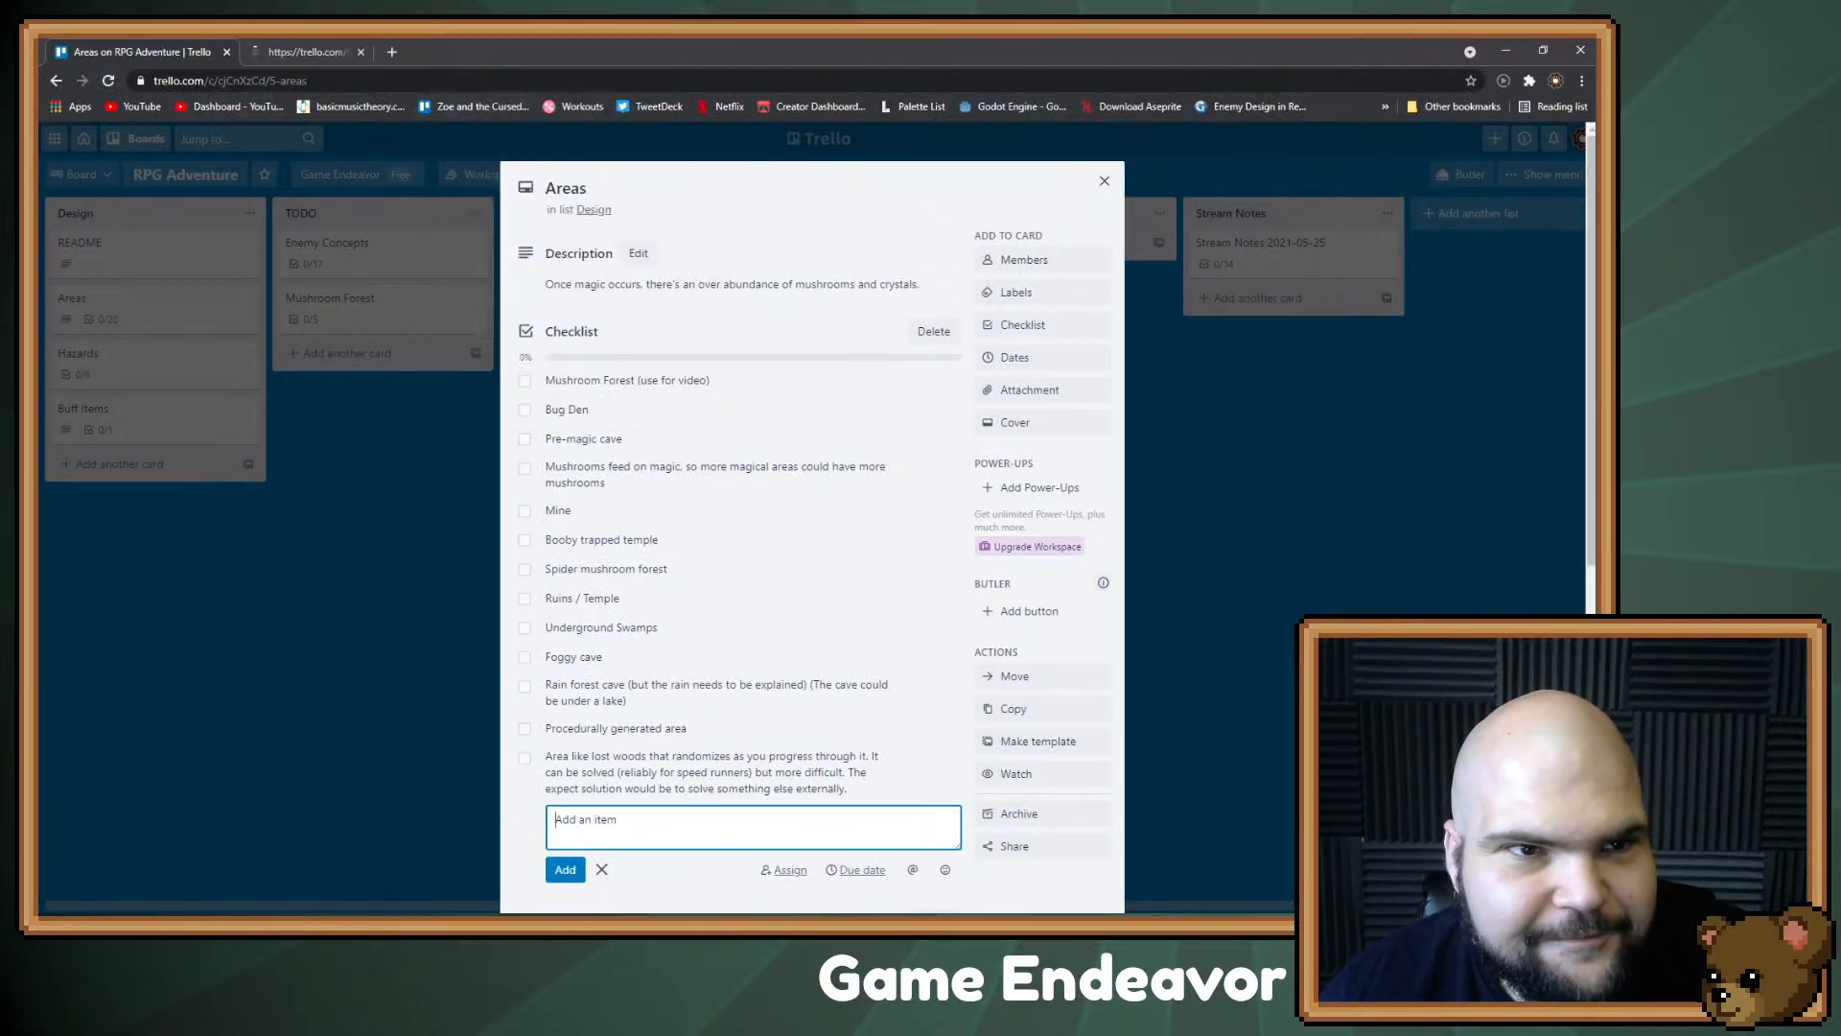
left_click(288, 51)
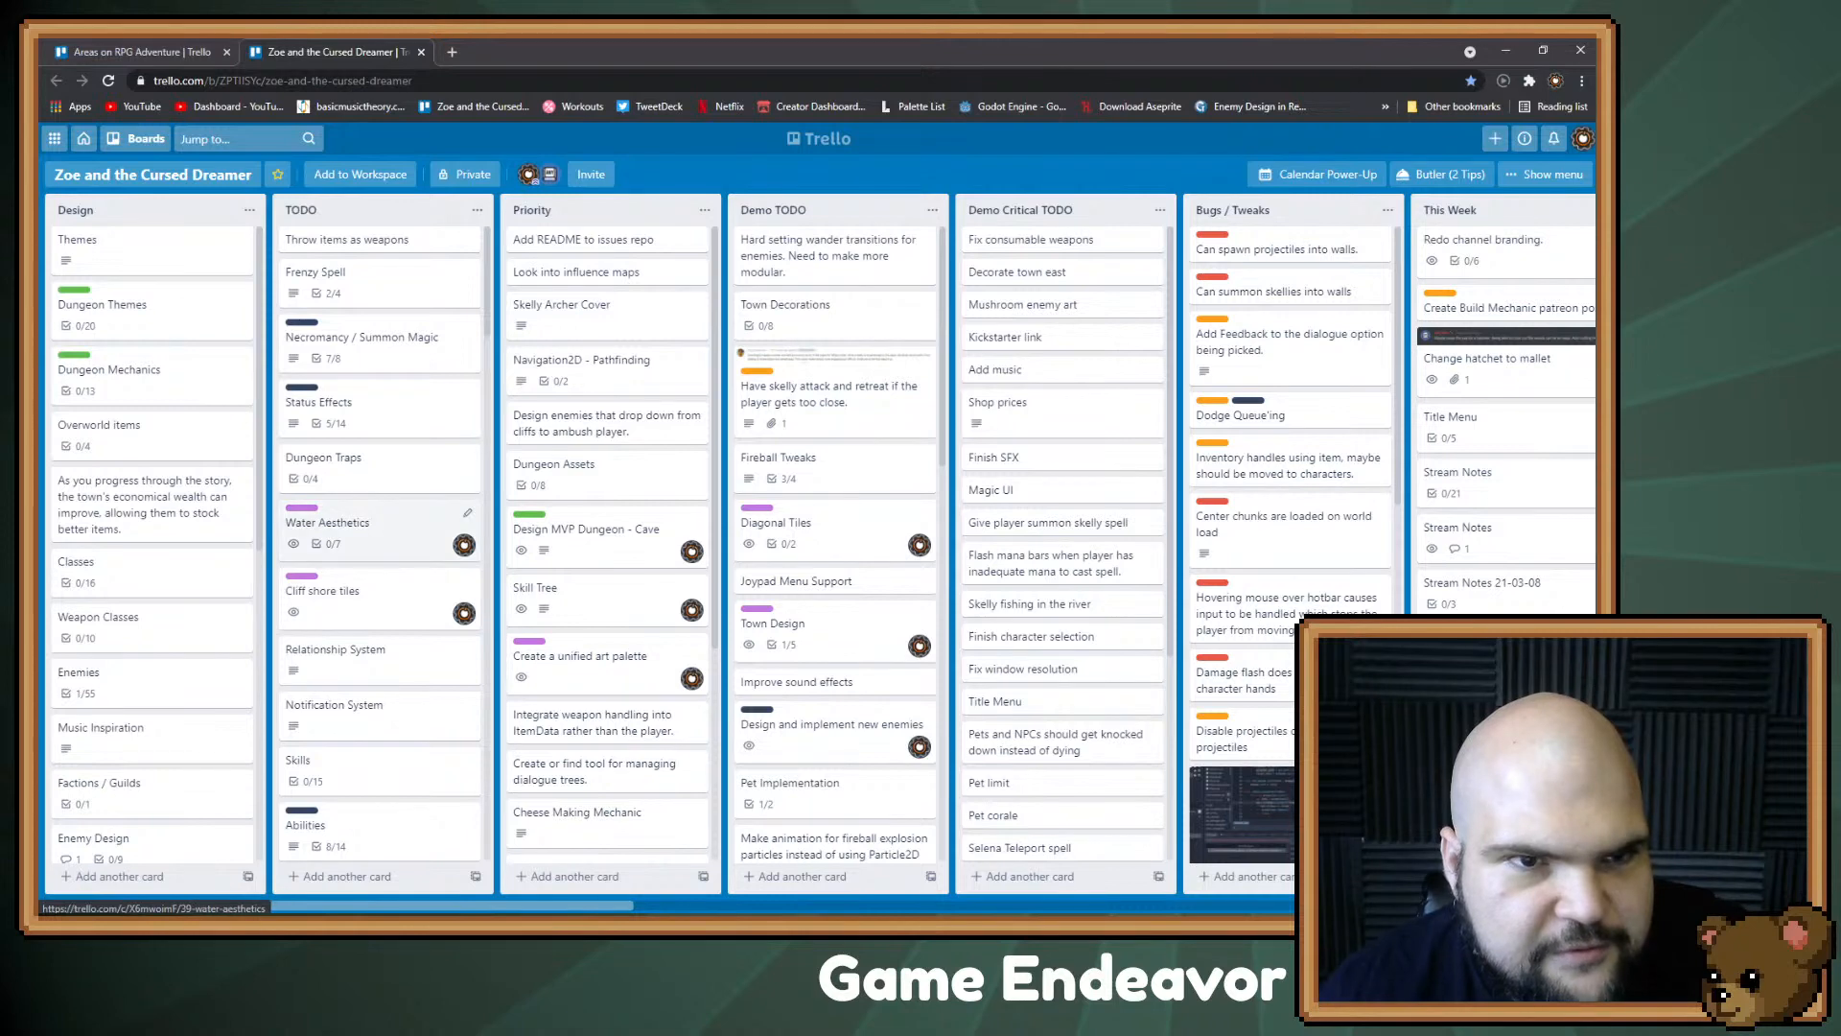
scroll(383, 523, "down", 3)
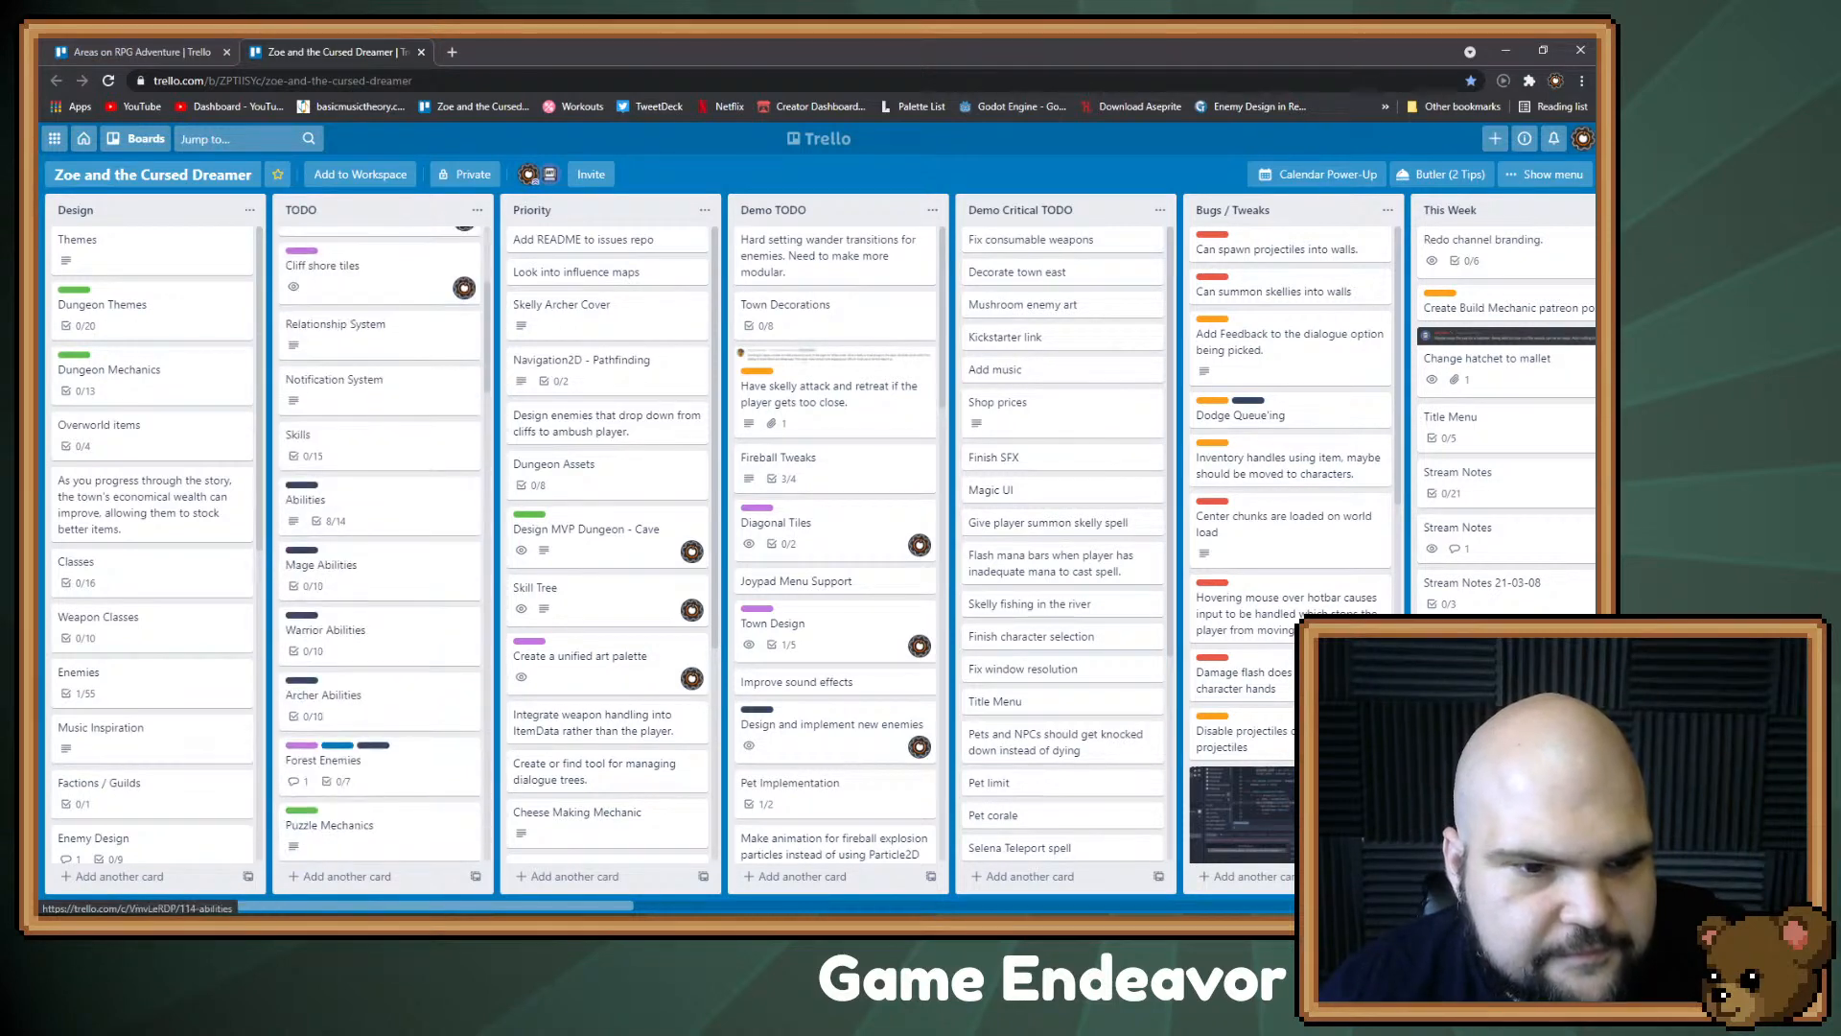
scroll(383, 499, "down", 5)
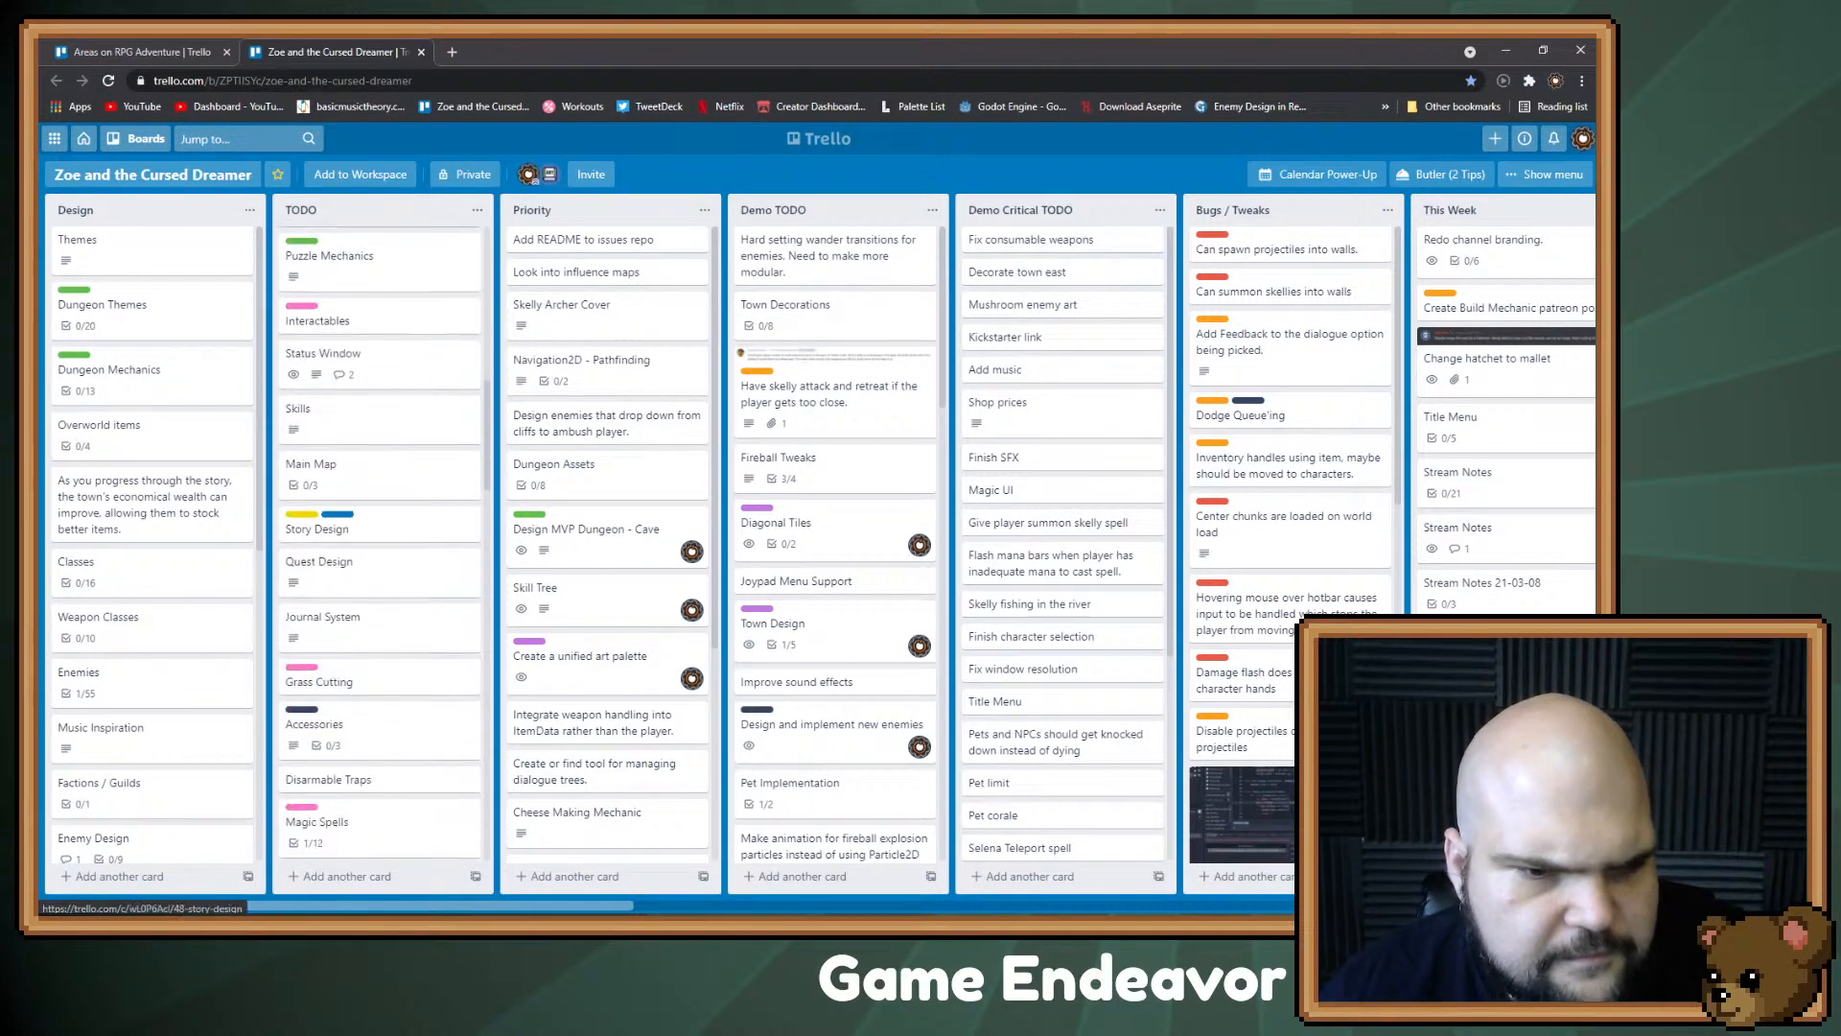
scroll(384, 517, "down", 6)
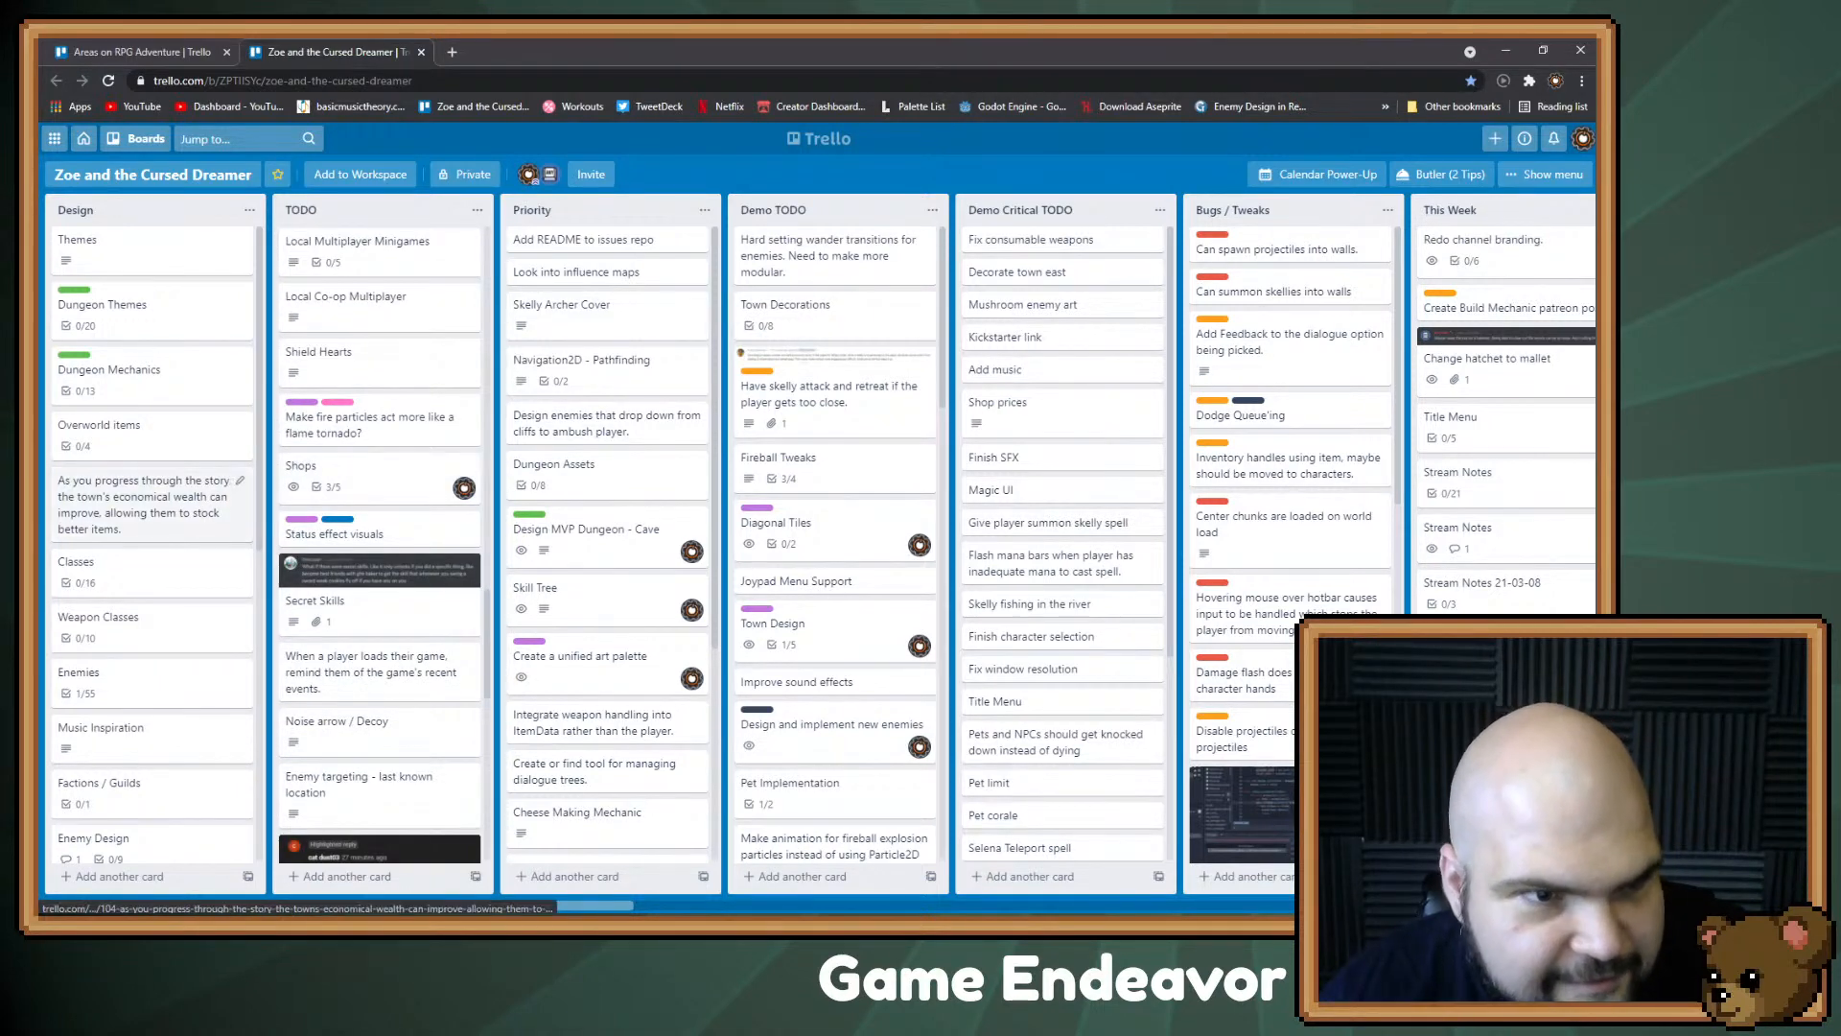
left_click(96, 681)
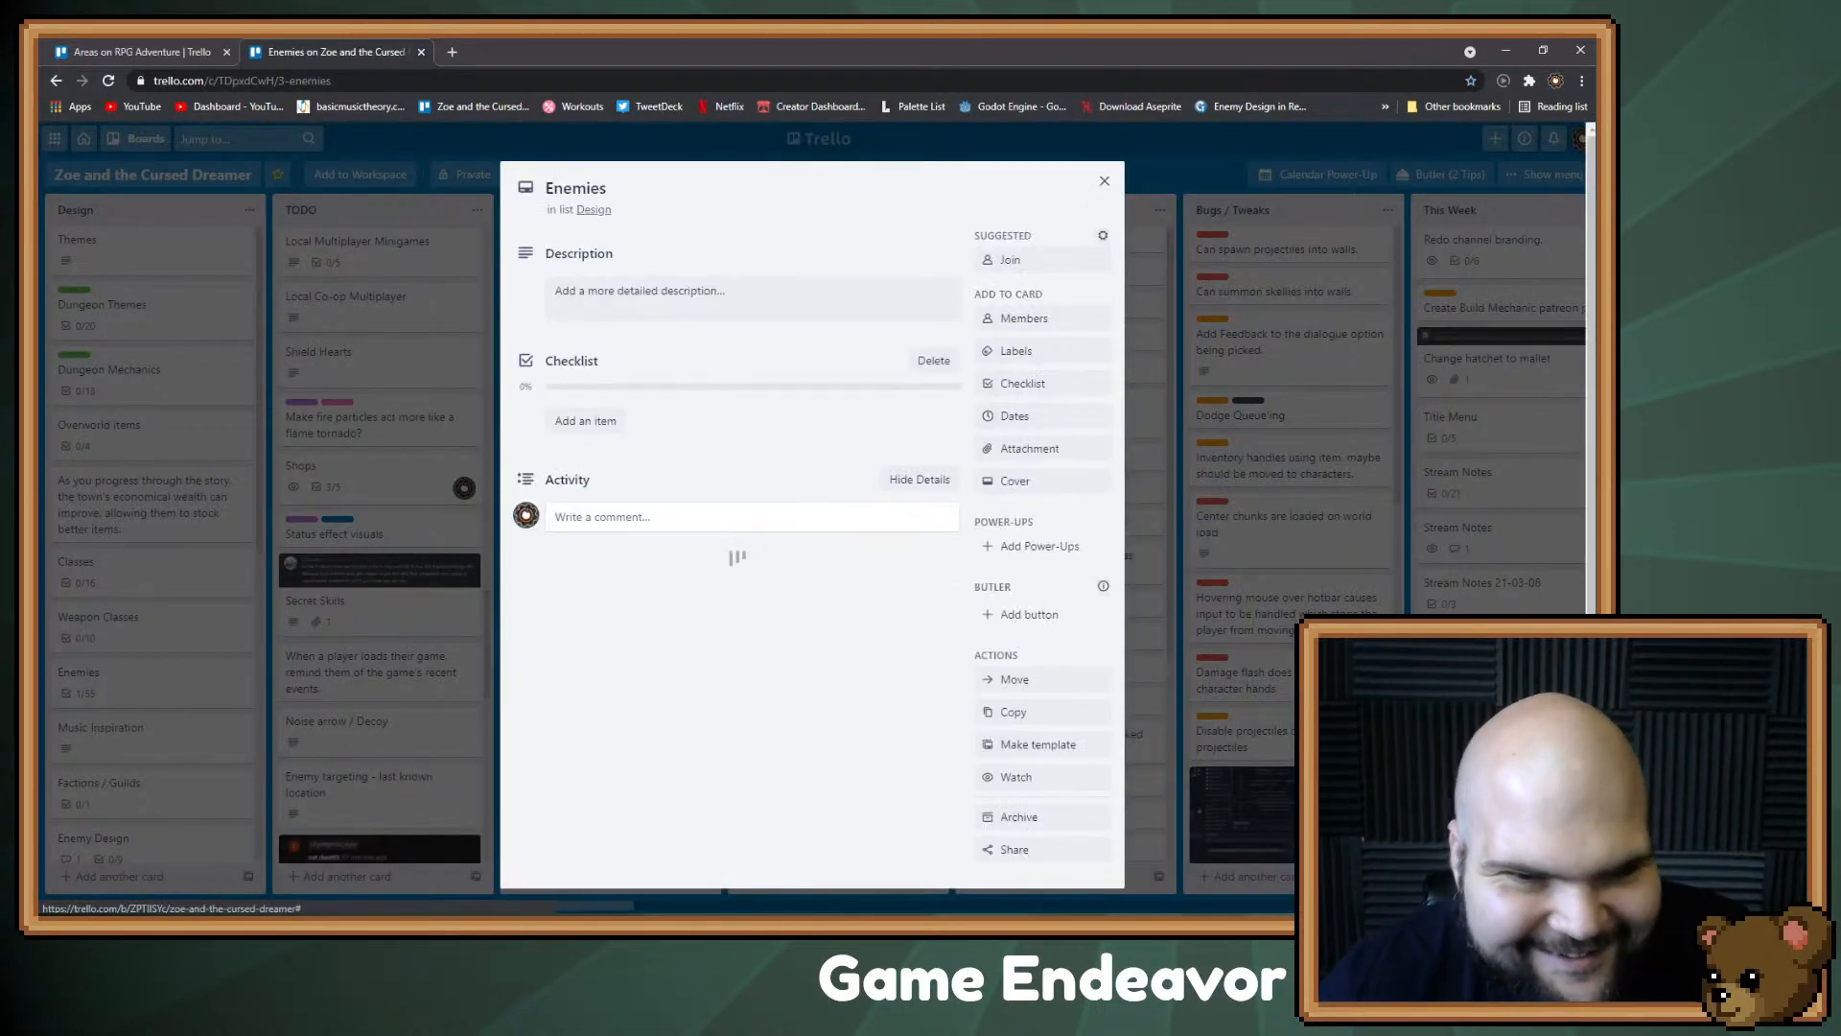
Step: Add the item "Skull Knight" to the end of the Enemies card's checklist and return to the knight sprite in Aseprite
scroll(728, 383, "down", 15)
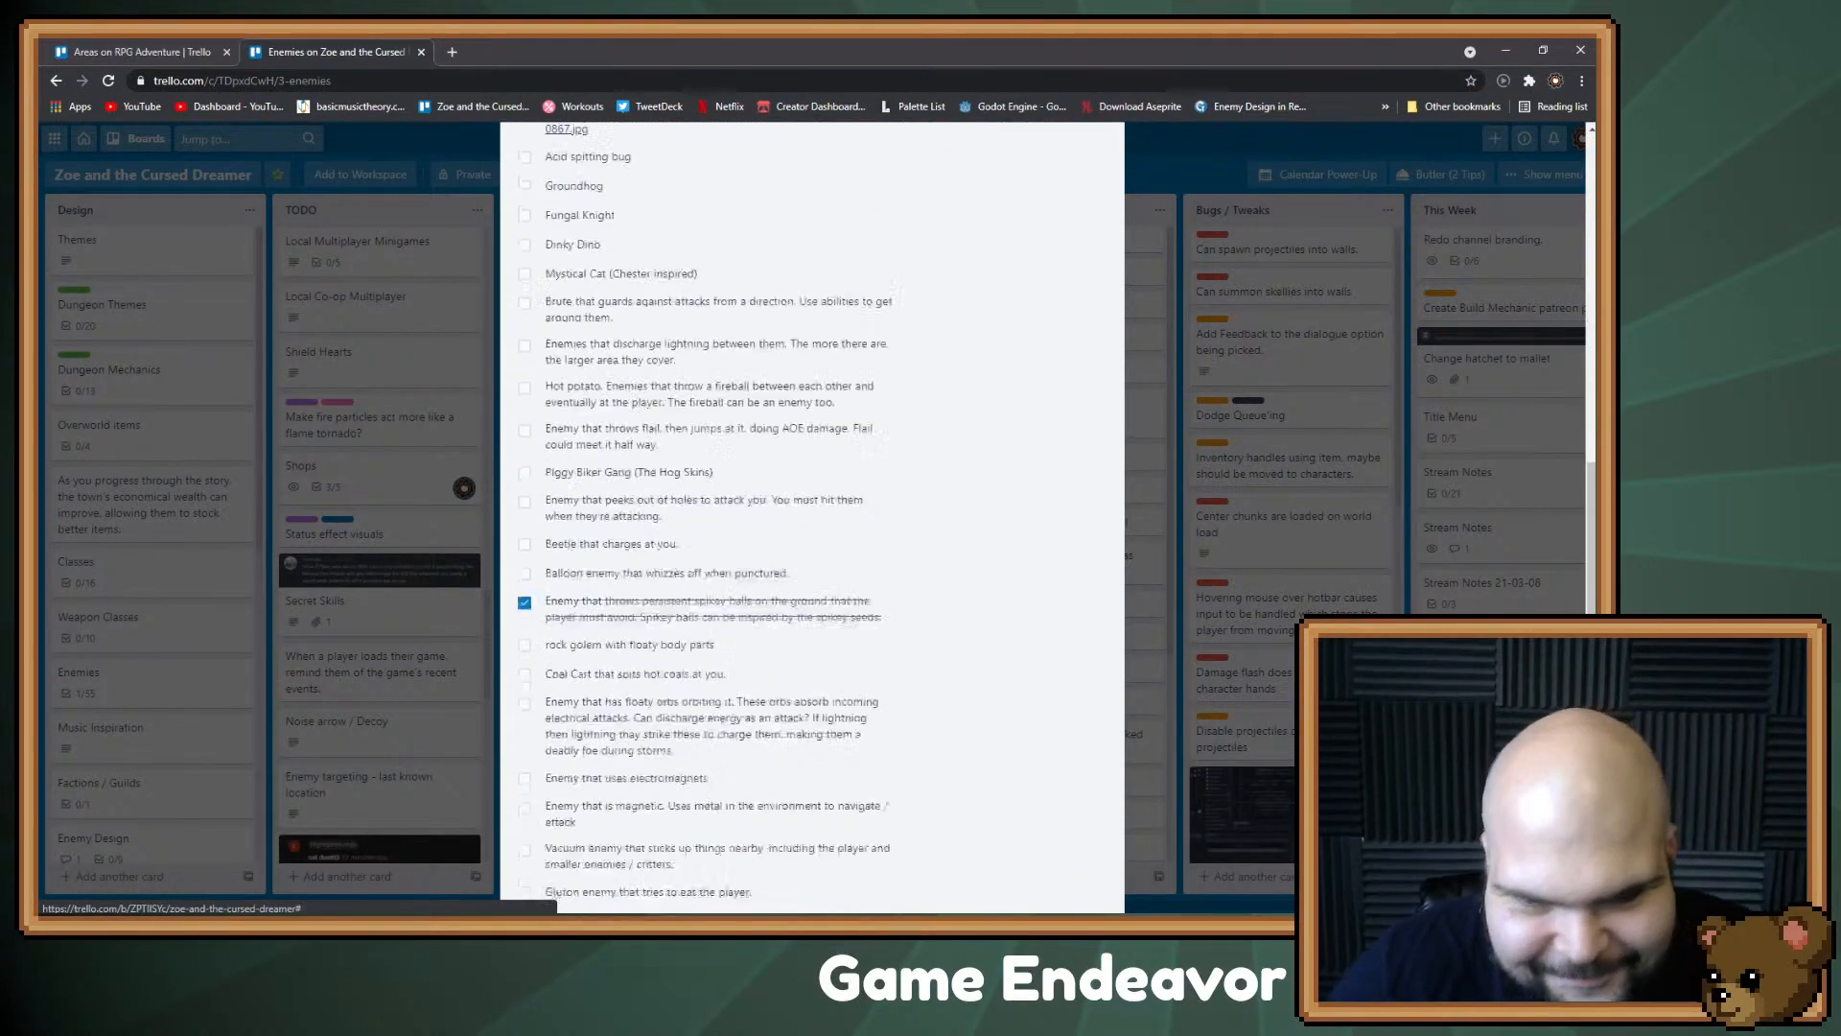
scroll(729, 384, "down", 3)
left_click(585, 354)
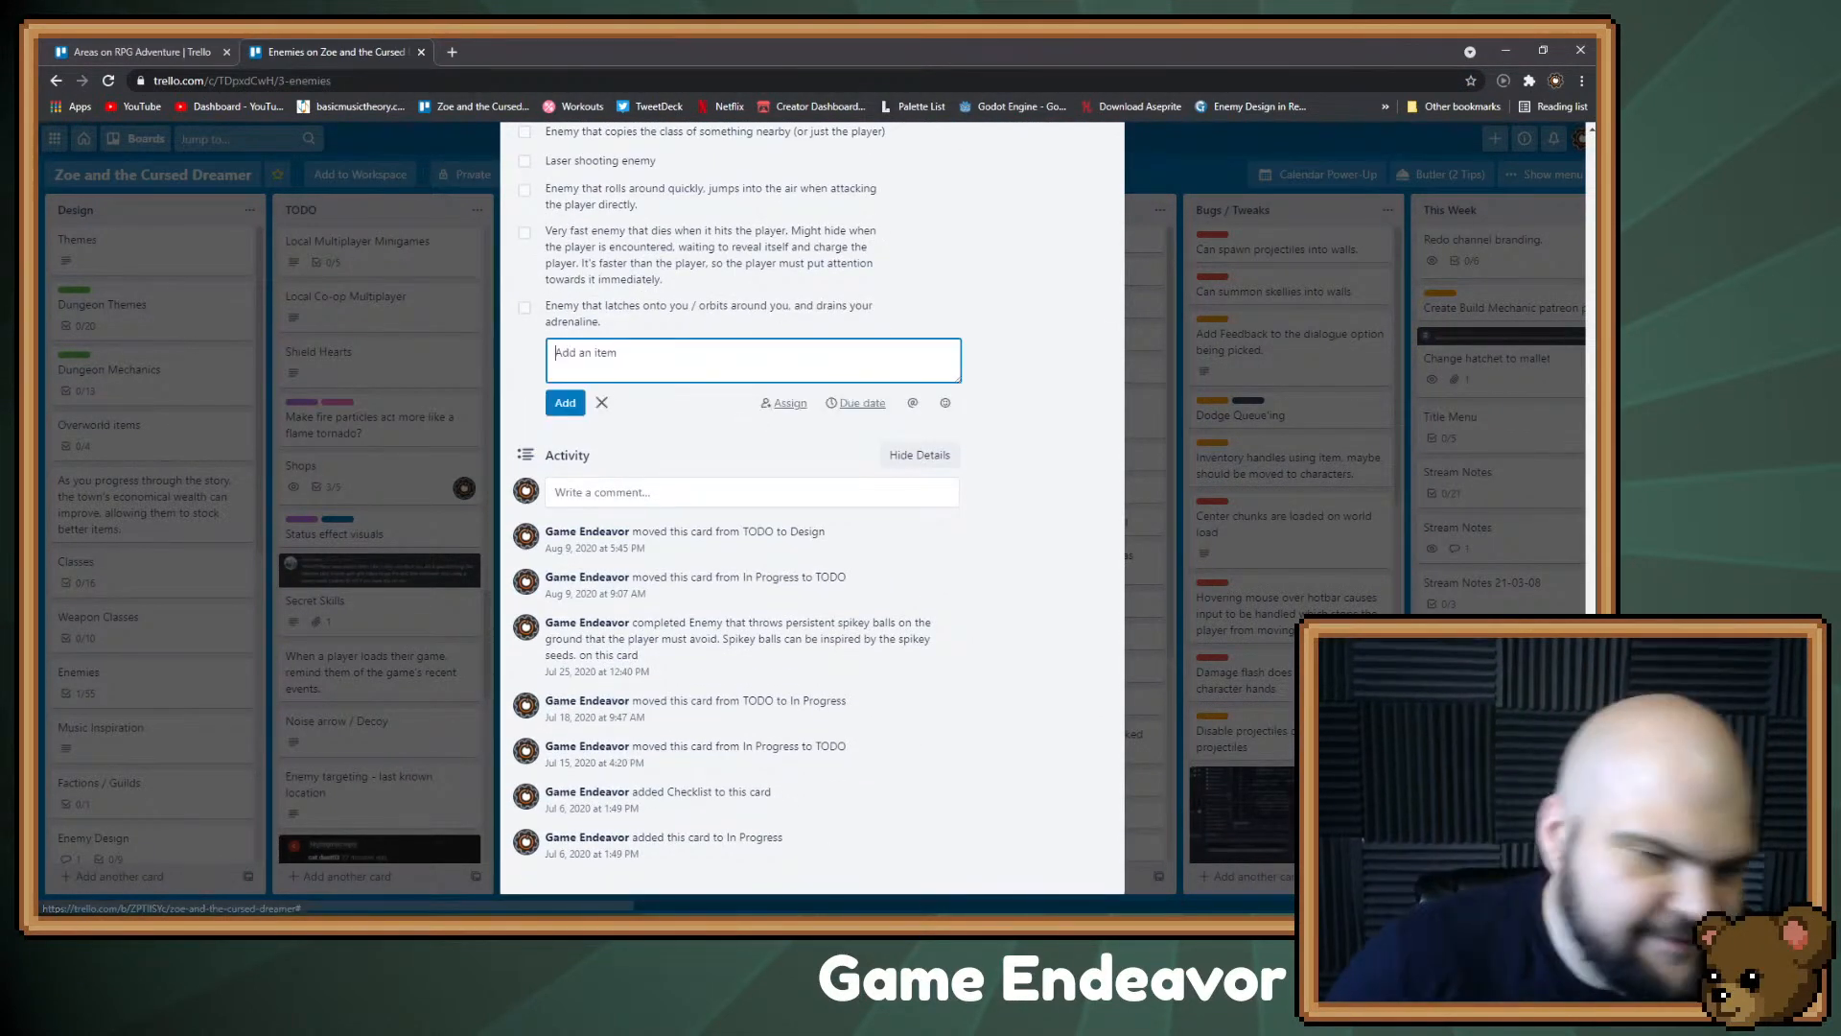
type("Skull ")
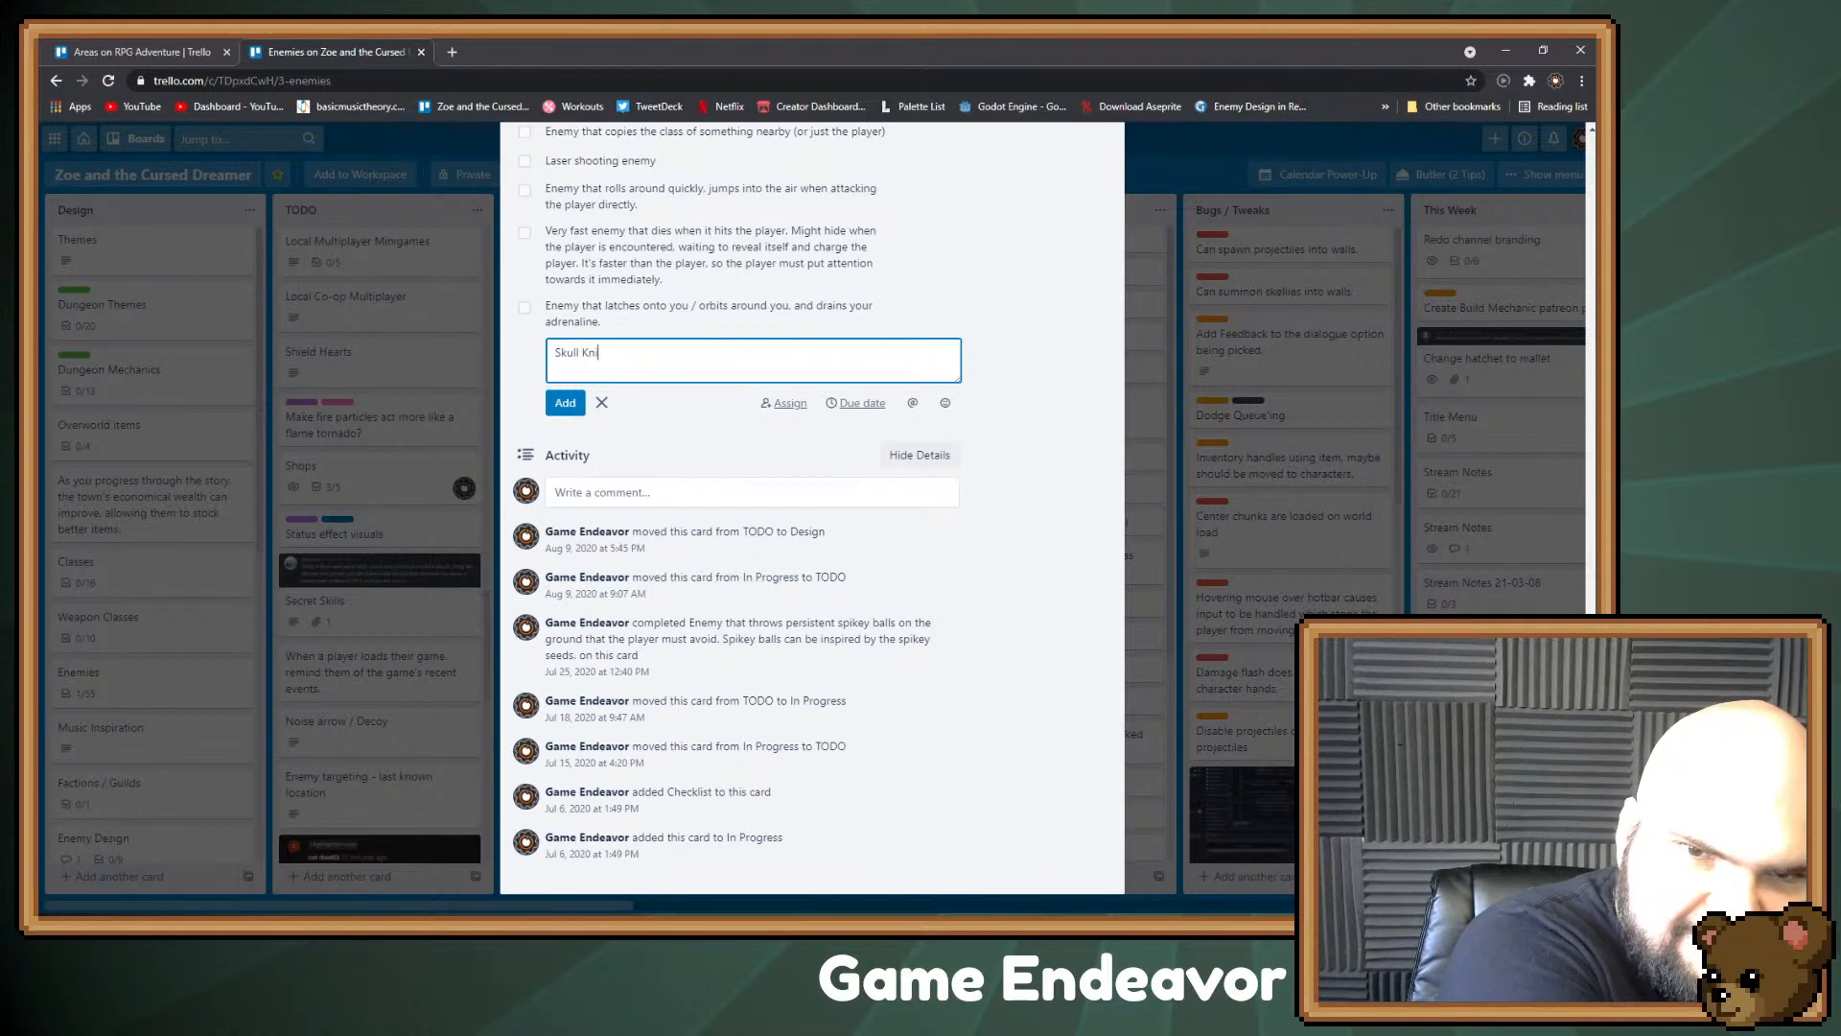
type("Knight")
key("Return")
left_click(142, 52)
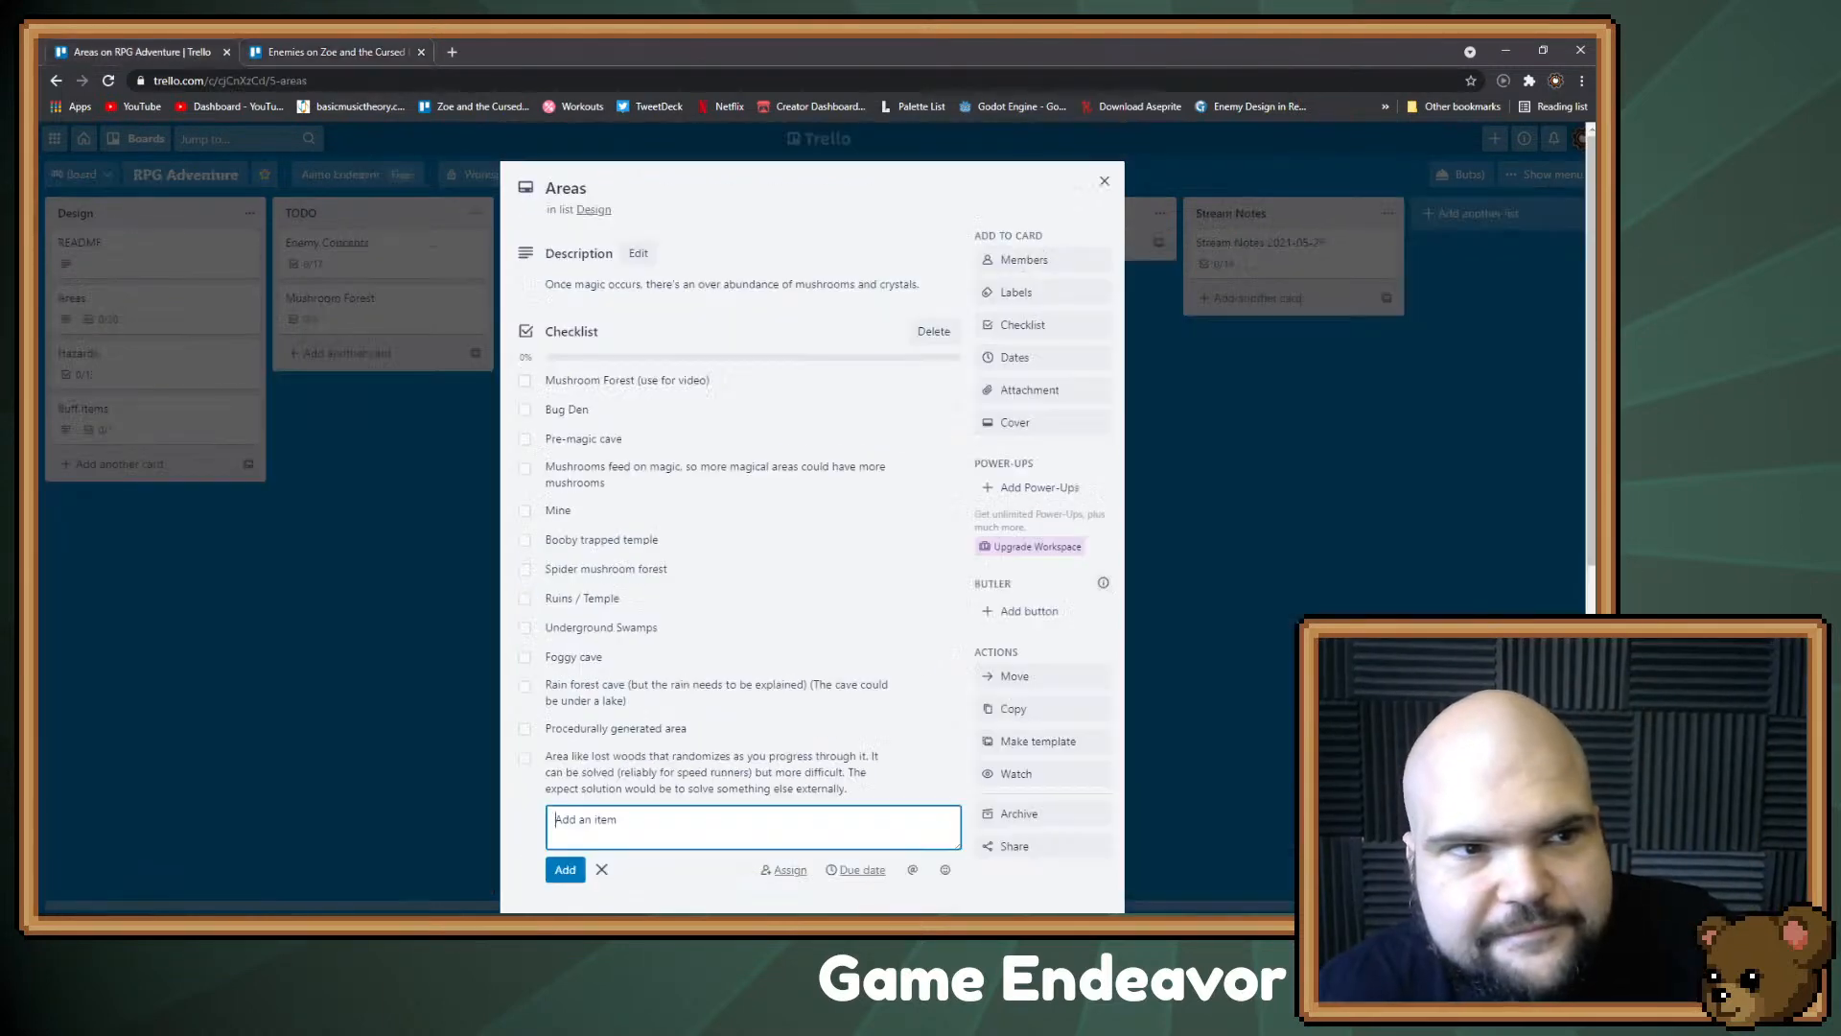
left_click(1505, 50)
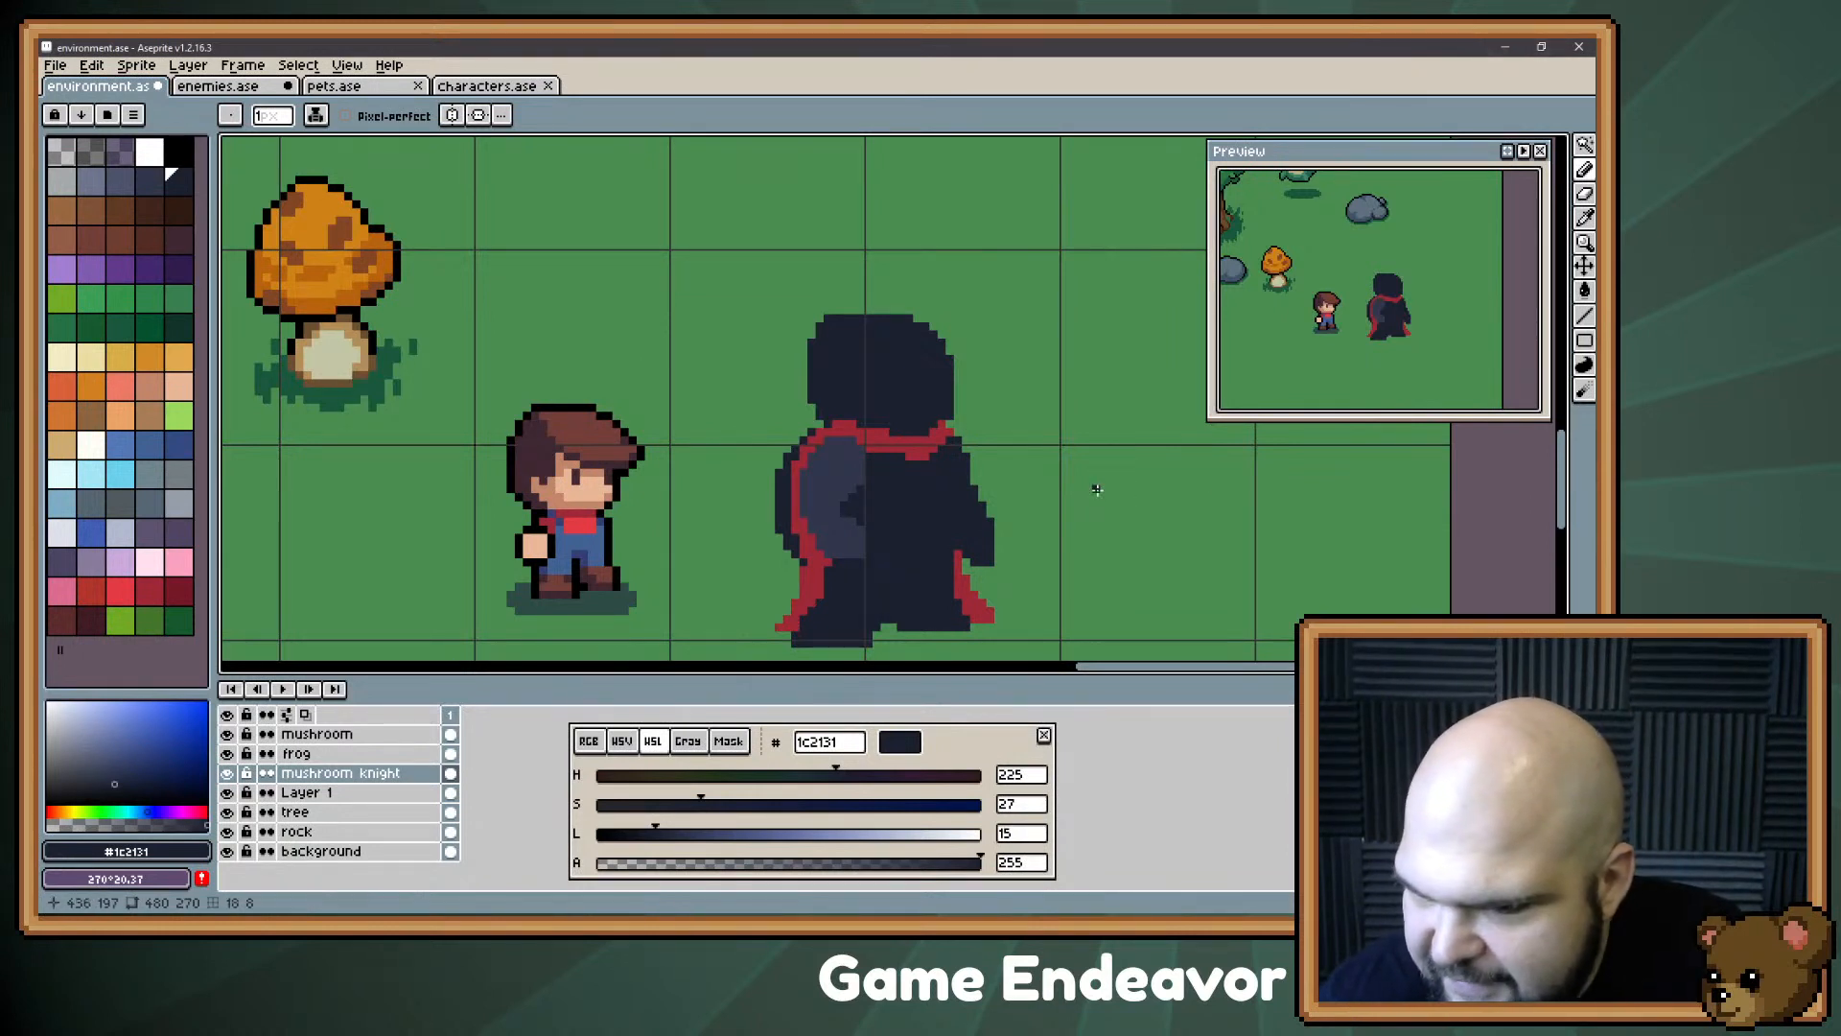
left_click_drag(837, 347, 761, 294)
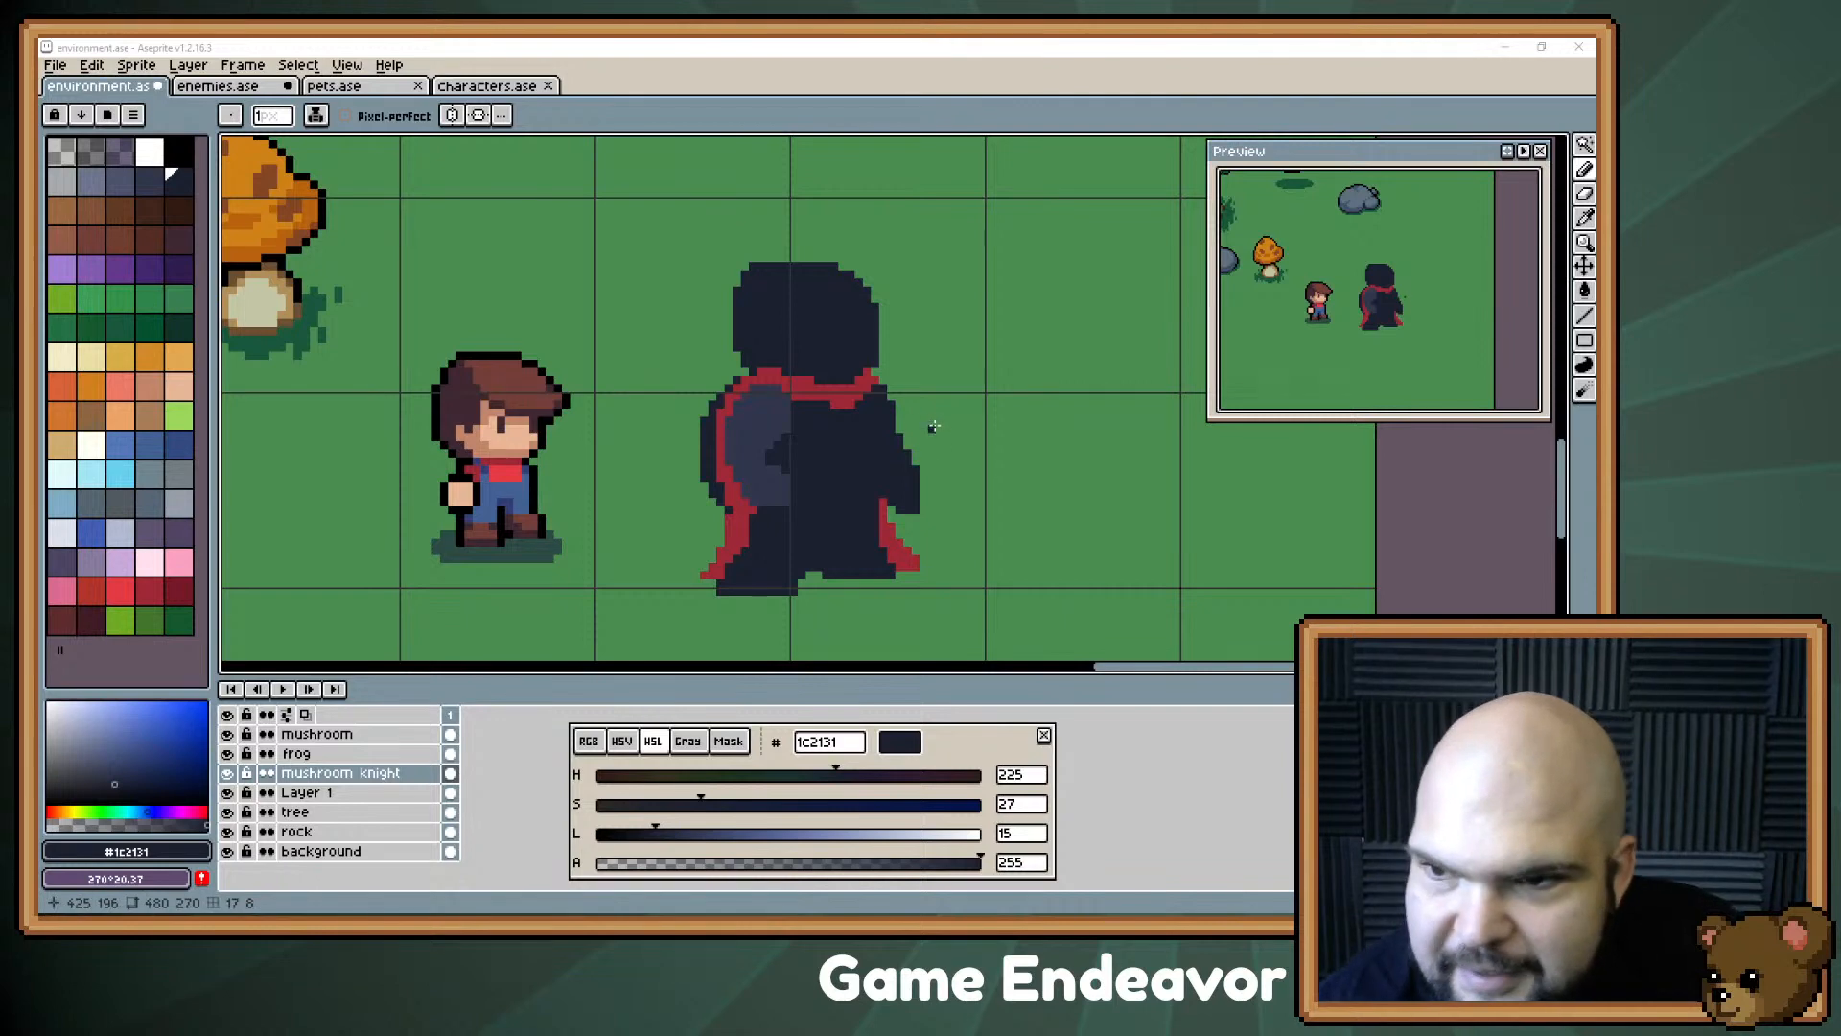
left_click_drag(972, 386, 956, 399)
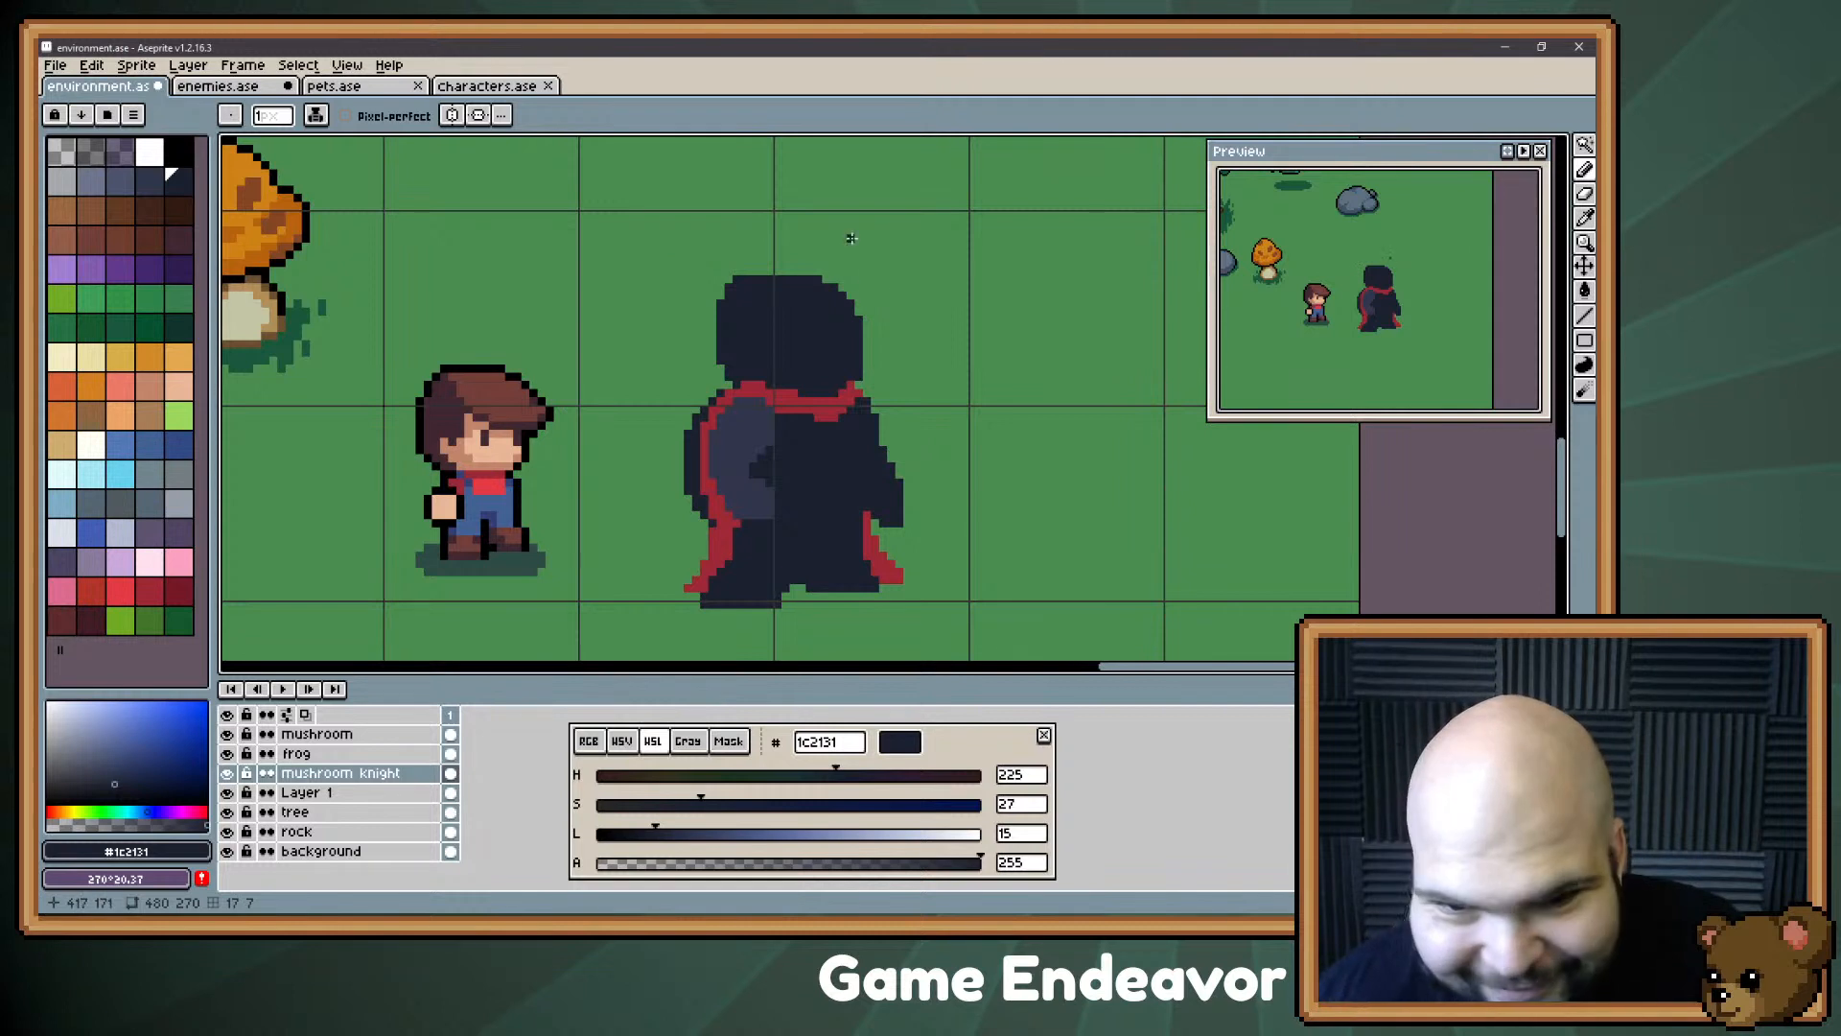
scroll(791, 271, "up", 2)
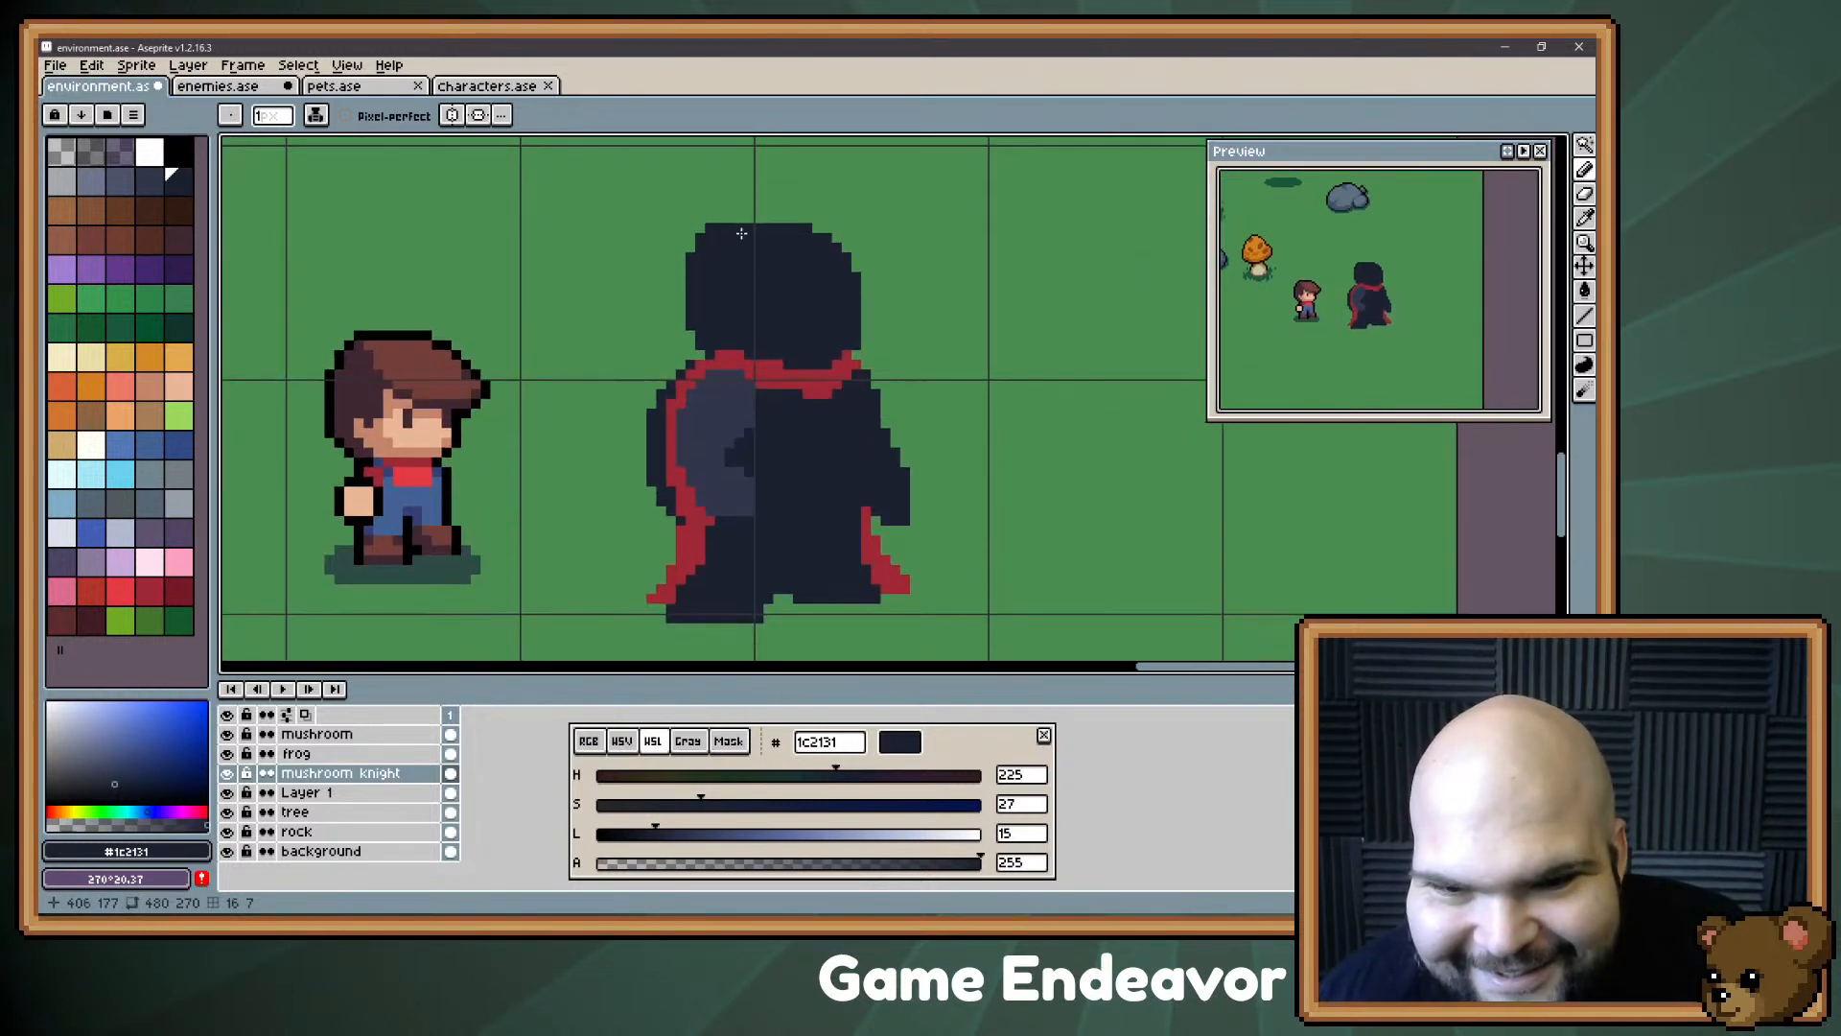
mouse_move(741, 233)
left_mouse_down()
mouse_move(732, 154)
mouse_move(717, 201)
left_mouse_up()
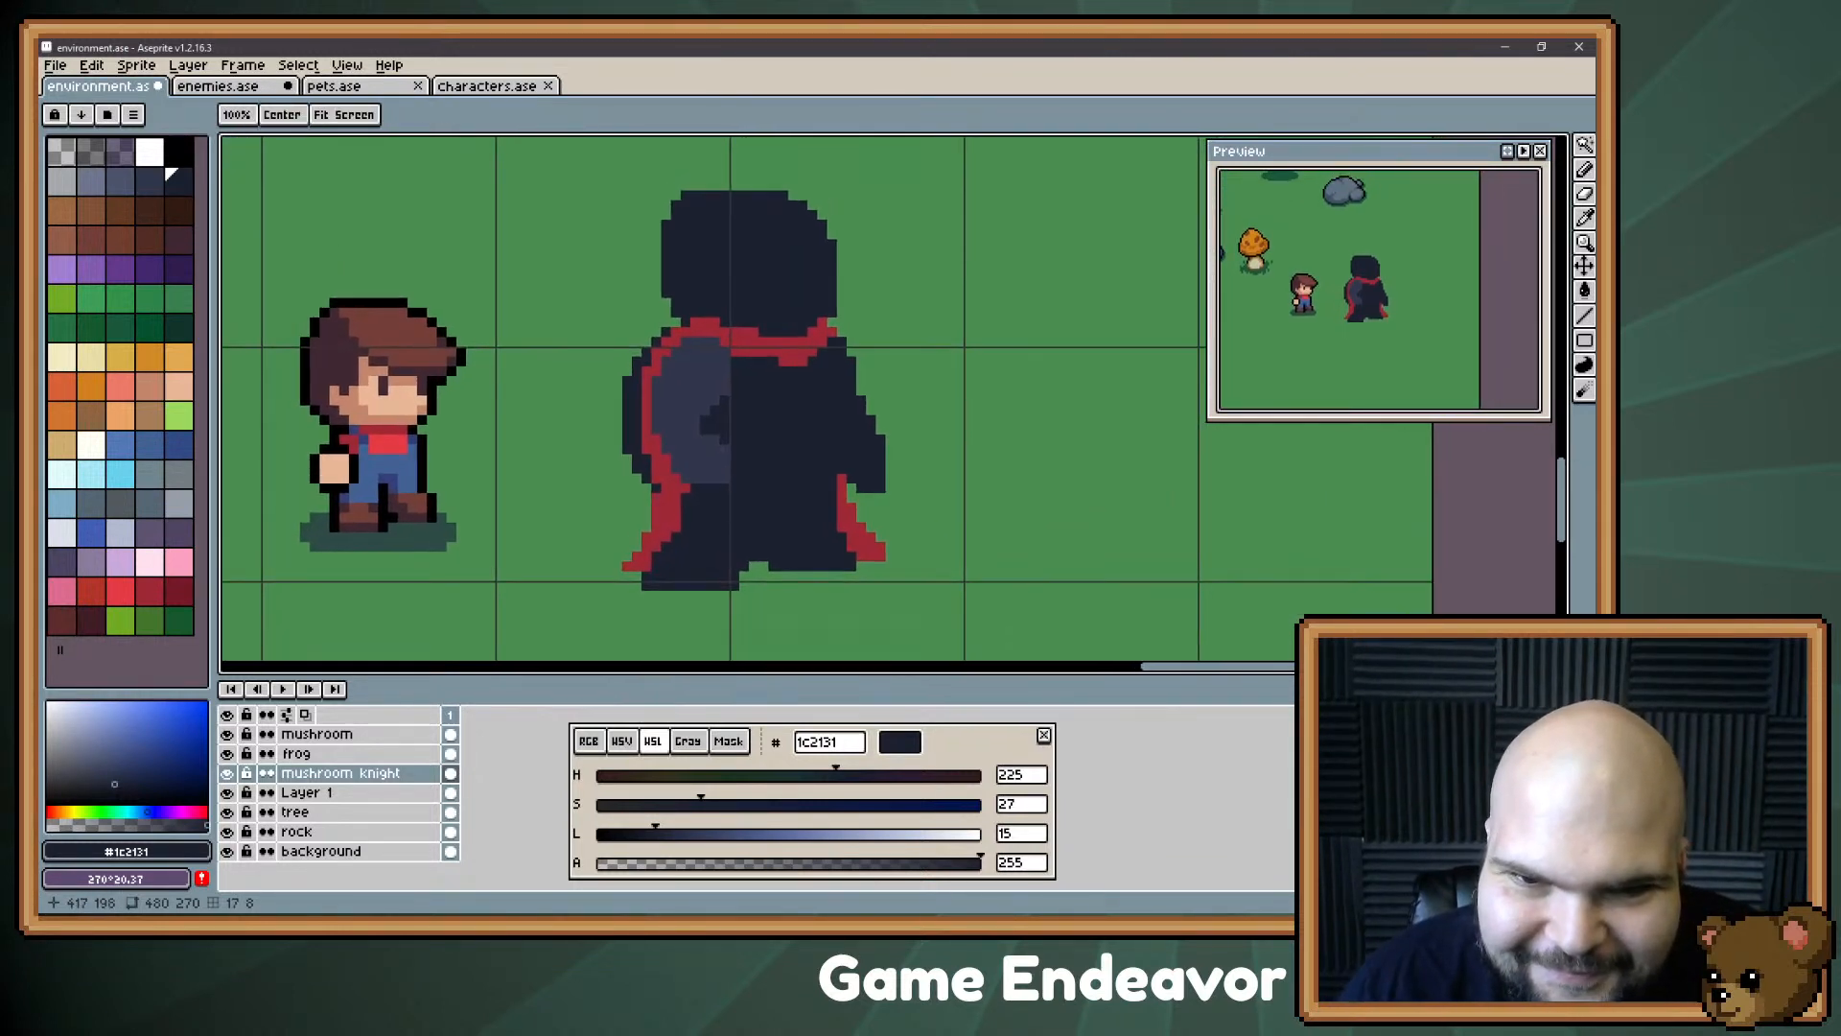
Step: Select the knight's dark silhouette and block in a light grey a5aaac chest area below the red collar
left_click(683, 503, "alt")
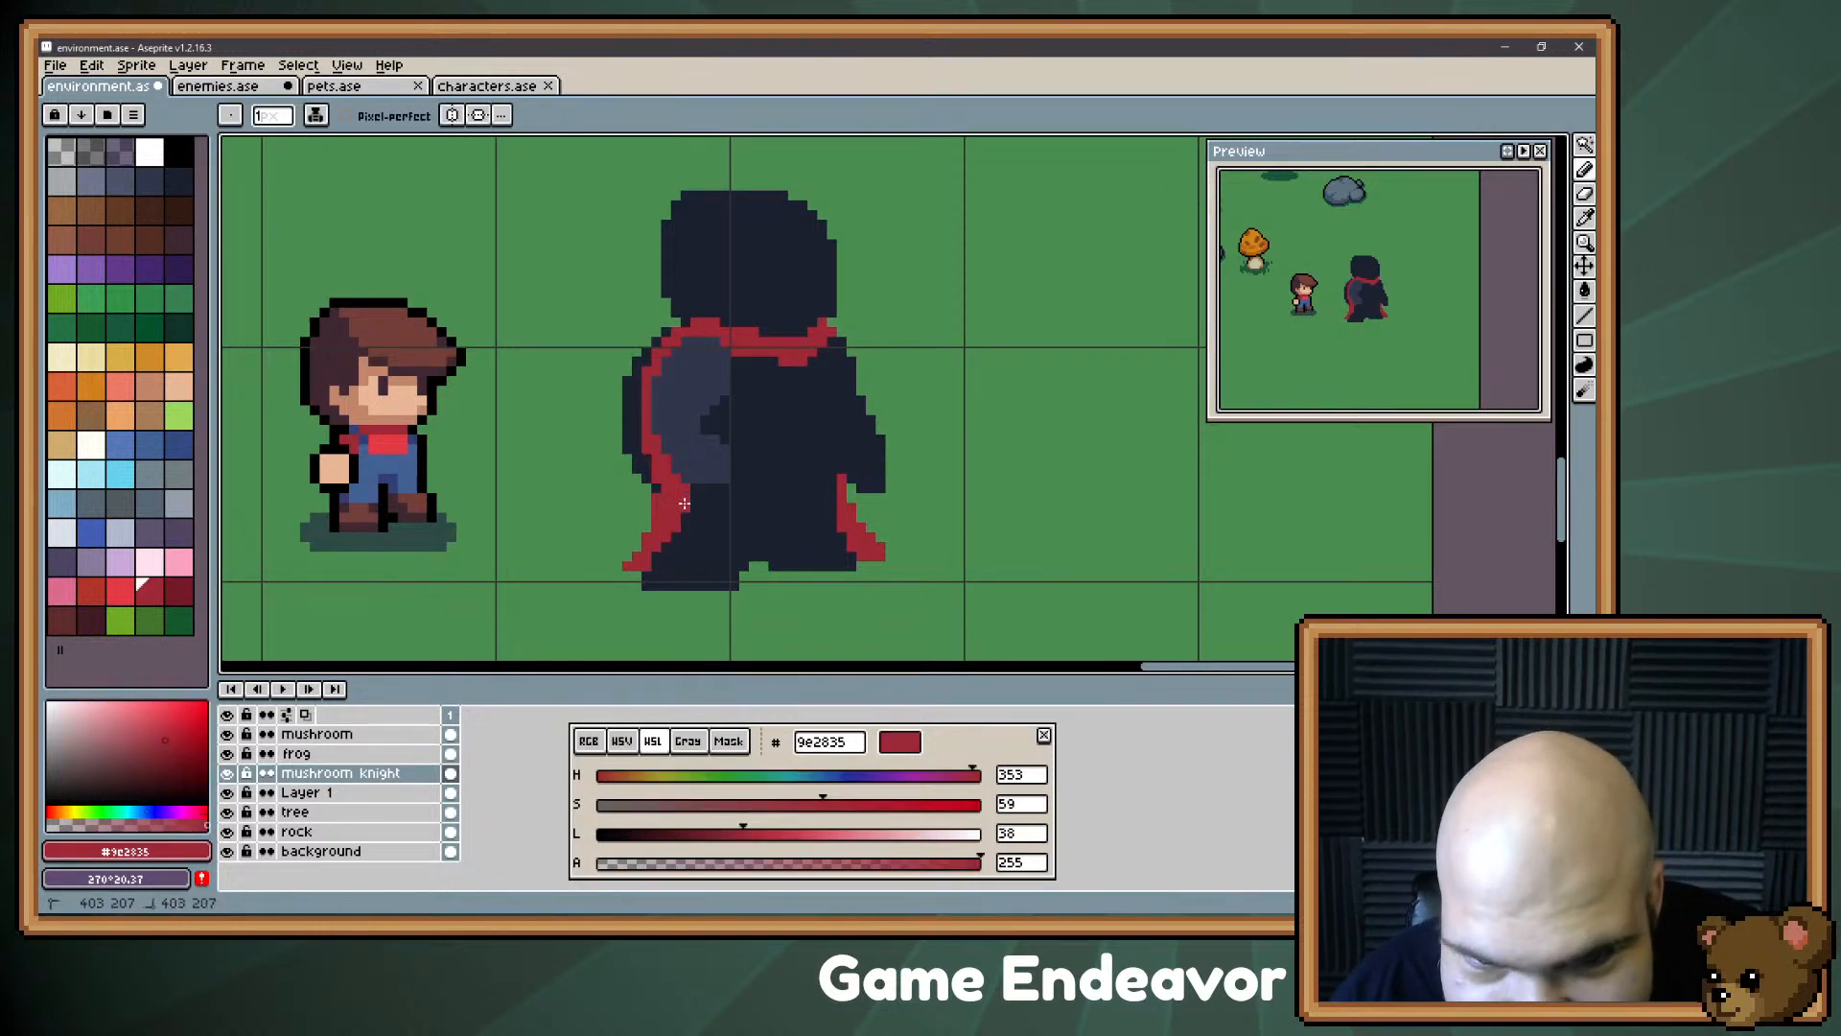
left_click_drag(746, 461, 732, 491)
left_click(750, 488)
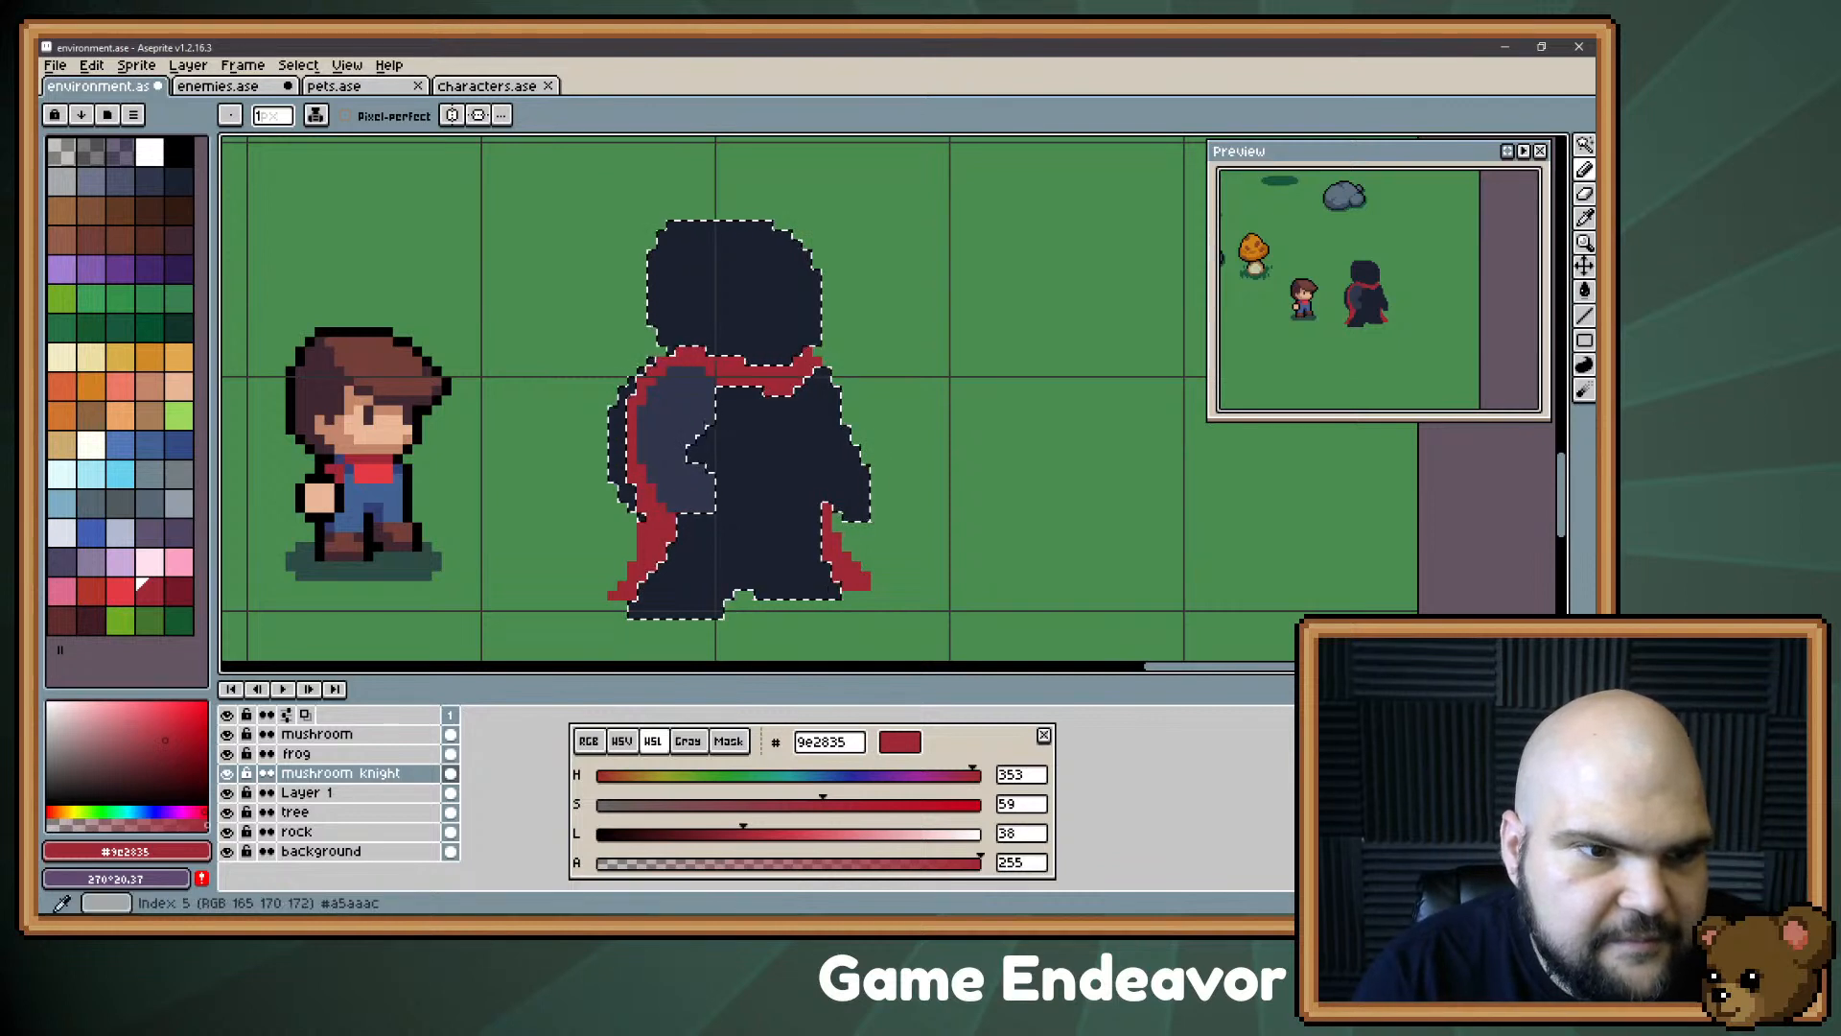
left_click(61, 180)
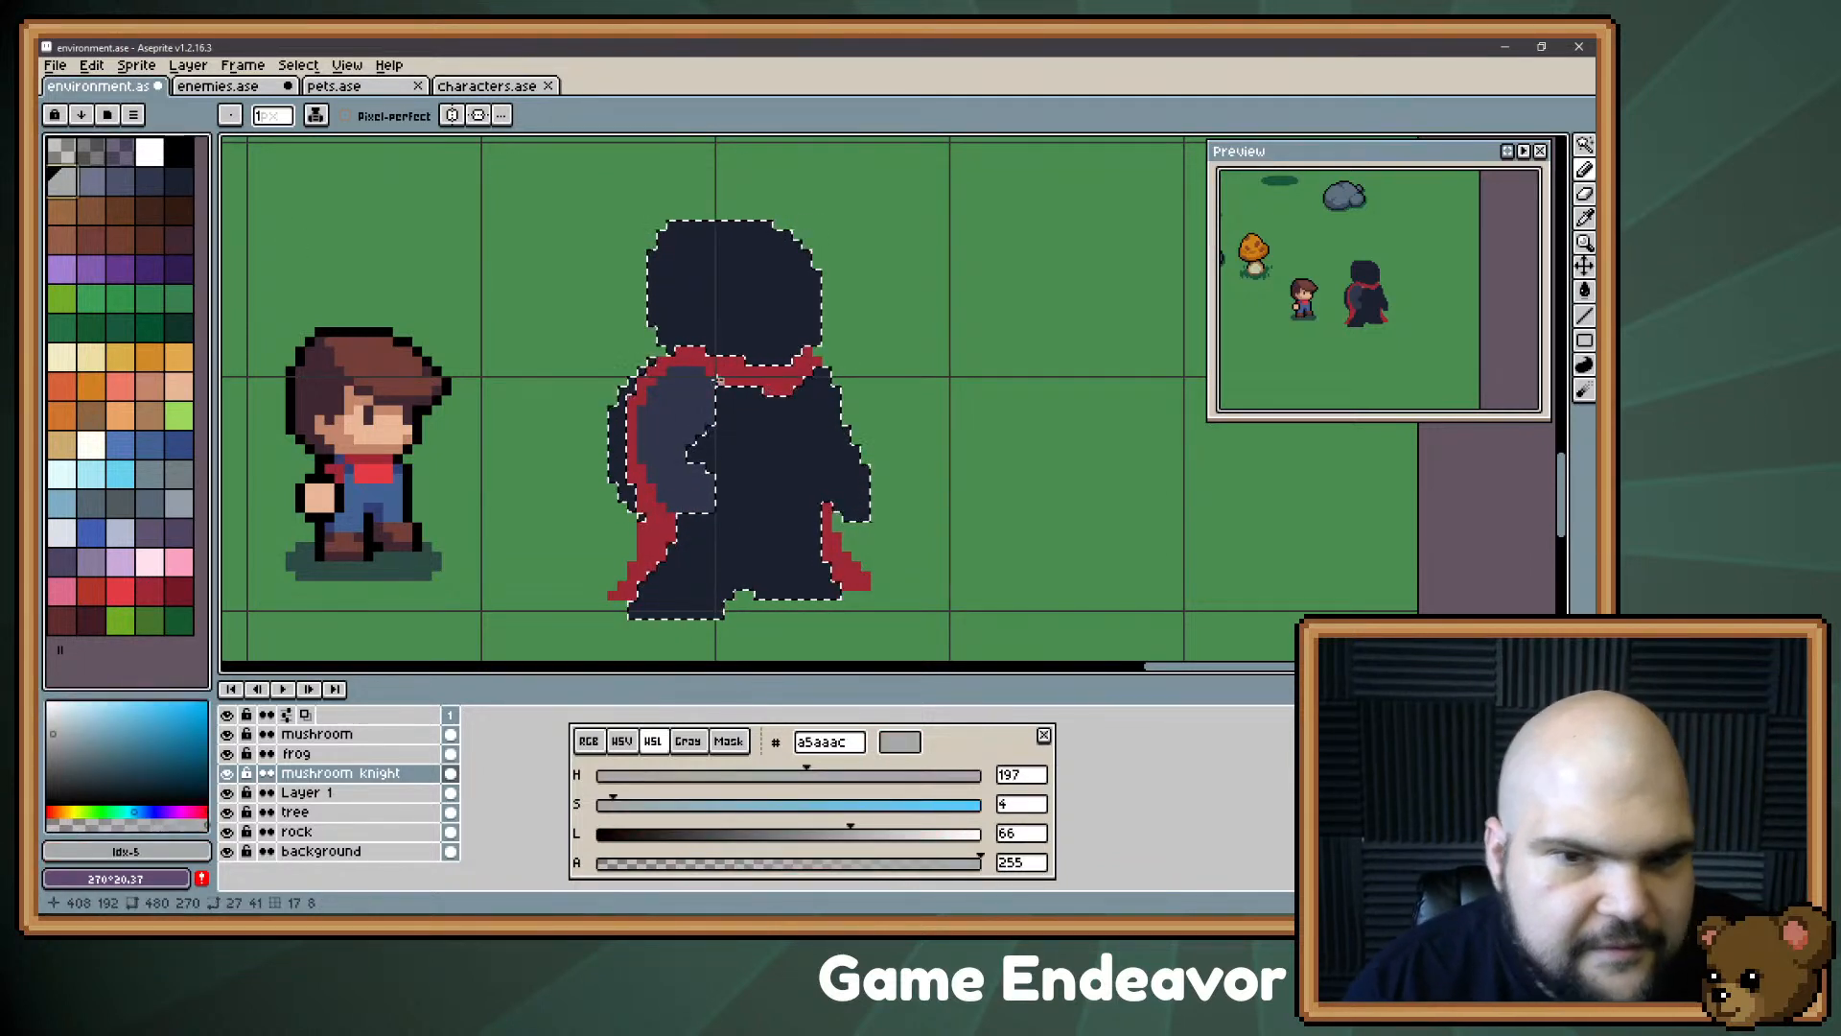
left_click_drag(730, 428, 752, 400)
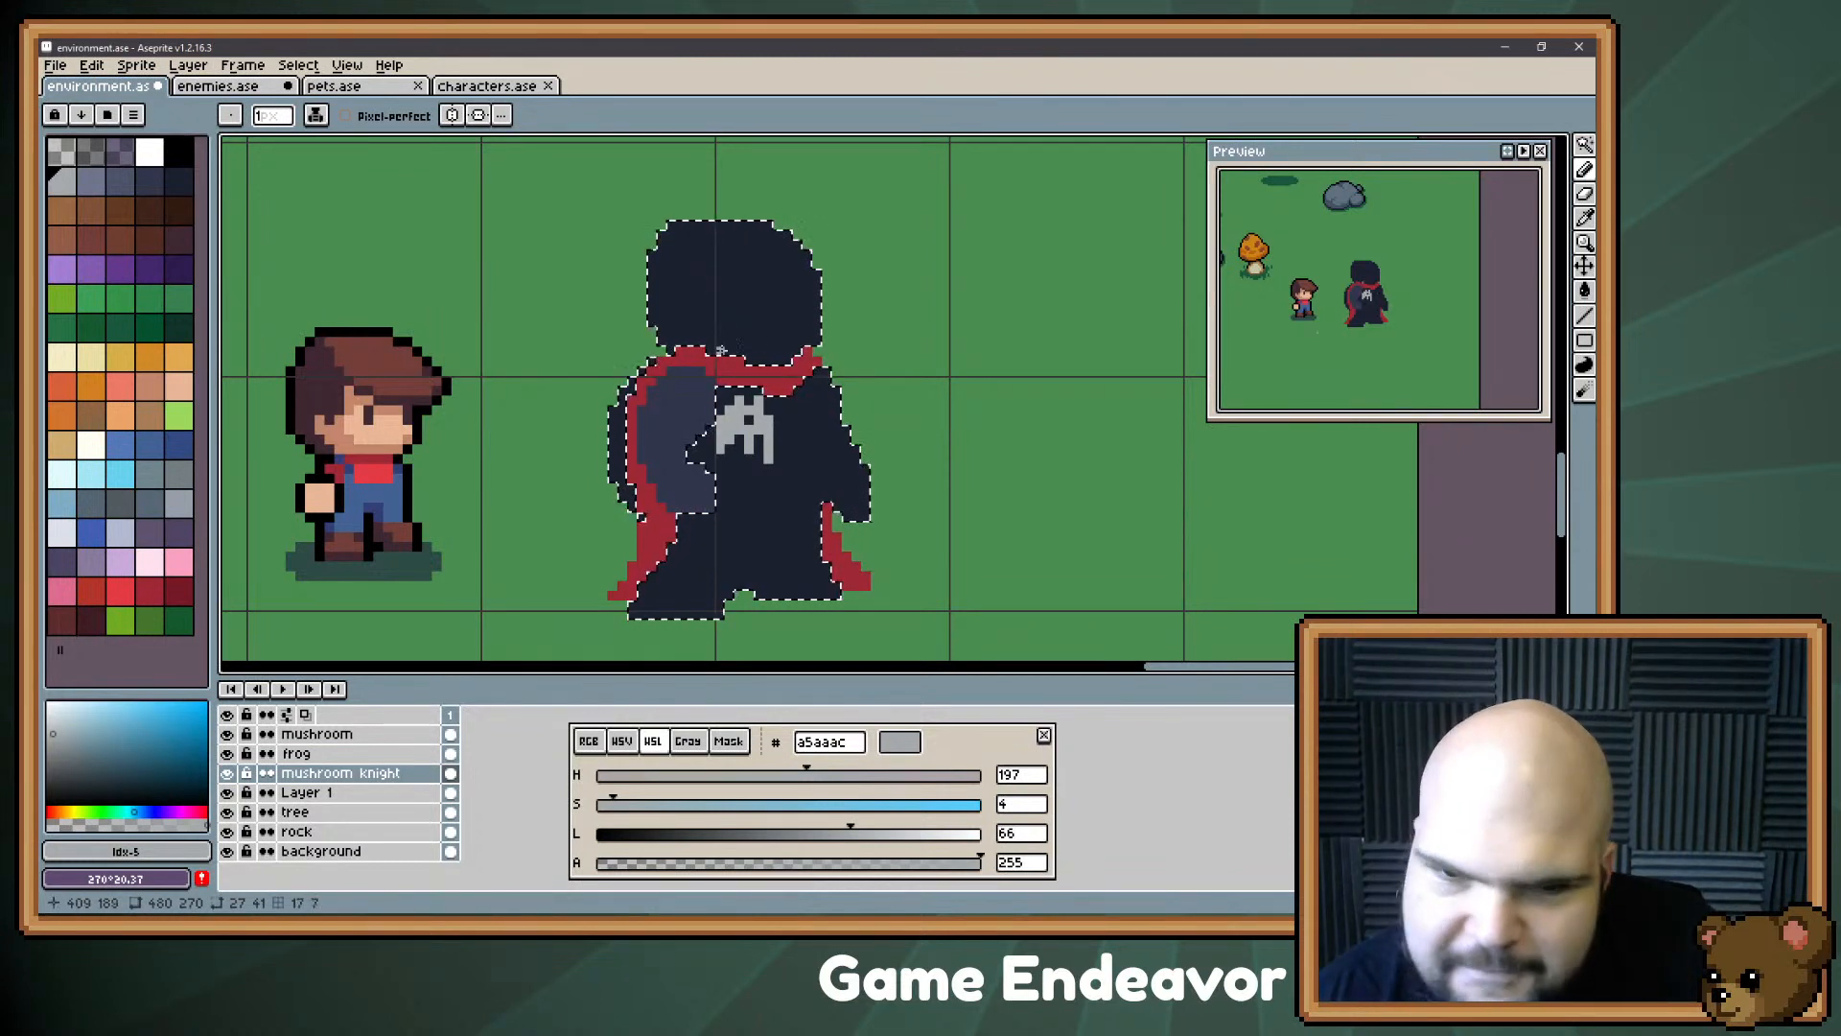
left_click(758, 431)
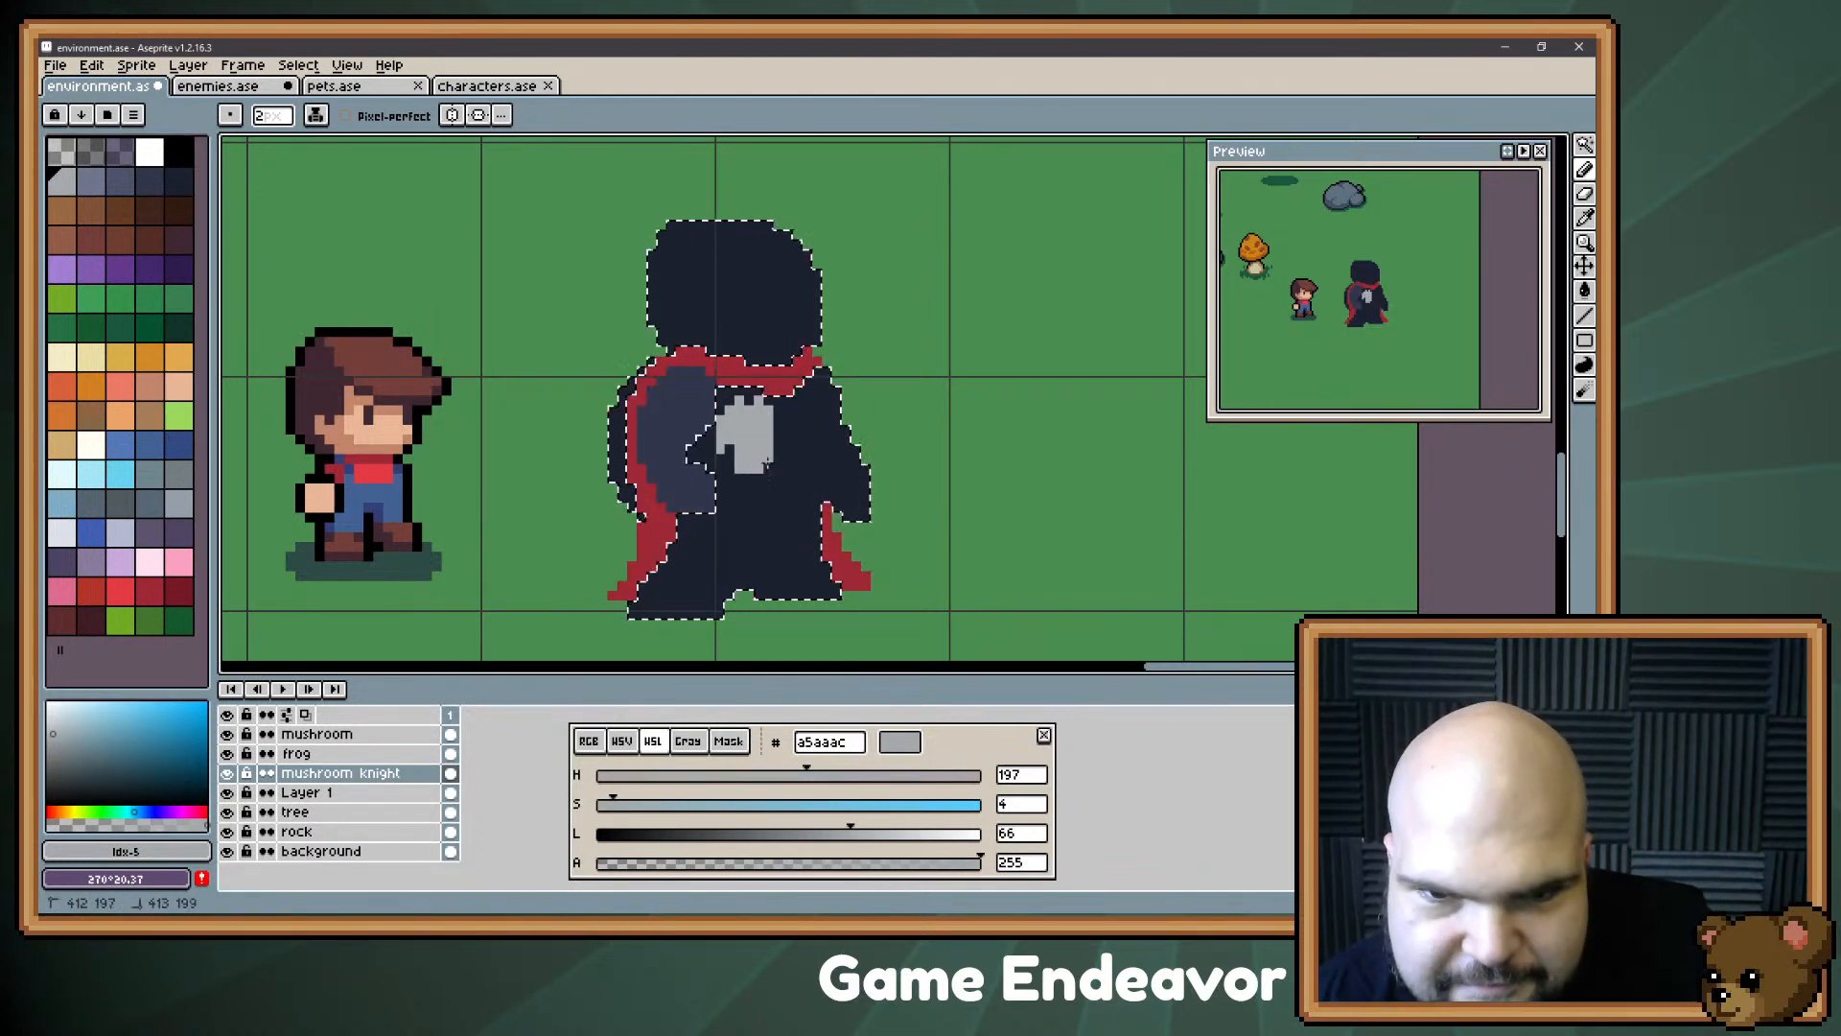
left_click_drag(765, 465, 806, 509)
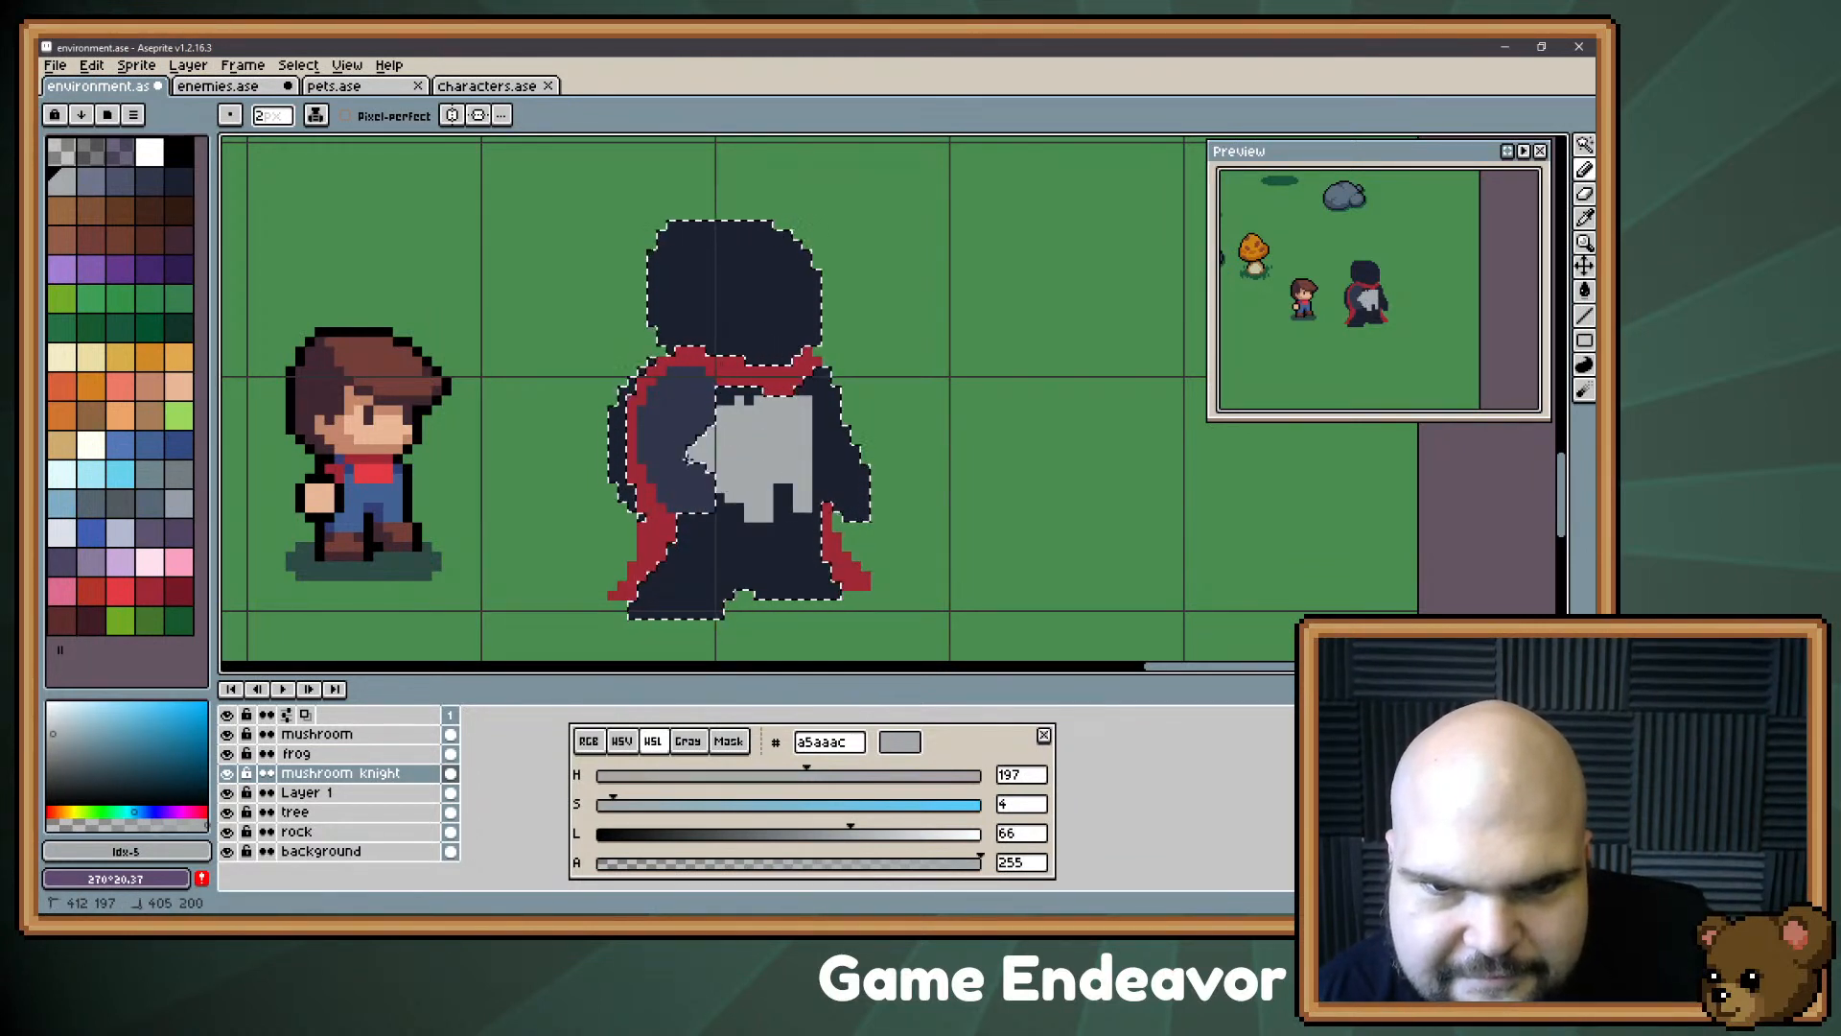
Step: Extend the grey chest up to the collar, taper its lower edge towards the waist, and deselect
left_click_drag(703, 399, 799, 391)
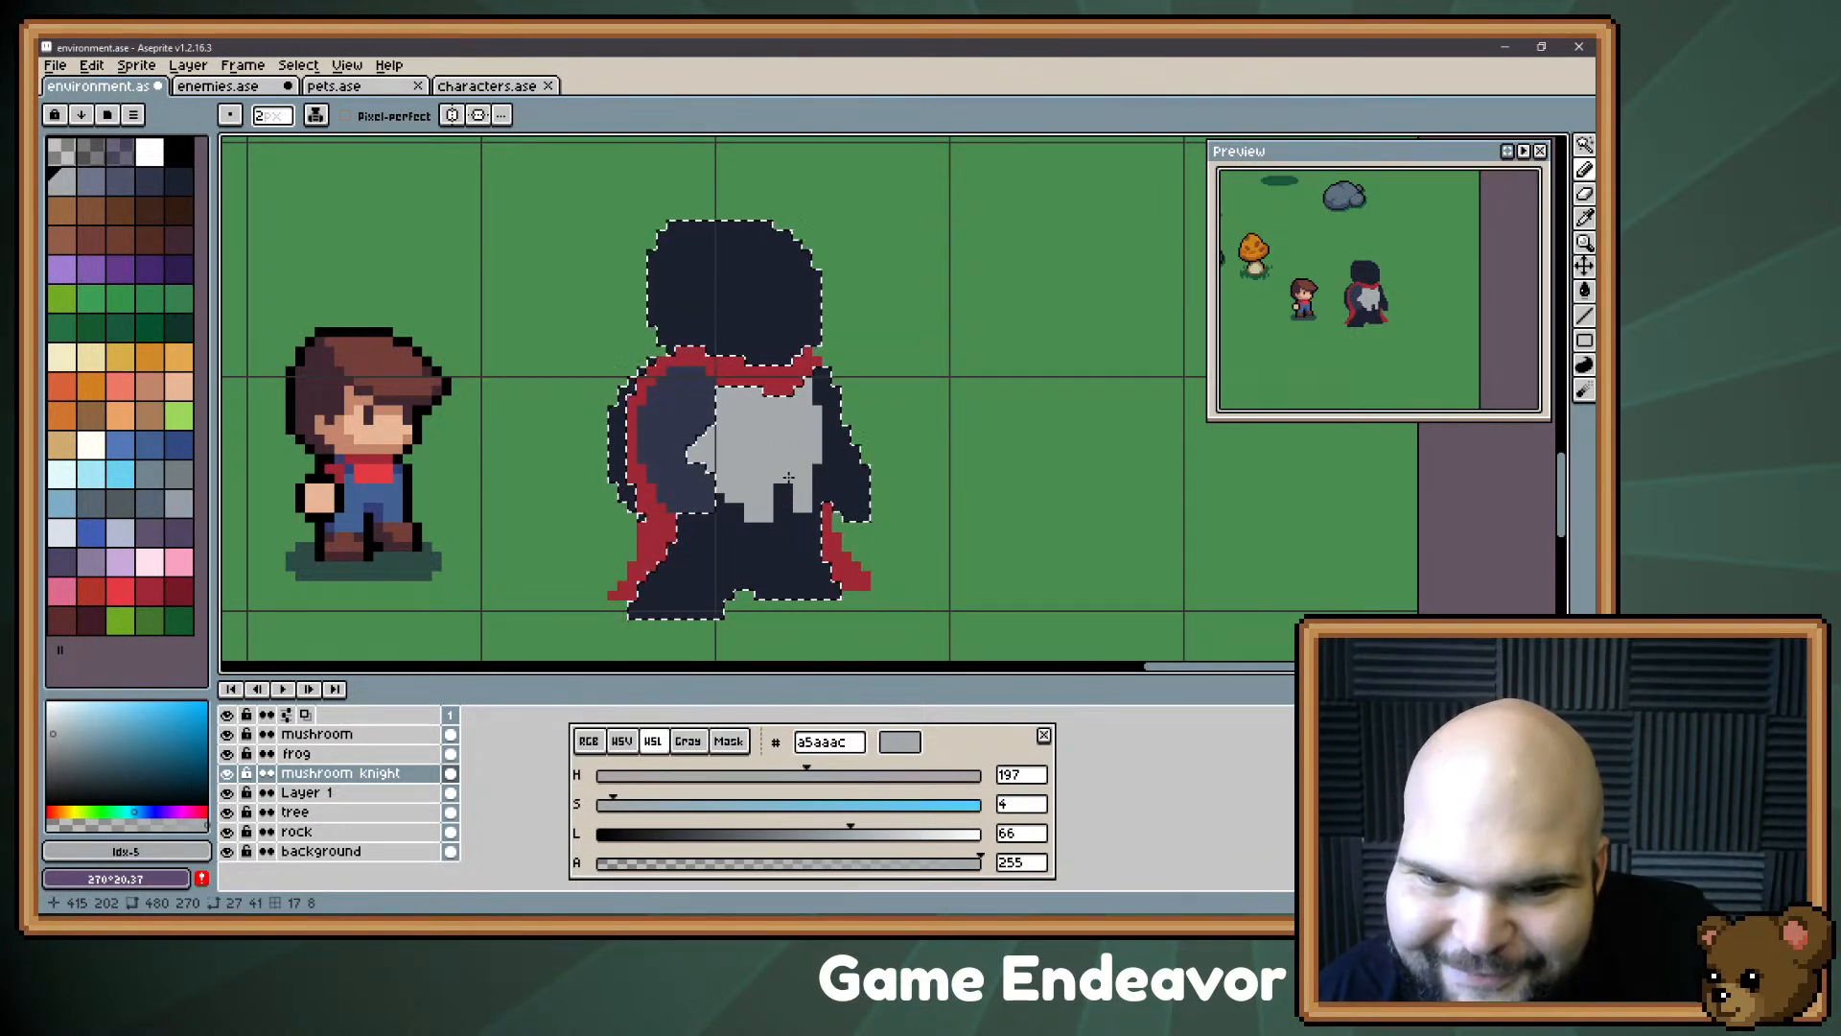
mouse_move(788, 477)
left_mouse_down()
mouse_move(778, 517)
mouse_move(739, 508)
mouse_move(776, 474)
mouse_move(762, 516)
left_mouse_up()
key("ctrl")
key("ctrl+d")
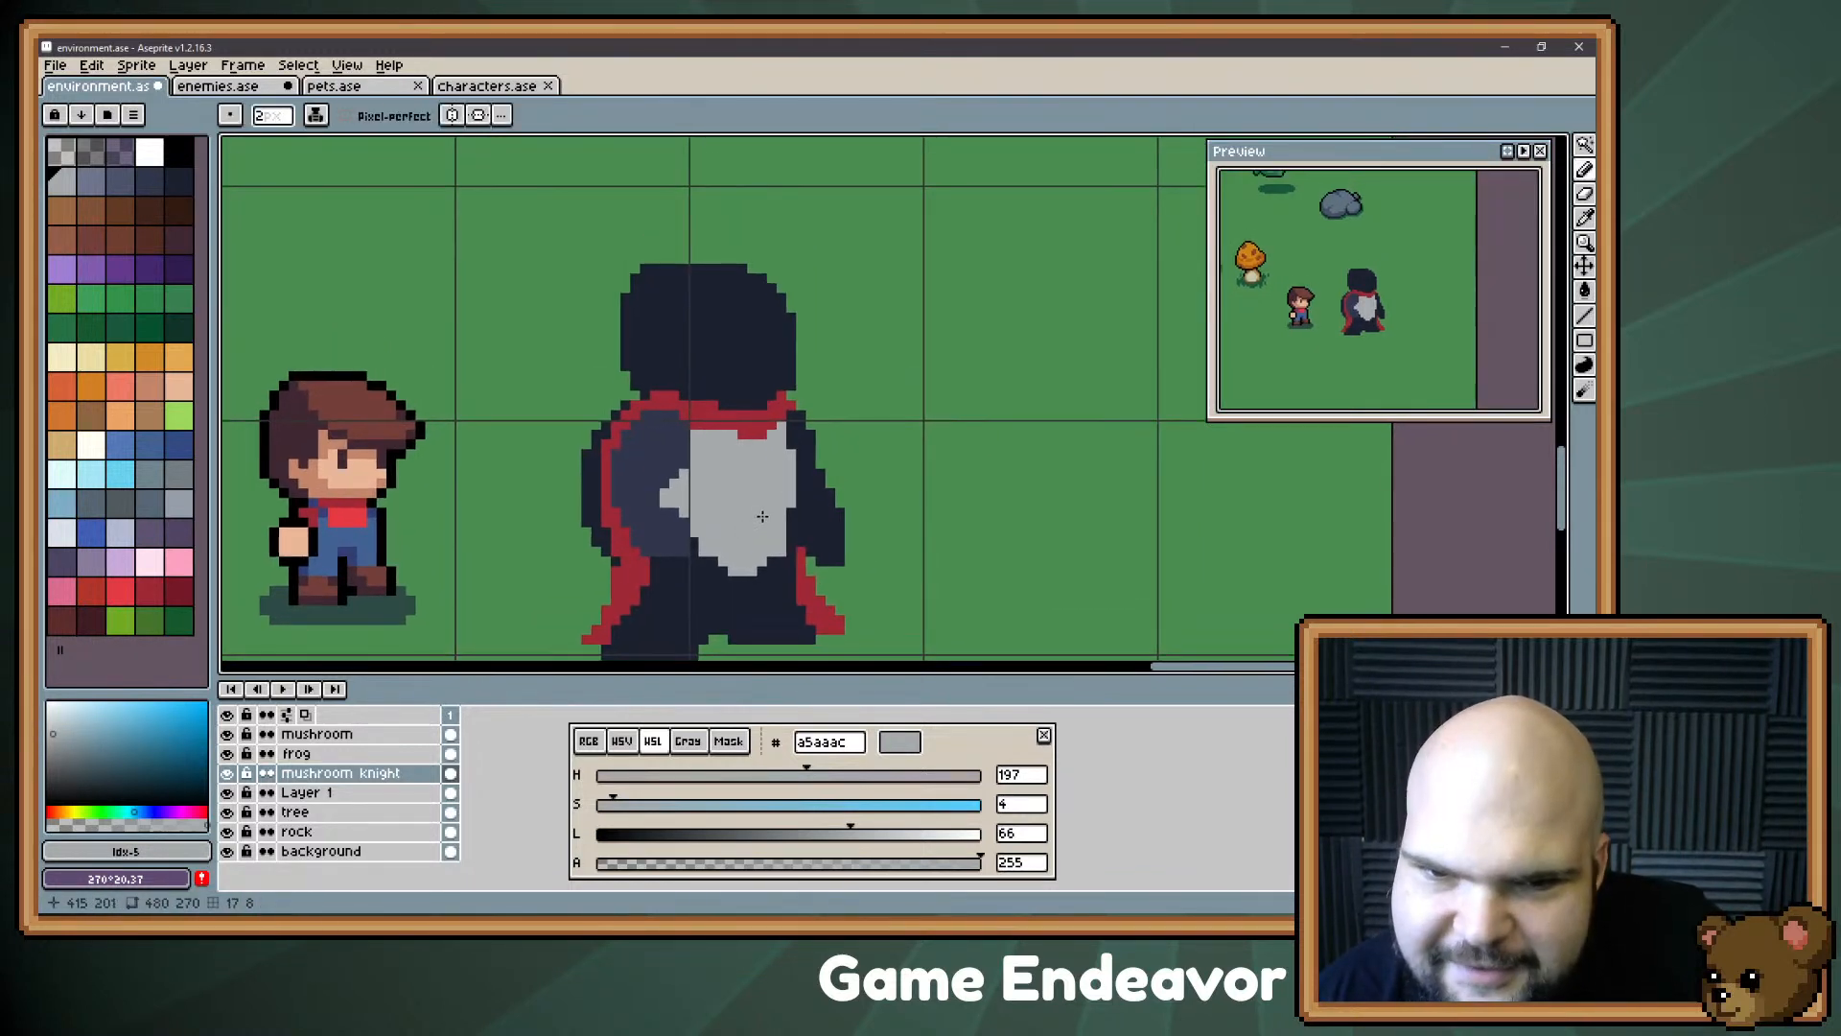
Step: Recolour the knight's far arm with the near arm's shade 30364b, limited to the dark silhouette, and deselect
left_click(667, 546, "alt")
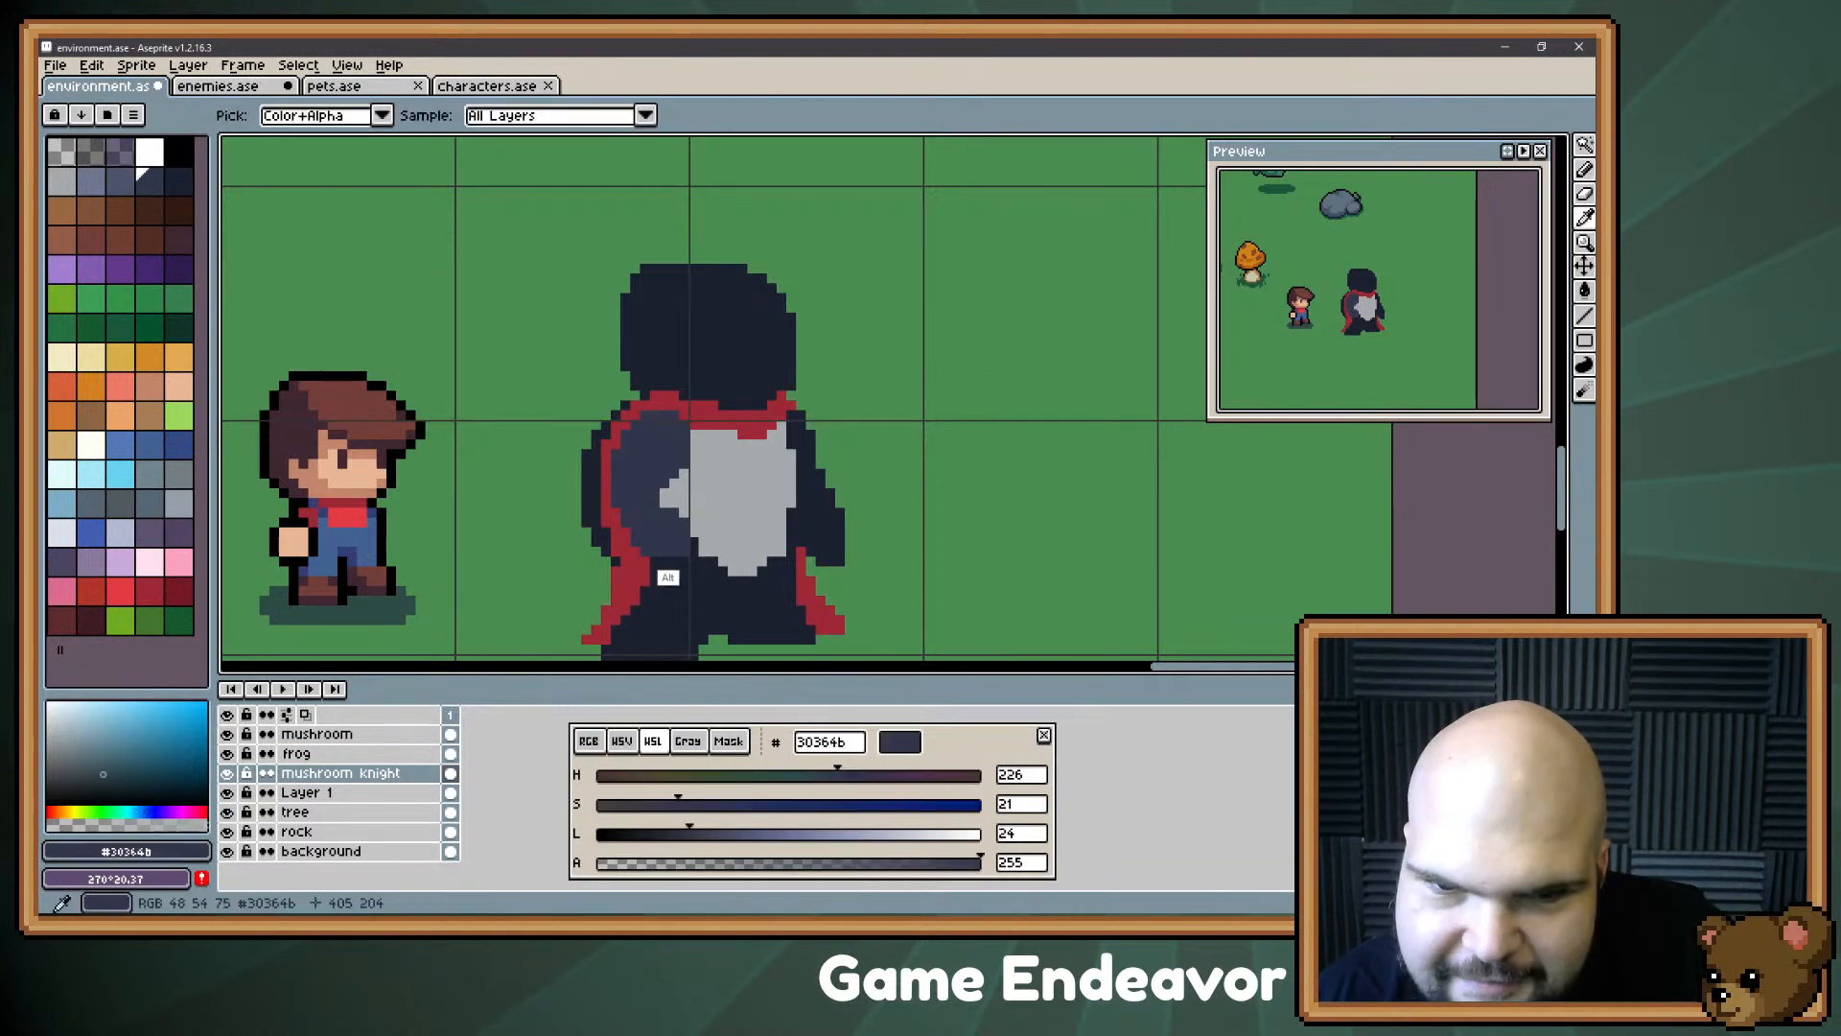
key("w")
left_click(819, 522)
key("b")
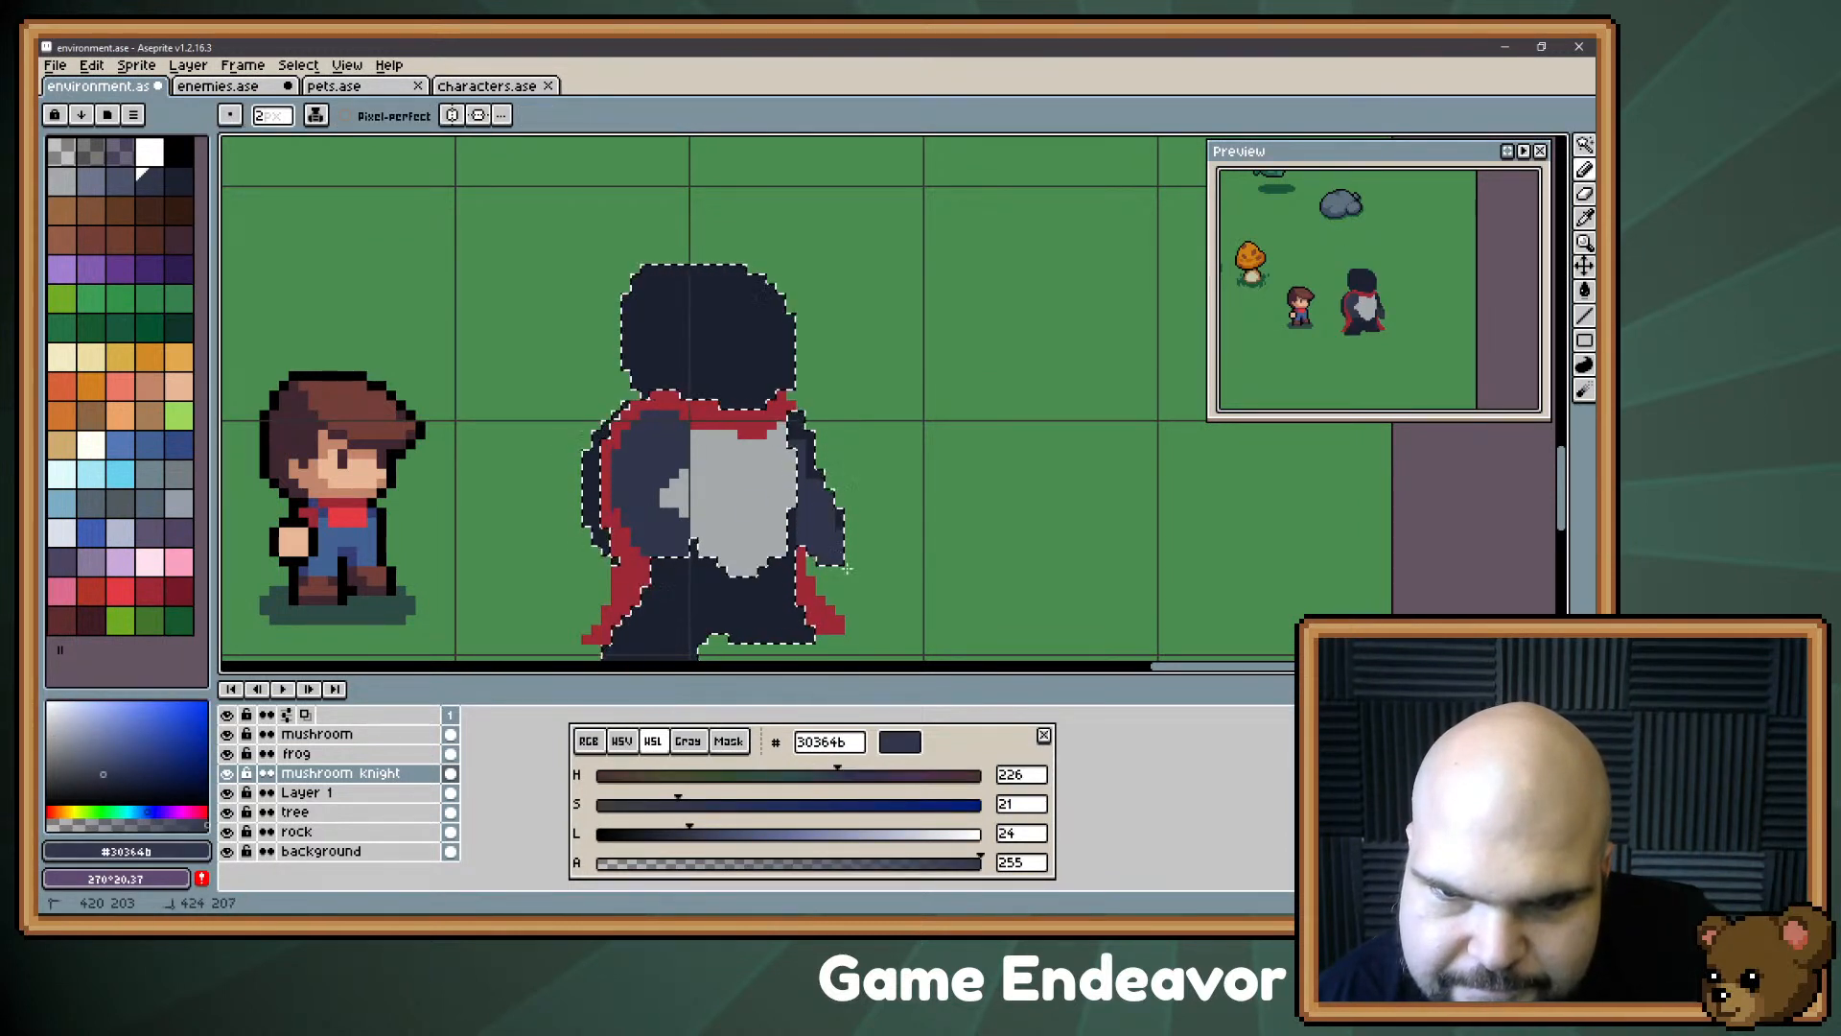
left_click_drag(807, 475, 802, 420)
key("ctrl+d")
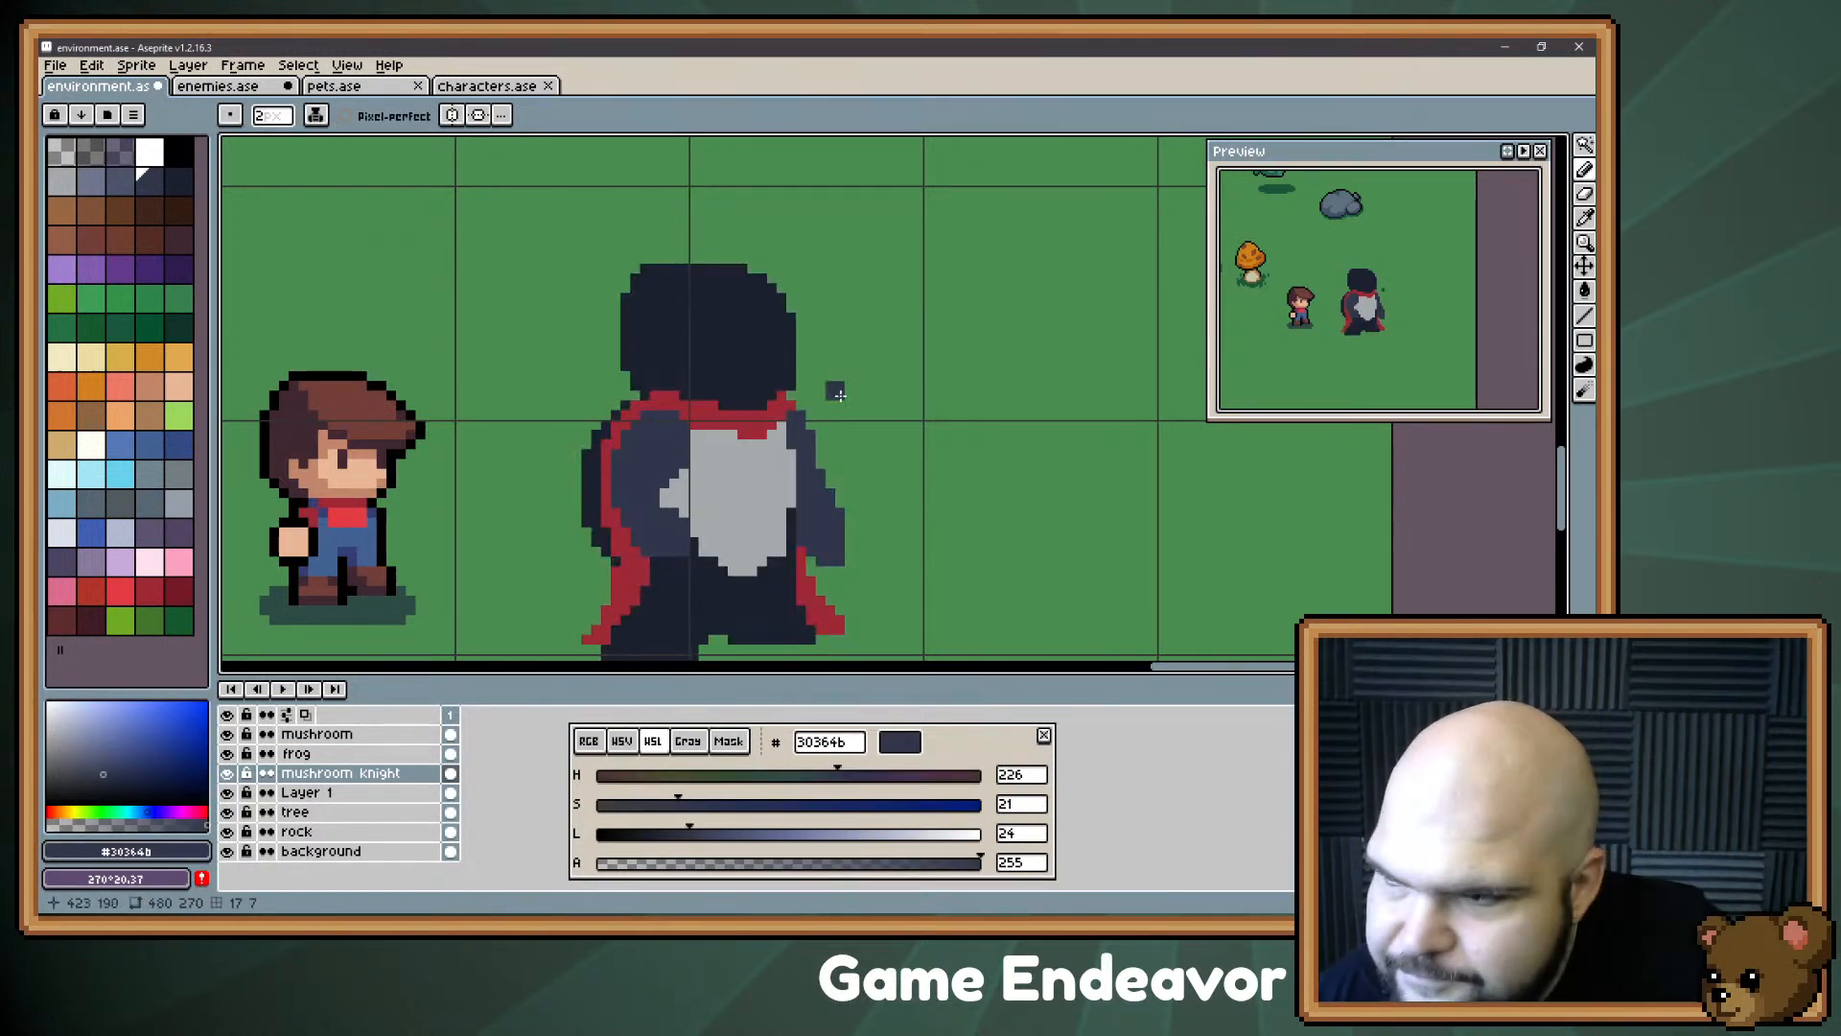
Step: Choose palette blue 354a82 for the legs and select the knight's remaining dark areas
left_click_drag(800, 527, 807, 455)
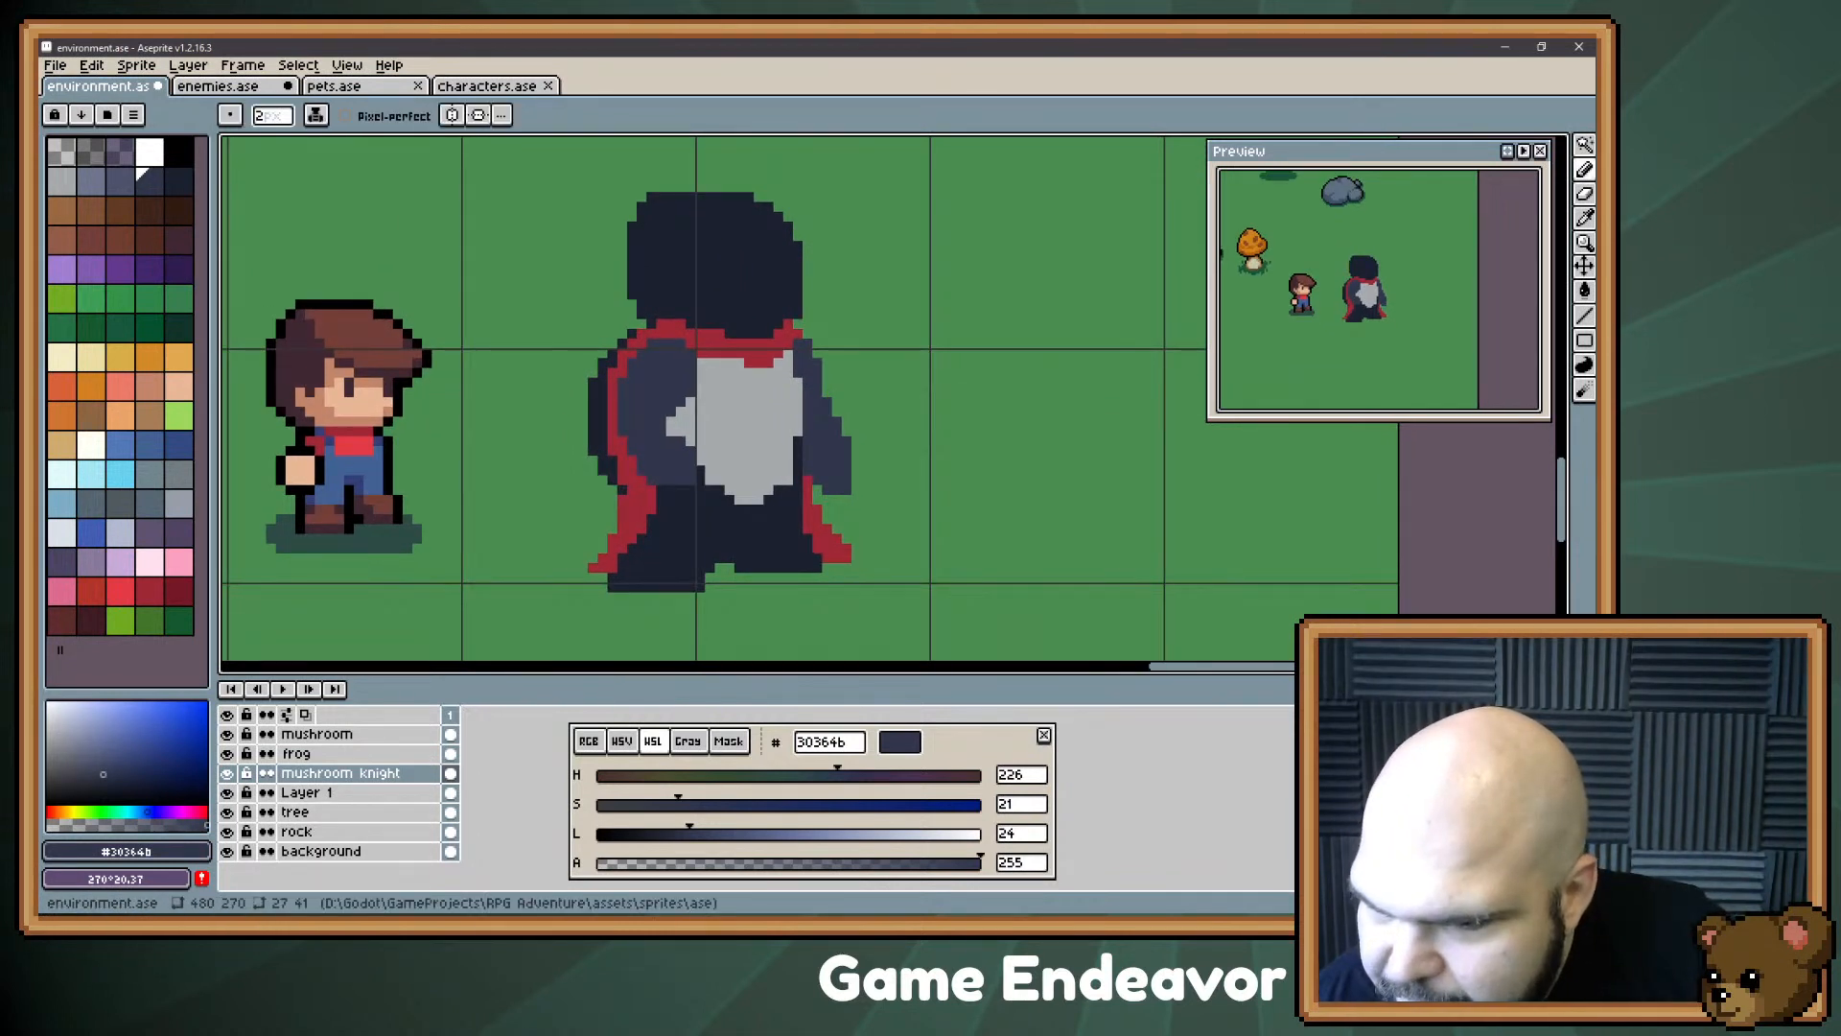
left_click_drag(671, 403, 711, 433)
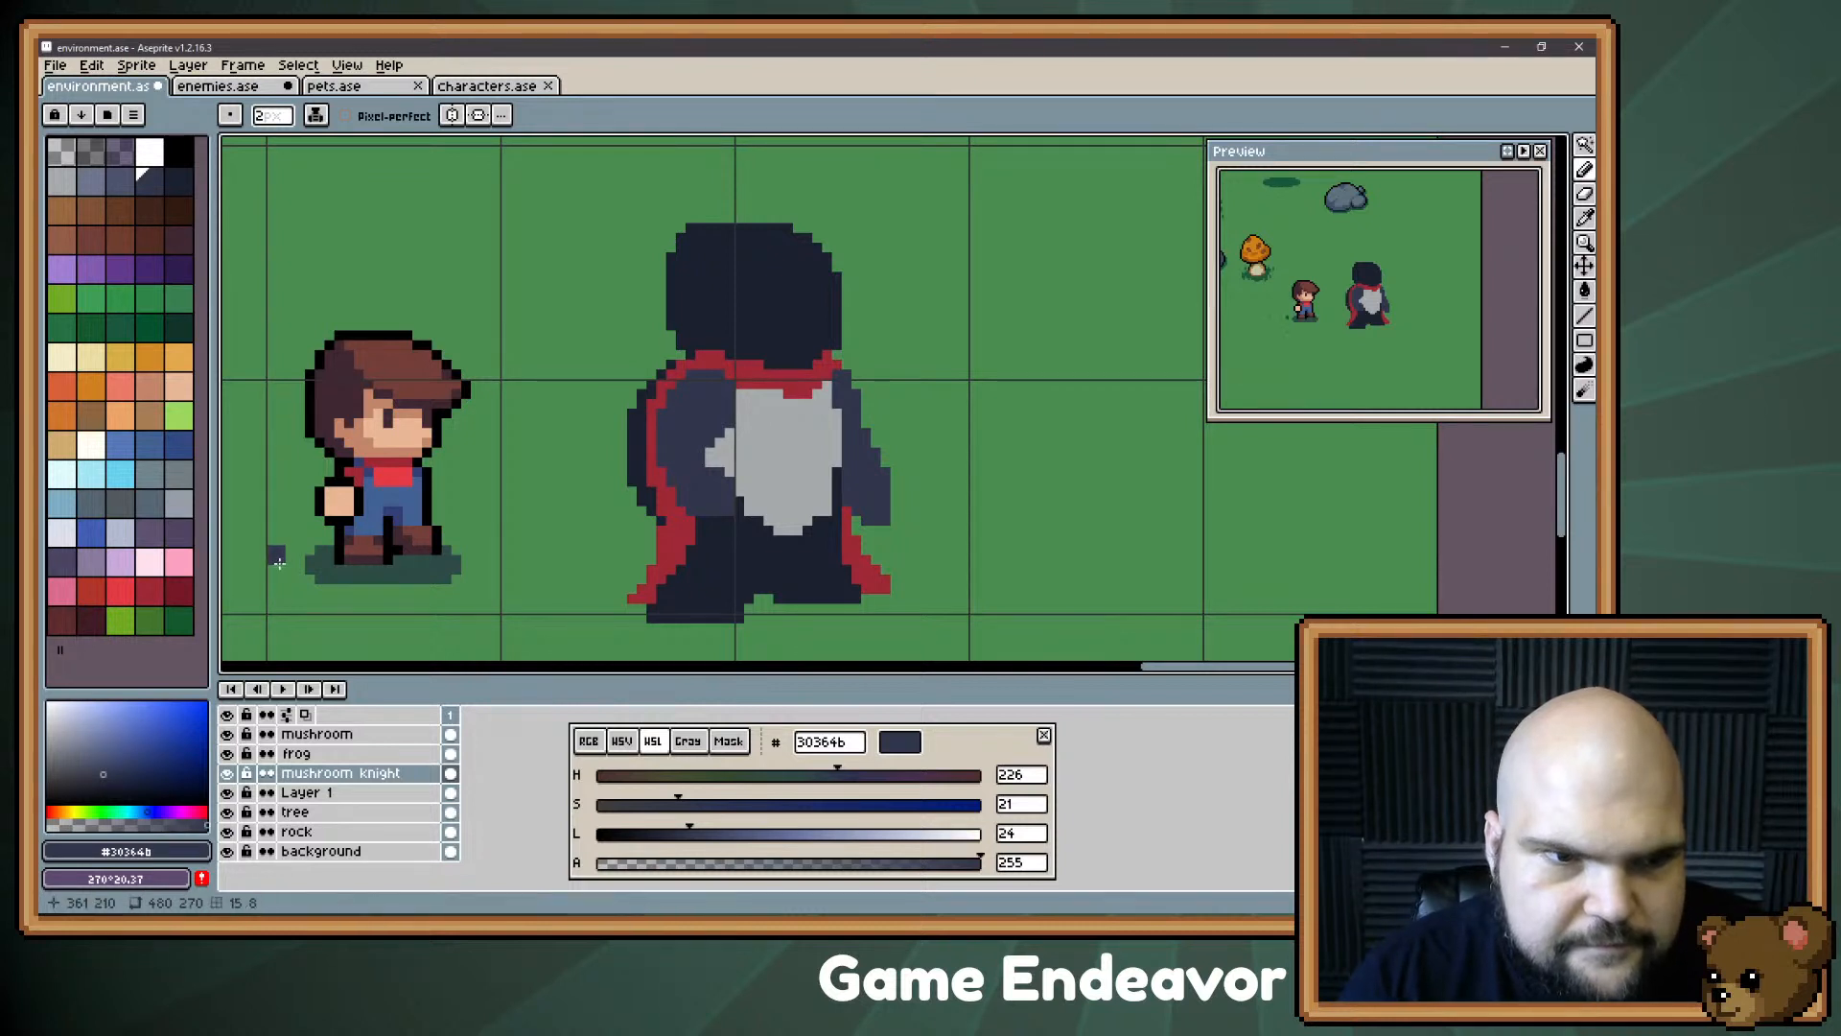
left_click(180, 445)
key("space")
left_click_drag(817, 540, 820, 485)
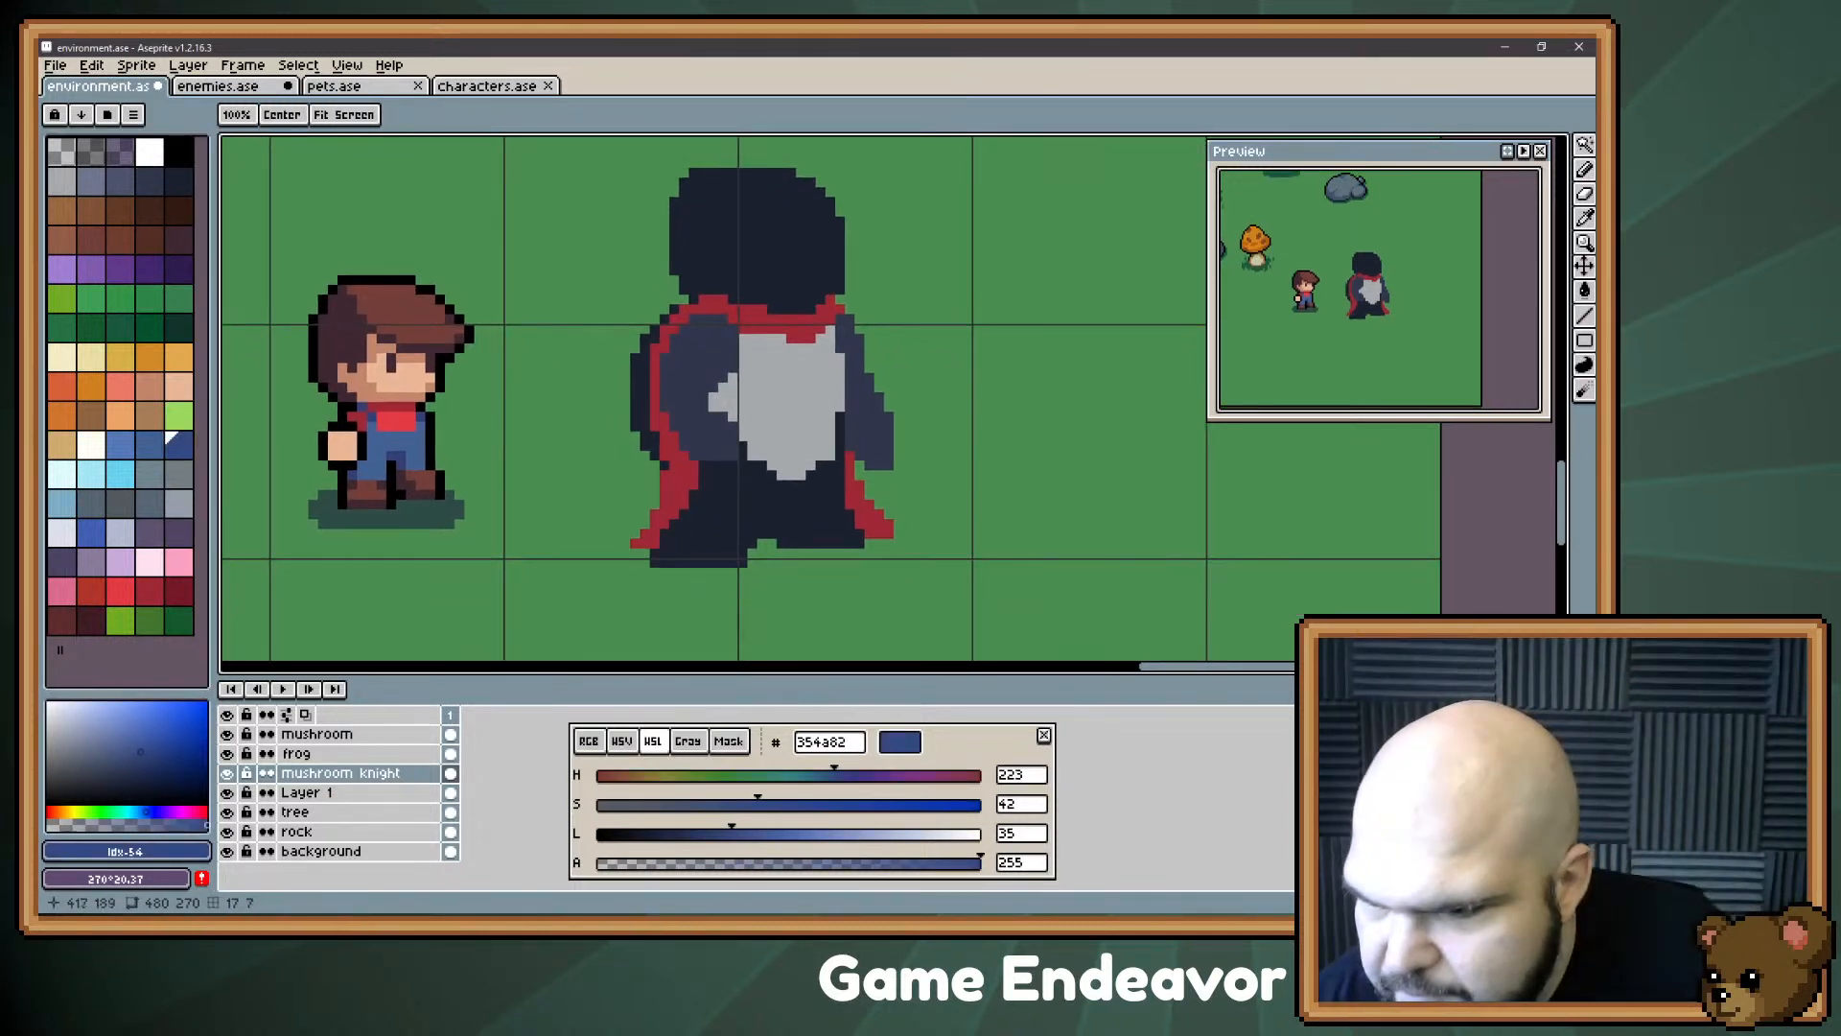
key("w")
left_click(831, 493)
key("b")
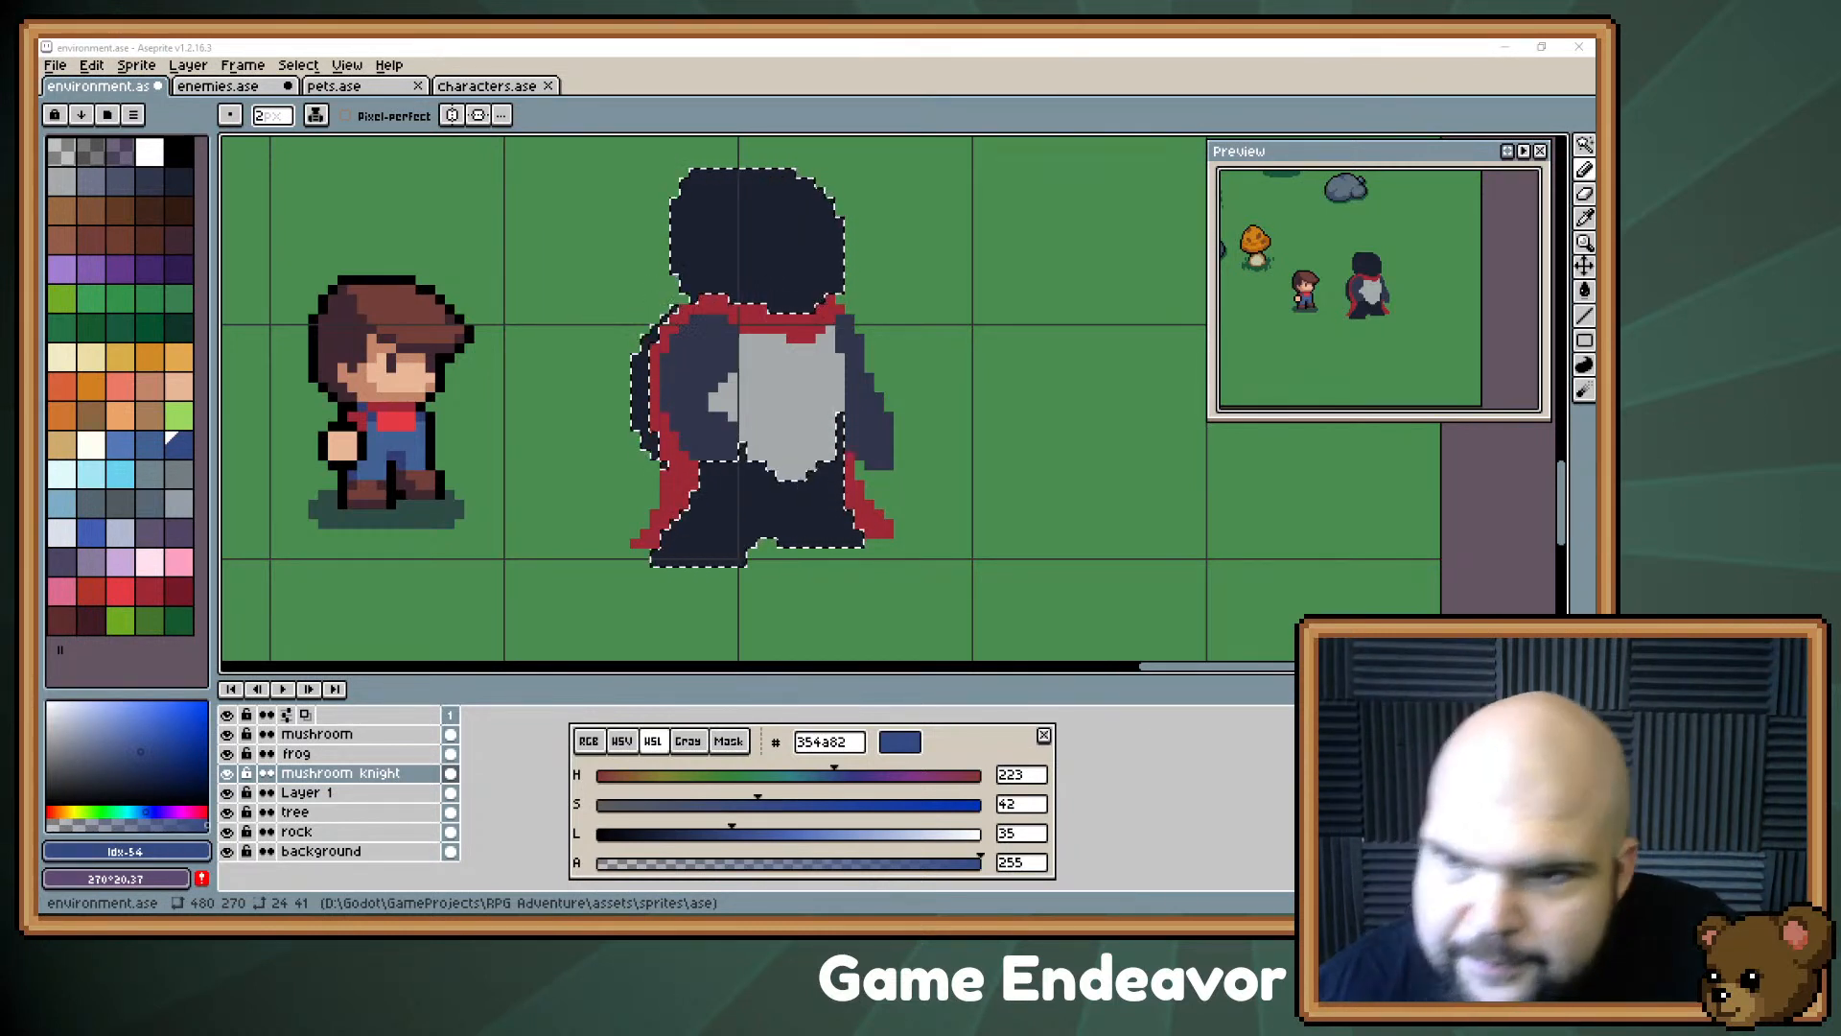
Step: Change to the lighter blue 426294 and paint the upper parts of both legs inside the selection, keeping the boots dark
left_click(756, 411)
left_click_drag(756, 411, 792, 265)
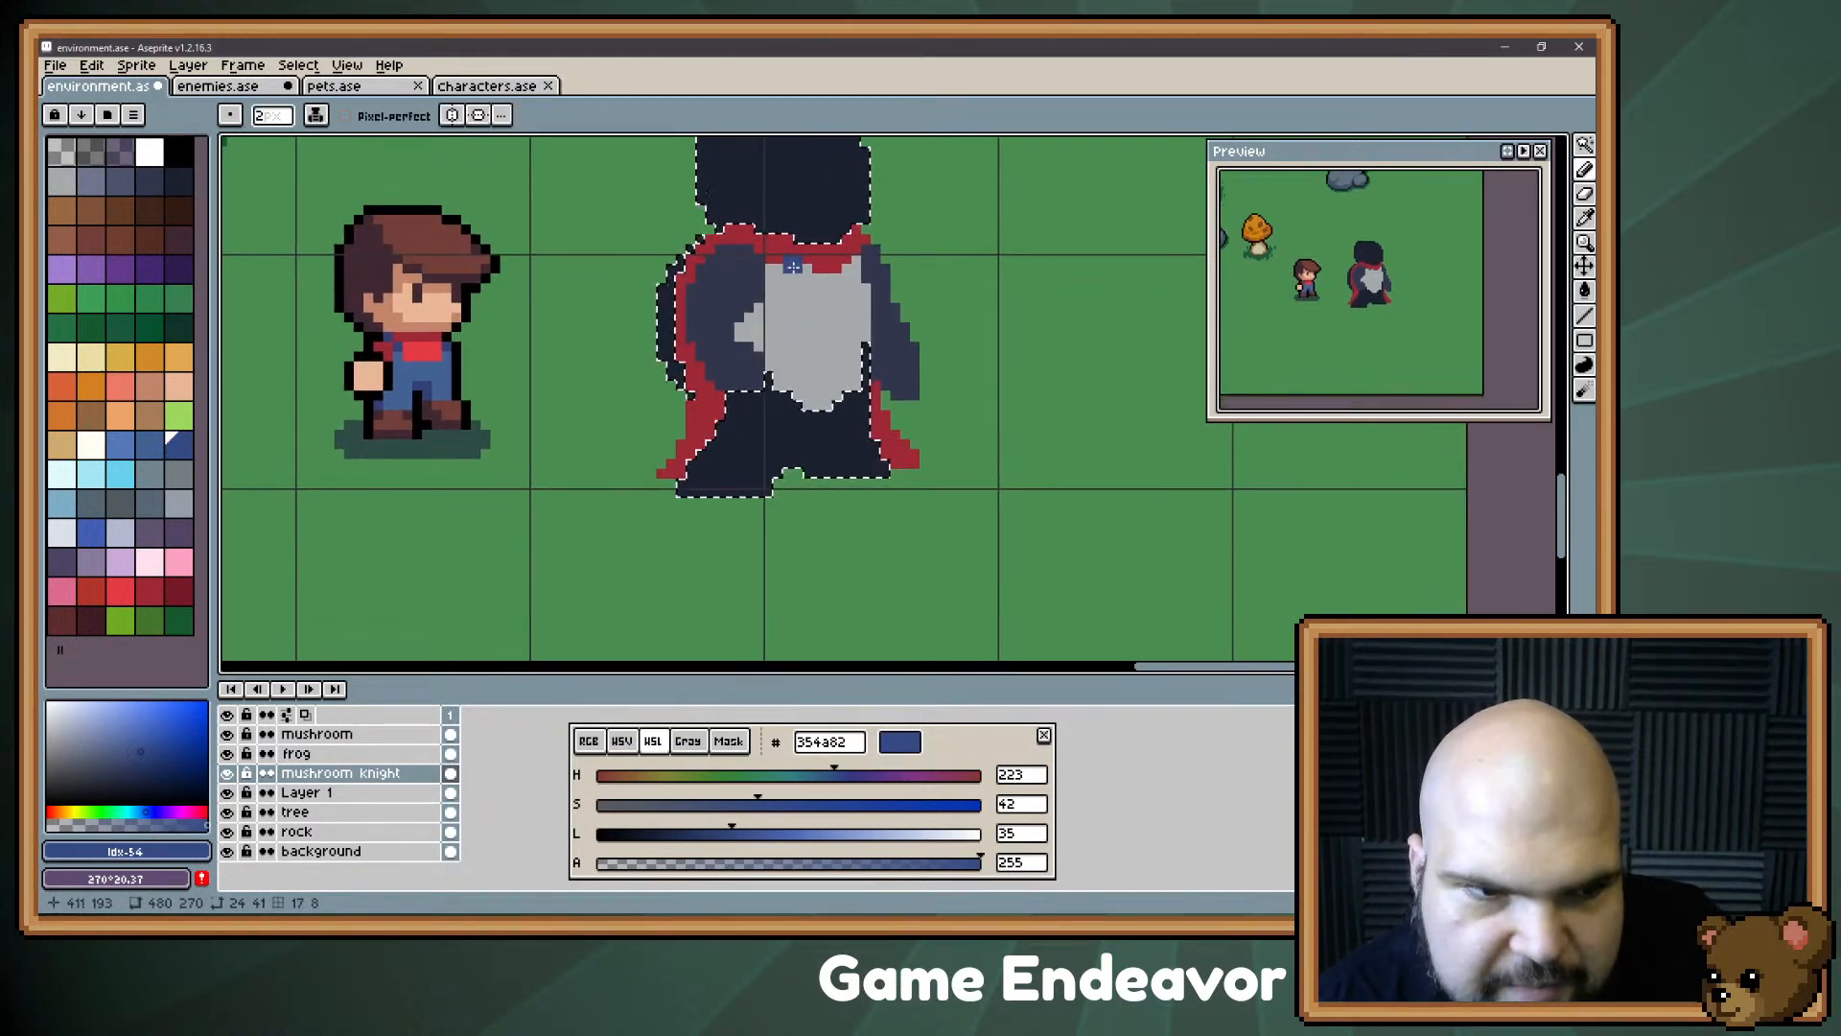
key("[")
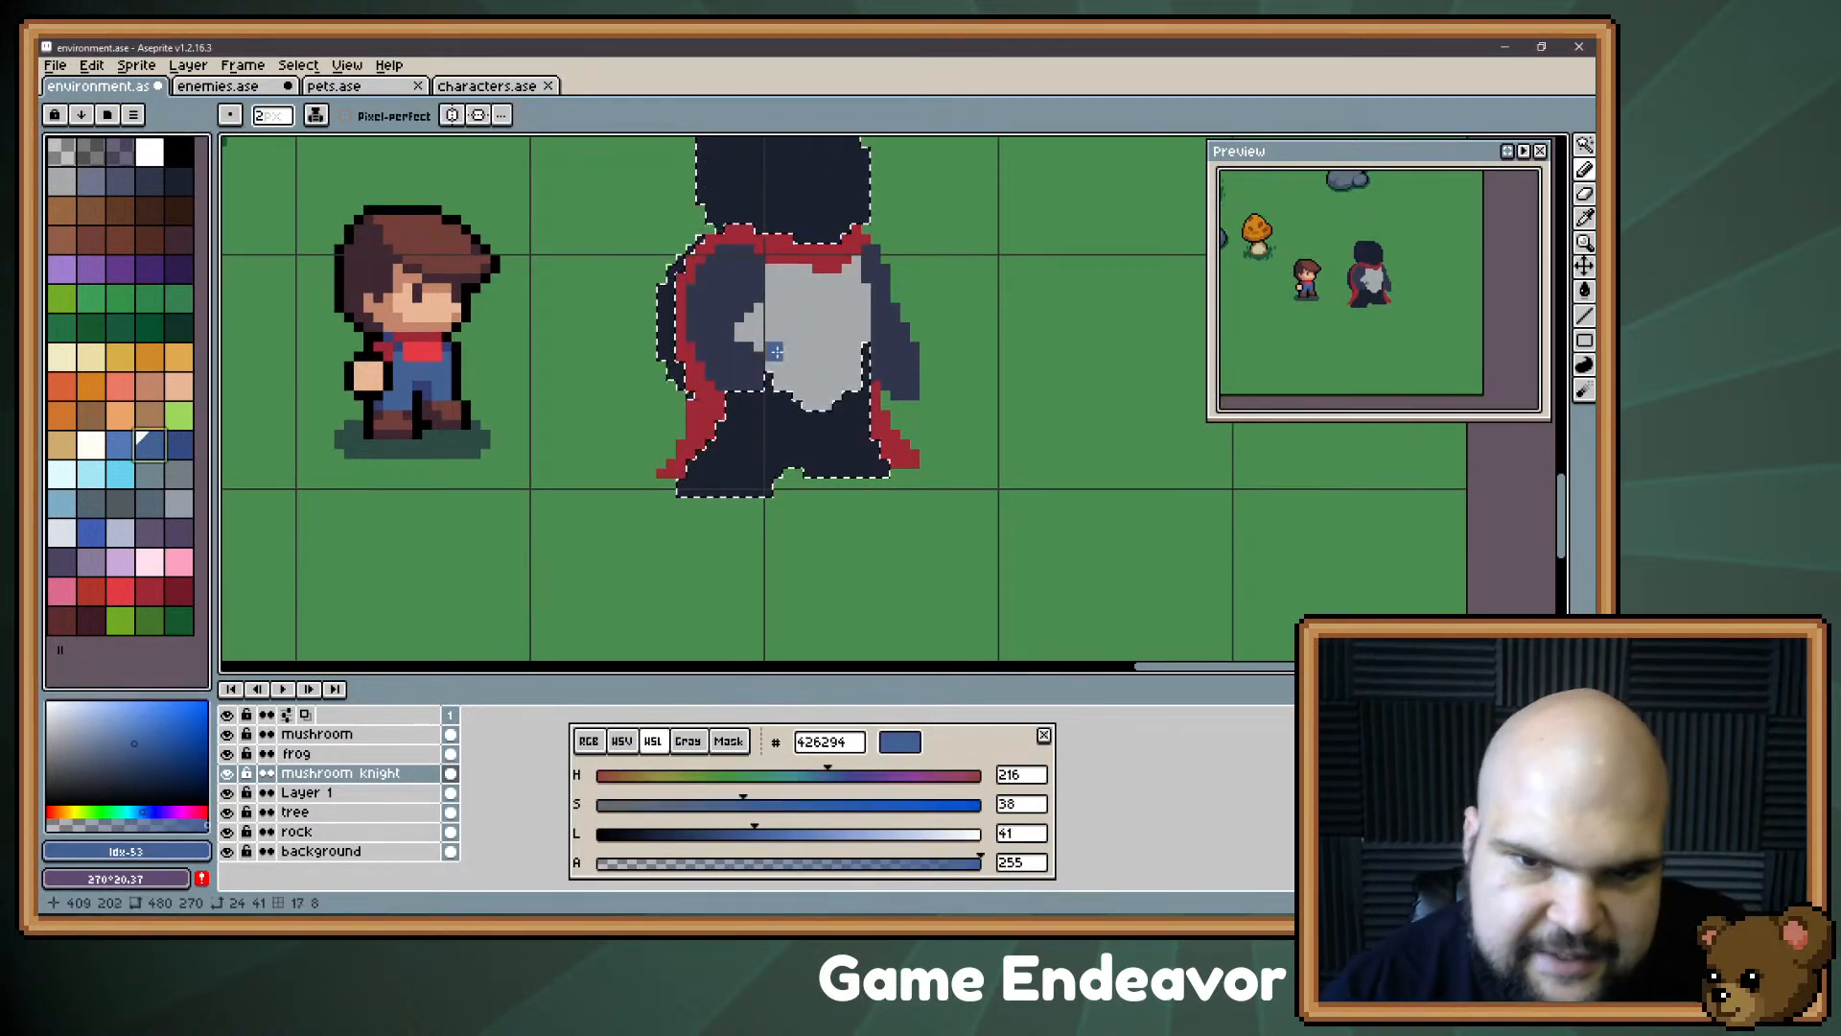
mouse_move(745, 413)
left_mouse_down()
mouse_move(768, 380)
mouse_move(732, 444)
mouse_move(778, 396)
mouse_move(774, 416)
mouse_move(715, 443)
left_mouse_up()
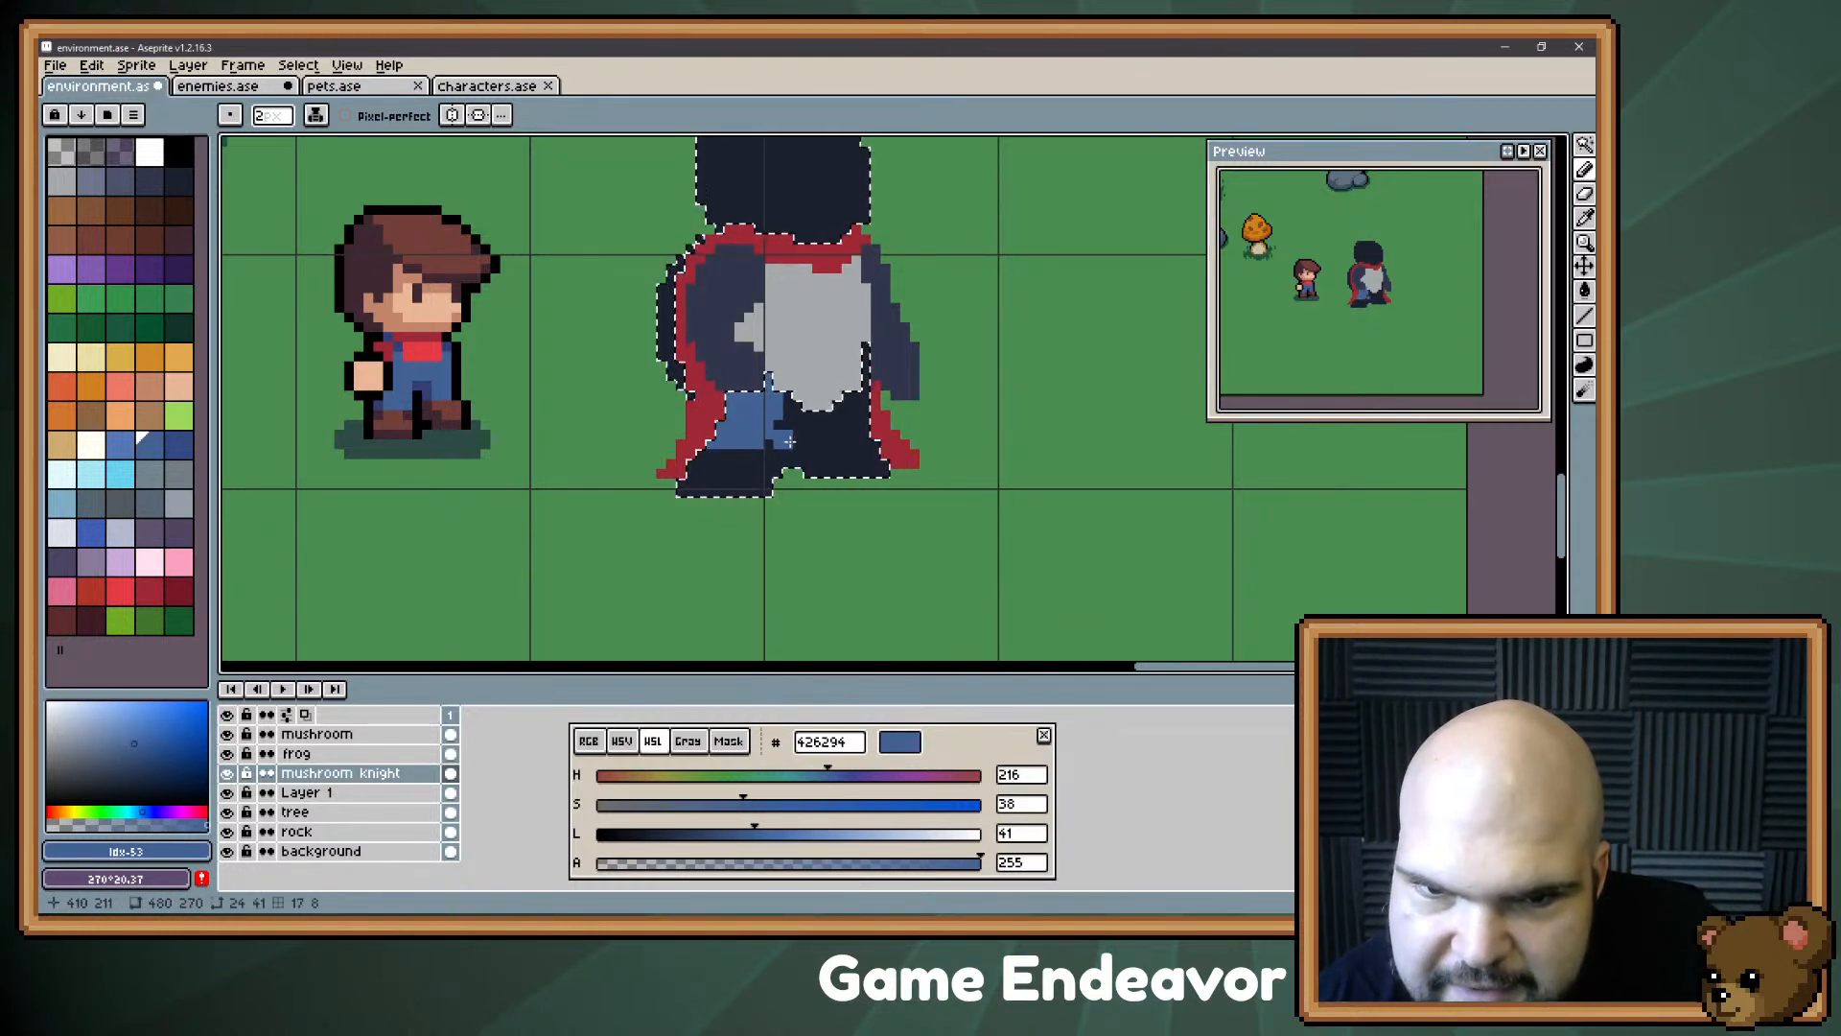
mouse_move(853, 393)
left_mouse_down()
mouse_move(875, 425)
mouse_move(855, 423)
left_mouse_up()
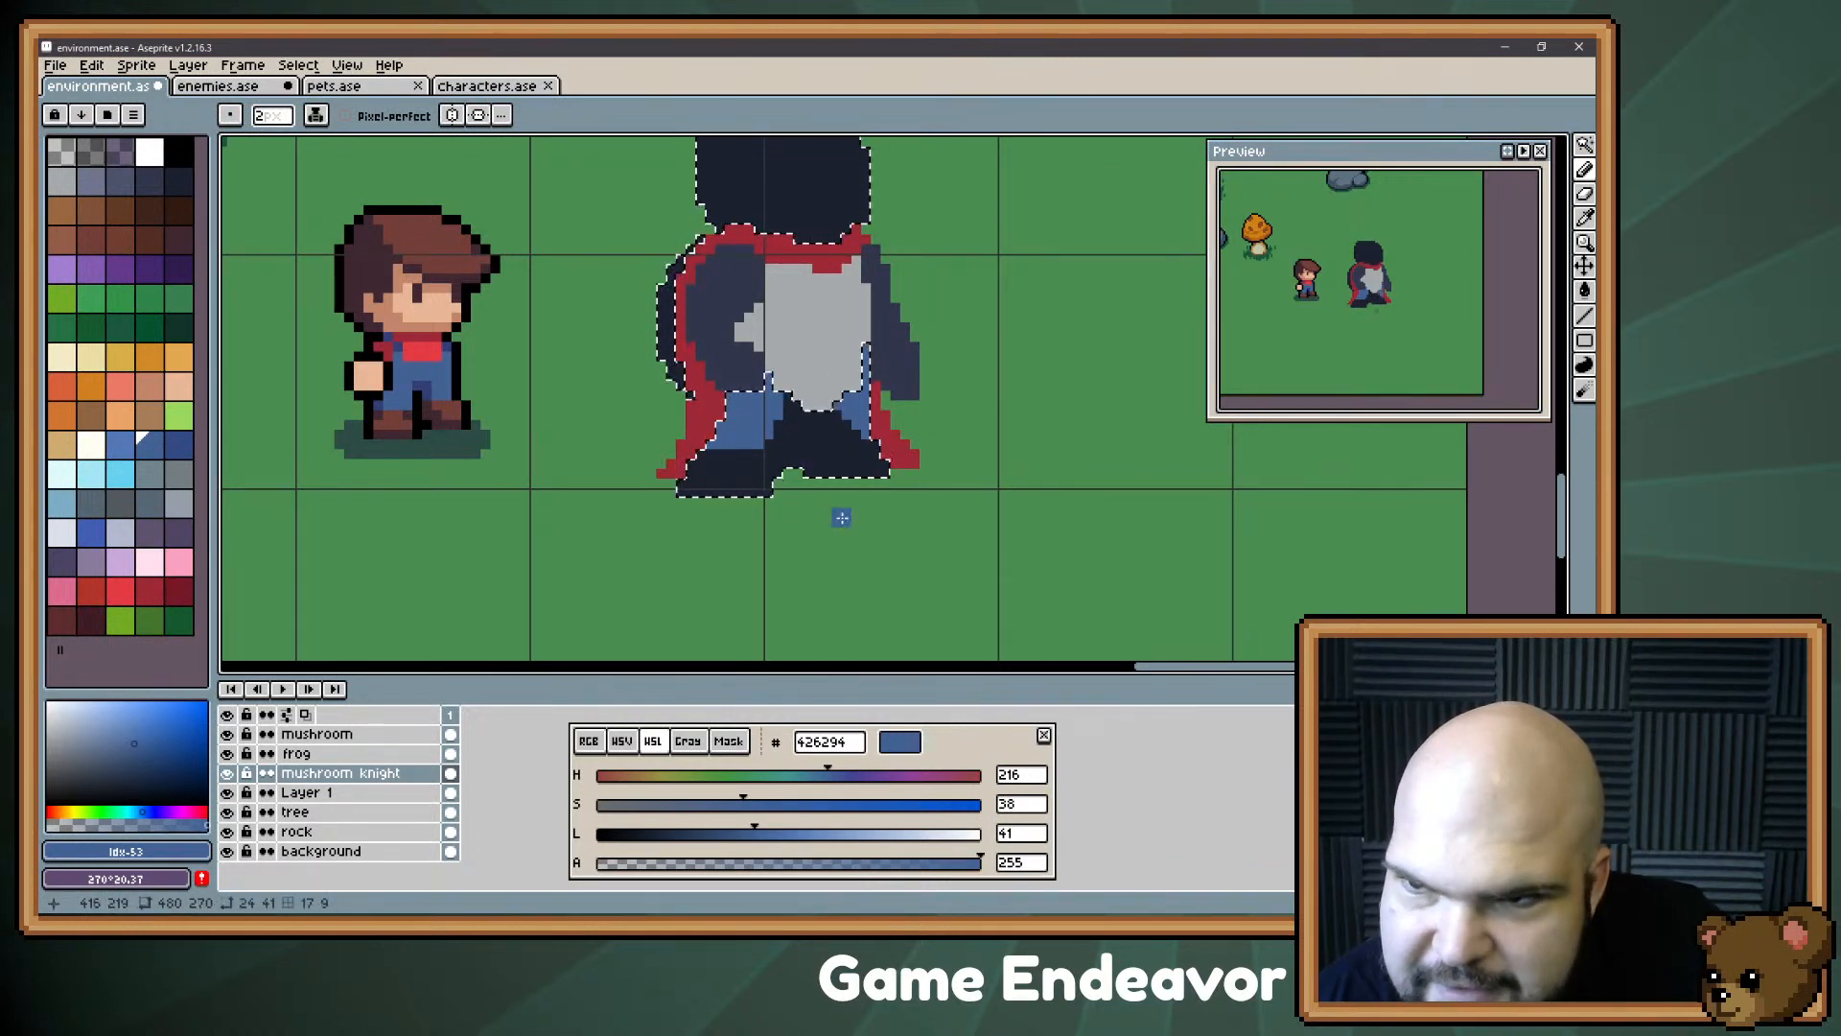
Step: Deselect the dark areas and erase the lower end of the far arm to shorten the hand
left_click_drag(845, 482, 837, 526)
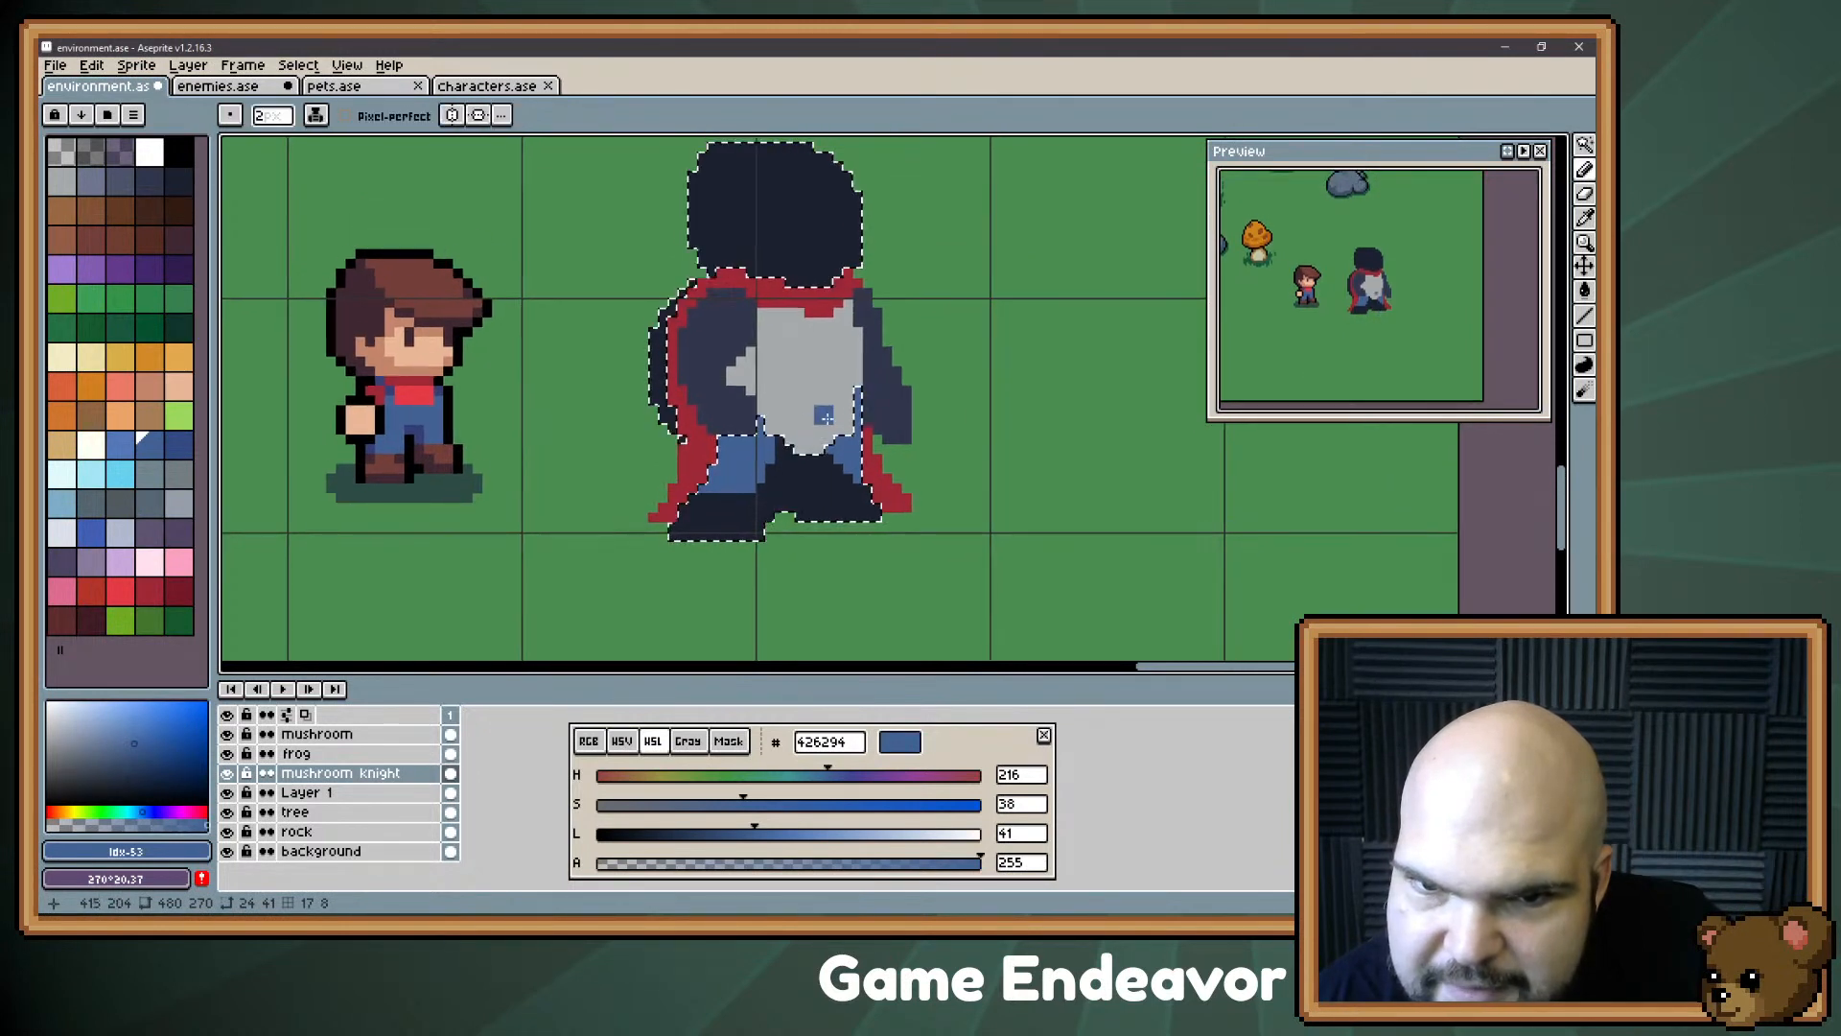
key("ctrl+d")
key("e")
left_click_drag(886, 439, 906, 430)
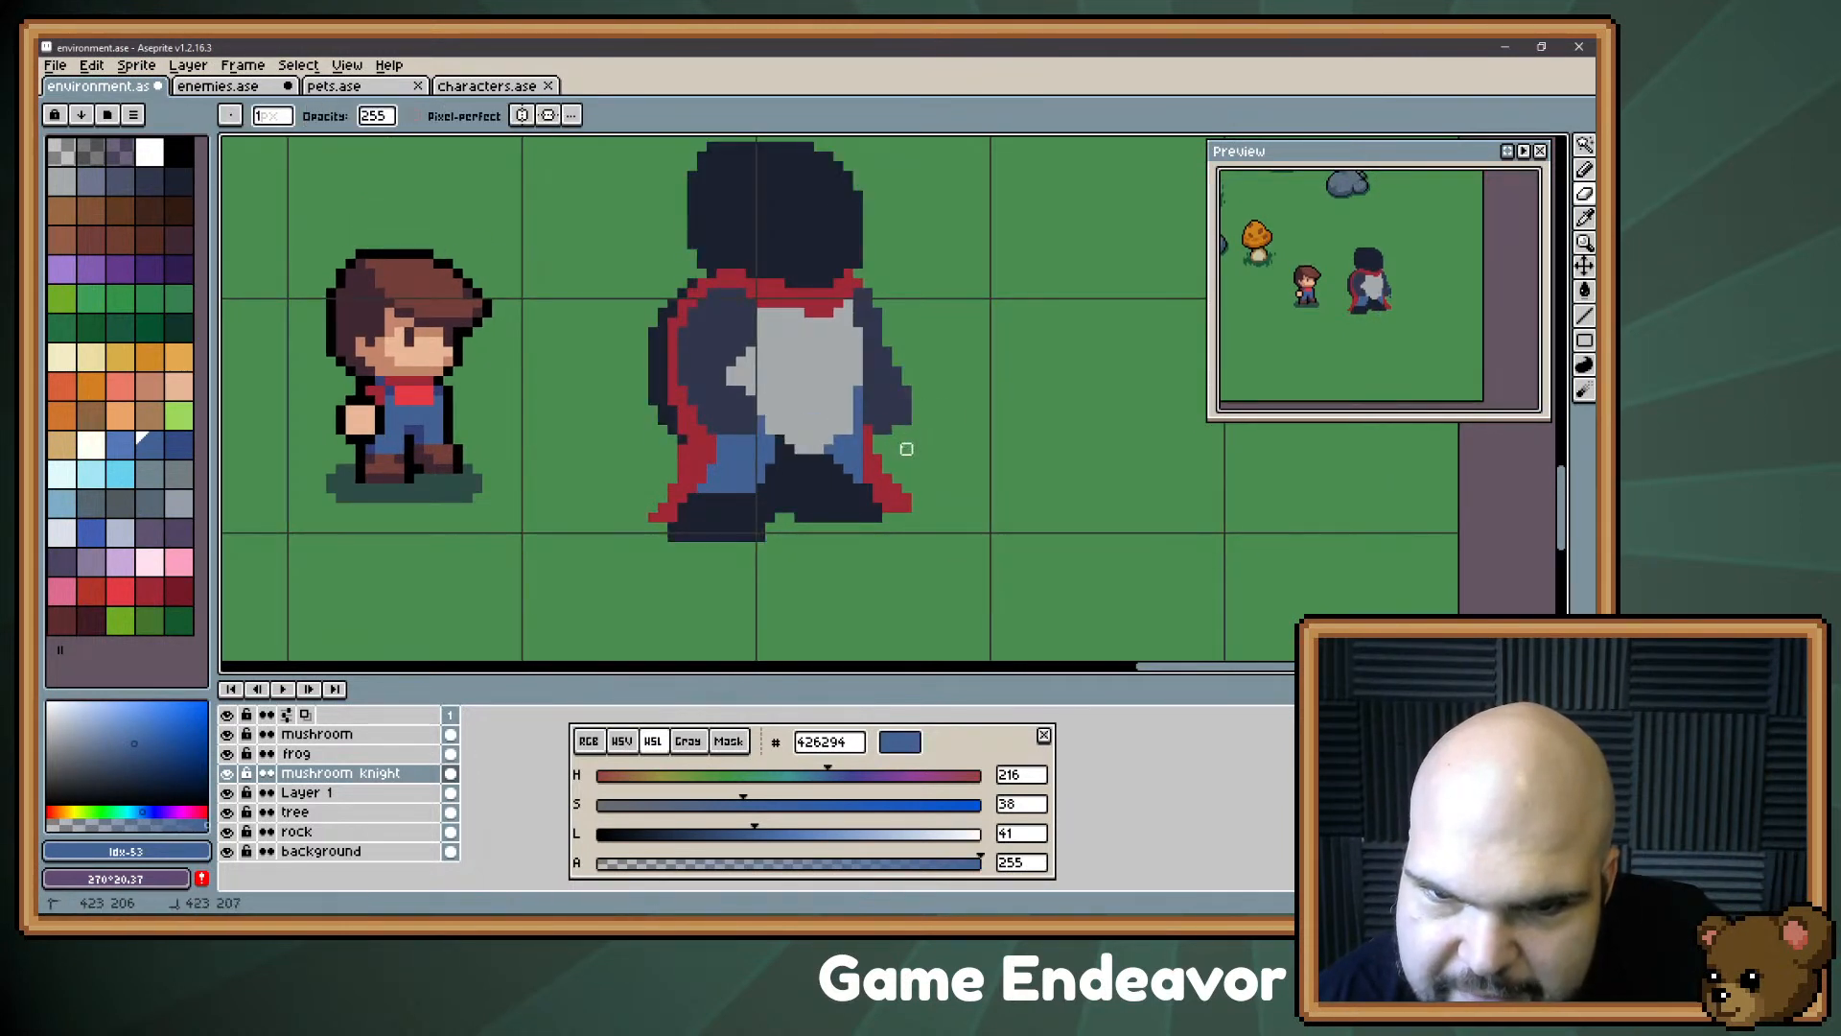
Step: Pick the arm shade 30364b and paint over the grey tip next to the near arm, widening the arm
left_click(893, 420, "alt")
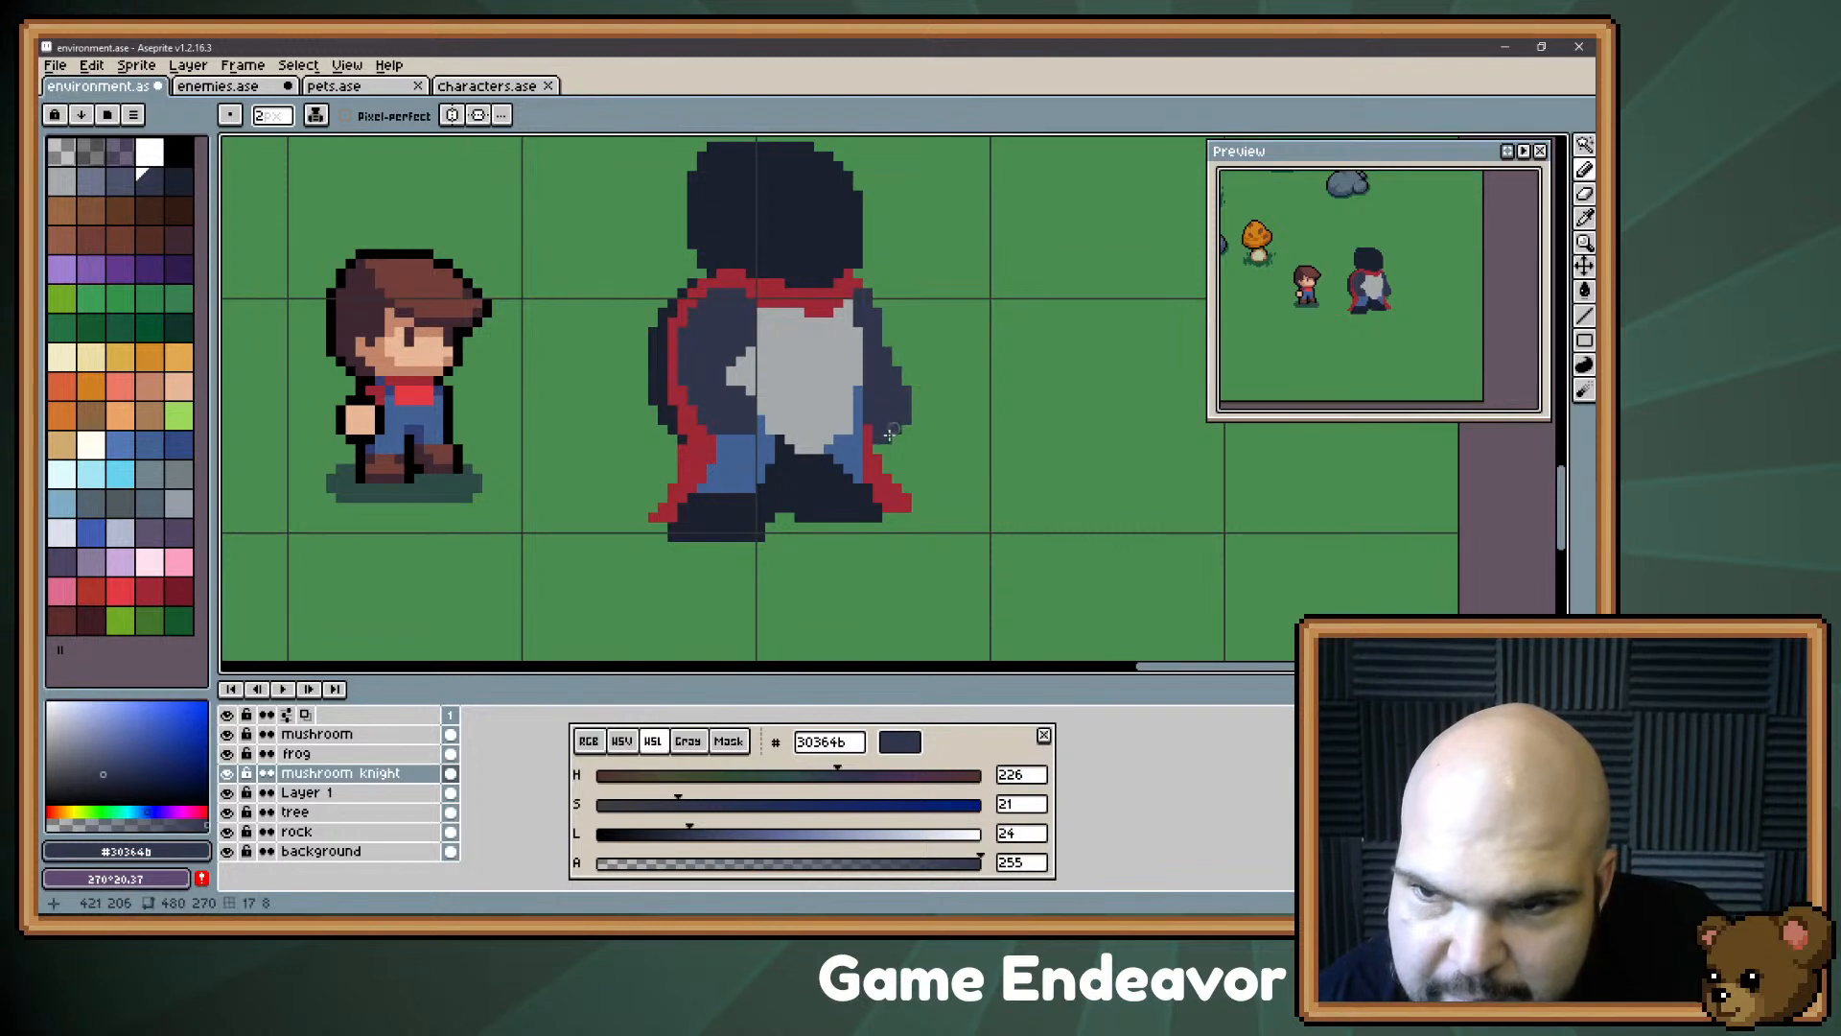
key("b")
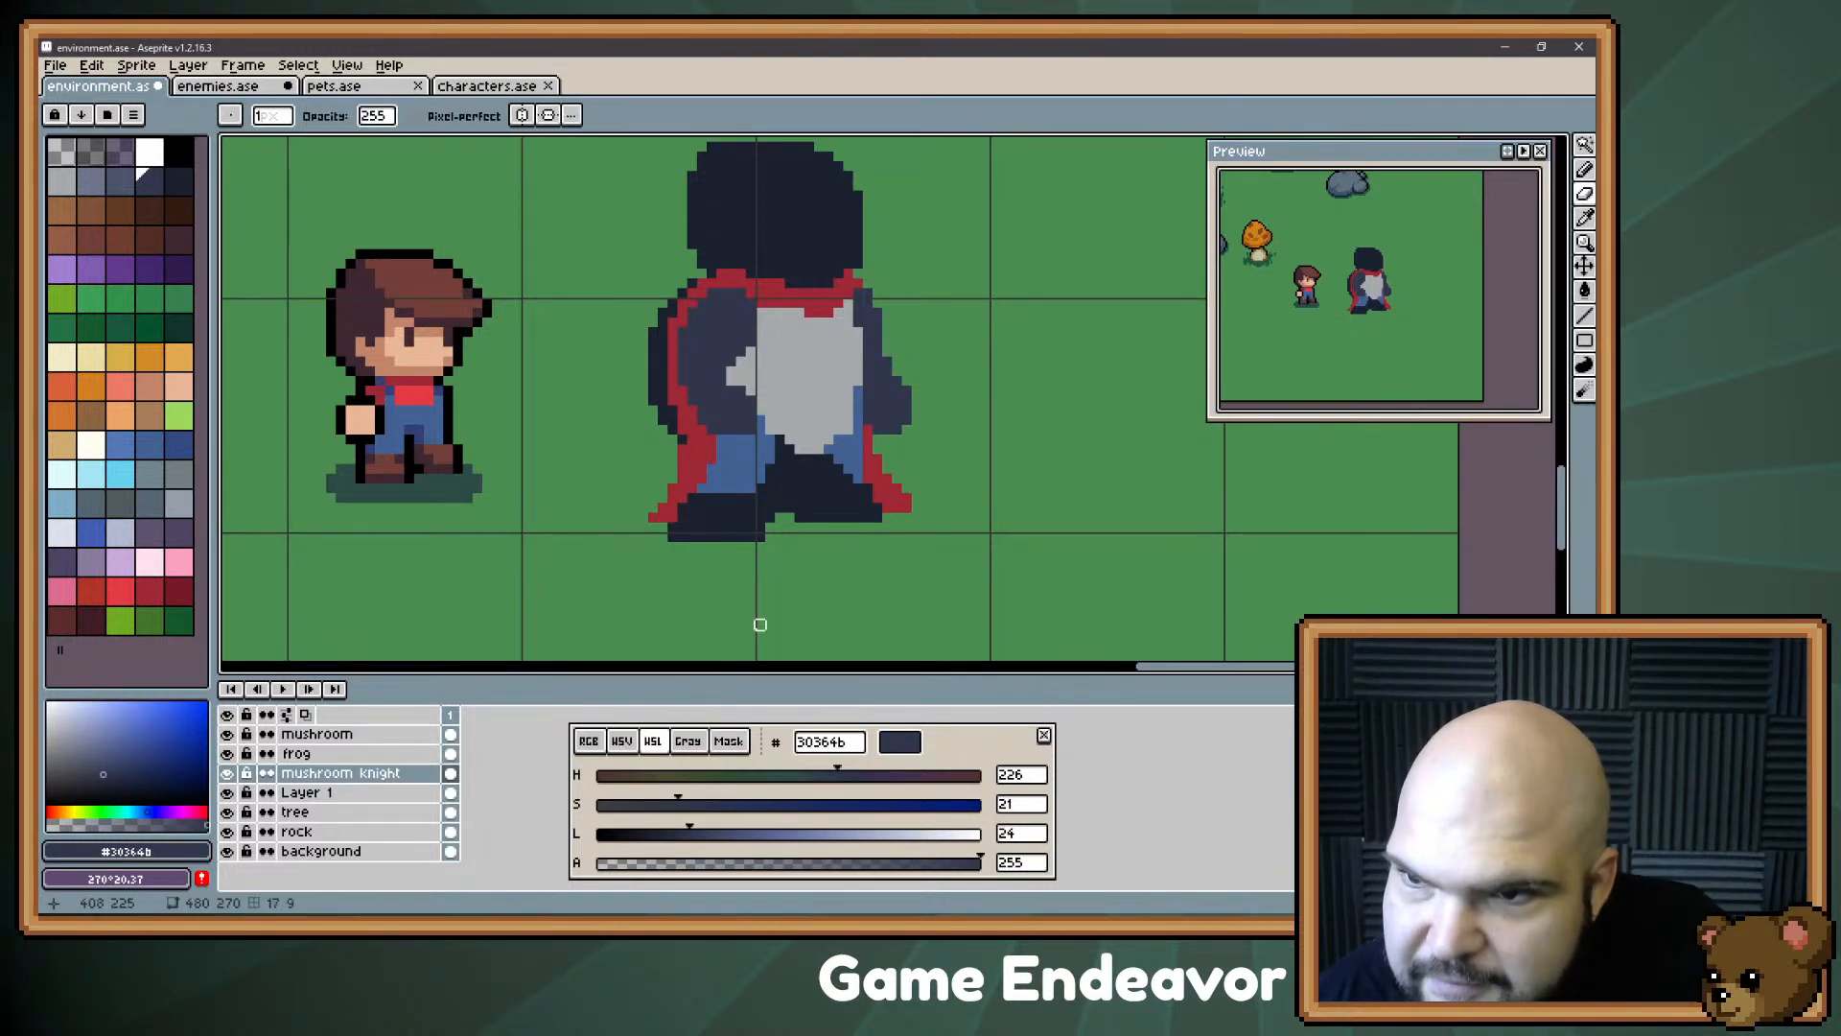
key("b")
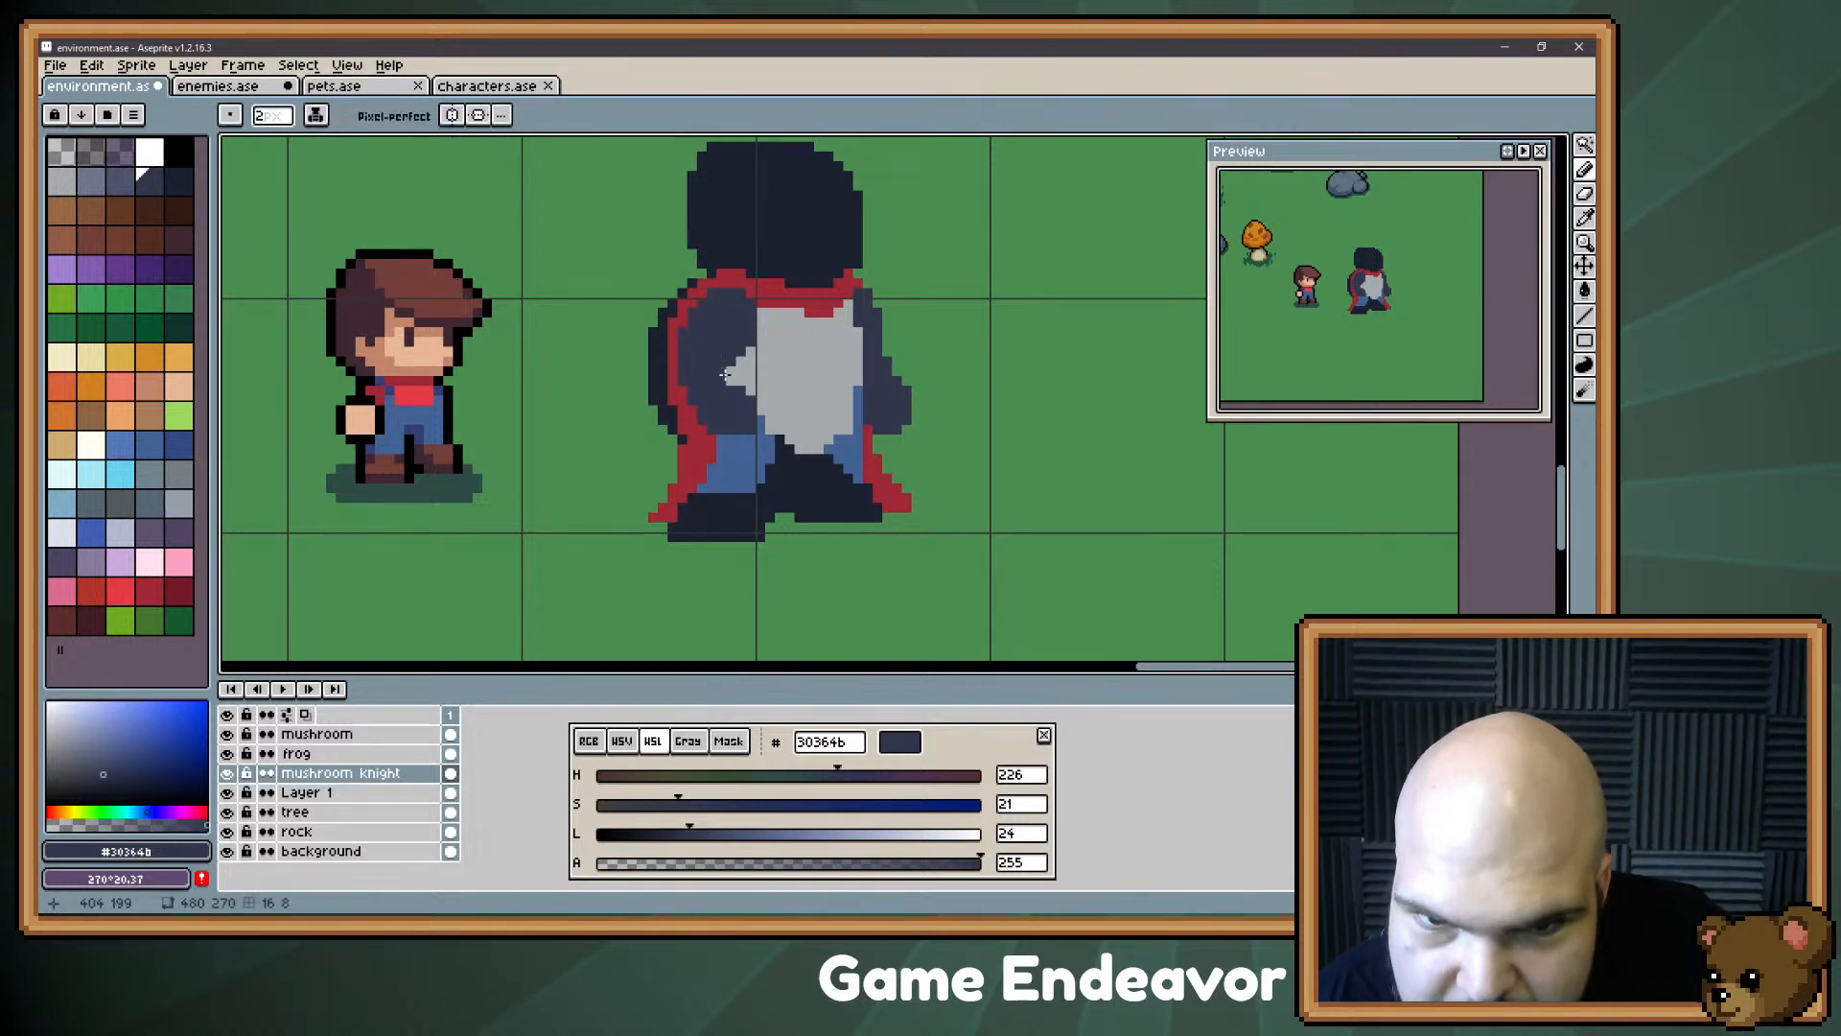
left_click_drag(731, 372, 732, 393)
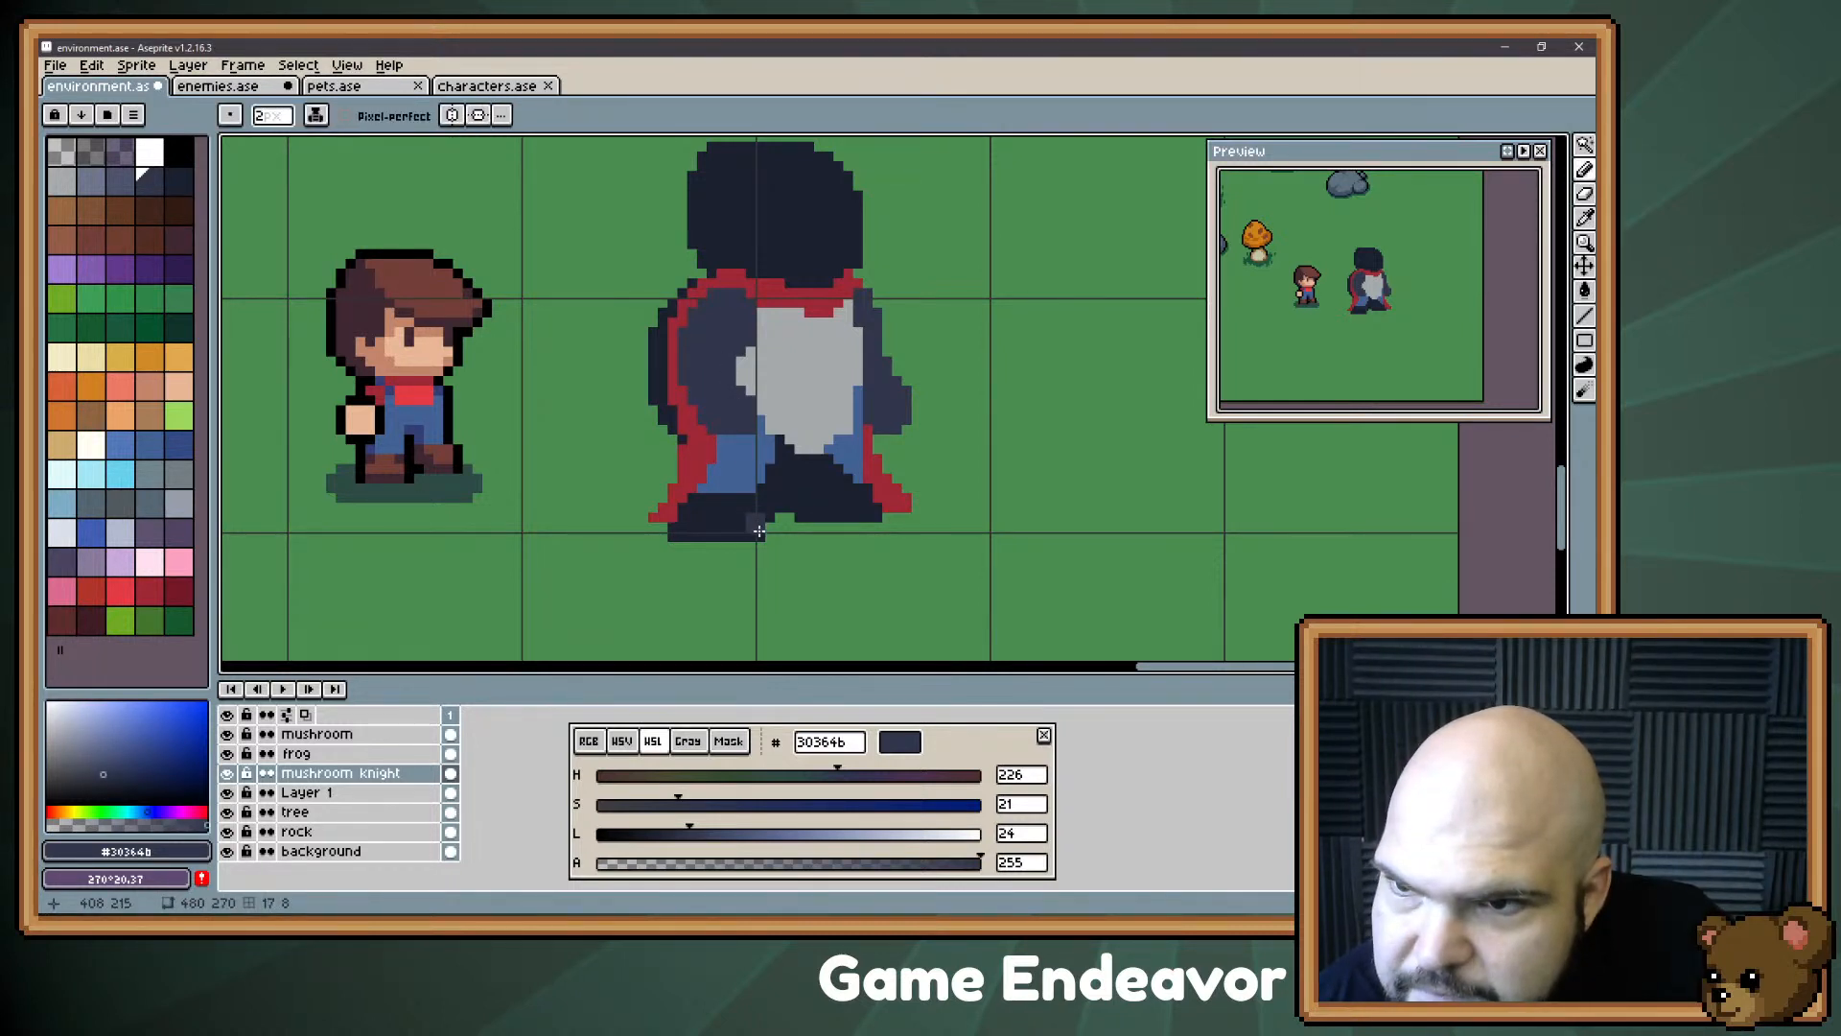
Step: Pick the leg blue 426294 and touch up the upper legs beside the chest's lower edge, finishing with a 1-pixel brush
left_click(758, 438, "alt")
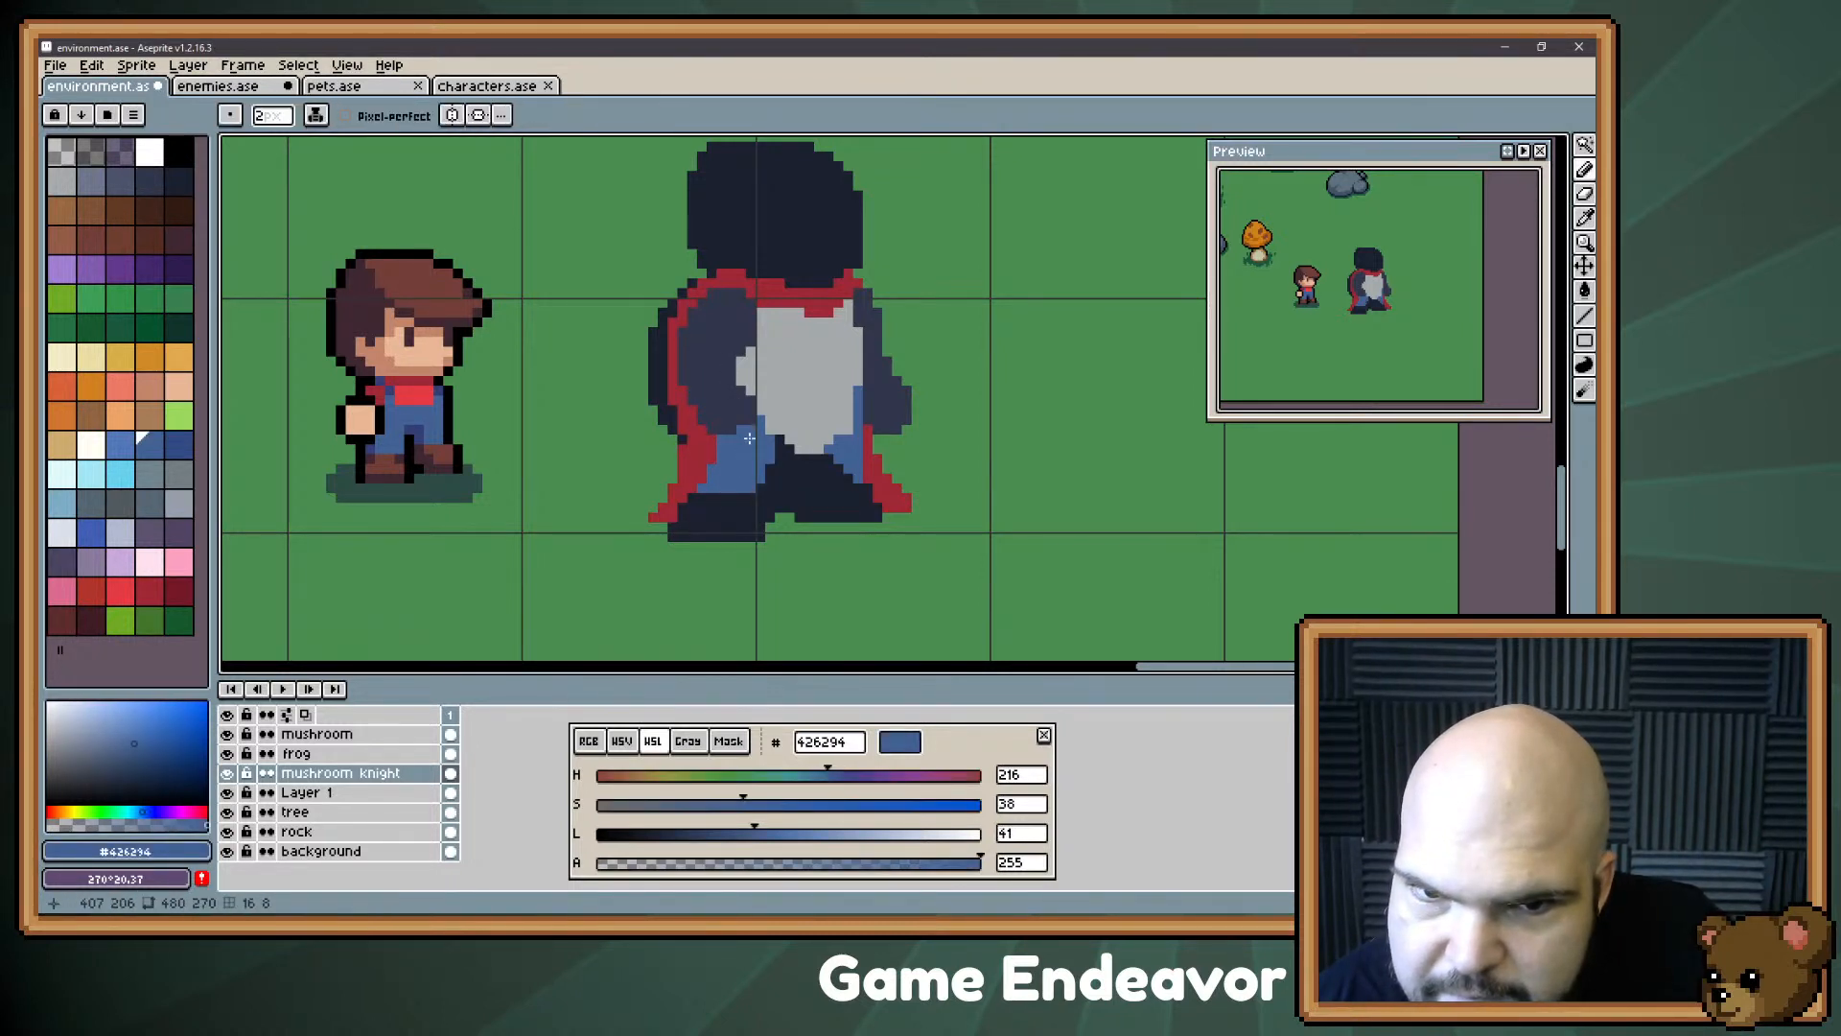
left_click(755, 515)
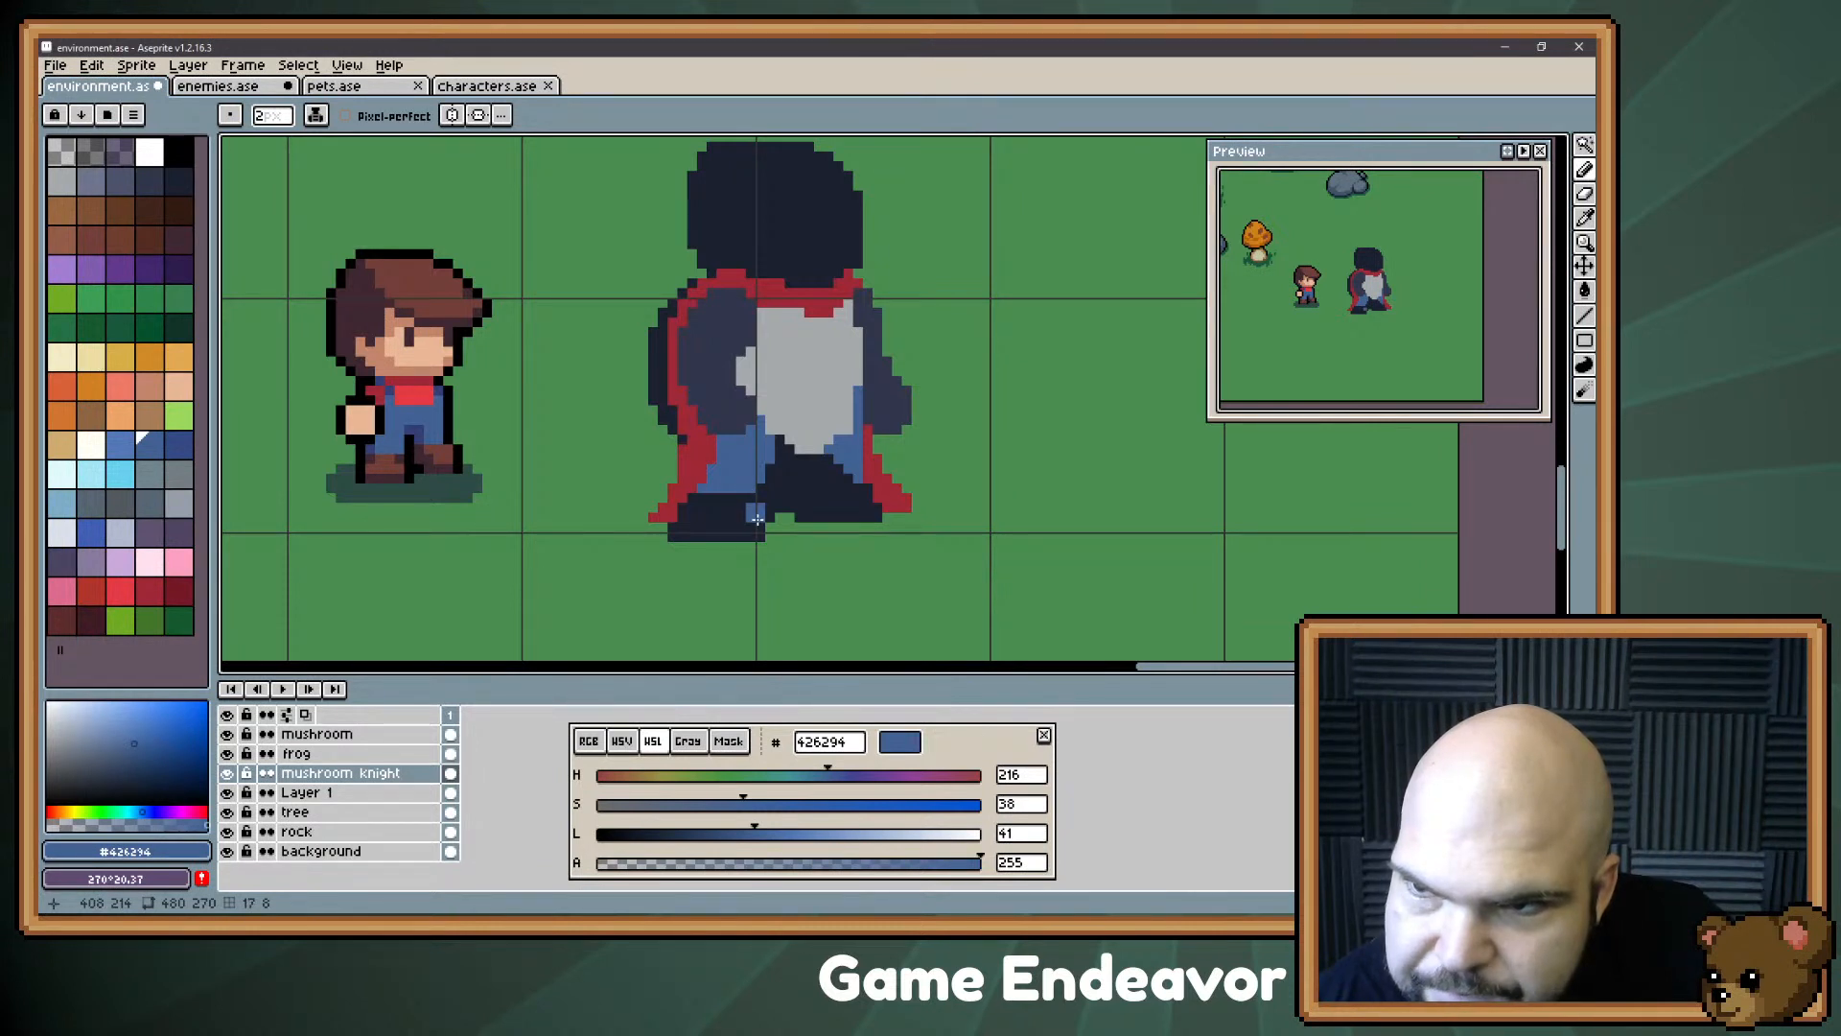
key("ctrl+z")
left_click(849, 324, "alt")
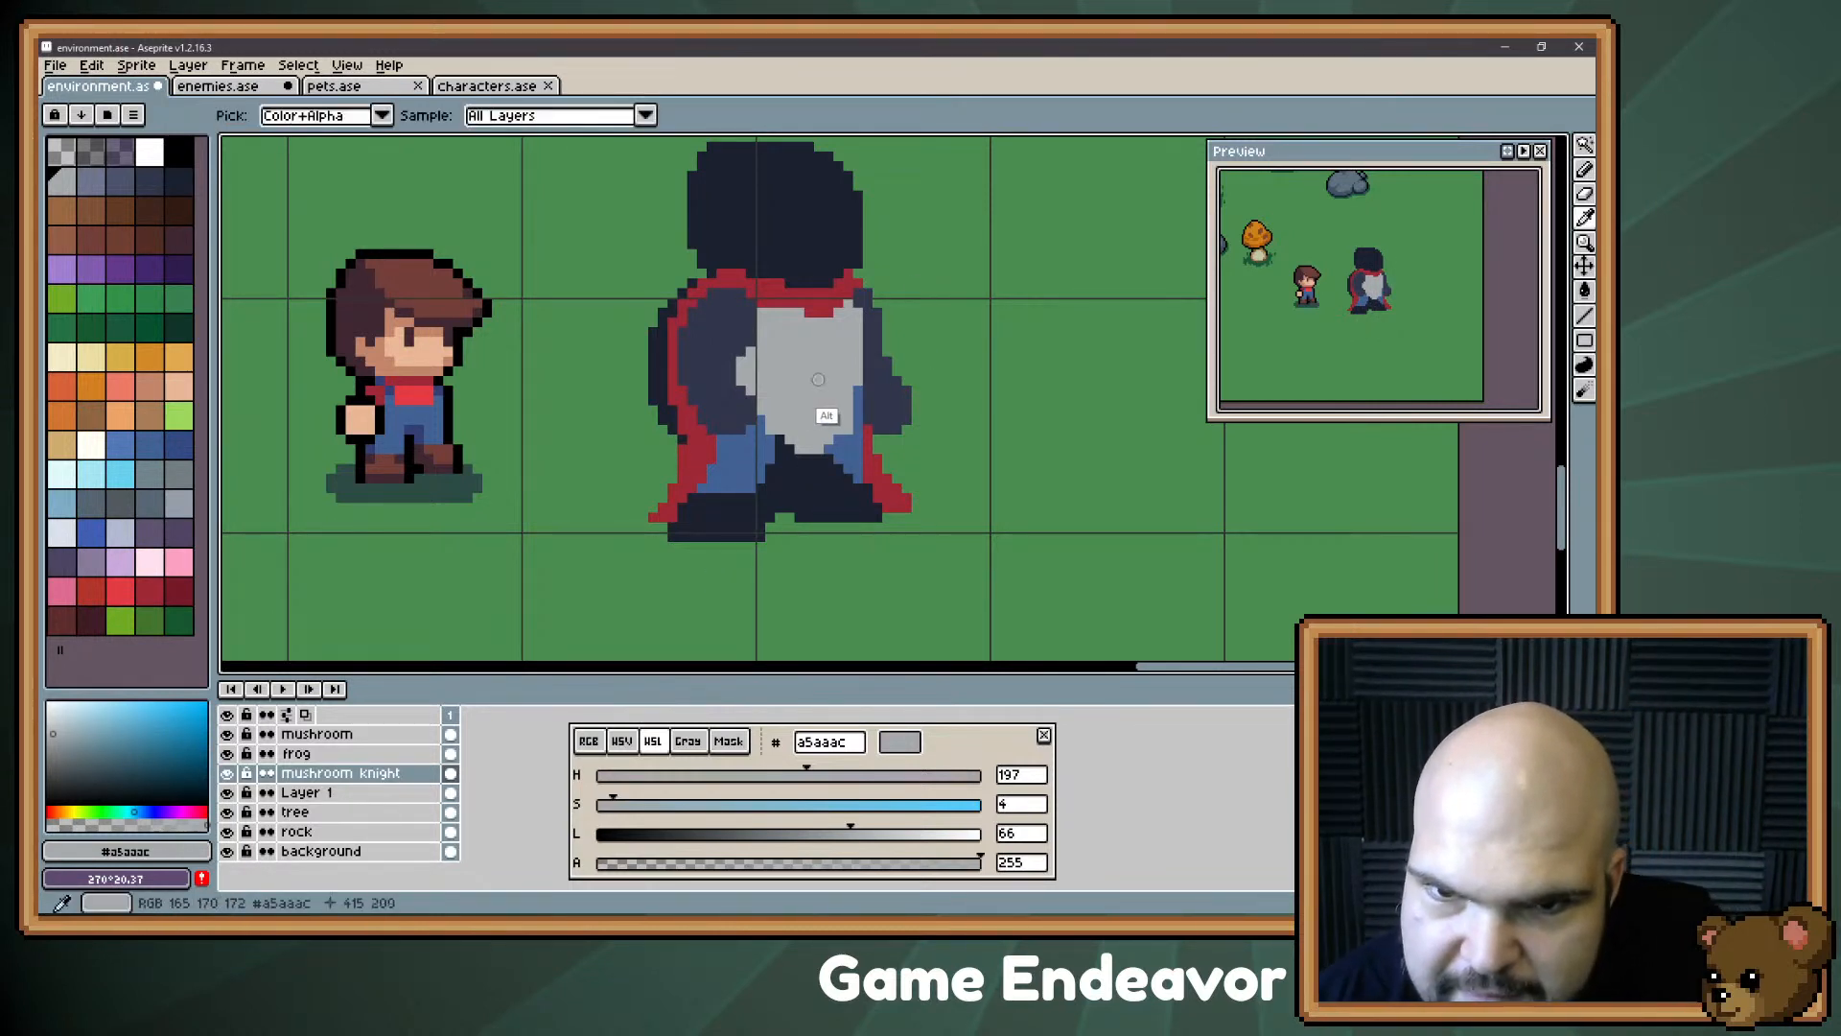
left_click(843, 455, "alt")
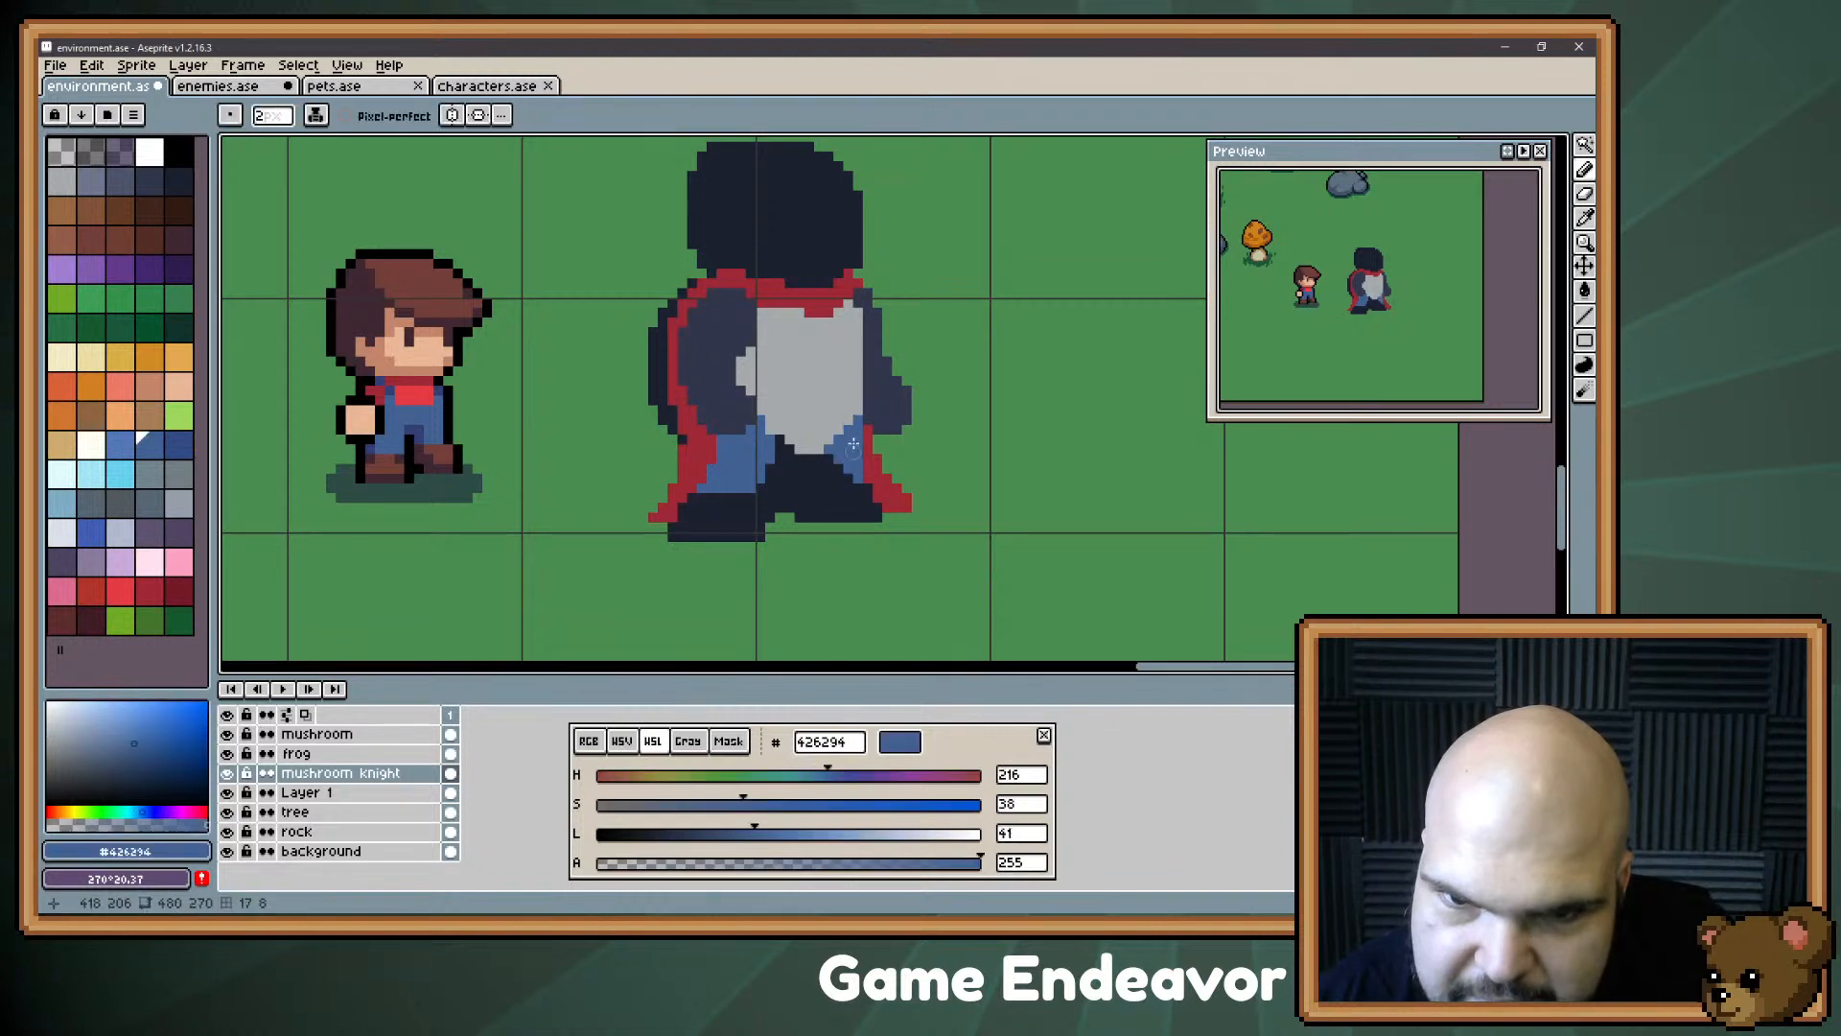
key("minus")
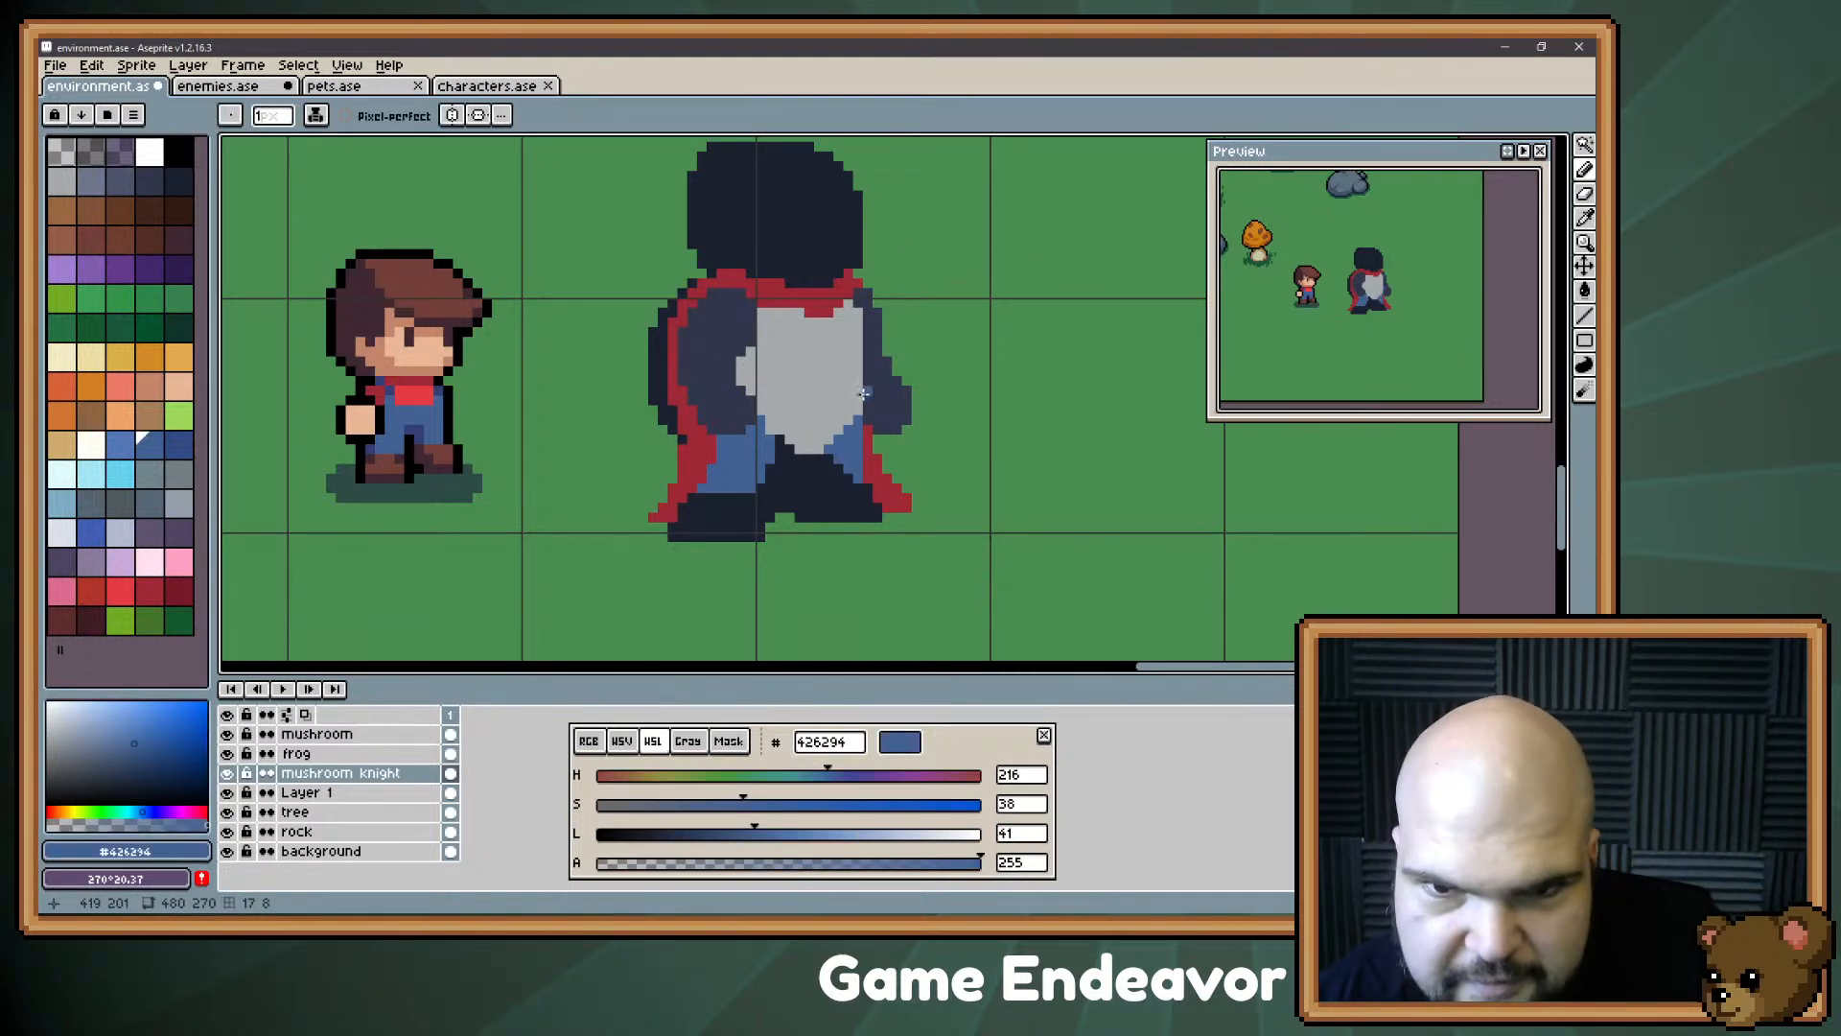
left_click_drag(857, 397, 856, 418)
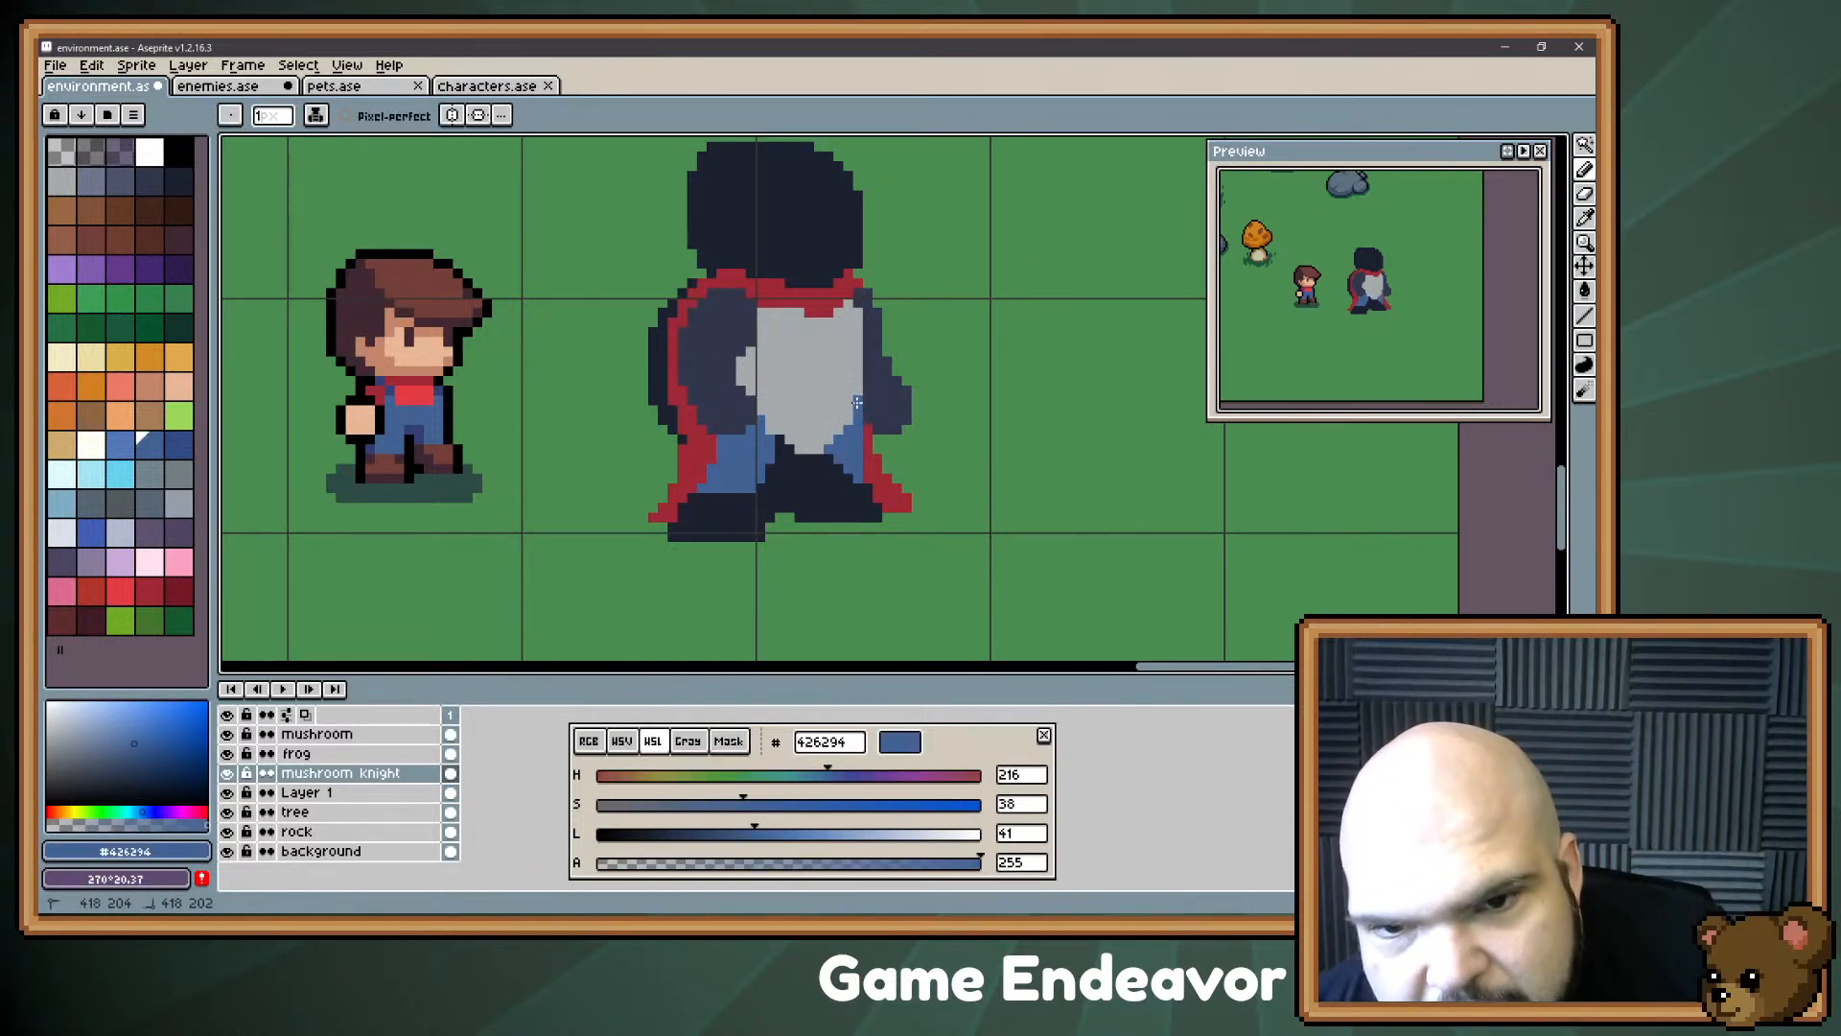
left_click(850, 420)
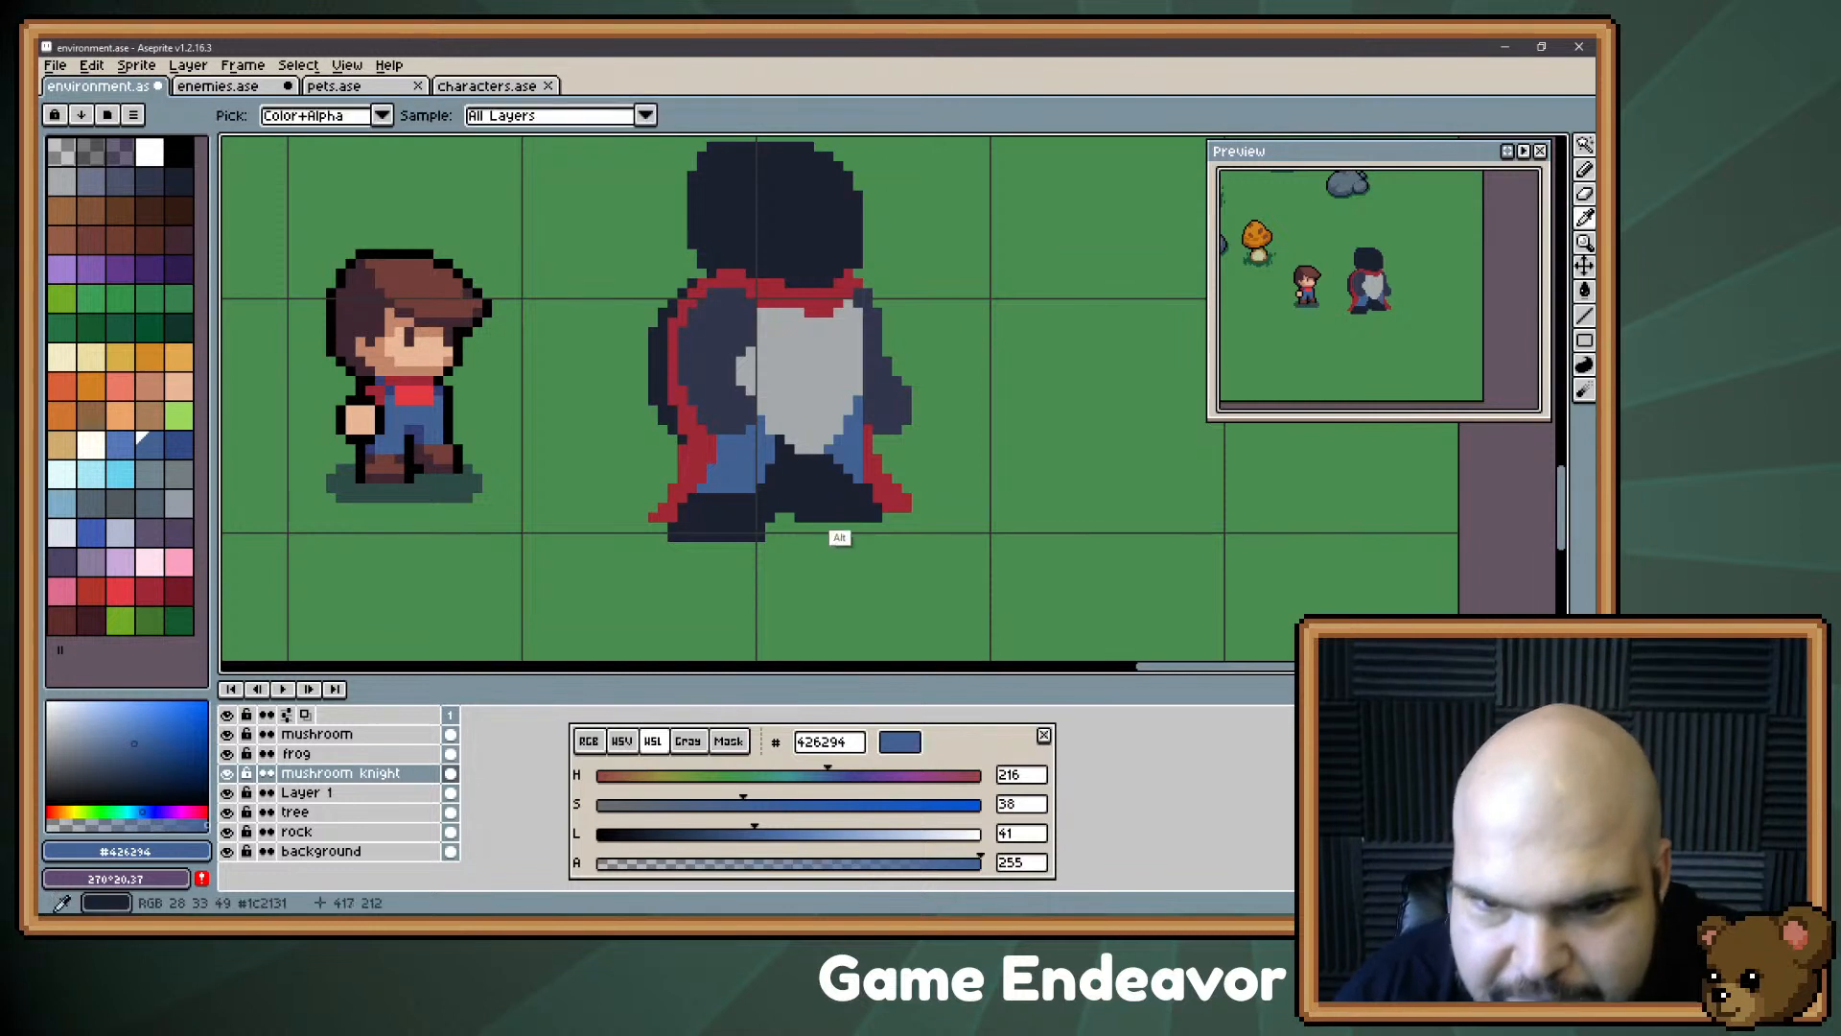
Step: Extend the grey a5aaac at the waist for a broader, flatter lower edge, and pick the dark 1c2131 again
left_click(836, 510, "alt")
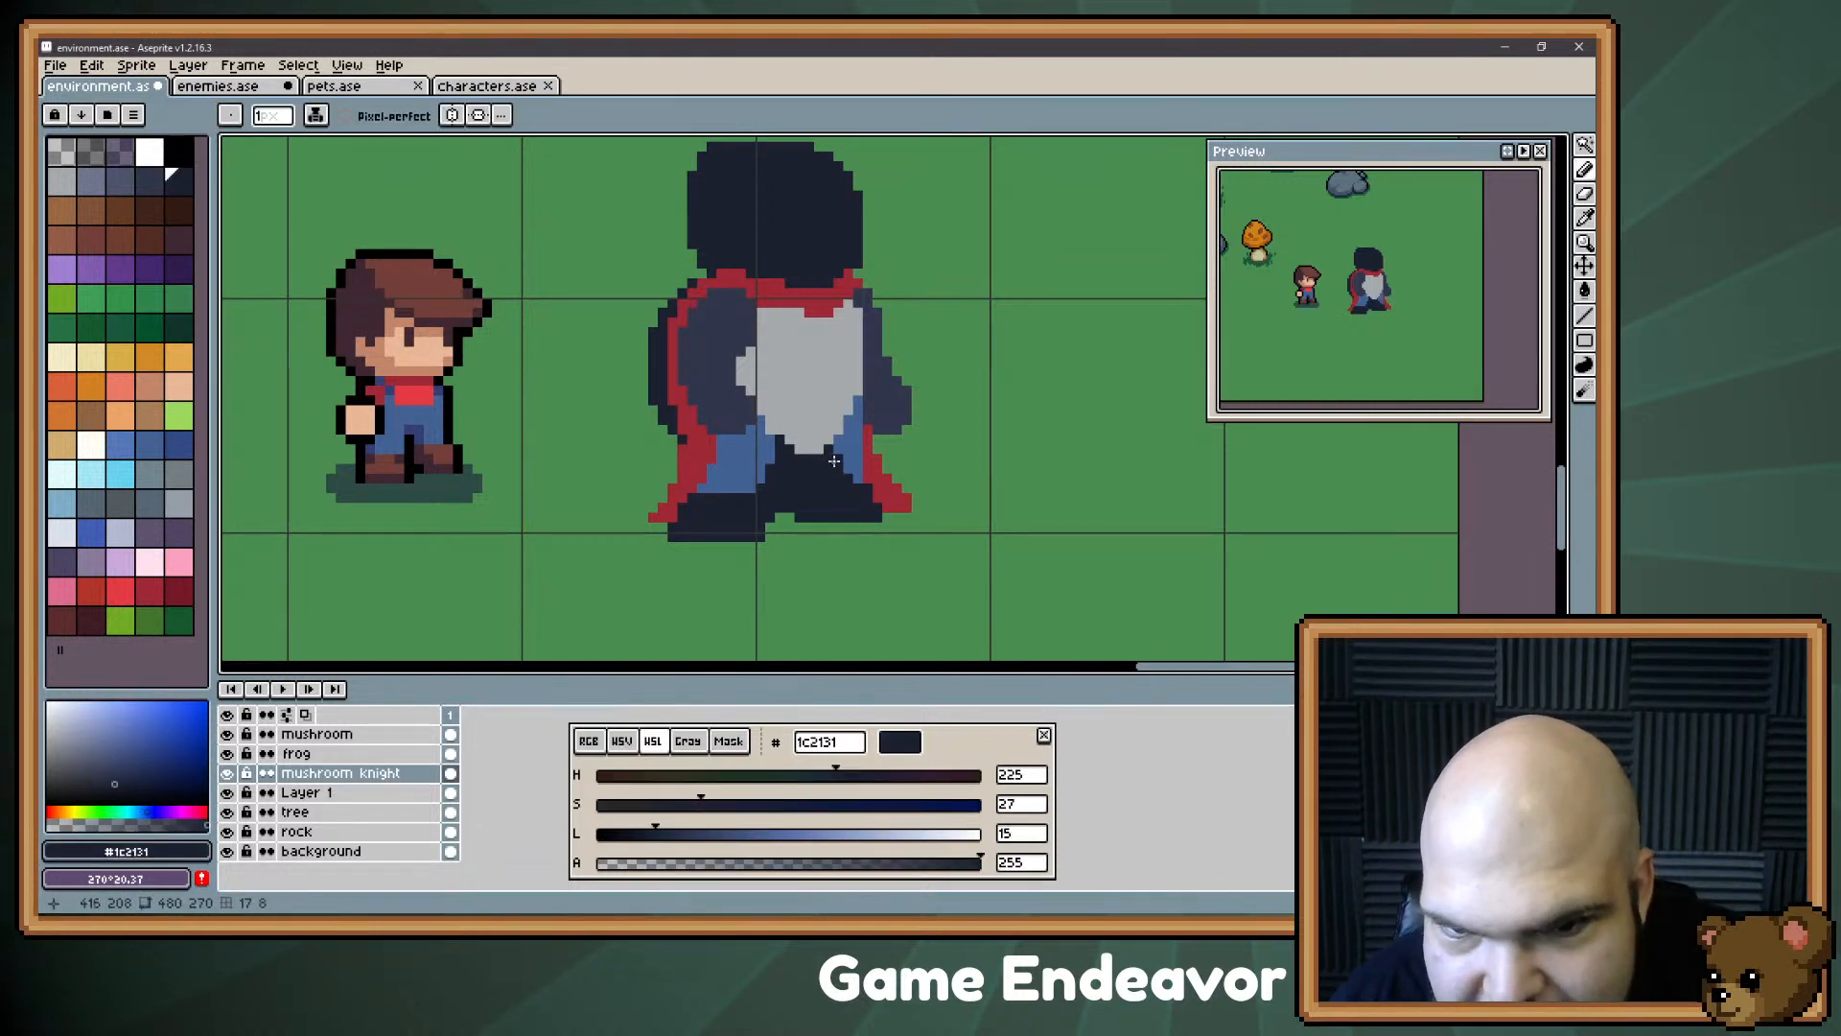
left_click(791, 430, "alt")
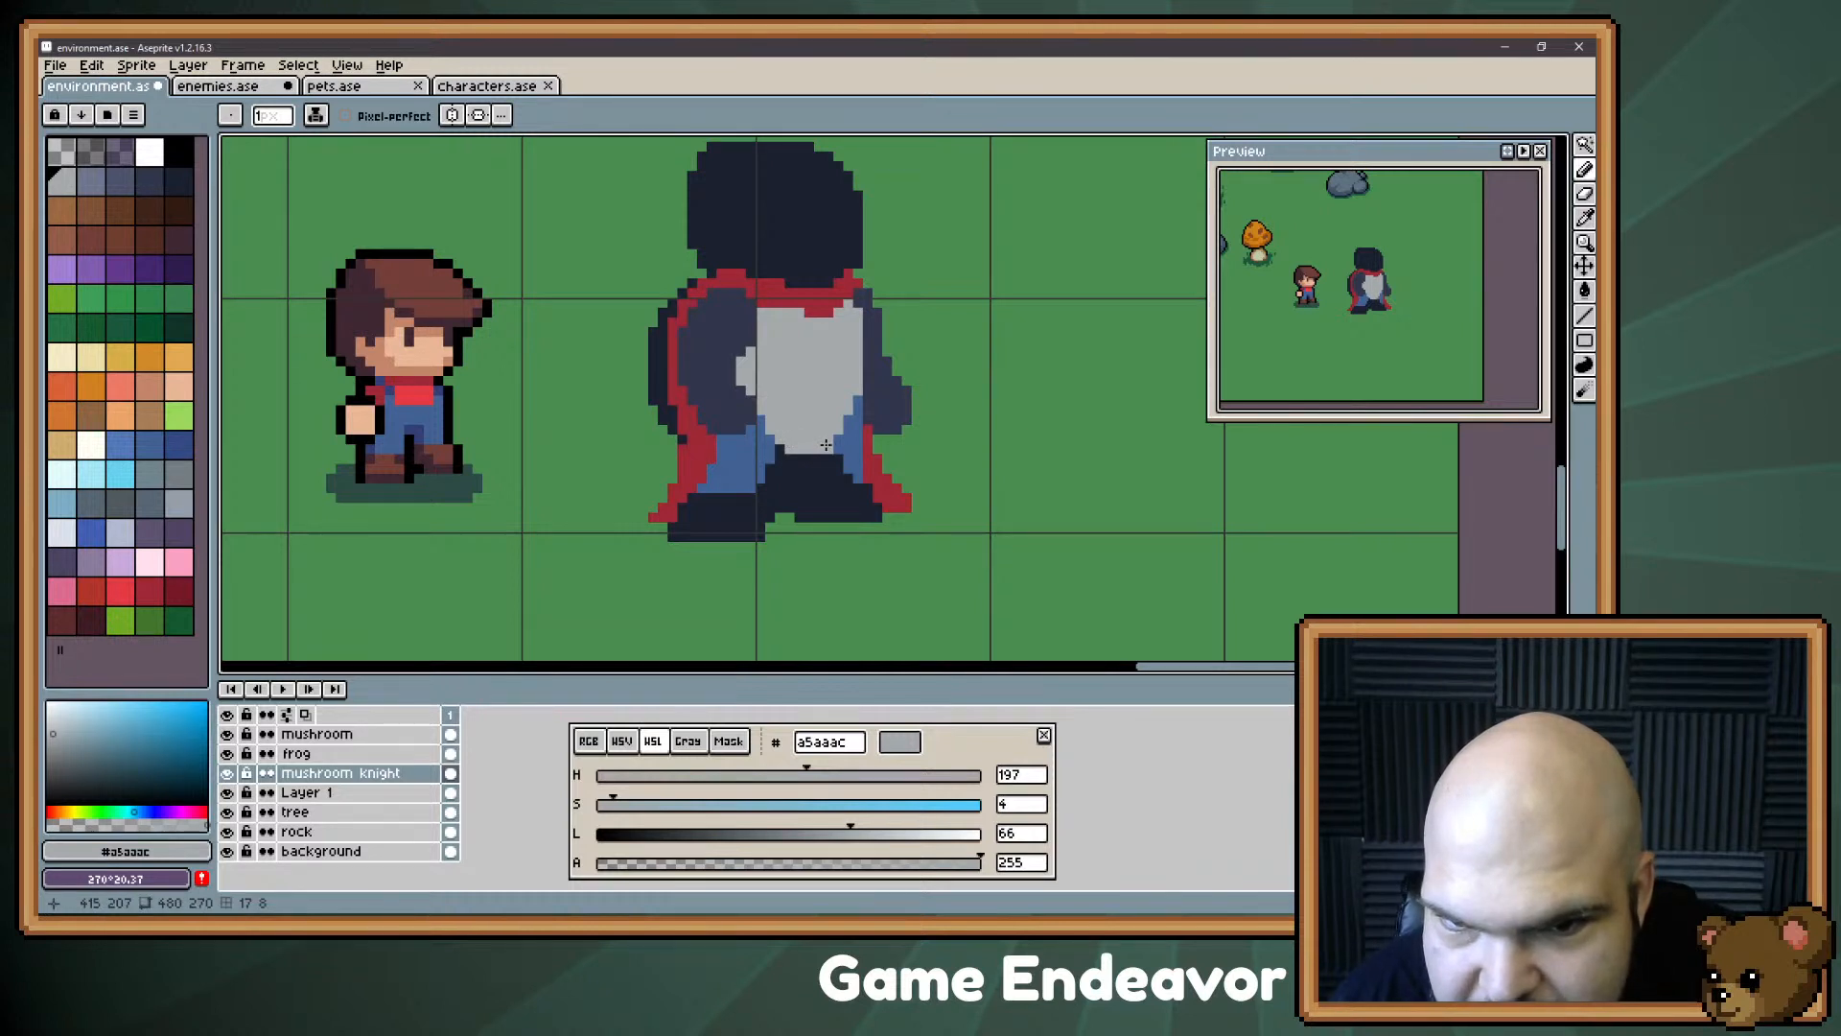
left_click(786, 453, "alt")
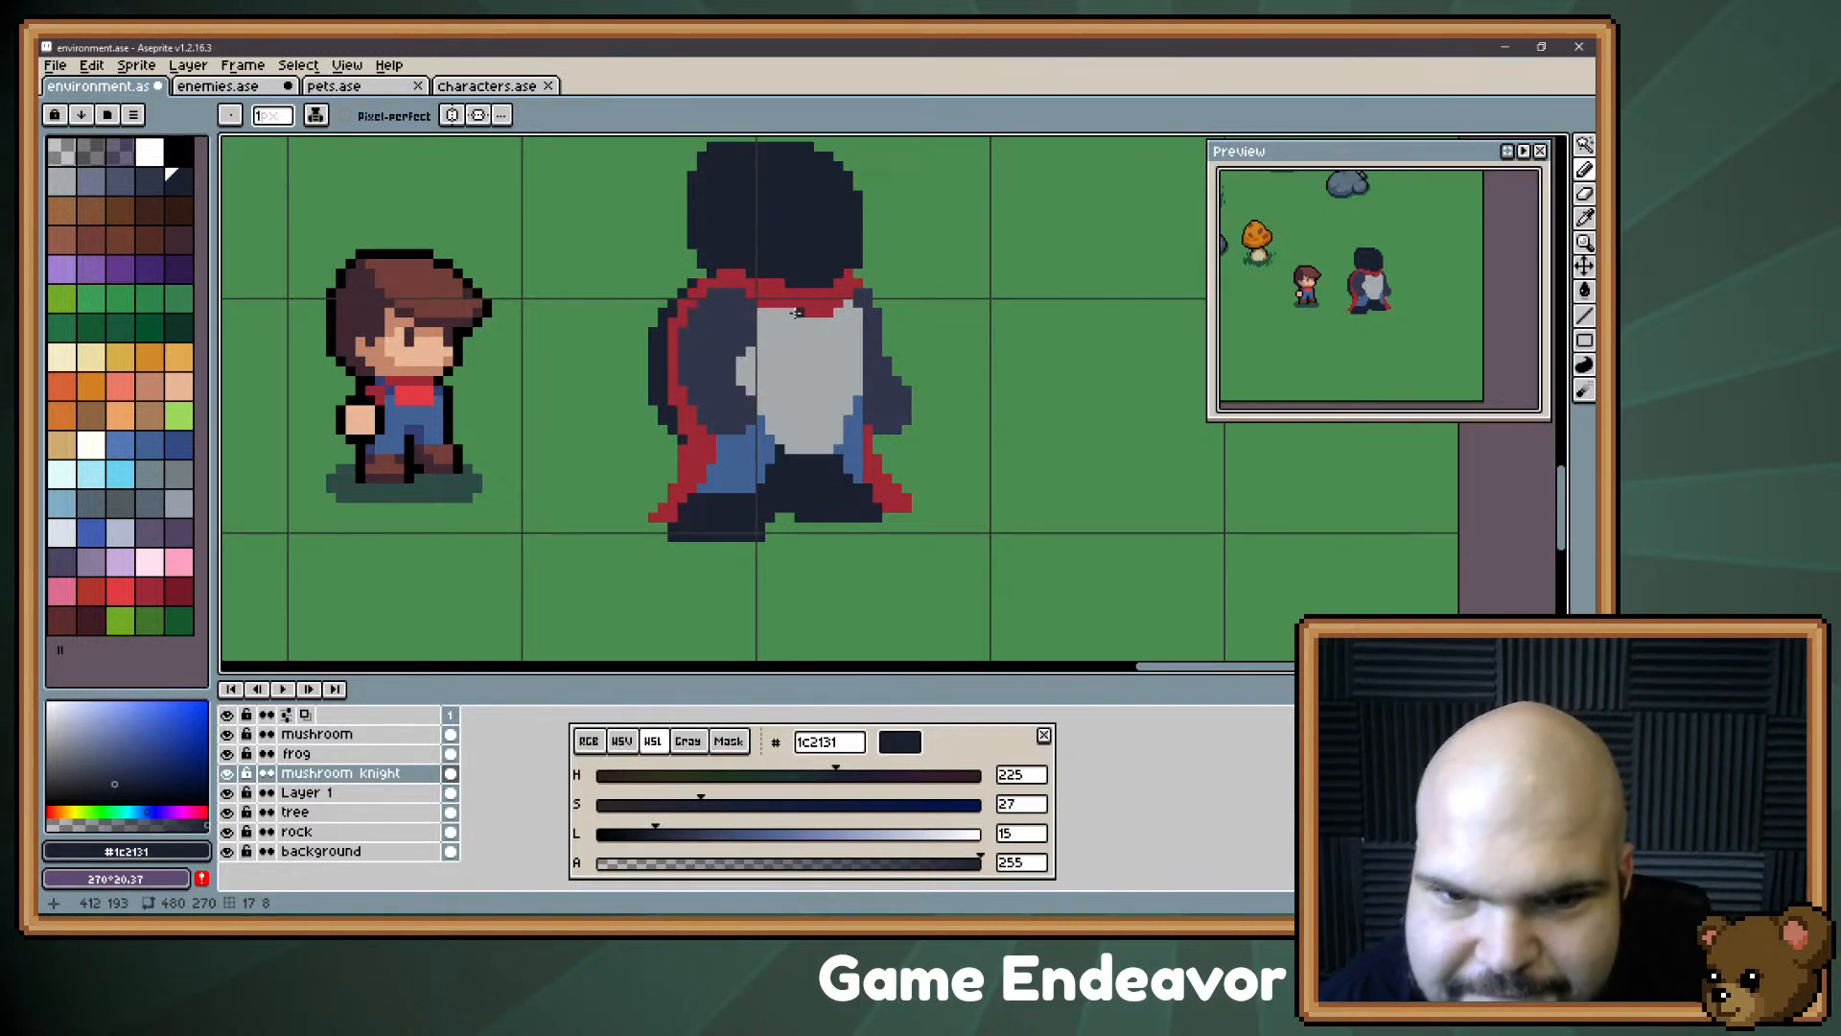
Step: Choose the palette grey-blue 6d758d and shade the grey patch between the near arm and the chest
key("z")
mouse_move(791, 342)
left_mouse_down()
mouse_move(772, 328)
mouse_move(724, 353)
mouse_move(752, 427)
left_mouse_up()
left_click(91, 181)
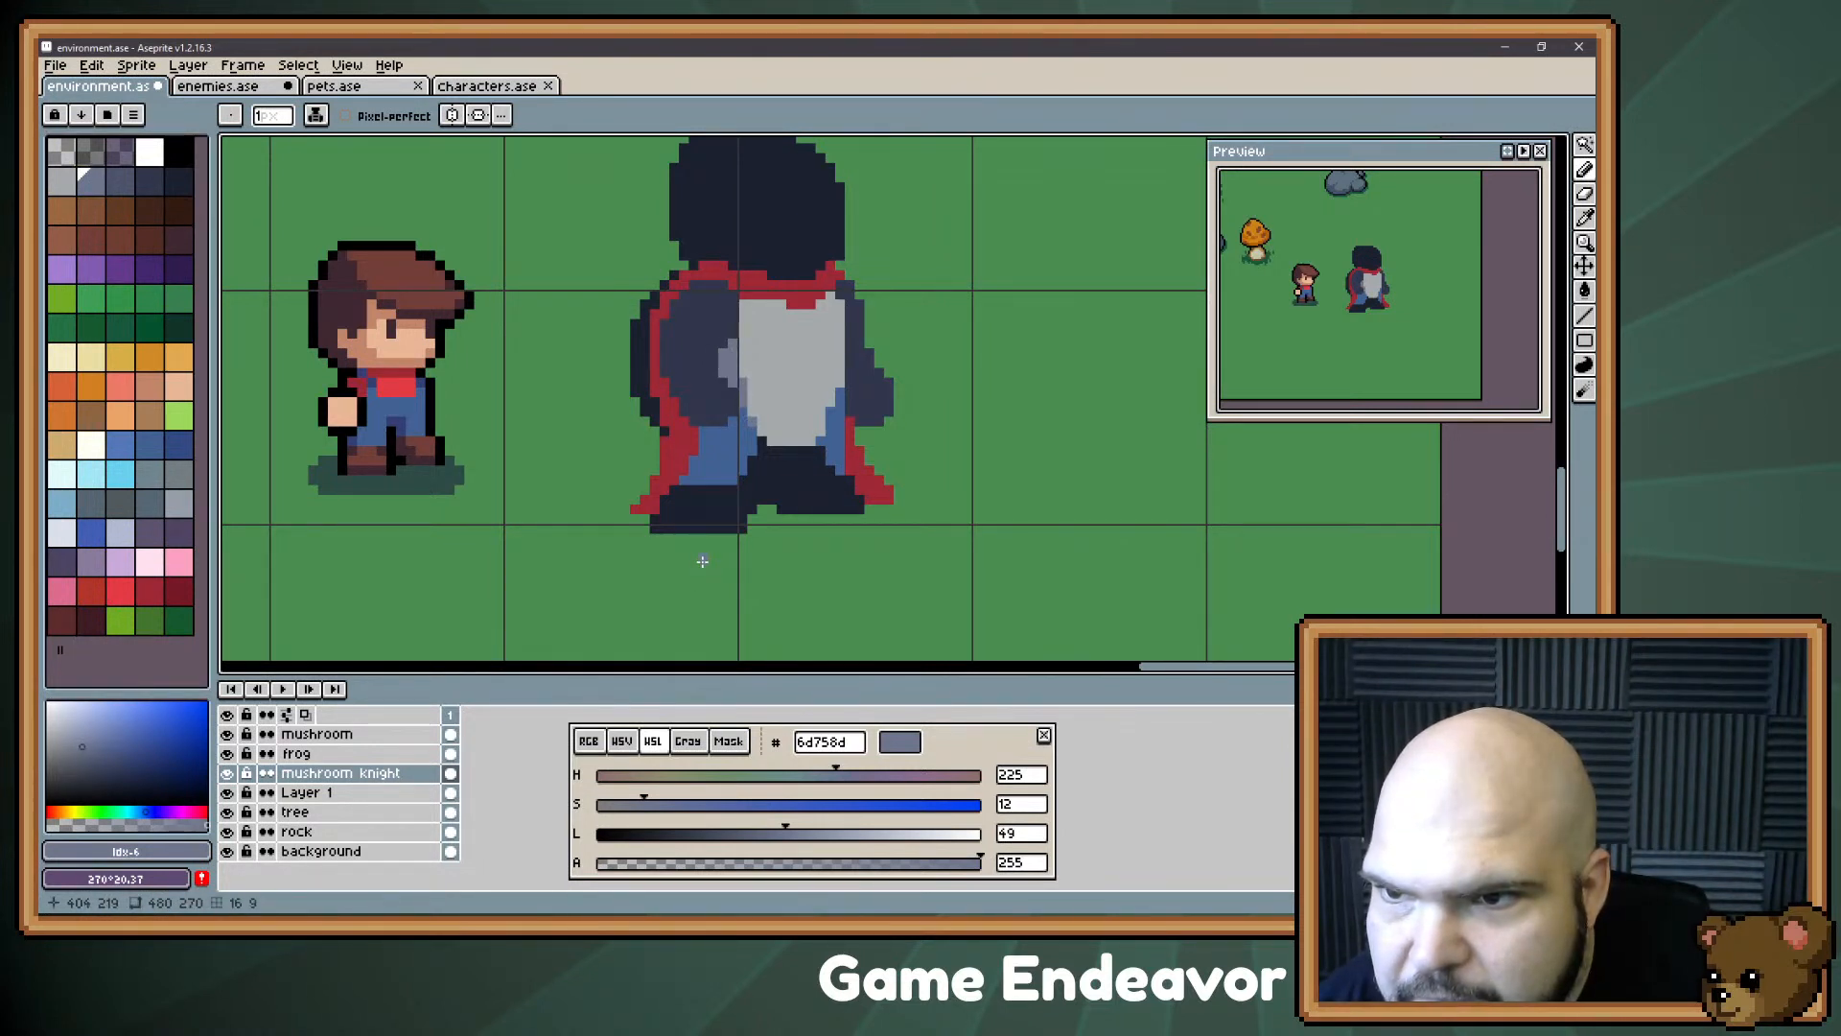
key("space")
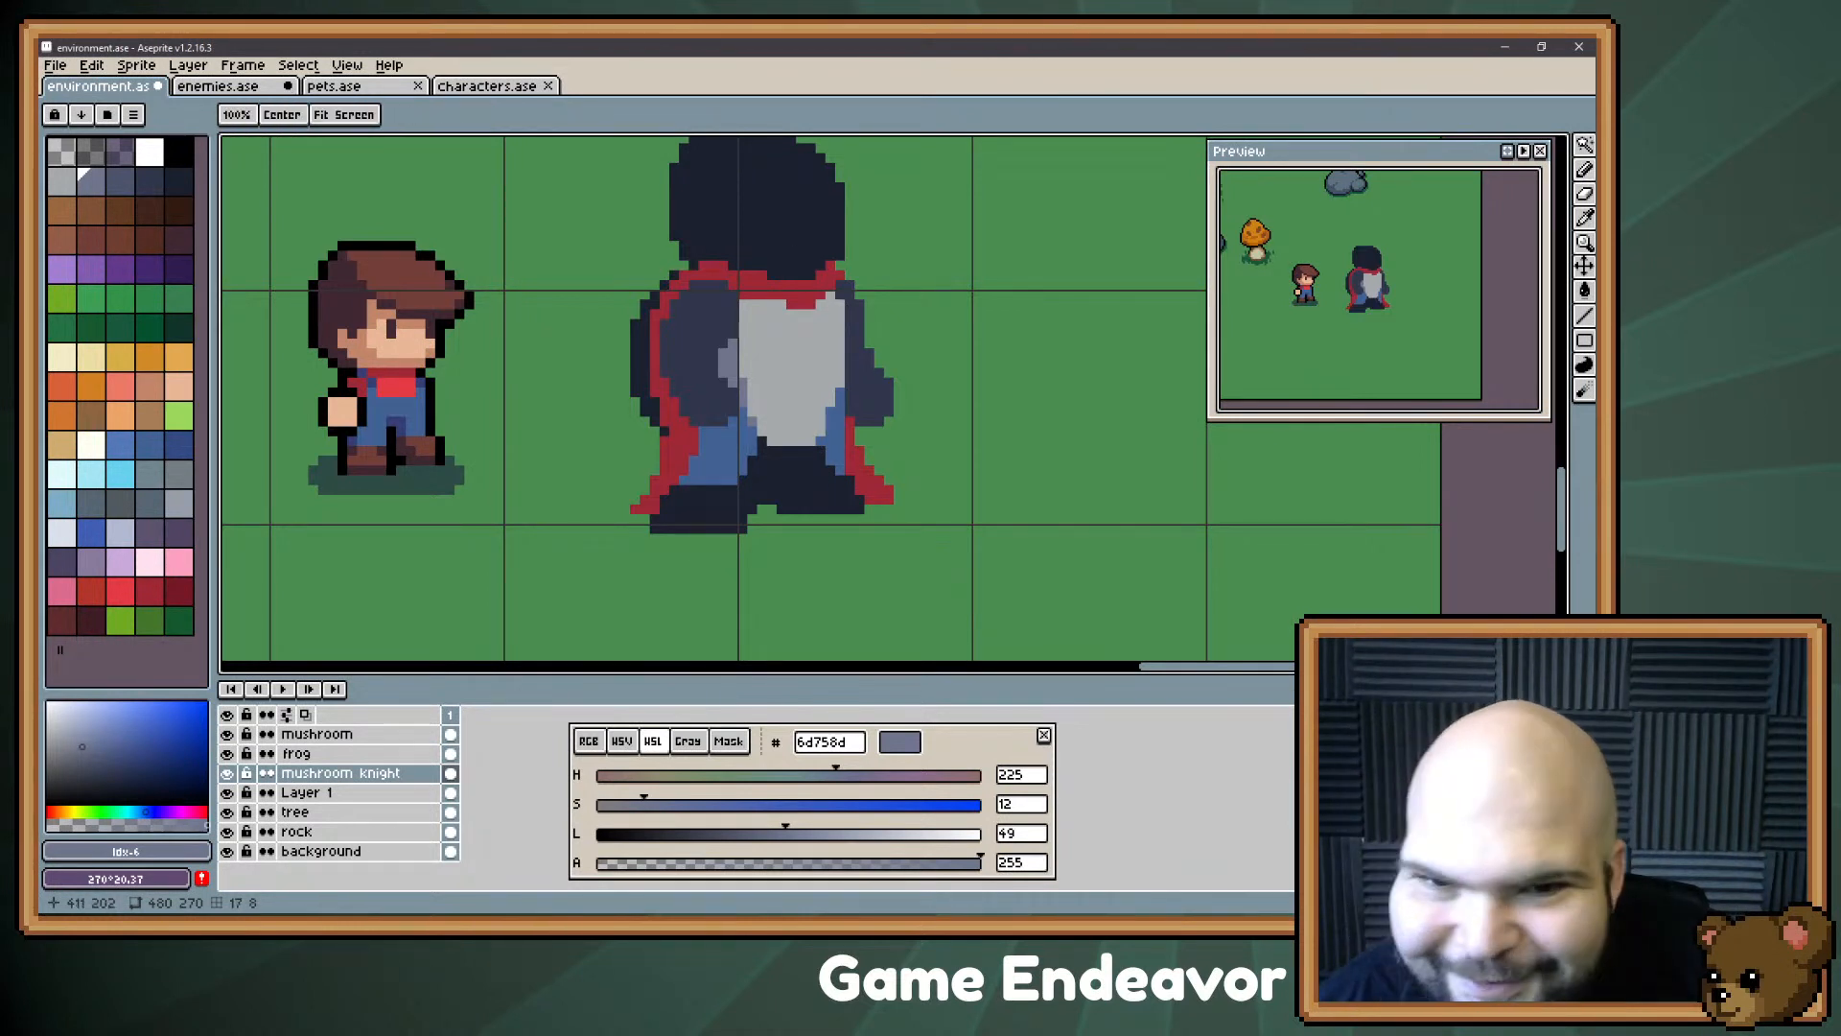
left_click_drag(704, 557, 690, 598)
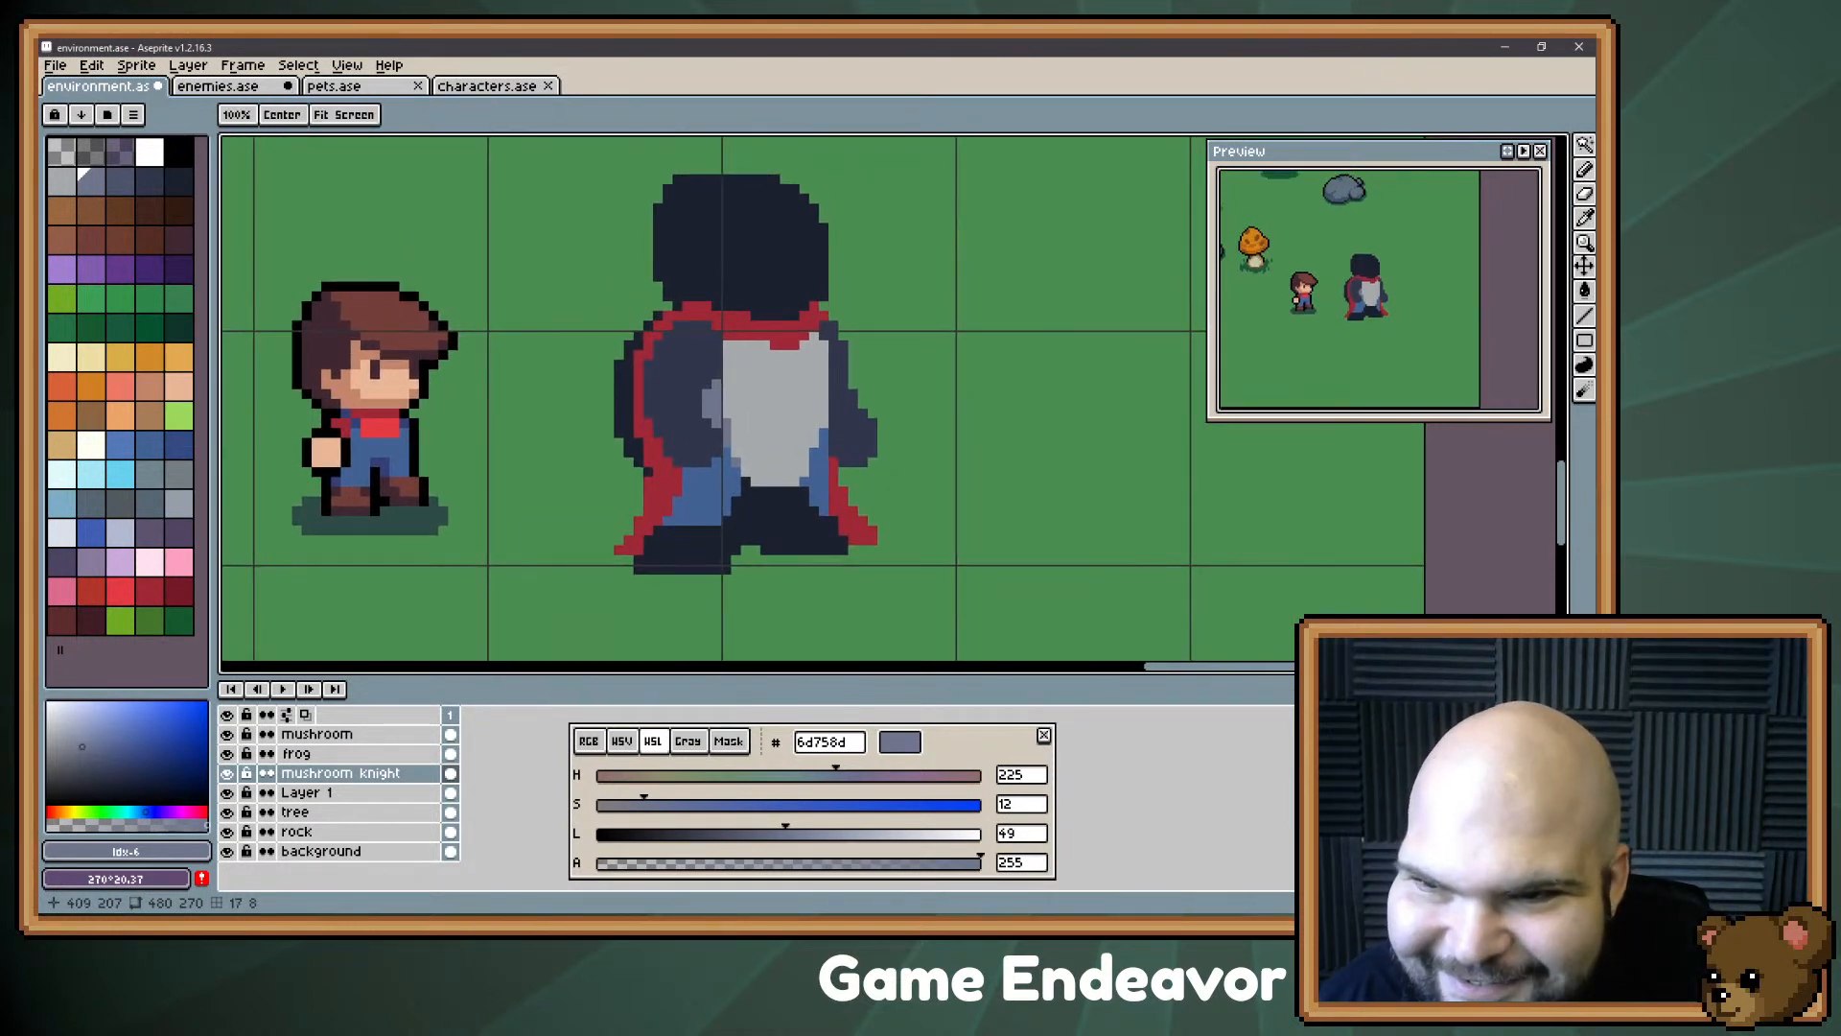
Step: Draw the chest plate's shading in 6d758d with a line across the midriff and notches below the collar and between the pectorals
left_click(794, 423)
mouse_move(794, 423)
left_mouse_down()
mouse_move(820, 421)
mouse_move(726, 416)
left_mouse_up()
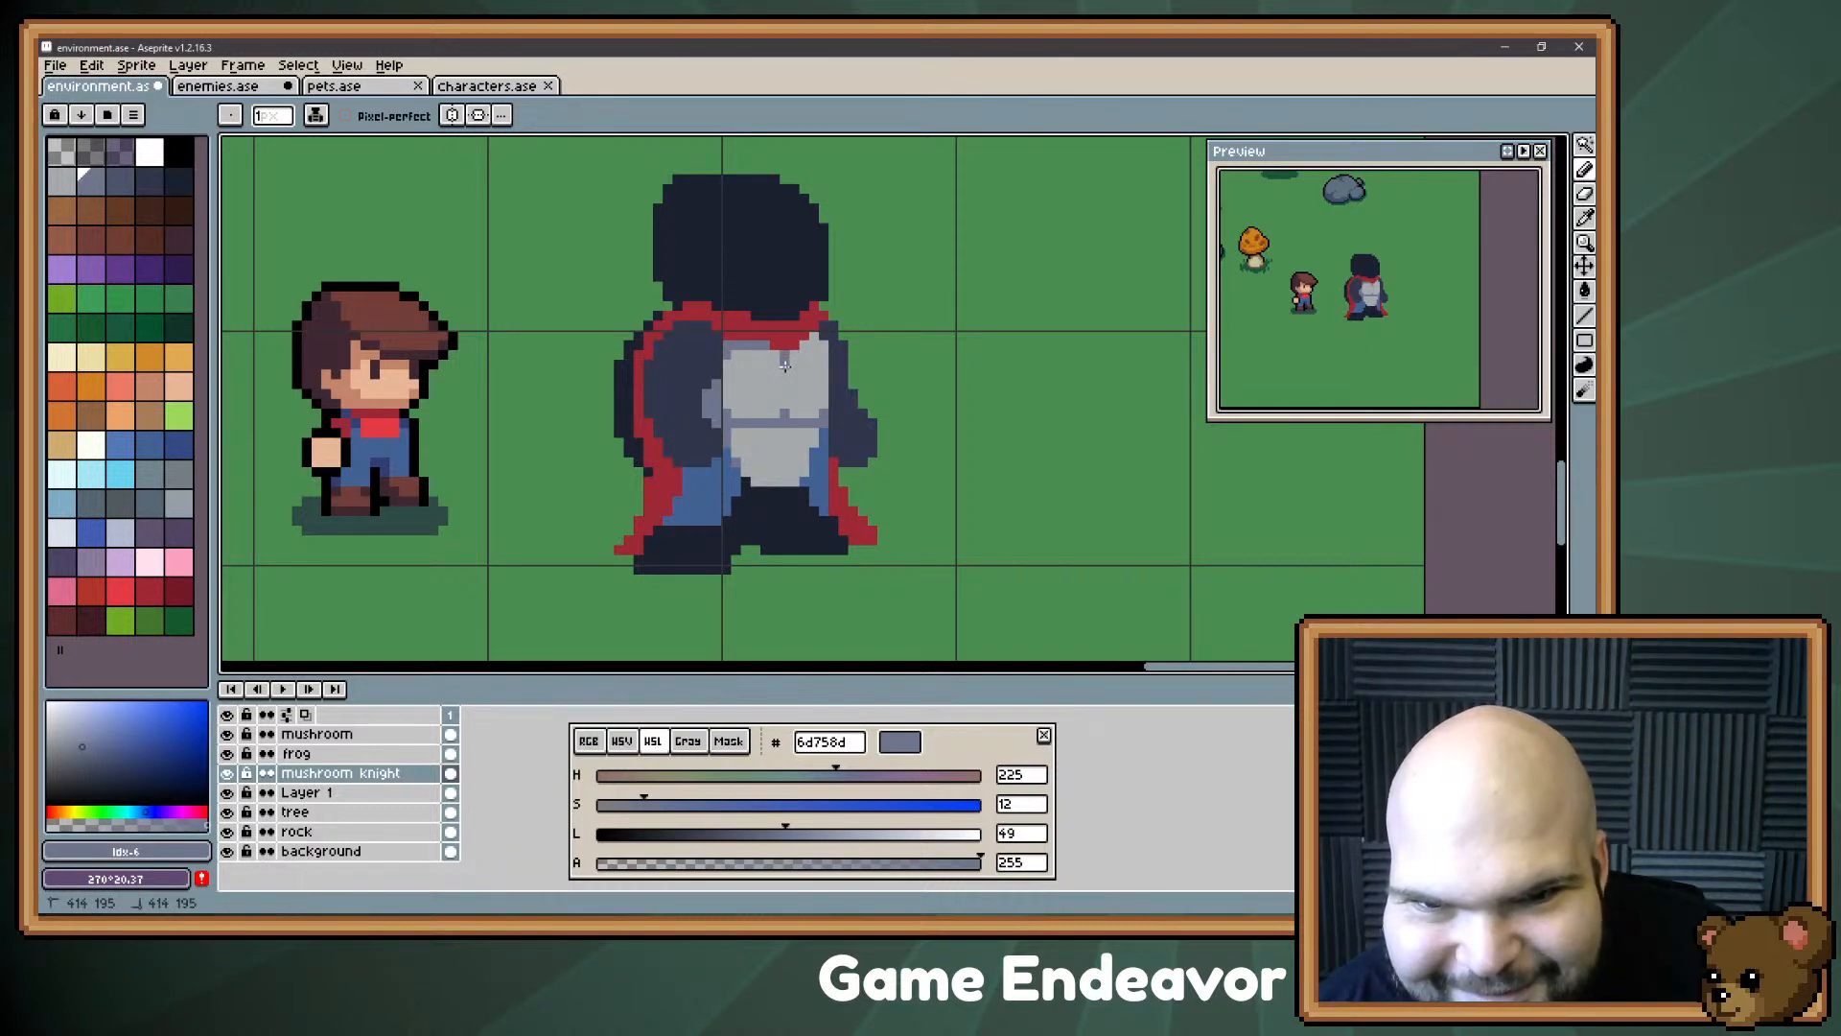
left_click_drag(785, 363, 823, 353)
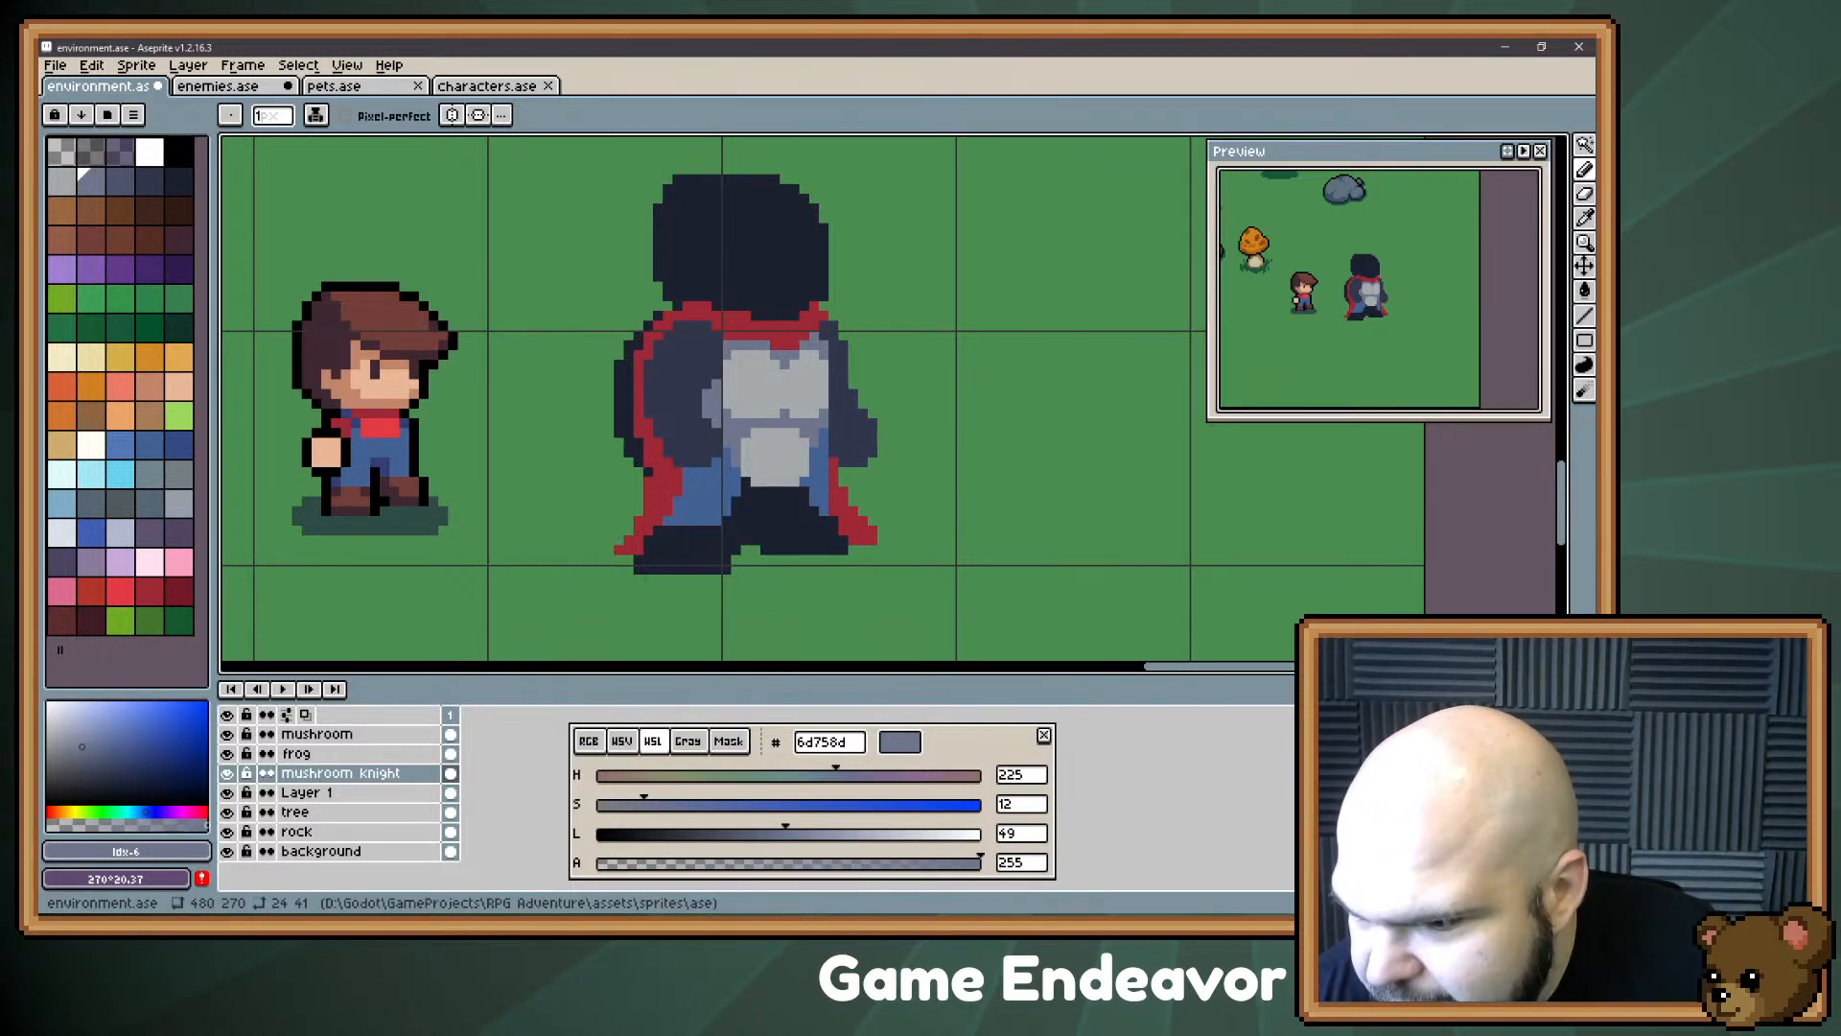
key("space")
mouse_move(737, 375)
left_mouse_down()
mouse_move(756, 444)
mouse_move(747, 309)
mouse_move(736, 408)
mouse_move(727, 320)
mouse_move(736, 381)
left_mouse_up()
key("space")
key("space")
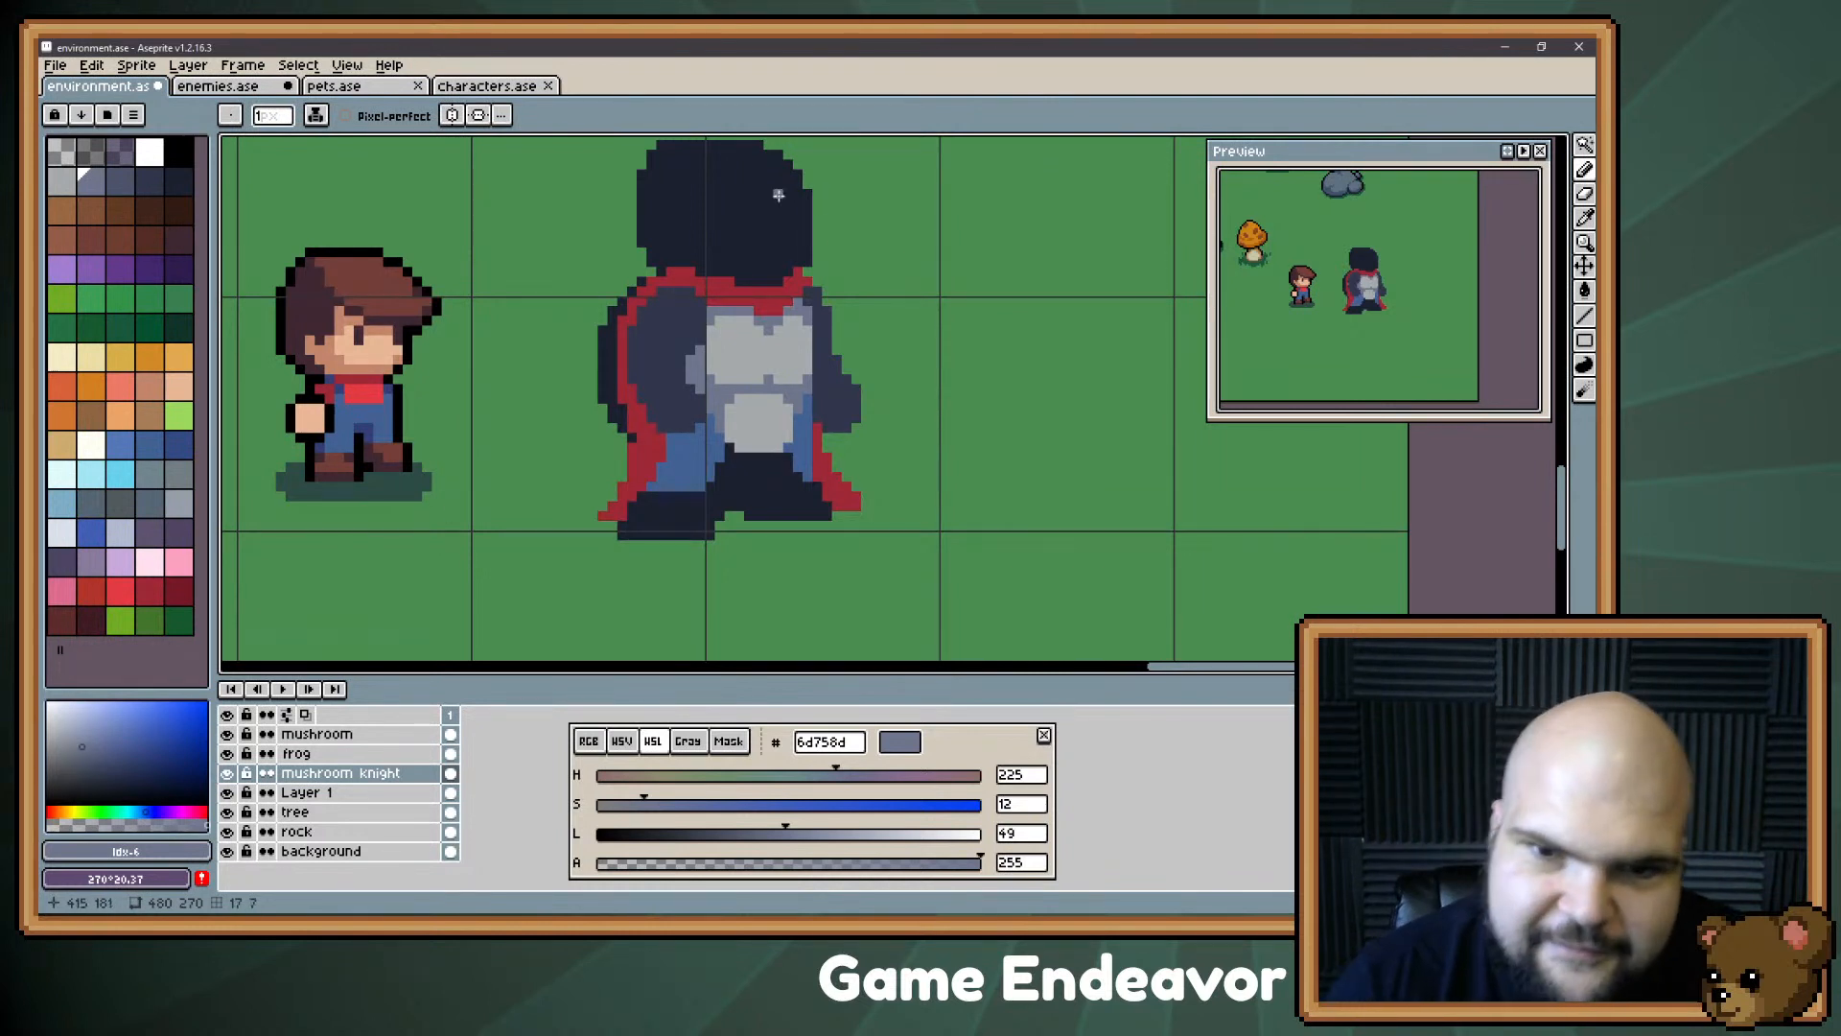
Step: Select the knight's dark areas, paint the near boot and inner leg in 6d758d within the selection, and deselect
left_click(710, 438, "alt")
key("w")
left_click(679, 527)
key("b")
mouse_move(633, 516)
left_mouse_down()
mouse_move(689, 511)
mouse_move(707, 528)
mouse_move(731, 449)
mouse_move(690, 498)
left_mouse_up()
left_click(659, 499)
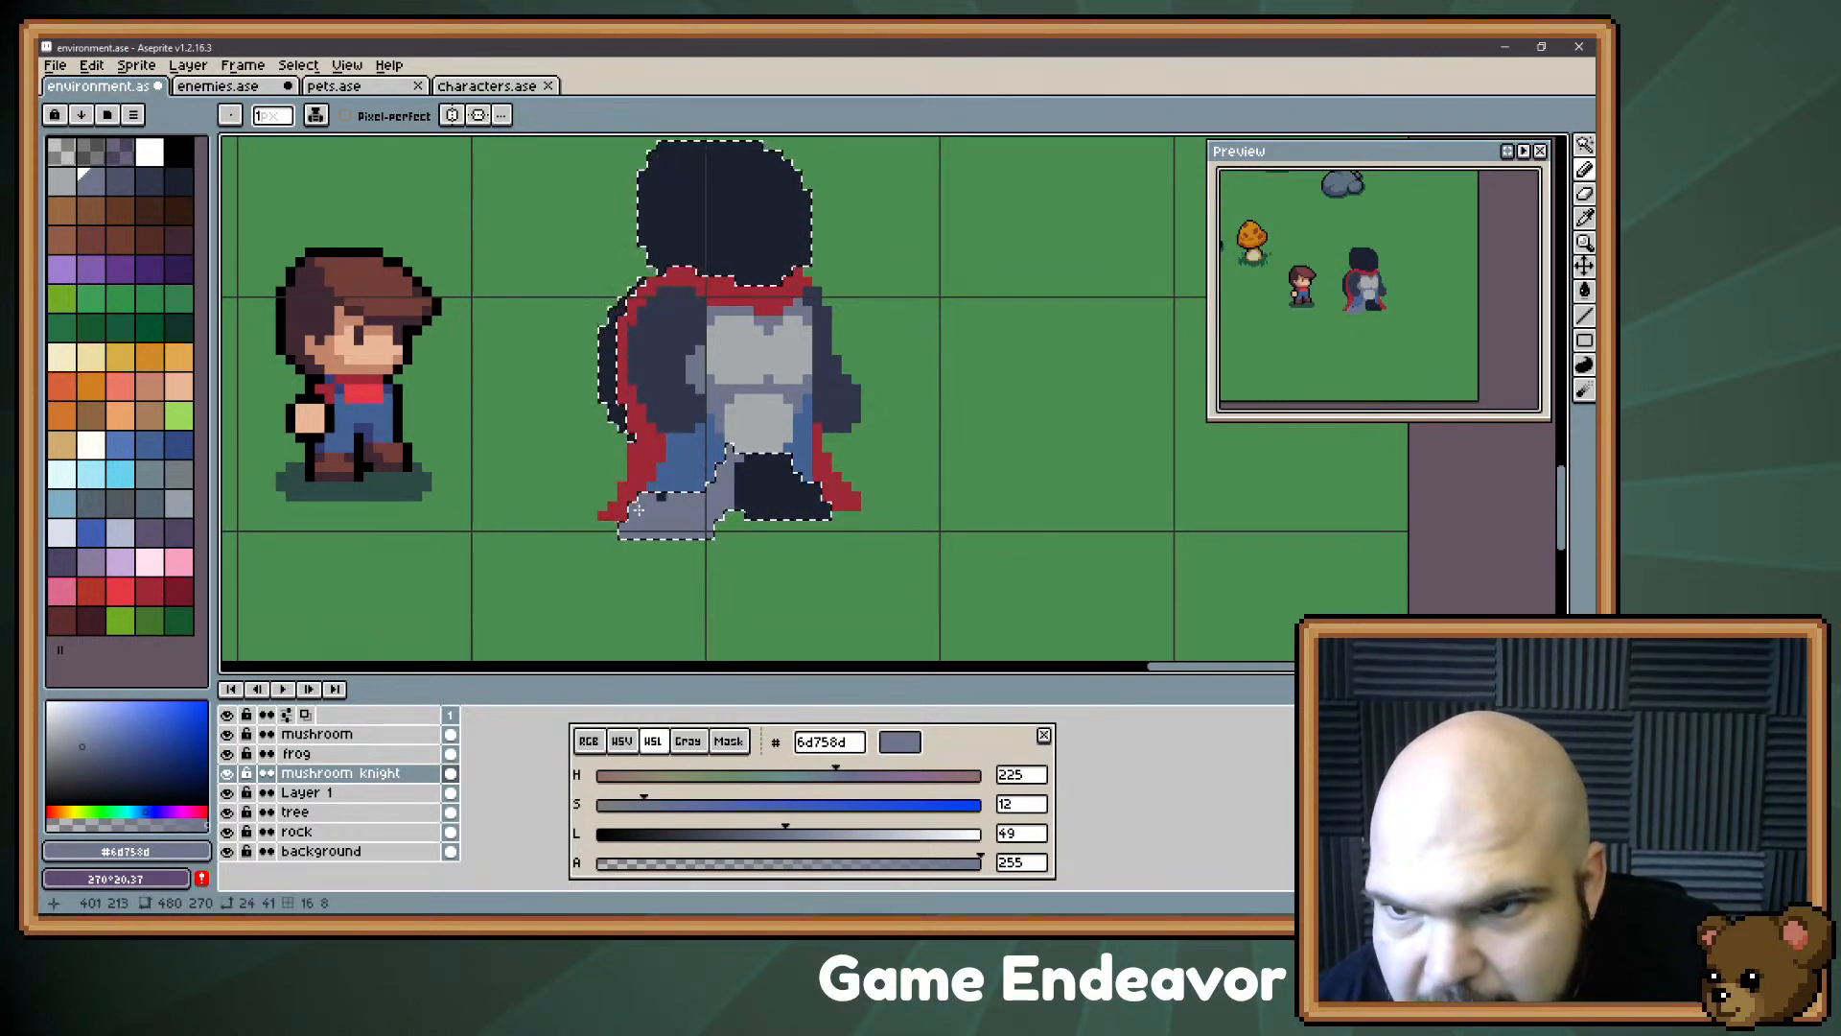
key("z")
left_click_drag(776, 449, 739, 472)
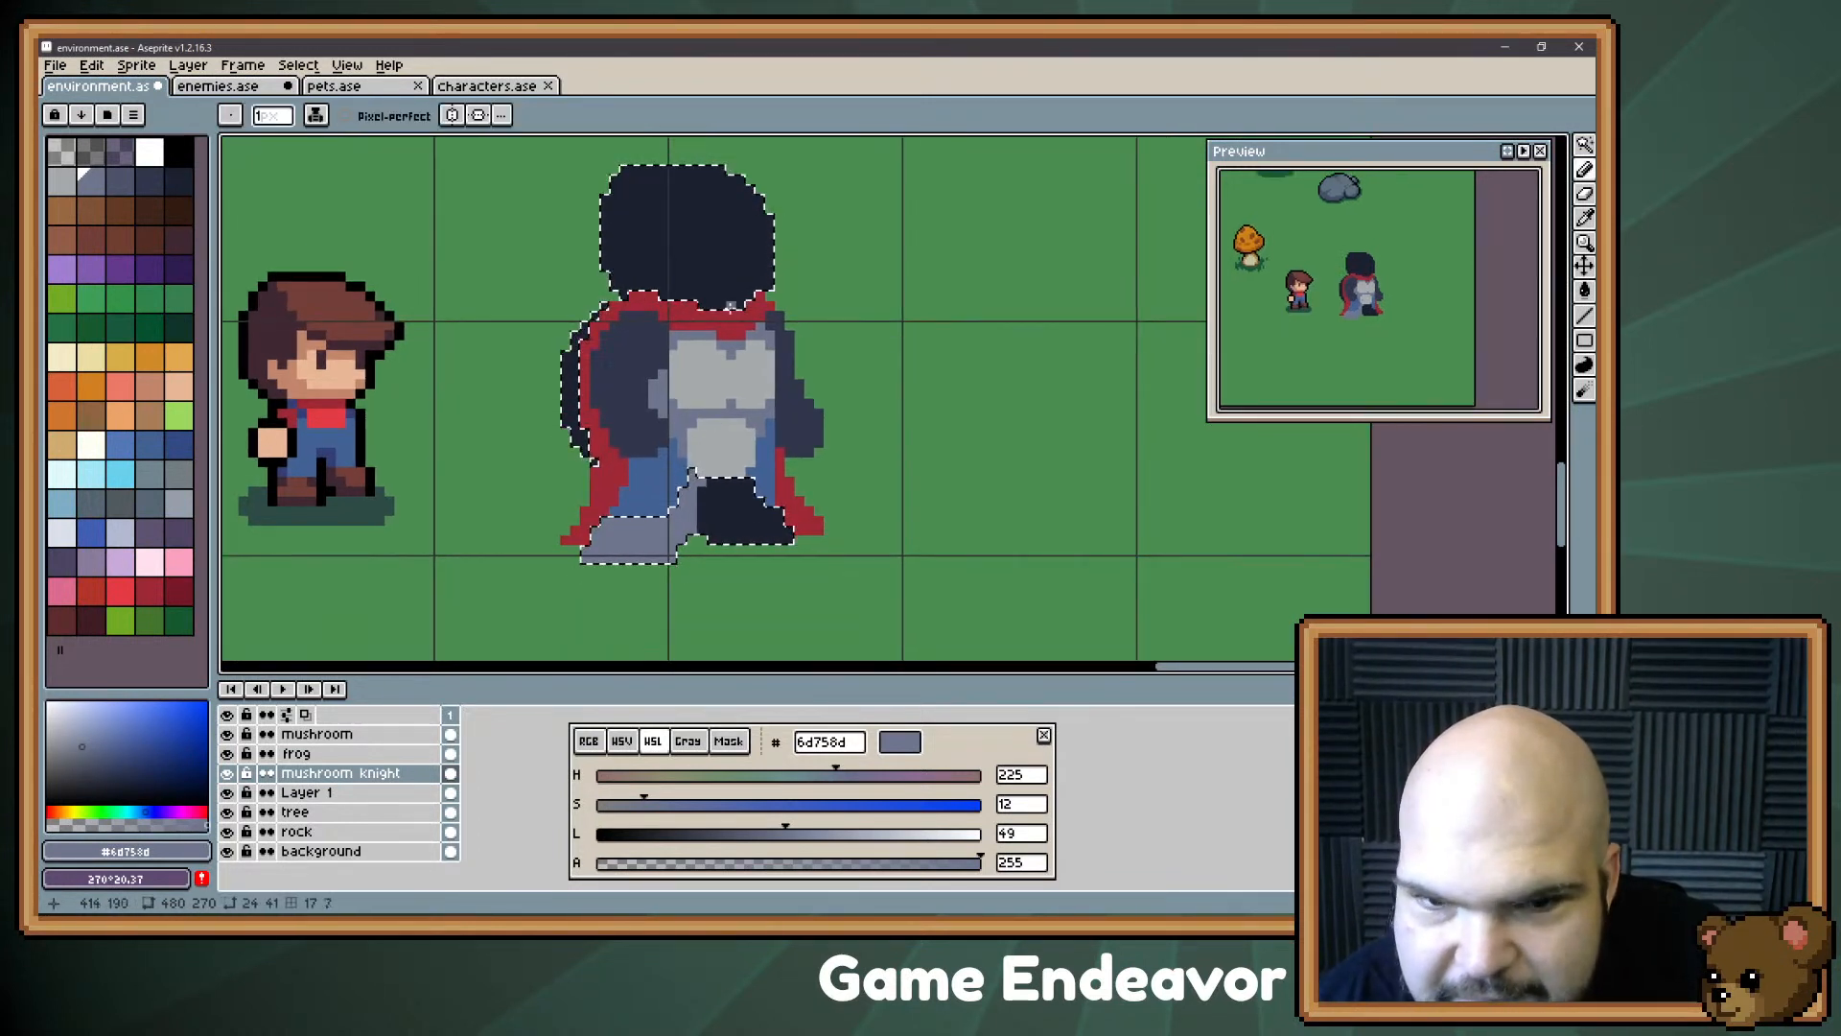
key("ctrl+d")
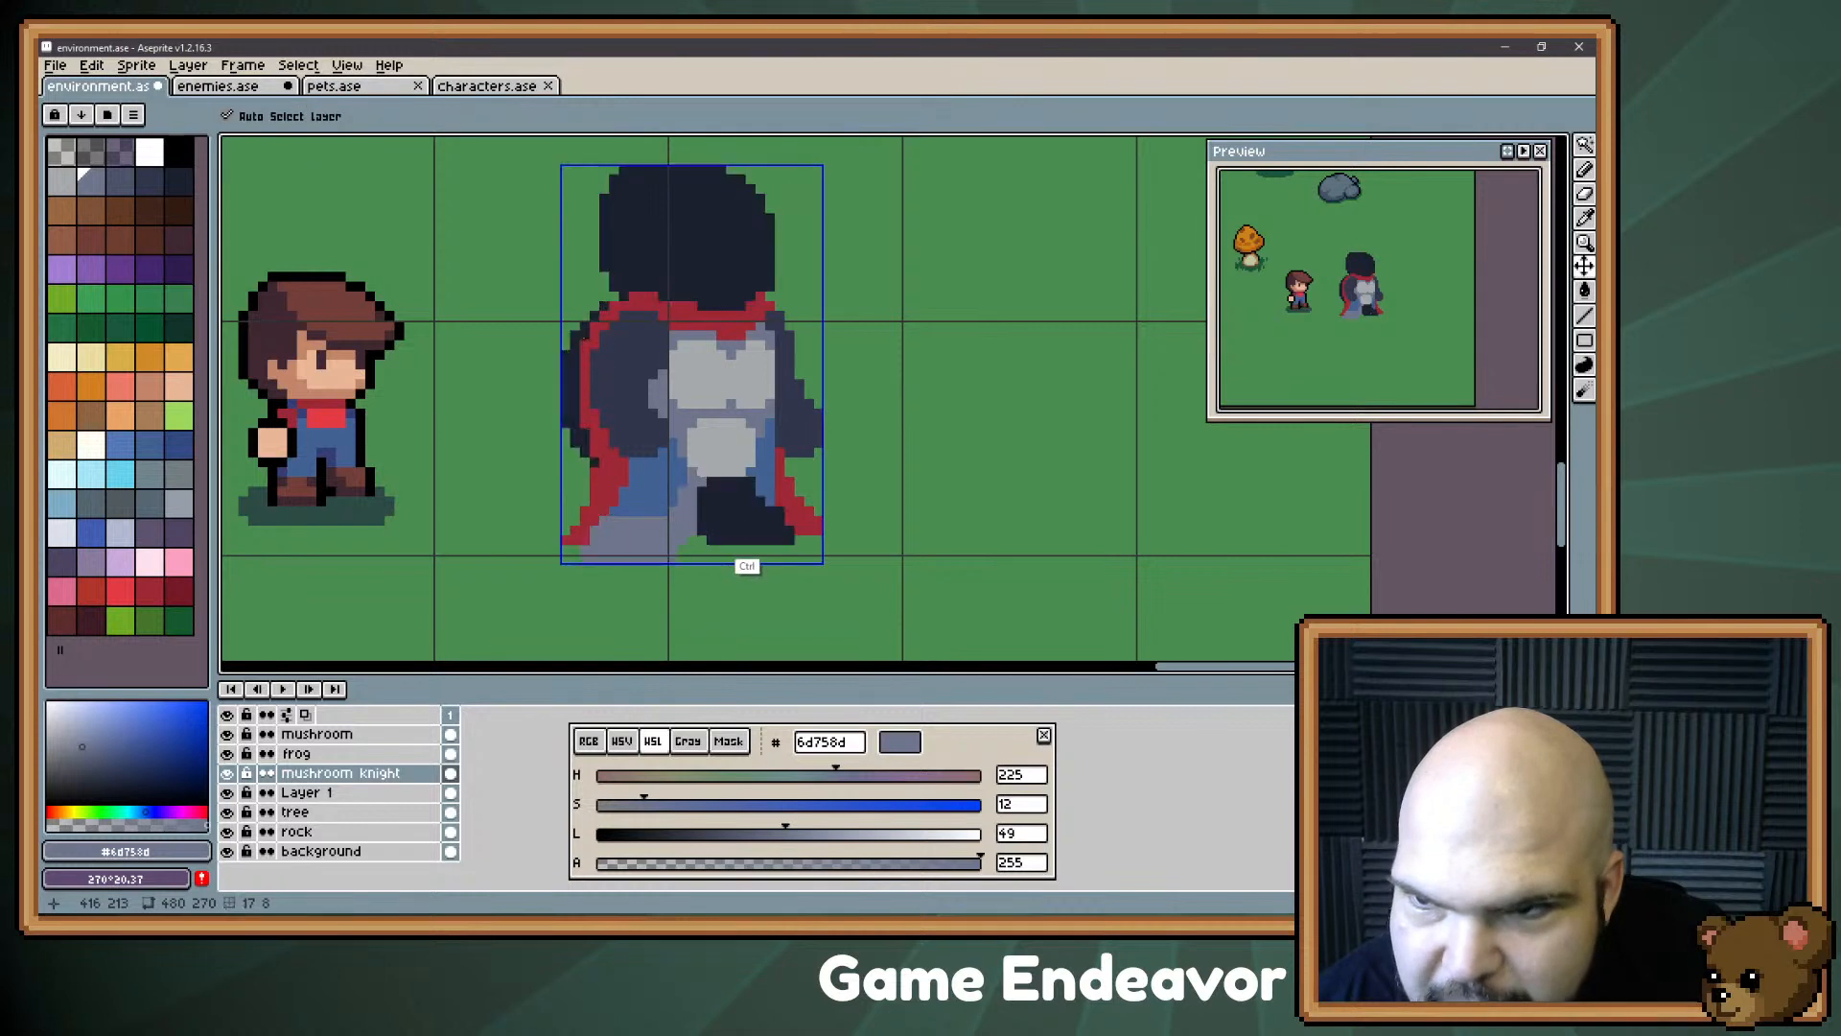
Step: Pick the silhouette colour 1c2131 and draw a thin diagonal weapon shaft rising from the far hand
left_click_drag(749, 489, 749, 500)
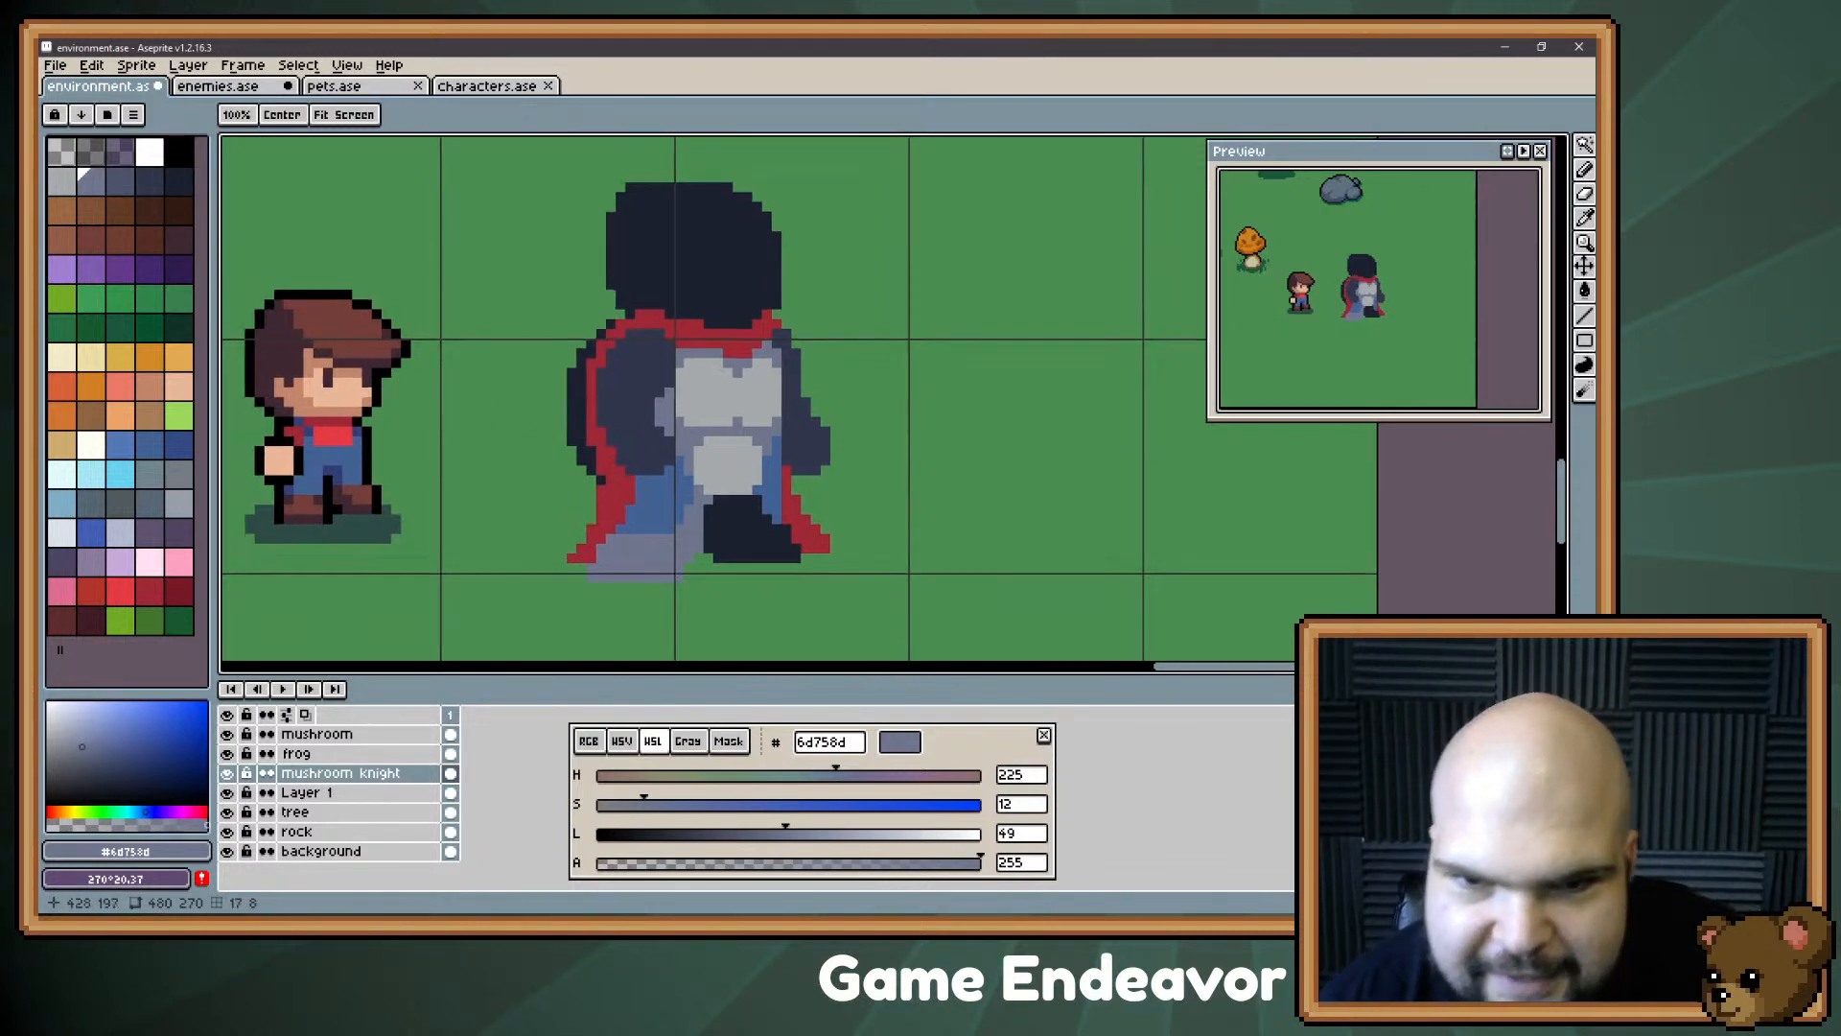
left_click_drag(975, 435, 1009, 478)
key("alt")
left_click(791, 345, "alt")
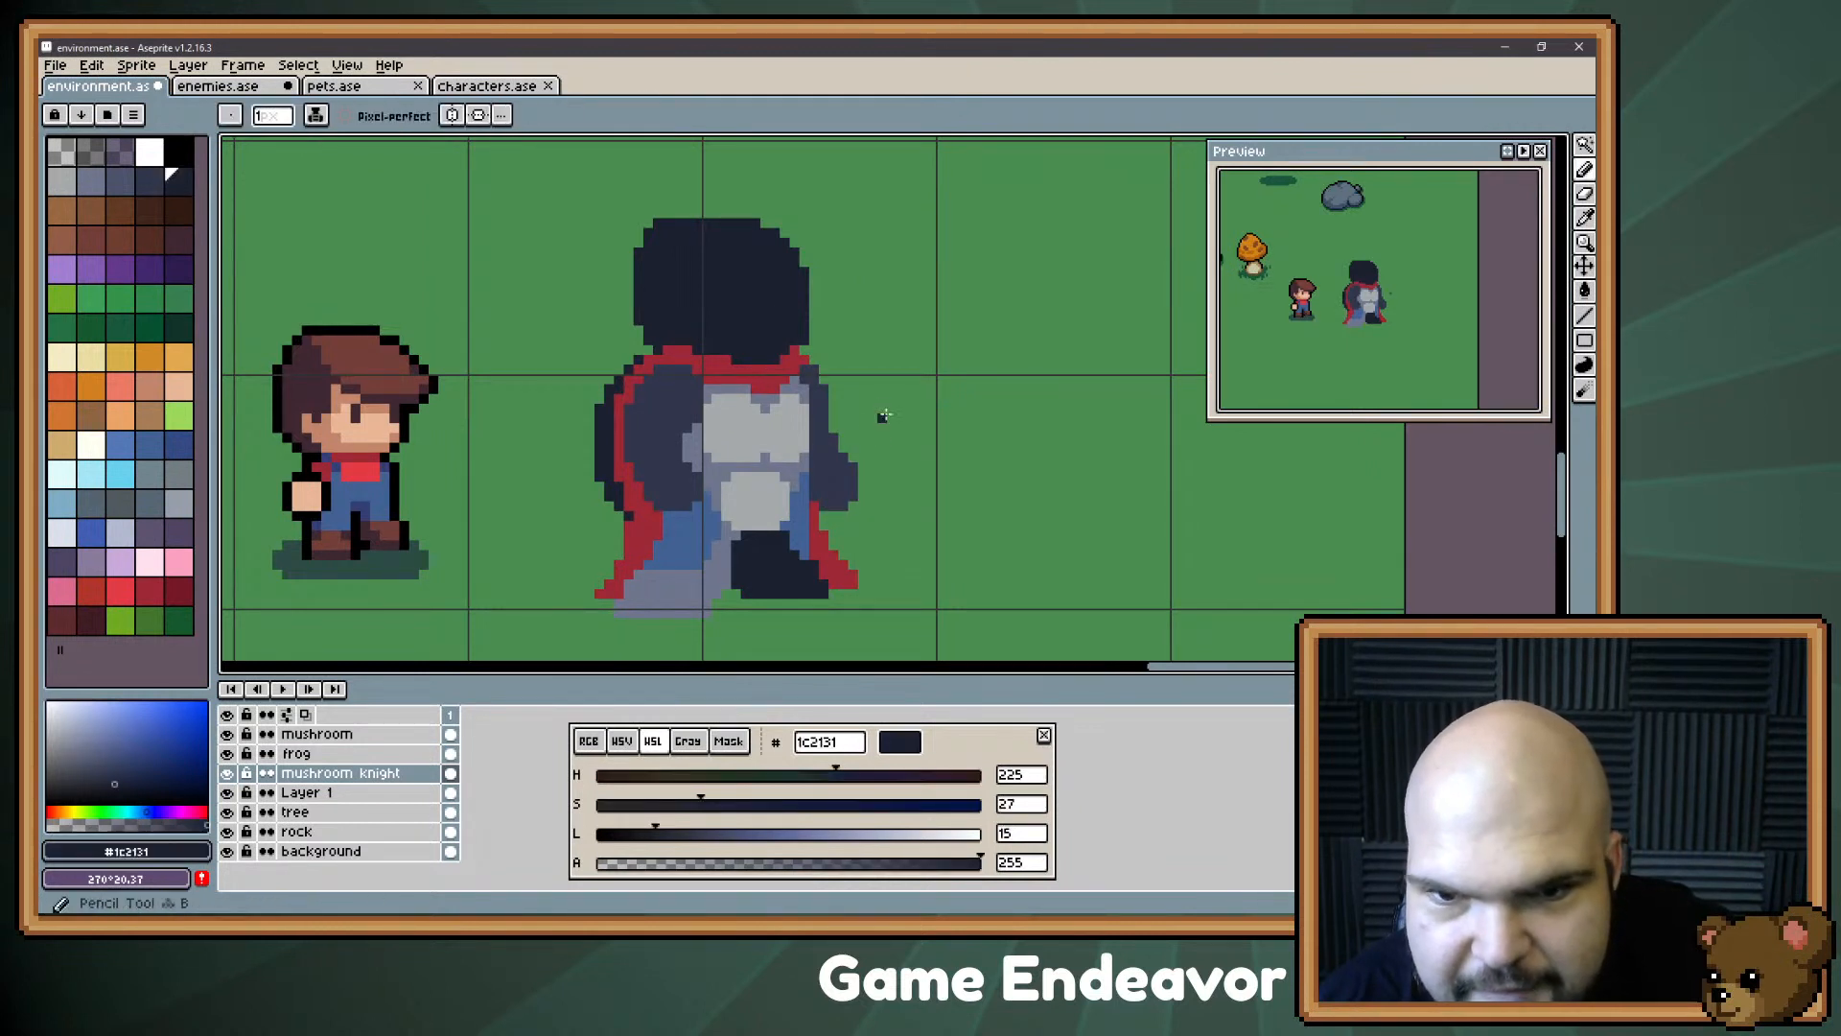
left_click_drag(847, 443, 953, 273)
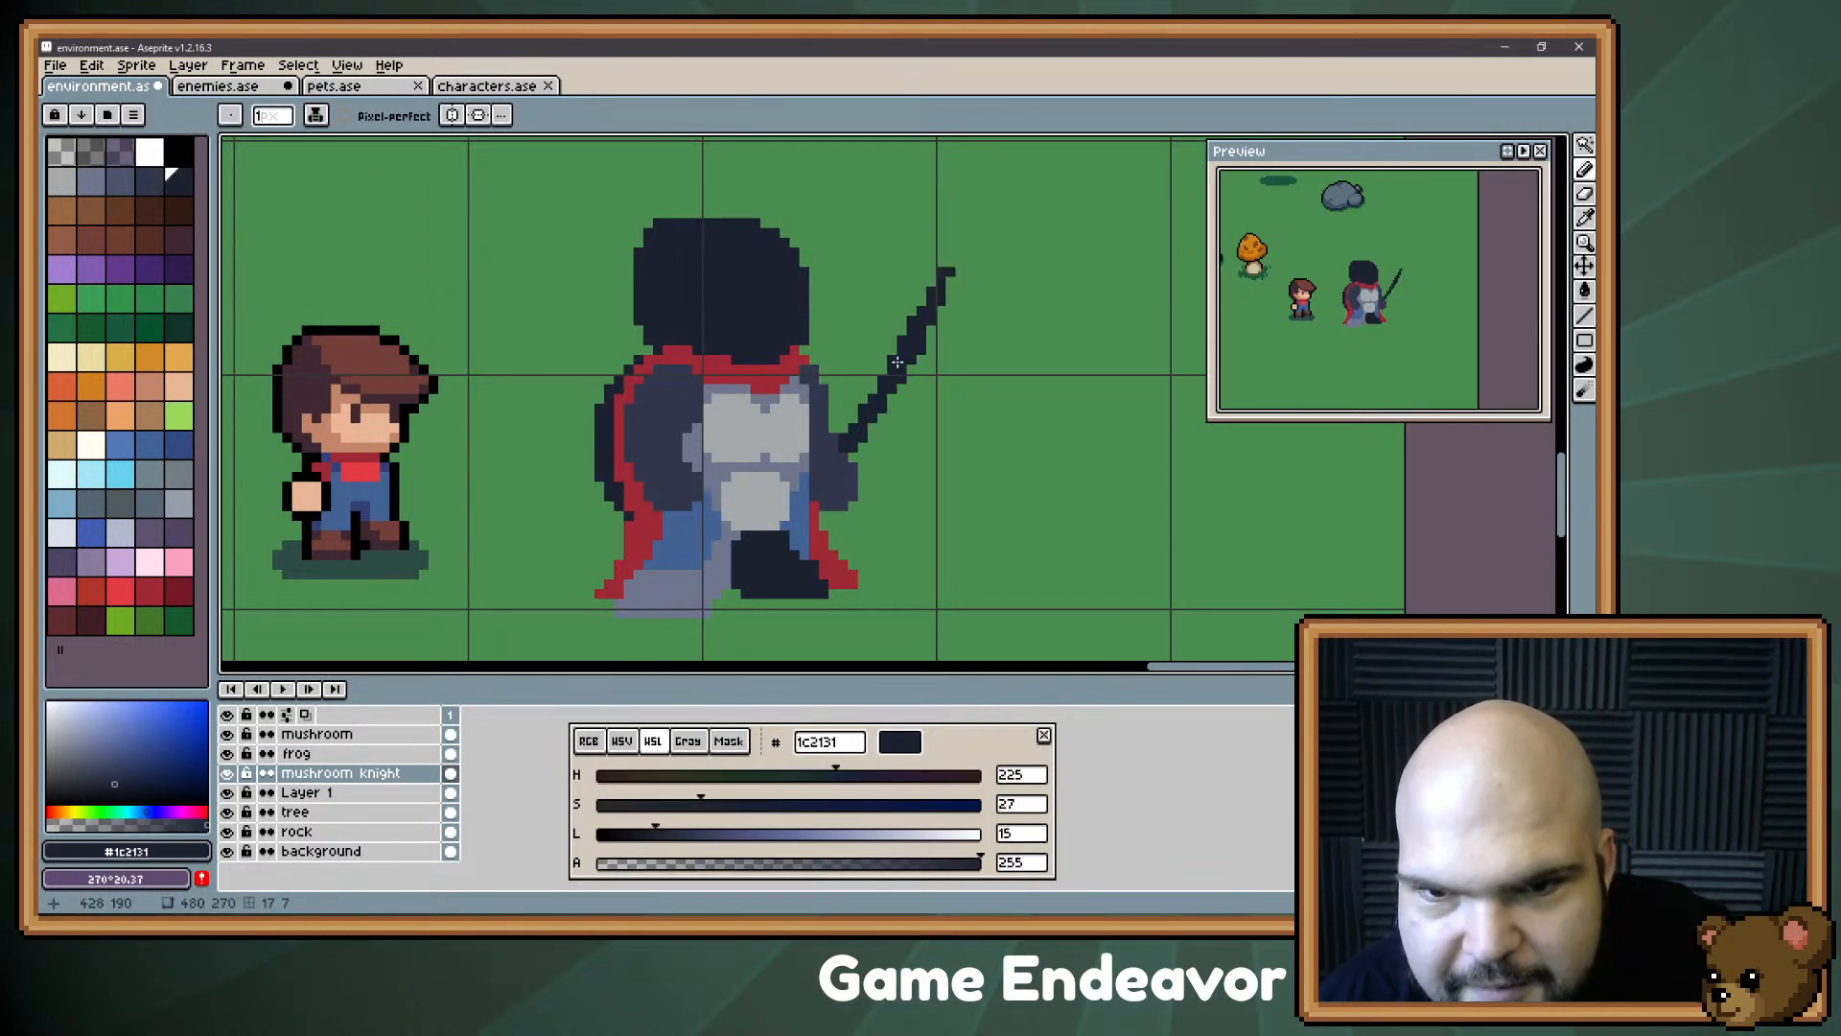
left_click_drag(934, 271, 960, 243)
Step: Block in a large rounded club head at the shaft's upper end with a 2-pixel brush and refine its outer edge
key("plus")
mouse_move(957, 321)
left_mouse_down()
mouse_move(931, 251)
mouse_move(977, 224)
mouse_move(980, 288)
mouse_move(987, 238)
mouse_move(941, 284)
mouse_move(992, 339)
mouse_move(982, 252)
mouse_move(991, 341)
mouse_move(932, 258)
mouse_move(900, 279)
mouse_move(918, 300)
mouse_move(938, 287)
mouse_move(891, 295)
mouse_move(938, 333)
mouse_move(912, 353)
mouse_move(980, 320)
mouse_move(936, 328)
mouse_move(977, 344)
mouse_move(968, 359)
mouse_move(999, 326)
mouse_move(1000, 235)
mouse_move(1003, 298)
left_mouse_up()
key("e")
left_click(1000, 338)
left_click(981, 359)
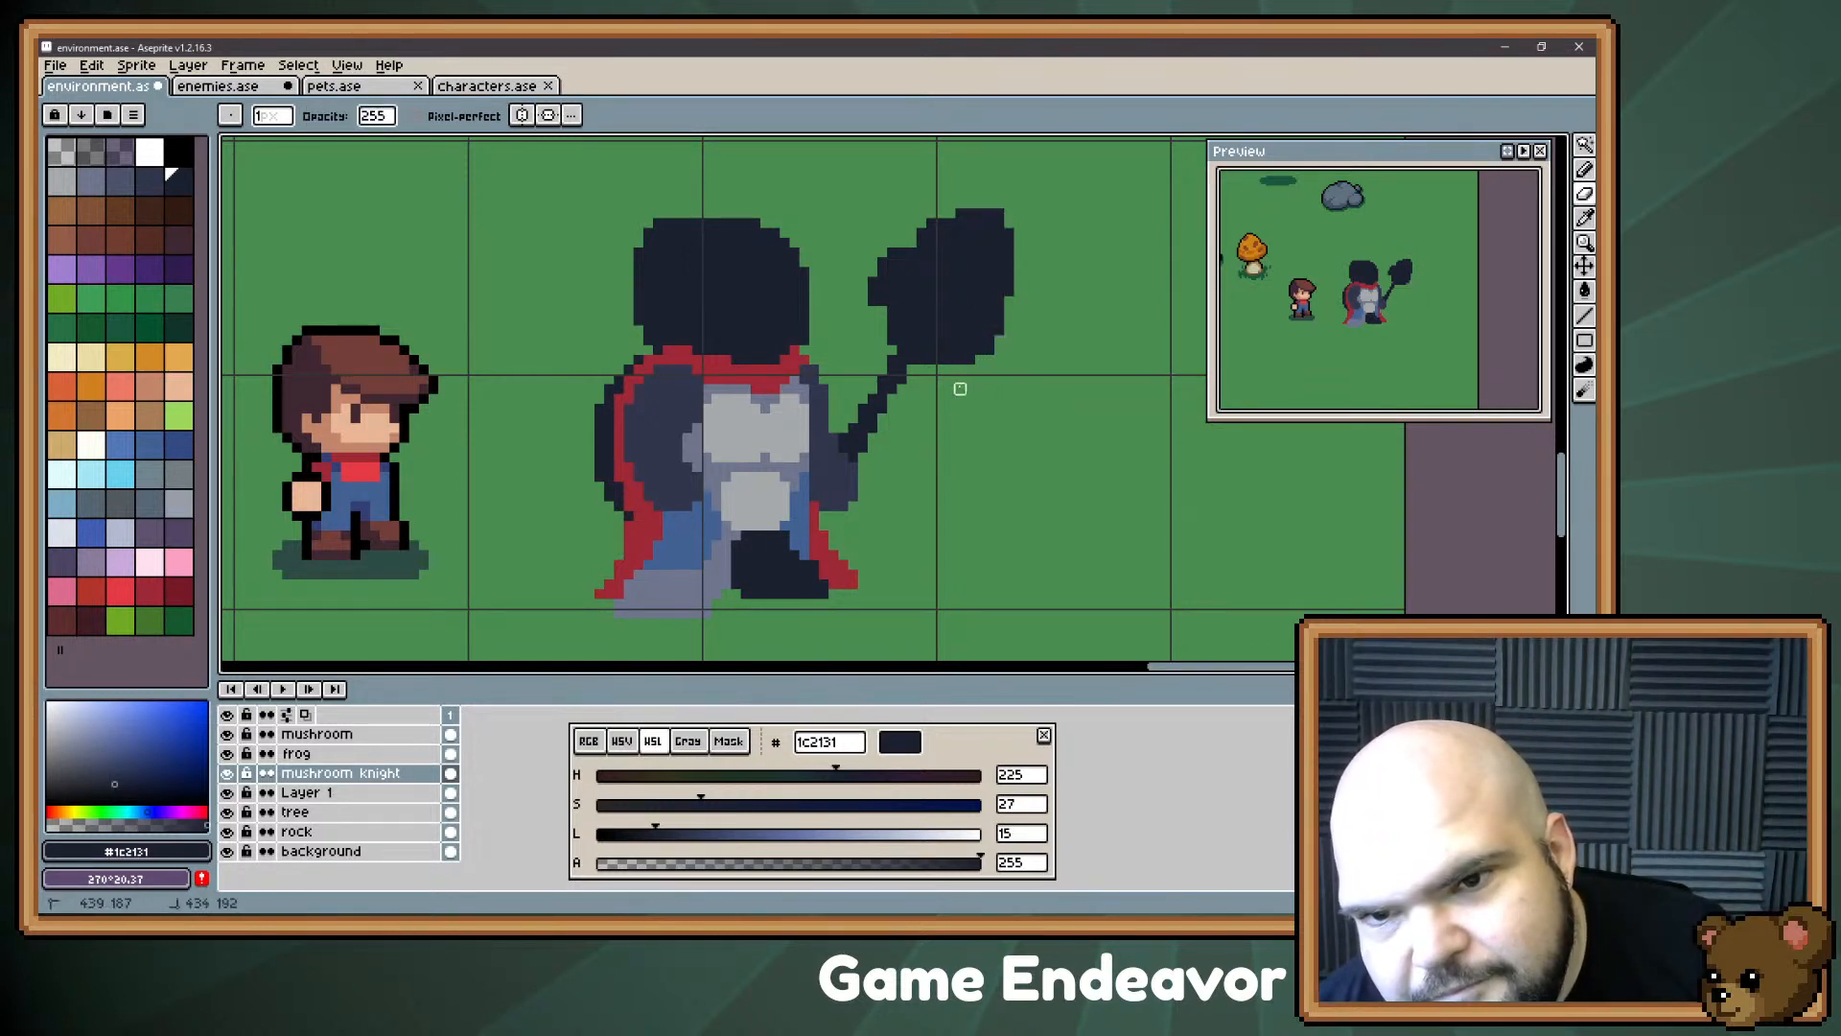
key("b")
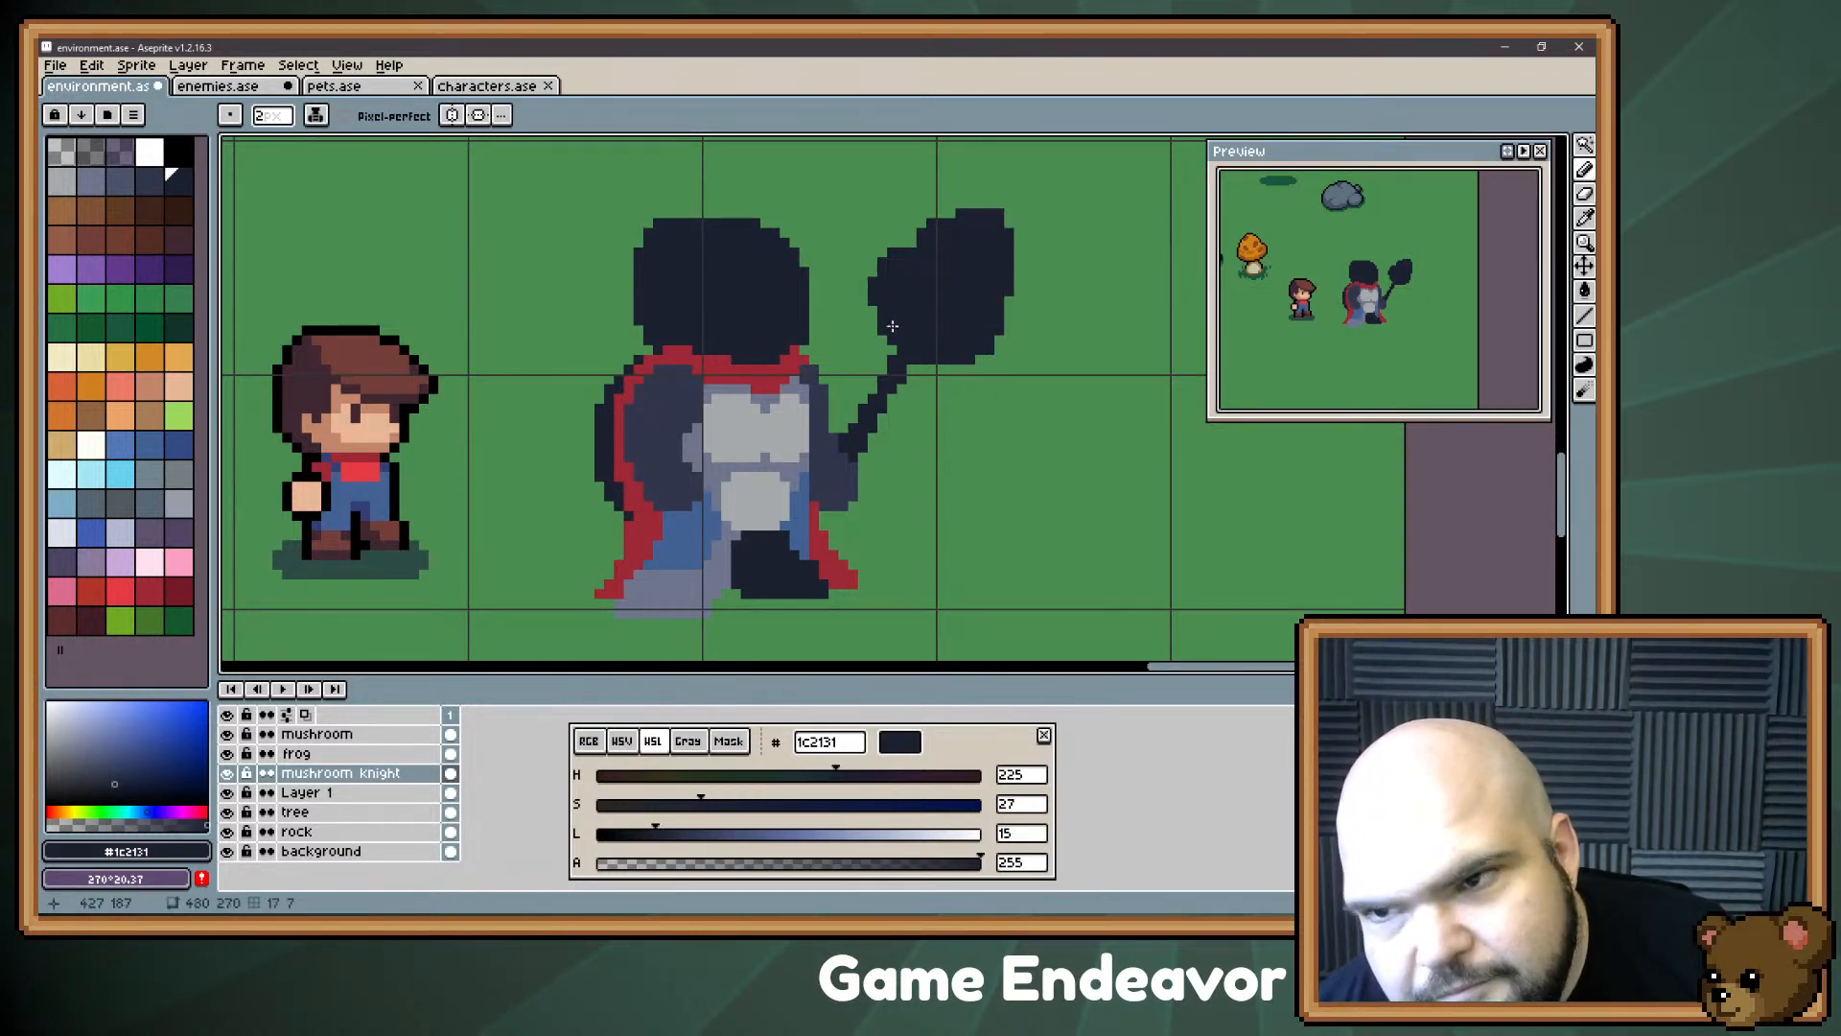
key("e")
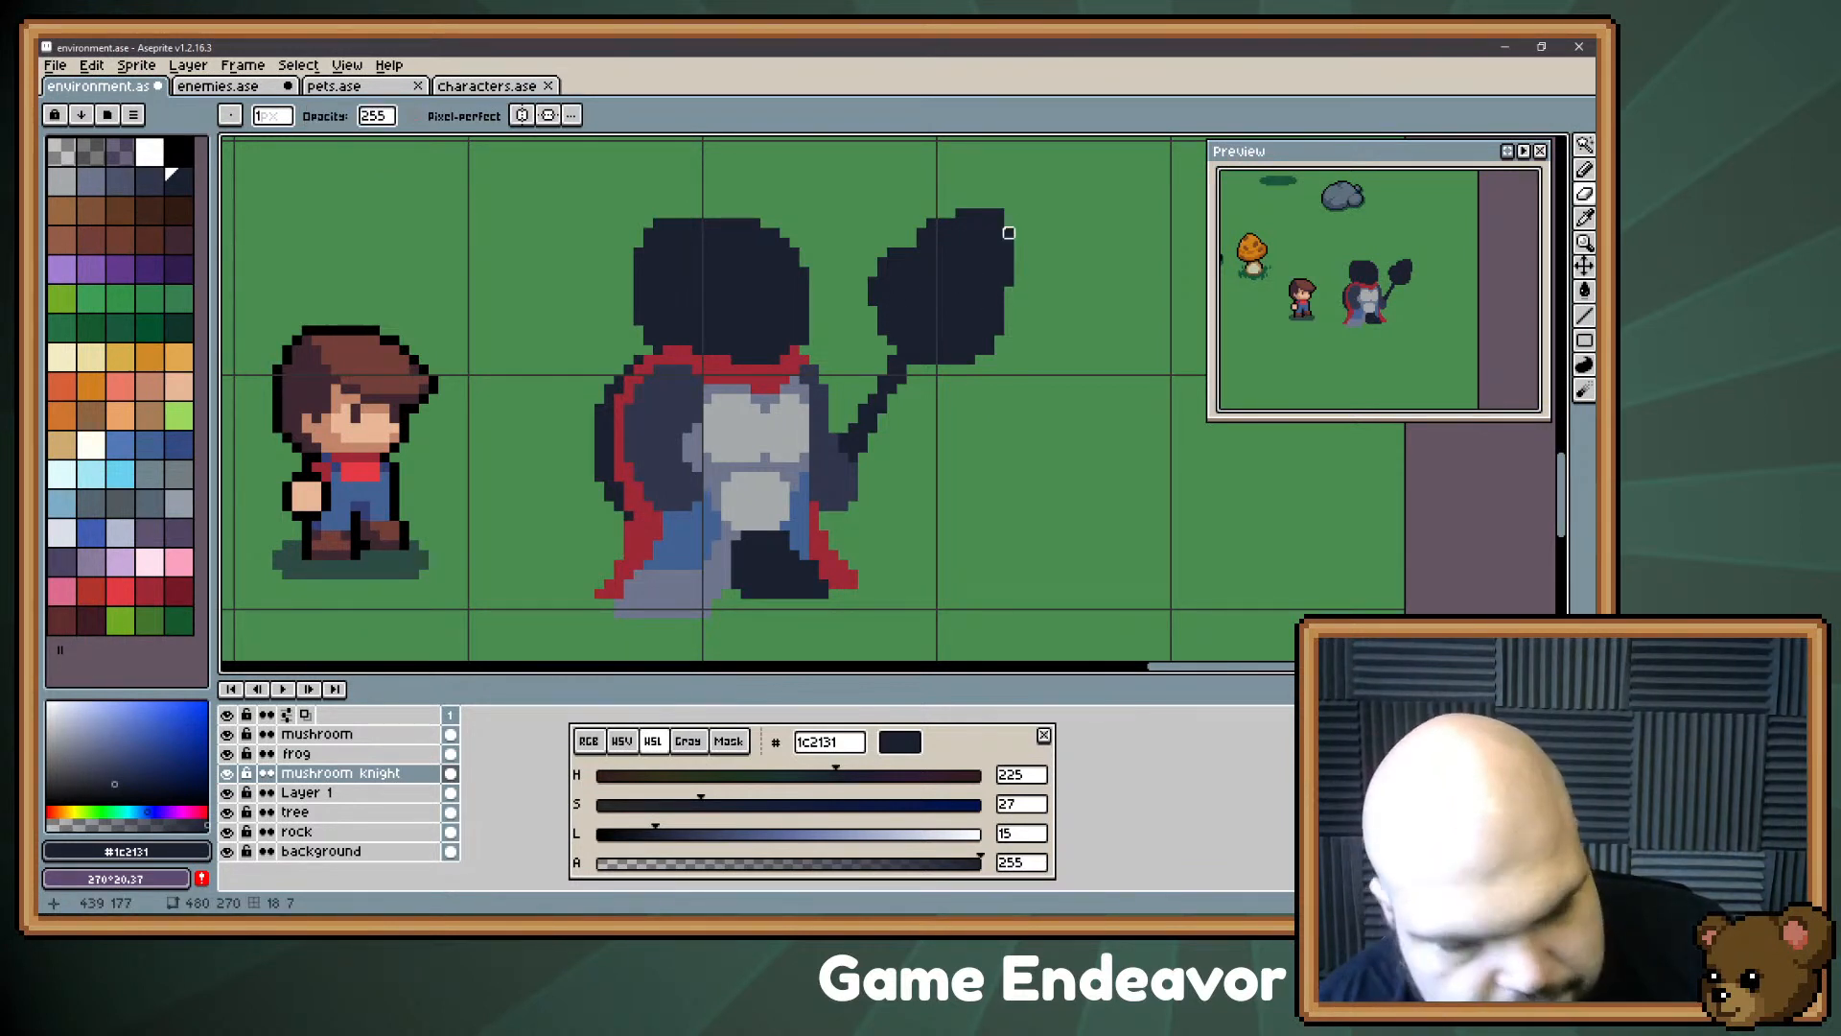
key("b")
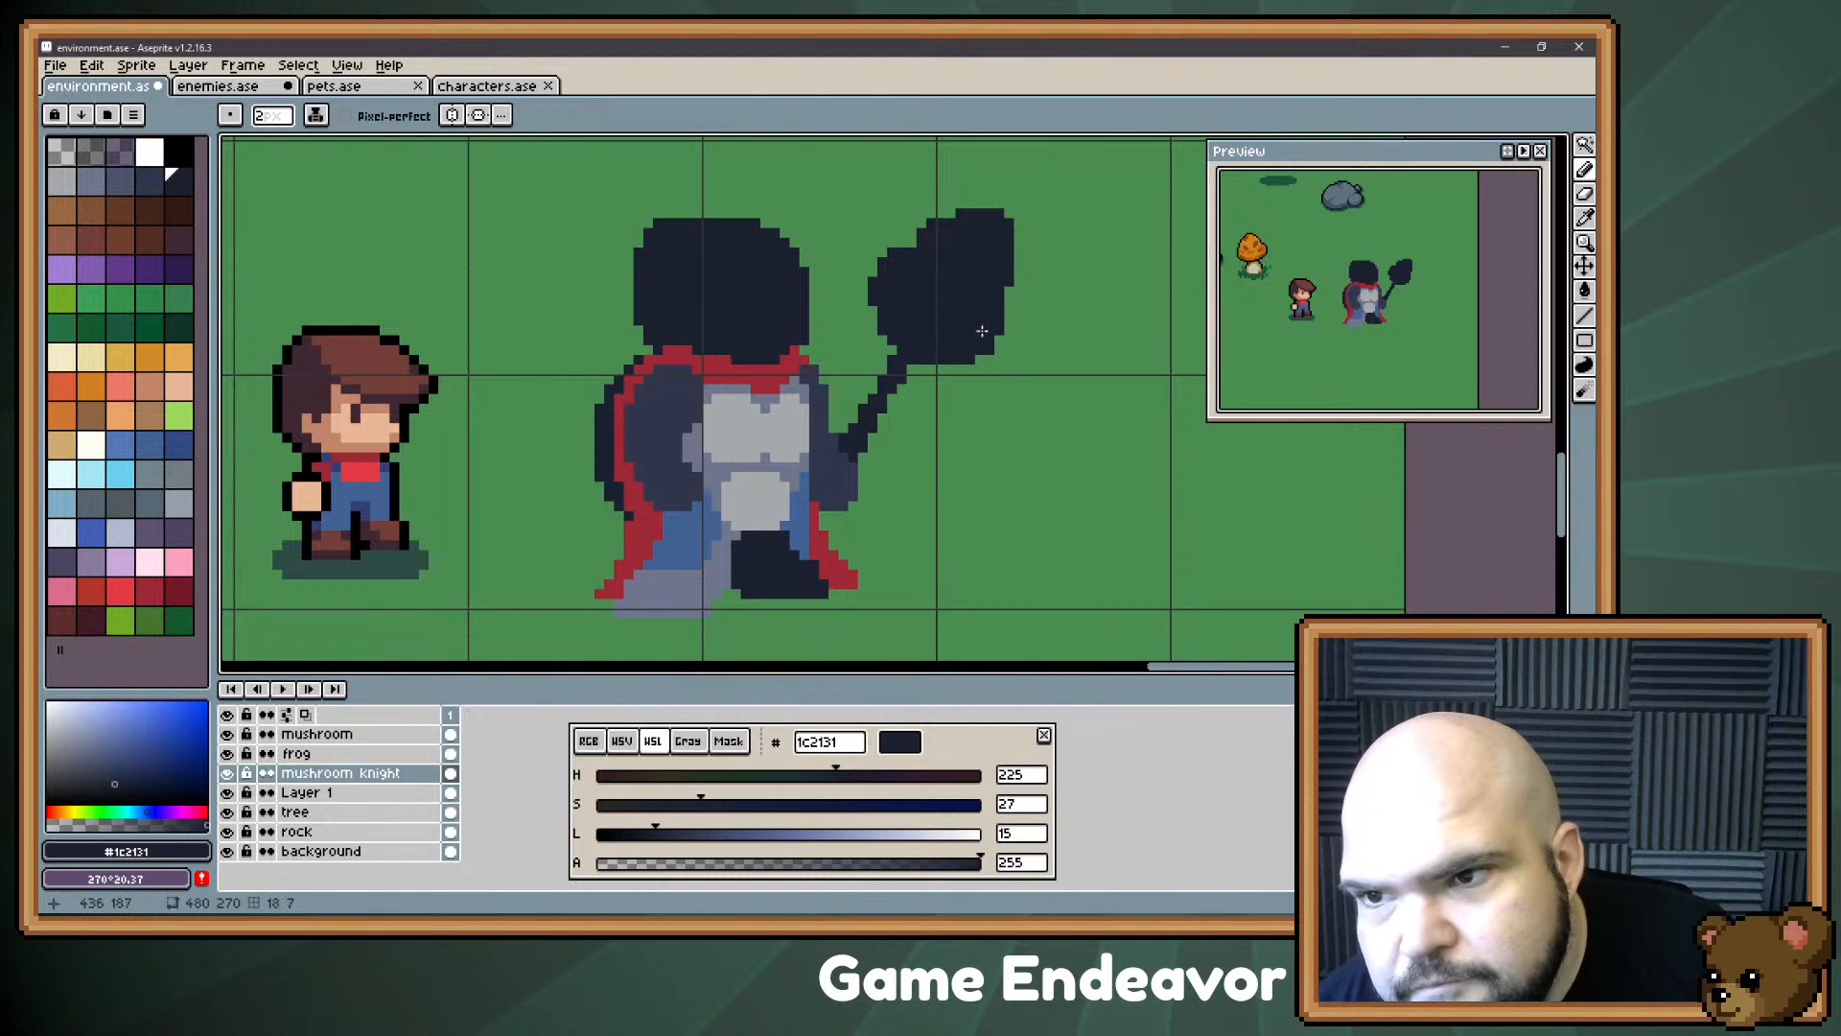
mouse_move(992, 293)
left_mouse_down()
mouse_move(1020, 271)
mouse_move(1009, 213)
left_mouse_up()
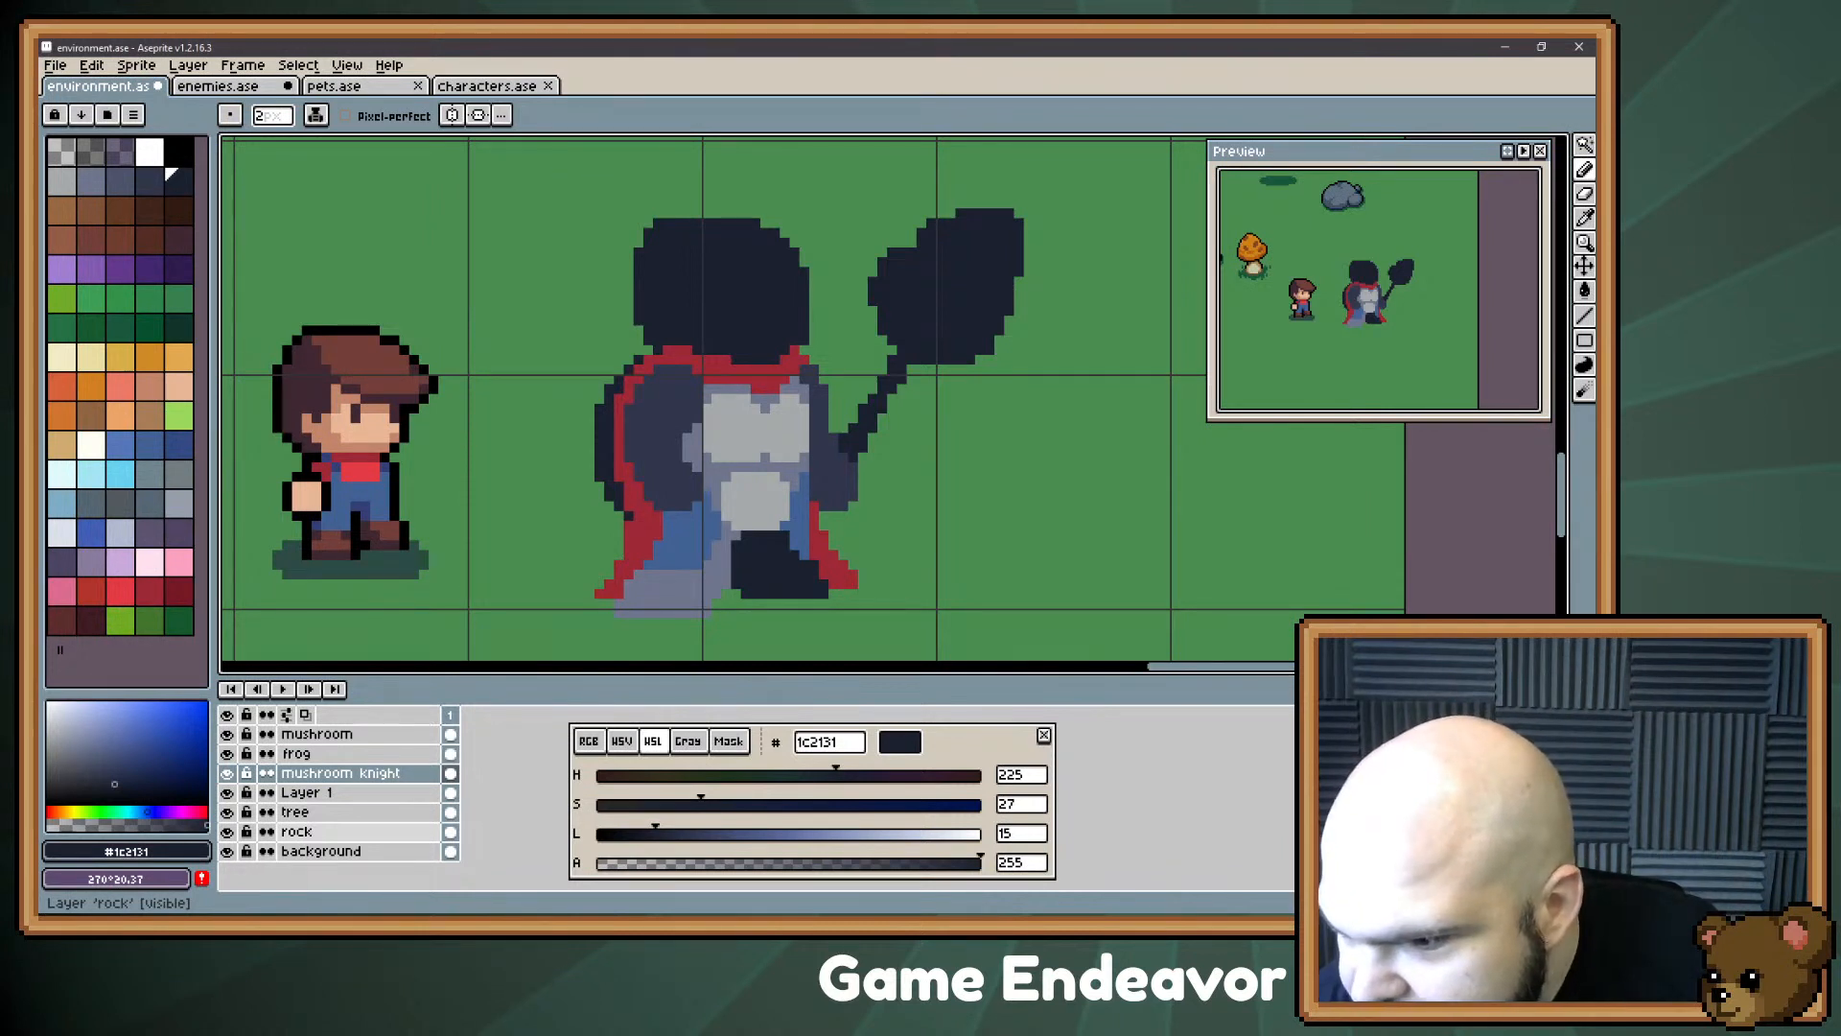
Step: Thicken the upper part of the club's shaft in 1c2131 so it flares into the head, and trim the neck's stepped edges
key("space")
left_click_drag(815, 418, 896, 461)
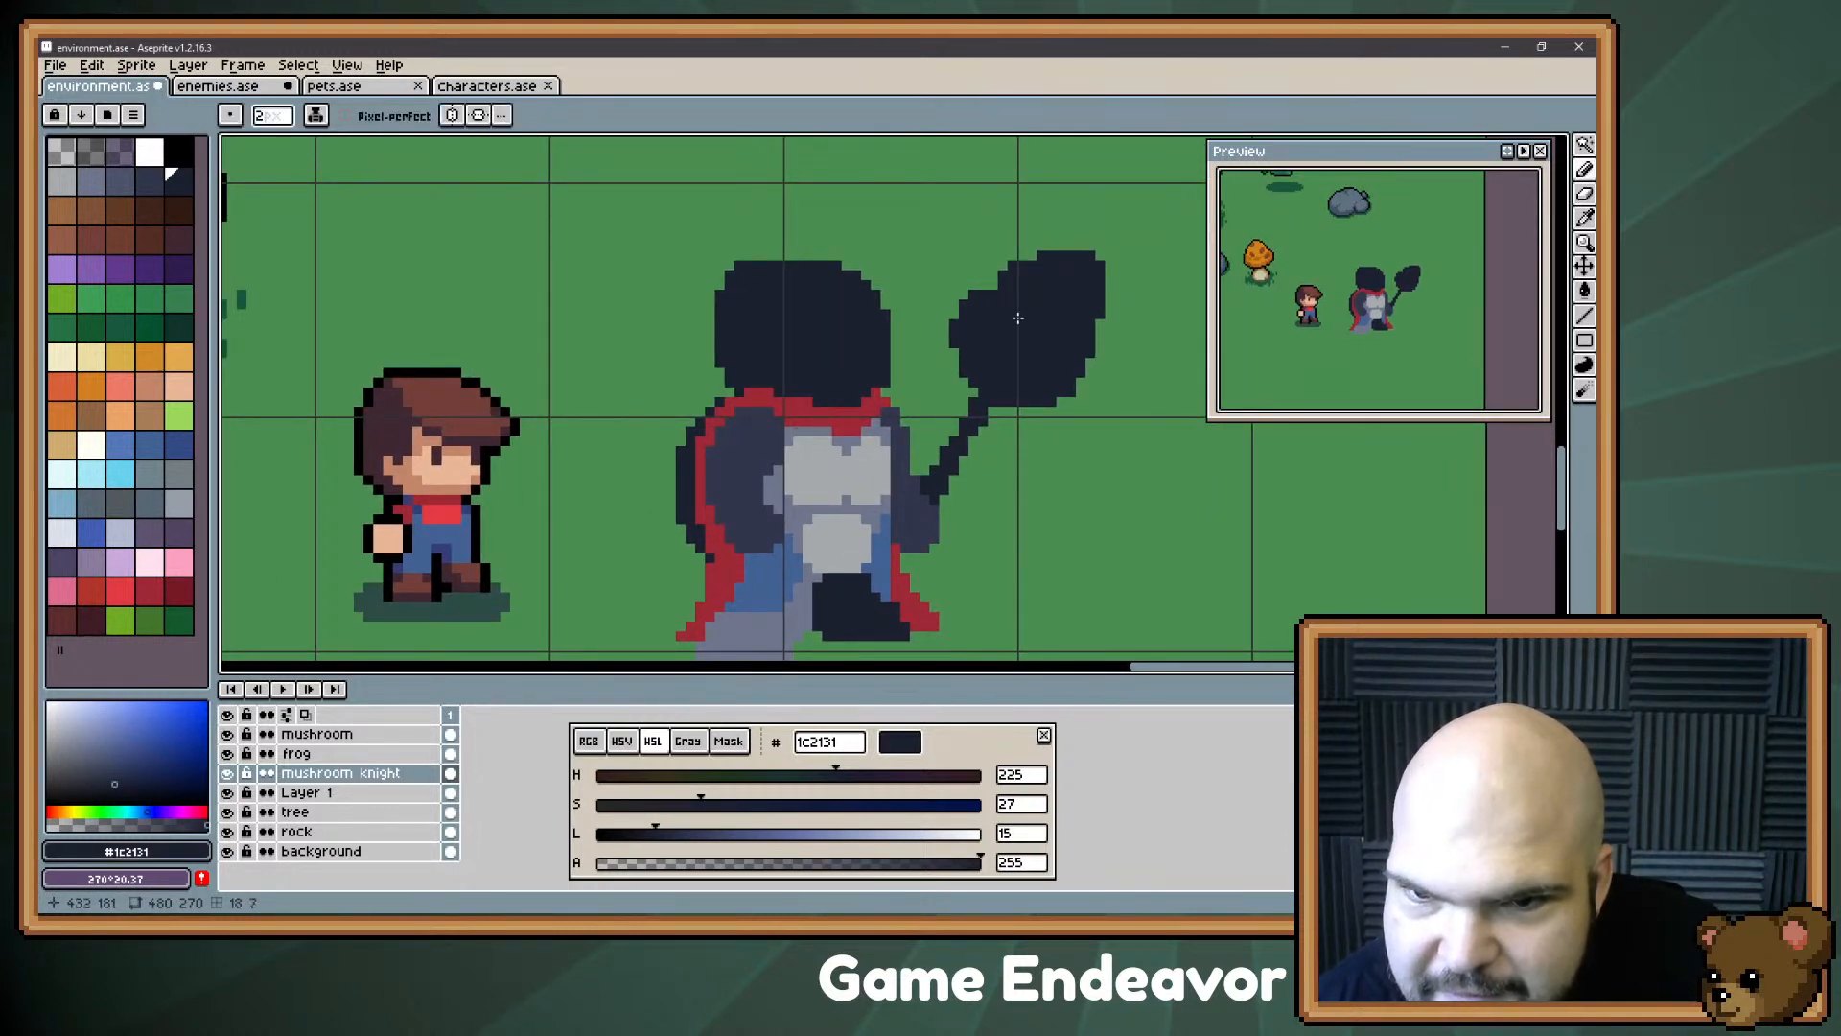
mouse_move(925, 474)
left_mouse_down()
mouse_move(945, 441)
mouse_move(1012, 420)
left_mouse_up()
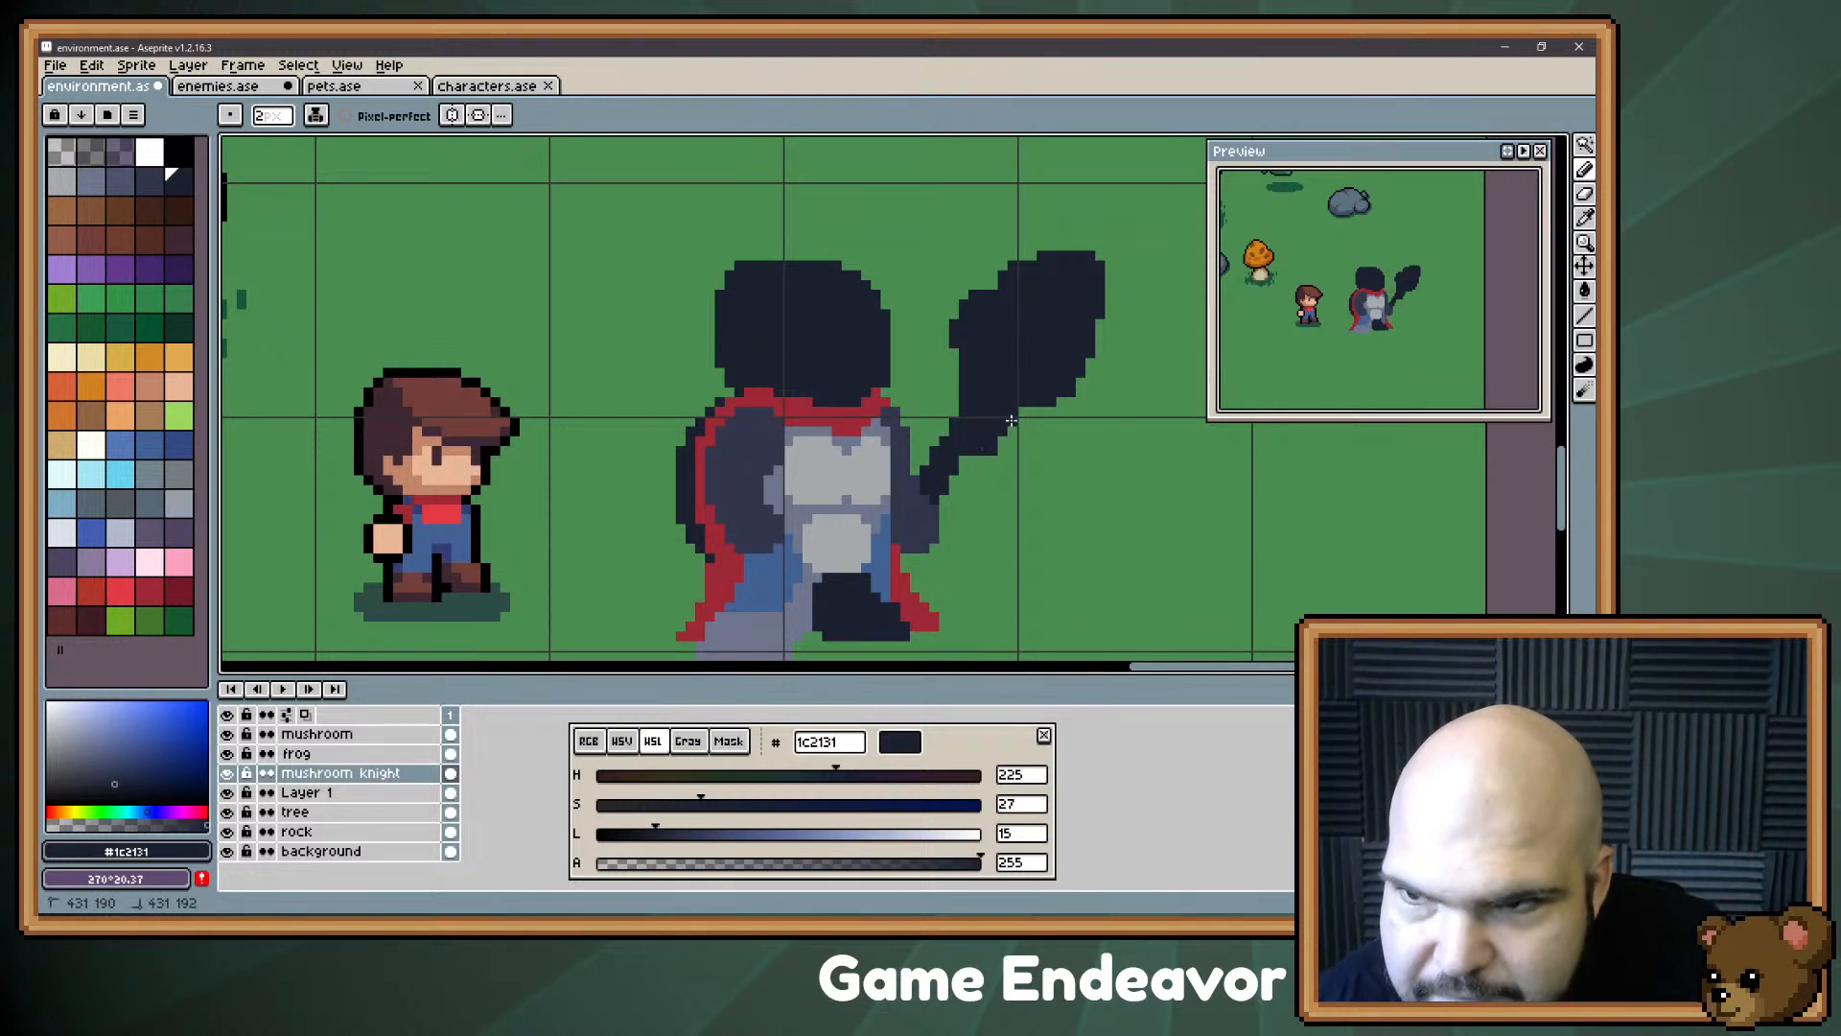
key("e")
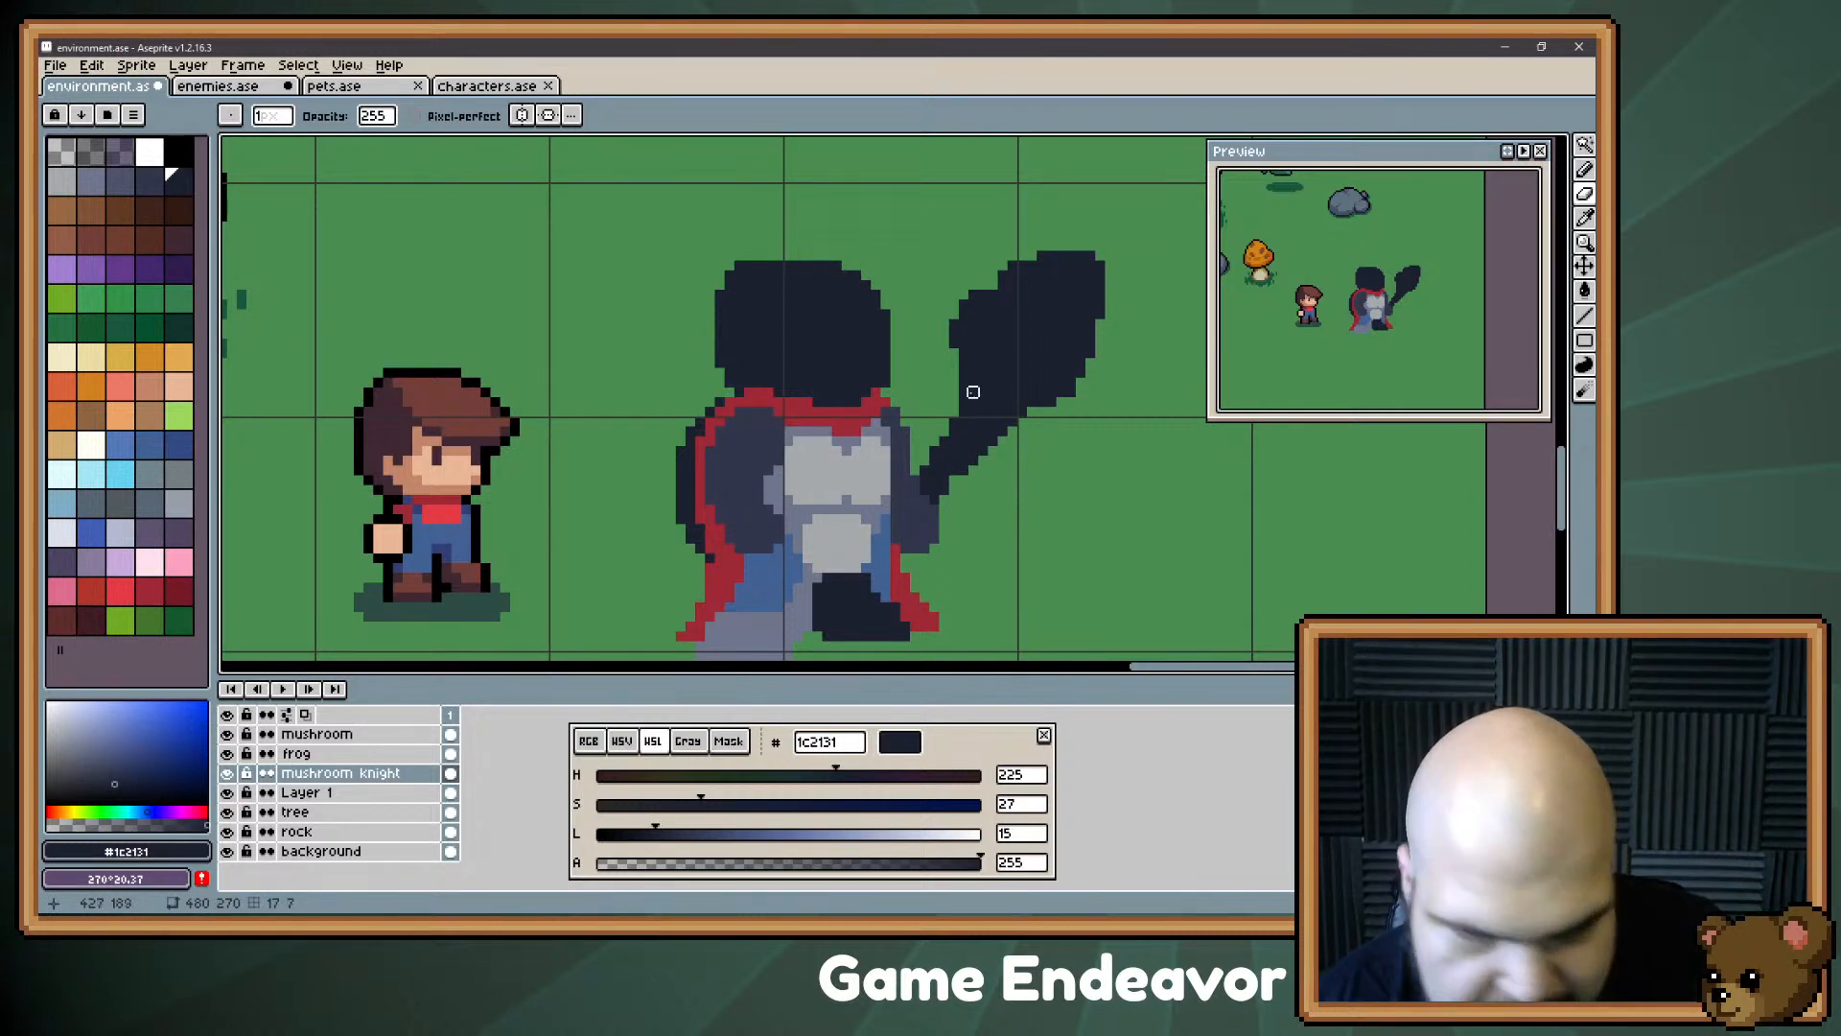
key("b")
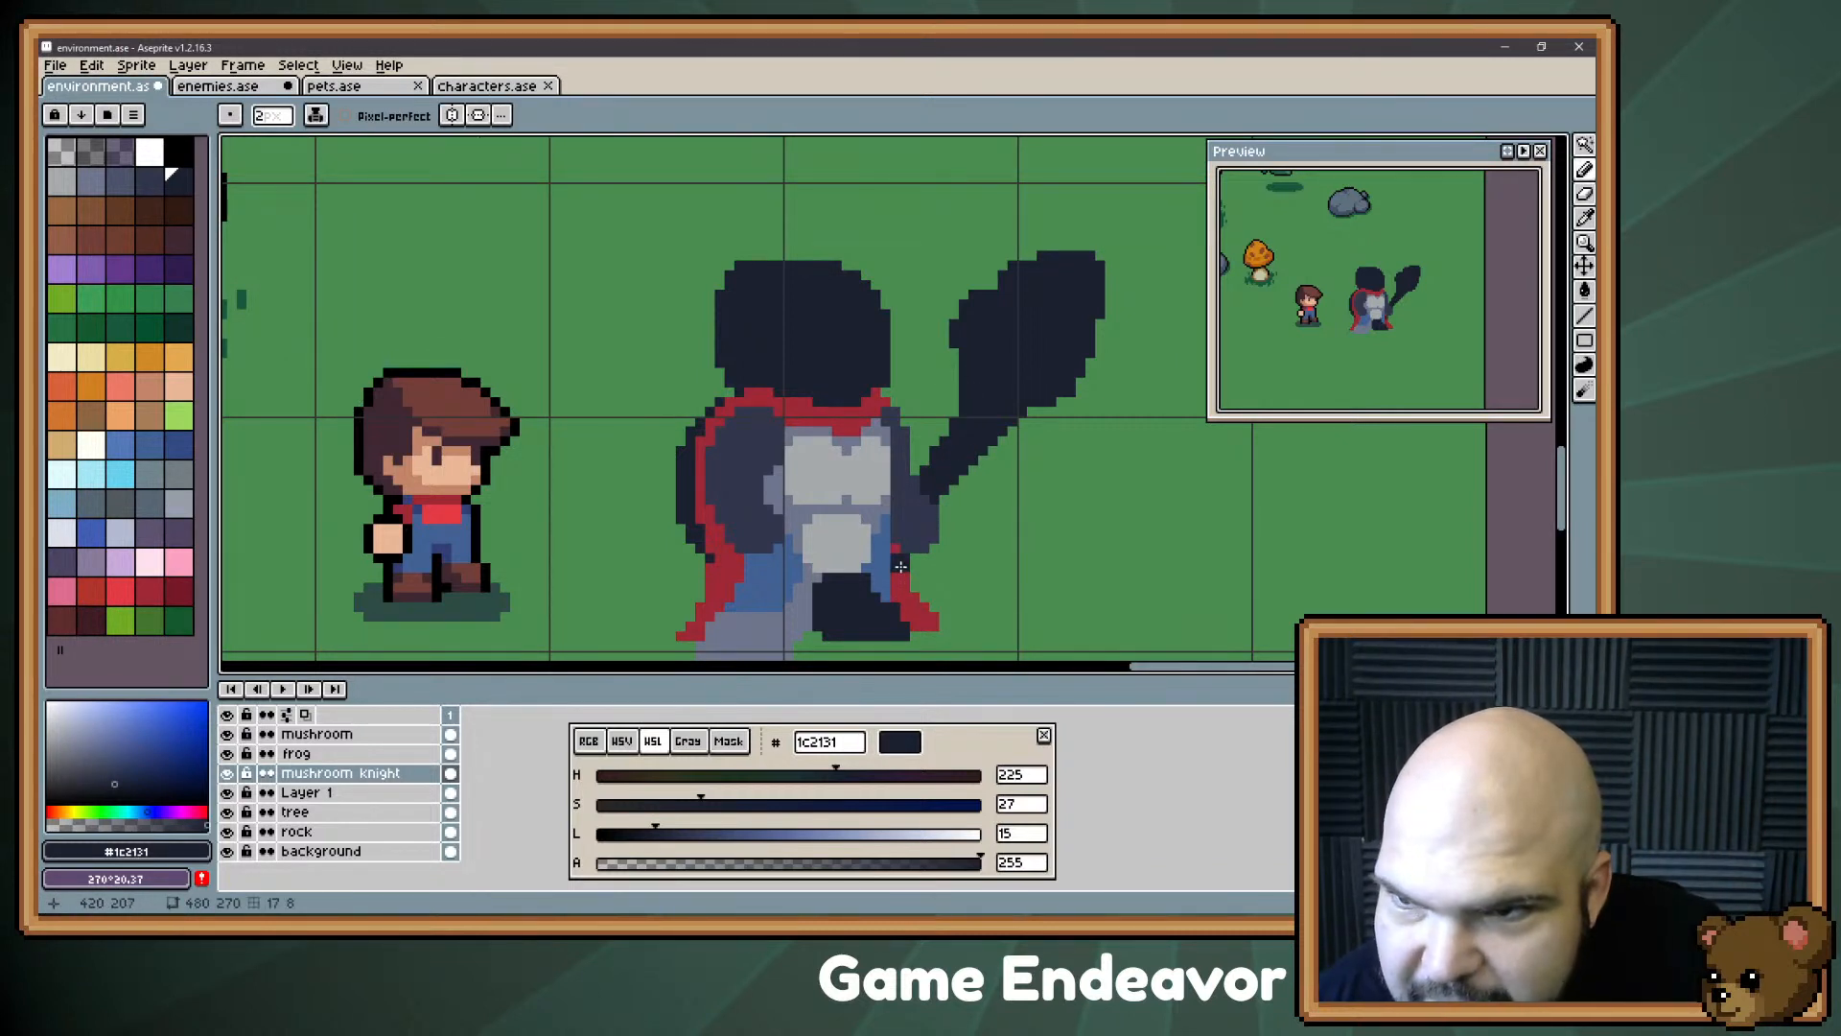
Step: Extend the club head's outer side with a bulging lower lobe in 1c2131 and fill out its upper contour
mouse_move(1079, 374)
left_mouse_down()
mouse_move(1080, 405)
mouse_move(1098, 364)
mouse_move(1084, 411)
mouse_move(1108, 384)
mouse_move(1117, 283)
mouse_move(1071, 376)
left_mouse_up()
key("e")
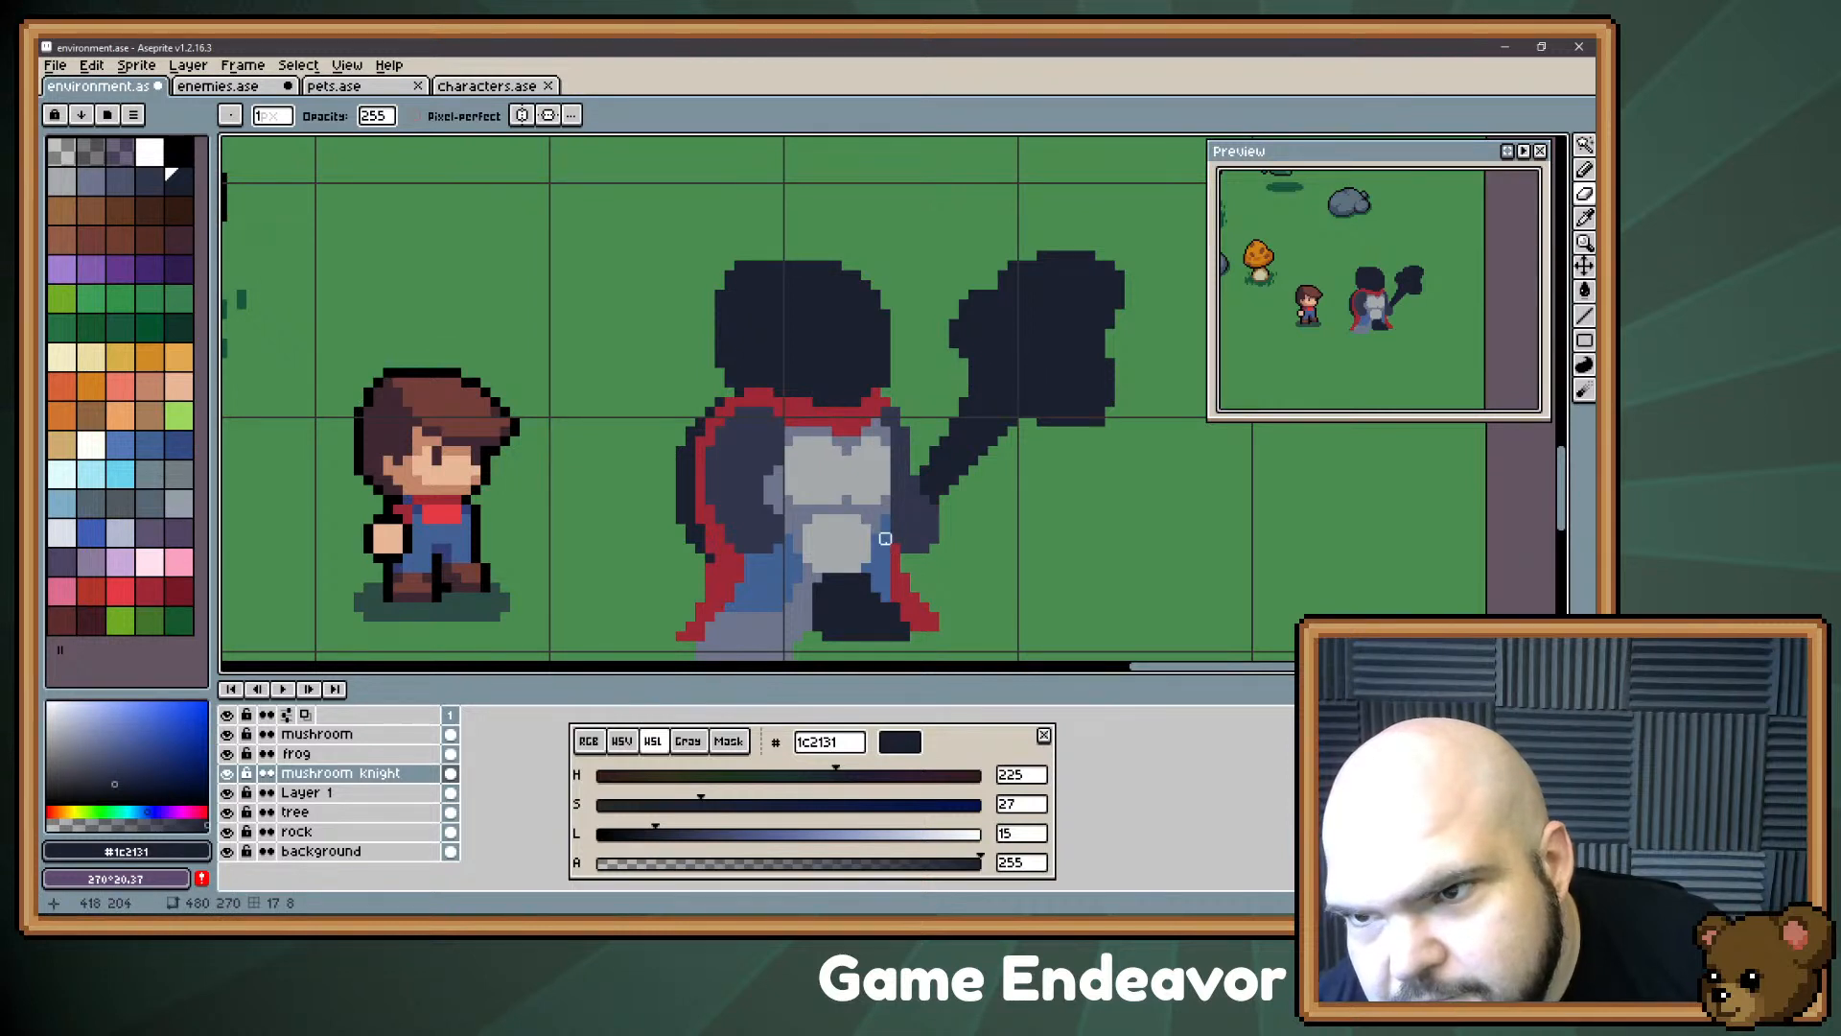
key("b")
left_click(990, 291)
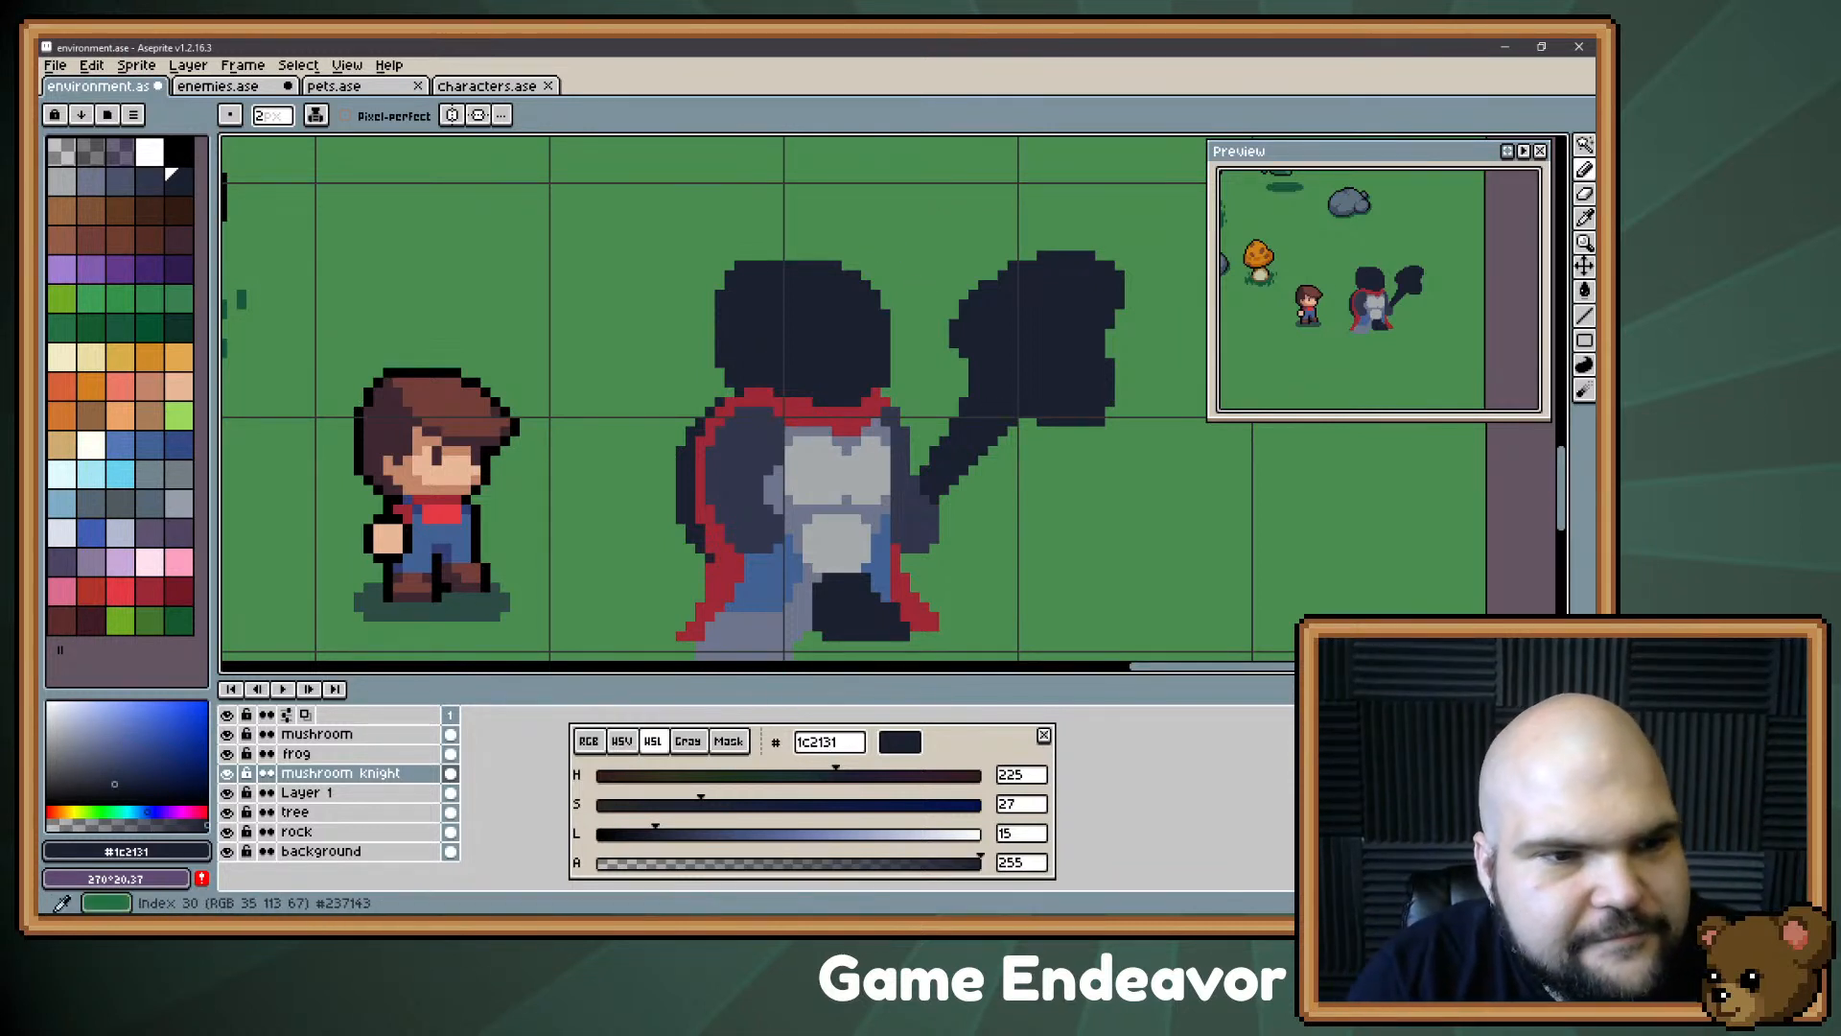
Step: Paint 1-pixel highlights in fffff4 along the top of the chest plate and extend the cape's dark outer edge downward in 1c2131
left_click(91, 444)
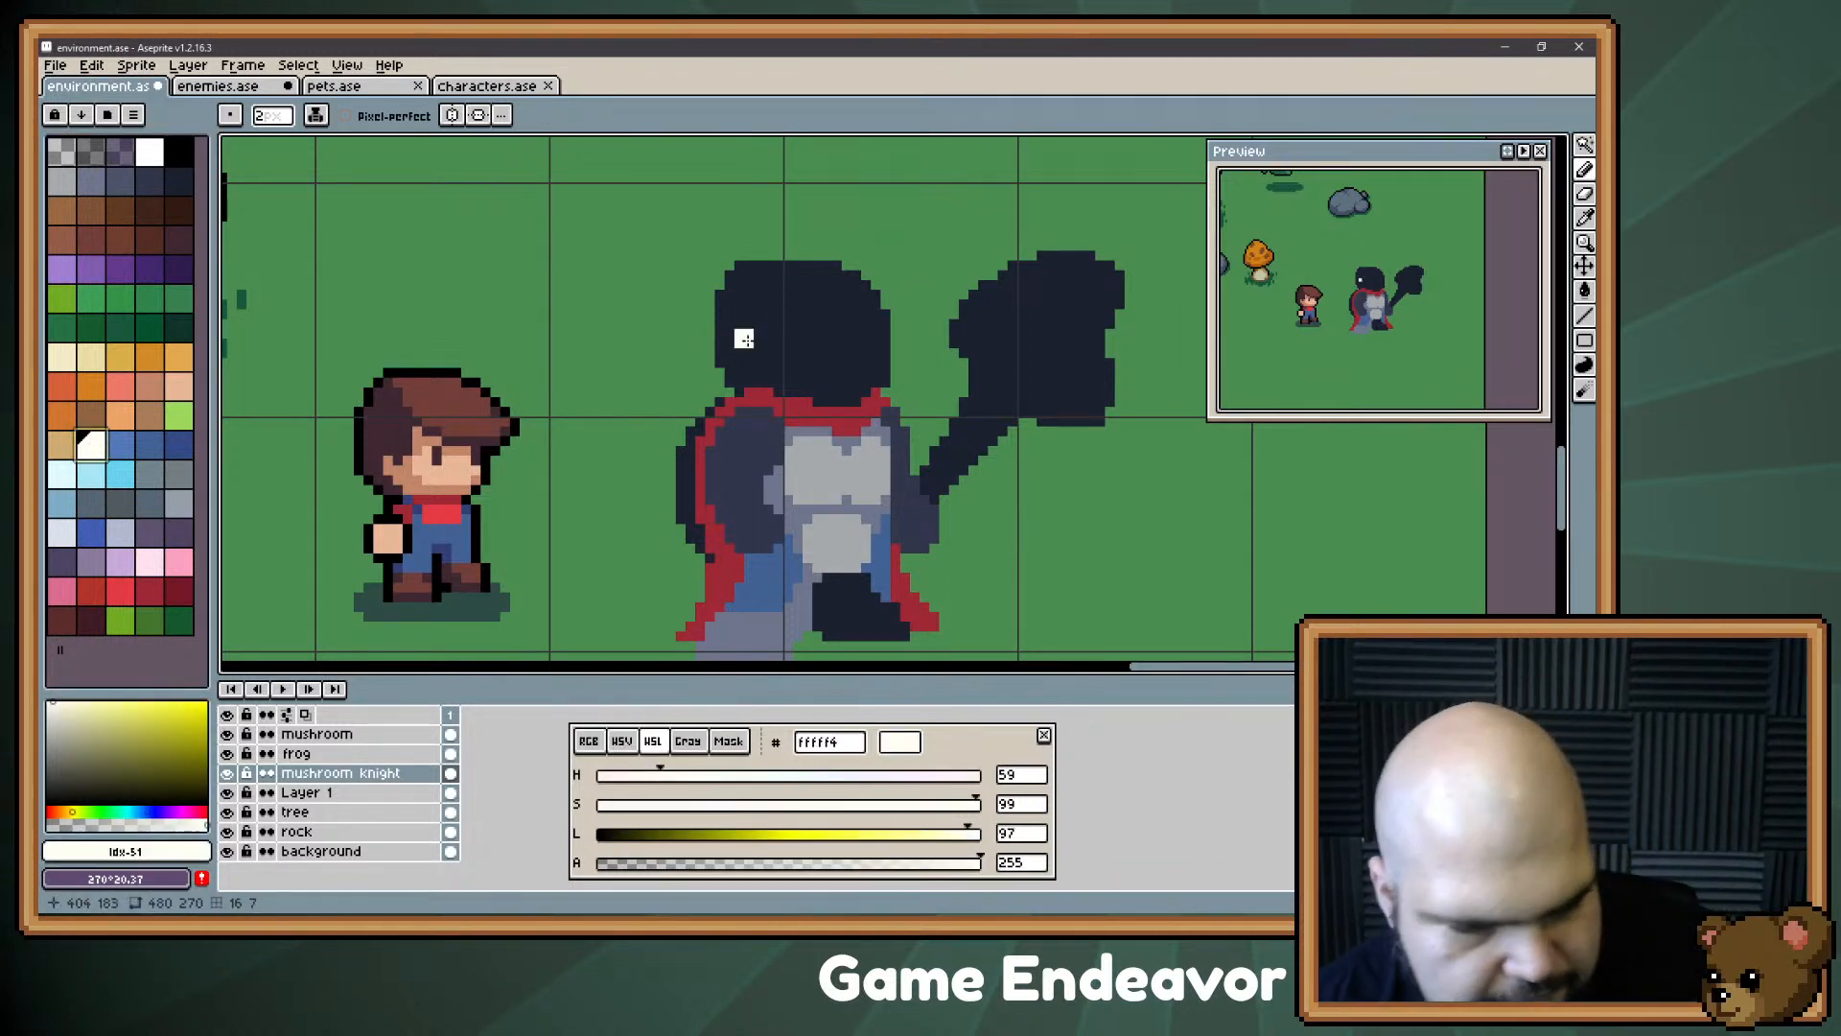
key("minus")
mouse_move(800, 442)
left_mouse_down()
mouse_move(880, 440)
mouse_move(898, 373)
mouse_move(887, 386)
left_mouse_up()
left_click(857, 450)
key("space")
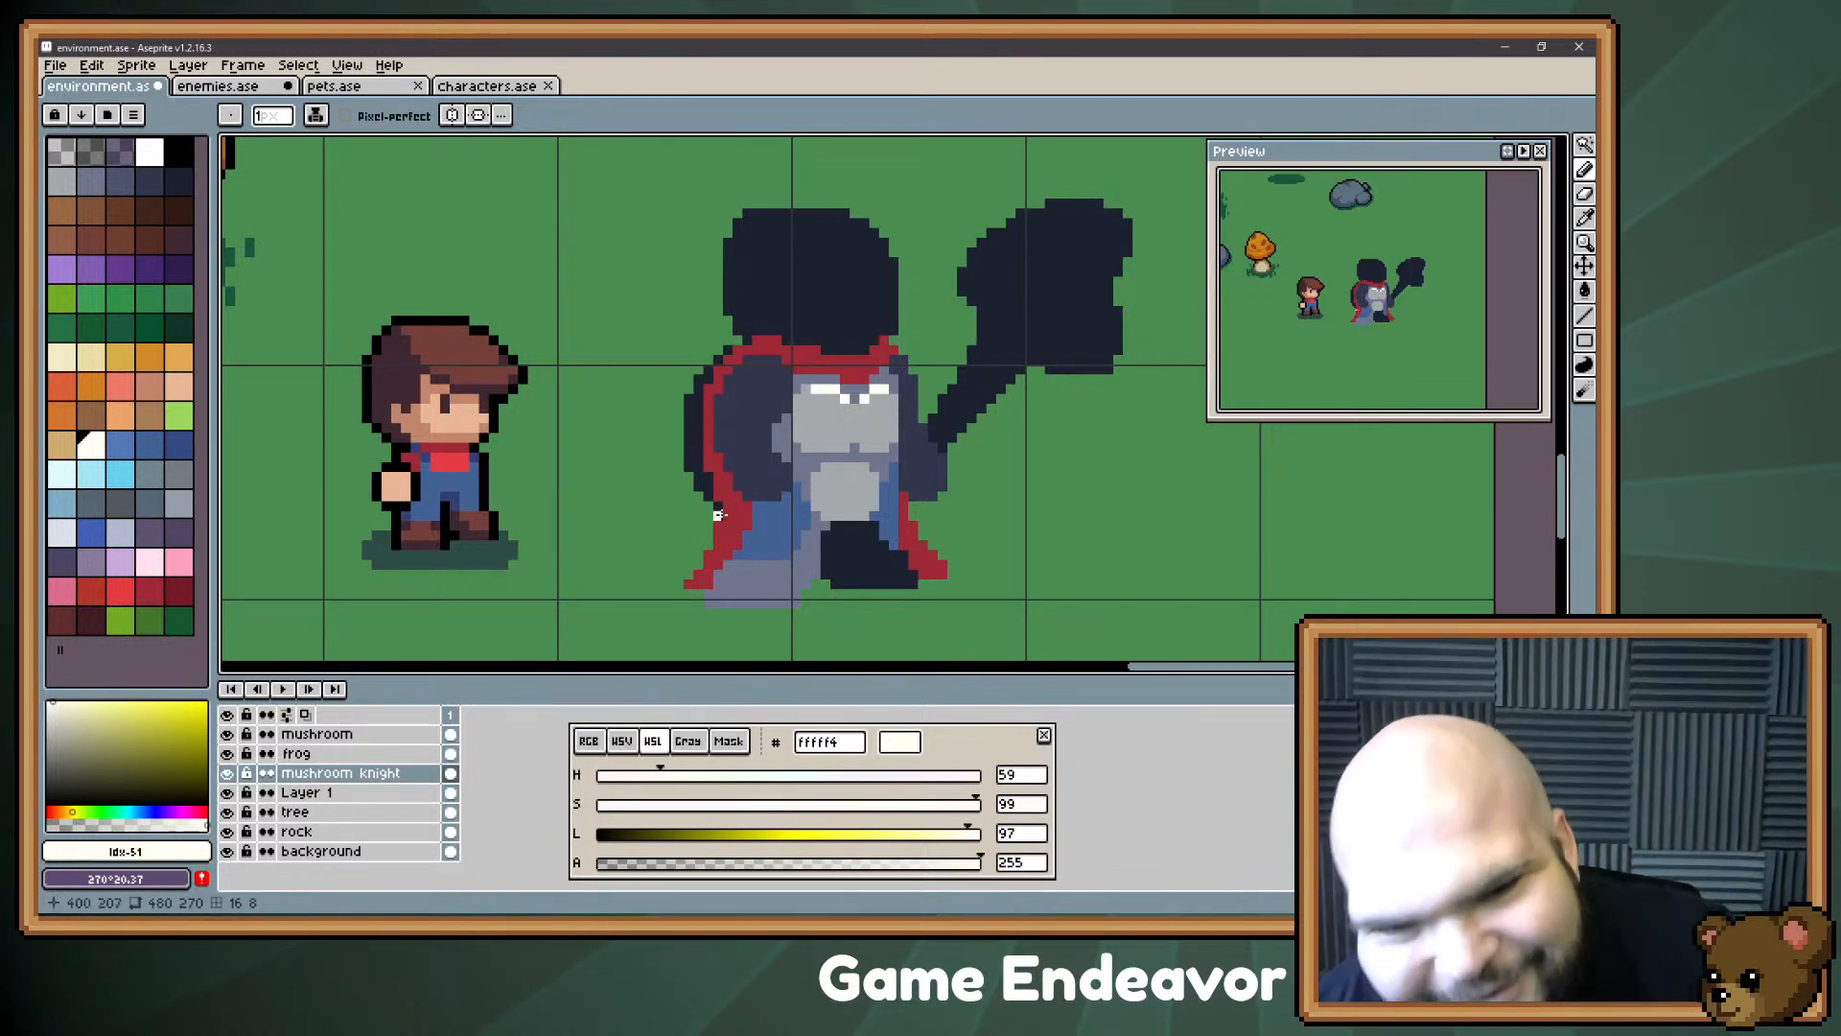
left_click(715, 539, "alt")
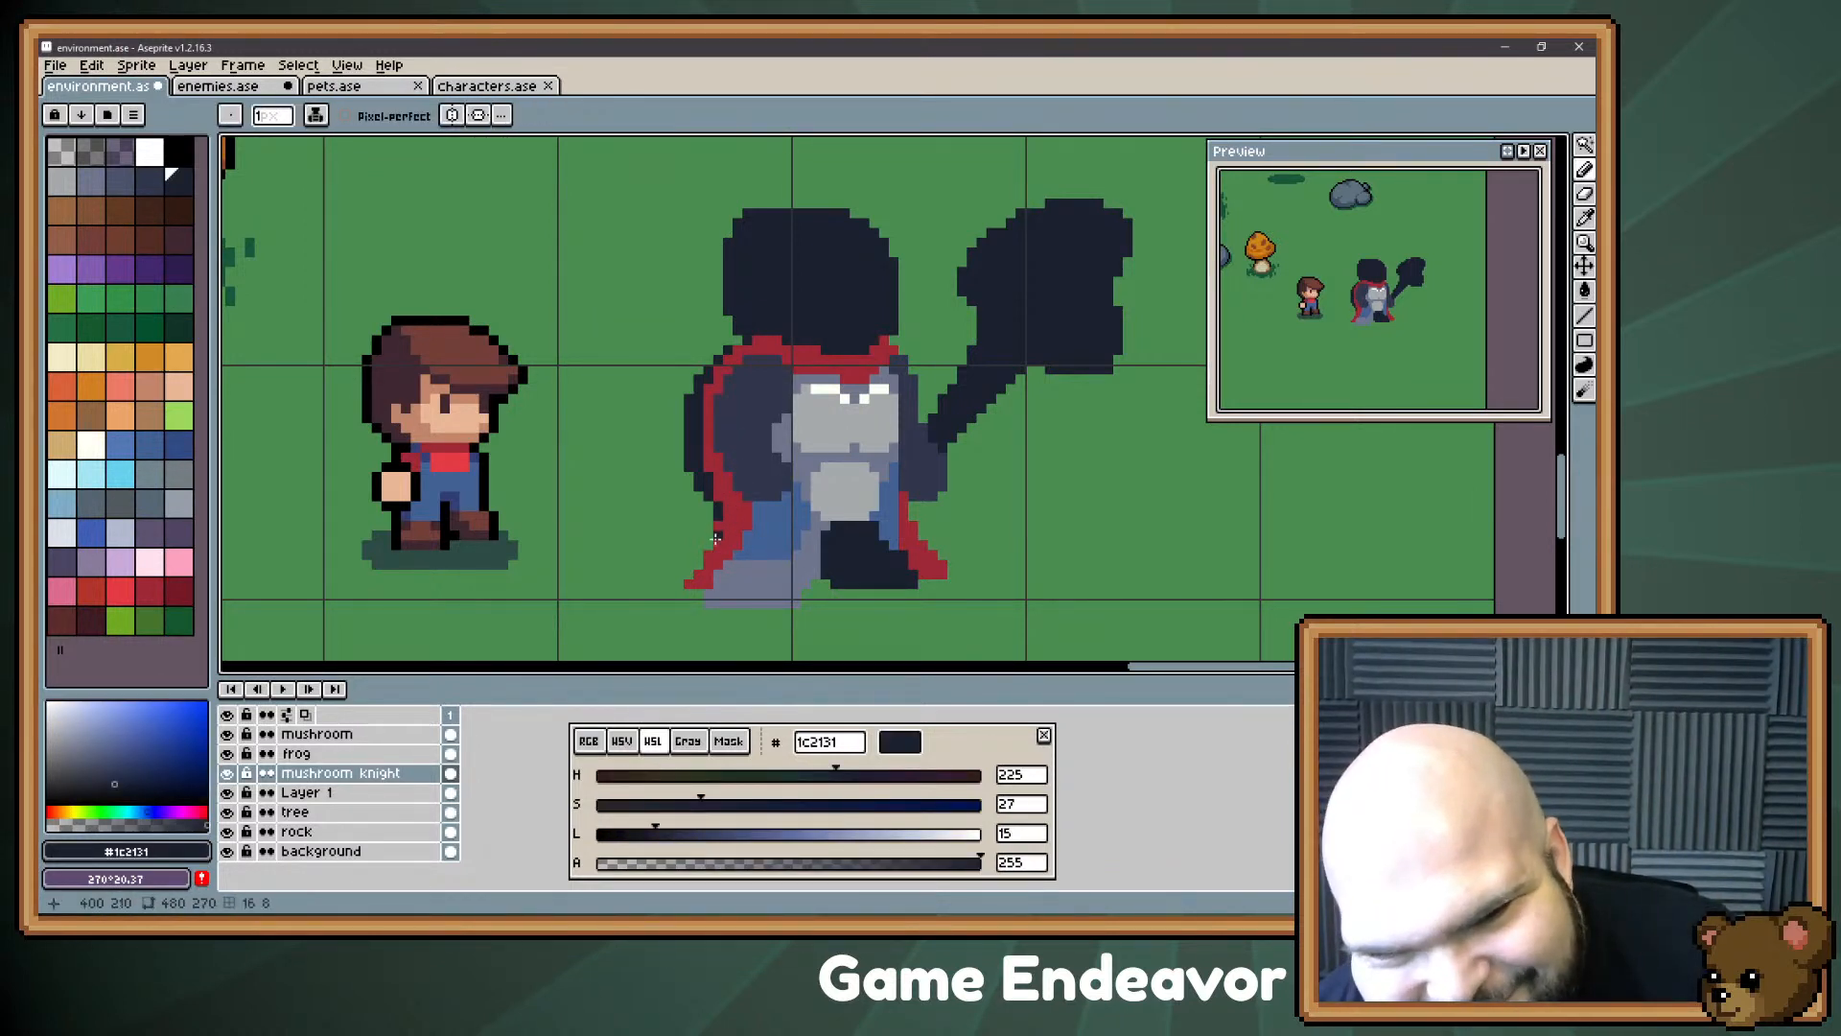
left_click_drag(719, 524, 668, 596)
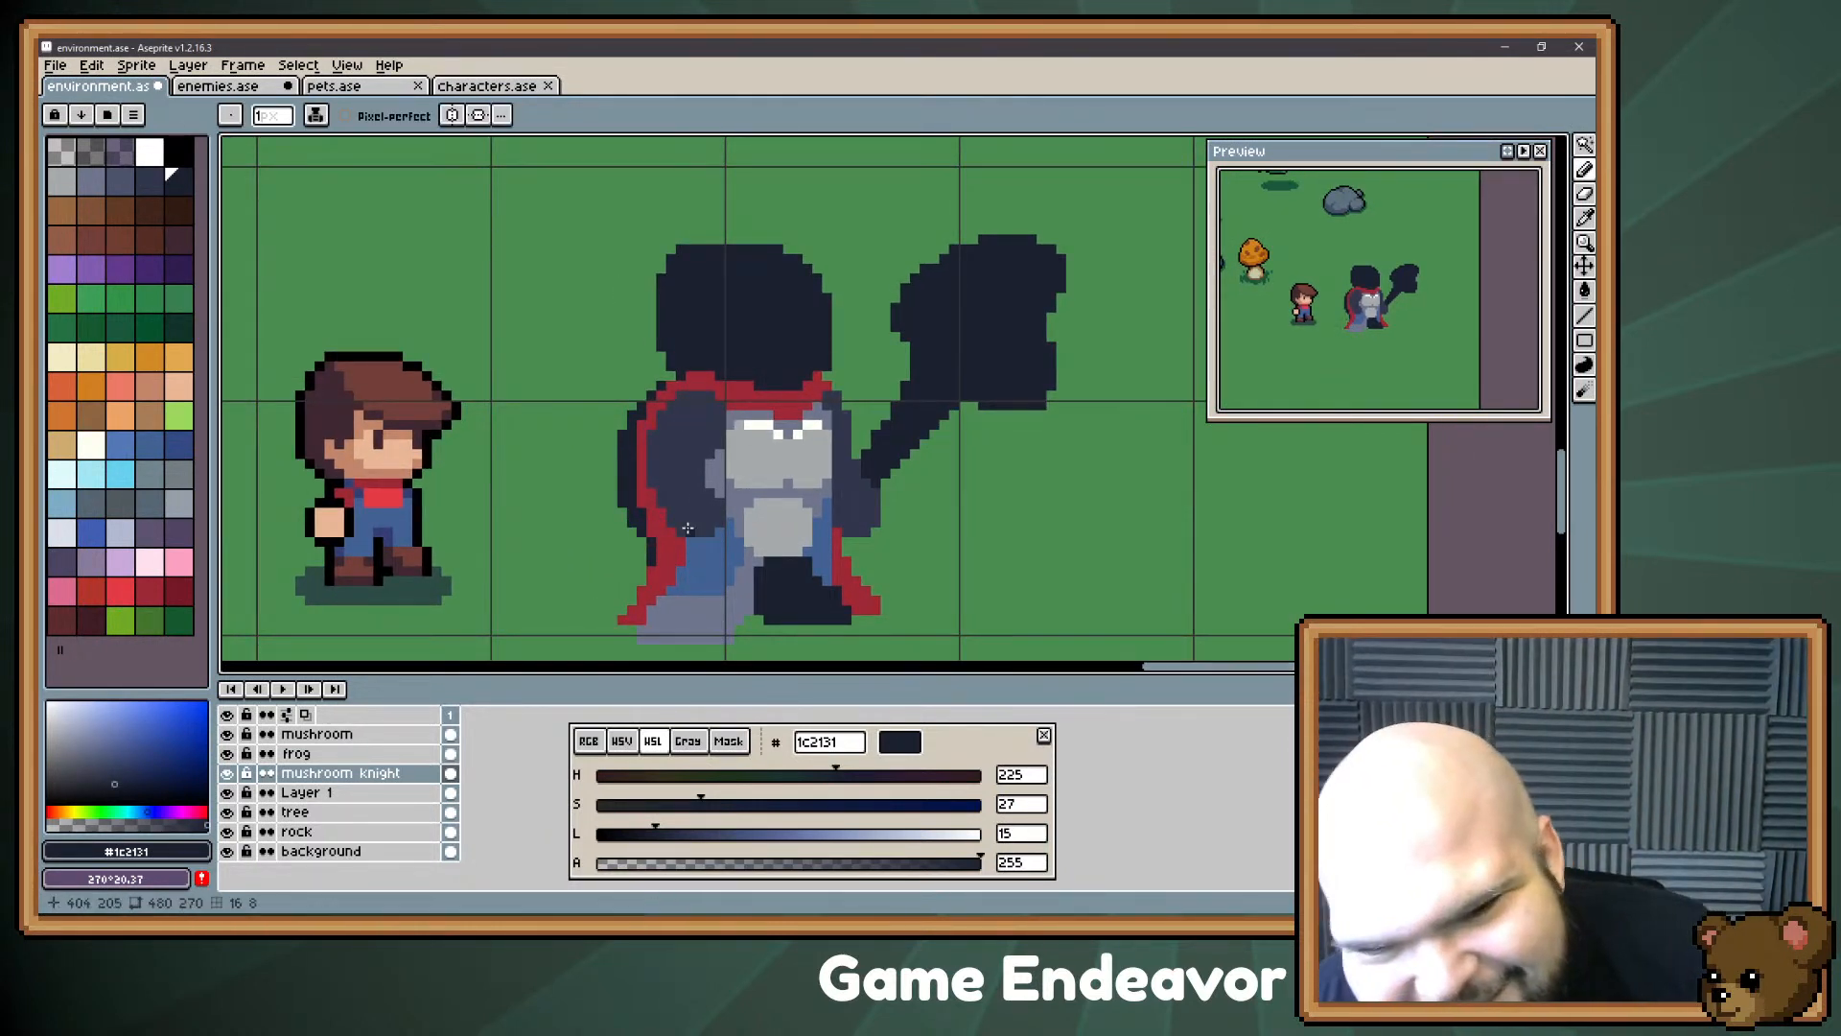
Step: Select the knight's dark areas, paint the dark boot in 6d758d except for a shadow at its inner leg, and deselect
key("alt")
left_click(736, 641, "alt")
key("w")
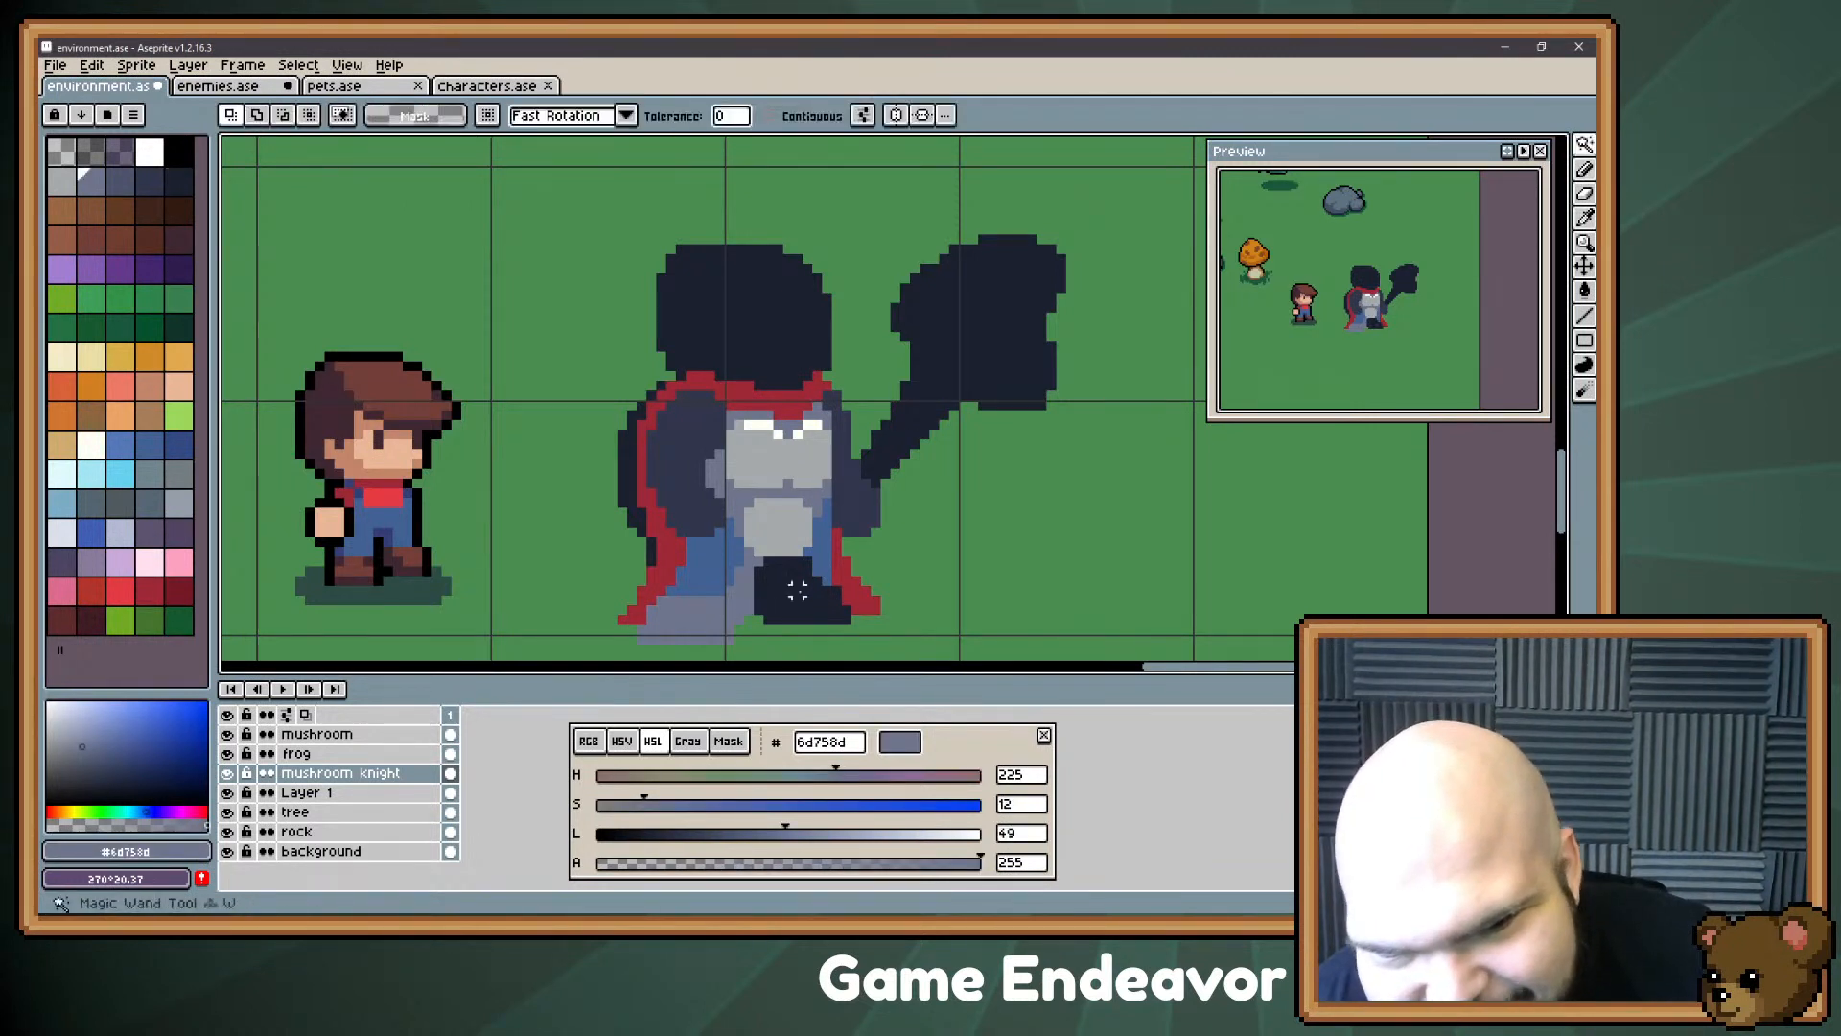
left_click(805, 590)
key("b")
mouse_move(801, 599)
left_mouse_down()
mouse_move(809, 619)
mouse_move(822, 626)
mouse_move(789, 596)
left_mouse_up()
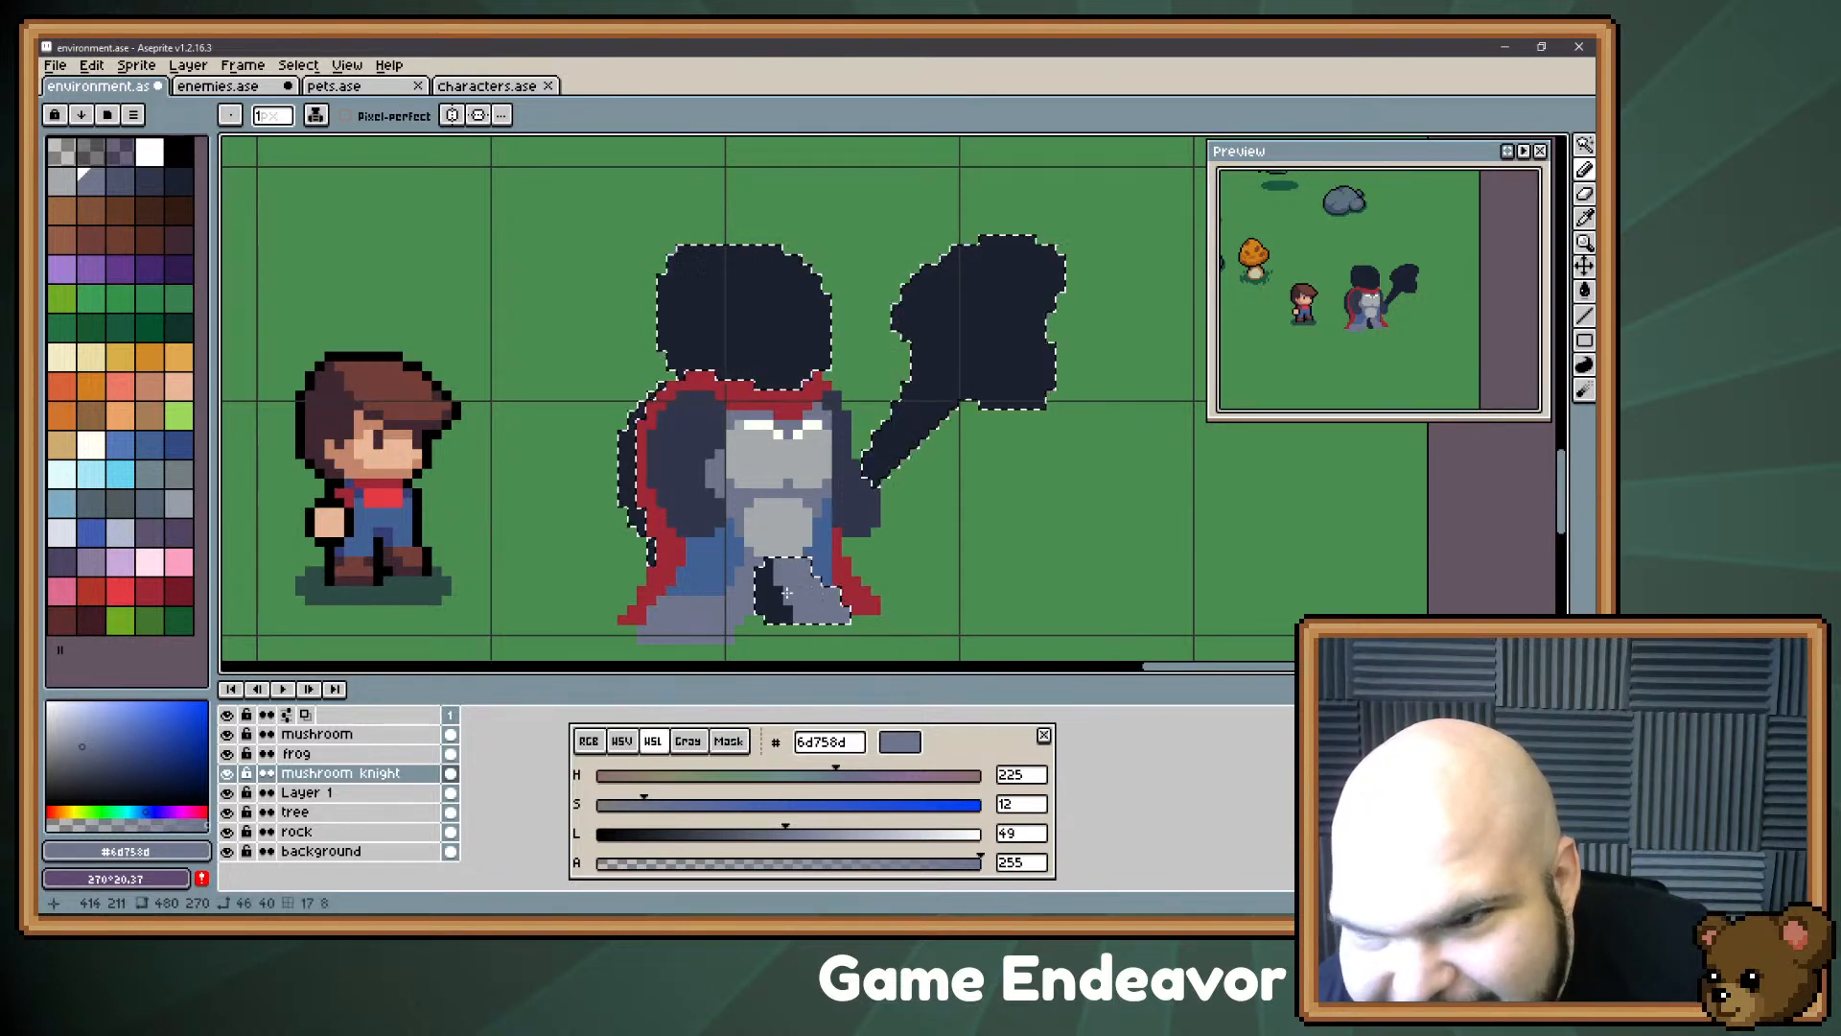
key("ctrl+d")
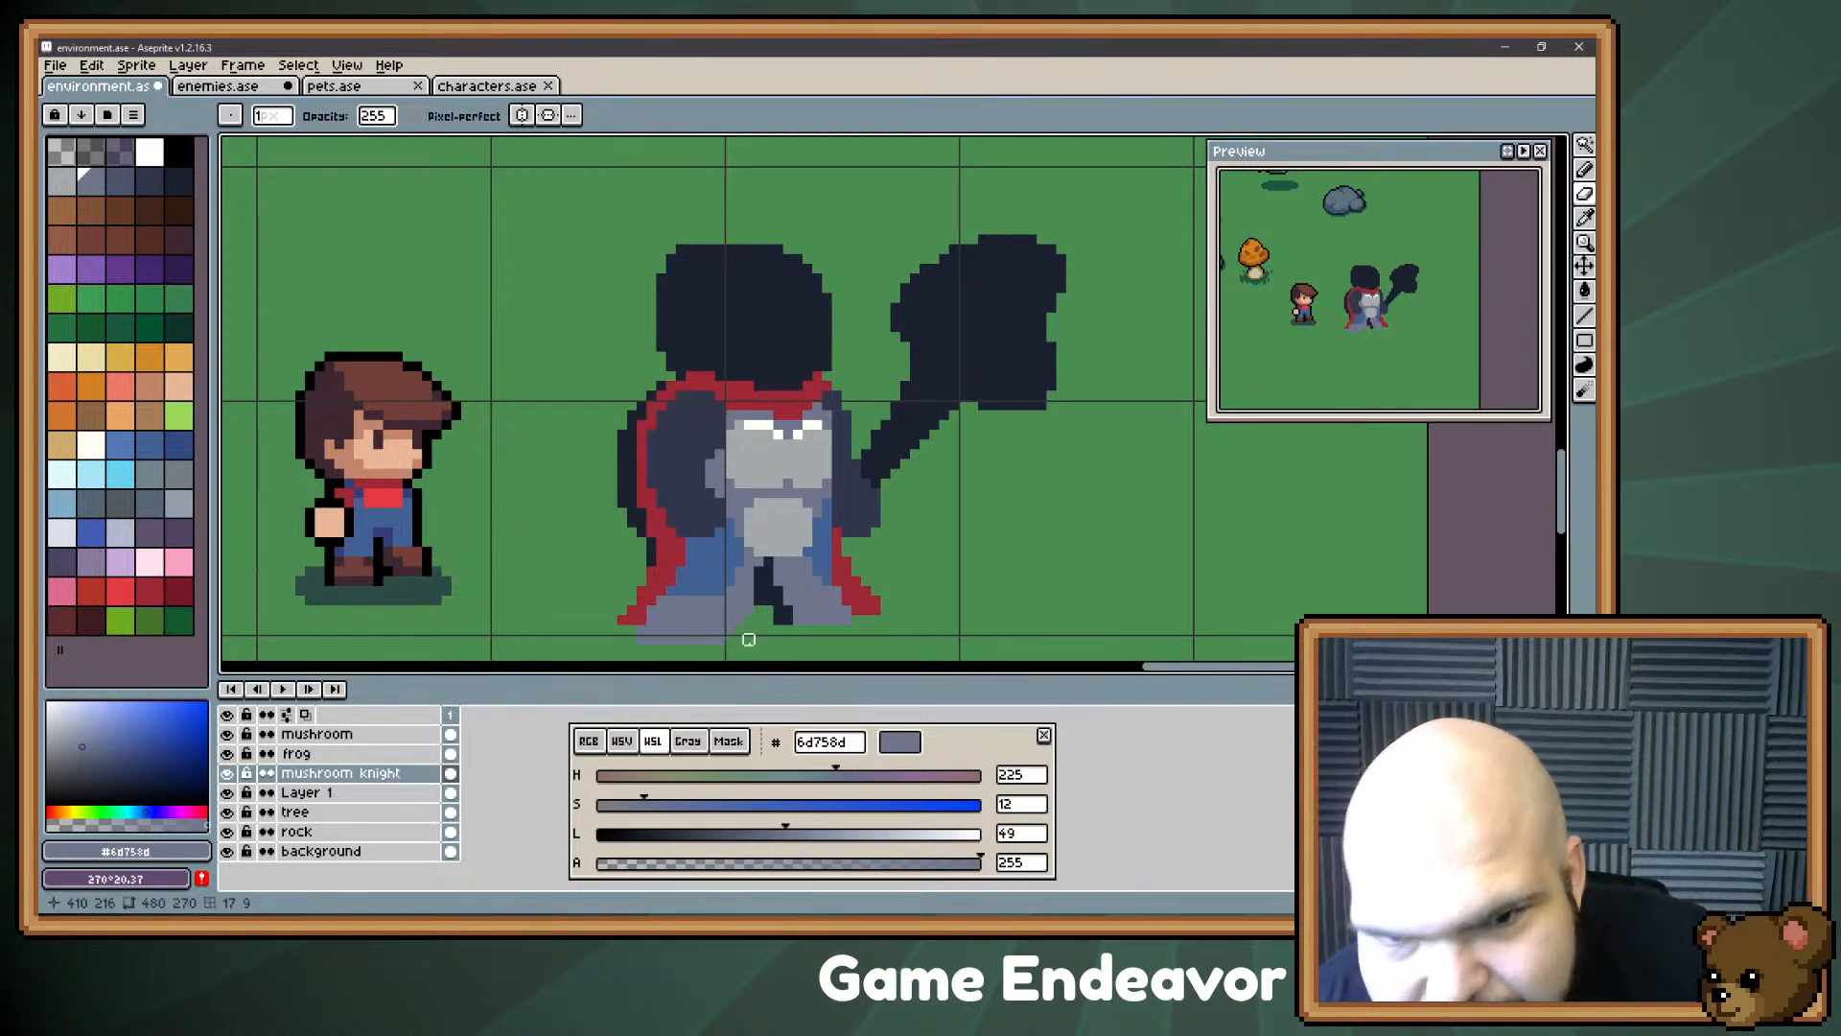
left_click_drag(758, 610, 823, 679)
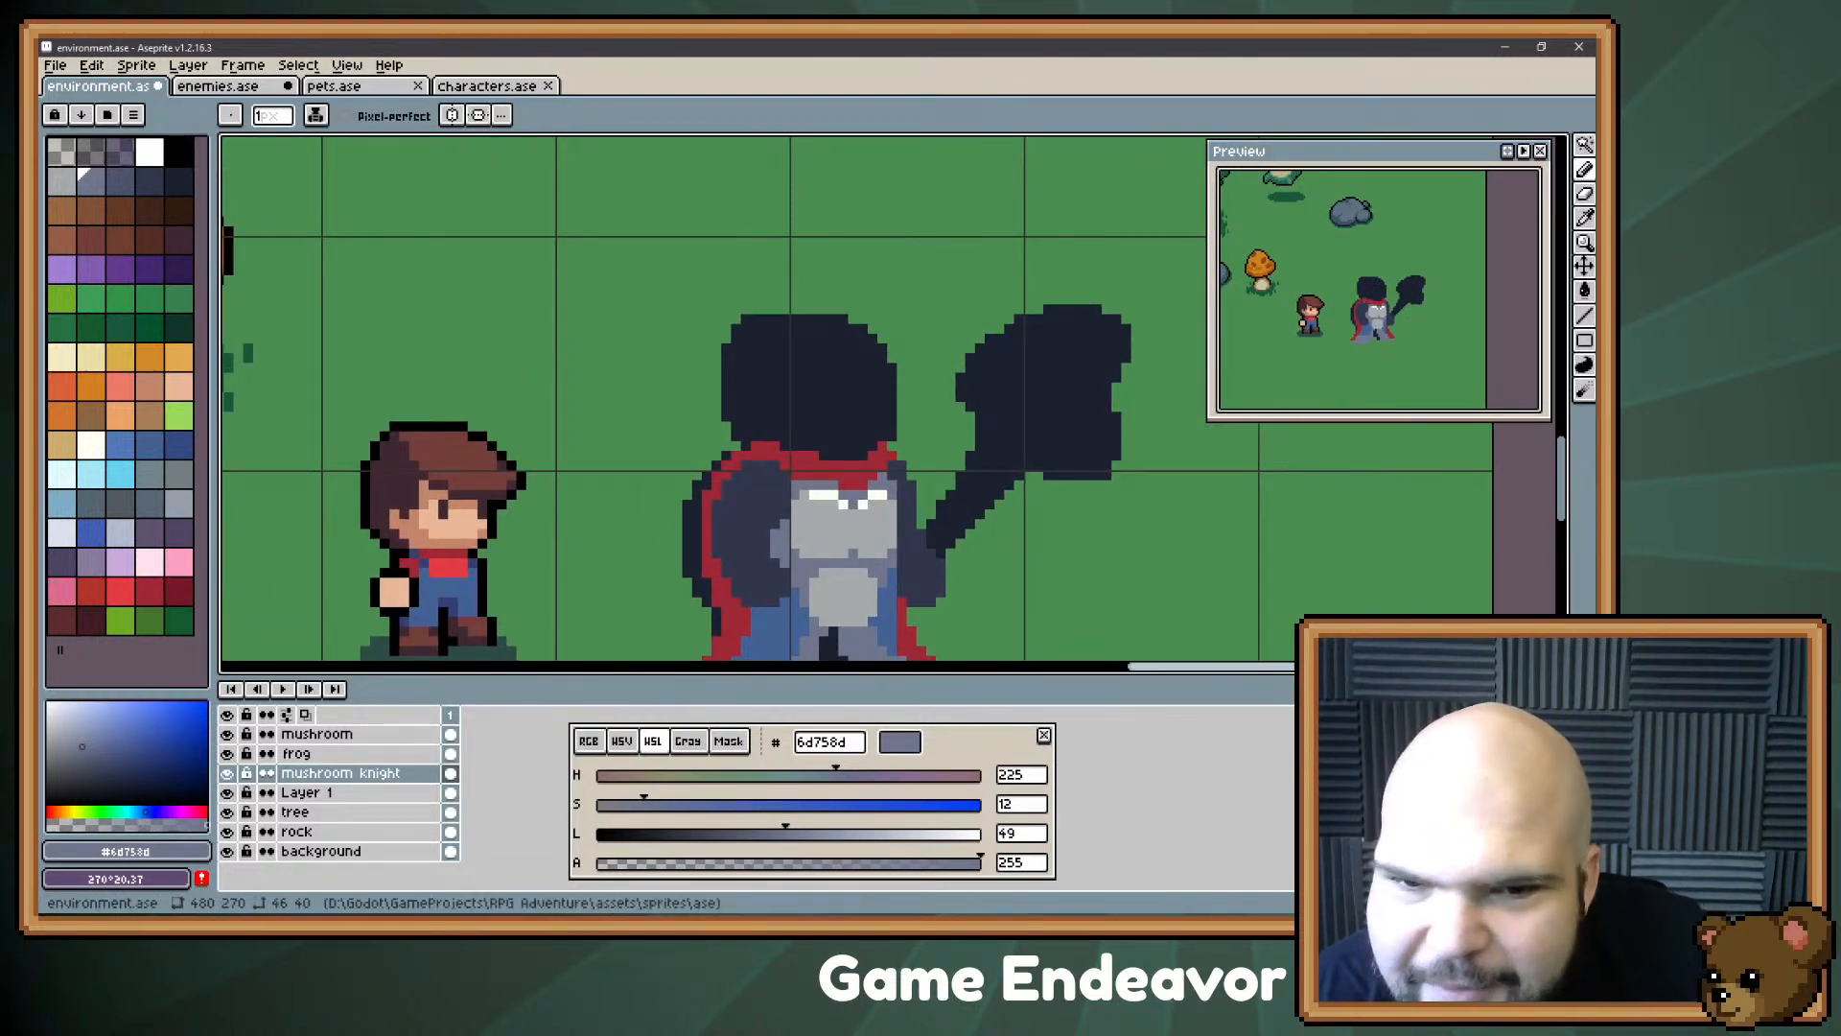
Step: Select only the club with a contiguous magic-wand selection, move it up and right away from the knight, and deselect
left_click_drag(920, 460, 874, 392)
key("w")
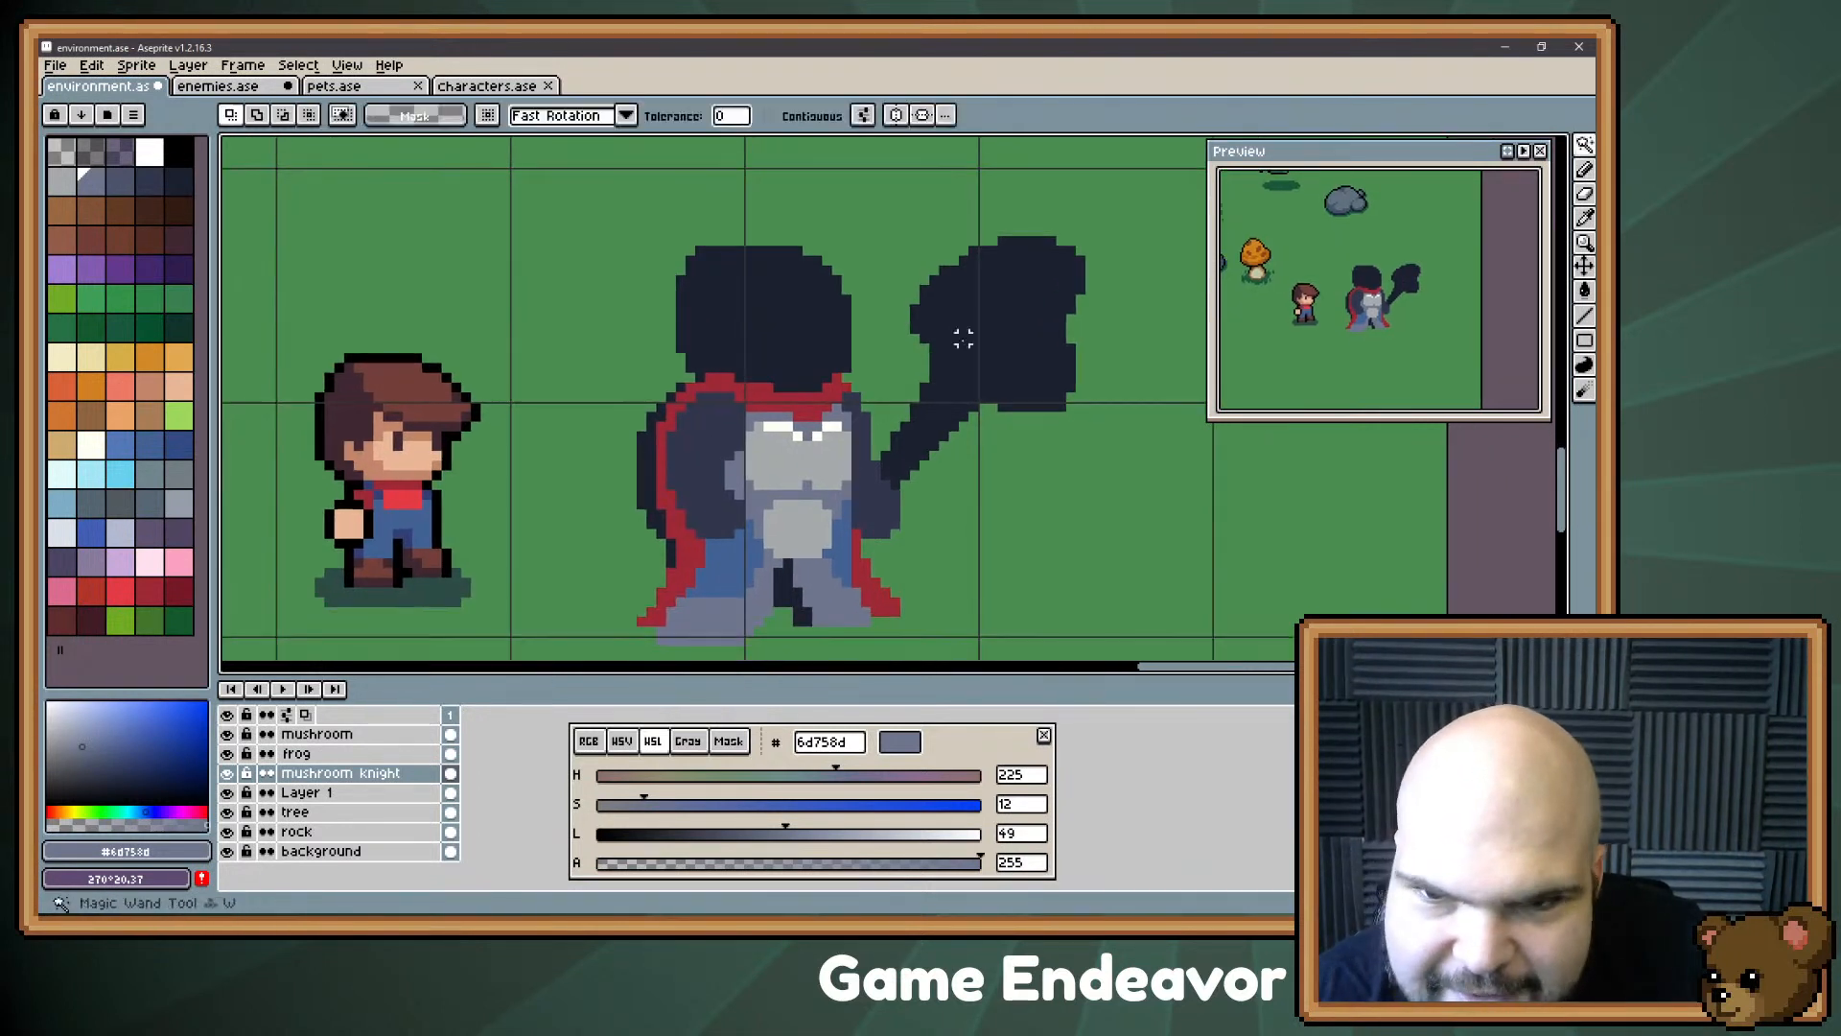
left_click(962, 337)
key("ctrl+d")
left_click(770, 115)
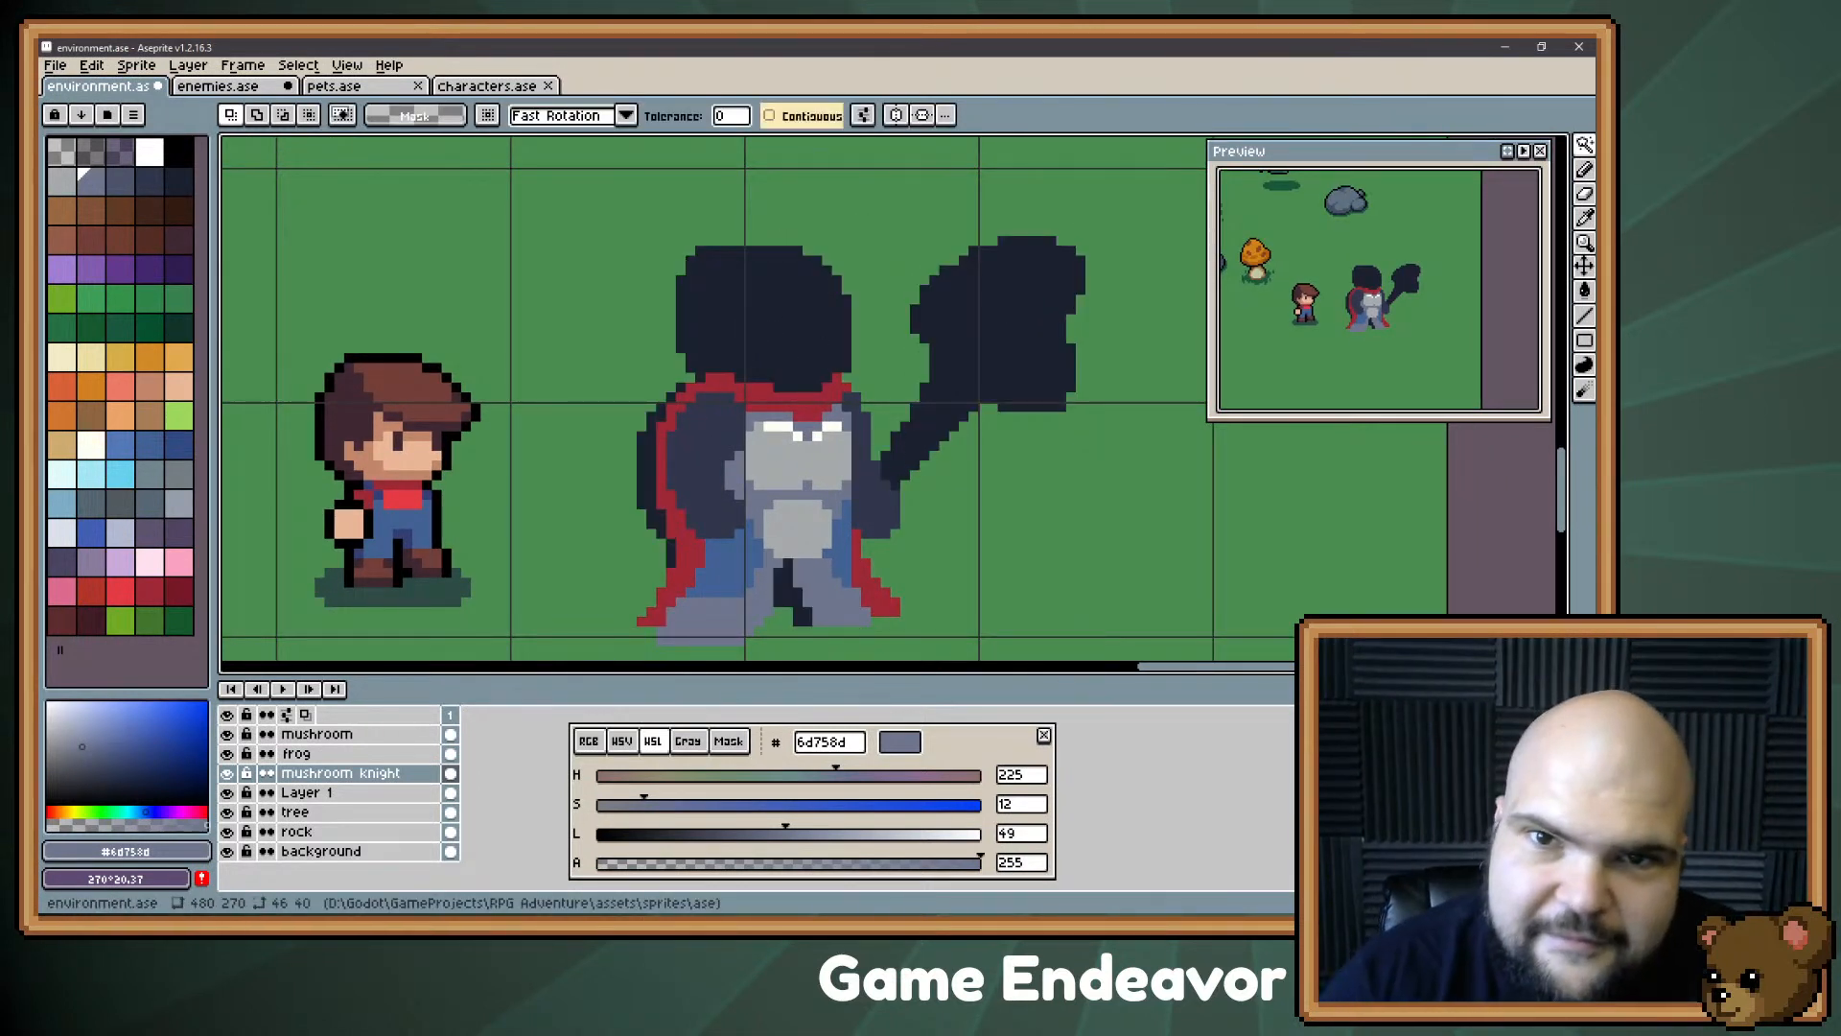
left_click(1002, 377)
left_click_drag(1002, 377, 1156, 265)
key("ctrl+d")
Step: Sample the cape red 9e2835 and widen the cape over the knight's near shoulder and down beside the arm
left_click_drag(784, 447, 937, 377)
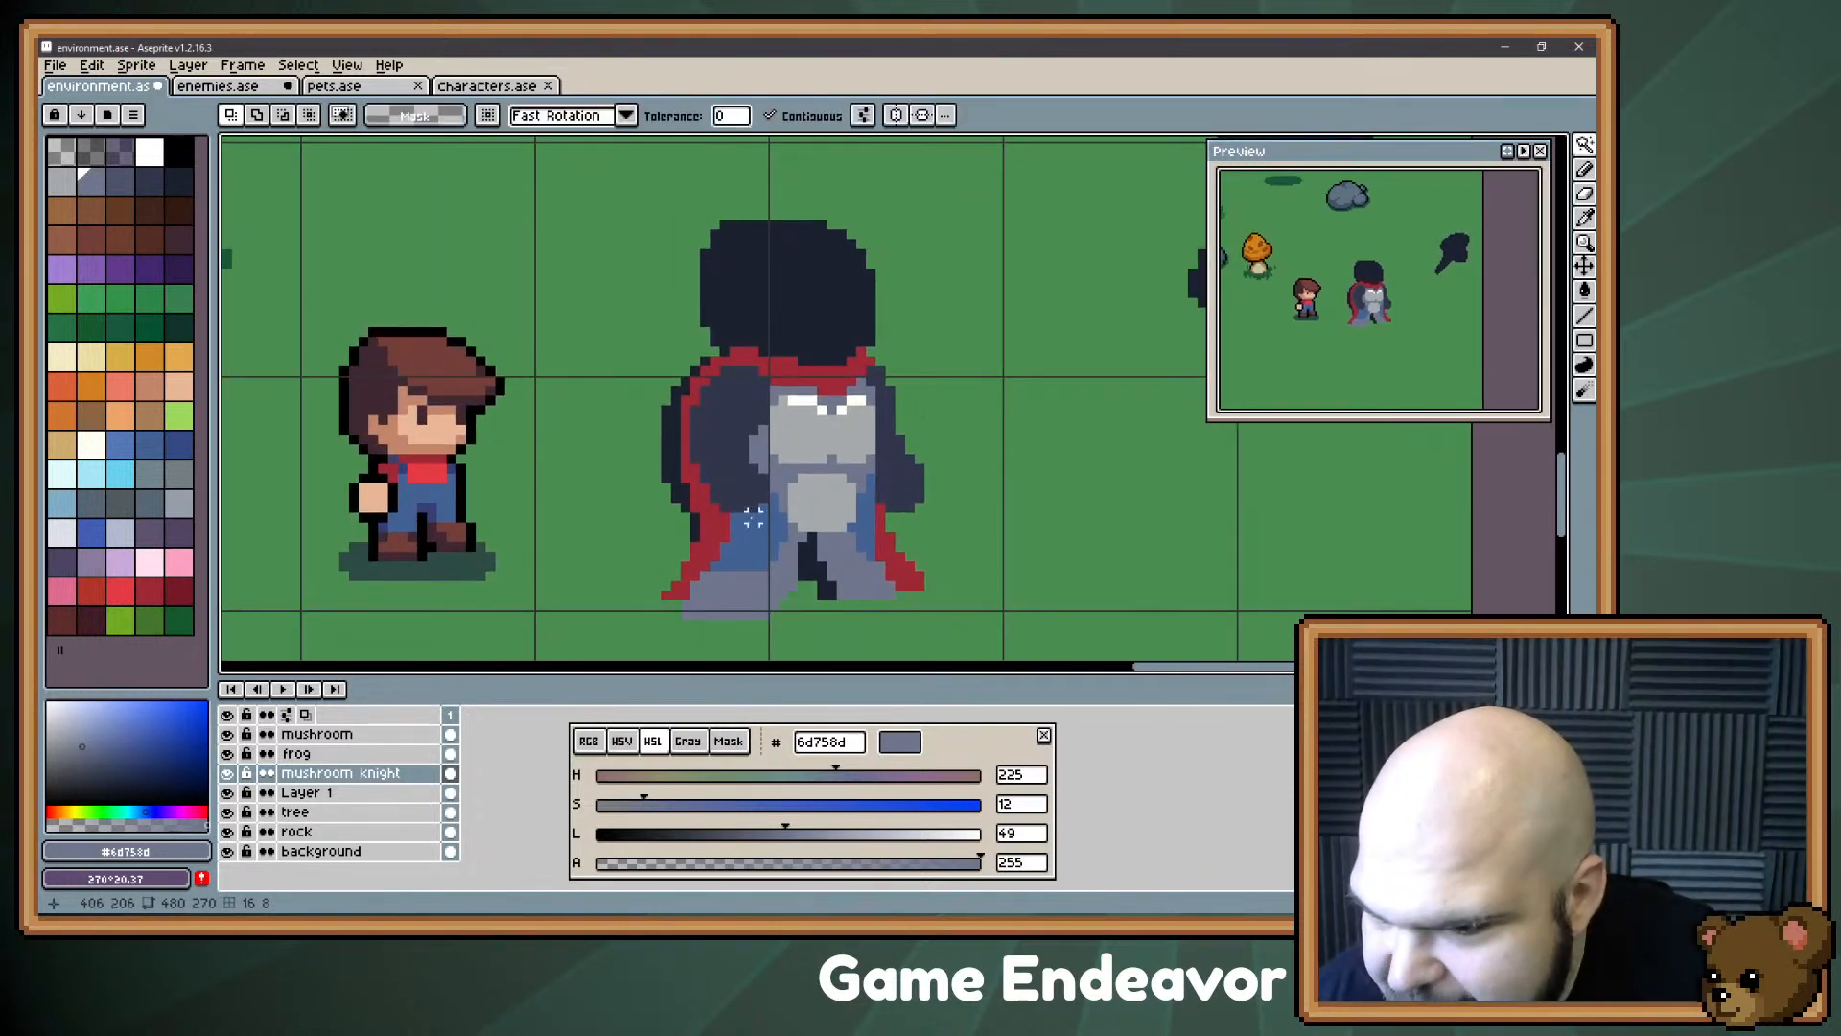
left_click_drag(754, 508, 781, 445)
key("b")
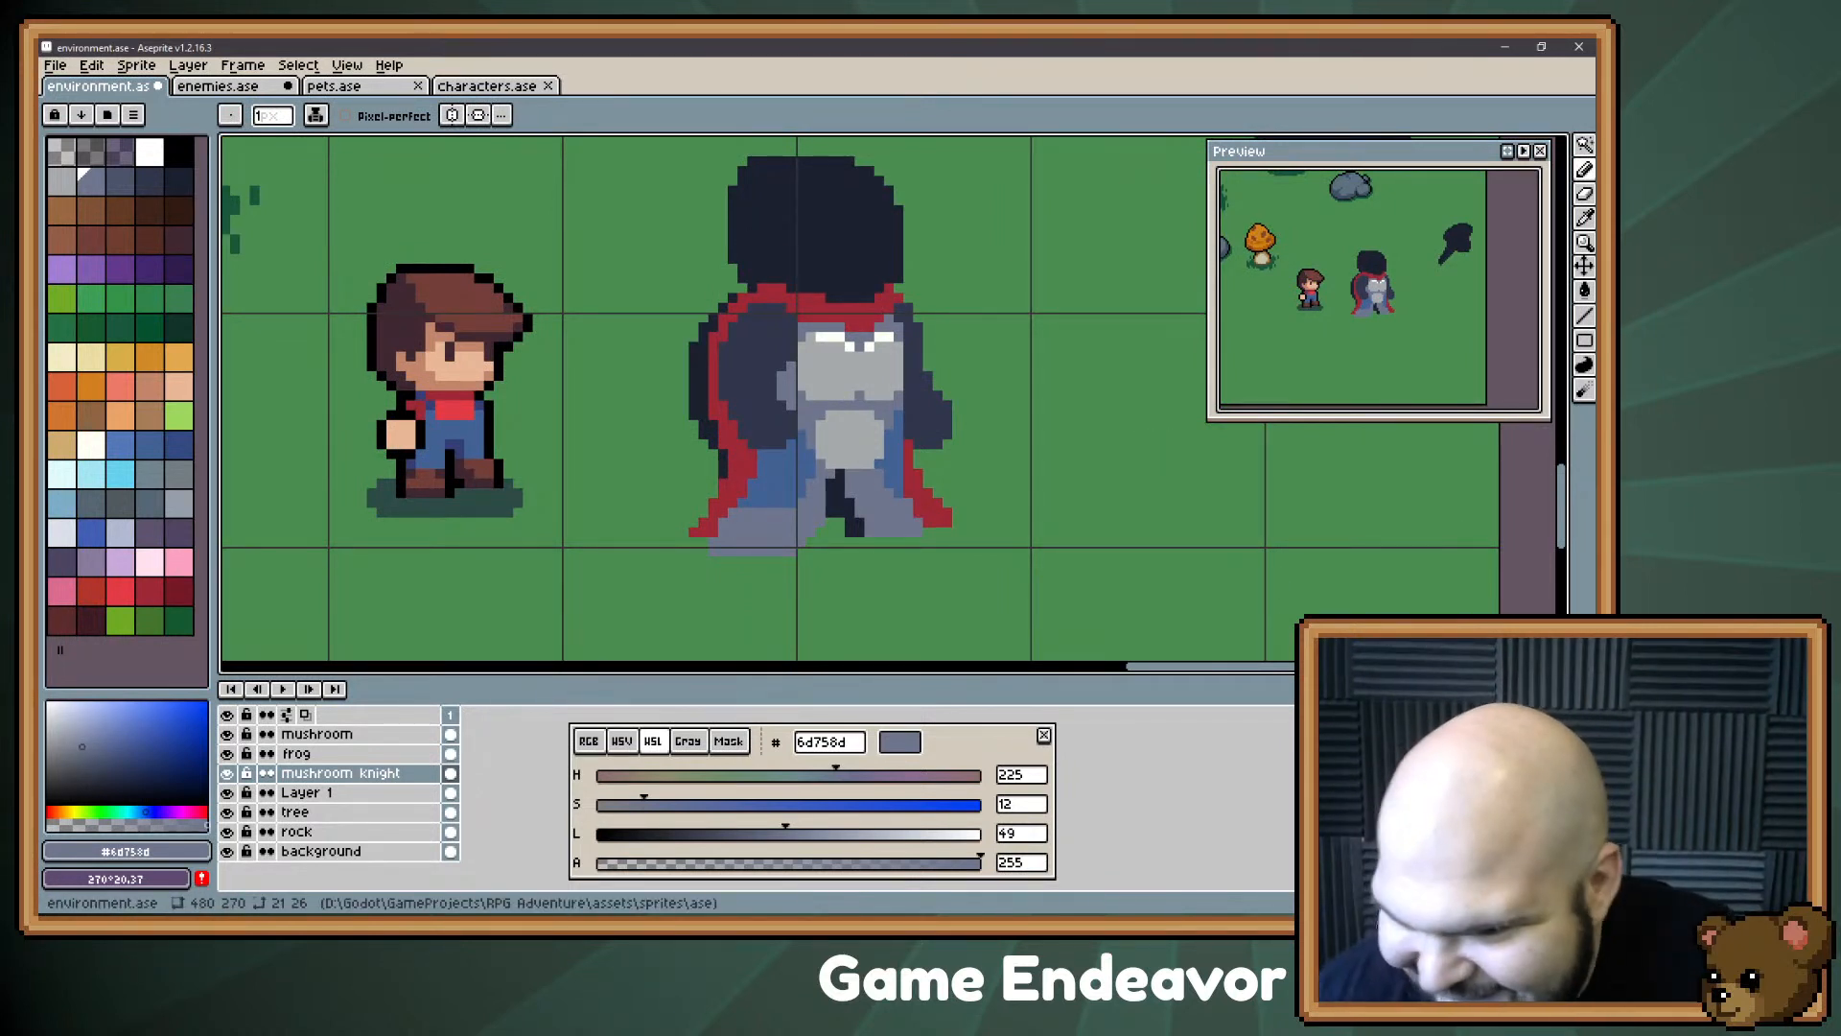
left_click_drag(866, 377, 897, 427)
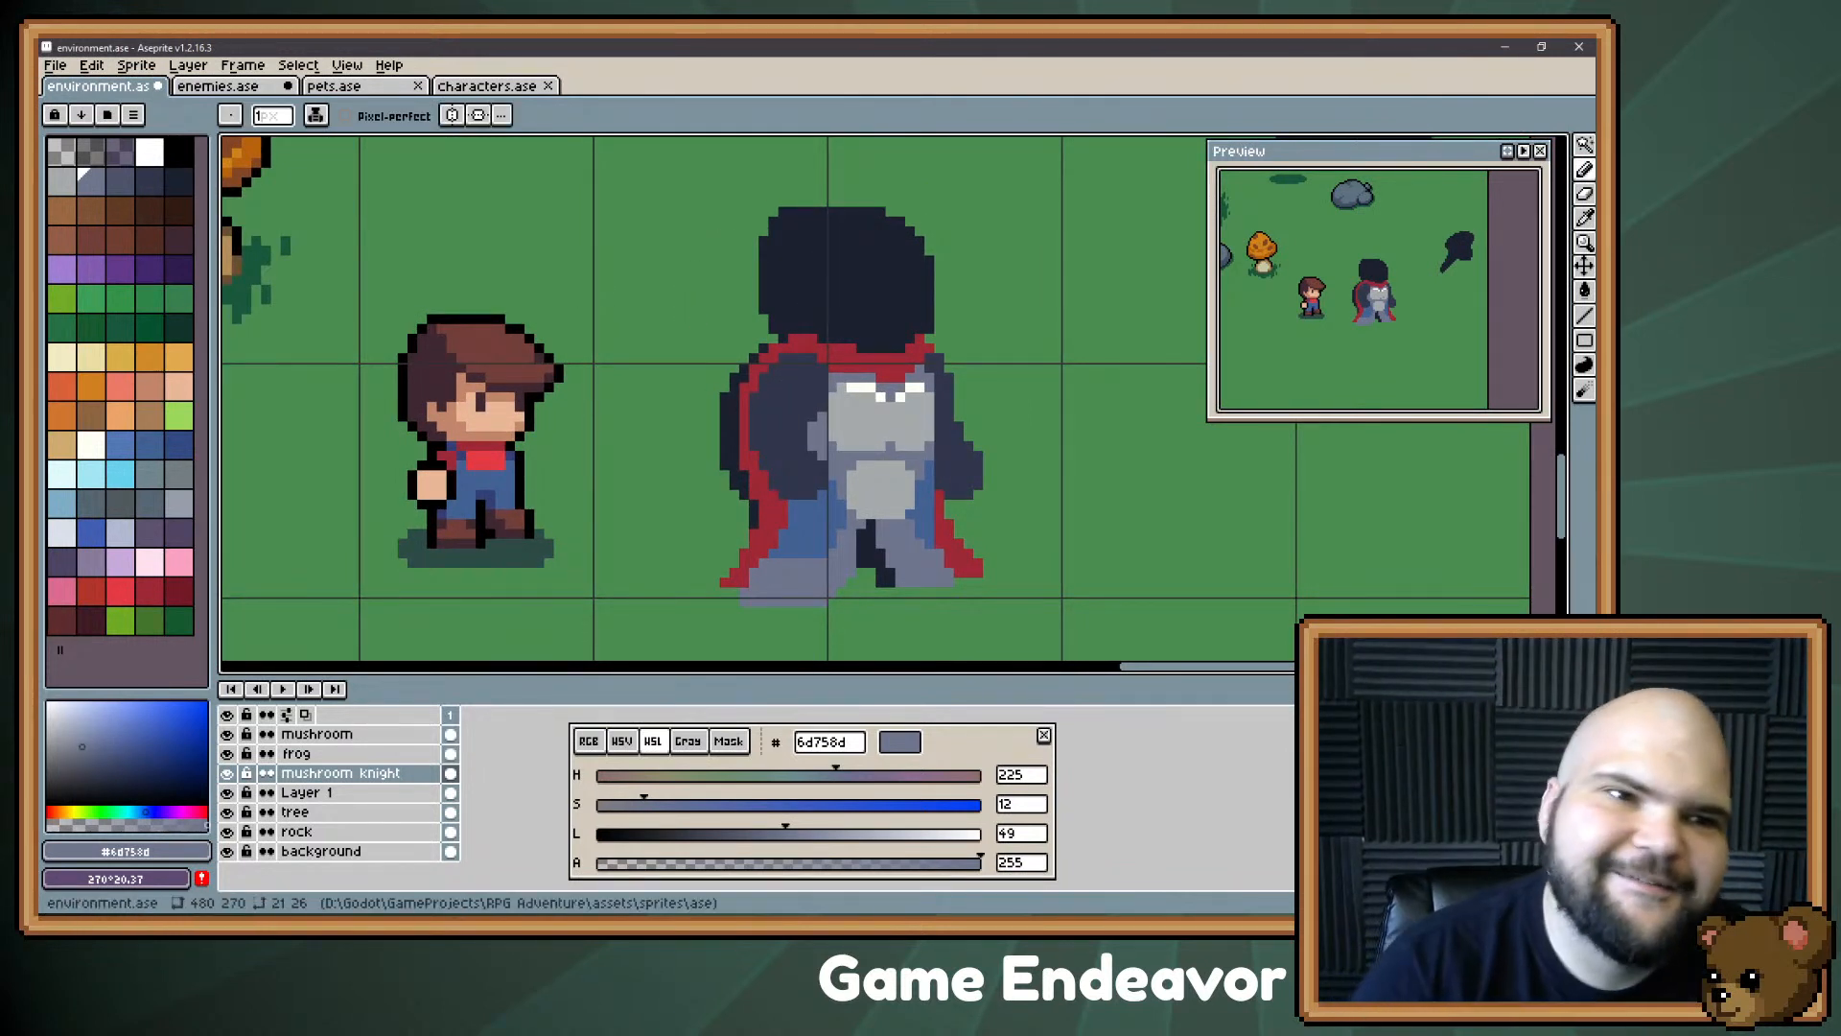
left_click(863, 389, "alt")
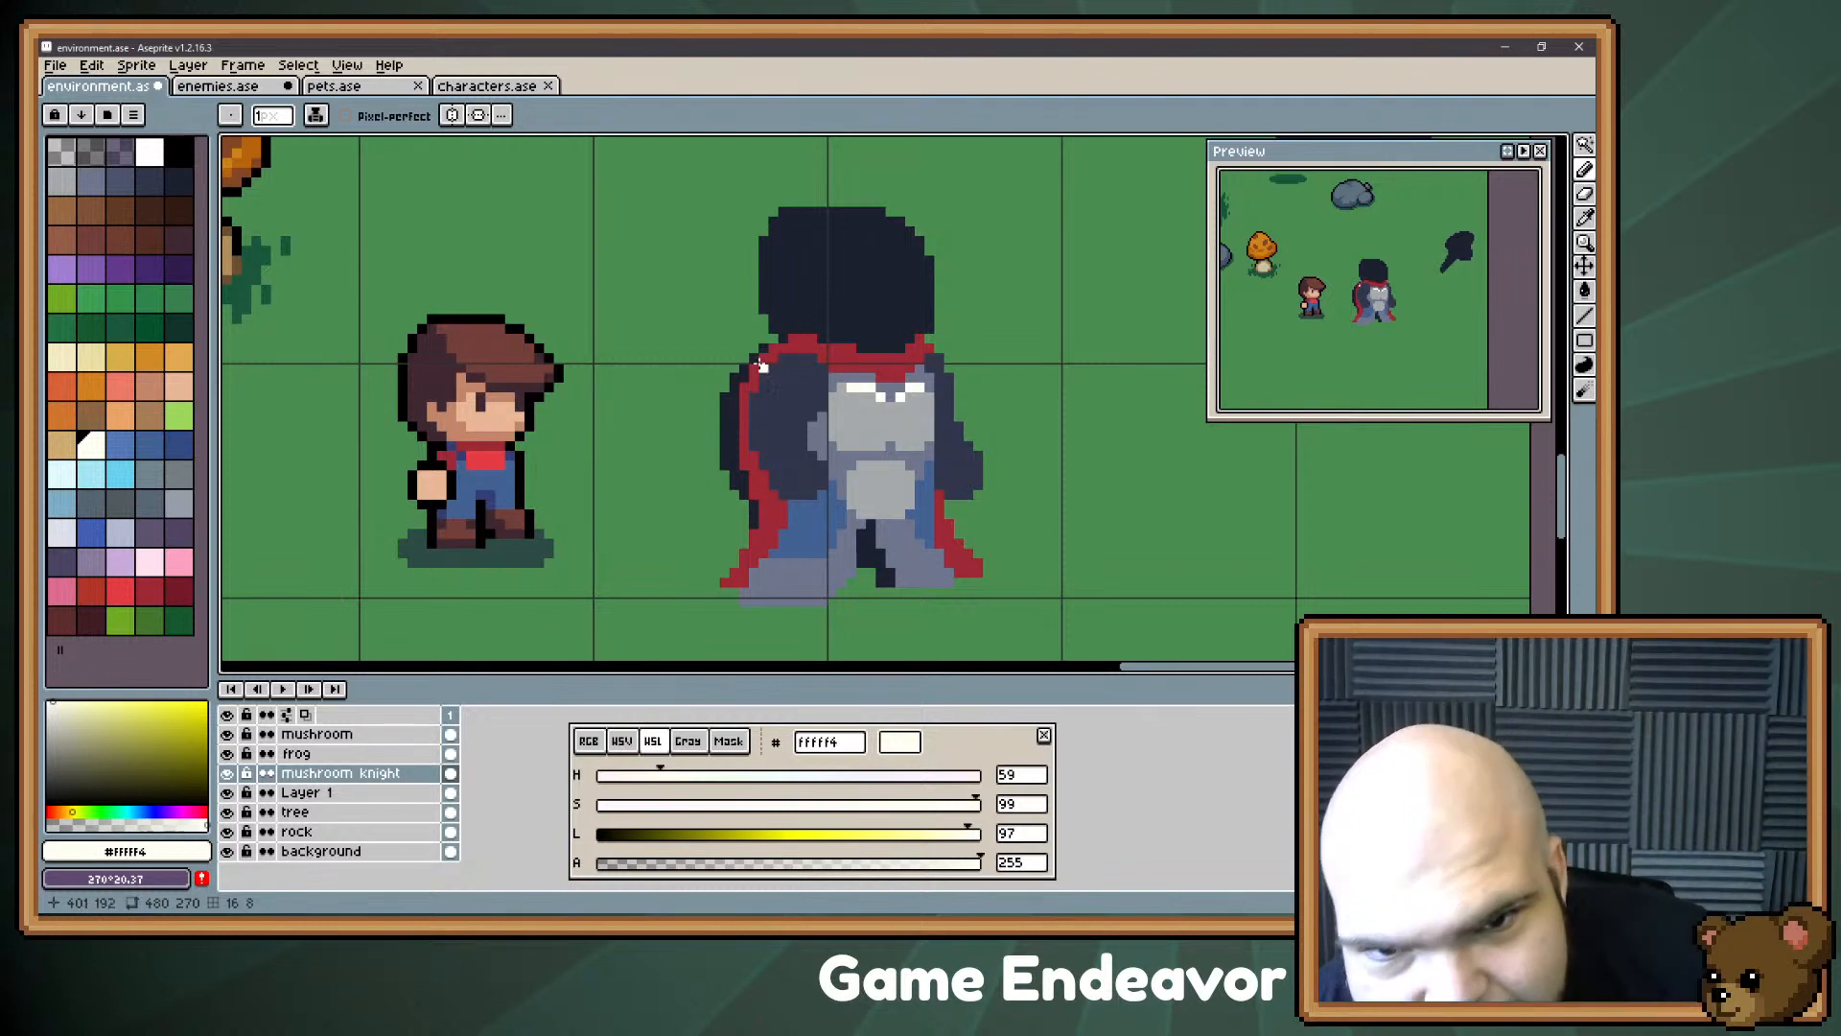
left_click(755, 458, "alt")
mouse_move(763, 407)
left_mouse_down()
mouse_move(762, 424)
mouse_move(779, 377)
mouse_move(756, 463)
left_mouse_up()
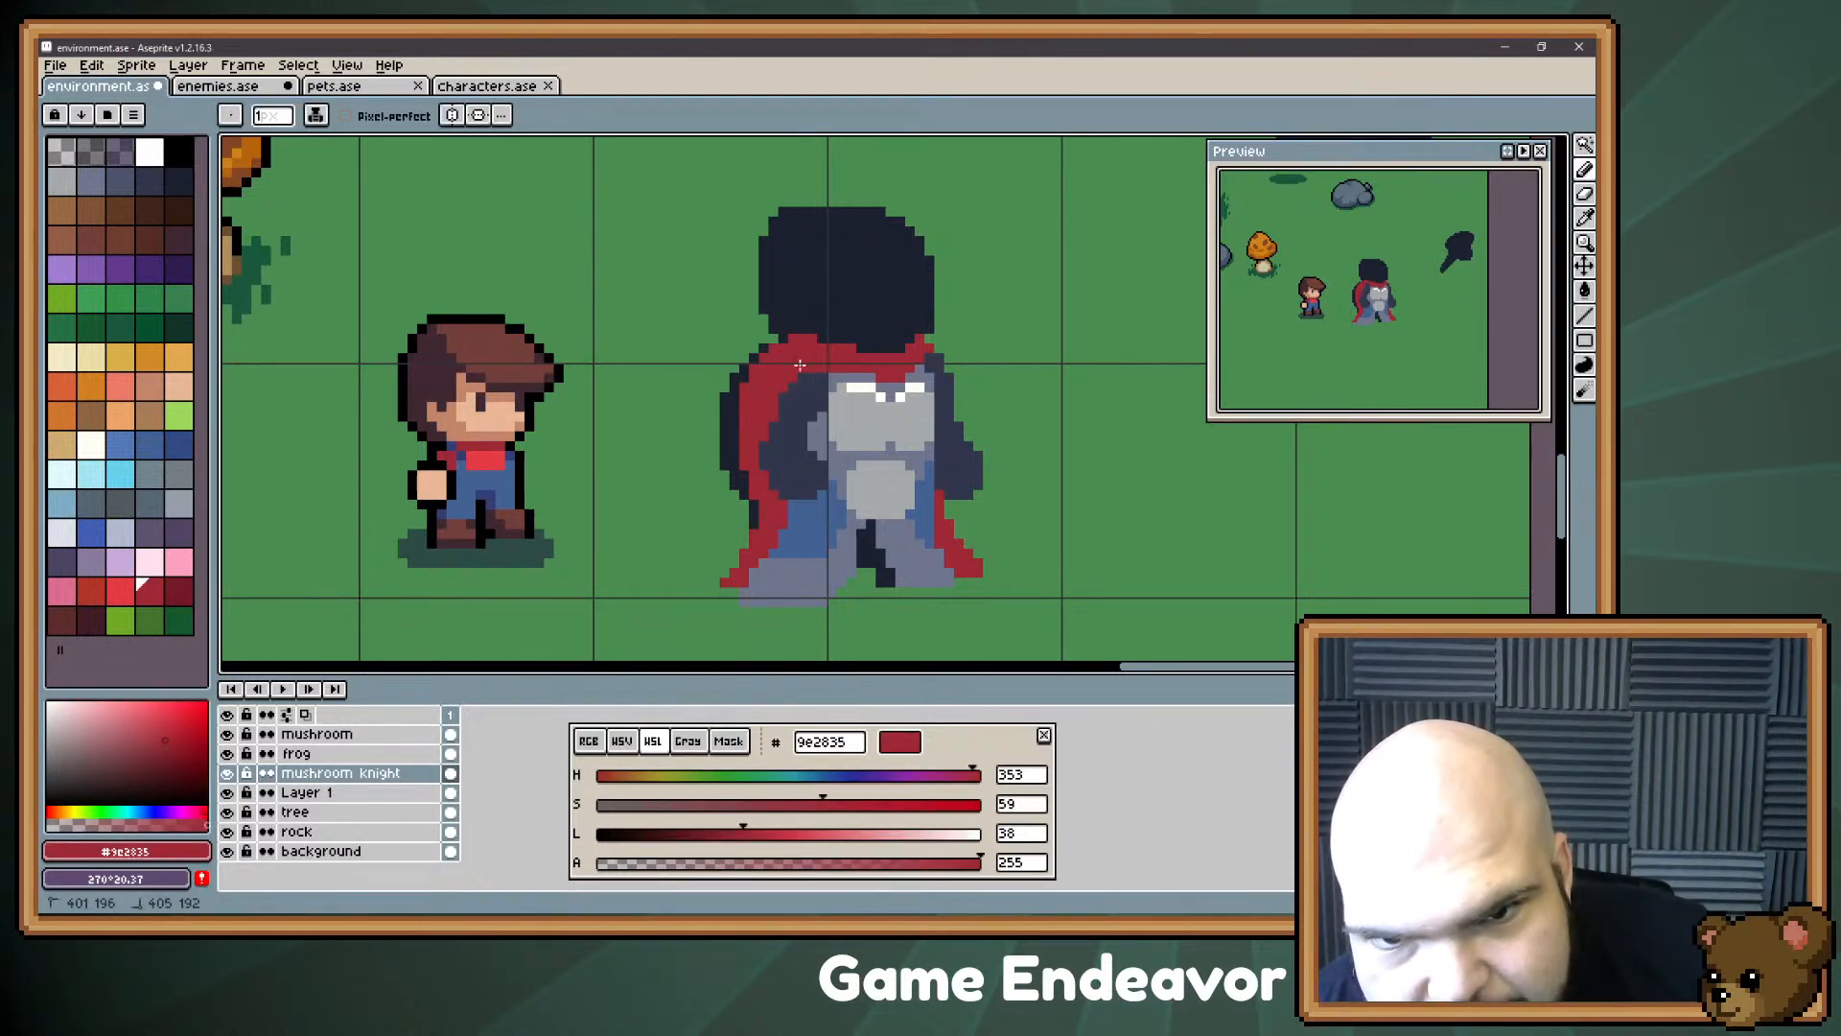
left_click_drag(799, 365, 761, 457)
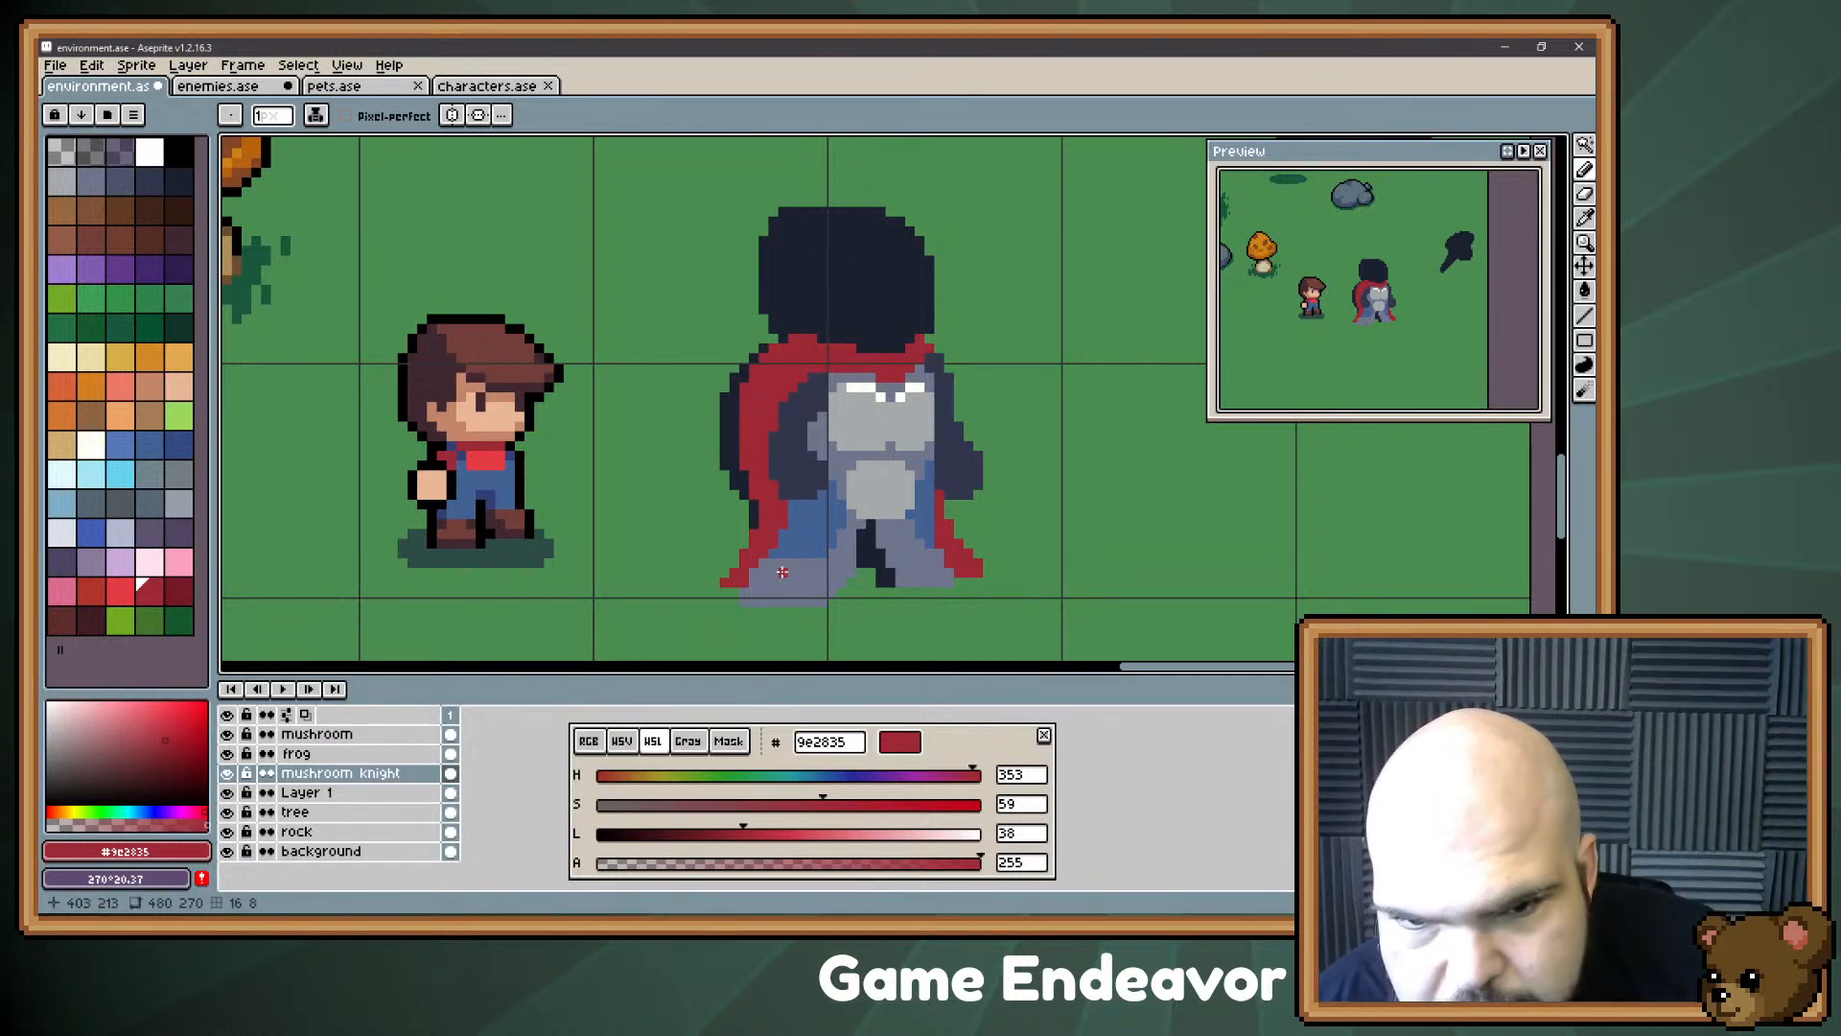
Step: Erase the outer end of the boot beside the cape's lower tip and rebuild a shorter, rounded edge in 6d758d
key("e")
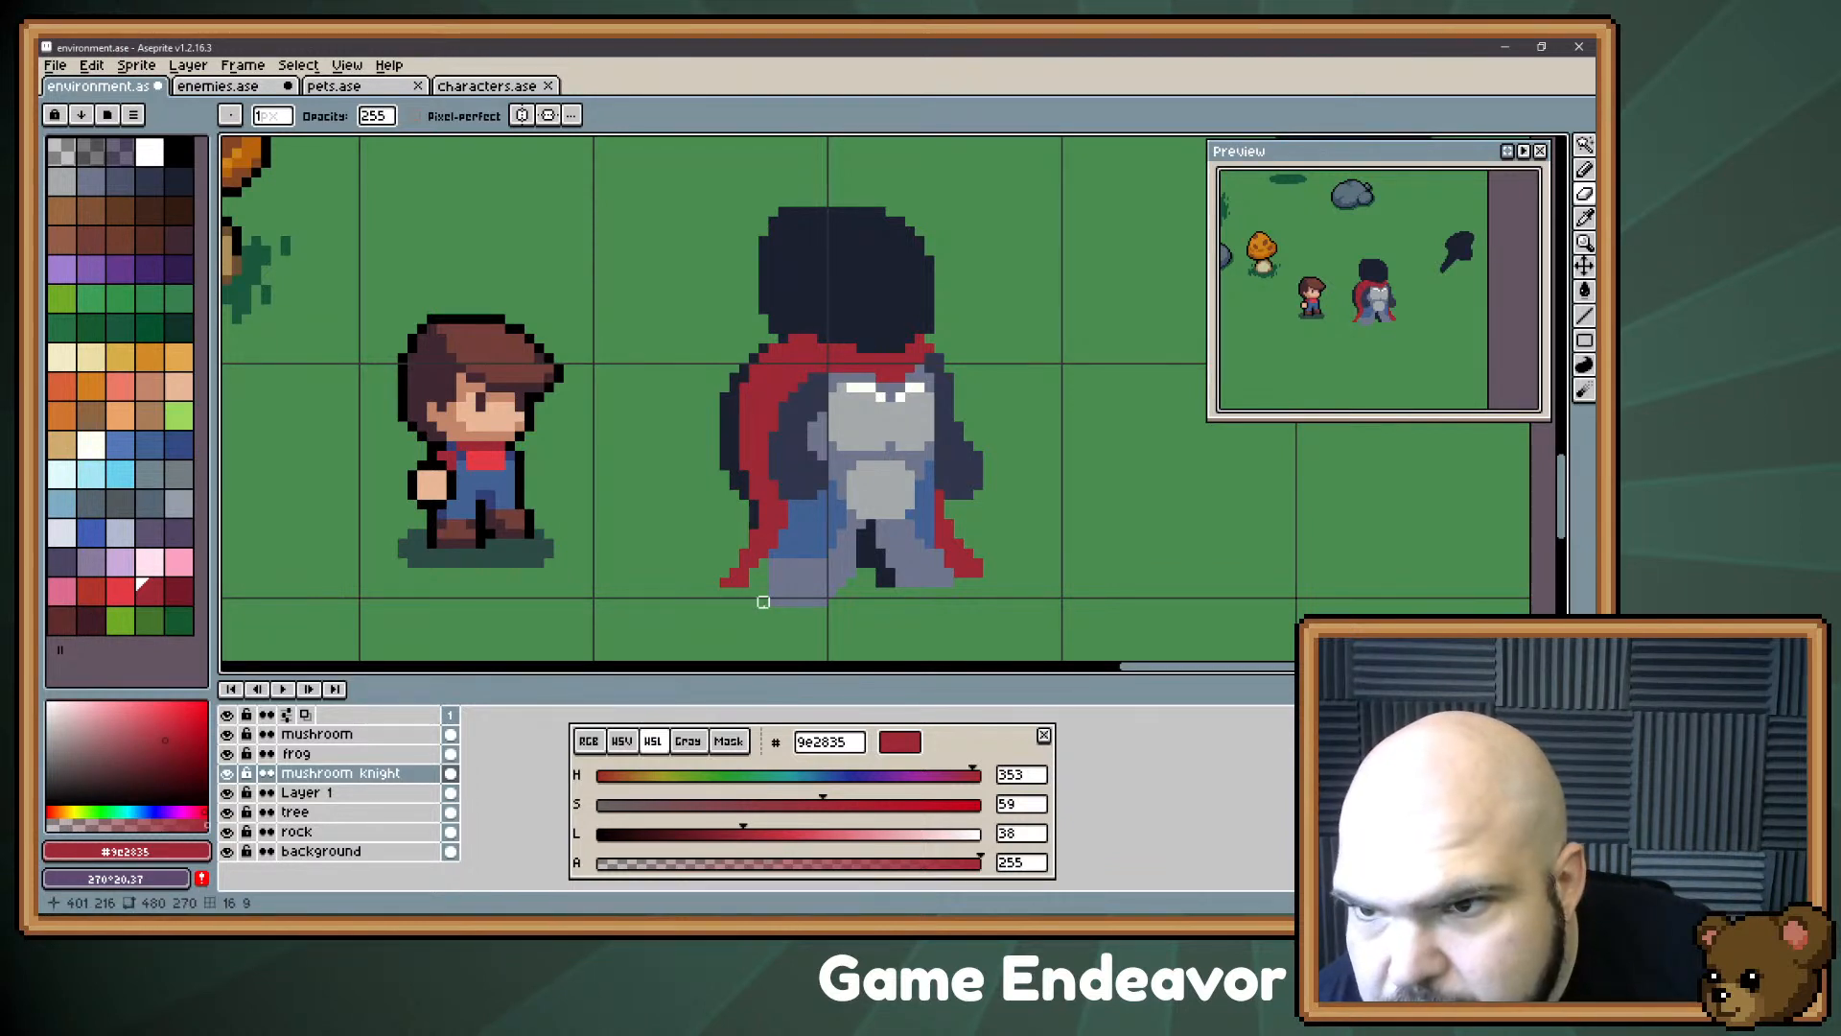
left_click(764, 590, "alt")
key("b")
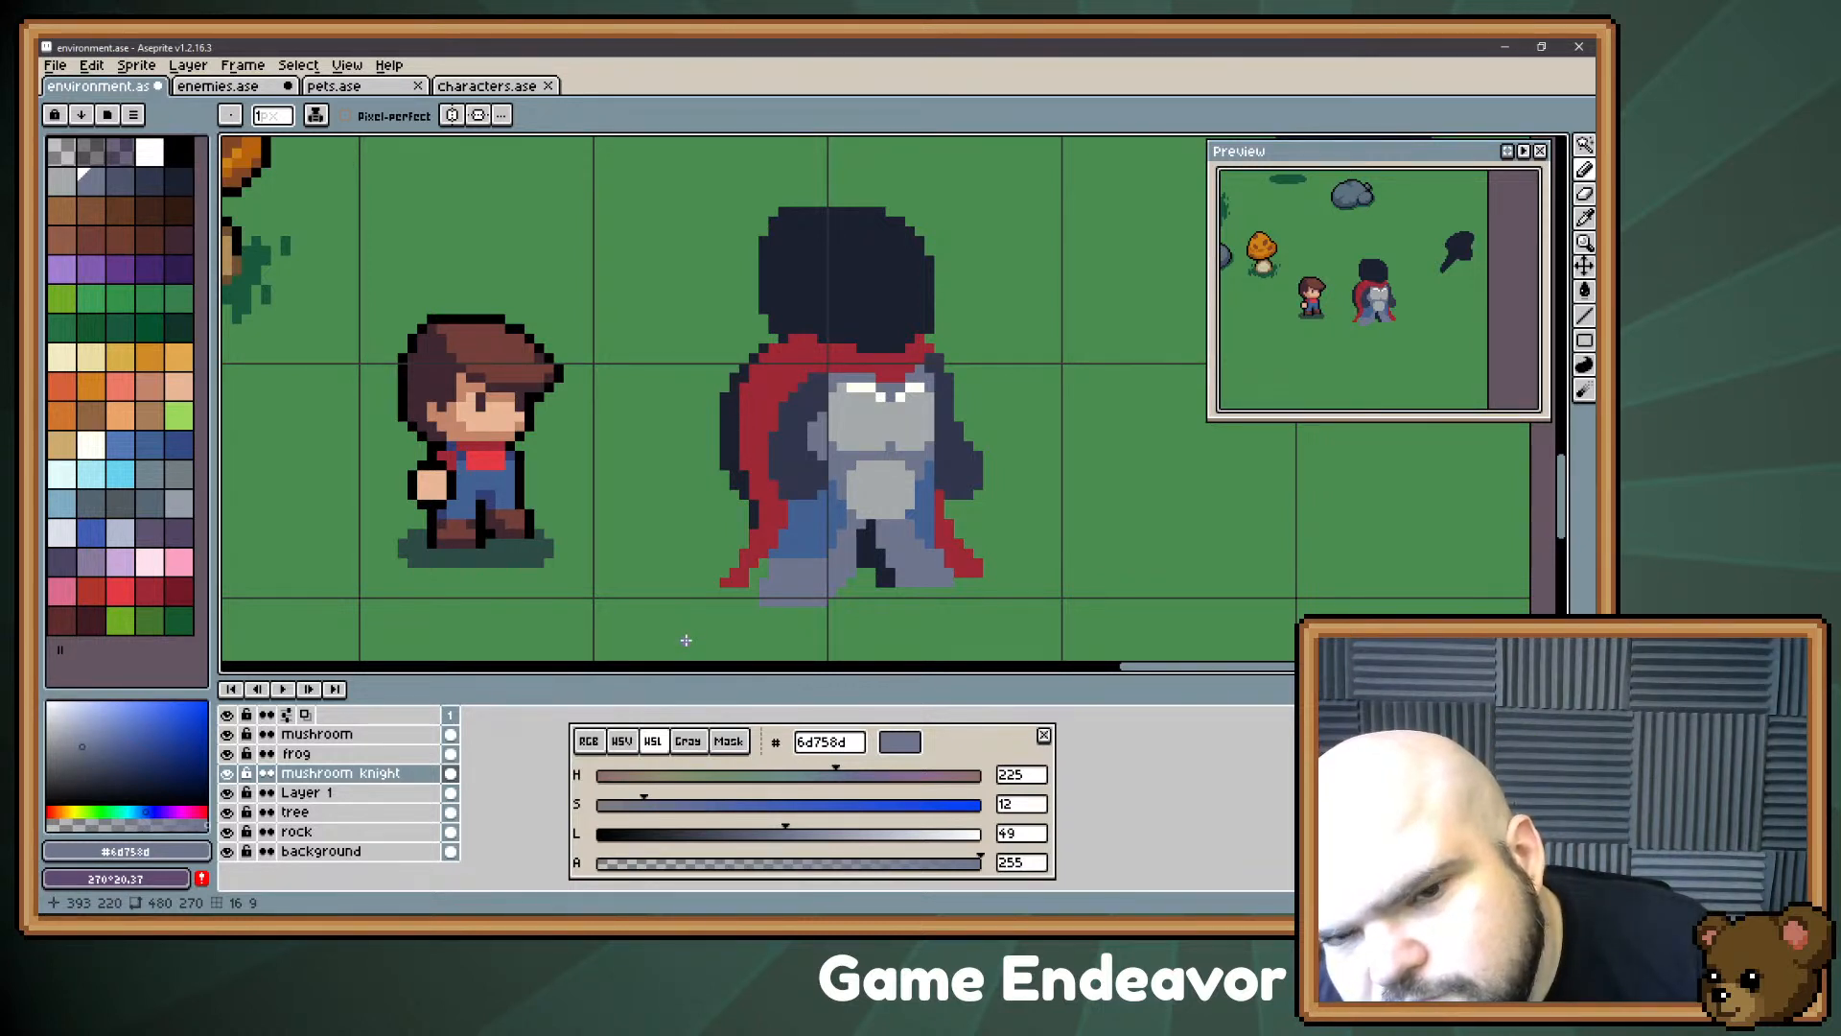
key("e")
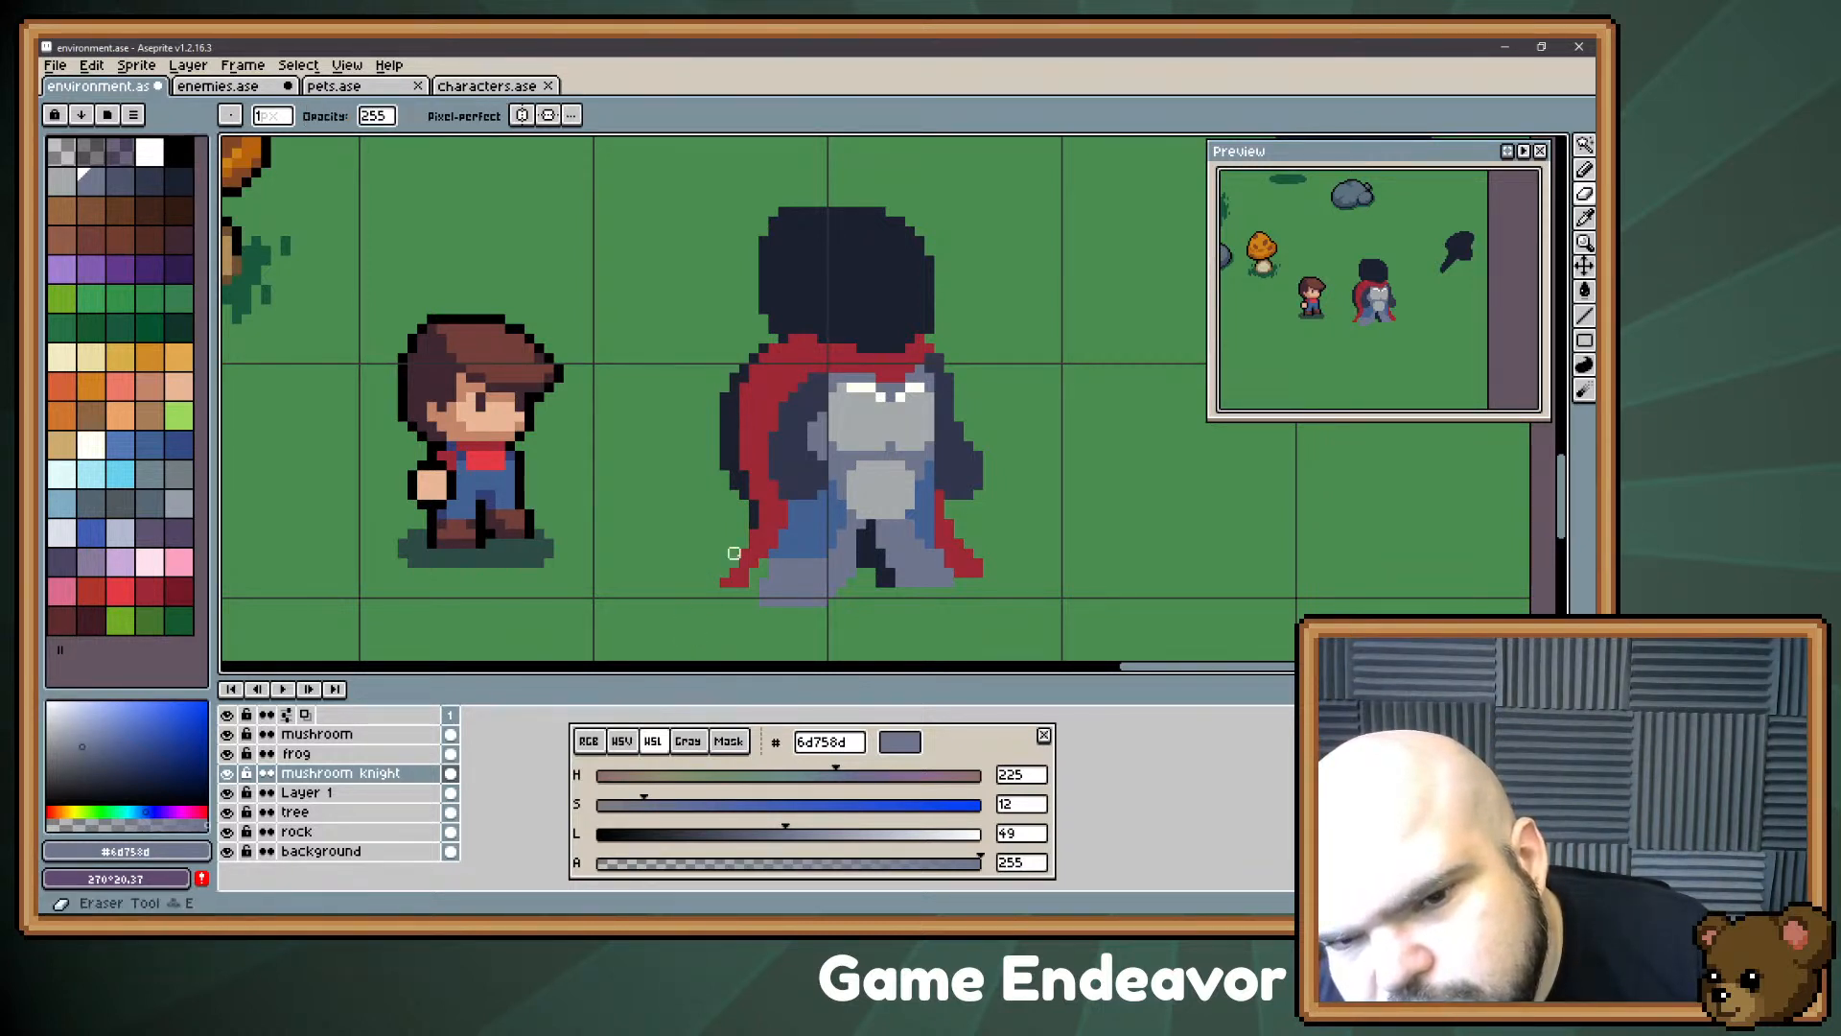
key("b")
Step: Try building out the dark shape behind the cape in 1c2131, with a bulge at the shoulder and extra pixels above and below
left_click(724, 415, "alt")
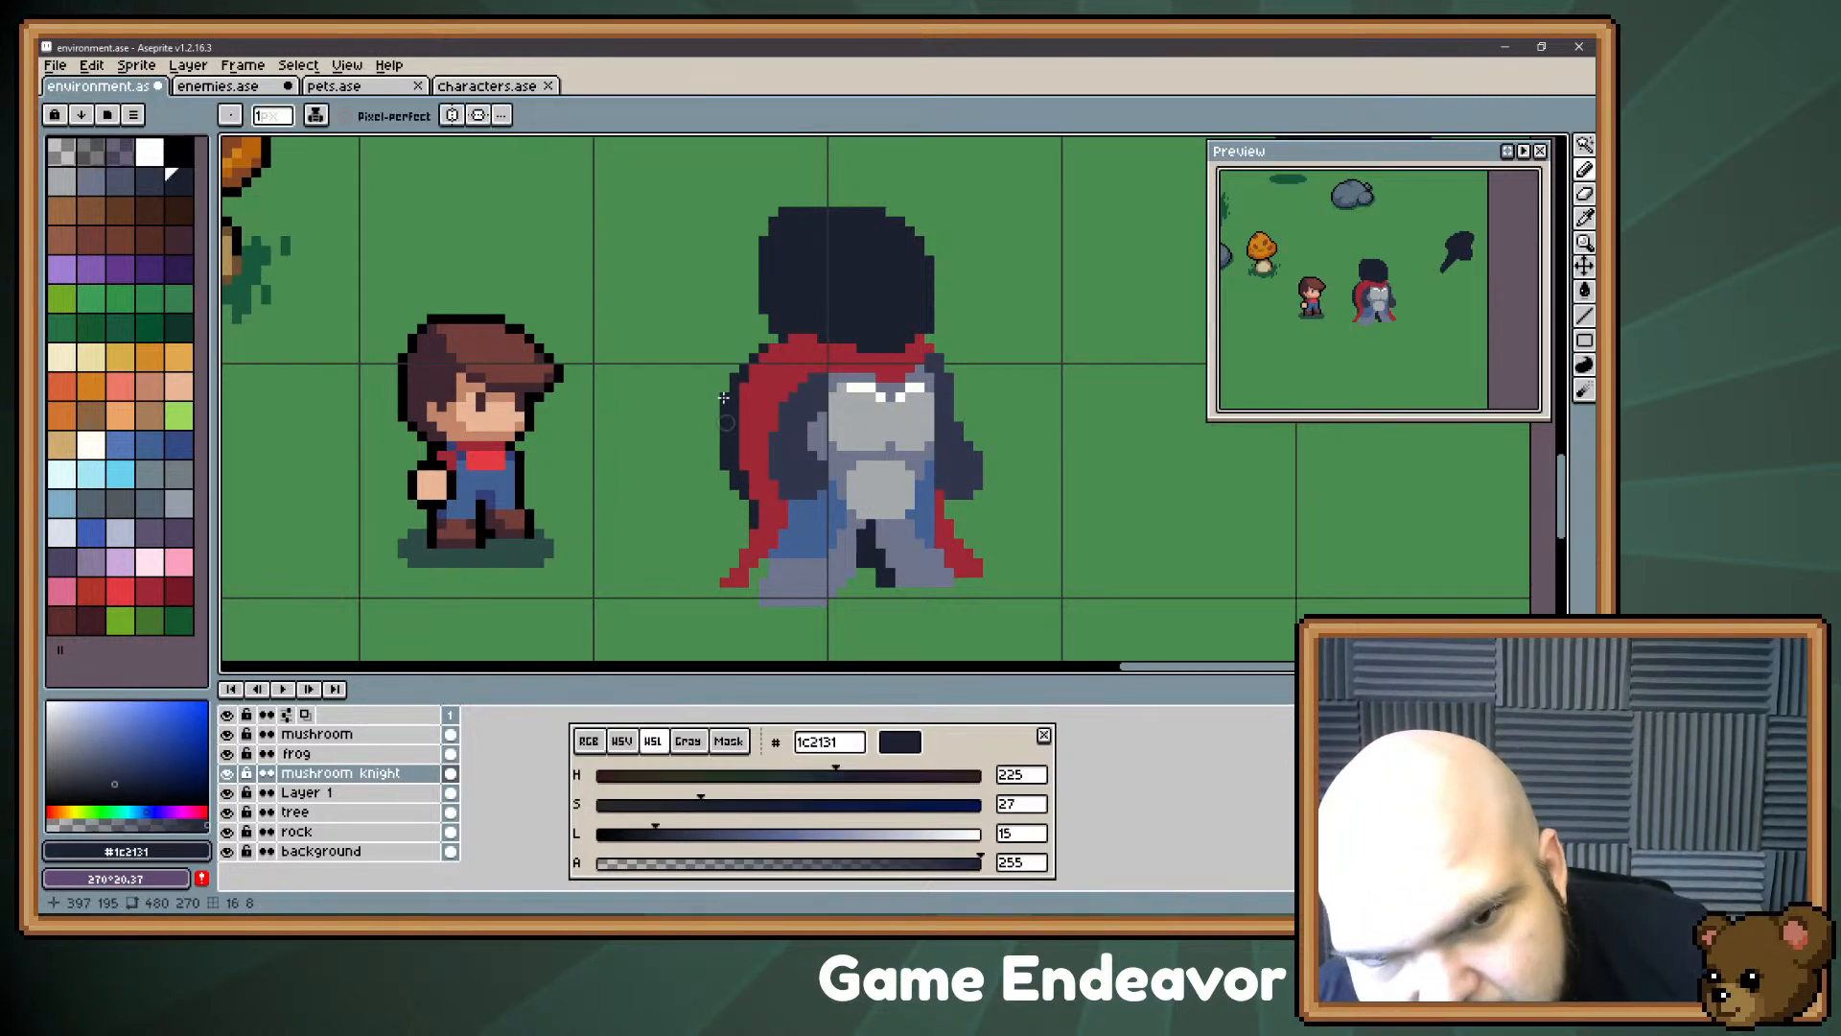
left_click_drag(707, 389, 713, 415)
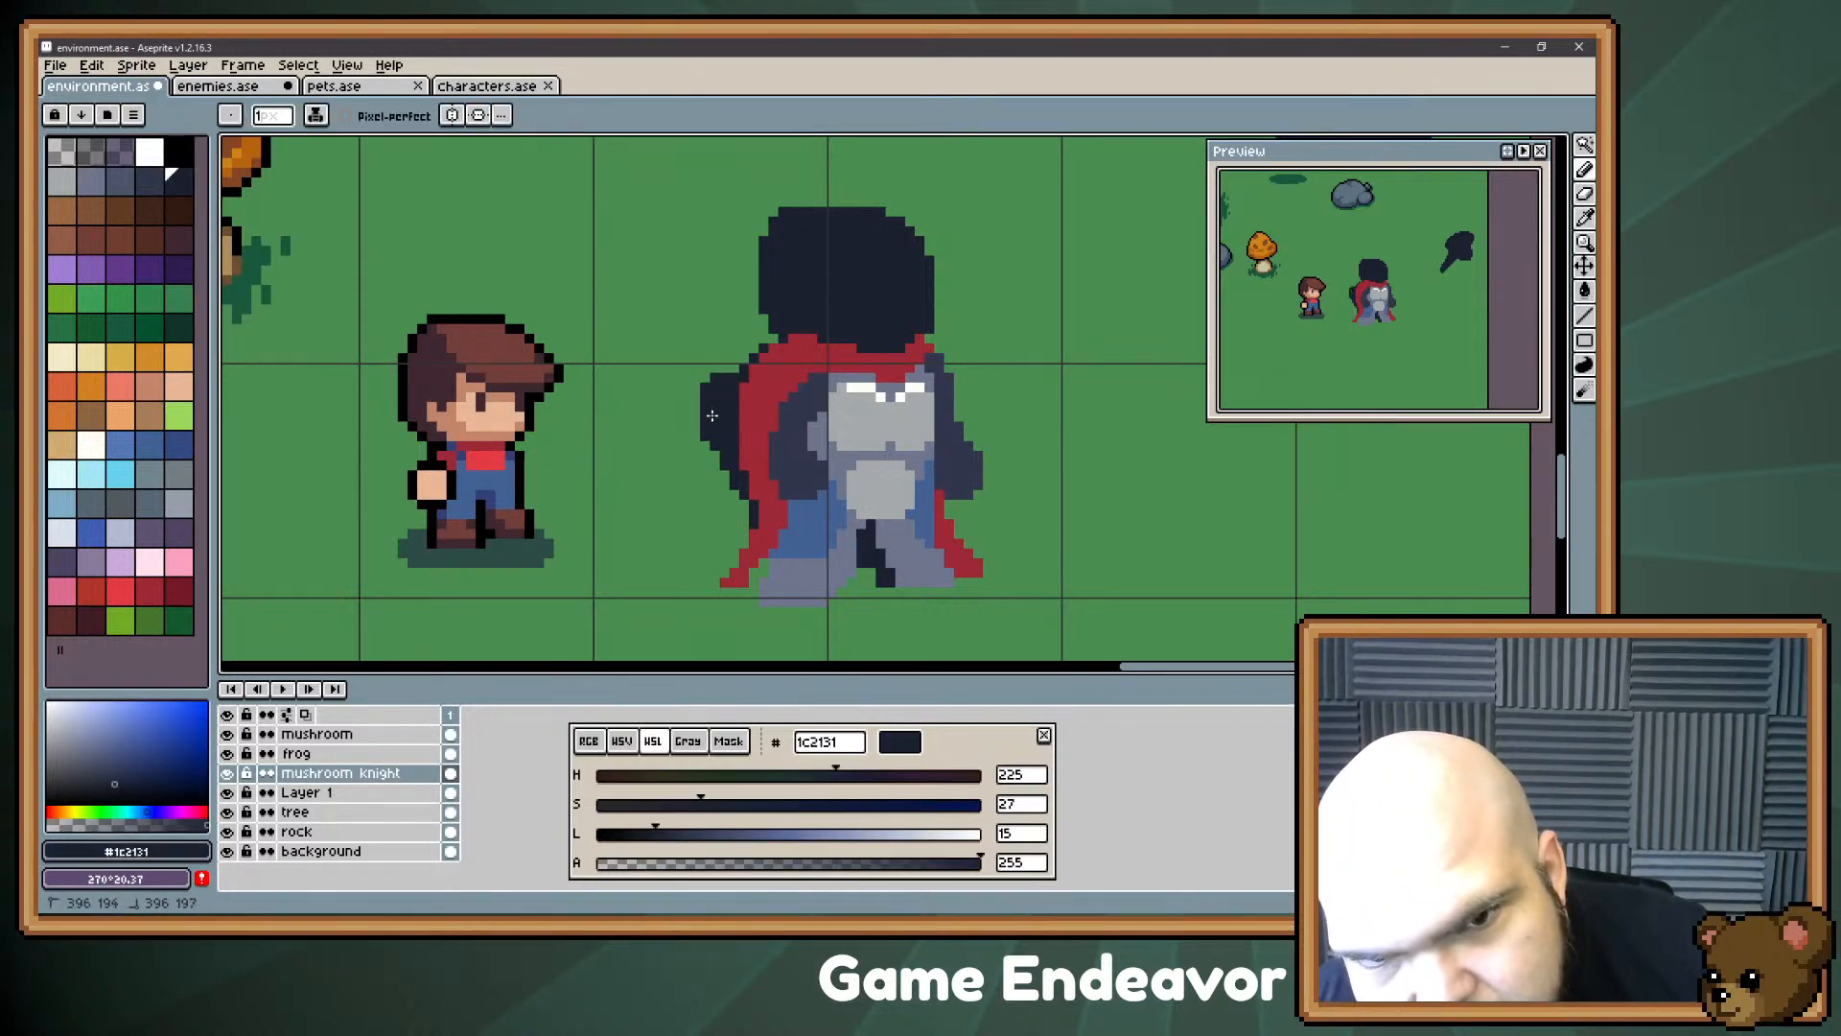
left_click(747, 359)
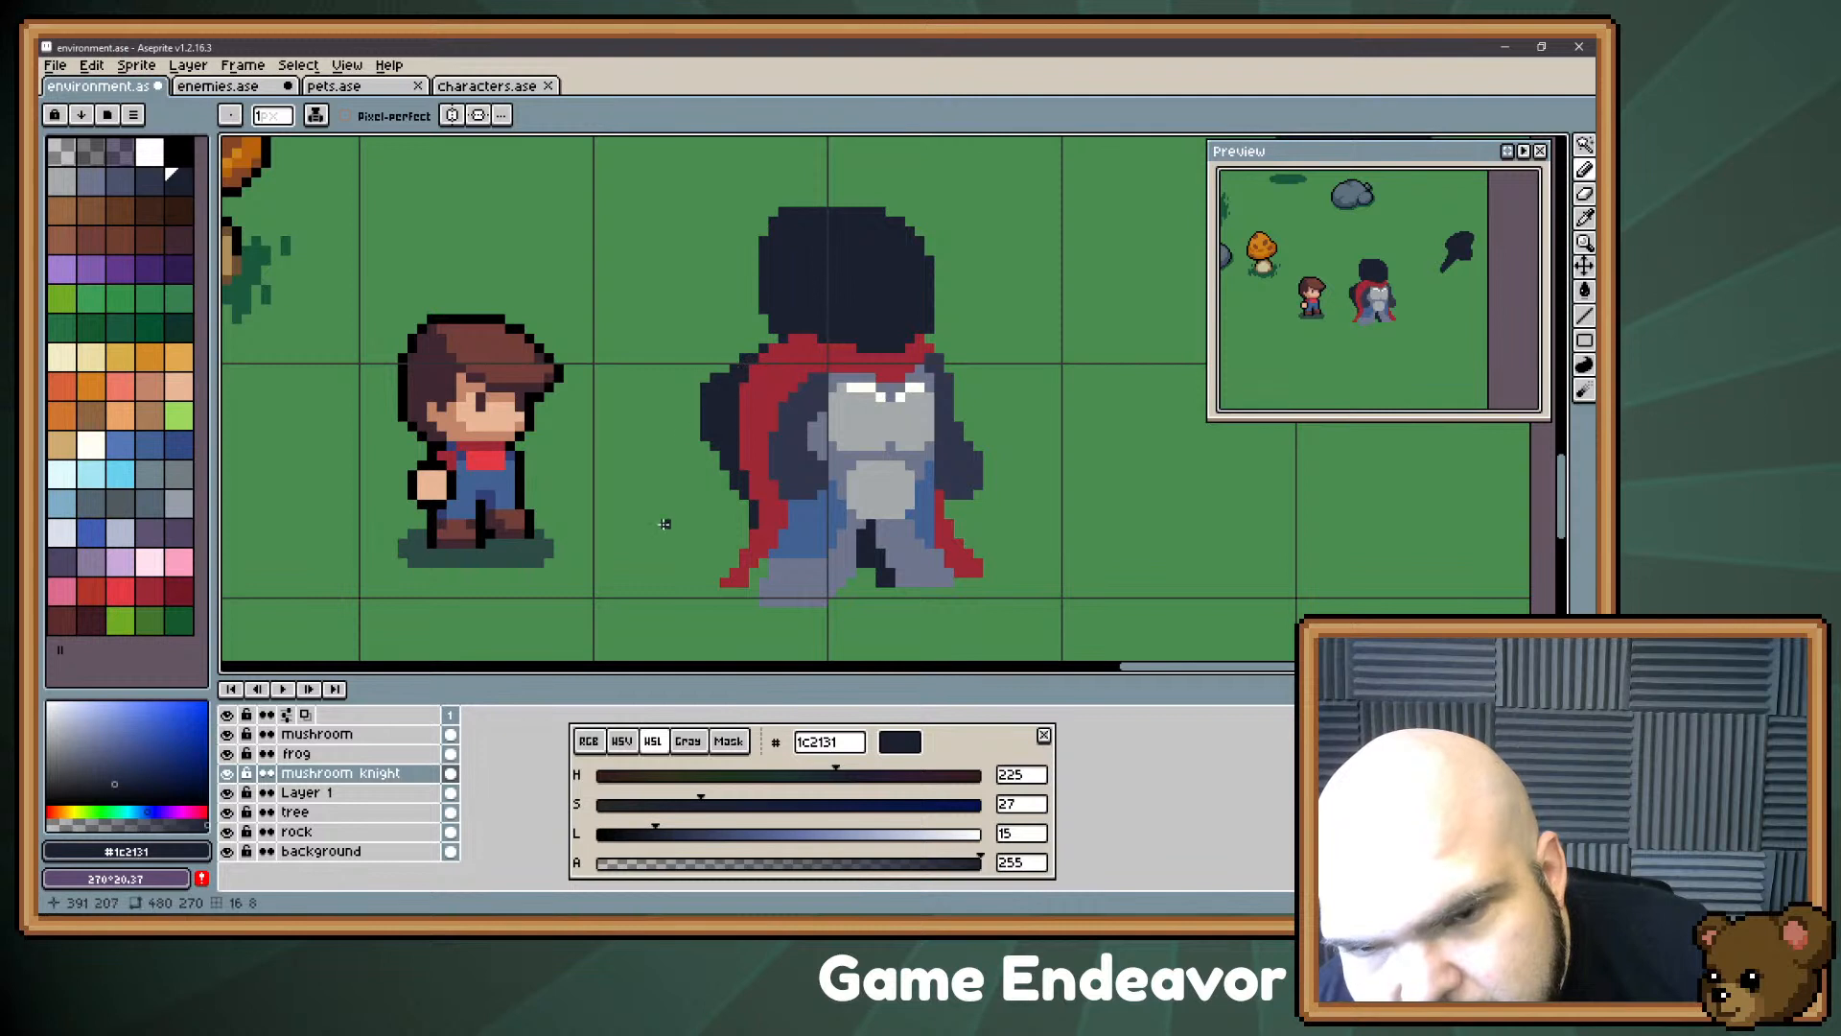
key("e")
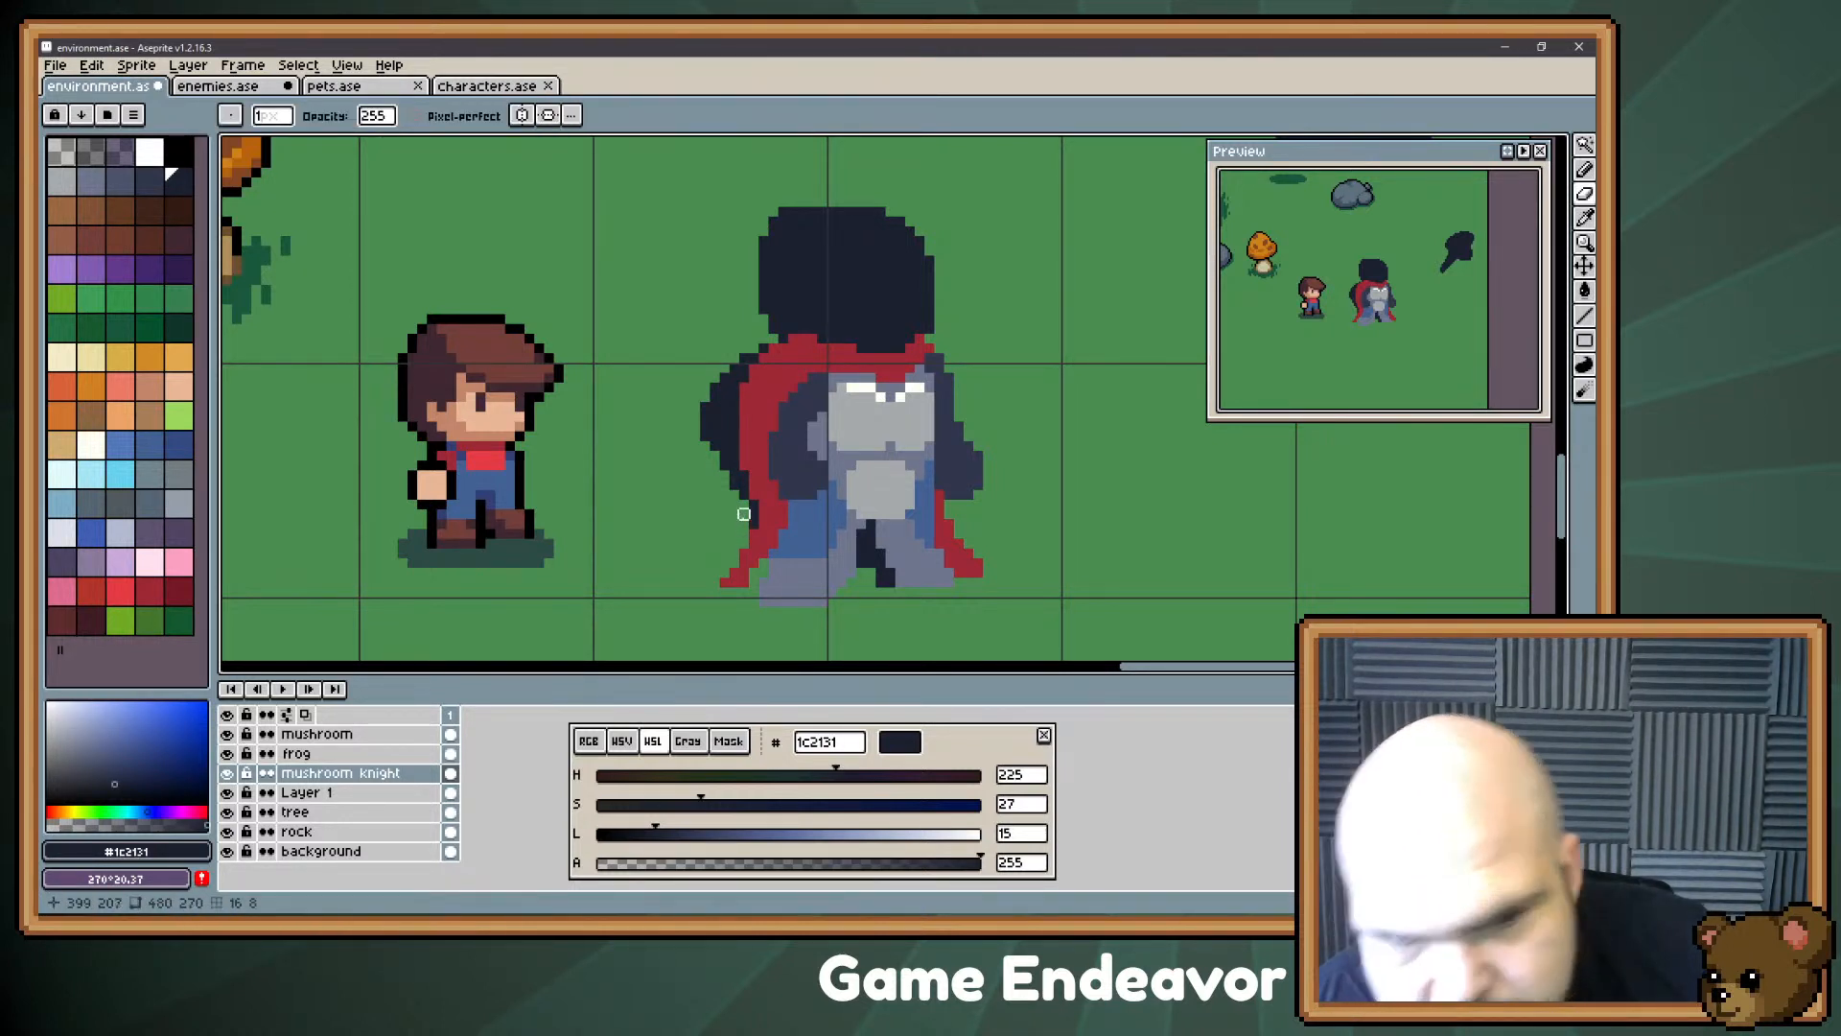
key("b")
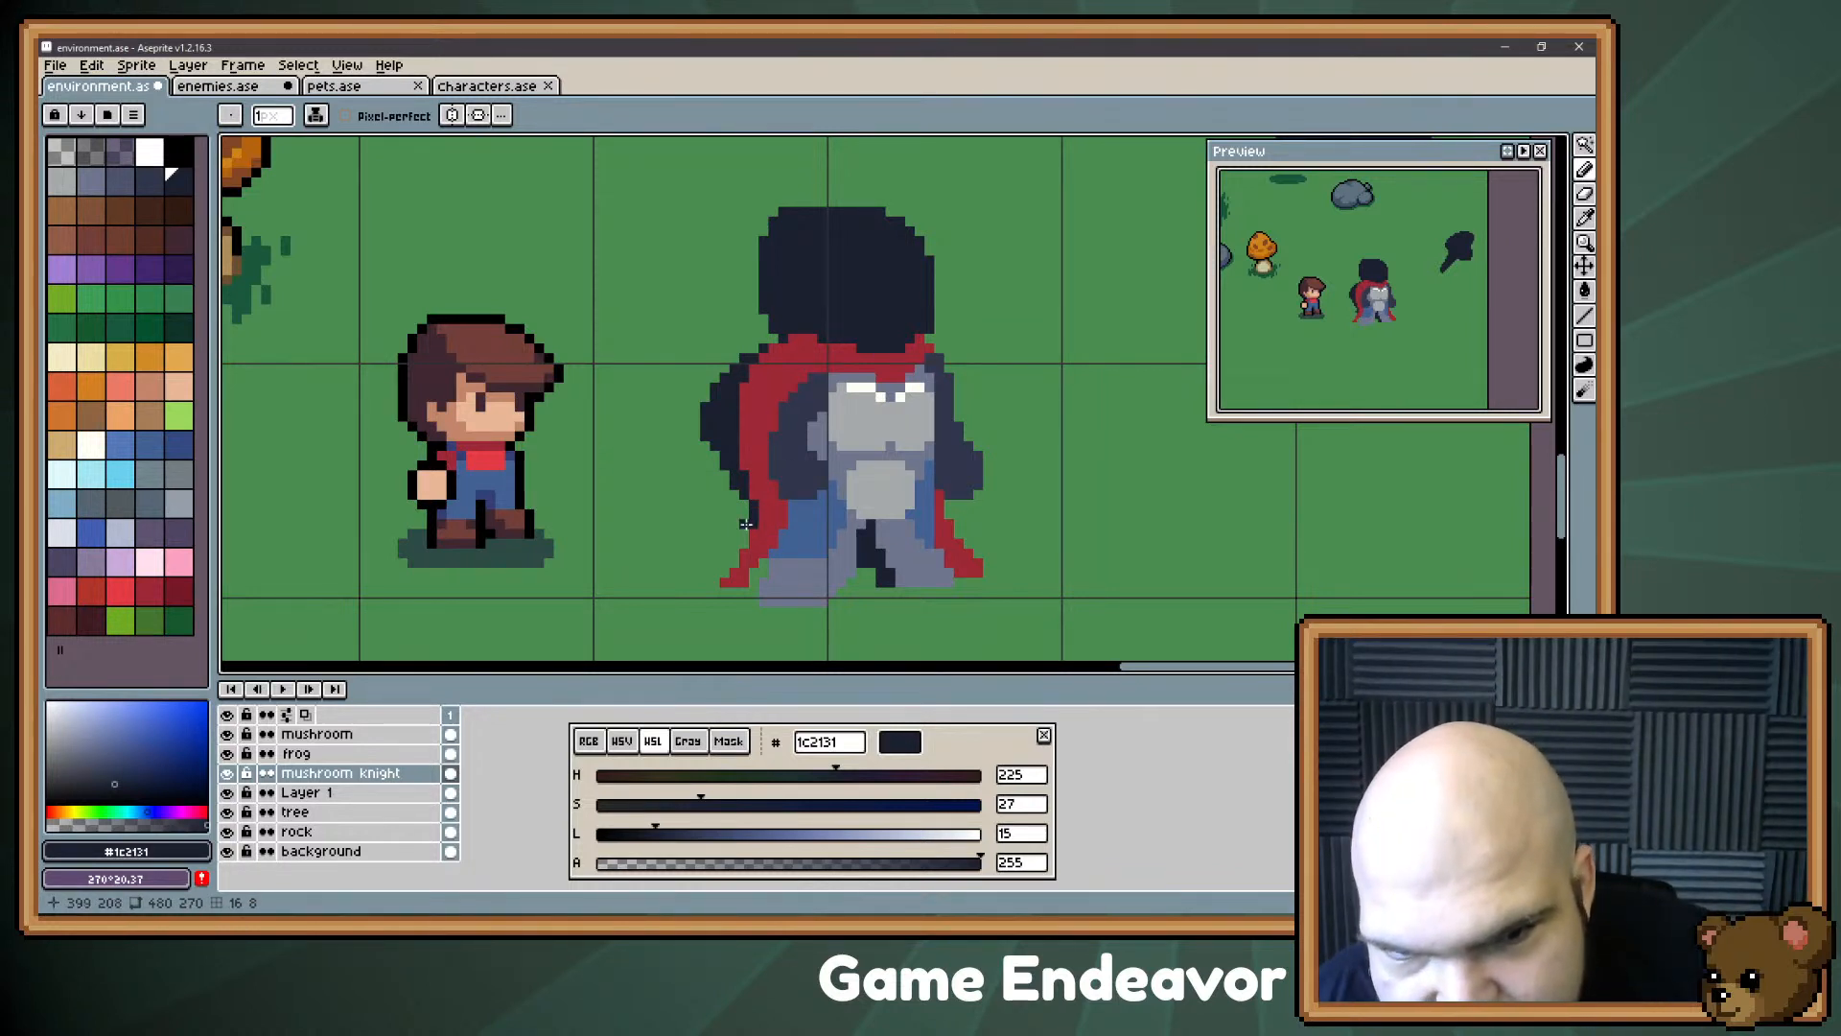
left_click_drag(745, 523, 744, 531)
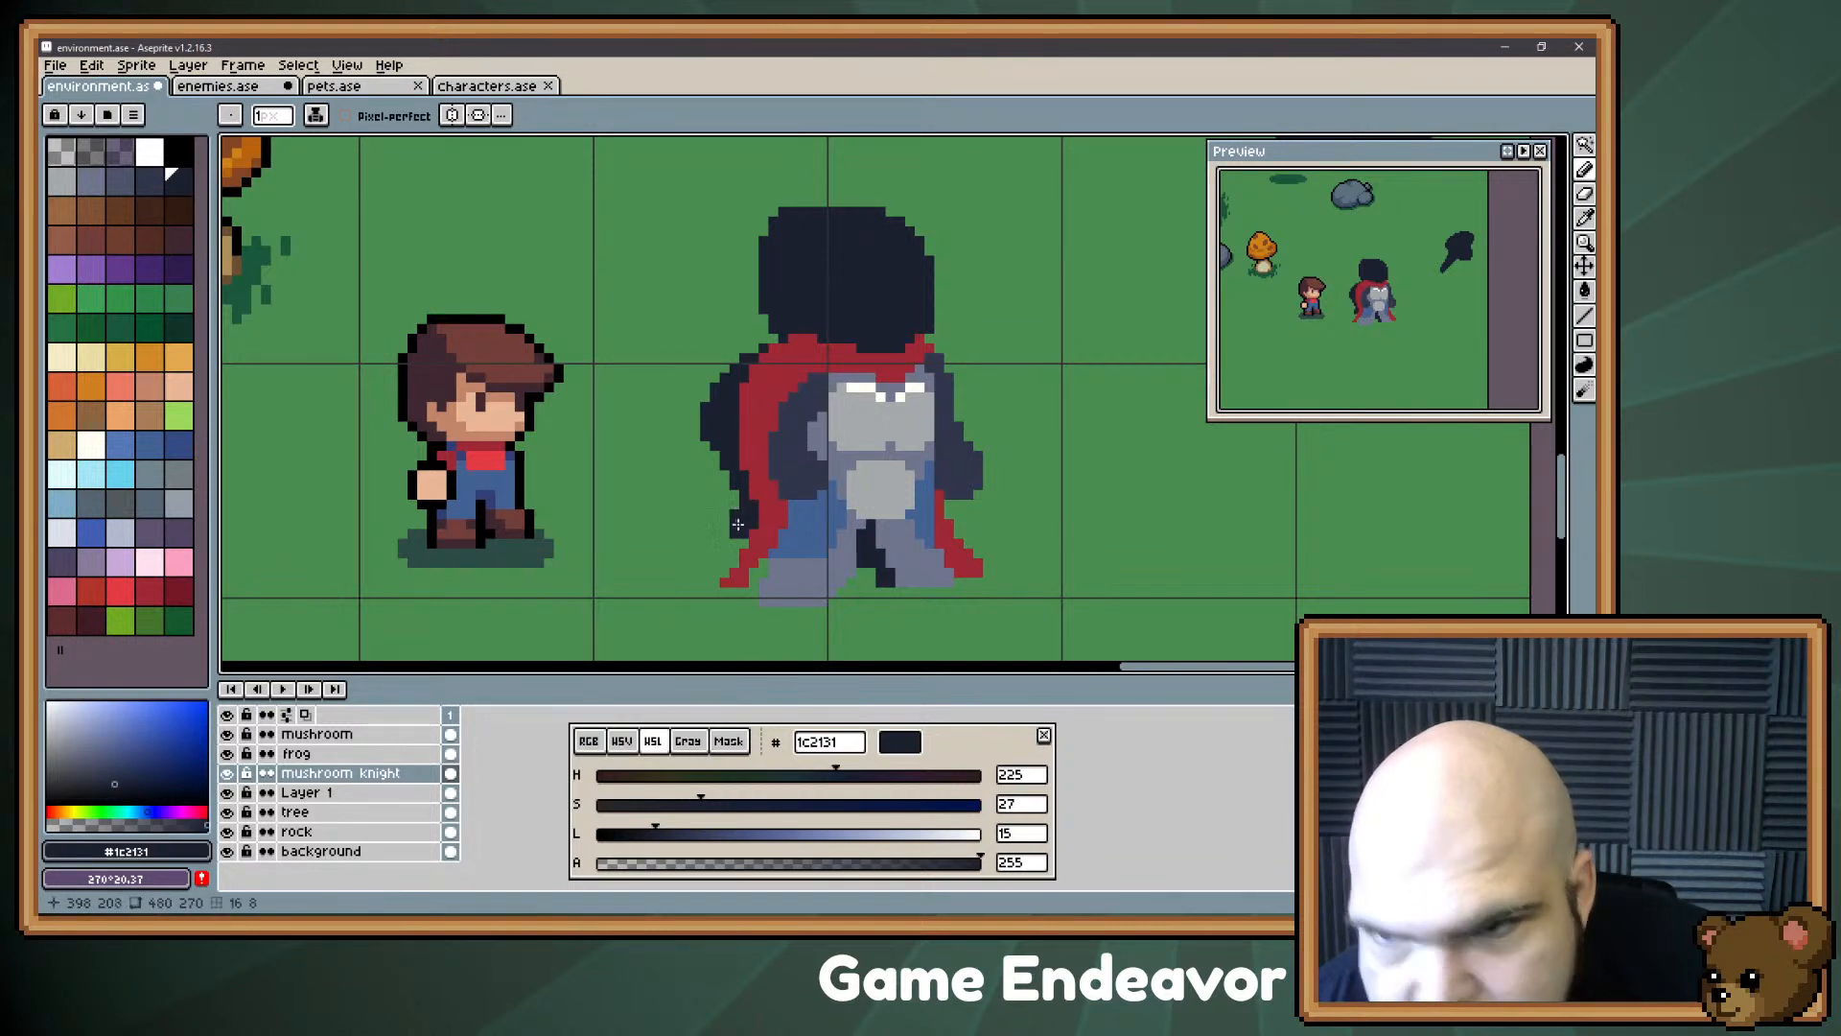
left_click(756, 347)
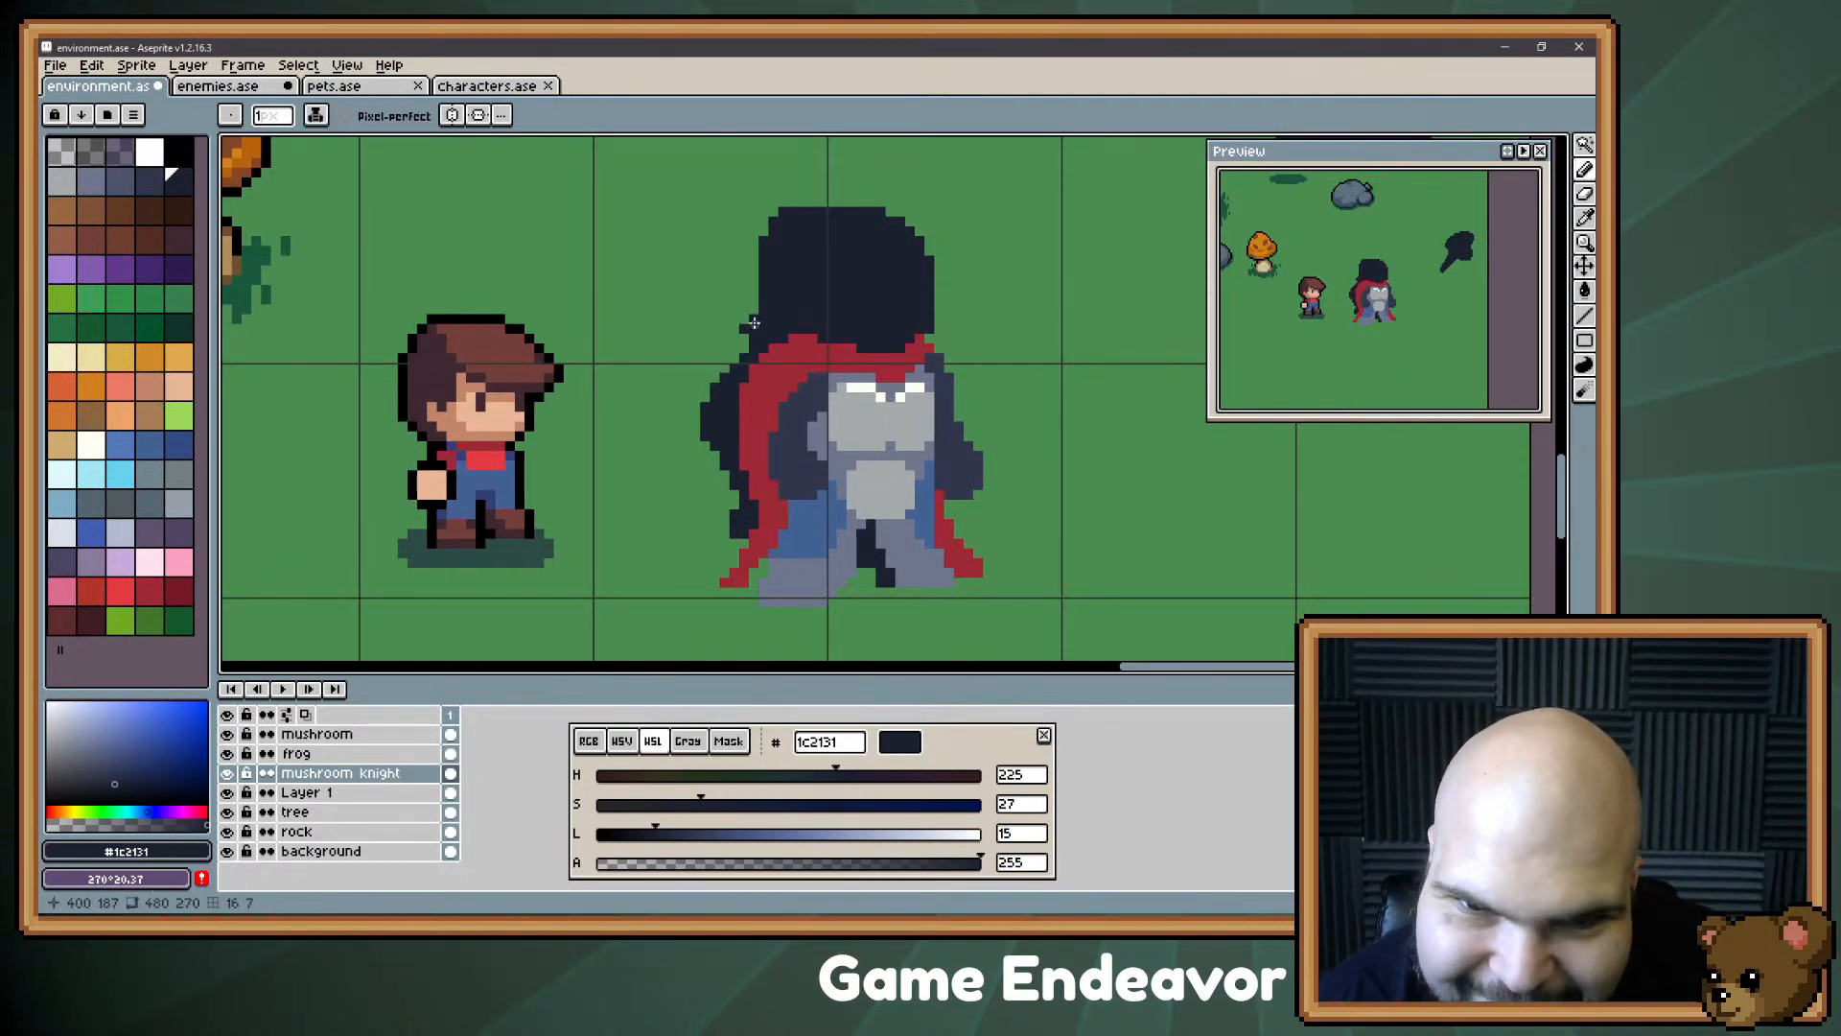
Step: Erase all of the dark shape along the cape's outer edge, from the head down to the cape's lower tip
key("e")
left_click(744, 329)
left_click(754, 342)
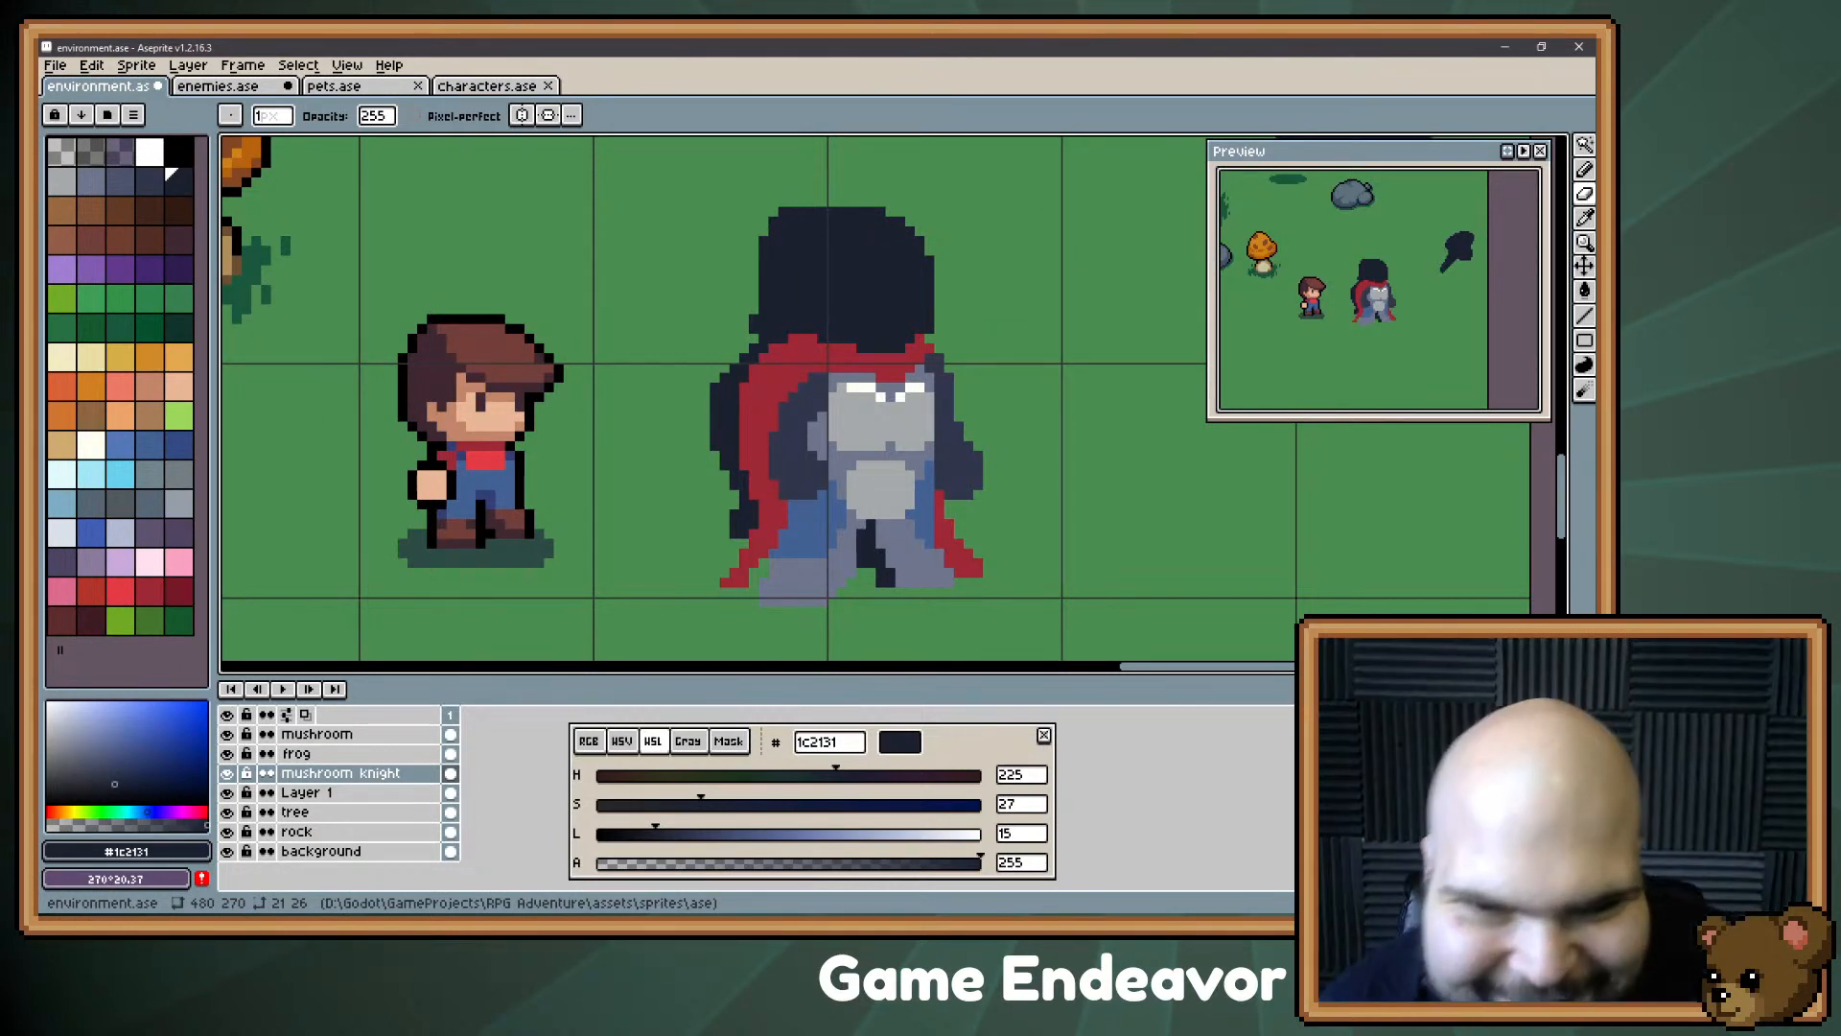
mouse_move(733, 524)
left_mouse_down()
mouse_move(753, 524)
mouse_move(725, 338)
mouse_move(743, 358)
mouse_move(754, 318)
left_mouse_up()
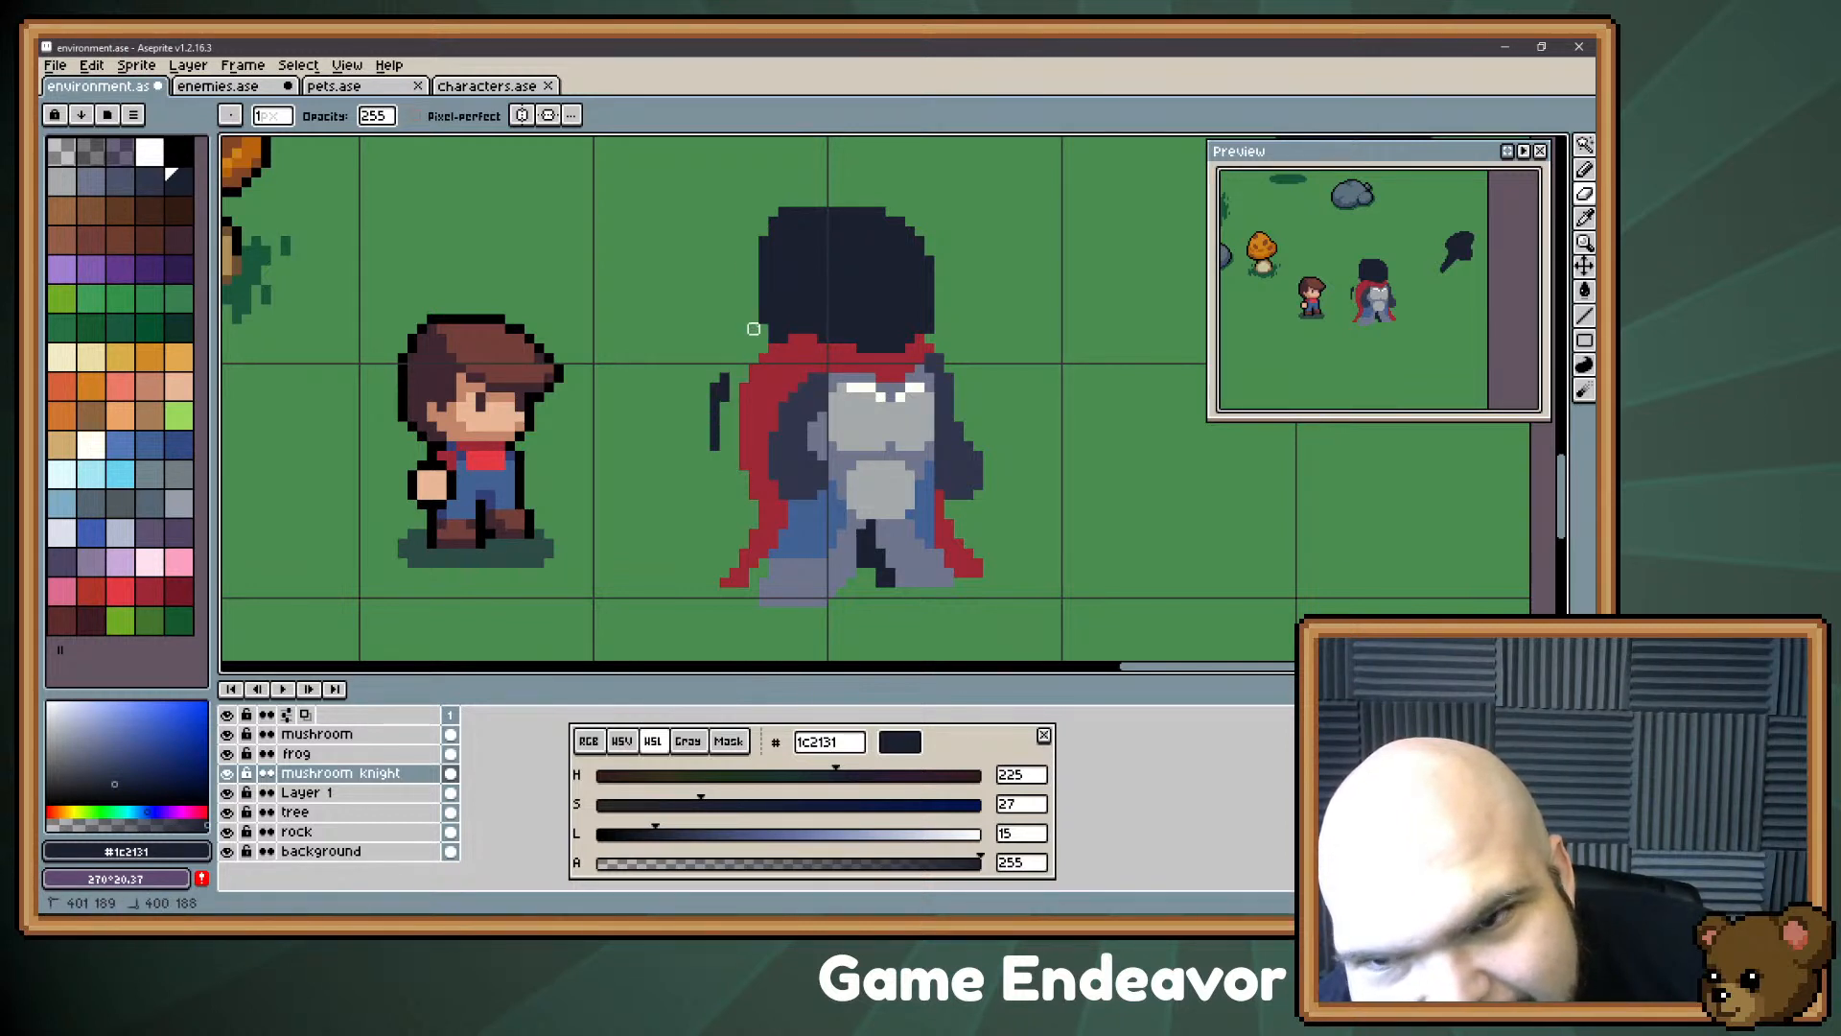
mouse_move(714, 422)
left_mouse_down()
mouse_move(724, 377)
mouse_move(704, 475)
mouse_move(724, 396)
left_mouse_up()
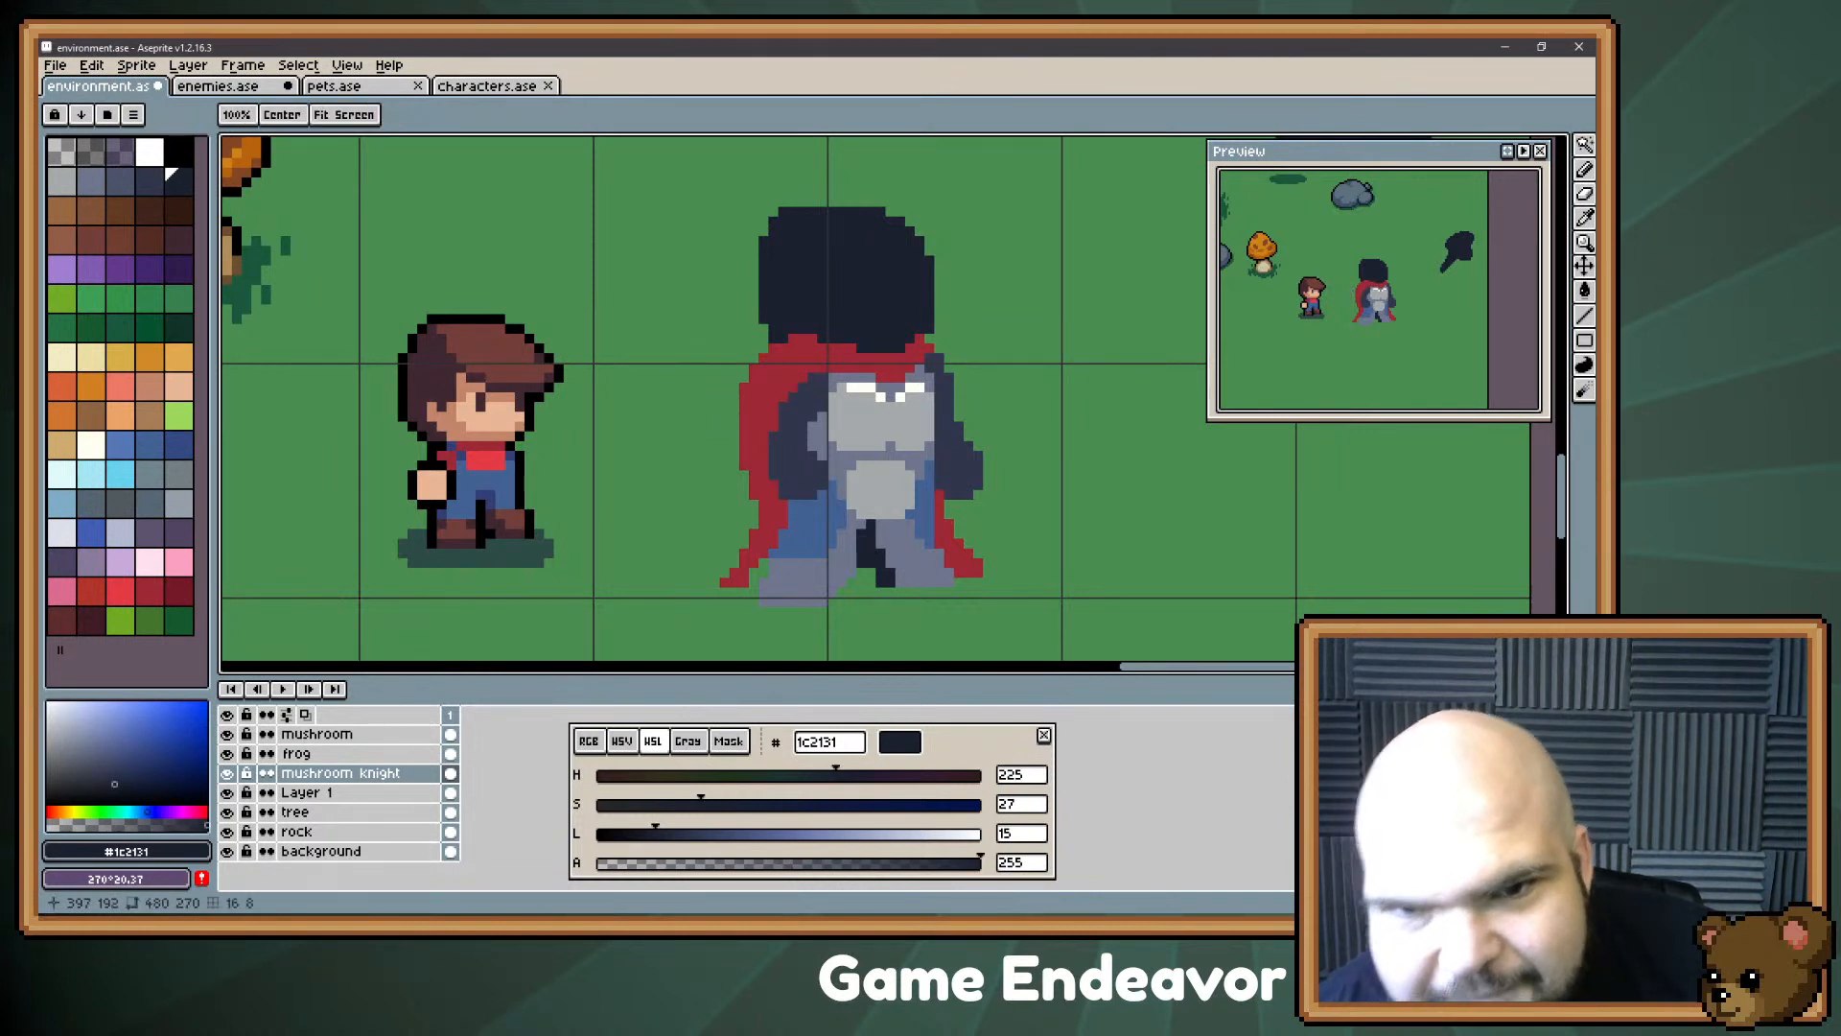
Step: On a new layer above the mushroom knight's, draw thin hat-brim strokes in 1c2131 out from both sides of the head with a 2-pixel brush
left_click_drag(878, 264, 851, 356)
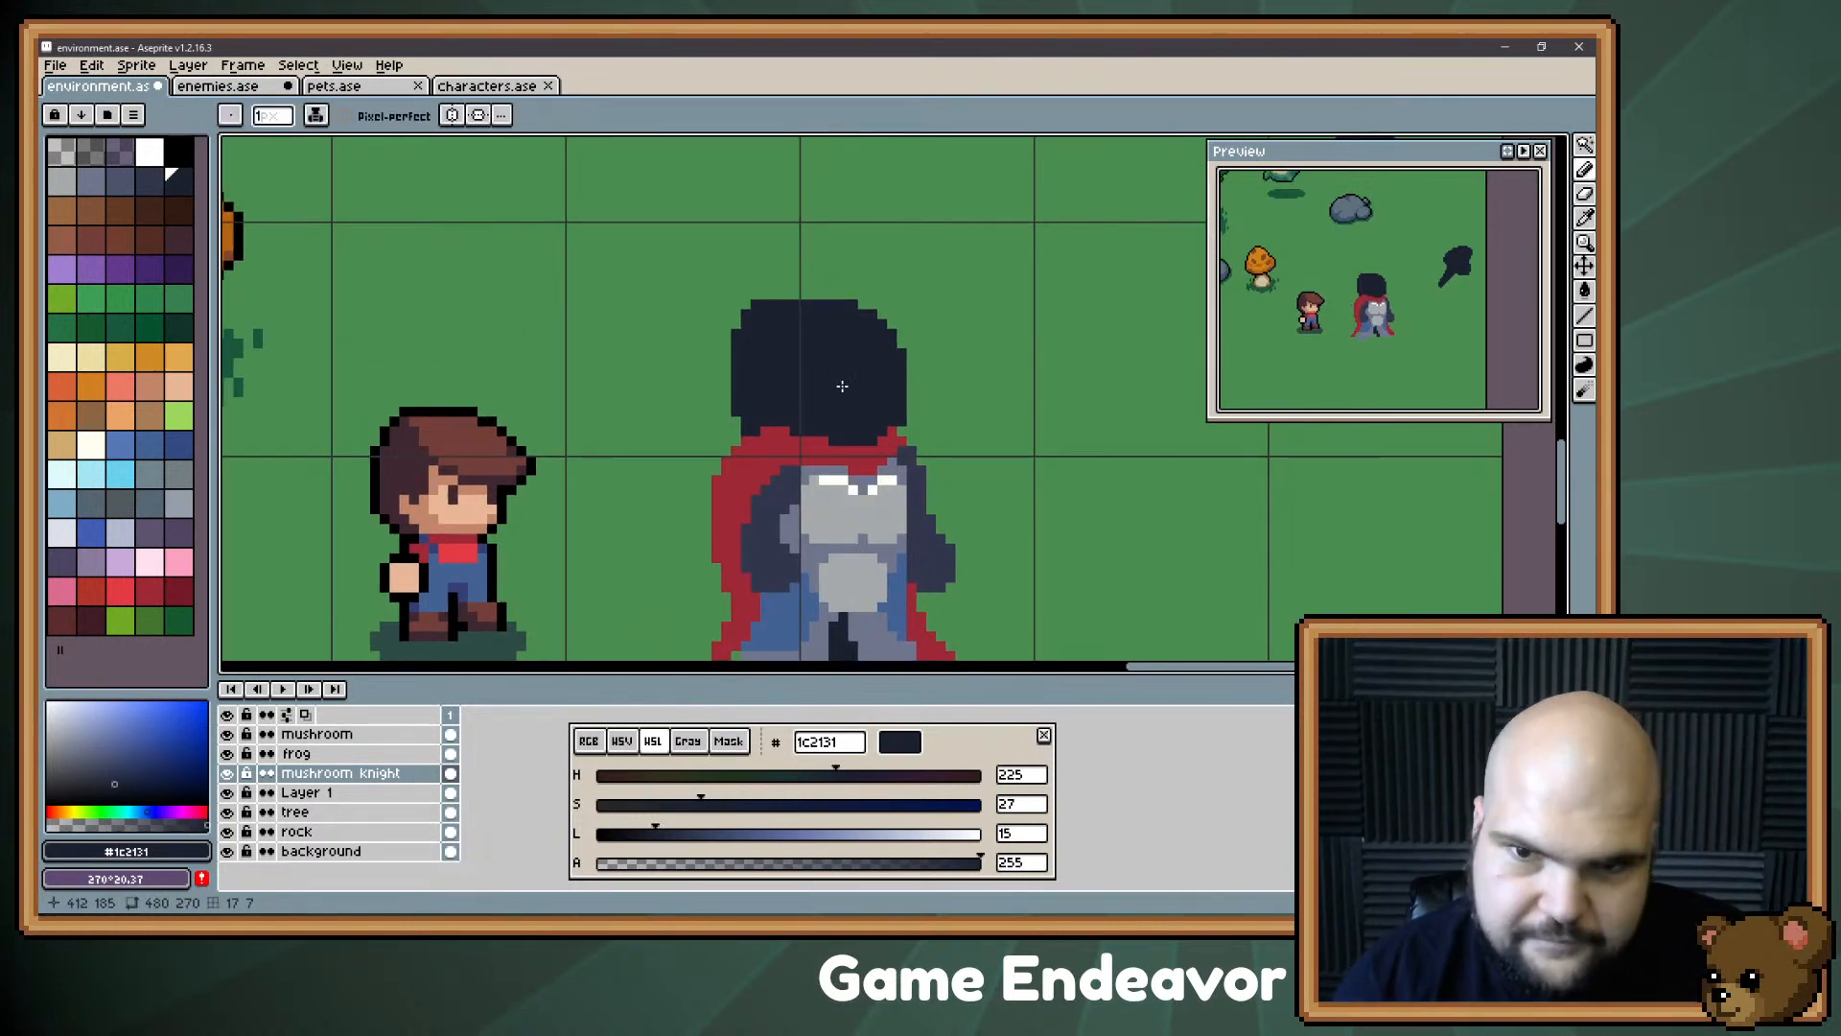
key("plus")
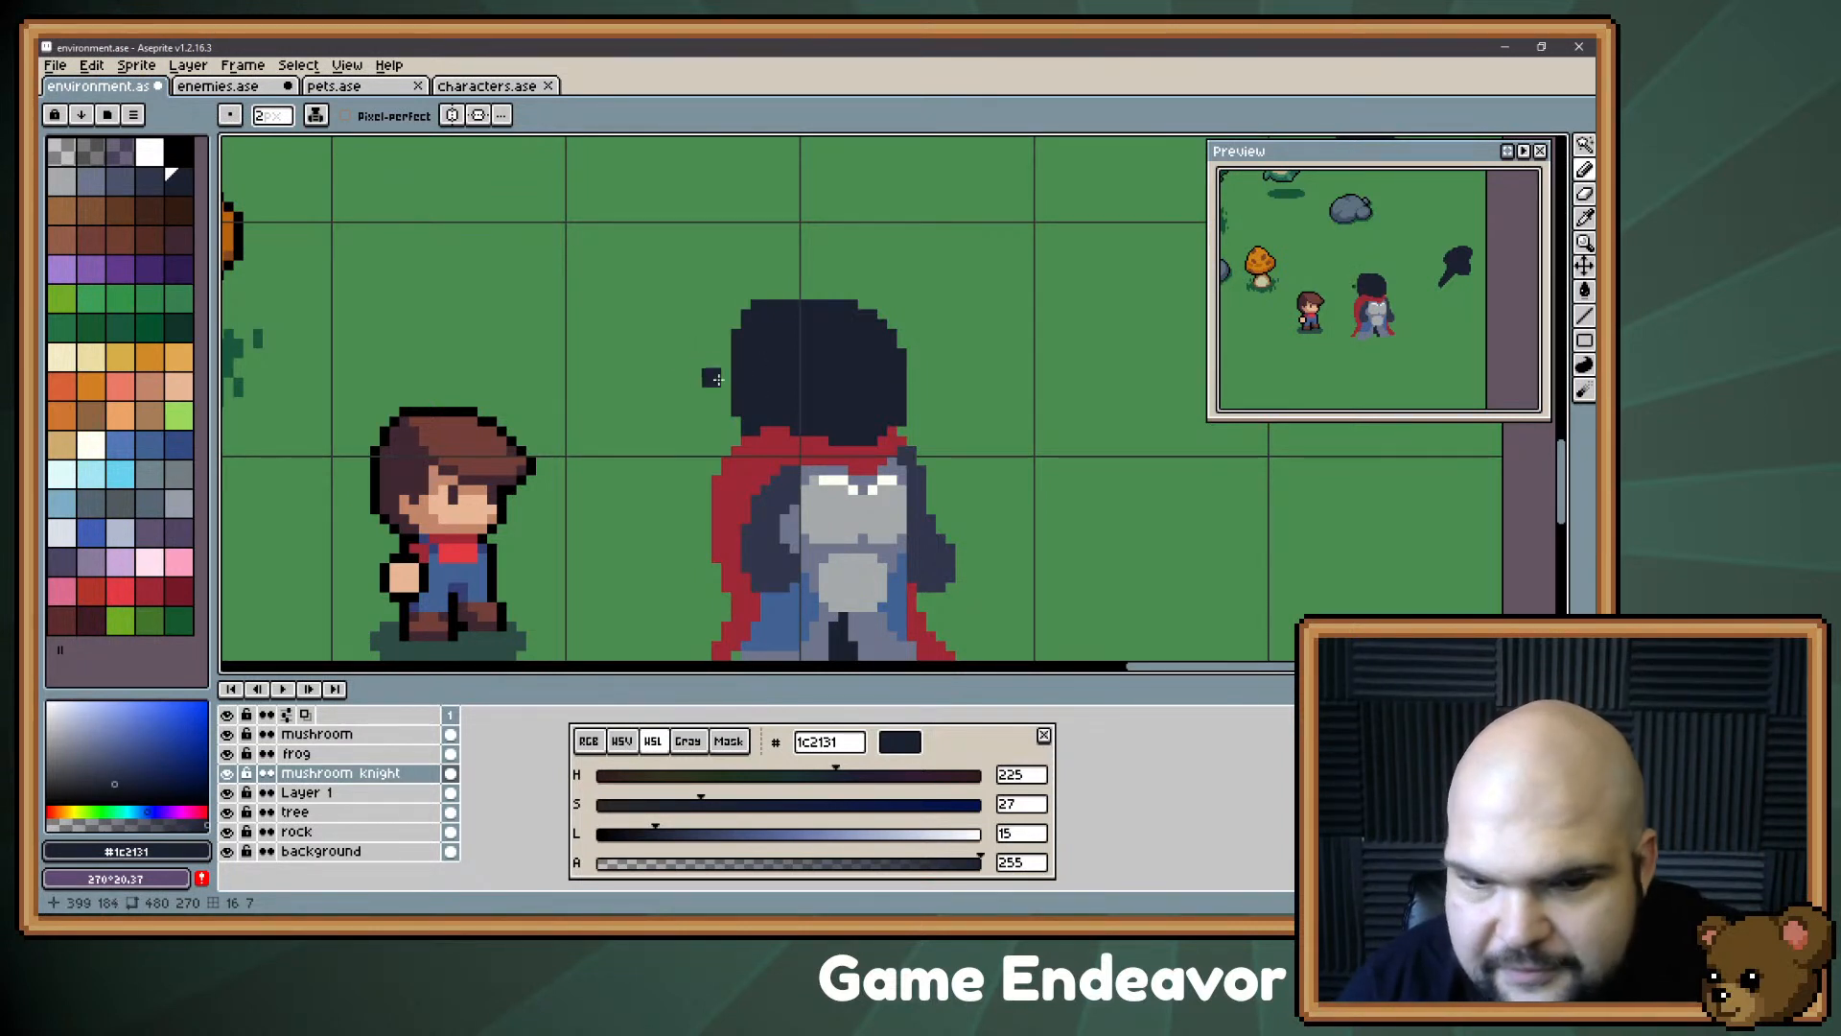
left_click(753, 389, "shift")
key("shift+n")
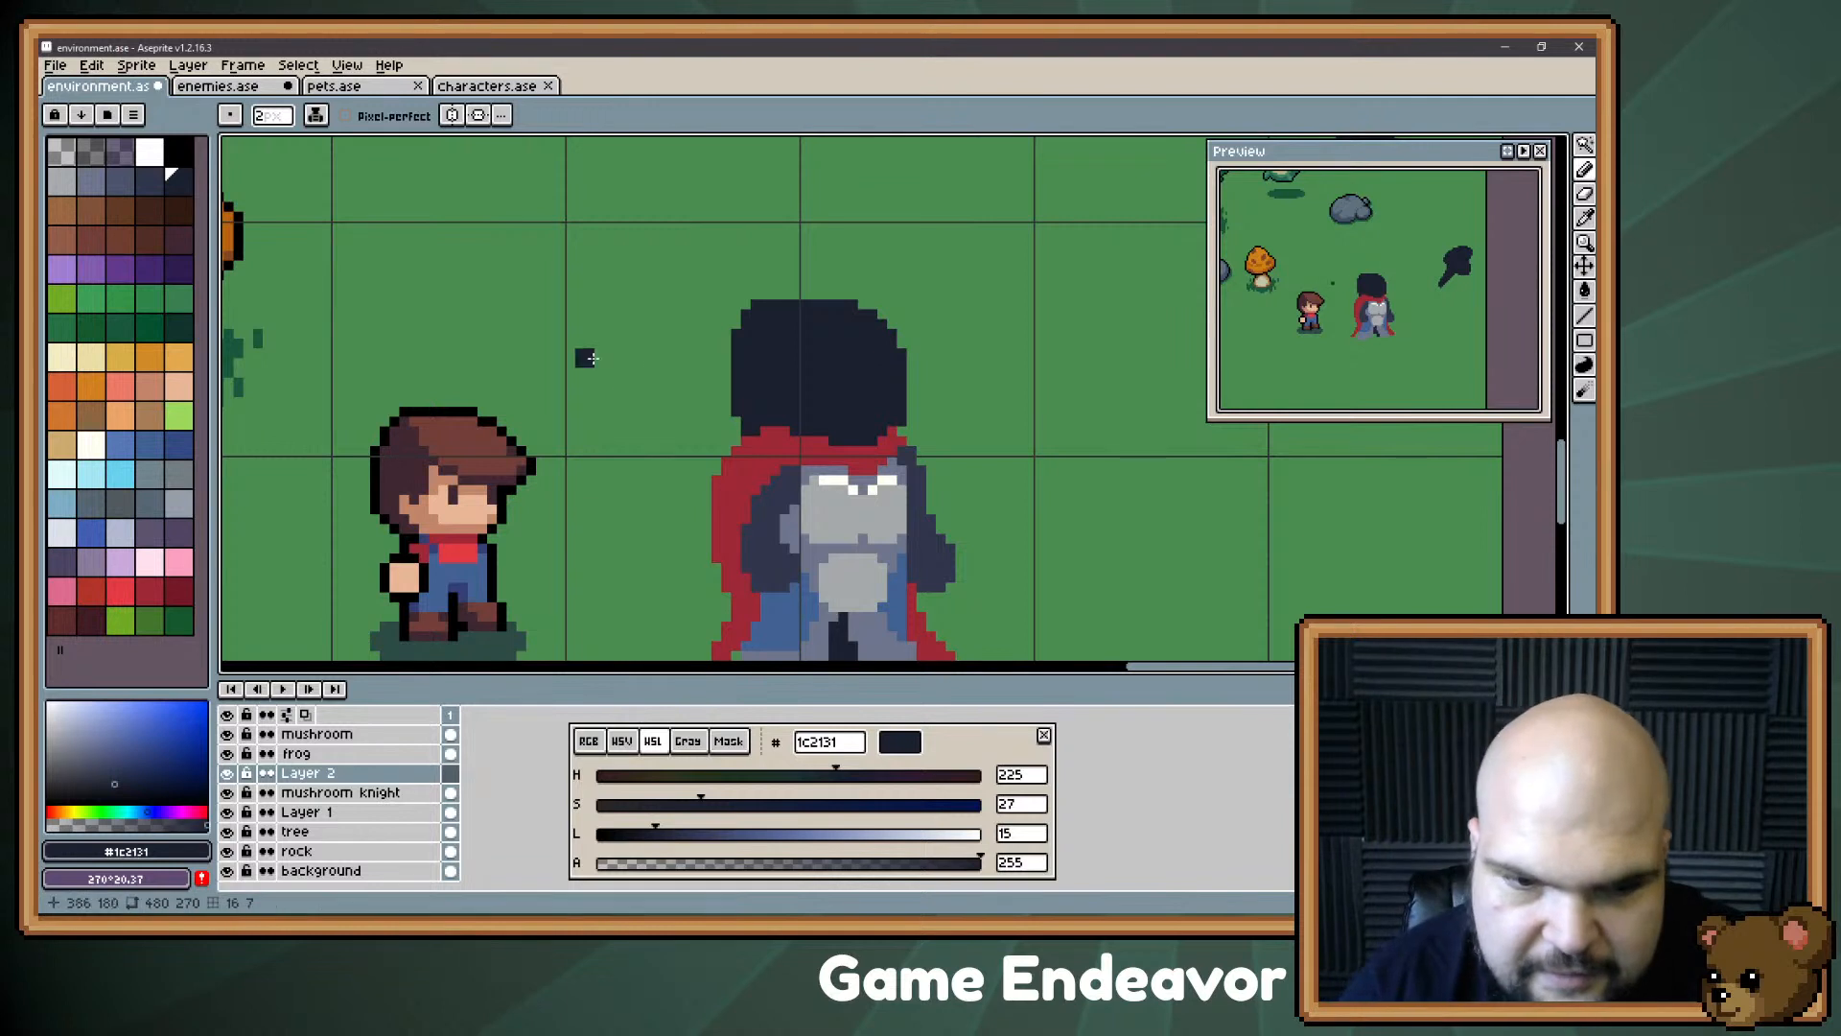
left_click_drag(676, 365, 734, 362)
left_click_drag(970, 342, 905, 352)
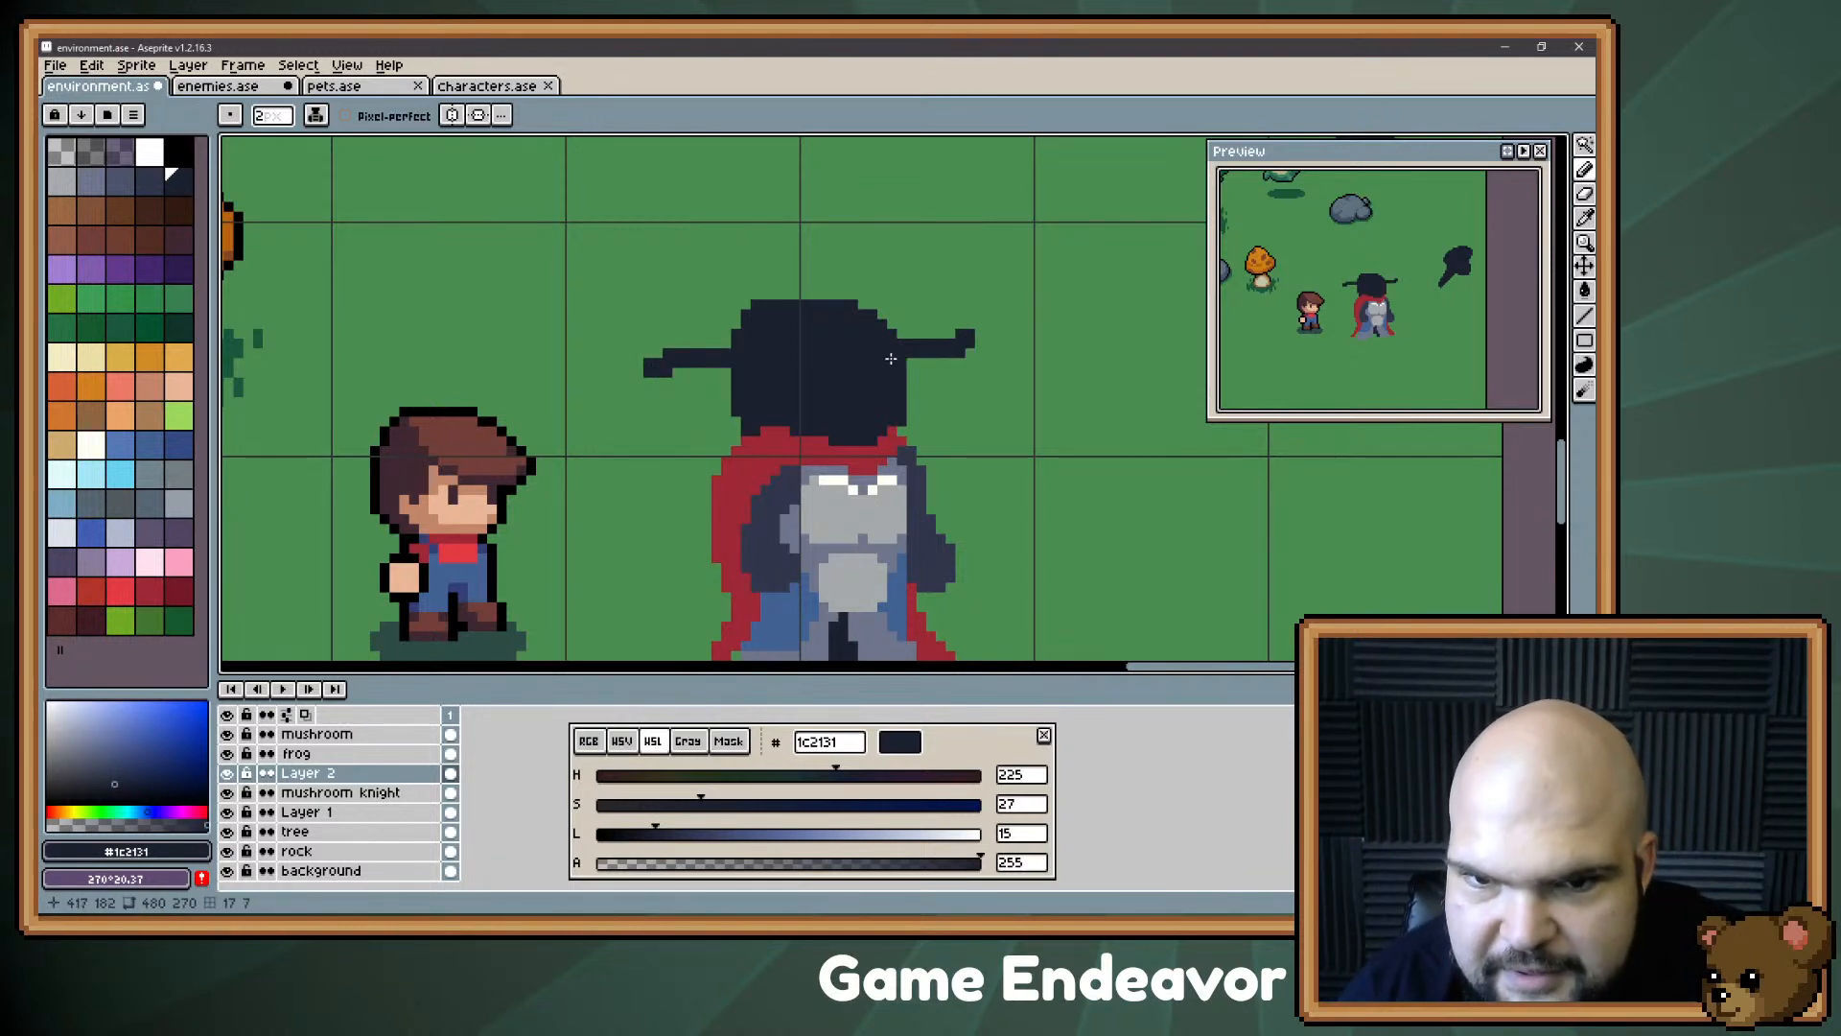
Step: Build up a taller crown over the head, fill its slope down to the brim on the player character's side, and trim its upper edge
left_click(735, 333)
mouse_move(706, 342)
left_mouse_down()
mouse_move(791, 301)
mouse_move(715, 333)
mouse_move(670, 324)
mouse_move(682, 341)
mouse_move(763, 286)
mouse_move(668, 310)
left_mouse_up()
mouse_move(815, 264)
left_mouse_down()
mouse_move(838, 288)
mouse_move(804, 281)
left_mouse_up()
mouse_move(857, 299)
left_mouse_down()
mouse_move(897, 341)
mouse_move(880, 285)
left_mouse_up()
key("e")
left_click_drag(768, 247, 880, 262)
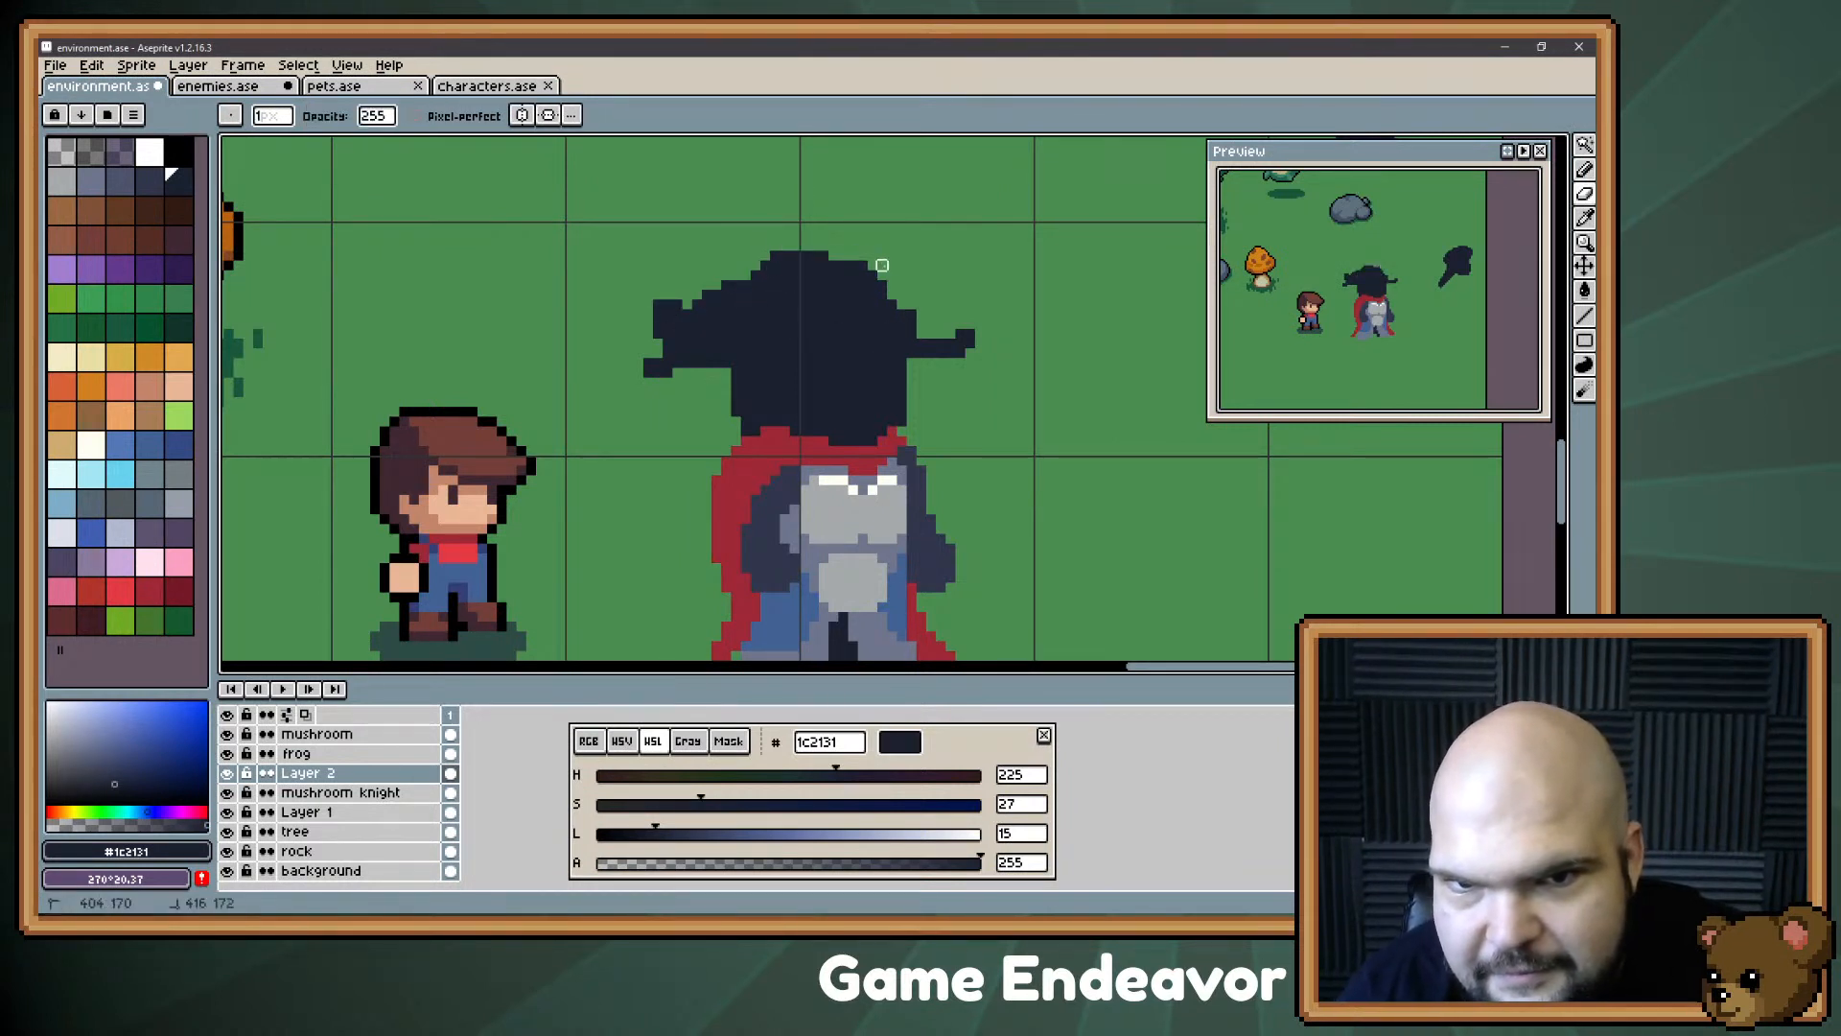
Step: Thicken the brim's far end into an upturned tip and taper the underside of both brim ends toward the head
key("b")
left_click_drag(925, 340, 973, 326)
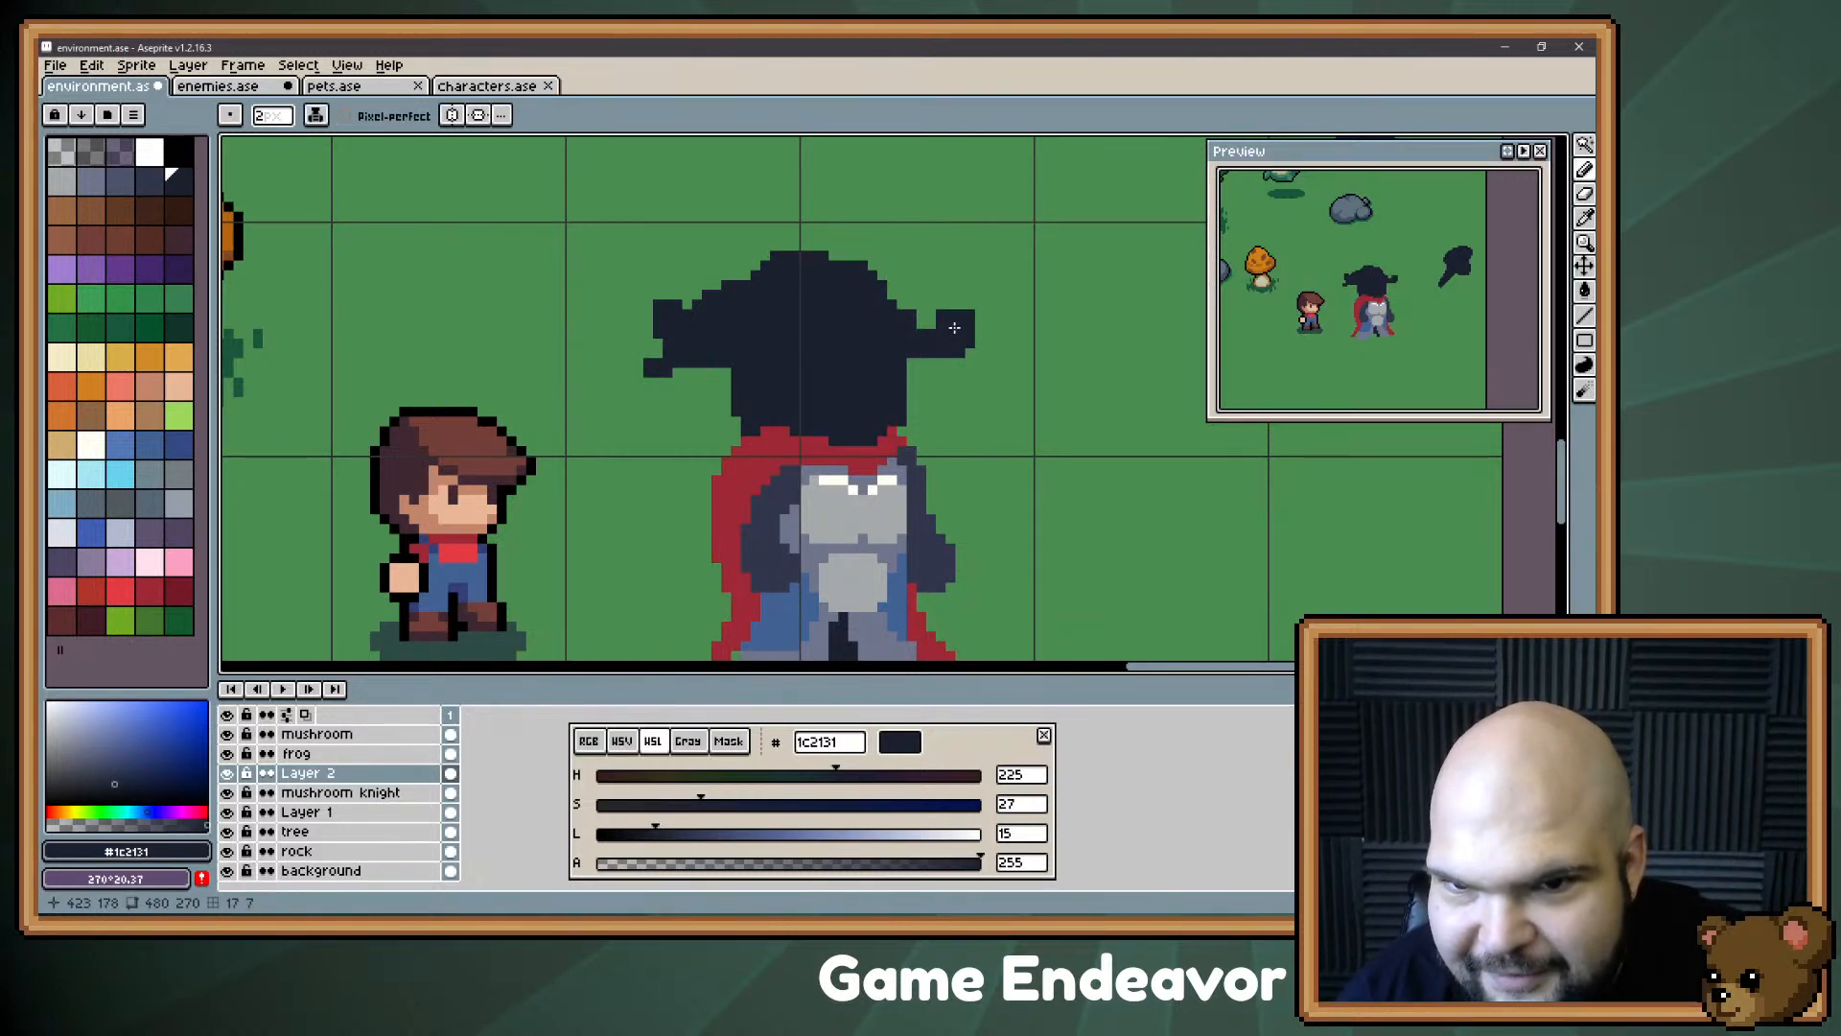
left_click(921, 335)
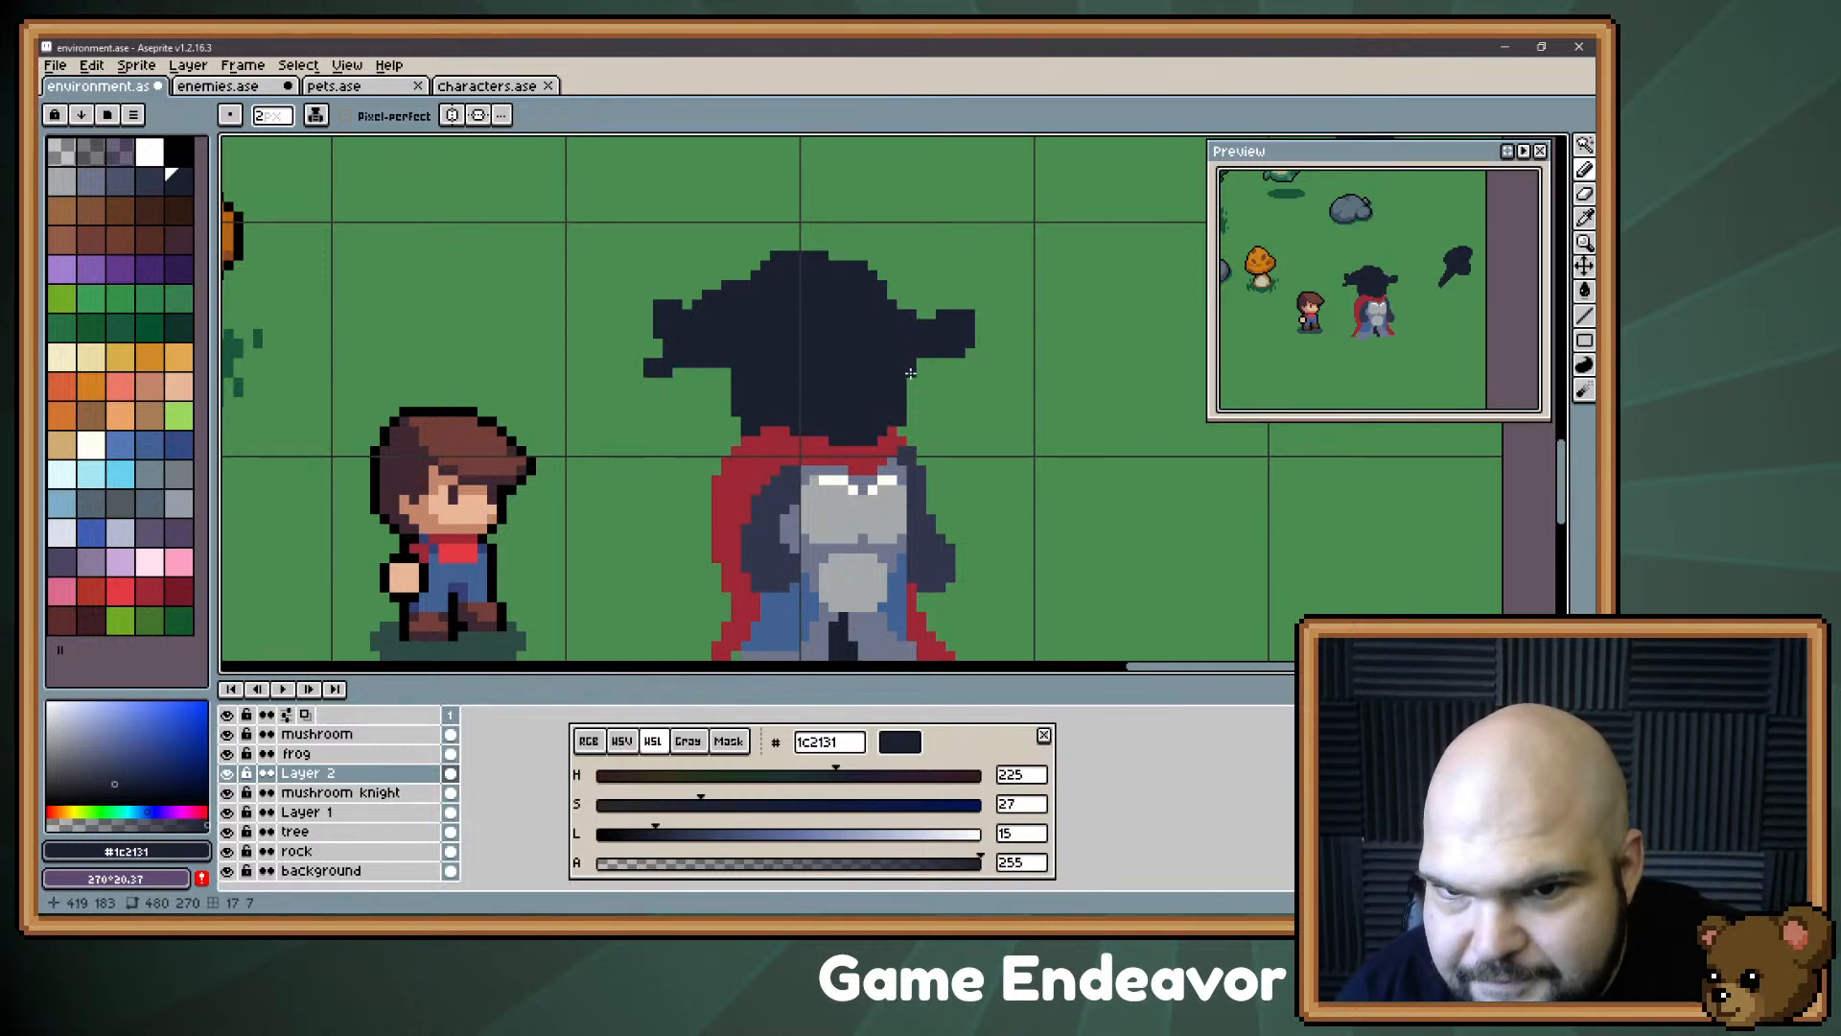
left_click(920, 372)
left_click(929, 364)
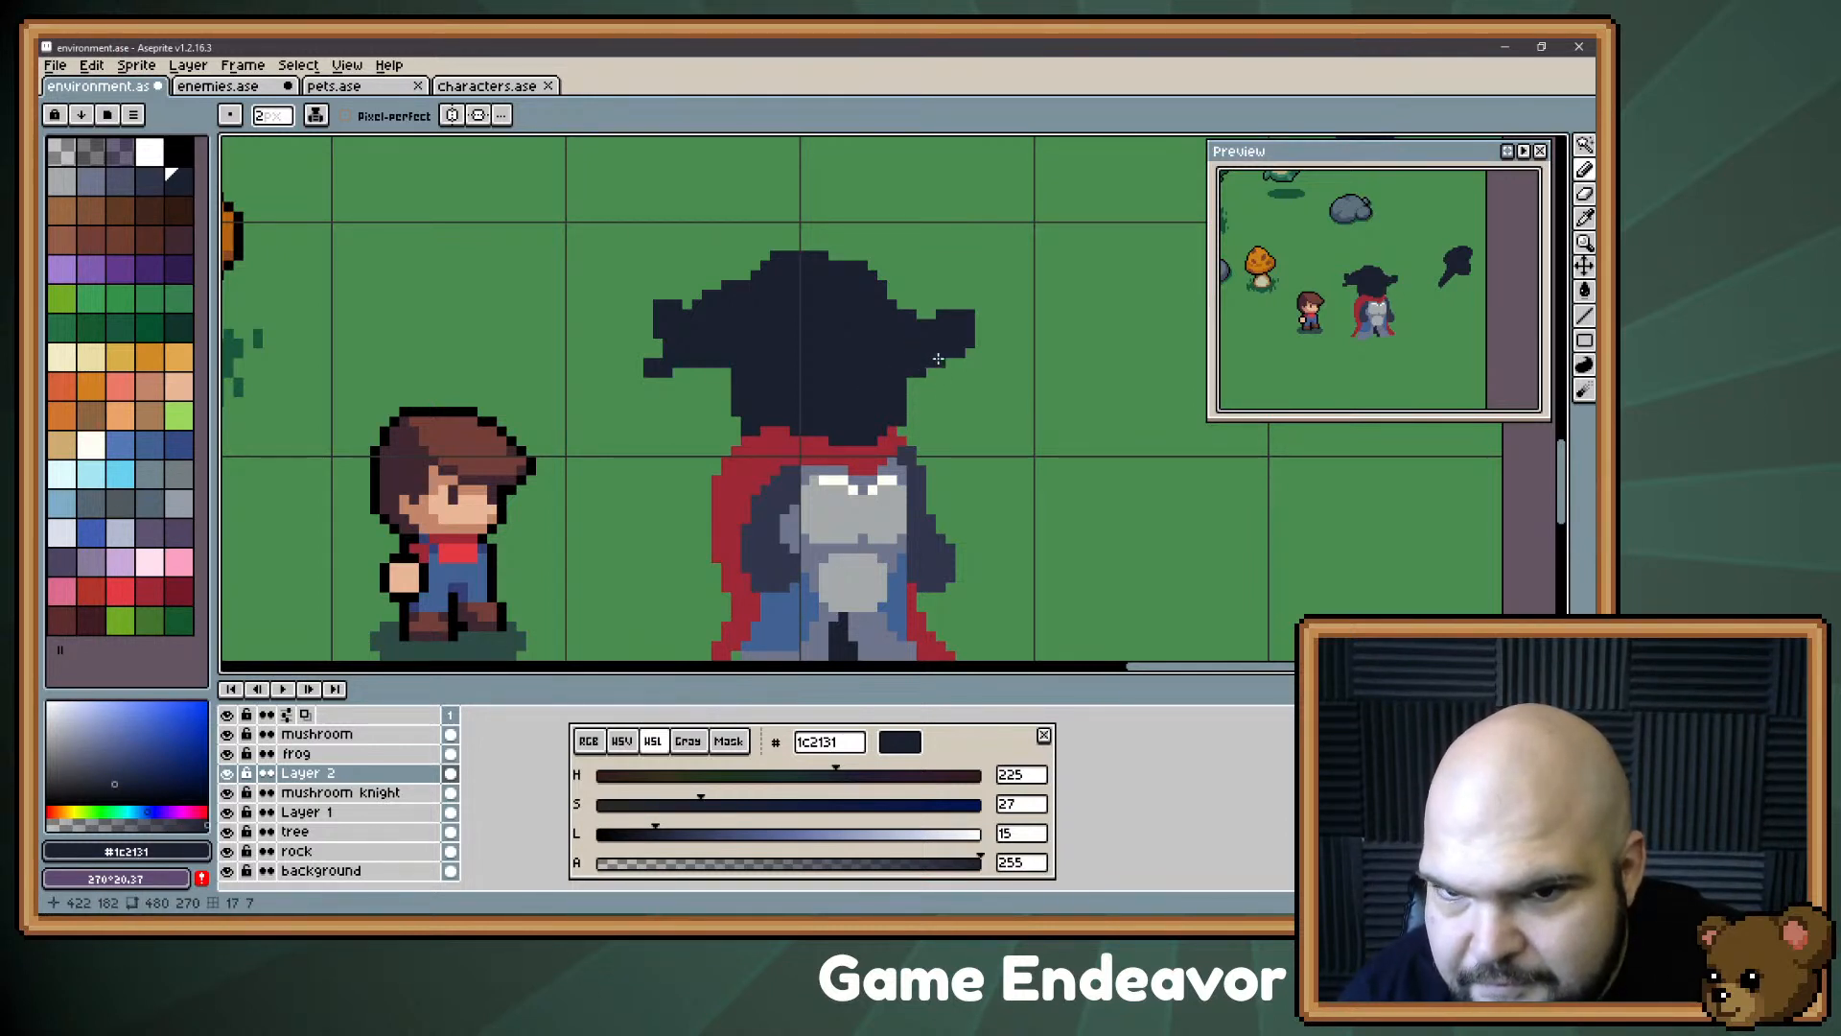
mouse_move(740, 369)
left_mouse_down()
mouse_move(638, 355)
mouse_move(657, 363)
left_mouse_up()
key("e")
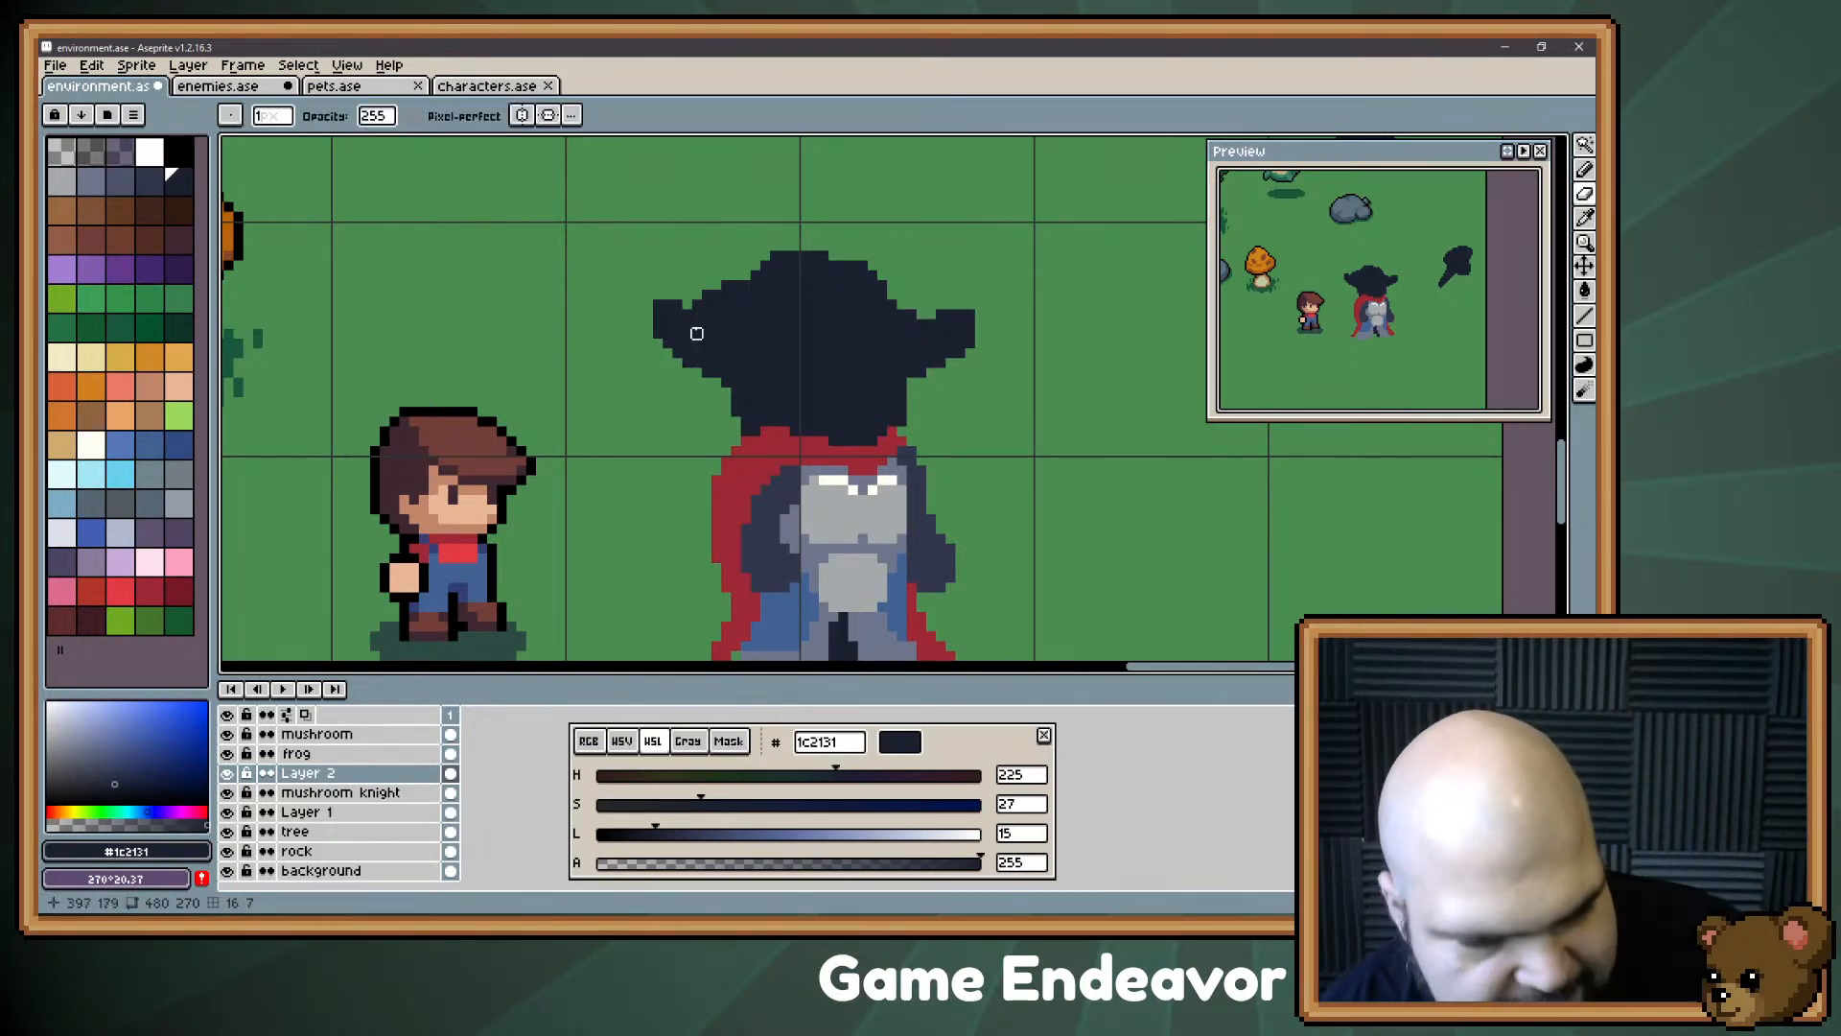
Step: Erase the hat's upturned brim tips and extend both brim ends downward into drooping points
key("plus")
mouse_move(702, 272)
left_mouse_down()
mouse_move(732, 279)
mouse_move(672, 387)
mouse_move(671, 284)
left_mouse_up()
mouse_move(932, 328)
left_mouse_down()
mouse_move(930, 300)
mouse_move(955, 309)
left_mouse_up()
key("b")
left_click_drag(951, 407, 946, 351)
mouse_move(708, 370)
left_mouse_down()
mouse_move(690, 417)
mouse_move(690, 345)
mouse_move(671, 374)
mouse_move(699, 407)
mouse_move(667, 380)
left_mouse_up()
key("e")
left_click_drag(714, 321, 649, 374)
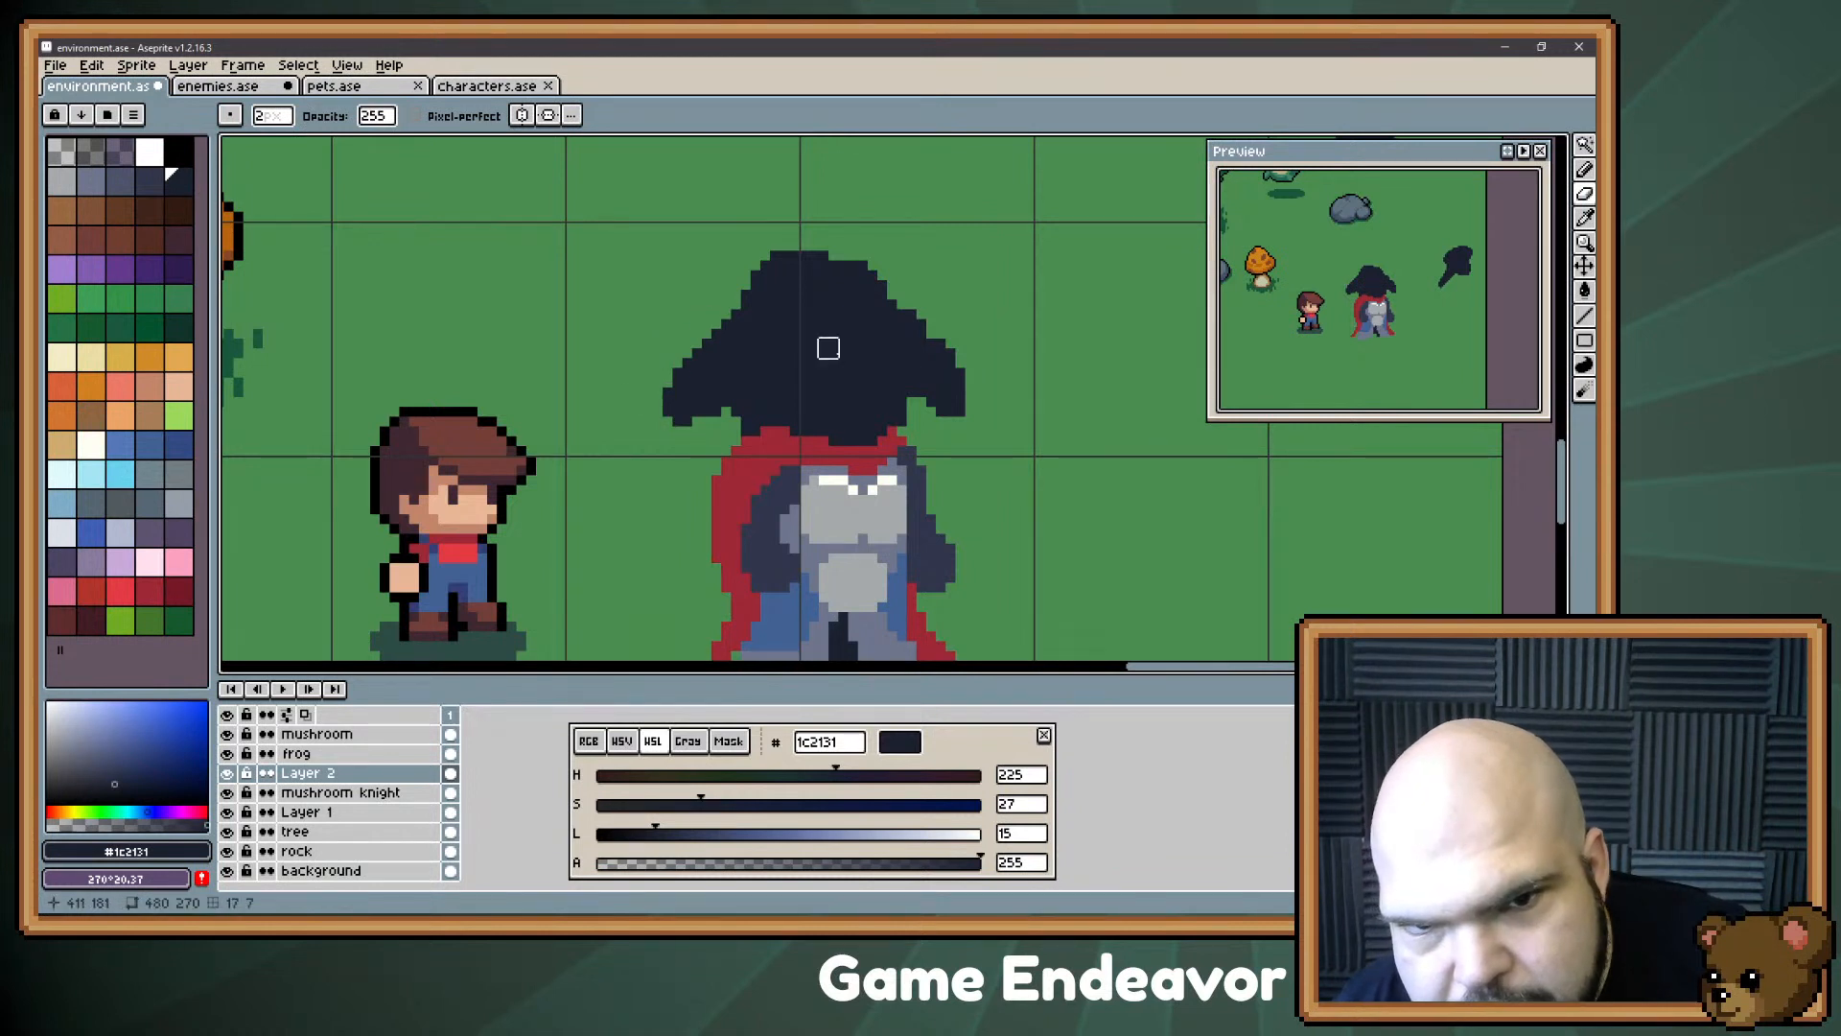
Step: Carve the hat's sloping sides into a narrower crown and reshape the brim end nearest the player character into a thick upturned tip
key("b")
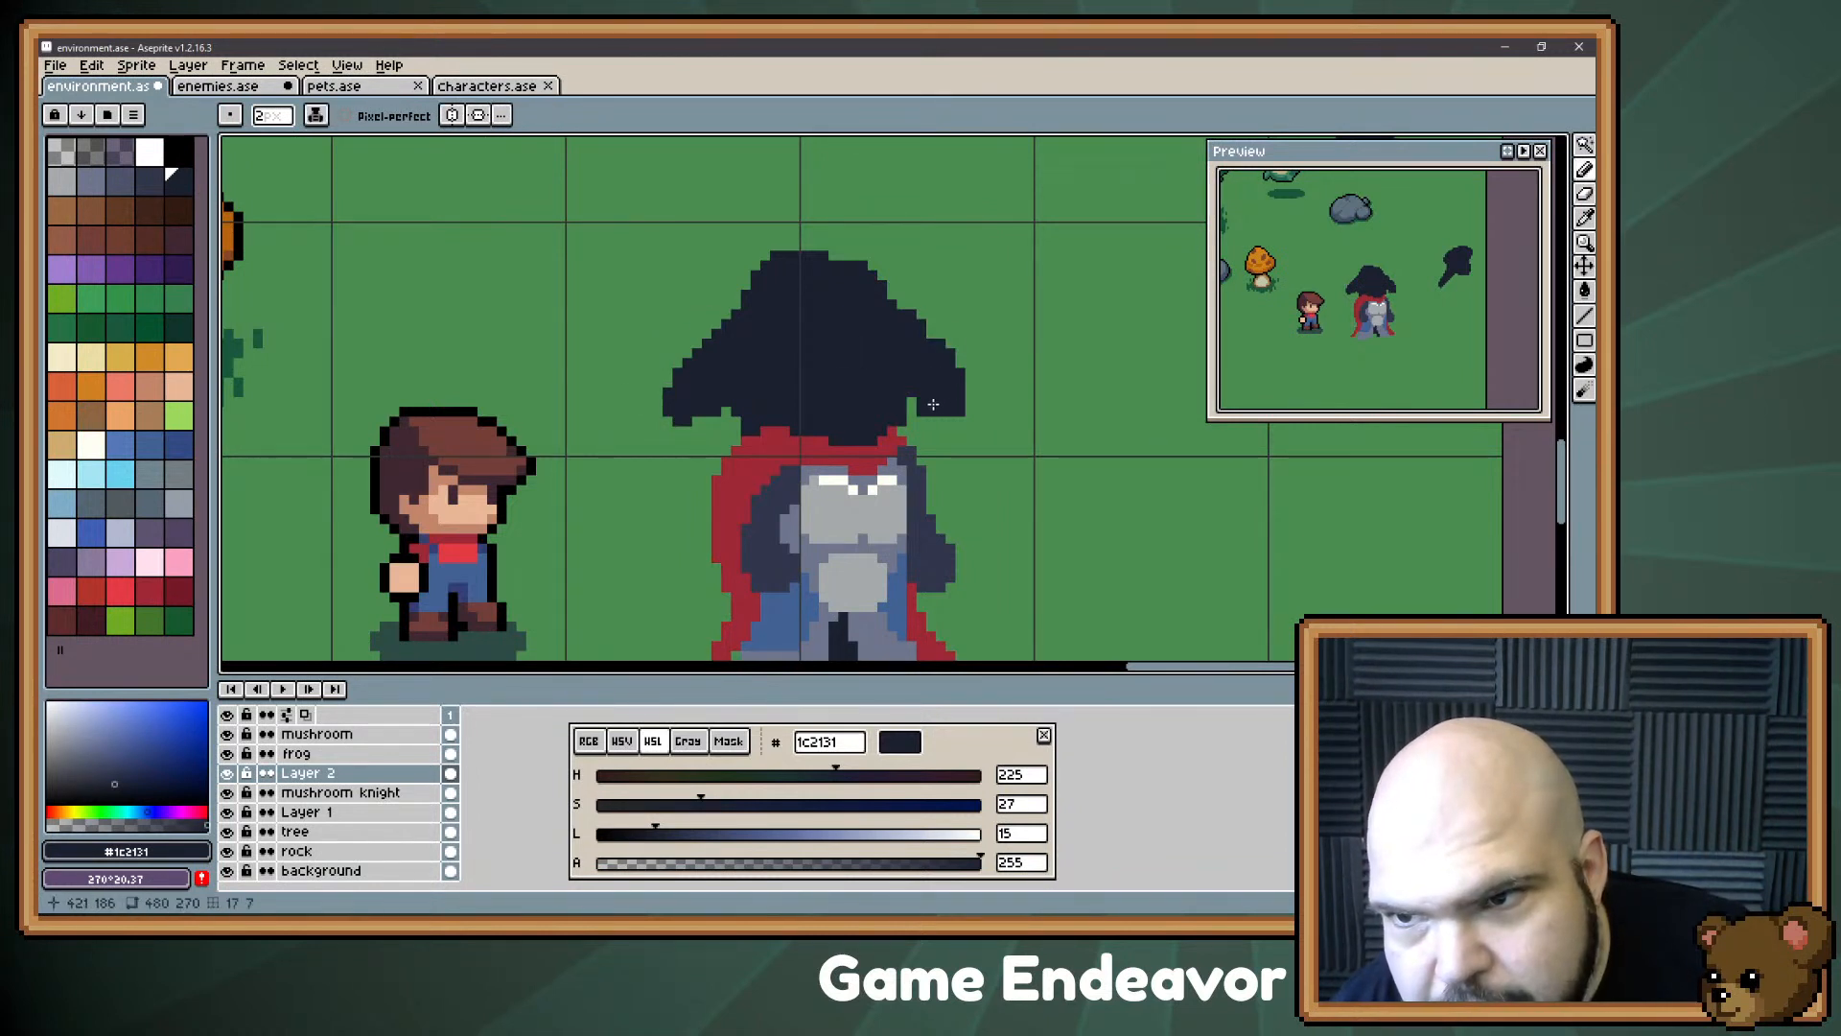
left_click_drag(930, 443, 896, 369)
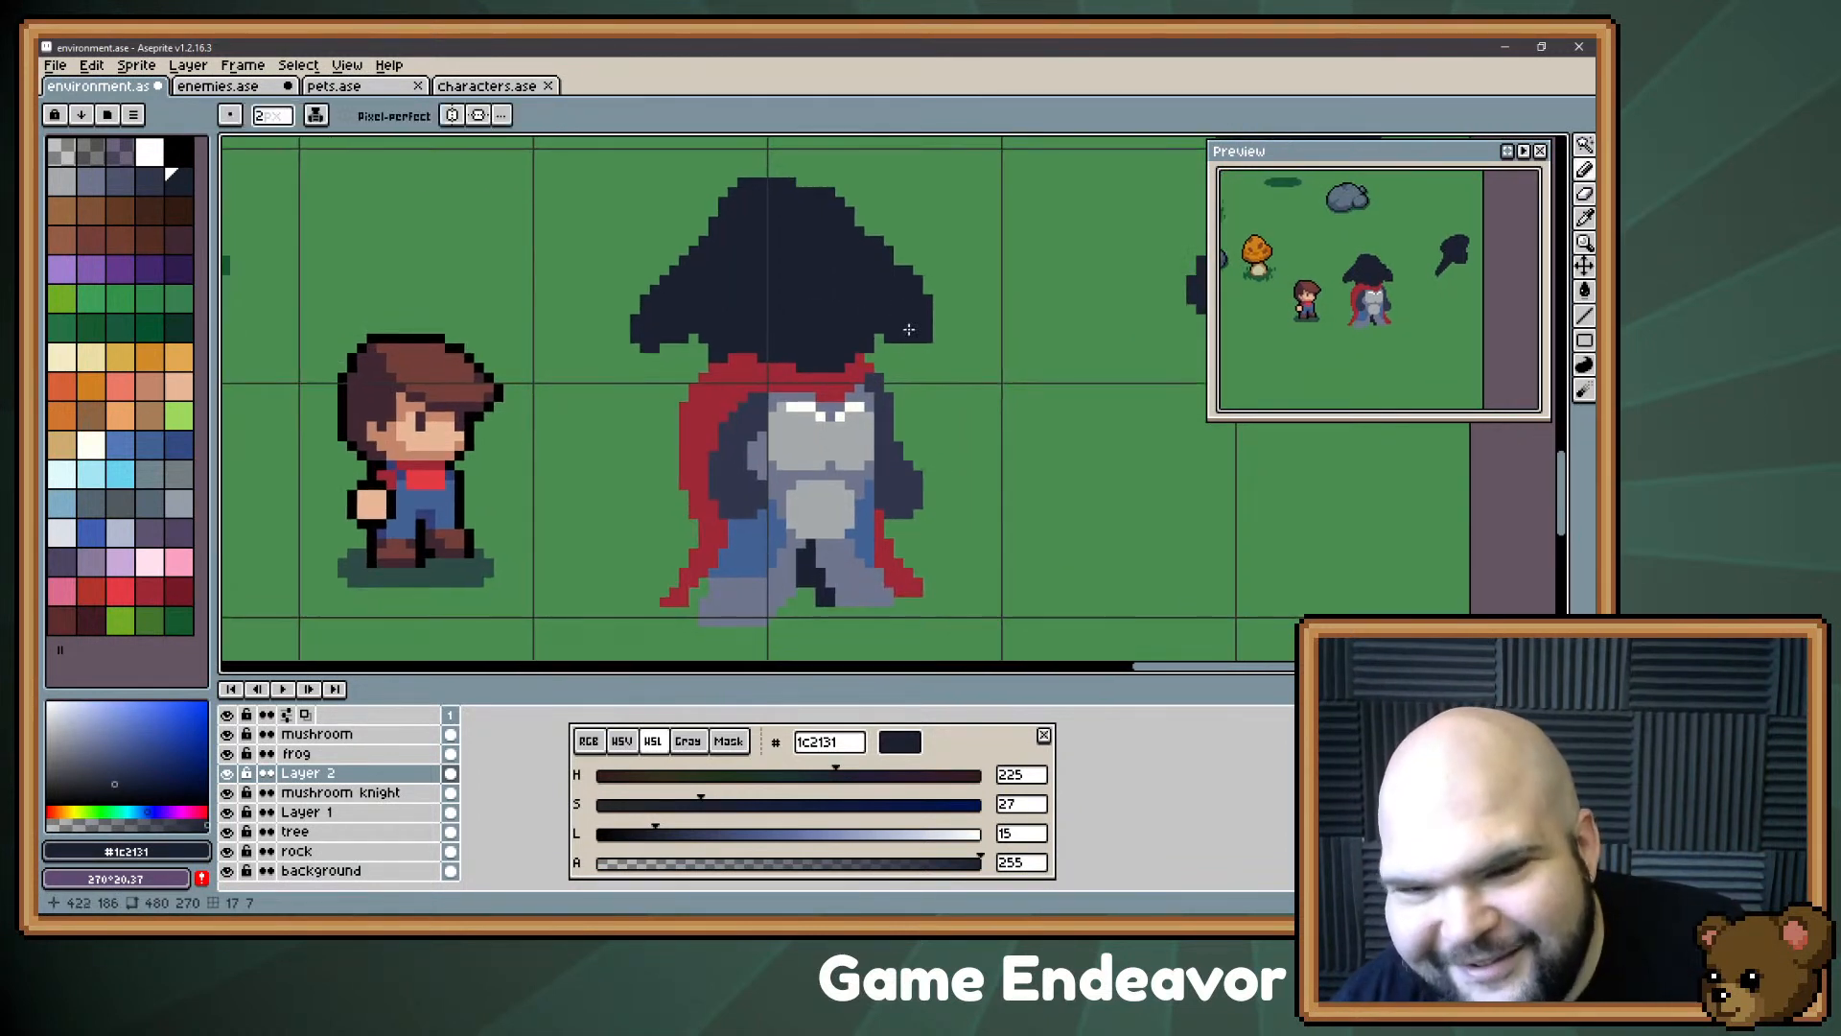
key("e")
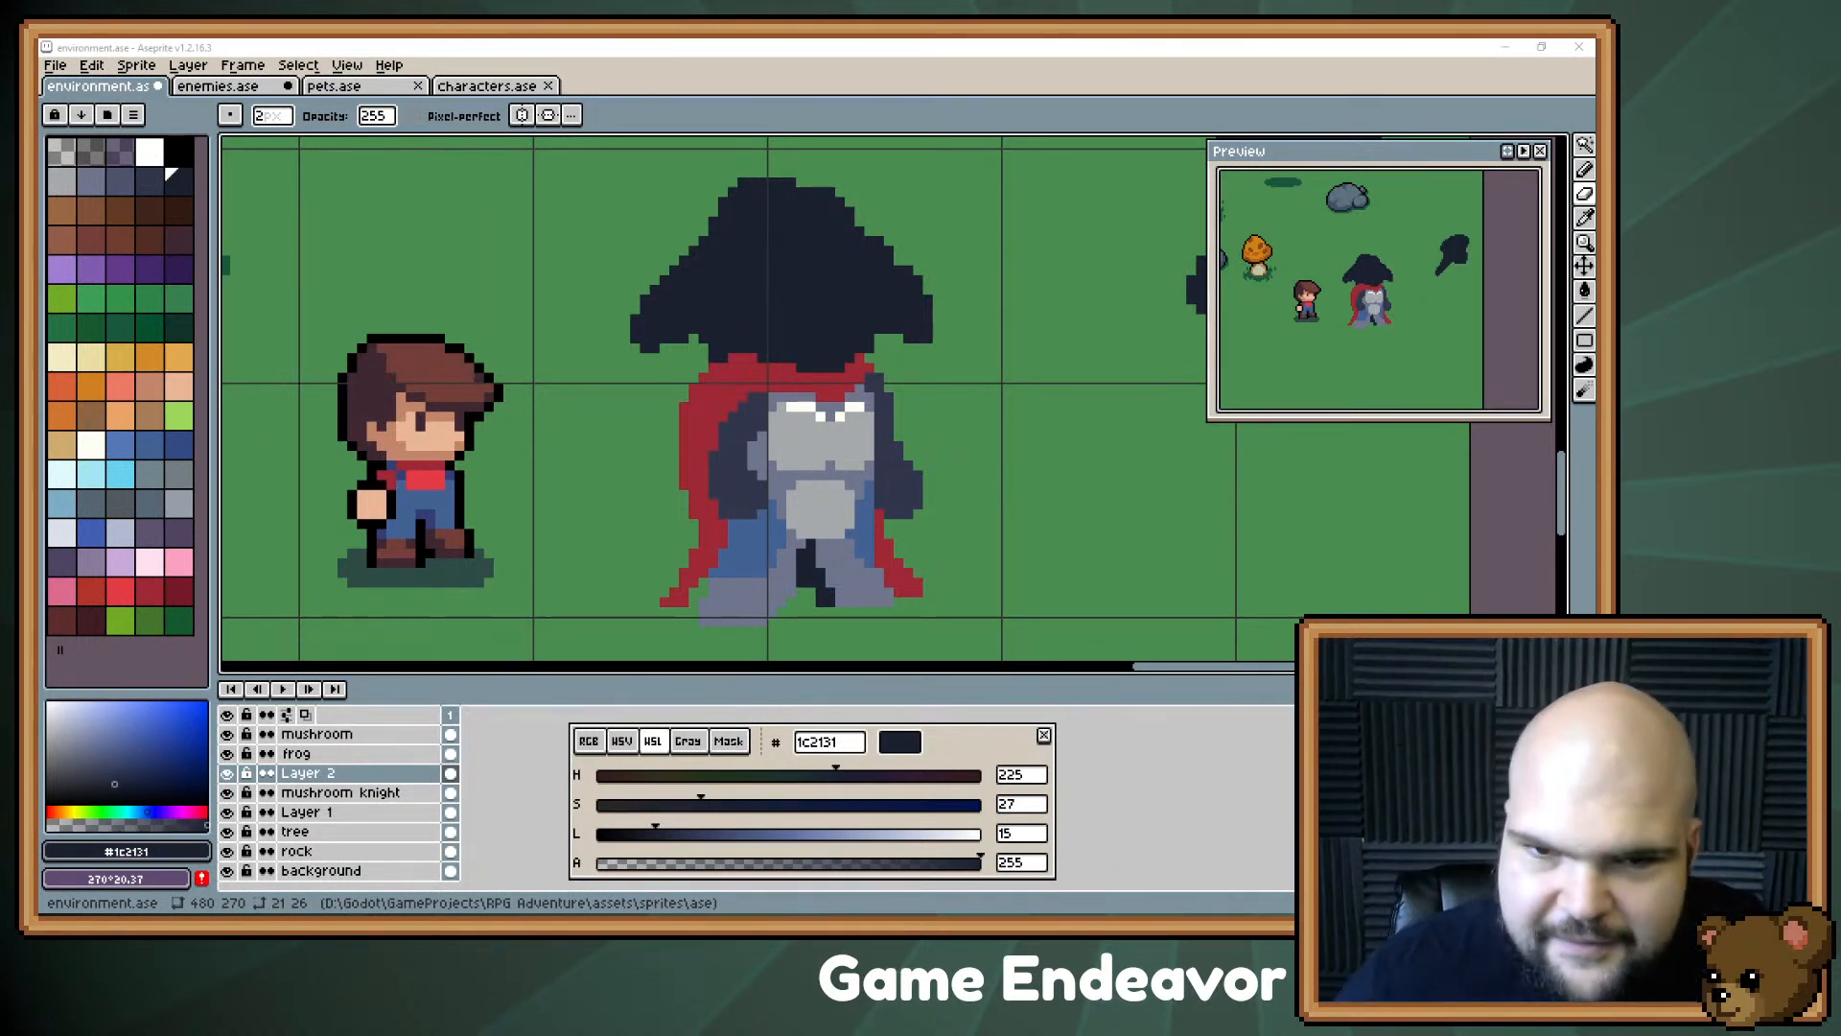
scroll(747, 412, "up", 2)
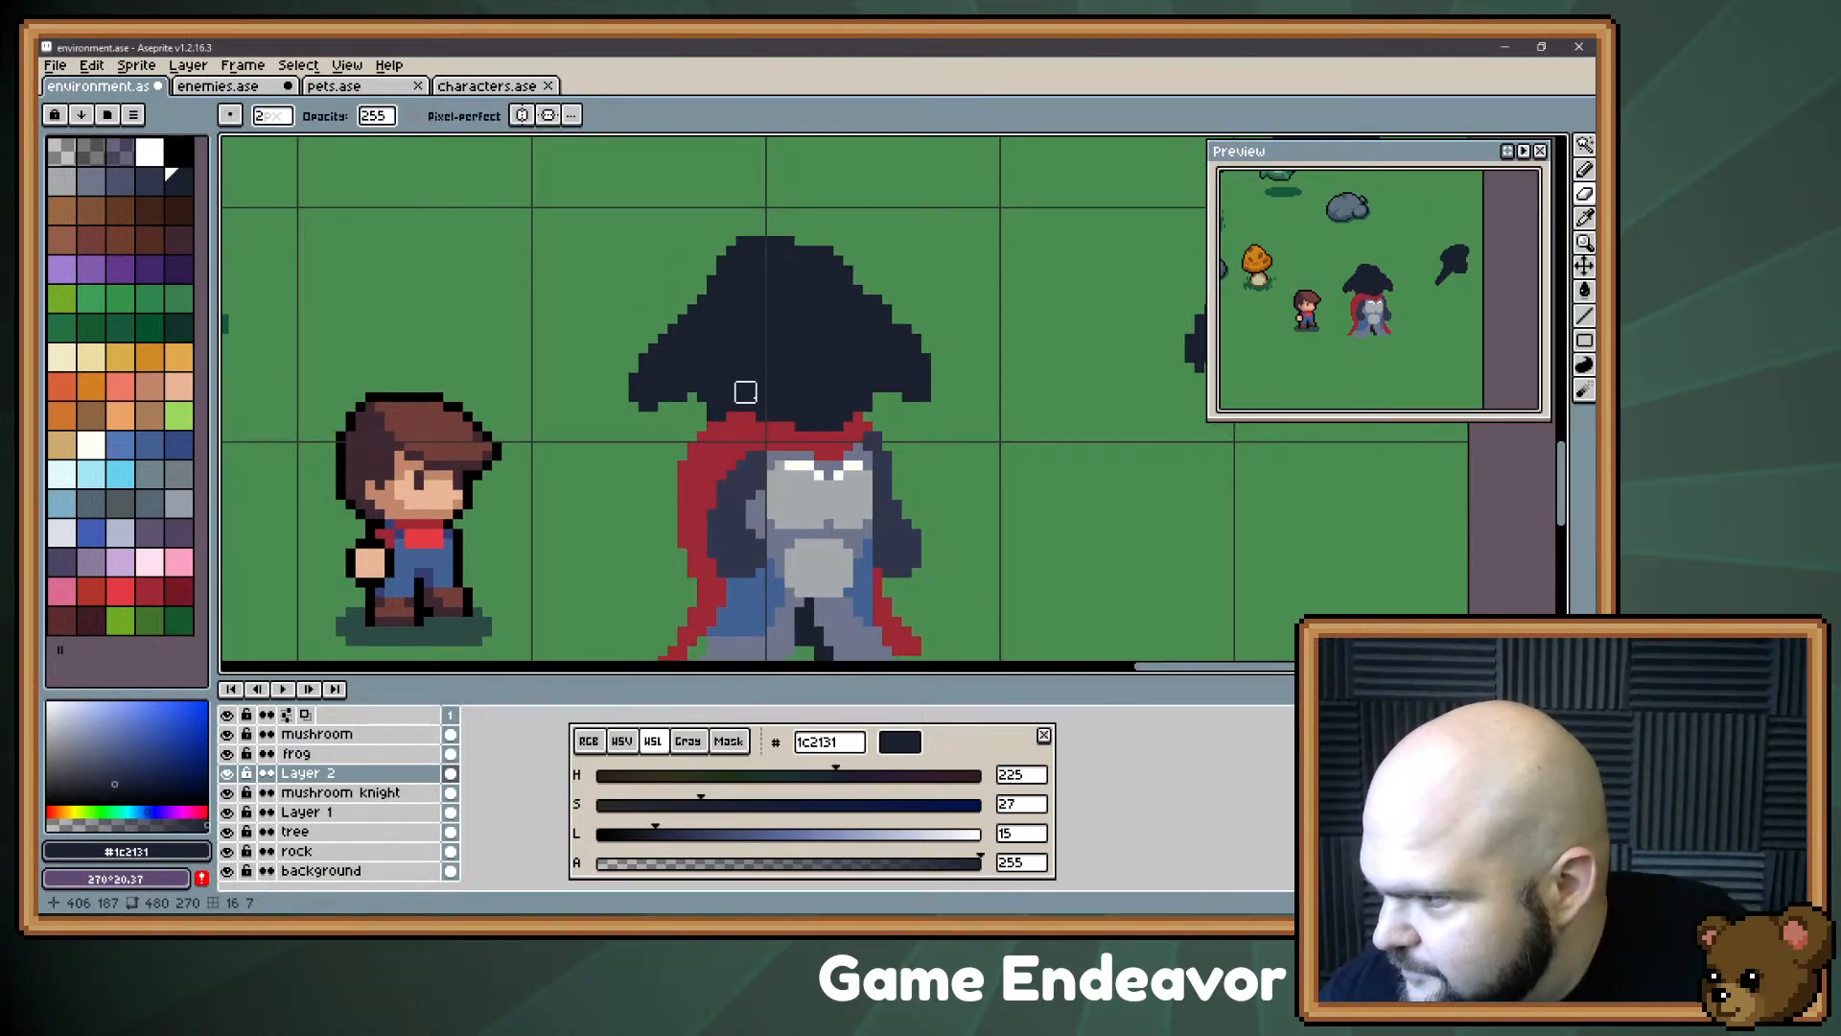
scroll(575, 250, "down", 4)
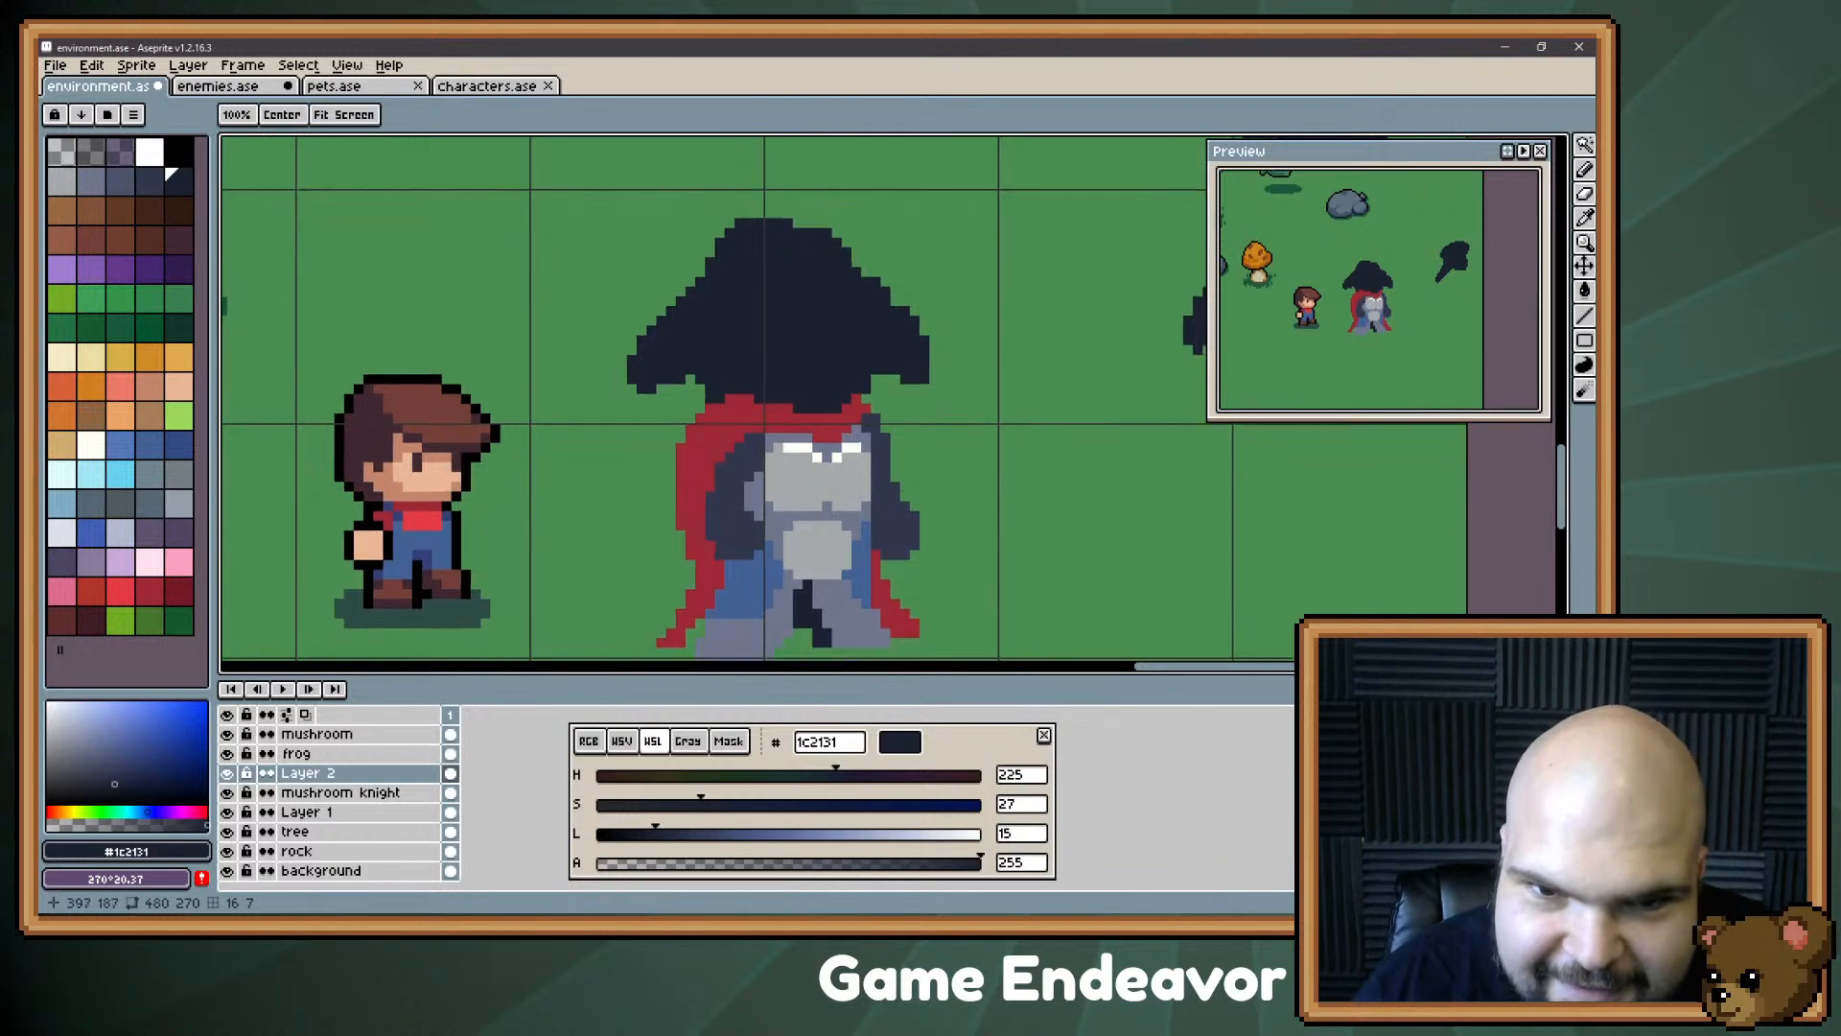
mouse_move(649, 301)
left_mouse_down()
mouse_move(701, 296)
mouse_move(643, 277)
mouse_move(672, 286)
mouse_move(653, 277)
mouse_move(633, 356)
left_mouse_up()
key("b")
key("e")
mouse_move(700, 246)
left_mouse_down()
mouse_move(636, 301)
mouse_move(753, 213)
mouse_move(831, 222)
mouse_move(871, 292)
mouse_move(831, 261)
mouse_move(842, 301)
mouse_move(860, 301)
mouse_move(783, 233)
mouse_move(734, 222)
left_mouse_up()
left_click(701, 267)
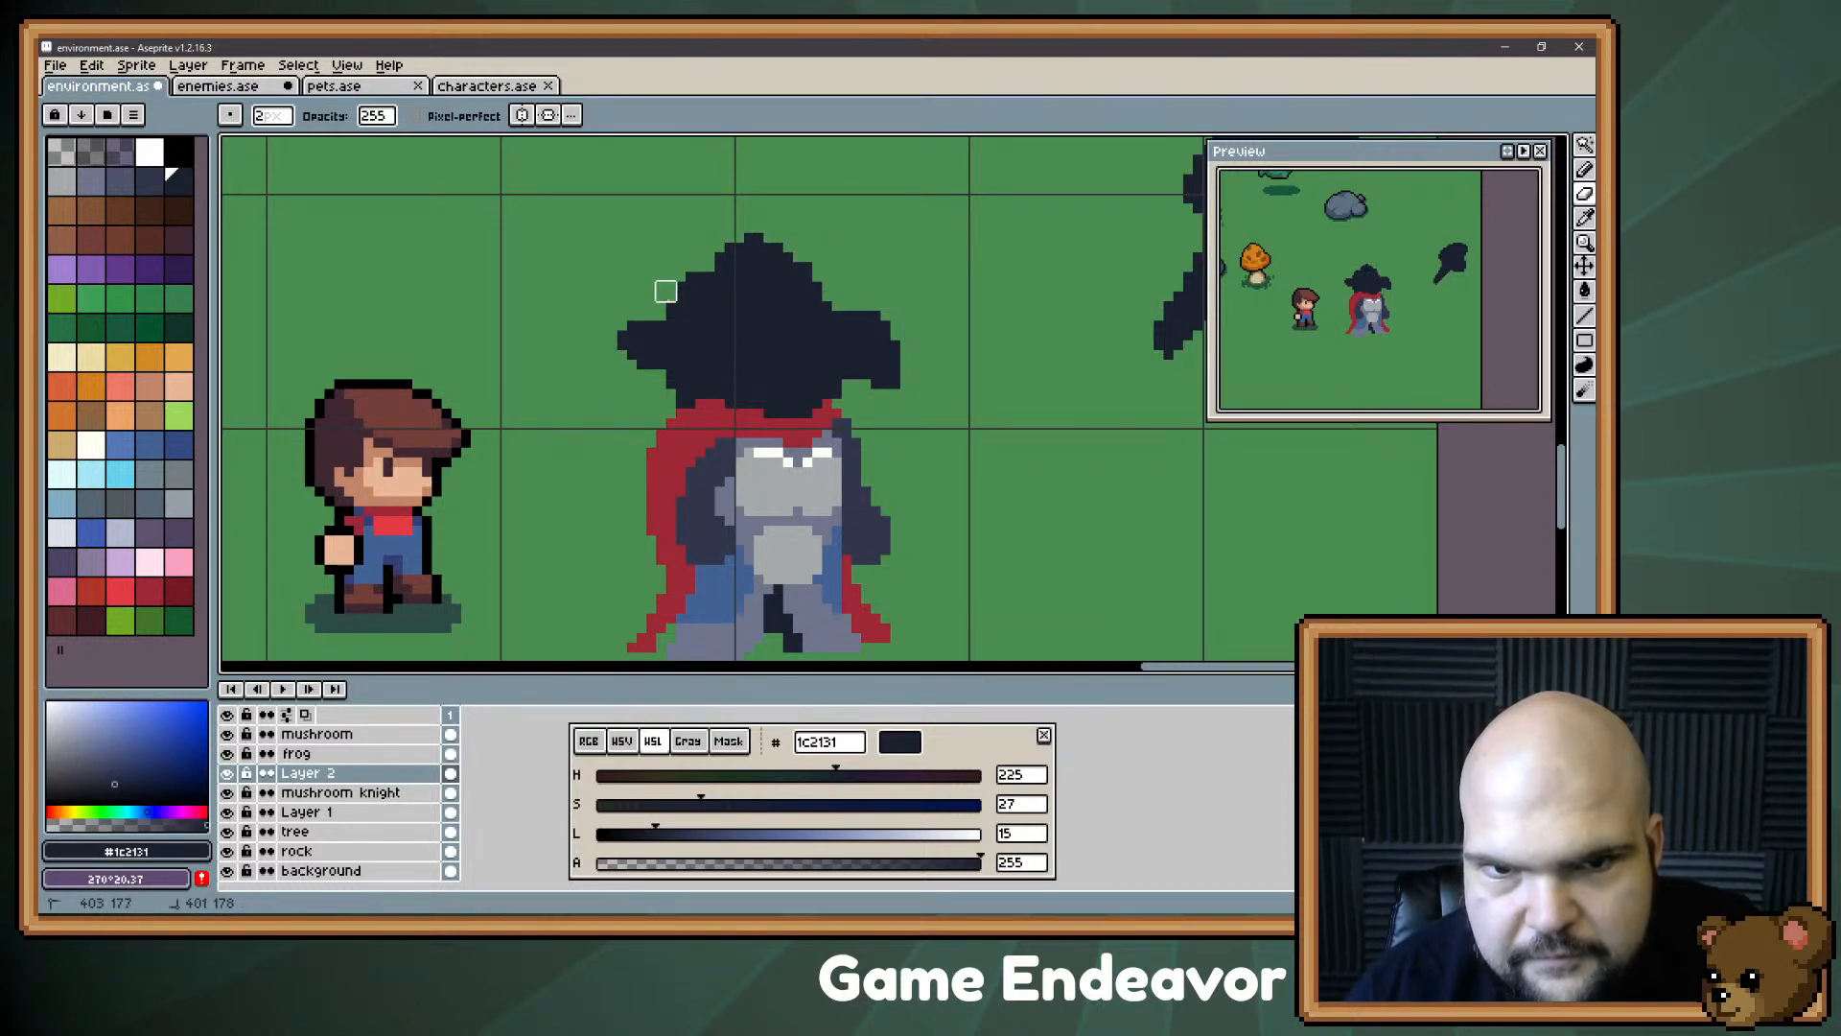
key("b")
mouse_move(668, 327)
left_mouse_down()
mouse_move(726, 237)
mouse_move(794, 244)
mouse_move(810, 277)
mouse_move(804, 306)
mouse_move(632, 318)
left_mouse_up()
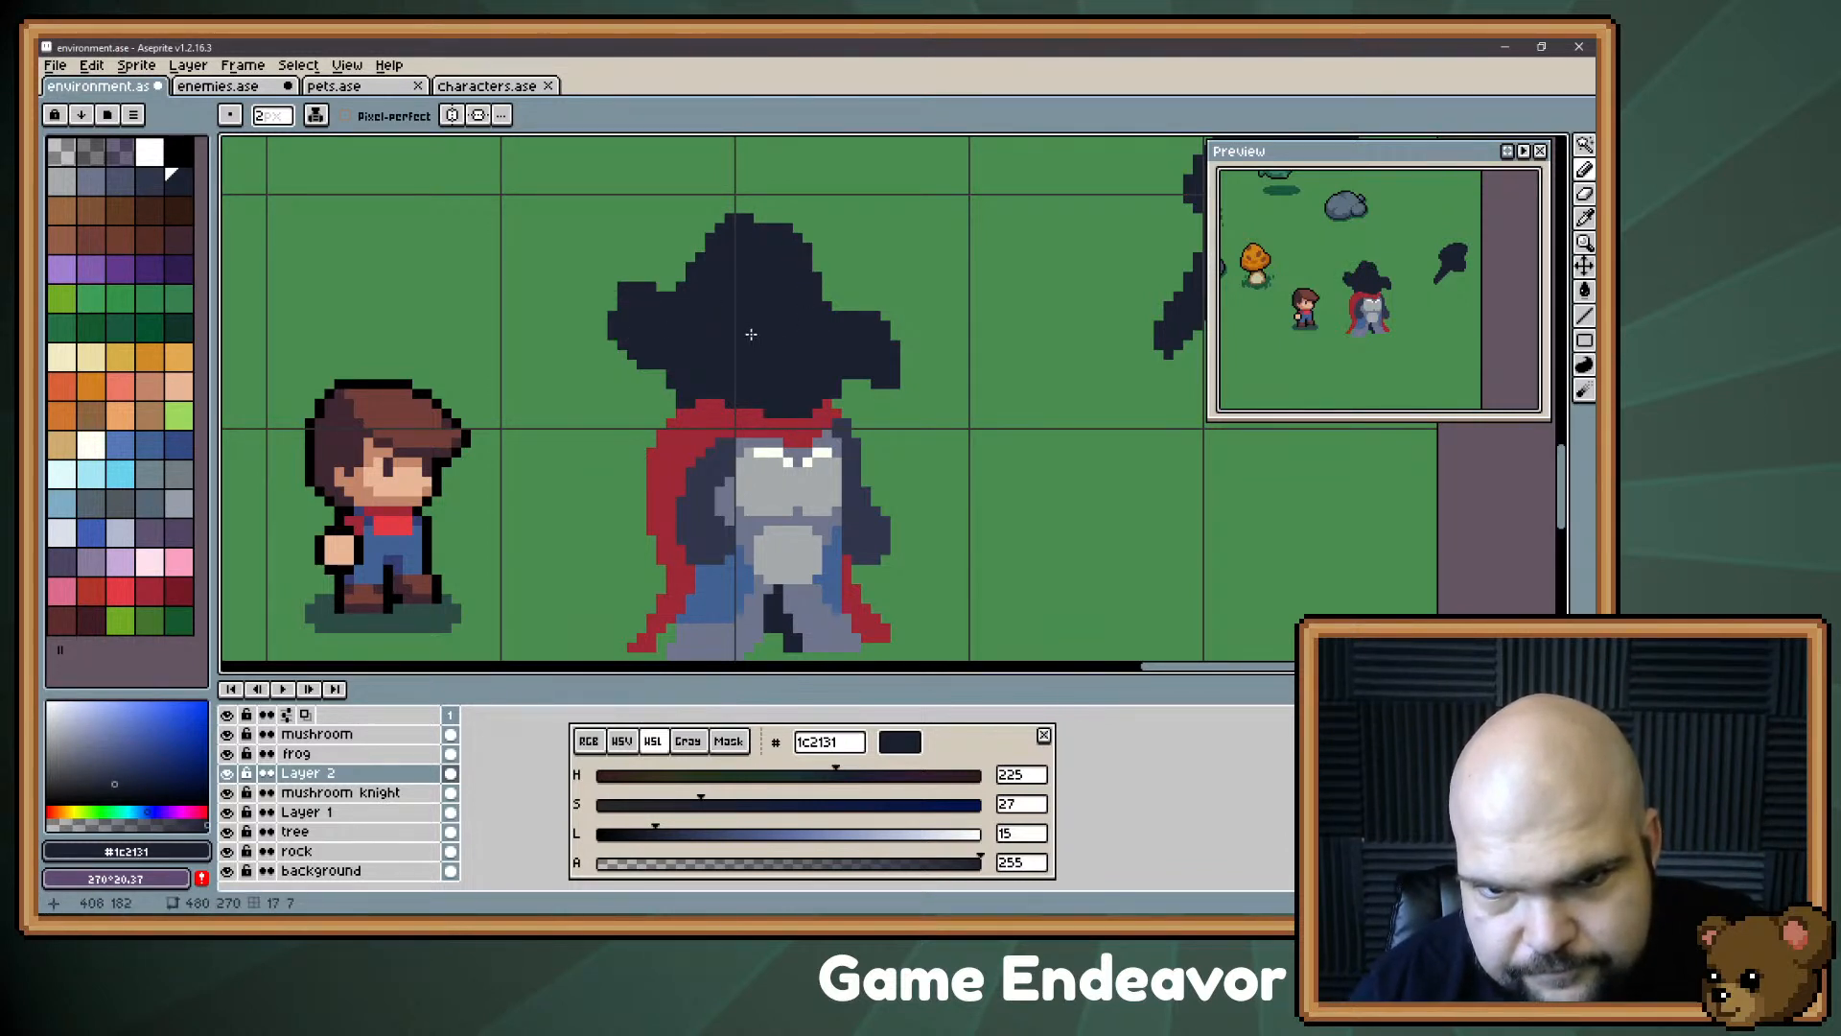
left_click_drag(825, 321, 860, 257)
key("ctrl+z")
key("ctrl+z")
key("ctrl+z")
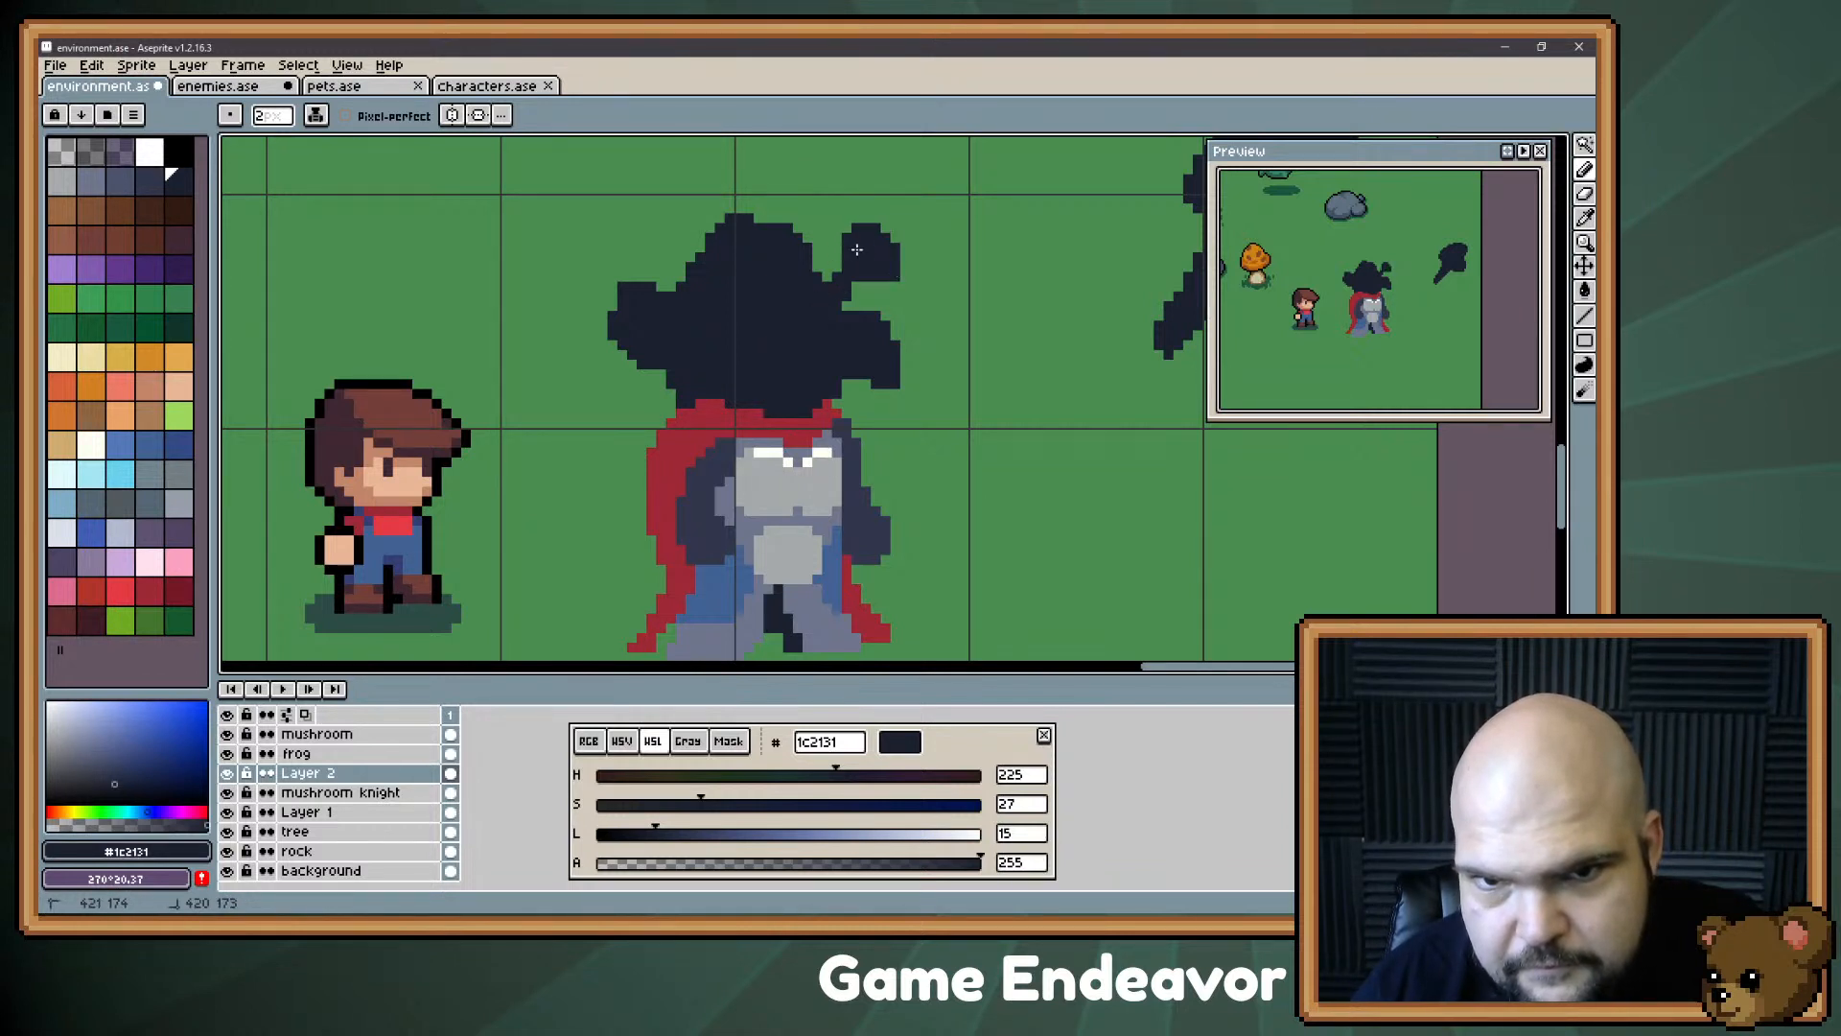
key("ctrl")
key("ctrl+z")
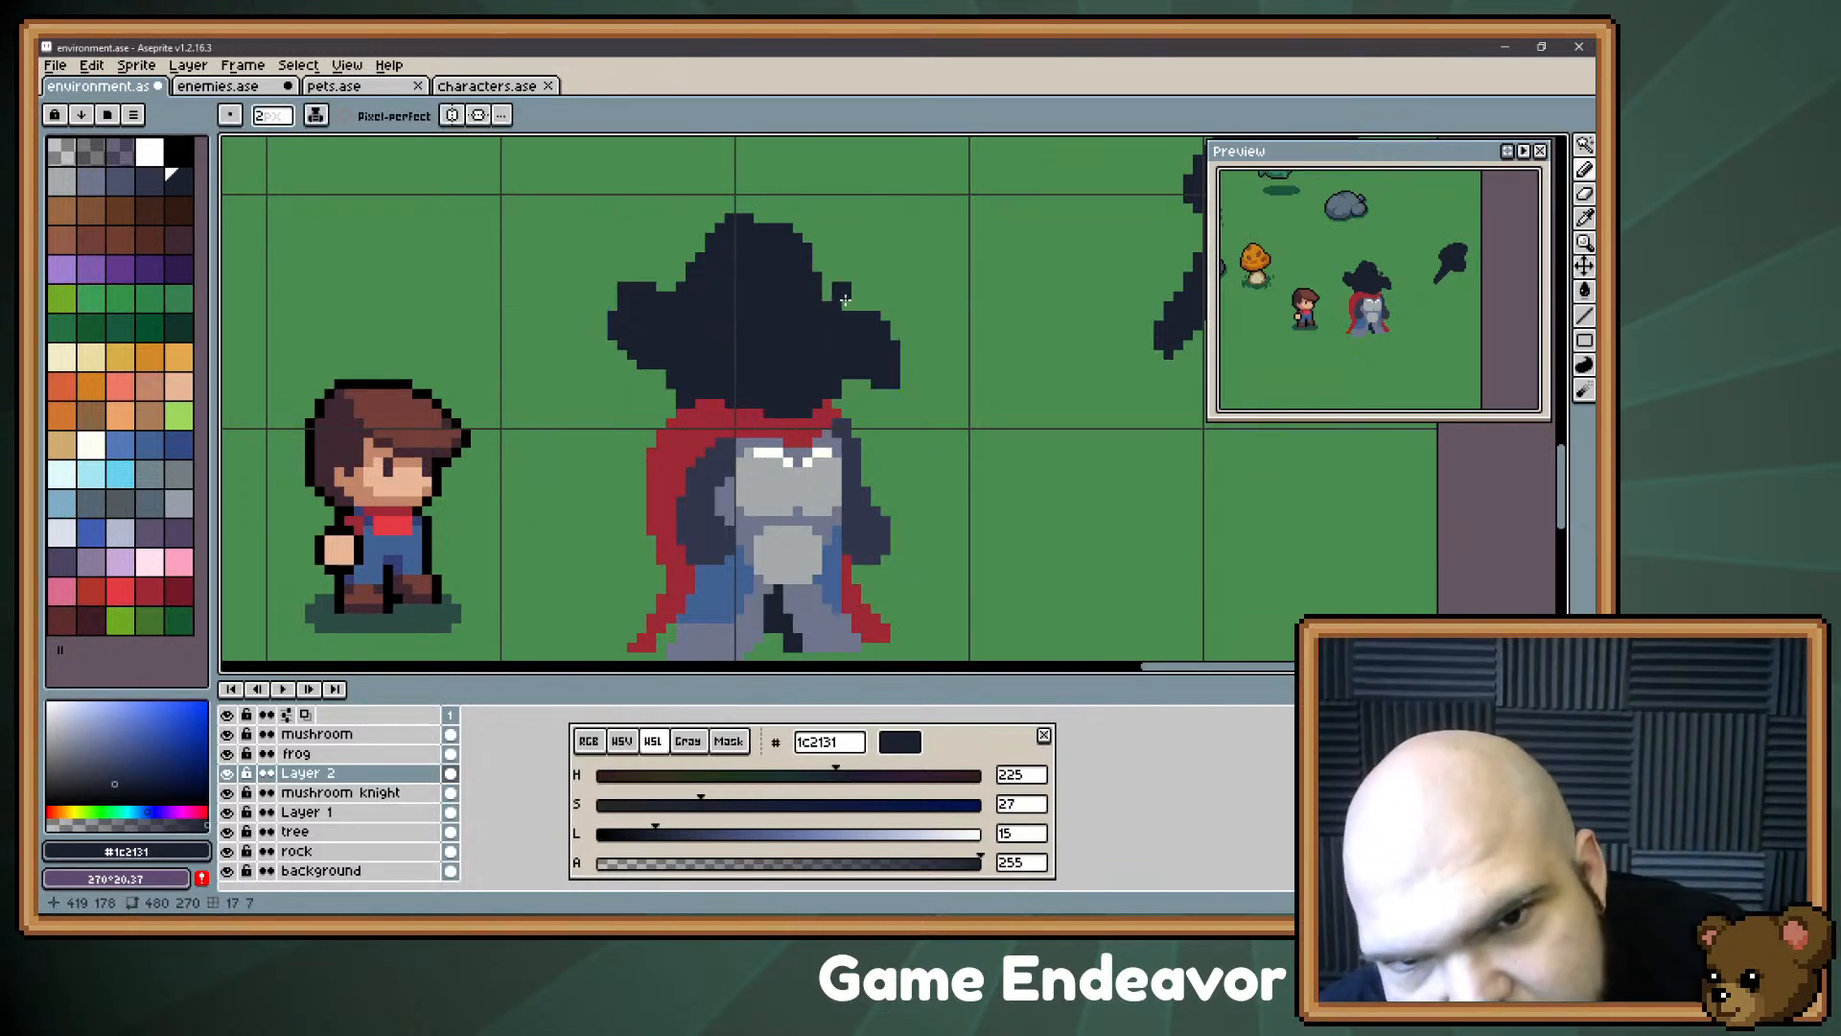
Step: Draw a rounded plume in 1c2131 beside the hat's crown, join it to the far brim, and notch its upper edge
left_click_drag(825, 306, 845, 272)
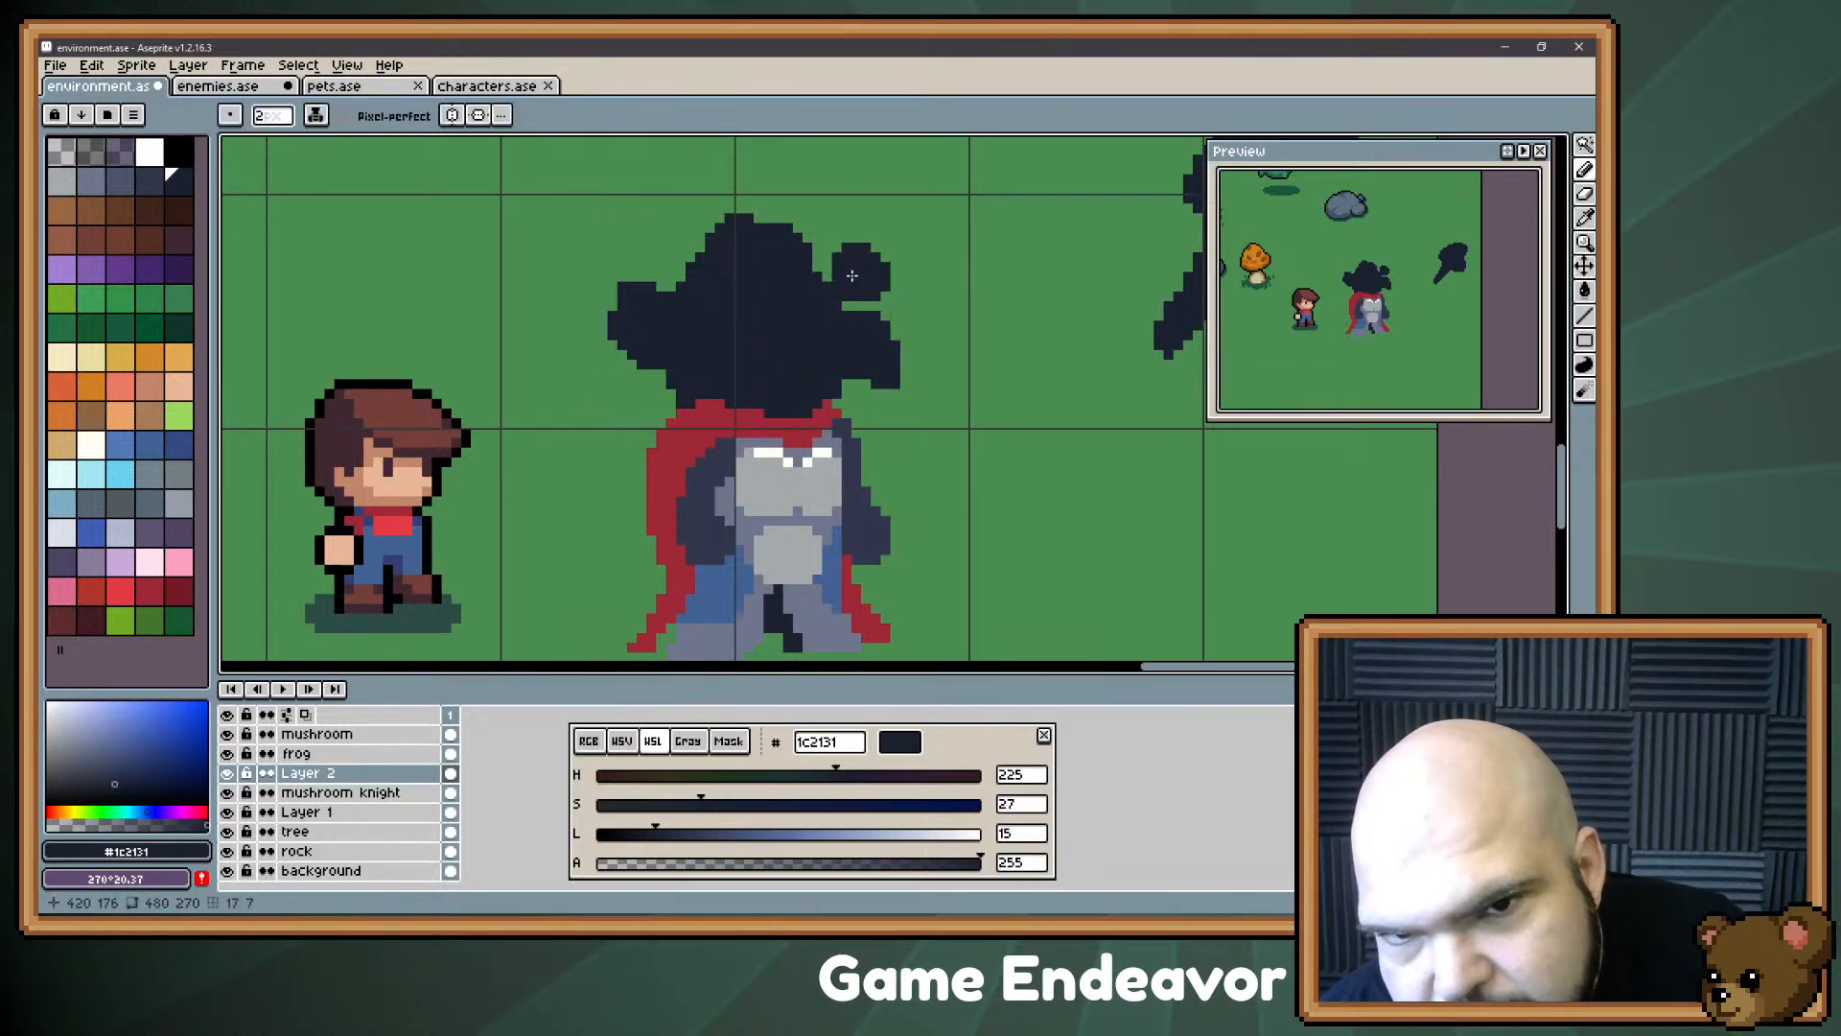
mouse_move(843, 273)
left_mouse_down()
mouse_move(889, 252)
mouse_move(871, 302)
left_mouse_up()
key("e")
left_click(862, 243)
key("b")
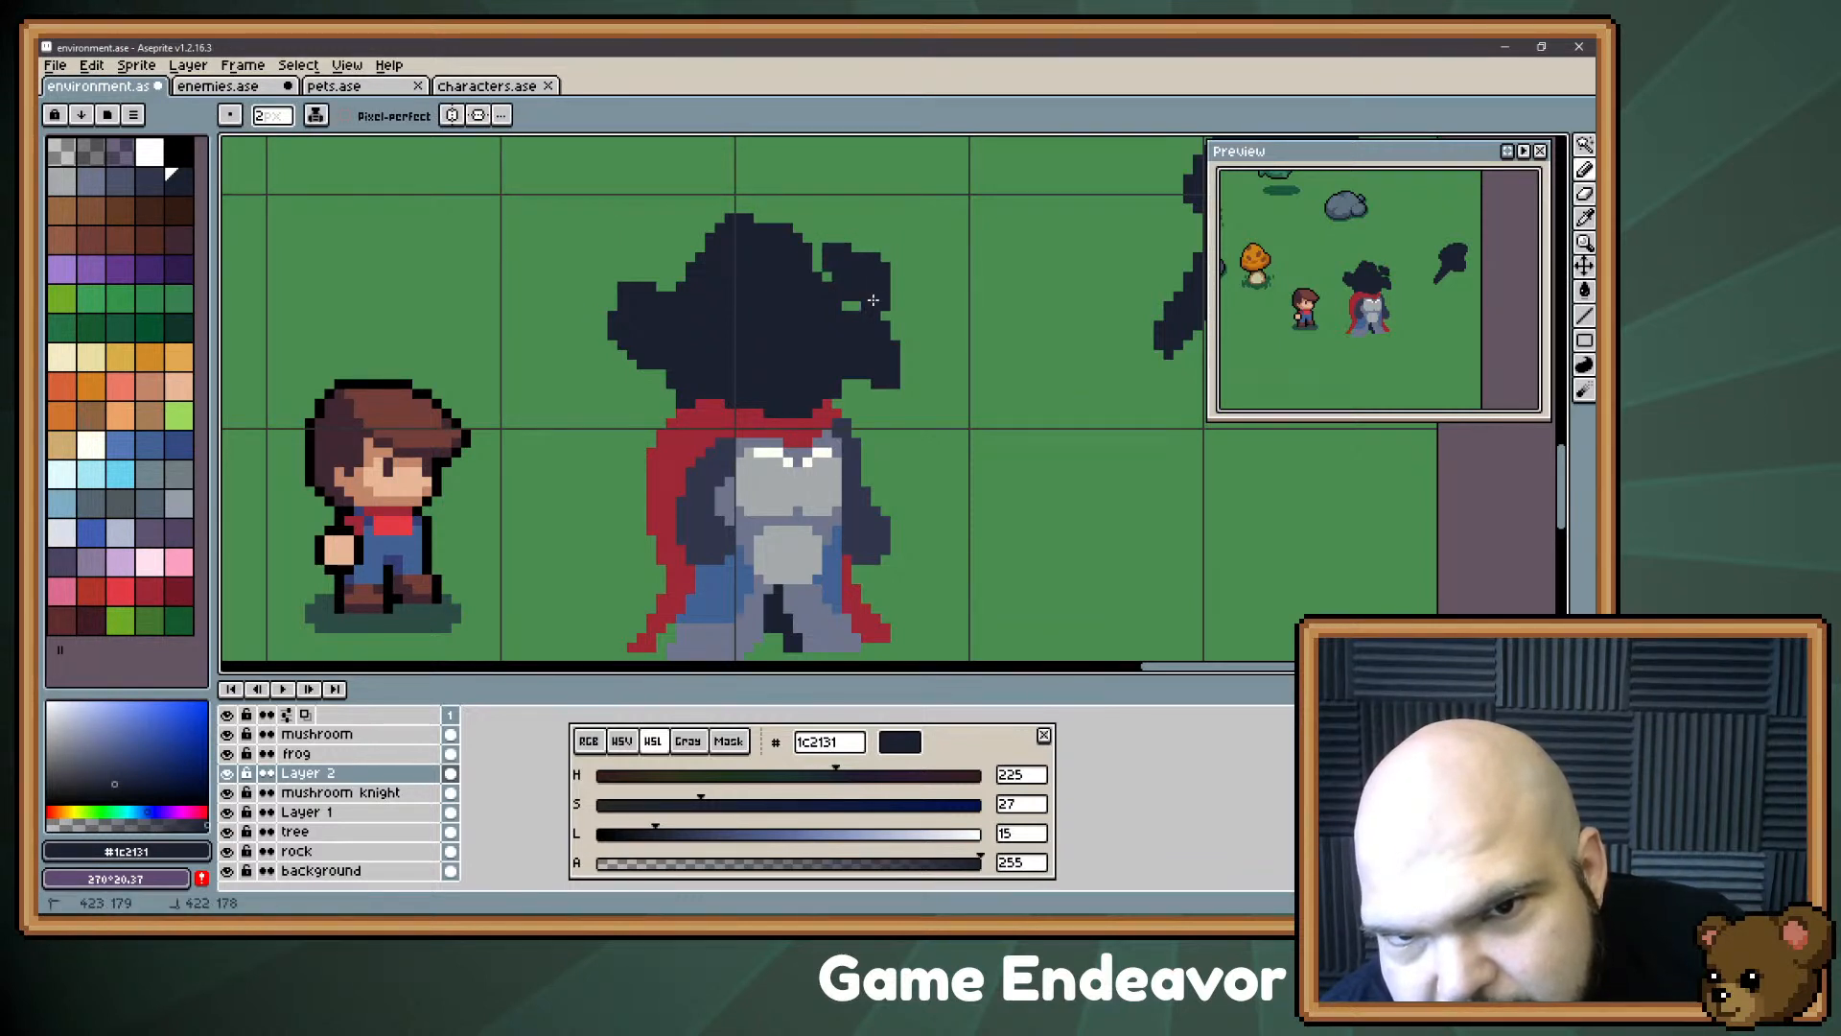
key("e")
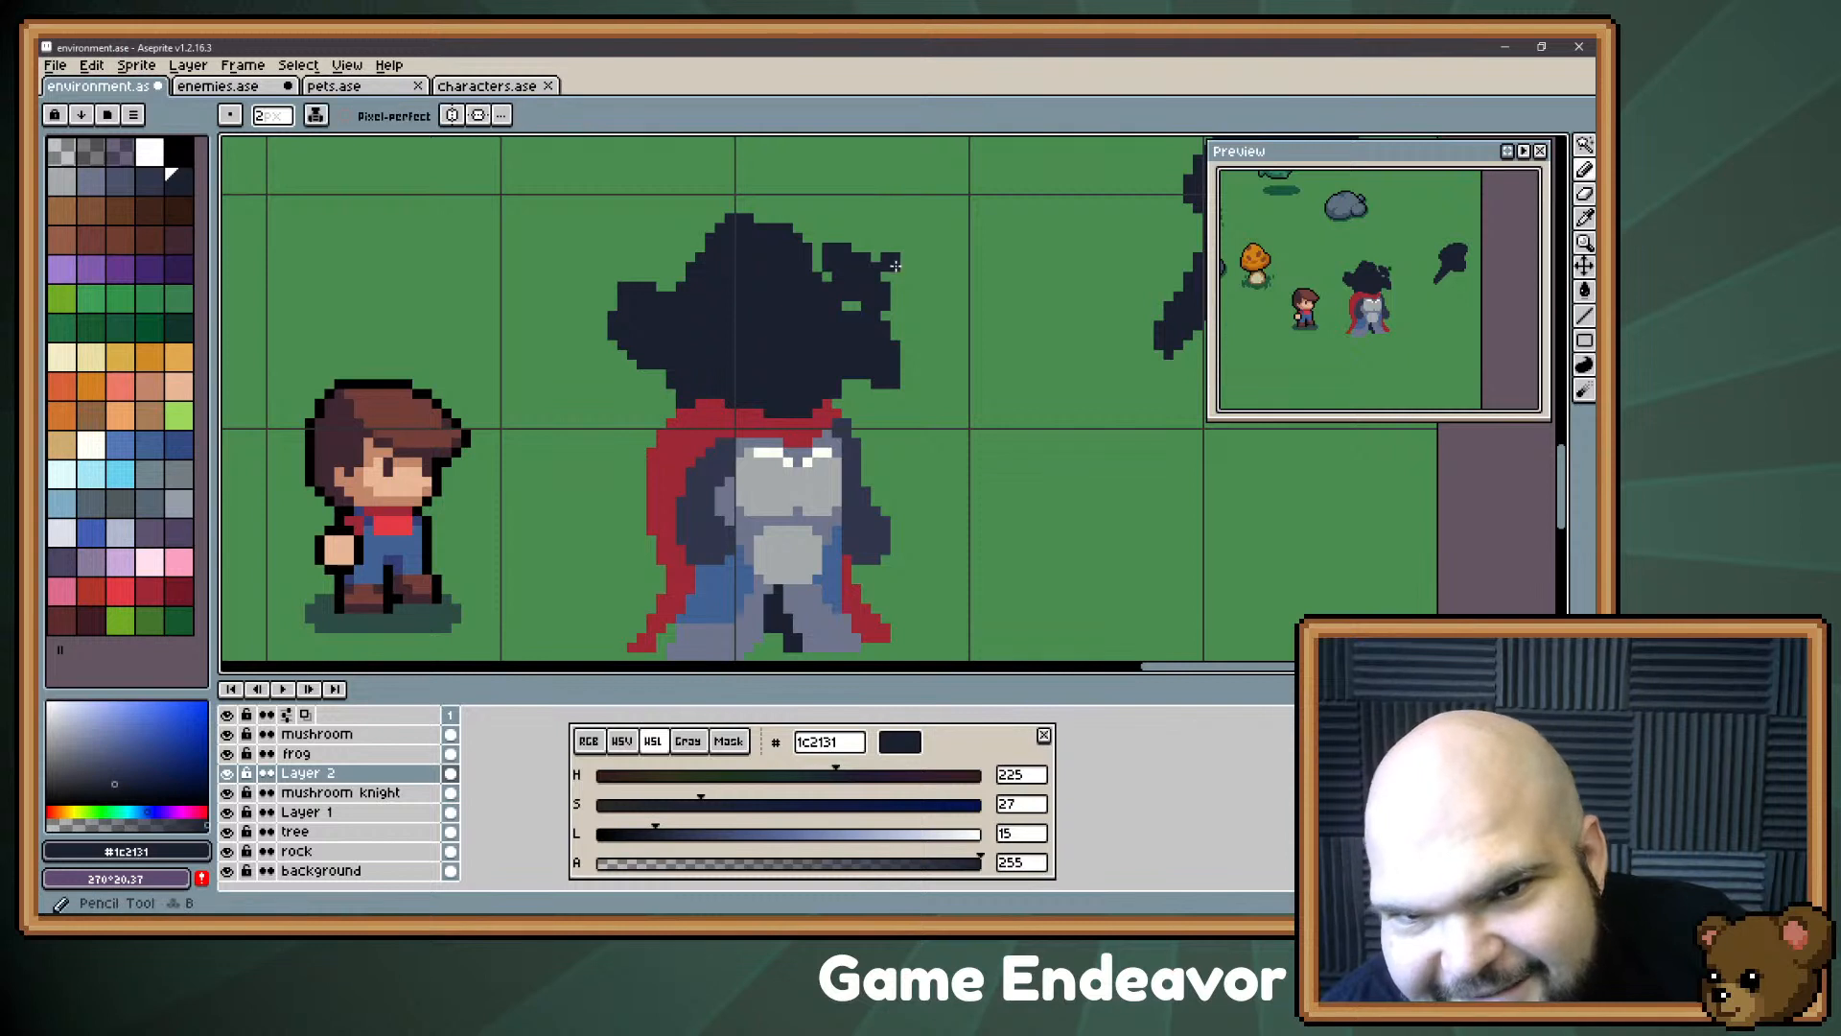
key("b")
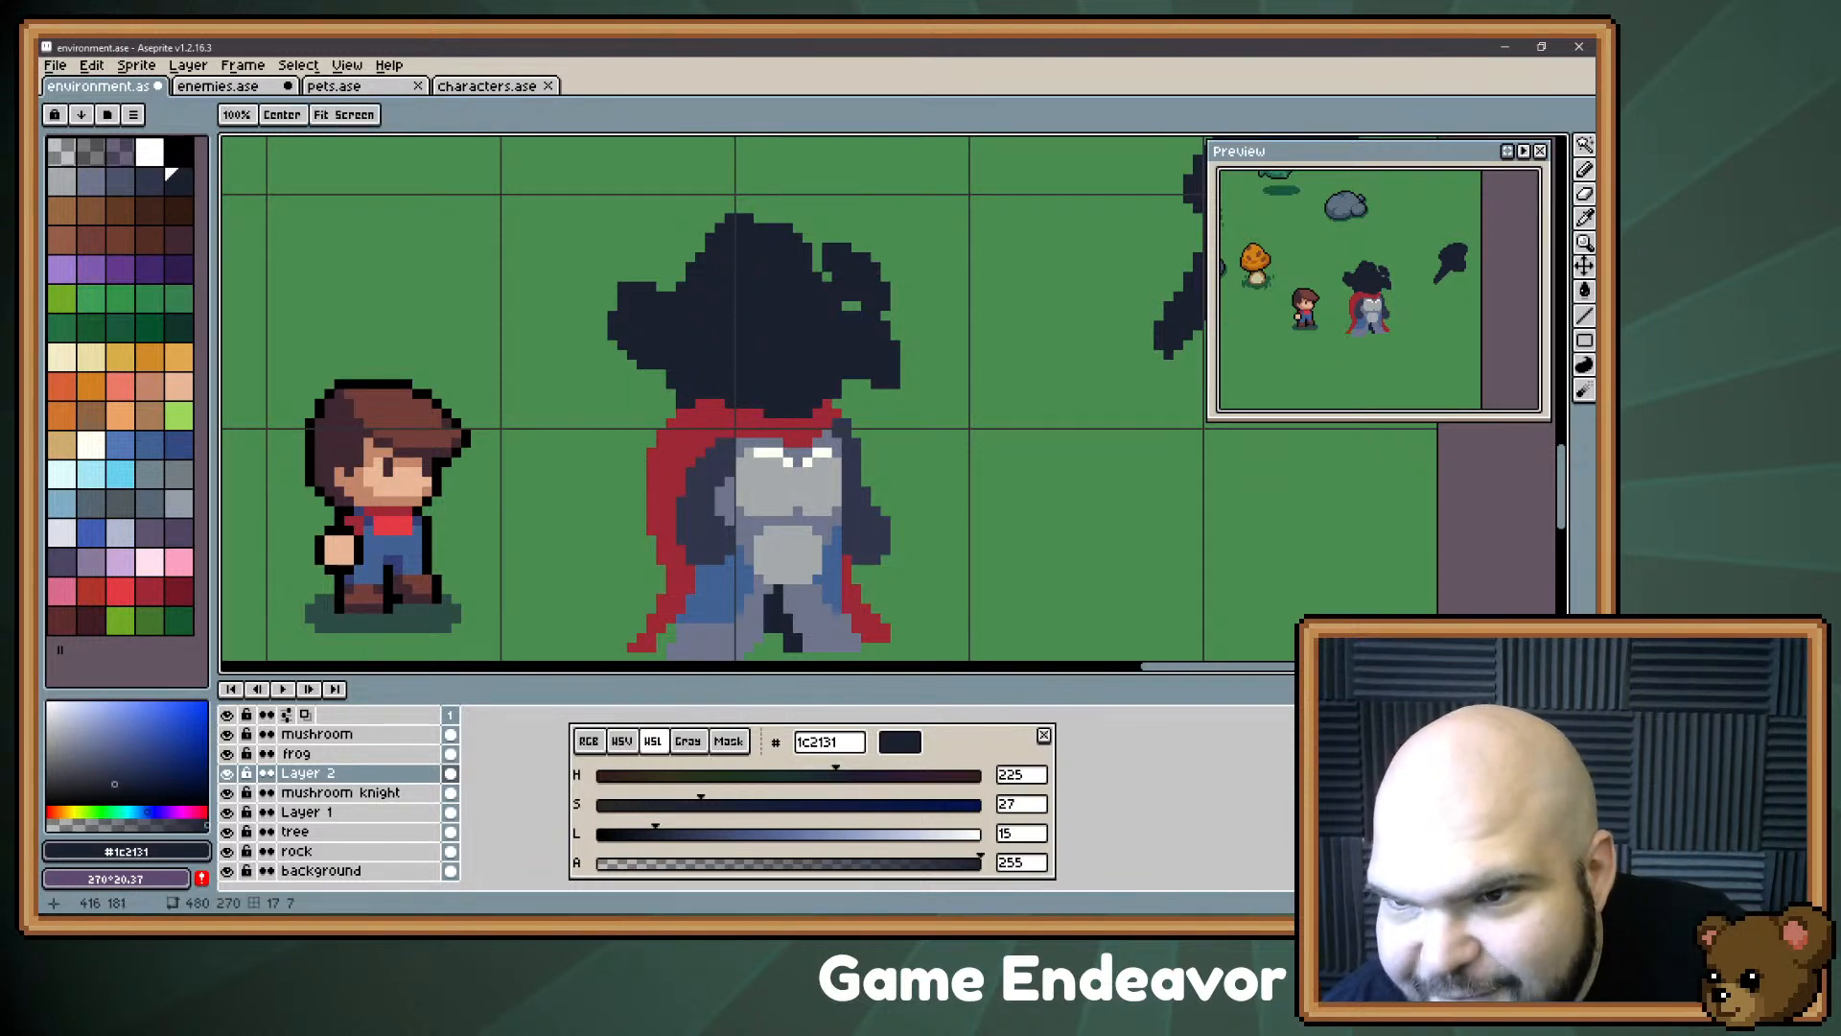
Step: Trim the lower corner of the hat's far brim and broaden the top of the crown
left_click_drag(816, 389, 766, 320)
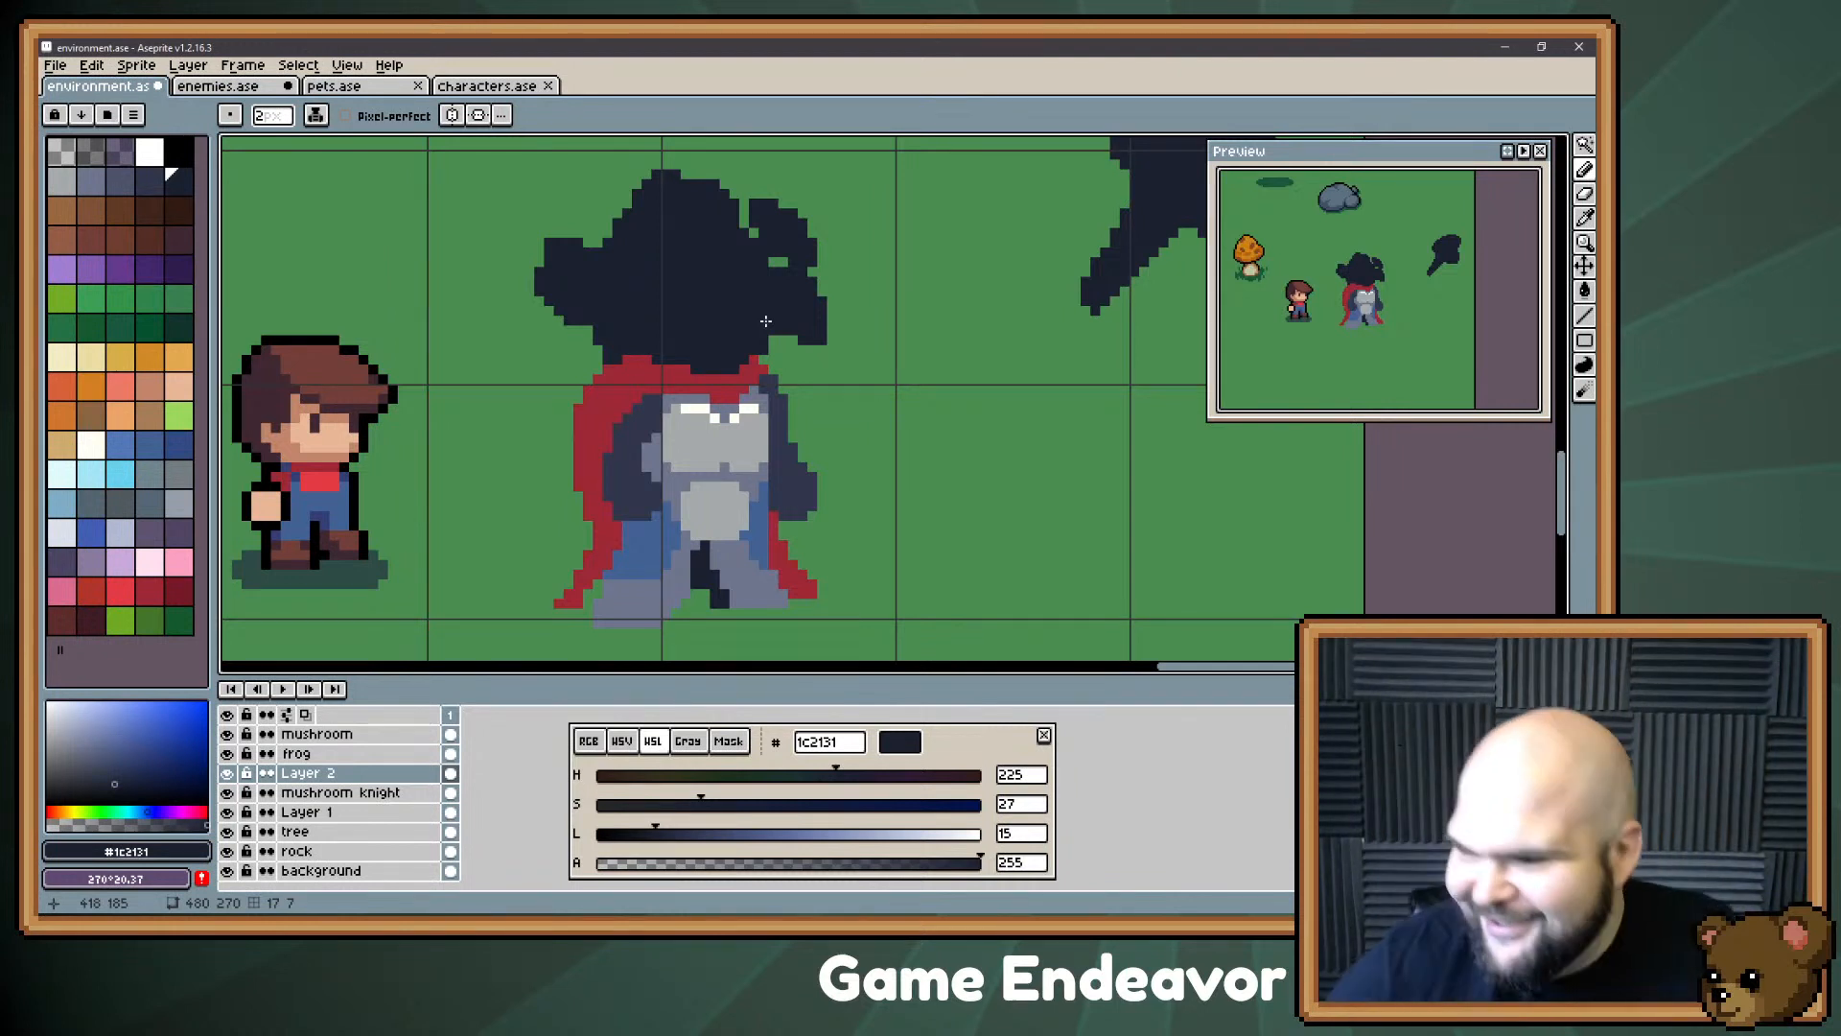
left_click(552, 270)
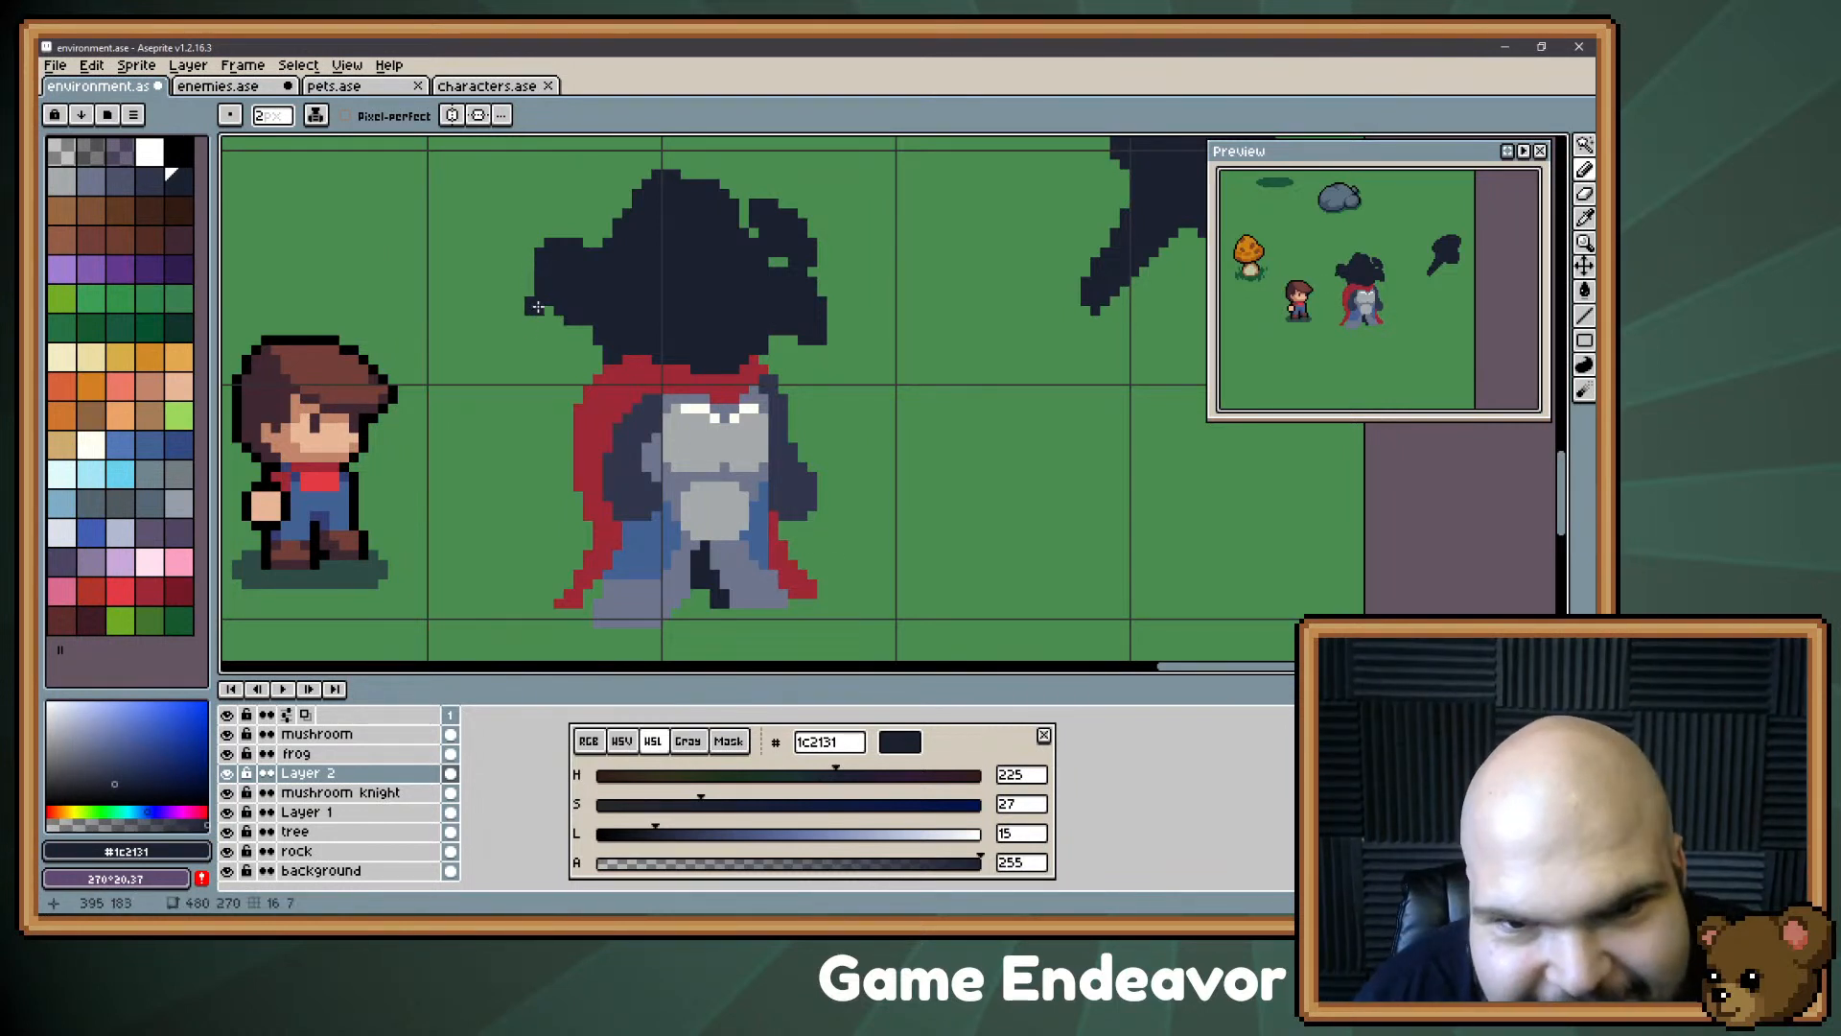
left_click_drag(535, 416, 464, 458)
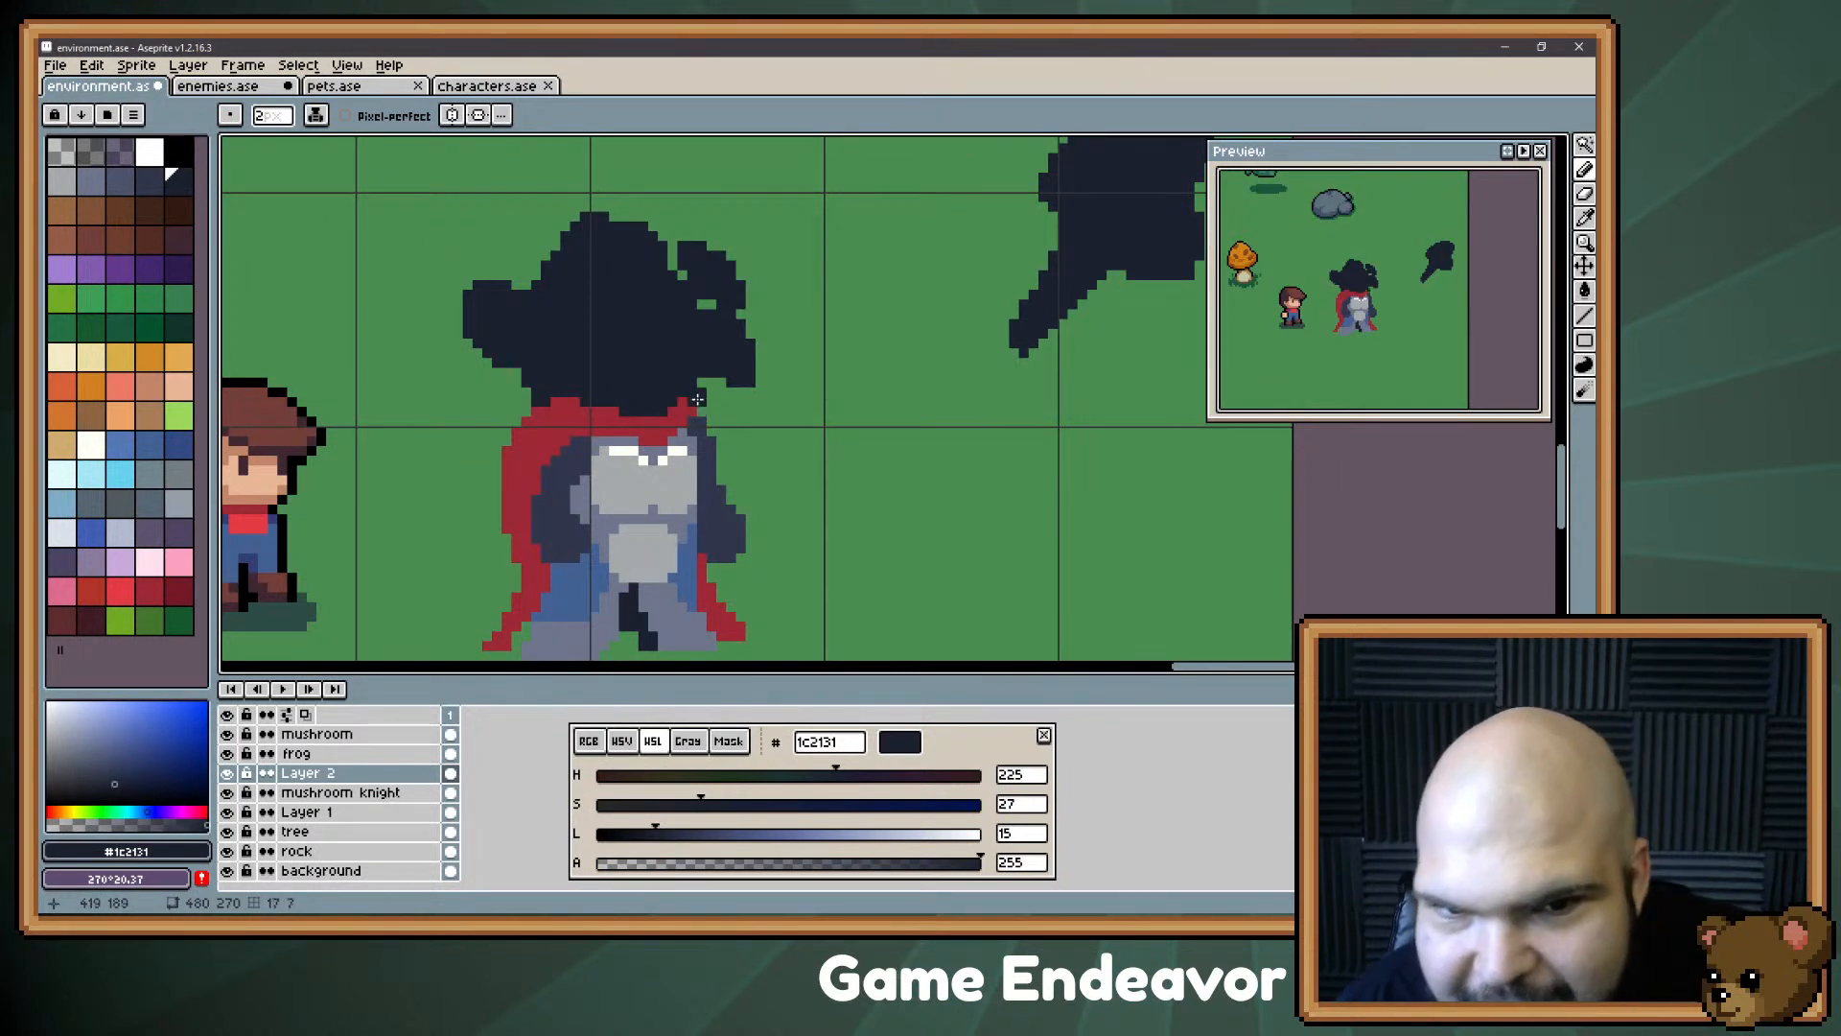
key("e")
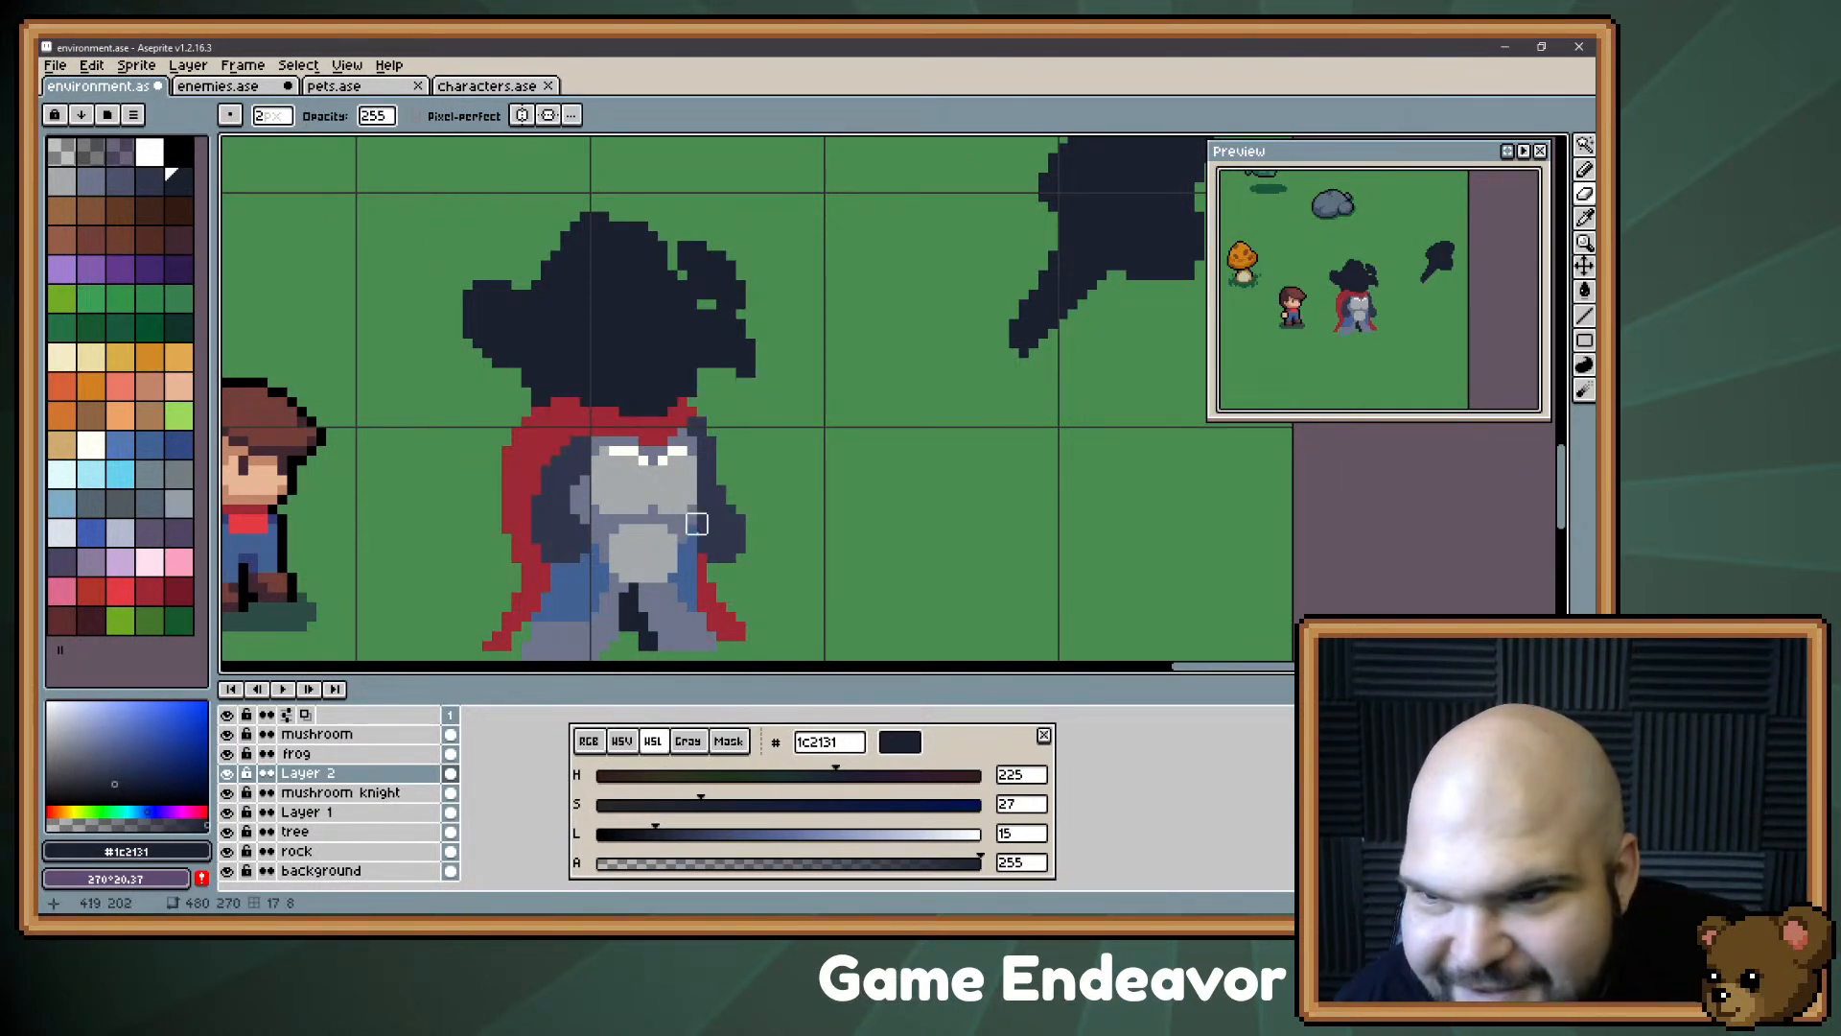
key("b")
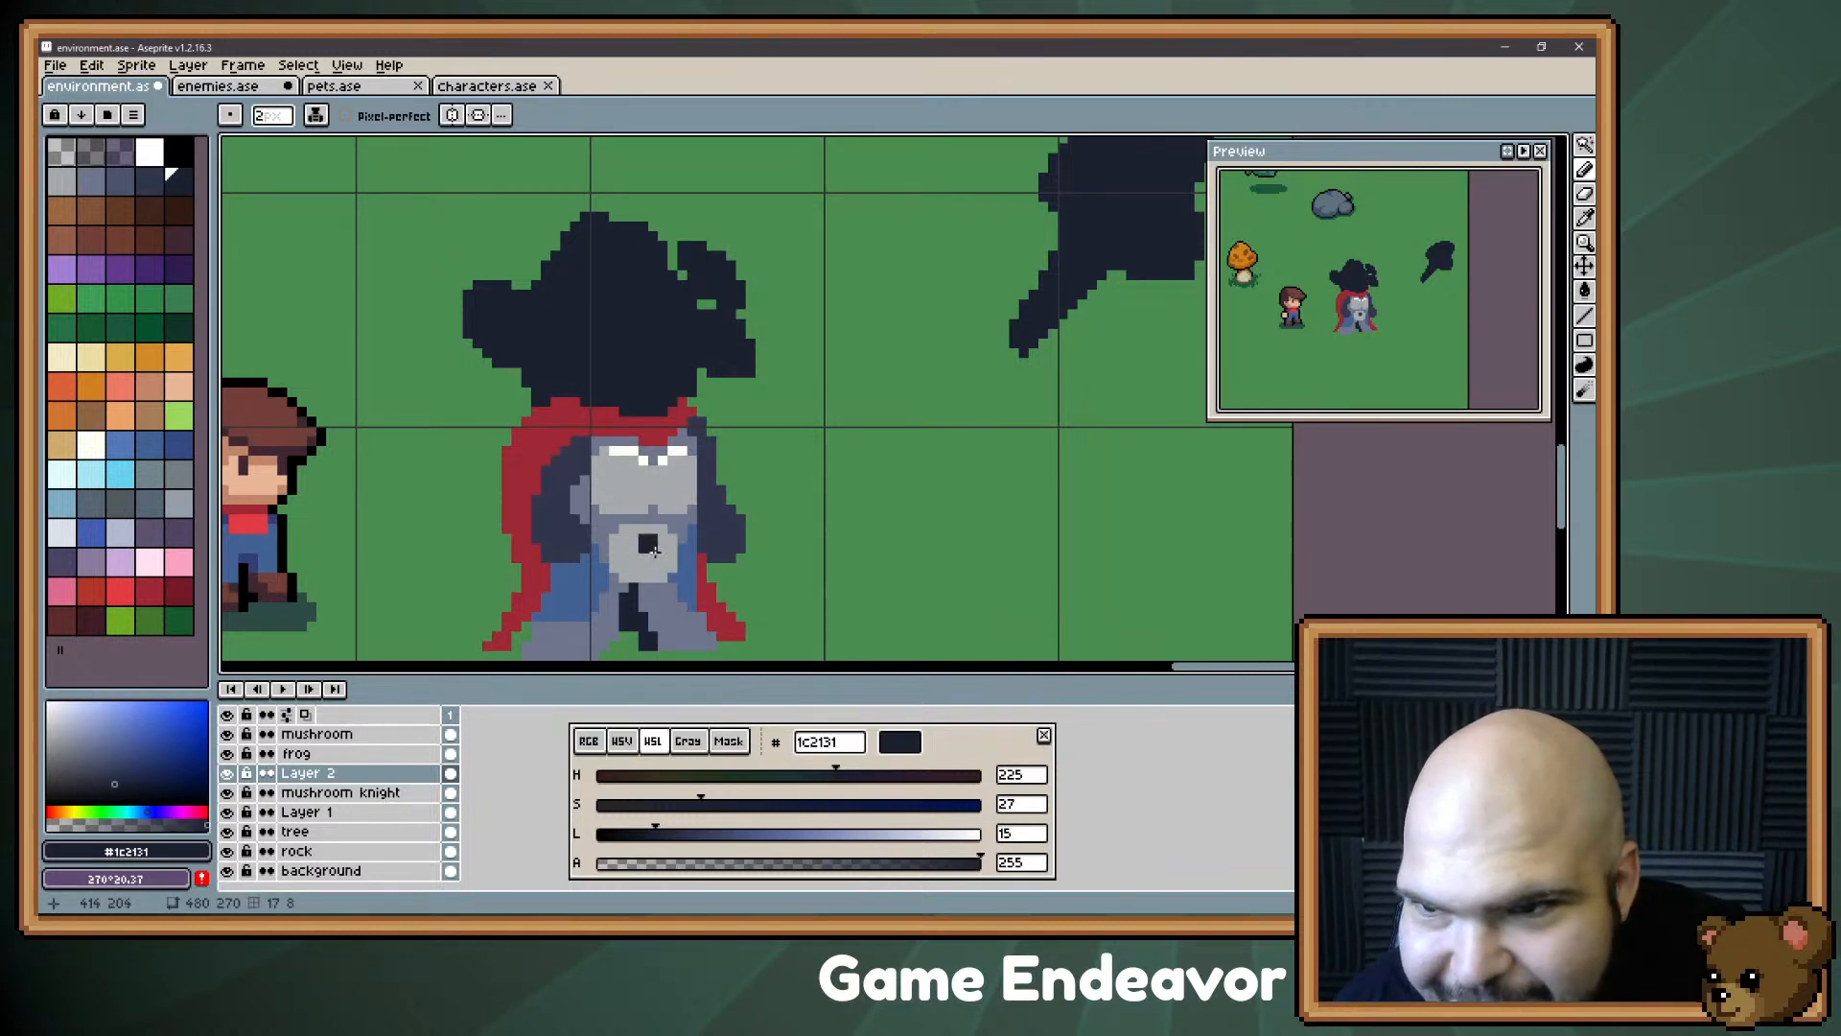
left_click_drag(727, 442, 725, 452)
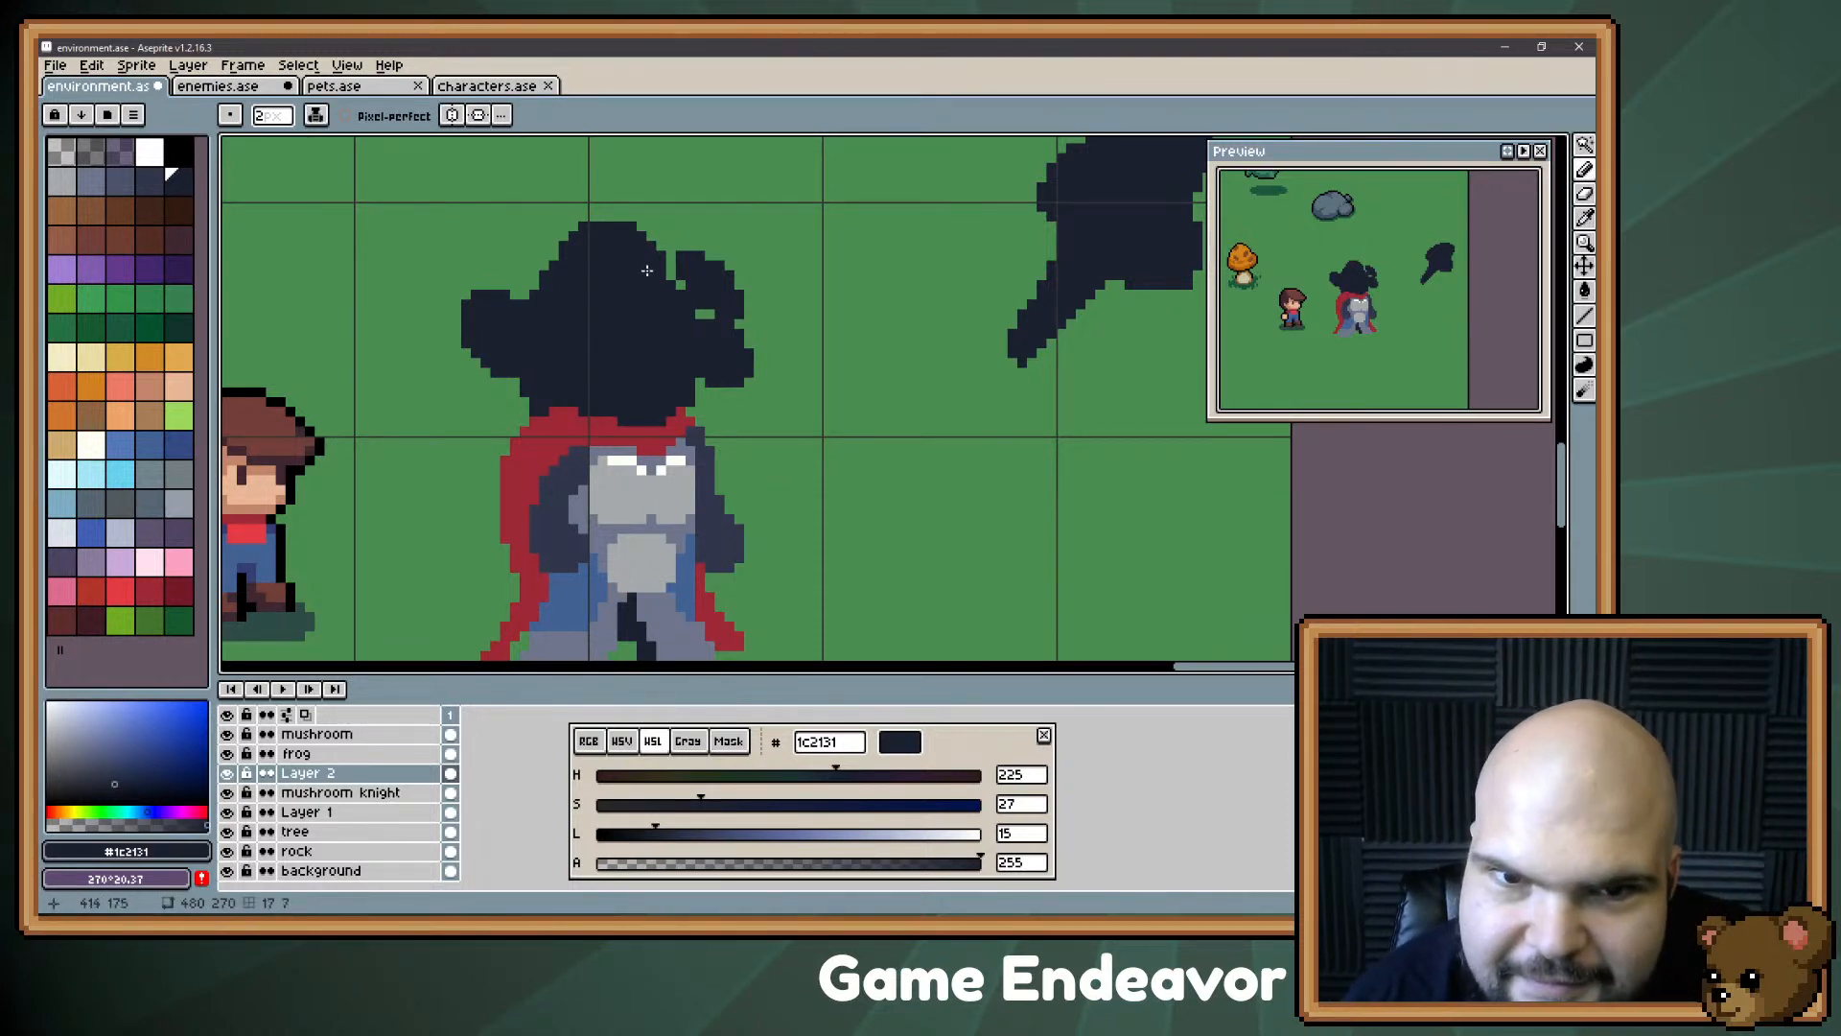
key("e")
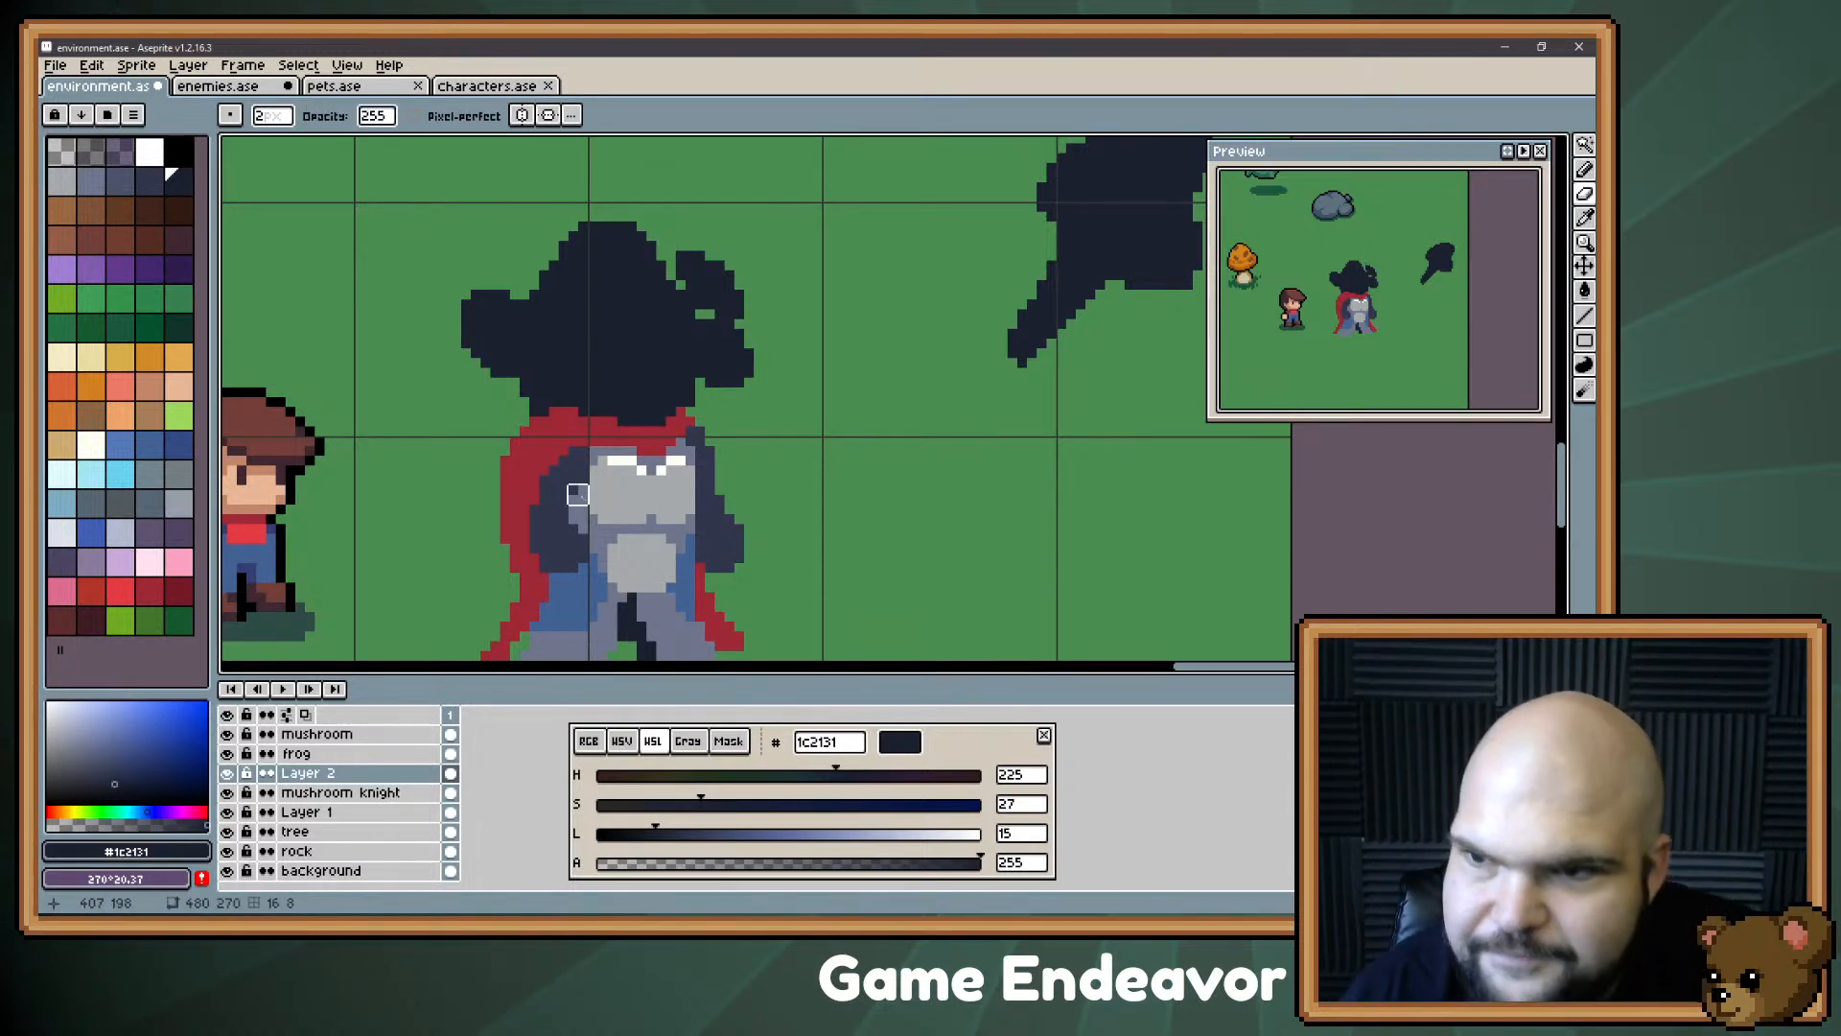
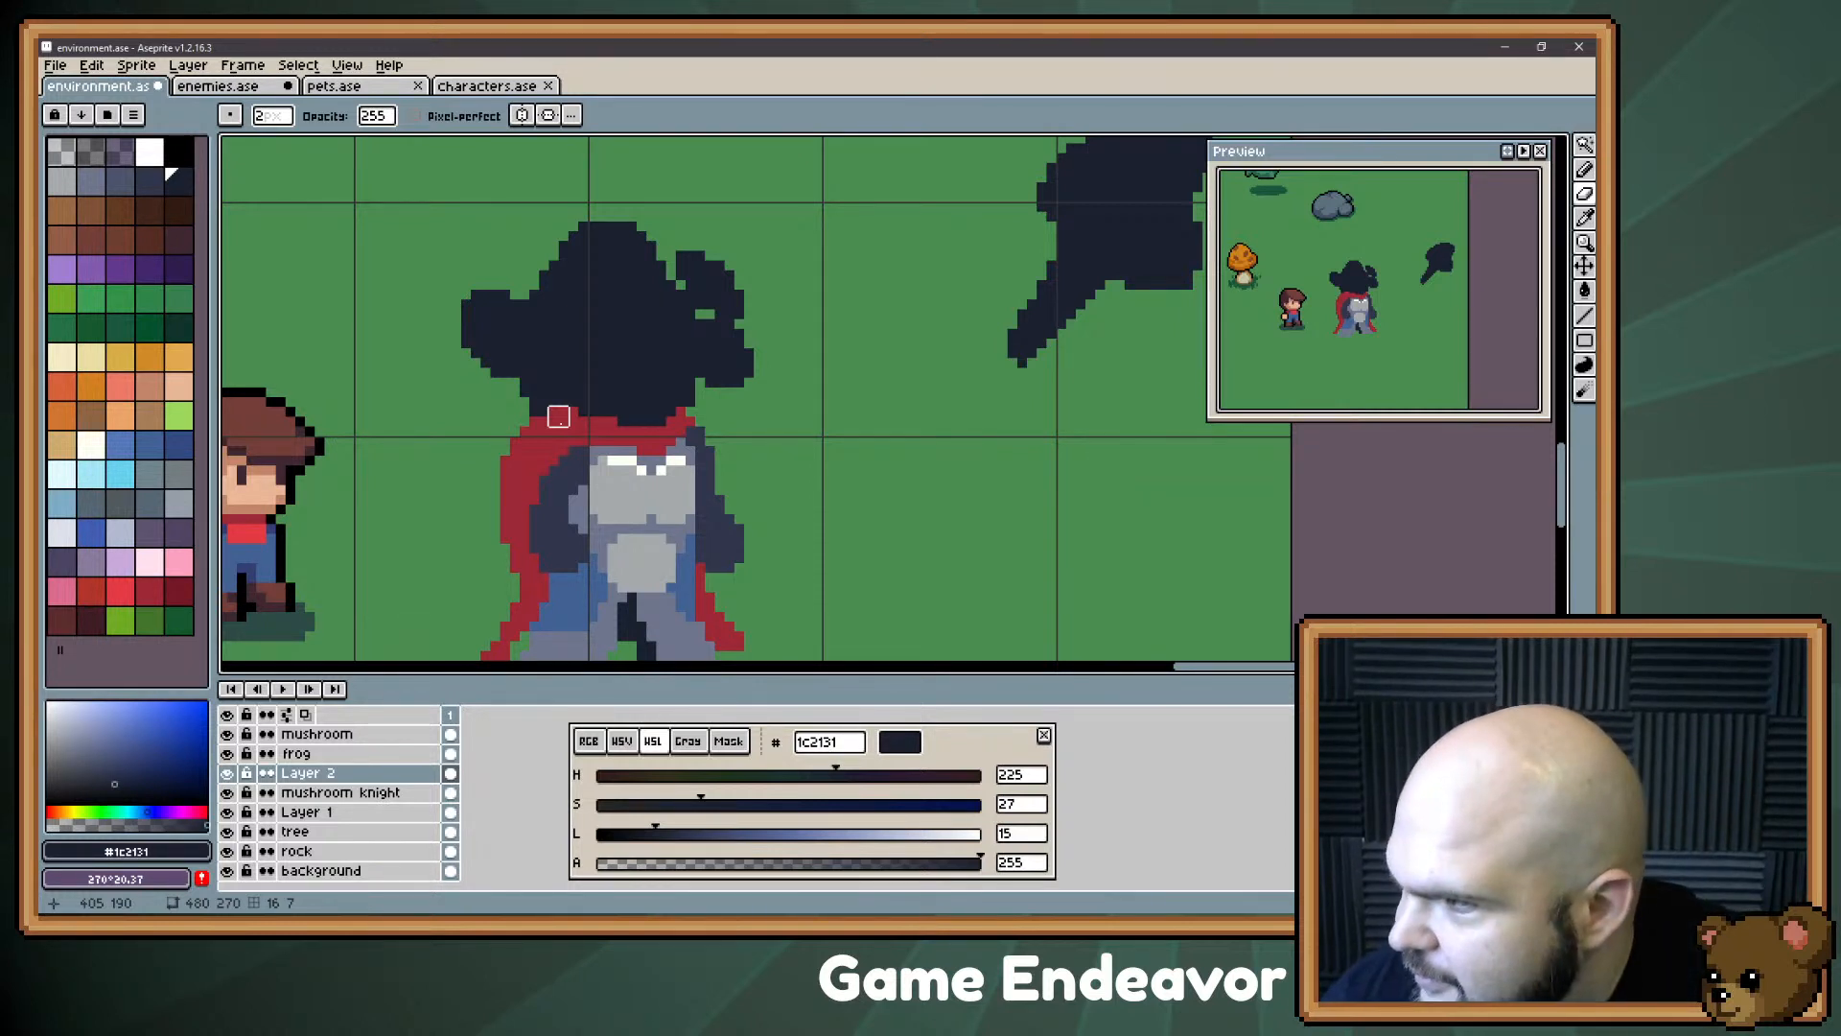
Step: Switch to the browser to examine the reference photo of a robed figure in a straw hat, and close it
key("alt+Tab")
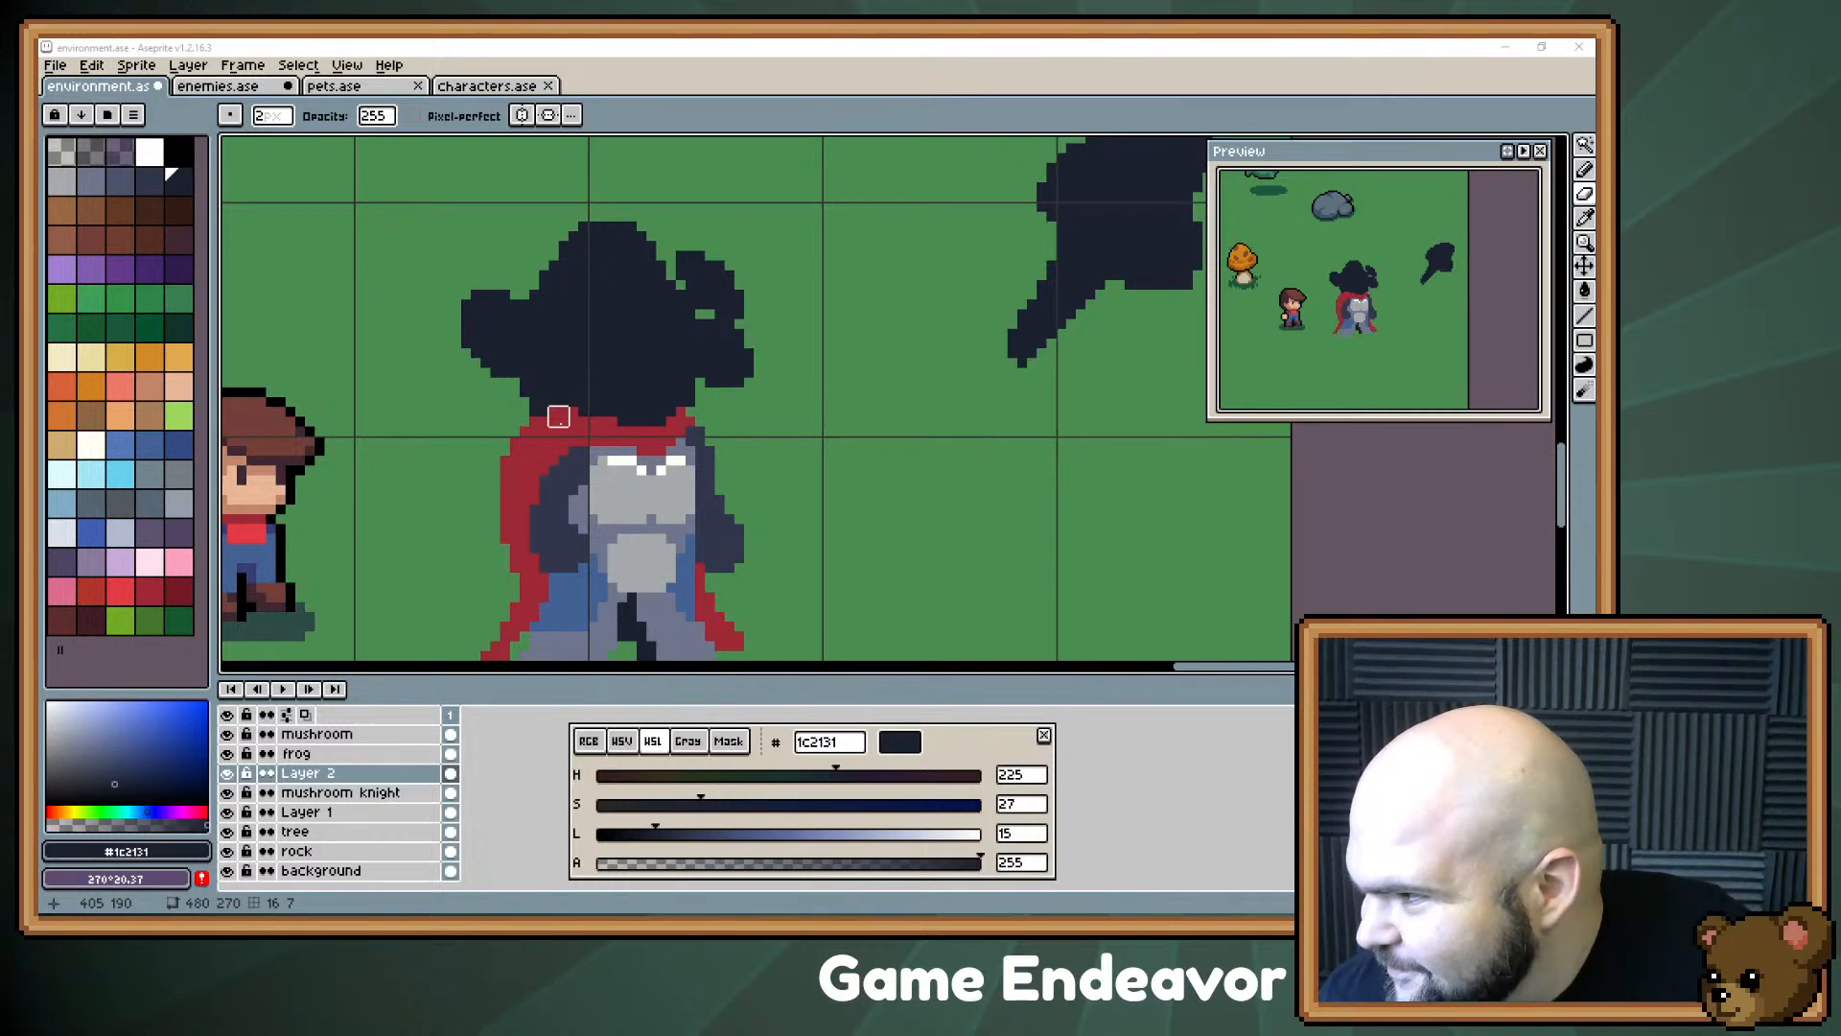
left_click_drag(1587, 297, 530, 136)
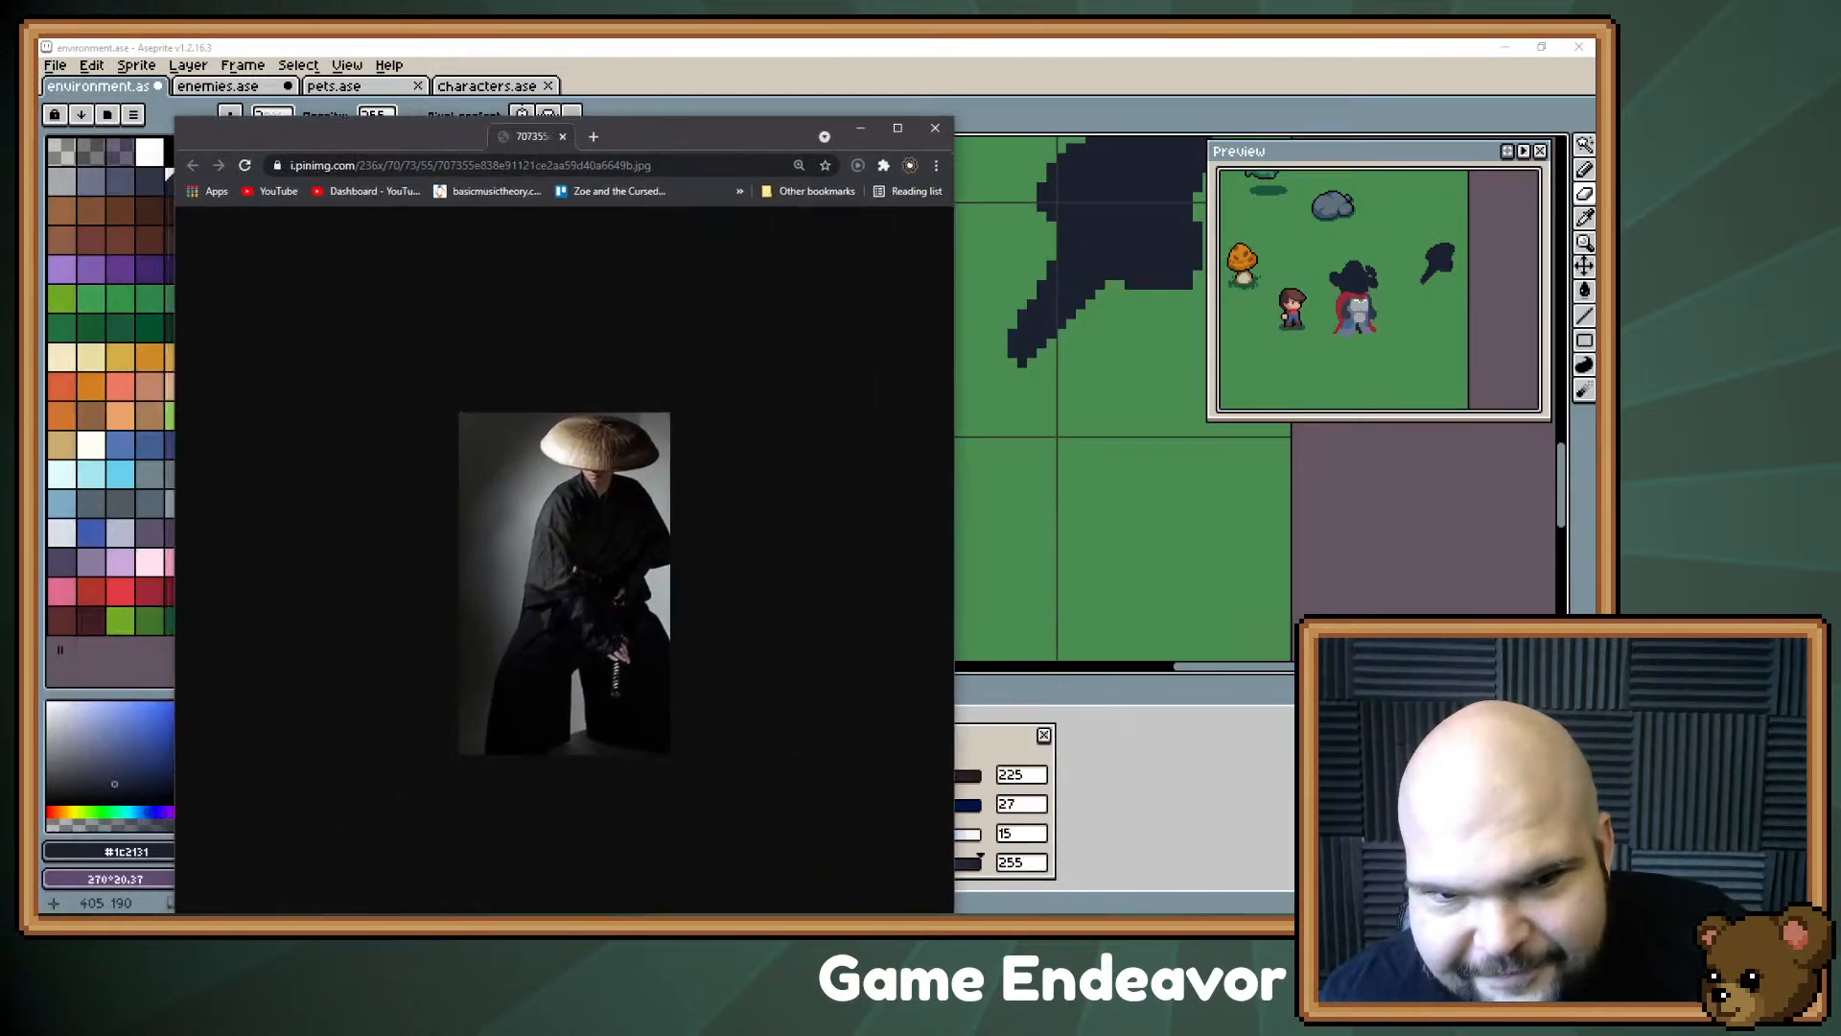
left_click(935, 128)
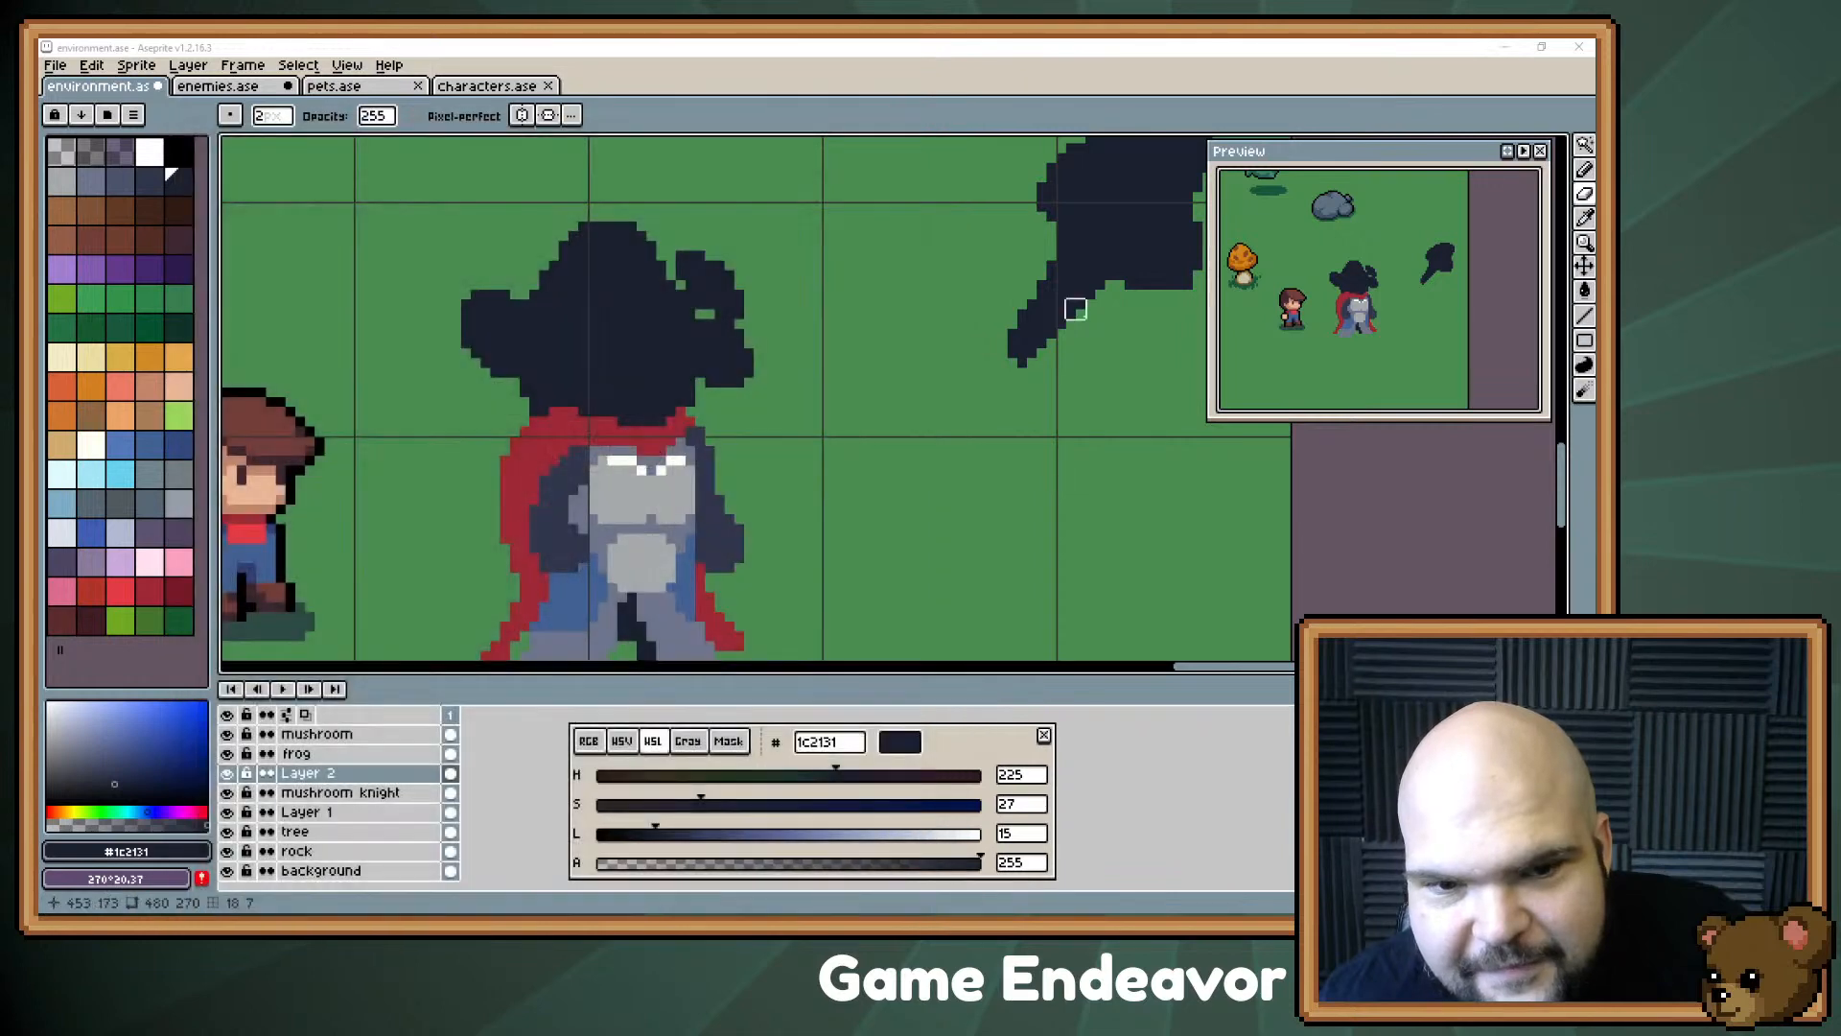
mouse_move(653, 518)
left_mouse_down()
mouse_move(722, 404)
mouse_move(719, 485)
mouse_move(683, 509)
left_mouse_up()
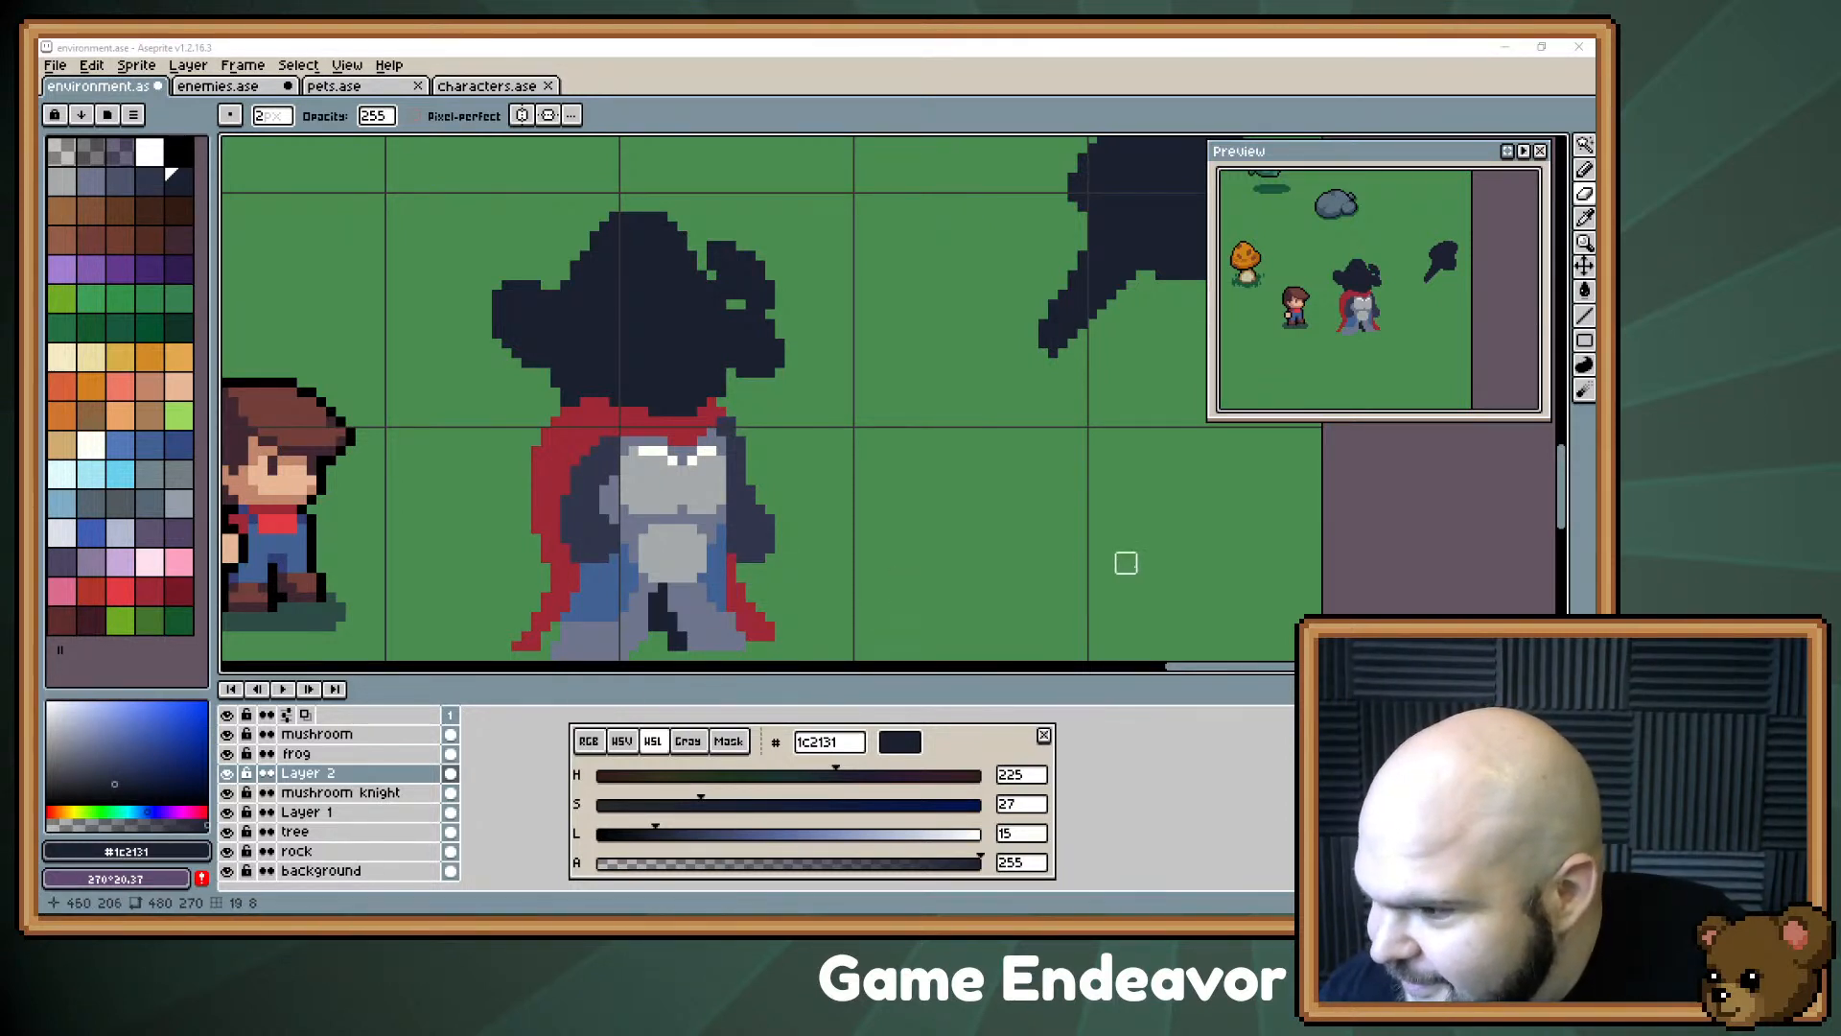
Step: Switch to enemies.ase and look over the enemy sprites for reference
left_click_drag(590, 454, 585, 380)
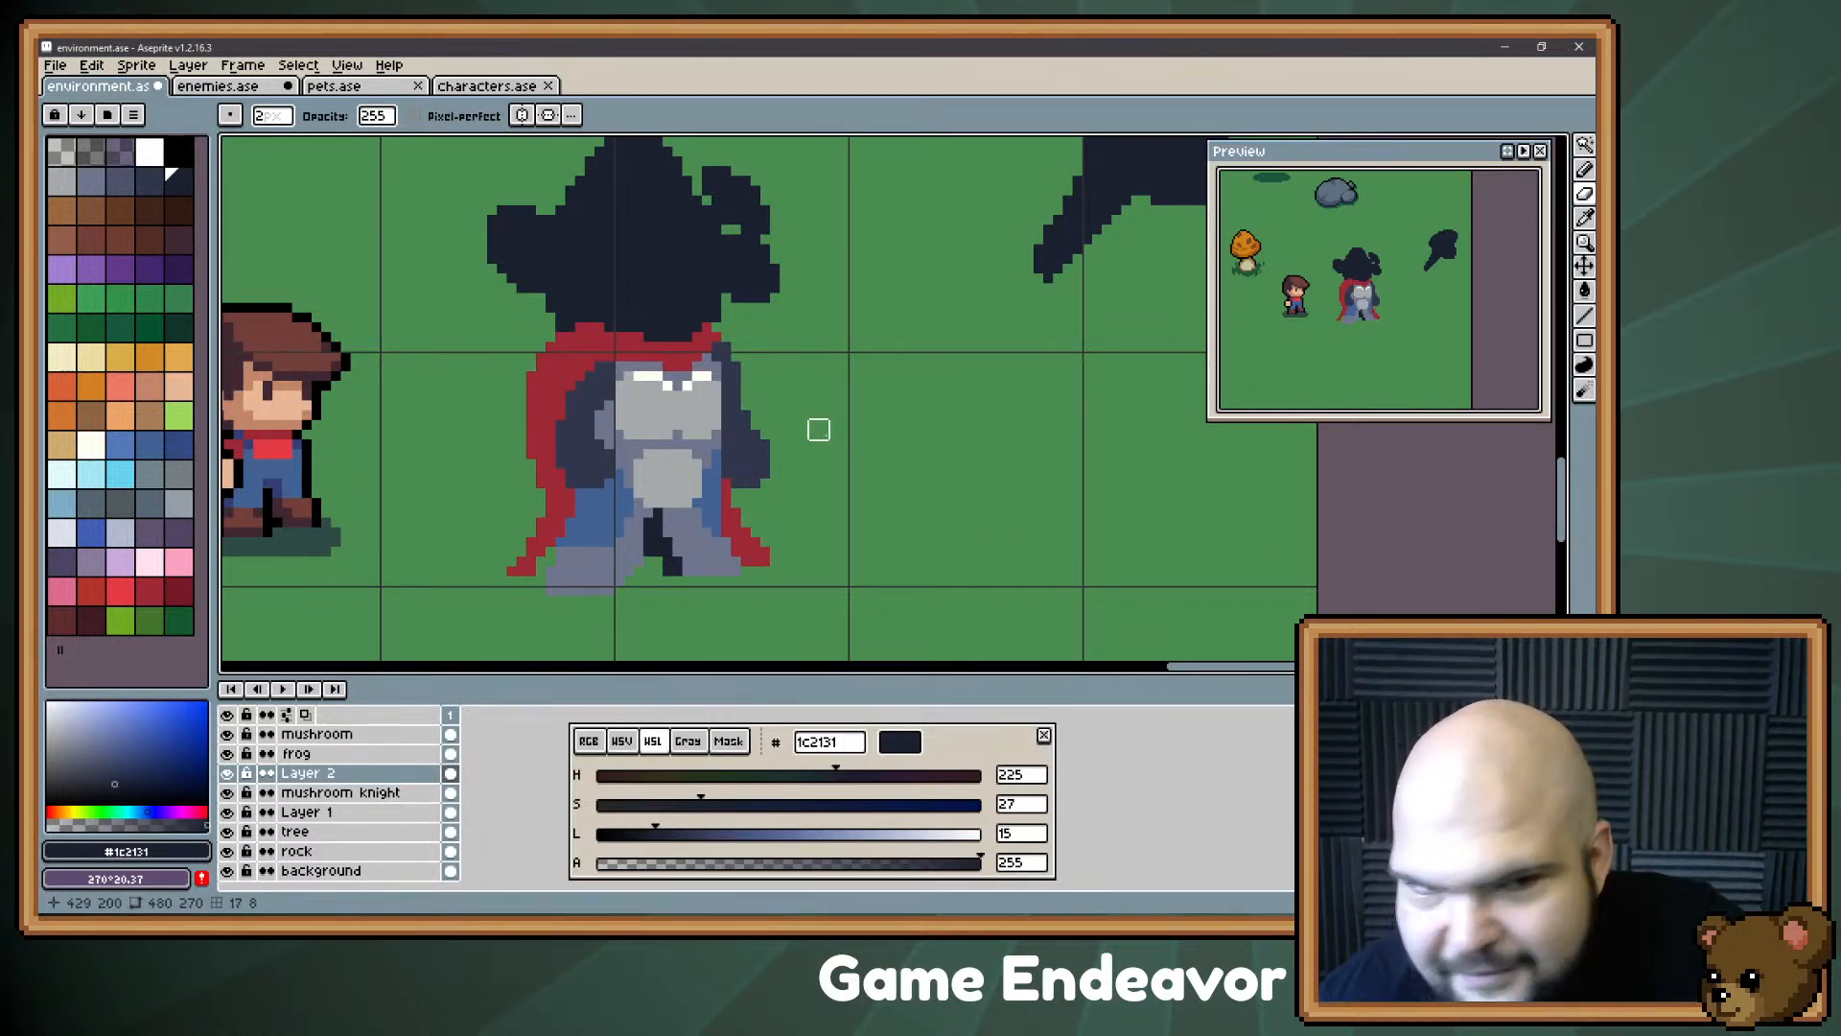
key("i")
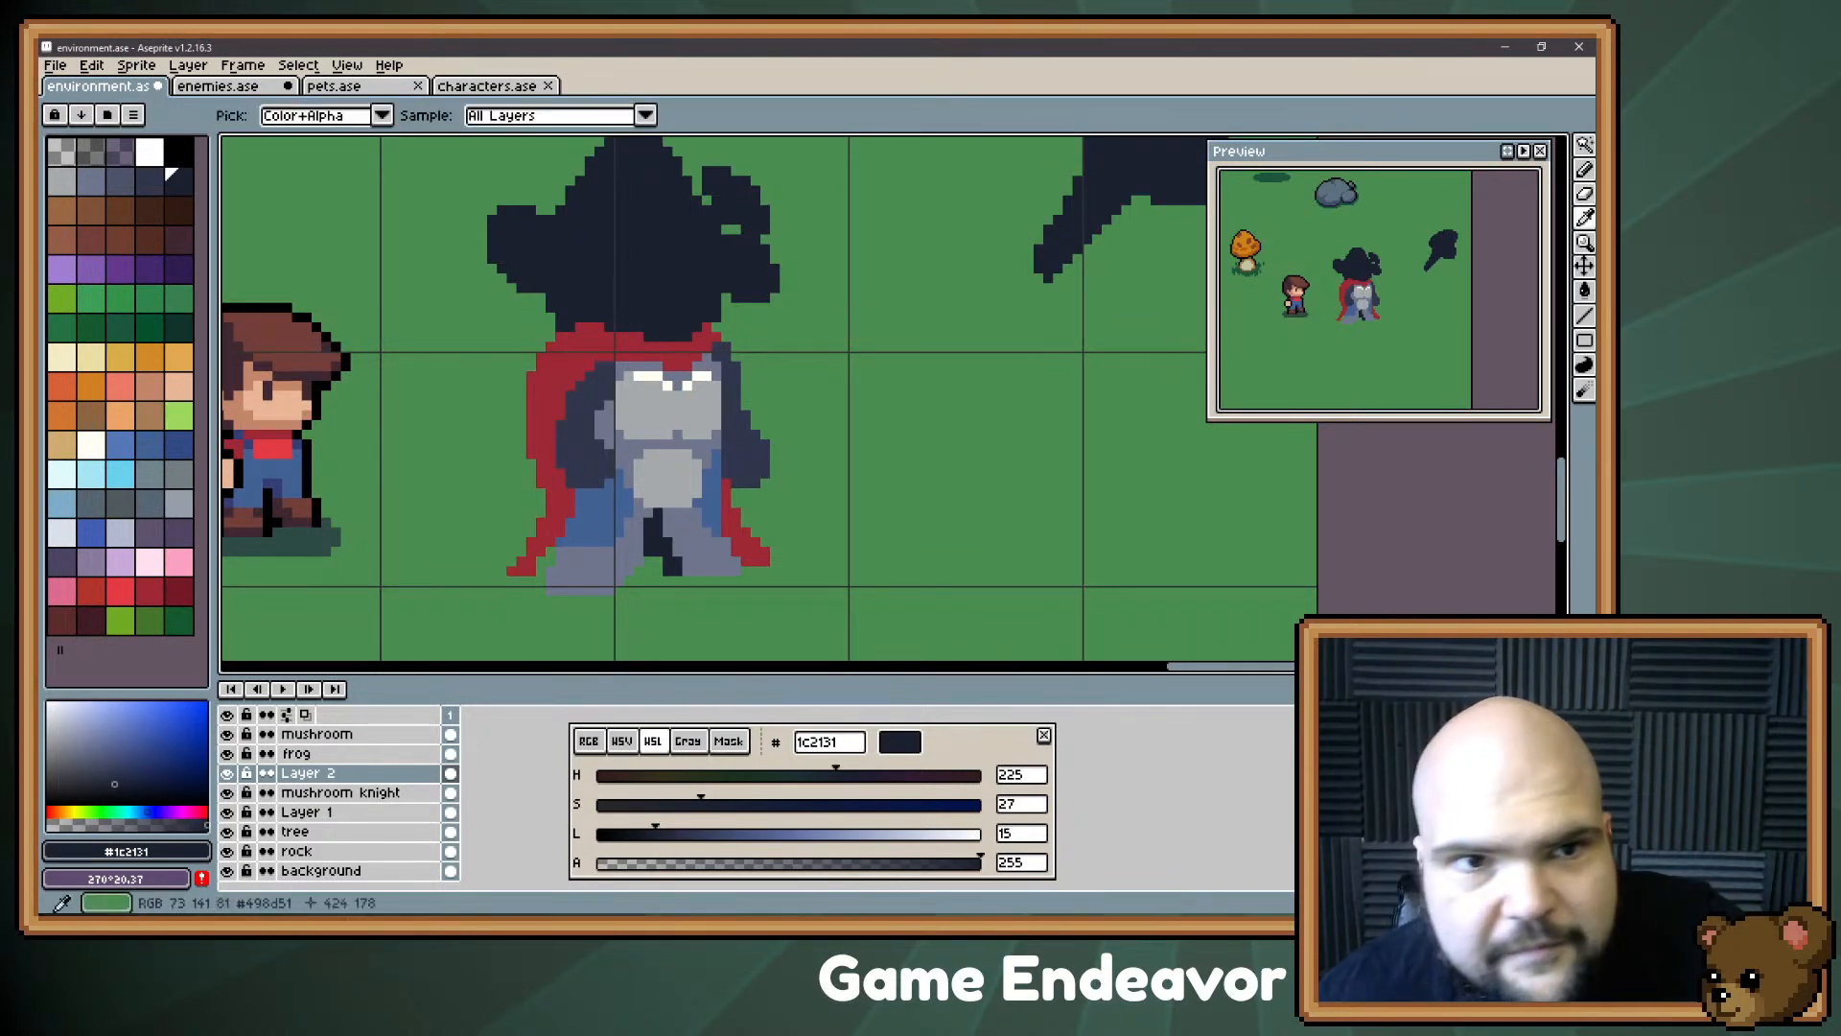
key("ctrl+Tab")
key("e")
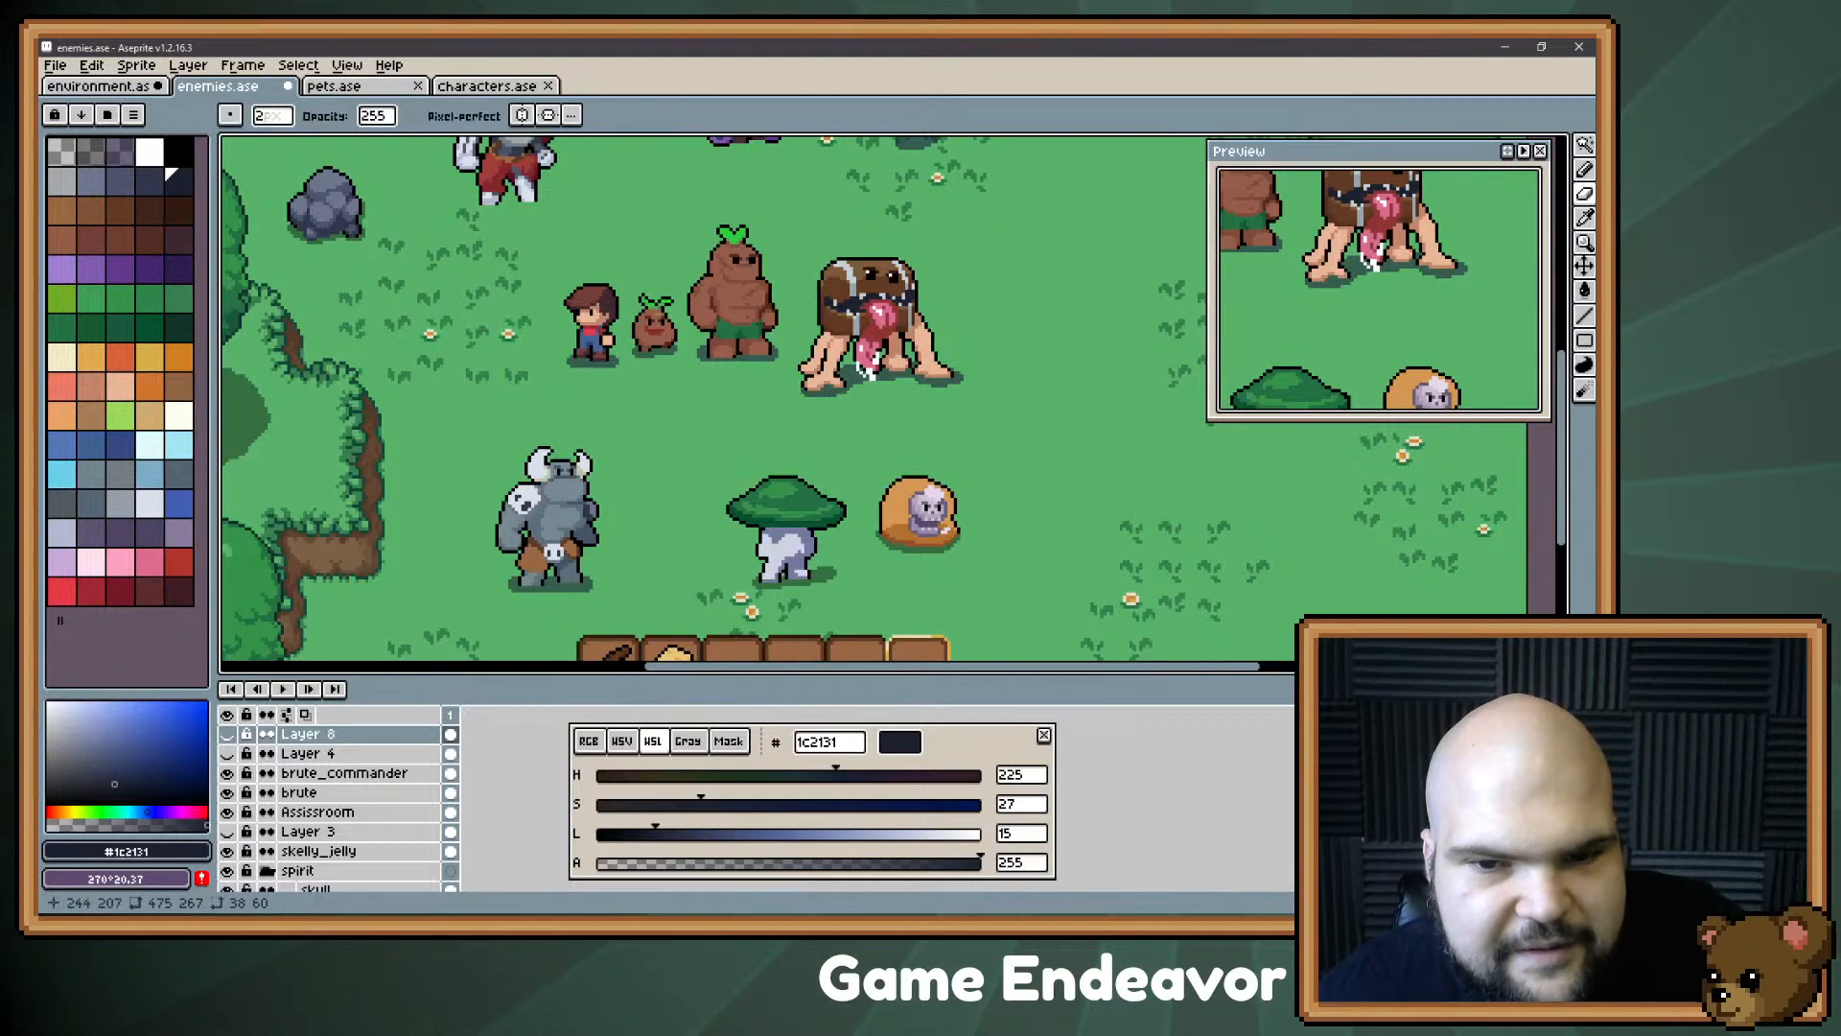
left_click_drag(779, 509, 714, 353)
left_click_drag(758, 278, 836, 581)
left_click_drag(671, 315, 408, 410)
left_click_drag(422, 561, 563, 172)
Step: Examine the sprites in pets.ase and characters.ase for reference, and return to the environment sprite
left_click(369, 86)
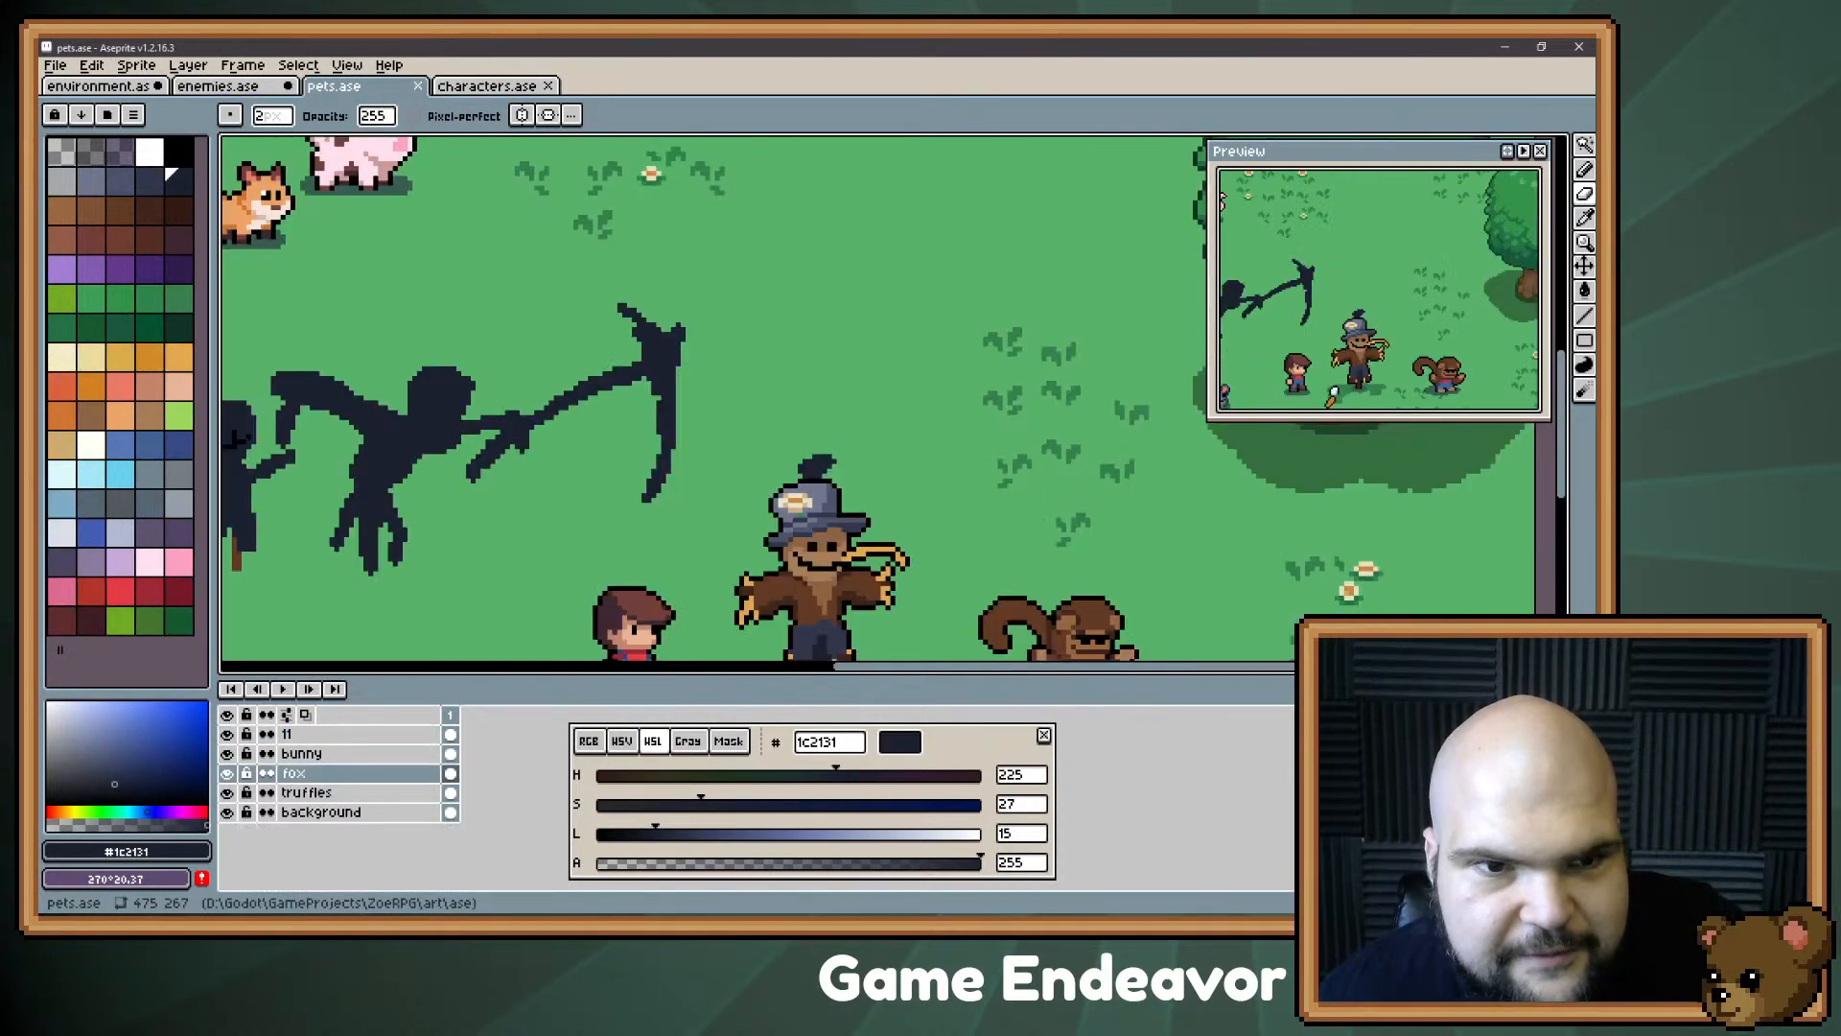
scroll(686, 336, "down", 3)
scroll(670, 319, "up", 2)
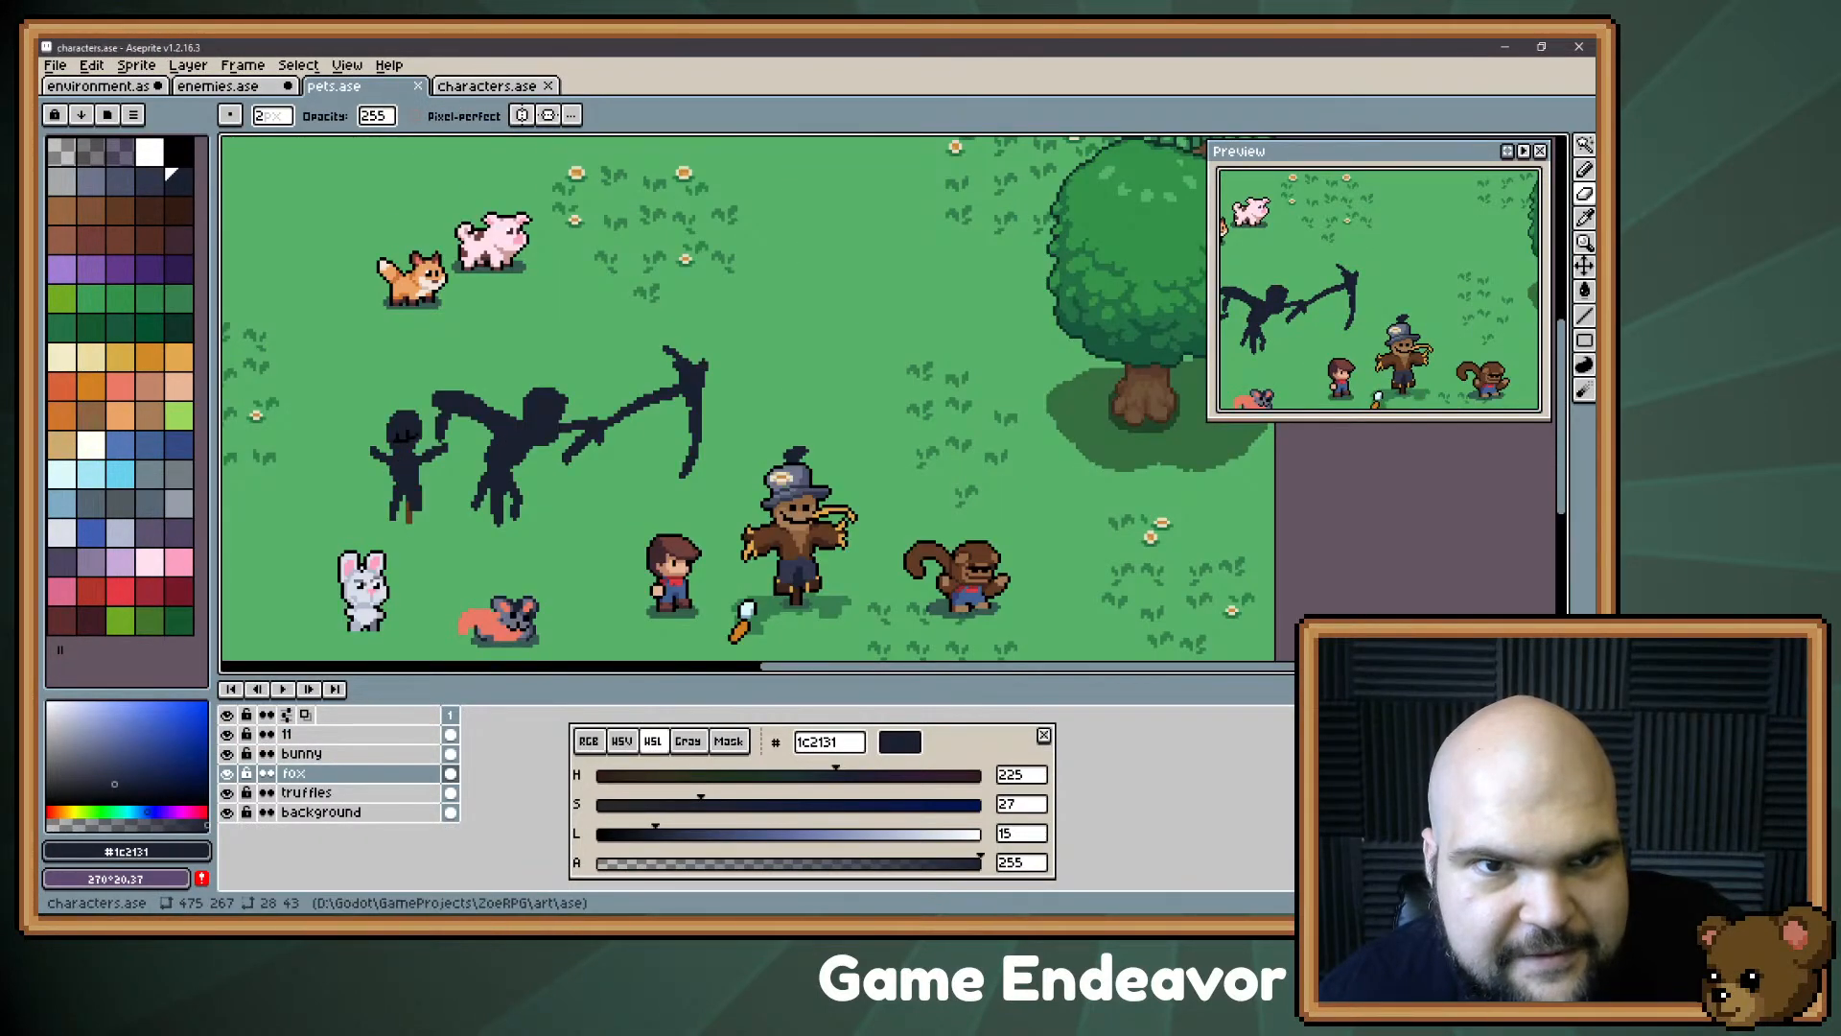
left_click(508, 89)
scroll(650, 446, "down", 2)
left_click_drag(650, 446, 694, 244)
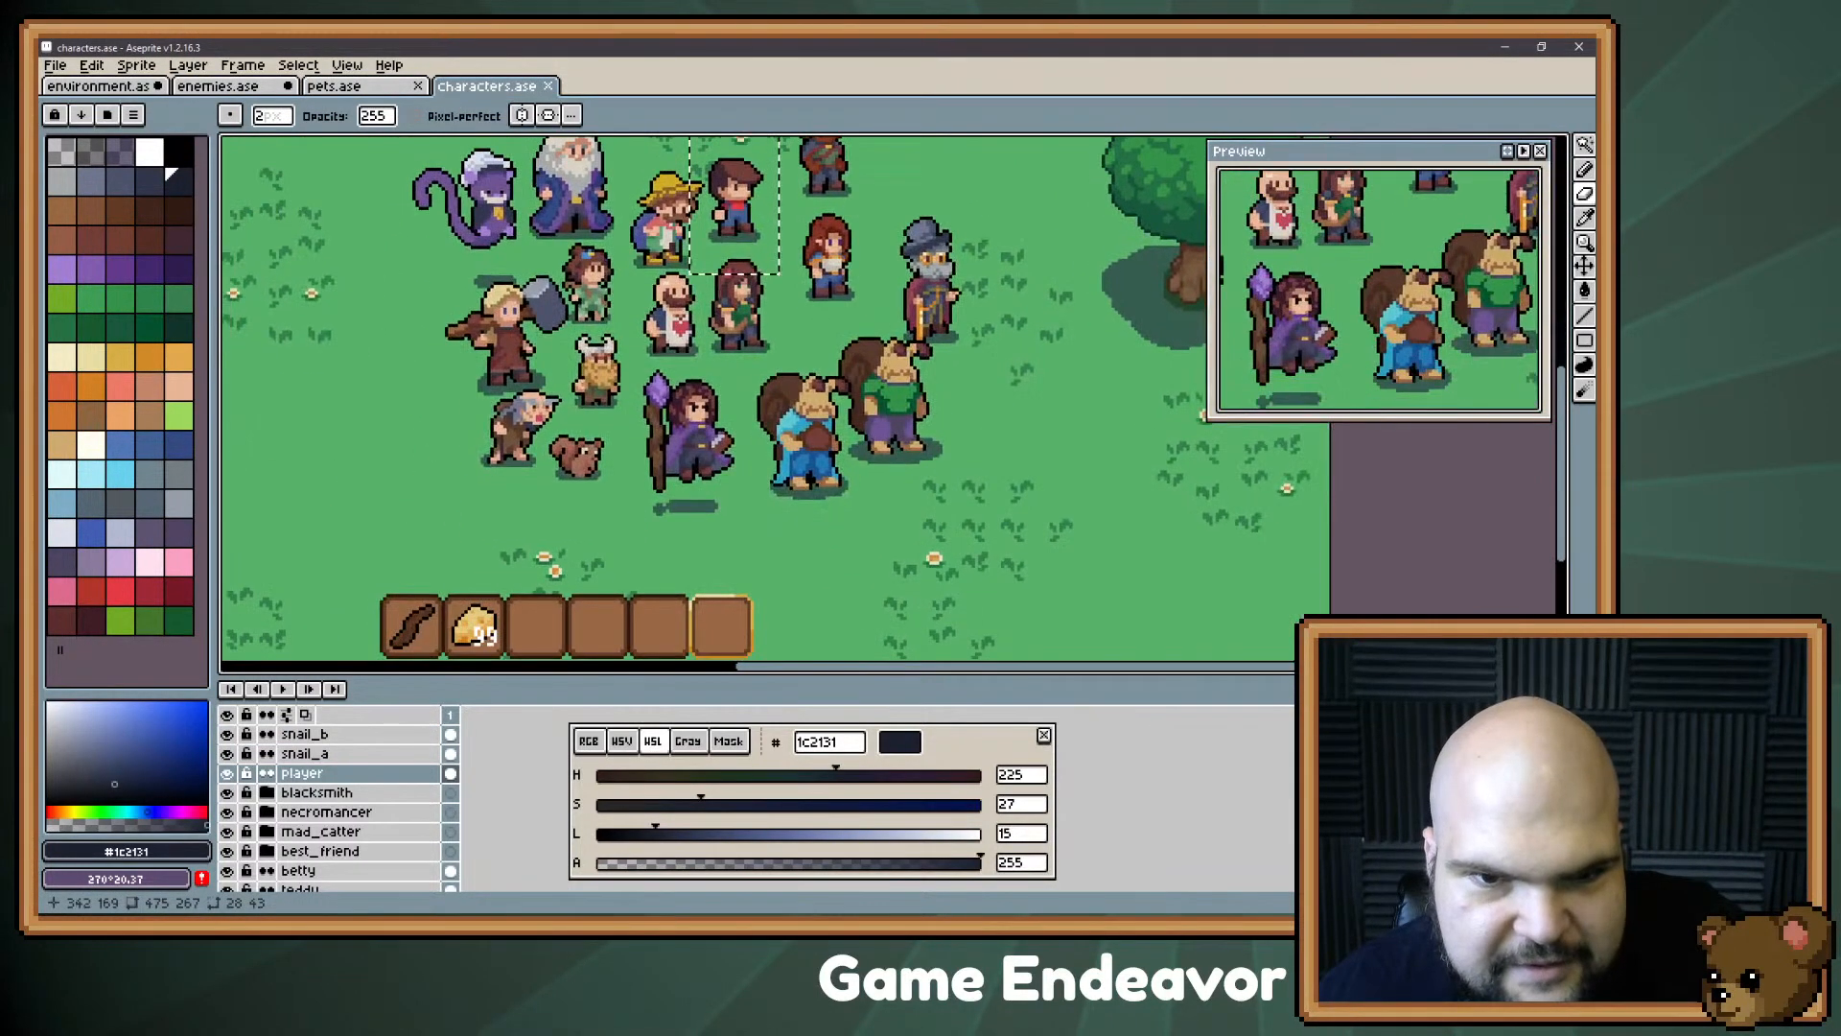
left_click_drag(901, 318, 904, 438)
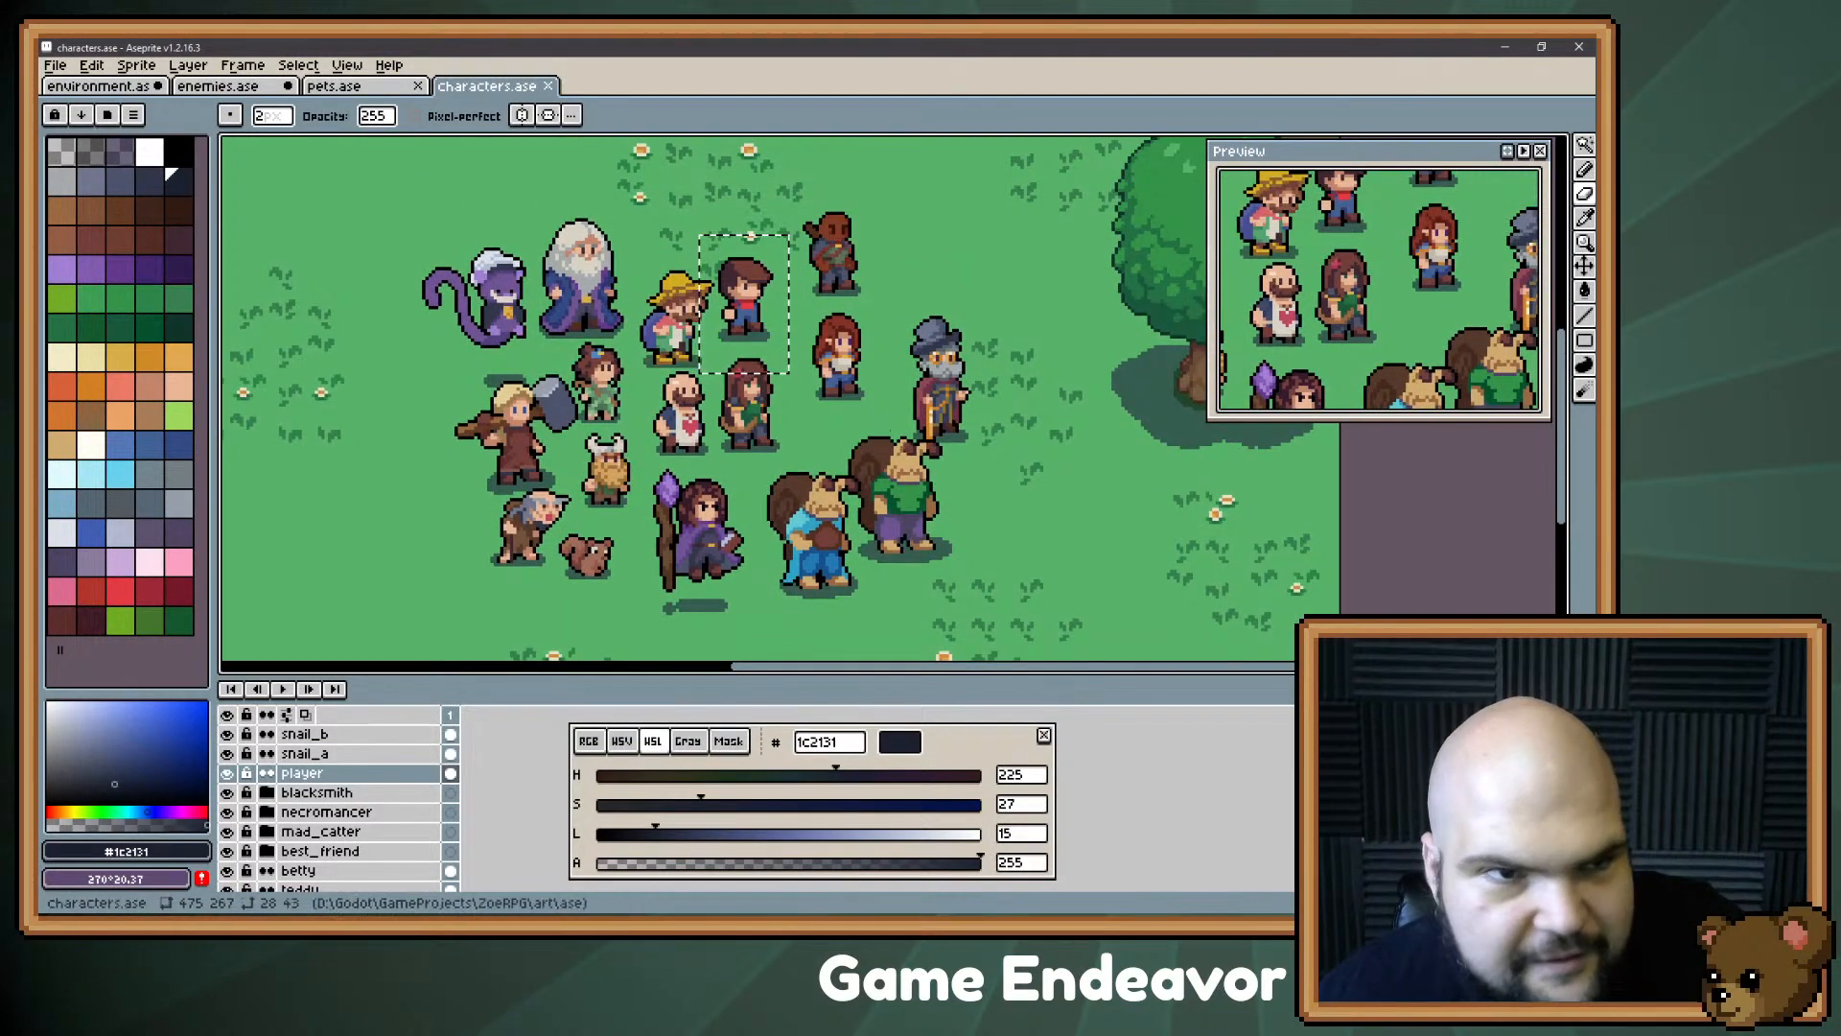
left_click(96, 85)
left_click_drag(486, 292, 488, 289)
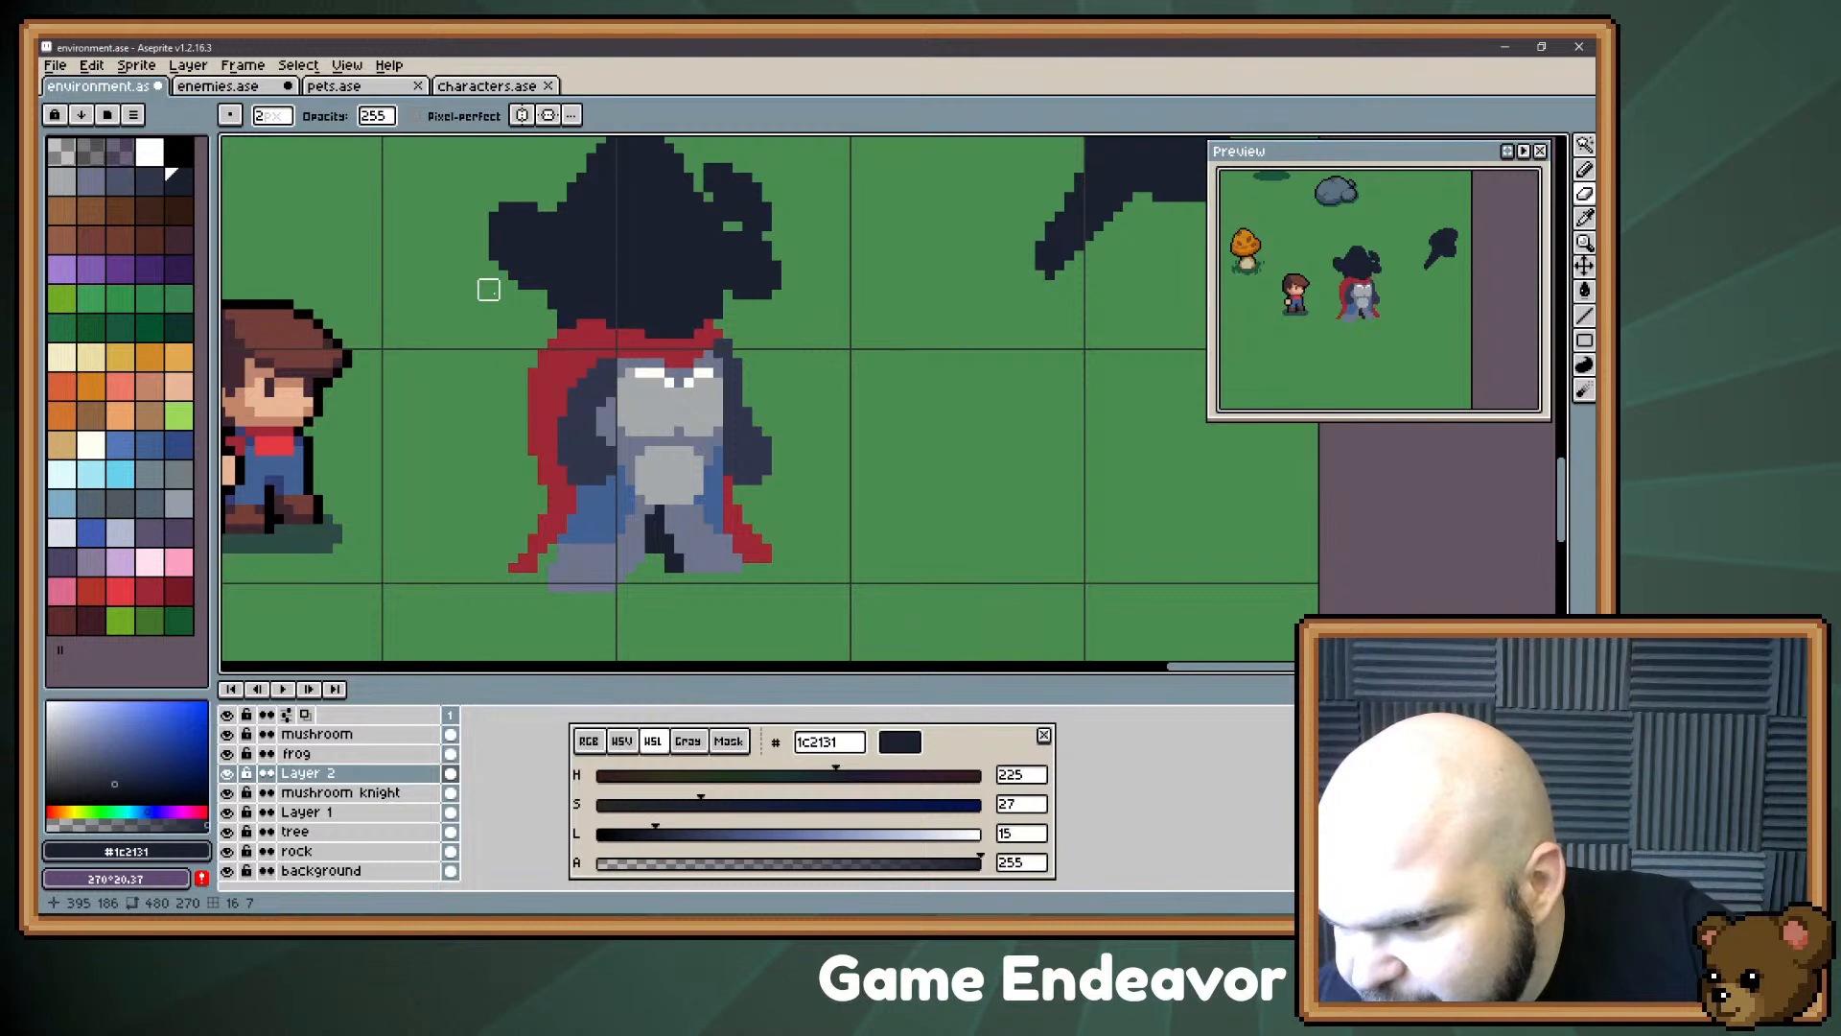
key("z")
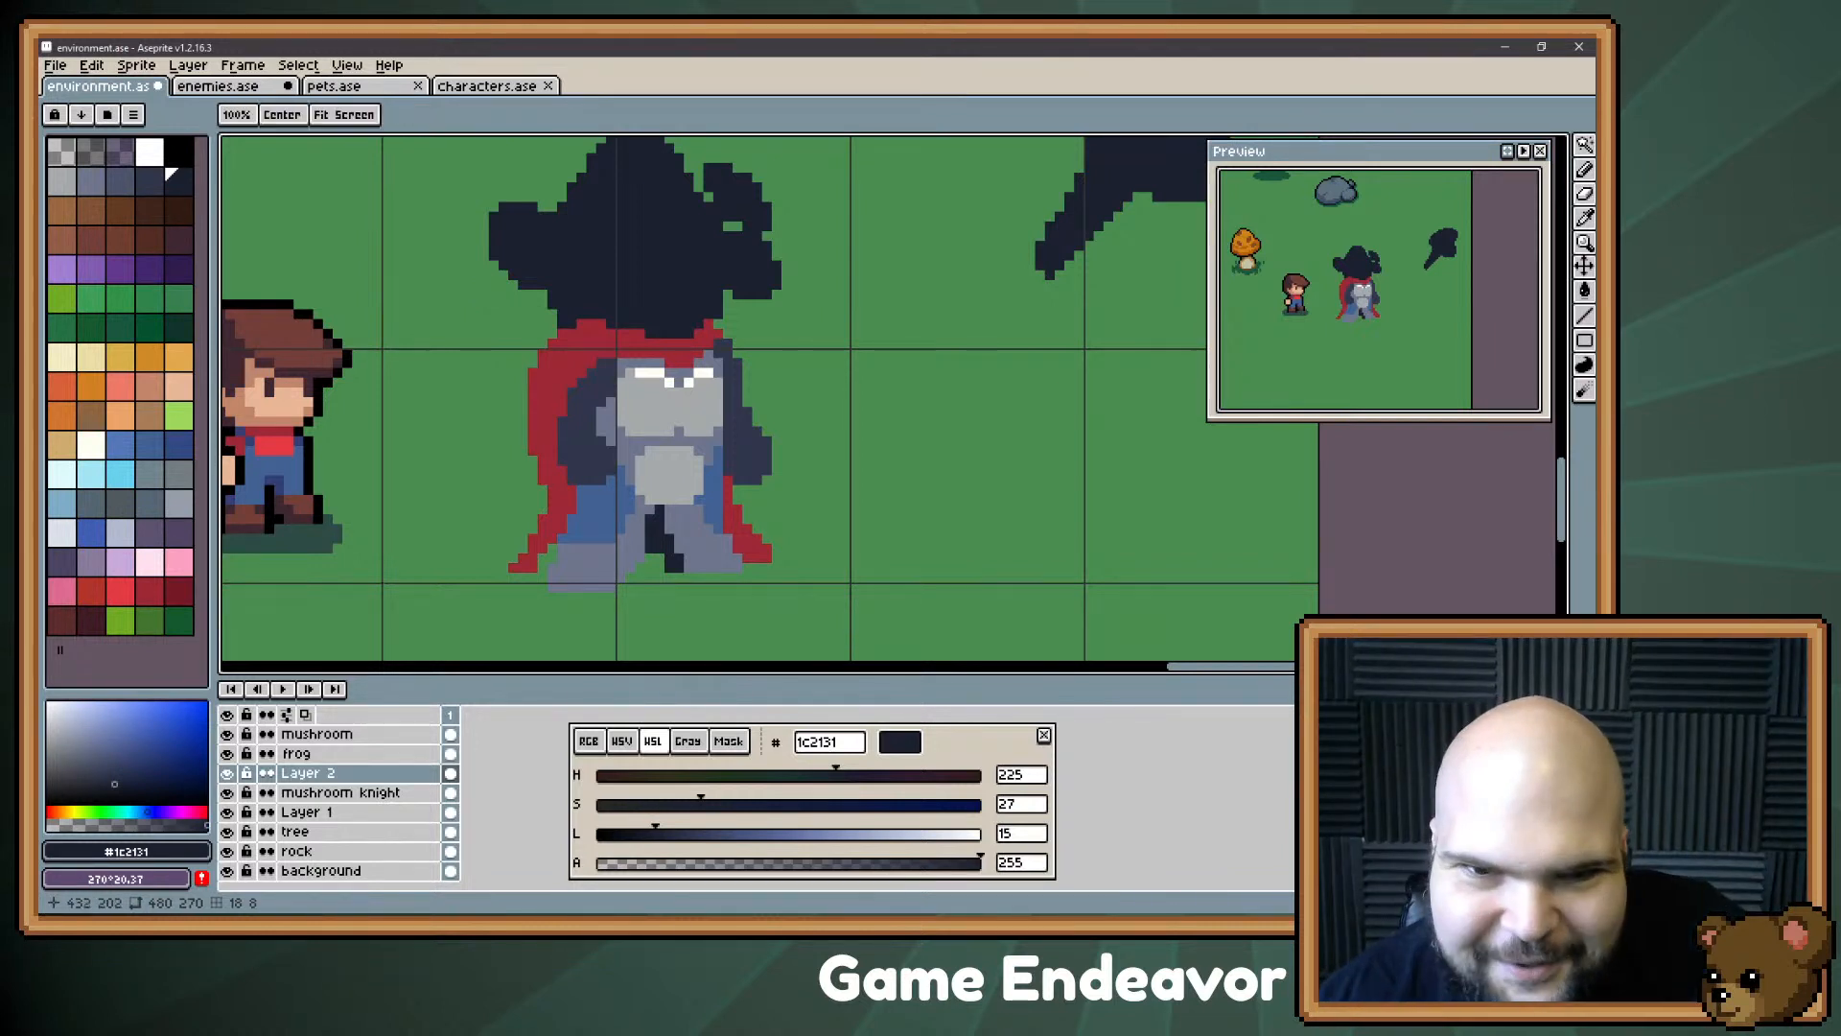
mouse_move(856, 451)
left_mouse_down()
mouse_move(860, 492)
mouse_move(881, 470)
left_mouse_up()
key("b")
mouse_move(874, 373)
left_mouse_down()
mouse_move(862, 441)
mouse_move(844, 418)
left_mouse_up()
Step: Switch to the Trello board in the browser, close the Areas card, and add a card titled Bosses to the Design list
key("alt+Tab")
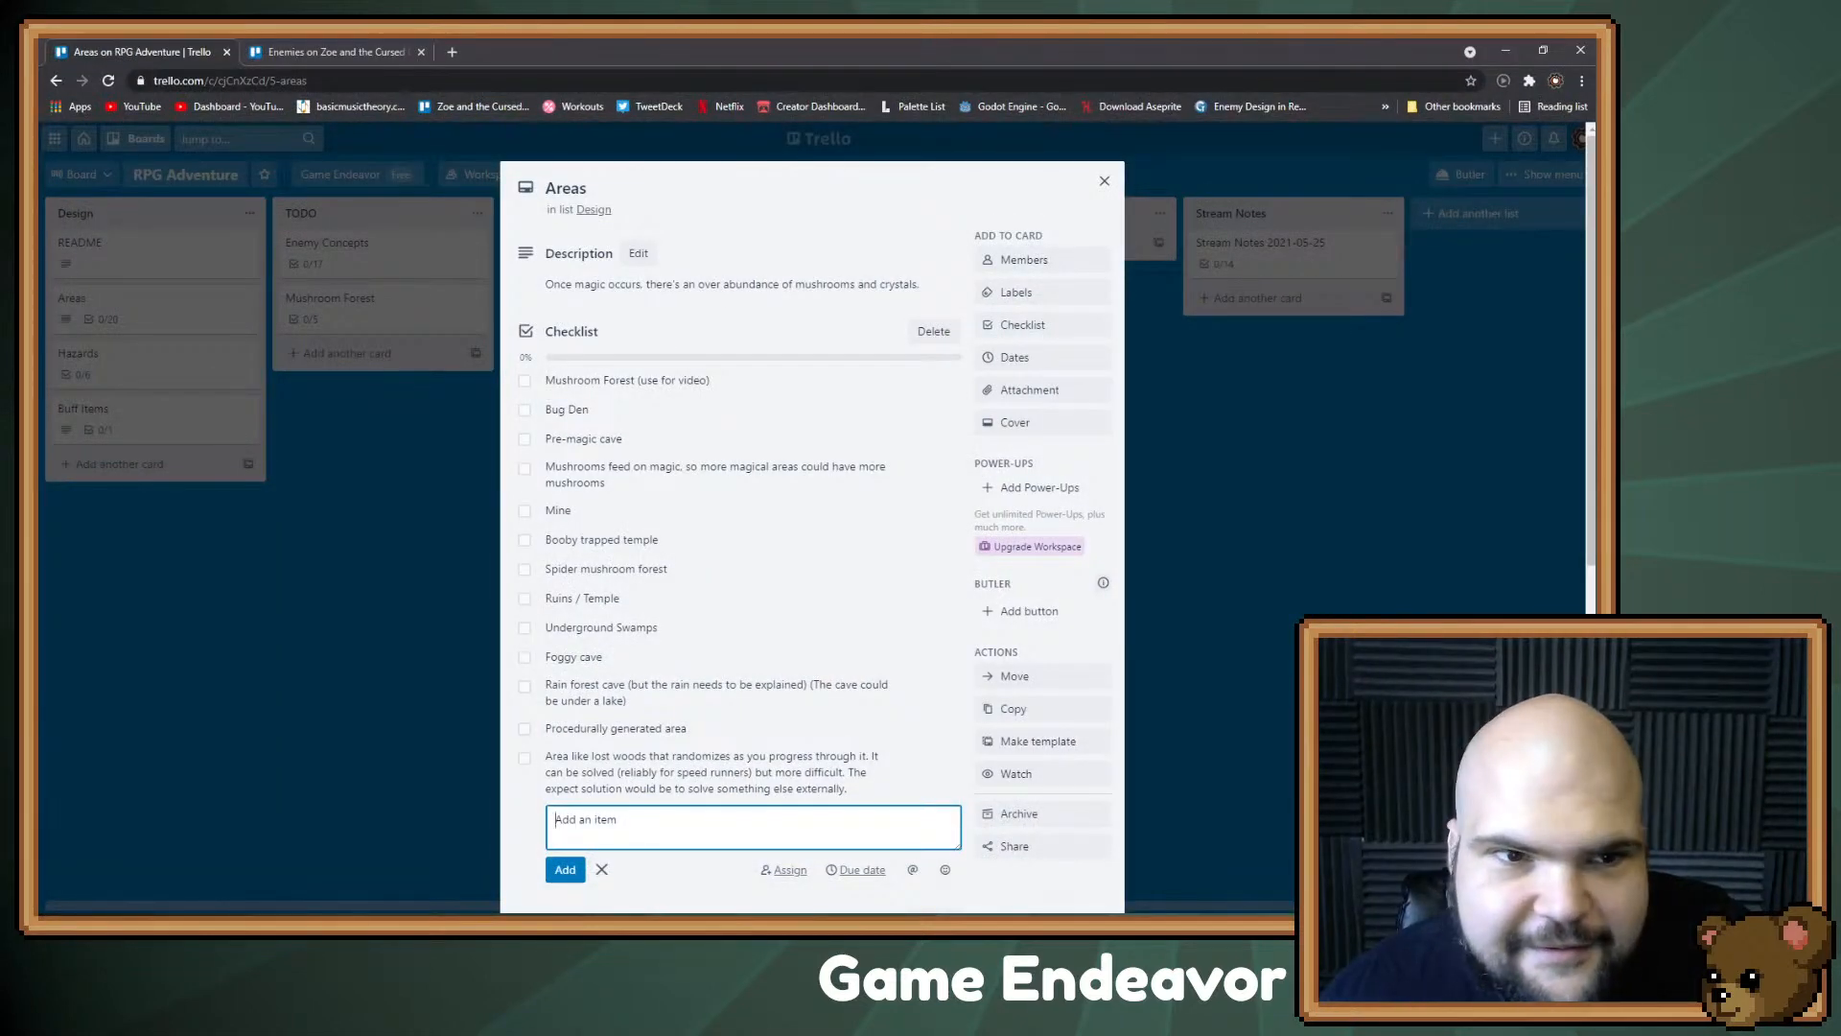
key("Escape")
key("Escape")
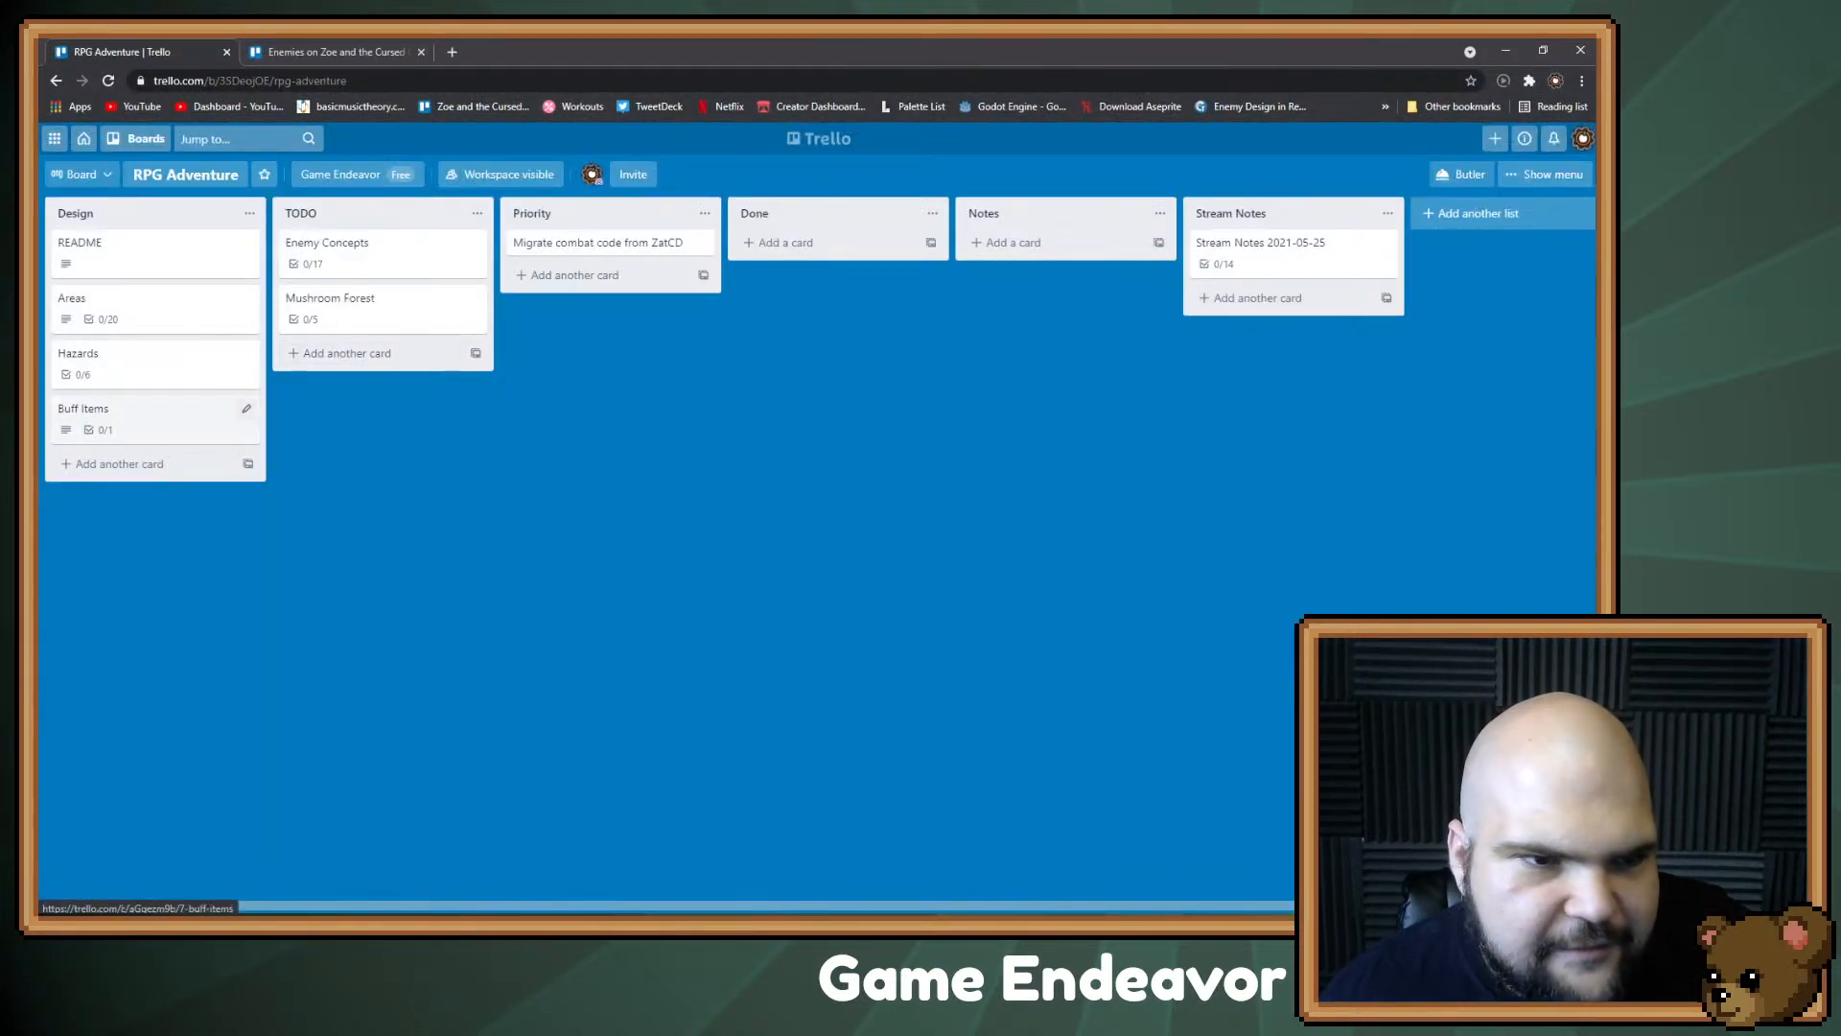
left_click(113, 463)
type("B")
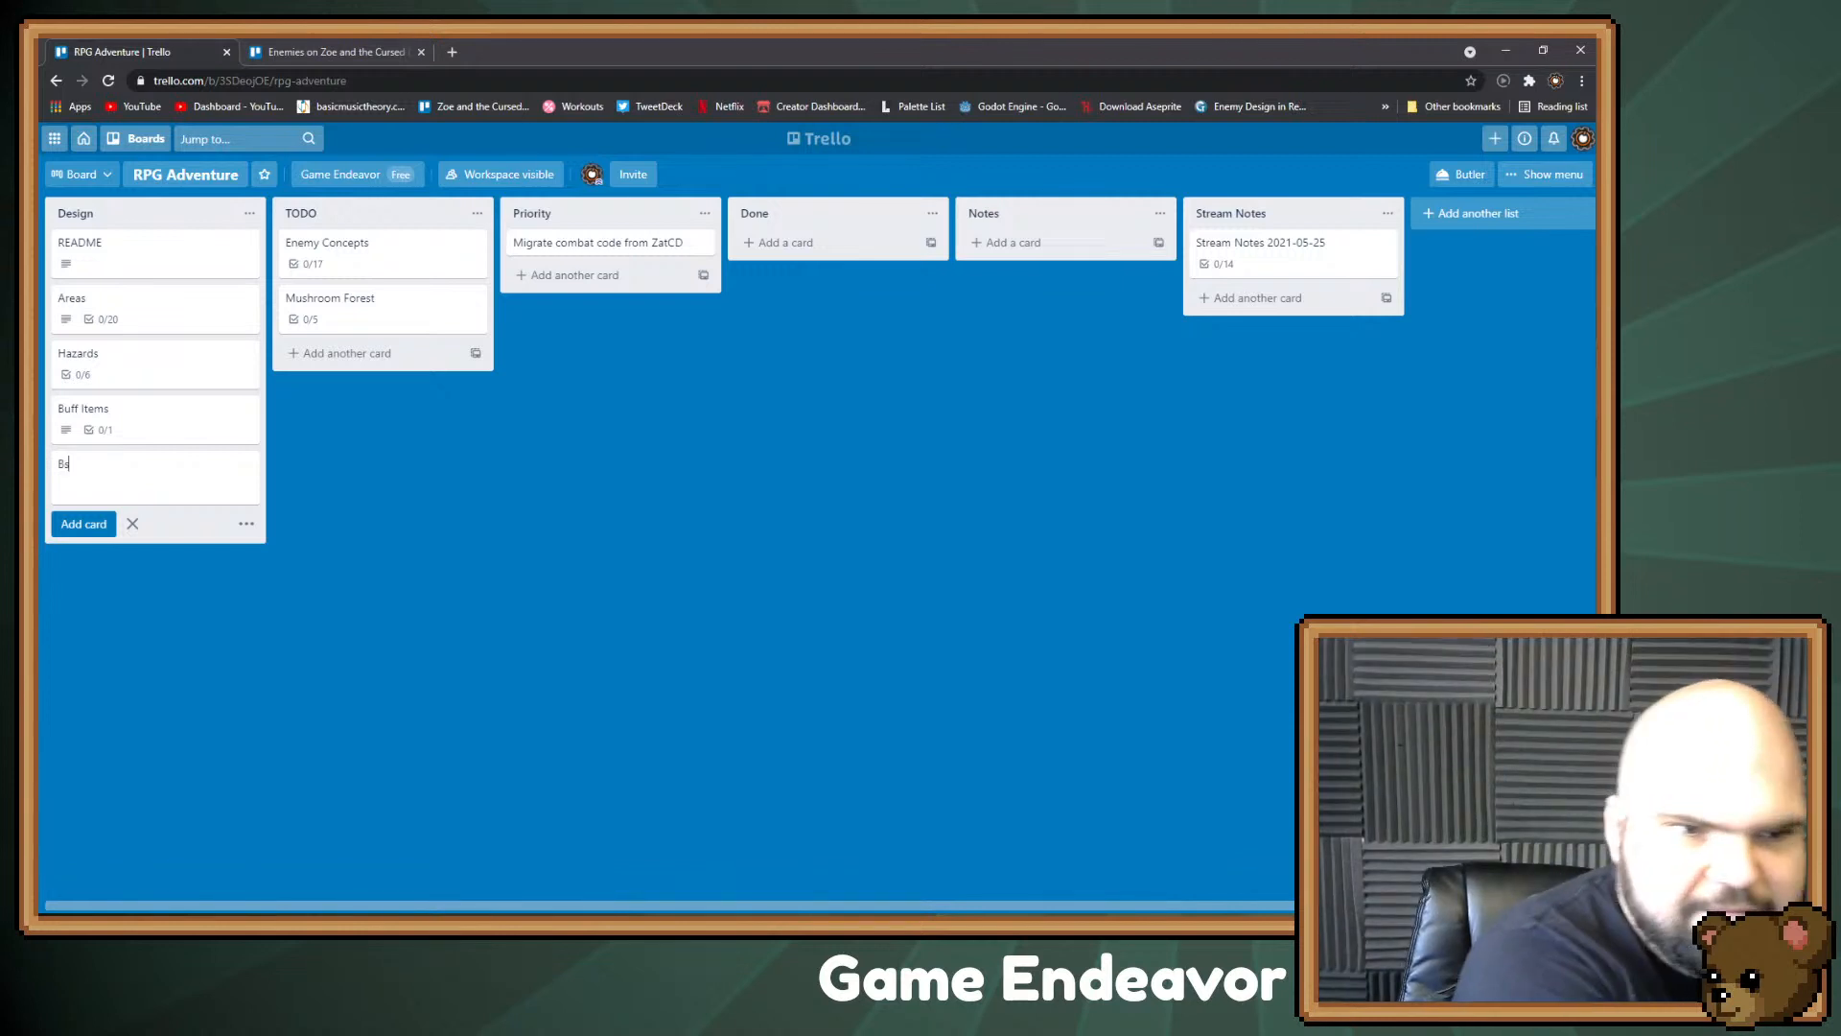
type("osses")
key("Return")
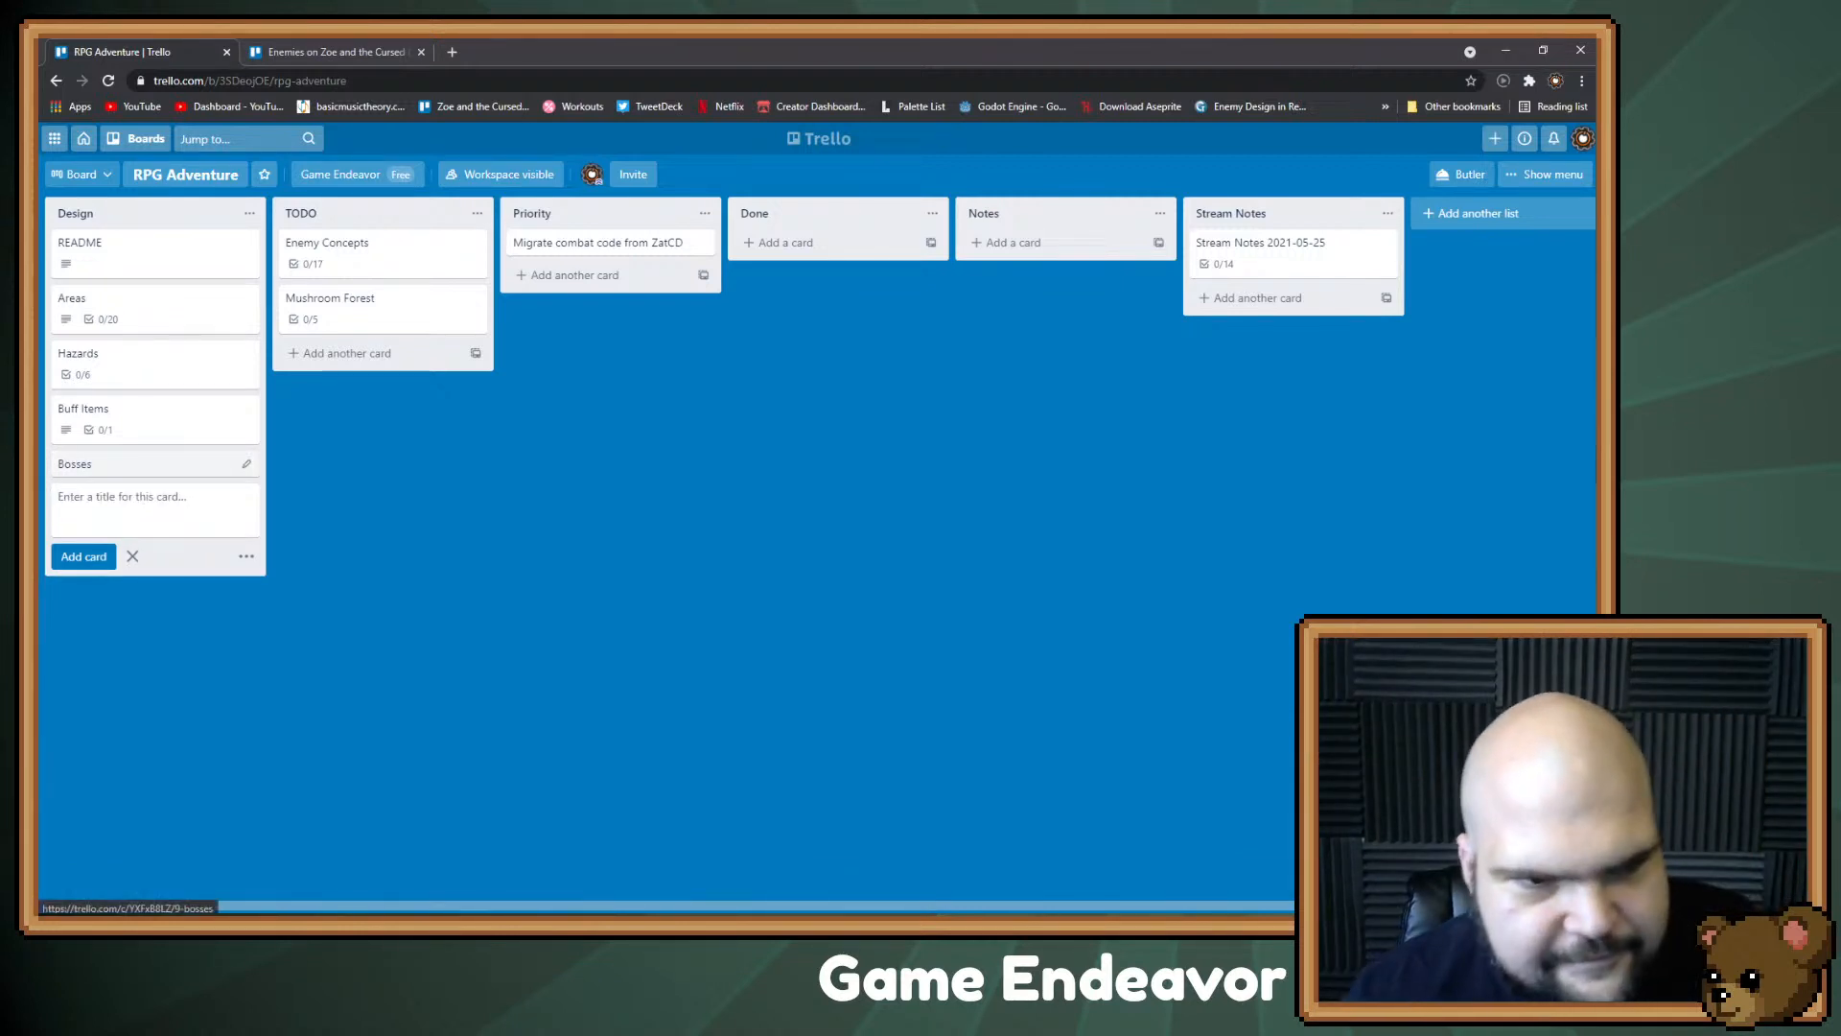
Step: Add a checklist to the Bosses card with the items "Three Mushketeers" and "Mushroom Knight"
left_click(144, 464)
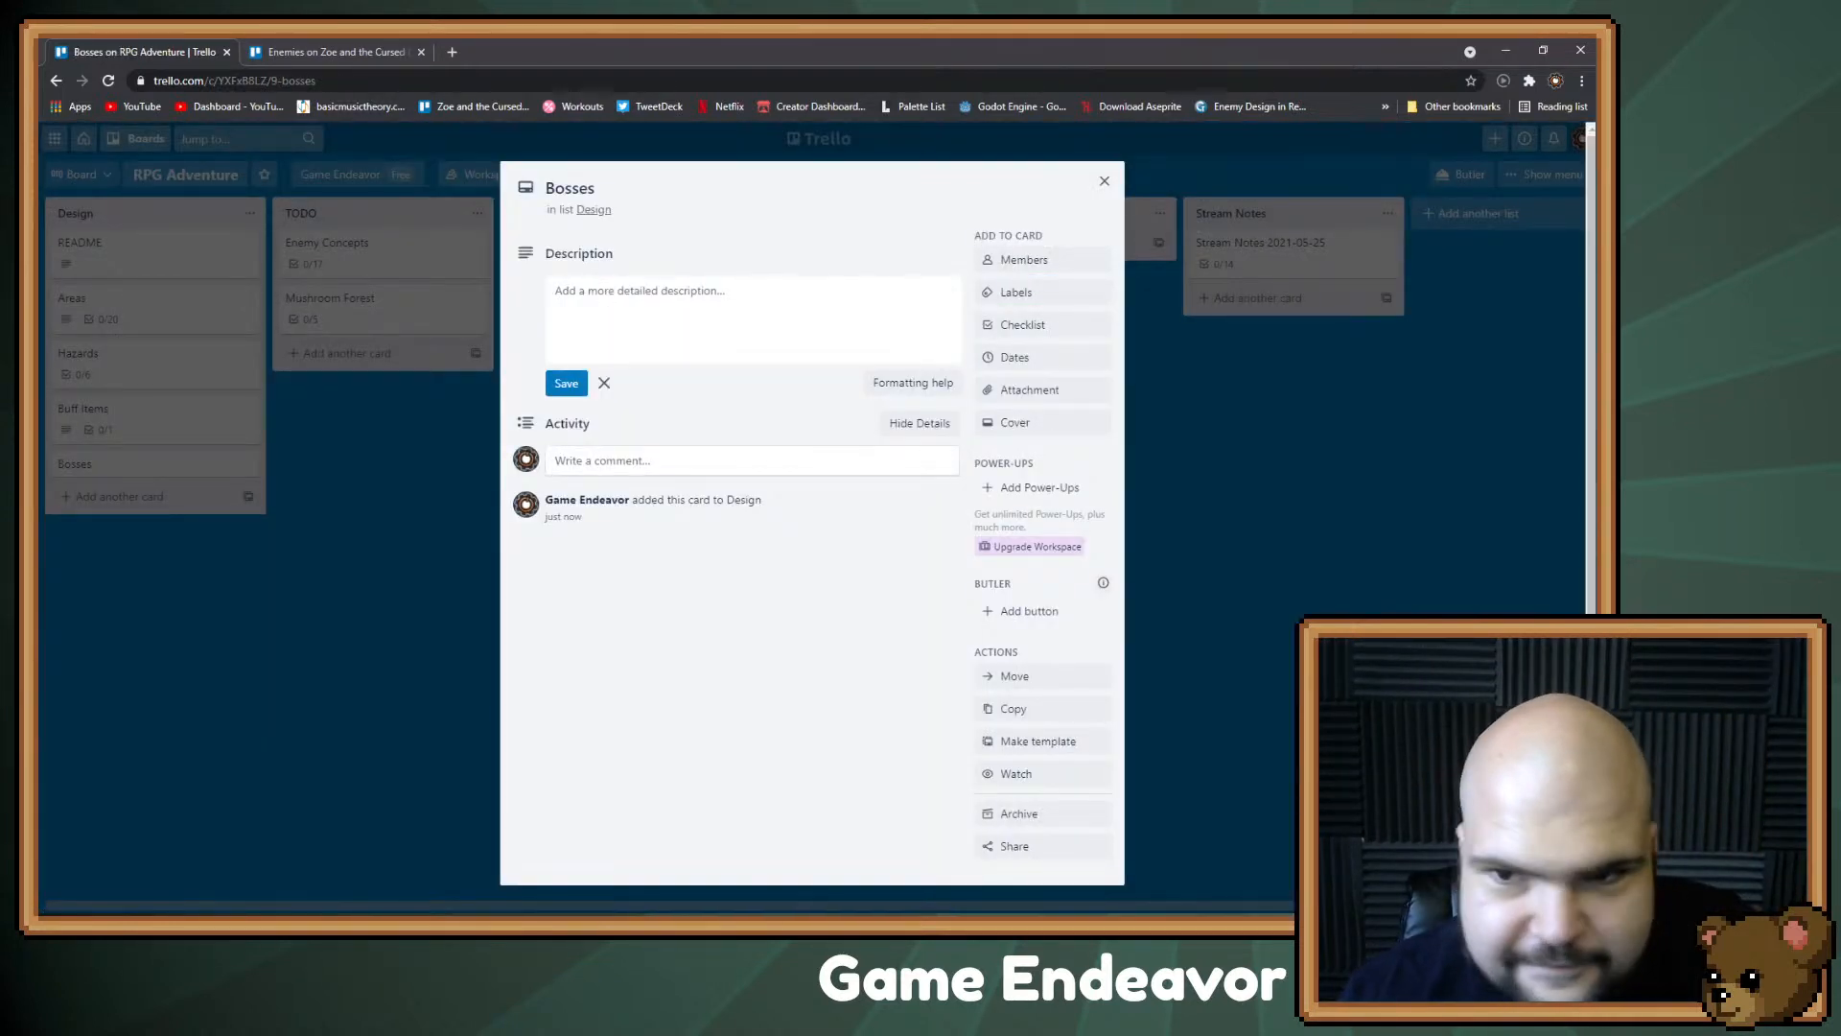
left_click(1022, 324)
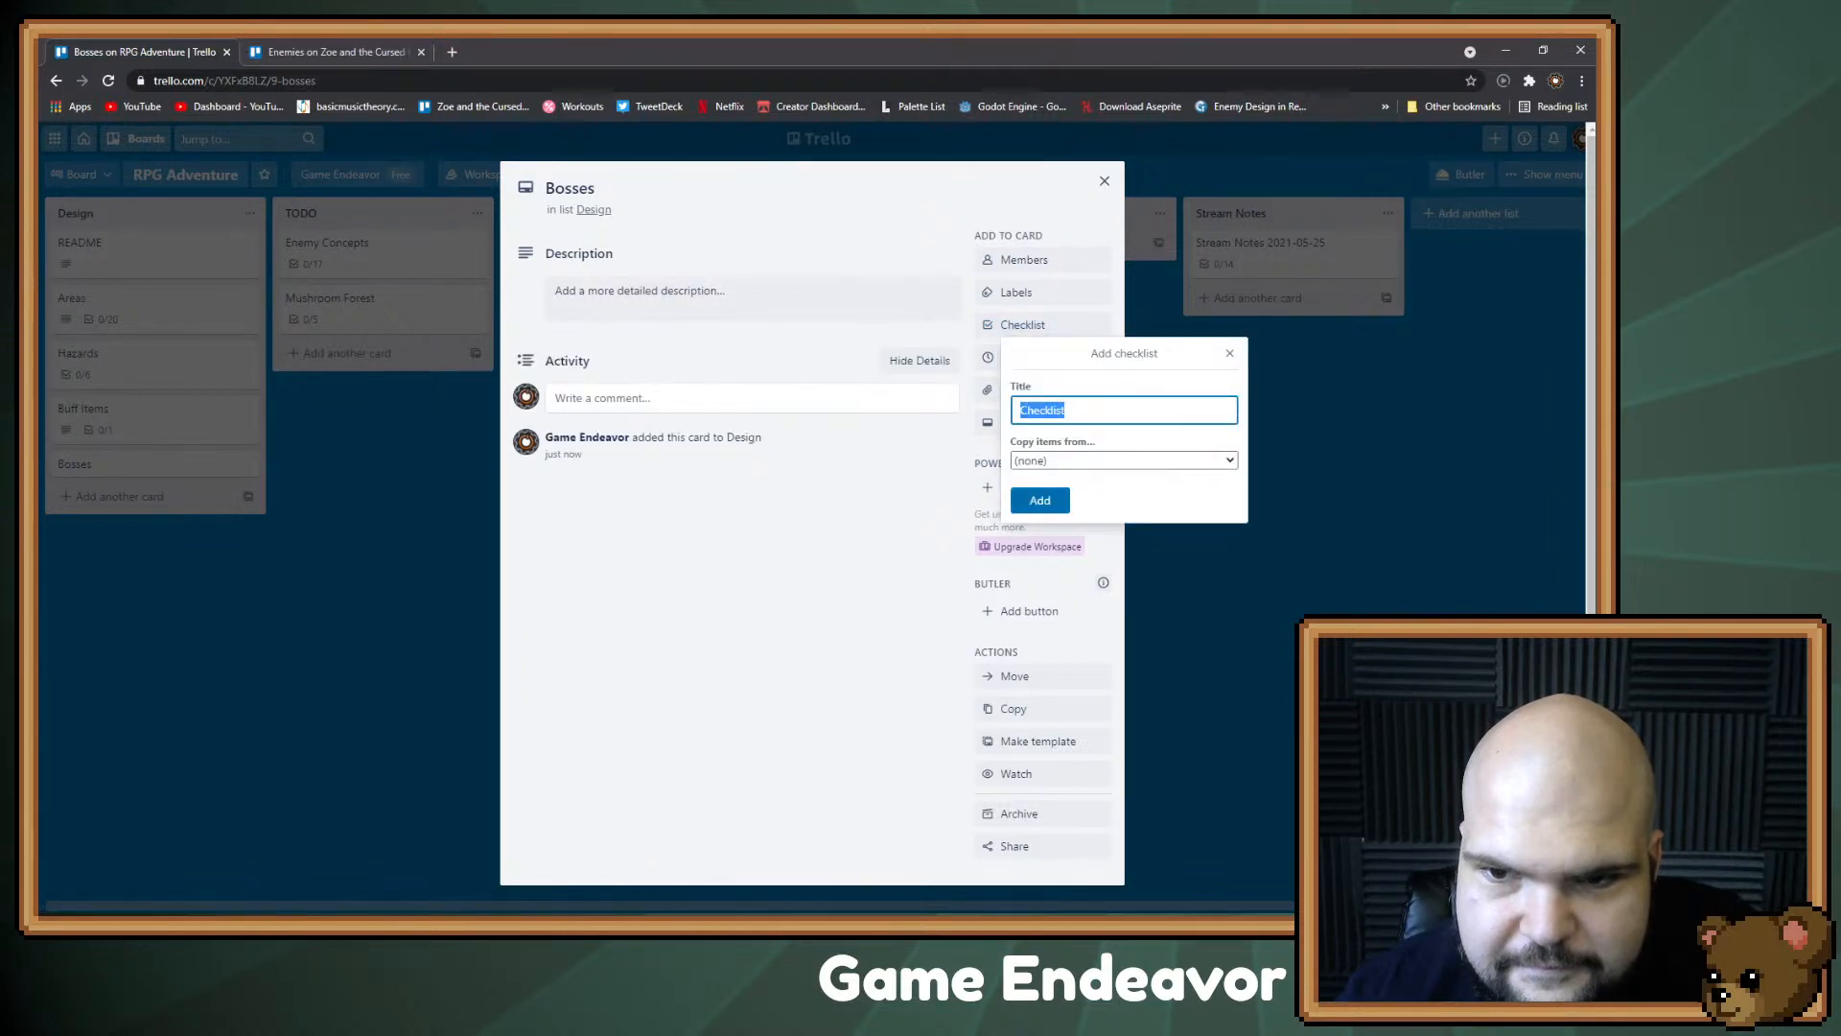
left_click(1038, 499)
type("Three")
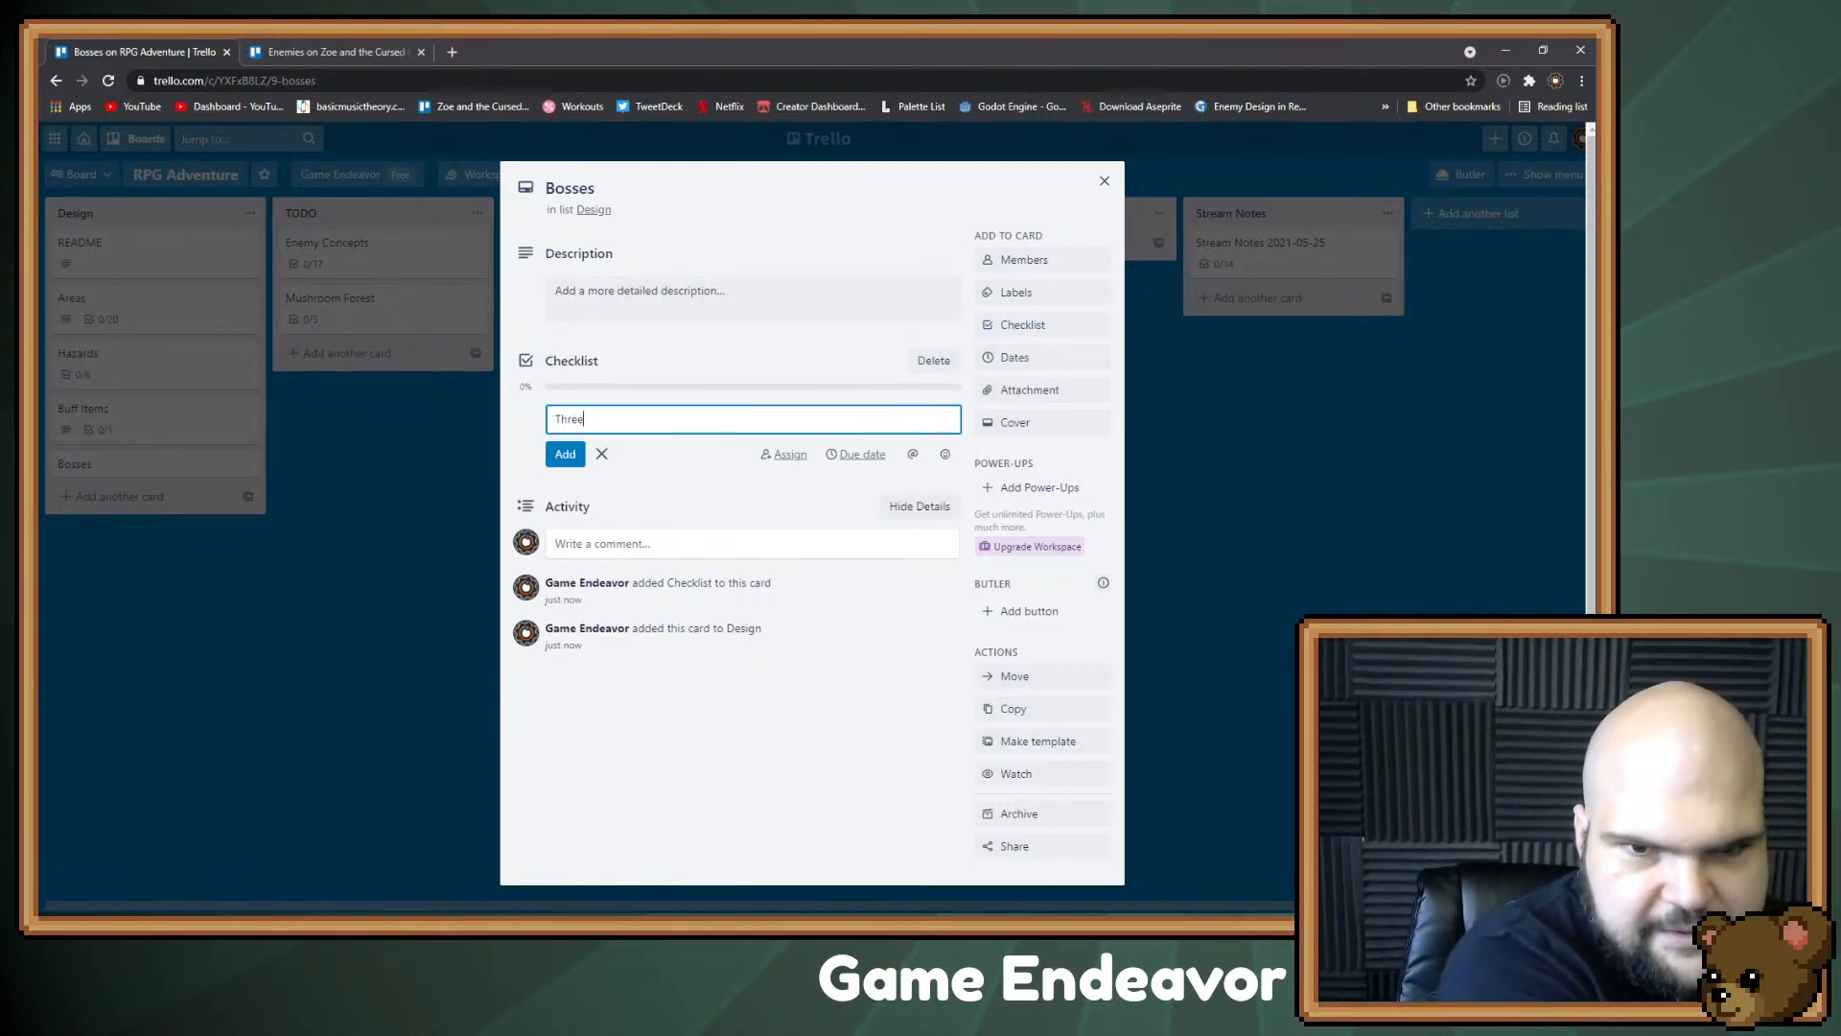
type(" Mush")
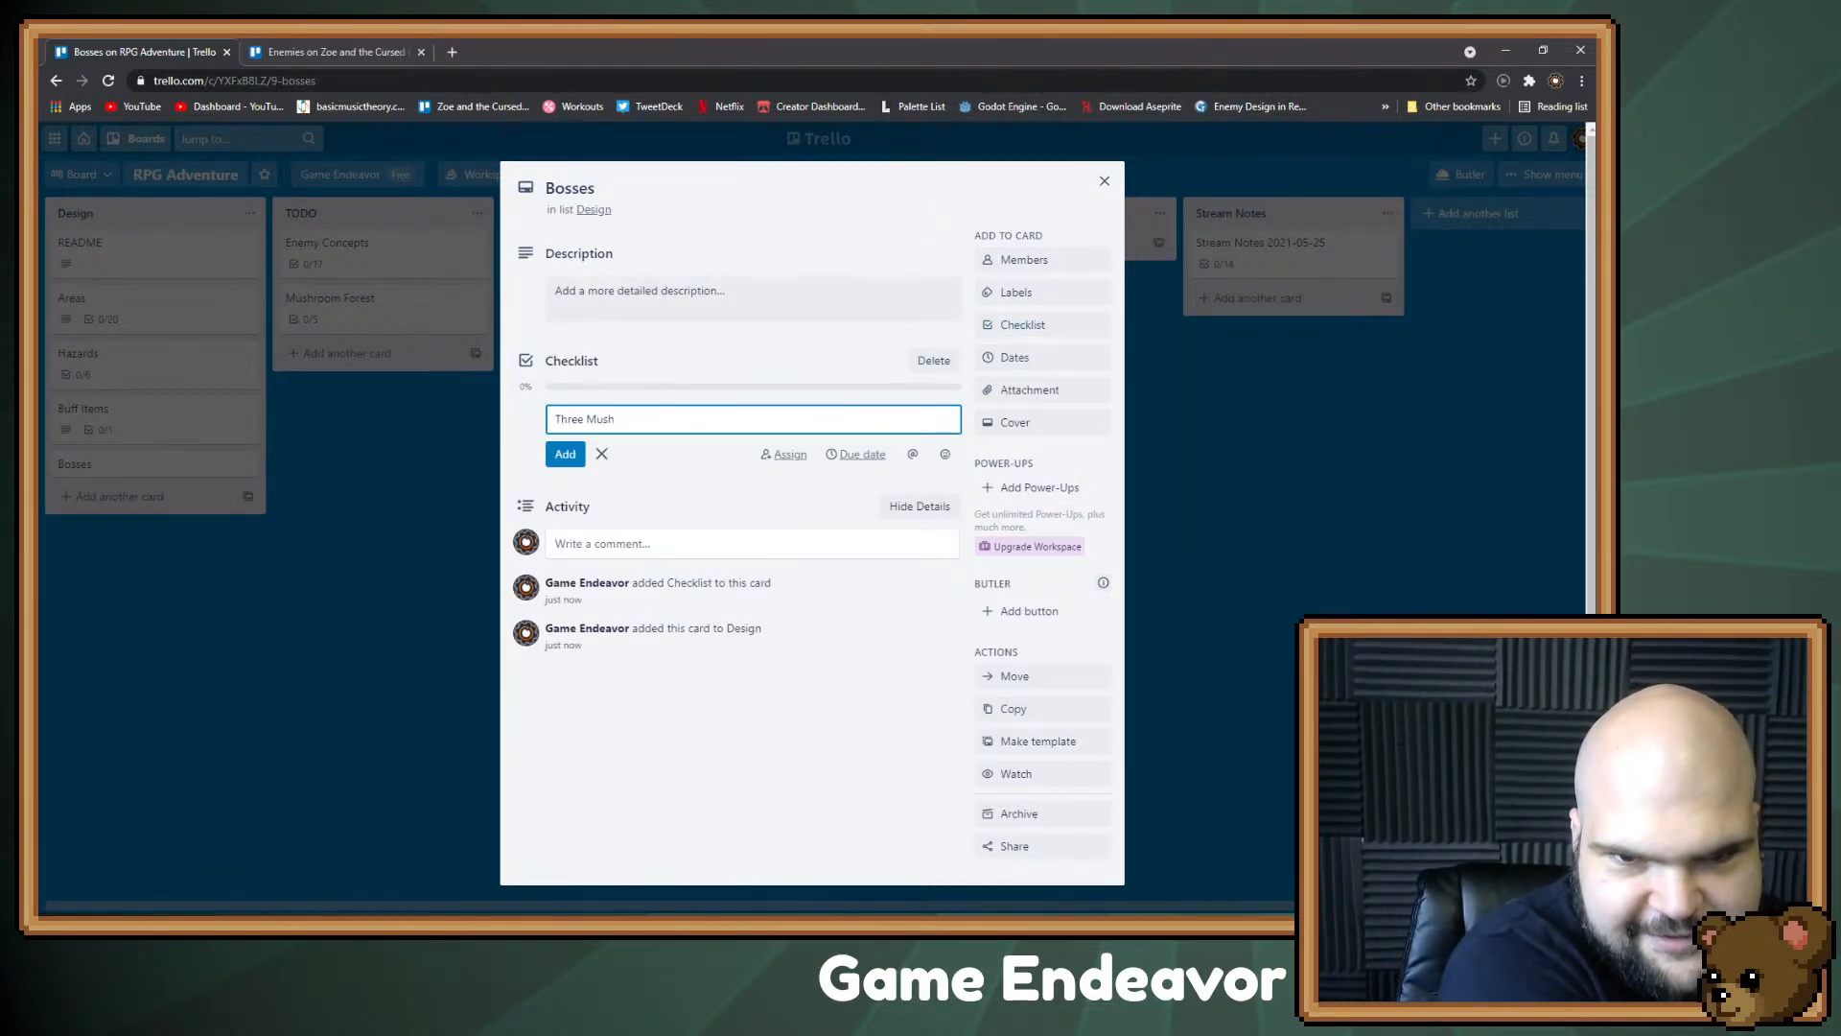
type("eketeers")
key("Return")
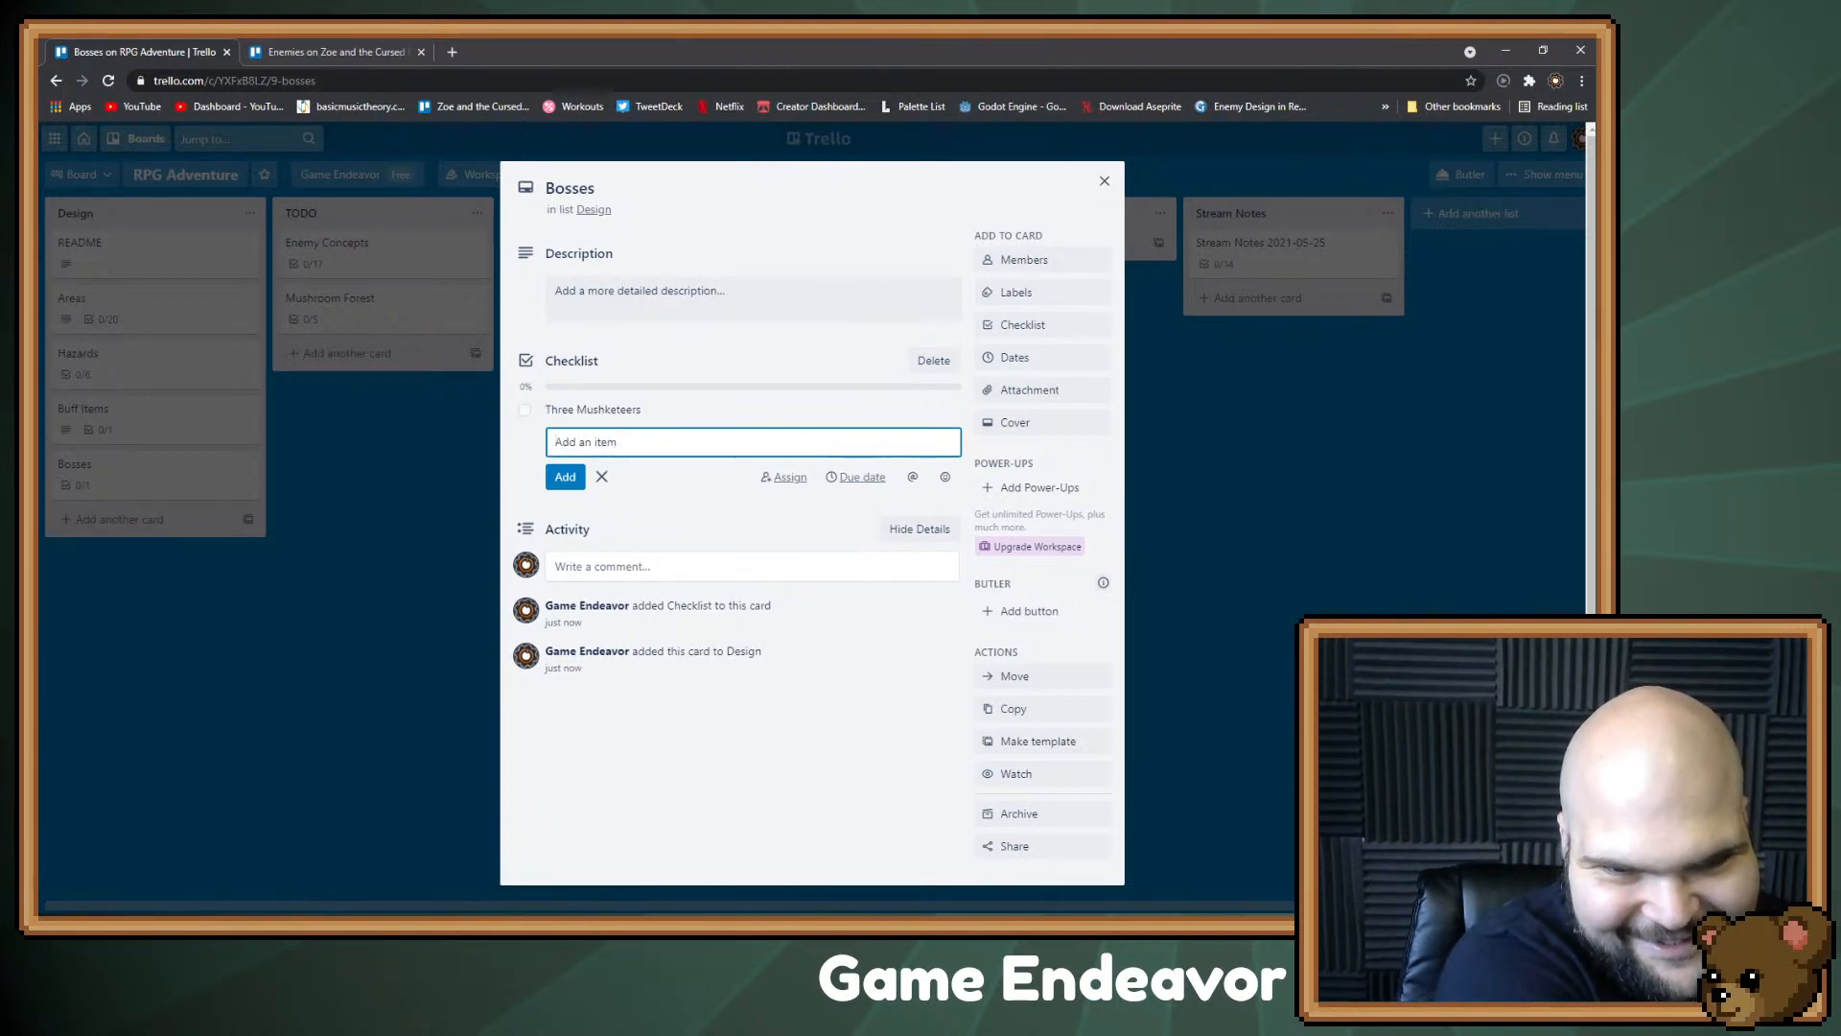
type("Mushro")
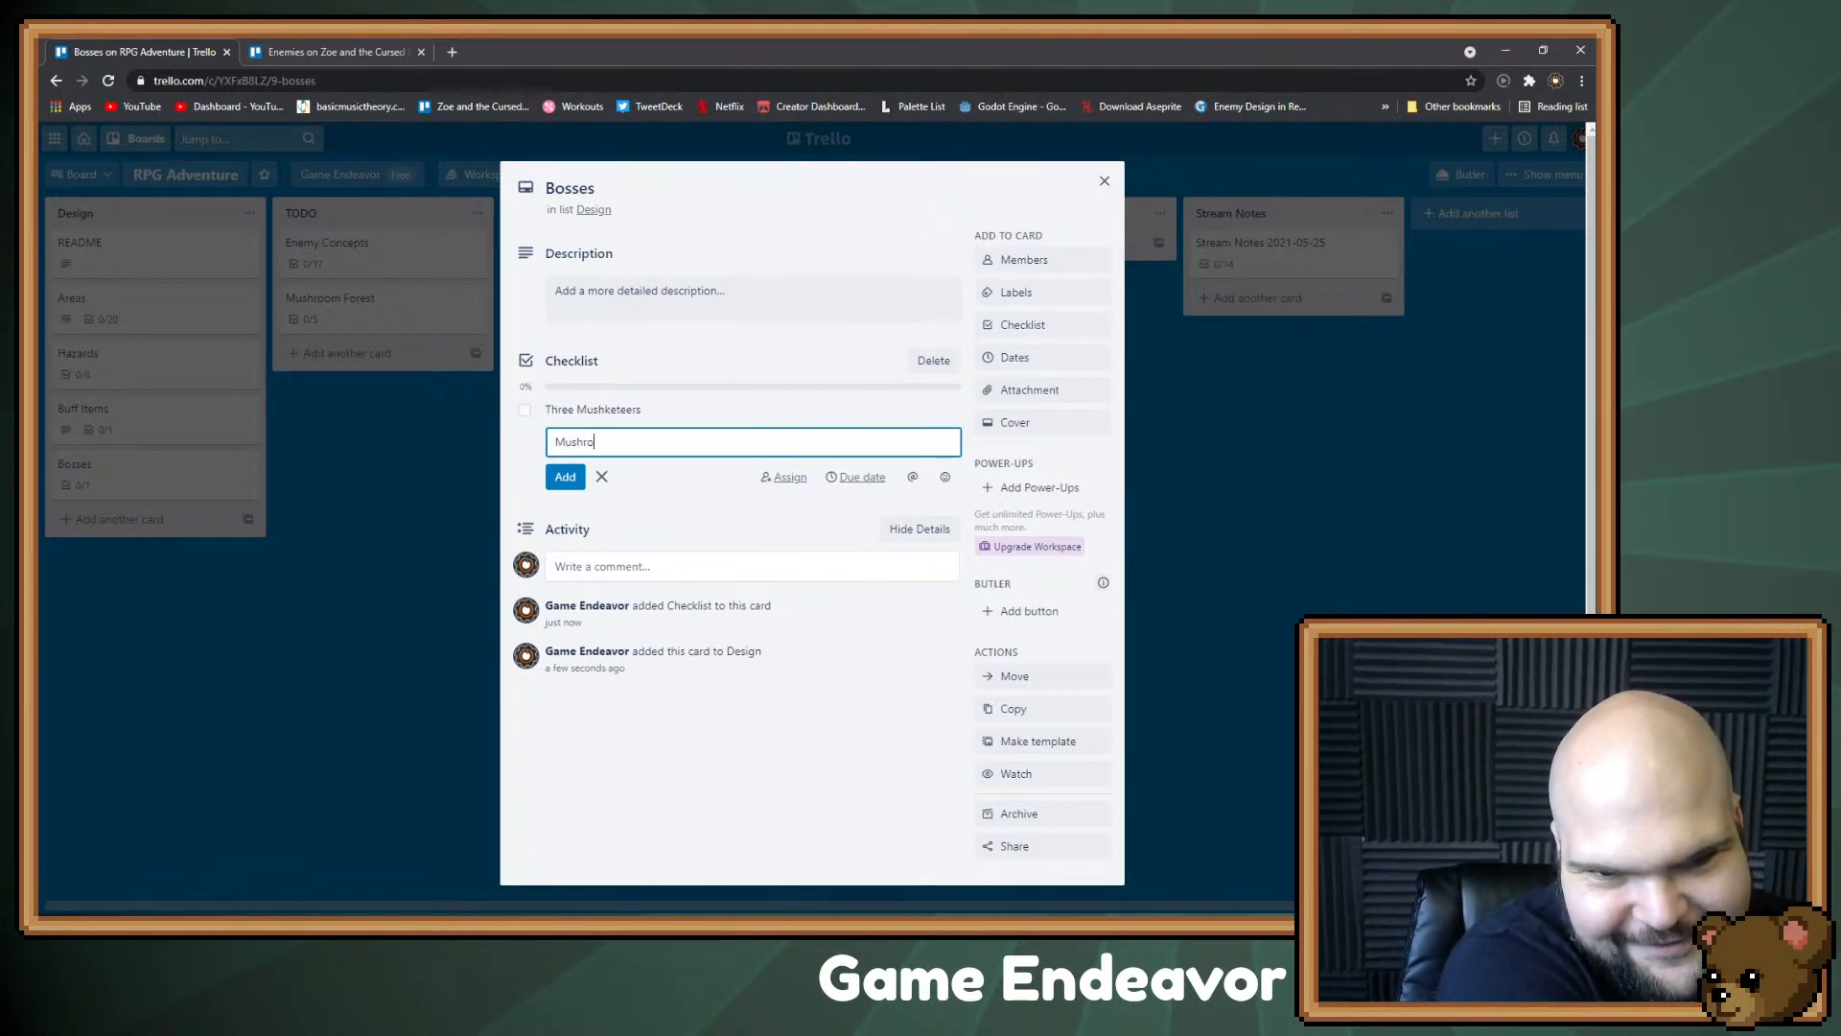
type("om Knight")
key("Return")
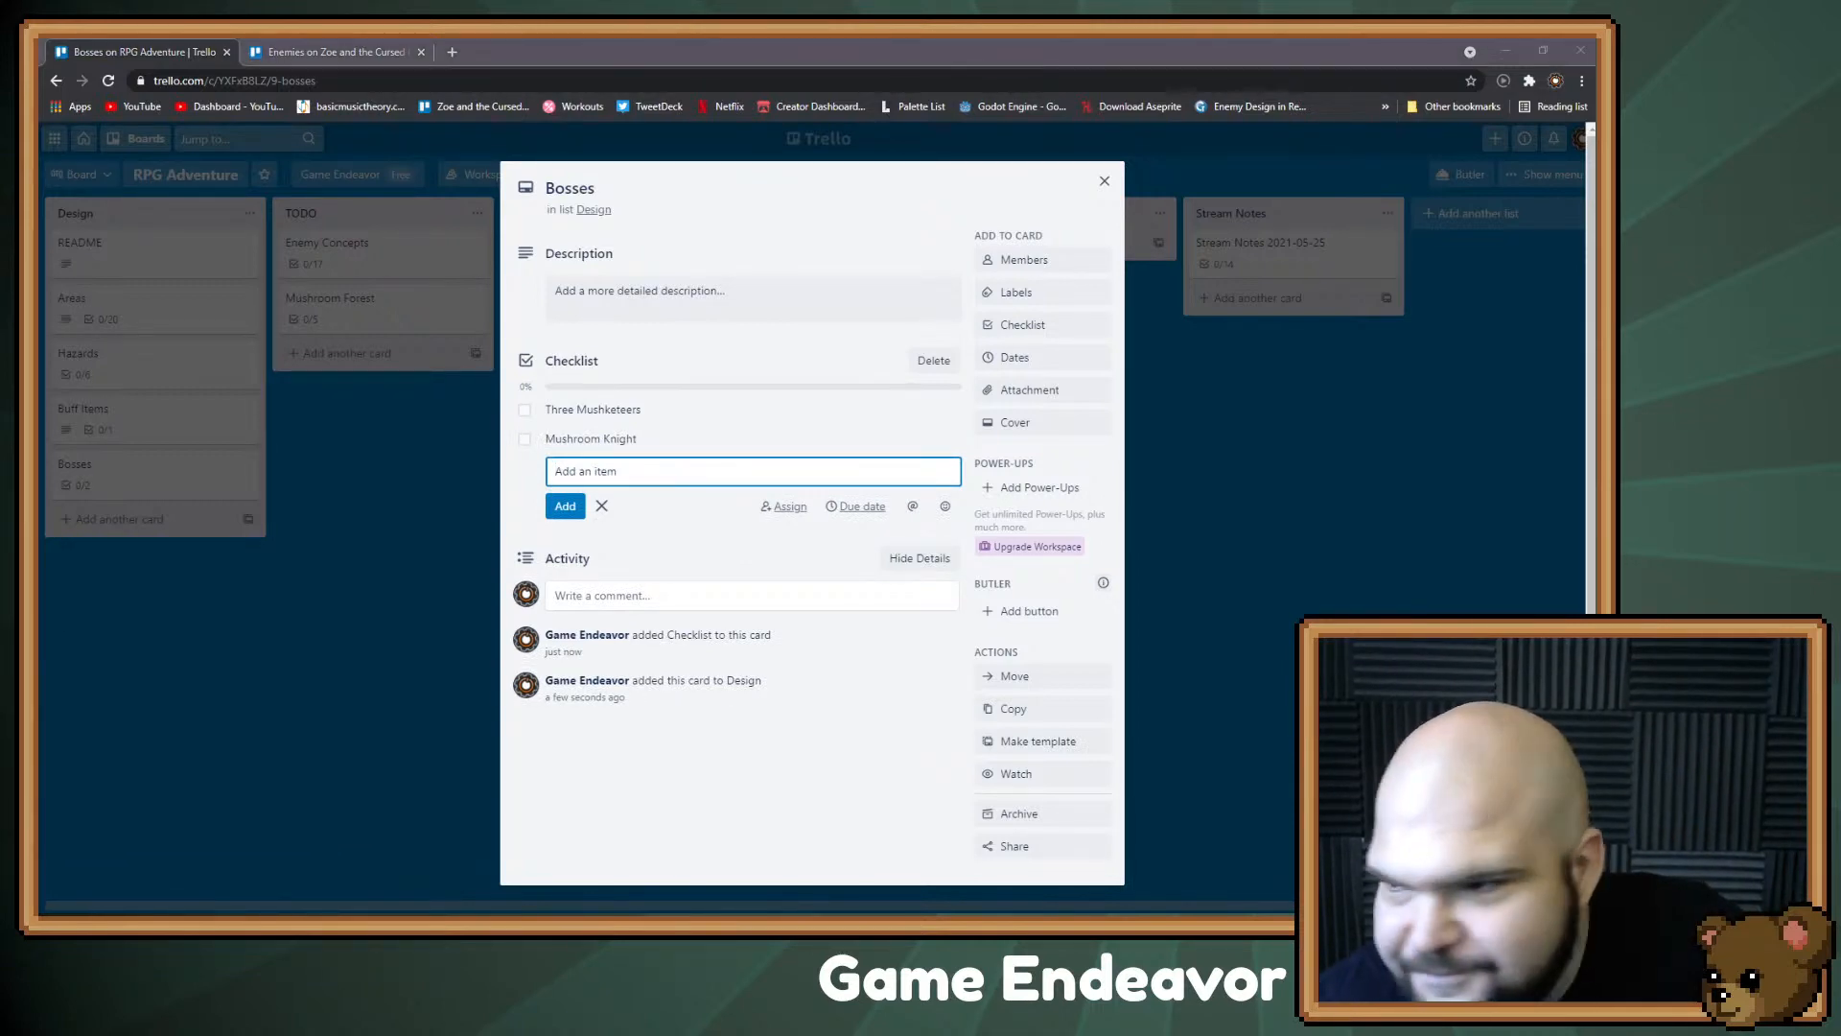
Step: Switch back to Aseprite, duplicate the mushroom knight layer, and hide the original layer
key("alt+Tab")
left_click_drag(579, 295, 522, 231)
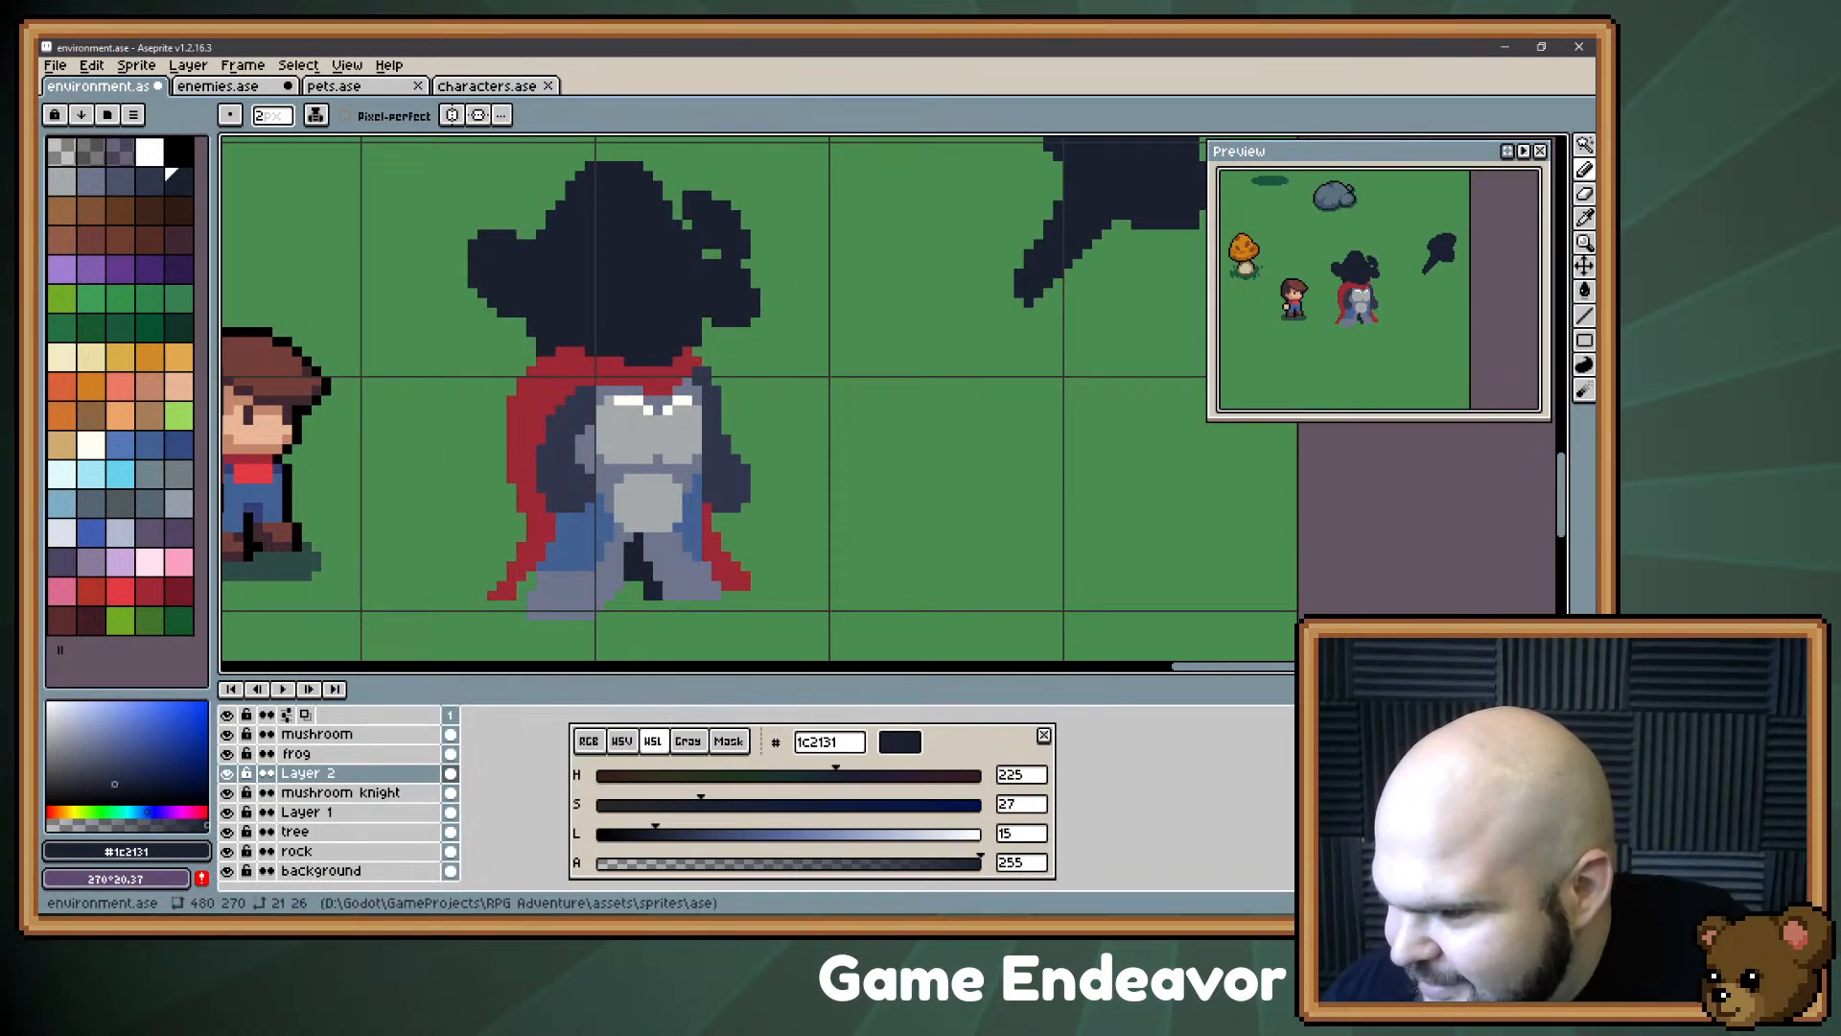
key("b")
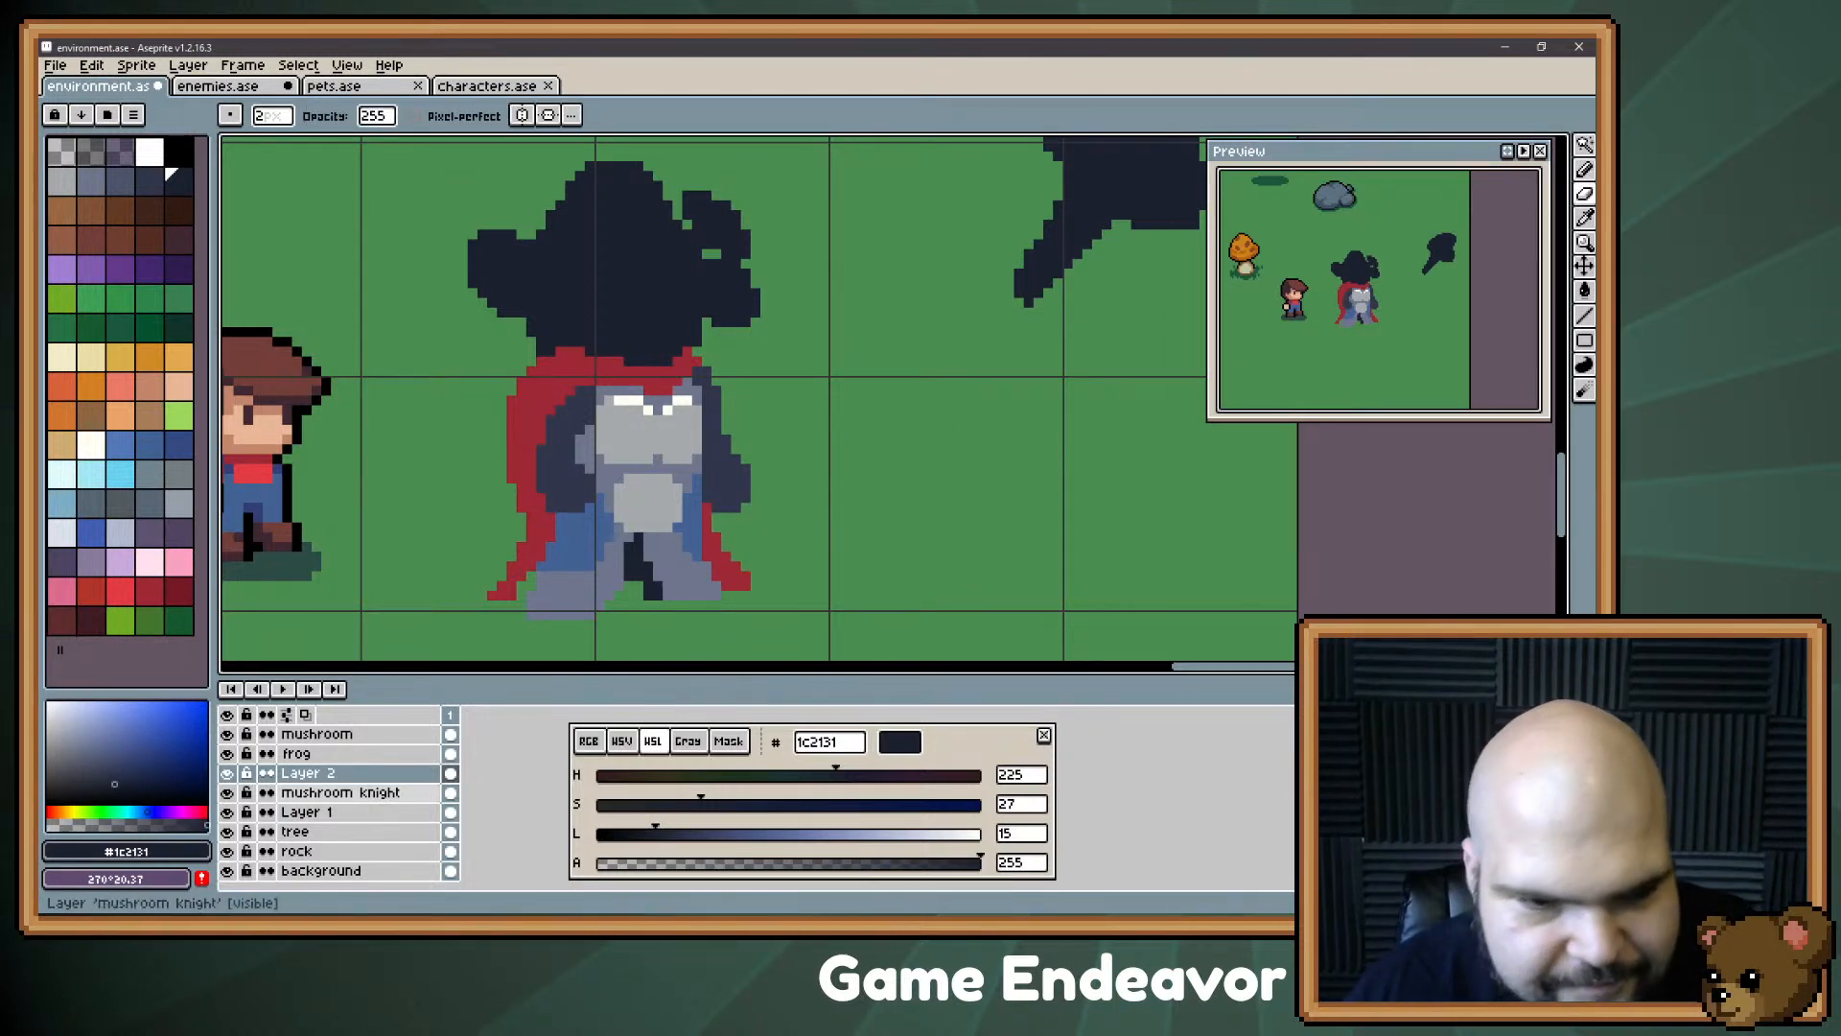
left_click(341, 793)
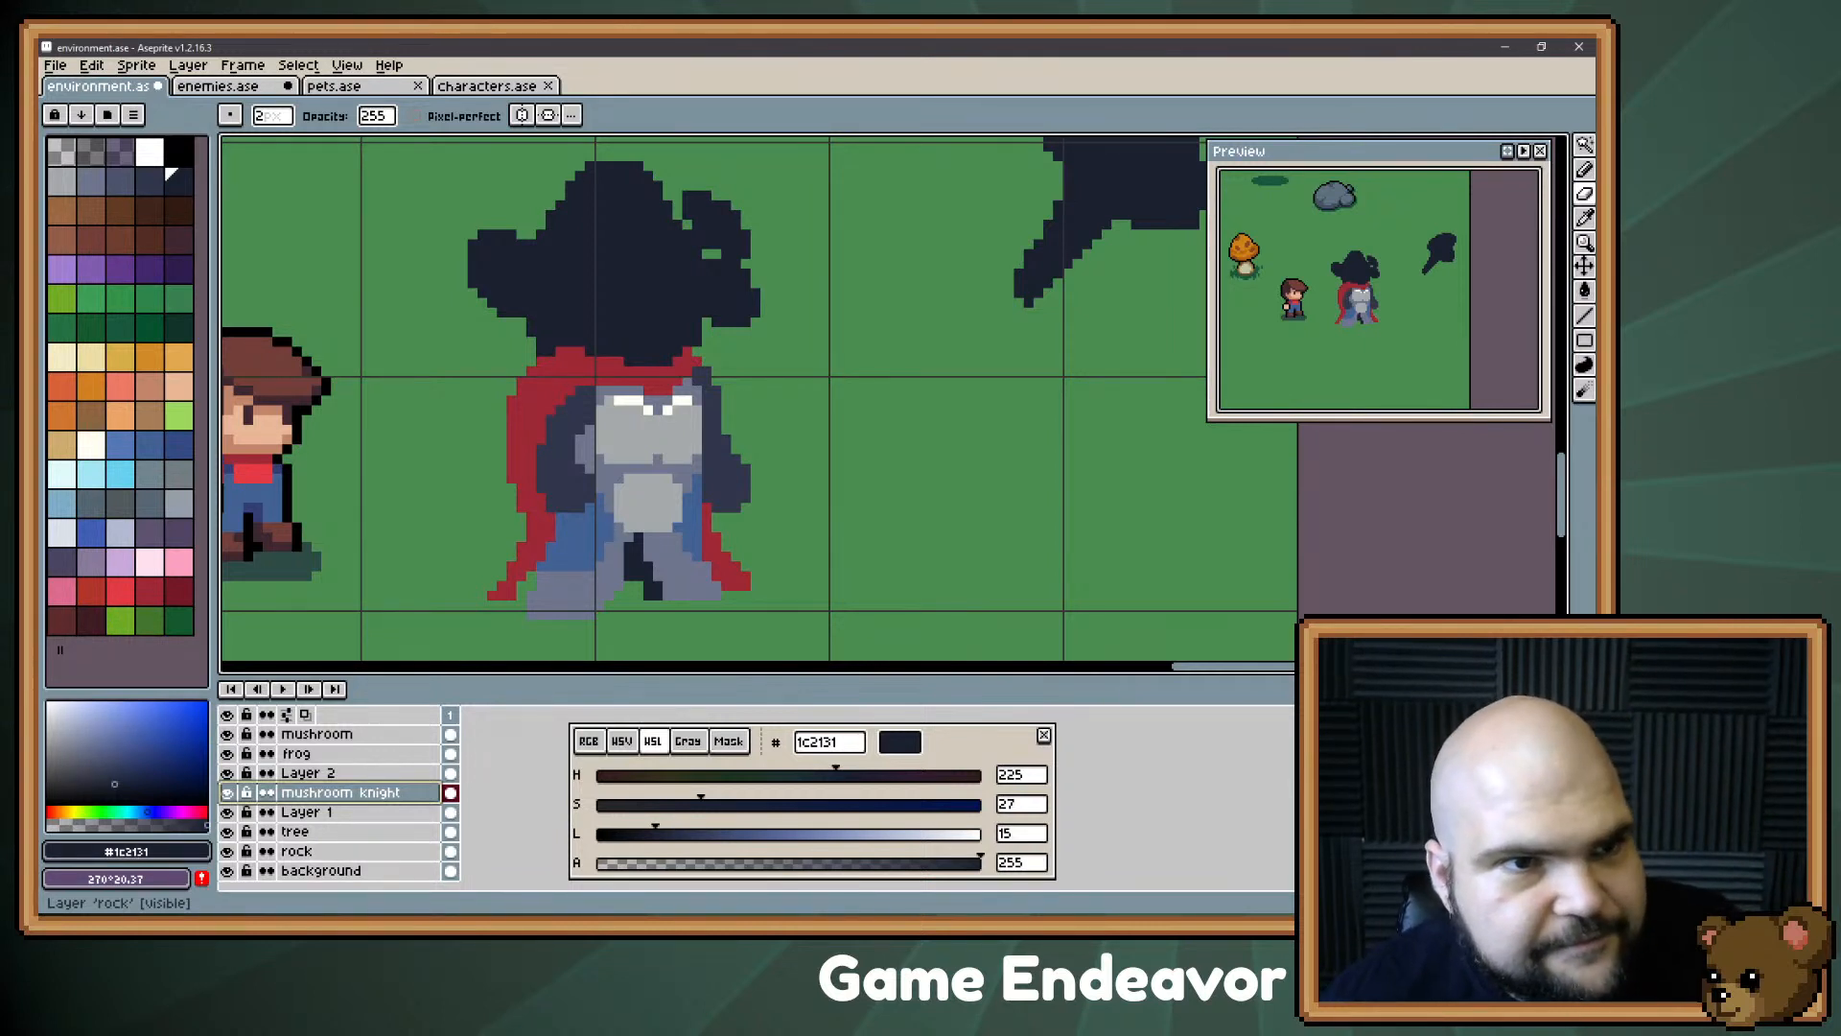
left_click(188, 65)
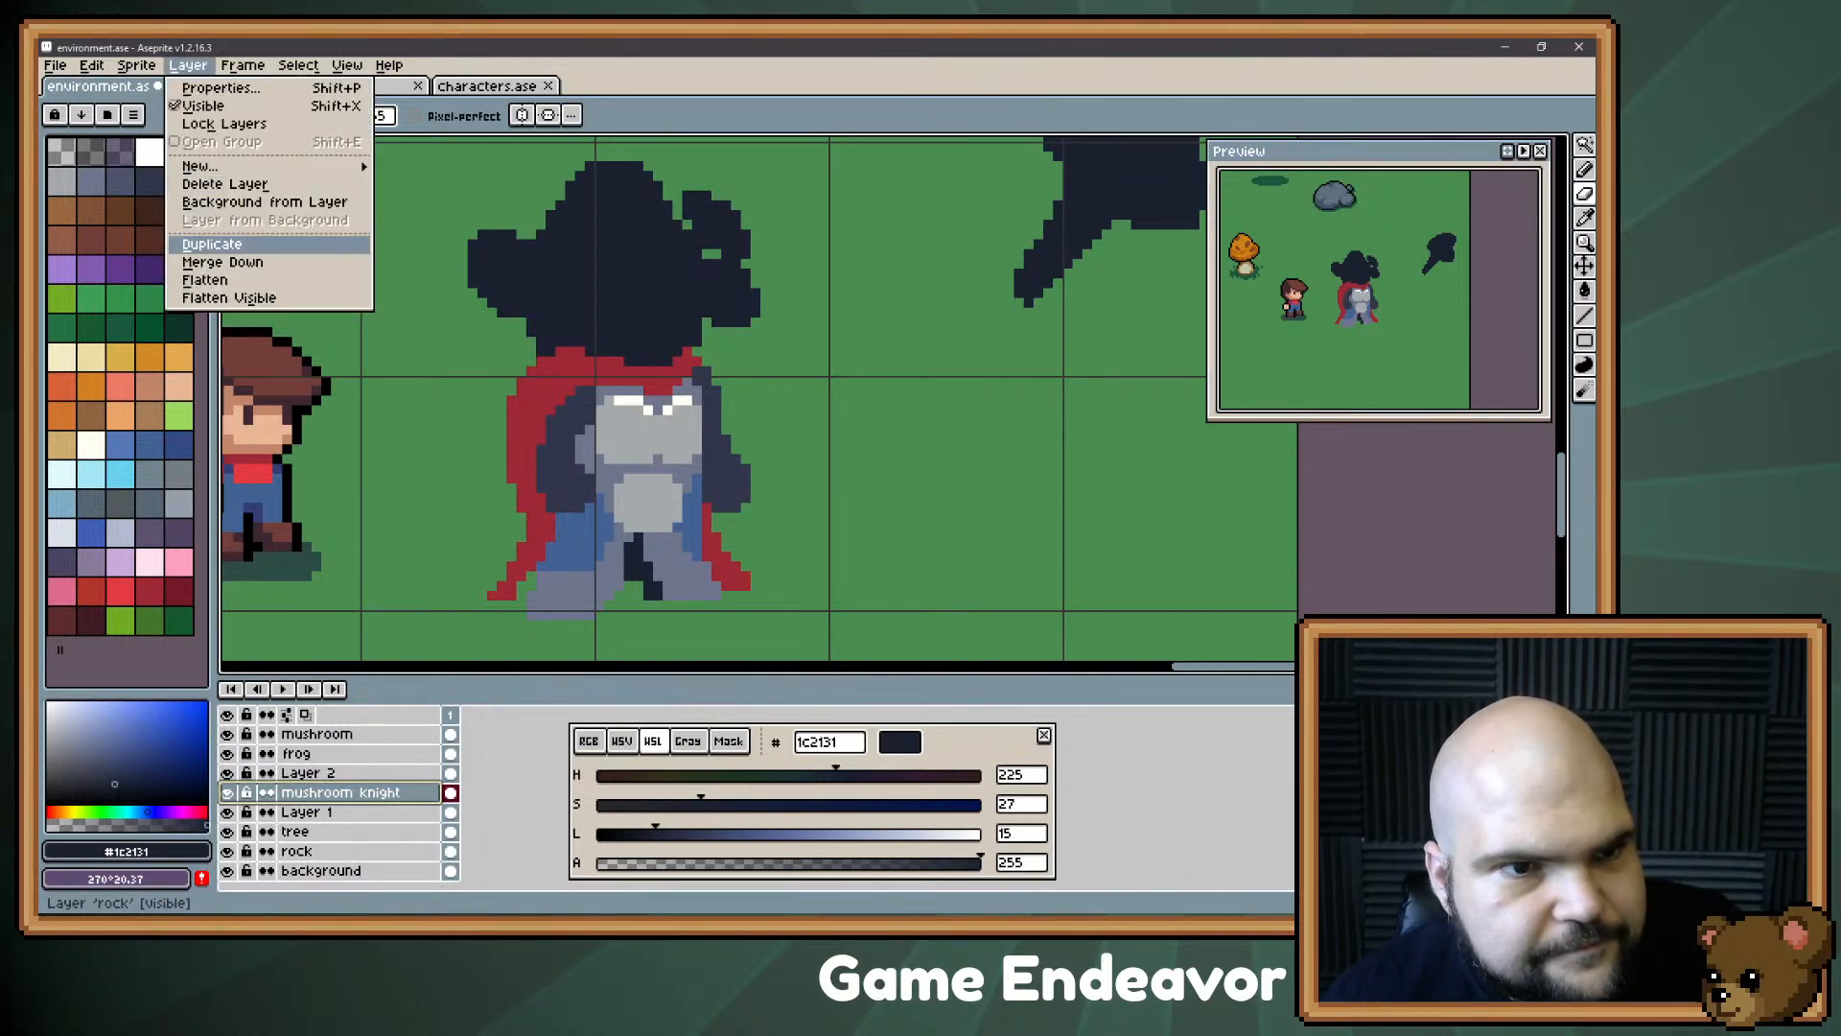
left_click(220, 245)
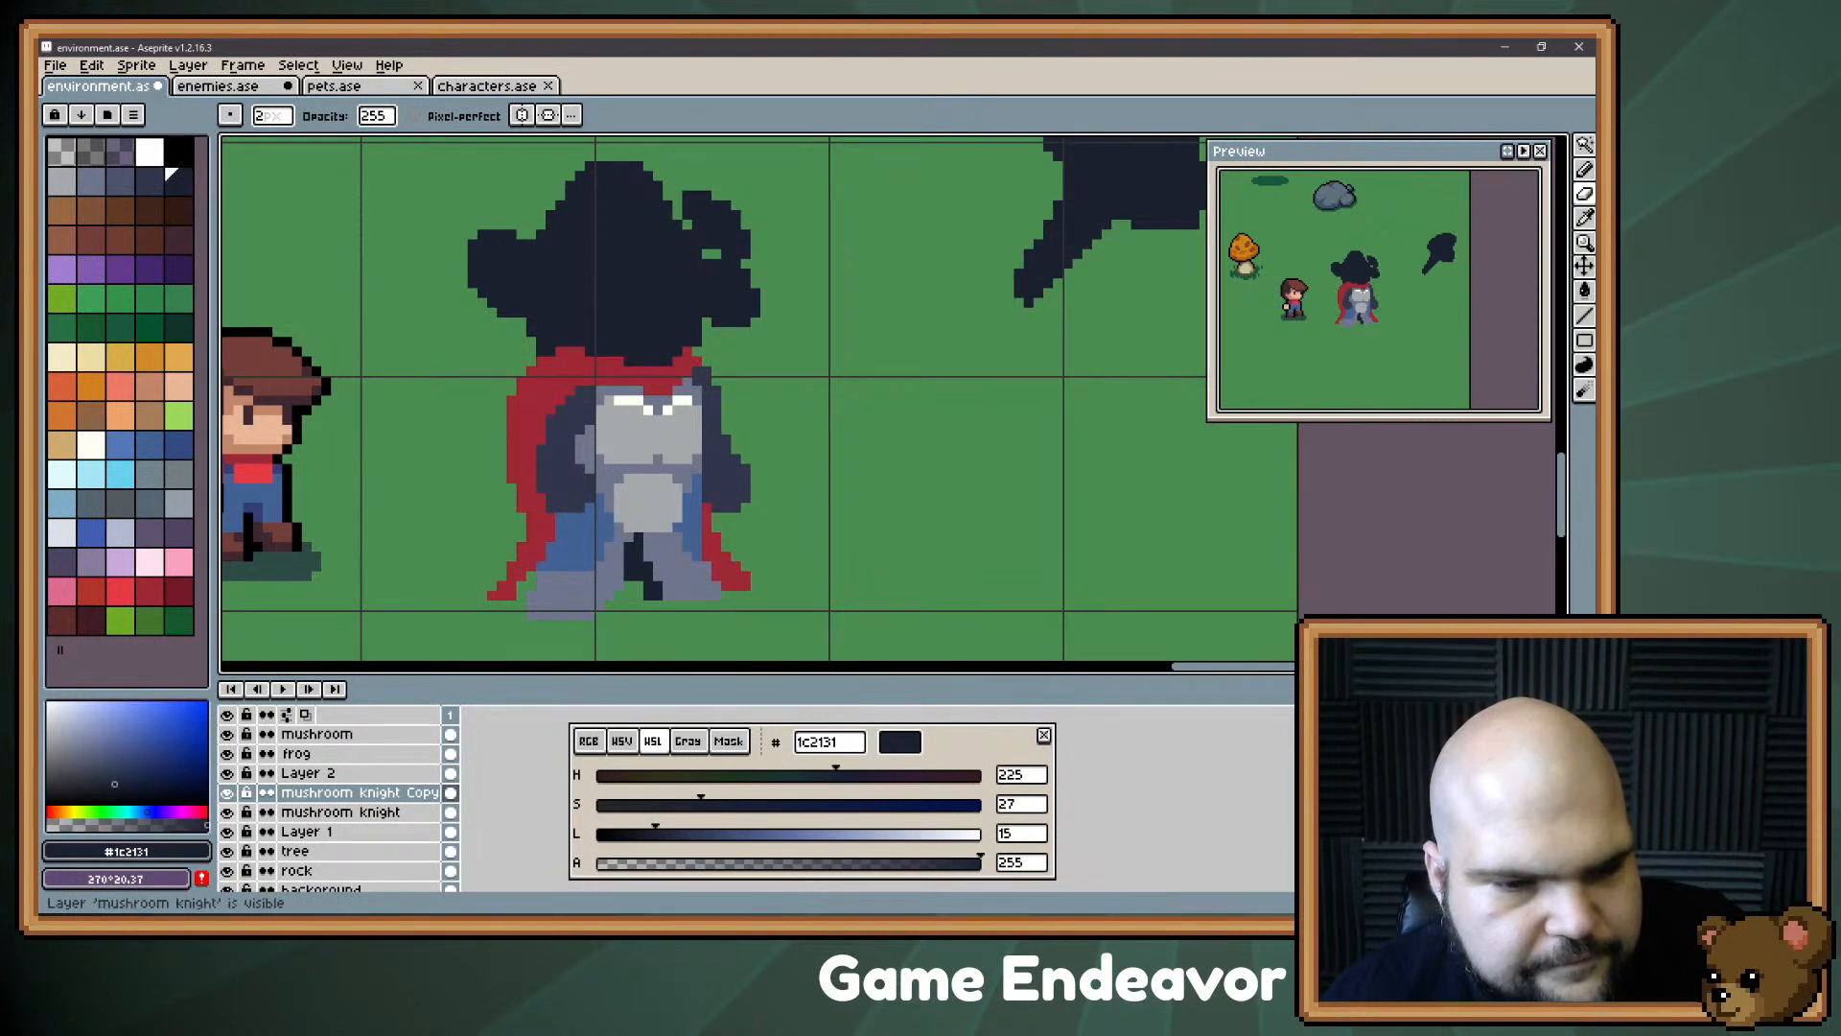
left_click(226, 811)
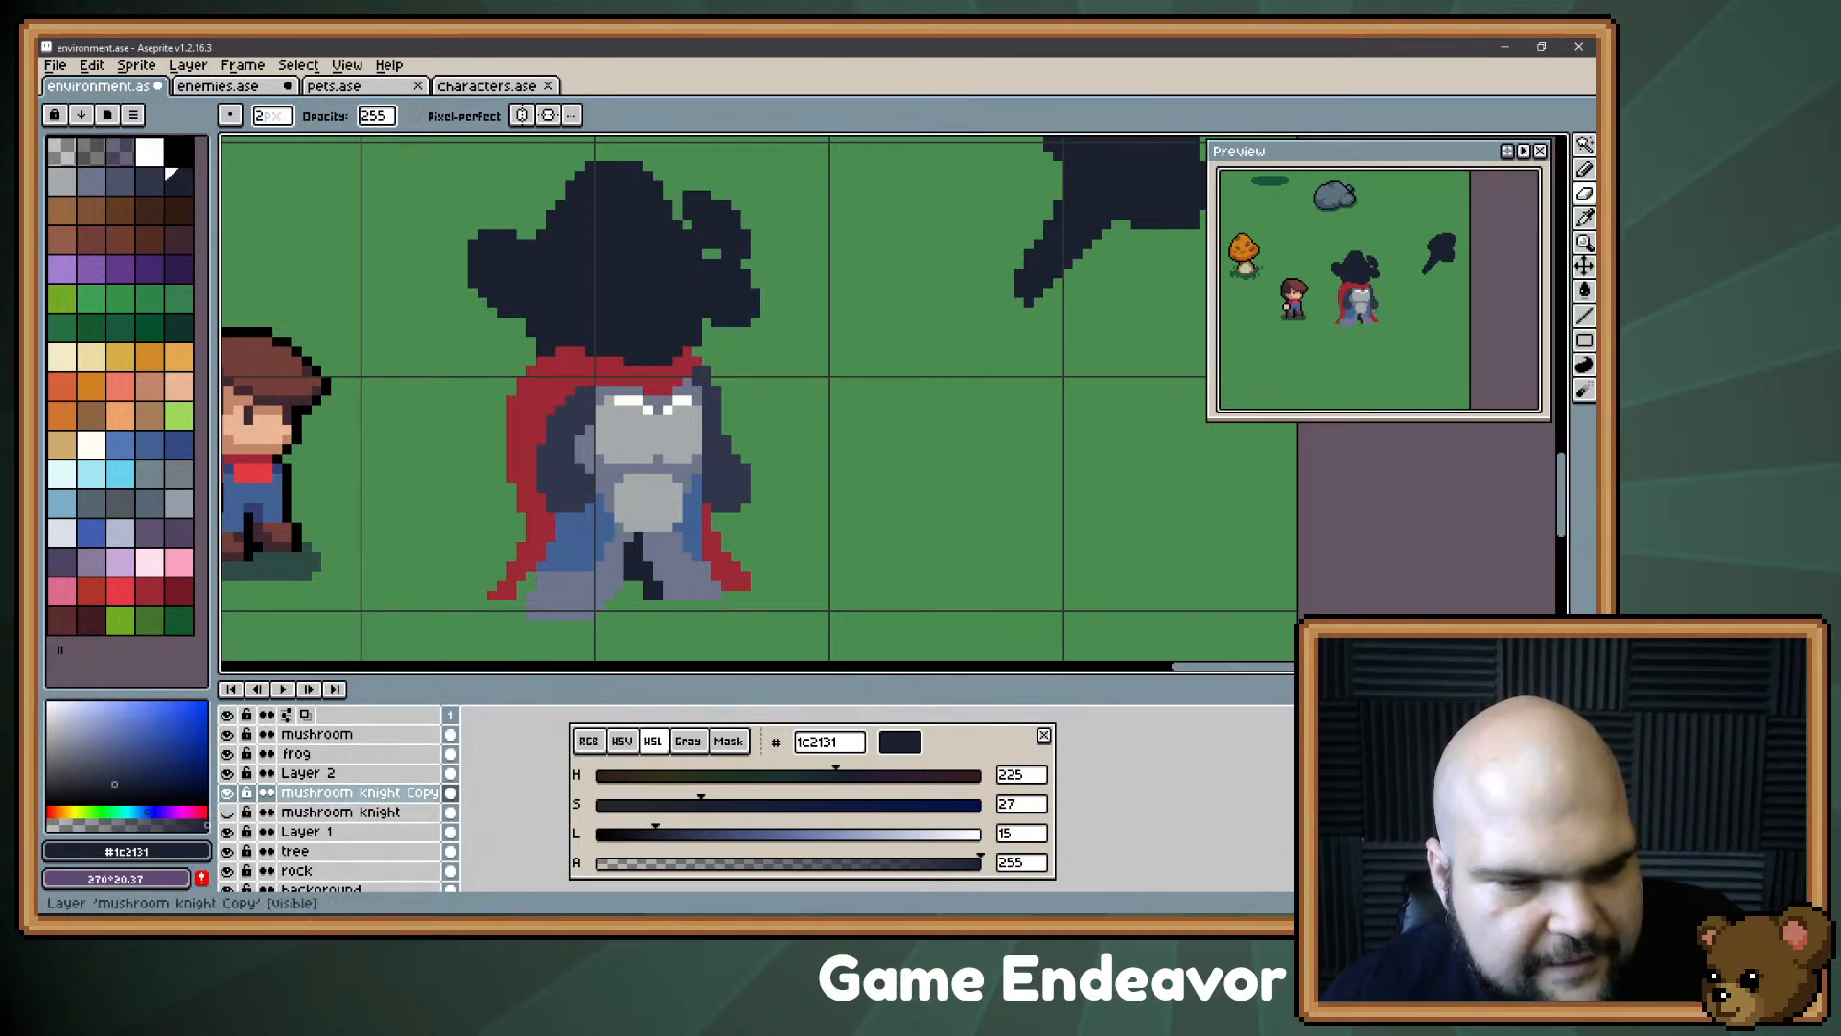
Step: Rename the duplicated mushroom knight layer as mushketeer
double_click(359, 792)
type("mu")
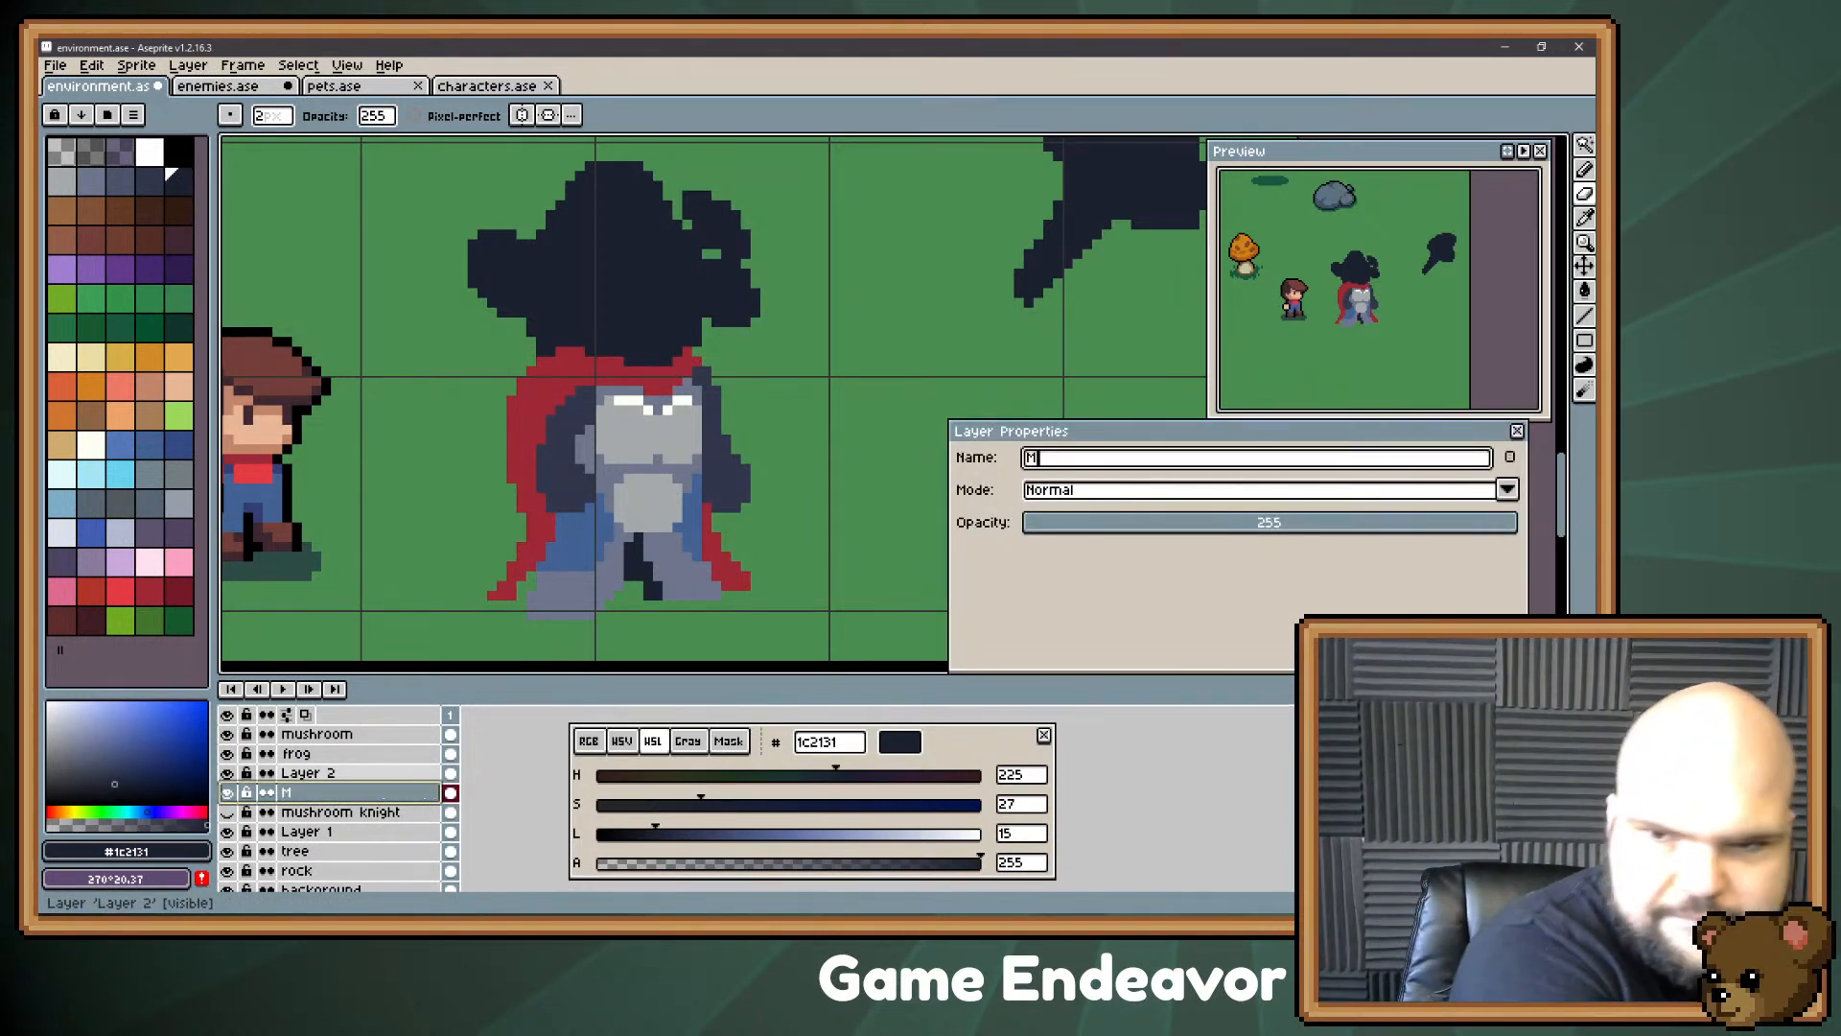
type("shke")
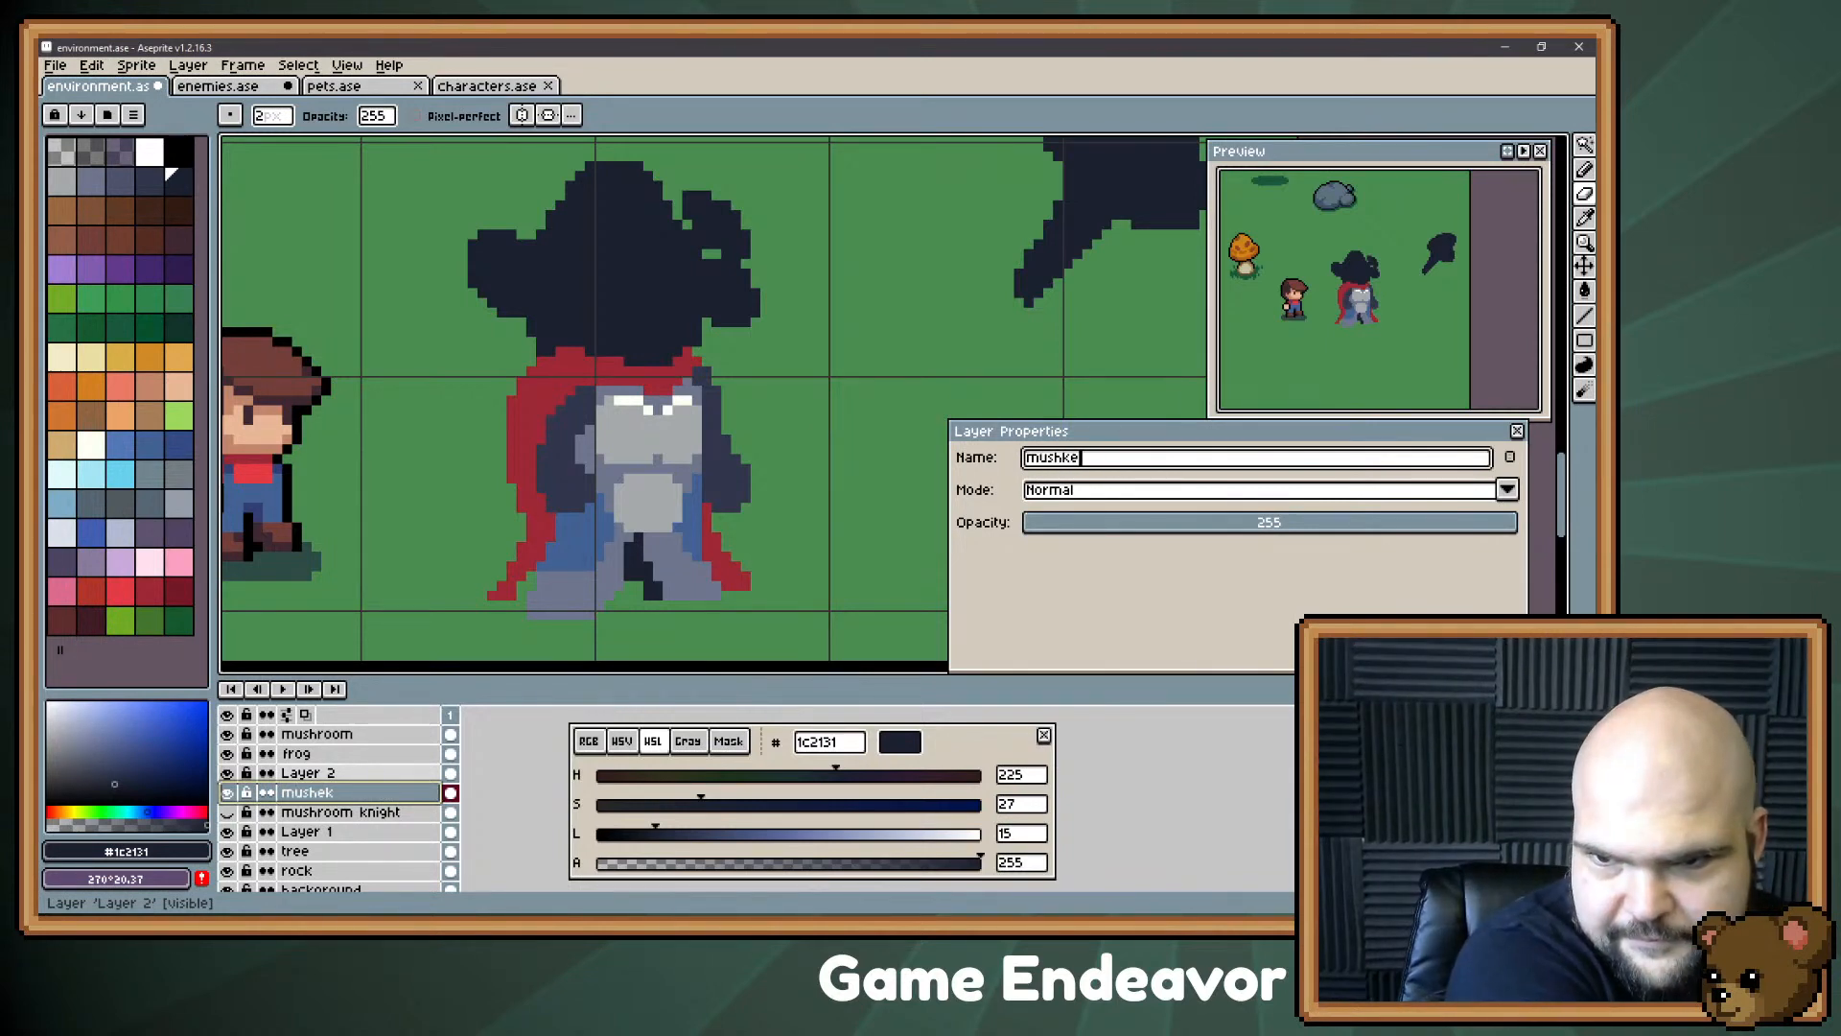
type("teer")
key("Return")
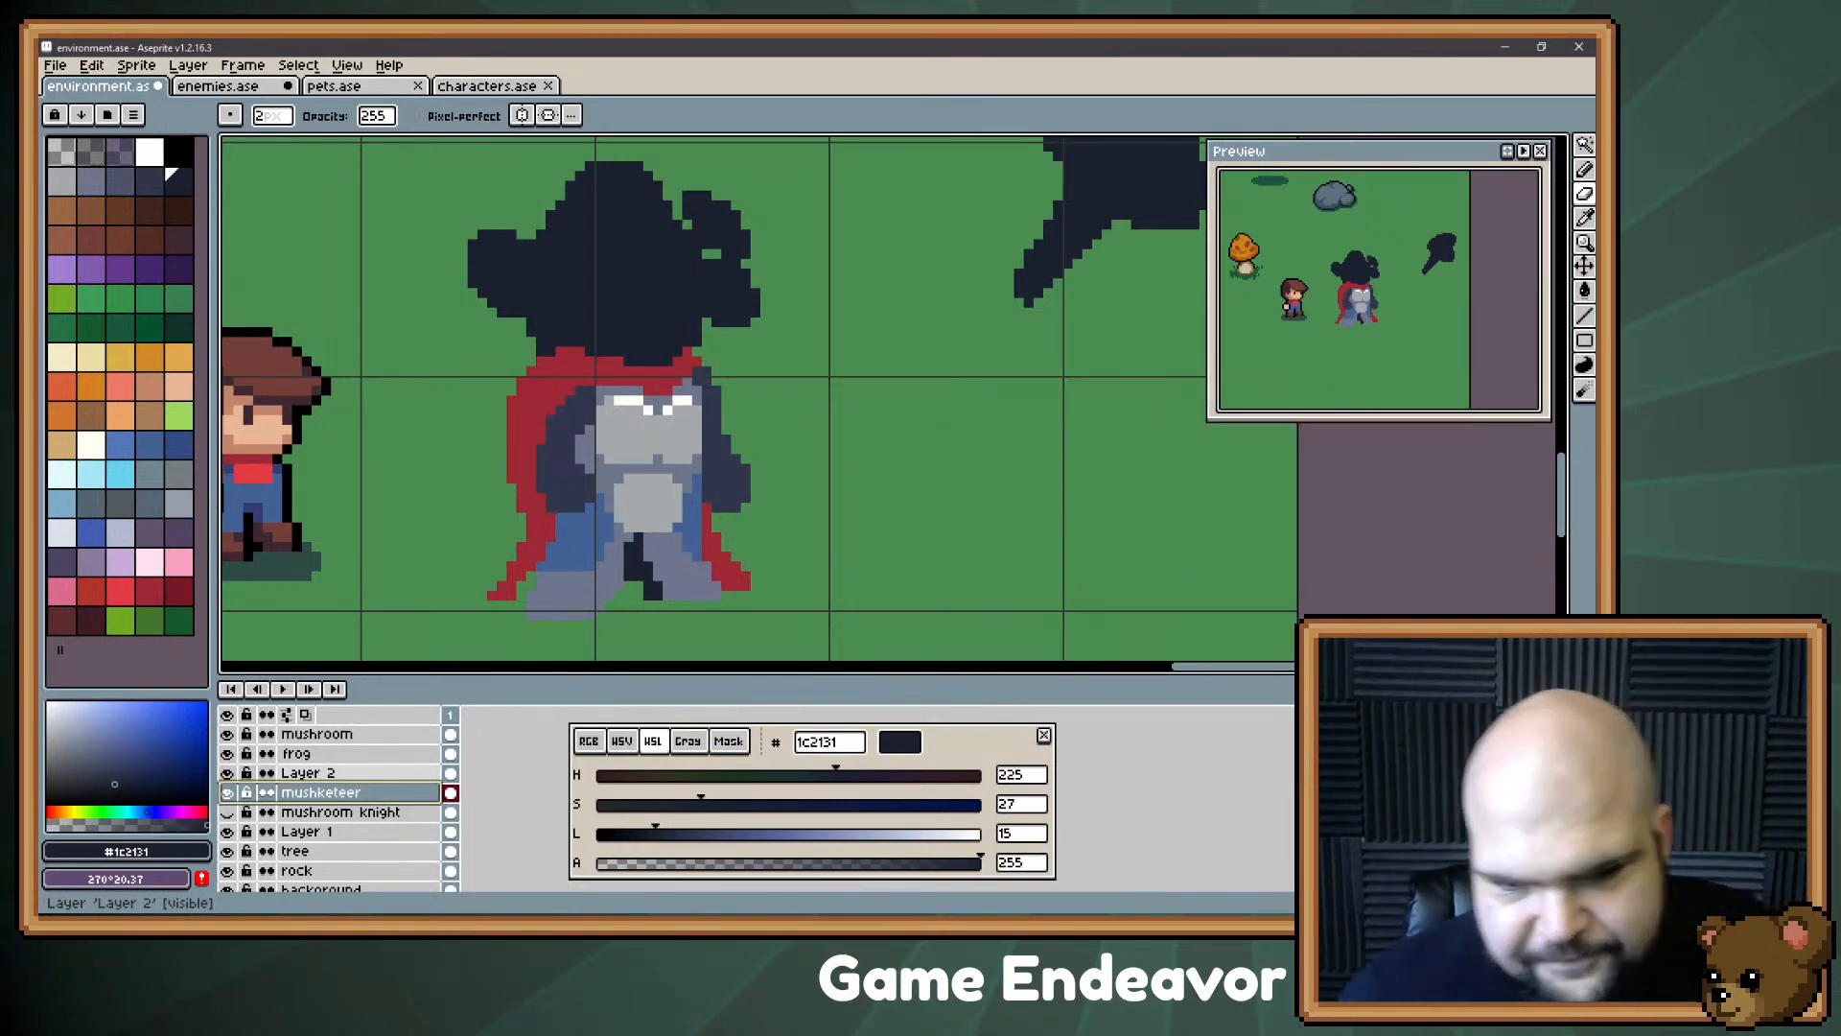
Step: Erase the red cape tail beside the leg farthest from the player character on the mushketeer layer, cleaning up with a 1-pixel eraser
left_click_drag(419, 337, 436, 338)
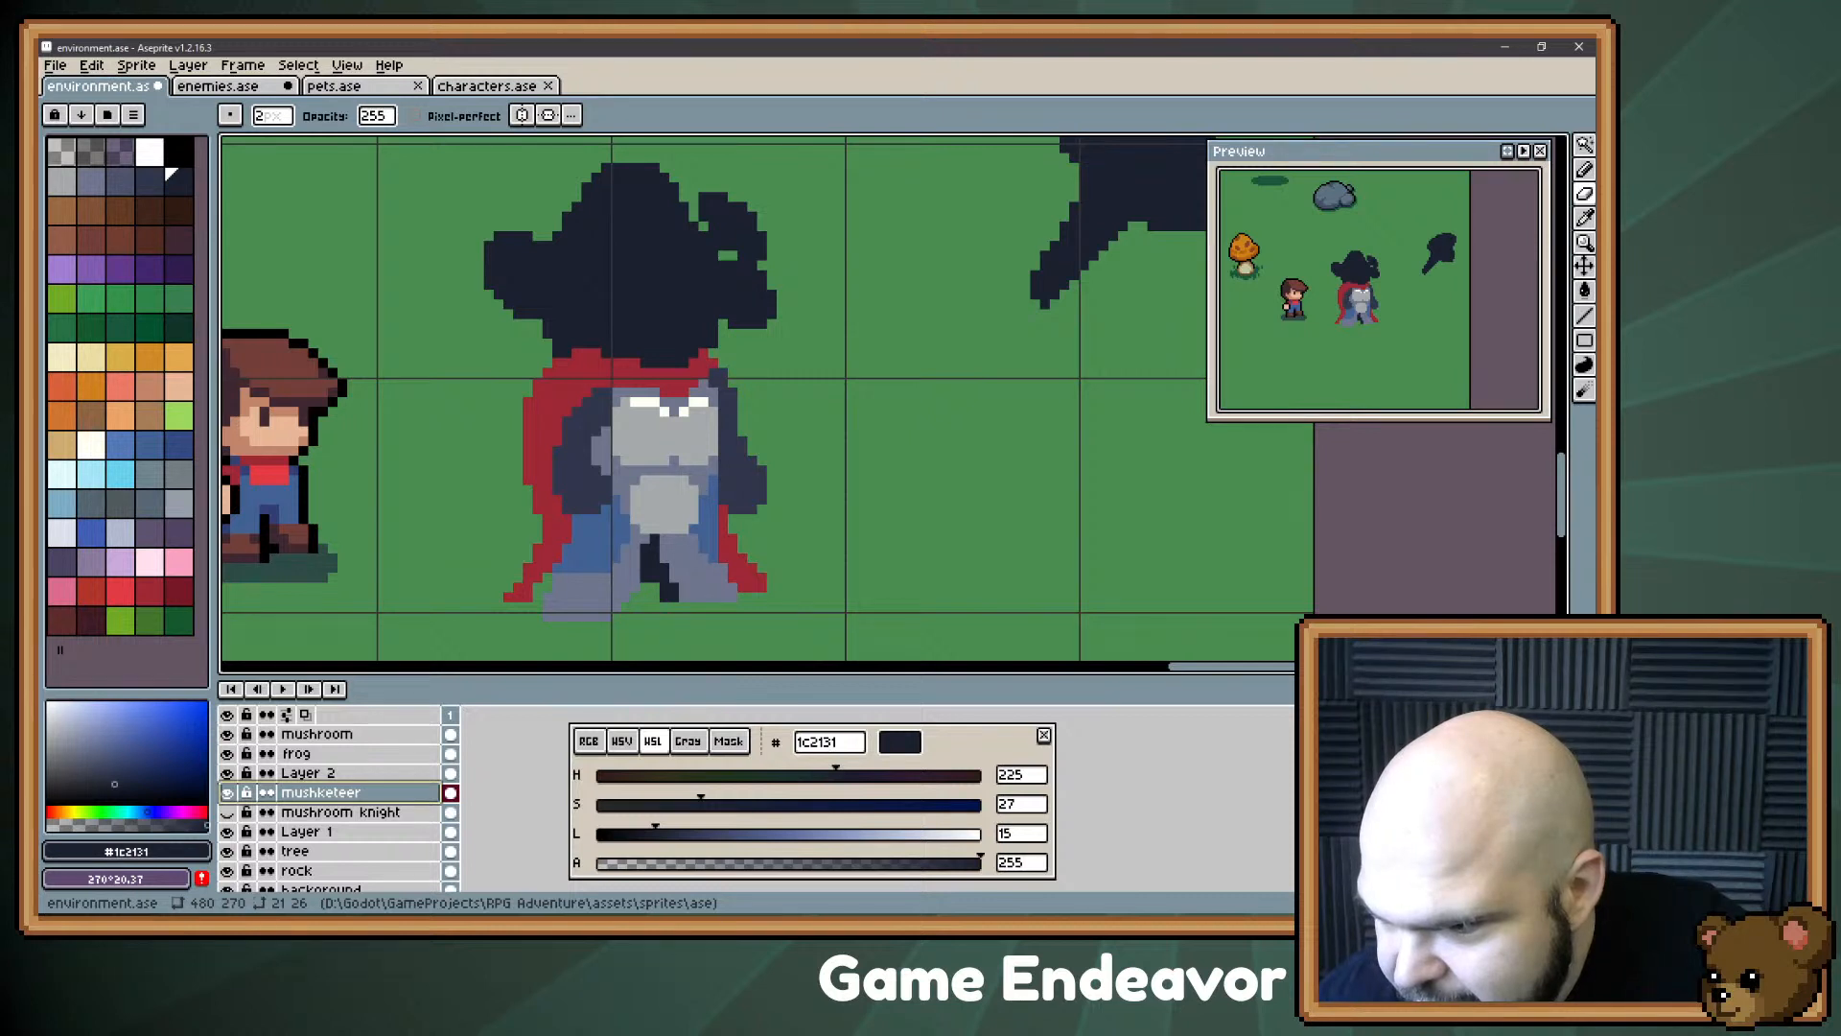
left_click_drag(864, 402, 914, 400)
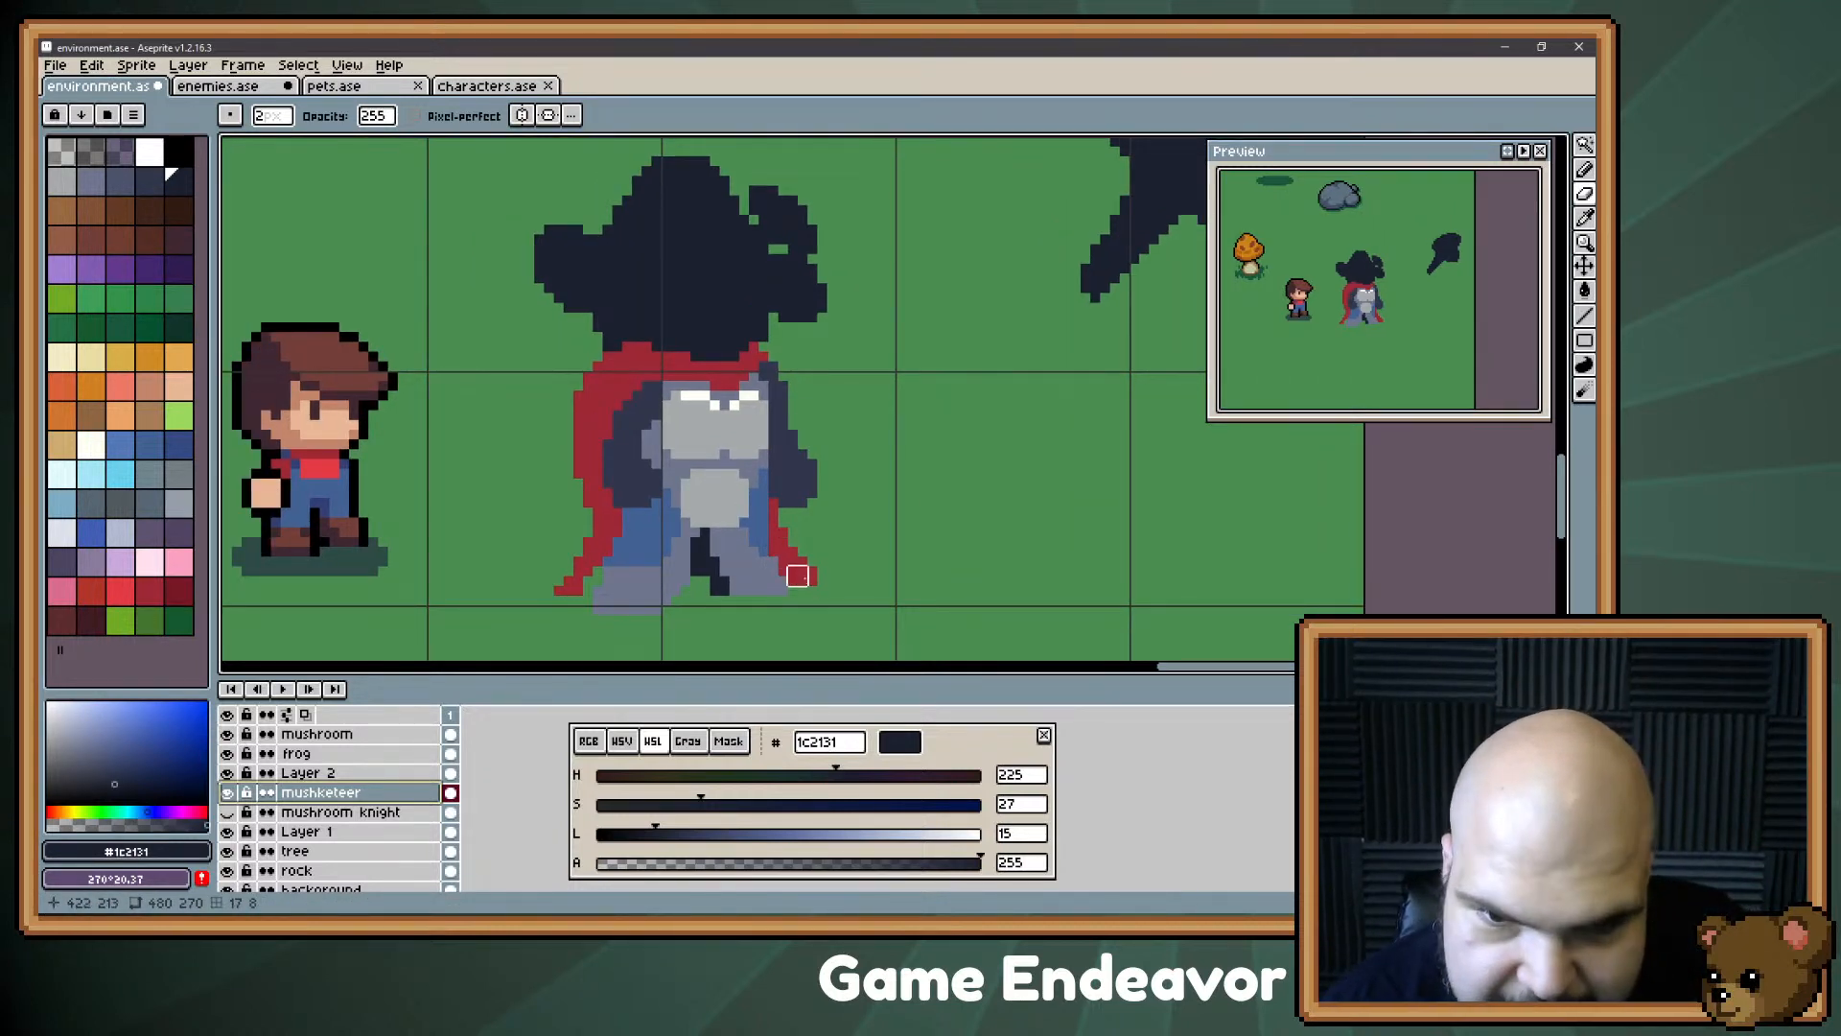
left_click_drag(794, 543, 785, 563)
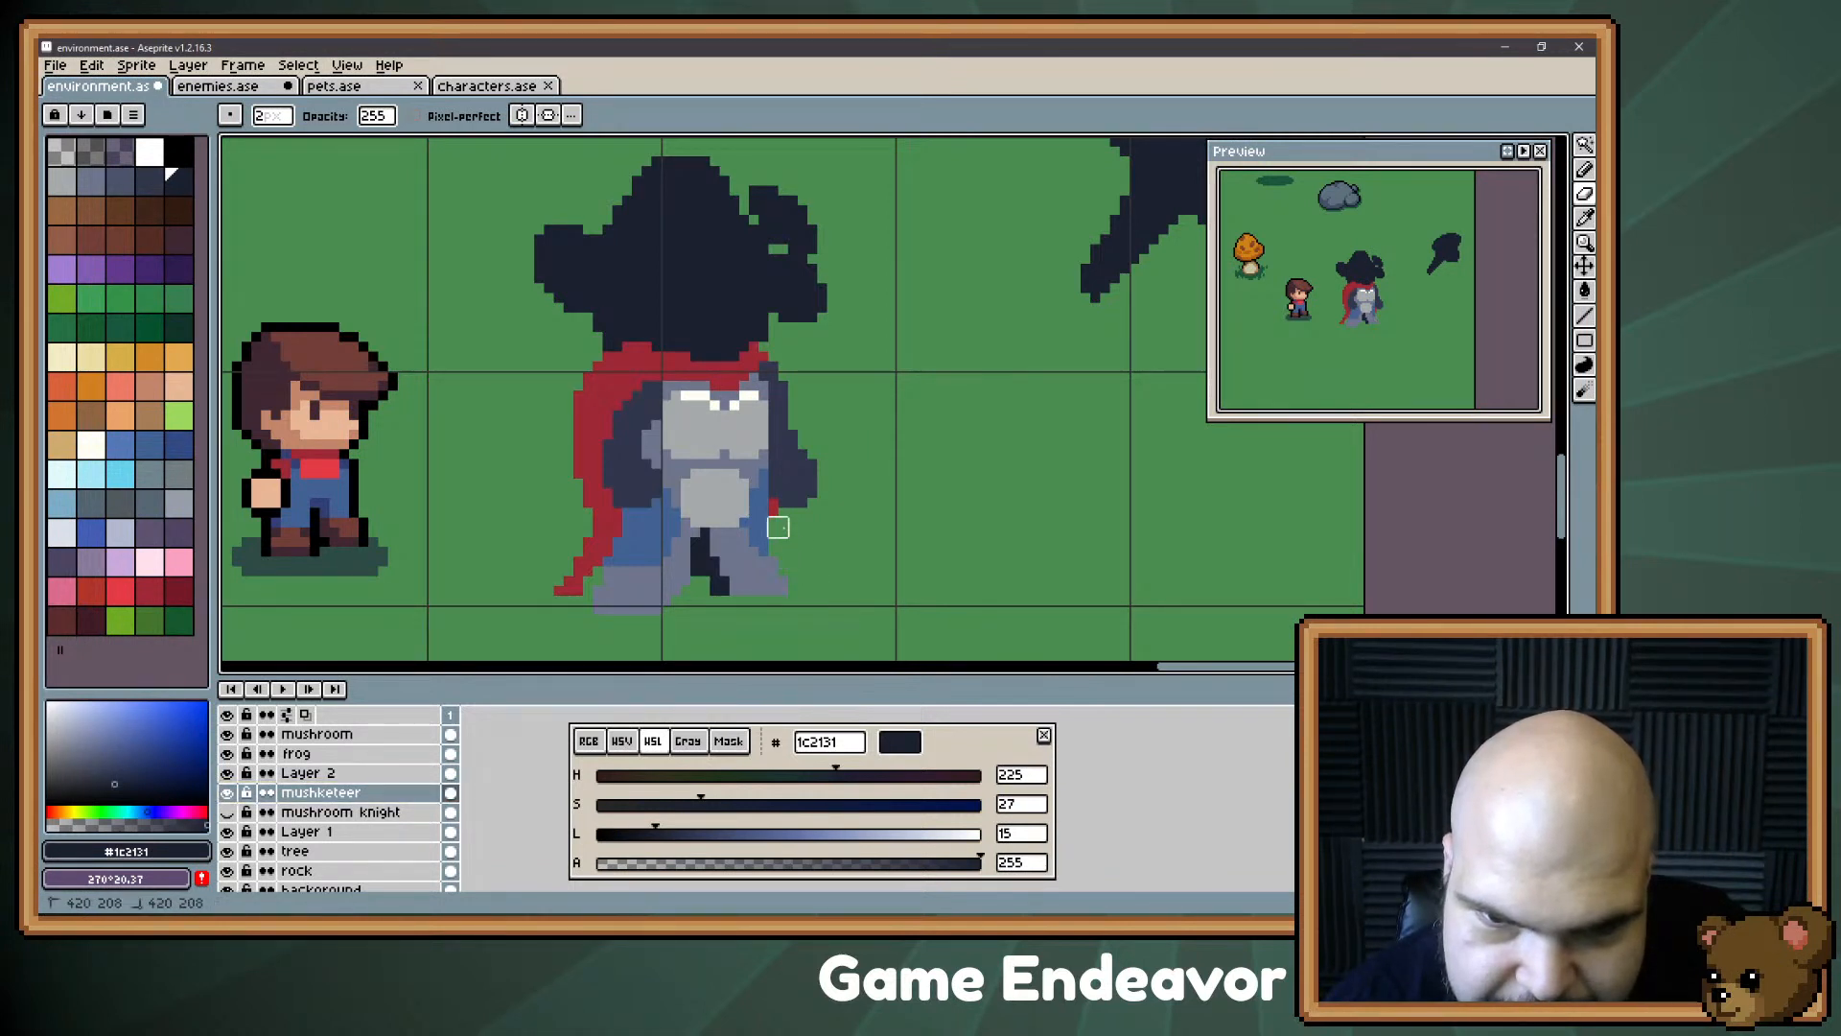
key("minus")
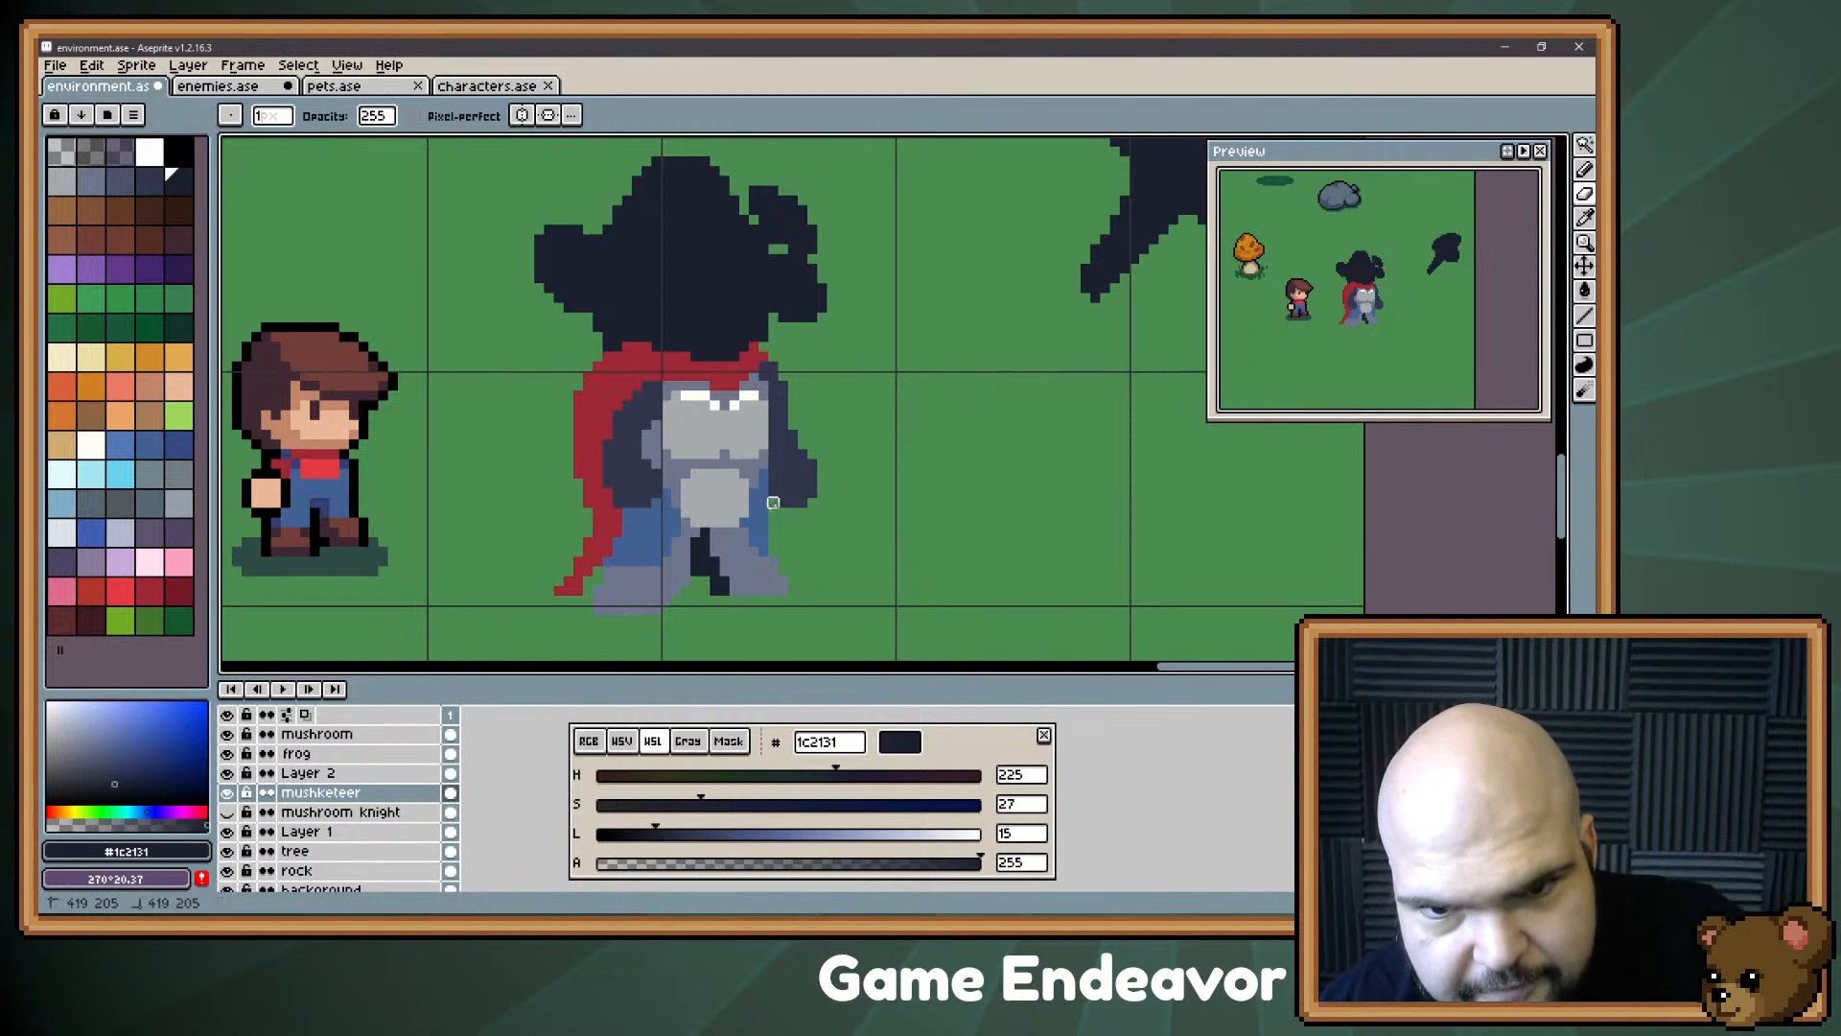
Step: Paint the red cape (#9e2835) over the near shoulder and down the front of the mushketeer's chest, leaving part of the arm exposed
key("b")
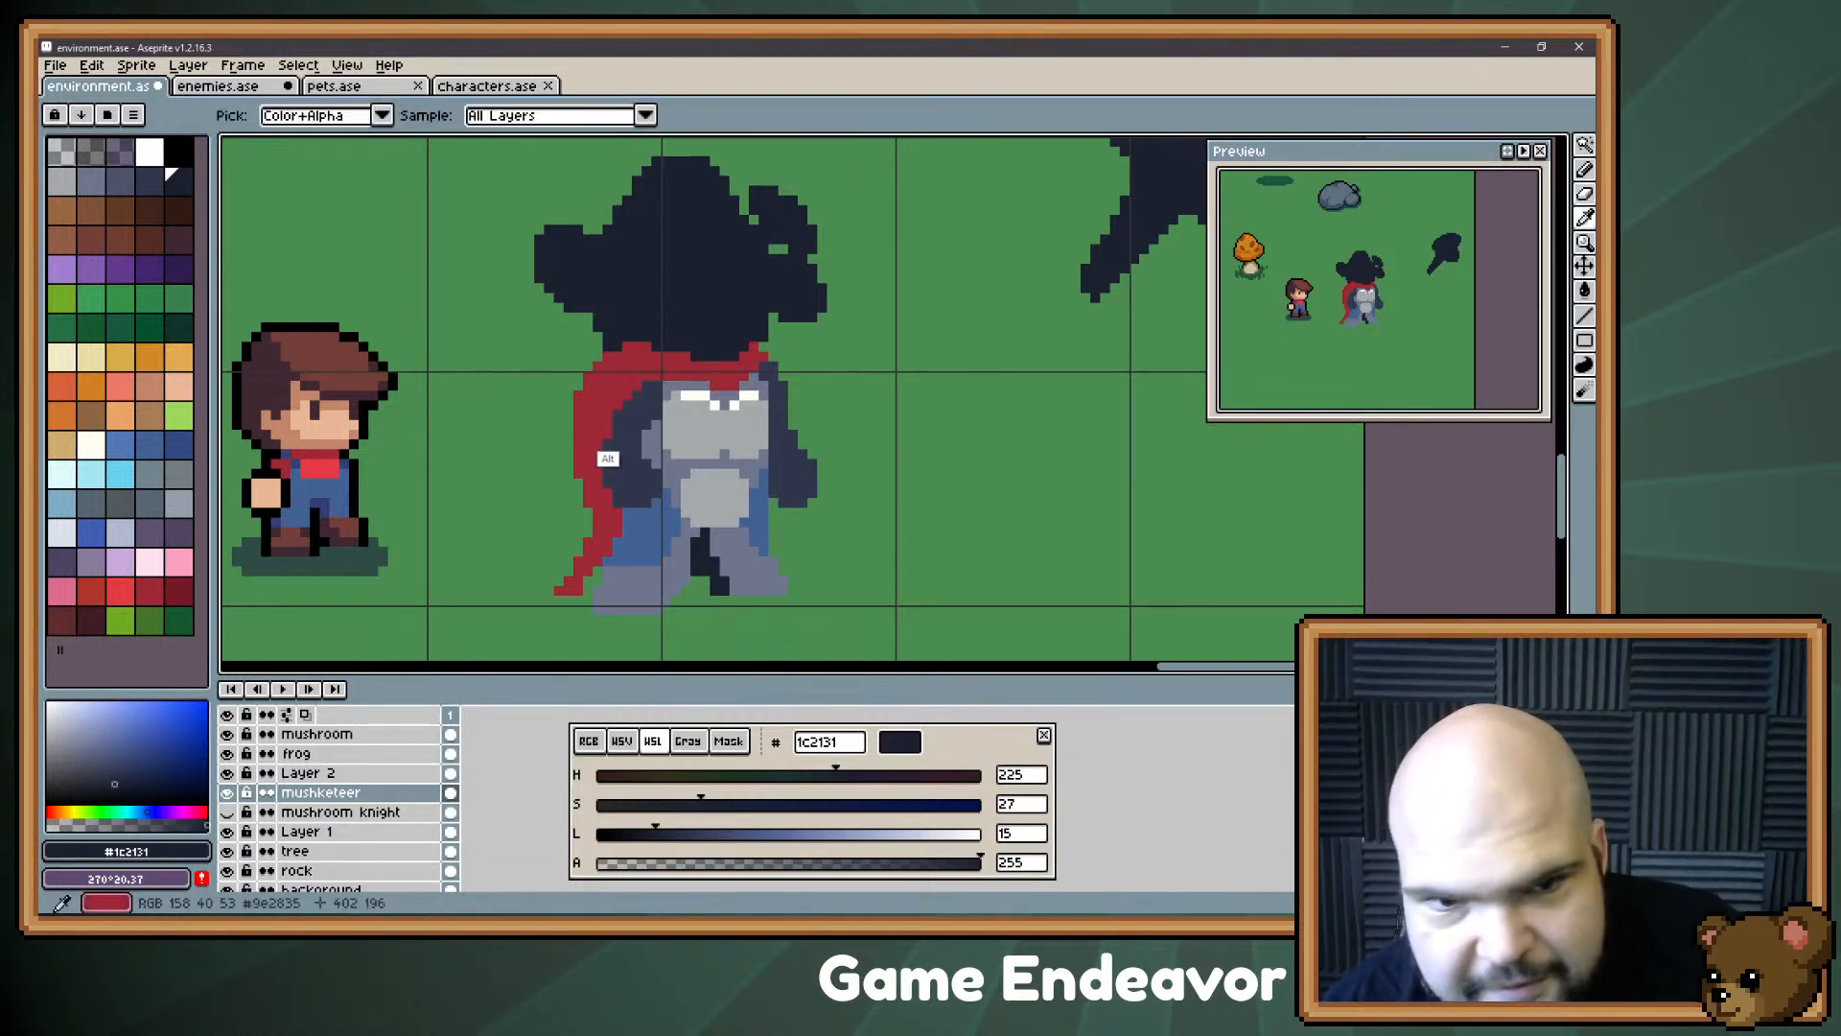
left_click(604, 455, "alt")
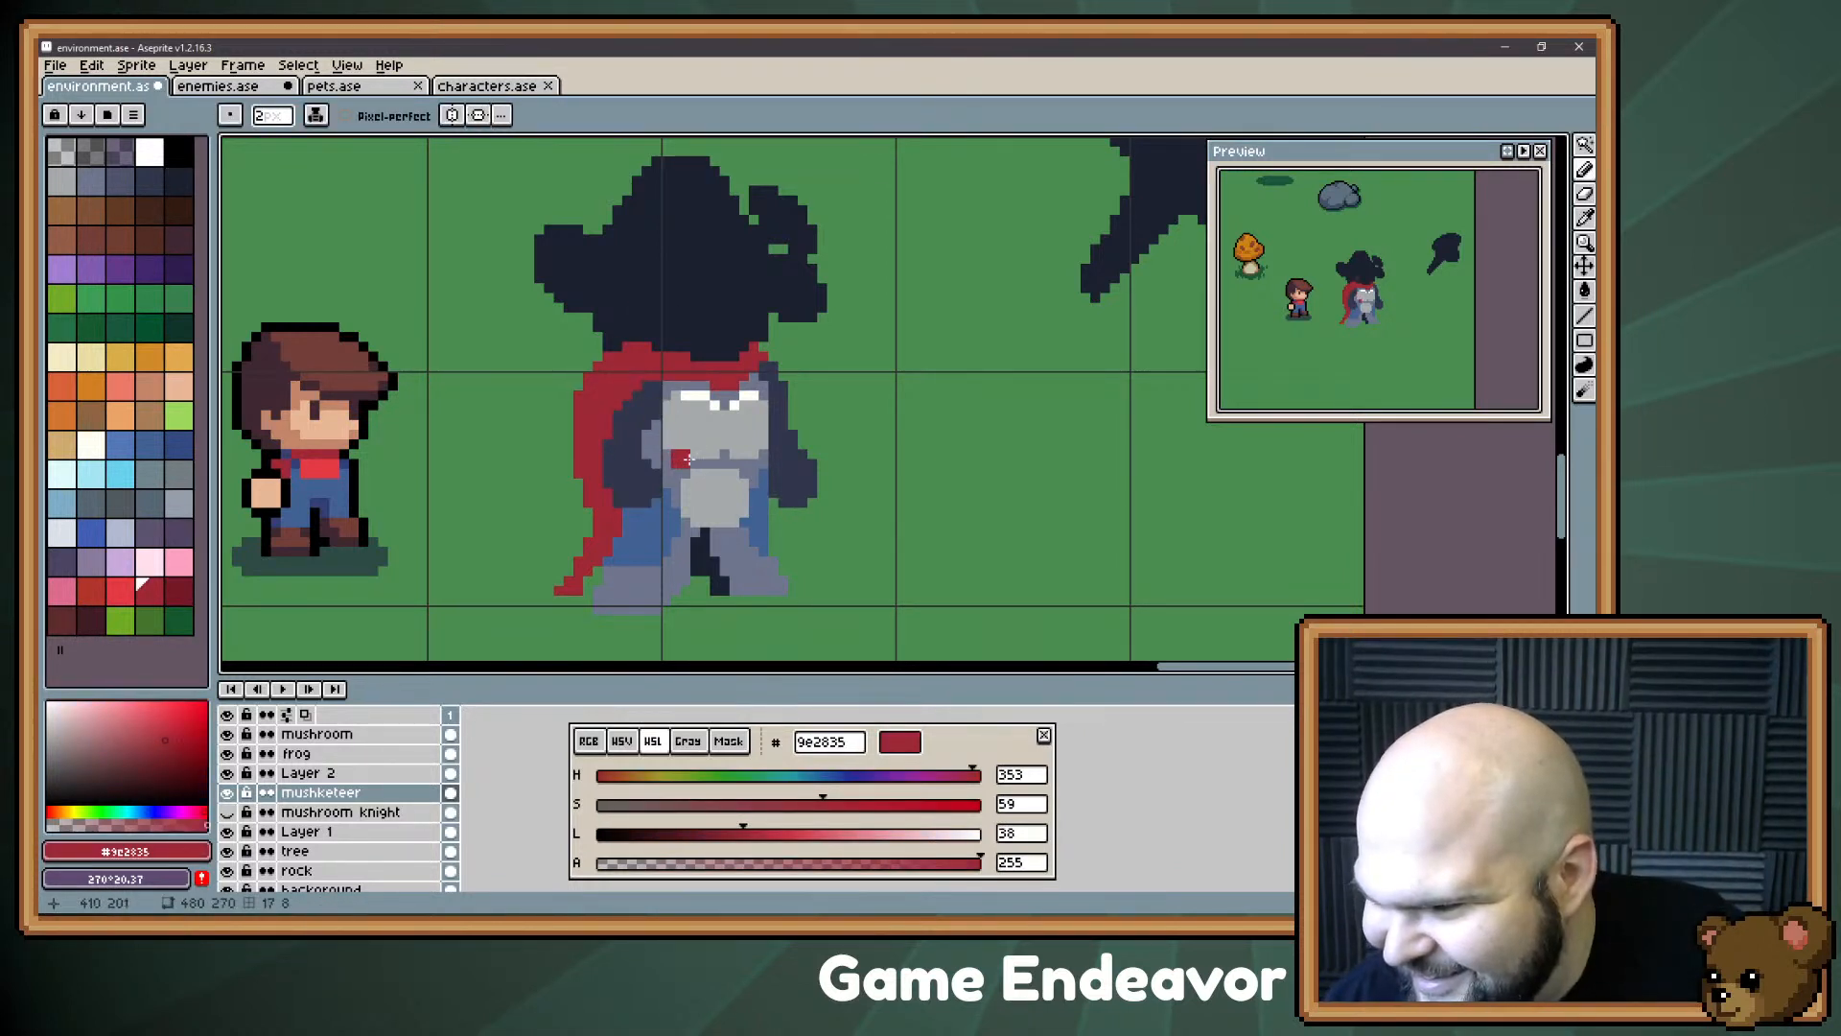
left_click_drag(672, 388, 701, 521)
left_click_drag(653, 463, 659, 451)
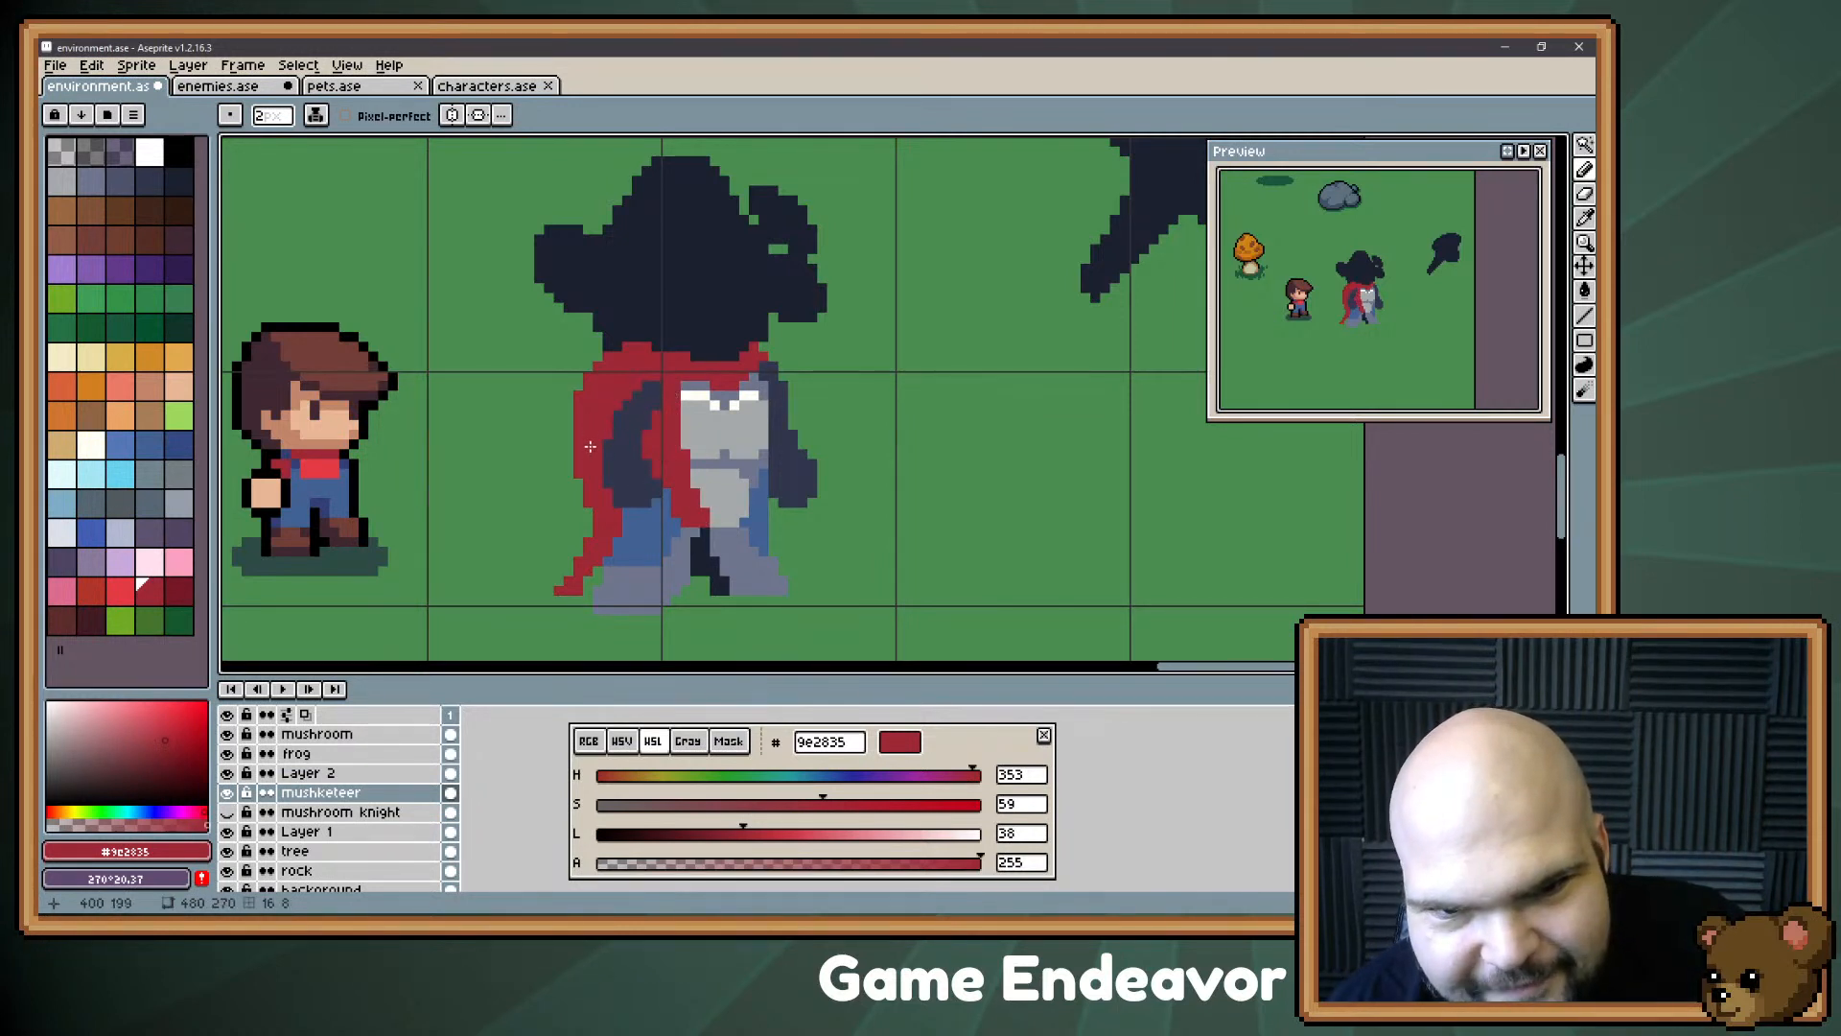
mouse_move(620, 432)
left_mouse_down()
mouse_move(649, 382)
mouse_move(673, 461)
mouse_move(703, 385)
mouse_move(684, 421)
left_mouse_up()
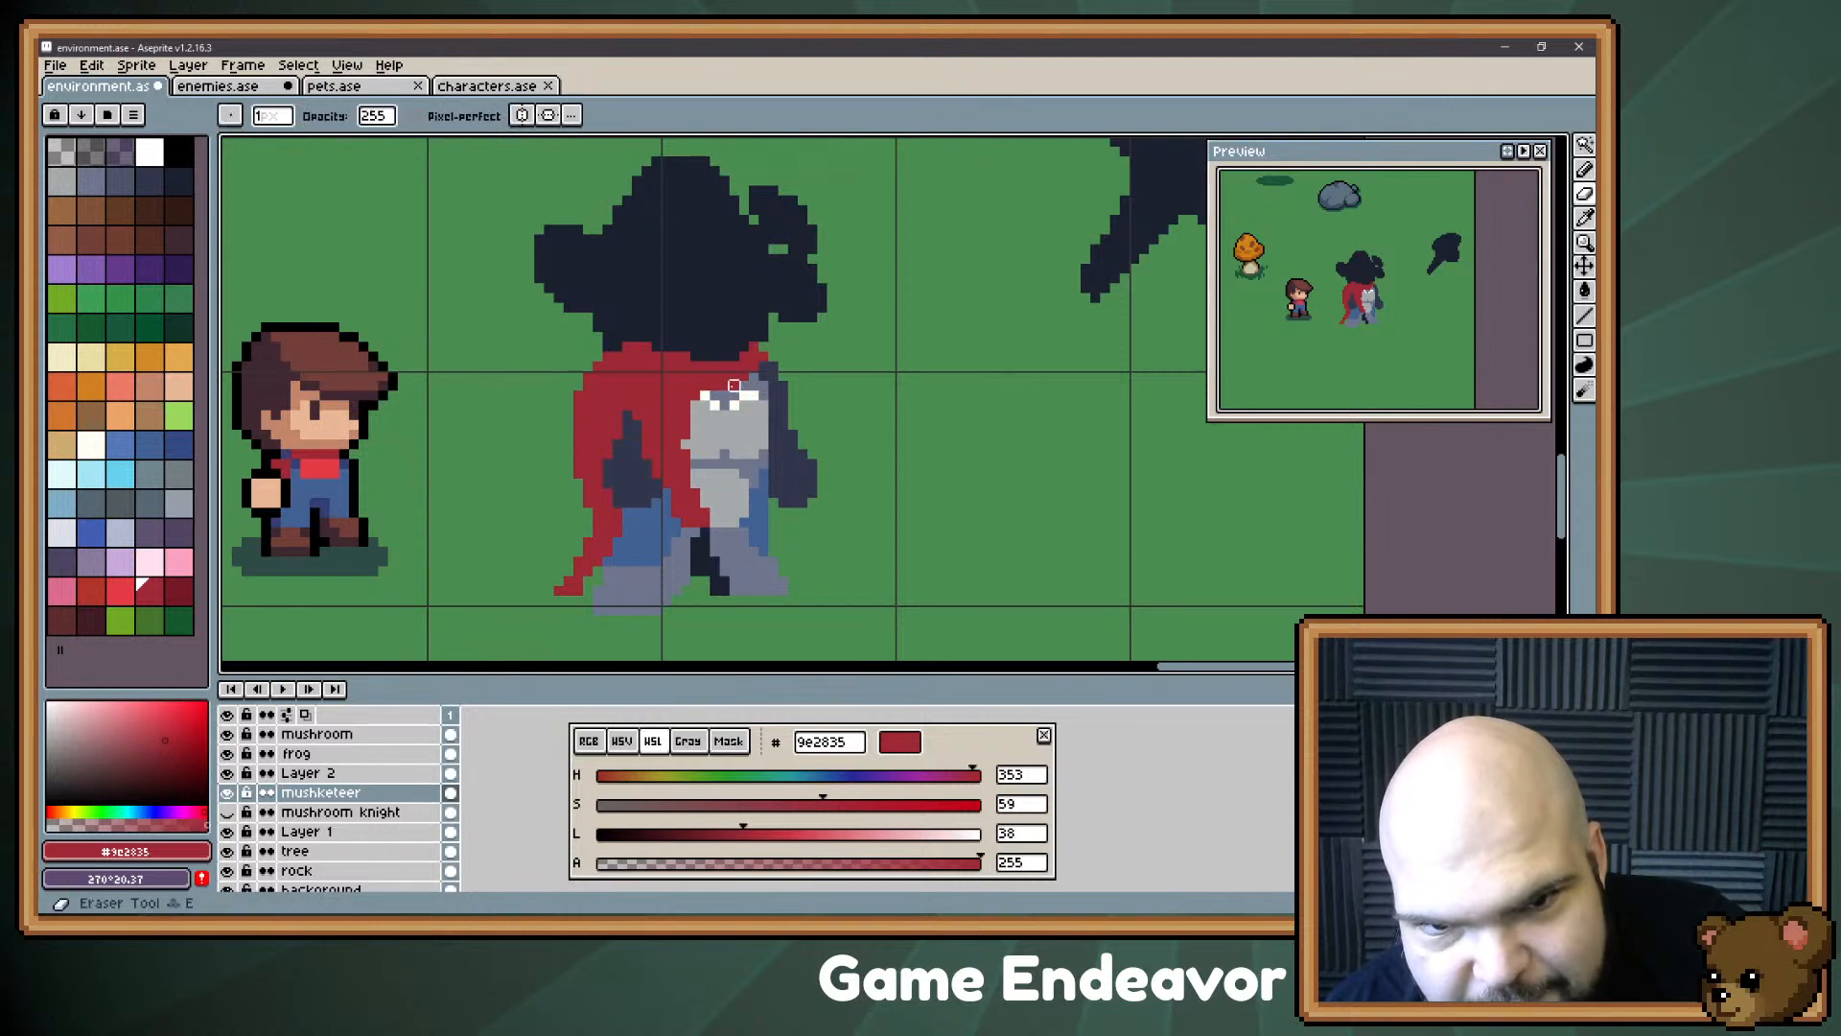
Step: Cover the remaining red collar, white eyes and light grey belly with body grey #6d758d, making the torso and front leg one flat colour
left_click(728, 395, "alt")
left_click_drag(722, 386, 743, 369)
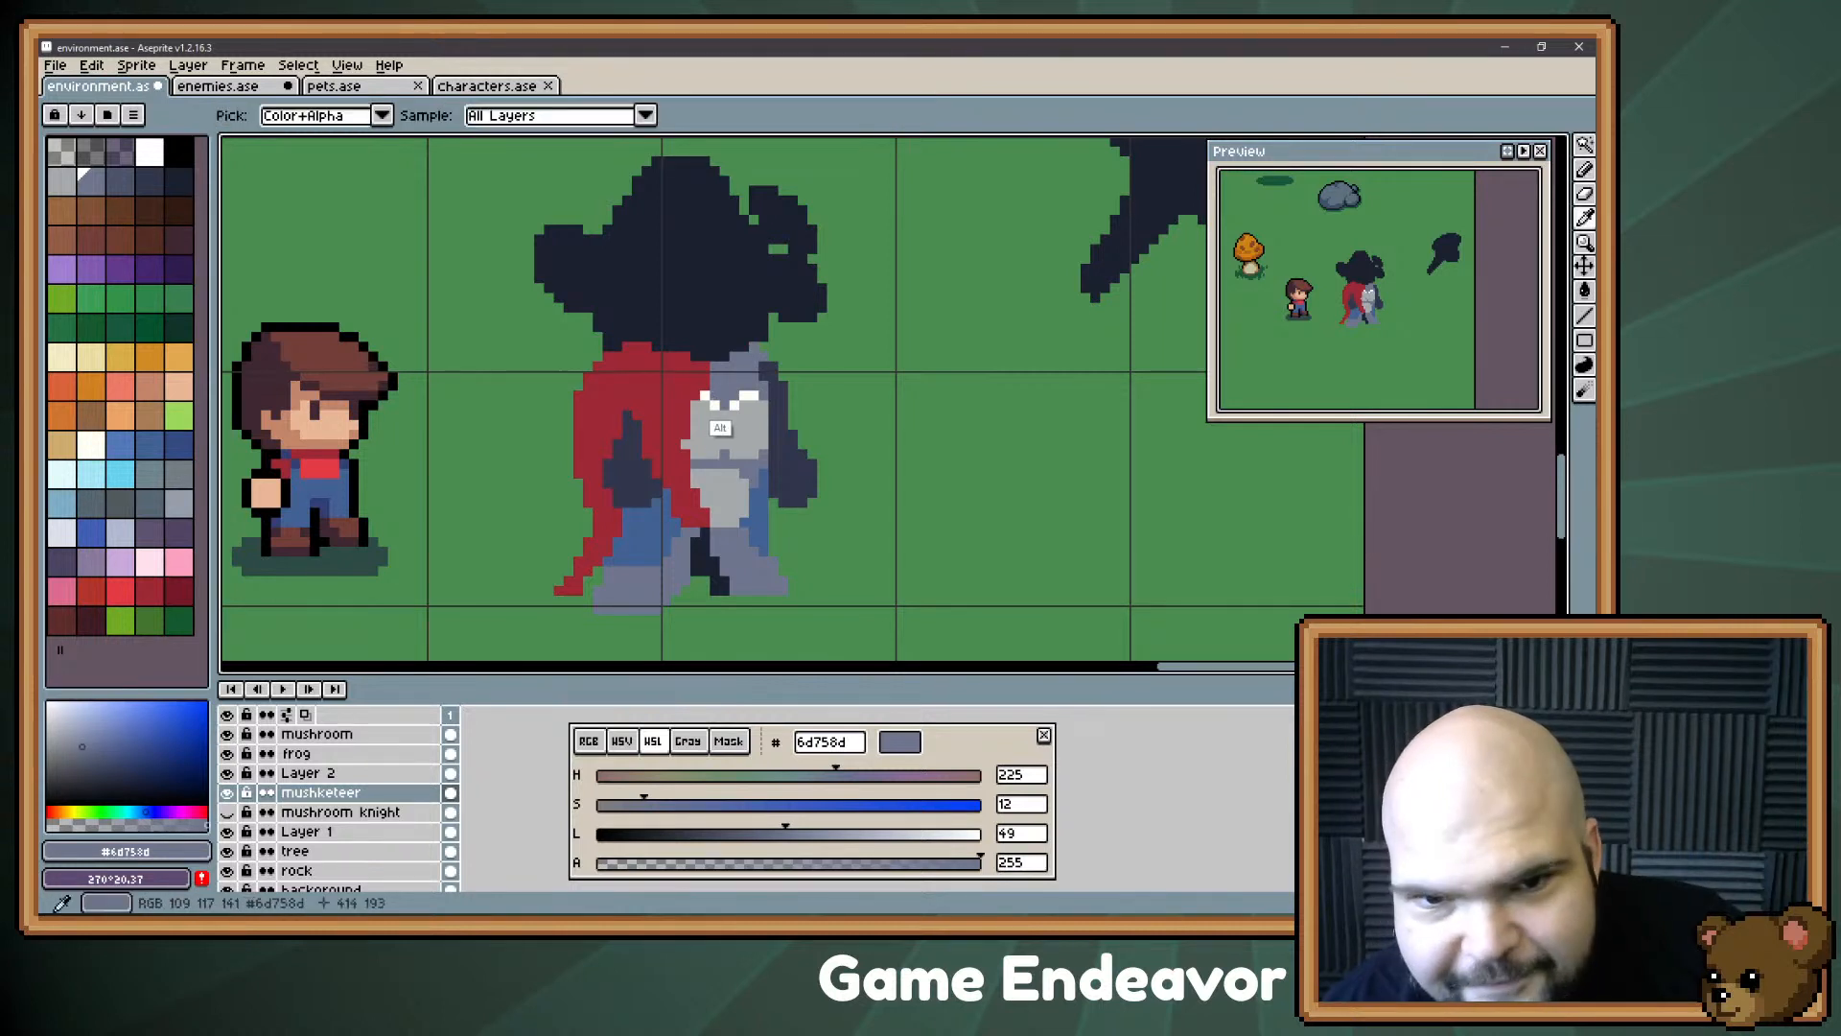
left_click(712, 386, "alt")
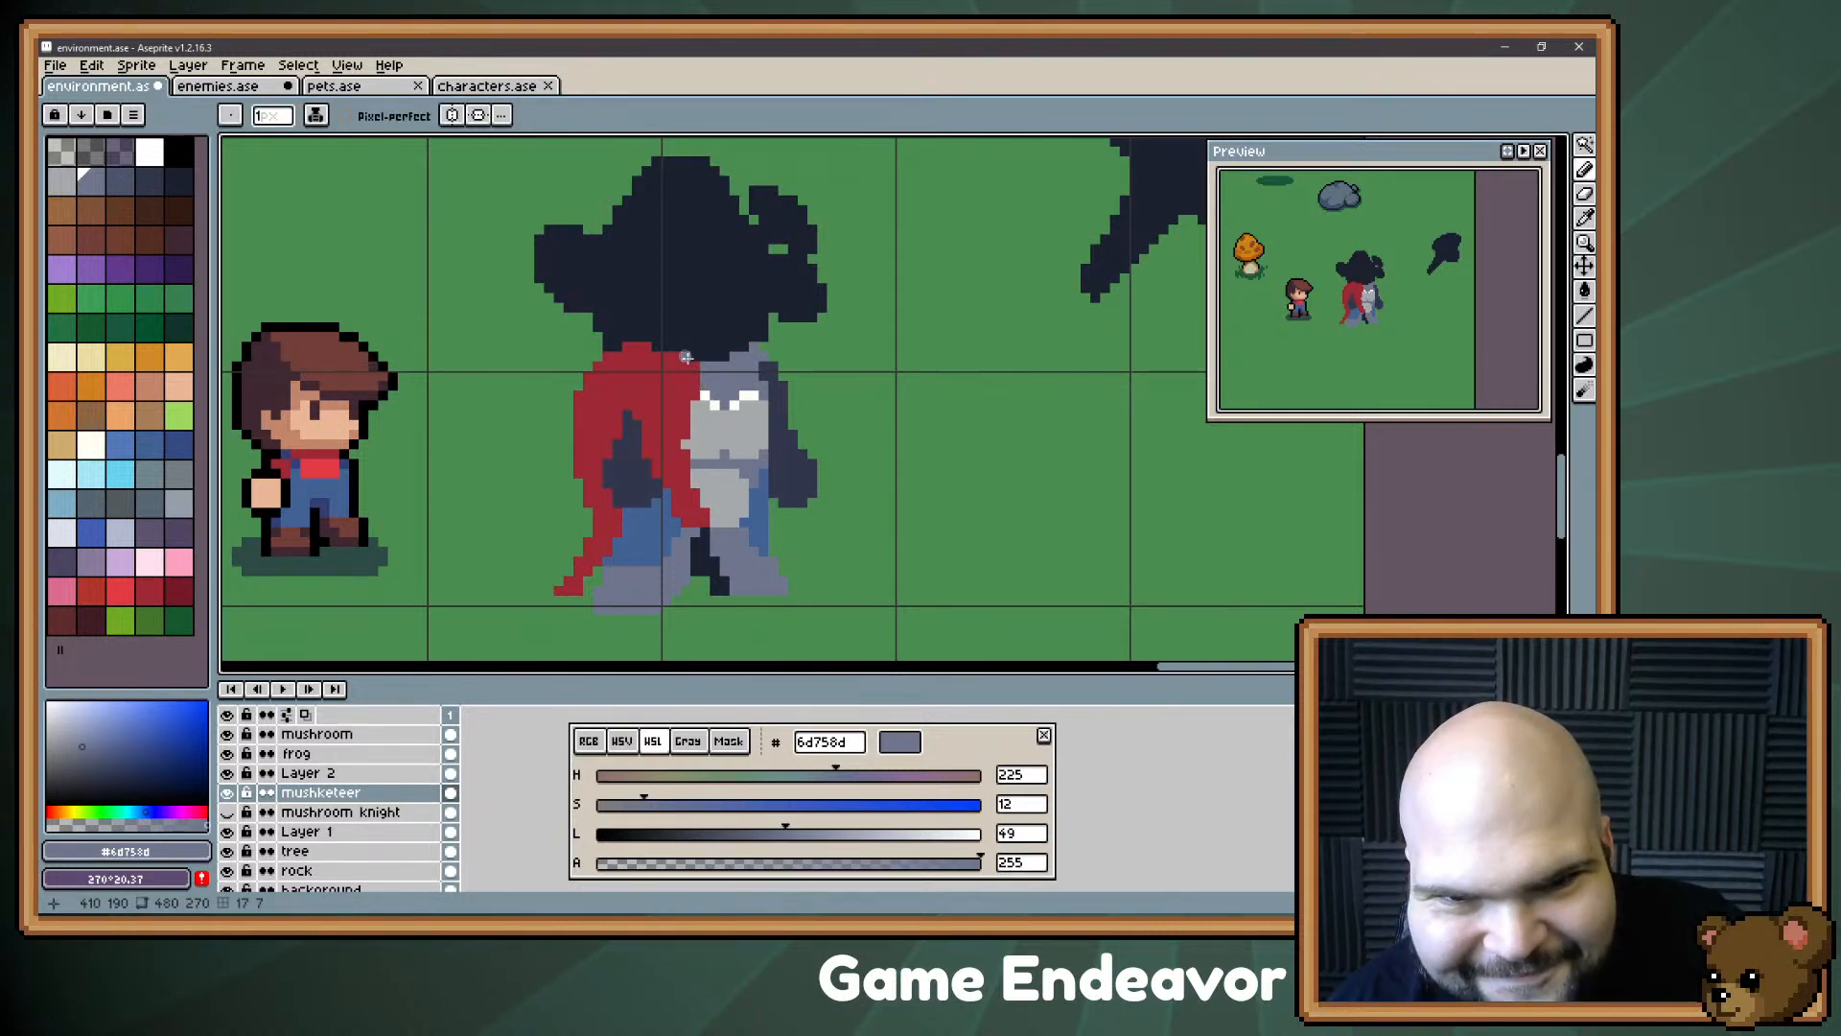
left_click_drag(694, 476, 662, 506)
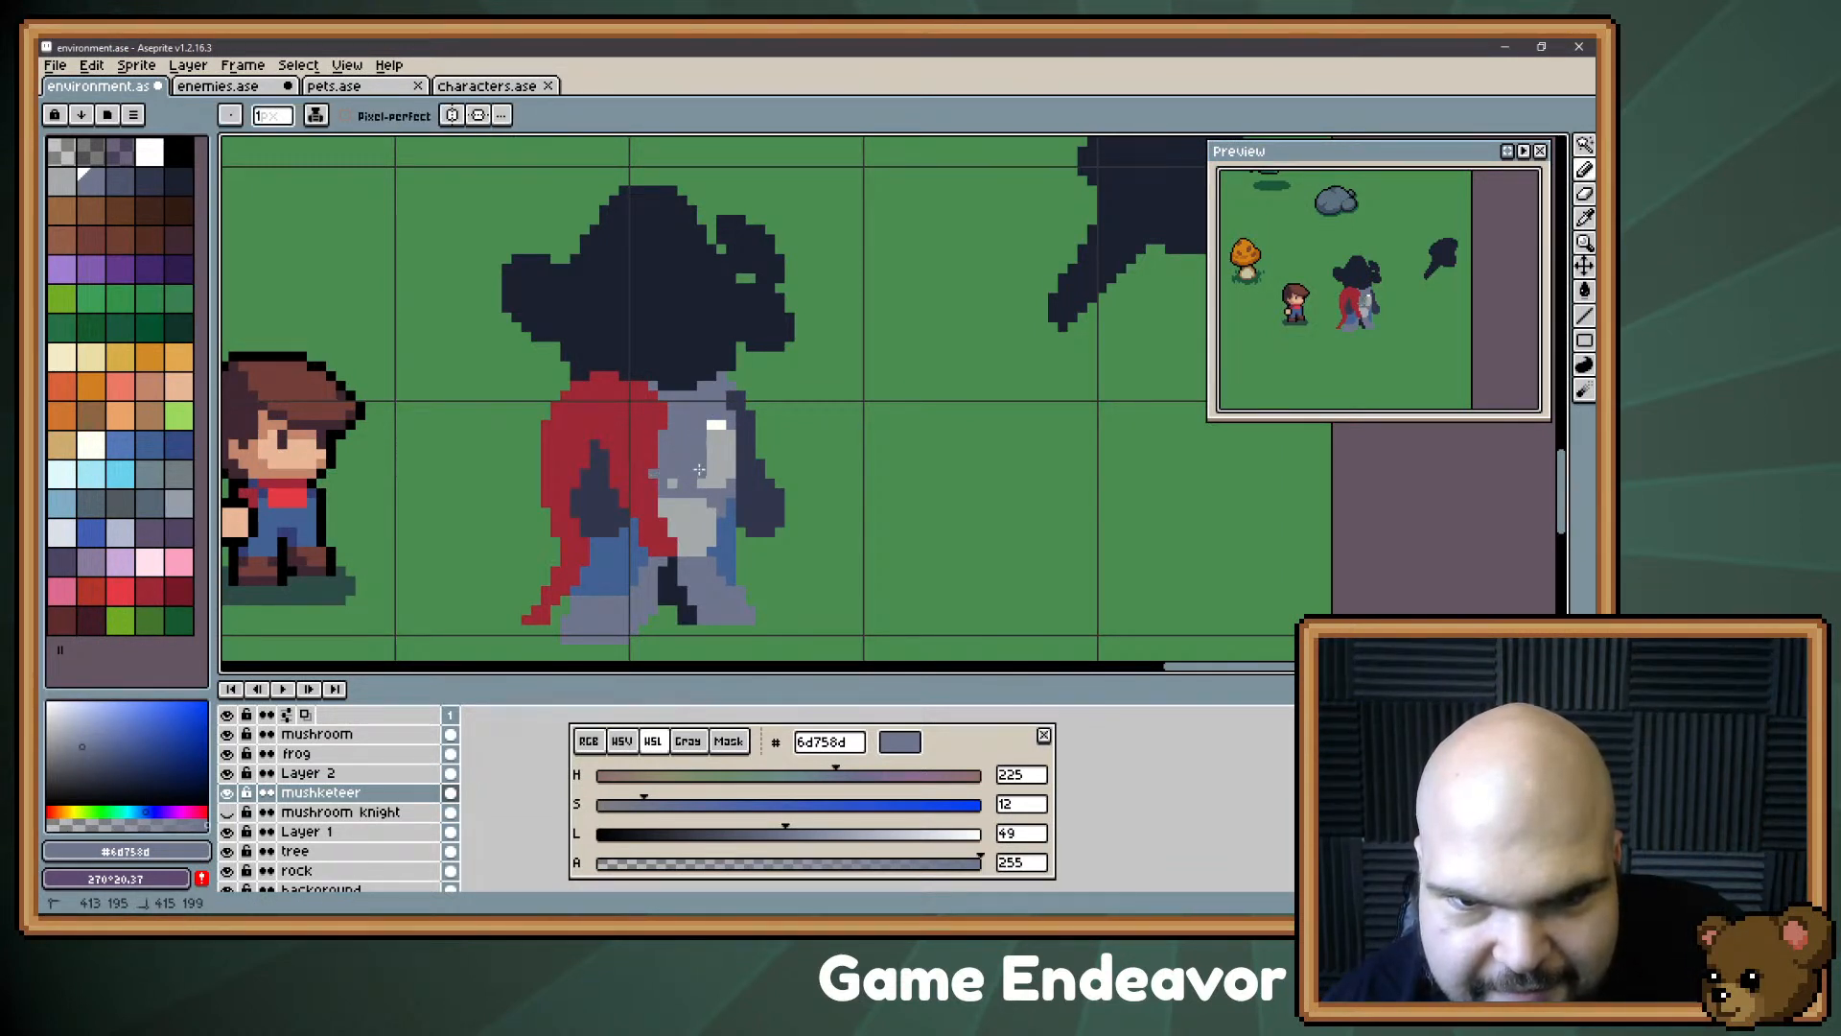
left_click_drag(699, 469, 719, 434)
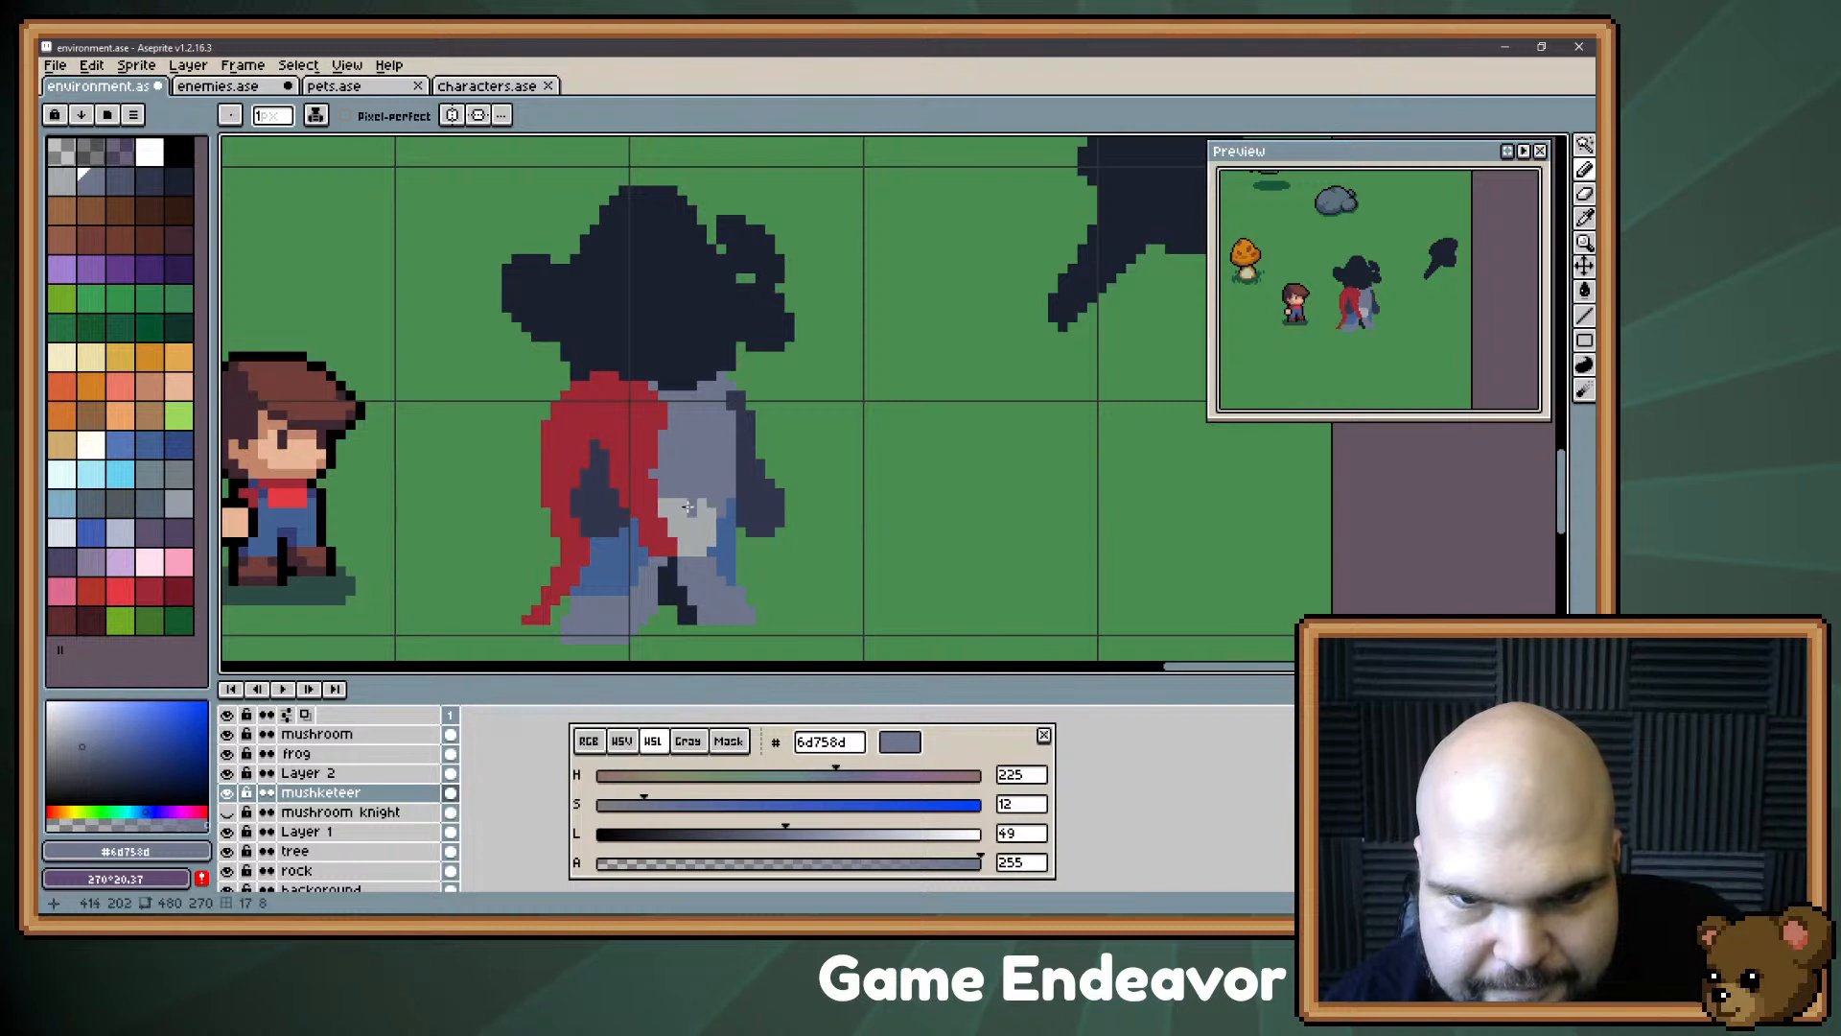
left_click_drag(688, 506, 662, 508)
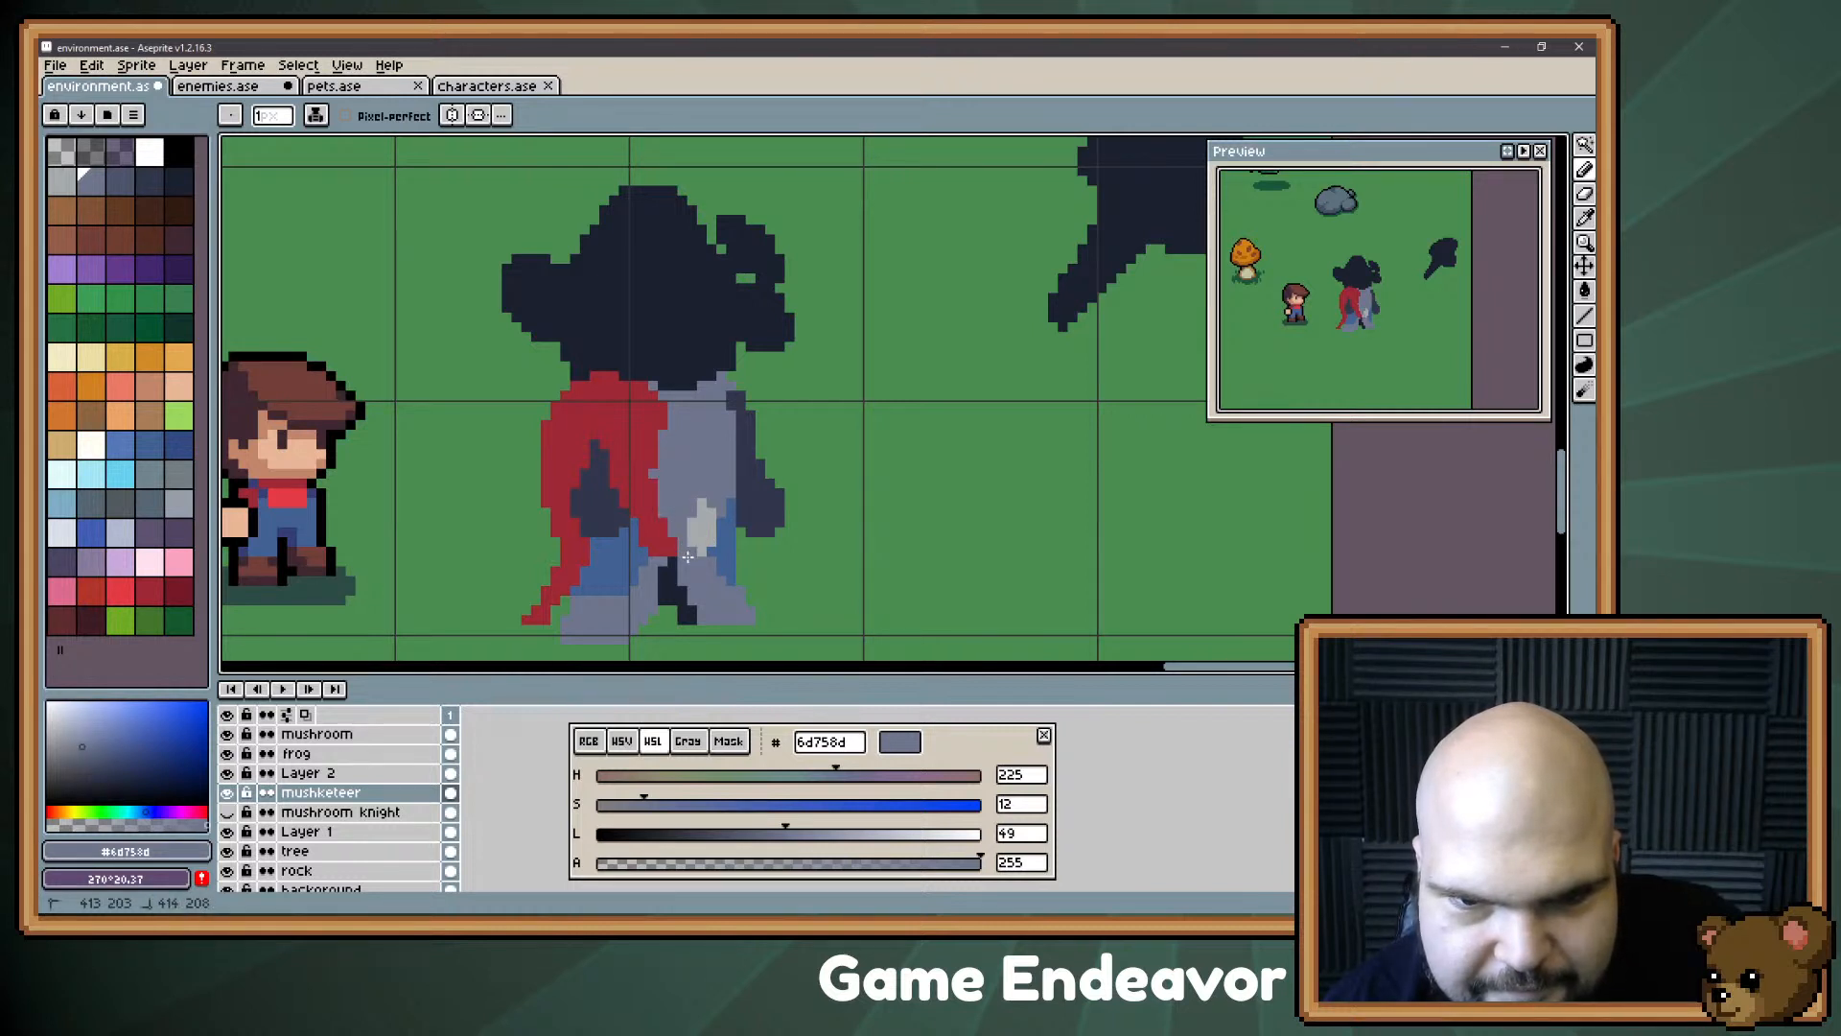
left_click_drag(744, 324, 790, 254)
left_click(760, 499, "alt")
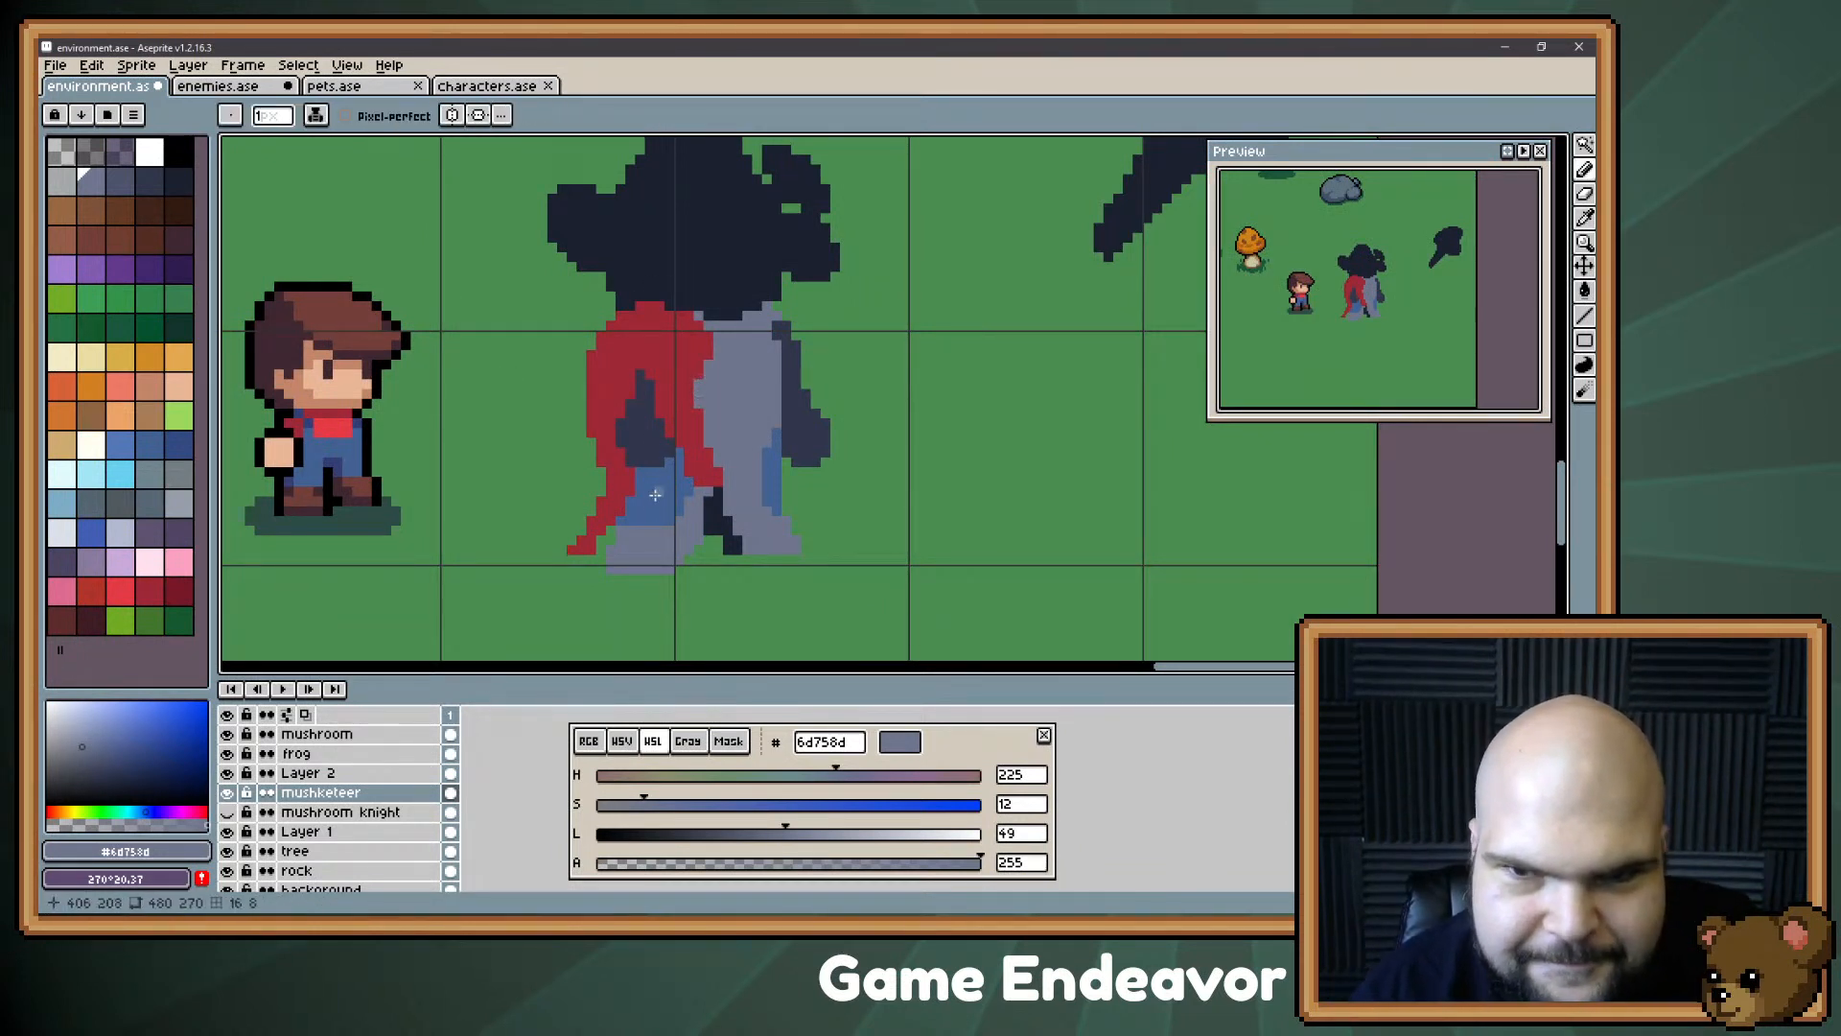
left_click_drag(700, 386, 673, 418)
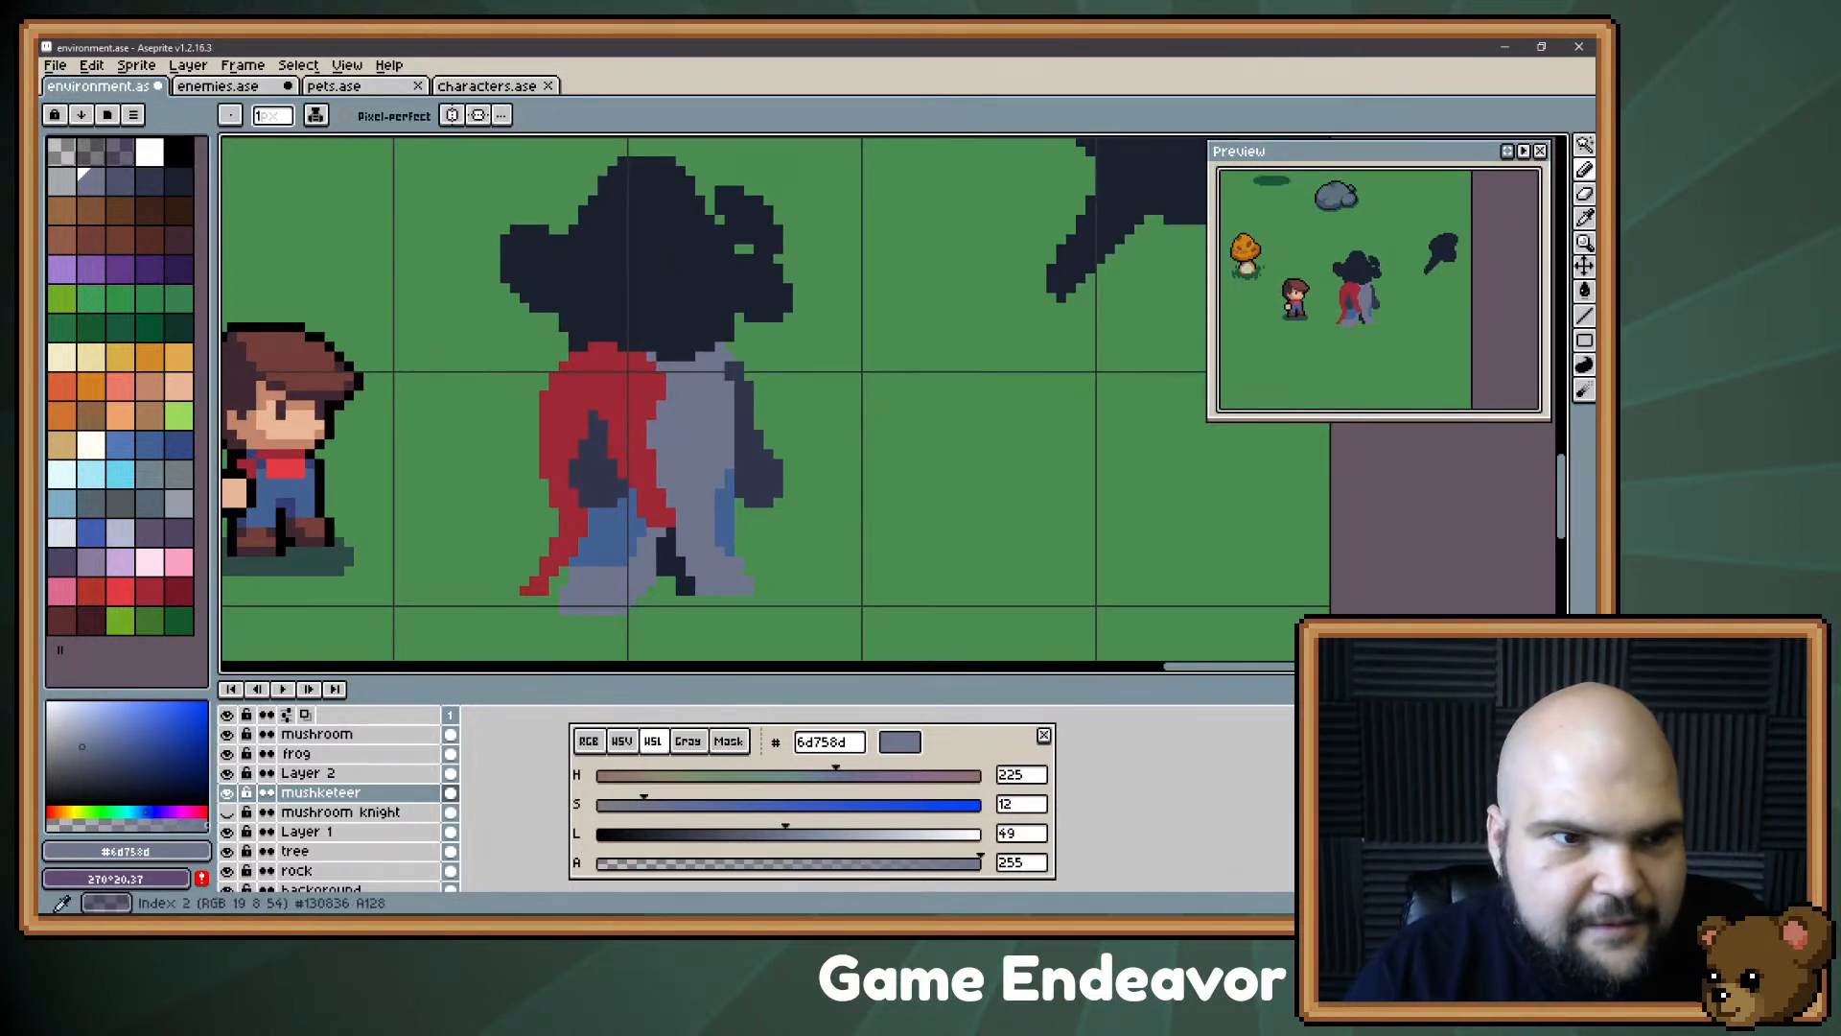
Step: Select the grey torso area, paint a brown vest (#613b24) on the chest within it, and clear the selection
key("]")
key("w")
left_click(689, 444)
key("b")
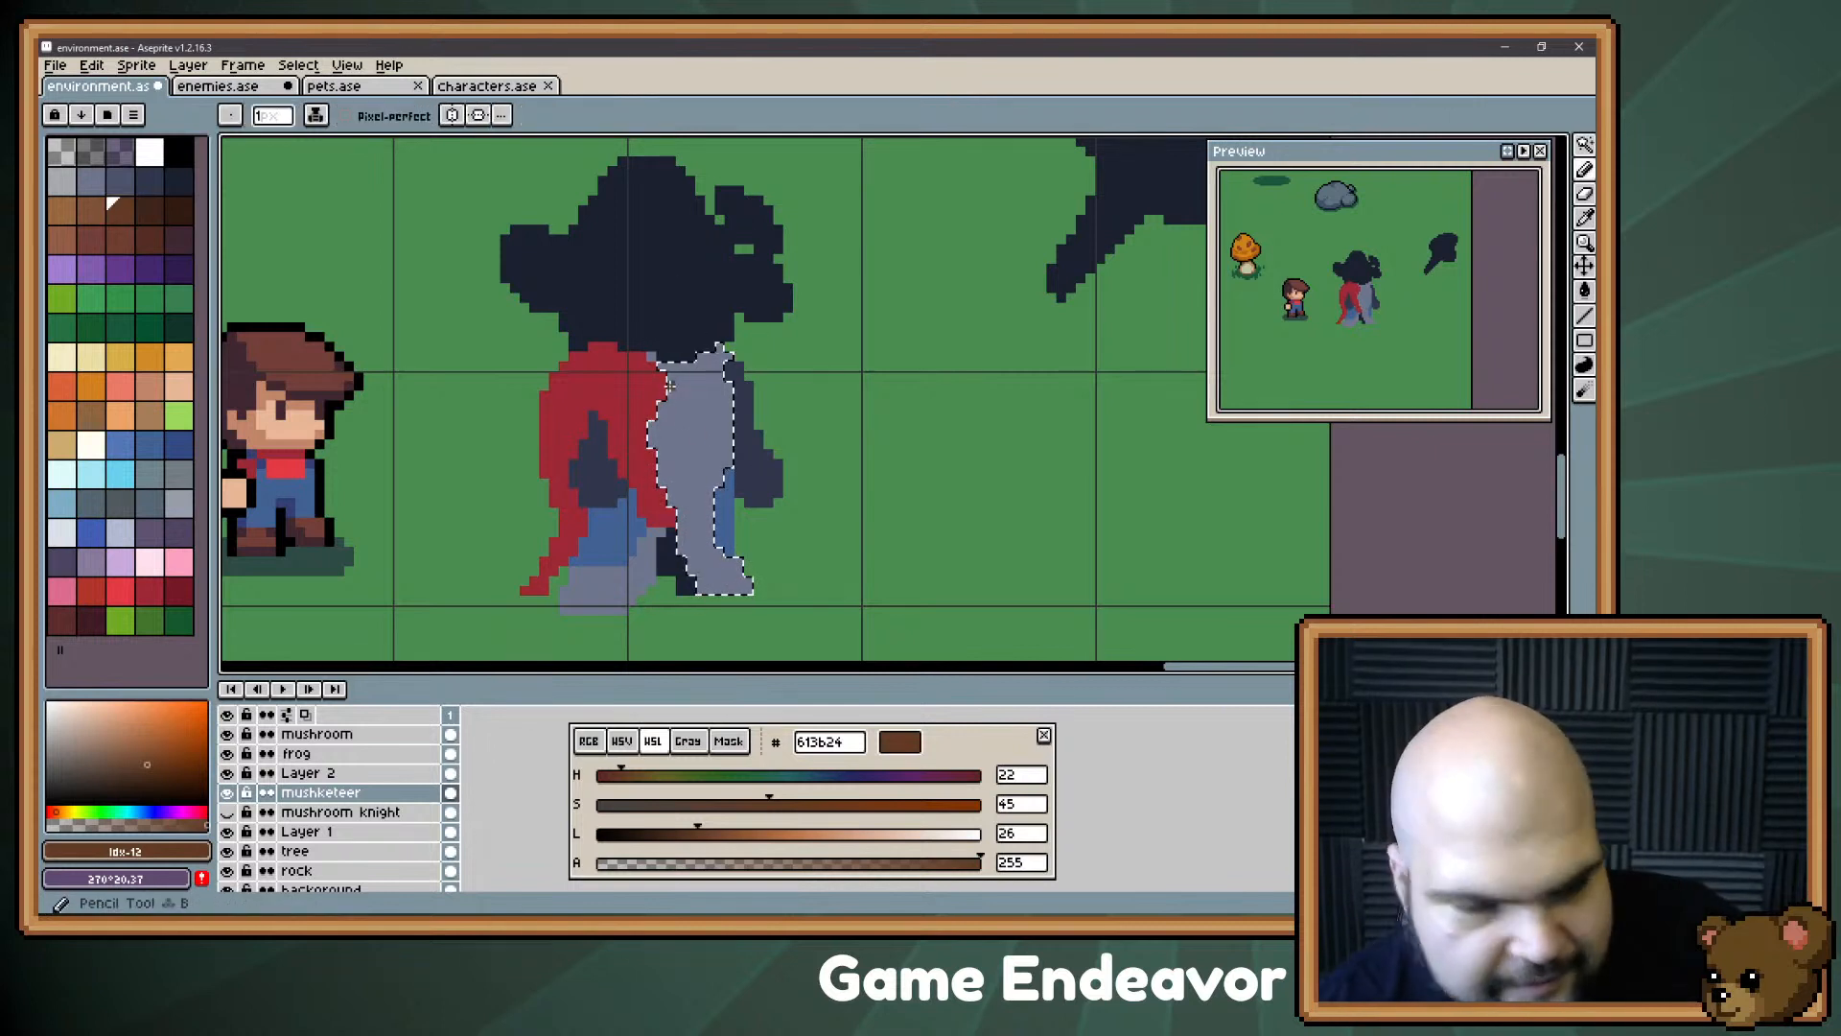
mouse_move(676, 388)
left_mouse_down()
mouse_move(668, 433)
mouse_move(690, 411)
mouse_move(697, 445)
mouse_move(712, 413)
mouse_move(700, 479)
mouse_move(671, 397)
mouse_move(659, 421)
mouse_move(691, 401)
mouse_move(710, 430)
mouse_move(677, 478)
mouse_move(694, 478)
mouse_move(663, 471)
mouse_move(646, 534)
left_mouse_up()
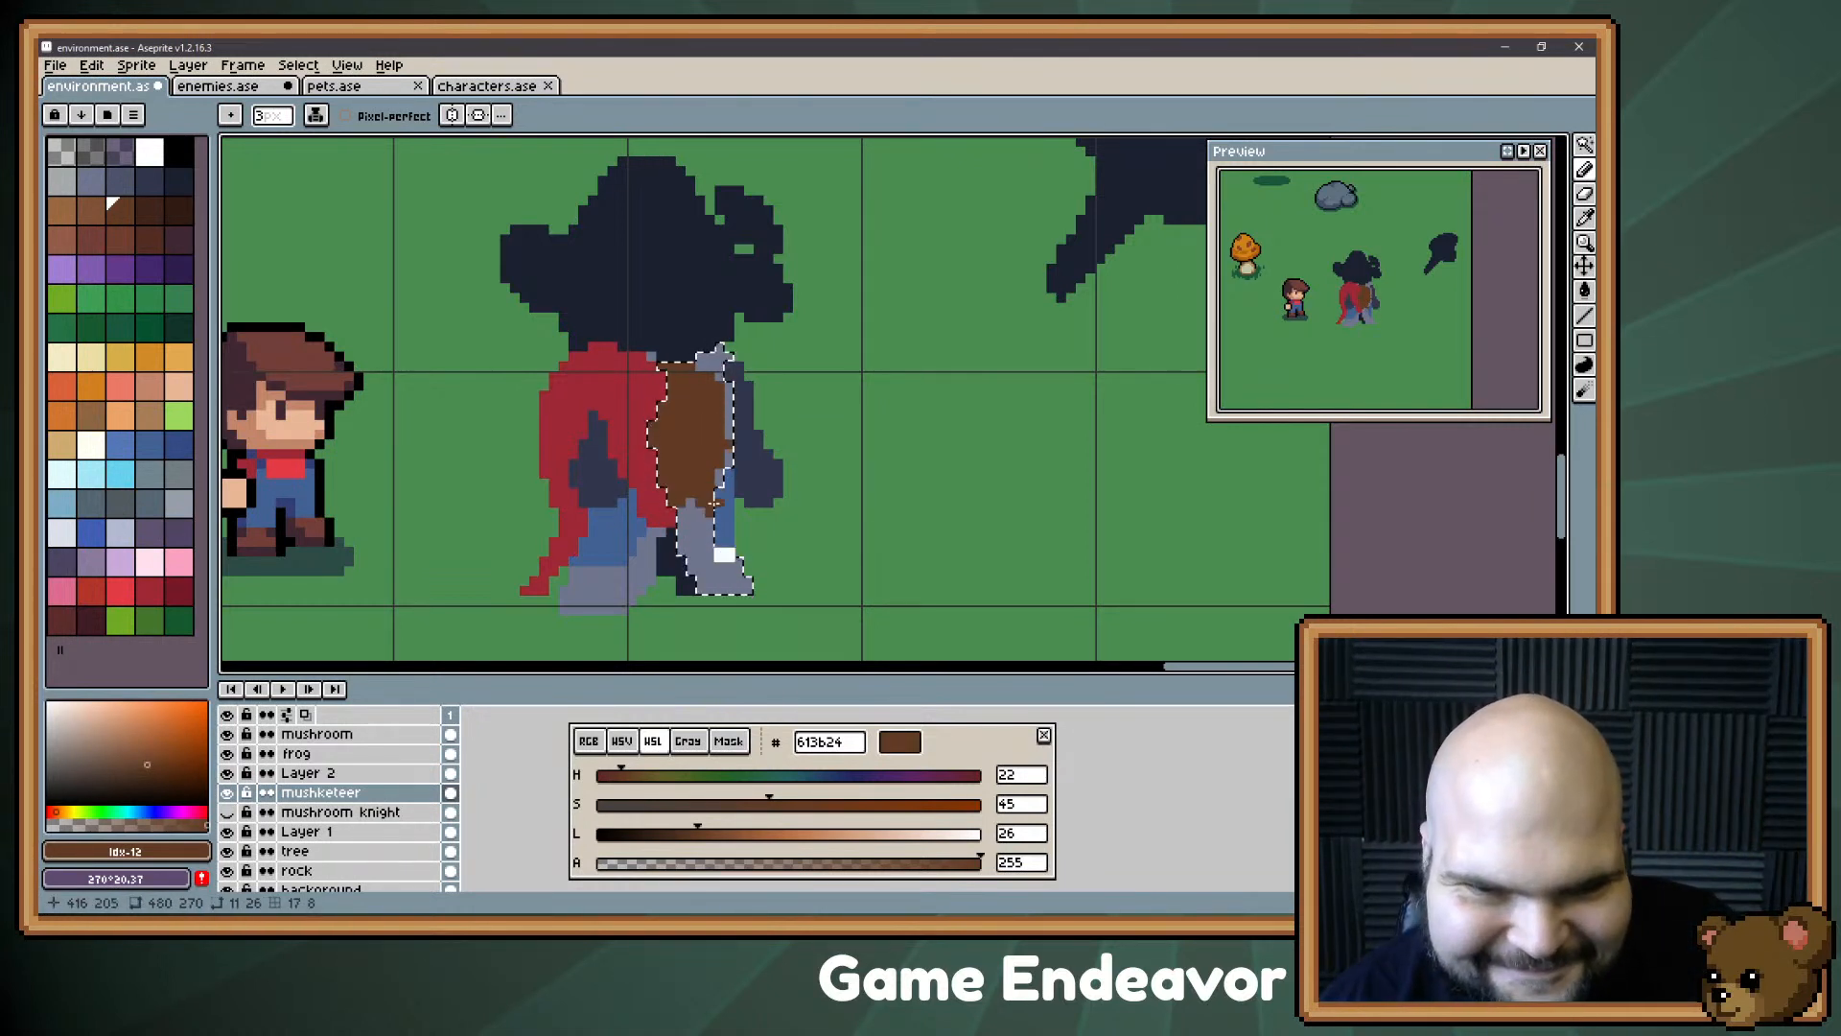
left_click(657, 603, "alt")
key("ctrl+d")
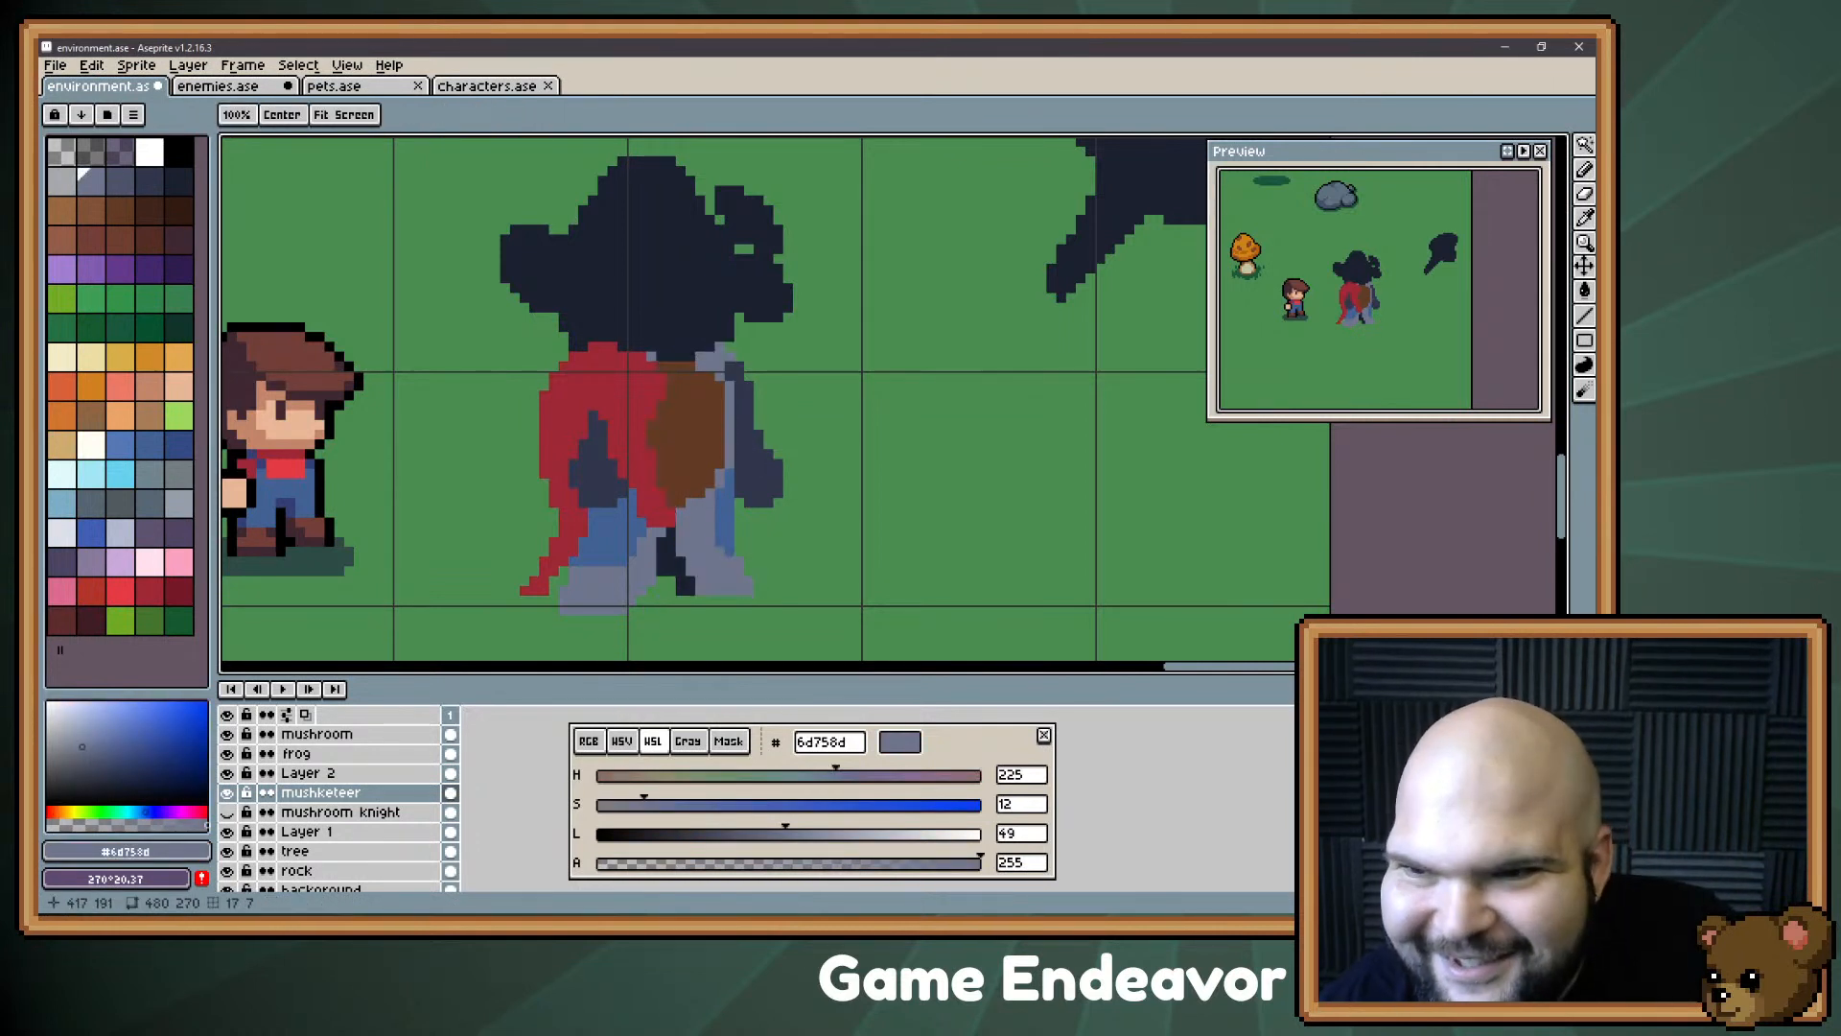
Step: Widen the cape's front panel in red #9e2835 over the near edge of the brown vest
scroll(647, 537, "up", 2)
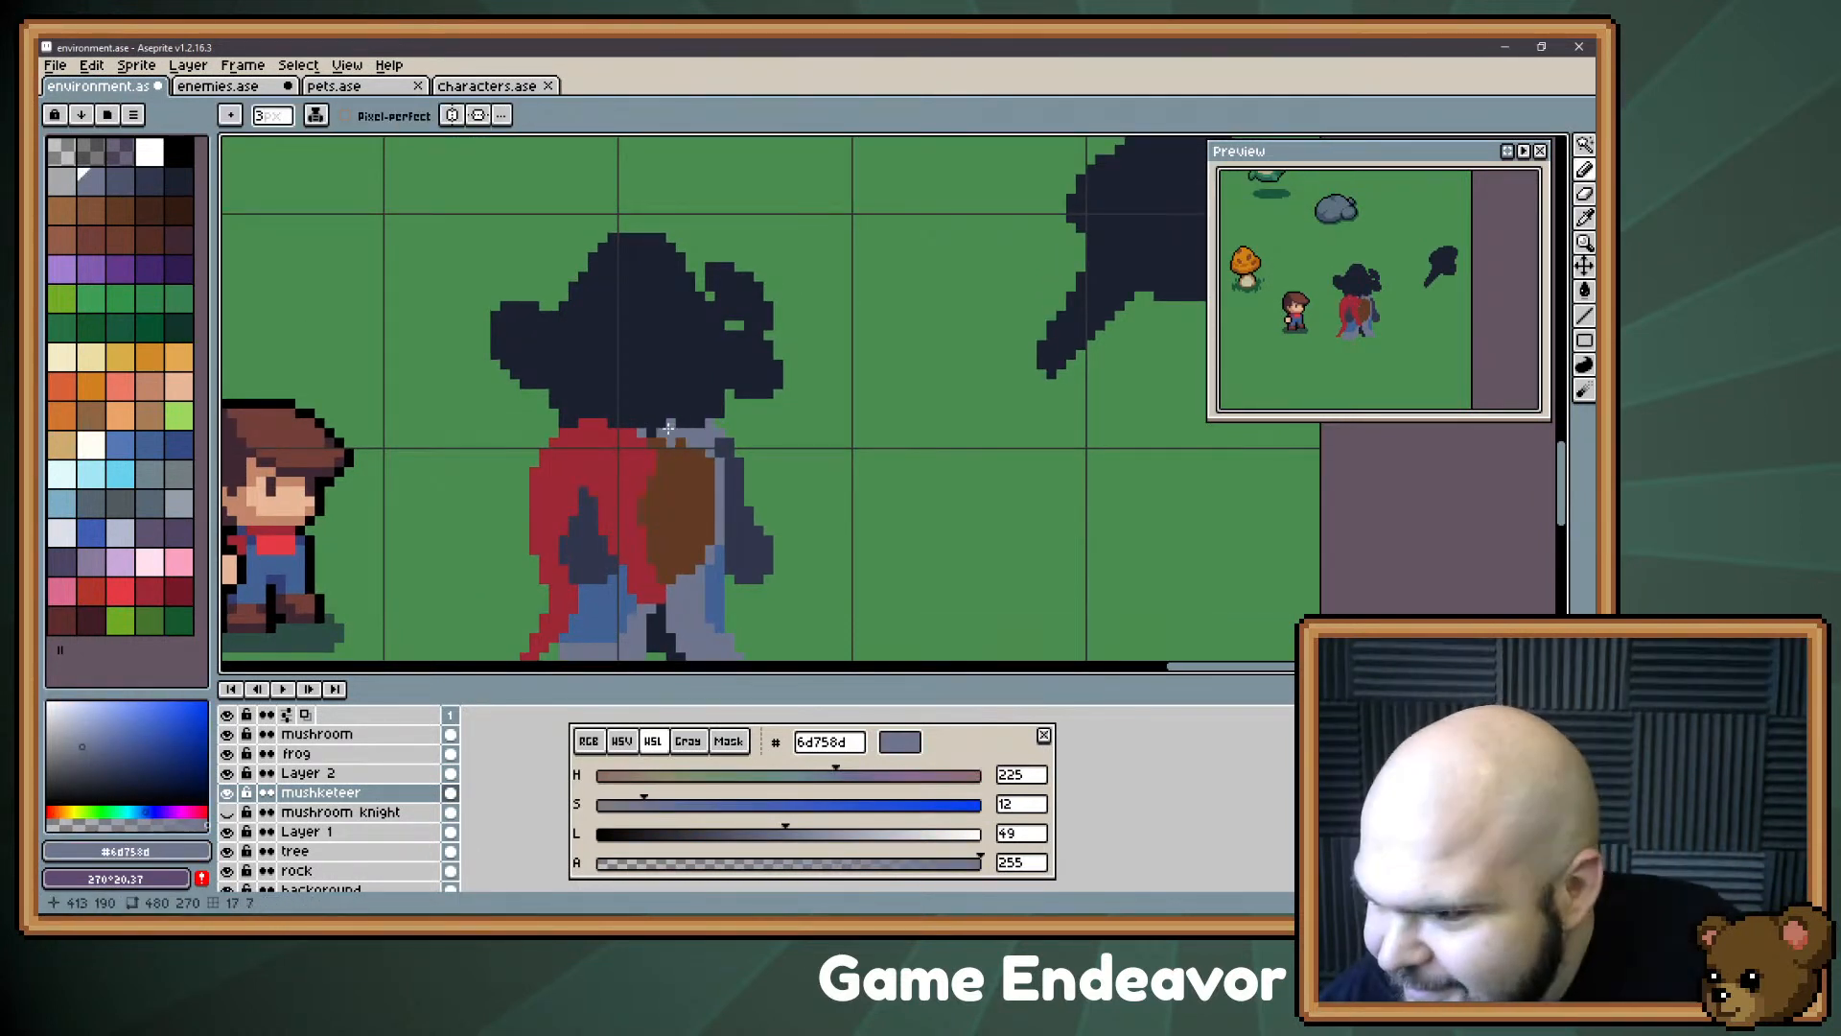
scroll(633, 494, "down", 2)
left_click(638, 519, "alt")
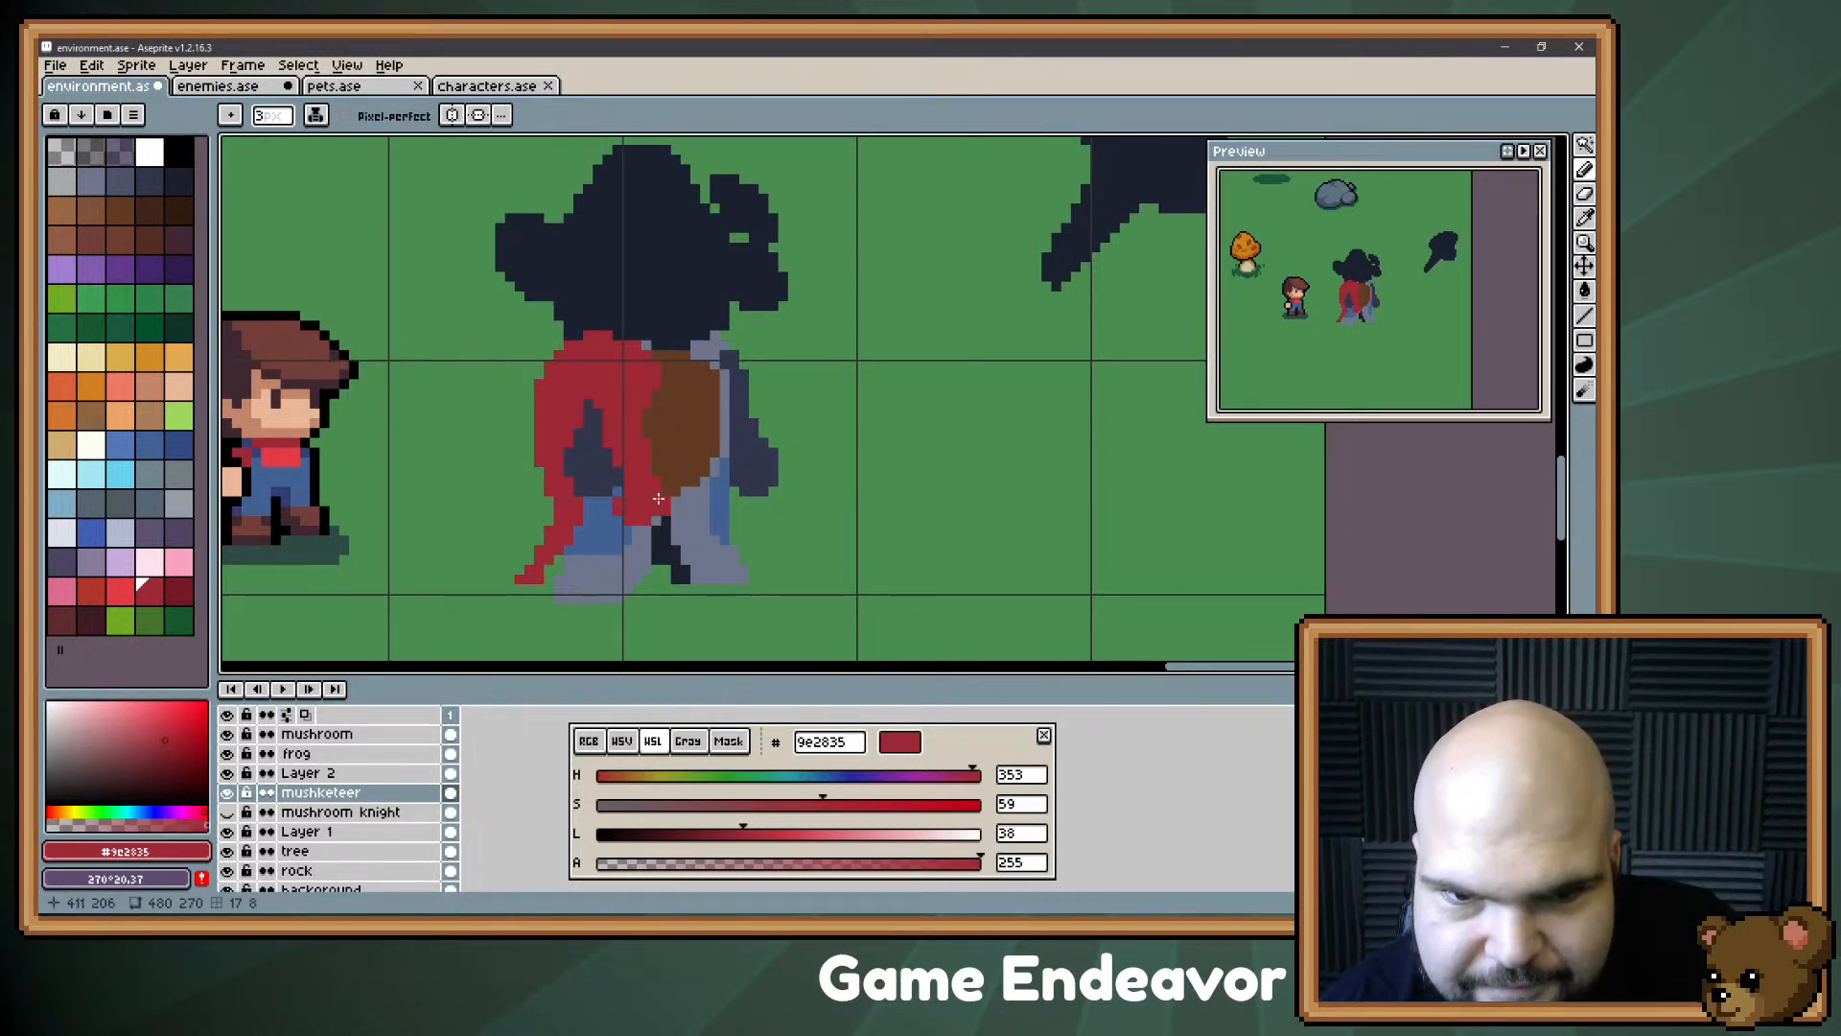
left_click(666, 404, "alt")
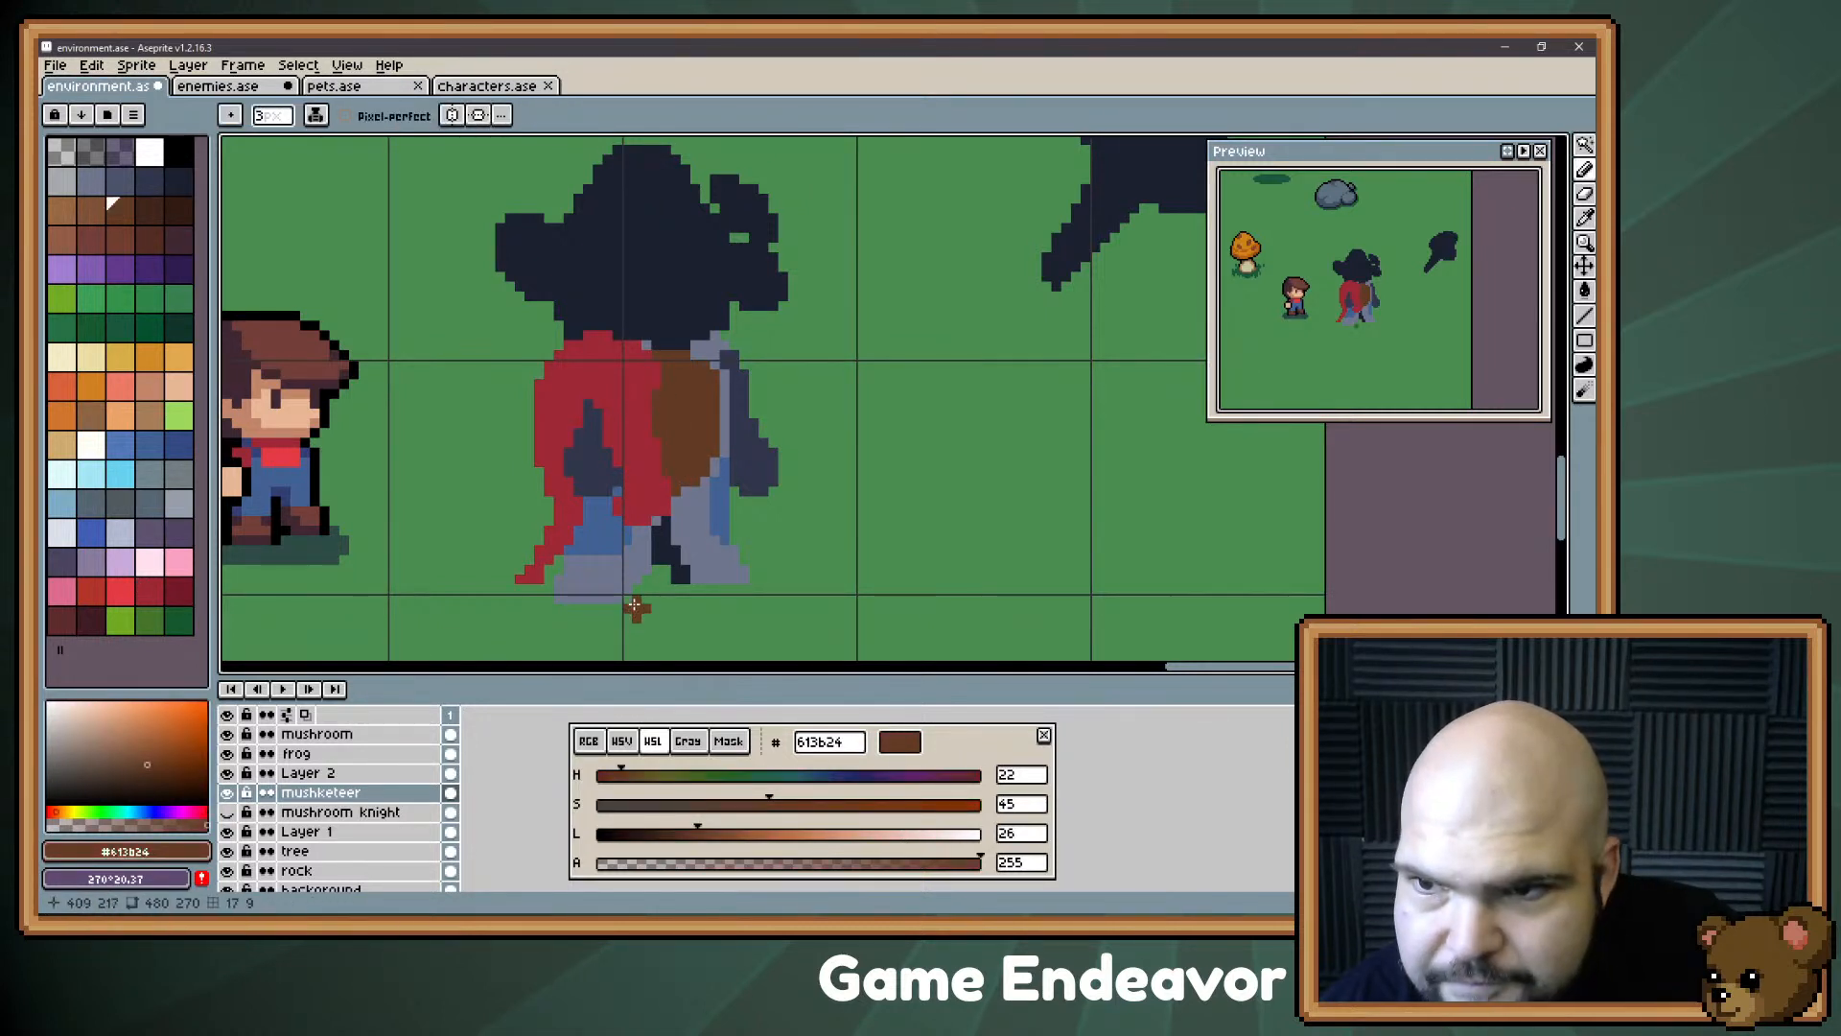
Step: Erase the pointed tail of the cape behind the leg and tidy the cape's lower back edge with red #9e2835
key("e")
left_click_drag(520, 560, 539, 570)
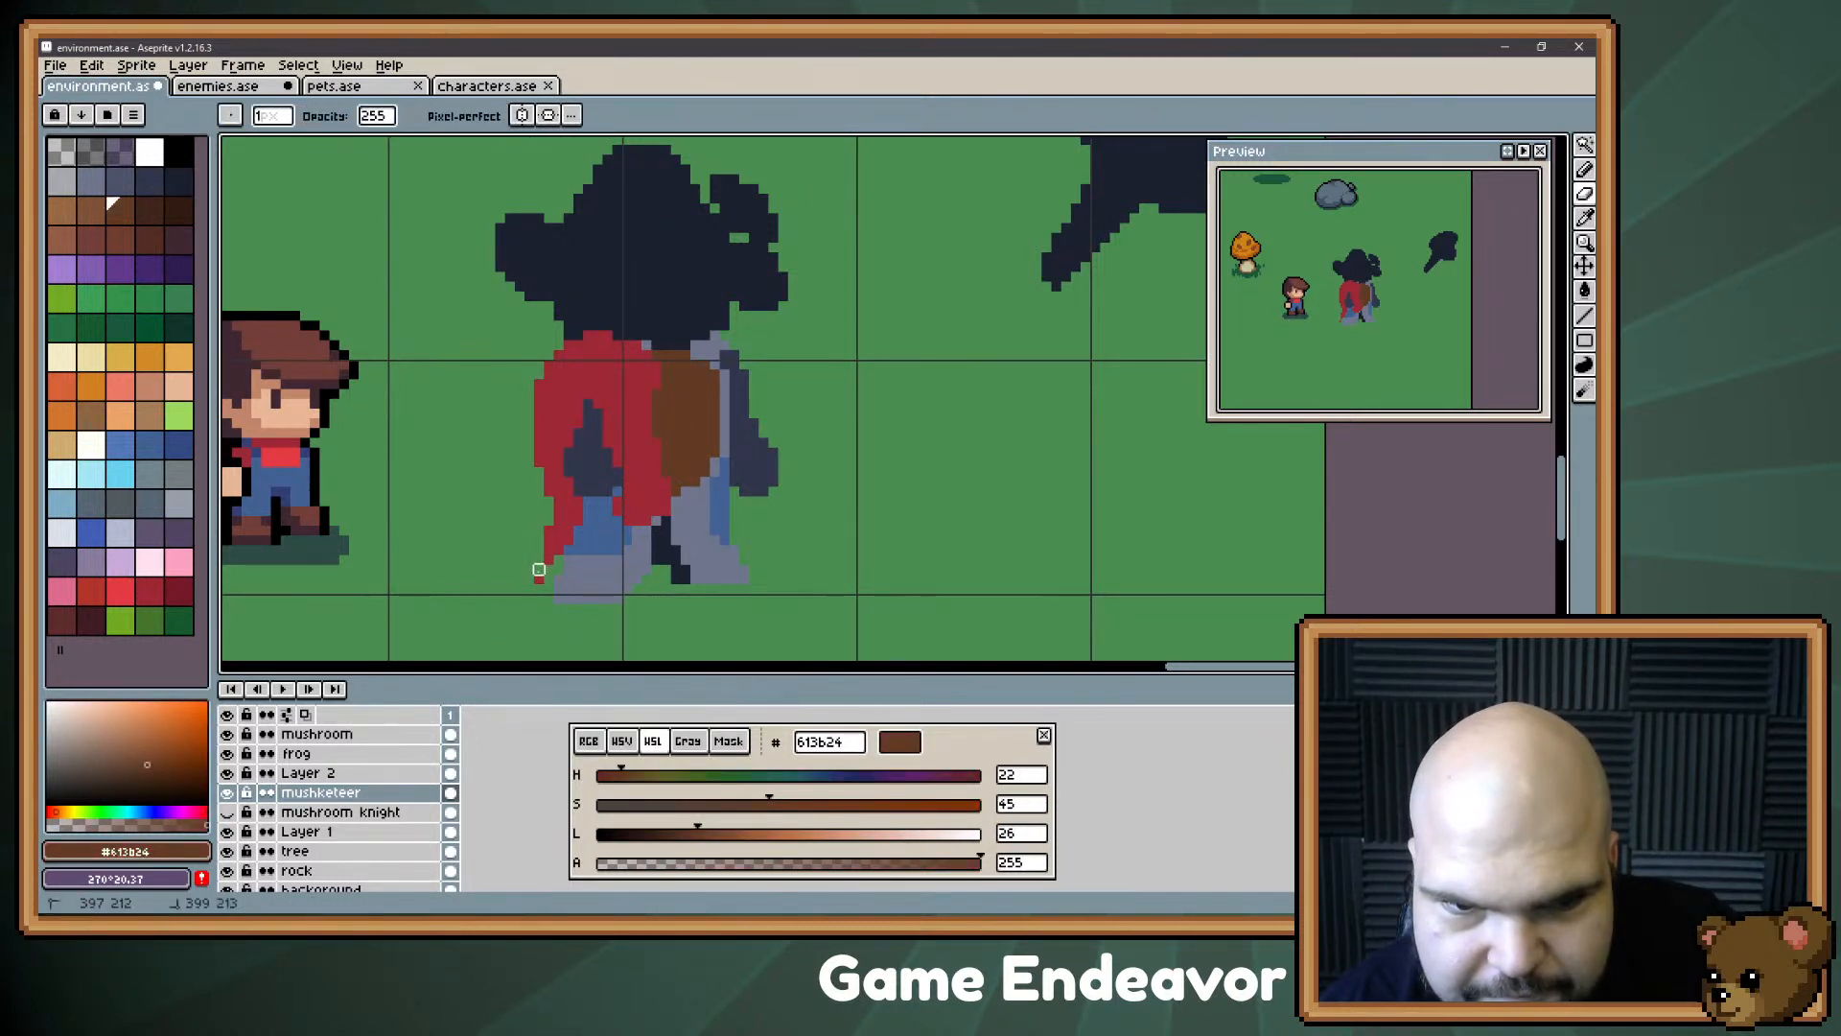
left_click(557, 524, "alt")
key("b")
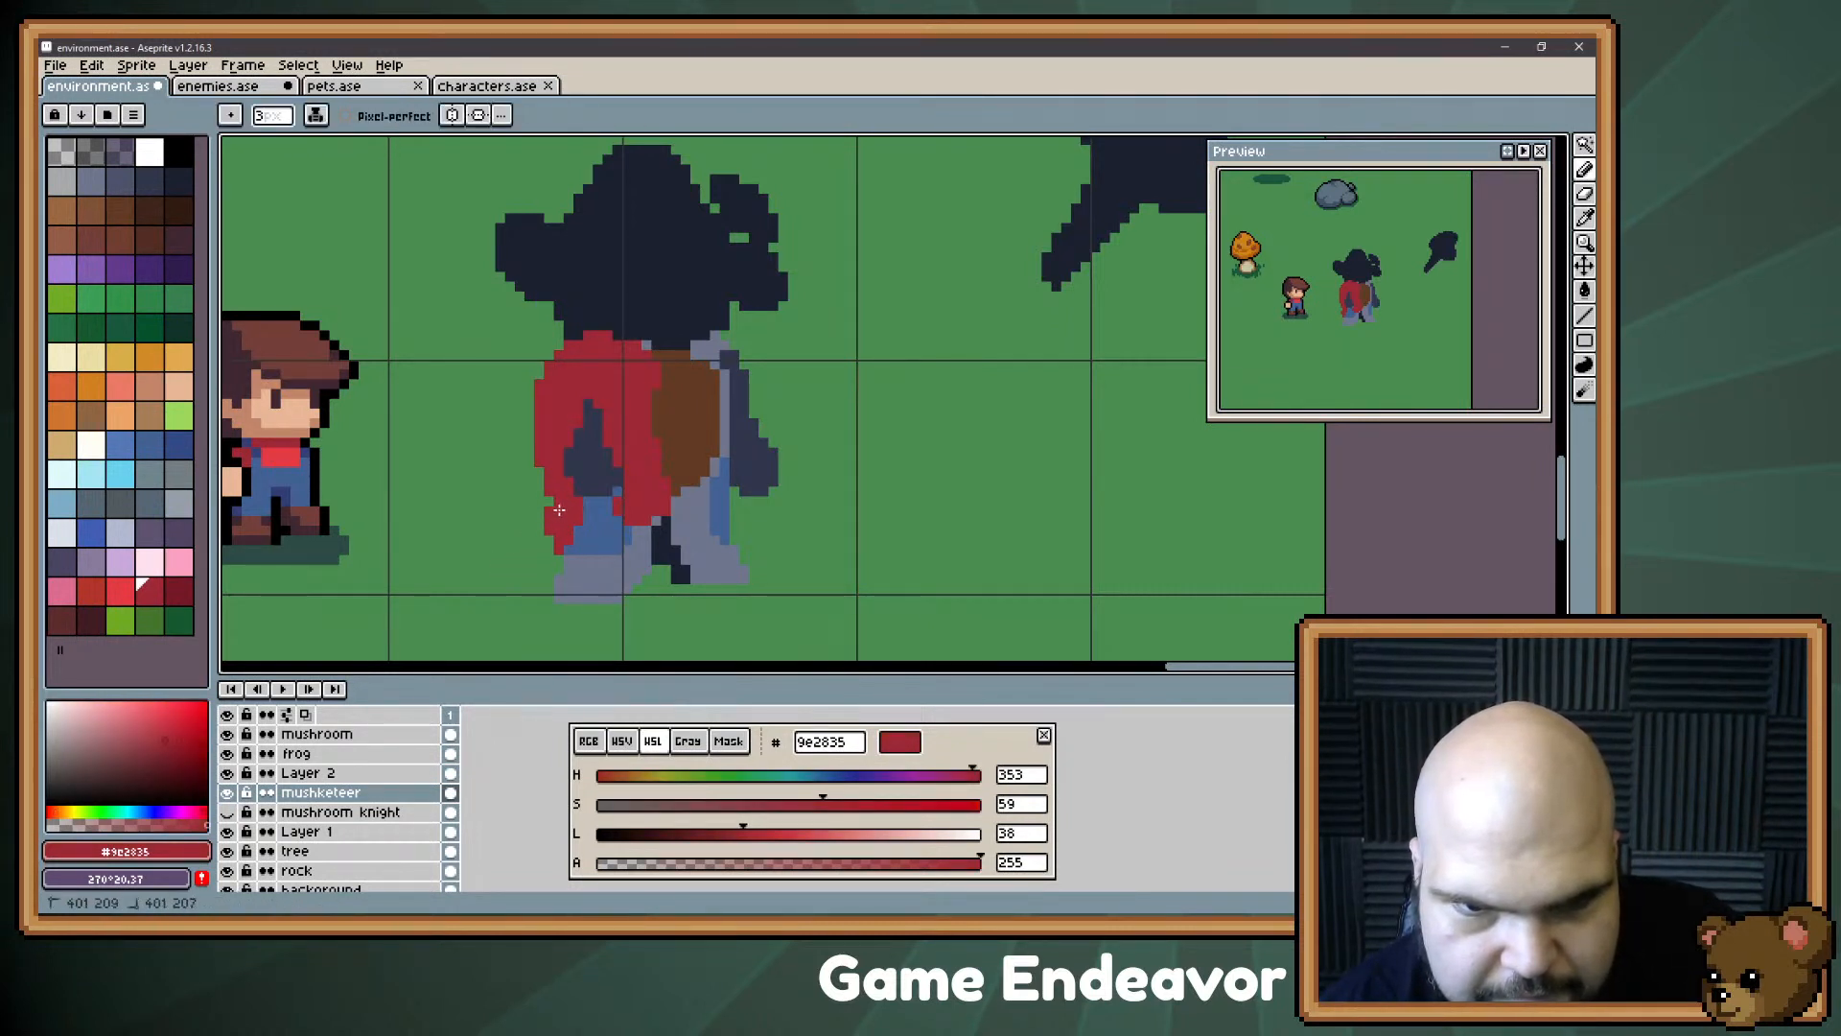
Step: Select the dark head area, paint a skin-coloured face (#e8b796) below the hat brim, and clear the selection
scroll(526, 645, "up", 2)
scroll(525, 645, "right", 1)
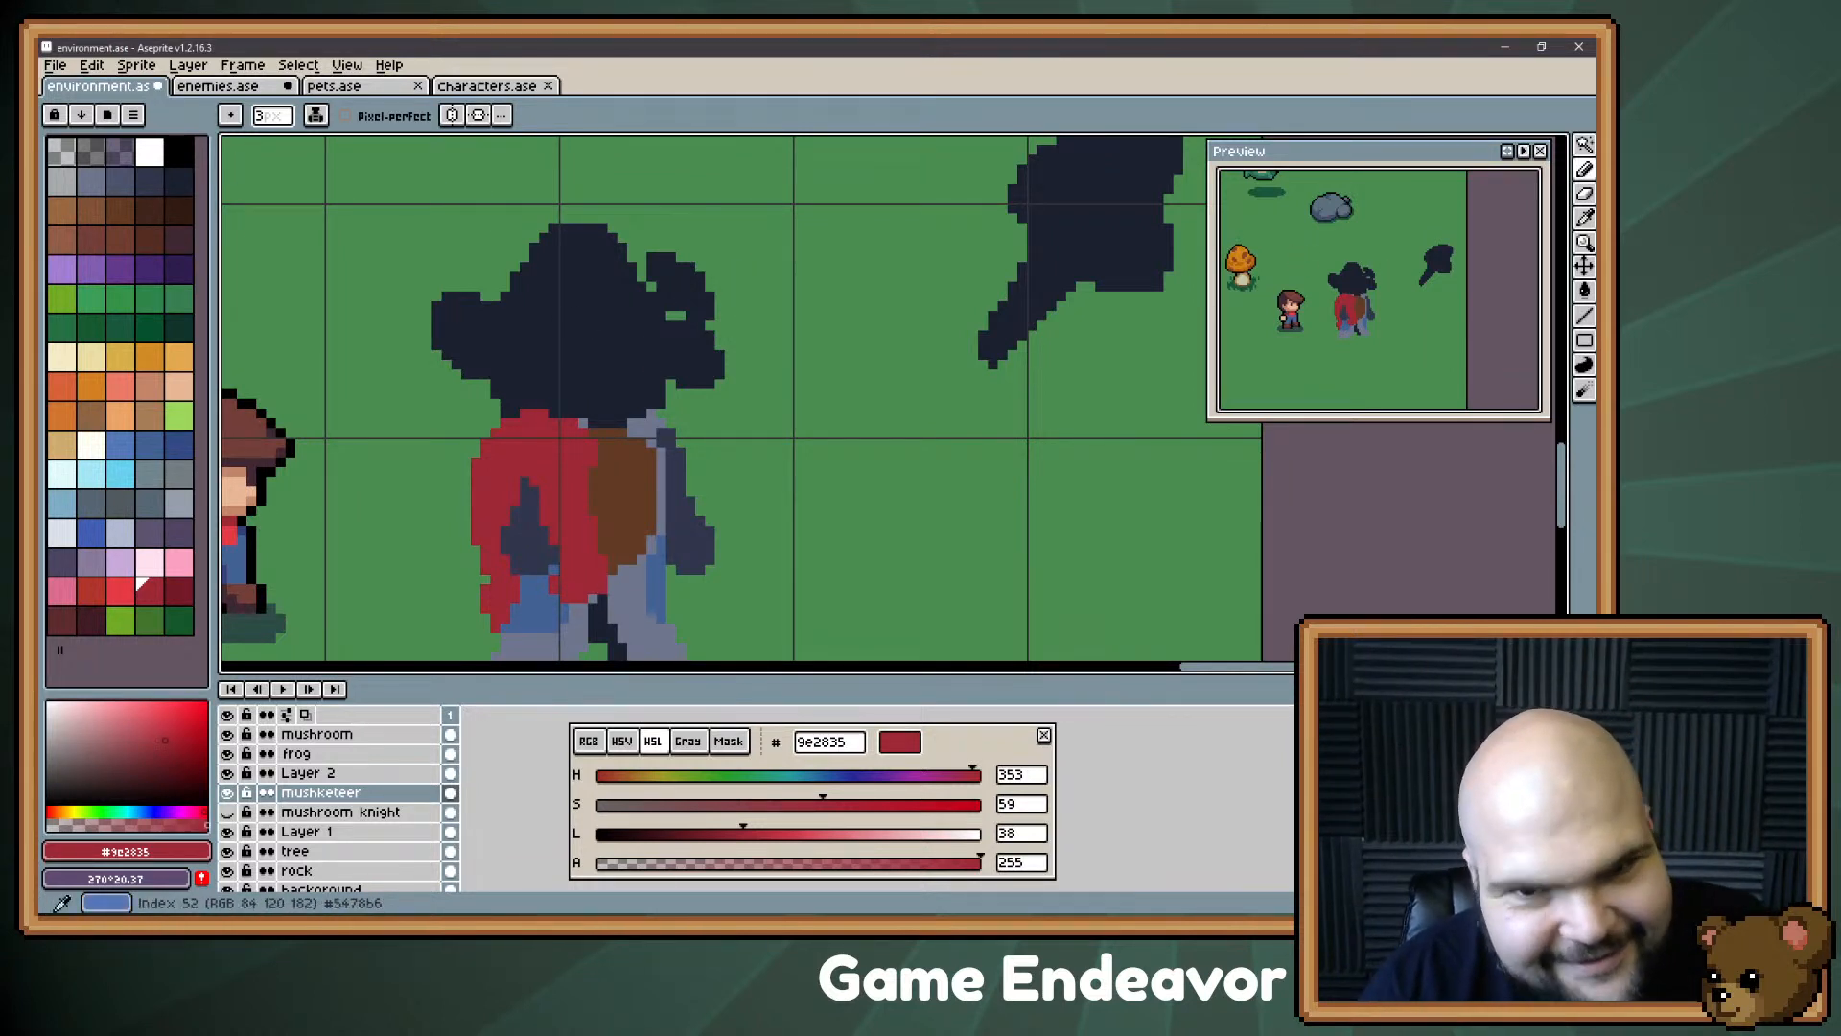
scroll(739, 398, "down", 1)
scroll(738, 398, "left", 1)
key("w")
left_click(179, 386)
left_click(713, 301)
key("b")
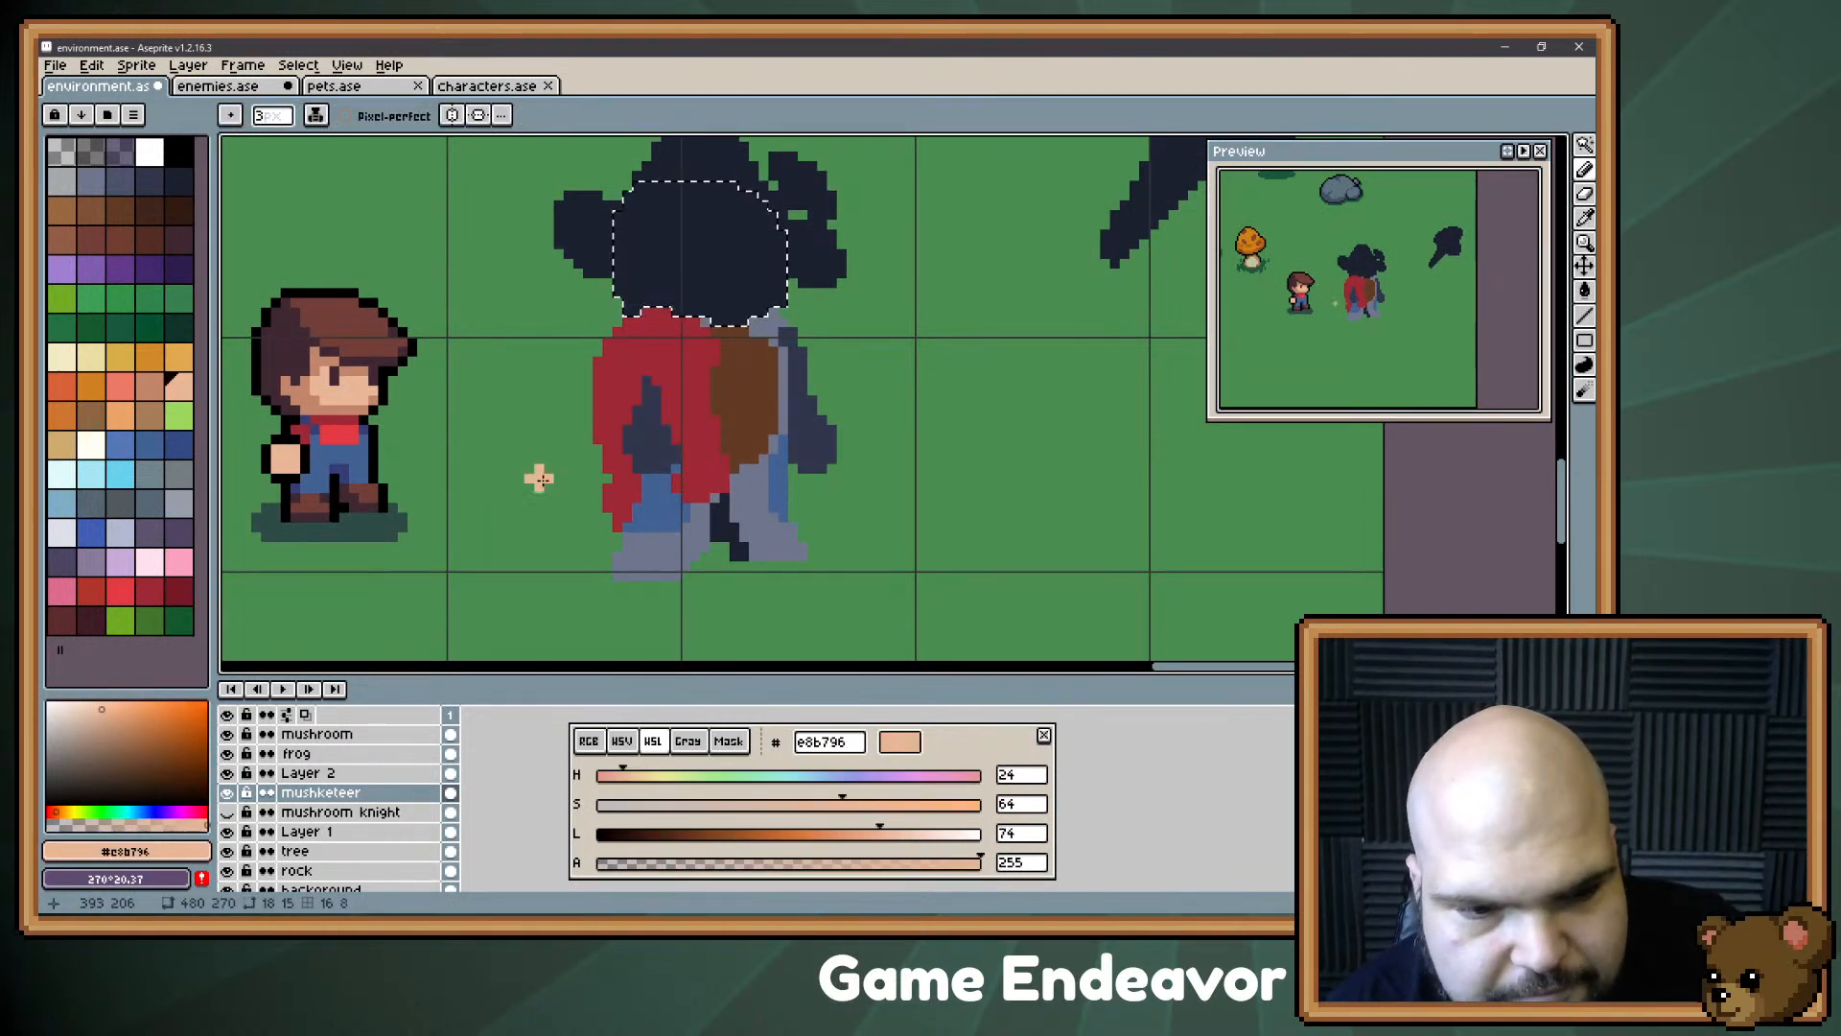
mouse_move(687, 279)
left_mouse_down()
mouse_move(652, 288)
mouse_move(759, 289)
mouse_move(715, 274)
mouse_move(649, 288)
mouse_move(750, 268)
left_mouse_up()
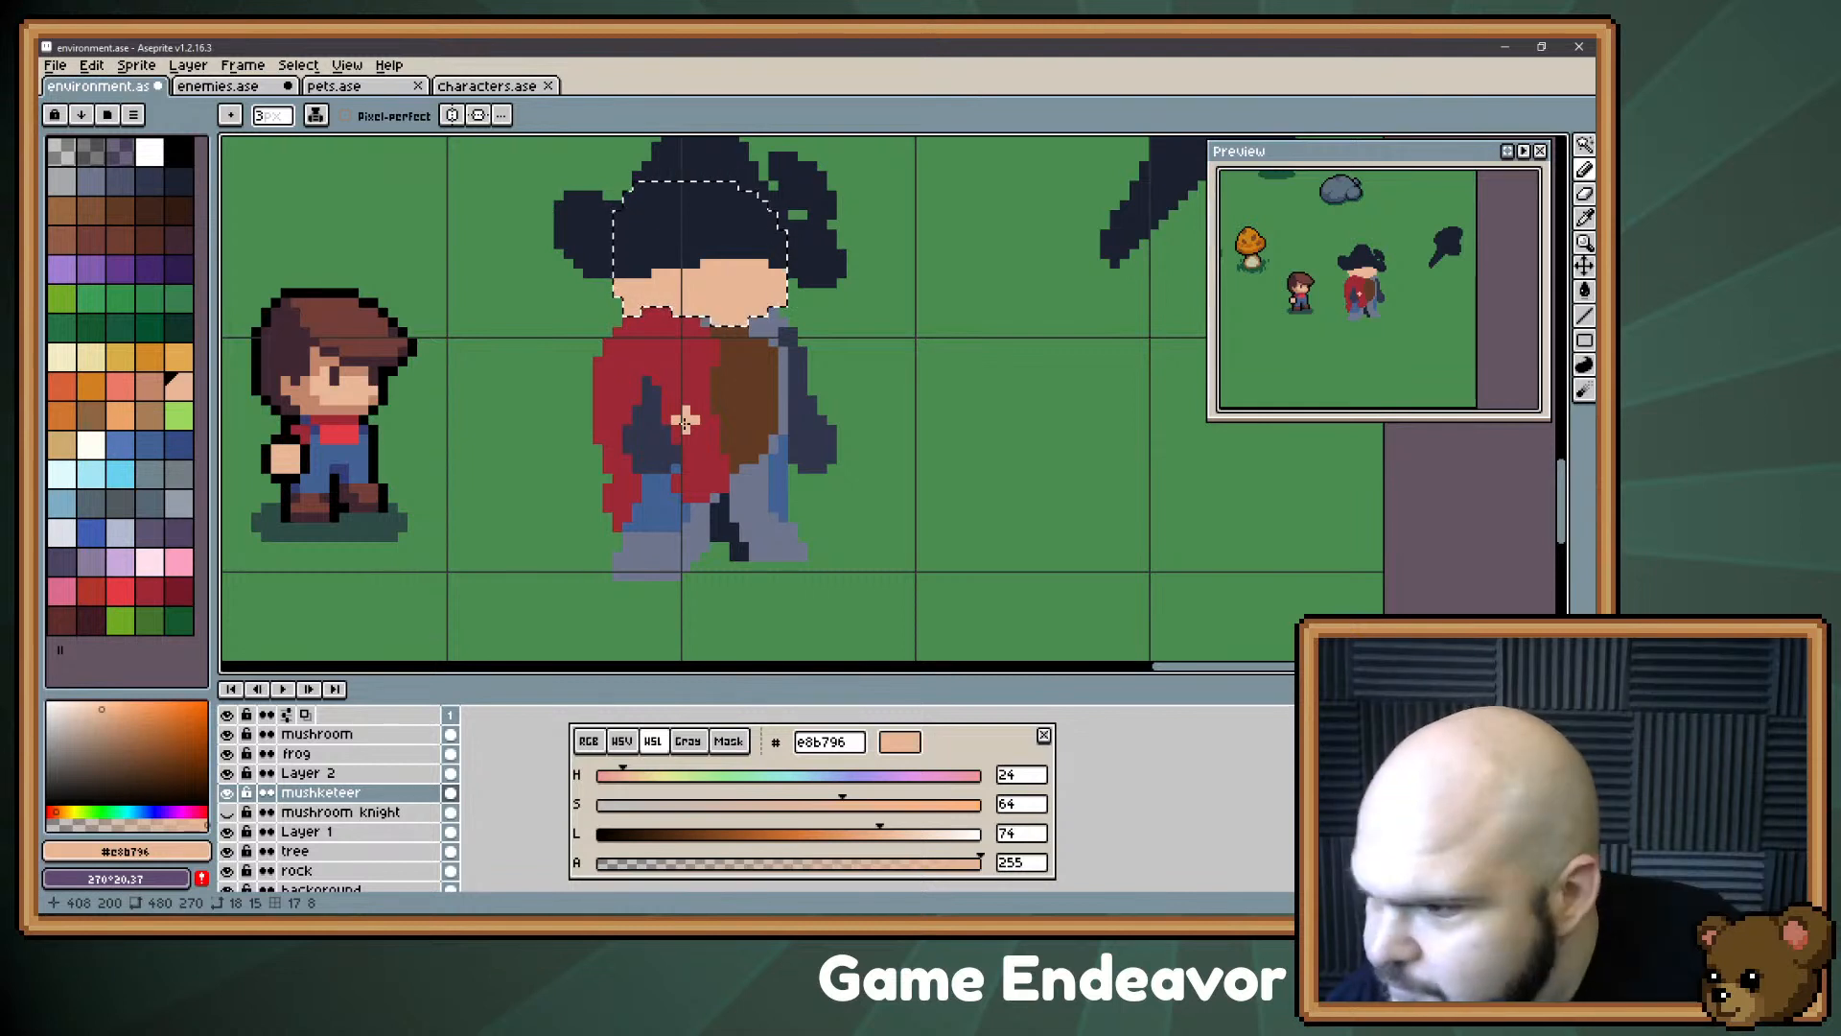
left_click_drag(682, 254, 643, 269)
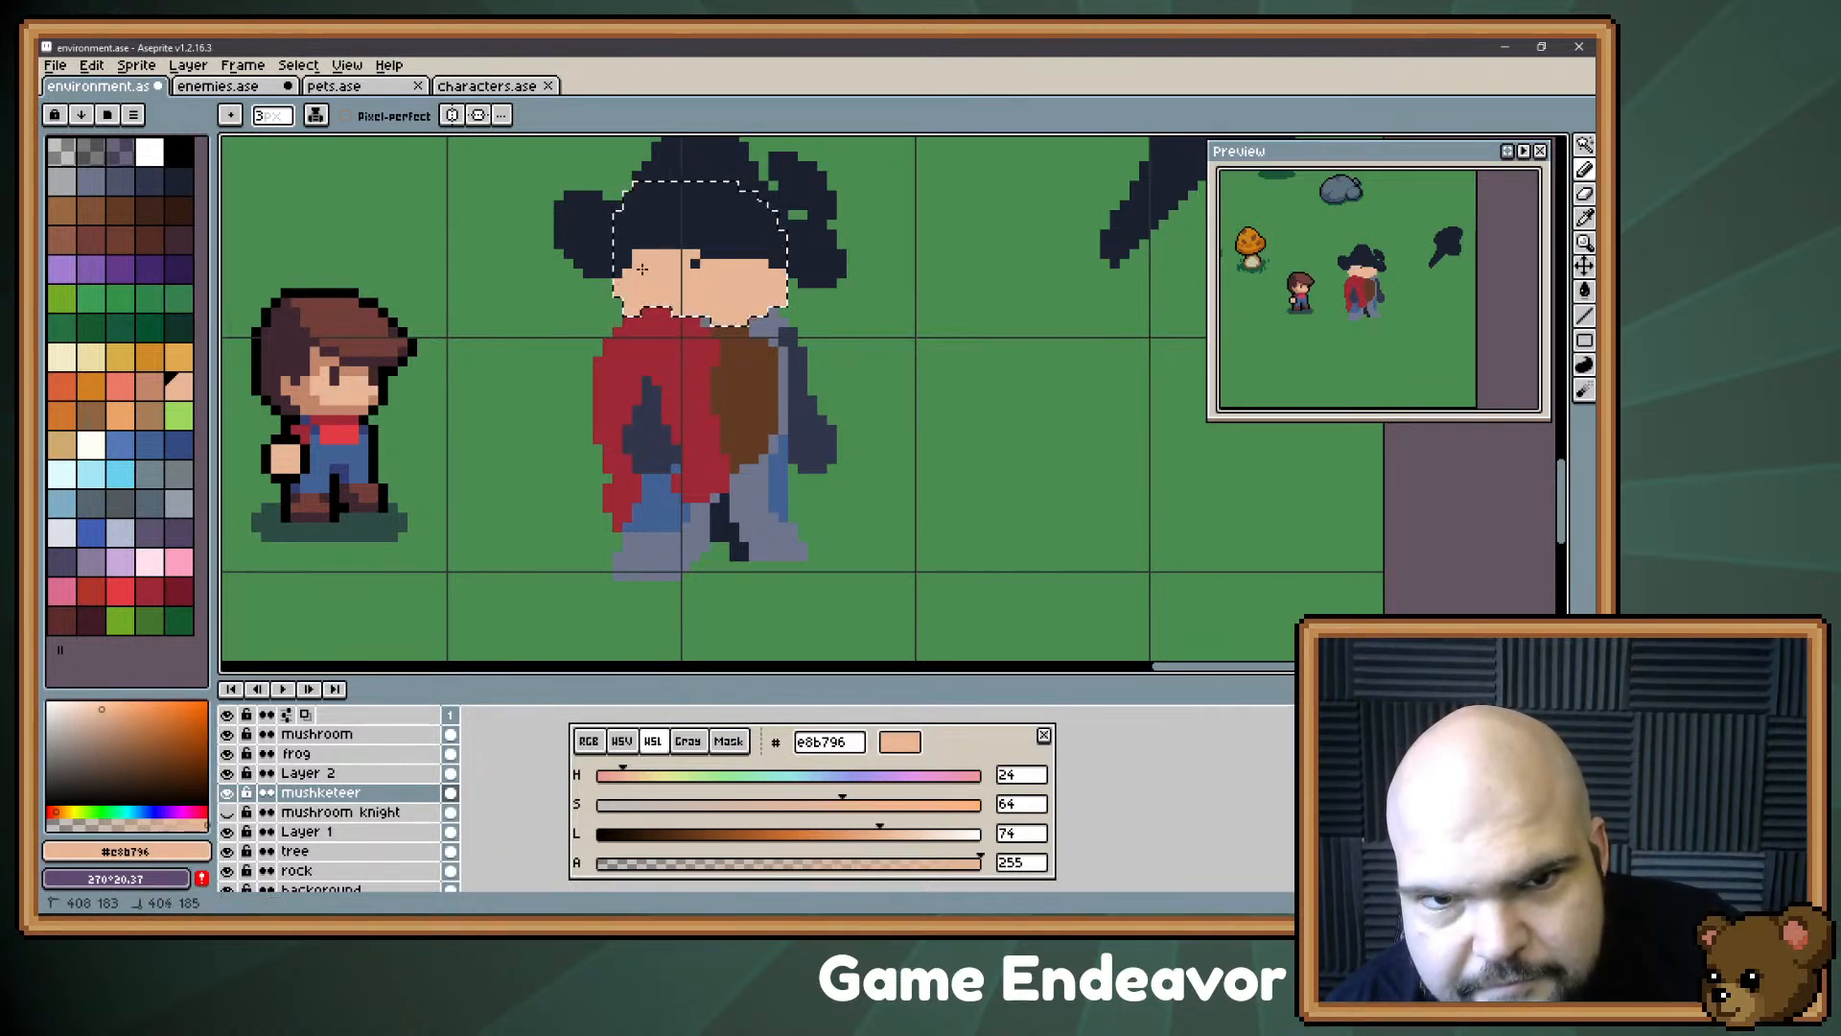
key("ctrl+d")
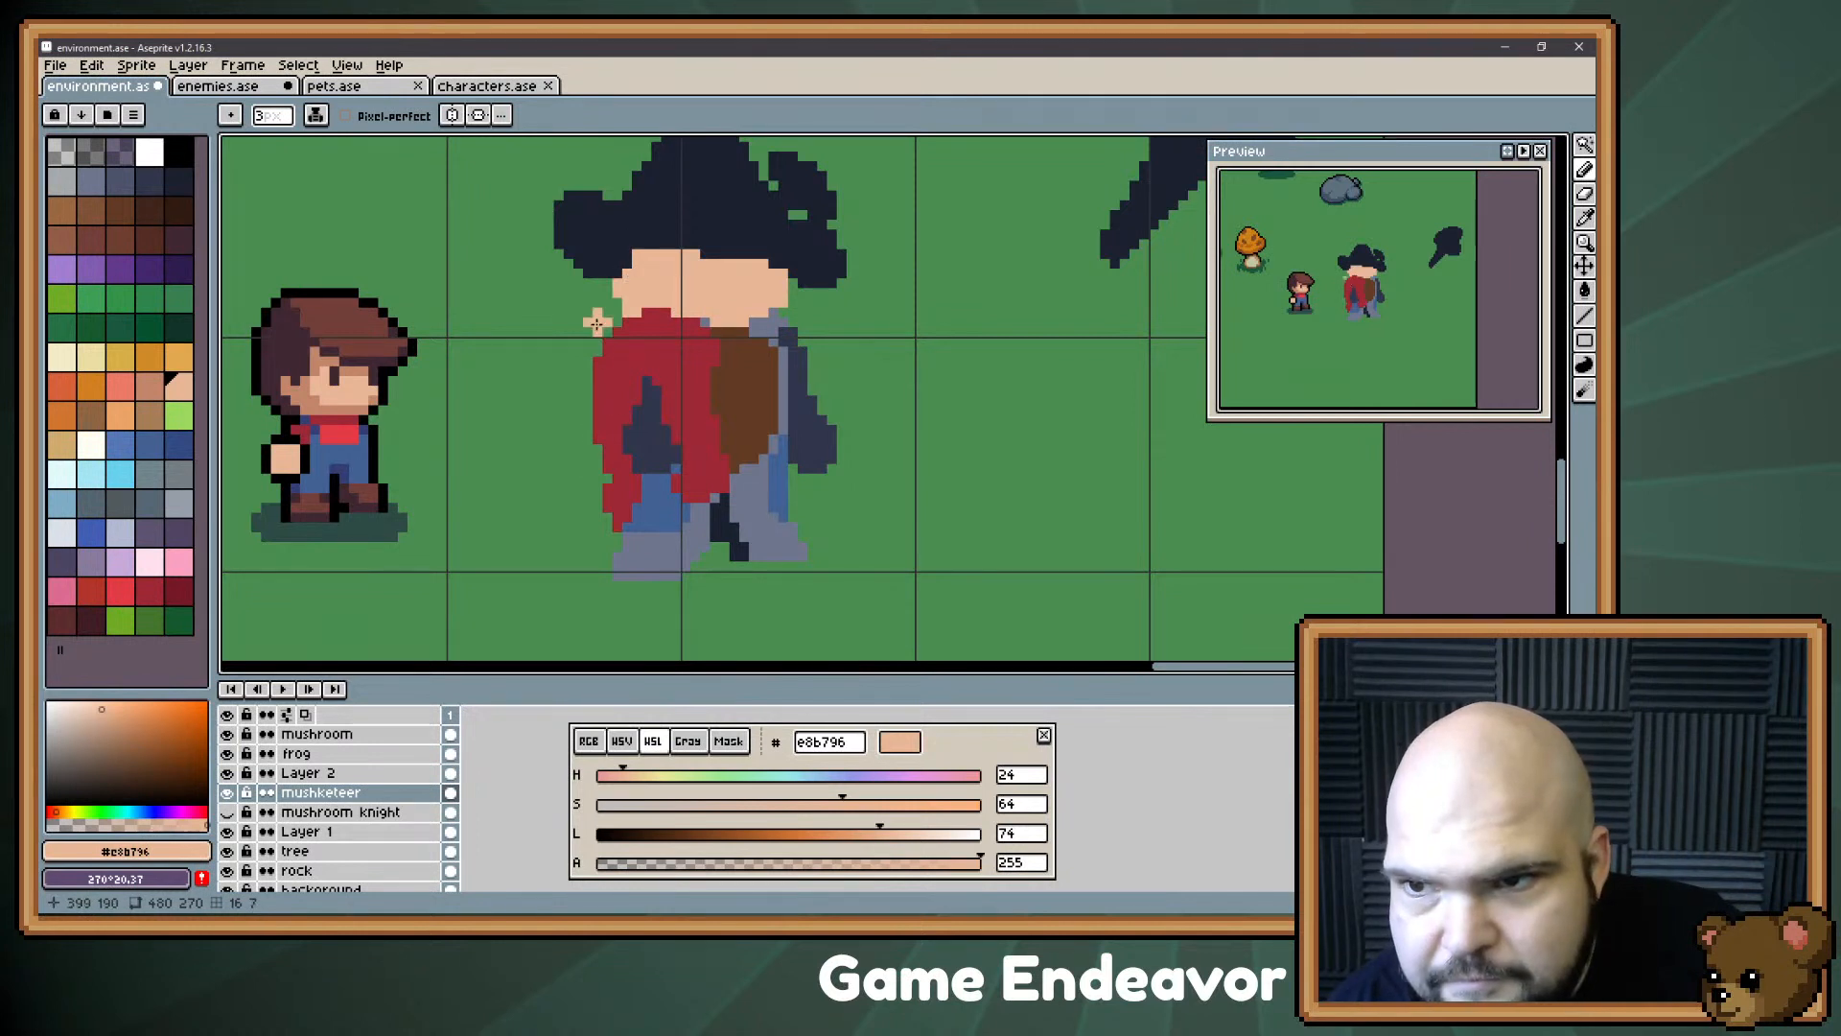
Step: Sample the dark brown #3f2832 from the player character and paint two small upright eyes on the mushketeer's face
left_click_drag(617, 390, 595, 418)
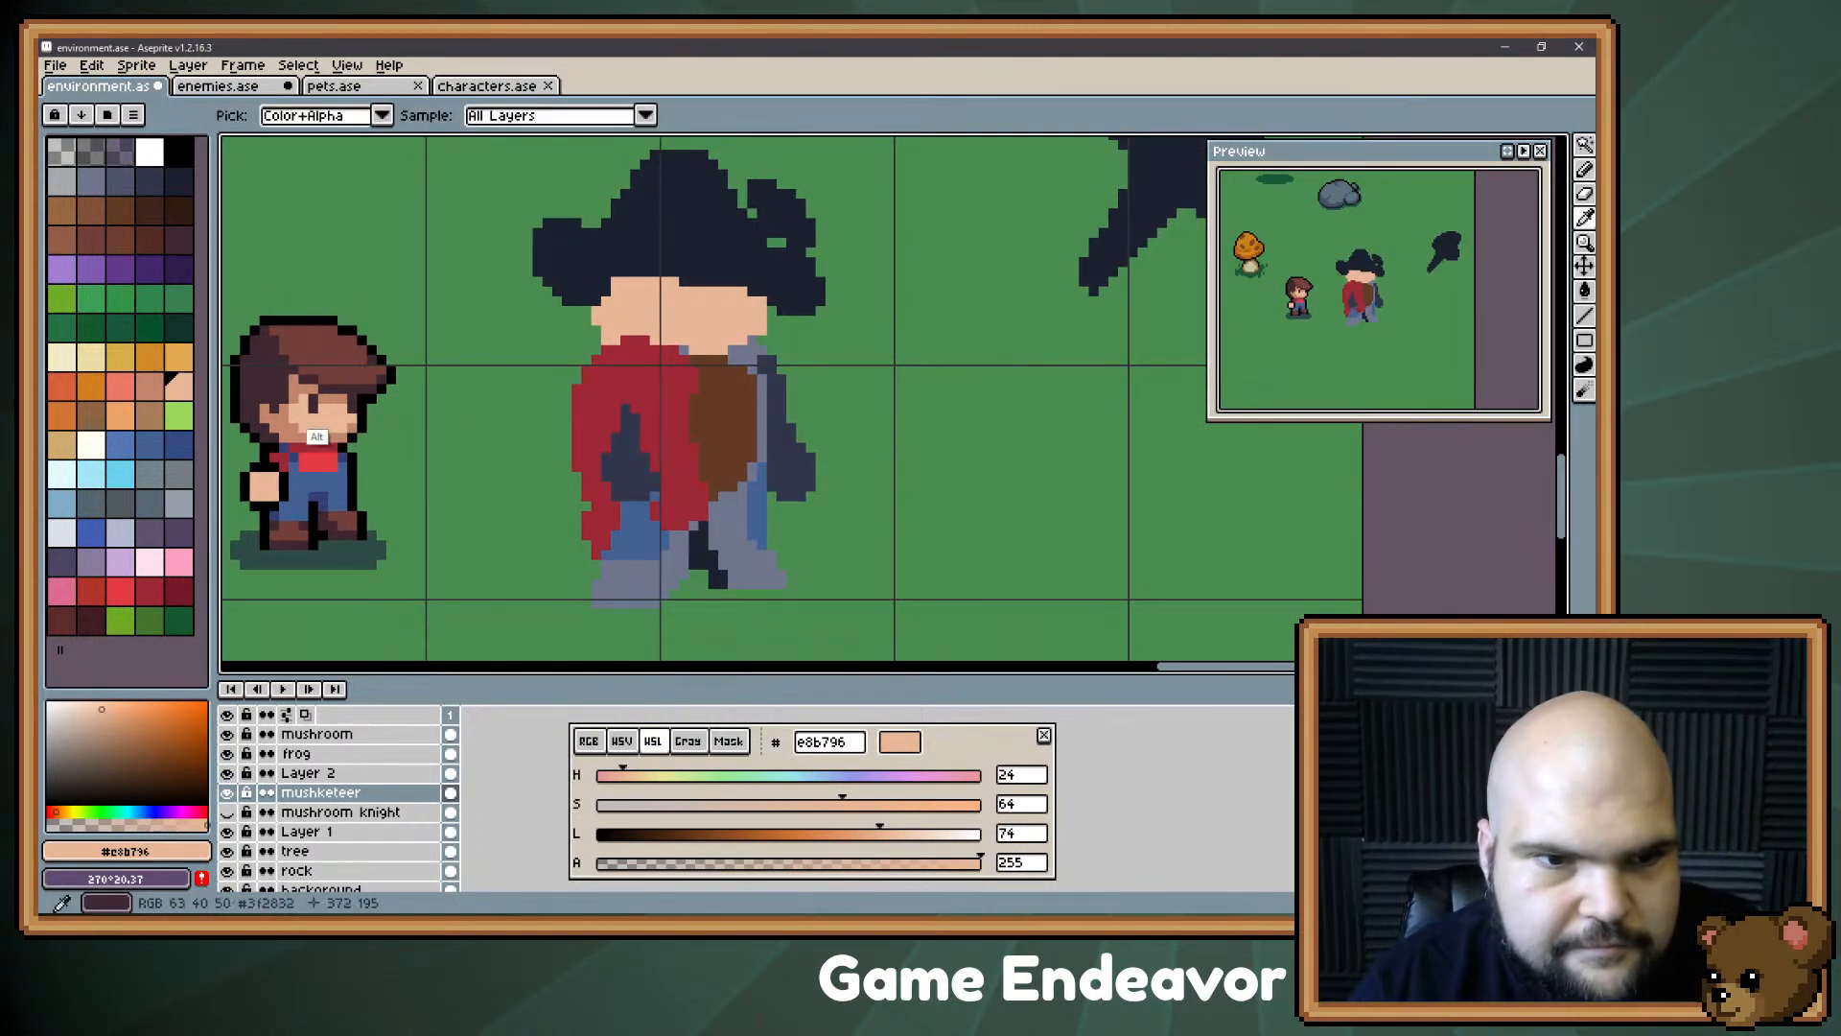
left_click(317, 437, "alt")
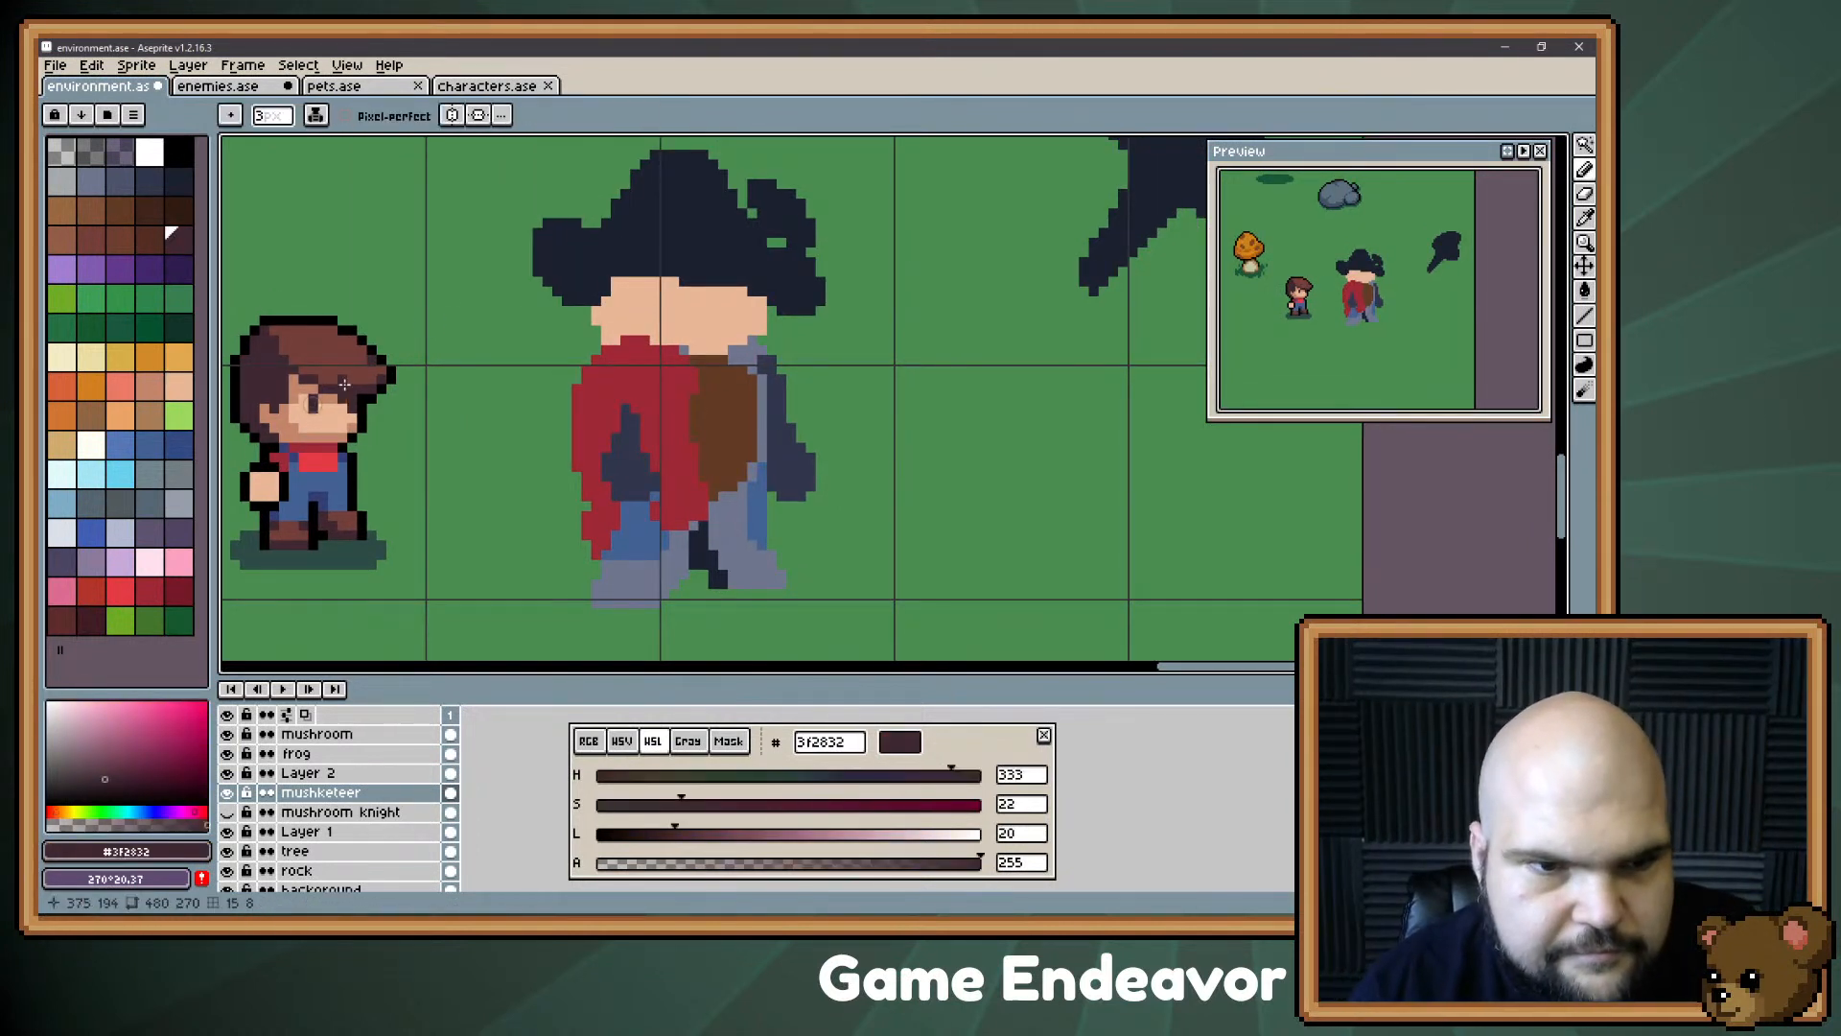
left_click(741, 307)
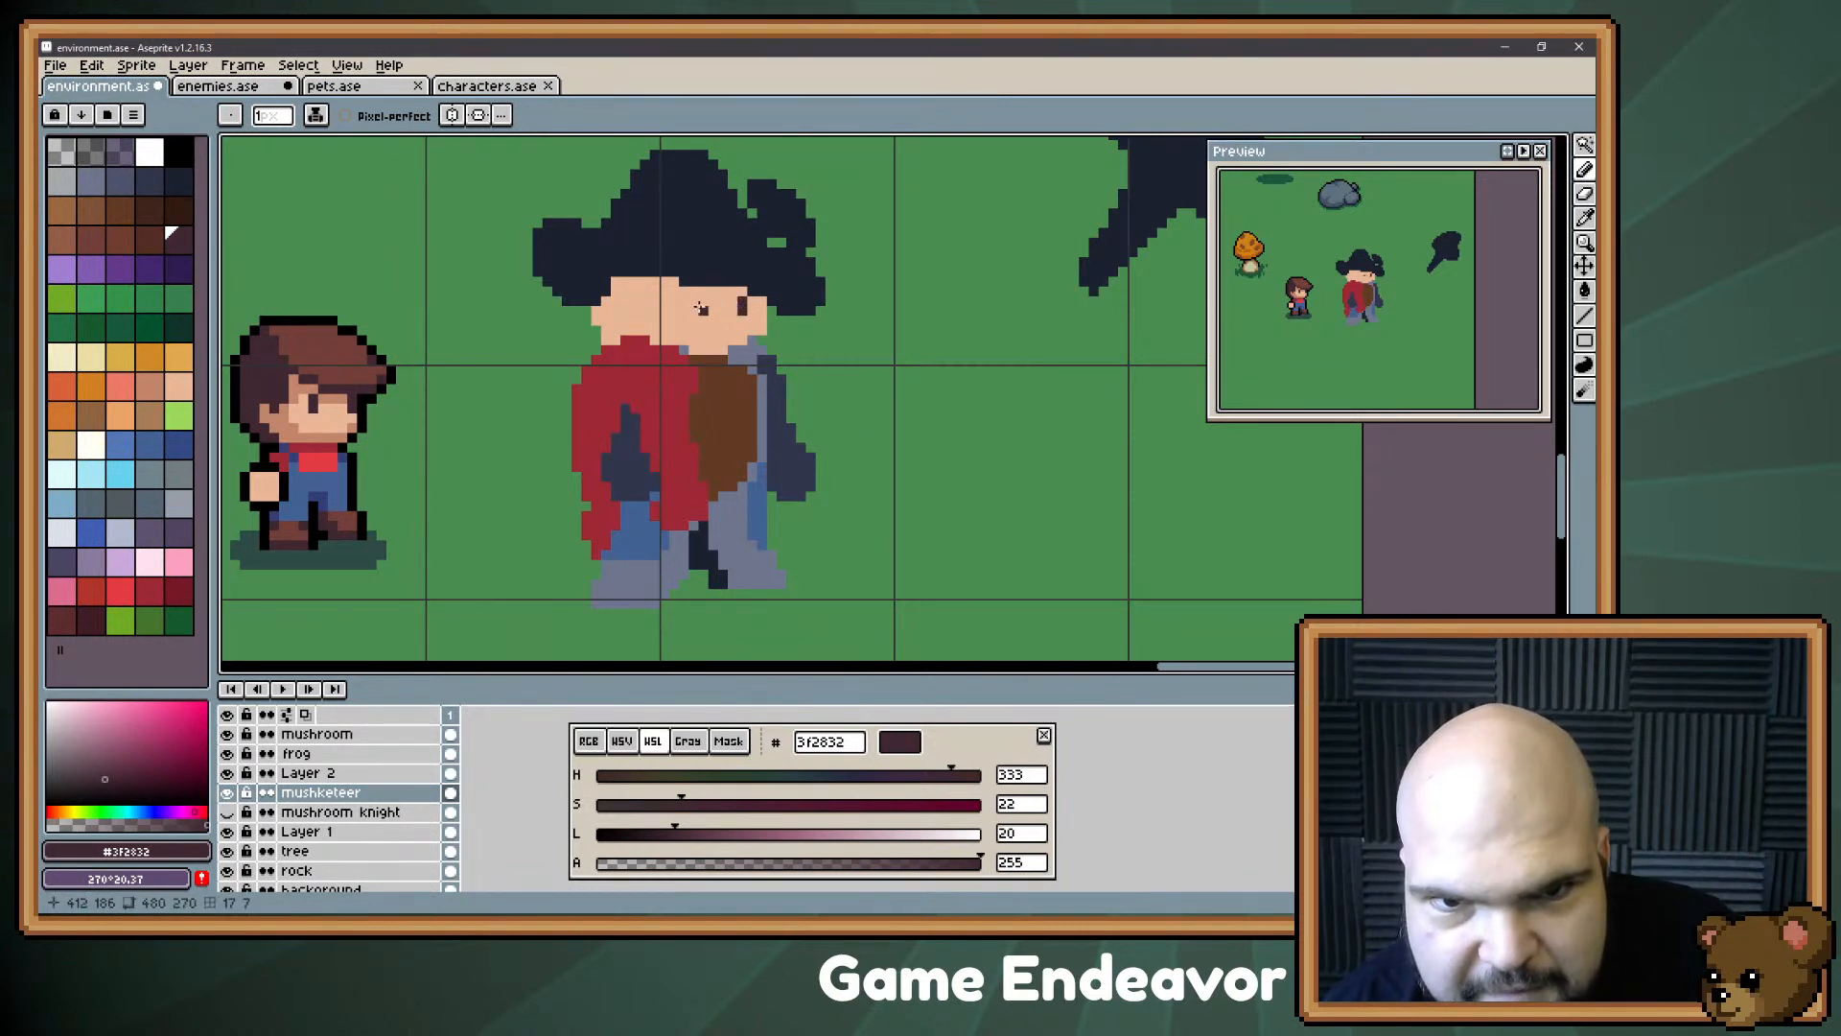
left_click(695, 303)
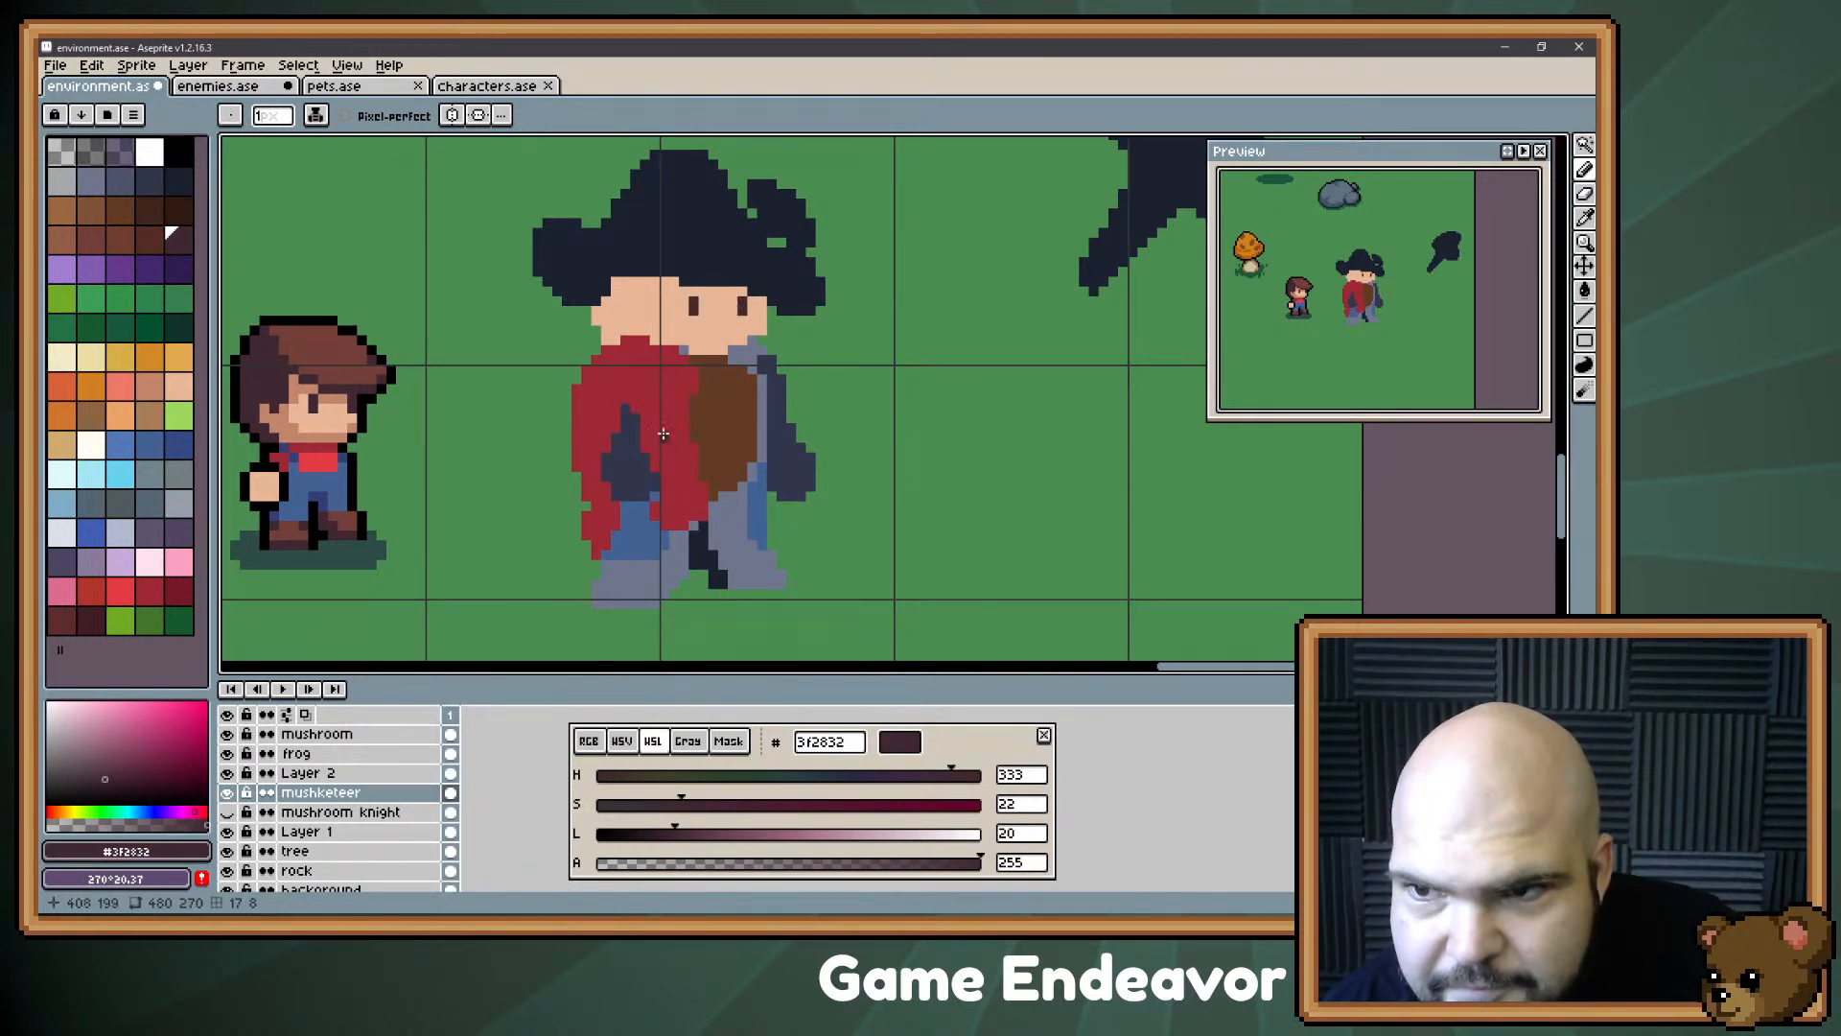
key("e")
left_click_drag(558, 426, 627, 426)
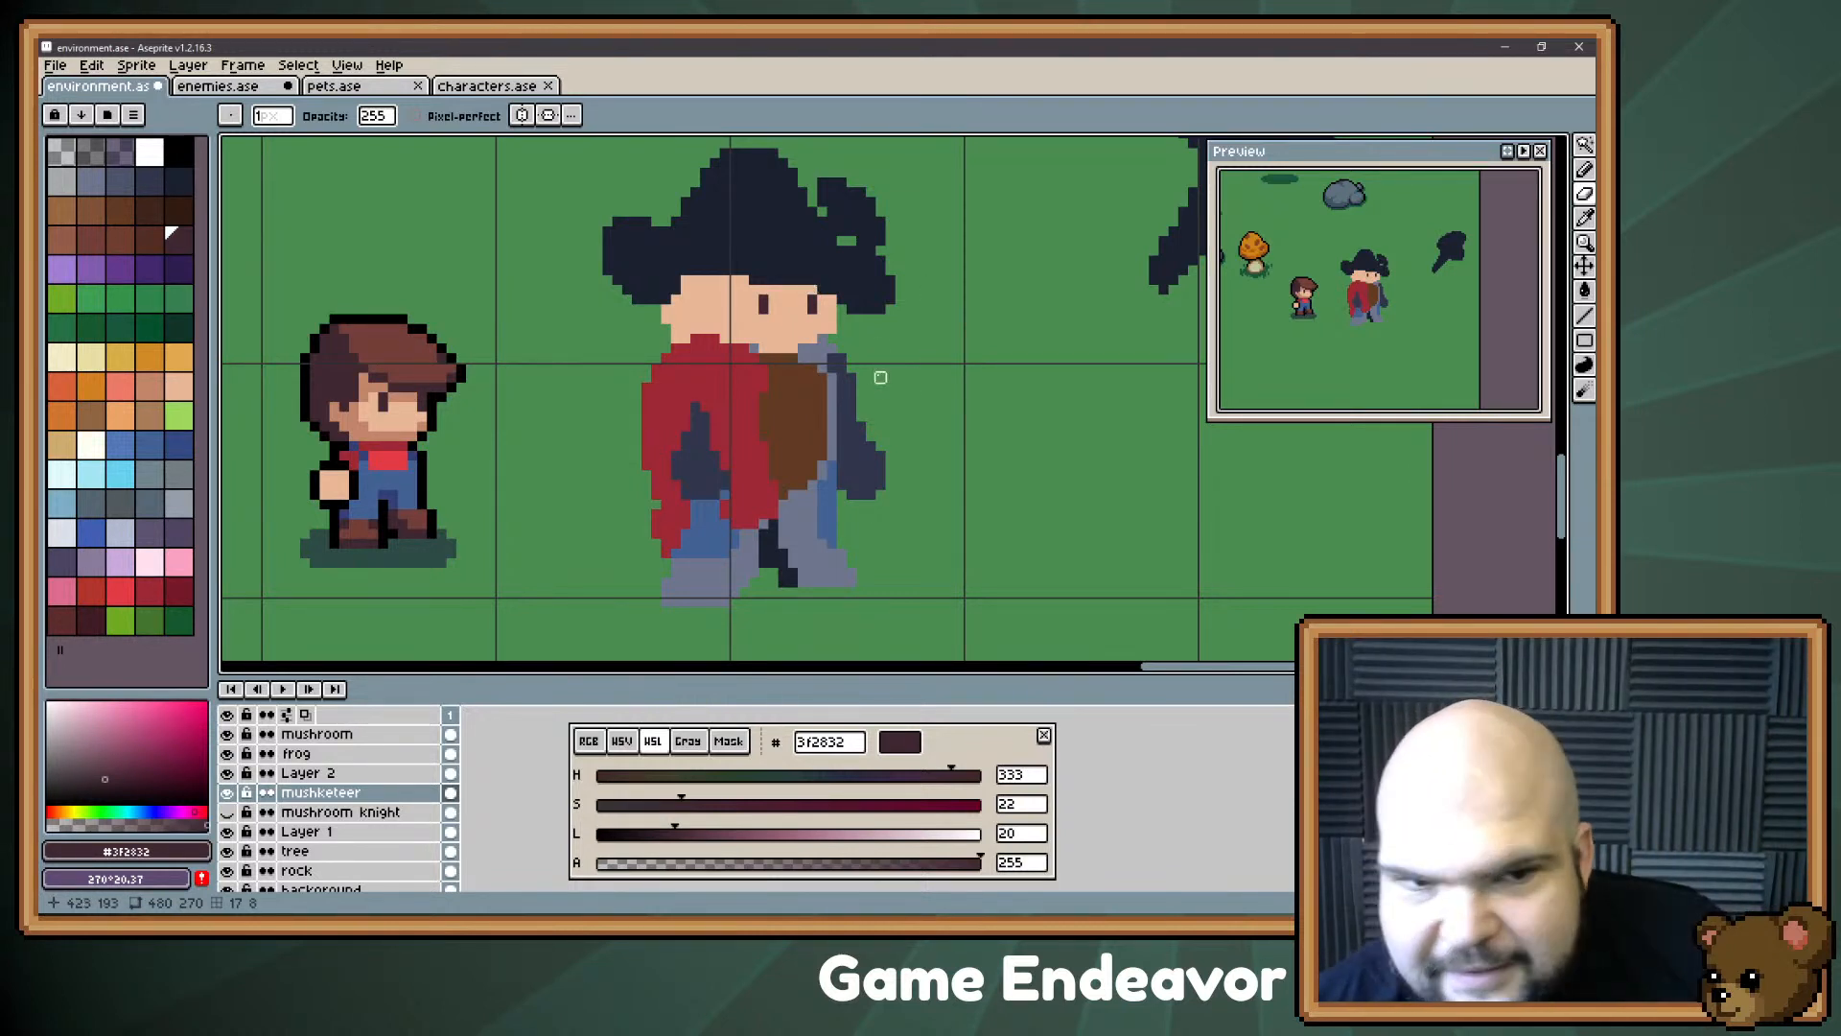
mouse_move(734, 398)
left_mouse_down()
mouse_move(821, 398)
mouse_move(783, 420)
mouse_move(811, 372)
mouse_move(831, 420)
mouse_move(885, 372)
mouse_move(926, 382)
left_mouse_up()
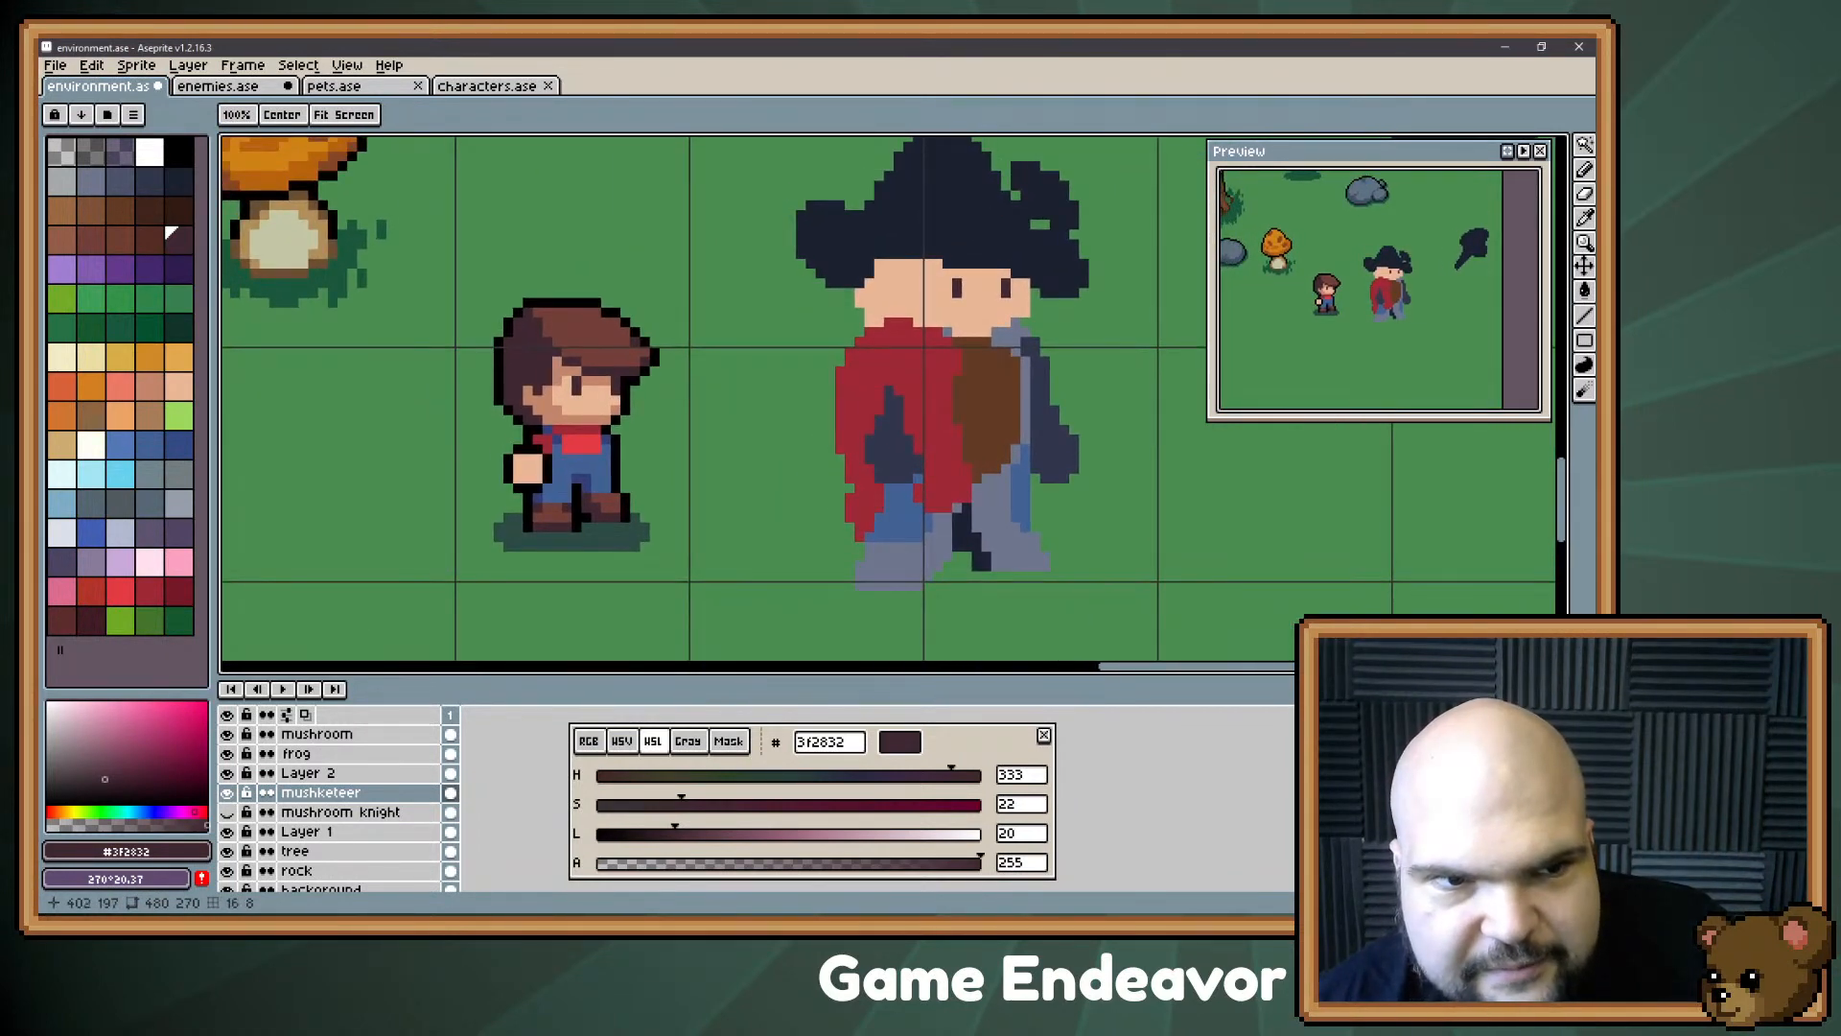
left_click_drag(752, 392, 788, 420)
mouse_move(939, 516)
left_mouse_down()
mouse_move(816, 439)
mouse_move(815, 420)
left_mouse_up()
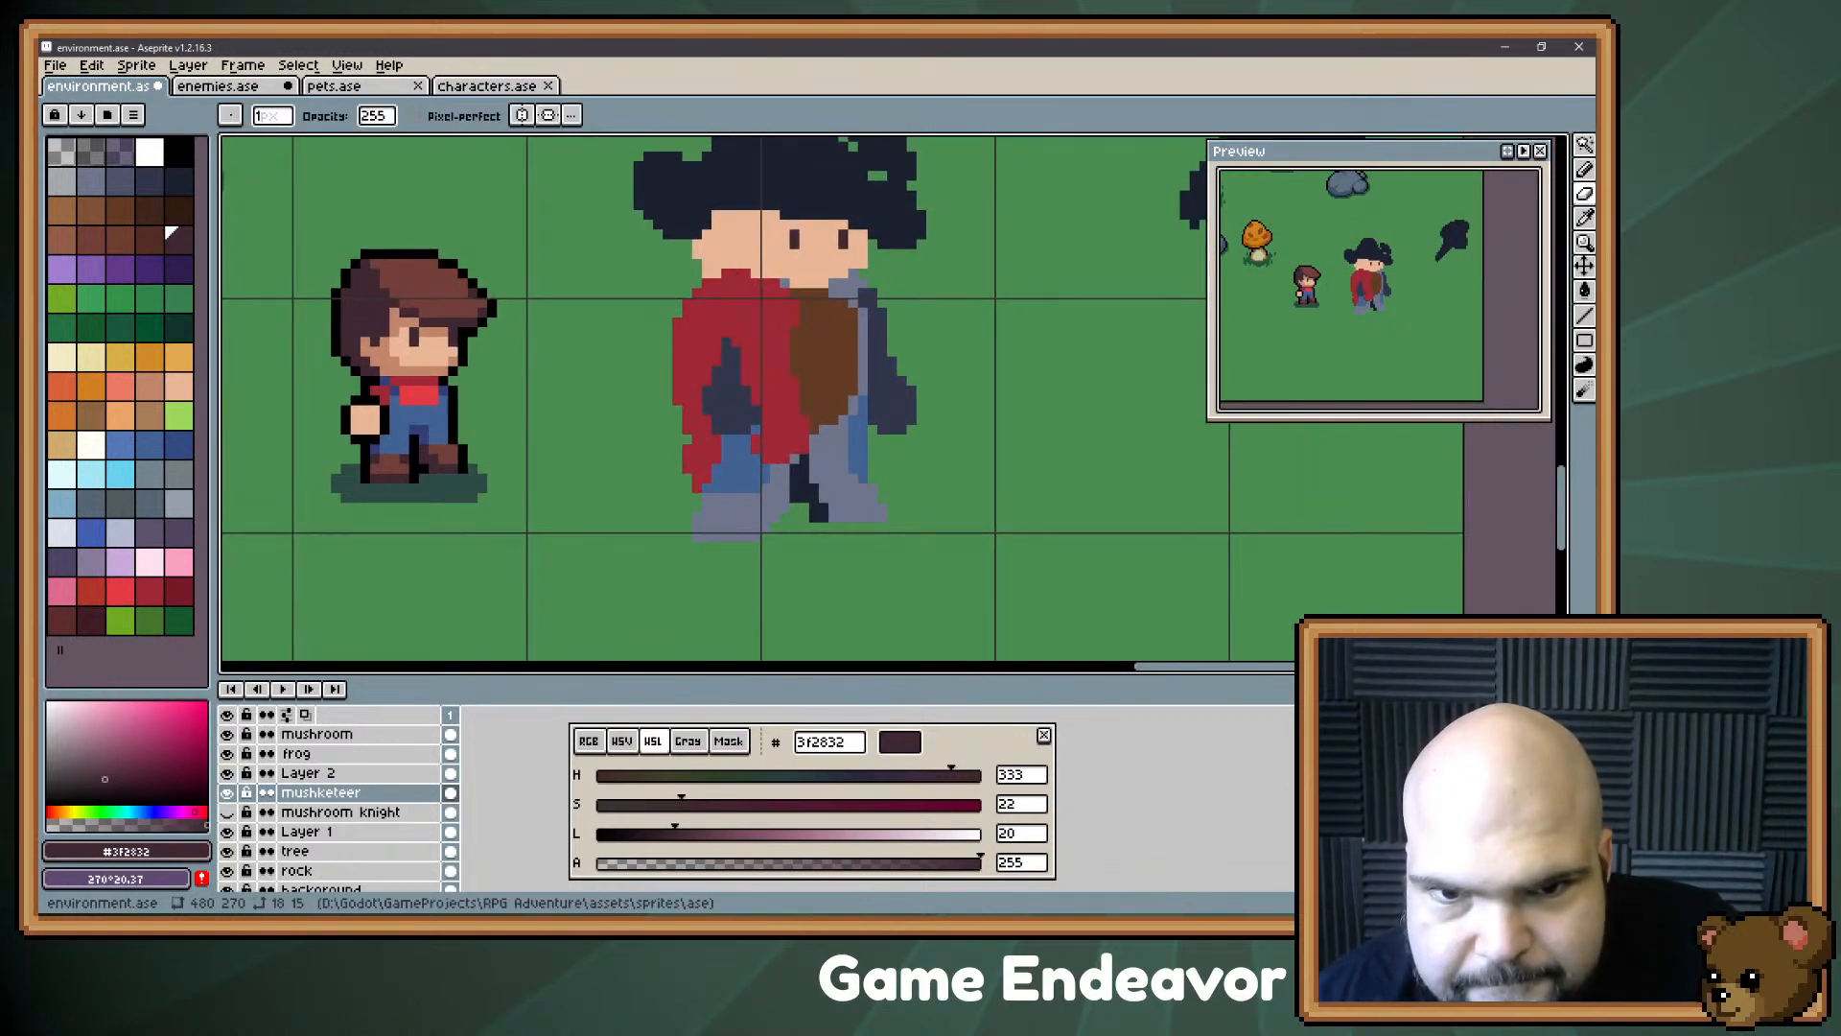
left_click_drag(754, 343, 765, 377)
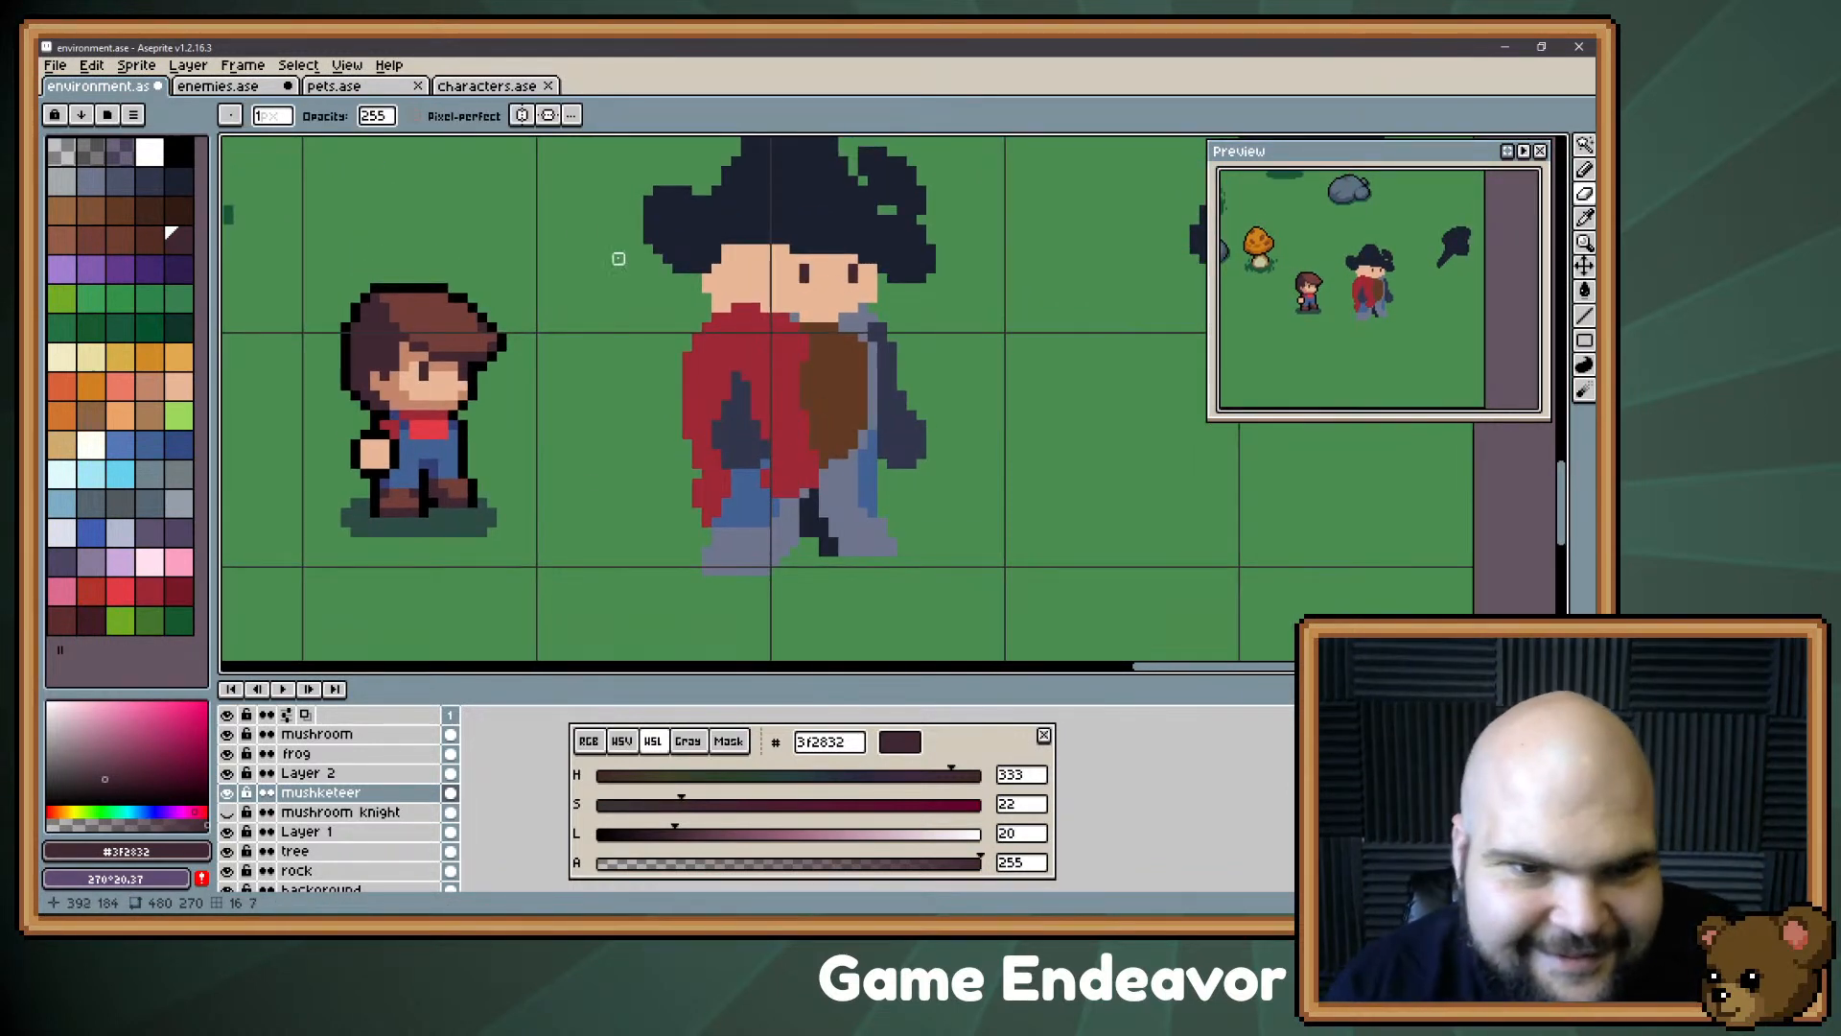
Step: Select the mushketeer's face and shade its back and outer edges with the player character's darker skin tone #c28569
left_click(385, 389, "alt")
key("w")
left_click(792, 276)
key("b")
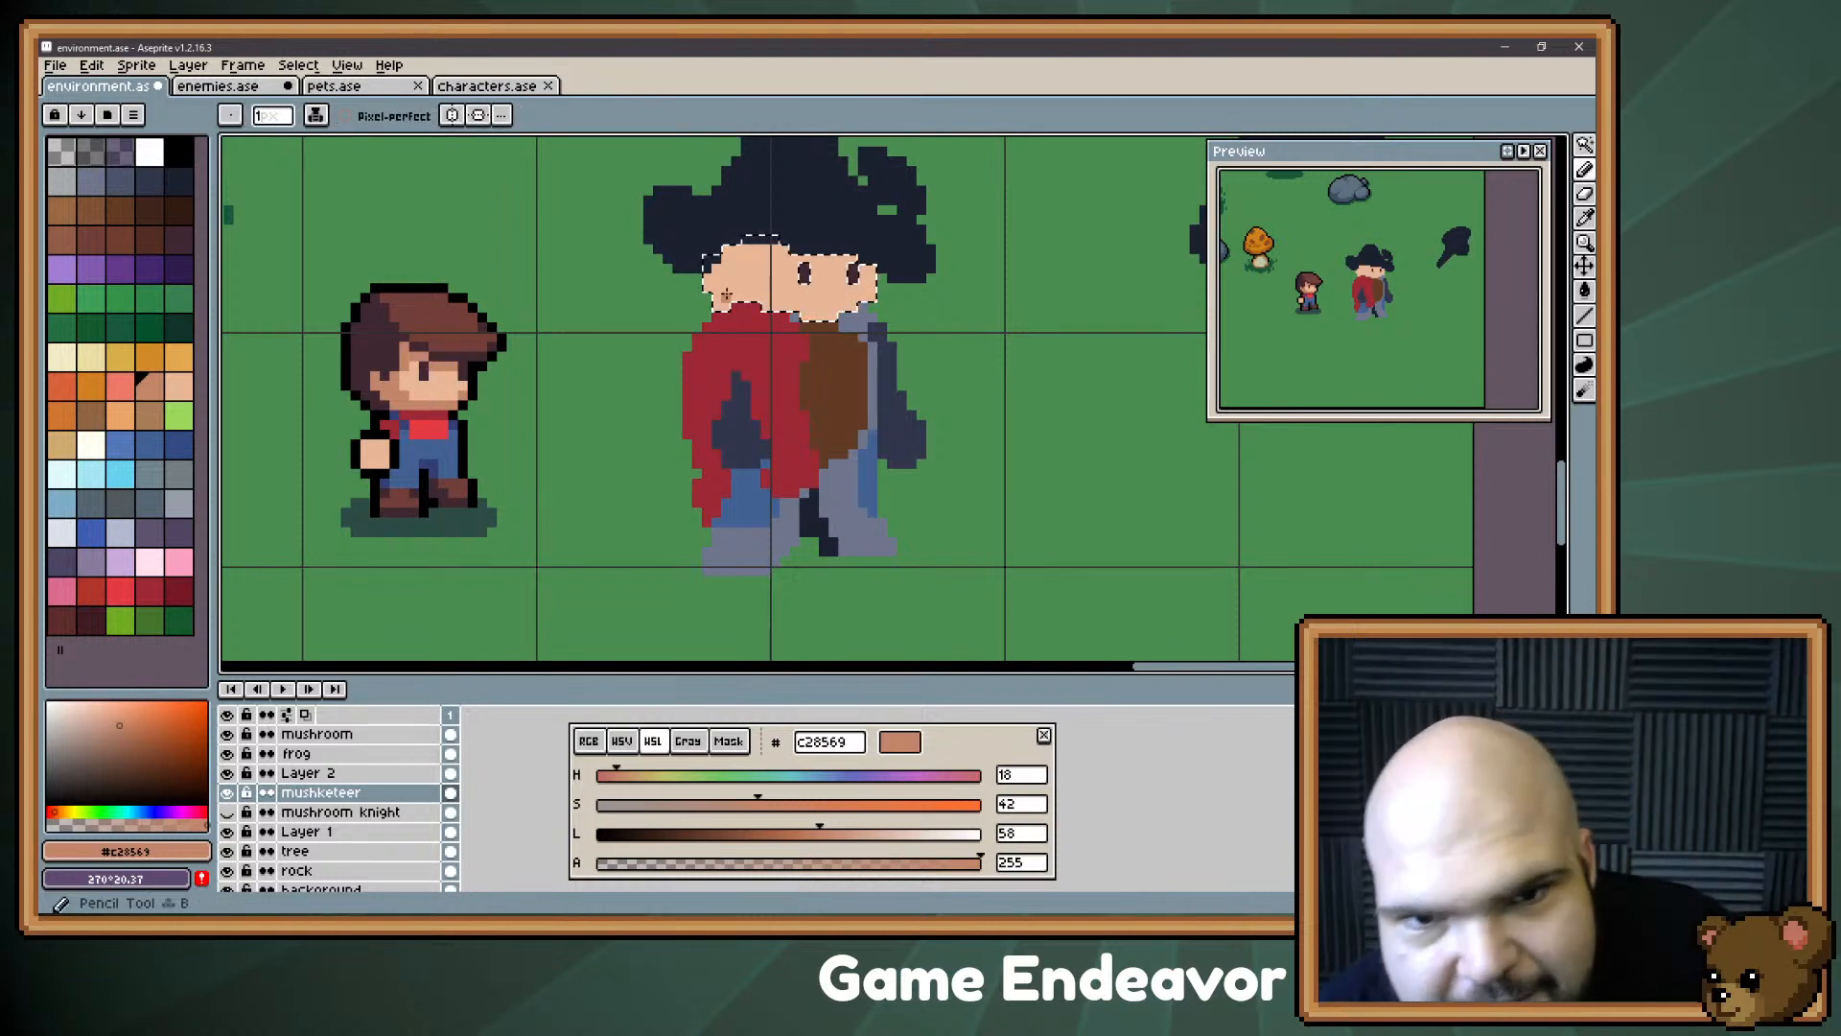
left_click_drag(726, 294, 716, 277)
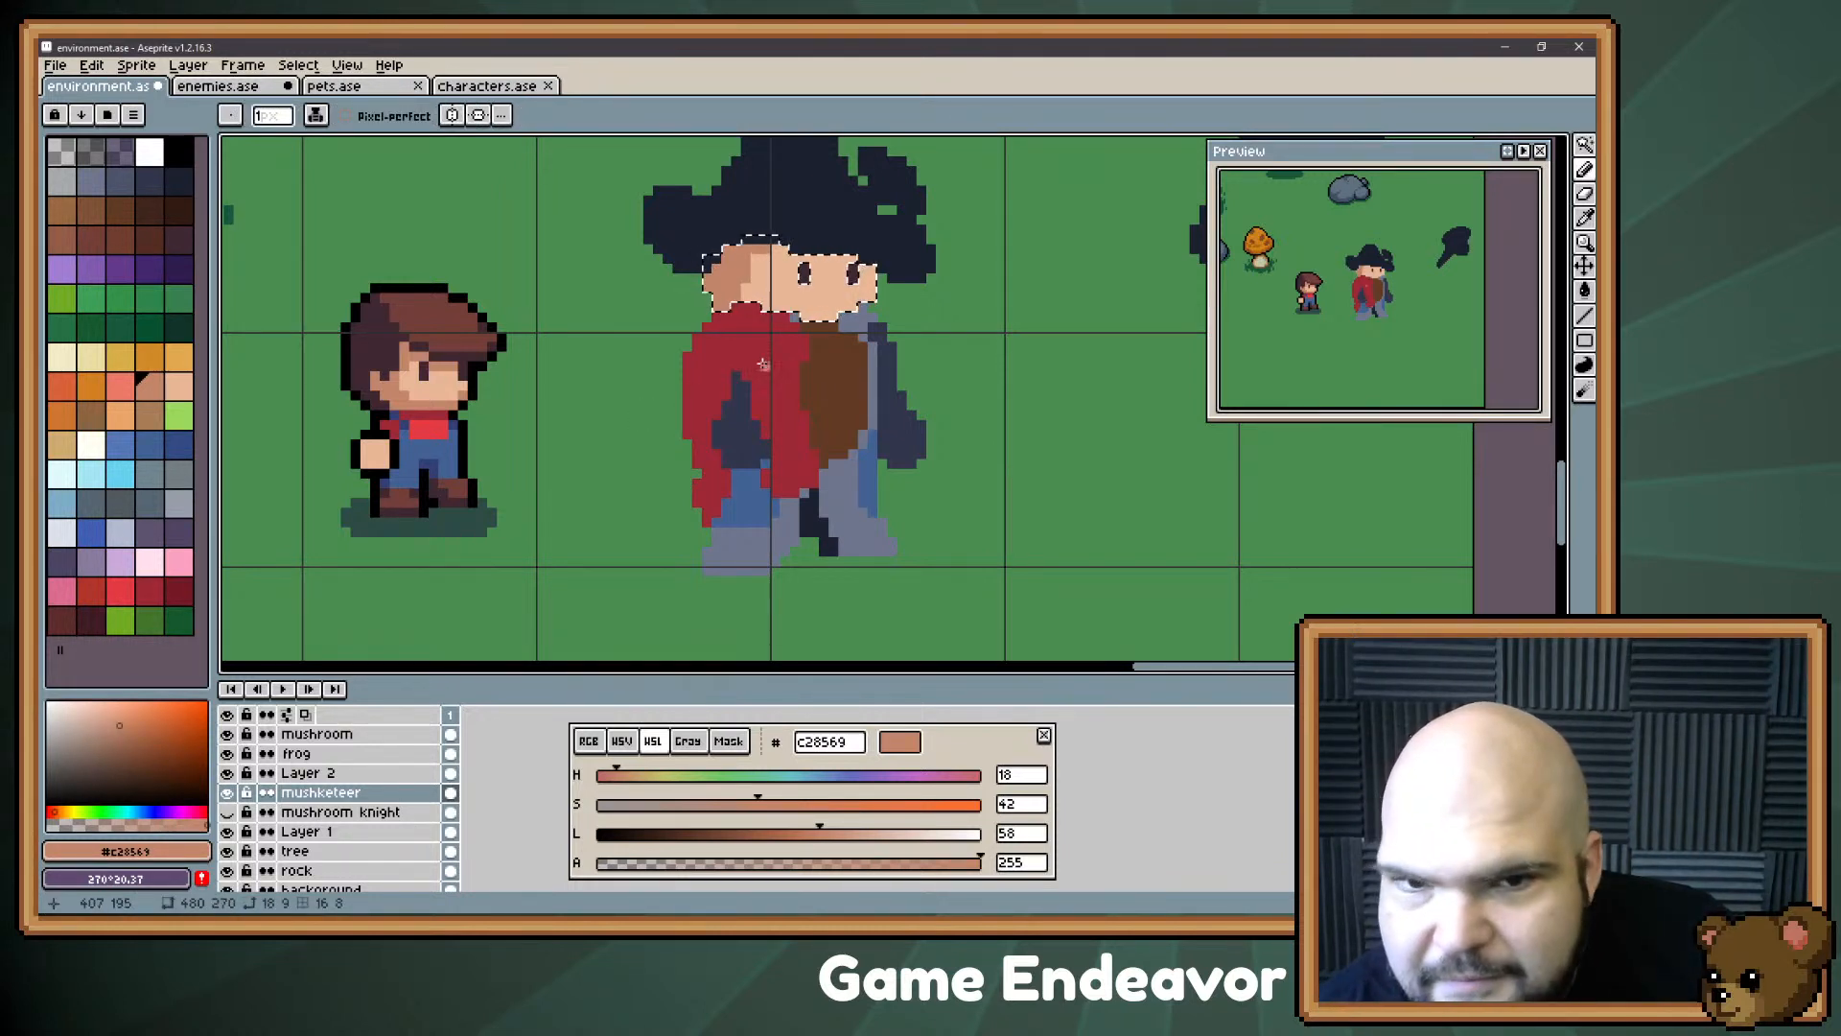
mouse_move(753, 285)
left_mouse_down()
mouse_move(835, 343)
mouse_move(813, 325)
mouse_move(863, 309)
mouse_move(808, 319)
left_mouse_up()
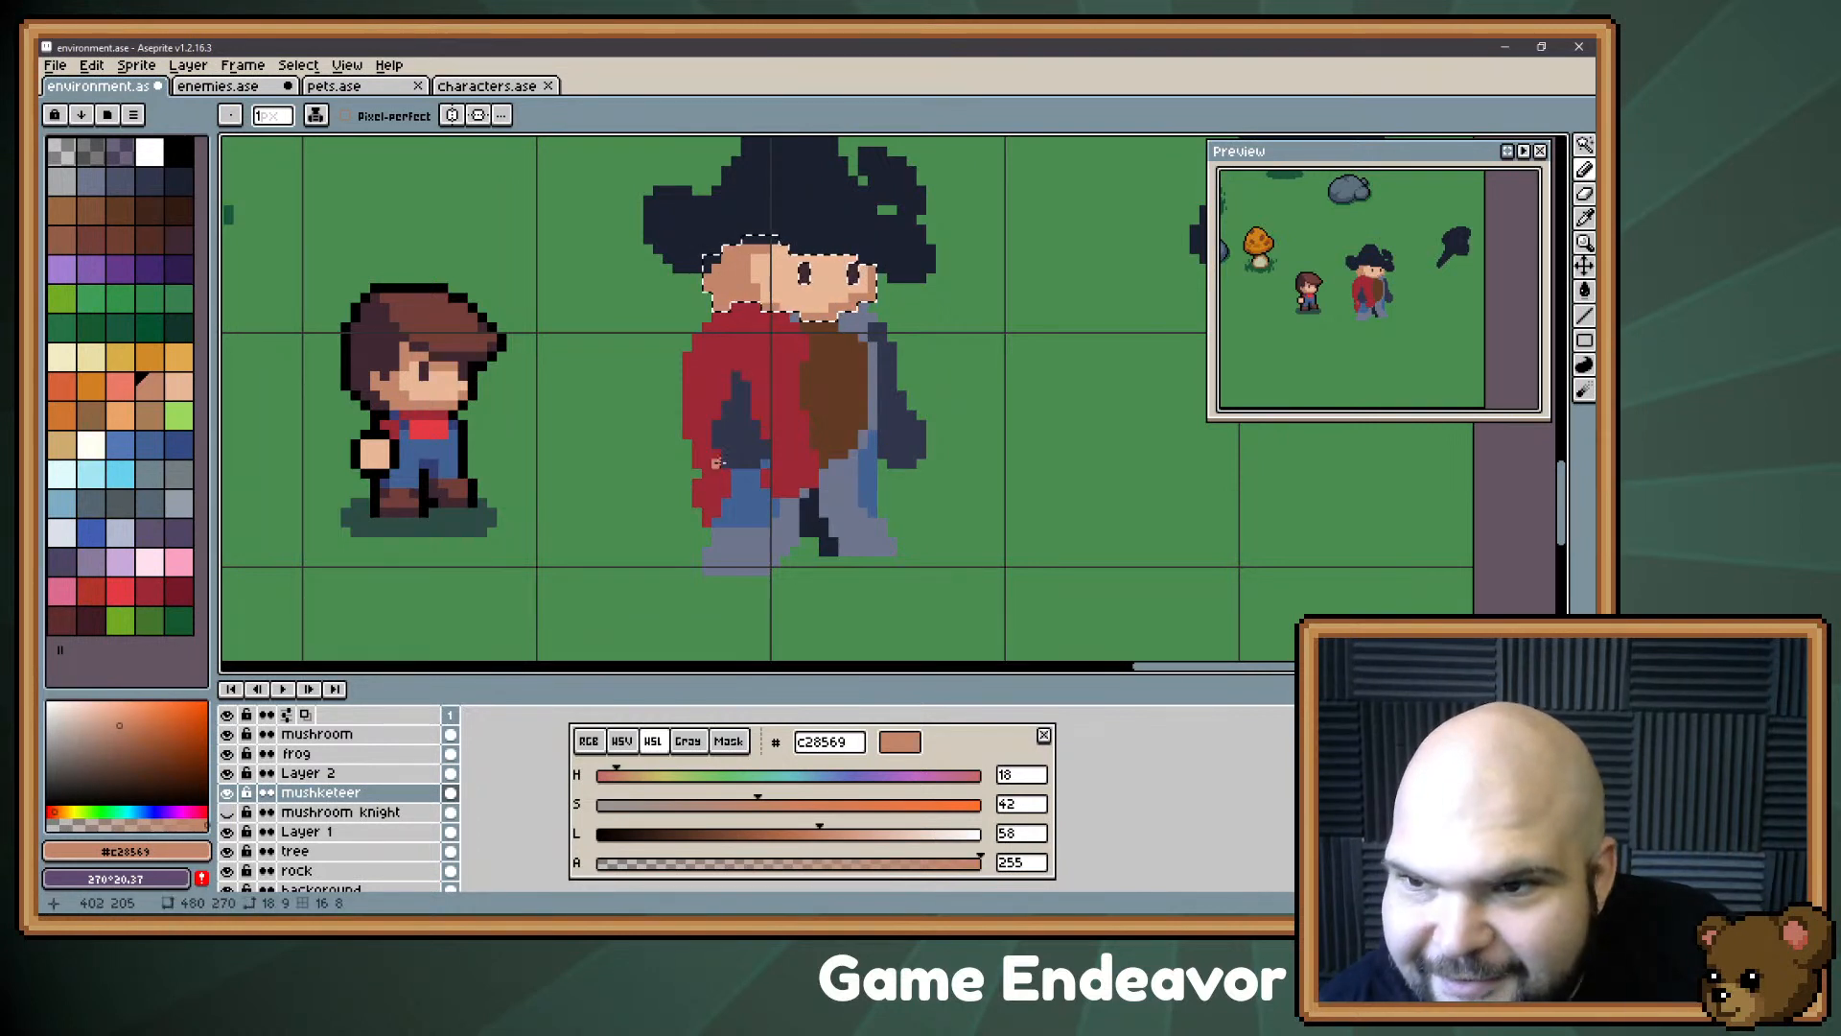
Step: Touch up the mushketeer's face with the light skin tone #e8b796 and clear the selection
key("alt")
left_click(812, 303, "alt")
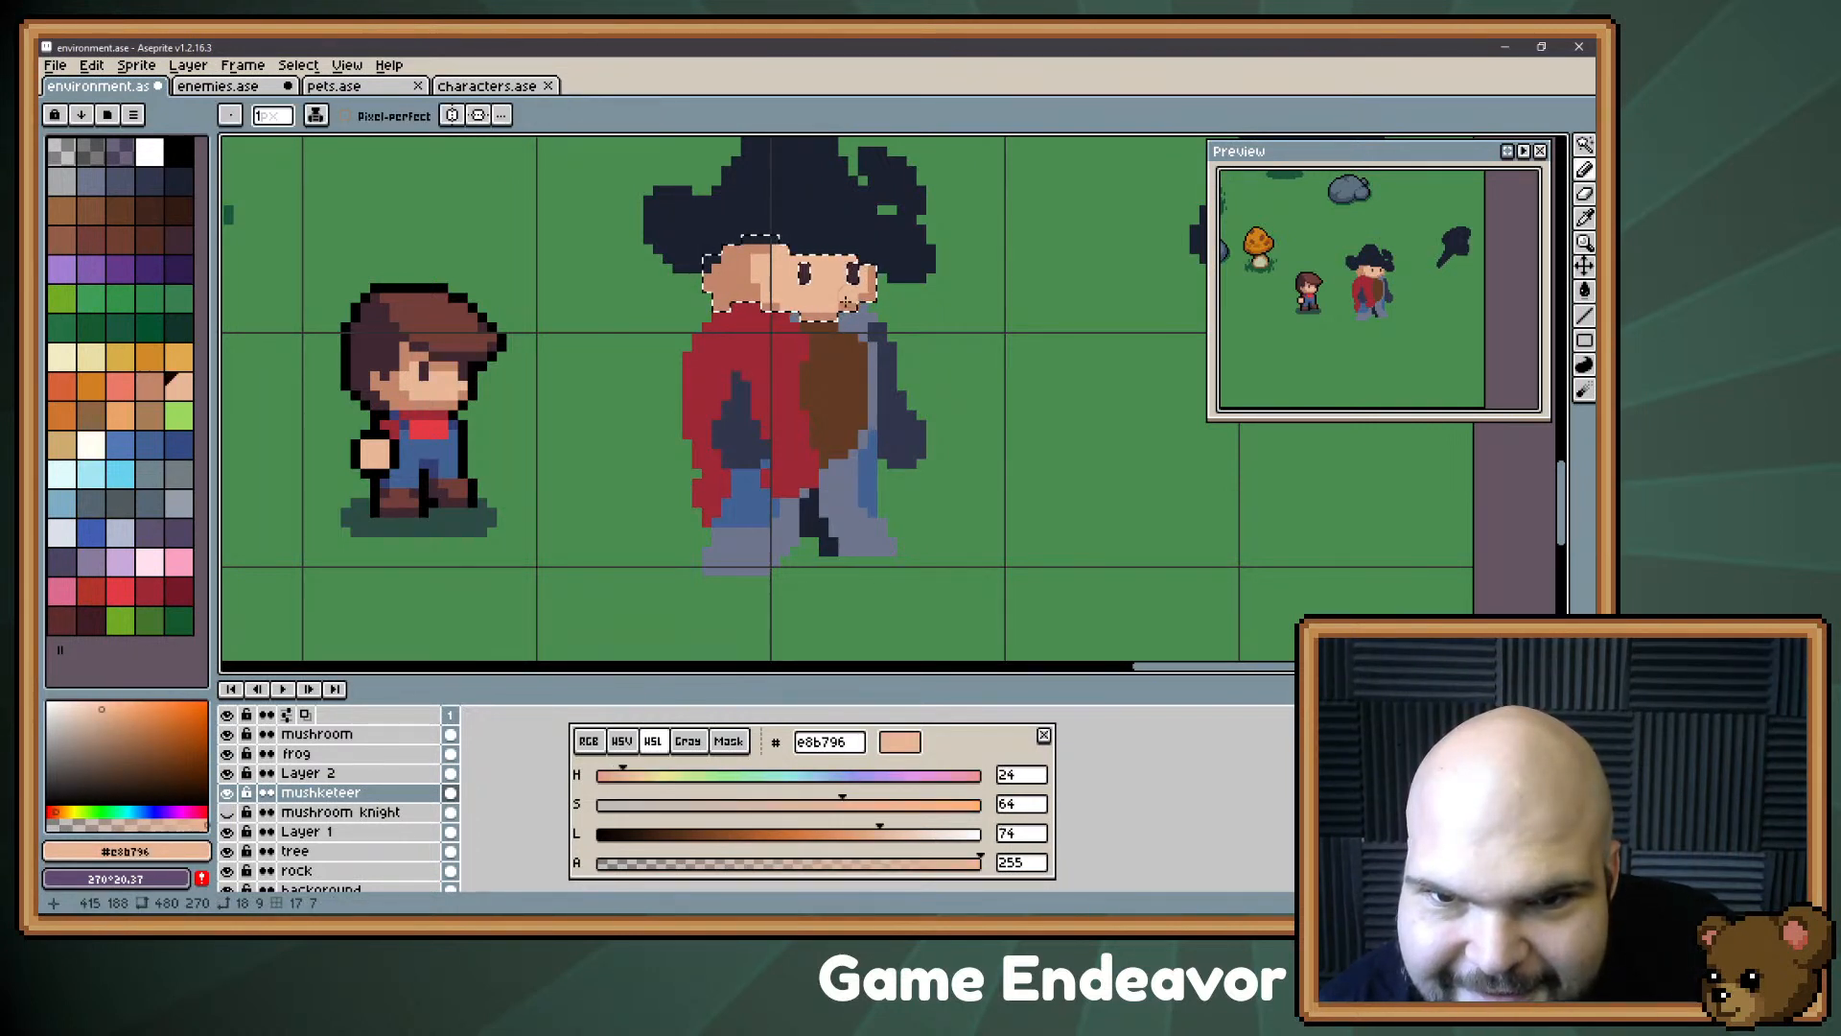
key("ctrl+d")
key("space")
left_click_drag(768, 269, 770, 311)
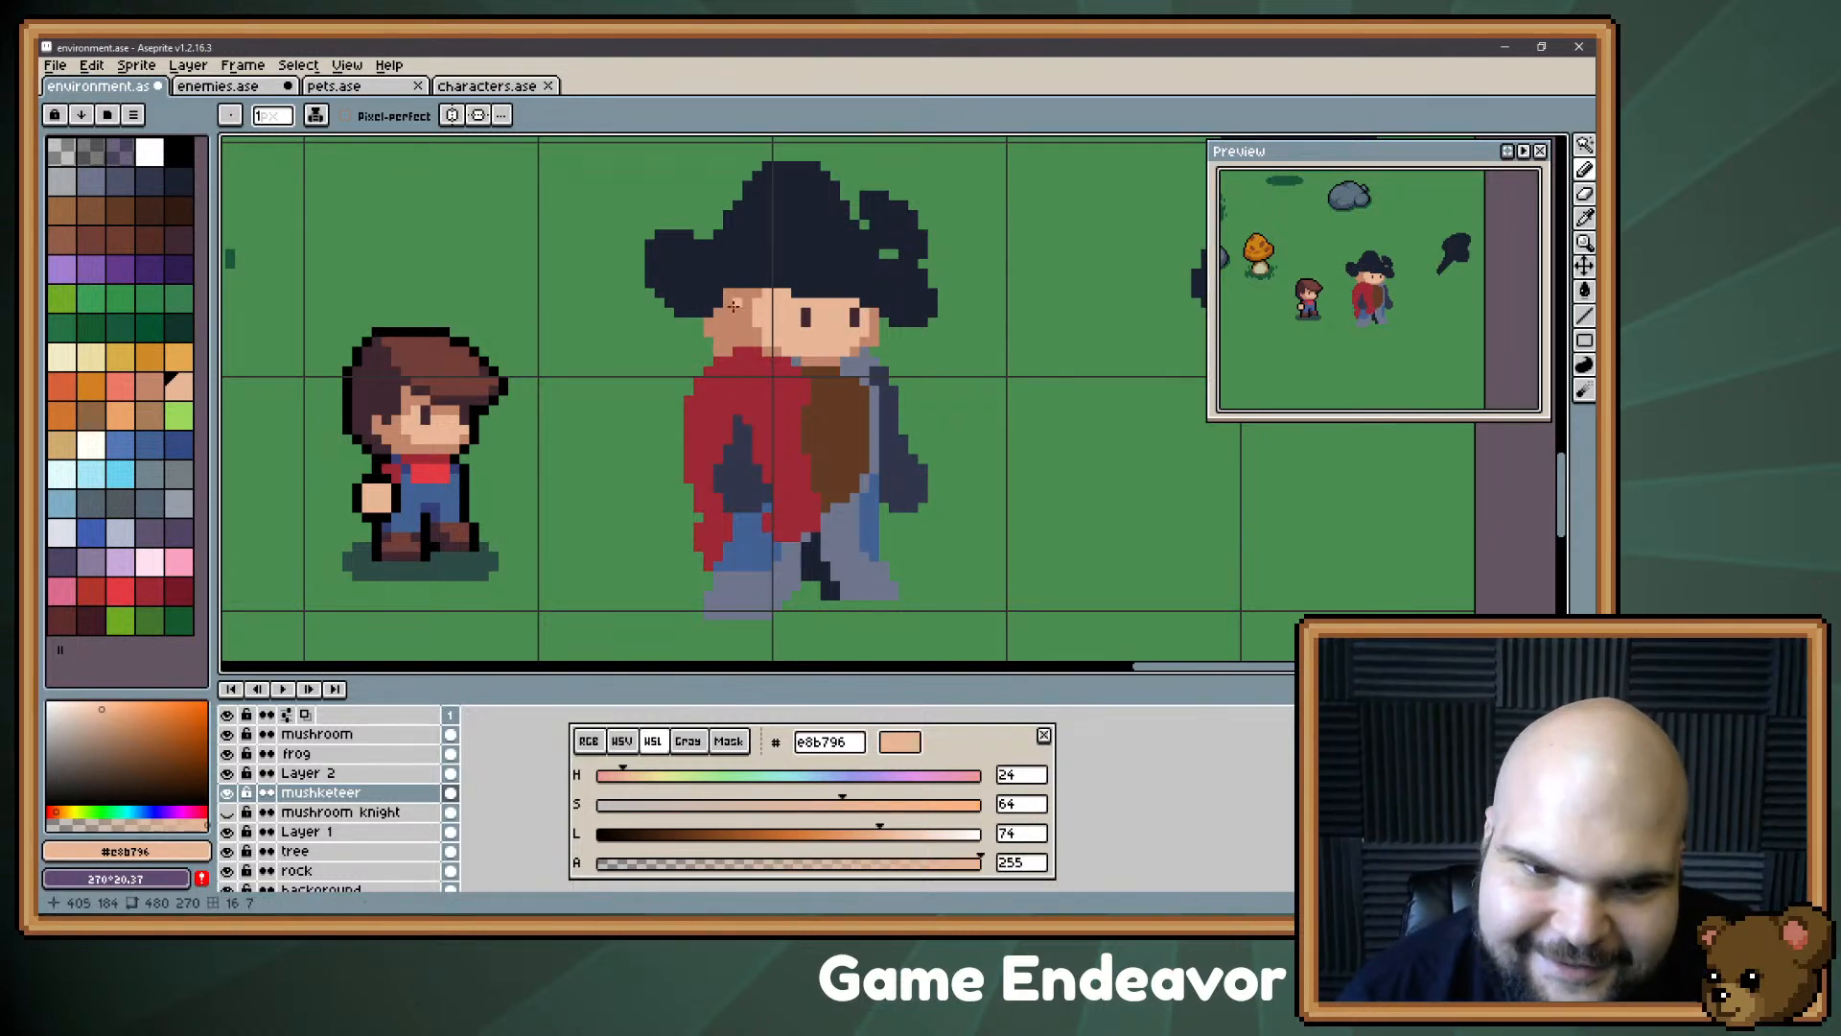
Step: Sample the player character's hair brown #743f39 and paint a drooping moustache with a chin beard on the mushketeer's face
left_click(441, 372, "alt")
key("w")
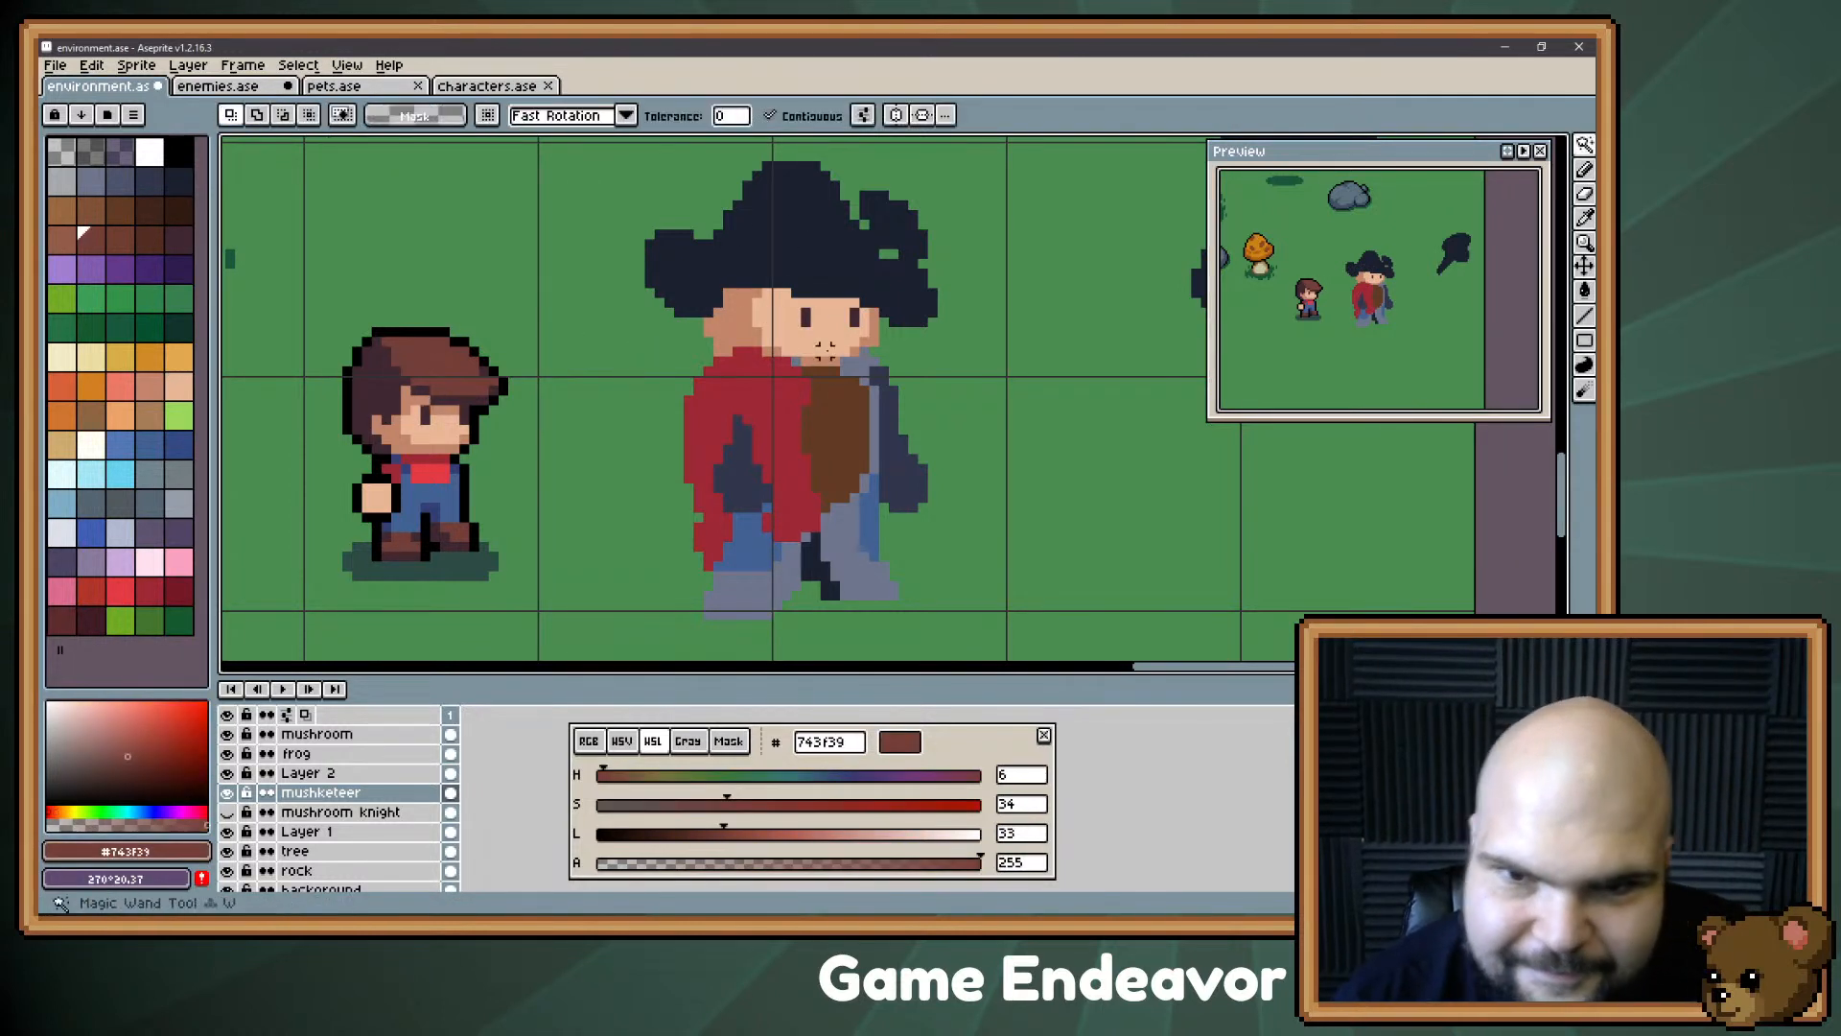
key("b")
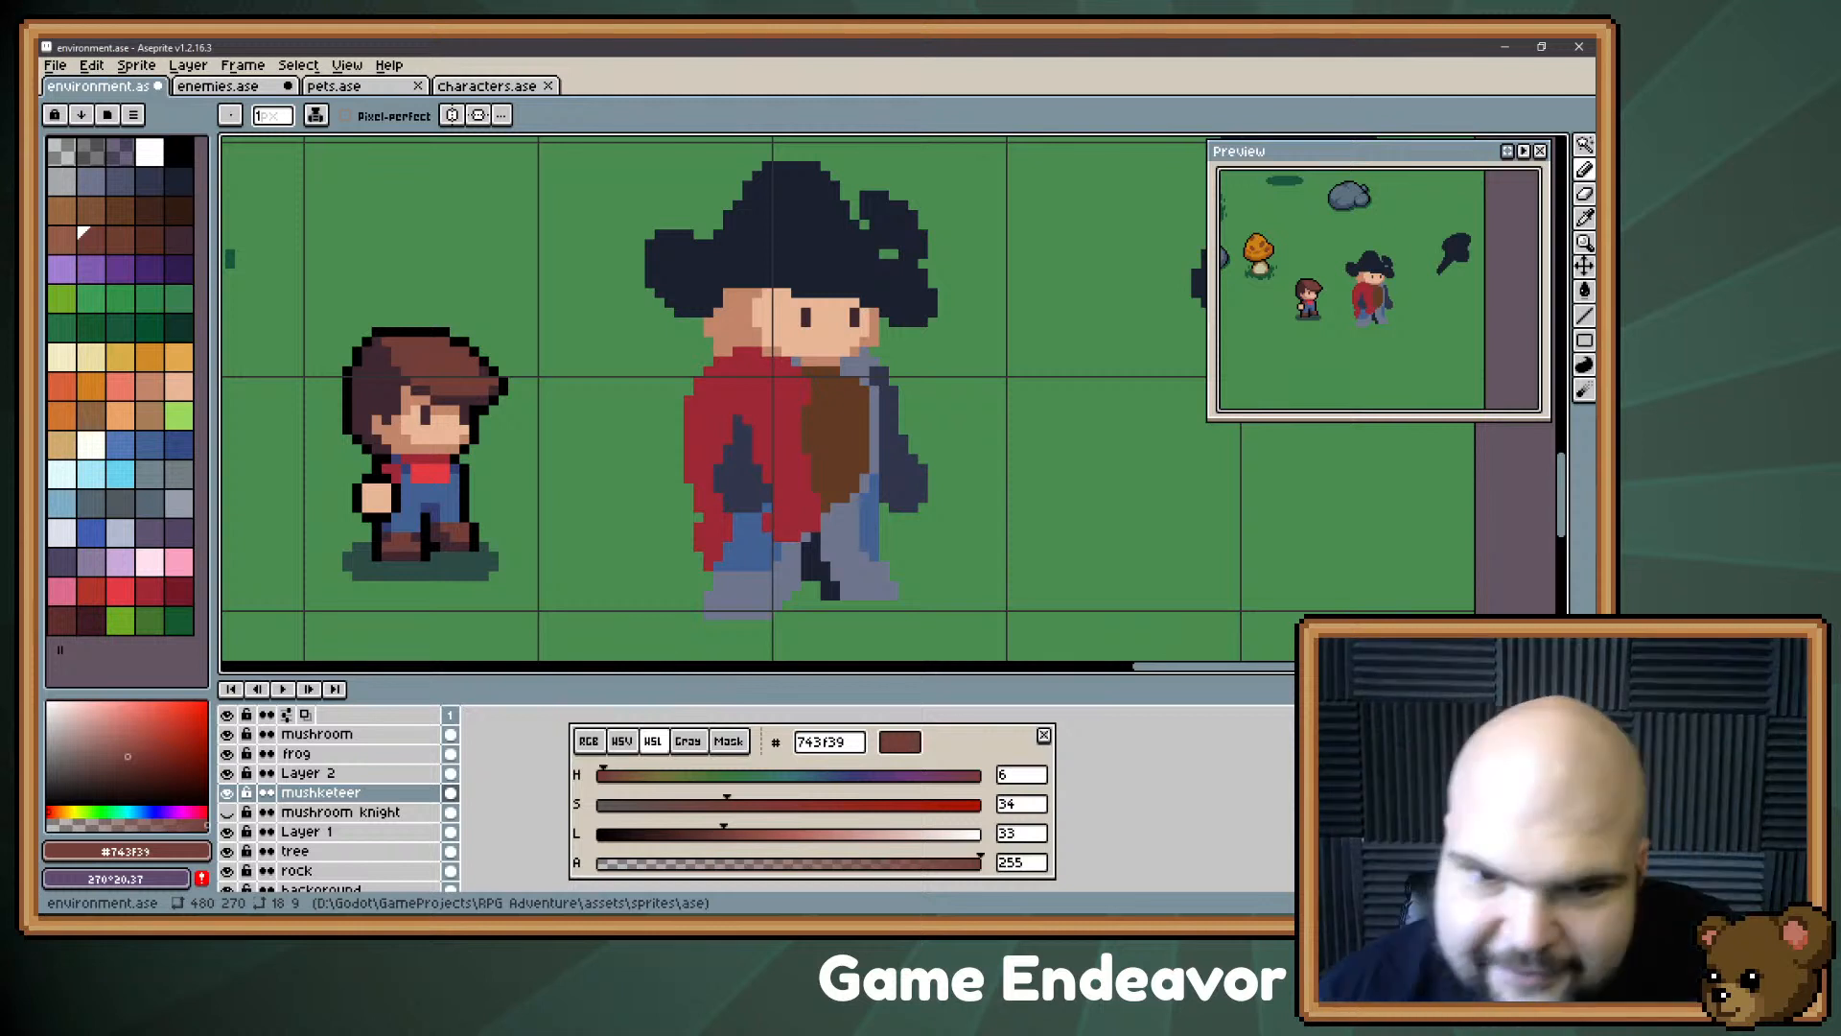
left_click_drag(825, 332, 777, 351)
mouse_move(826, 333)
left_mouse_down()
mouse_move(883, 350)
mouse_move(836, 333)
mouse_move(829, 359)
left_mouse_up()
left_click(818, 356)
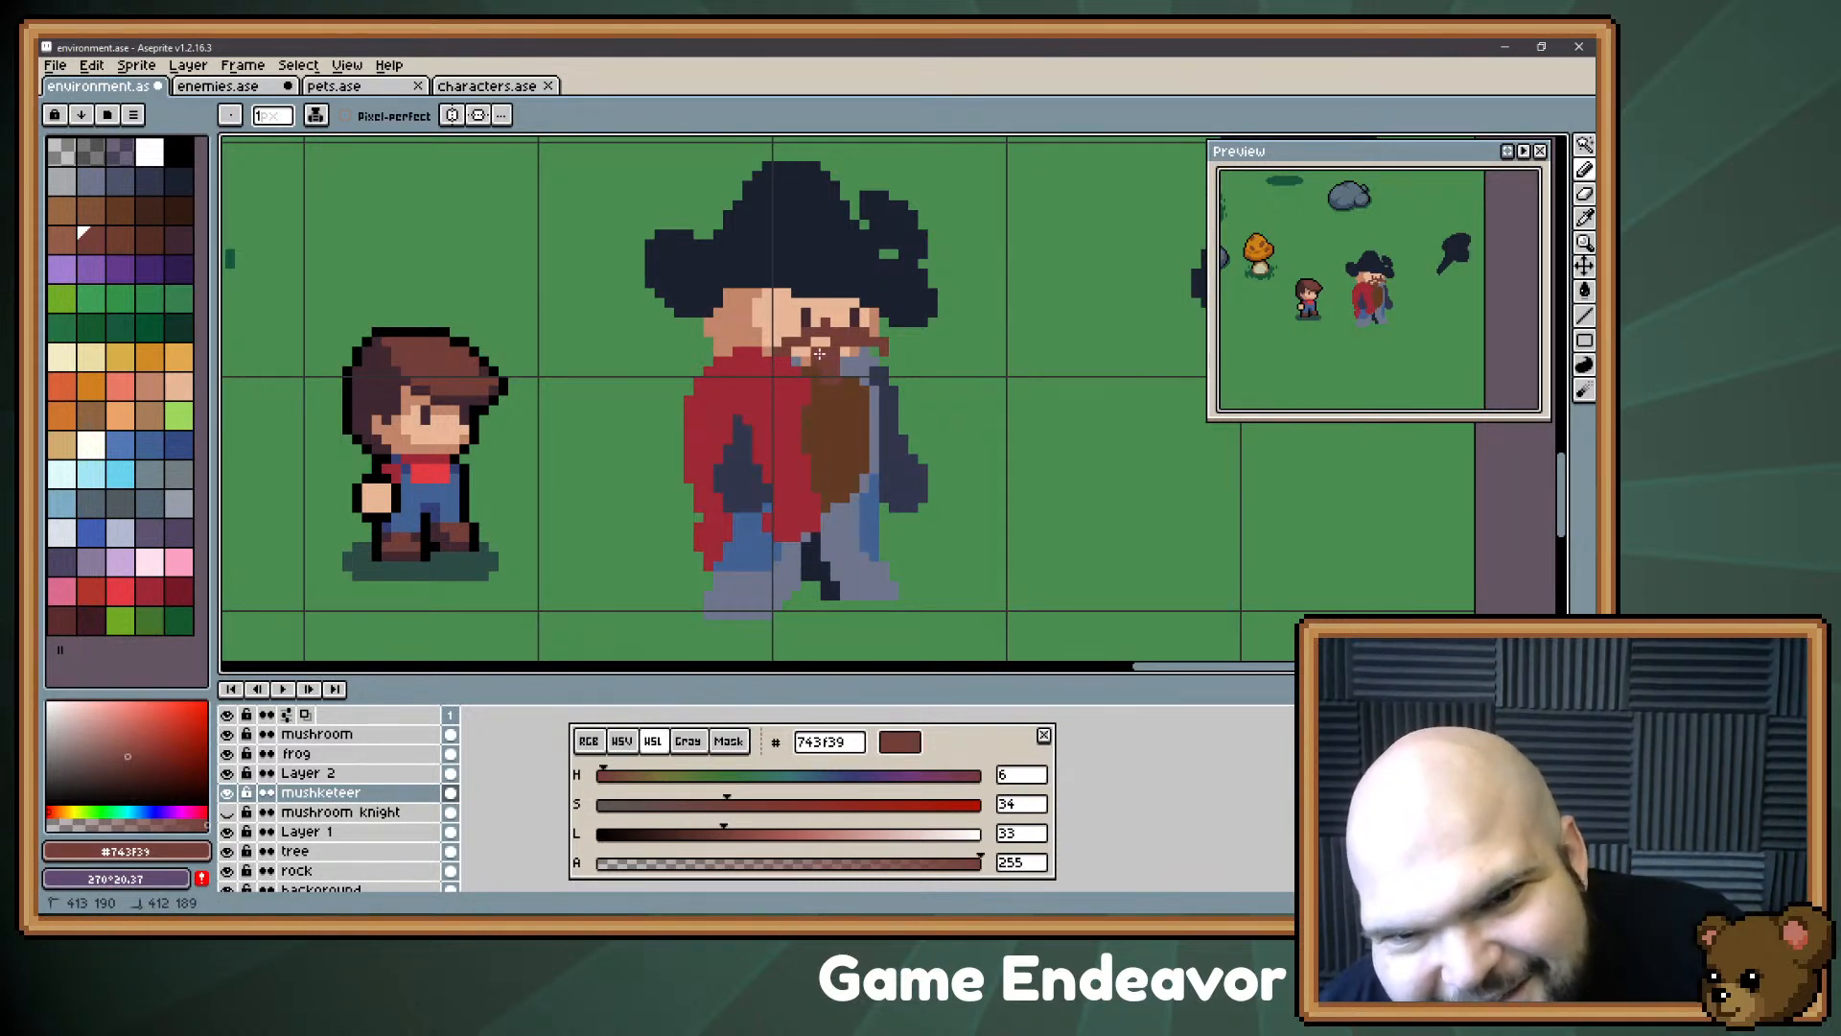
left_click(824, 363)
Step: Refine the moustache and mouth area by alternating skin tone #e8b796 and brown #743f39
left_click(822, 342, "alt")
left_click(833, 341)
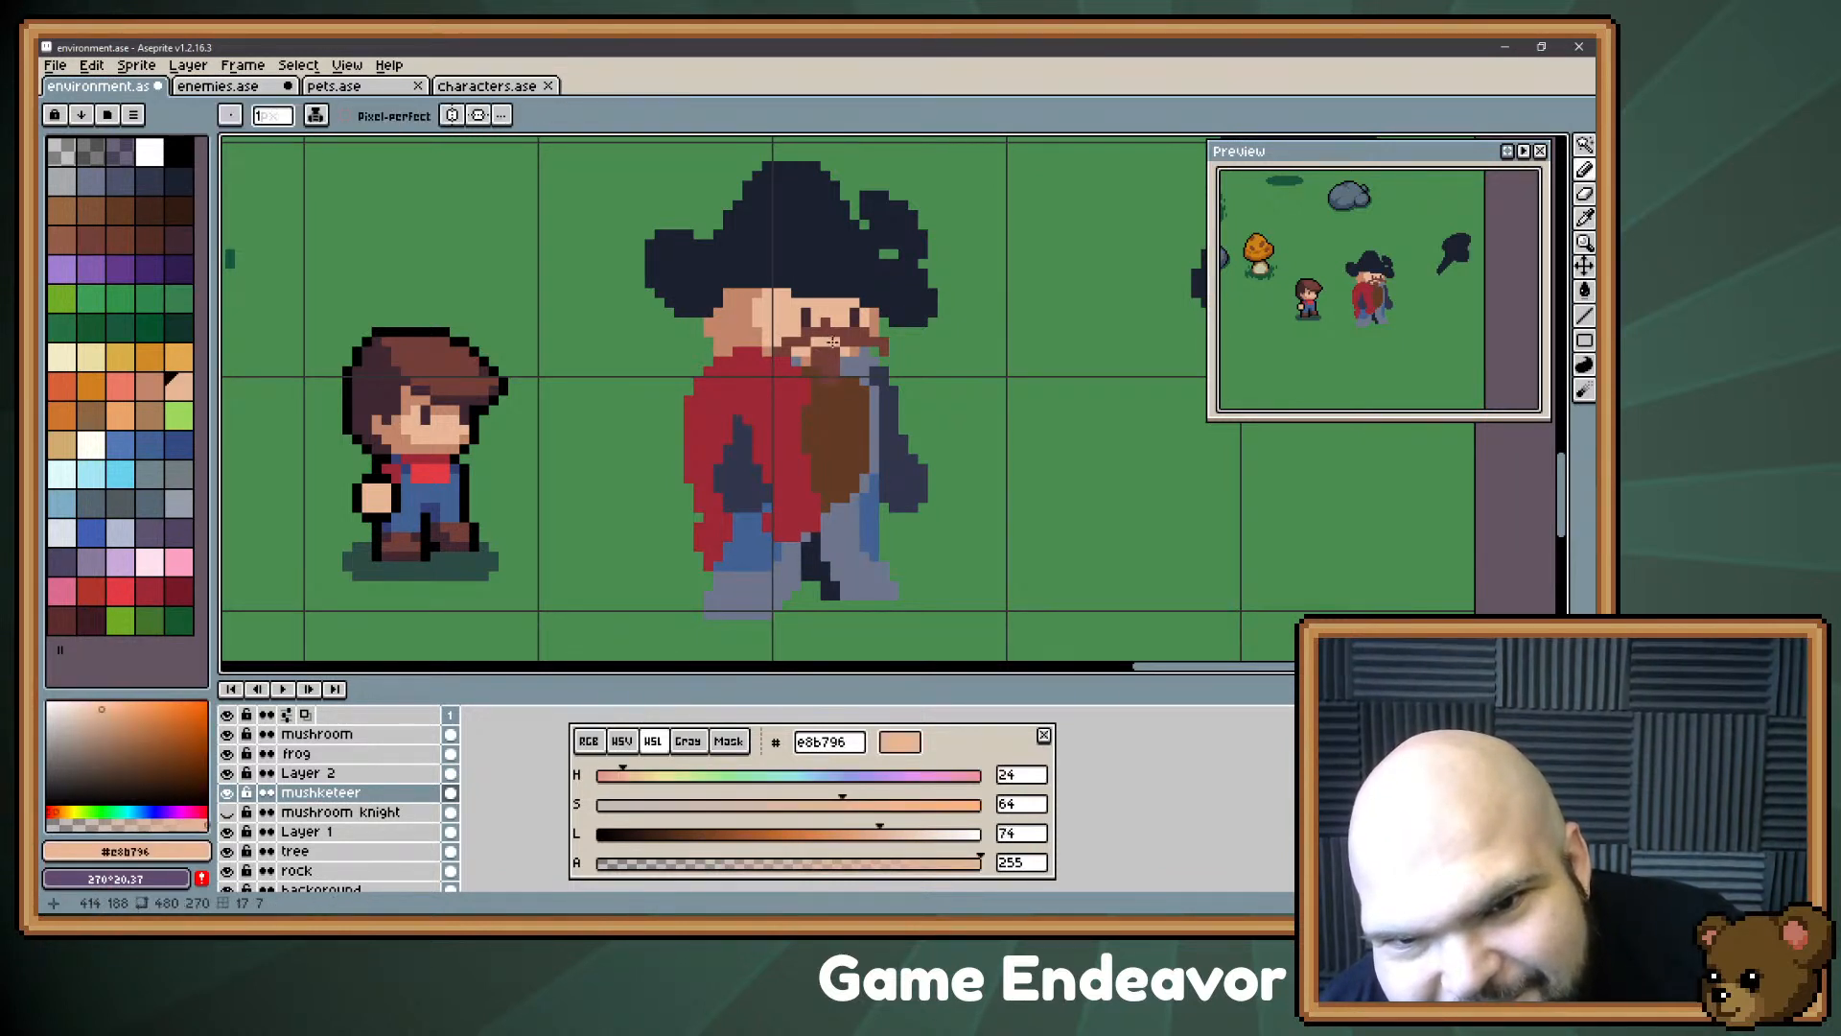
left_click(825, 370, "alt")
left_click_drag(823, 324, 834, 328)
left_click(813, 319, "alt")
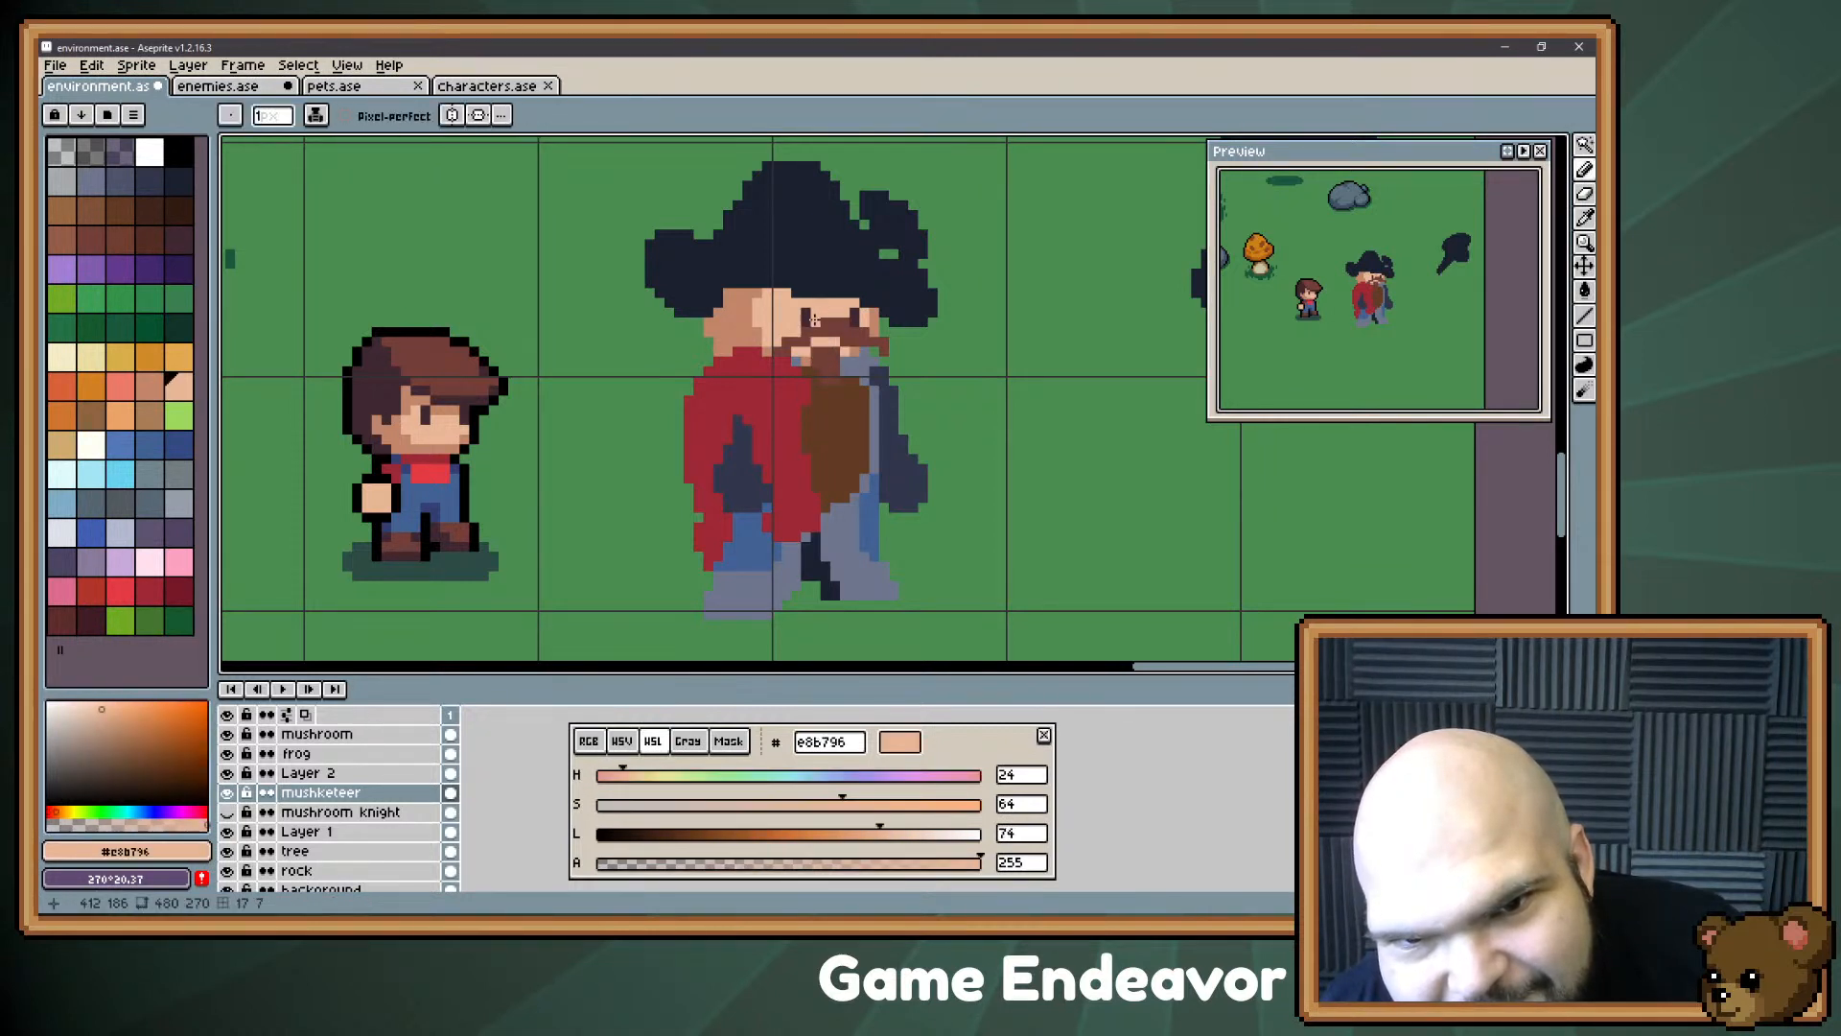
Step: Extend the beard along both sides of the jaw in #743f39 and touch up where it meets the brown chest (#613b24)
left_click(824, 368, "alt")
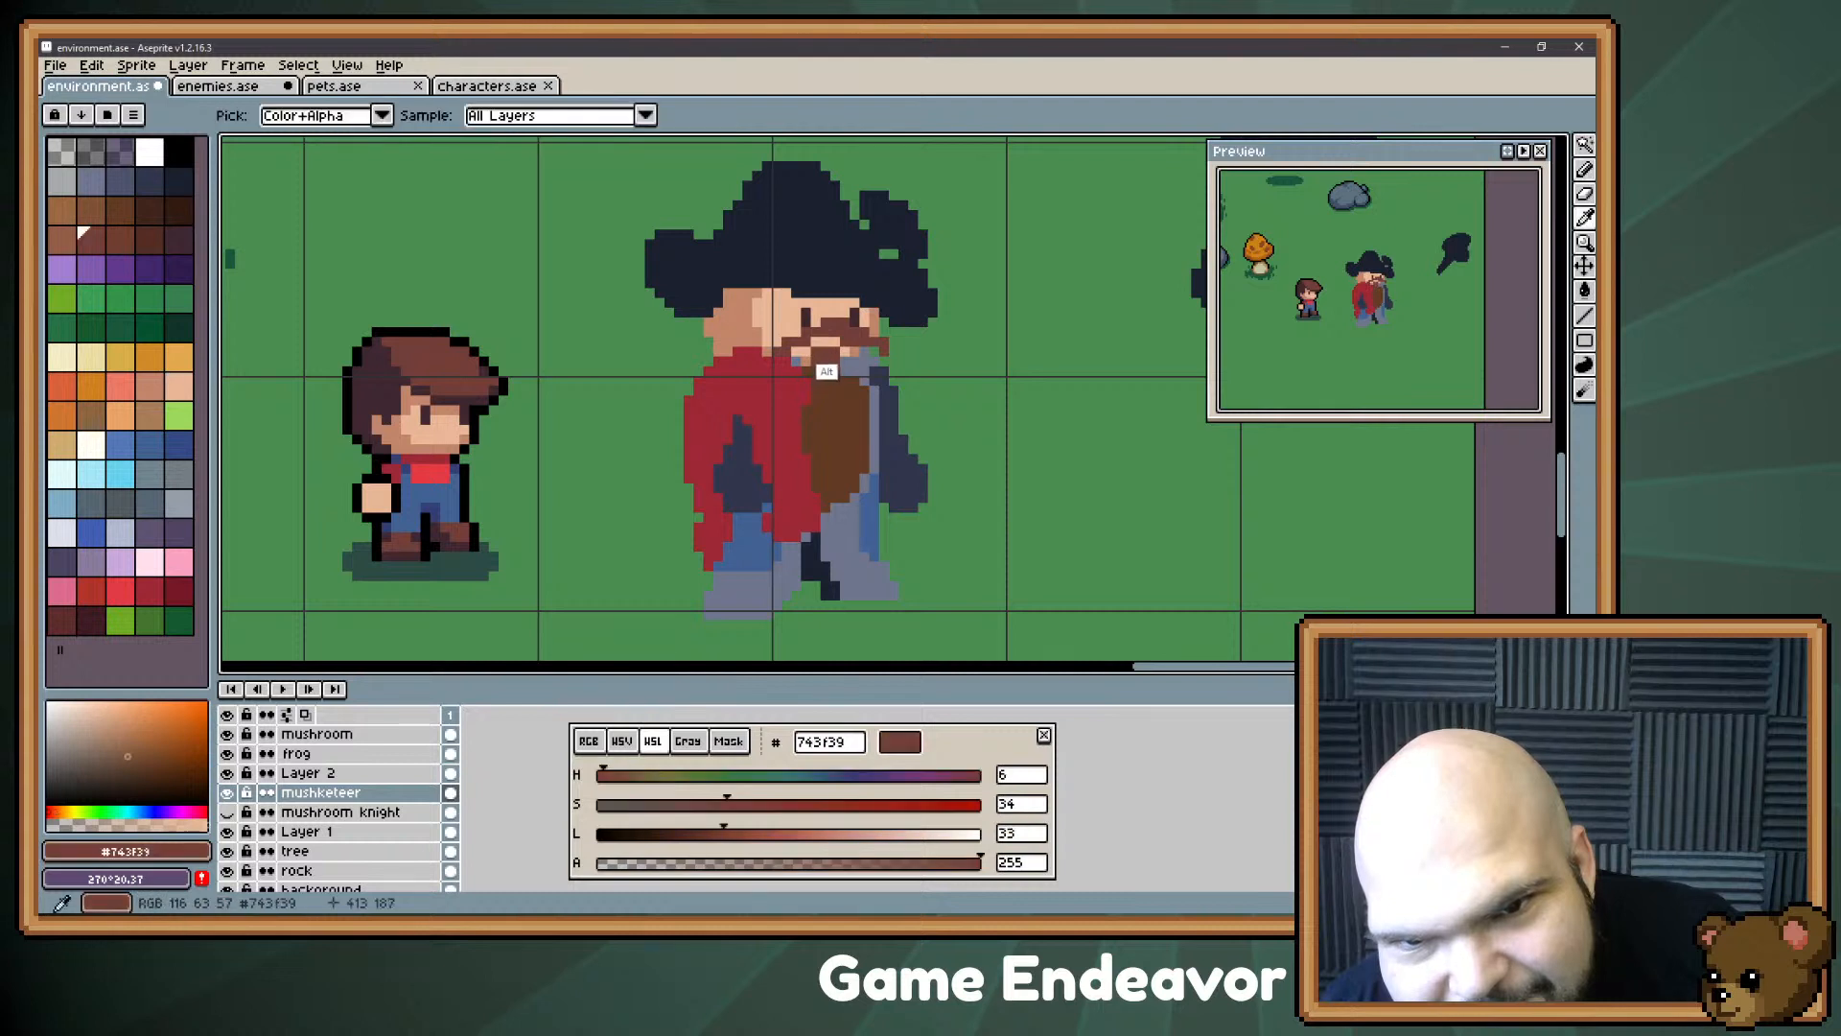
left_click_drag(798, 351, 769, 348)
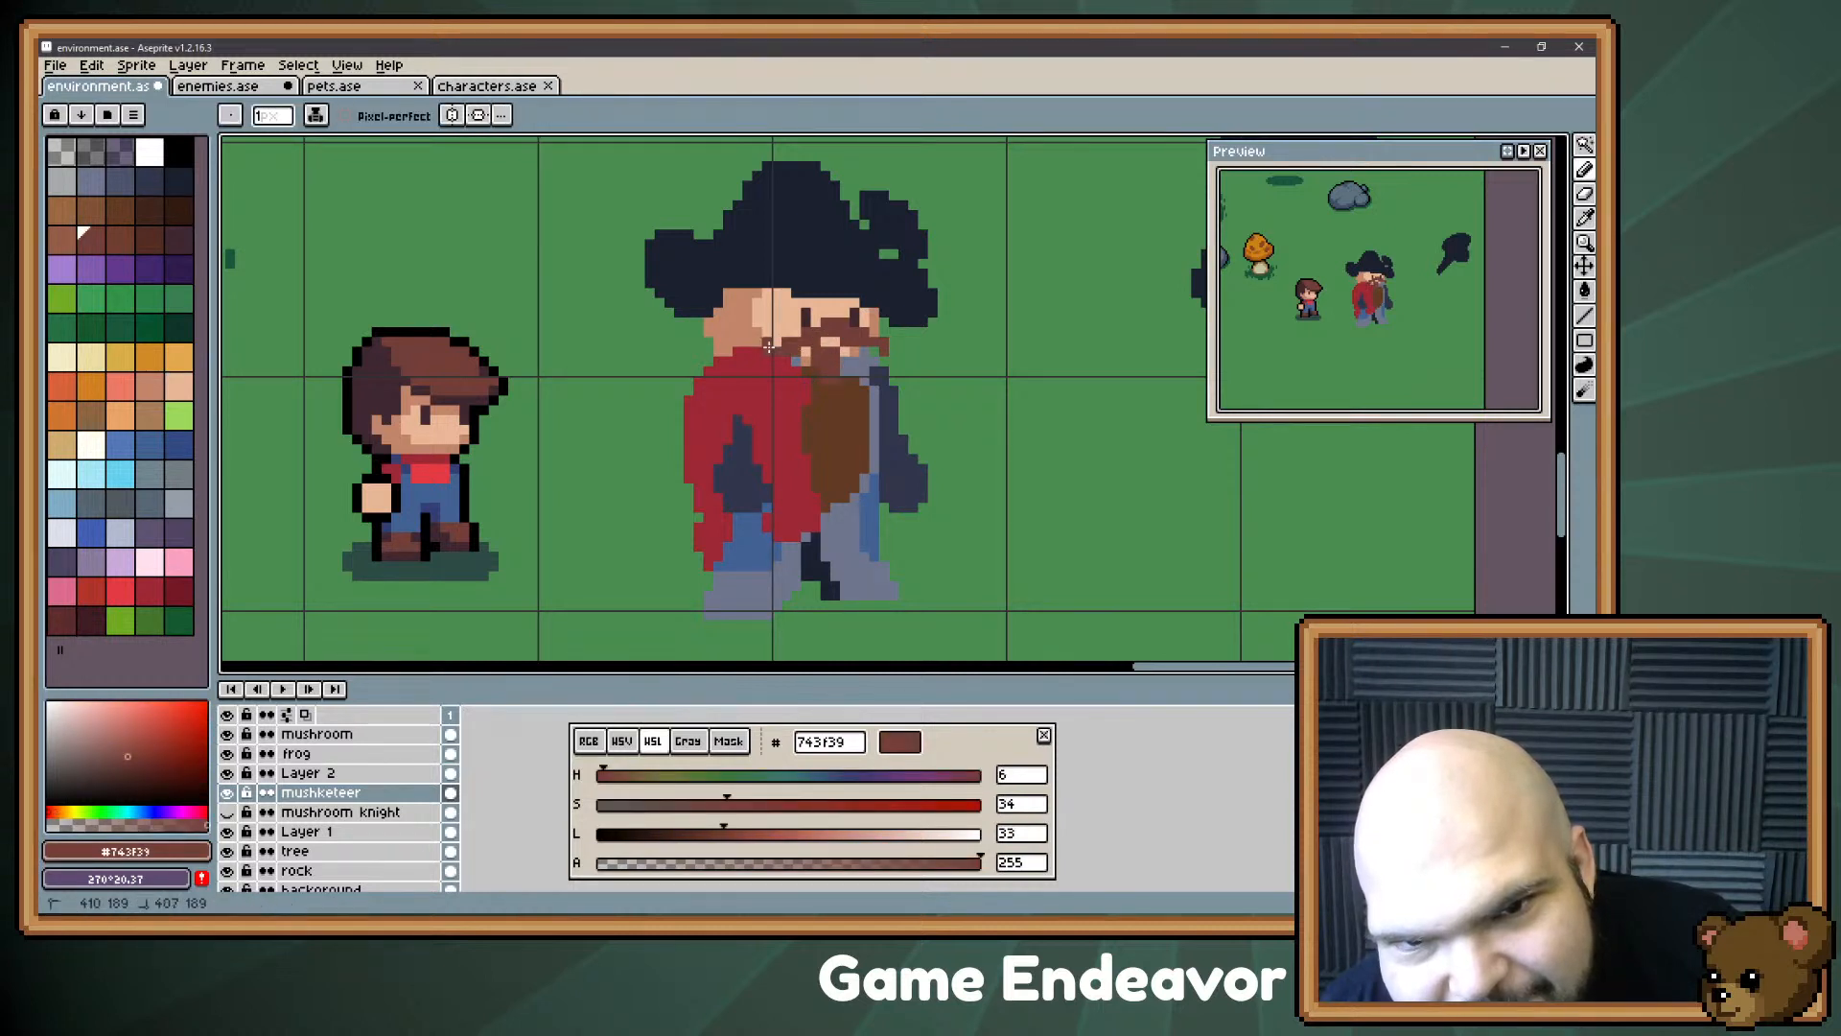
left_click_drag(882, 340, 861, 349)
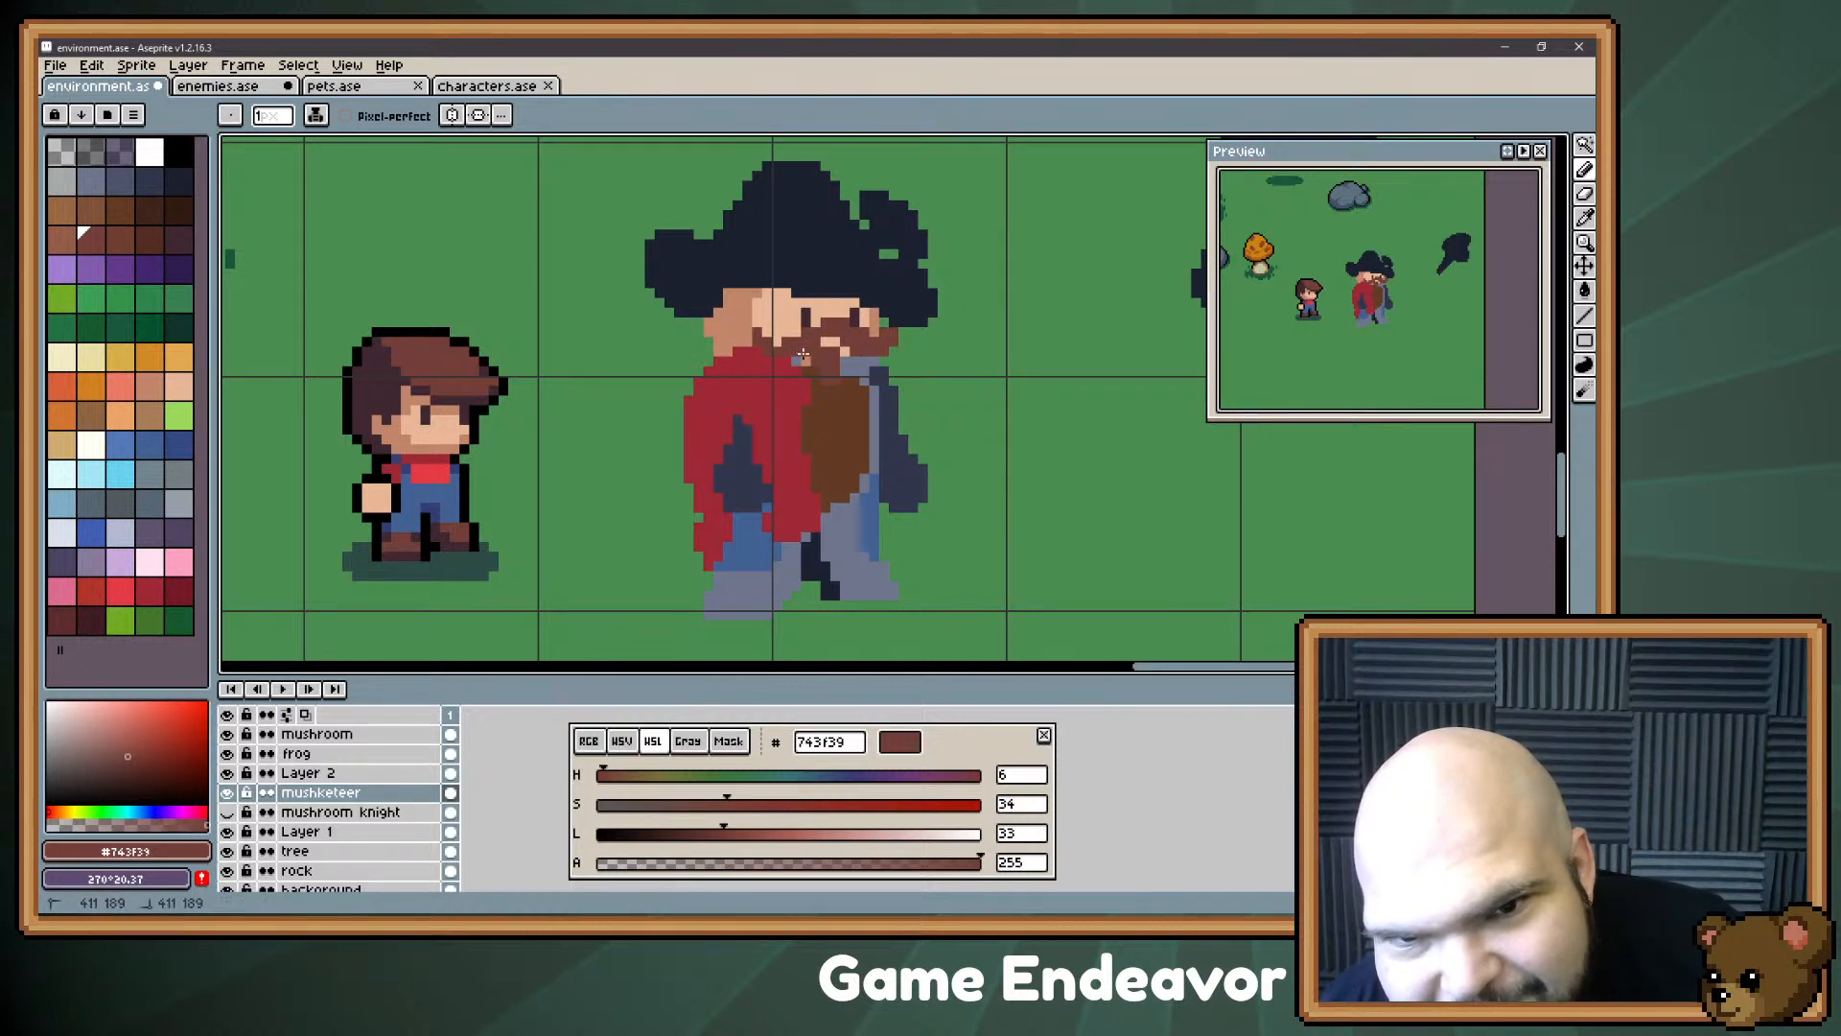
left_click_drag(877, 232, 802, 317)
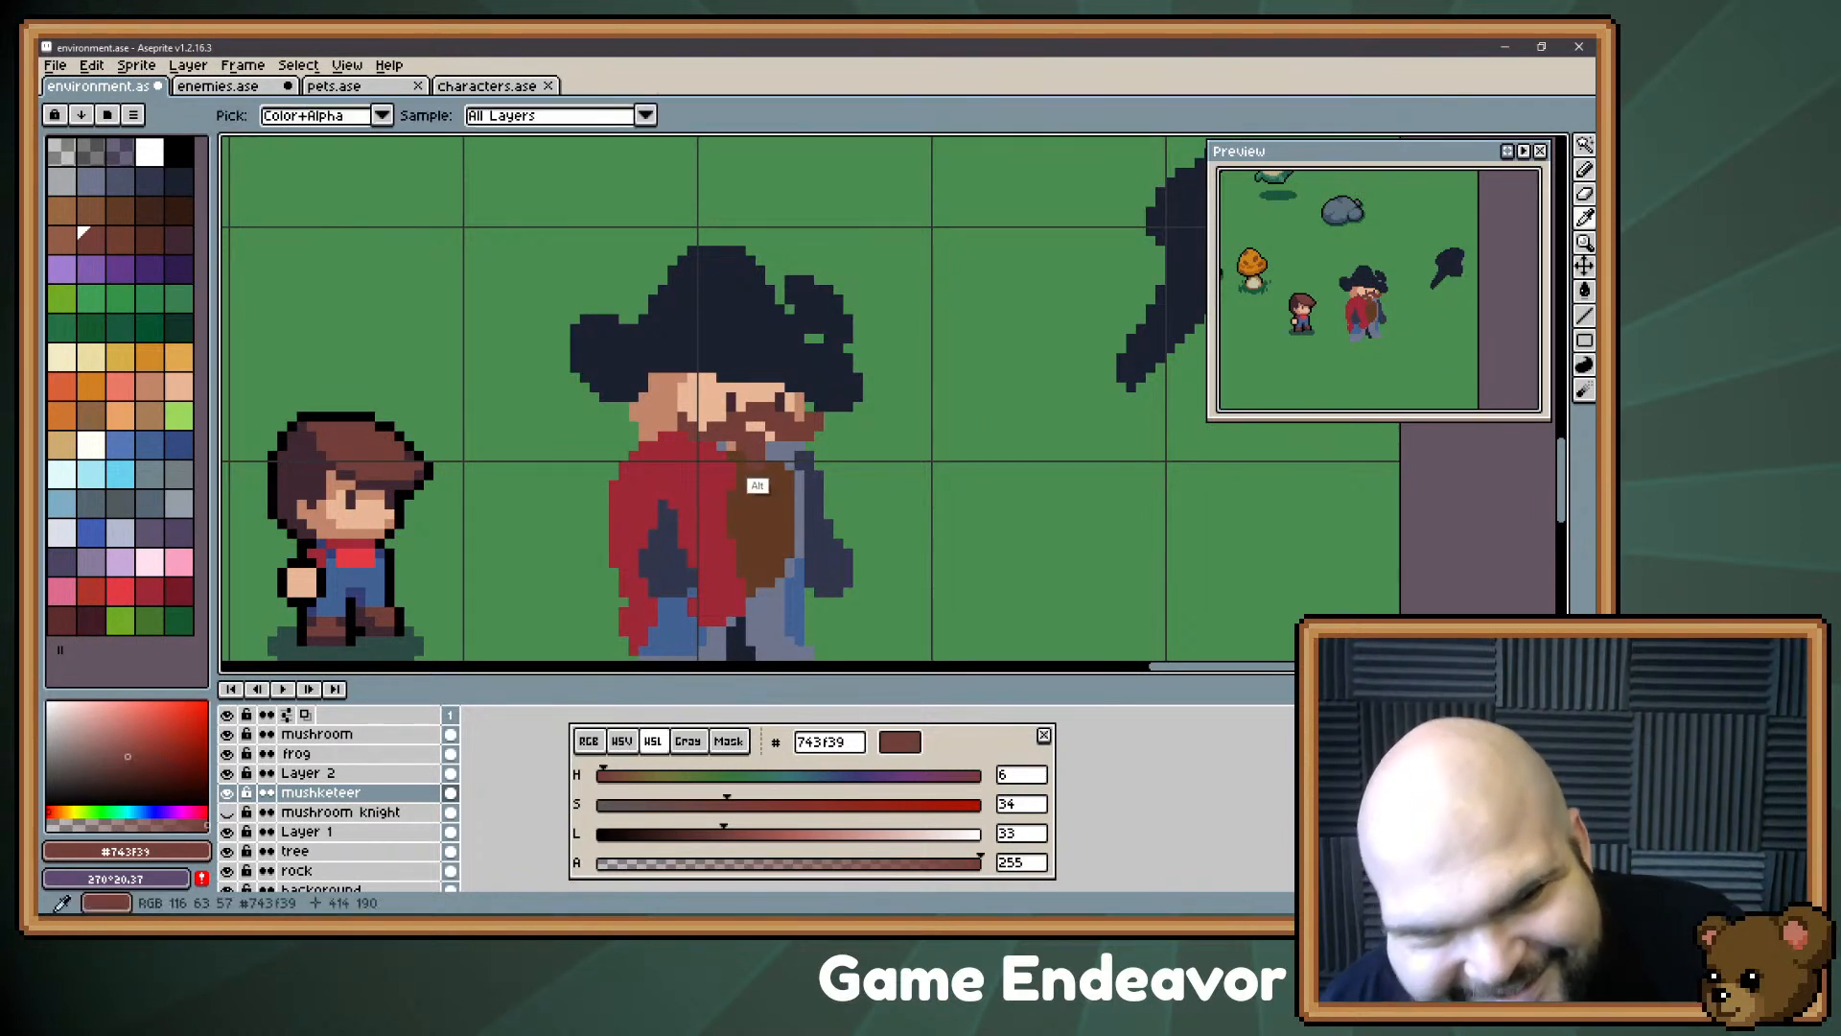
key("e")
key("b")
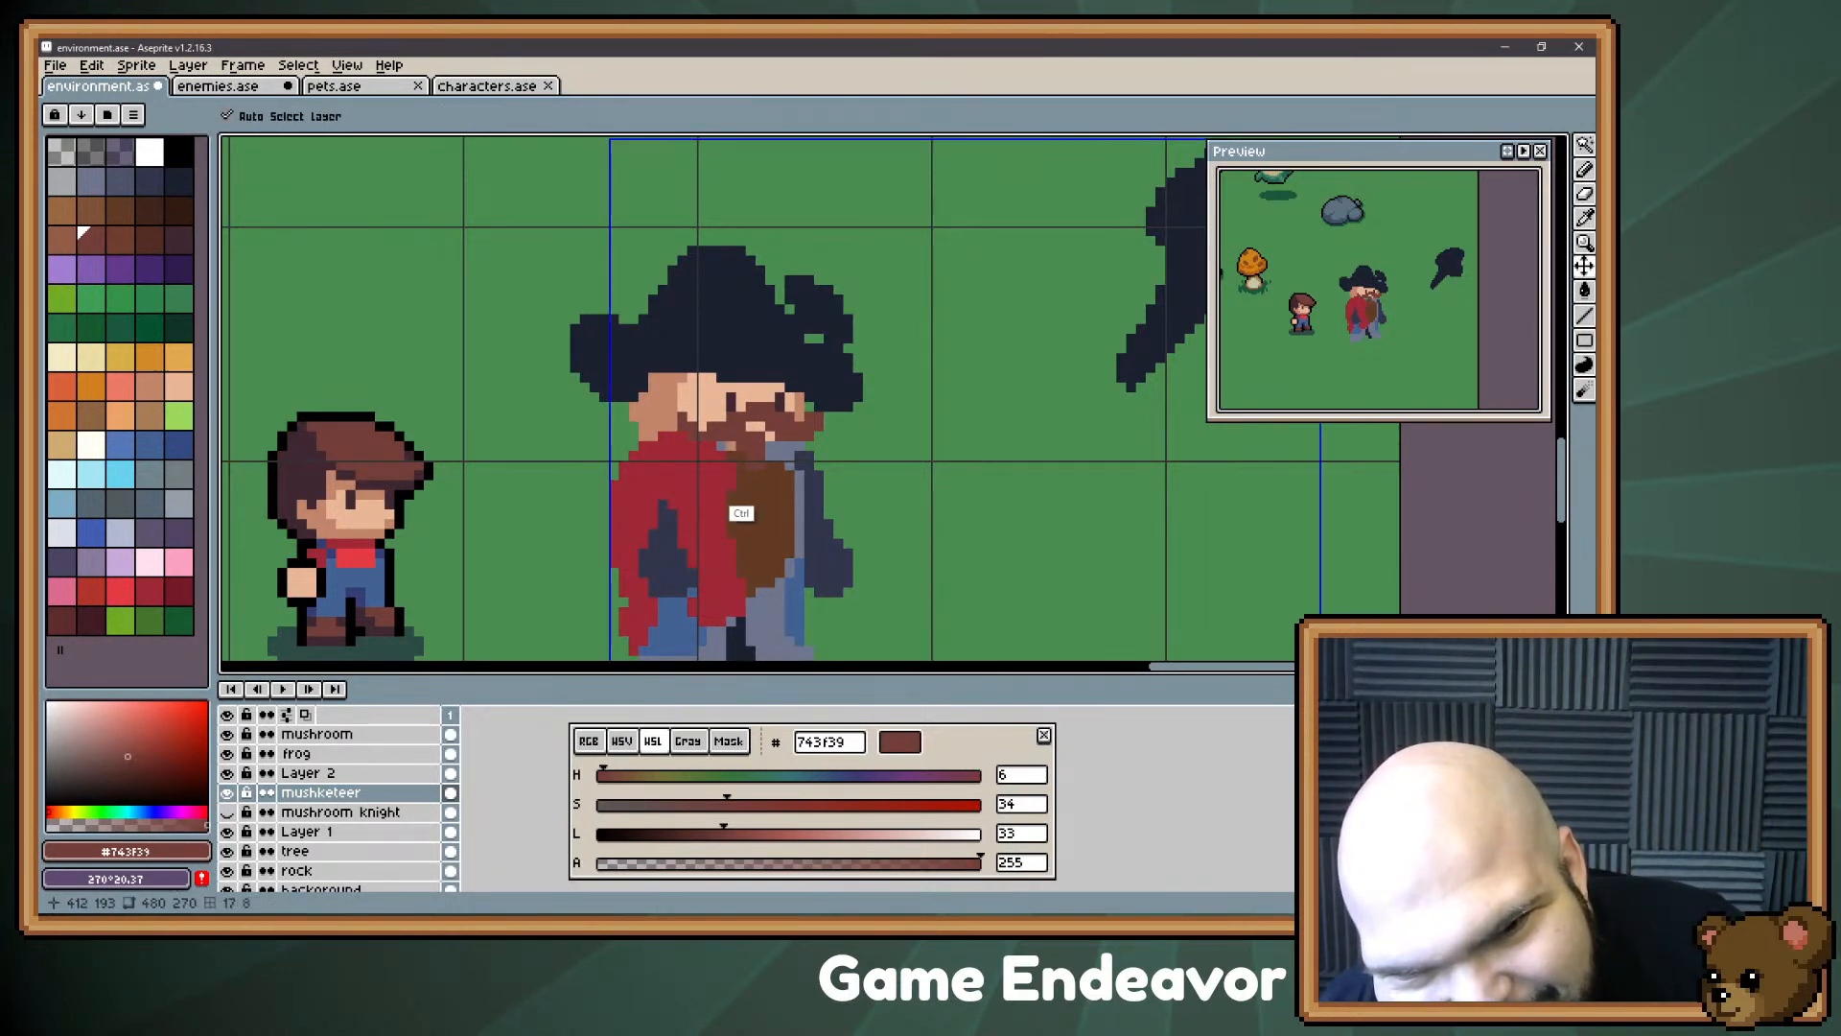
left_click(734, 451, "alt")
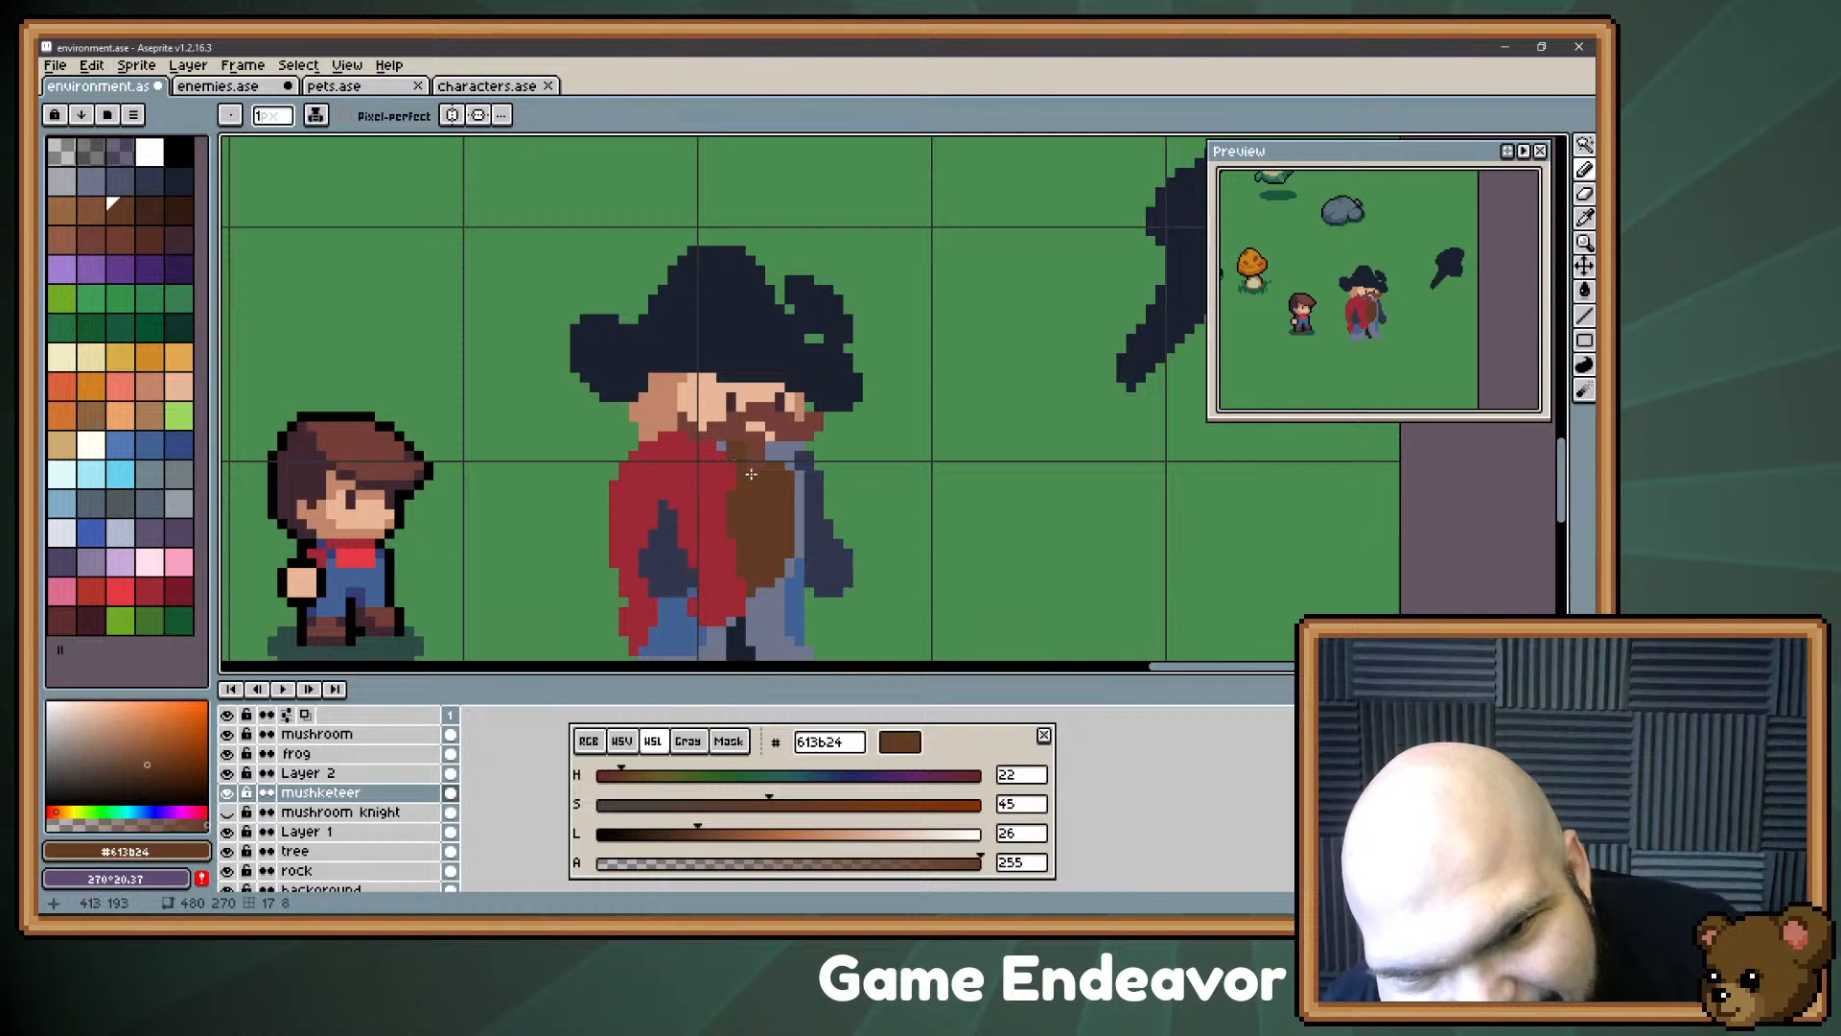
left_click(769, 446, "alt")
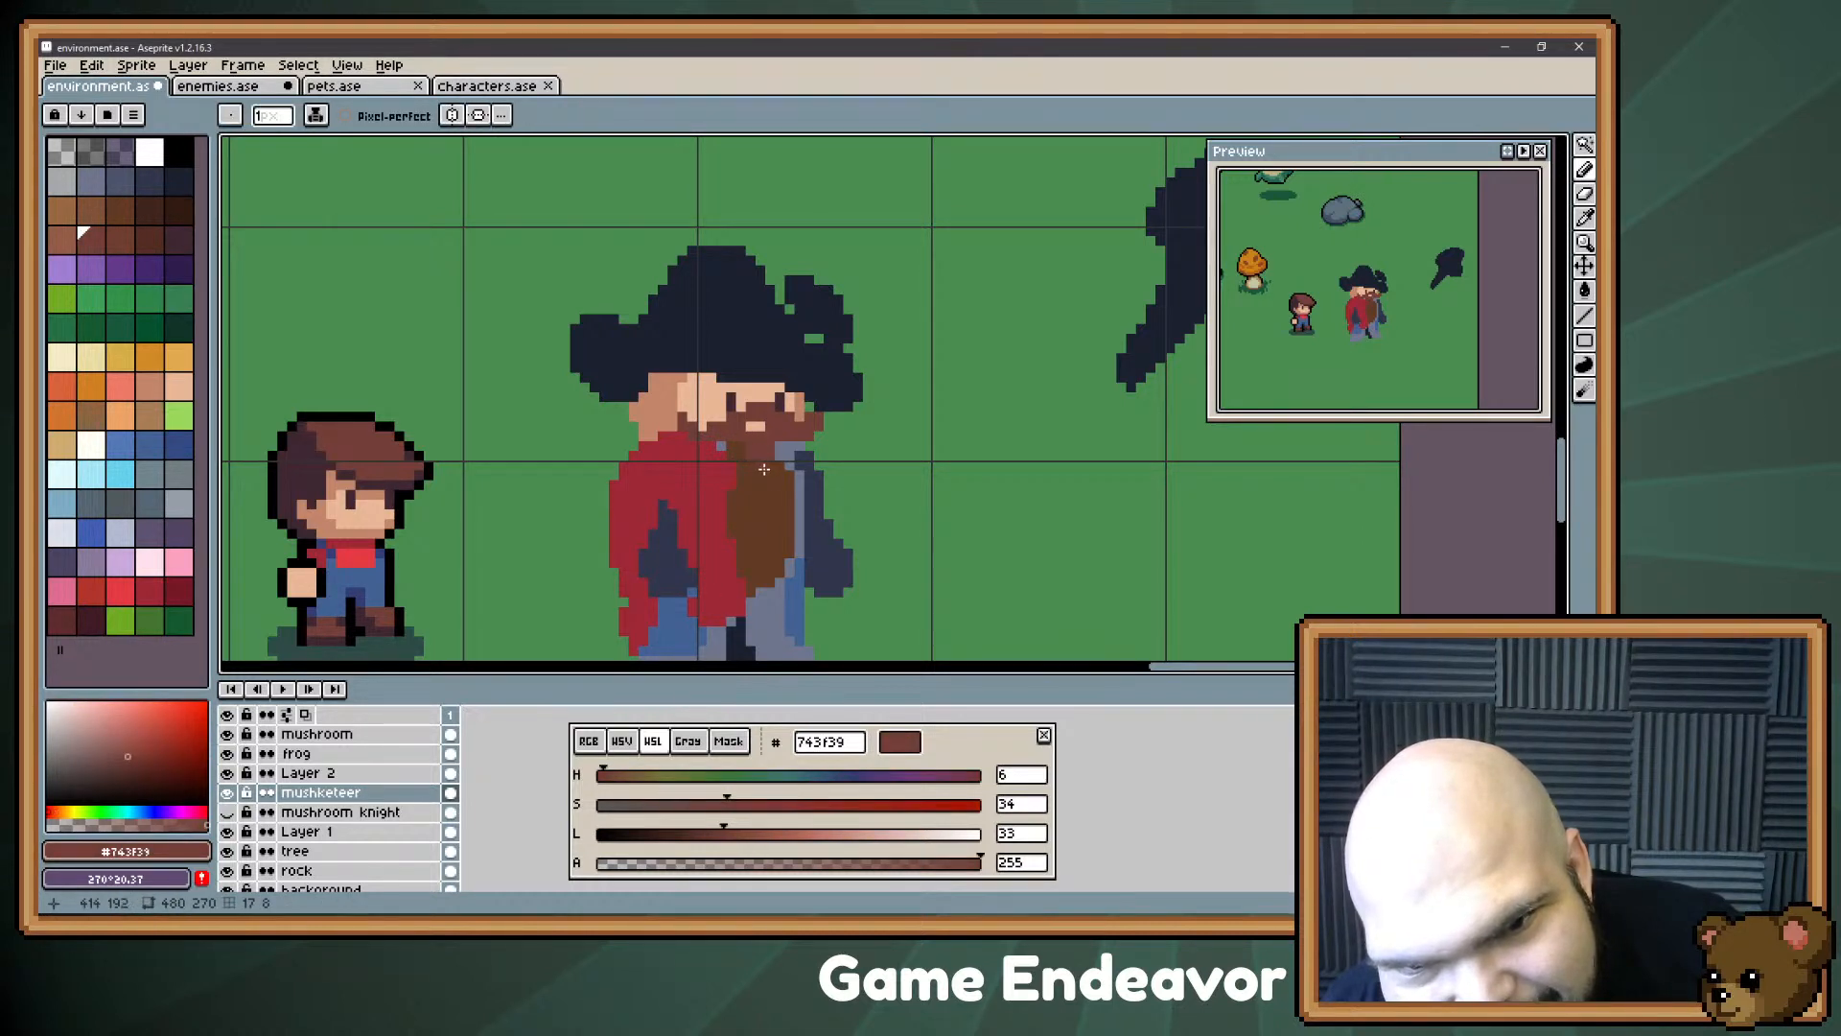
left_click(770, 464, "alt")
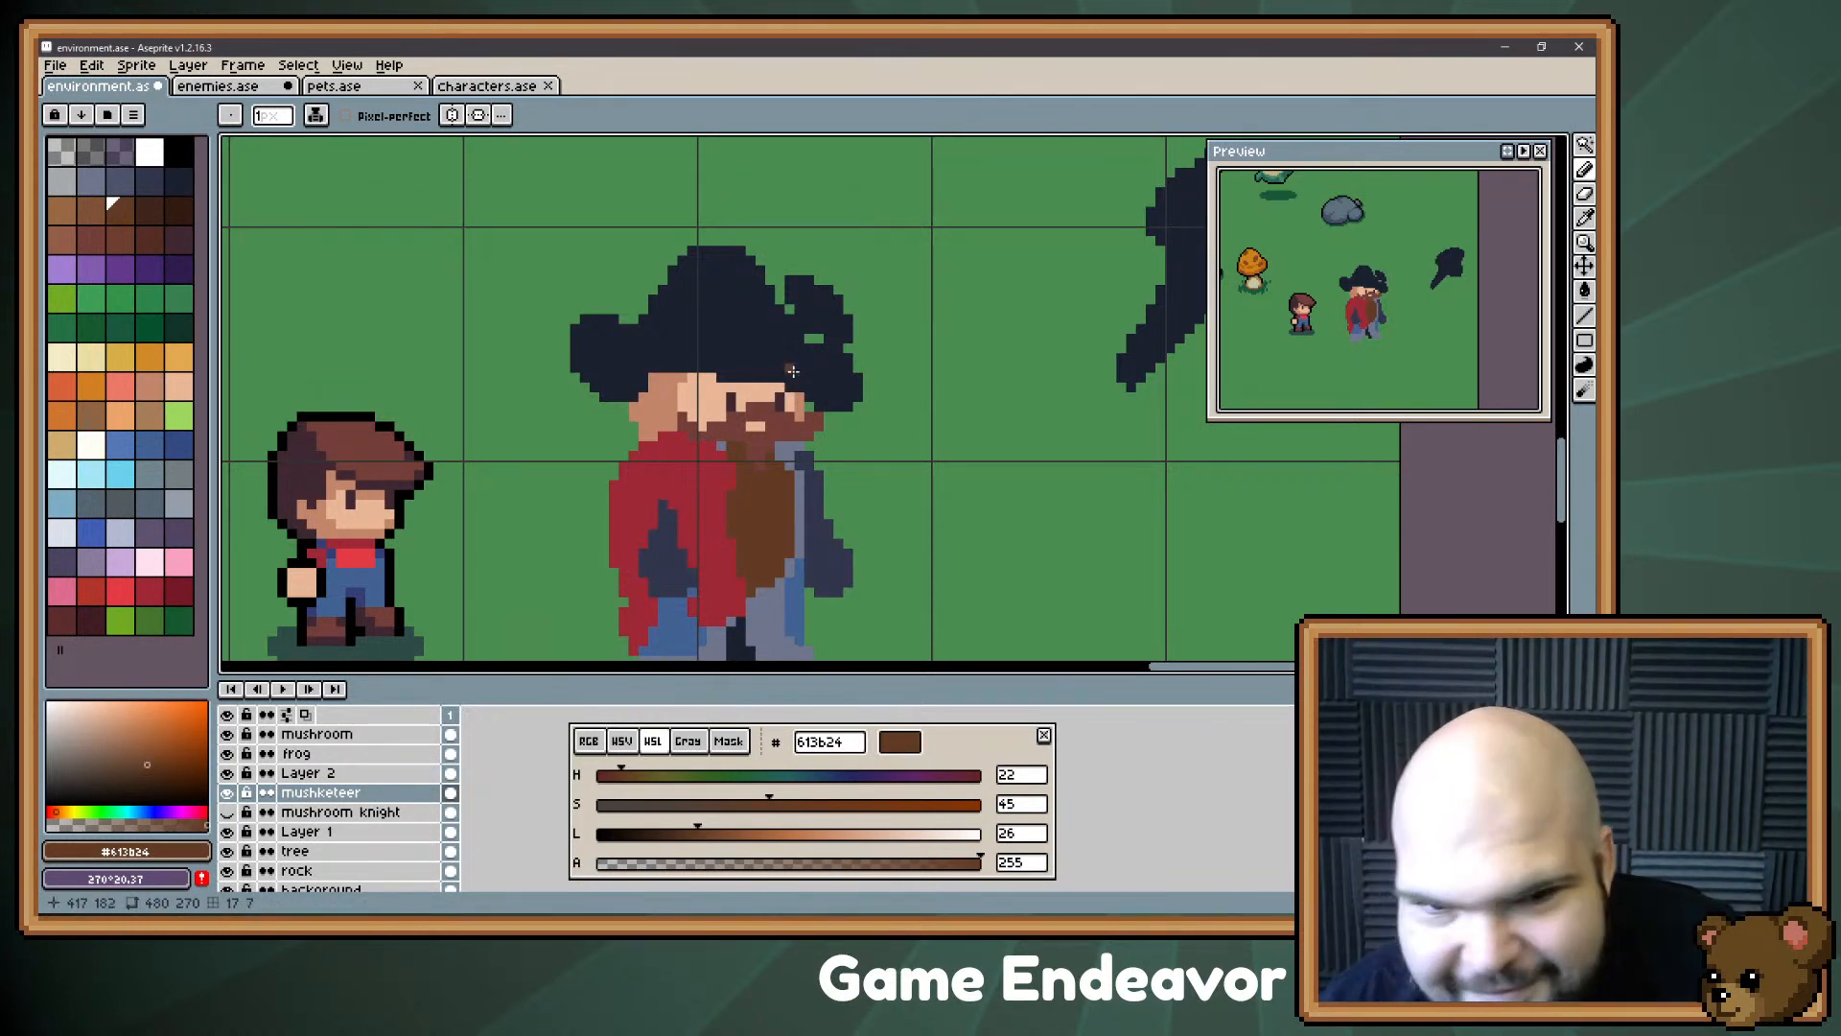
left_click_drag(792, 380, 785, 274)
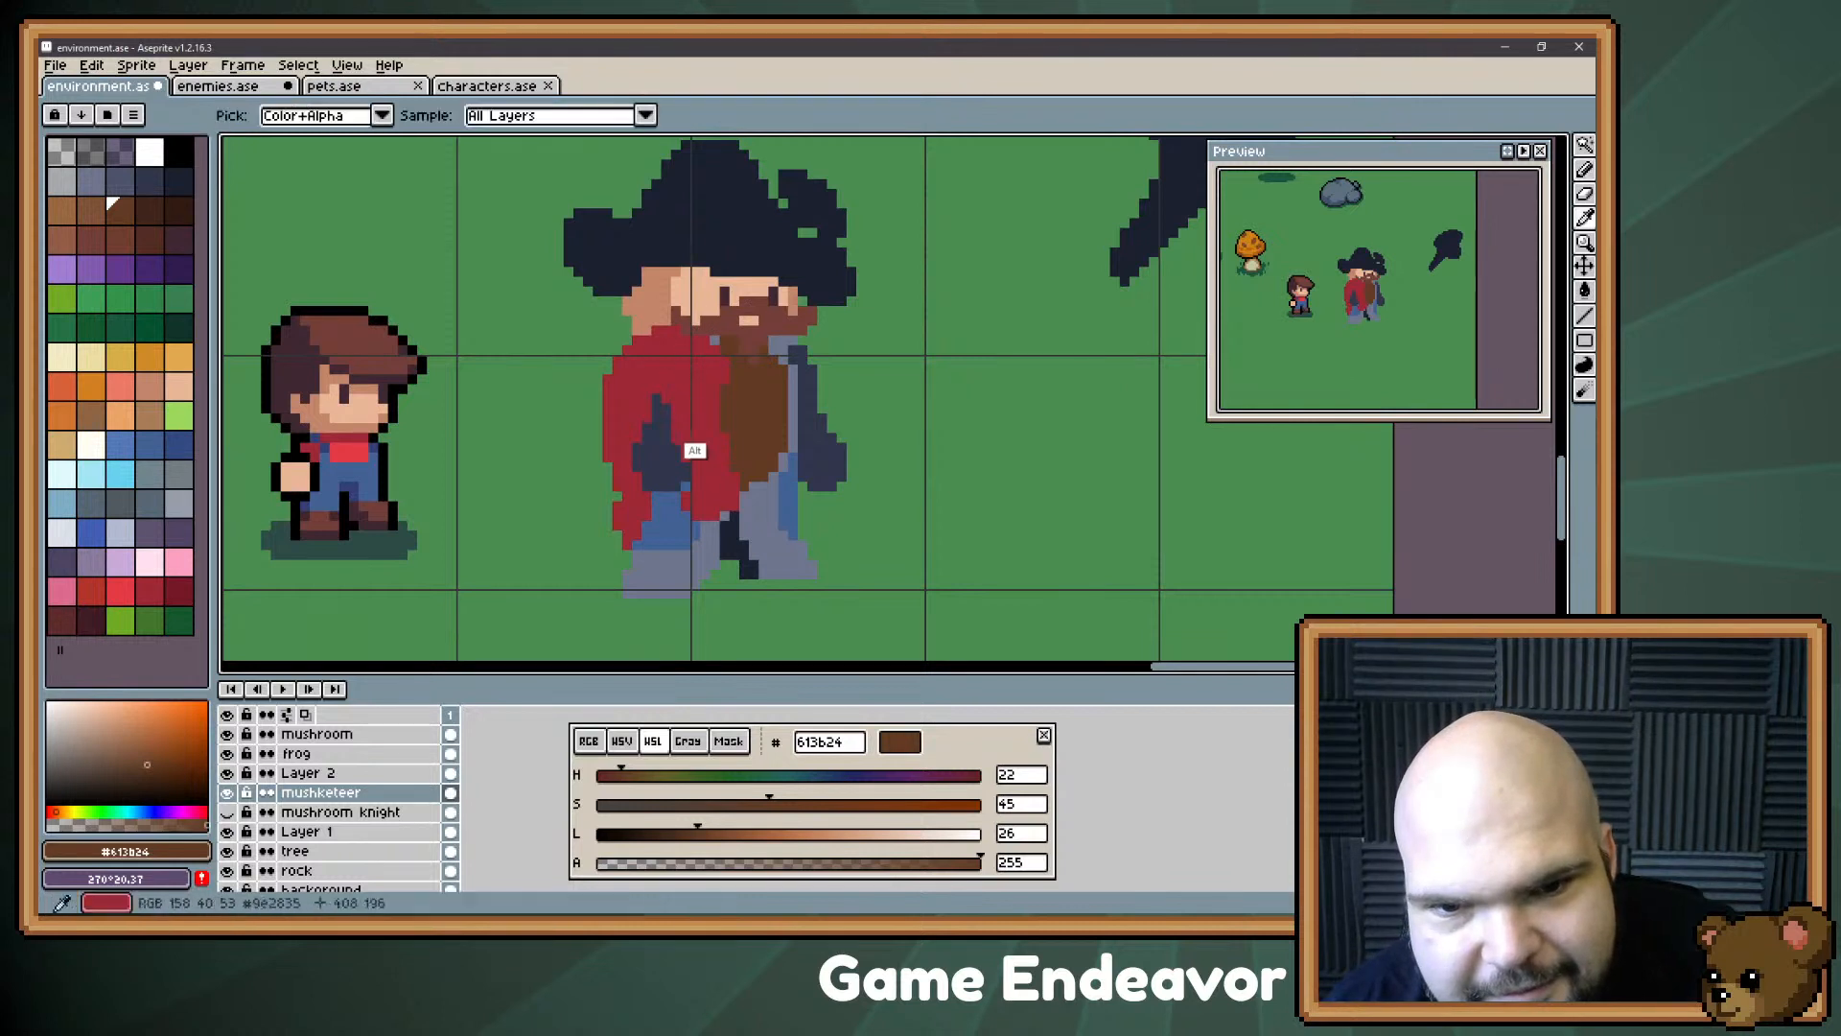
Step: Sample the sleeve's dark blue #30364b, paint it over the cape's back shoulder as a collar, and erase stray pixels behind the neck
left_click(655, 342, "alt")
mouse_move(614, 329)
left_mouse_down()
mouse_move(674, 338)
mouse_move(612, 324)
mouse_move(608, 361)
mouse_move(628, 321)
left_mouse_up()
key("e")
left_click(626, 311)
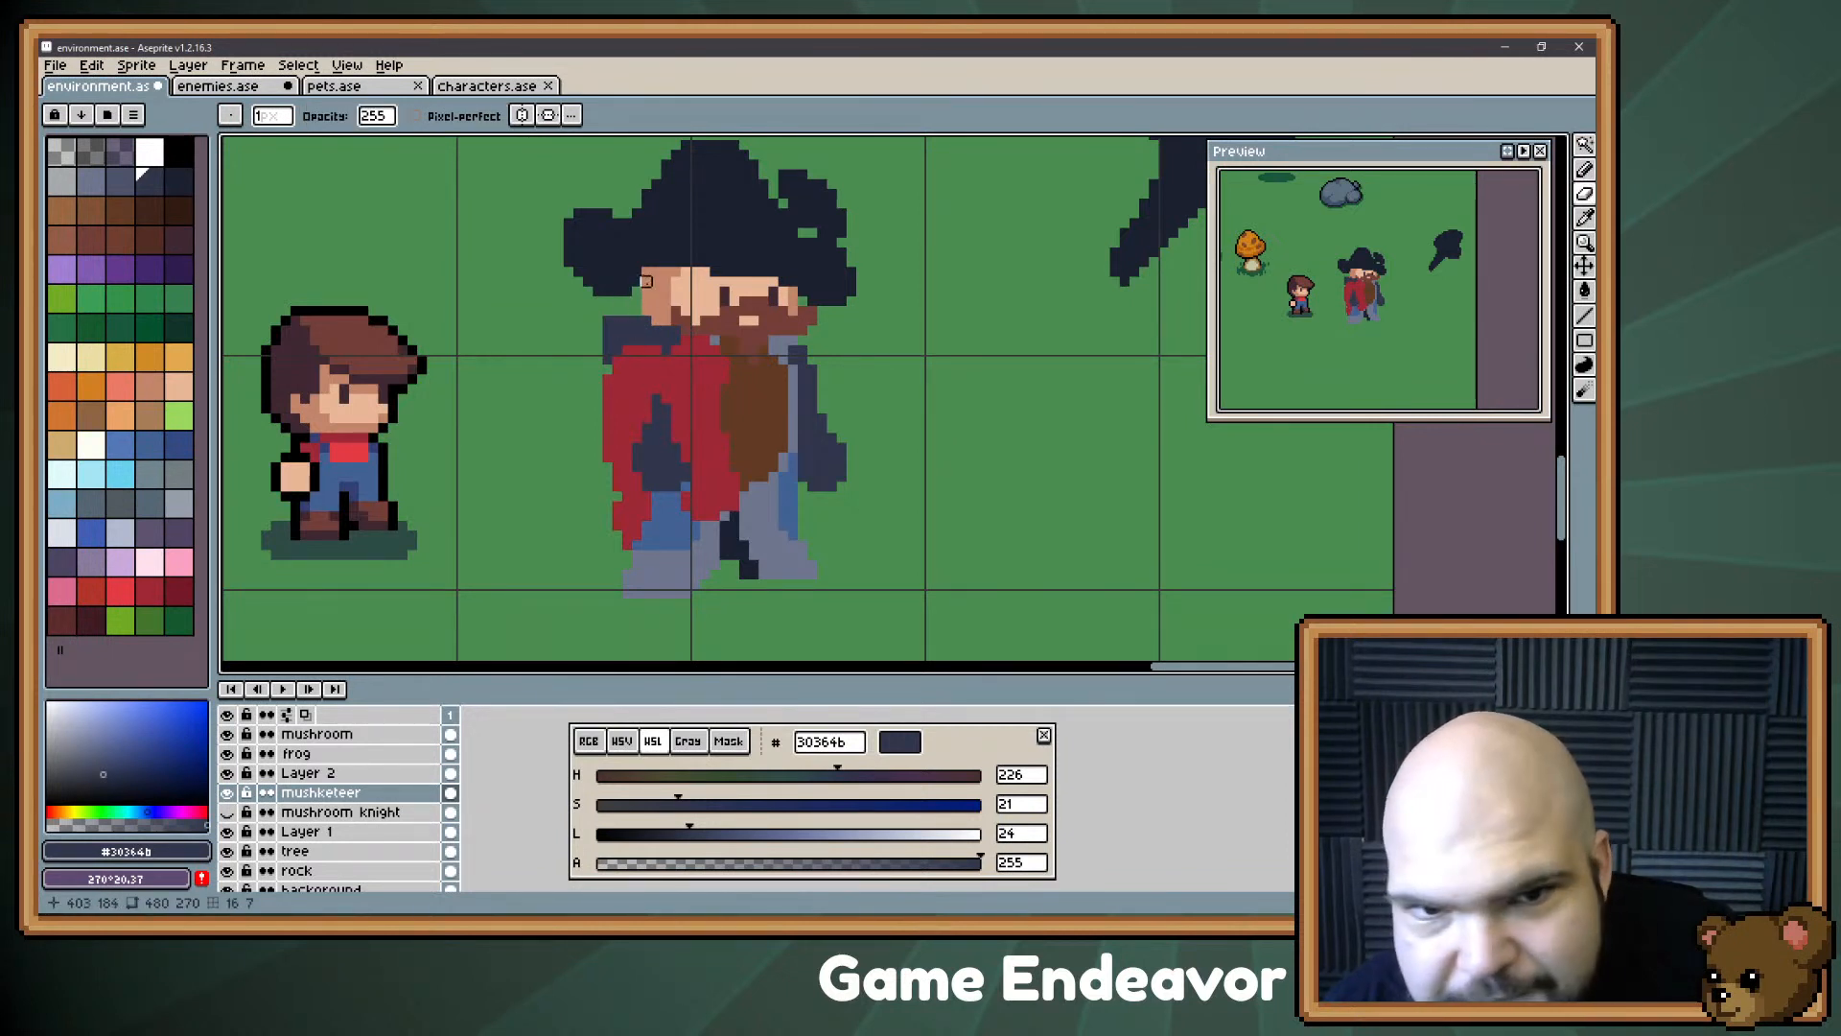
key("alt")
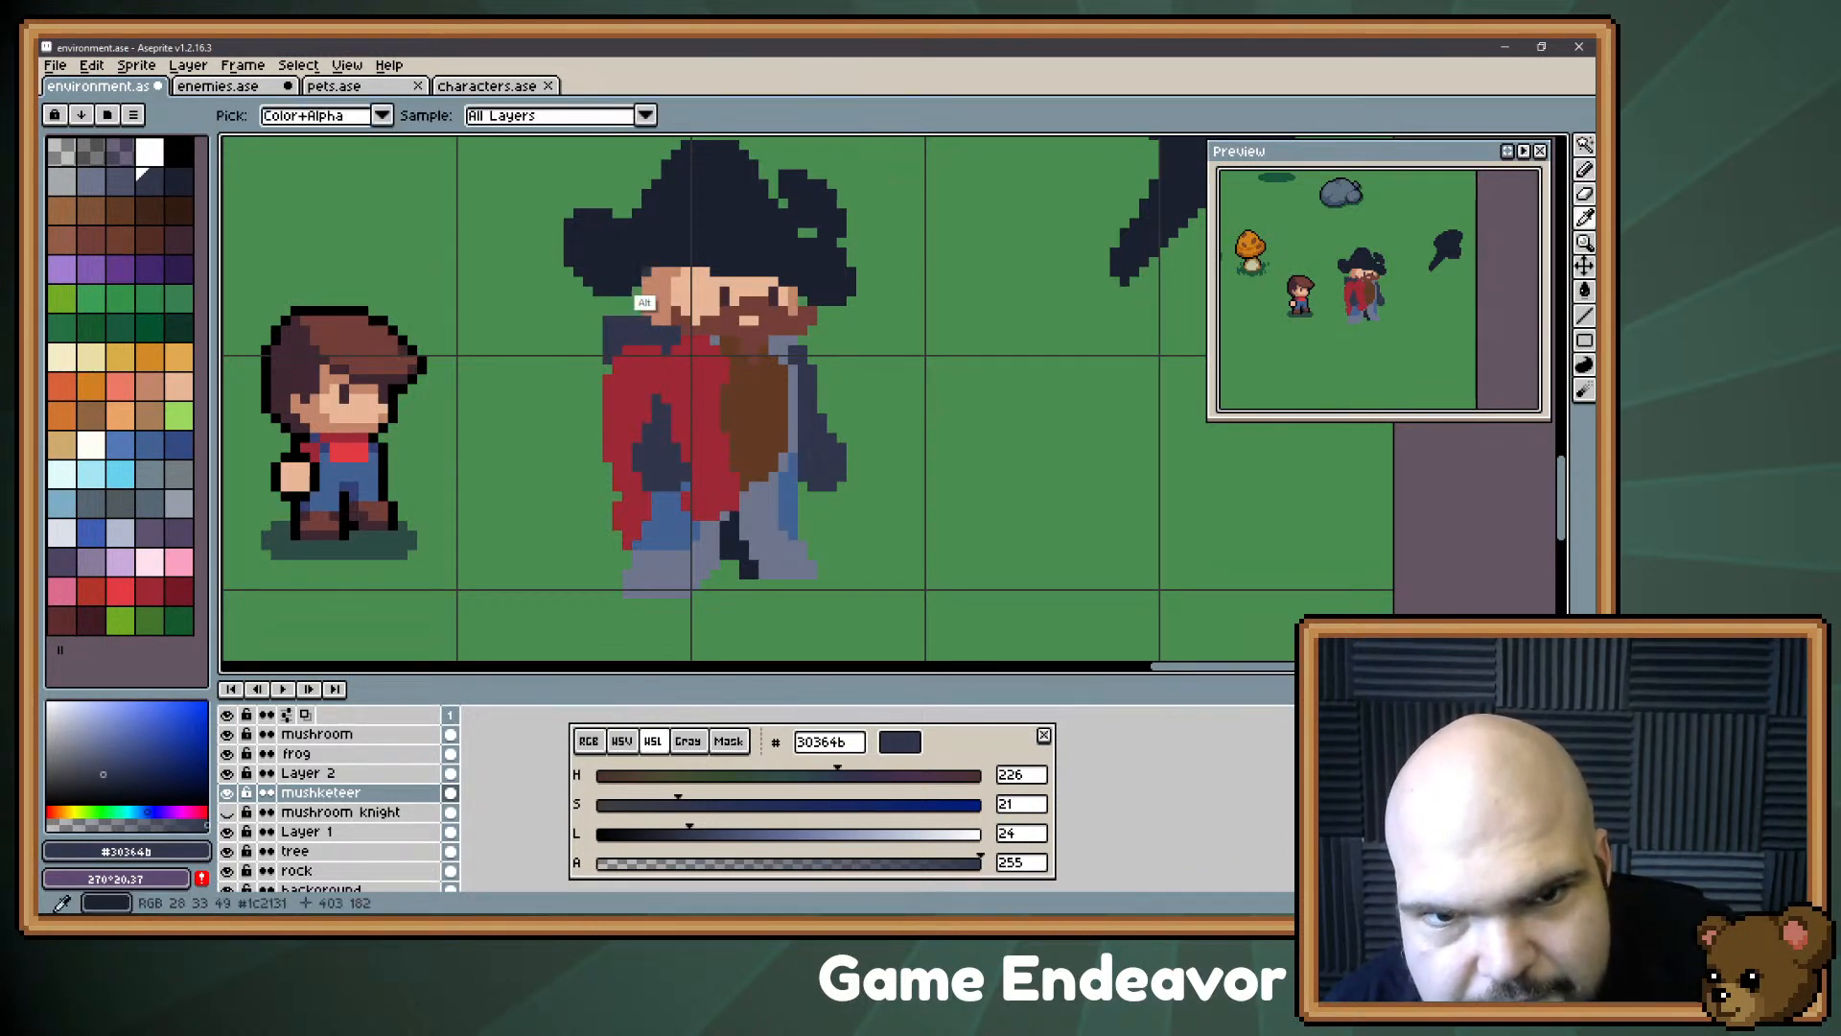
left_click(645, 272, "alt")
left_click_drag(606, 390, 542, 394)
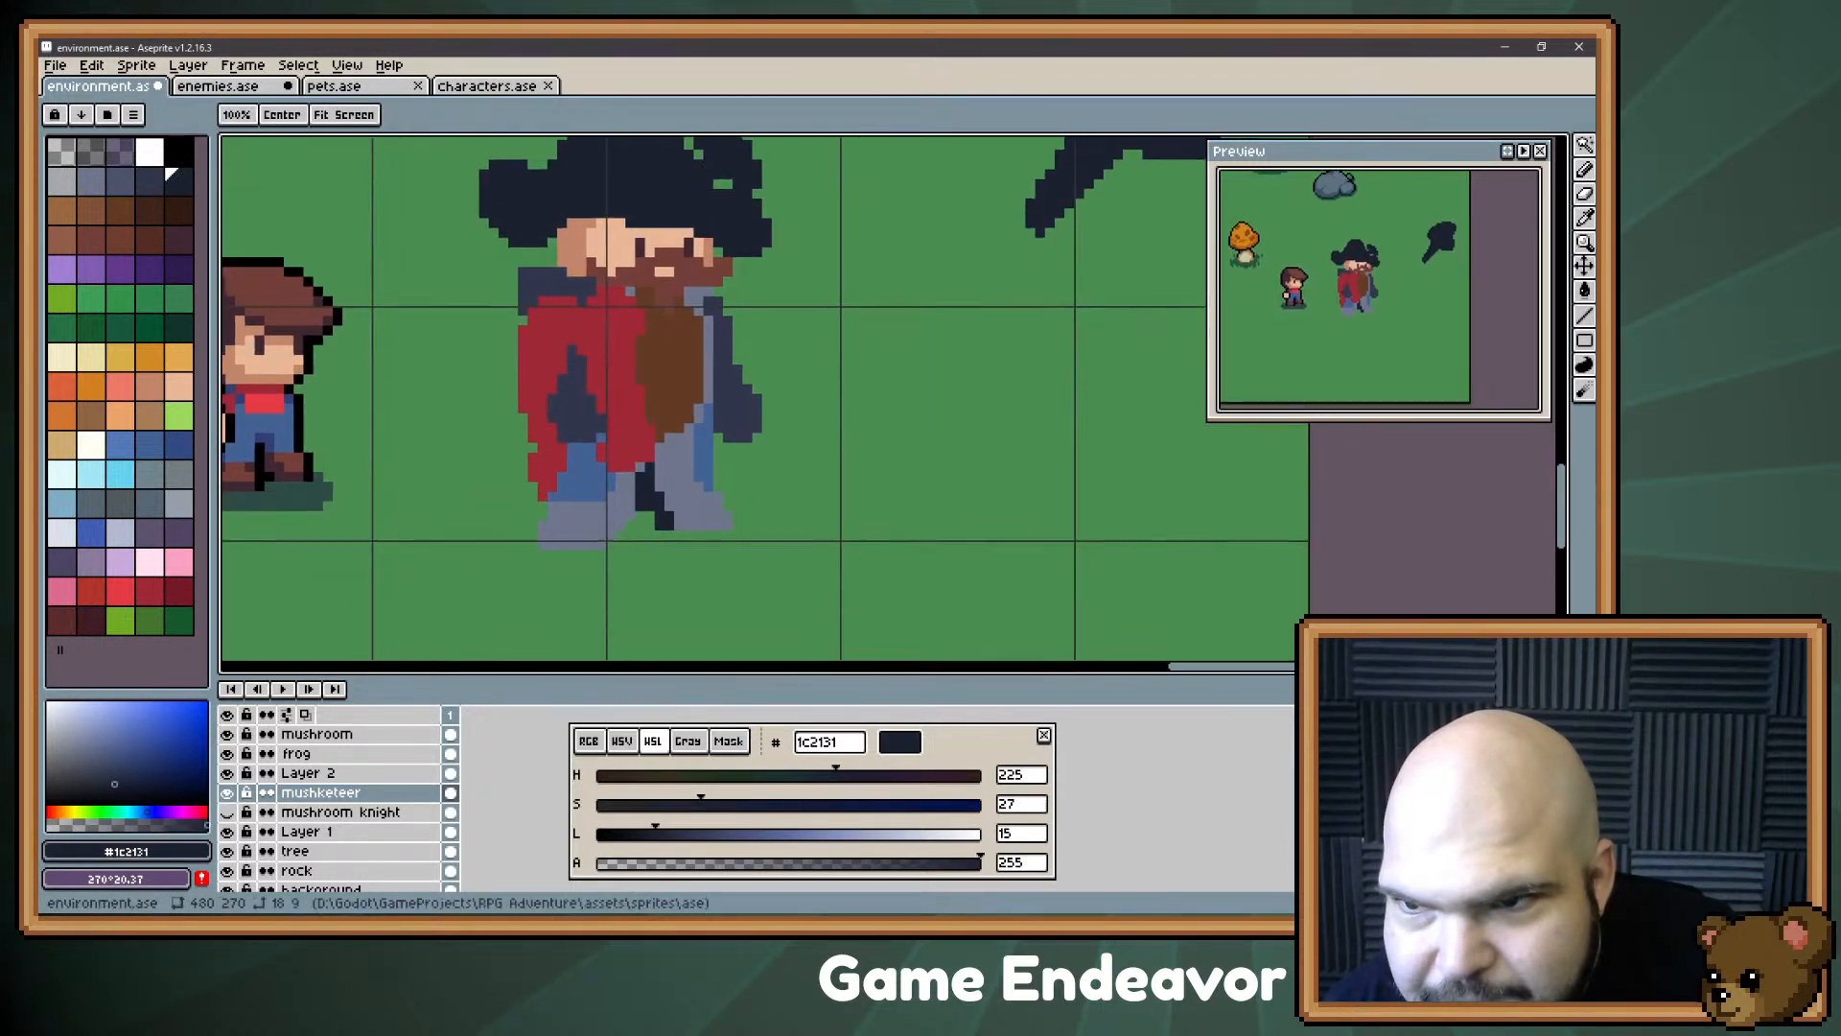
left_click_drag(678, 334, 669, 388)
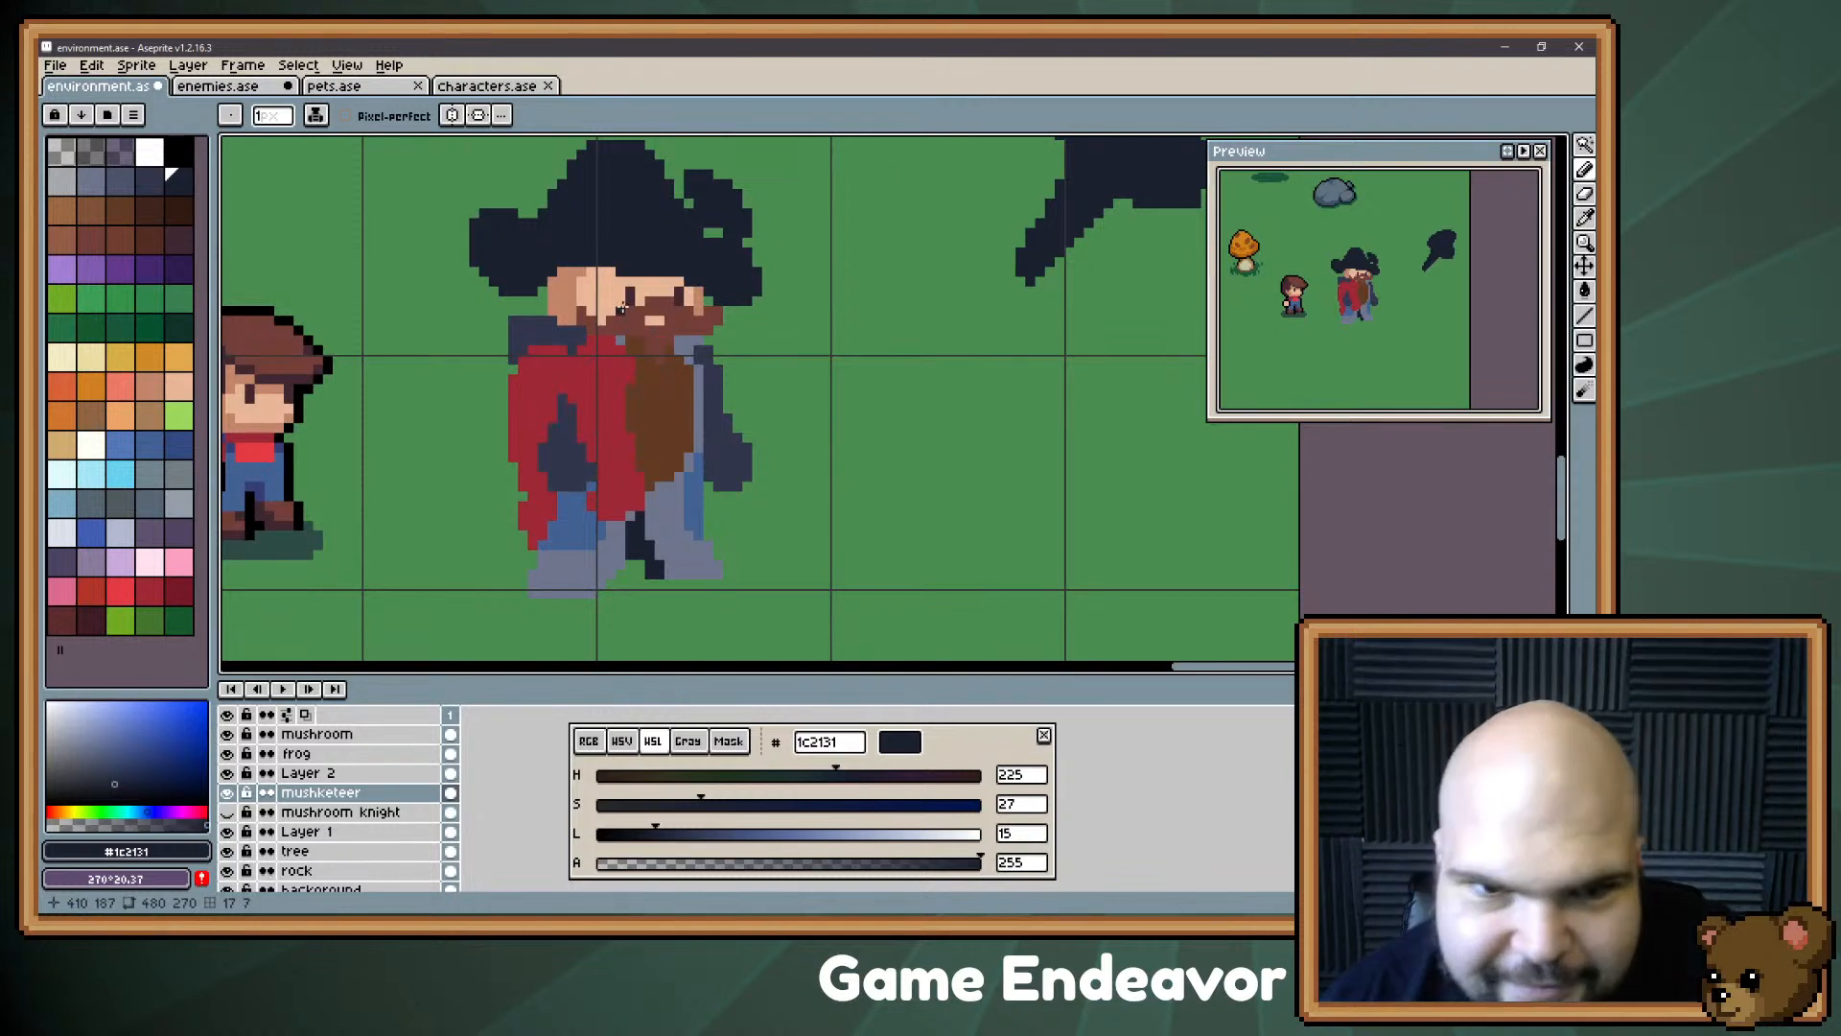
left_click_drag(699, 486, 697, 403)
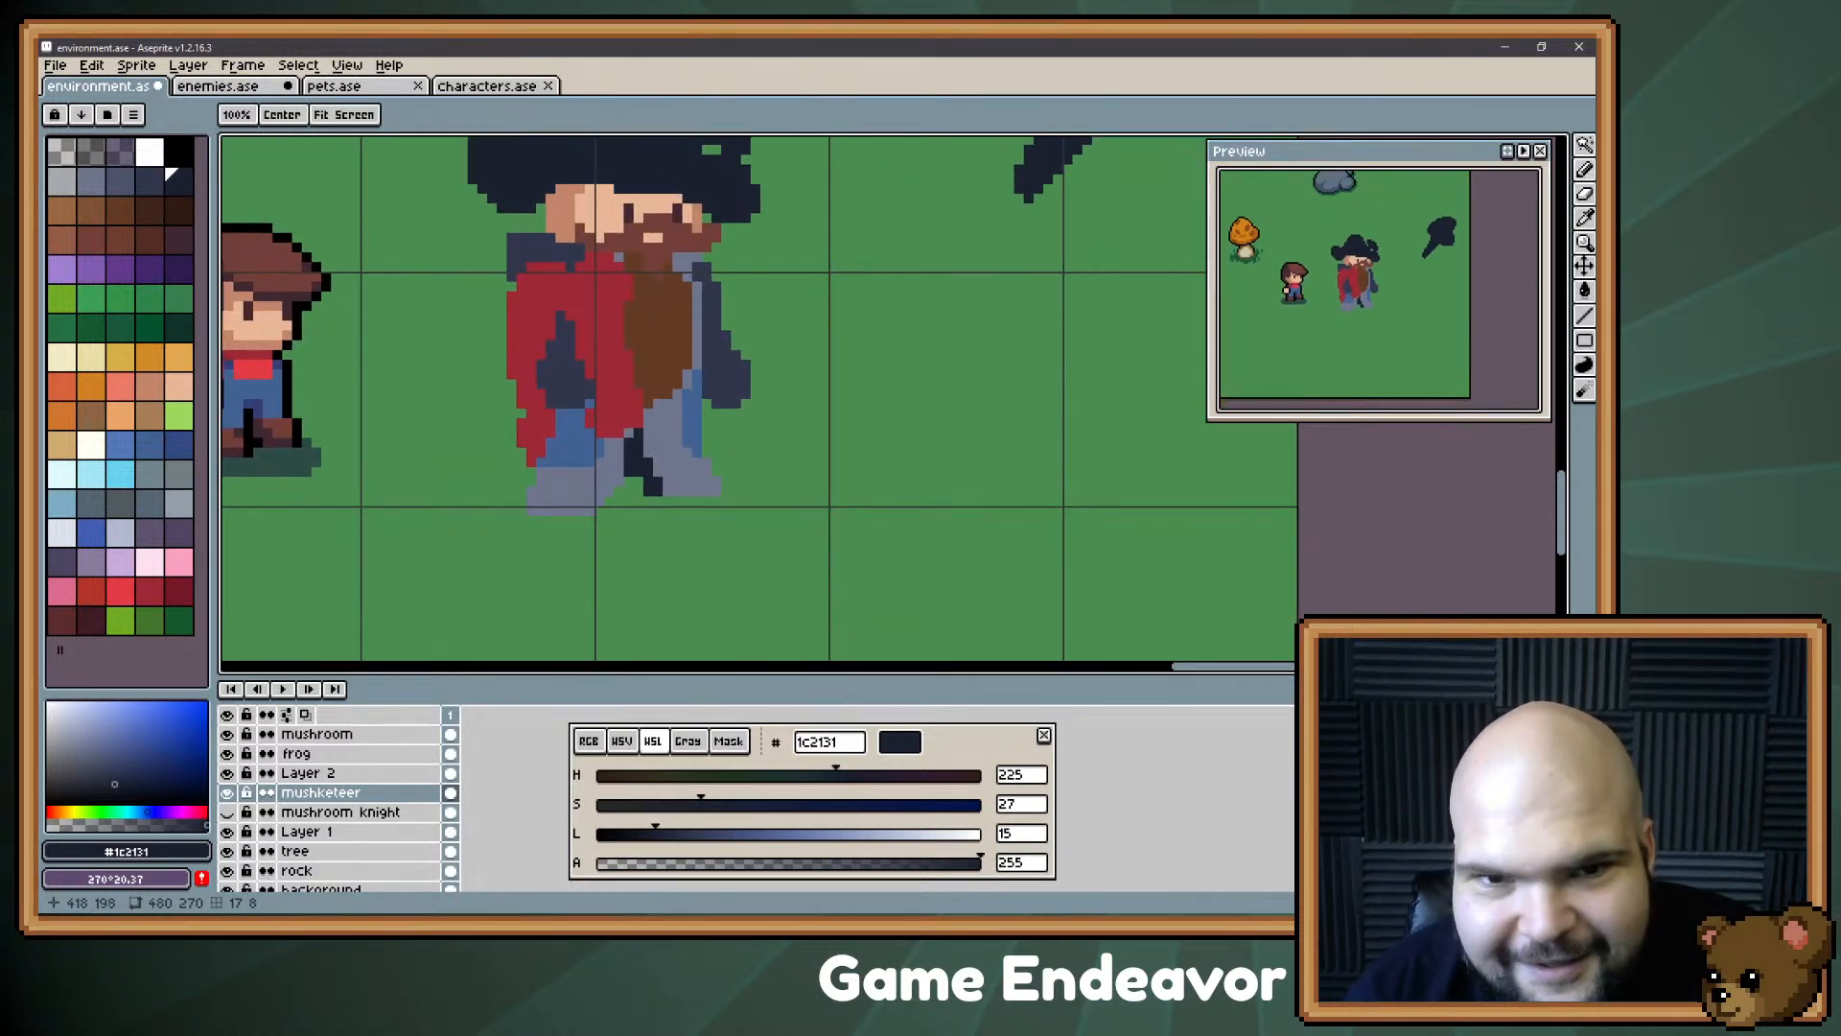
left_click_drag(566, 261, 561, 341)
key("e")
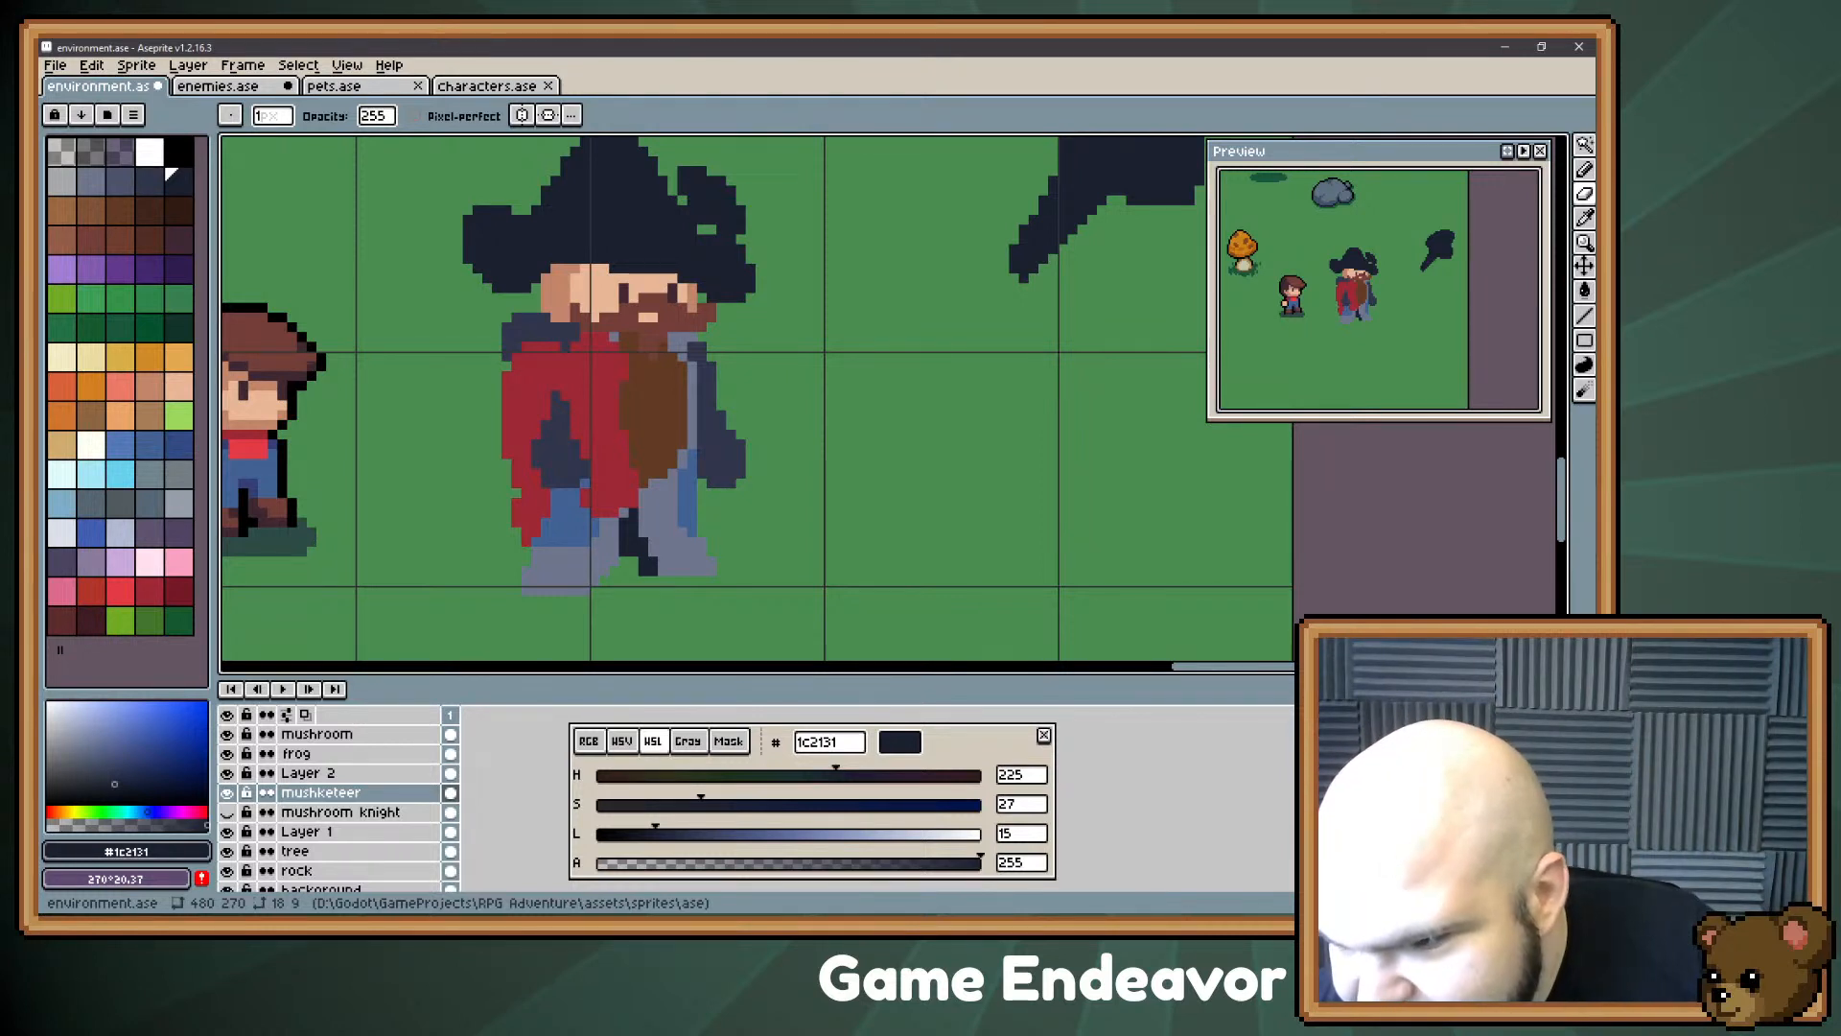
key("space")
left_click_drag(645, 376, 673, 479)
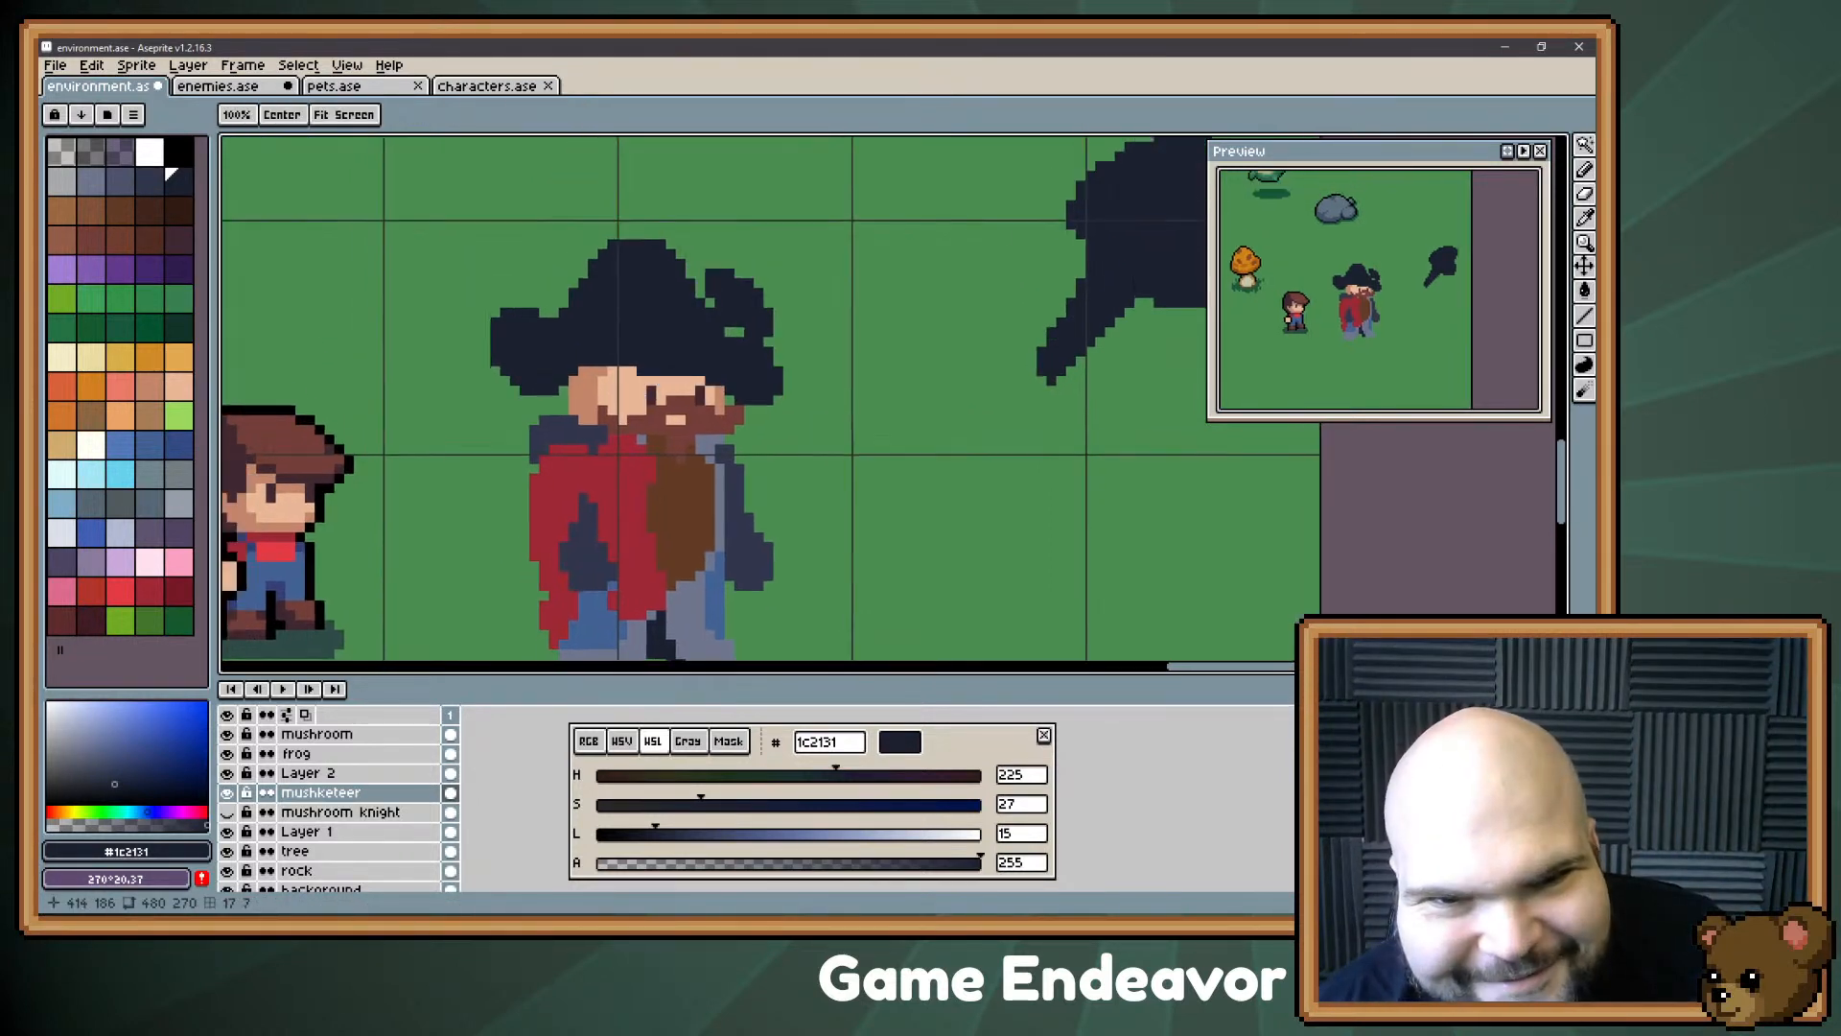
key("space")
key("alt")
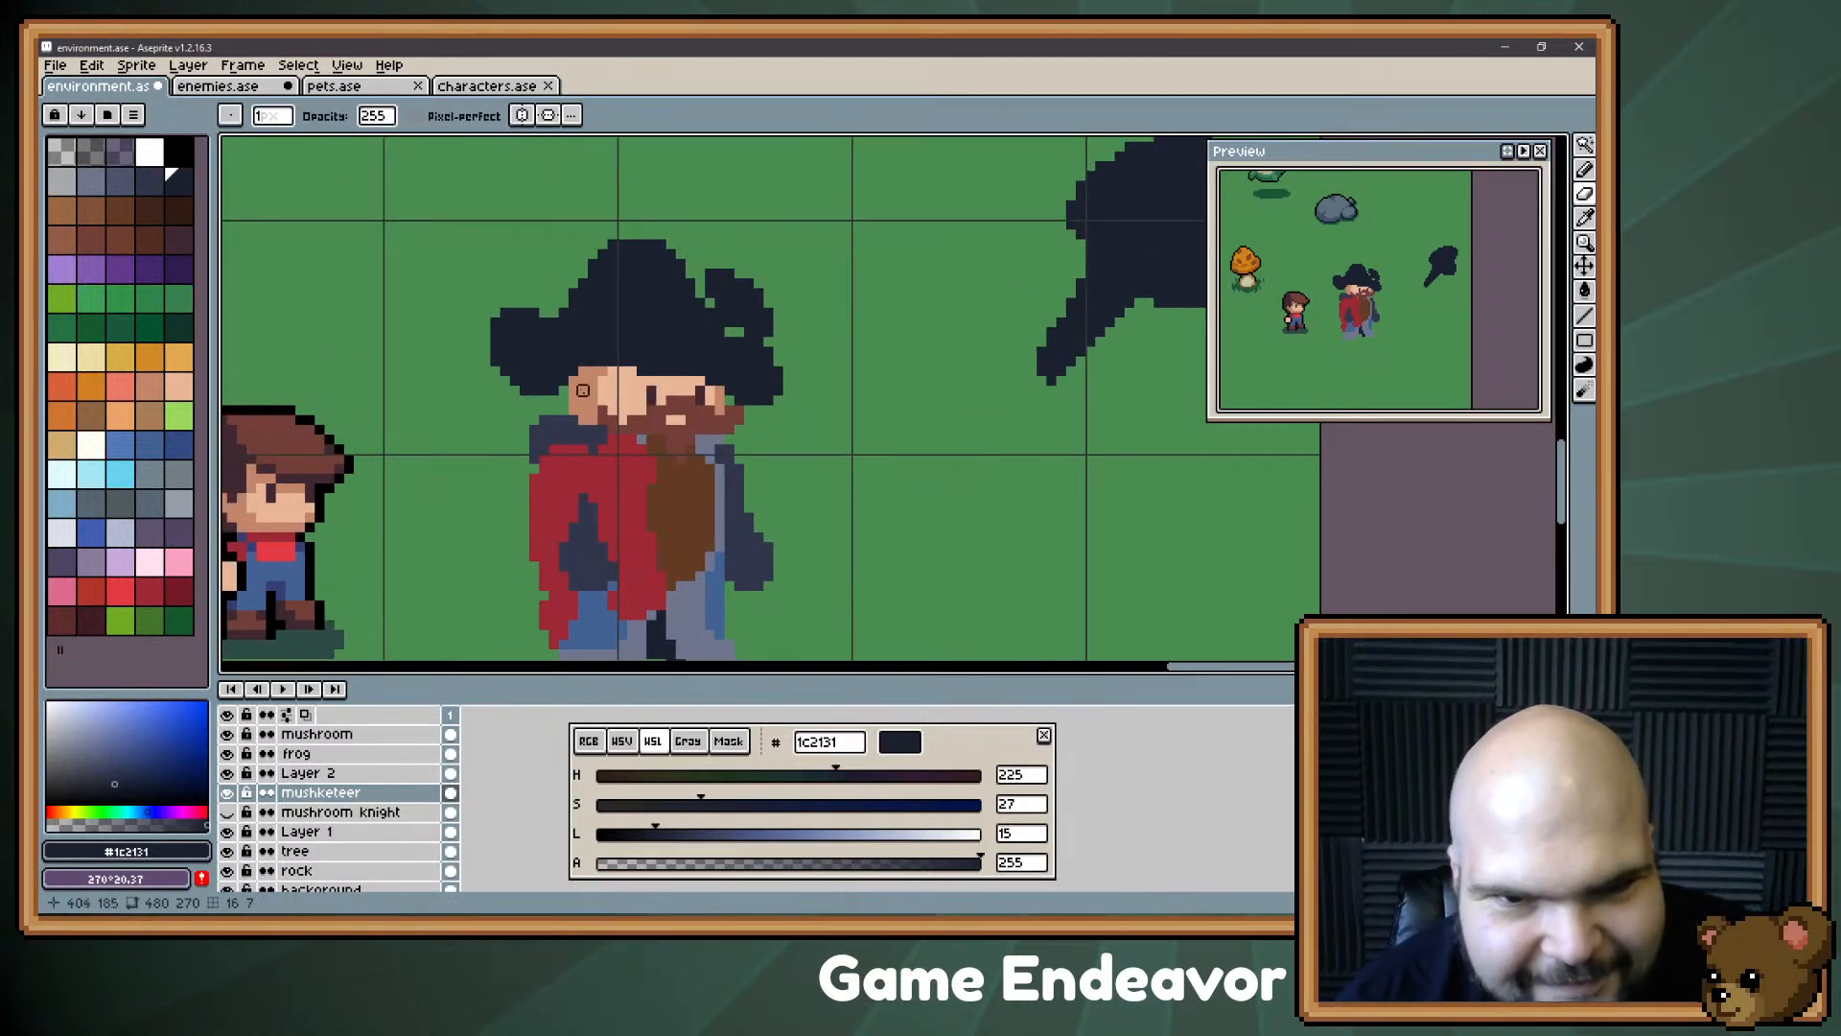
Step: Sample the eye's dark brown #3f2832 and paint hair around the ear at the back of the head, below the hat brim
left_click(608, 383)
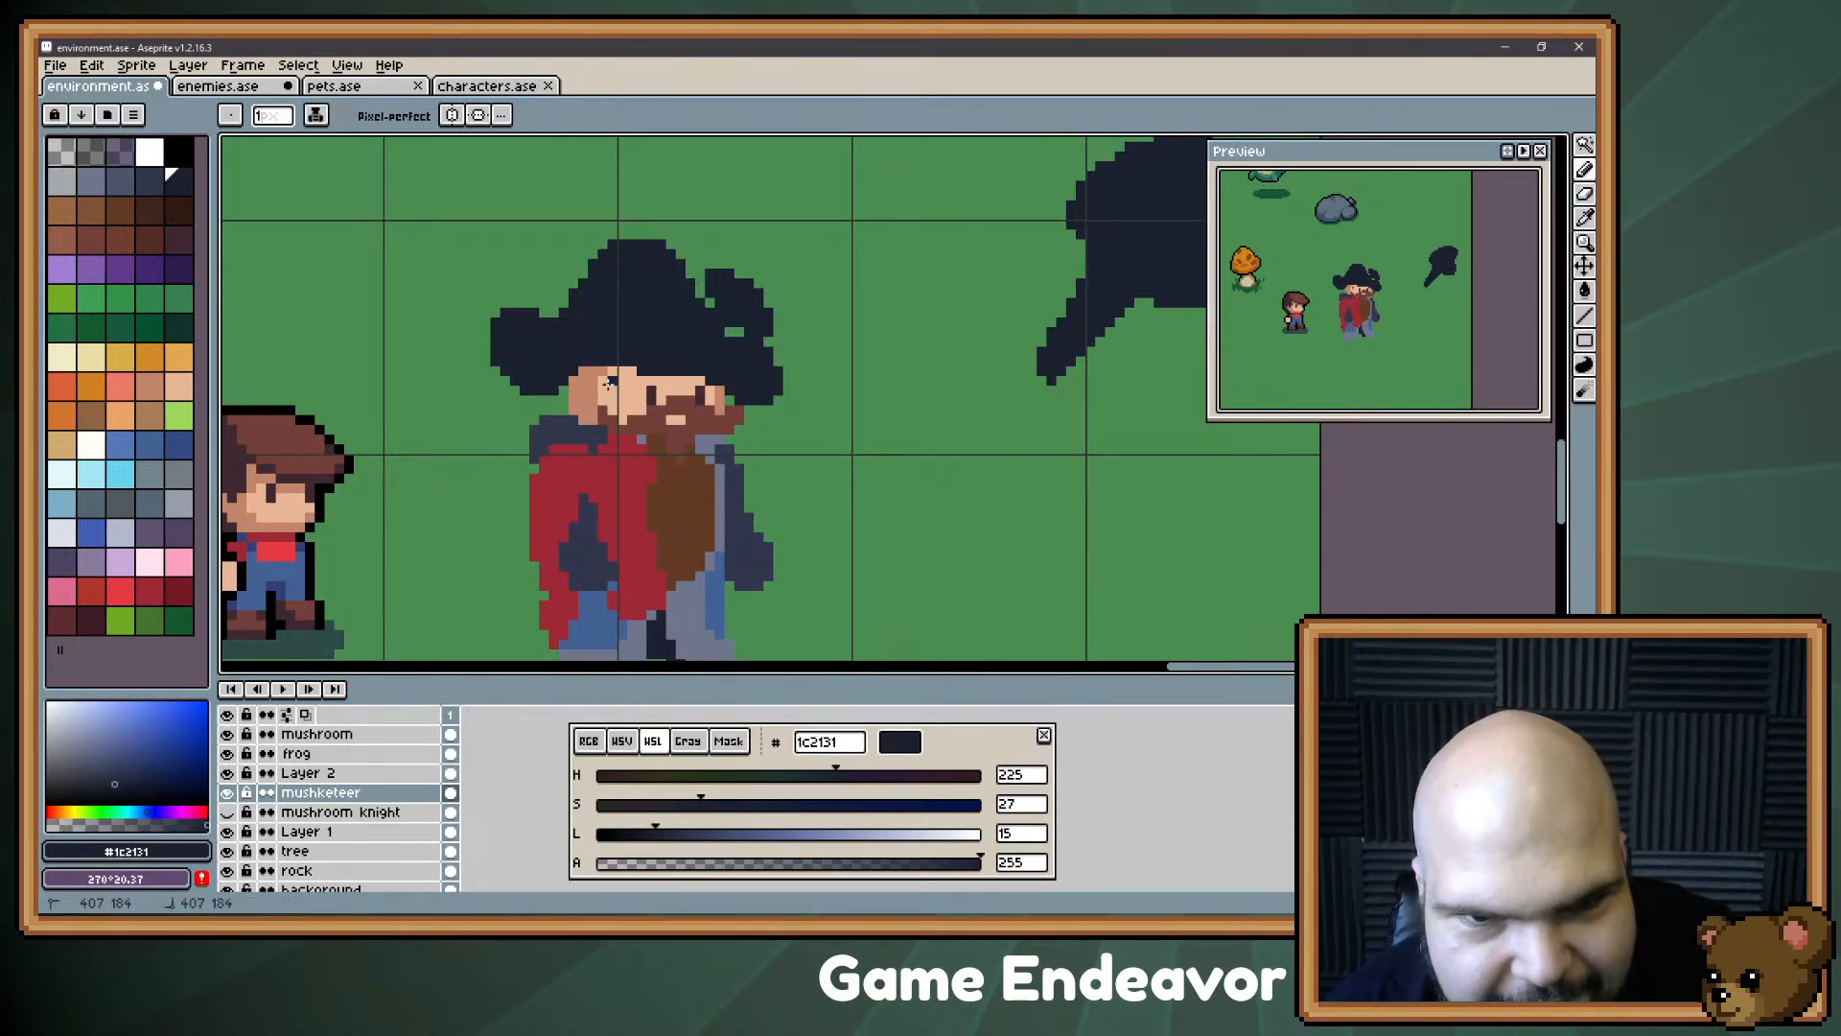
left_click(654, 395, "alt")
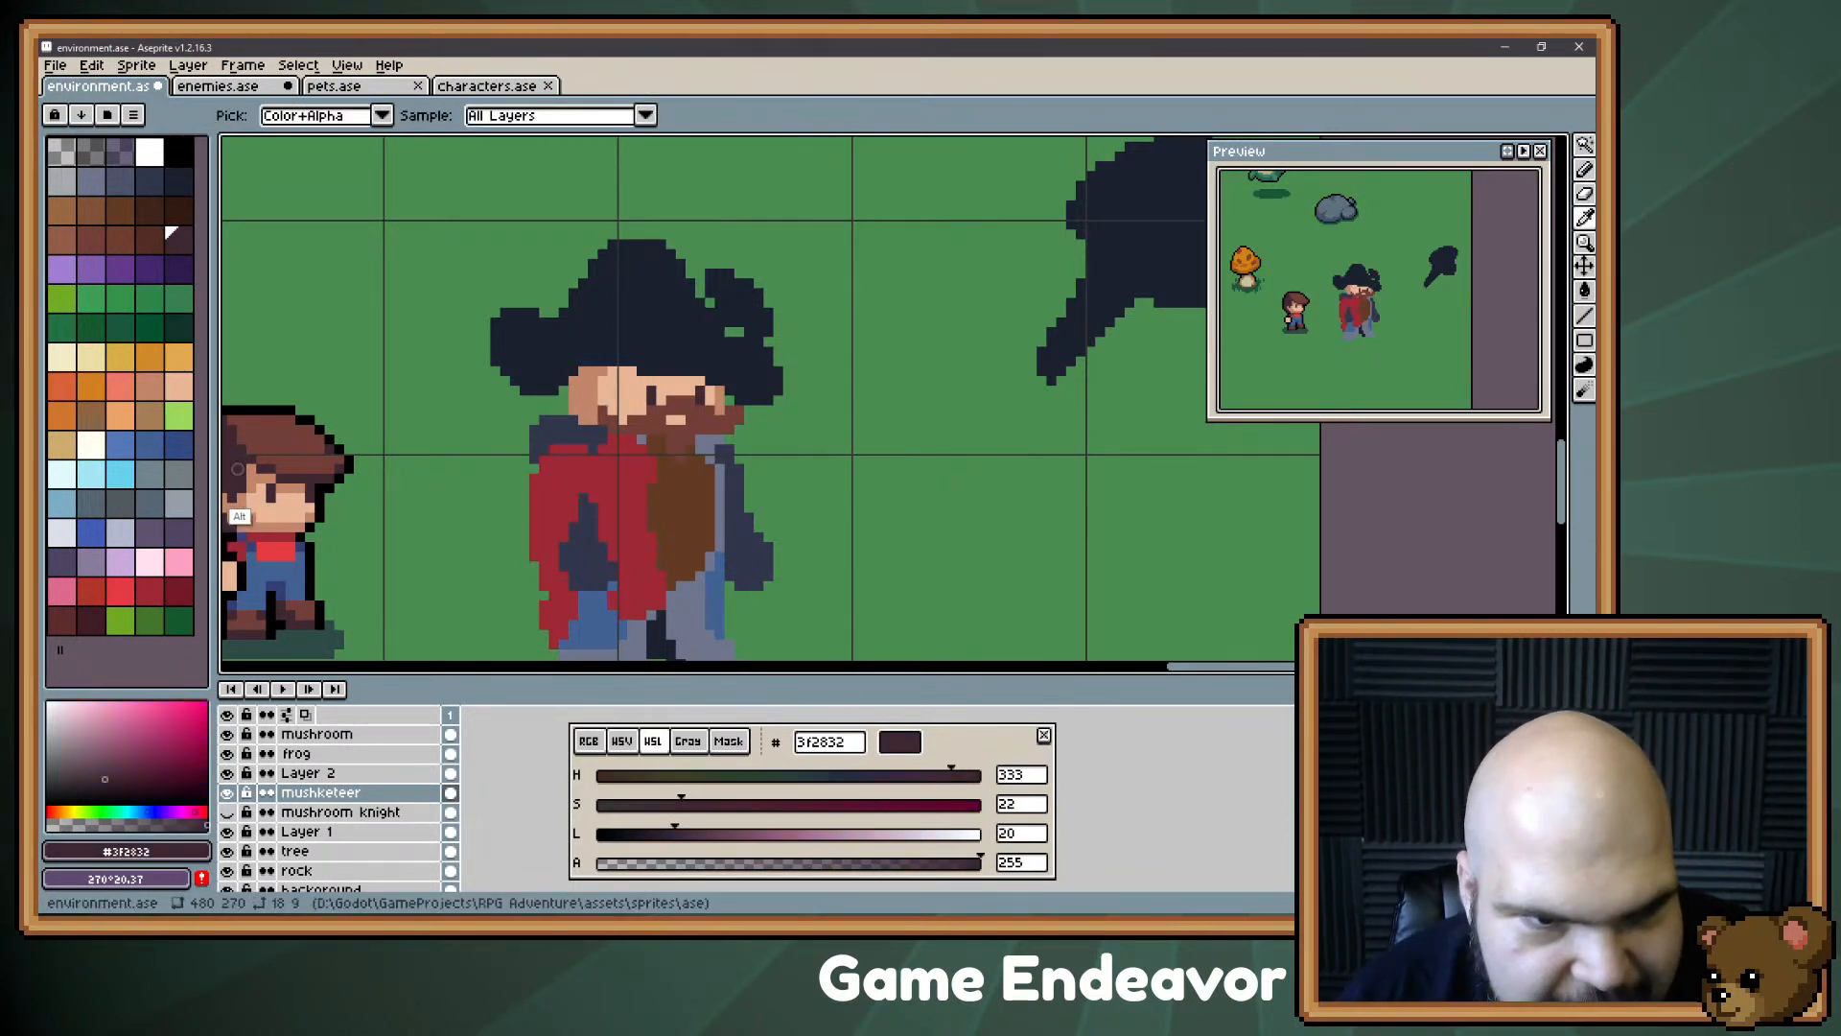
left_click_drag(610, 376, 574, 386)
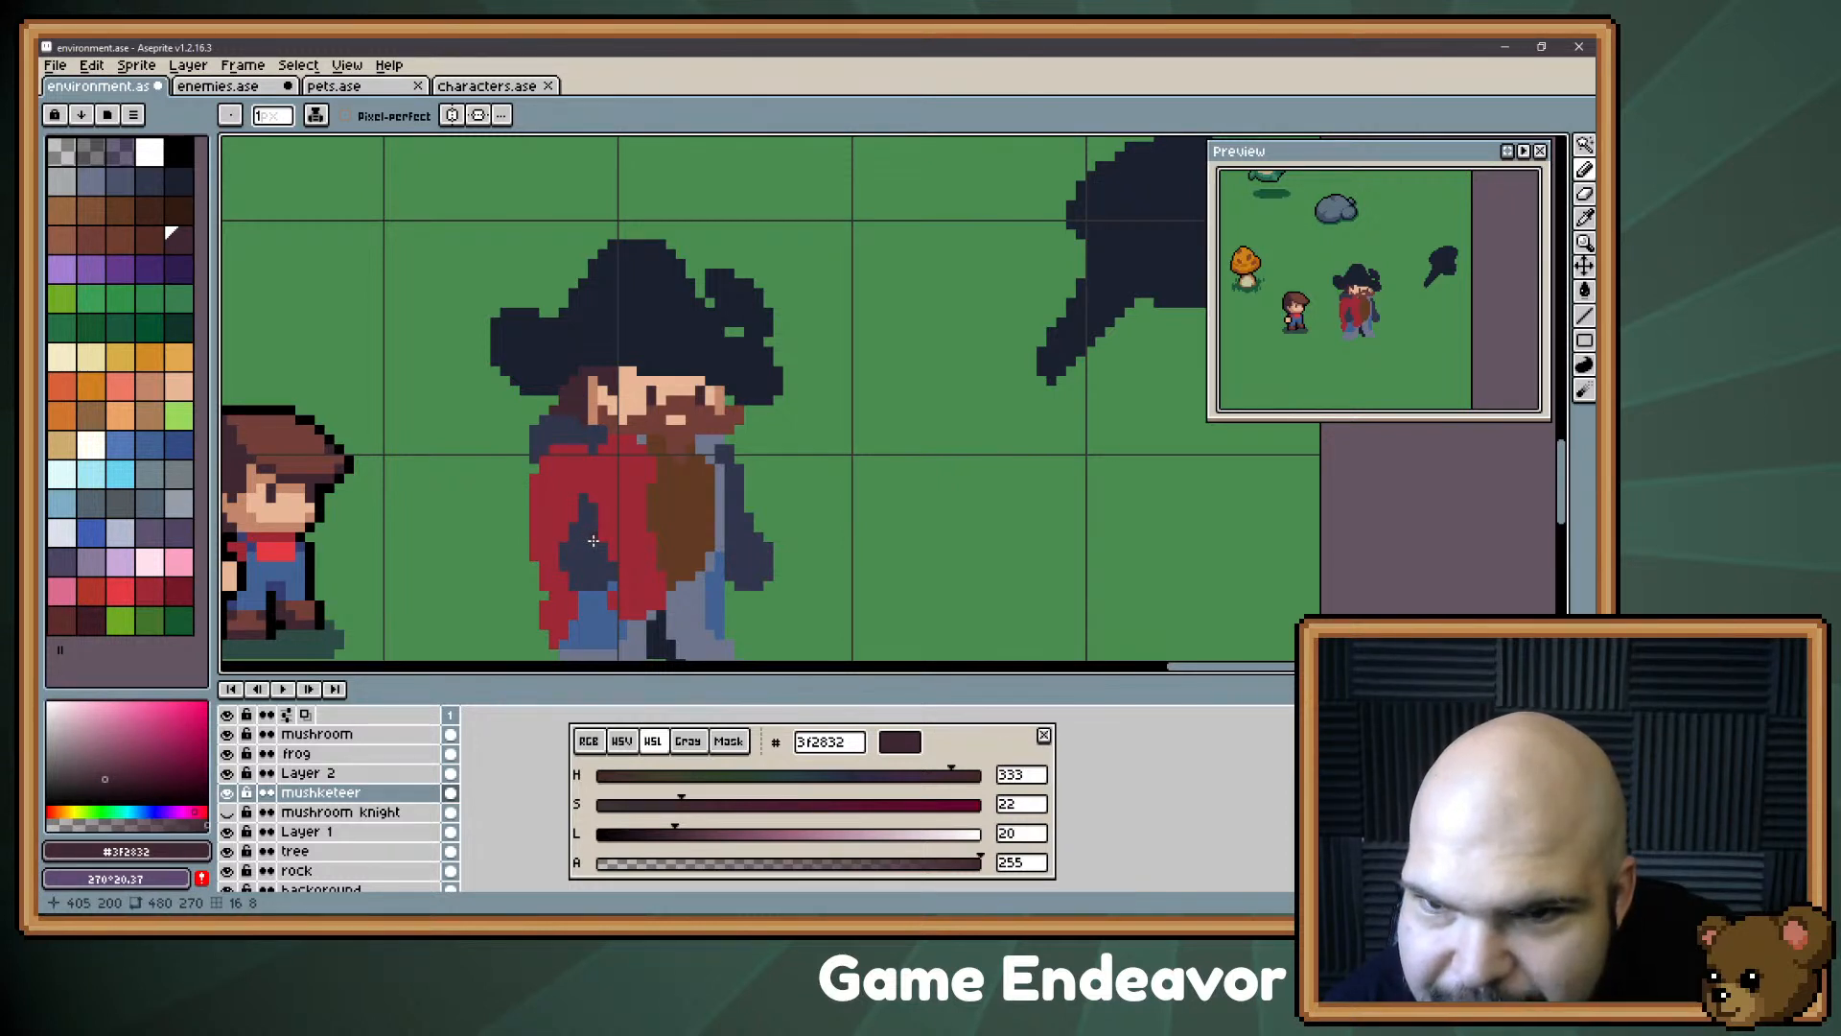
Step: Lighten the hair behind the ear with #743f39 and touch up the ear with skin tones #c28569 and #e8b796
left_click(614, 386, "alt")
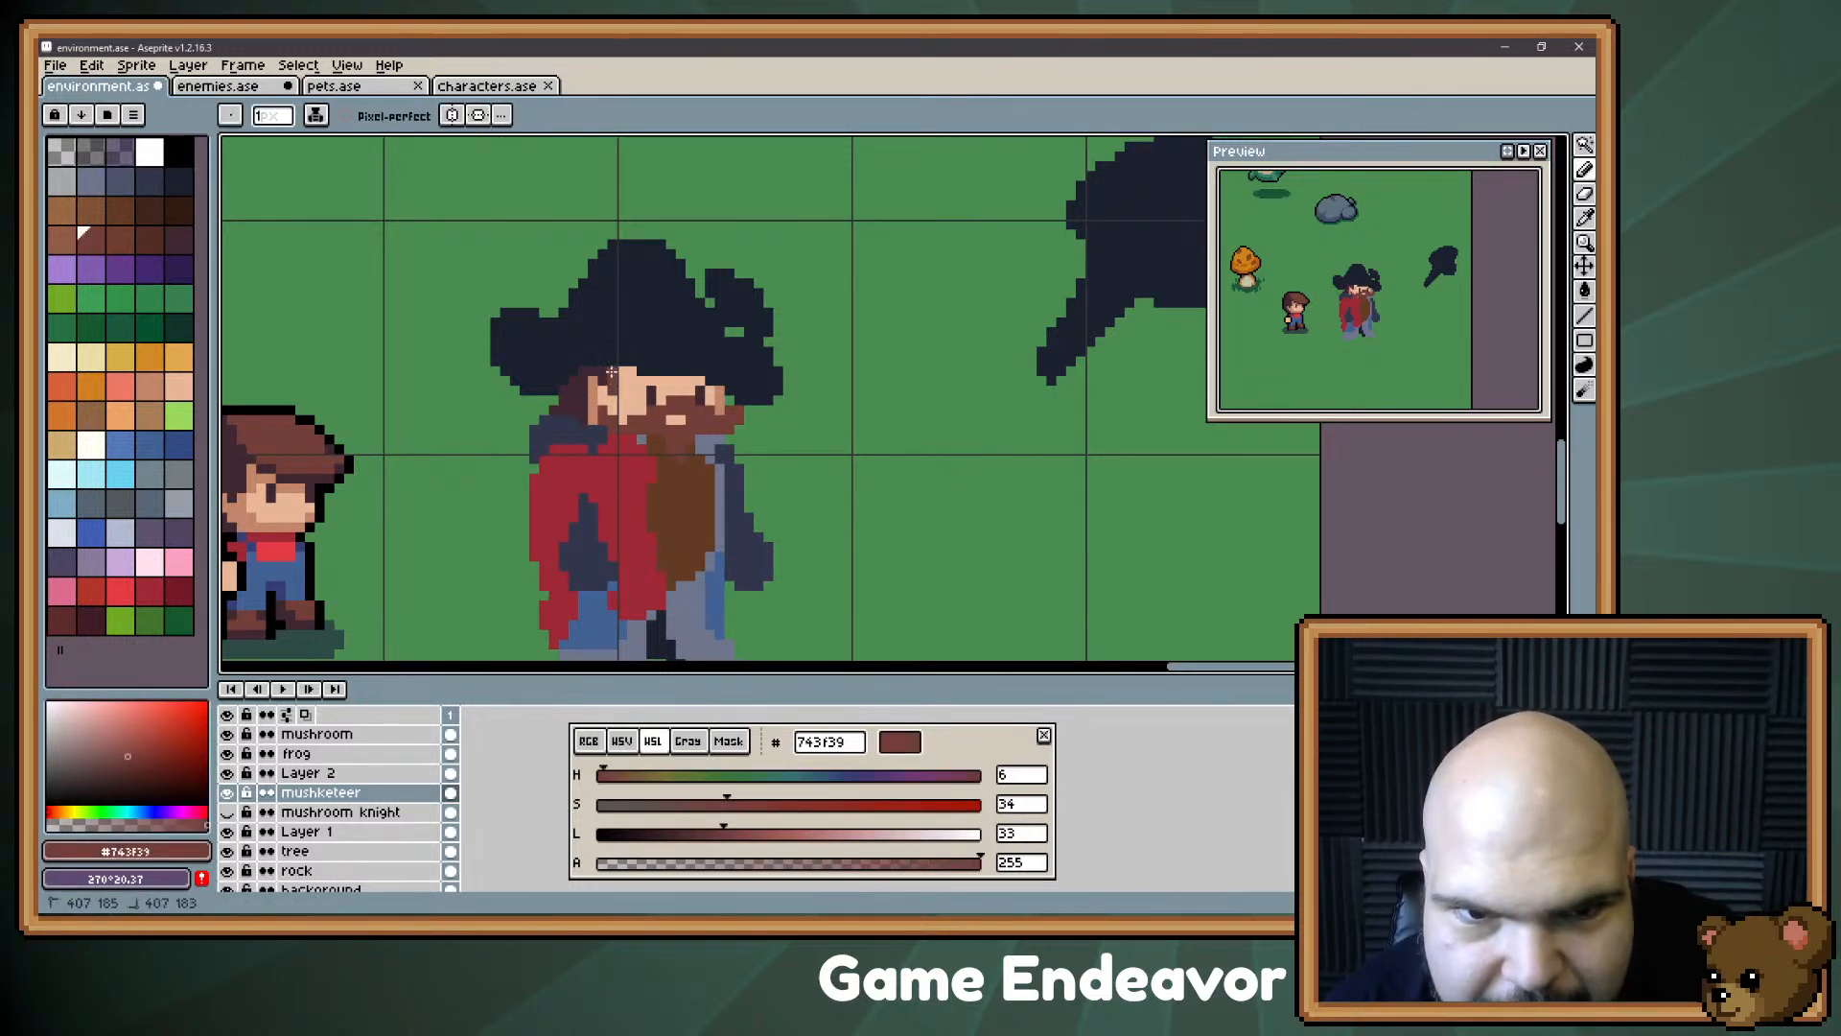
mouse_move(606, 375)
left_mouse_down()
mouse_move(572, 386)
mouse_move(582, 412)
left_mouse_up()
left_click(568, 393)
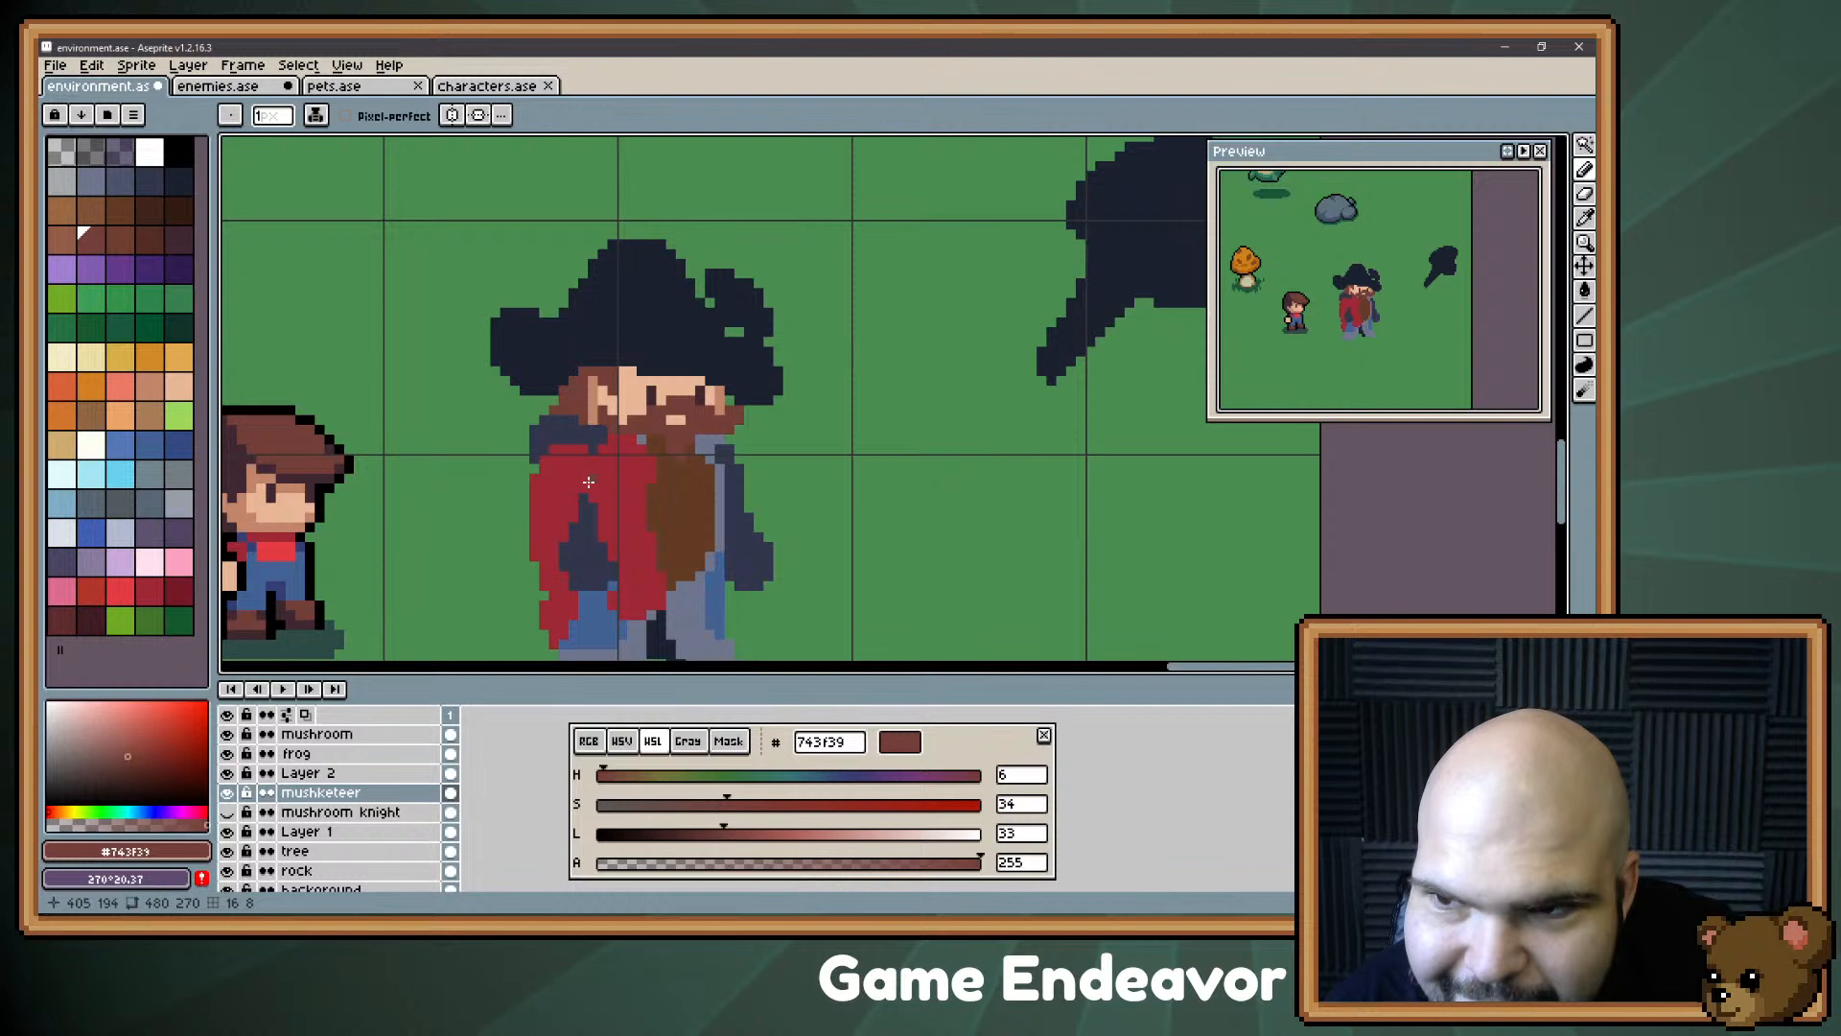
left_click(601, 391, "alt")
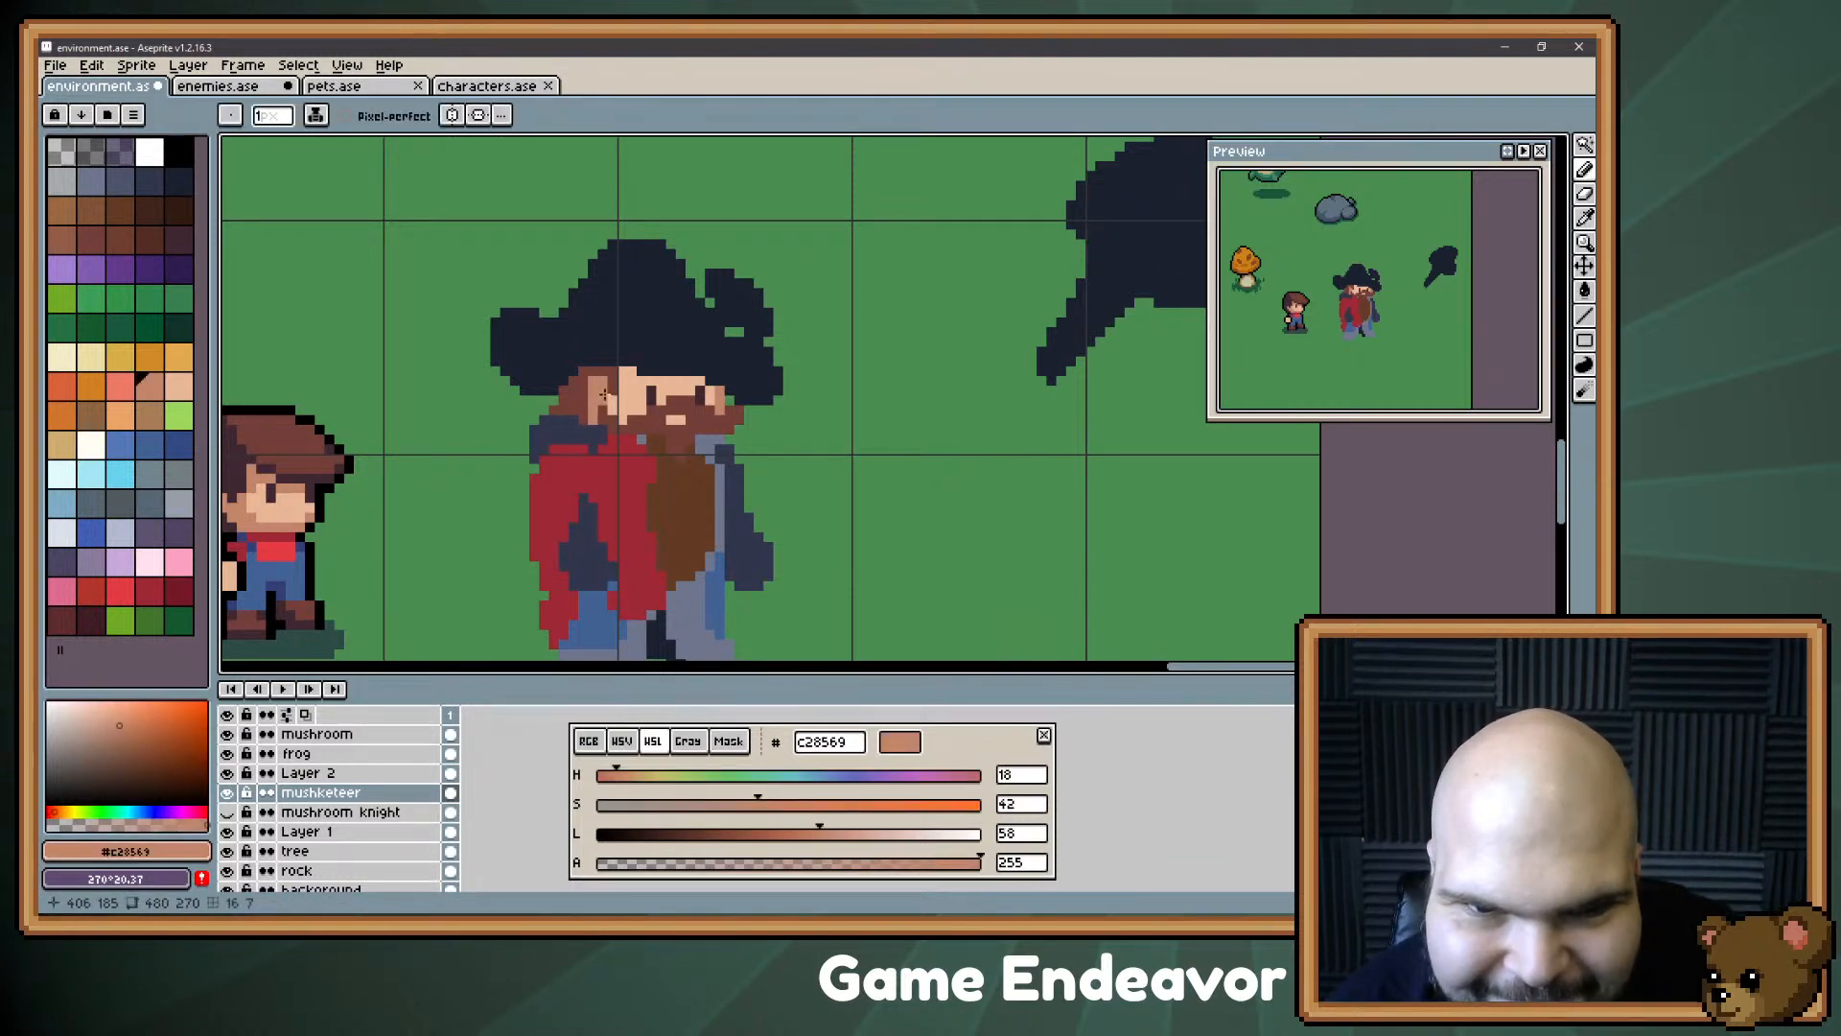
left_click(595, 386, "alt")
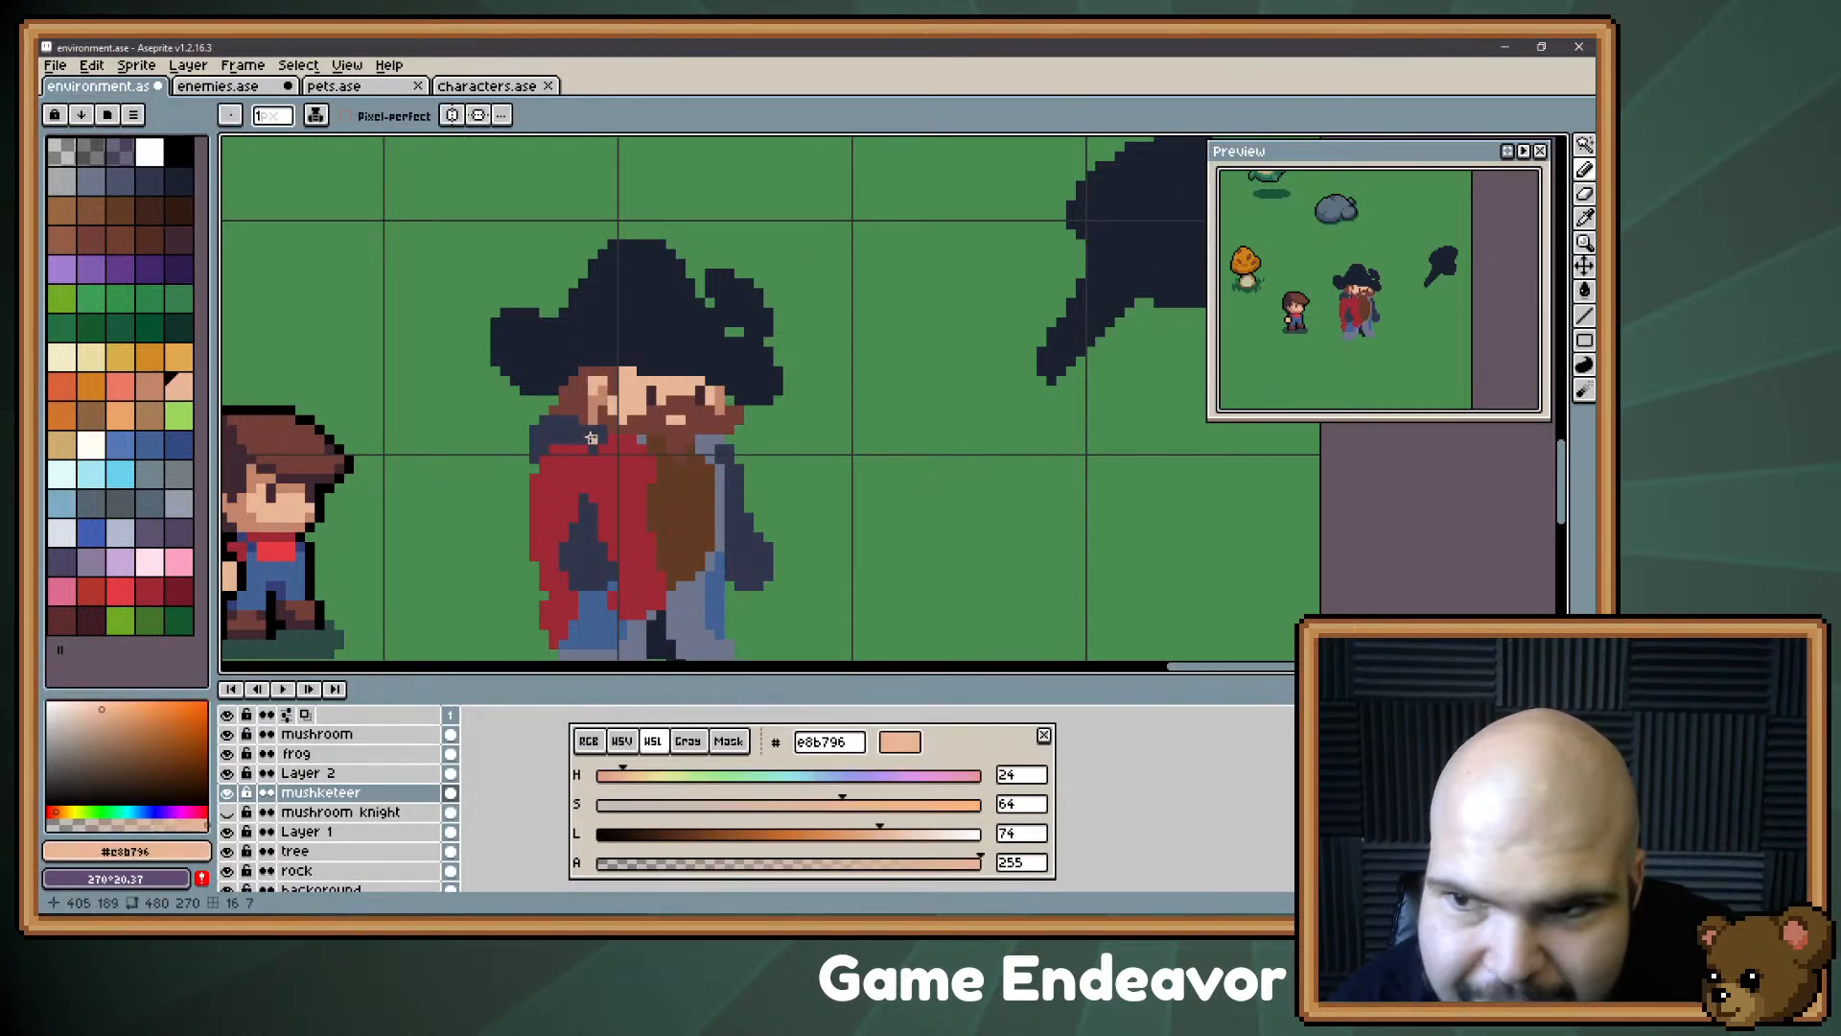
Step: Sample the small character's dark brown #3f2832 and paint hair pixels beside the beard, above the far shoulder
left_click_drag(596, 518, 533, 583)
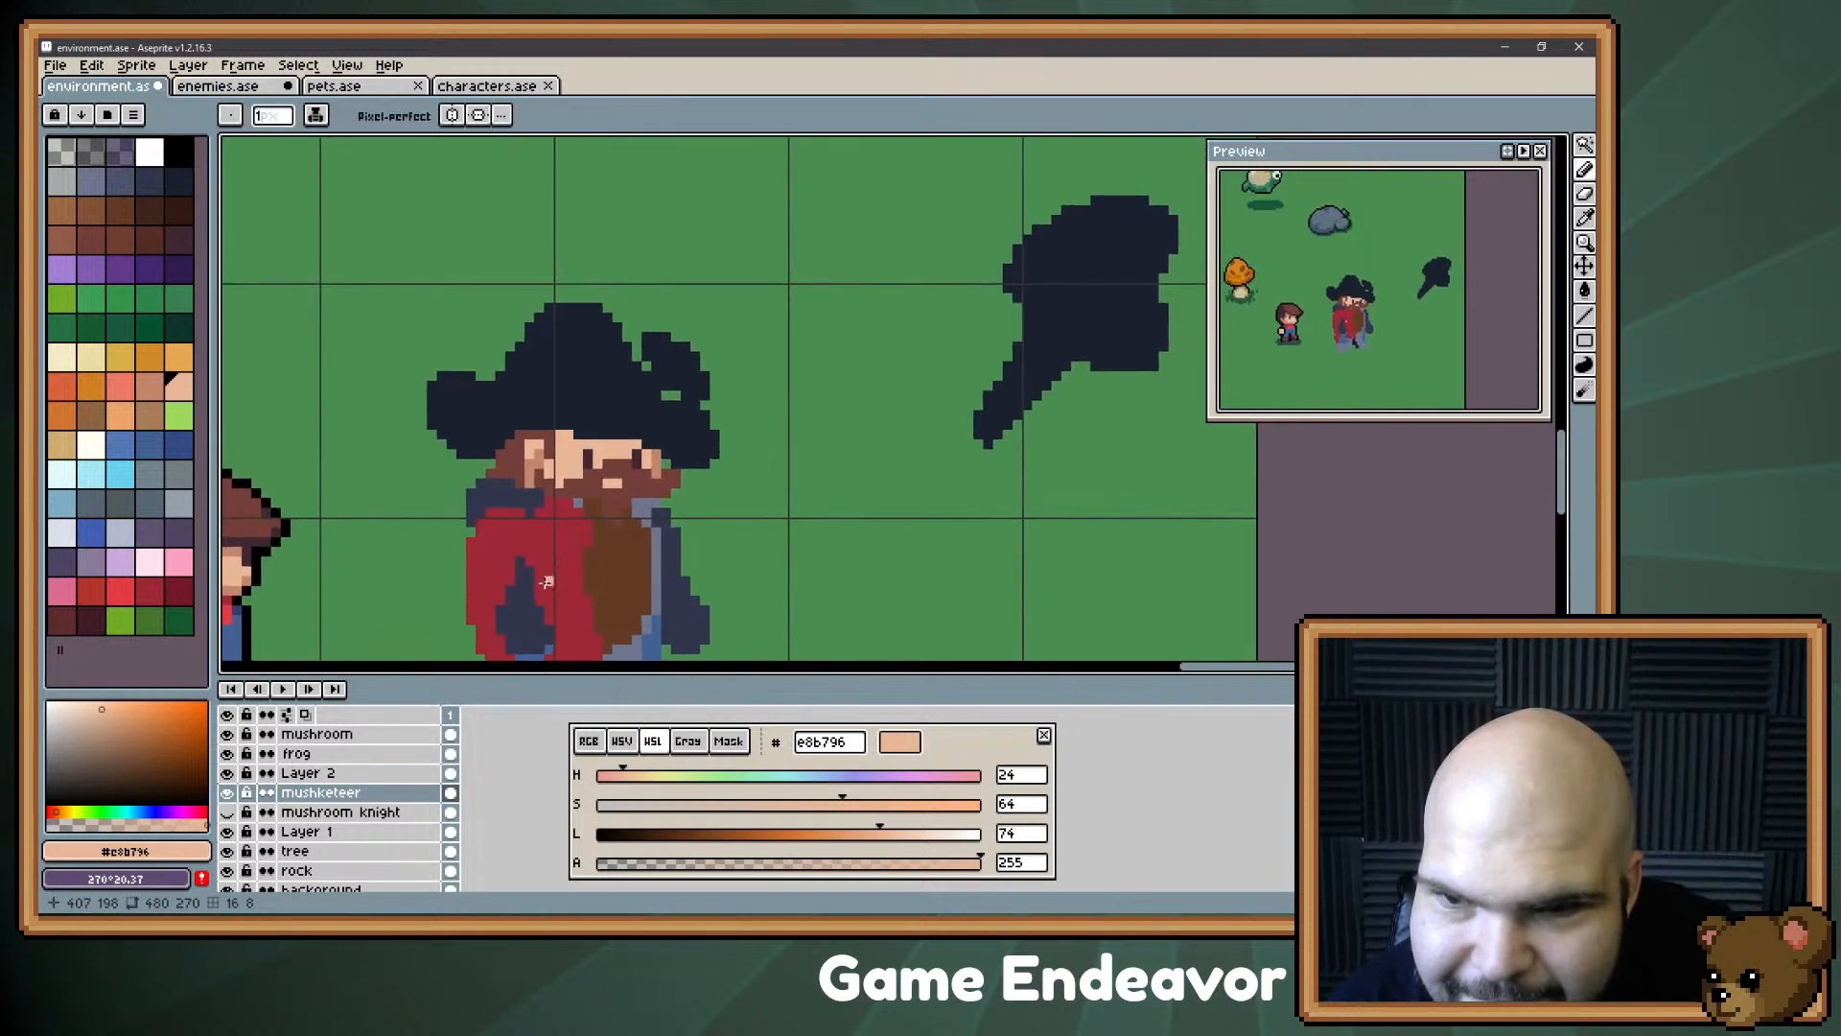
left_click(649, 466, "alt")
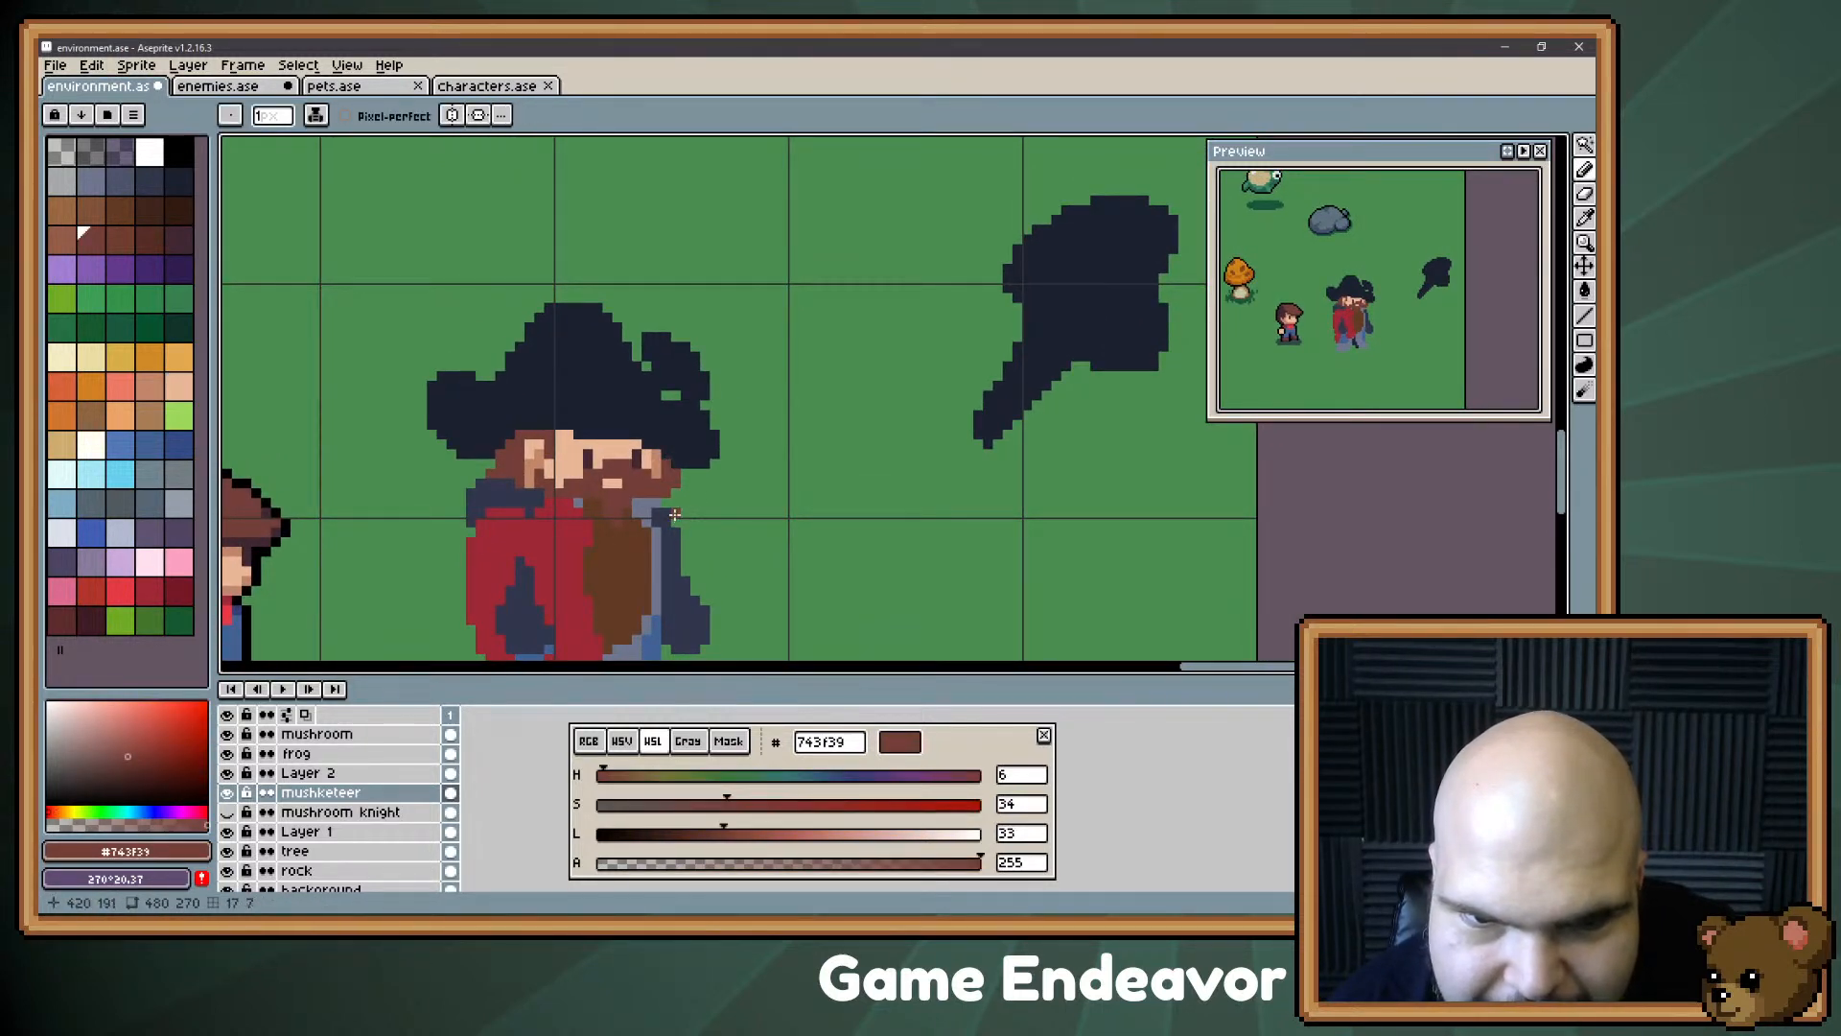
key("alt")
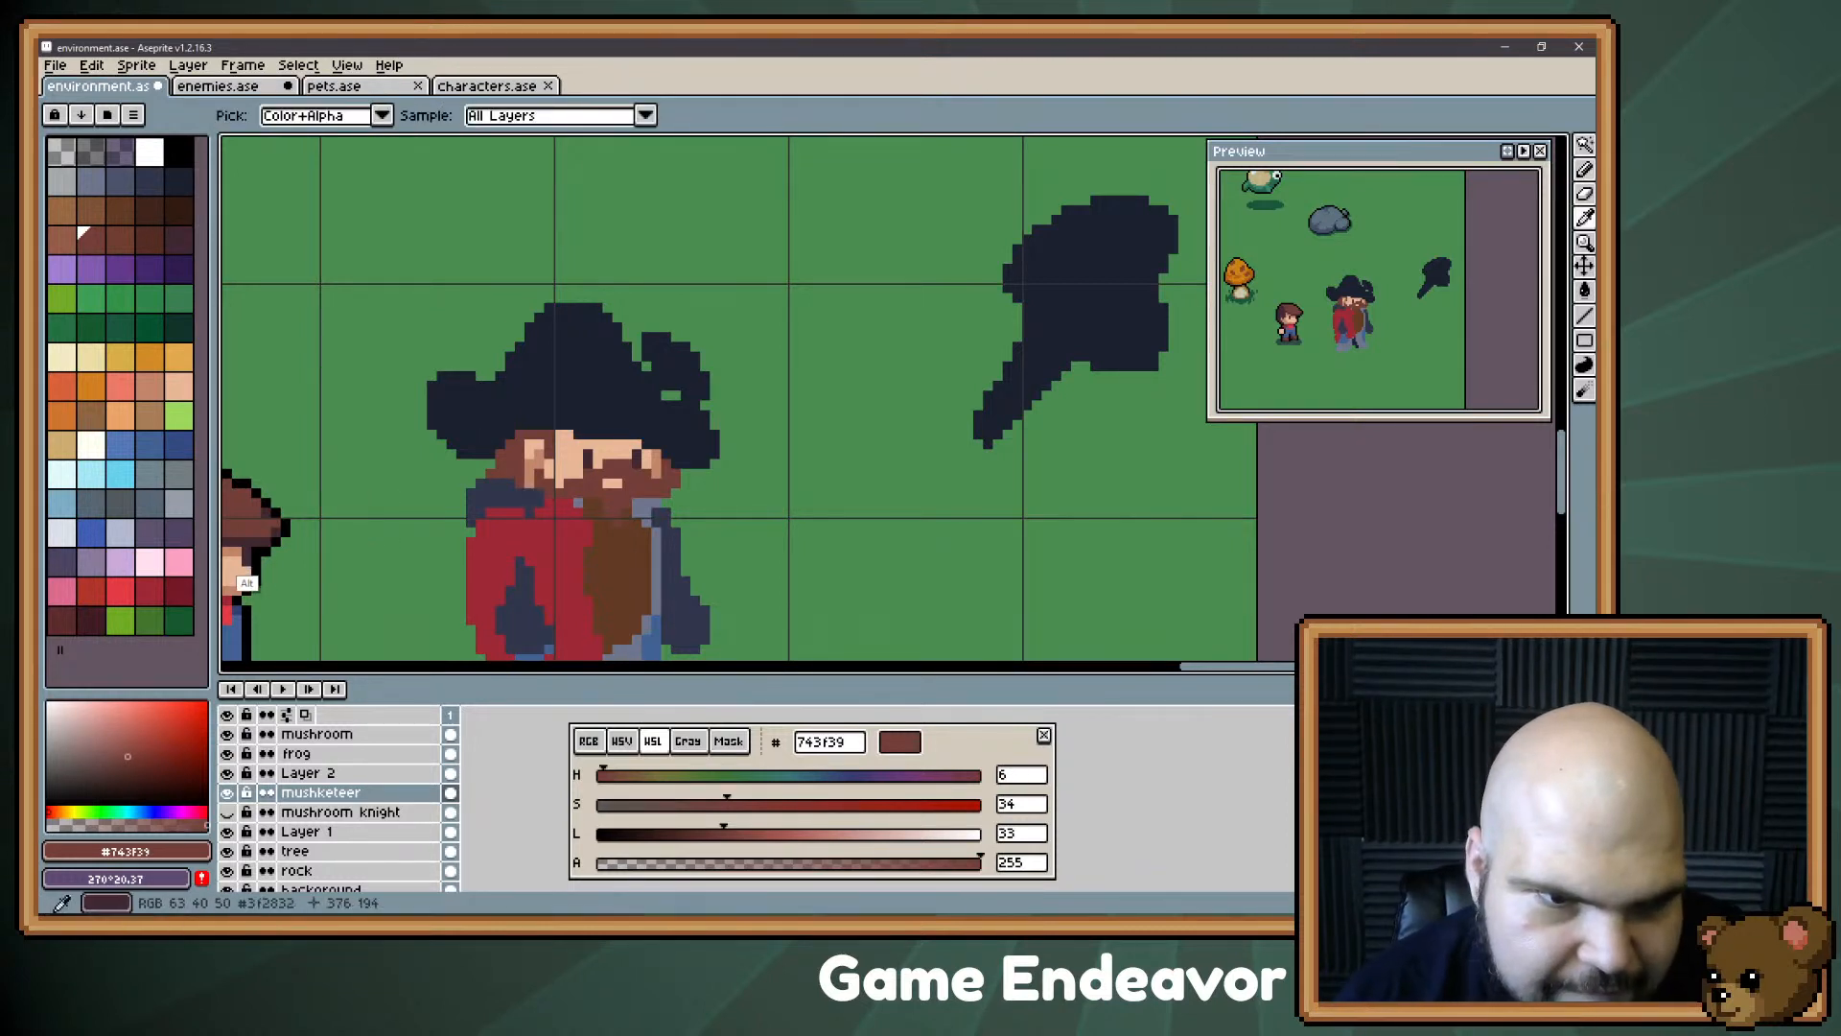
left_click(246, 582, "alt")
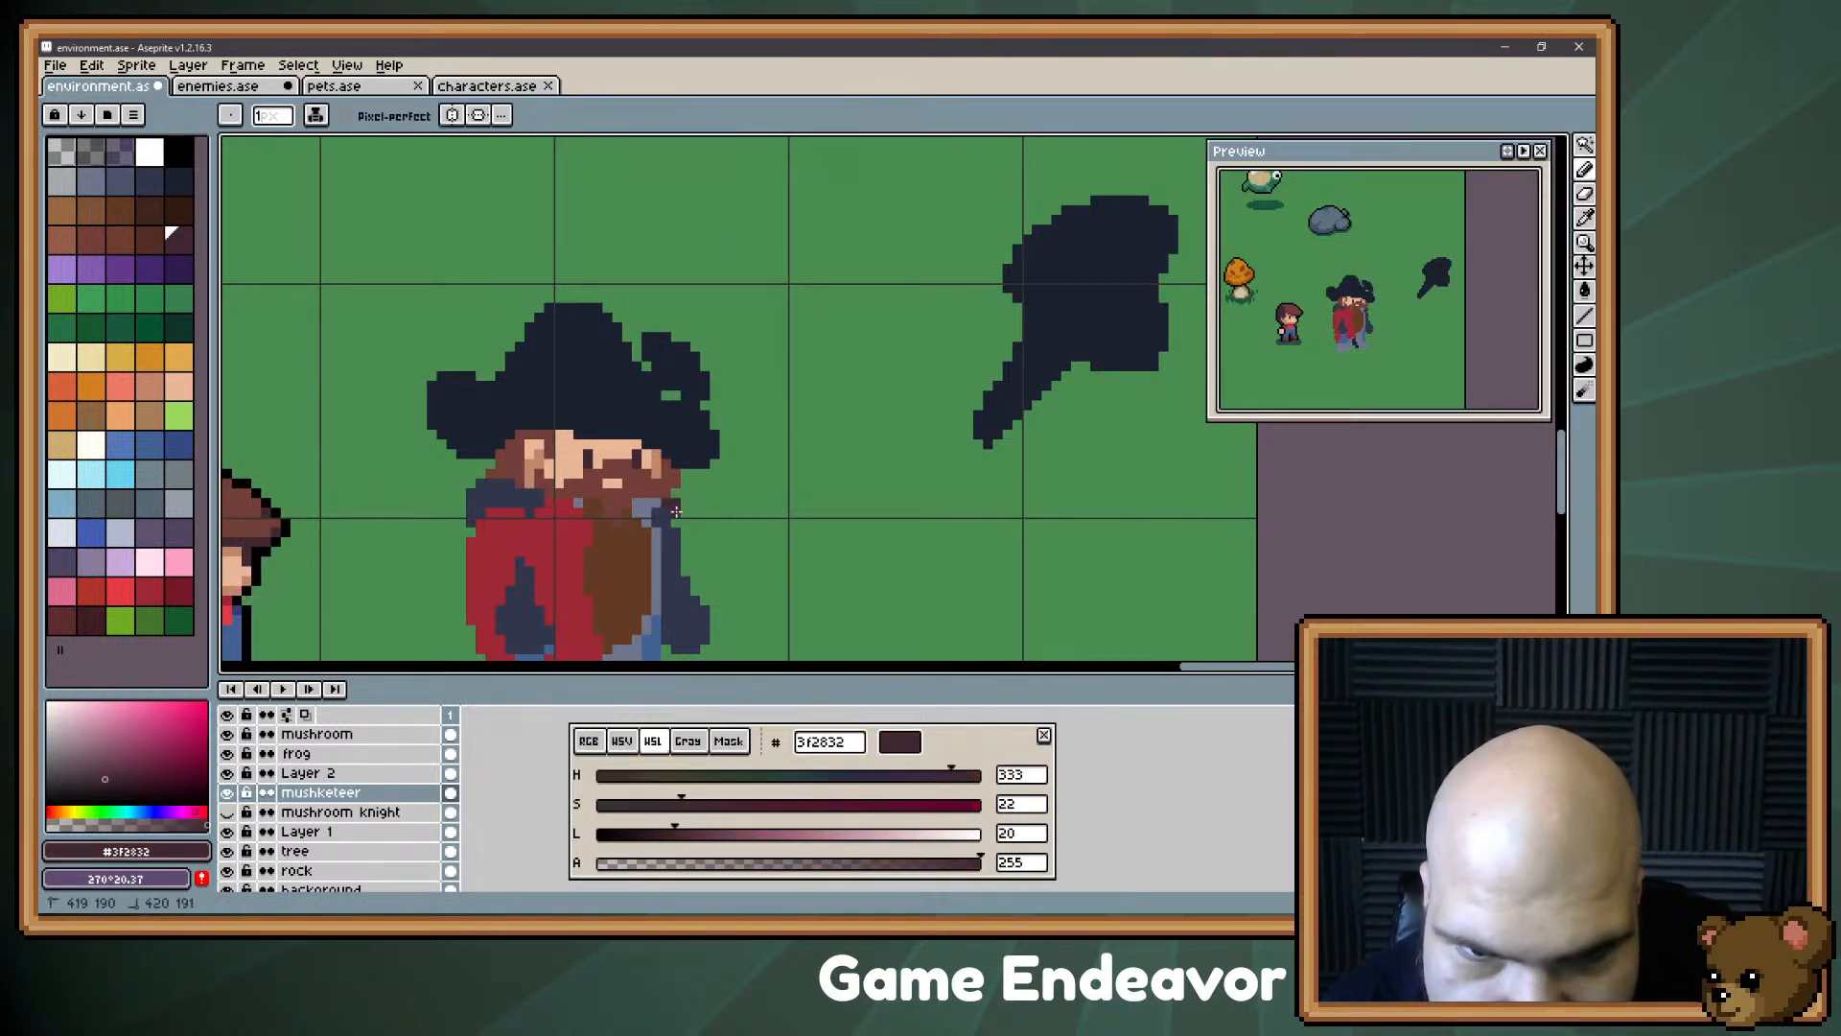
left_click_drag(676, 511, 746, 357)
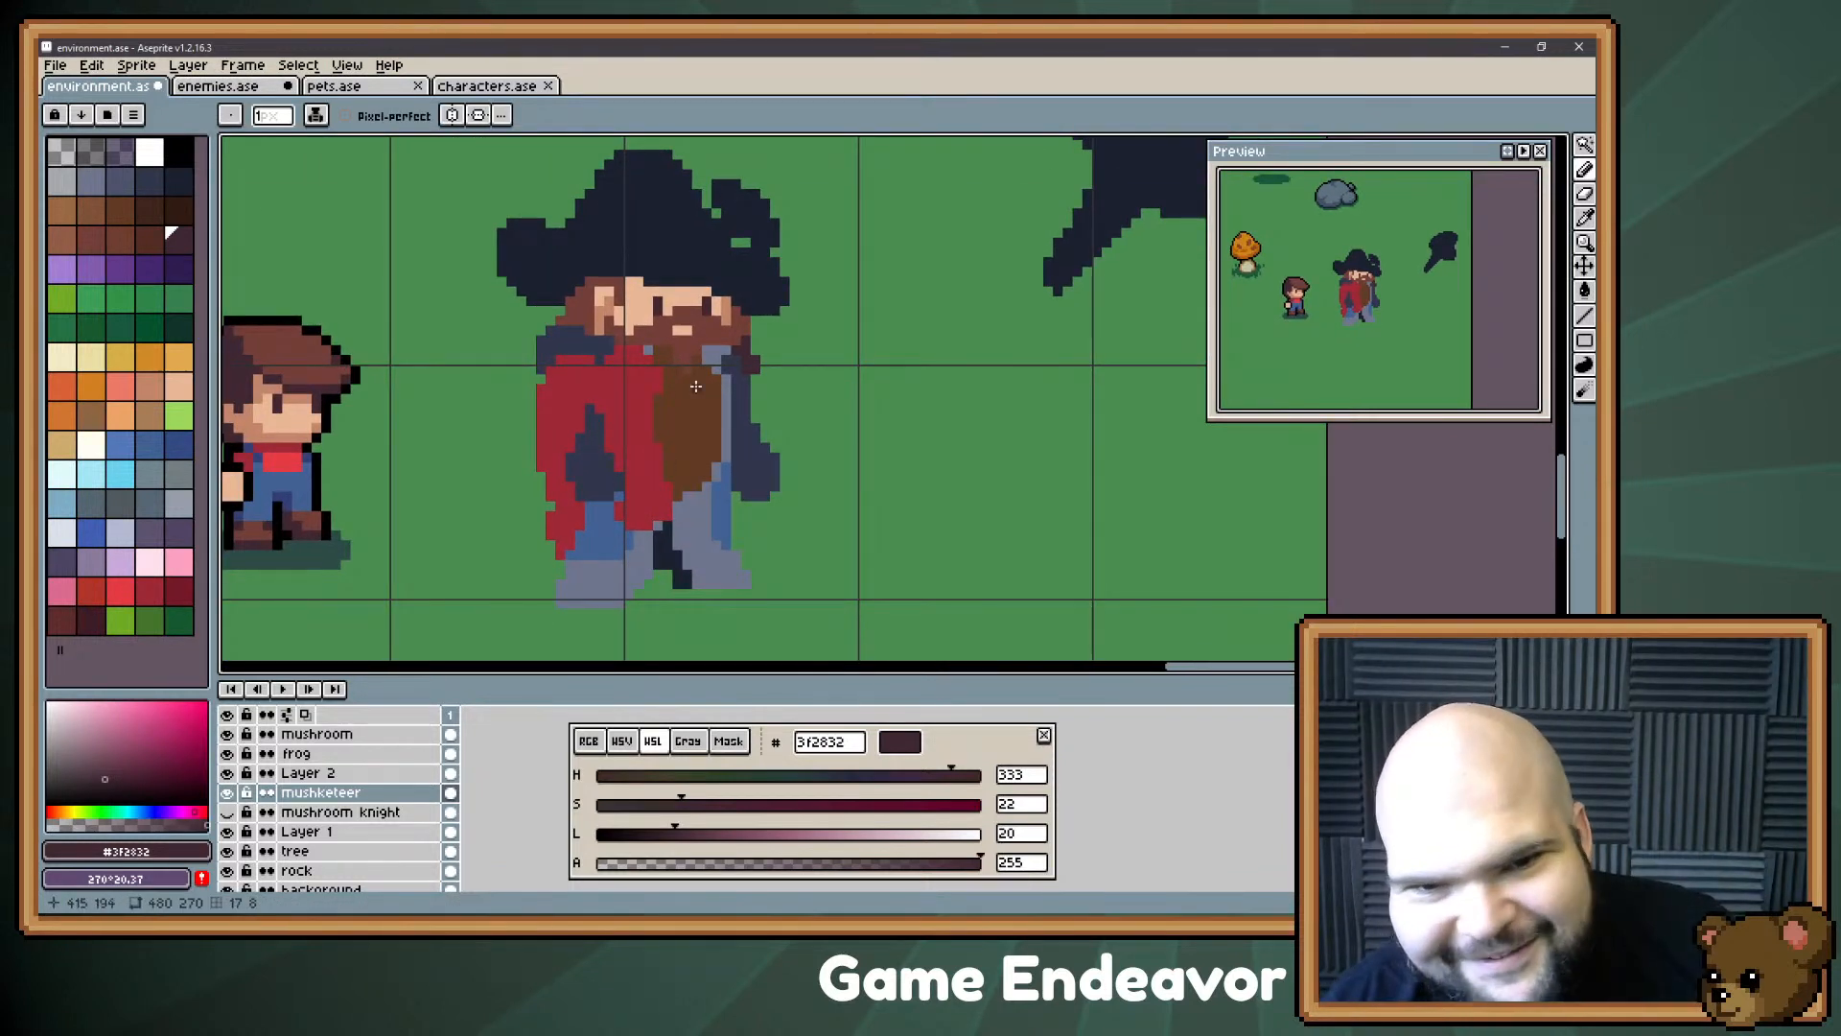
left_click_drag(696, 386, 686, 299)
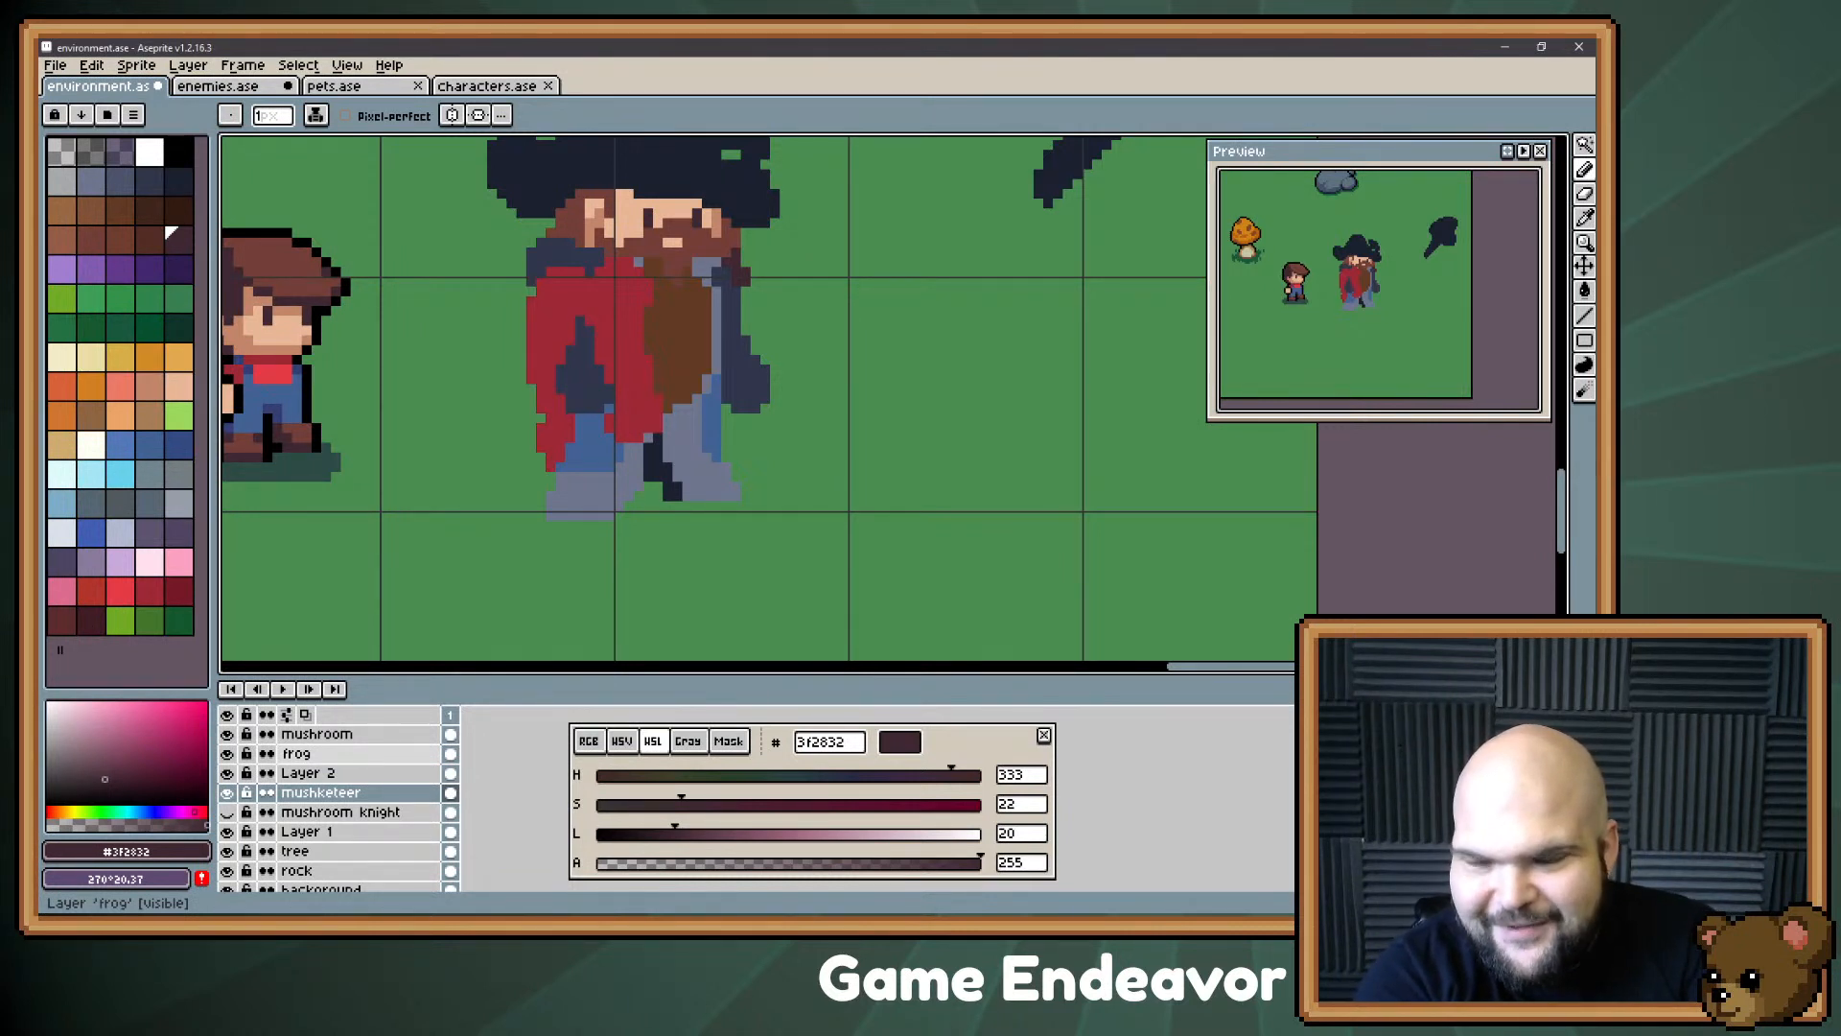
Step: Hide the mushketeer layer and show the mushroom knight for comparison, toggling Layer 2 off and back on
key("space")
mouse_move(756, 370)
left_mouse_down()
mouse_move(786, 468)
mouse_move(815, 428)
mouse_move(825, 469)
left_mouse_up()
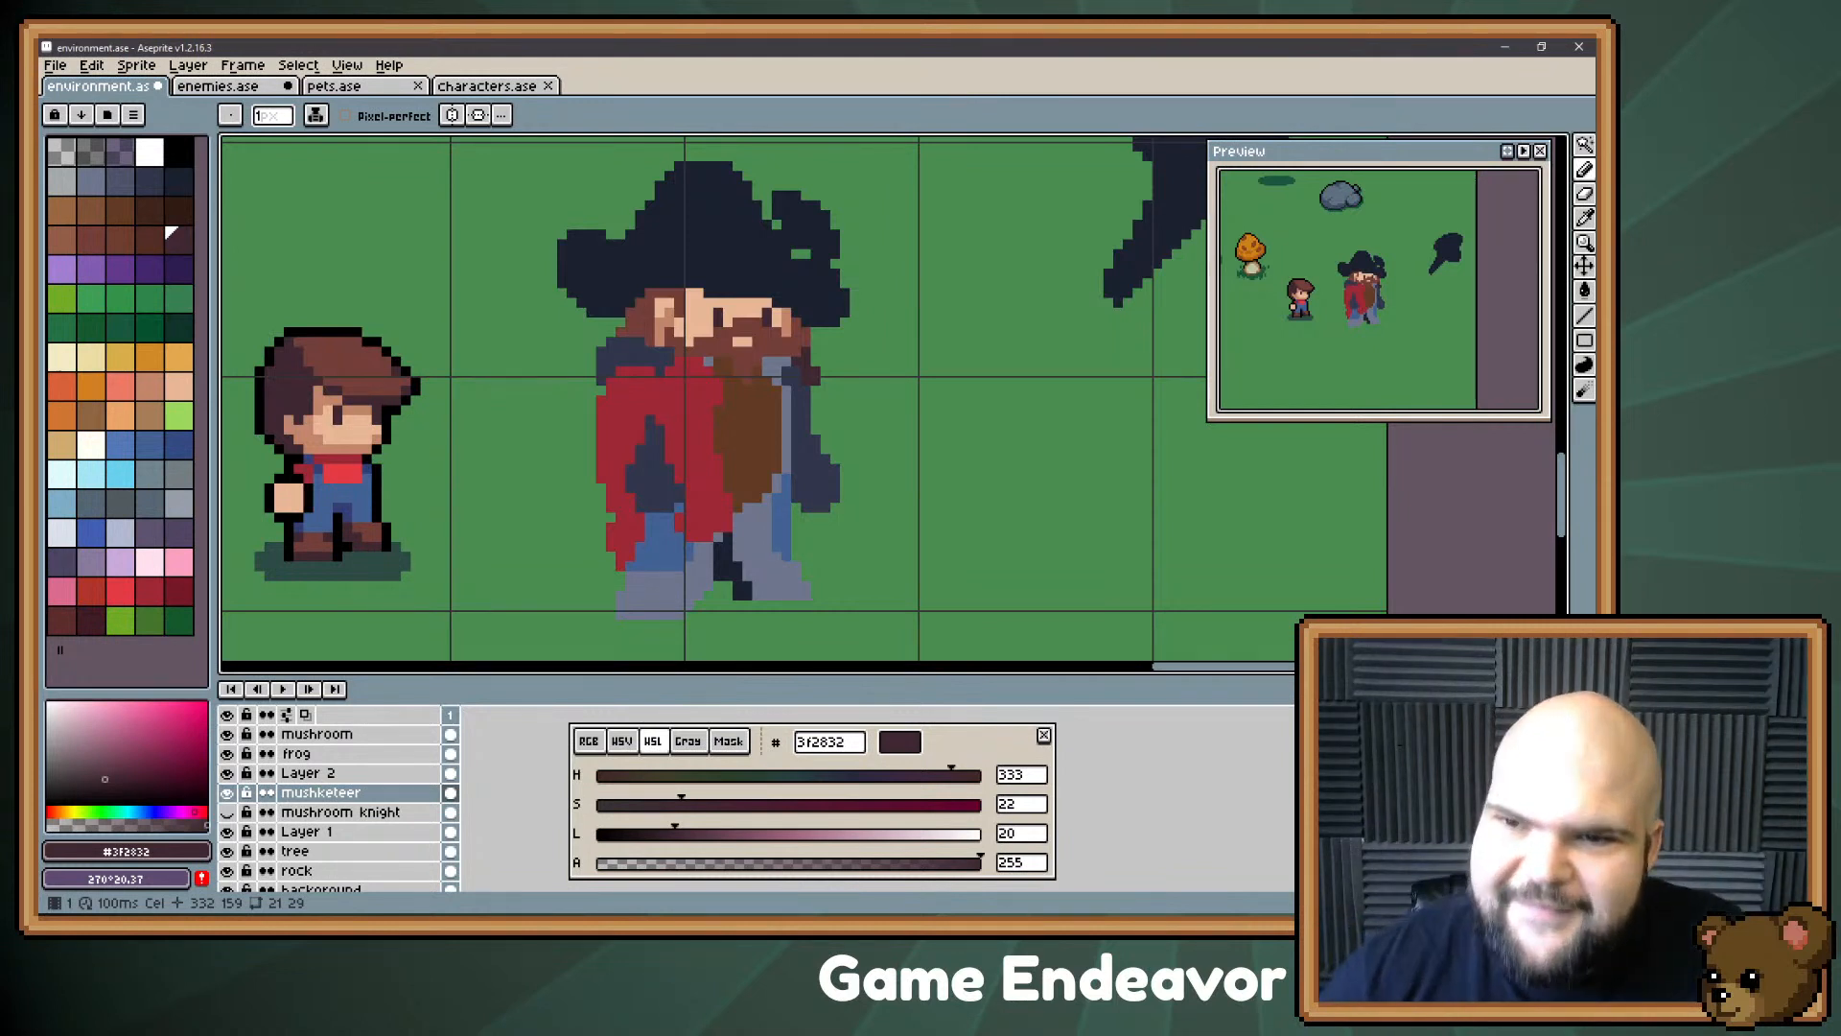
left_click(226, 792)
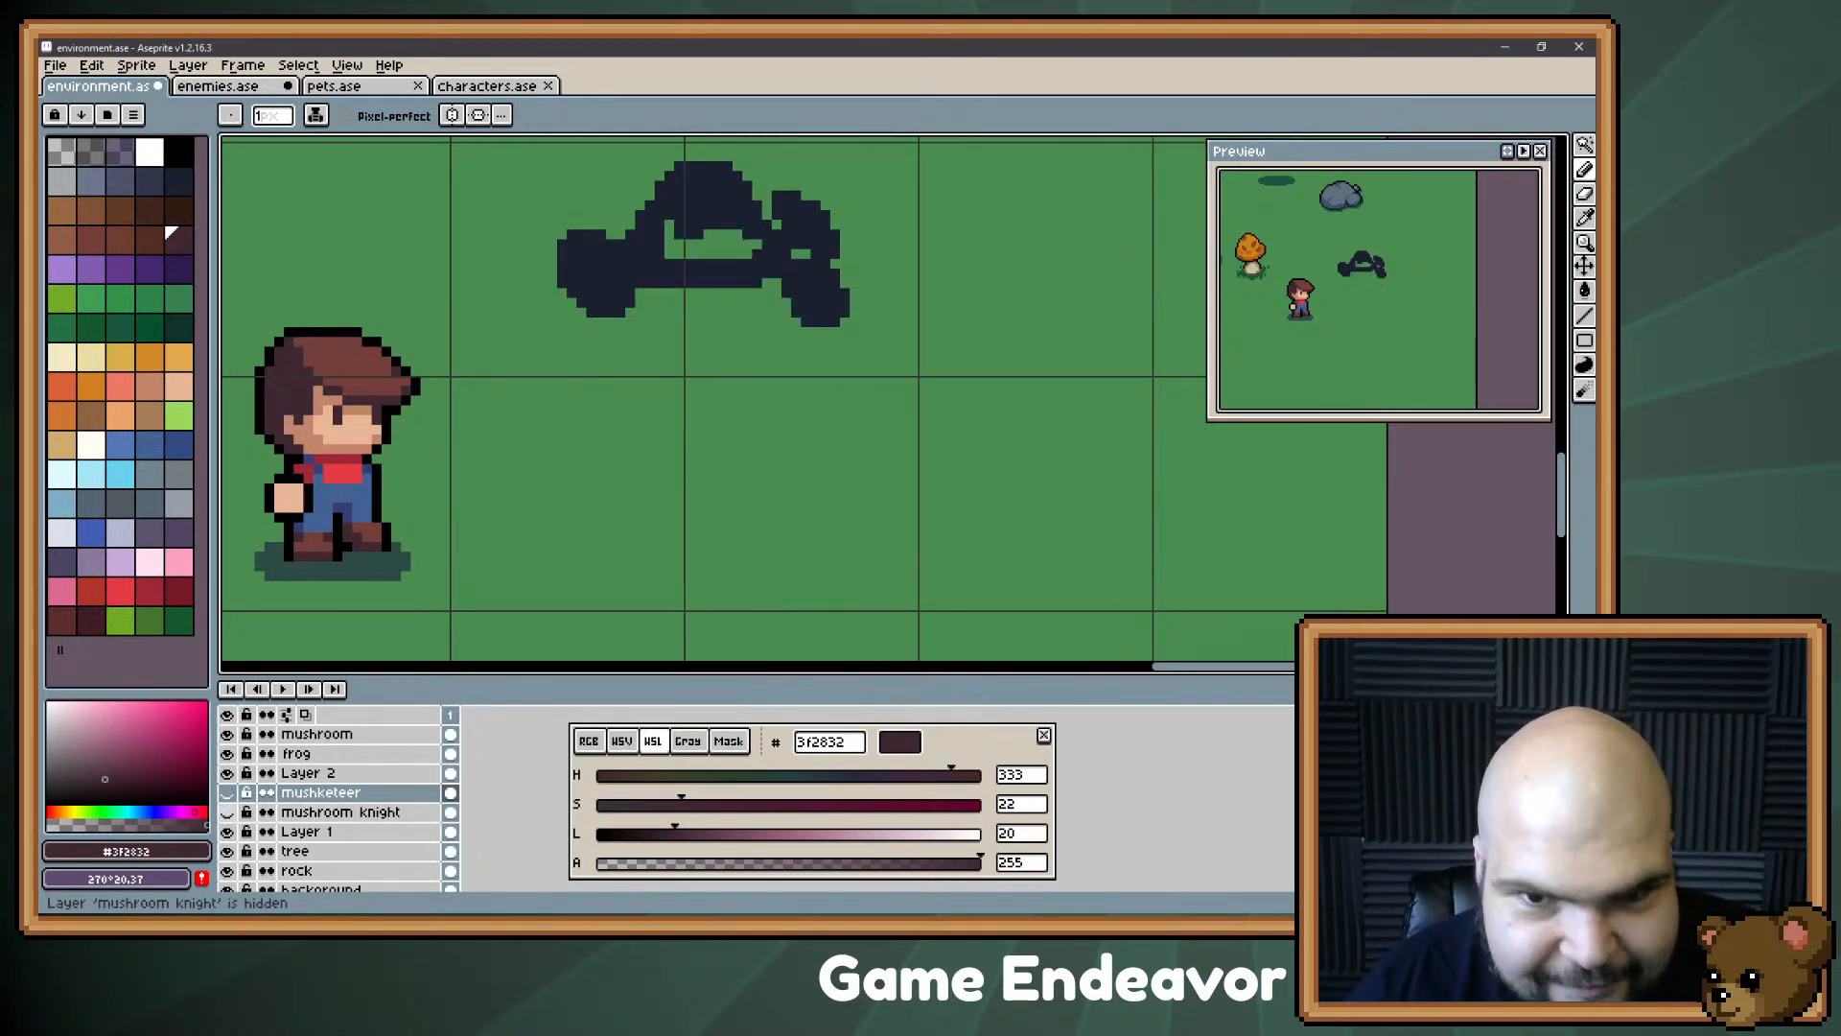
left_click(227, 811)
left_click(226, 773)
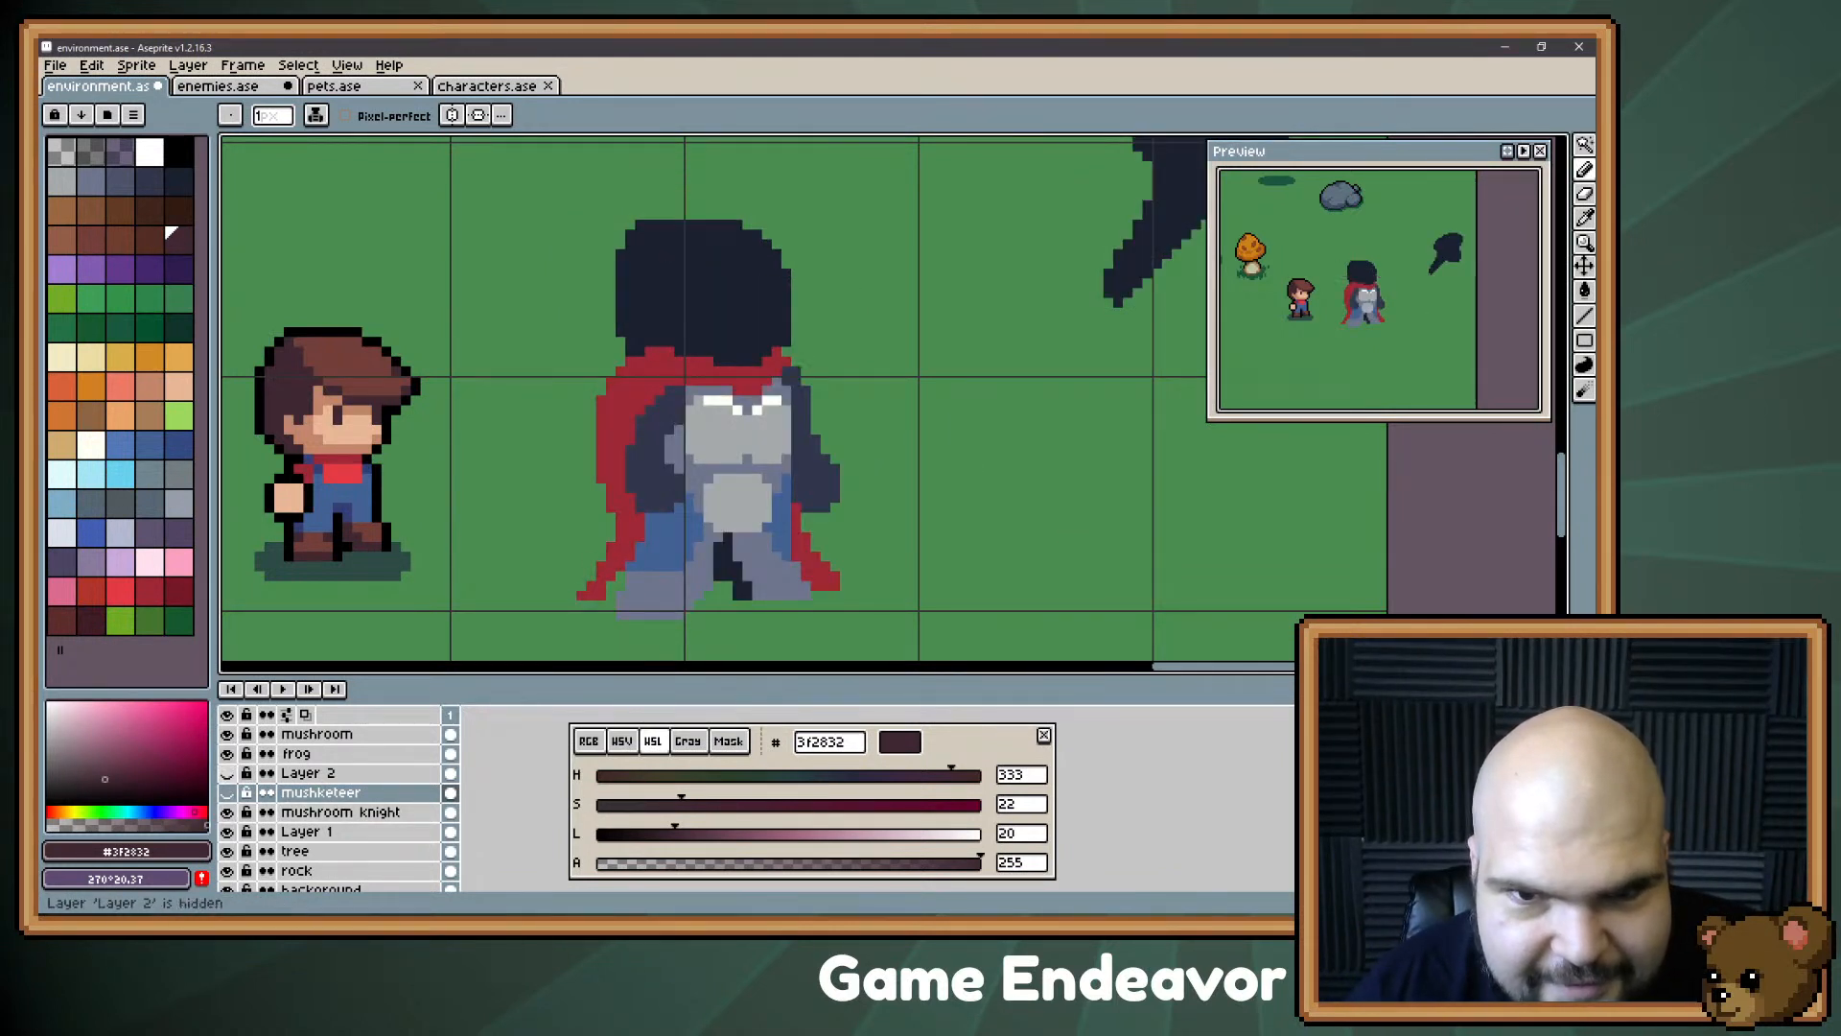
left_click(226, 773)
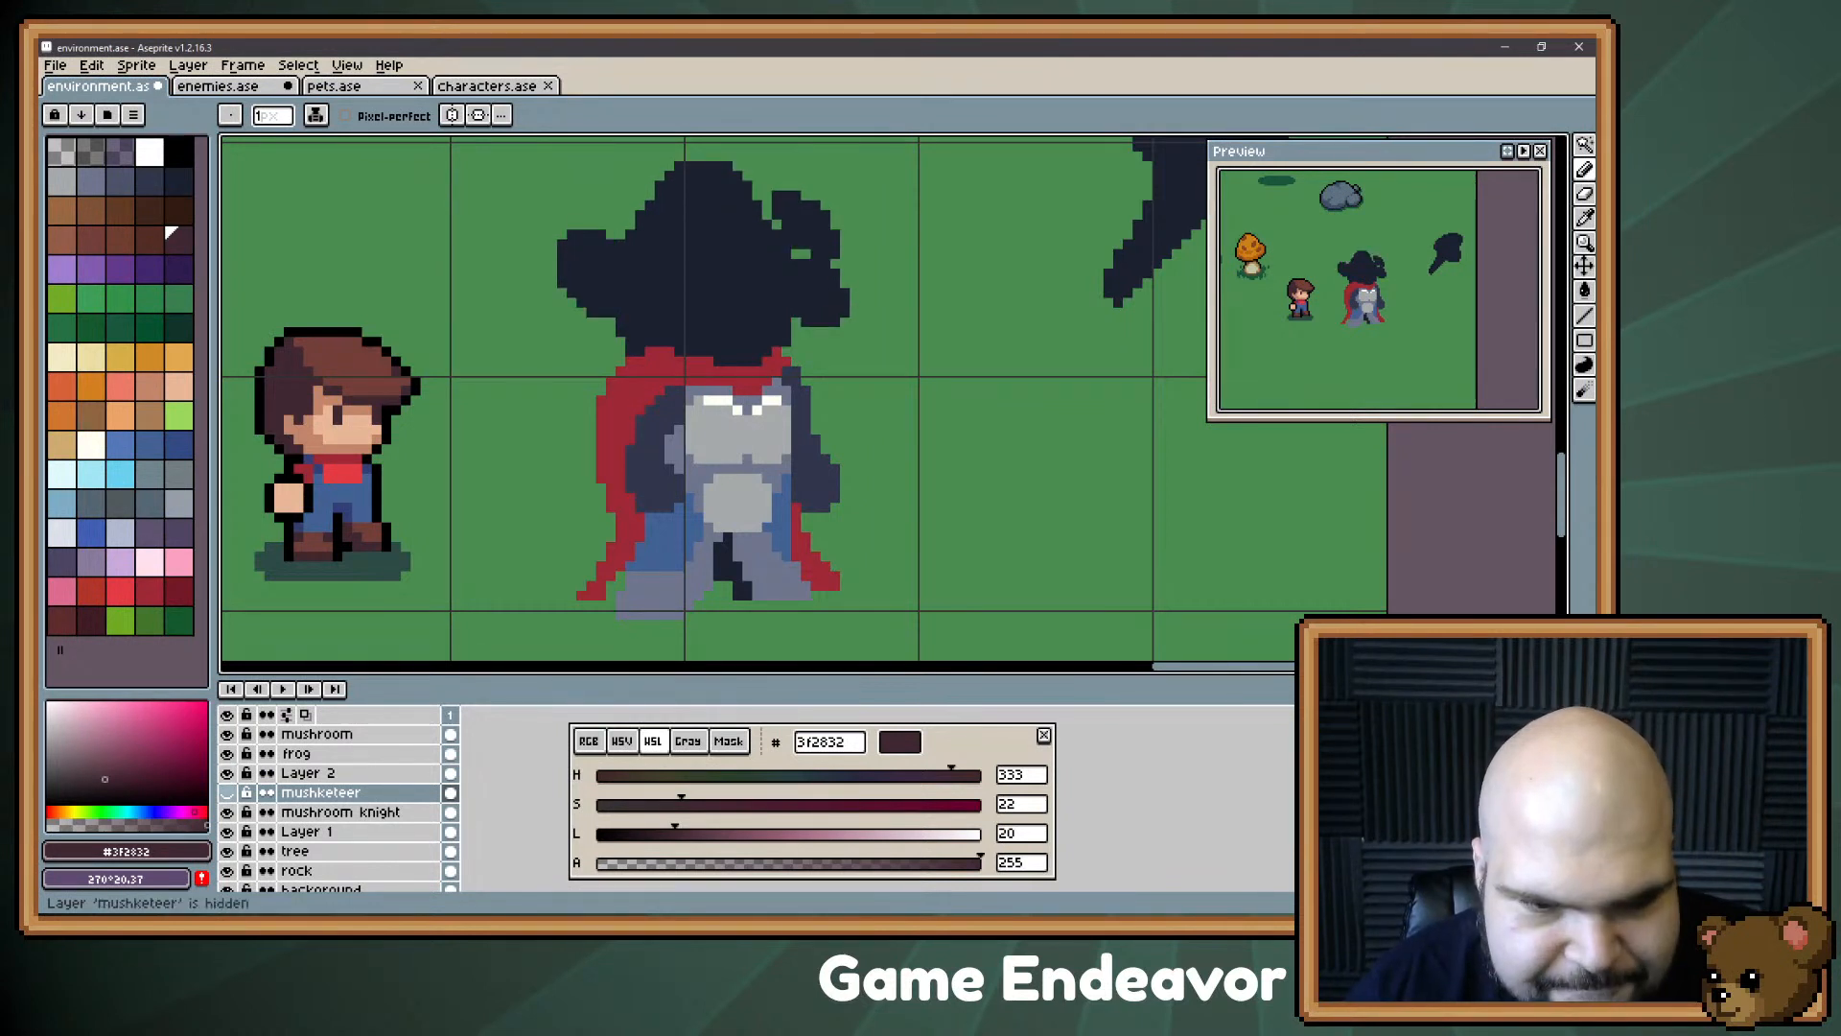
Step: Hide Layer 1 with the small character, compare the mushroom knight again, and restore the mushketeer layer with the knight hidden
left_click(226, 812)
left_click(226, 832)
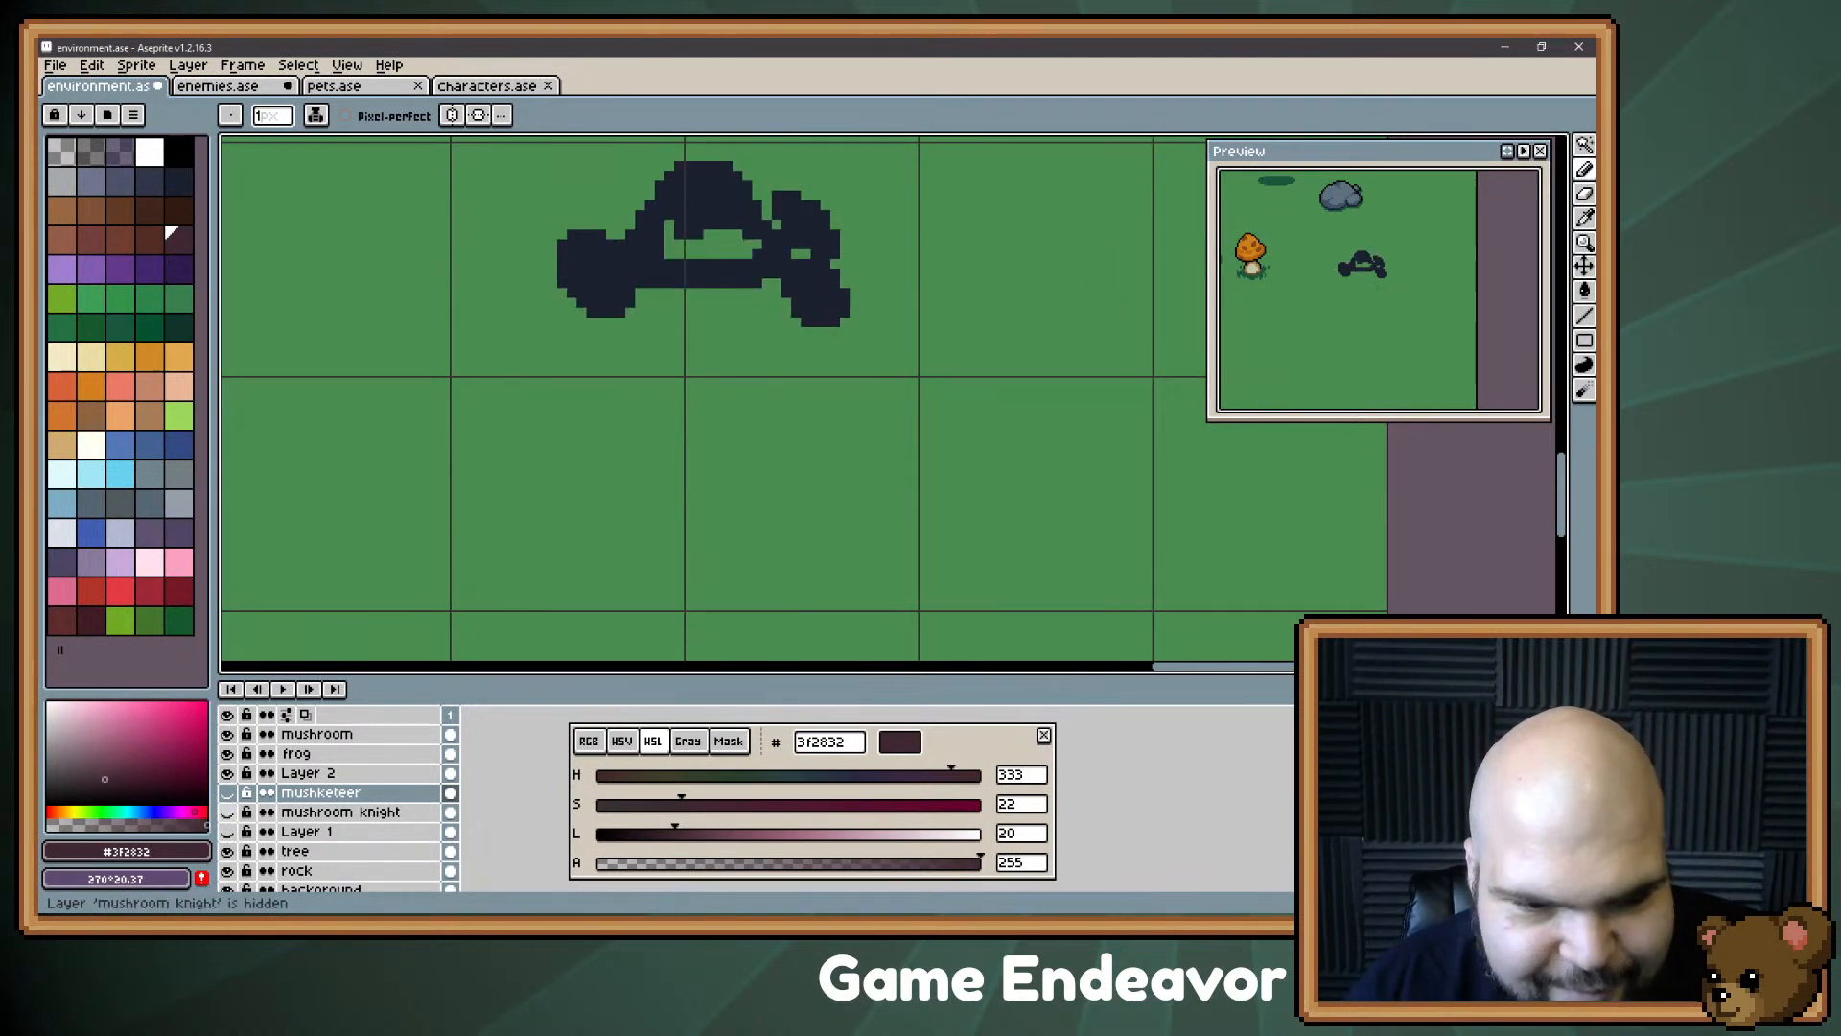
left_click(226, 812)
key("space")
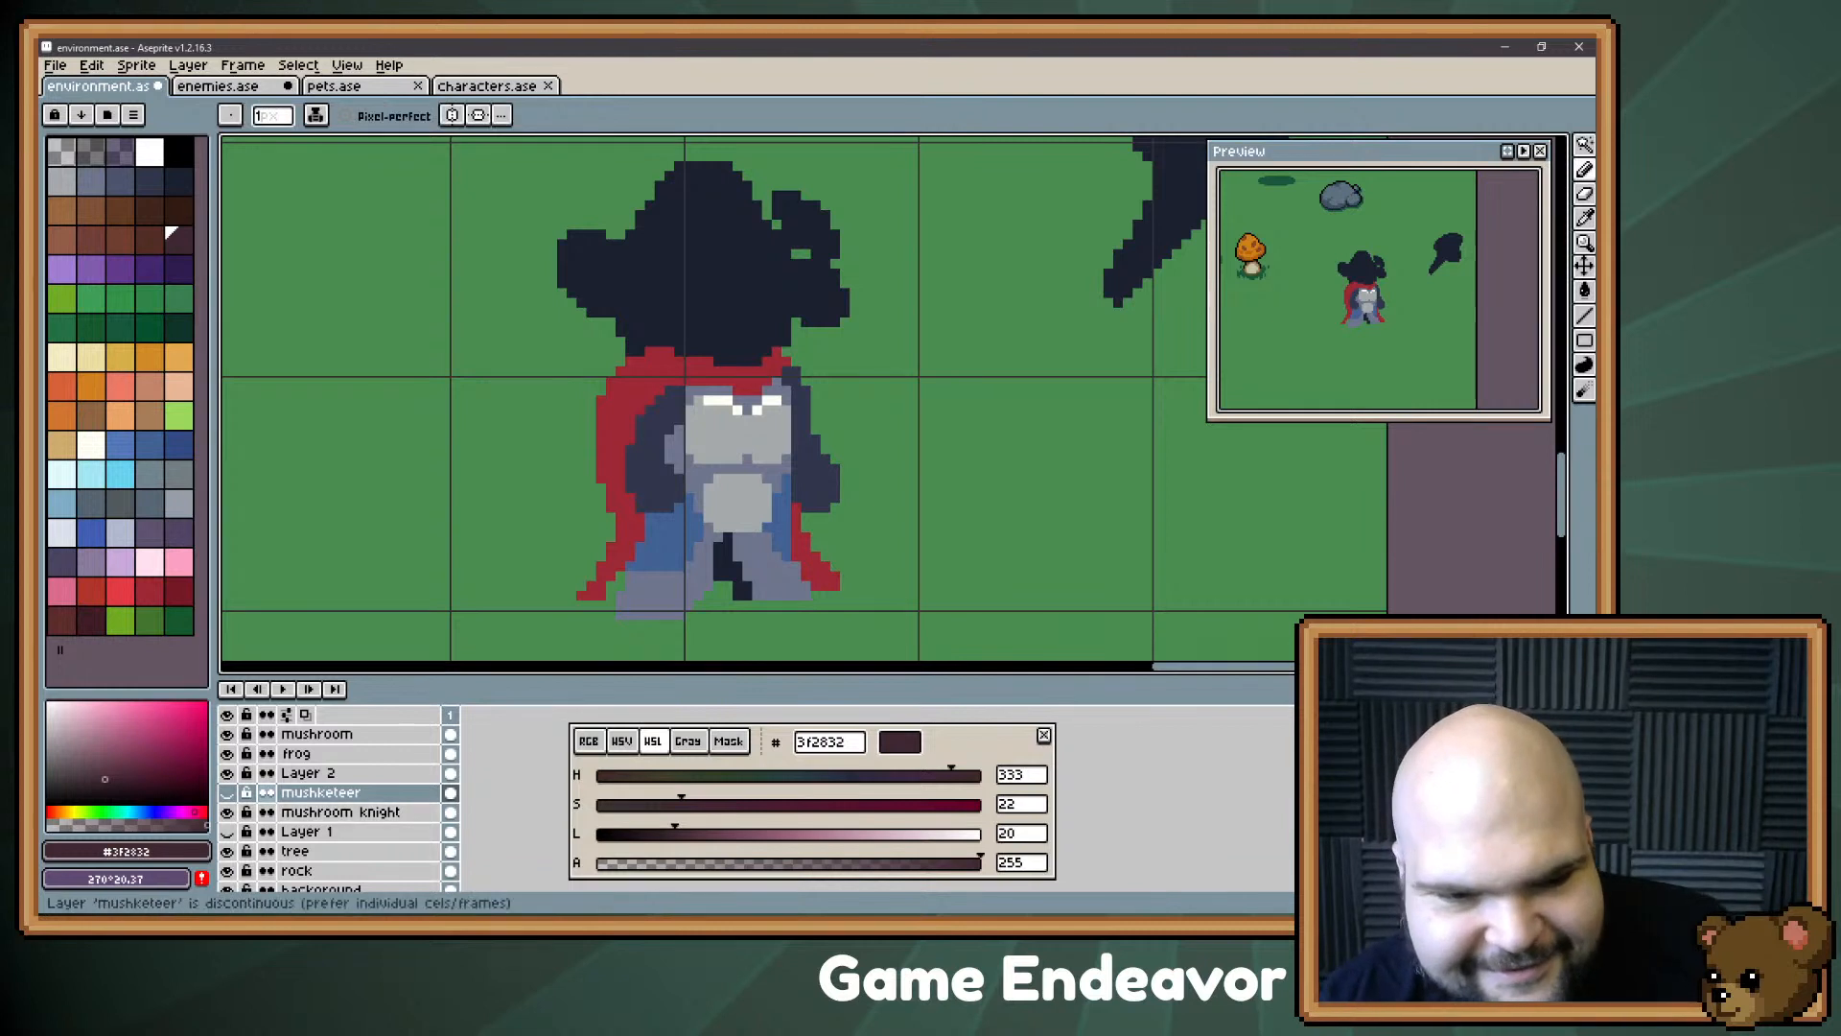
left_click(226, 792)
left_click(227, 812)
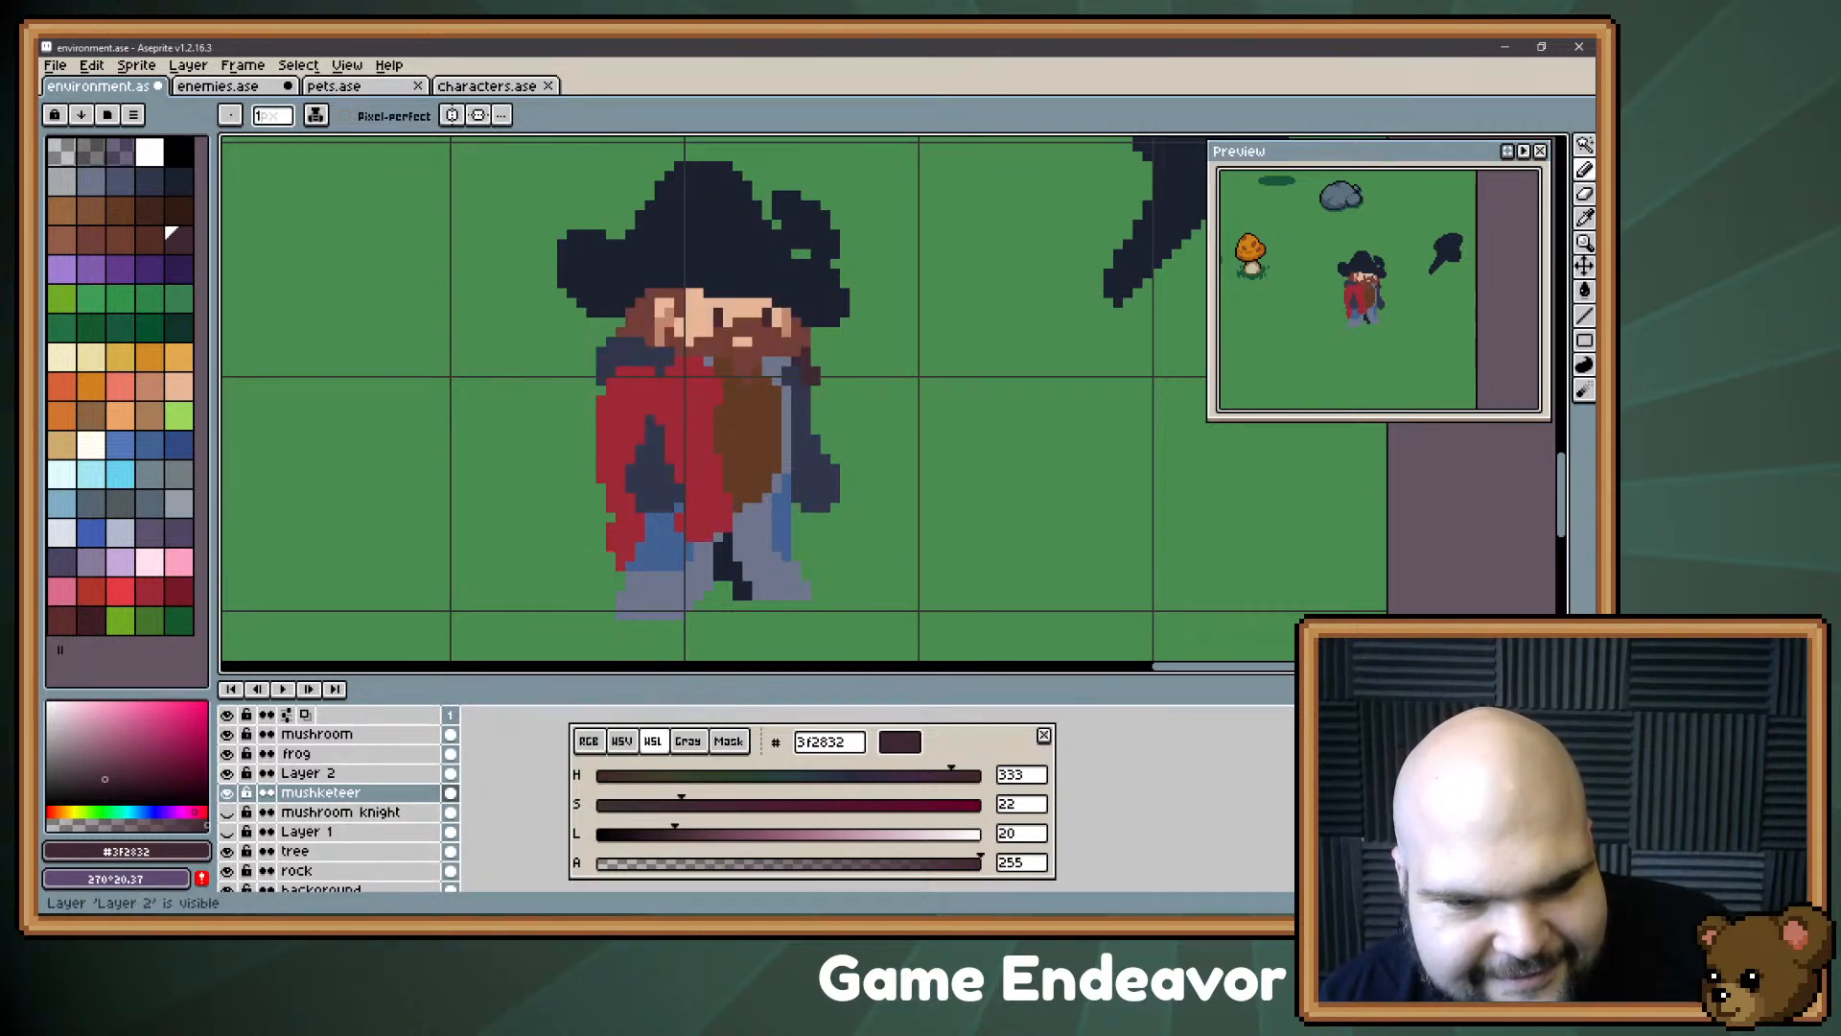
key("space")
left_click_drag(658, 426, 626, 461)
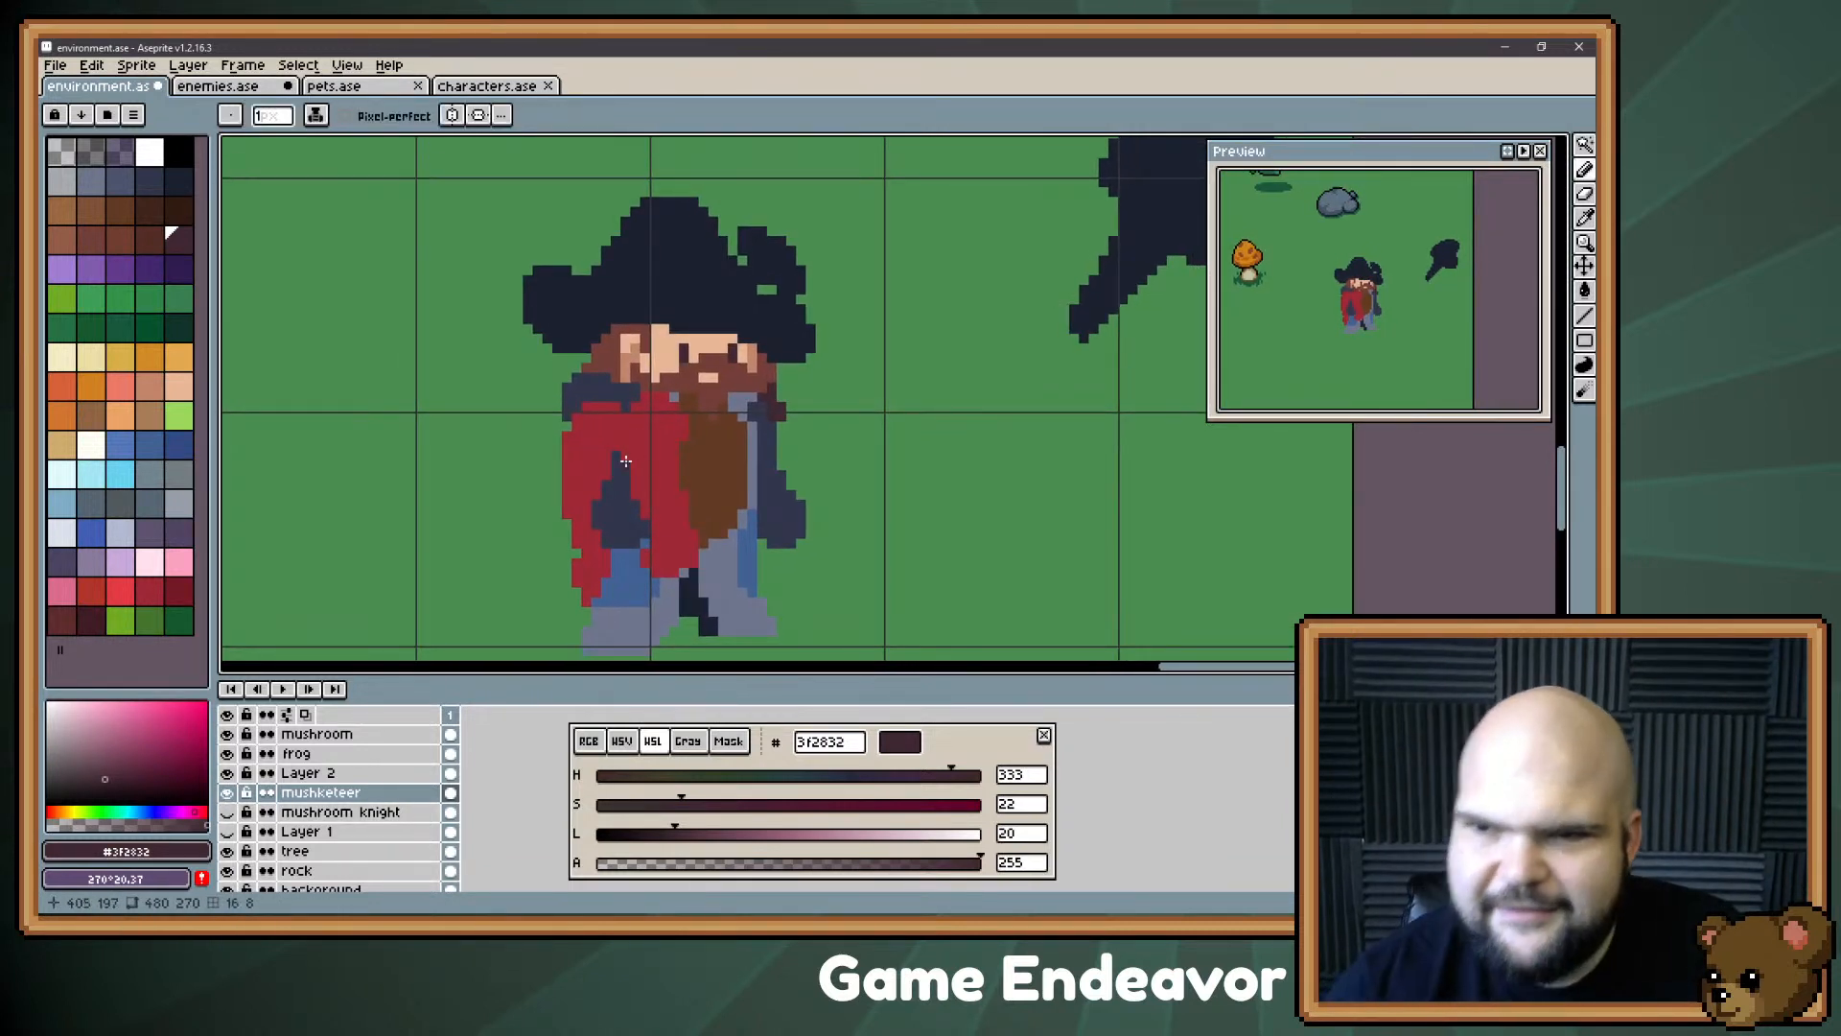